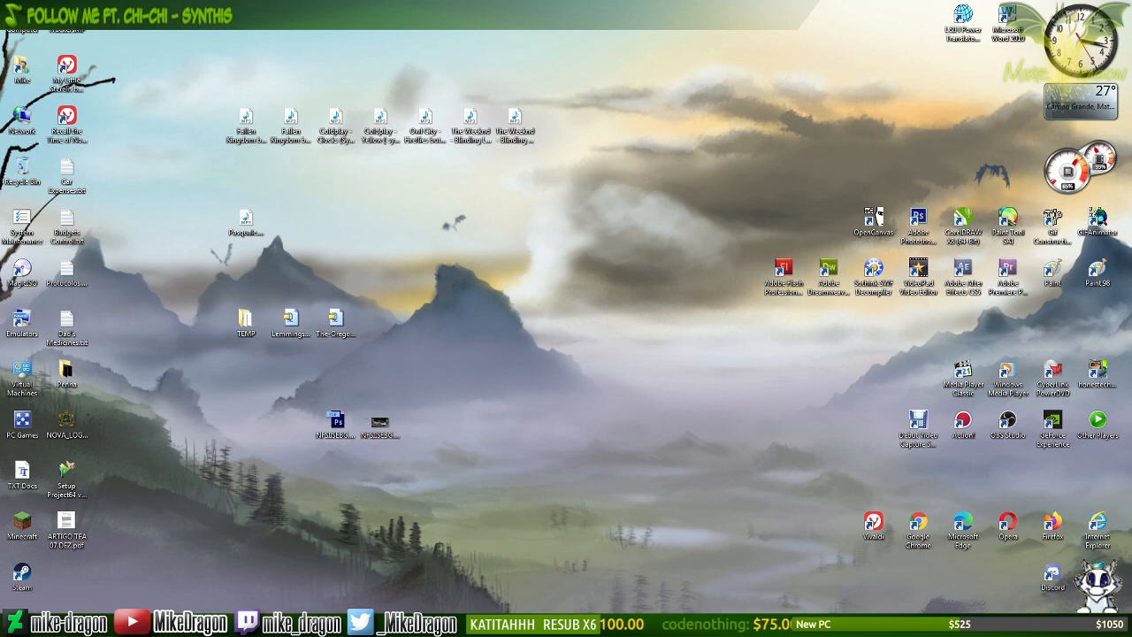
Open Coloring ALPHA1.psd from the Birthday Wishes folder in Photoshop.
left_click_drag(506, 294, 589, 394)
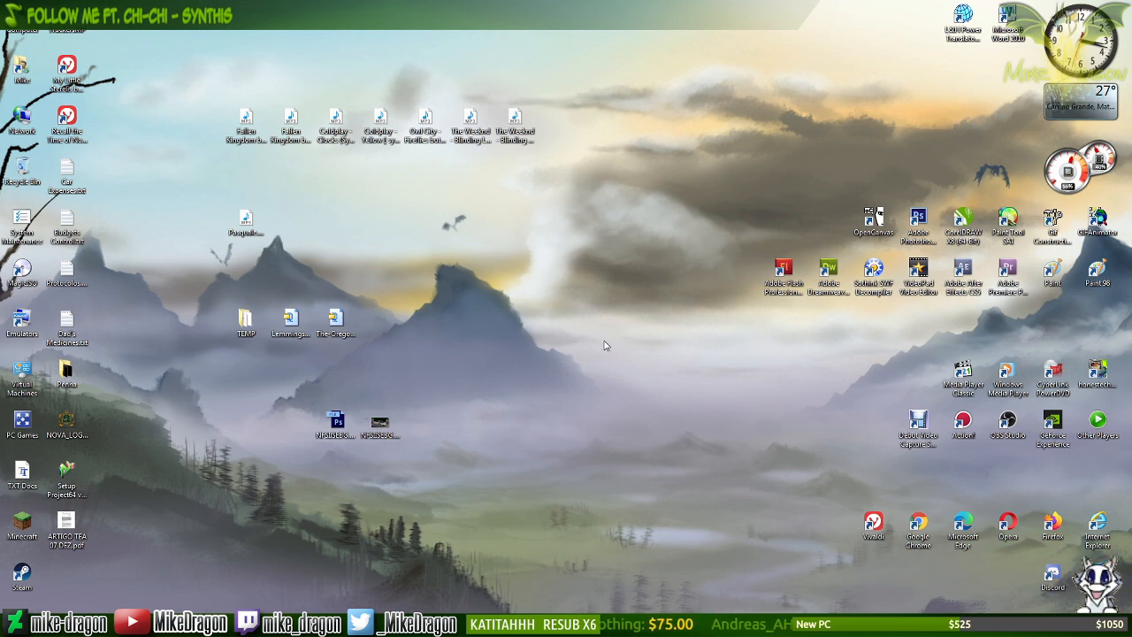
left_click(506, 624)
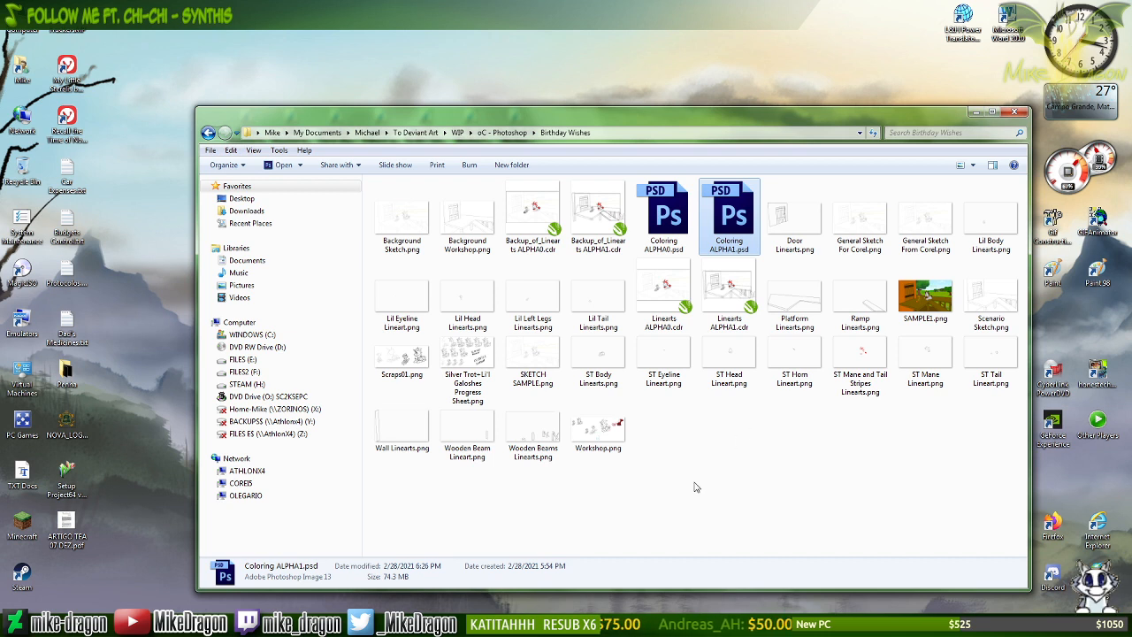
key("Return")
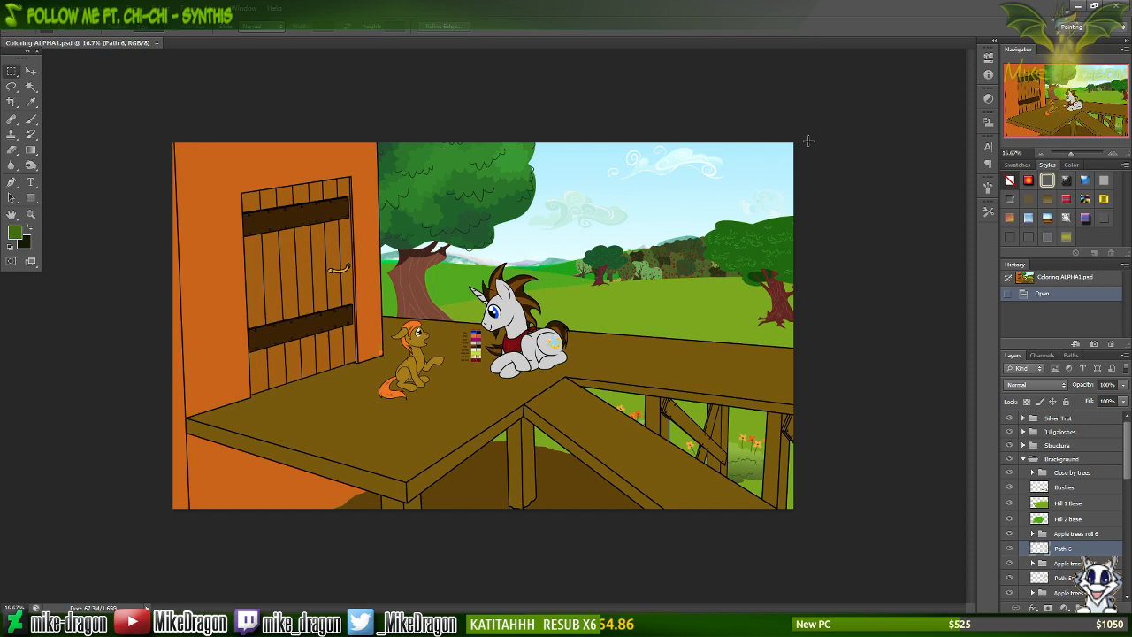
Collapse the Background group, expand the Silver Trot group and select its Body lineart layer.
key("ctrl+plus")
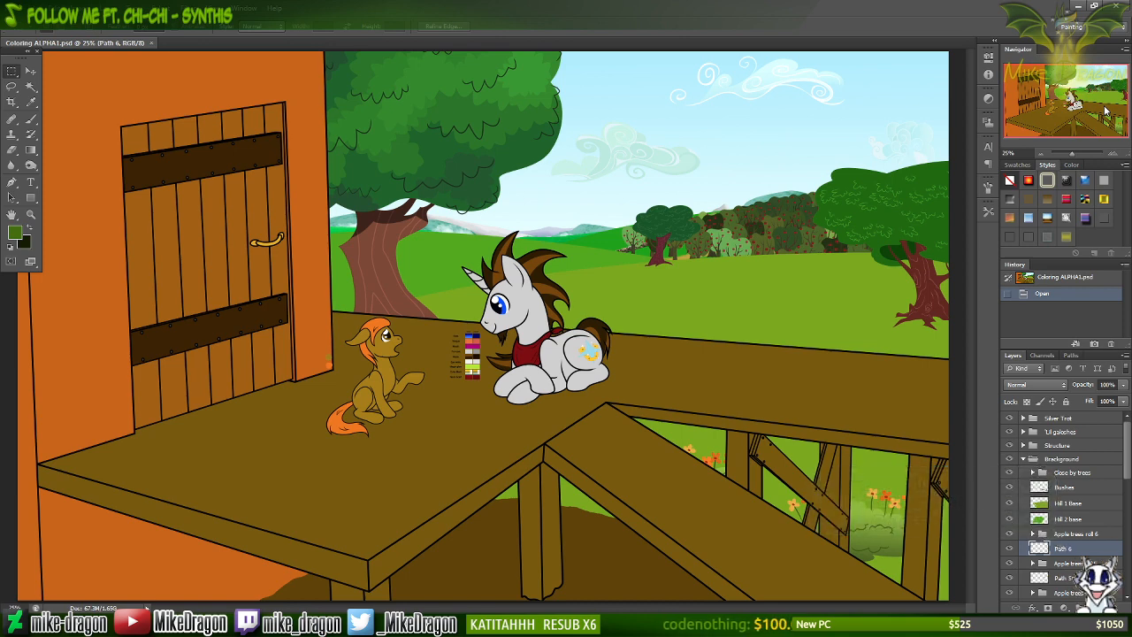
key("ctrl+minus")
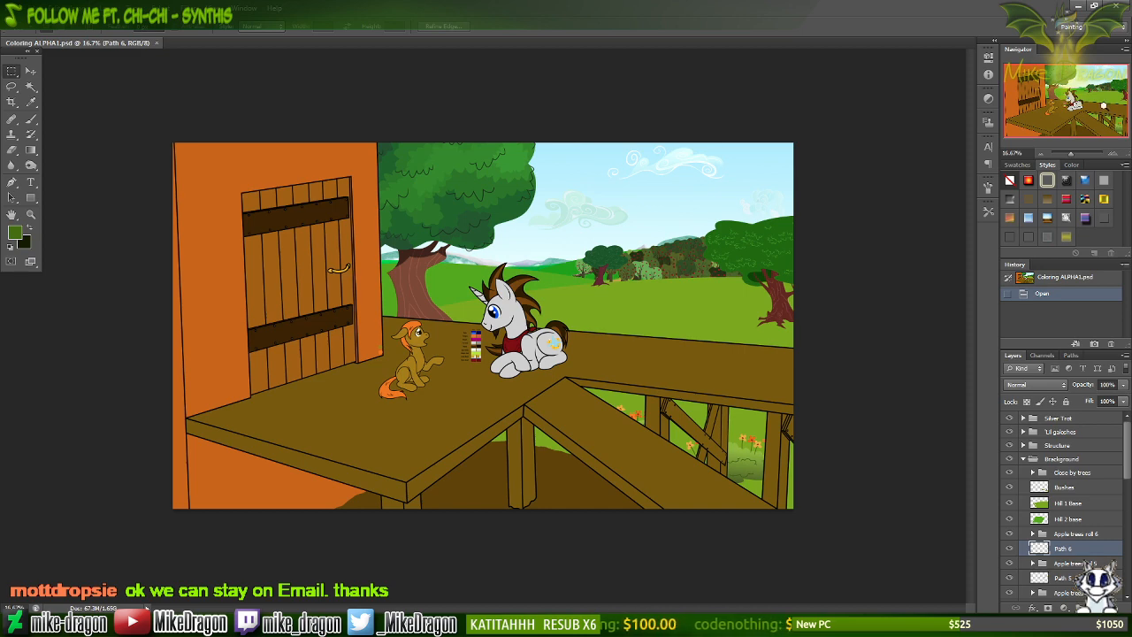
key("ctrl+plus")
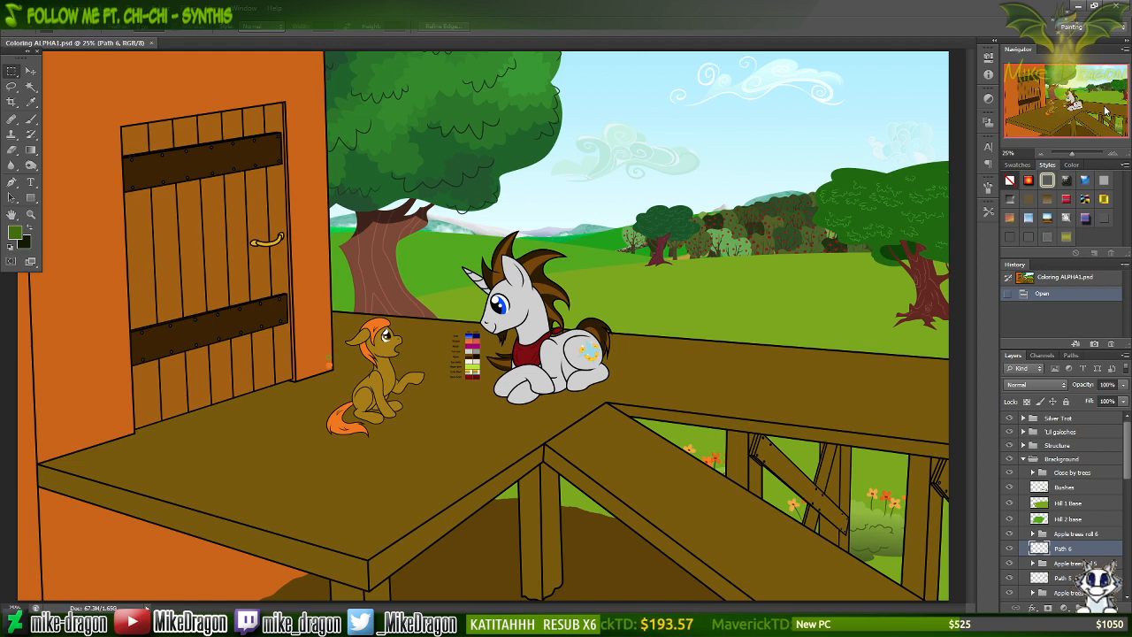
left_click(1022, 460)
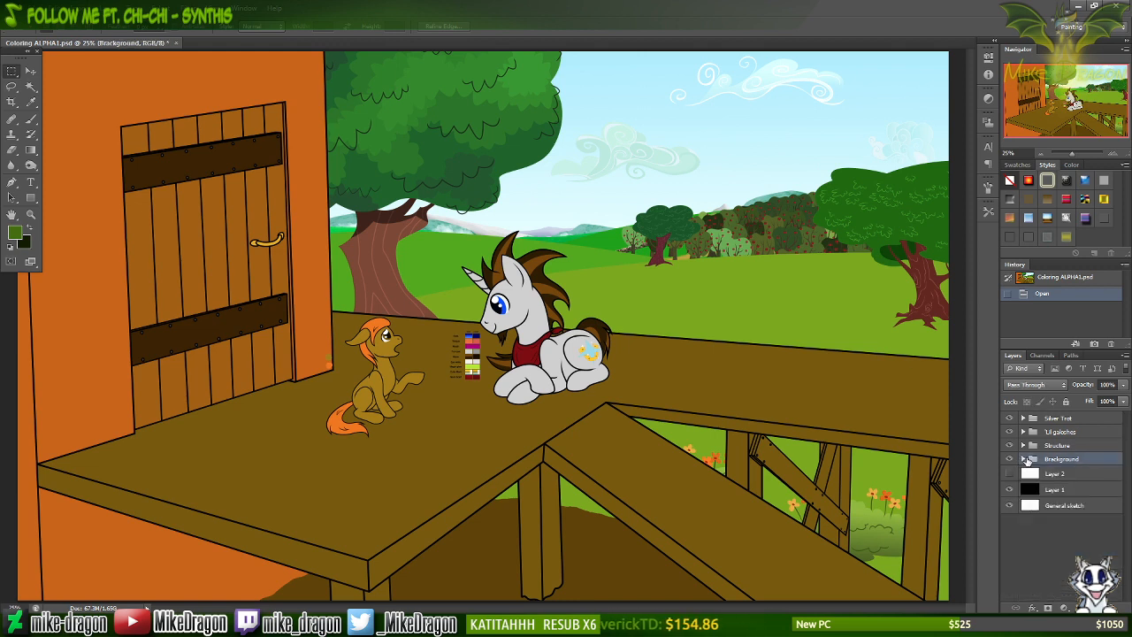
left_click(1023, 419)
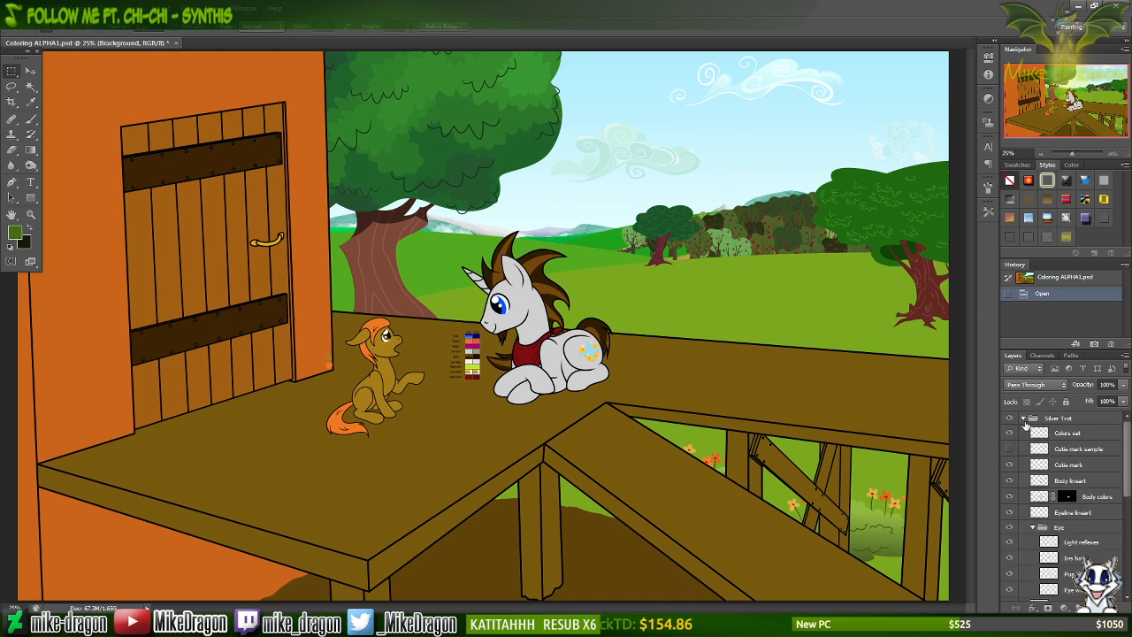
left_click(1022, 421)
left_click(1023, 419)
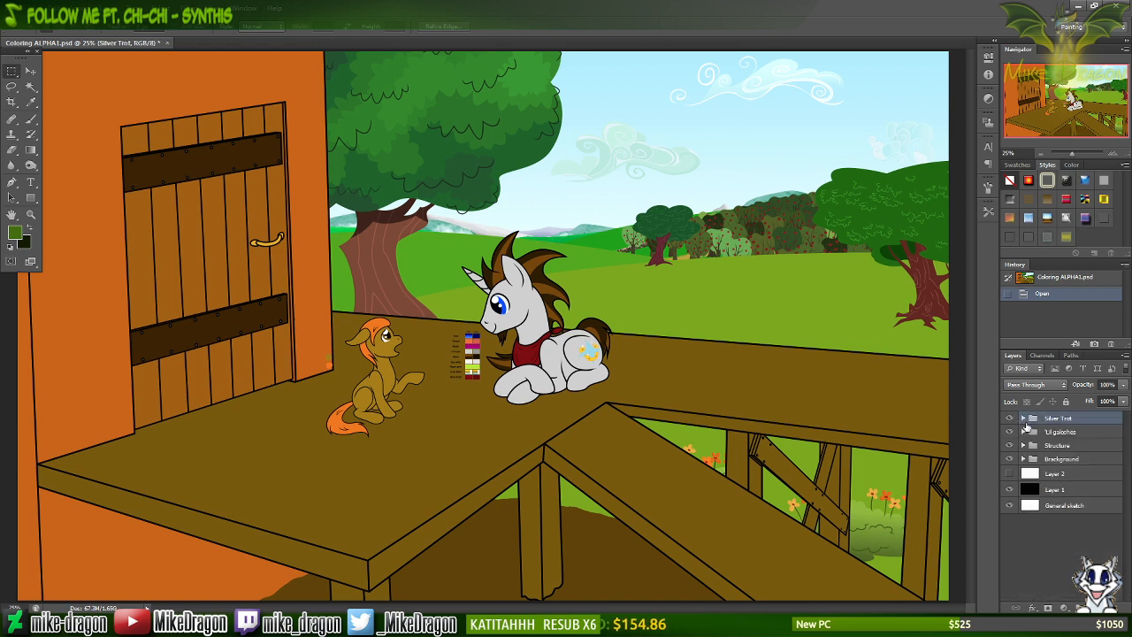
left_click(1024, 419)
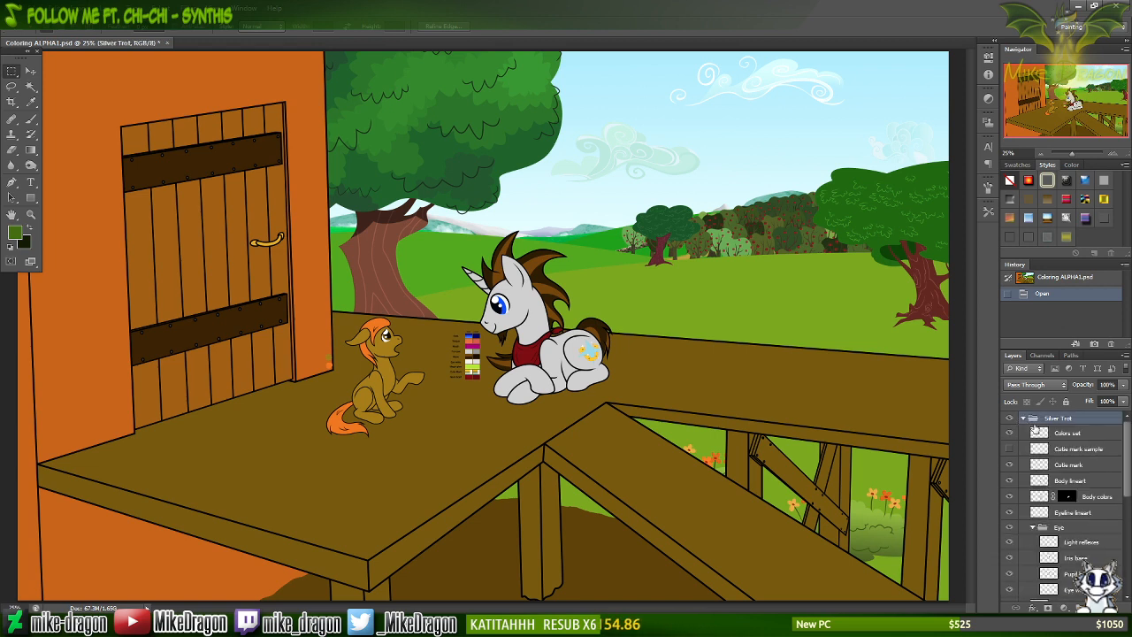
left_click(1074, 481)
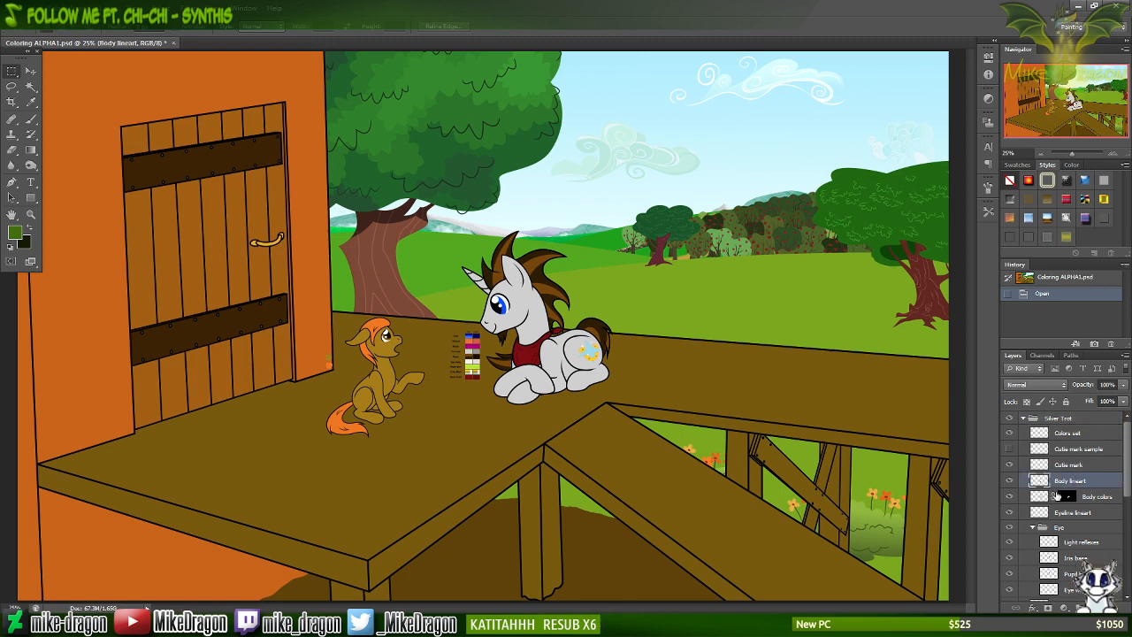
Sample the gray Fur coat swatch in the Lineart column of the colour chart as the foreground colour for the Brush.
key("ctrl+plus")
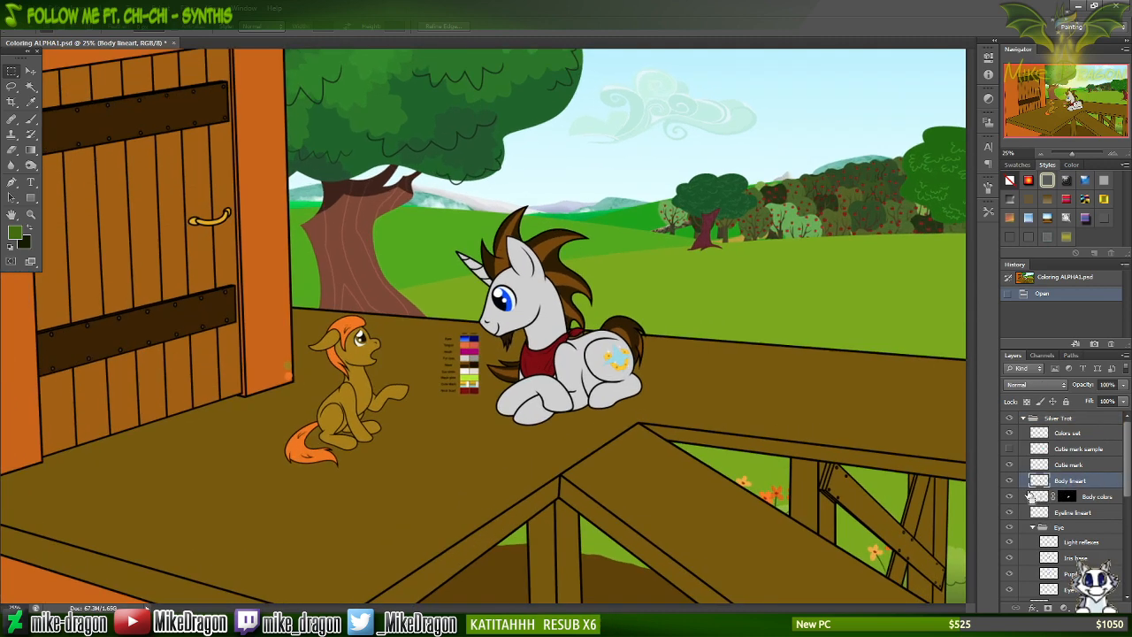
key("ctrl+plus")
key("ctrl+plus")
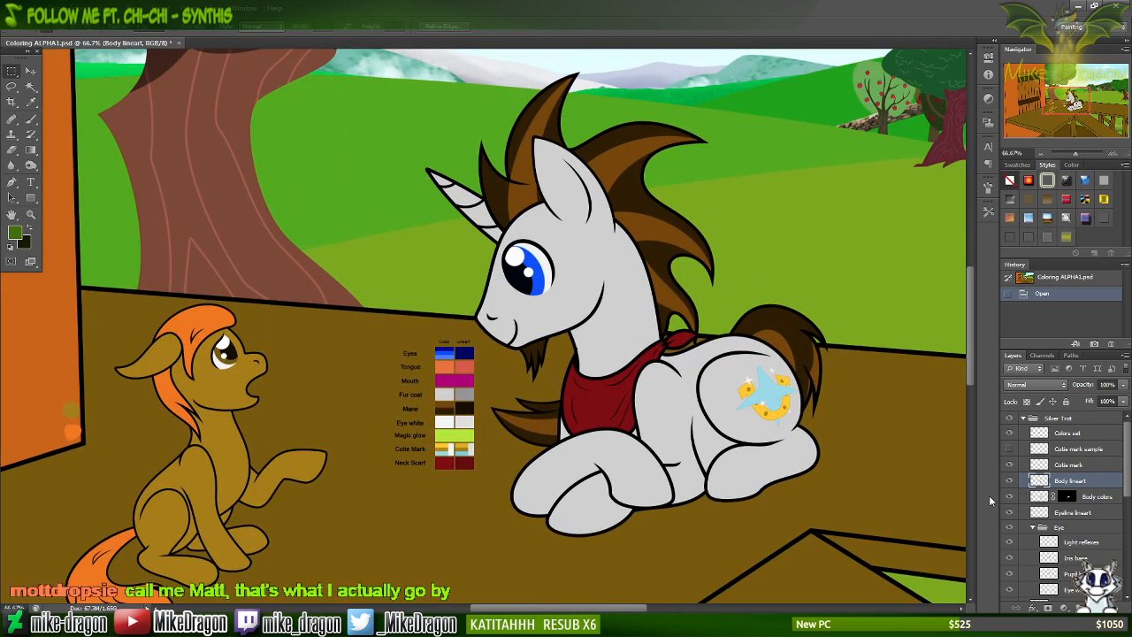
key("ctrl+plus")
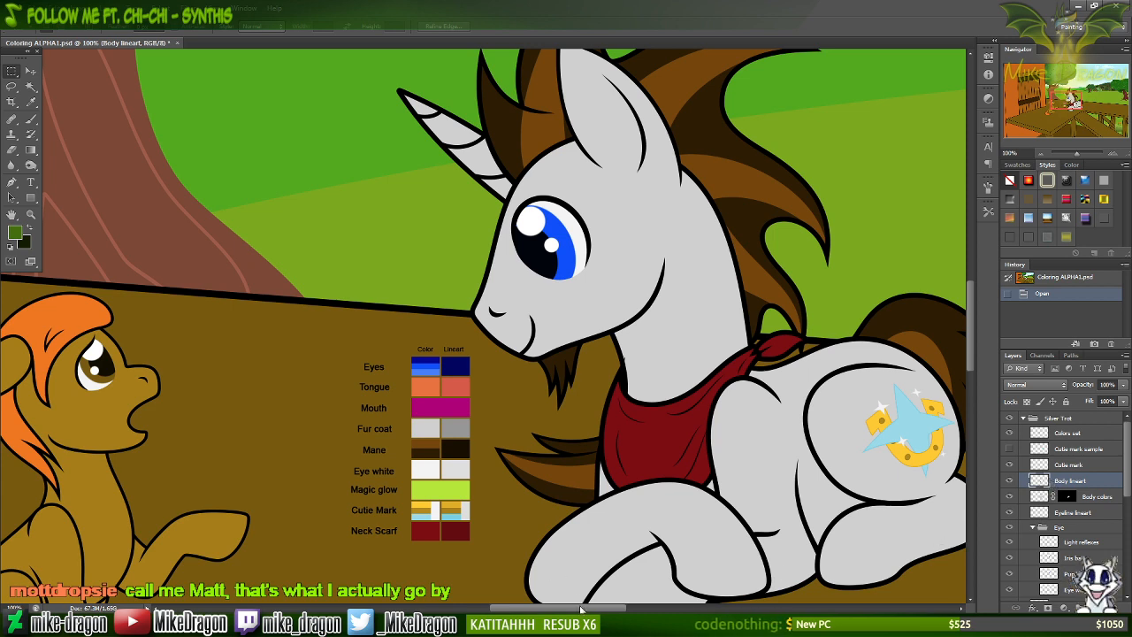
left_click_drag(584, 609, 595, 611)
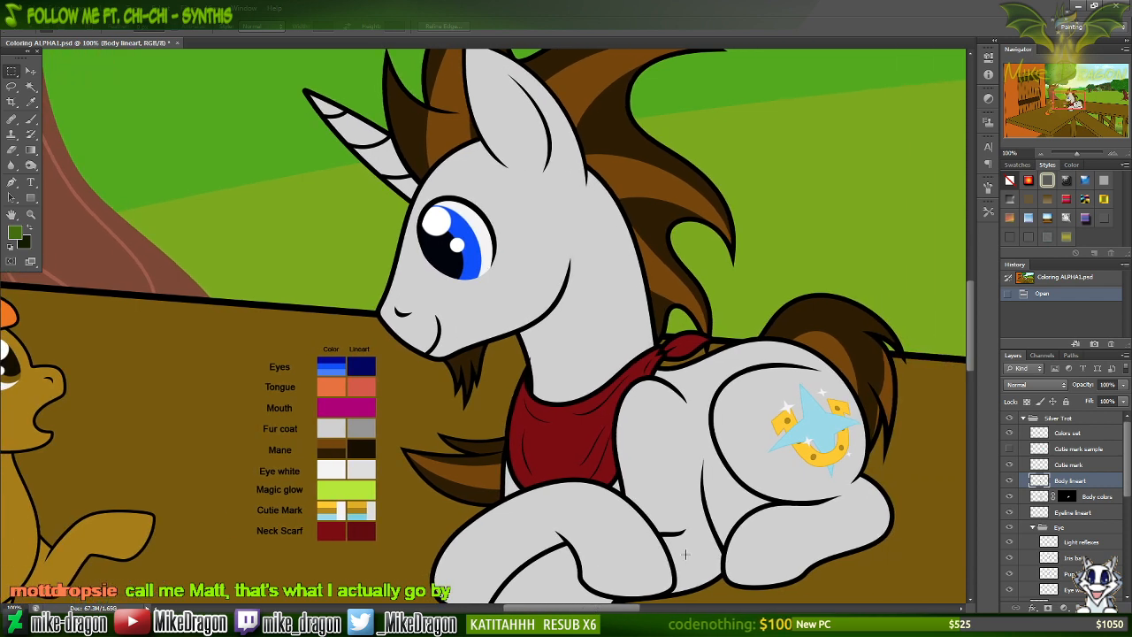
key("b")
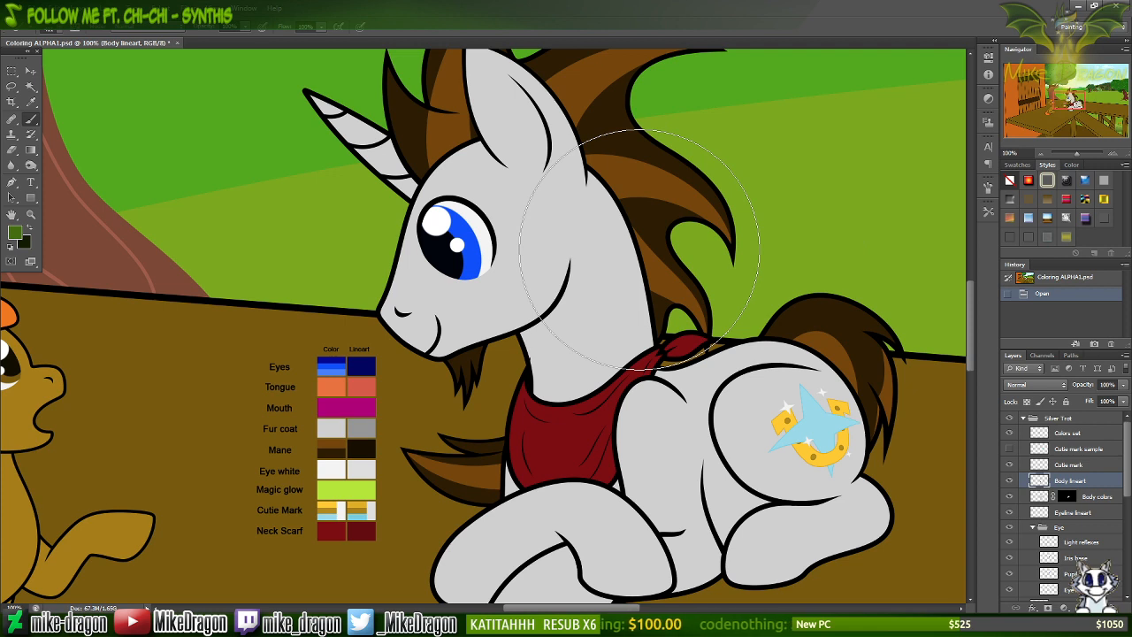
key("i")
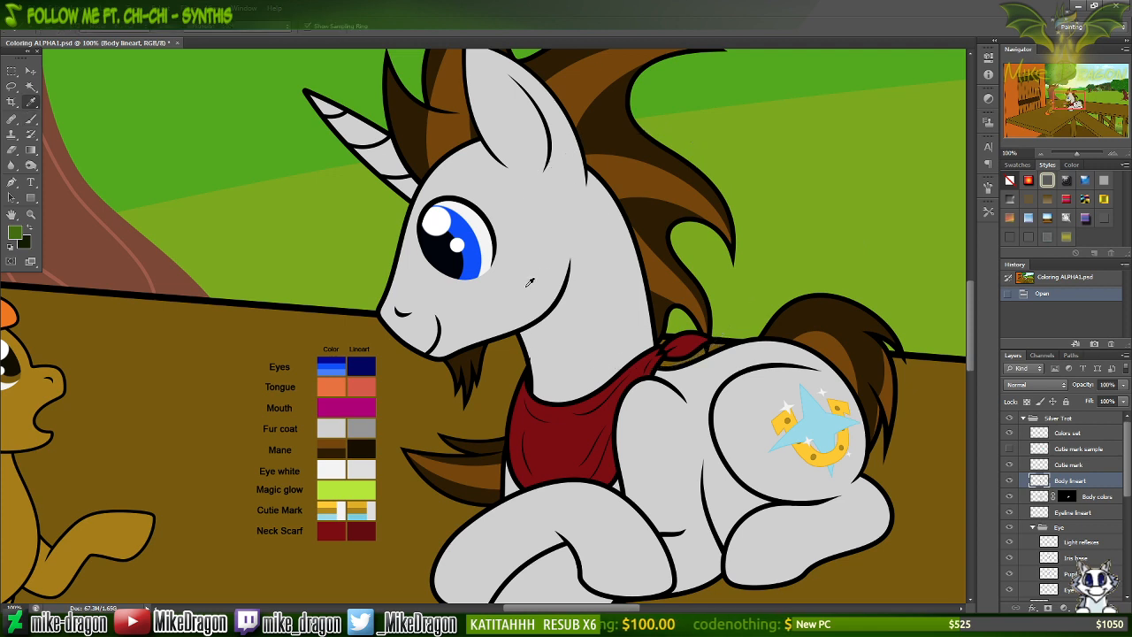
left_click(363, 424)
key("b")
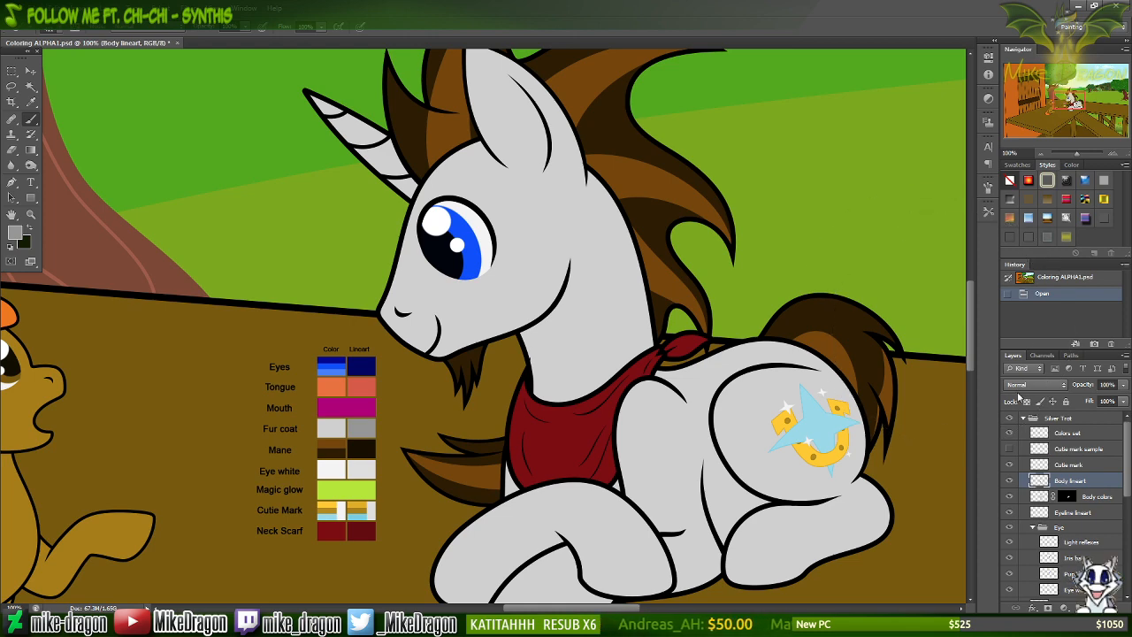
Try shifting the Body lineart layer away from the unicorn's colours, and undo the move.
key("v")
left_click_drag(537, 383, 237, 168)
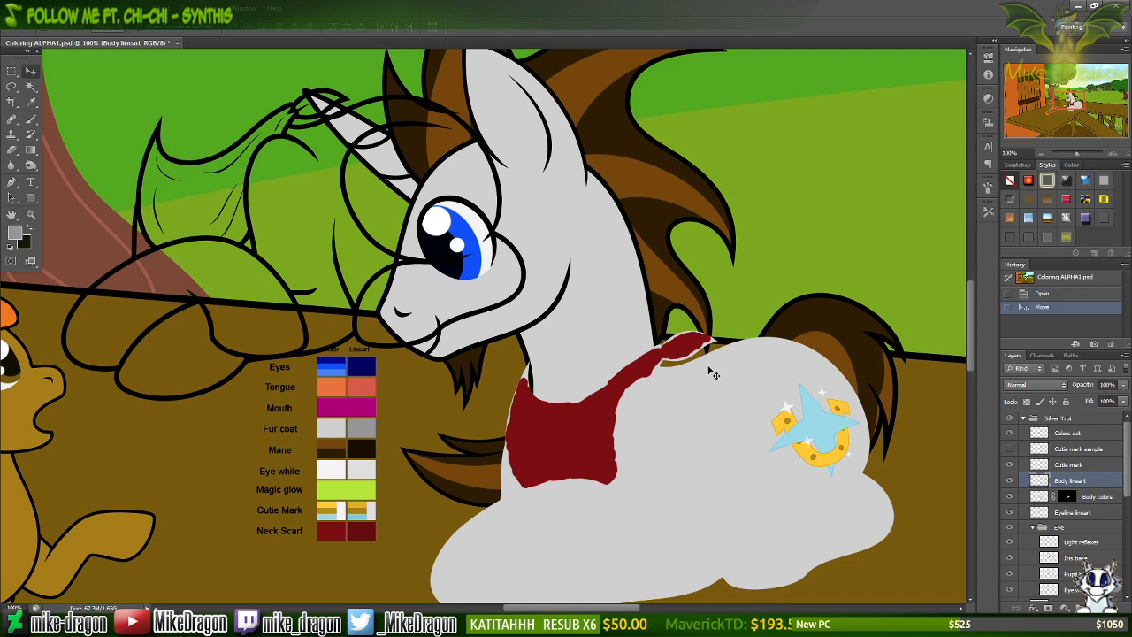
key("ctrl+z")
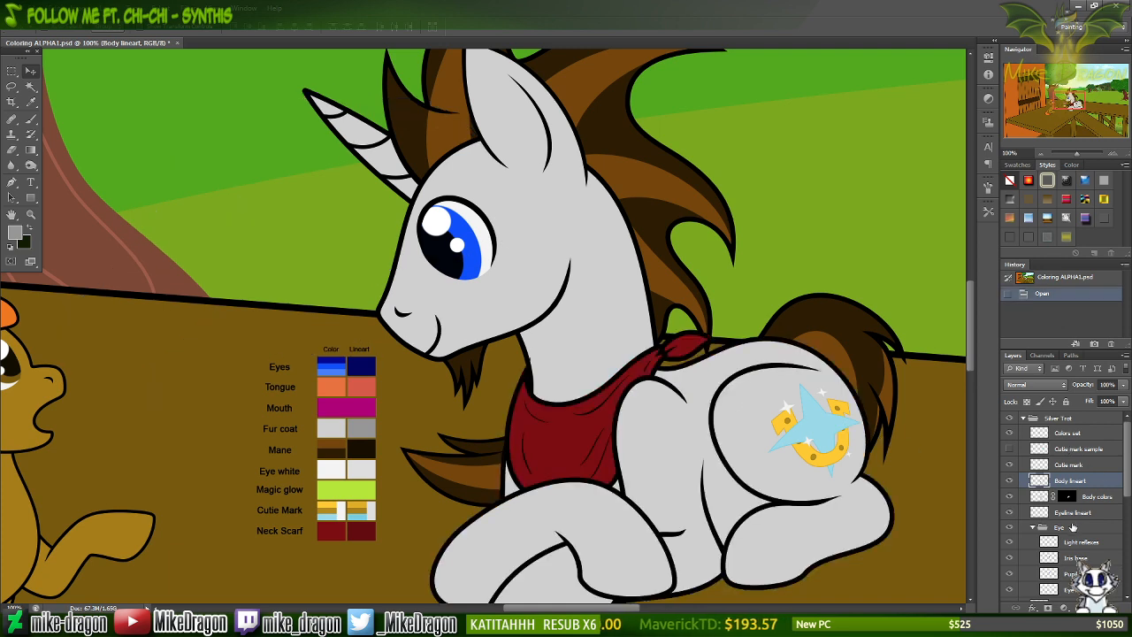
Select the Silver Trot group's Head lineart layer and lock its transparent pixels.
scroll(1128, 482, "down", 5)
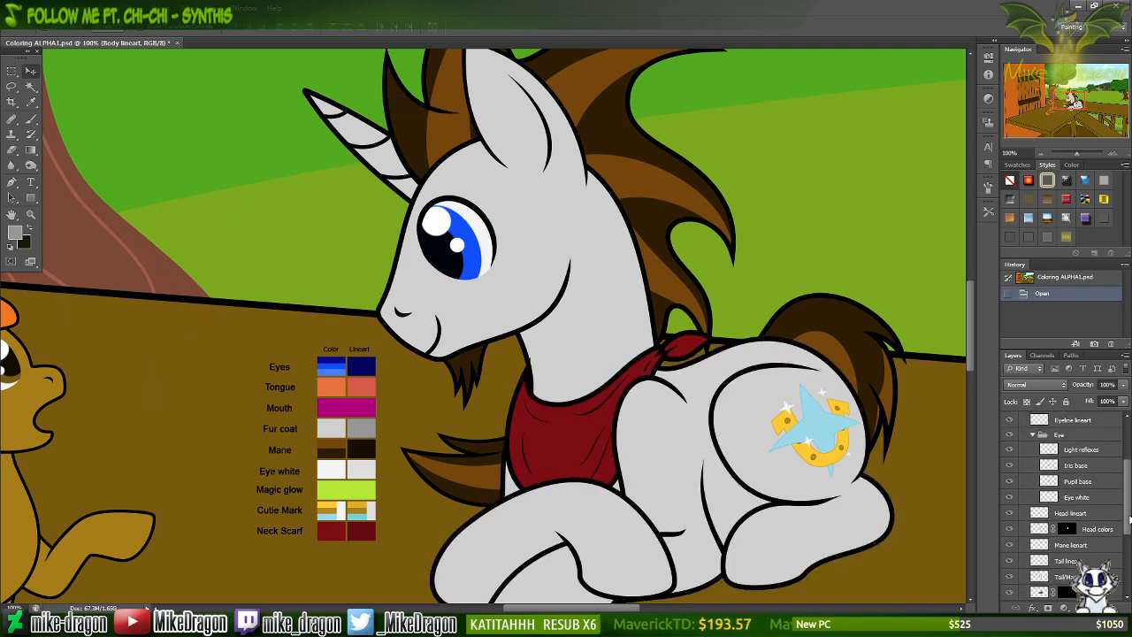
left_click(1036, 491)
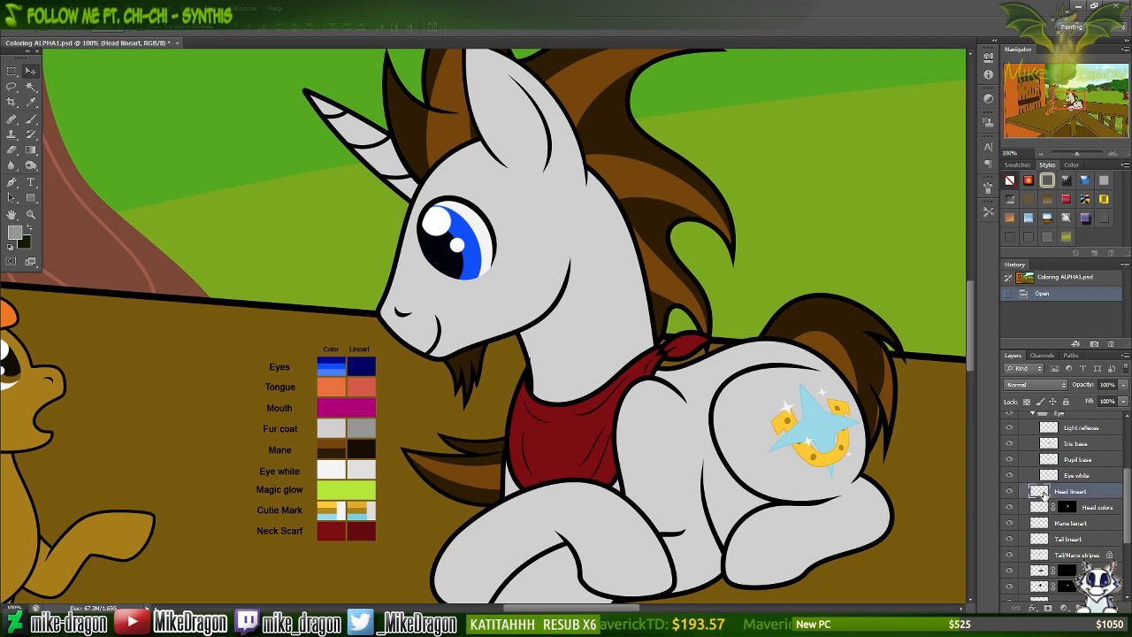
left_click_drag(589, 411, 322, 400)
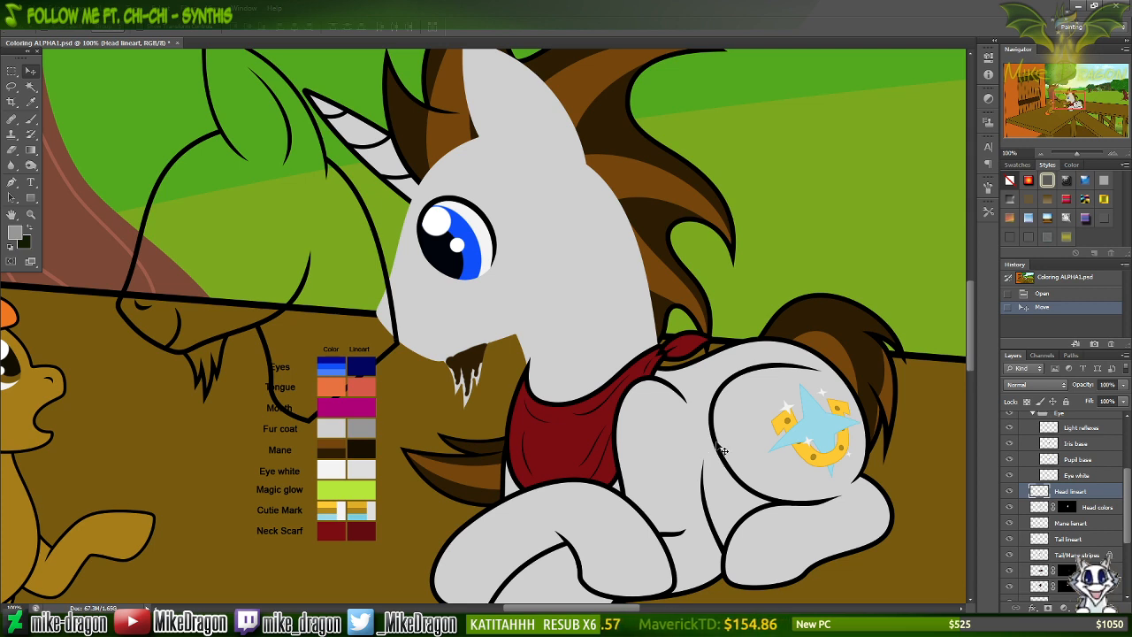
key("ctrl+z")
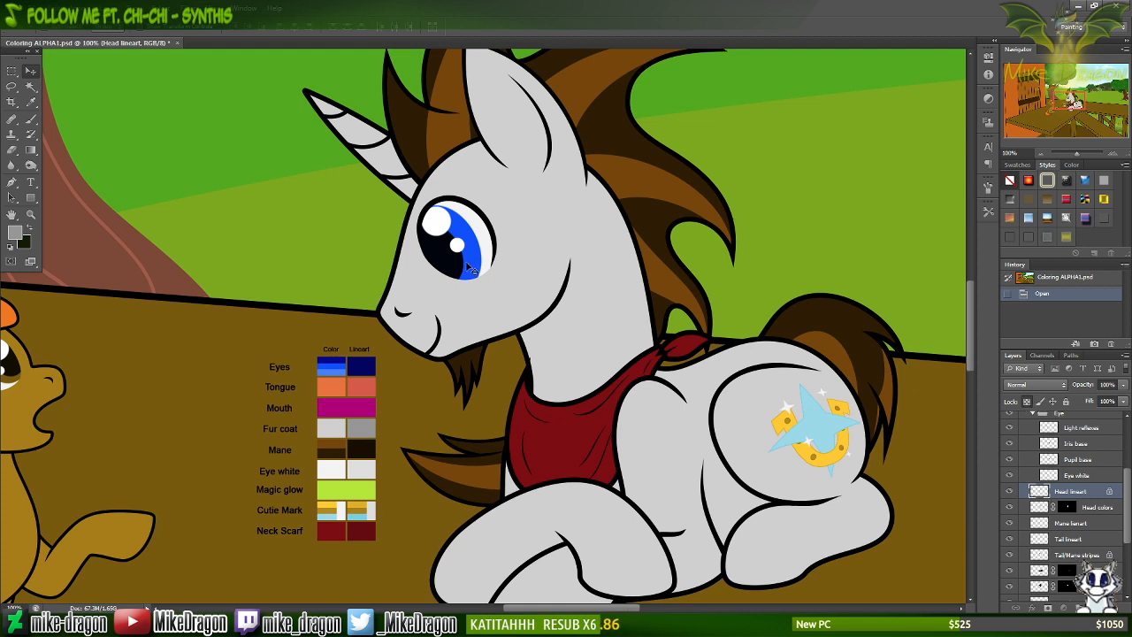
Ready the Brush for the unicorn's head outline by resampling the Fur coat lineart gray from the chart.
key("b")
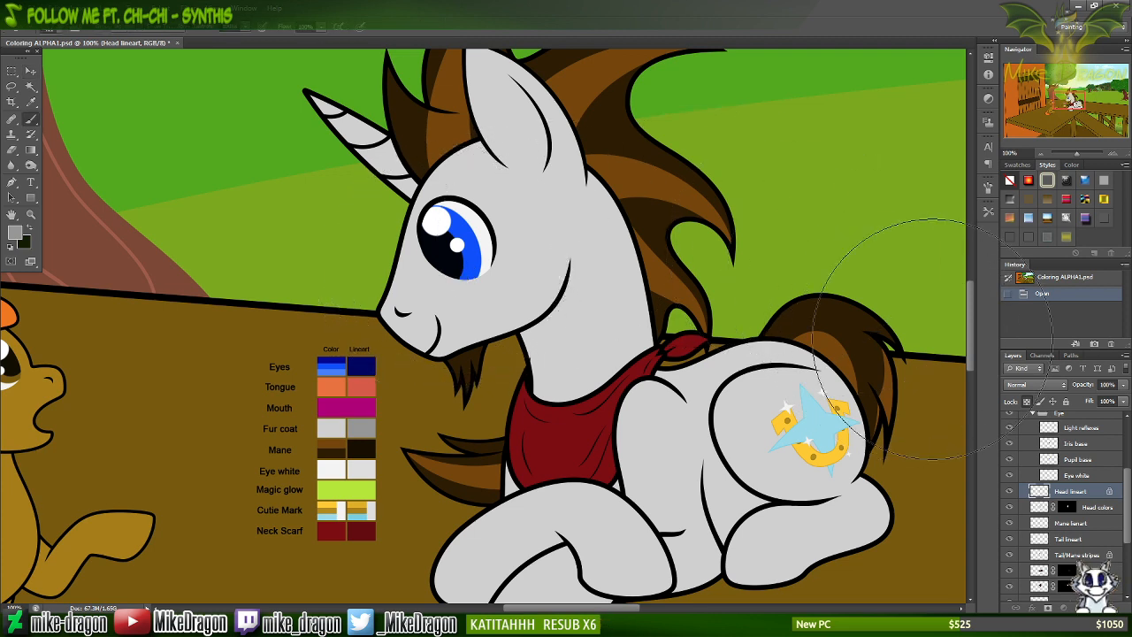
left_click_drag(970, 342, 975, 335)
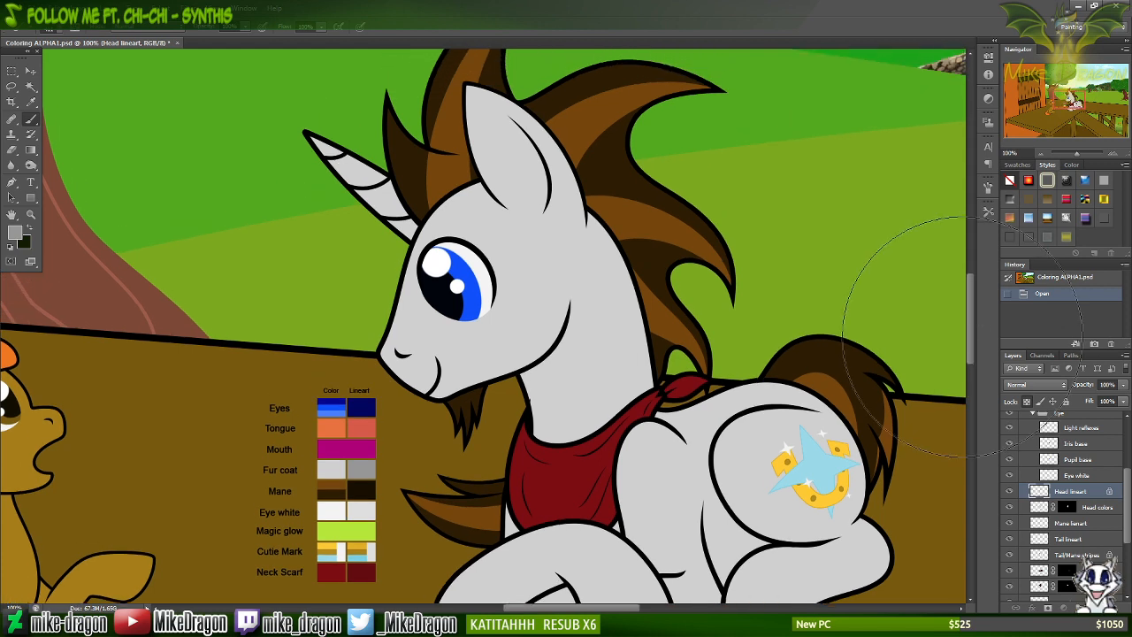
key("alt")
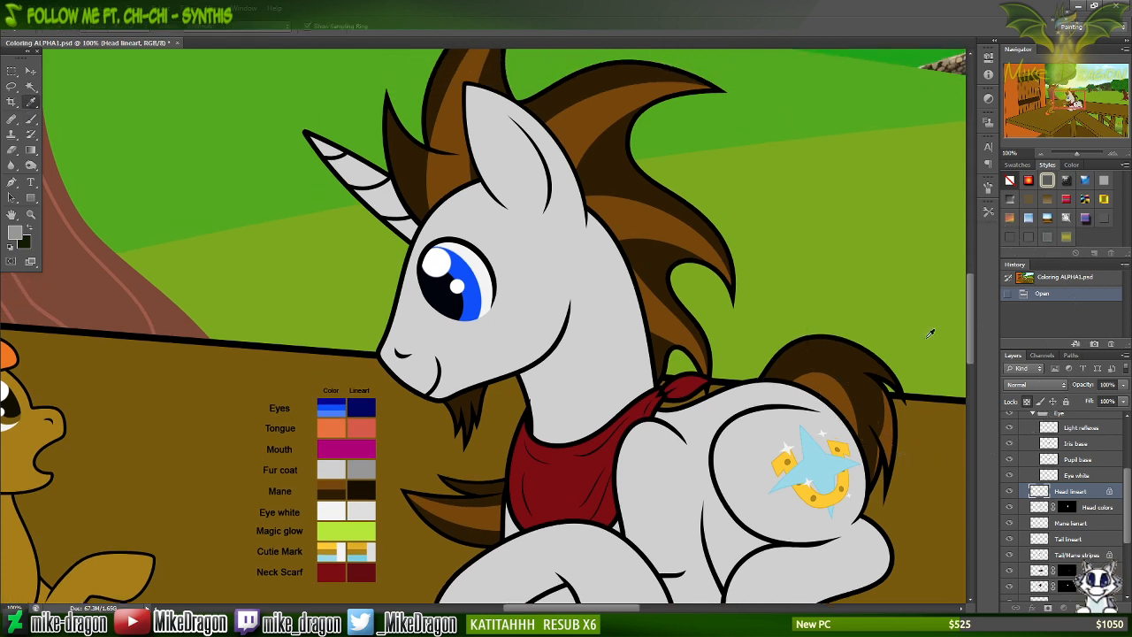
left_click(364, 466, "alt")
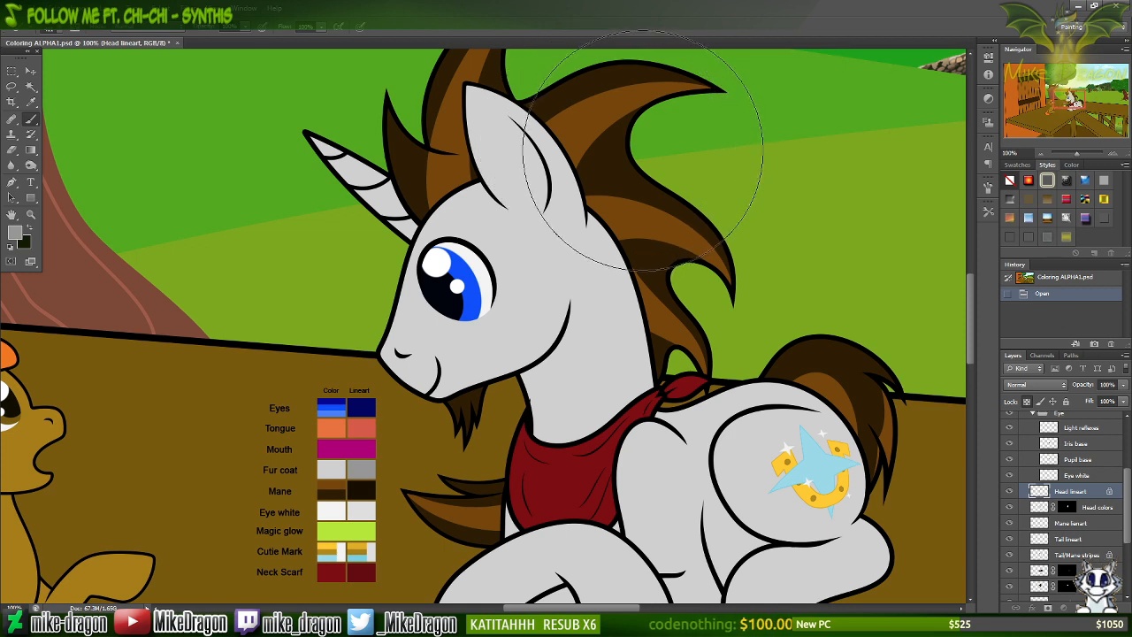
Try brushing gray over the Head lineart with transparent pixels locked and with them unlocked, undoing each stroke.
mouse_move(643, 157)
left_mouse_down()
mouse_move(531, 125)
mouse_move(446, 132)
mouse_move(364, 200)
mouse_move(739, 209)
mouse_move(533, 232)
mouse_move(288, 317)
mouse_move(454, 333)
mouse_move(775, 308)
mouse_move(611, 361)
mouse_move(409, 387)
mouse_move(805, 340)
left_mouse_up()
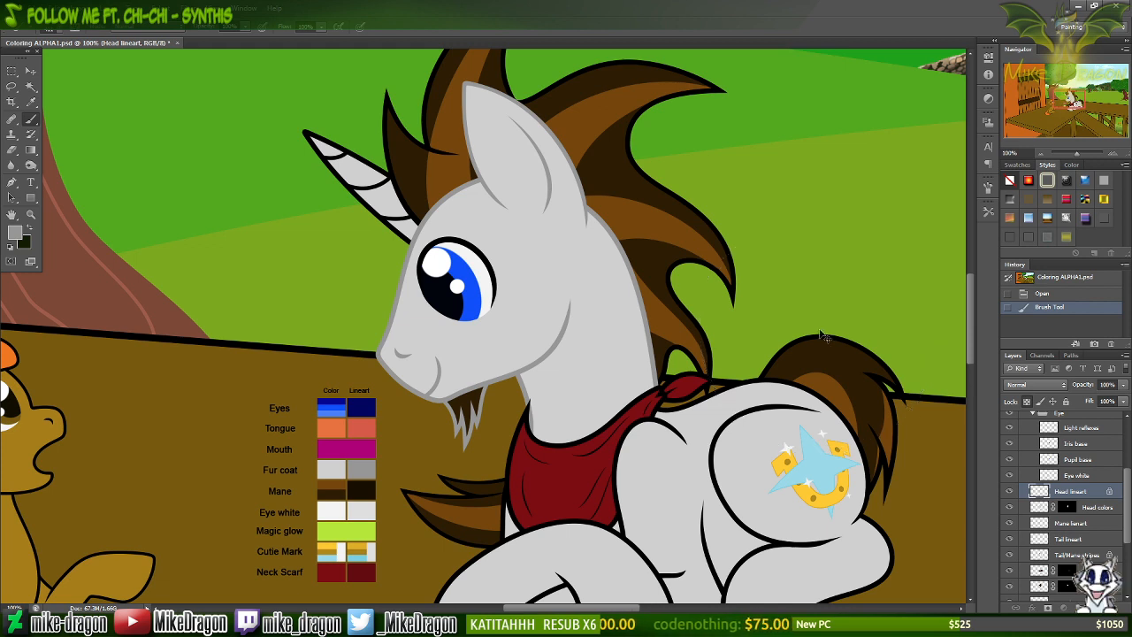
key("ctrl+z")
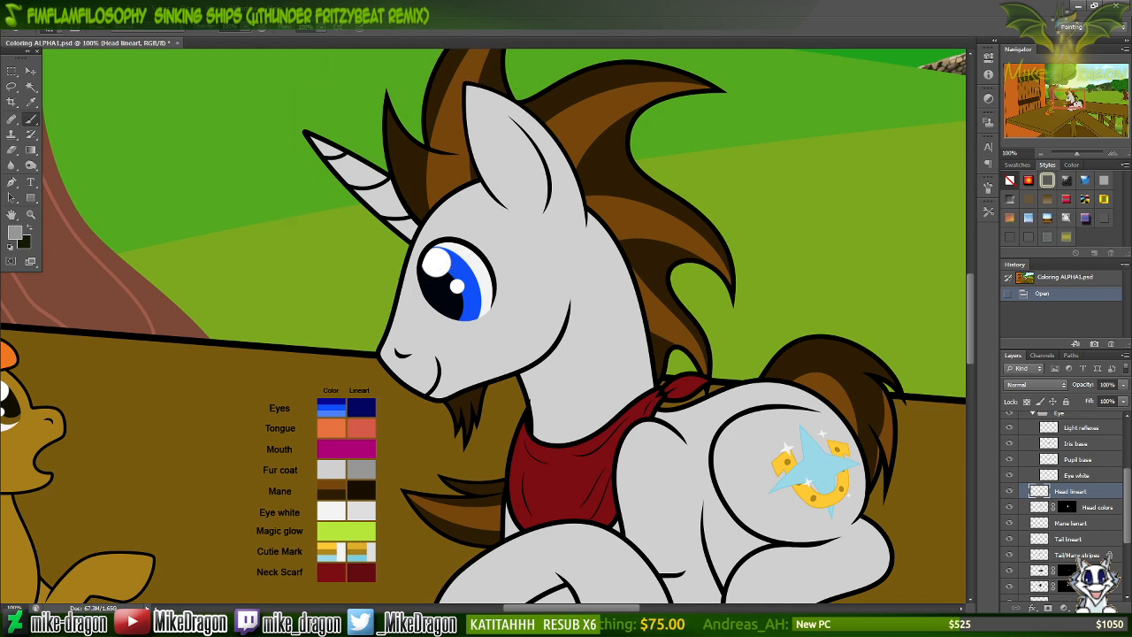
mouse_move(334, 177)
left_mouse_down()
mouse_move(417, 189)
mouse_move(423, 409)
left_mouse_up()
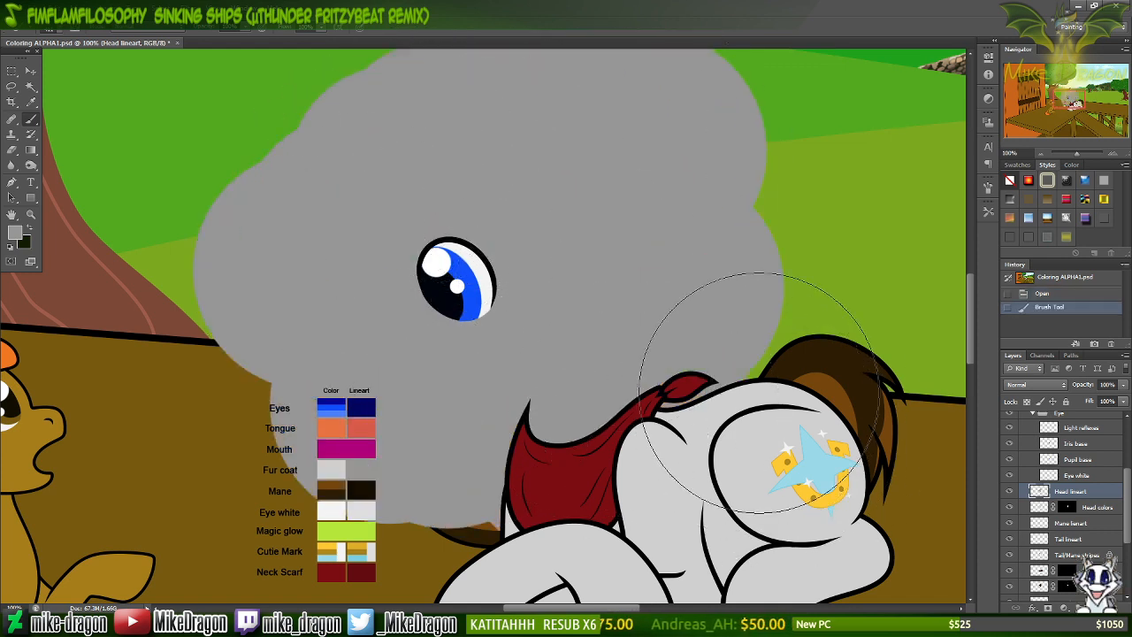
key("ctrl+z")
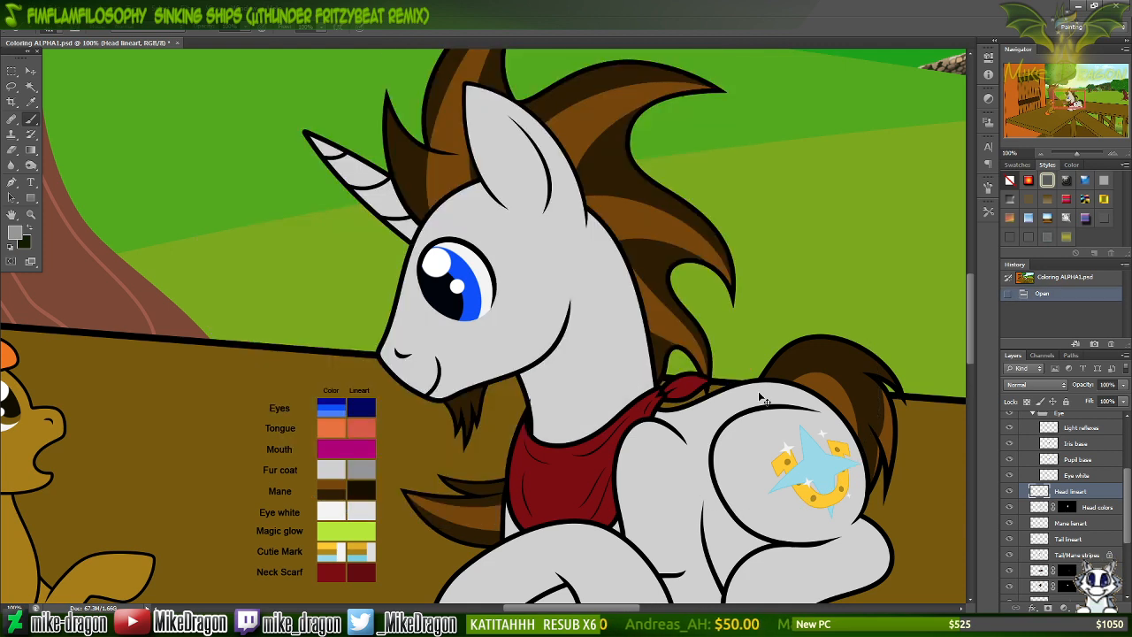
Lock the Head lineart layer's transparent pixels and paint the unicorn's head outlines with the Fur coat lineart gray.
left_click(1027, 402)
mouse_move(575, 123)
left_mouse_down()
mouse_move(460, 168)
mouse_move(433, 301)
mouse_move(495, 380)
mouse_move(500, 478)
mouse_move(393, 451)
mouse_move(580, 148)
mouse_move(482, 504)
mouse_move(485, 138)
mouse_move(495, 177)
left_mouse_up()
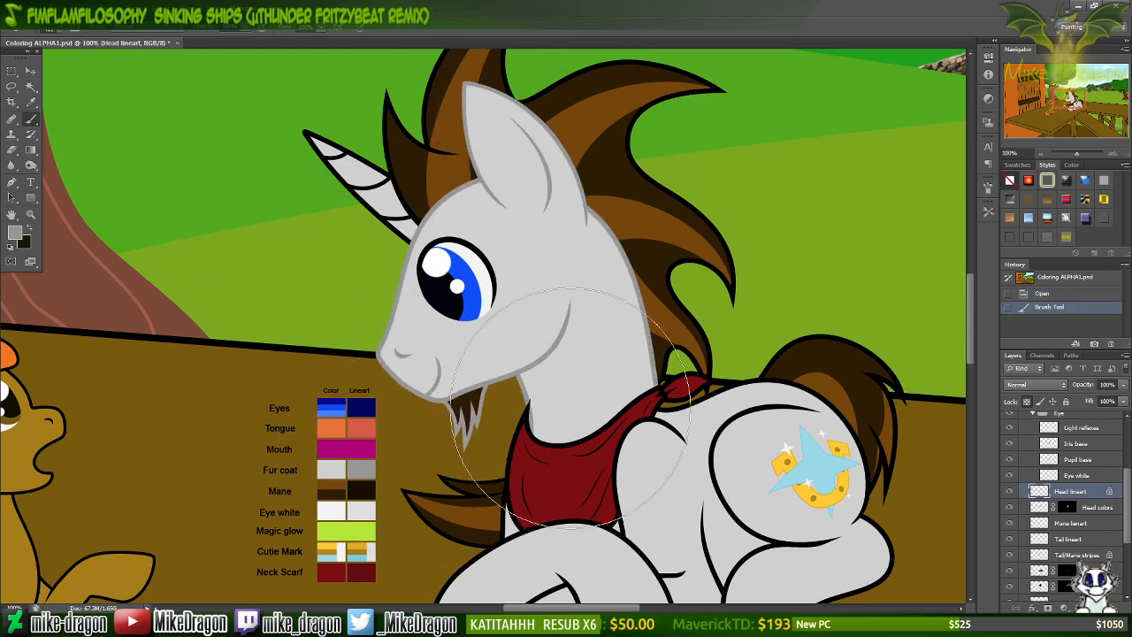
Sample the dark brown Mane lineart colour from the chart and set the brush to a 9 px hard round tip.
key("x")
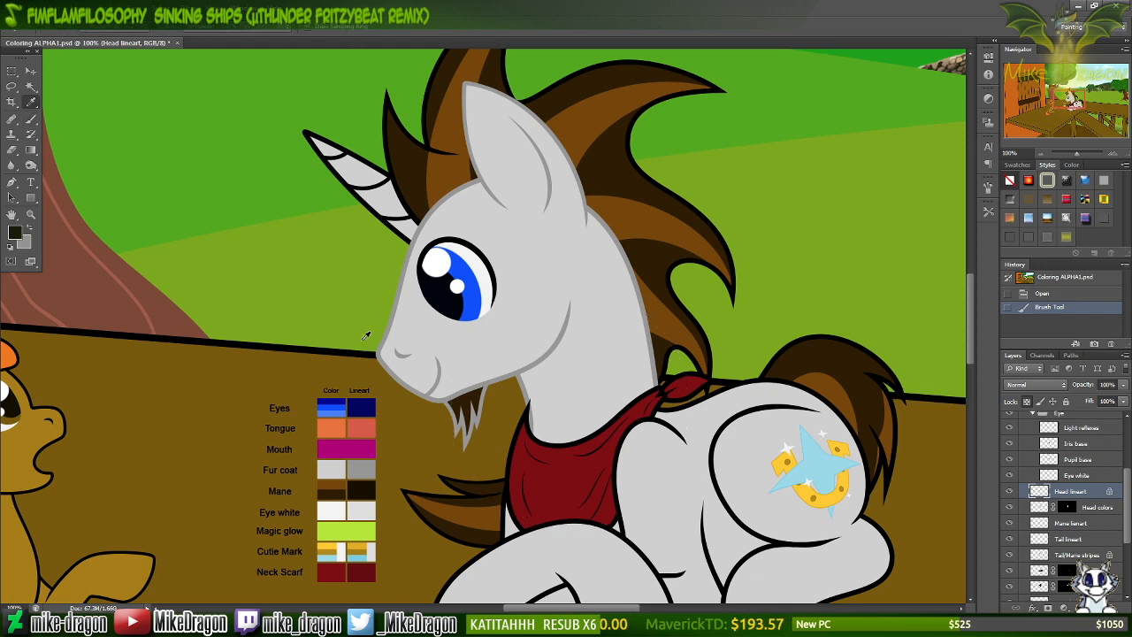
left_click(365, 488, "alt")
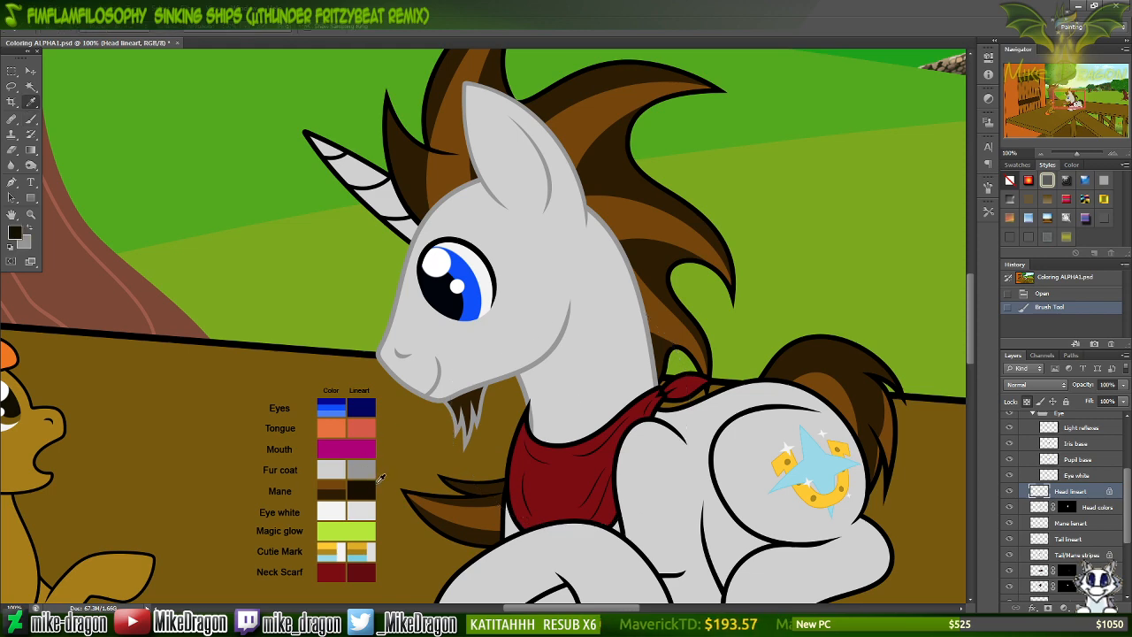
key("ctrl+plus")
key("ctrl+plus")
key("ctrl+plus")
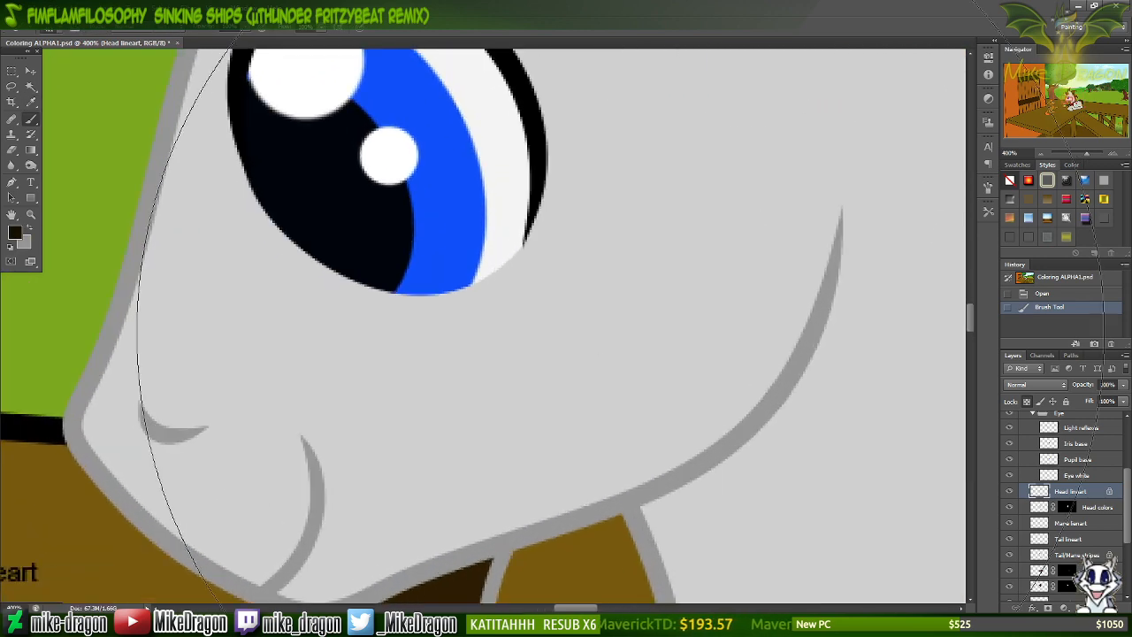
scroll(354, 281, "down", 1)
scroll(345, 292, "down", 6)
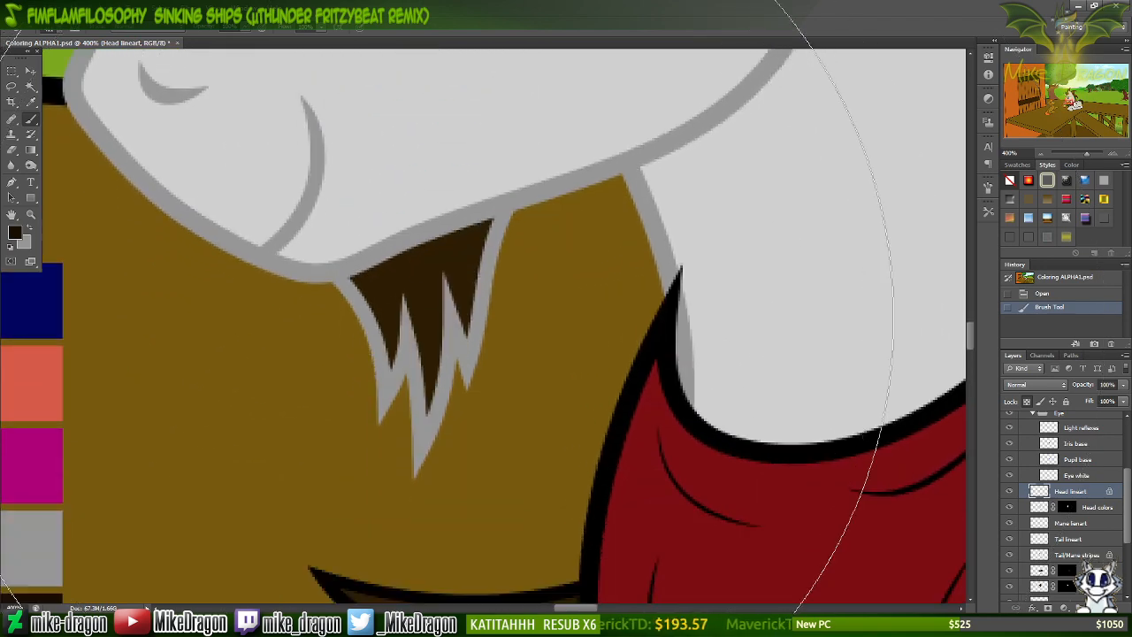
right_click(522, 392)
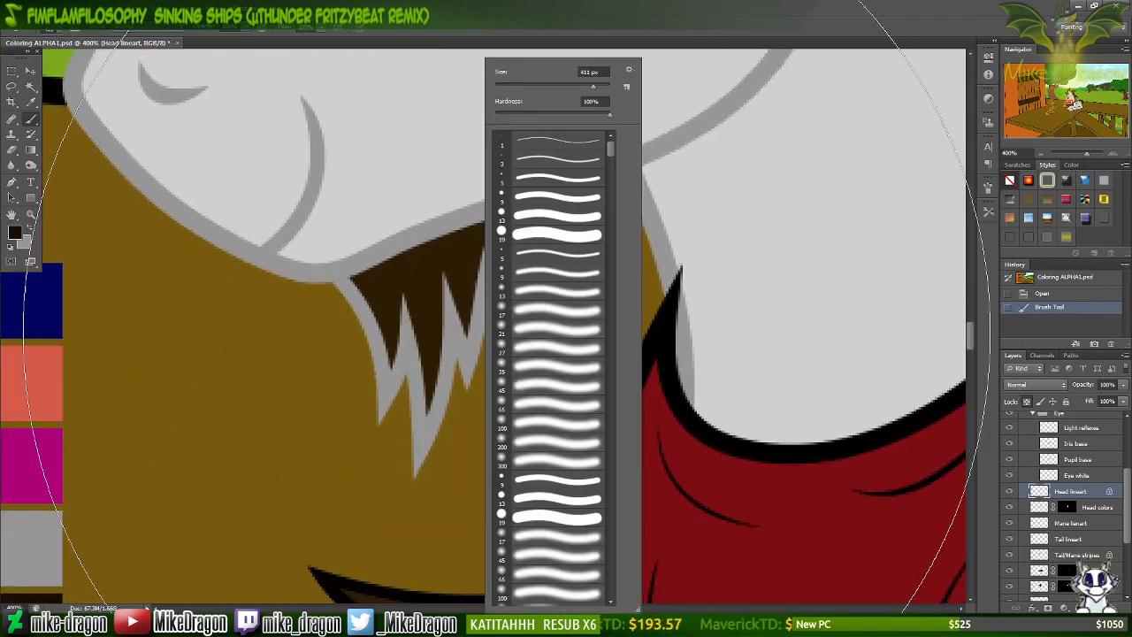
left_click(528, 195)
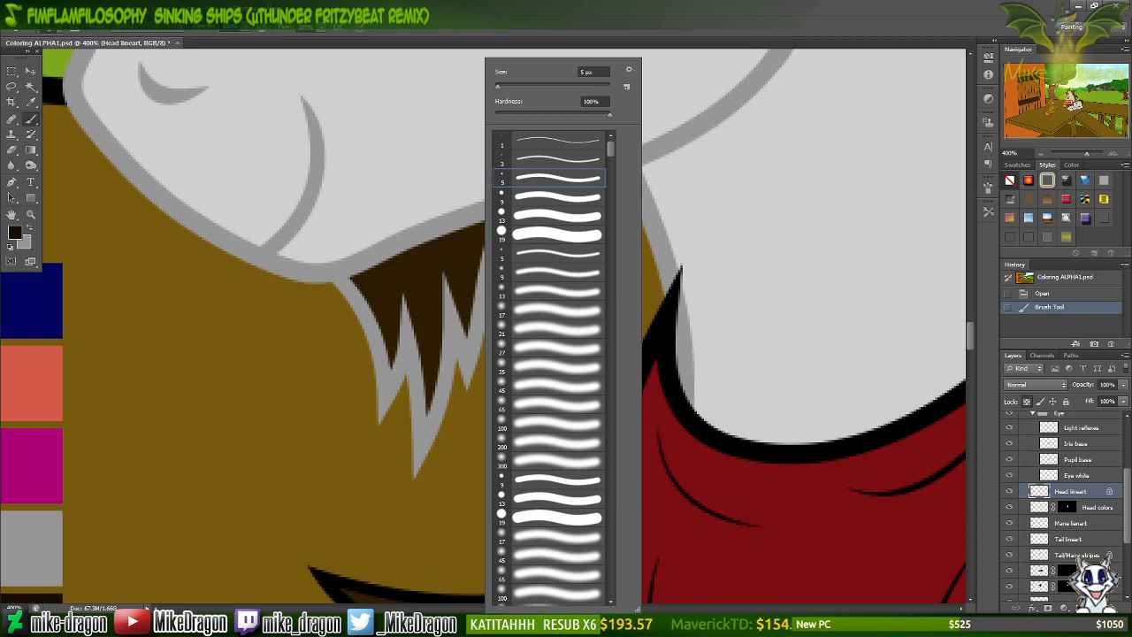
left_click(506, 32)
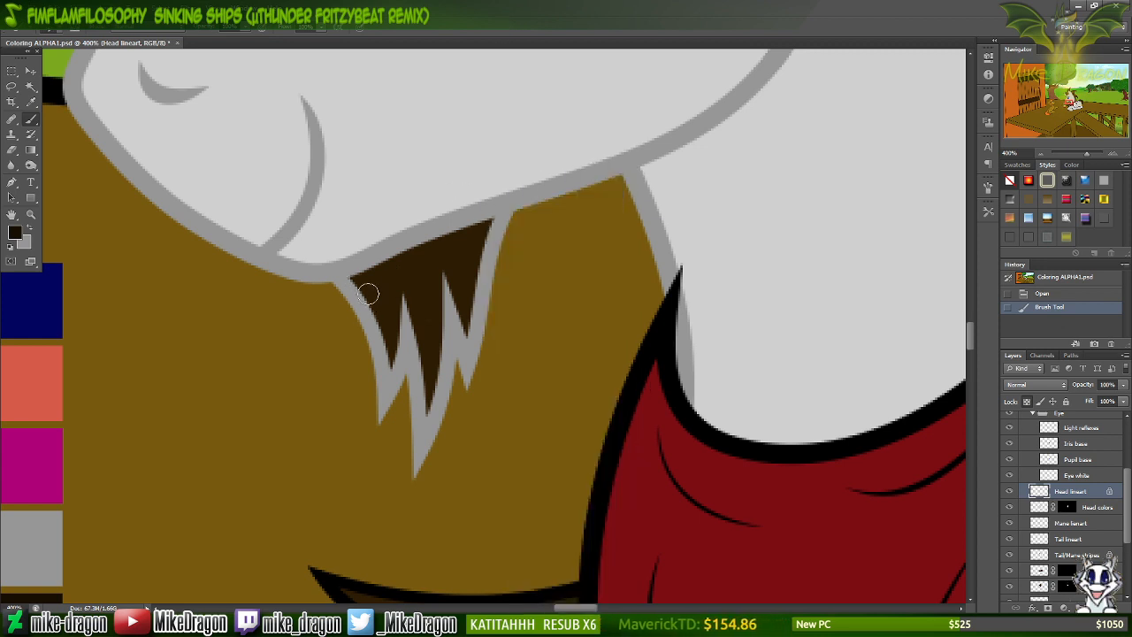
Paint the unicorn's beard outlines on the Head lineart layer with the dark brown Mane lineart colour.
mouse_move(359, 306)
left_mouse_down()
mouse_move(329, 297)
mouse_move(352, 289)
mouse_move(355, 308)
mouse_move(390, 311)
mouse_move(359, 337)
mouse_move(427, 302)
mouse_move(422, 293)
mouse_move(371, 312)
mouse_move(366, 333)
mouse_move(422, 326)
mouse_move(346, 361)
mouse_move(429, 360)
mouse_move(351, 397)
mouse_move(441, 423)
left_mouse_up()
left_click_drag(386, 443, 451, 457)
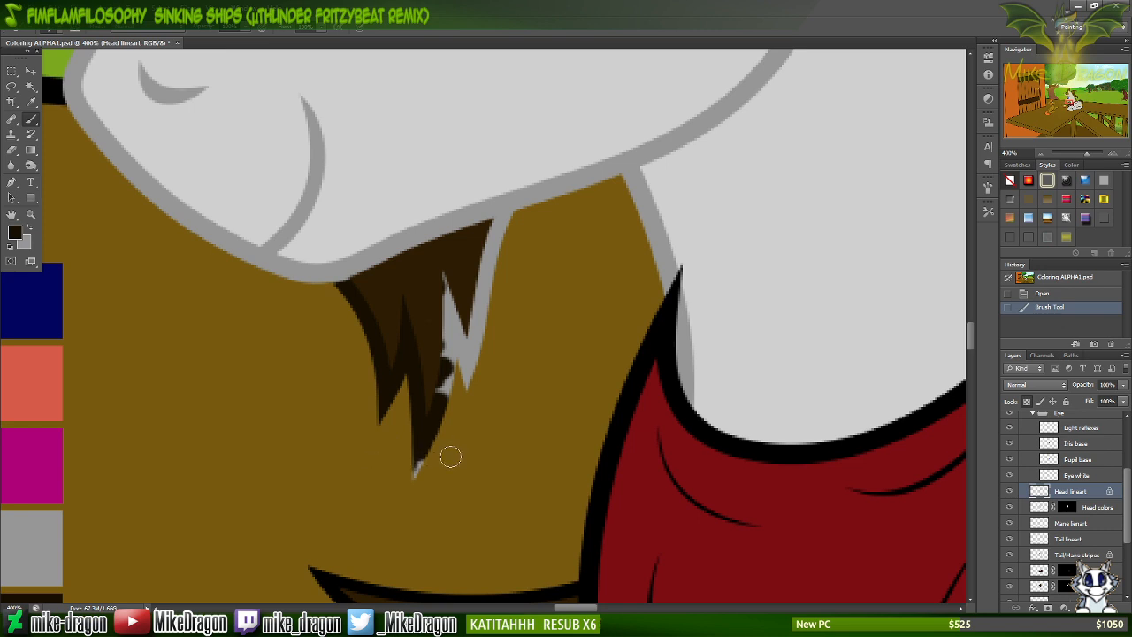
mouse_move(467, 354)
left_mouse_down()
mouse_move(445, 386)
mouse_move(466, 354)
mouse_move(412, 346)
mouse_move(498, 298)
mouse_move(471, 291)
mouse_move(498, 263)
mouse_move(461, 260)
mouse_move(493, 235)
left_mouse_up()
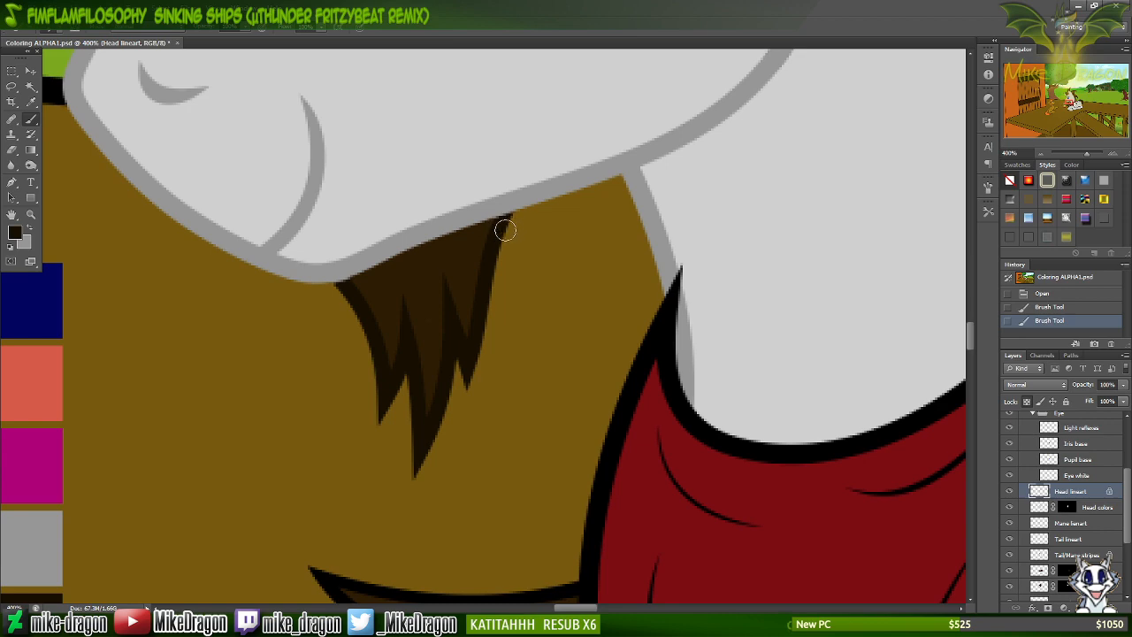
left_click_drag(464, 273, 478, 292)
Unlock the Head lineart layer's transparent pixels, and select the Mane lienart layer and lock its transparent pixels.
scroll(547, 322, "down", 5)
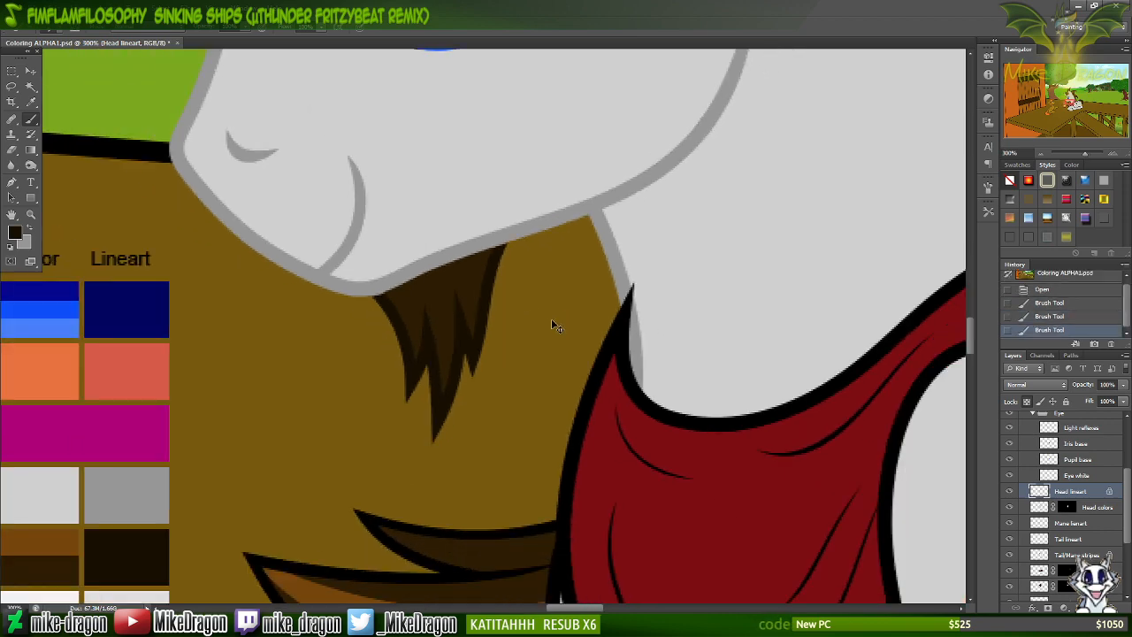
scroll(567, 318, "up", 3)
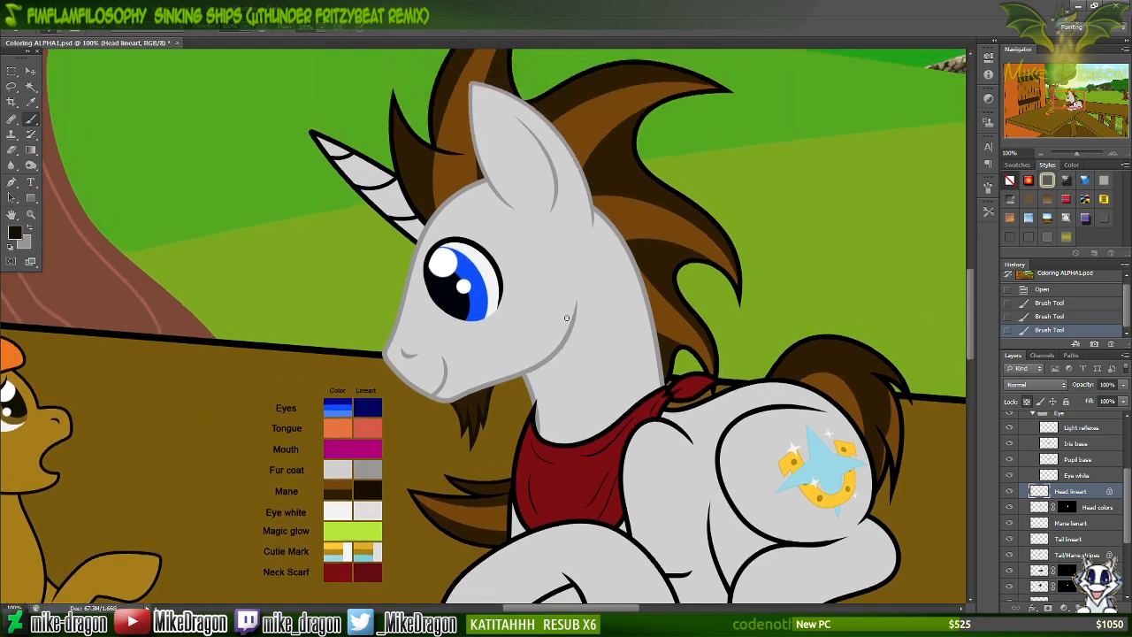
scroll(568, 323, "right", 3)
scroll(567, 319, "down", 4)
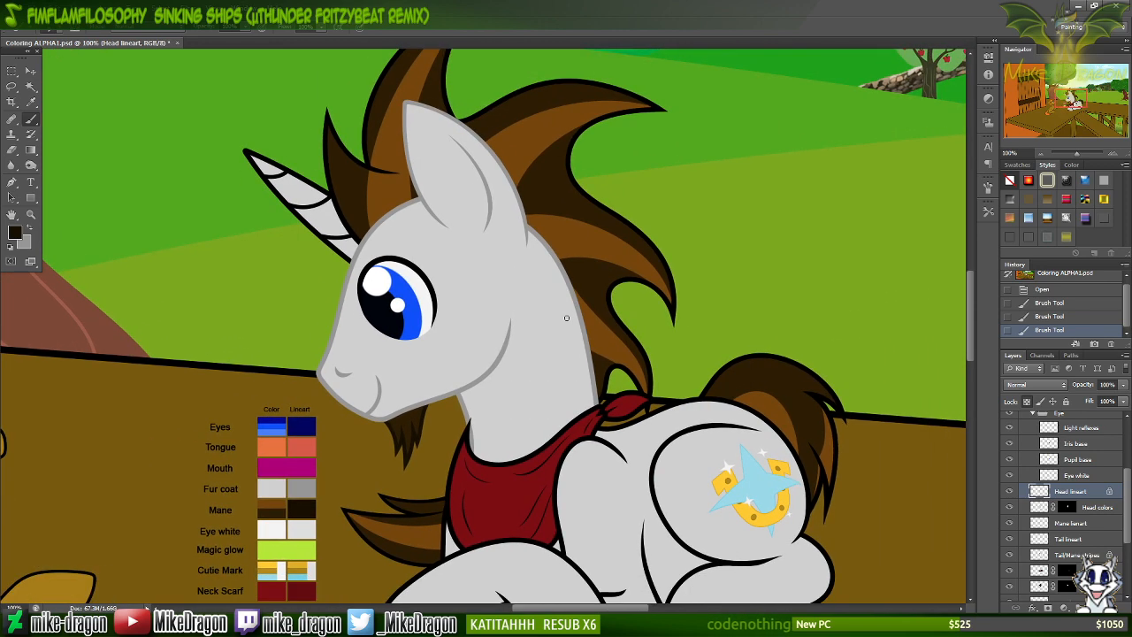
scroll(567, 319, "up", 3)
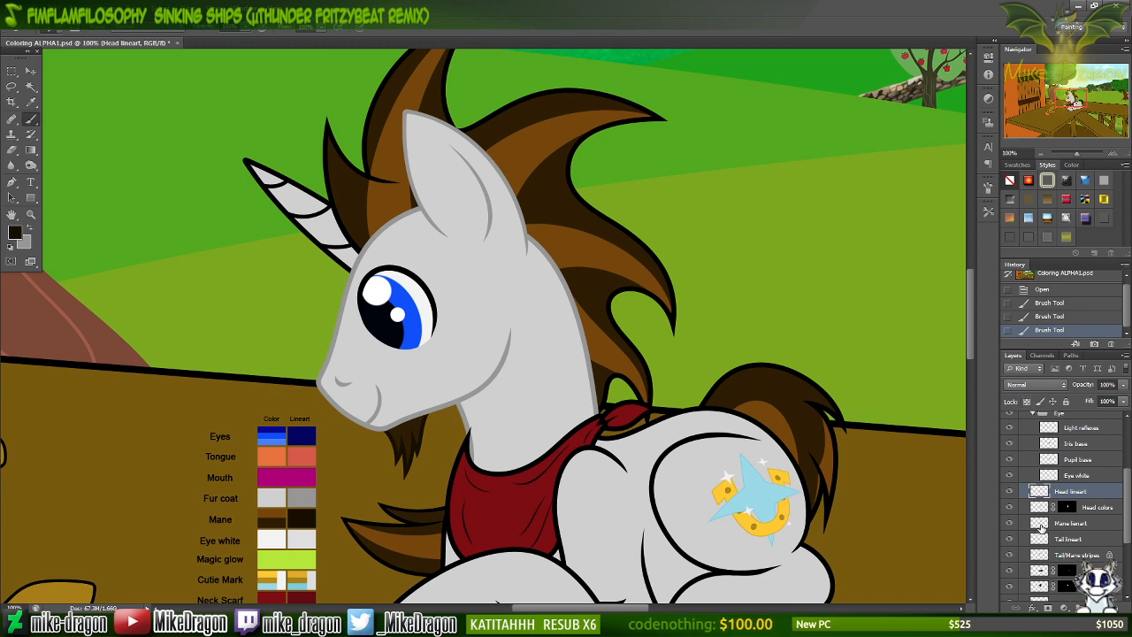
left_click(1044, 525)
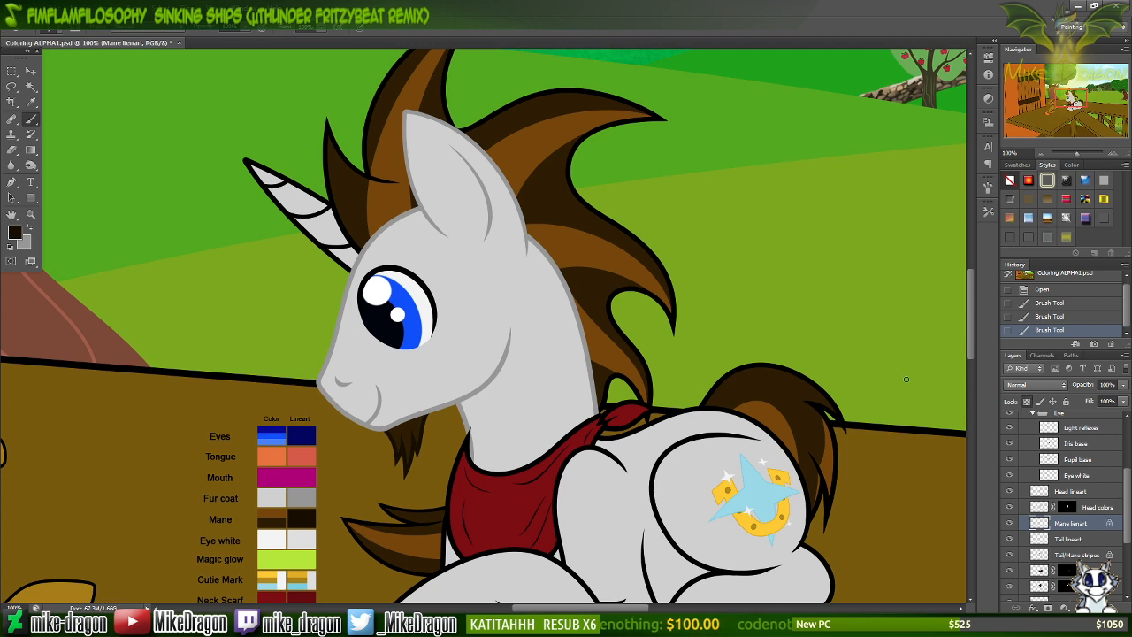
scroll(906, 380, "up", 3)
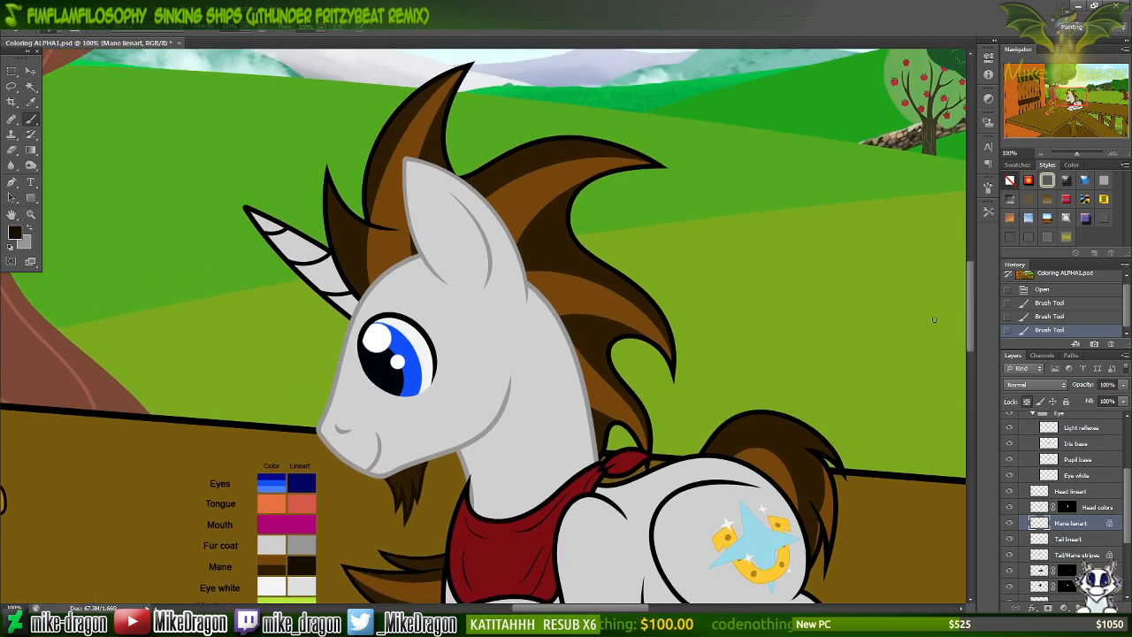
Enlarge the brush to about 143 px and paint the unicorn's mane outlines with the dark brown Mane lineart colour.
right_click(416, 205)
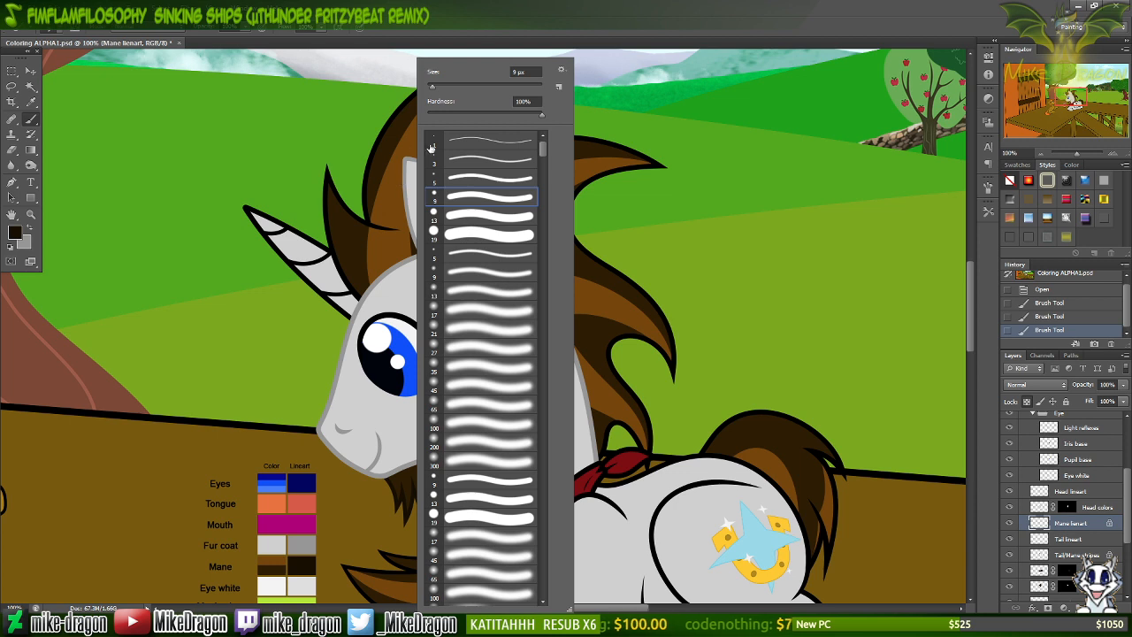
left_click_drag(444, 88, 489, 90)
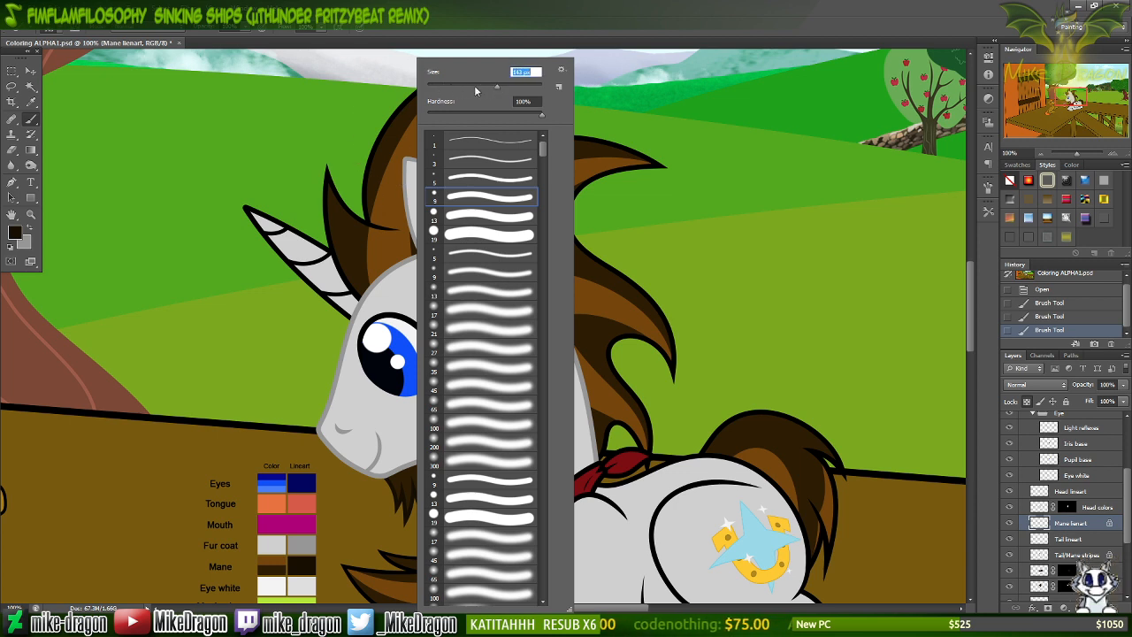
left_click(483, 33)
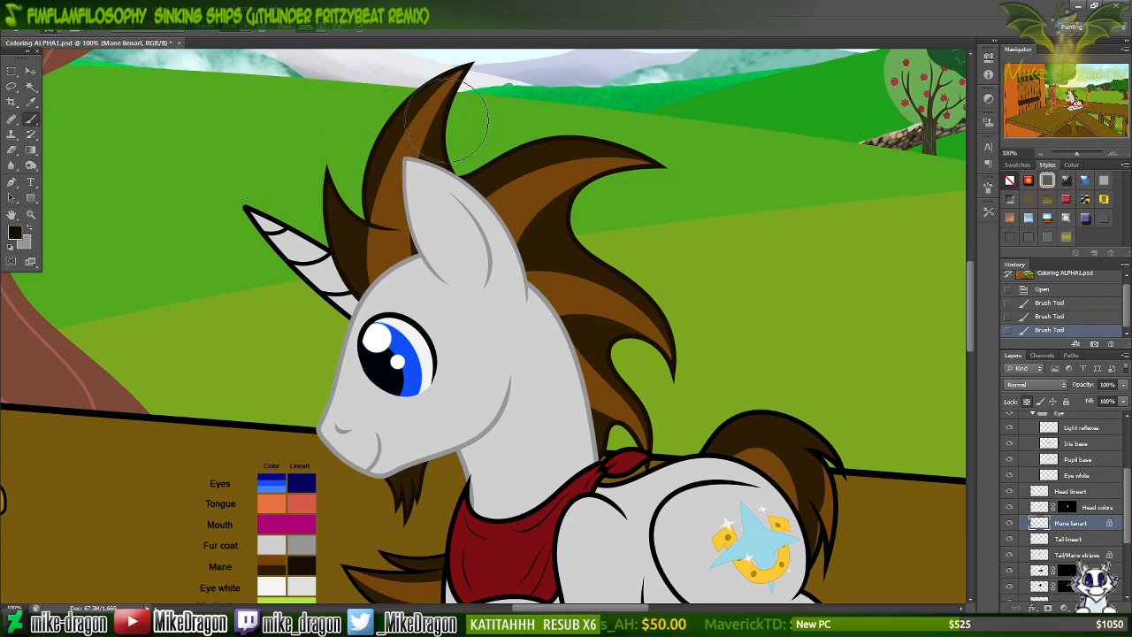
Inspect the mane outlines up close, undoing and redoing the last brush stroke to compare black with dark brown.
key("ctrl+plus")
key("ctrl+plus")
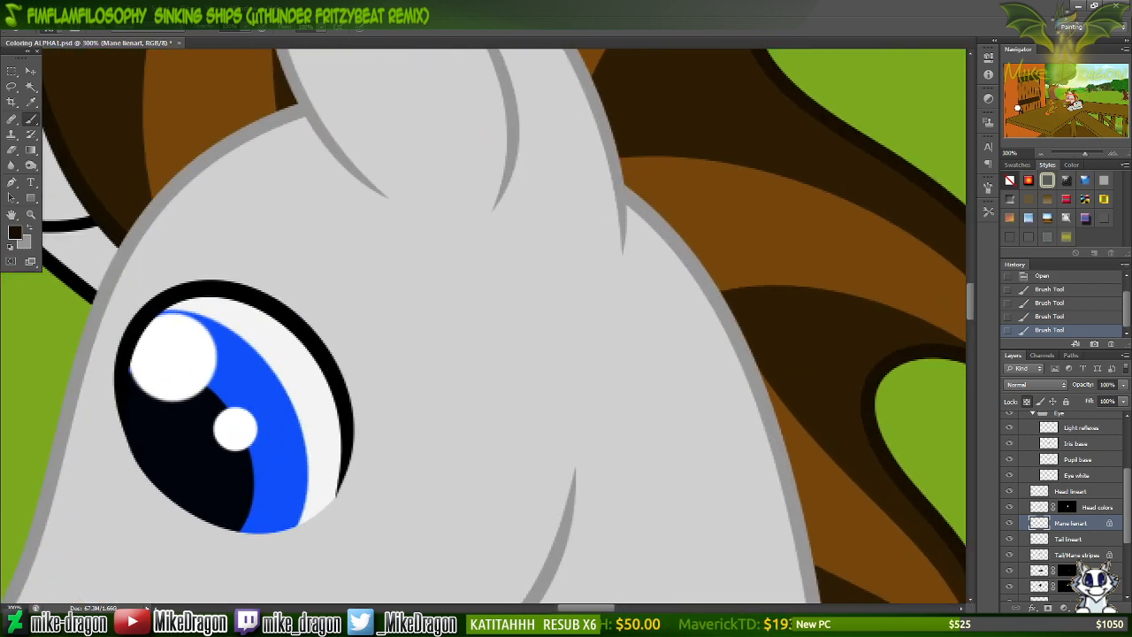
scroll(483, 326, "right", 10)
scroll(483, 326, "down", 3)
key("ctrl+plus")
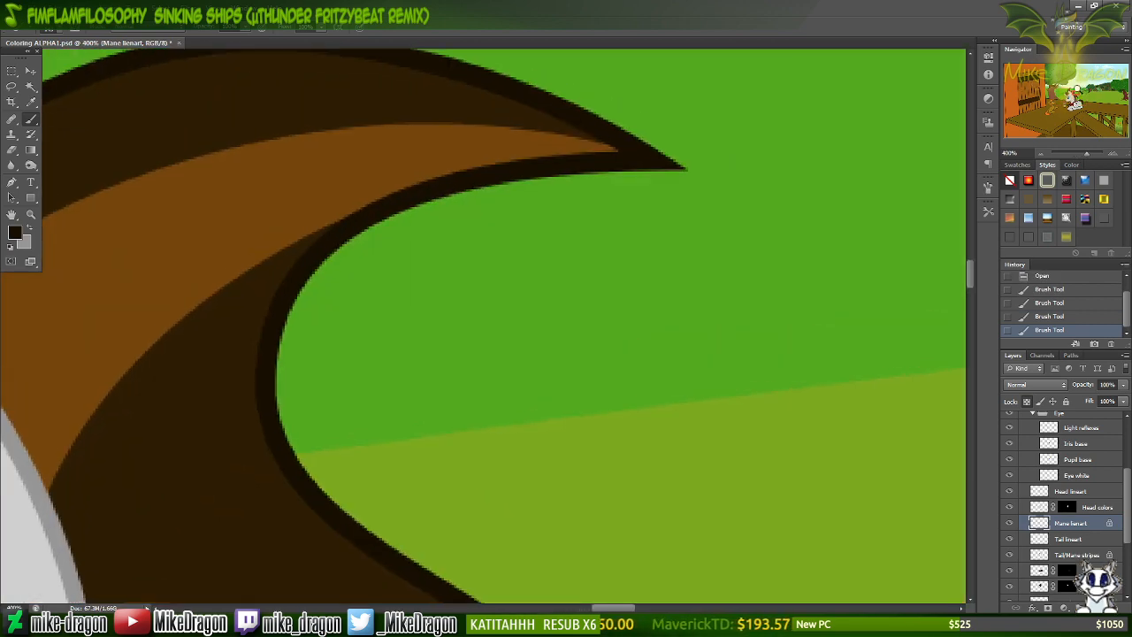
key("ctrl+plus")
key("ctrl+plus")
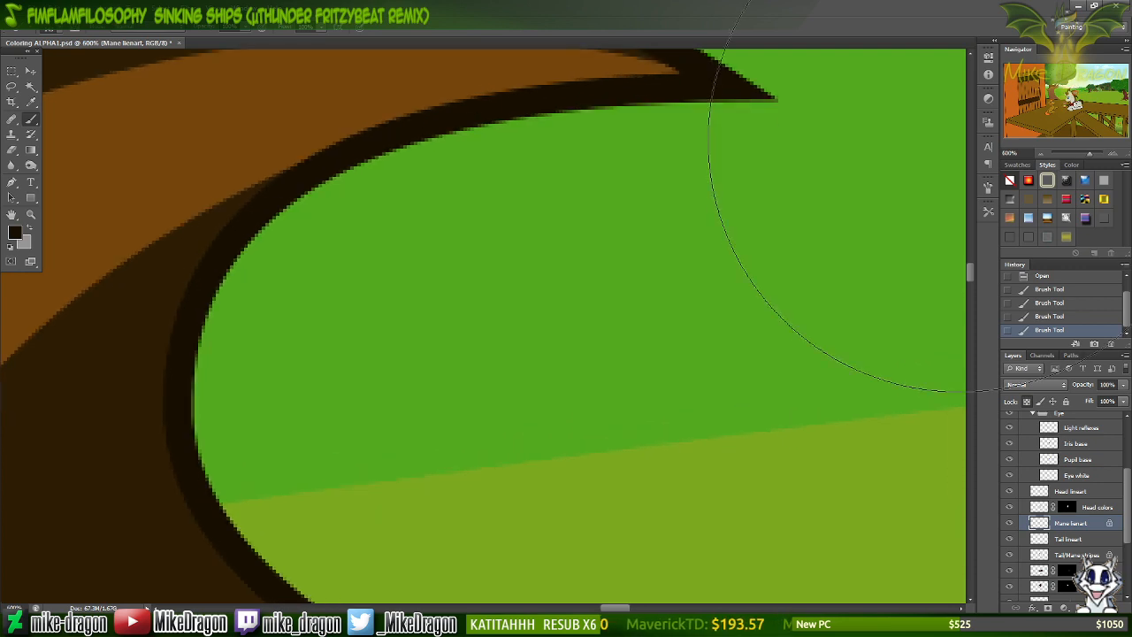
key("ctrl+z")
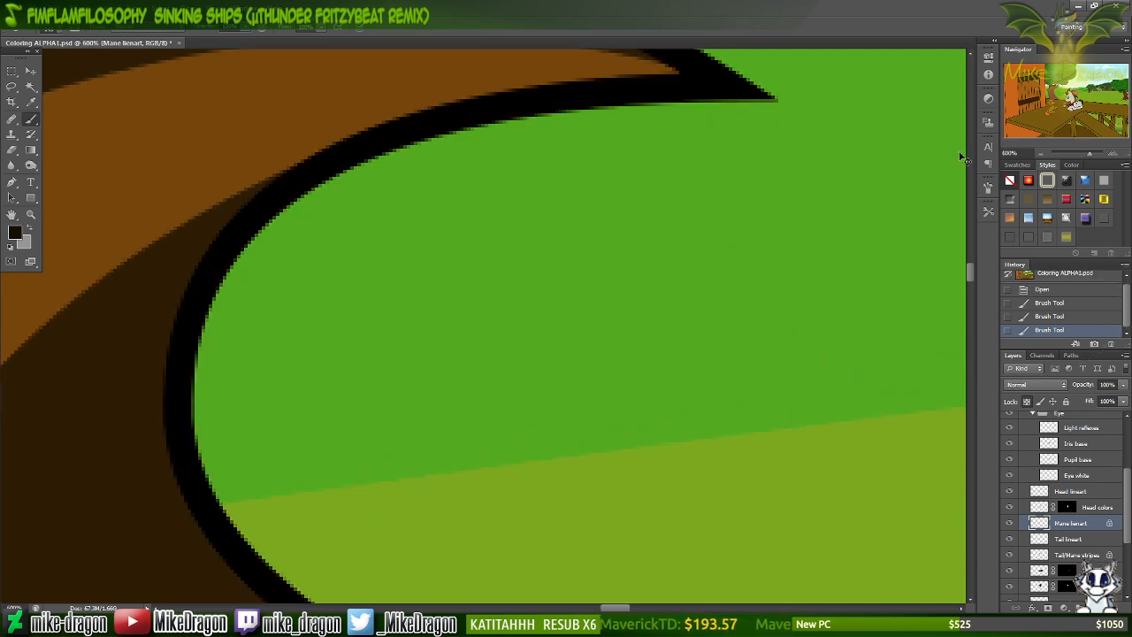
key("ctrl+z")
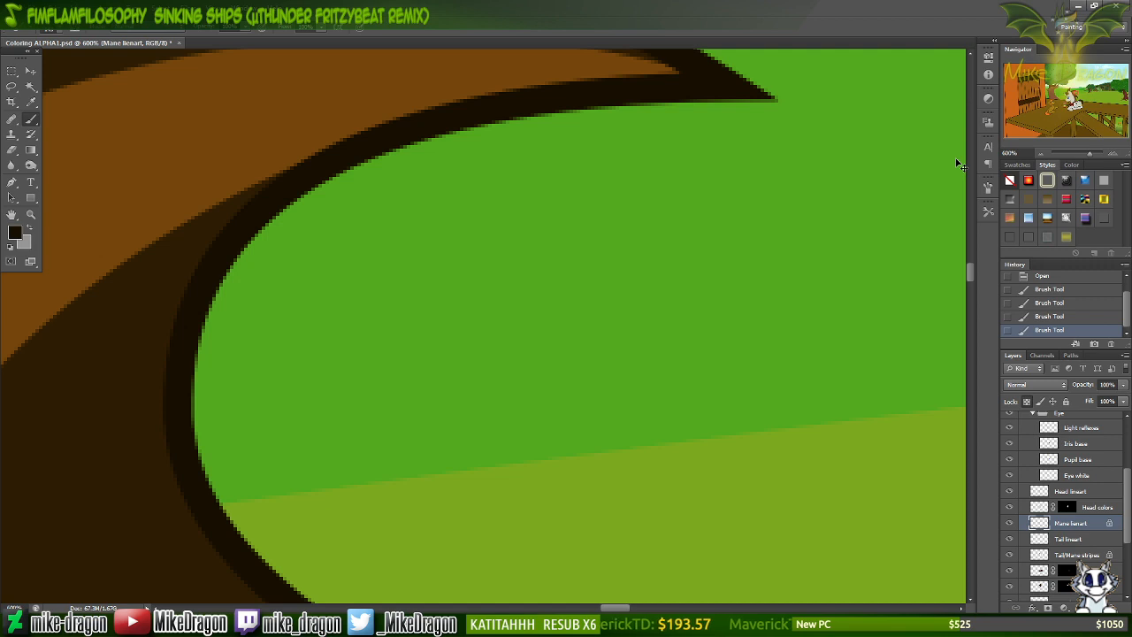
key("ctrl+z")
key("ctrl+z")
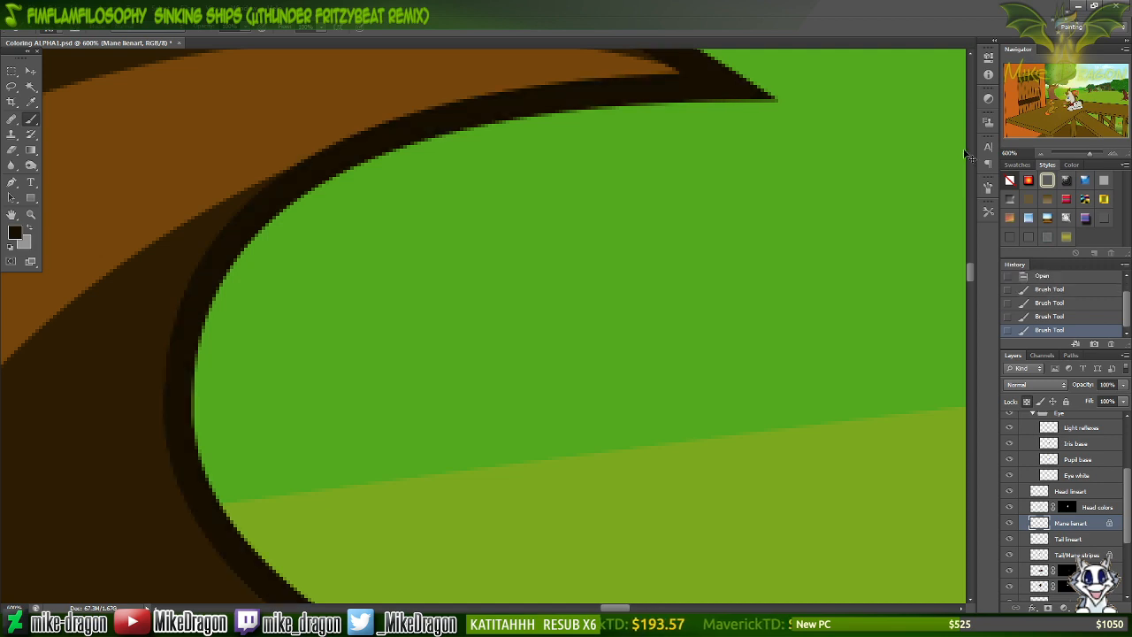
key("ctrl+minus")
key("ctrl+minus")
key("ctrl+minus")
key("ctrl+minus")
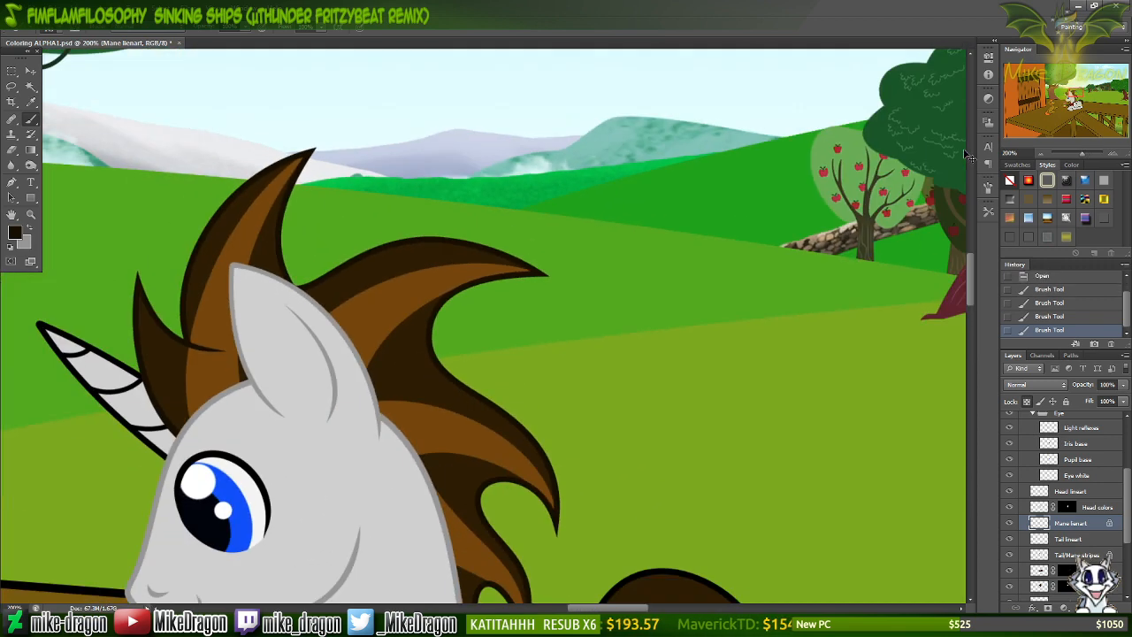
key("ctrl+minus")
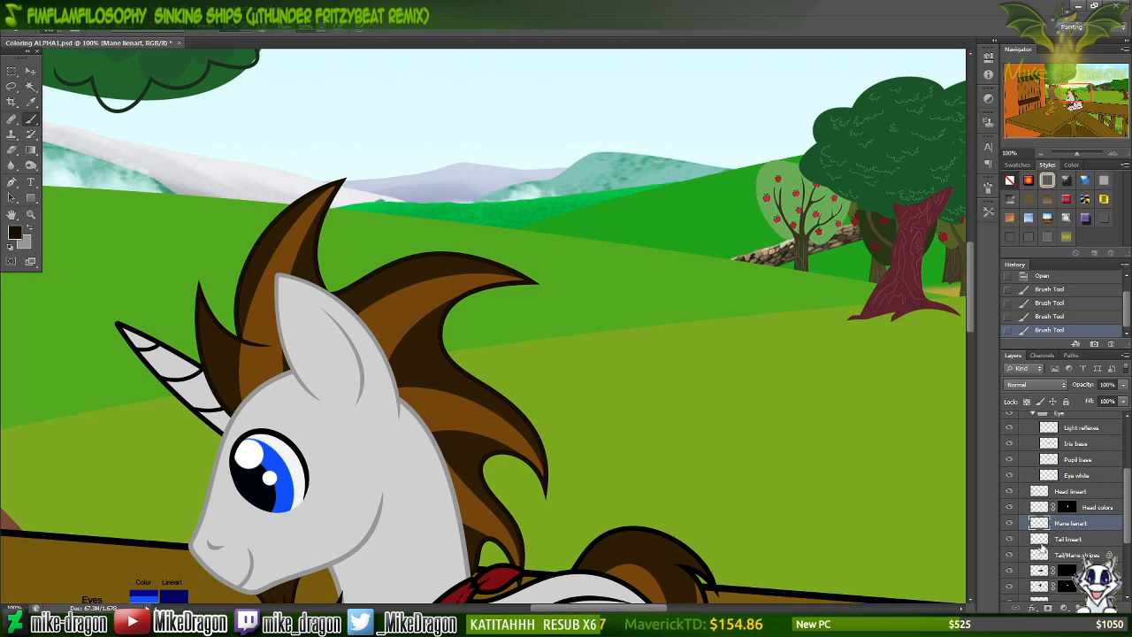
Lock the Horn lineart layer's transparent pixels and paint the horn's outlines with the Fur coat lineart gray.
left_click_drag(1127, 511, 1130, 537)
left_click(1047, 530)
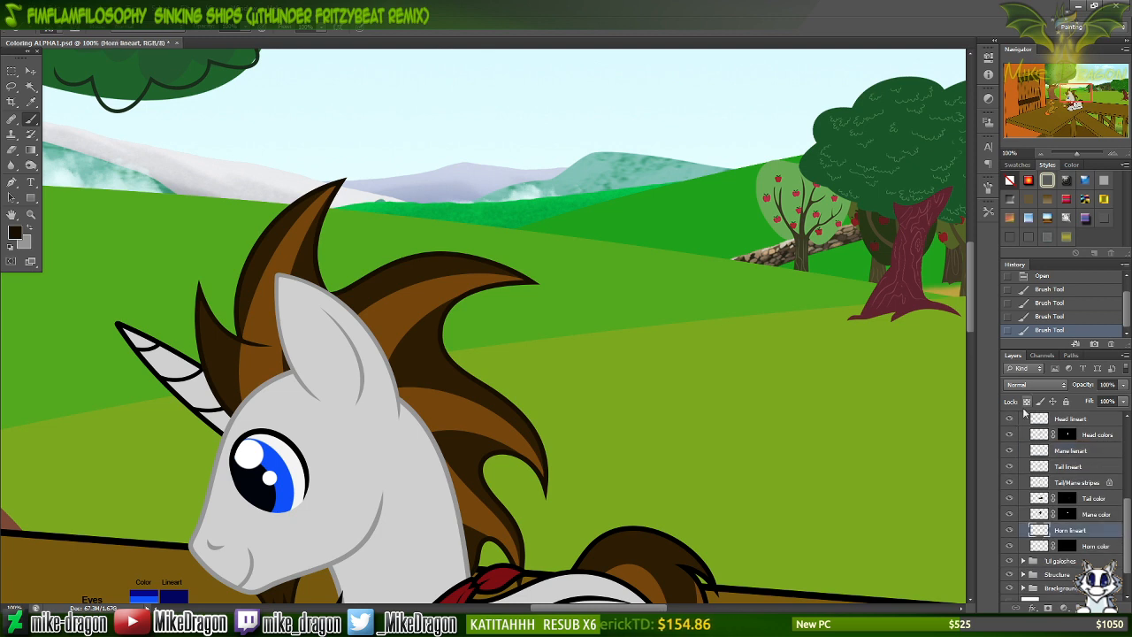
left_click_drag(1073, 87, 1037, 97)
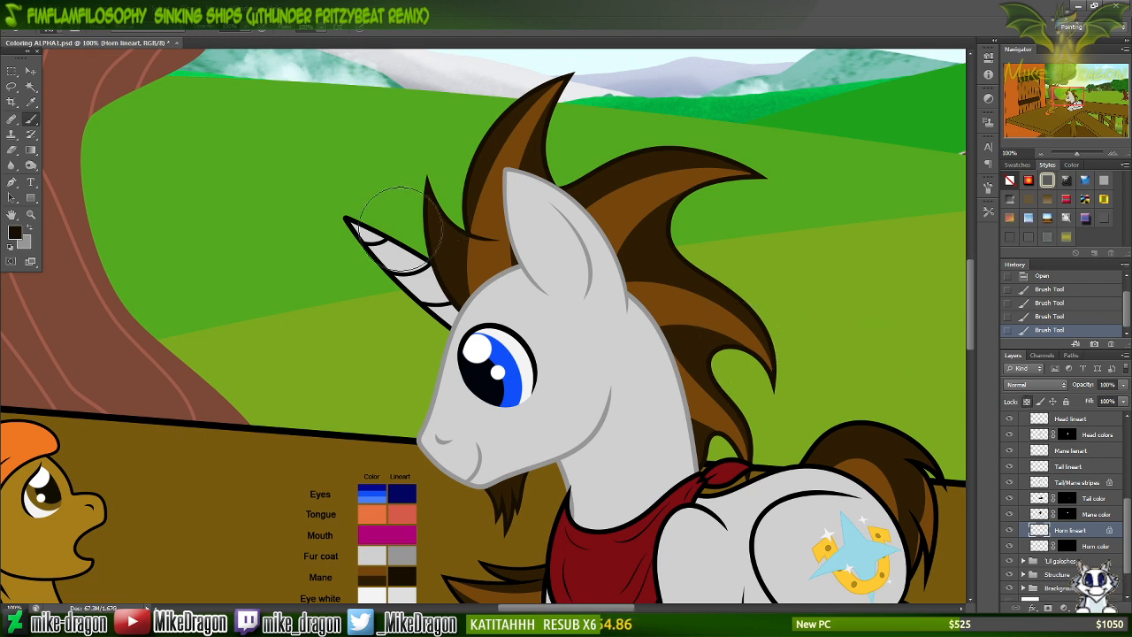
key("x")
mouse_move(346, 212)
left_mouse_down()
mouse_move(356, 253)
mouse_move(404, 251)
mouse_move(441, 271)
left_mouse_up()
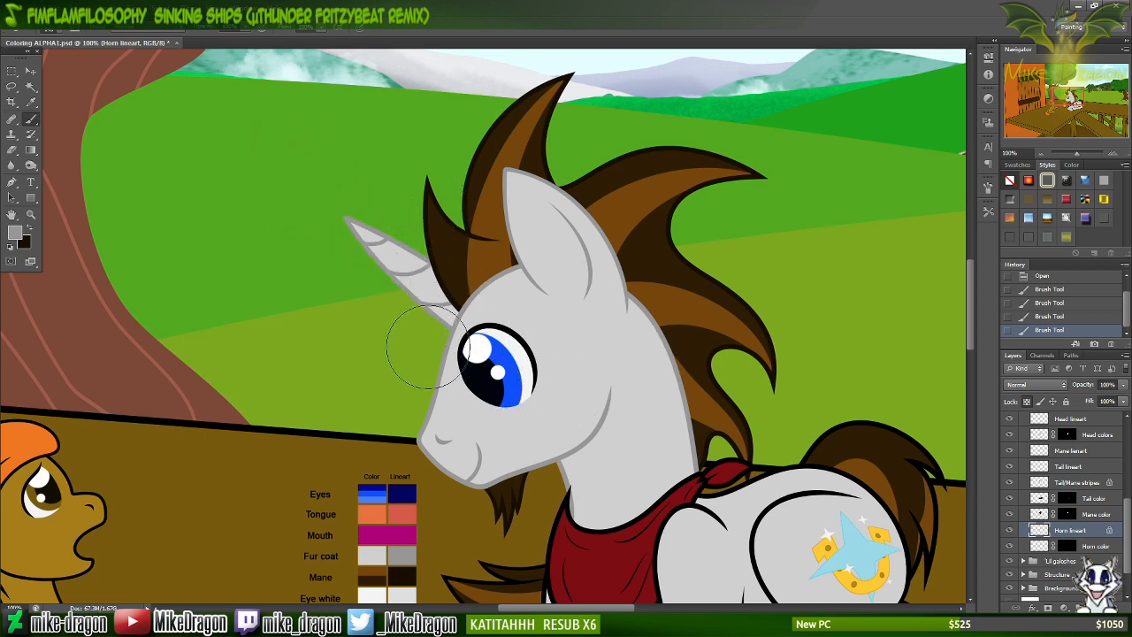
left_click_drag(318, 205, 434, 334)
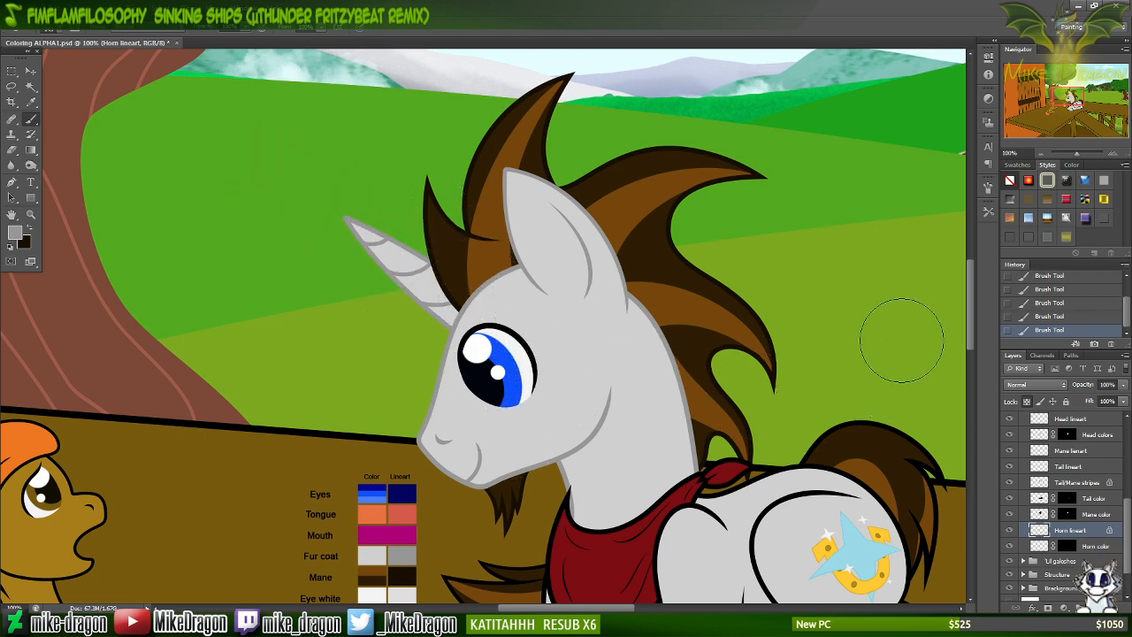
Unlock the transparent pixels of the Horn lineart and Tail/Mane stripes layers.
left_click_drag(1070, 96, 1074, 100)
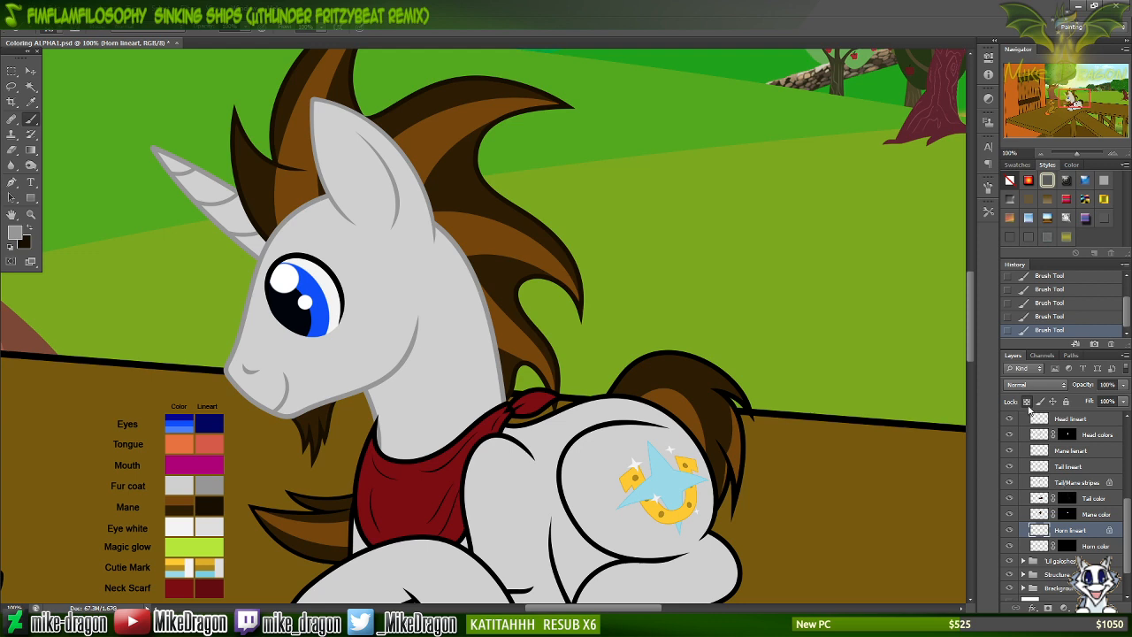
left_click(1043, 478)
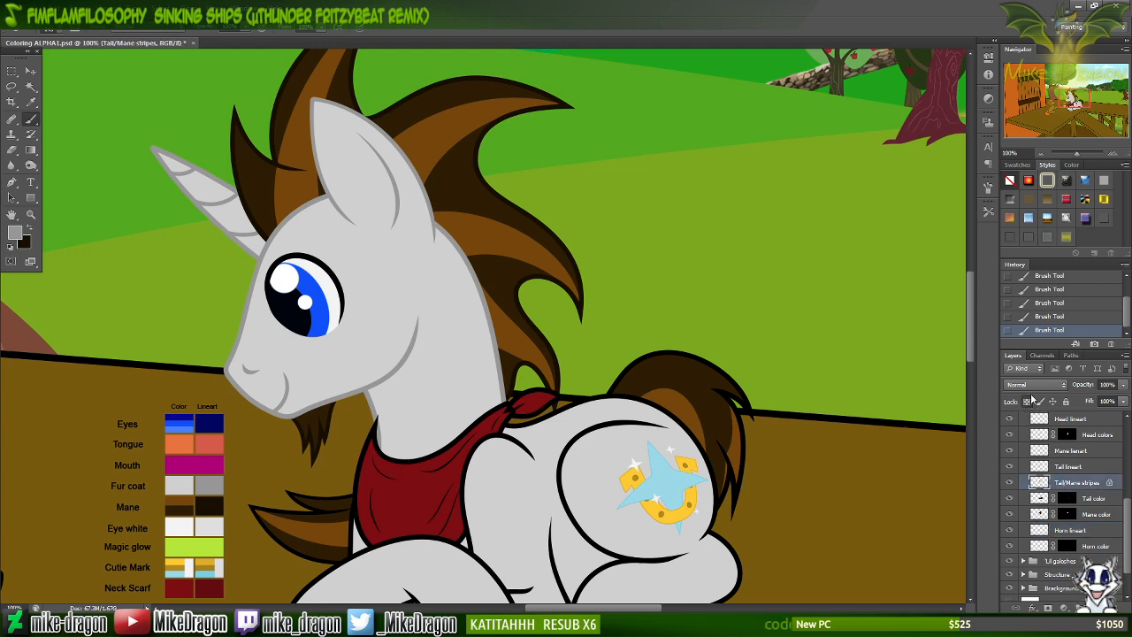
scroll(1130, 524, "up", 2)
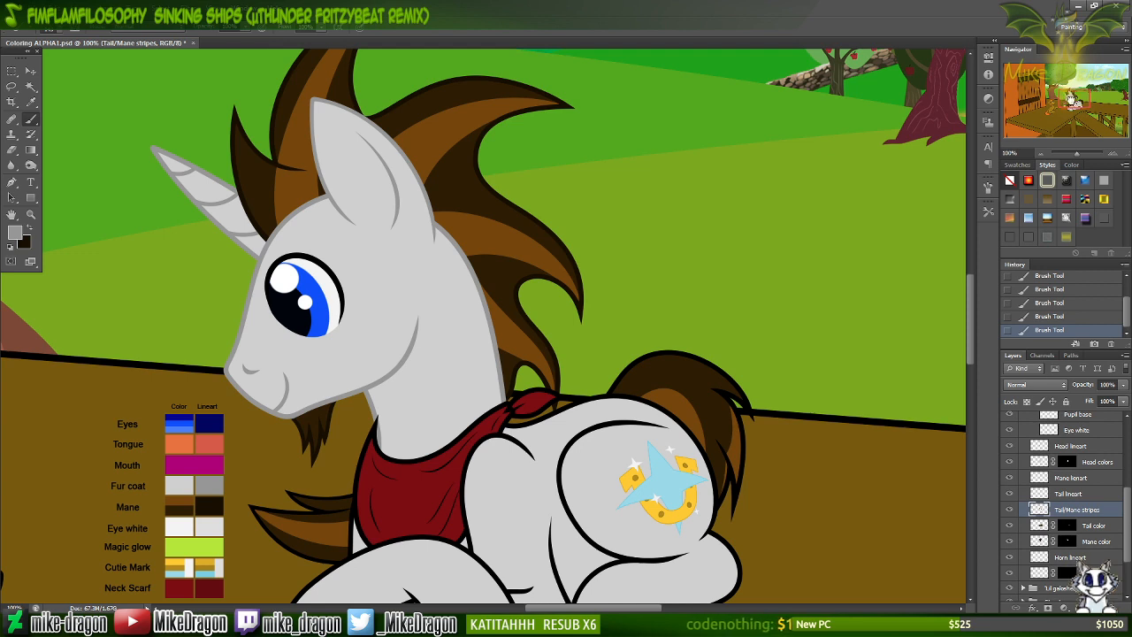
left_click_drag(1073, 100, 1071, 111)
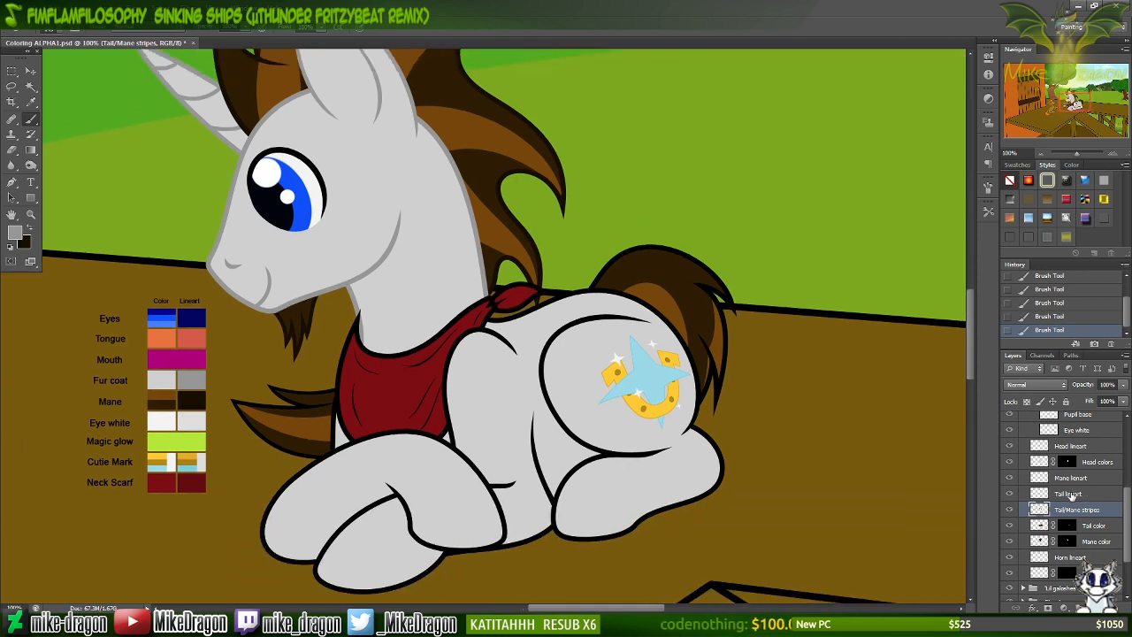
scroll(1050, 527, "up", 5)
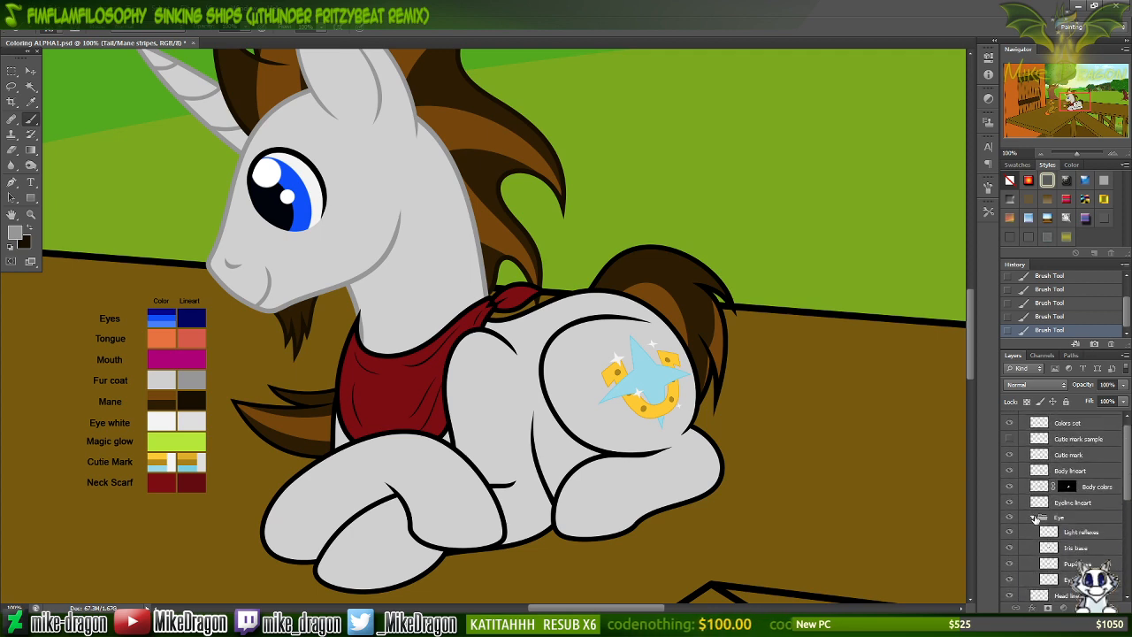
Collapse the Eye group, lock the Body lineart layer's transparent pixels and paint the body outlines with the Fur coat lineart gray.
left_click(1032, 517)
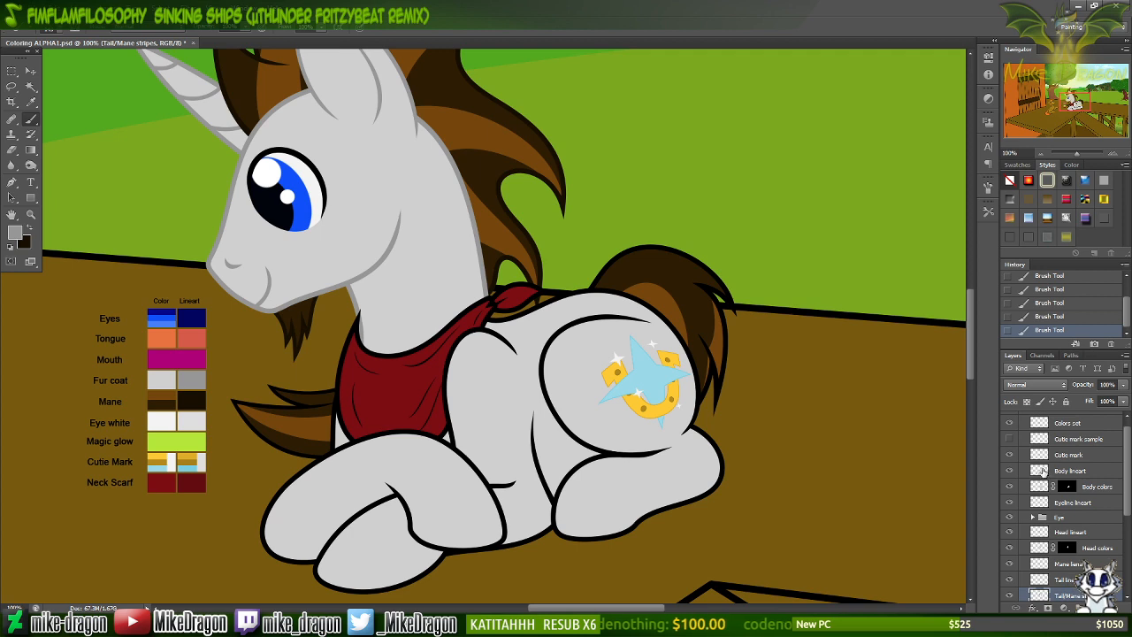
left_click(1047, 470)
left_click(1027, 403)
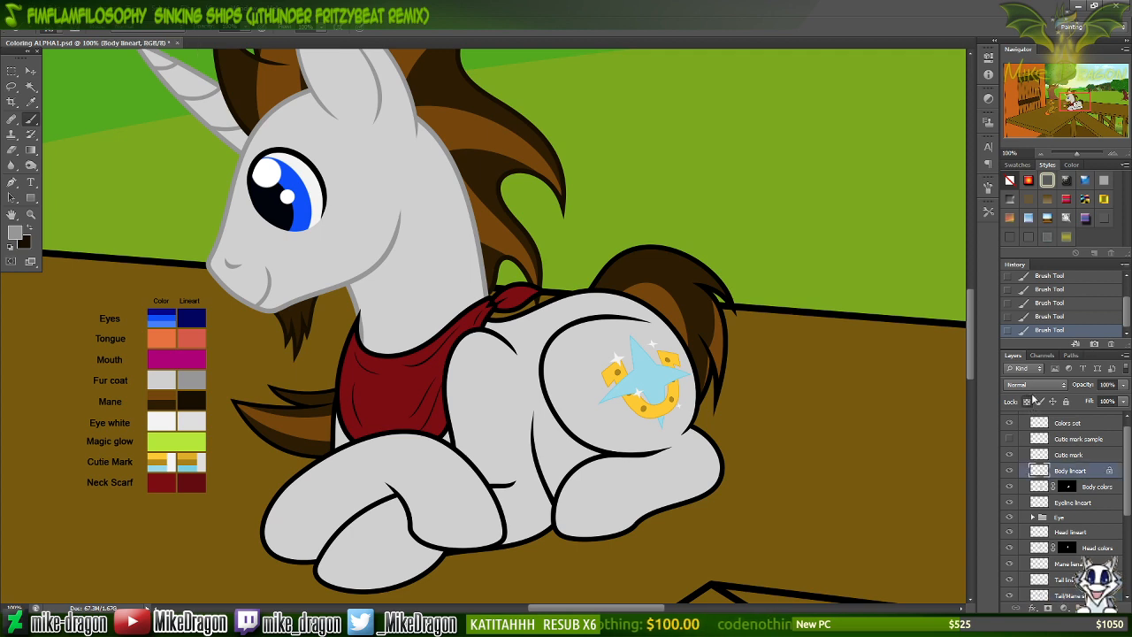
mouse_move(579, 307)
left_mouse_down()
mouse_move(530, 302)
mouse_move(563, 293)
mouse_move(523, 308)
mouse_move(640, 331)
mouse_move(634, 353)
mouse_move(456, 358)
mouse_move(435, 311)
mouse_move(324, 367)
mouse_move(416, 375)
mouse_move(450, 422)
mouse_move(380, 479)
mouse_move(227, 539)
mouse_move(302, 505)
mouse_move(319, 582)
mouse_move(475, 528)
mouse_move(591, 438)
mouse_move(497, 417)
mouse_move(562, 339)
mouse_move(626, 298)
mouse_move(633, 392)
mouse_move(617, 453)
mouse_move(589, 474)
mouse_move(594, 515)
mouse_move(681, 508)
mouse_move(633, 527)
left_mouse_up()
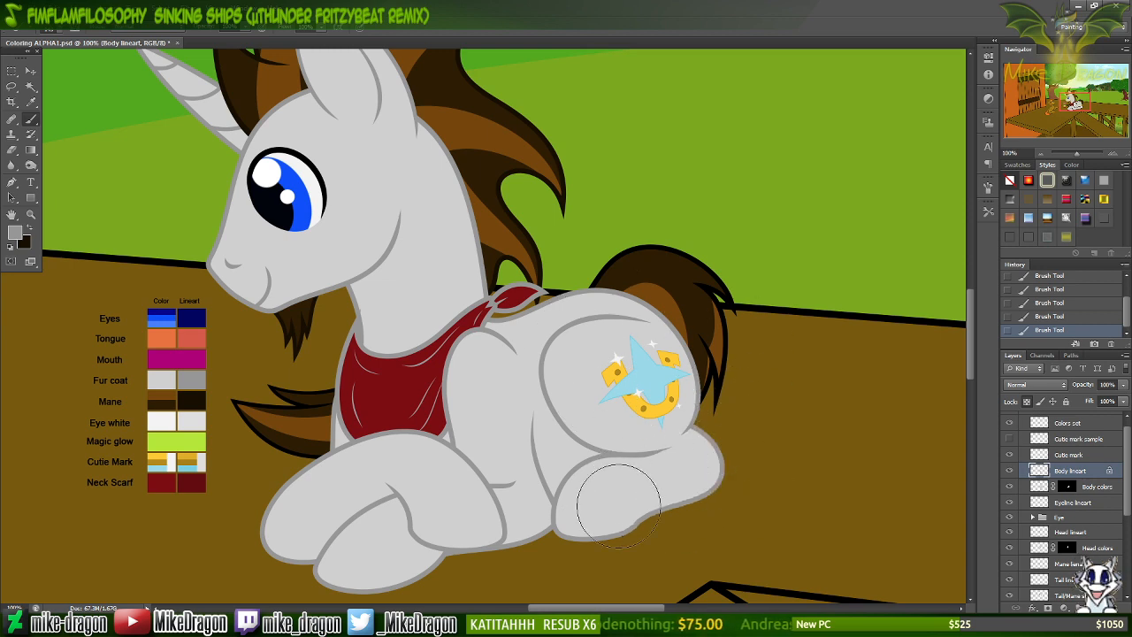
mouse_move(267, 527)
left_mouse_down()
mouse_move(341, 471)
mouse_move(776, 472)
mouse_move(335, 512)
left_mouse_up()
Sample the Neck Scarf lineart dark red and paint the scarf's knot and upper edge outlines with a 13 px hard brush.
key("i")
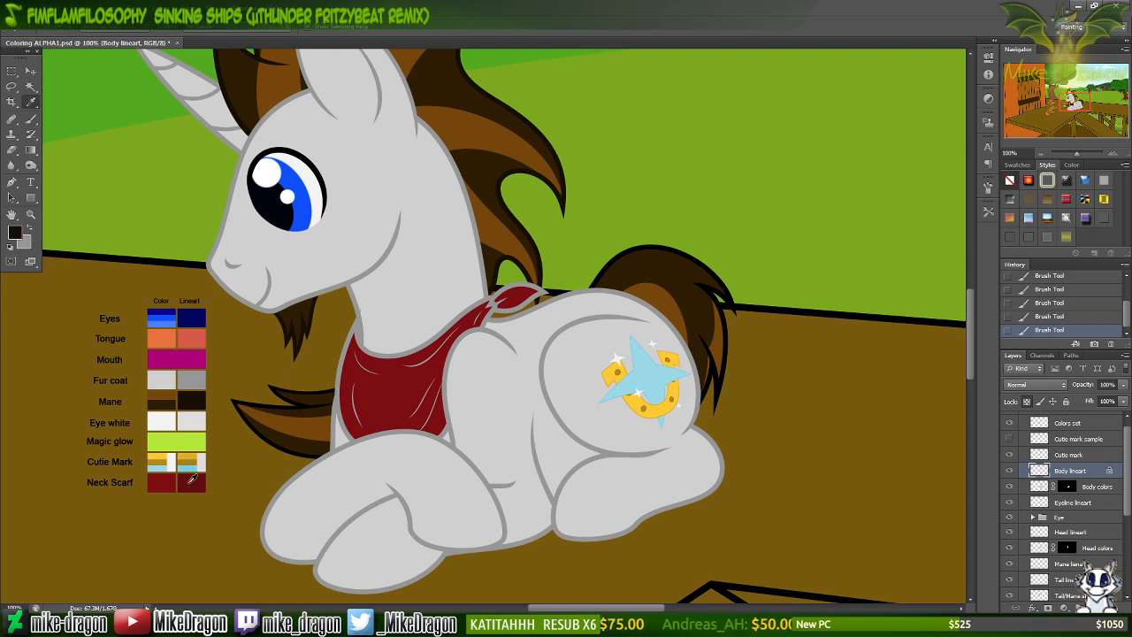
key("b")
right_click(416, 336)
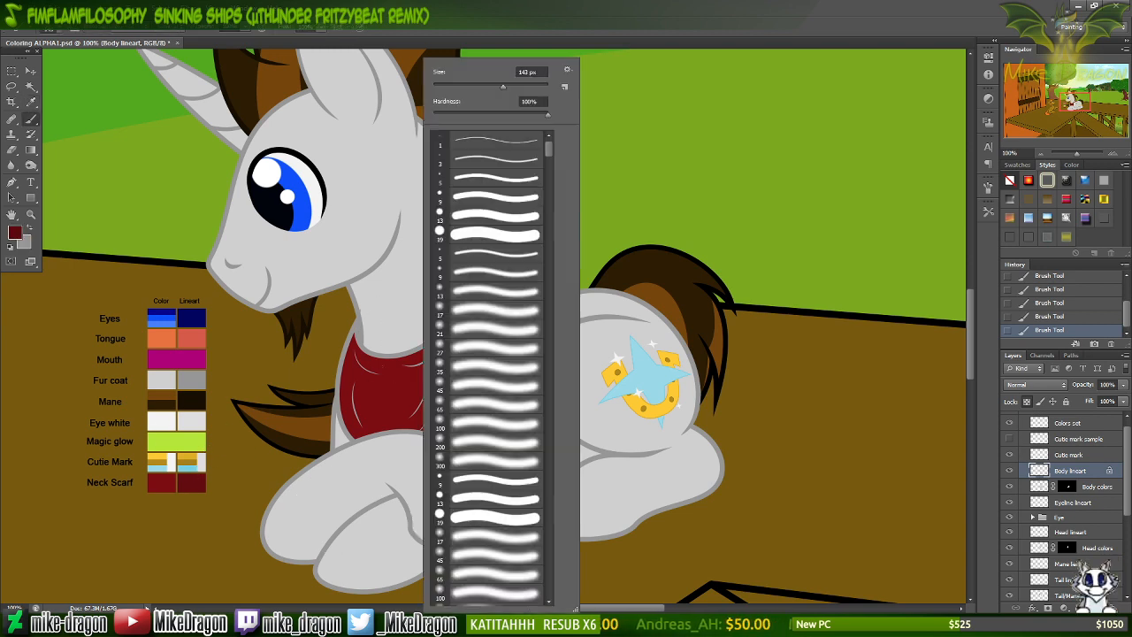
left_click(453, 216)
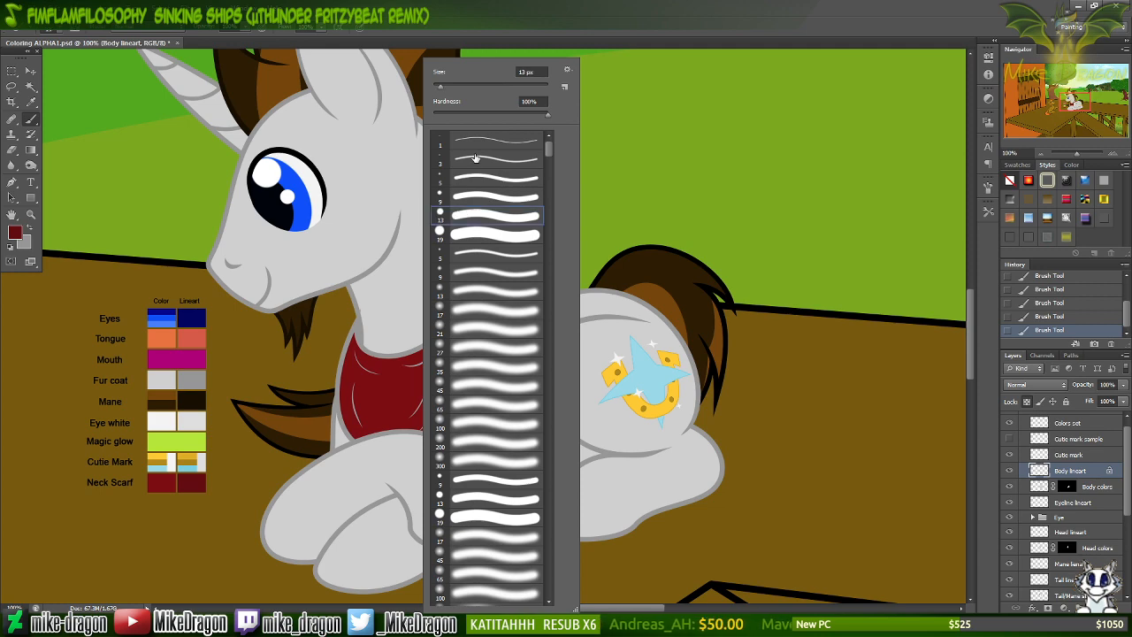
left_click(540, 26)
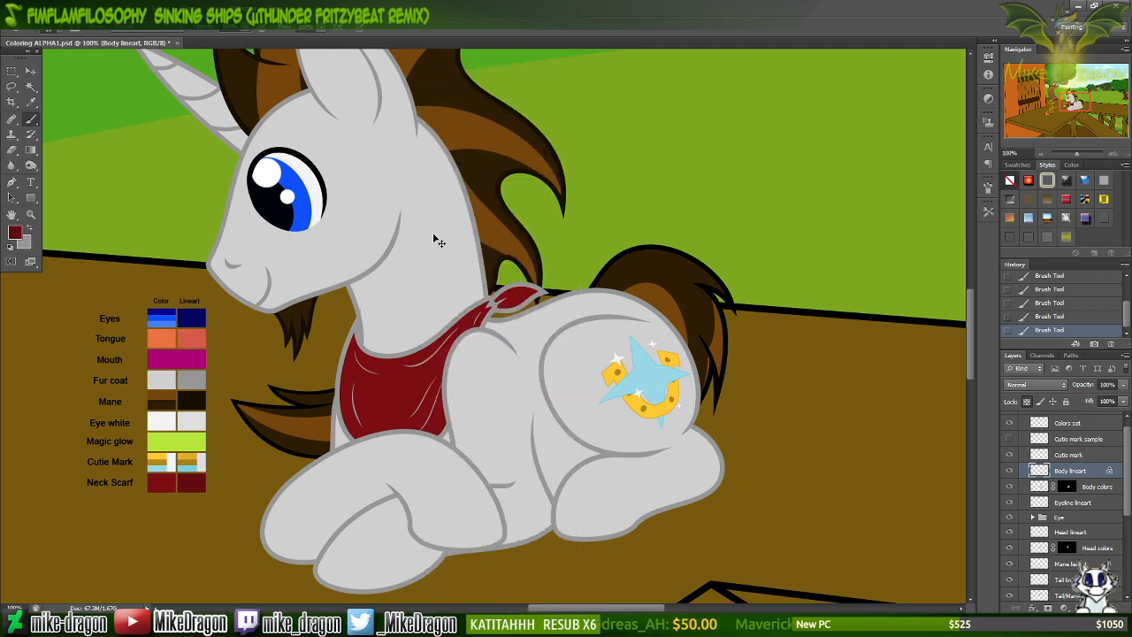
scroll(434, 240, "up", 3)
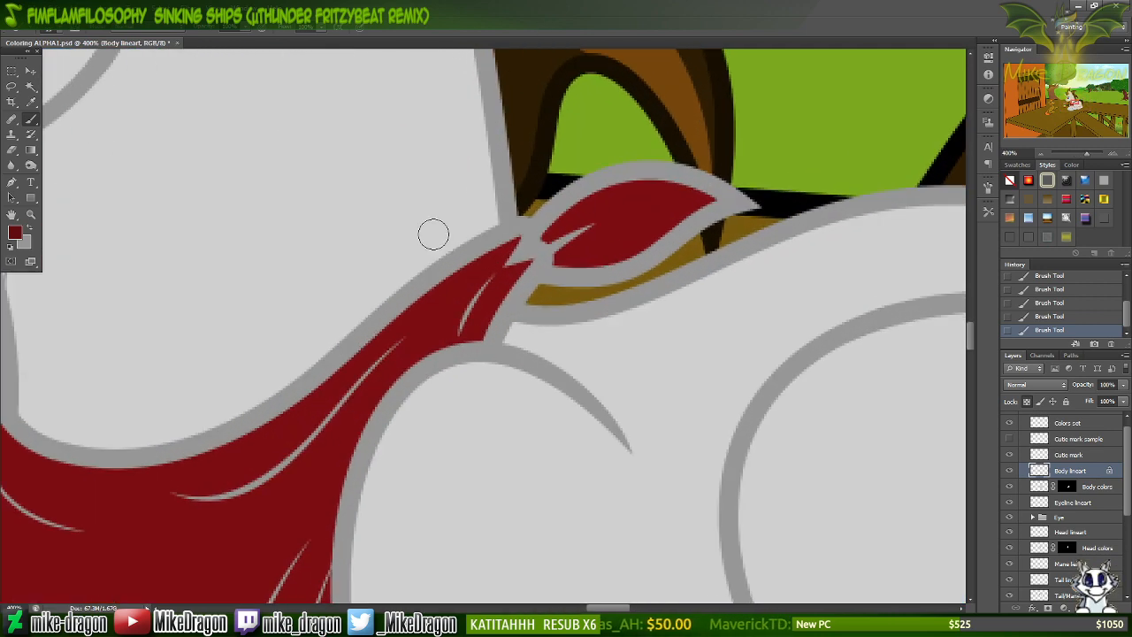
mouse_move(655, 166)
left_mouse_down()
mouse_move(712, 182)
mouse_move(702, 197)
mouse_move(715, 218)
mouse_move(627, 268)
mouse_move(594, 274)
mouse_move(548, 256)
mouse_move(531, 235)
mouse_move(609, 182)
mouse_move(516, 245)
mouse_move(420, 271)
mouse_move(491, 278)
mouse_move(460, 317)
mouse_move(376, 322)
mouse_move(381, 333)
mouse_move(337, 400)
mouse_move(253, 480)
mouse_move(150, 495)
left_mouse_up()
mouse_move(217, 438)
left_mouse_down()
mouse_move(327, 361)
mouse_move(115, 464)
mouse_move(123, 486)
mouse_move(72, 449)
mouse_move(88, 448)
left_mouse_up()
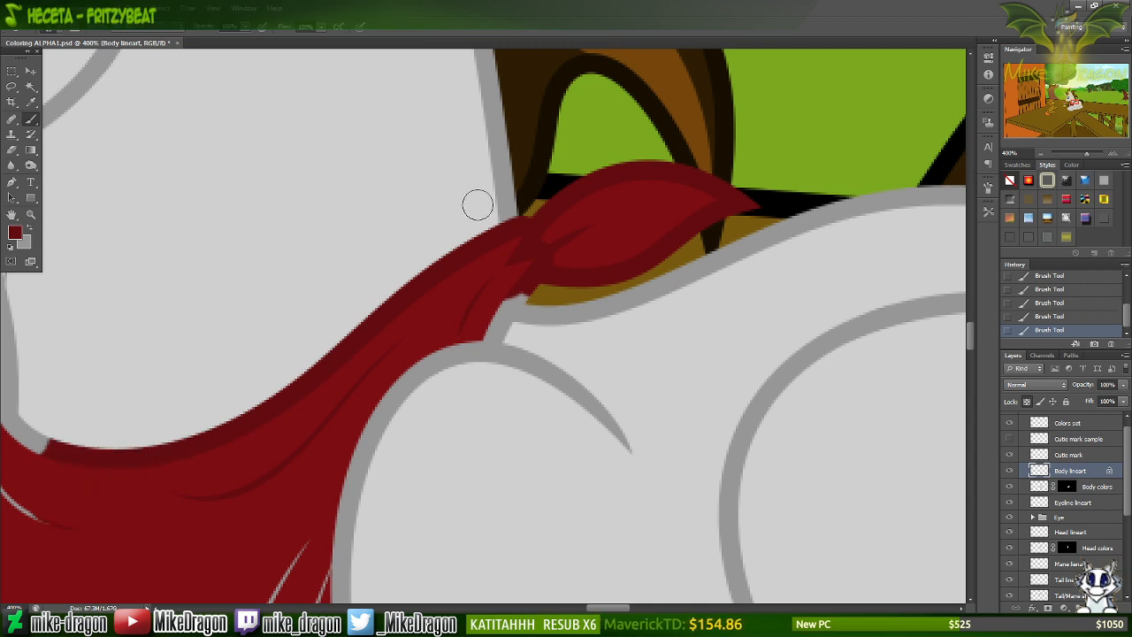
With a 9 px brush, paint the outline below the scarf knot dark red and restore the gray on the adjoining back outline.
key("ctrl+plus")
right_click(545, 264)
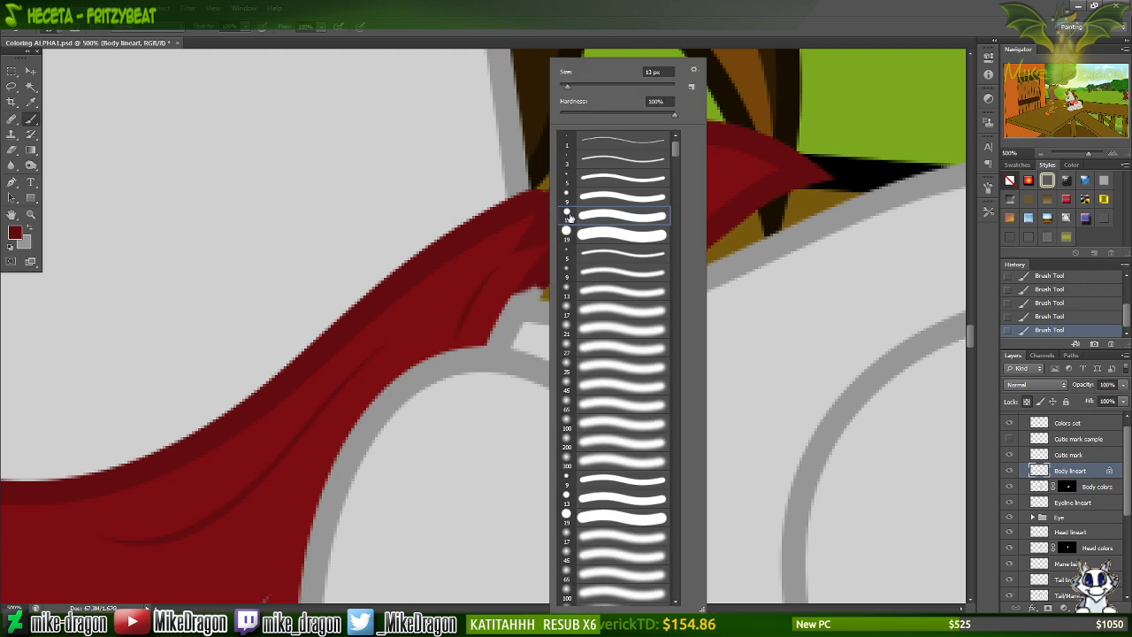
left_click(570, 196)
key("Return")
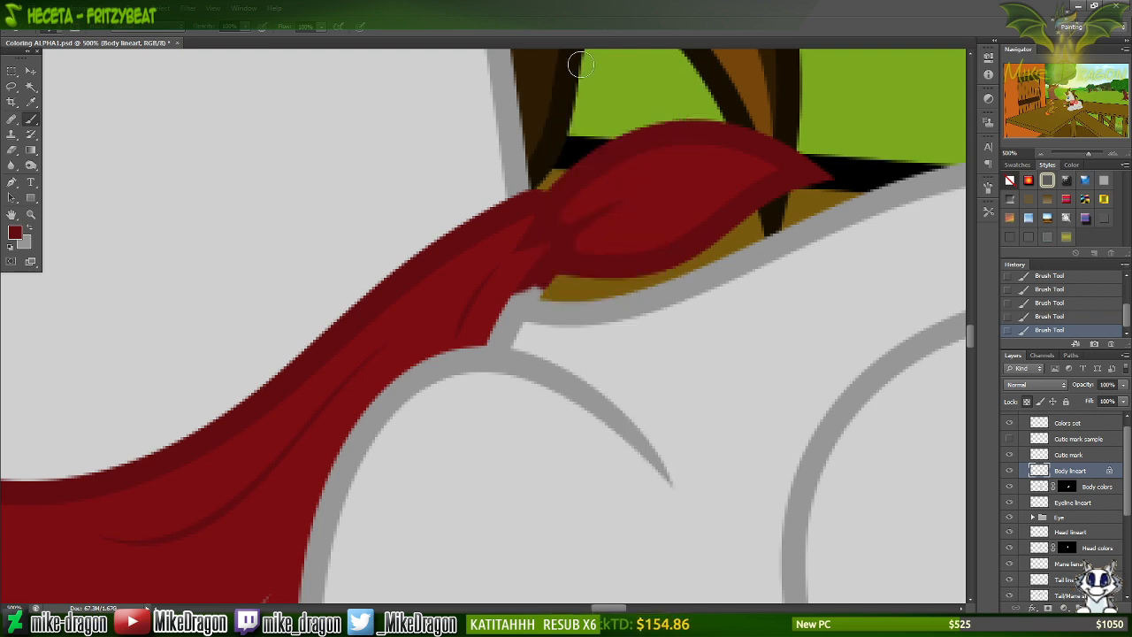
key("ctrl+plus")
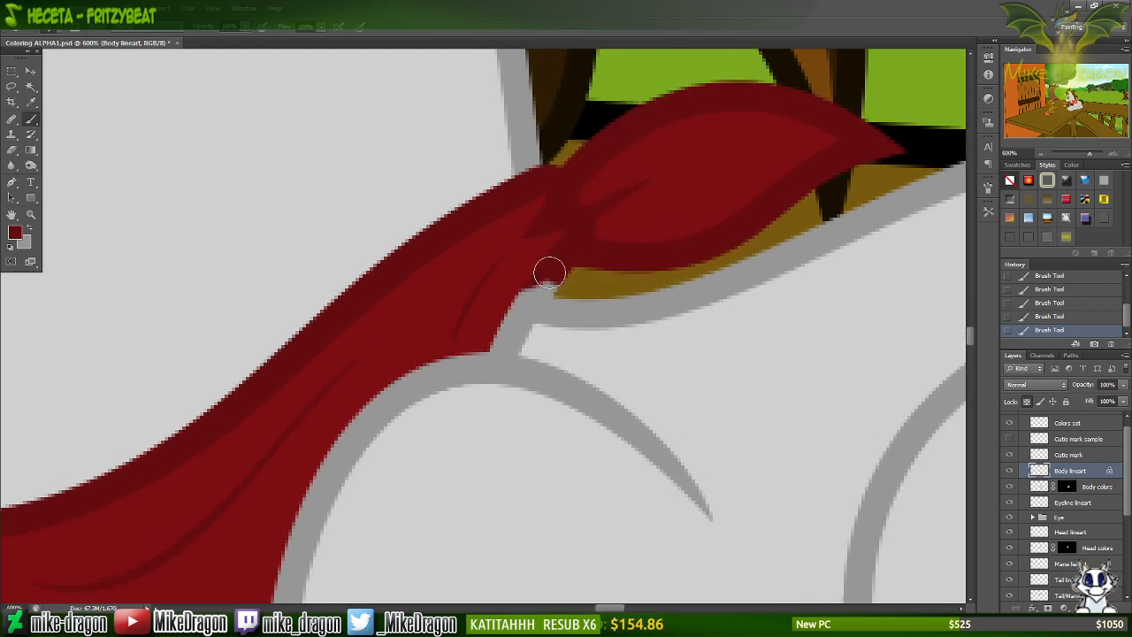
mouse_move(542, 278)
left_mouse_down()
mouse_move(505, 316)
mouse_move(541, 273)
mouse_move(539, 283)
left_mouse_up()
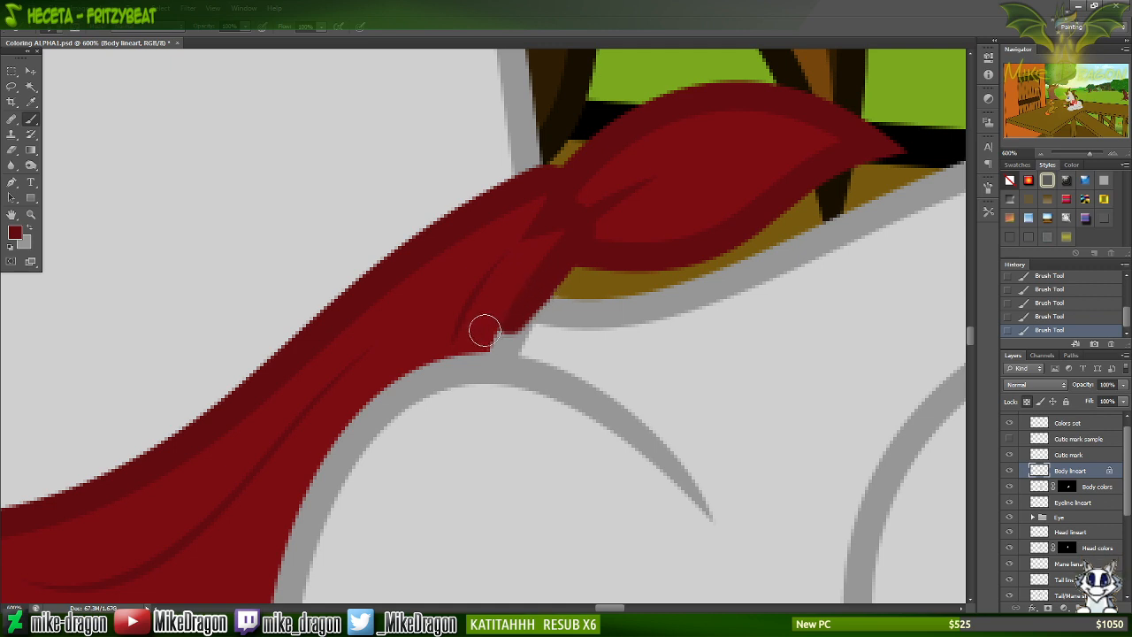
mouse_move(485, 331)
left_mouse_down()
mouse_move(536, 306)
mouse_move(567, 313)
left_mouse_up()
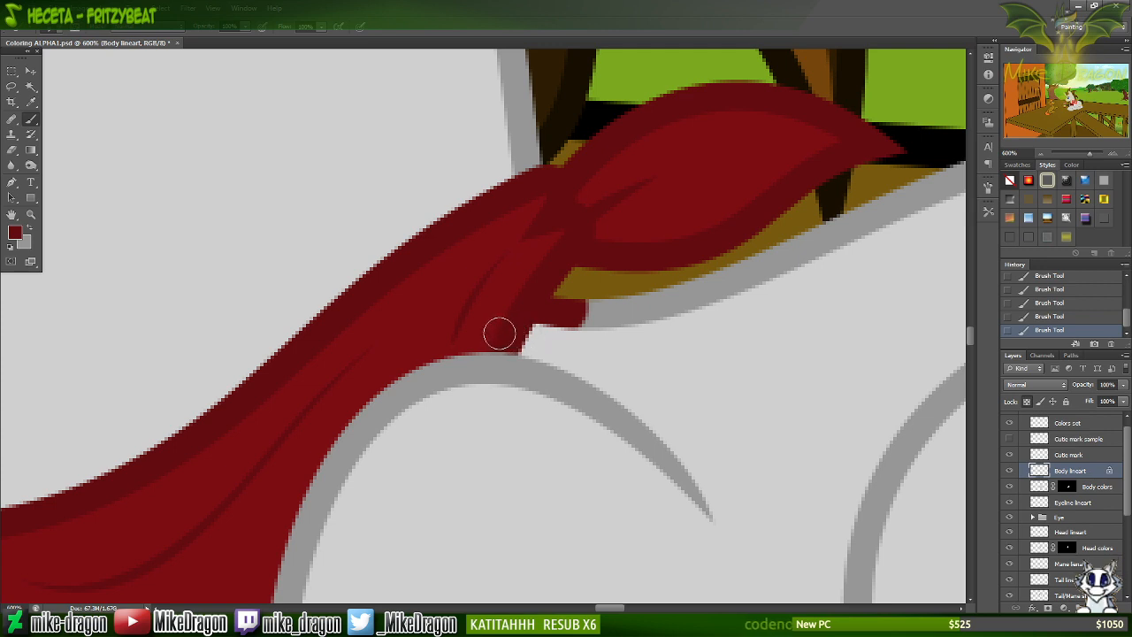
mouse_move(498, 326)
left_mouse_down()
mouse_move(536, 316)
mouse_move(500, 332)
left_mouse_up()
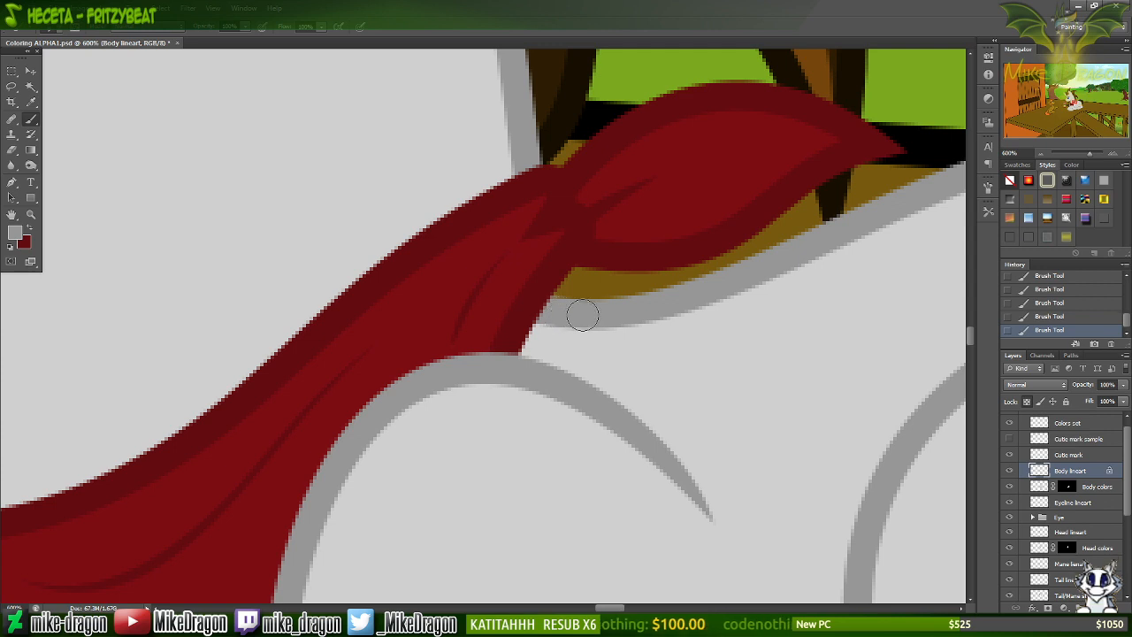
Switch back to dark red and paint the scarf's front outlines and fold lines with a 19 px hard brush.
scroll(627, 310, "down", 4)
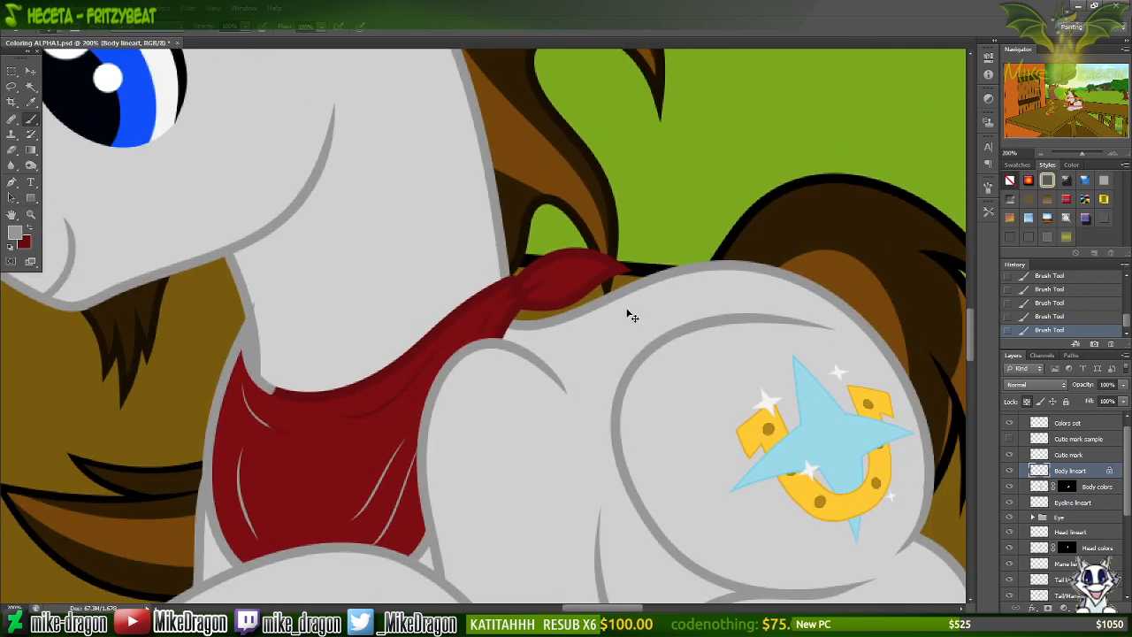
scroll(629, 313, "up", 1)
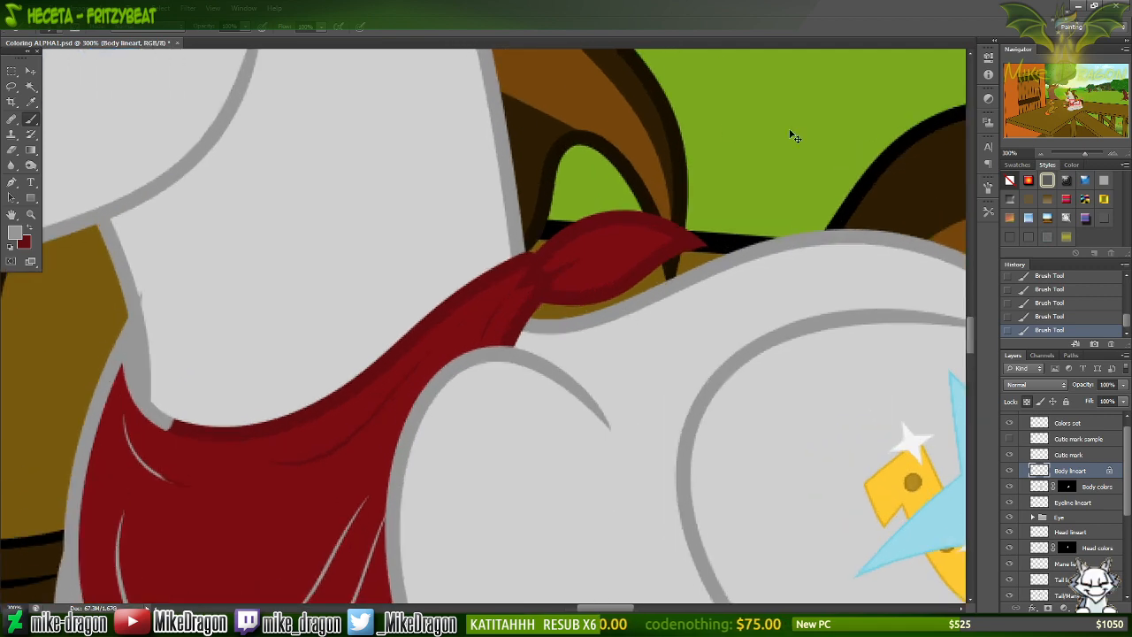
scroll(686, 243, "left", 4)
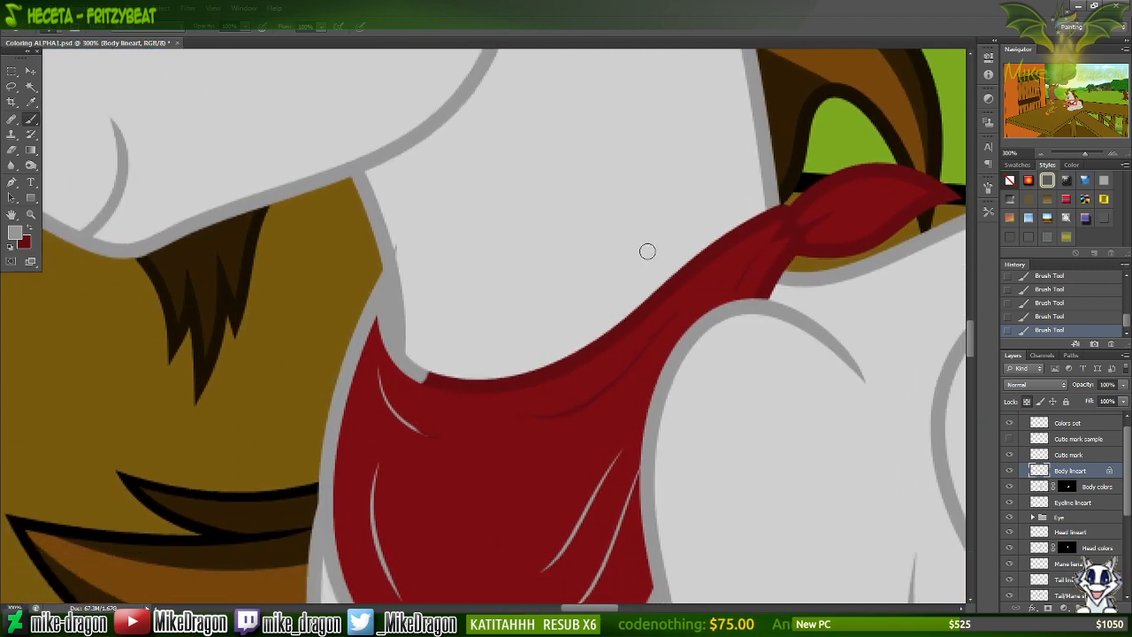
scroll(646, 250, "down", 1)
scroll(612, 264, "down", 1)
key("x")
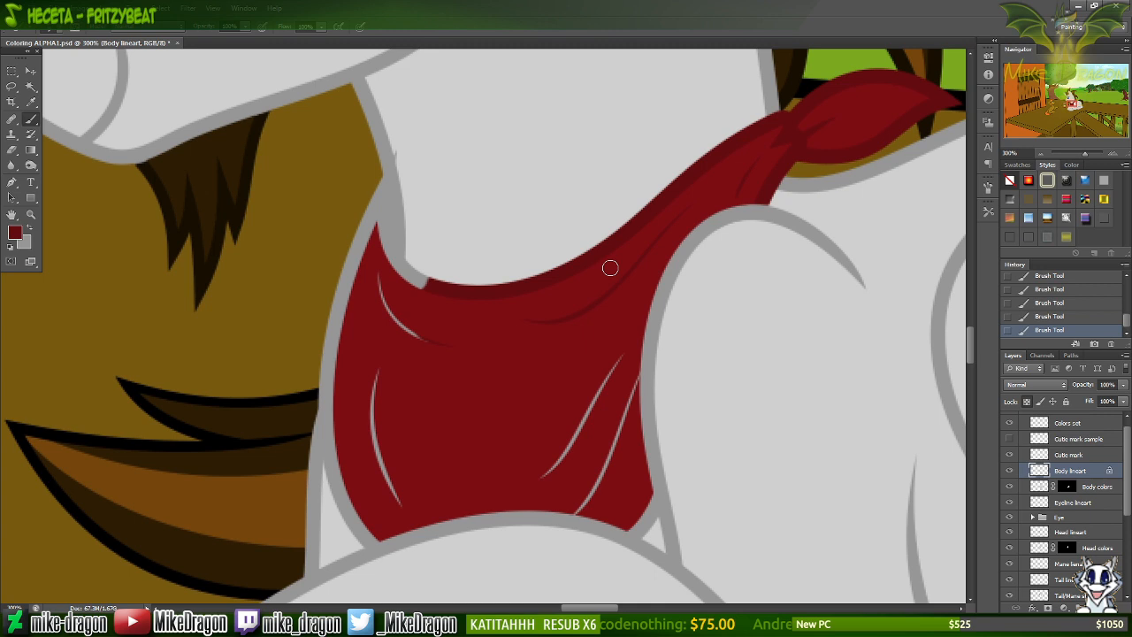
right_click(417, 221)
left_click(454, 234)
mouse_move(396, 157)
left_mouse_down()
mouse_move(404, 191)
mouse_move(365, 210)
mouse_move(361, 228)
mouse_move(403, 233)
mouse_move(448, 275)
mouse_move(412, 246)
mouse_move(379, 241)
mouse_move(412, 330)
mouse_move(332, 311)
mouse_move(323, 354)
mouse_move(333, 342)
mouse_move(296, 372)
mouse_move(350, 383)
mouse_move(338, 414)
mouse_move(385, 451)
mouse_move(332, 426)
mouse_move(387, 475)
mouse_move(379, 489)
mouse_move(427, 486)
mouse_move(524, 449)
mouse_move(540, 475)
mouse_move(577, 449)
mouse_move(584, 400)
mouse_move(613, 358)
left_mouse_up()
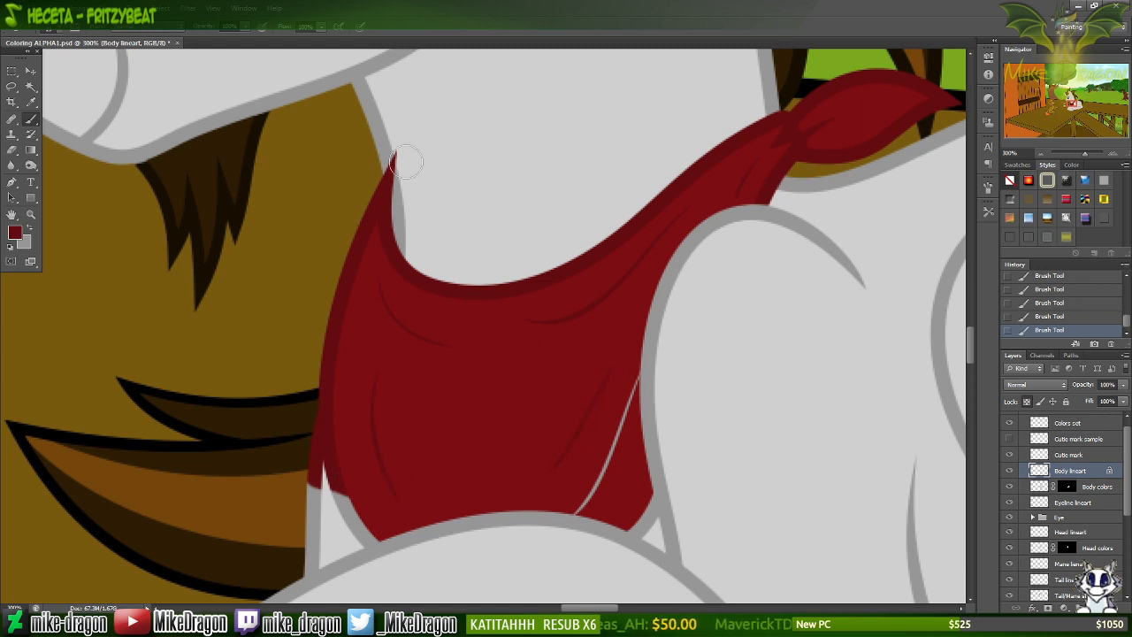
Unlock the Body lineart layer's transparent pixels and erase the scarf outline's pointed tip where it overlaps the neck outline.
scroll(383, 142, "up", 2)
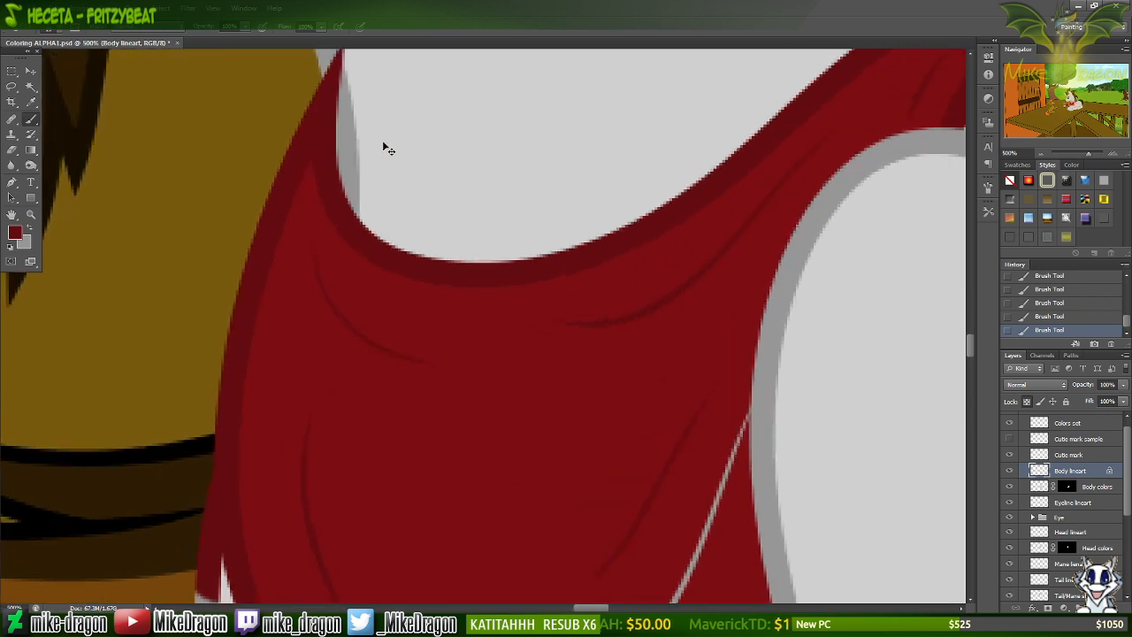
scroll(351, 147, "up", 2)
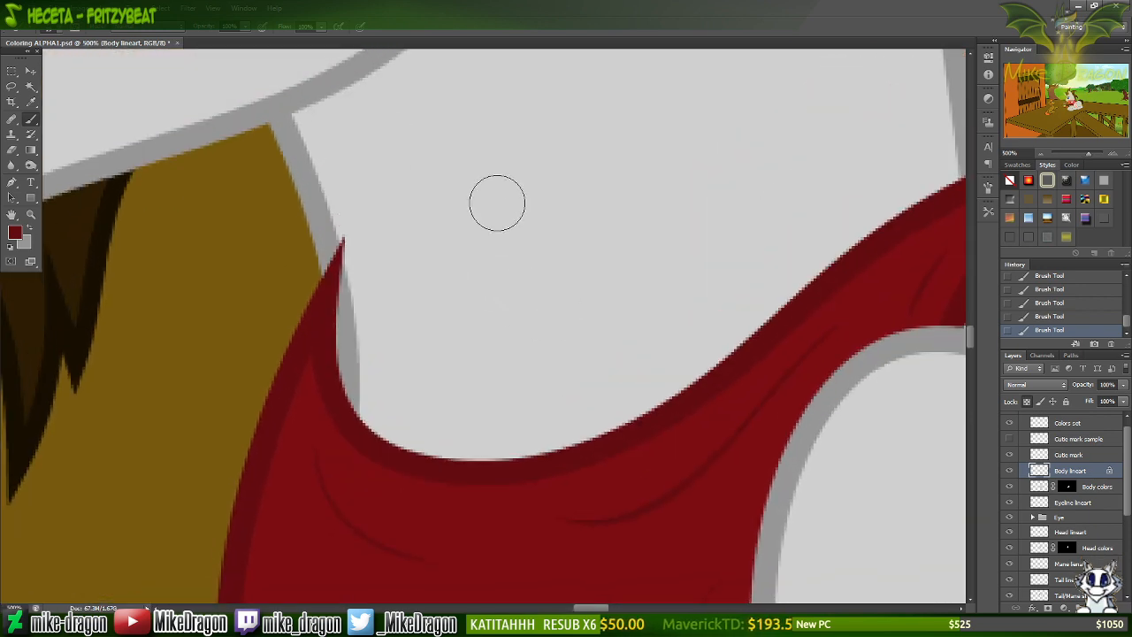
key("v")
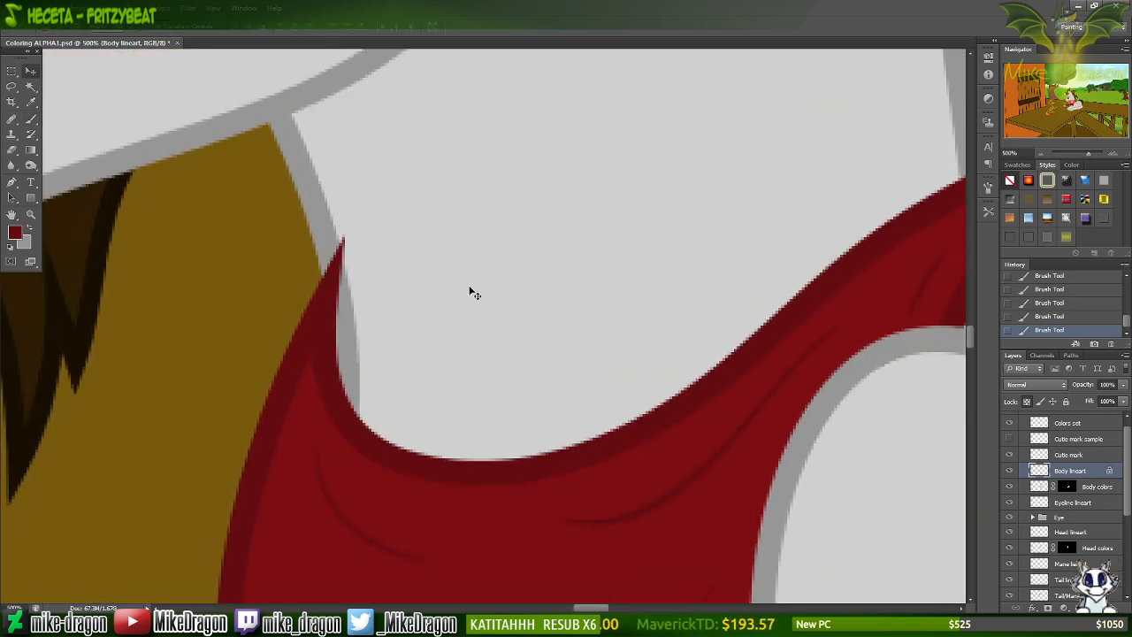
key("e")
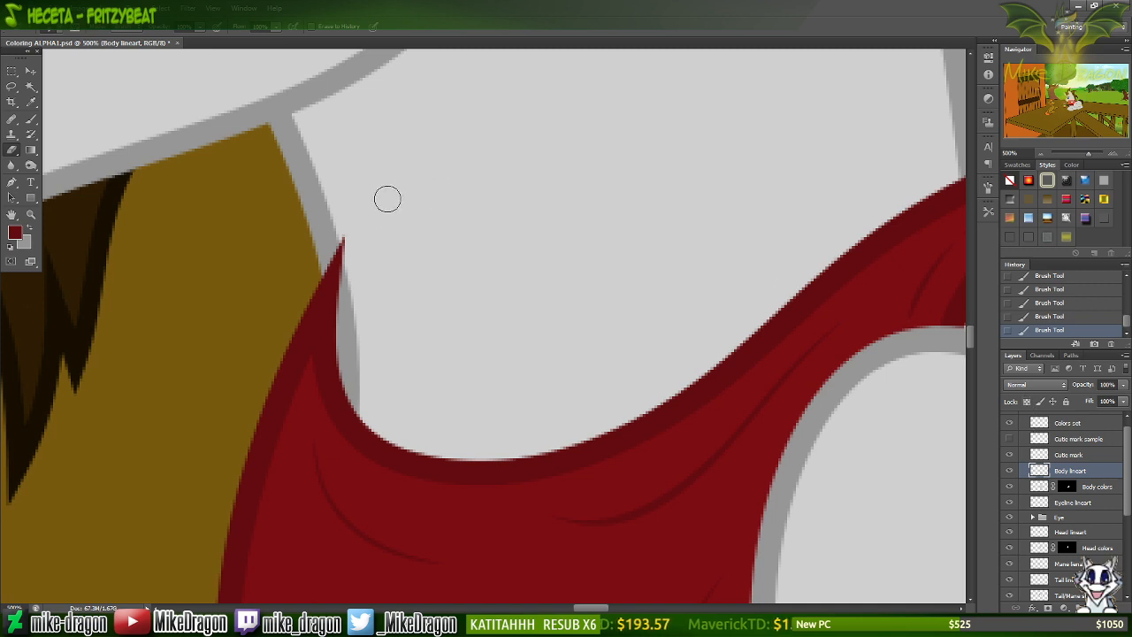
mouse_move(349, 235)
left_mouse_down()
mouse_move(349, 280)
mouse_move(336, 260)
mouse_move(353, 350)
mouse_move(356, 271)
mouse_move(354, 329)
mouse_move(350, 256)
mouse_move(336, 248)
mouse_move(344, 278)
left_mouse_up()
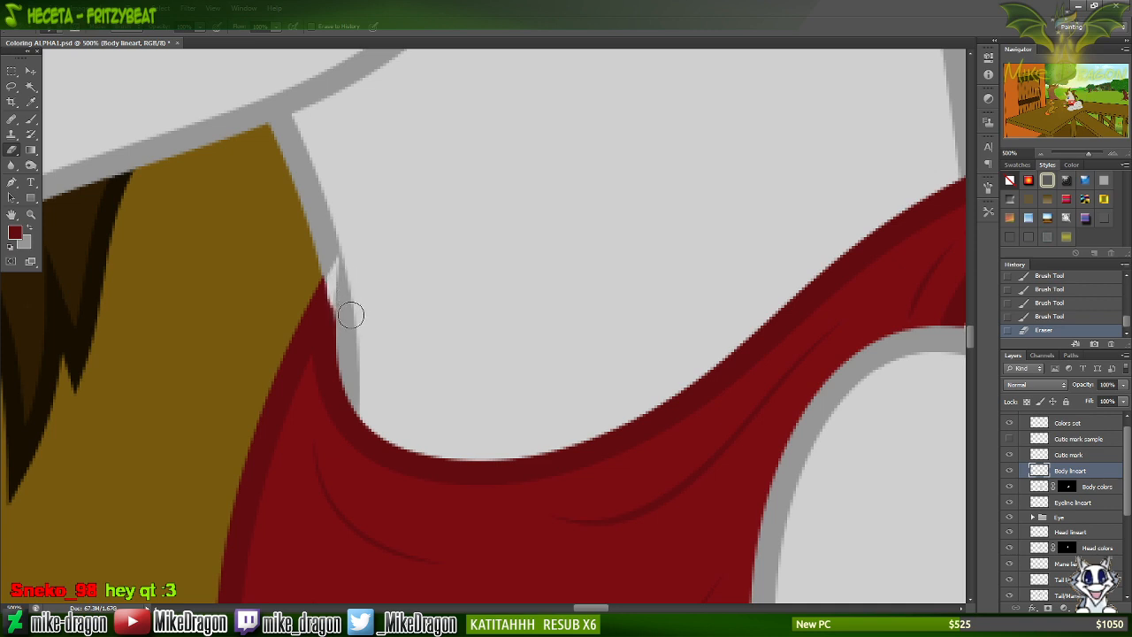
left_click_drag(345, 293, 348, 315)
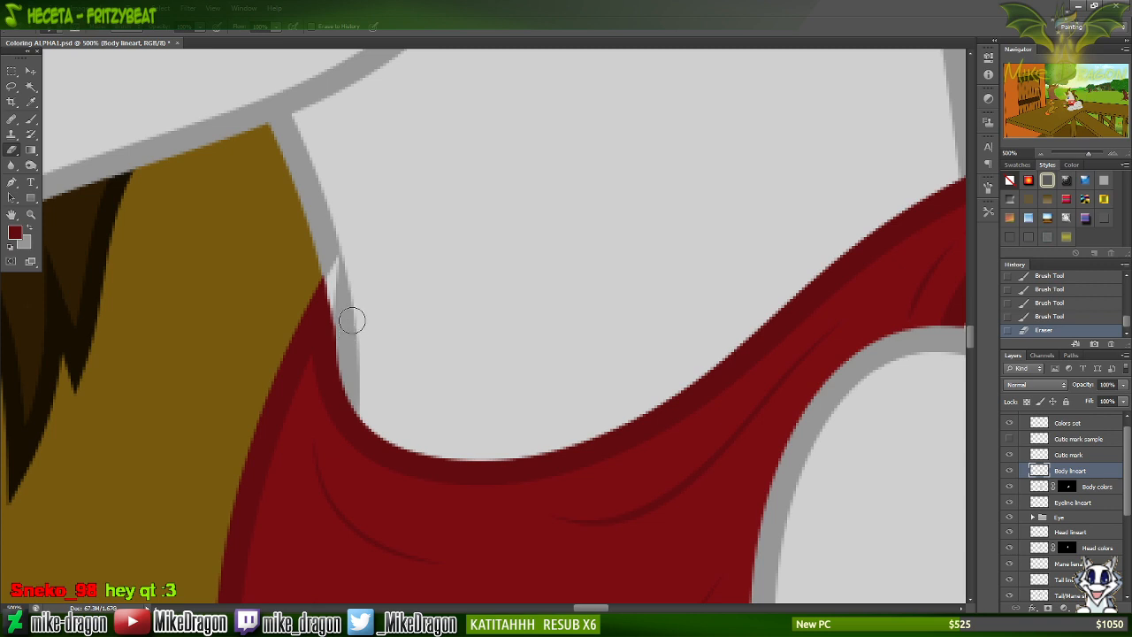
left_click_drag(353, 322, 354, 310)
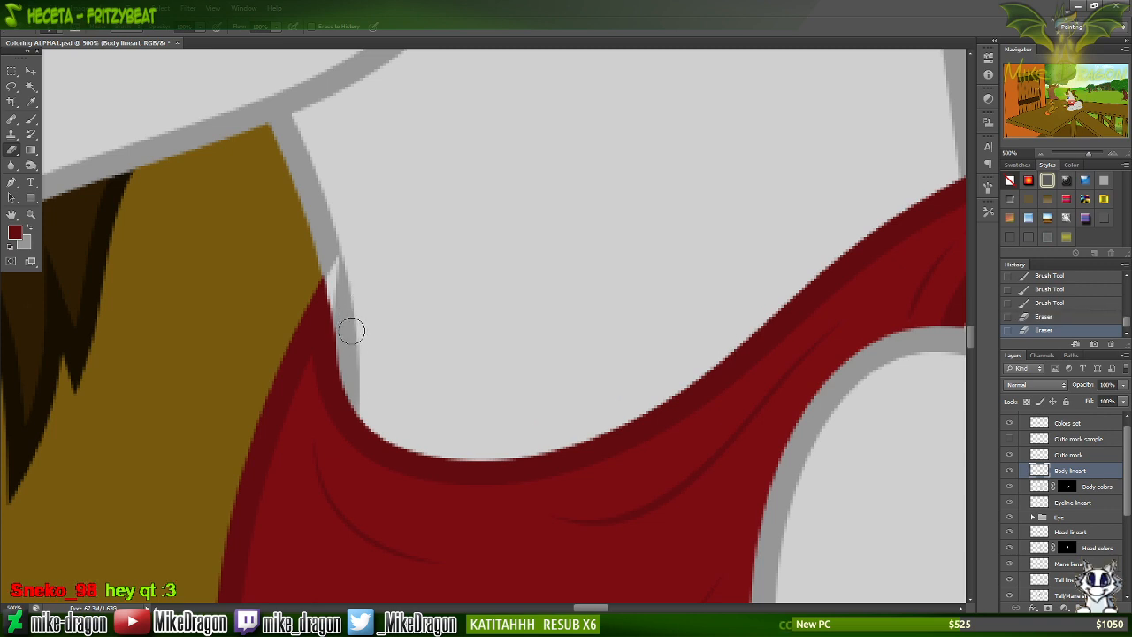
left_click_drag(357, 339, 339, 264)
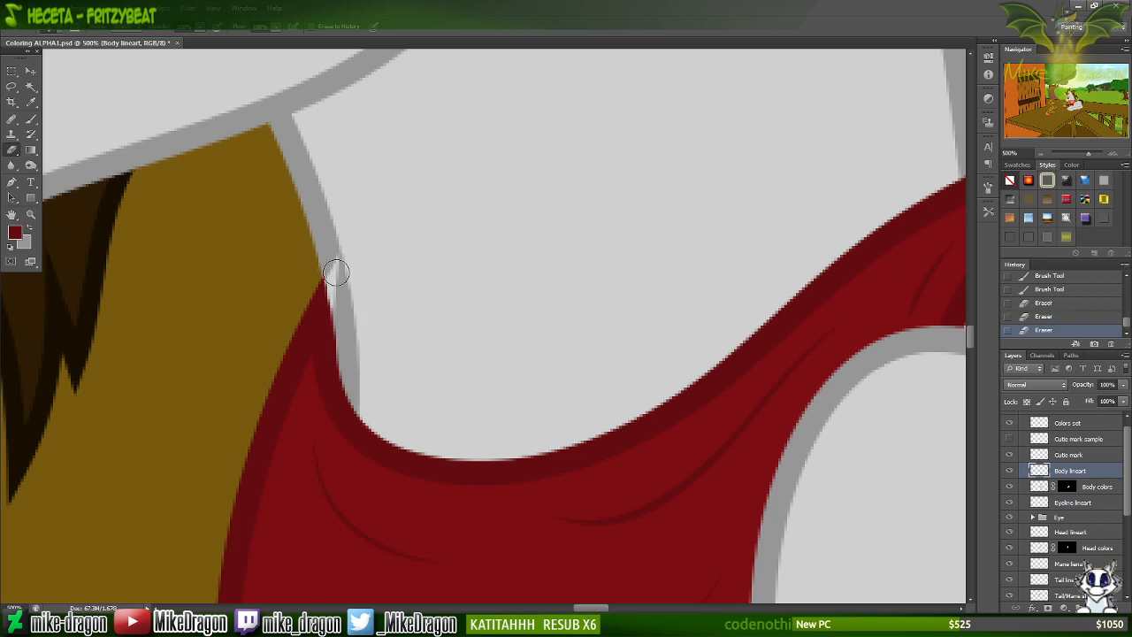
left_click(351, 331)
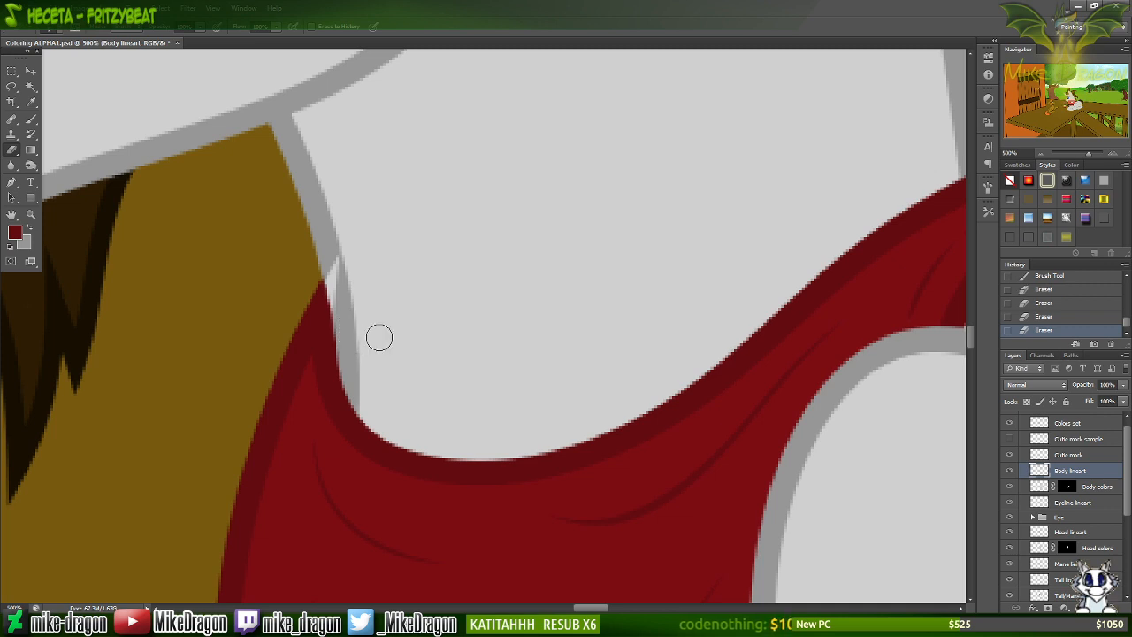
Select the Body colors layer mask and toggle the layer's visibility to check what it covers around the neck.
left_click(1047, 488)
left_click(1009, 488)
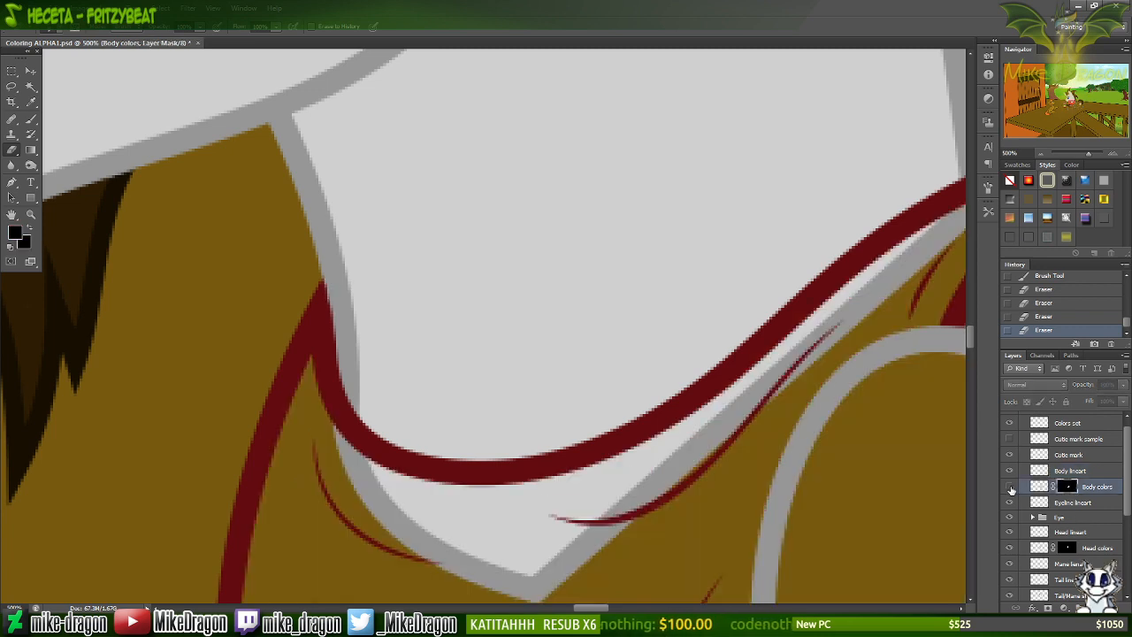
left_click(1009, 488)
left_click(1010, 488)
left_click(1010, 487)
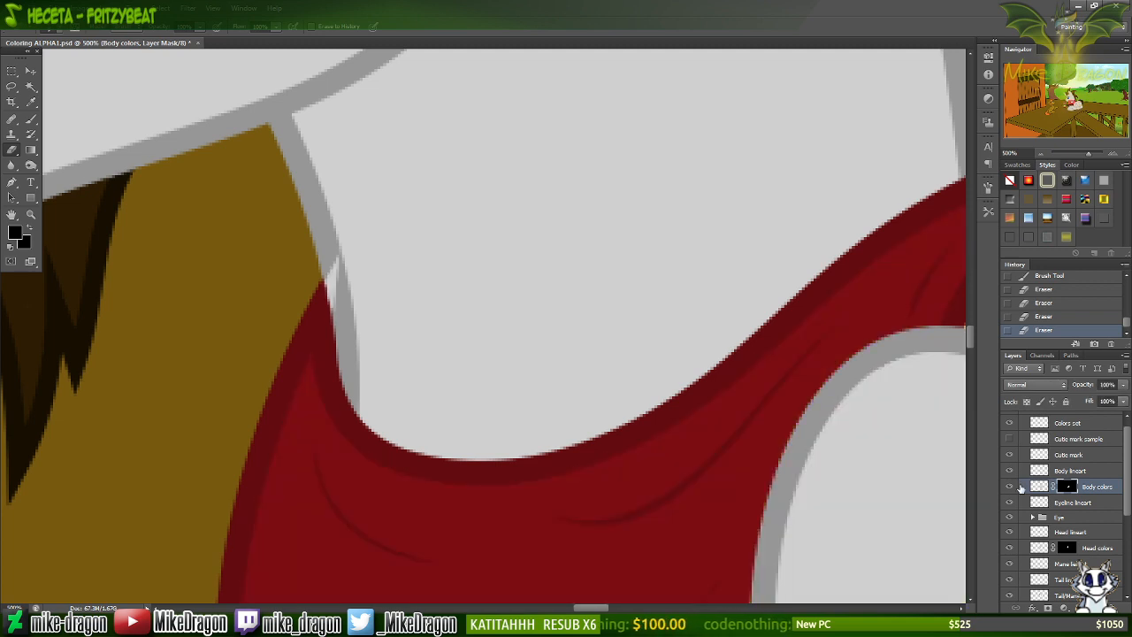
Paint black on the Body colors mask with a 5 px hard brush to hide the light overlap on the neck outline above the scarf.
key("v")
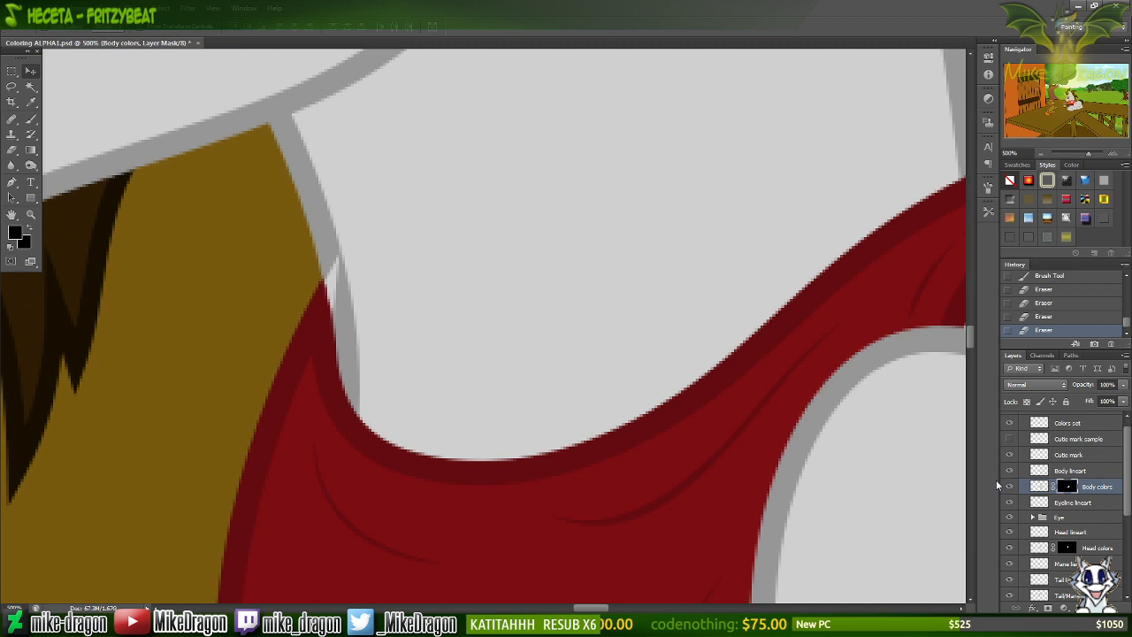
key("b")
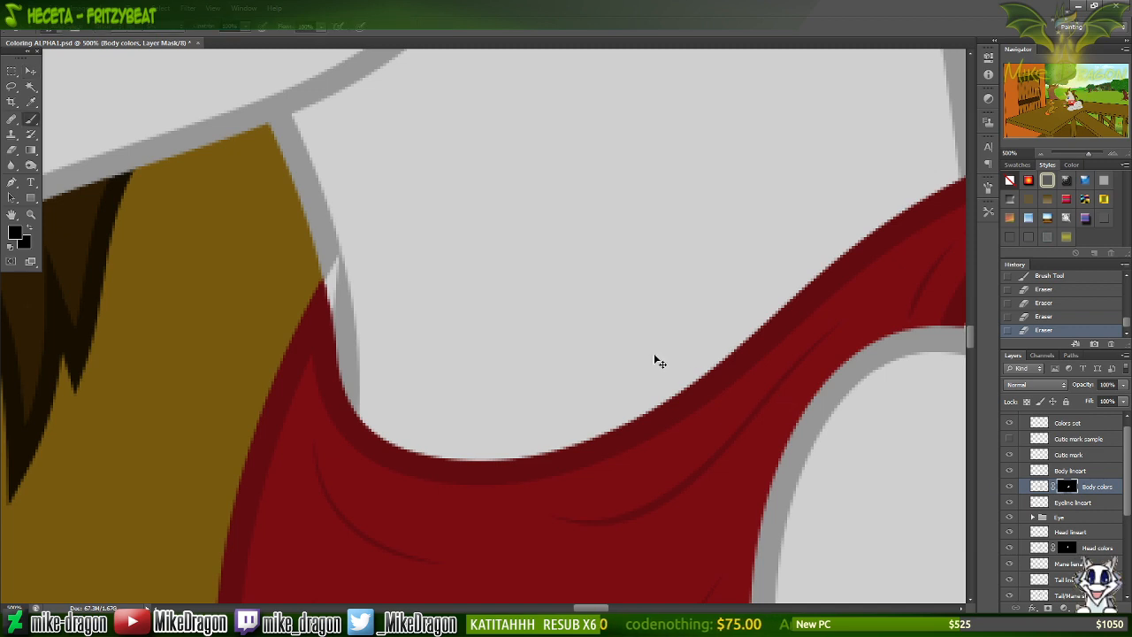
right_click(443, 231)
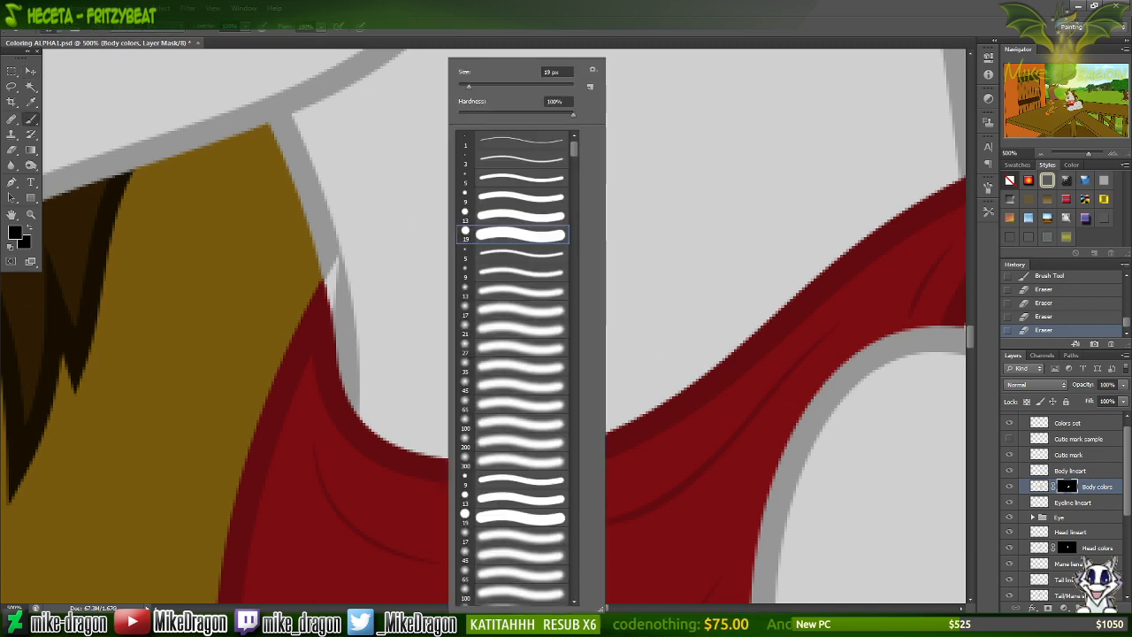
left_click(498, 180)
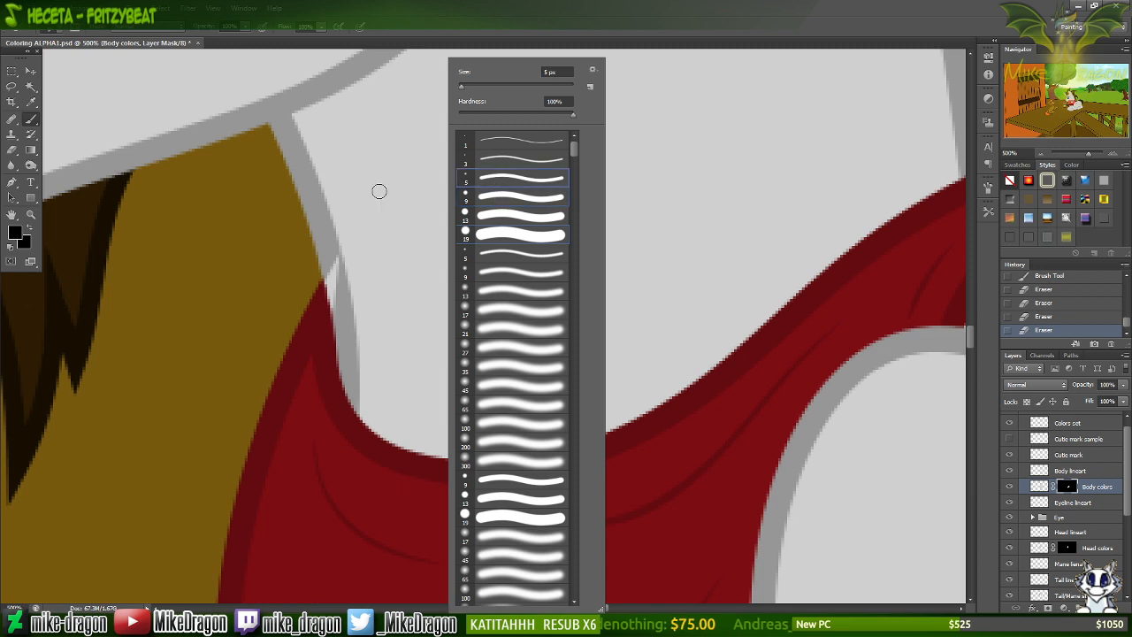
left_click(337, 258)
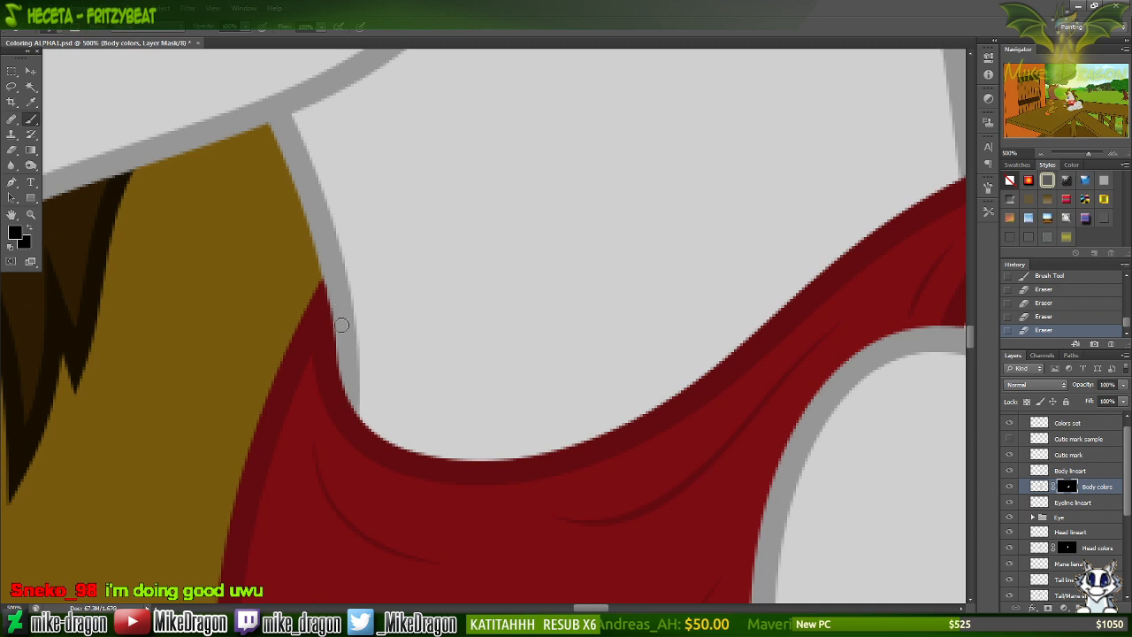
left_click_drag(341, 325, 338, 288)
key("ctrl+minus")
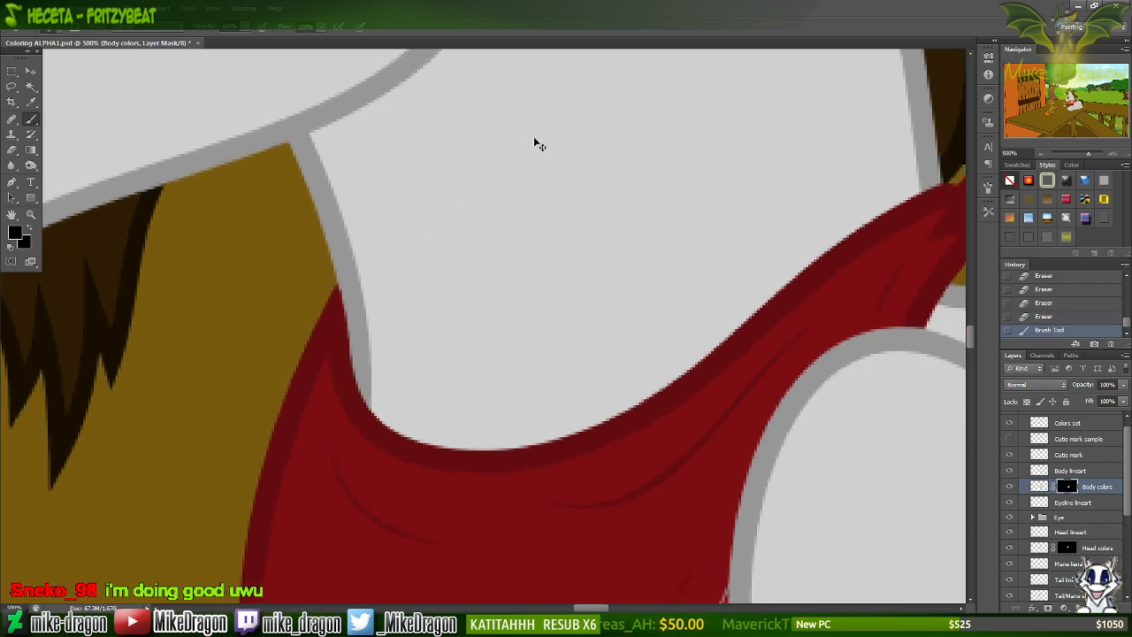
key("ctrl+minus")
key("ctrl+plus")
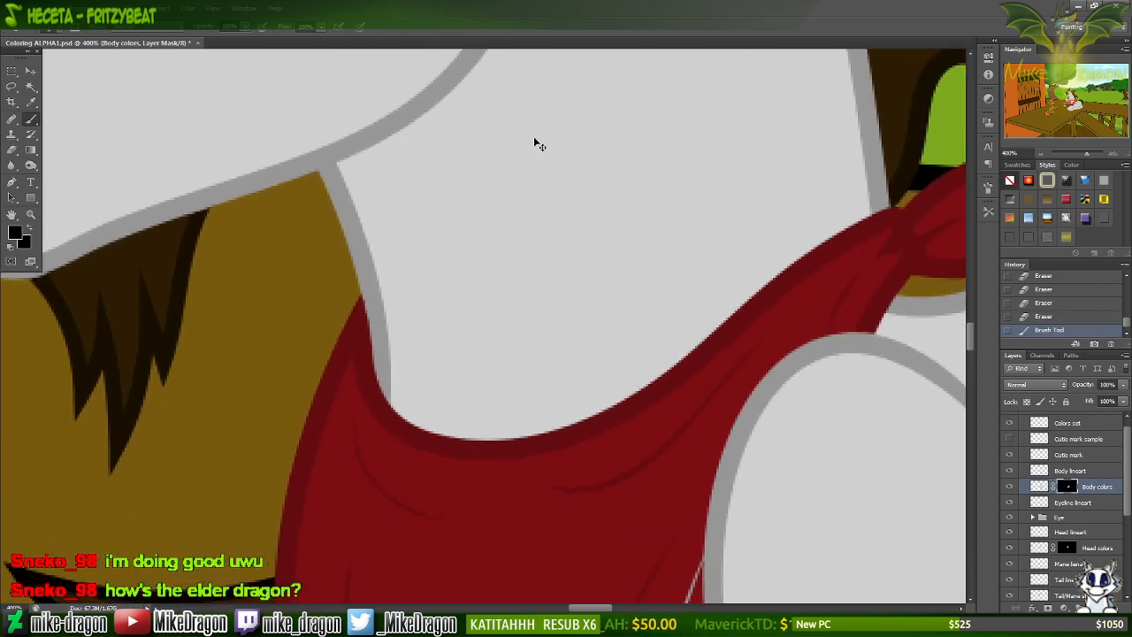
On the Body lineart layer, erase the leftover scarf outline overlap along the front neck outline.
left_click(1043, 470)
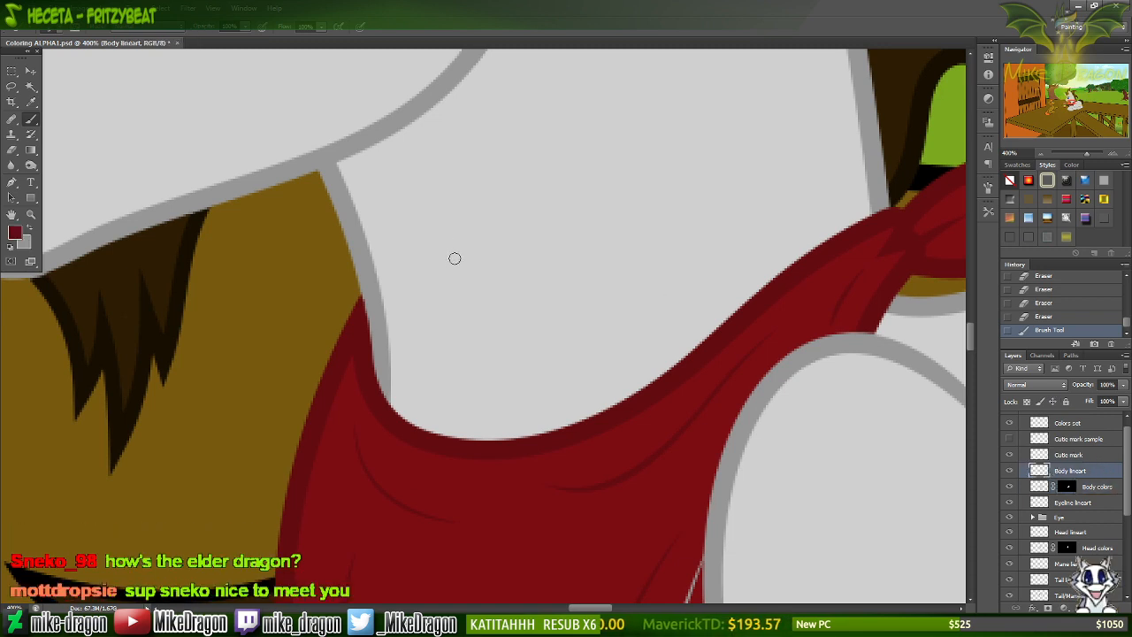
key("e")
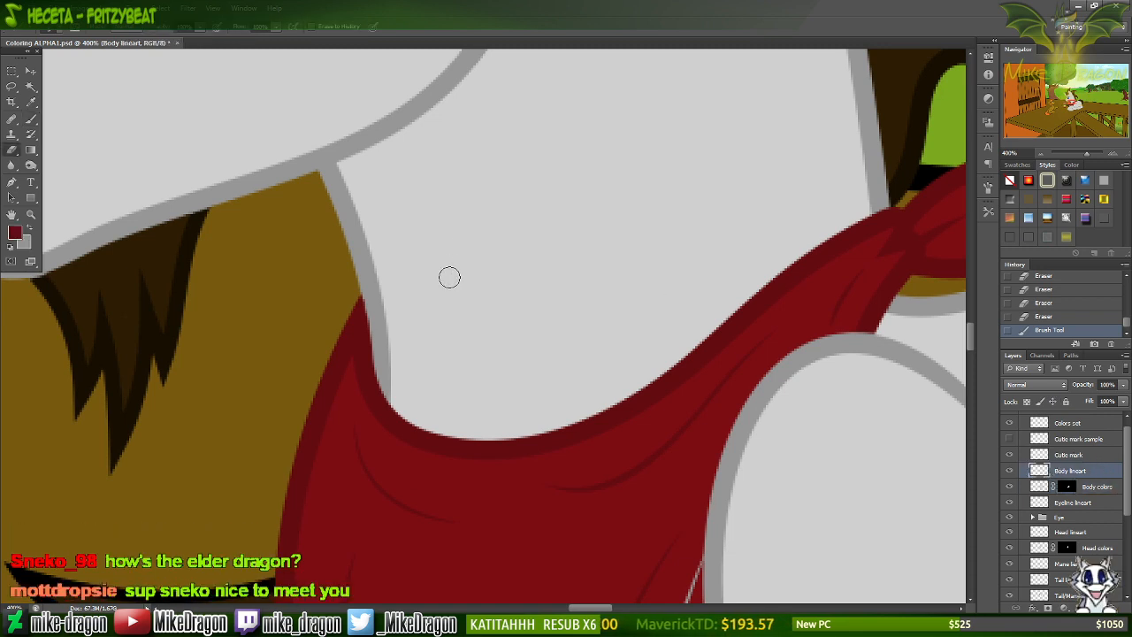
left_click(383, 334)
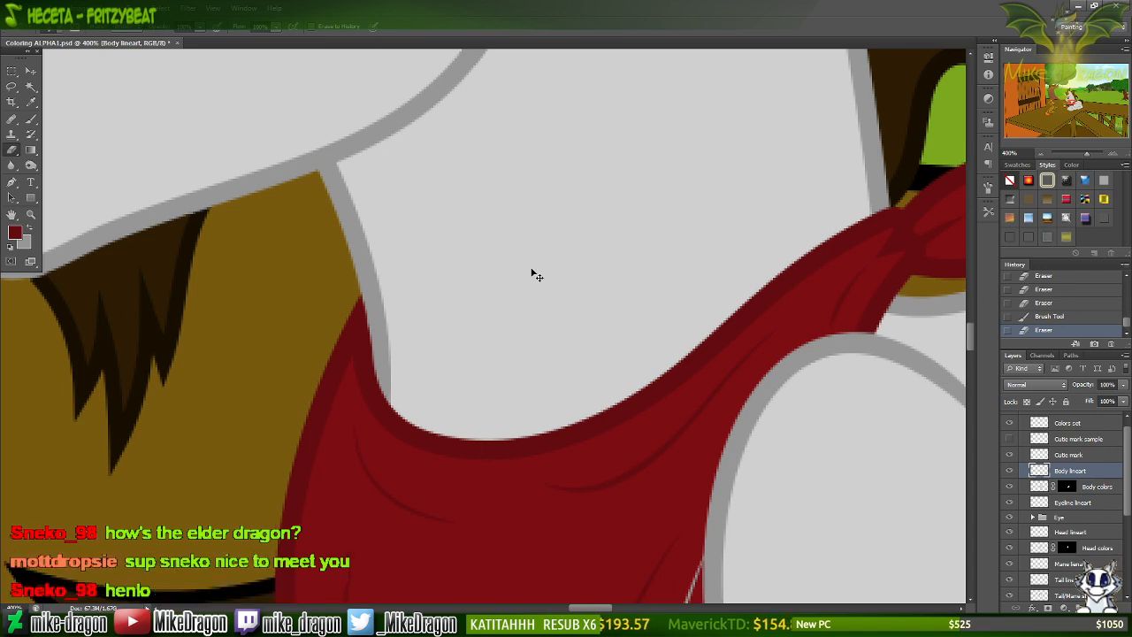
key("ctrl+minus")
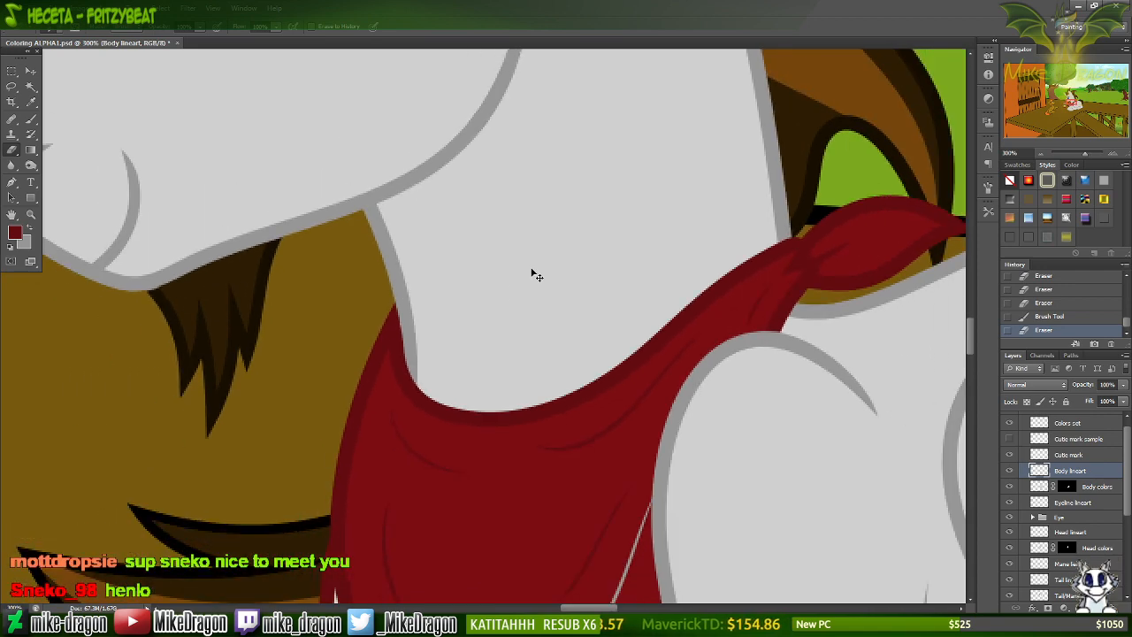
key("ctrl+minus")
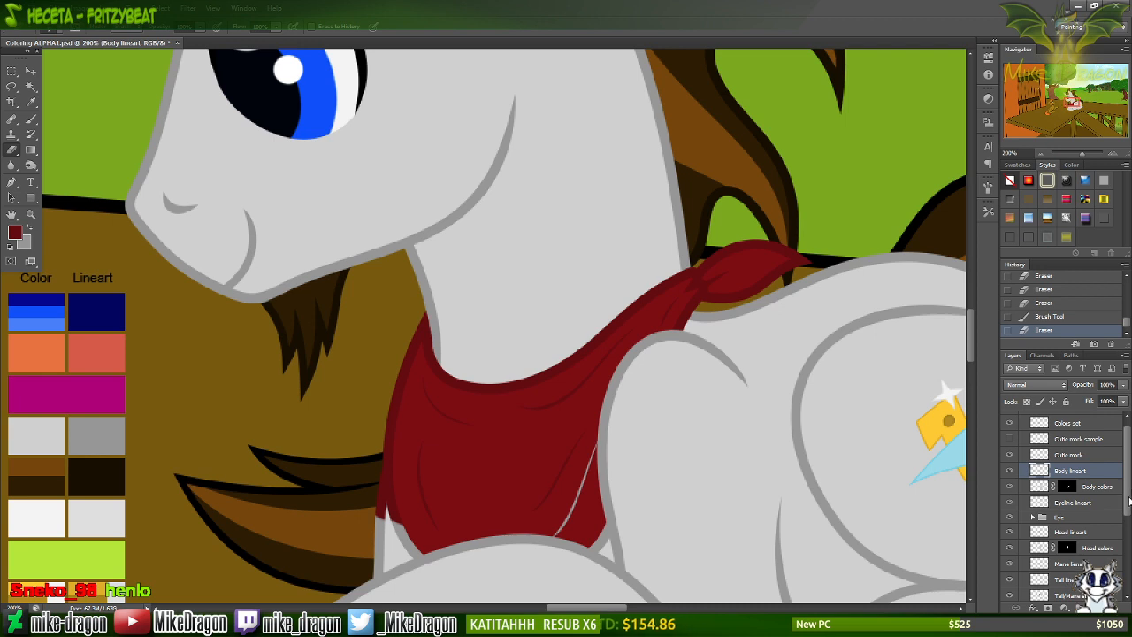
Lock the Body lineart layer's transparent pixels and recolour the scarf's lower front outline dark red down to the raised foreleg.
mouse_move(1129, 500)
left_mouse_down()
mouse_move(1129, 549)
mouse_move(1128, 497)
left_mouse_up()
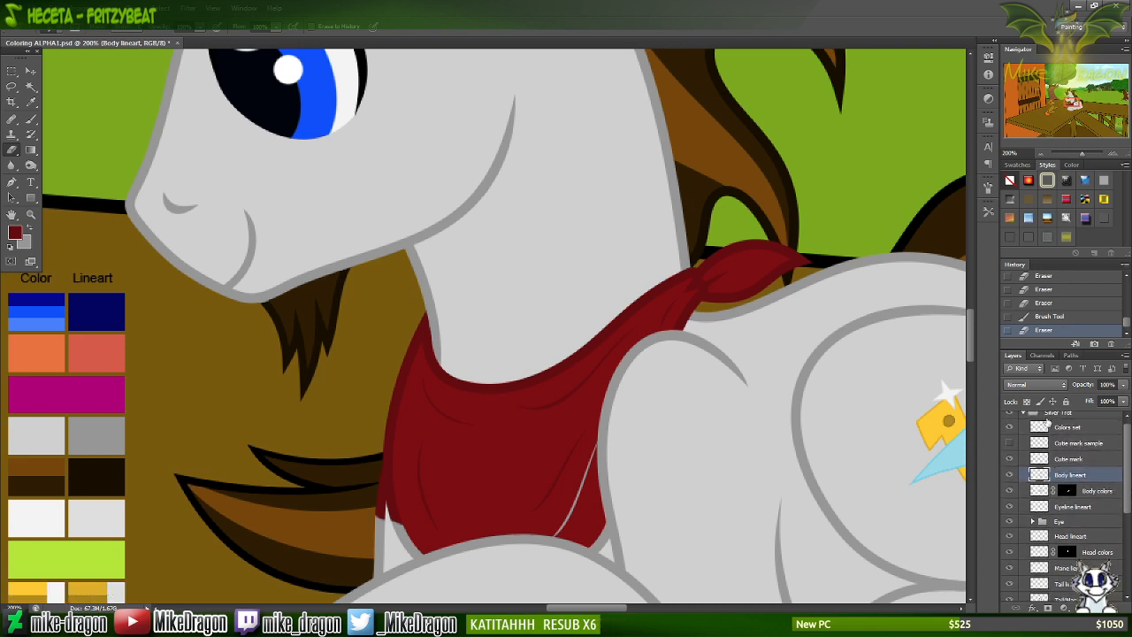
left_click(1029, 403)
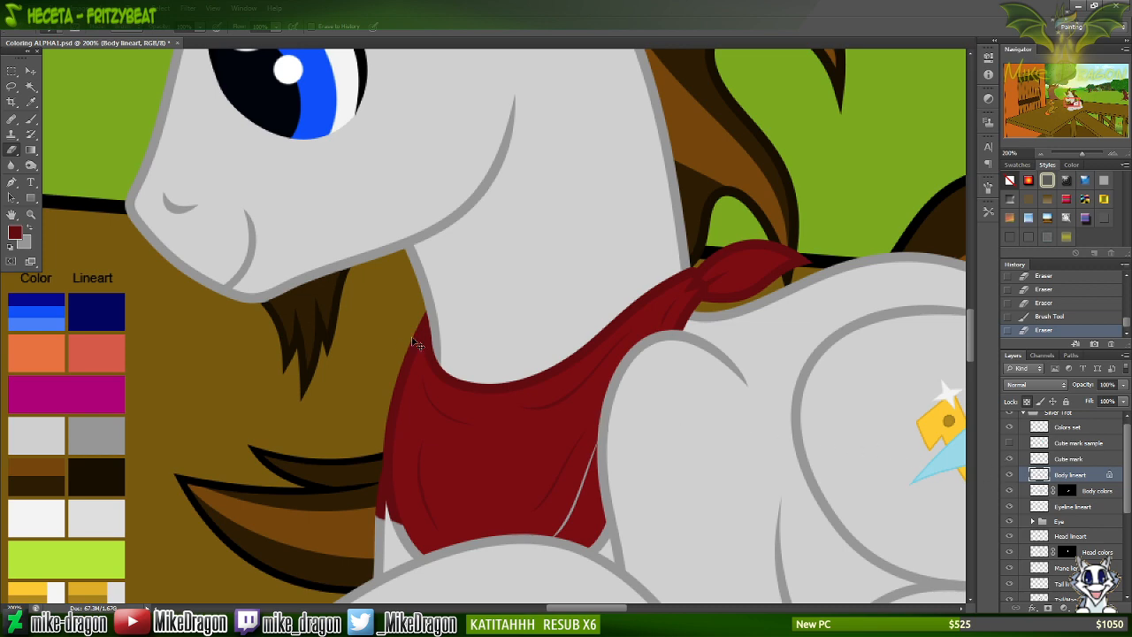
scroll(416, 343, "up", 2)
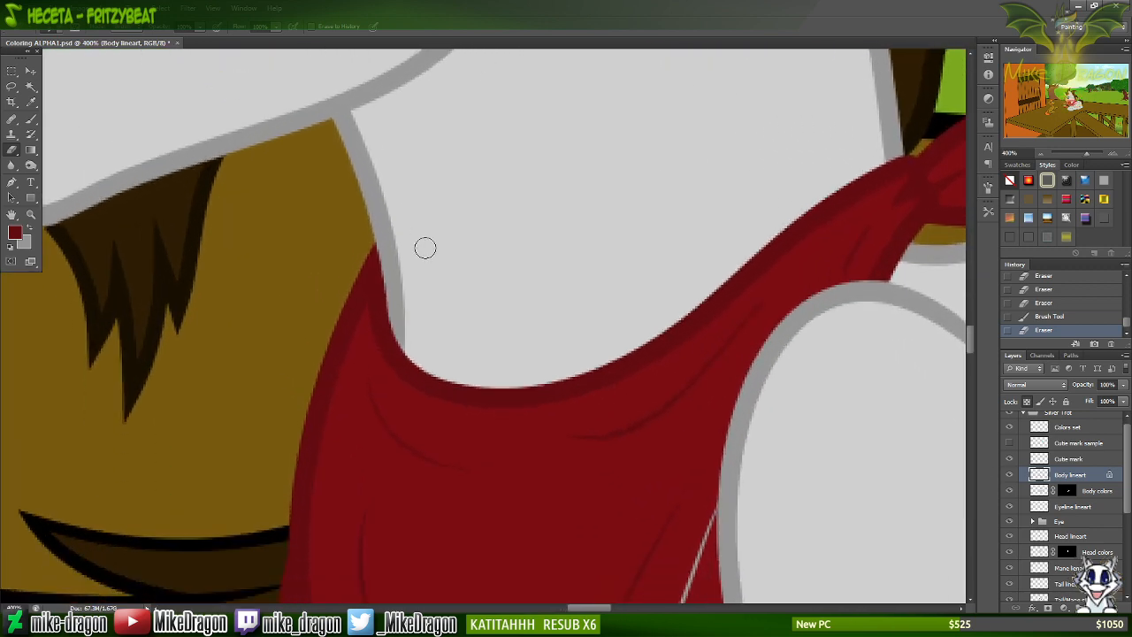
scroll(460, 252, "down", 5)
scroll(450, 270, "left", 2)
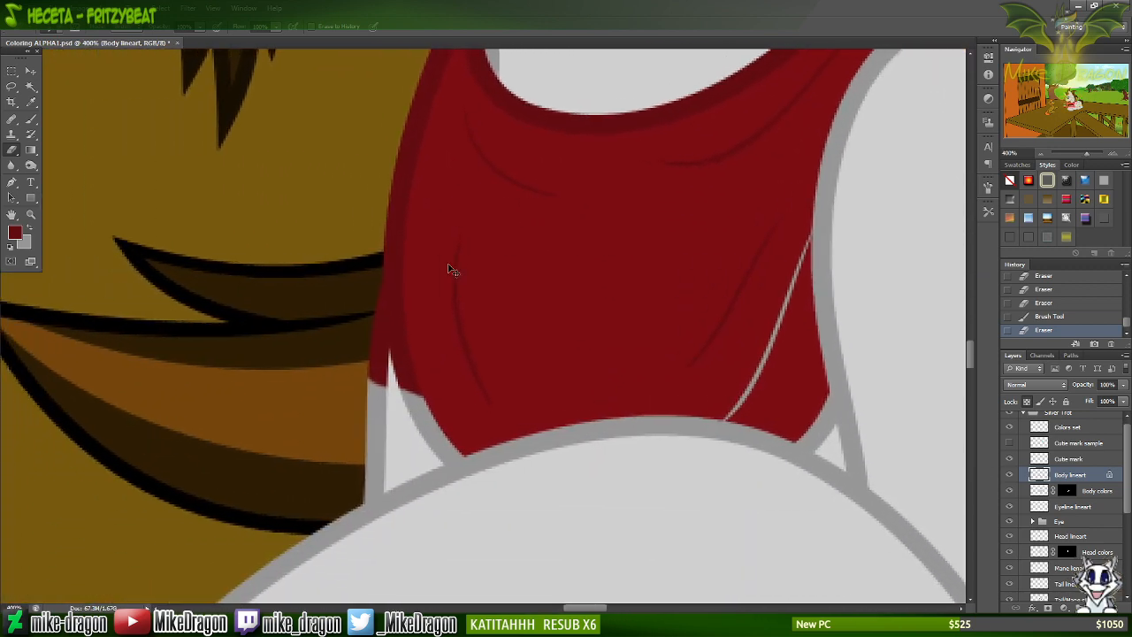
scroll(448, 268, "left", 1)
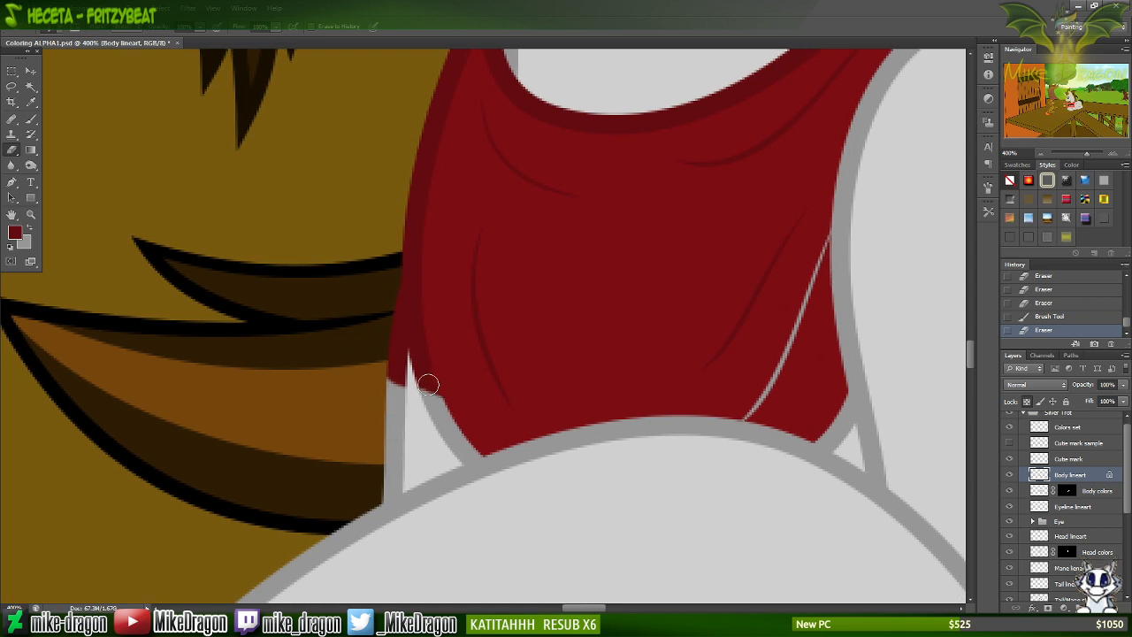
left_click_drag(427, 384, 455, 386)
key("x")
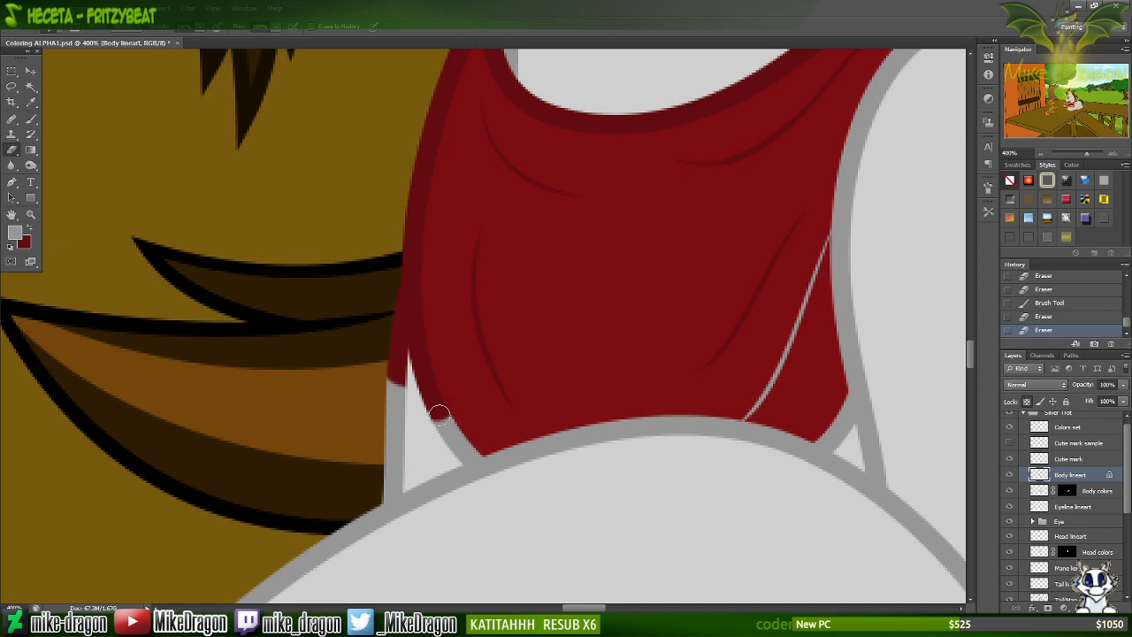
left_click_drag(463, 440, 464, 450)
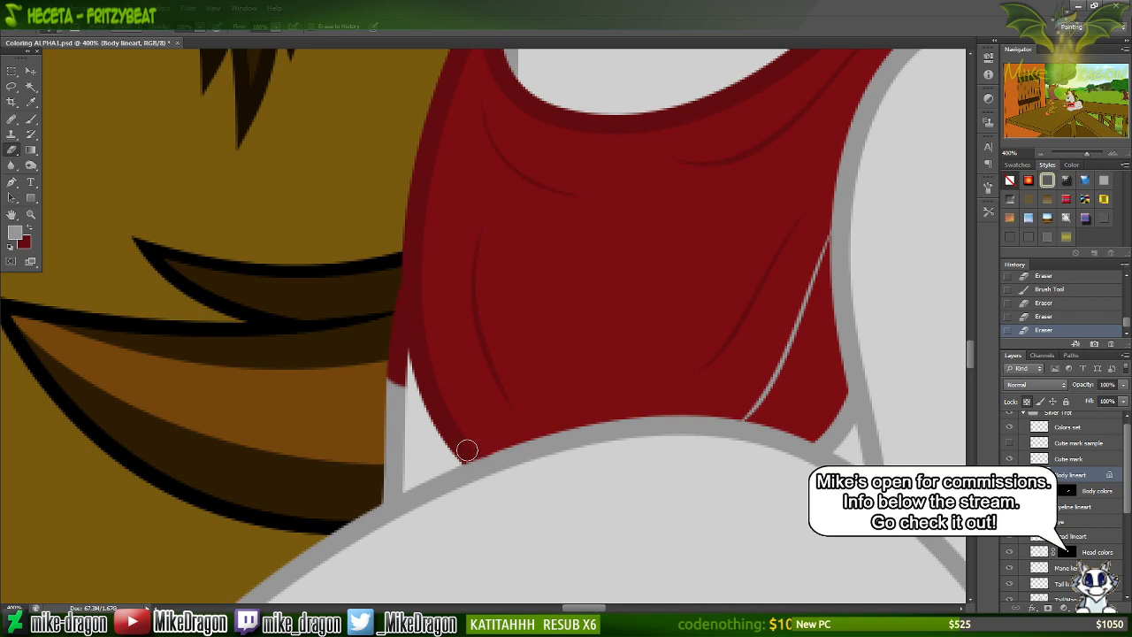
left_click_drag(478, 439, 500, 434)
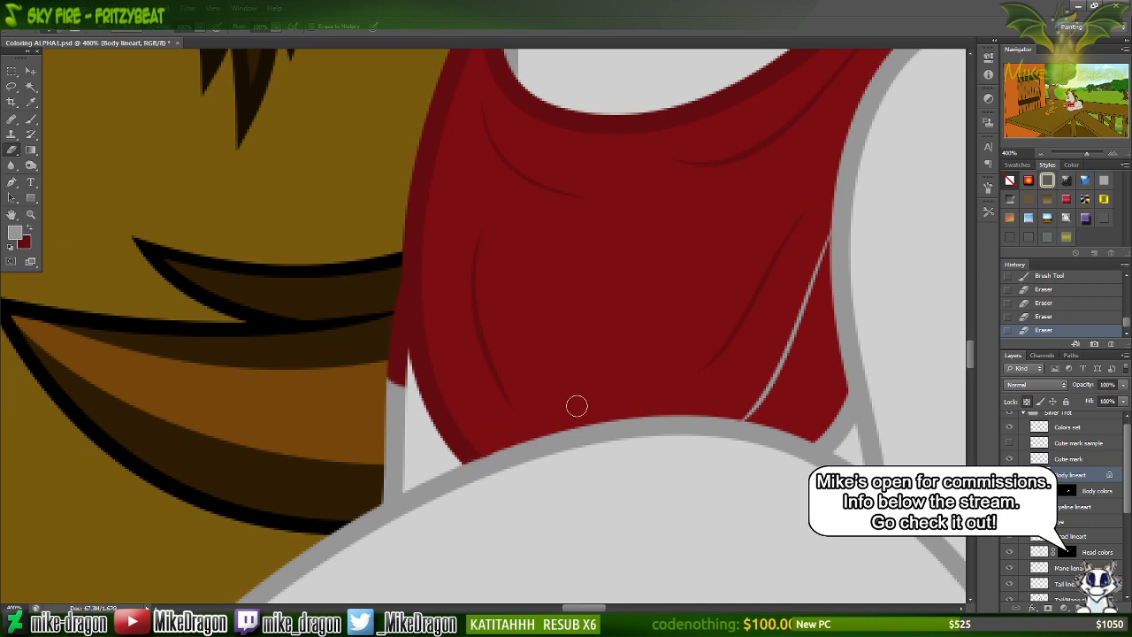
Restore gray on the foreleg outline where it meets the scarf's lower front tip.
key("ctrl+plus")
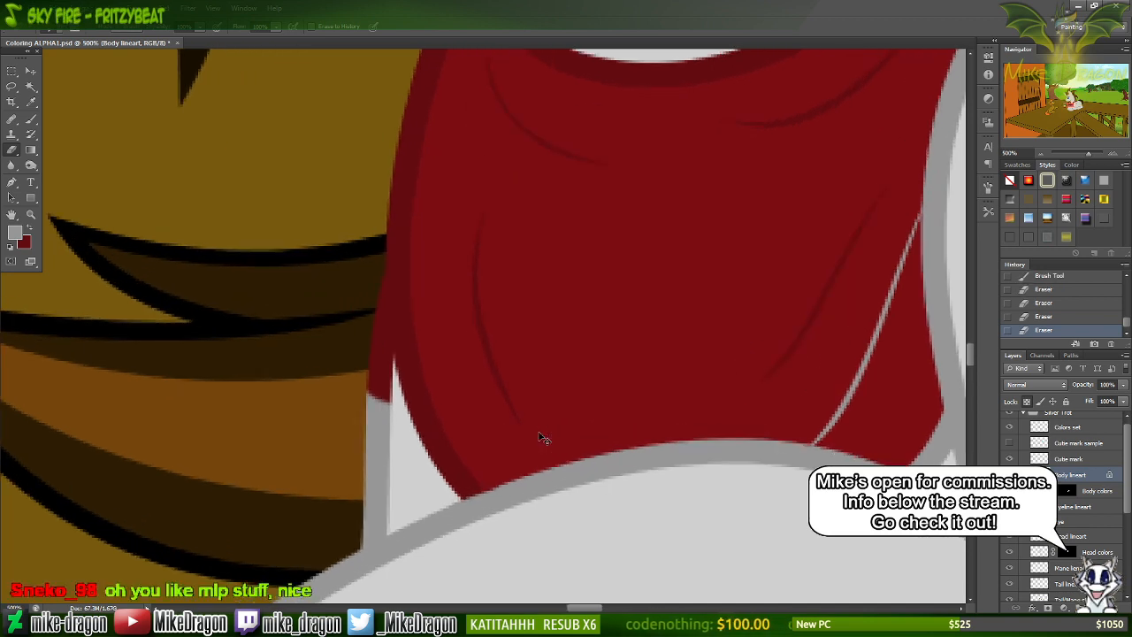
key("ctrl+plus")
scroll(539, 433, "down", 4)
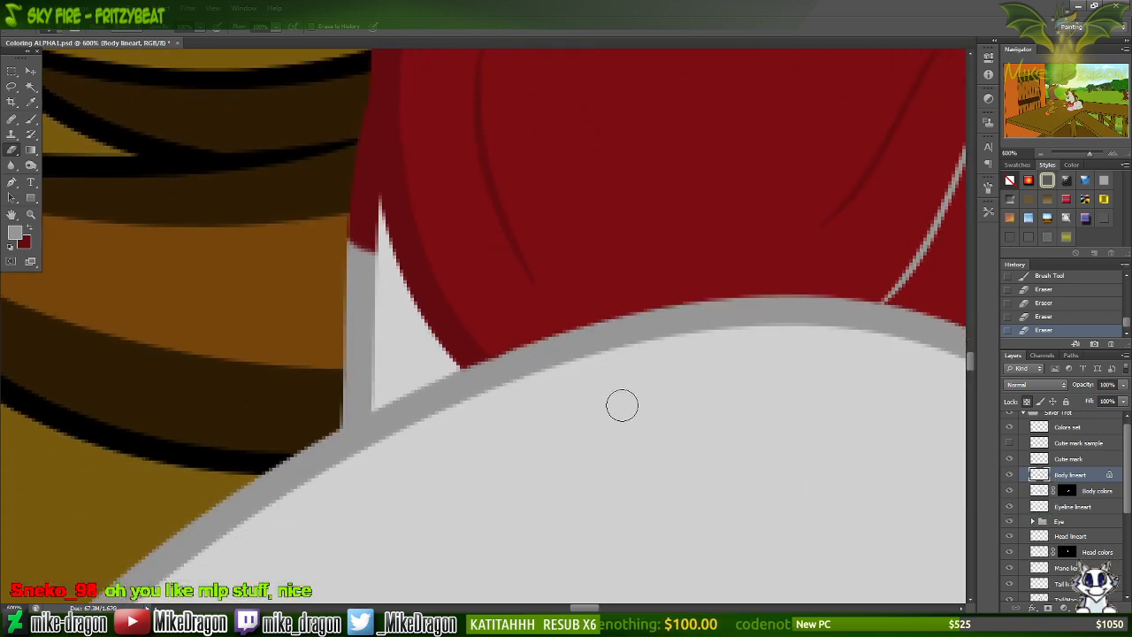
key("x")
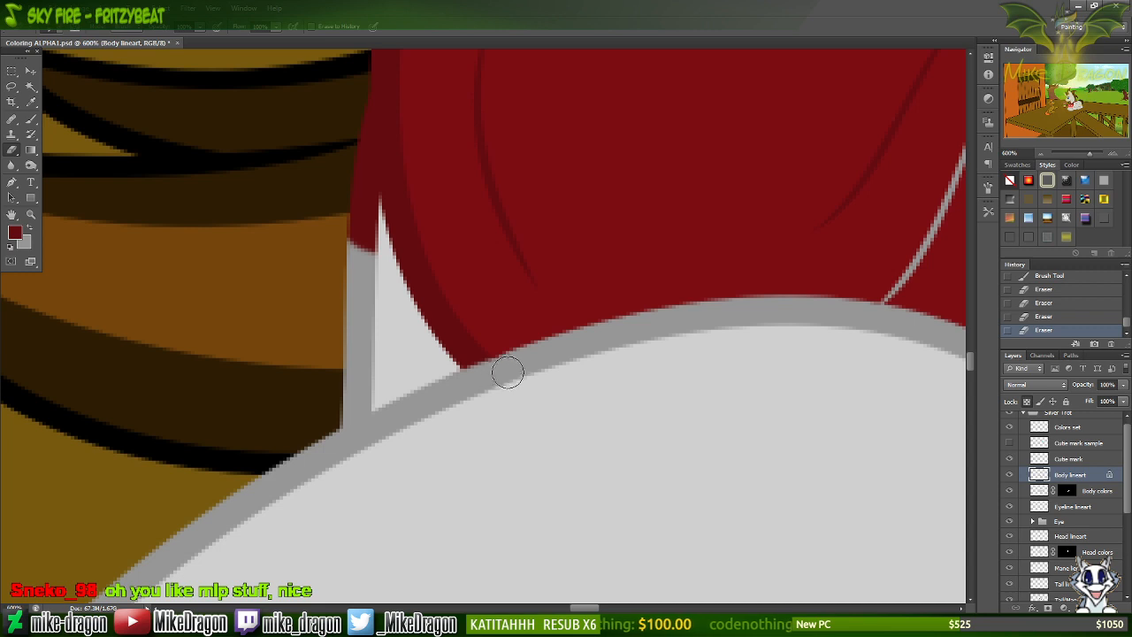
left_click_drag(480, 380, 463, 392)
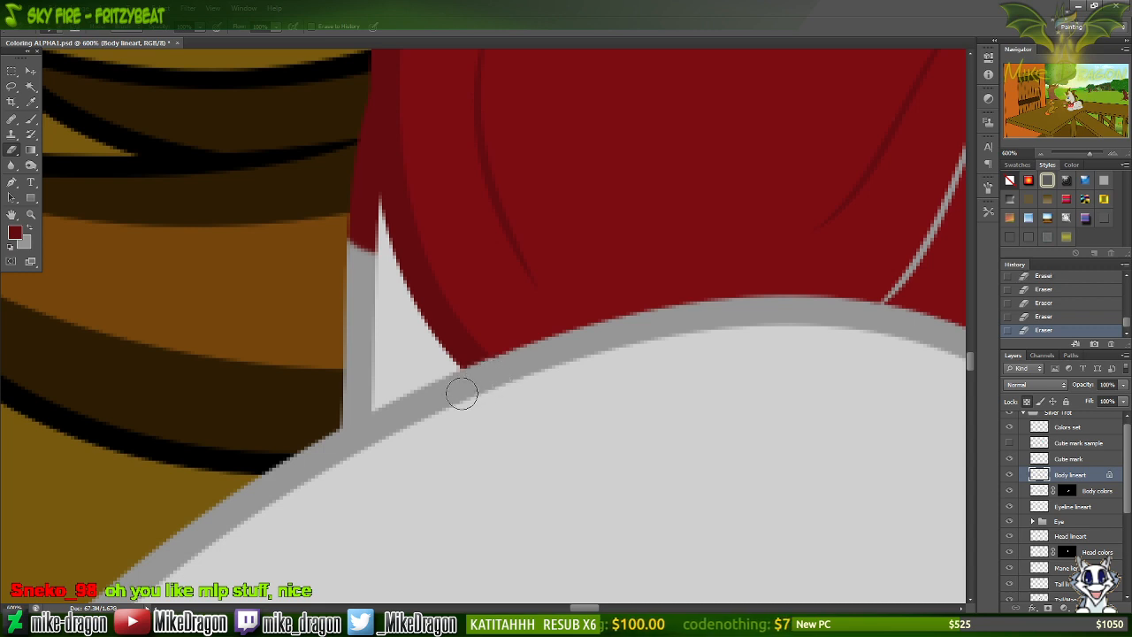
Switch back to dark red and recolour the lower part of the gray fold line near the scarf's rear edge.
scroll(462, 398, "right", 2)
scroll(462, 400, "right", 10)
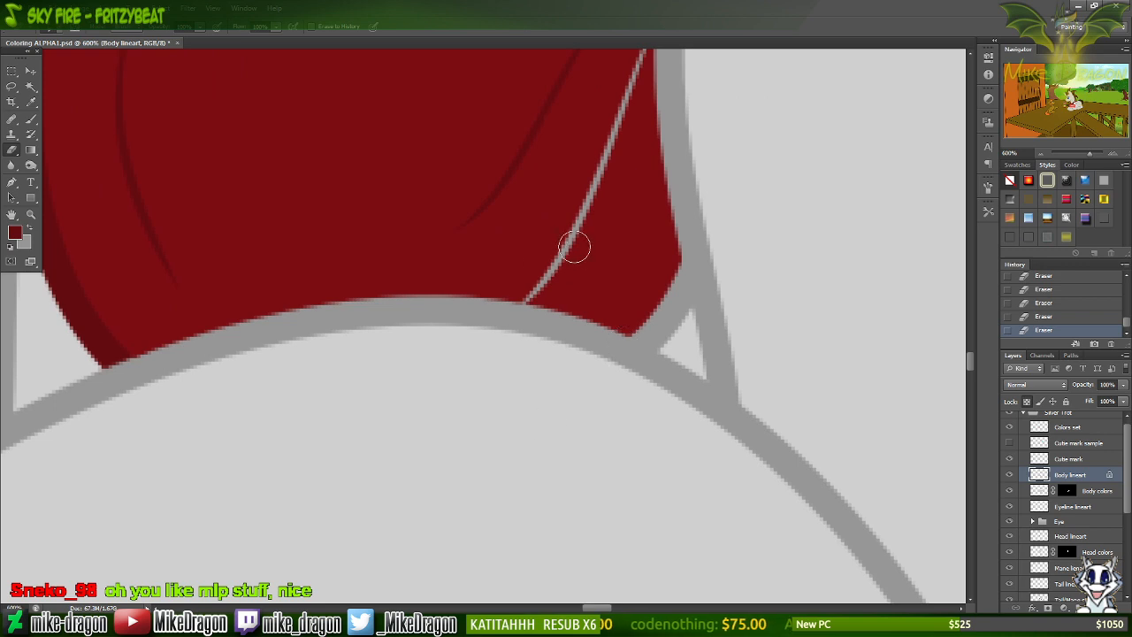
key("x")
mouse_move(567, 253)
left_mouse_down()
mouse_move(581, 245)
mouse_move(541, 260)
mouse_move(544, 278)
mouse_move(525, 285)
left_mouse_up()
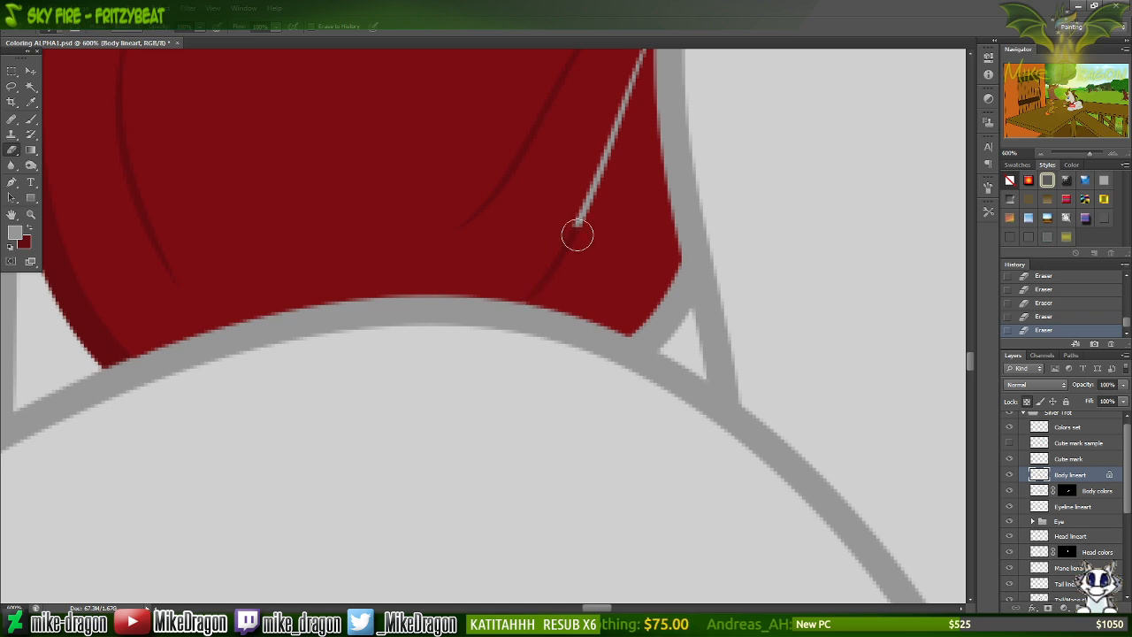
left_click_drag(576, 233, 593, 191)
With a 5 px hard eraser, recolour the short outline at the scarf's lower rear corner dark red.
right_click(630, 222)
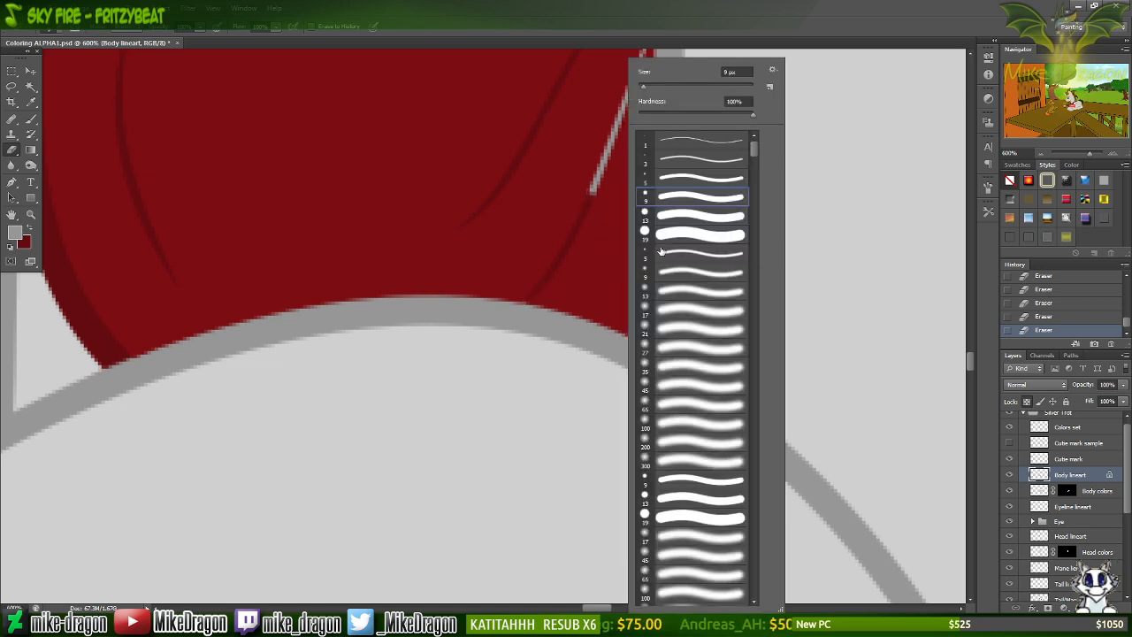
left_click(679, 183)
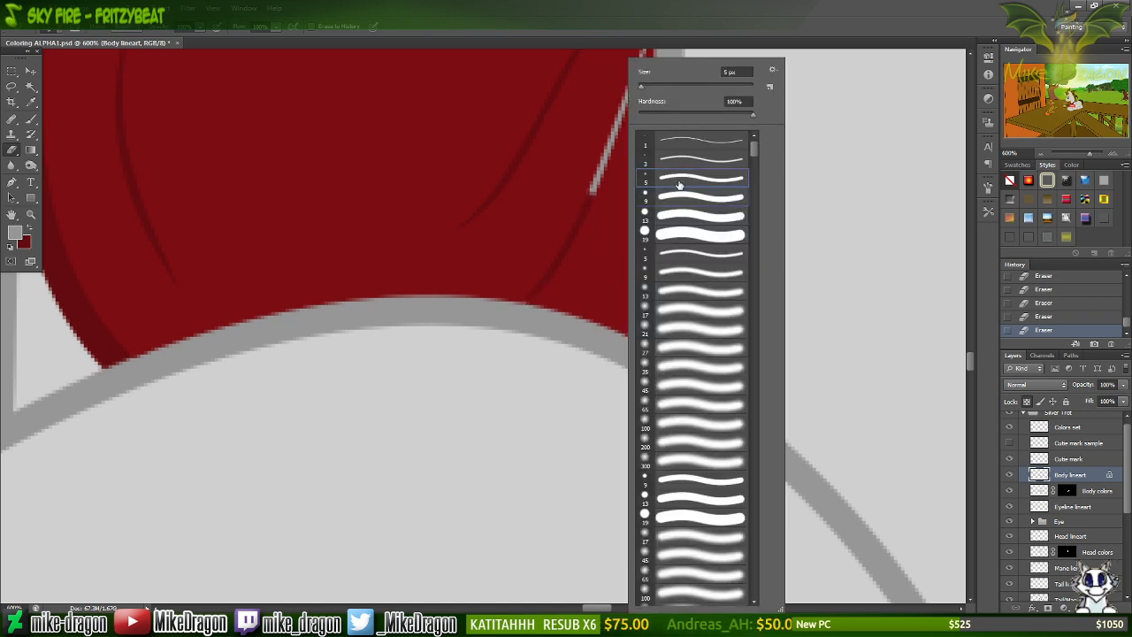
left_click(668, 24)
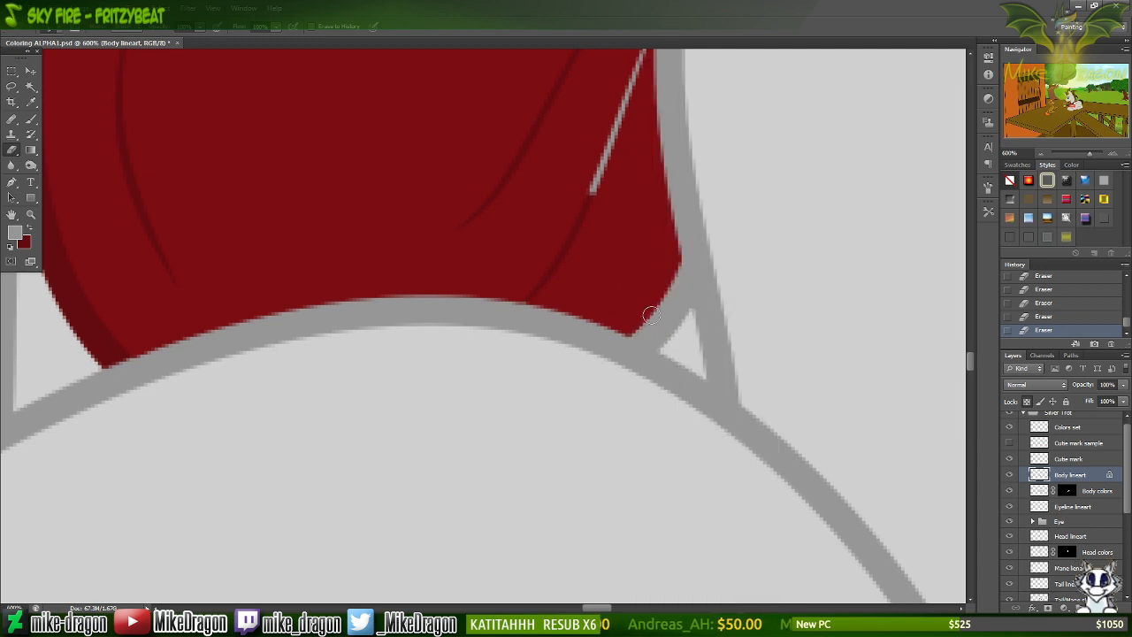
mouse_move(646, 312)
left_mouse_down()
mouse_move(663, 319)
mouse_move(661, 330)
mouse_move(647, 327)
mouse_move(661, 340)
left_mouse_up()
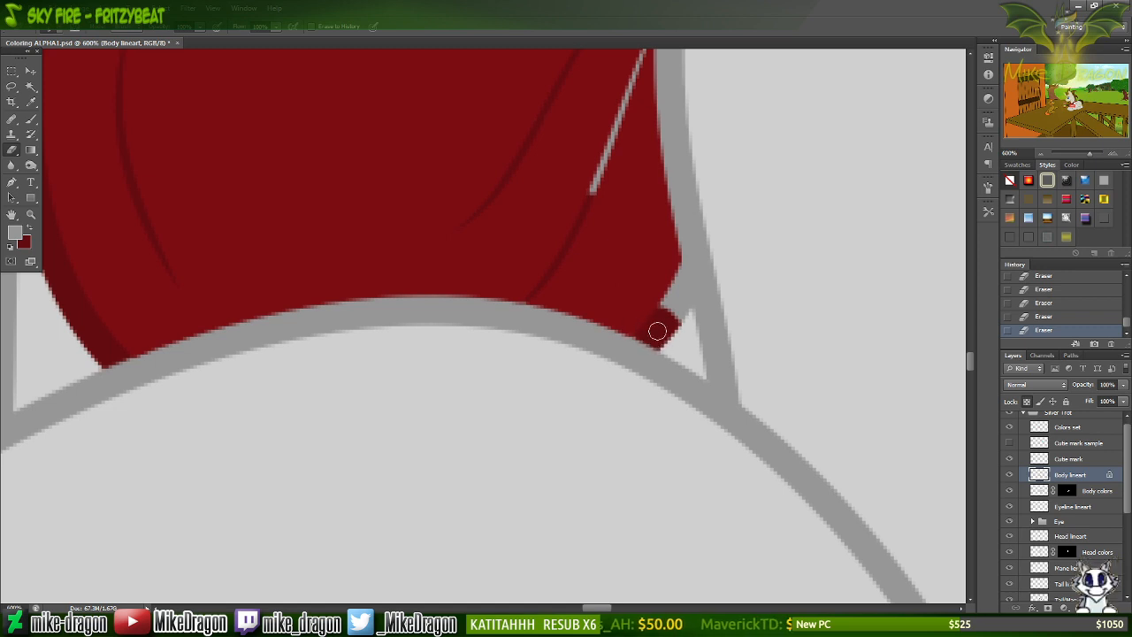
mouse_move(657, 312)
left_mouse_down()
mouse_move(666, 298)
mouse_move(675, 316)
mouse_move(671, 265)
left_mouse_up()
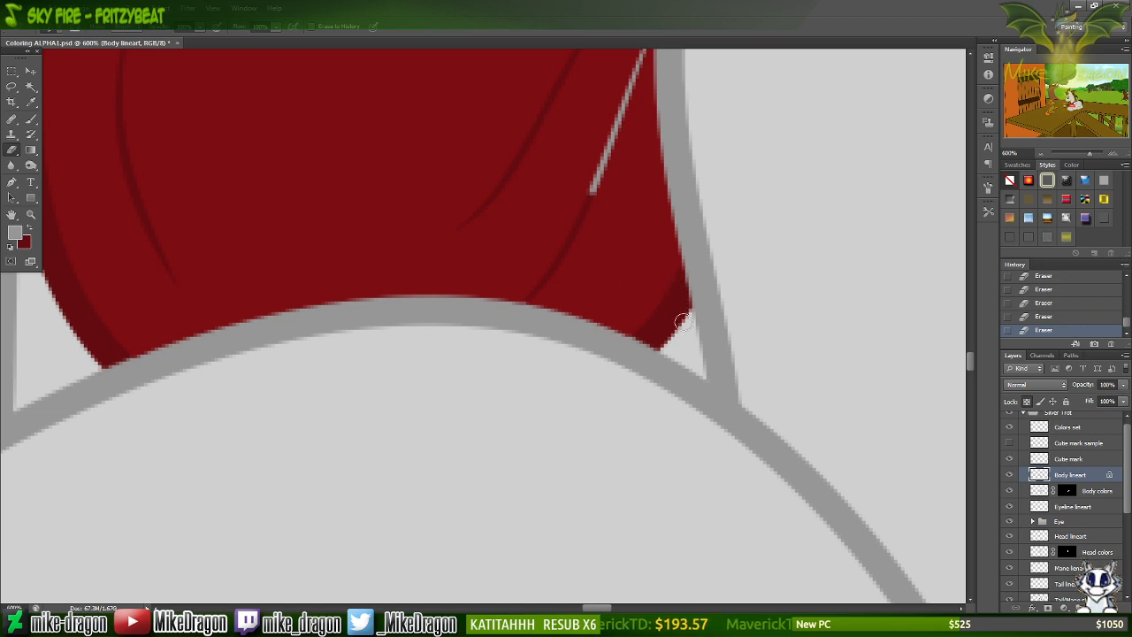
Recolour the remaining upper part of the scarf's rear fold line dark red up to the shoulder outline.
scroll(589, 275, "up", 2)
scroll(439, 330, "up", 8)
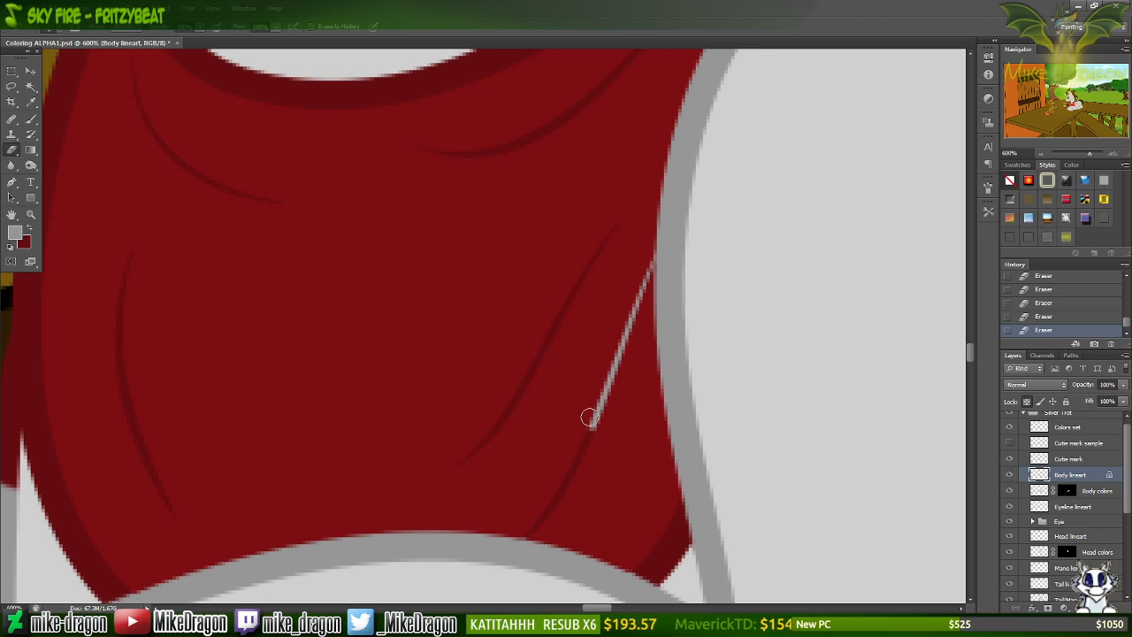
mouse_move(589, 417)
left_mouse_down()
mouse_move(612, 339)
mouse_move(618, 360)
mouse_move(637, 265)
left_mouse_up()
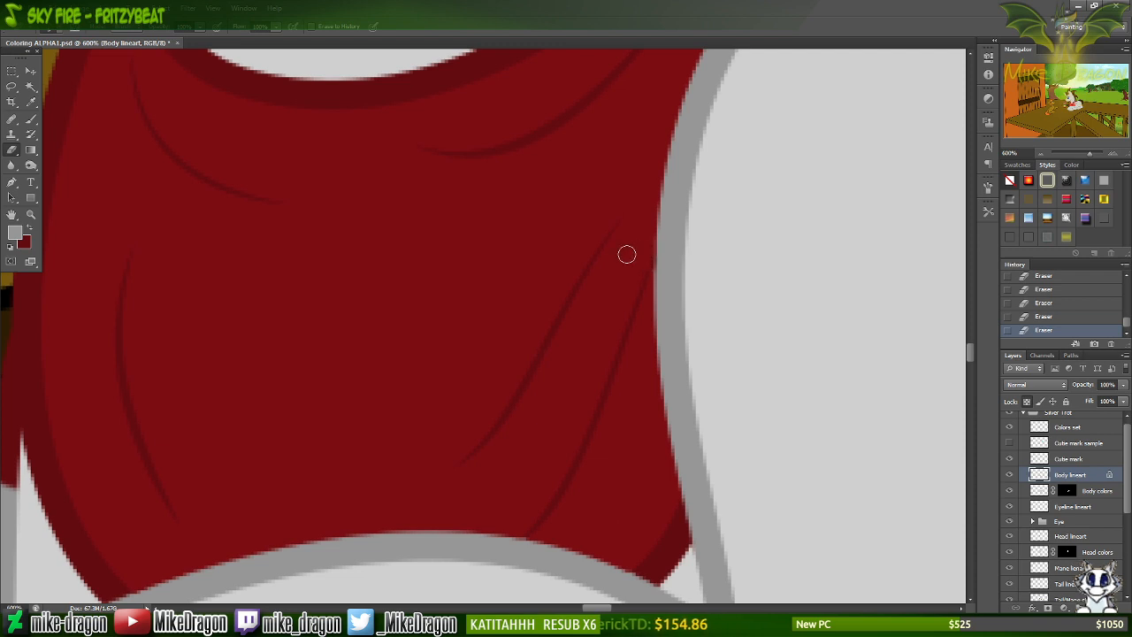
scroll(575, 301, "left", 1)
scroll(575, 306, "left", 10)
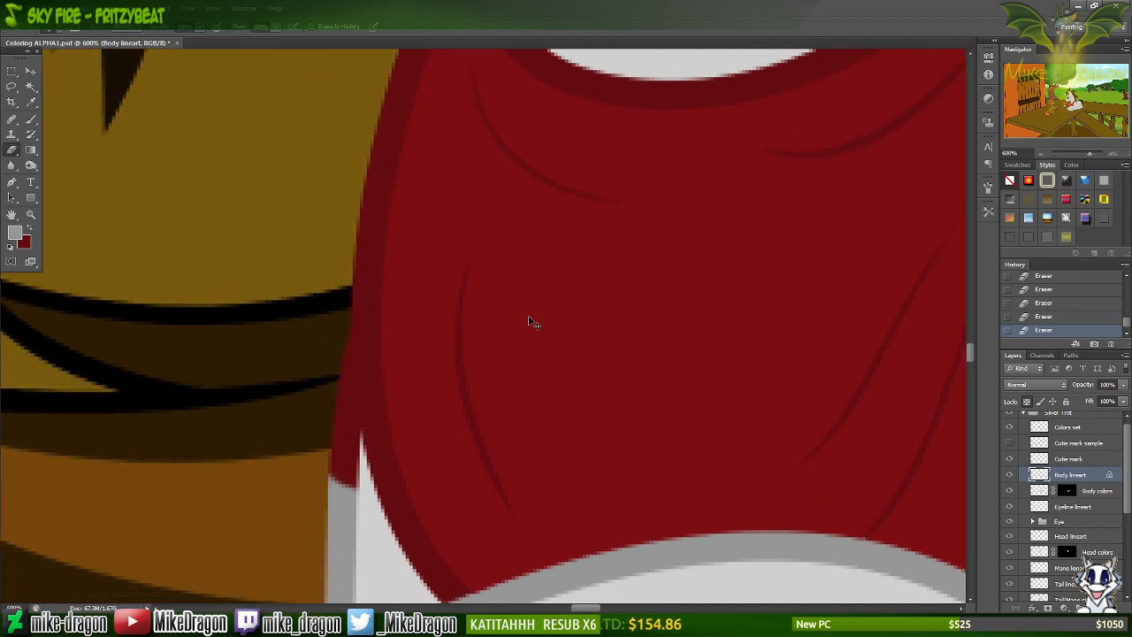
scroll(522, 314, "down", 3)
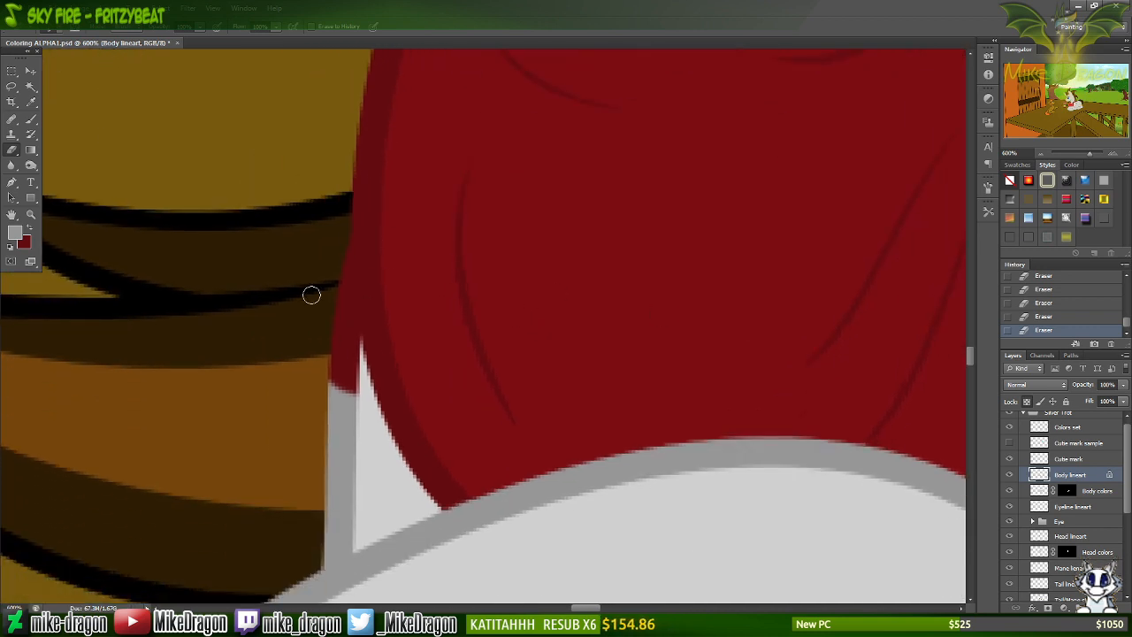
key("x")
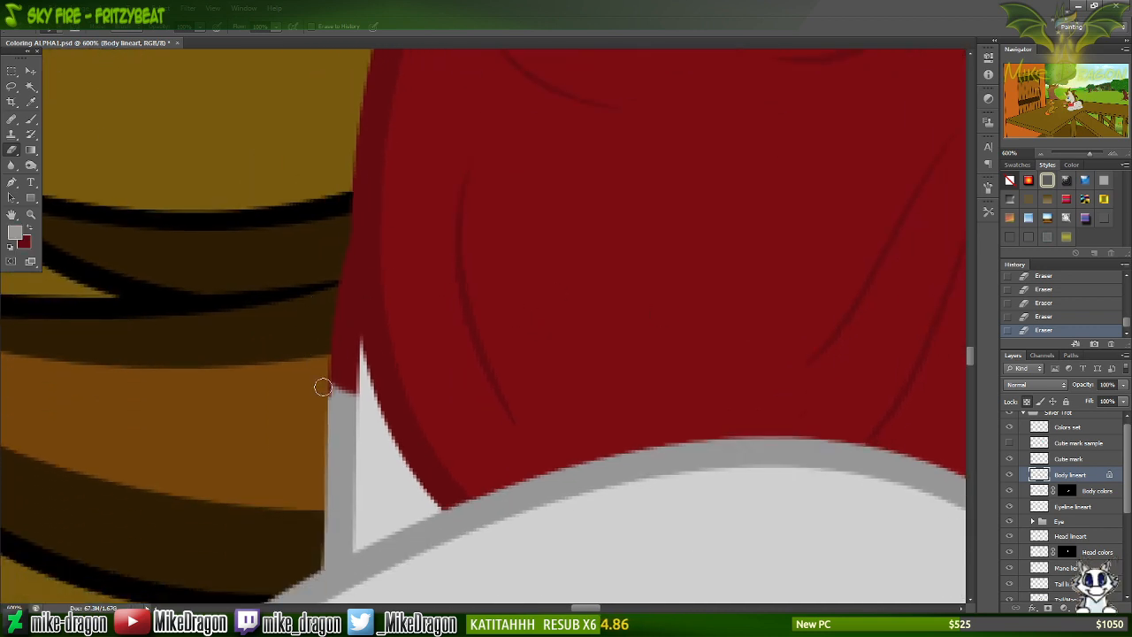
key("x")
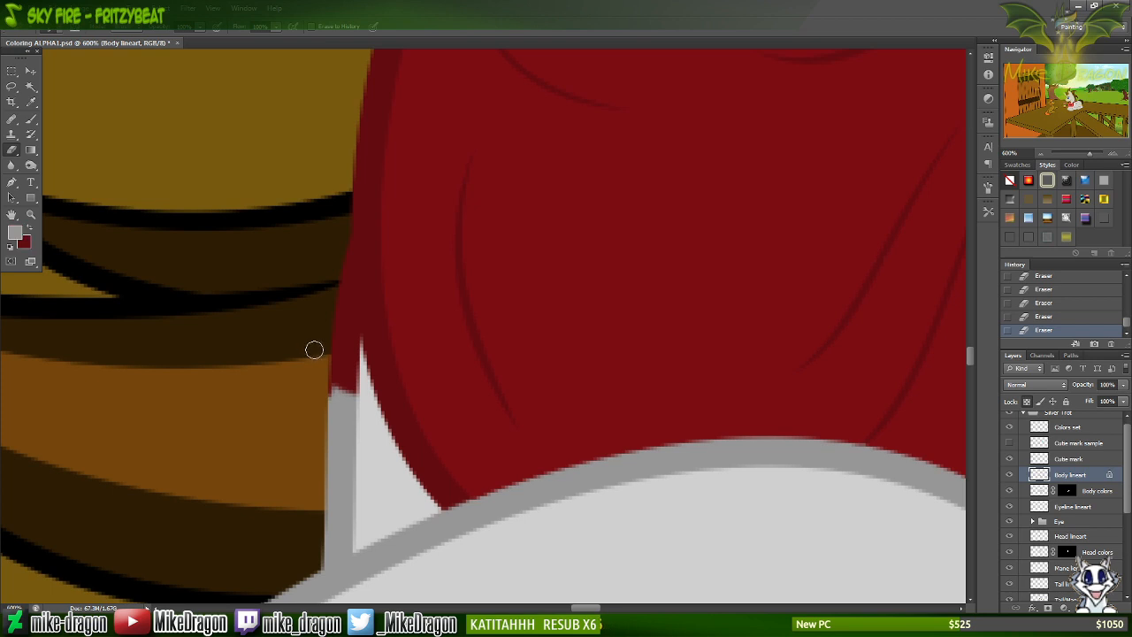
mouse_move(314, 350)
left_mouse_down()
mouse_move(336, 386)
mouse_move(332, 369)
left_mouse_up()
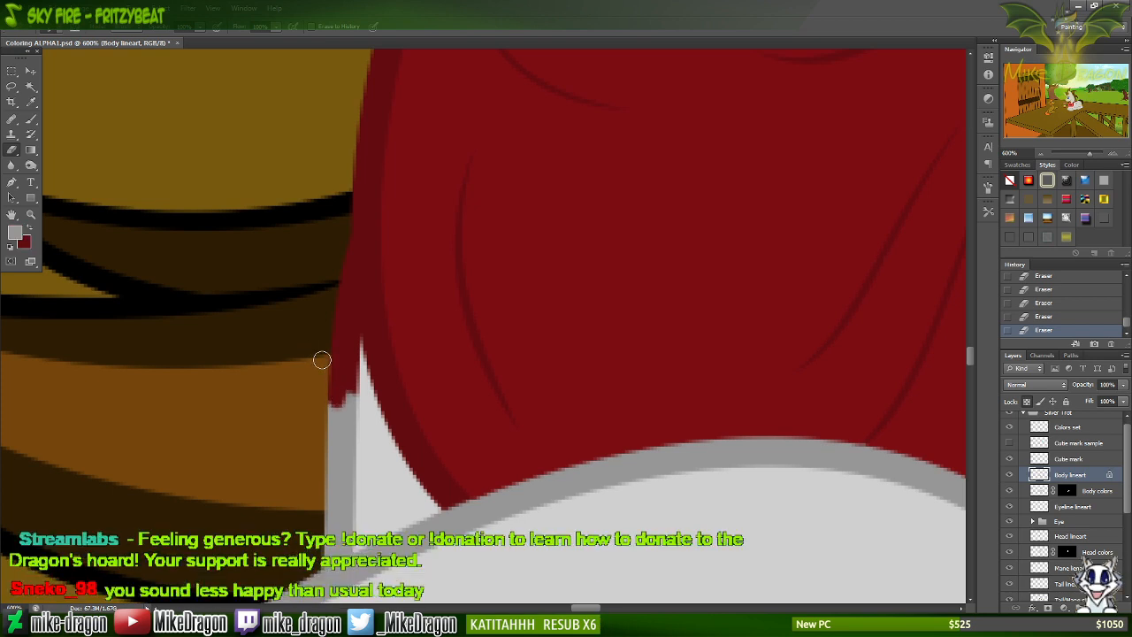
With the Brush, repaint the narrow foreleg outline beside the scarf's lower rear corner gray, up to where it meets the scarf.
key("b")
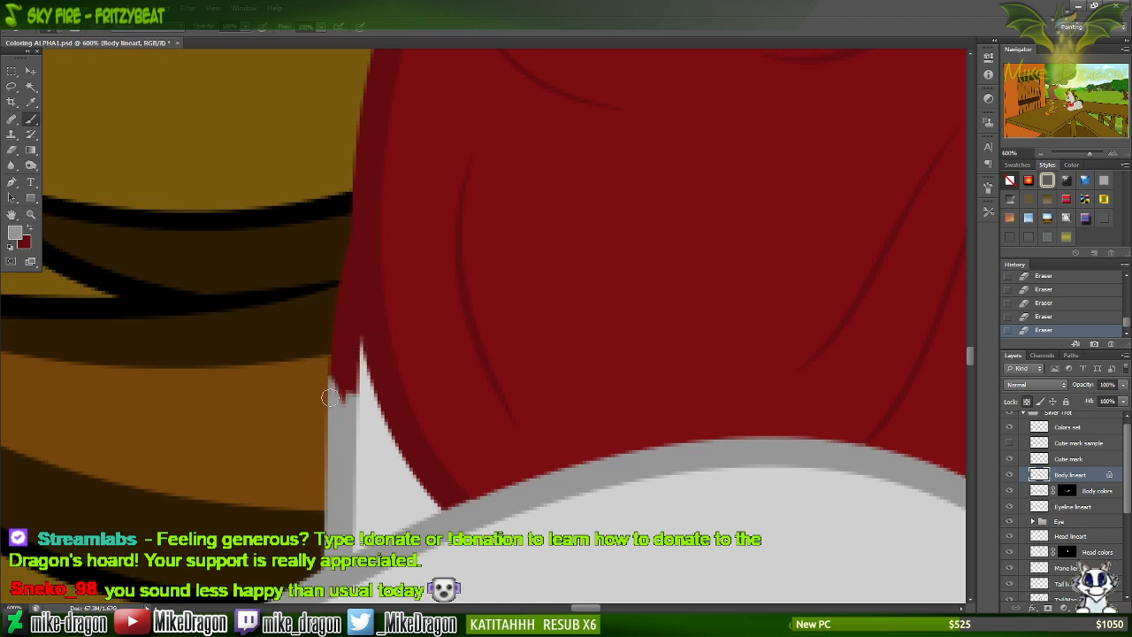
mouse_move(329, 398)
left_mouse_down()
mouse_move(350, 363)
mouse_move(348, 401)
mouse_move(350, 336)
mouse_move(352, 372)
mouse_move(334, 390)
left_mouse_up()
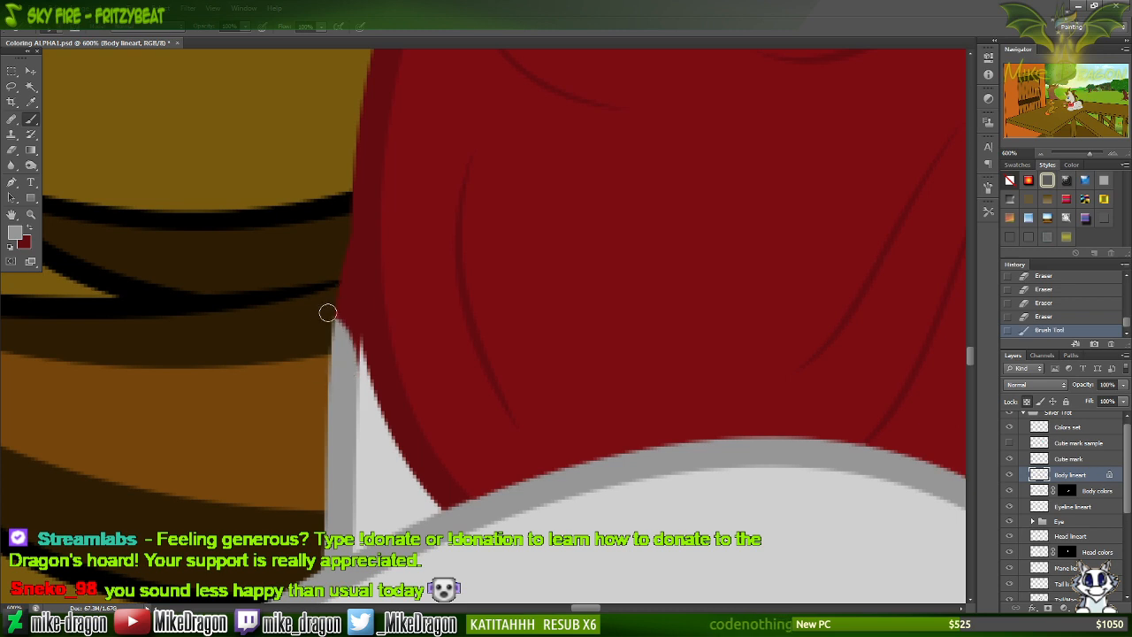
mouse_move(324, 309)
left_mouse_down()
mouse_move(335, 297)
mouse_move(329, 327)
mouse_move(346, 359)
mouse_move(346, 331)
mouse_move(321, 301)
mouse_move(336, 256)
mouse_move(328, 295)
left_mouse_up()
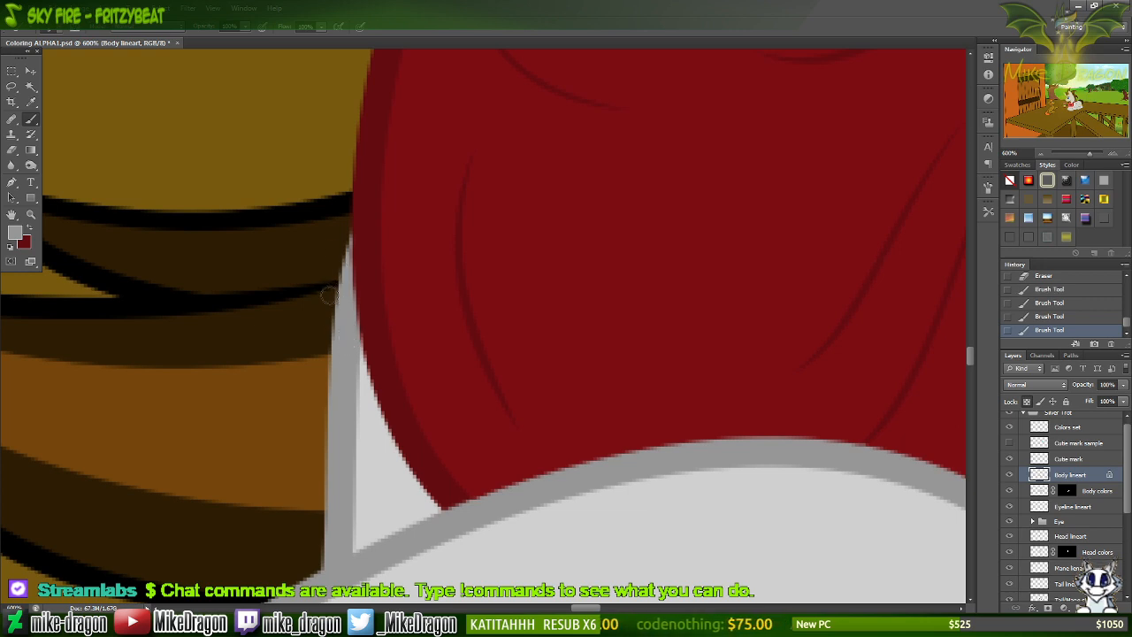
left_click_drag(320, 323, 300, 314)
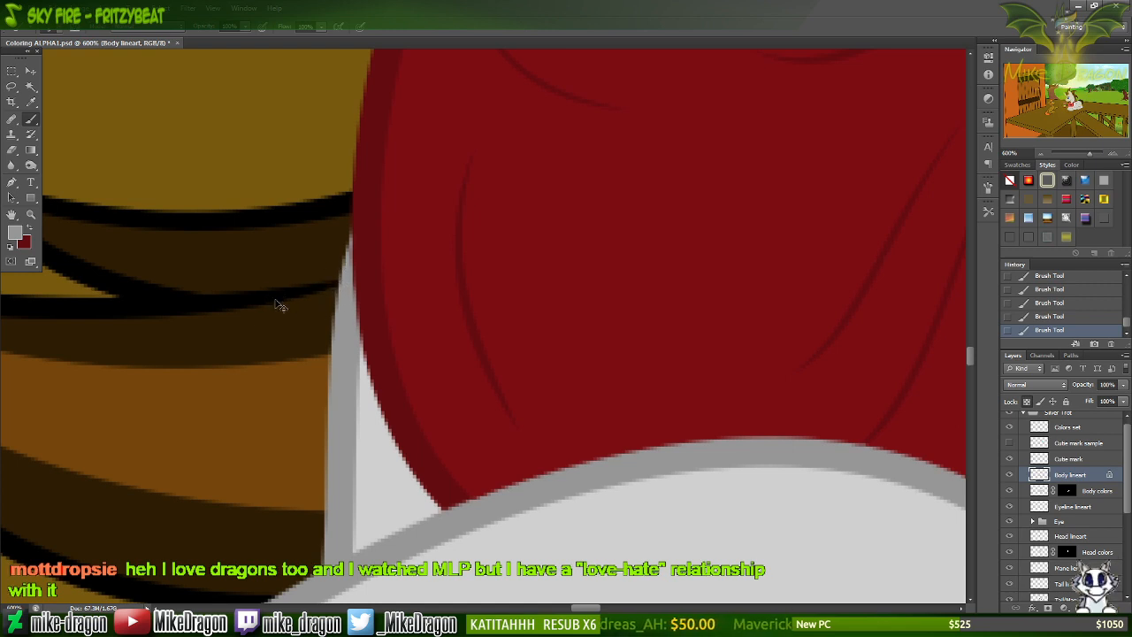
key("ctrl+minus")
key("ctrl+minus")
key("ctrl+minus")
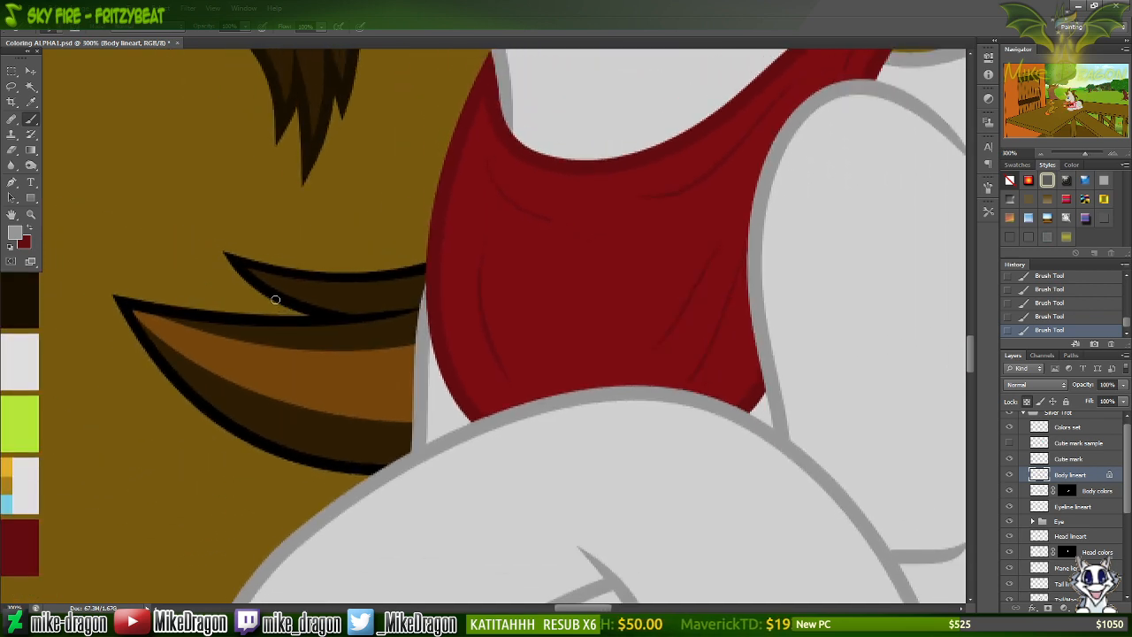
key("ctrl+plus")
key("ctrl+plus")
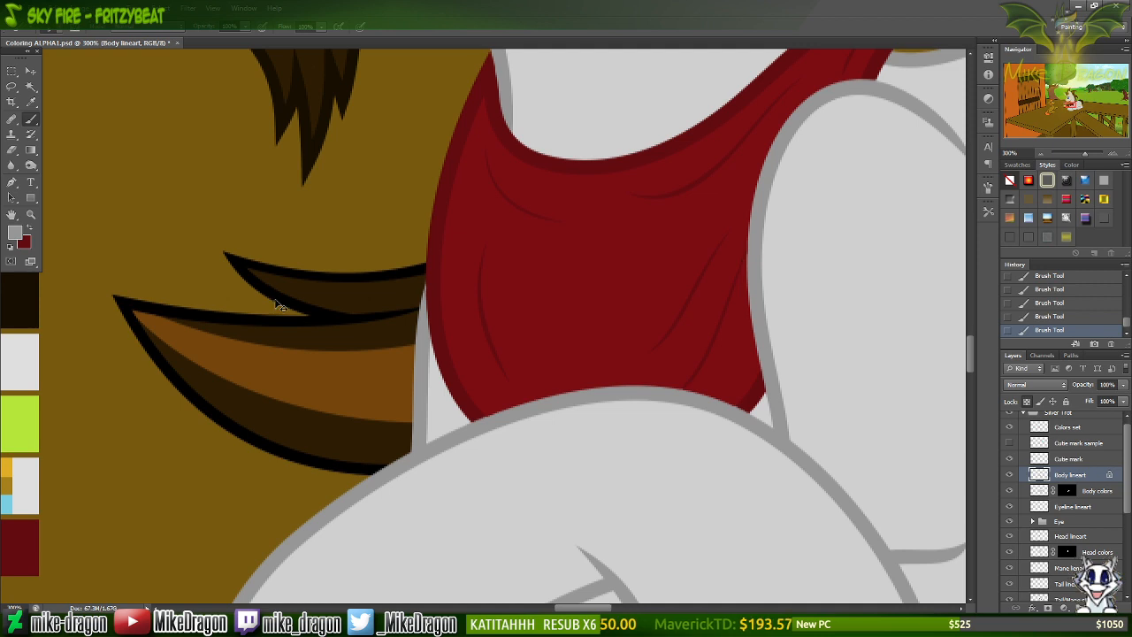
scroll(283, 327, "right", 5)
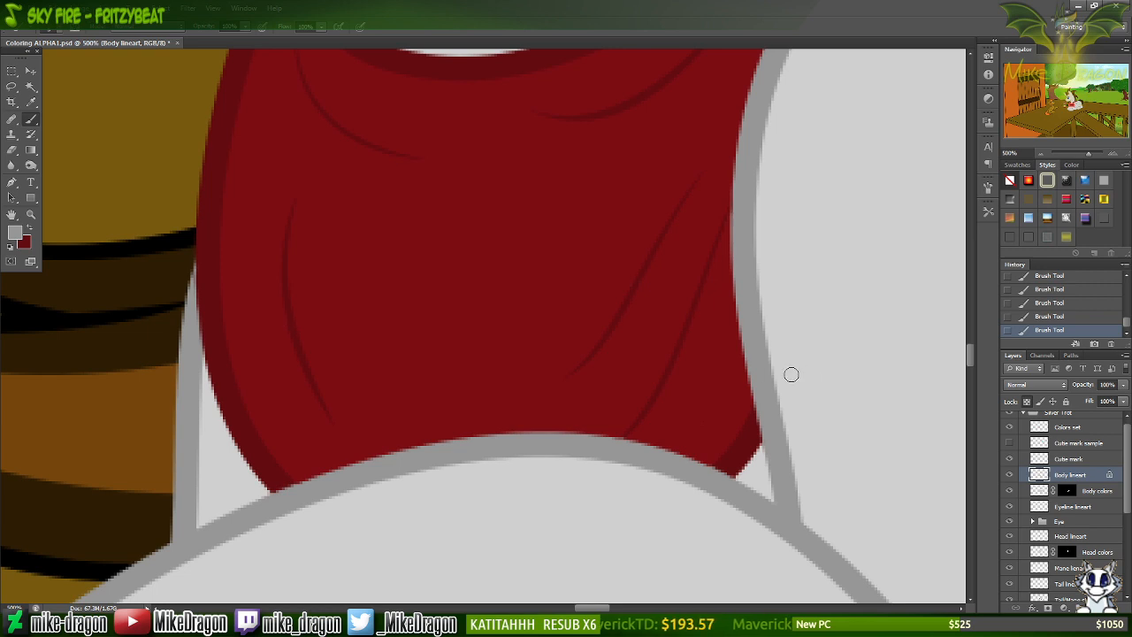
left_click_drag(723, 458, 719, 460)
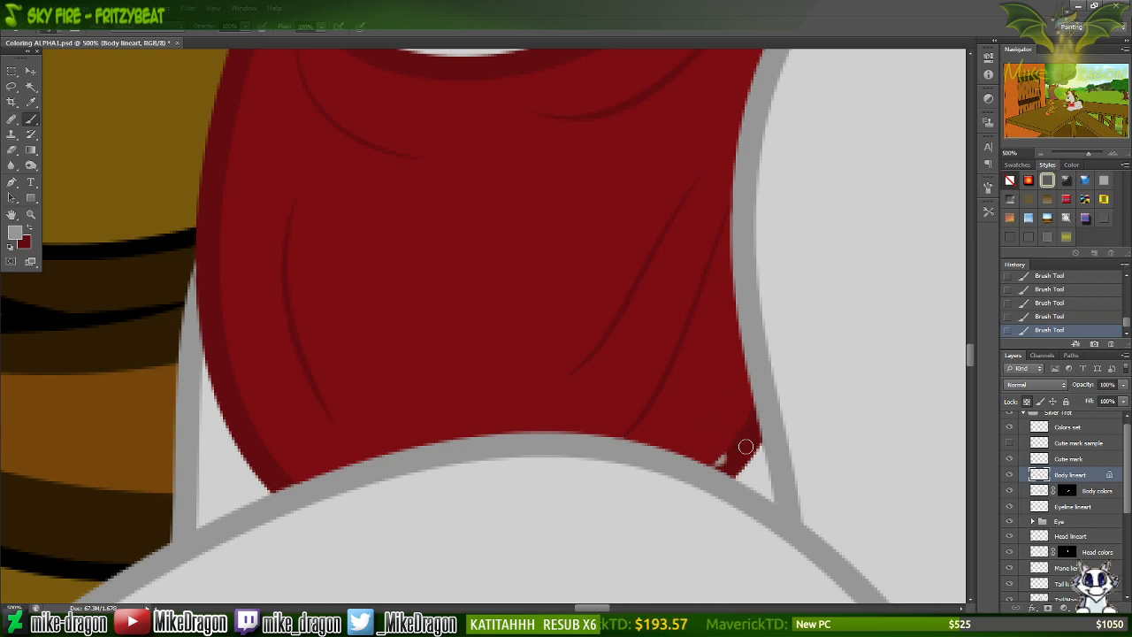
key("x")
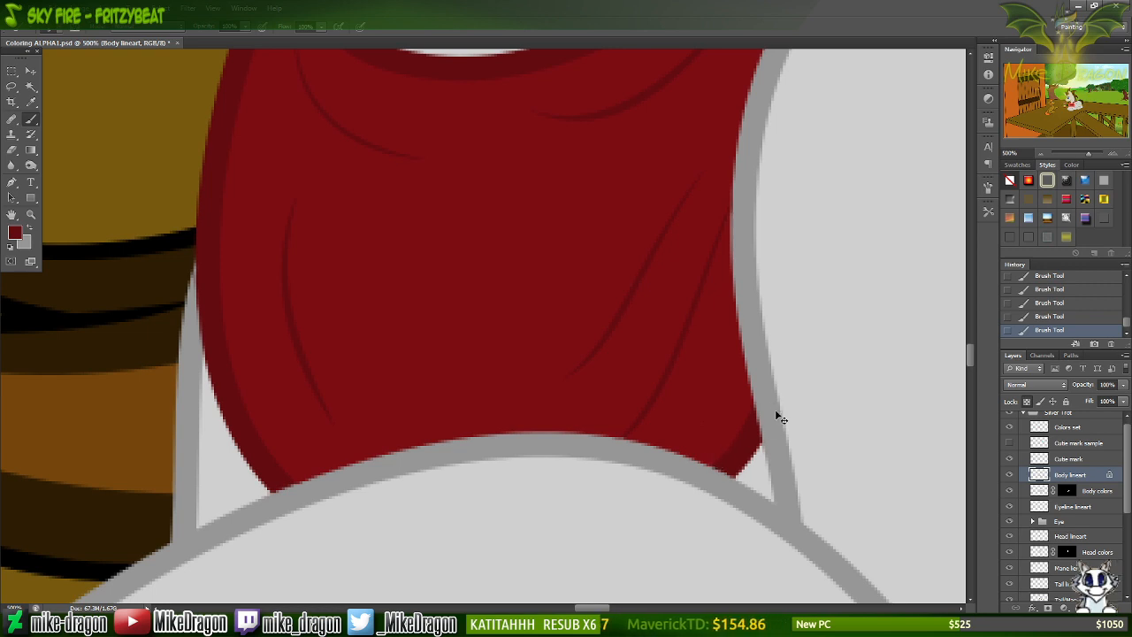
Check the scarf and body outlines as a whole and save the document.
scroll(778, 416, "down", 3)
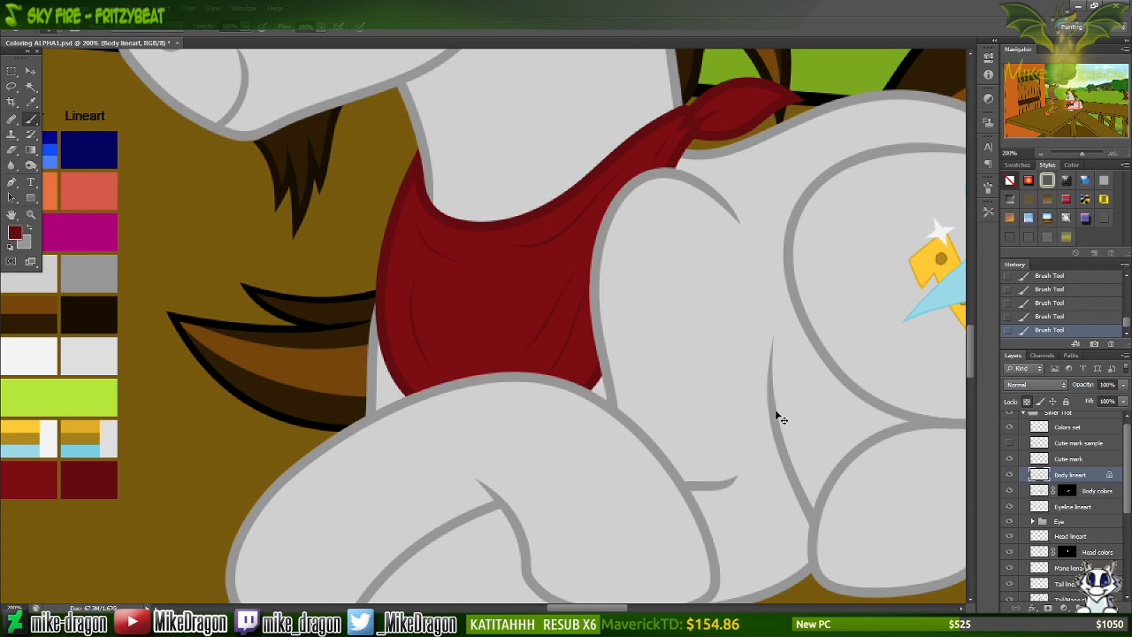
scroll(778, 416, "down", 2)
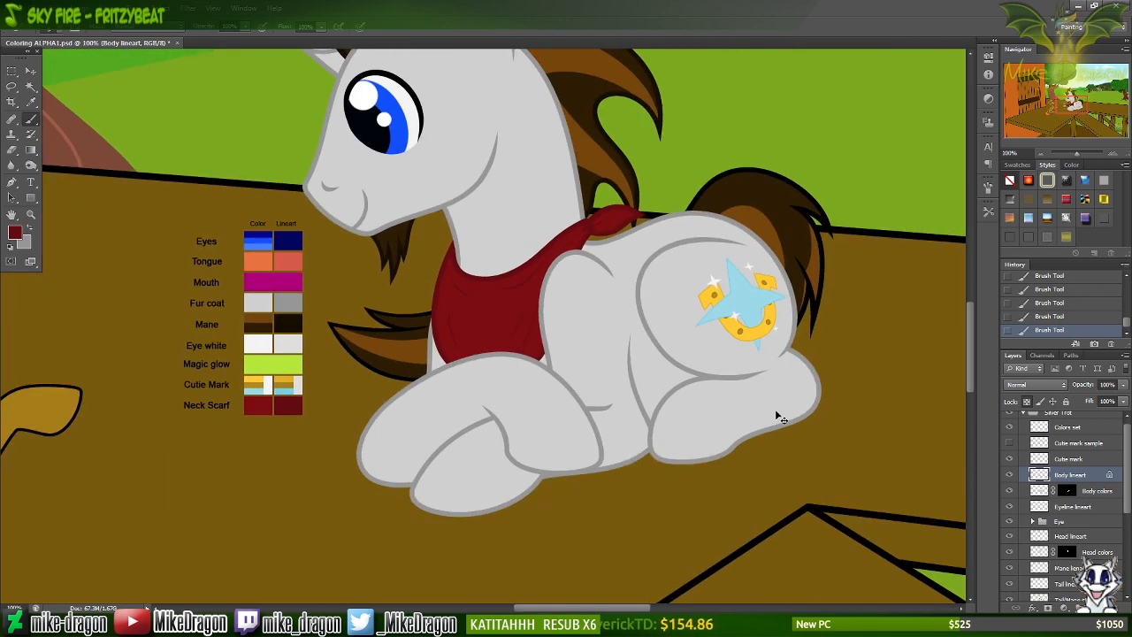
scroll(779, 415, "up", 1)
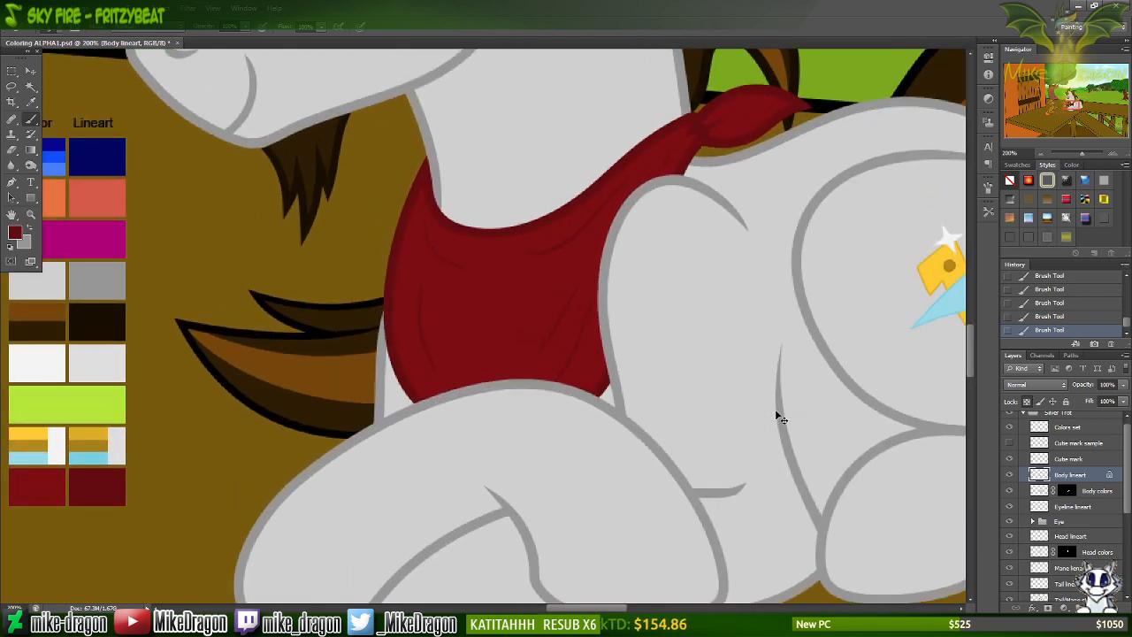
key("ctrl+s")
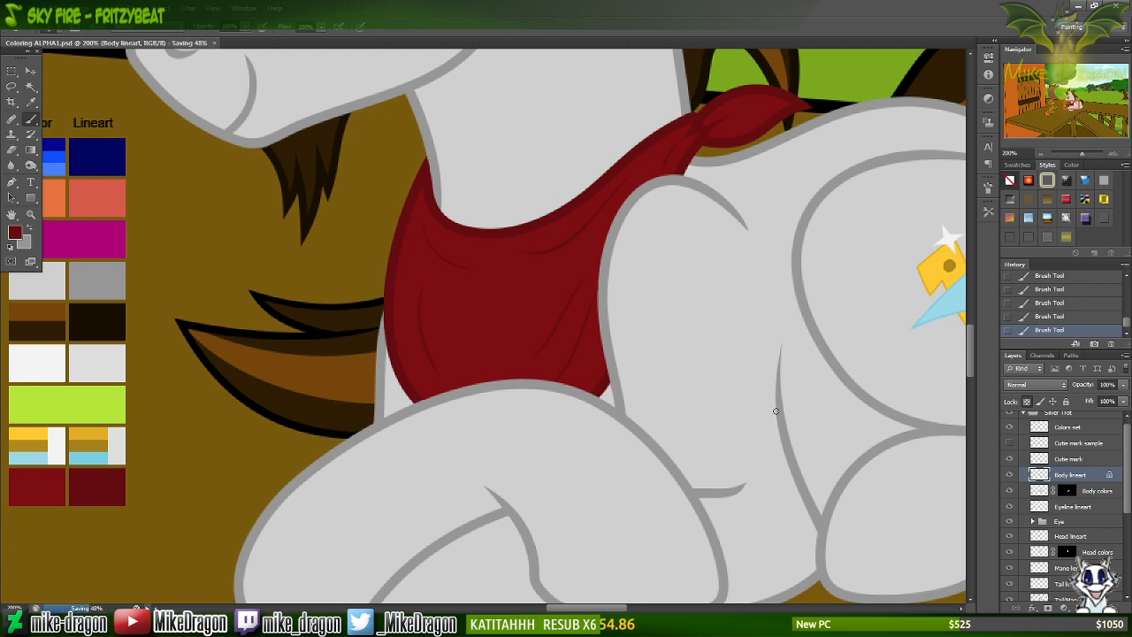
Examine the scarf, body and hair outlines for line art that still needs recolouring.
scroll(776, 412, "up", 1)
scroll(779, 417, "up", 1)
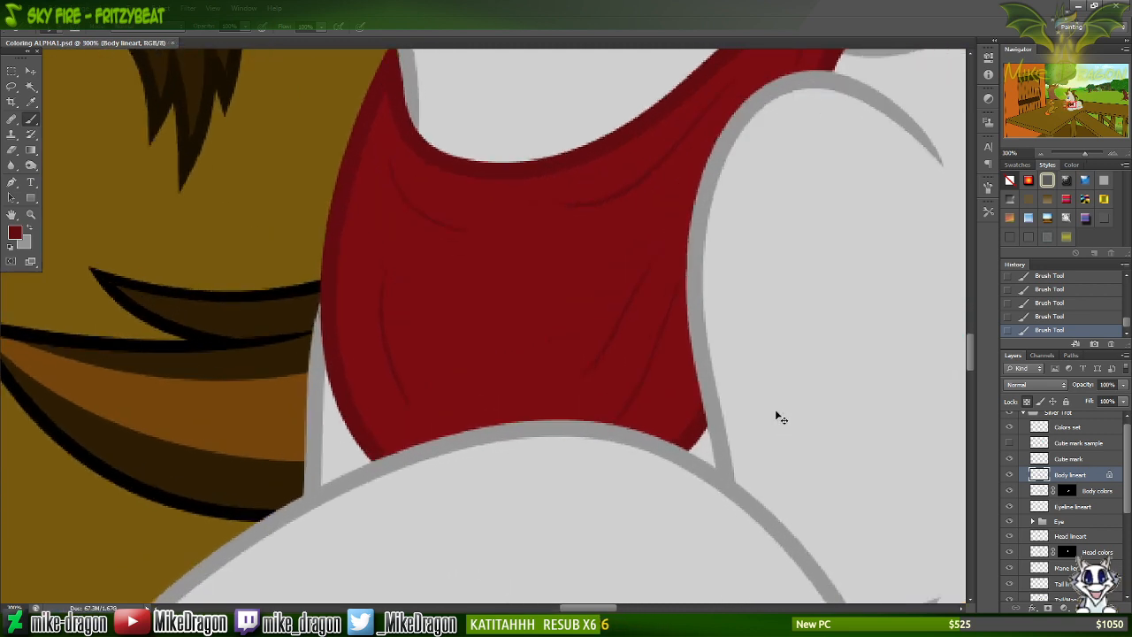
scroll(777, 415, "down", 2)
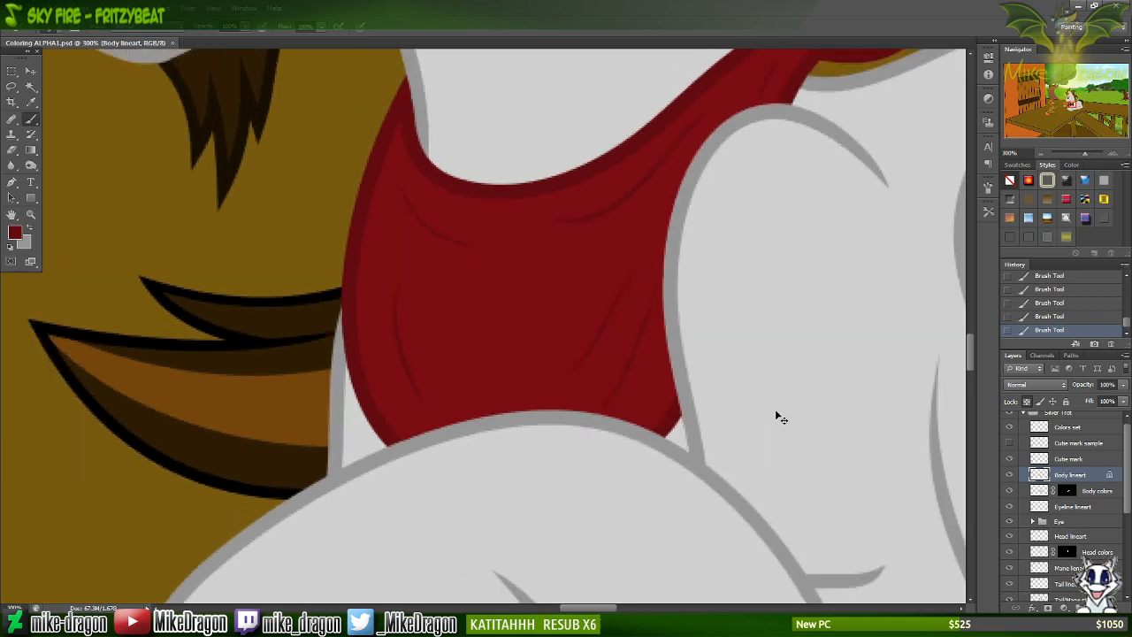
scroll(779, 416, "down", 1)
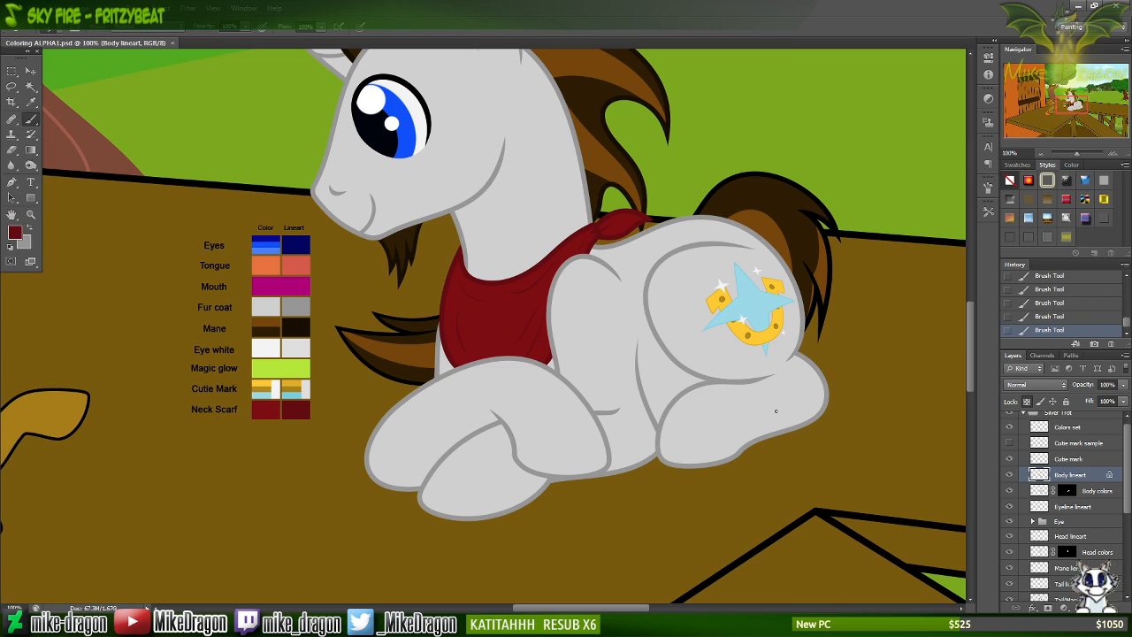
scroll(776, 411, "up", 5)
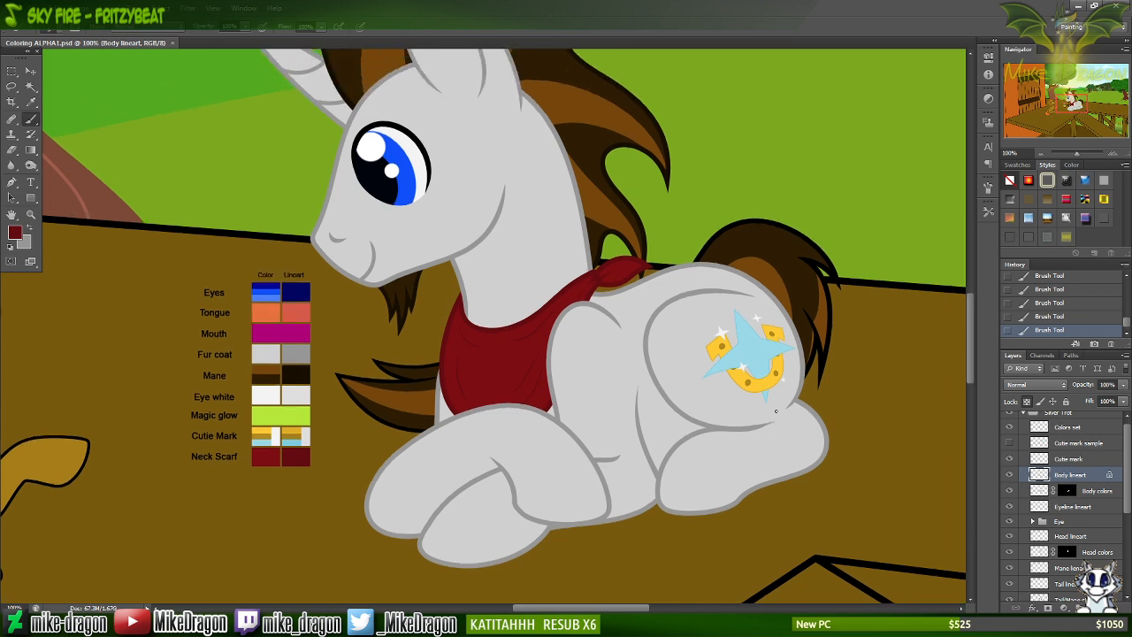
scroll(775, 409, "down", 2)
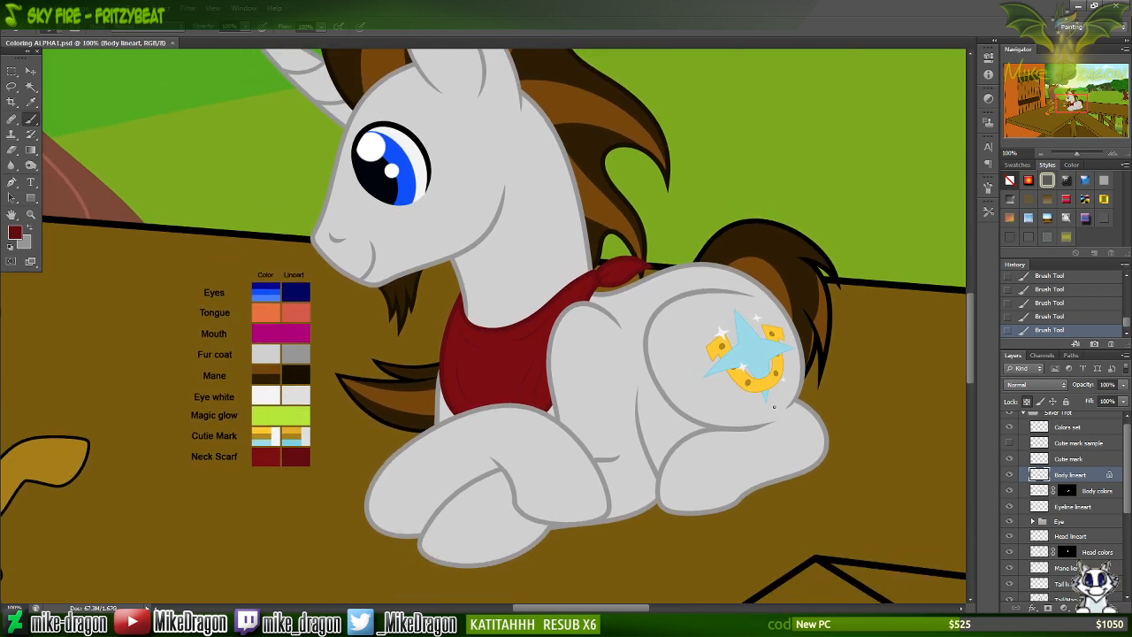
scroll(774, 407, "right", 2)
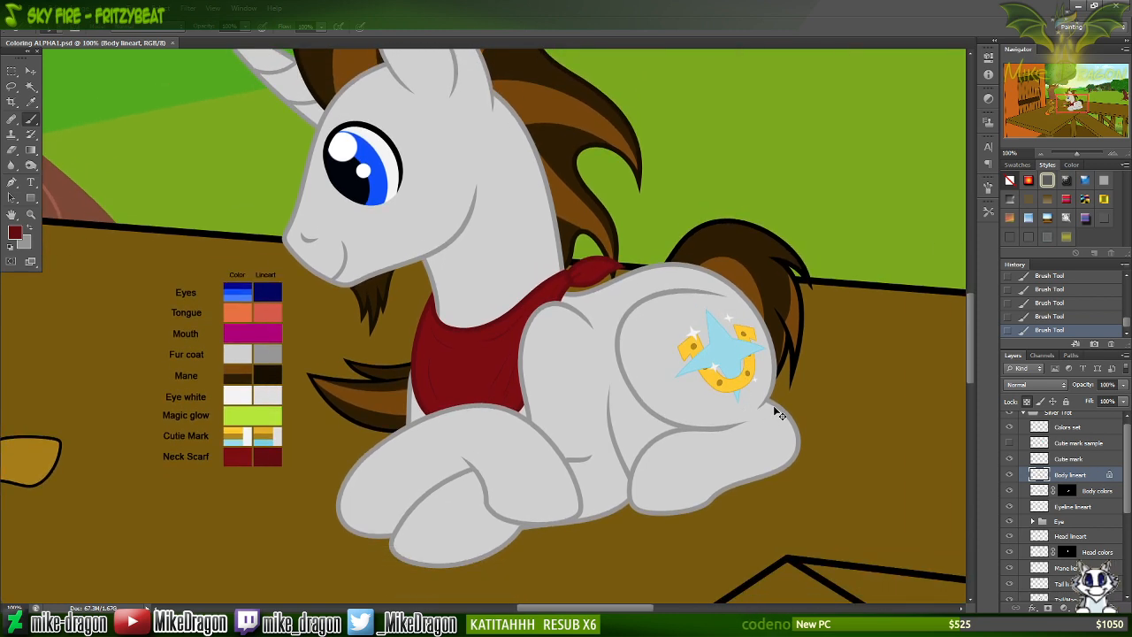
Unlock the transparent pixels of the Body lineart layer and lock those of the Tail lineart layer.
left_click(1027, 403)
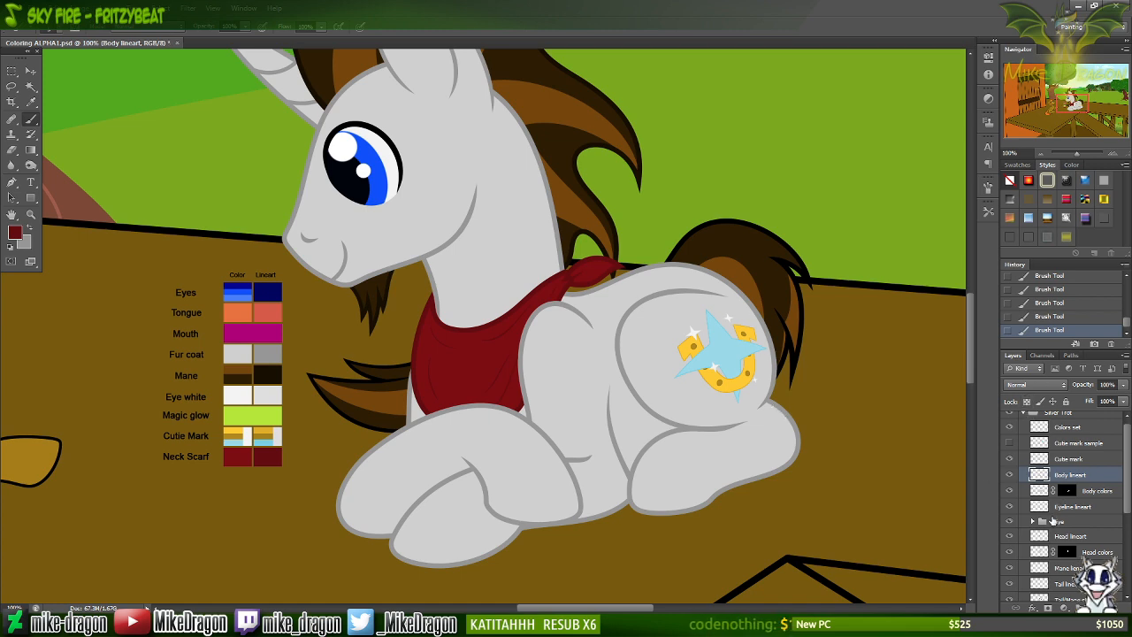
left_click(1043, 568)
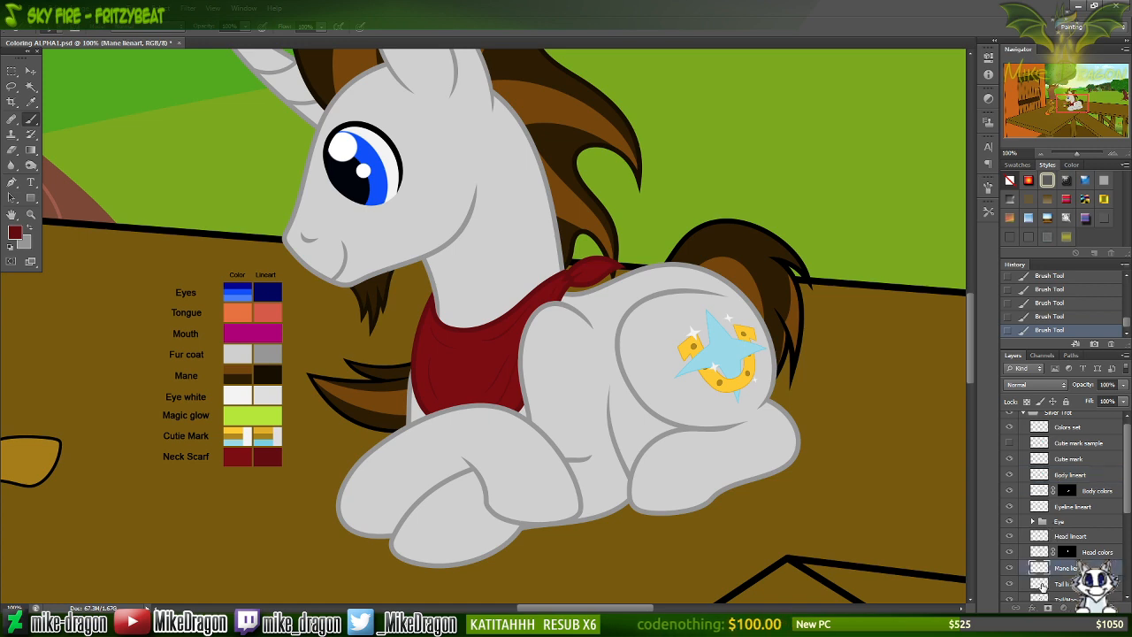
left_click(1042, 584)
left_click(1027, 402)
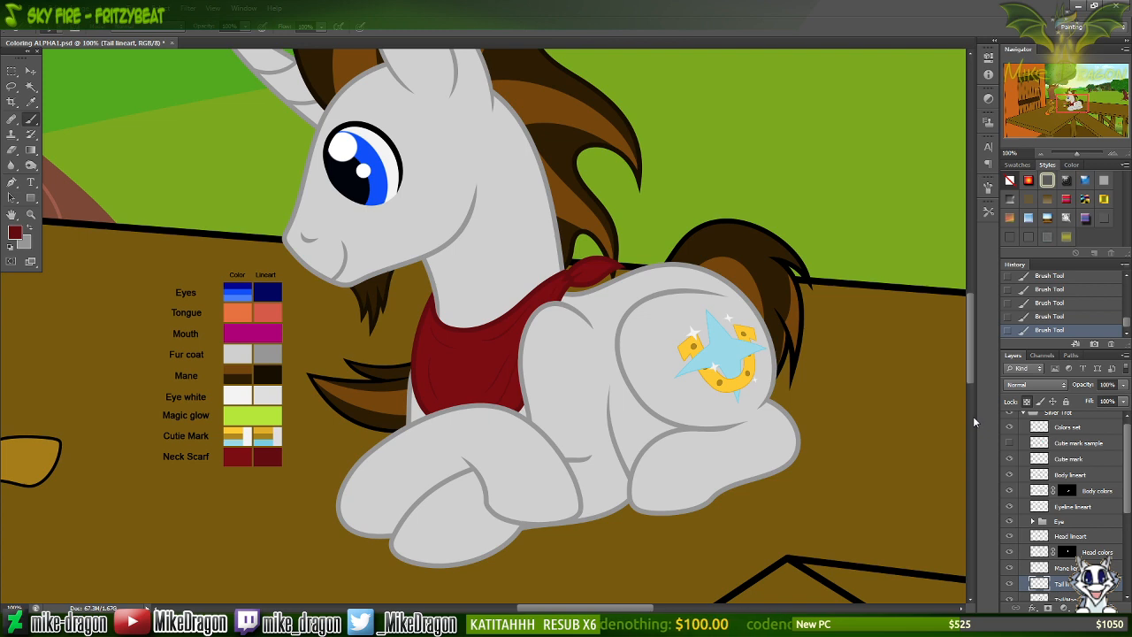
Sample the Mane lineart colour from the reference chart and recolour the mane and tail outlines with a larger hard round brush.
key("i")
left_click(263, 371)
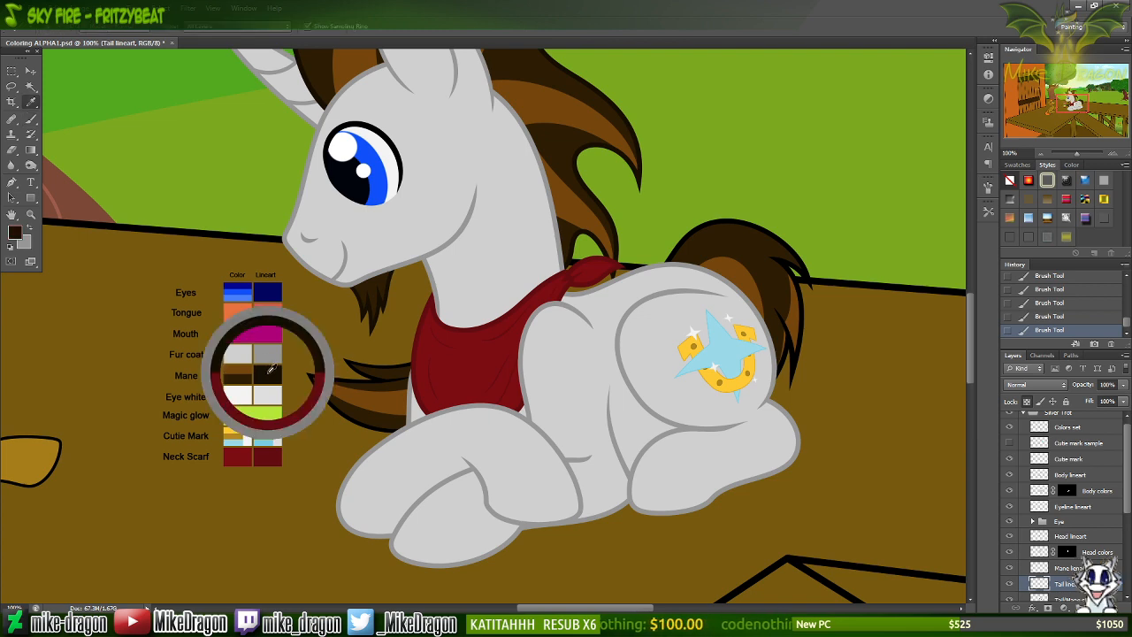
key("b")
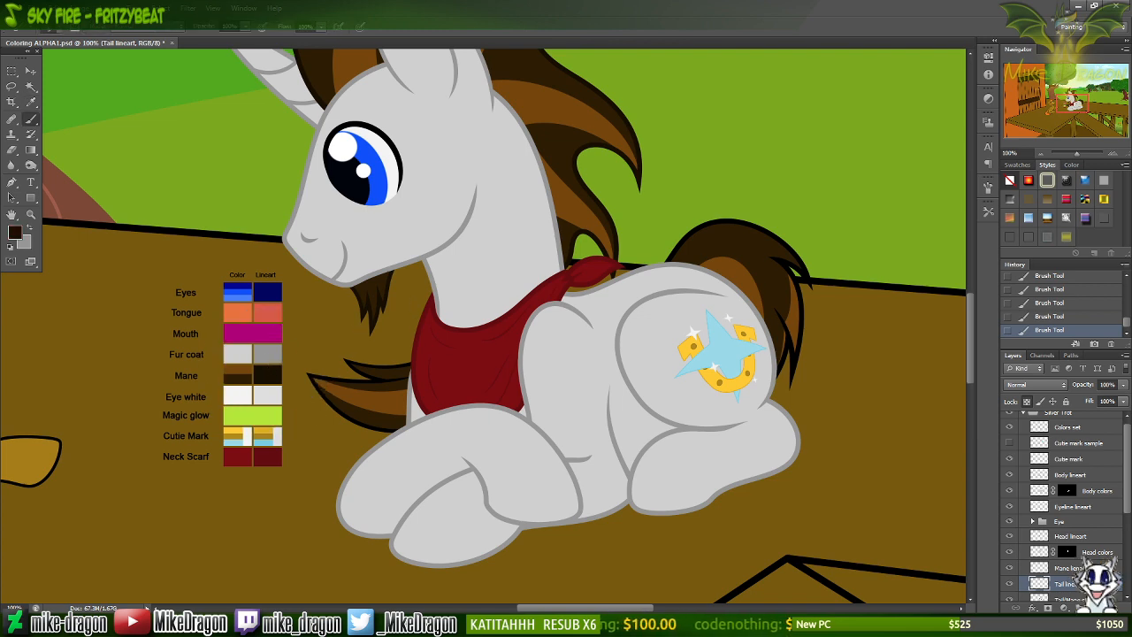
right_click(468, 164)
left_click(493, 233)
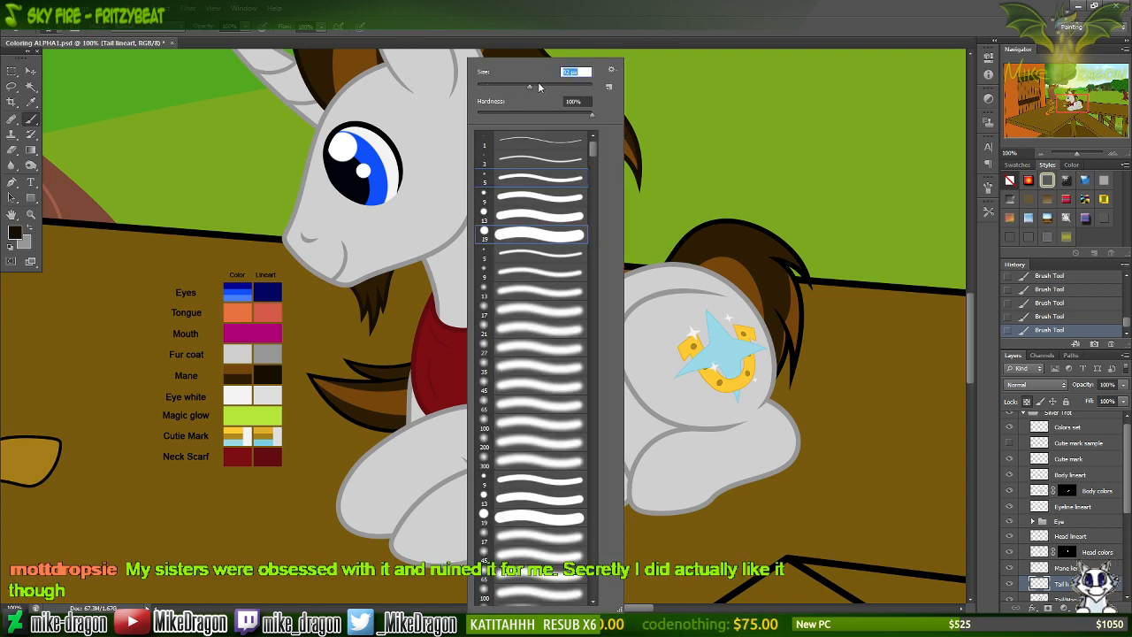
left_click(1045, 585)
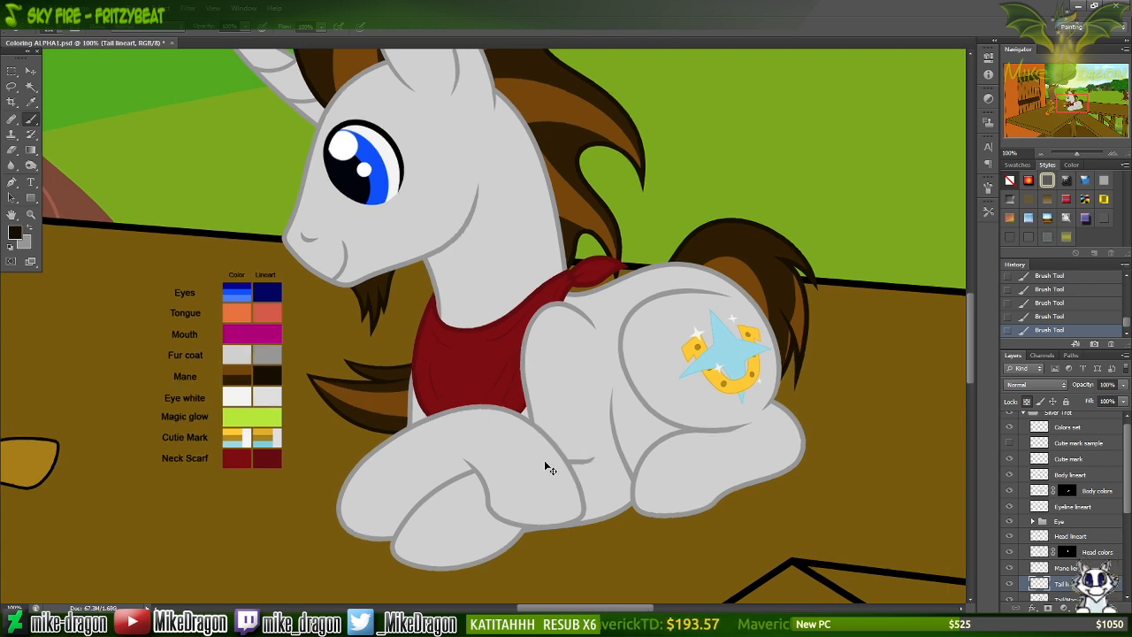
Check the recoloured hair outlines, save the document, and unlock the Tail lineart layer's transparent pixels.
key("ctrl+plus")
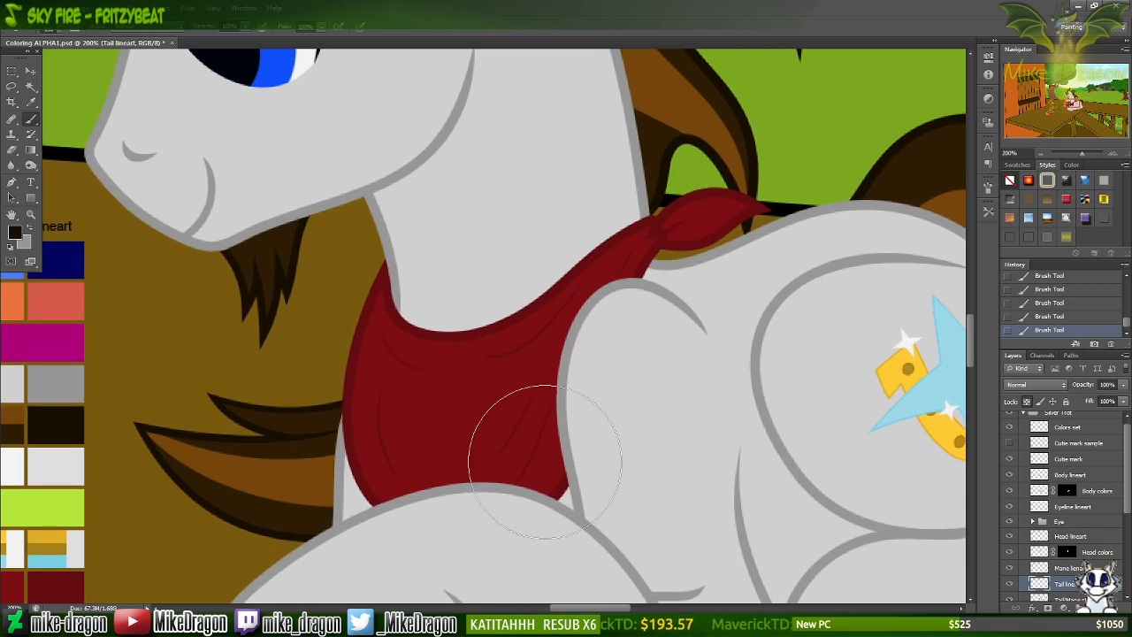
key("v")
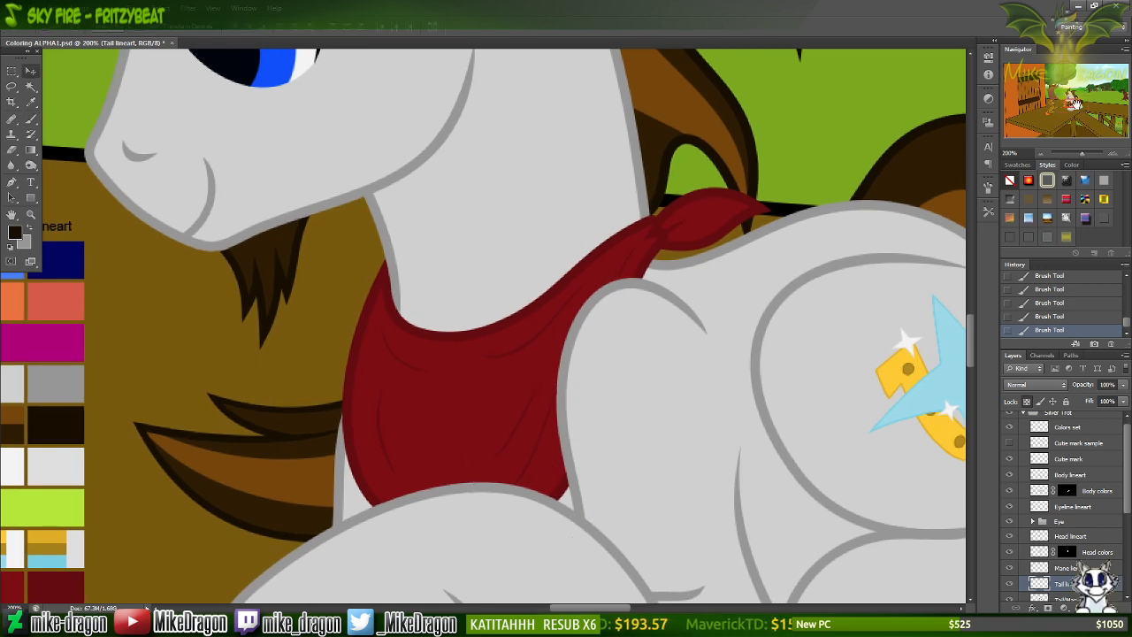
left_click_drag(1073, 104, 1078, 100)
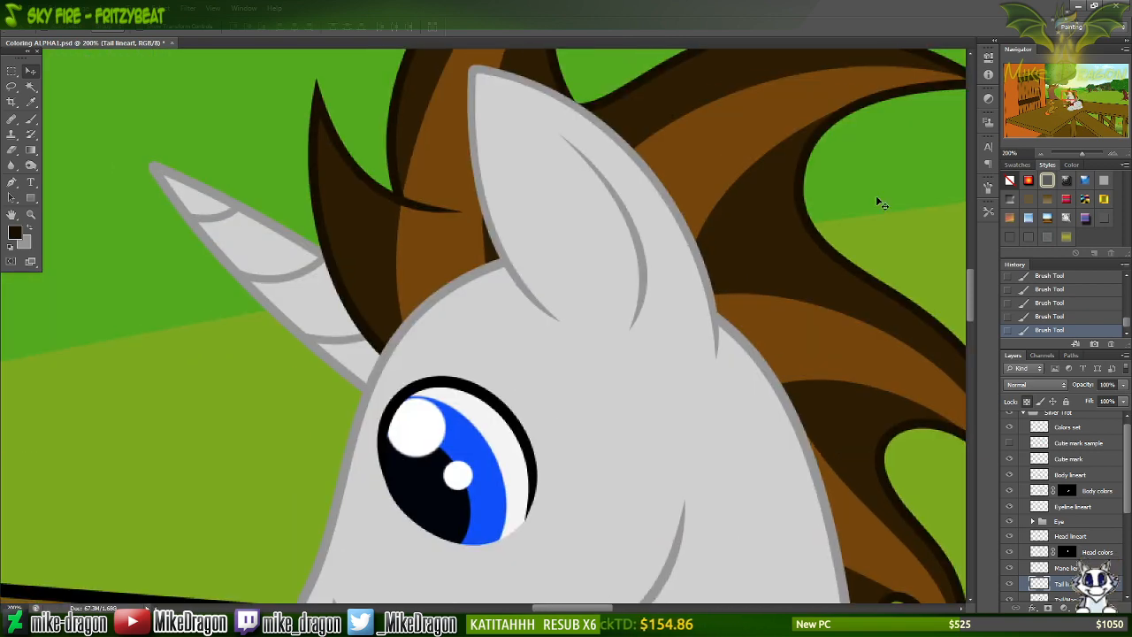
key("ctrl+0")
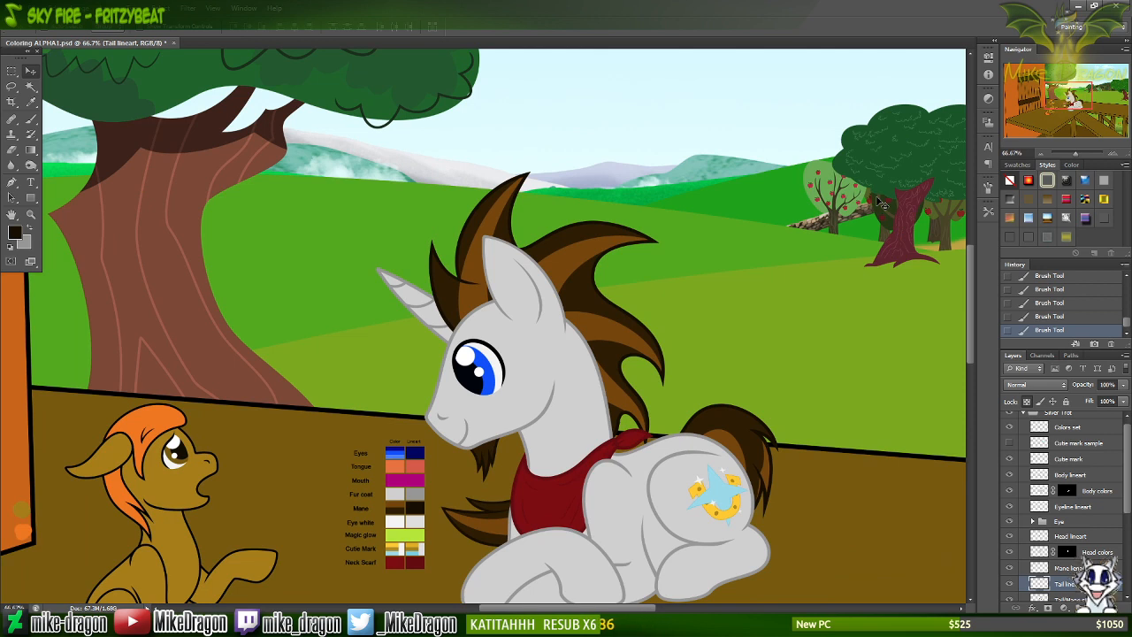
key("ctrl+s")
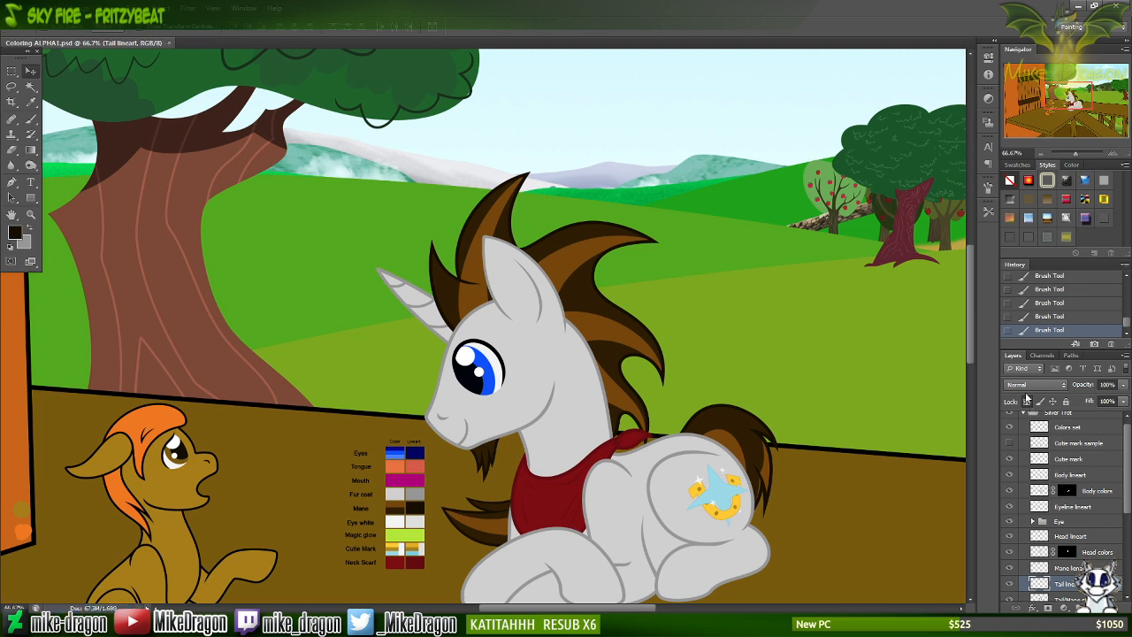
left_click(1027, 402)
left_click_drag(967, 253, 981, 273)
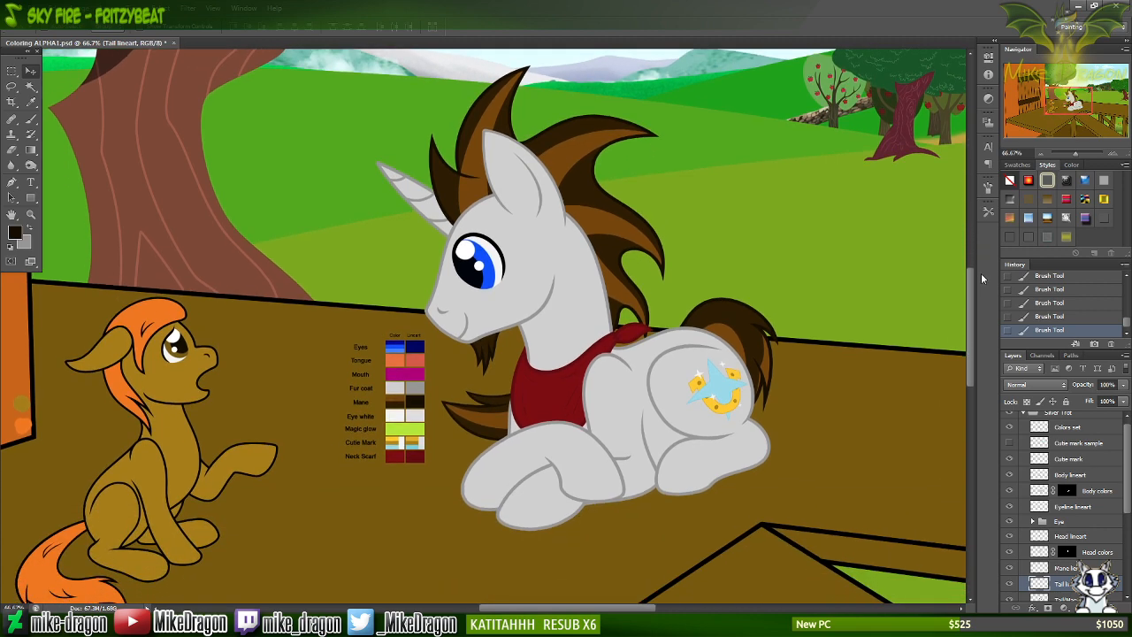
Collapse the Silver Trot group, expand the 'Lil galoshes group with its Eye subgroup collapsed, and select its Body lineart layer.
scroll(971, 289, "down", 1)
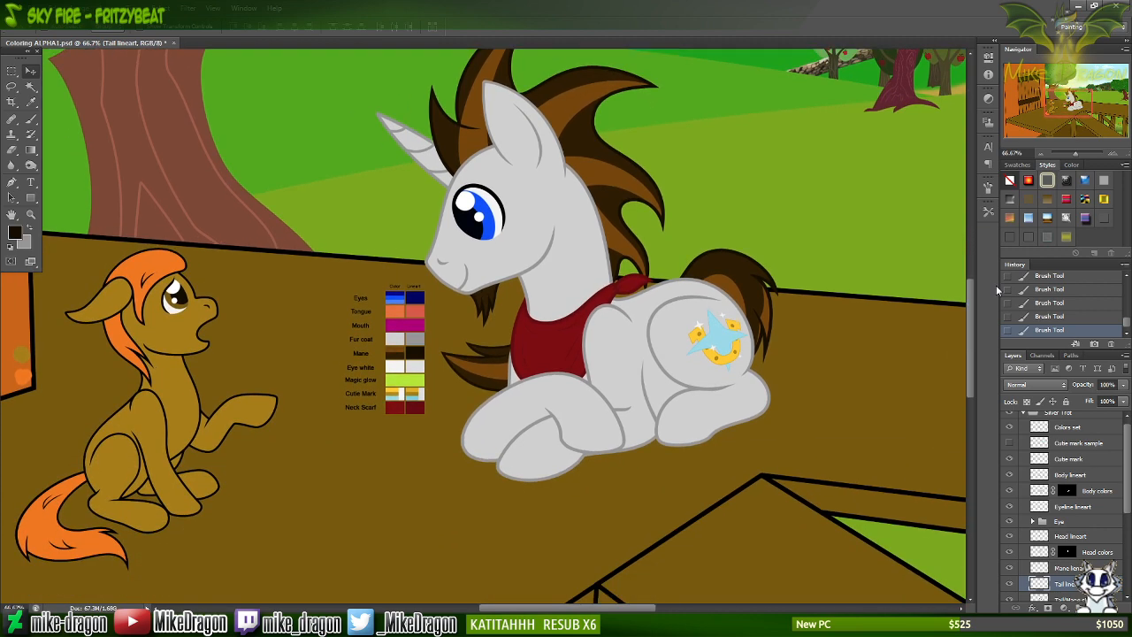
key("ctrl+plus")
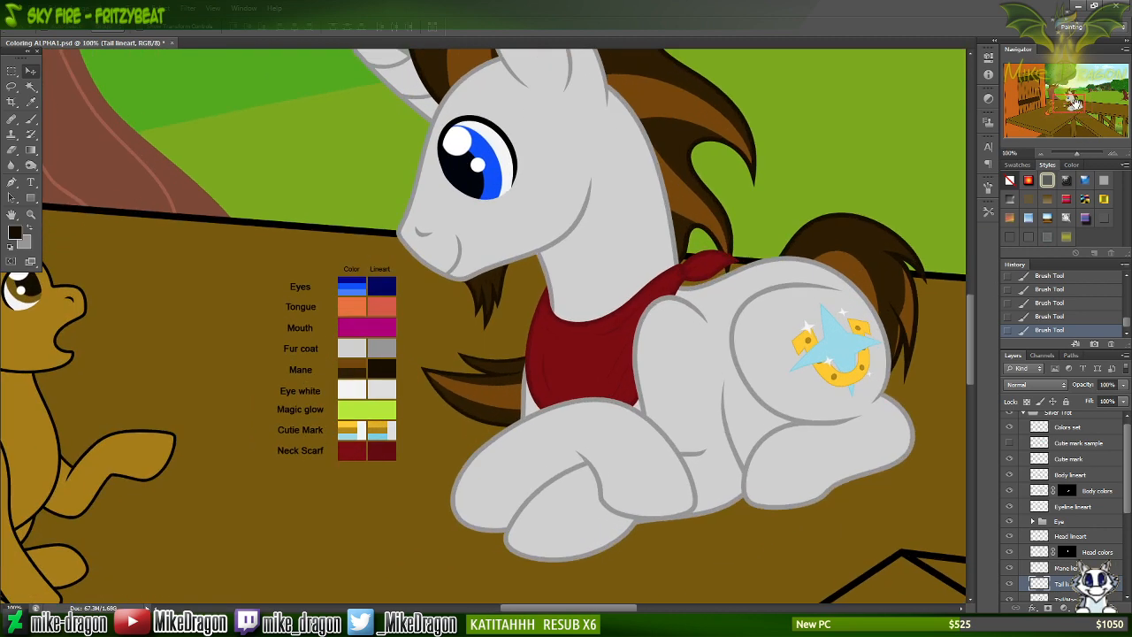
left_click_drag(1064, 105, 1045, 110)
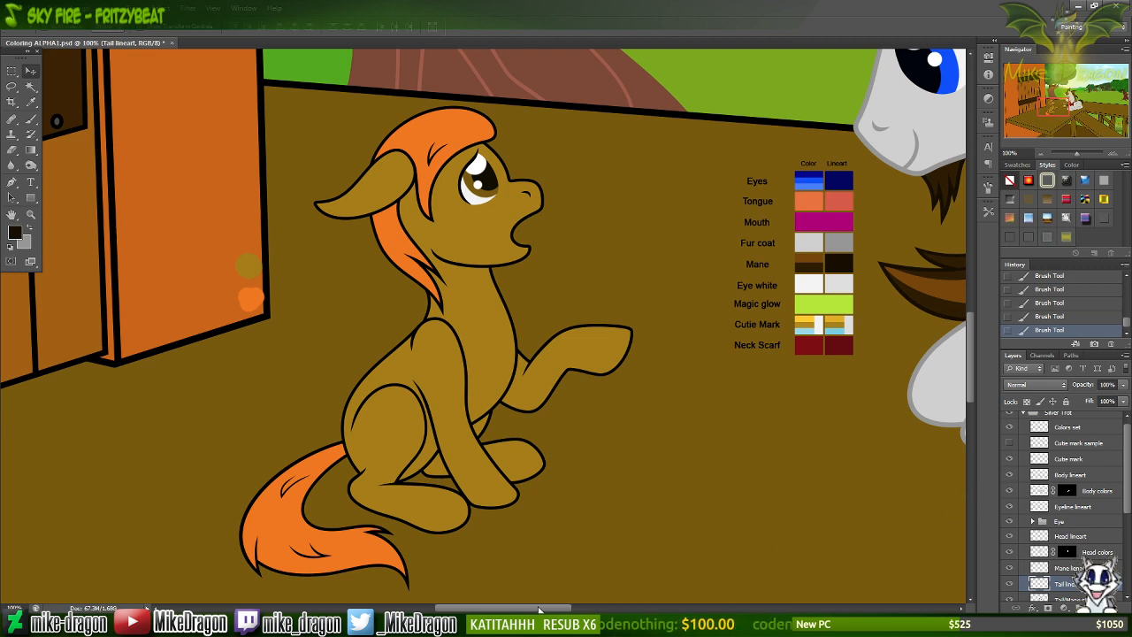
mouse_move(539, 608)
left_mouse_down()
mouse_move(573, 609)
mouse_move(559, 609)
left_mouse_up()
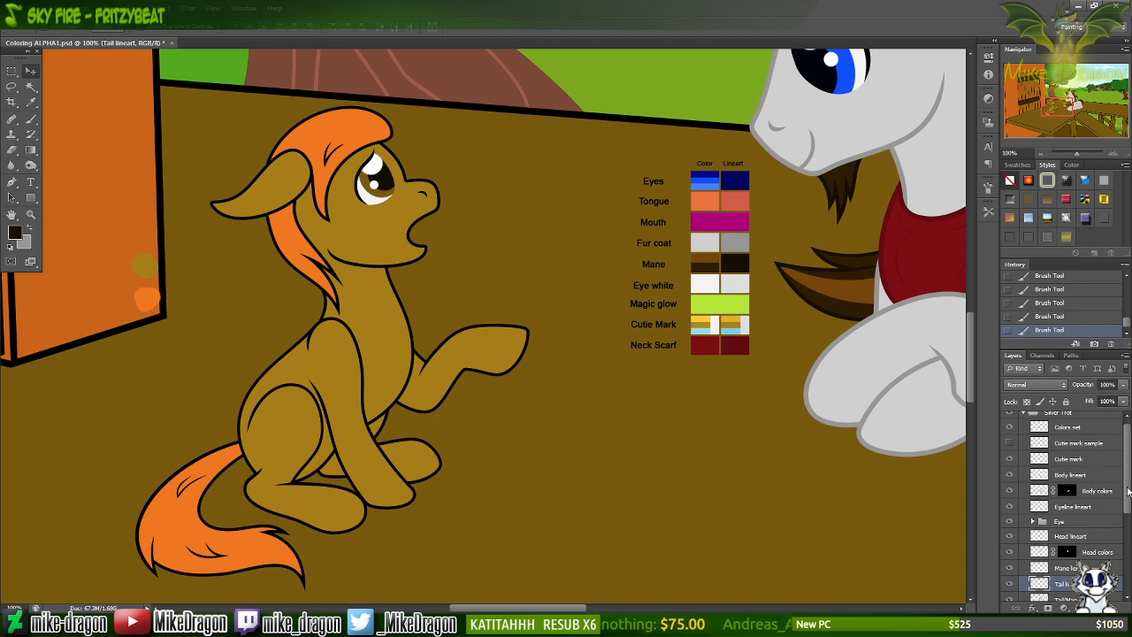
left_click_drag(1128, 491, 1129, 531)
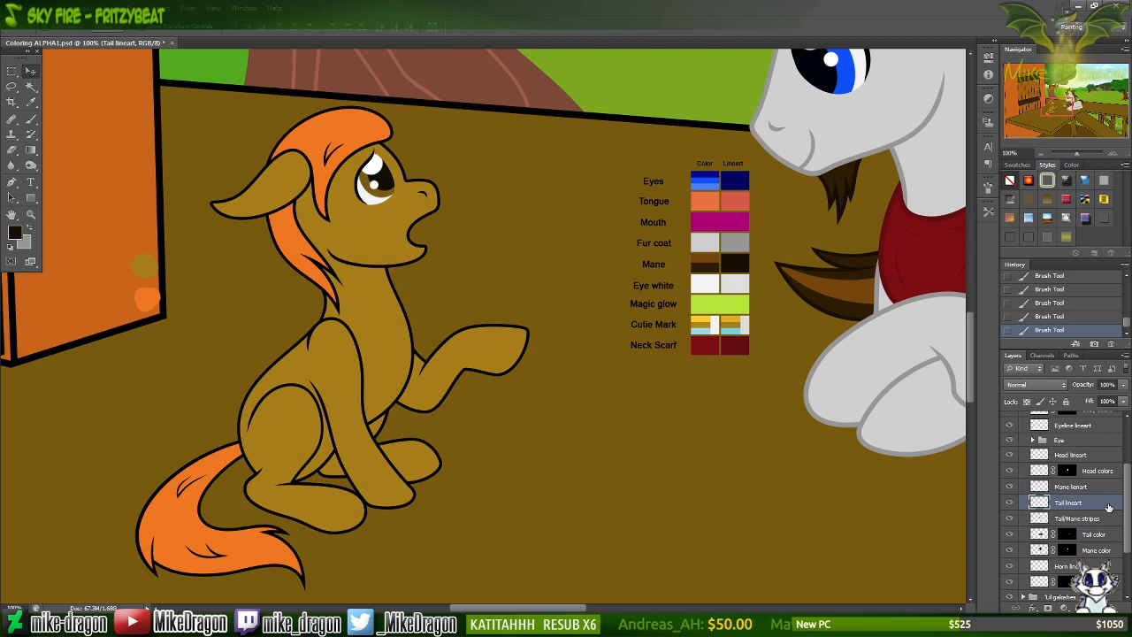
scroll(1079, 478, "up", 5)
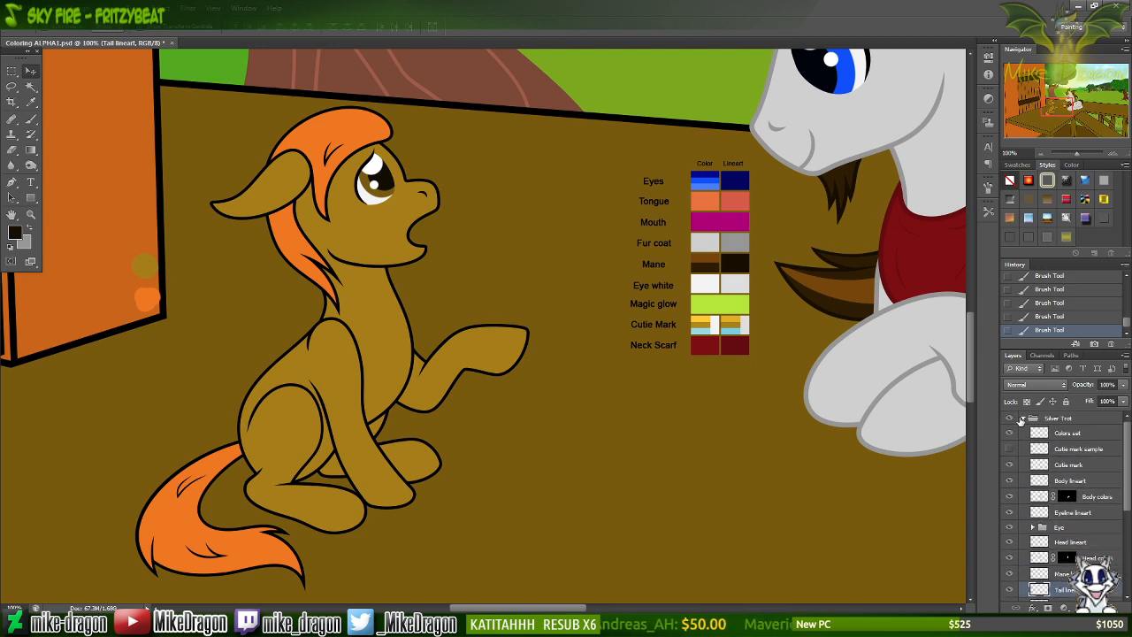
left_click(1024, 418)
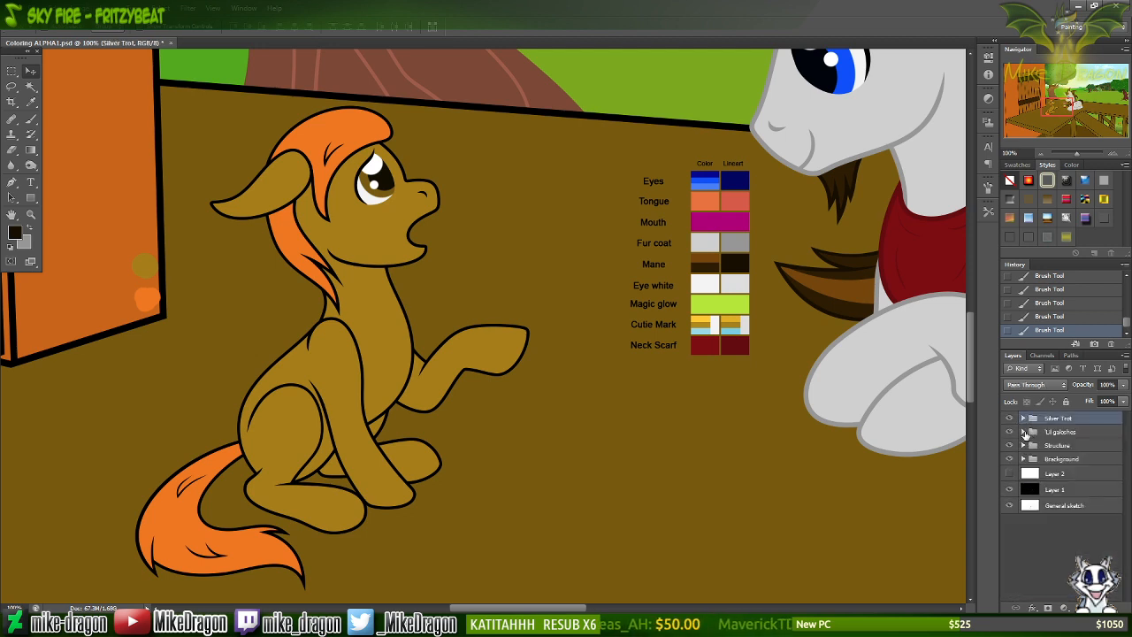
left_click(1035, 433)
left_click(1023, 431)
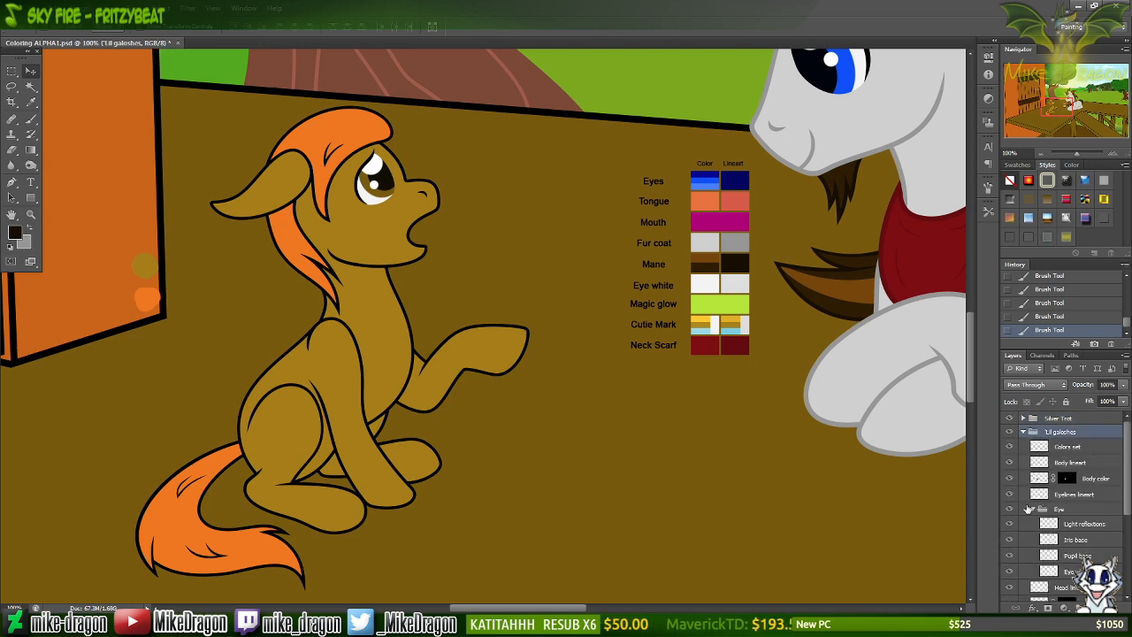
left_click(1035, 511)
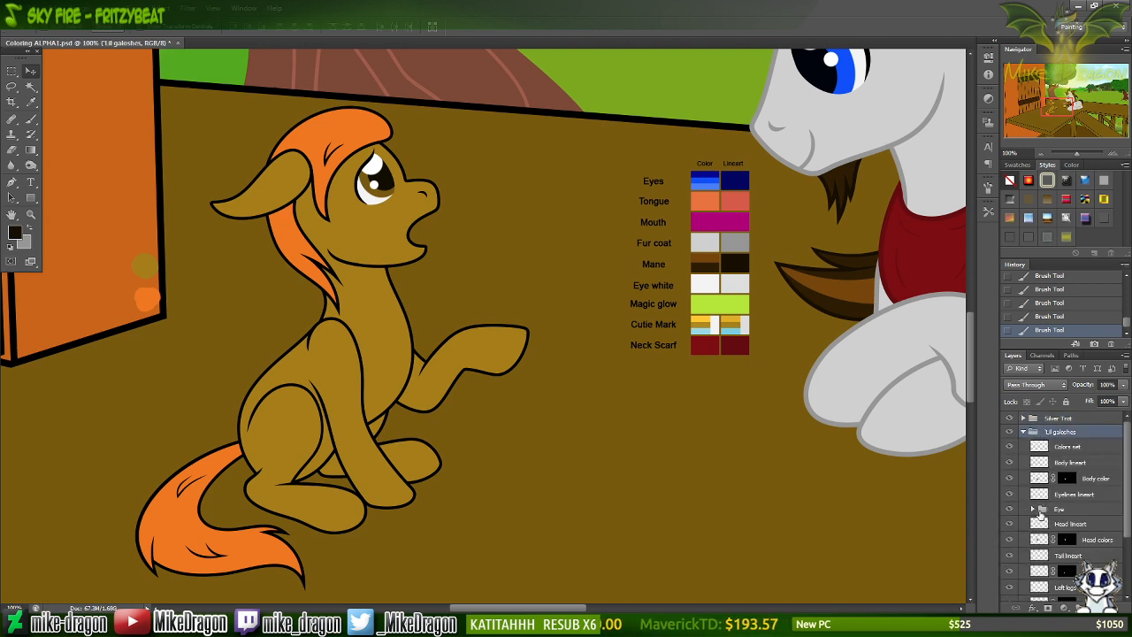
left_click(1046, 462)
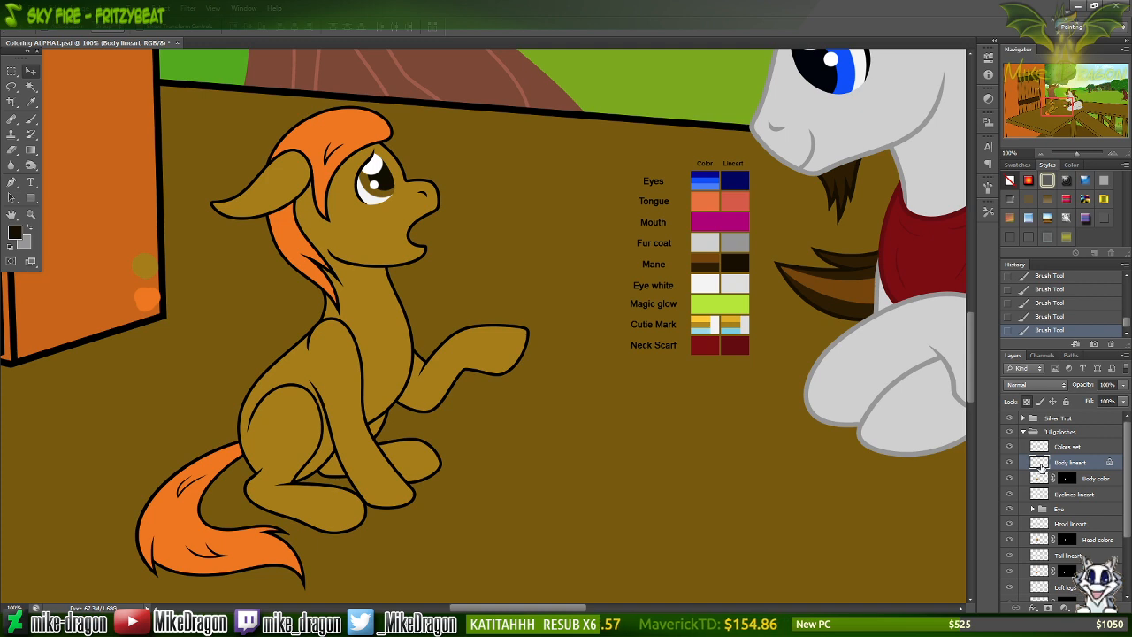
Sample the brown coat swatch and paint a dot beside it with a 19 px hard round brush on a new layer above Colors set.
key("i")
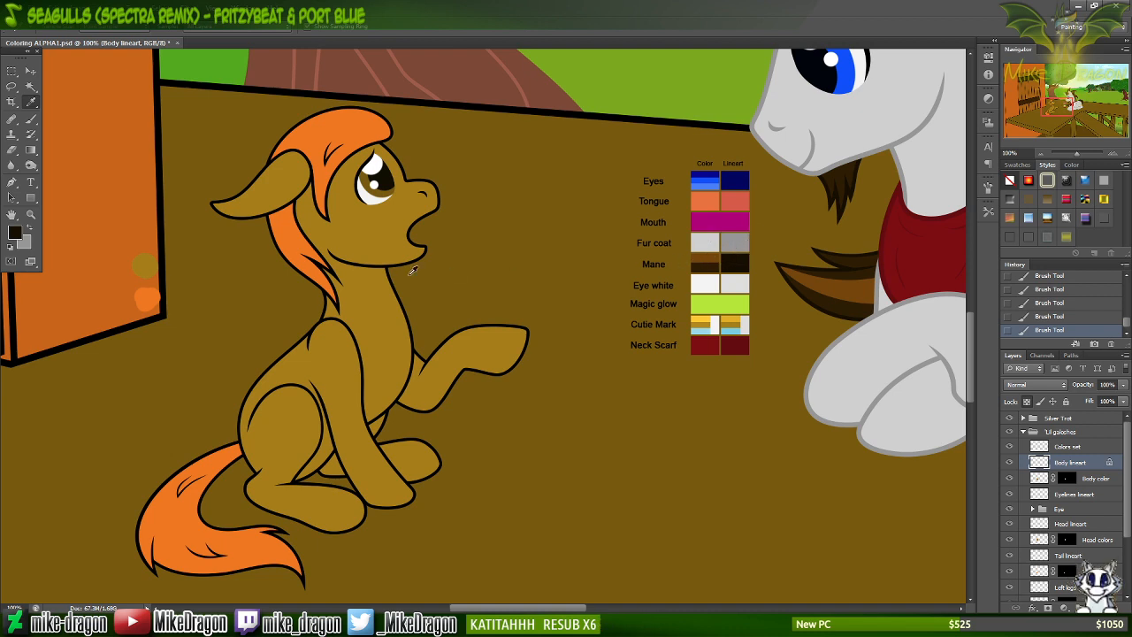
left_click(142, 261)
key("b")
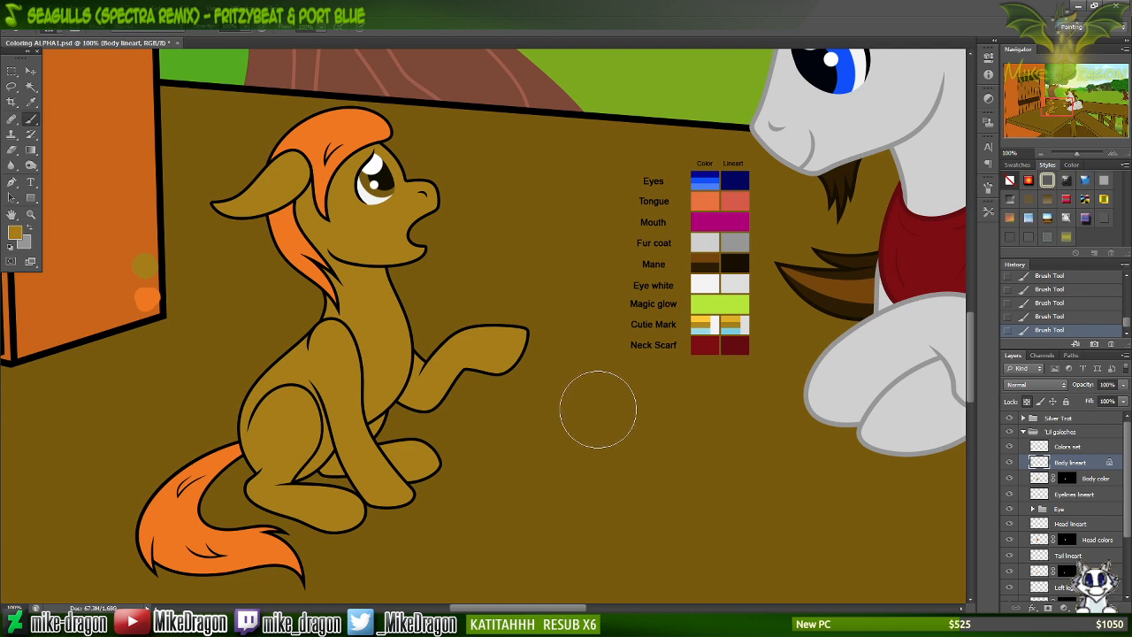
left_click(1070, 446)
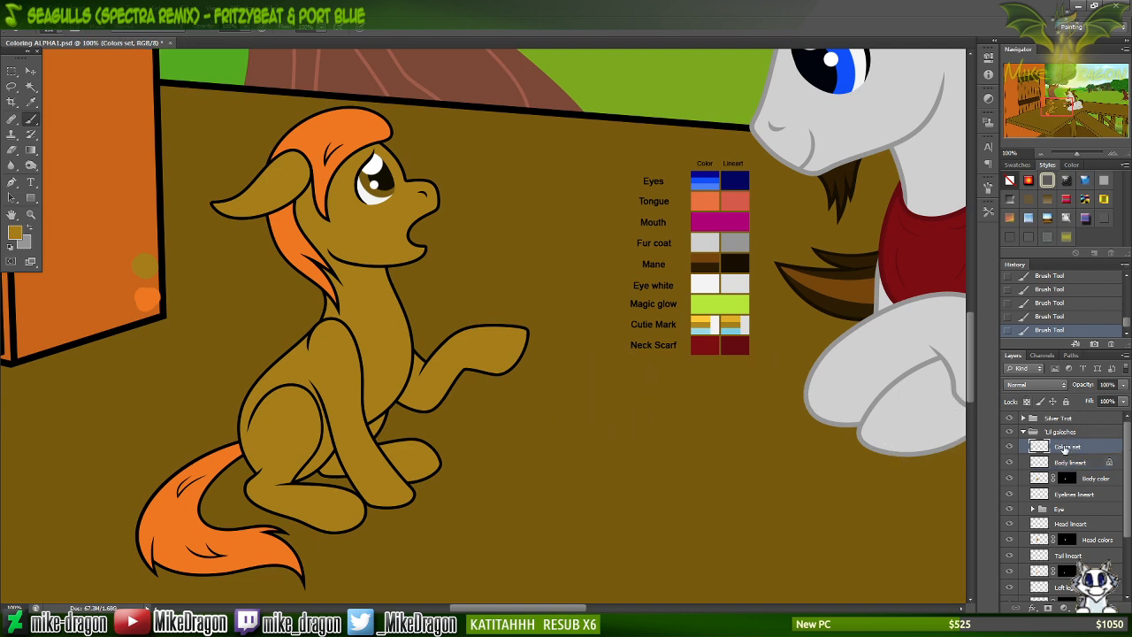
key("ctrl+shift+alt+n")
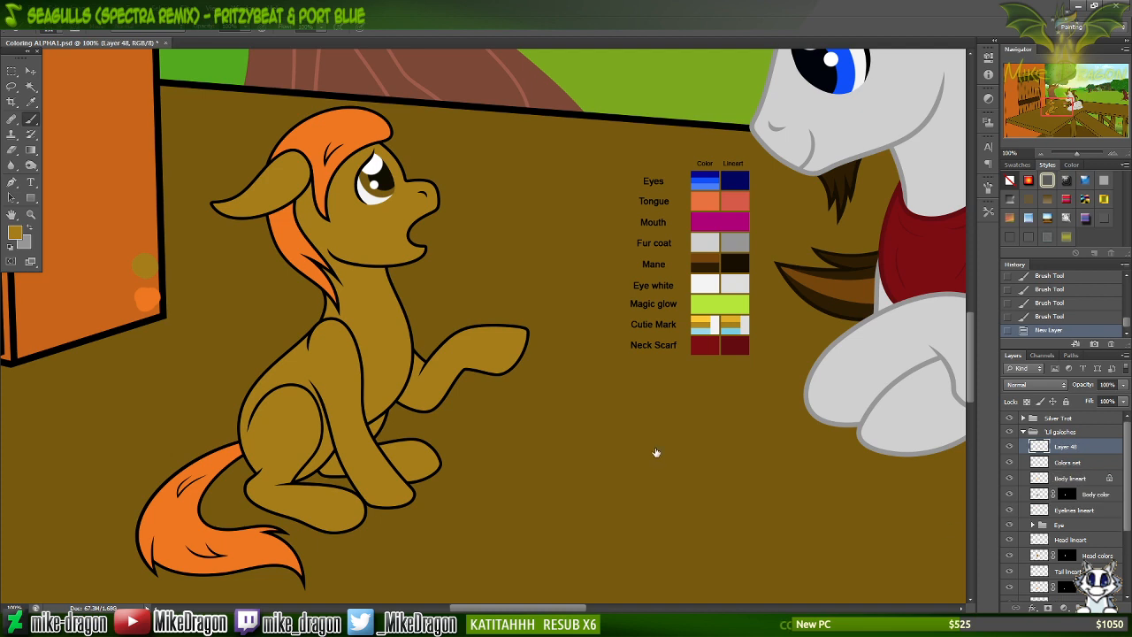
right_click(500, 368)
left_click(544, 241)
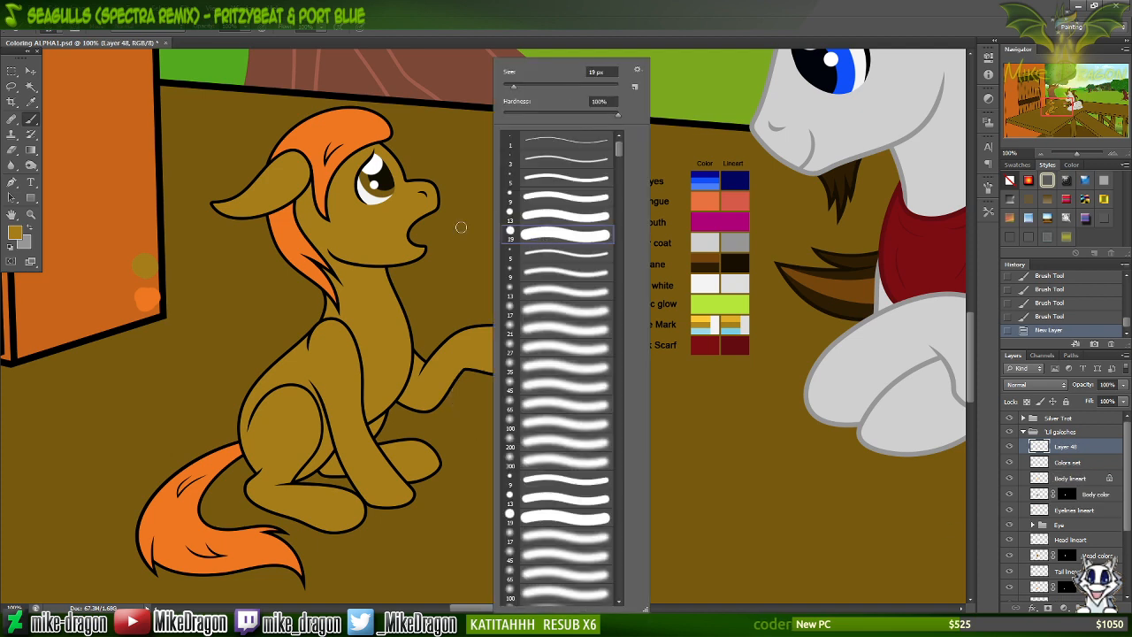
left_click(543, 26)
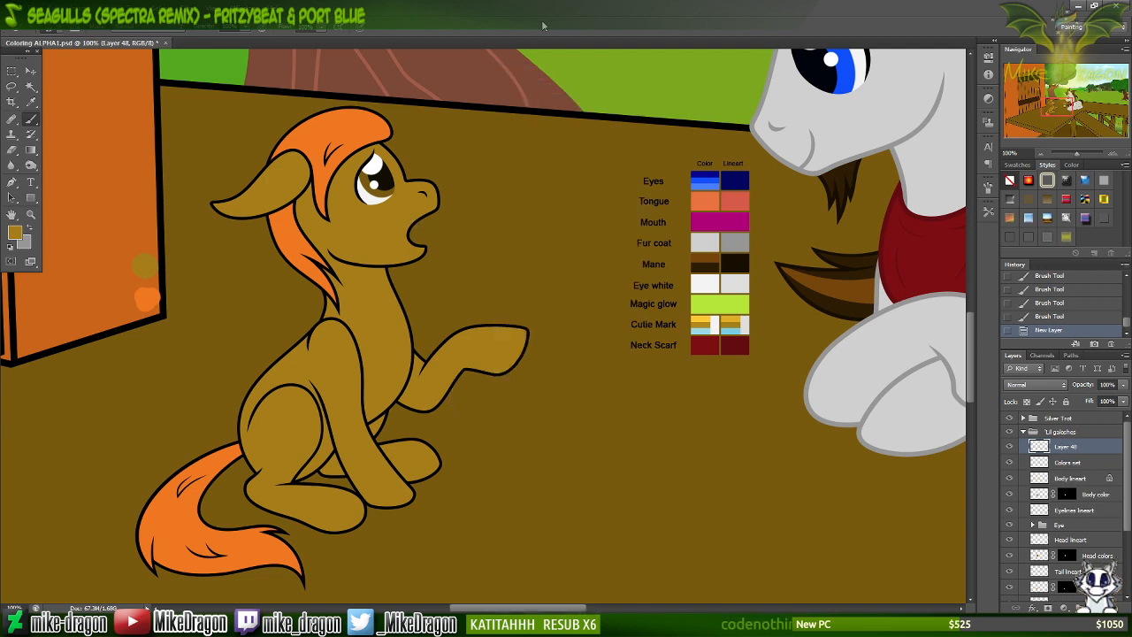
left_click(182, 266)
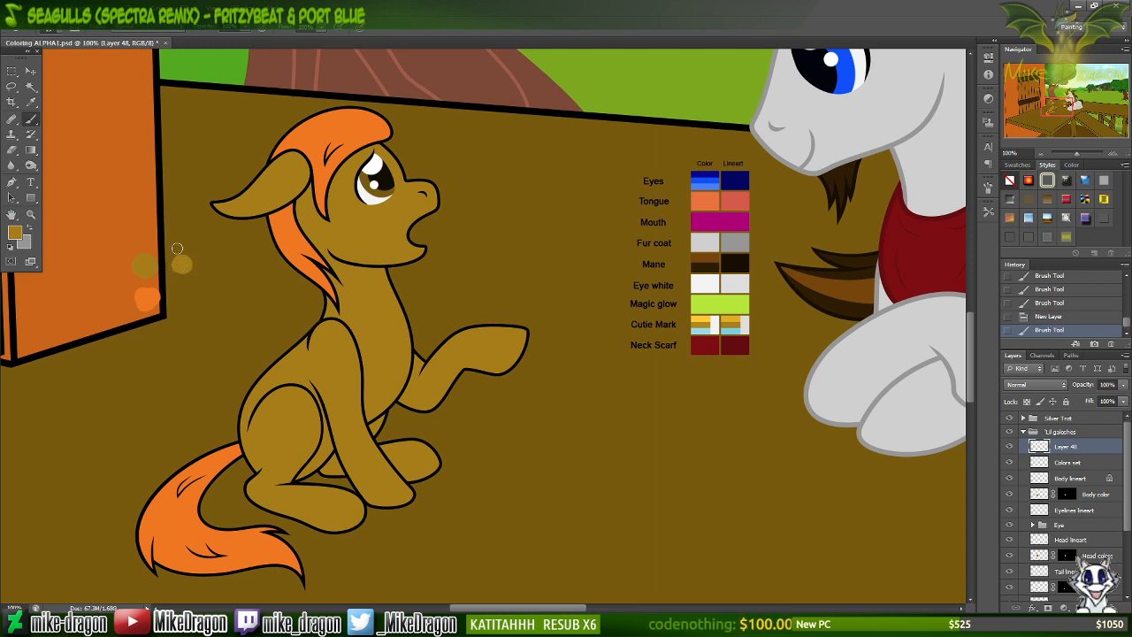
Sample the orange mane swatch and paint a matching dot beside it on the new layer.
key("x")
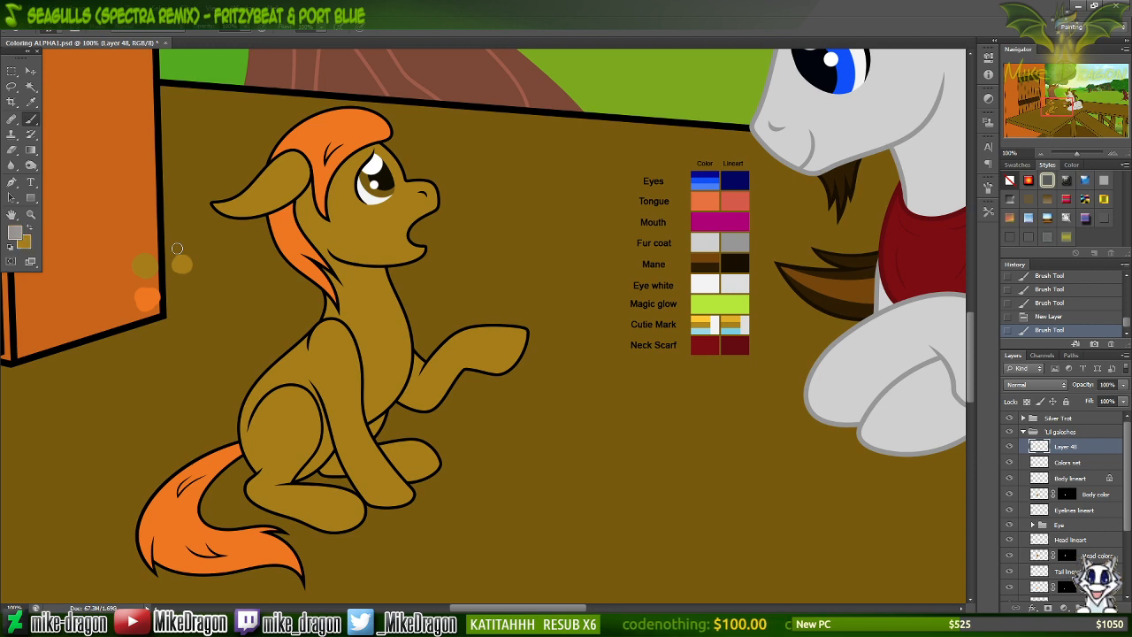
key("i")
left_click(144, 294)
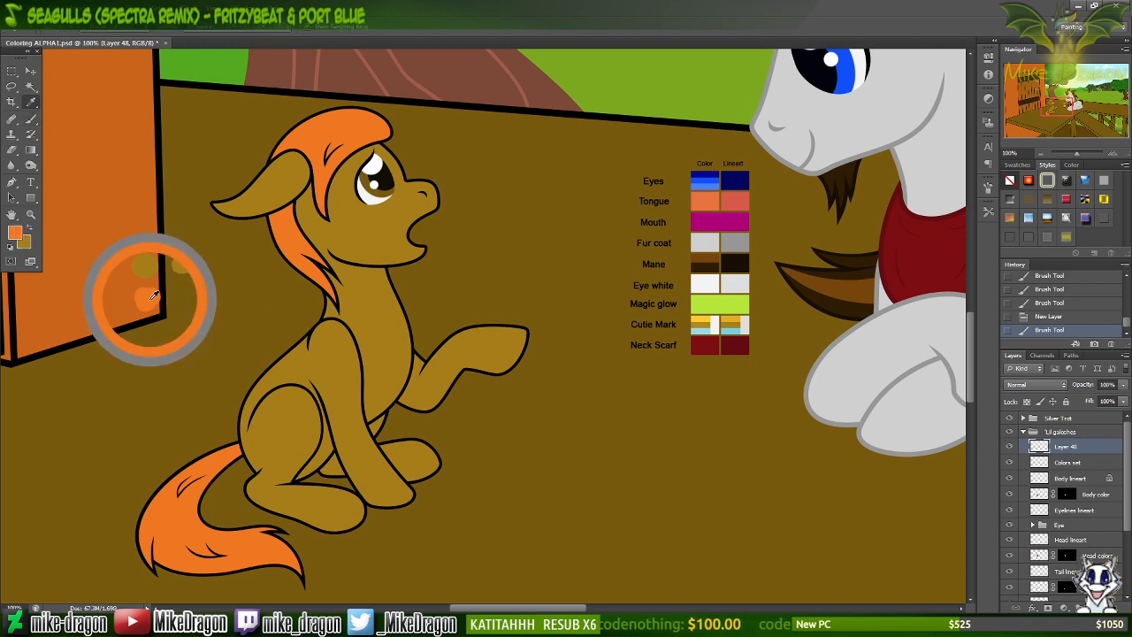
key("b")
left_click(183, 299)
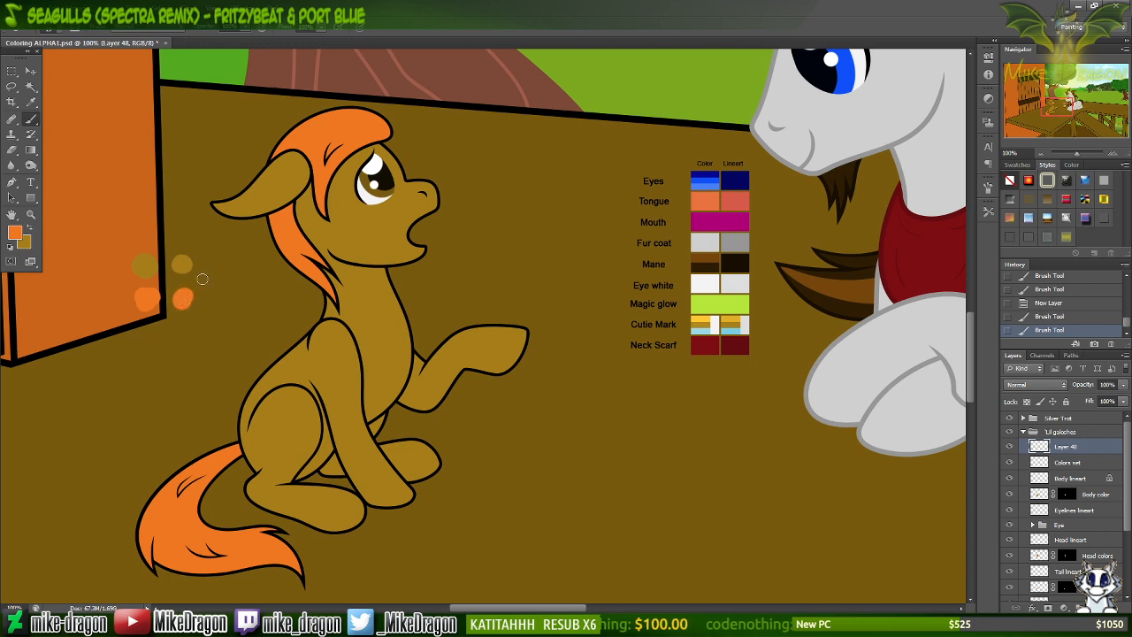
Darken the two new dots with a Hue/Saturation lightness of -21 and merge their layer down into Colors set.
key("m")
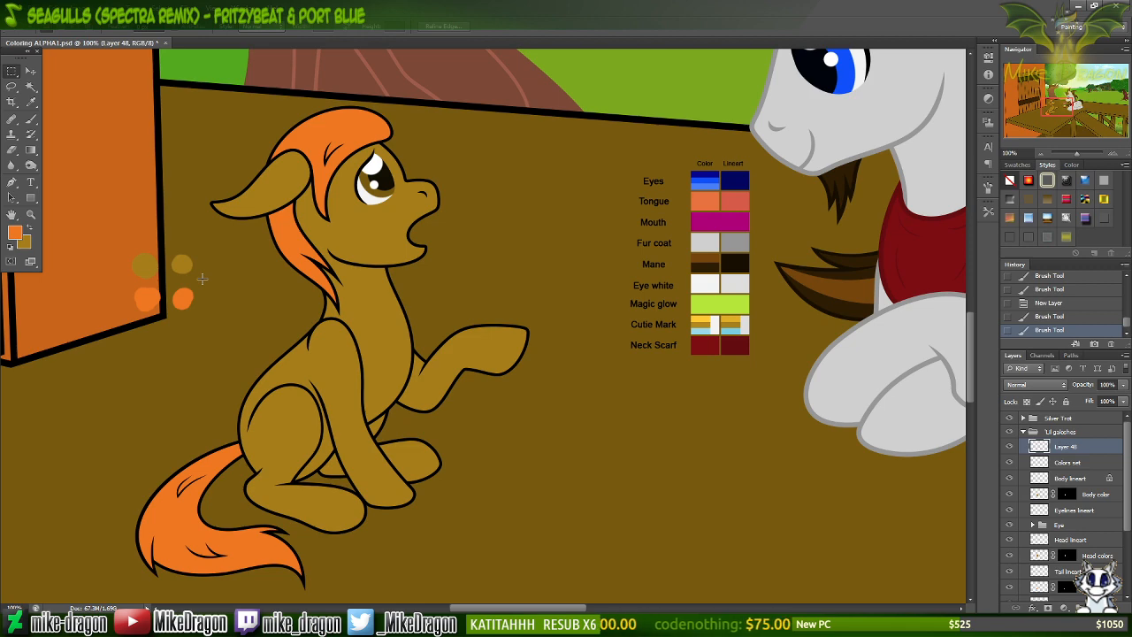
key("ctrl+u")
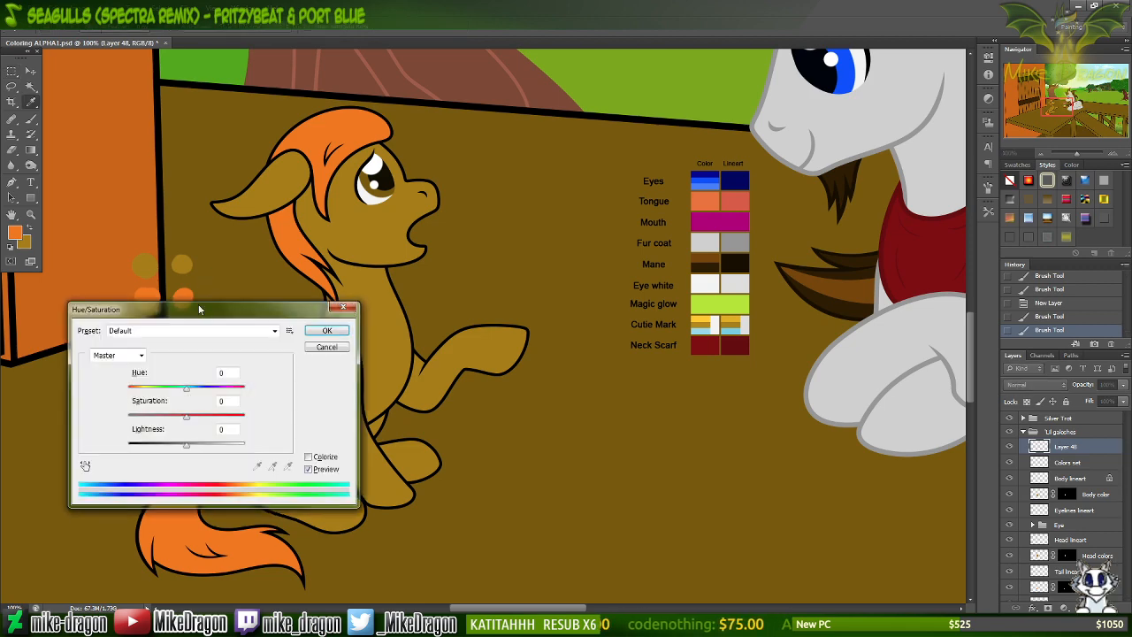
left_click_drag(199, 309, 381, 295)
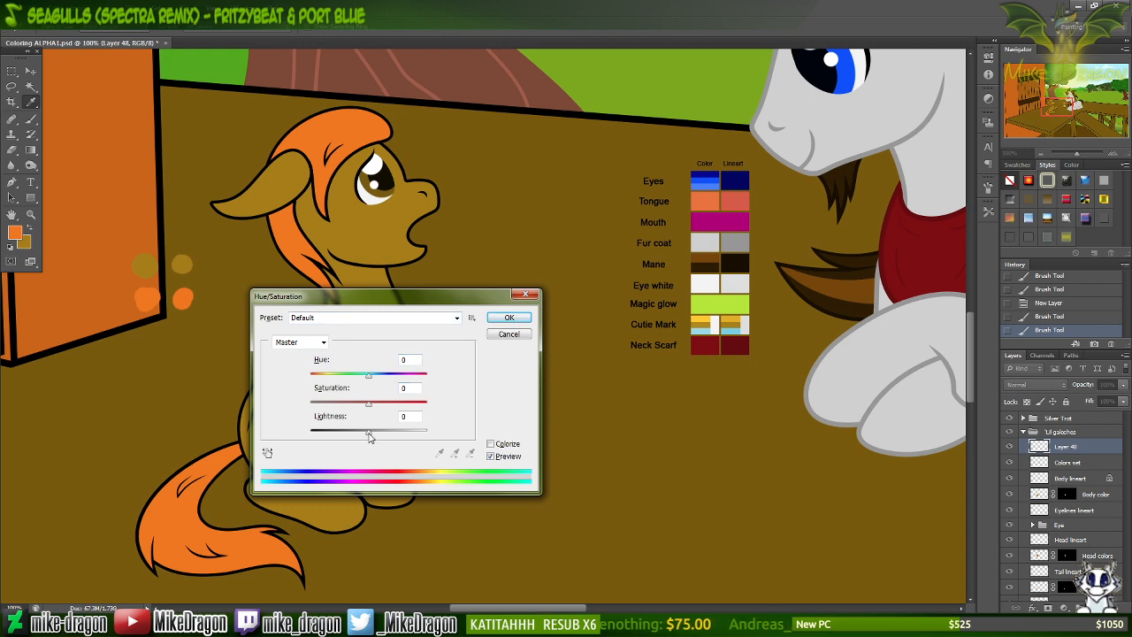
left_click_drag(369, 436, 358, 437)
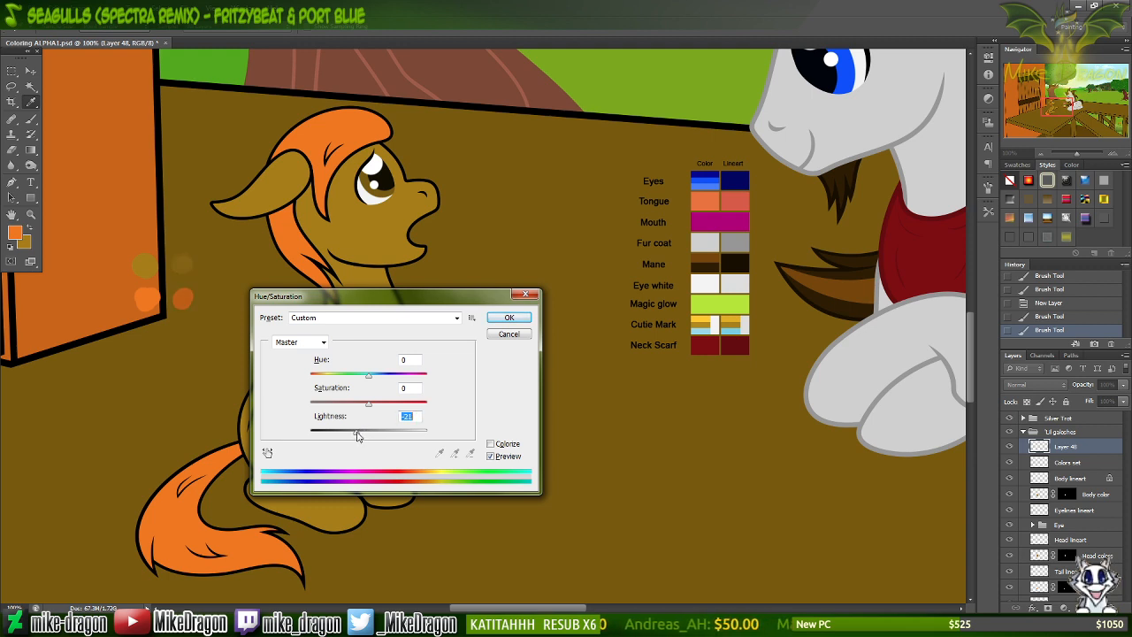
left_click(509, 317)
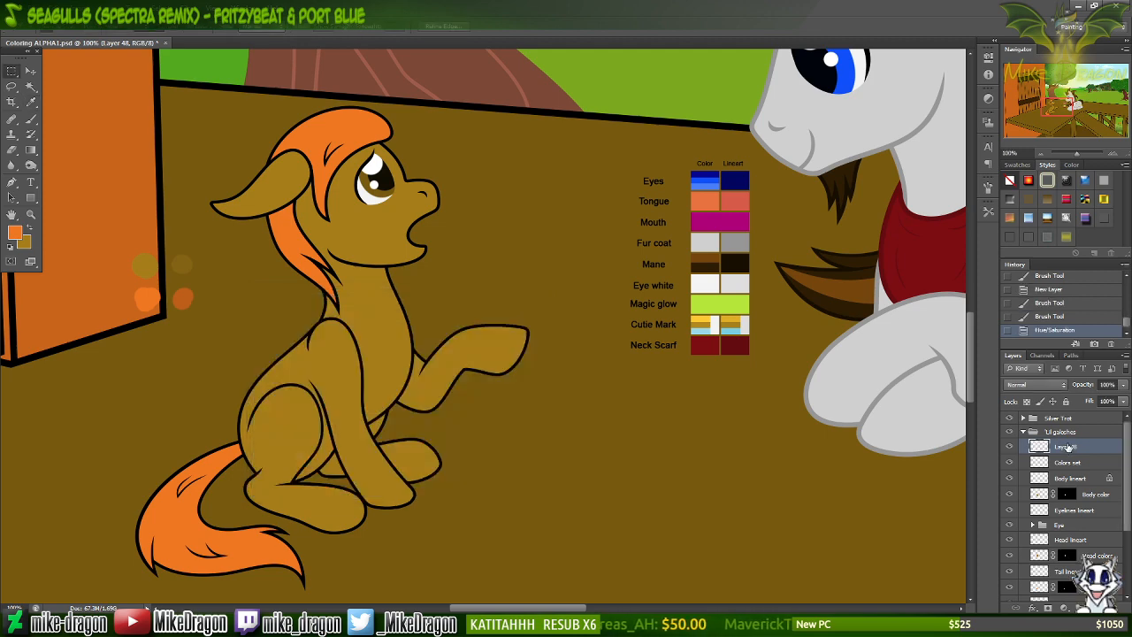
right_click(1068, 448)
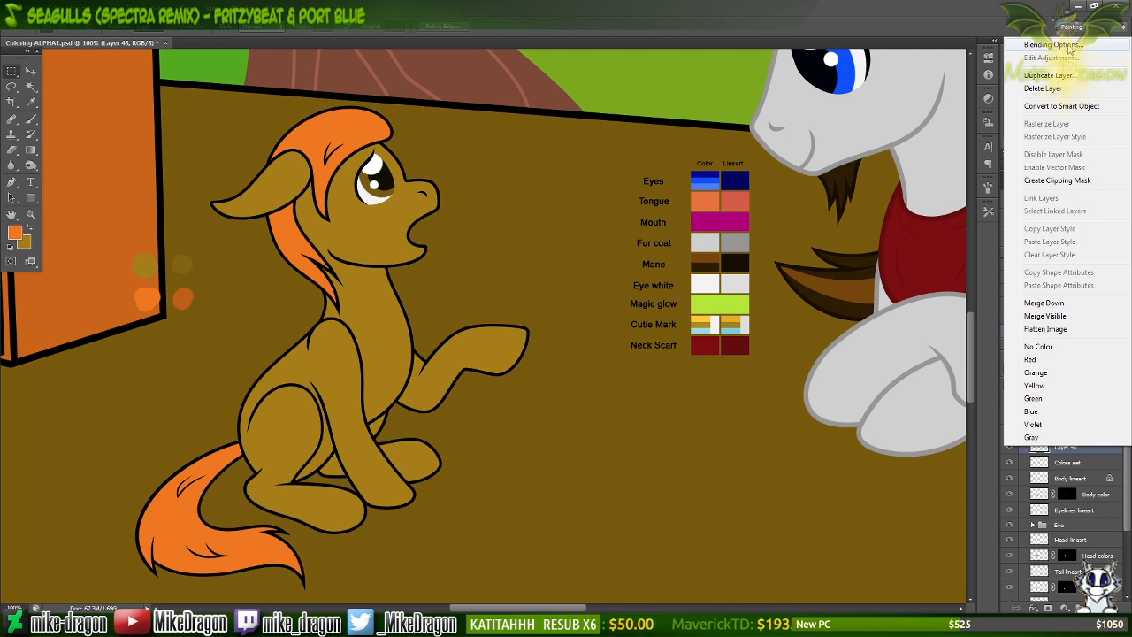
left_click(1066, 305)
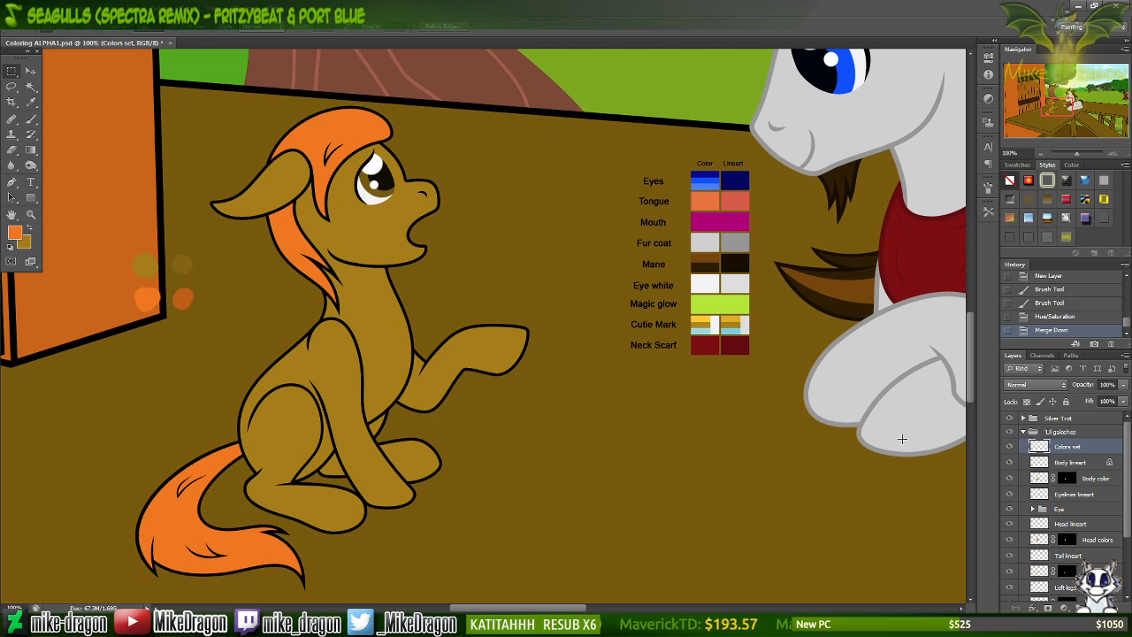
Sample the darkened brown dot as the foreground colour and the darkened orange dot as the background colour.
key("i")
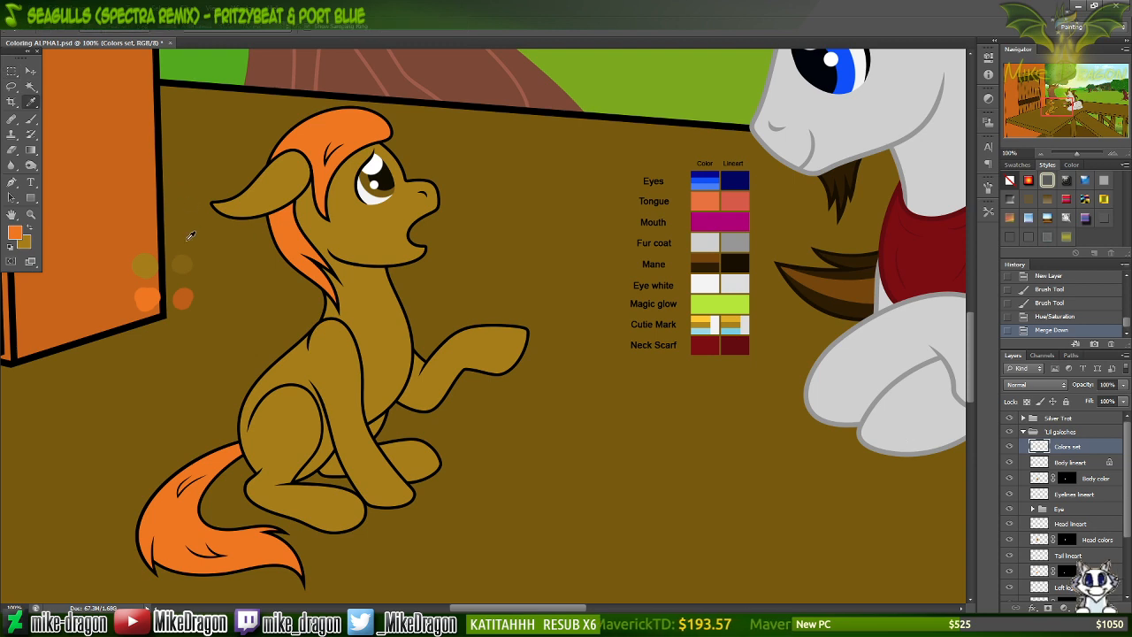
key("x")
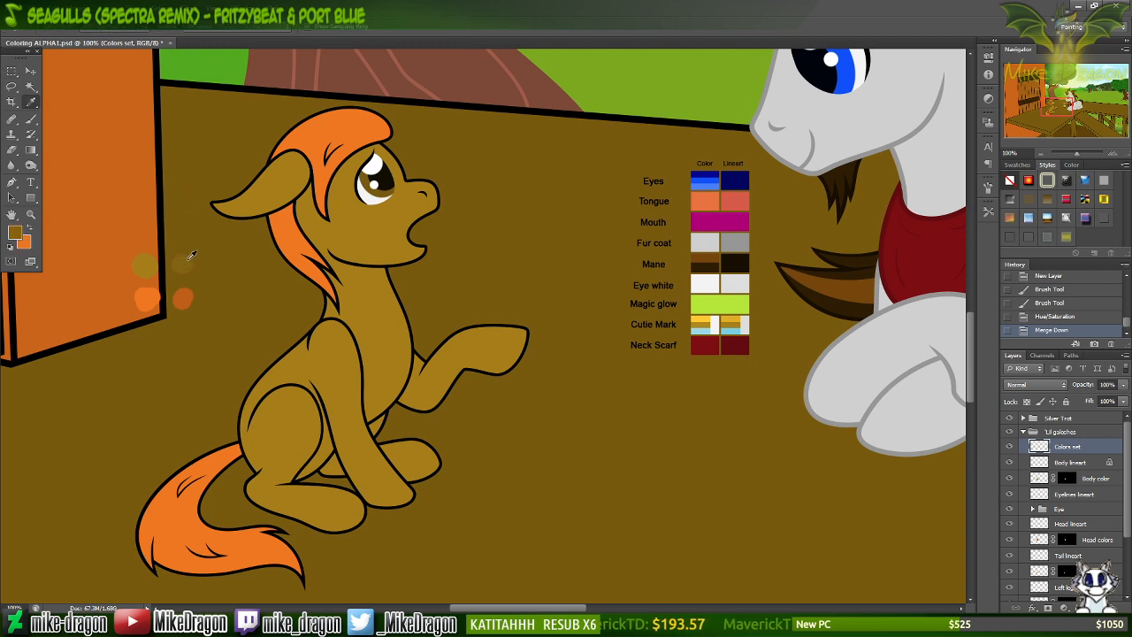
key("x")
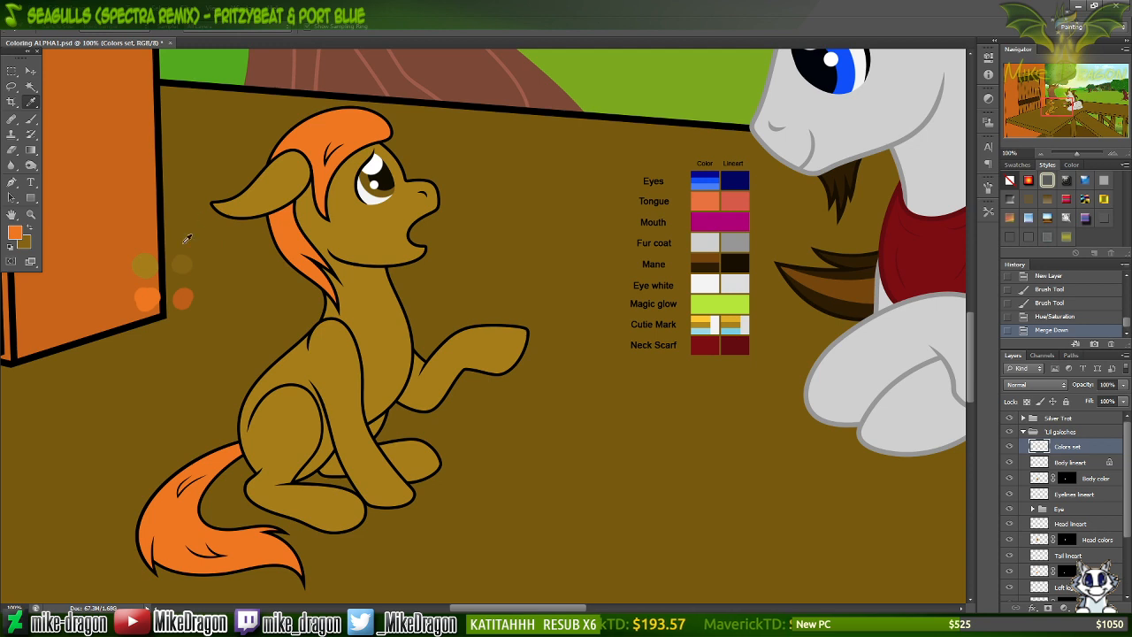
left_click(186, 299)
key("b")
key("x")
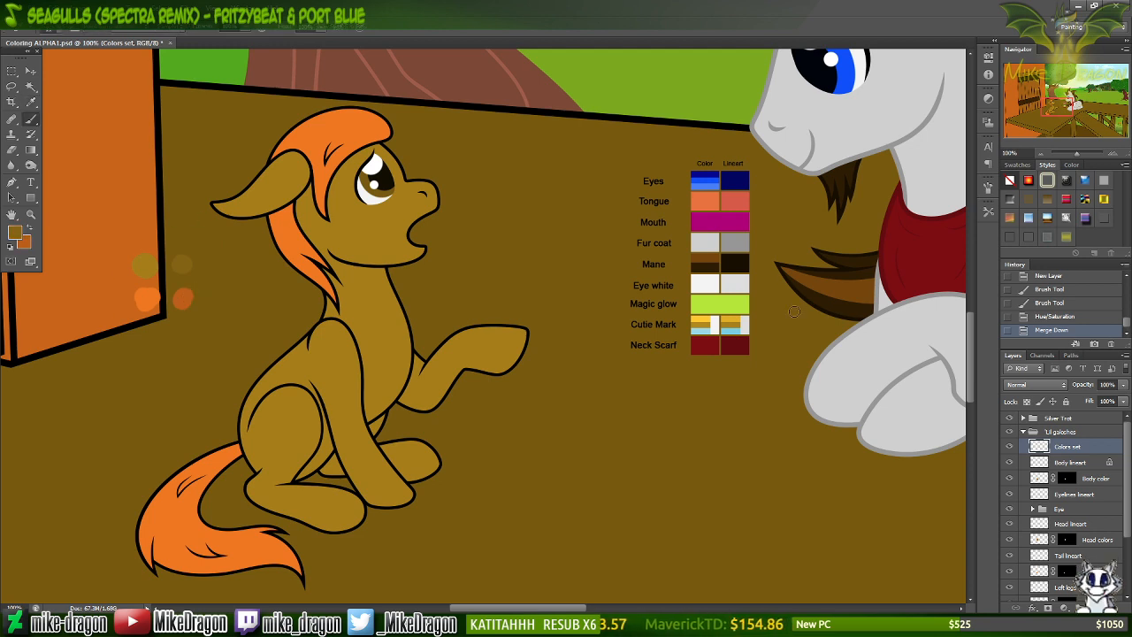
Select the Body lineart layer with its transparency locked and enlarge the hard round brush for broad recolouring strokes.
left_click(1052, 464)
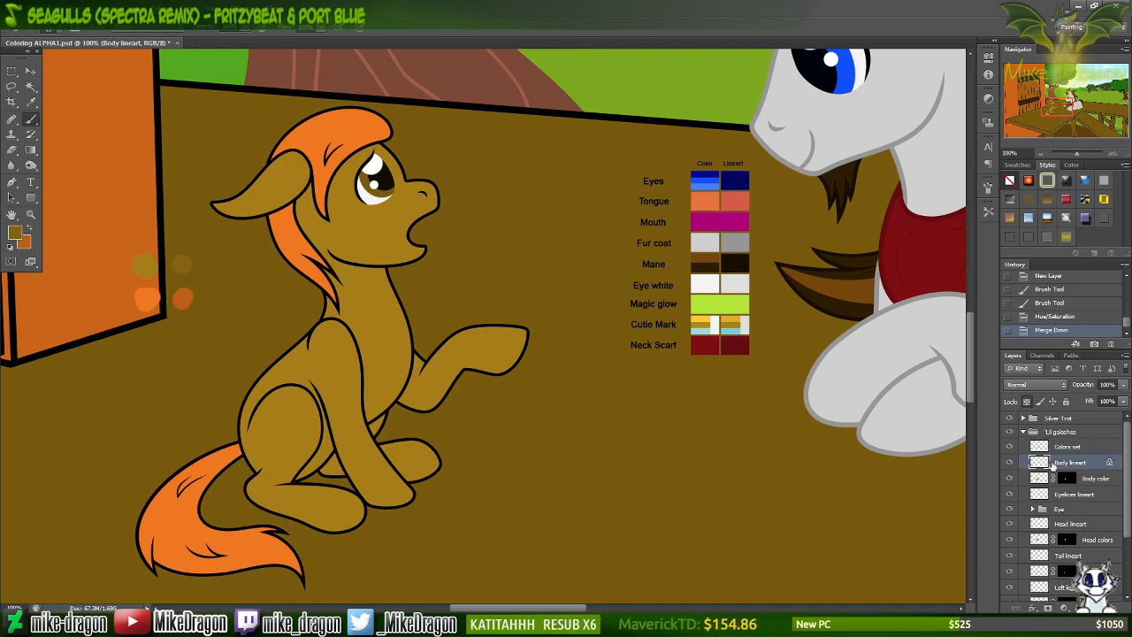
mouse_move(1063, 105)
left_mouse_down()
mouse_move(1072, 99)
mouse_move(1051, 108)
left_mouse_up()
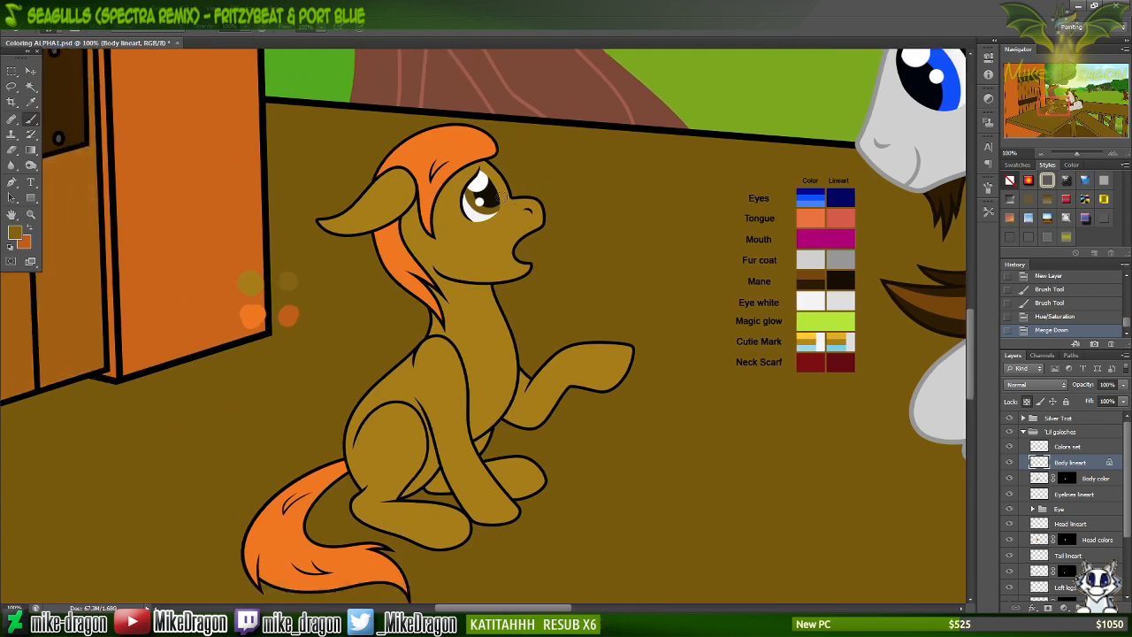
right_click(503, 223)
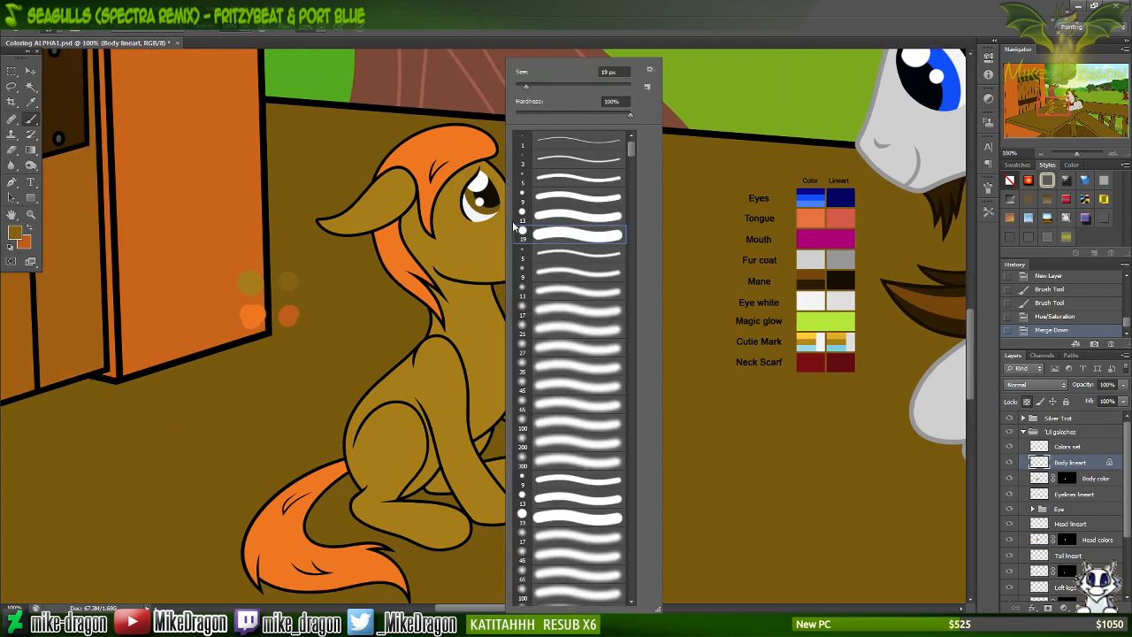
left_click(572, 86)
left_click(562, 17)
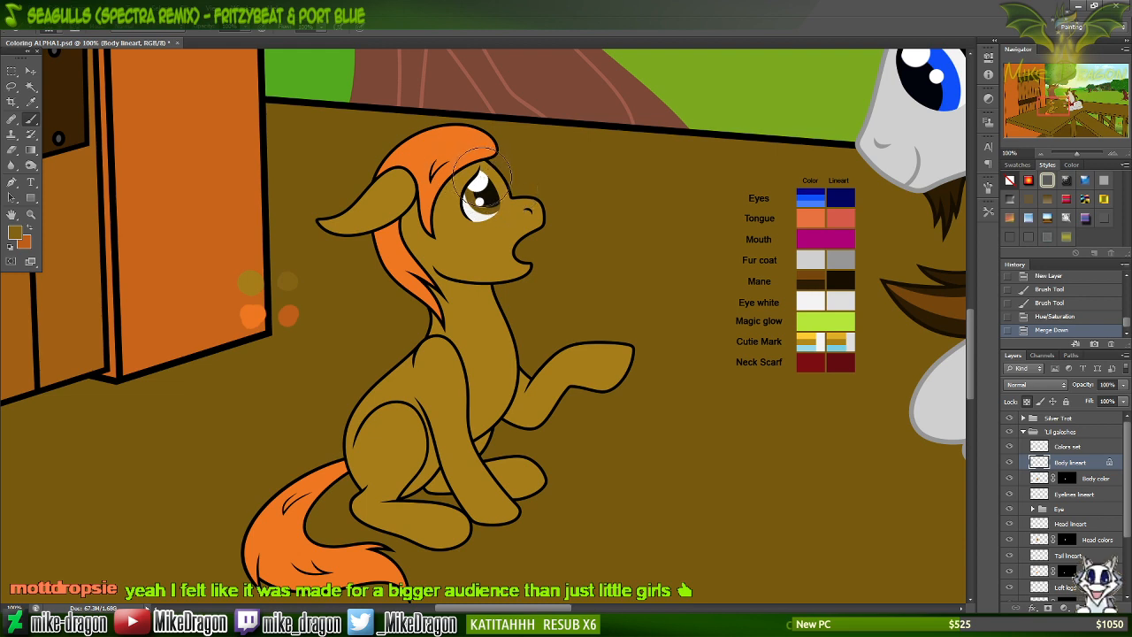
Try a brown stroke over the face on Body lineart, undo it, and toggle the layer's visibility to check which outlines it holds.
mouse_move(483, 177)
left_mouse_down()
mouse_move(486, 213)
mouse_move(527, 216)
left_mouse_up()
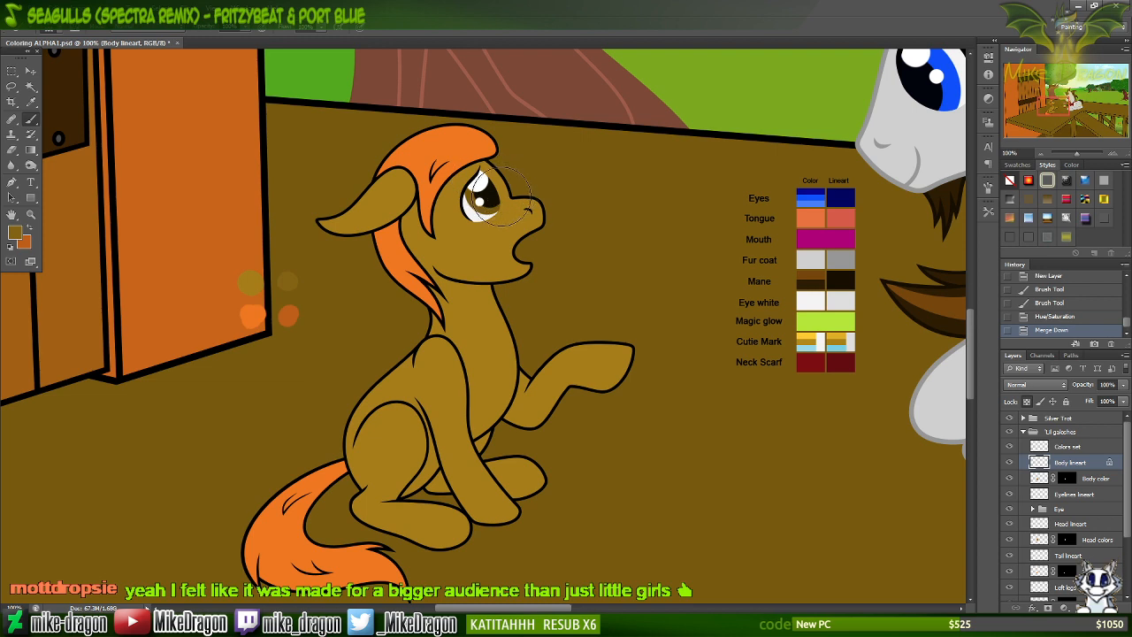
key("ctrl+z")
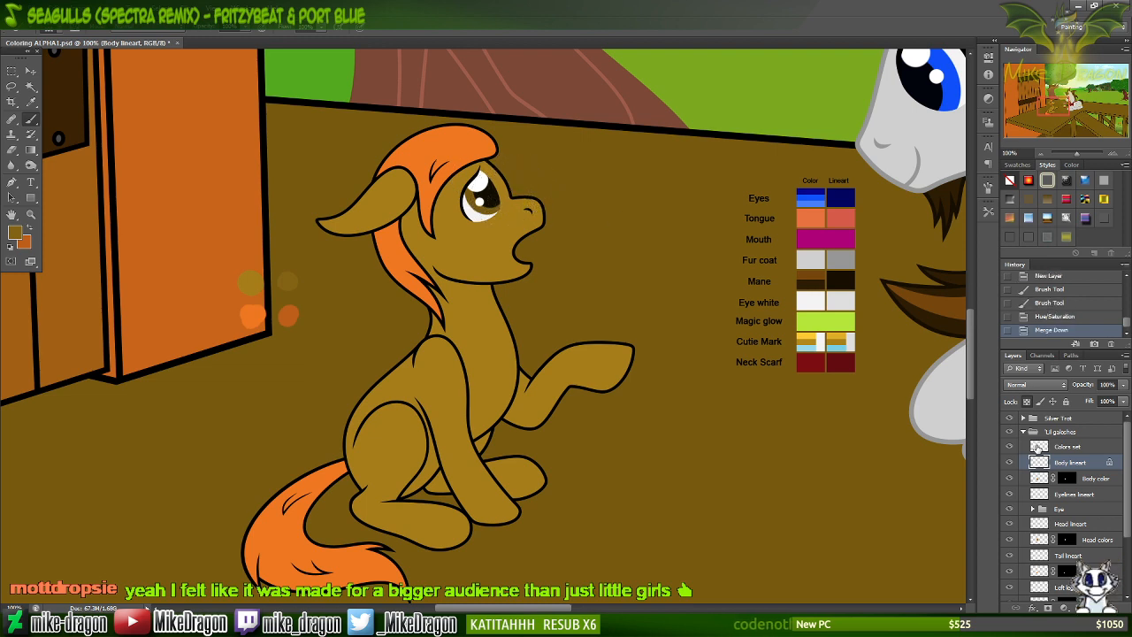
left_click(1010, 463)
left_click(1010, 462)
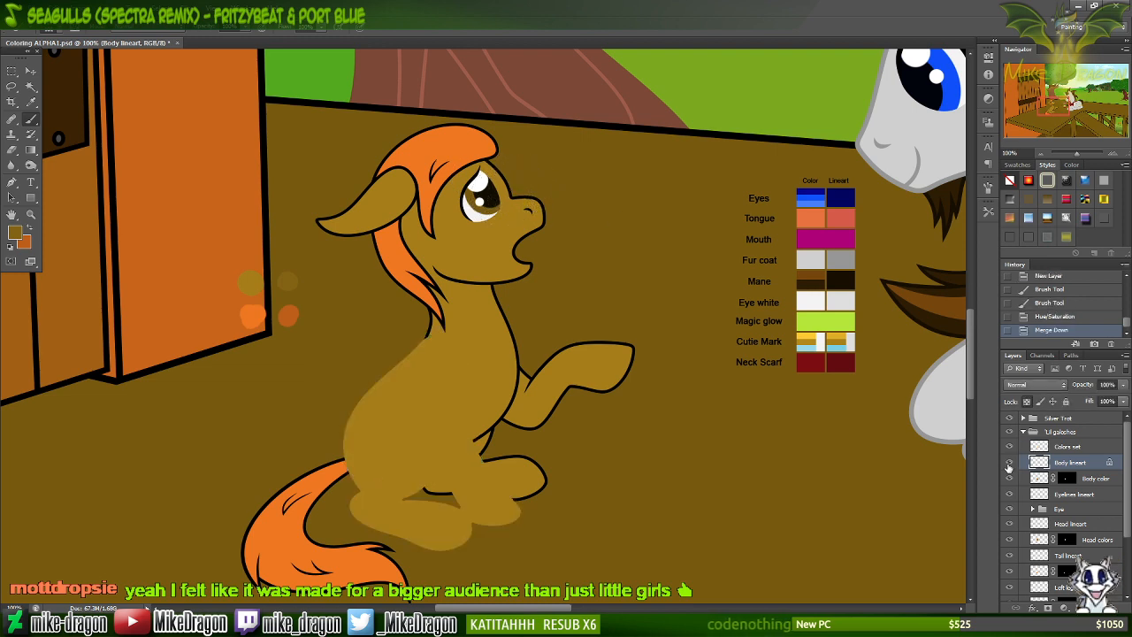
left_click(1010, 463)
left_click(1010, 462)
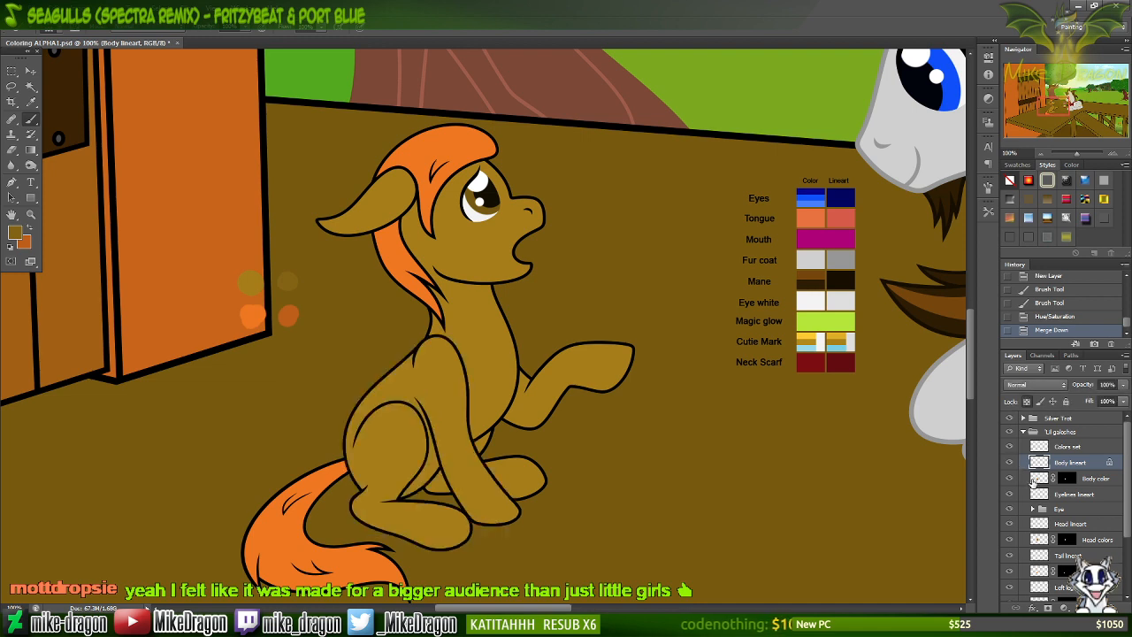
Unlock the transparent pixels of Body lineart and lock those of the Head lineart layer instead.
left_click(1028, 402)
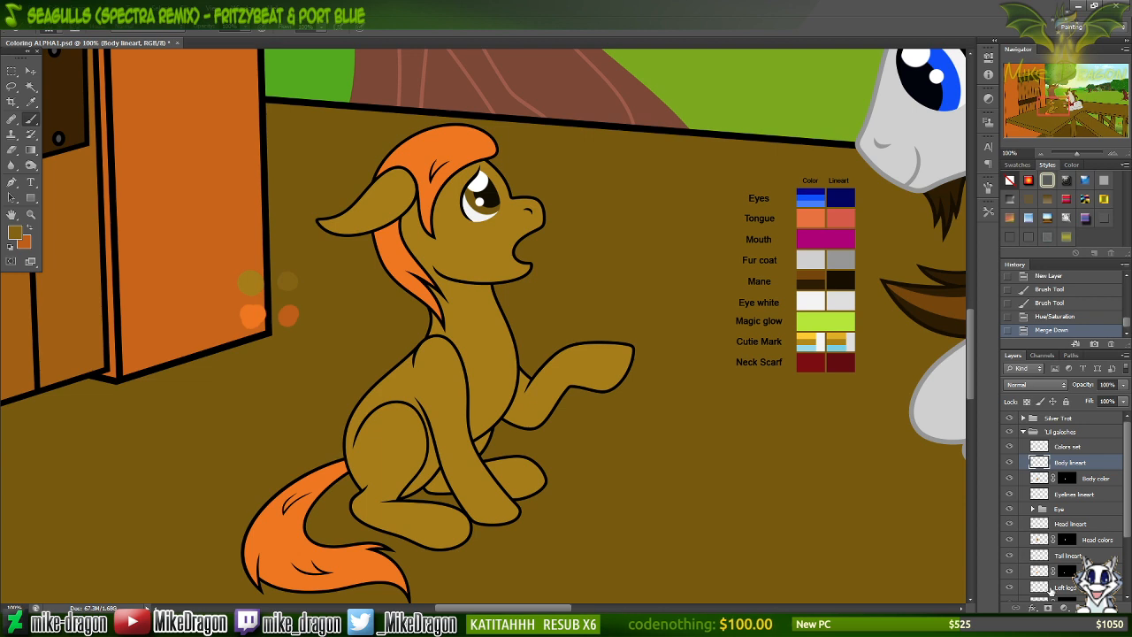
left_click(1041, 524)
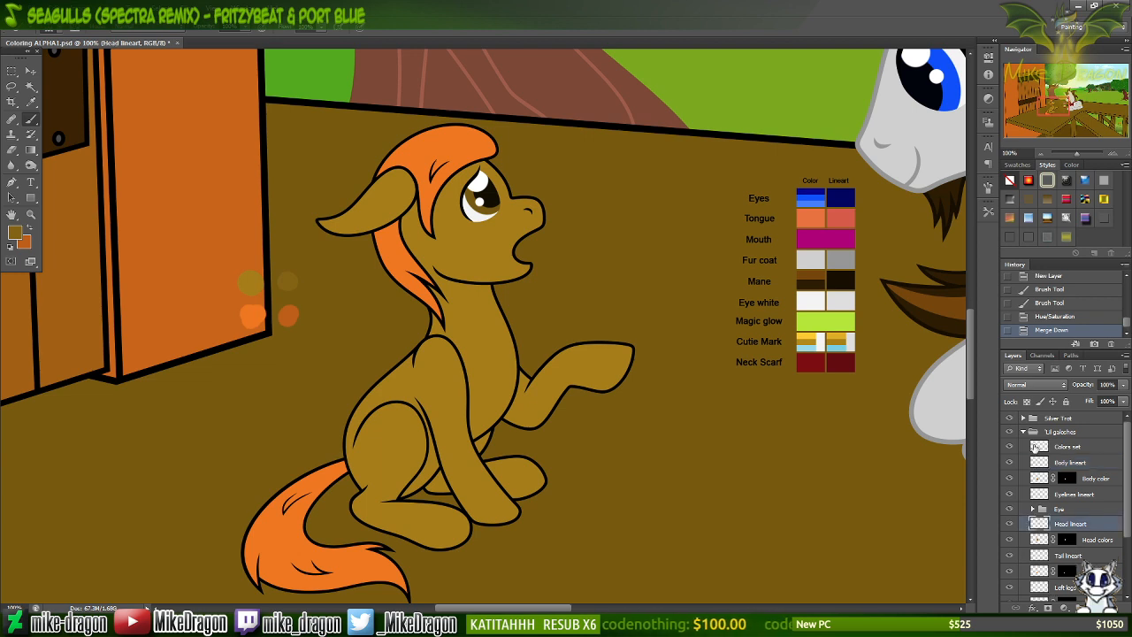
left_click(1027, 402)
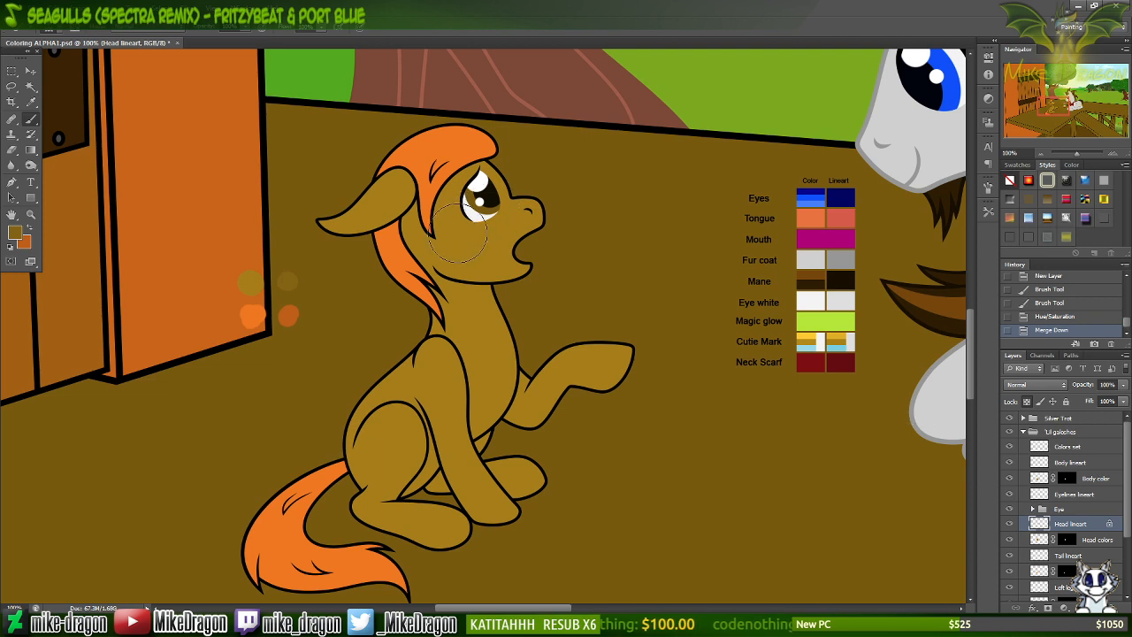
Paint all black outlines of the head, ear, mane and neck on Head lineart with the darker brown.
mouse_move(491, 164)
left_mouse_down()
mouse_move(522, 206)
mouse_move(505, 223)
mouse_move(526, 209)
mouse_move(540, 232)
mouse_move(517, 268)
mouse_move(447, 273)
mouse_move(425, 234)
mouse_move(460, 197)
mouse_move(404, 179)
mouse_move(355, 229)
mouse_move(385, 207)
mouse_move(422, 274)
mouse_move(443, 281)
mouse_move(424, 338)
mouse_move(524, 304)
mouse_move(526, 381)
mouse_move(492, 437)
mouse_move(455, 451)
left_mouse_up()
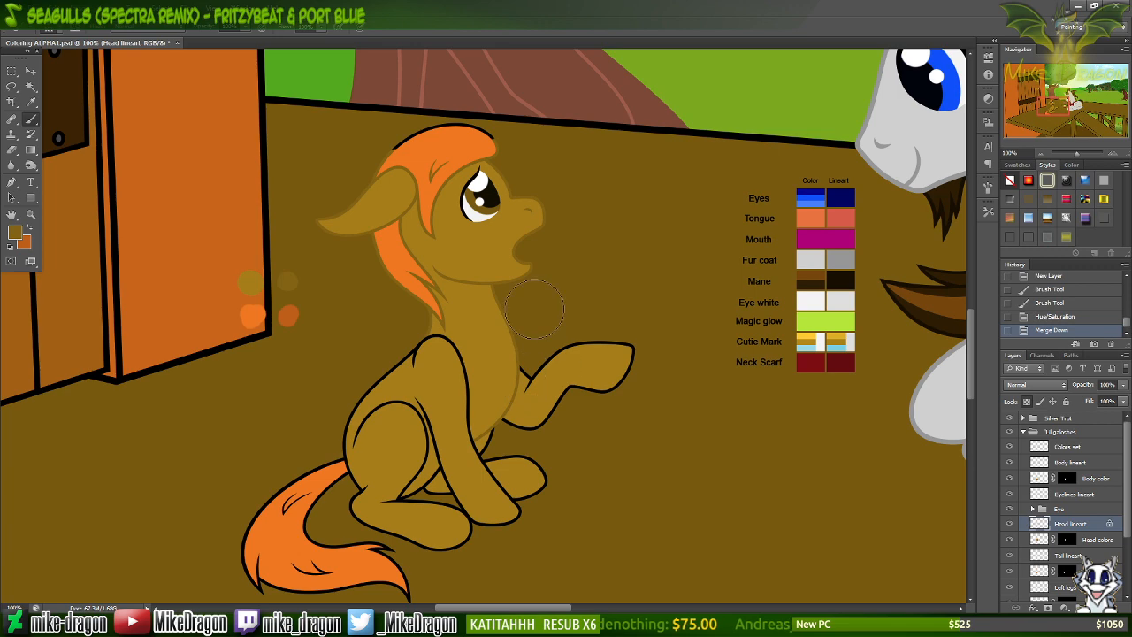
left_click(402, 186)
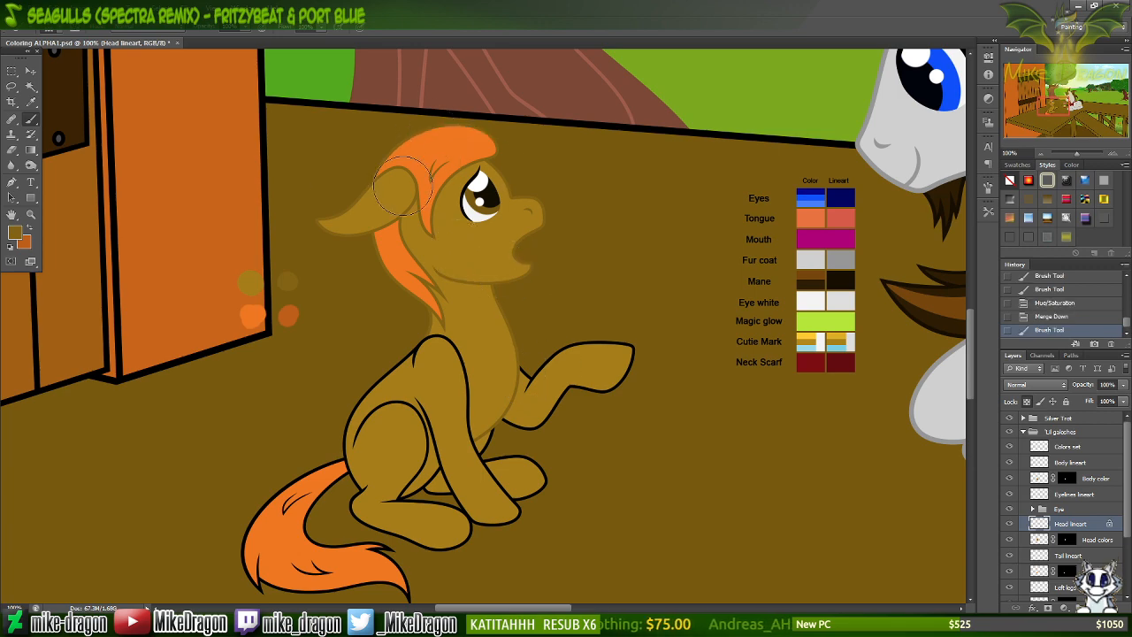
key("ctrl+plus")
key("ctrl+plus")
scroll(404, 186, "up", 3)
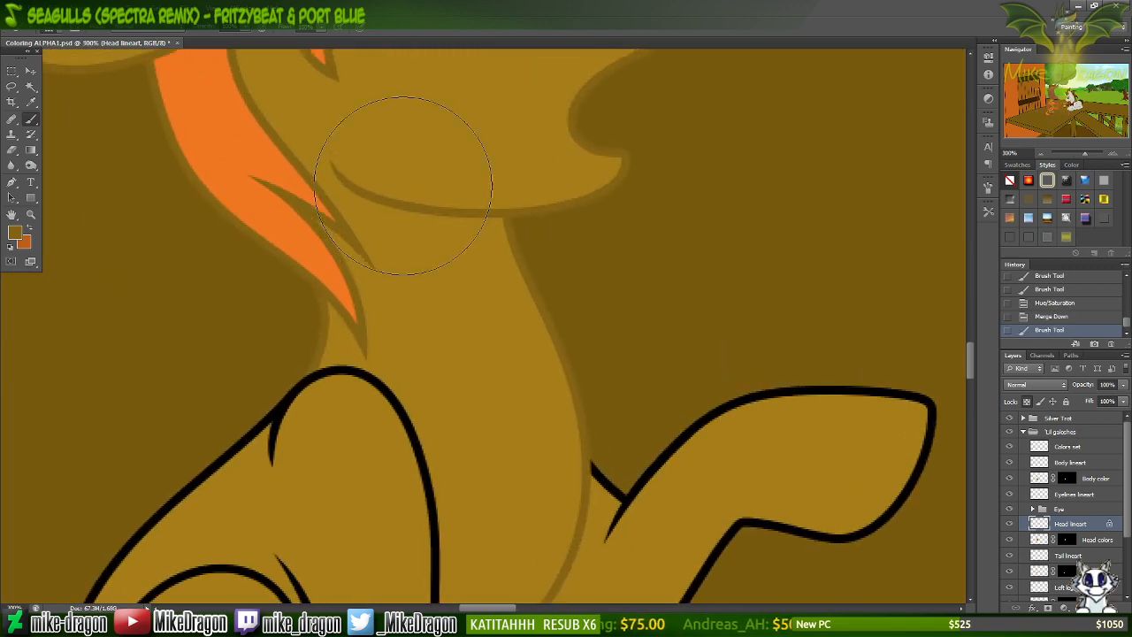
scroll(403, 185, "up", 3)
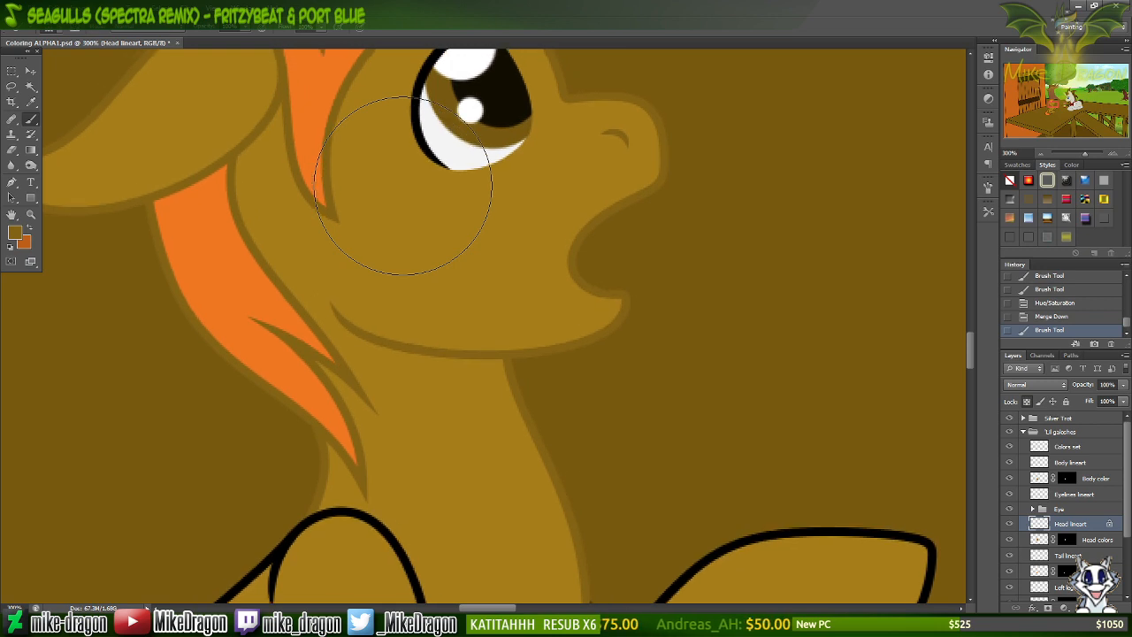
key("ctrl+minus")
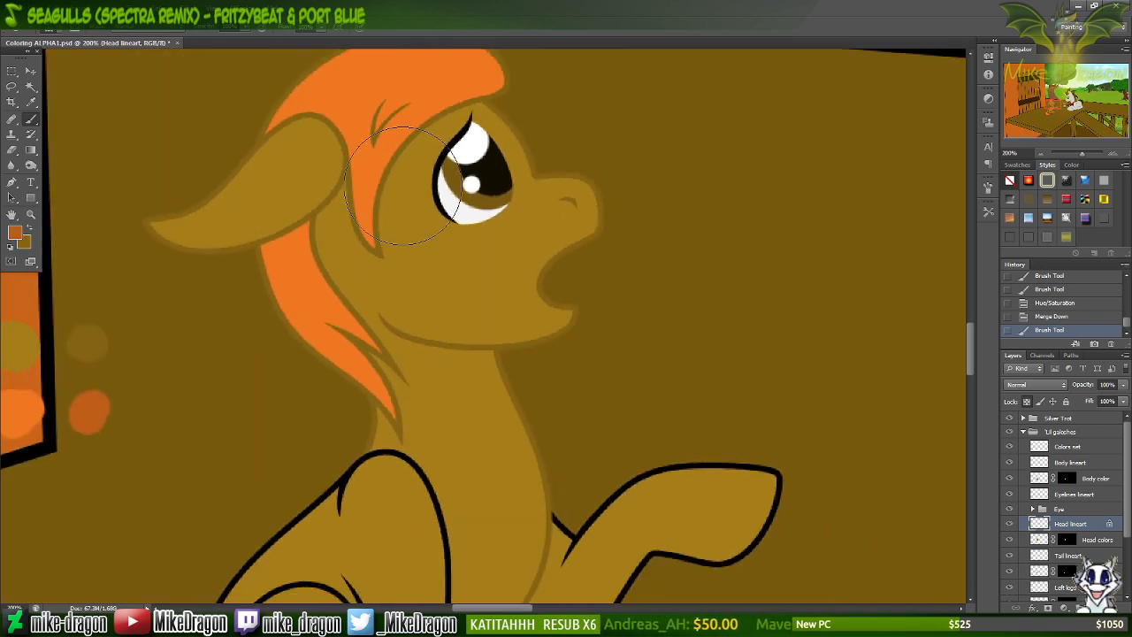
Using the darker orange and a 9 px hard round brush, recolour the start of the rear mane's outer outline below the ear.
right_click(538, 335)
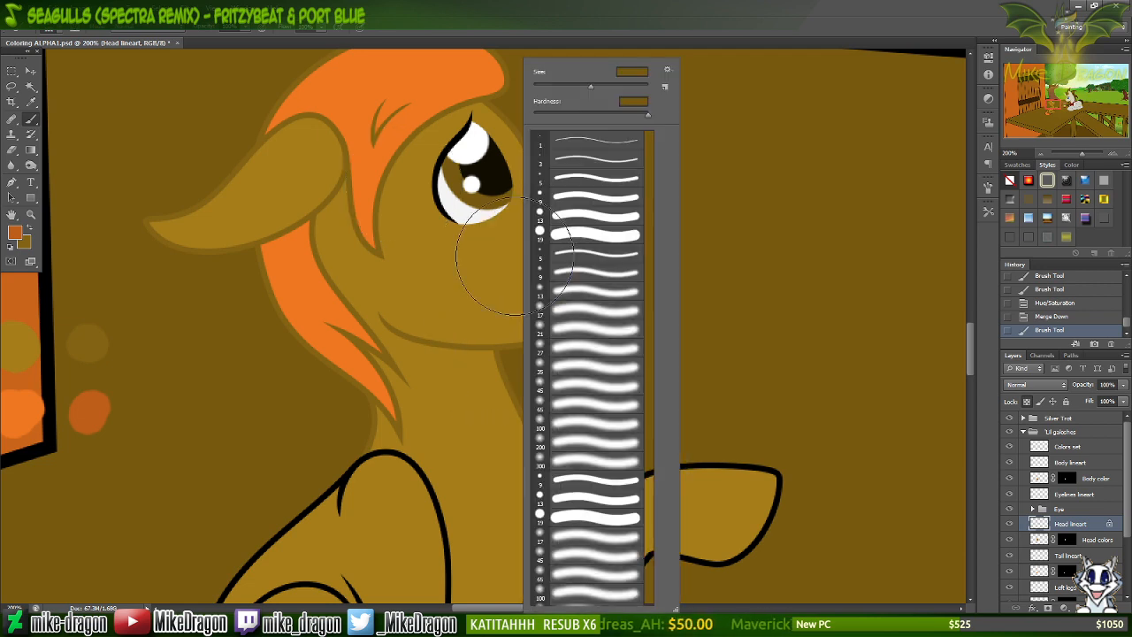
left_click(563, 196)
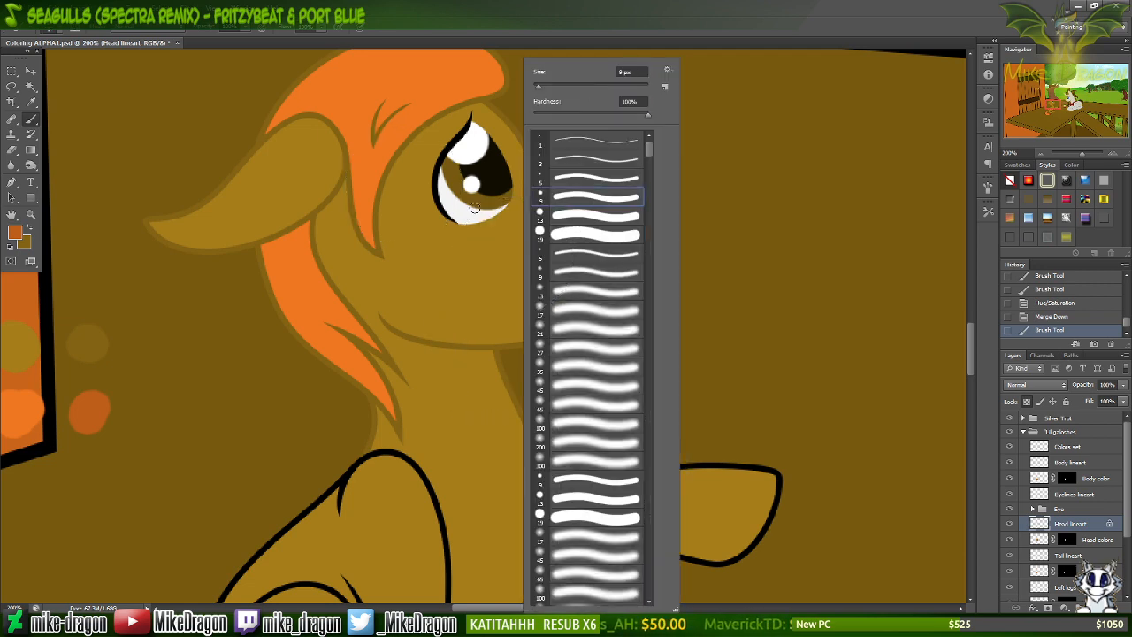
left_click(469, 30)
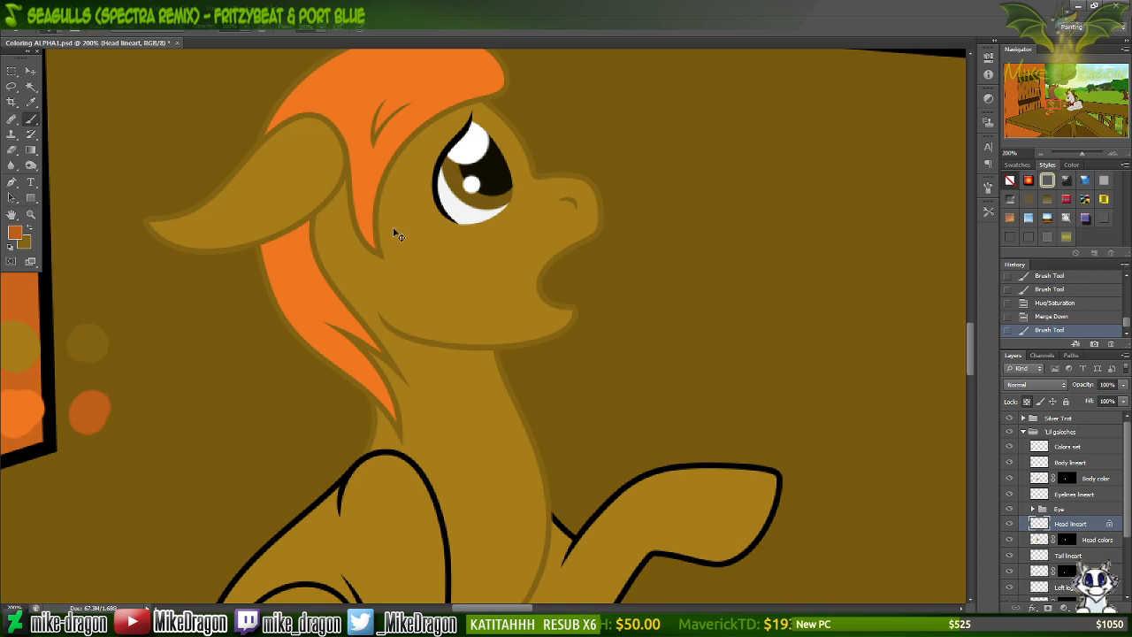
key("ctrl+plus")
key("ctrl+plus")
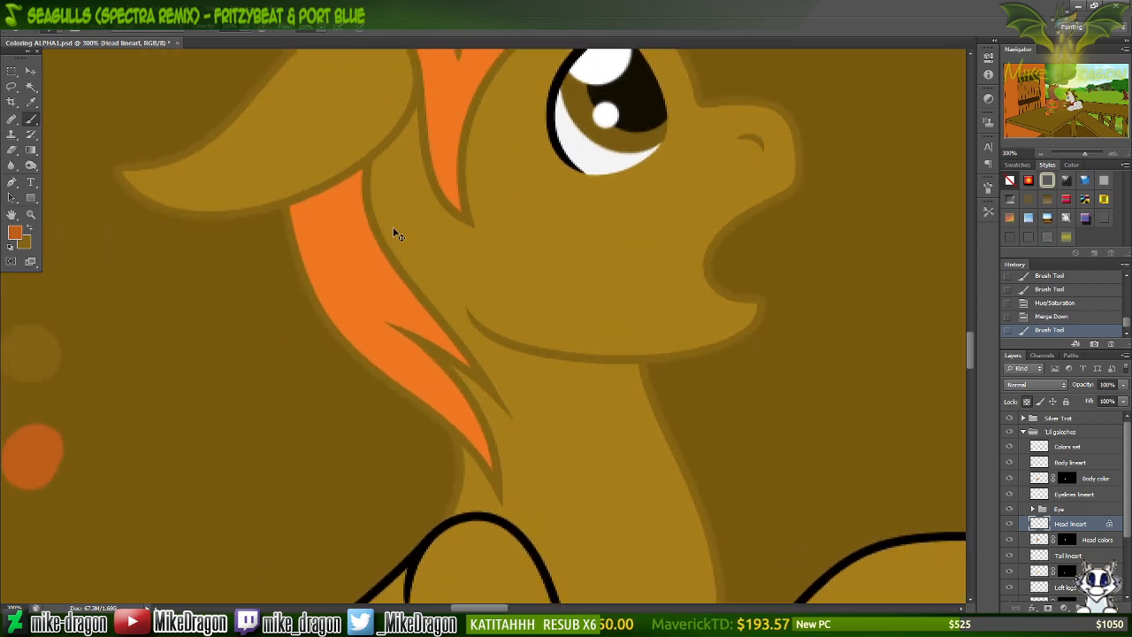
scroll(393, 229, "up", 3)
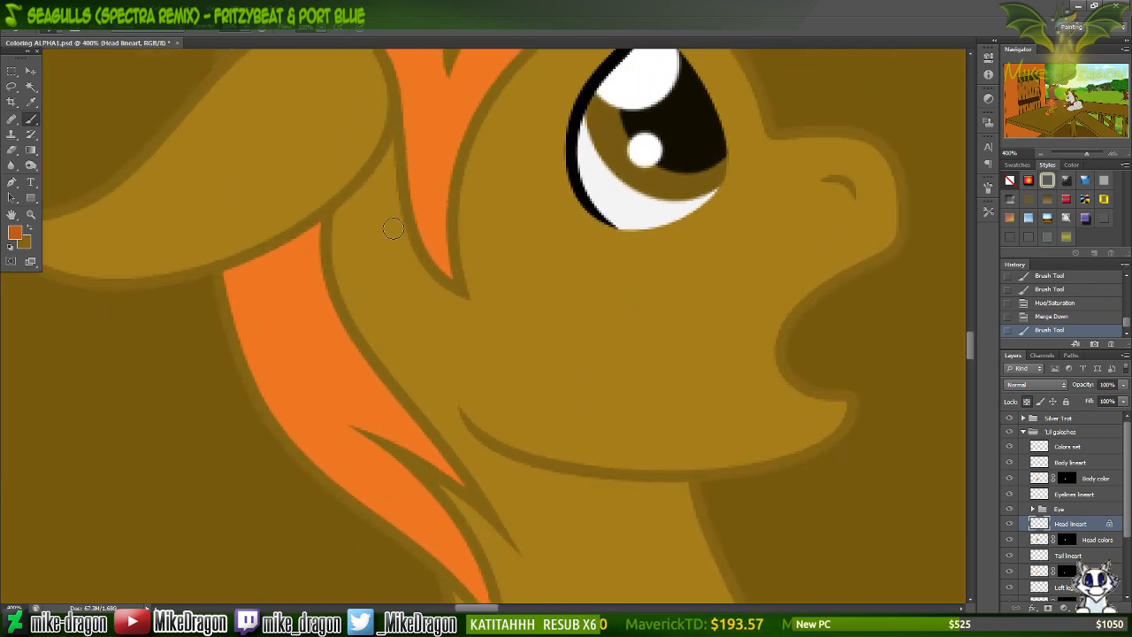
mouse_move(236, 303)
left_mouse_down()
mouse_move(212, 328)
mouse_move(243, 337)
left_mouse_up()
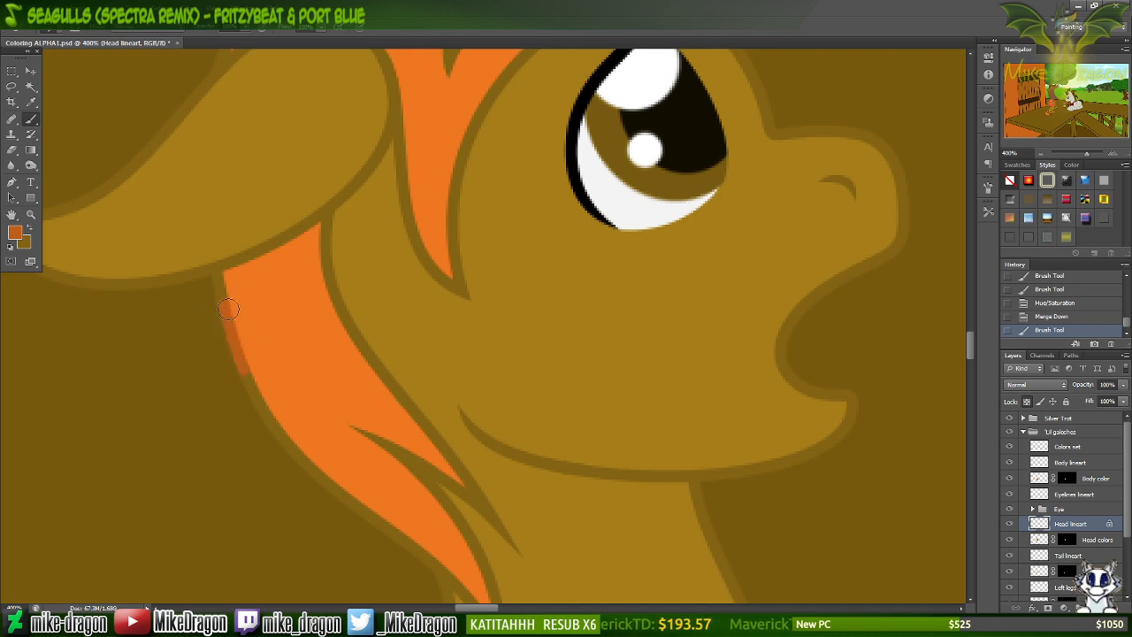
left_click_drag(219, 288, 223, 295)
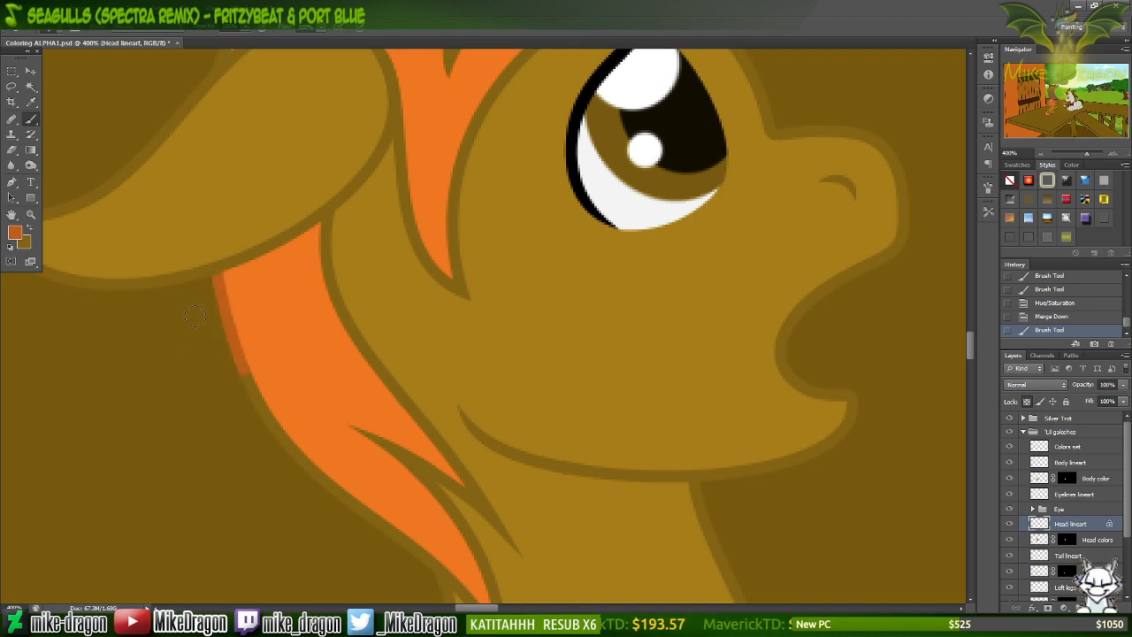
Clean up the rear mane's outer outline at the ear and paint the upper part of its inner outline darker orange.
key("ctrl+plus")
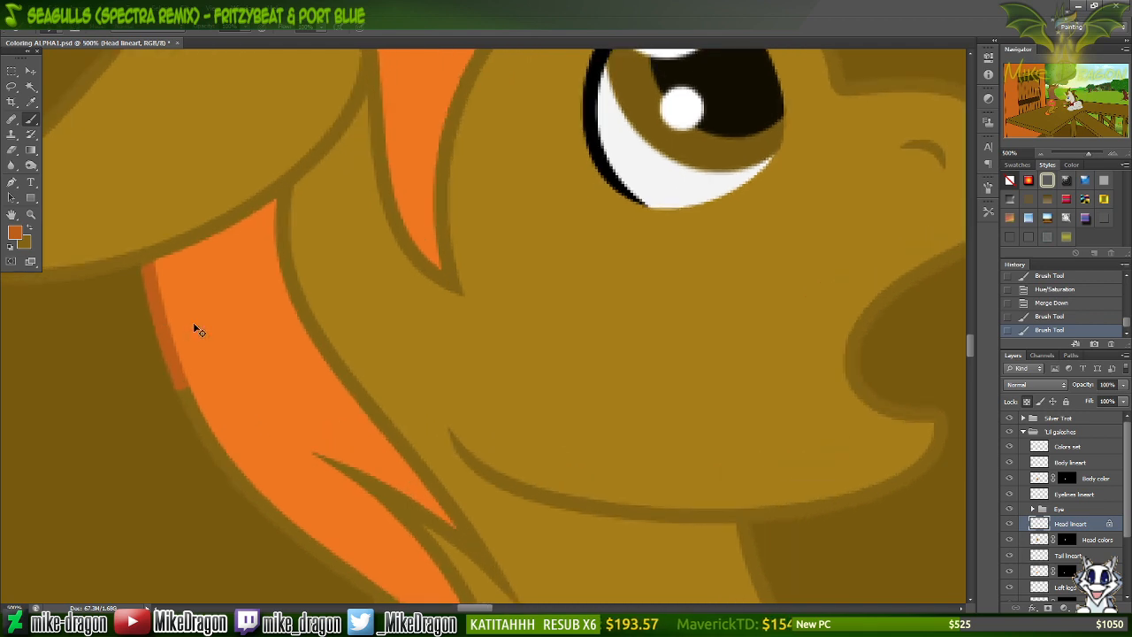
scroll(194, 324, "left", 3)
key("ctrl+plus")
scroll(194, 324, "left", 2)
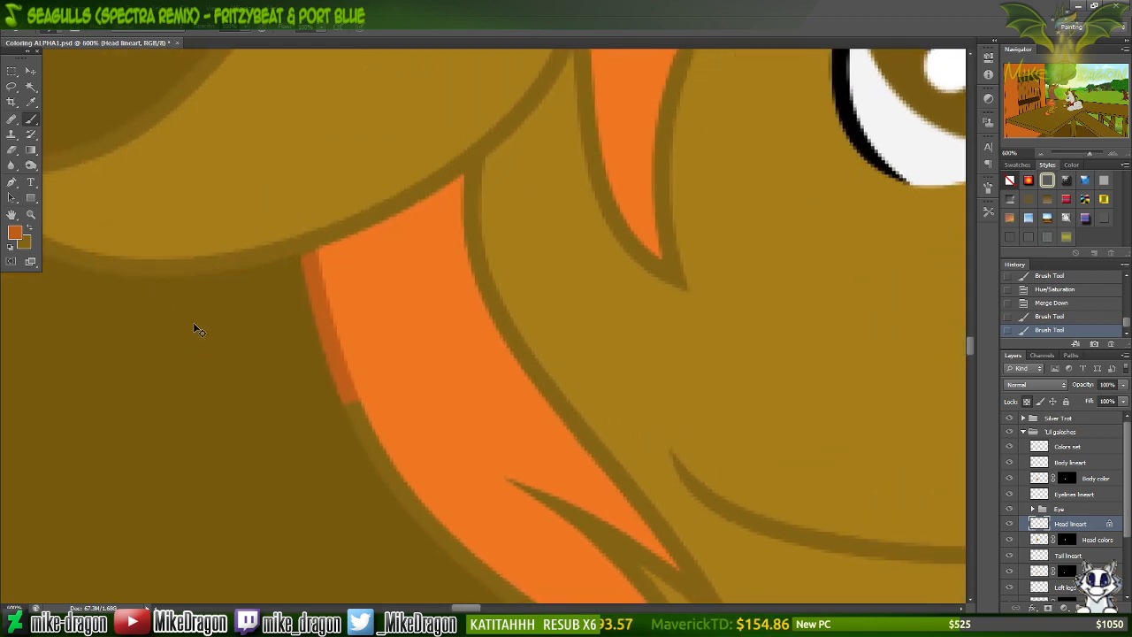
key("ctrl+plus")
scroll(195, 327, "left", 3)
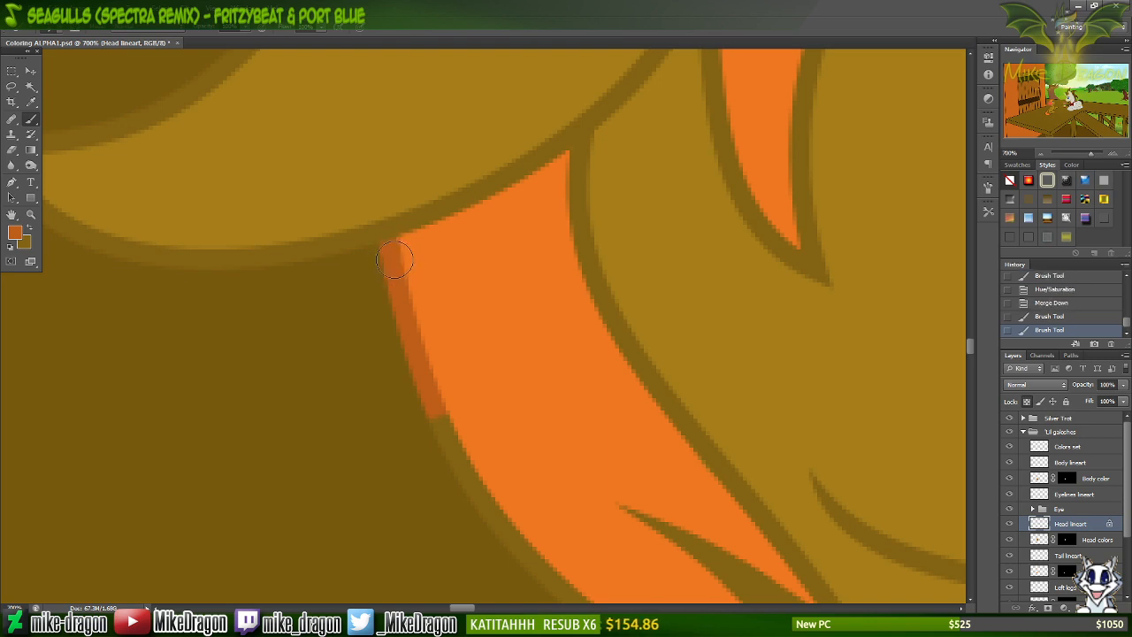
left_click_drag(395, 259, 389, 248)
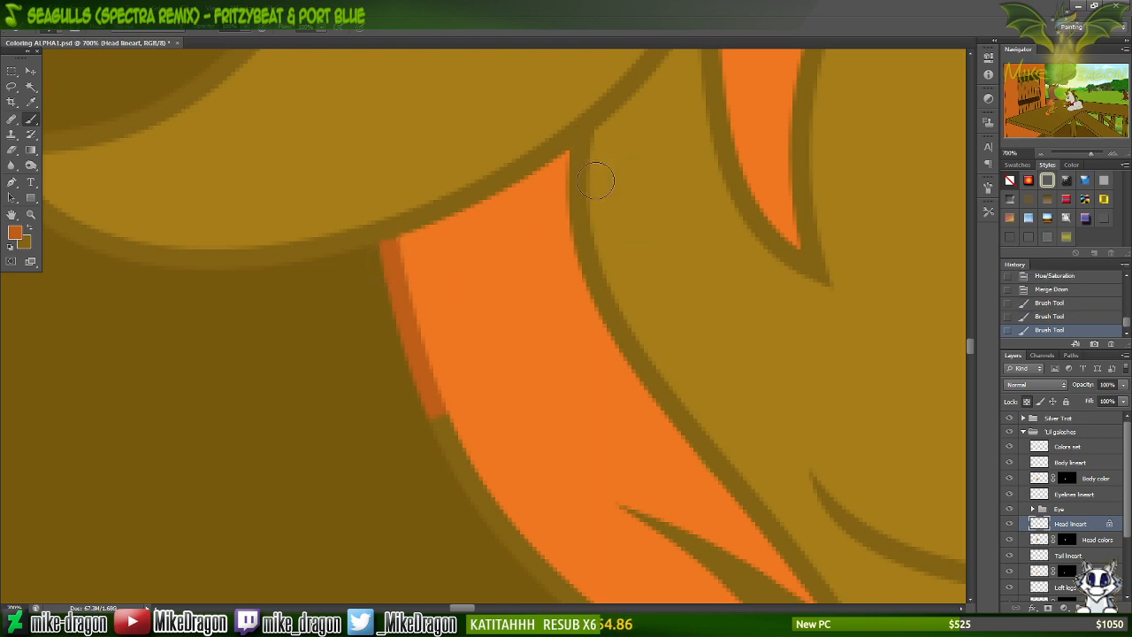
left_click_drag(595, 182, 614, 253)
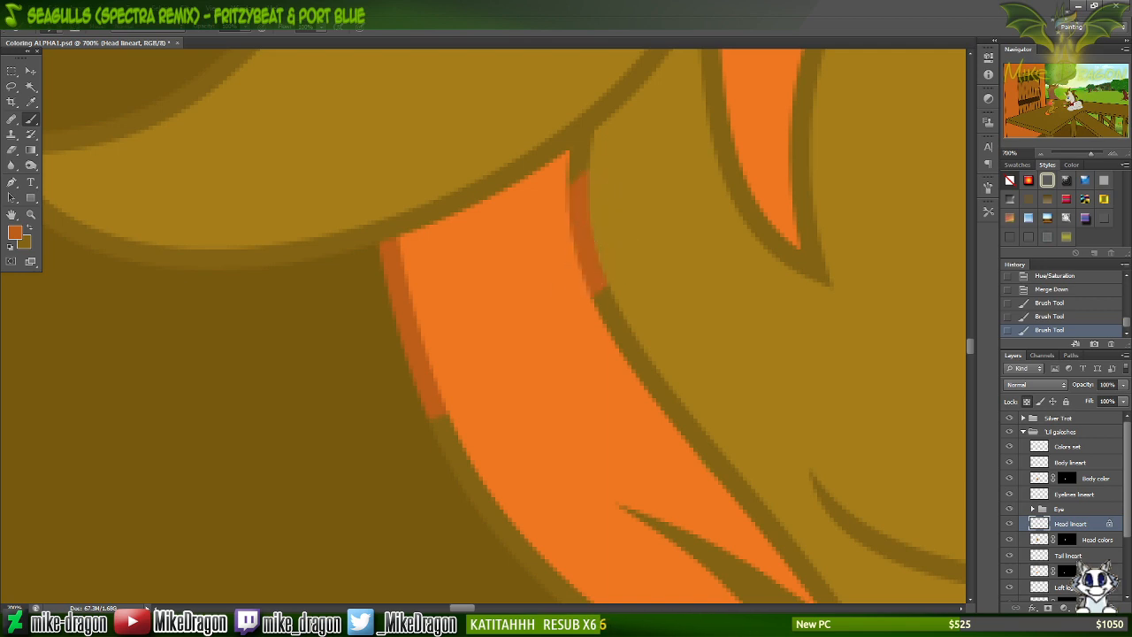
left_click_drag(582, 188, 584, 172)
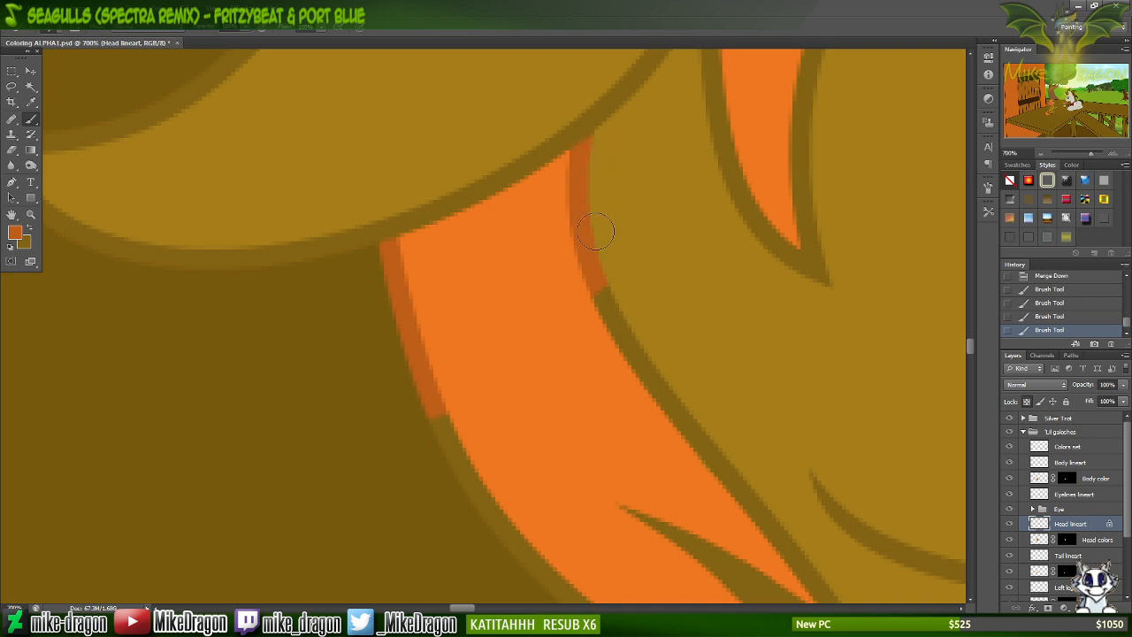
Paint the mane's outer outline above the ear darker orange, down to where it meets the ear.
scroll(597, 311, "up", 10)
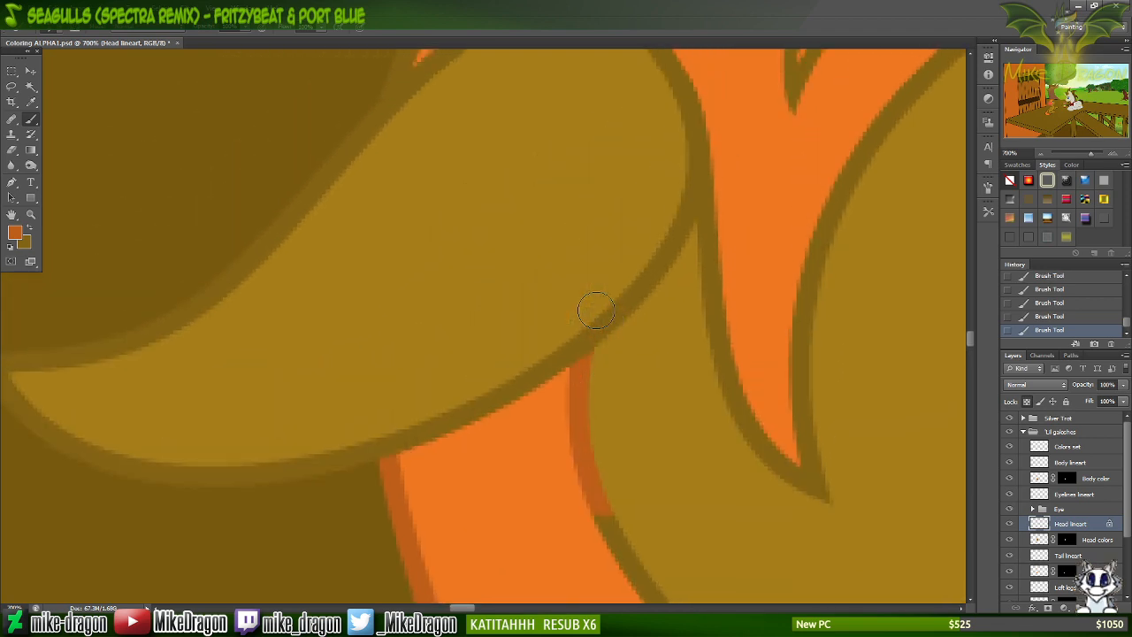
scroll(596, 310, "up", 2)
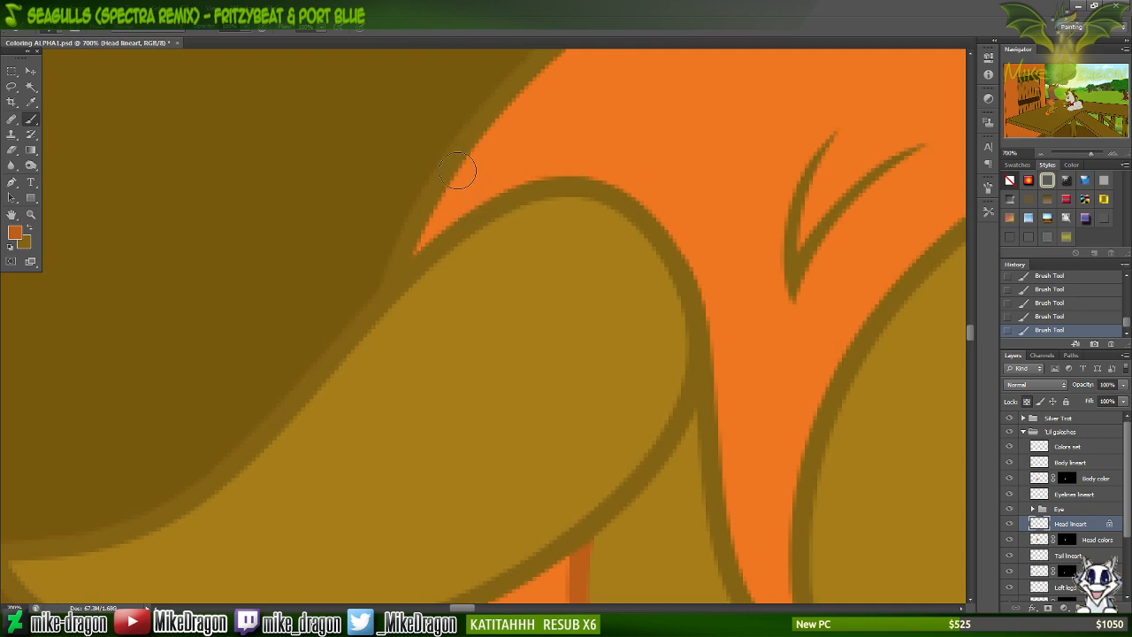
mouse_move(458, 171)
left_mouse_down()
mouse_move(417, 166)
mouse_move(407, 153)
mouse_move(426, 140)
mouse_move(400, 207)
left_mouse_up()
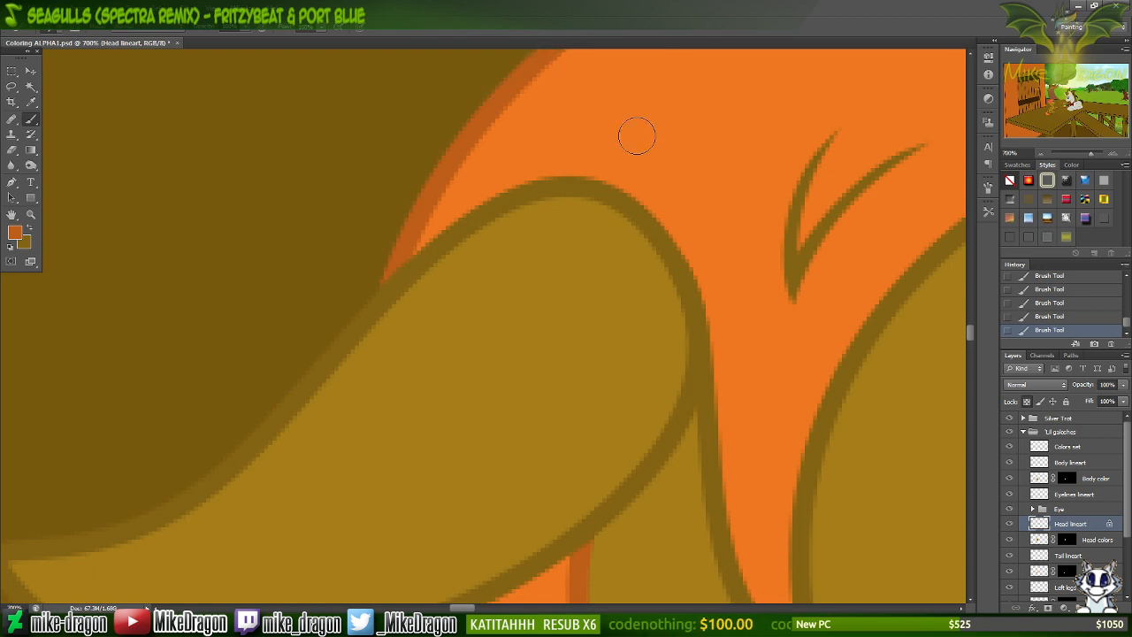
Paint the mane's outline around the top and front of the ear darker orange, restoring darker brown where the ear's own outline begins.
mouse_move(705, 466)
left_mouse_down()
mouse_move(722, 434)
mouse_move(708, 470)
mouse_move(714, 536)
mouse_move(716, 520)
left_mouse_up()
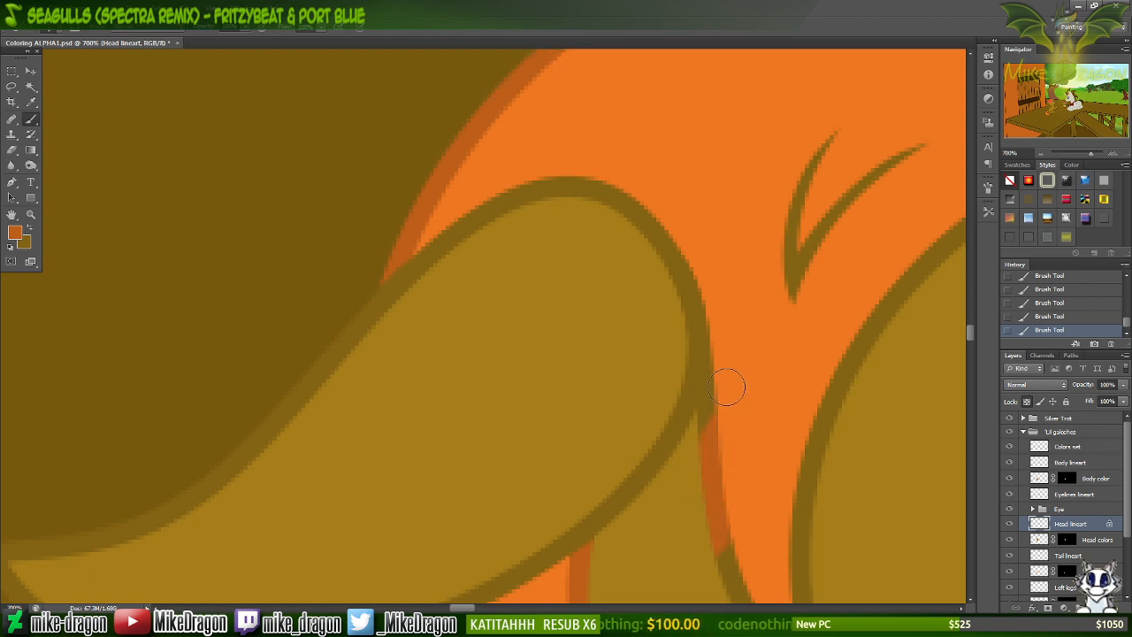
left_click_drag(713, 428, 718, 424)
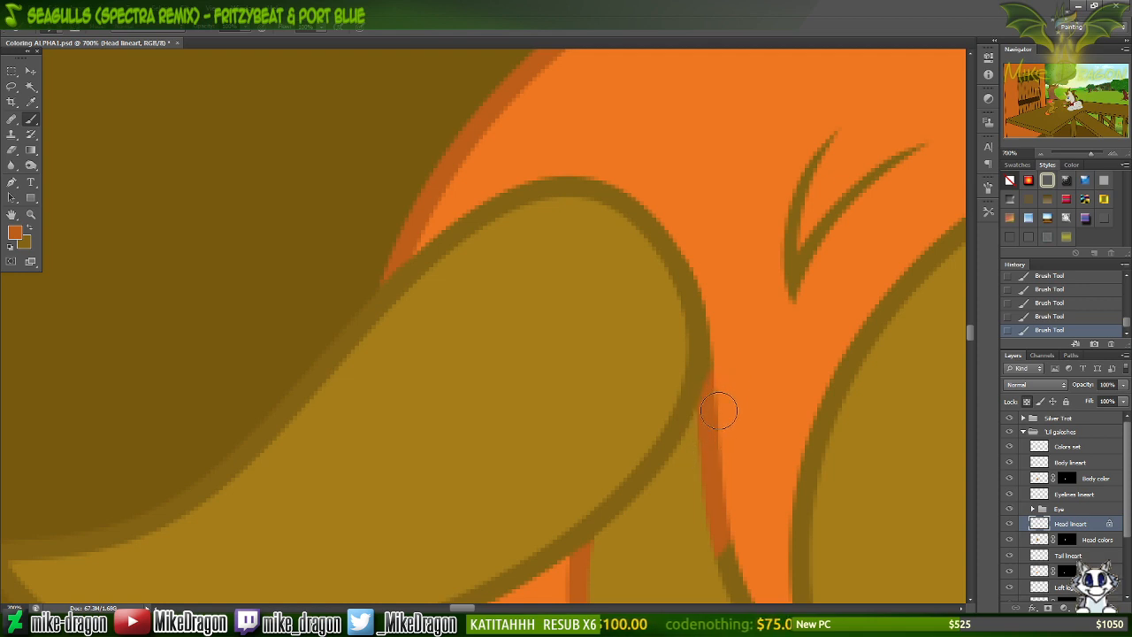
mouse_move(706, 317)
left_mouse_down()
mouse_move(721, 367)
mouse_move(698, 298)
mouse_move(706, 280)
mouse_move(670, 210)
mouse_move(599, 183)
mouse_move(473, 182)
mouse_move(514, 169)
mouse_move(461, 190)
left_mouse_up()
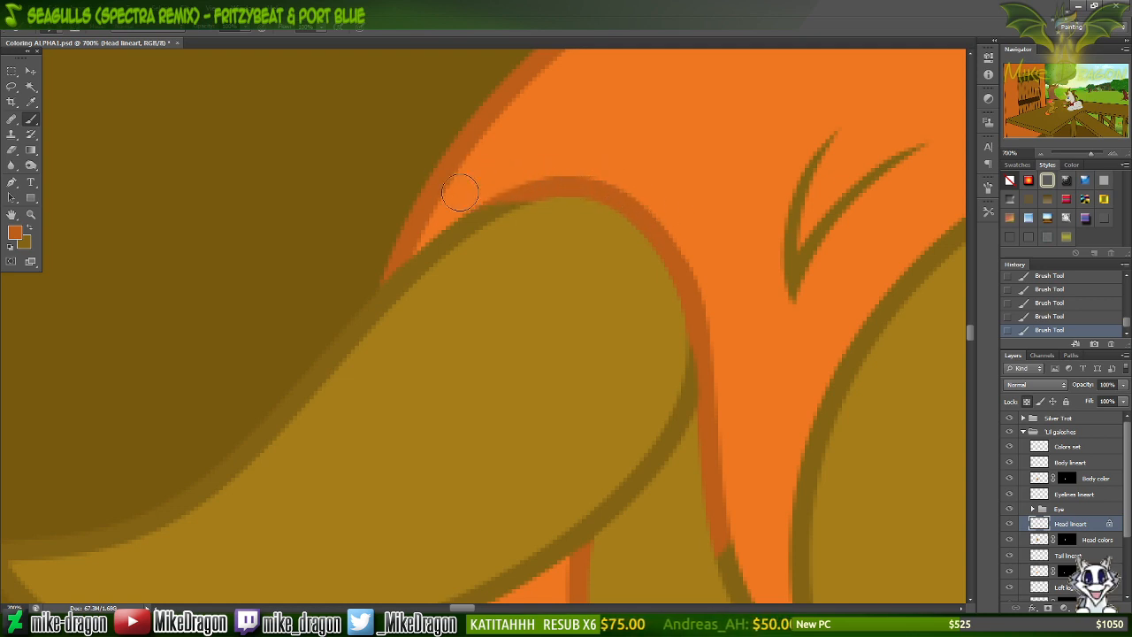
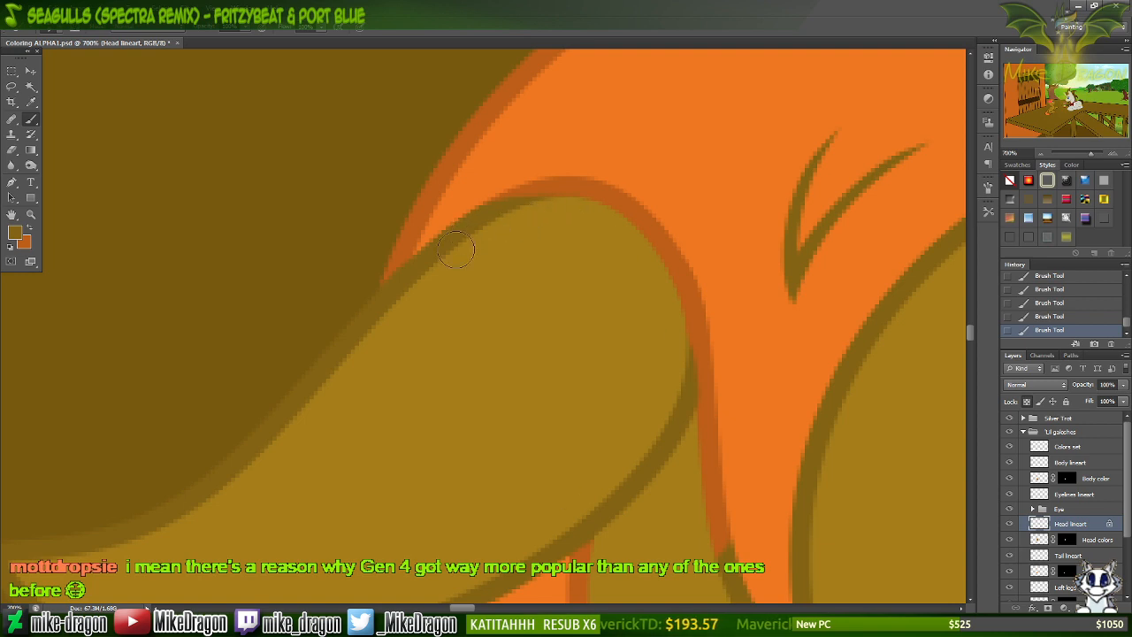
key("x")
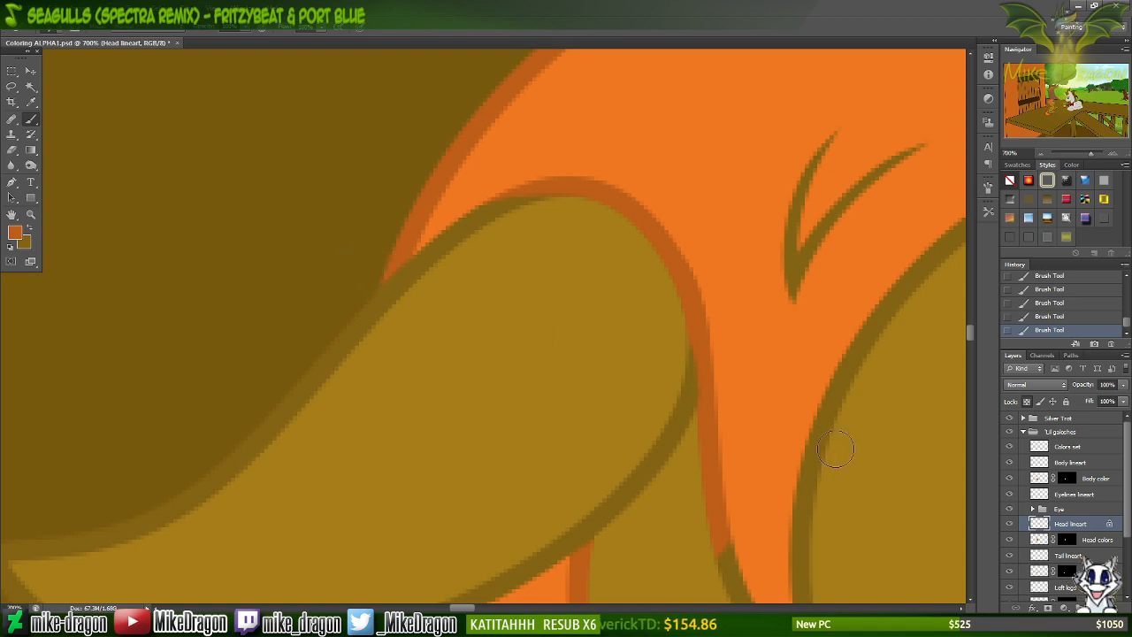
key("x")
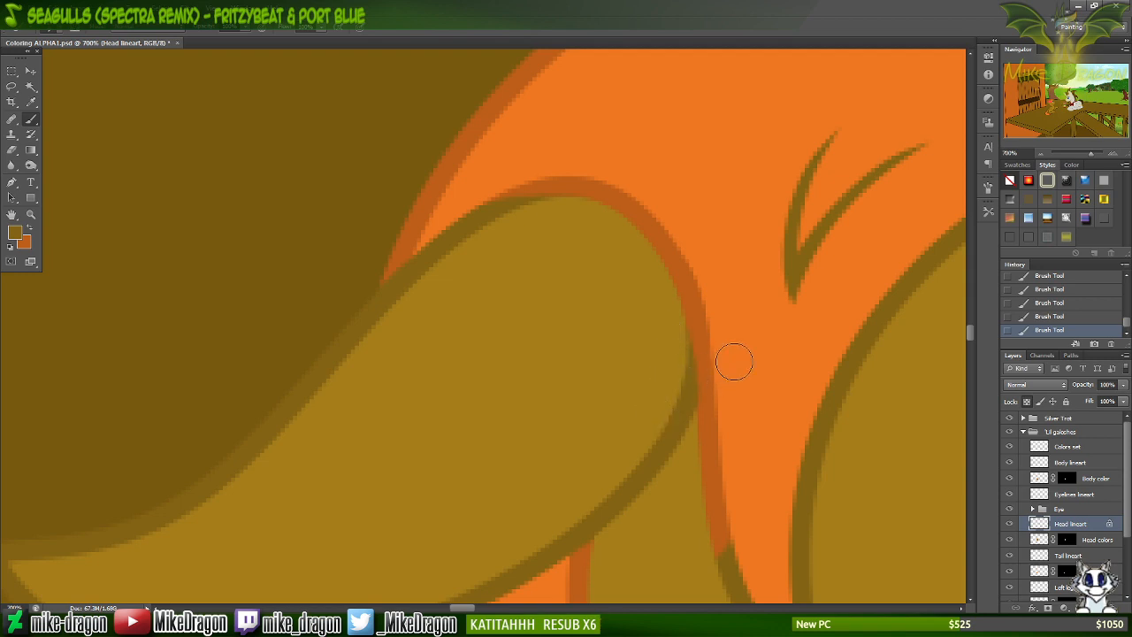
key("x")
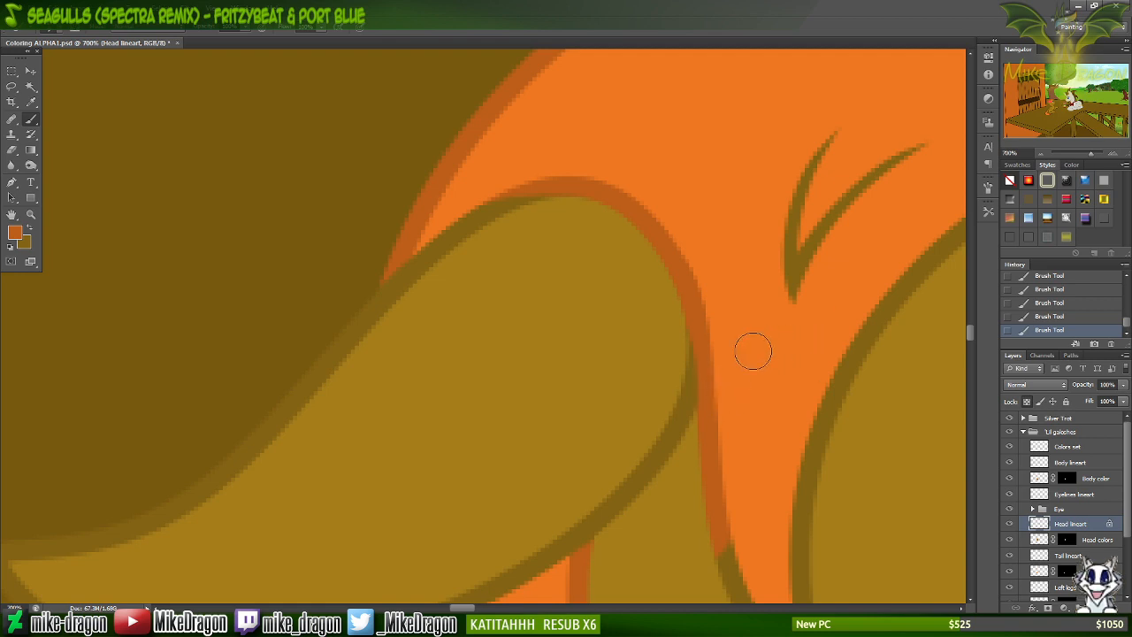
Paint the forelock's crease lines and its outer outline, around the rounded front to above the eye, darker orange.
scroll(753, 352, "right", 10)
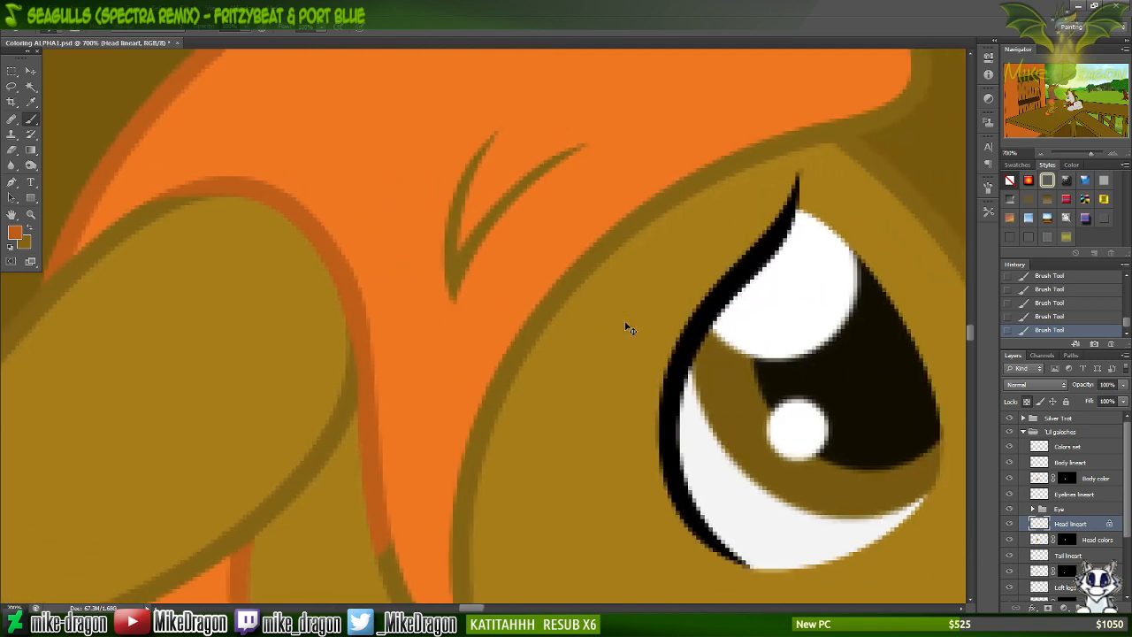
scroll(626, 330, "up", 3)
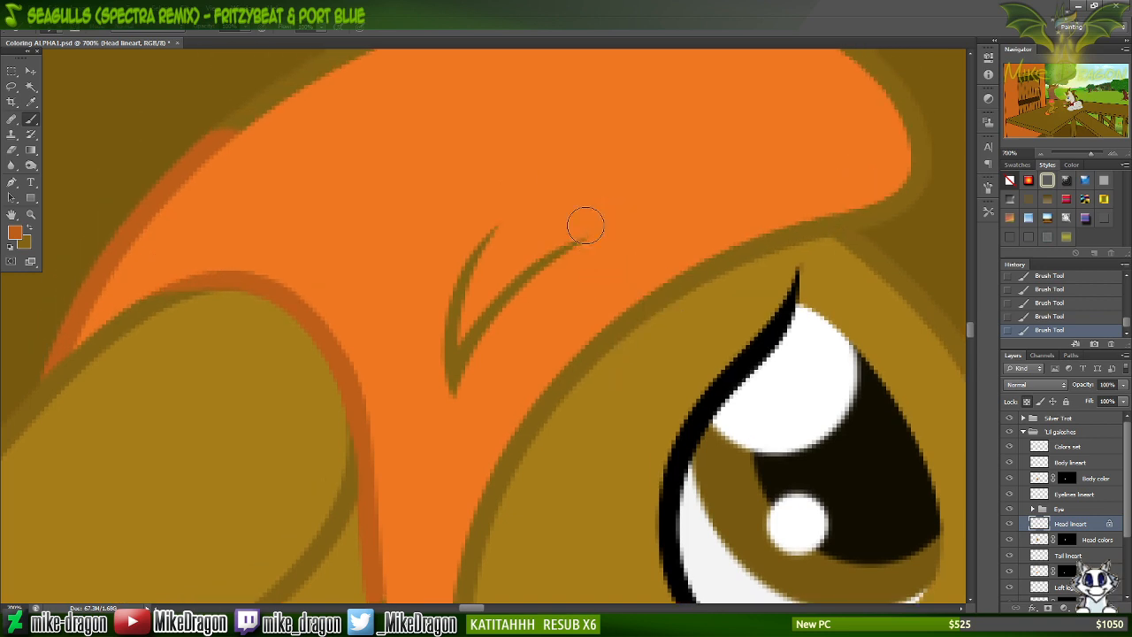
mouse_move(586, 227)
left_mouse_down()
mouse_move(503, 302)
mouse_move(454, 375)
mouse_move(460, 406)
mouse_move(445, 344)
mouse_move(462, 271)
mouse_move(452, 276)
mouse_move(544, 225)
left_mouse_up()
scroll(530, 223, "up", 6)
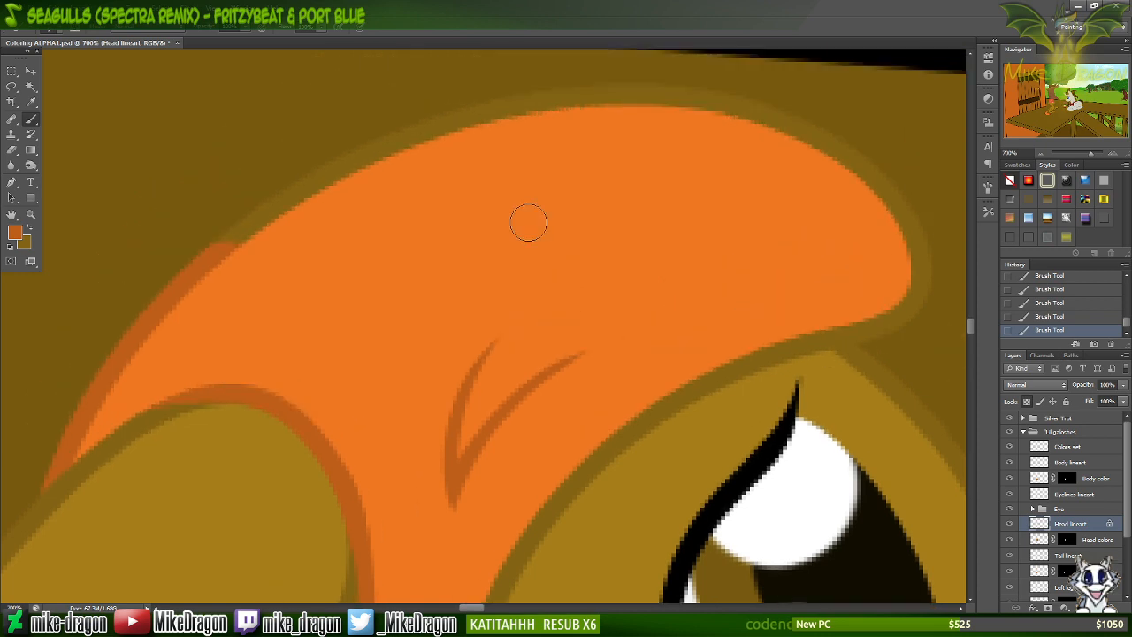
scroll(515, 224, "right", 3)
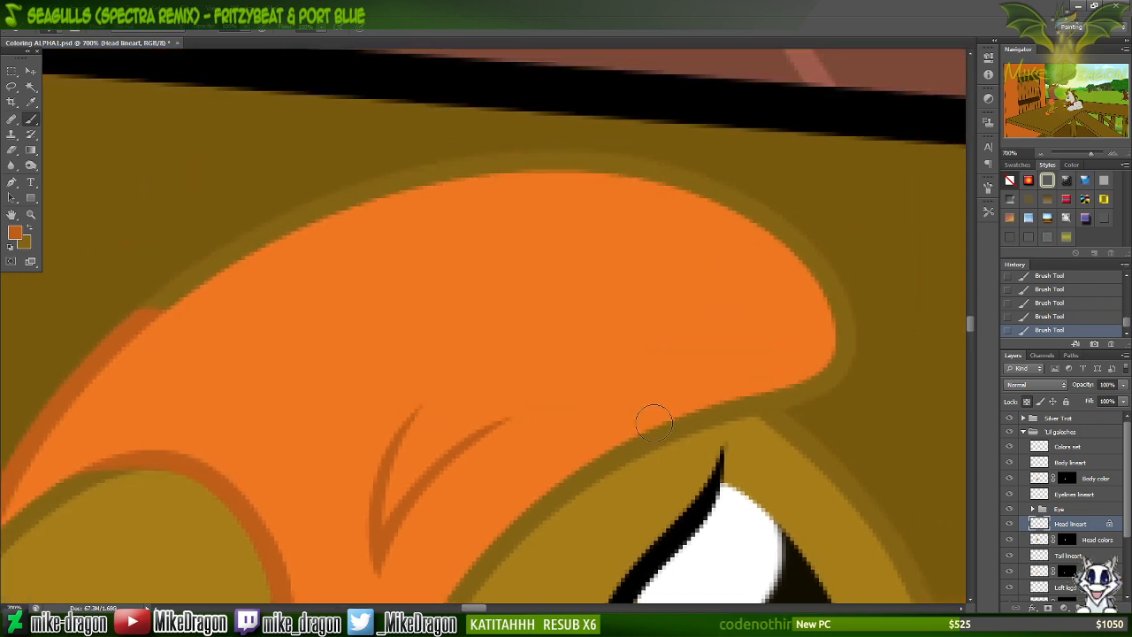
mouse_move(102, 318)
left_mouse_down()
mouse_move(240, 280)
mouse_move(216, 257)
mouse_move(416, 177)
mouse_move(487, 163)
mouse_move(405, 174)
mouse_move(624, 166)
mouse_move(708, 177)
mouse_move(669, 200)
mouse_move(752, 221)
mouse_move(807, 257)
mouse_move(820, 358)
mouse_move(842, 364)
mouse_move(719, 413)
mouse_move(761, 433)
mouse_move(649, 435)
mouse_move(587, 462)
mouse_move(601, 445)
mouse_move(779, 395)
left_mouse_up()
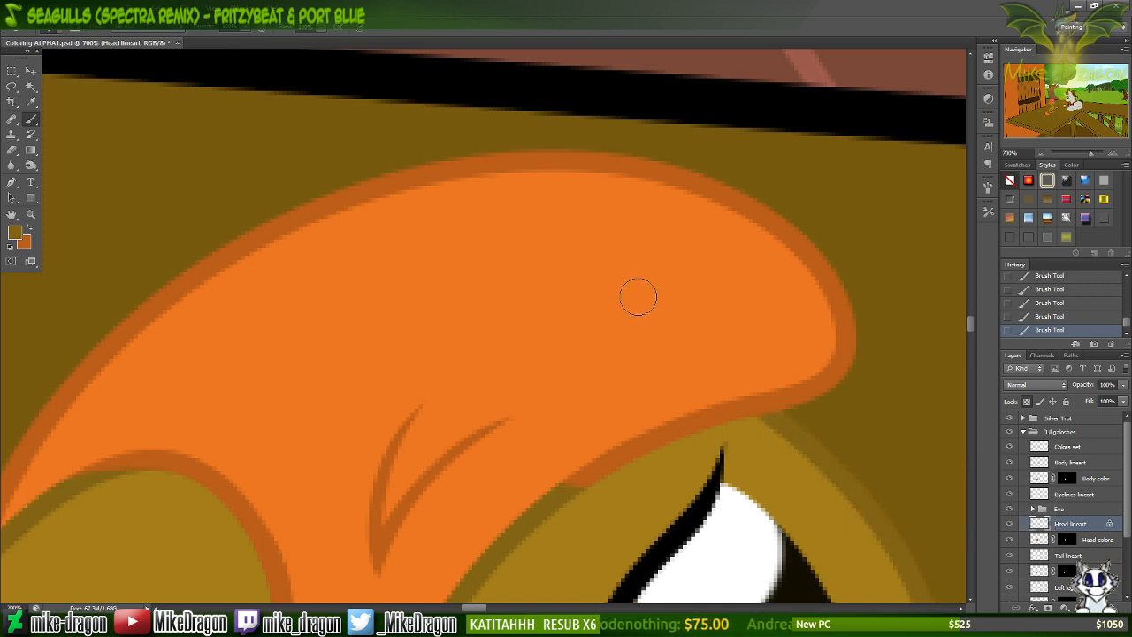
Paint the forelock's remaining outline beside the eye and both edges of its pointed tip darker orange.
scroll(640, 292, "down", 3)
scroll(639, 277, "down", 10)
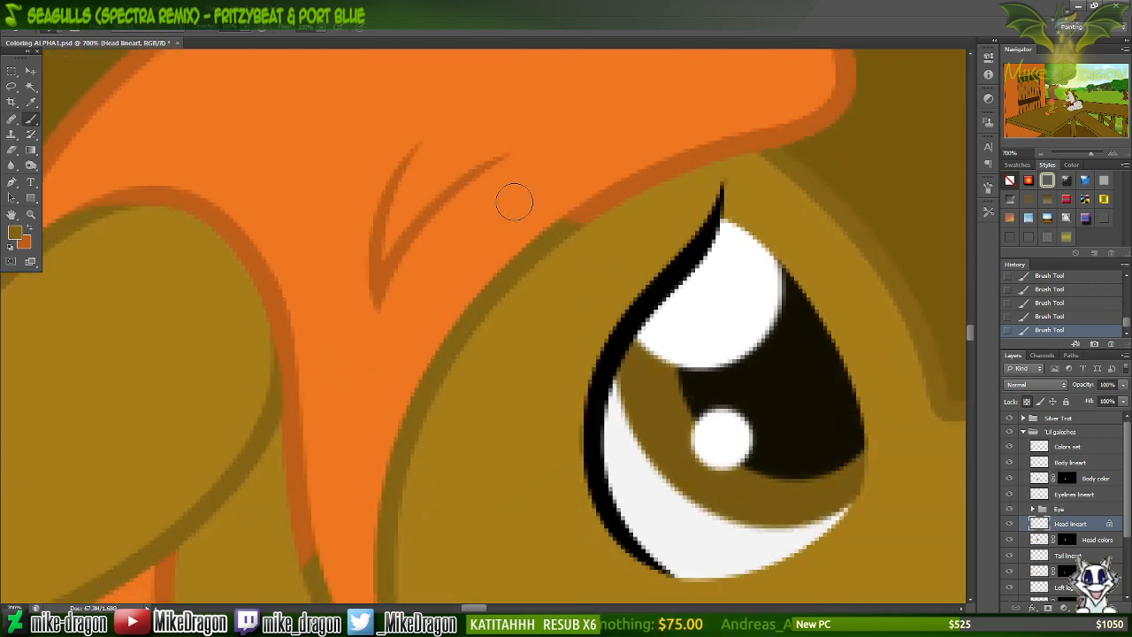
scroll(561, 206, "down", 2)
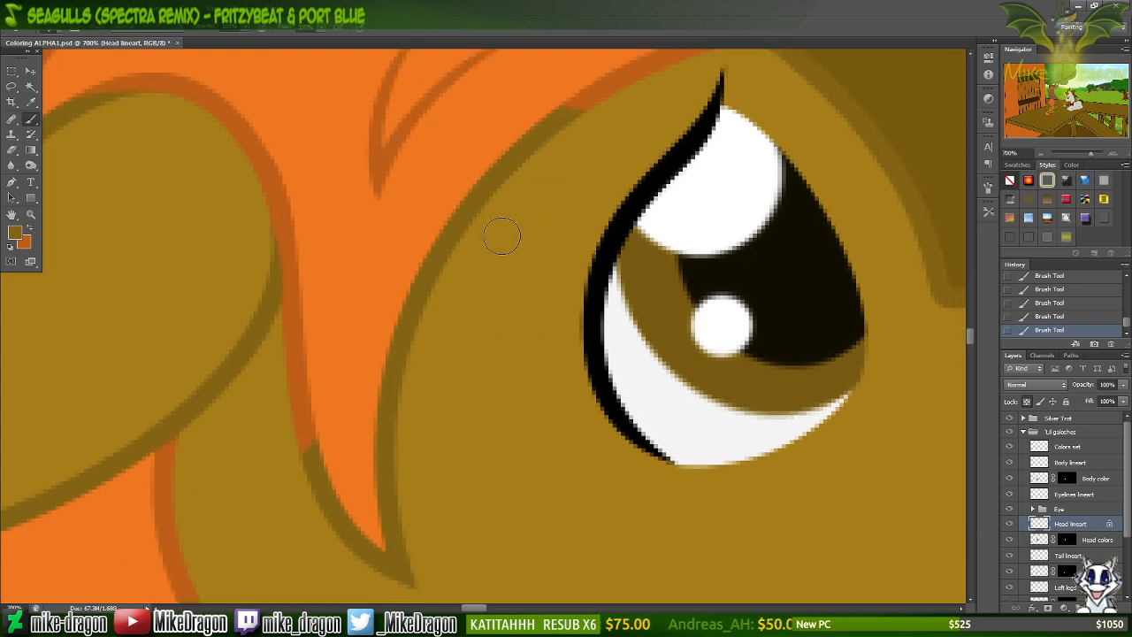
key("x")
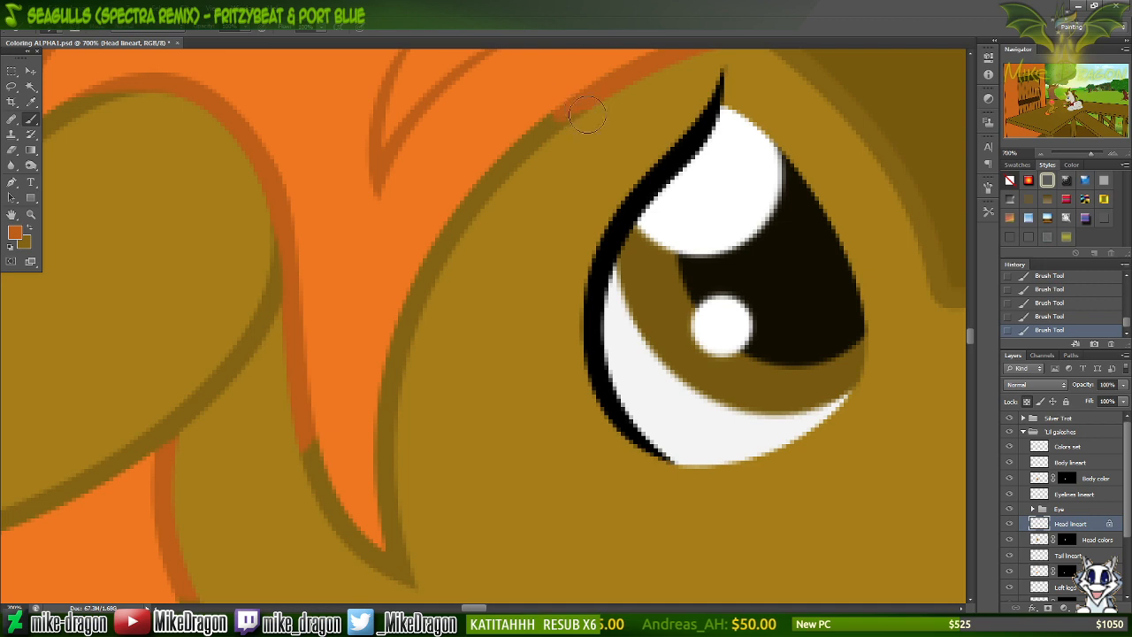
mouse_move(588, 115)
left_mouse_down()
mouse_move(516, 150)
mouse_move(448, 238)
mouse_move(392, 350)
mouse_move(395, 389)
mouse_move(379, 405)
mouse_move(373, 454)
mouse_move(319, 447)
mouse_move(301, 471)
mouse_move(308, 499)
mouse_move(344, 469)
mouse_move(333, 517)
mouse_move(351, 528)
mouse_move(356, 555)
mouse_move(412, 584)
left_mouse_up()
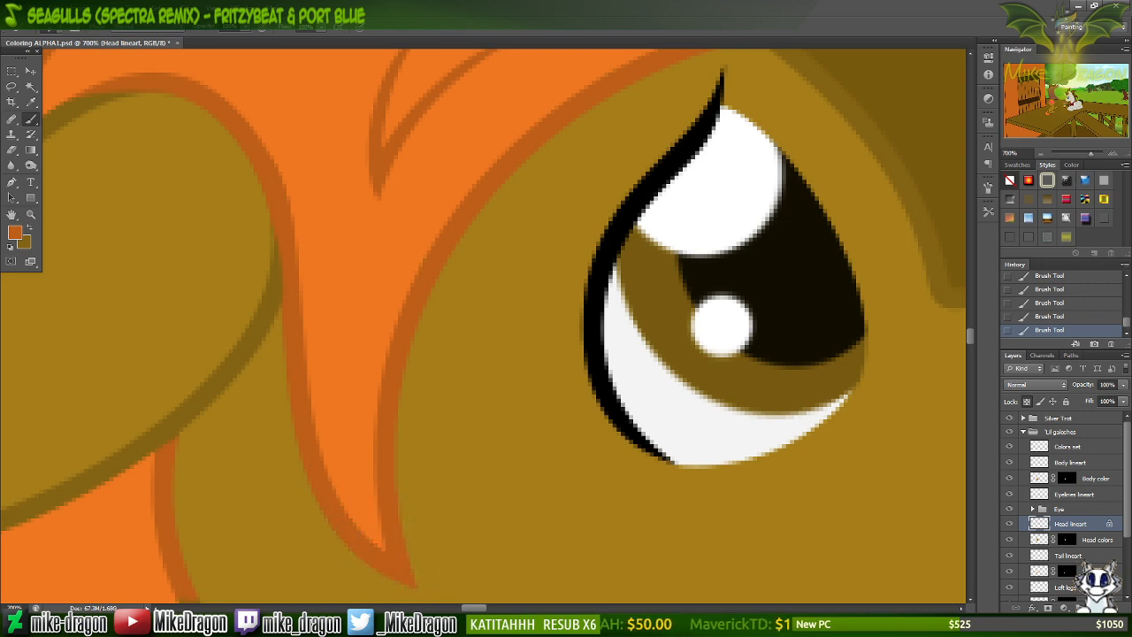
Paint the rear mane's inner outline, its split strand lines and both pointed tips on the neck darker orange.
scroll(439, 425, "down", 10)
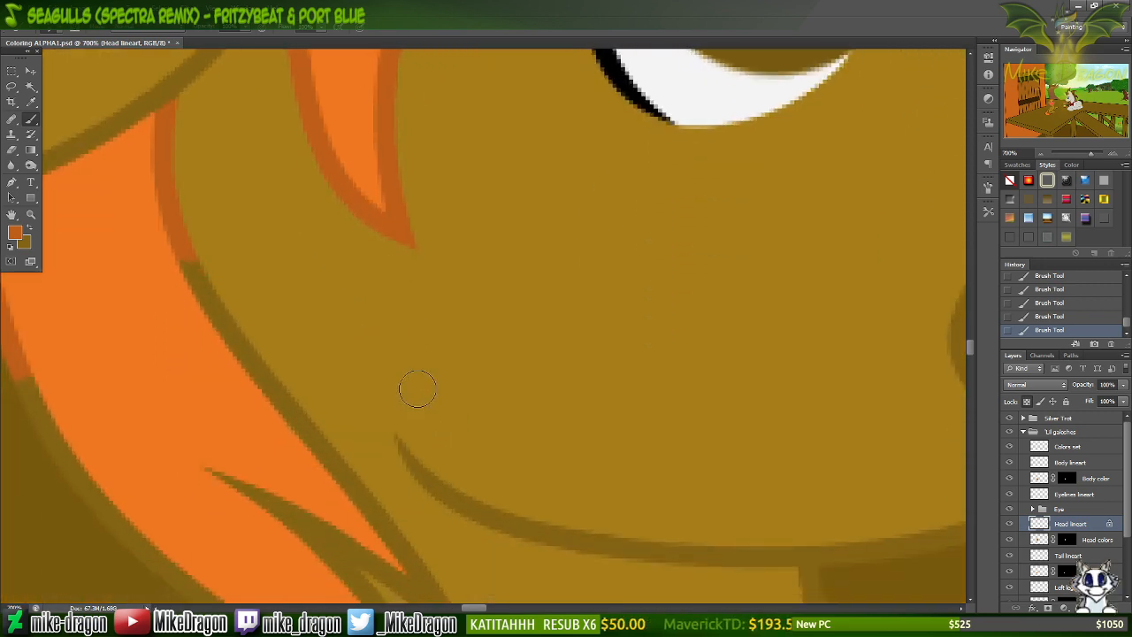
scroll(417, 390, "down", 2)
scroll(418, 387, "down", 2)
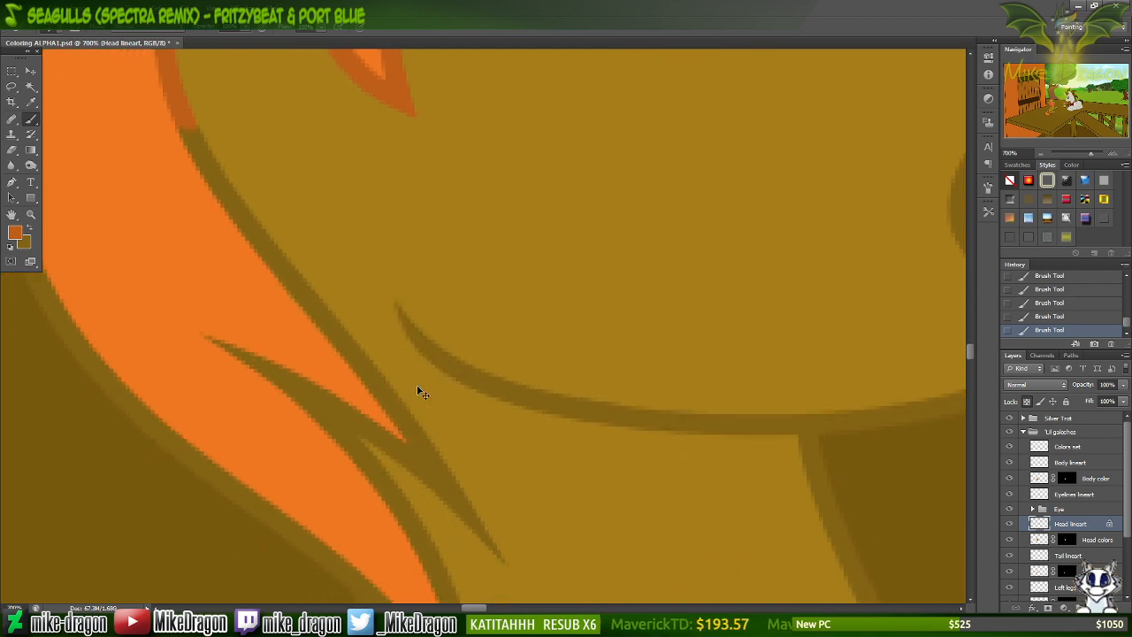
scroll(419, 390, "down", 3)
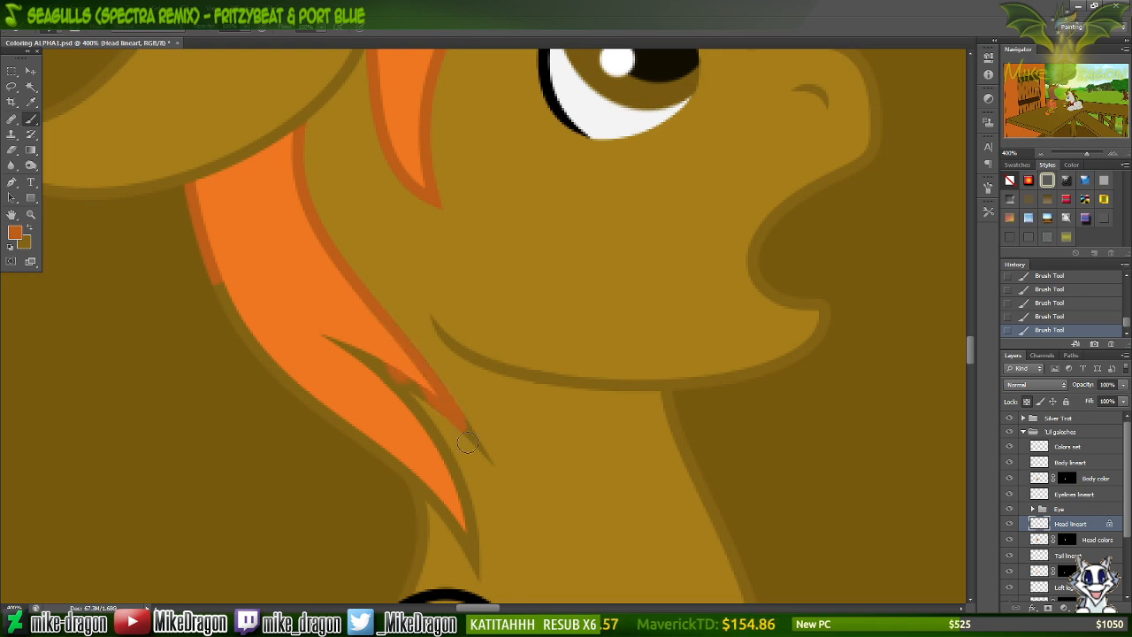
left_click_drag(457, 420, 493, 463)
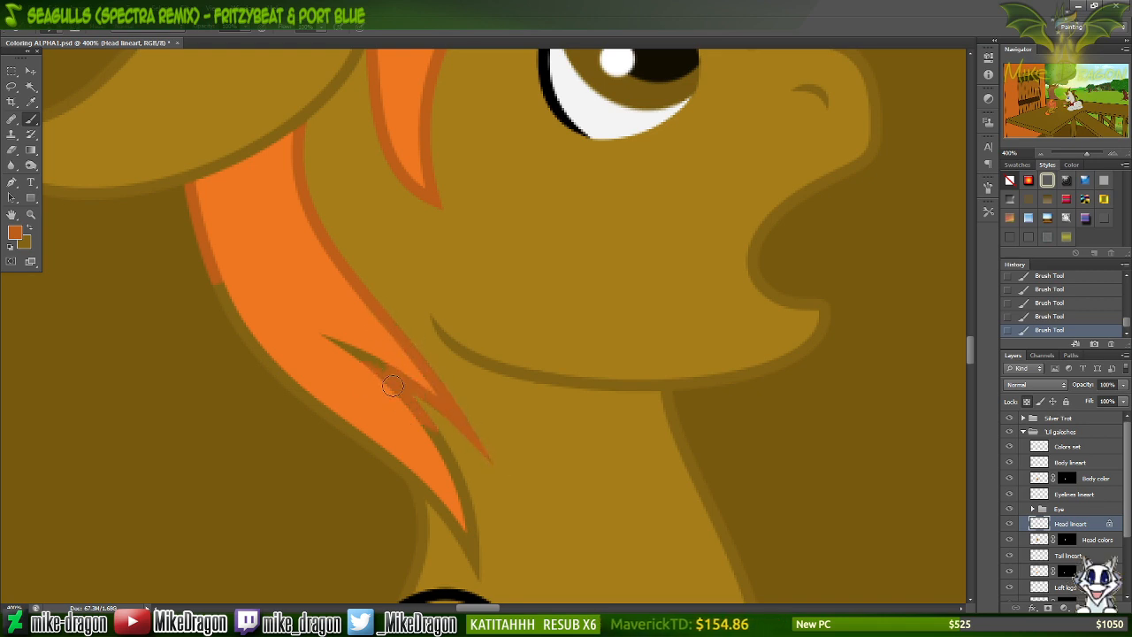
mouse_move(415, 414)
left_mouse_down()
mouse_move(457, 453)
mouse_move(482, 570)
left_mouse_up()
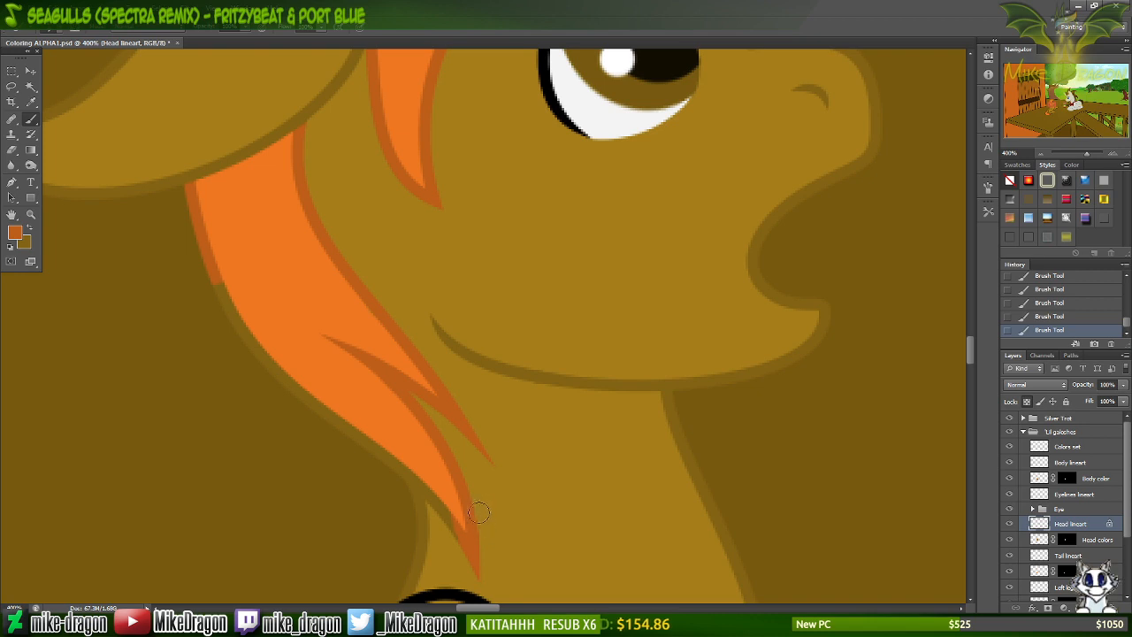
Paint the rear mane's outer outline darker orange down to its tip and clean up the neck outline where they meet in darker brown.
mouse_move(224, 272)
left_mouse_down()
mouse_move(236, 368)
mouse_move(268, 382)
mouse_move(283, 363)
mouse_move(320, 395)
mouse_move(317, 372)
mouse_move(345, 433)
left_mouse_up()
scroll(351, 426, "up", 3)
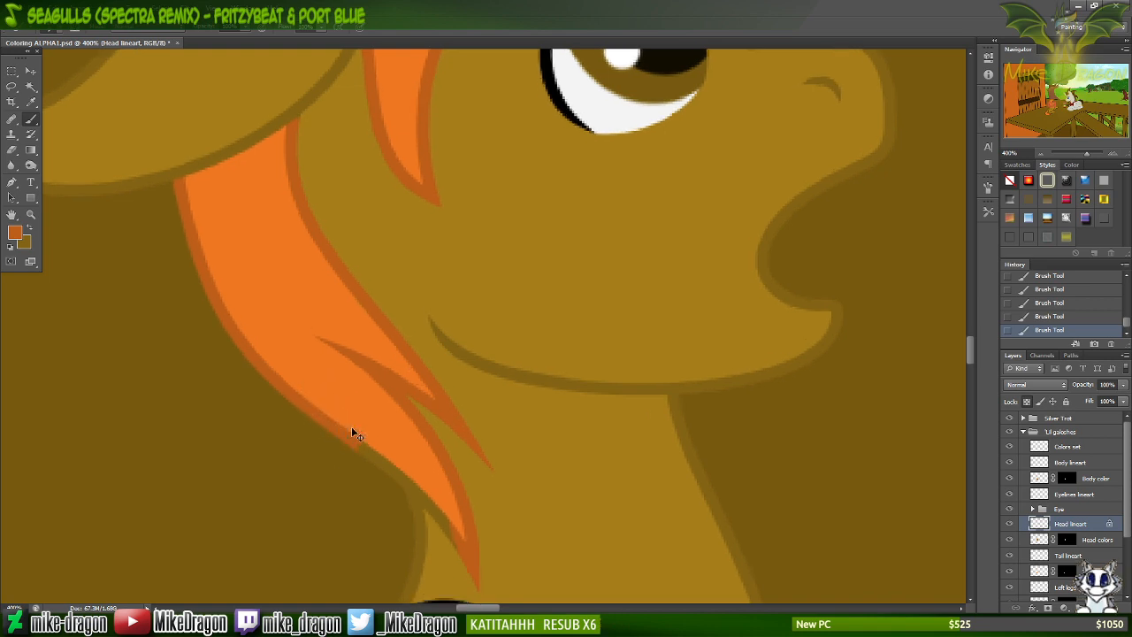
scroll(352, 428, "down", 3)
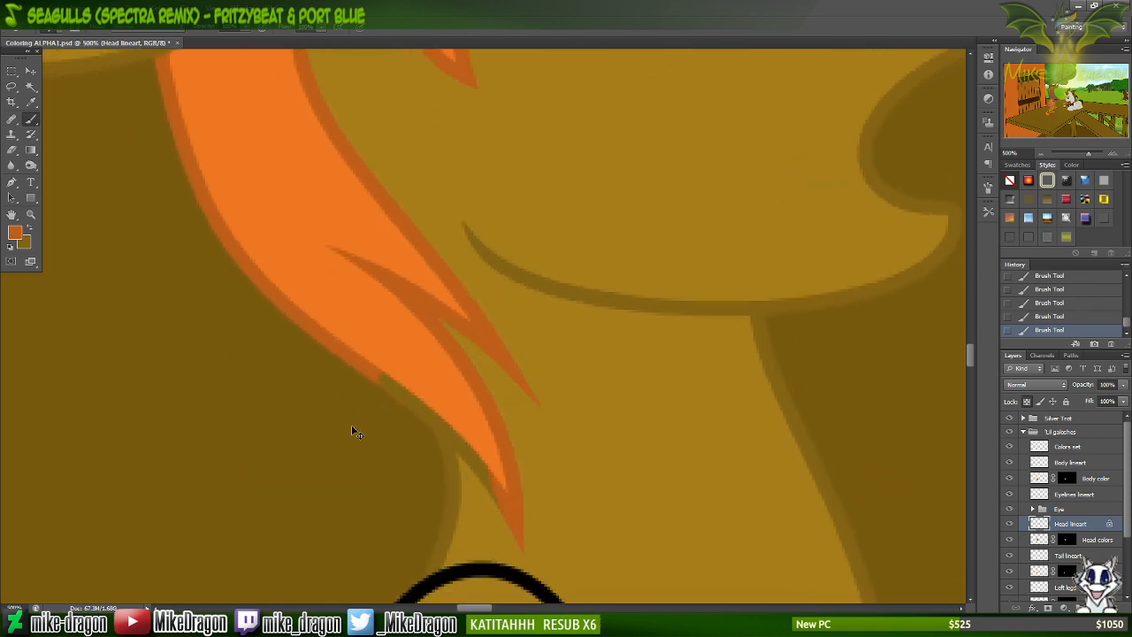
key("ctrl+plus")
scroll(349, 431, "down", 5)
key("ctrl+plus")
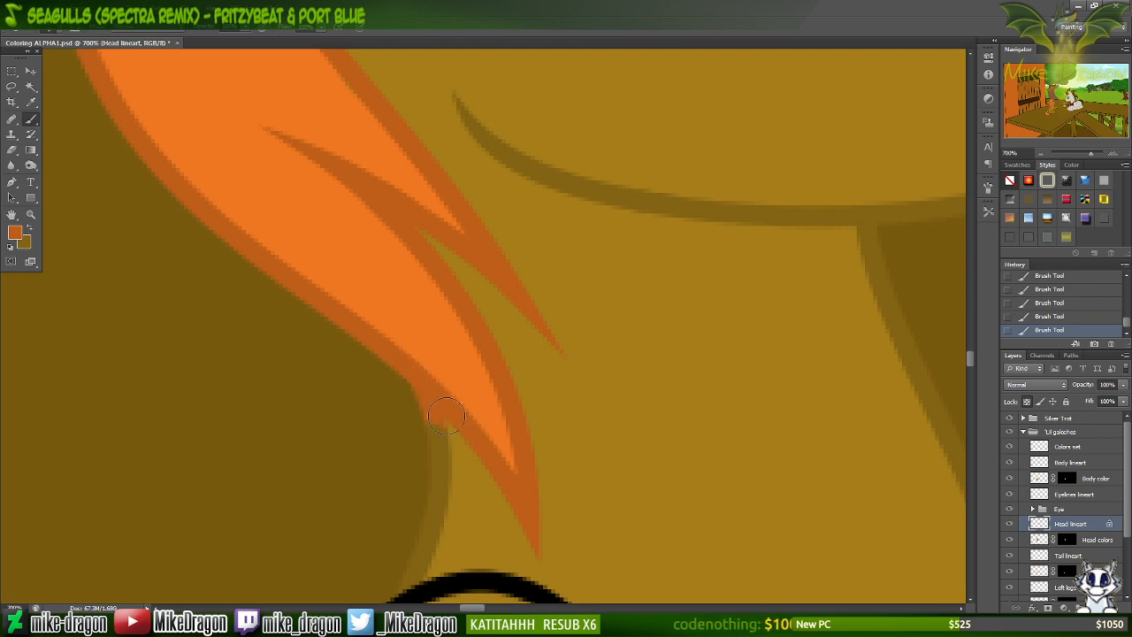
key("x")
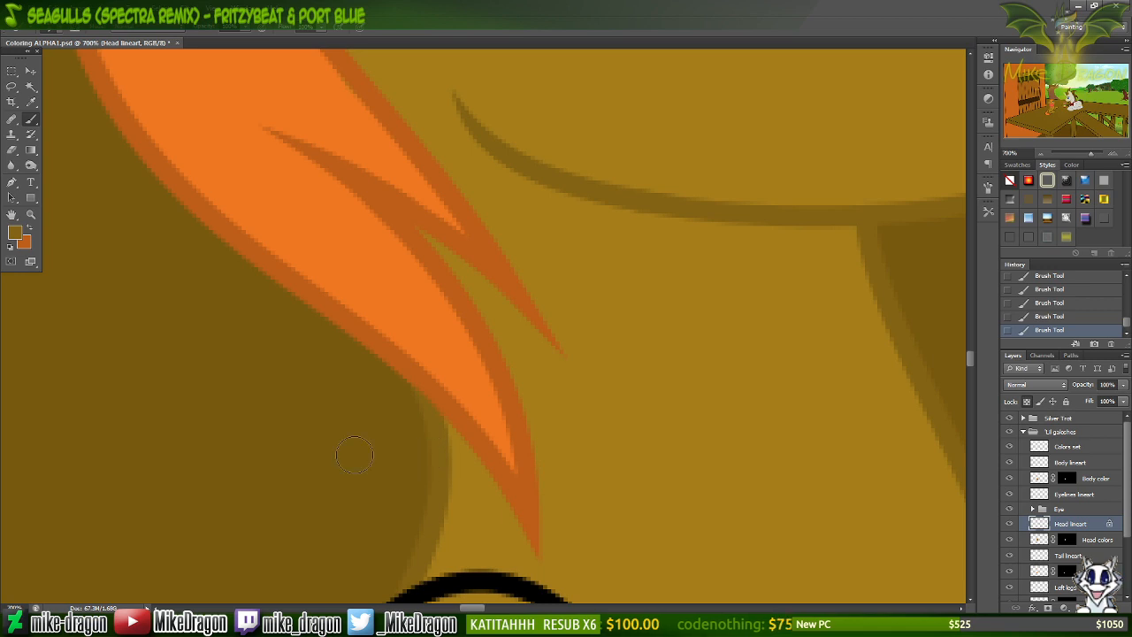
Check the finished mane outlines, make darker orange the foreground colour again and save the document.
scroll(355, 459, "down", 3)
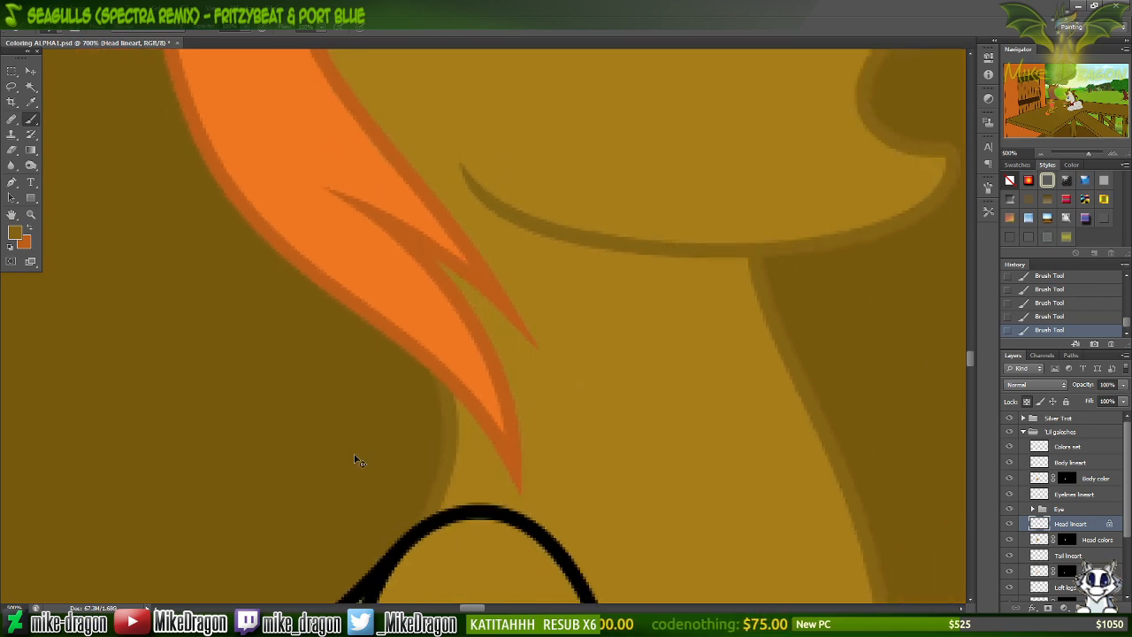
scroll(354, 458, "down", 2)
scroll(354, 456, "up", 4)
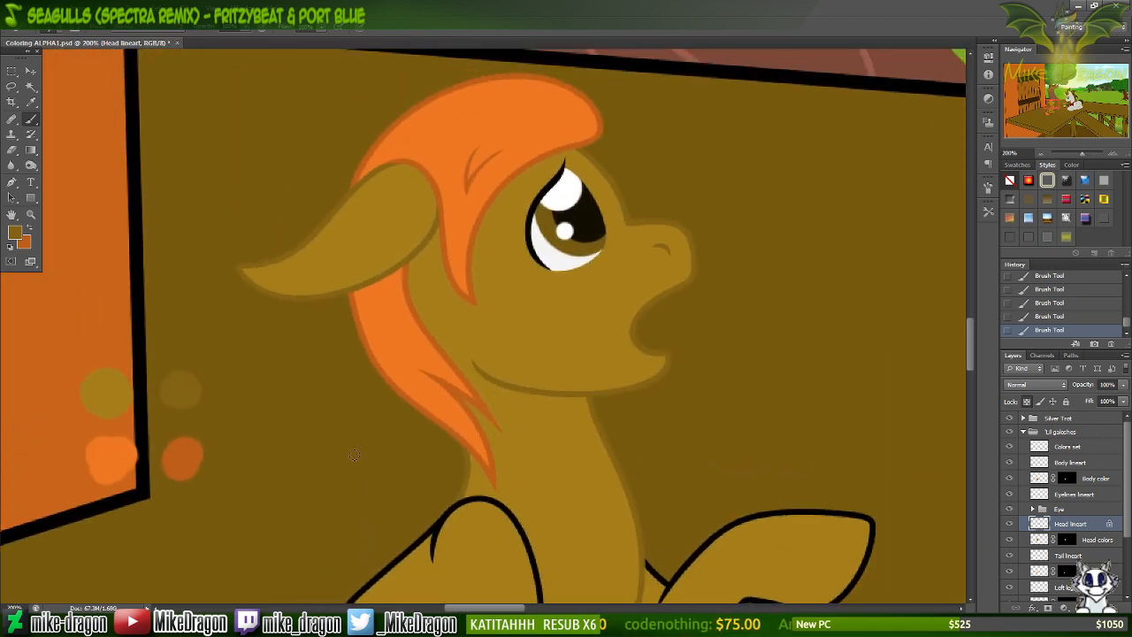
scroll(354, 459, "up", 3)
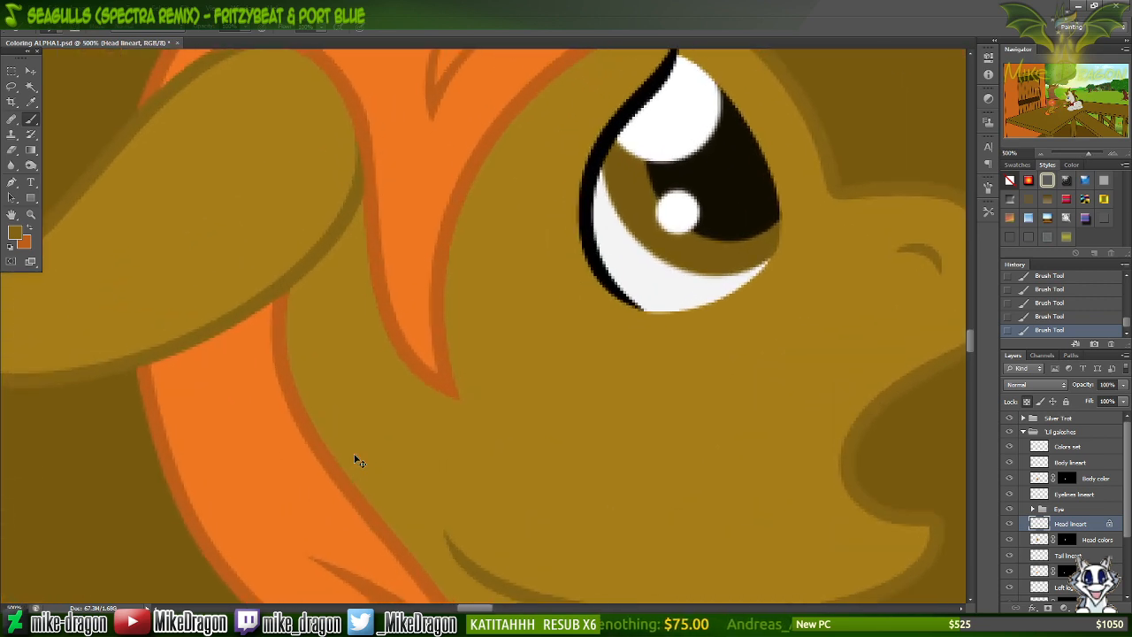
key("x")
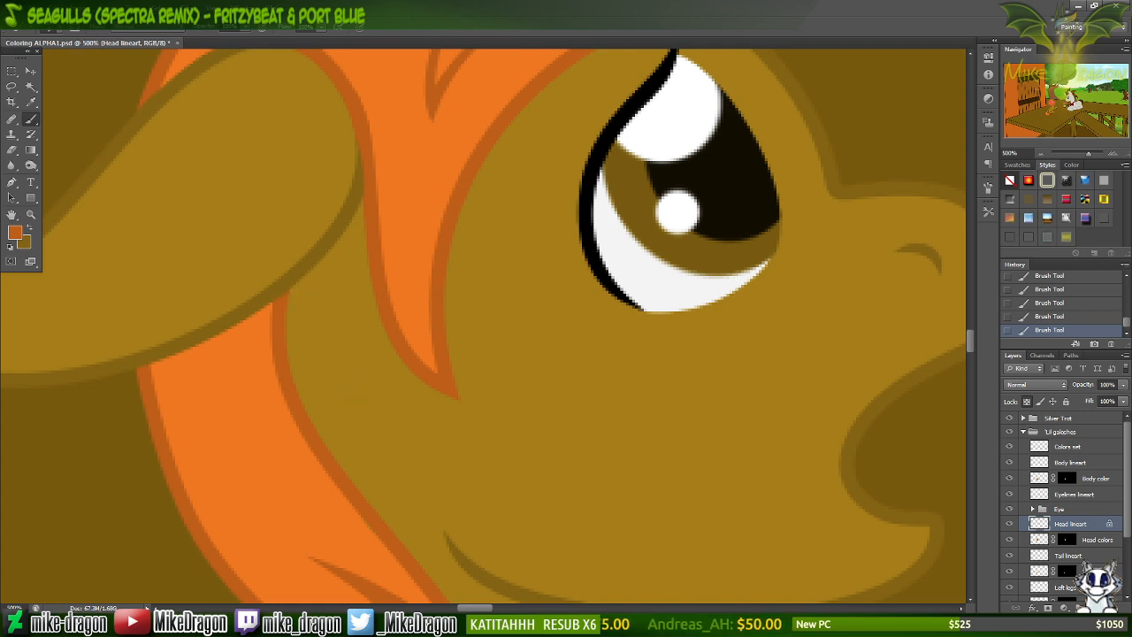
key("ctrl+s")
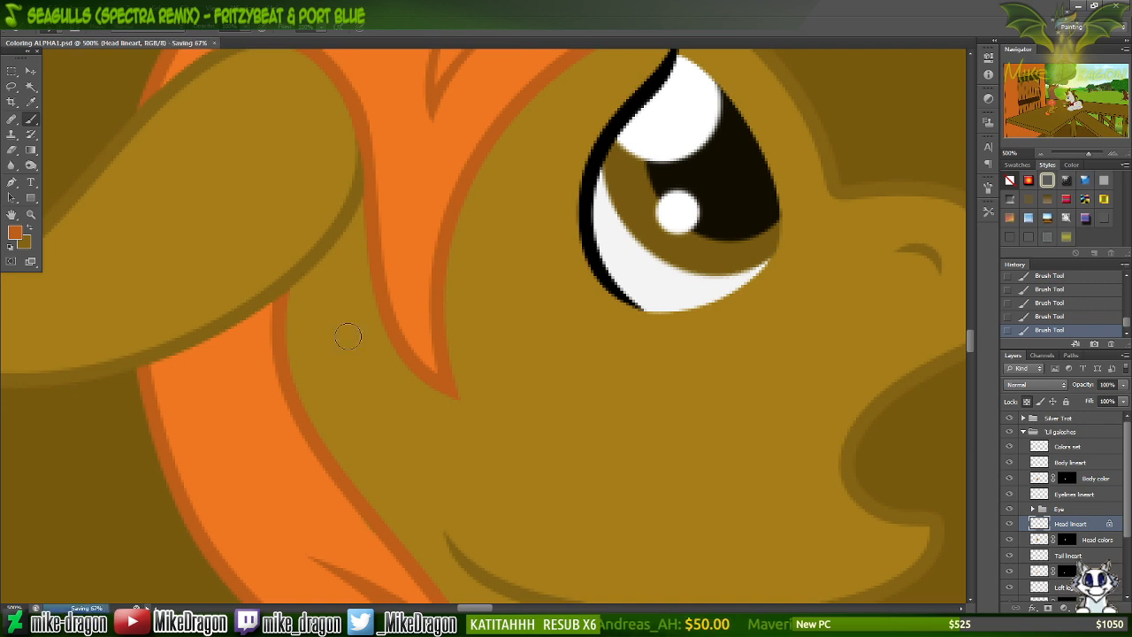
Look over the recoloured head, mane and neck outlines from the forelock down to the front legs.
key("ctrl+minus")
key("ctrl+minus")
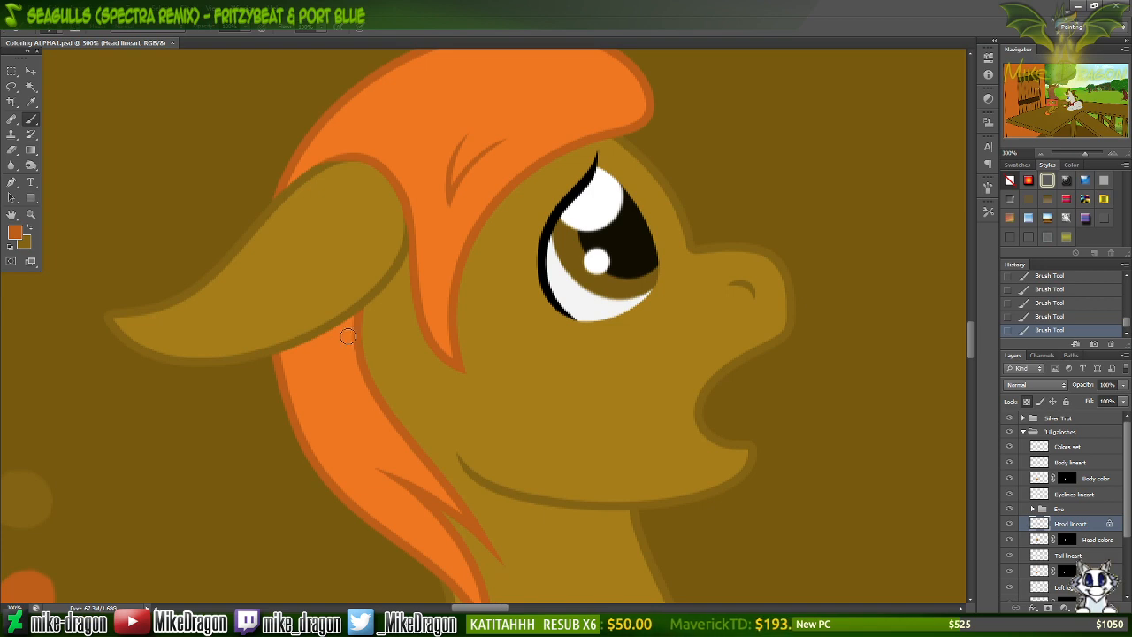
scroll(348, 337, "up", 3)
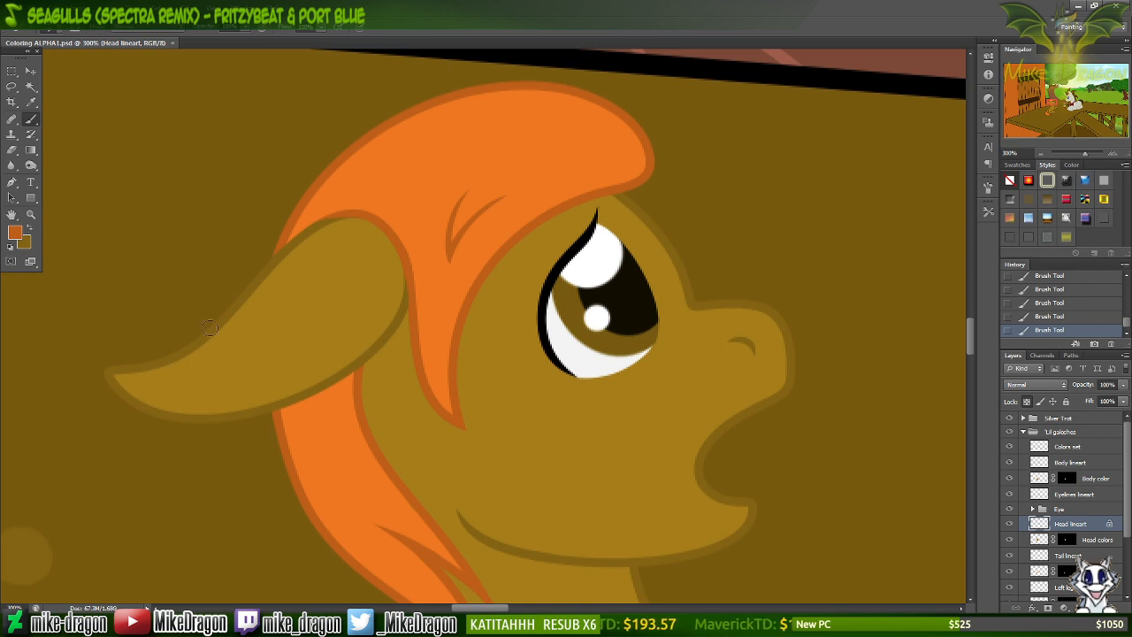
scroll(670, 386, "down", 5)
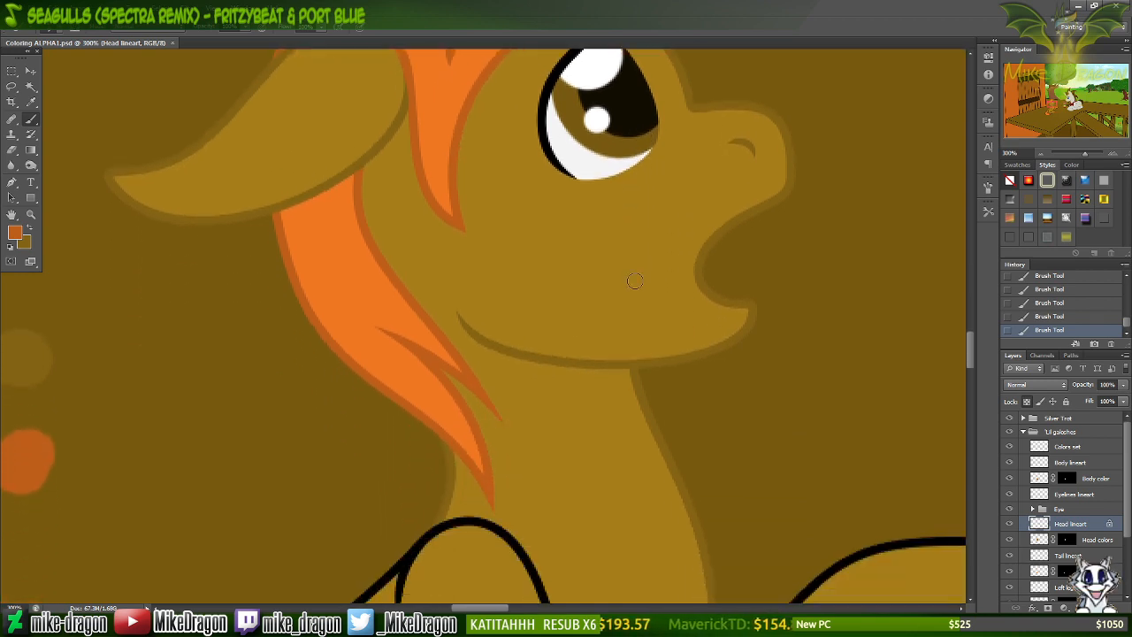
scroll(608, 294, "down", 3)
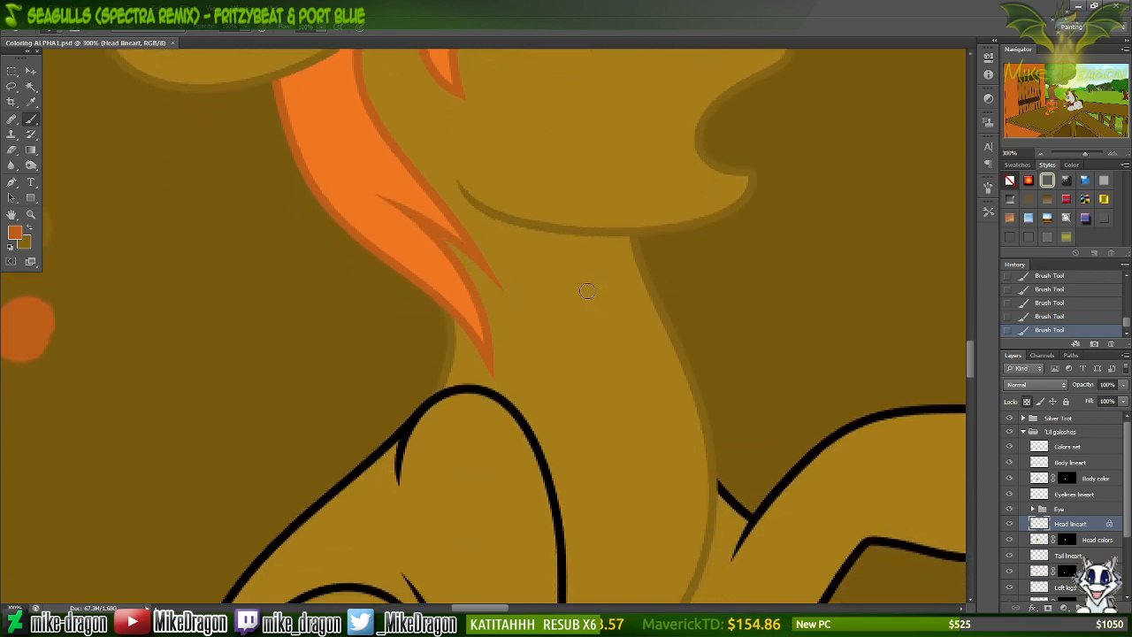
scroll(587, 288, "down", 1)
scroll(578, 282, "down", 1)
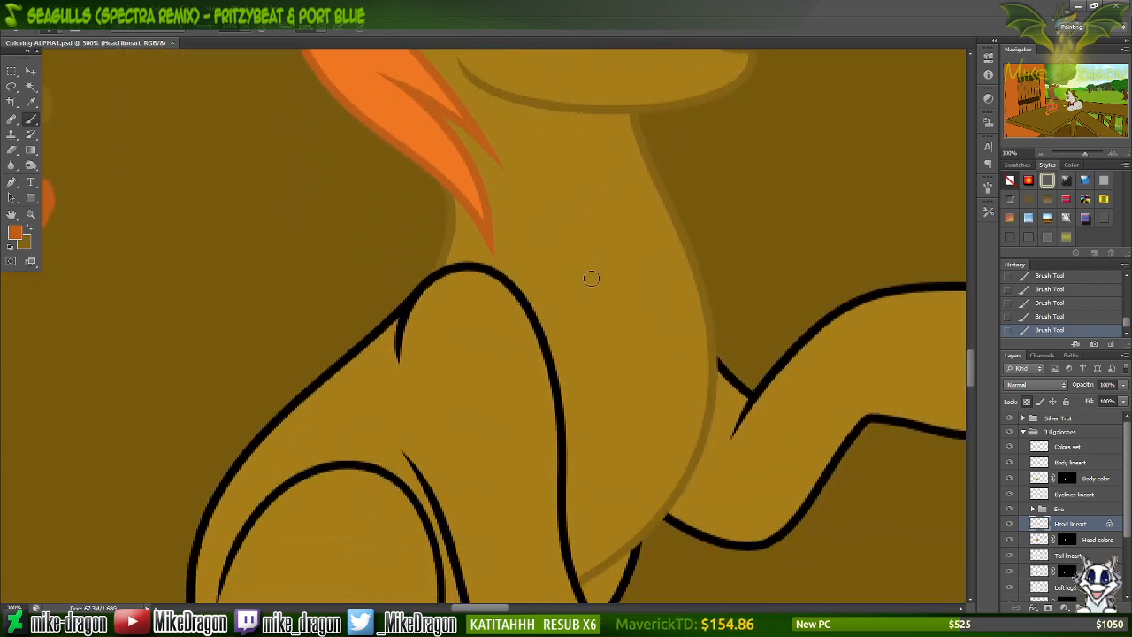
Unlock the transparent pixels of Head lineart, lock those of Body lineart instead and make darker brown the foreground colour.
scroll(591, 271, "up", 1)
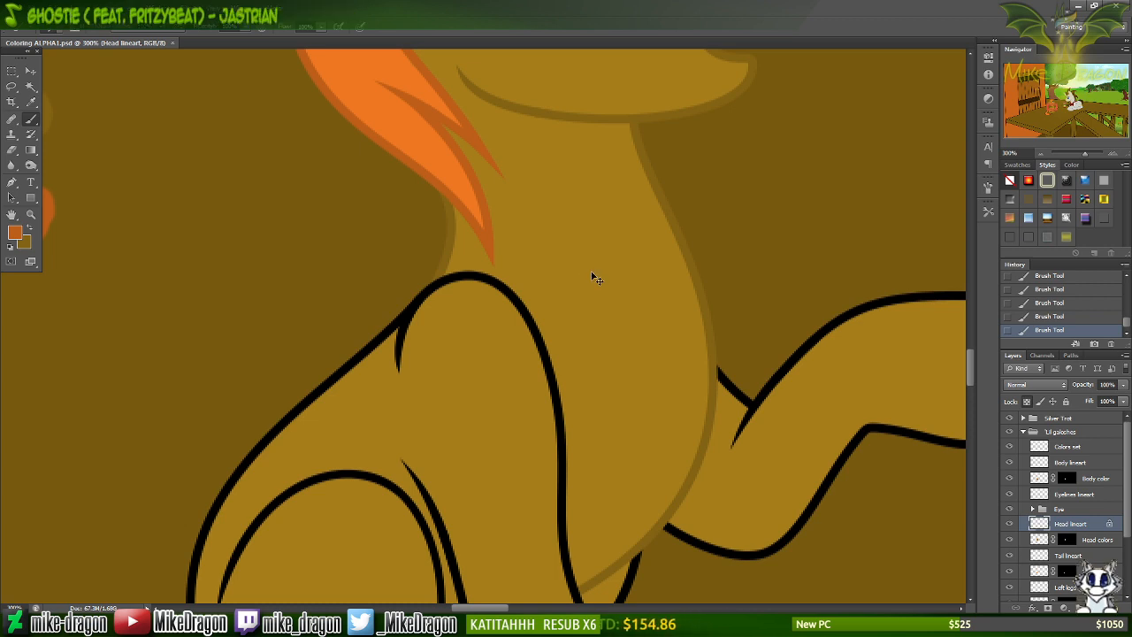
scroll(591, 276, "down", 3)
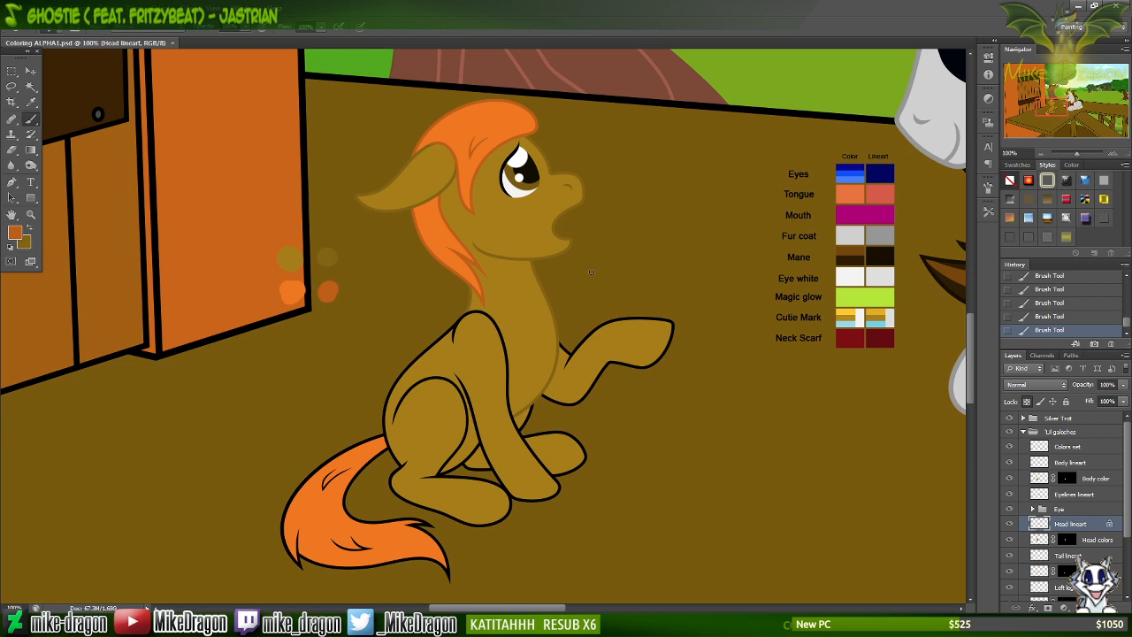
scroll(592, 272, "up", 1)
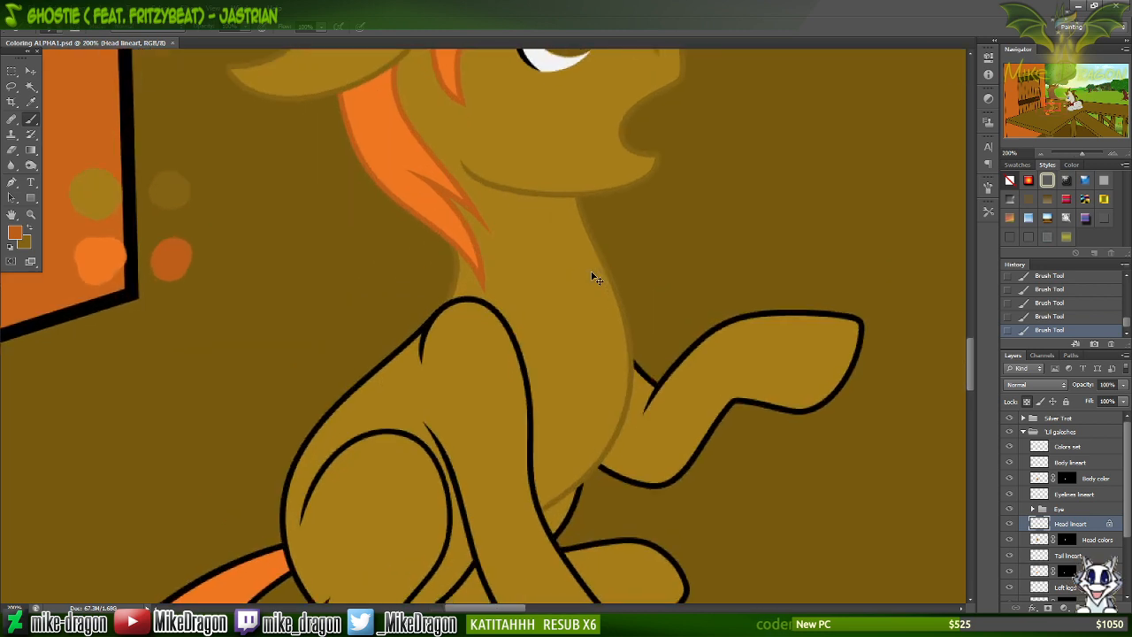
scroll(595, 268, "down", 3)
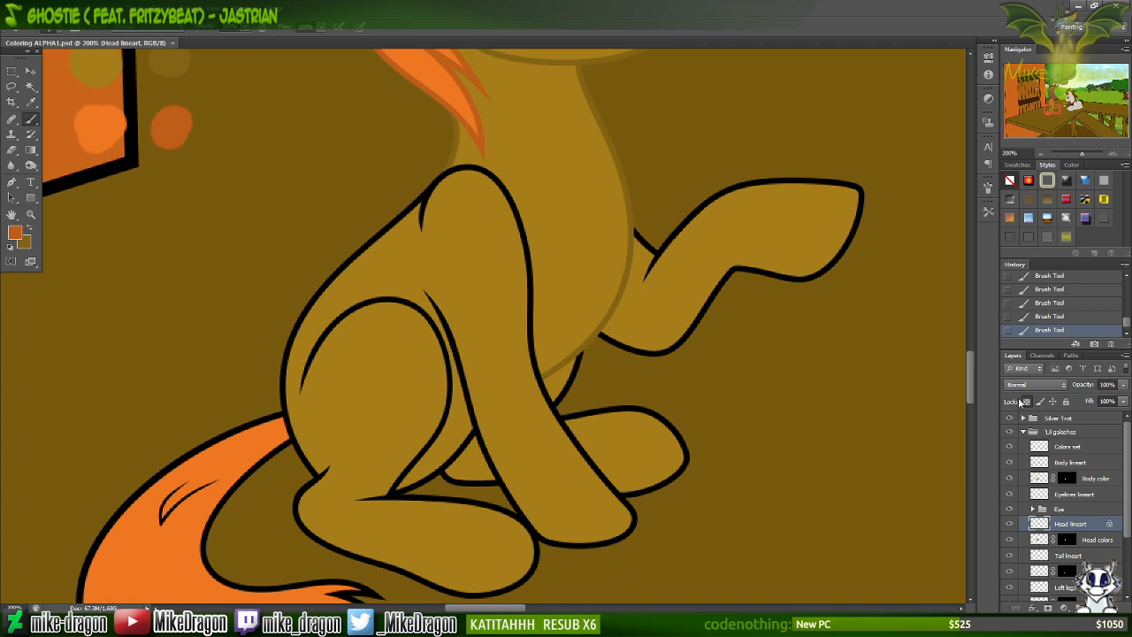
left_click(1027, 402)
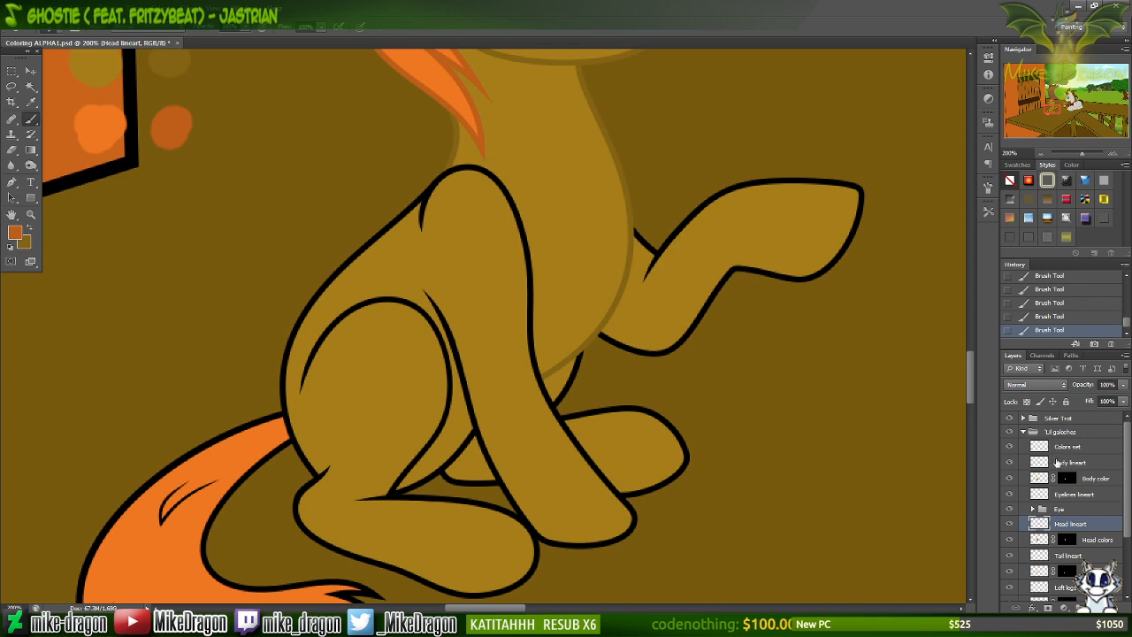
left_click(1062, 462)
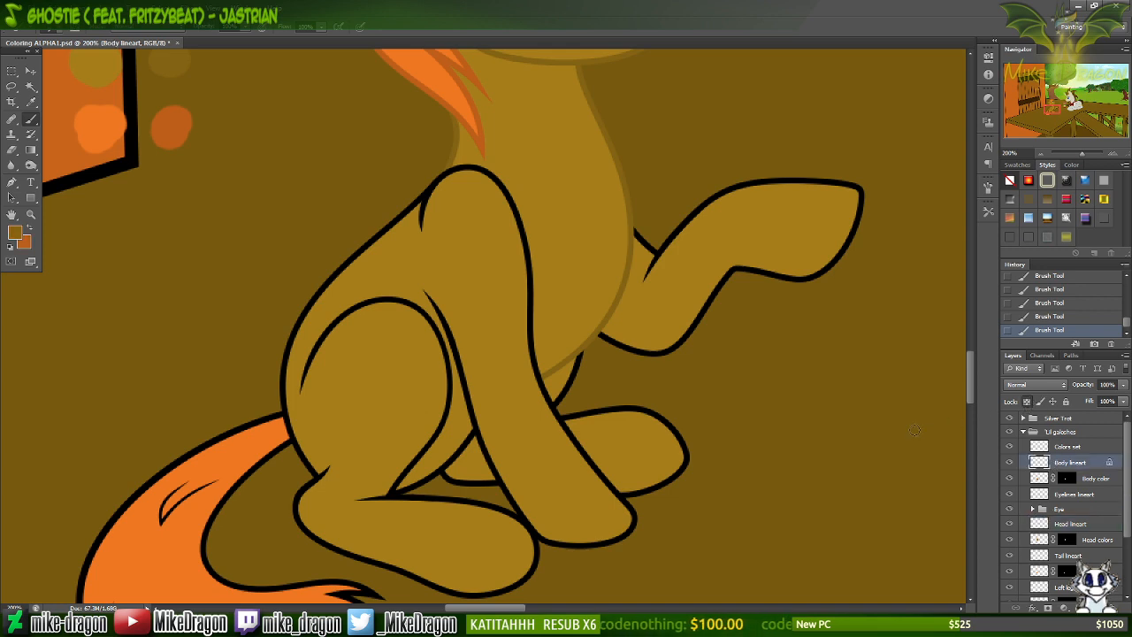
Enlarge the hard brush to 87 px and paint the outlines of the body, hind leg and near front leg darker brown.
right_click(513, 237)
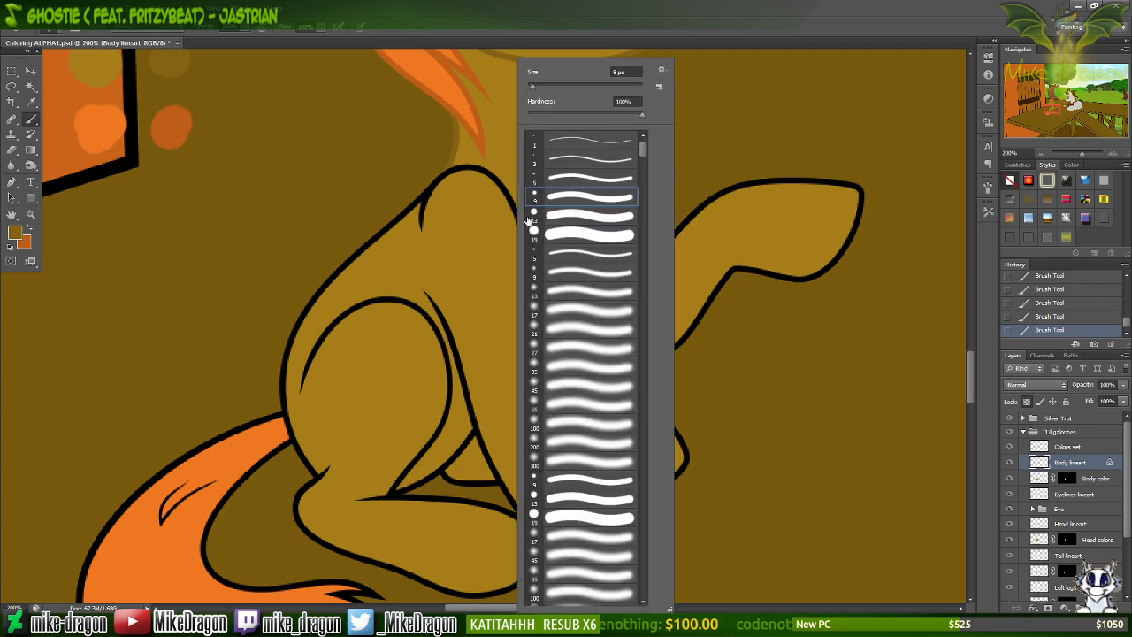
left_click_drag(550, 86, 576, 86)
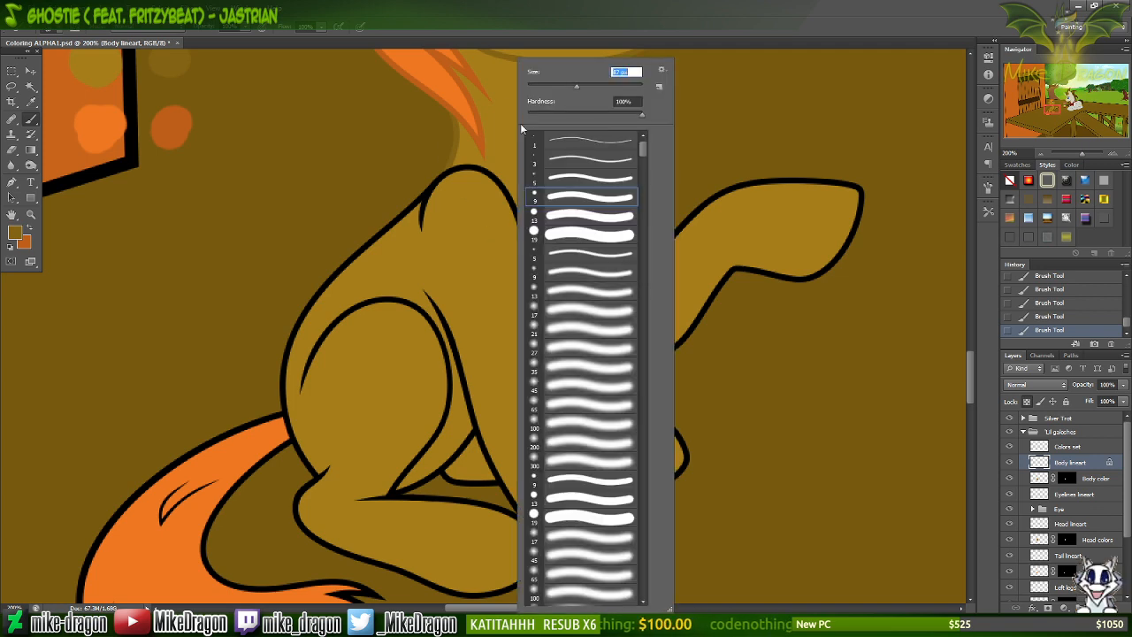
left_click(566, 33)
mouse_move(500, 172)
left_mouse_down()
mouse_move(481, 203)
mouse_move(387, 239)
mouse_move(340, 305)
mouse_move(433, 246)
mouse_move(443, 438)
mouse_move(424, 482)
mouse_move(309, 460)
mouse_move(354, 531)
mouse_move(434, 562)
mouse_move(601, 513)
mouse_move(584, 464)
left_mouse_up()
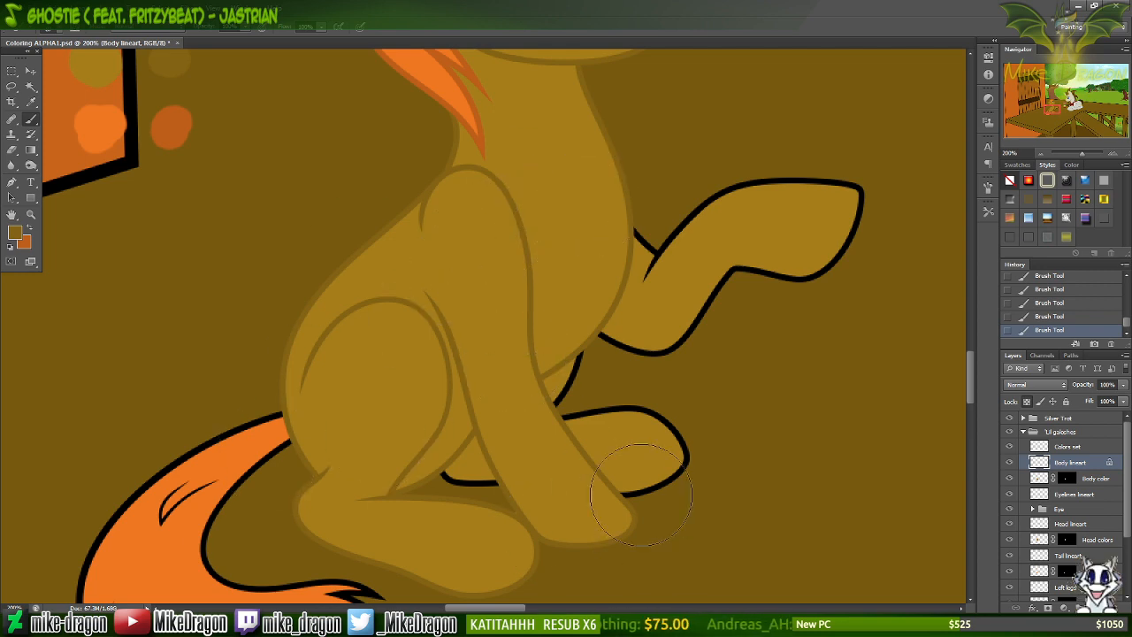
Switch to the 5 px hard brush, unlock Body lineart's transparent pixels and make the Body color layer mask active.
scroll(642, 495, "up", 3)
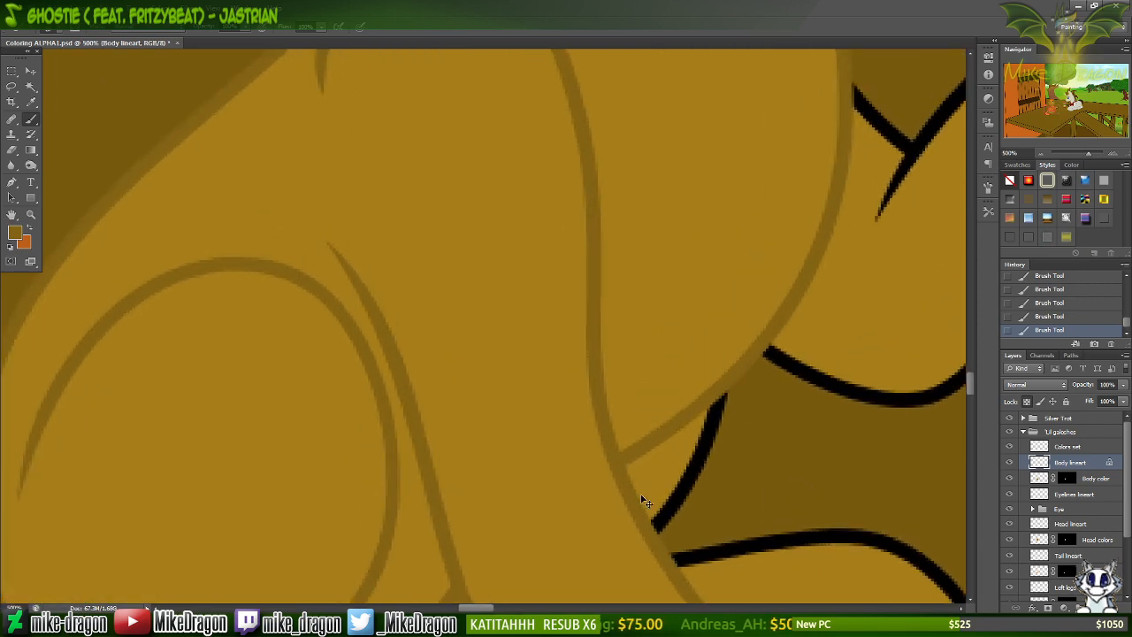
scroll(601, 159, "down", 5)
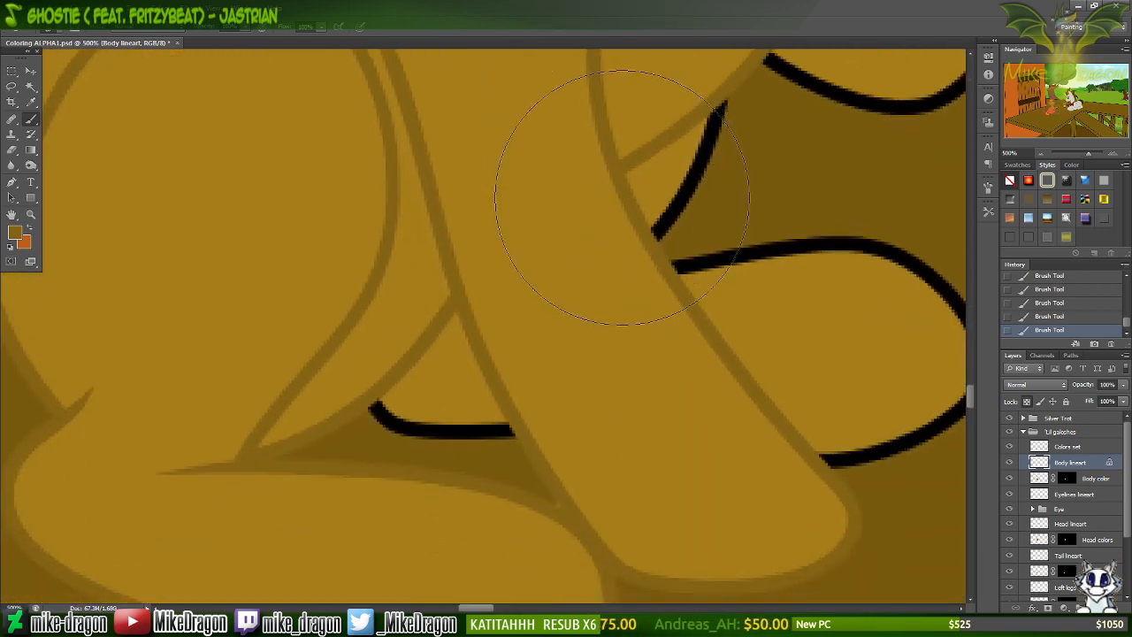
scroll(611, 199, "down", 2)
scroll(571, 235, "up", 1)
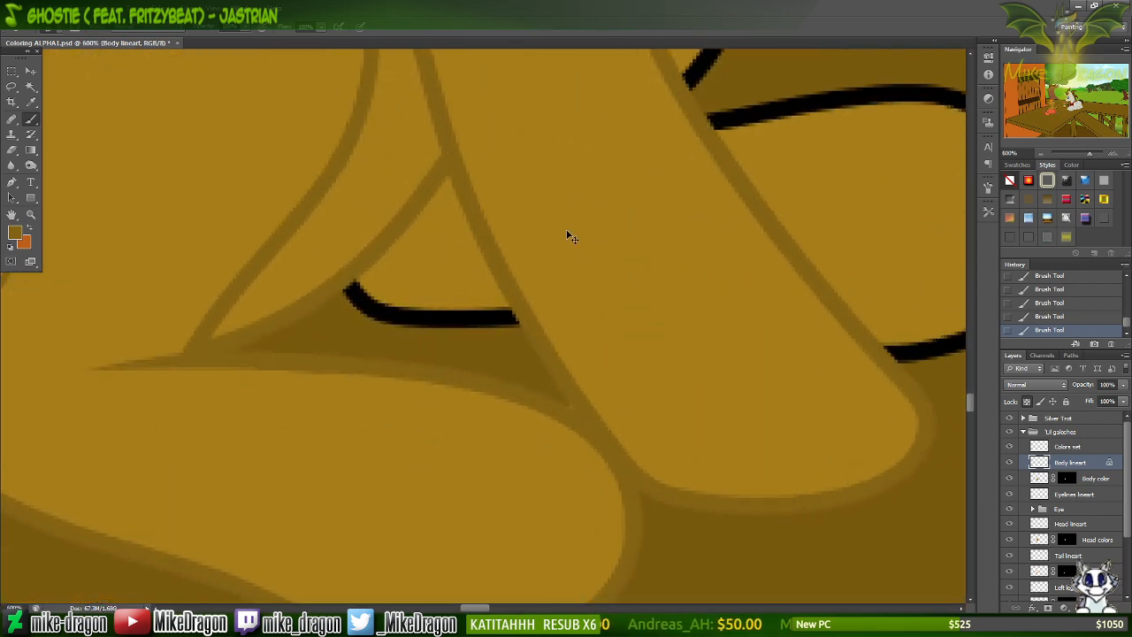
scroll(567, 232, "right", 2)
scroll(568, 231, "up", 1)
scroll(568, 231, "down", 1)
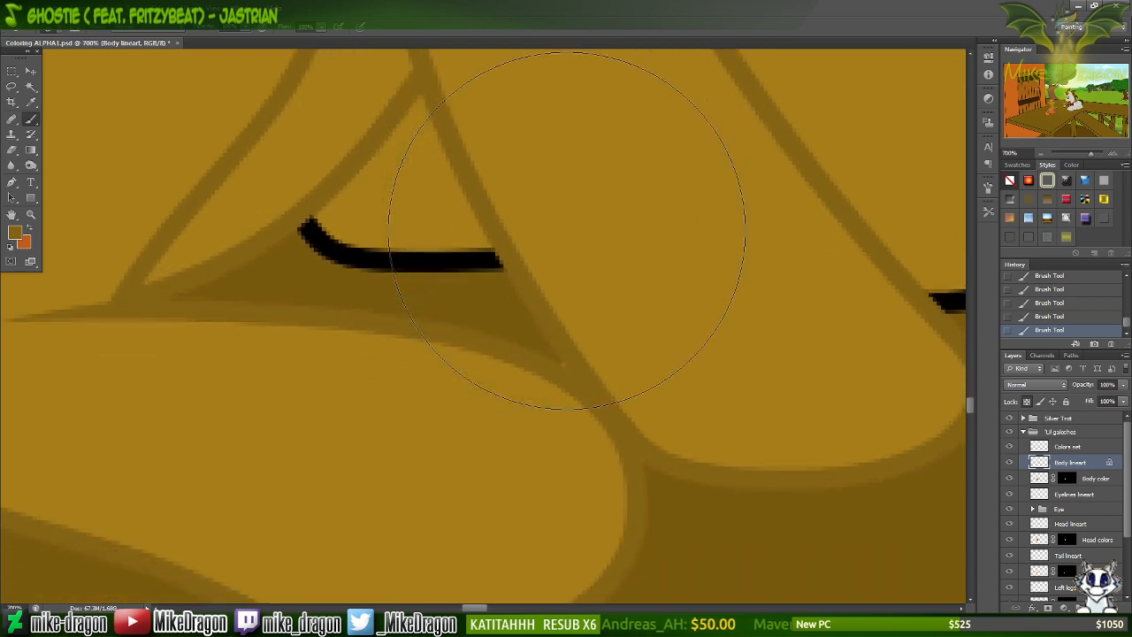
right_click(567, 230)
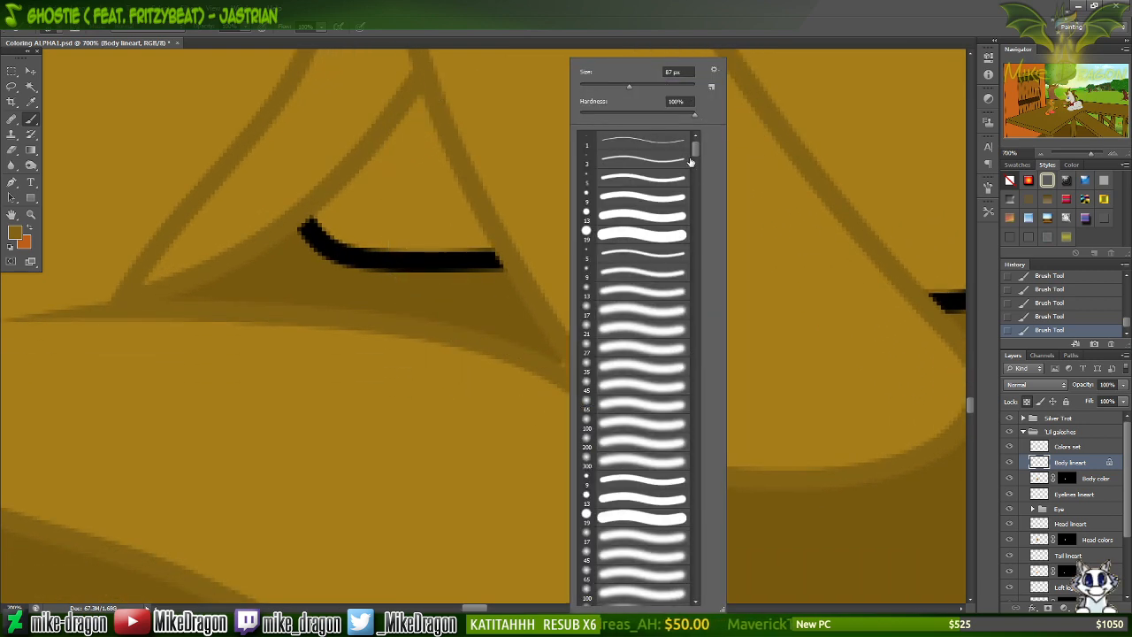
left_click(628, 181)
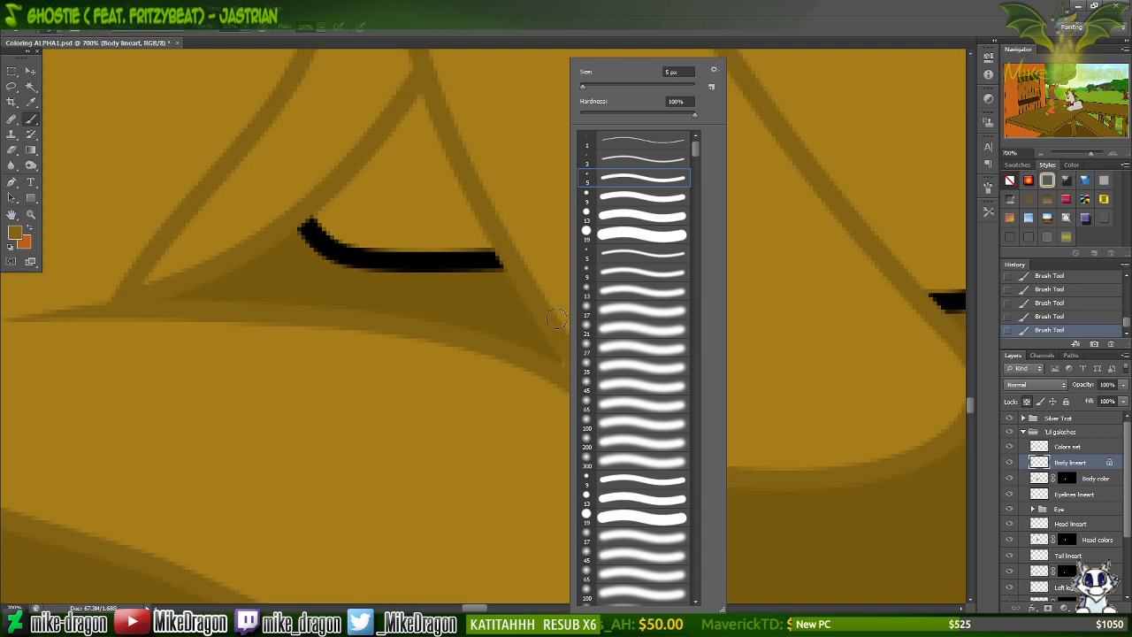
left_click(659, 29)
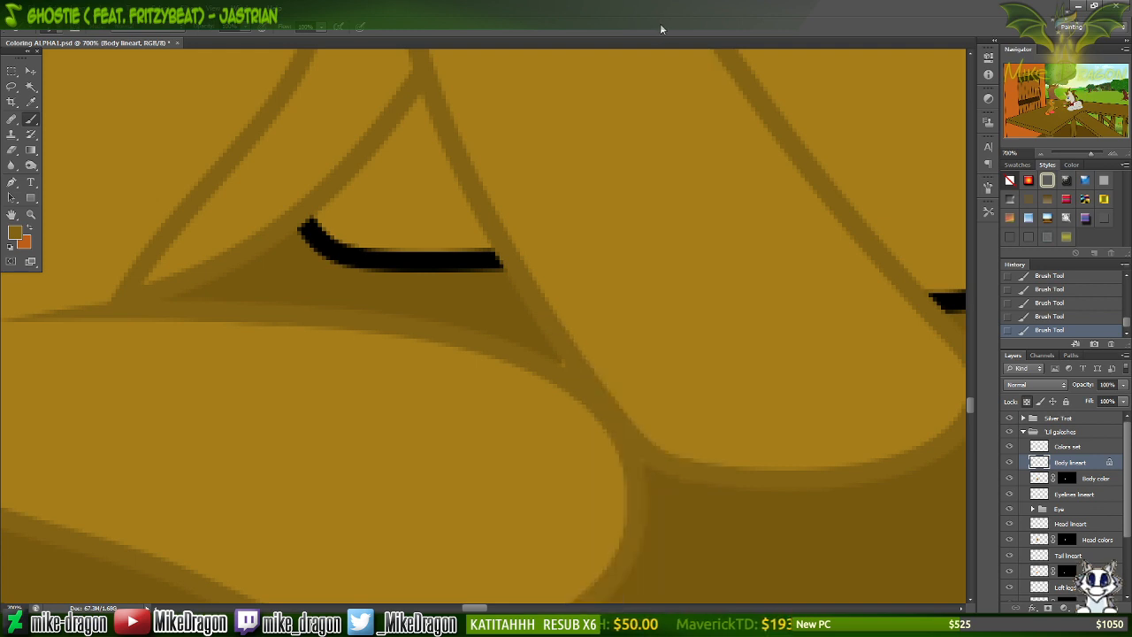
left_click(1028, 402)
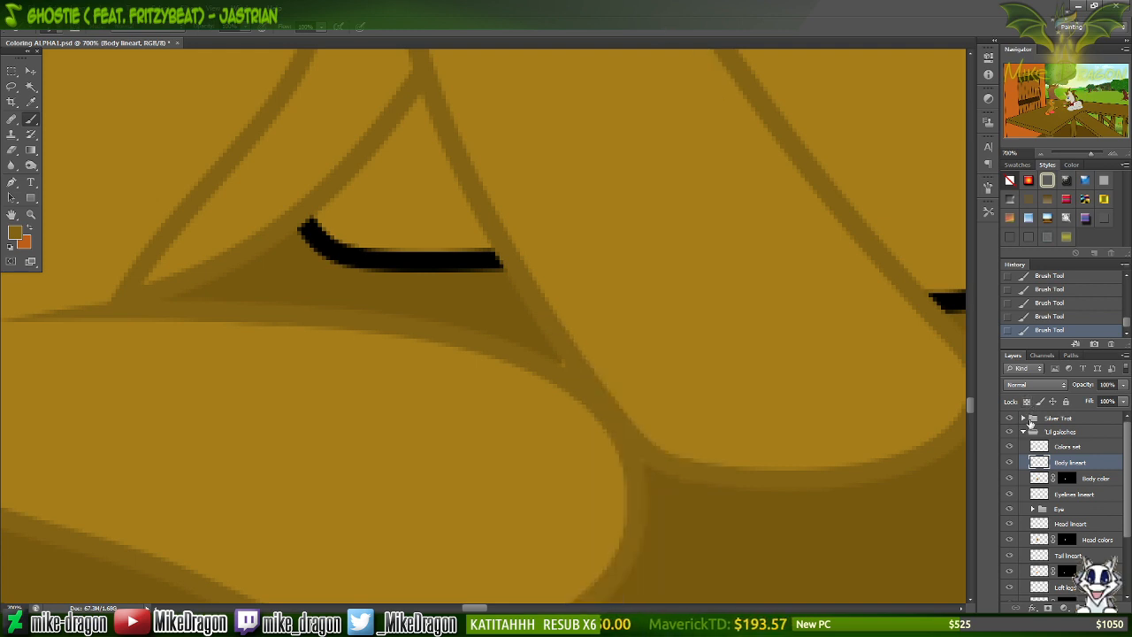
left_click(1068, 478)
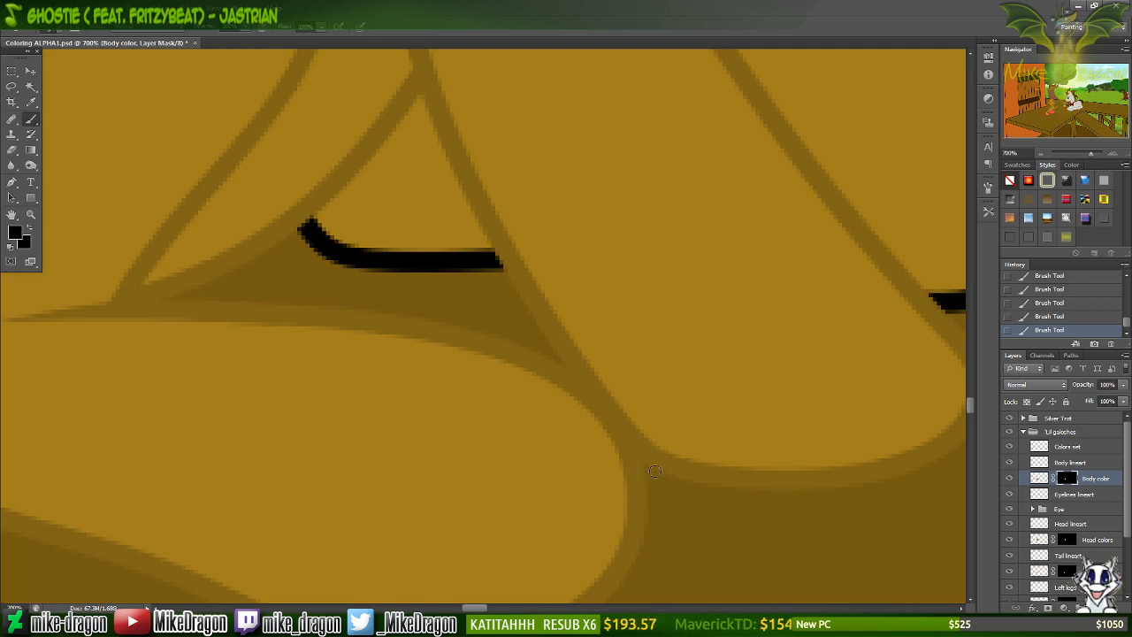
Look over the recoloured body outlines from the shoulder down to the hooves and tail for gaps or colour spill.
scroll(676, 466, "down", 1)
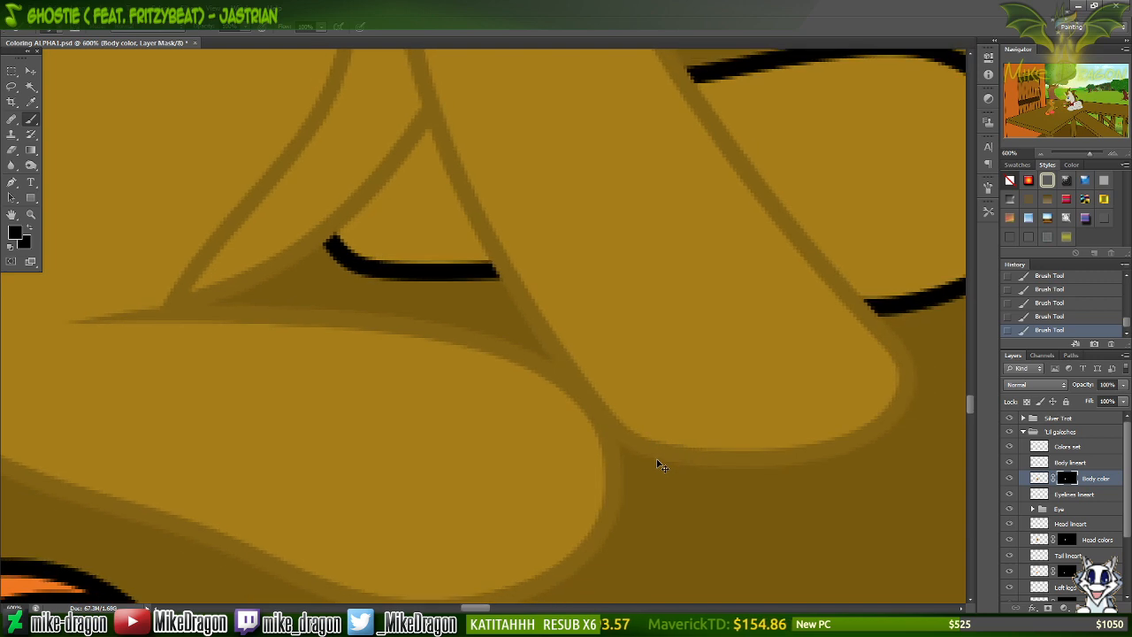
scroll(662, 452, "down", 1)
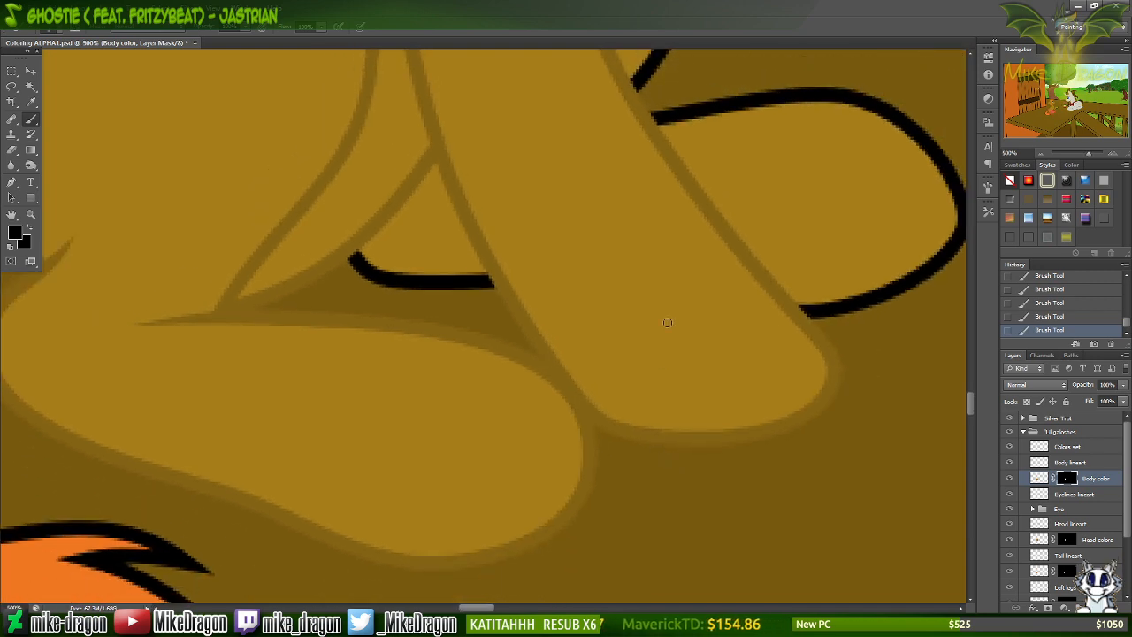
scroll(667, 323, "up", 5)
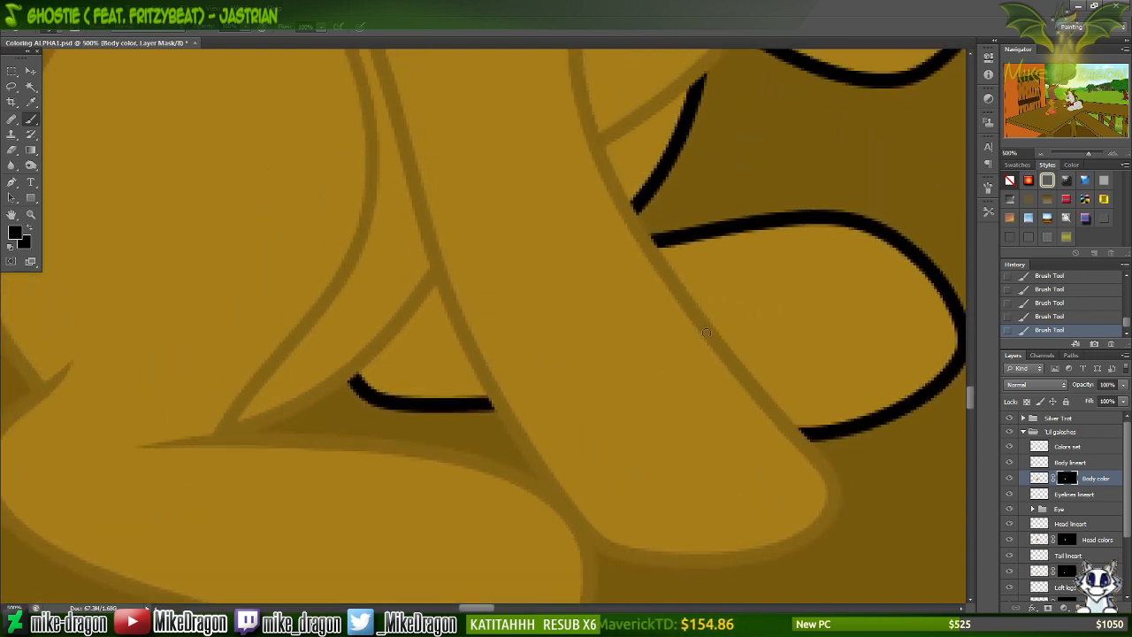
scroll(706, 332, "up", 6)
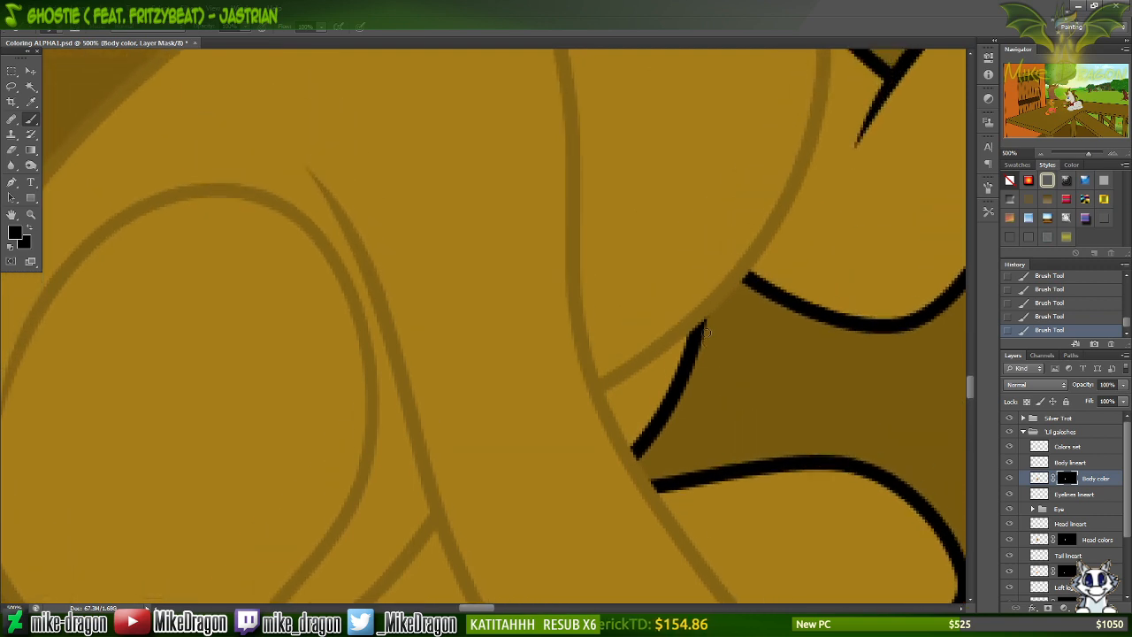
scroll(706, 333, "up", 7)
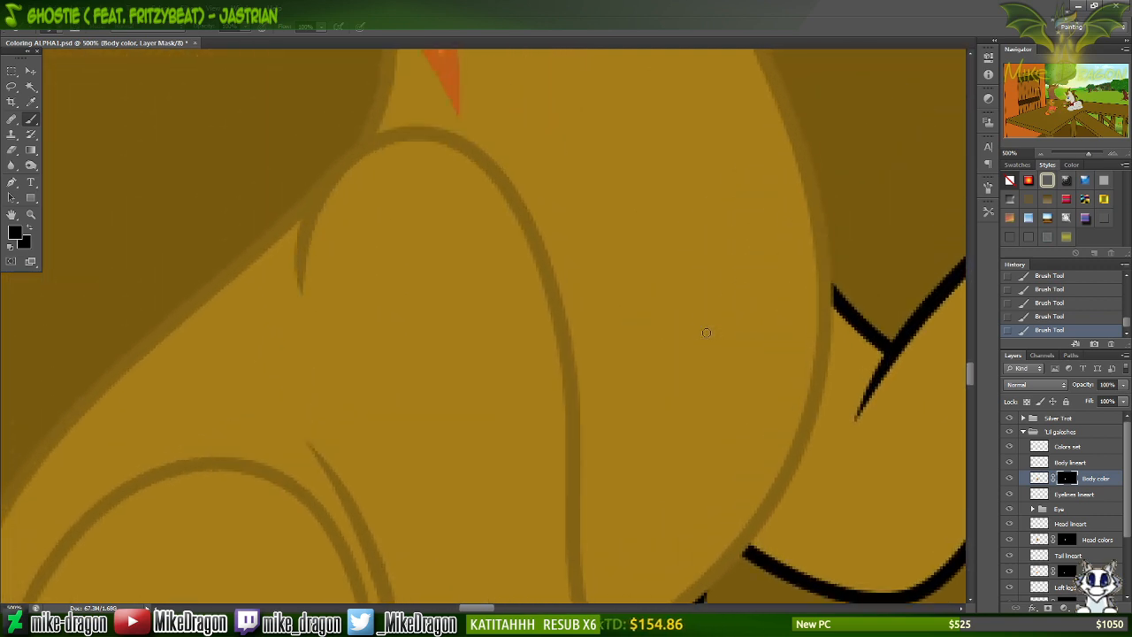
scroll(706, 333, "down", 15)
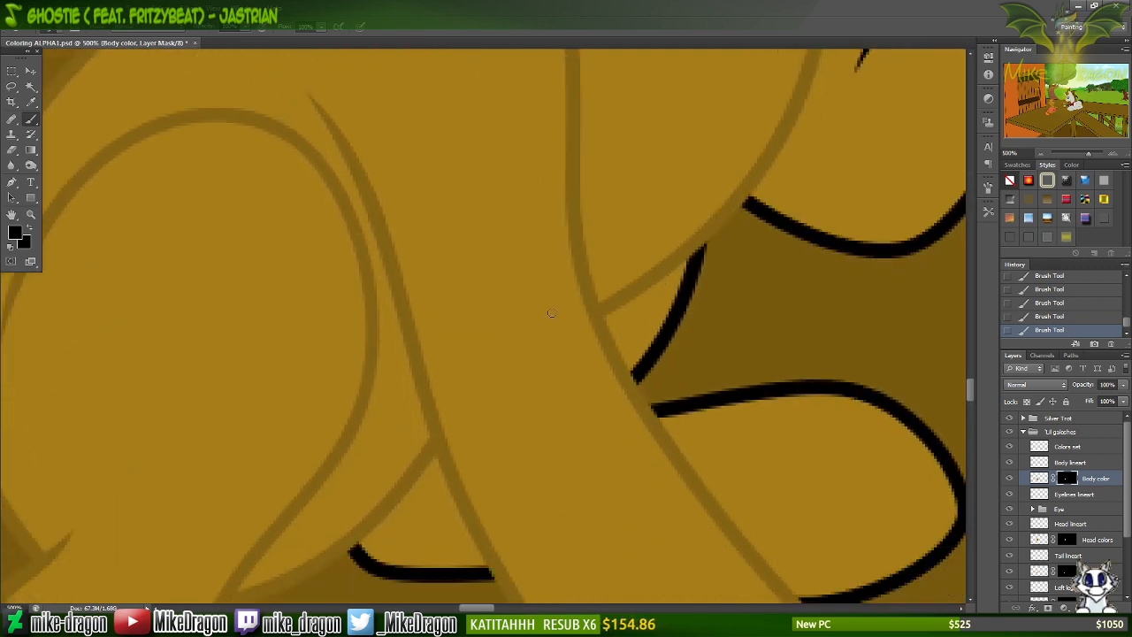
scroll(542, 300, "down", 3)
scroll(542, 306, "left", 6)
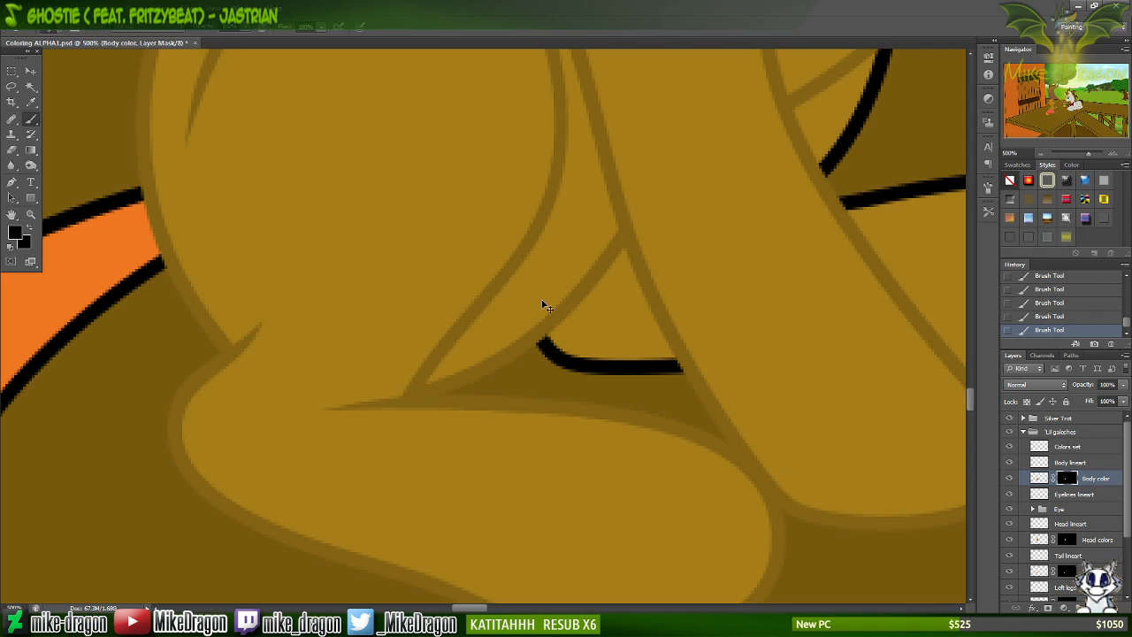
key("ctrl+minus")
key("ctrl+minus")
scroll(542, 301, "up", 2)
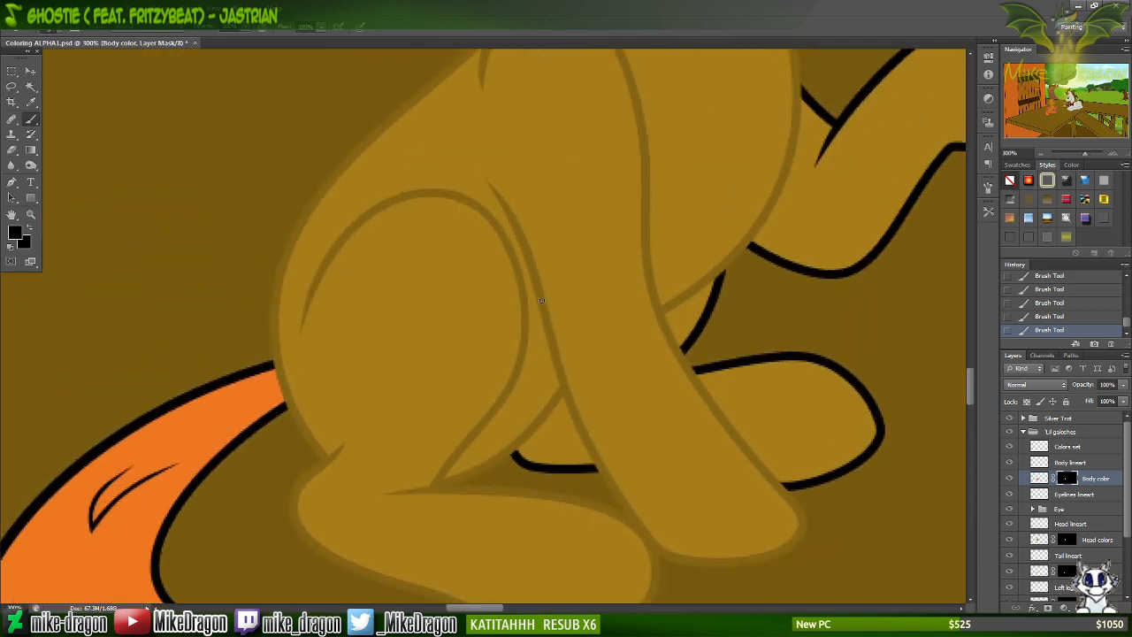
scroll(542, 301, "up", 1)
key("ctrl+minus")
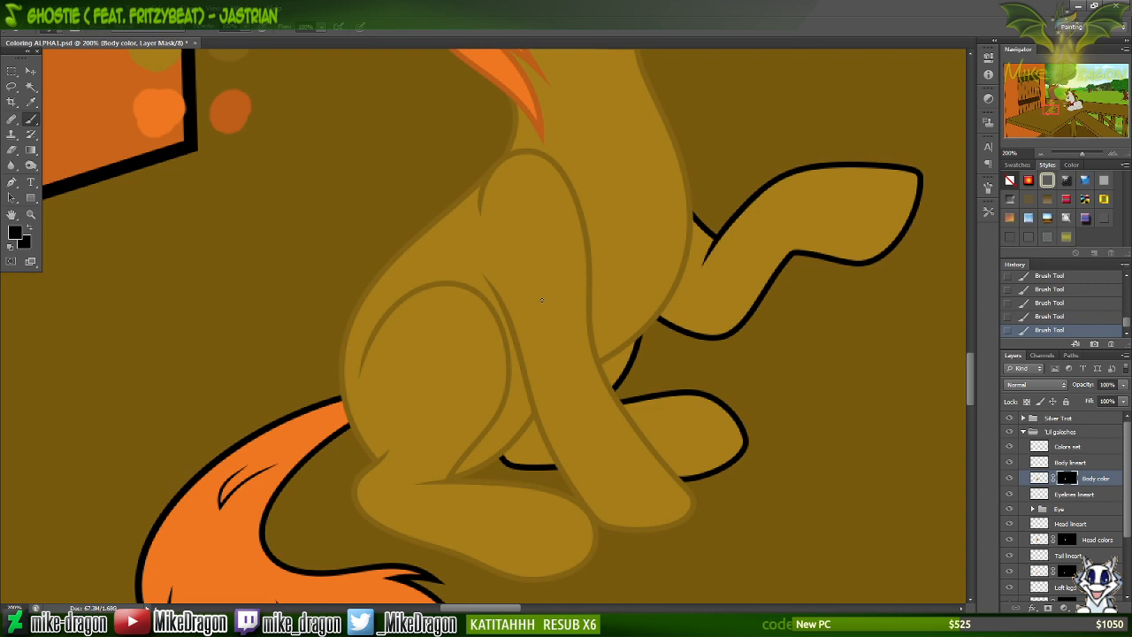
scroll(339, 273, "down", 3)
scroll(340, 274, "down", 2)
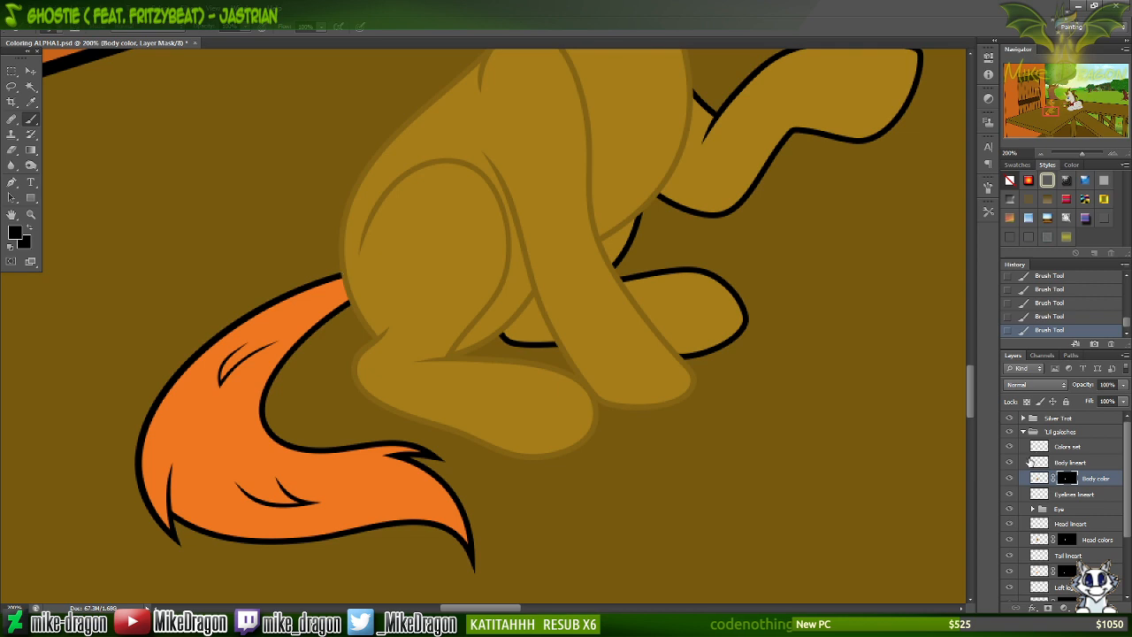
Lock the transparent pixels of Tail lineart and paint all tail outlines and strand lines darker orange with a much larger hard brush.
left_click_drag(1130, 496, 1129, 516)
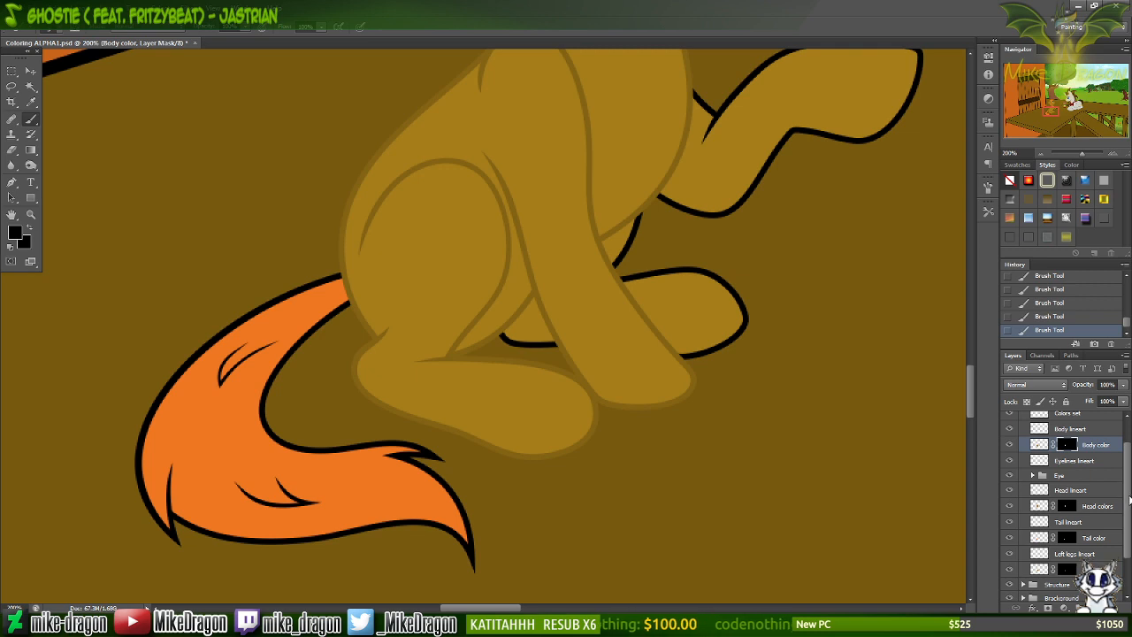
left_click(1046, 524)
left_click(1026, 405)
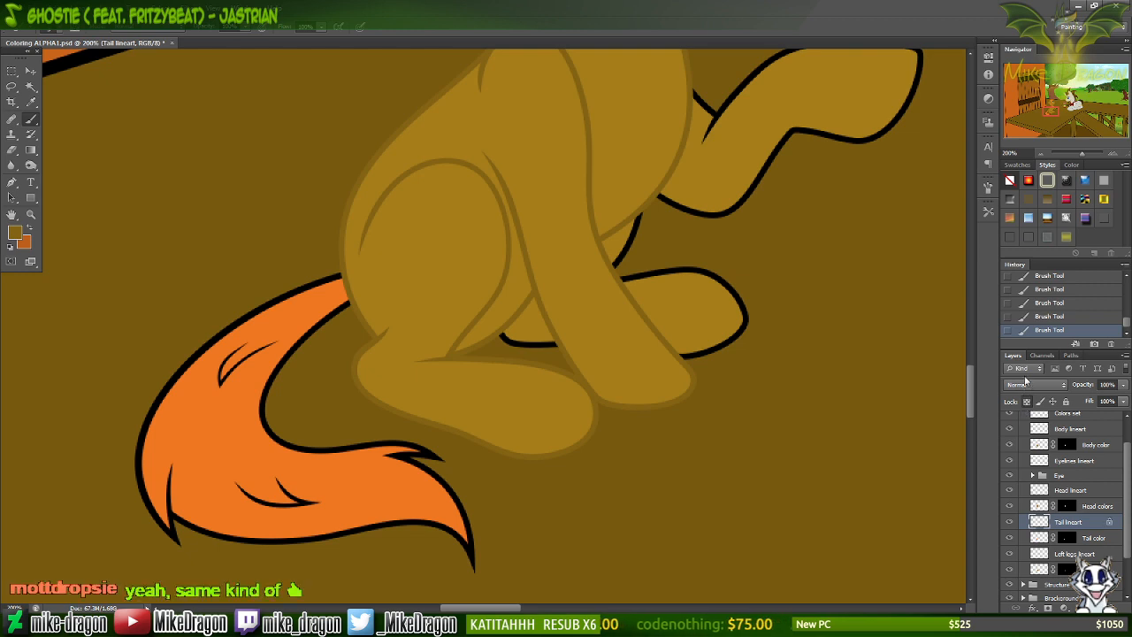
key("x")
right_click(467, 321)
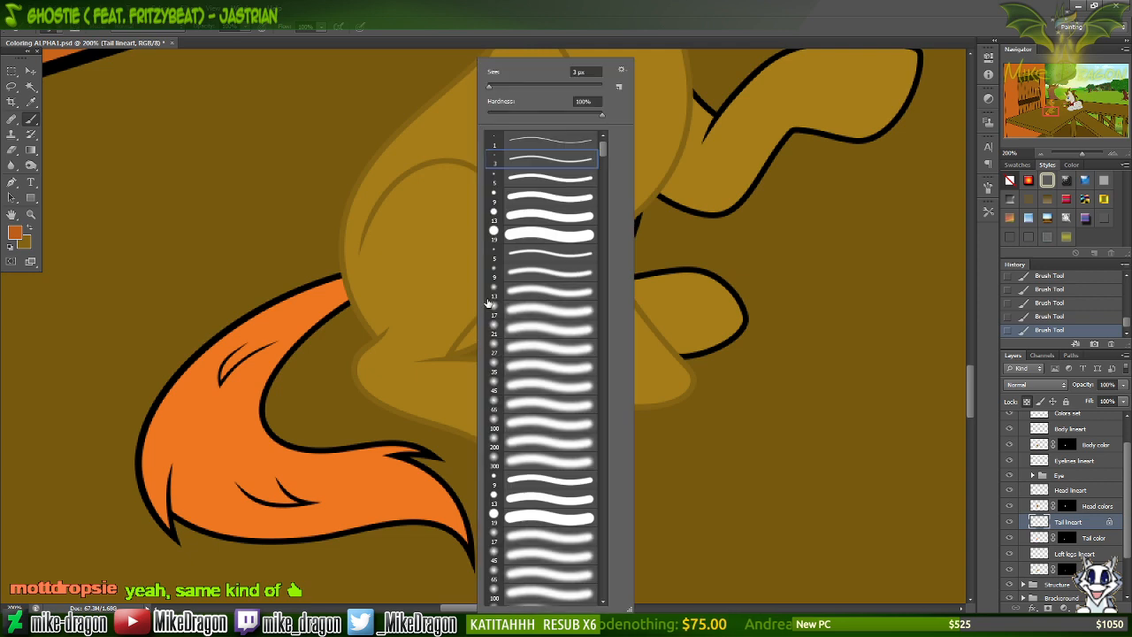
left_click(510, 227)
left_click_drag(493, 84, 527, 84)
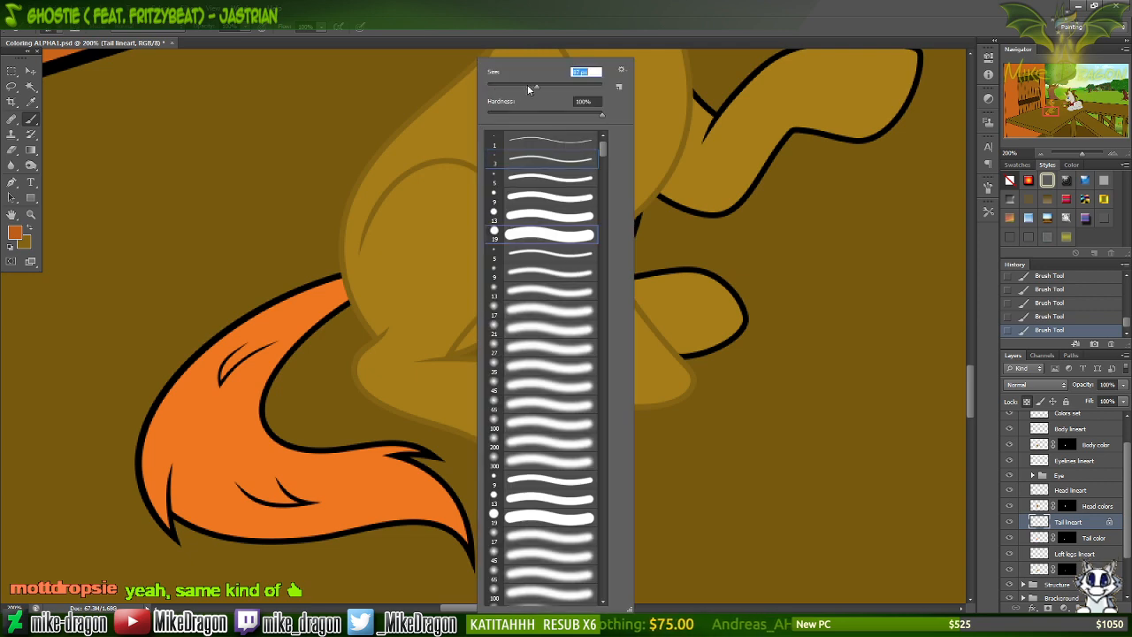
left_click(398, 245)
mouse_move(398, 245)
left_mouse_down()
mouse_move(352, 309)
mouse_move(283, 341)
mouse_move(228, 396)
mouse_move(225, 449)
mouse_move(259, 477)
mouse_move(314, 479)
mouse_move(396, 475)
mouse_move(476, 447)
mouse_move(513, 486)
mouse_move(522, 522)
left_mouse_up()
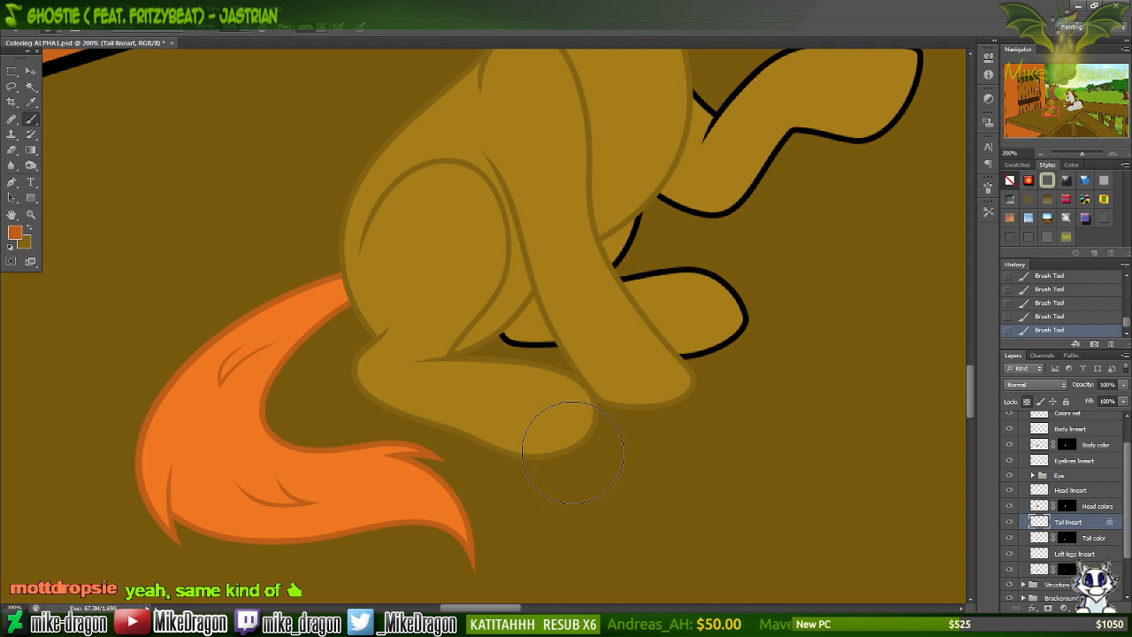
Save the document and unlock the transparent pixels of Tail lineart.
key("ctrl+s")
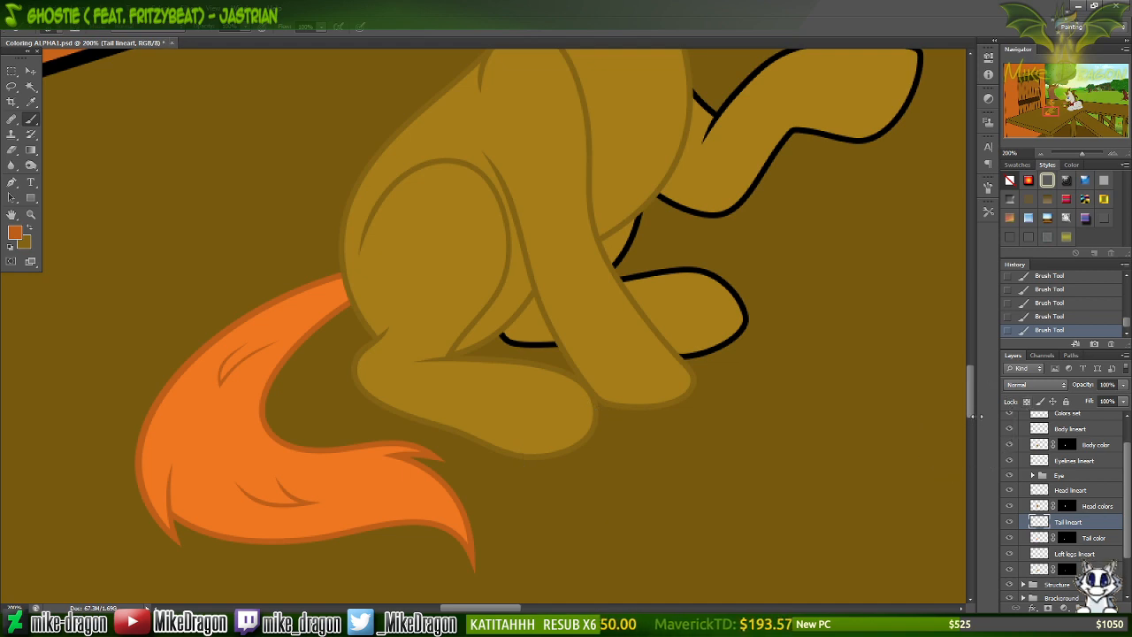
left_click(1053, 109)
left_click_drag(1053, 108, 1056, 109)
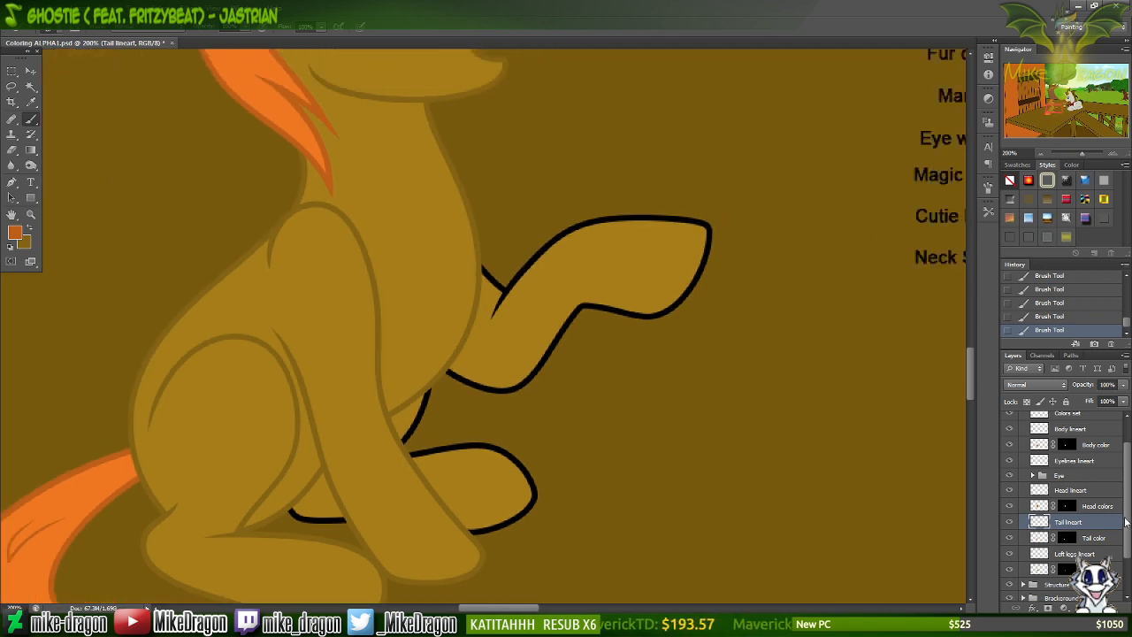
Lock the transparent pixels of Left legs lineart and paint all its black leg outlines dark brown with the large hard brush.
scroll(1123, 522, "down", 1)
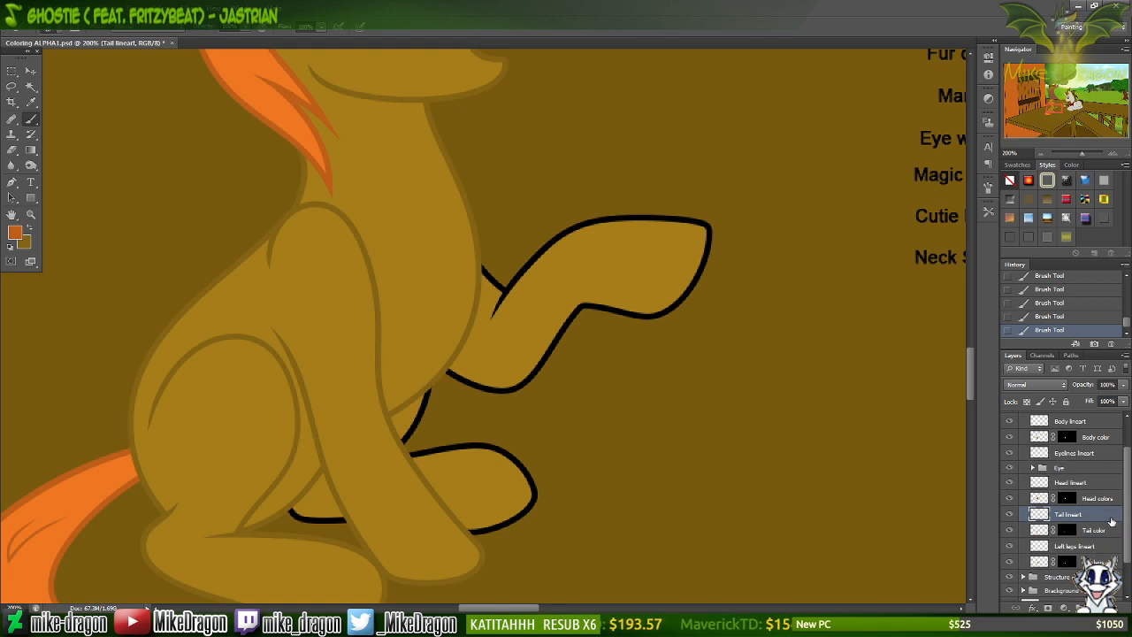
left_click(1067, 548)
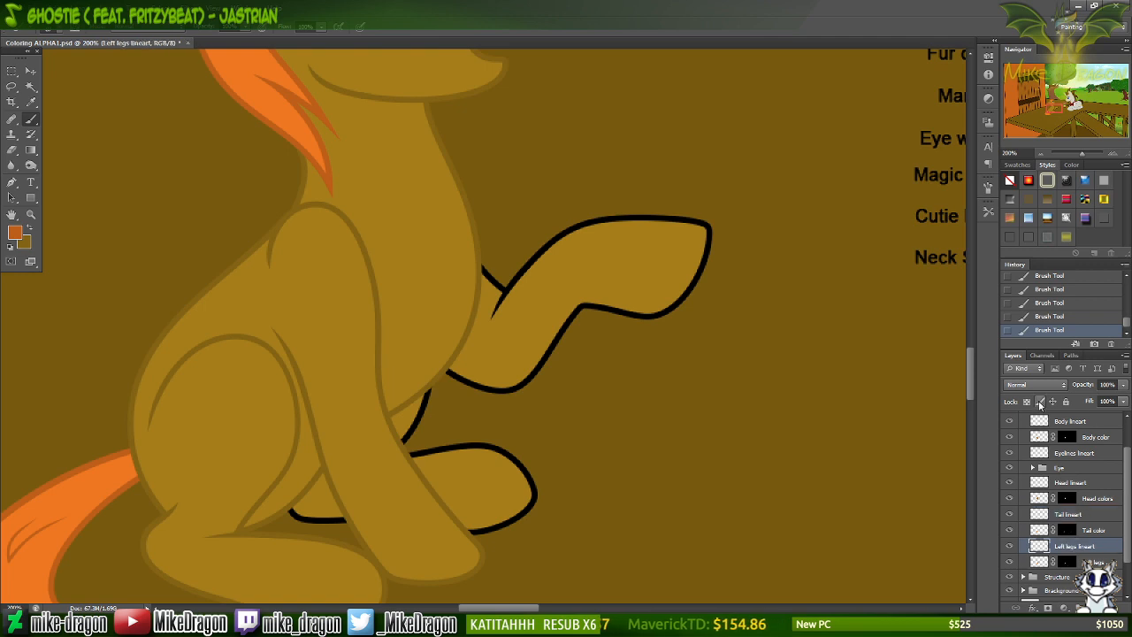
left_click(1028, 402)
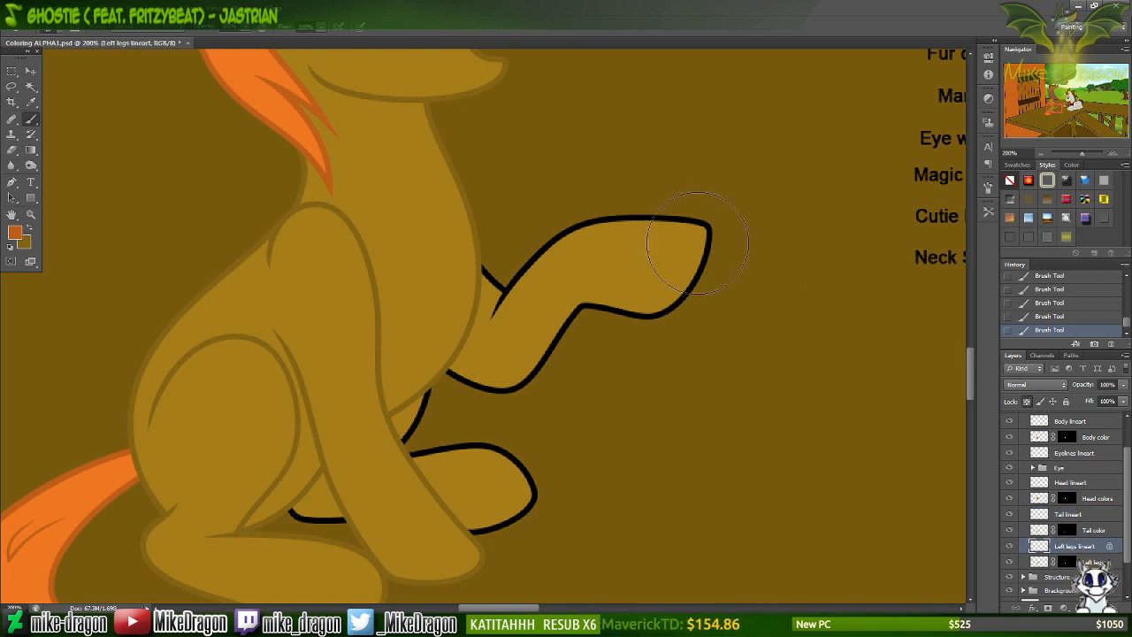
mouse_move(700, 243)
left_mouse_down()
mouse_move(710, 235)
mouse_move(622, 240)
left_mouse_up()
key("ctrl+z")
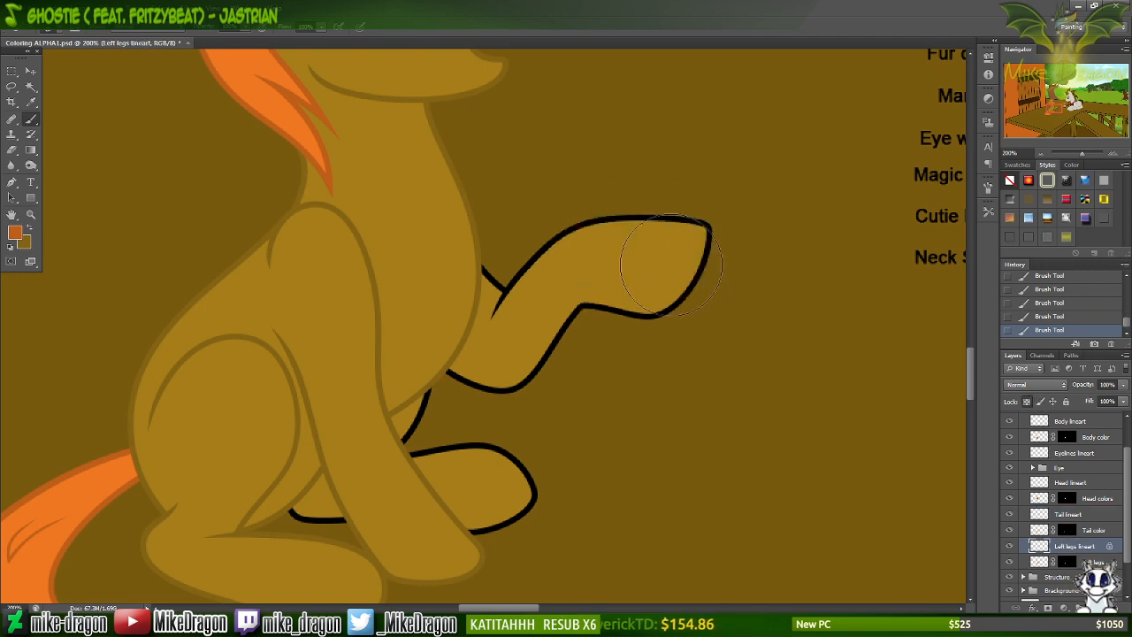
key("x")
mouse_move(692, 264)
left_mouse_down()
mouse_move(599, 289)
mouse_move(604, 306)
mouse_move(575, 334)
mouse_move(532, 265)
mouse_move(500, 267)
mouse_move(416, 407)
mouse_move(261, 473)
mouse_move(354, 495)
mouse_move(468, 566)
left_mouse_up()
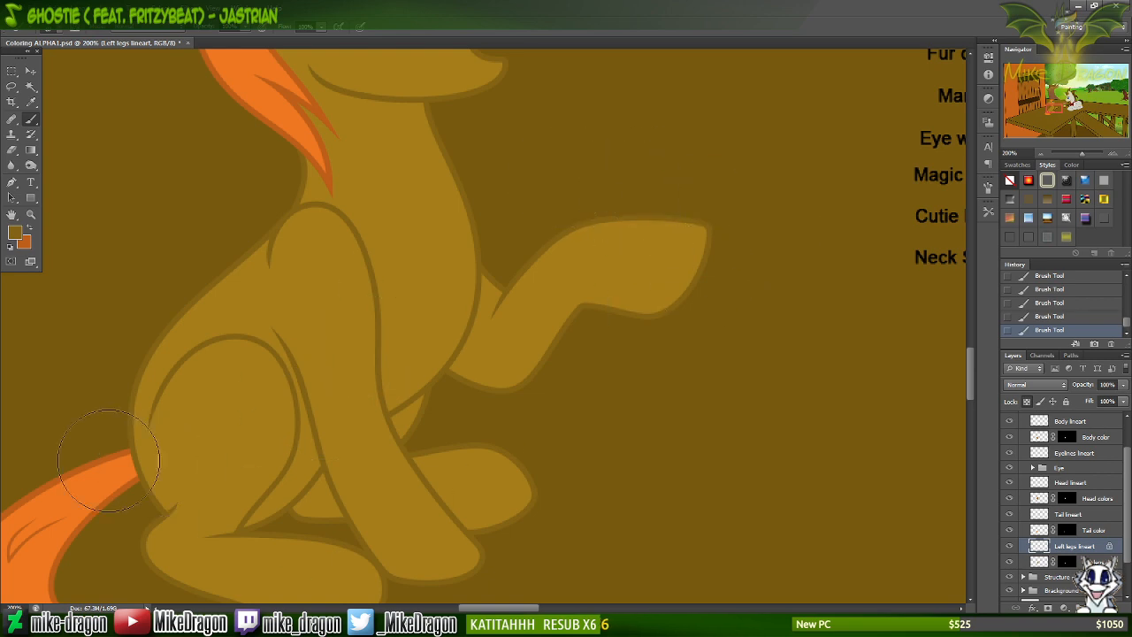
Save the document with the recoloured left leg outlines.
scroll(510, 489, "down", 3)
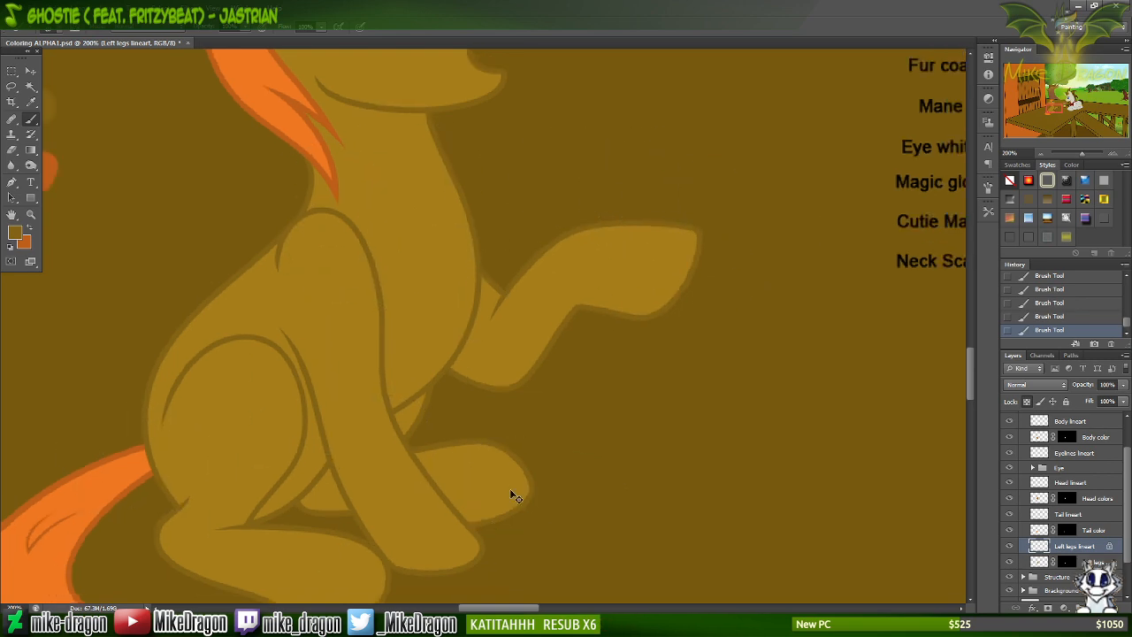
scroll(516, 496, "up", 1)
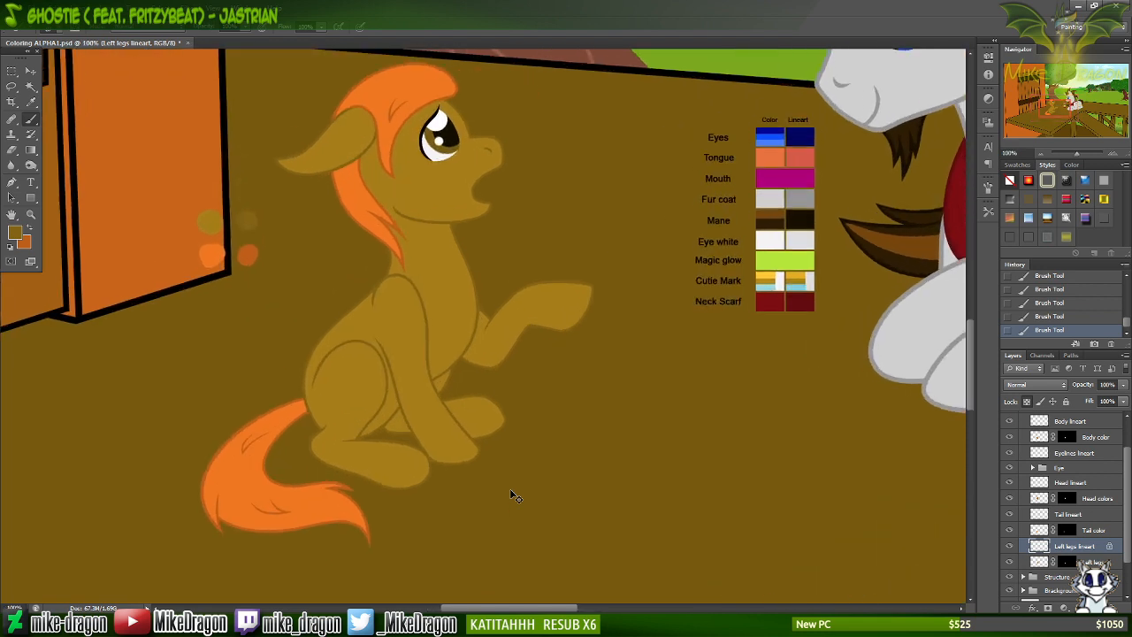
key("ctrl+s")
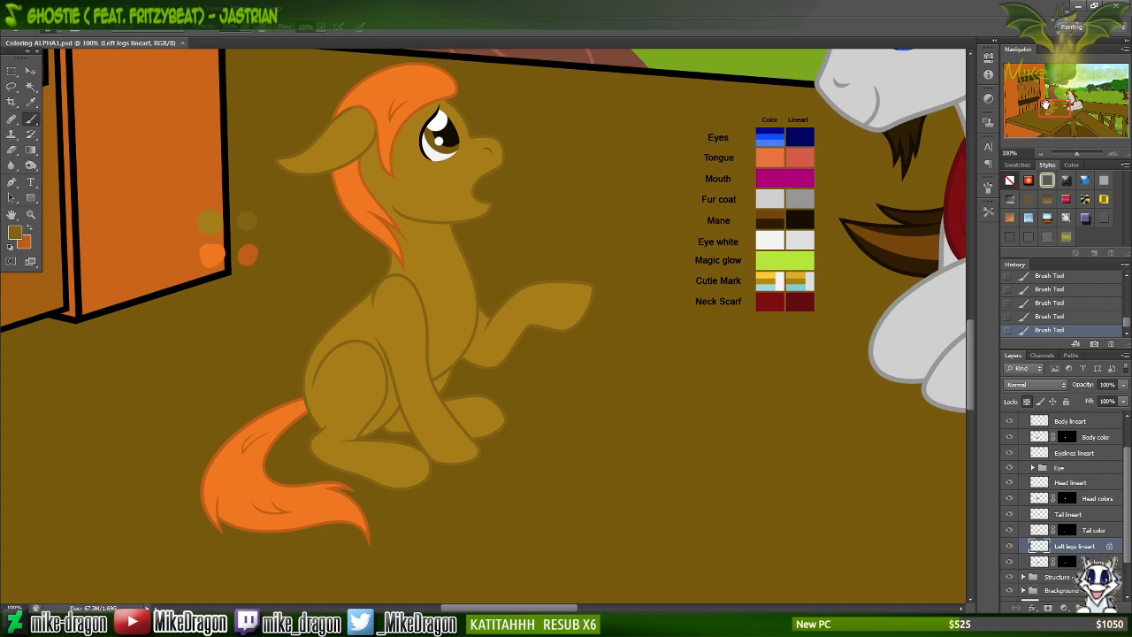
left_click_drag(1063, 105, 1059, 104)
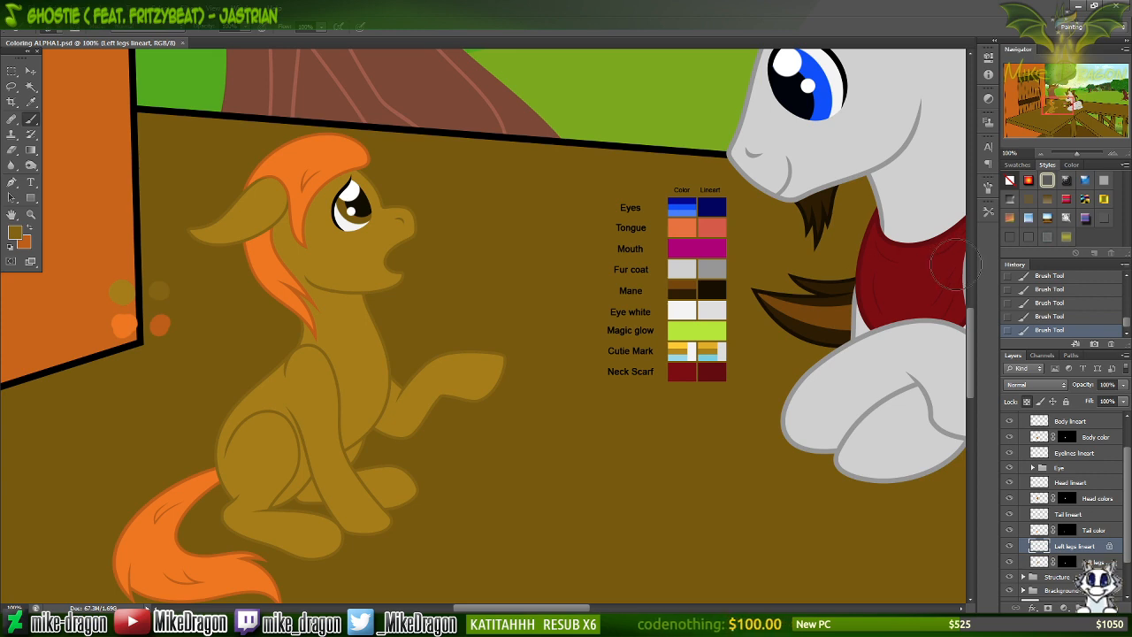
key("v")
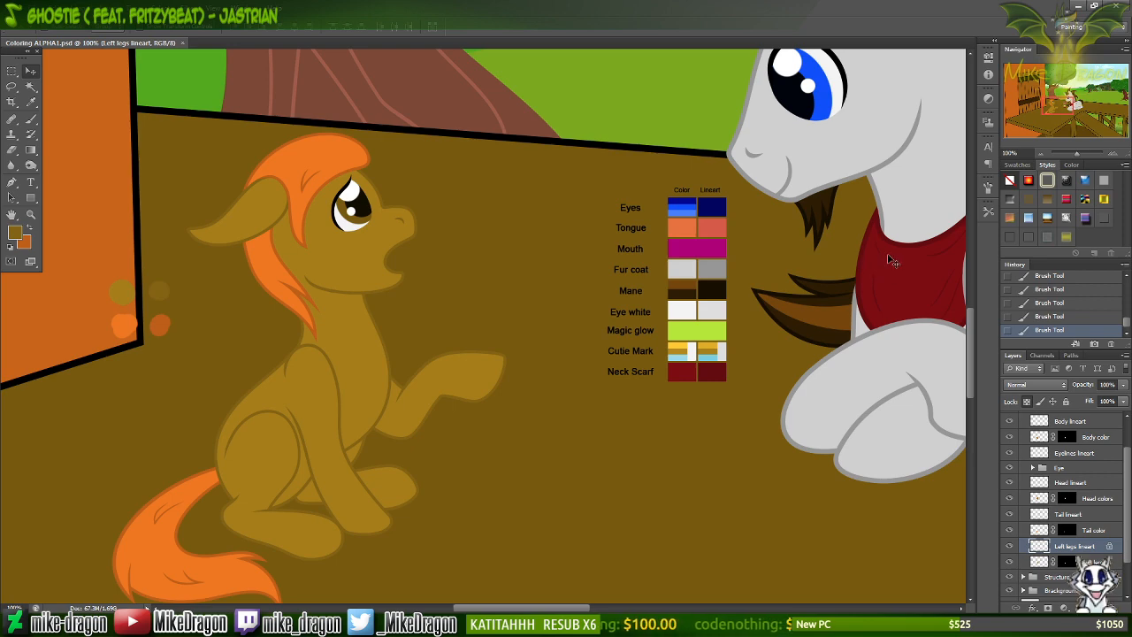
left_click(113, 624)
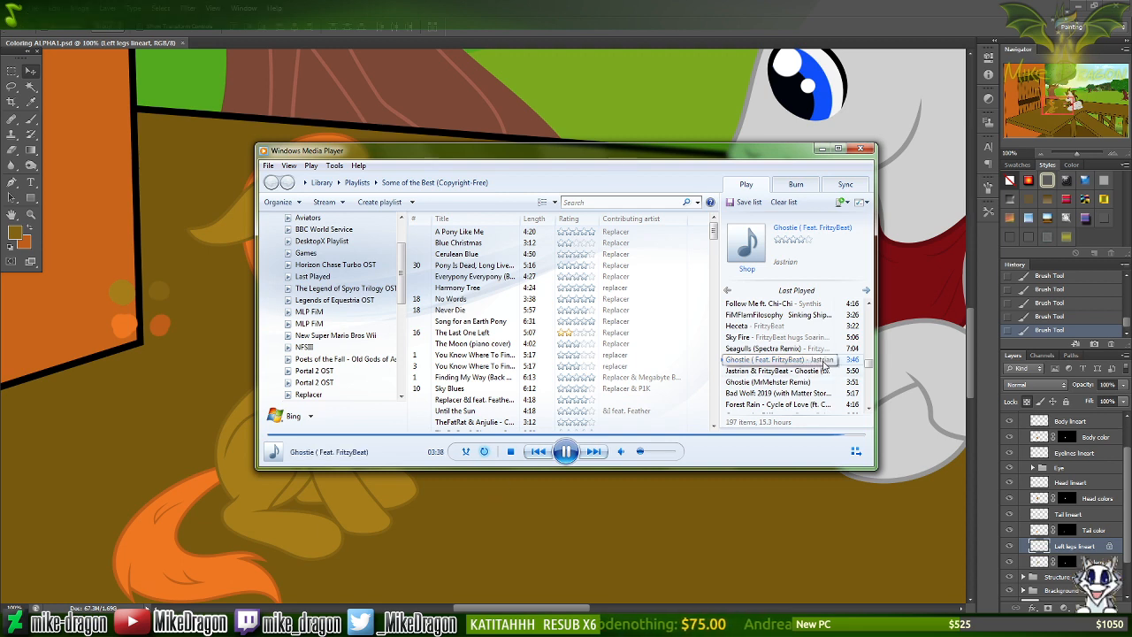
left_click(837, 26)
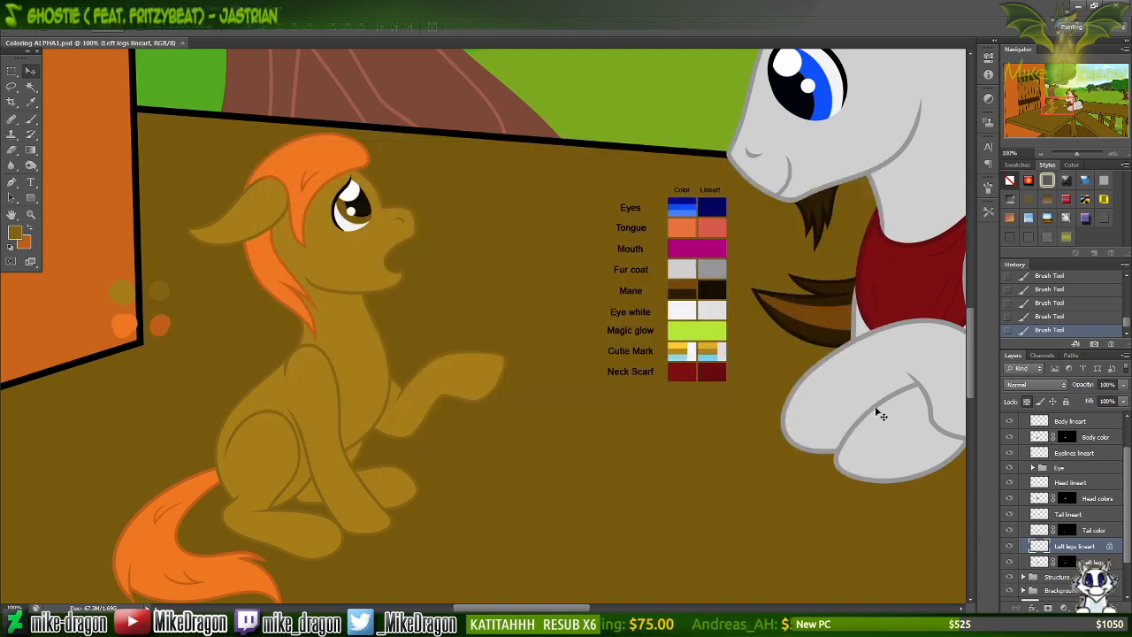
Unlock the transparent pixels of Left legs lineart and save the document again.
key("ctrl+plus")
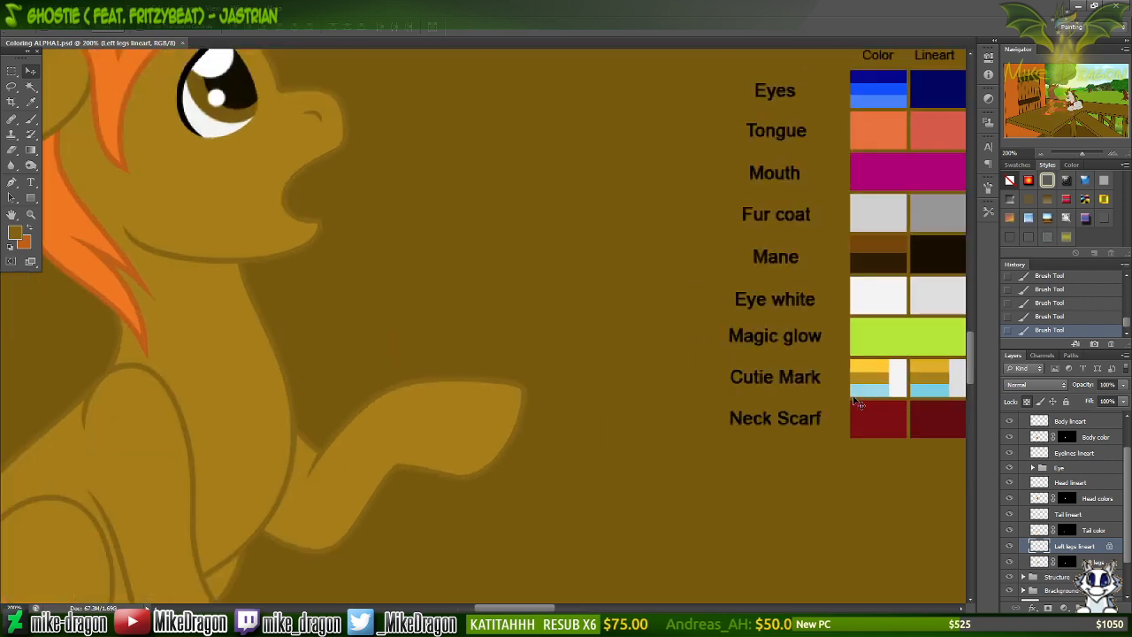
key("ctrl+minus")
key("ctrl+minus")
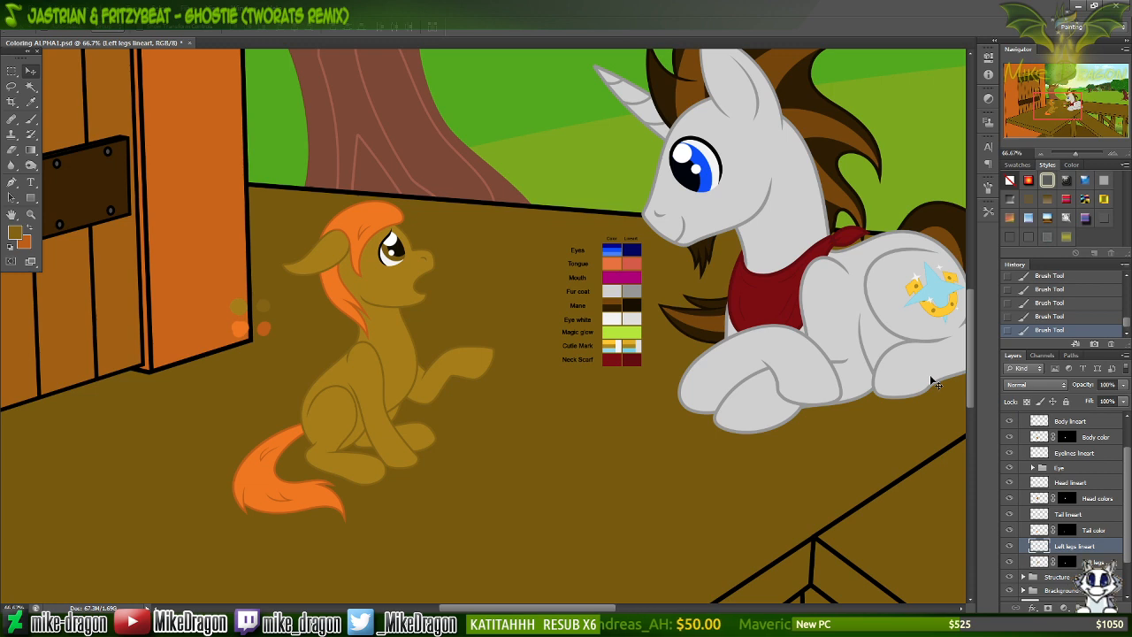
key("ctrl+s")
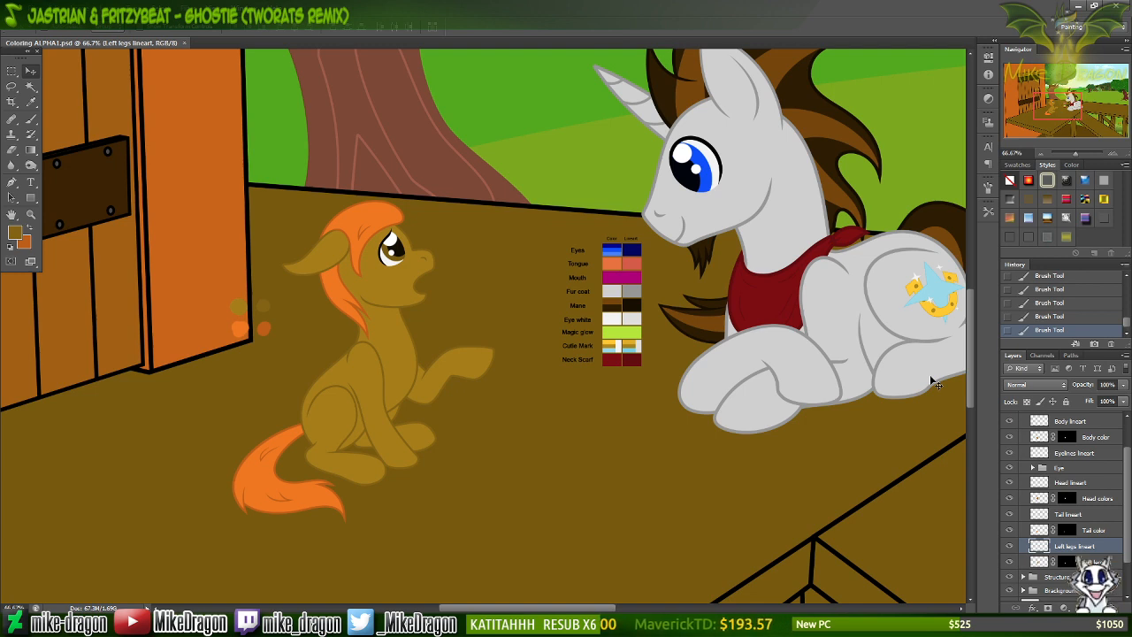
key("ctrl+minus")
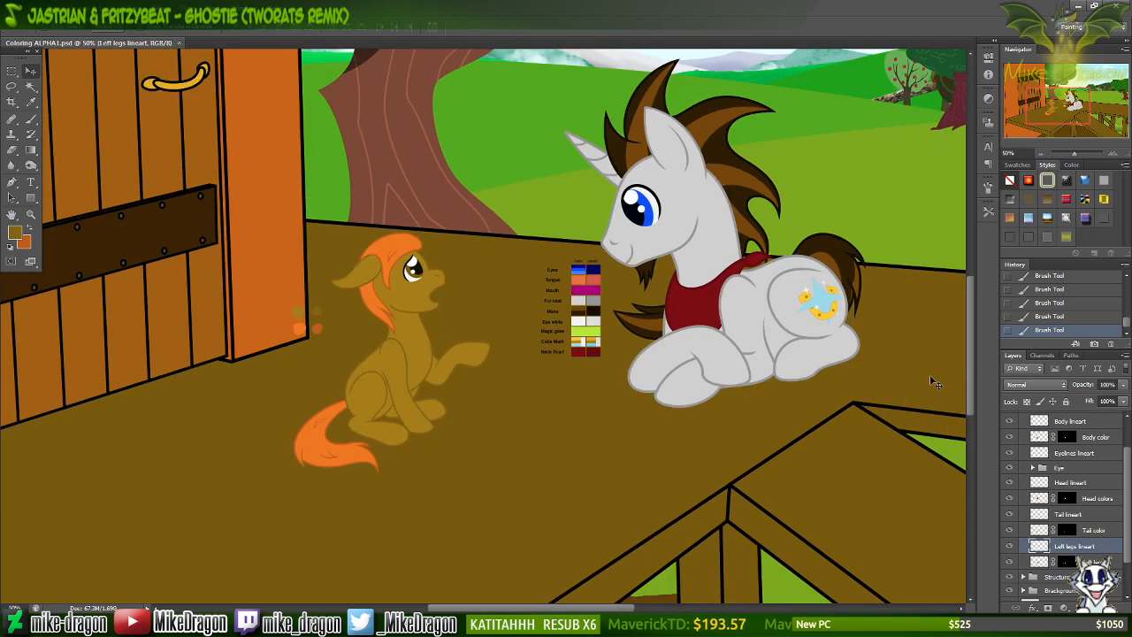
scroll(494, 384, "right", 4)
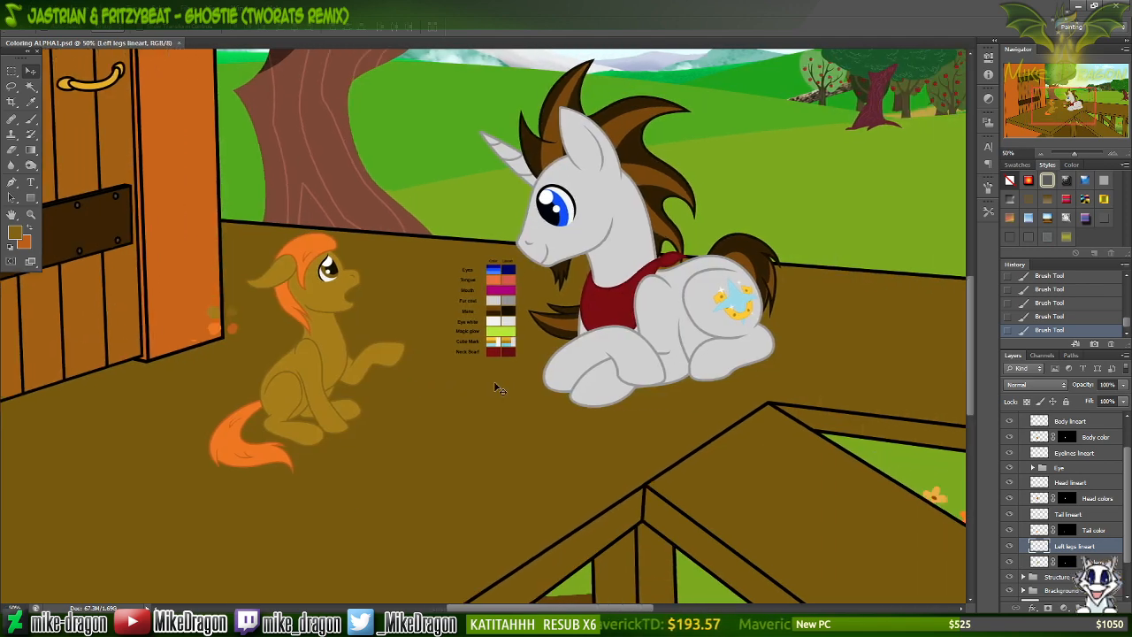
scroll(493, 383, "up", 4)
scroll(498, 390, "left", 1)
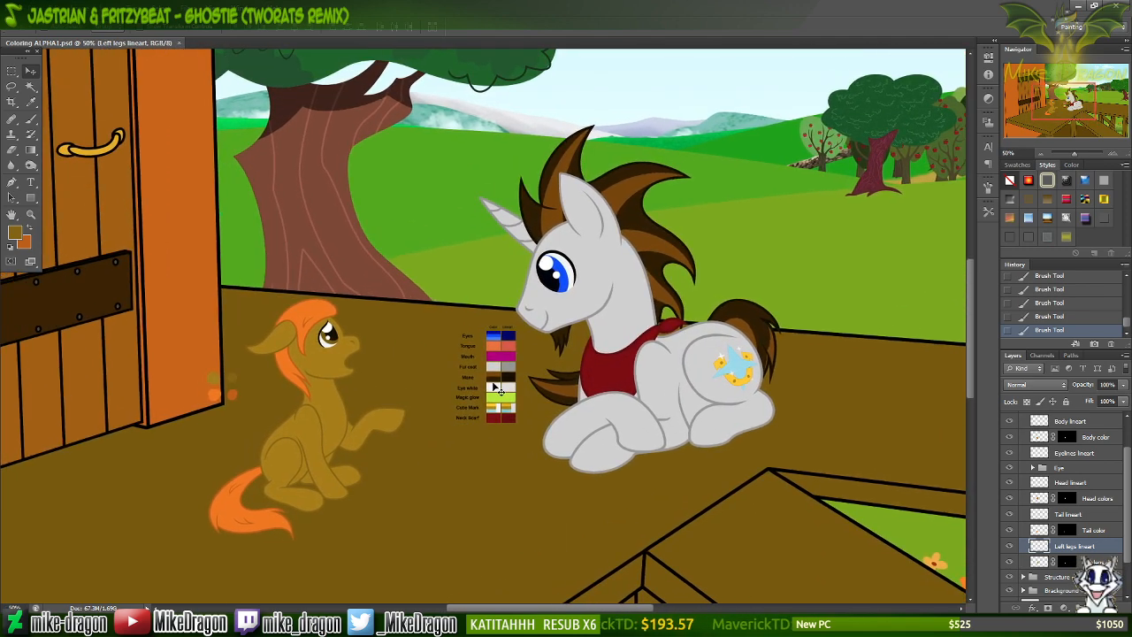
scroll(495, 386, "left", 1)
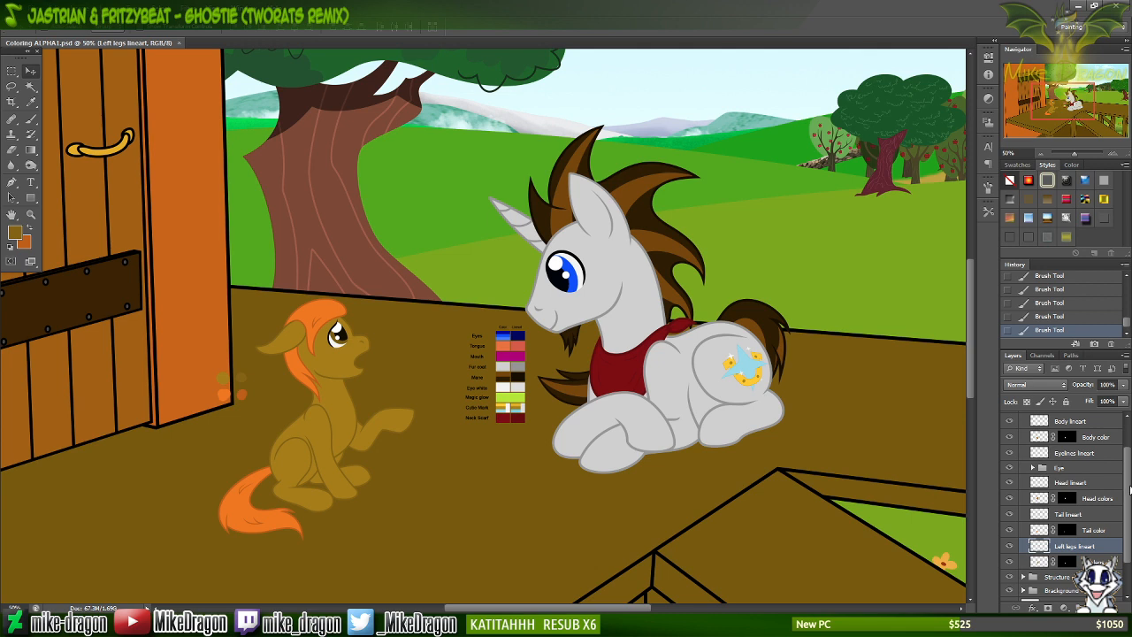
Expand the Eye group of 'Lil galoshes to show its layers and save the document.
scroll(1129, 487, "up", 2)
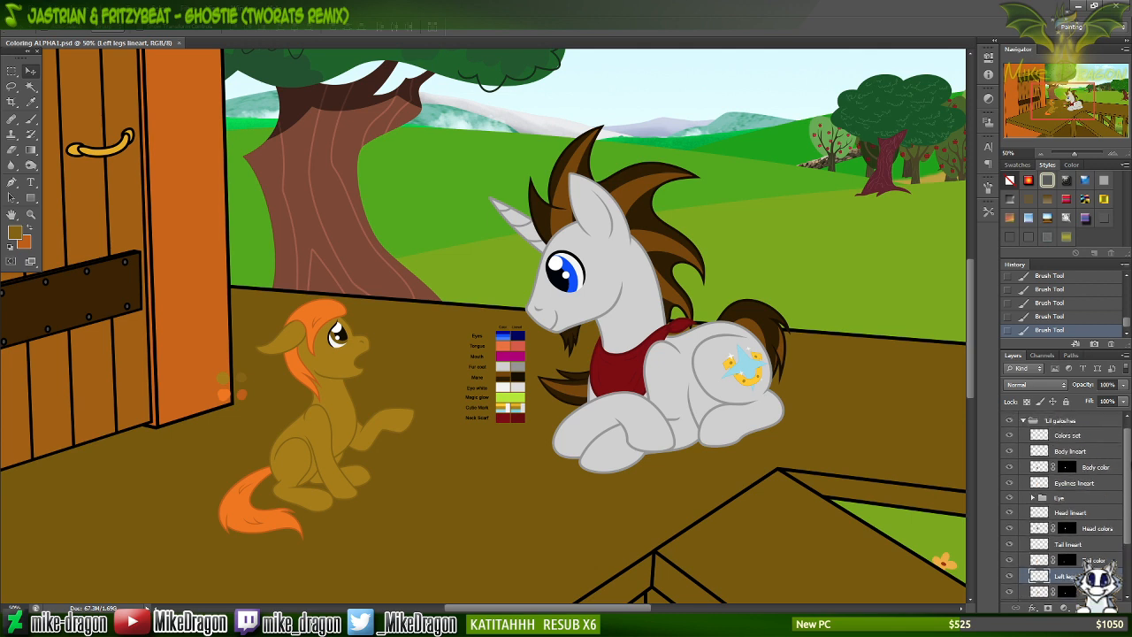
scroll(1129, 486, "down", 1)
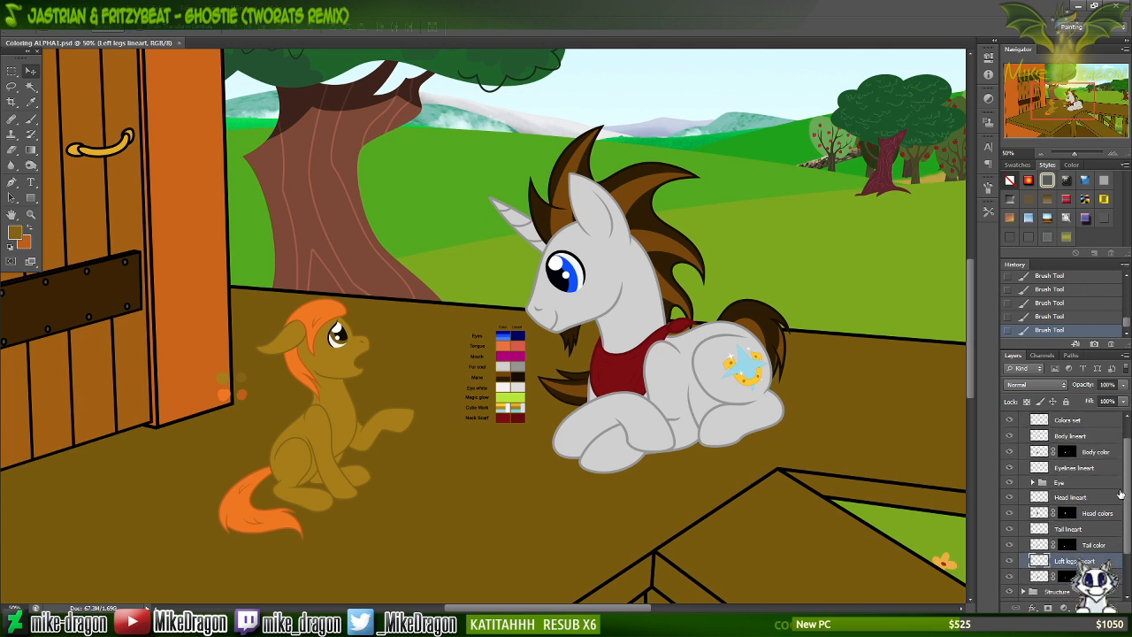
left_click(1034, 482)
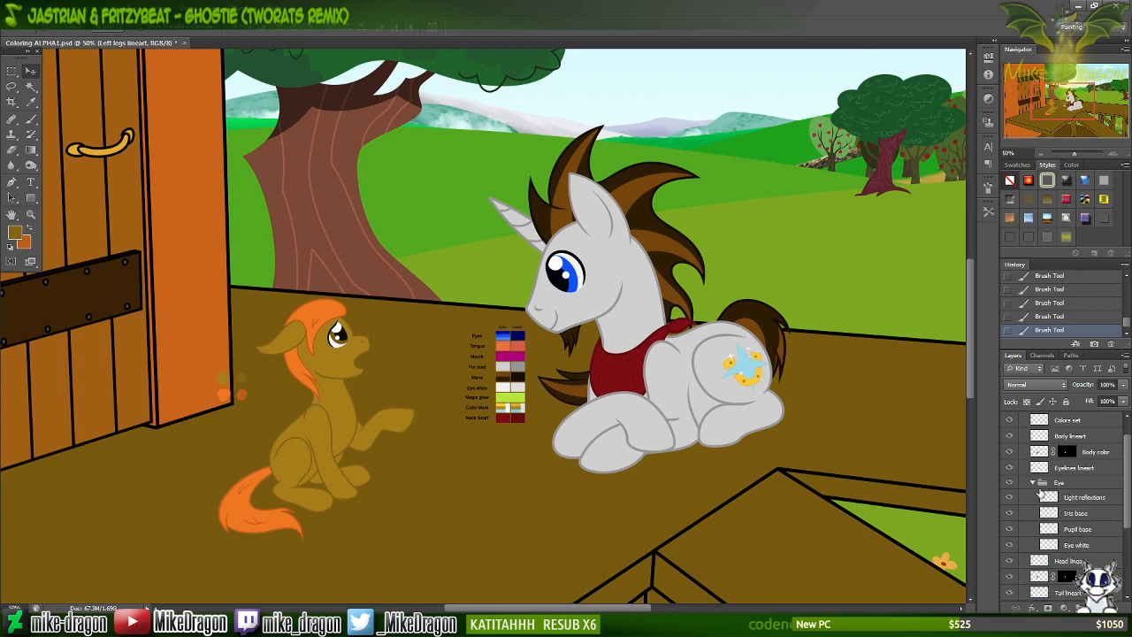
key("ctrl+s")
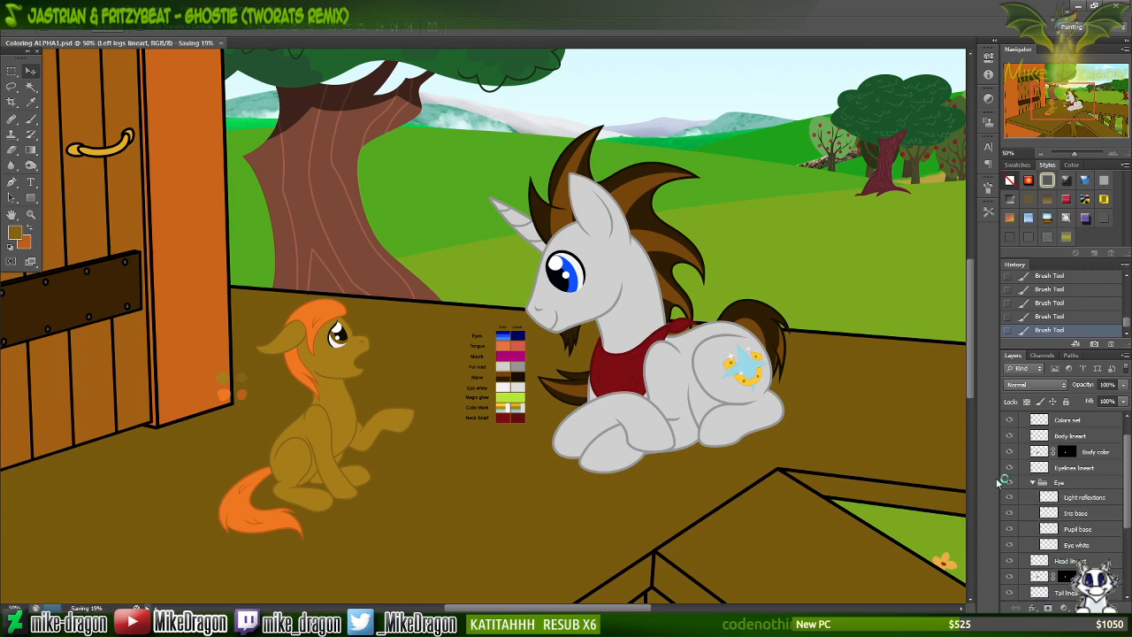
Check which part of the orange-maned pony's eye Pupil base covers by toggling its visibility, and add a new layer above it.
scroll(1065, 104, "up", 3)
scroll(1065, 104, "up", 2)
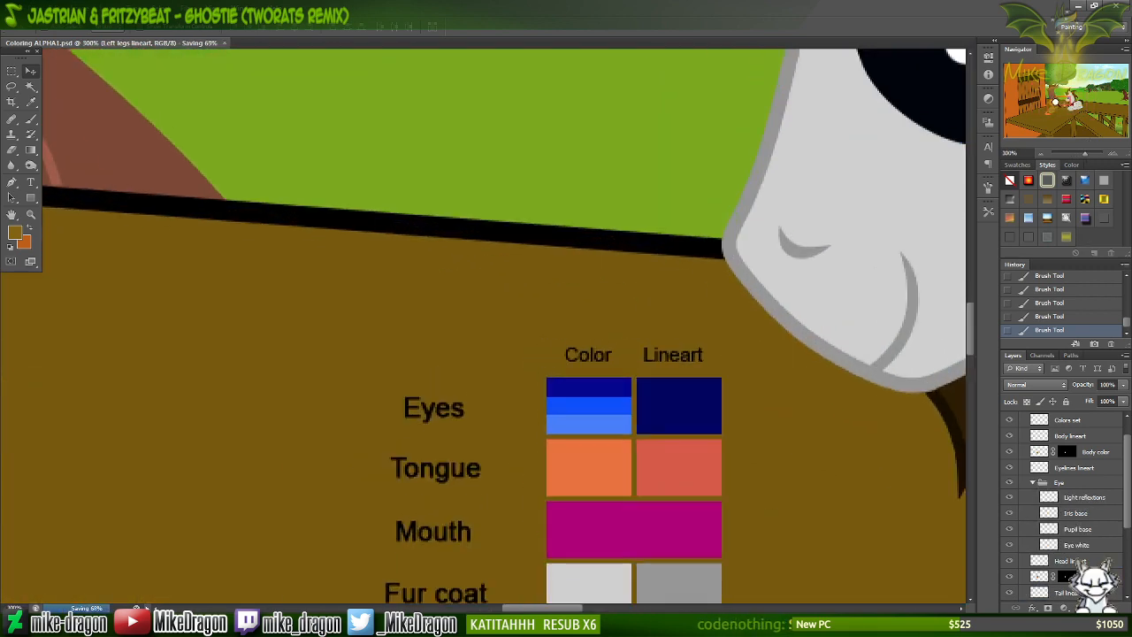
left_click_drag(1064, 105, 1045, 103)
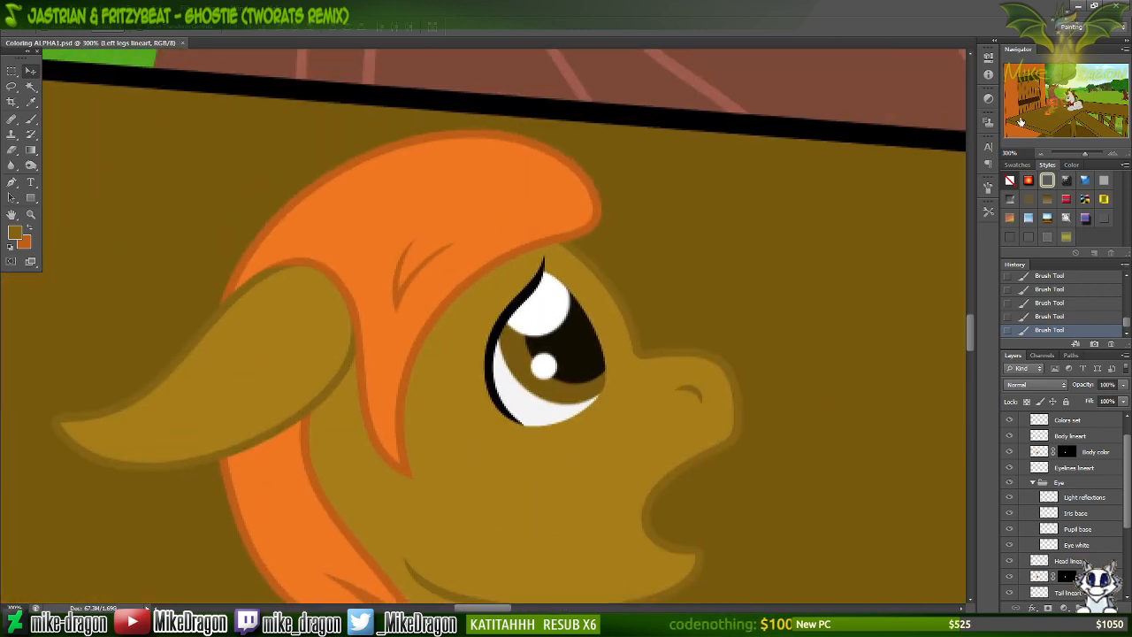
key("ctrl+plus")
scroll(609, 141, "right", 6)
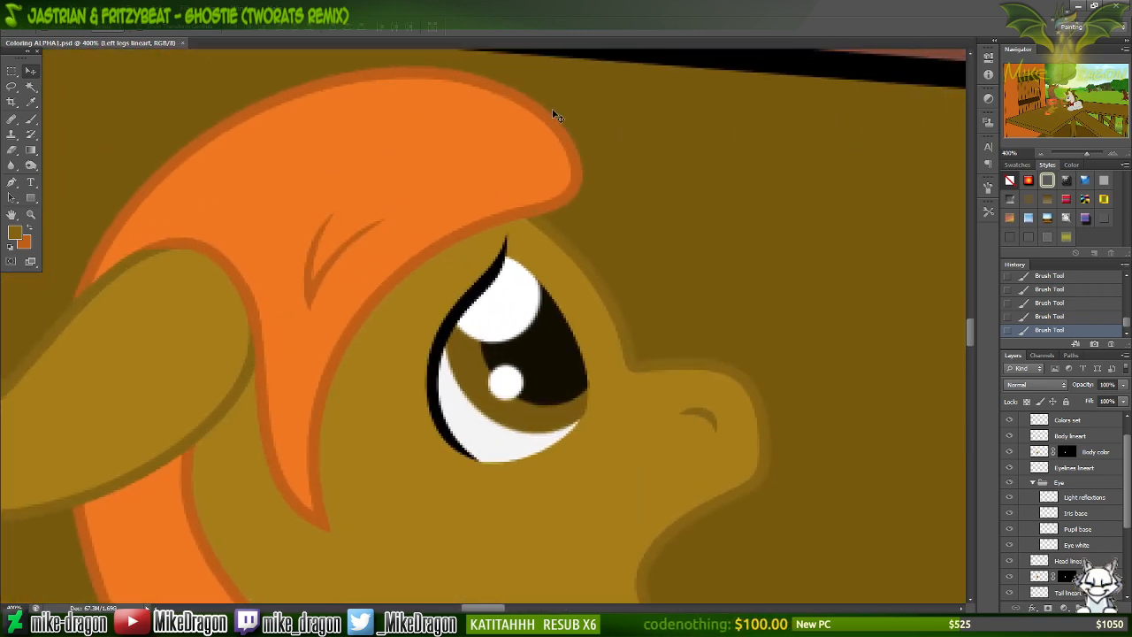
scroll(562, 122, "down", 11)
scroll(562, 122, "down", 1)
scroll(523, 127, "right", 2)
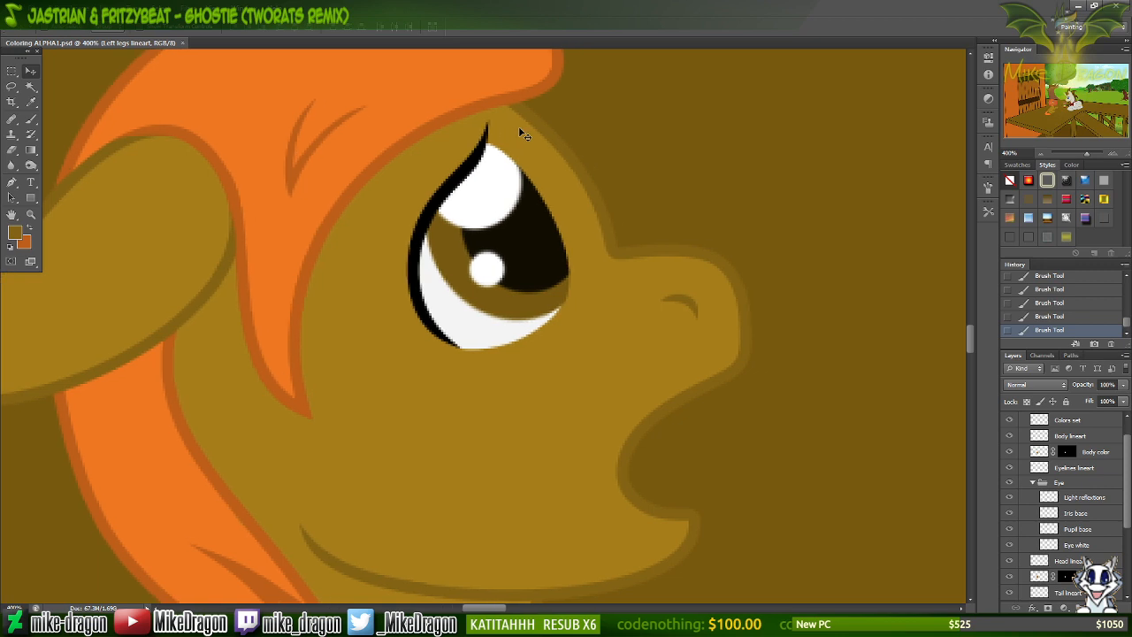
scroll(519, 124, "up", 3)
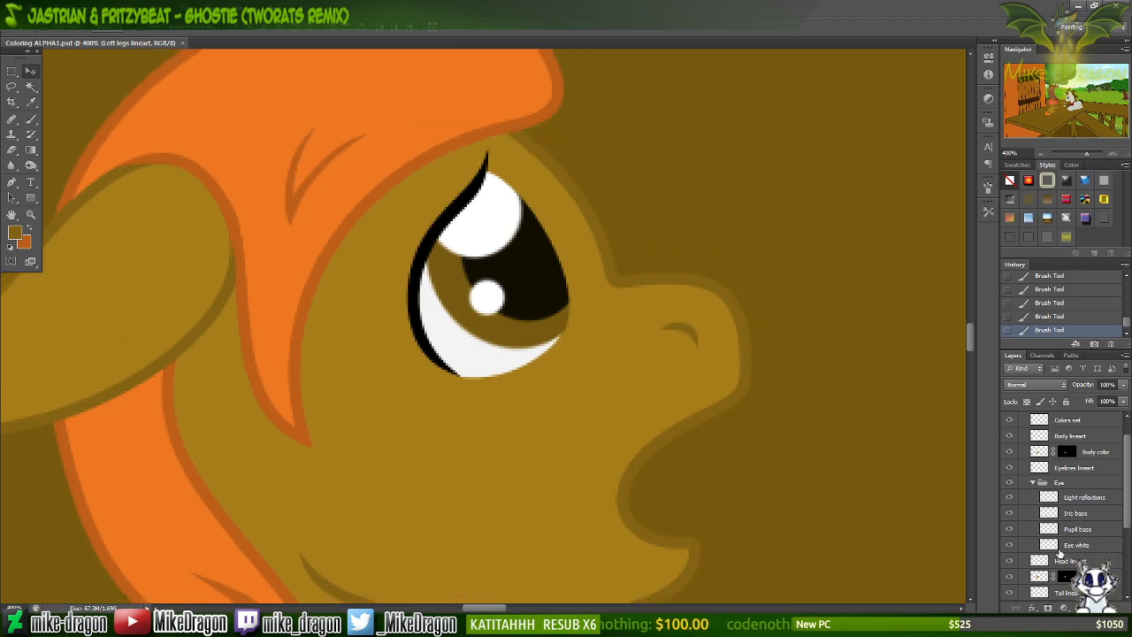
left_click(1053, 529)
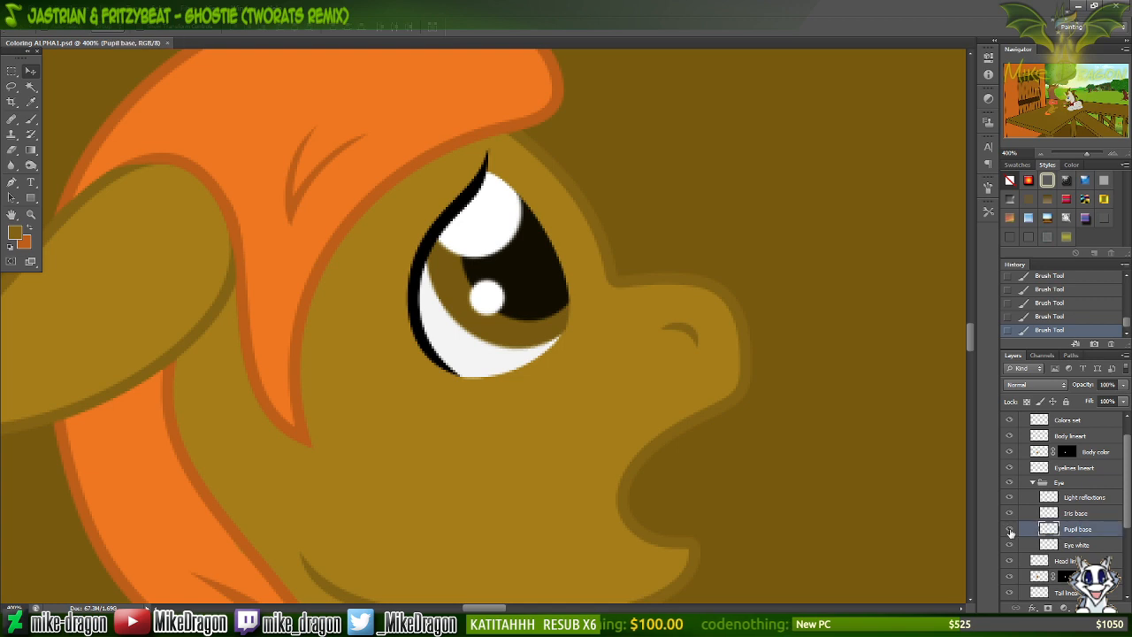
left_click(1009, 530)
left_click(1011, 533)
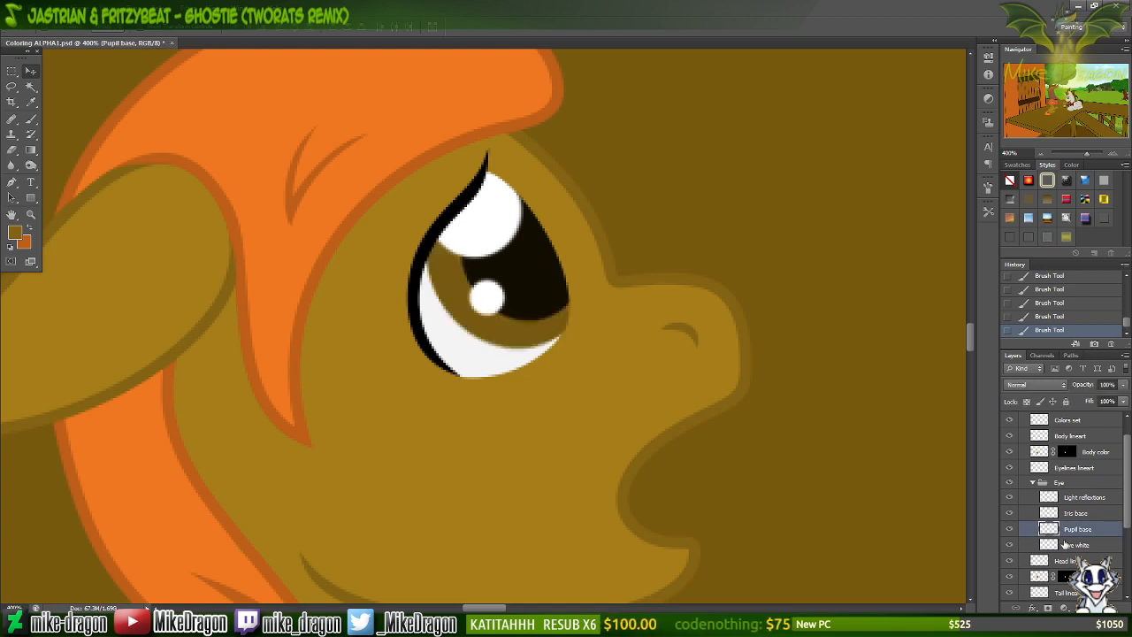
left_click(1096, 608)
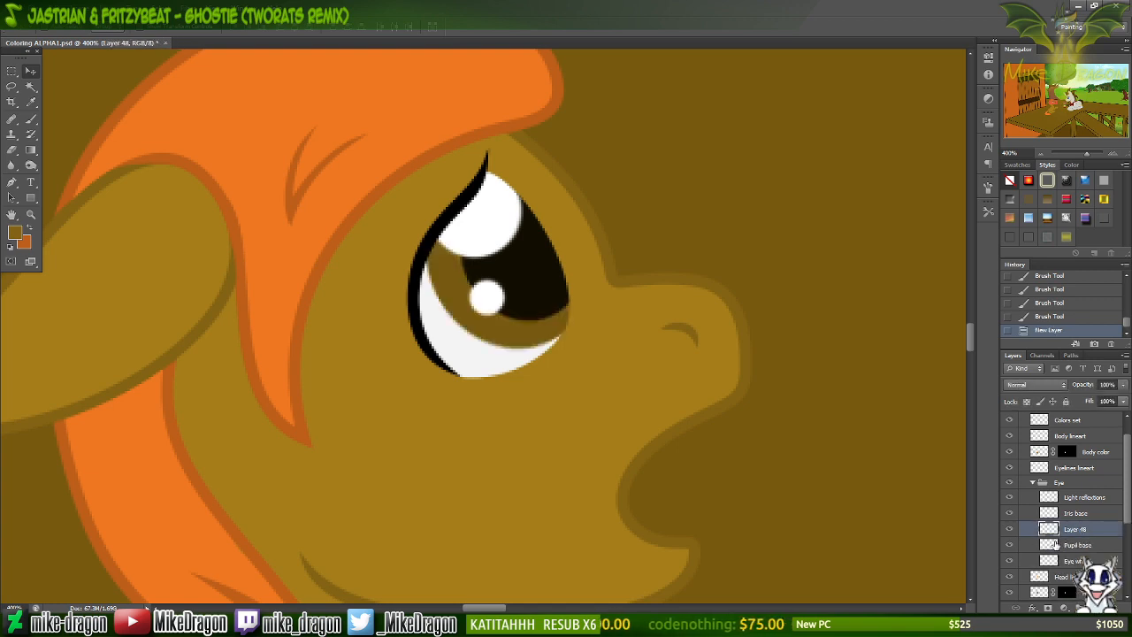
Fit a selection to Pupil base's pixels with a marquee around the eye nudged up and back down, and sample the iris brown.
left_click(1062, 545)
key("m")
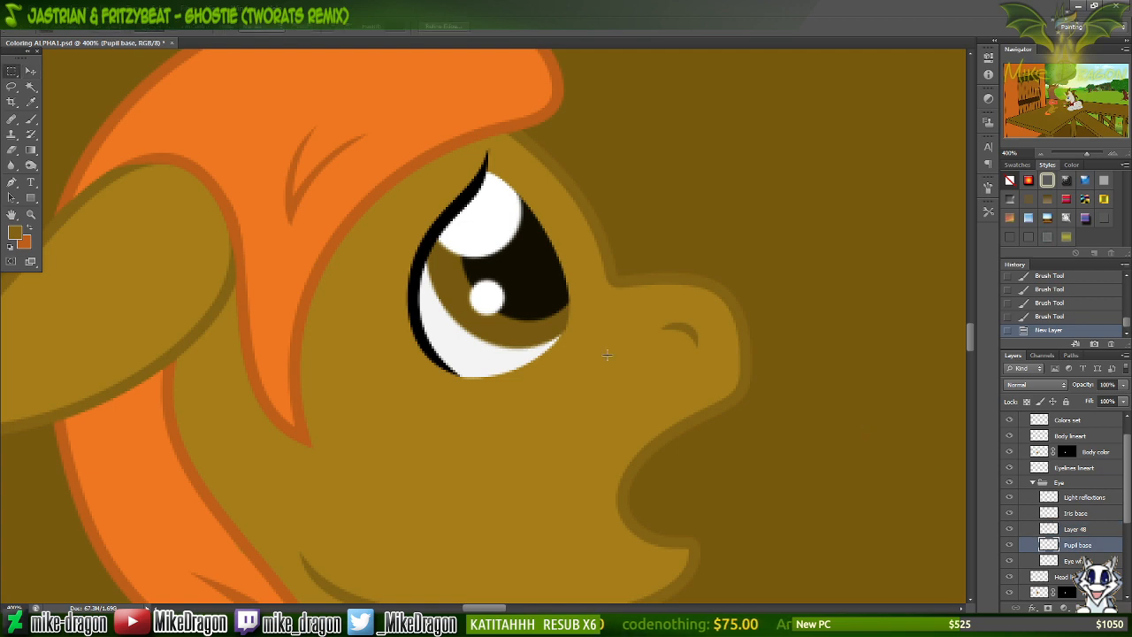
left_click_drag(277, 94, 740, 482)
key("Up")
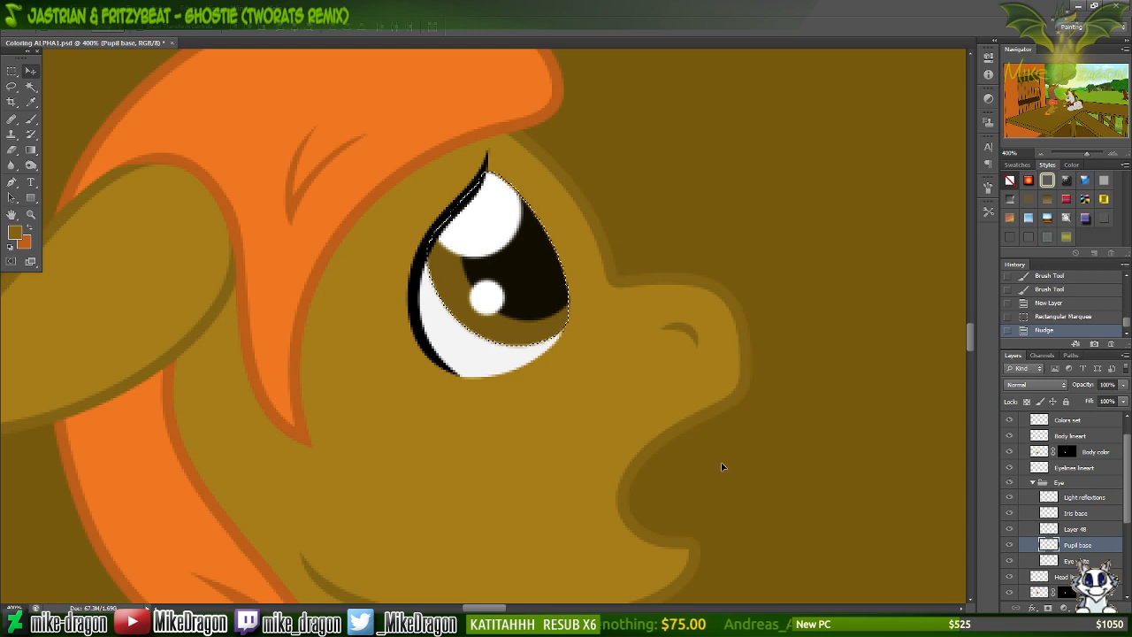
key("Down")
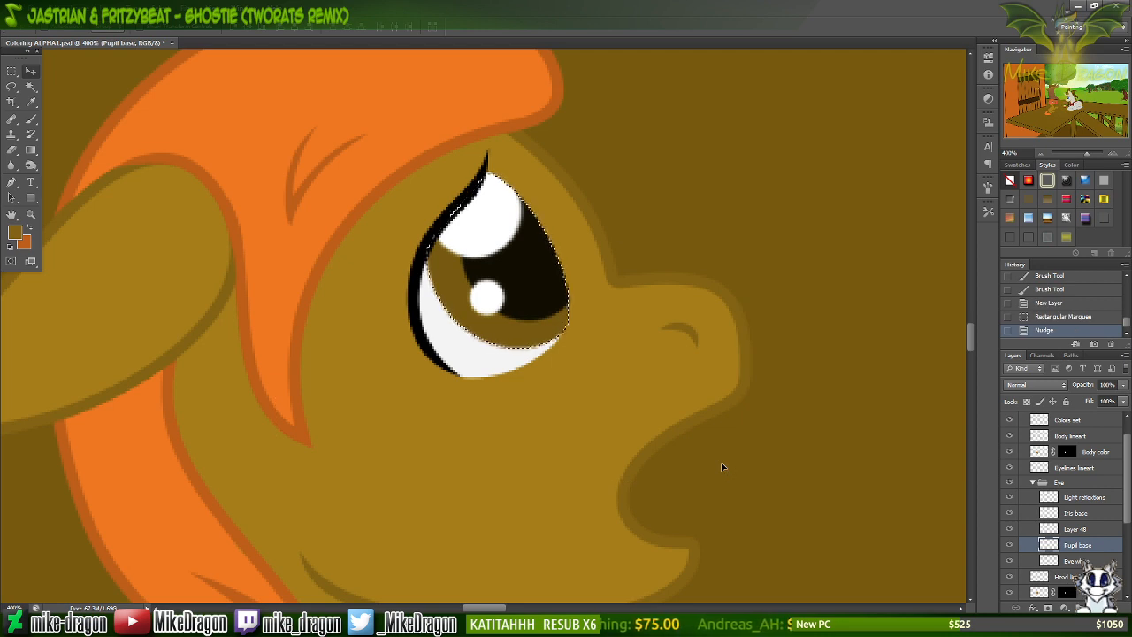
left_click(513, 330)
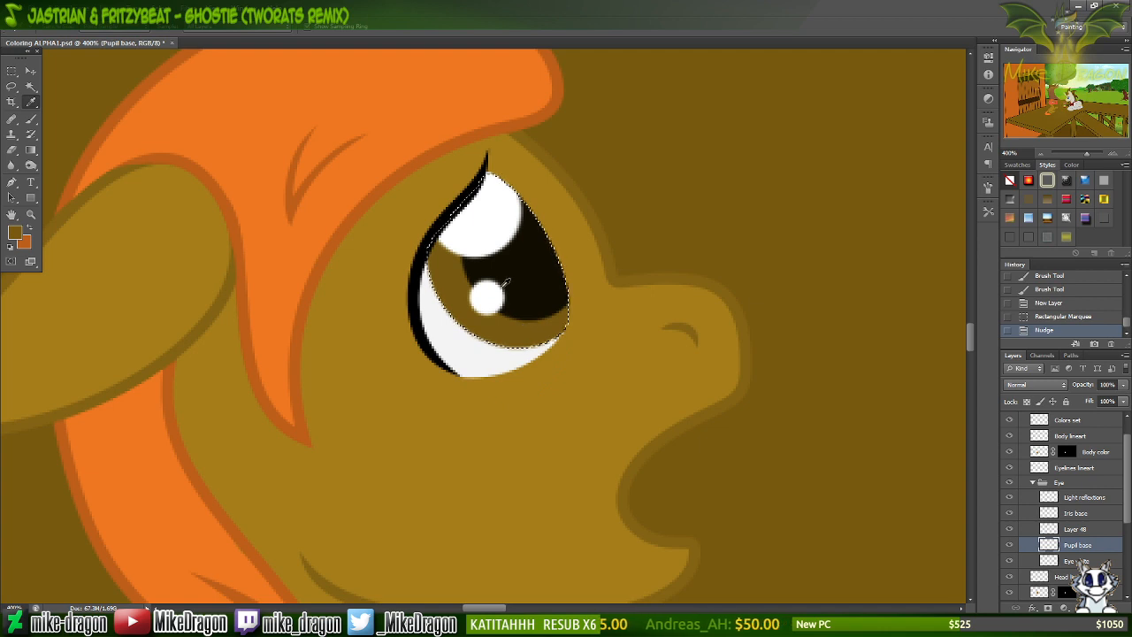
Set the foreground colour to a67e00 with the iris brown as background, and activate Layer 48 for the Gradient tool.
left_click(30, 229)
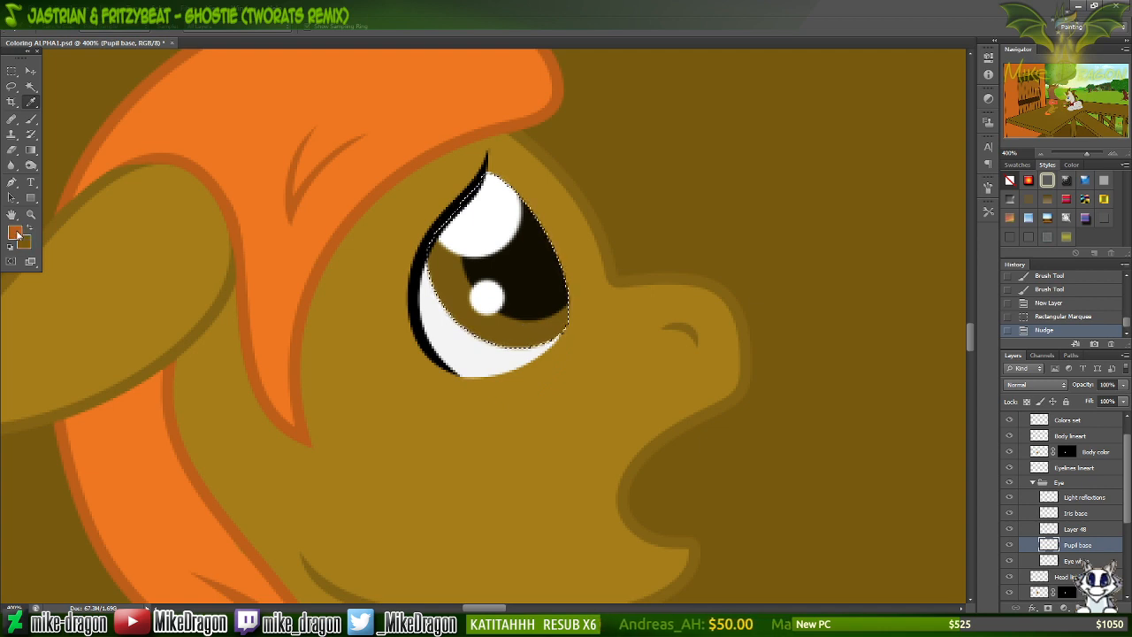
left_click(16, 232)
left_click(26, 244)
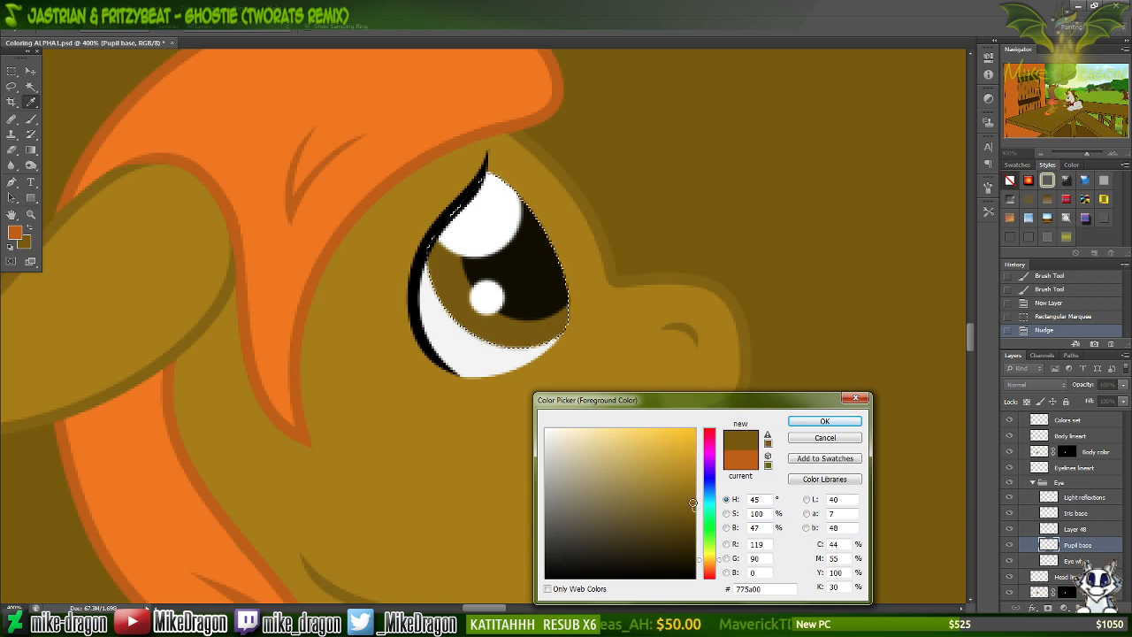
left_click_drag(693, 504, 700, 481)
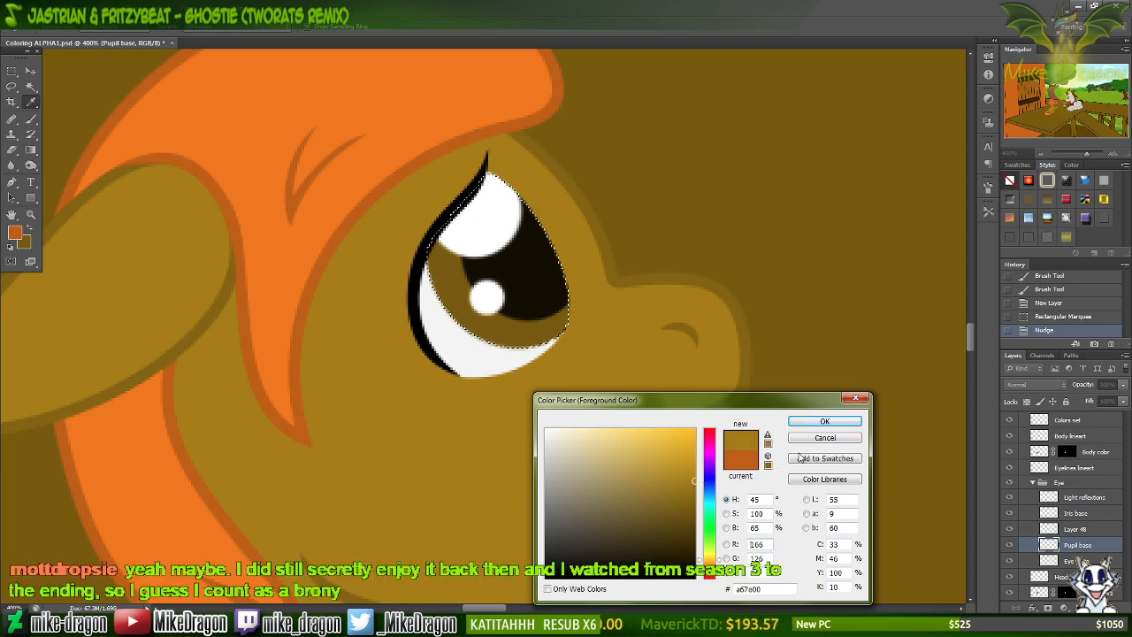
left_click(823, 422)
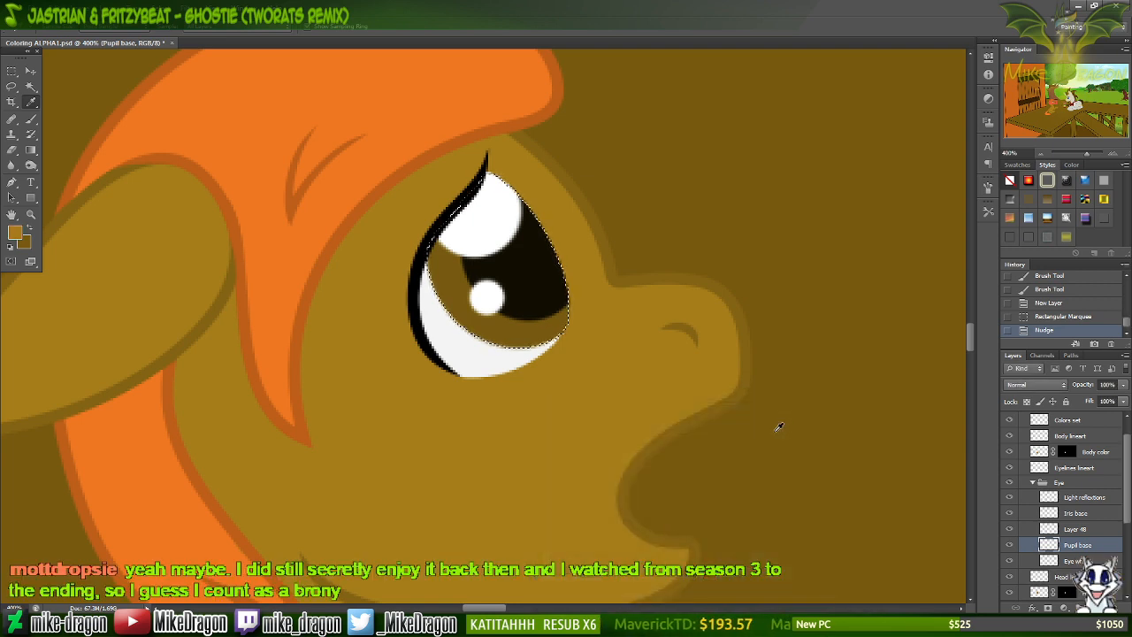
key("space")
key("g")
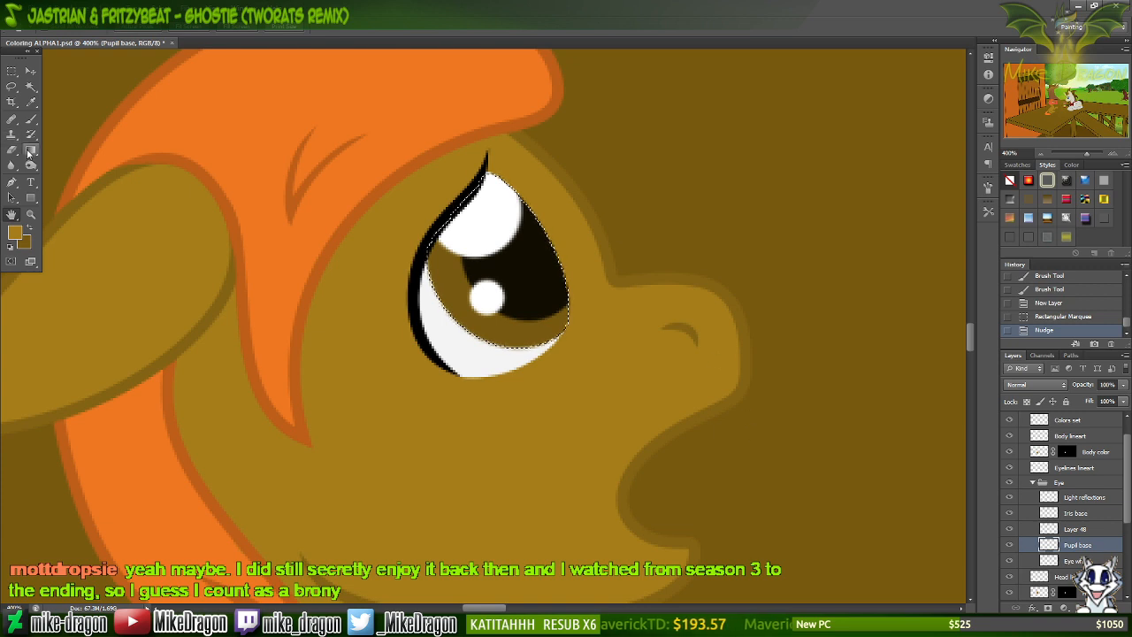
left_click(1061, 529)
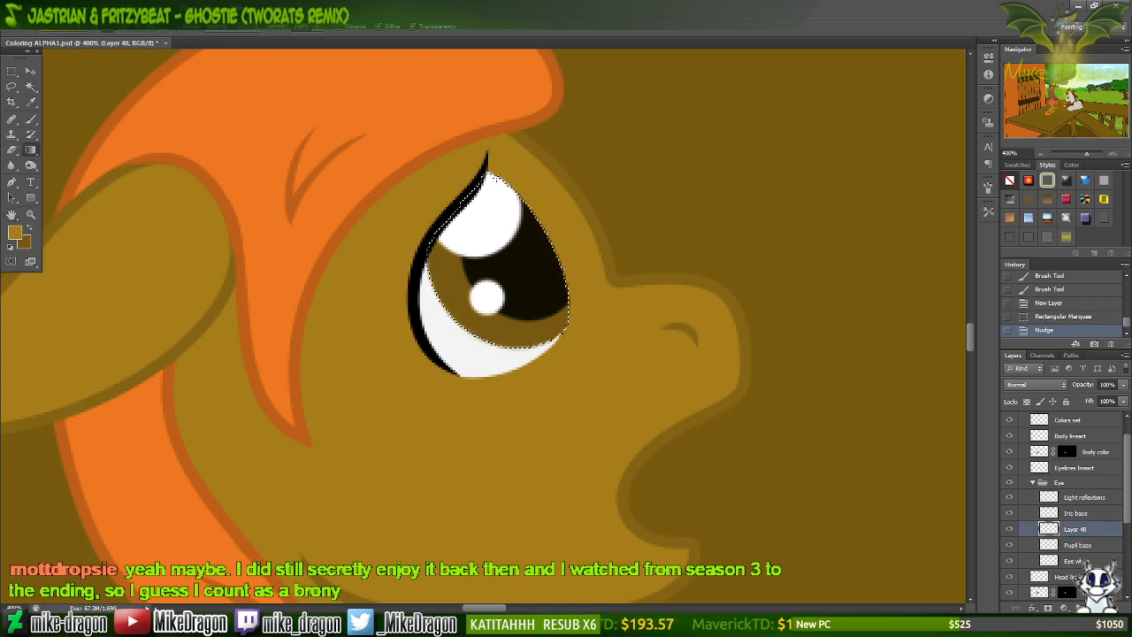
Try a foreground-to-background gradient down the iris on Layer 48 and undo it, leaving the foreground colour as is.
left_click_drag(488, 235, 509, 346)
key("ctrl+z")
key("ctrl+z")
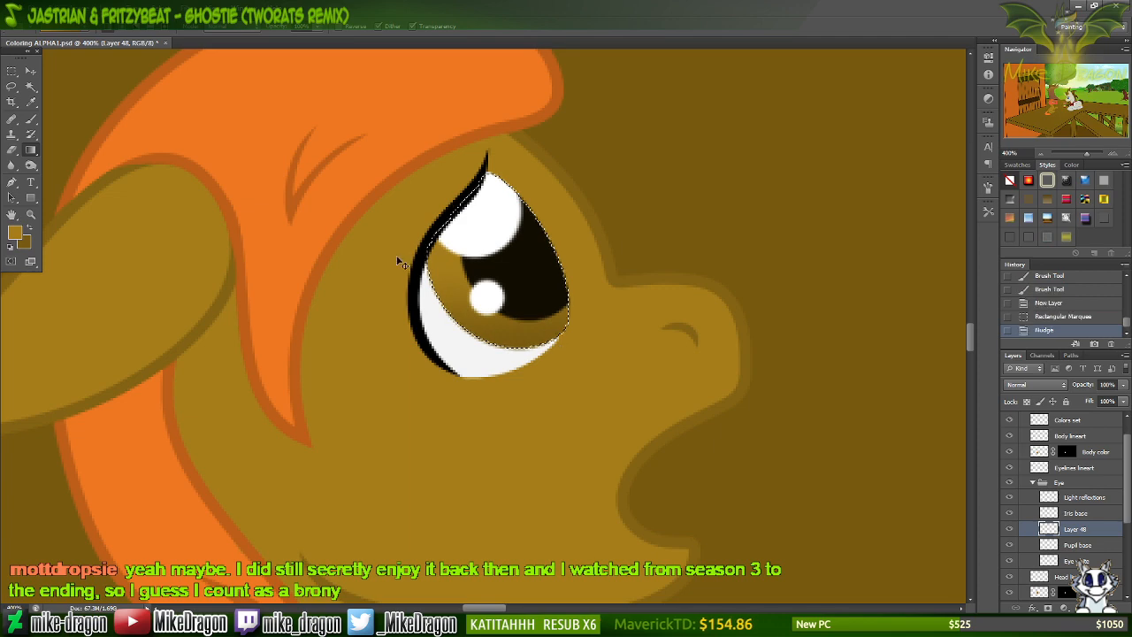
left_click(15, 232)
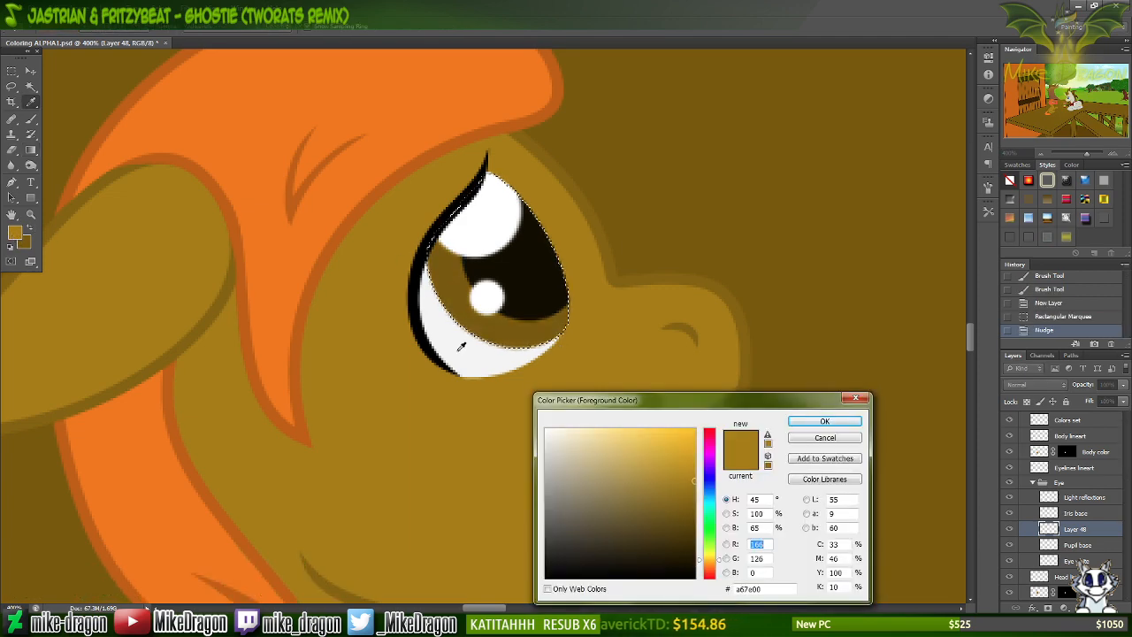
left_click(824, 438)
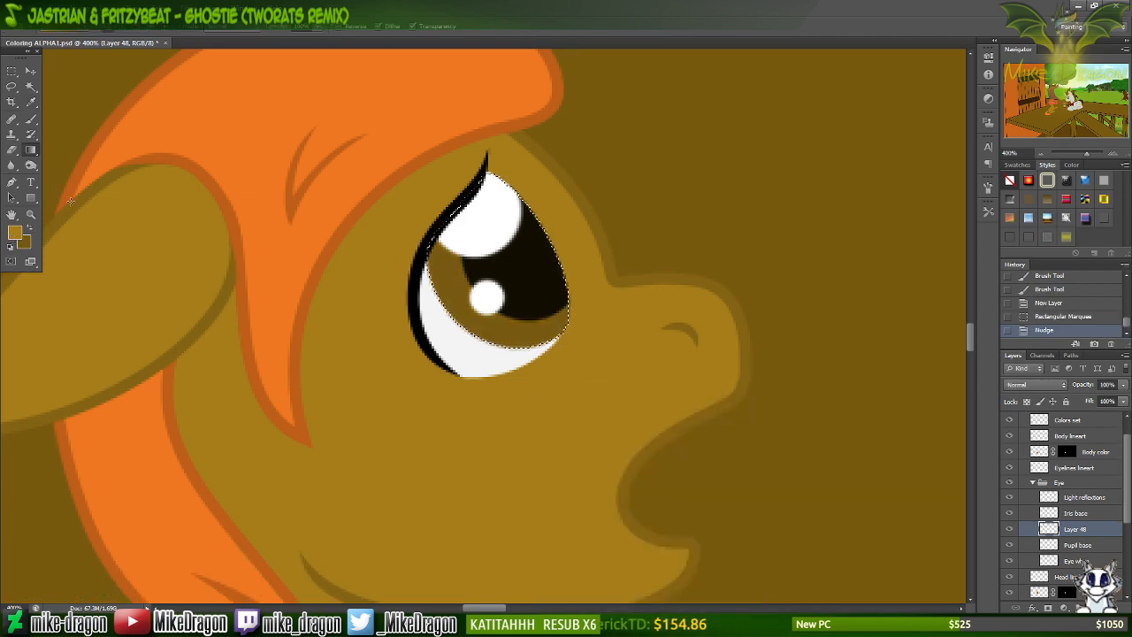
Darken the background colour to 614900 for the iris gradient.
left_click(26, 247)
left_click_drag(694, 512, 693, 521)
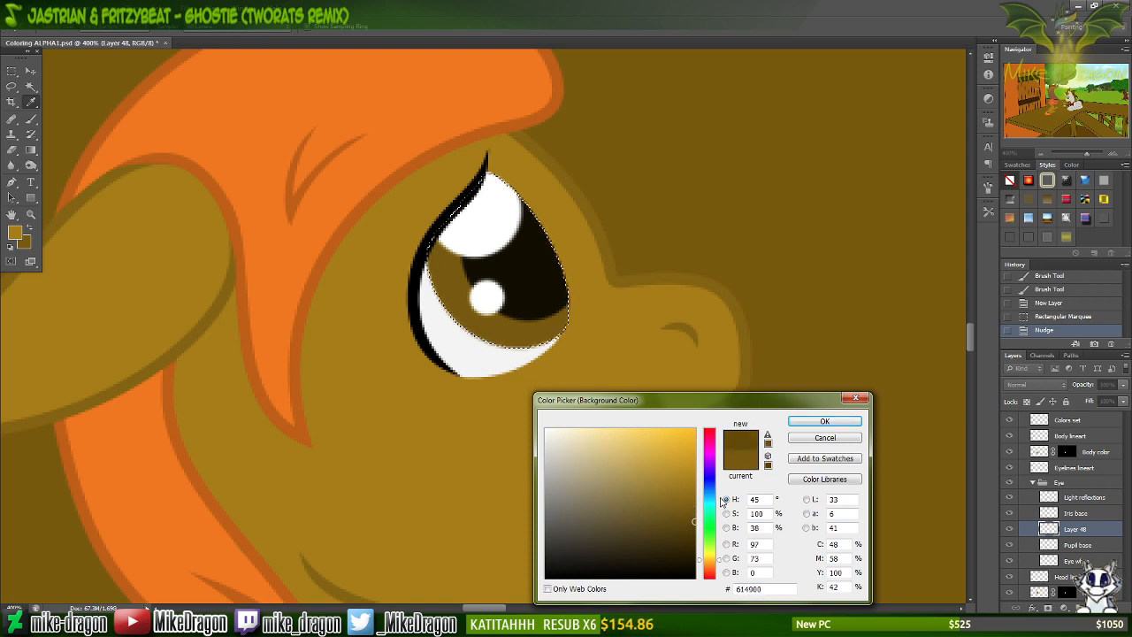
left_click(815, 422)
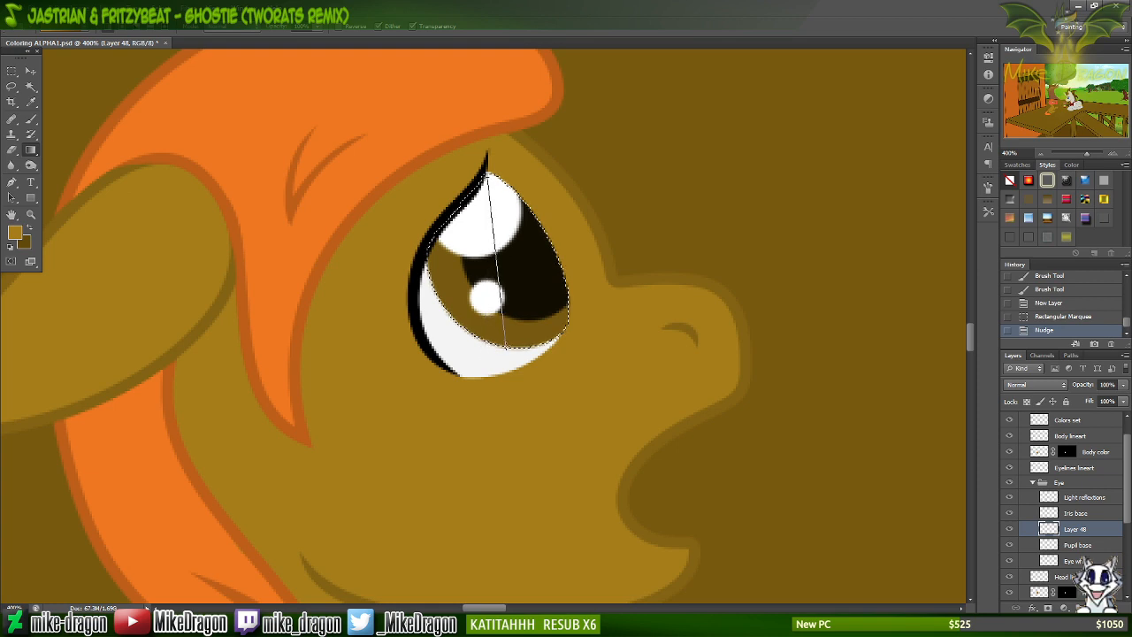
Try gradients down the iris on Layer 48, starting from the eye's upper tip and from the pupil's middle, undoing each.
left_click_drag(498, 345, 504, 337)
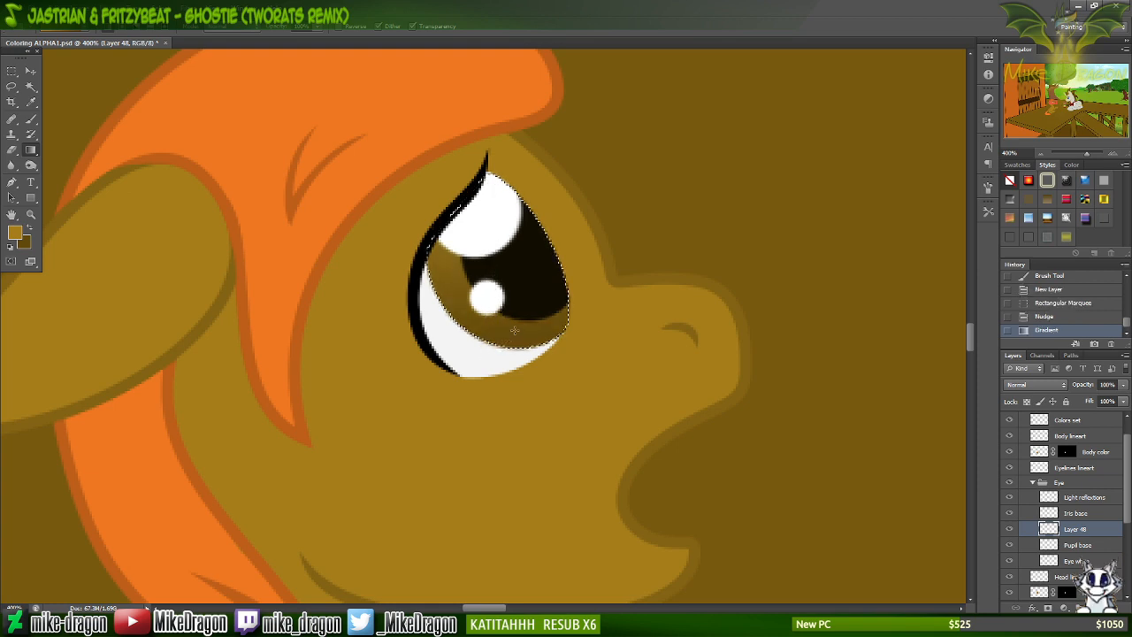
key("ctrl+z")
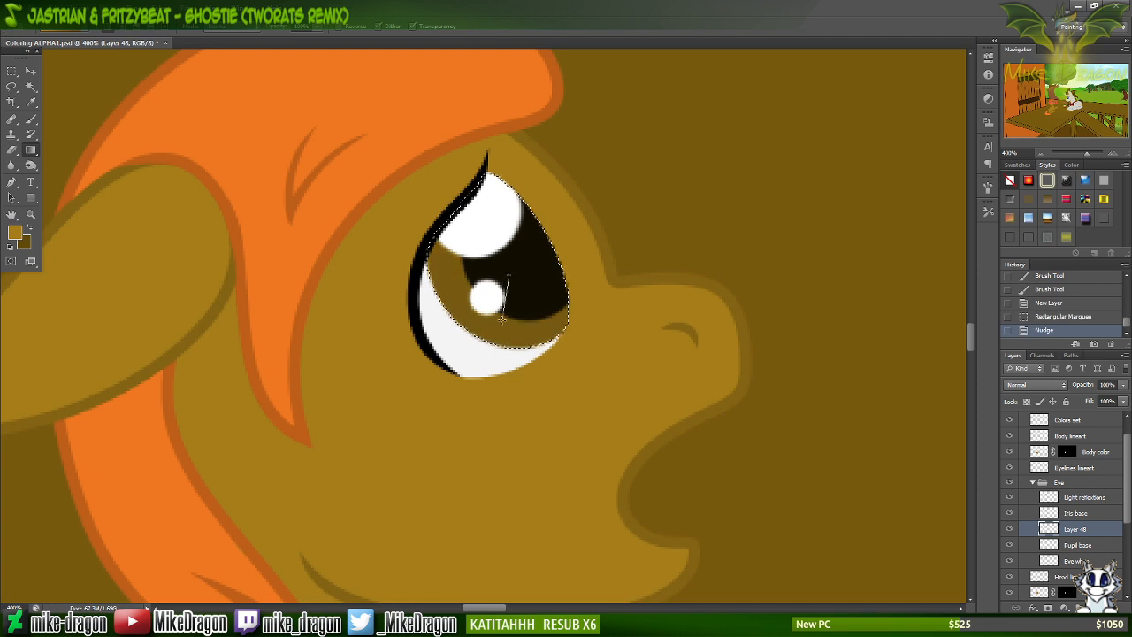
left_click_drag(502, 320, 509, 346)
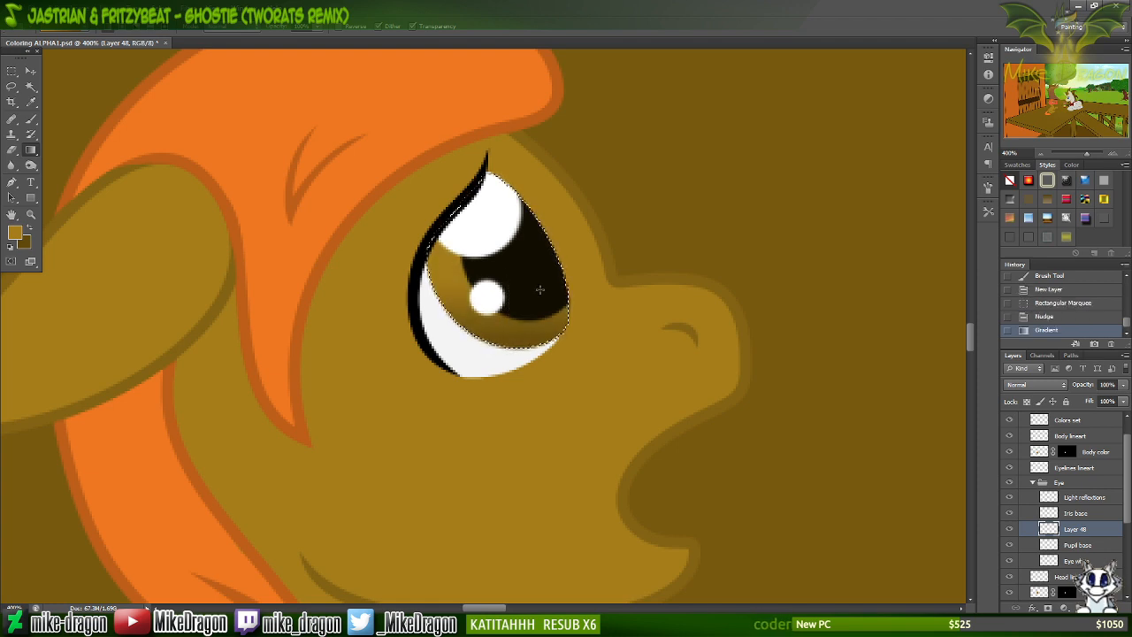
key("ctrl+z")
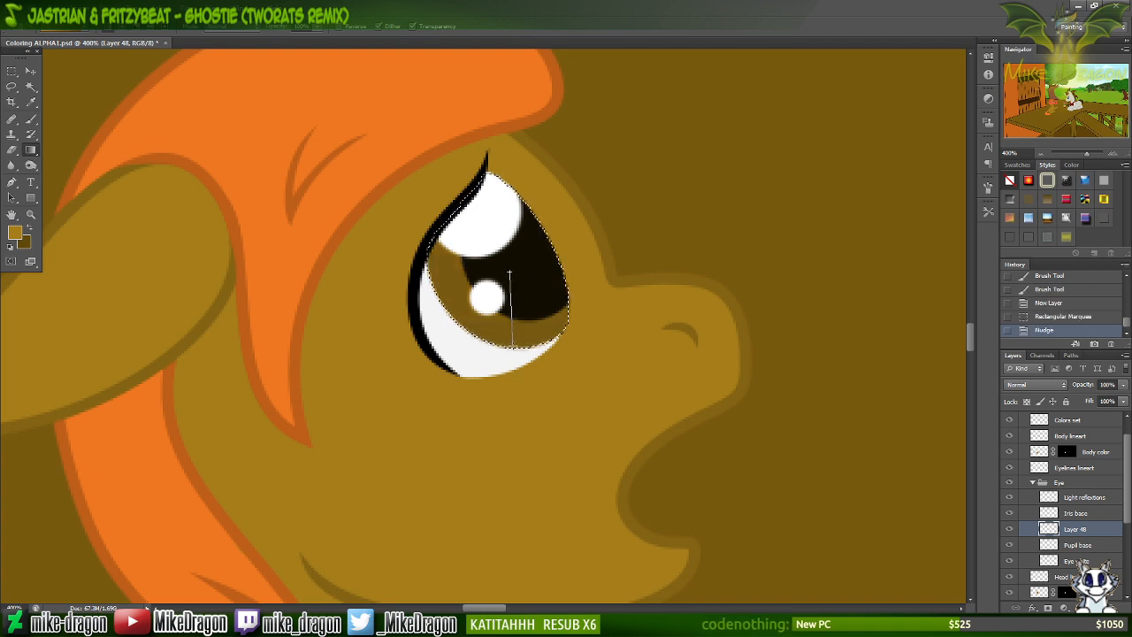
left_click_drag(510, 272, 510, 274)
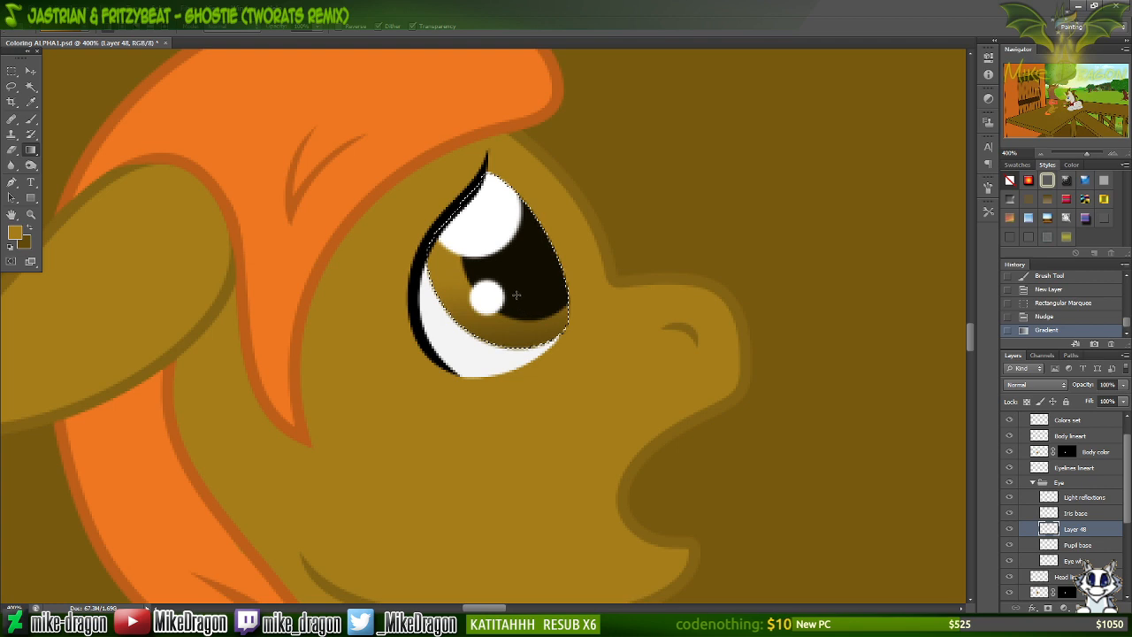
key("ctrl+z")
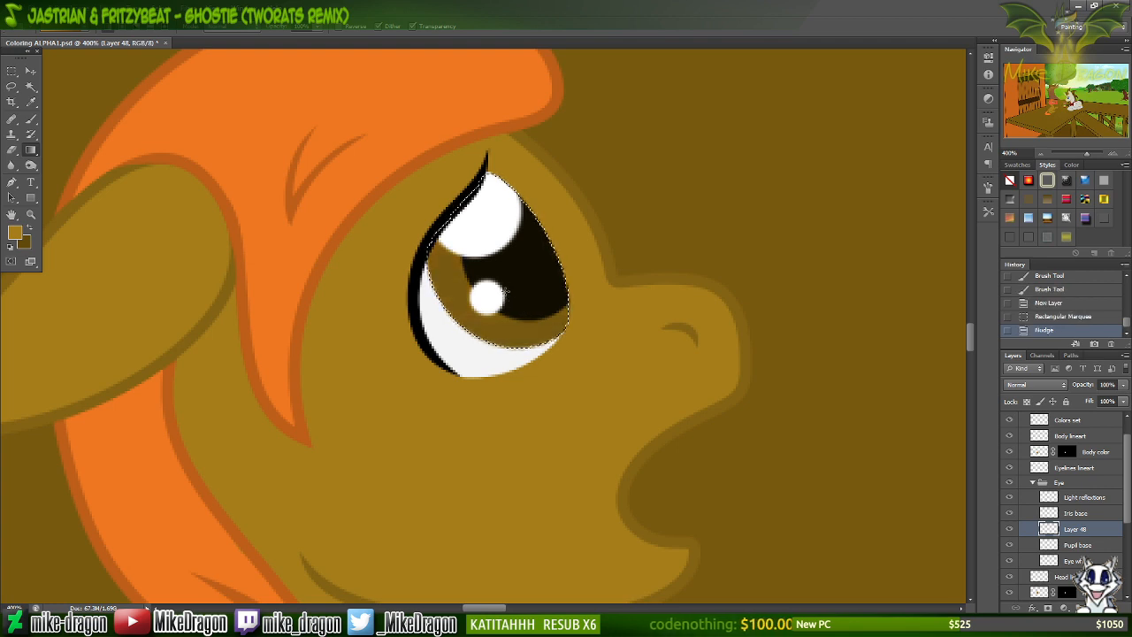
Retry the gradient from the pupil's middle to the iris's lower edge in three variants, undoing the first two.
left_click_drag(506, 343, 507, 345)
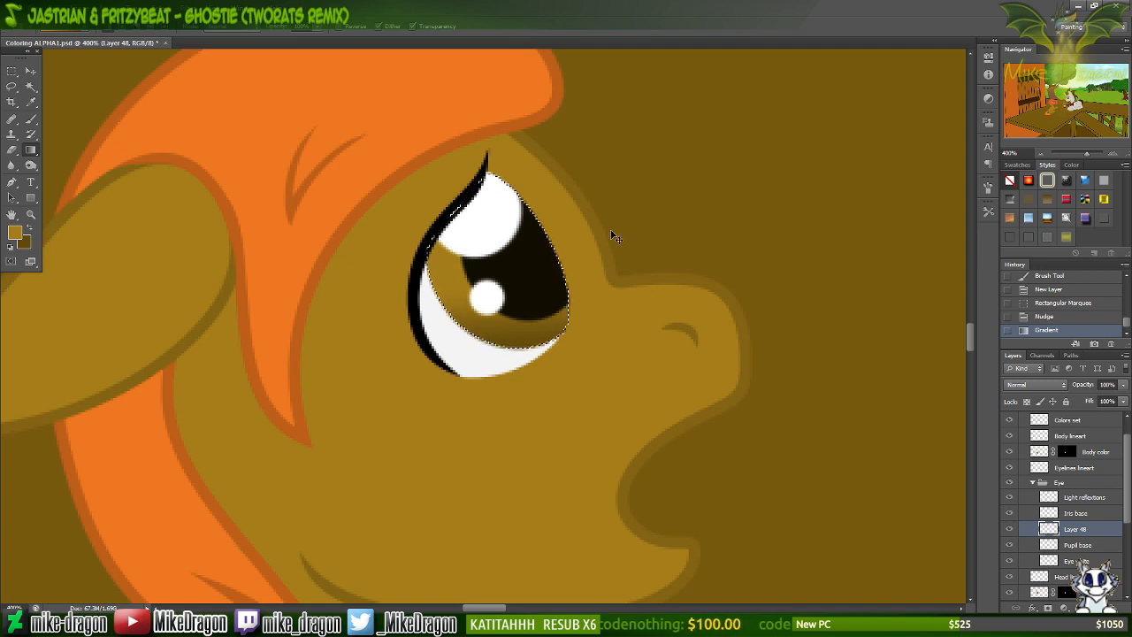
scroll(610, 234, "down", 2)
scroll(611, 234, "up", 2)
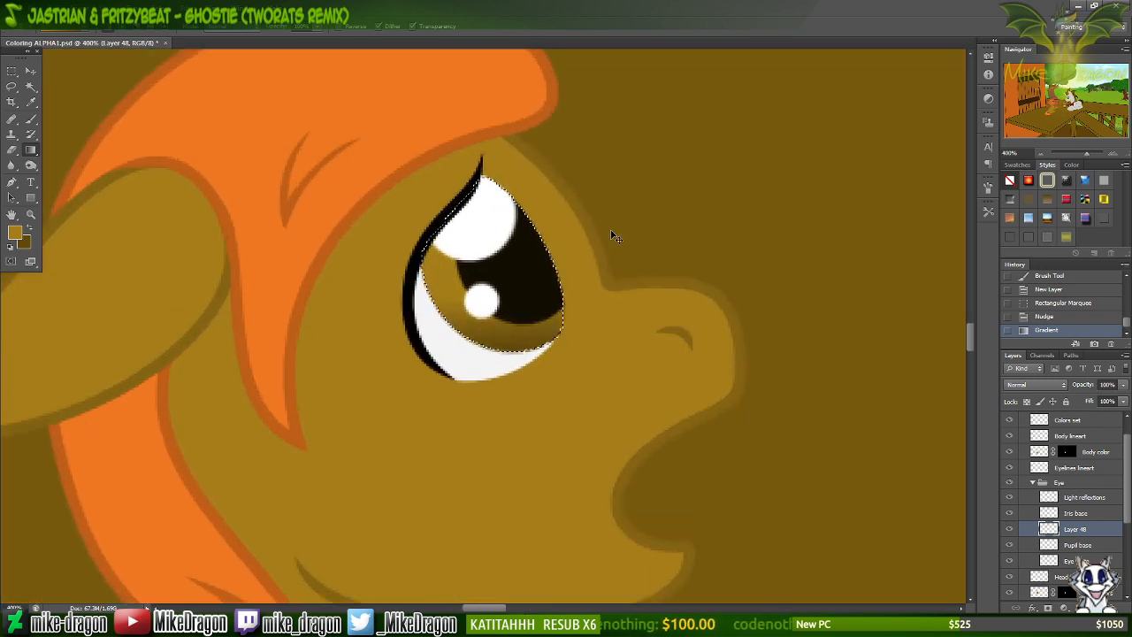
key("ctrl+z")
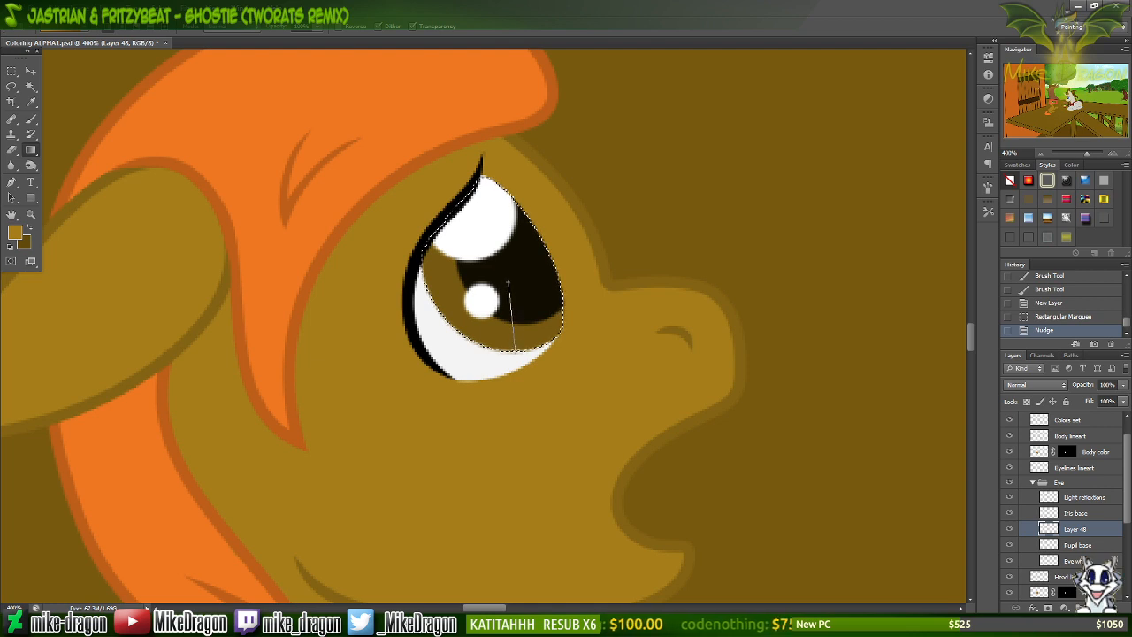
left_click_drag(515, 350, 515, 350)
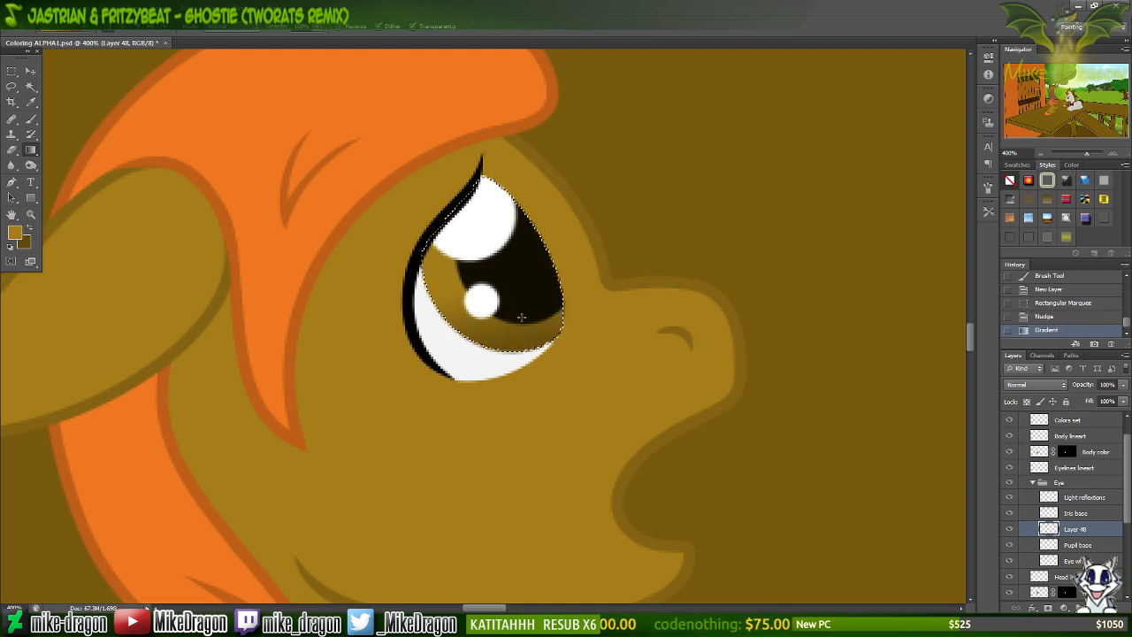
key("ctrl+z")
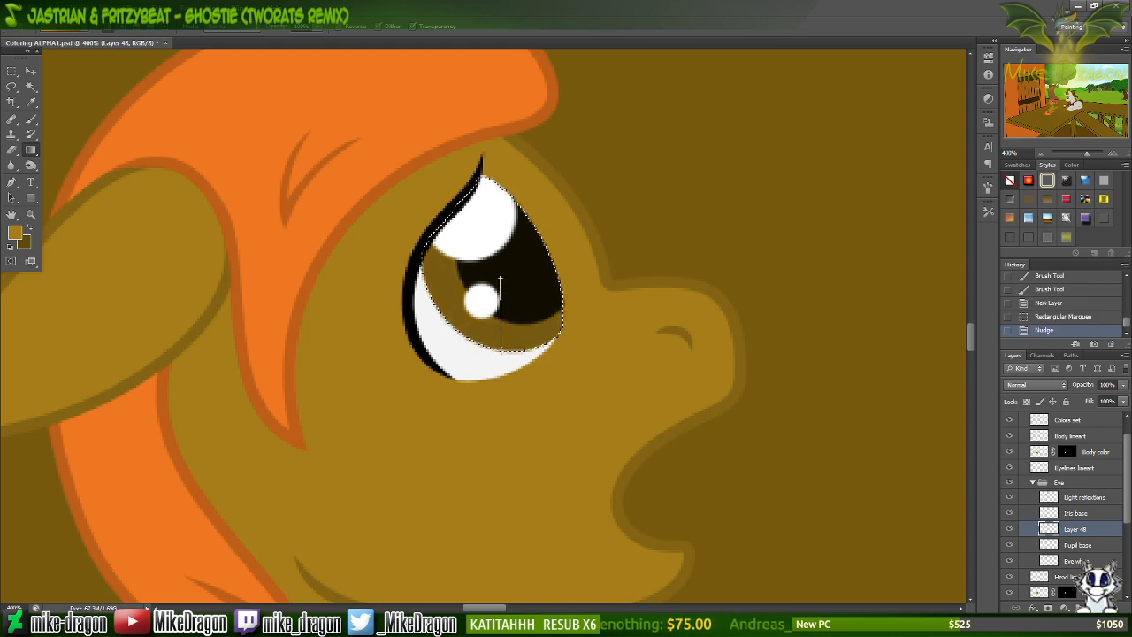
left_click_drag(500, 281, 500, 281)
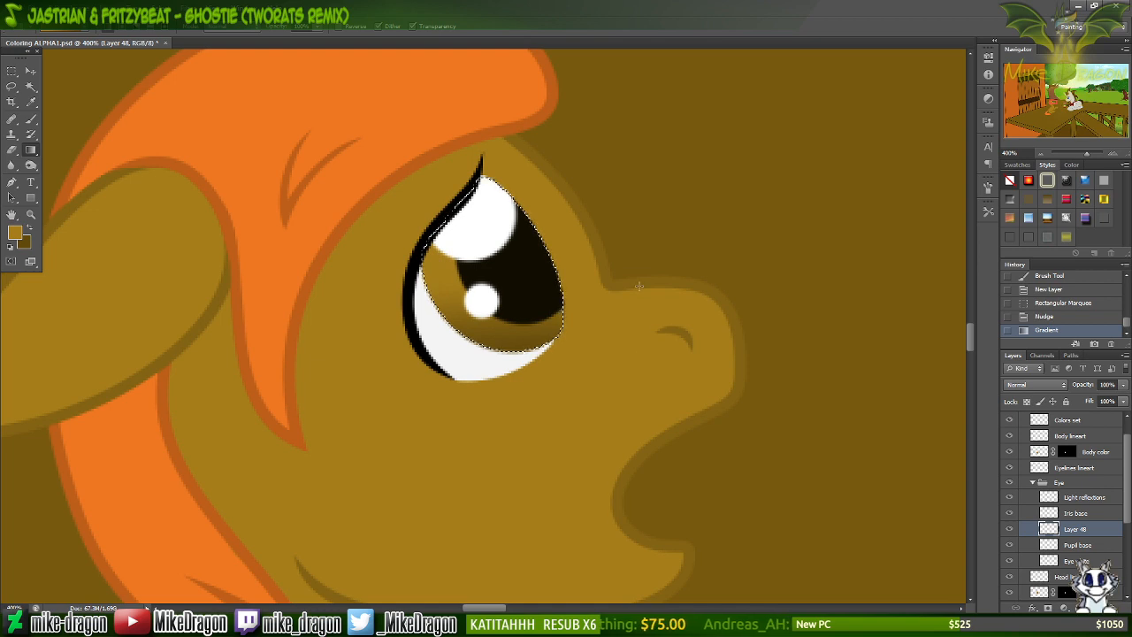
key("ctrl+minus")
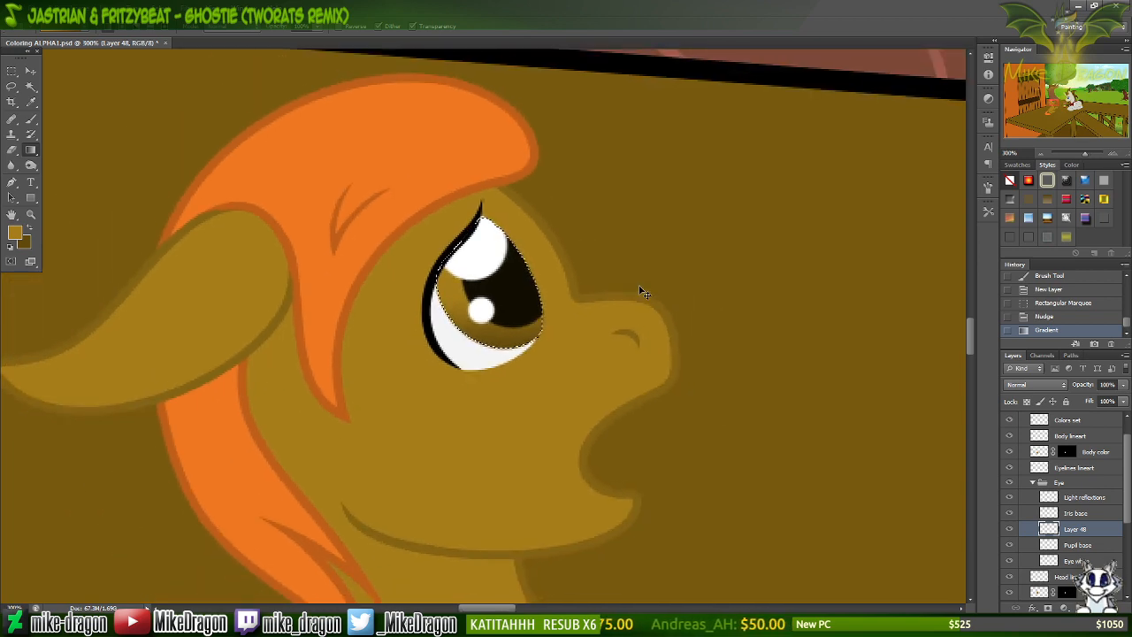
Switch to Windows Explorer and open the My Little Pony - Friendship is Magic folder in Series on drive FILES2 (F:).
key("super+e")
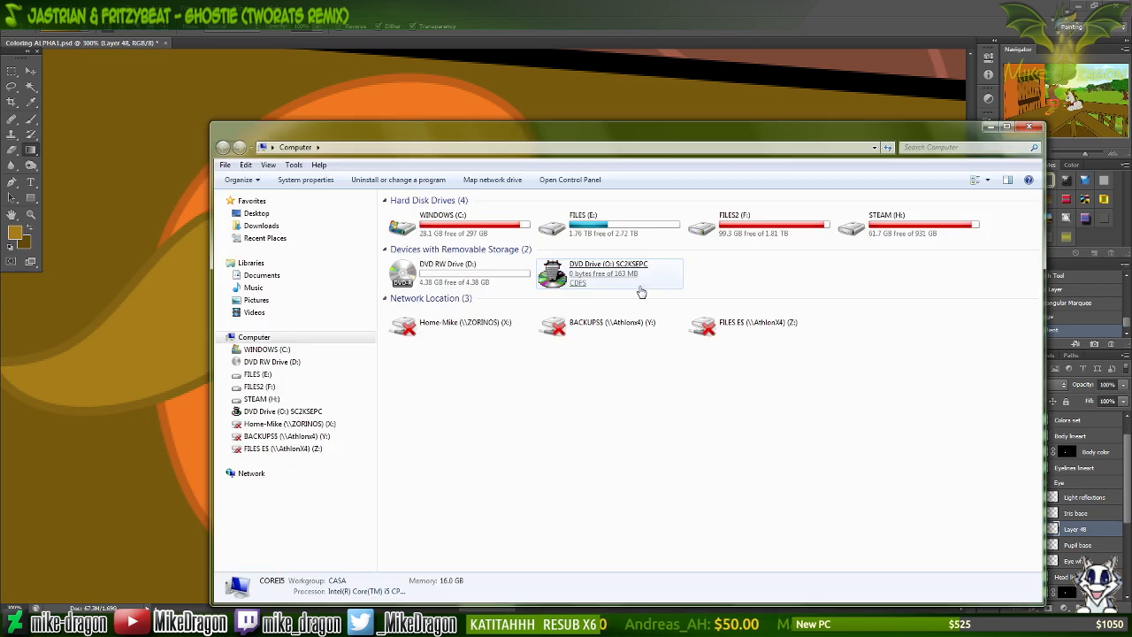
double_click(750, 234)
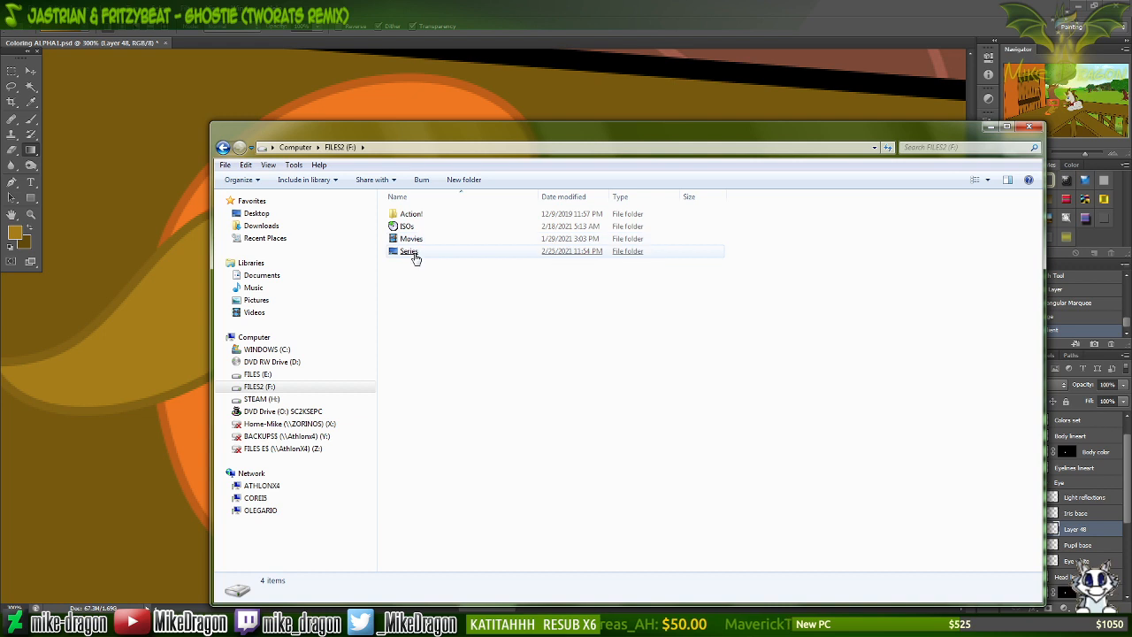
double_click(409, 252)
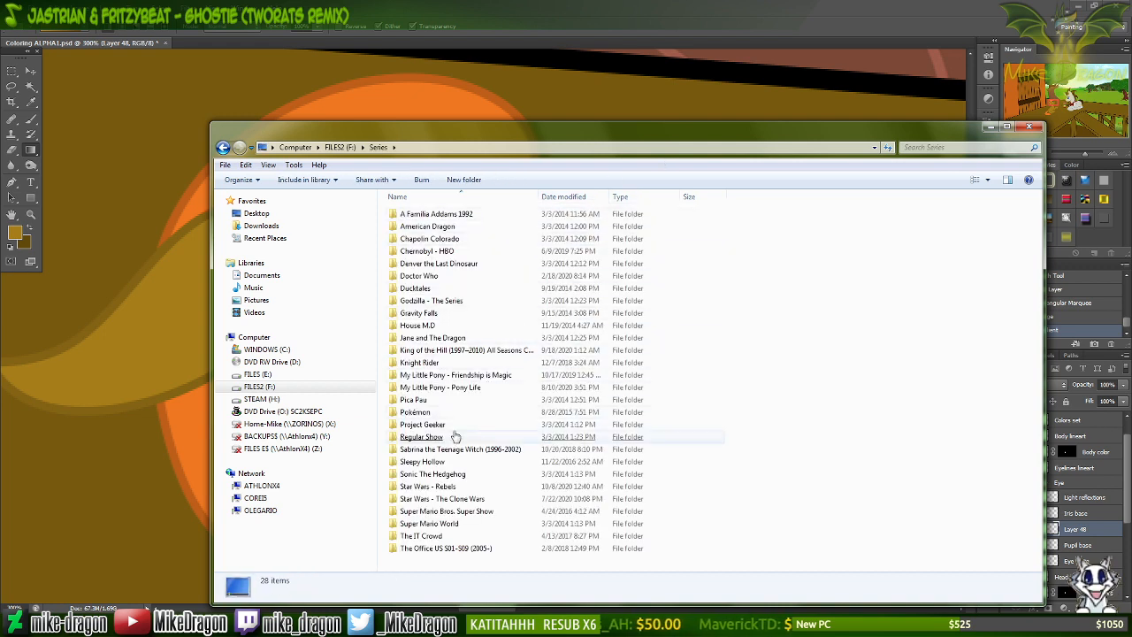
left_click(440, 378)
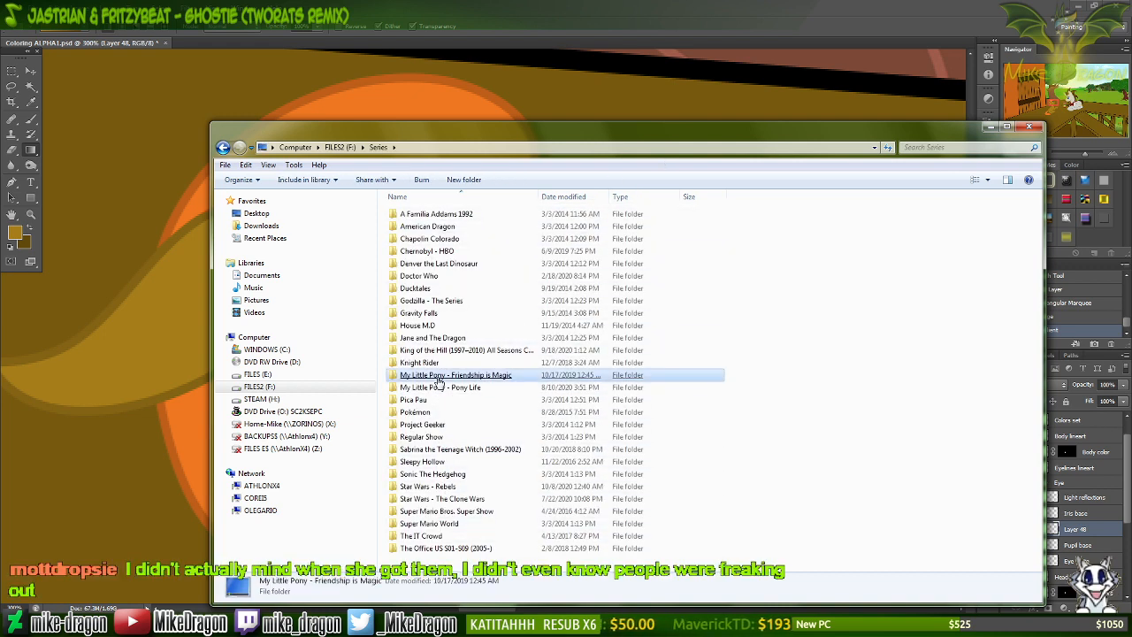
double_click(440, 377)
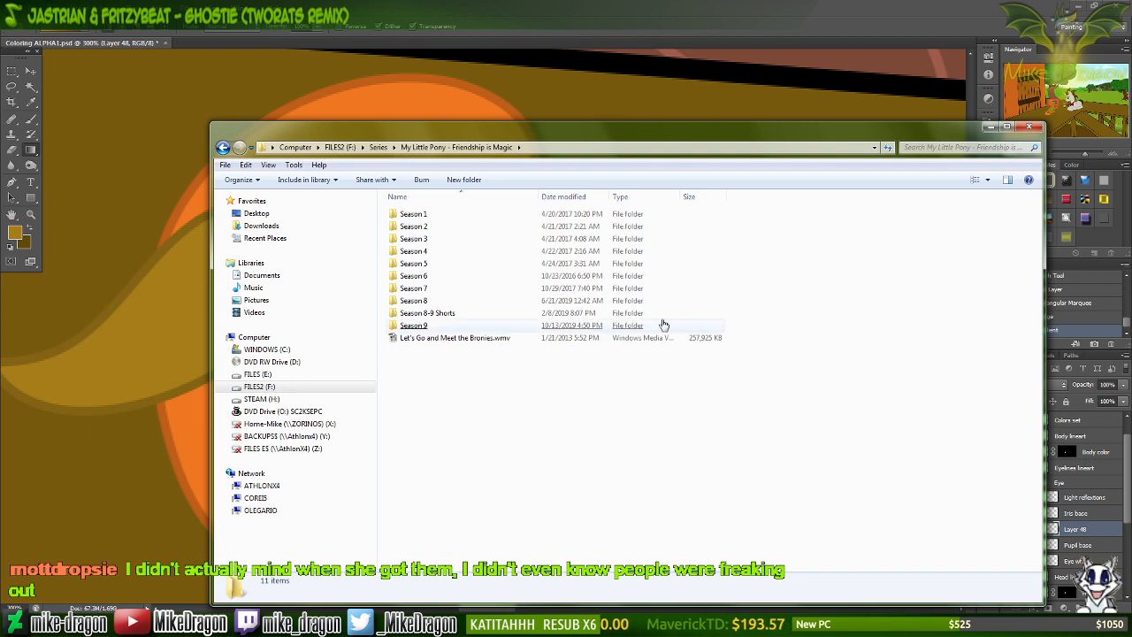
Check the combined size of all the season folders, look through Season 7's episodes, and close the Explorer window.
left_click_drag(746, 326, 670, 177)
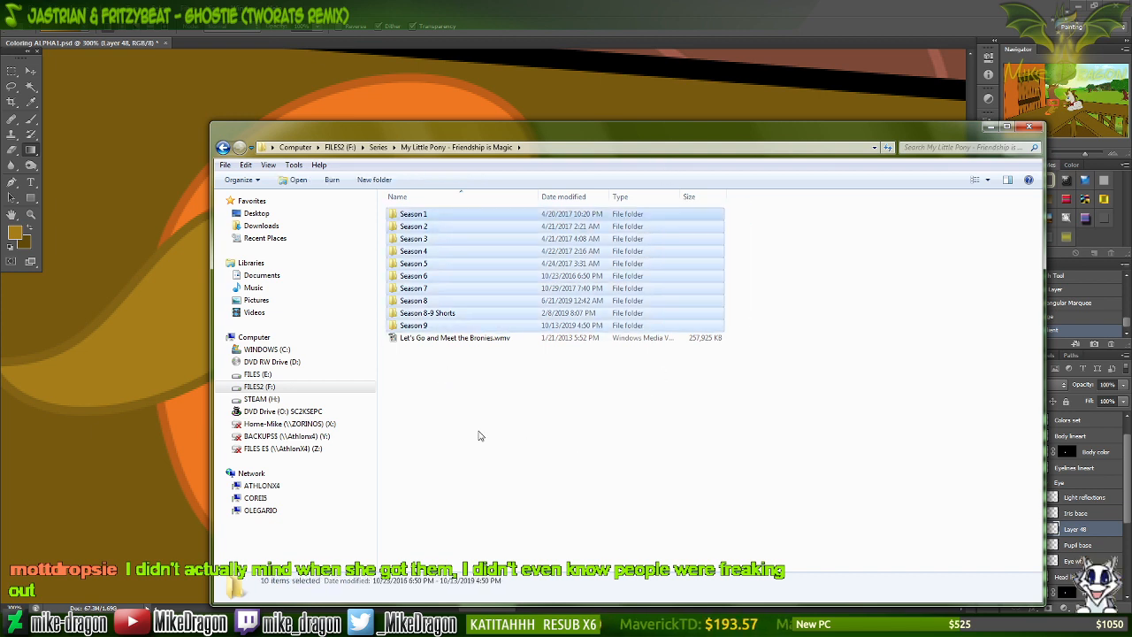
key("alt+Return")
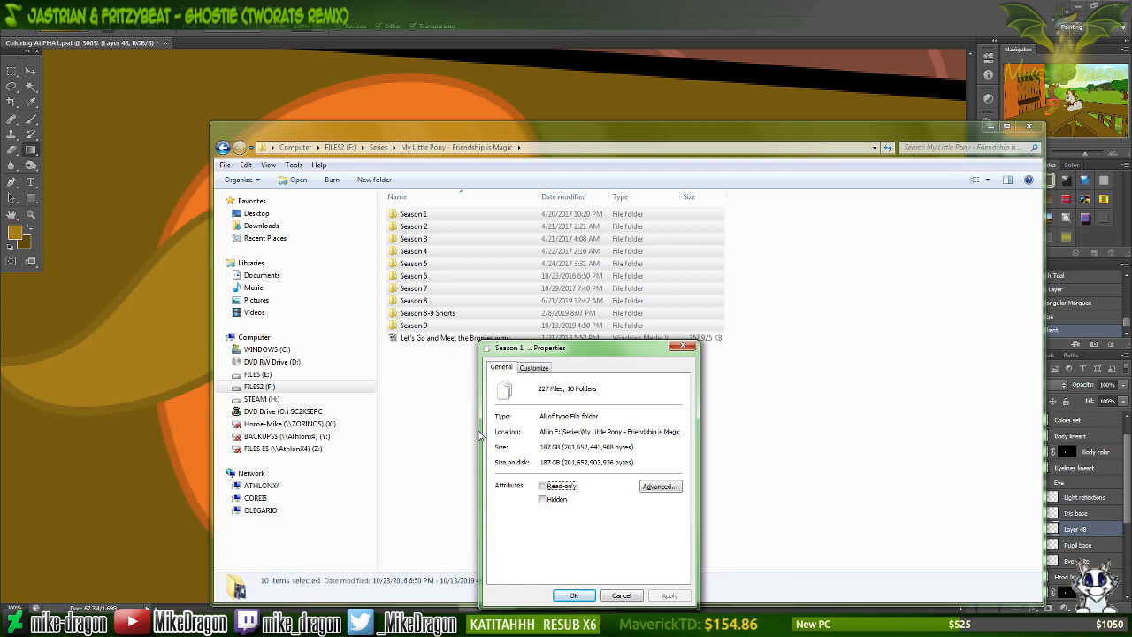
key("Escape")
left_click(481, 435)
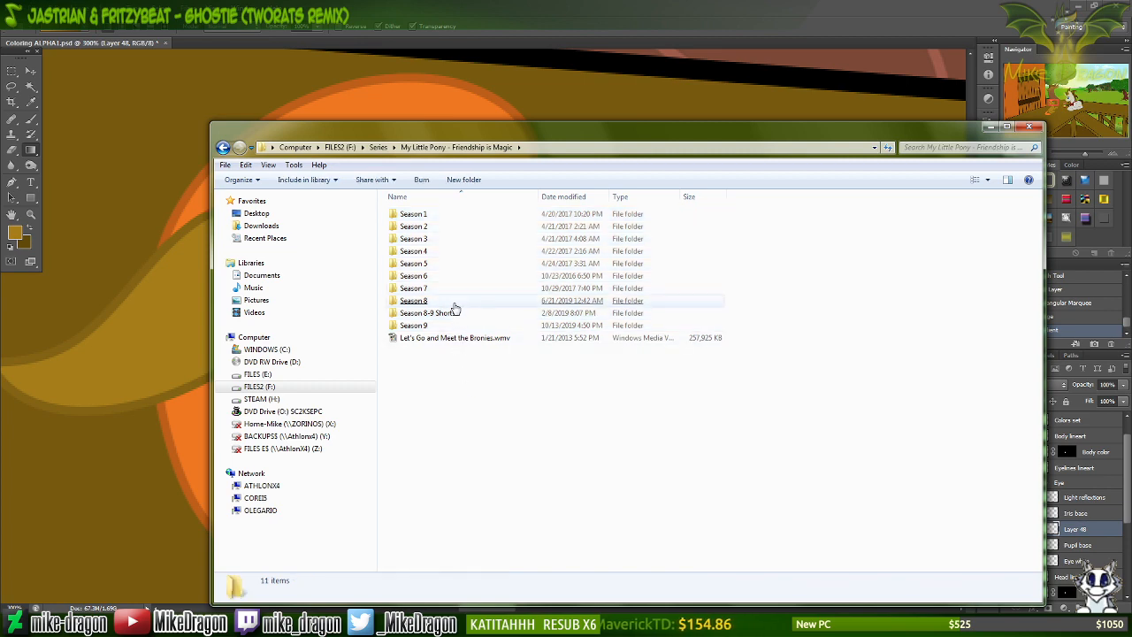
double_click(425, 289)
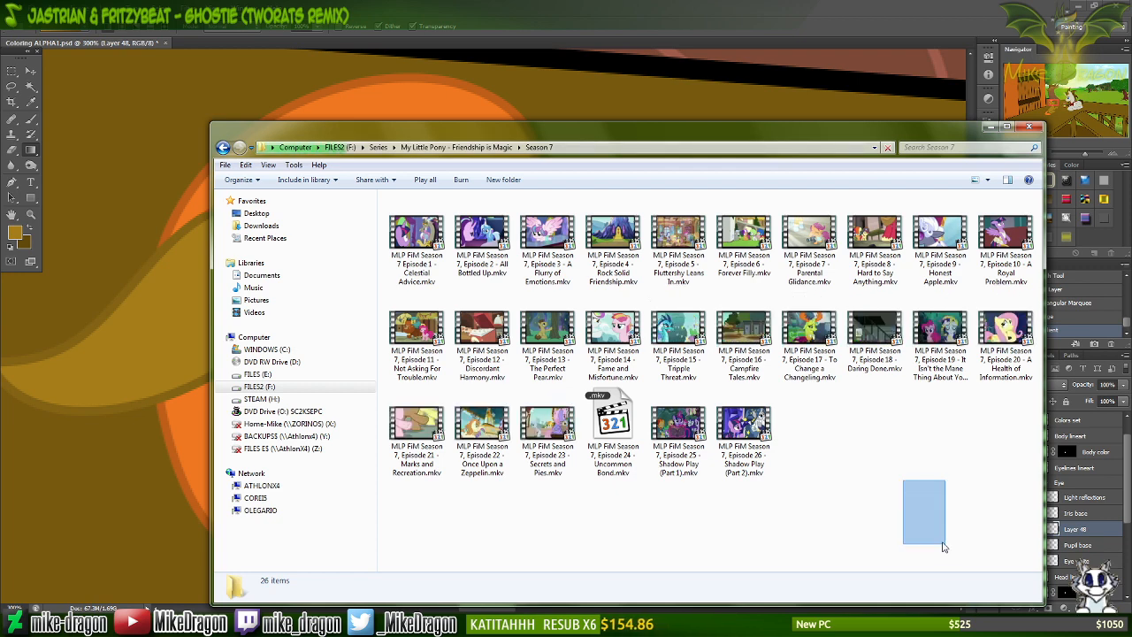
key("alt+F4")
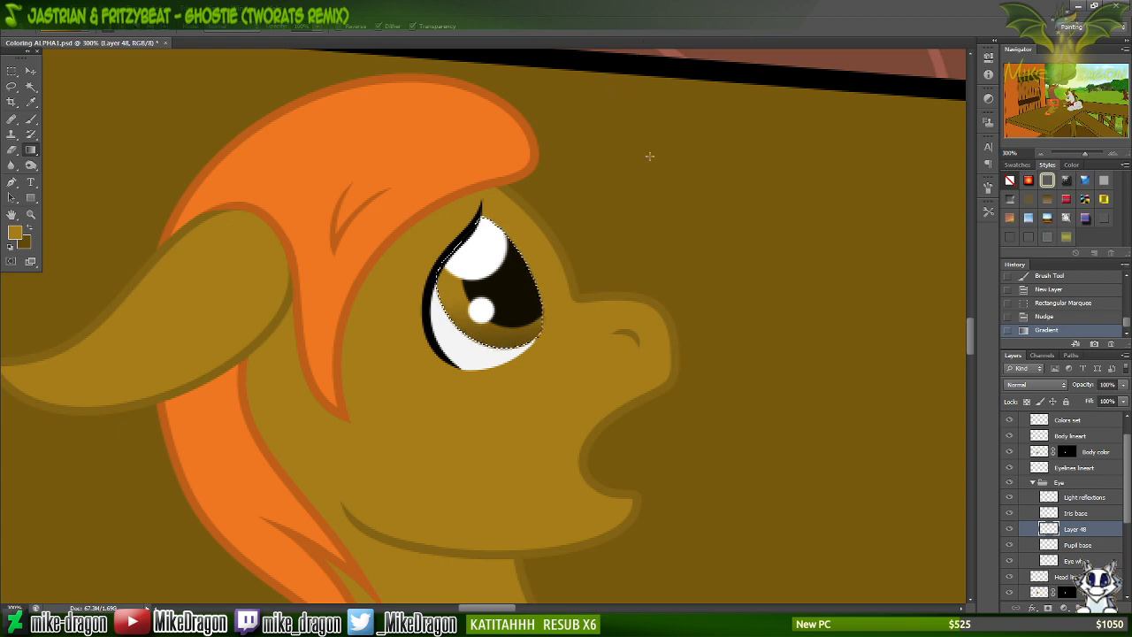
Undo the last iris gradient, redraw it from the pupil's middle to the iris's lower edge, and deselect.
key("ctrl+z")
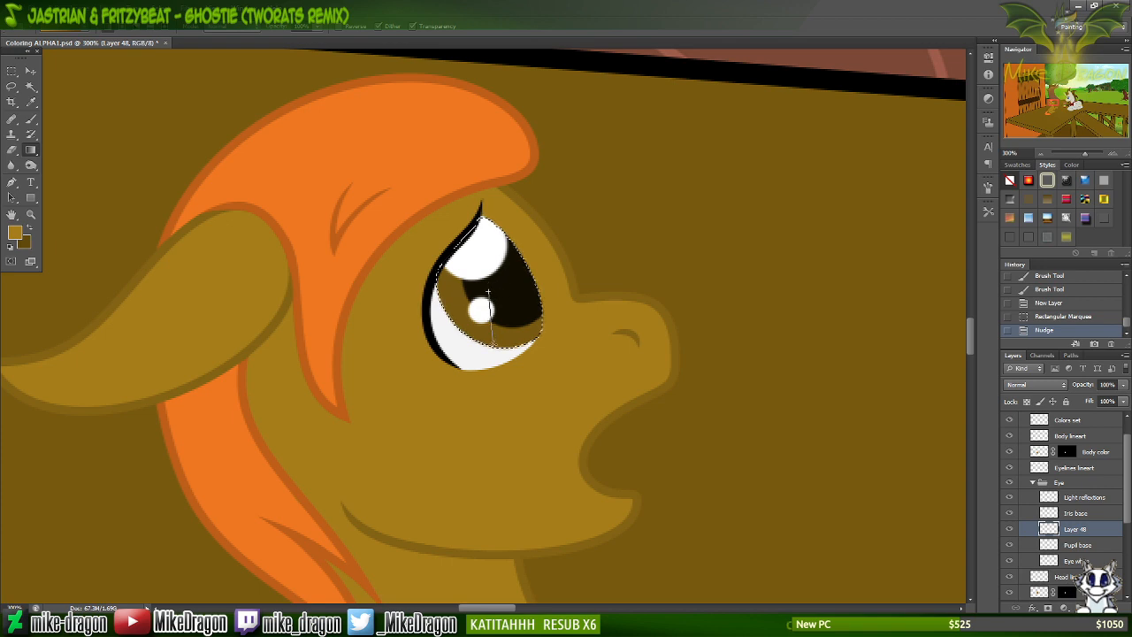
left_click_drag(489, 290, 490, 292)
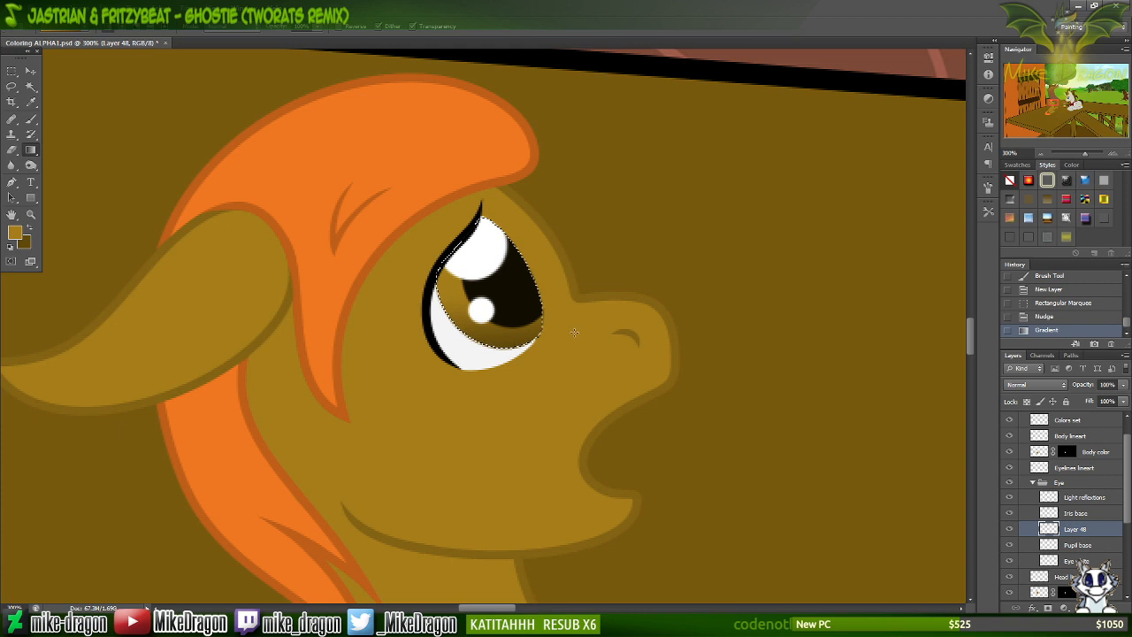
key("ctrl+d")
Save the Coloring ALPHA1.psd document.
key("ctrl+minus")
key("ctrl+minus")
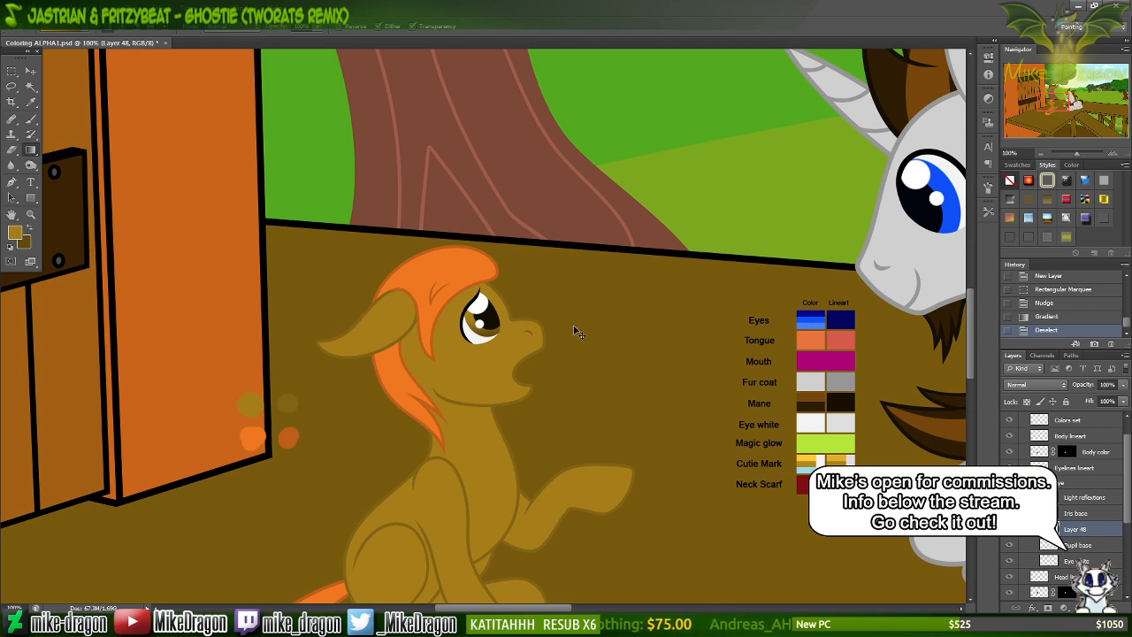
key("ctrl+s")
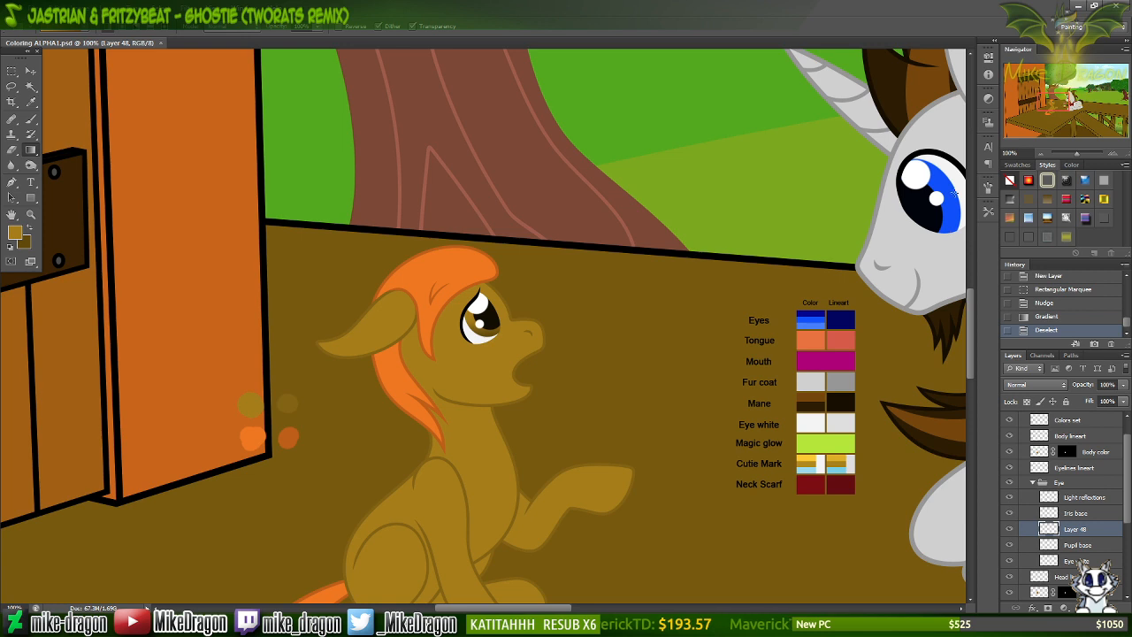
Restore the iris selection and redraw its gradient from the pupil's middle to near the lower edge, undoing a longer first attempt, then deselect.
key("ctrl+plus")
key("ctrl+plus")
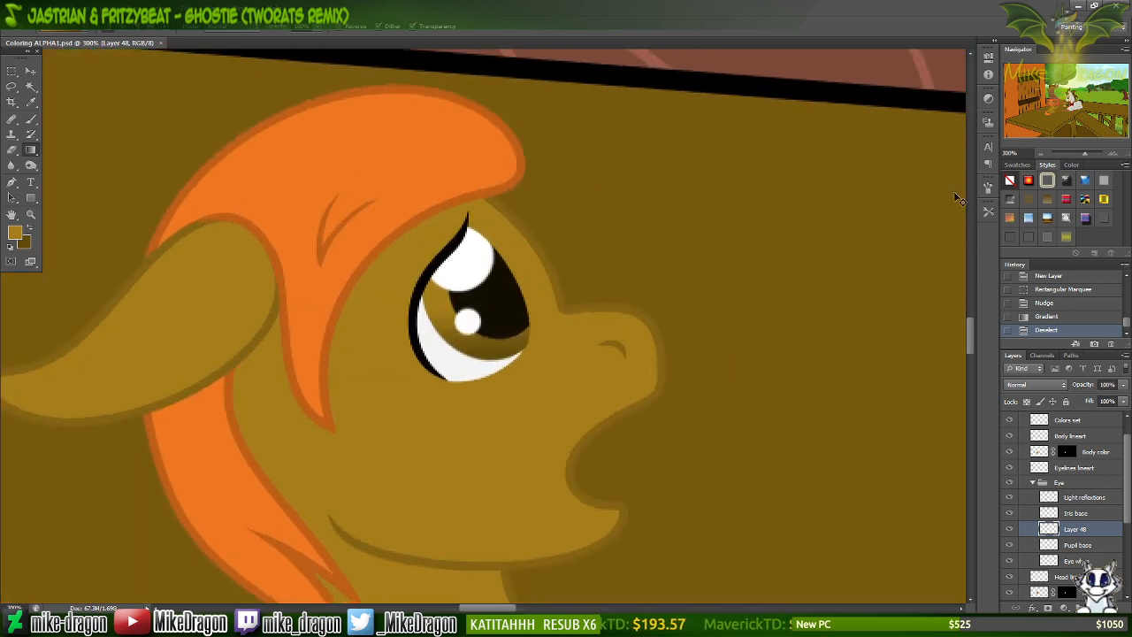
key("ctrl+z")
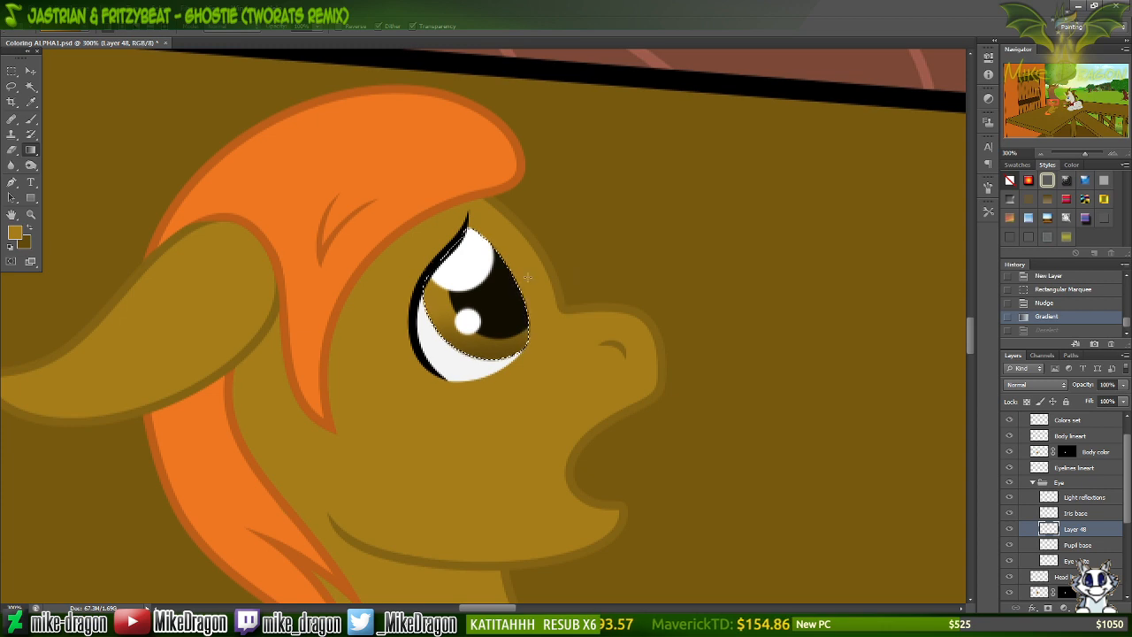
left_click_drag(480, 254, 487, 354)
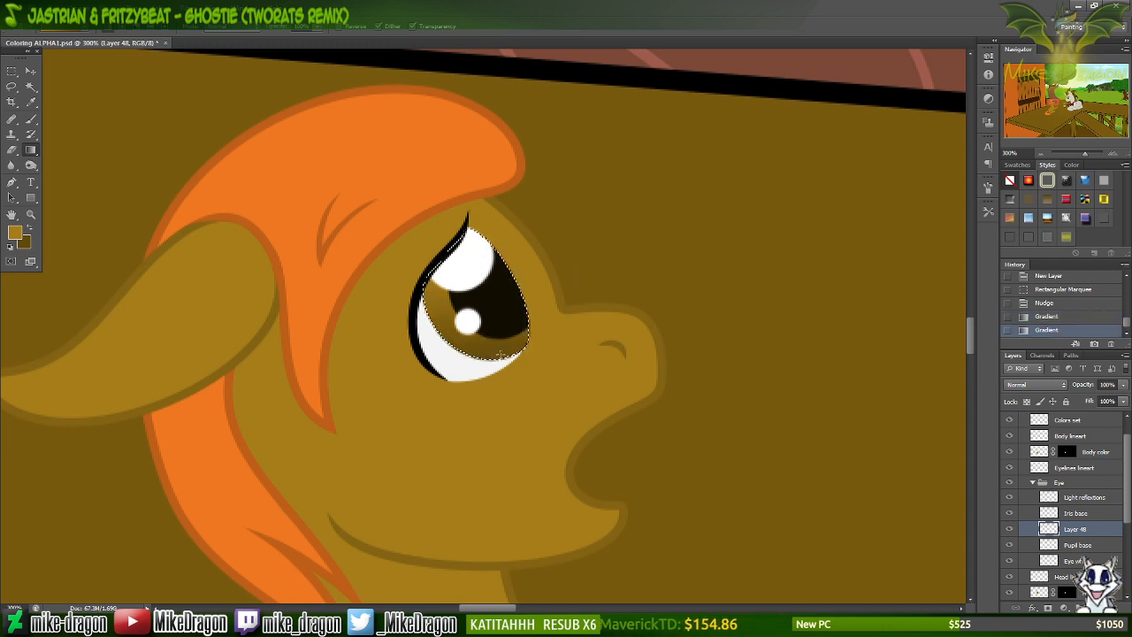
key("ctrl+z")
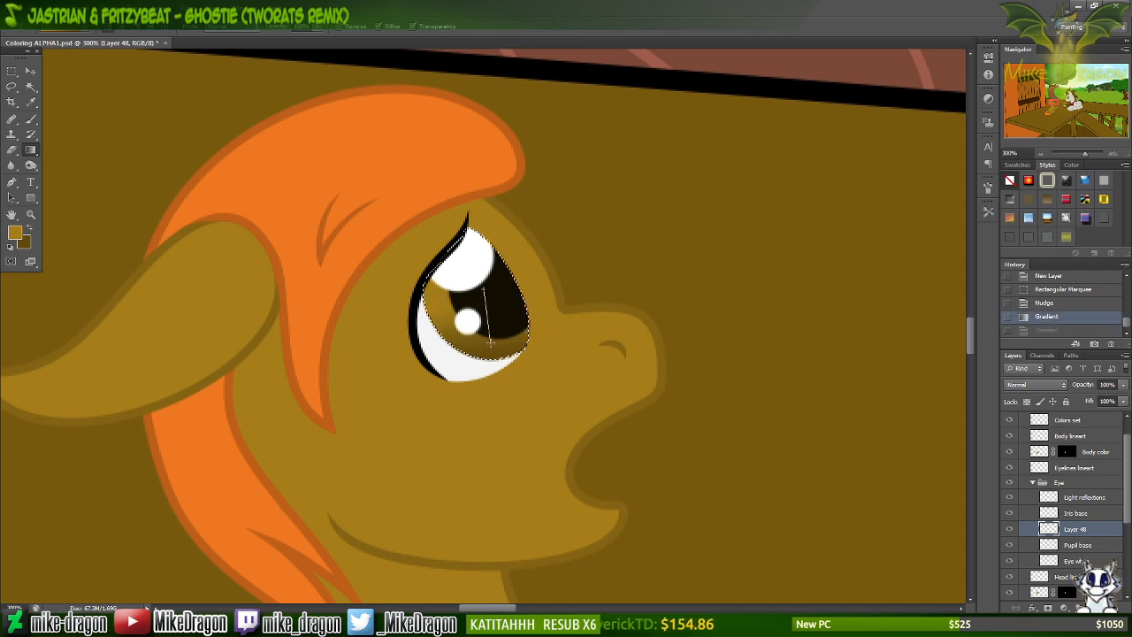
key("ctrl+z")
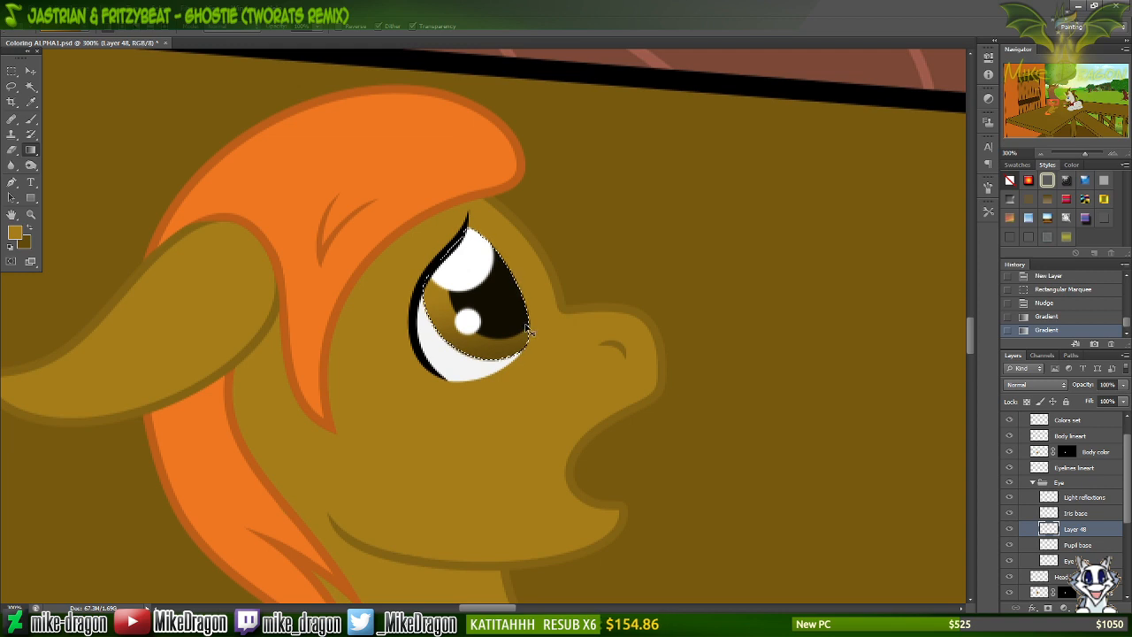
key("ctrl+d")
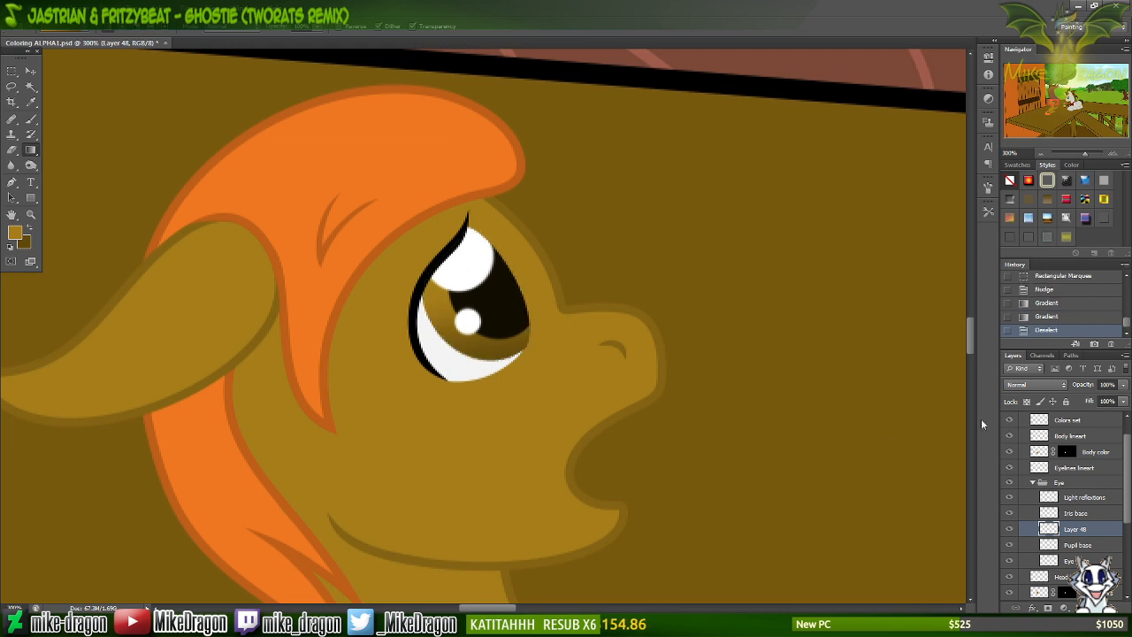
Rename Layer 48 in the Eye group as Pupil.
double_click(1078, 529)
left_click_drag(1090, 529, 1063, 530)
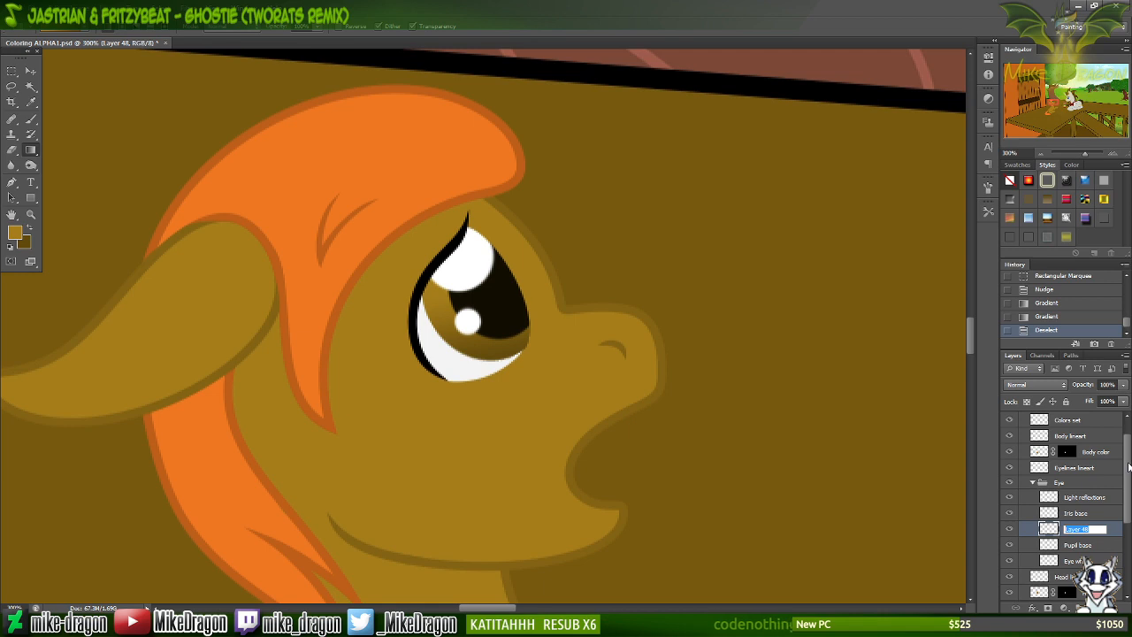
type("Pupil")
key("Return")
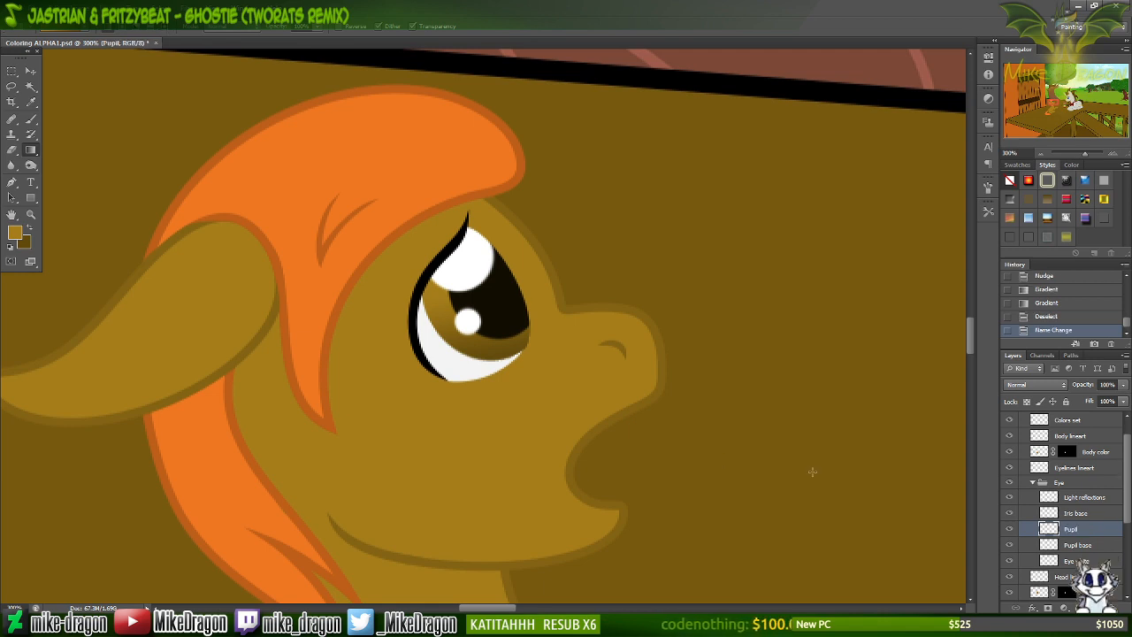
Hide the Pupil base layer in the Eye group and check the eye at different magnifications.
left_click(1009, 545)
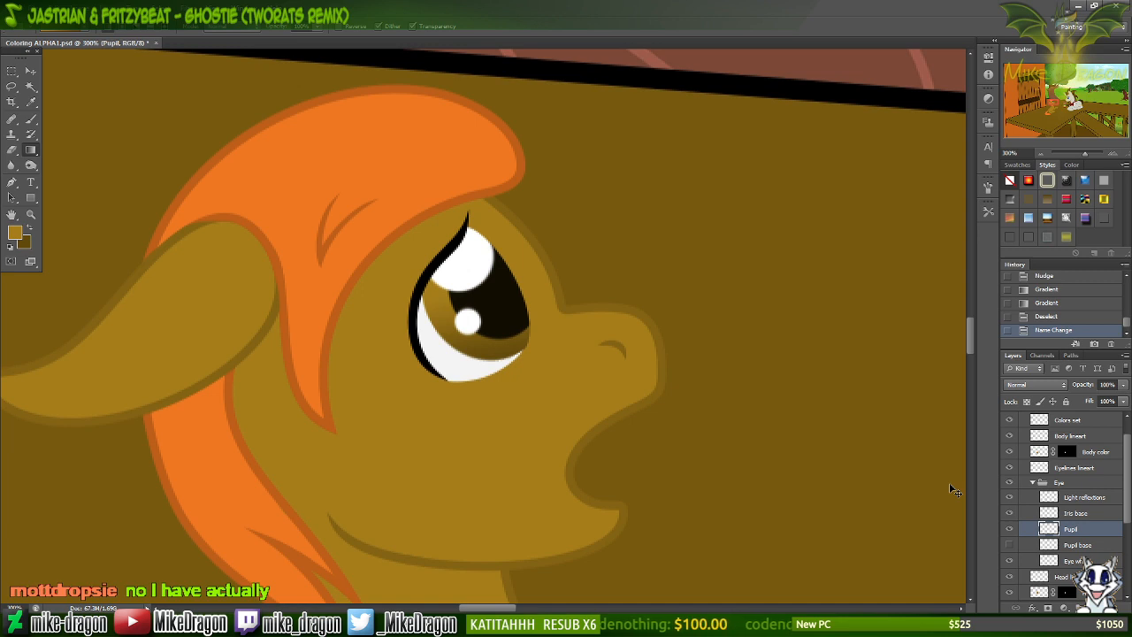
key("ctrl+minus")
key("ctrl+plus")
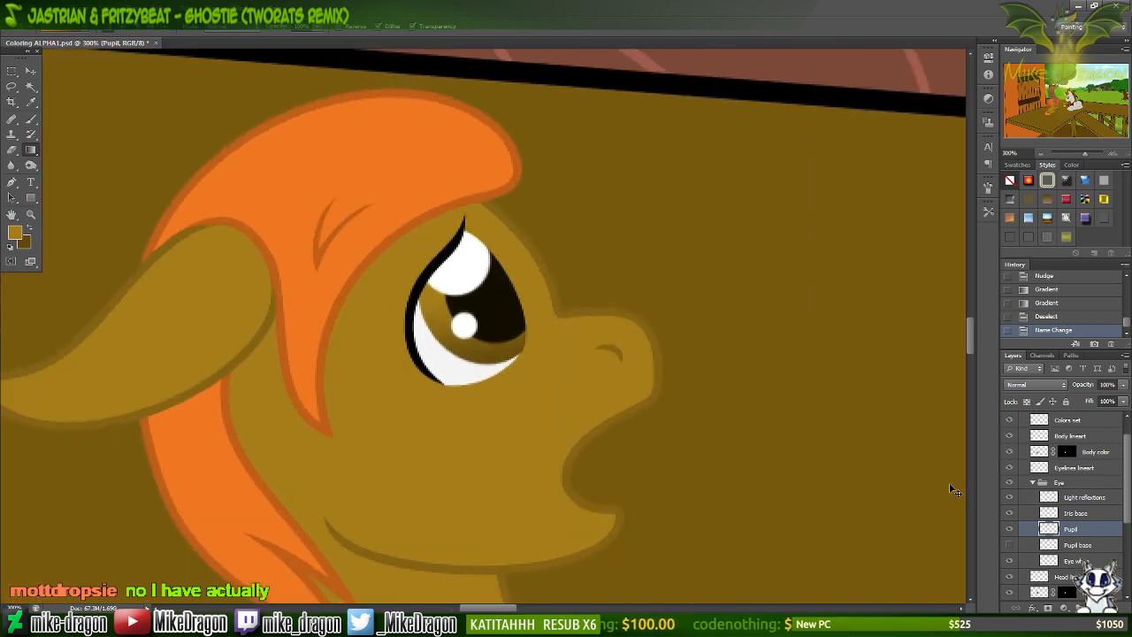
key("ctrl+minus")
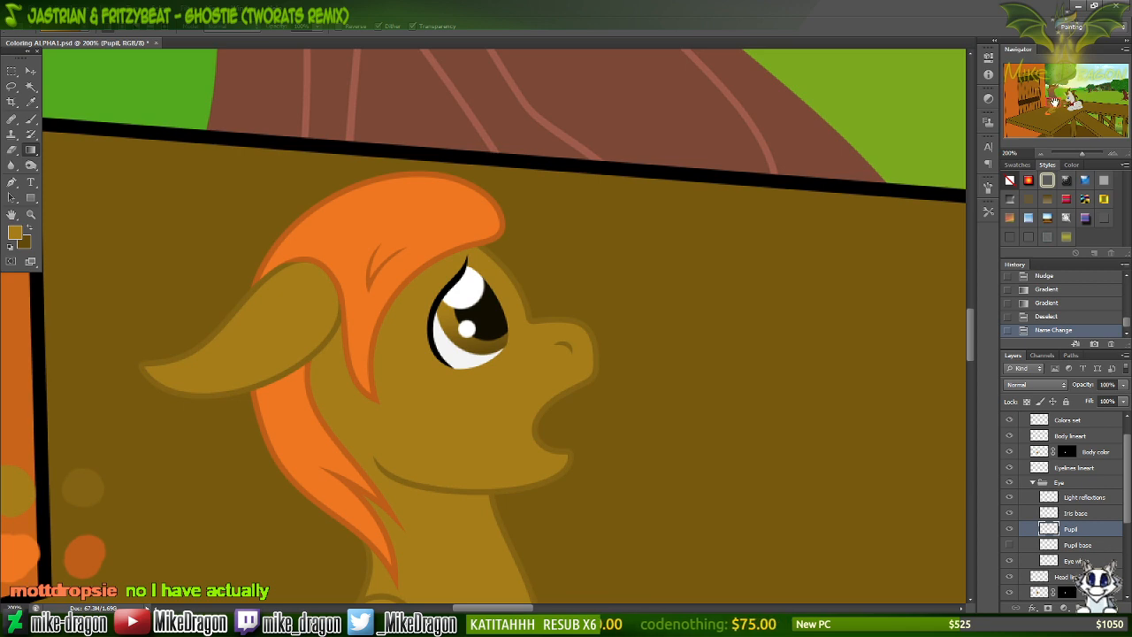
Select the Iris base layer in the Eye group and toggle its visibility to check what it covers.
mouse_move(1056, 102)
left_mouse_down()
mouse_move(1068, 99)
mouse_move(1055, 102)
left_mouse_up()
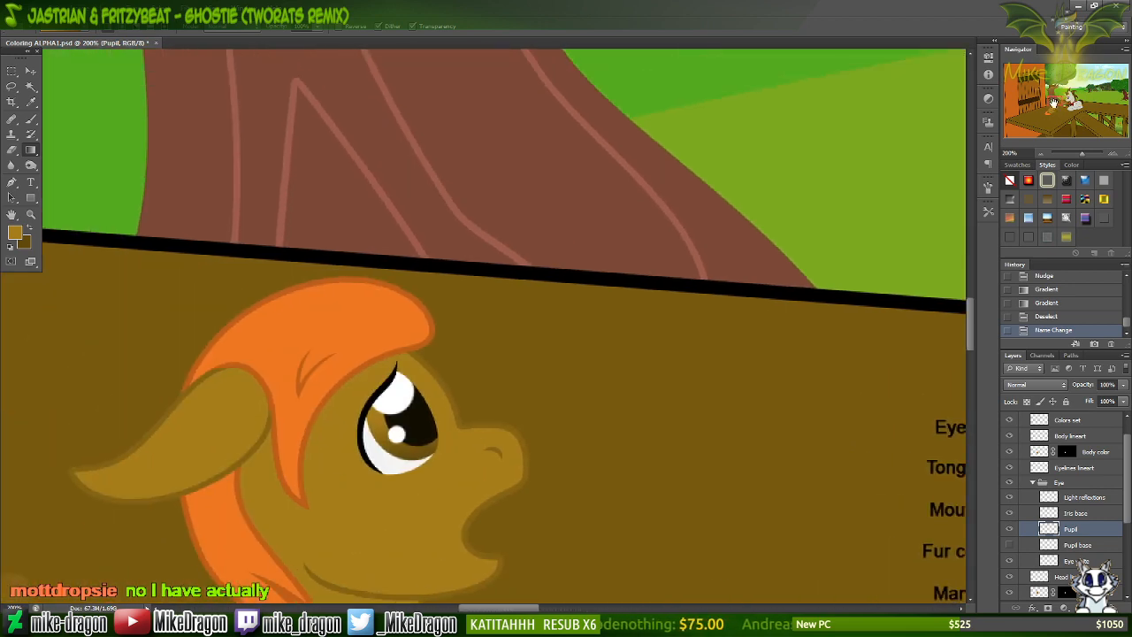
key("ctrl+plus")
key("ctrl+plus")
key("ctrl+plus")
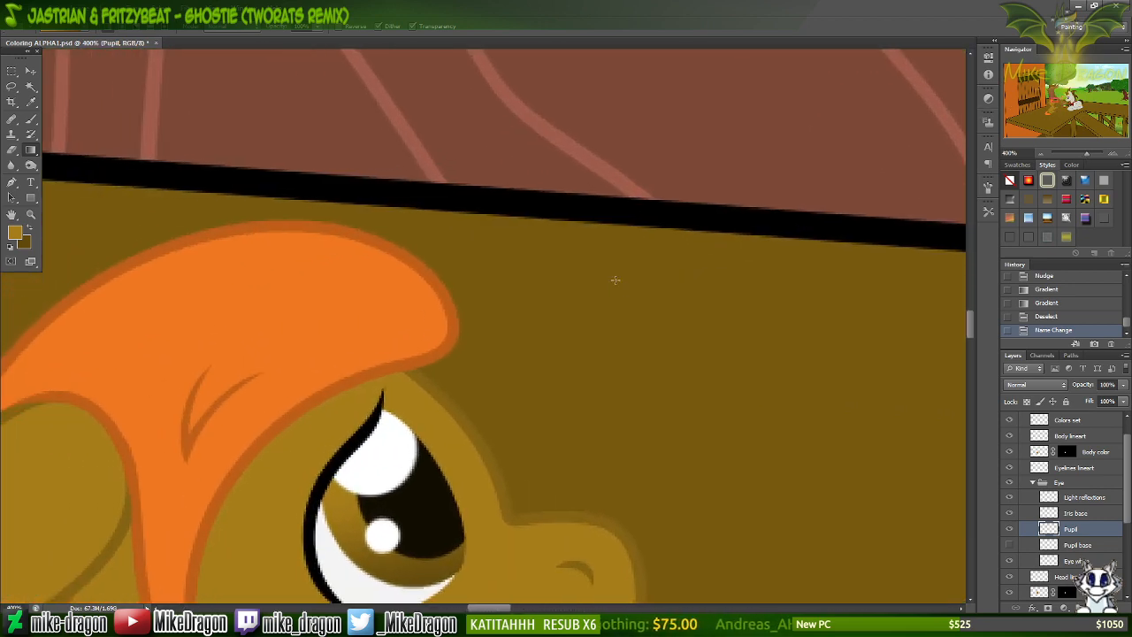
scroll(611, 295, "left", 3)
scroll(612, 292, "down", 7)
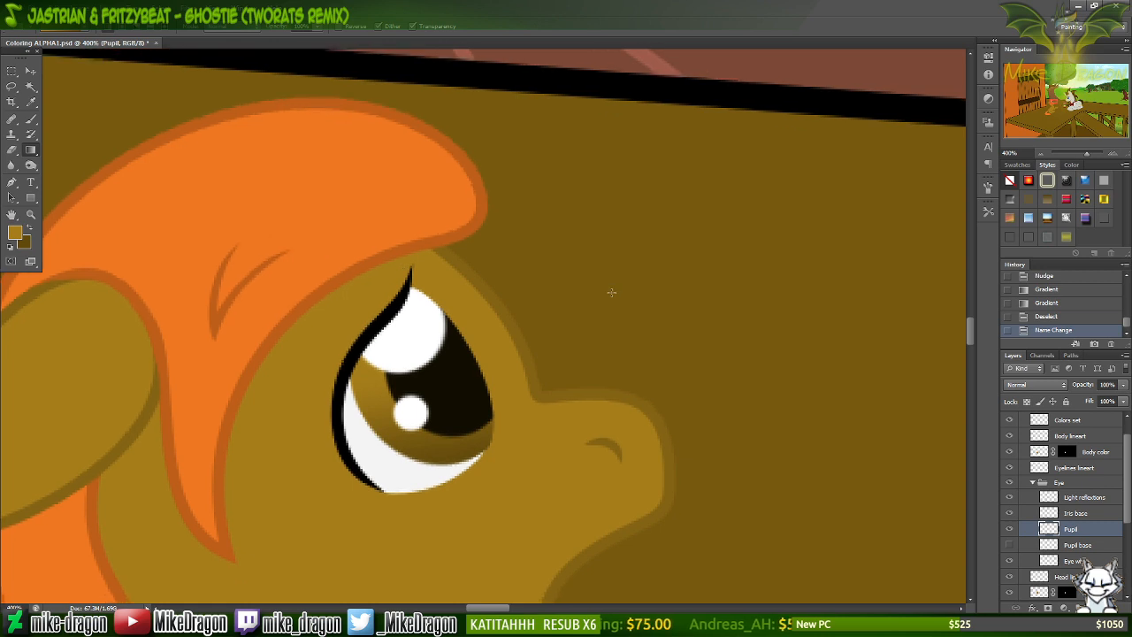
scroll(591, 276, "left", 1)
scroll(591, 278, "left", 4)
scroll(591, 278, "down", 4)
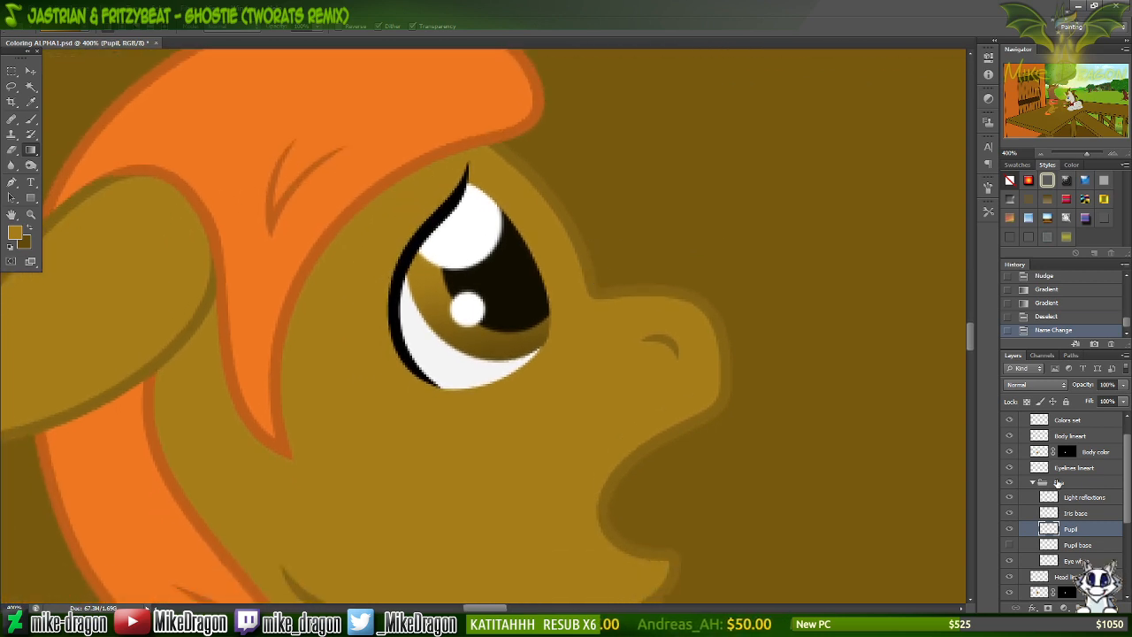
left_click(1023, 513)
left_click(1009, 514)
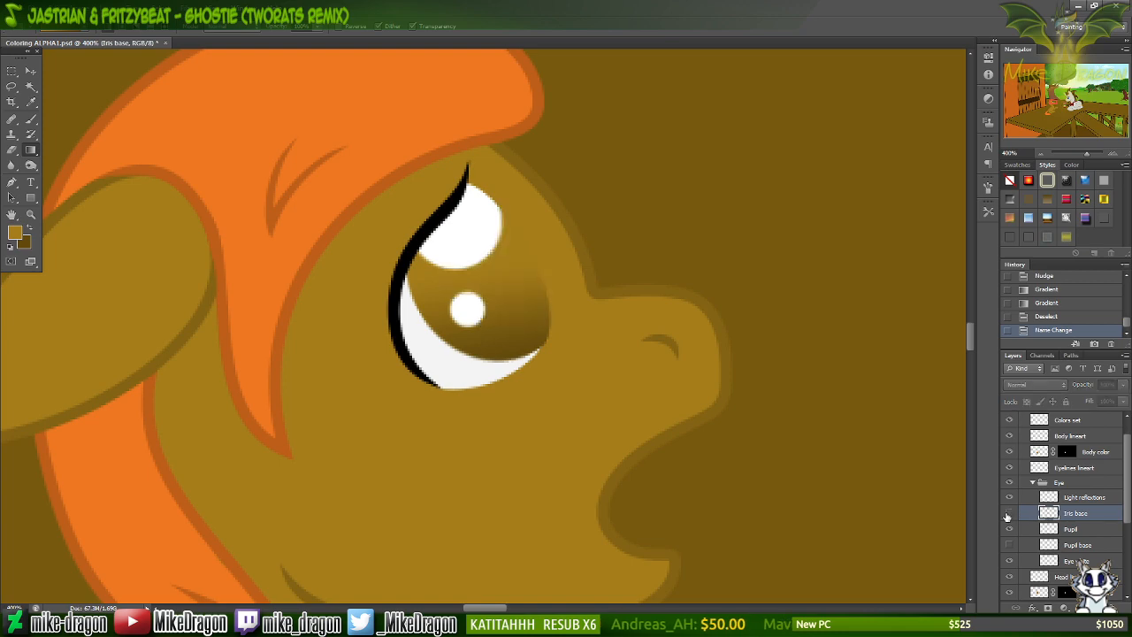
left_click(1010, 516)
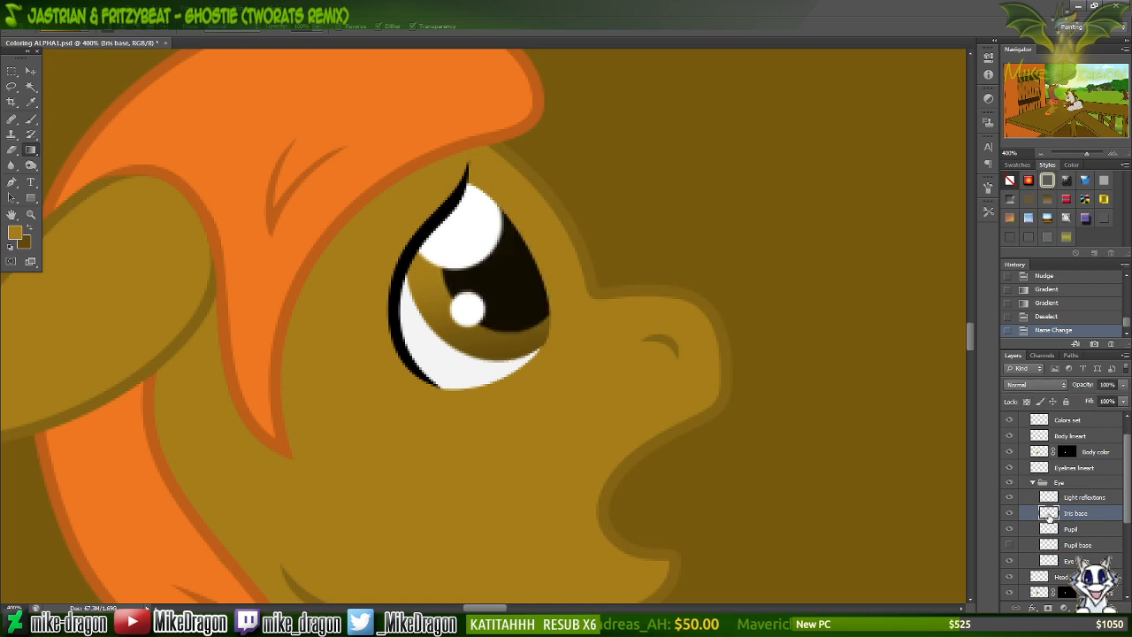
Add a Bevel & Emboss effect to the Iris base layer with a light angle of 117° and an altitude of 42°.
double_click(1052, 513)
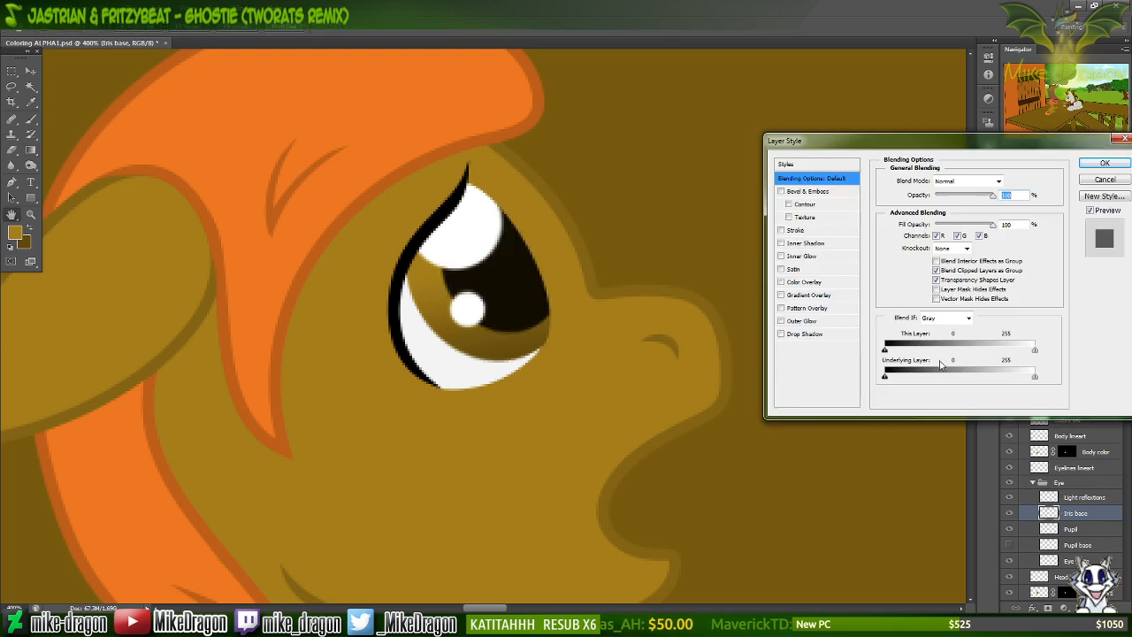
left_click(782, 191)
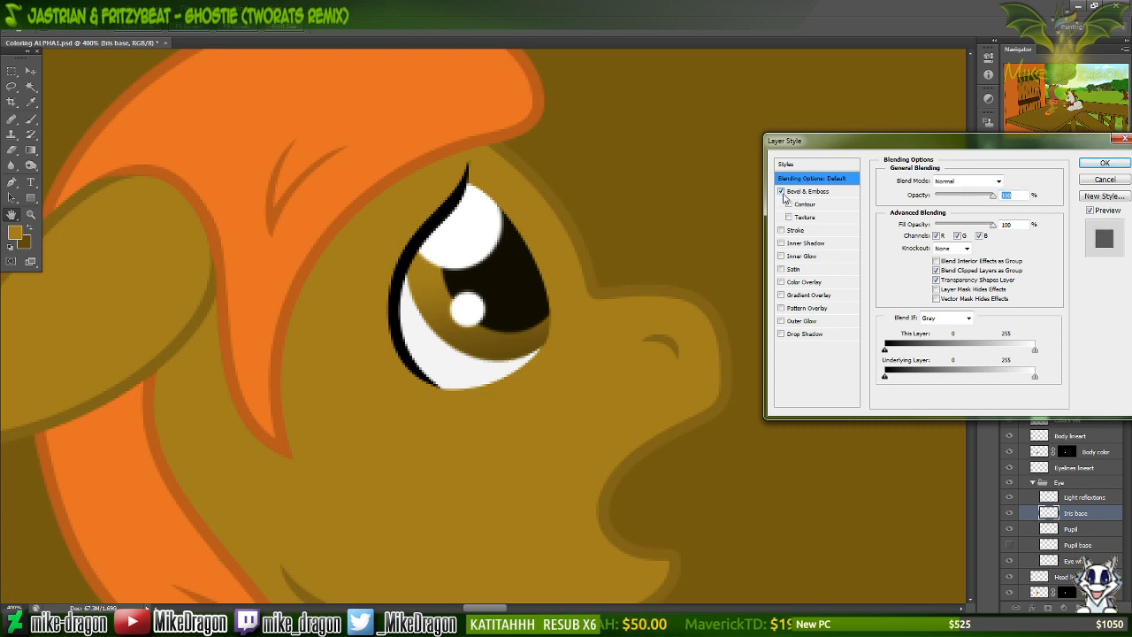
left_click(812, 192)
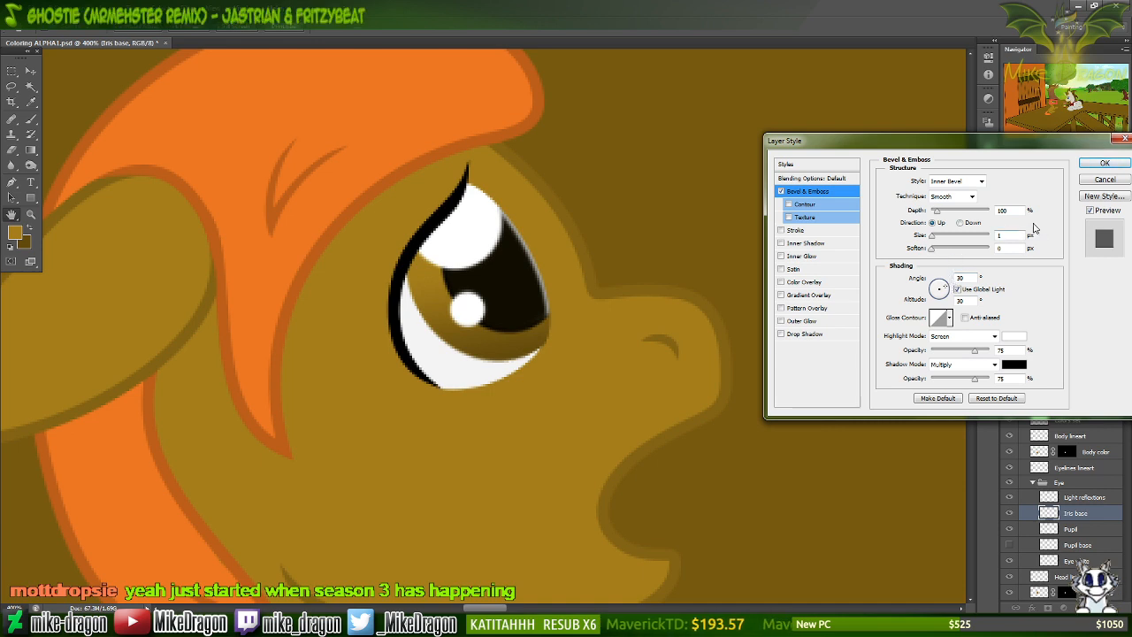
left_click(1006, 162)
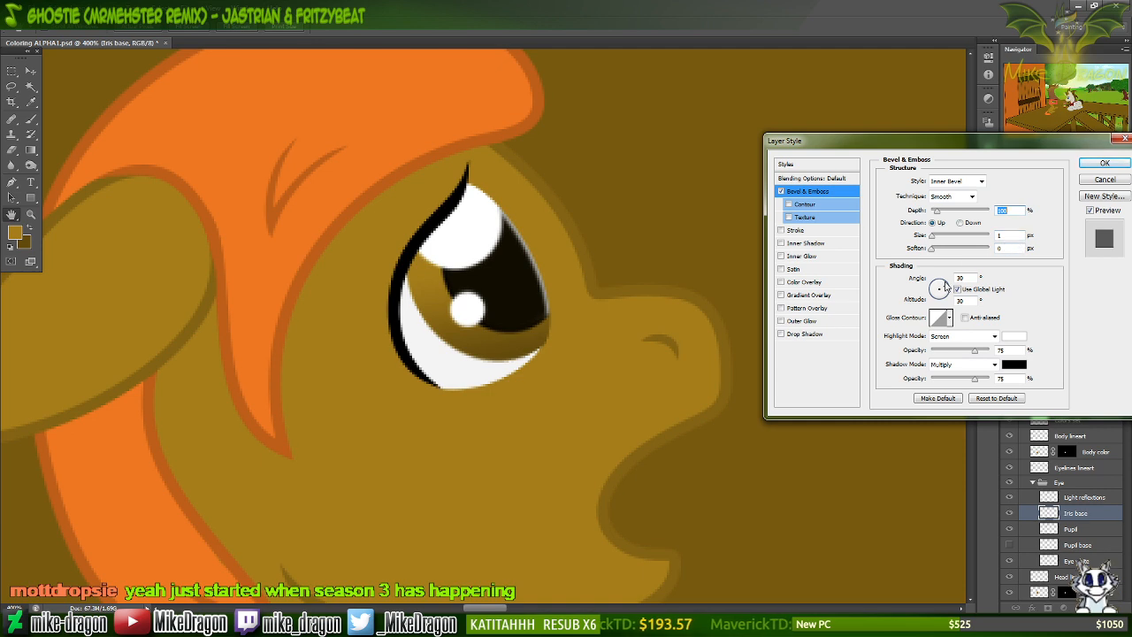
left_click(940, 288)
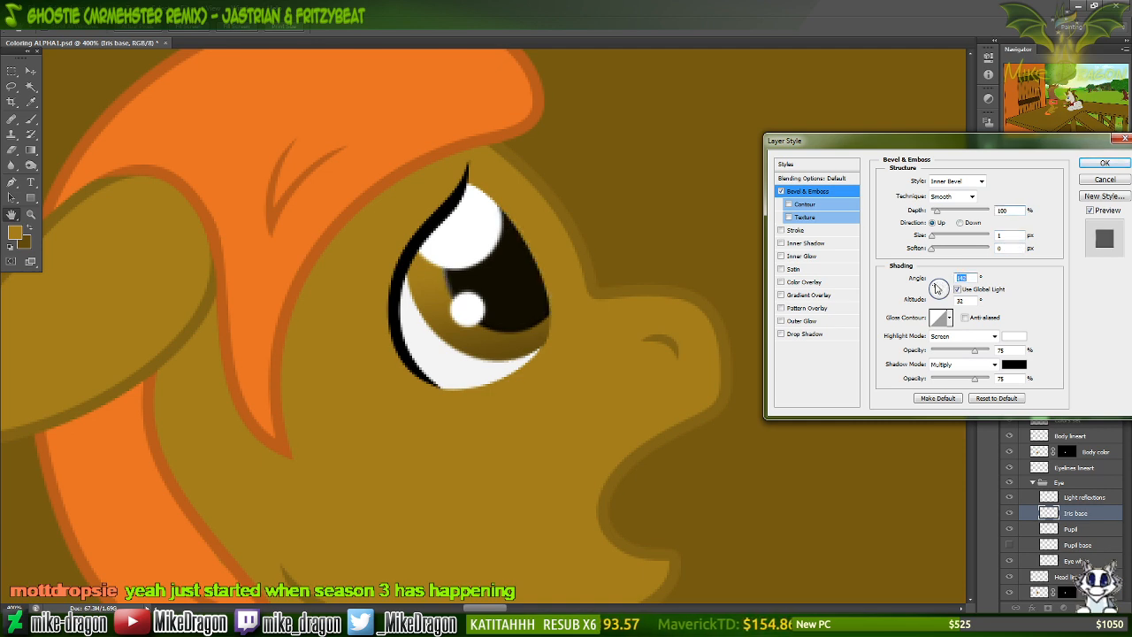
left_click(935, 284)
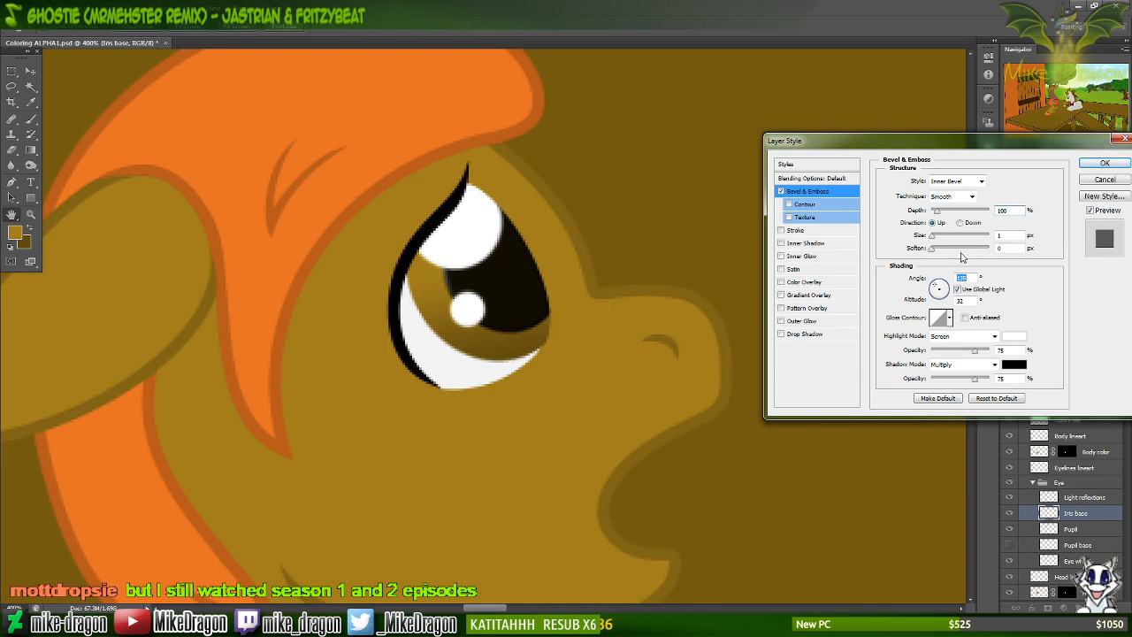
left_click(938, 282)
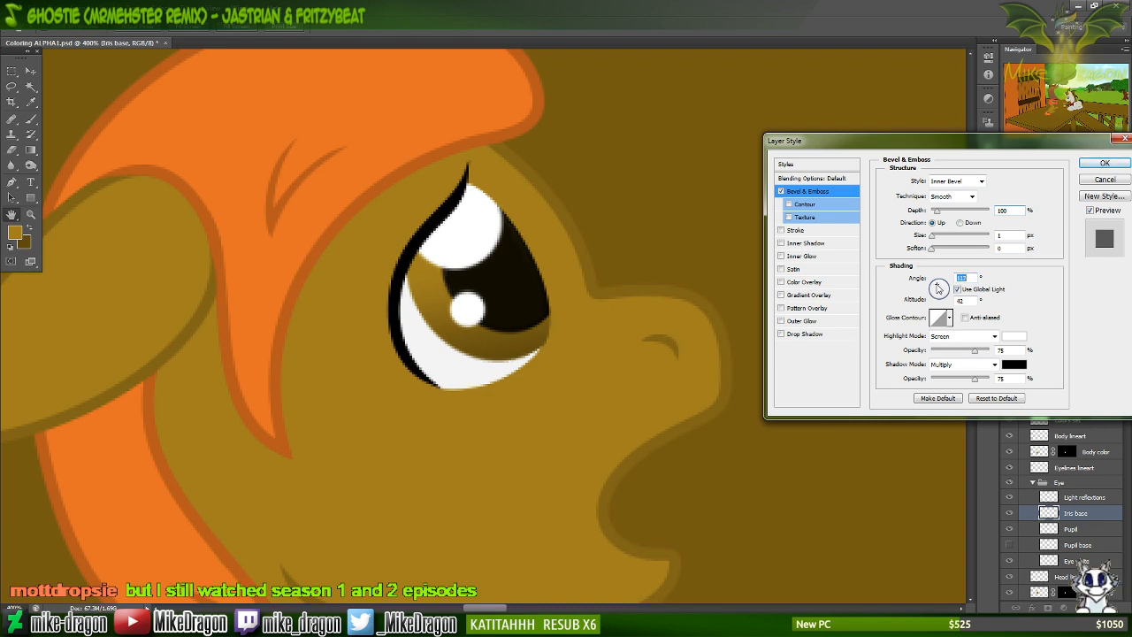
Set the bevel's Soften to 5 px, raise its Size slightly, and apply the layer style.
left_click(1005, 249)
scroll(1010, 249, "up", 5)
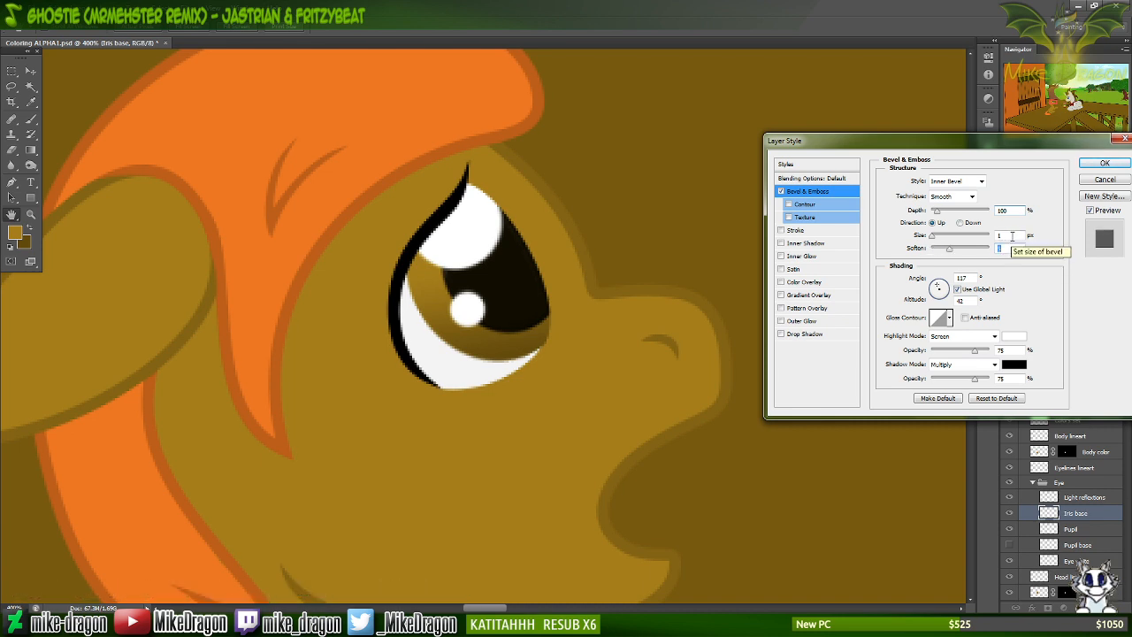
double_click(1012, 236)
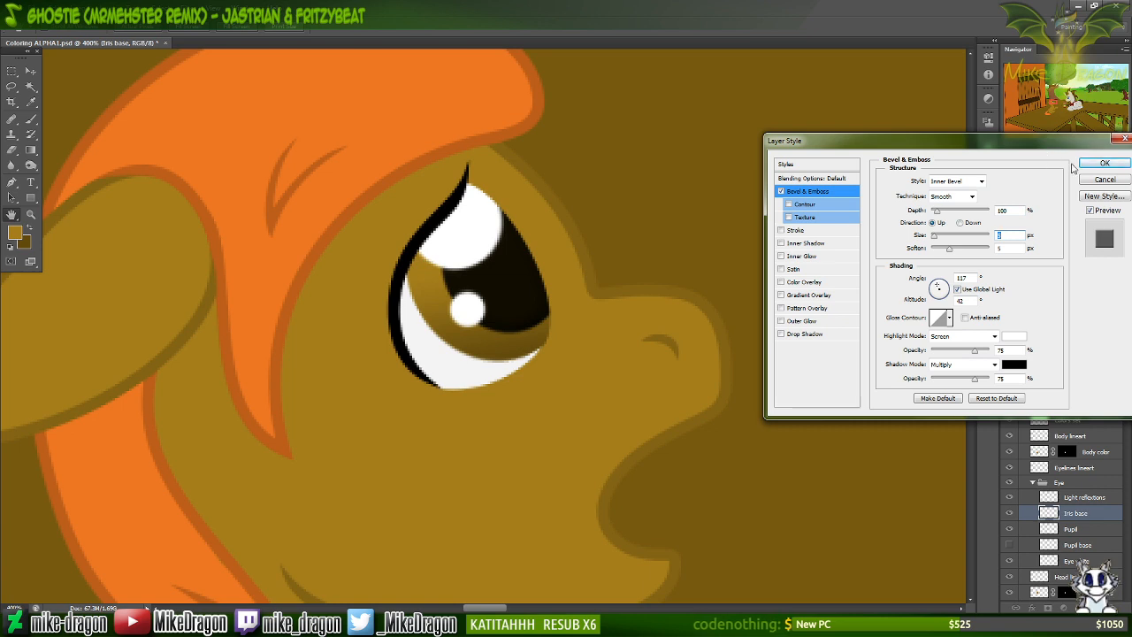
left_click(1101, 165)
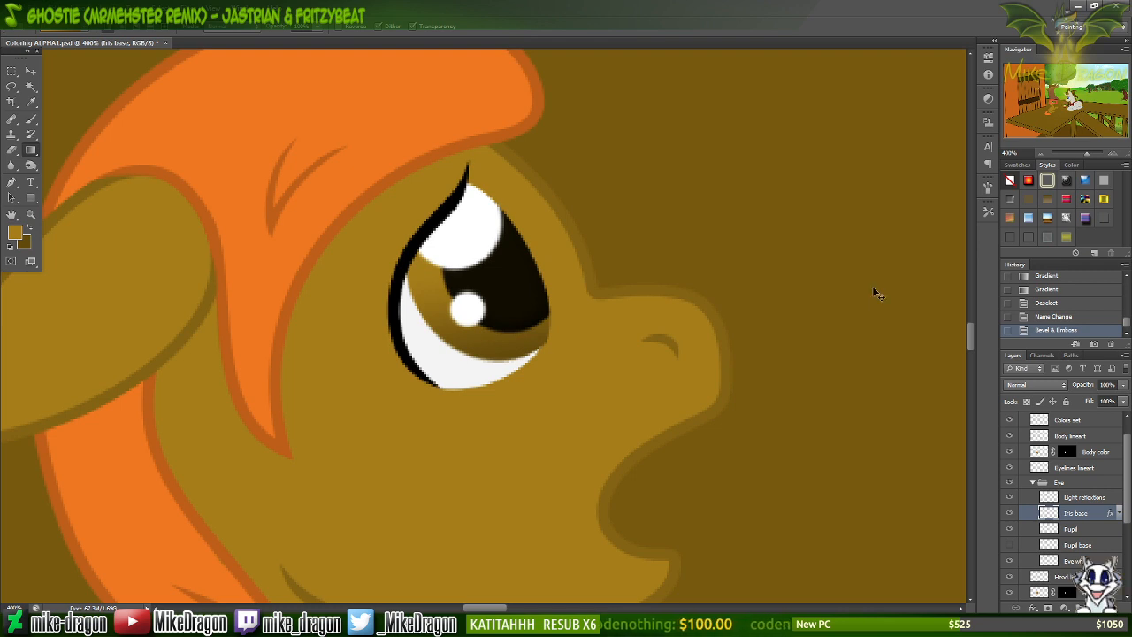
Examine the bevelled eye on the character's head from farther away and again close up at 400%.
key("ctrl+minus")
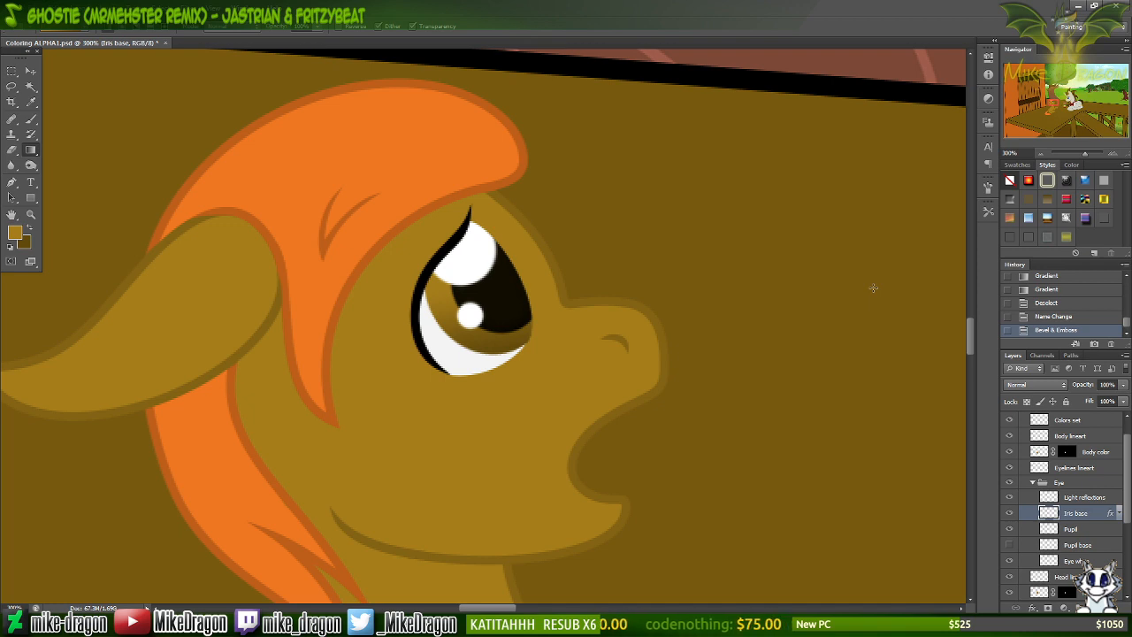
scroll(873, 285, "down", 3)
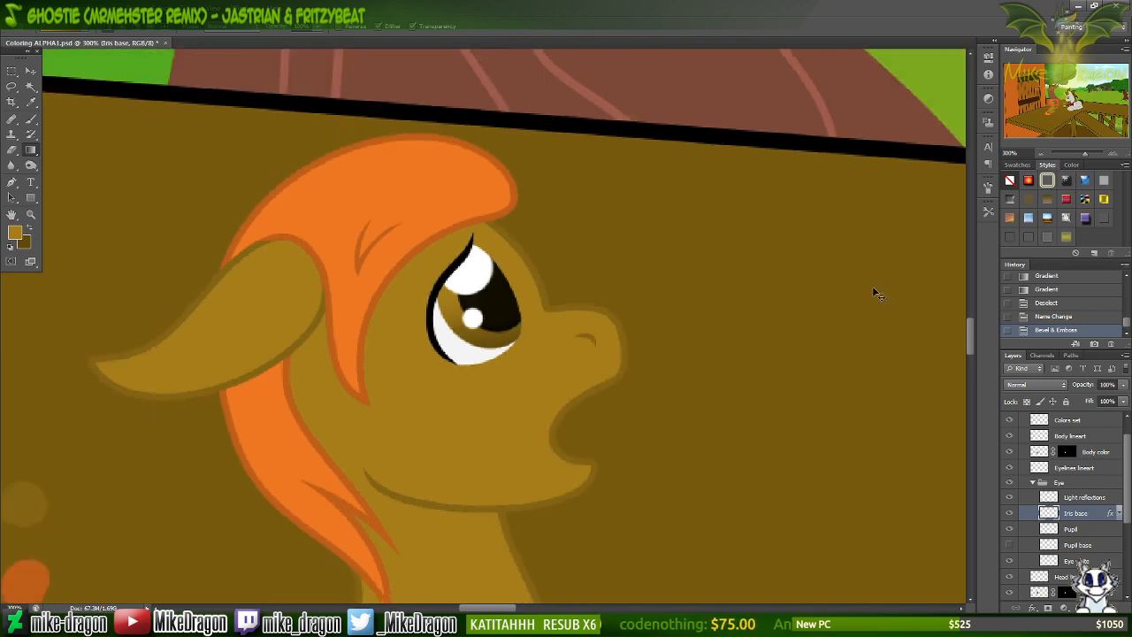
scroll(872, 286, "up", 3)
scroll(873, 286, "down", 1)
scroll(872, 286, "down", 1)
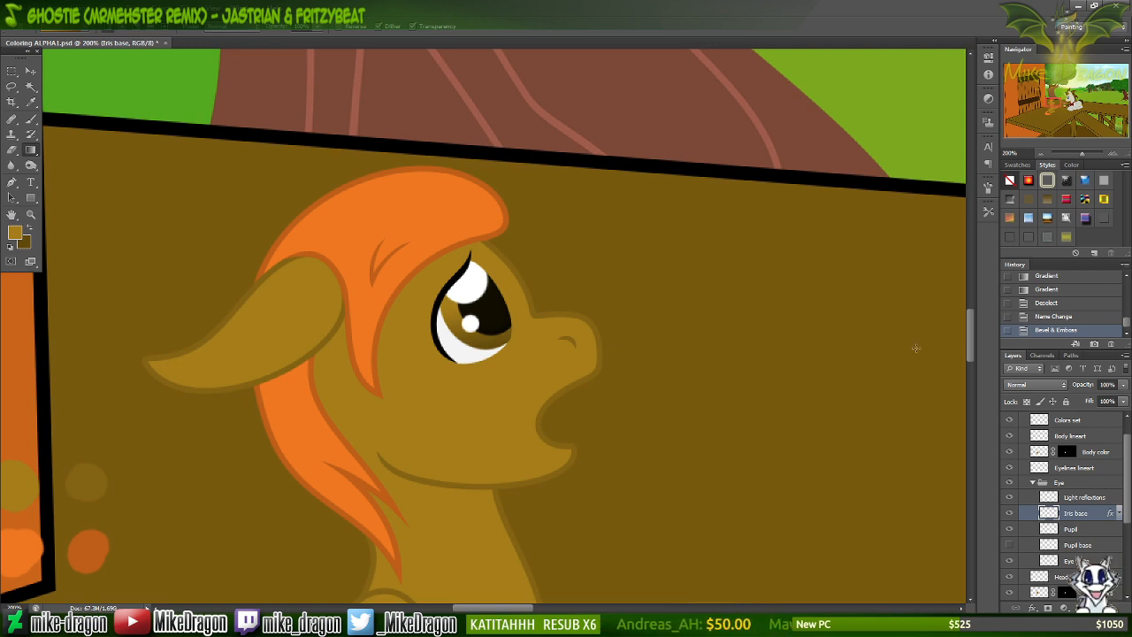
left_click_drag(1054, 101, 1054, 102)
key("ctrl+plus")
key("ctrl+plus")
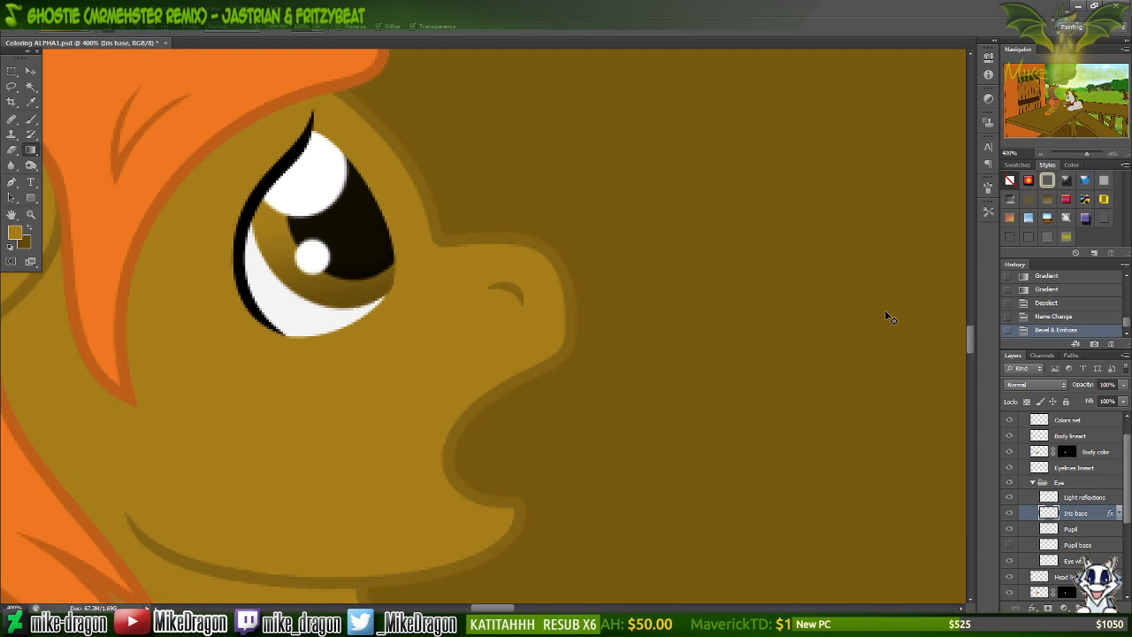
scroll(886, 311, "left", 1)
scroll(886, 312, "up", 1)
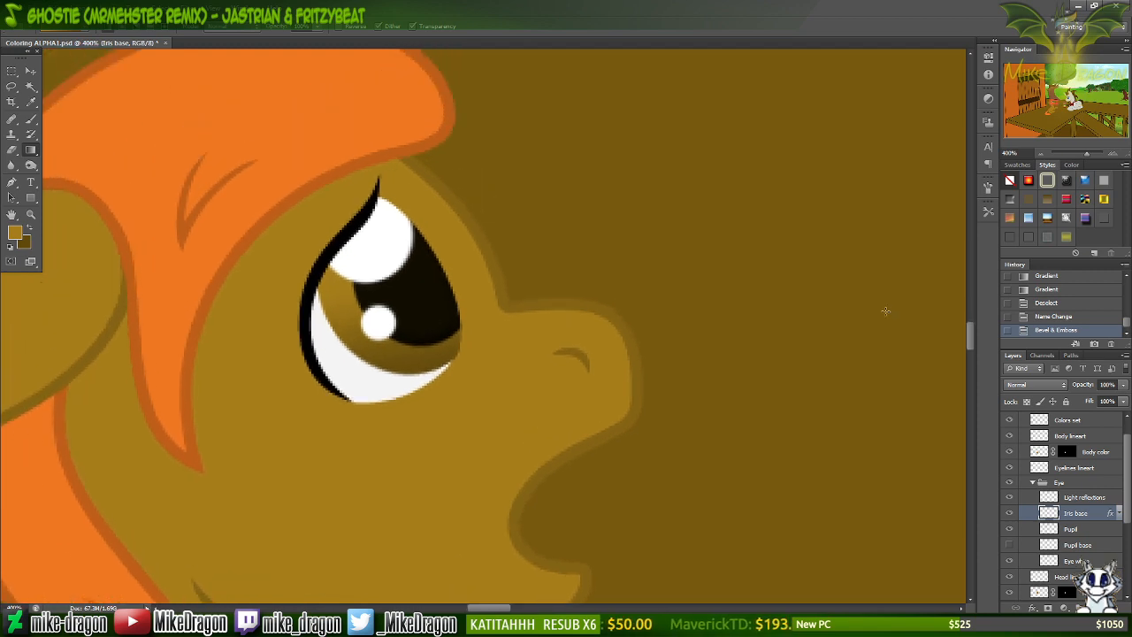
Enable an Outer Glow effect for the Light reflections layer and show its settings.
left_click(1048, 498)
double_click(1048, 498)
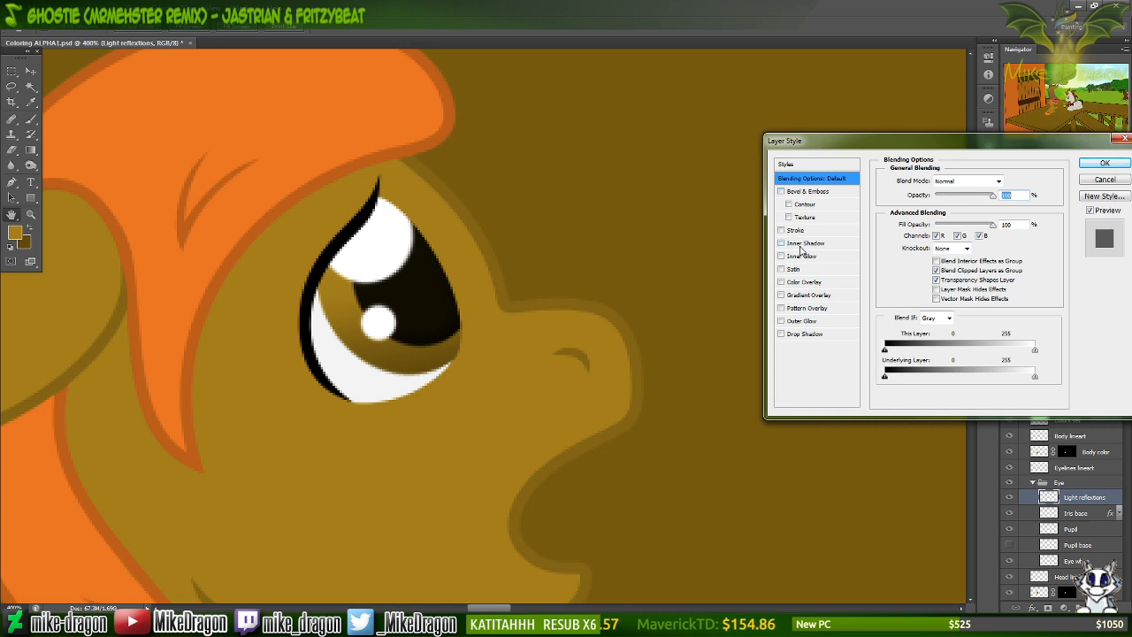
left_click(781, 321)
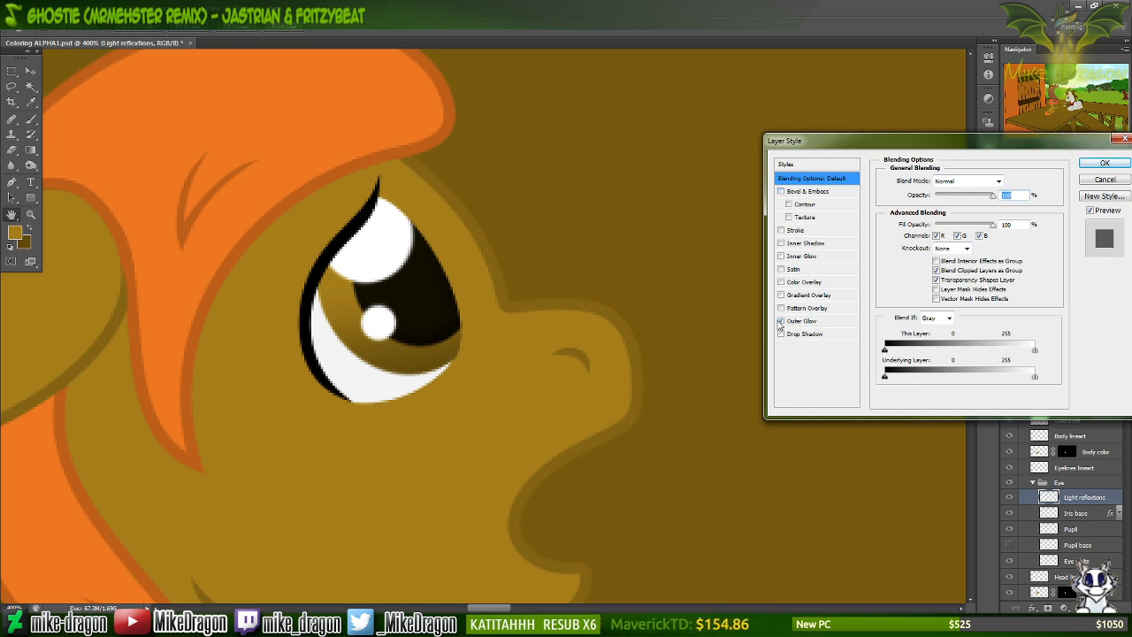
left_click(799, 322)
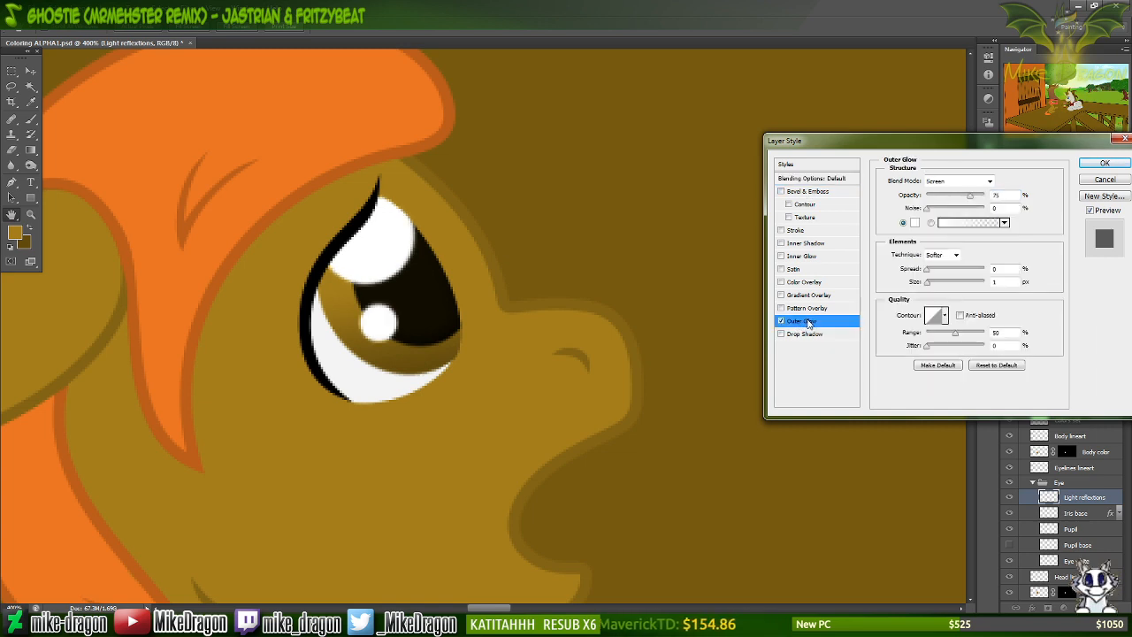
Set the Outer Glow size to 3 px and apply the style to the light reflections.
left_click(1001, 282)
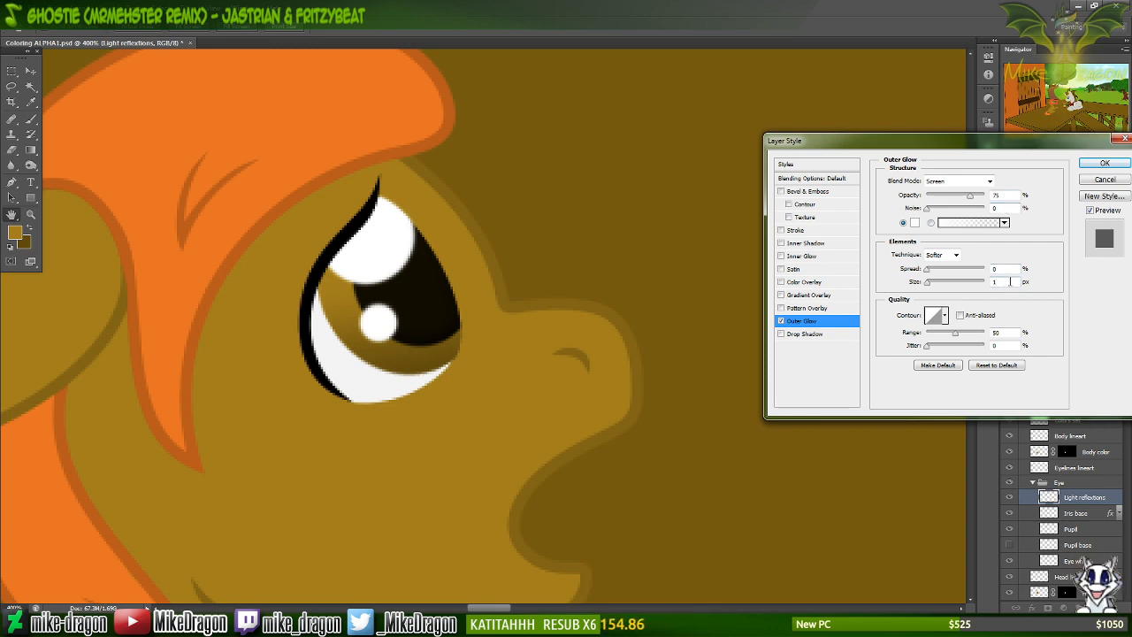
key("Up")
key("Up")
key("Up")
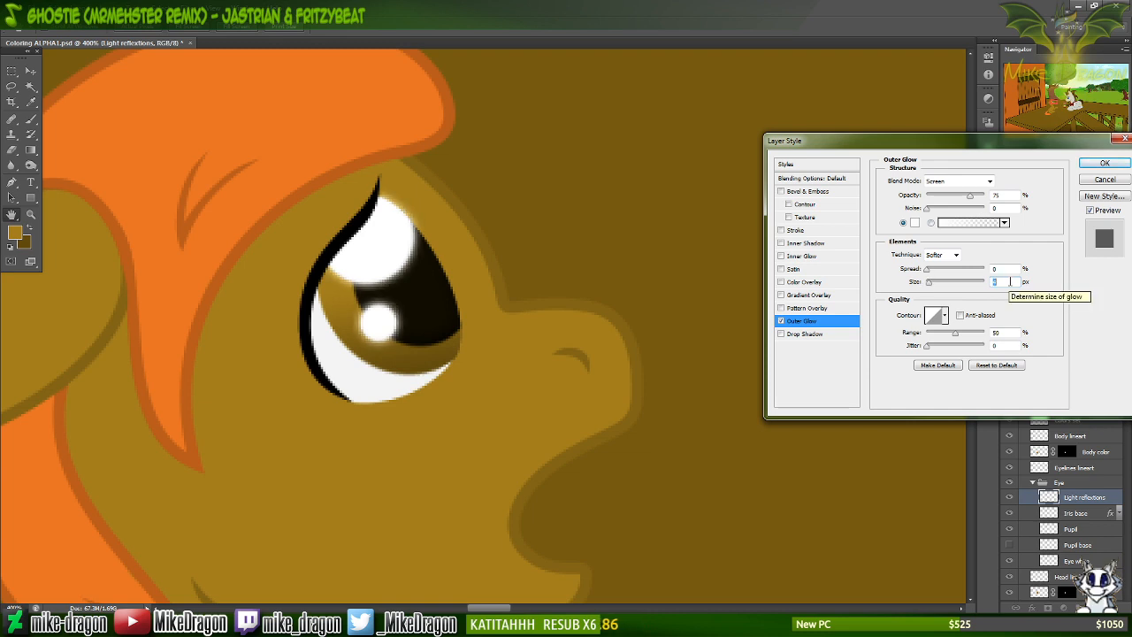
key("Down")
key("Down")
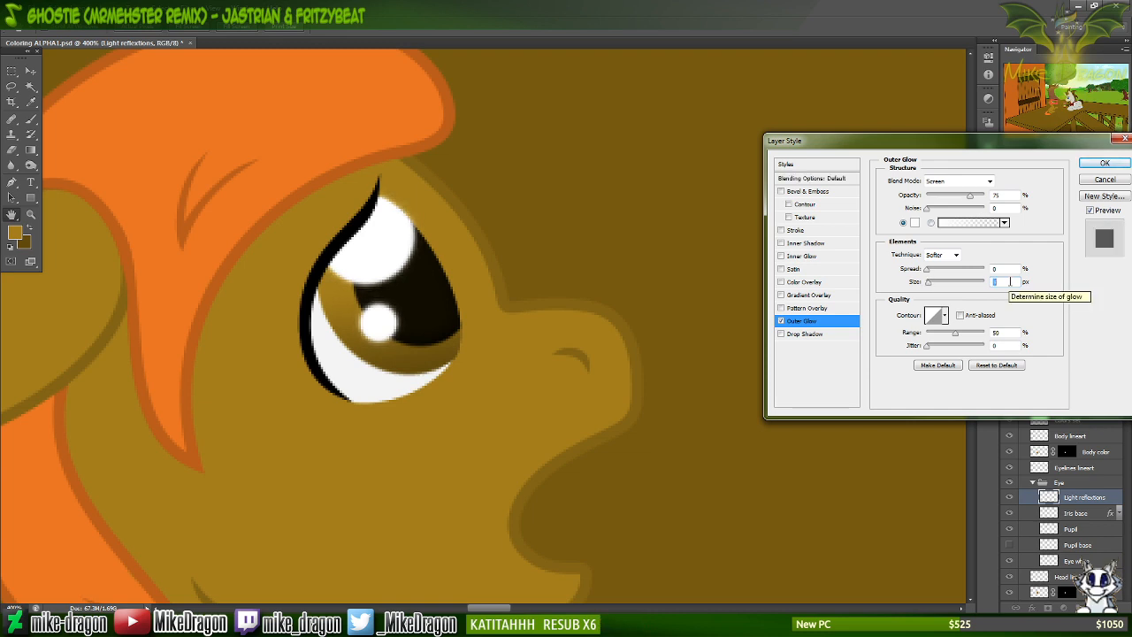
type("3")
left_click(1105, 166)
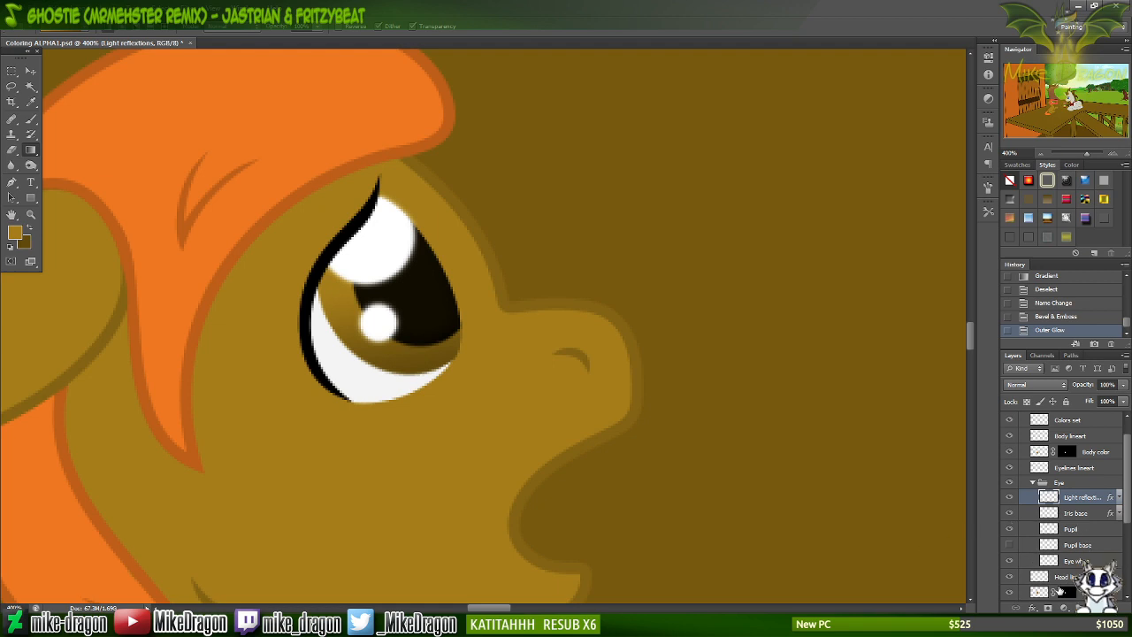
Add a new layer above the Light reflections layer in the Eye group and save the document.
left_click(1097, 607)
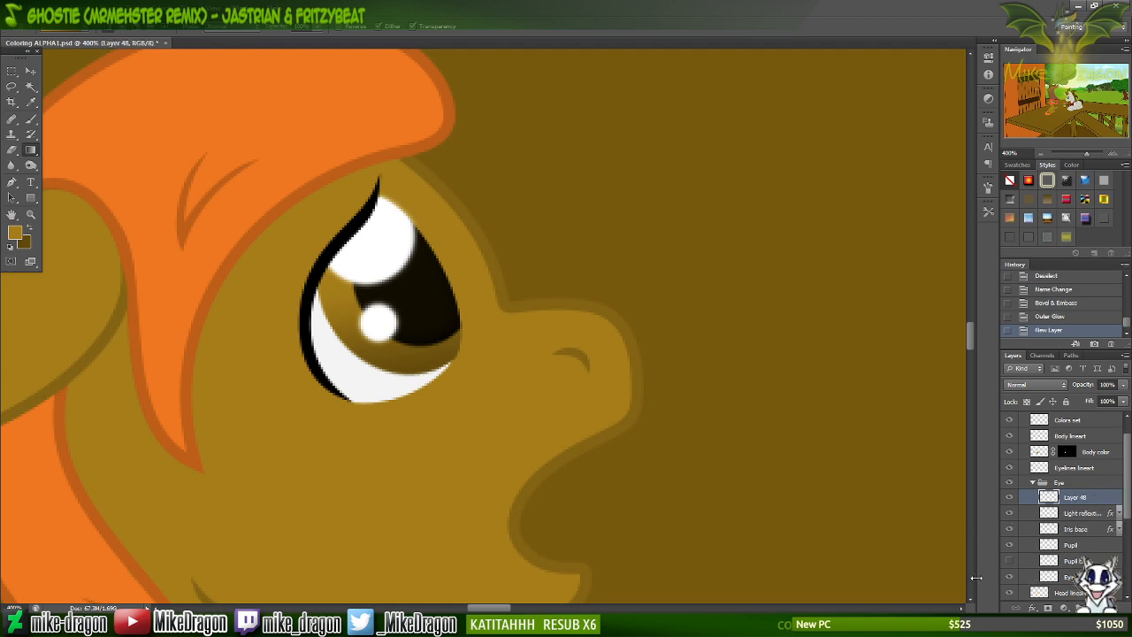
key("ctrl+s")
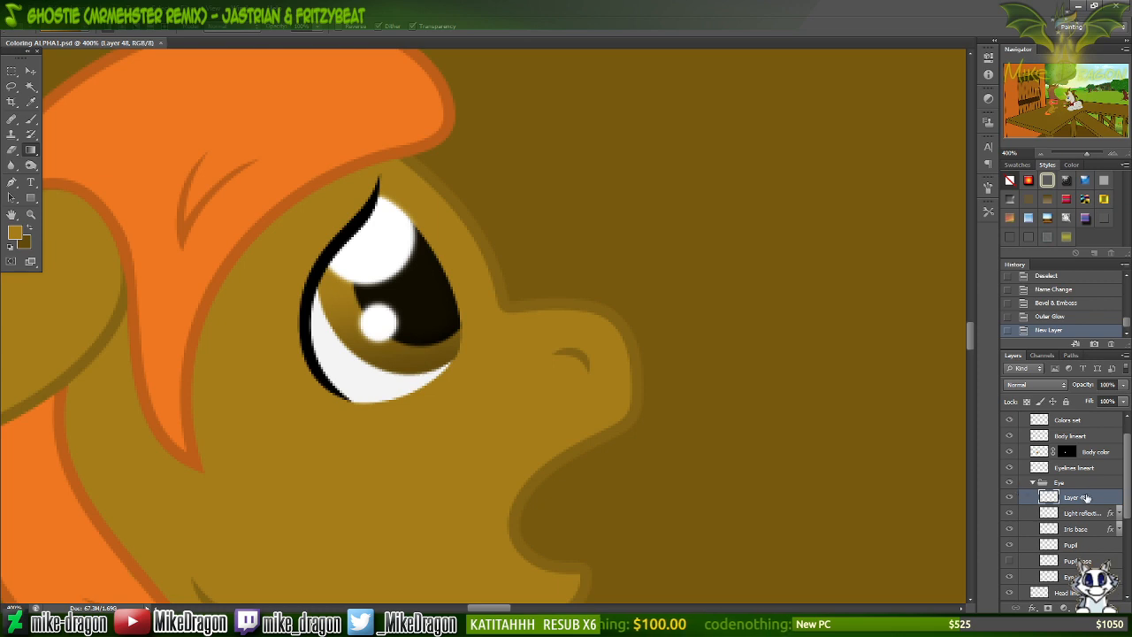
Make an elliptical selection around the upper part of the eye and shift it slightly down and to the left.
key("m")
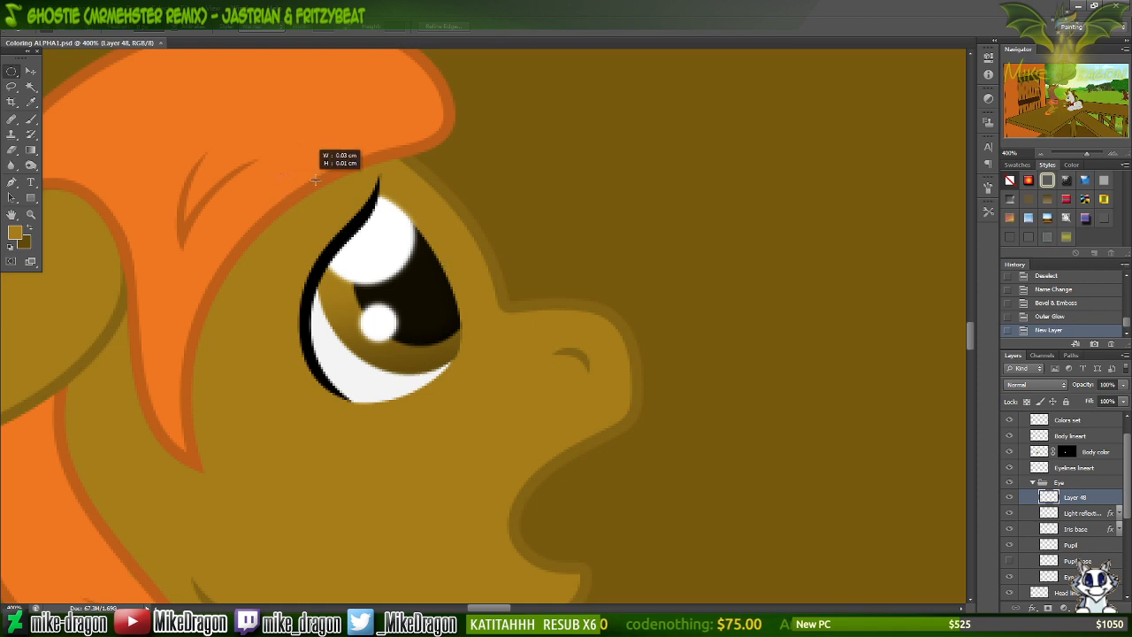
left_click_drag(315, 179, 459, 315)
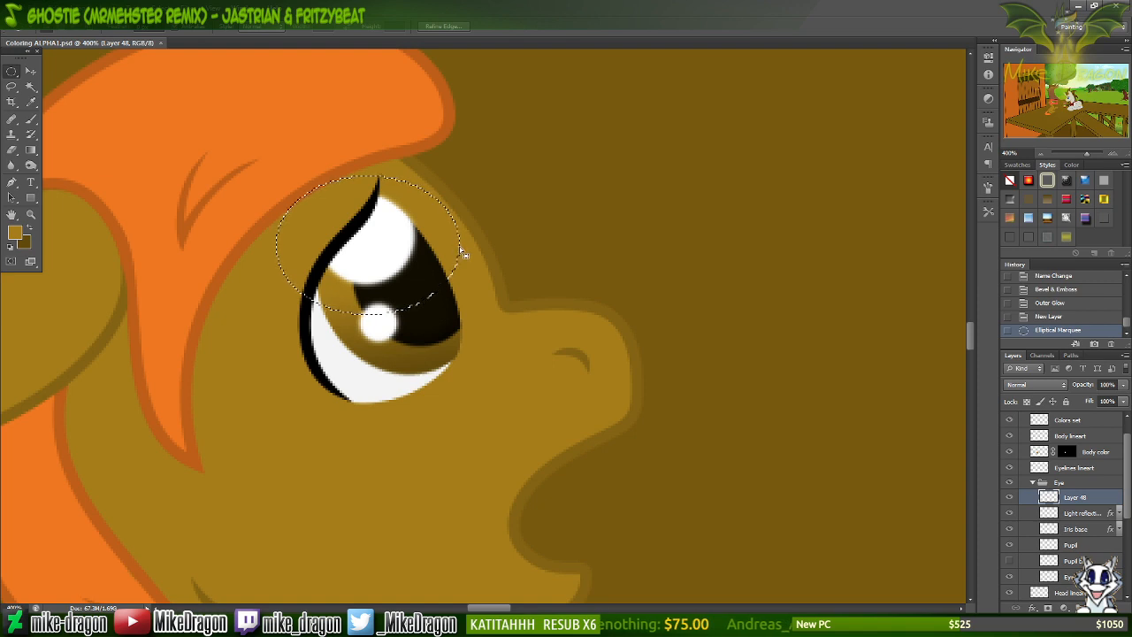
left_click_drag(458, 246, 437, 255)
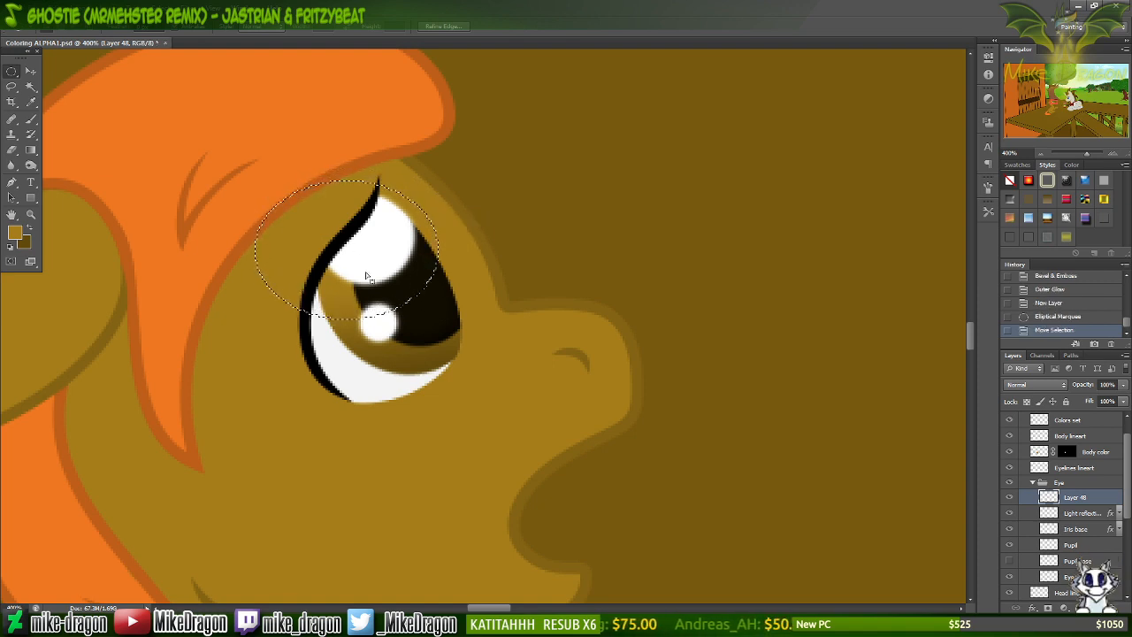
Sample the white of the large eye highlight as the foreground colour, keeping the elliptical selection ready for adjustment.
key("i")
left_click(378, 247)
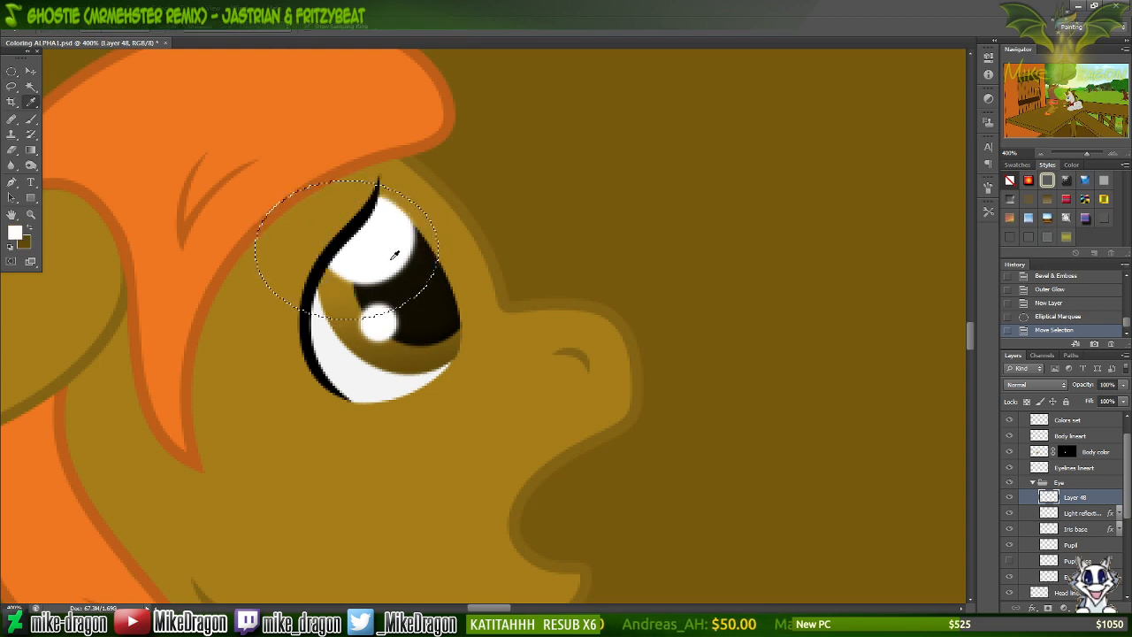
key("m")
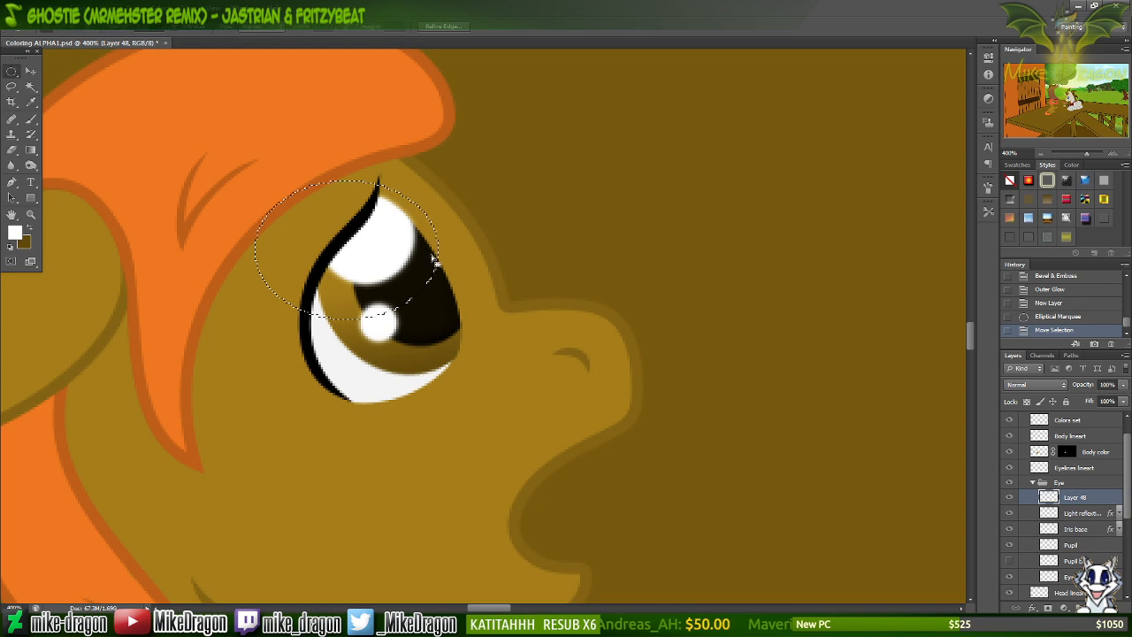
Shift the elliptical selection to the right and slightly up so it spans the upper part of the eye.
left_click_drag(434, 258, 497, 250)
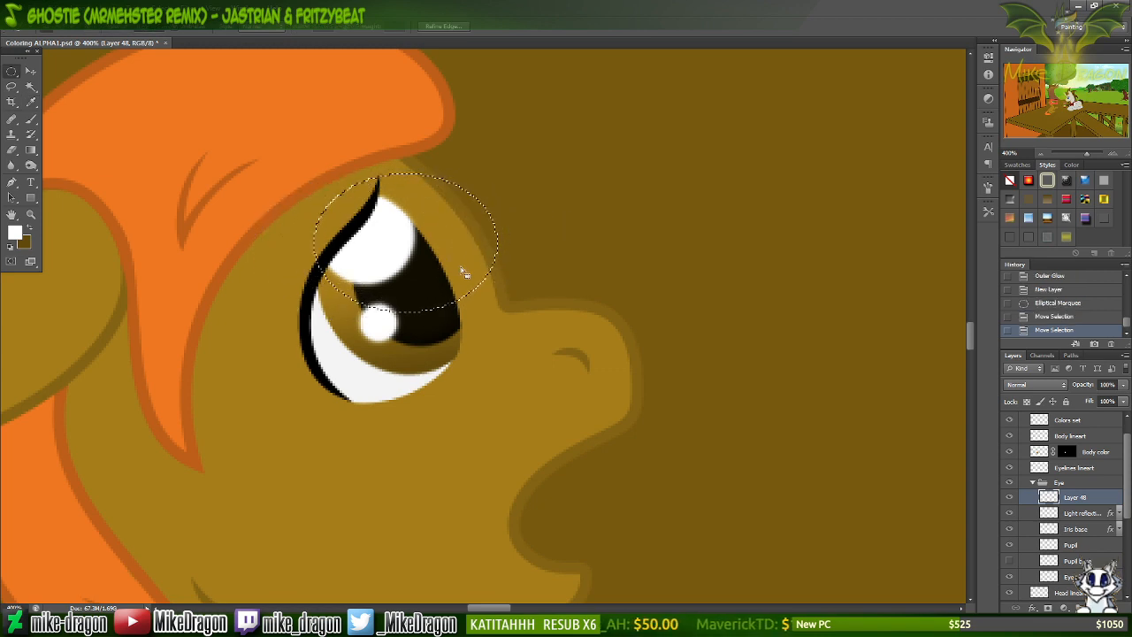
right_click(453, 254)
left_click(441, 264)
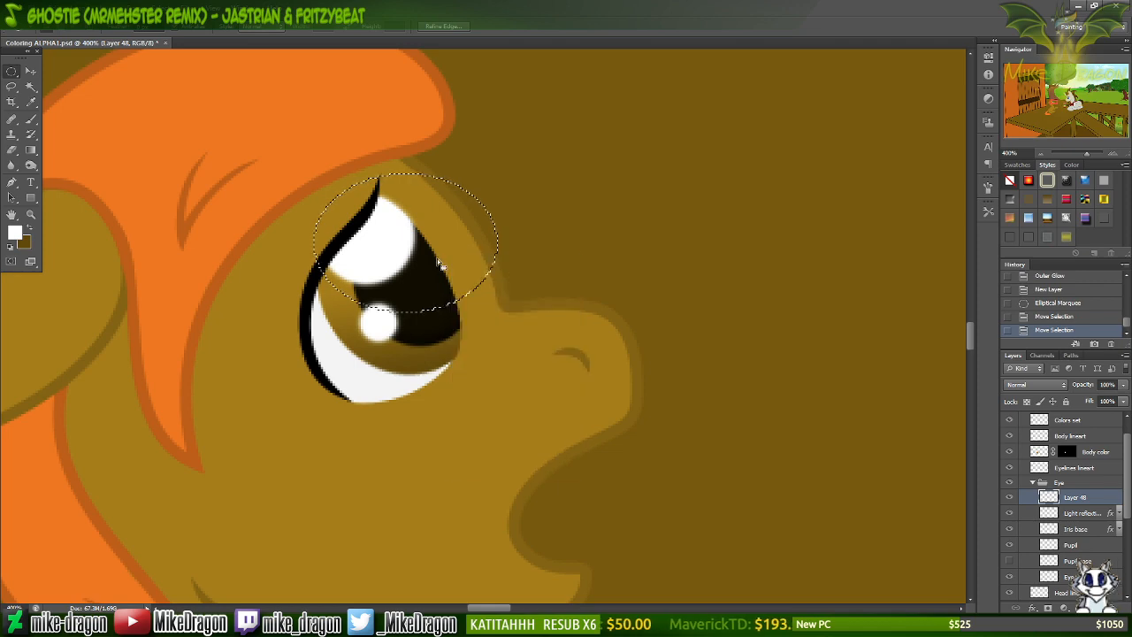
right_click(427, 263)
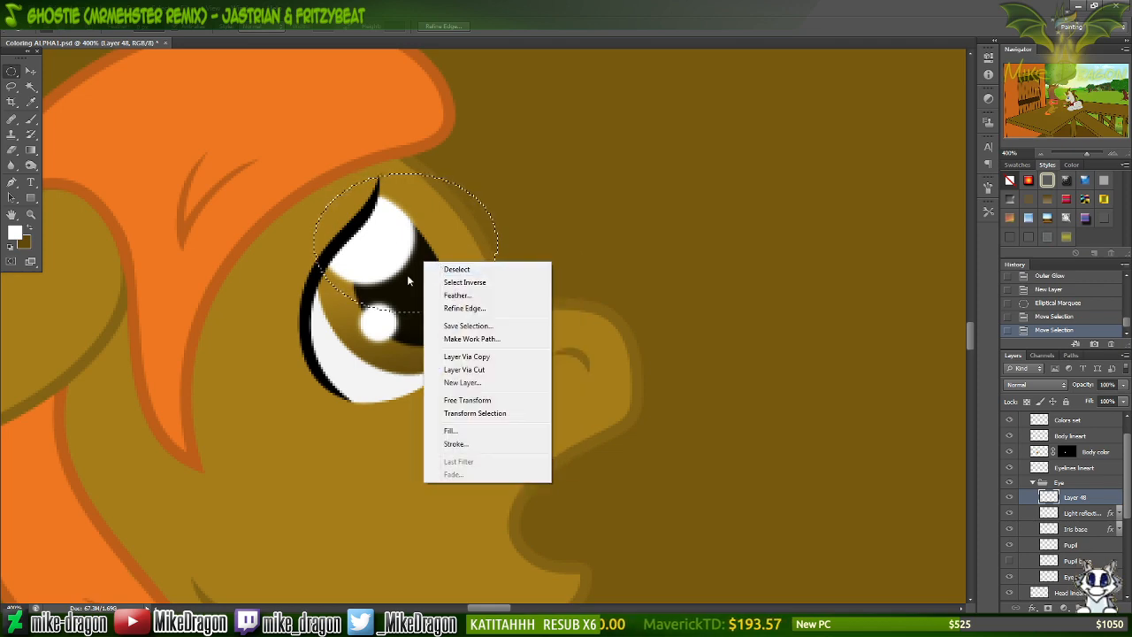
left_click(417, 259)
Try to fill the elliptical selection with solid white using the Brush tool, and undo the stroke.
key("ctrl+d")
key("ctrl+minus")
key("ctrl+minus")
key("ctrl+minus")
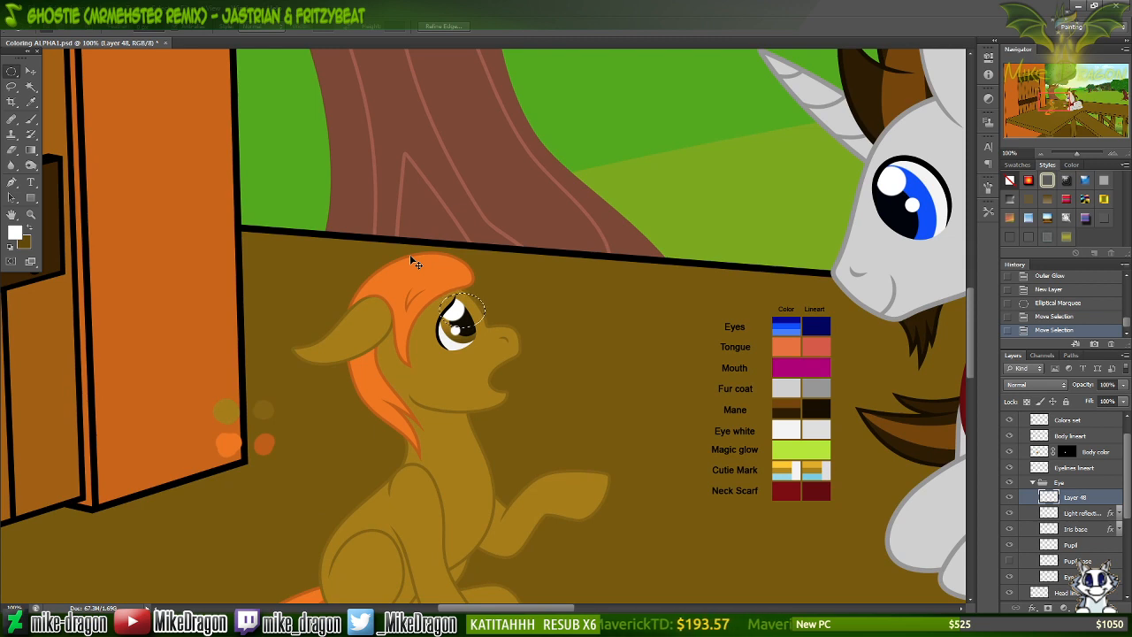
key("ctrl+plus")
key("ctrl+plus")
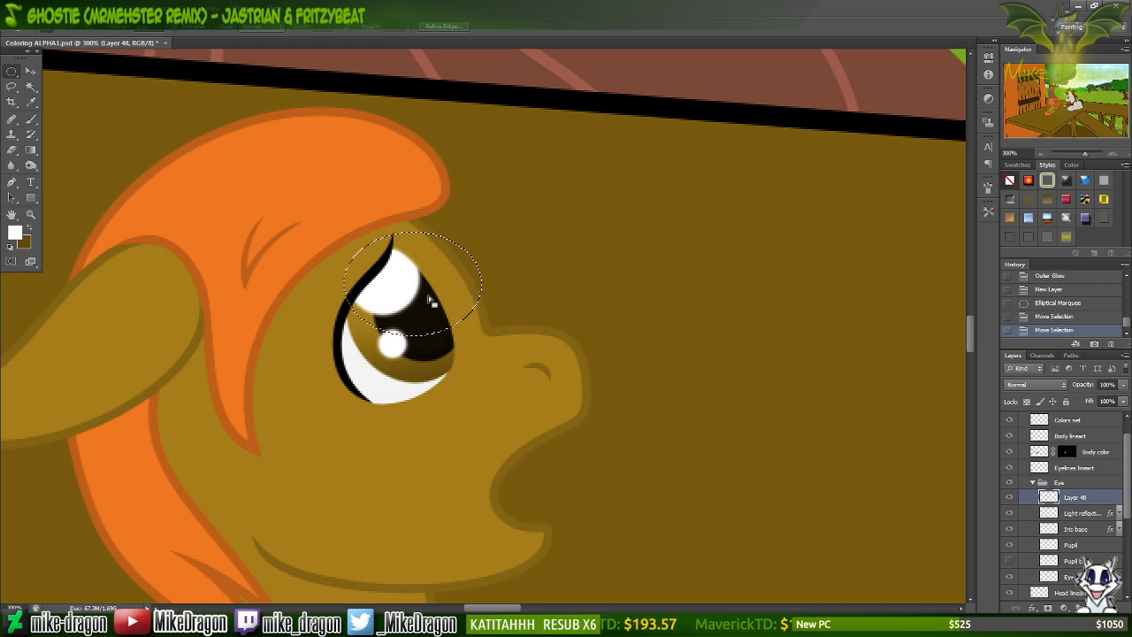
key("b")
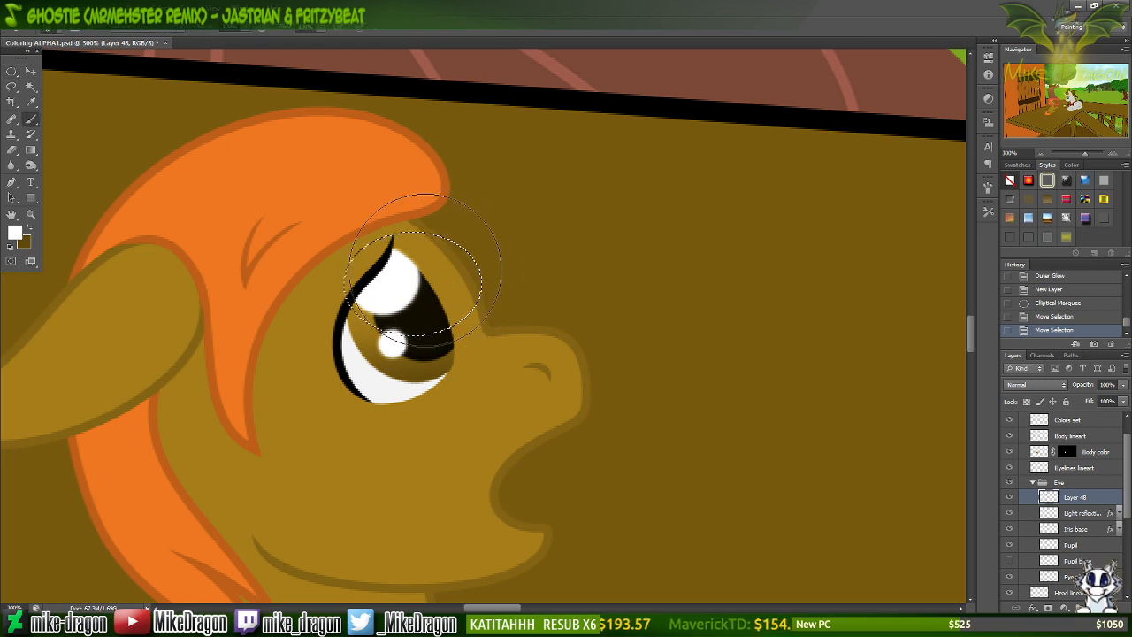
mouse_move(407, 284)
left_mouse_down()
mouse_move(370, 281)
mouse_move(409, 289)
mouse_move(399, 268)
mouse_move(414, 282)
mouse_move(393, 276)
left_mouse_up()
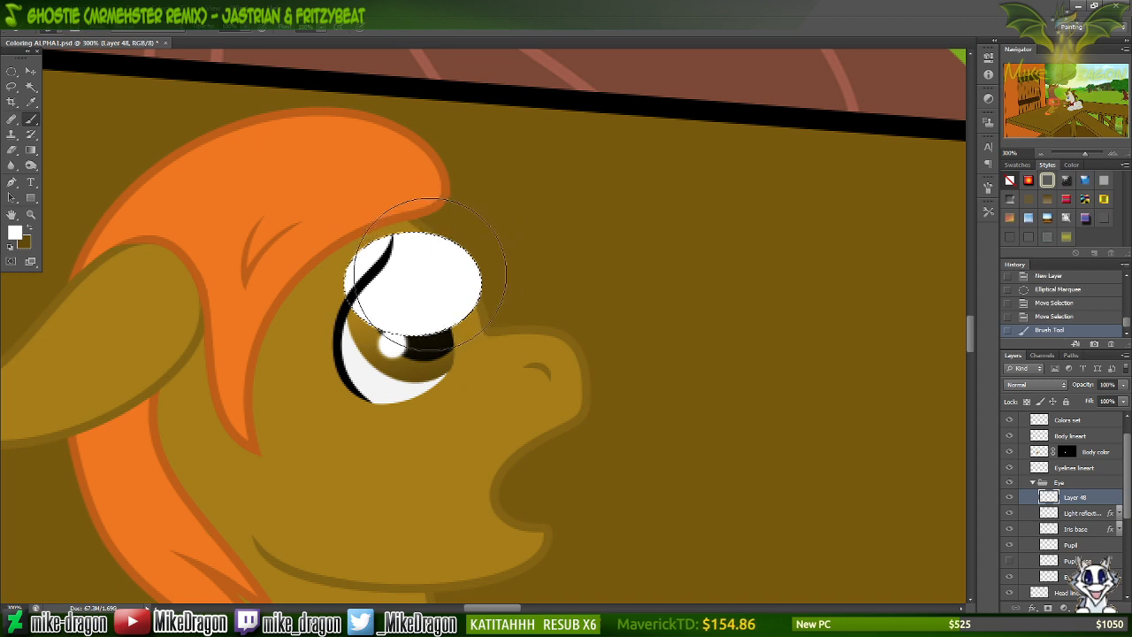
key("ctrl+plus")
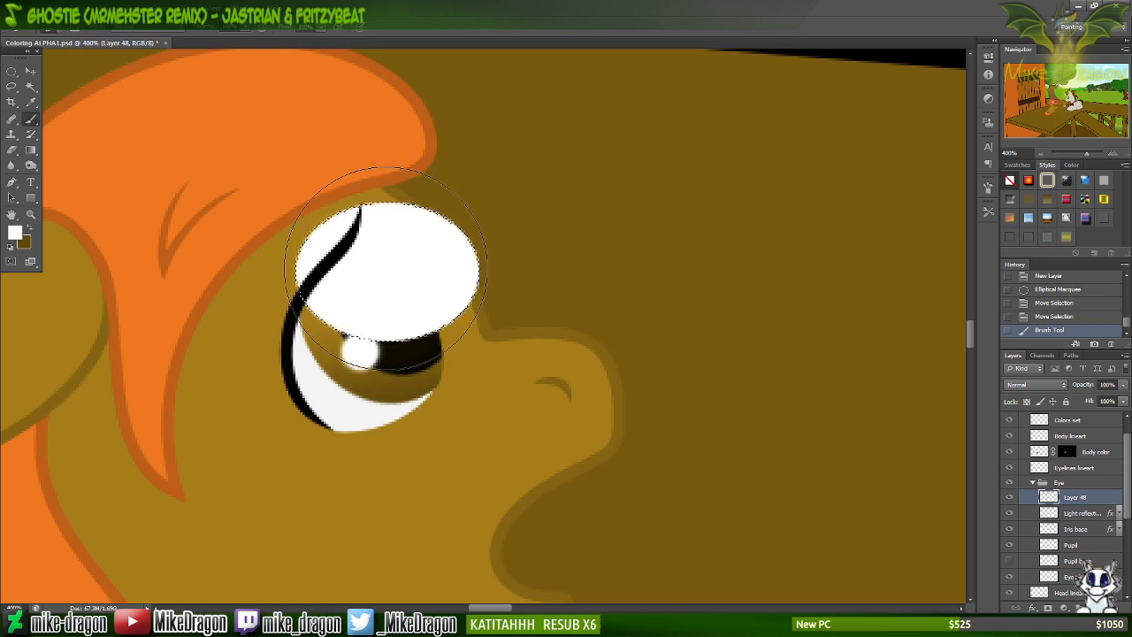
key("v")
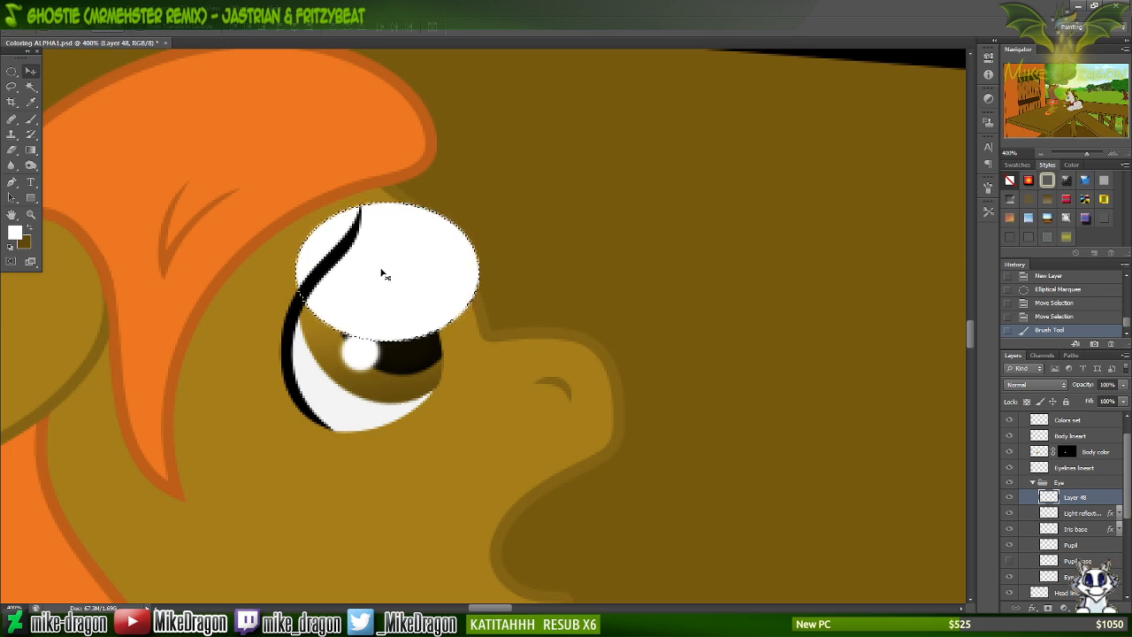
key("ctrl+z")
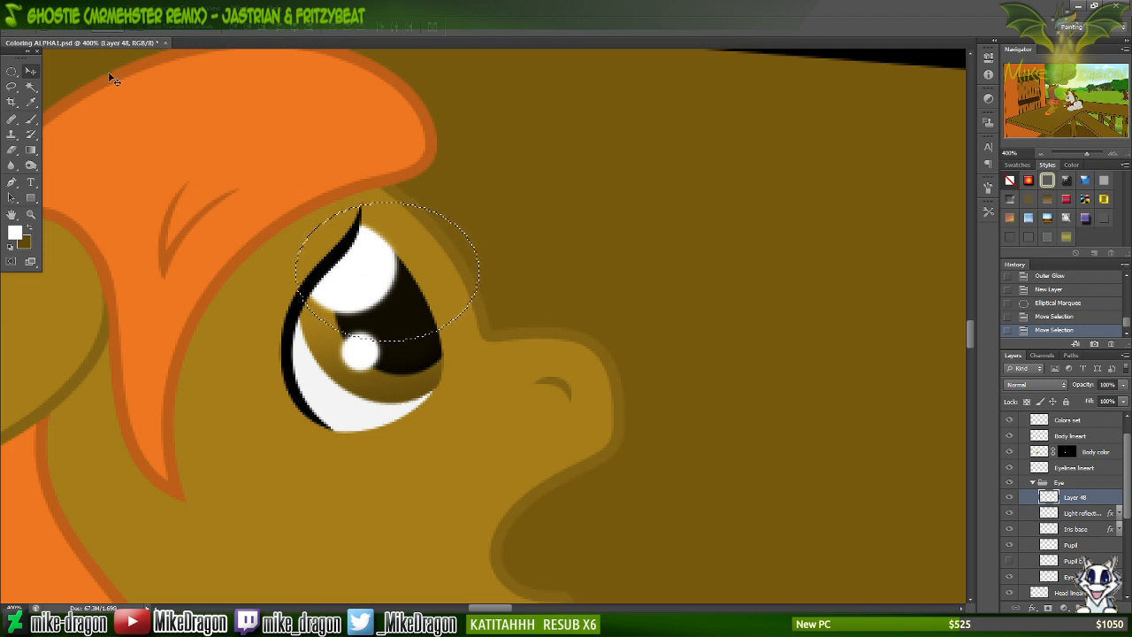
Fill the elliptical selection with a white-to-transparent gradient running from its top edge down to its bottom edge.
key("g")
left_click(88, 29)
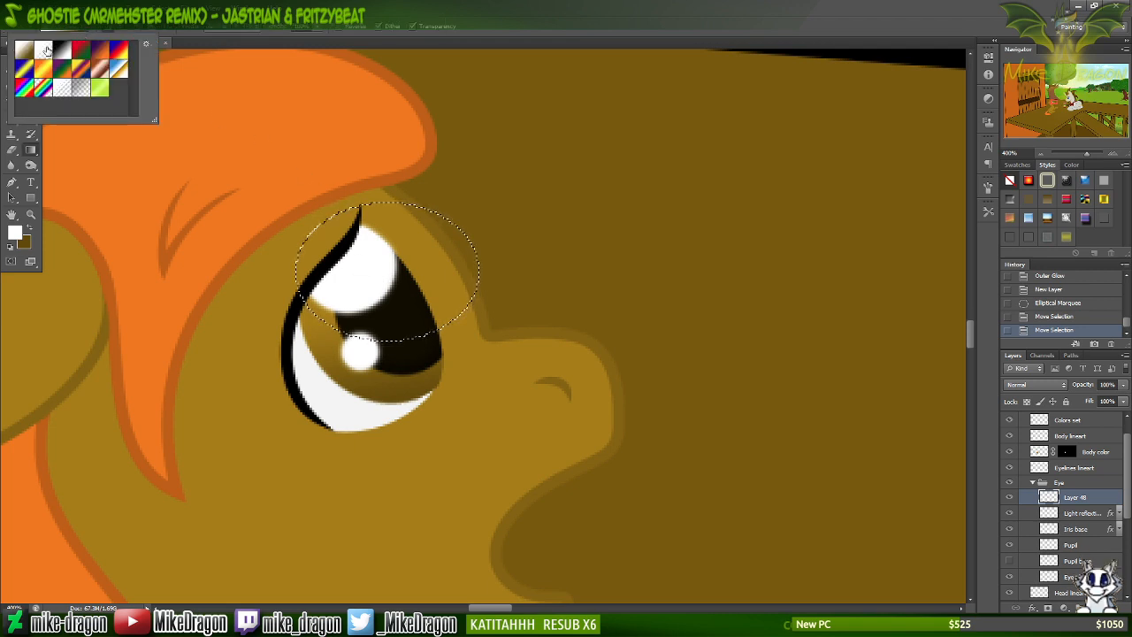
double_click(47, 51)
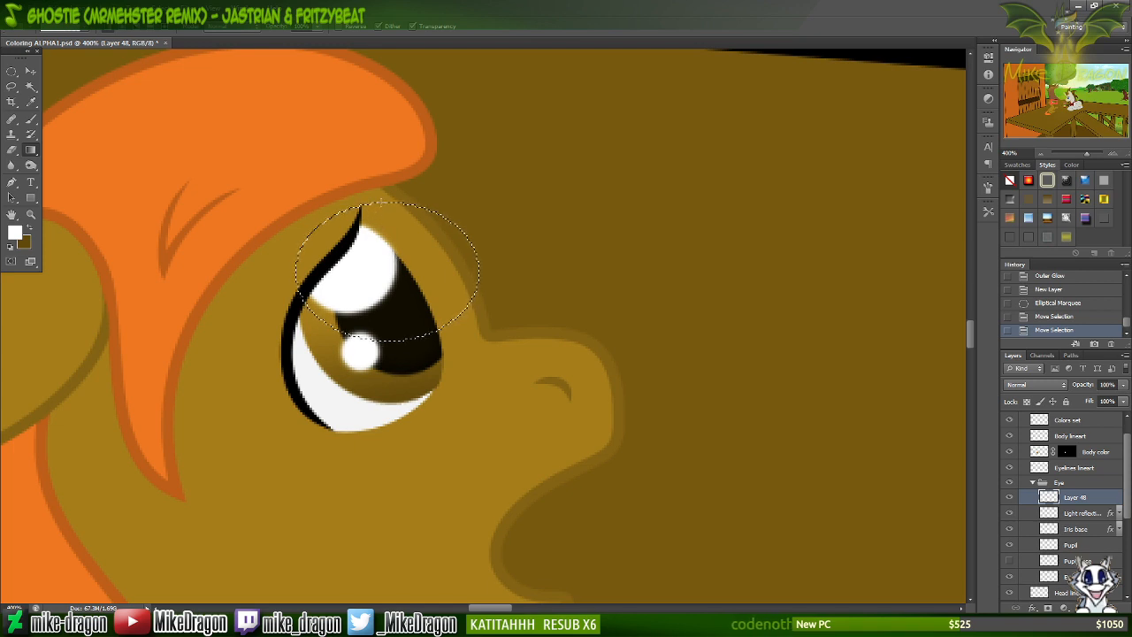
left_click_drag(381, 204, 385, 339)
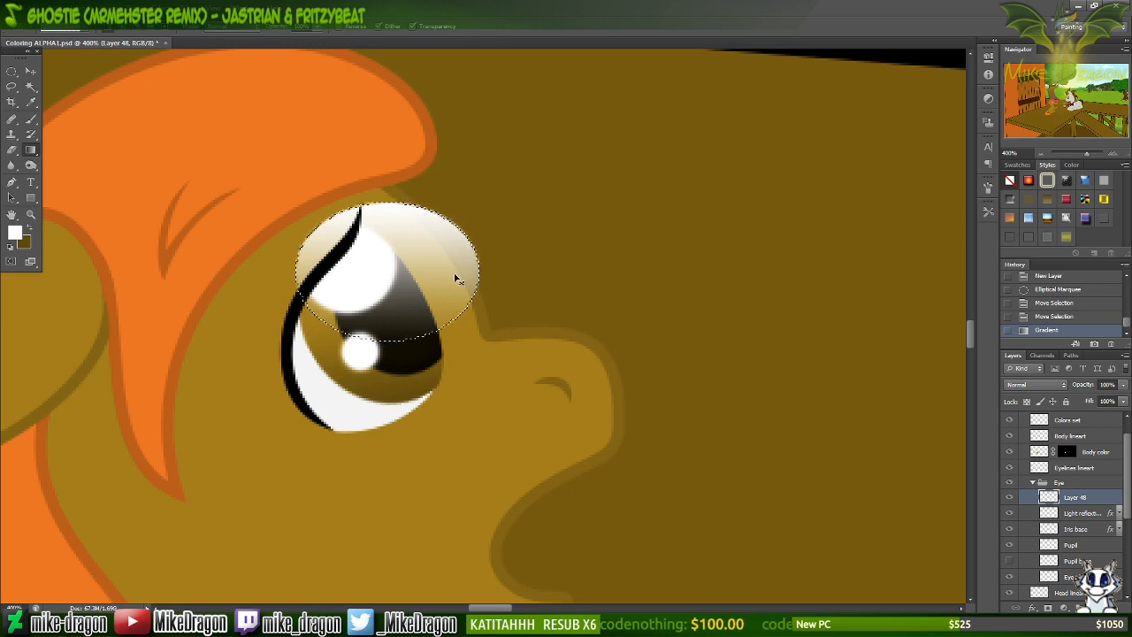
Deselect and move the gradient ellipse slightly down and to the left over the eye.
key("ctrl+d")
key("v")
left_click_drag(431, 273, 405, 298)
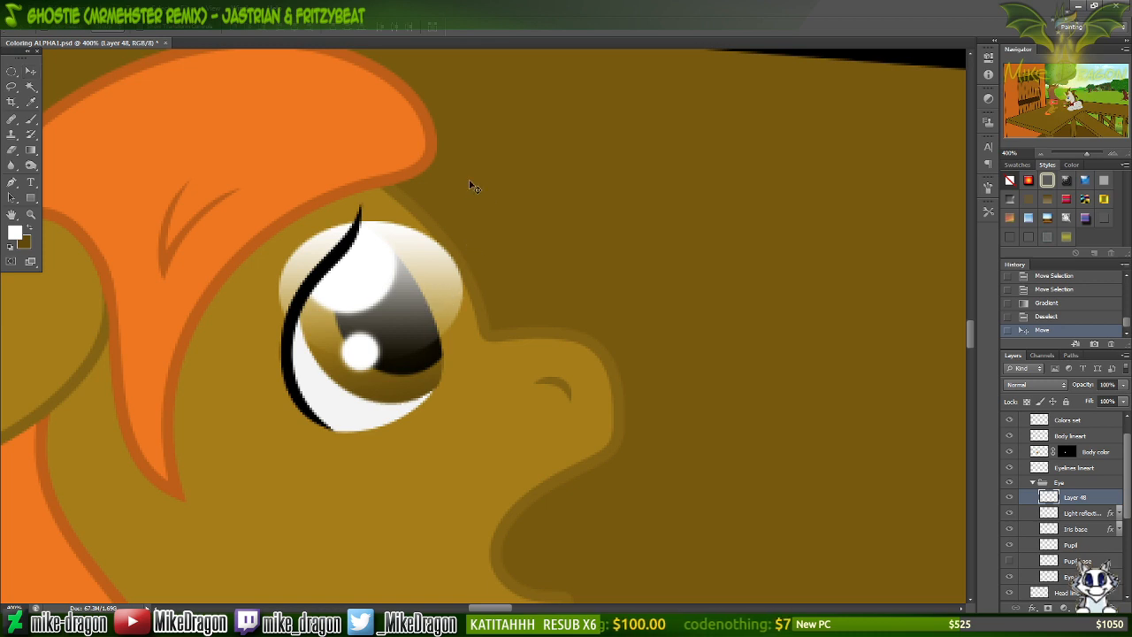
Rotate the gradient ellipse clockwise with Free Transform and reposition it so its bright edge faces the eye's upper right.
key("ctrl+t")
left_click_drag(517, 287, 515, 342)
left_click_drag(435, 310, 439, 312)
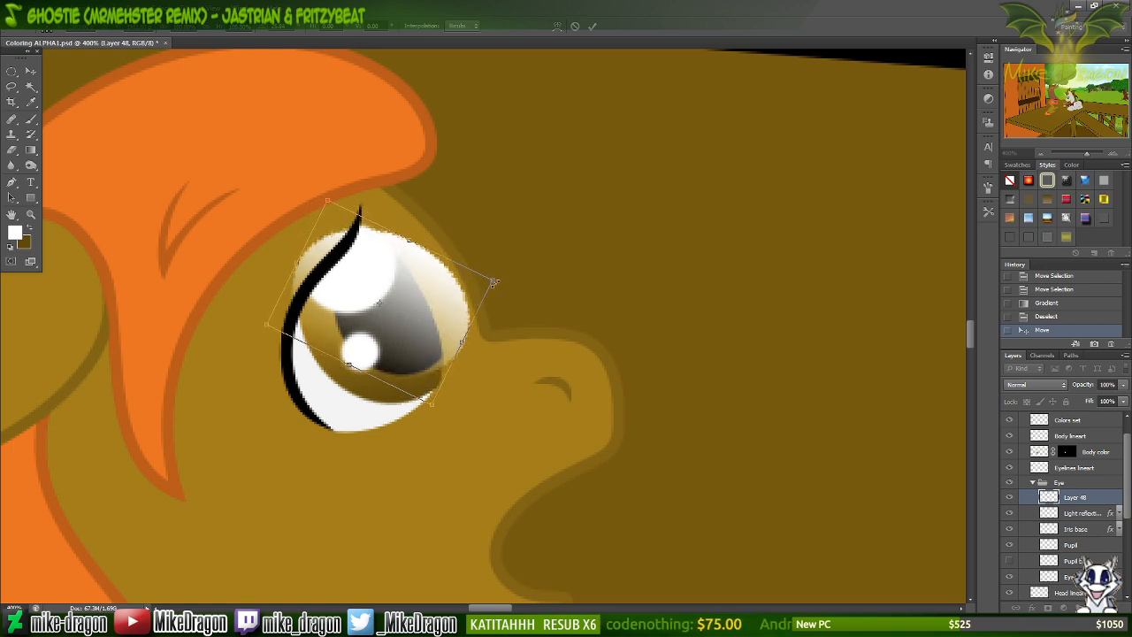
left_click_drag(522, 282, 507, 306)
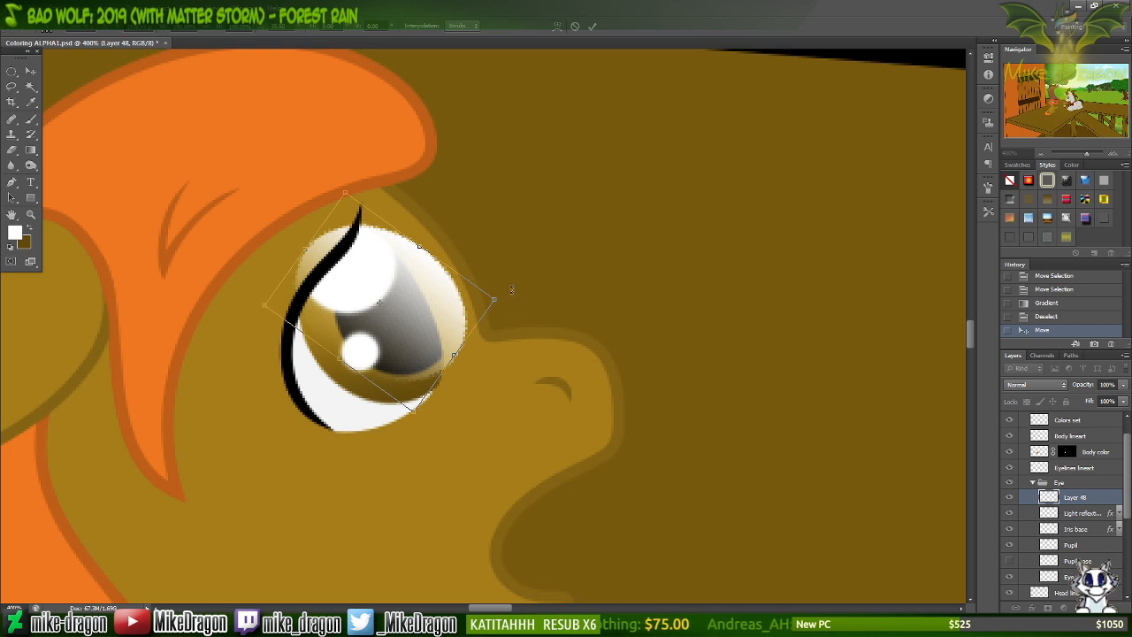
key("Return")
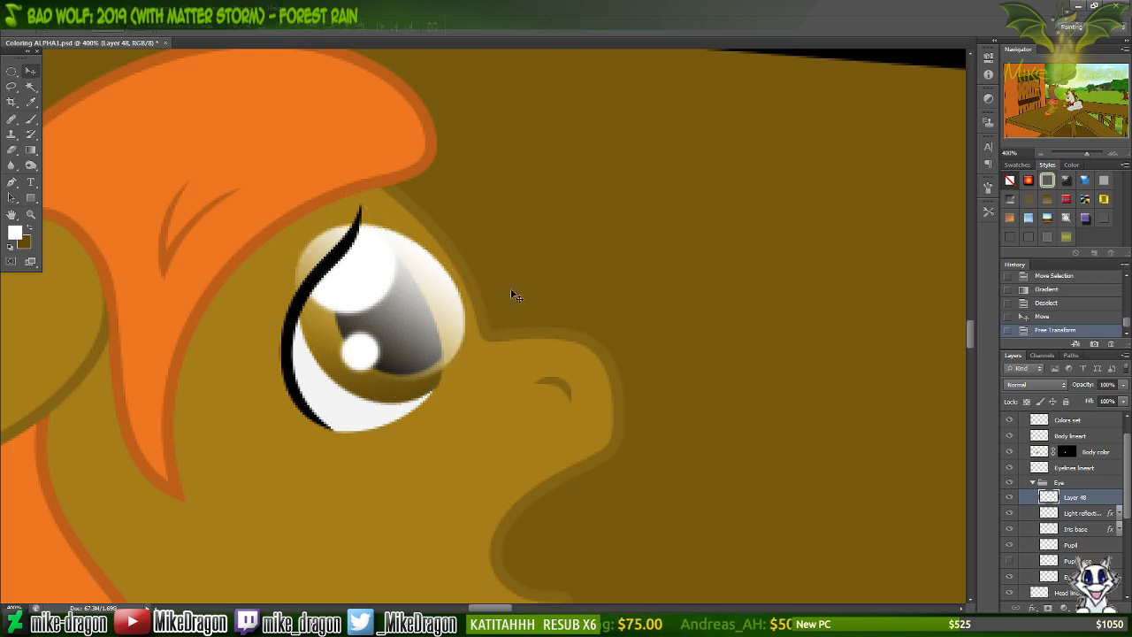
Rotate the gradient ellipse slightly counterclockwise in two Free Transform passes and fine-tune its position over the eye.
key("ctrl+t")
left_click_drag(524, 310, 542, 299)
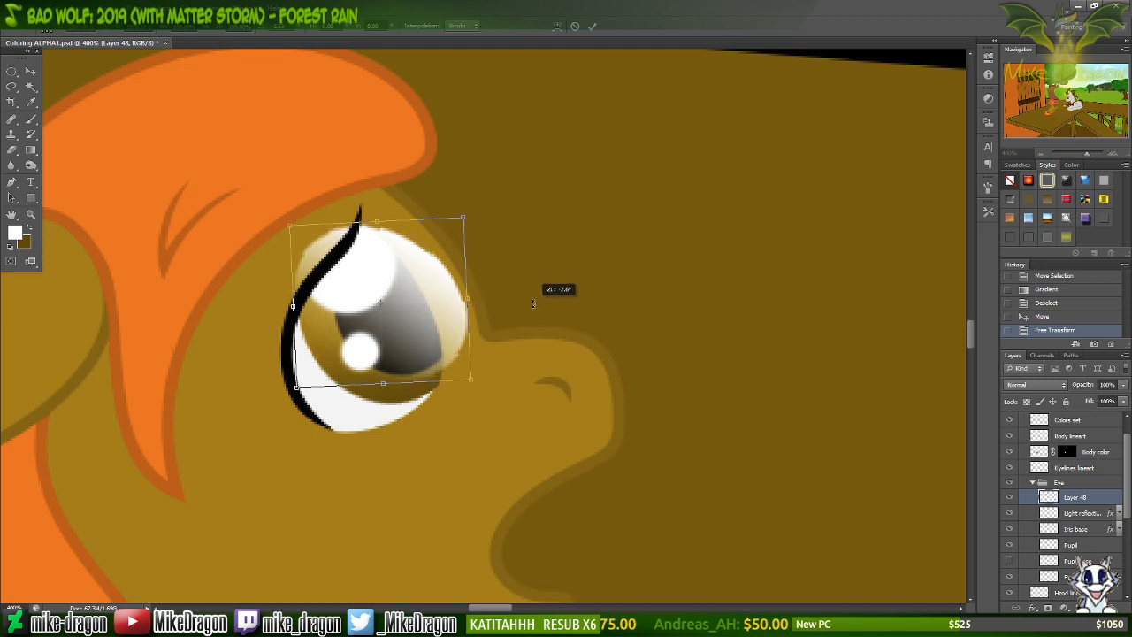
key("Return")
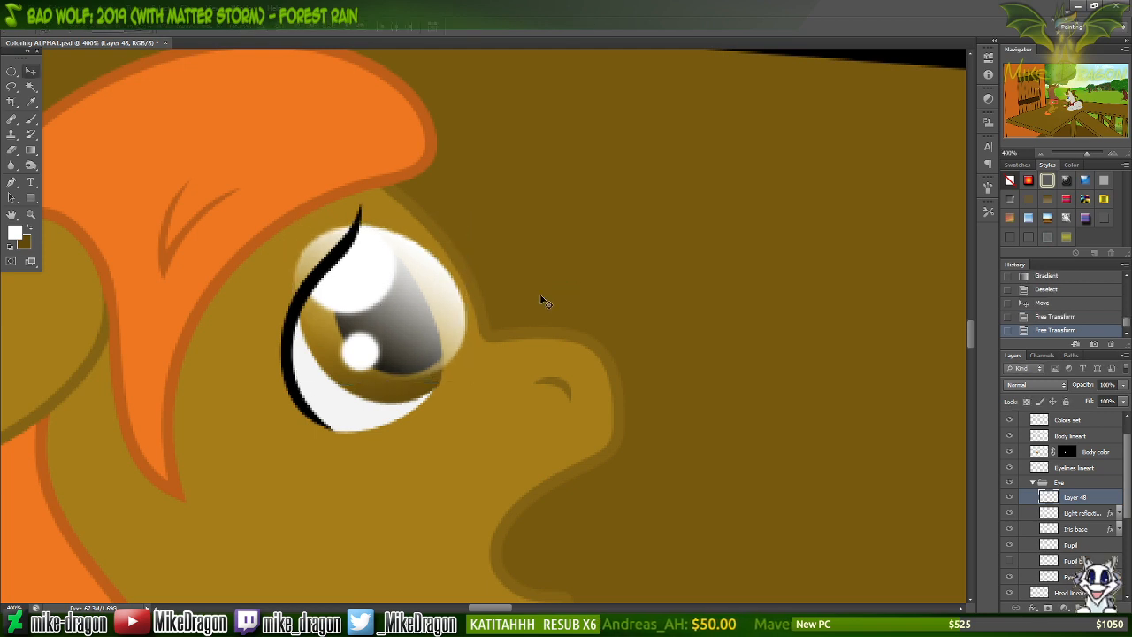
key("ctrl+t")
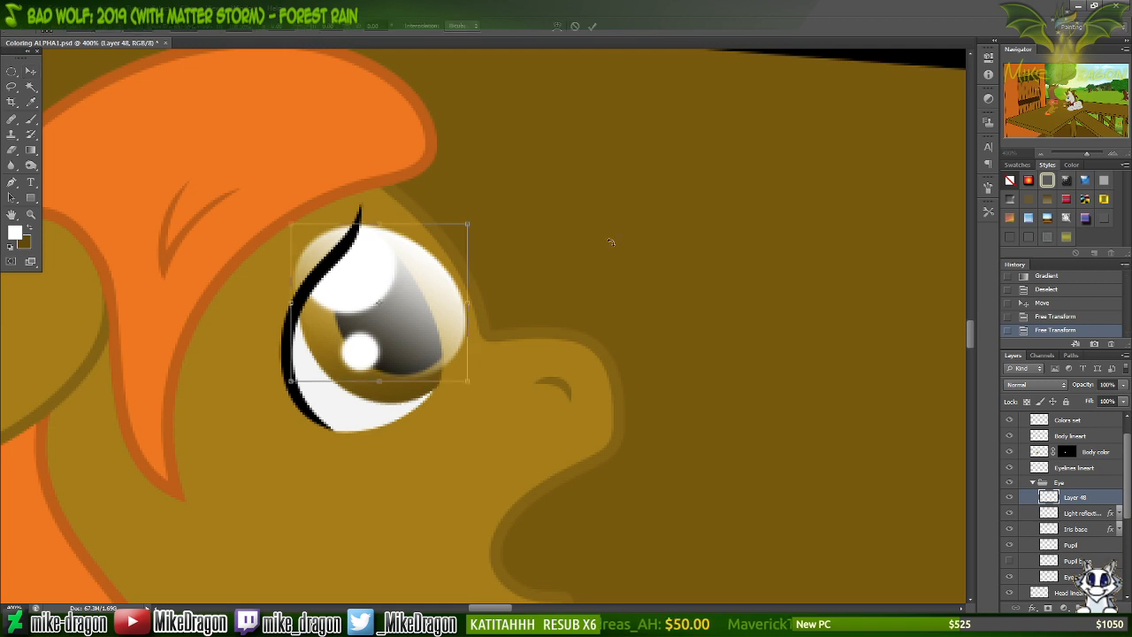
left_click_drag(521, 215, 527, 193)
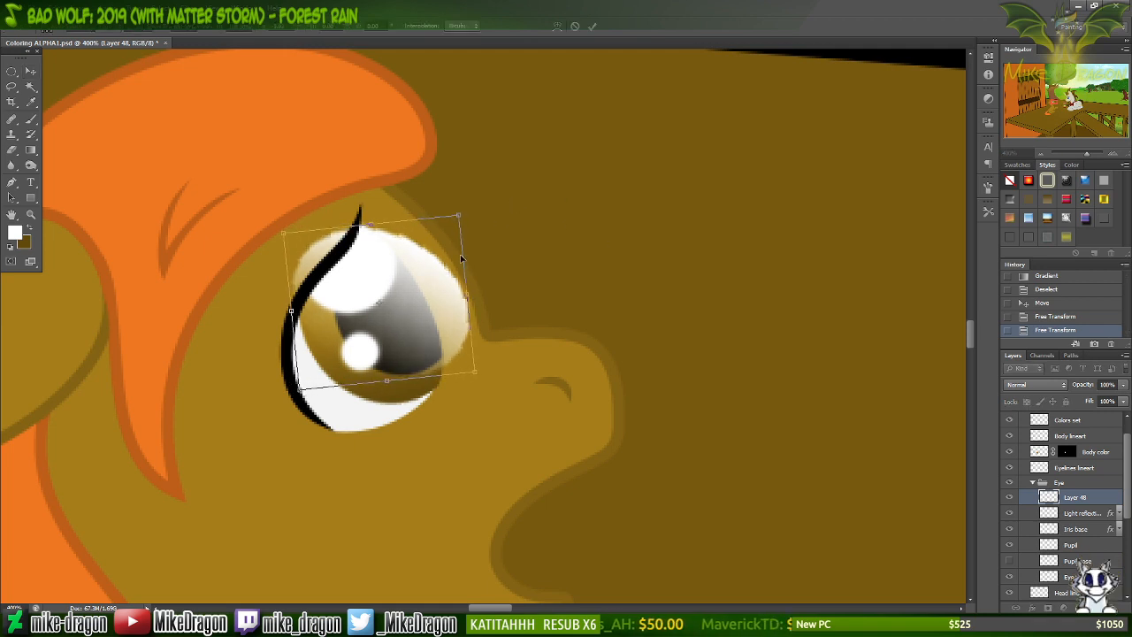
left_click_drag(428, 291, 451, 300)
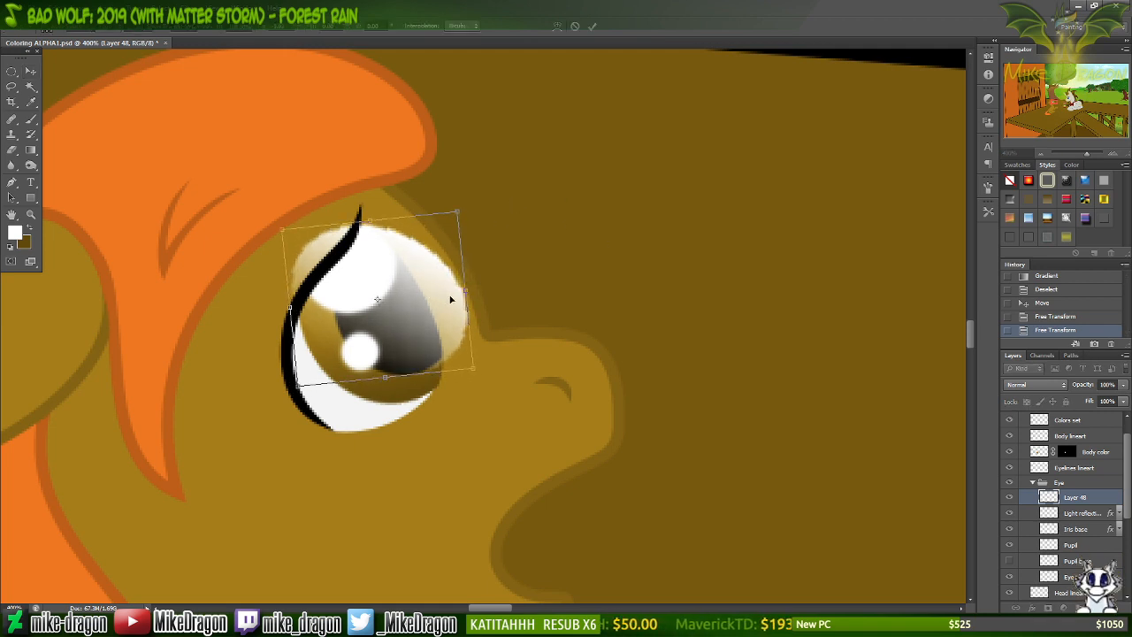
key("Return")
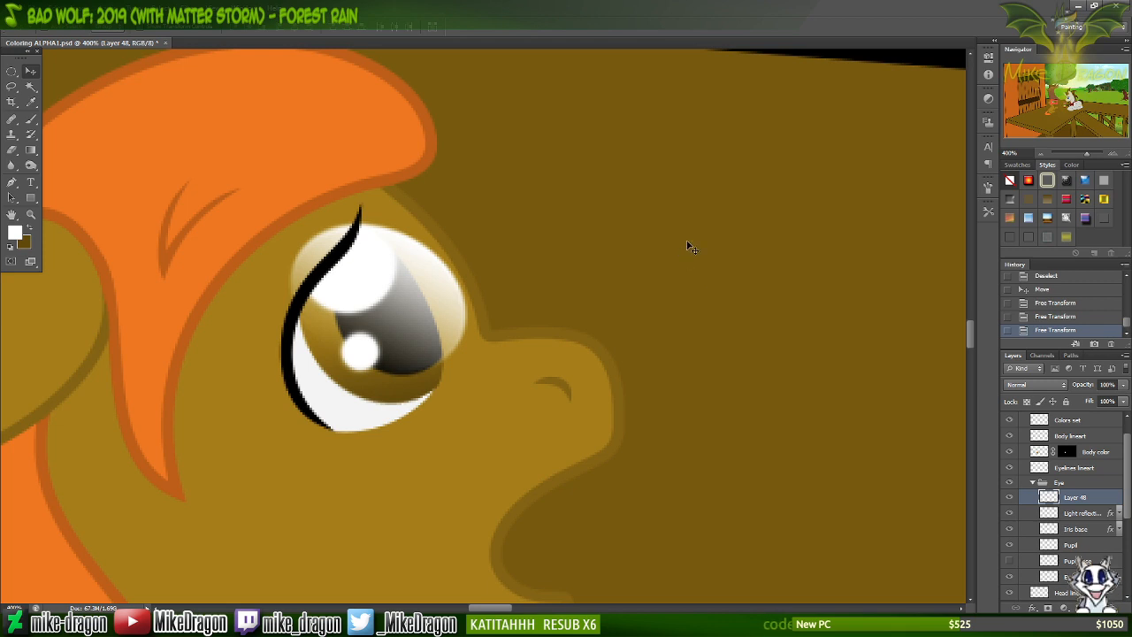
Try a duplicate of Layer 48 moved down and to the right of the eye, and delete the copy.
right_click(1072, 501)
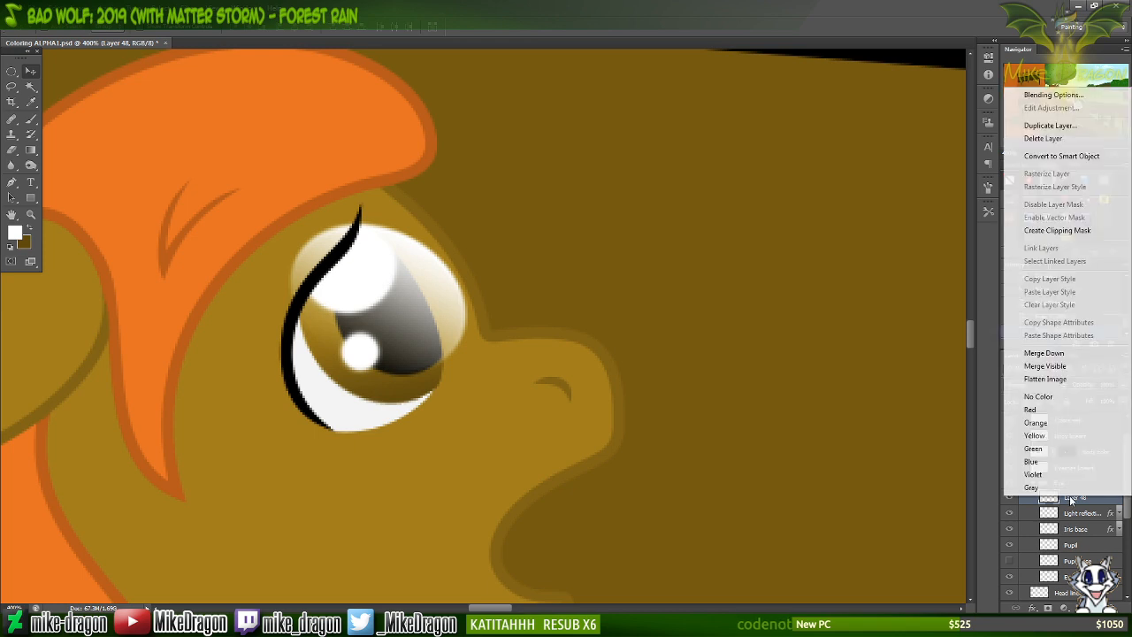
left_click(1075, 127)
key("Return")
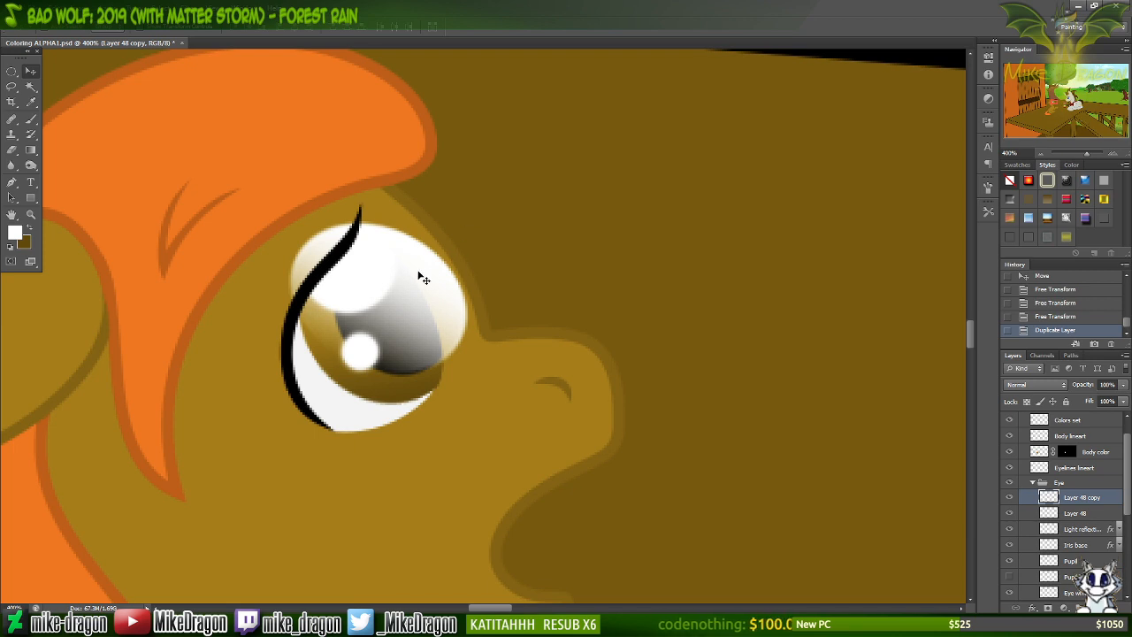
left_click_drag(458, 260, 599, 346)
key("Delete")
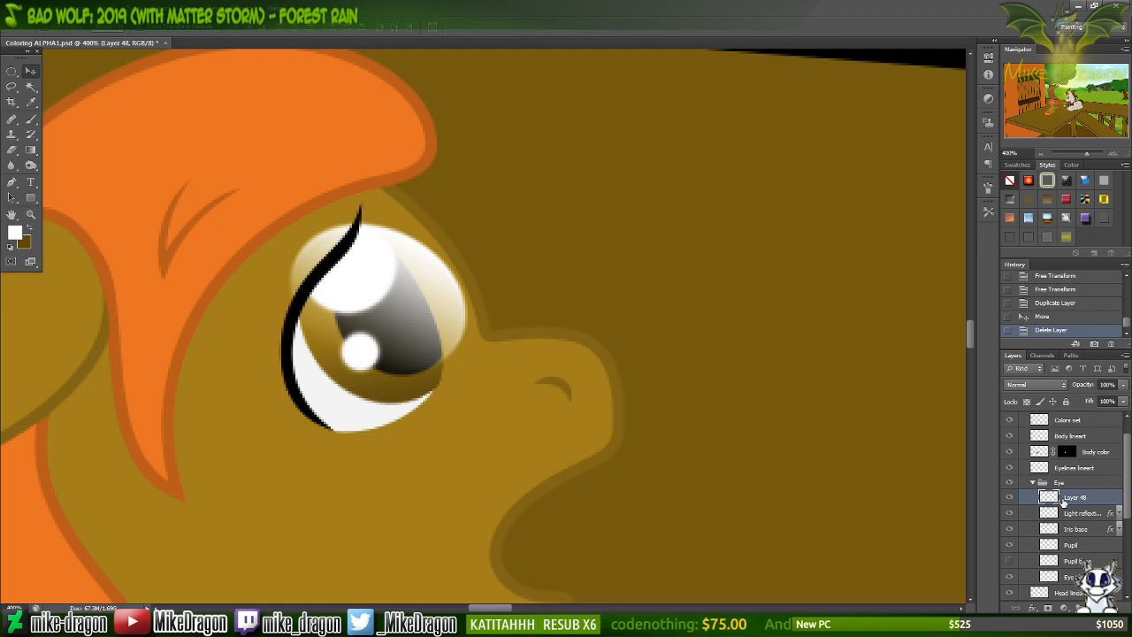
Select the exact shape of the eye white by marqueeing around the eye on the Eye white layer and nudging its pixels.
left_click_drag(1128, 488, 1095, 511)
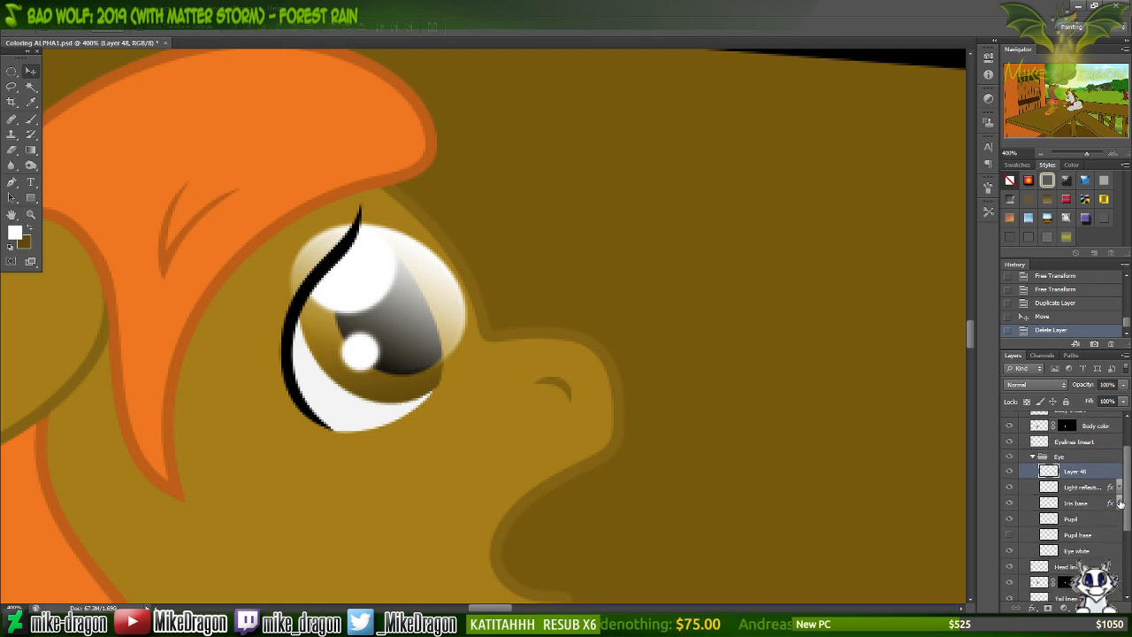
left_click(1067, 551)
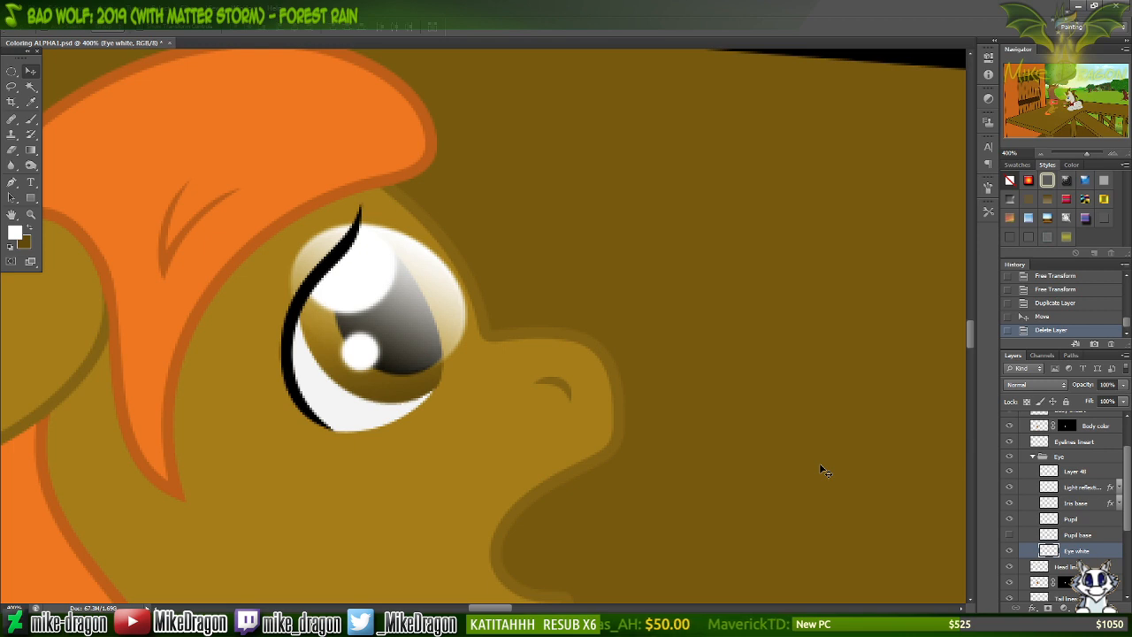
key("m")
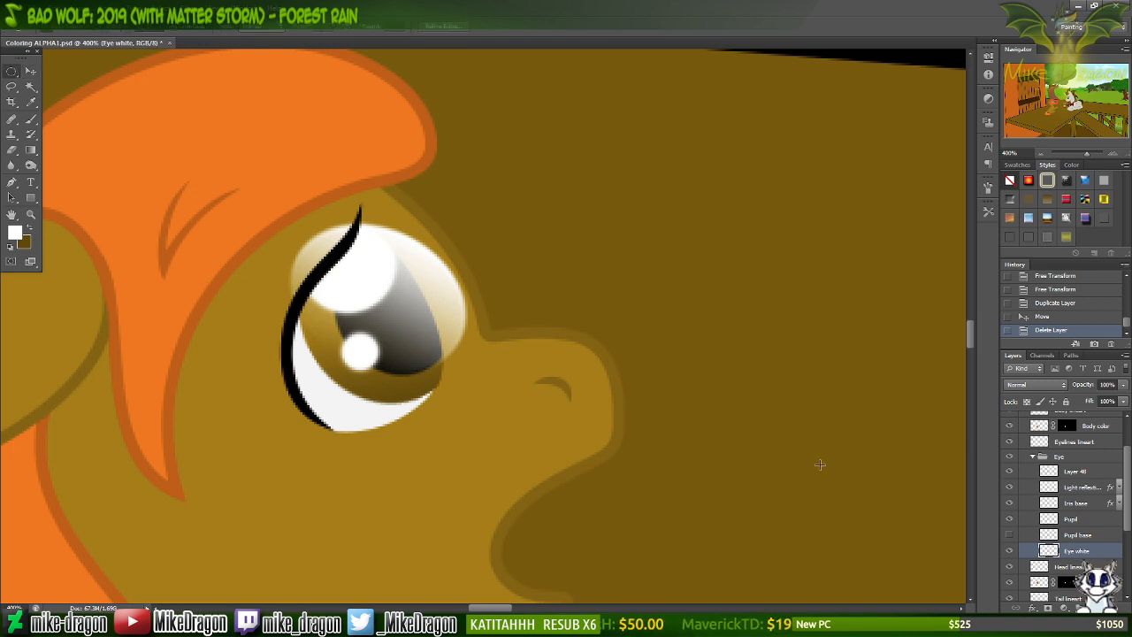
left_click_drag(548, 141, 373, 278)
left_click_drag(187, 510, 185, 521)
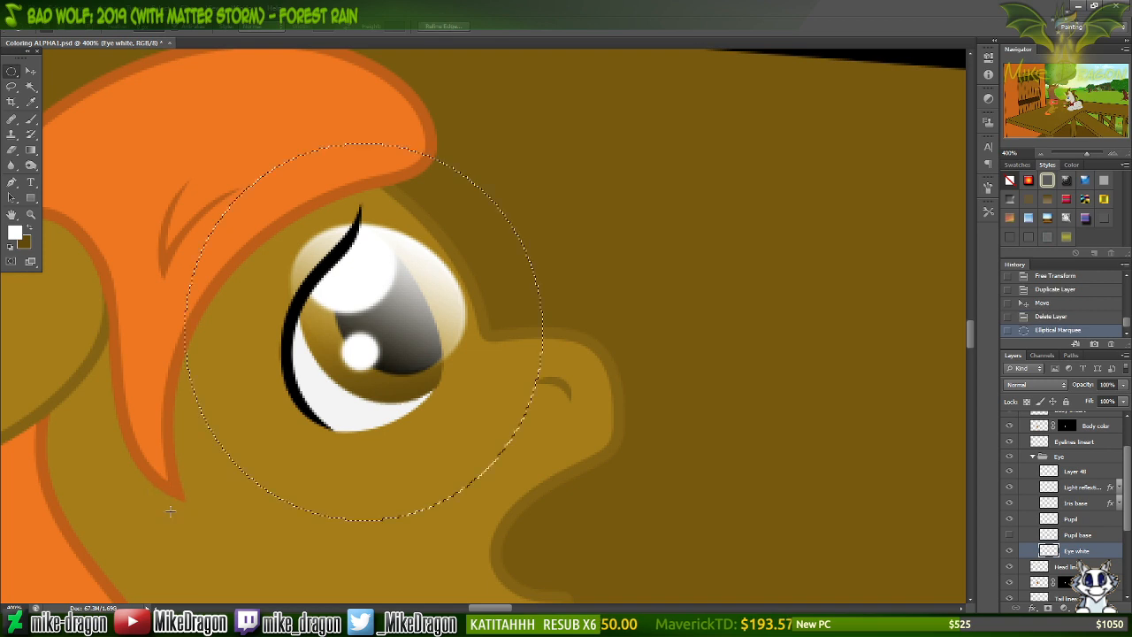
key("v")
key("Left")
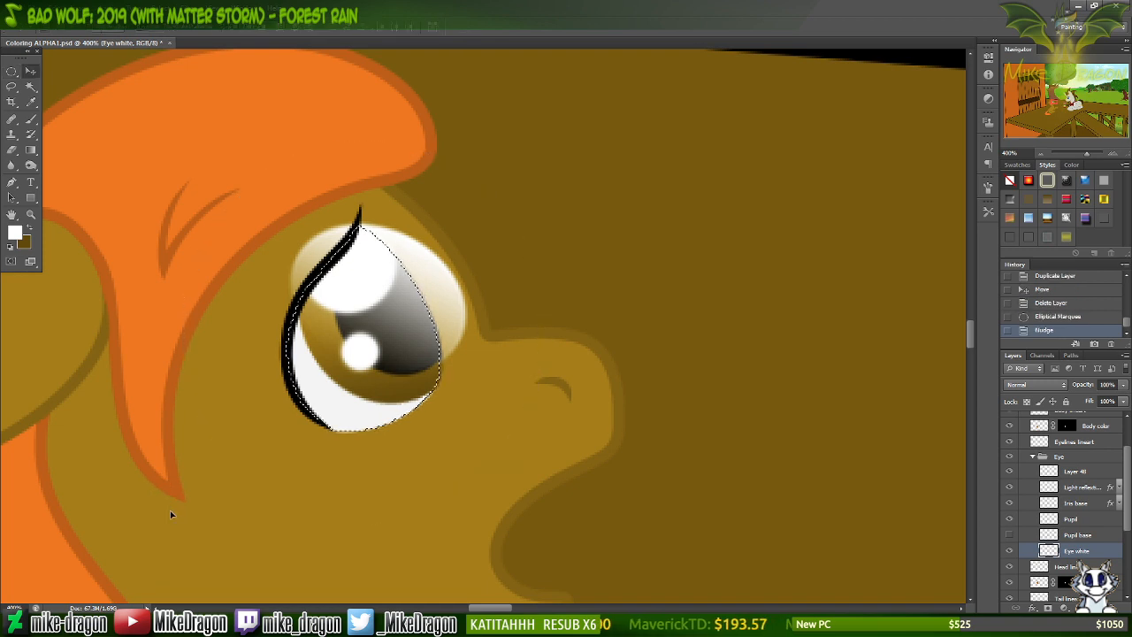
Invert the eye-shaped selection and erase the parts of the gradient ellipse on Layer 48 that extend beyond the eye.
left_click(1056, 473)
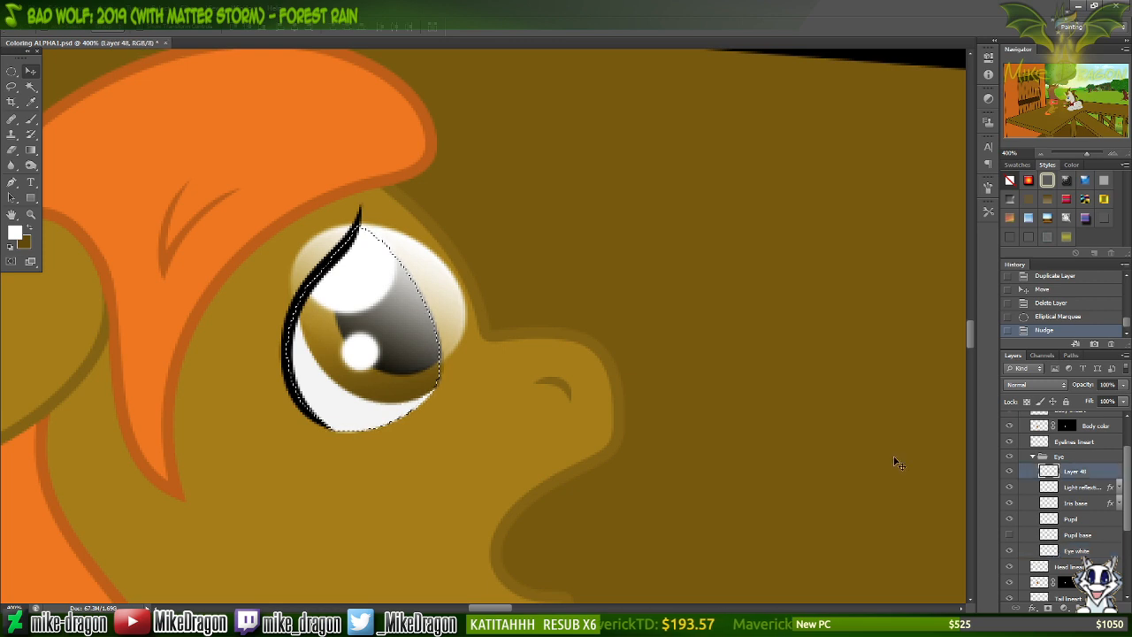
key("ctrl+shift+i")
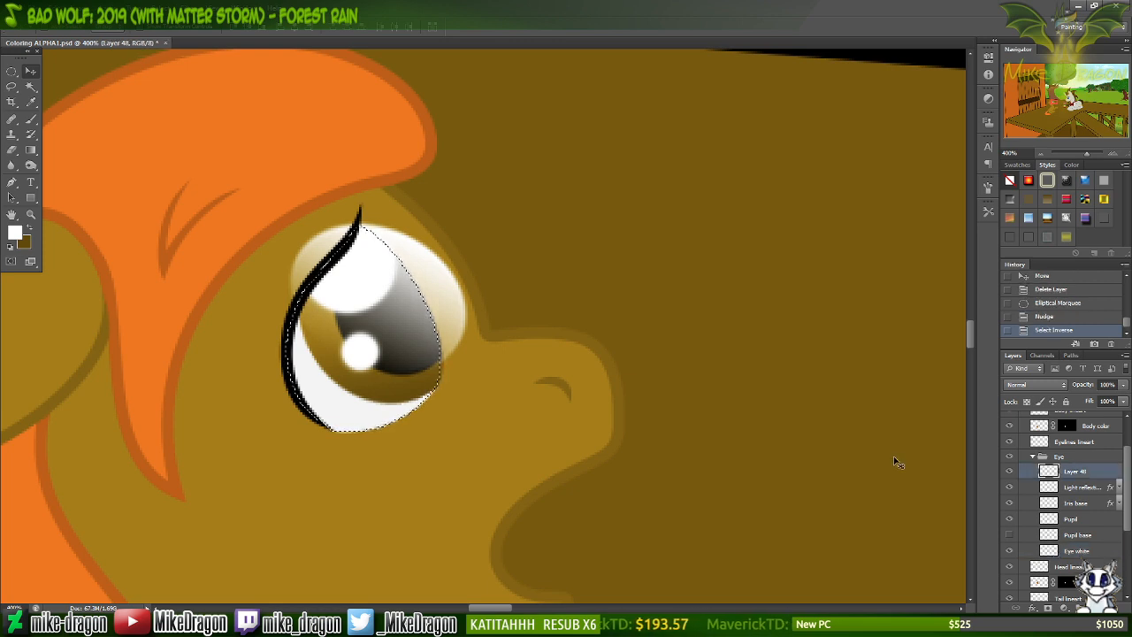
key("e")
right_click(471, 299)
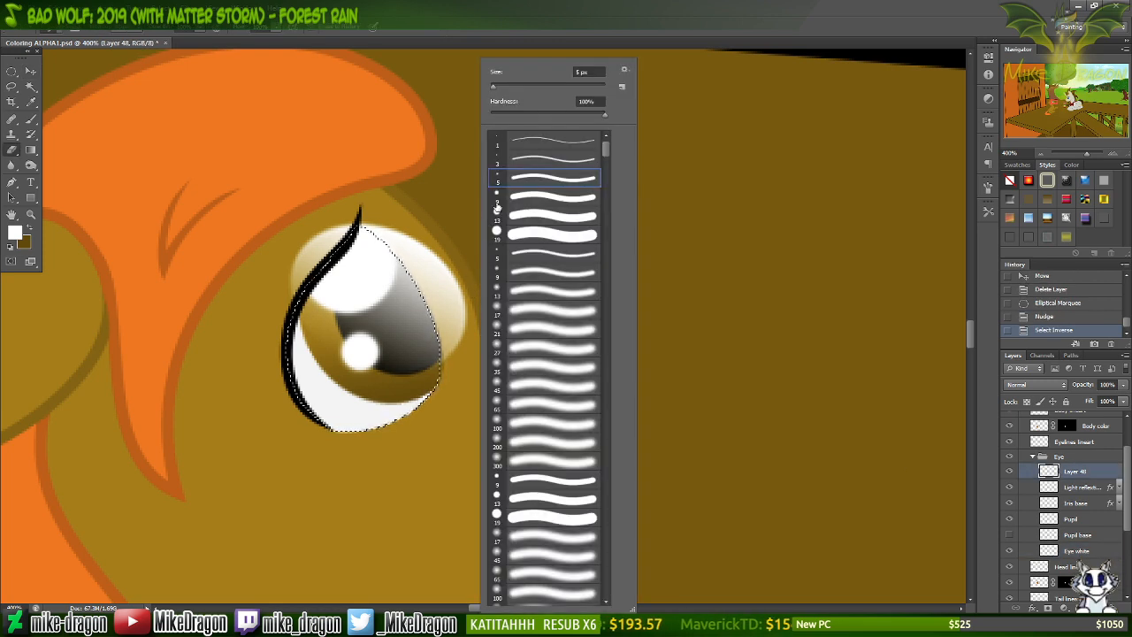
mouse_move(372, 227)
left_mouse_down()
mouse_move(400, 233)
mouse_move(352, 237)
mouse_move(299, 306)
mouse_move(335, 316)
mouse_move(453, 262)
mouse_move(452, 281)
mouse_move(513, 278)
mouse_move(507, 303)
mouse_move(416, 370)
mouse_move(378, 431)
mouse_move(499, 380)
left_mouse_up()
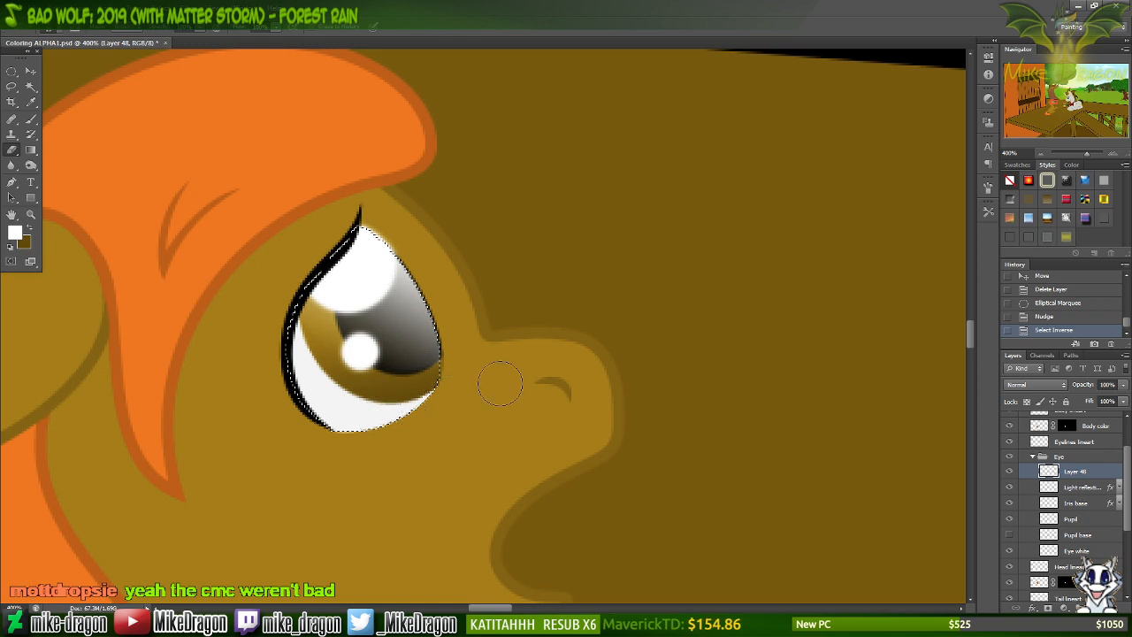
Deselect the eye-shaped selection and nudge the trimmed gradient reflection on Layer 48 slightly to the right.
key("ctrl+d")
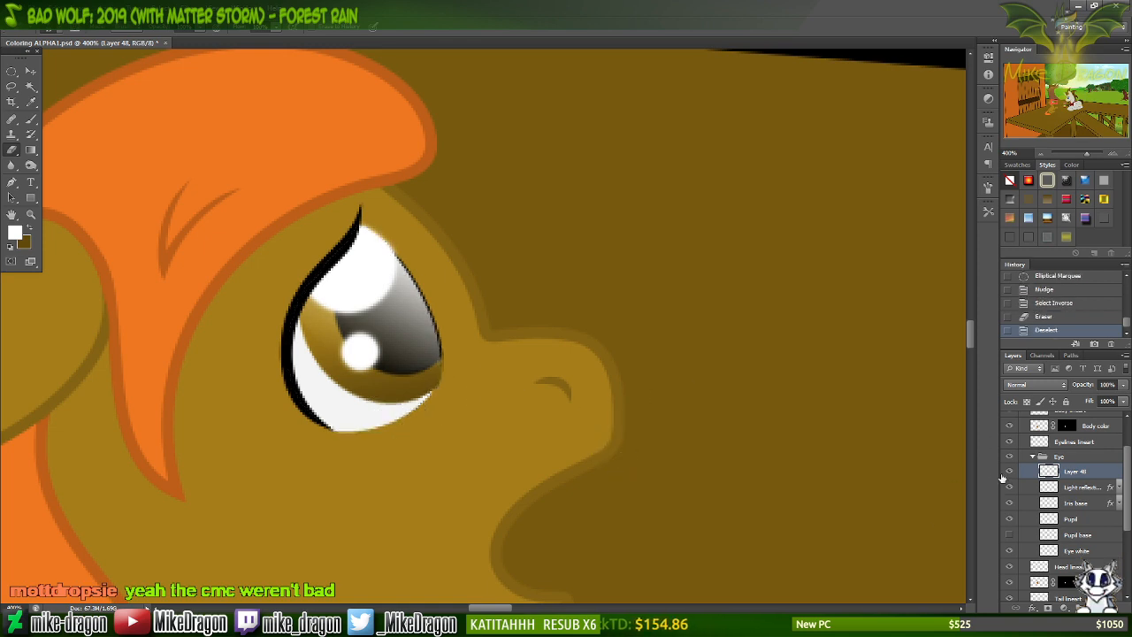
key("m")
key("Right")
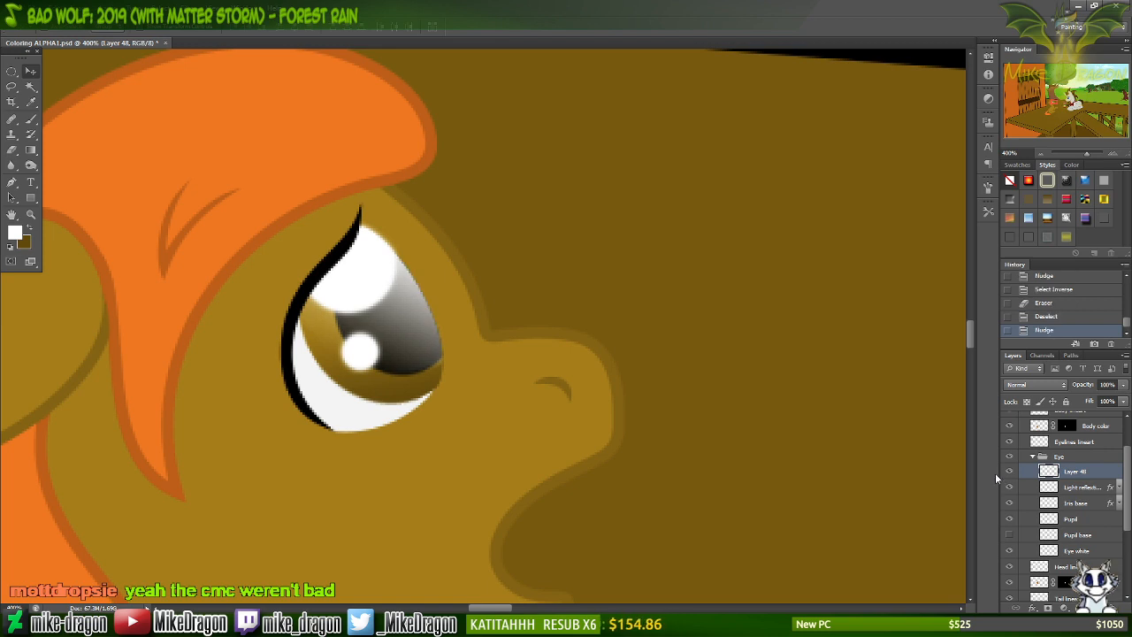
key("ctrl+plus")
key("ctrl+plus")
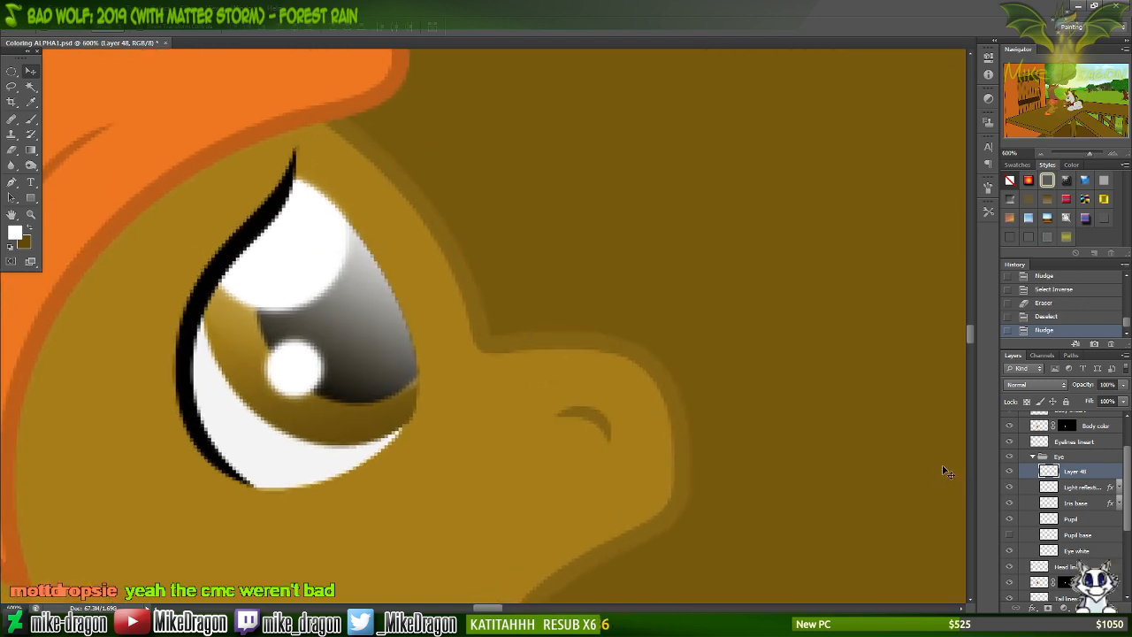
key("e")
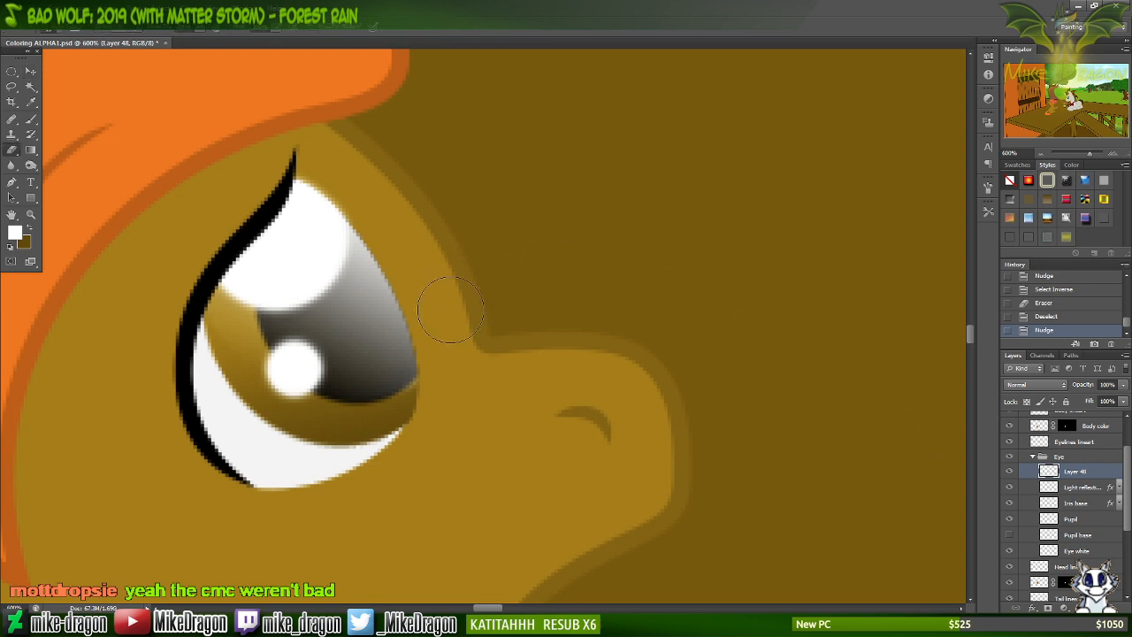
right_click(456, 305)
left_click(489, 294)
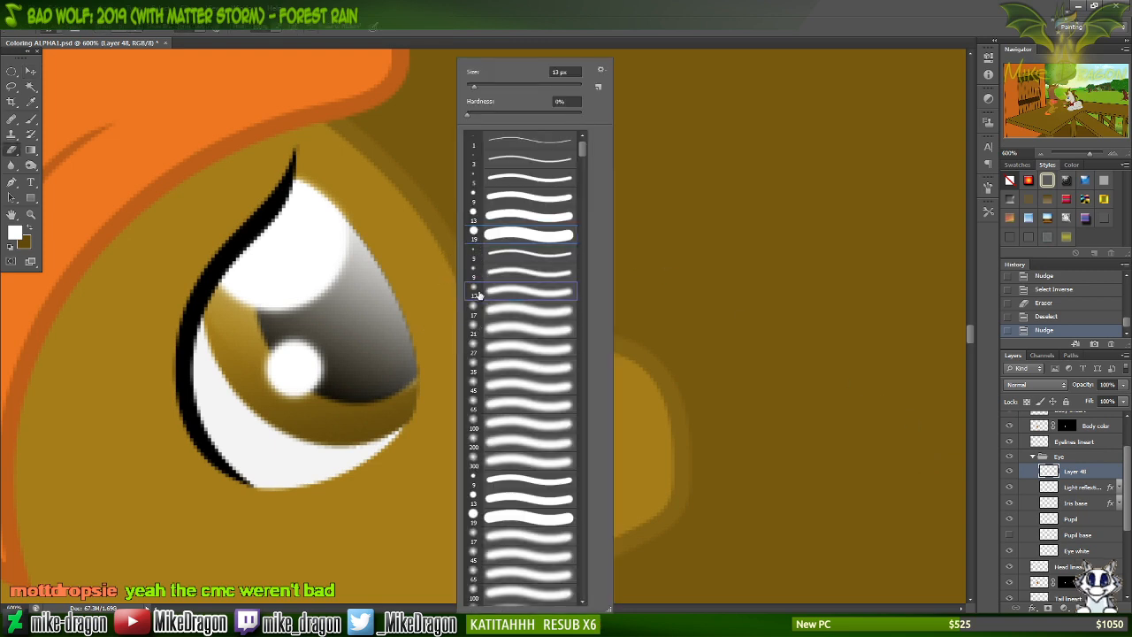
left_click(458, 26)
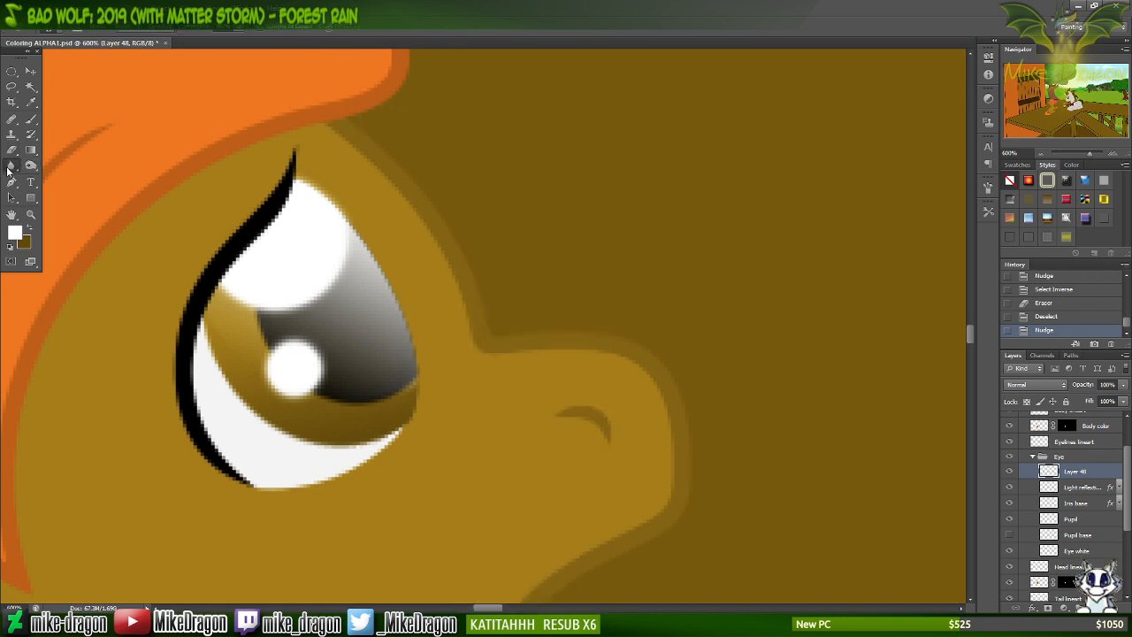
Set up the Blur tool with the soft 13 px brush at 0% hardness.
right_click(10, 167)
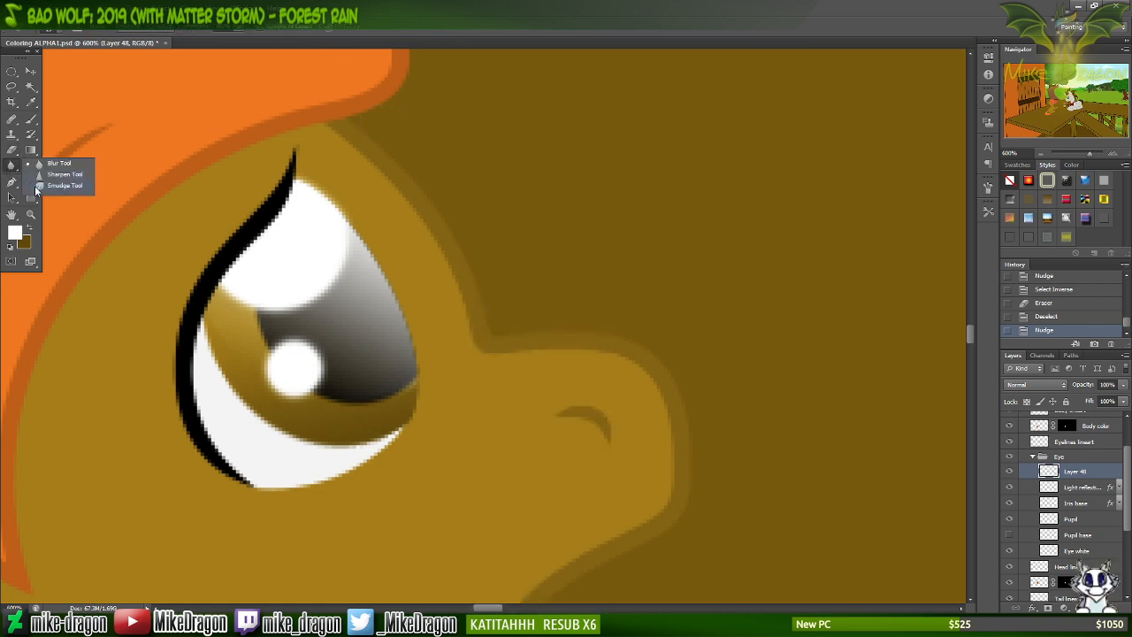
left_click(43, 165)
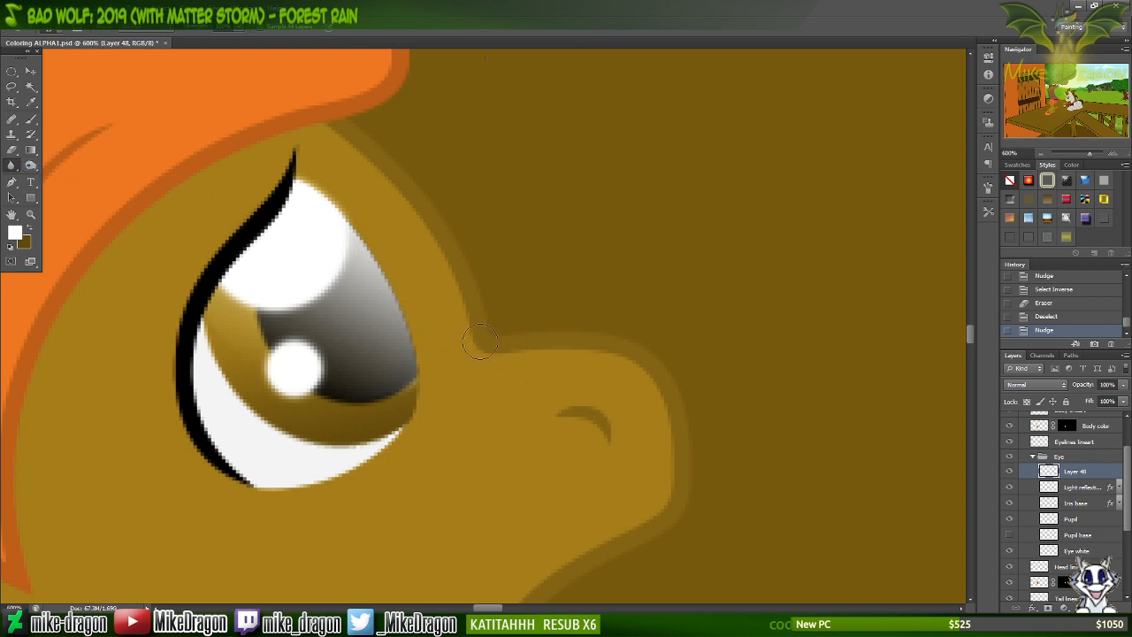
right_click(515, 352)
left_click(515, 426)
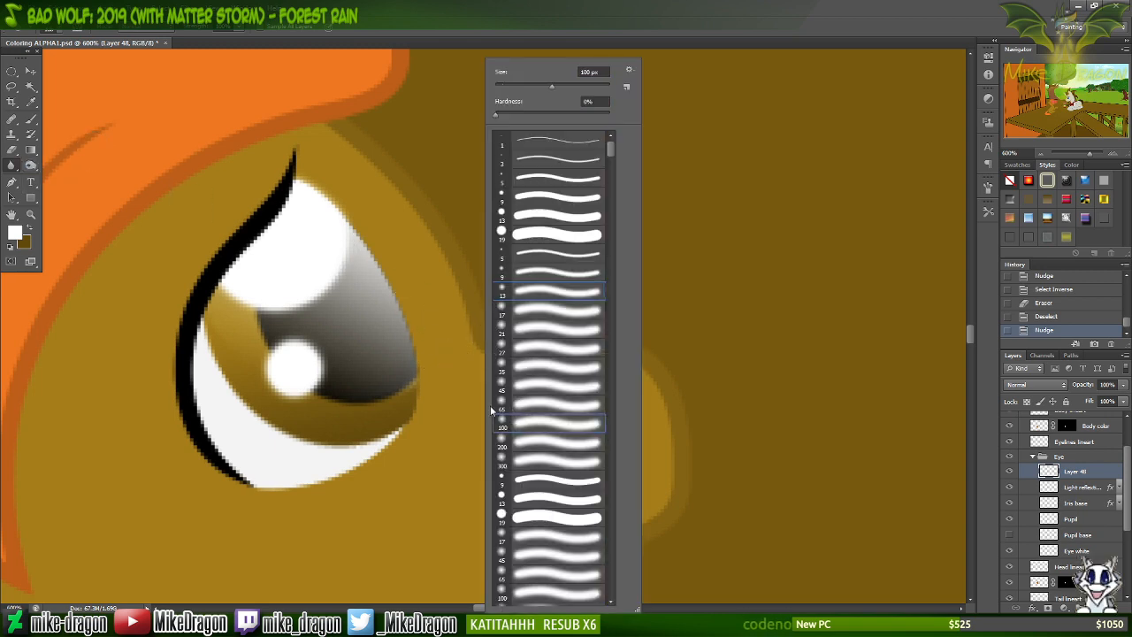
left_click(502, 290)
left_click(463, 27)
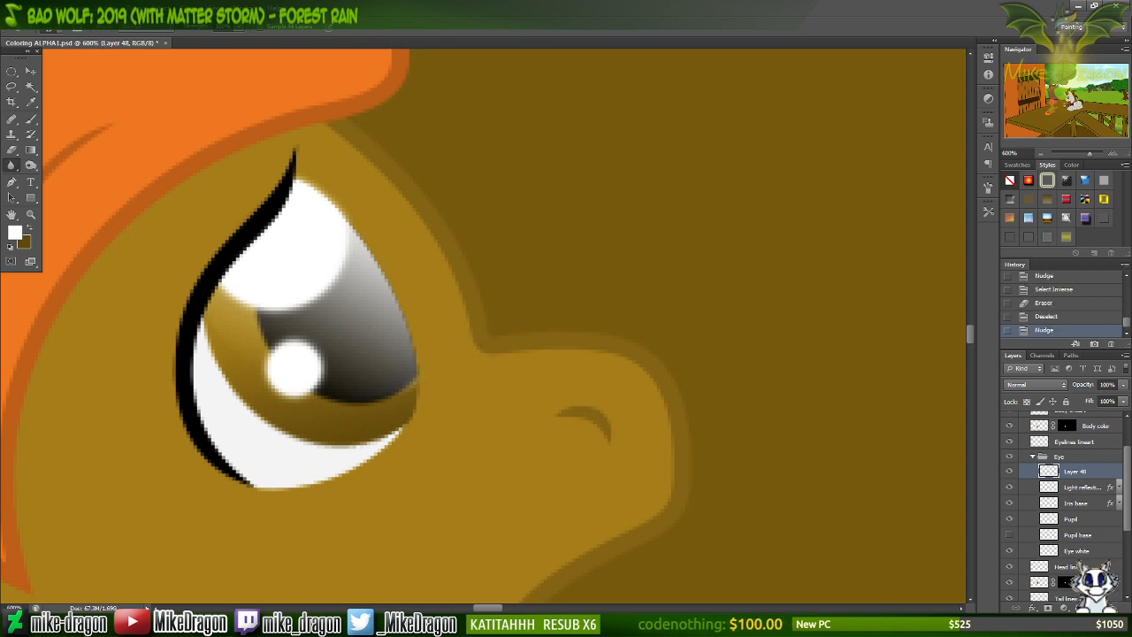
left_click(159, 24)
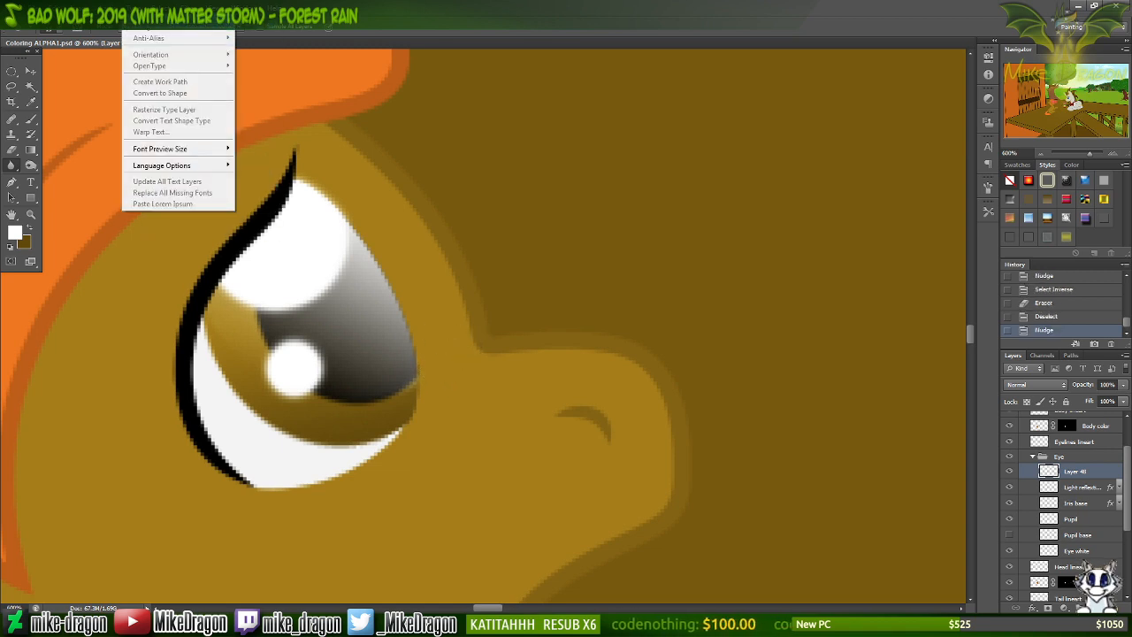
mouse_move(189, 8)
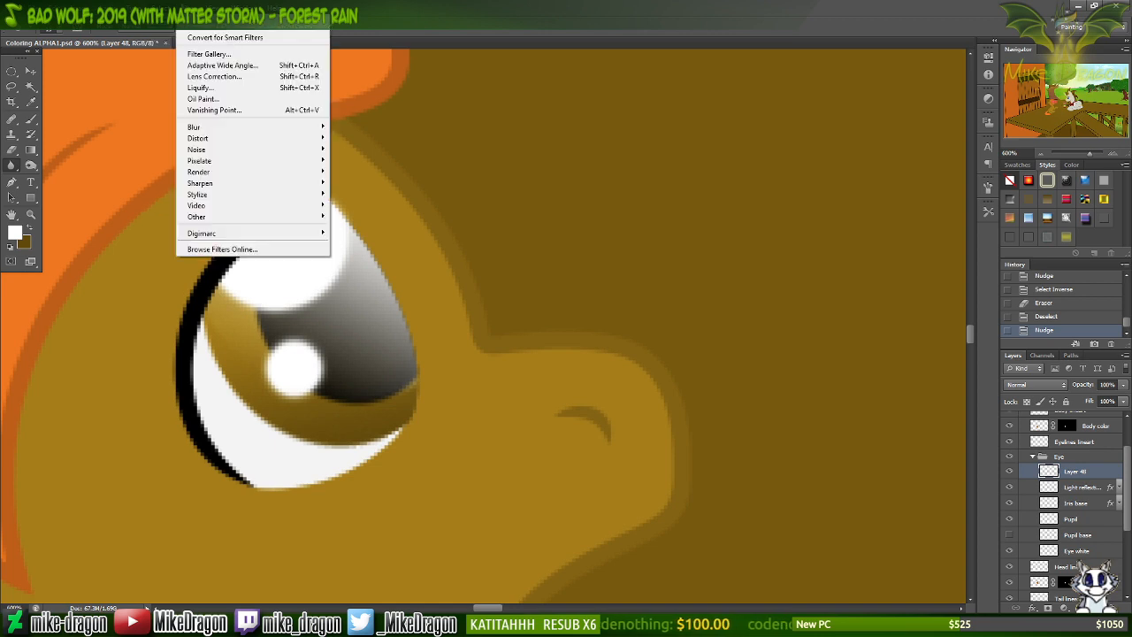
mouse_move(231, 134)
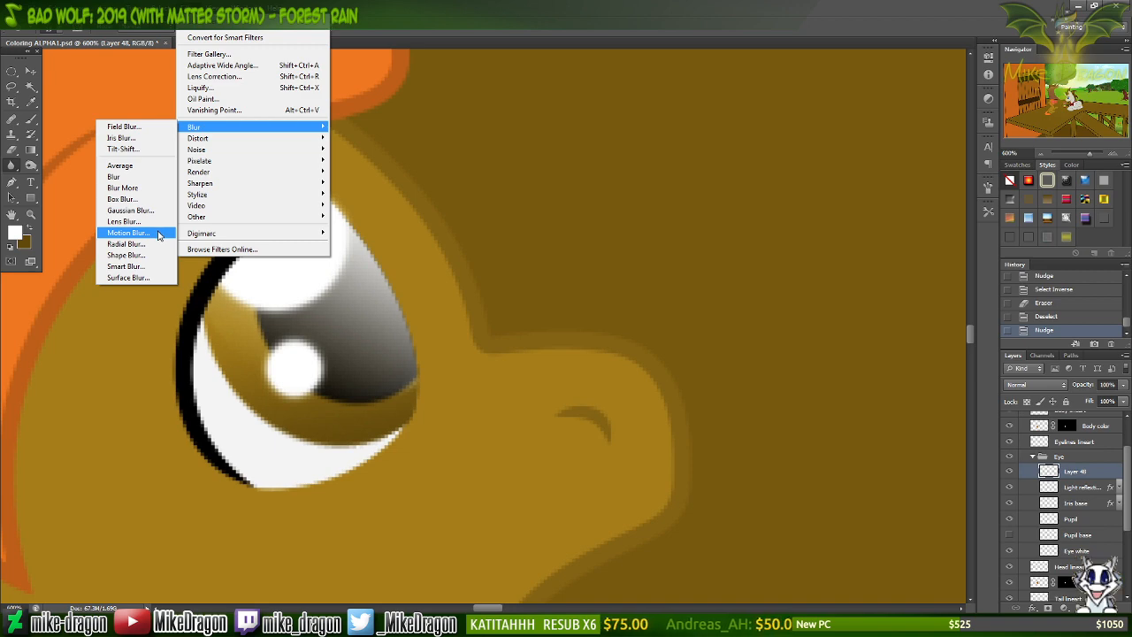
left_click(164, 222)
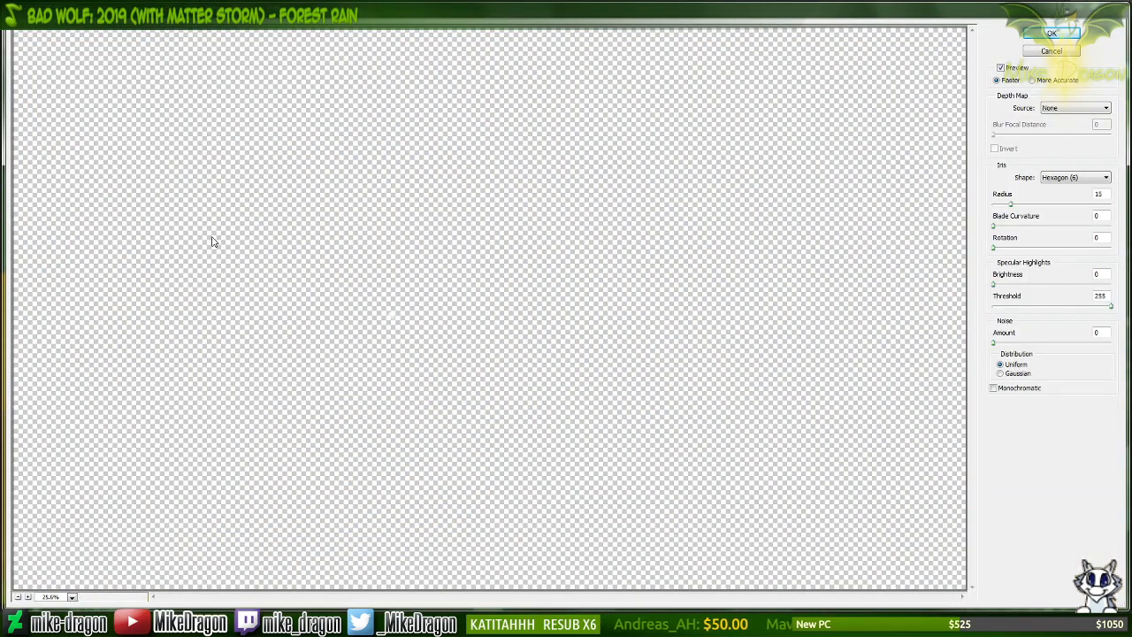
left_click(1052, 51)
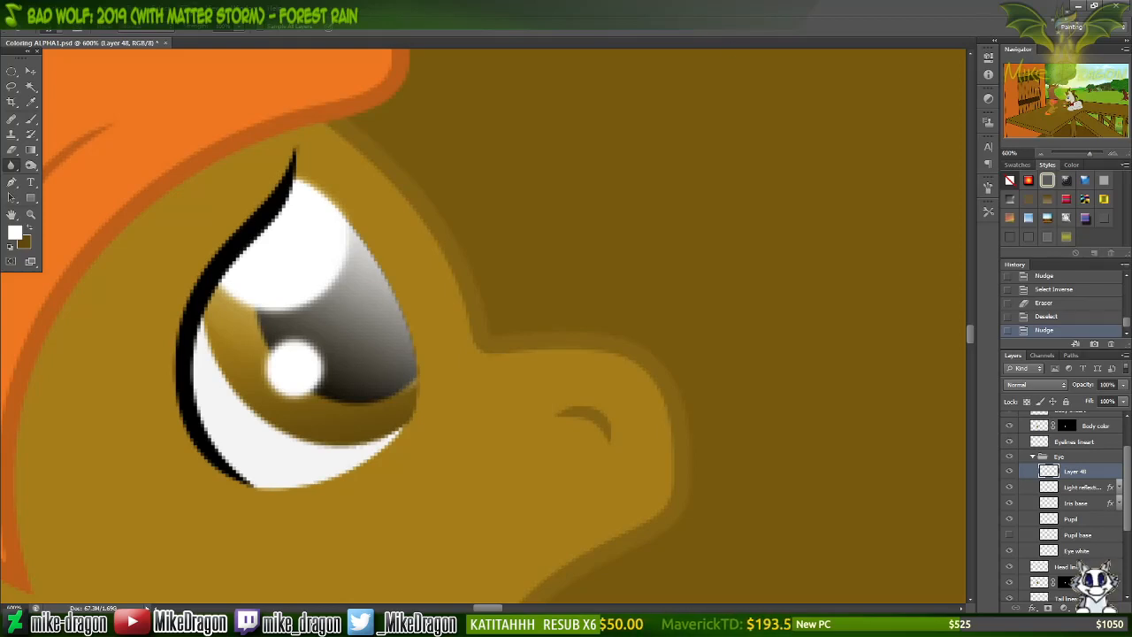
Soften the gradient reflection on Layer 48 with the basic Blur filter.
left_click(186, 8)
mouse_move(160, 8)
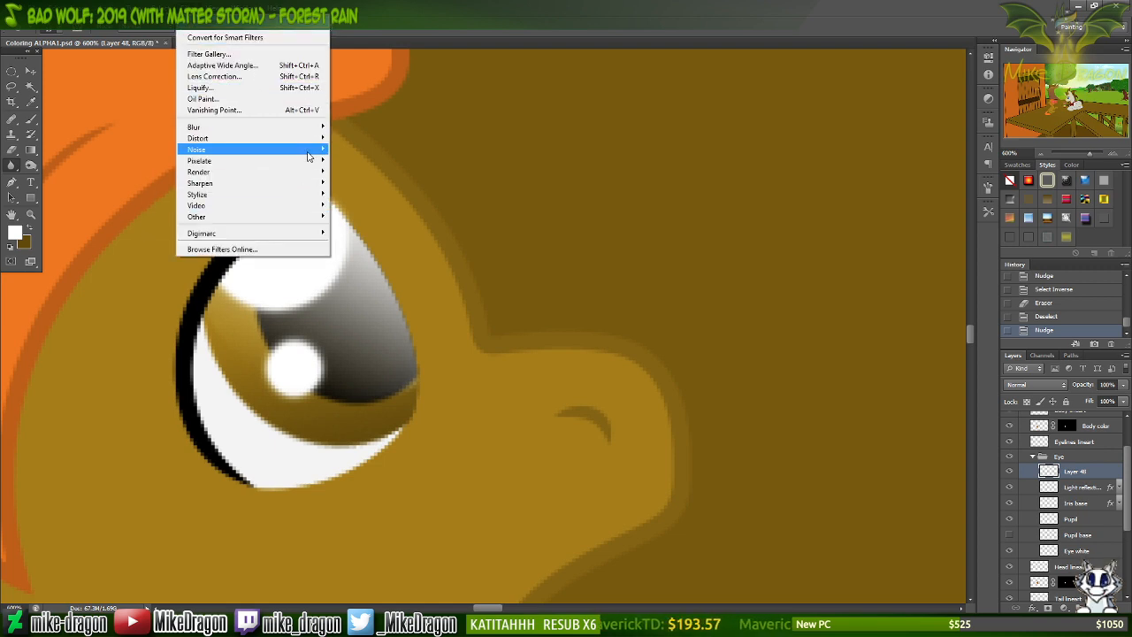
mouse_move(320, 152)
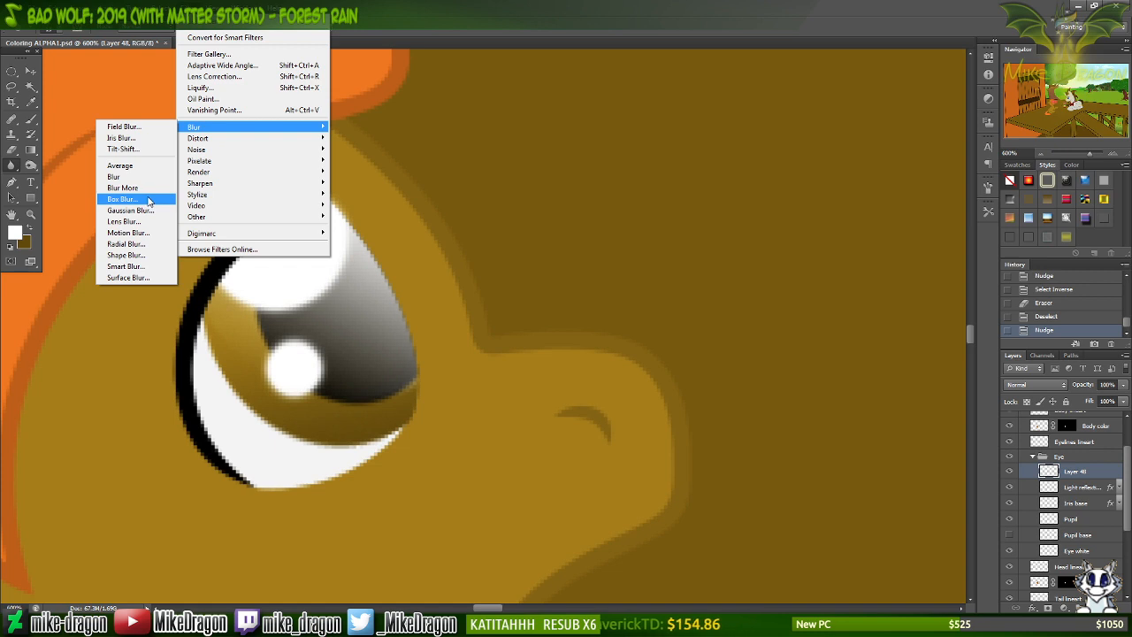
left_click(156, 178)
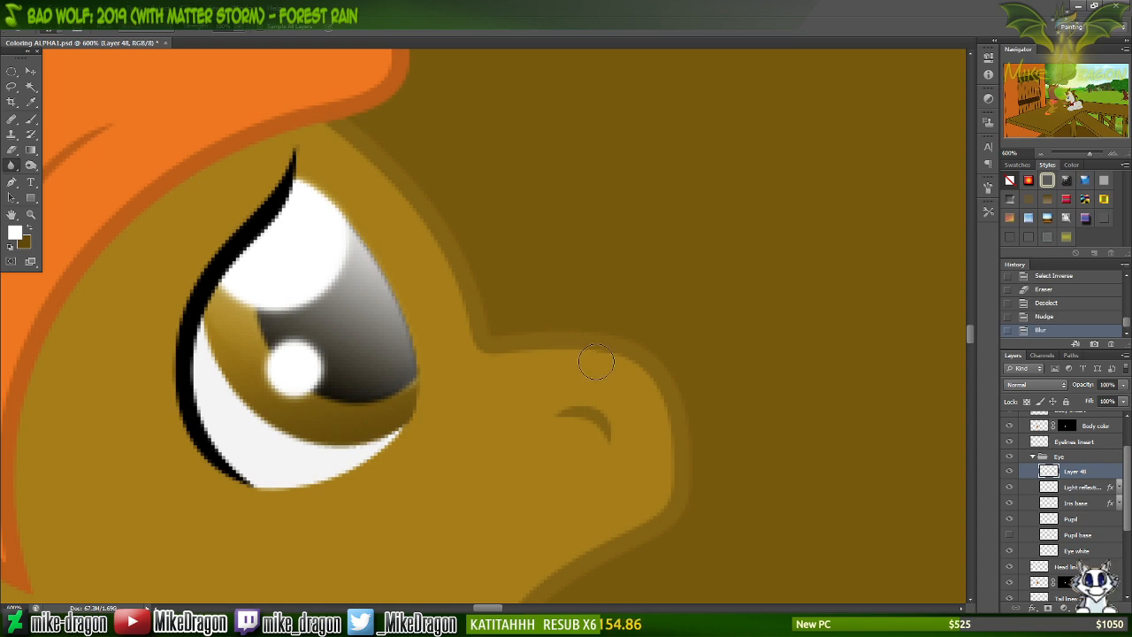
Nudge the blurred reflection on Layer 48 slightly further to the right.
key("ctrl+minus")
key("ctrl+minus")
key("ctrl+minus")
key("ctrl+minus")
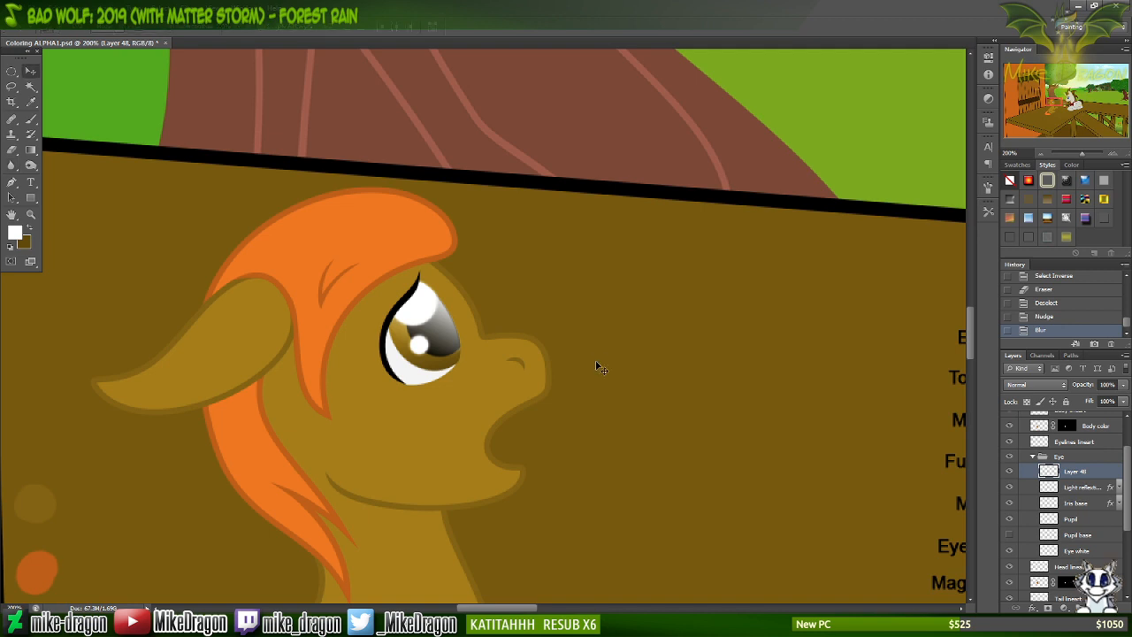
key("Right")
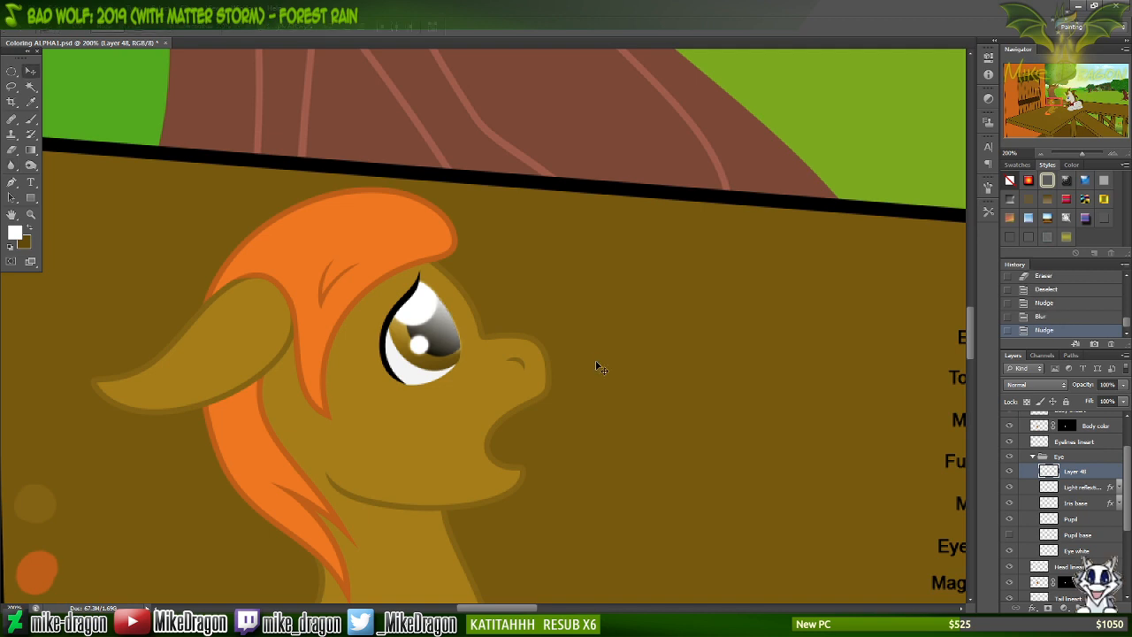
Erase the reflection's stray edge pixels beside the eye's lower right edge with a hard 3 px Eraser brush.
key("ctrl+plus")
key("ctrl+plus")
key("ctrl+plus")
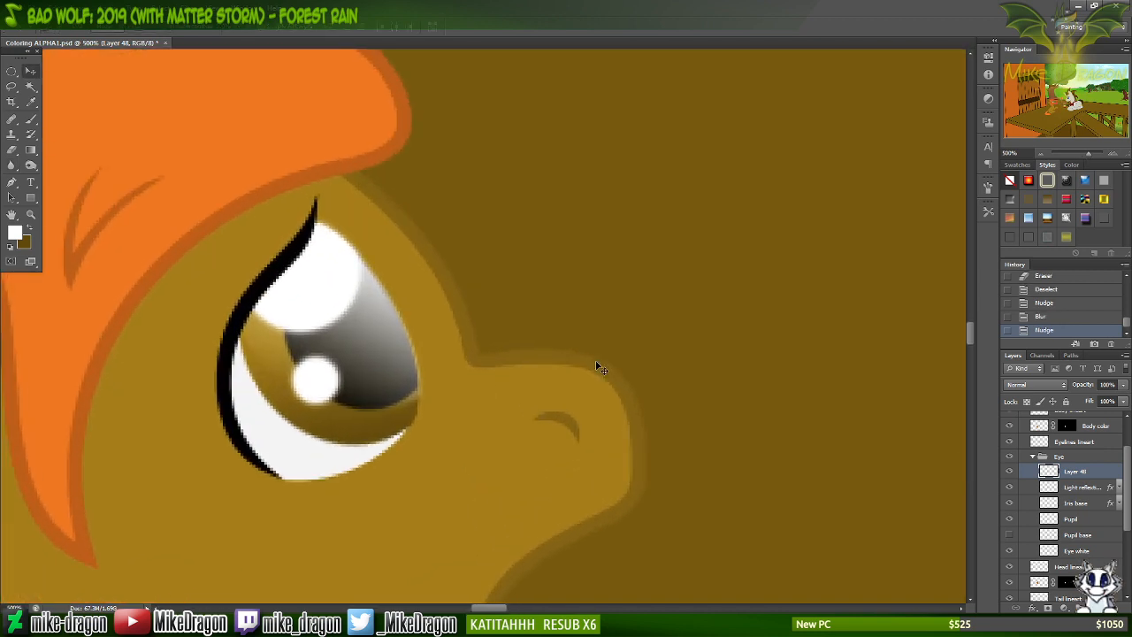
key("e")
right_click(534, 243)
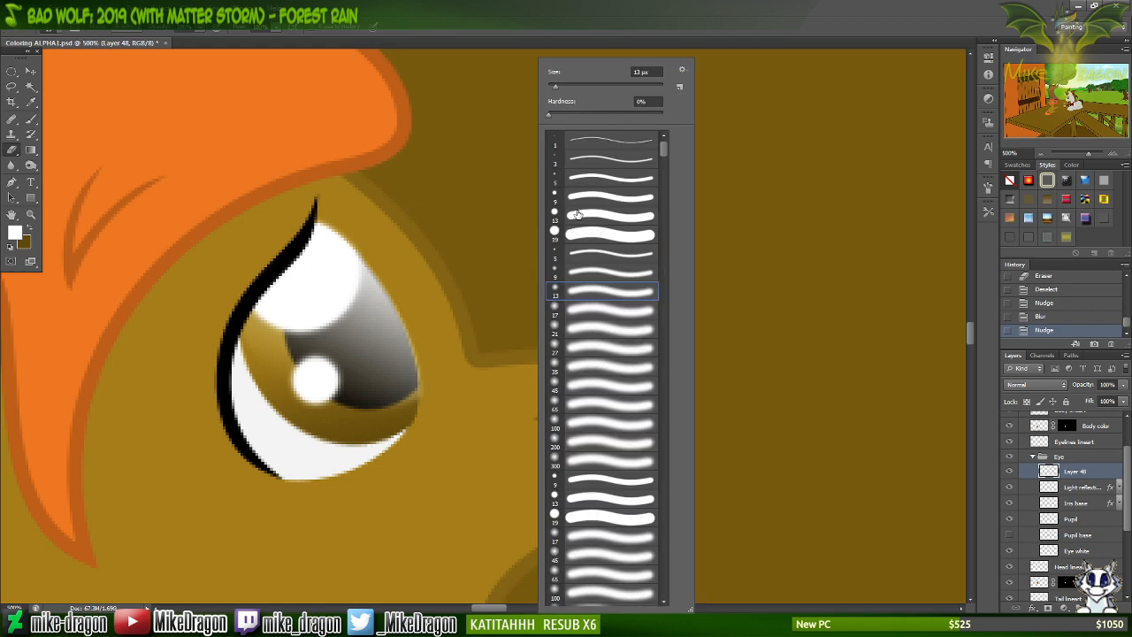
left_click(569, 163)
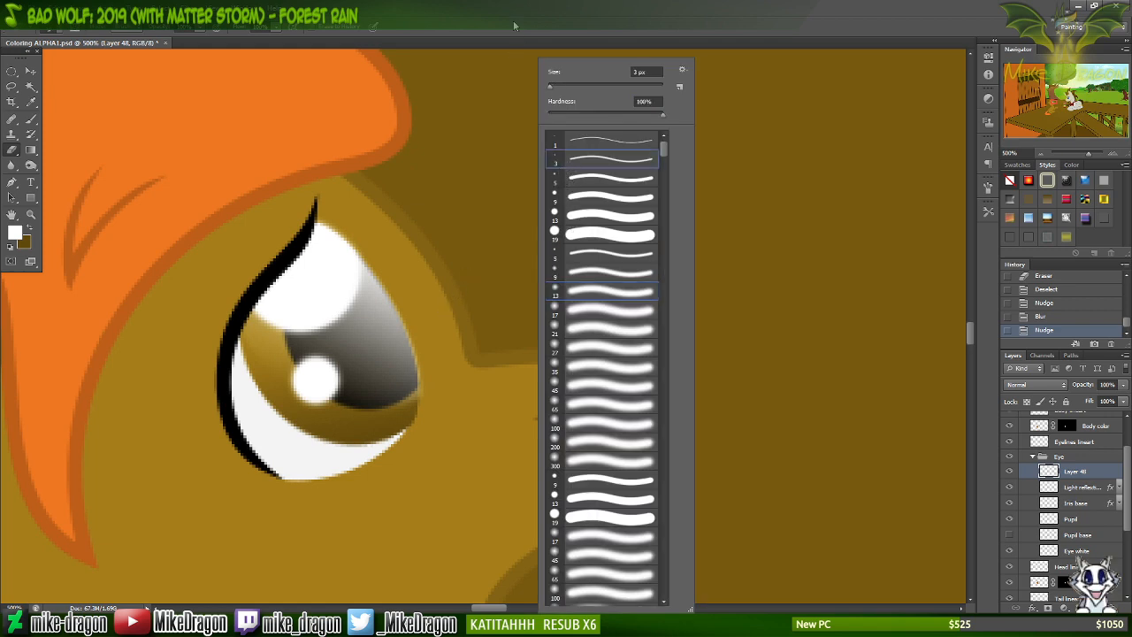
key("Return")
key("ctrl+plus")
key("ctrl+plus")
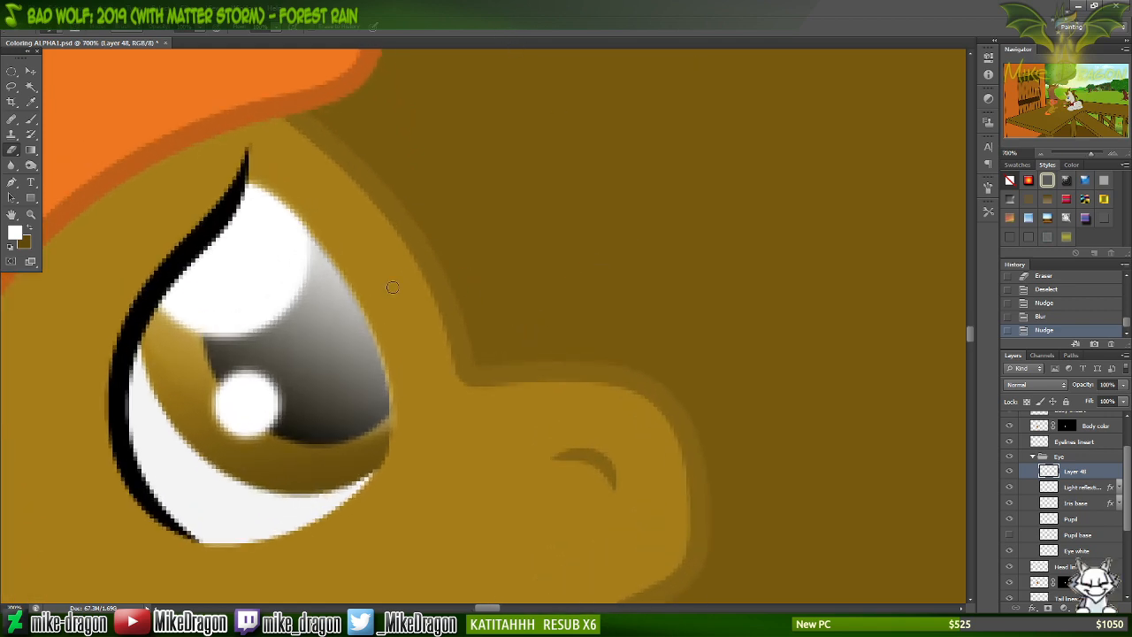
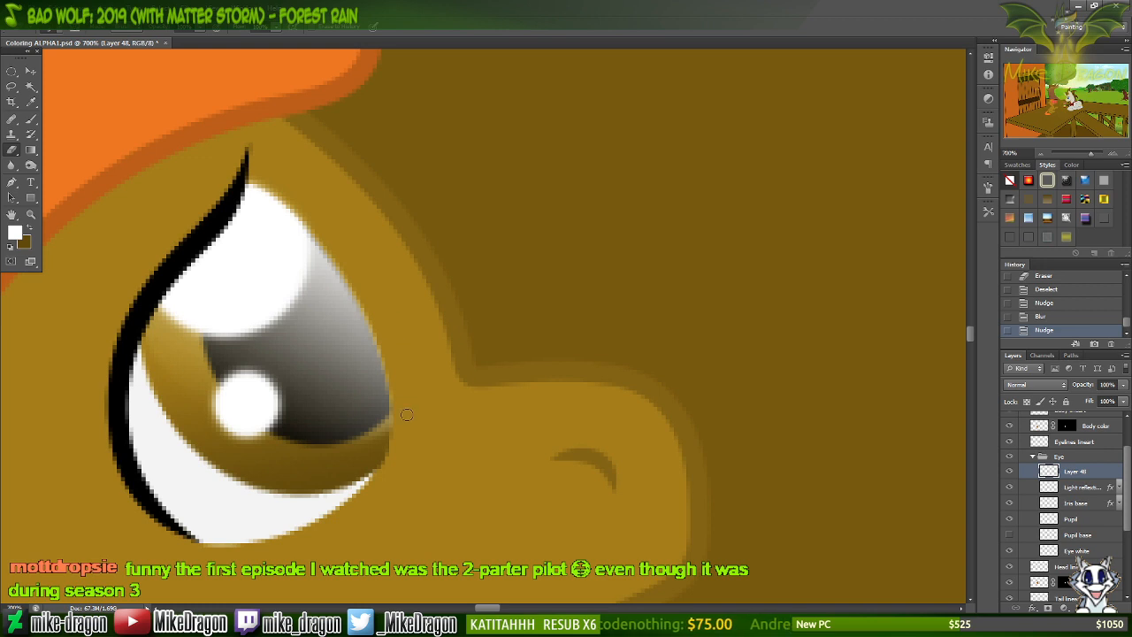
mouse_move(407, 414)
left_mouse_down()
mouse_move(401, 425)
mouse_move(427, 418)
left_mouse_up()
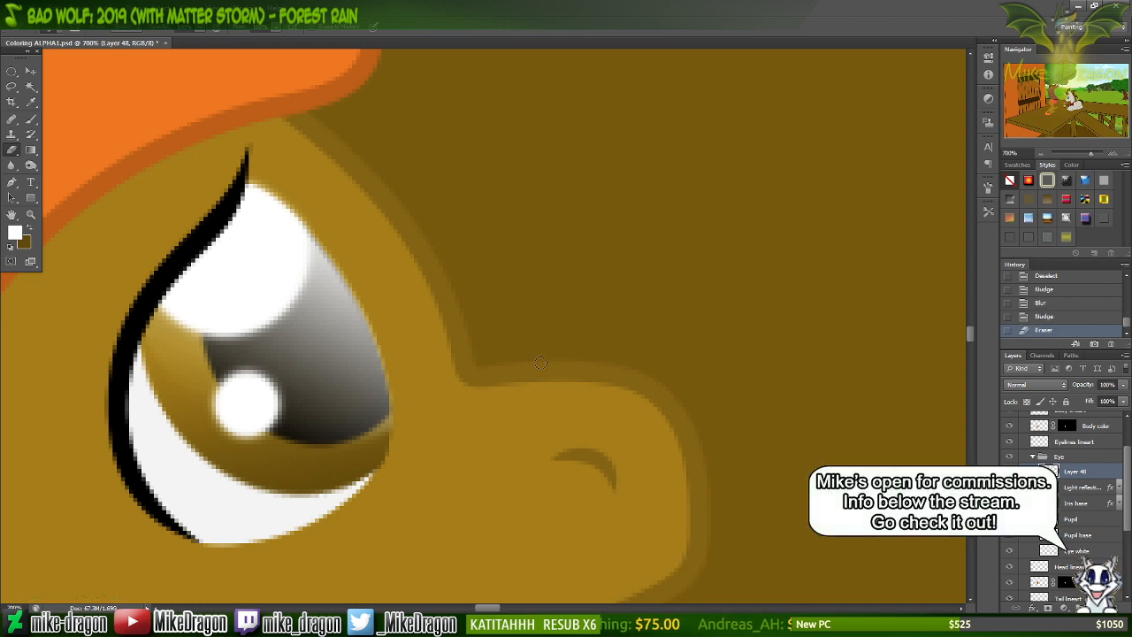
Nudge the reflection on Layer 48 slightly back to the left within the eye.
scroll(541, 363, "down", 2)
scroll(542, 367, "down", 1)
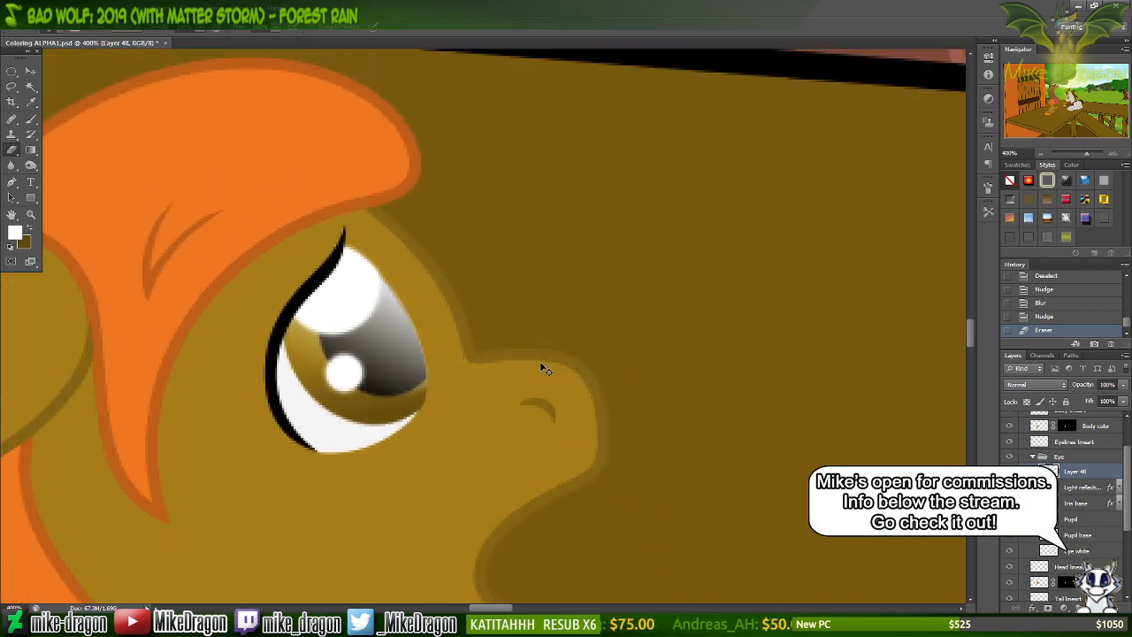
scroll(543, 367, "down", 1)
scroll(543, 367, "up", 1)
scroll(542, 369, "up", 2)
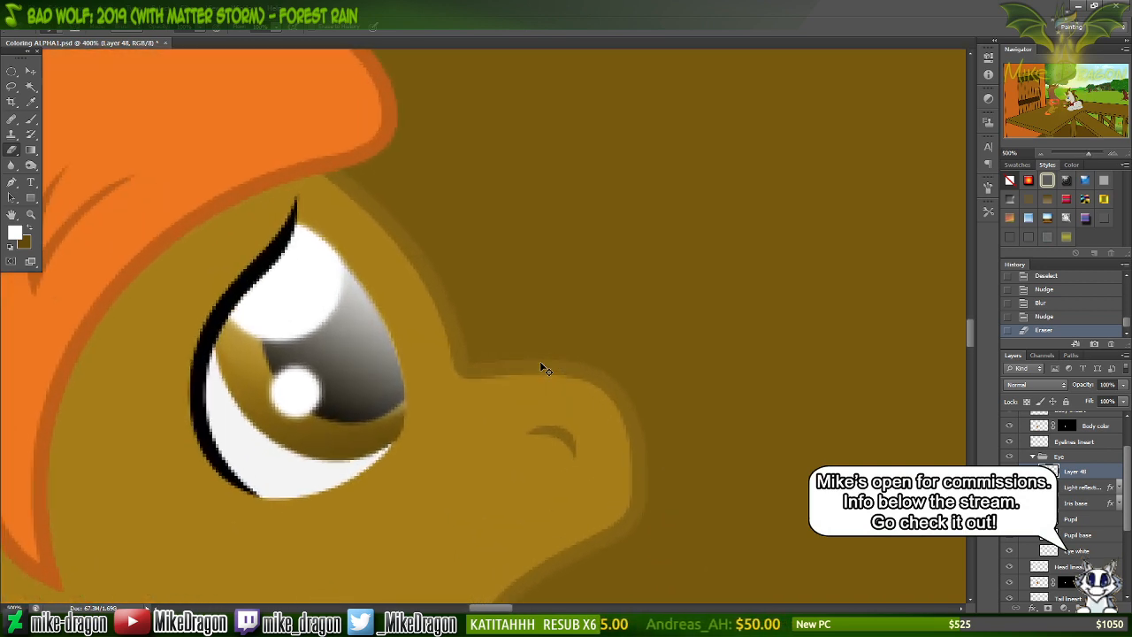
key("Left")
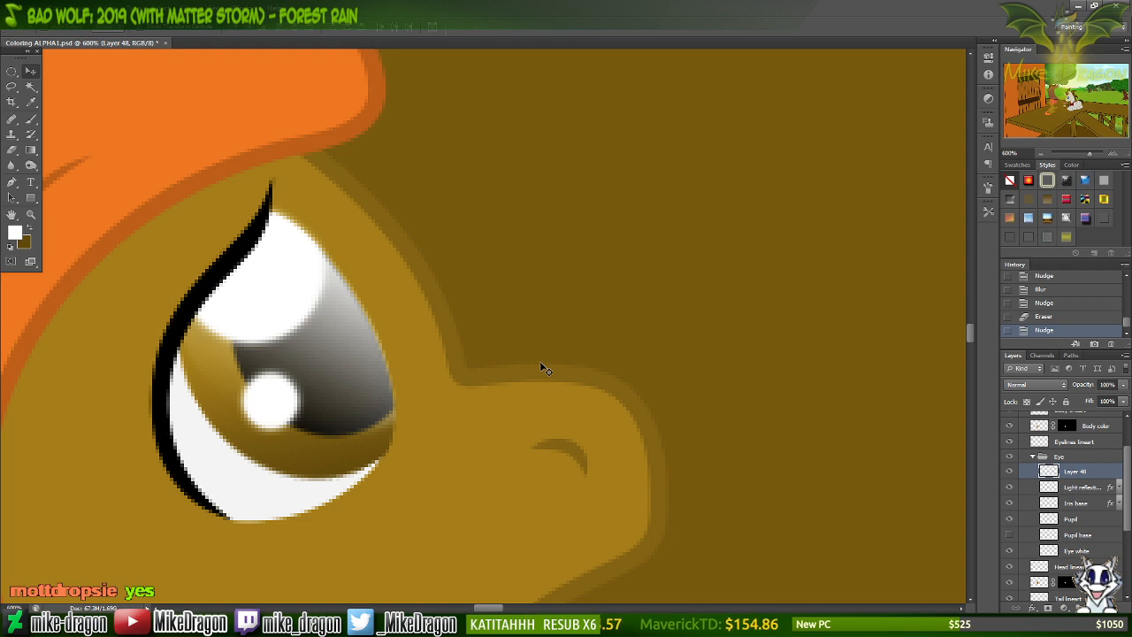
Rename Layer 48 in the Eye group as "Light effect".
scroll(543, 369, "down", 5)
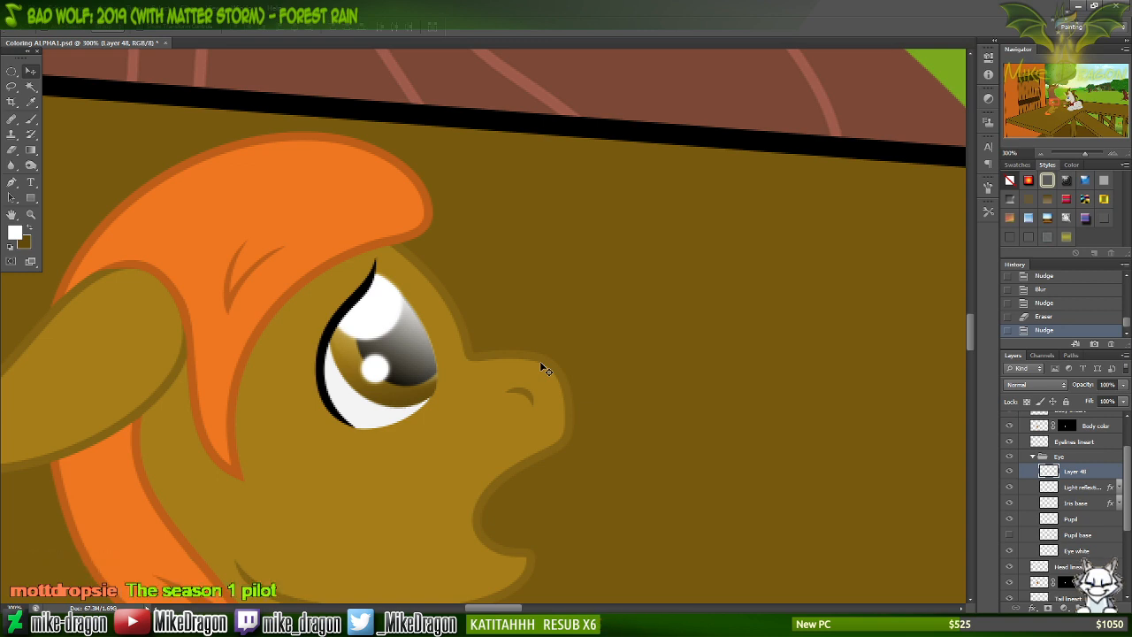
scroll(541, 364, "down", 1)
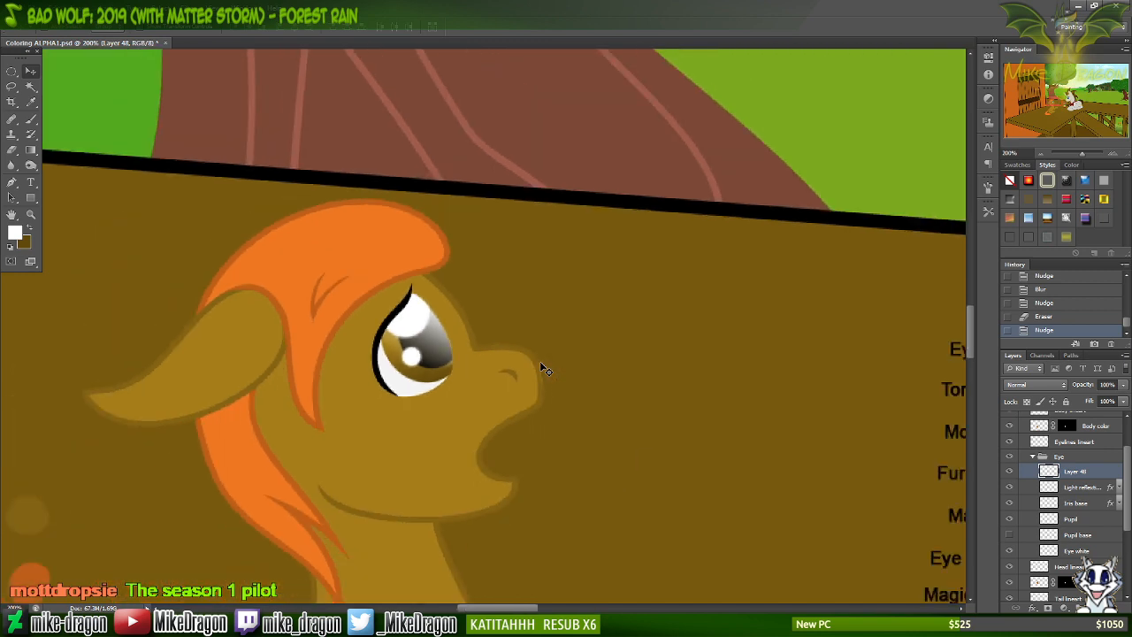
scroll(543, 370, "down", 1)
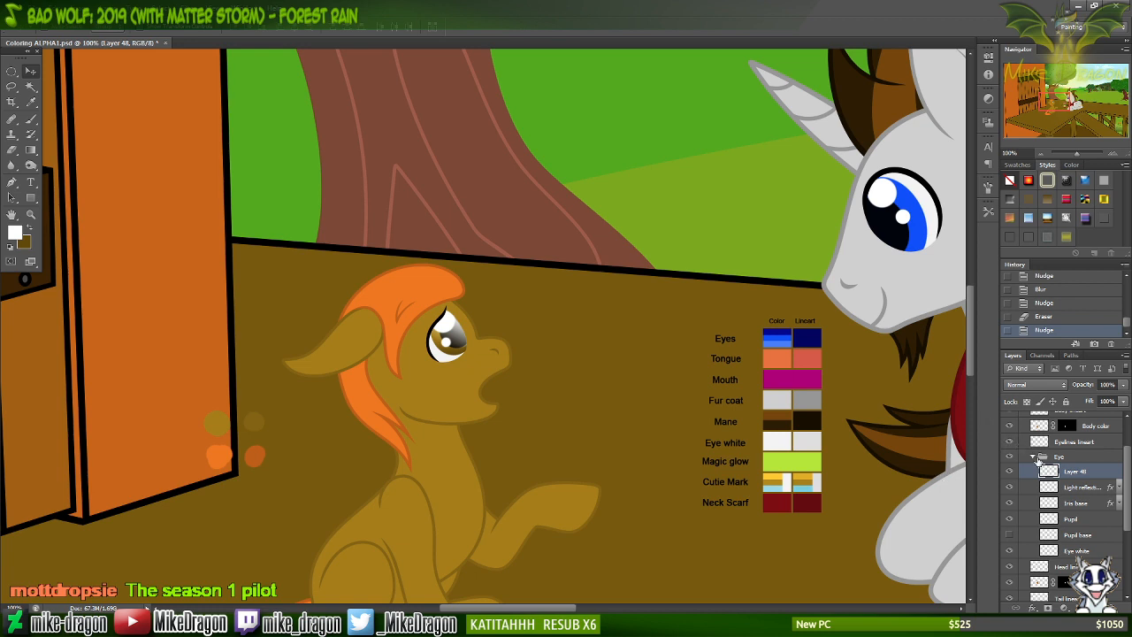
double_click(1081, 472)
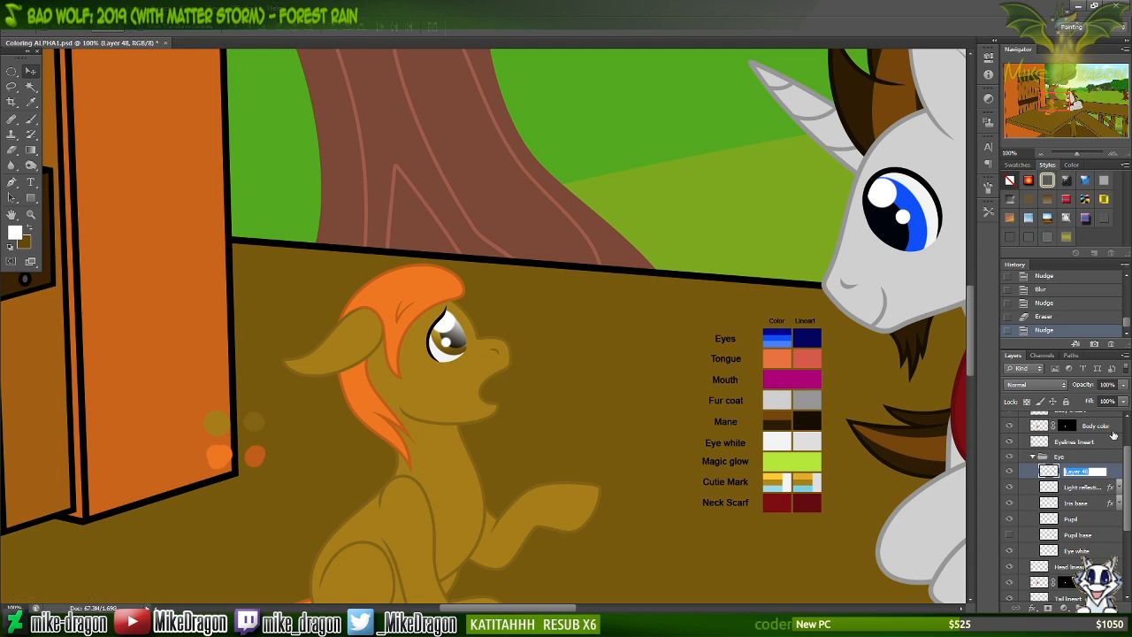
type("L")
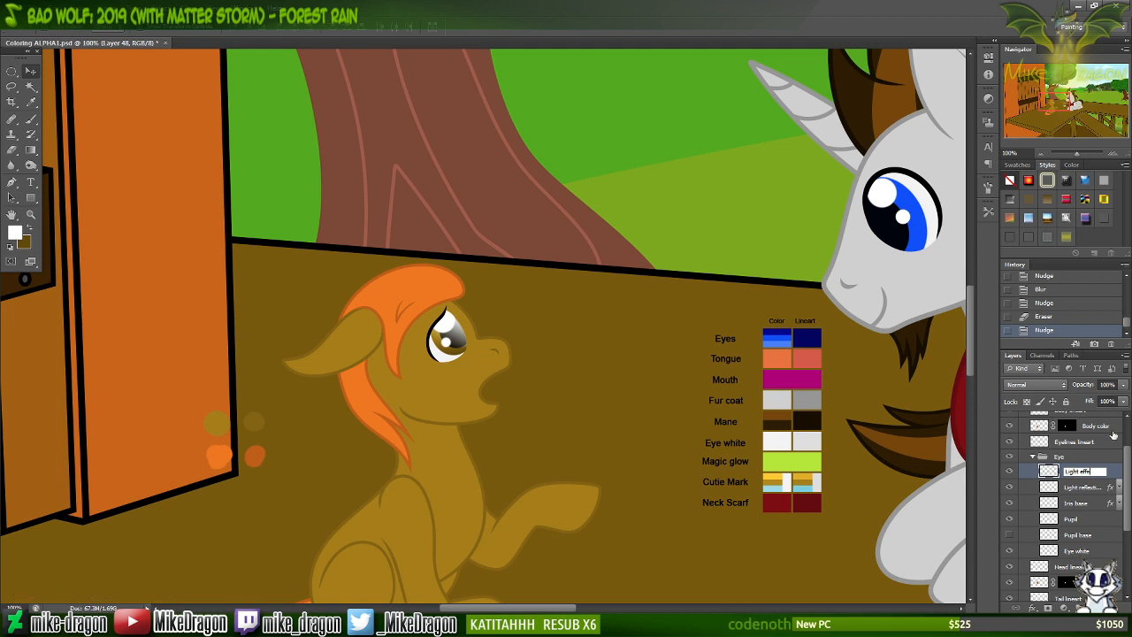
type("ight effect")
key("Return")
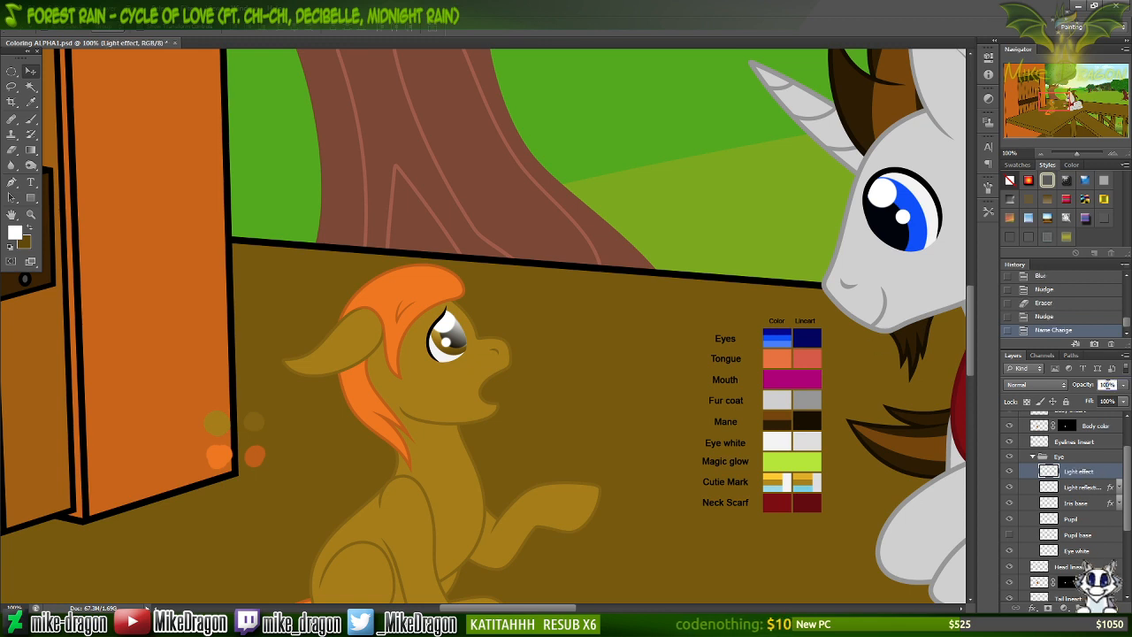
Set the Light effect layer's opacity to 50% and rename the layer "Light effect 50%".
type("50")
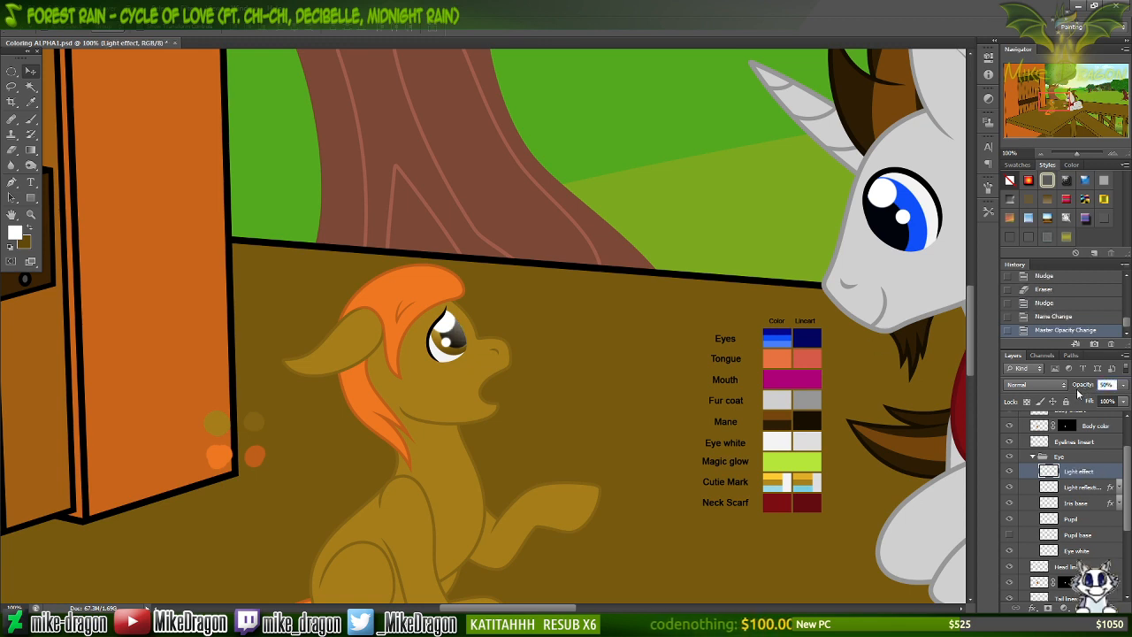
key("ctrl+plus")
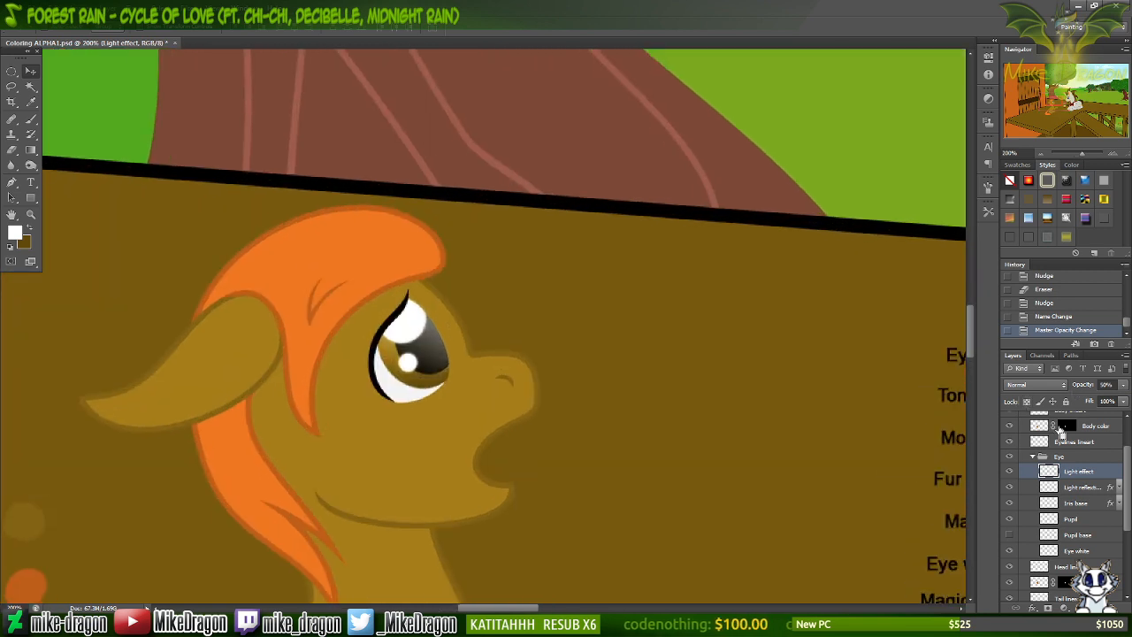
double_click(1090, 469)
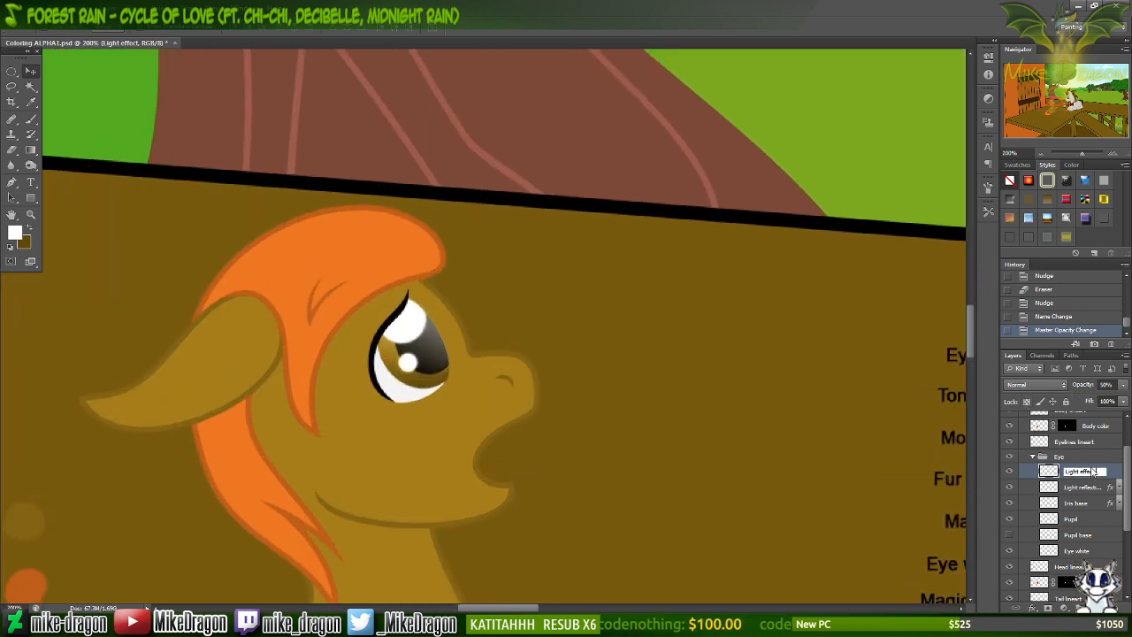
type("50%")
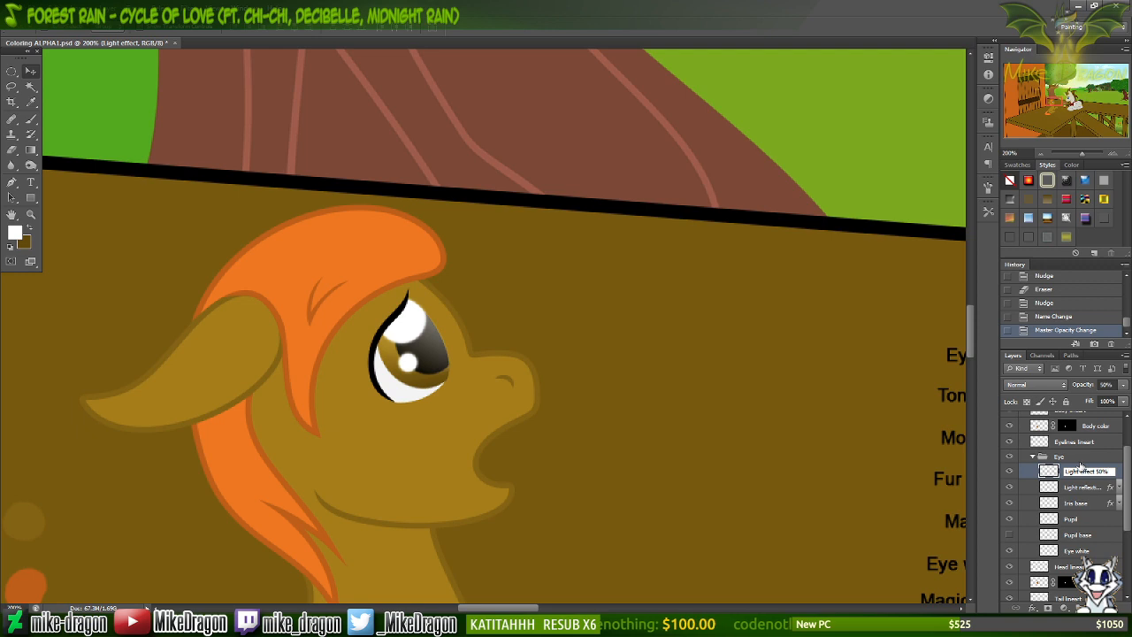
key("Return")
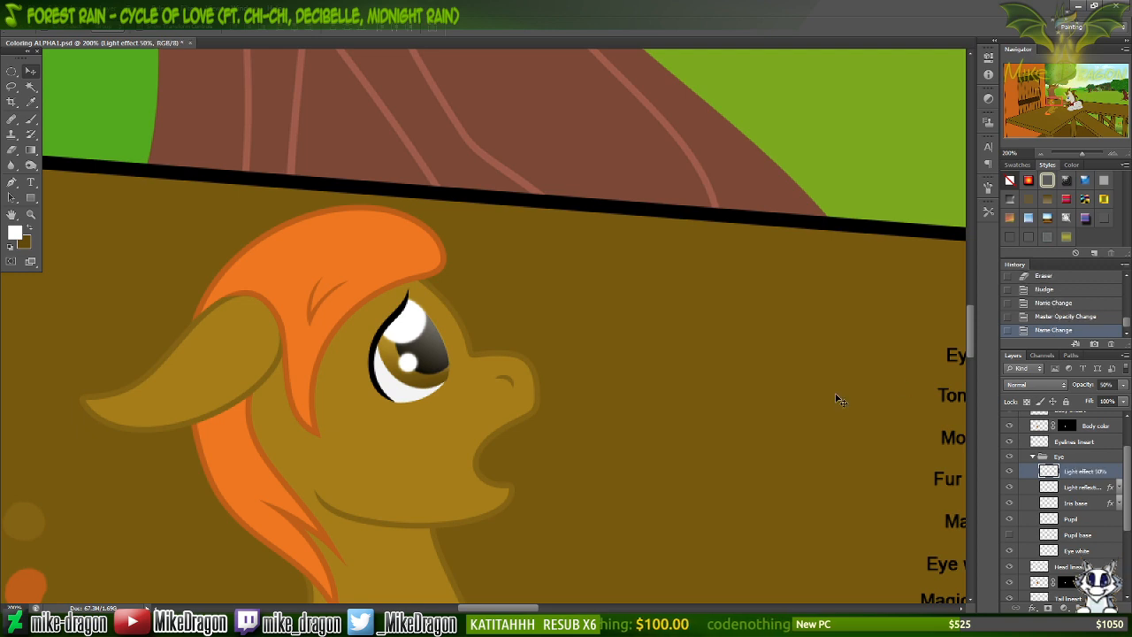
Collapse the 'Lil galoshes layer group and expand the Silver Trot group and its Eye subgroup for work on the grey unicorn's eye.
key("ctrl+minus")
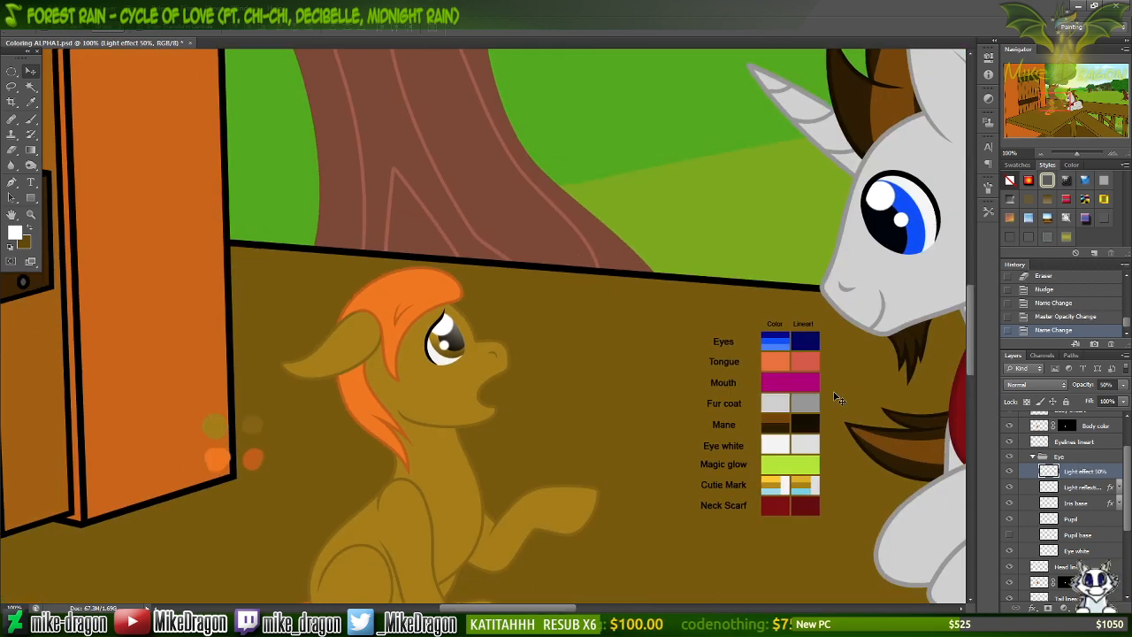
scroll(839, 398, "right", 8)
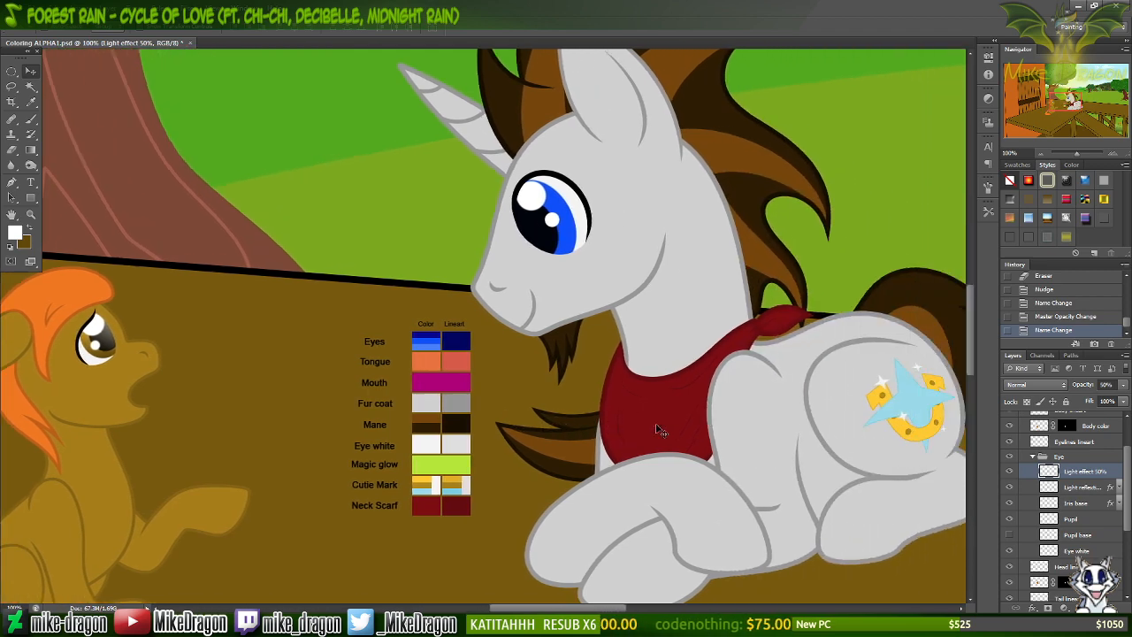
scroll(657, 431, "right", 2)
scroll(655, 425, "up", 5)
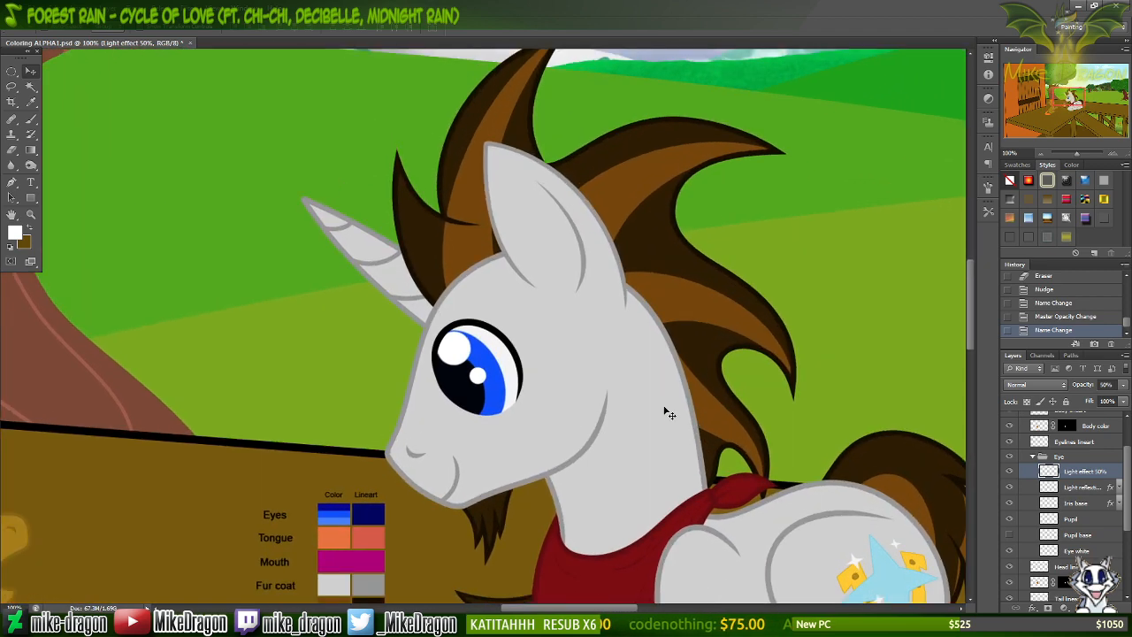
key("ctrl+plus")
scroll(667, 412, "left", 1)
scroll(668, 411, "down", 3)
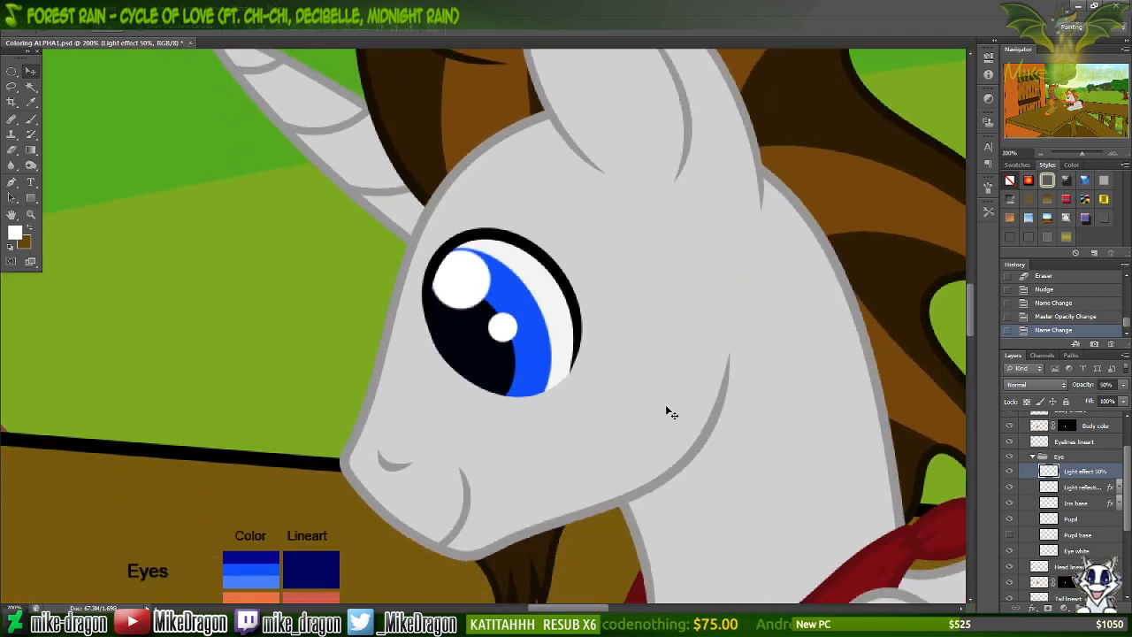
scroll(668, 412, "down", 1)
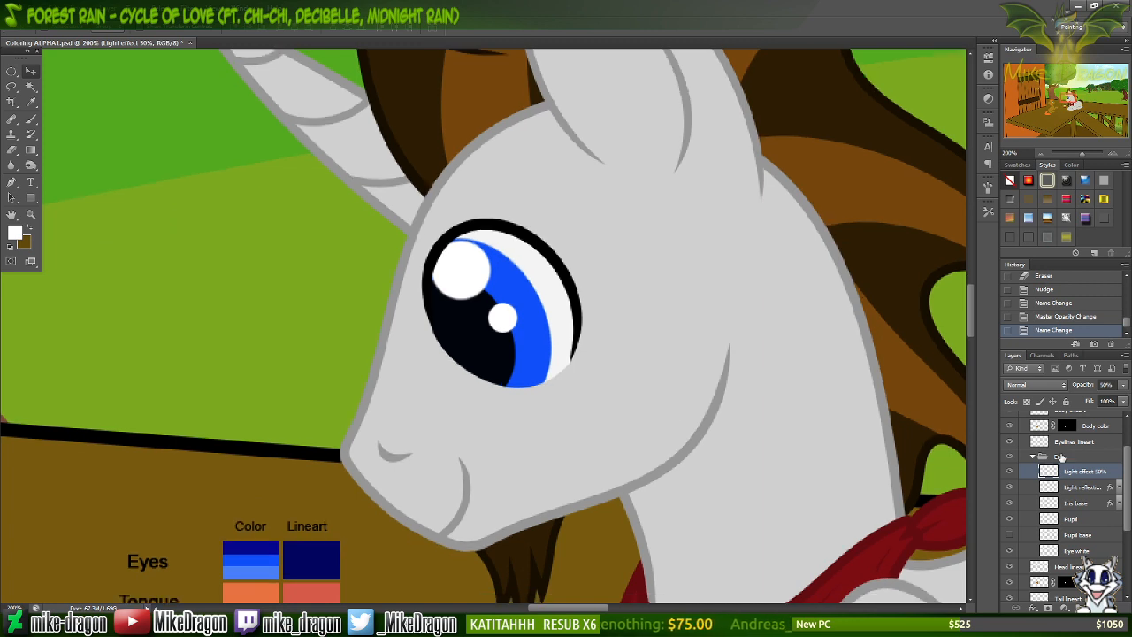
scroll(1119, 478, "up", 3)
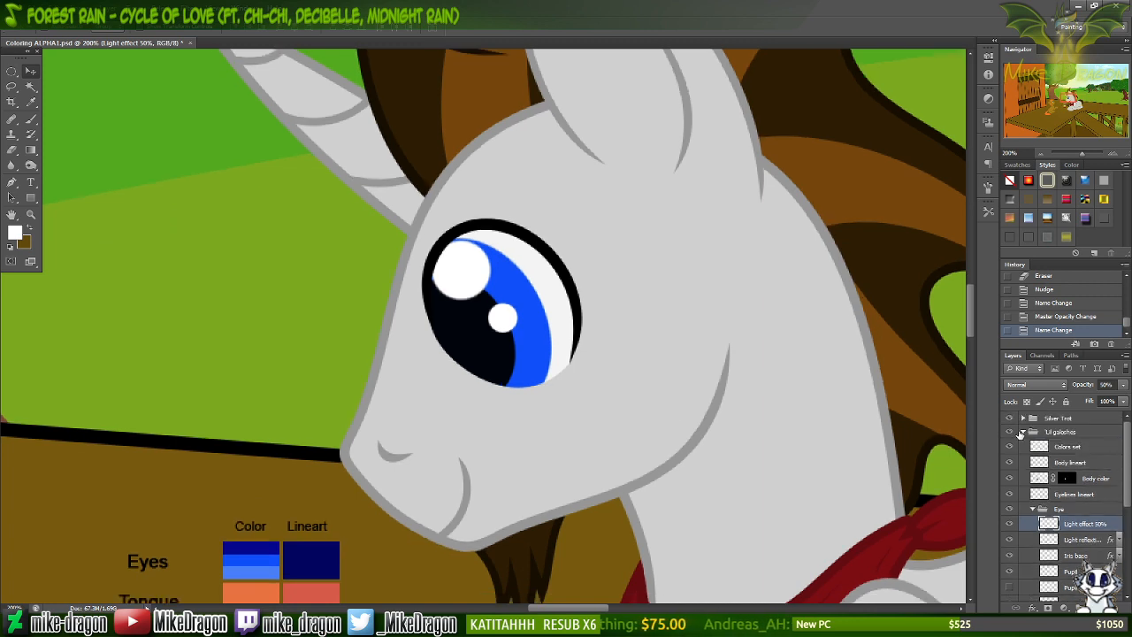
left_click(1024, 433)
left_click(1024, 417)
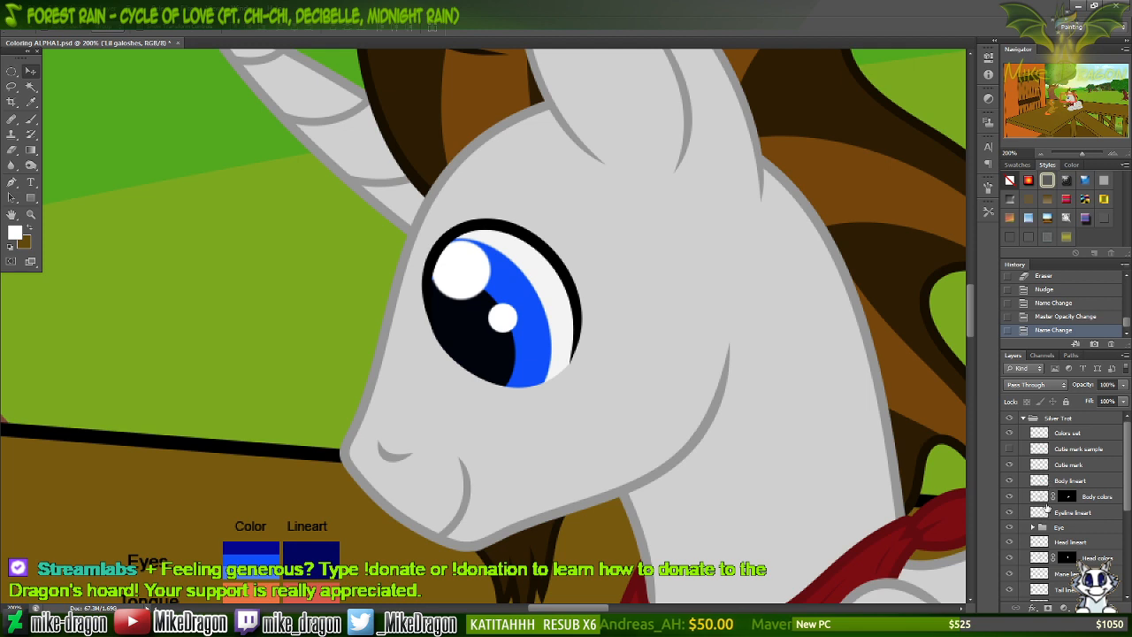
left_click(1033, 527)
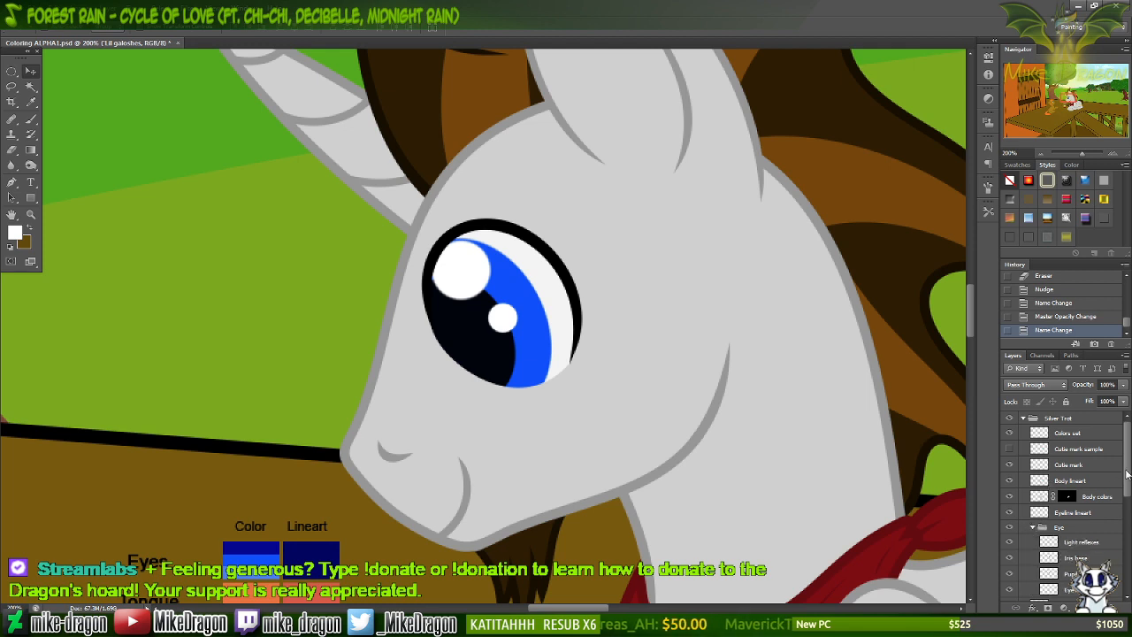
On the Pupil base layer of Silver Trot's Eye group, marquee the eye with an ellipse and nudge it up and back to fit the selection to the pixels.
left_click_drag(1127, 475, 1129, 502)
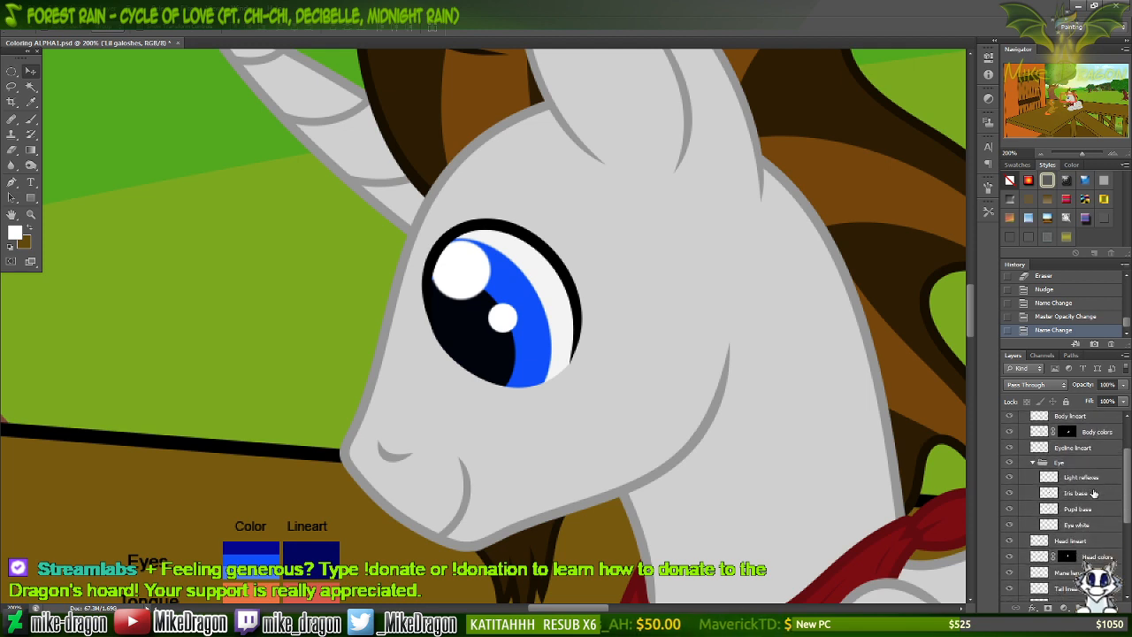
left_click_drag(1129, 498, 1126, 503)
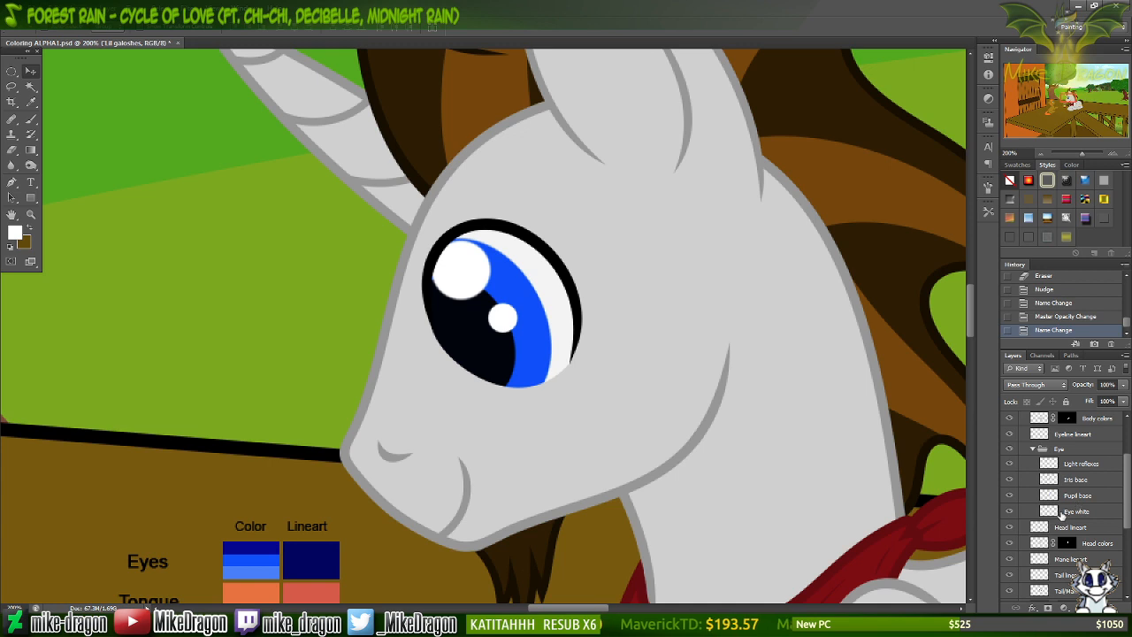
left_click(1049, 497)
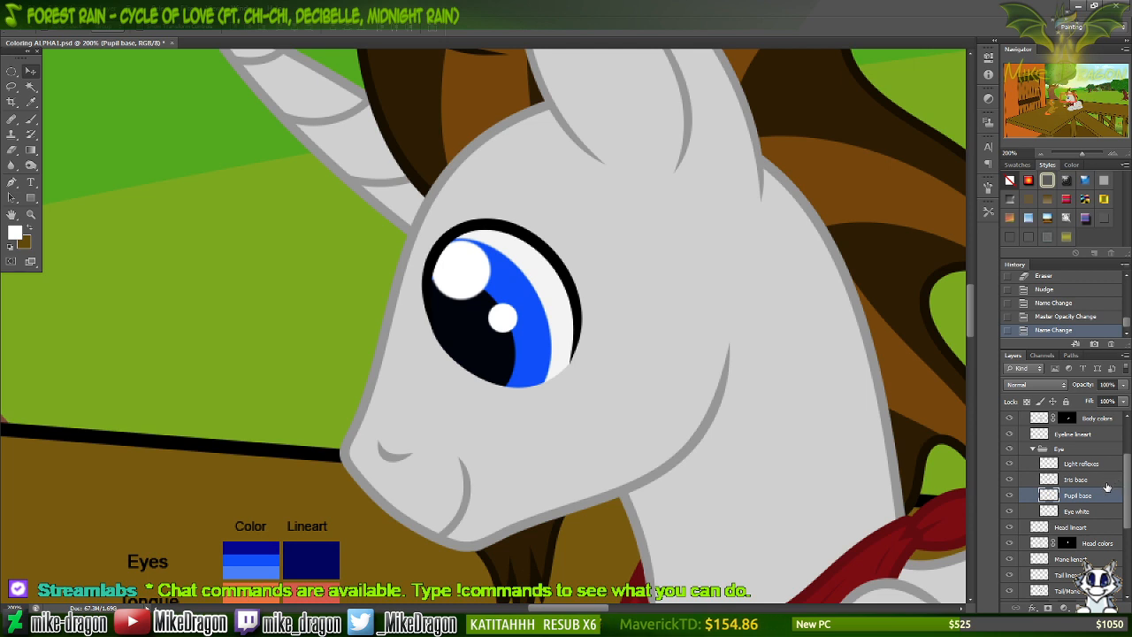
key("ctrl+plus")
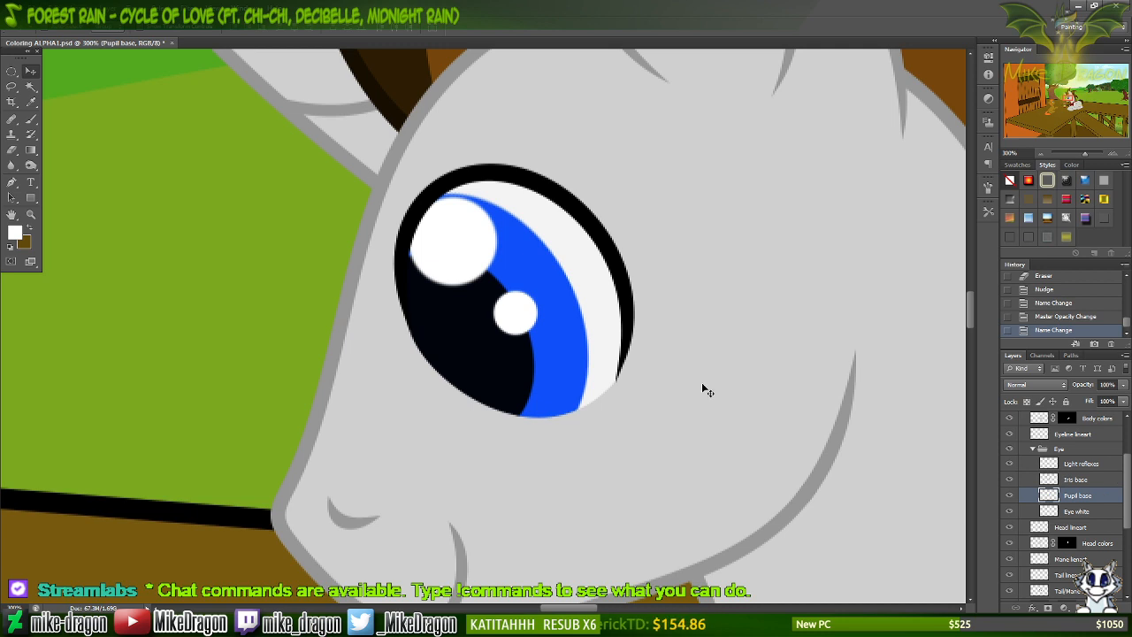
scroll(701, 382, "right", 3)
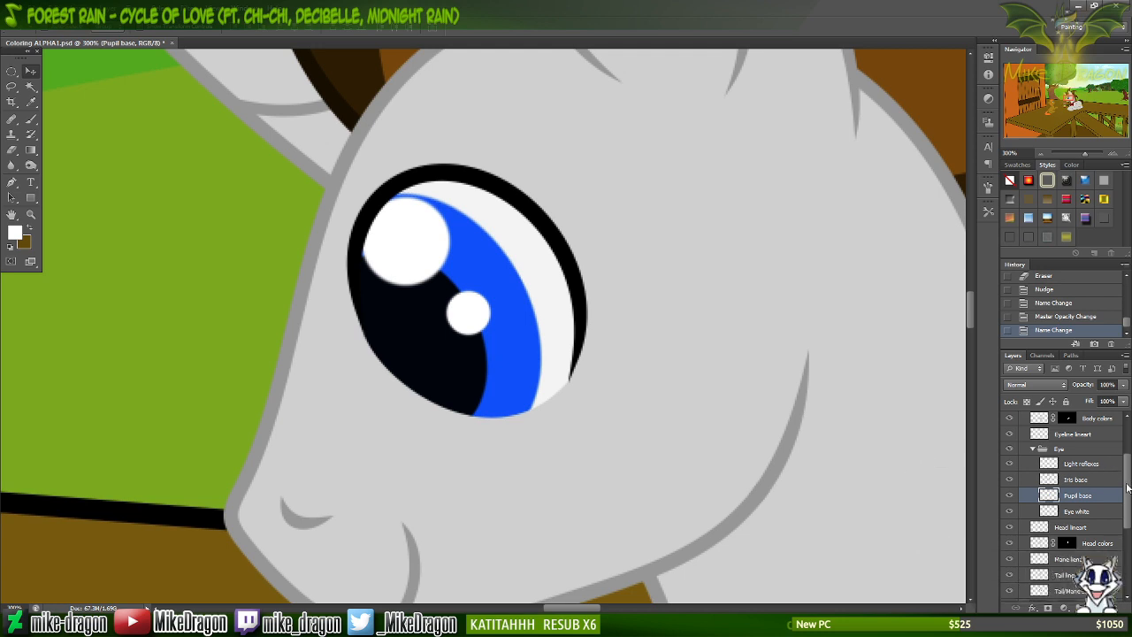
left_click_drag(1128, 487, 1131, 492)
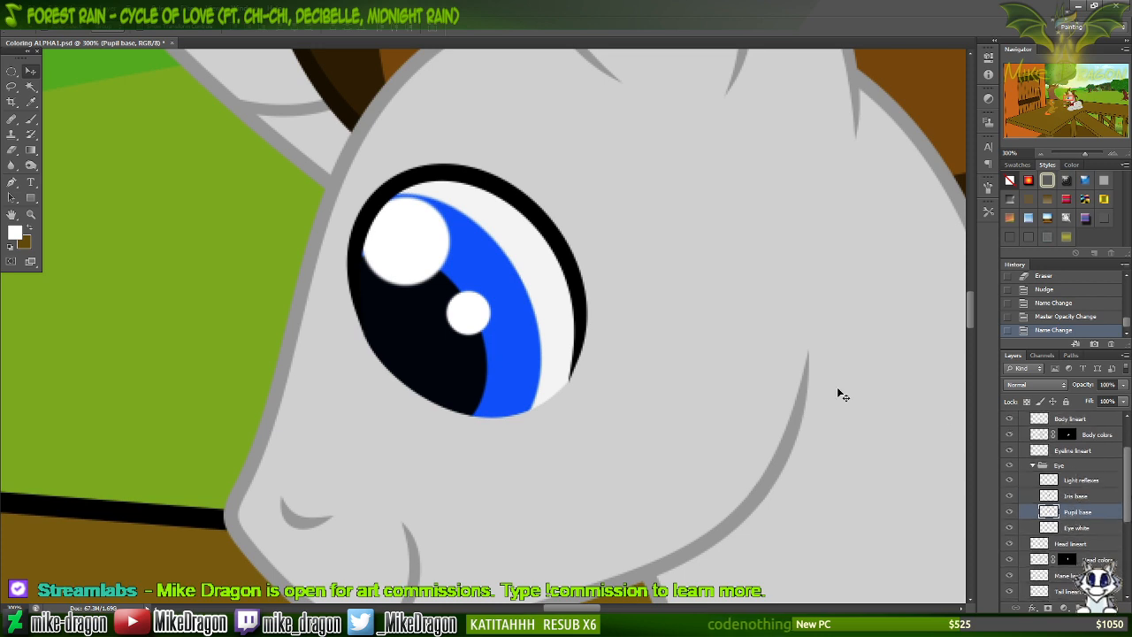
key("m")
left_click_drag(186, 86, 734, 577)
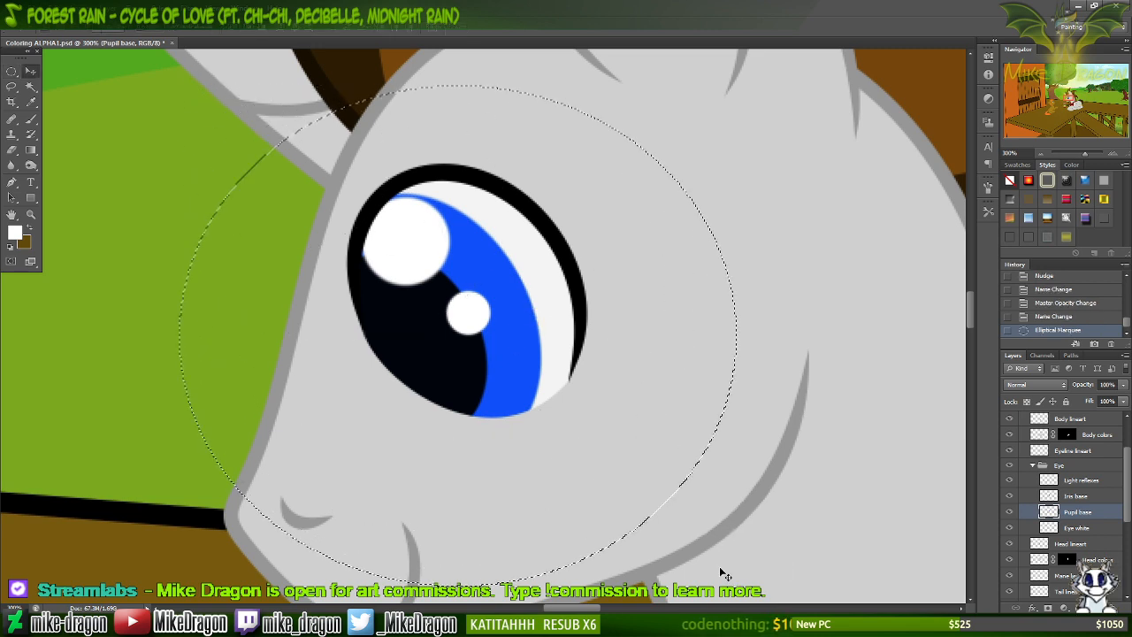
key("Up")
key("Down")
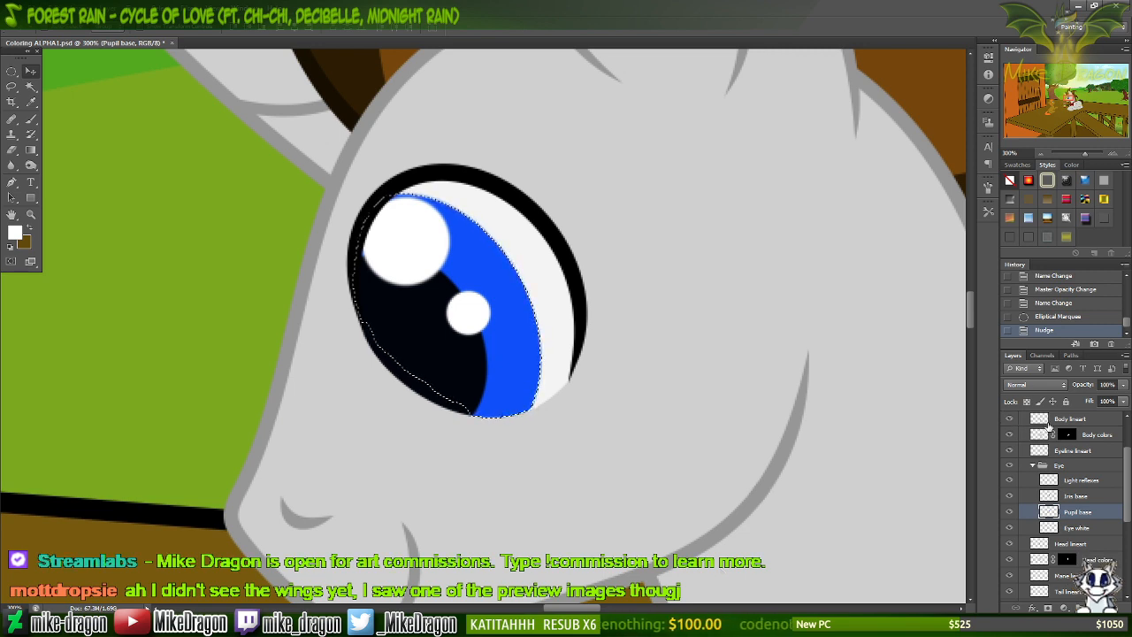
Switch to the web browser and open the Equestria Daily site in a new tab.
left_click(275, 619)
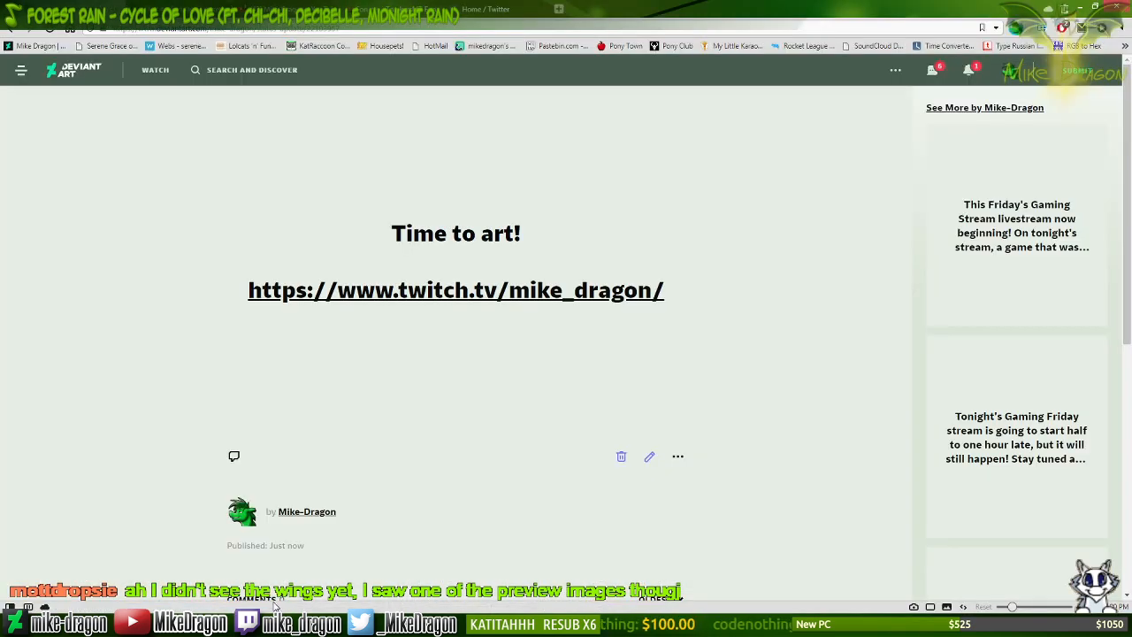
left_click(566, 11)
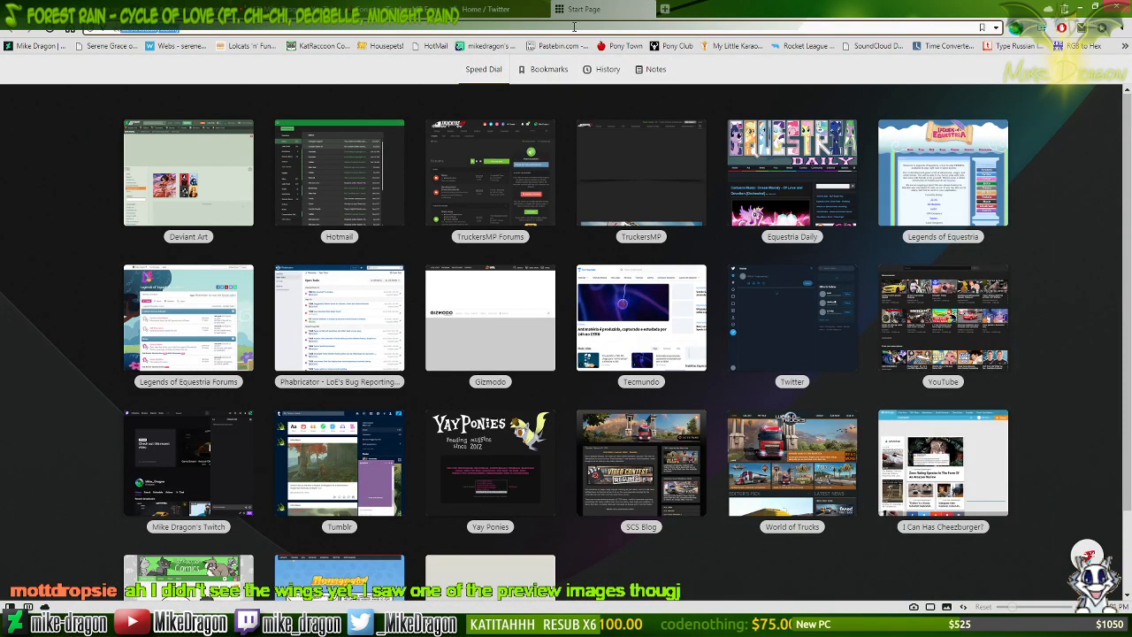
key("Return")
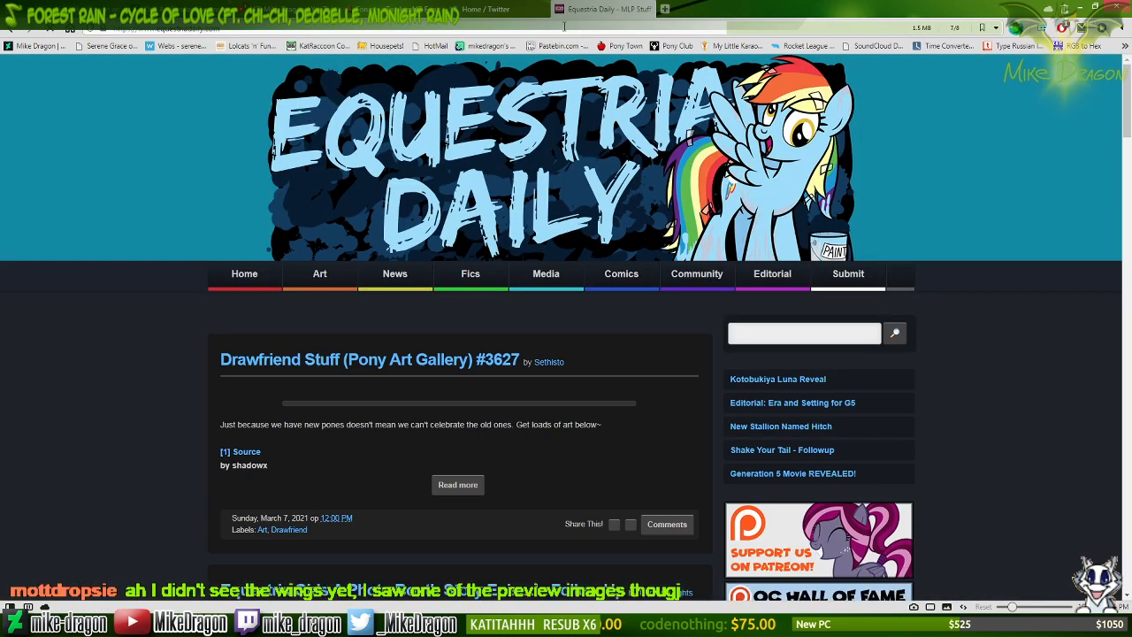
Open the source link of the Drawfriend Stuff (Pony Art Gallery) #3627 artwork in a separate tab.
scroll(76, 361, "down", 4)
scroll(76, 362, "up", 1)
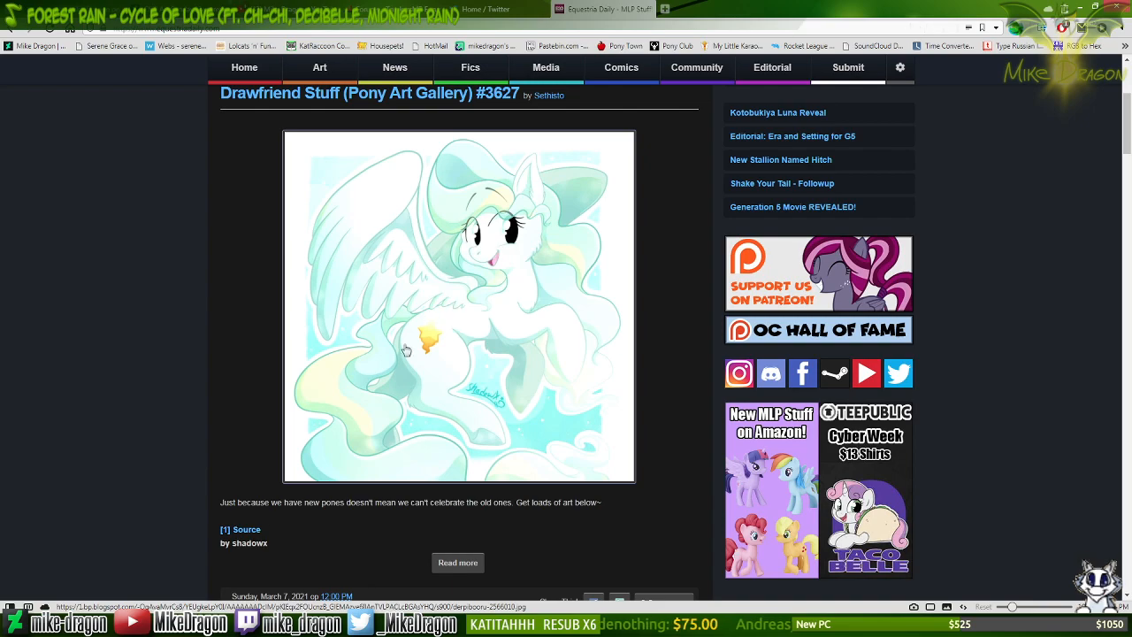
middle_click(239, 530)
Look through the remaining front-page posts down to the end and go to the older posts.
scroll(159, 448, "down", 20)
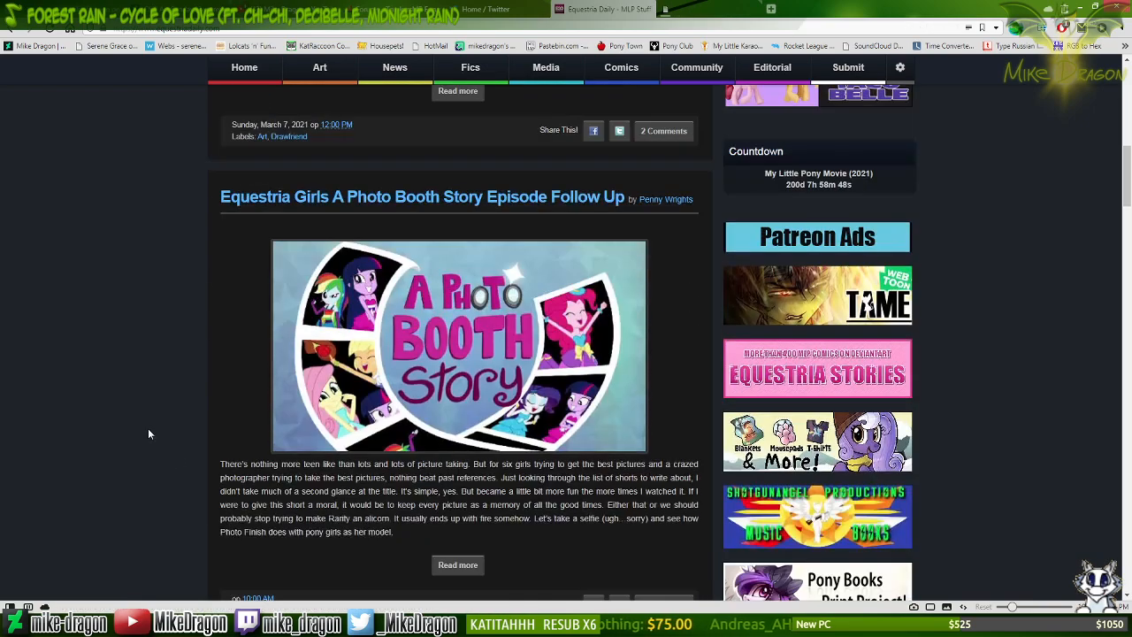
scroll(148, 418, "up", 2)
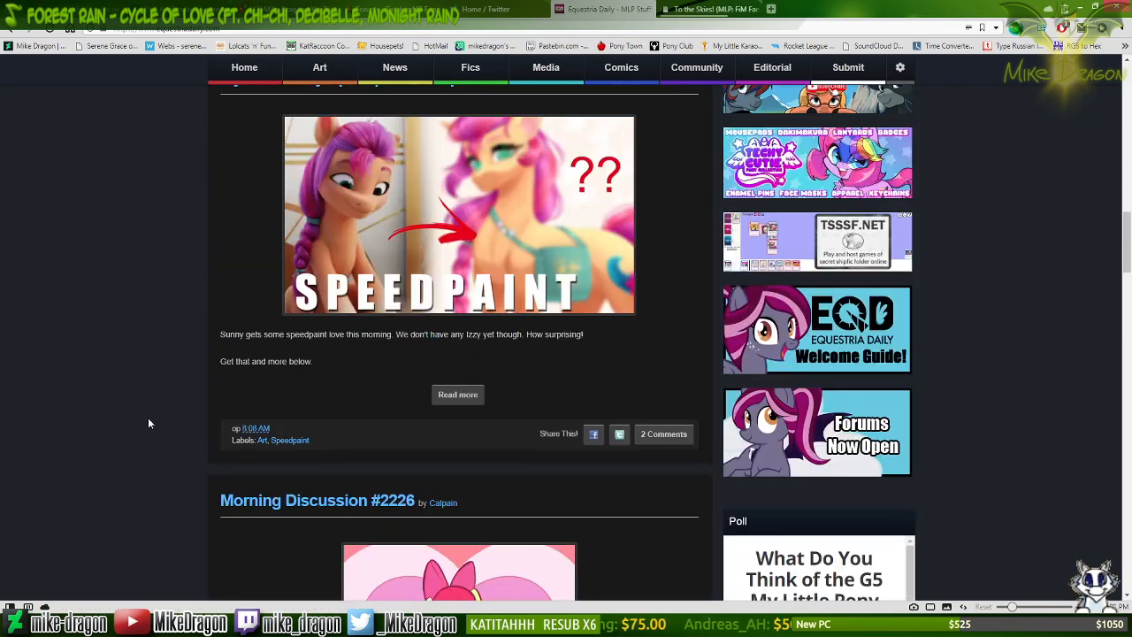
scroll(148, 418, "down", 20)
scroll(148, 411, "down", 15)
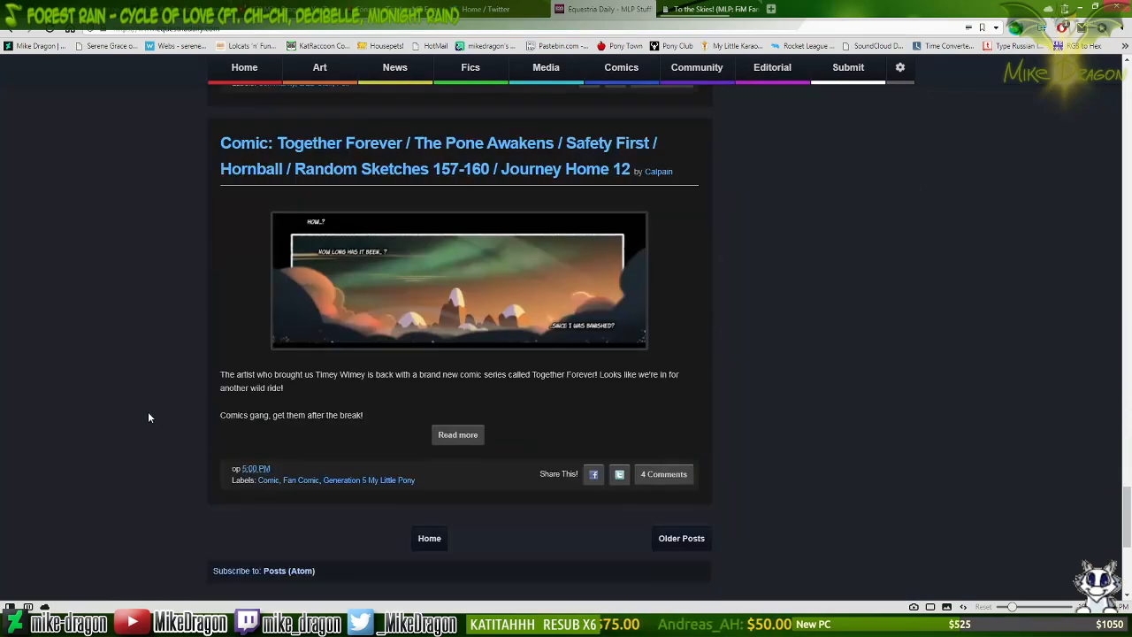
scroll(143, 412, "up", 1)
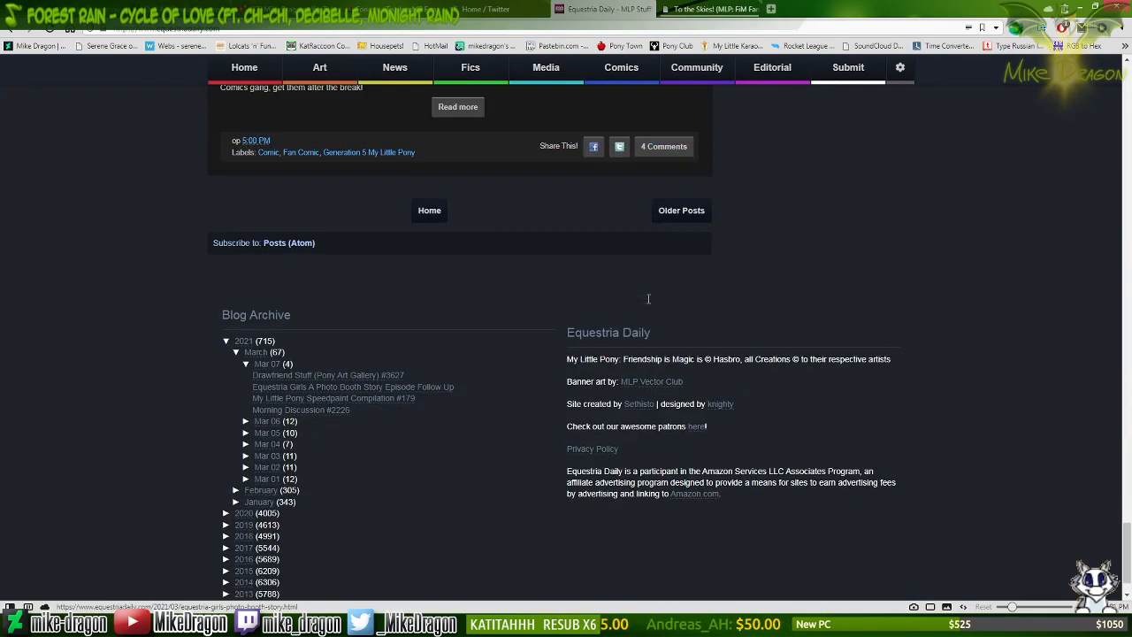
left_click(664, 221)
Examine the older posts and their pony artwork down to the end of the page.
scroll(32, 301, "down", 15)
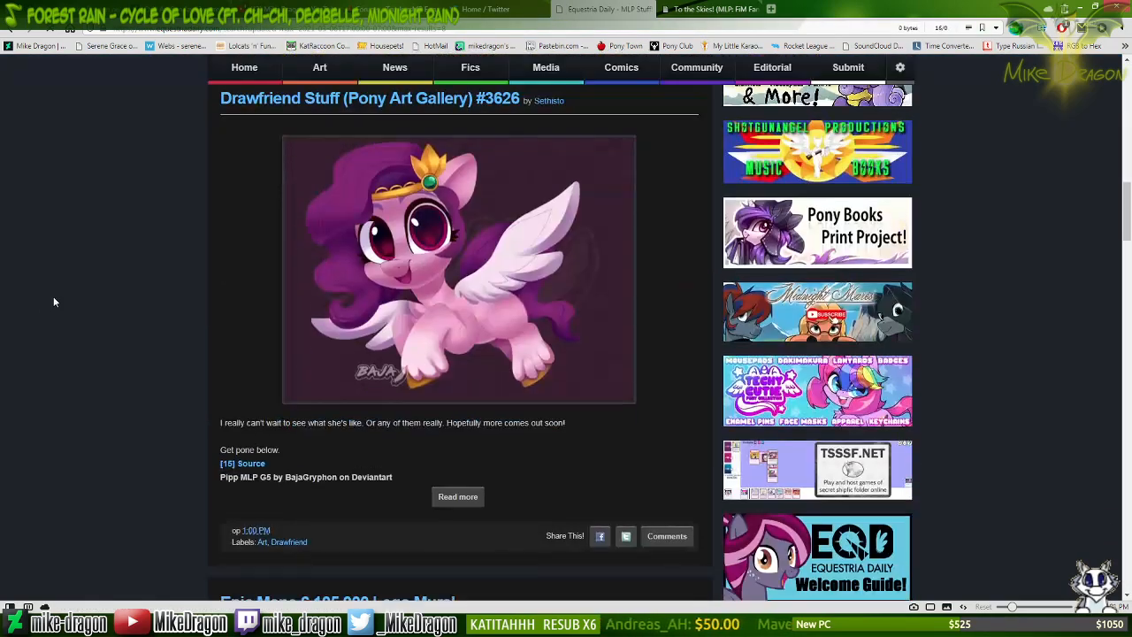
scroll(53, 300, "down", 5)
scroll(53, 299, "up", 8)
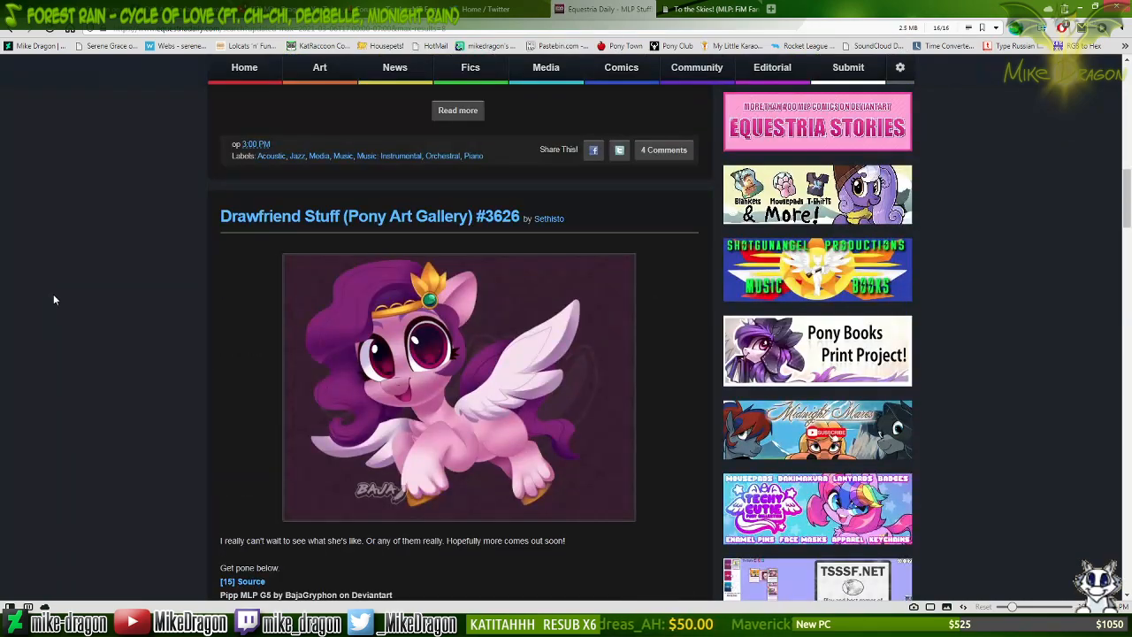
scroll(127, 400, "down", 8)
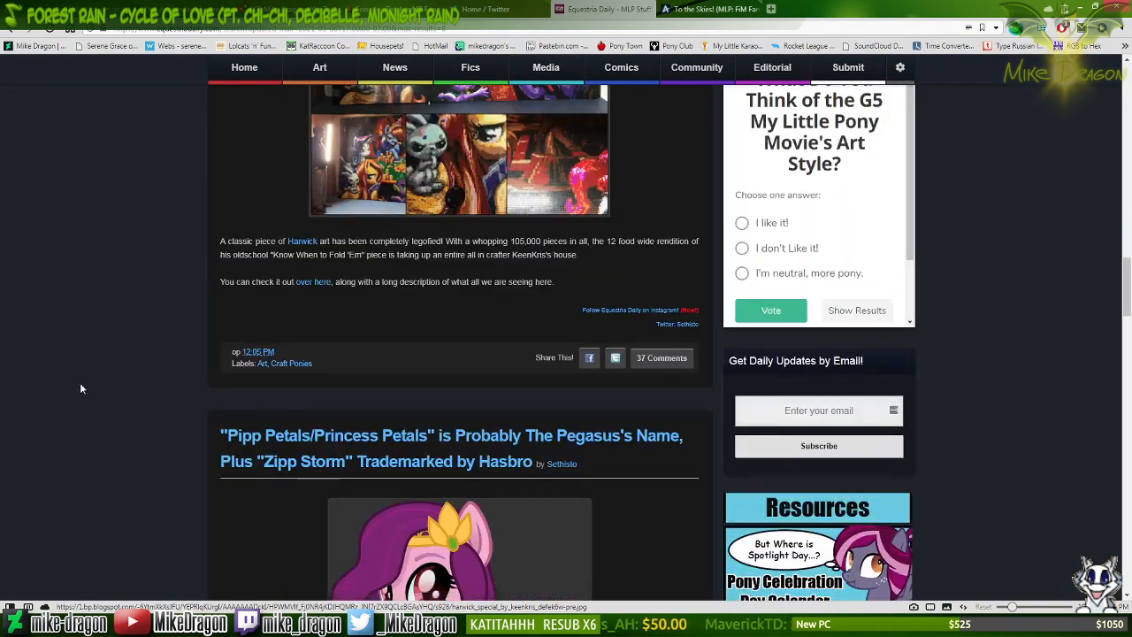
scroll(83, 382, "down", 4)
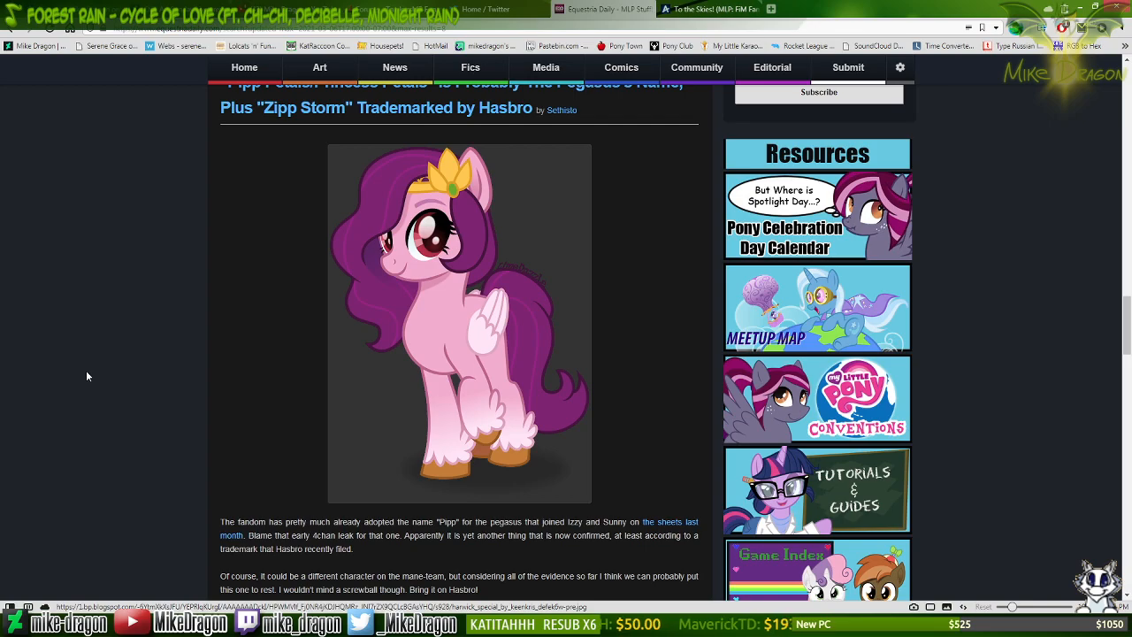
scroll(86, 376, "down", 15)
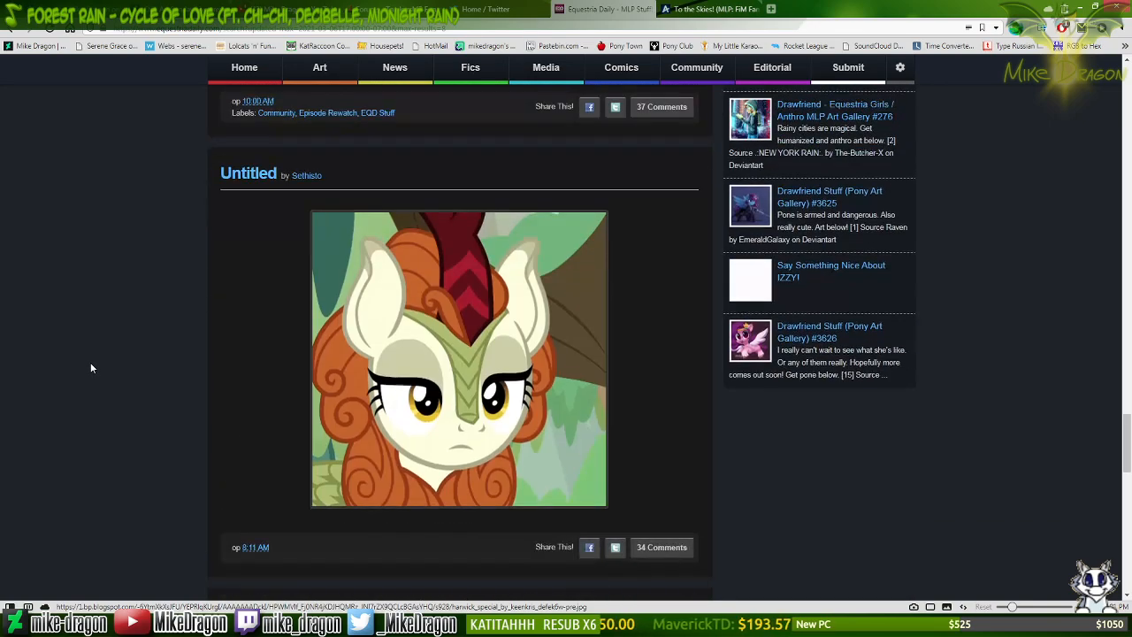
scroll(90, 362, "down", 4)
scroll(90, 360, "up", 3)
scroll(90, 360, "down", 7)
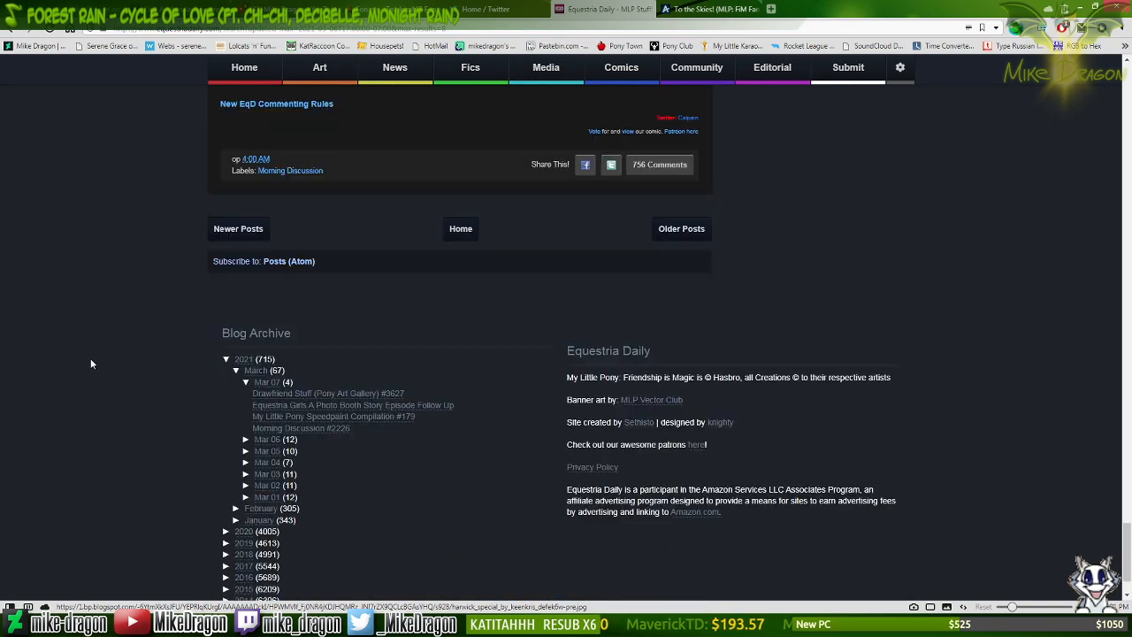
Go to the older posts and look through them, from the G5 Open Art Event artwork down to the fan plushie post.
scroll(521, 314, "up", 2)
left_click(681, 329)
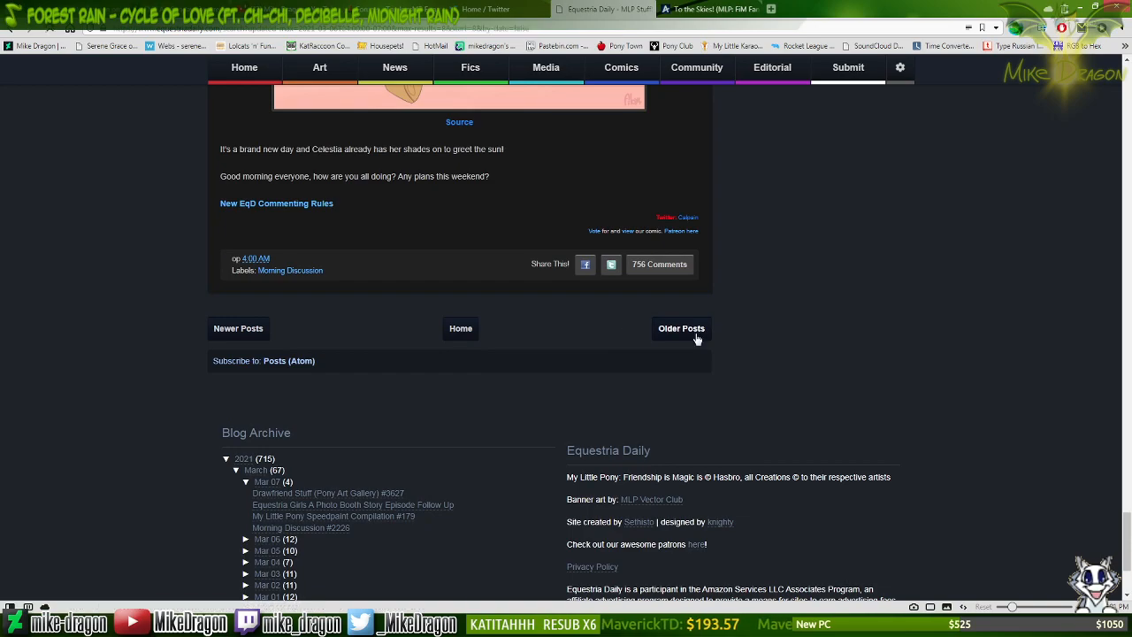
scroll(139, 341, "down", 20)
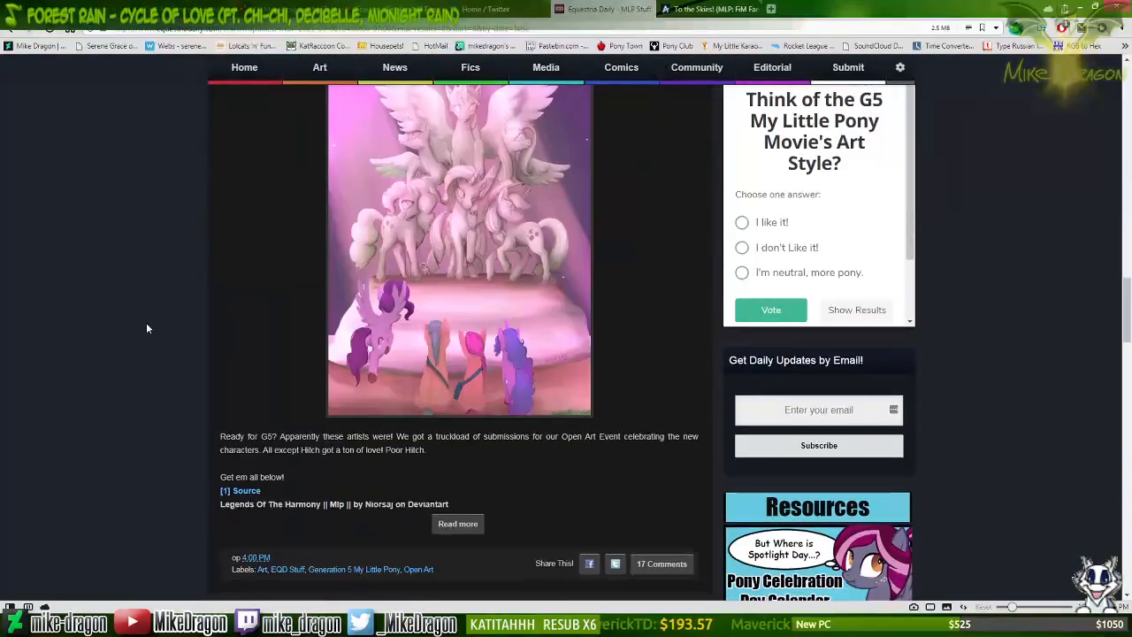
scroll(152, 331, "down", 15)
scroll(239, 284, "up", 2)
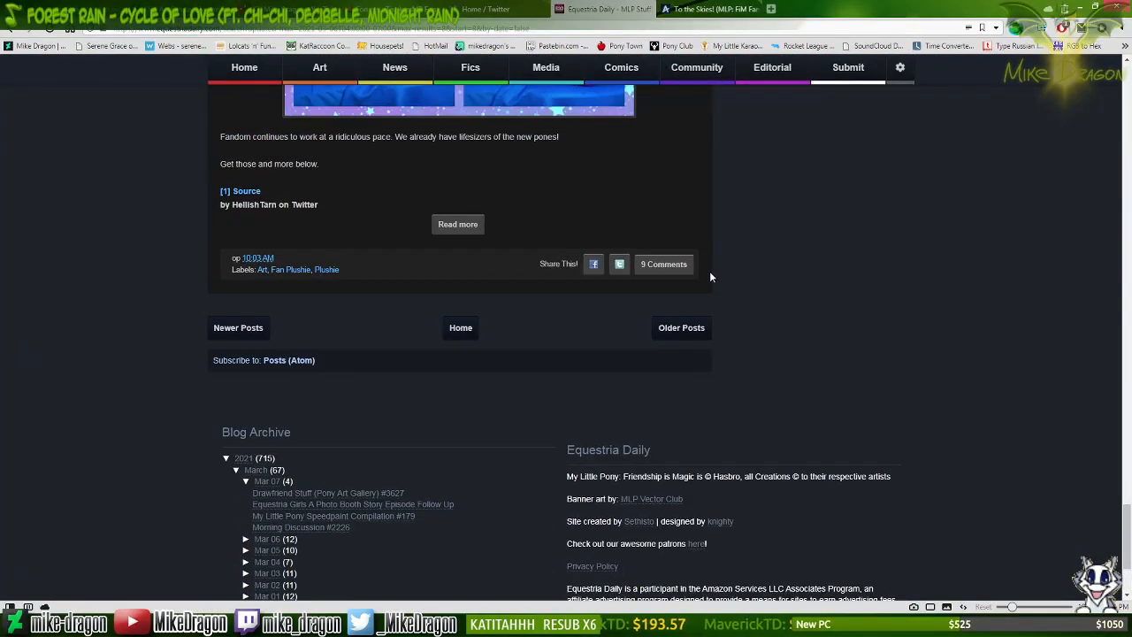
Open the following page of older posts and examine its comics and art, from around Morning Discussion #2224 to the page end.
left_click(679, 329)
scroll(96, 371, "down", 20)
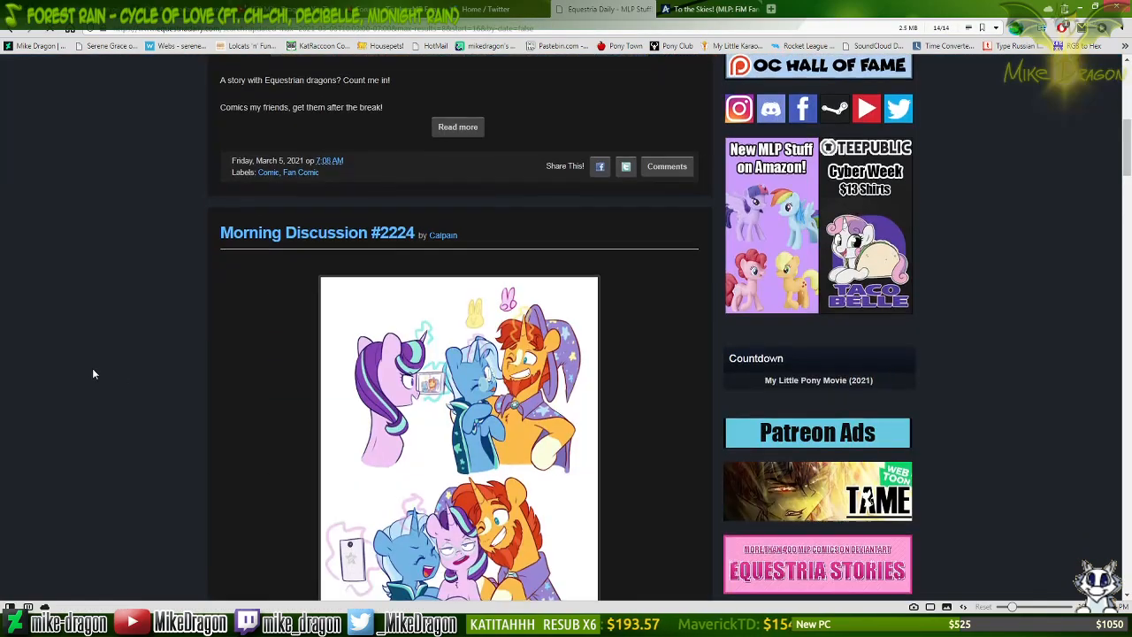
scroll(93, 370, "down", 20)
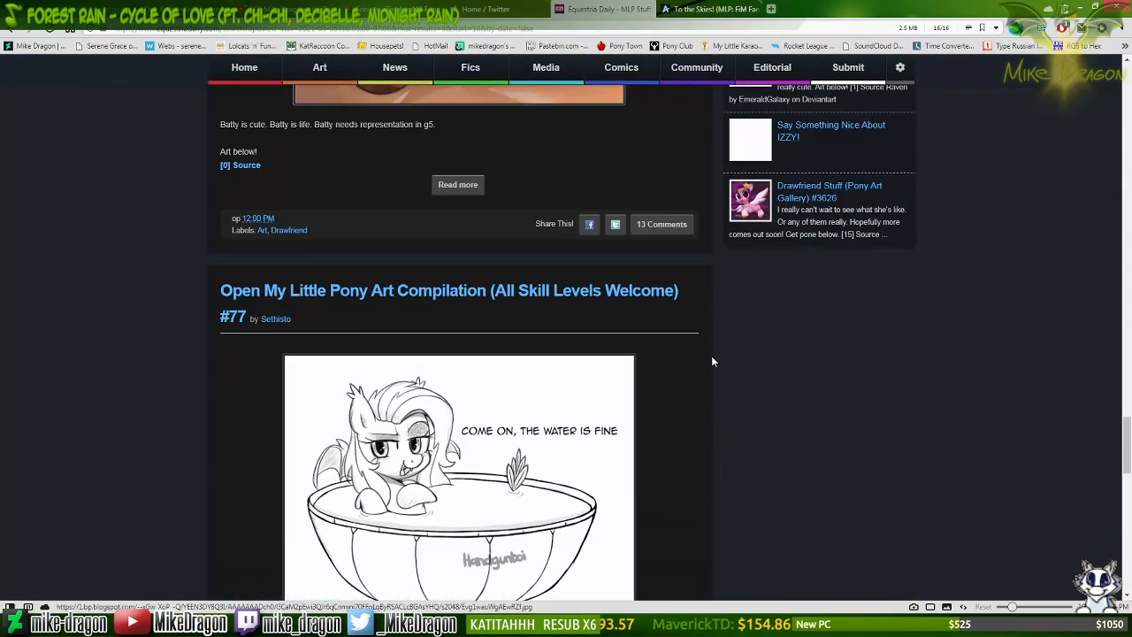
scroll(731, 369, "down", 6)
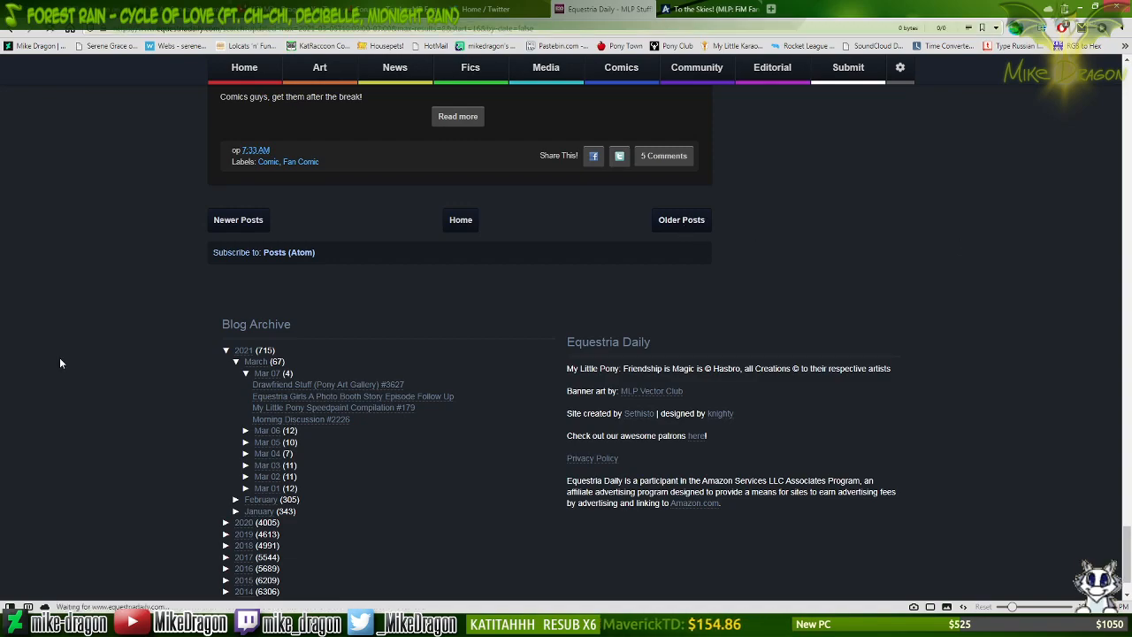
Go one page further back and look through the posts around March 3, 2021, down to Drawfriend Stuff (Pony Art Gallery) #3623.
left_click(682, 219)
scroll(149, 276, "down", 12)
scroll(140, 277, "down", 15)
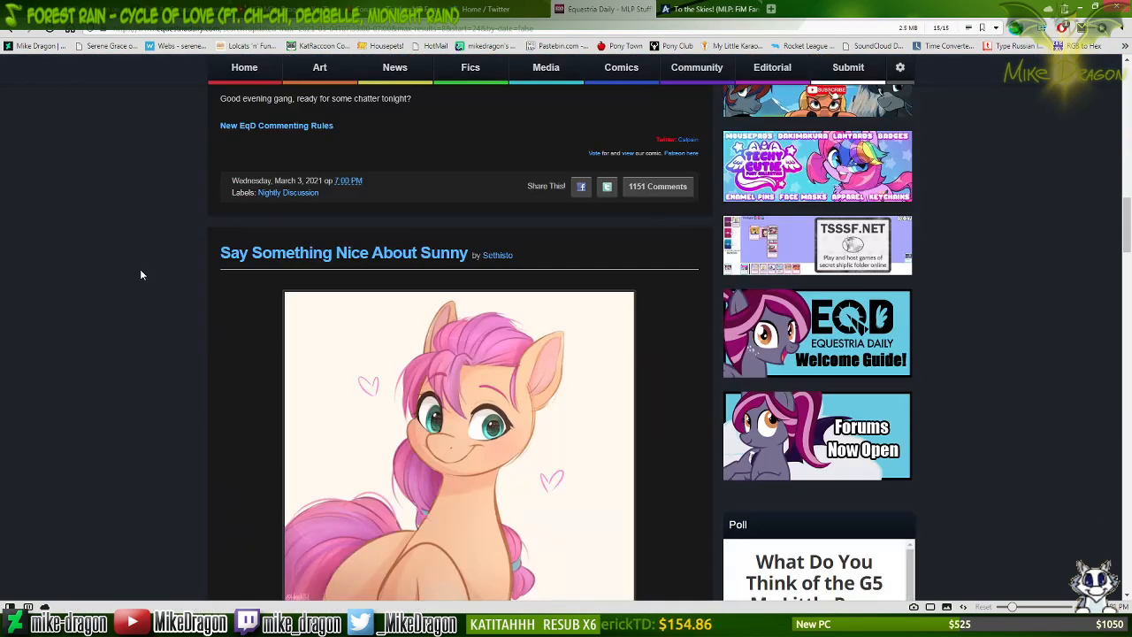
scroll(140, 279, "down", 10)
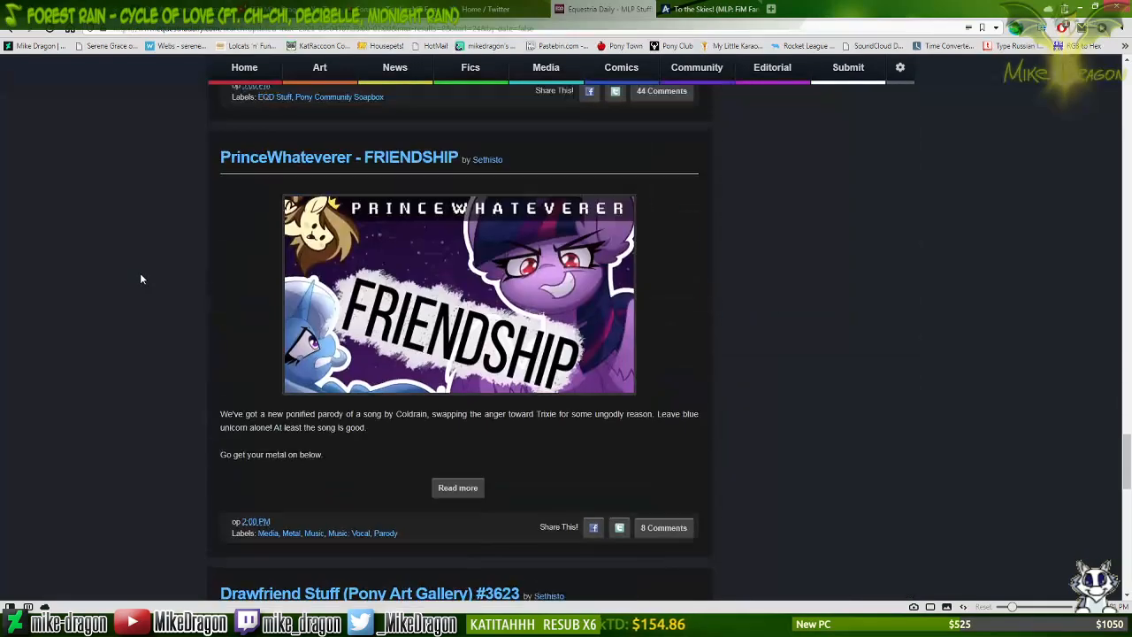
scroll(140, 278, "up", 3)
scroll(140, 279, "down", 5)
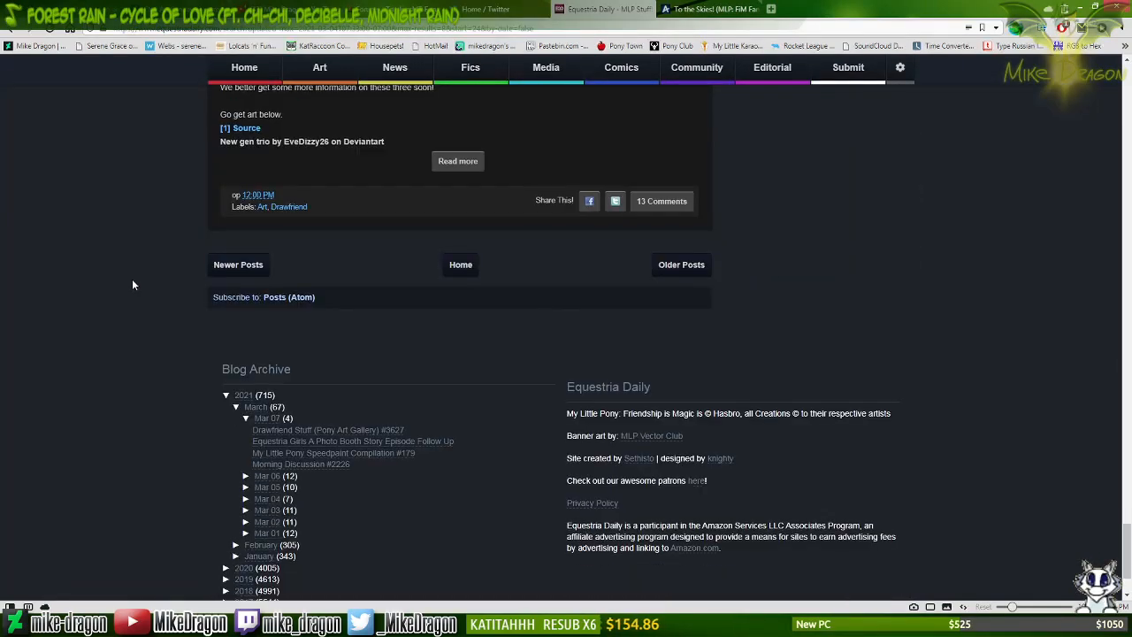
scroll(398, 257, "down", 1)
scroll(654, 230, "up", 1)
Load the next older posts and examine them from Animation - Resonate MLP Tribute to the Pinkie's Morning music post, including the IZZY image.
left_click(700, 276)
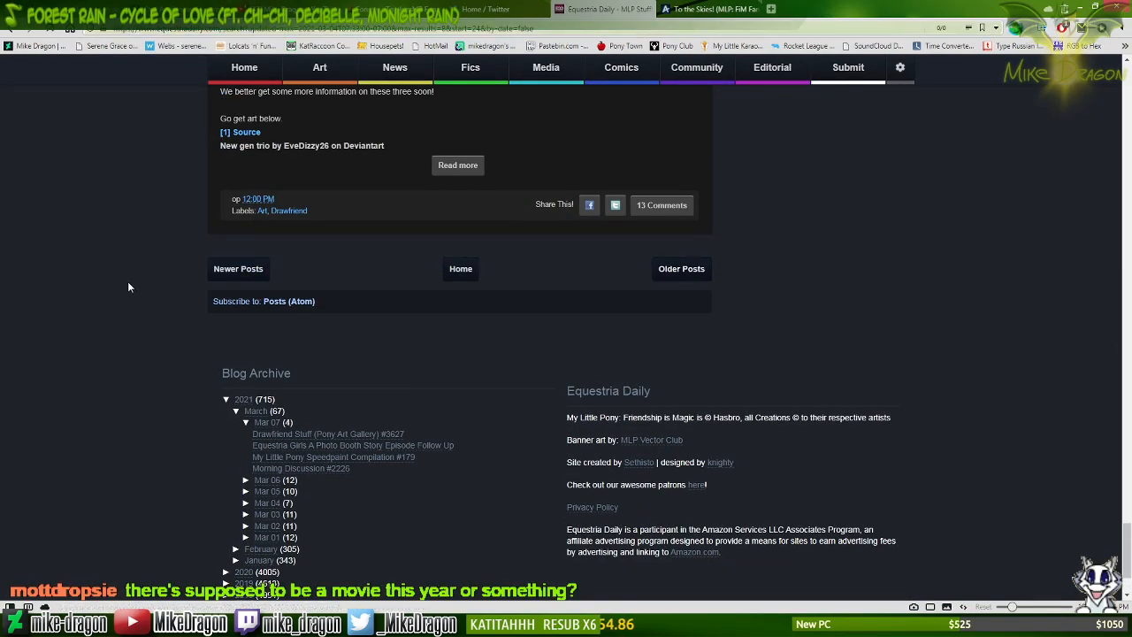
scroll(126, 317, "down", 8)
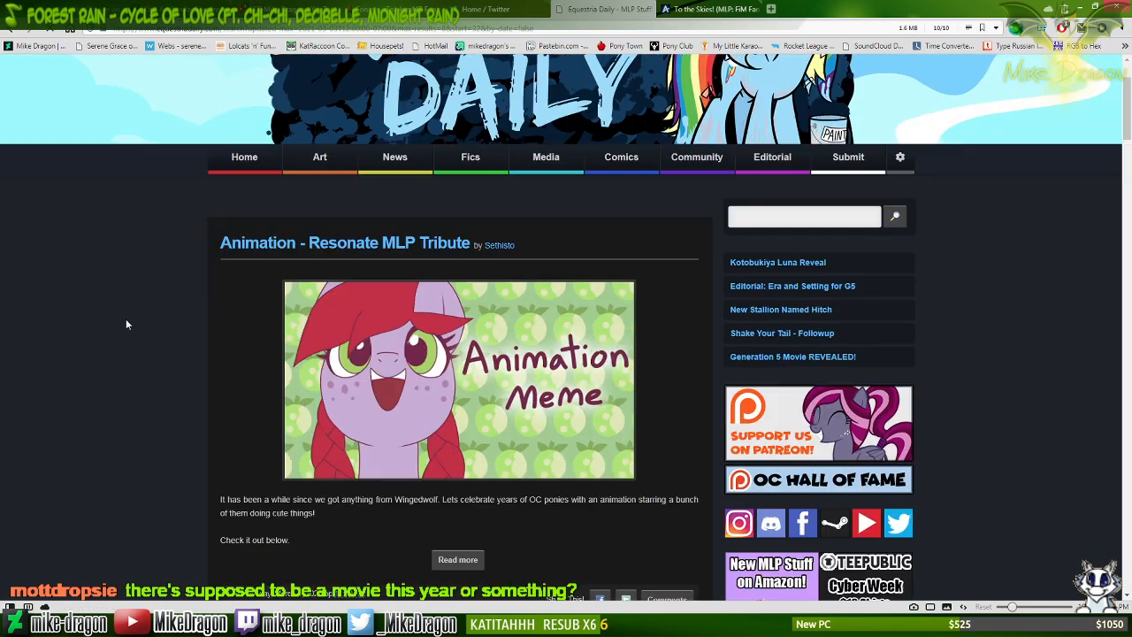
scroll(125, 309, "down", 15)
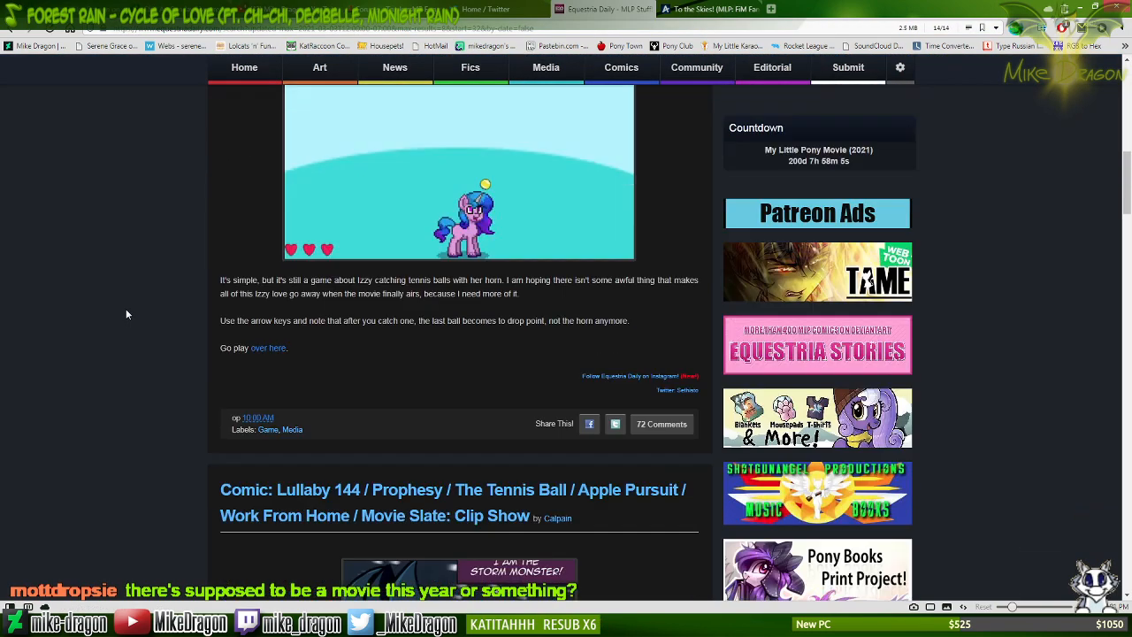
scroll(126, 306, "down", 5)
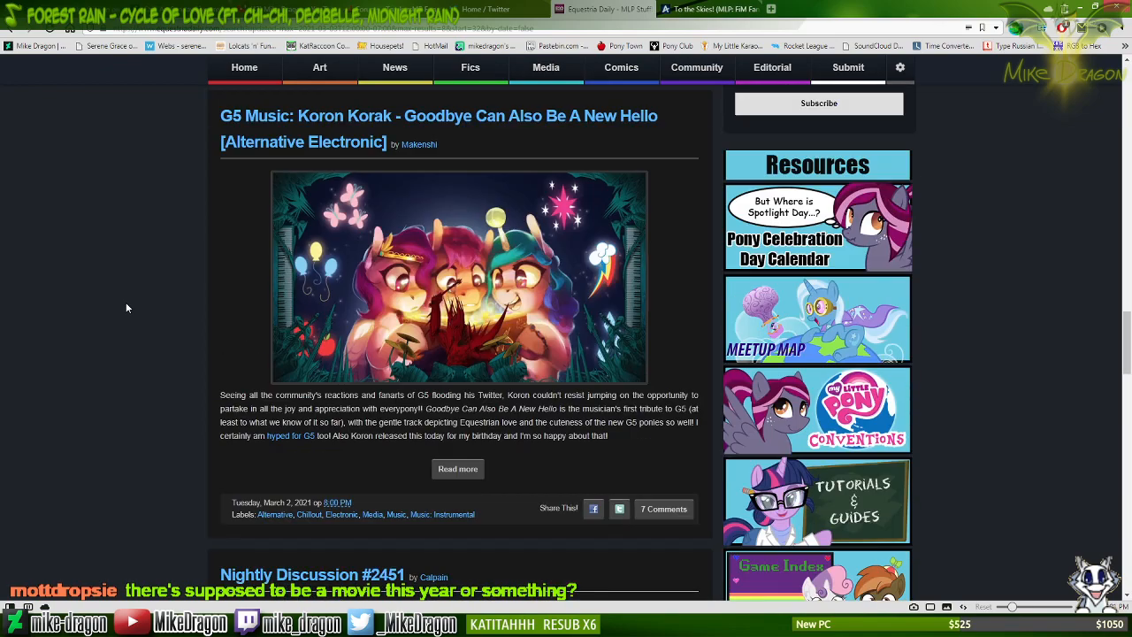
scroll(126, 301, "down", 5)
scroll(125, 308, "down", 8)
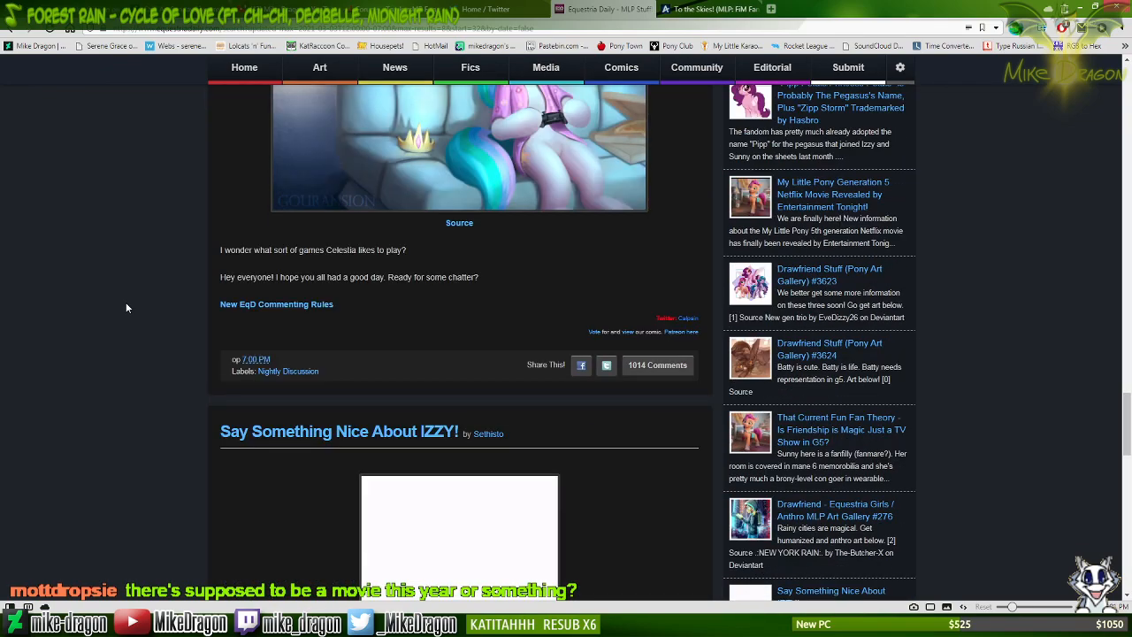
scroll(148, 314, "up", 1)
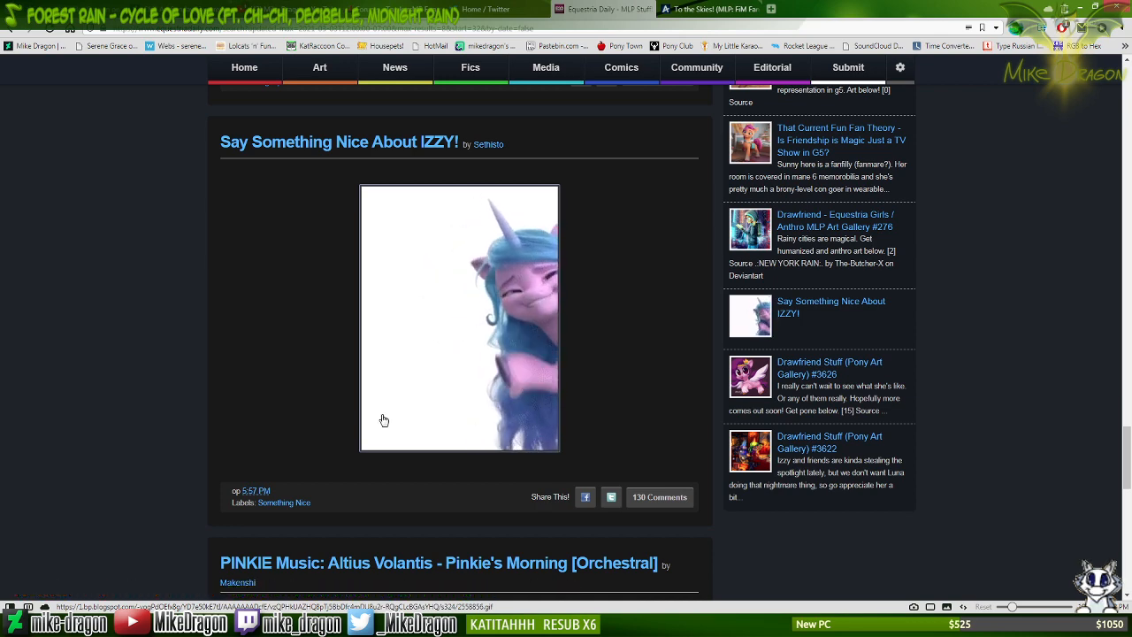
scroll(142, 386, "down", 3)
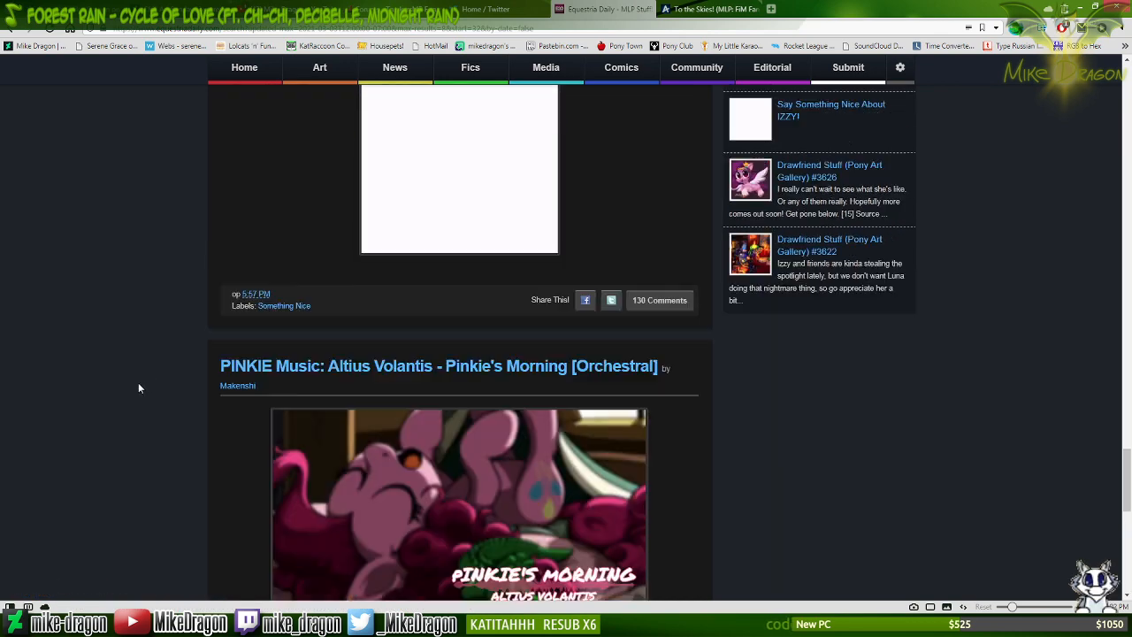
scroll(133, 376, "down", 10)
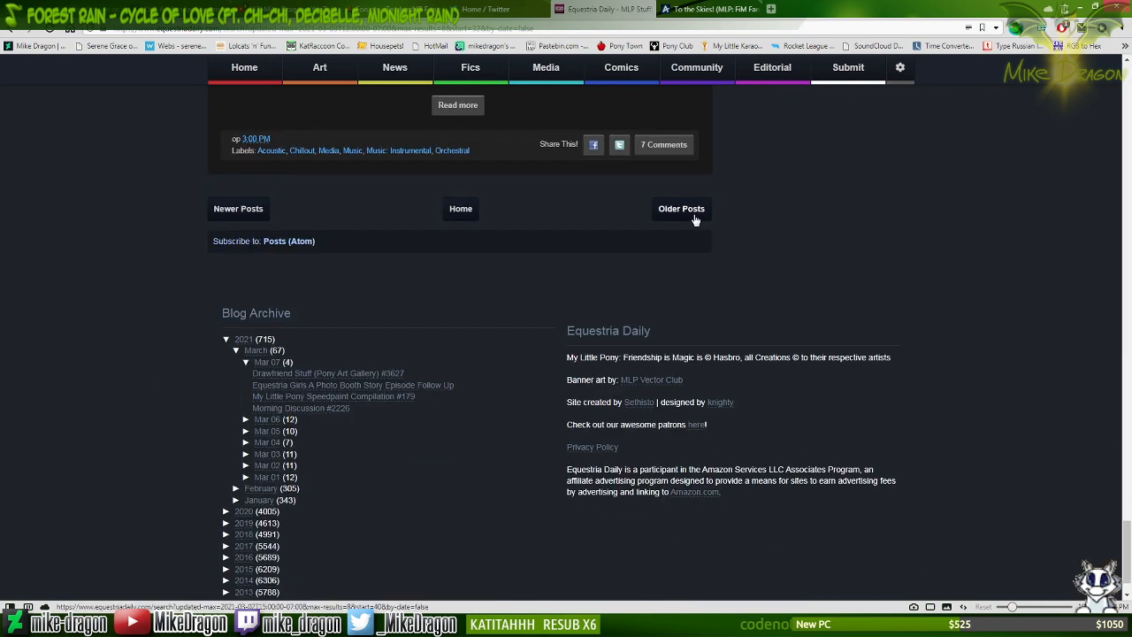
Continue to the next older page and look through its posts down to the Derpy Day open art post.
left_click(694, 217)
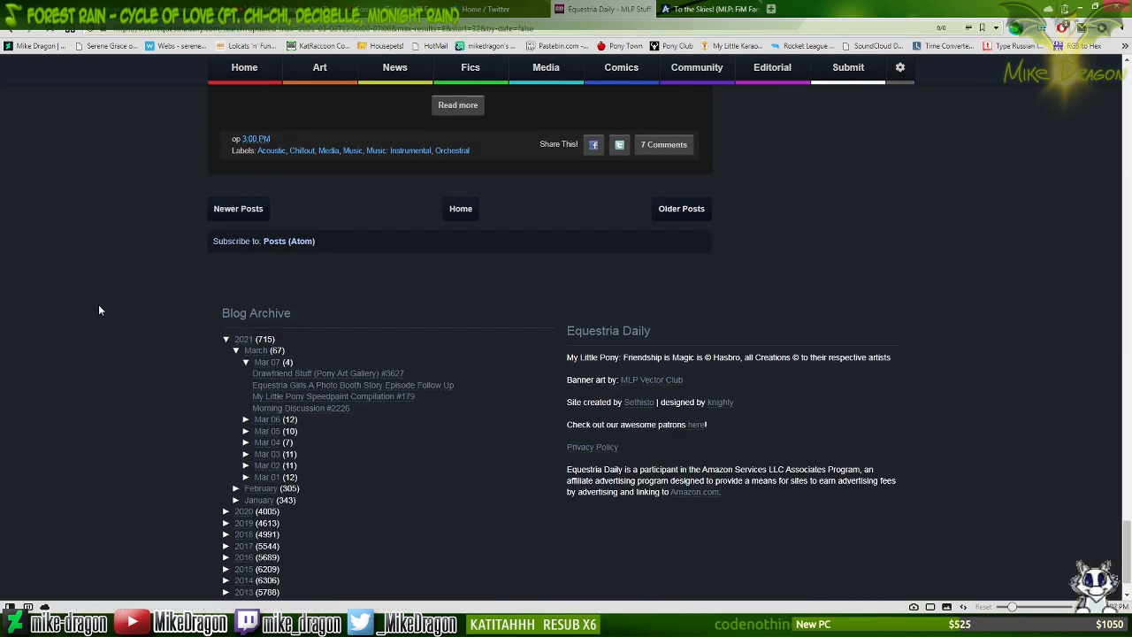
scroll(98, 305, "down", 10)
scroll(98, 306, "down", 10)
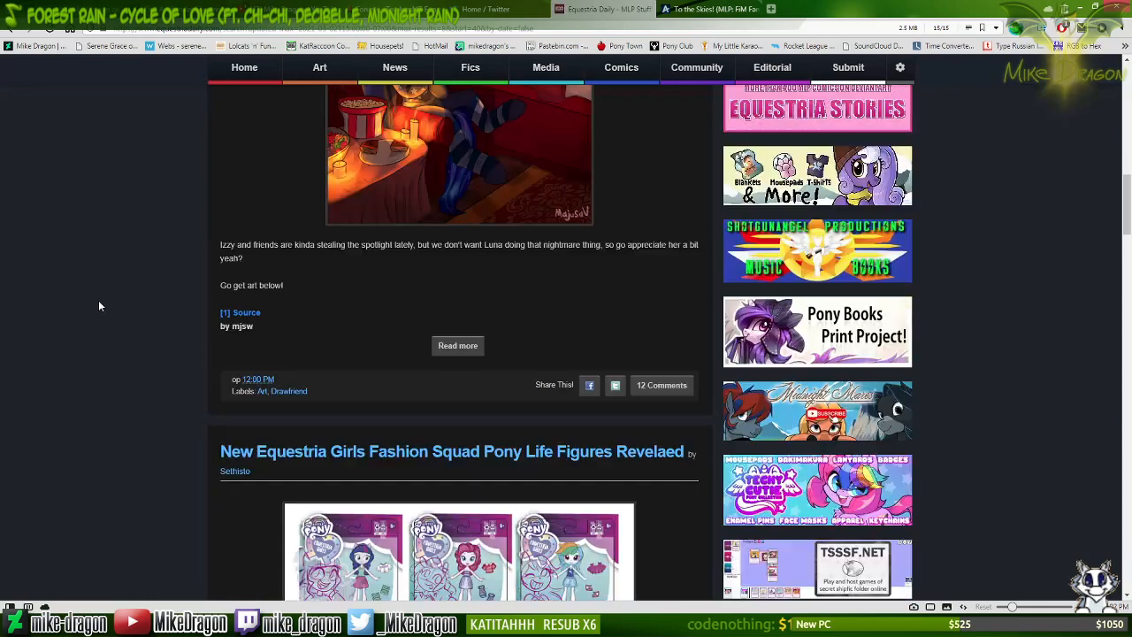
scroll(106, 299, "down", 10)
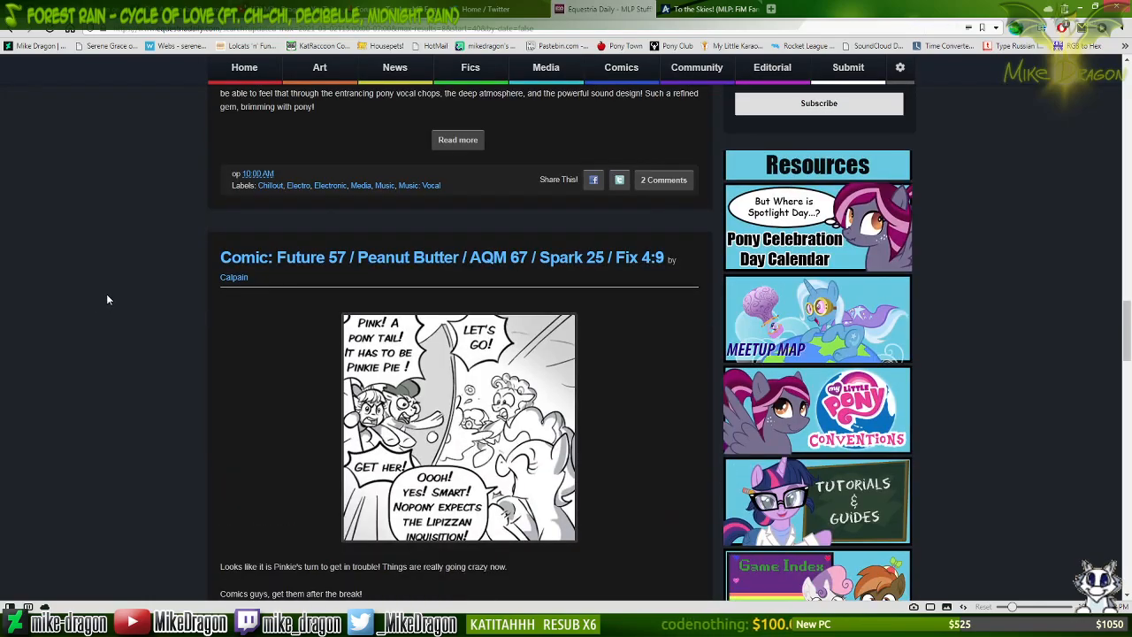
scroll(108, 295, "down", 5)
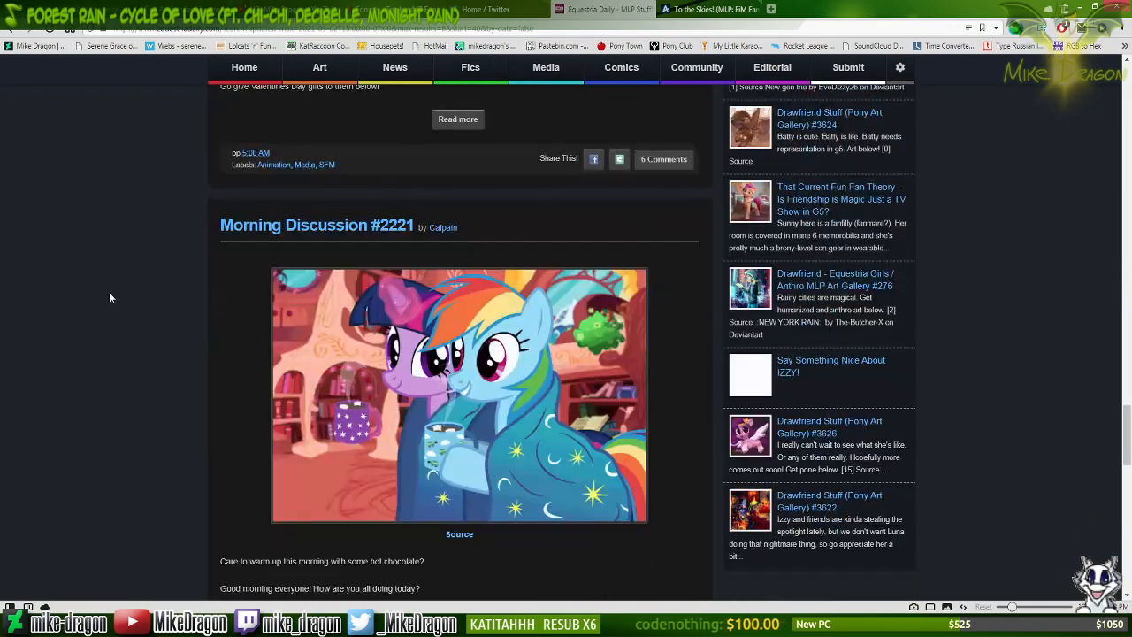
scroll(109, 295, "down", 6)
scroll(155, 307, "down", 5)
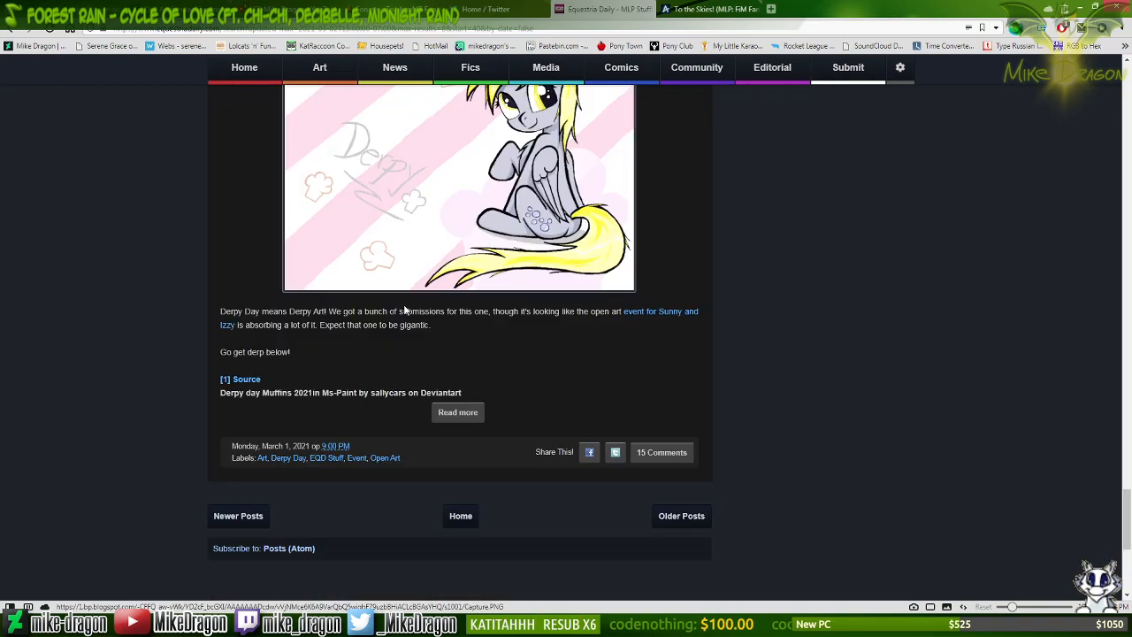
Open the older posts starting with Everything Wrong With Gauntlet of Fire and examine the Derpy and Generation 5 artwork.
left_click(697, 345)
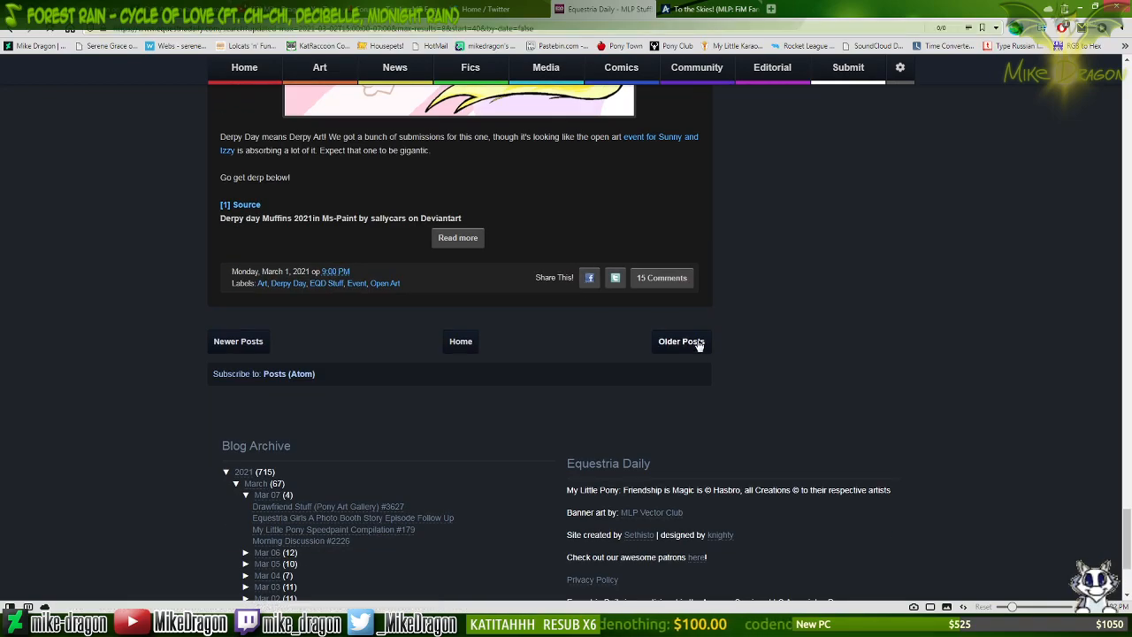
scroll(136, 370, "down", 5)
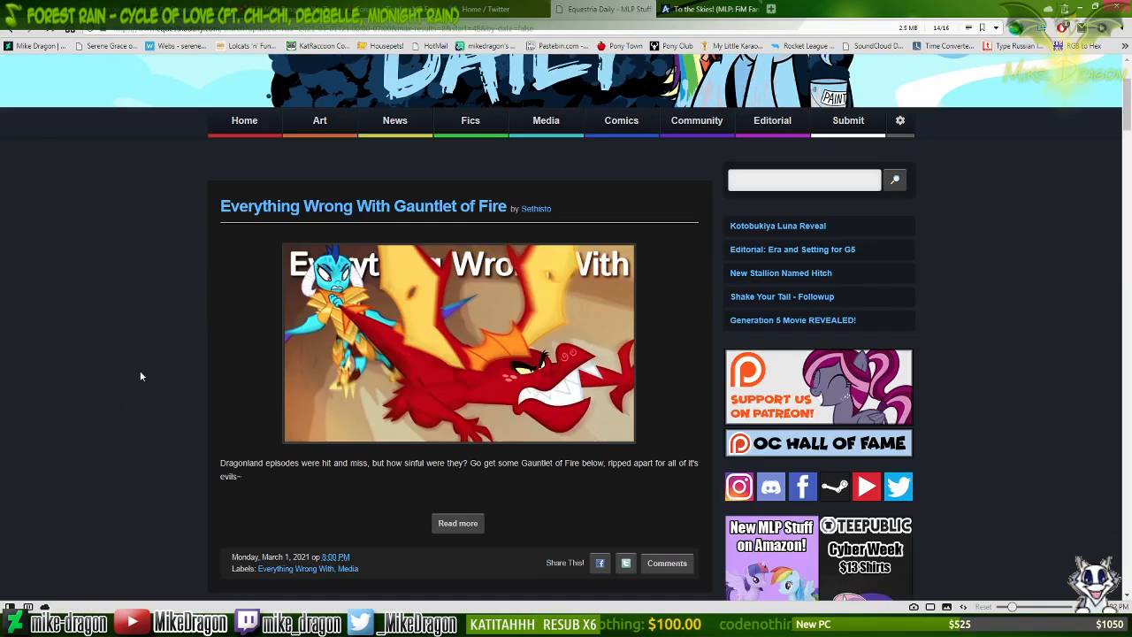
scroll(146, 351, "down", 10)
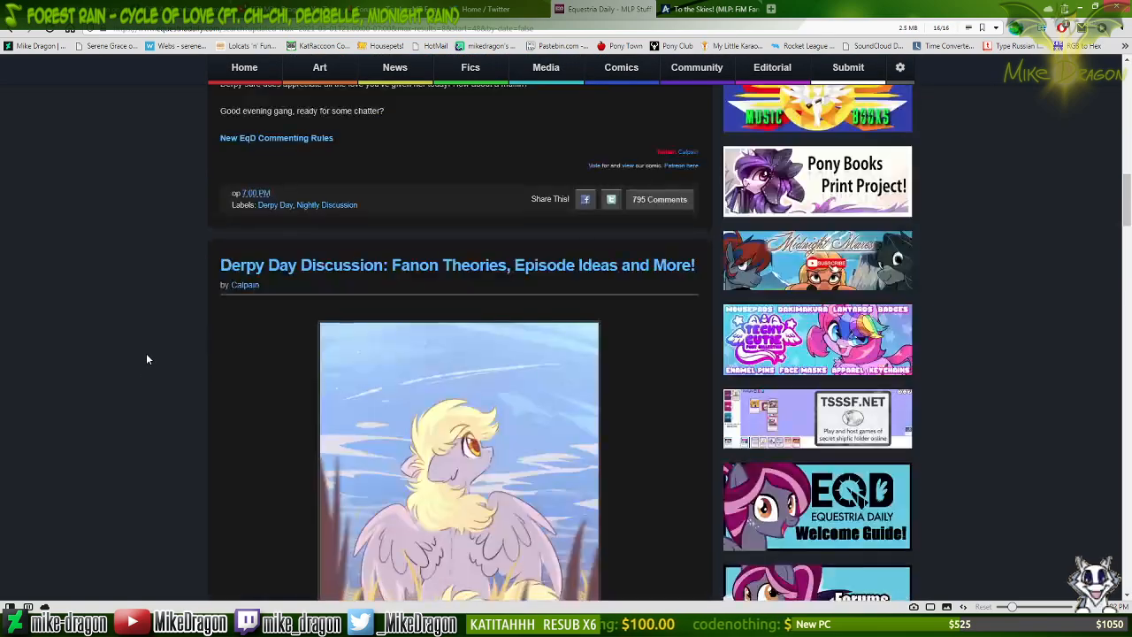
scroll(148, 356, "down", 6)
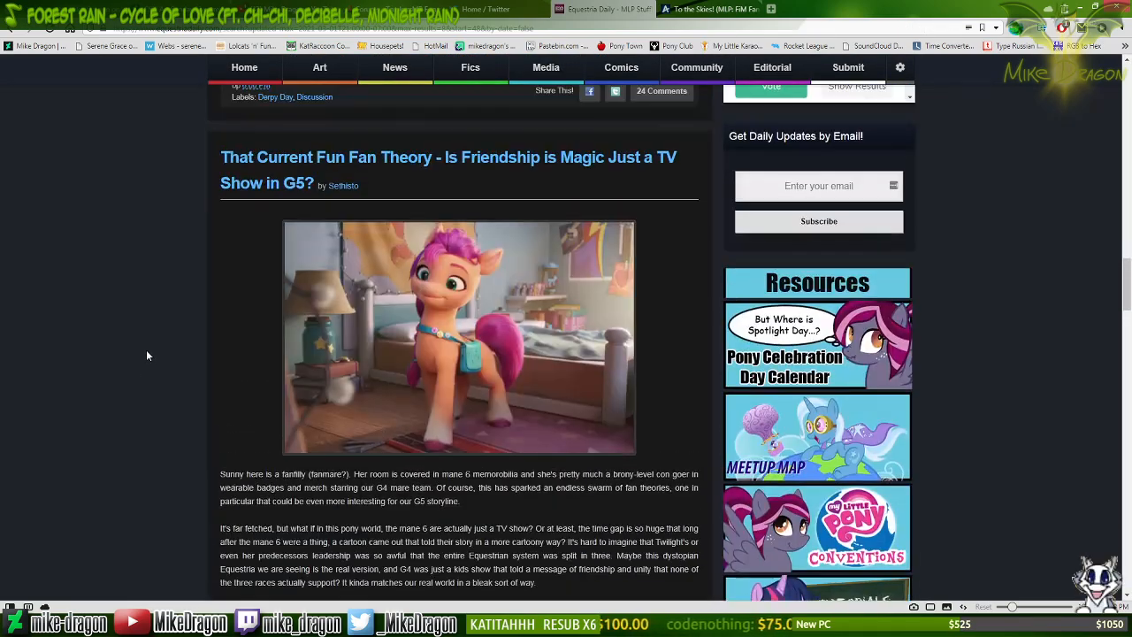
scroll(147, 355, "down", 20)
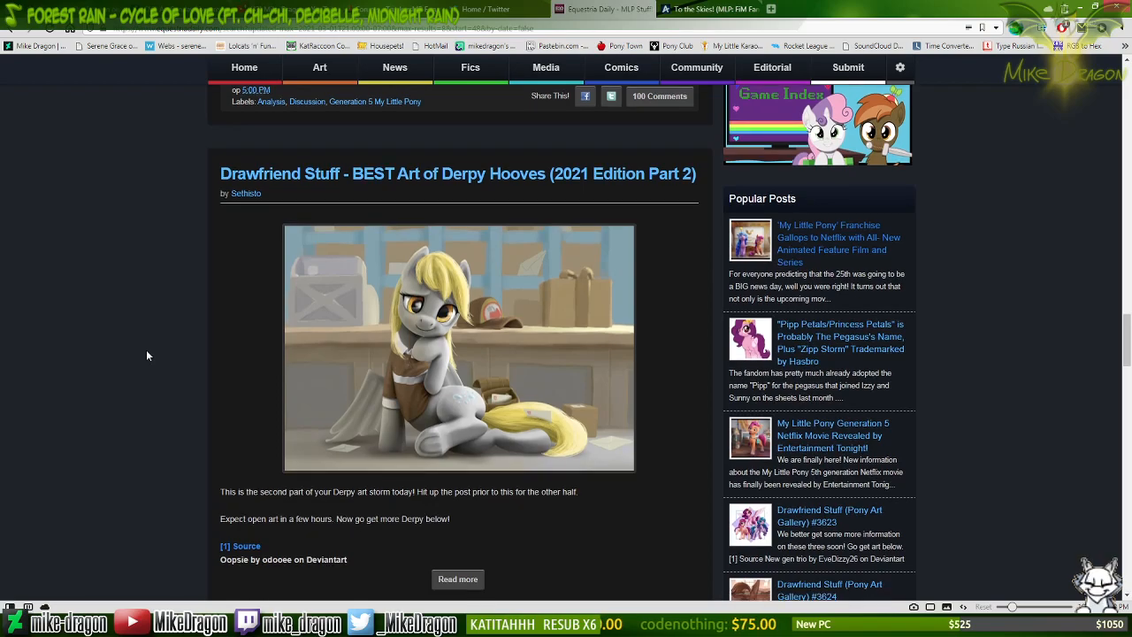
scroll(716, 339, "down", 10)
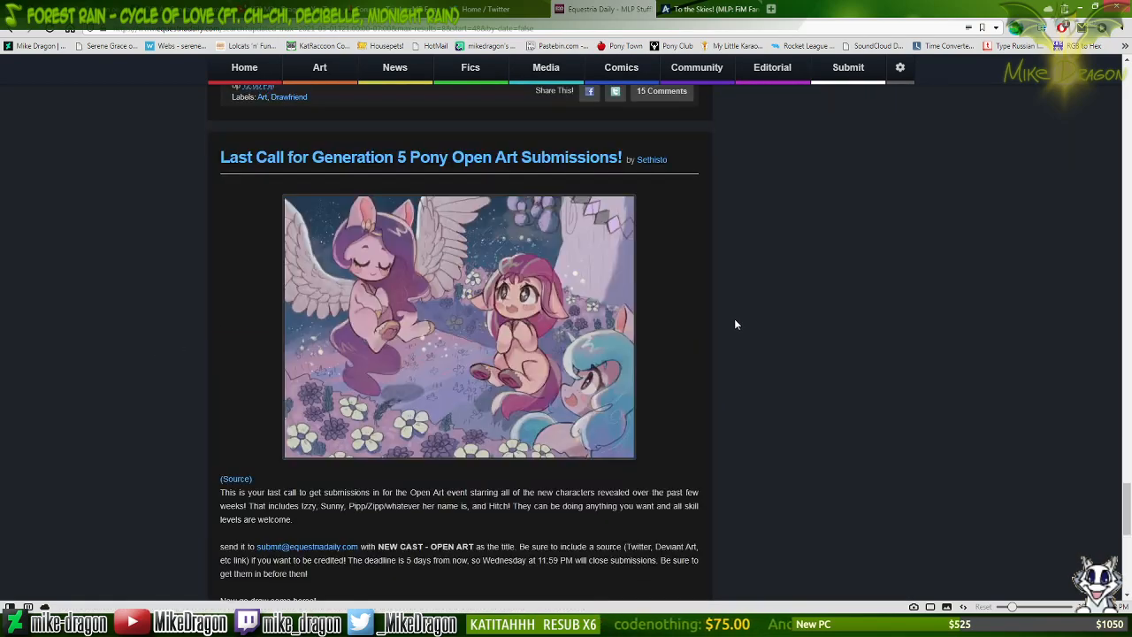
Go back another page and look through the posts from 22 More Best of Derpy Fanfics to the Izzy tennis ball discussion.
left_click(672, 163)
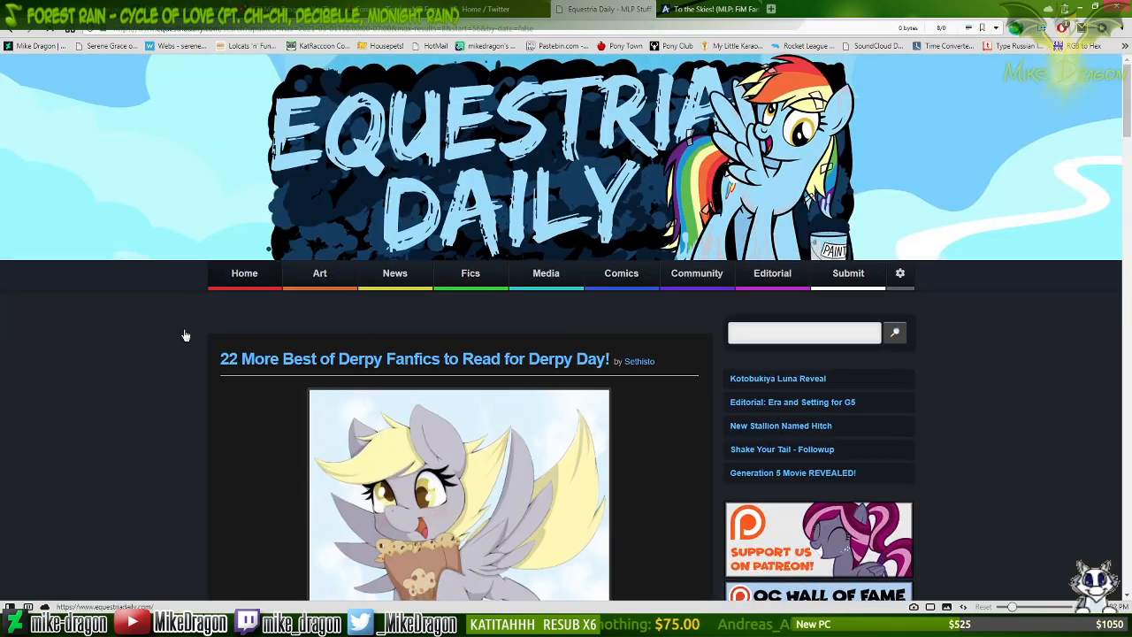
scroll(185, 309, "down", 10)
scroll(188, 302, "down", 15)
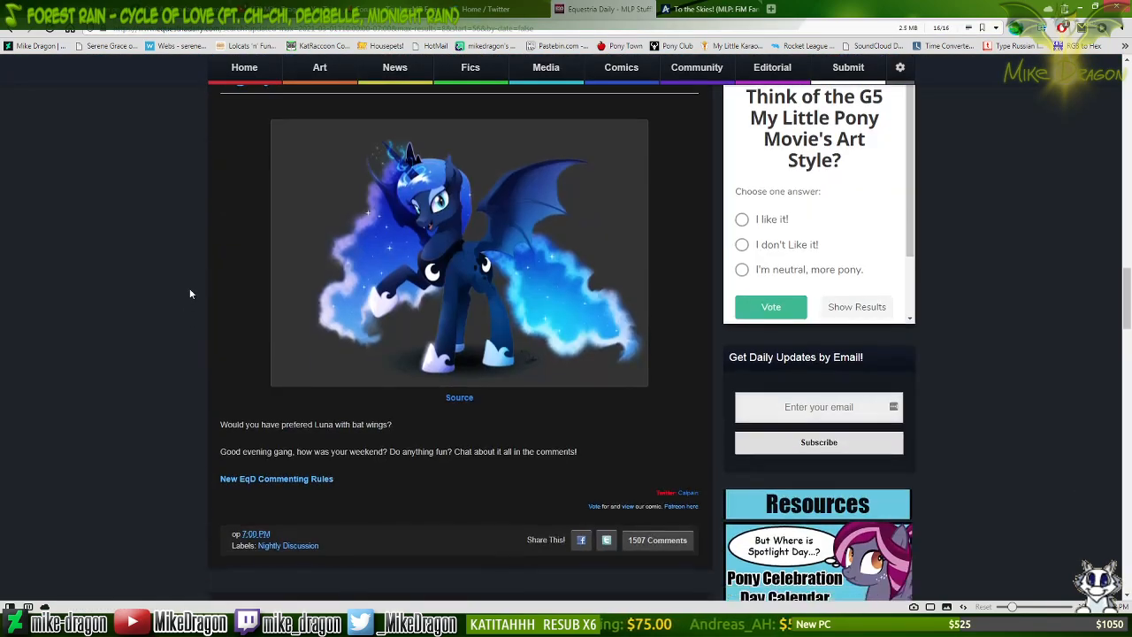
scroll(197, 295, "down", 15)
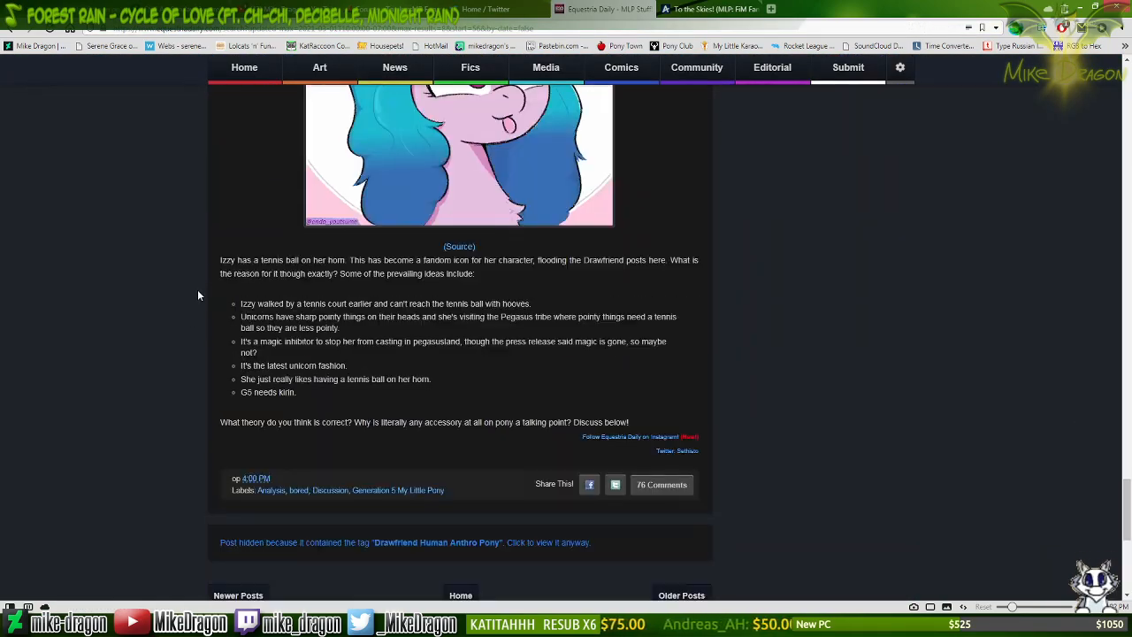
Search Google for "My Little Pony Gen 5" and switch to the image results.
double_click(527, 28)
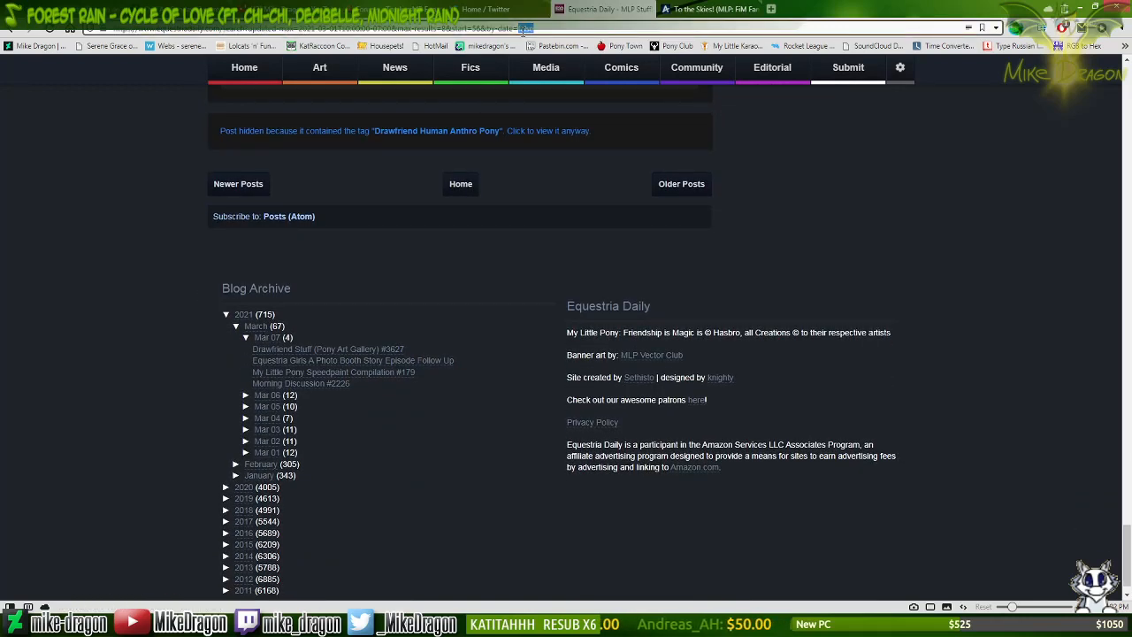
mouse_move(522, 82)
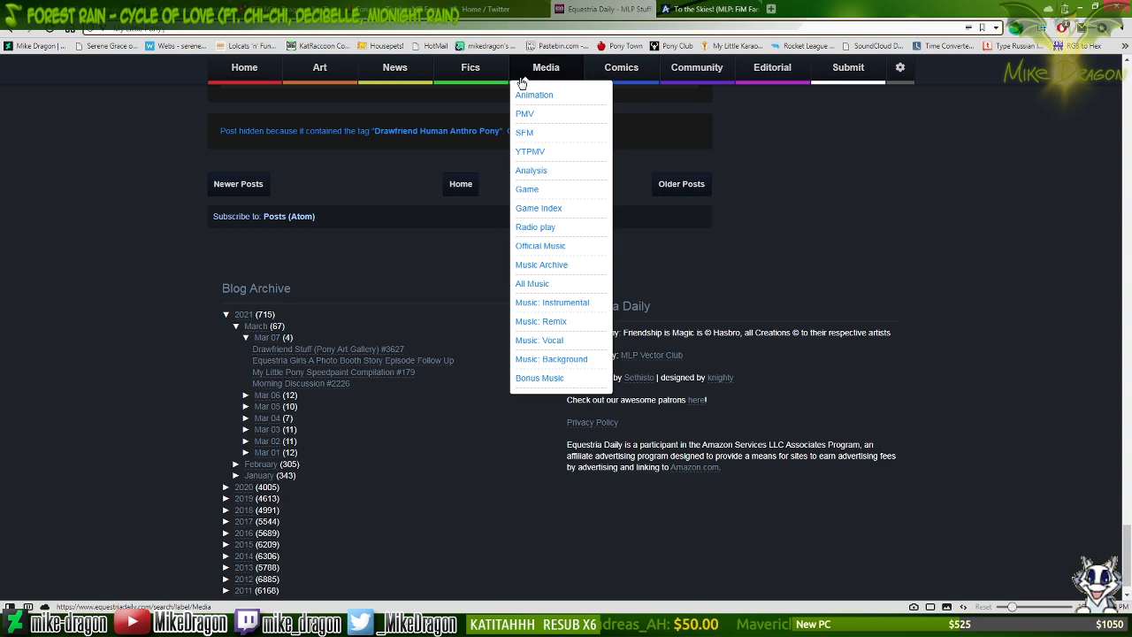
key("Return")
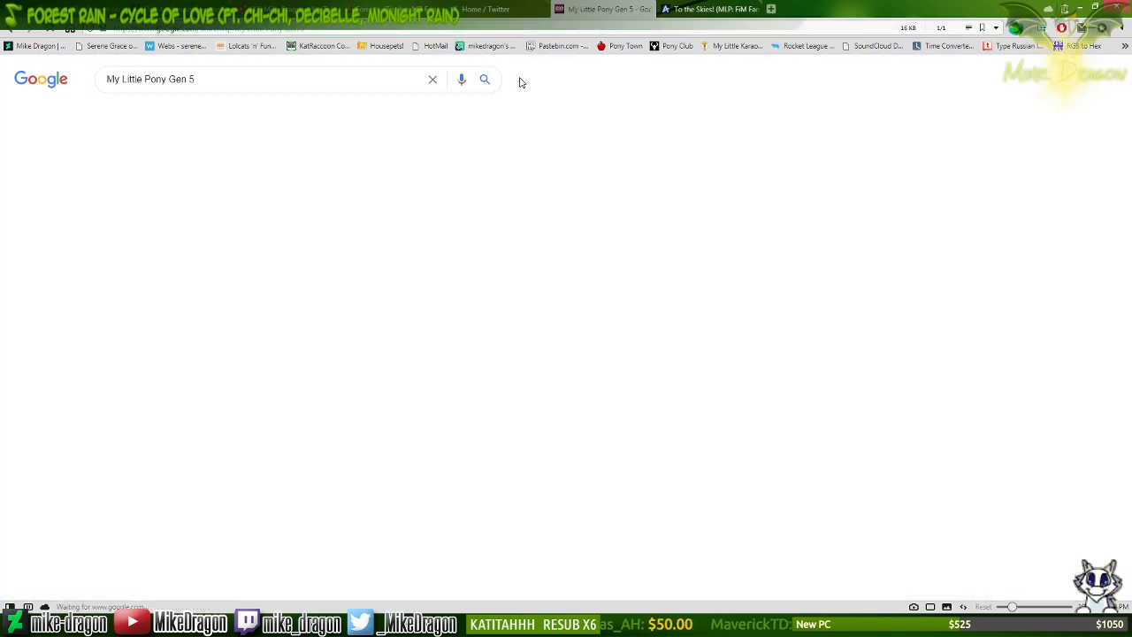
left_click(168, 113)
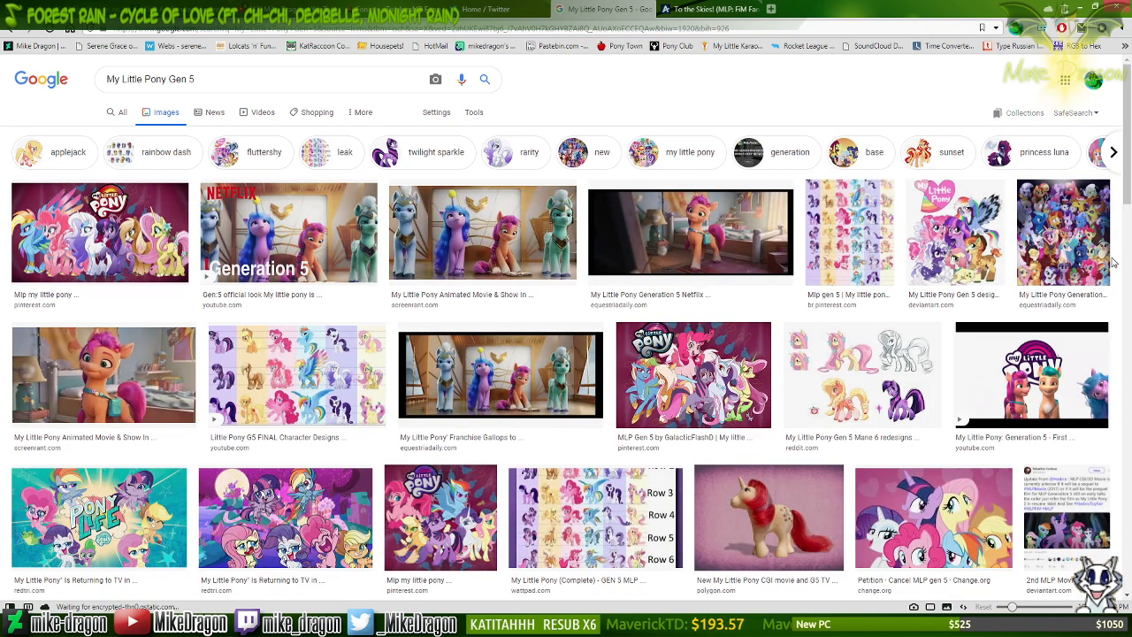
Look through the image results for My Little Pony Gen 5 and return to the start of the results.
scroll(1116, 266, "down", 3)
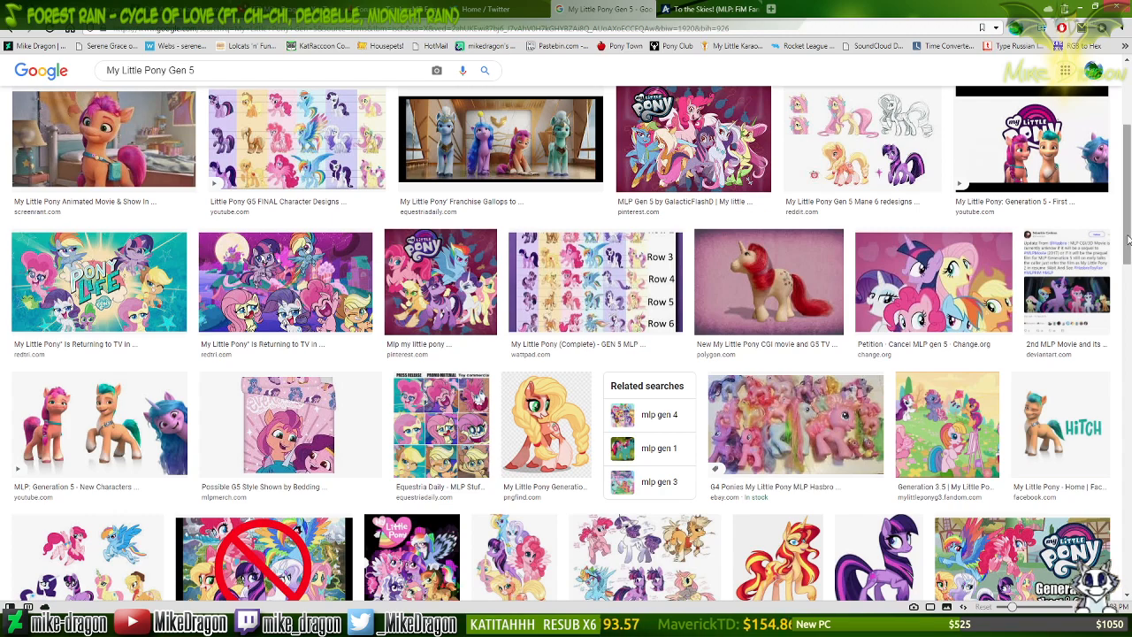
scroll(1128, 239, "down", 3)
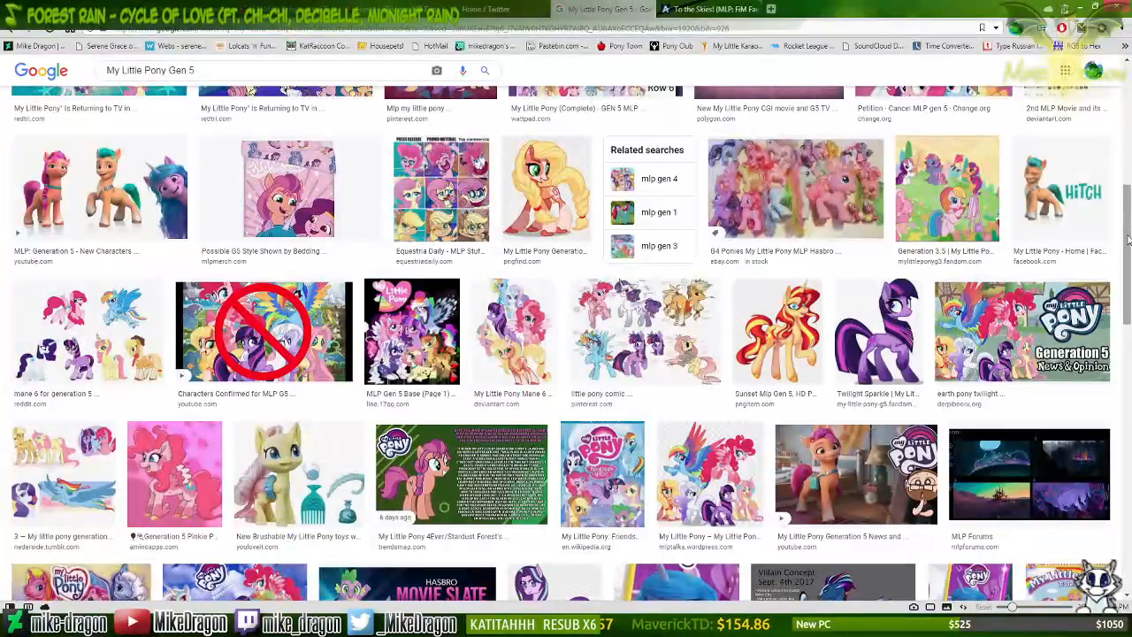
scroll(1128, 239, "down", 3)
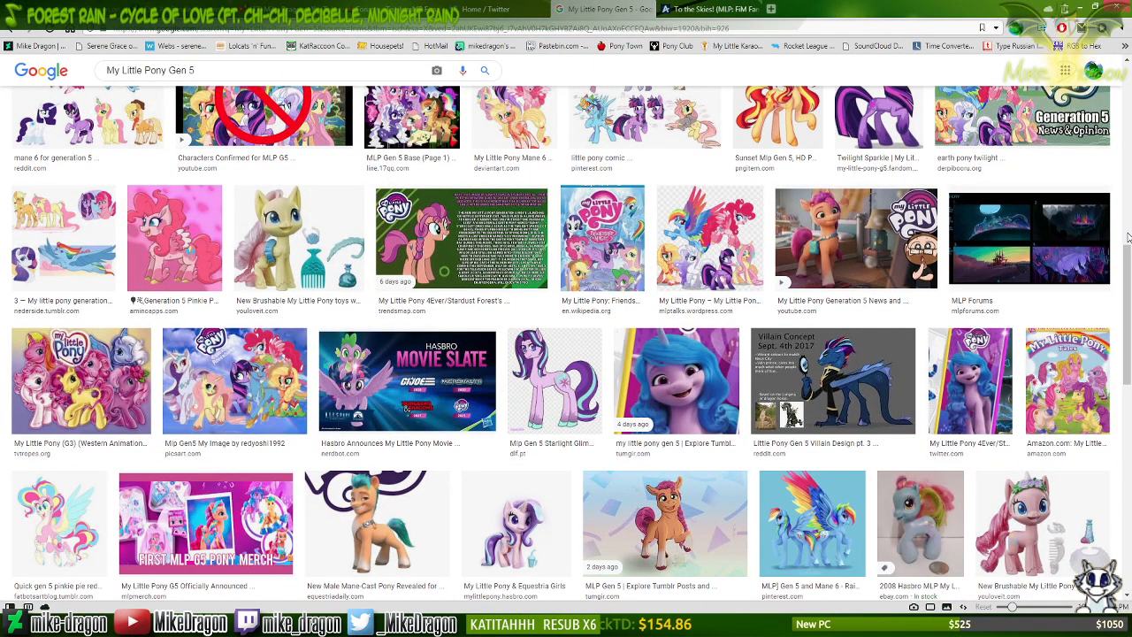
scroll(1128, 237, "down", 4)
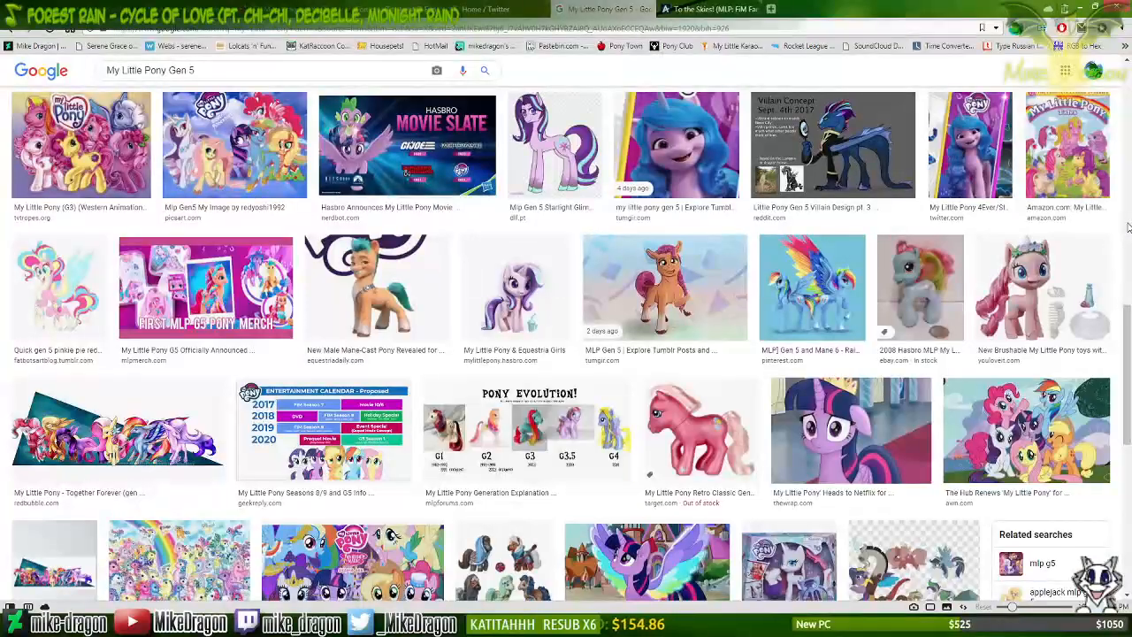
scroll(1128, 228, "down", 2)
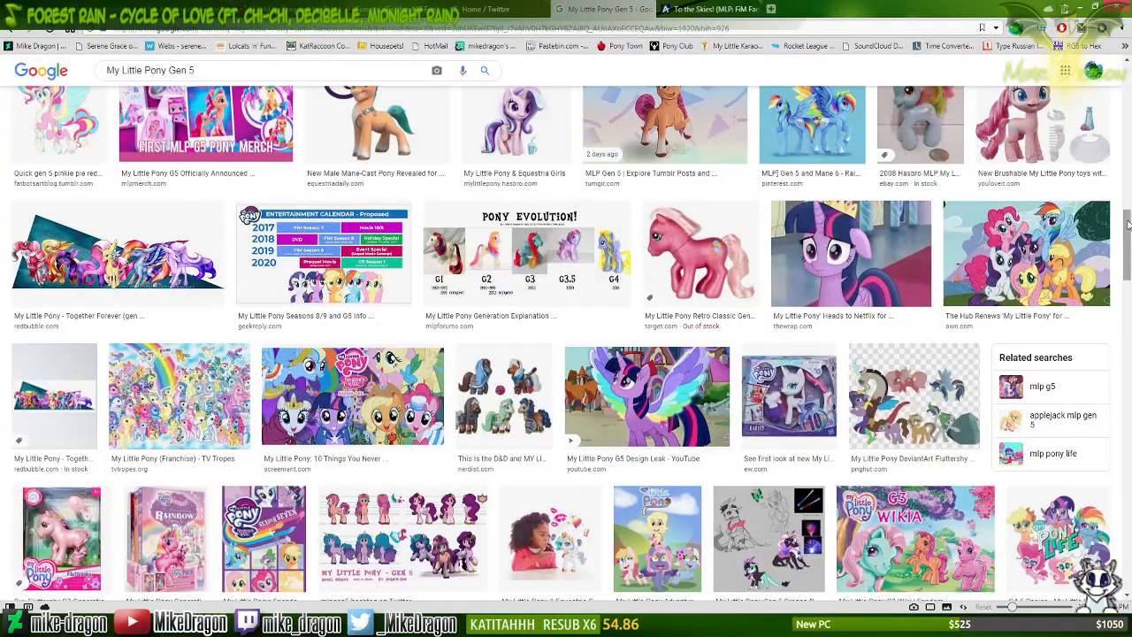
scroll(1128, 228, "down", 4)
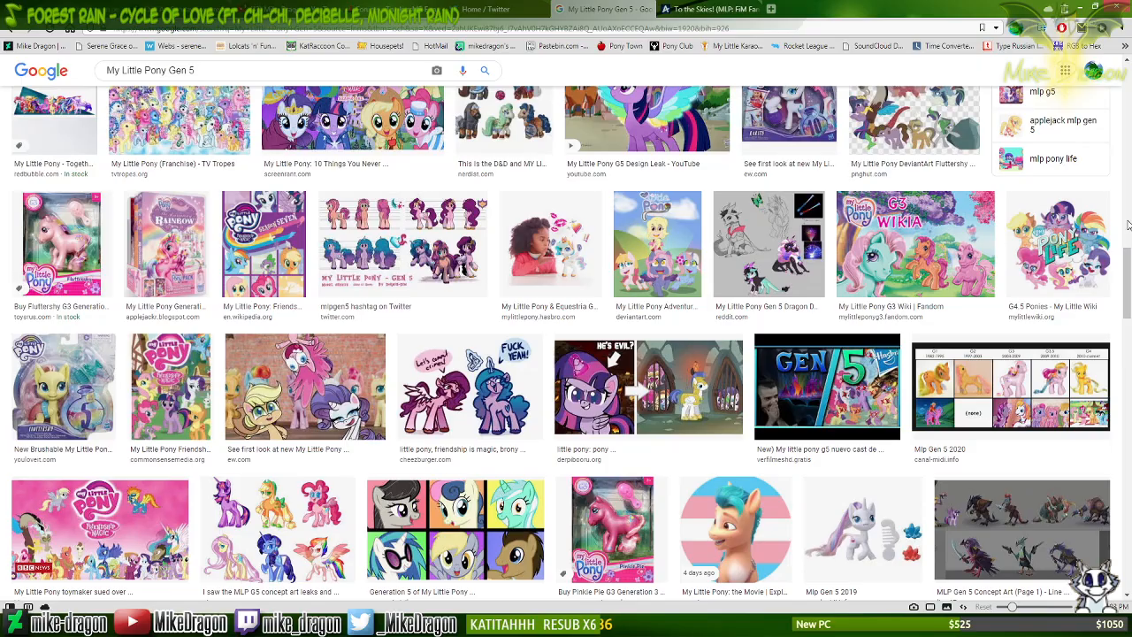
scroll(1128, 226, "down", 3)
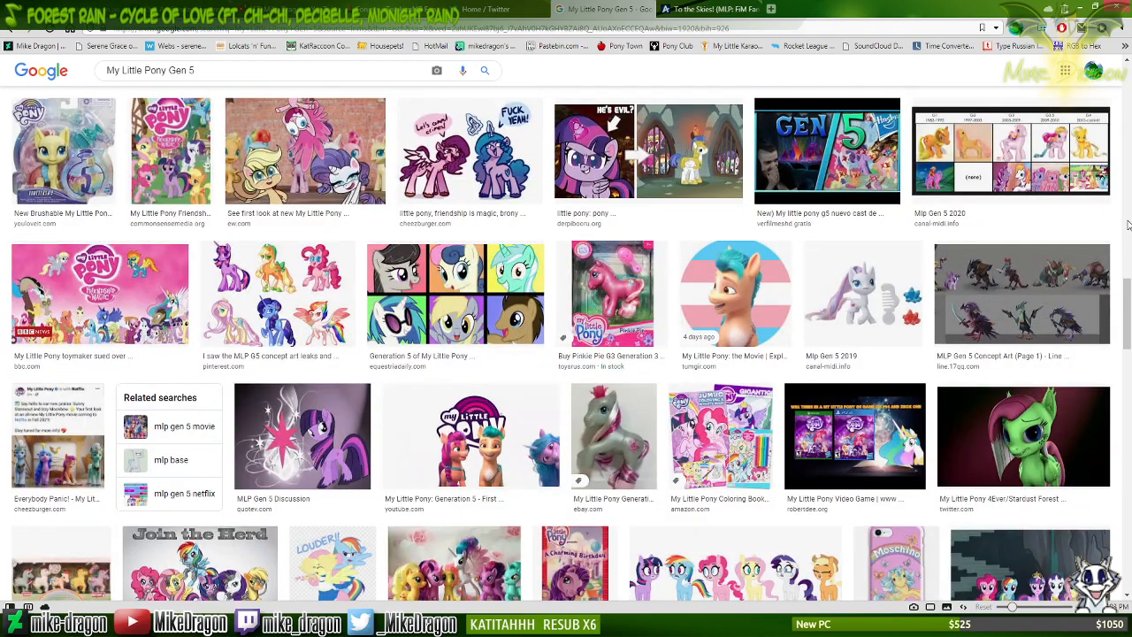
scroll(1128, 226, "up", 10)
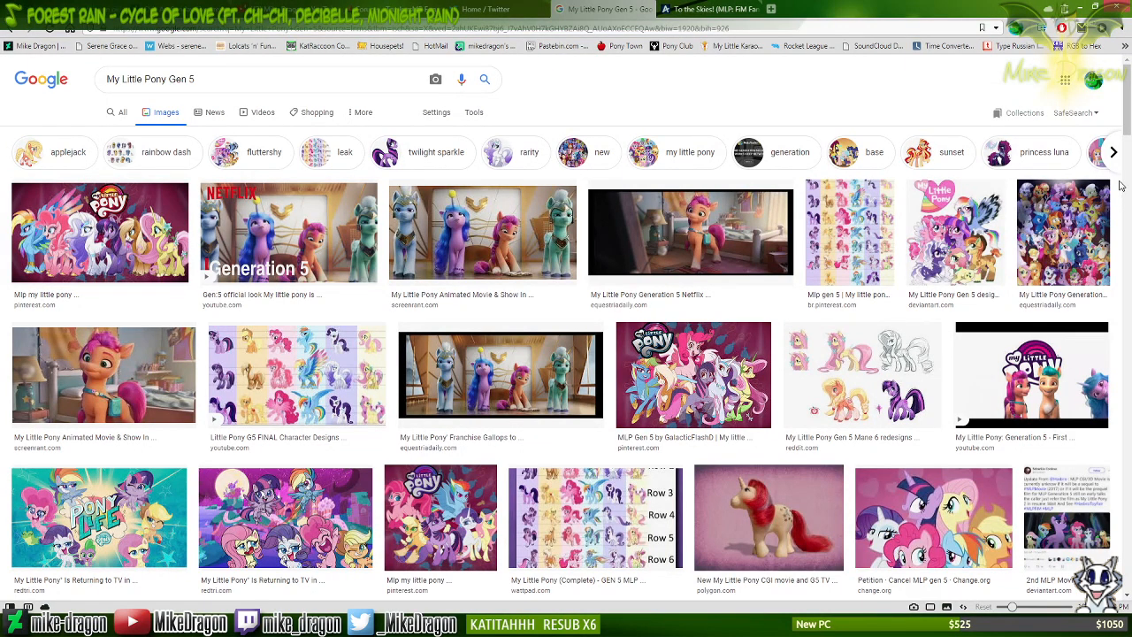
Play the My Little Pony: Generation 5 - First Look video from the web results and return to the results.
key("alt+Left")
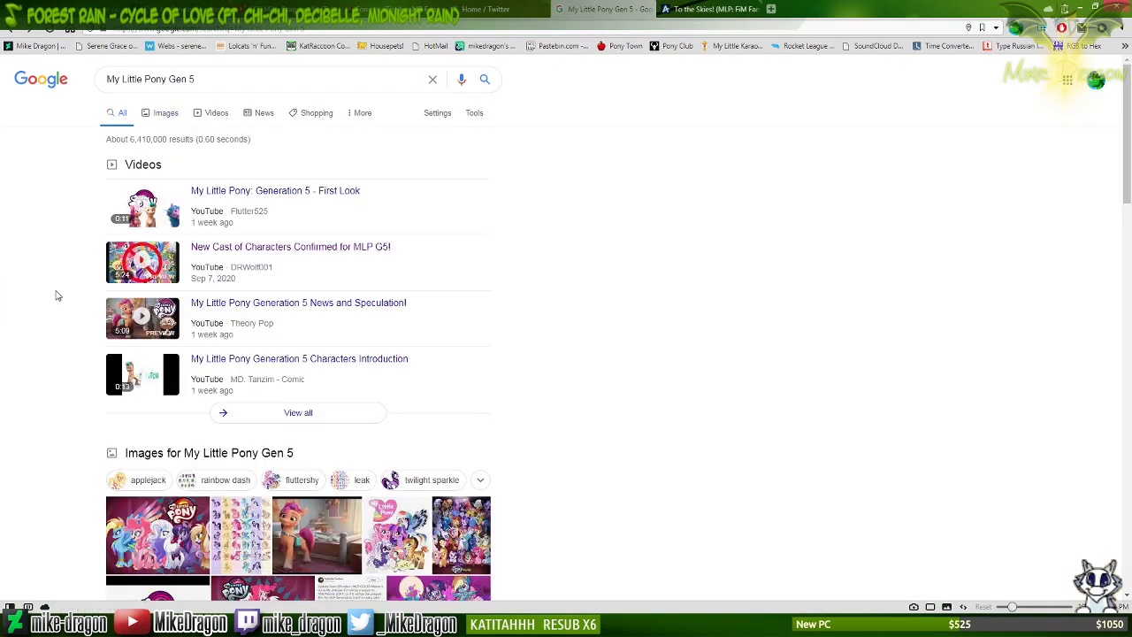
left_click(157, 201)
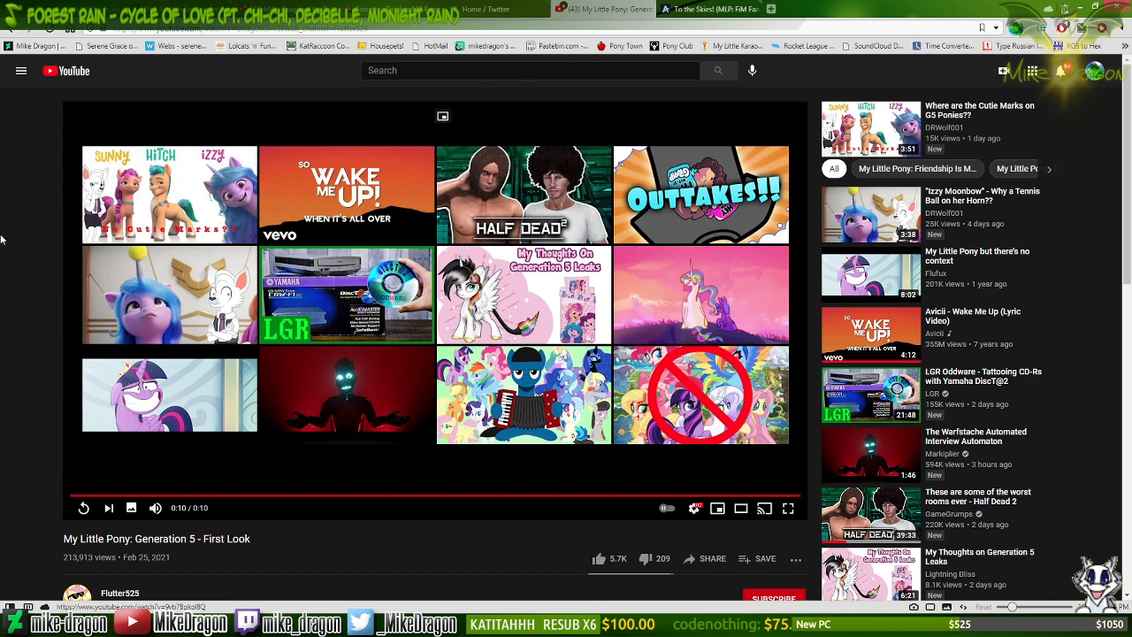
key("alt+Left")
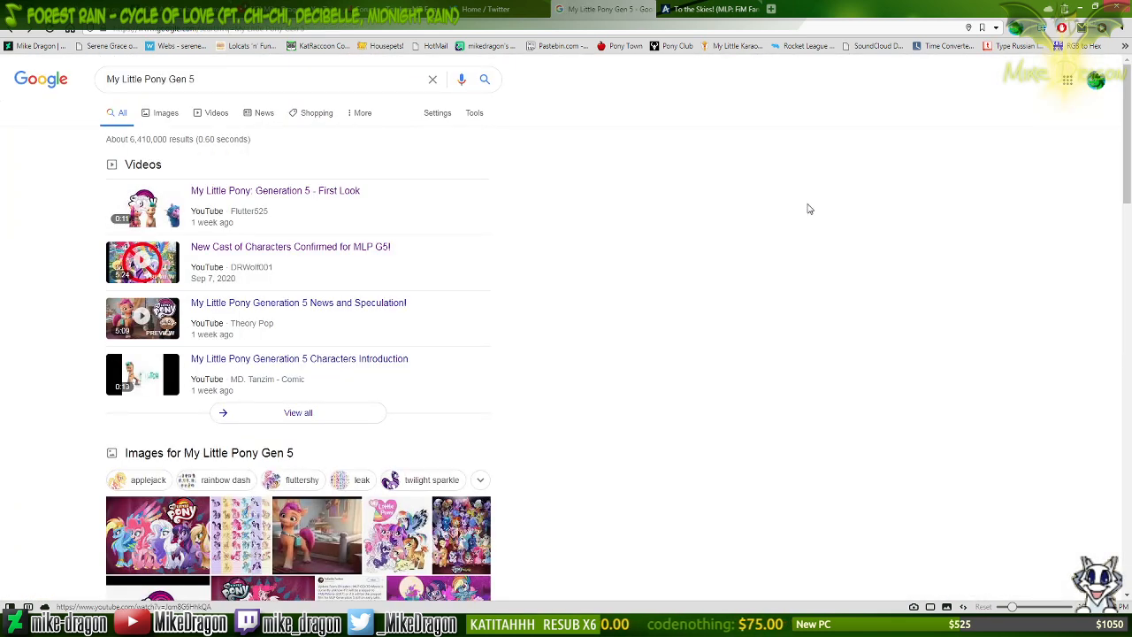
Preview the Equestria Daily Netflix franchise image from the image results and look over its related images.
left_click(158, 115)
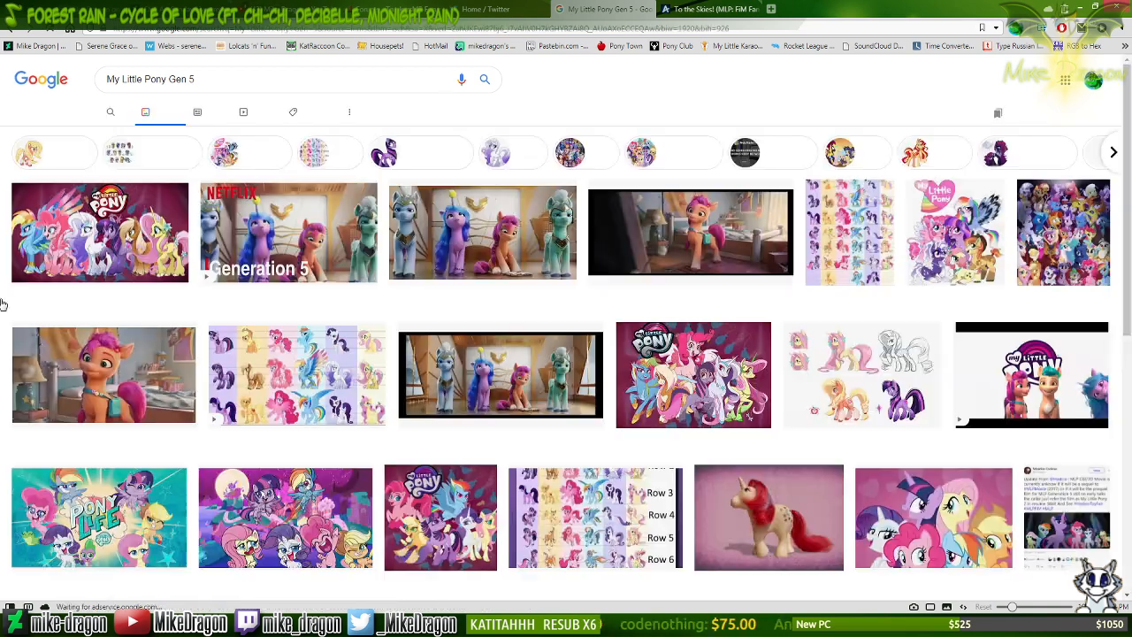
left_click(500, 336)
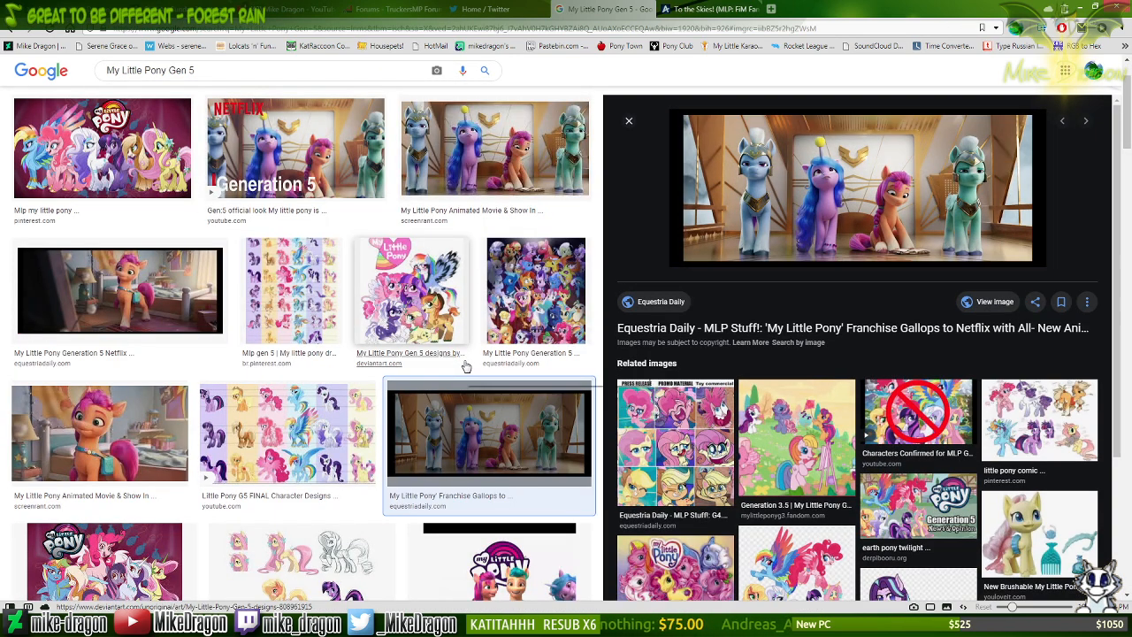
scroll(1053, 341, "down", 2)
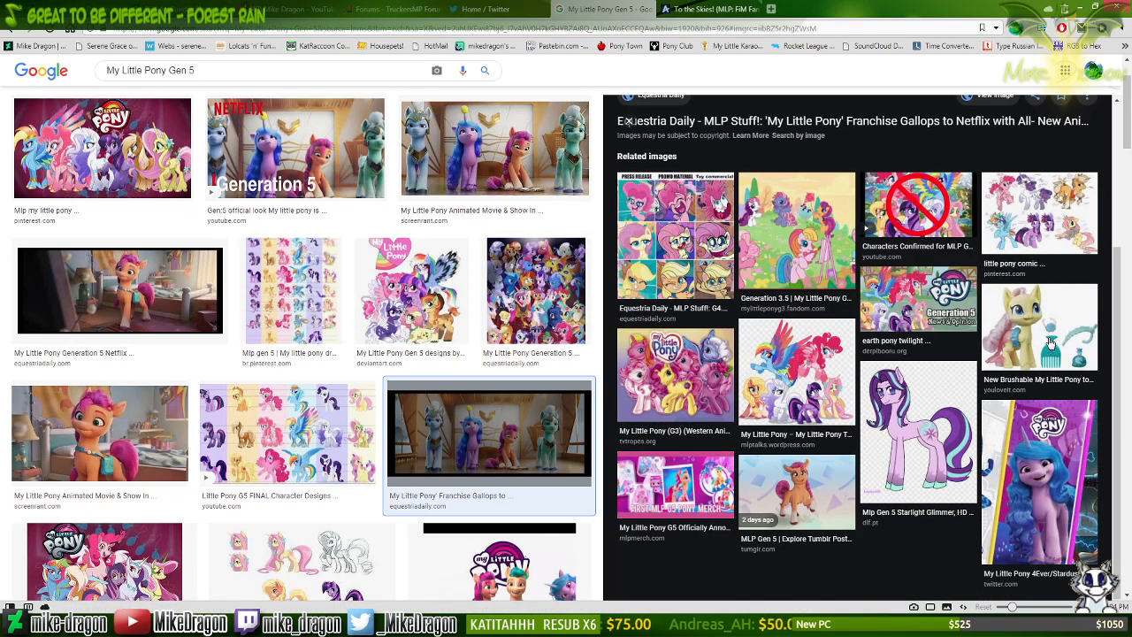
scroll(257, 80, "up", 2)
Refine the image search to "My Little Pony Gen 5 characters".
left_click(255, 79)
type("c")
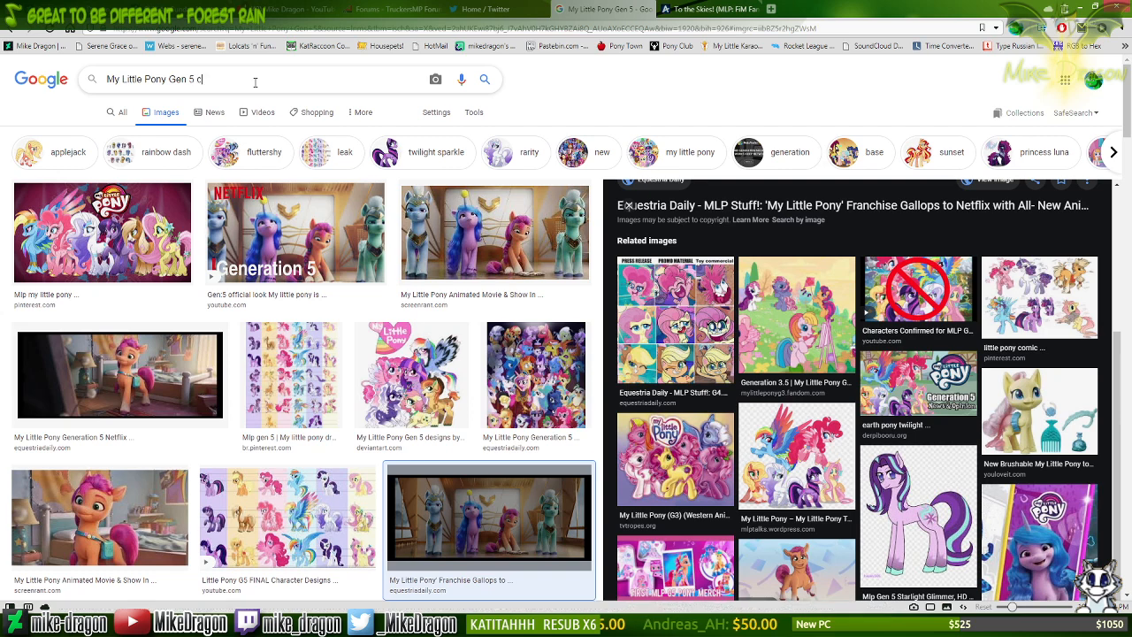
type("haracters")
key("Return")
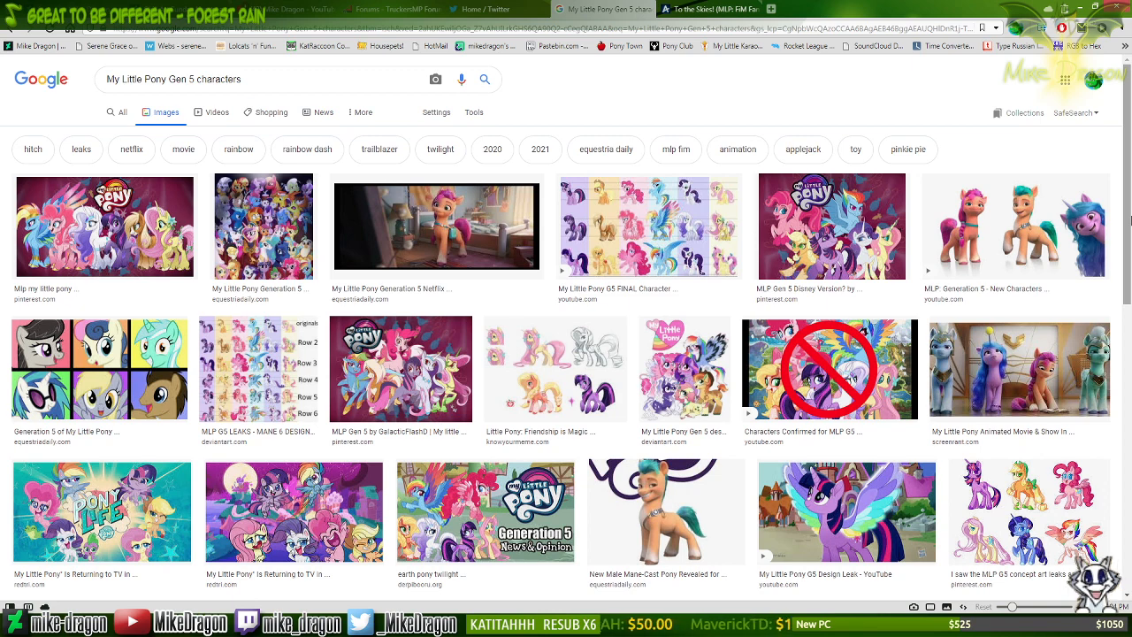
Look through the character images and preview the "Possible G5 Style Shown by Bedding Manufacturer" picture with its related images.
scroll(1130, 219, "down", 3)
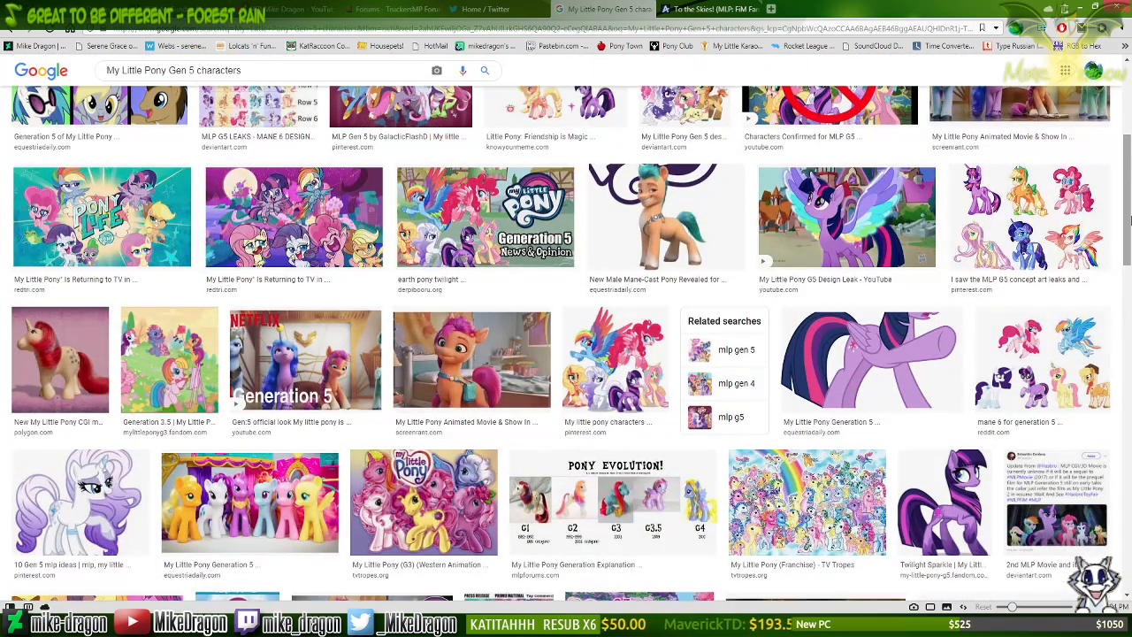
scroll(1130, 219, "down", 2)
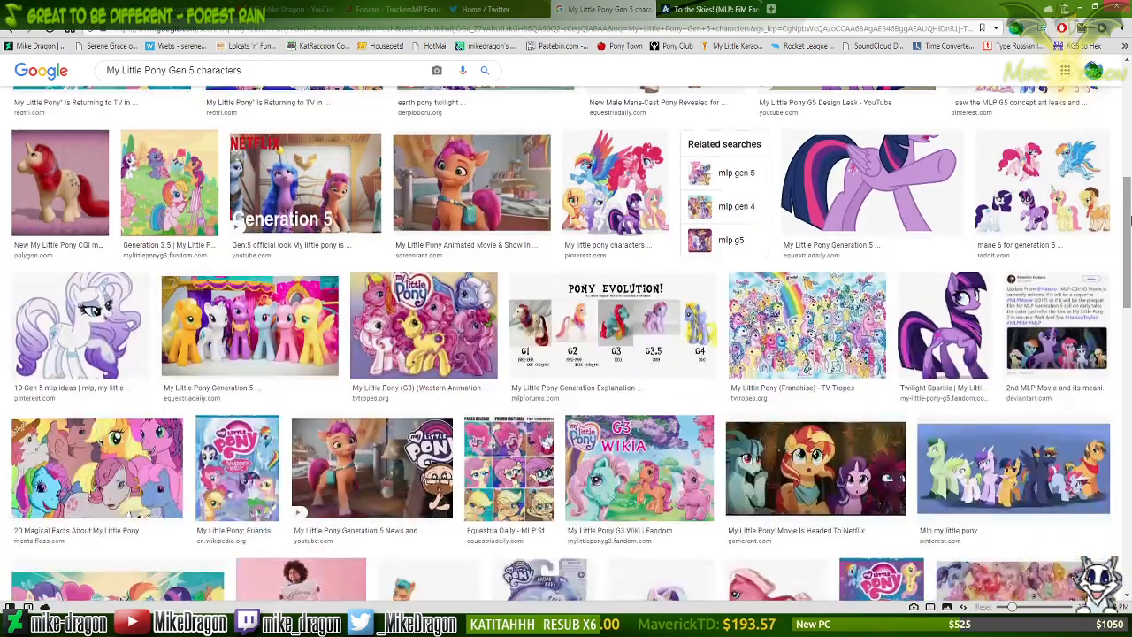
scroll(1130, 221, "down", 2)
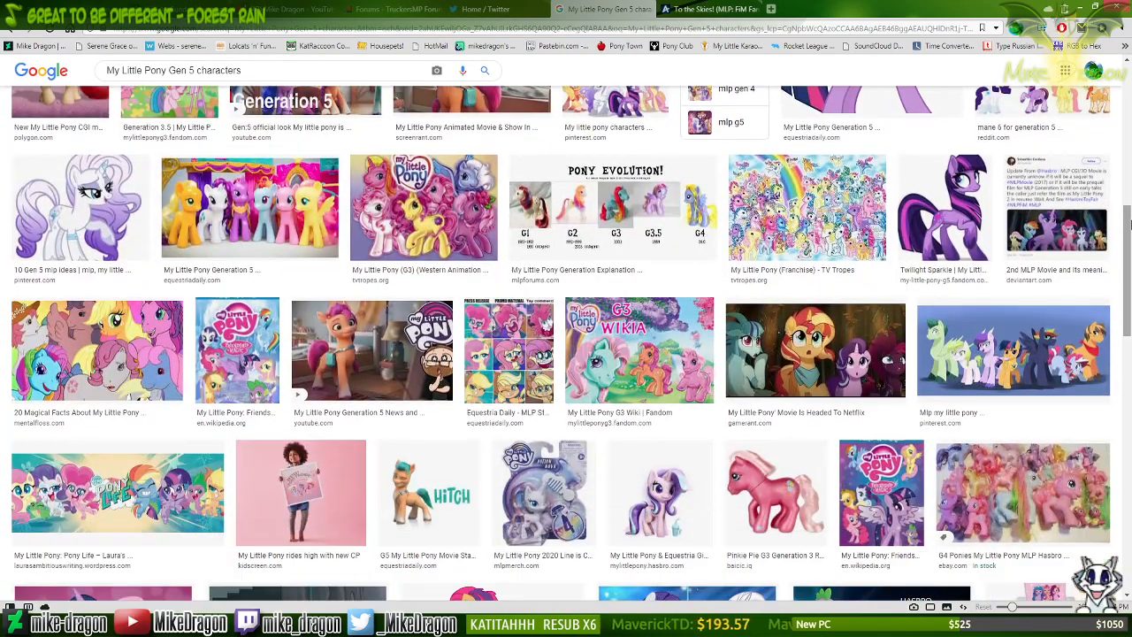
scroll(1130, 225, "down", 3)
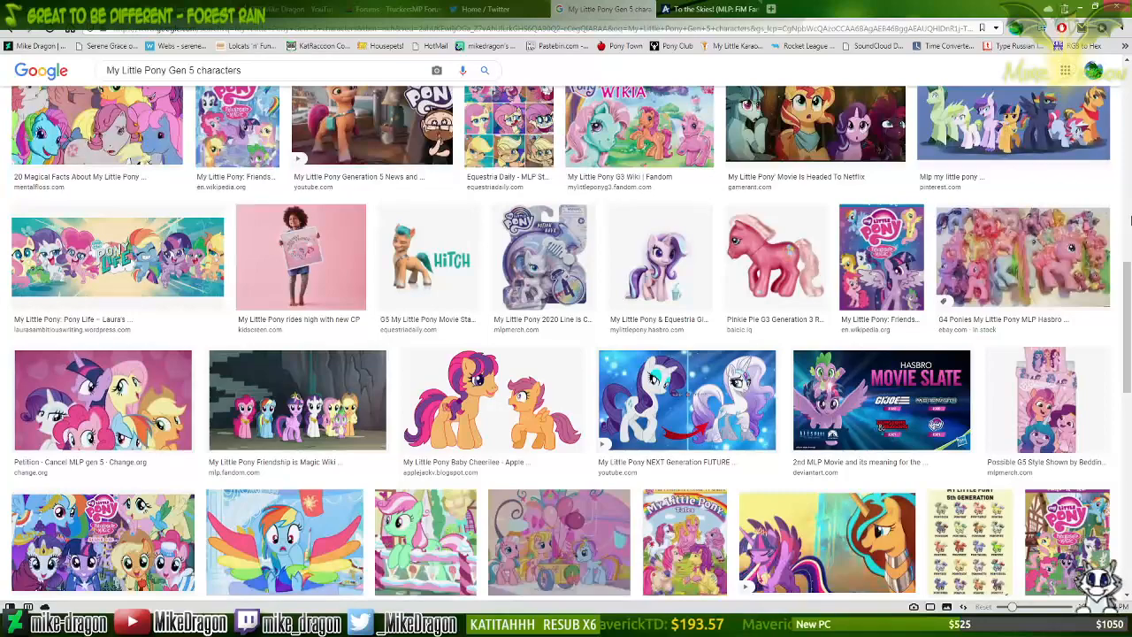
scroll(1130, 220, "down", 5)
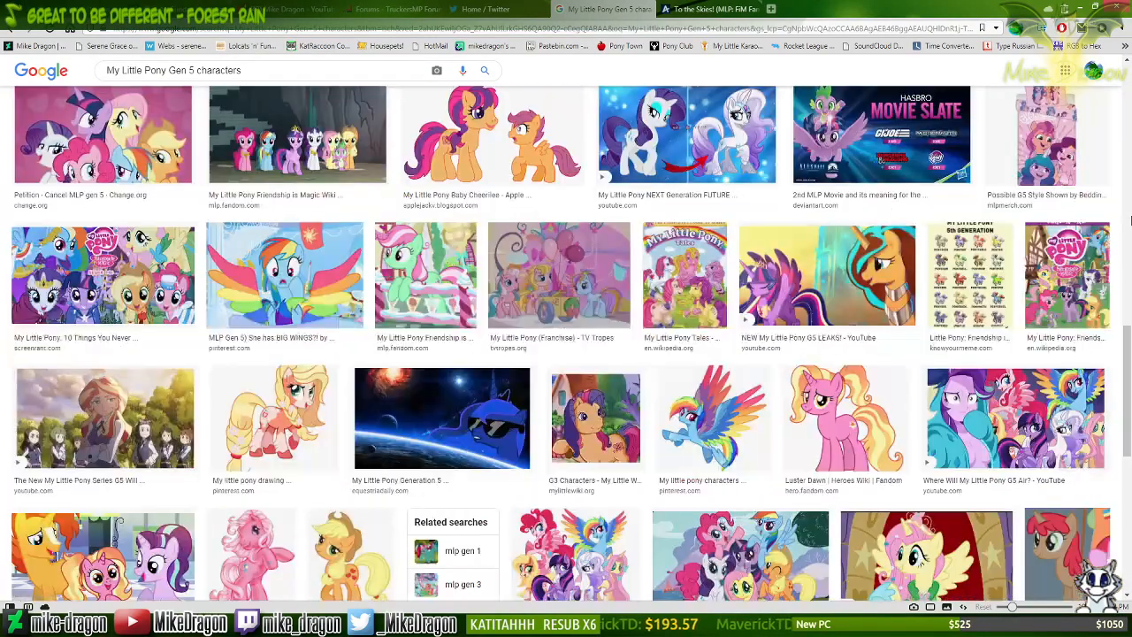
scroll(1130, 220, "down", 6)
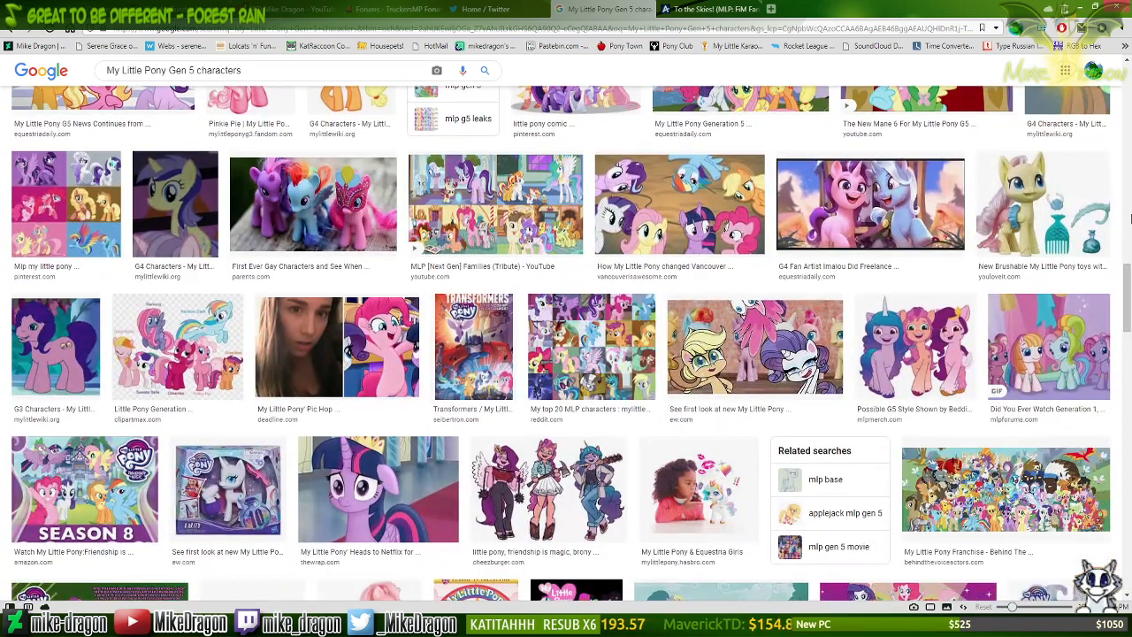
left_click(945, 359)
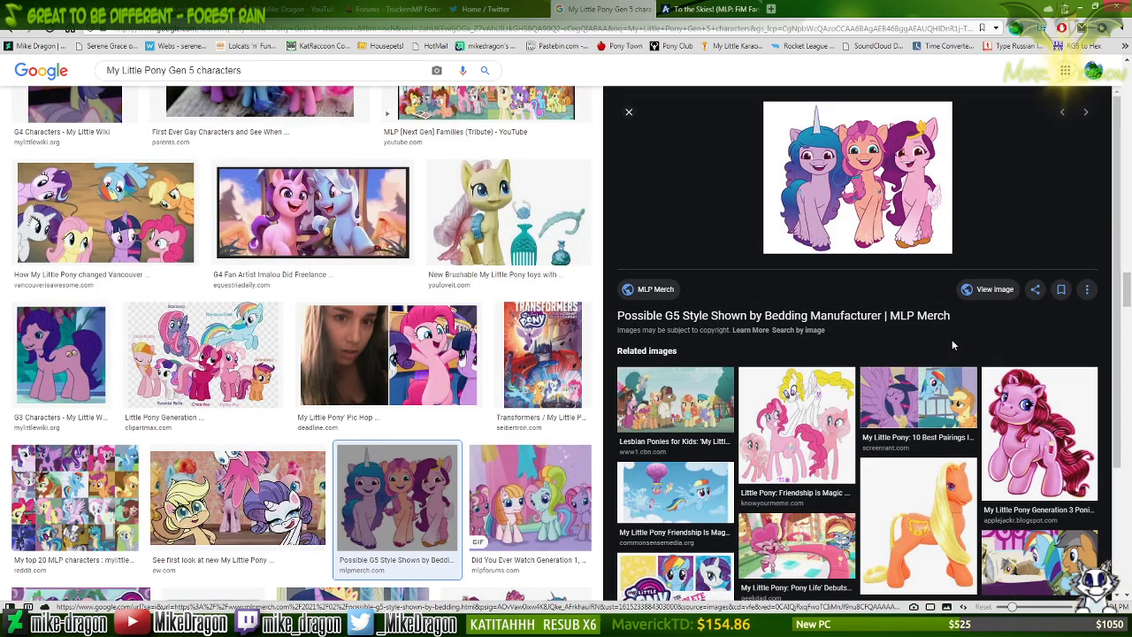
scroll(978, 331, "down", 2)
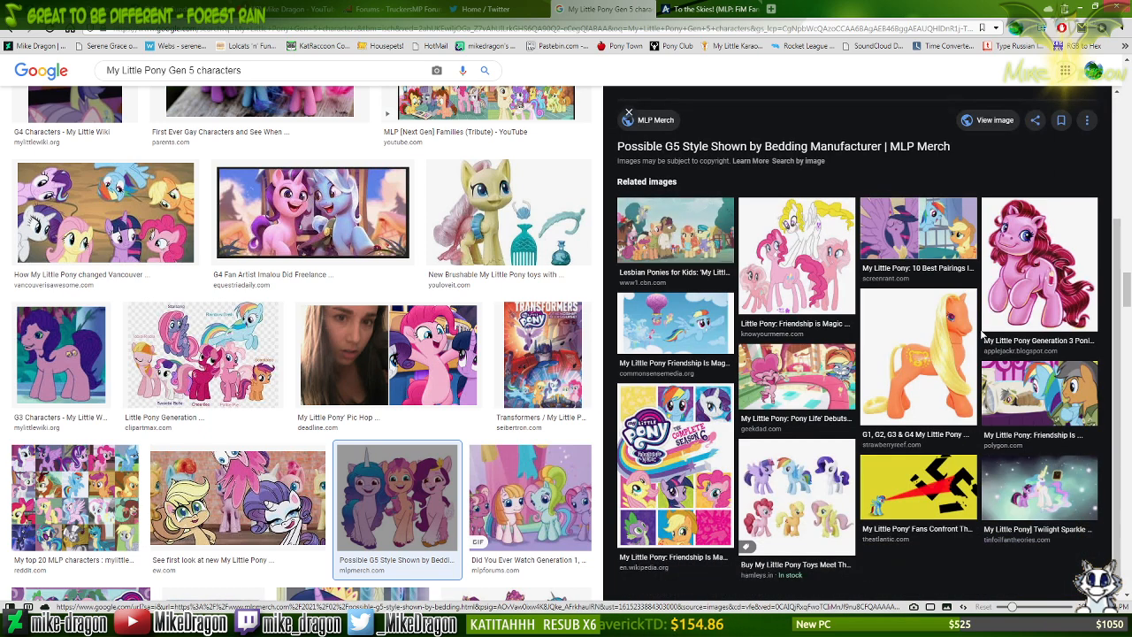
scroll(993, 315, "up", 2)
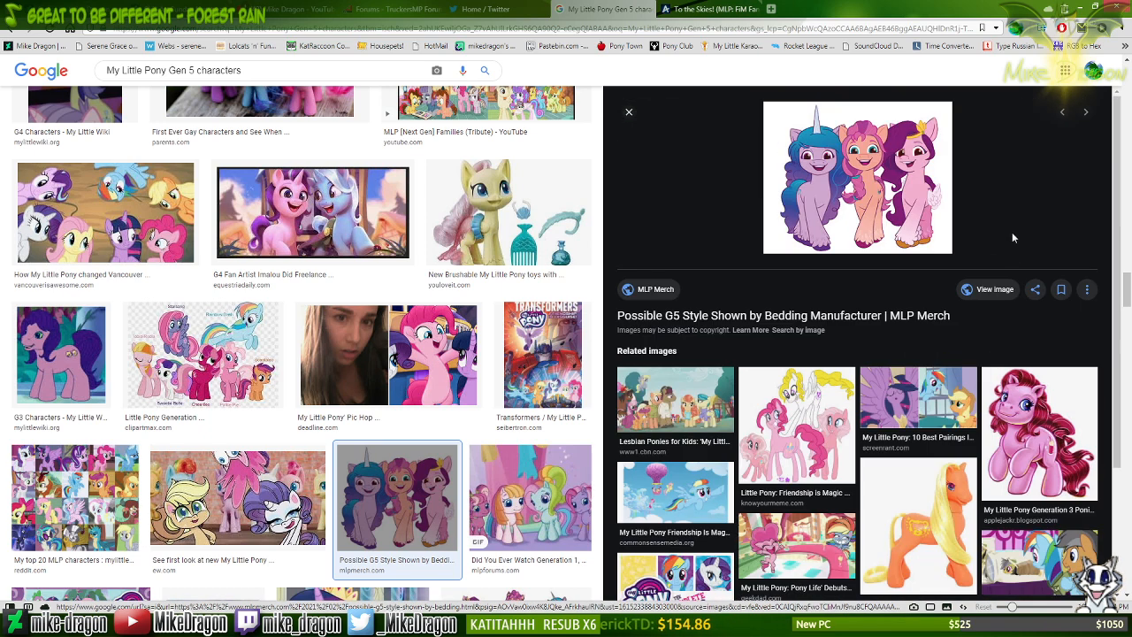
Open the bedding manufacturer's three-pony image on its own, enlarge it for examination, and close it.
left_click(994, 291)
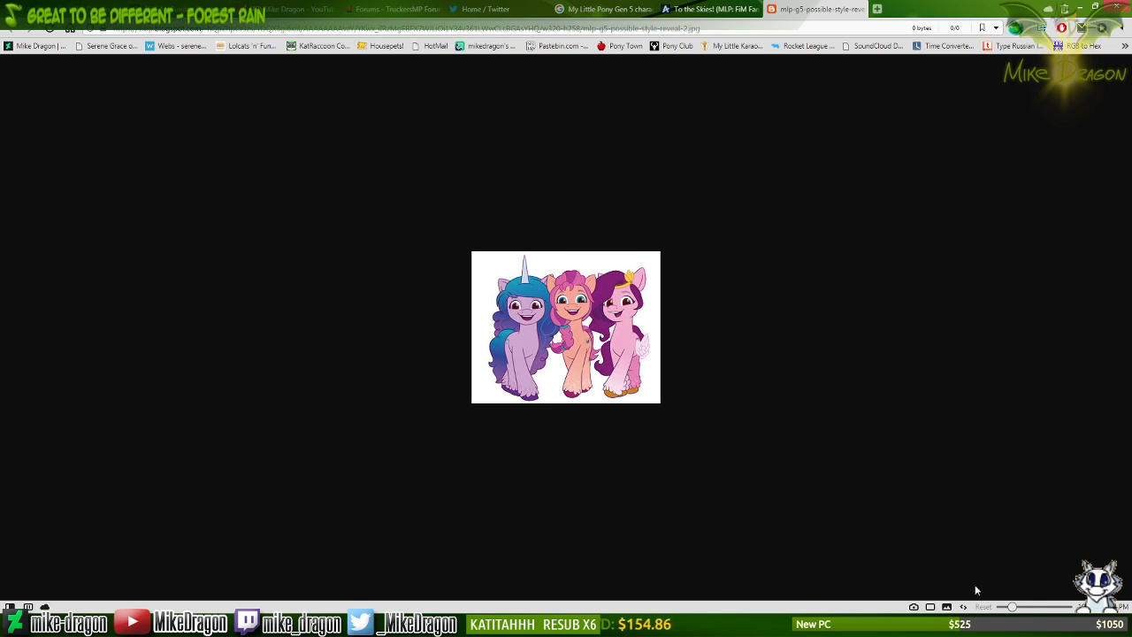
left_click(1035, 607)
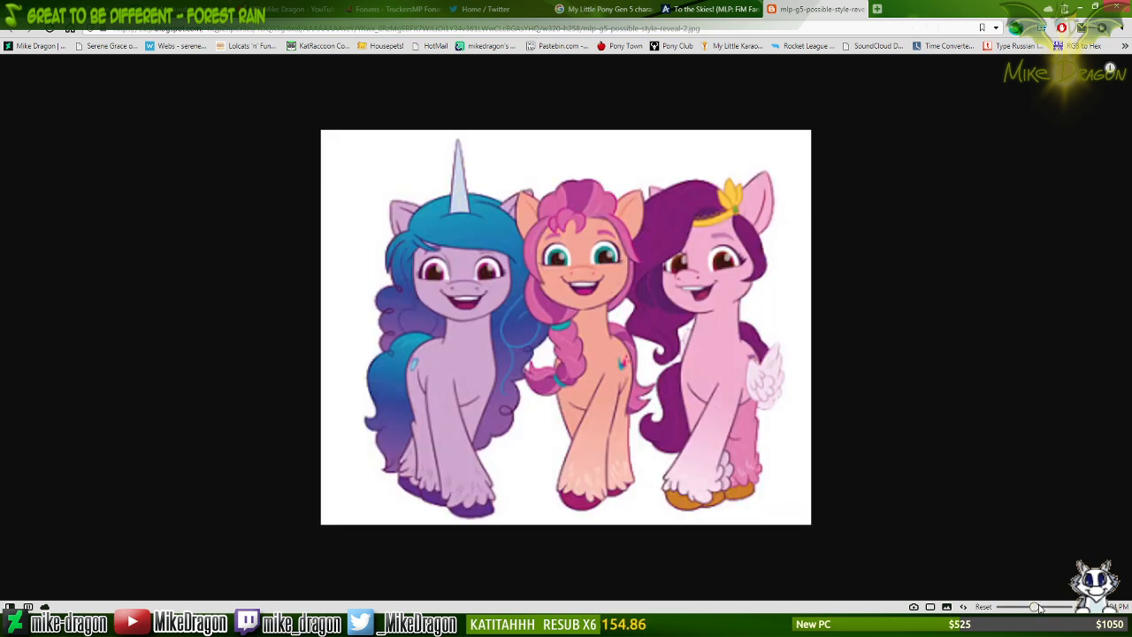
left_click_drag(1041, 607, 1046, 607)
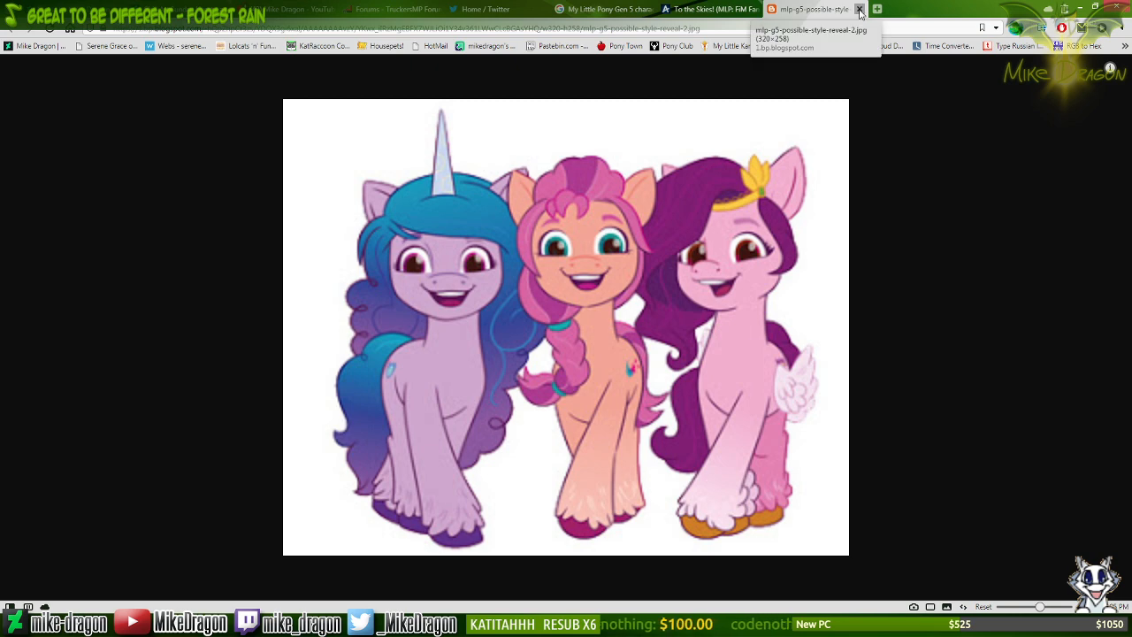
left_click(859, 9)
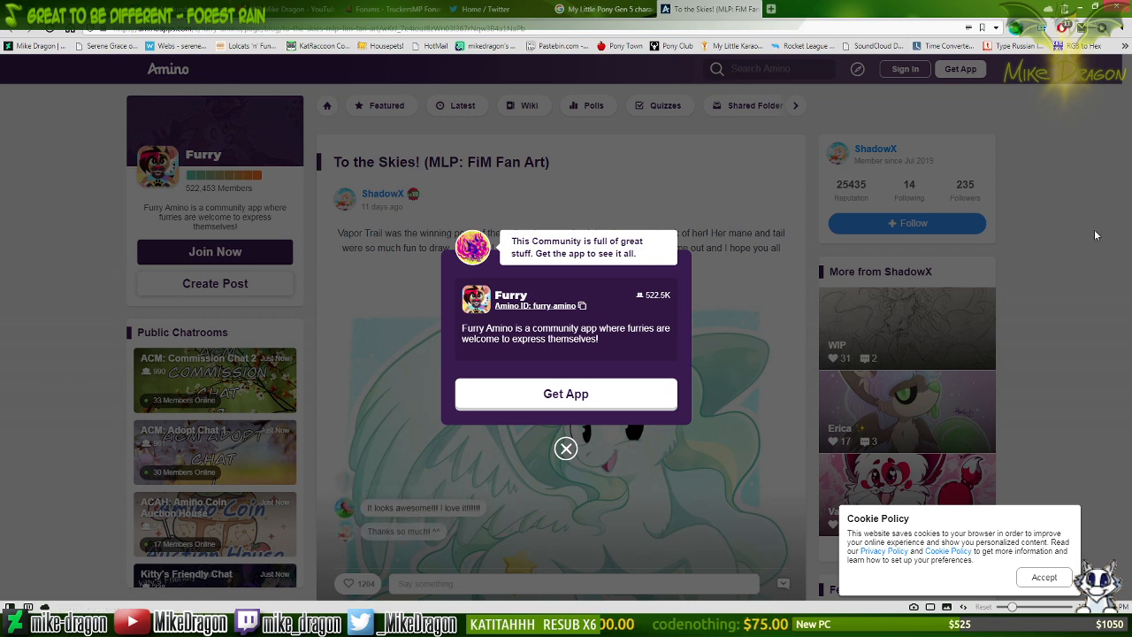
Dismiss the app prompt on the To the Skies! fan art page and open the Vapor Trail artwork by itself.
left_click(1095, 229)
scroll(1094, 239, "down", 2)
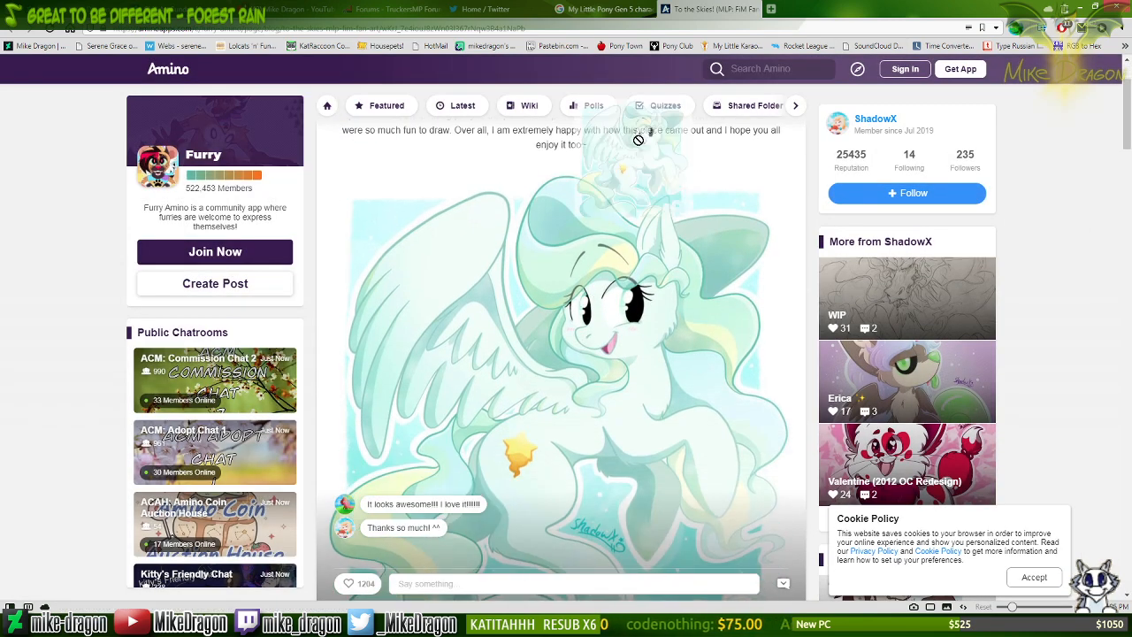
key("alt+Left")
Save the Vapor Trail artwork as a JPEG image in the Ponies folder under My Images.
right_click(594, 269)
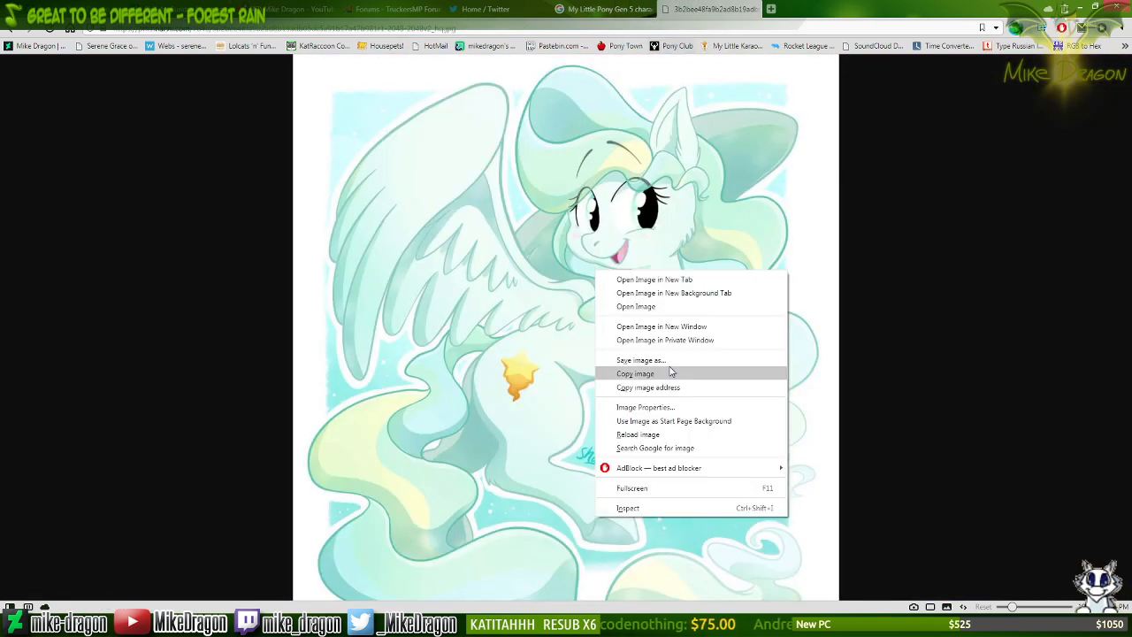
left_click(680, 363)
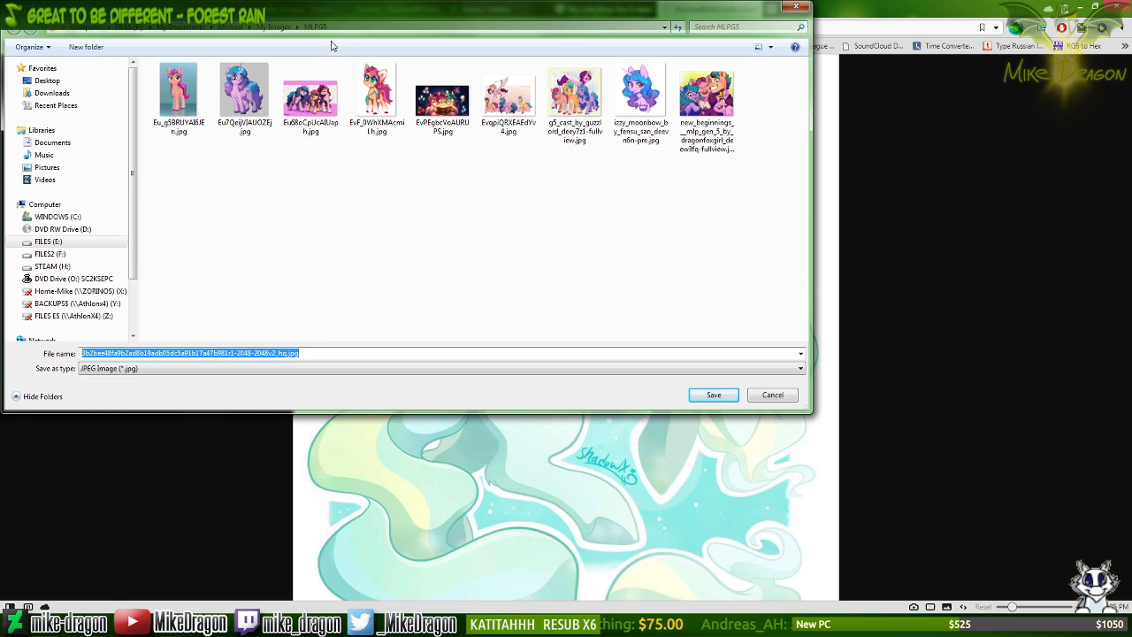
left_click(280, 31)
scroll(587, 217, "down", 3)
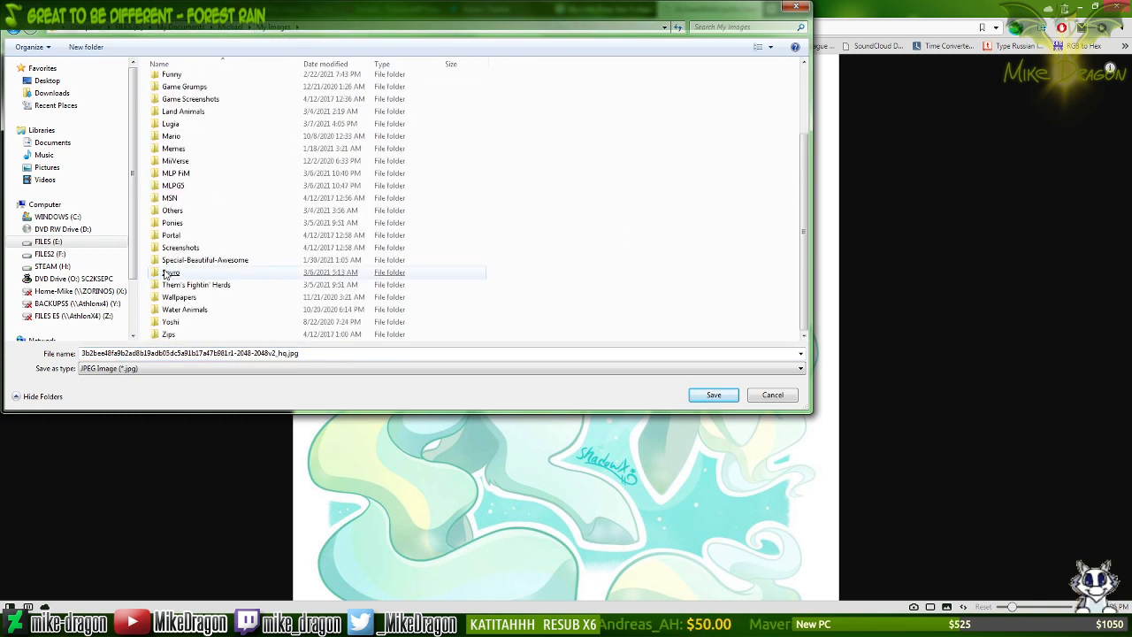
left_click(195, 188)
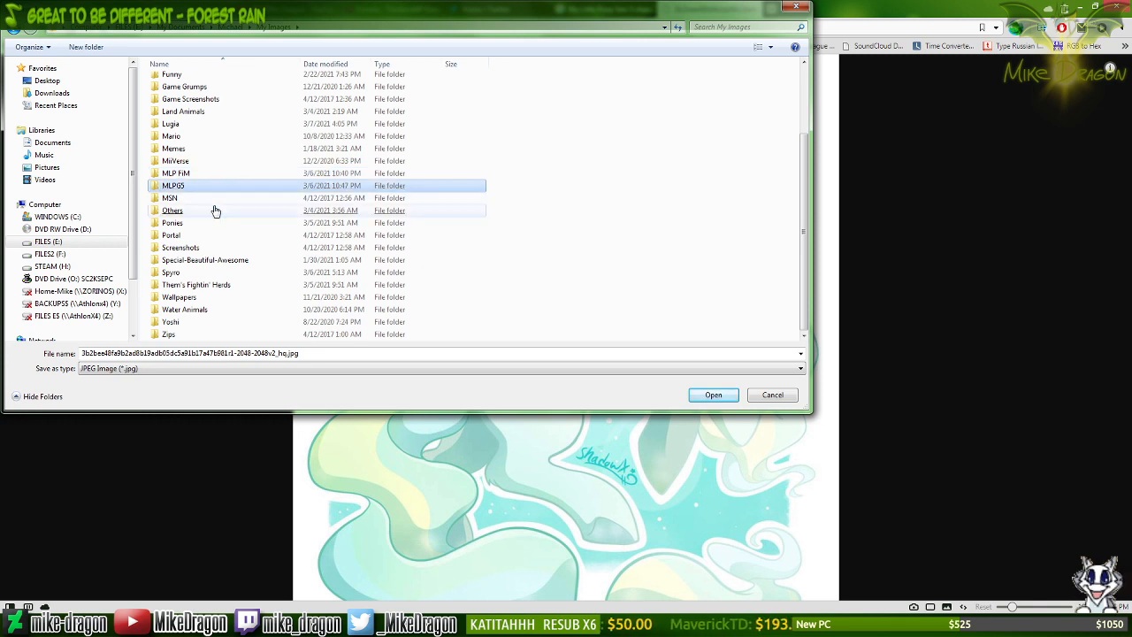
left_click(174, 223)
left_click(713, 394)
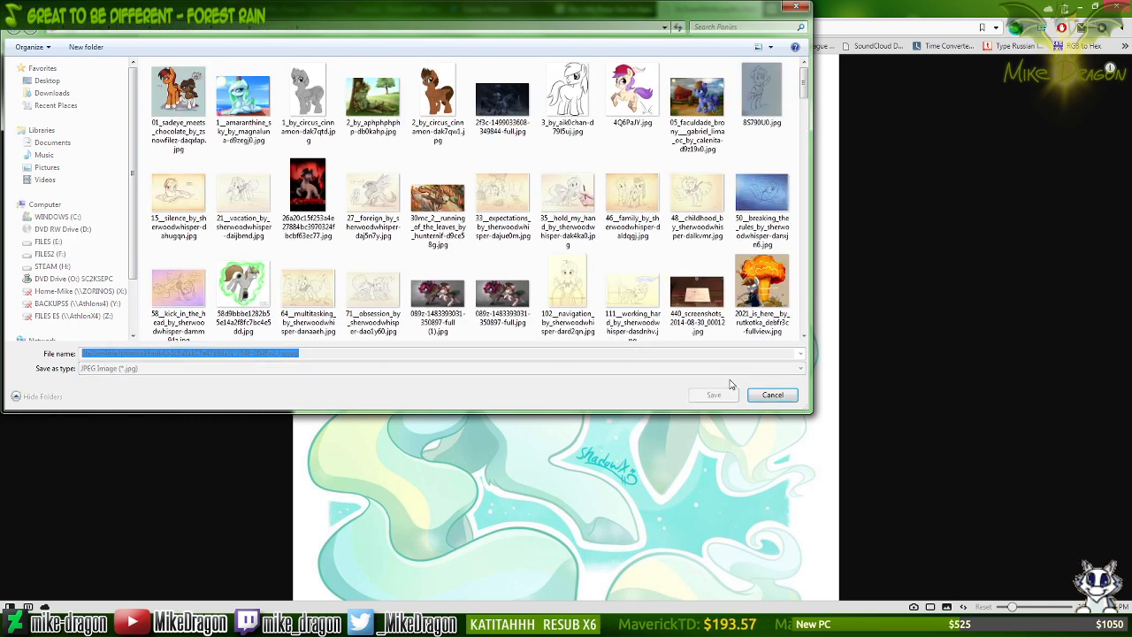
Confirm saving the Vapor Trail artwork under its existing file name and close its browser tab.
key("Return")
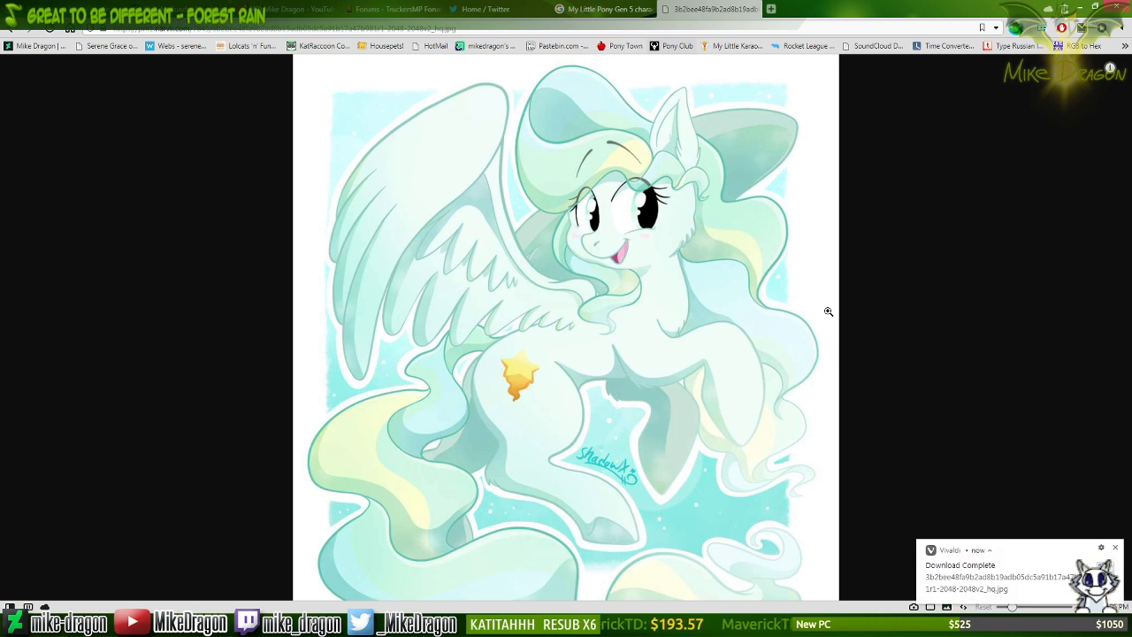
key("ctrl+w")
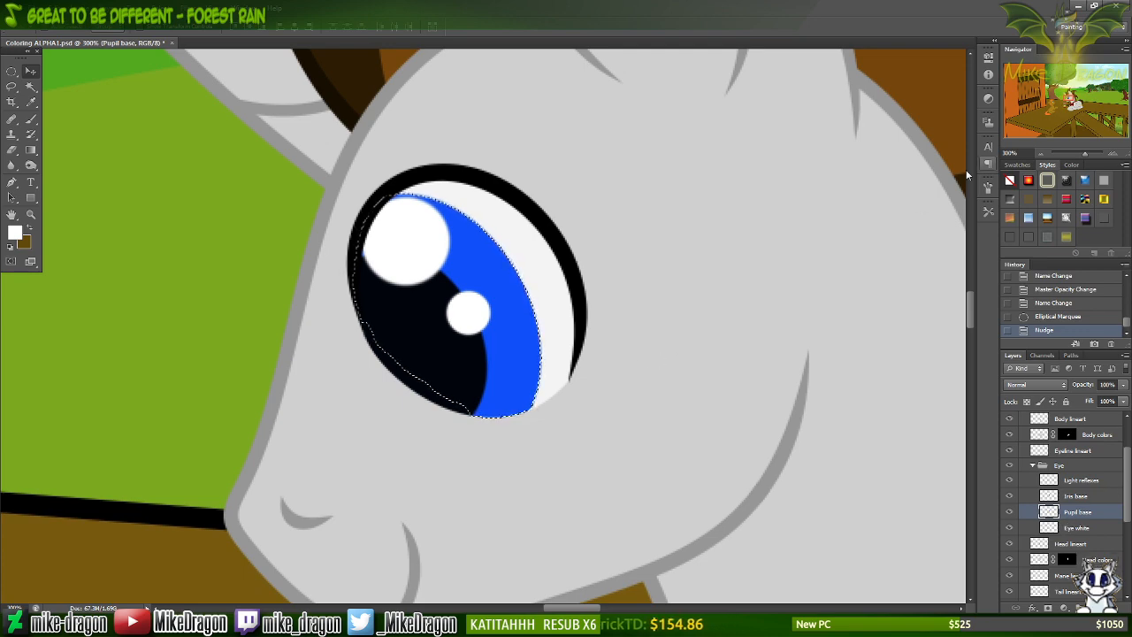
In Photoshop, sample the Eyes palette's darkest blue as the background colour and its lightest blue as the foreground colour.
left_click_drag(1075, 96, 1071, 100)
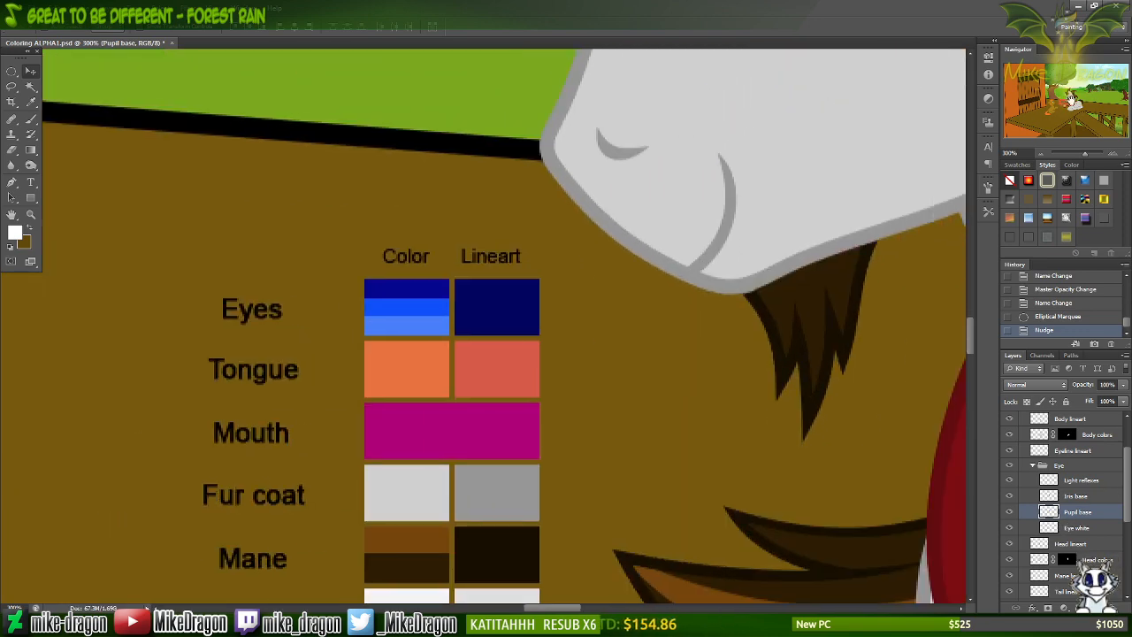
key("i")
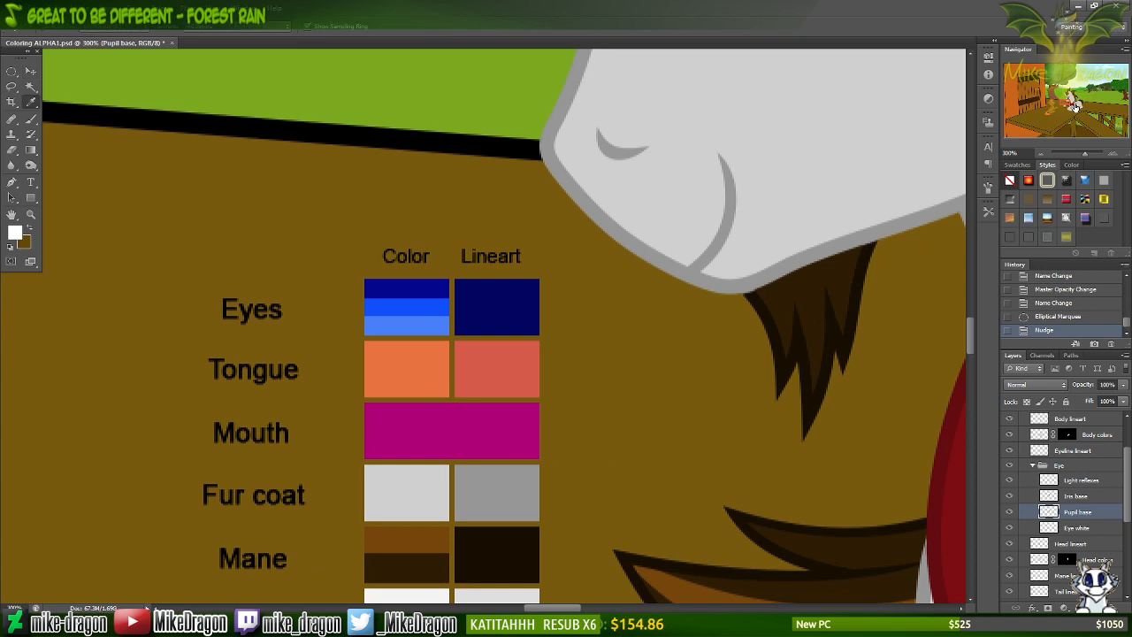
left_click(429, 285)
key("x")
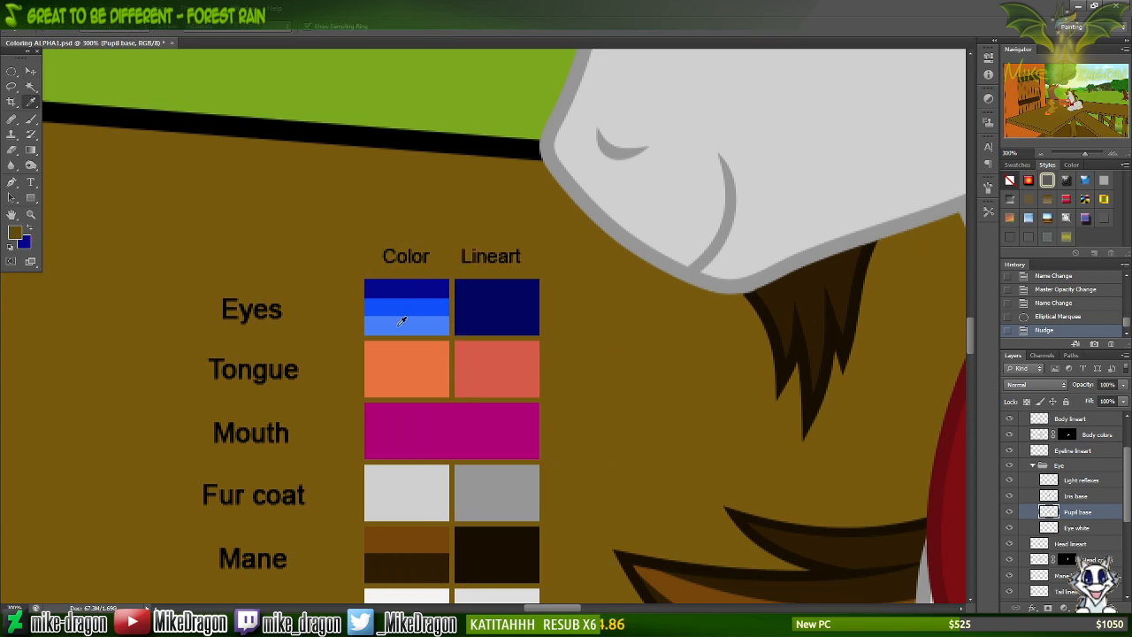
left_click(402, 322)
left_click_drag(1059, 115, 1068, 113)
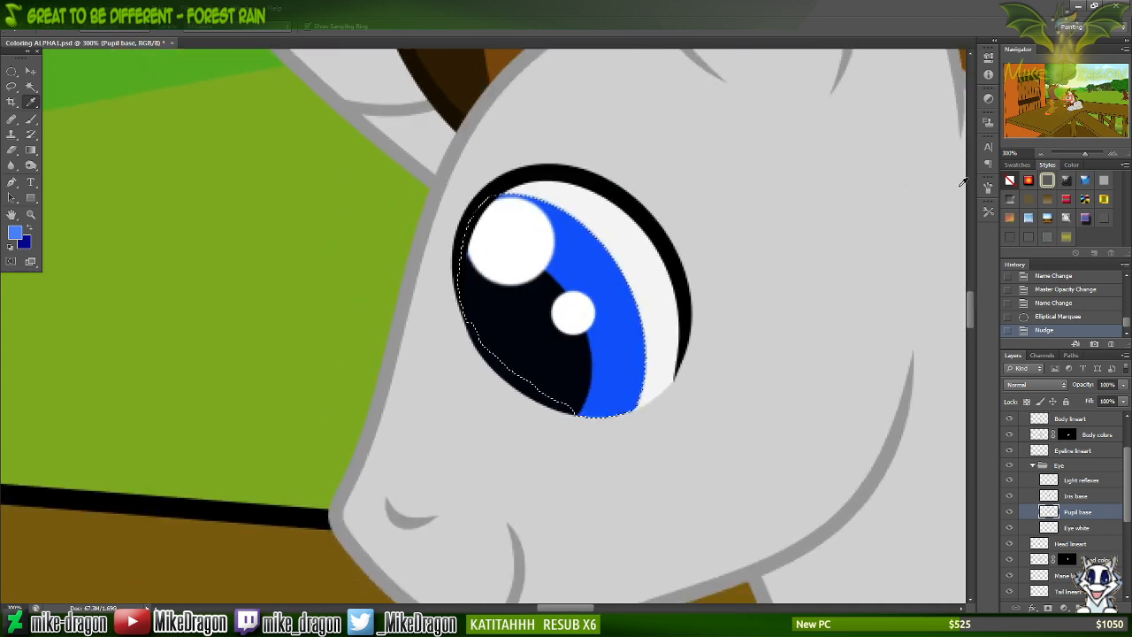
Add a new layer directly above the Pupil base layer and ready the Gradient tool.
scroll(672, 290, "right", 1)
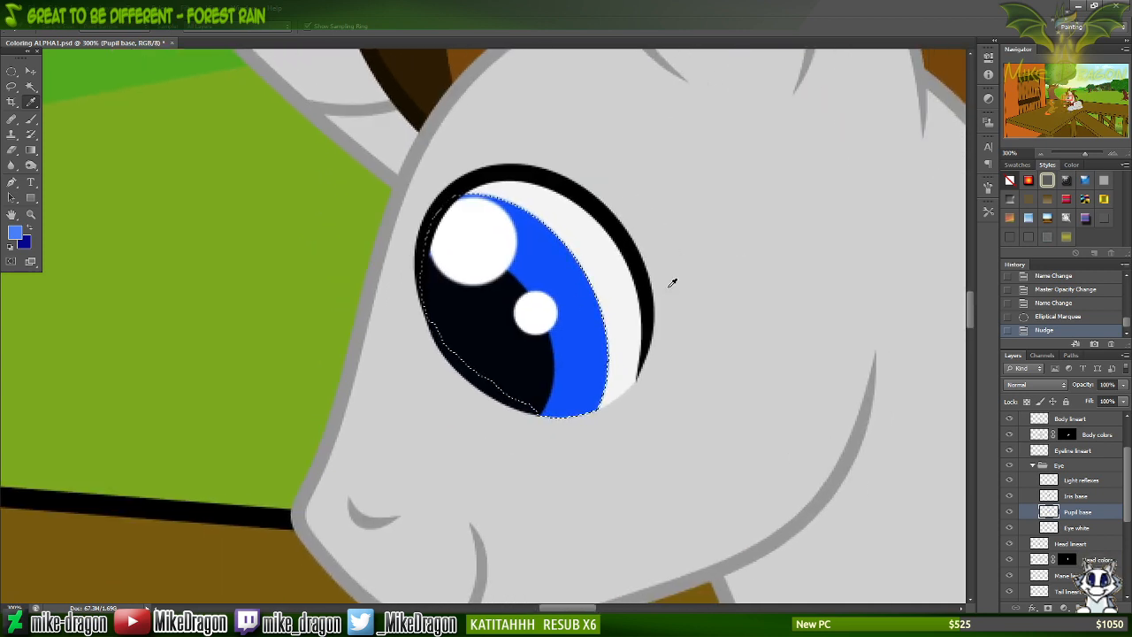
key("h")
key("g")
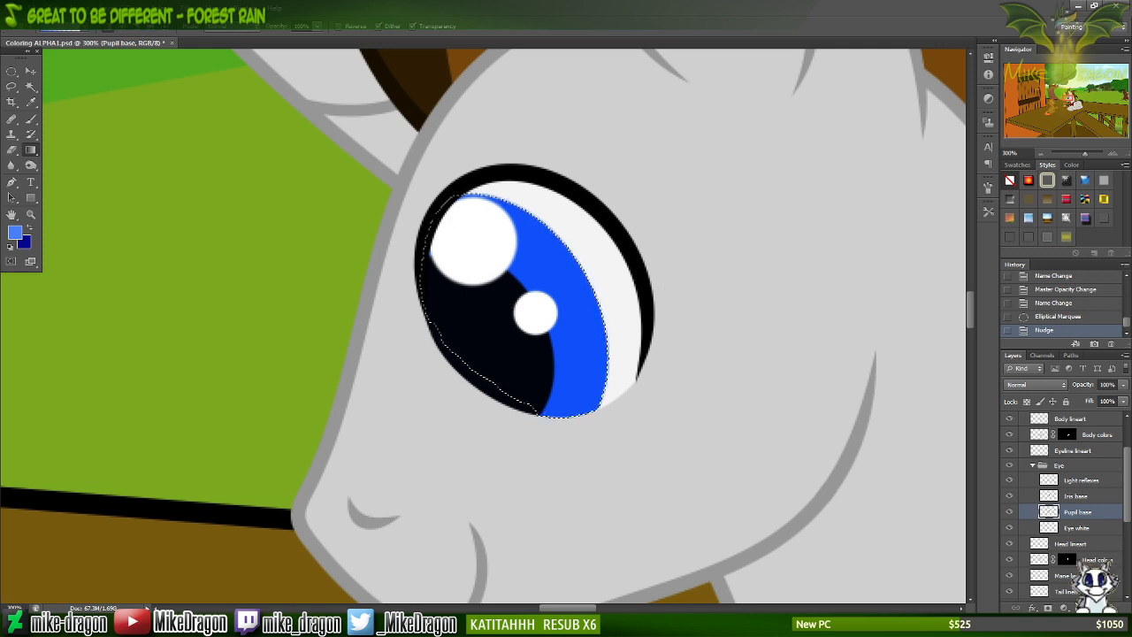
key("ctrl+shift+alt+n")
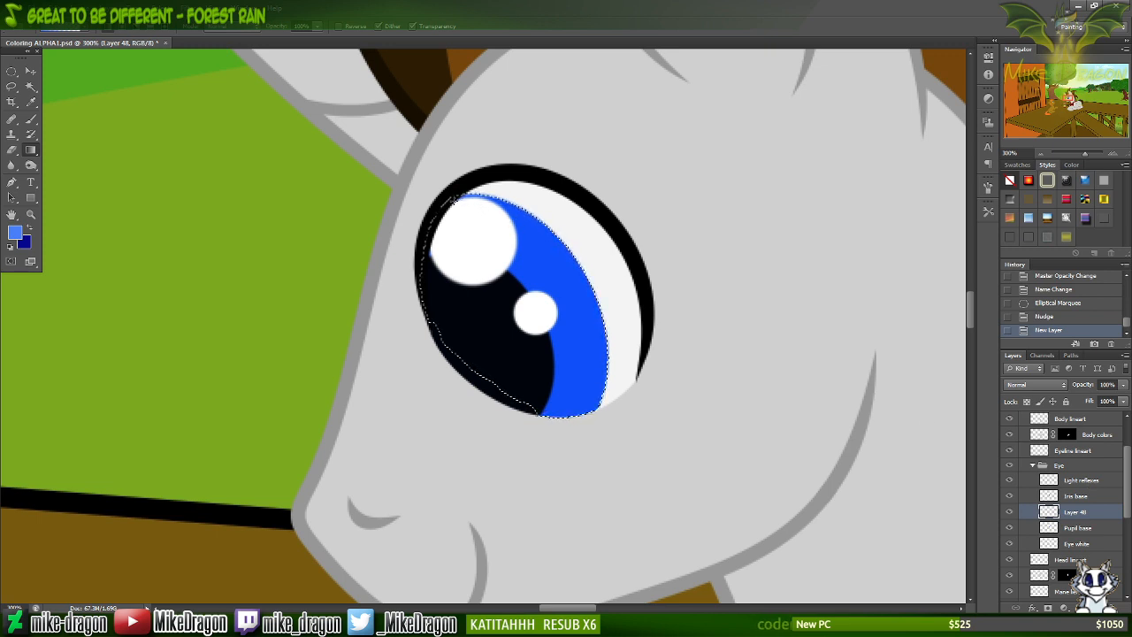
Try light blue gradients over the eye on the new layer, with and without a selection and locked transparency, and remove them.
left_click(440, 210)
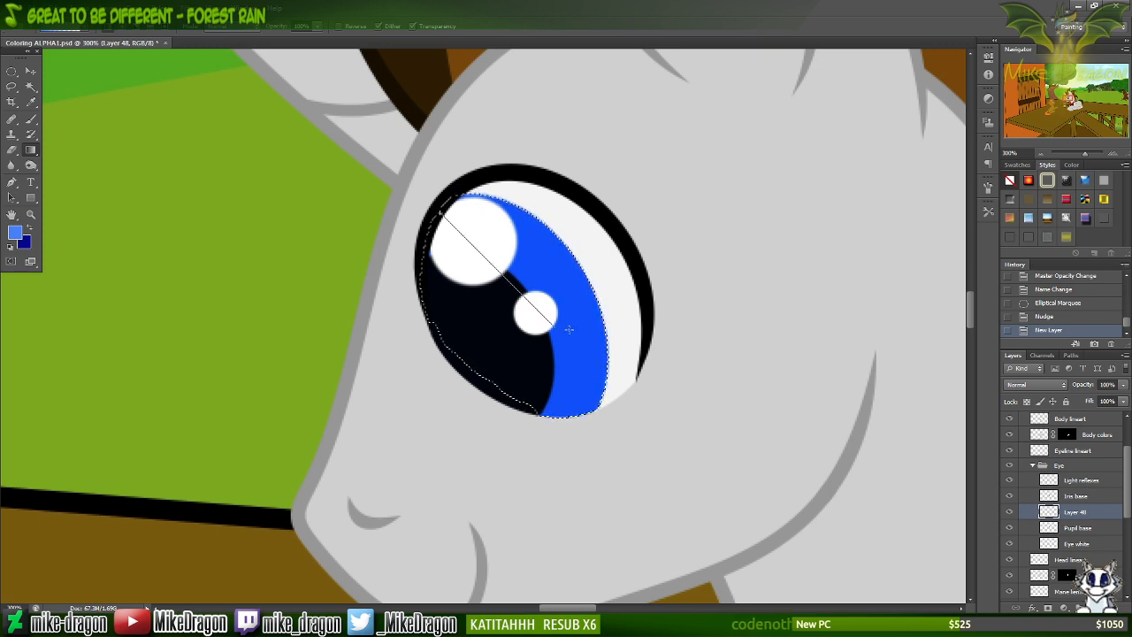
left_click_drag(568, 329, 598, 370)
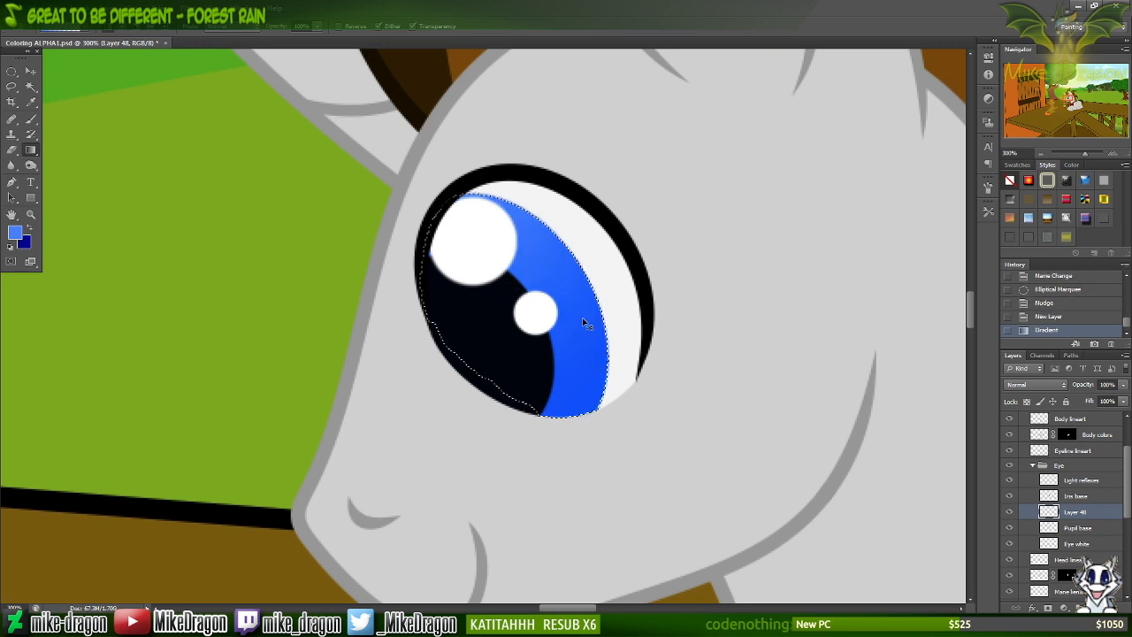
key("ctrl+x")
left_click_drag(457, 304, 605, 348)
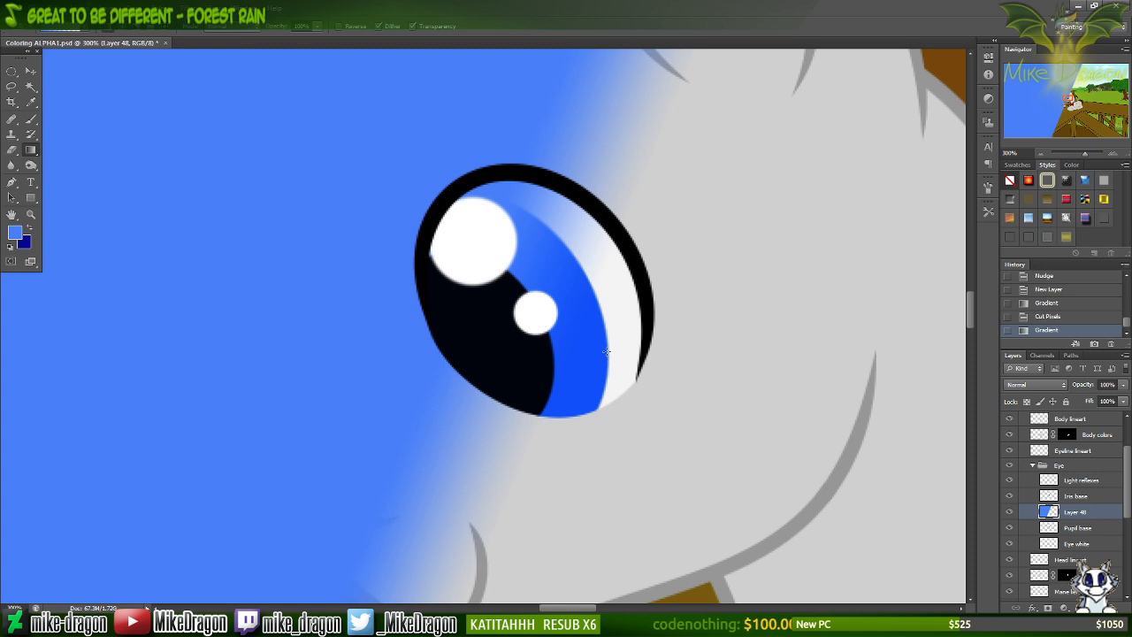
key("ctrl+z")
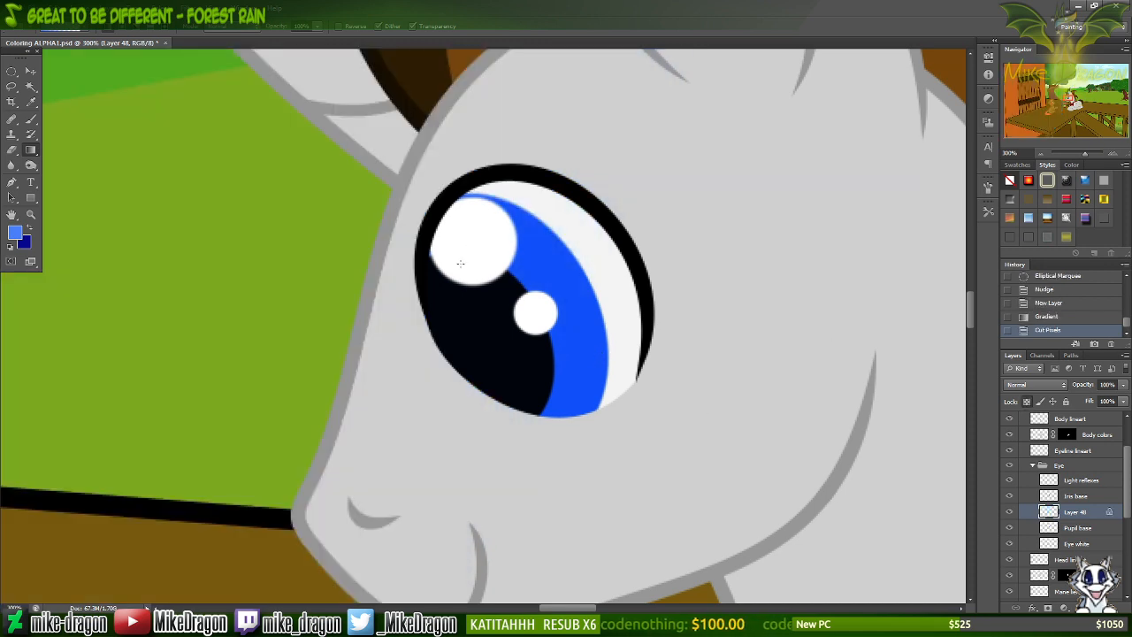
left_click_drag(468, 283, 624, 355)
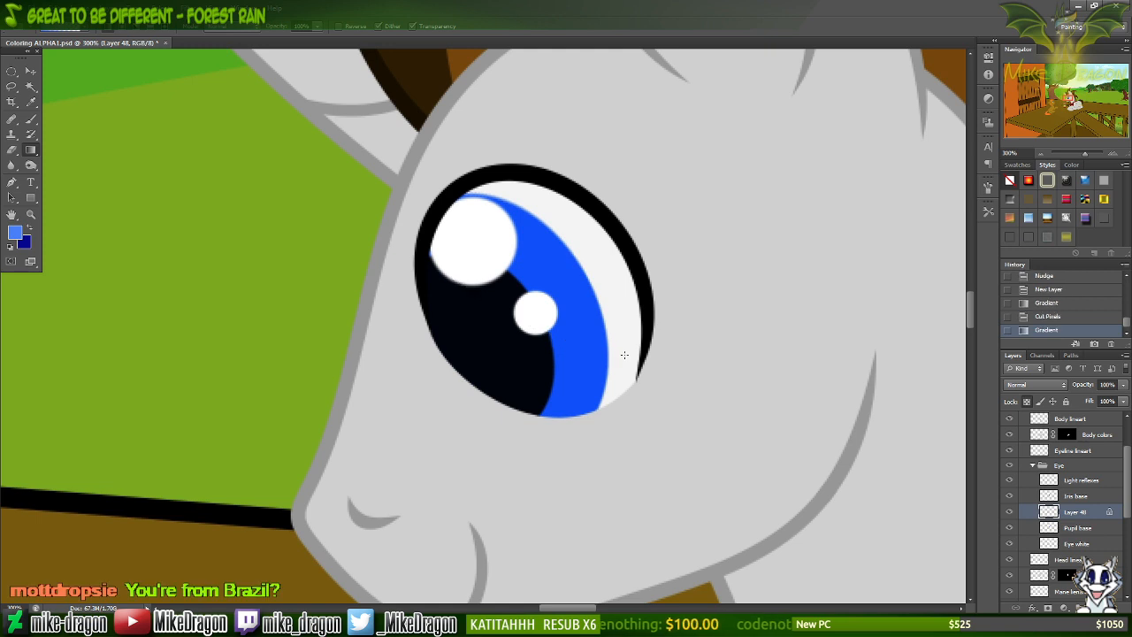
key("ctrl+z")
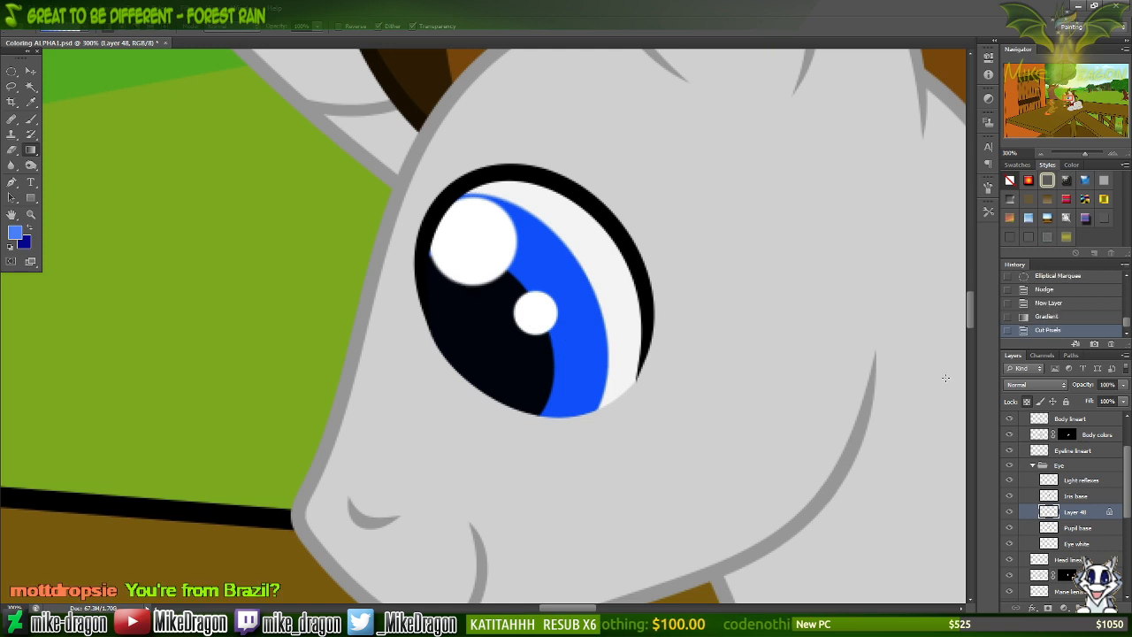
left_click(1027, 402)
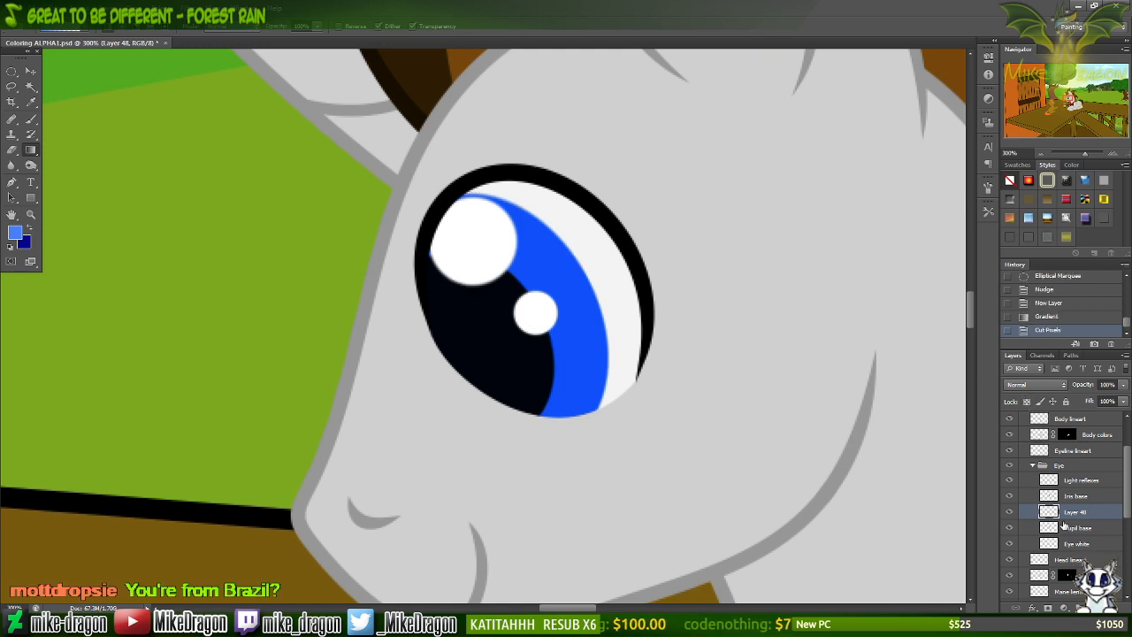
Select the shape on the Pupil base layer and make the new layer above it active.
left_click(1064, 527)
key("m")
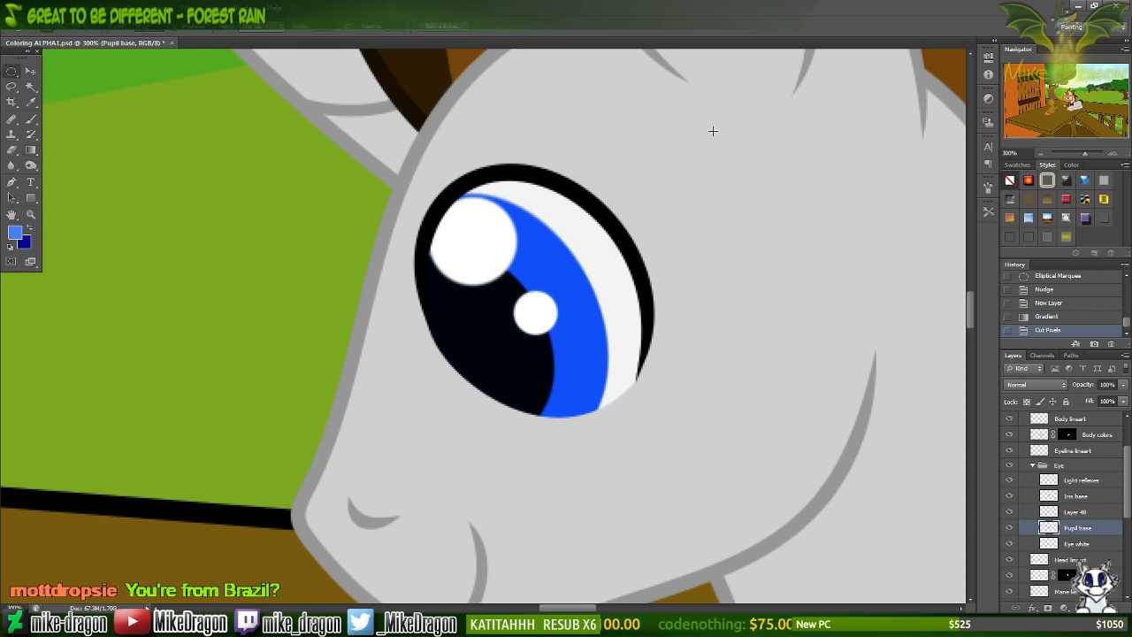
left_click_drag(713, 126, 237, 527)
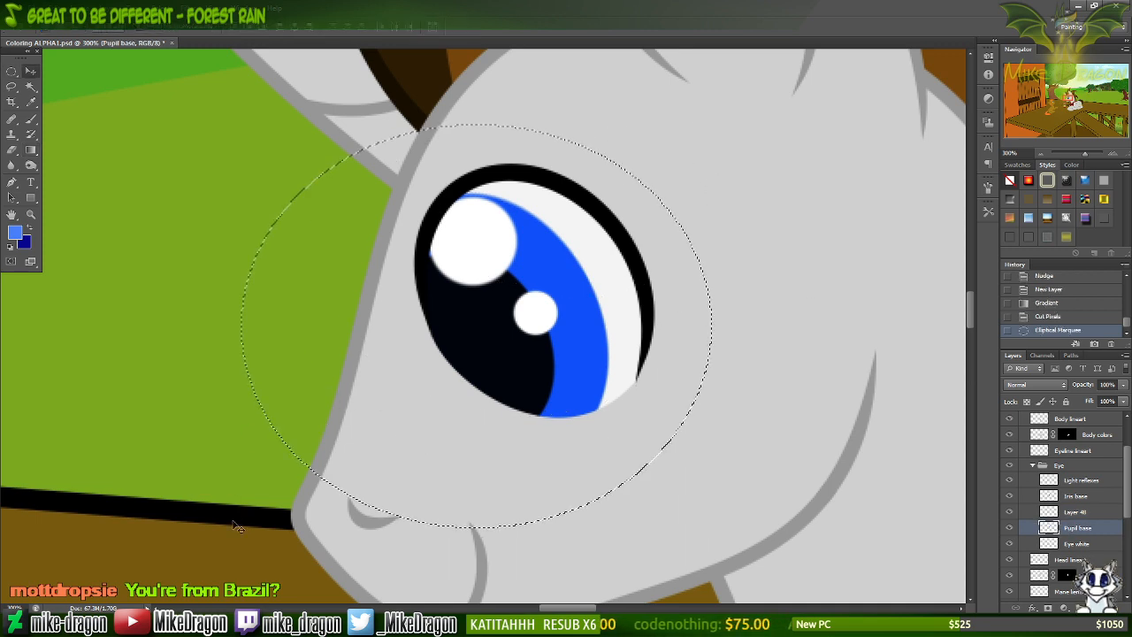
key("Right")
key("Left")
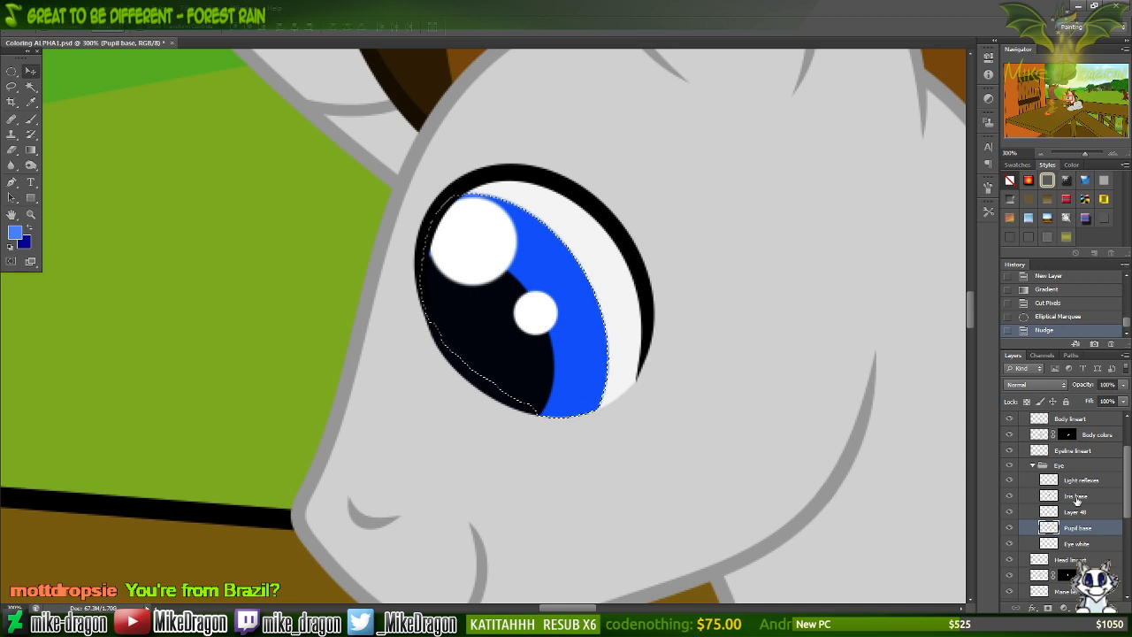
left_click(1042, 513)
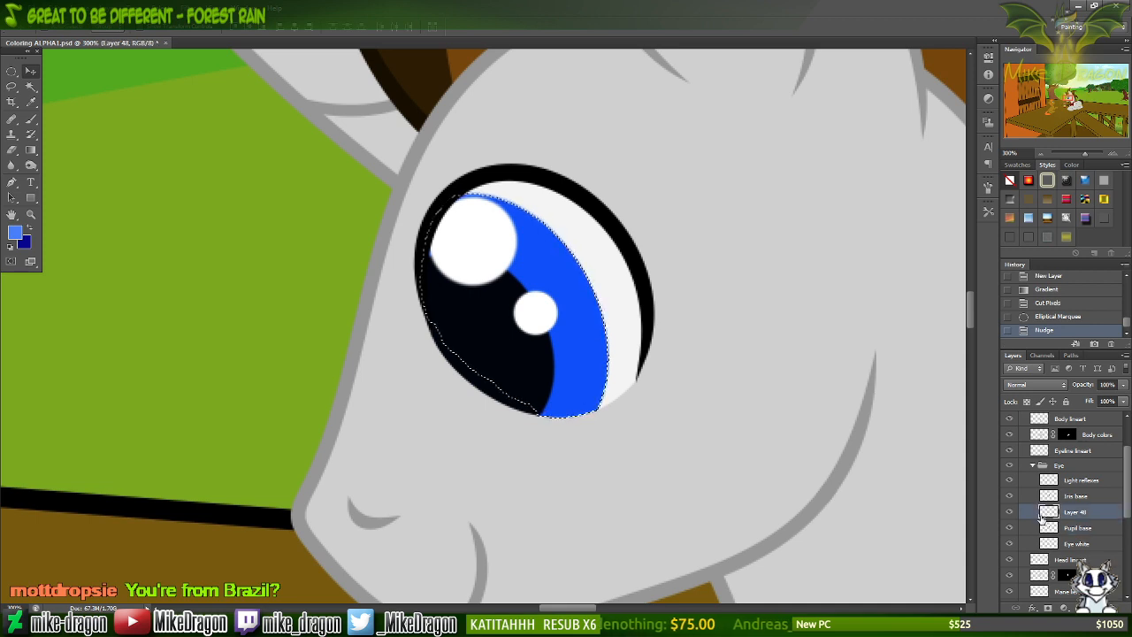
Try light blue gradients fading to transparent at different angles inside the selected eye shape, undoing each one.
key("g")
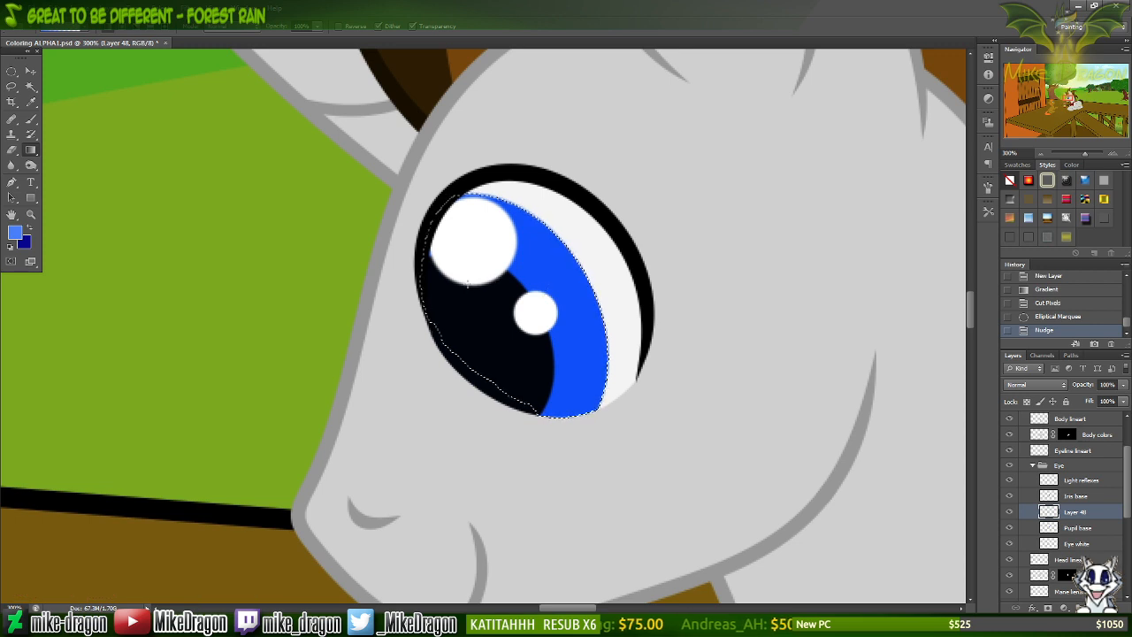
left_click_drag(483, 292, 609, 358)
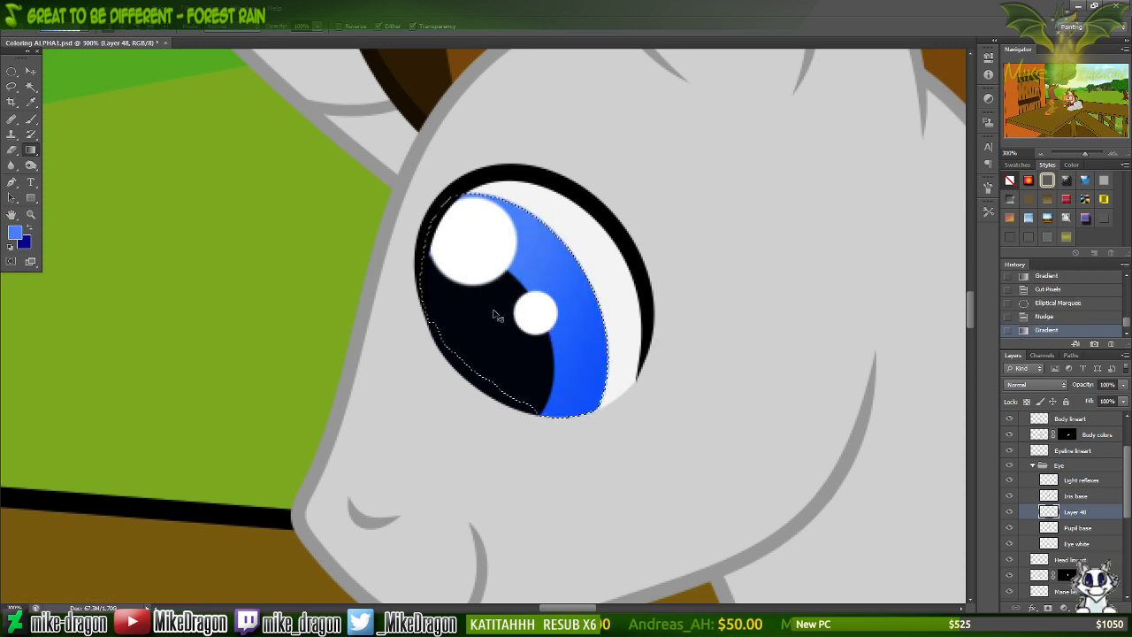
key("ctrl+z")
left_click_drag(488, 304, 575, 318)
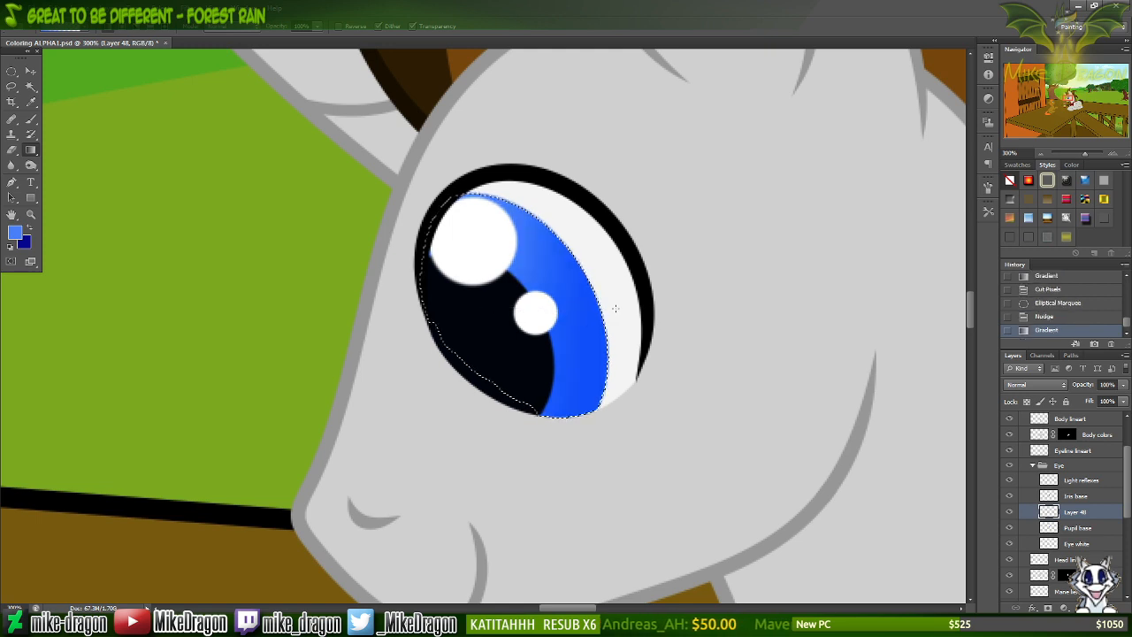
key("ctrl+z")
left_click_drag(483, 321, 559, 295)
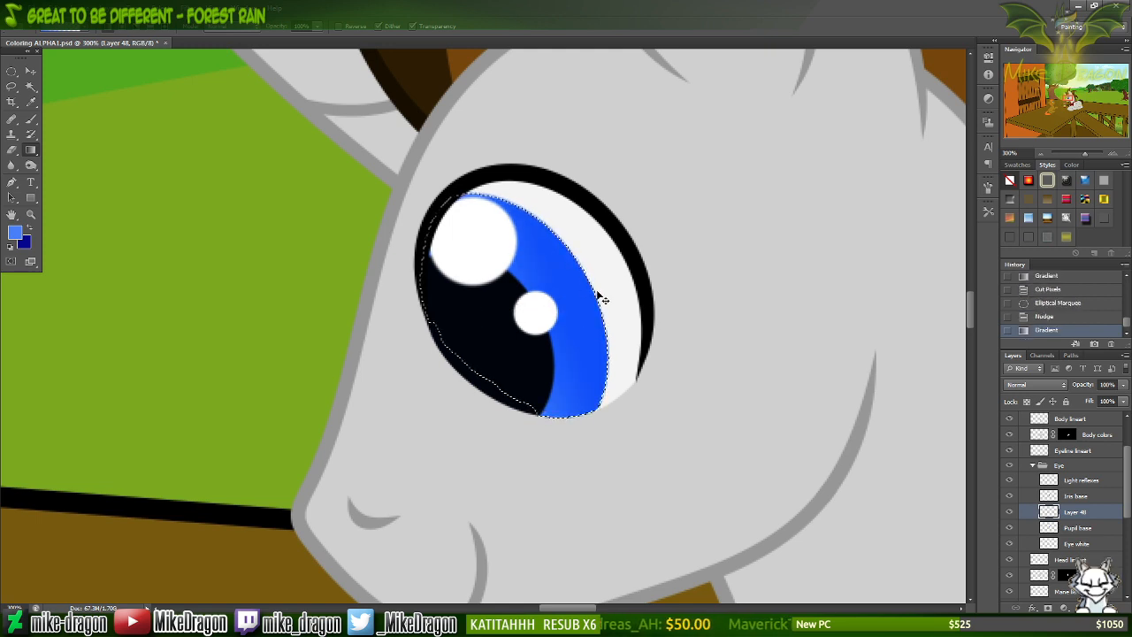
key("ctrl+z")
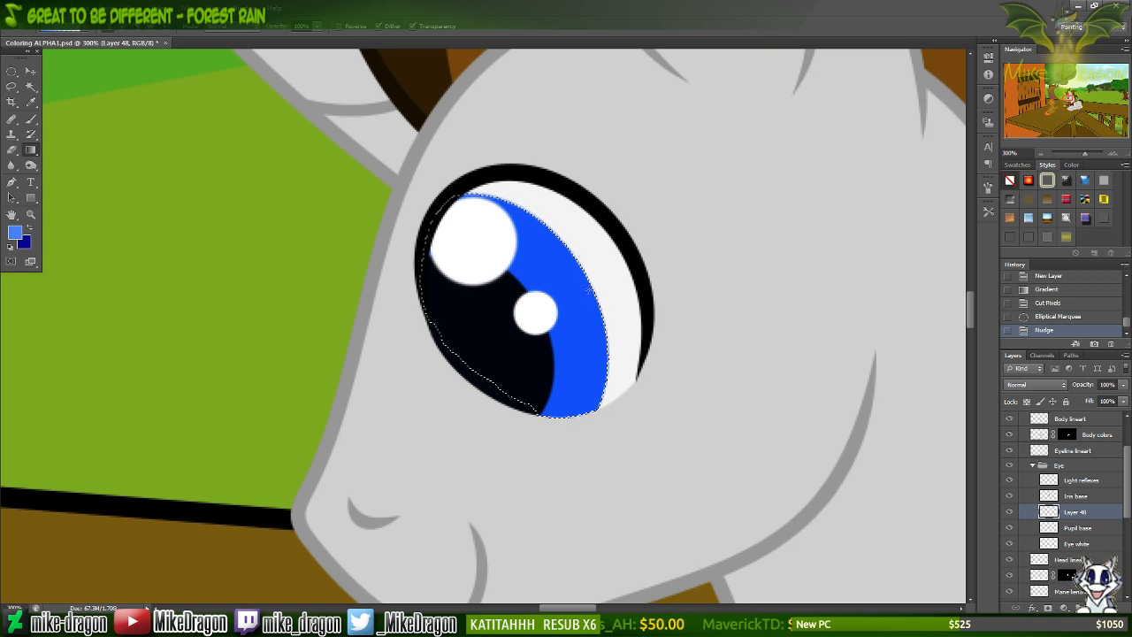
Switch the Gradient tool to the foreground-to-background preset, running from light blue to dark blue.
left_click(88, 29)
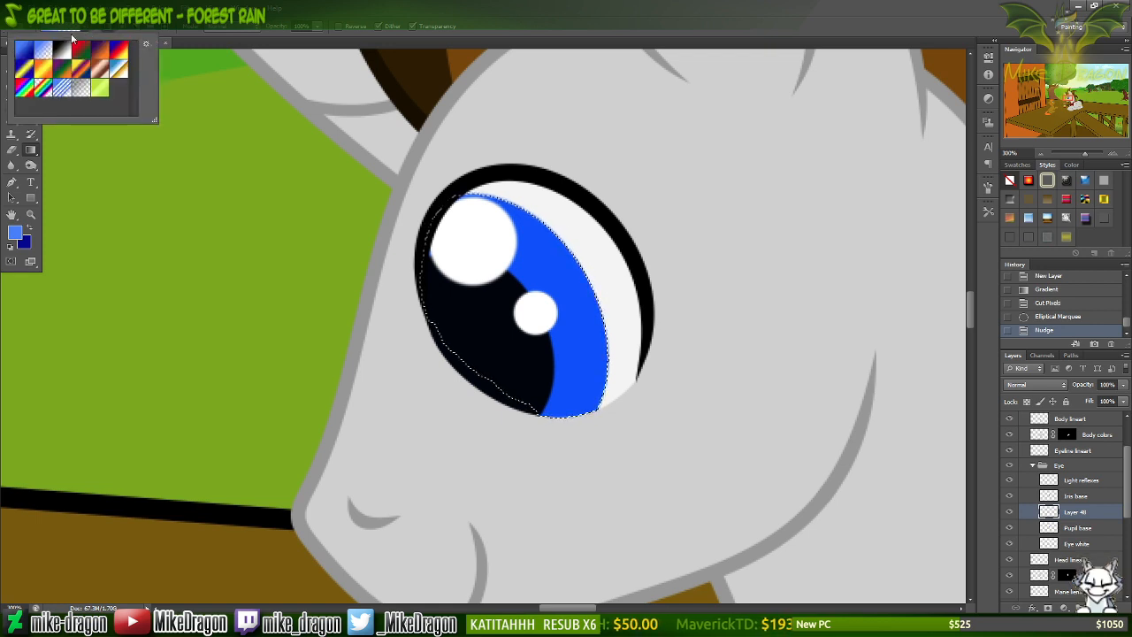
left_click(24, 51)
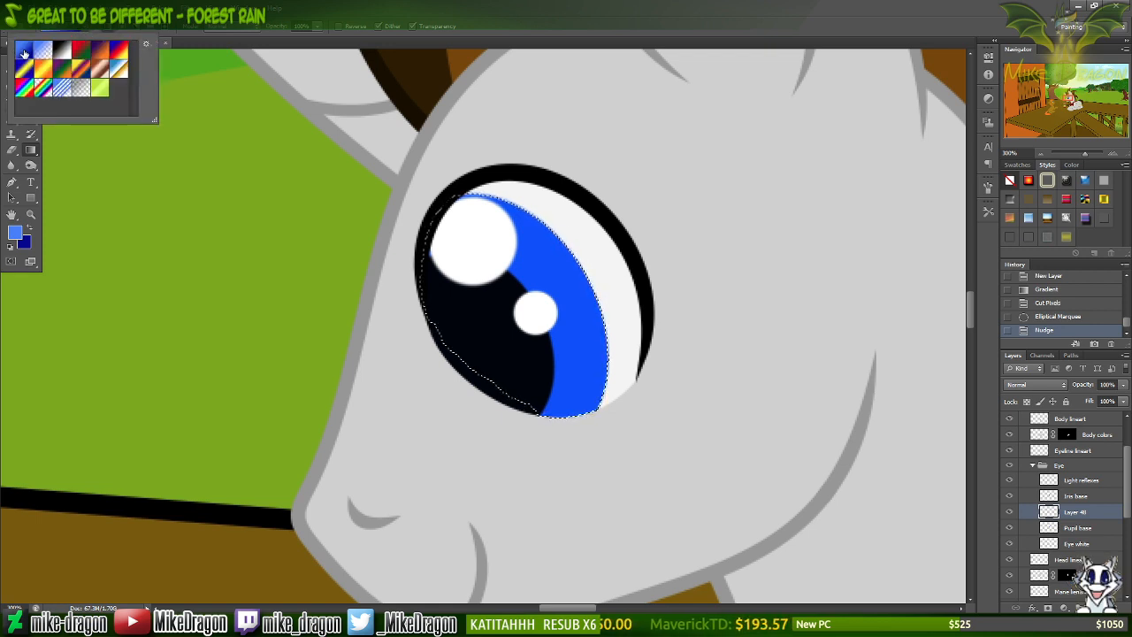
left_click(87, 30)
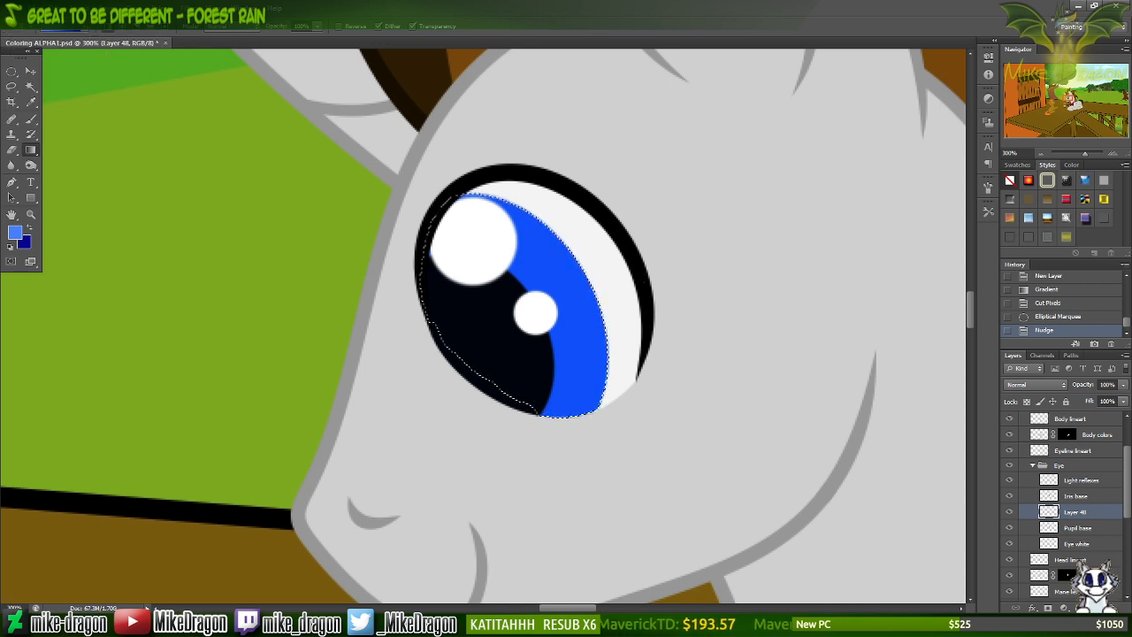
left_click(87, 31)
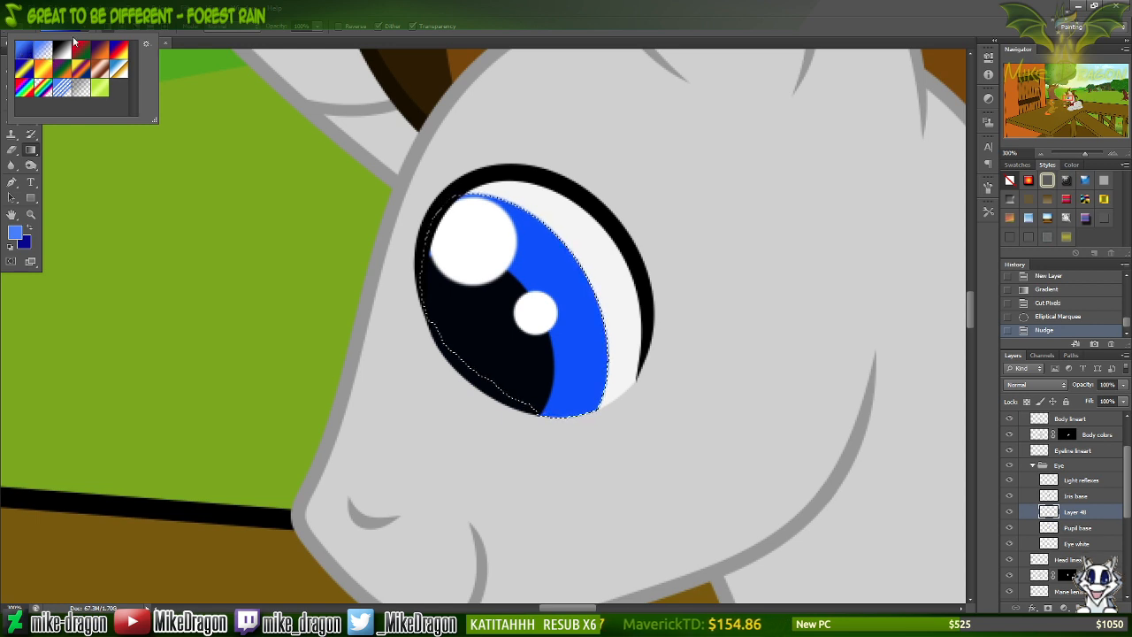
left_click(83, 27)
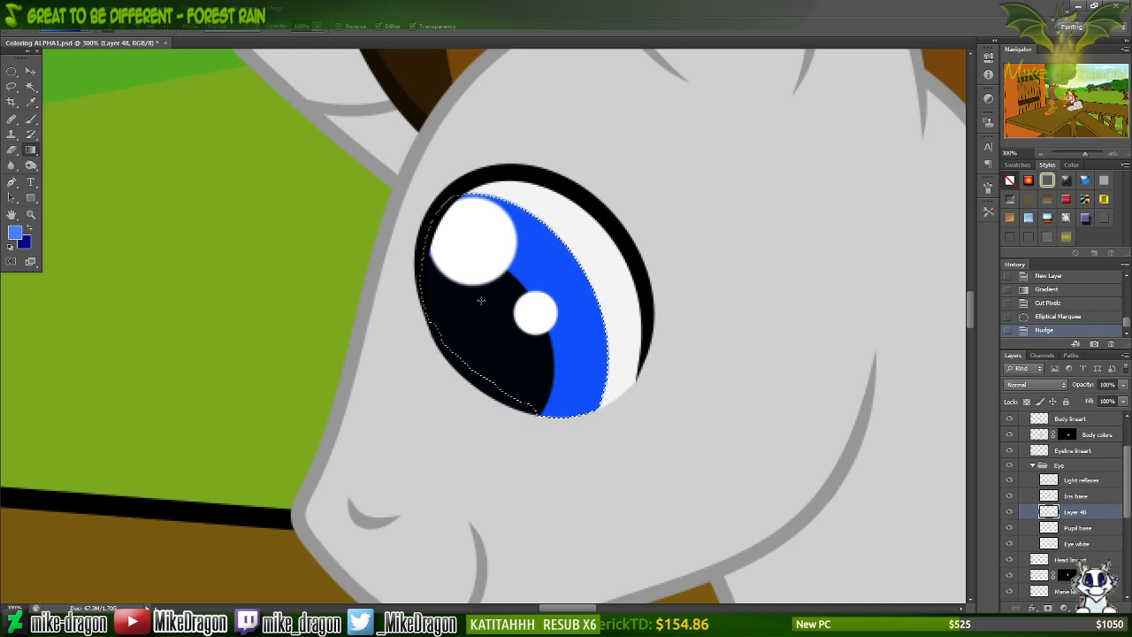
Fill the selected eye shape with a diagonal light-to-dark blue gradient, redrawing it so the dark end falls at the lower outer edge.
left_click_drag(593, 343, 594, 343)
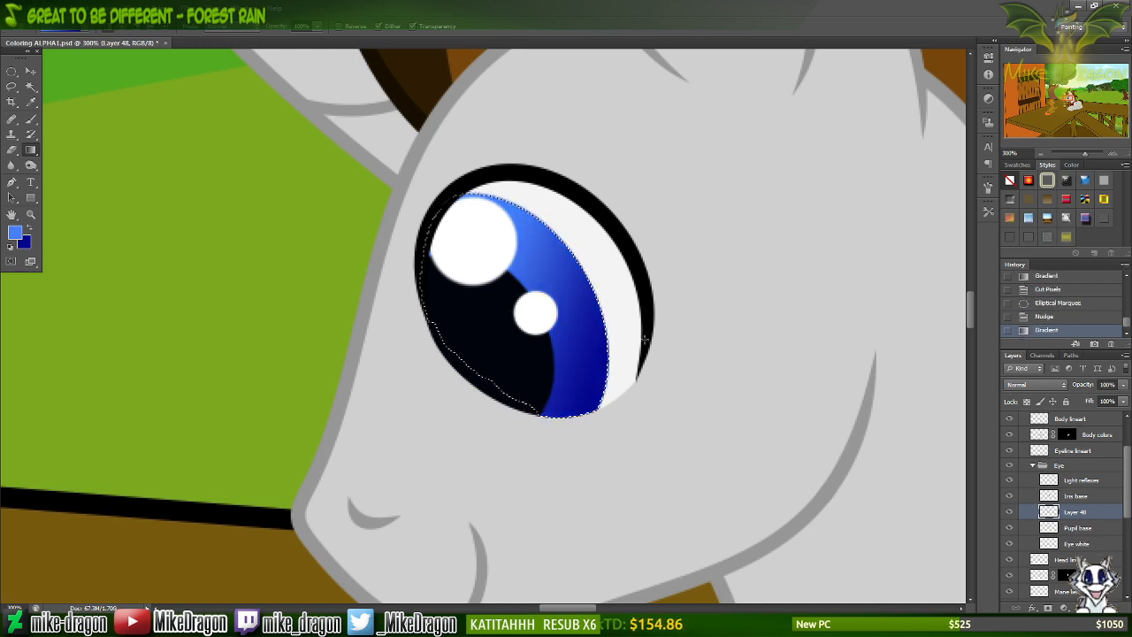
key("ctrl+z")
left_click_drag(489, 317, 519, 333)
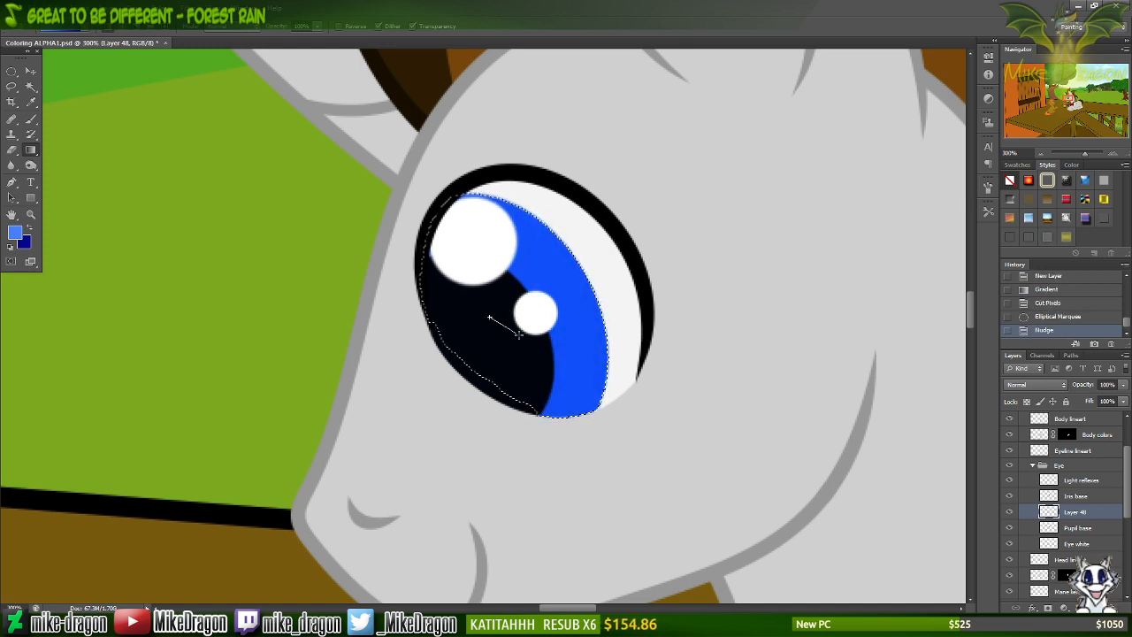
left_click_drag(584, 388, 585, 387)
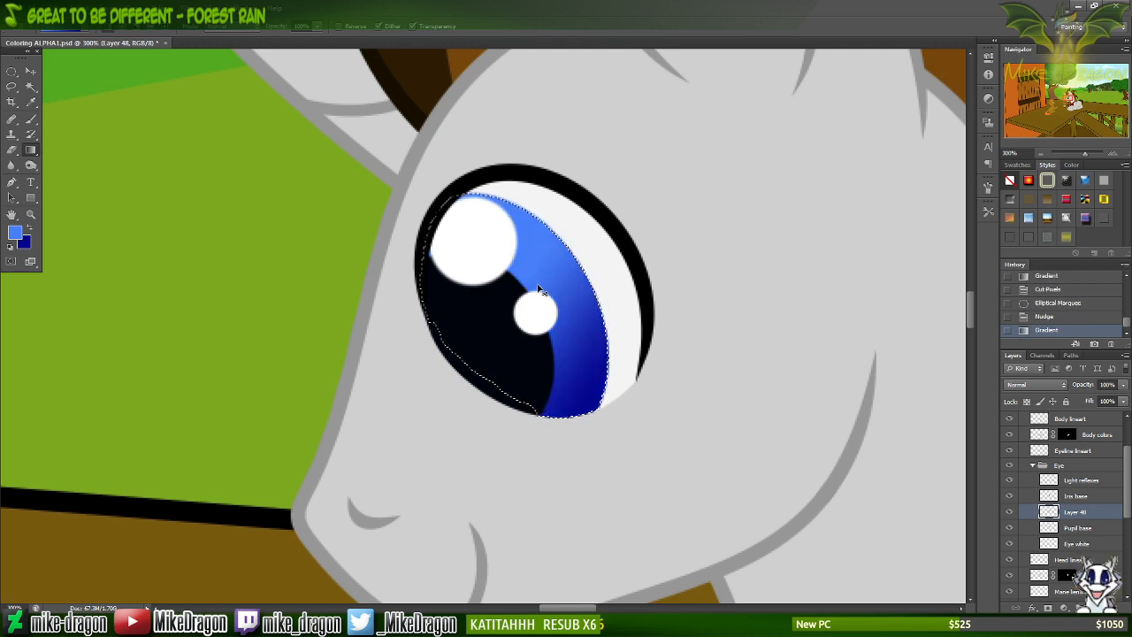
key("ctrl+z")
left_click_drag(518, 340, 621, 411)
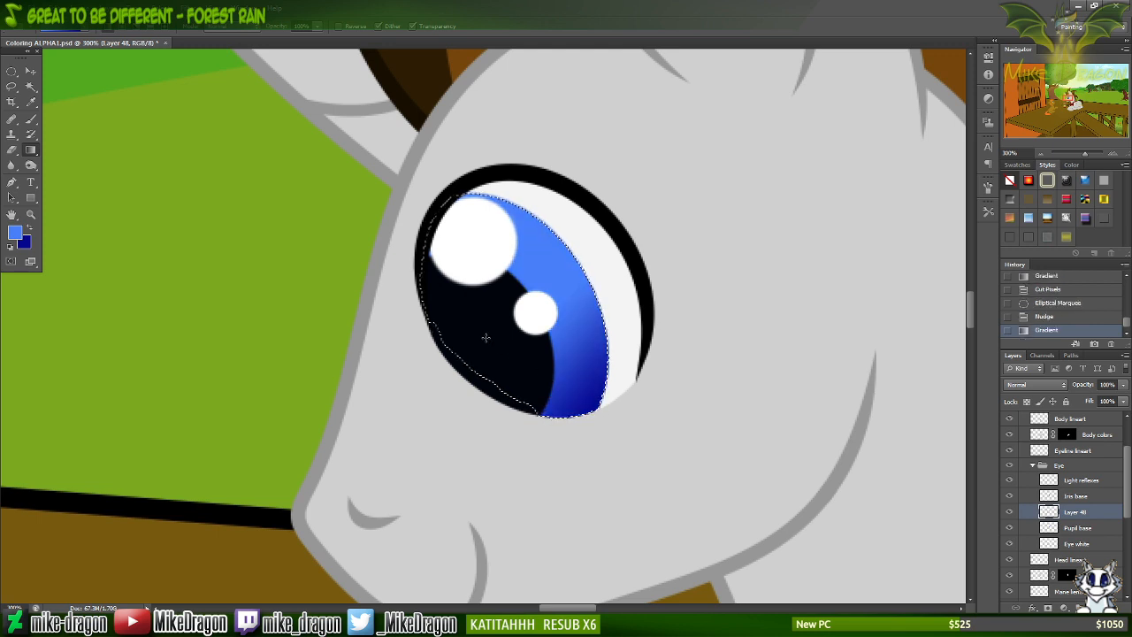
key("ctrl+z")
left_click_drag(604, 395, 624, 390)
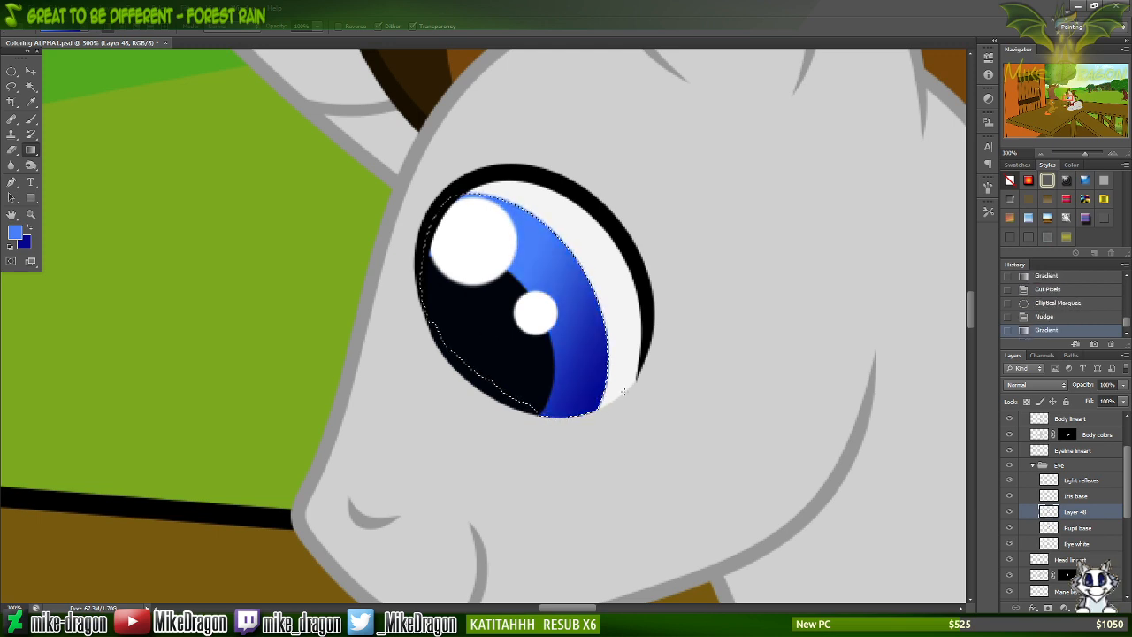
Clear the selection around the unicorn's blue iris and inspect the gradient up close and from a distance.
key("ctrl+minus")
key("ctrl+minus")
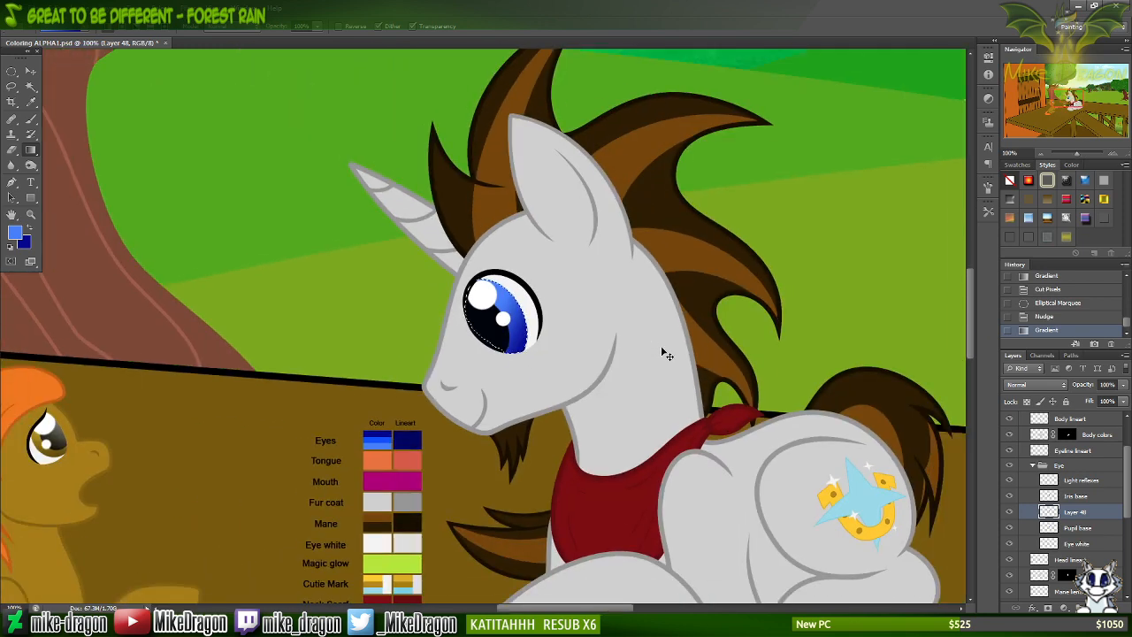
key("ctrl+d")
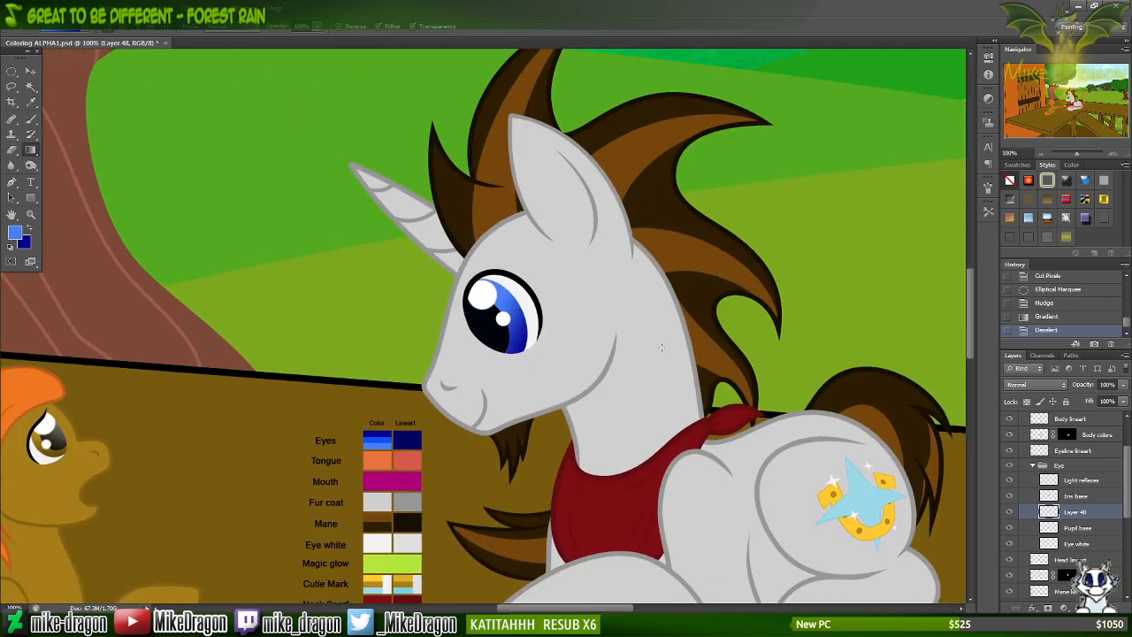
key("ctrl+plus")
key("ctrl+plus")
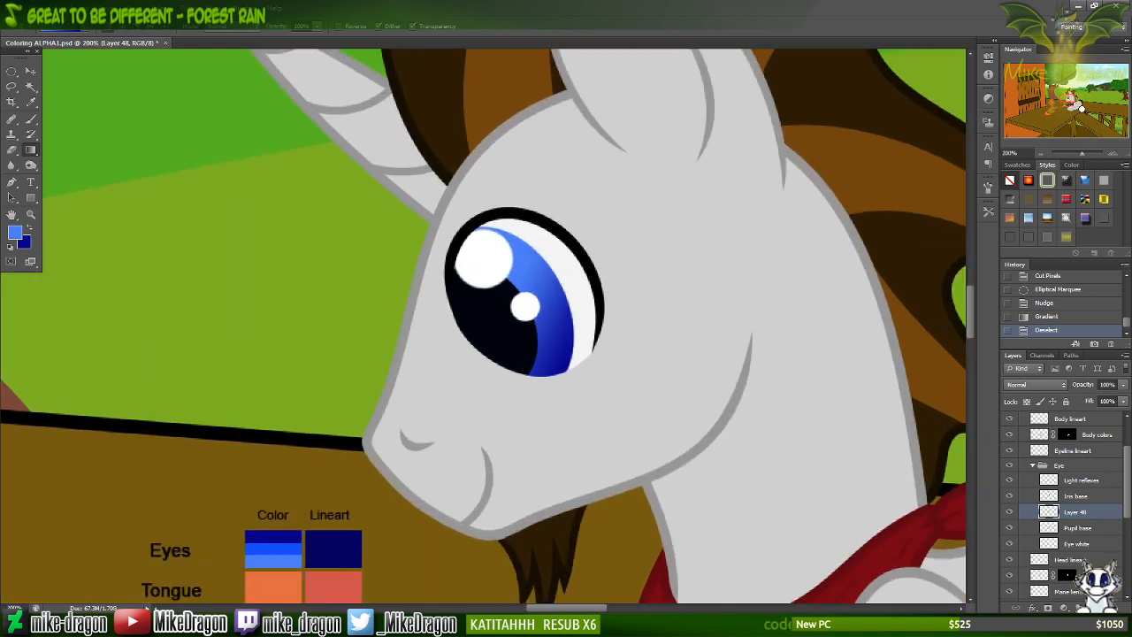
Go to the orange-maned foal's eye and expand the 'Lil galoshes layer group to reach its Eye layers.
left_click_drag(1065, 102, 1054, 104)
key("ctrl+plus")
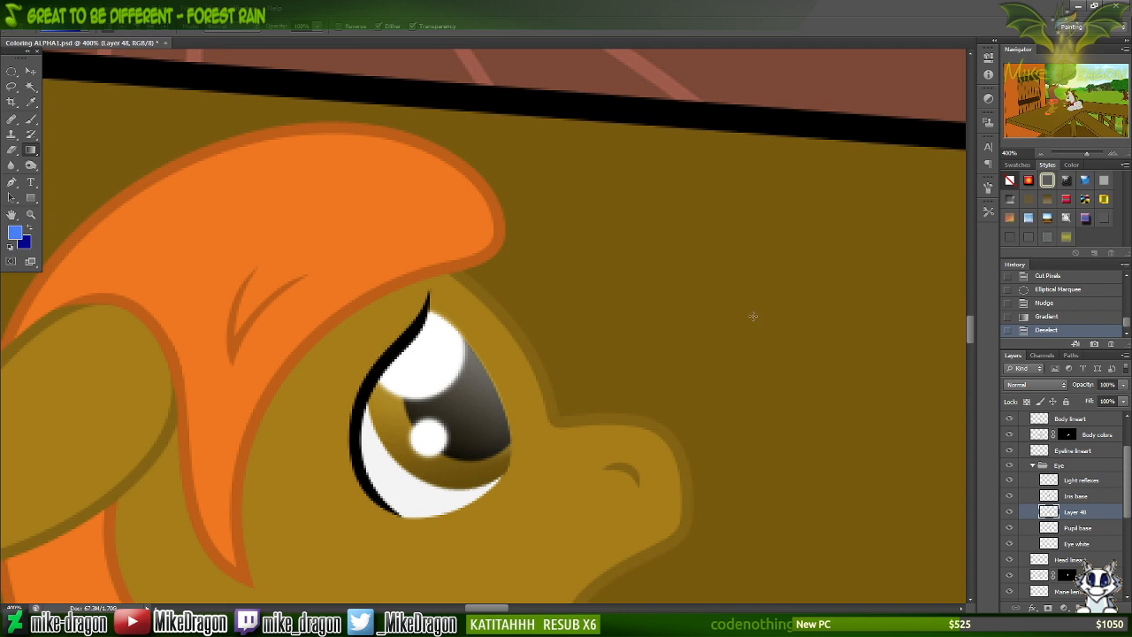
scroll(650, 309, "down", 3)
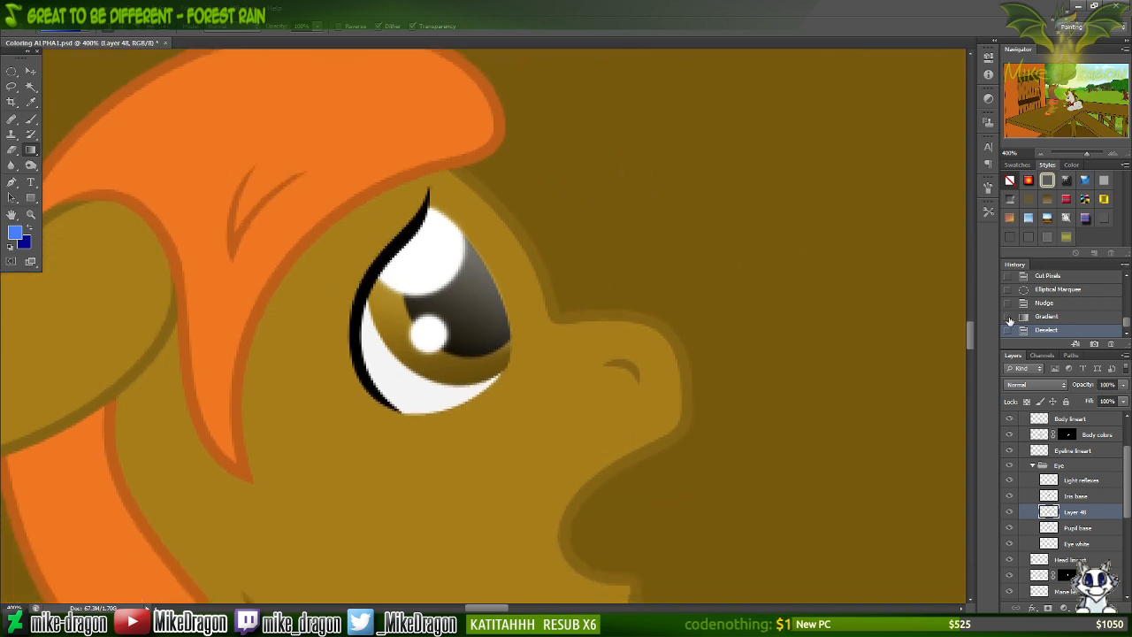
scroll(1072, 513, "down", 10)
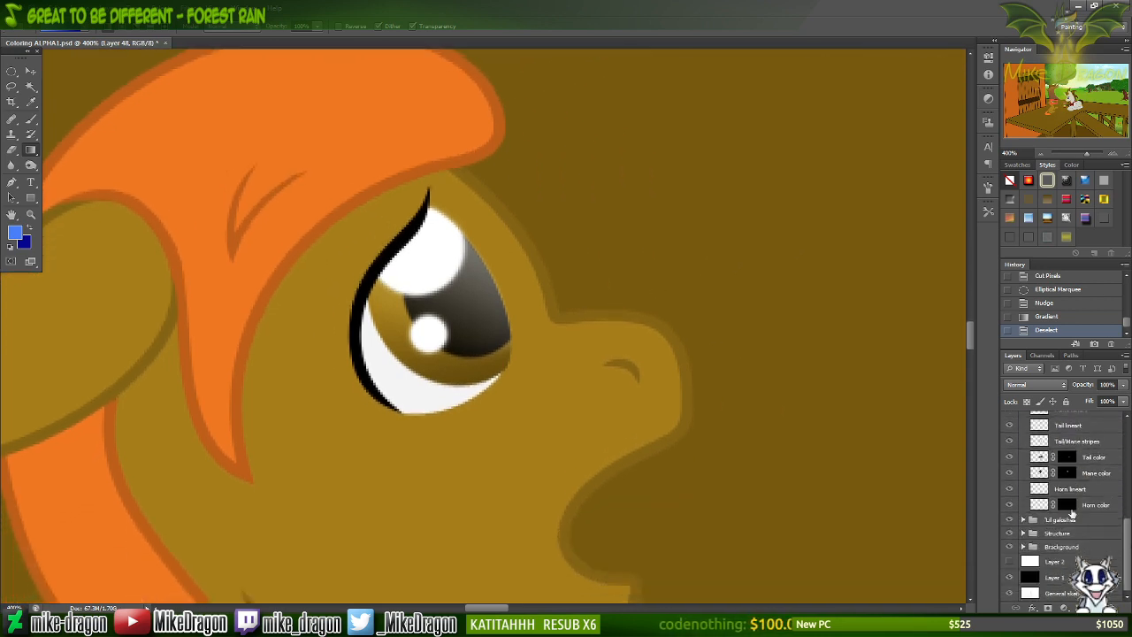
left_click(1024, 520)
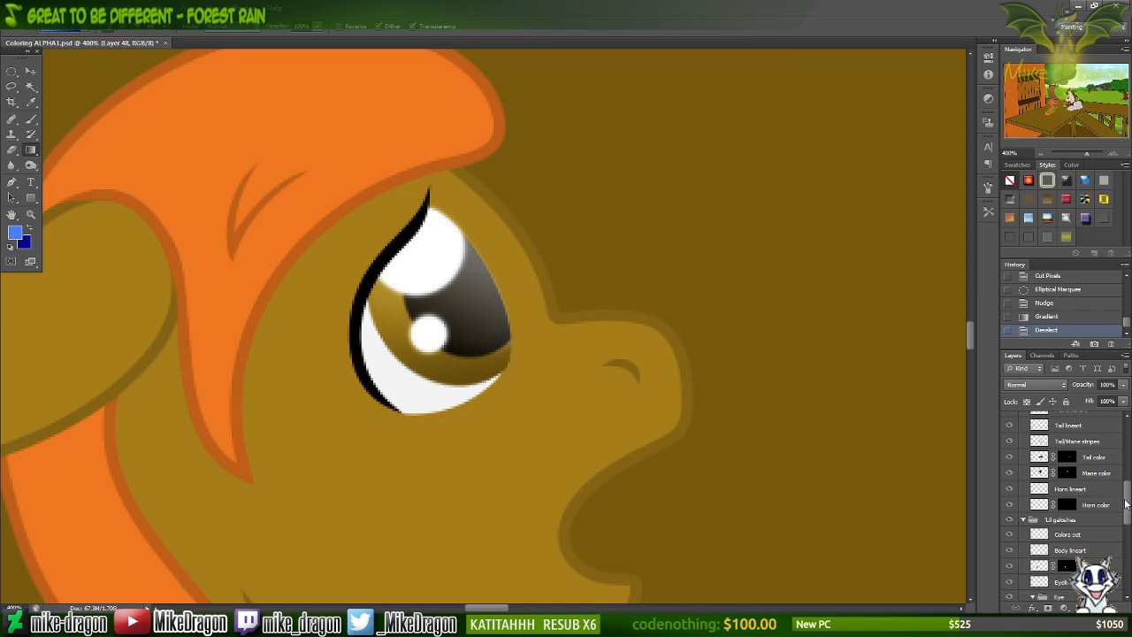
left_click_drag(1127, 504, 1120, 530)
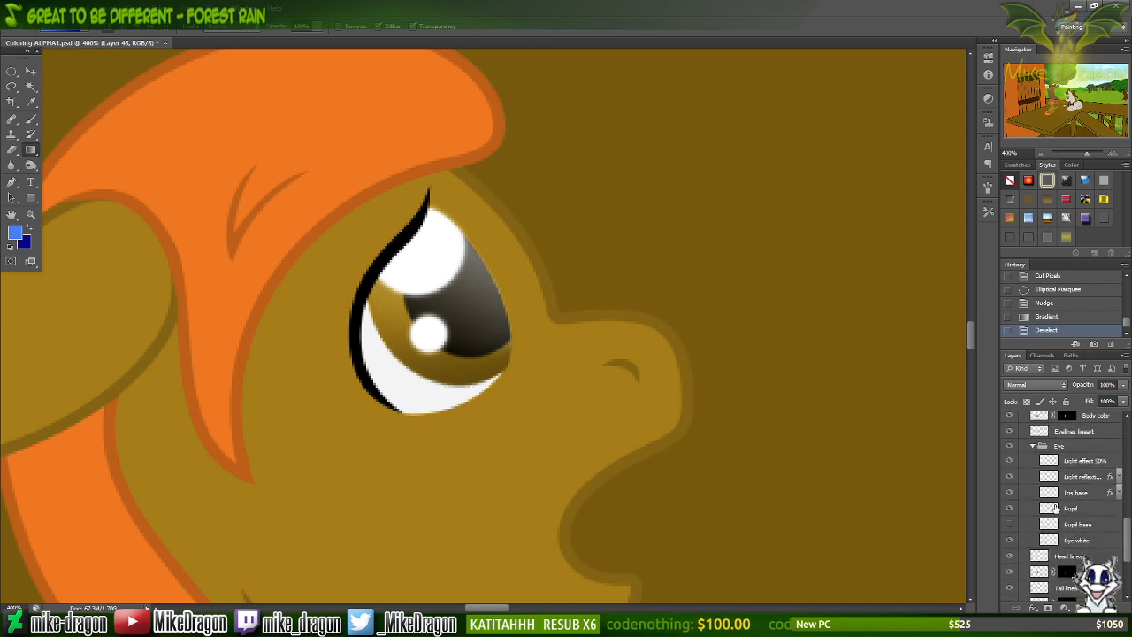
Select the shape on the foal's Pupil base layer, keep that layer hidden and make the Pupil layer active.
left_click(1049, 509)
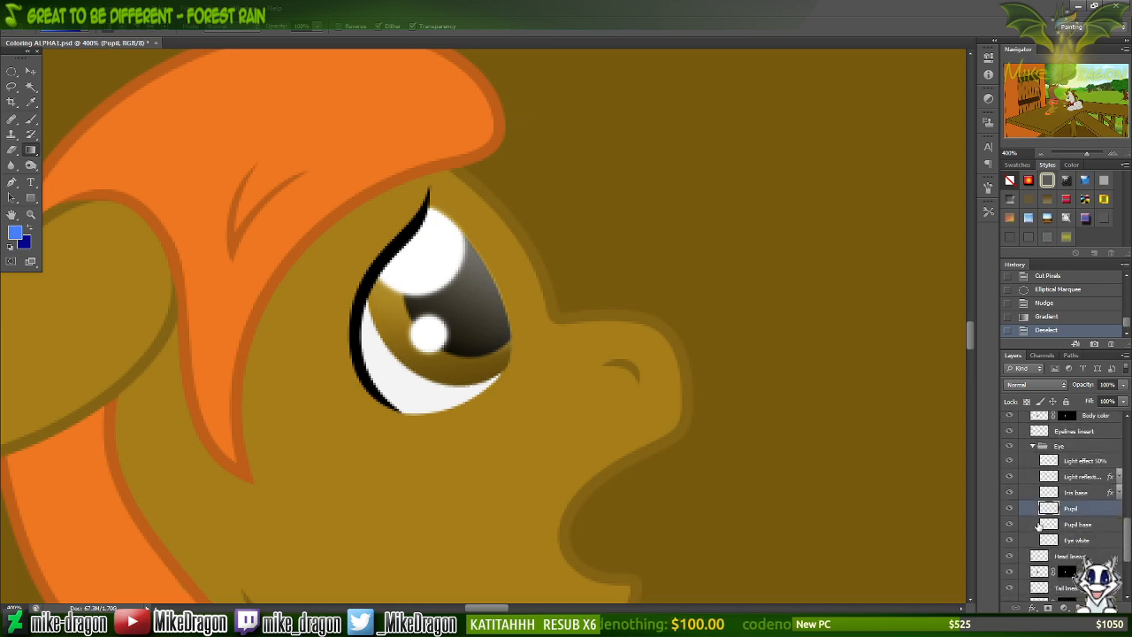
left_click(1048, 525)
left_click_drag(772, 87, 204, 523)
key("v")
key("Up")
key("Down")
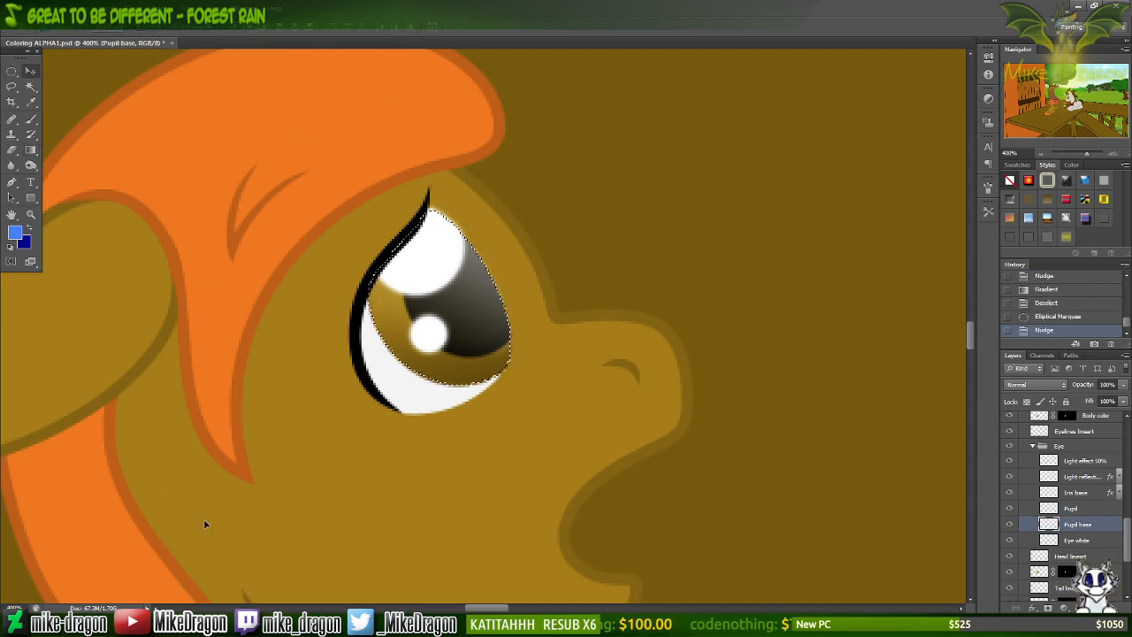
left_click(1009, 524)
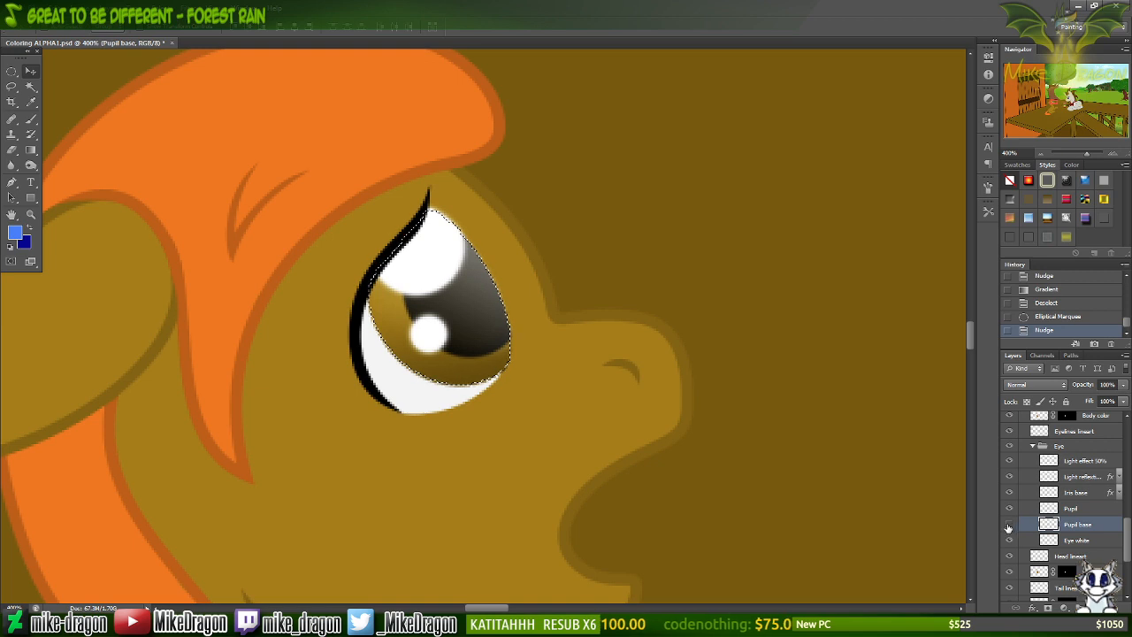
left_click(1062, 506)
Sample the dark brown of the foal's iris as one gradient colour and set the other to golden brown ba8c00.
key("i")
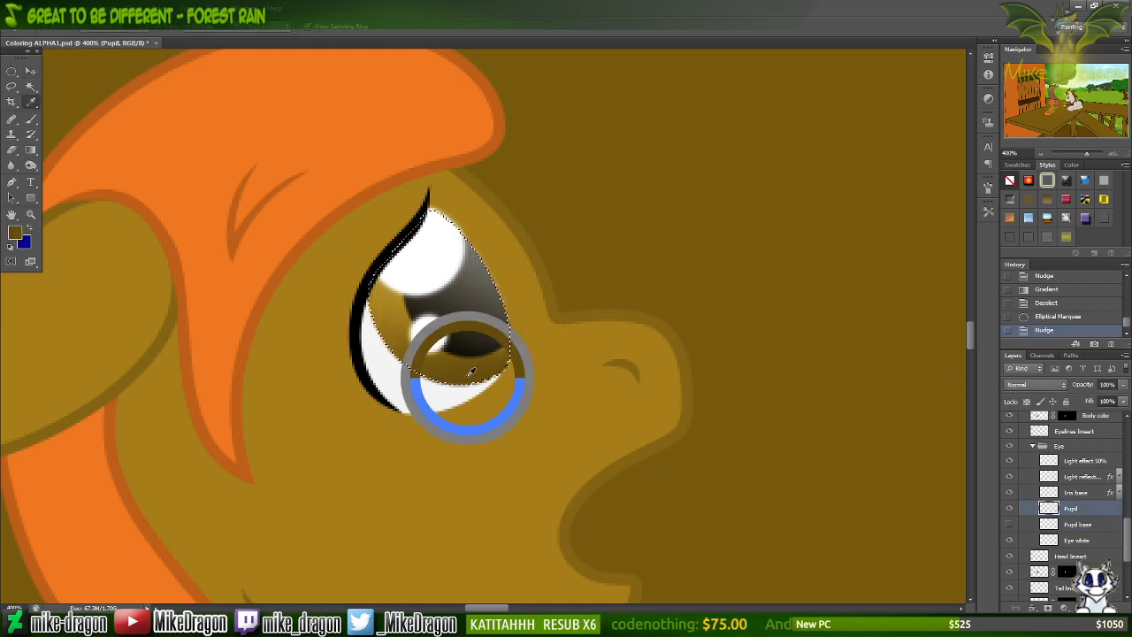
left_click(29, 230)
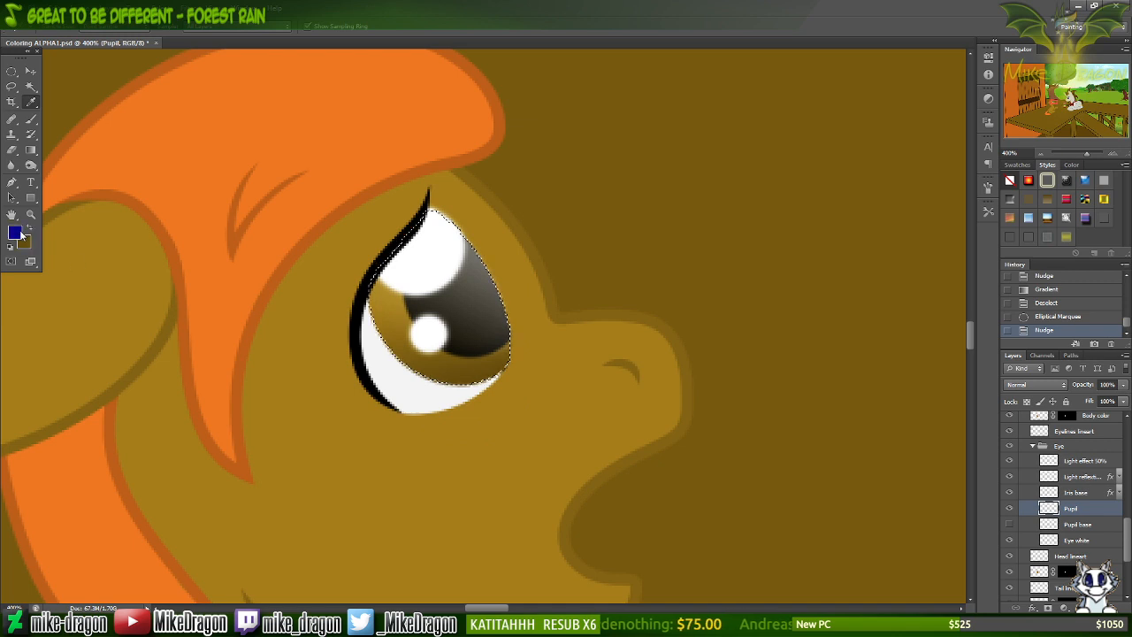
left_click(15, 233)
left_click(181, 285)
left_click(697, 493)
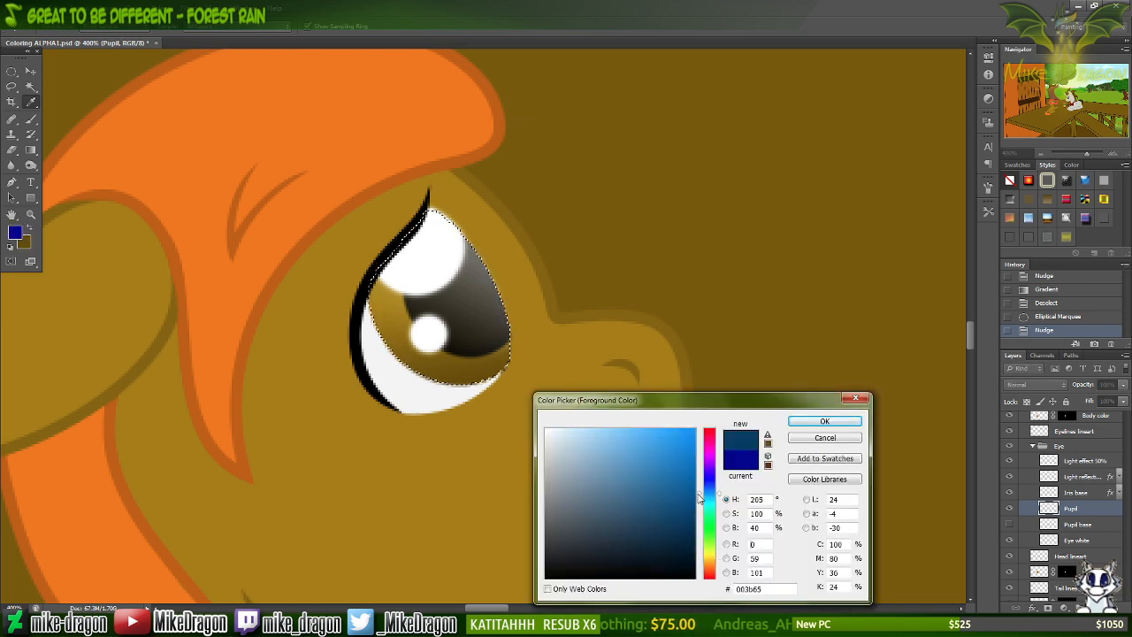
left_click(27, 243)
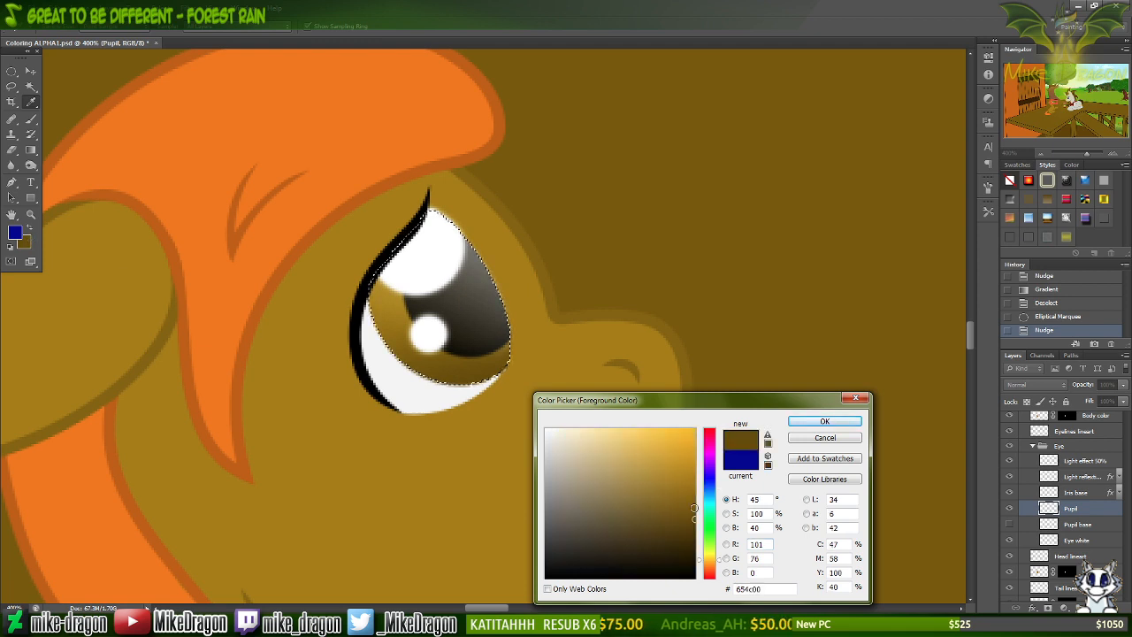
mouse_move(695, 509)
left_mouse_down()
mouse_move(714, 481)
mouse_move(698, 468)
left_mouse_up()
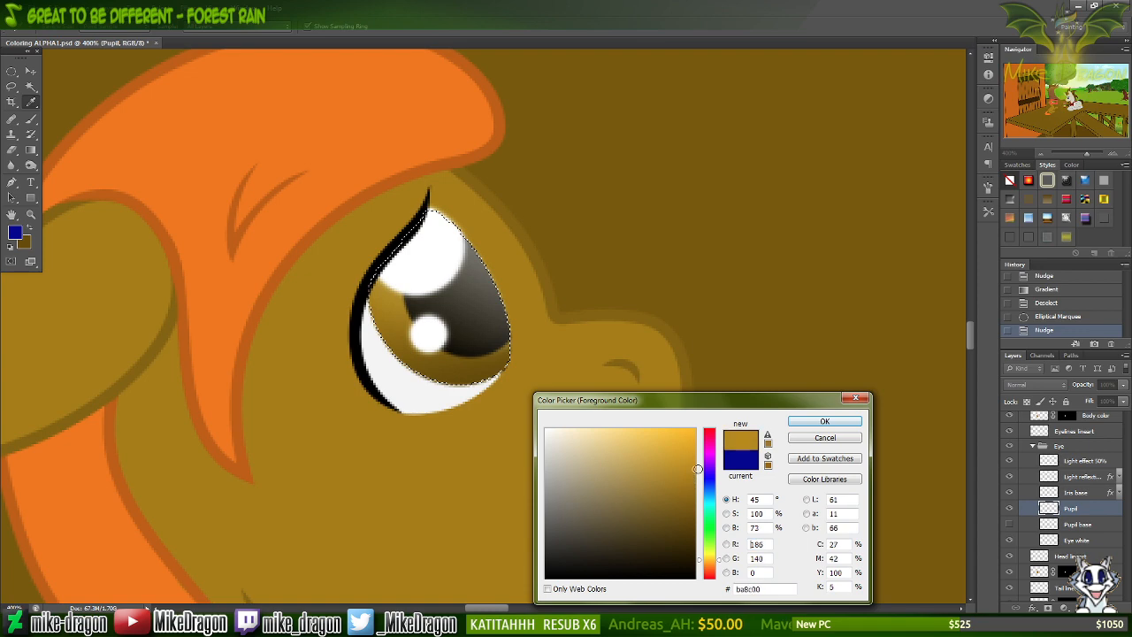
left_click(827, 422)
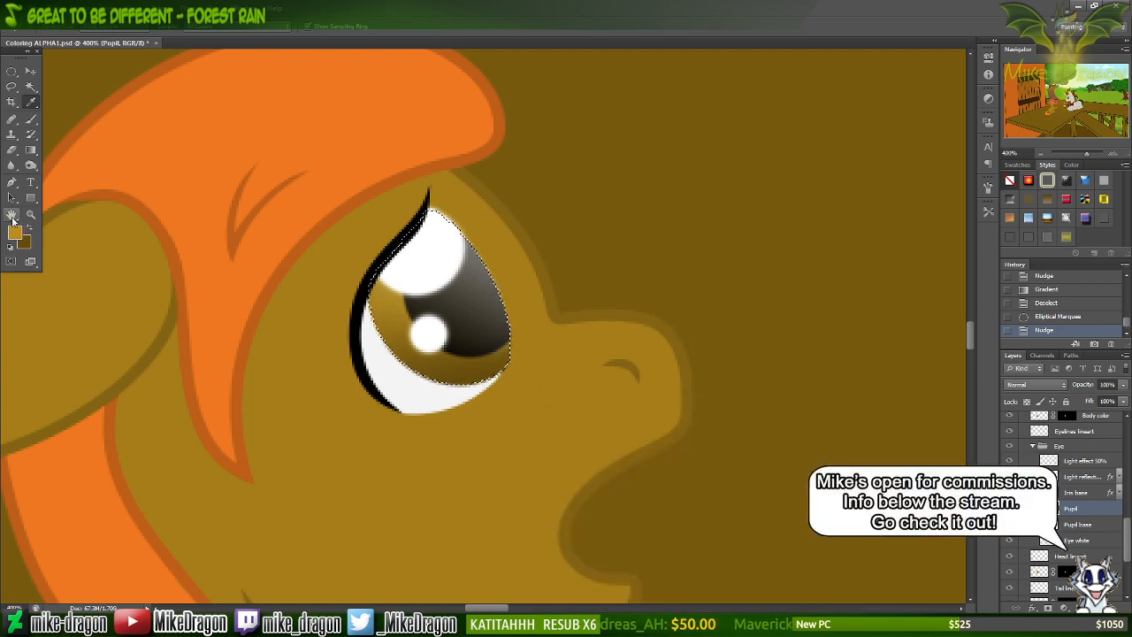
Darken the sampled iris brown to 4c3900 for the dark end of the gradient.
key("x")
left_click(17, 233)
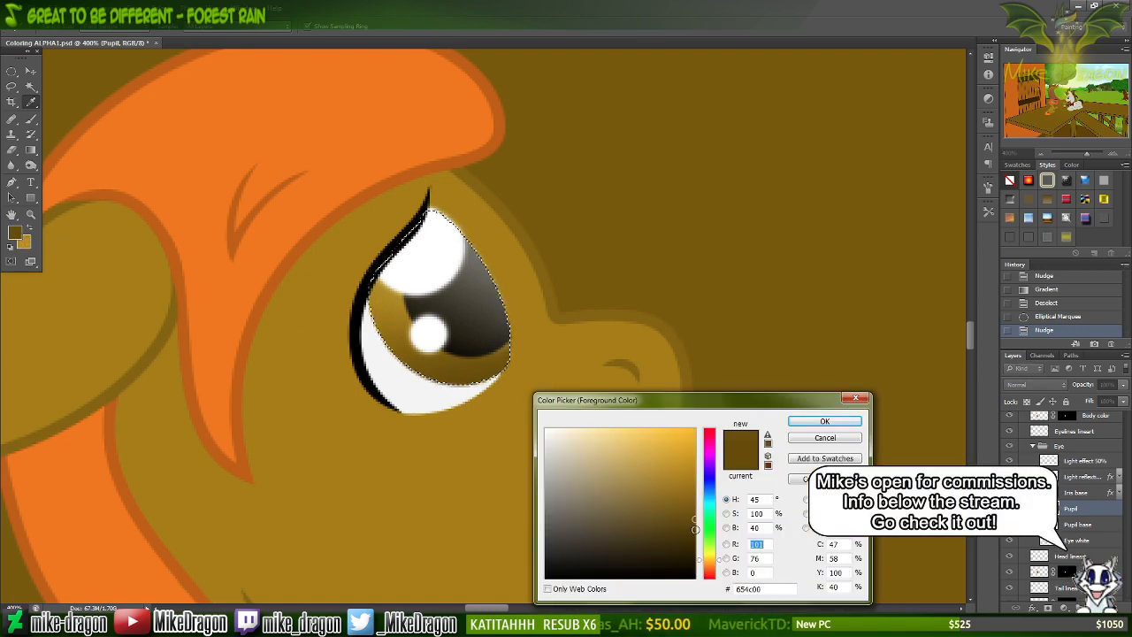
left_click_drag(695, 529, 693, 534)
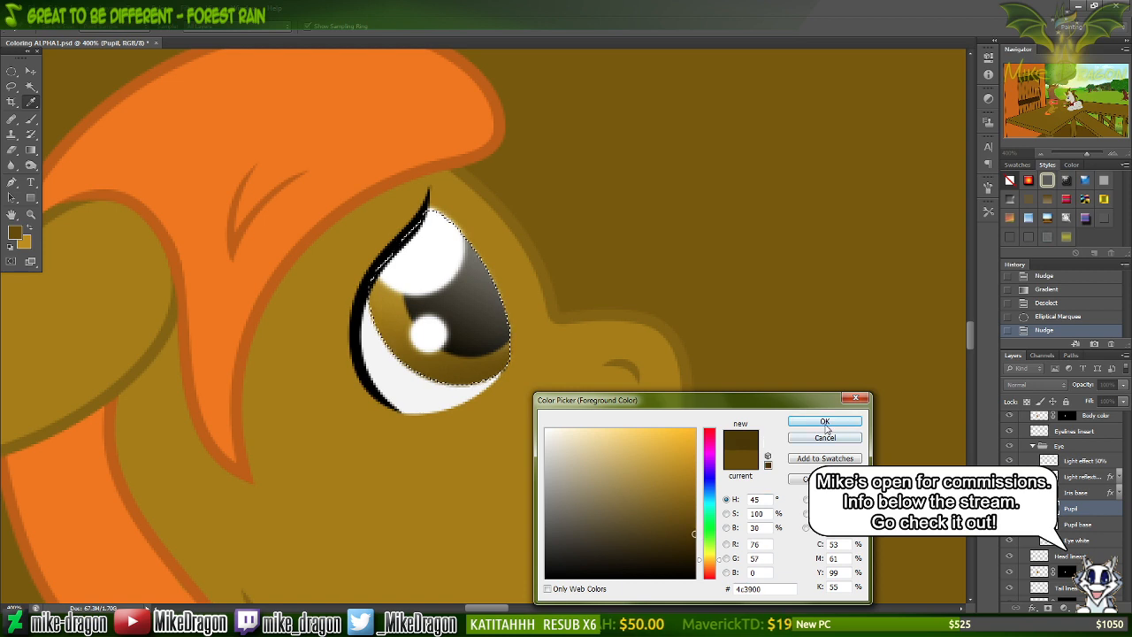
left_click(825, 425)
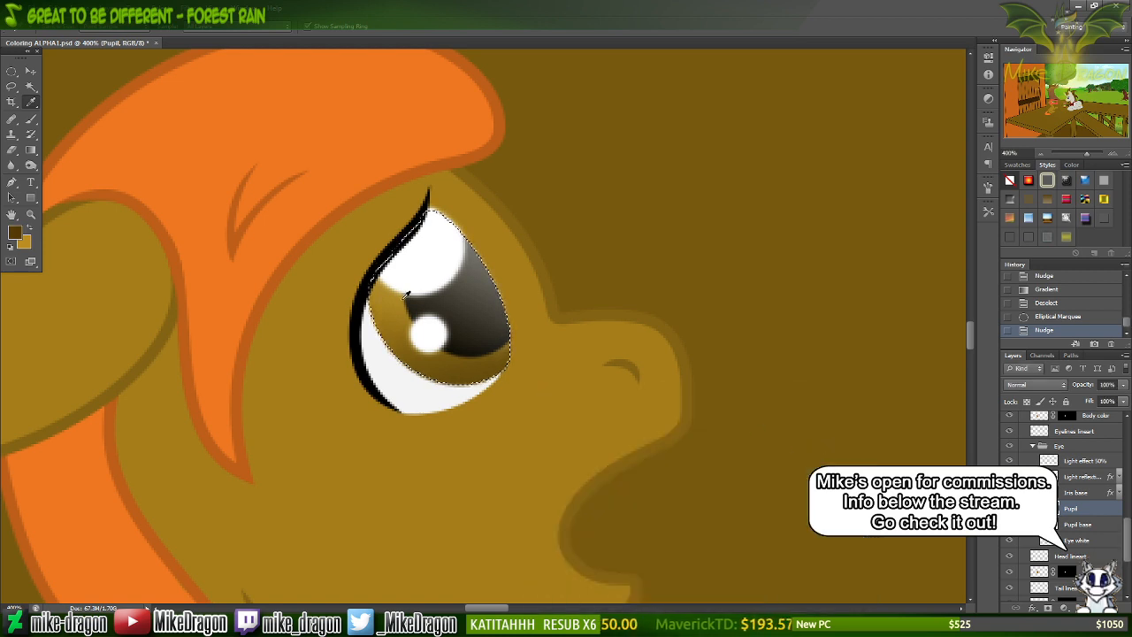
Erase the old brown gradient from the foal's Pupil layer with a large hard eraser, clearing the selection to remove leftover edges.
key("g")
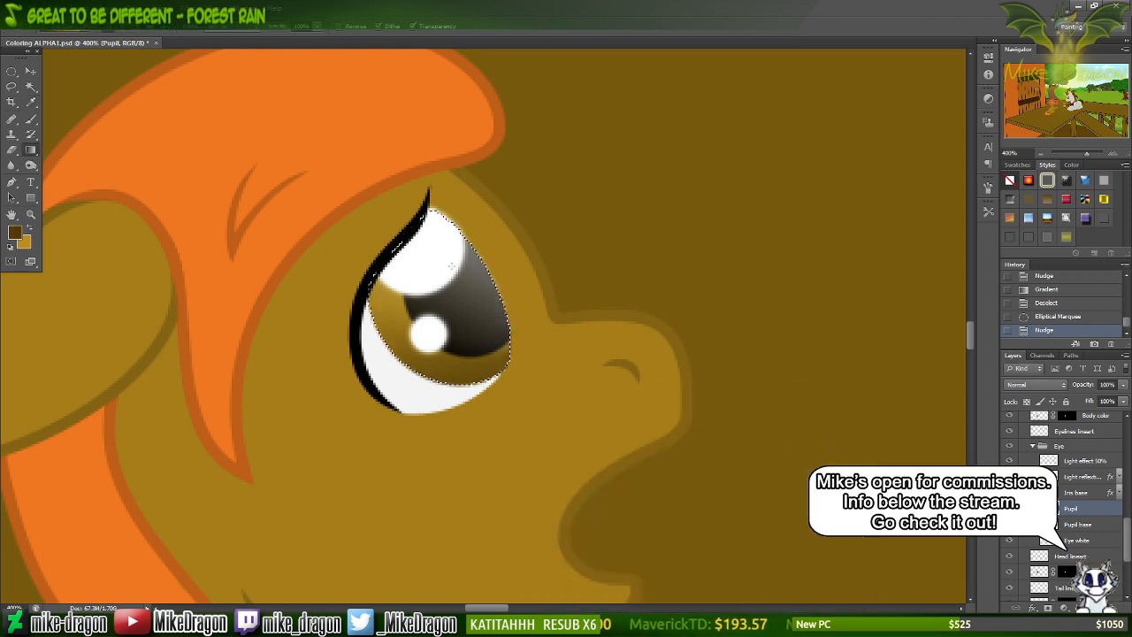
key("e")
right_click(423, 256)
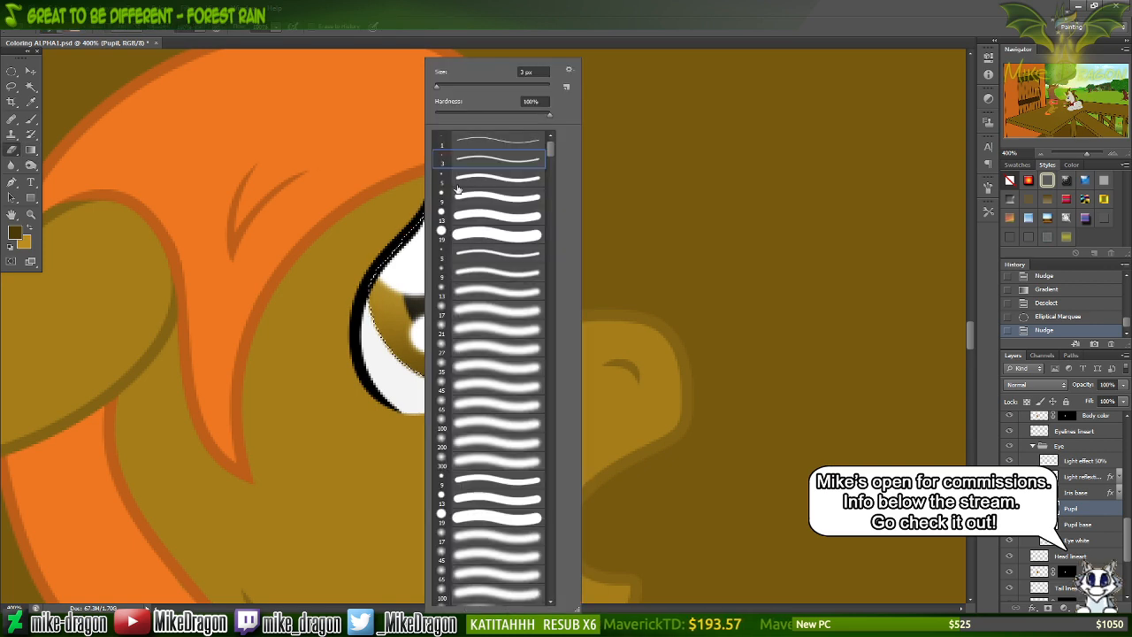
left_click(458, 234)
left_click_drag(468, 87, 501, 81)
left_click(538, 23)
left_click_drag(367, 230, 376, 345)
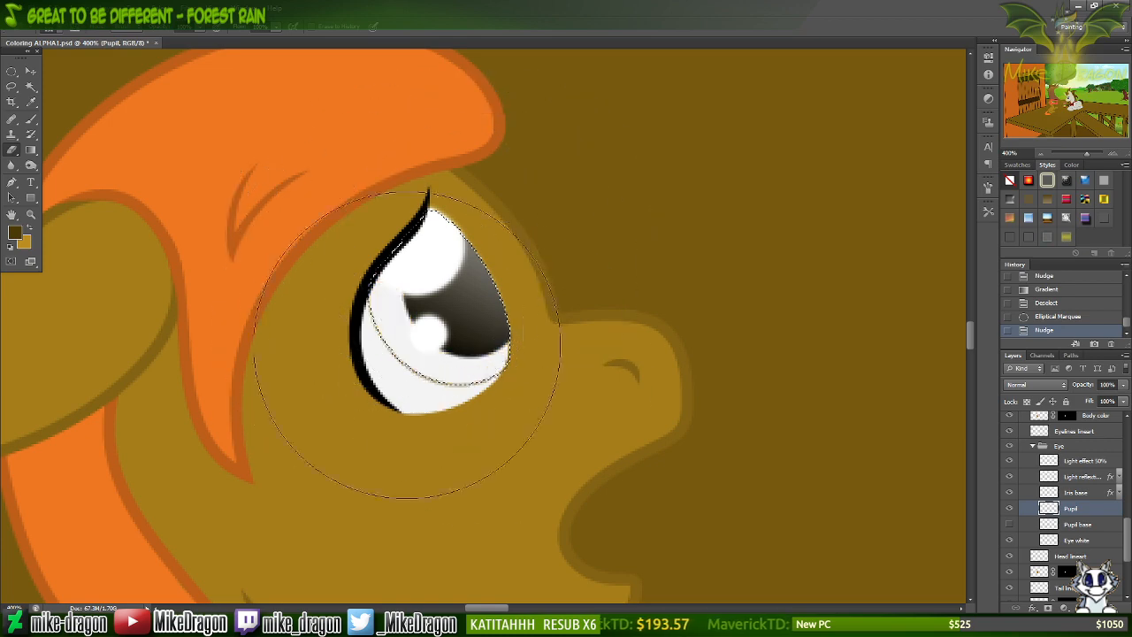
left_click_drag(331, 181, 602, 397)
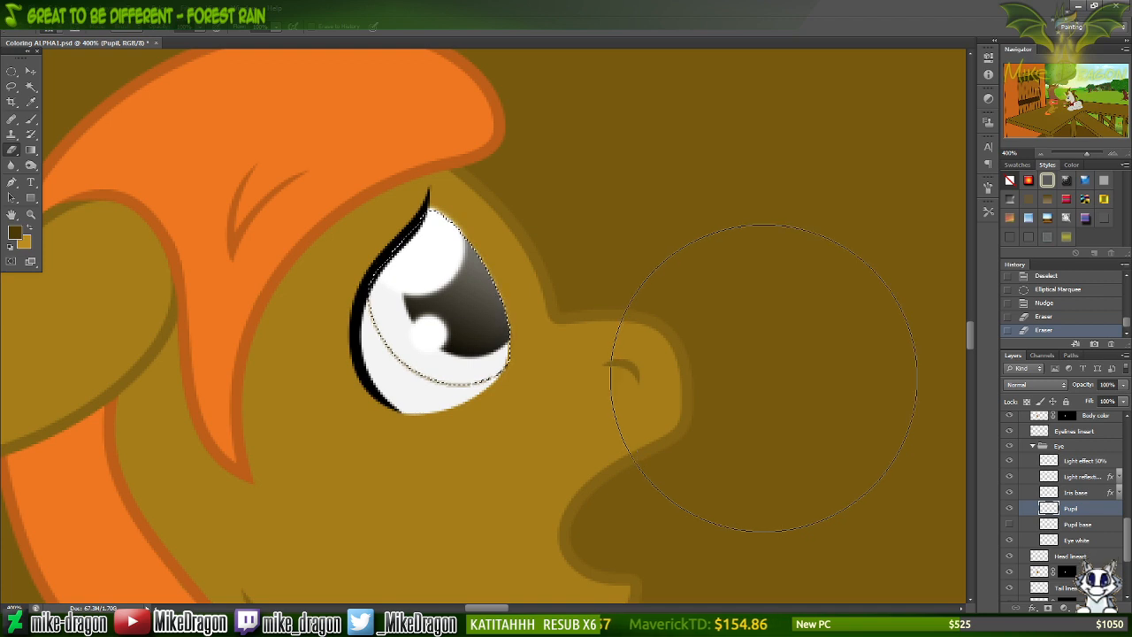
key("ctrl+d")
mouse_move(584, 345)
left_mouse_down()
mouse_move(445, 354)
mouse_move(569, 240)
mouse_move(601, 400)
left_mouse_up()
Reselect the Pupil base shape of the foal's eye, hide that layer and return to the emptied Pupil layer.
left_click(1008, 526)
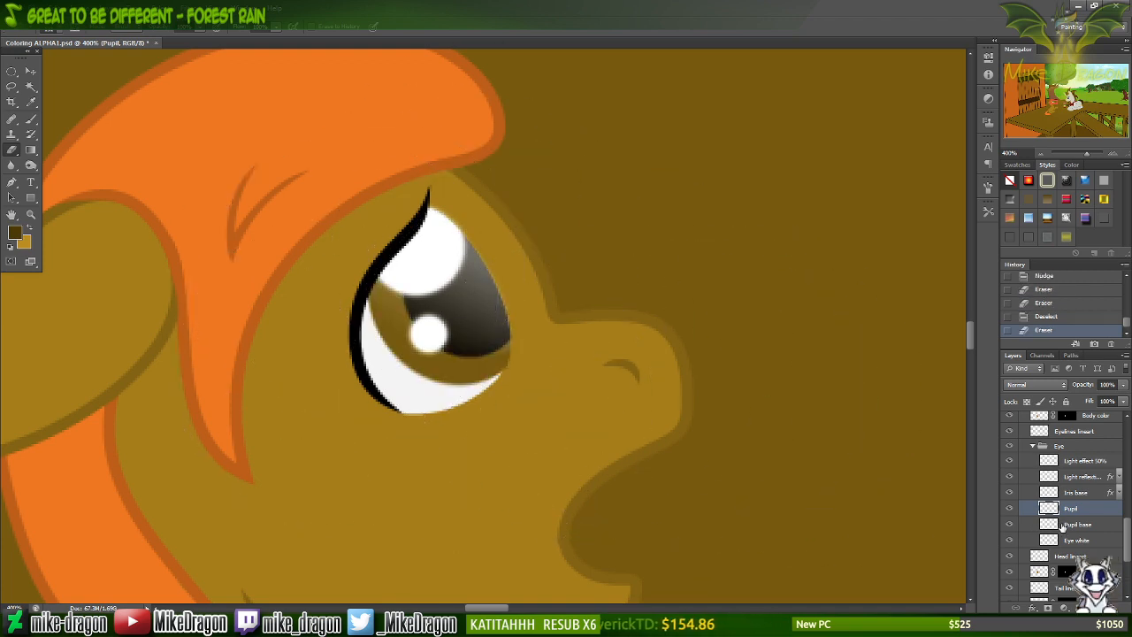
left_click(1076, 524)
key("m")
mouse_move(748, 106)
left_mouse_down()
mouse_move(672, 133)
mouse_move(198, 512)
left_mouse_up()
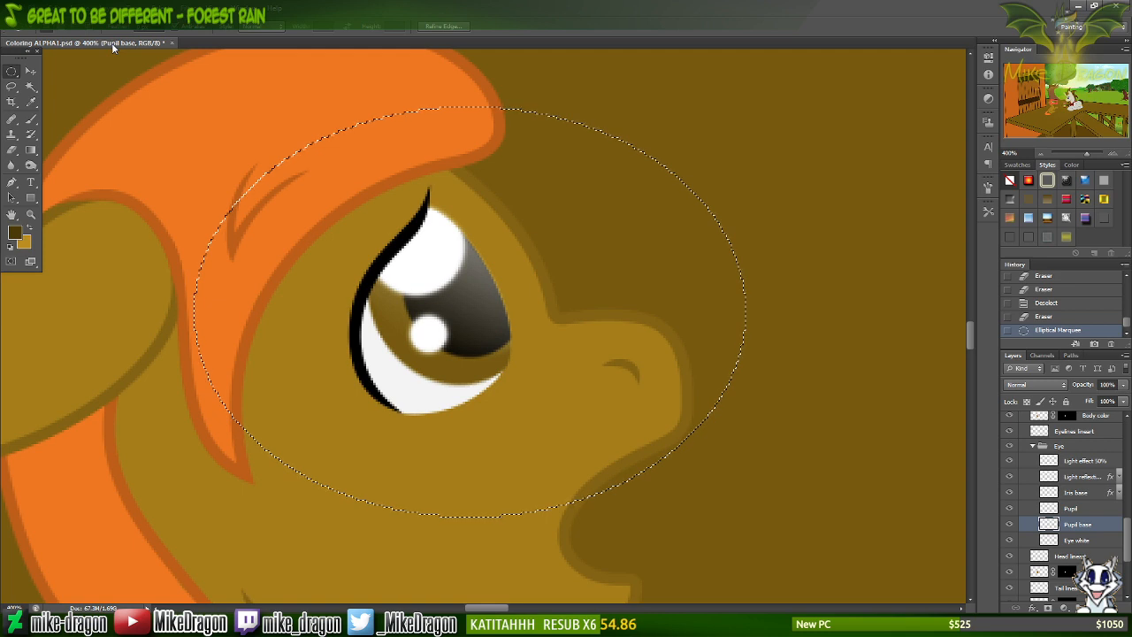
key("ctrl+Left")
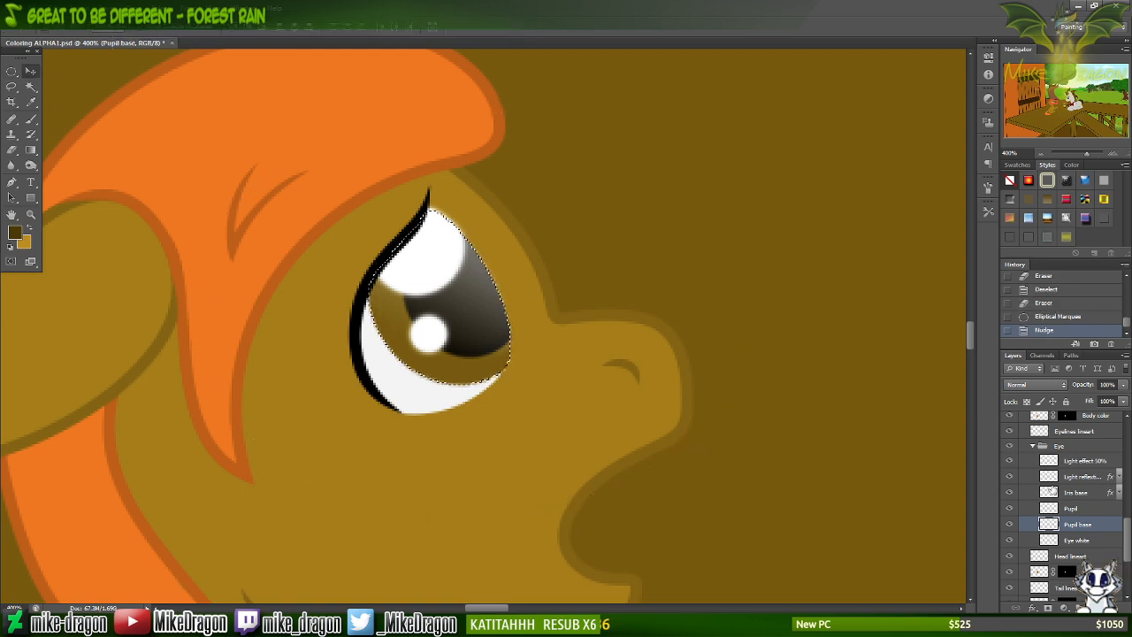
left_click(1054, 510)
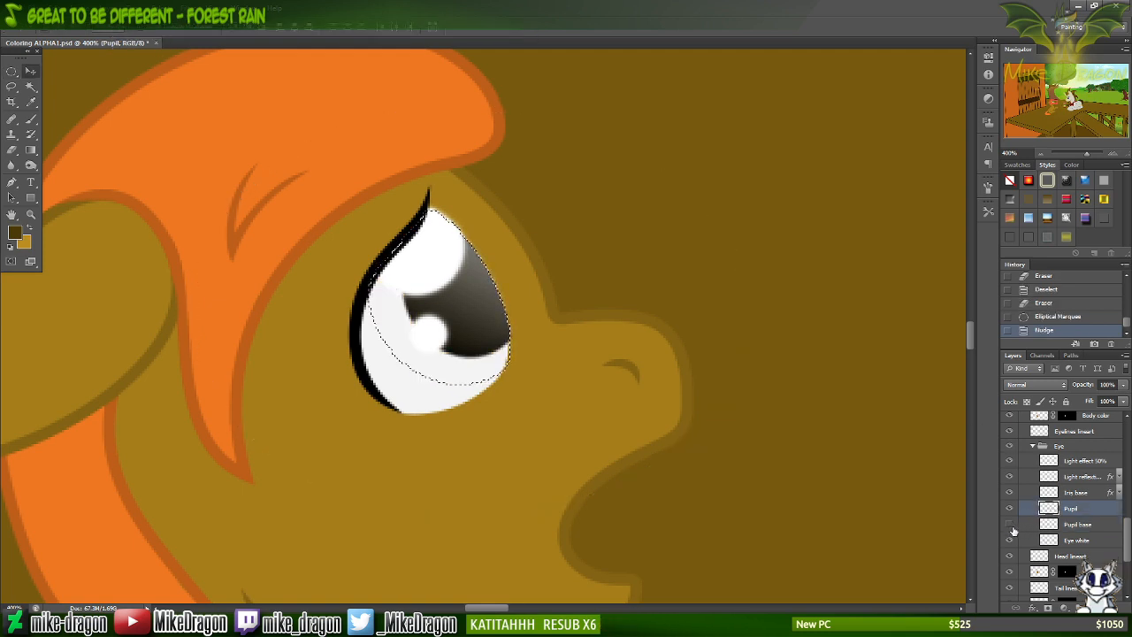
Fill the selected iris with a downward golden-to-dark-brown gradient, swapping the two colours after a first try so the dark end sits at the lower edge.
key("g")
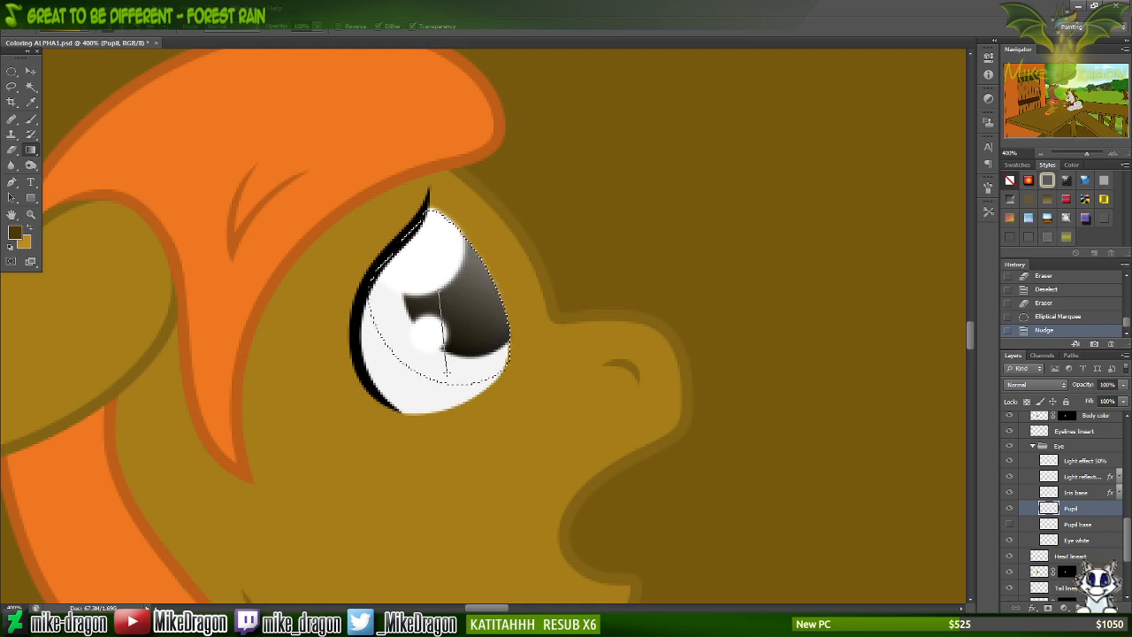
left_click_drag(445, 382, 445, 383)
key("ctrl+z")
key("x")
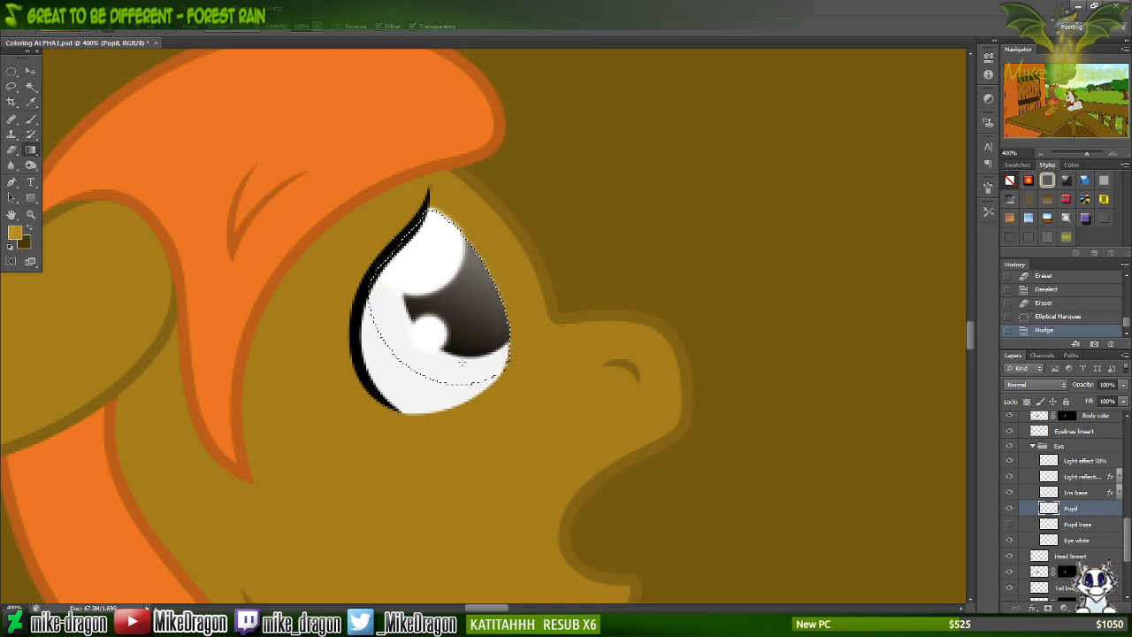
left_click_drag(428, 304, 436, 381)
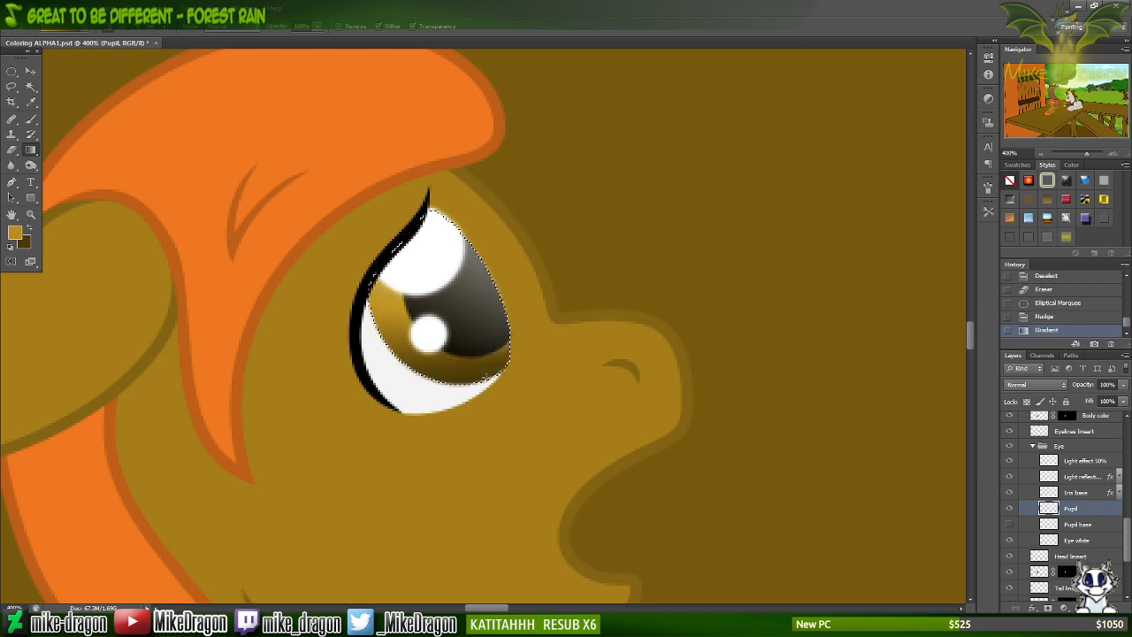
key("ctrl+z")
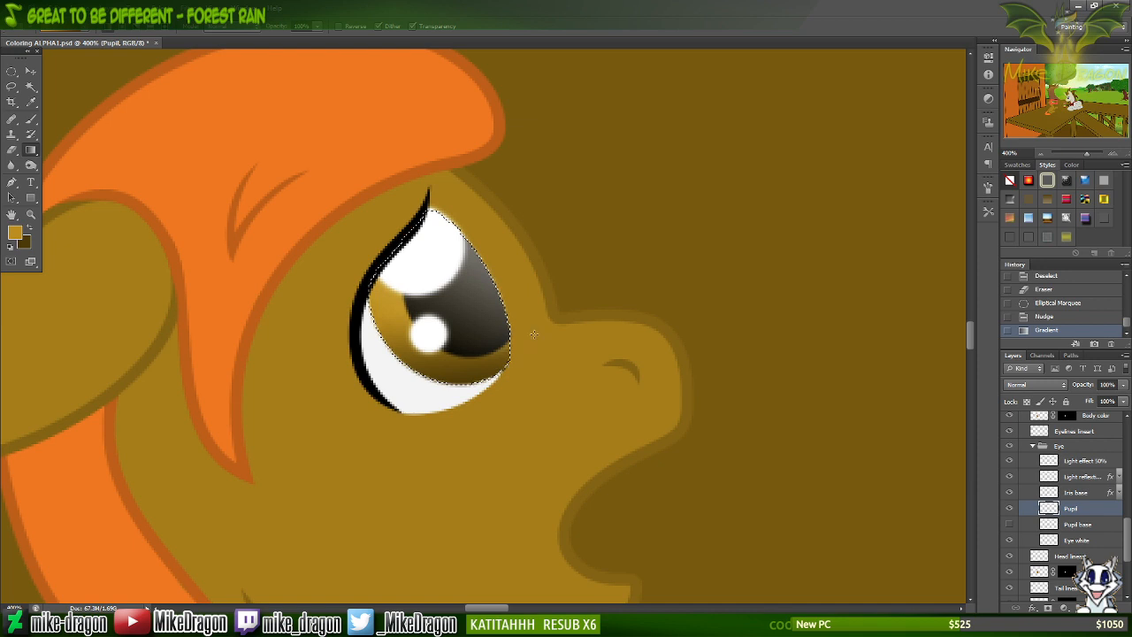
Clear the iris selection, view both ponies together and save the document.
key("ctrl+d")
key("ctrl+minus")
key("ctrl+minus")
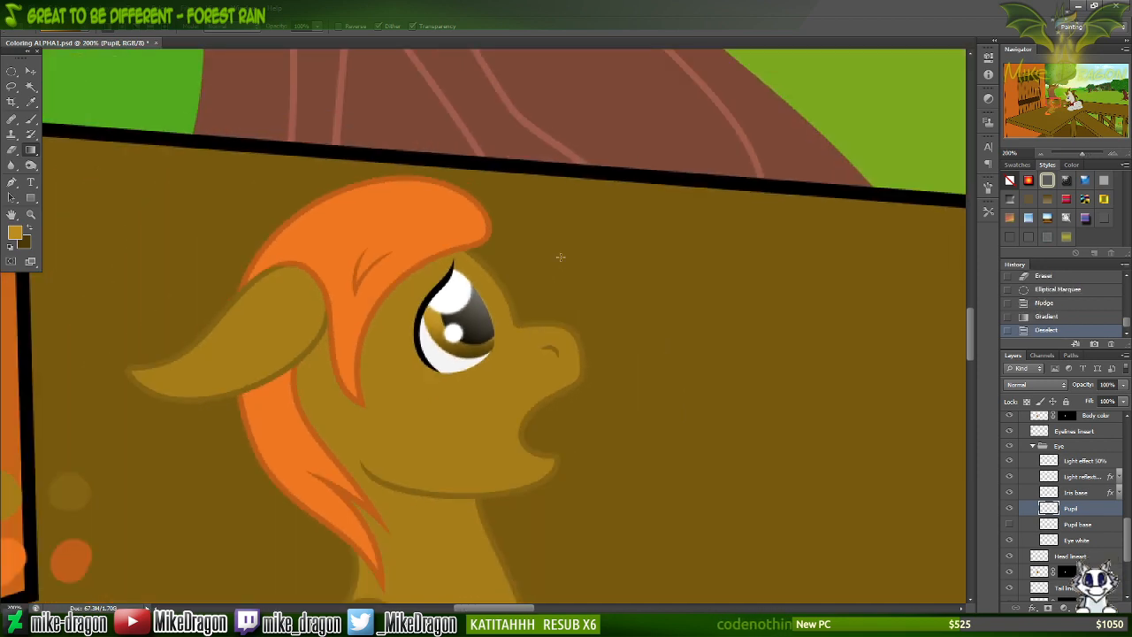
key("ctrl+minus")
key("ctrl+minus")
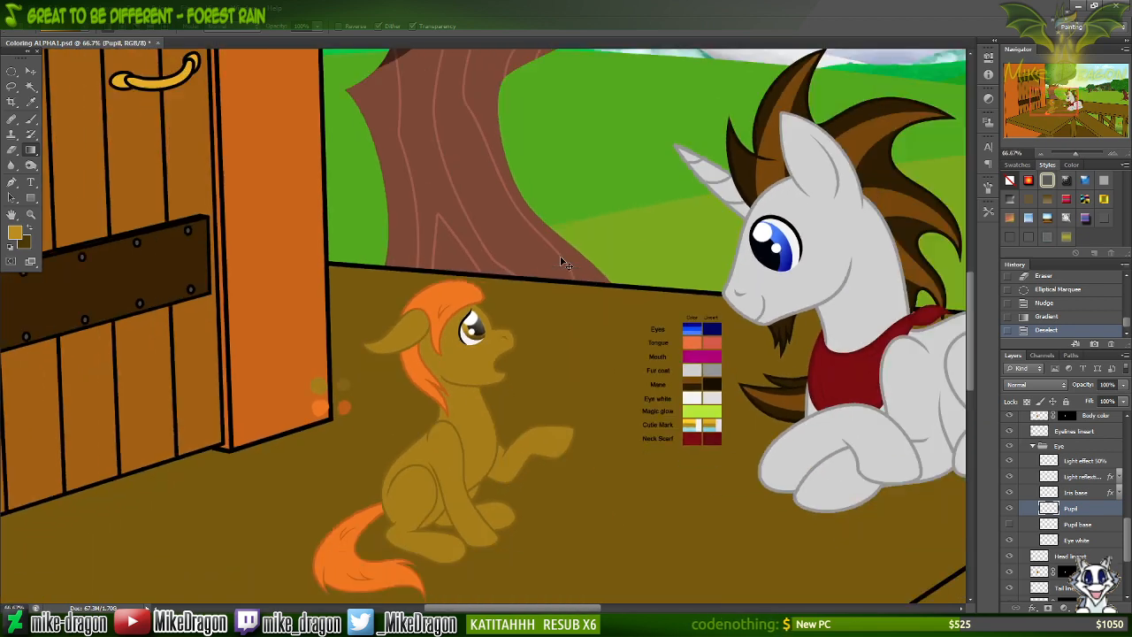
key("ctrl+s")
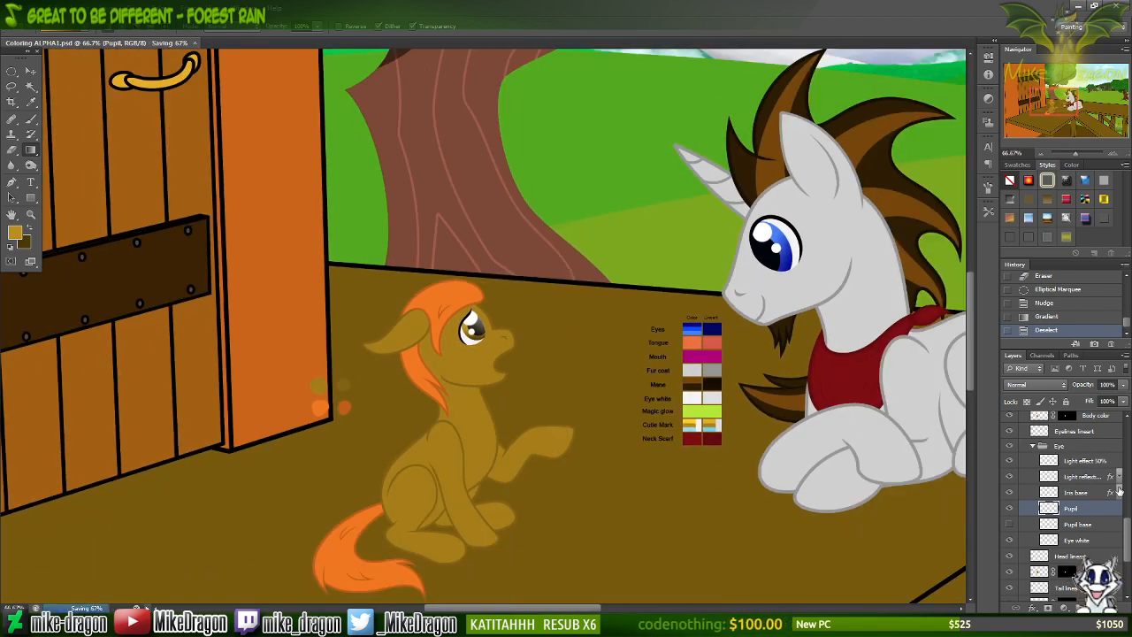
Collapse the foal's layer group and select the unicorn's Layer 48 inside its Eye group, with the unicorn's eye in close view.
scroll(1119, 491, "up", 5)
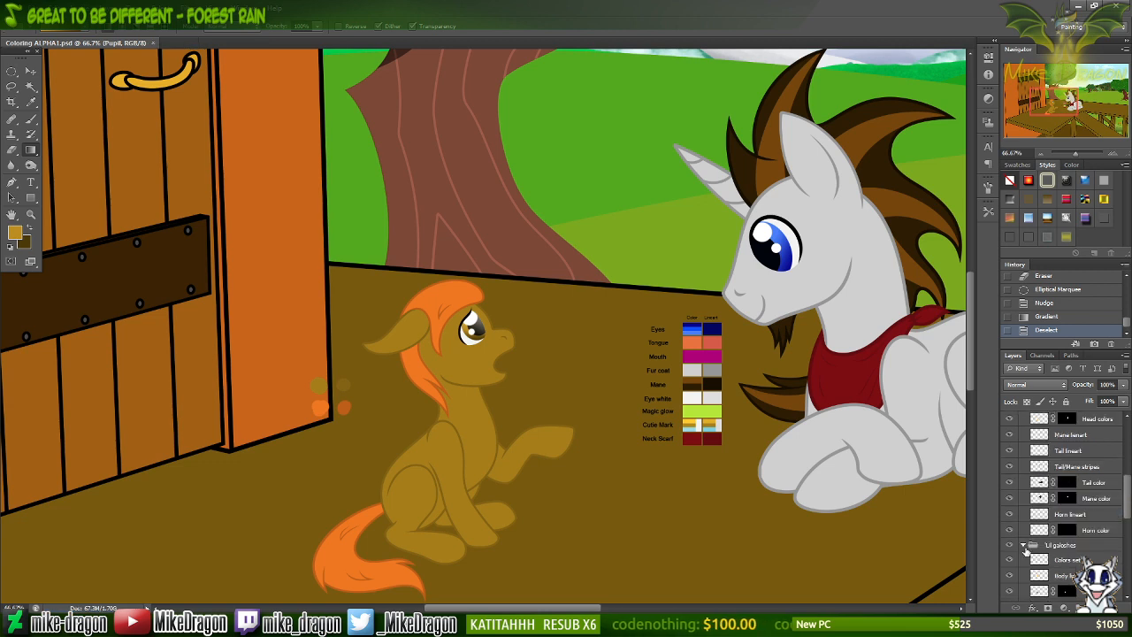
left_click(1024, 546)
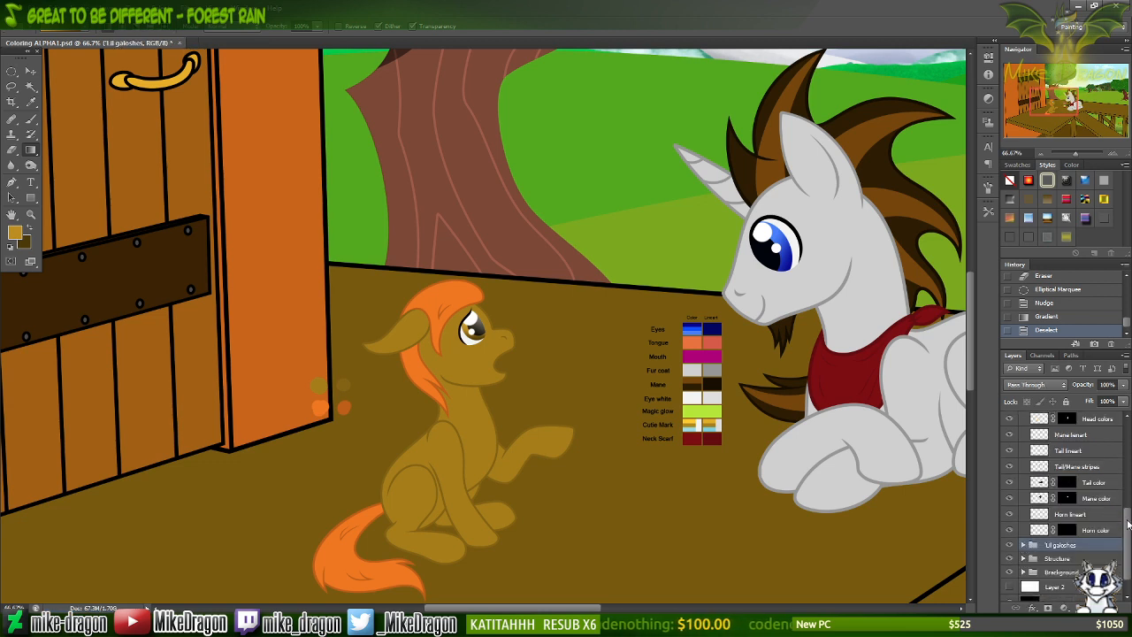
left_click_drag(1128, 524, 1121, 472)
left_click(1074, 498)
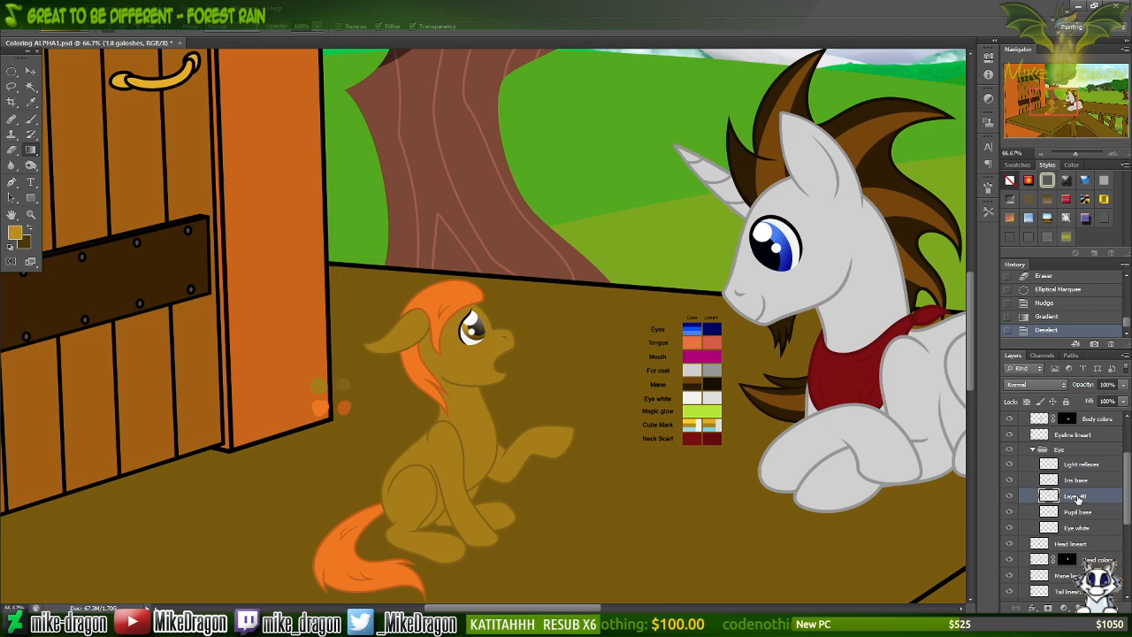
key("ctrl+plus")
key("ctrl+plus")
key("ctrl+plus")
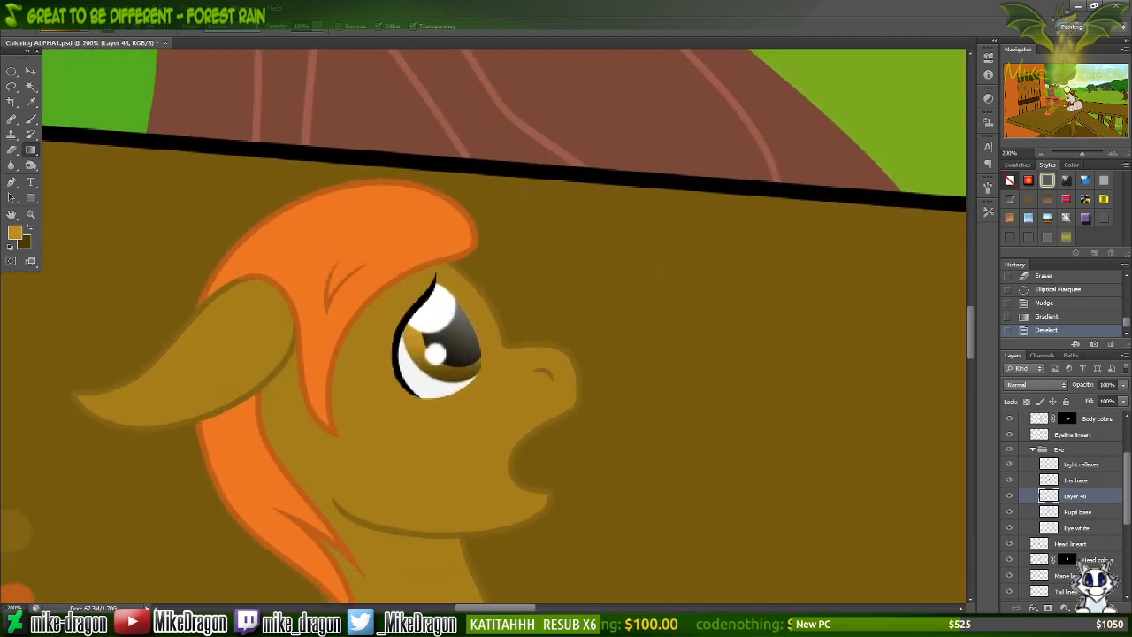
left_click_drag(1067, 90, 1067, 97)
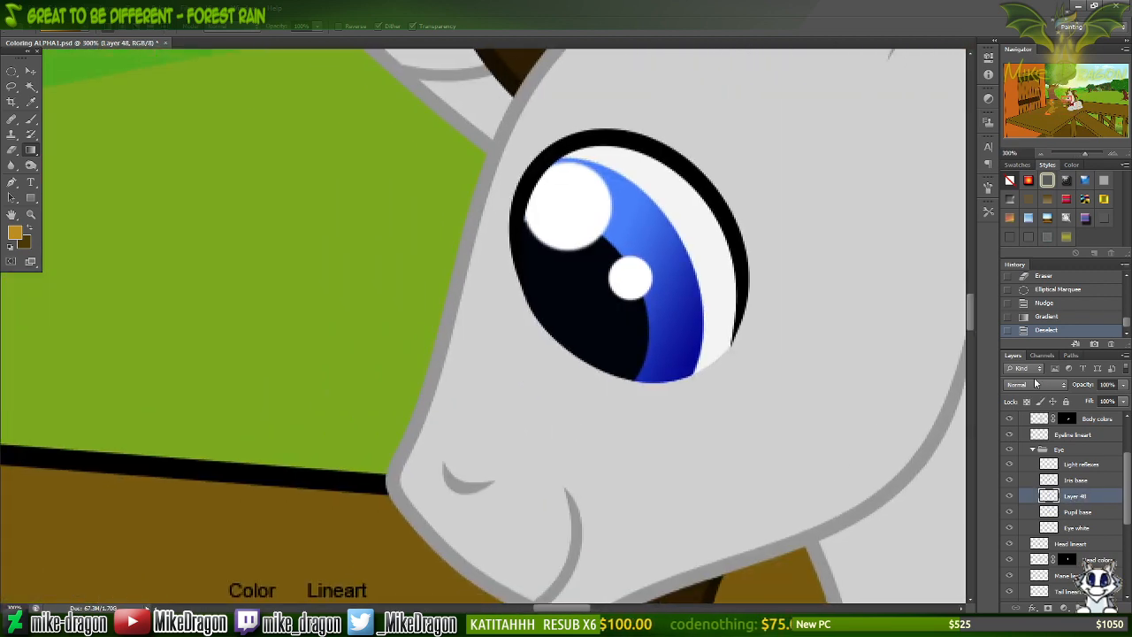
Rename the unicorn's iris gradient layer as Pupil and hide the Pupil base layer beneath it.
double_click(1075, 497)
type("I")
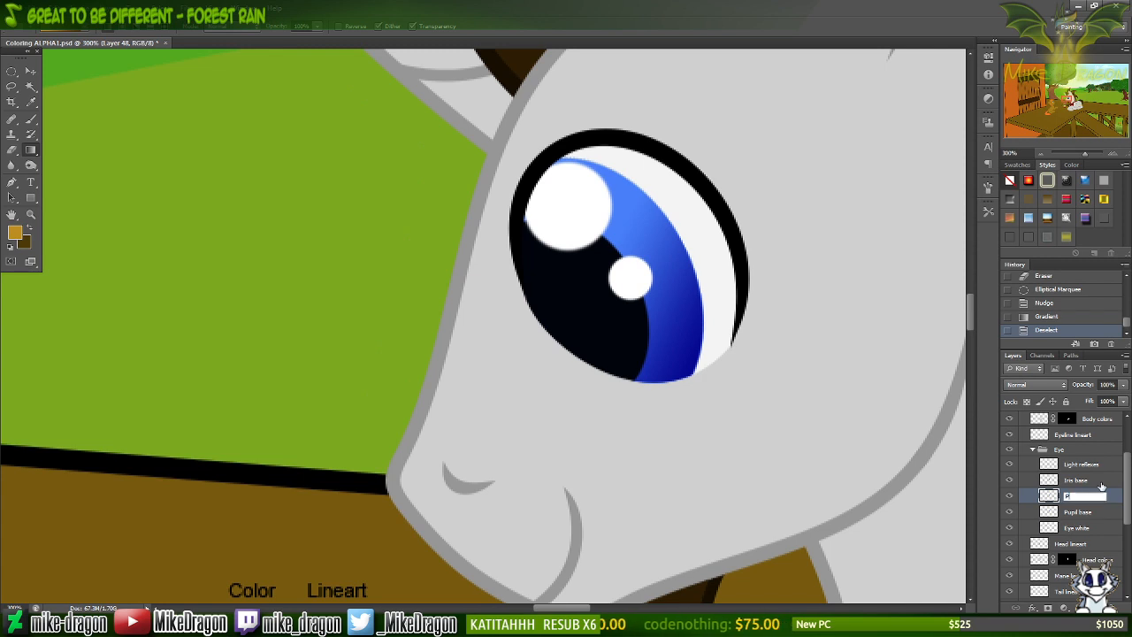
key("Return")
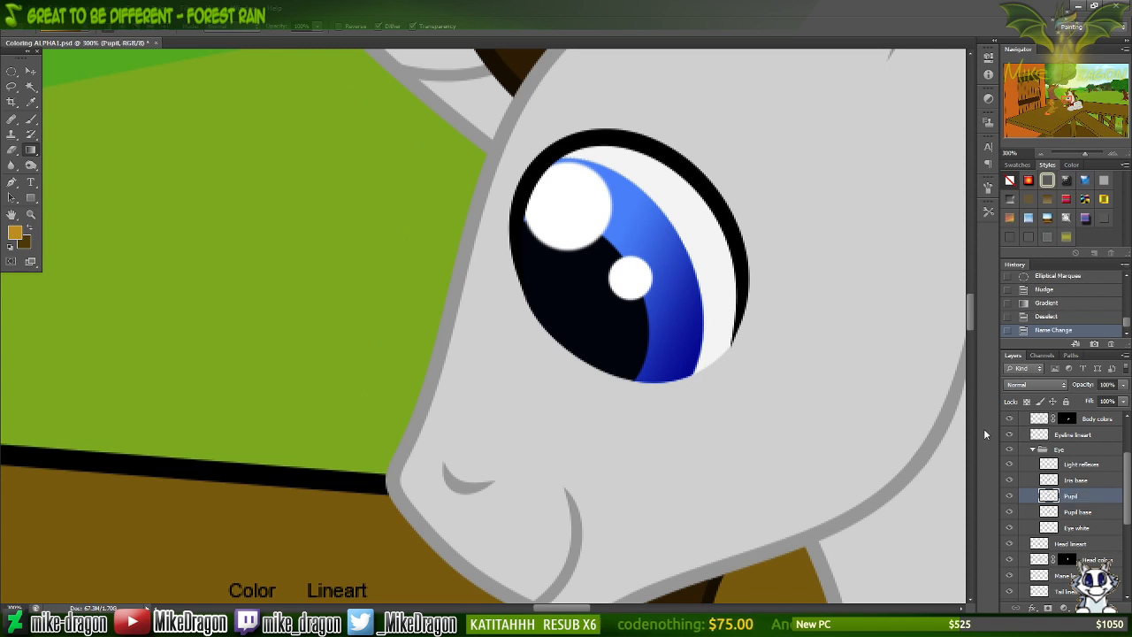
left_click(1014, 516)
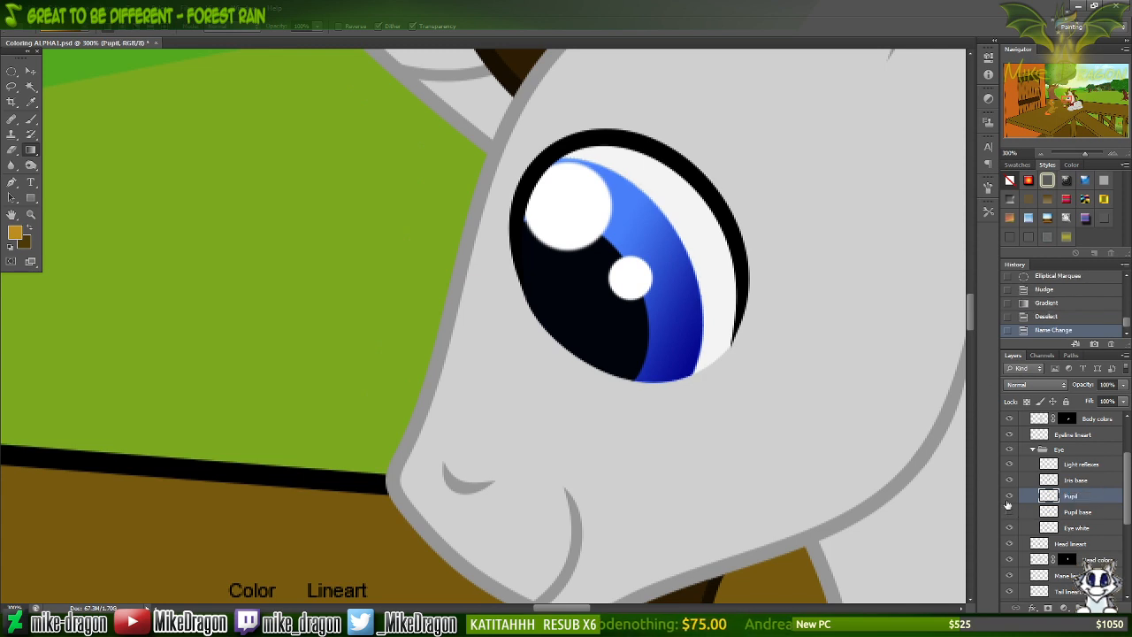
Apply a smooth inner Bevel & Emboss at 100% depth to the unicorn's Iris base layer, increasing its size and softening.
scroll(840, 506, "right", 8)
scroll(748, 457, "up", 1)
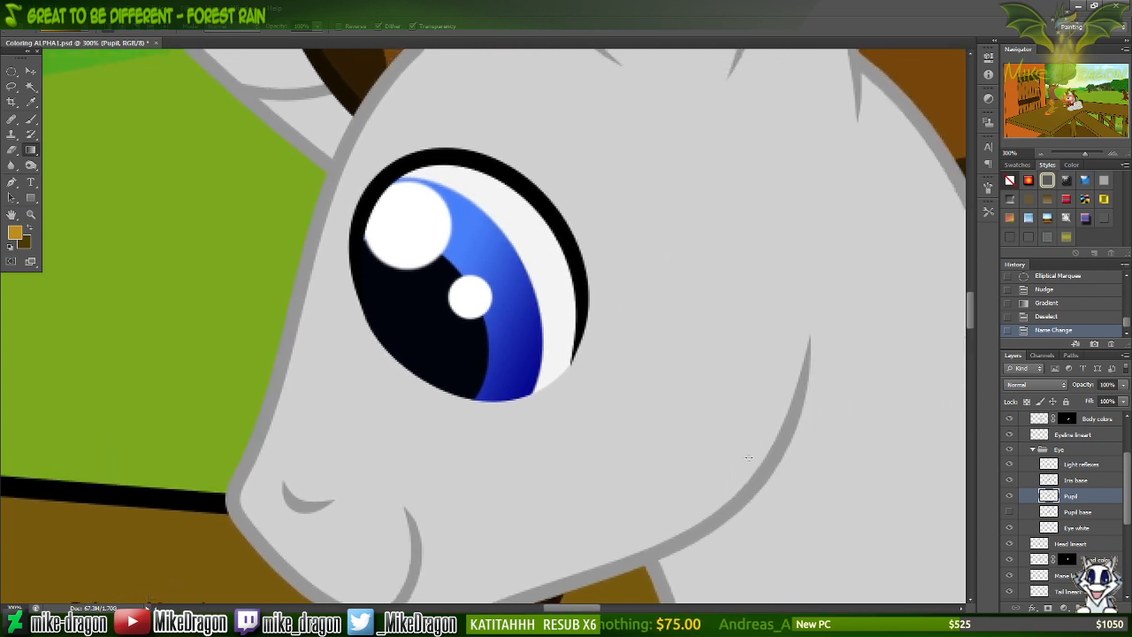
scroll(748, 457, "up", 1)
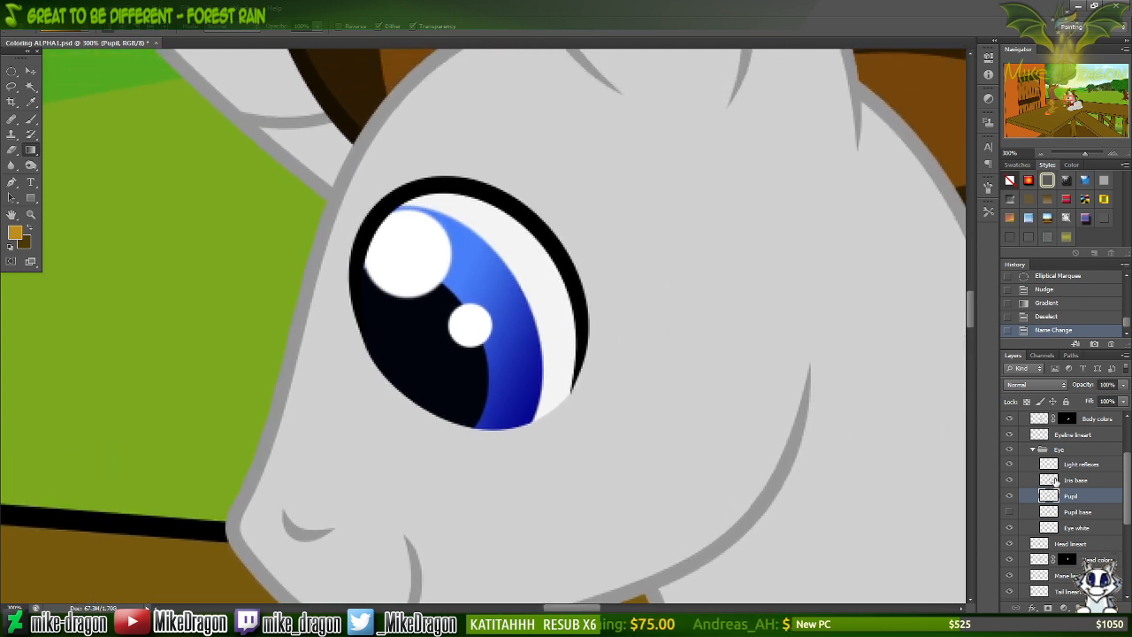
double_click(1055, 481)
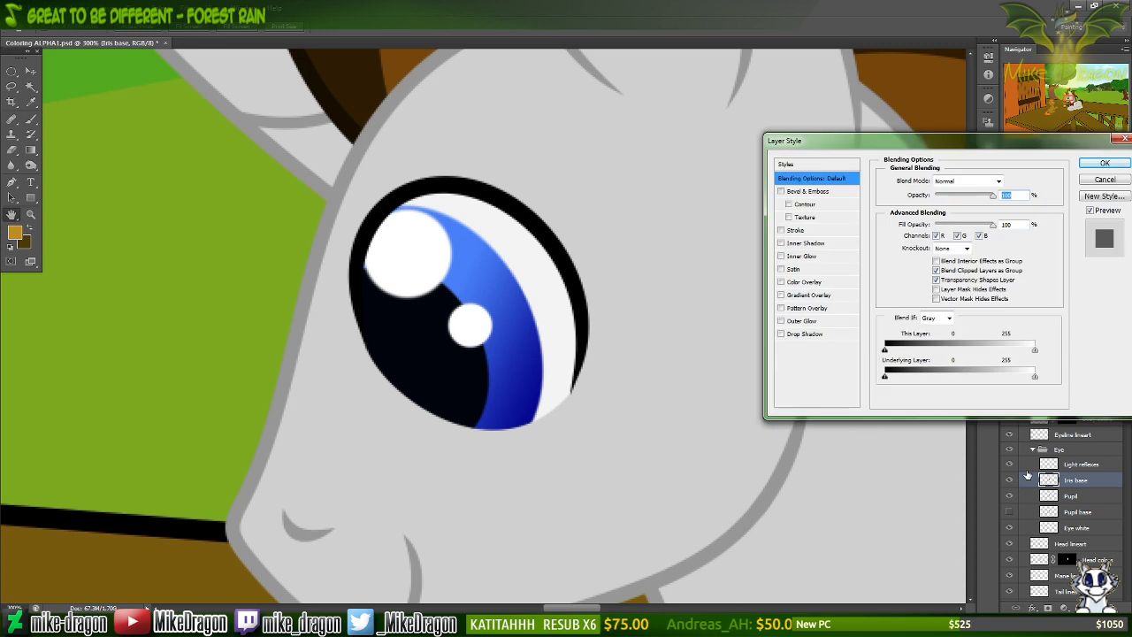
left_click(781, 191)
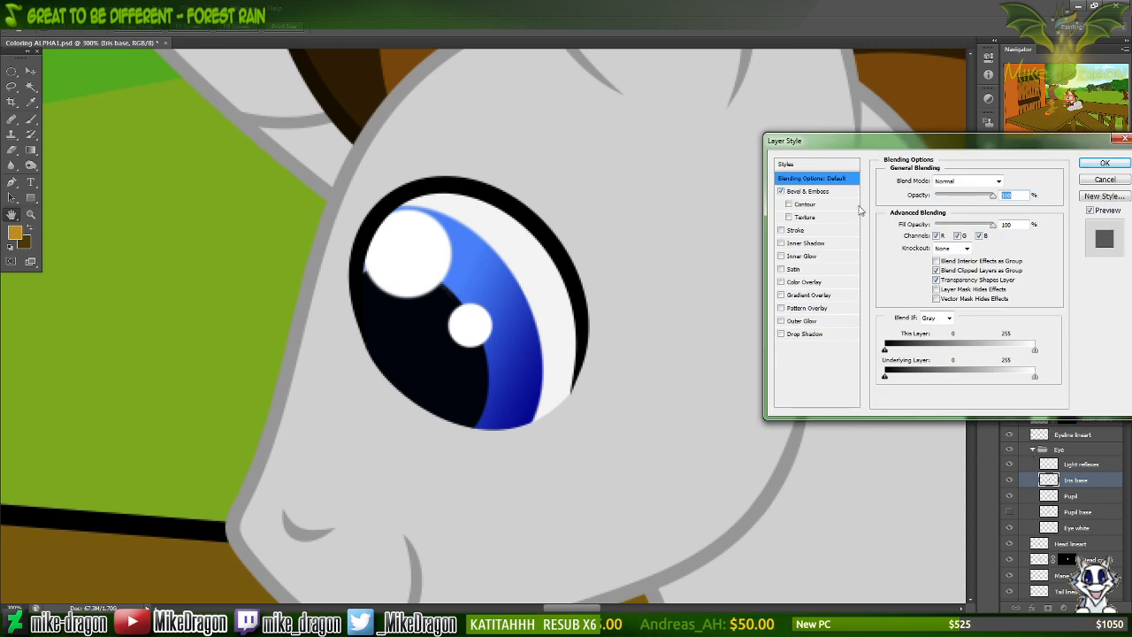
left_click(813, 192)
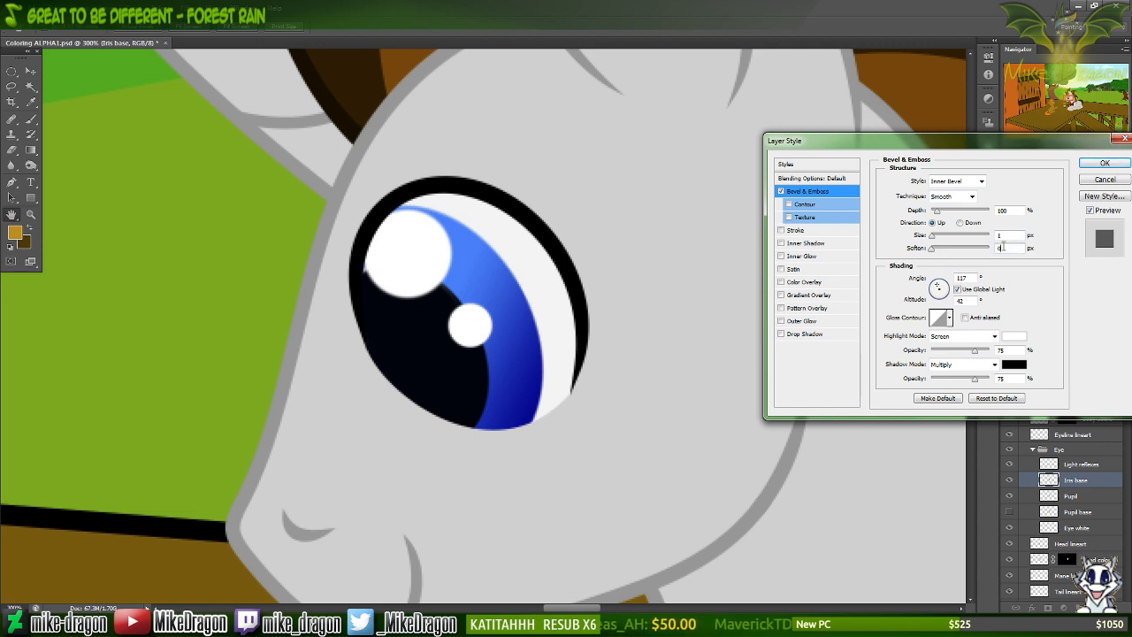
left_click(1004, 248)
scroll(1002, 249, "up", 6)
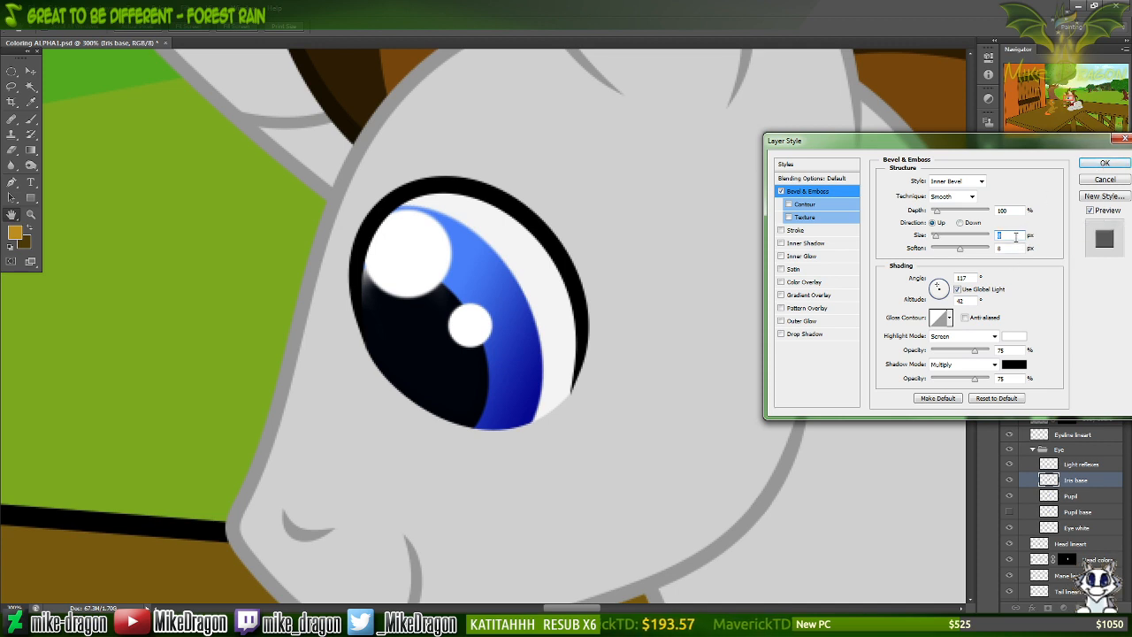
left_click(1105, 166)
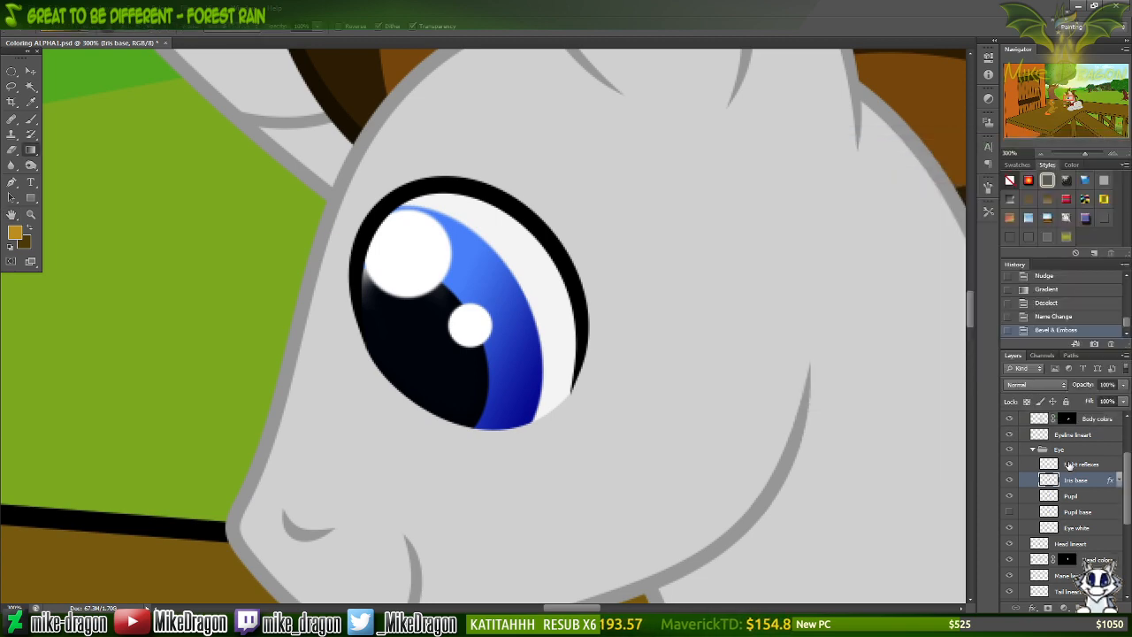
Add a slightly enlarged white Outer Glow in Screen mode at 75% opacity to the unicorn's Light reflexes layer and save the document.
double_click(1051, 463)
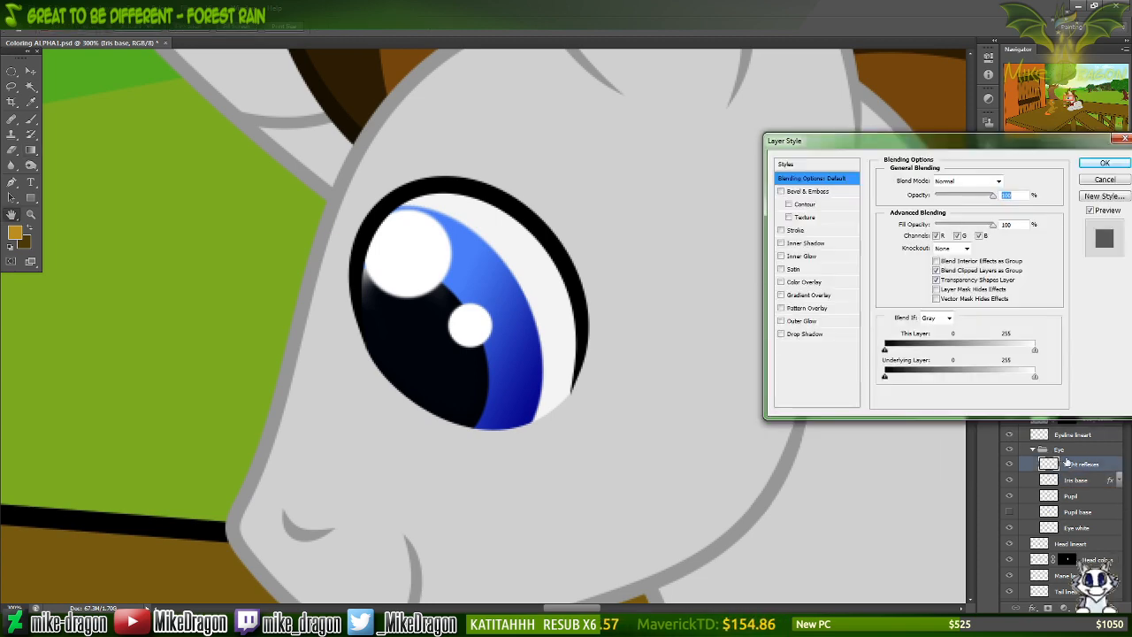
left_click(782, 322)
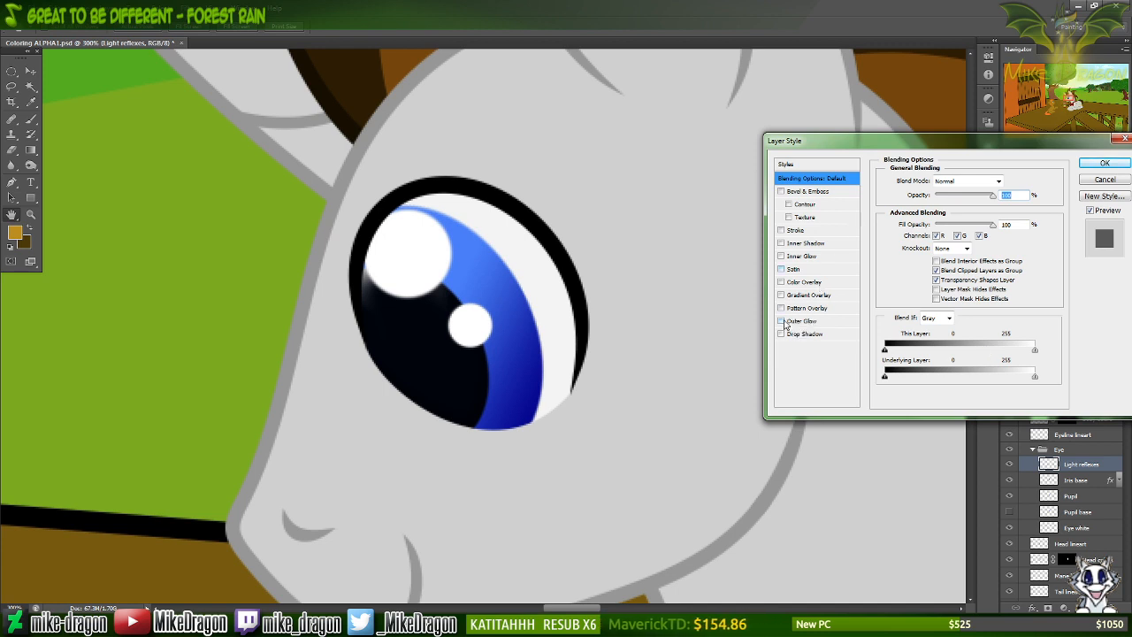
left_click(801, 322)
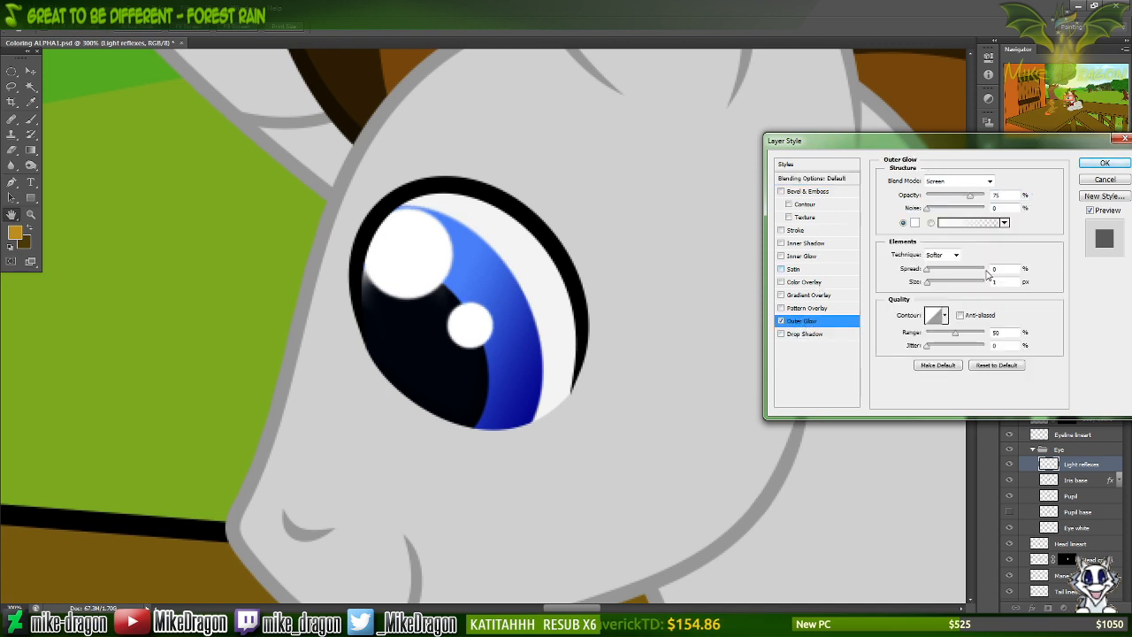
left_click(999, 283)
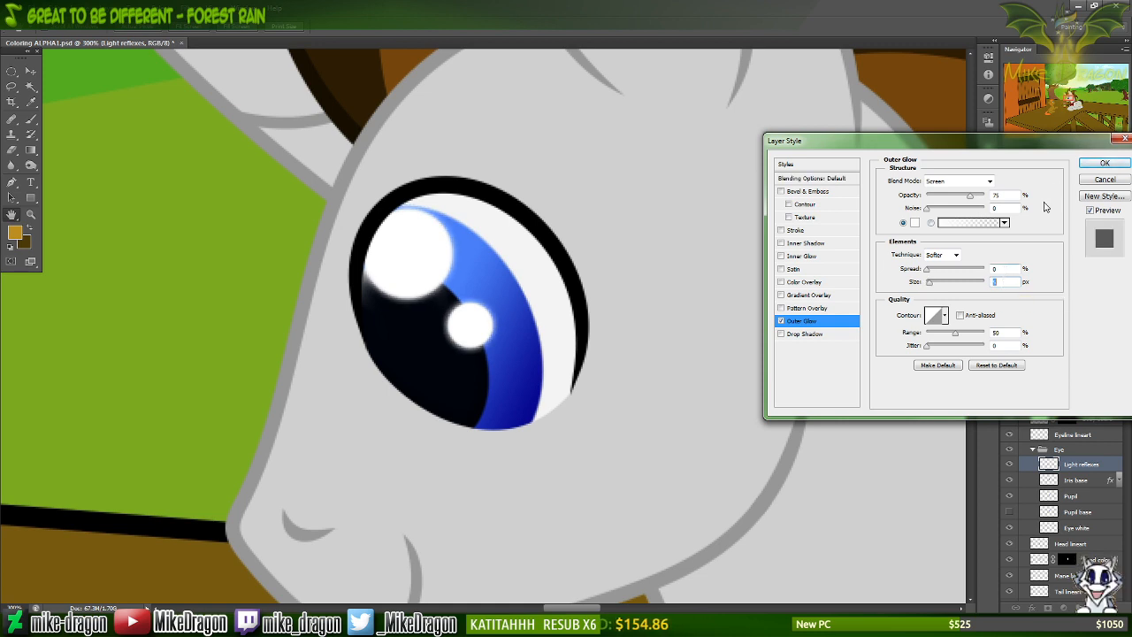
left_click(1098, 168)
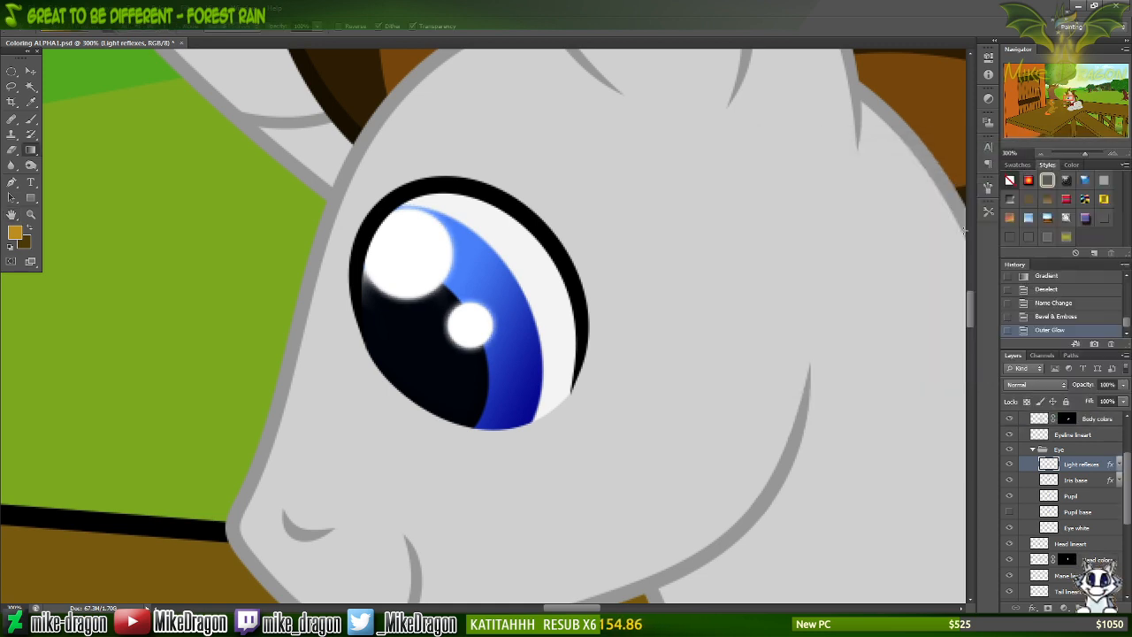
key("ctrl+s")
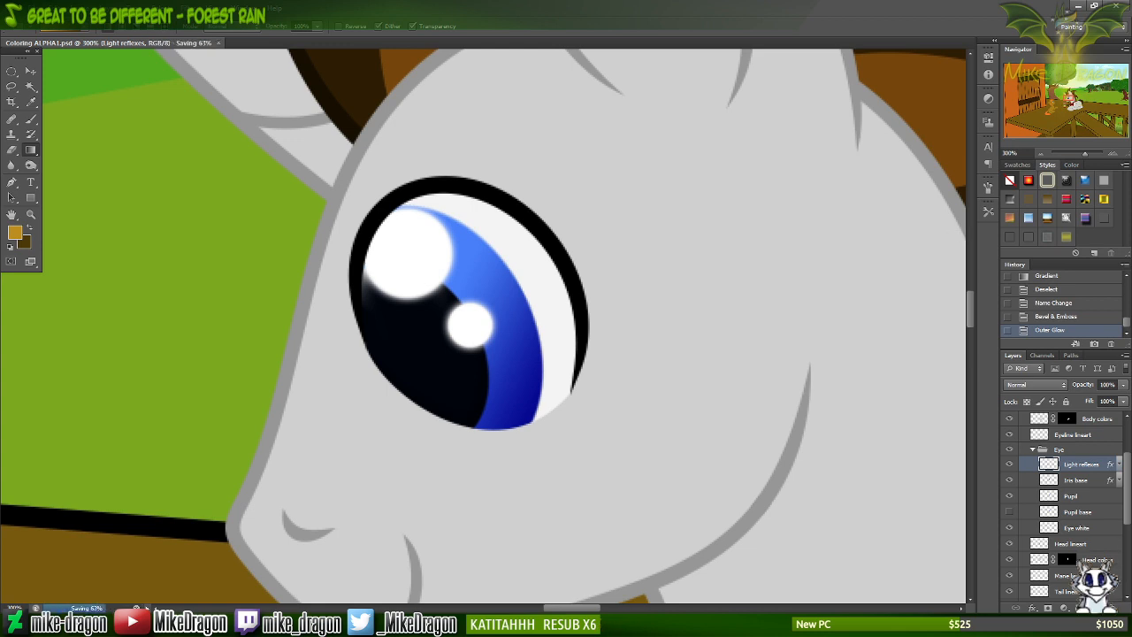
Create a new layer above Light reflexes and make a large elliptical selection around the unicorn eye's bigger highlight.
key("ctrl+shift+alt+n")
key("m")
left_click_drag(289, 152, 470, 356)
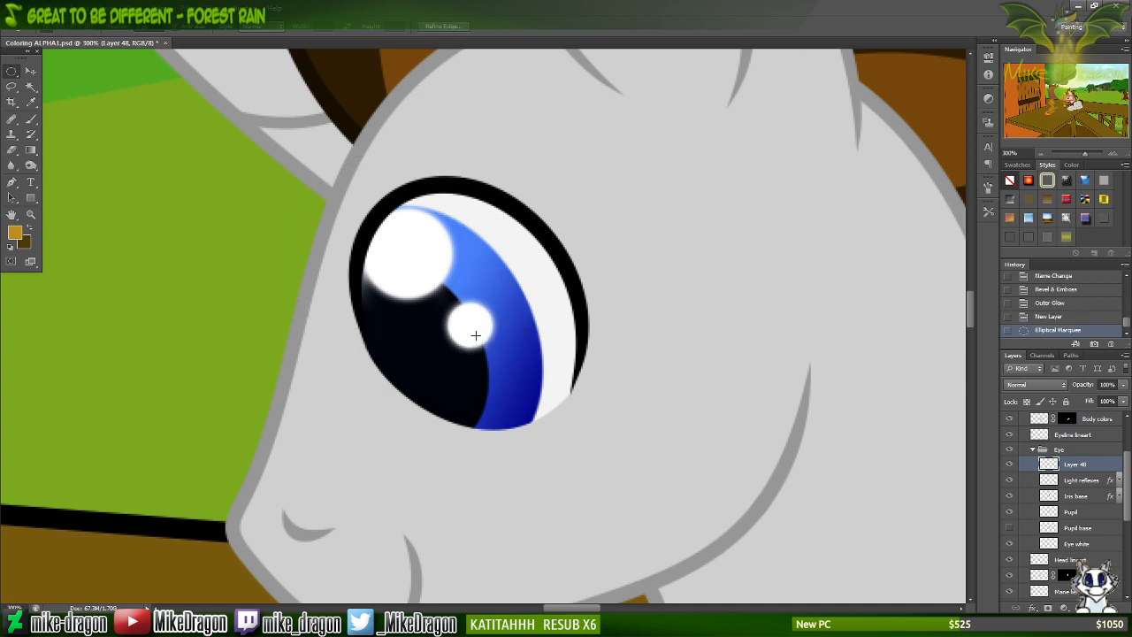
Set the foreground colour to white (ffffff) and fill the elliptical selection with a left-to-right gradient fading from white to transparent.
left_click(36, 147)
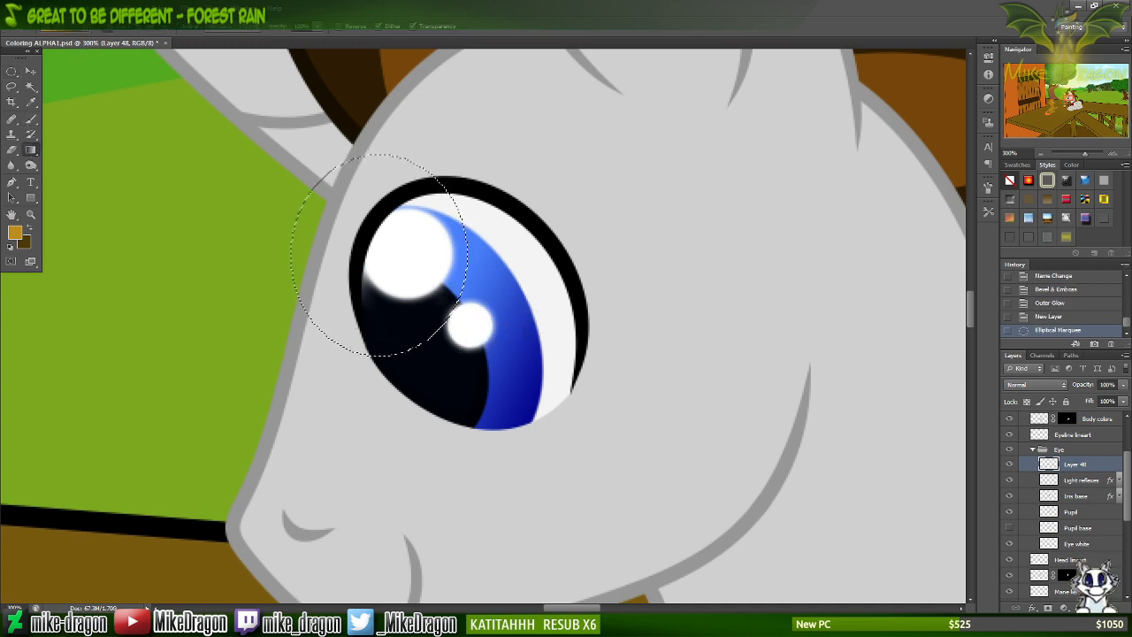
left_click(110, 27)
left_click(42, 53)
left_click(16, 232)
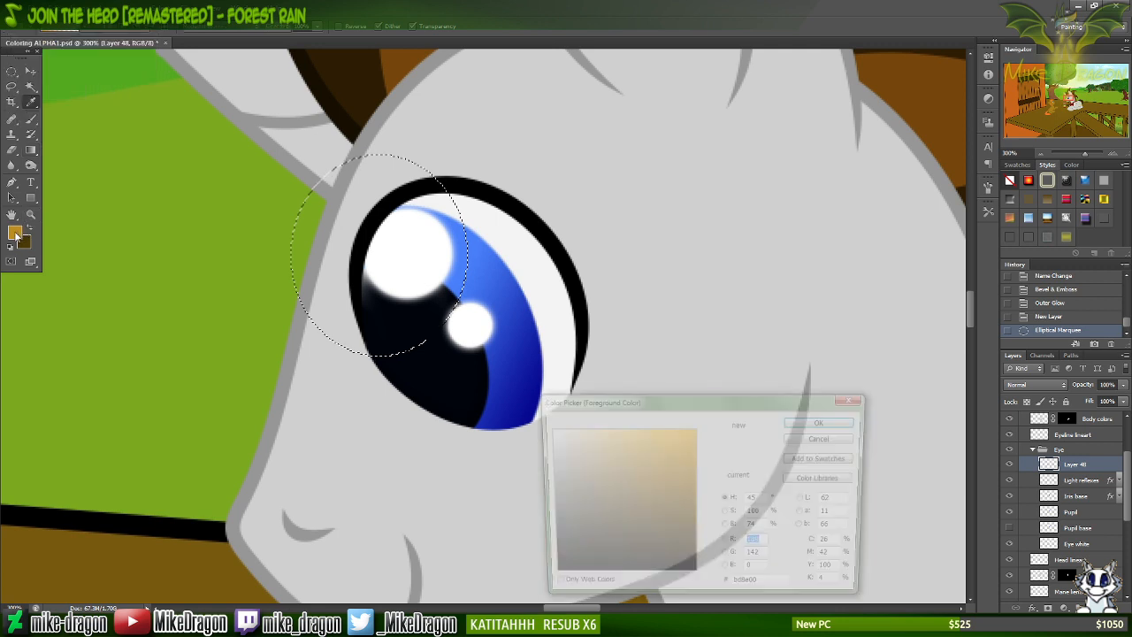
left_click(471, 329)
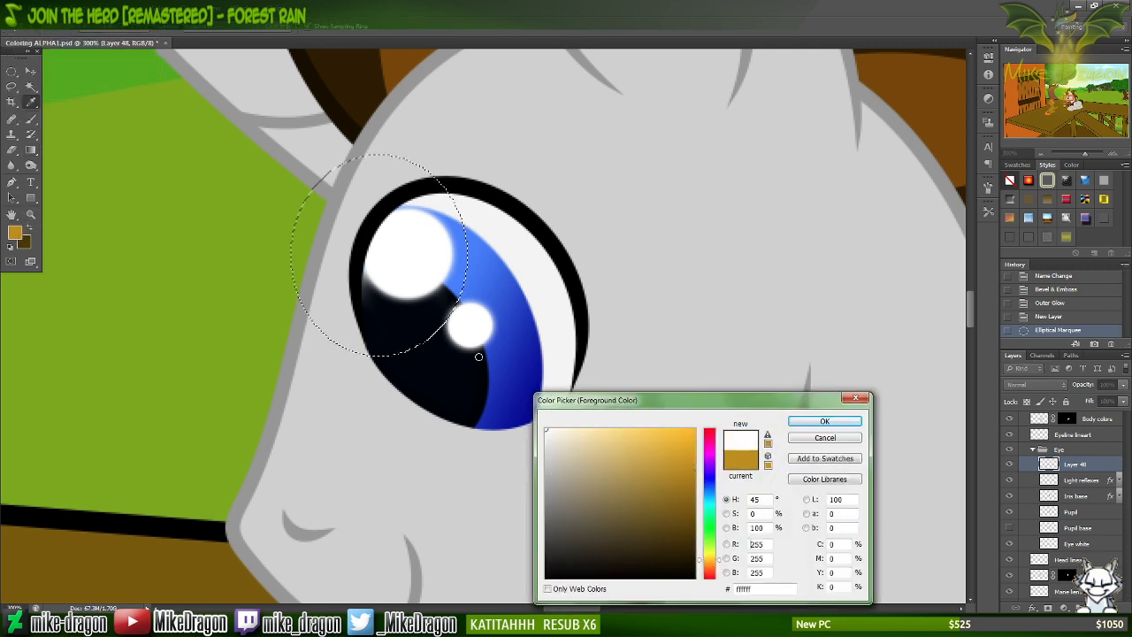
left_click(824, 422)
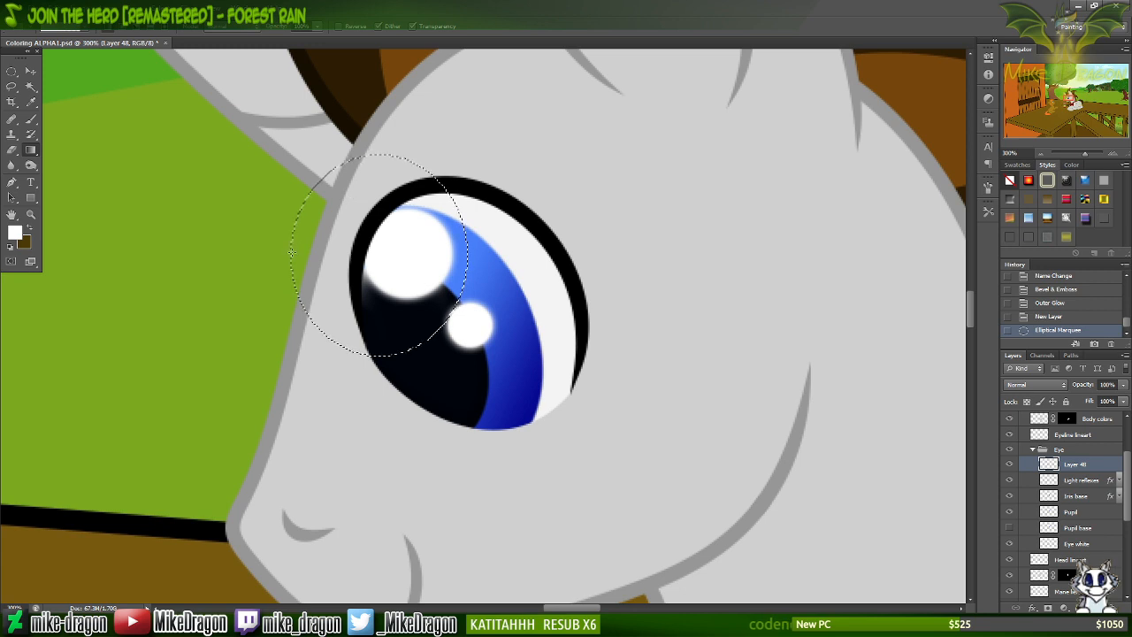
left_click_drag(291, 252, 454, 251)
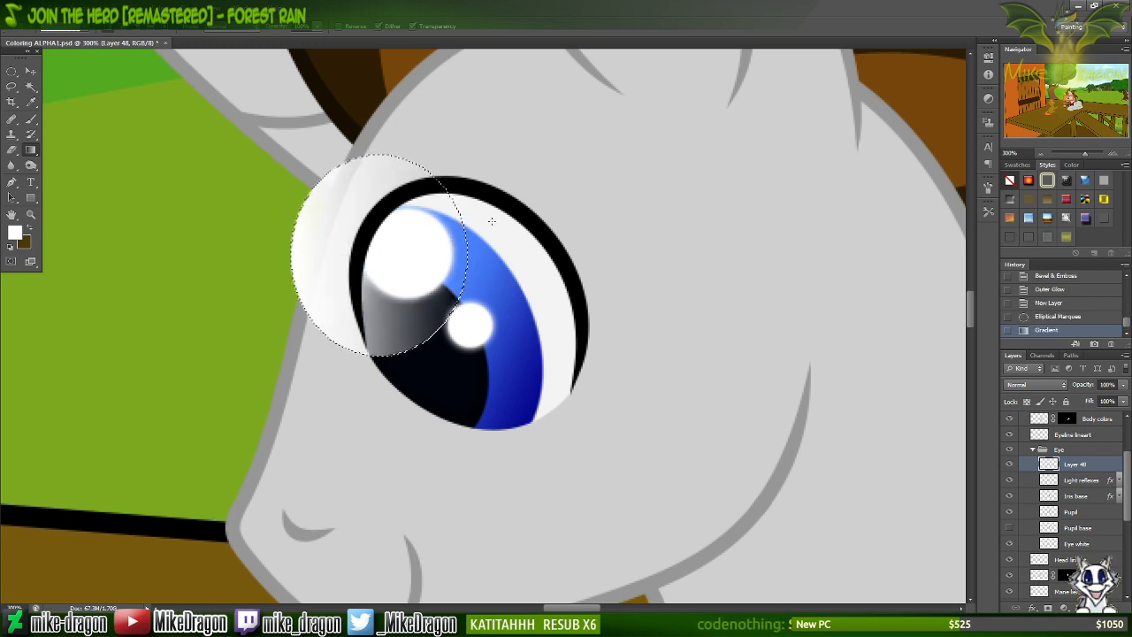
Clear the selection, then rotate, resize and reposition the white gradient ellipse so it covers the upper part of the unicorn's eye diagonally.
key("ctrl+d")
key("ctrl+t")
left_click_drag(518, 112, 568, 217)
left_click_drag(404, 224, 475, 236)
left_click_drag(628, 219, 588, 232)
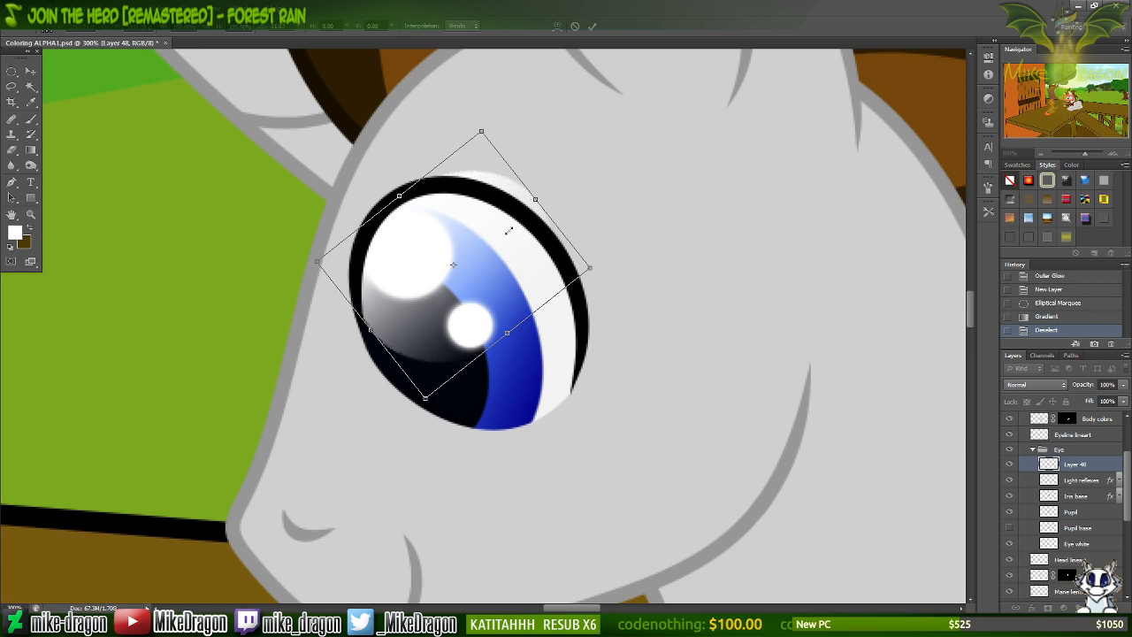
mouse_move(487, 258)
left_mouse_down()
mouse_move(473, 243)
mouse_move(467, 253)
left_mouse_up()
left_click_drag(608, 254, 609, 297)
left_click_drag(534, 206, 566, 191)
left_click_drag(491, 258, 490, 266)
left_click_drag(561, 203, 544, 211)
left_click_drag(502, 247, 511, 250)
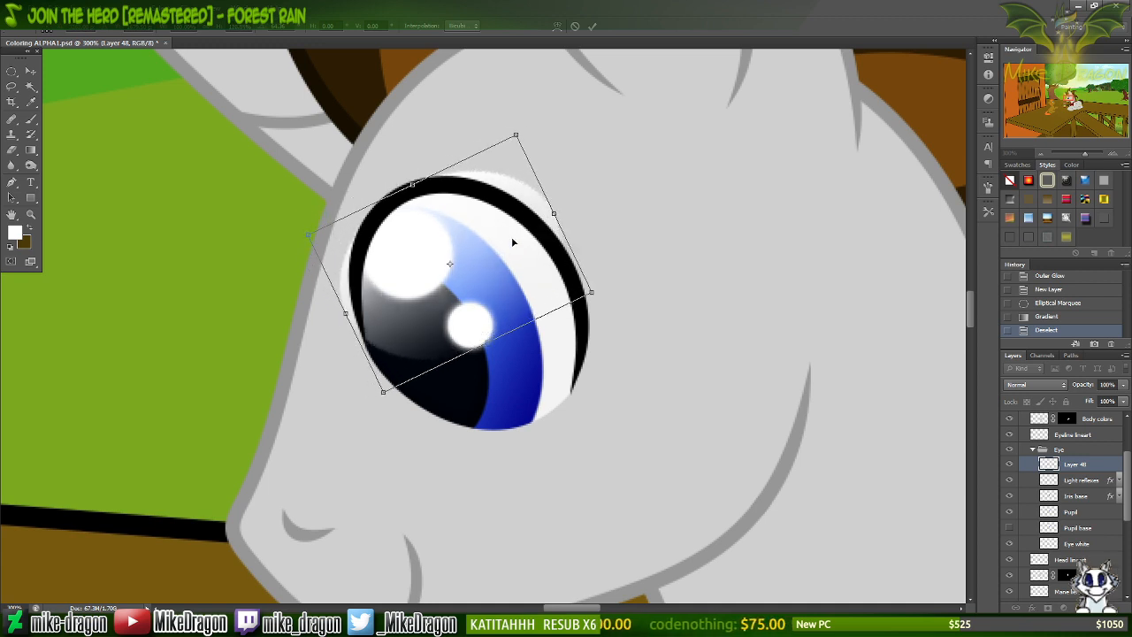
key("Return")
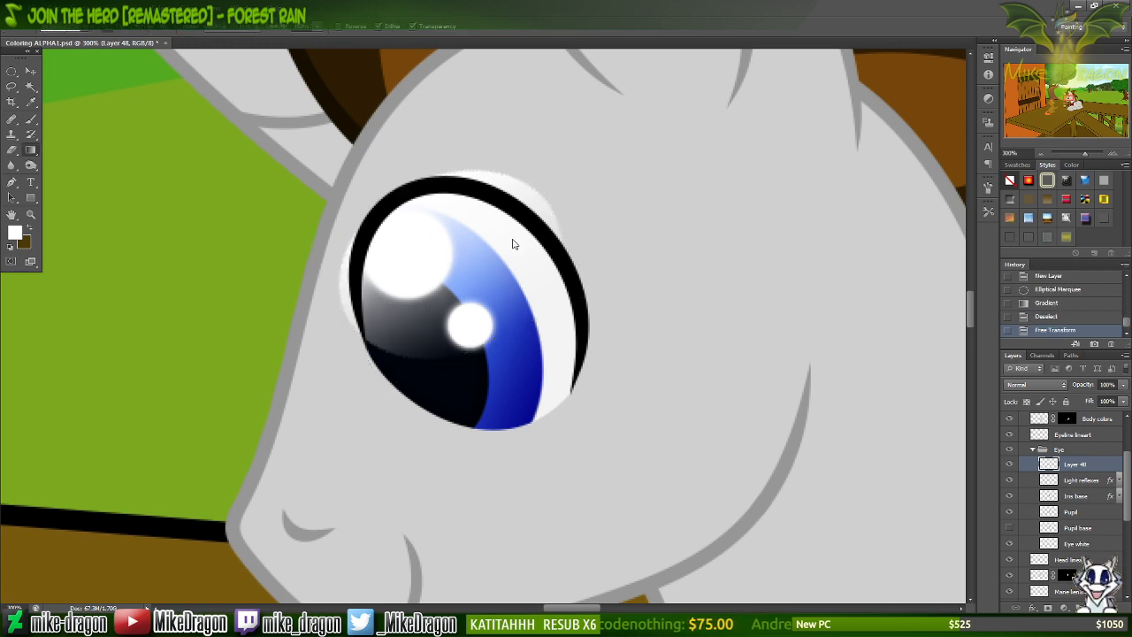
Select the shape of the unicorn's Eye white layer and return to the white gradient layer with the selection active.
left_click(1061, 544)
key("m")
left_click_drag(750, 98, 181, 557)
key("v")
key("Up")
key("Down")
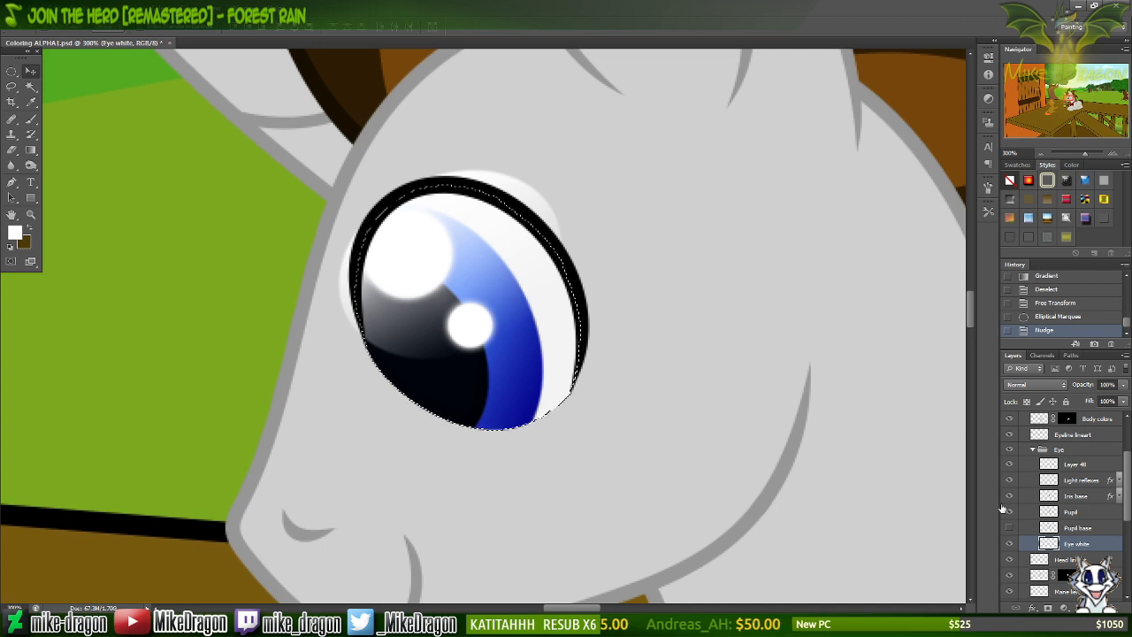
left_click(1051, 464)
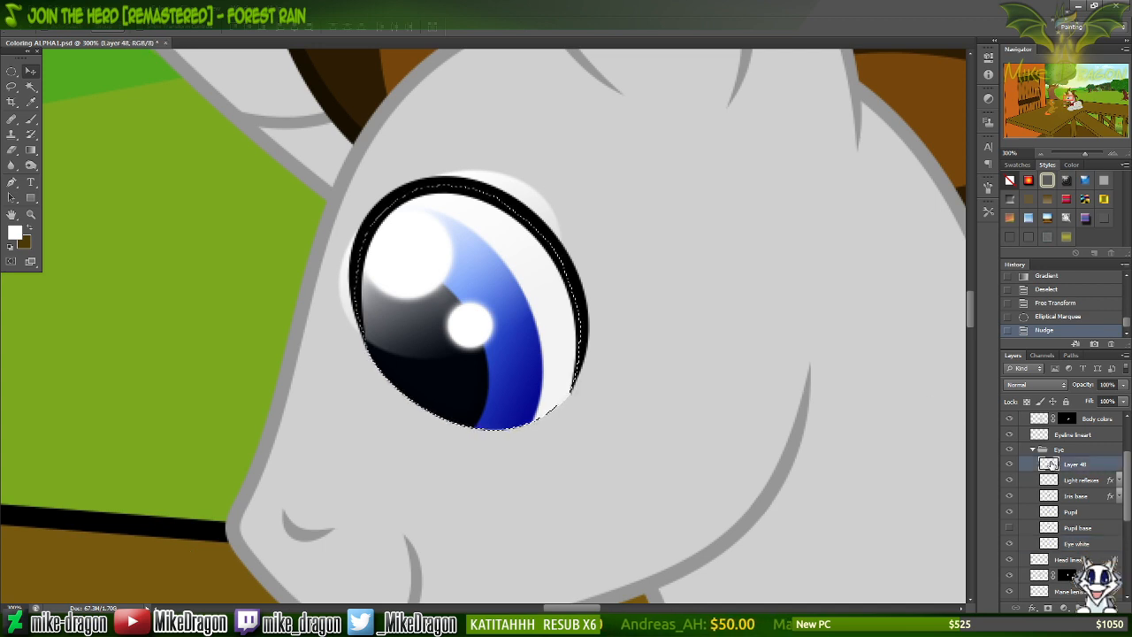
Invert the eye-shaped selection, erase the white gradient's overhang outside the unicorn's eye and clear the selection.
key("e")
mouse_move(575, 202)
left_mouse_down()
mouse_move(532, 189)
mouse_move(473, 191)
left_mouse_up()
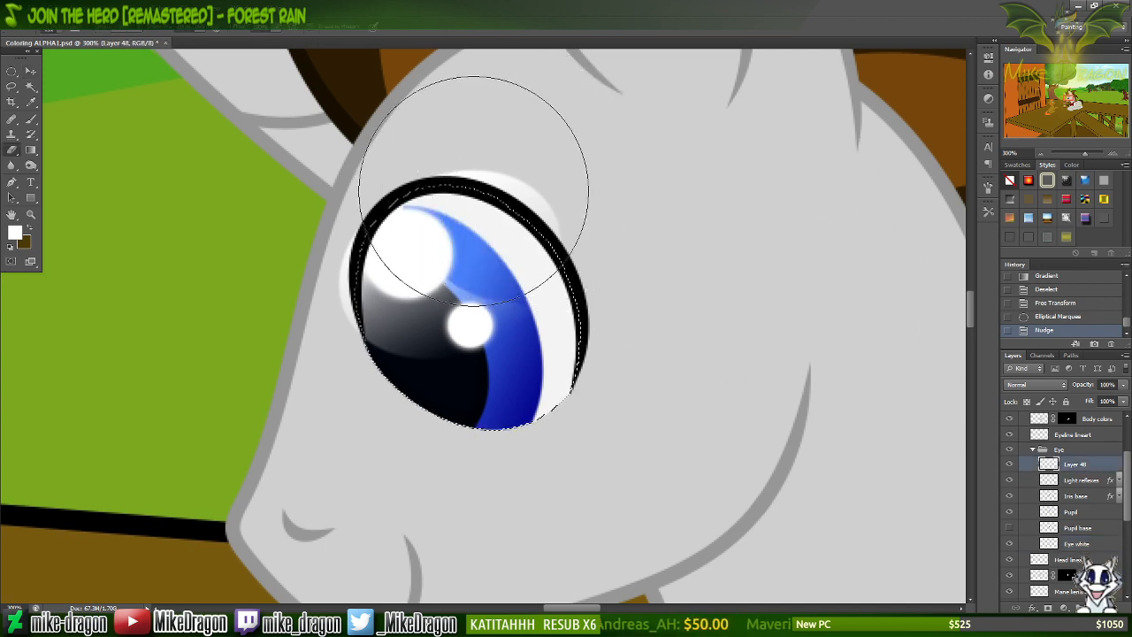
key("ctrl+z")
key("ctrl+shift+i")
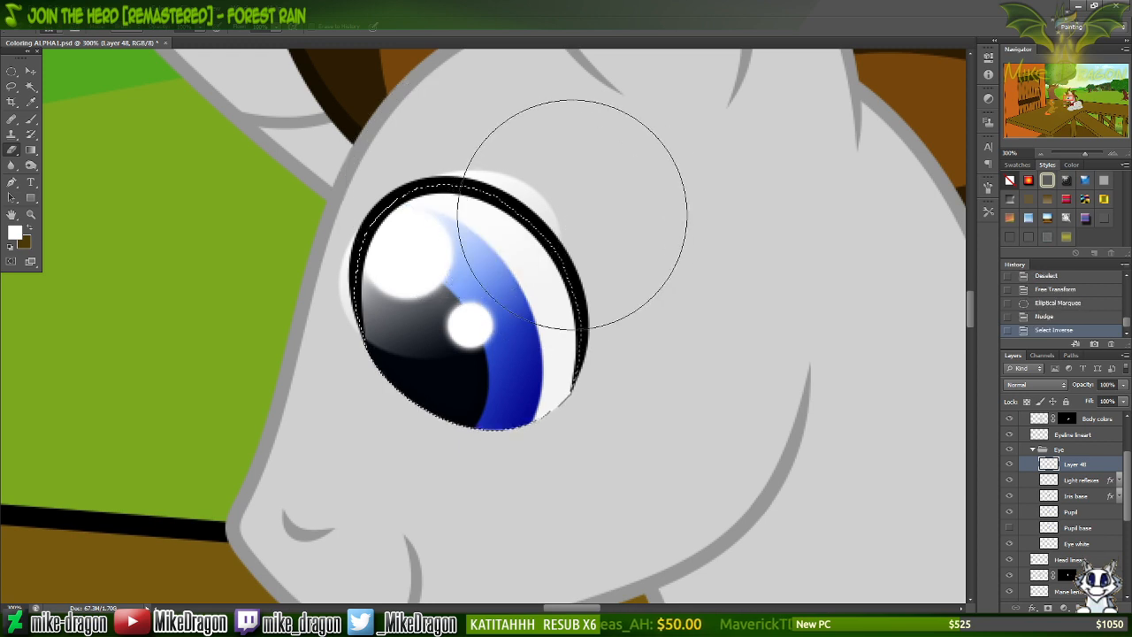
mouse_move(572, 215)
left_mouse_down()
mouse_move(533, 185)
mouse_move(351, 218)
mouse_move(348, 390)
mouse_move(563, 352)
mouse_move(372, 186)
mouse_move(356, 430)
mouse_move(716, 378)
mouse_move(822, 473)
left_mouse_up()
key("ctrl+d")
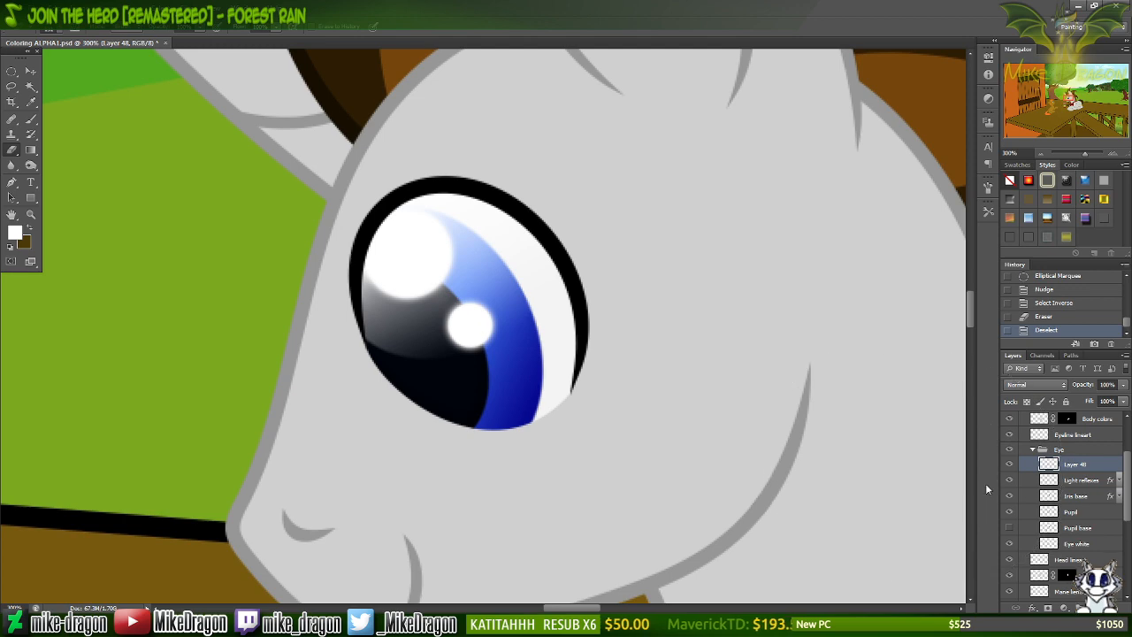
Rename the white gradient layer in the unicorn's Eye group to "Light effect" and save the document.
key("ctrl+1")
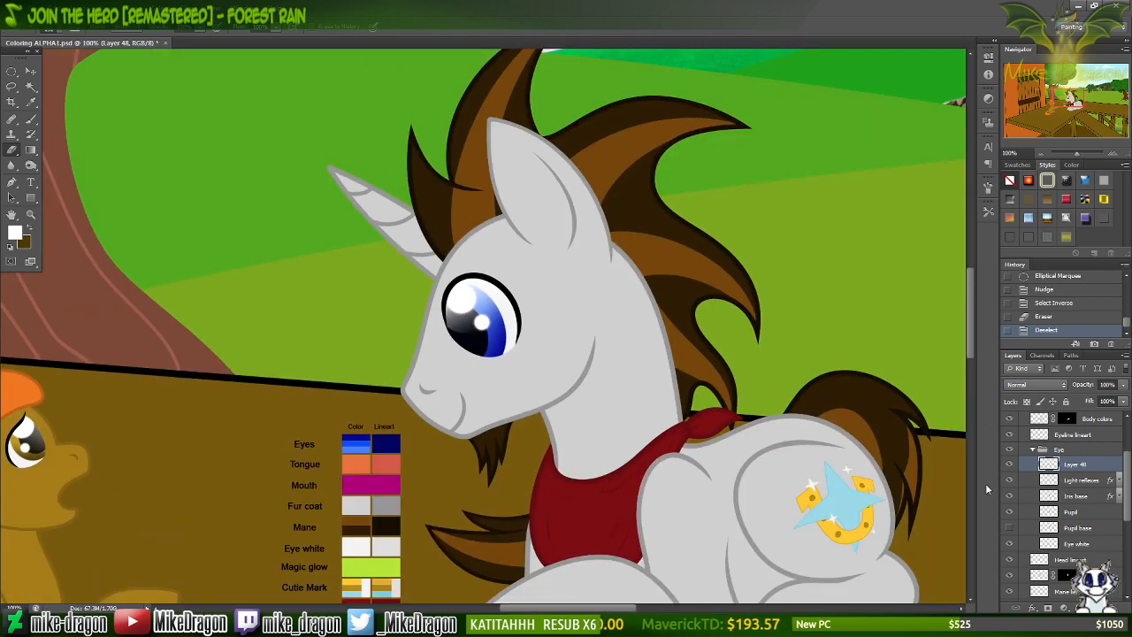
scroll(814, 433, "left", 3)
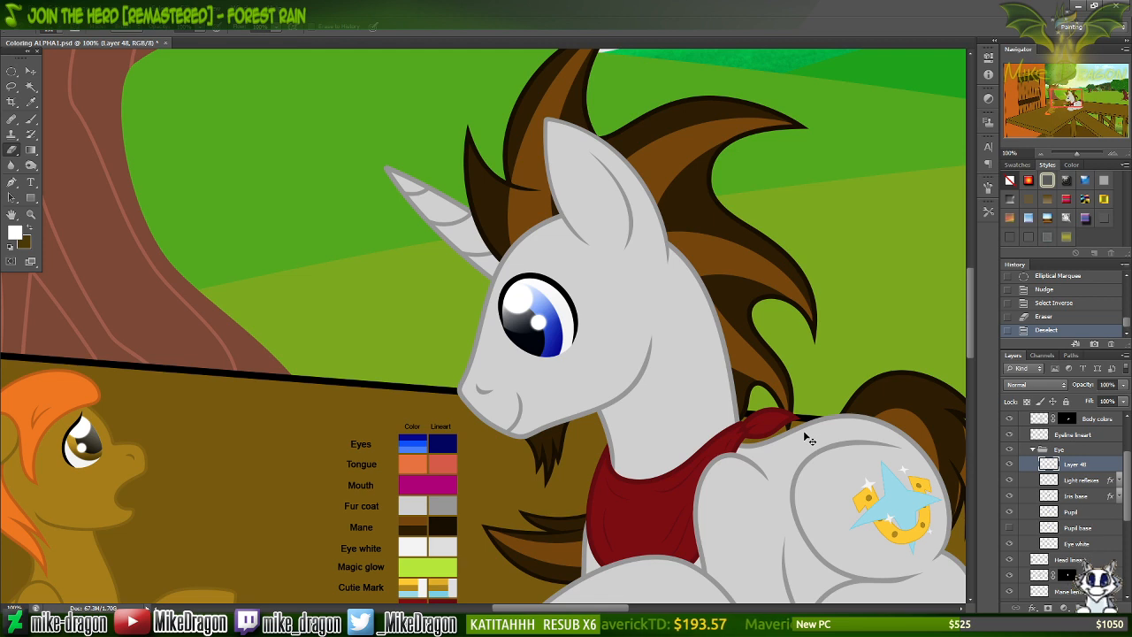
double_click(1076, 465)
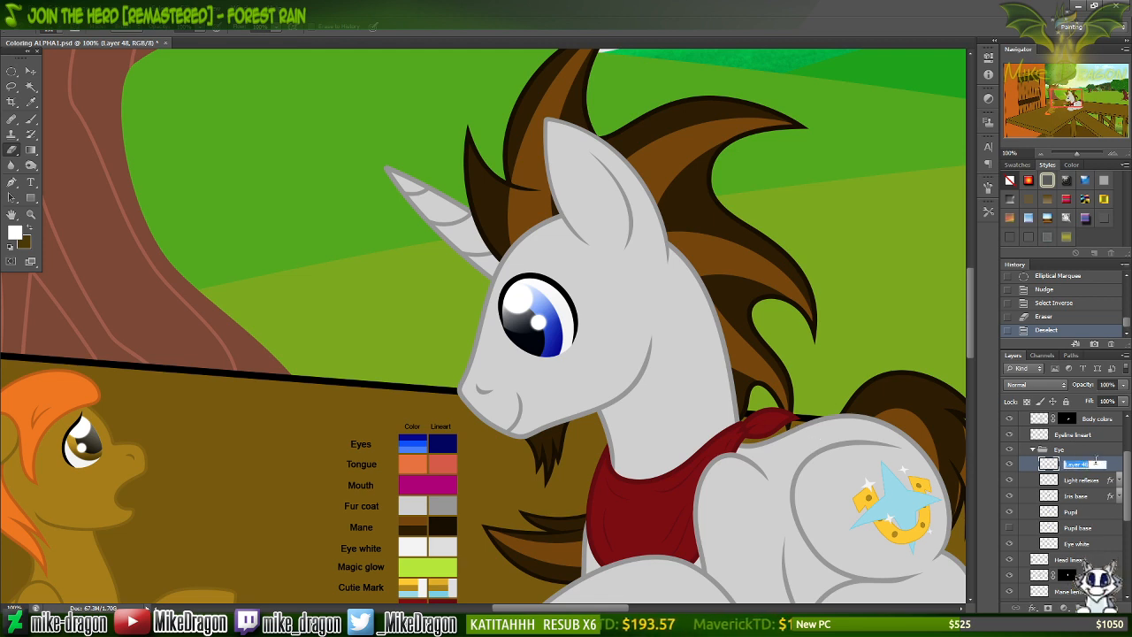
type("Light effect")
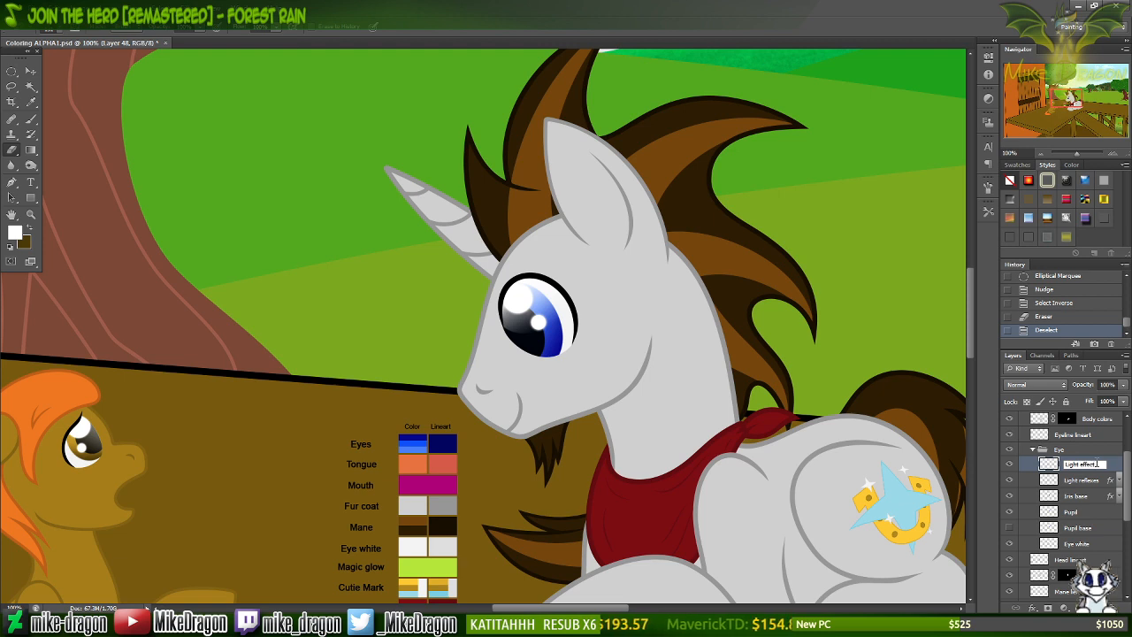
key("Return")
key("ctrl+s")
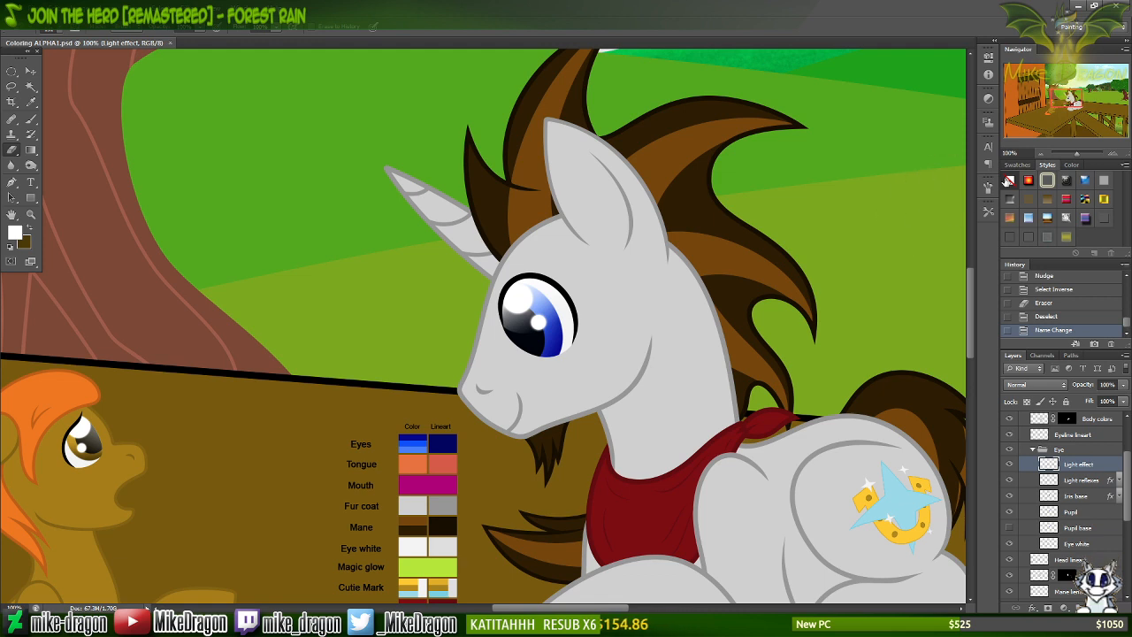
Hide the unicorn's Colors set layer and leave the Silver Trot and foal layer groups collapsed.
left_click_drag(1069, 98, 1068, 102)
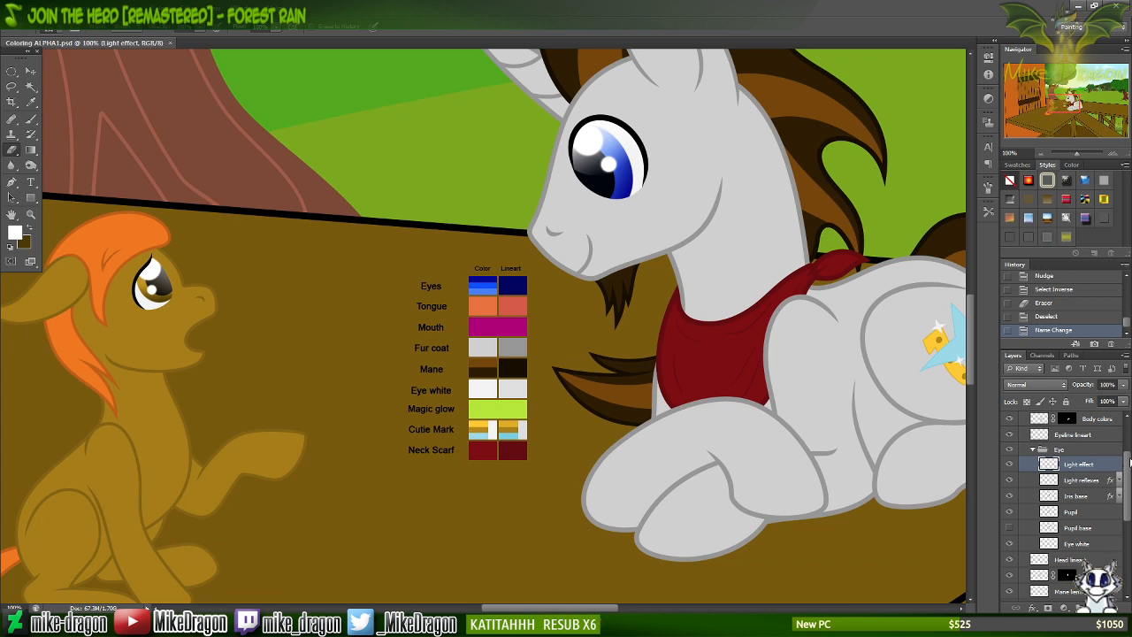
scroll(1130, 429, "up", 3)
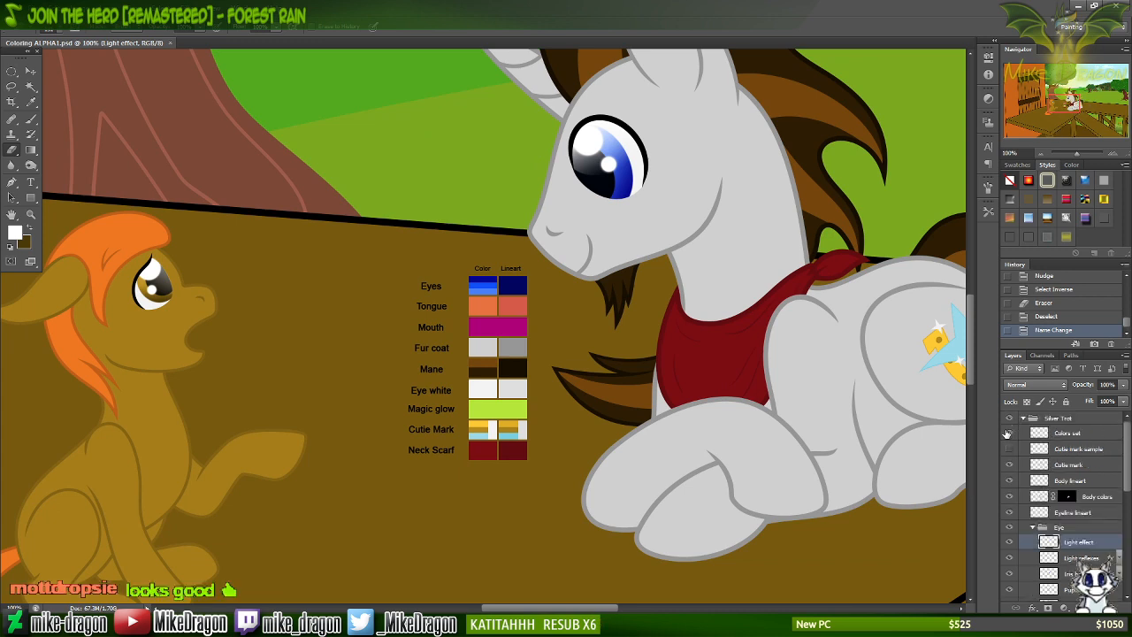
left_click(1008, 432)
left_click(1023, 418)
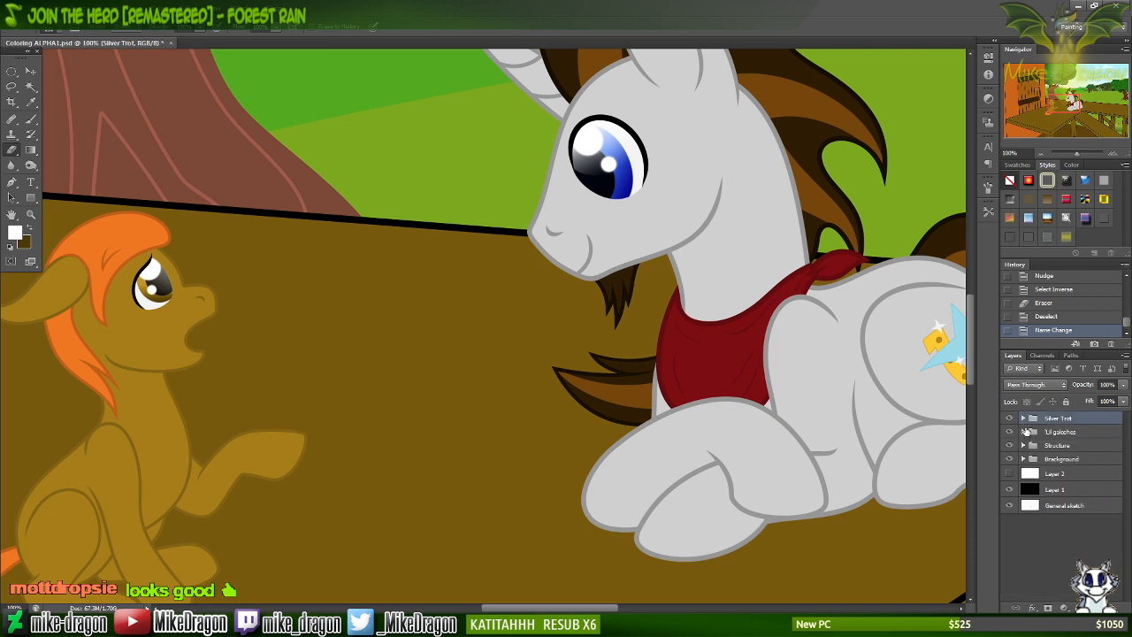
left_click(1023, 433)
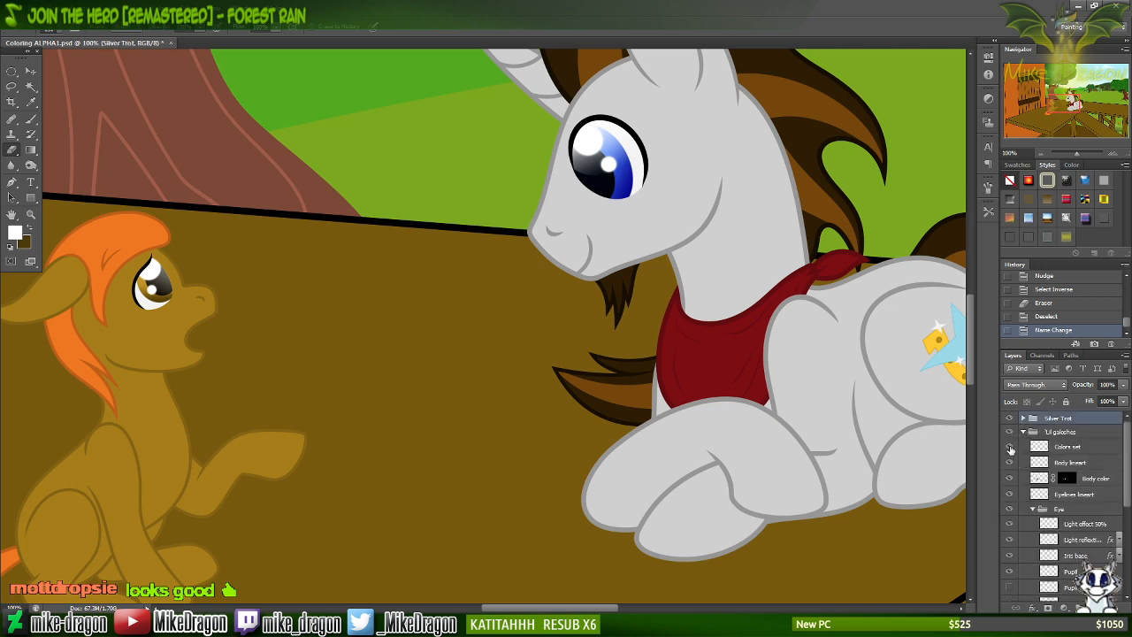
left_click(1023, 433)
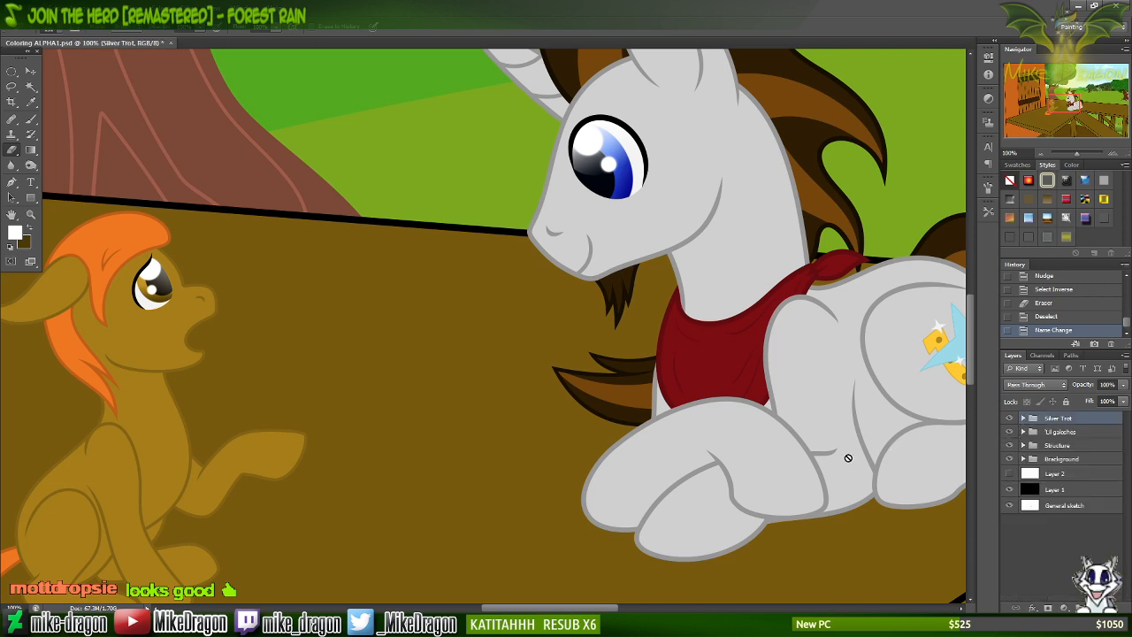
Save the document and fit the whole scene into view at 25%.
key("ctrl+minus")
key("ctrl+minus")
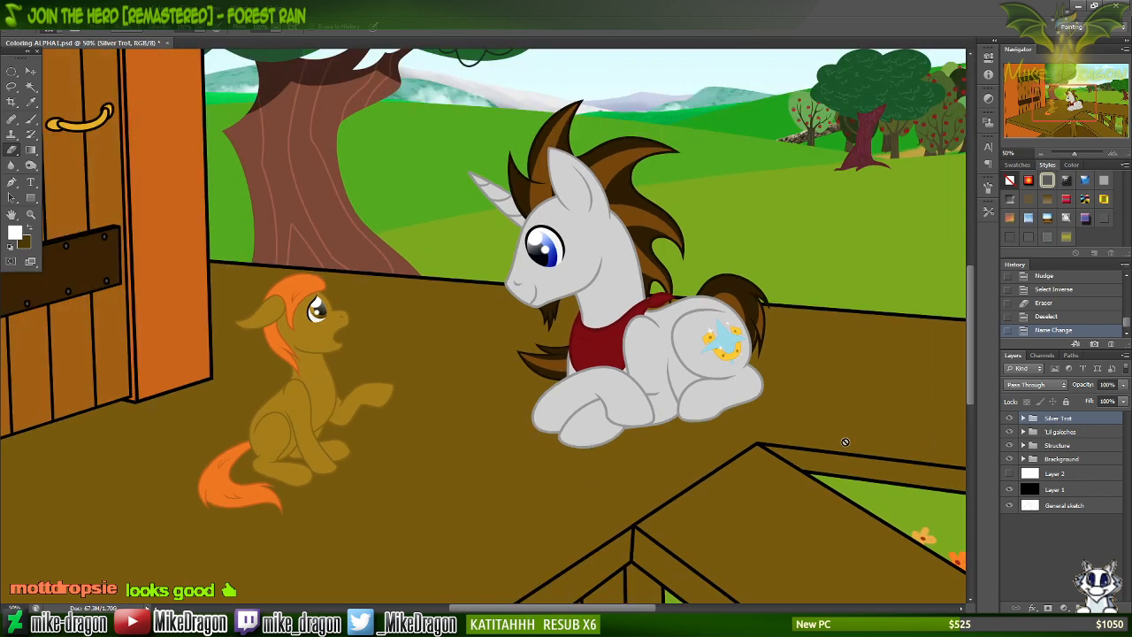
key("ctrl+s")
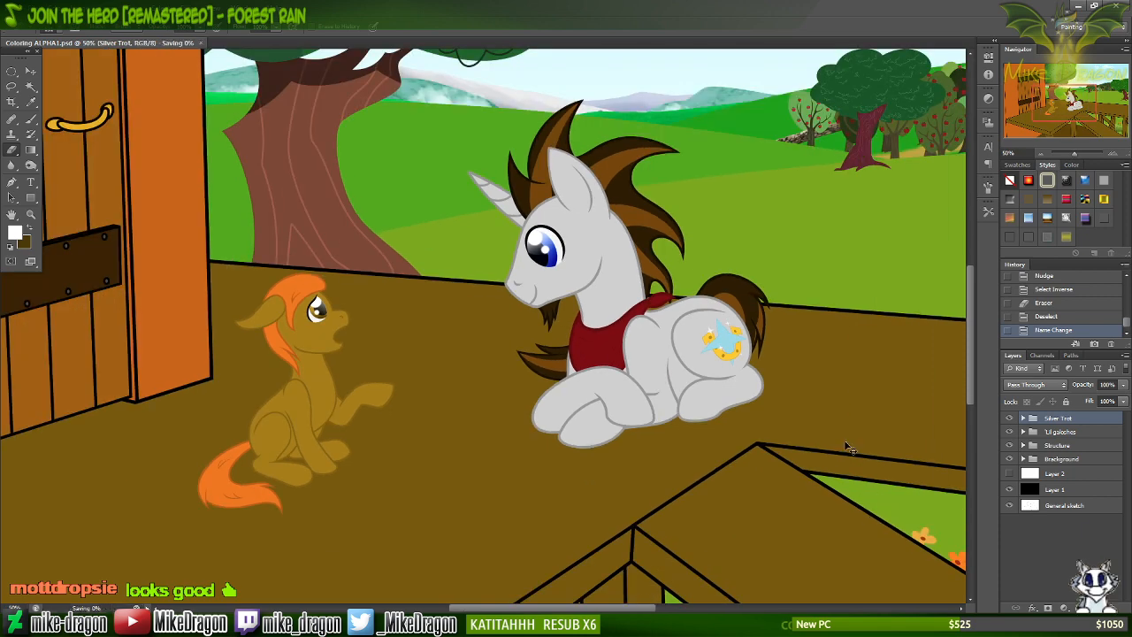
key("ctrl+minus")
key("ctrl+minus")
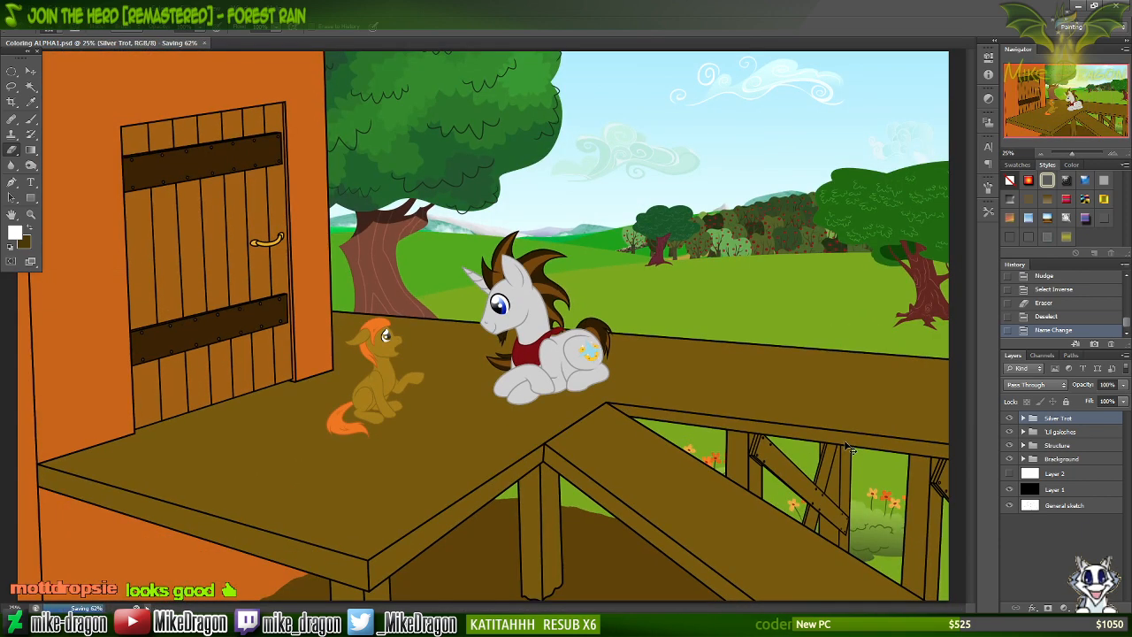
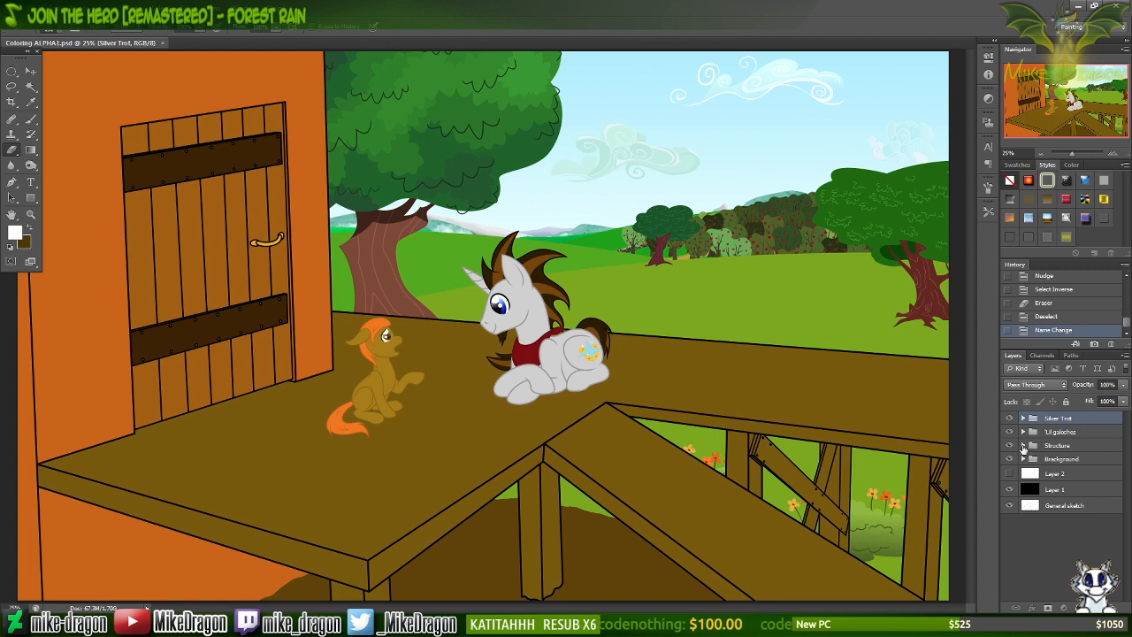
Expand the Structure group and toggle the Wooden beam lineart layer off and on to see which lines it holds.
left_click(1023, 446)
scroll(1129, 469, "down", 3)
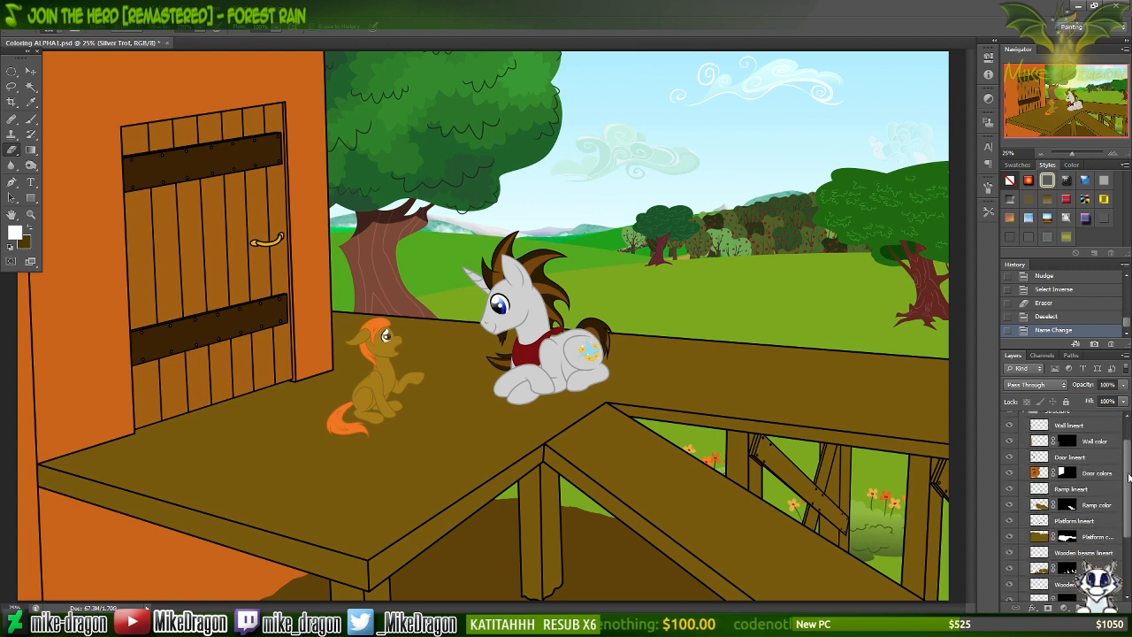
left_click_drag(1130, 464, 1123, 523)
scroll(1097, 522, "up", 2)
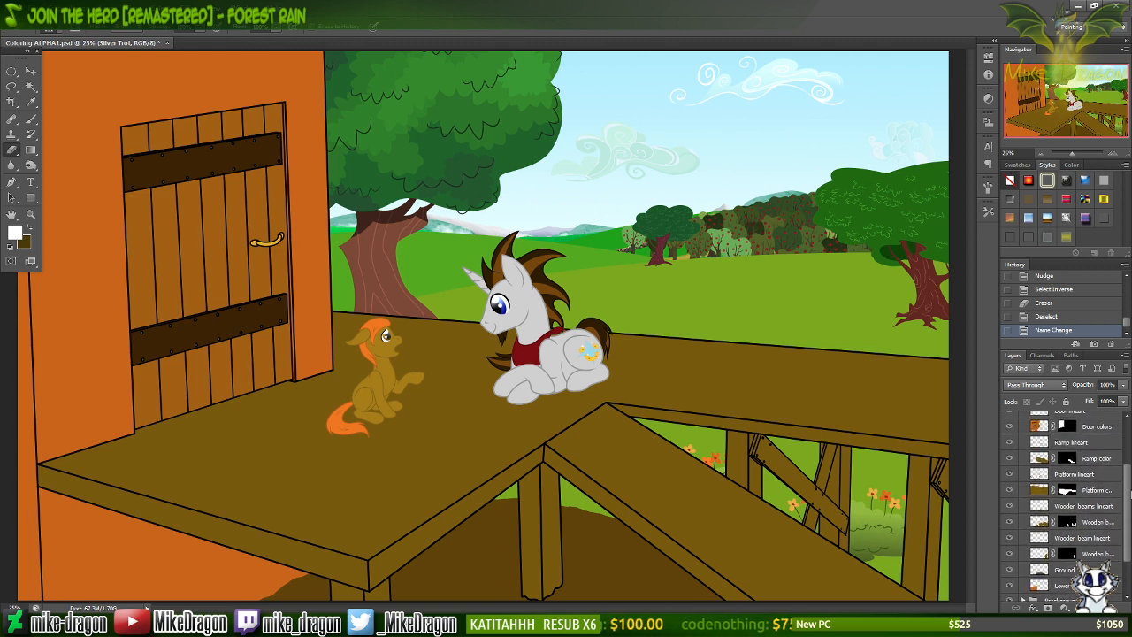
left_click(1032, 535)
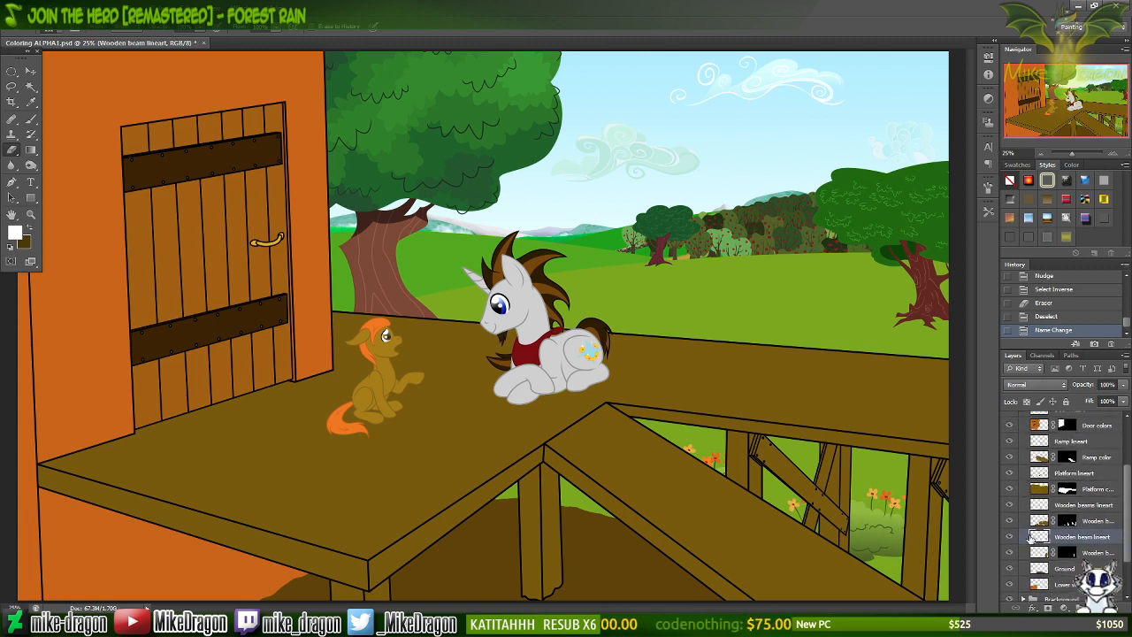
left_click(1010, 537)
left_click(1010, 537)
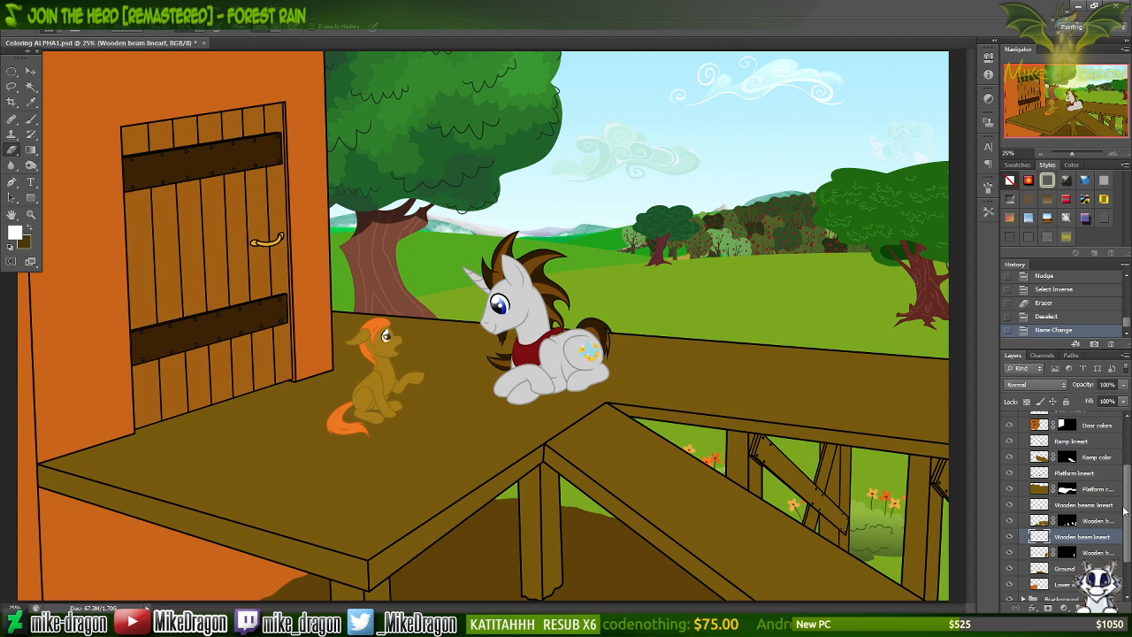
Select the Platform lineart layer, check its lines by toggling its visibility, and lock its transparent pixels.
left_click(1039, 476)
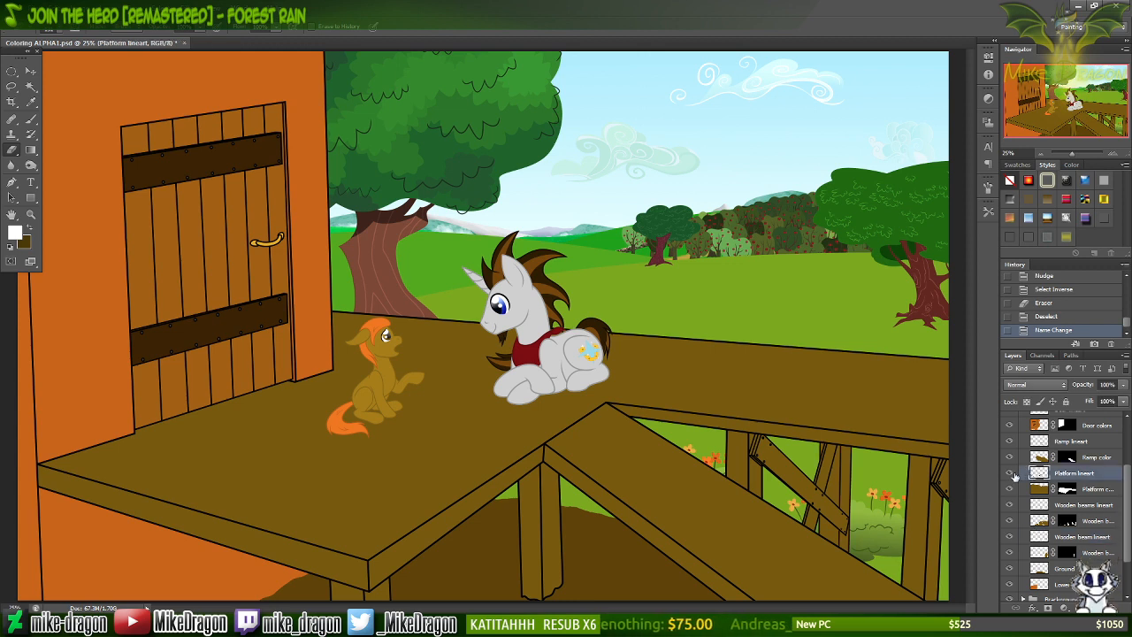
left_click(1009, 473)
left_click(1009, 474)
left_click(1009, 474)
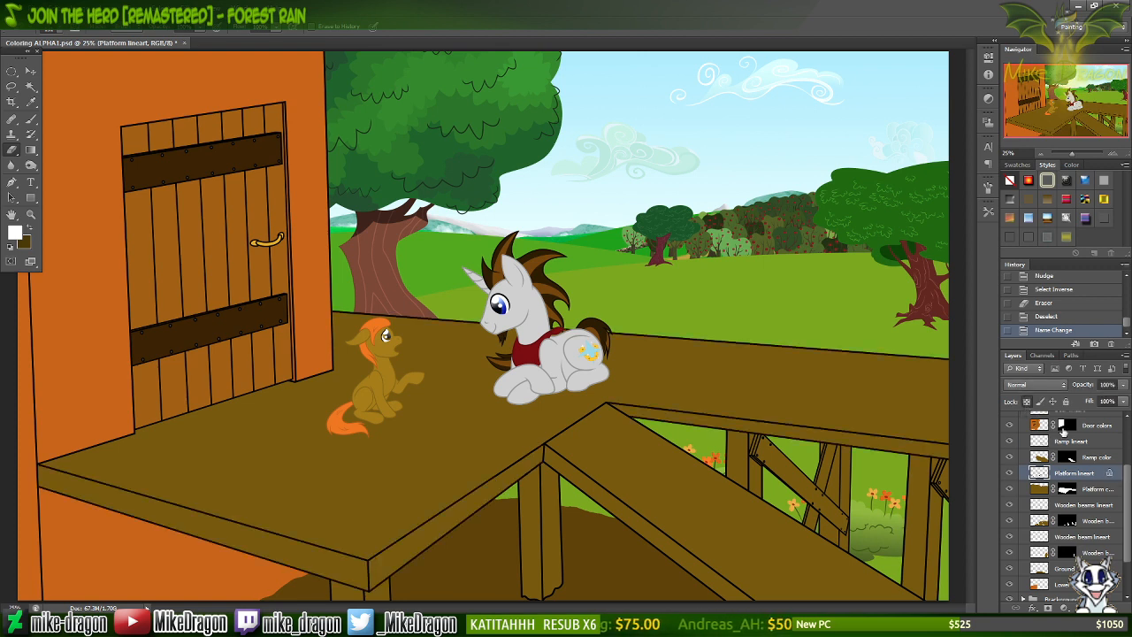
Sample the platform's brown and set the foreground colour to a darker shade of it, 614900.
key("i")
left_click(334, 480)
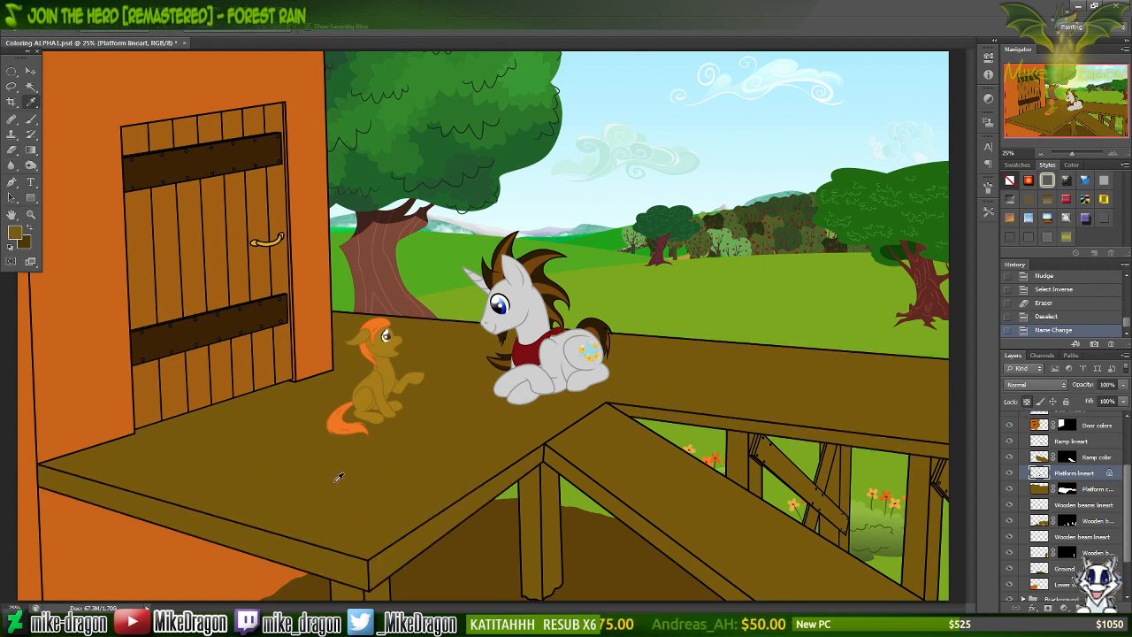
key("b")
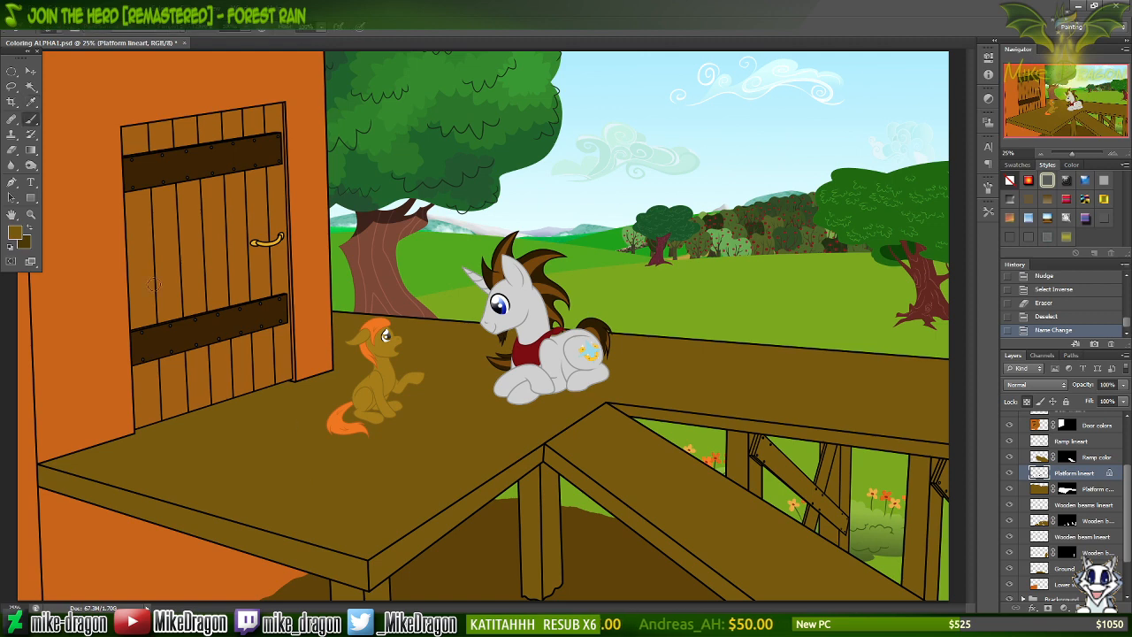
left_click(15, 232)
left_click_drag(694, 519, 696, 521)
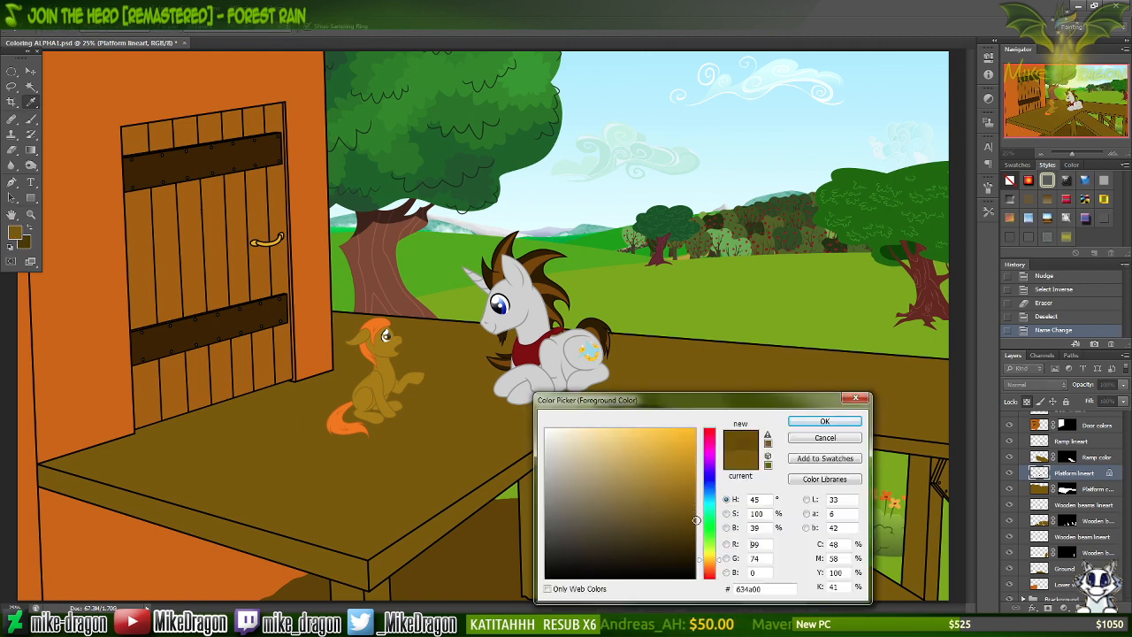
left_click(823, 422)
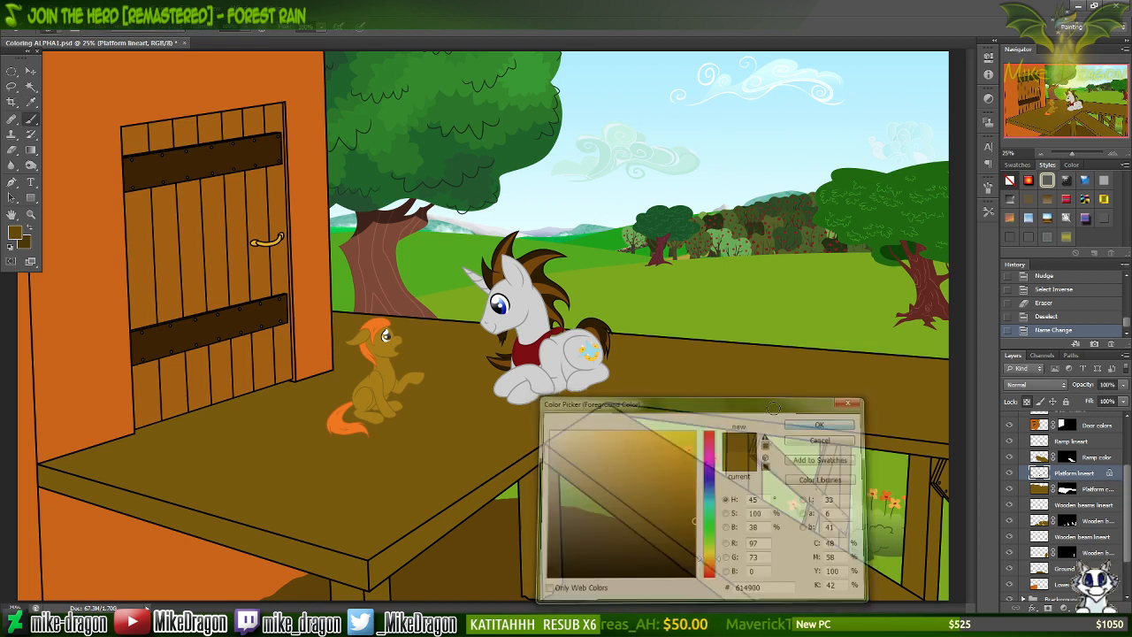
Paint over all the platform's black outlines in the dark brown with a hard round brush at 700 px.
right_click(531, 328)
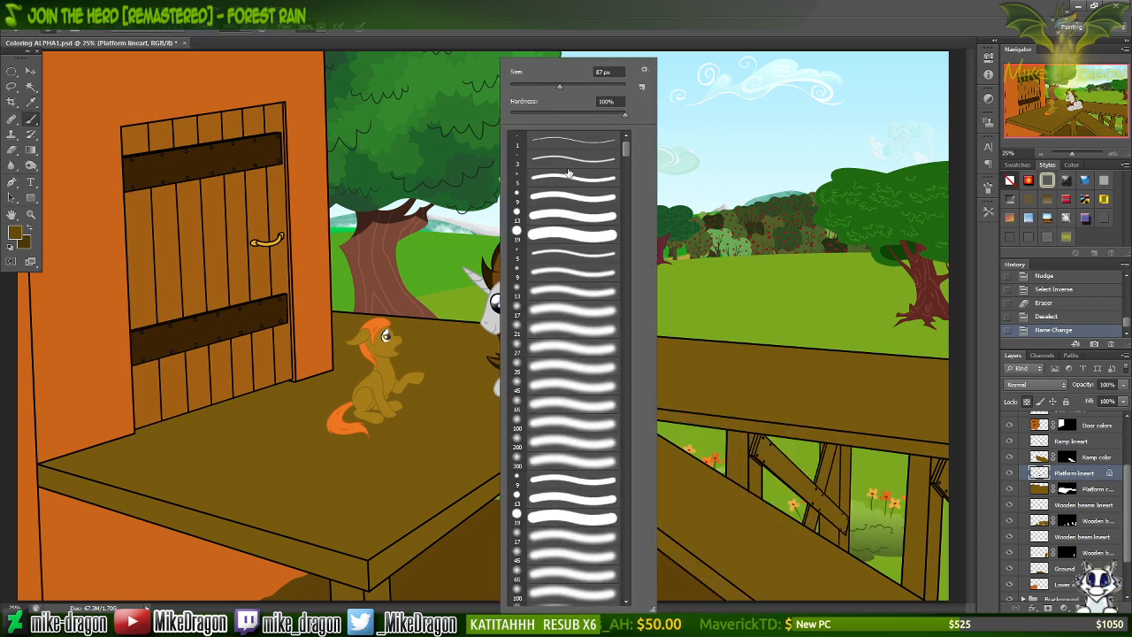
left_click(532, 235)
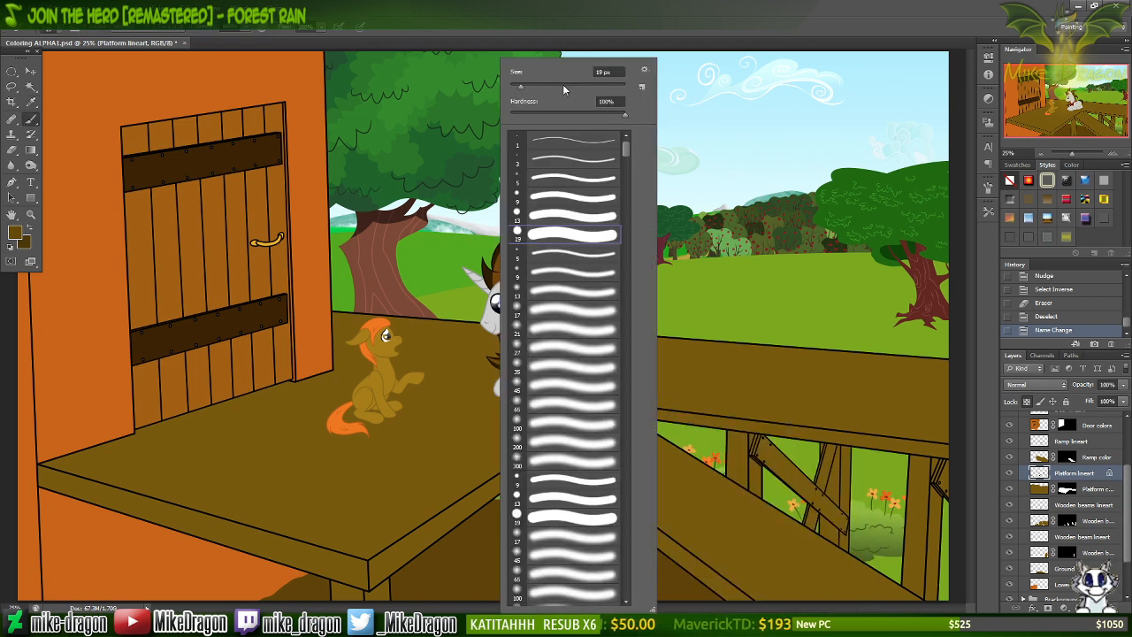
left_click_drag(564, 86, 613, 87)
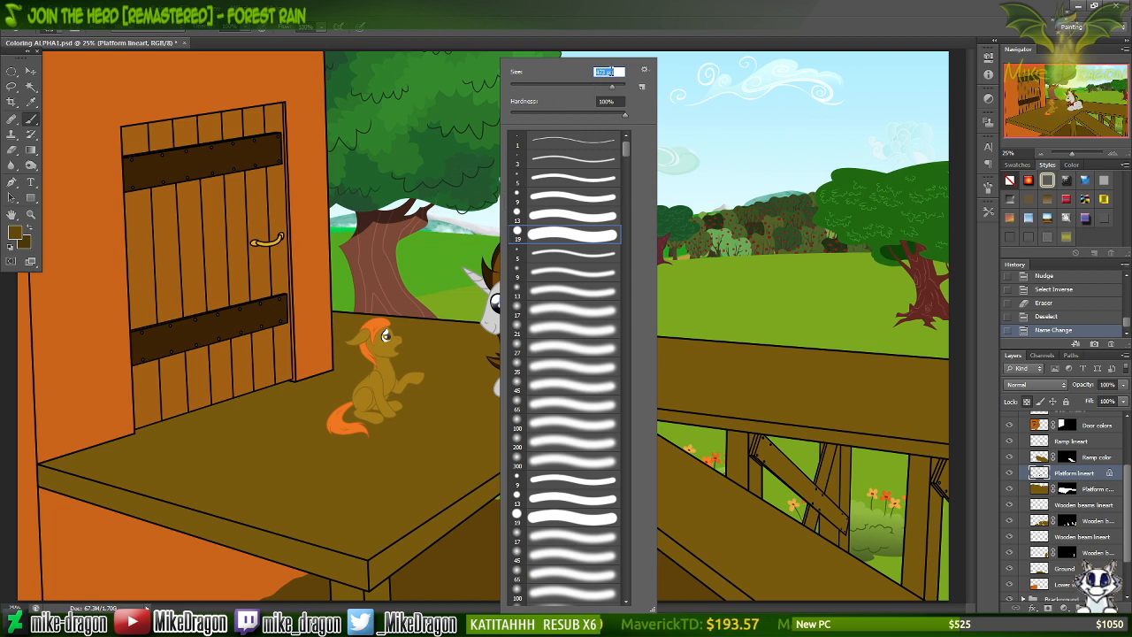
type("700")
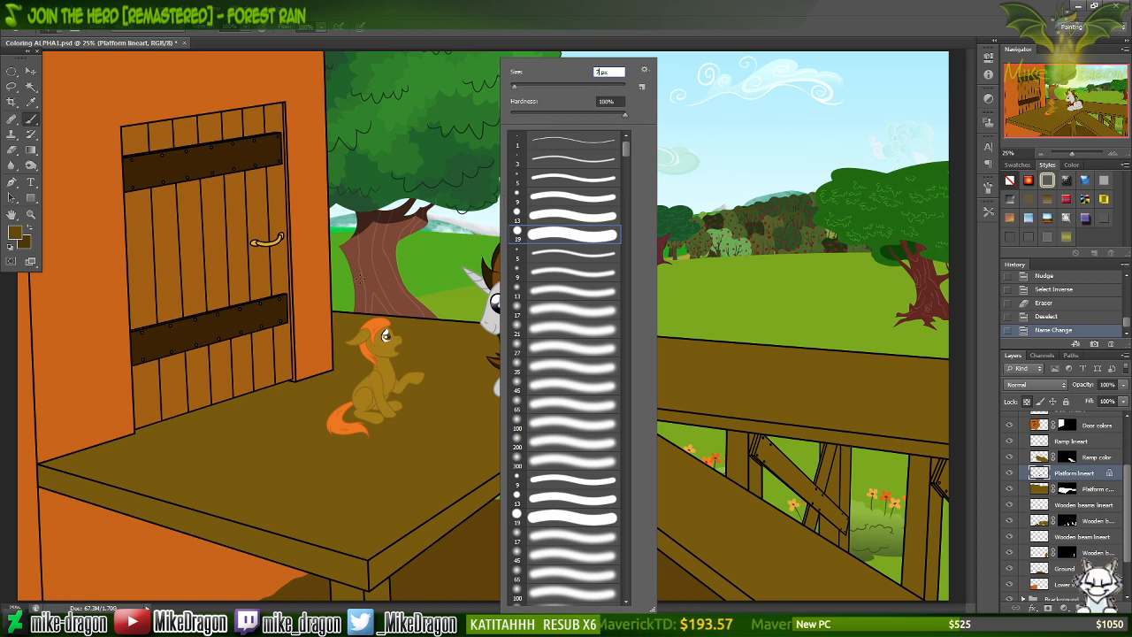
key("Return")
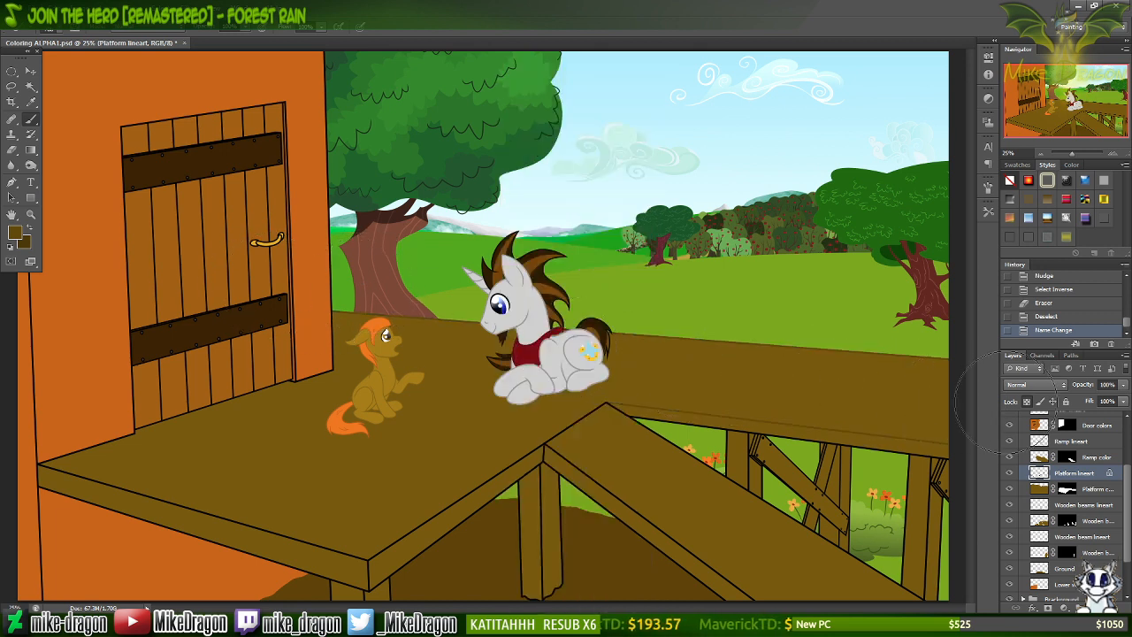
mouse_move(697, 407)
left_mouse_down()
mouse_move(526, 456)
mouse_move(424, 540)
mouse_move(372, 531)
mouse_move(344, 502)
mouse_move(80, 474)
mouse_move(44, 423)
mouse_move(446, 257)
mouse_move(257, 503)
mouse_move(687, 450)
left_mouse_up()
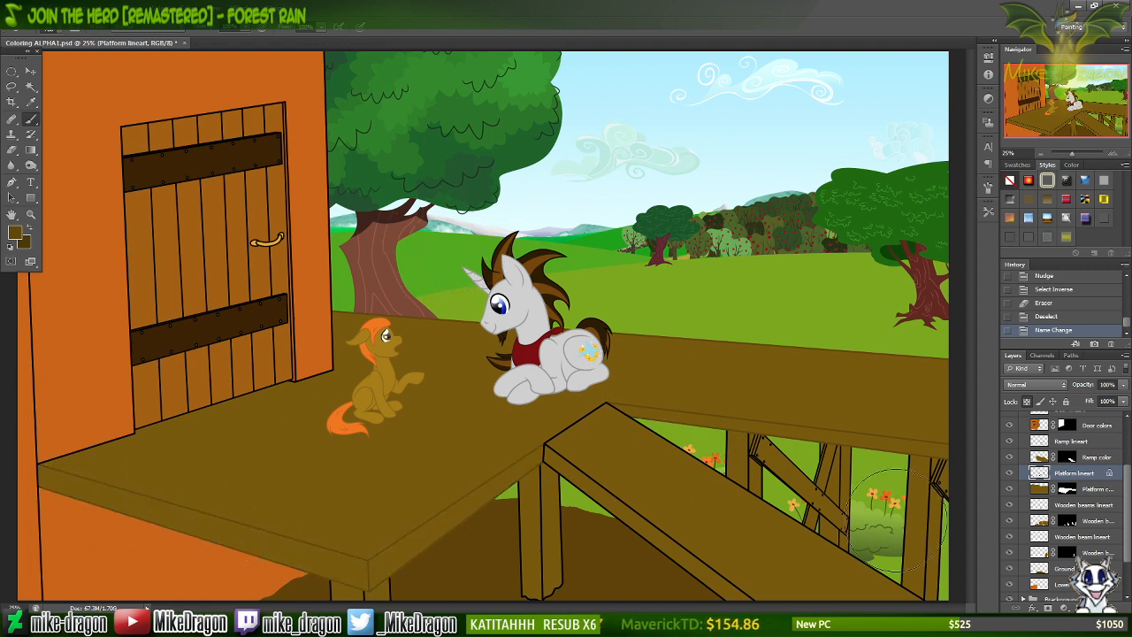
Check the recoloured platform outlines up close around the ramp and support posts.
key("ctrl+plus")
key("ctrl+plus")
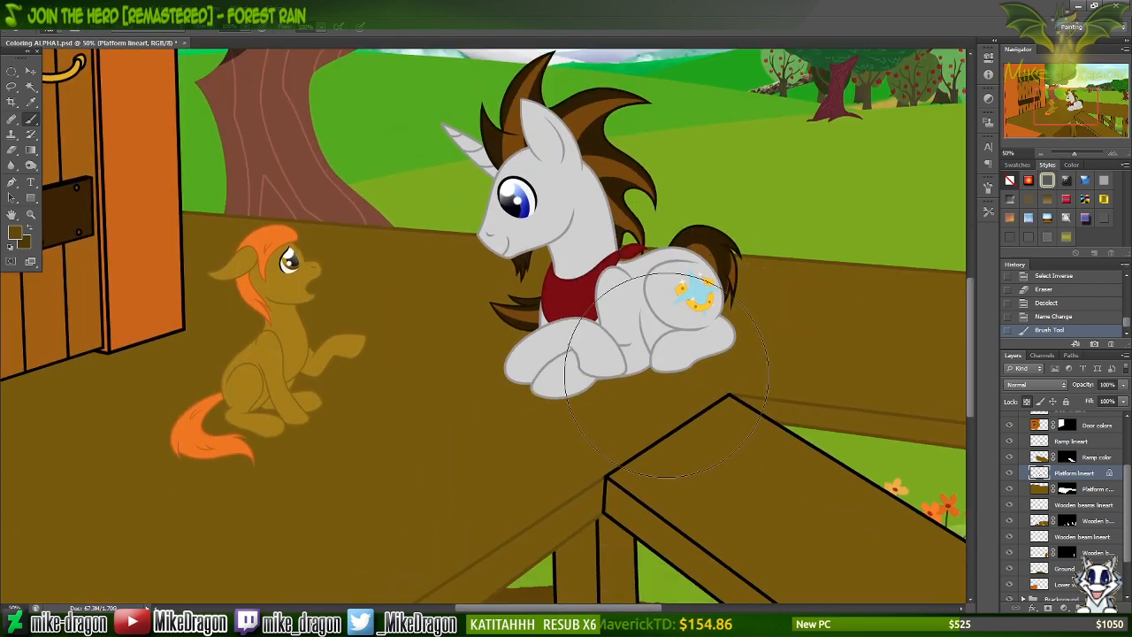
scroll(814, 354, "down", 5)
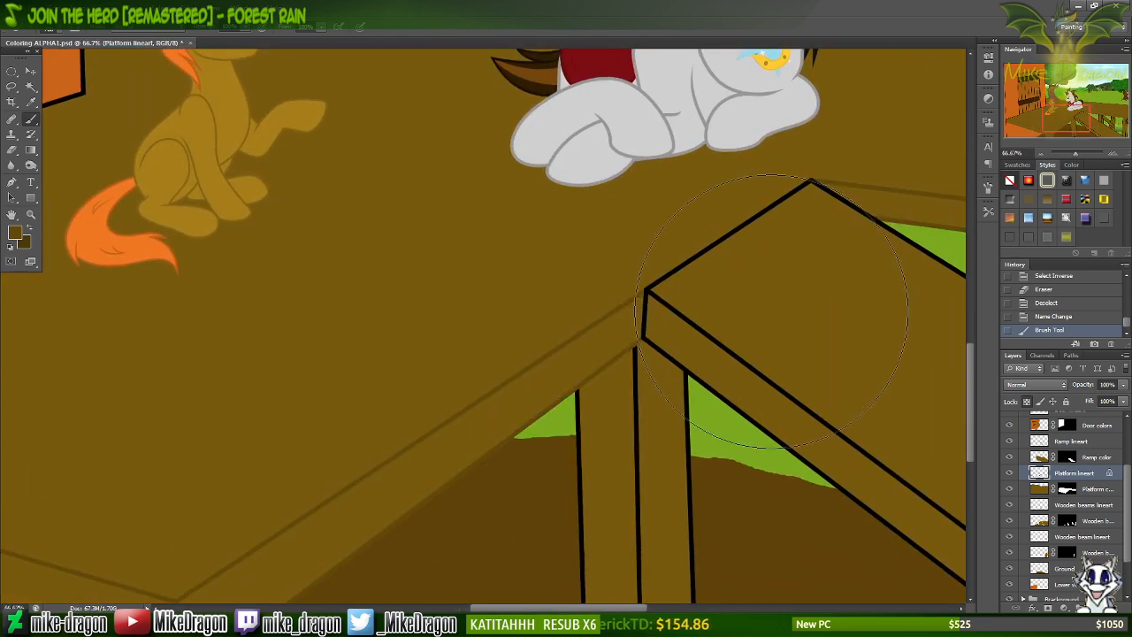
scroll(771, 312, "down", 2)
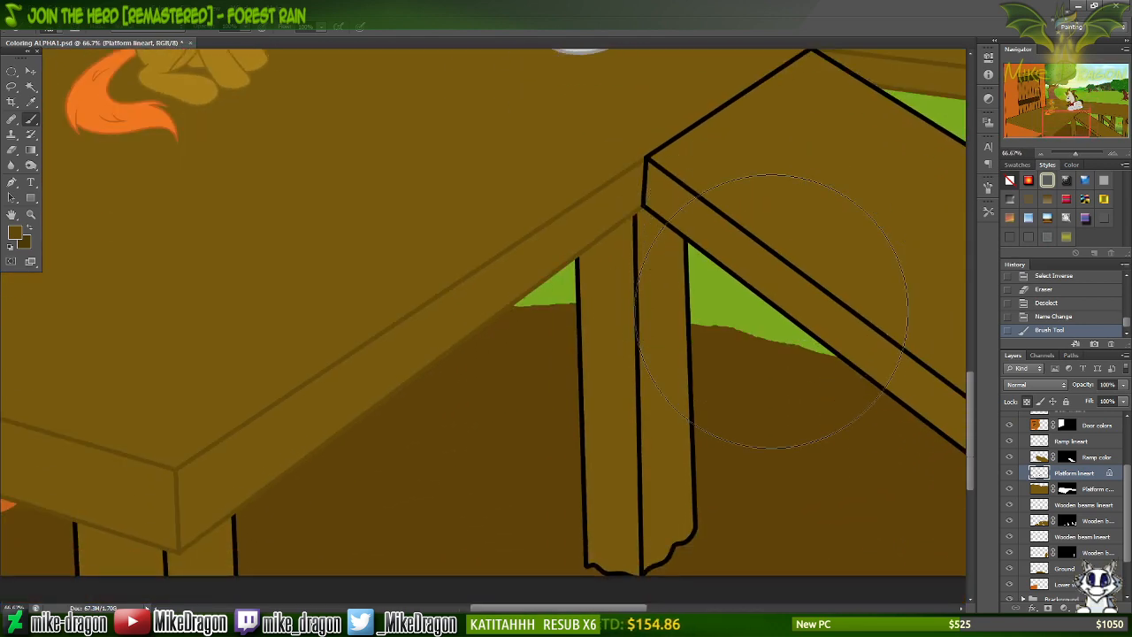
key("ctrl+minus")
key("ctrl+minus")
key("ctrl+minus")
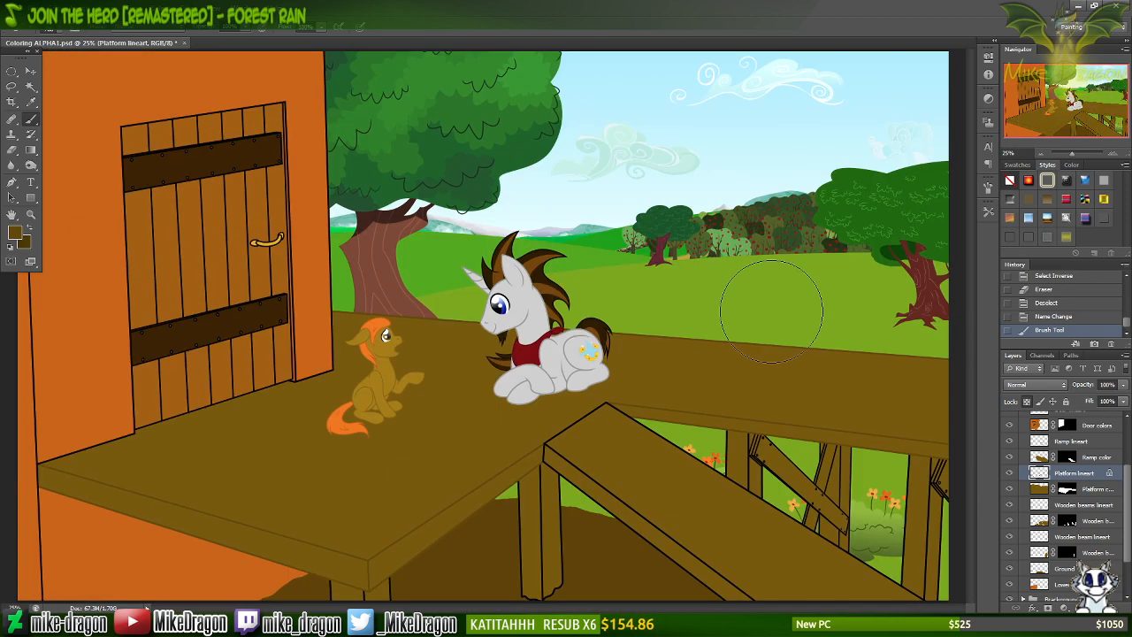
Lock the transparent pixels of the Ramp lineart layer and paint all the ramp's outlines in the same dark brown.
left_click(1042, 443)
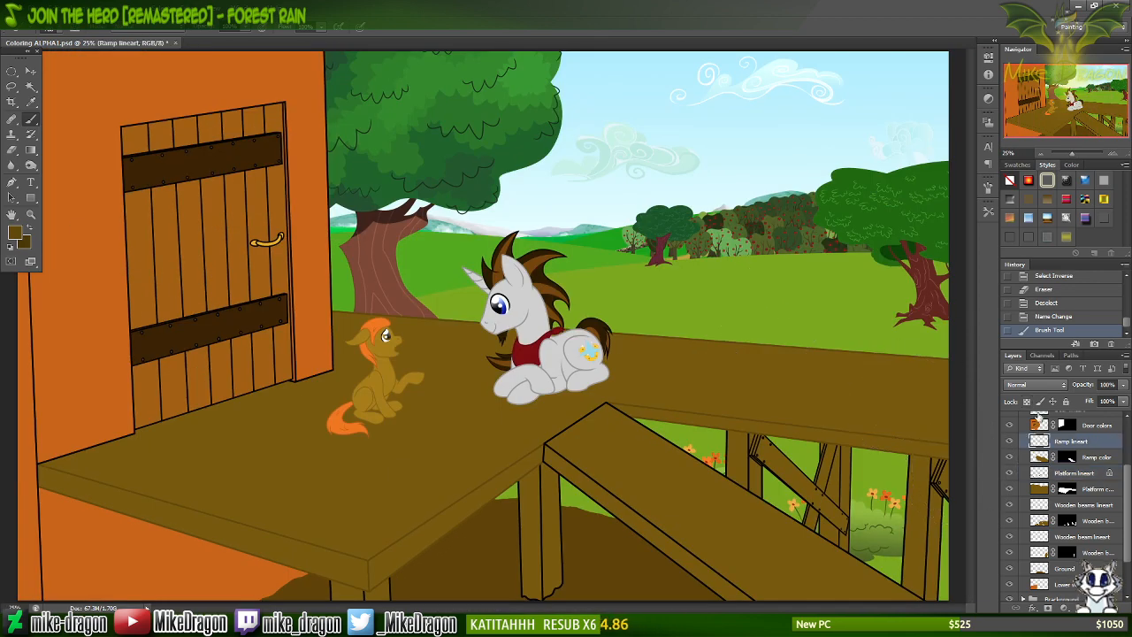
mouse_move(540, 409)
left_mouse_down()
mouse_move(532, 435)
mouse_move(655, 478)
mouse_move(672, 502)
left_mouse_up()
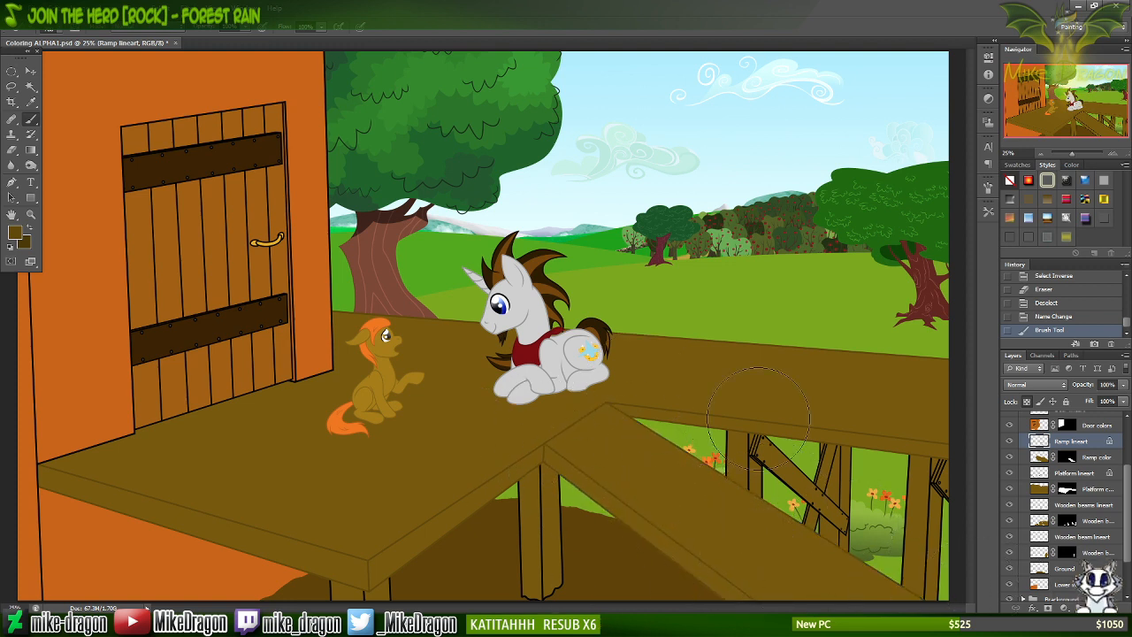
left_click(759, 413)
Lock the transparent pixels of the Wooden beam lineart layer and paint the single beam's outlines dark brown.
left_click(1046, 537)
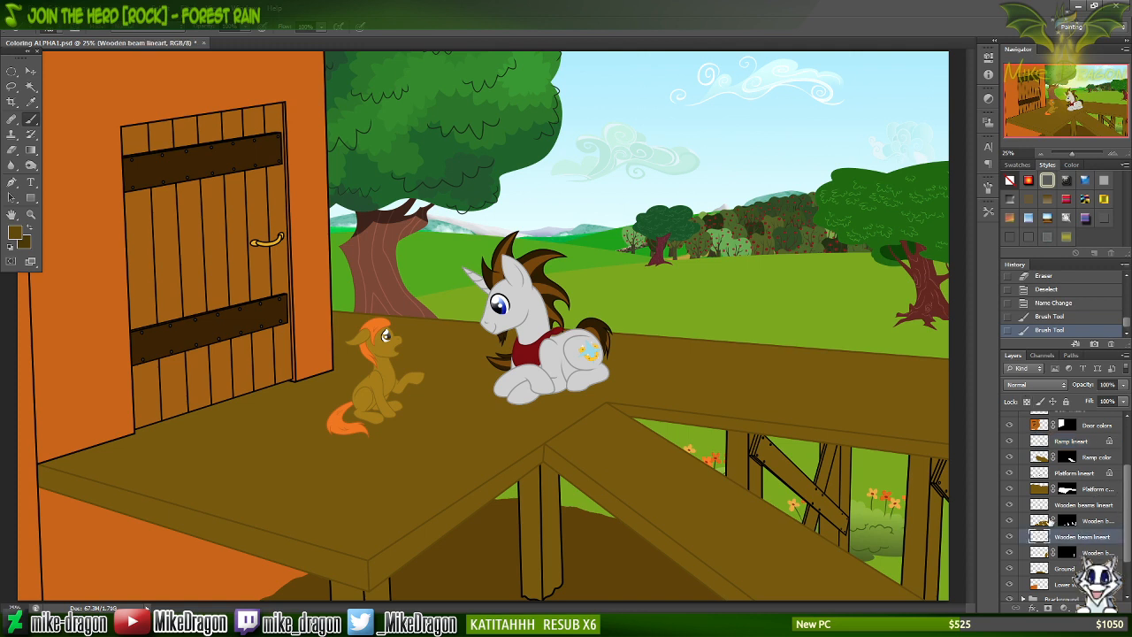
left_click(1028, 402)
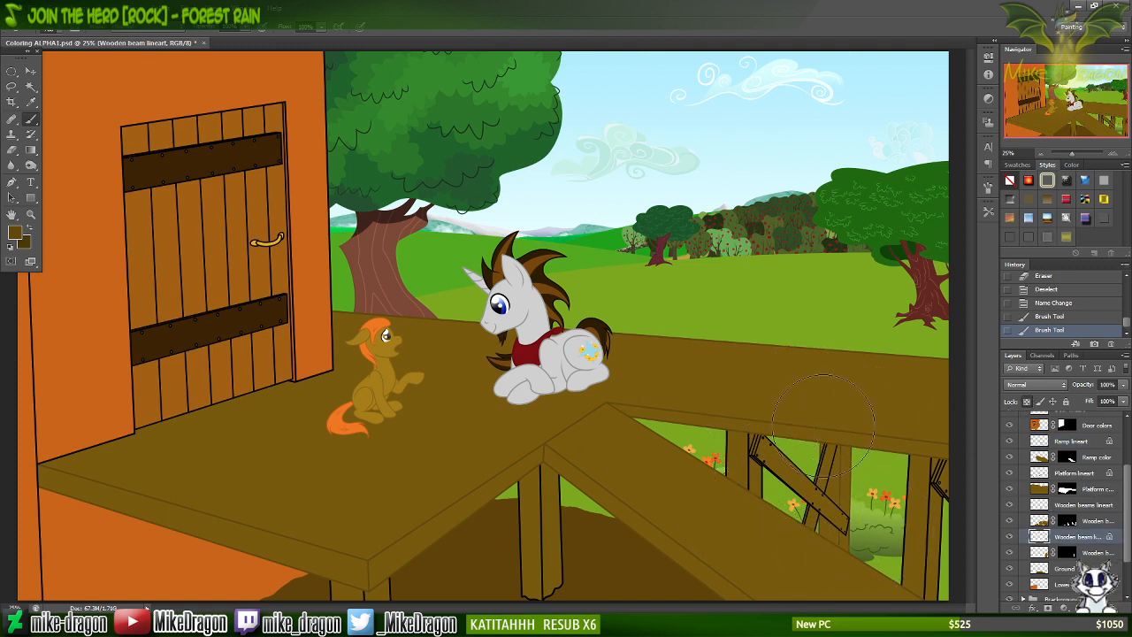
mouse_move(823, 426)
left_mouse_down()
mouse_move(848, 510)
mouse_move(816, 623)
mouse_move(796, 421)
mouse_move(858, 442)
mouse_move(881, 496)
left_mouse_up()
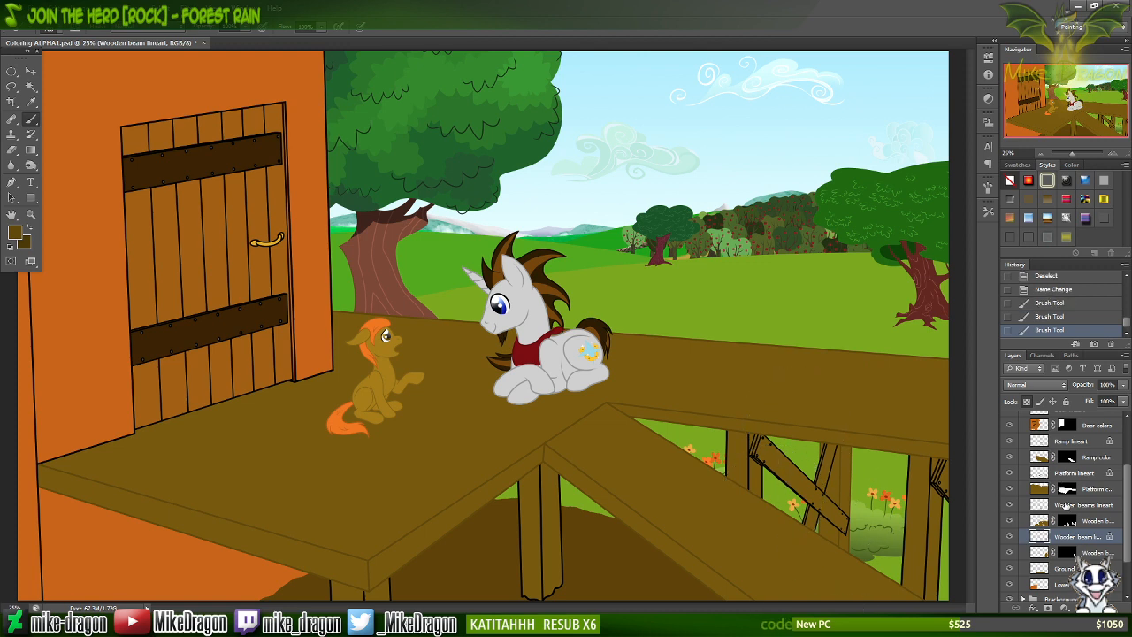
Lock the transparent pixels of the Wooden beams lineart layer and paint the outlines of all posts and braces dark brown.
left_click(1039, 506)
left_click(1027, 401)
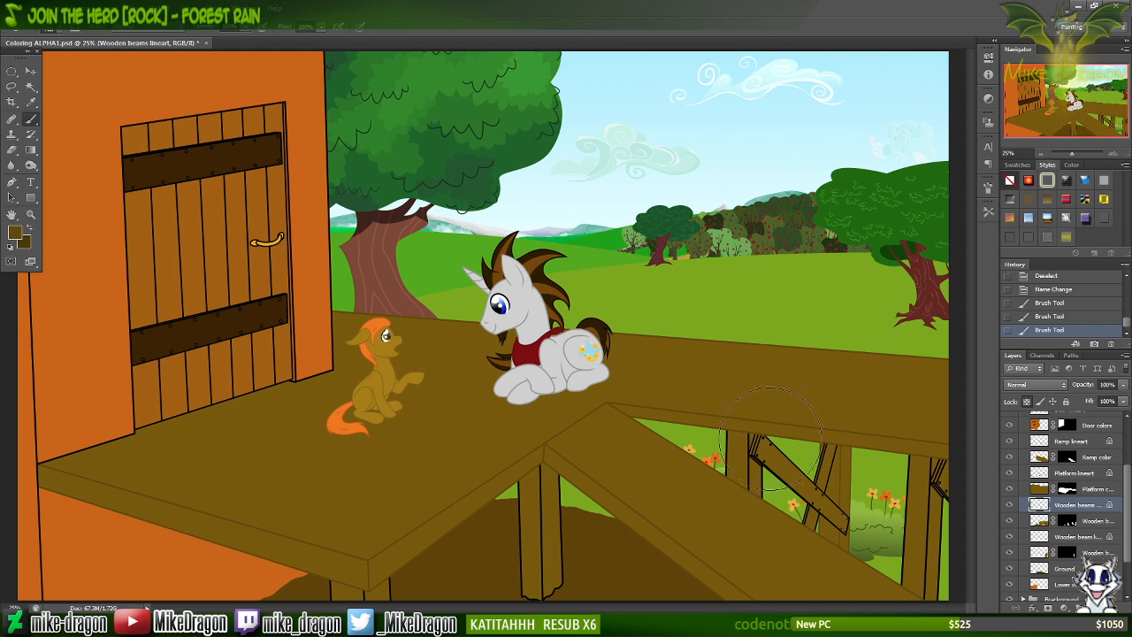
mouse_move(716, 447)
left_mouse_down()
mouse_move(801, 485)
mouse_move(843, 527)
mouse_move(947, 531)
mouse_move(931, 498)
left_mouse_up()
mouse_move(907, 560)
left_mouse_down()
mouse_move(802, 494)
mouse_move(772, 520)
mouse_move(779, 460)
mouse_move(725, 446)
mouse_move(649, 507)
mouse_move(570, 540)
mouse_move(559, 581)
mouse_move(485, 566)
left_mouse_up()
left_click_drag(372, 562, 329, 542)
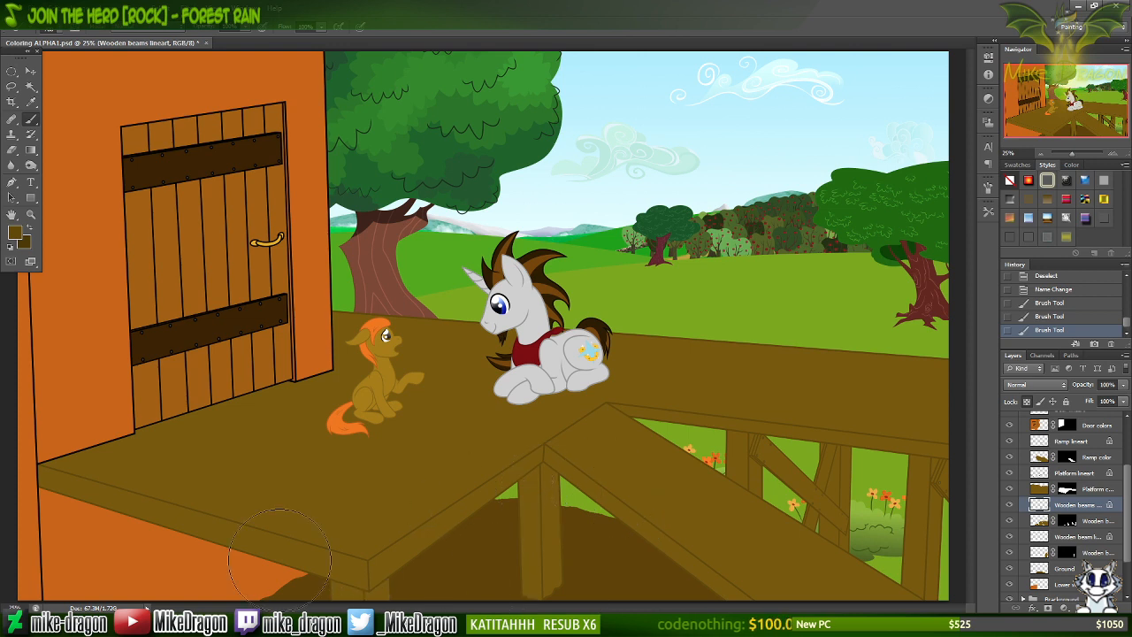
left_click_drag(857, 482, 876, 522)
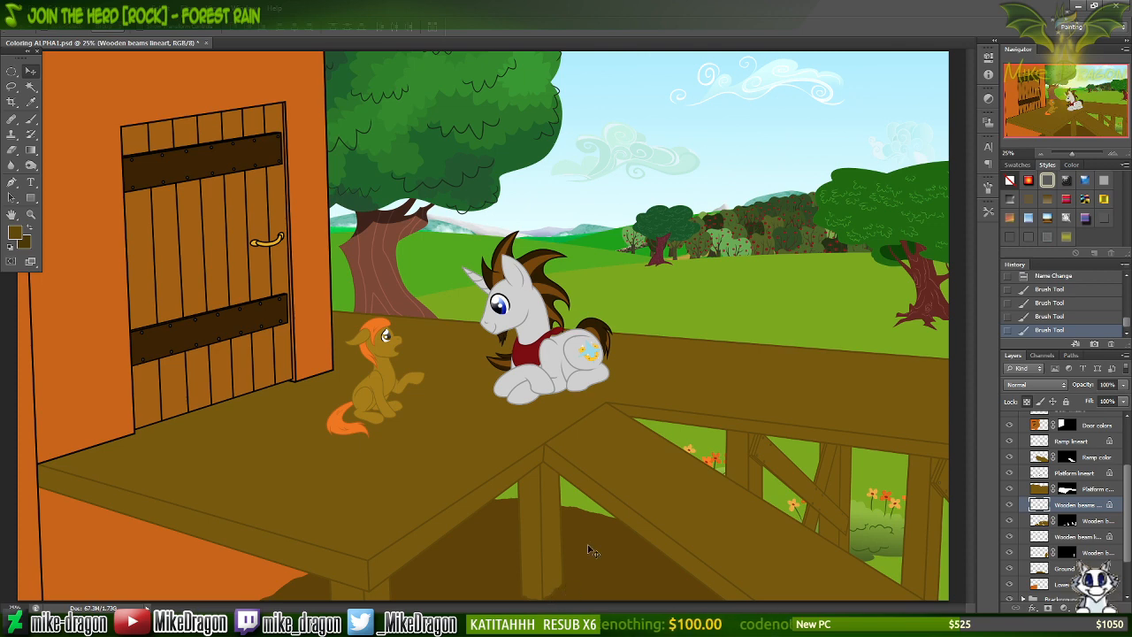
Inspect the central support post's recoloured outlines against the dark ground up close.
scroll(587, 547, "up", 4)
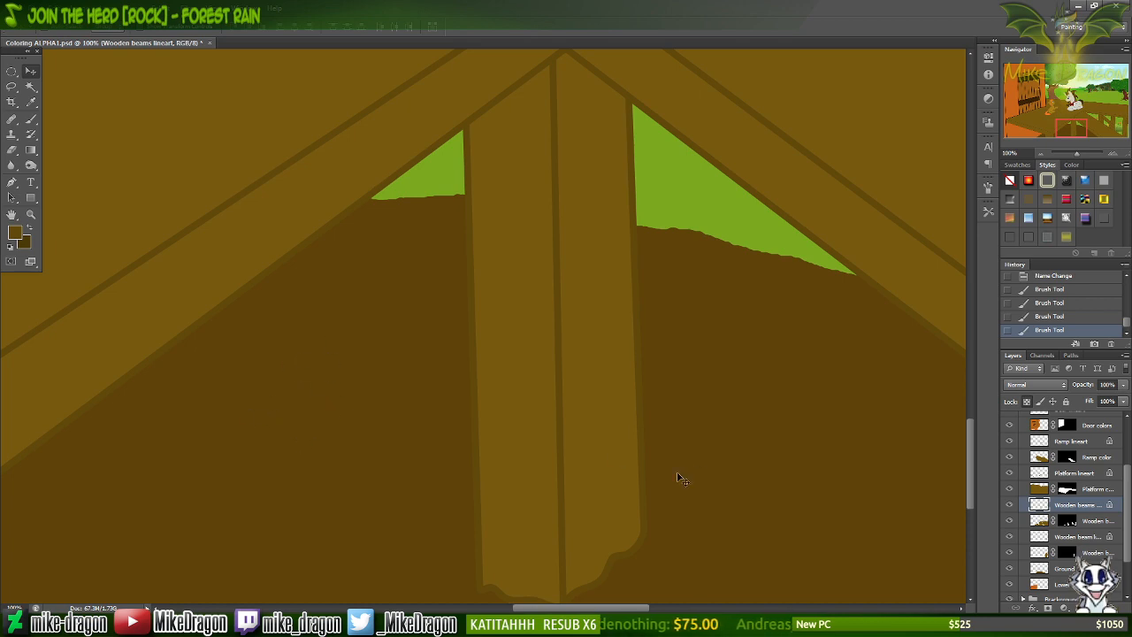
mouse_move(596, 630)
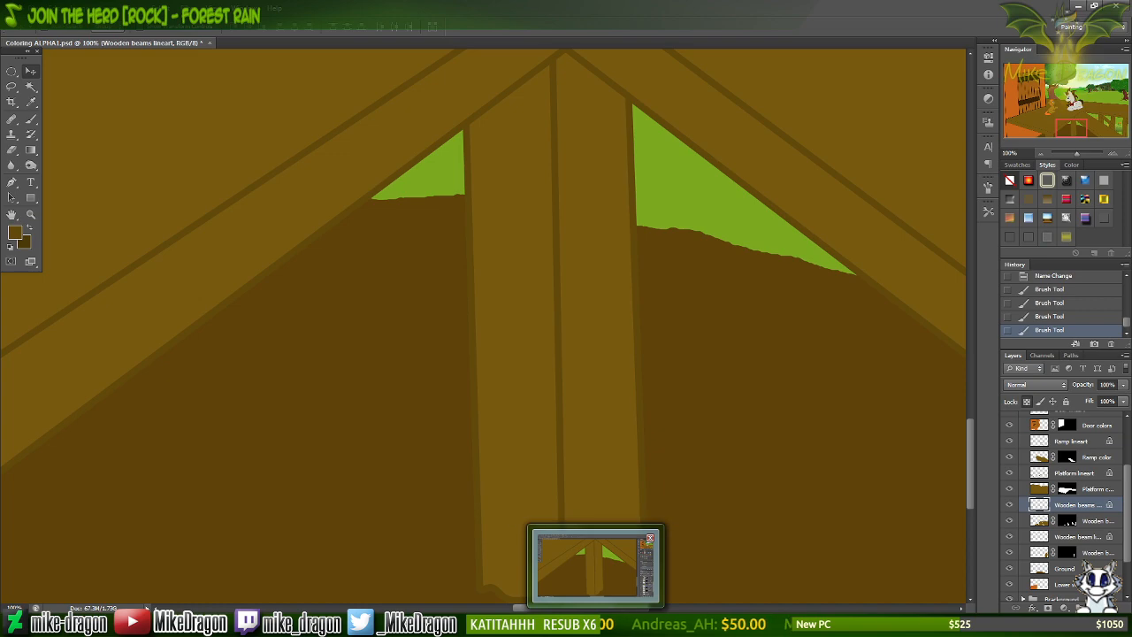
key("ctrl+minus")
key("ctrl+minus")
key("ctrl+minus")
key("ctrl+minus")
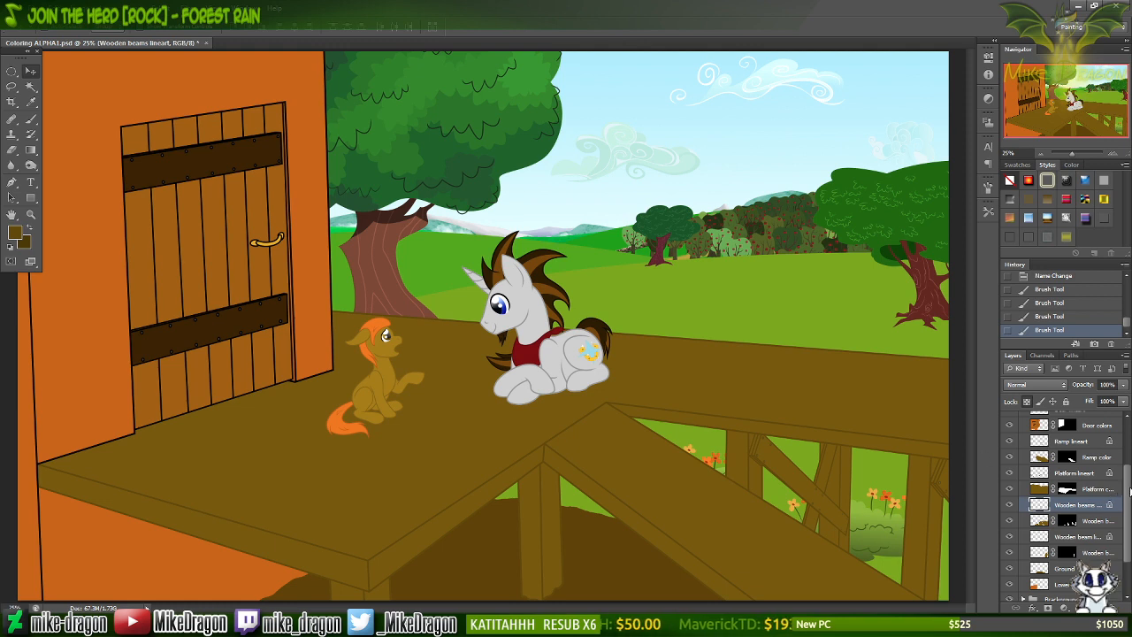
Add a new layer above Wall lineart and paint a small dark brown swatch on the grass with a hard round 19 px brush.
scroll(1130, 493, "up", 5)
left_click(1043, 462)
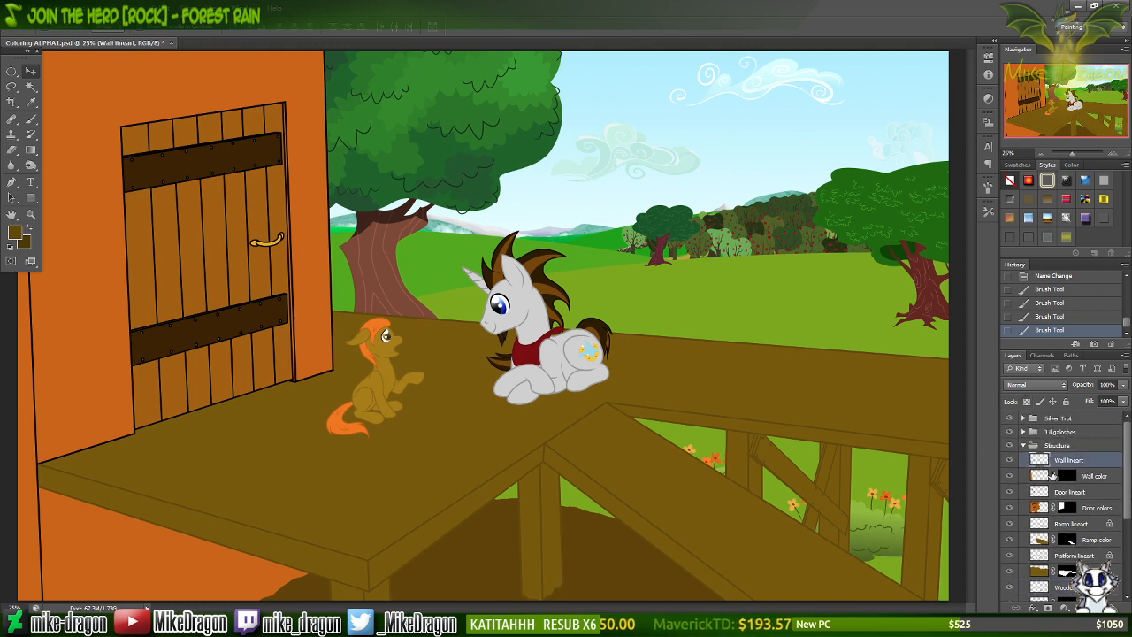
left_click(1096, 608)
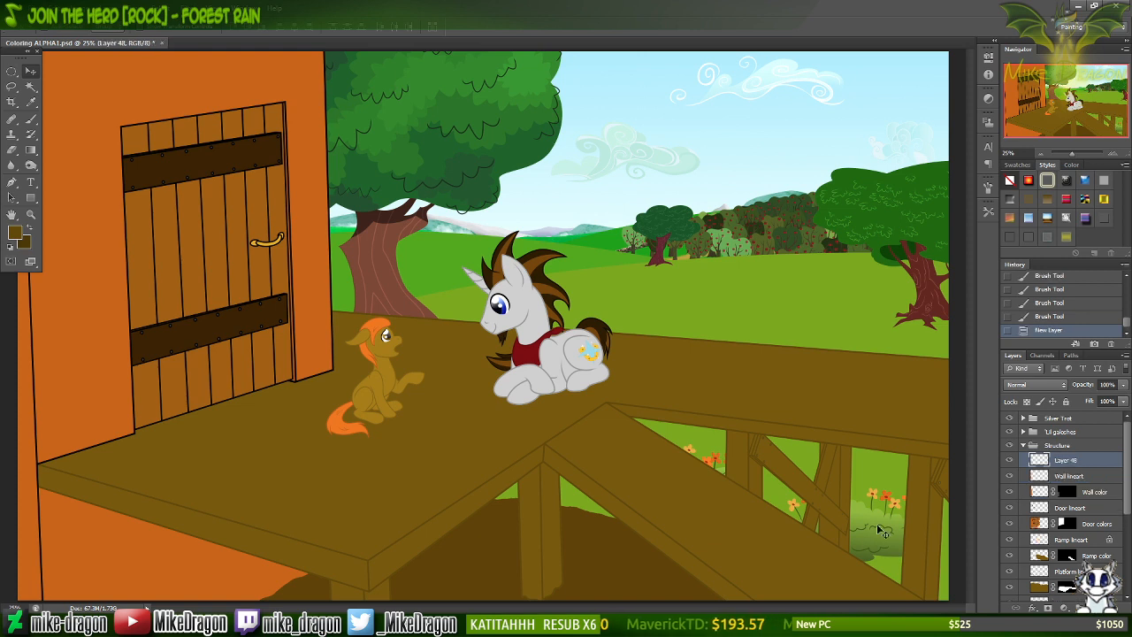
key("b")
right_click(657, 239)
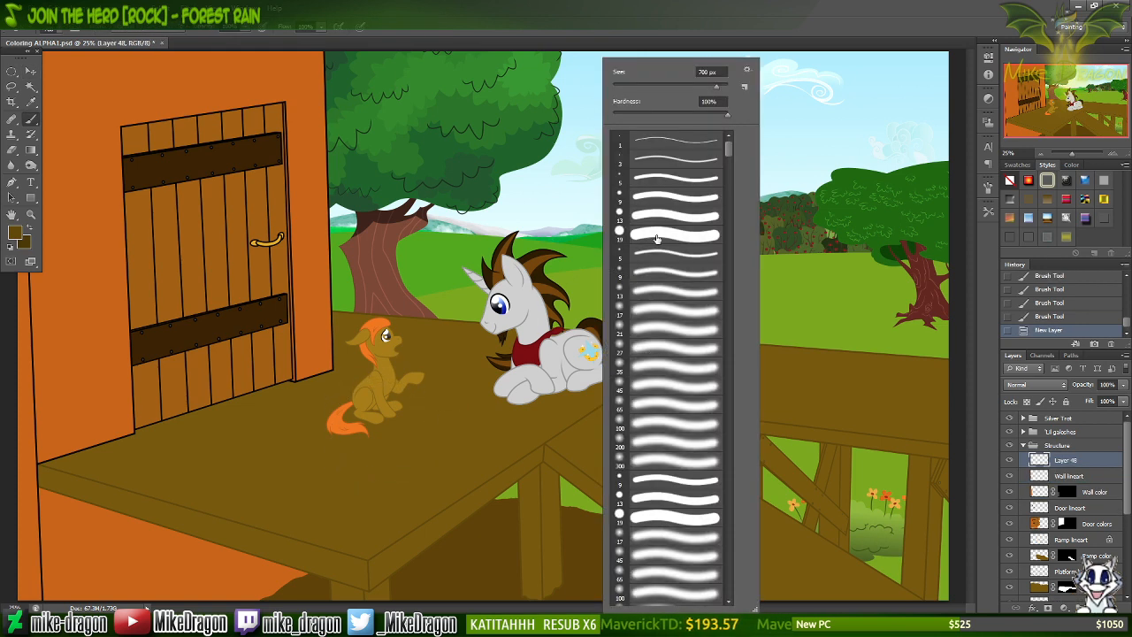
left_click(636, 232)
left_click(667, 19)
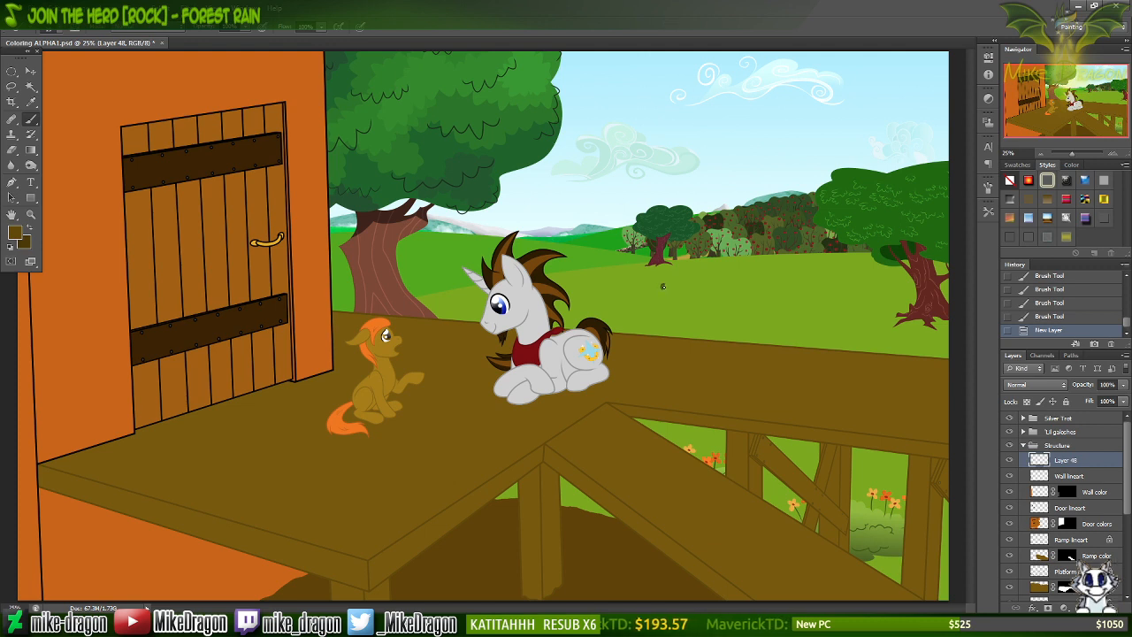
left_click_drag(662, 285, 663, 286)
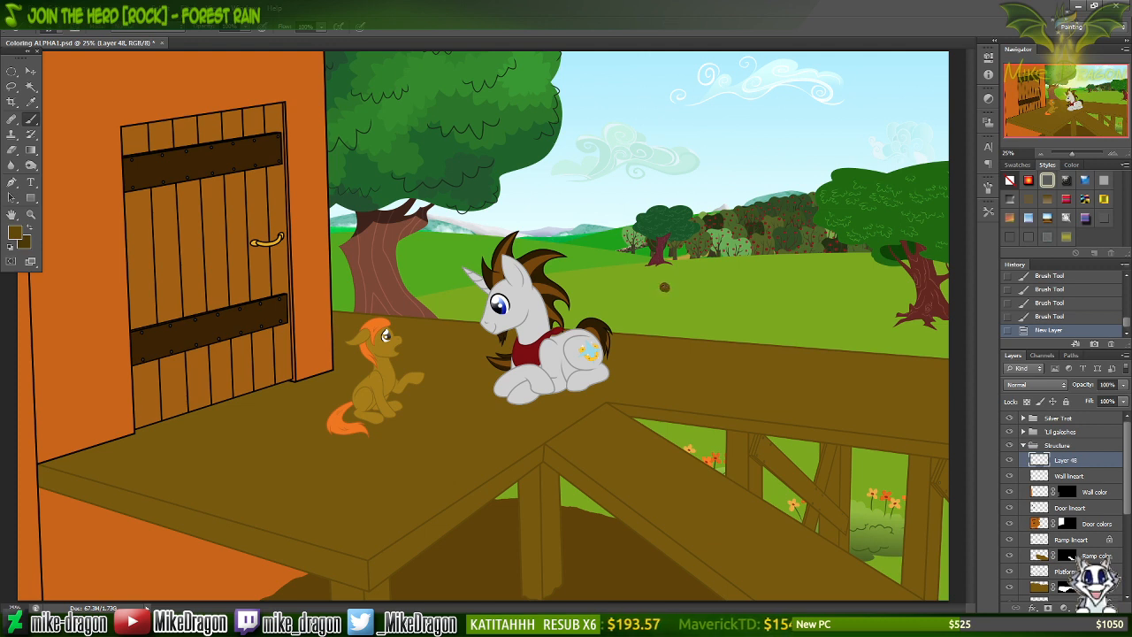
Paint a second swatch in the platform's lighter fill brown beside the dark brown one.
key("ctrl+plus")
key("ctrl+plus")
key("ctrl+plus")
key("ctrl+plus")
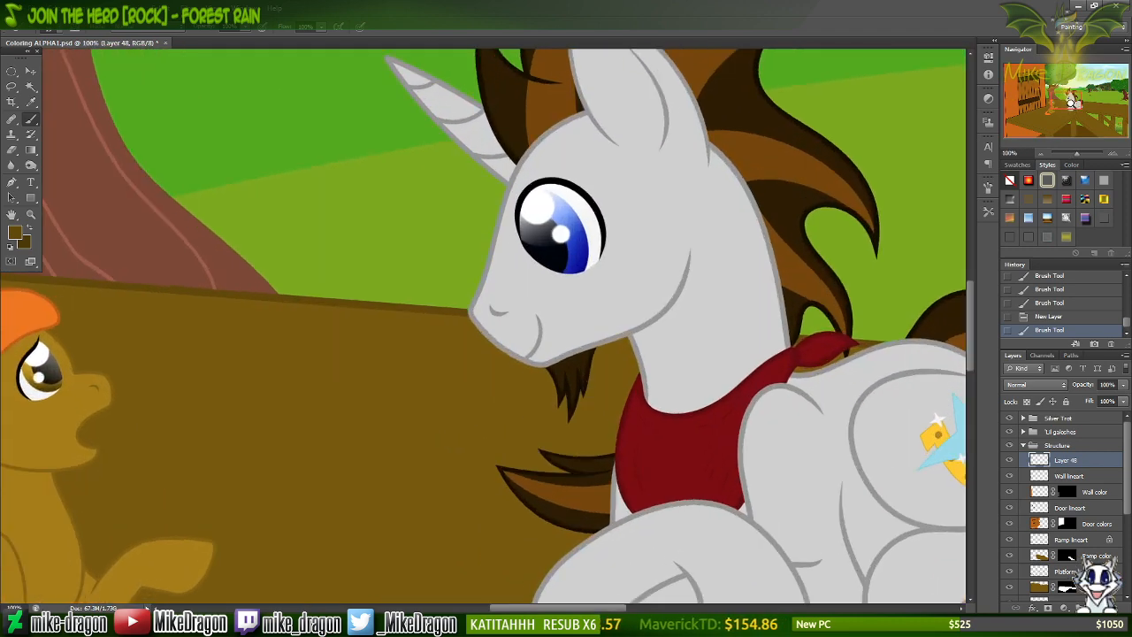
key("ctrl+plus")
left_click_drag(1072, 104, 1087, 102)
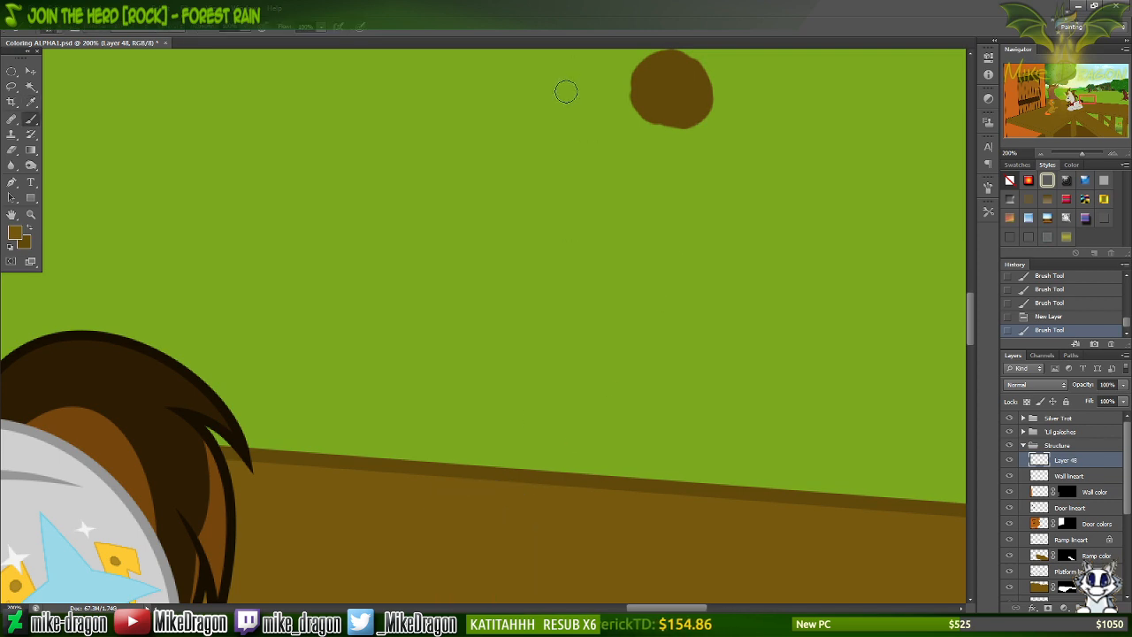
mouse_move(566, 91)
left_mouse_down()
mouse_move(593, 101)
mouse_move(592, 77)
mouse_move(556, 81)
left_mouse_up()
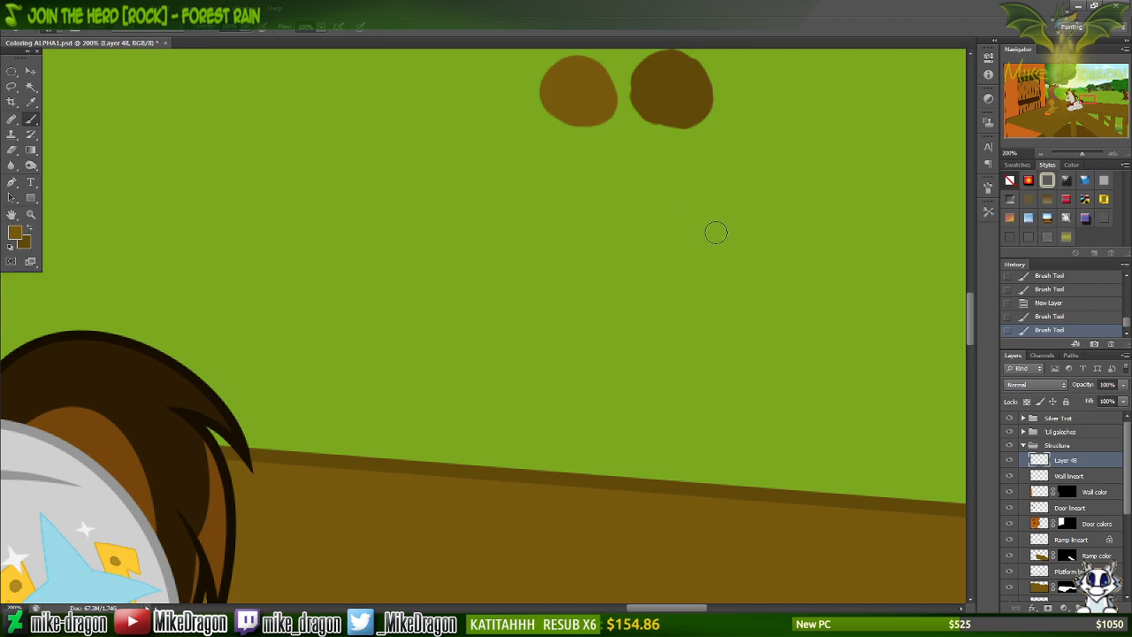
Rename the swatch layer as Colors set.
double_click(1068, 460)
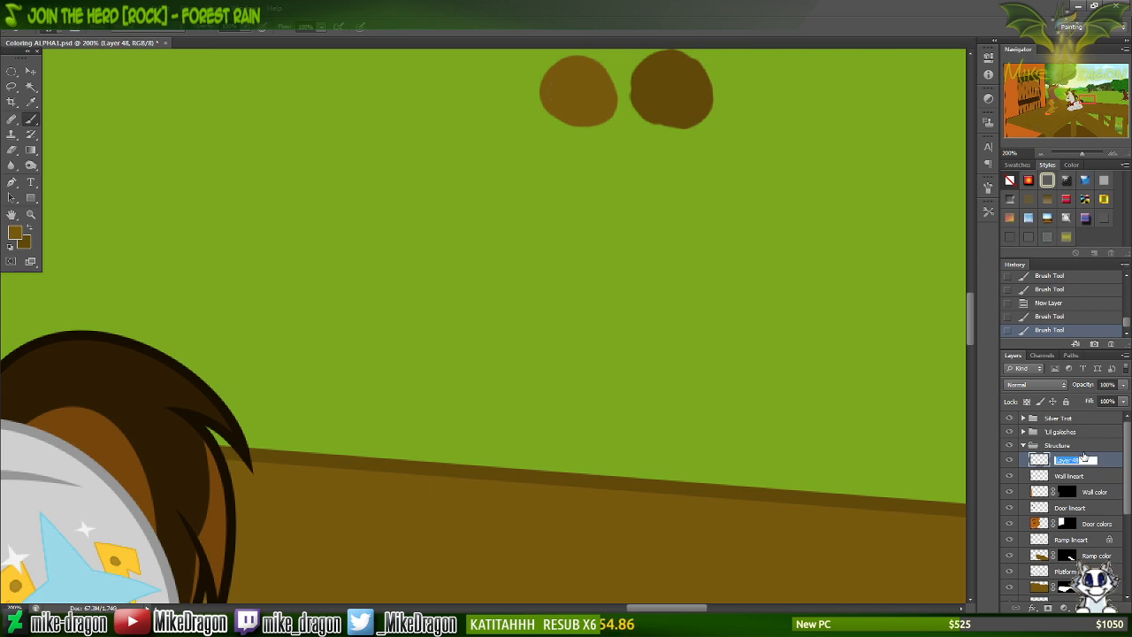
type("Colors set")
key("Return")
key("ctrl+minus")
key("ctrl+minus")
key("ctrl+minus")
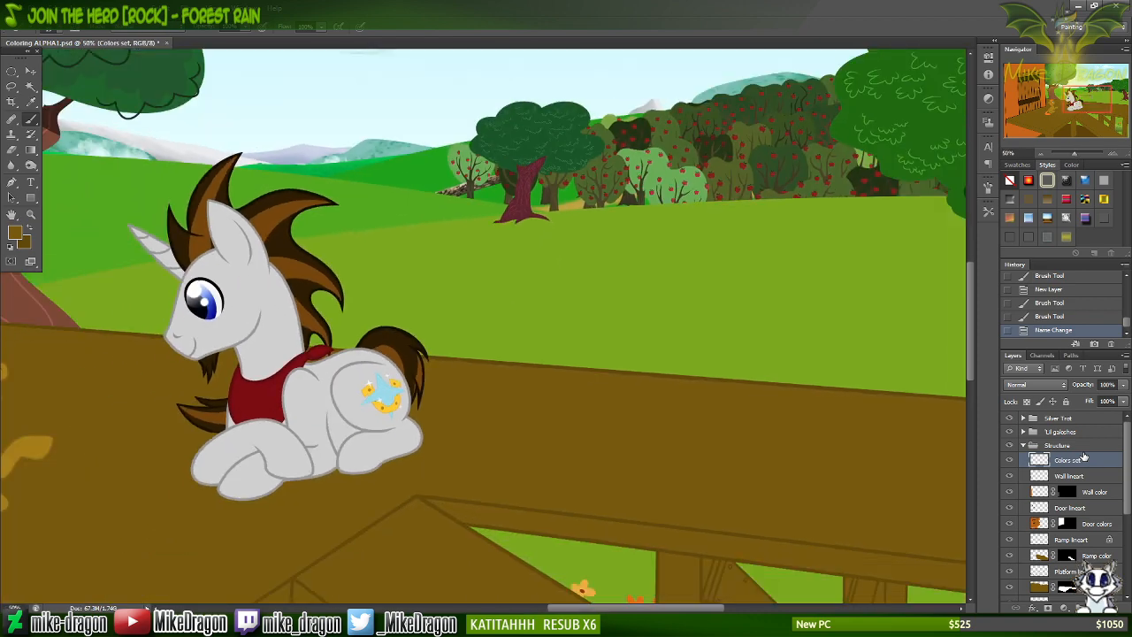
key("ctrl+minus")
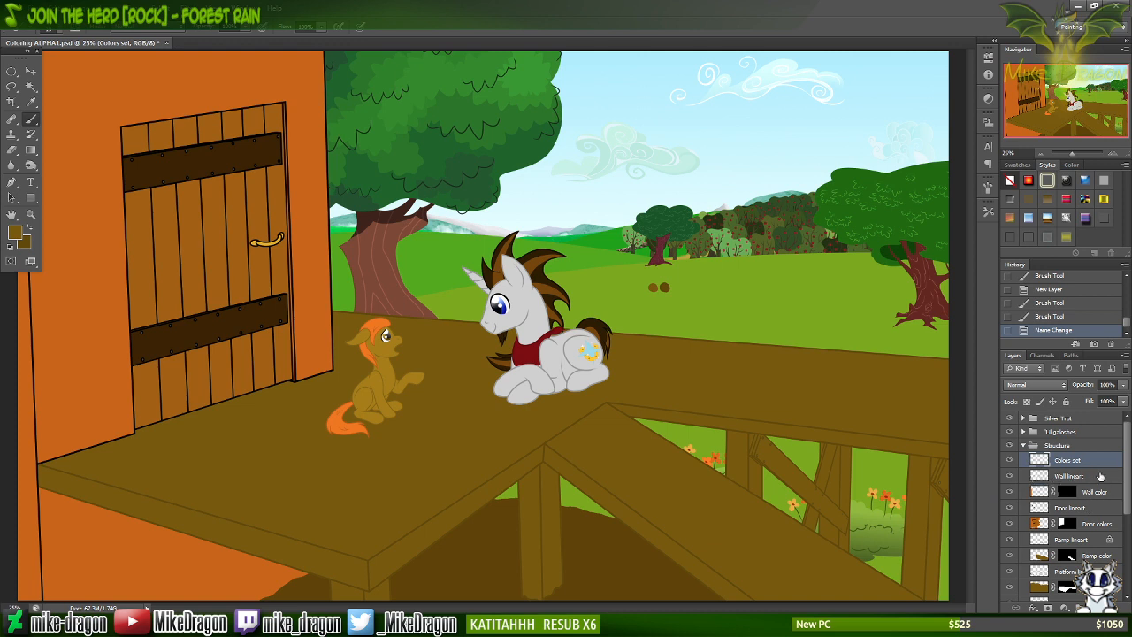
Select the Wall lineart layer, sample the wall's orange and set the foreground colour to a darker shade of it, ac5601.
left_click(1037, 479)
left_click(1010, 478)
left_click(1011, 478)
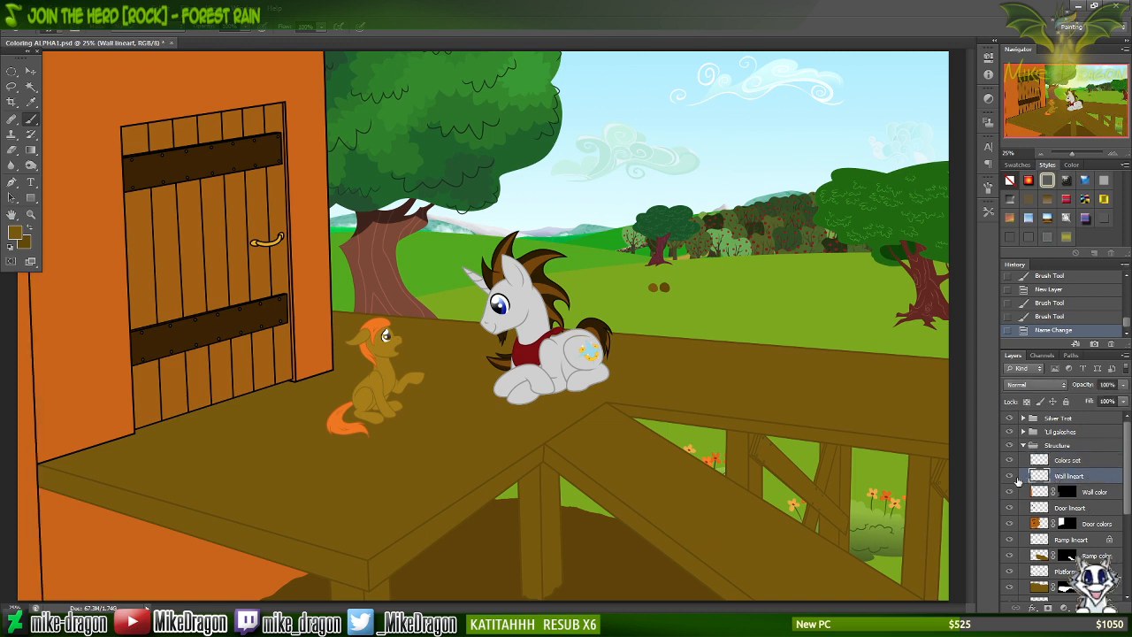
key("i")
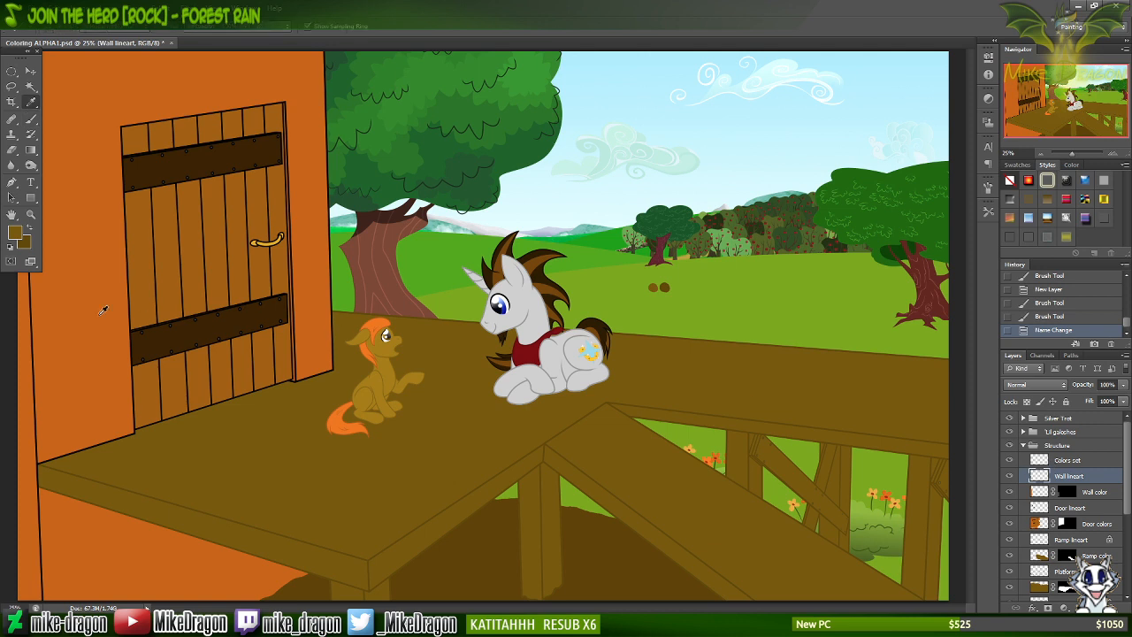
left_click(83, 321)
key("b")
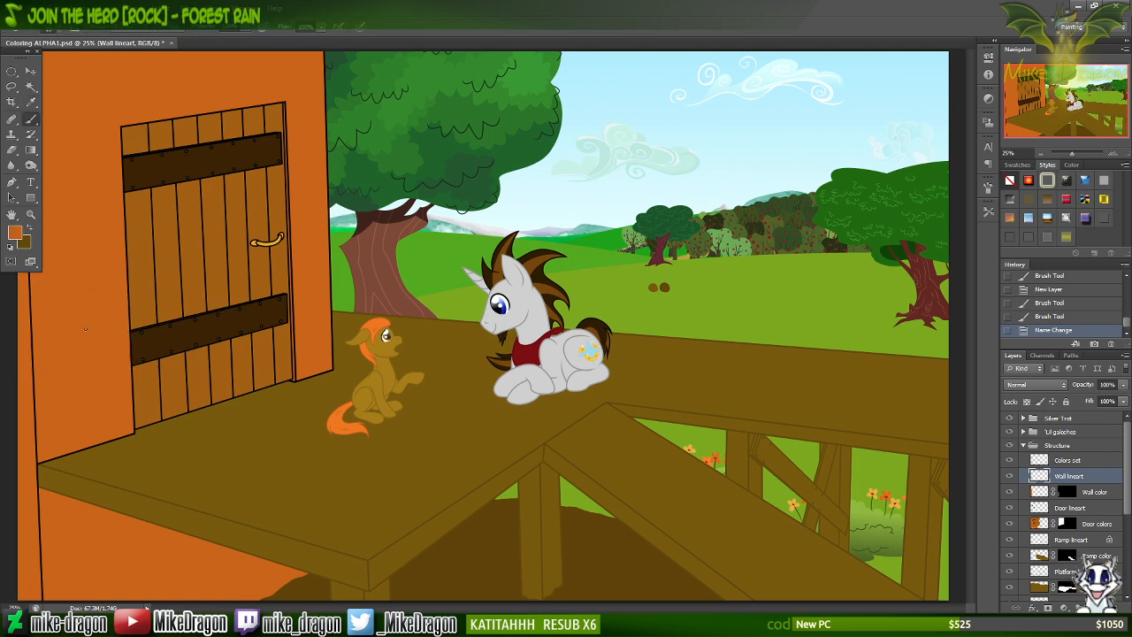
left_click(15, 233)
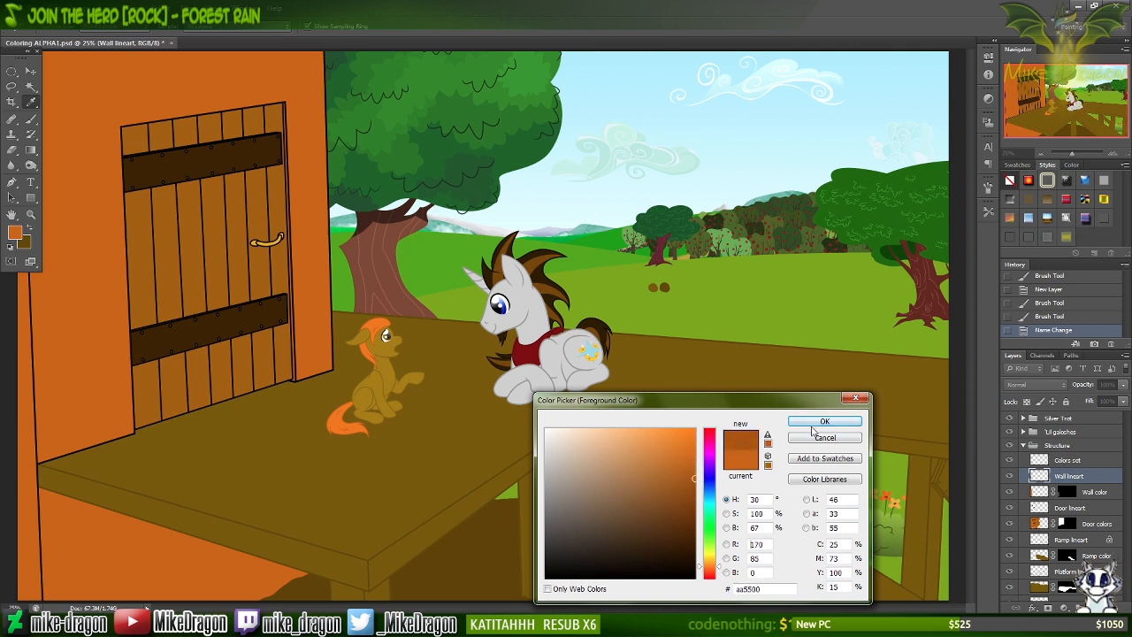
left_click_drag(690, 479, 695, 477)
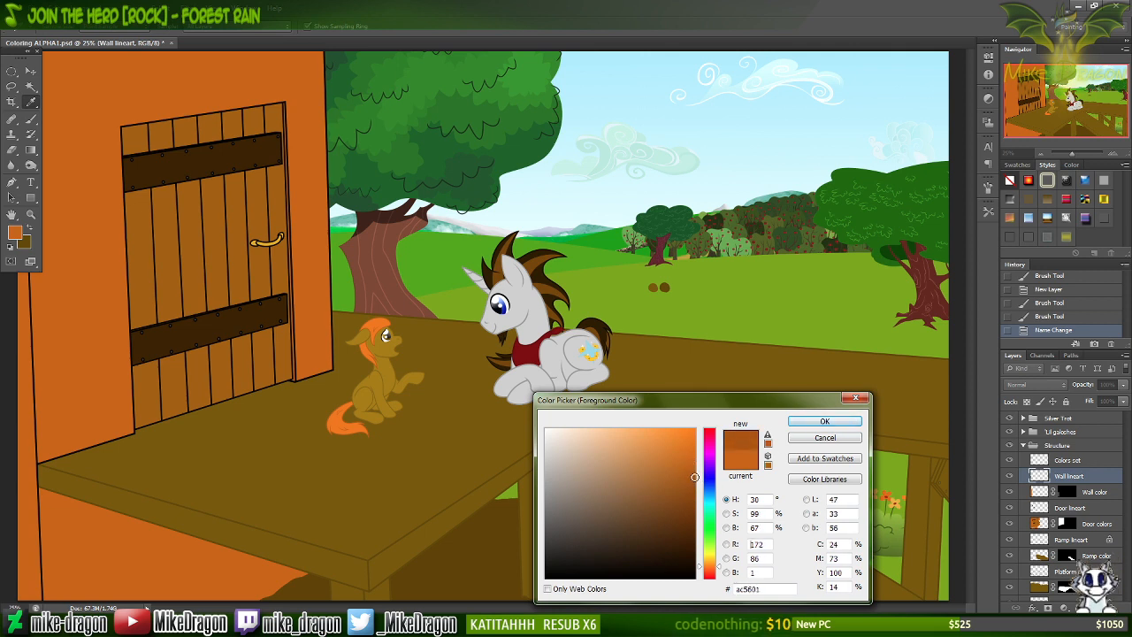
left_click(807, 423)
Lock the Wall lineart layer's transparent pixels and paint its black corner line dark orange with a 700 px brush.
right_click(568, 282)
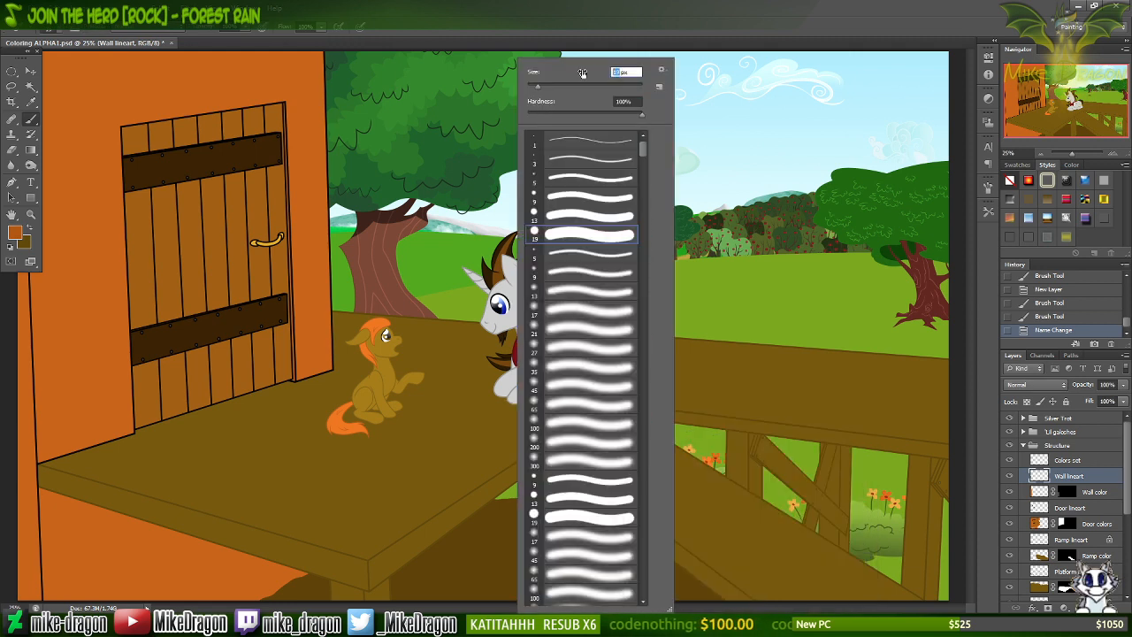
type("700")
key("Return")
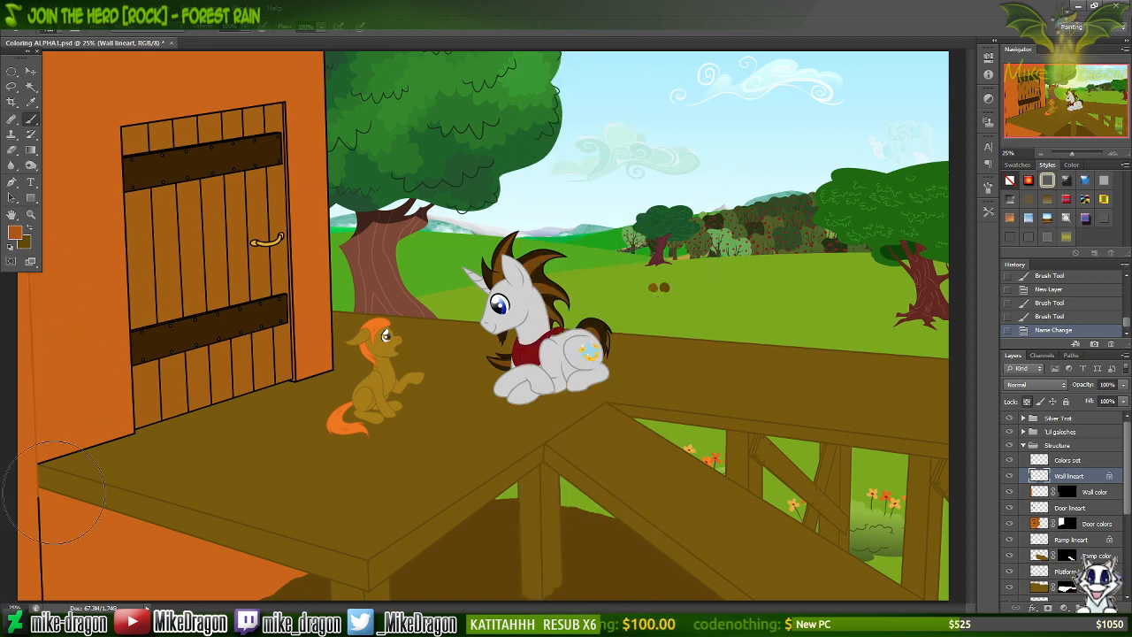
mouse_move(54, 492)
left_mouse_down()
mouse_move(34, 632)
mouse_move(51, 363)
mouse_move(32, 116)
left_mouse_up()
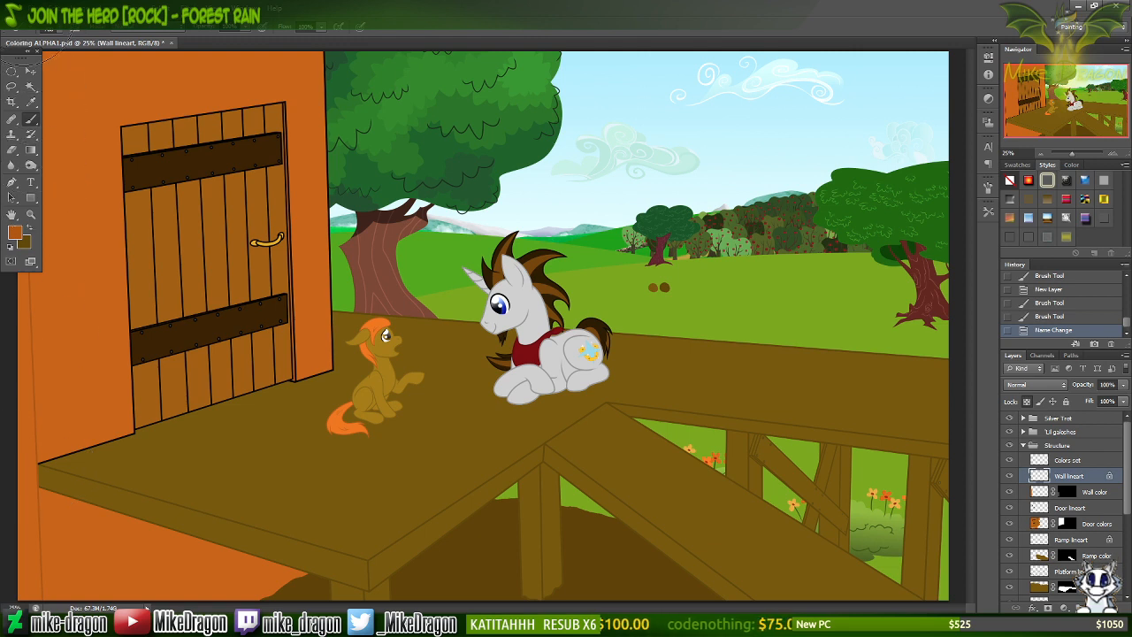
mouse_move(31, 226)
left_mouse_down()
mouse_move(18, 522)
mouse_move(53, 266)
mouse_move(107, 71)
left_mouse_up()
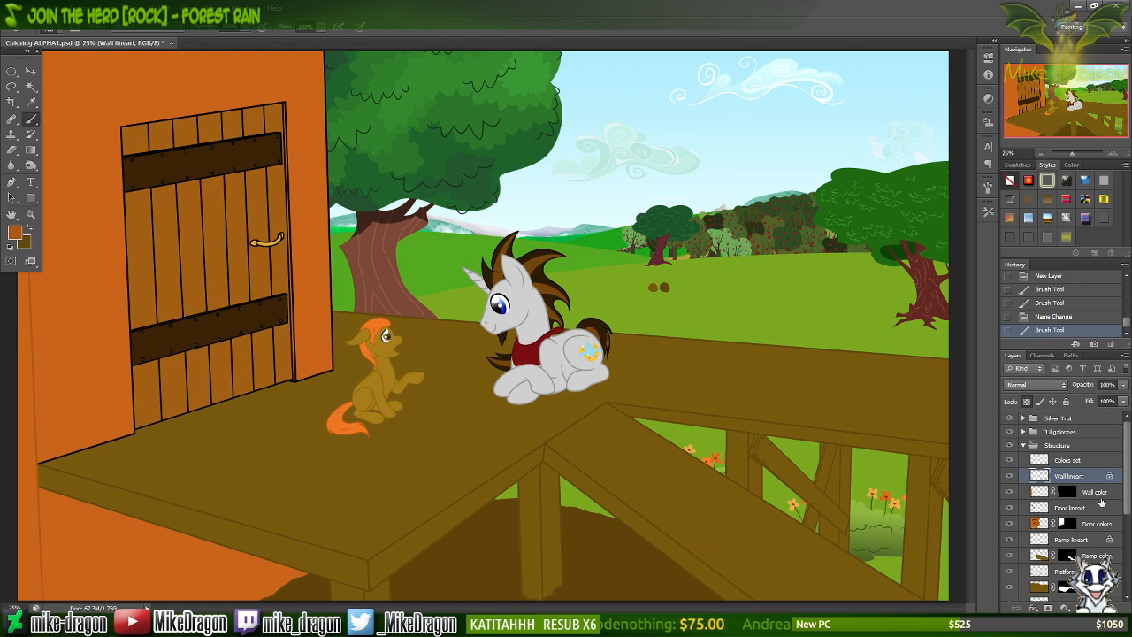
Select the Door lineart layer, lock its transparent pixels and paint all of the door's black lines with the wall's dark orange.
left_click(1041, 512)
left_click(1009, 508)
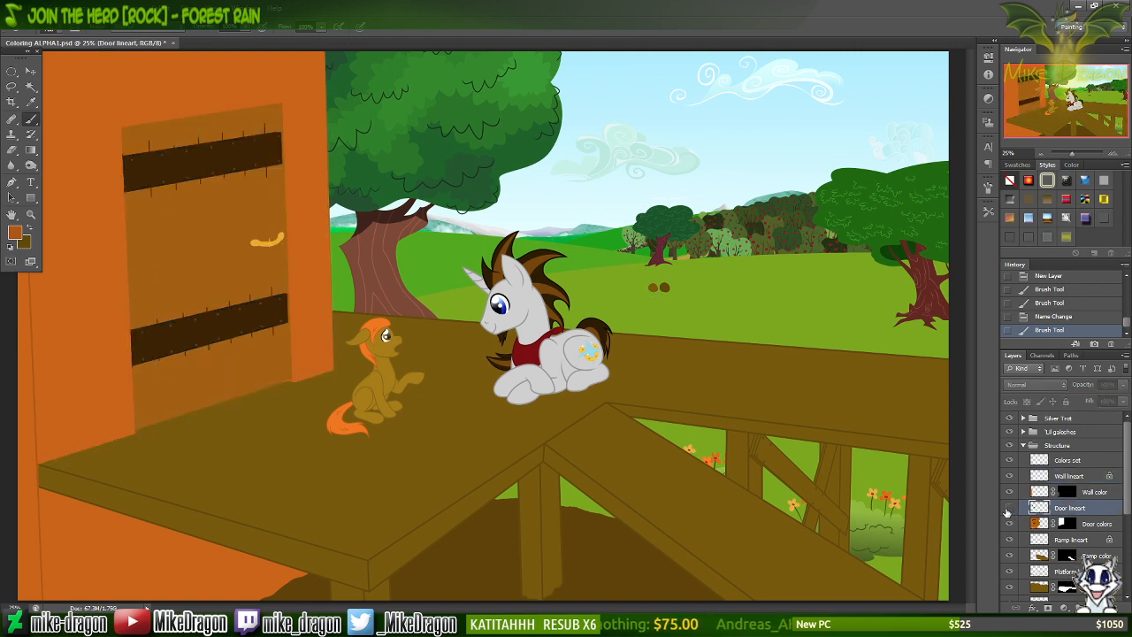
left_click(1010, 507)
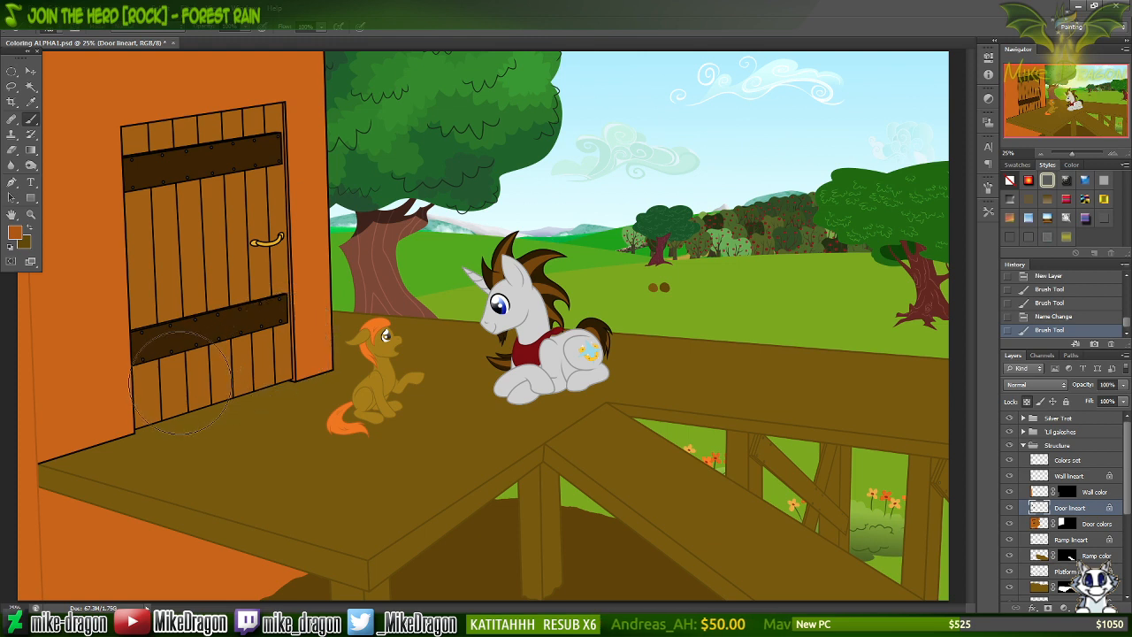
mouse_move(87, 414)
left_mouse_down()
mouse_move(212, 377)
mouse_move(147, 416)
mouse_move(283, 318)
mouse_move(177, 292)
mouse_move(266, 213)
mouse_move(75, 256)
mouse_move(247, 177)
mouse_move(203, 132)
mouse_move(193, 101)
mouse_move(92, 71)
mouse_move(168, 88)
mouse_move(172, 105)
mouse_move(306, 71)
mouse_move(151, 244)
mouse_move(45, 412)
mouse_move(274, 92)
mouse_move(115, 413)
left_mouse_up()
mouse_move(185, 82)
left_mouse_down()
mouse_move(619, 186)
mouse_move(265, 354)
mouse_move(462, 496)
mouse_move(566, 478)
left_mouse_up()
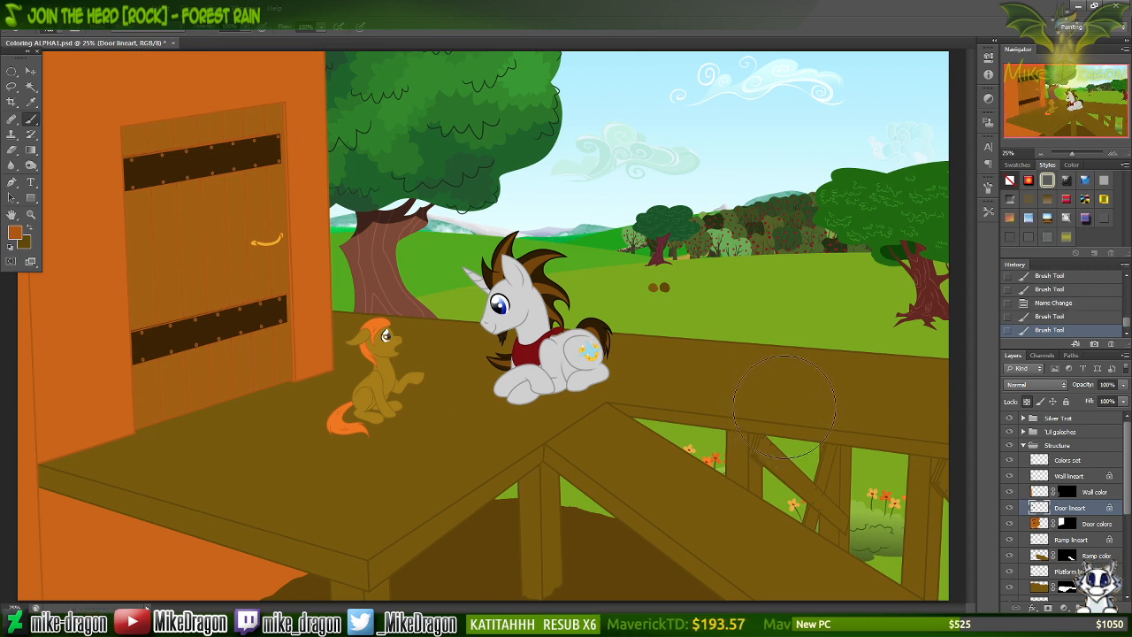
Switch to the hard 19 px brush, swap the foreground and background colours, and activate the Eyedropper for sampling the door's brown.
right_click(798, 385)
left_click(867, 221)
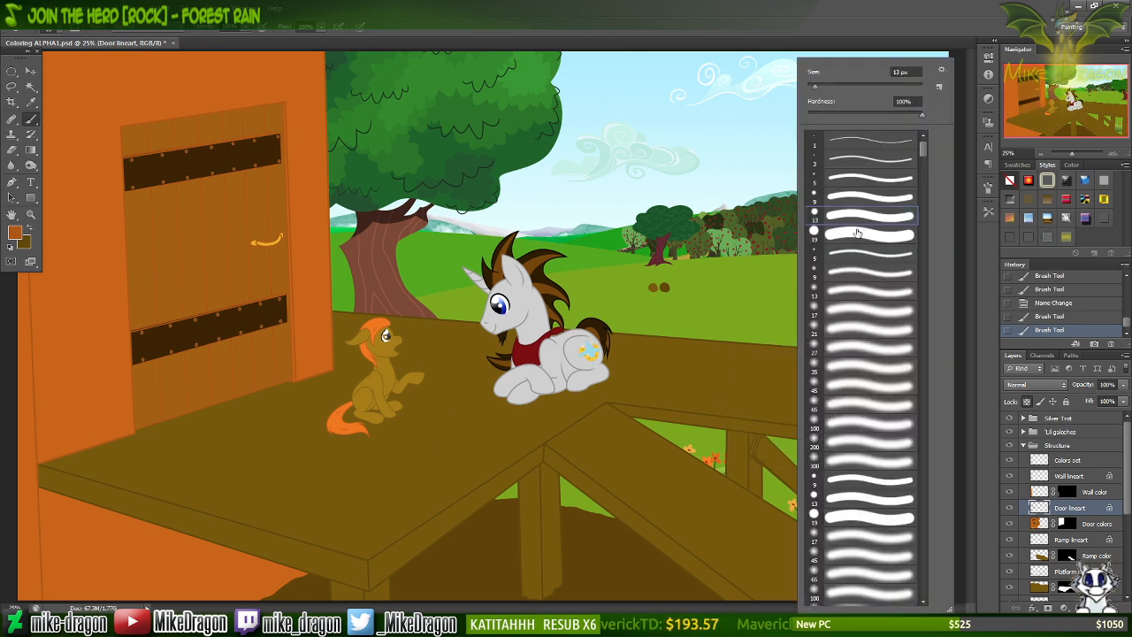
left_click(857, 233)
left_click(731, 26)
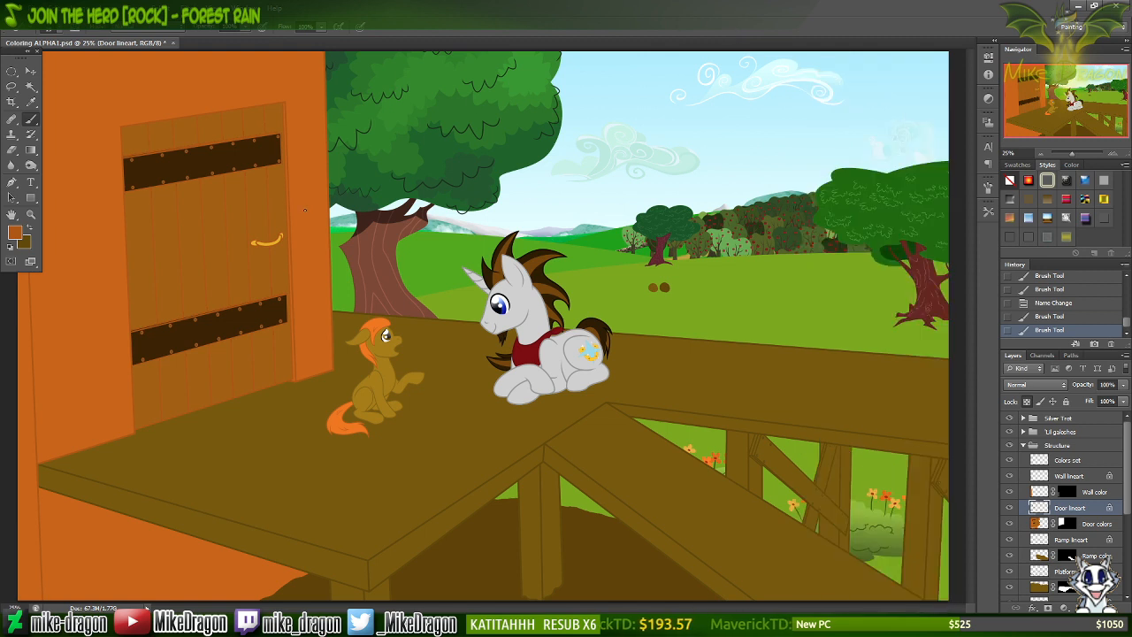
key("x")
key("i")
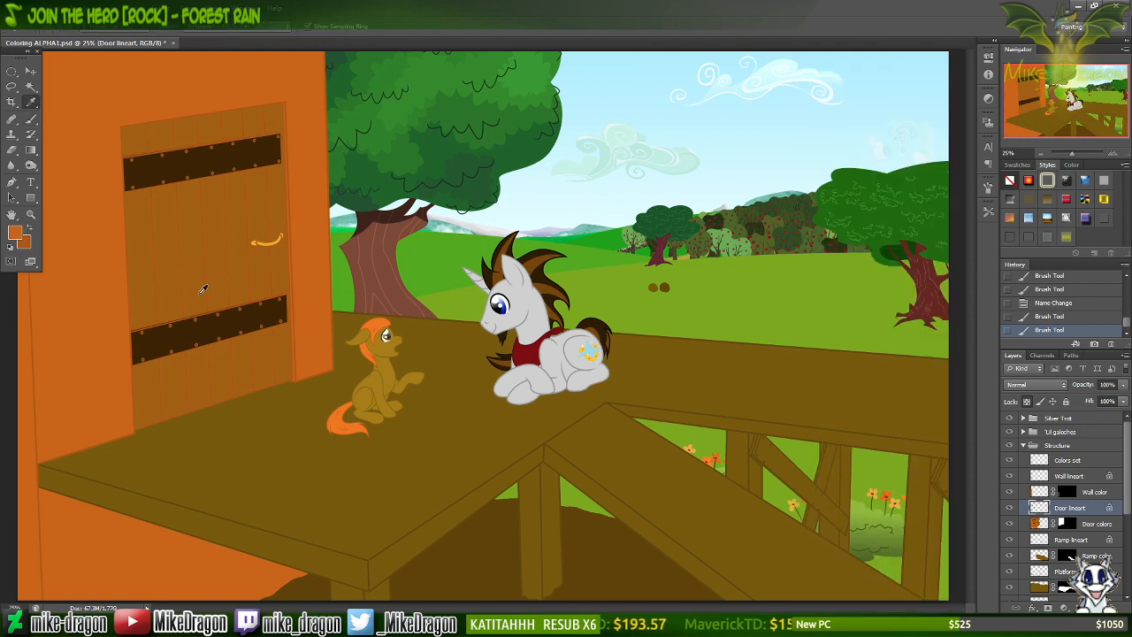
On the Colors set layer, paint a light orange and a darker orange swatch beneath the two brown ones.
key("b")
left_click(1059, 461)
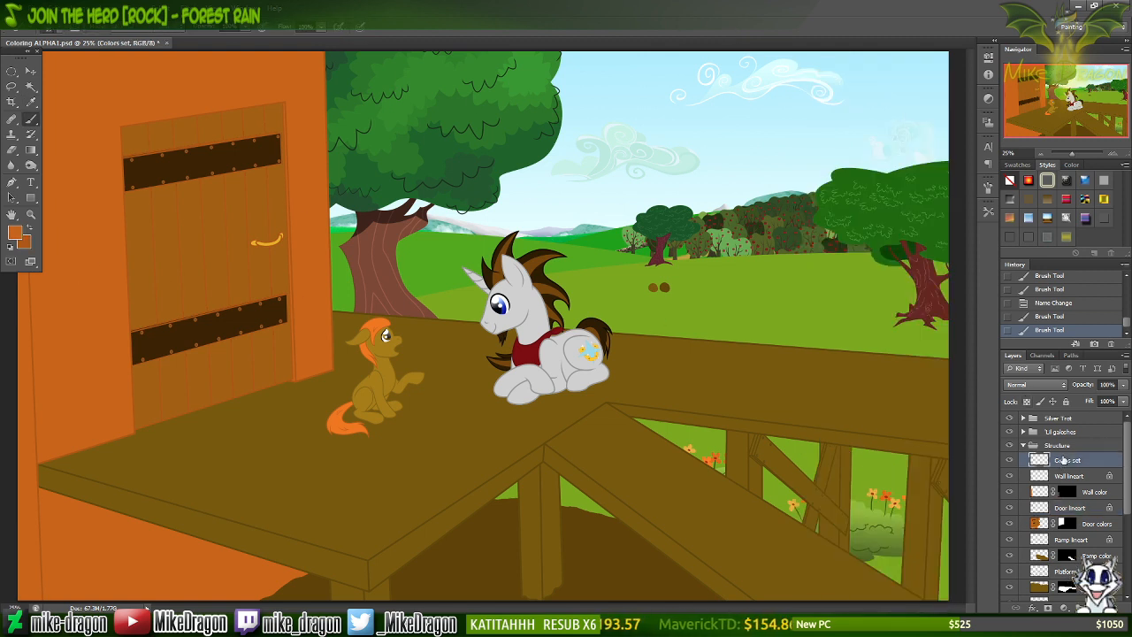
key("ctrl+plus")
key("ctrl+plus")
key("ctrl+plus")
key("ctrl+plus")
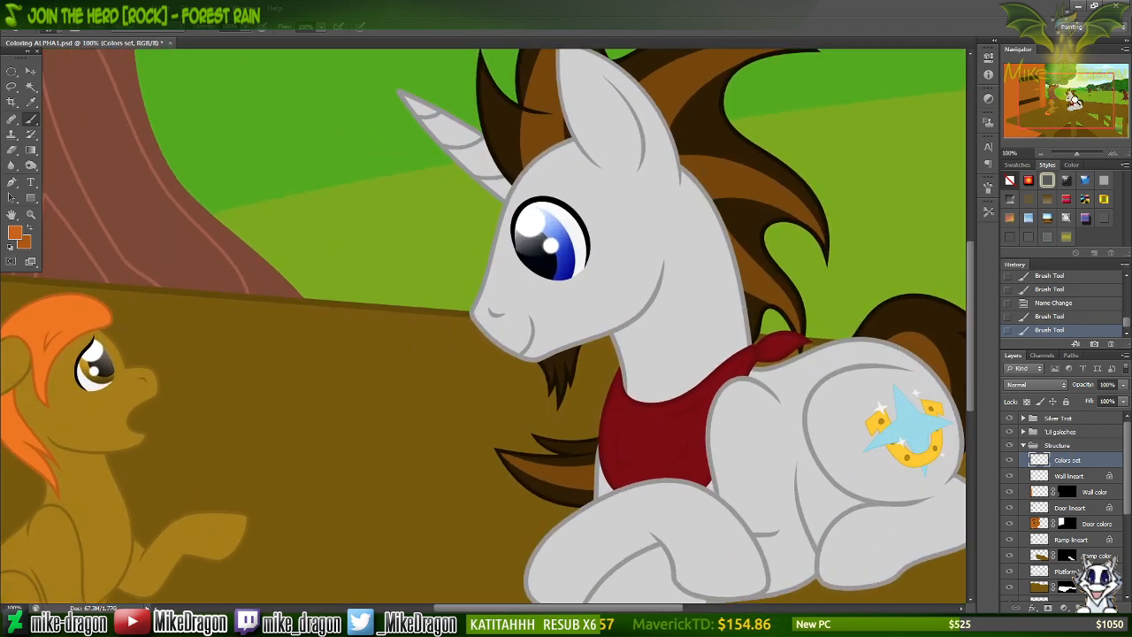
left_click(1089, 99)
key("ctrl+plus")
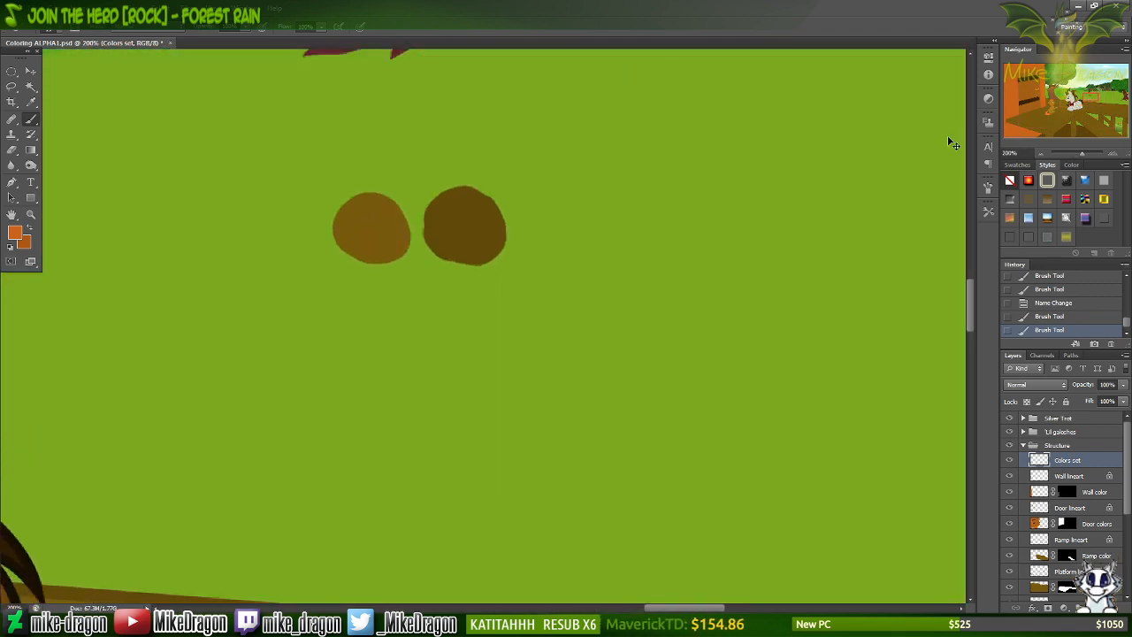
scroll(948, 137, "left", 2)
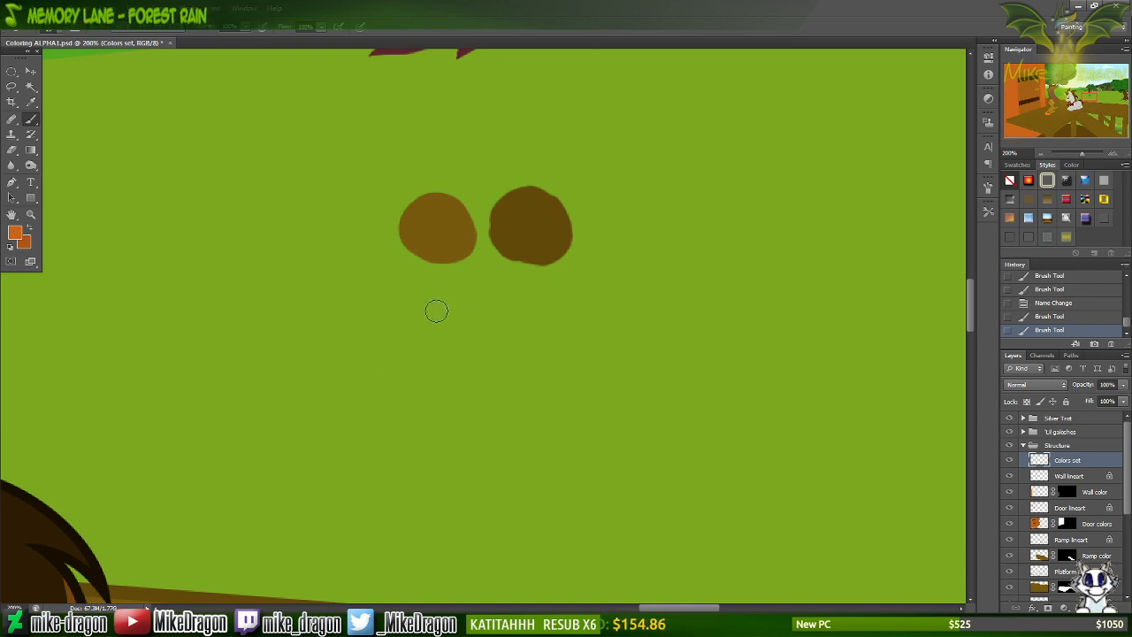
mouse_move(434, 310)
left_mouse_down()
mouse_move(415, 330)
mouse_move(423, 302)
mouse_move(460, 299)
left_mouse_up()
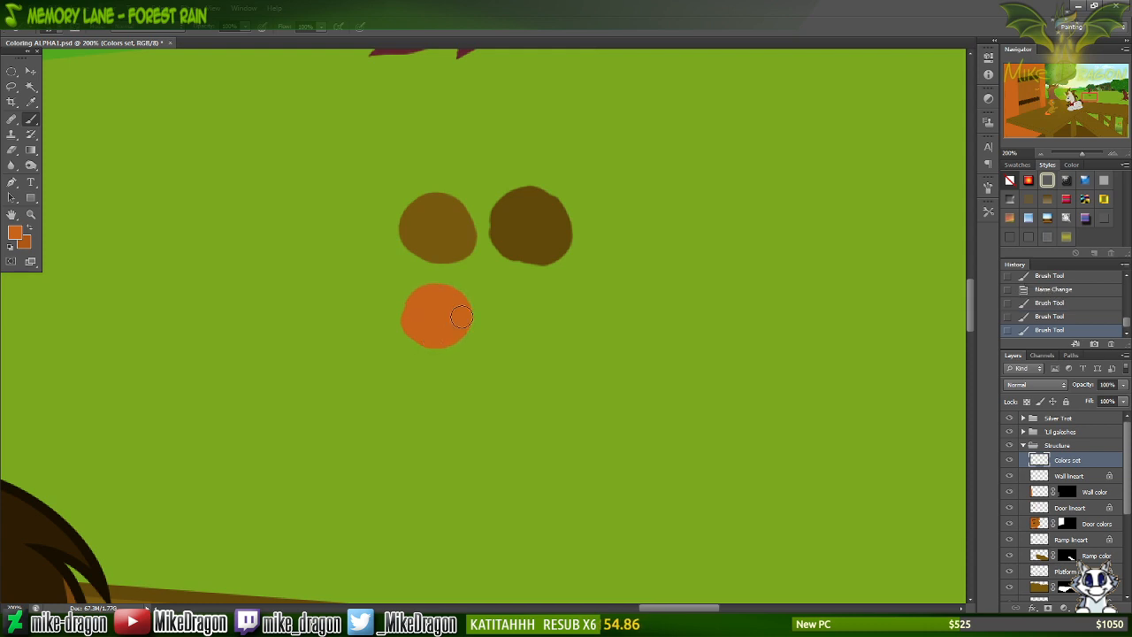
mouse_move(530, 305)
left_mouse_down()
mouse_move(542, 318)
mouse_move(517, 314)
mouse_move(548, 336)
mouse_move(533, 323)
left_mouse_up()
Activate the Door lineart layer, sample the door's plank brown and darken the foreground colour to #8d5301.
key("ctrl+minus")
key("ctrl+minus")
key("ctrl+minus")
key("ctrl+minus")
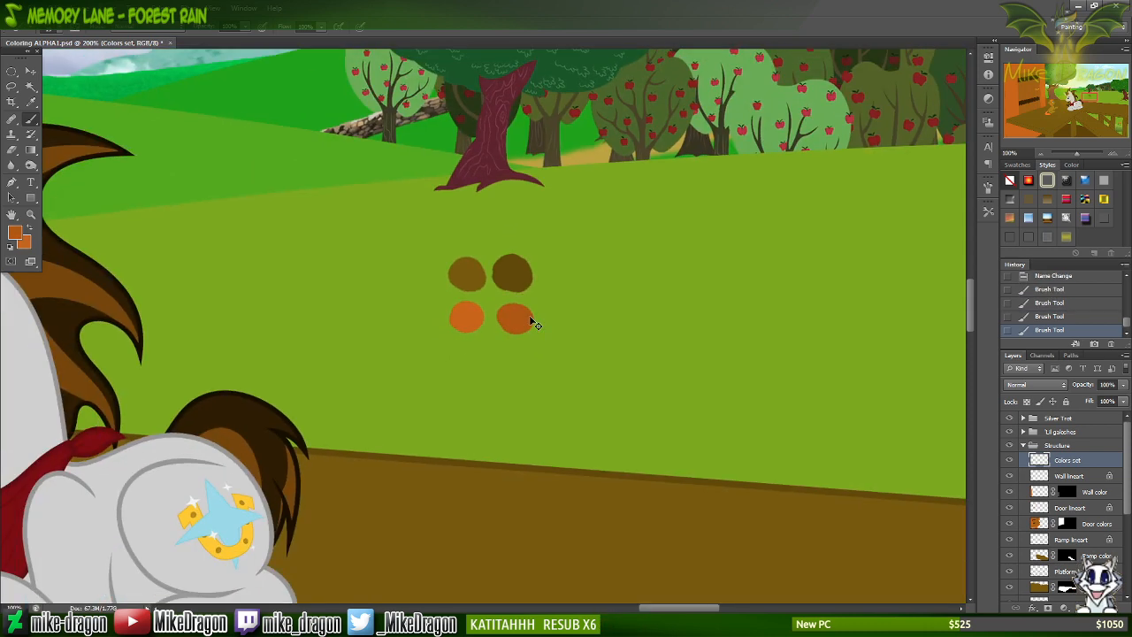
scroll(531, 319, "left", 10)
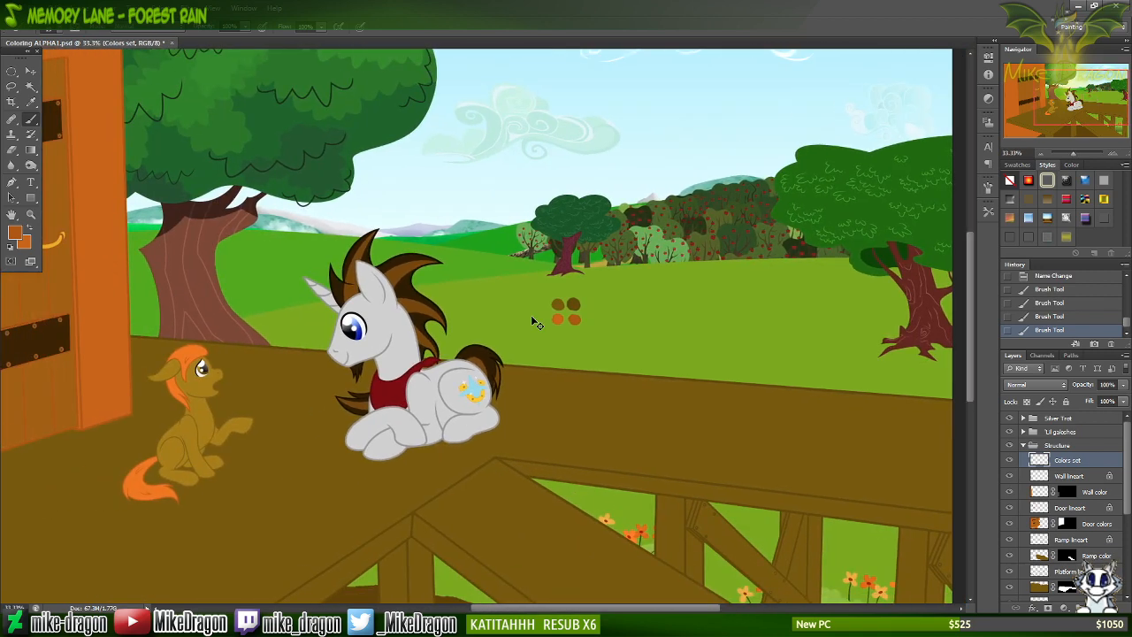
scroll(531, 315, "left", 2)
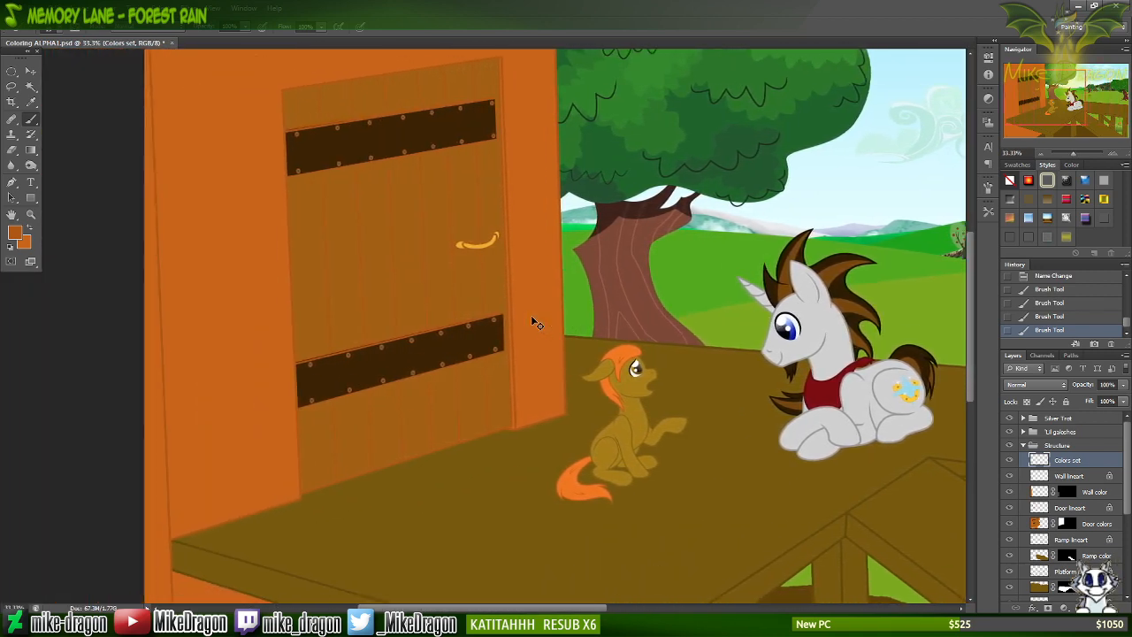
scroll(530, 315, "up", 3)
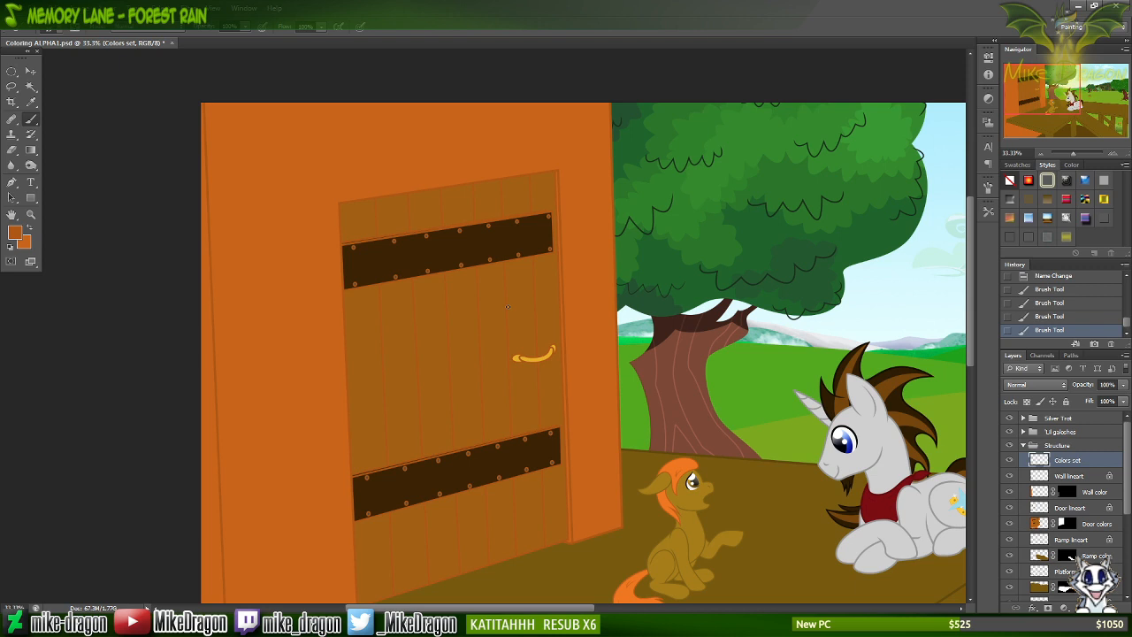
scroll(509, 307, "down", 1)
scroll(507, 310, "right", 1)
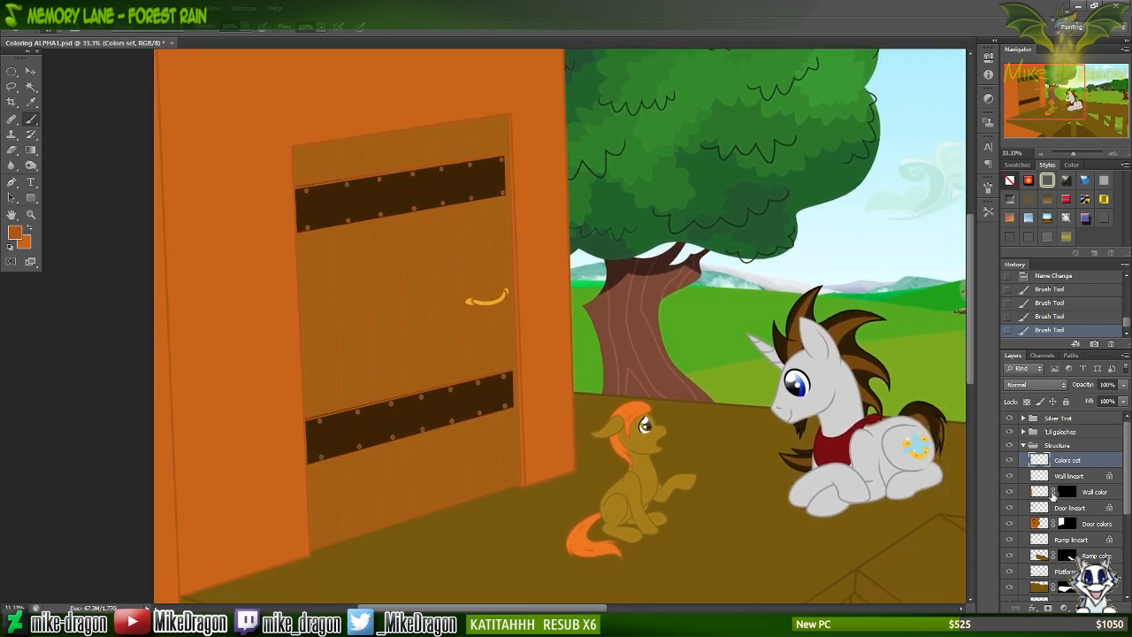
left_click(1027, 507)
key("ctrl+plus")
key("ctrl+plus")
key("ctrl+plus")
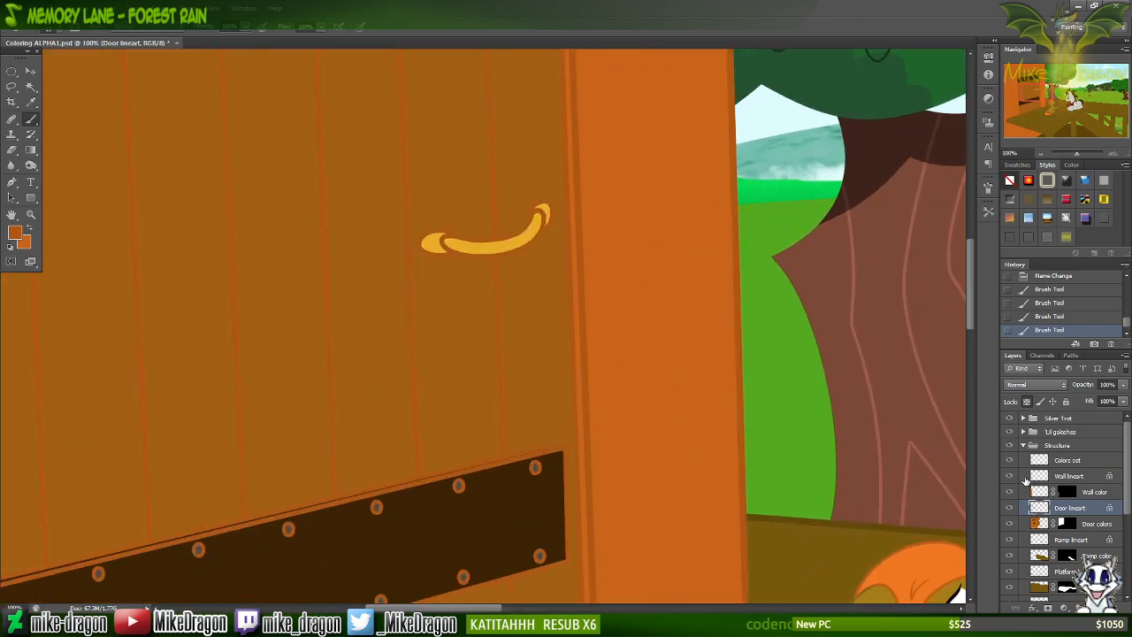
scroll(520, 388, "down", 5)
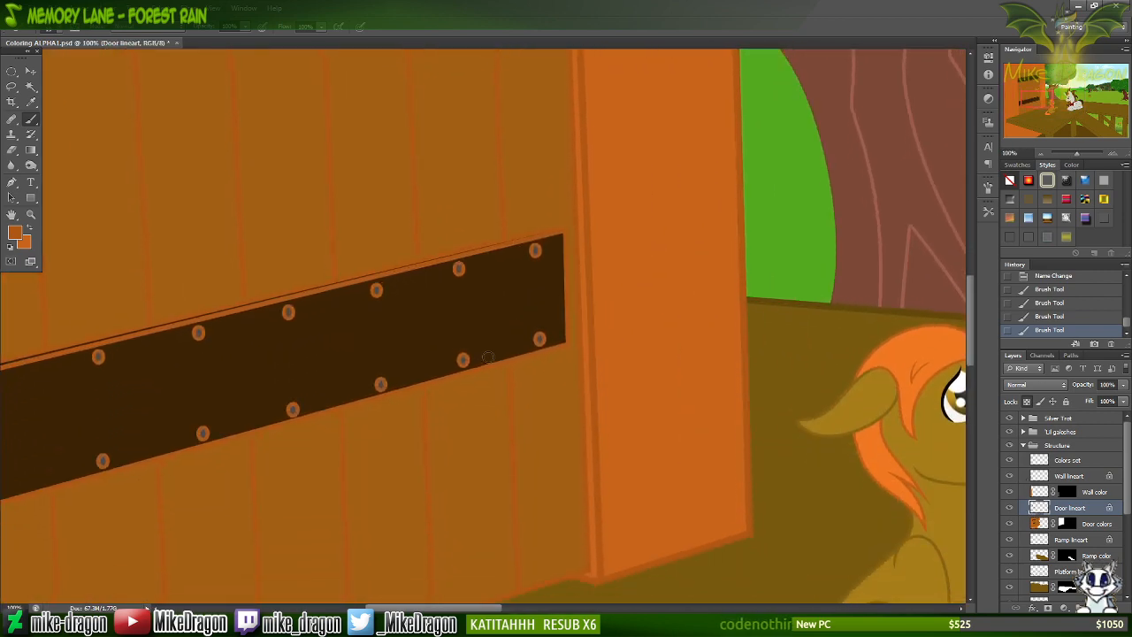
scroll(489, 356, "down", 3)
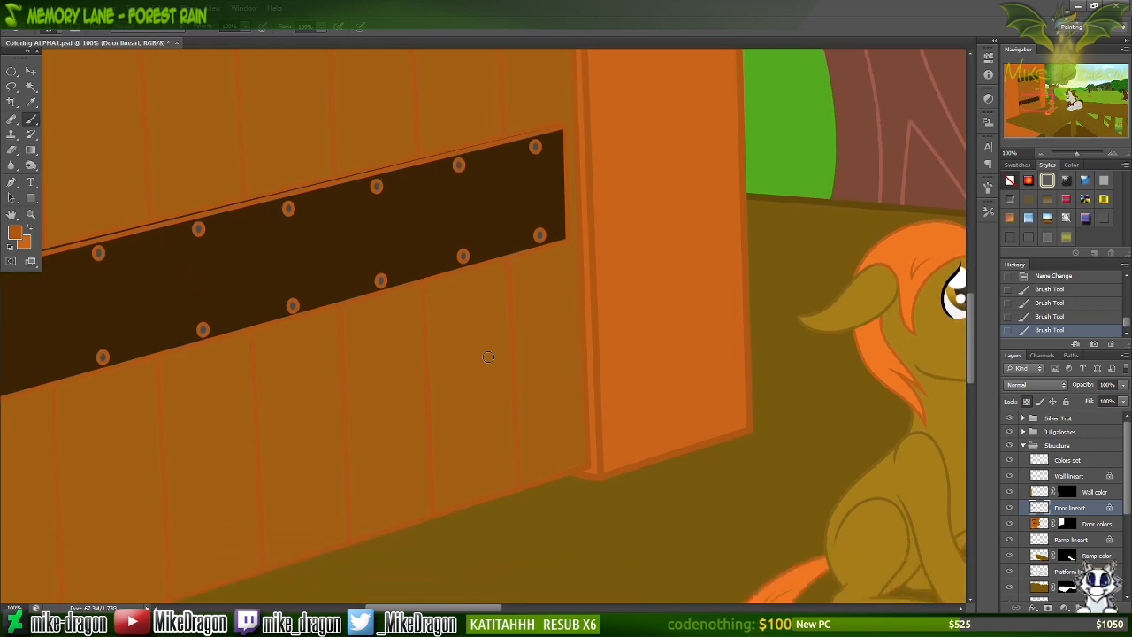
key("i")
left_click(478, 357)
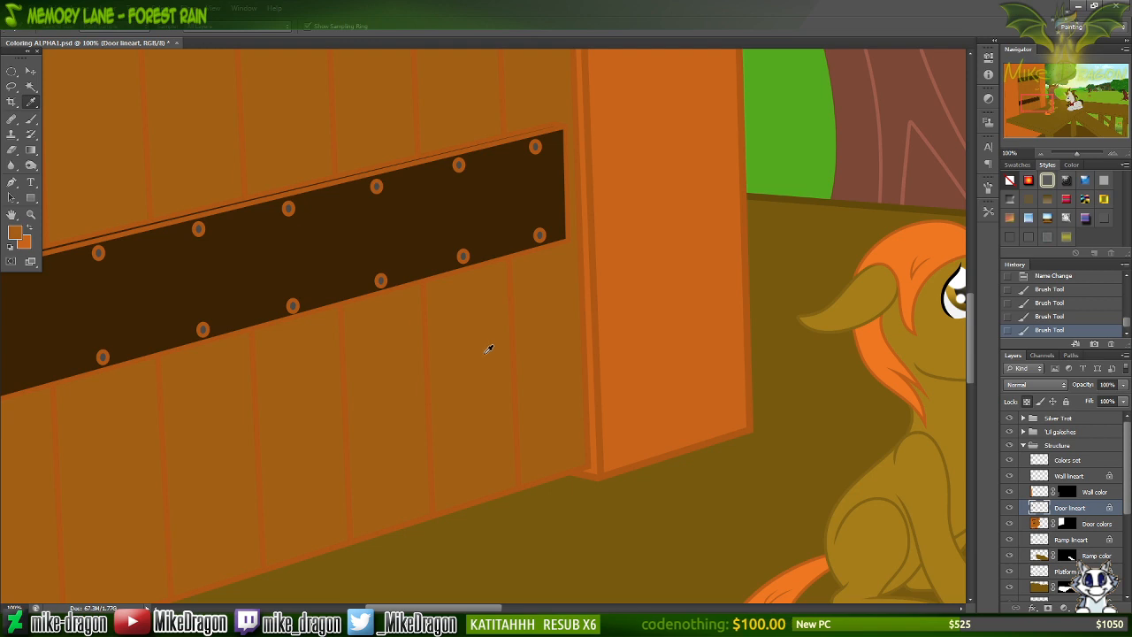
left_click(16, 232)
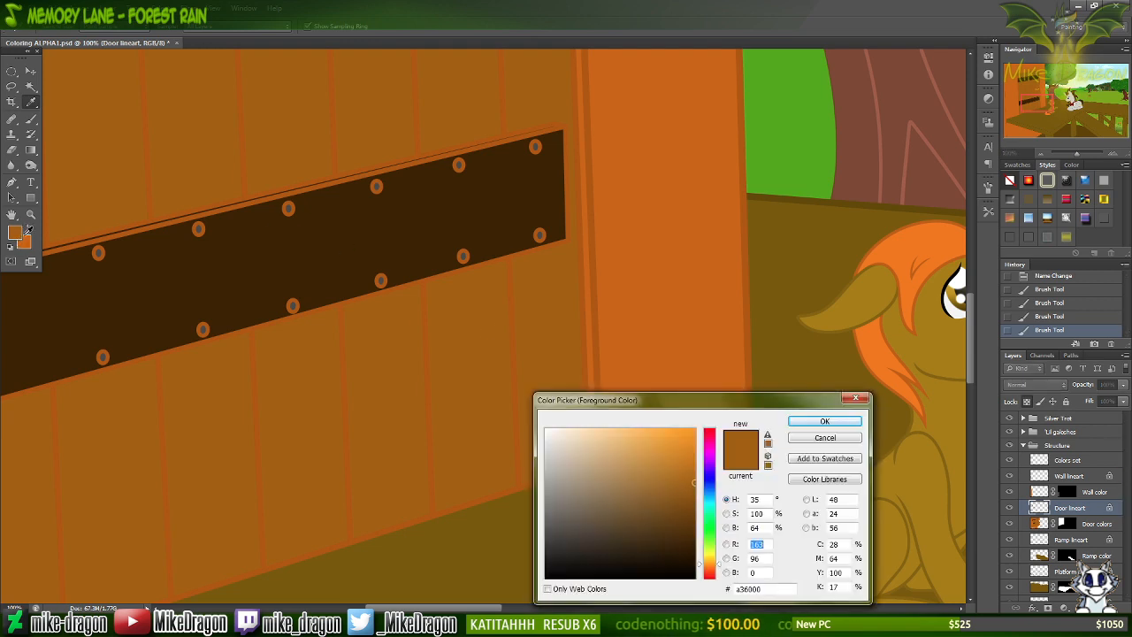
left_click(693, 487)
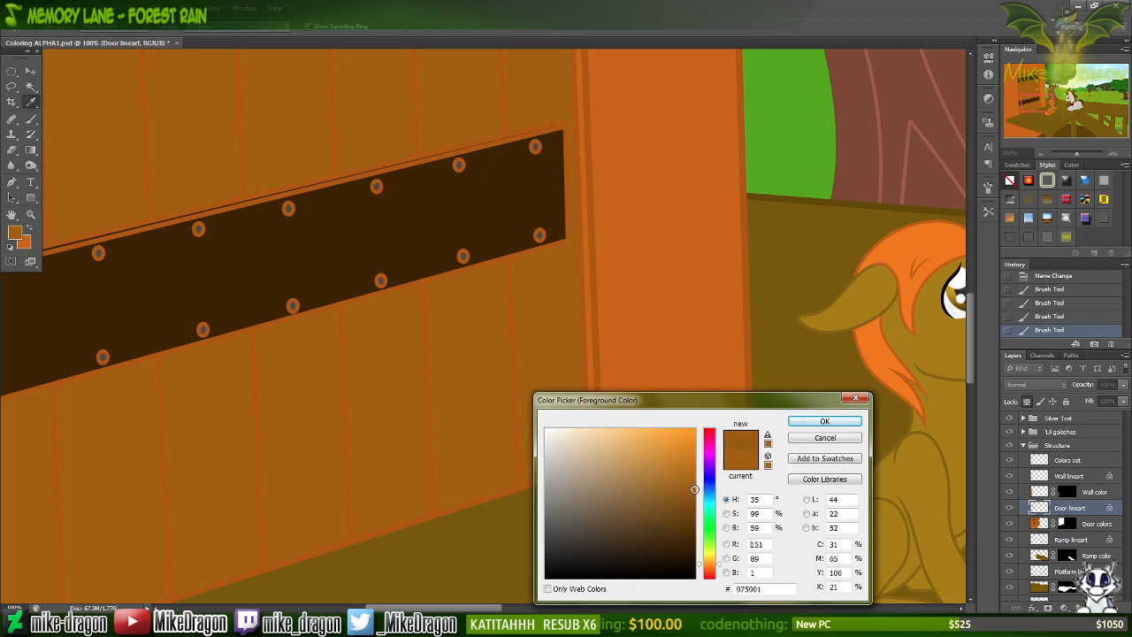
left_click(693, 496)
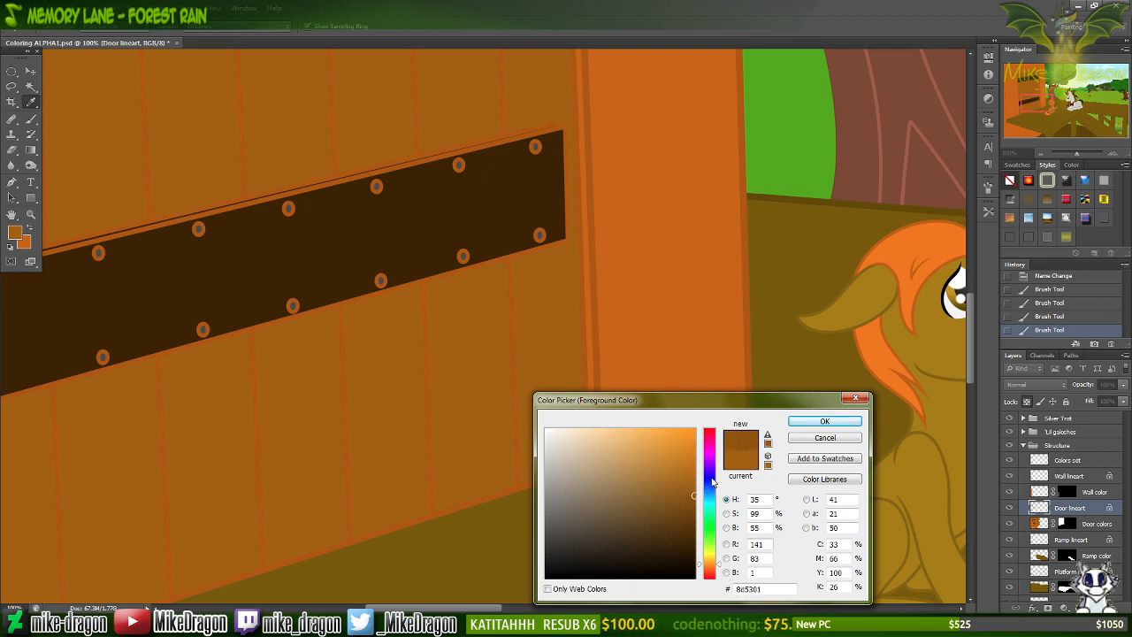
left_click(824, 422)
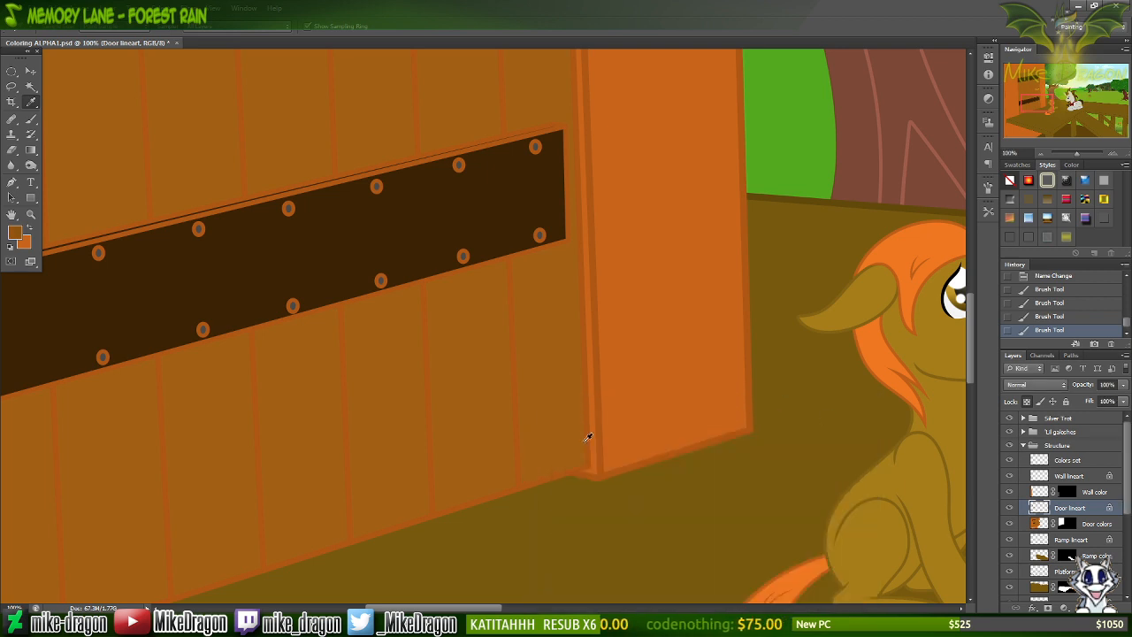
Enlarge the brush and recolour the right-hand plank lines and bottom edge below the door's lower band in dark brown.
key("b")
right_click(499, 474)
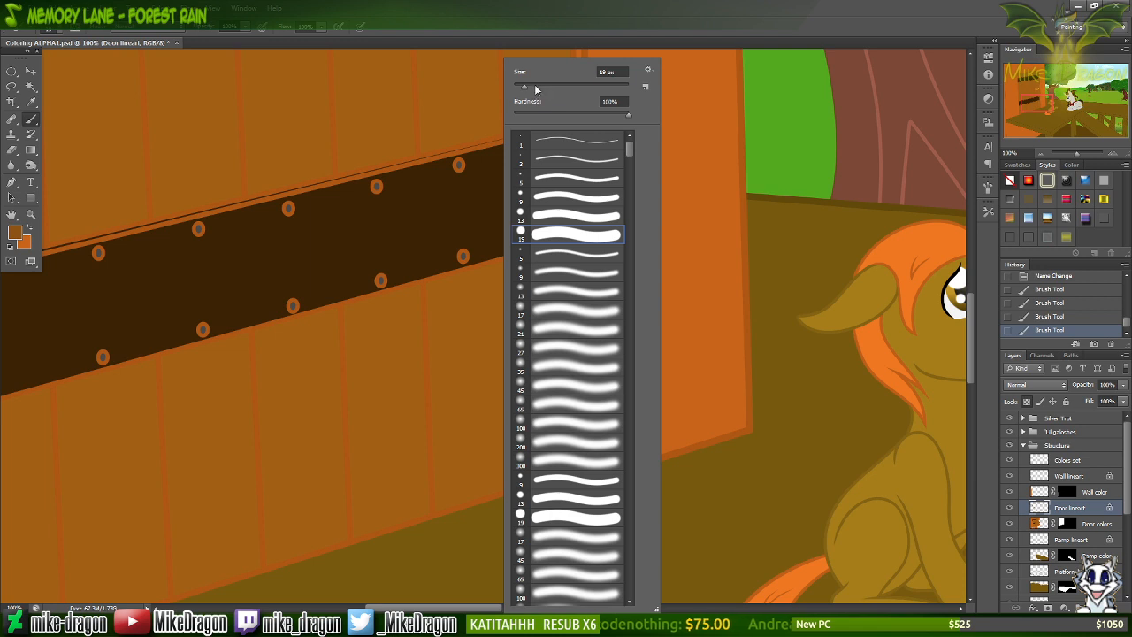
left_click_drag(534, 85, 547, 84)
left_click(569, 19)
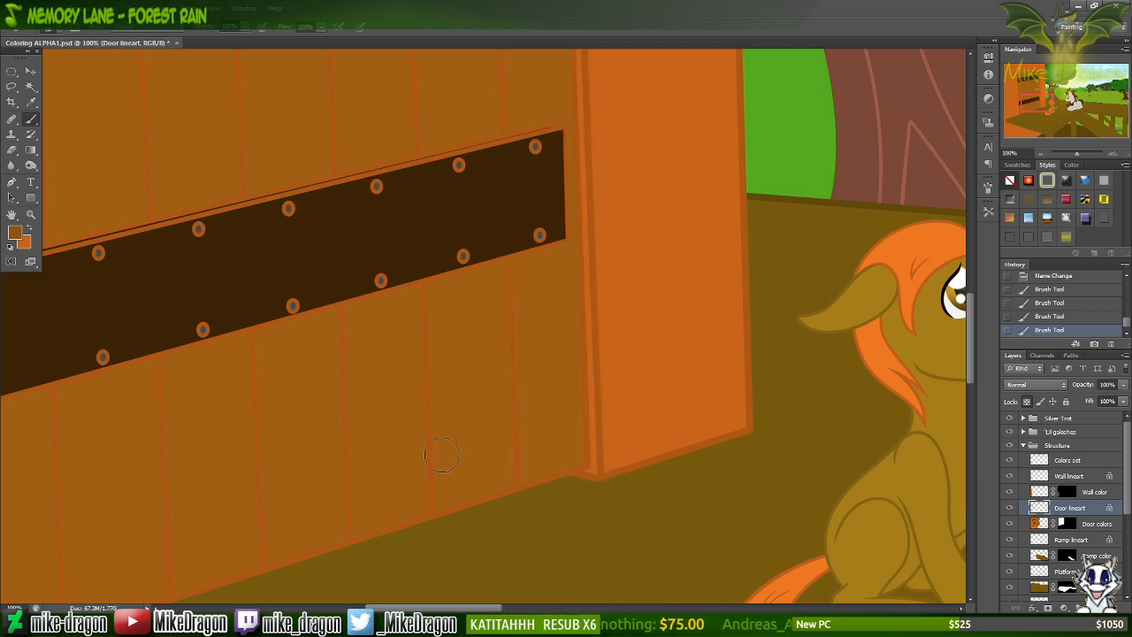
mouse_move(468, 480)
left_mouse_down()
mouse_move(456, 520)
mouse_move(436, 526)
mouse_move(439, 483)
mouse_move(412, 437)
mouse_move(420, 388)
mouse_move(420, 530)
mouse_move(395, 549)
mouse_move(370, 531)
left_mouse_up()
mouse_move(524, 483)
left_mouse_down()
mouse_move(526, 443)
mouse_move(502, 403)
mouse_move(523, 340)
mouse_move(518, 371)
mouse_move(506, 266)
mouse_move(484, 291)
mouse_move(435, 298)
mouse_move(419, 286)
mouse_move(489, 268)
mouse_move(309, 323)
mouse_move(353, 441)
mouse_move(349, 522)
left_mouse_up()
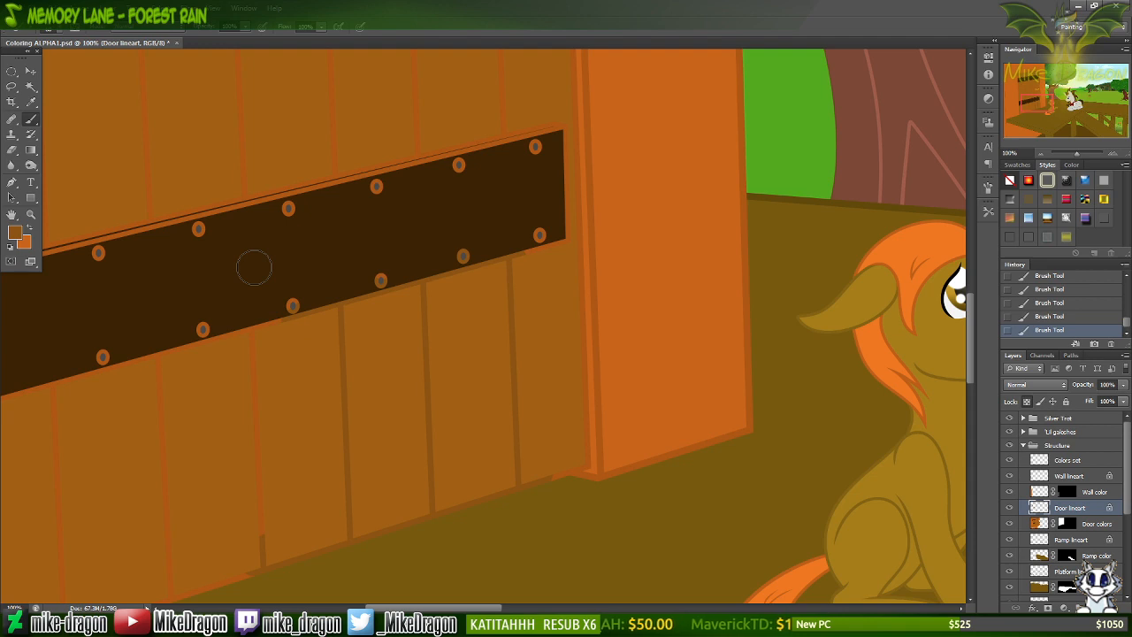
Recolour the remaining left-hand plank lines and most of the bottom edge below the lower band in the same brown.
scroll(254, 268, "left", 8)
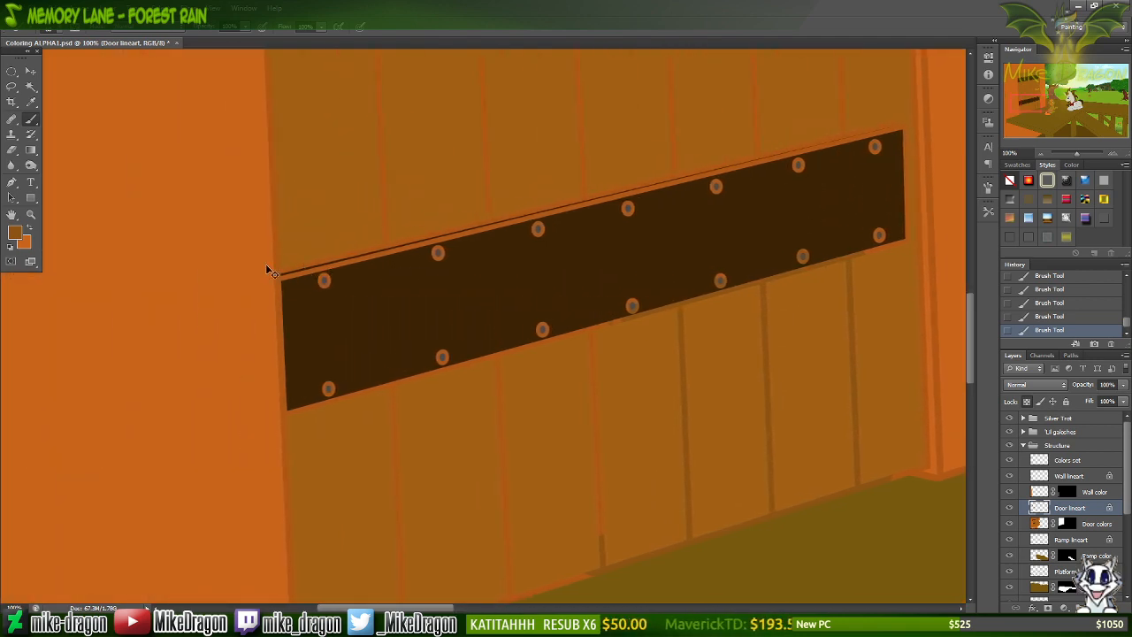
scroll(322, 236, "down", 4)
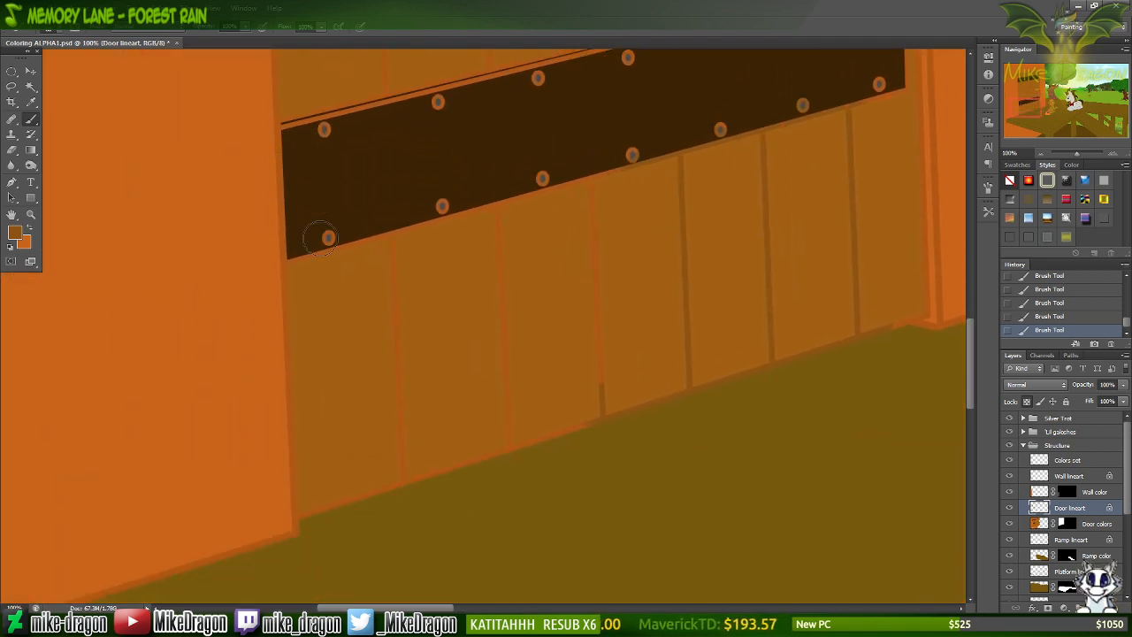
left_click_drag(603, 394, 587, 160)
left_click_drag(498, 202, 513, 447)
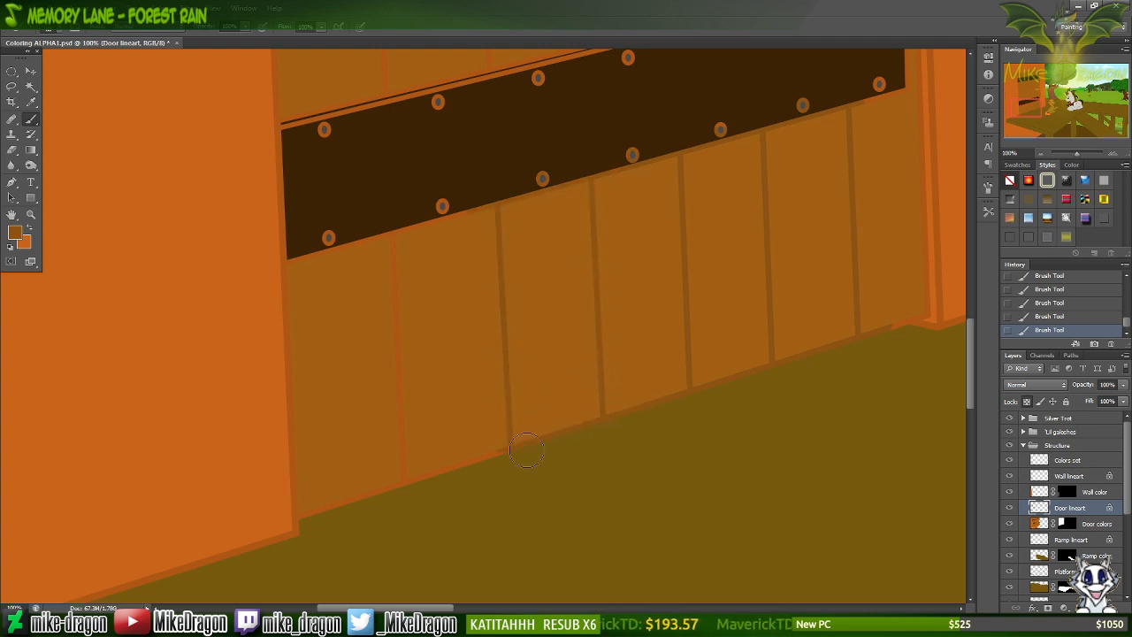
mouse_move(403, 481)
left_mouse_down()
mouse_move(421, 431)
mouse_move(400, 406)
mouse_move(389, 239)
left_mouse_up()
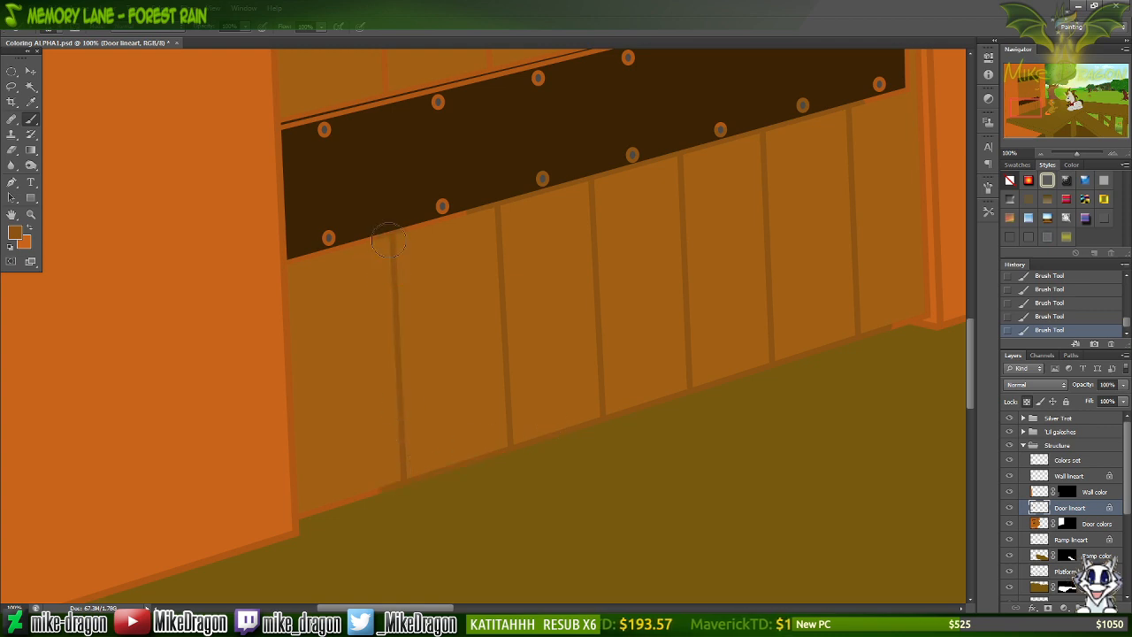
left_click_drag(399, 476, 336, 506)
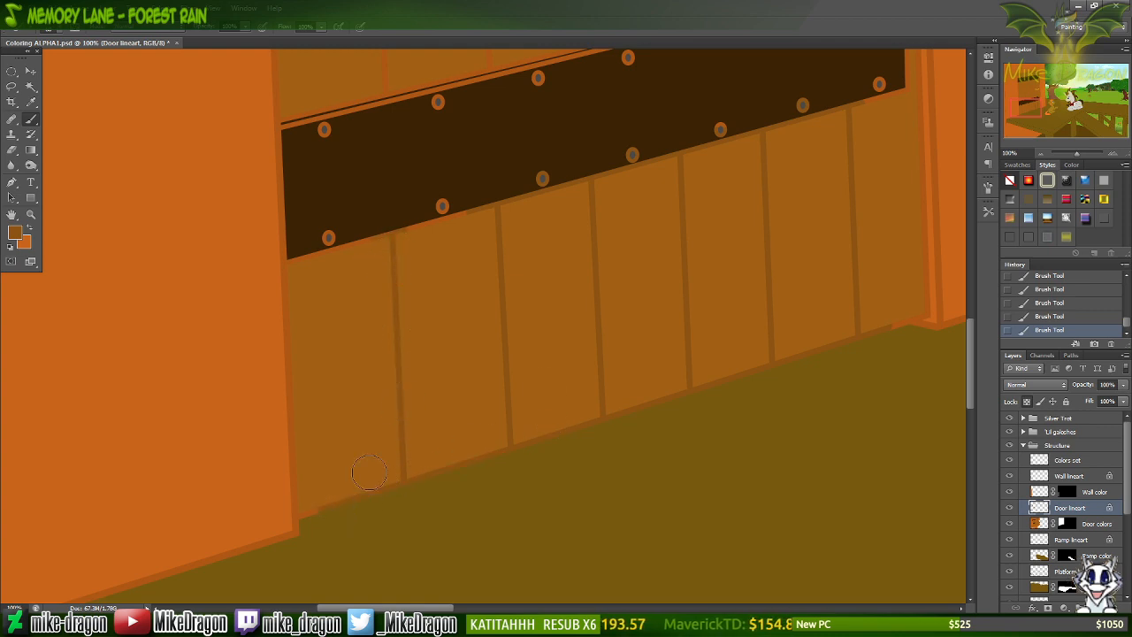
Switch to the 9 px hard brush and recolour the leftover orange end of the door's bottom line beside the wall corner.
right_click(351, 506)
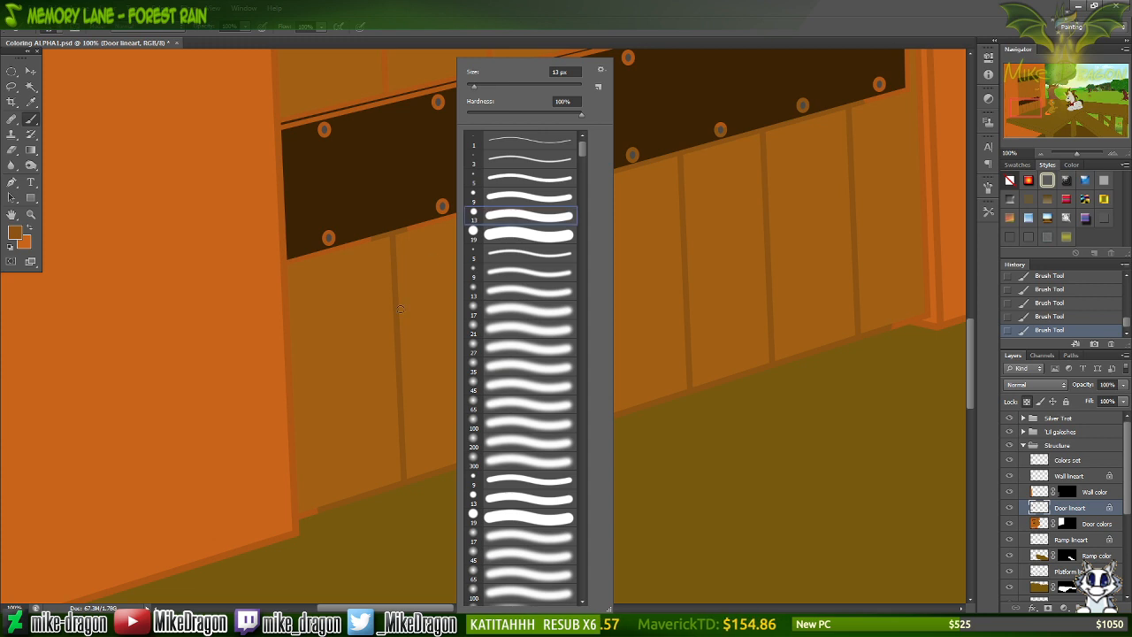
left_click(493, 198)
left_click(623, 20)
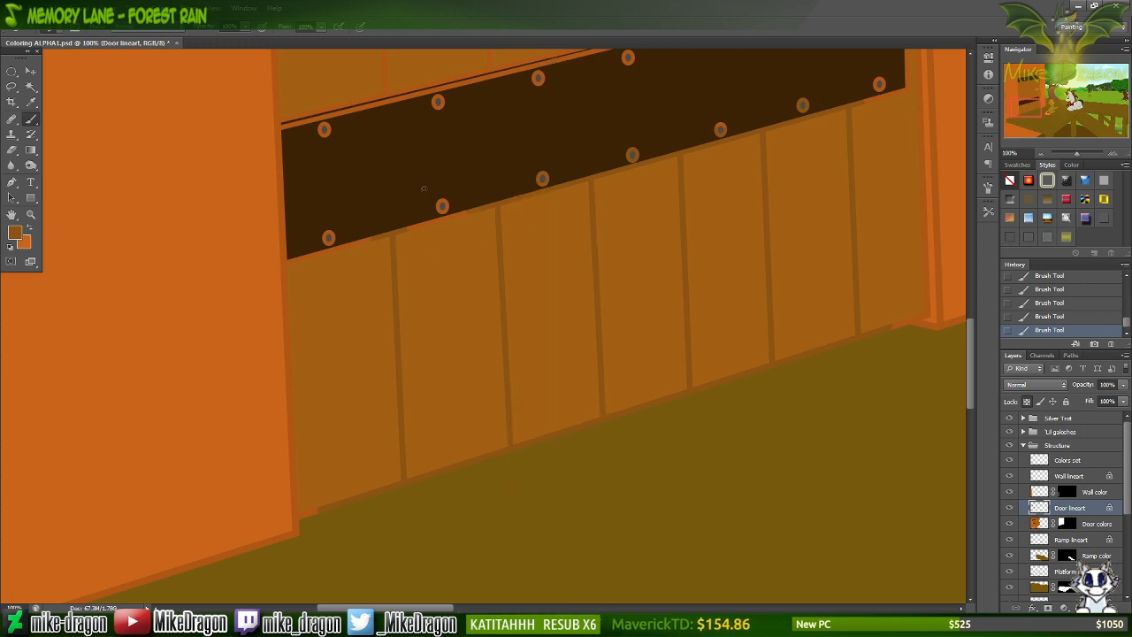
key("ctrl+plus")
key("ctrl+plus")
key("ctrl+plus")
scroll(367, 335, "left", 3)
scroll(367, 336, "left", 10)
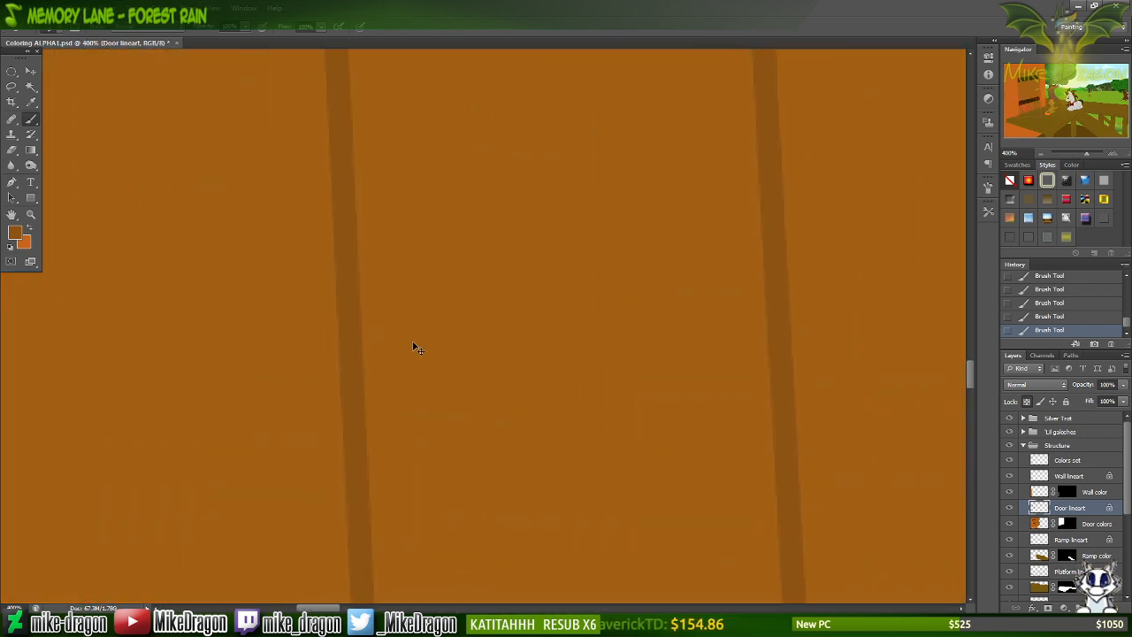
scroll(498, 334, "left", 3)
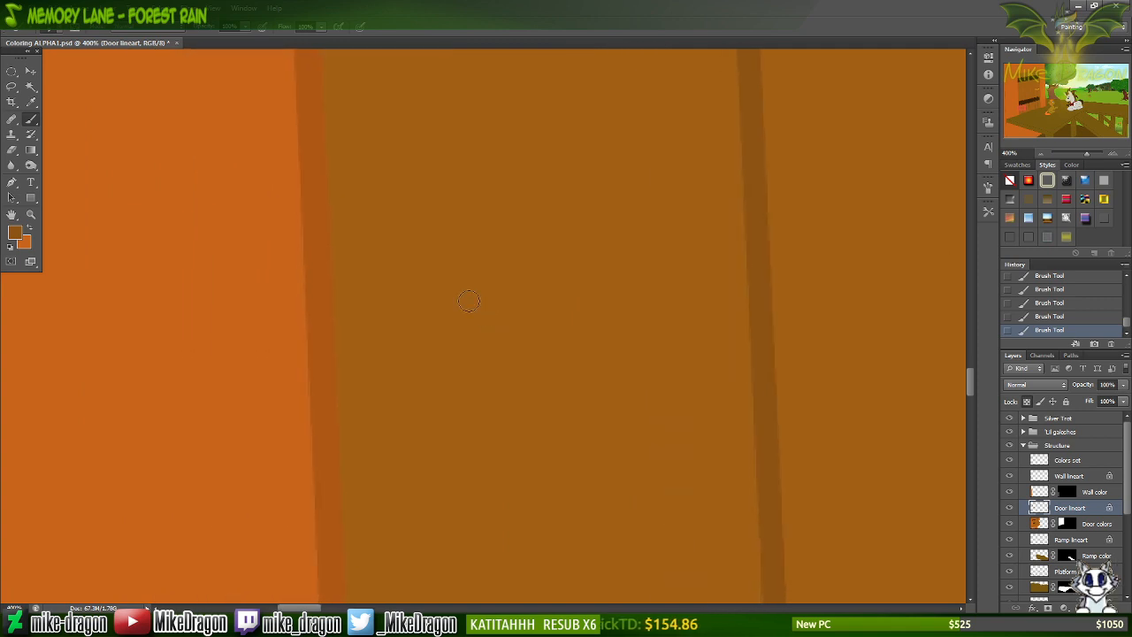
scroll(372, 144, "down", 3)
scroll(359, 140, "down", 5)
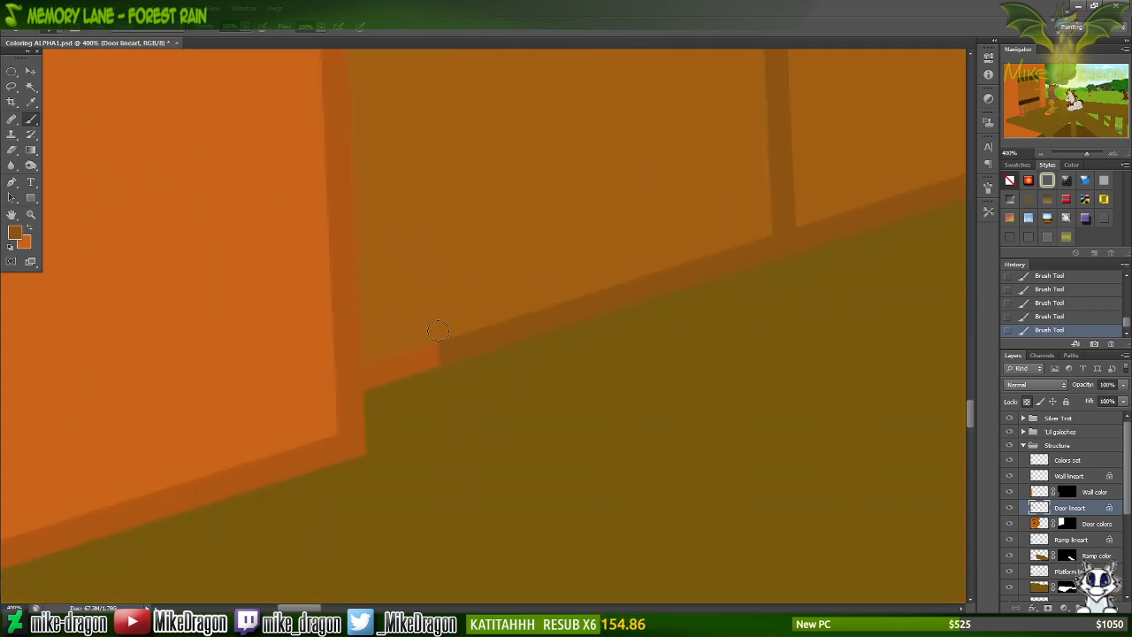
left_click_drag(441, 357, 378, 379)
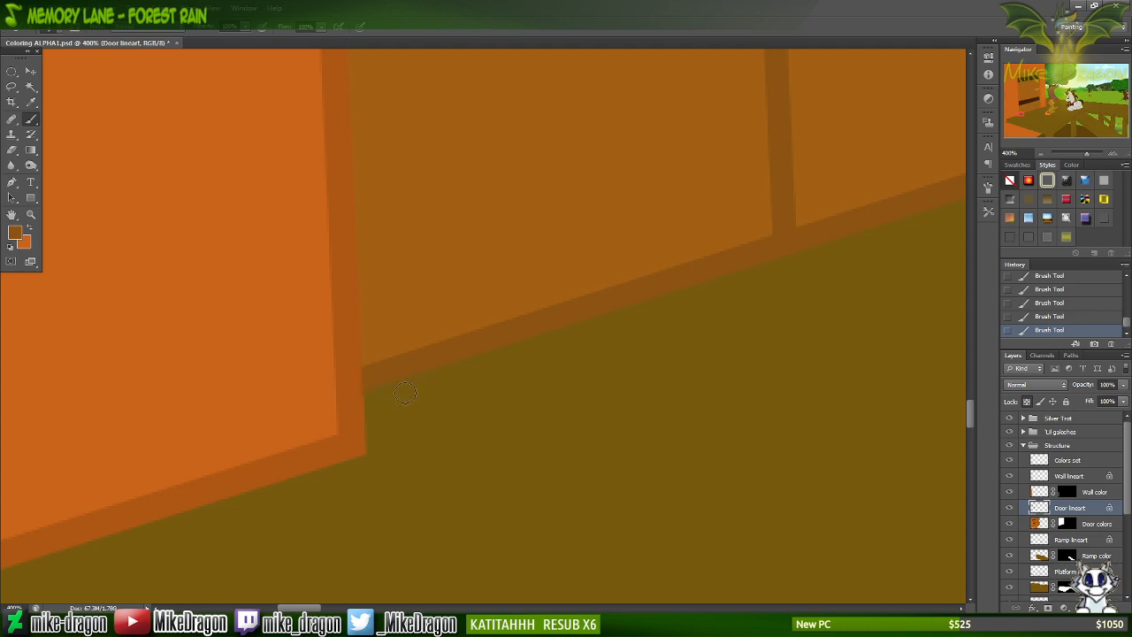
Sample the wall outline's orange as the secondary colour, keeping the door's dark brown as the active brush colour.
key("x")
key("i")
left_click(344, 446)
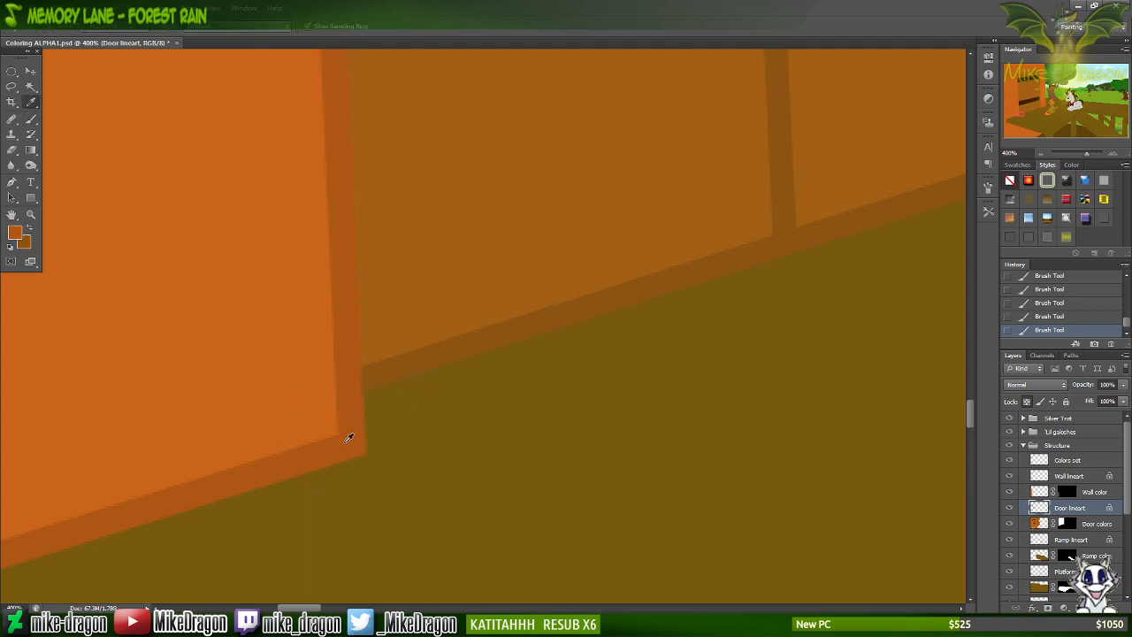
key("b")
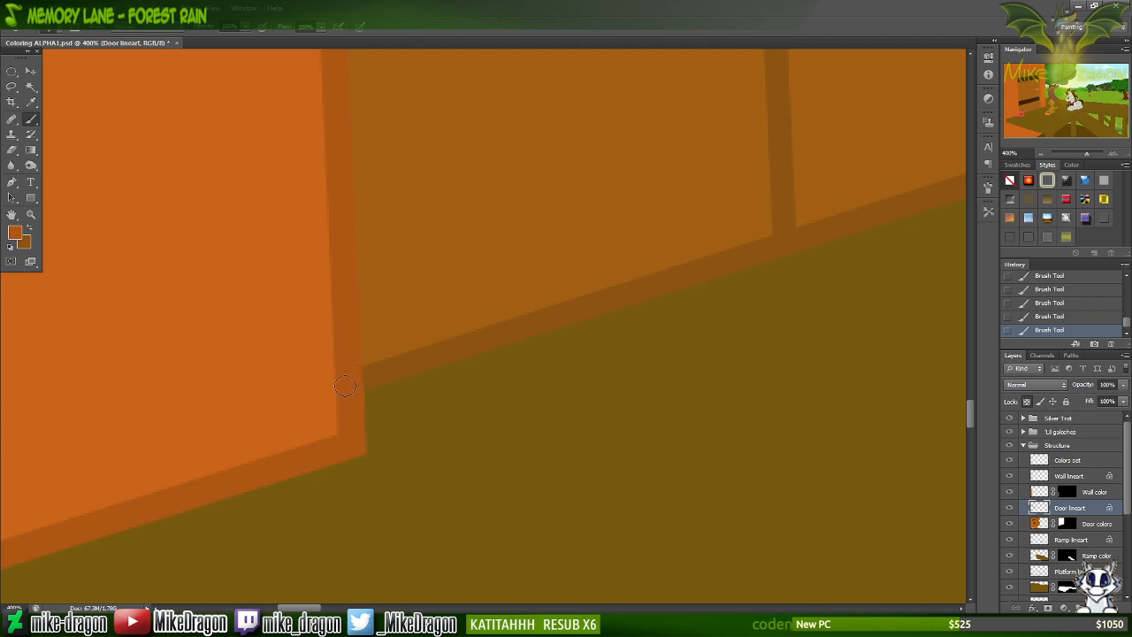
key("x")
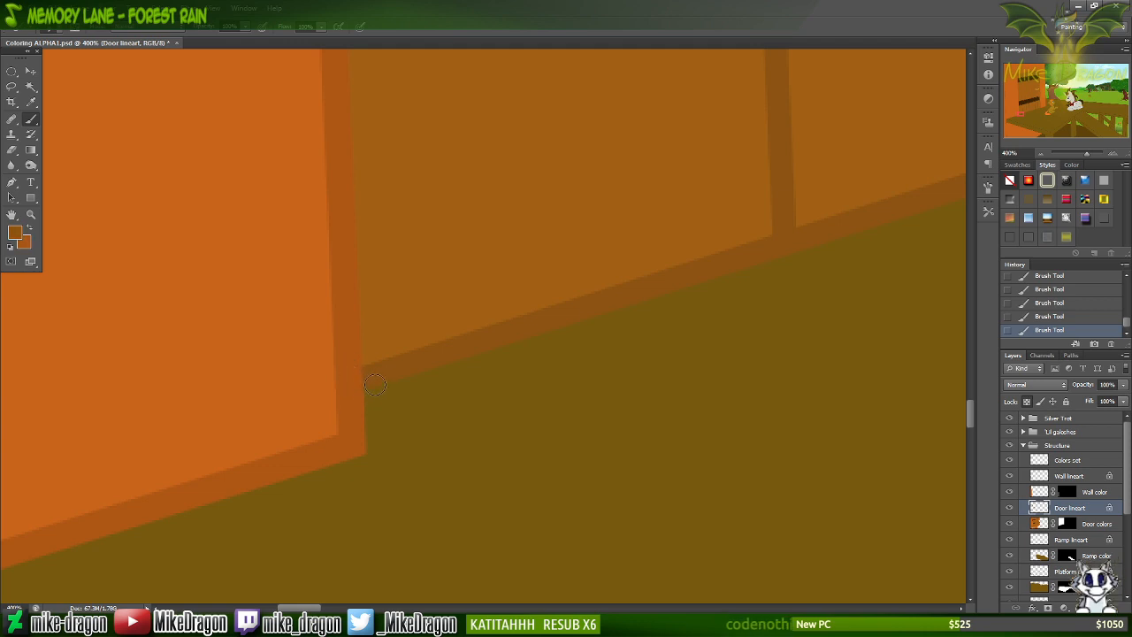
Recolour the leftover orange right end of the door's bottom line and the lowest part of its right edge in dark brown.
scroll(451, 359, "down", 5)
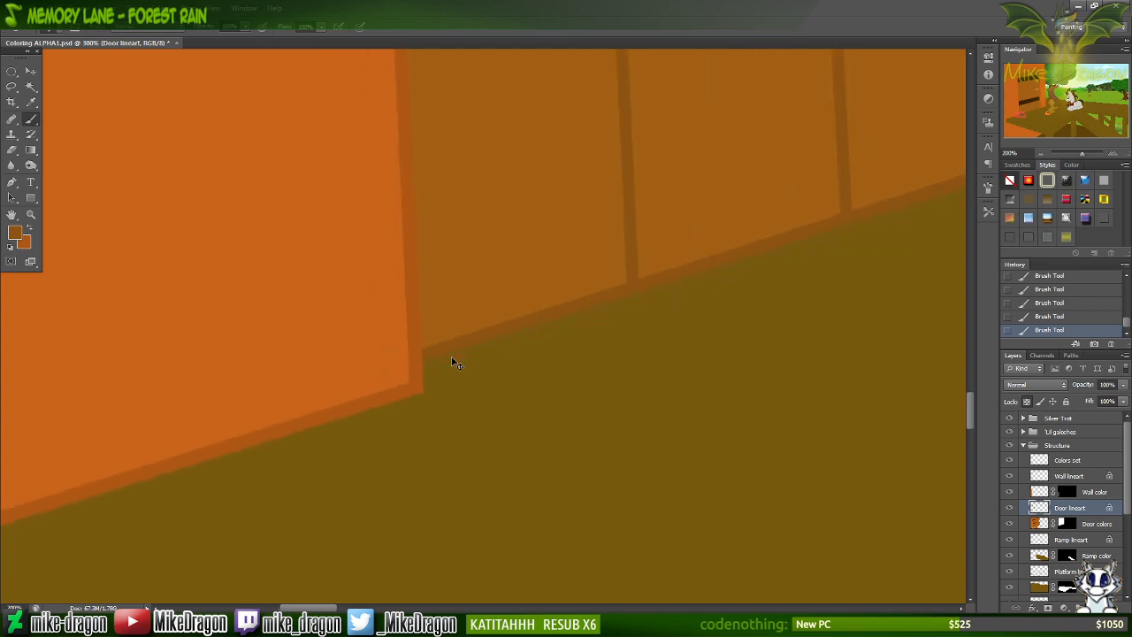
scroll(488, 292, "right", 5)
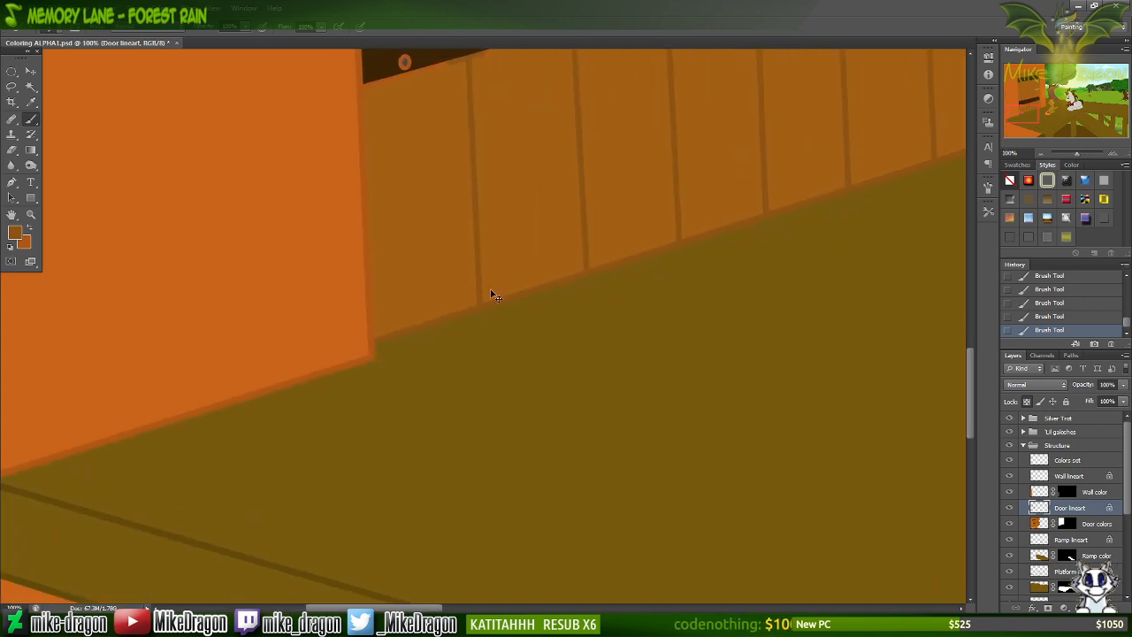
scroll(451, 221, "right", 6)
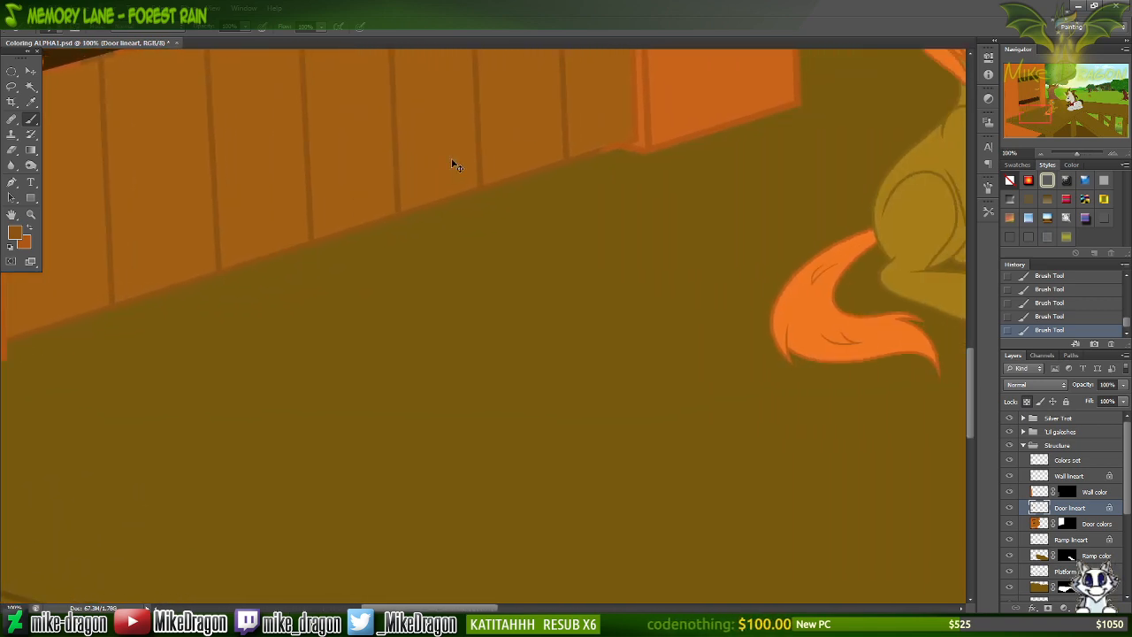
scroll(445, 154, "up", 5)
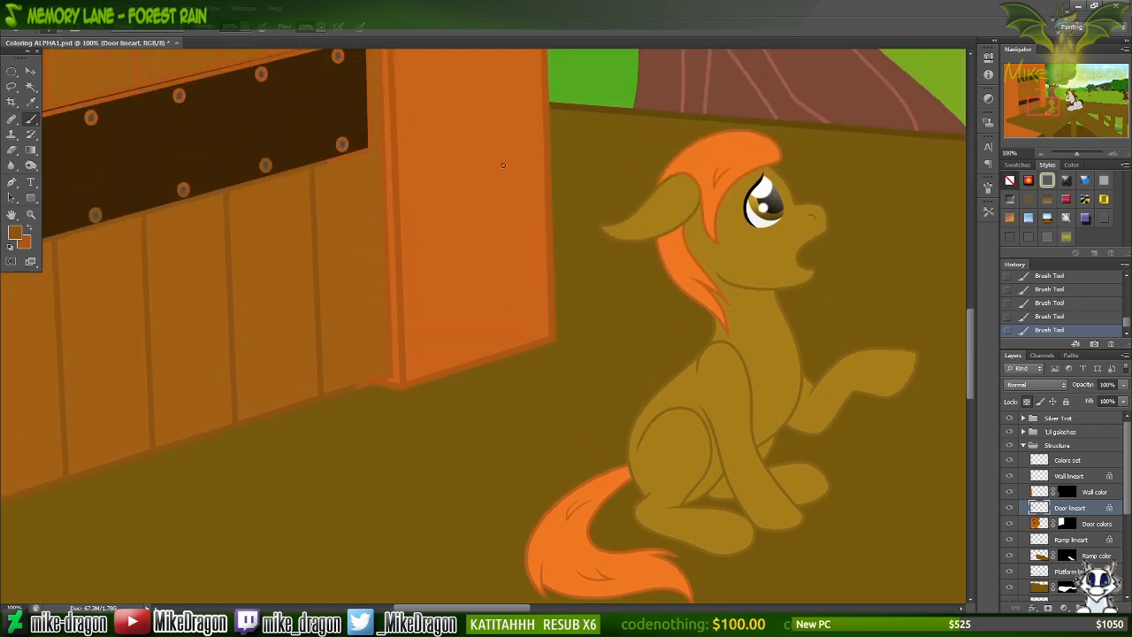
key("ctrl+plus")
key("ctrl+plus")
scroll(504, 169, "left", 3)
scroll(521, 173, "left", 4)
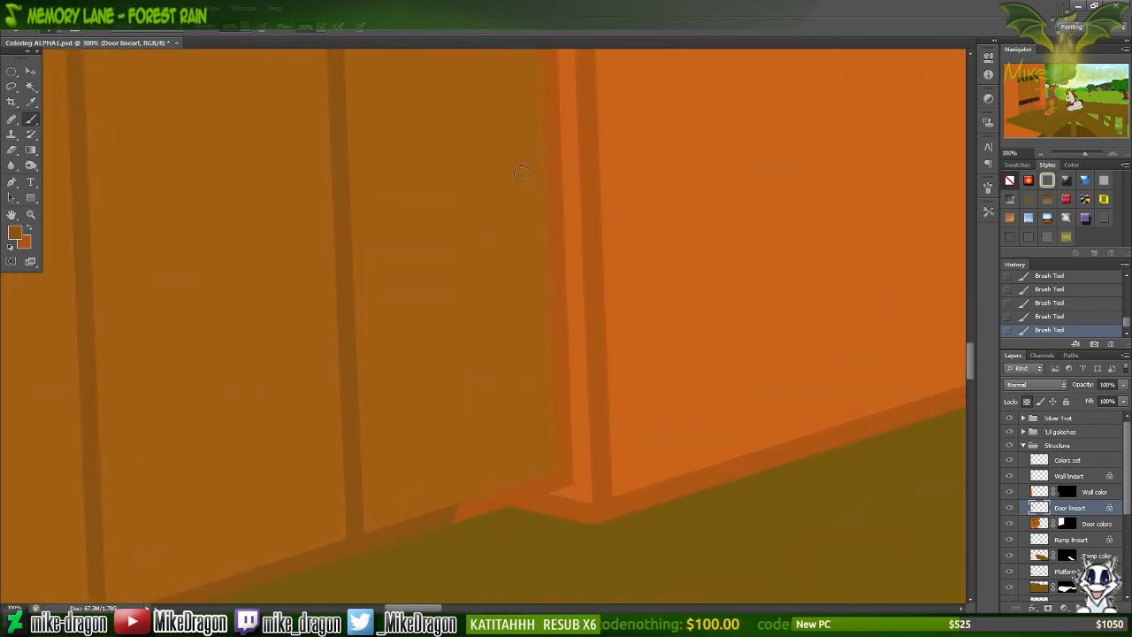
key("ctrl+plus")
scroll(521, 171, "down", 1)
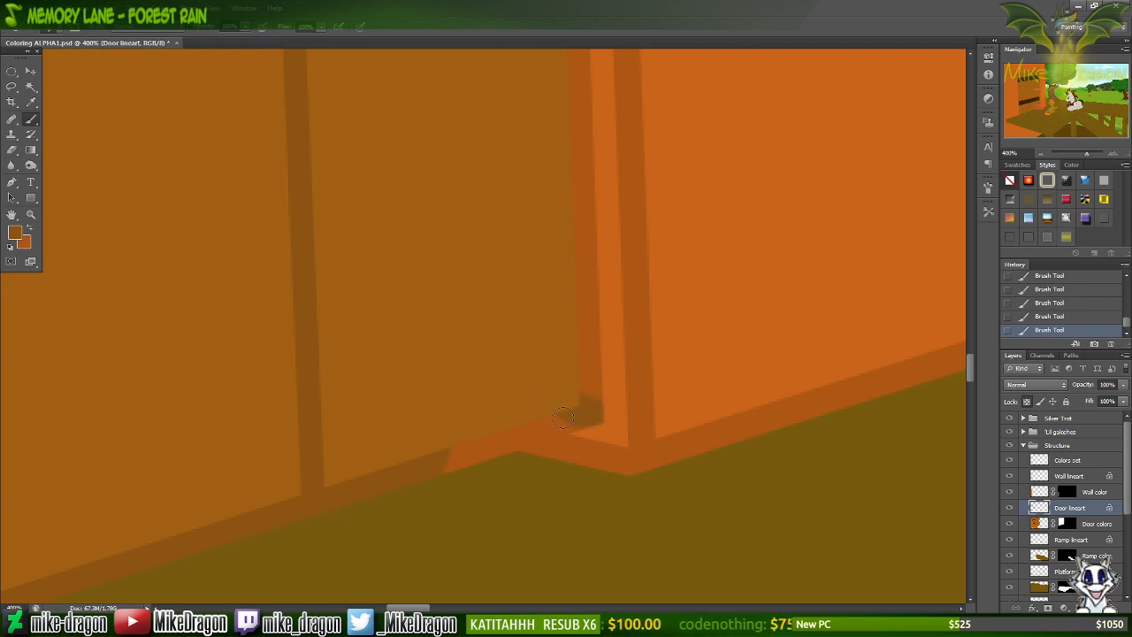
left_click_drag(588, 416, 488, 446)
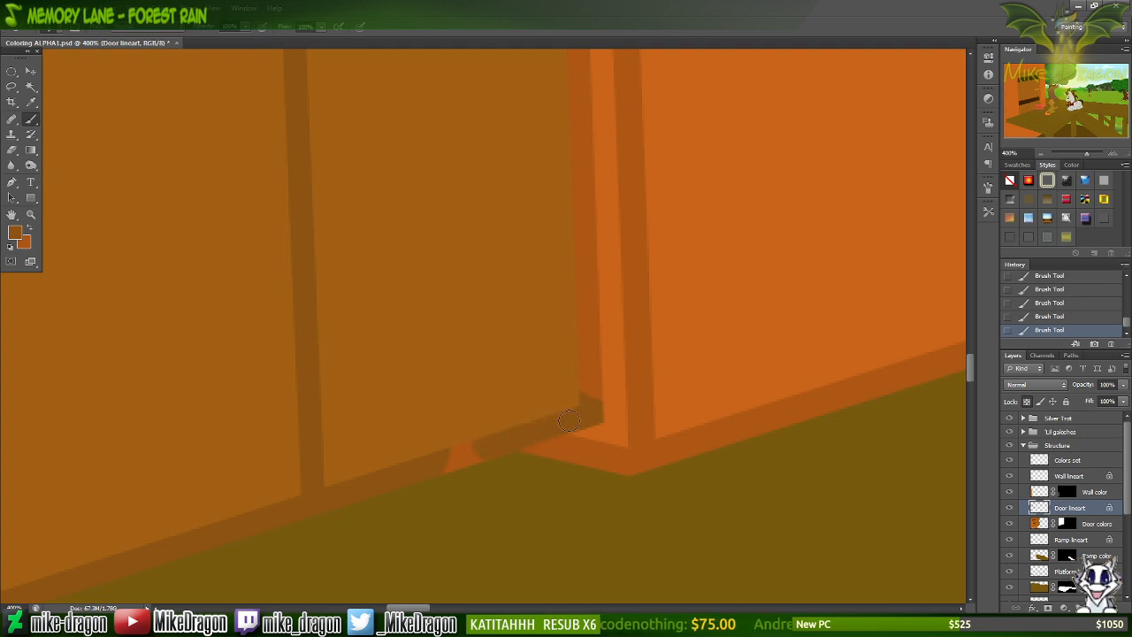
left_click_drag(534, 431, 462, 458)
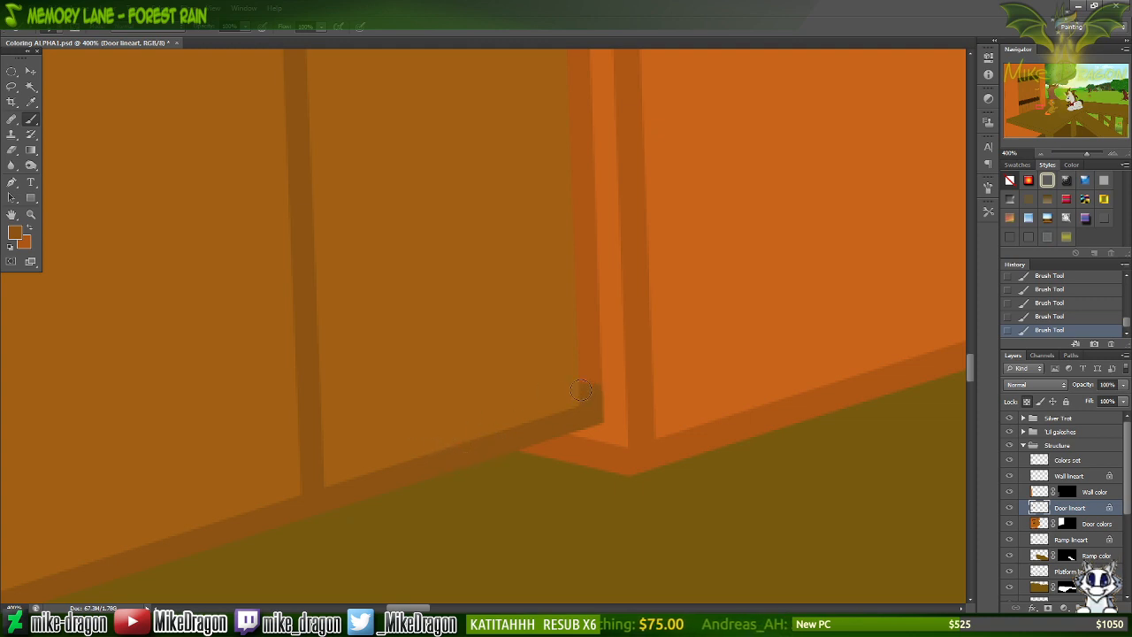
mouse_move(582, 390)
left_mouse_down()
mouse_move(599, 309)
mouse_move(578, 282)
mouse_move(583, 217)
left_mouse_up()
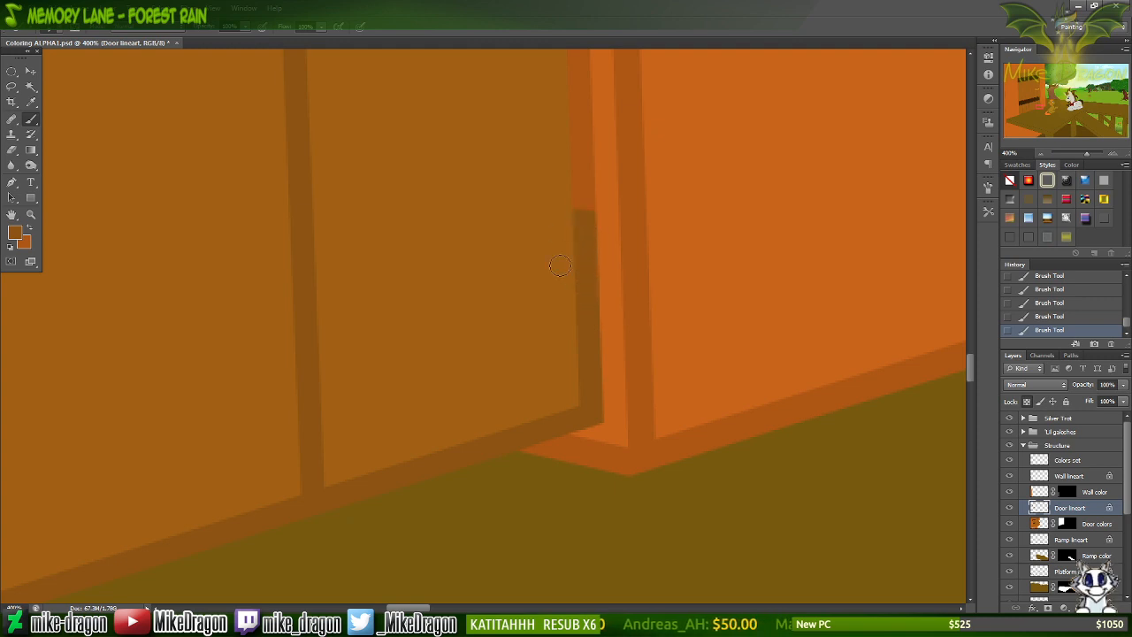
scroll(560, 265, "up", 5)
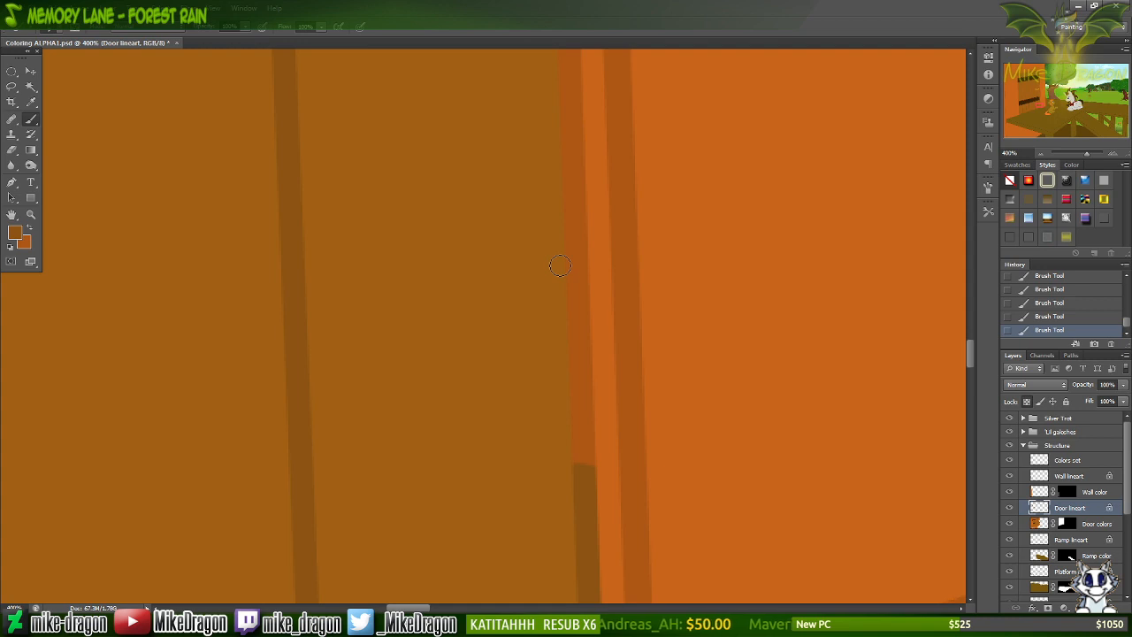
scroll(561, 271, "down", 2)
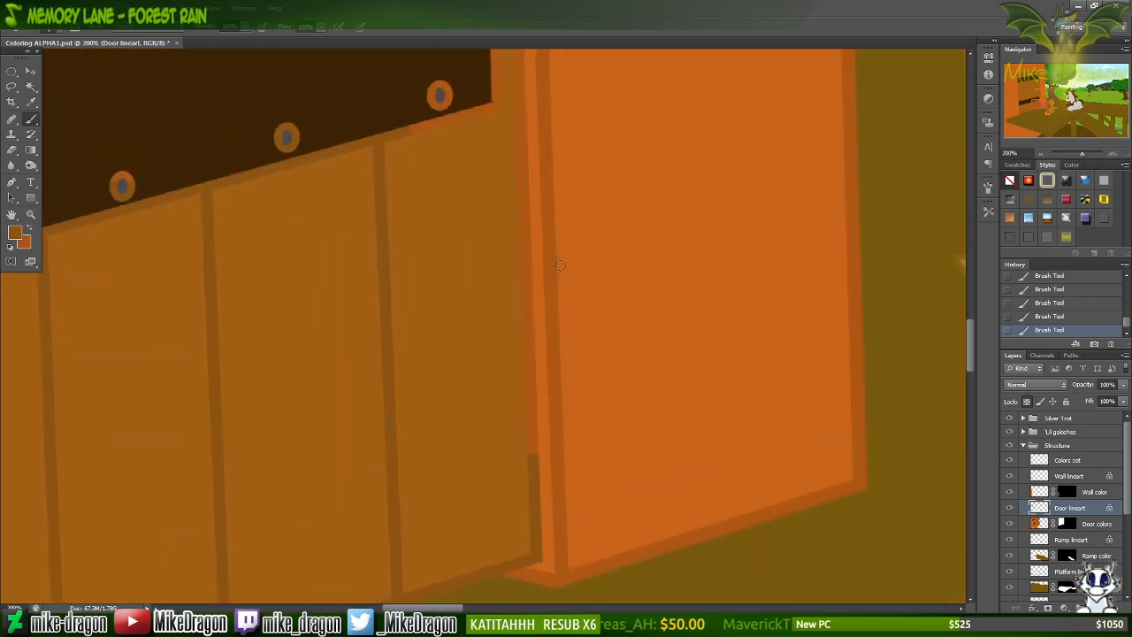
scroll(560, 265, "up", 1)
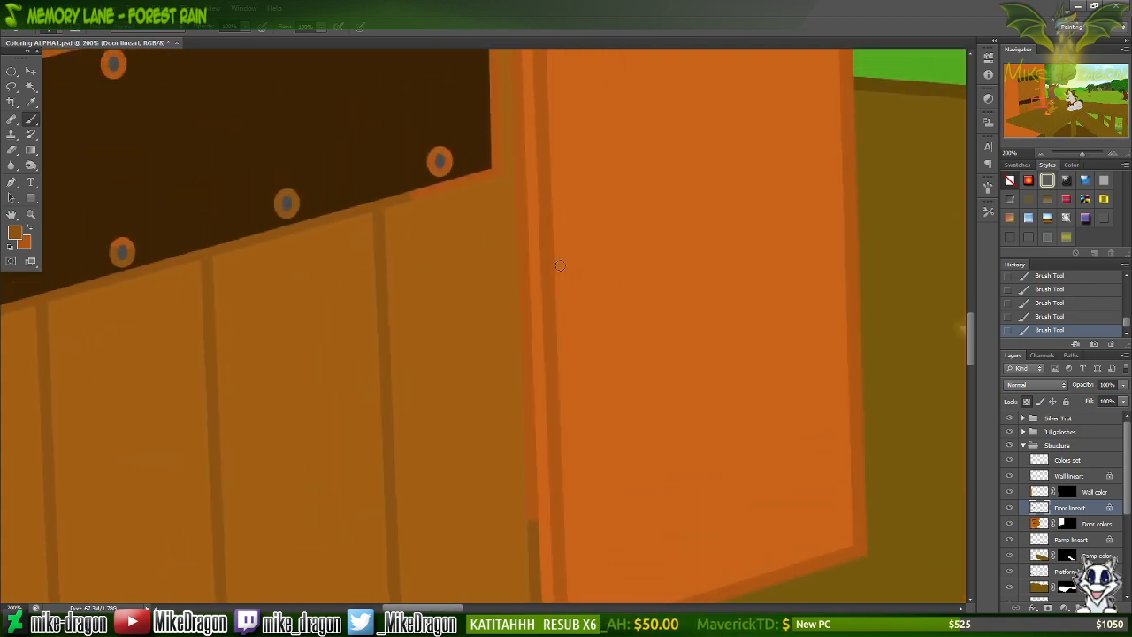
key("m")
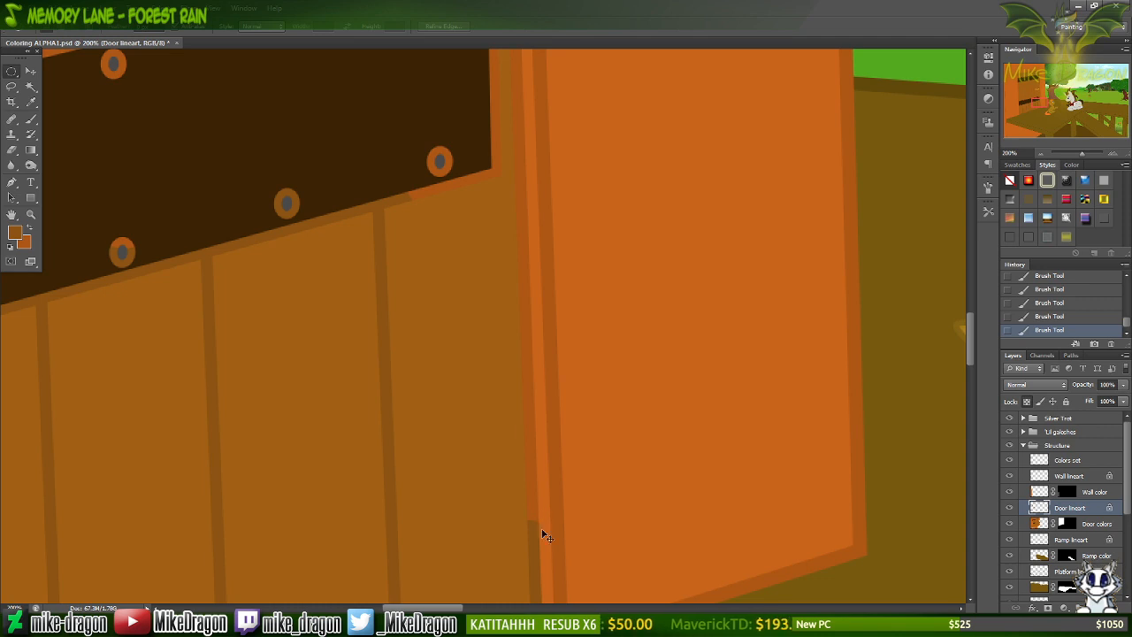
scroll(546, 535, "down", 1)
scroll(542, 529, "up", 3)
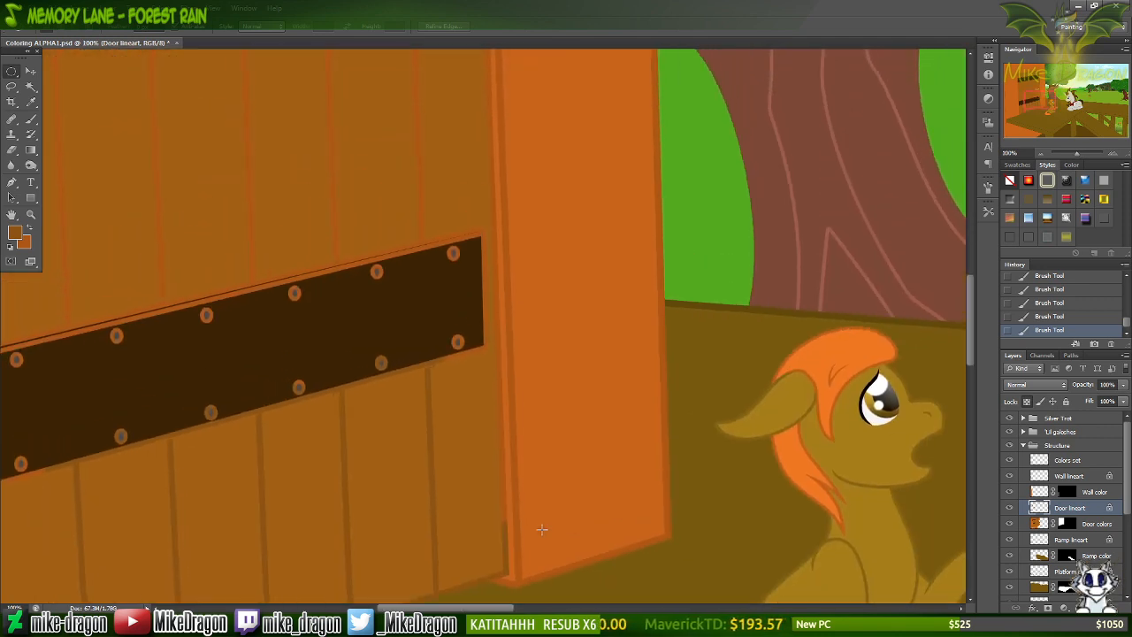
scroll(531, 541, "down", 1)
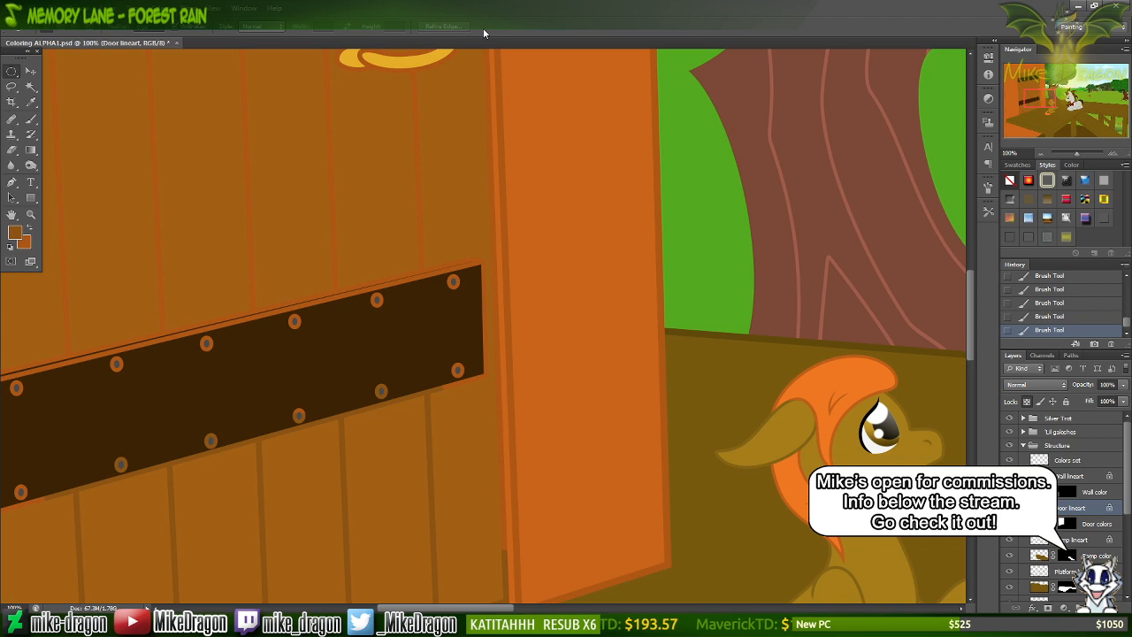
key("l")
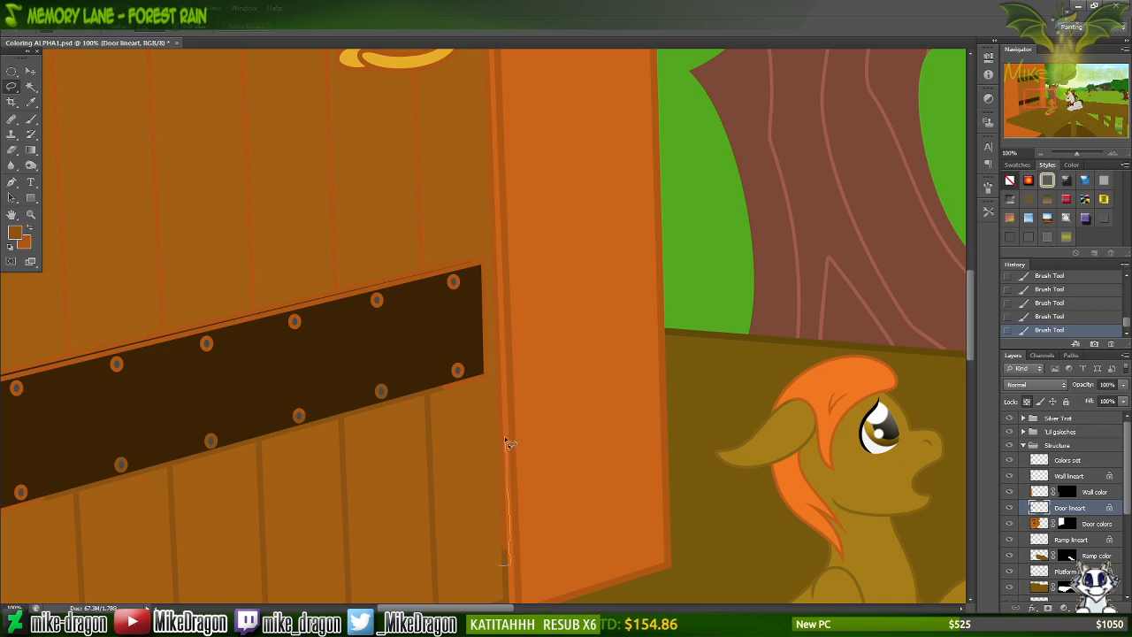
left_click_drag(508, 442, 513, 440)
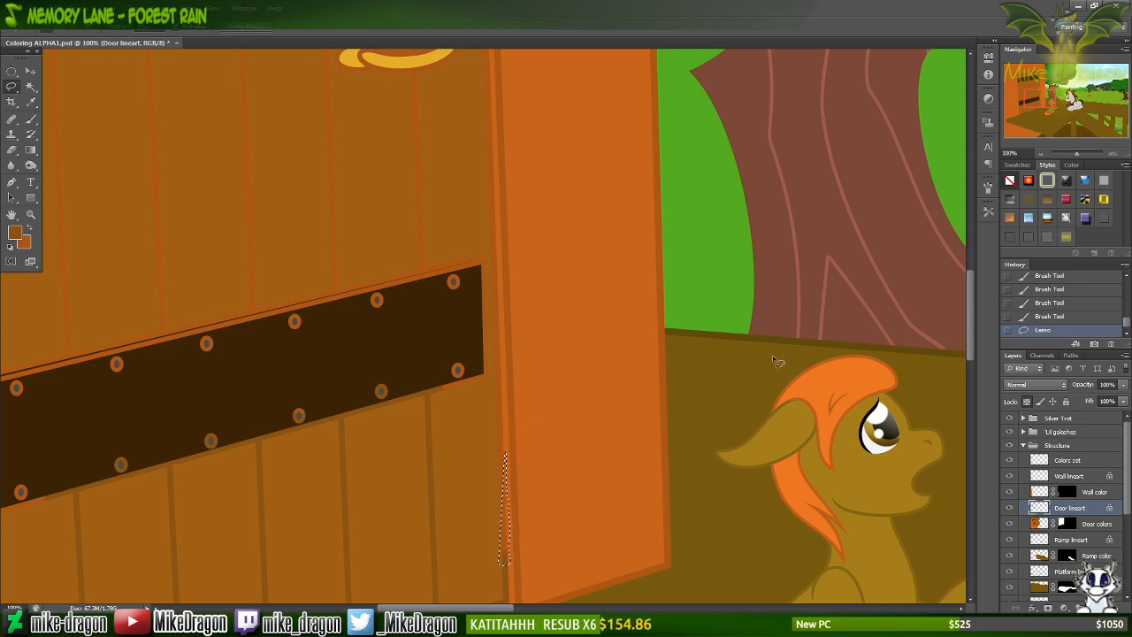
key("ctrl+d")
key("b")
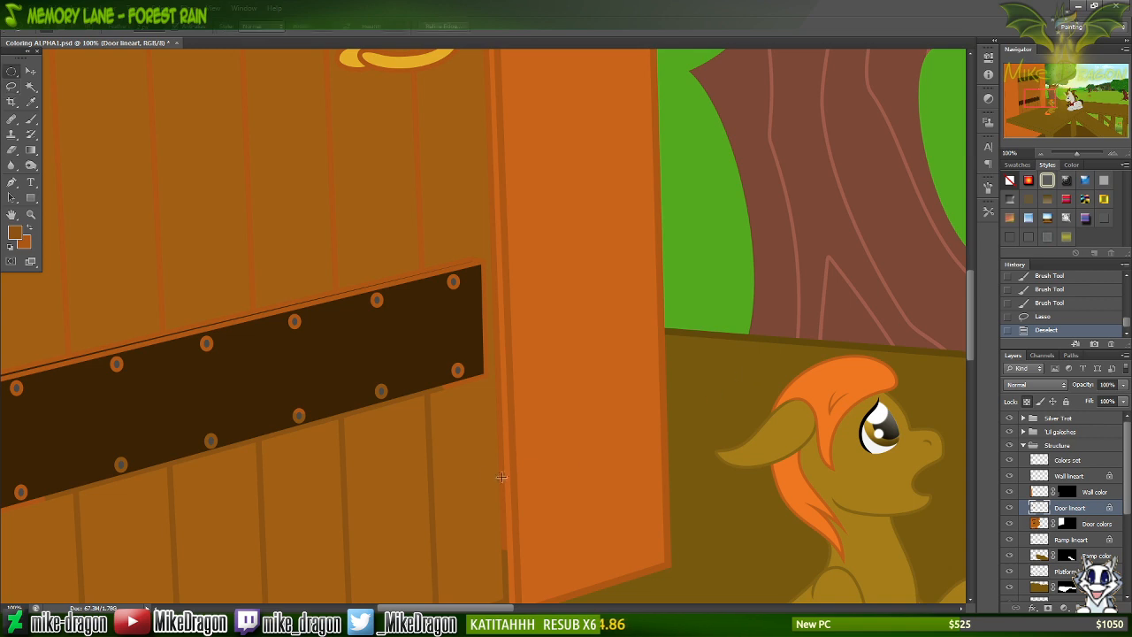
left_click_drag(491, 562, 510, 476)
key("ctrl+d")
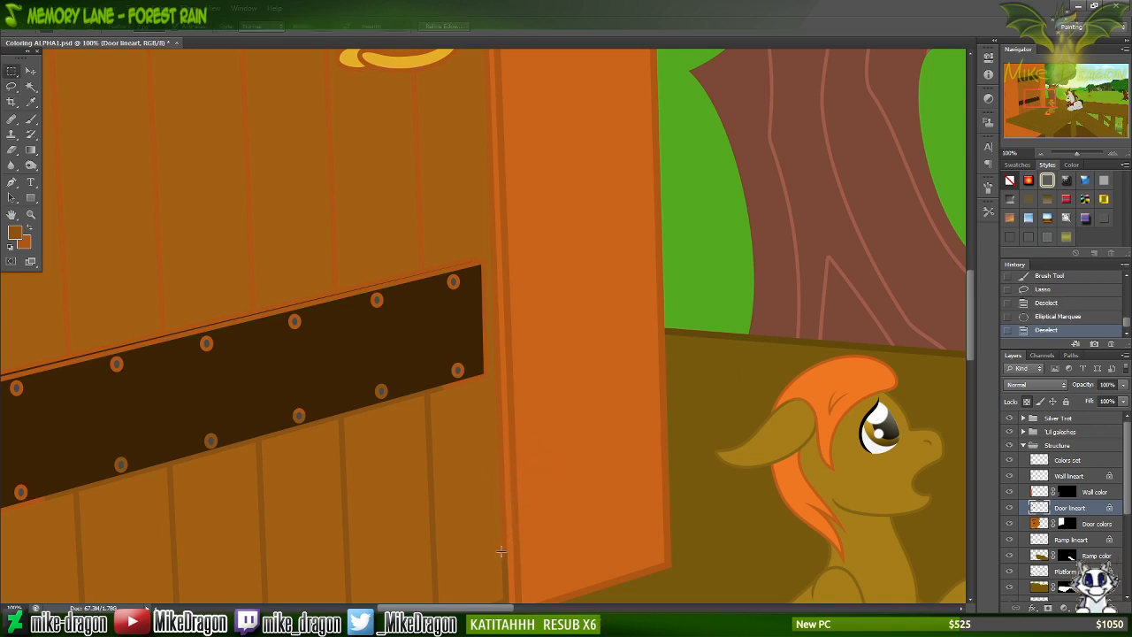
left_click_drag(493, 560, 504, 173)
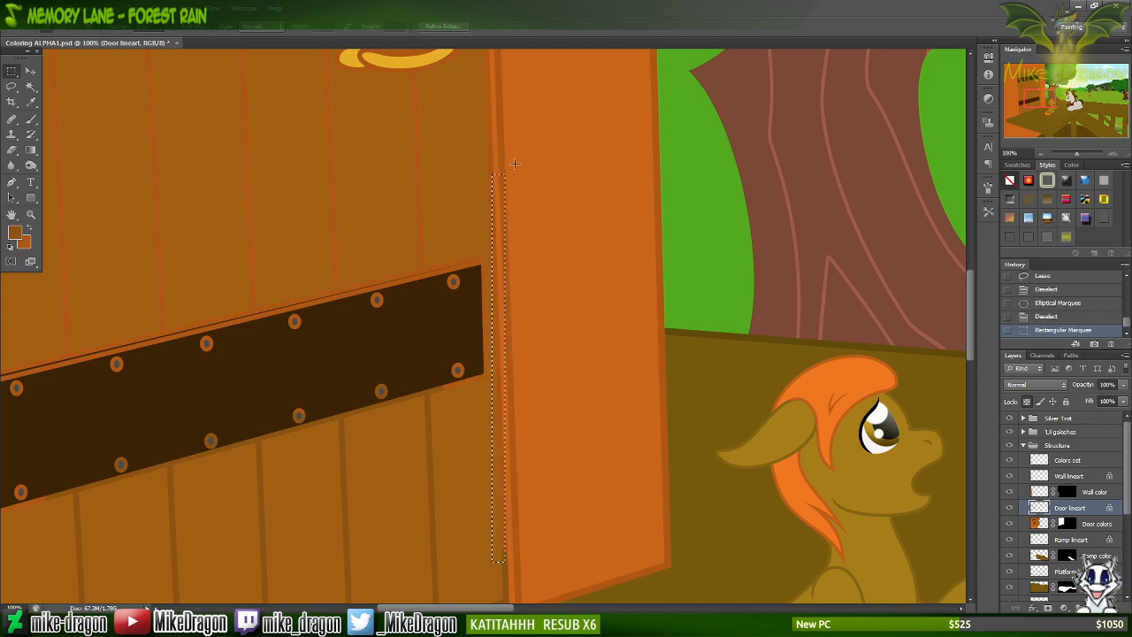
key("ctrl+d")
Brush dark brown over the door's right edge line from the lower corner up to just below the black band.
key("ctrl+plus")
key("ctrl+plus")
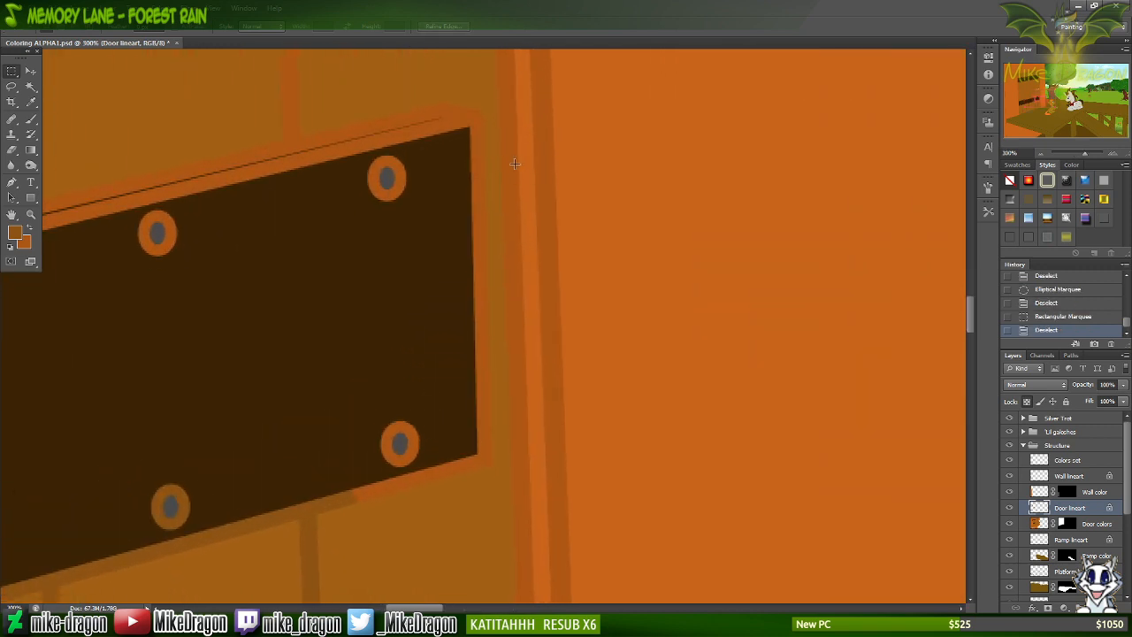
scroll(514, 163, "down", 10)
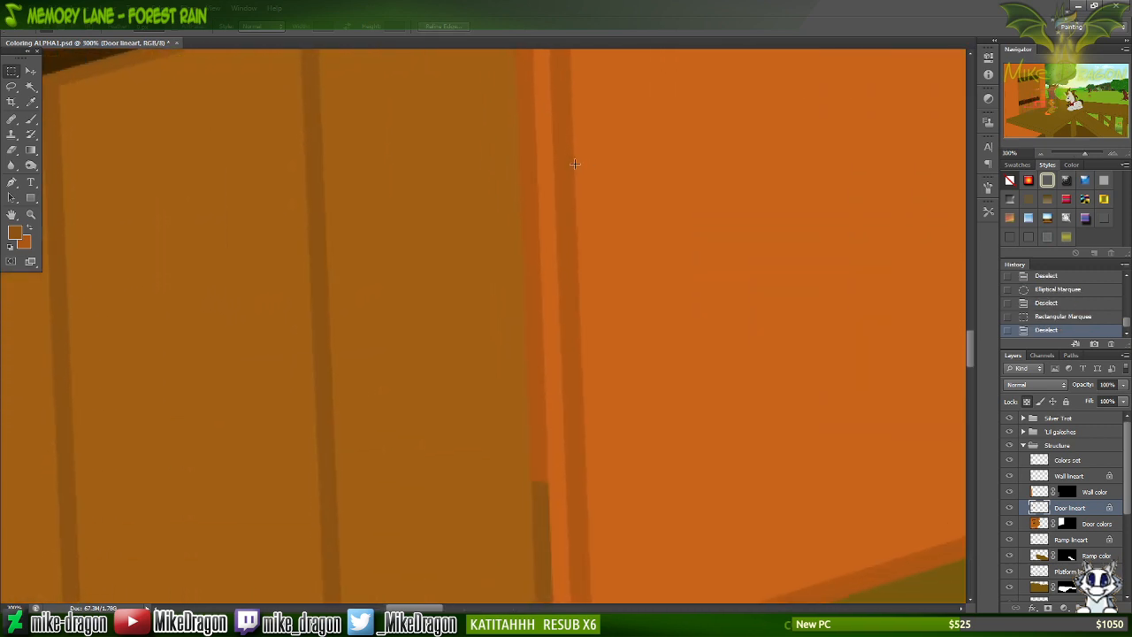
scroll(575, 164, "up", 3)
key("b")
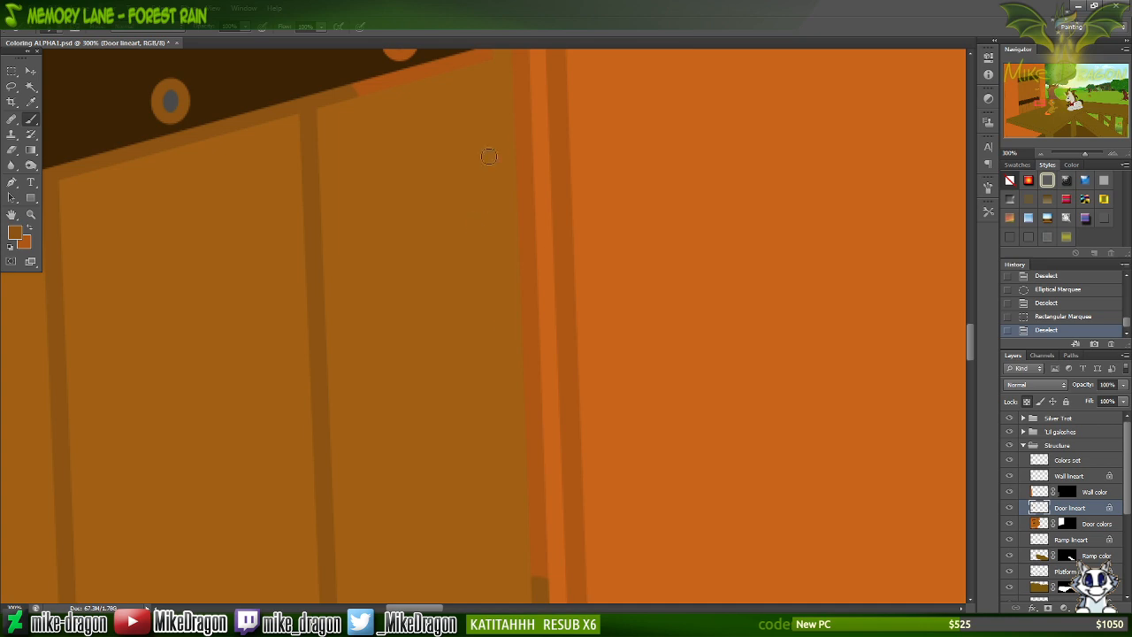
mouse_move(527, 113)
left_mouse_down()
mouse_move(516, 154)
mouse_move(527, 139)
mouse_move(537, 176)
mouse_move(517, 192)
mouse_move(533, 228)
mouse_move(518, 312)
mouse_move(518, 241)
mouse_move(526, 285)
mouse_move(536, 282)
mouse_move(533, 384)
left_mouse_up()
mouse_move(516, 338)
left_mouse_down()
mouse_move(531, 366)
mouse_move(523, 430)
mouse_move(541, 481)
mouse_move(541, 575)
left_mouse_up()
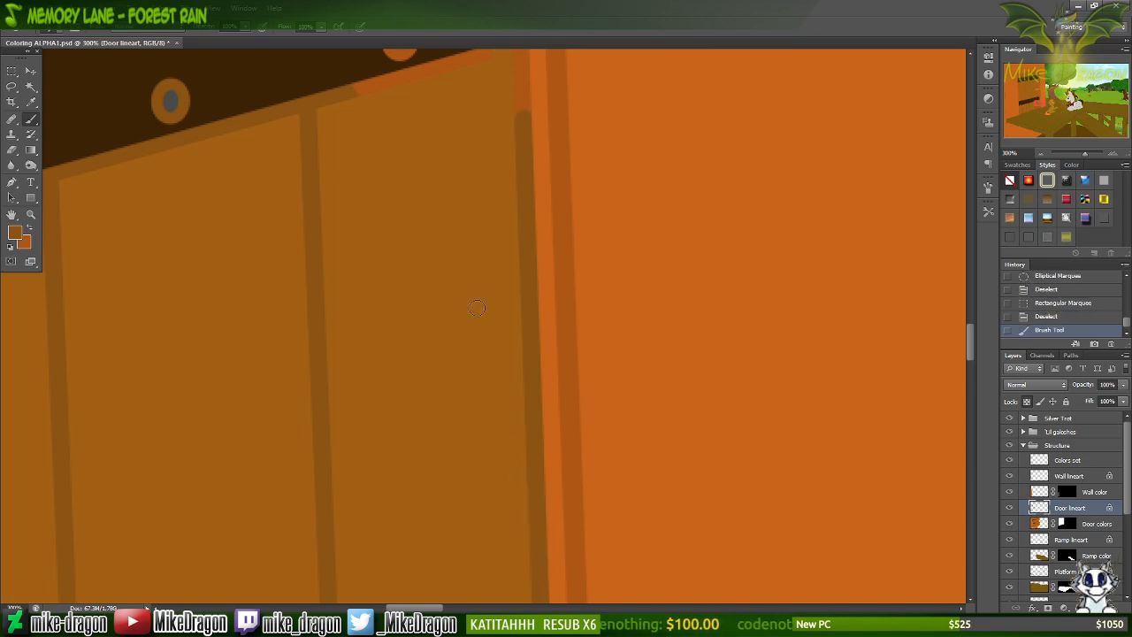
Extend the dark brown recolouring of the door's right edge past the black band to just below the yellow handle.
scroll(478, 308, "up", 10)
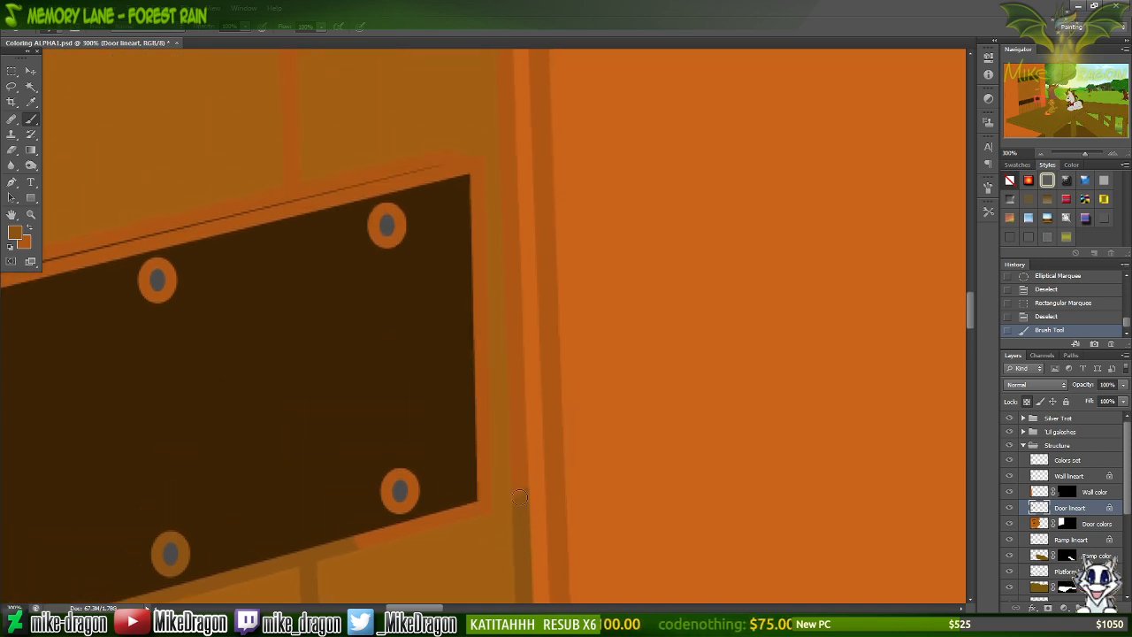
mouse_move(522, 460)
left_mouse_down()
mouse_move(513, 430)
mouse_move(505, 474)
mouse_move(521, 213)
mouse_move(517, 199)
mouse_move(505, 263)
mouse_move(496, 105)
mouse_move(517, 181)
mouse_move(492, 105)
mouse_move(522, 81)
left_mouse_up()
scroll(522, 84, "up", 10)
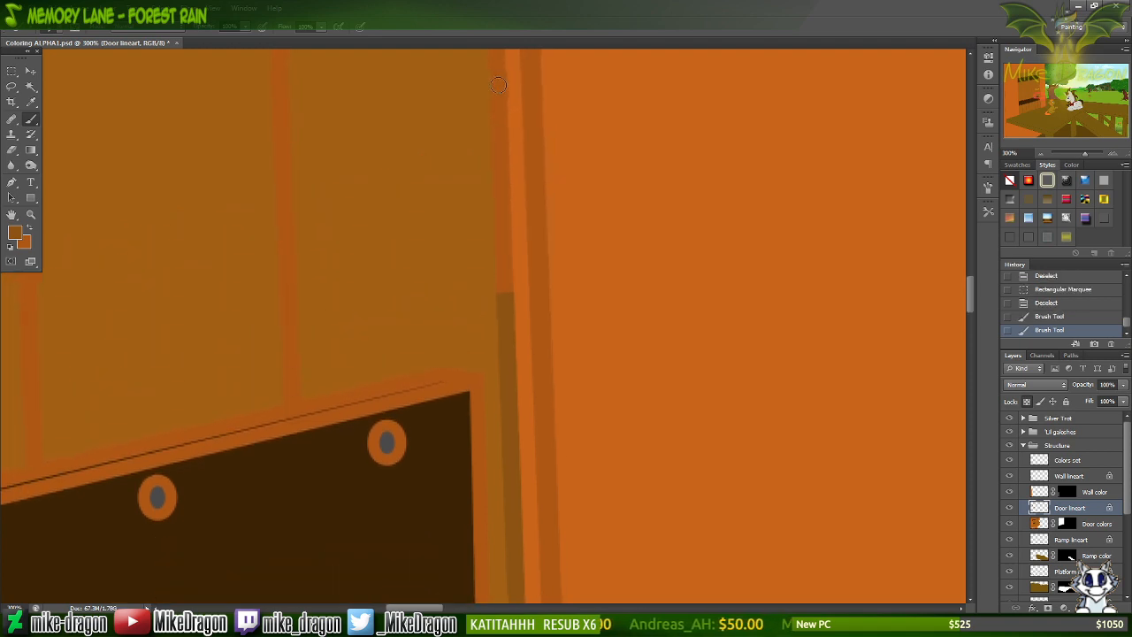
scroll(492, 94, "up", 2)
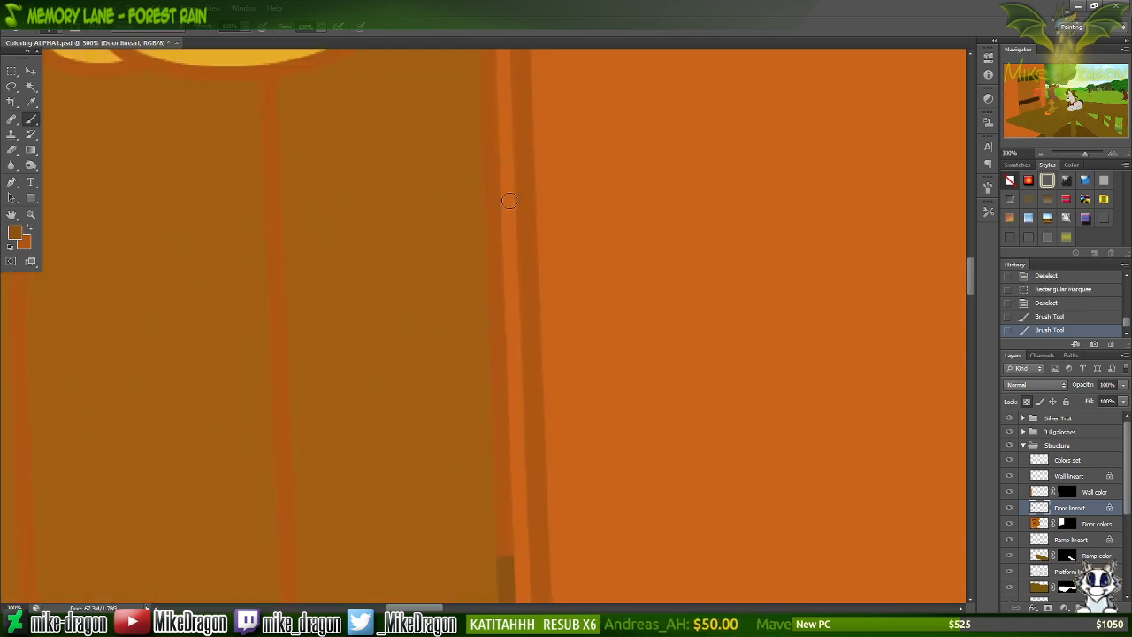
mouse_move(492, 232)
left_mouse_down()
mouse_move(481, 274)
mouse_move(498, 262)
mouse_move(502, 288)
mouse_move(484, 341)
mouse_move(507, 365)
mouse_move(491, 373)
mouse_move(502, 381)
mouse_move(481, 407)
mouse_move(500, 398)
mouse_move(491, 433)
mouse_move(505, 451)
mouse_move(497, 497)
mouse_move(505, 563)
left_mouse_up()
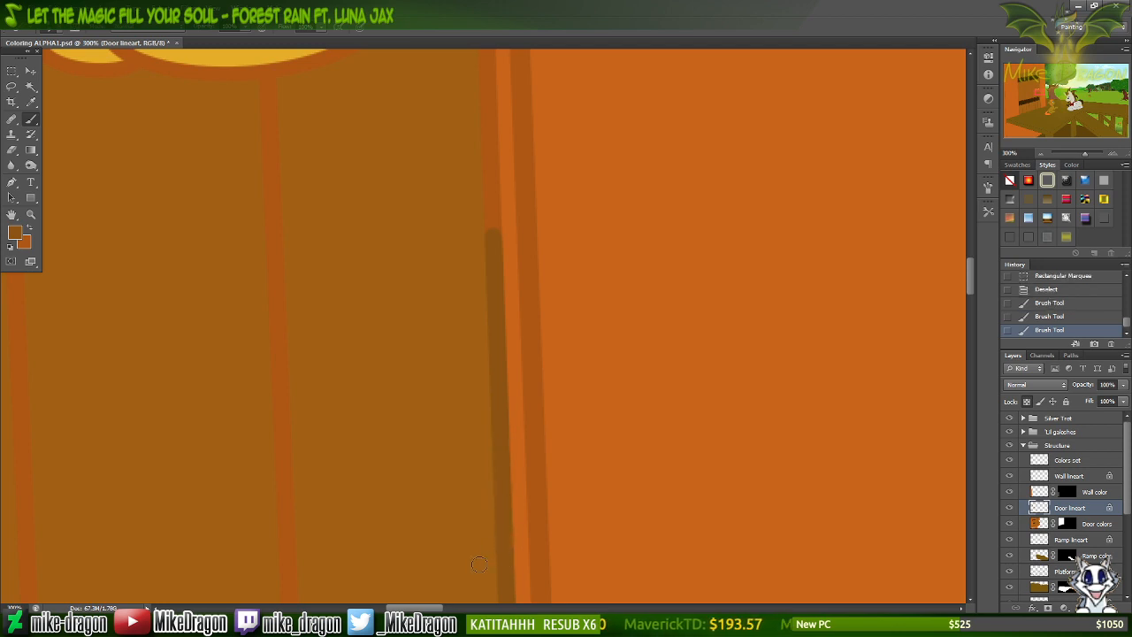
Recolour the stretch of the door's right edge line beside and slightly above the yellow handle in dark brown.
scroll(471, 565, "up", 2)
scroll(473, 548, "up", 5)
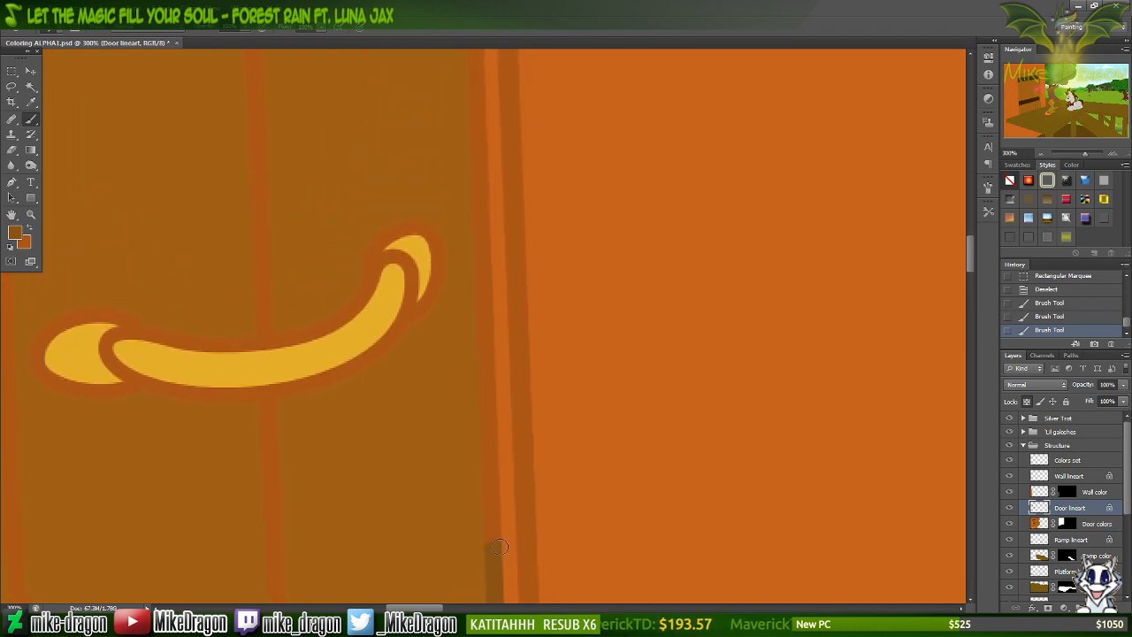
left_click_drag(484, 539, 493, 518)
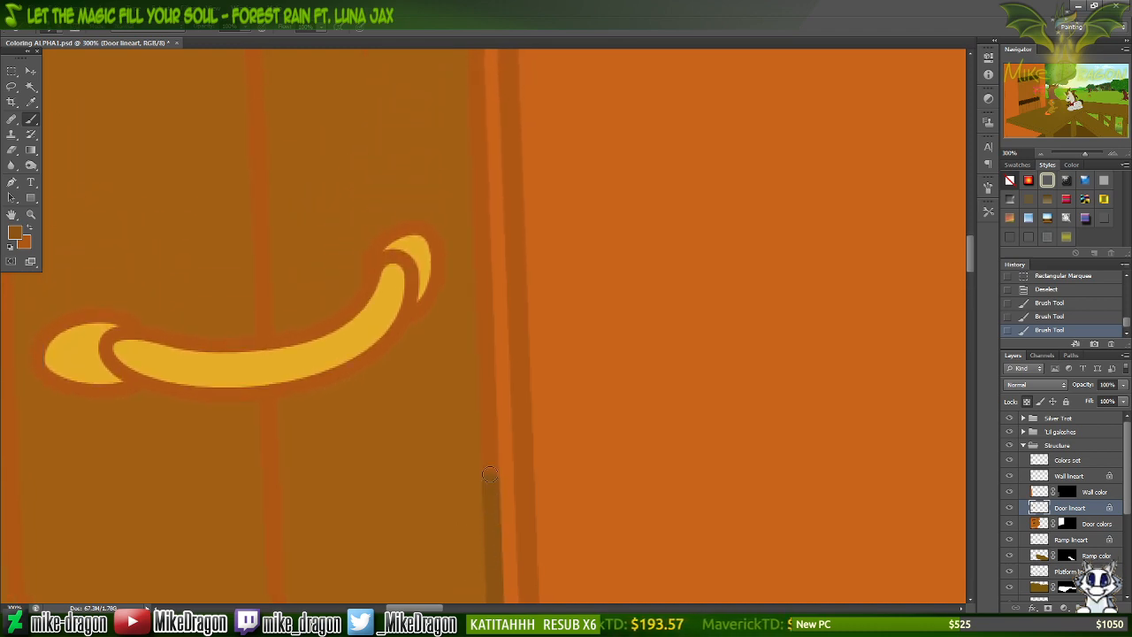
mouse_move(490, 475)
left_mouse_down()
mouse_move(477, 433)
mouse_move(498, 447)
mouse_move(482, 431)
mouse_move(495, 399)
mouse_move(474, 317)
mouse_move(484, 283)
left_mouse_up()
scroll(549, 200, "up", 5)
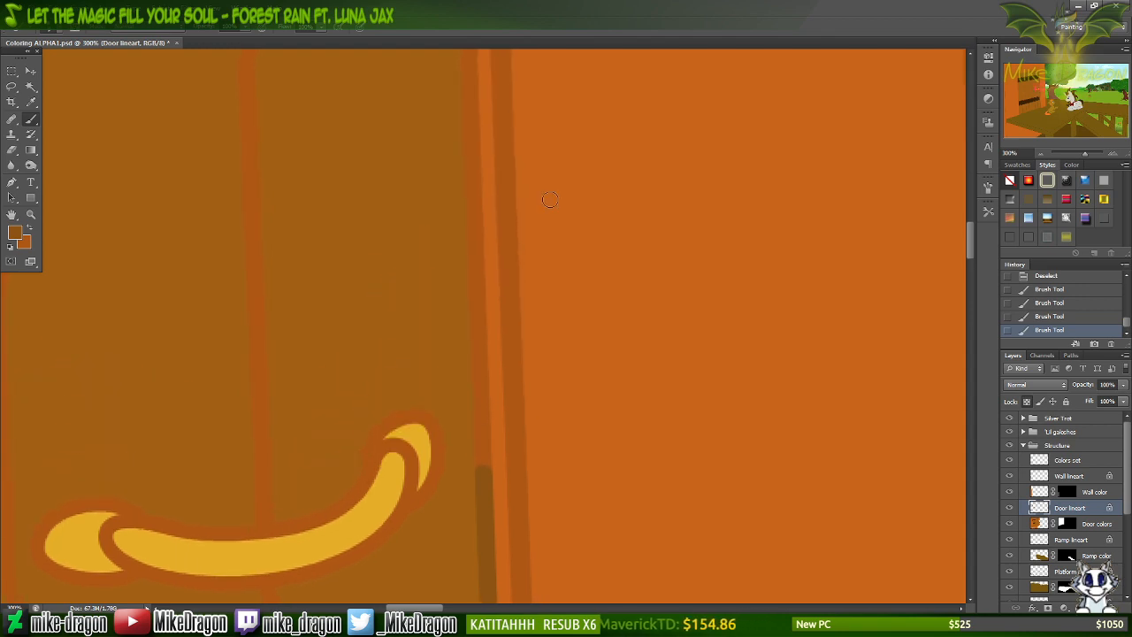
mouse_move(497, 486)
left_mouse_down()
mouse_move(475, 419)
mouse_move(491, 354)
mouse_move(485, 336)
mouse_move(465, 351)
mouse_move(469, 305)
left_mouse_up()
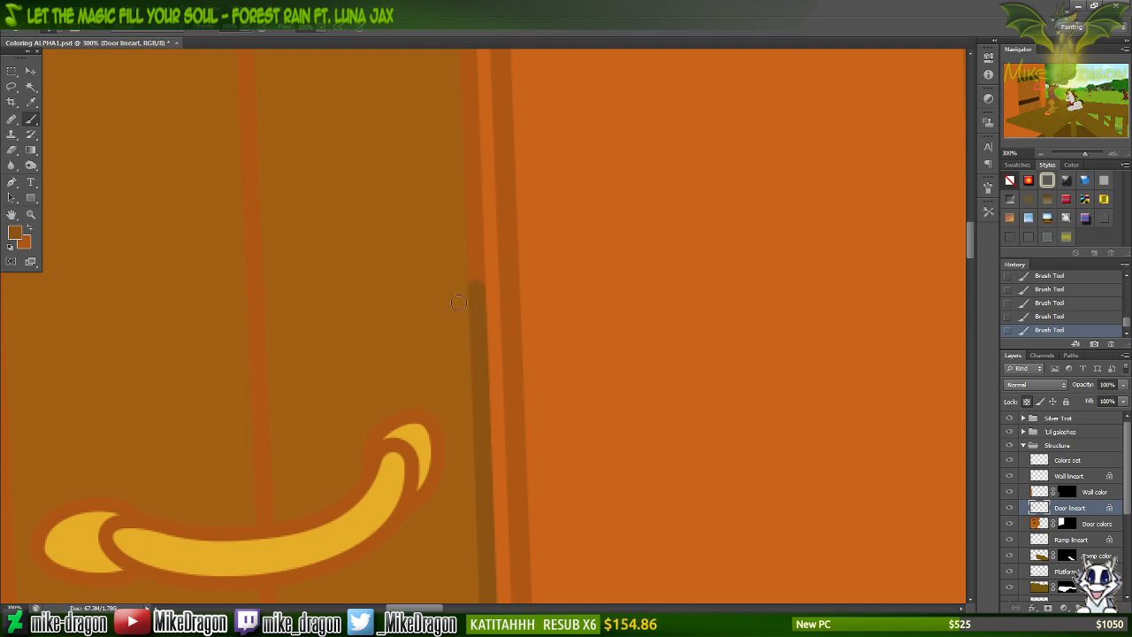
Extend the dark brown recolouring of the door's right edge line well above the yellow handle, towards the upper black band.
scroll(469, 307, "up", 6)
scroll(469, 307, "up", 1)
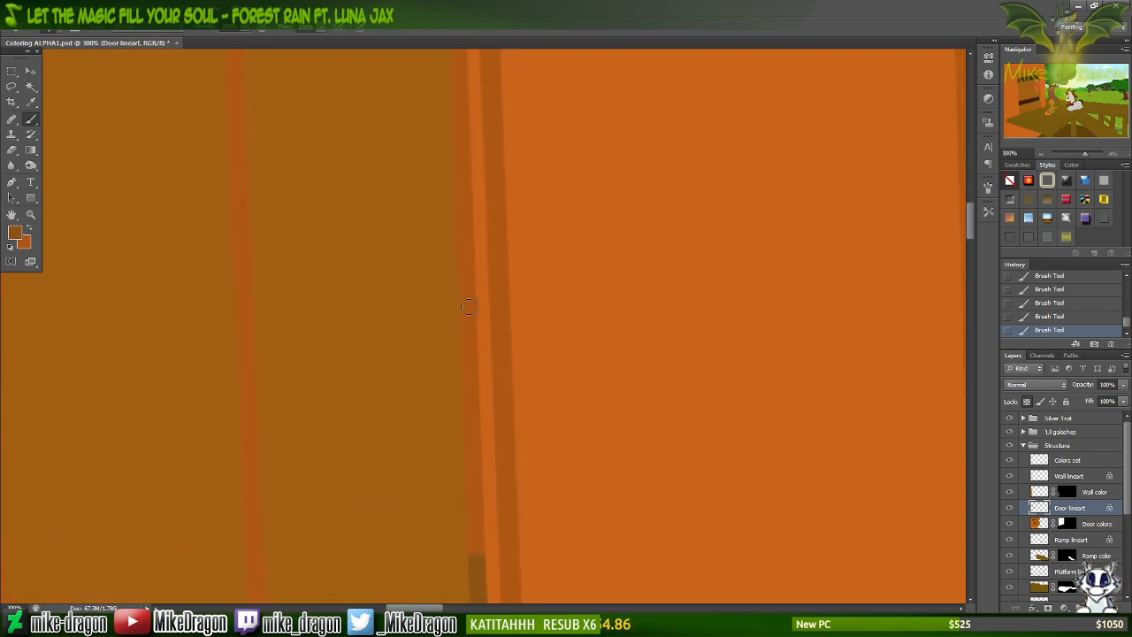
left_click_drag(477, 564, 480, 535)
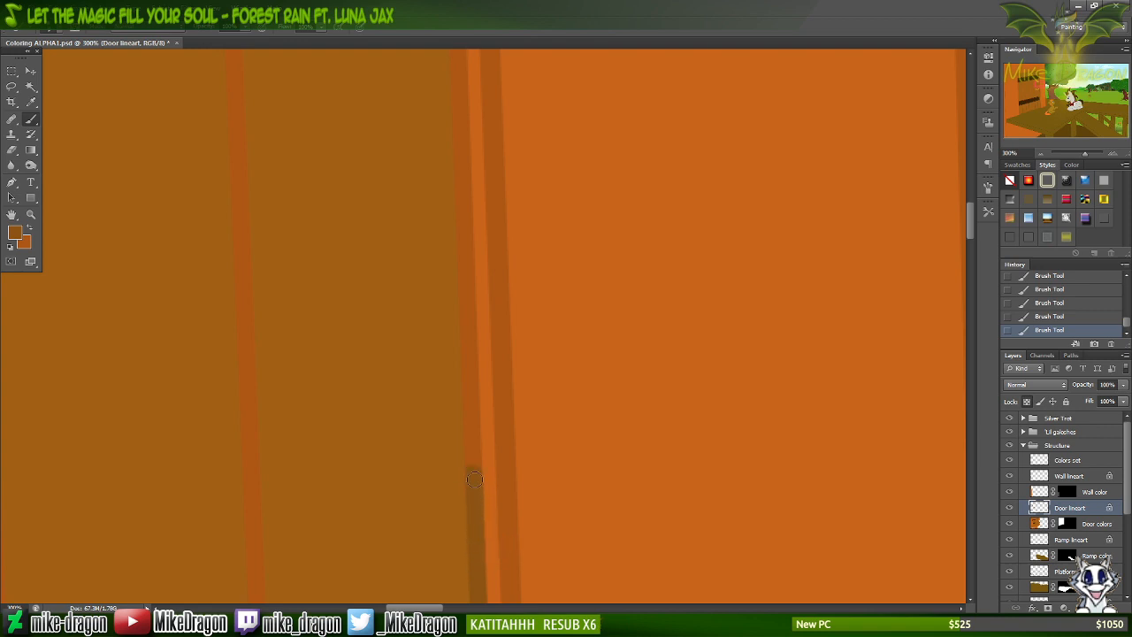
mouse_move(474, 479)
left_mouse_down()
mouse_move(478, 435)
mouse_move(472, 416)
mouse_move(463, 454)
mouse_move(469, 374)
left_mouse_up()
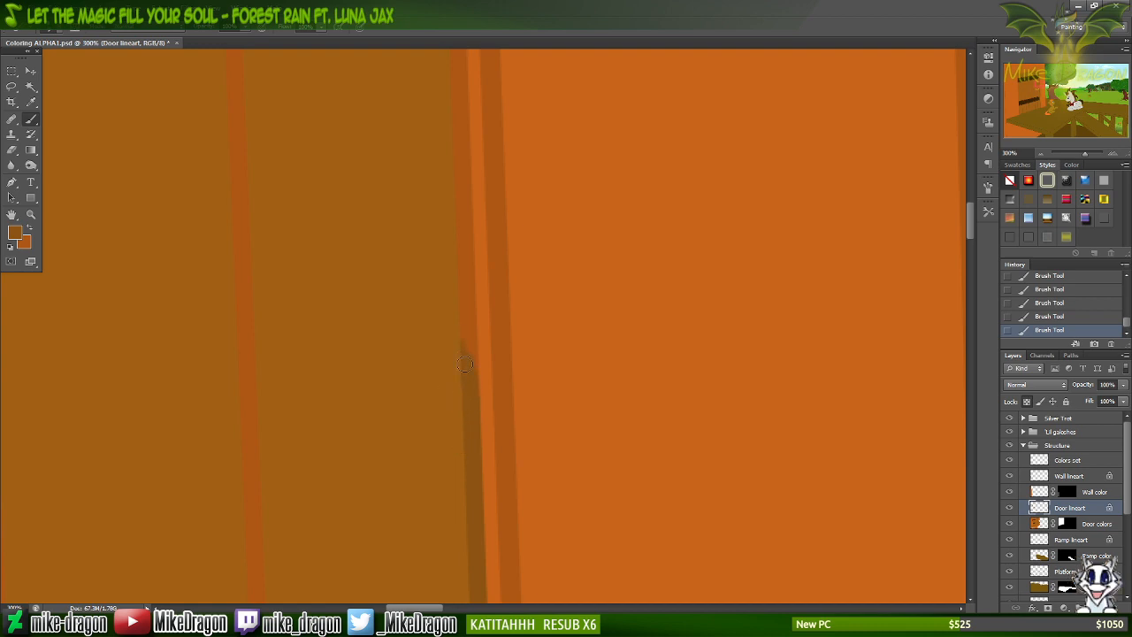
left_click_drag(473, 369, 461, 270)
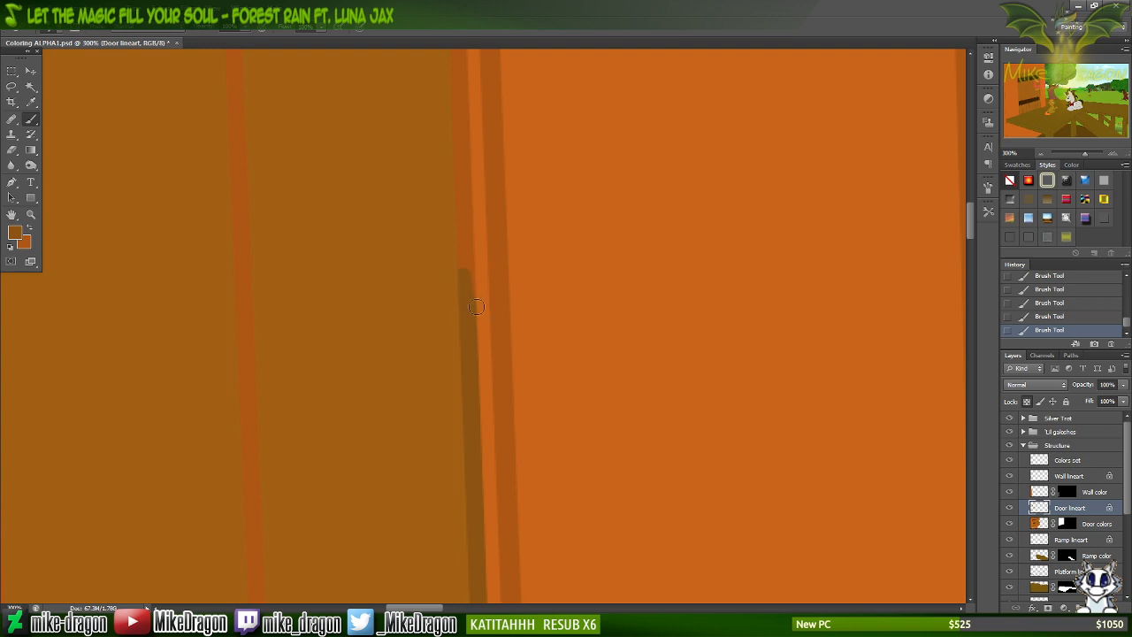
mouse_move(470, 277)
left_mouse_down()
mouse_move(468, 242)
mouse_move(458, 267)
mouse_move(460, 168)
left_mouse_up()
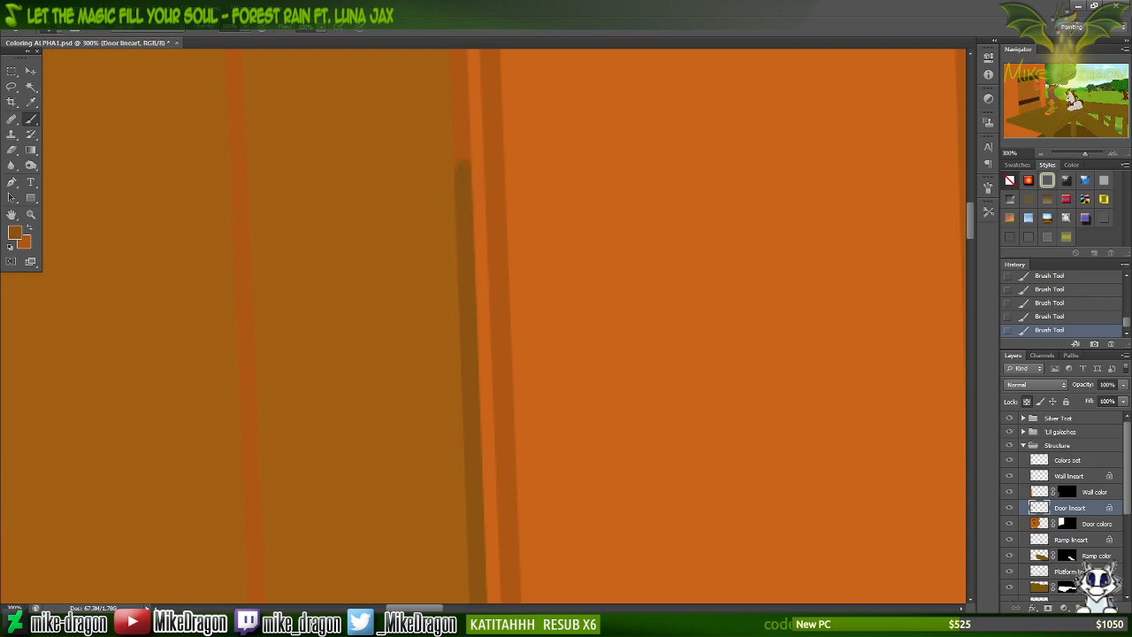
Brush dark brown over the door's right edge line from below the upper black band to about halfway up beside it.
scroll(441, 186, "up", 5)
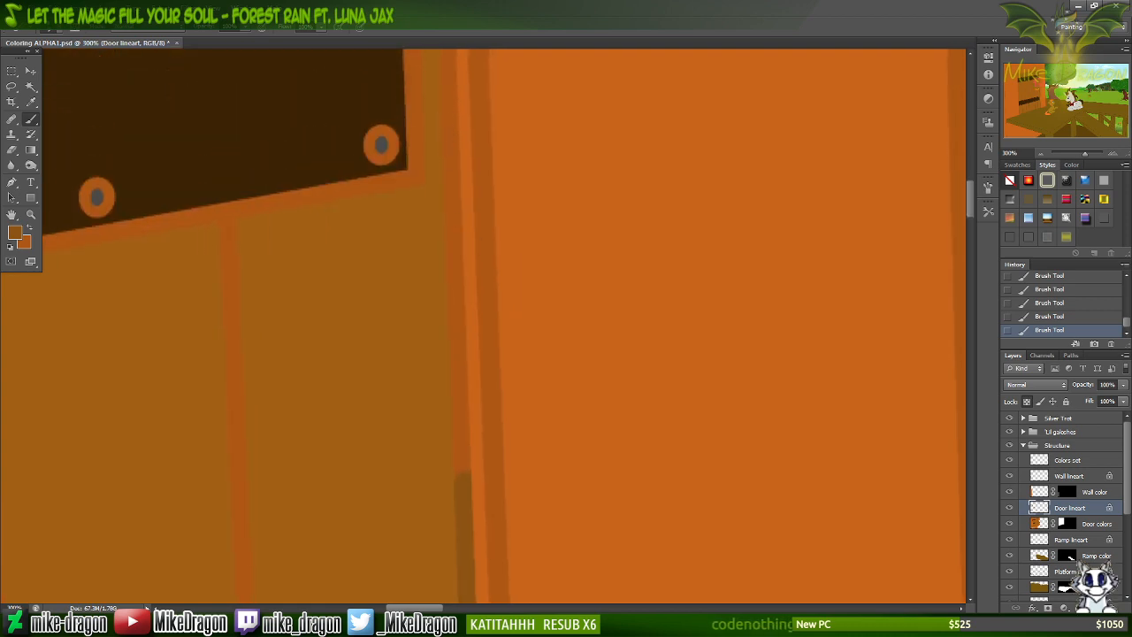
mouse_move(445, 147)
left_mouse_down()
mouse_move(452, 118)
mouse_move(451, 329)
mouse_move(451, 318)
mouse_move(467, 483)
left_mouse_up()
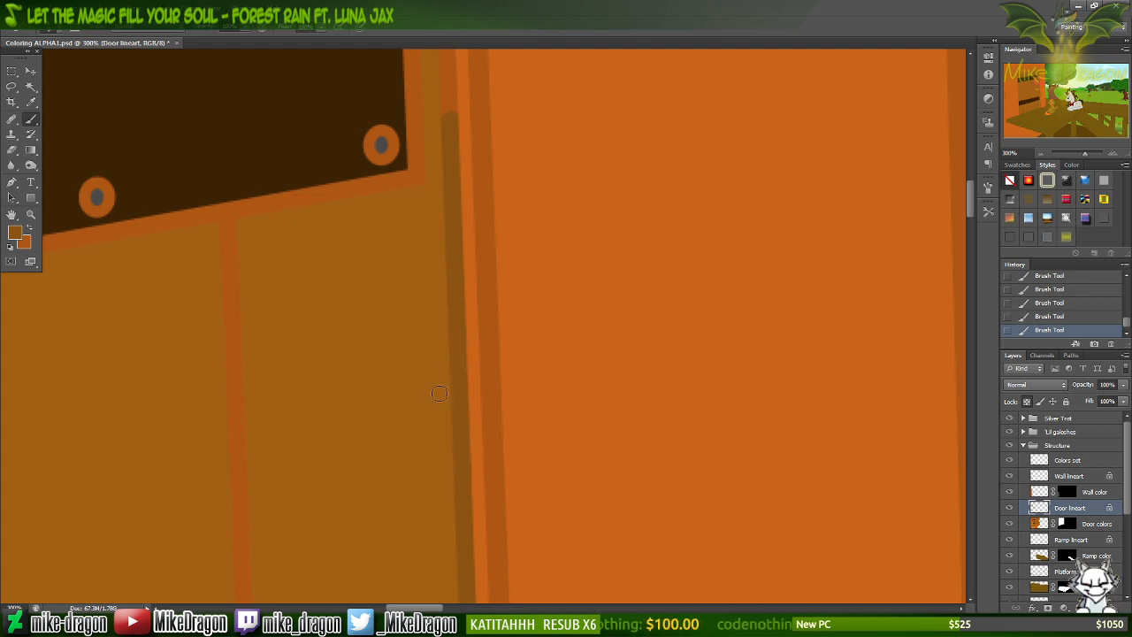
scroll(416, 370, "up", 2)
scroll(417, 369, "up", 10)
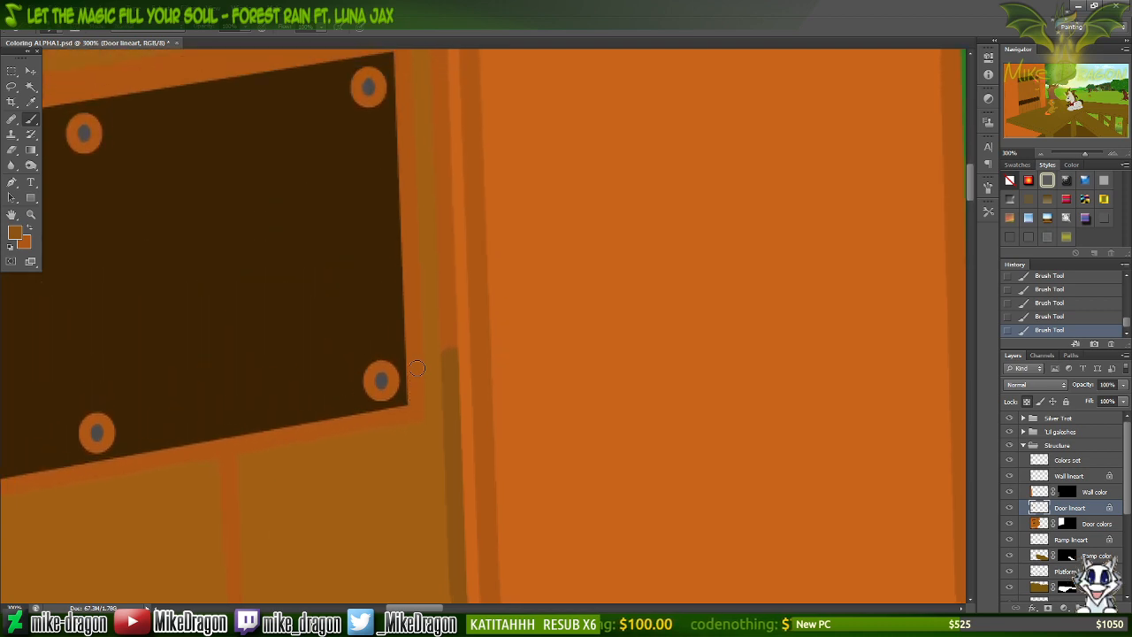
scroll(417, 369, "up", 1)
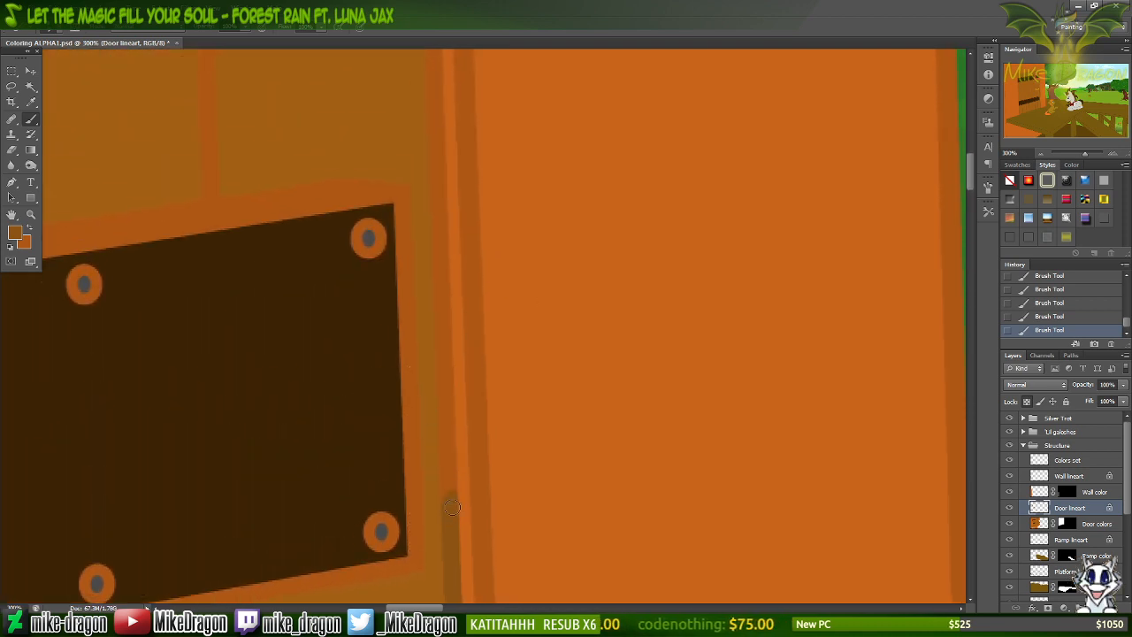
mouse_move(451, 507)
left_mouse_down()
mouse_move(452, 451)
mouse_move(446, 394)
mouse_move(437, 408)
mouse_move(442, 342)
left_mouse_up()
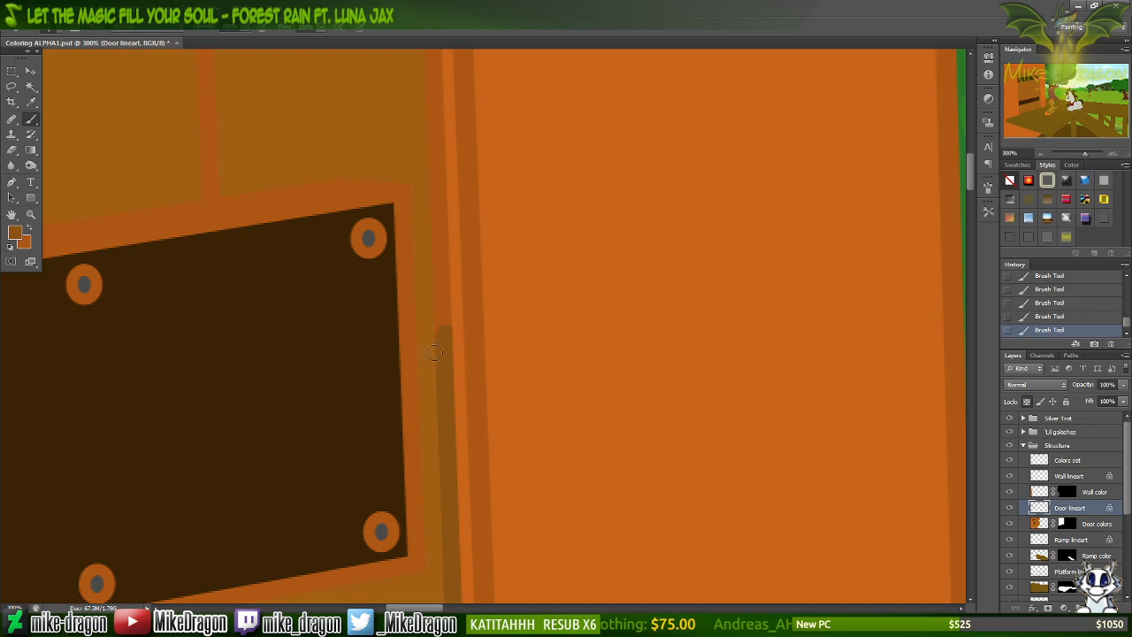
Recolour the rest of the door's right edge line in dark brown, from beside the upper black band to the door's upper corner.
scroll(443, 316, "up", 5)
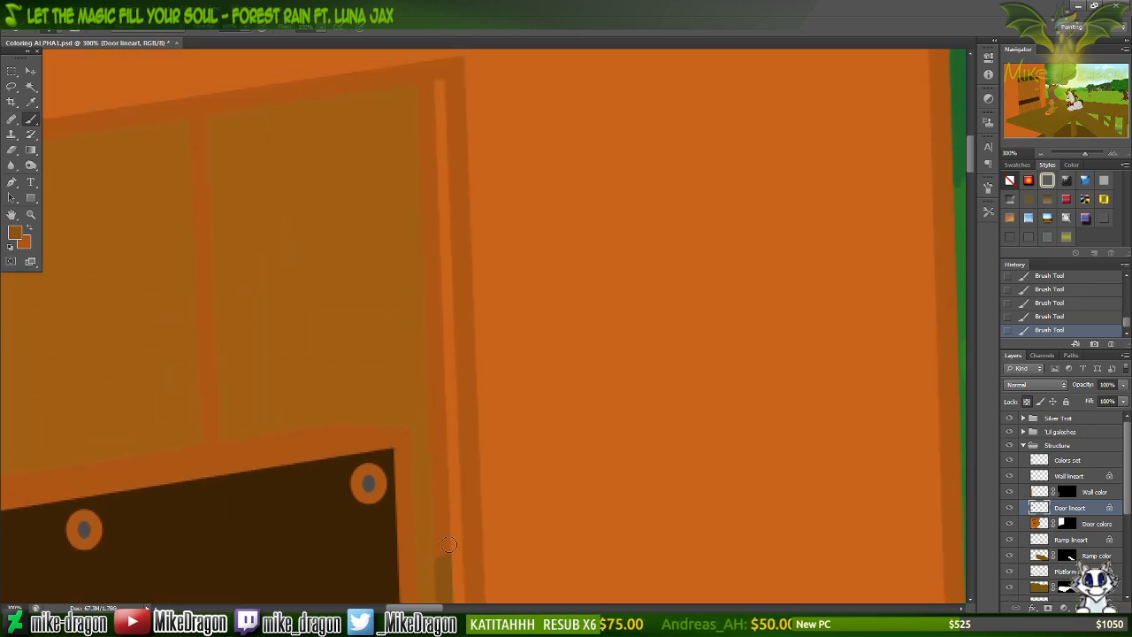
mouse_move(445, 556)
left_mouse_down()
mouse_move(446, 466)
mouse_move(429, 386)
mouse_move(424, 434)
mouse_move(427, 384)
mouse_move(440, 378)
mouse_move(426, 354)
mouse_move(433, 283)
left_mouse_up()
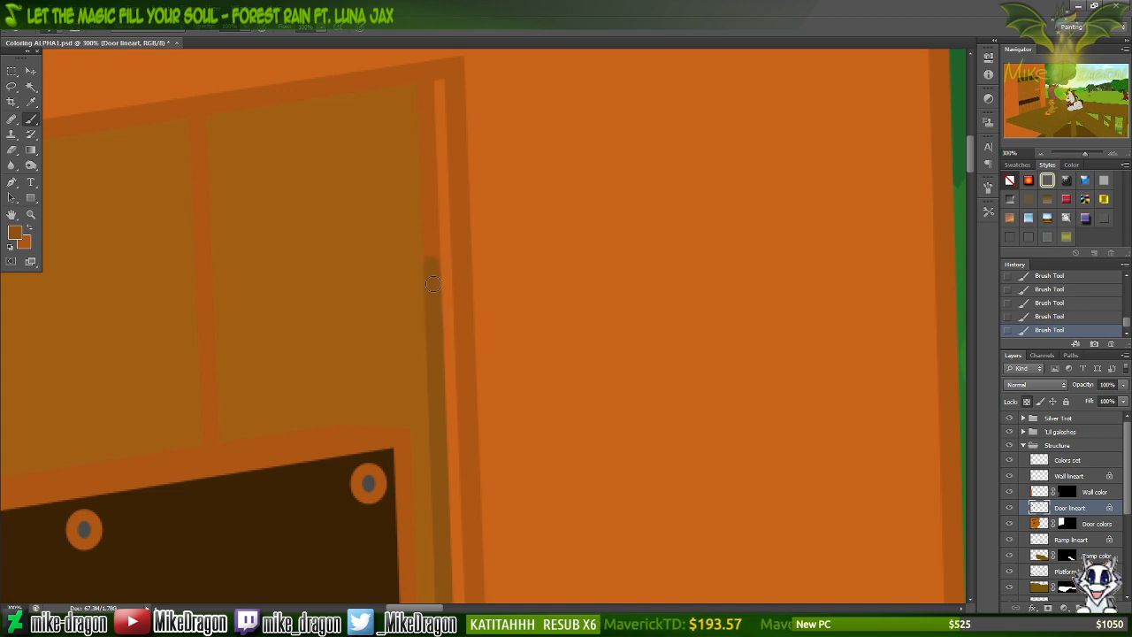
scroll(416, 262, "up", 4)
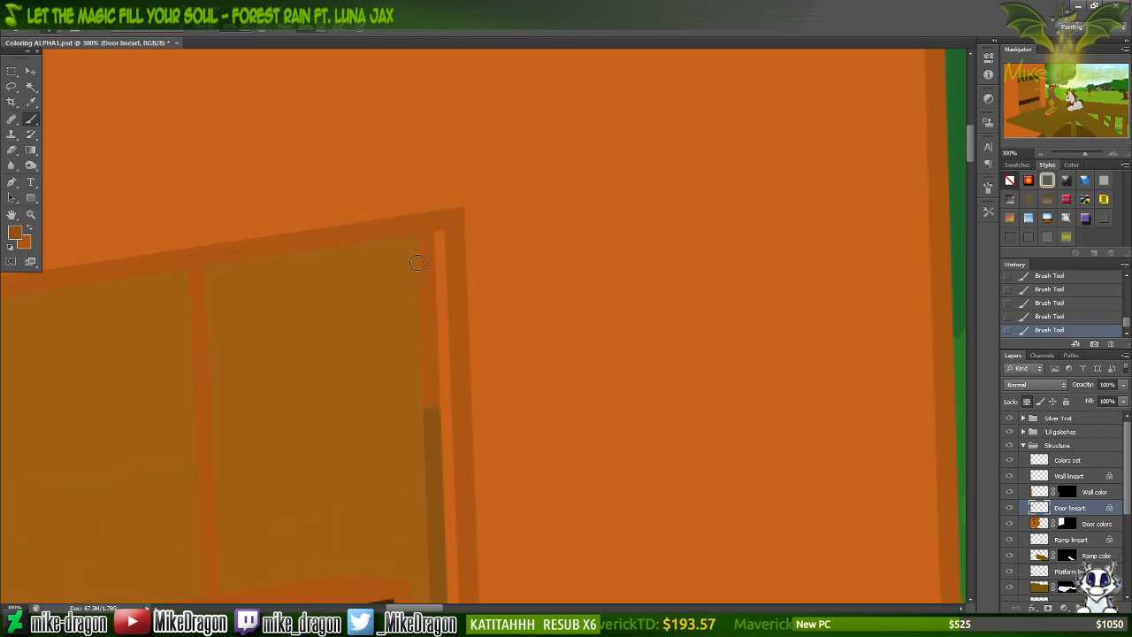
scroll(417, 263, "up", 2)
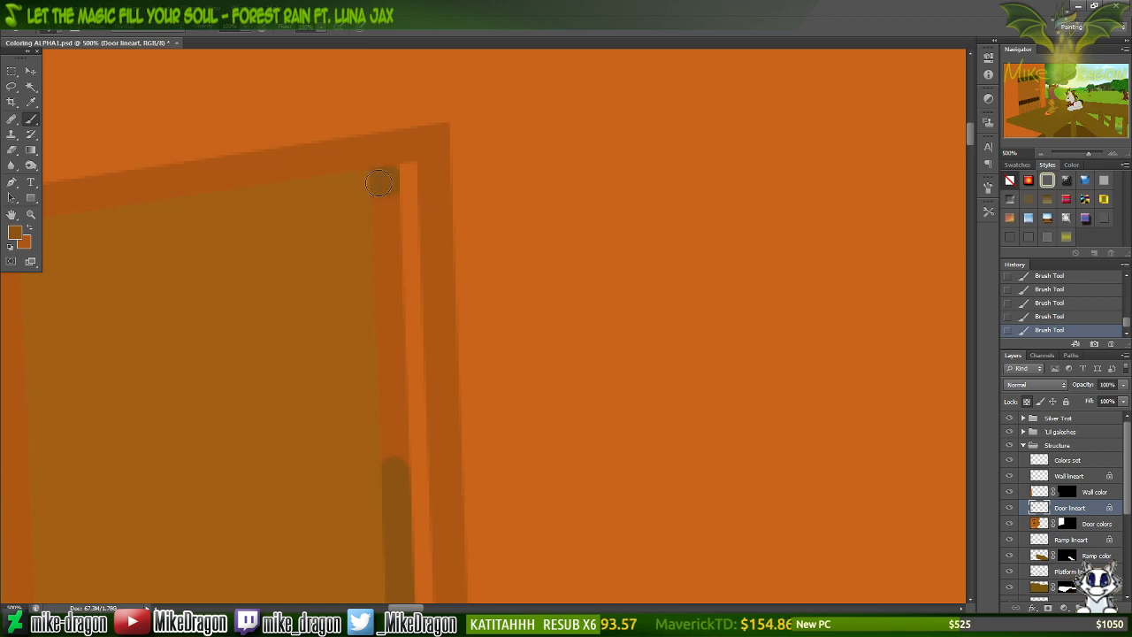
mouse_move(379, 183)
left_mouse_down()
mouse_move(399, 178)
mouse_move(382, 223)
left_mouse_up()
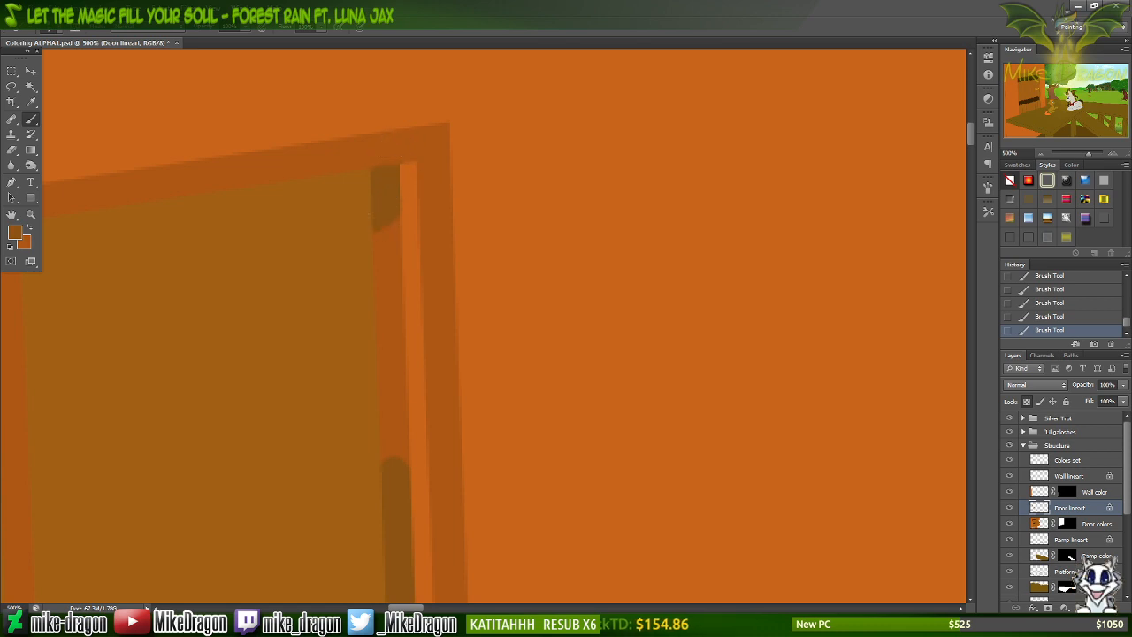
mouse_move(381, 228)
left_mouse_down()
mouse_move(376, 275)
mouse_move(349, 275)
mouse_move(381, 284)
mouse_move(396, 263)
mouse_move(395, 305)
mouse_move(376, 295)
mouse_move(391, 384)
mouse_move(367, 346)
mouse_move(366, 428)
mouse_move(398, 386)
left_mouse_up()
left_click_drag(404, 433, 410, 504)
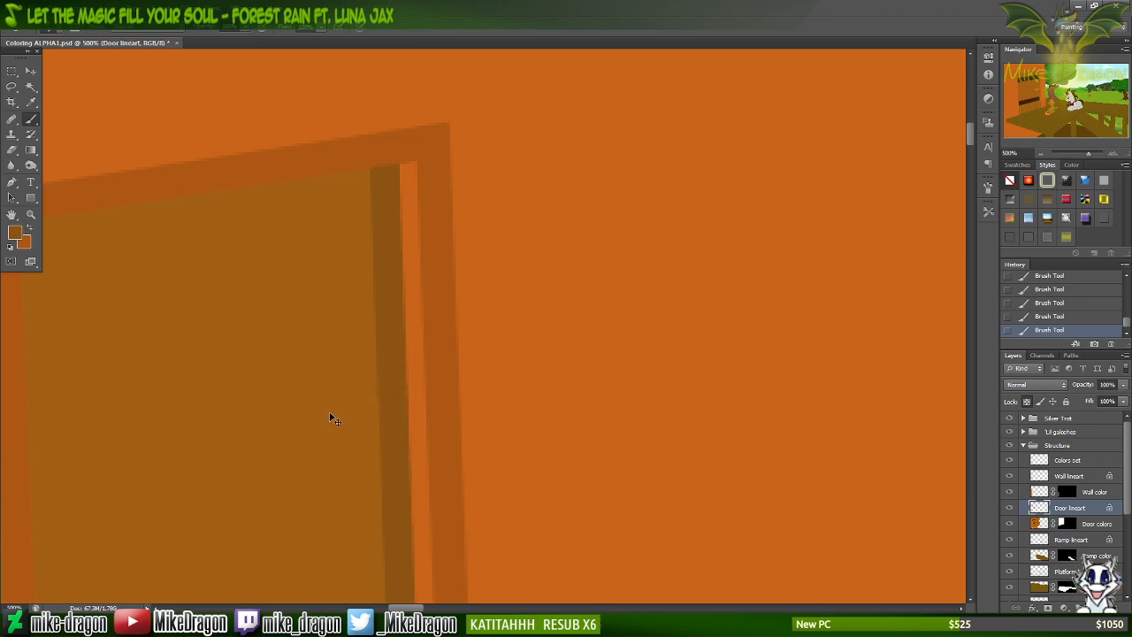
Brush dark brown over the upper stretch of the first plank line in from the door's right edge, stopping at the frame line.
scroll(330, 419, "left", 3)
scroll(330, 418, "left", 10)
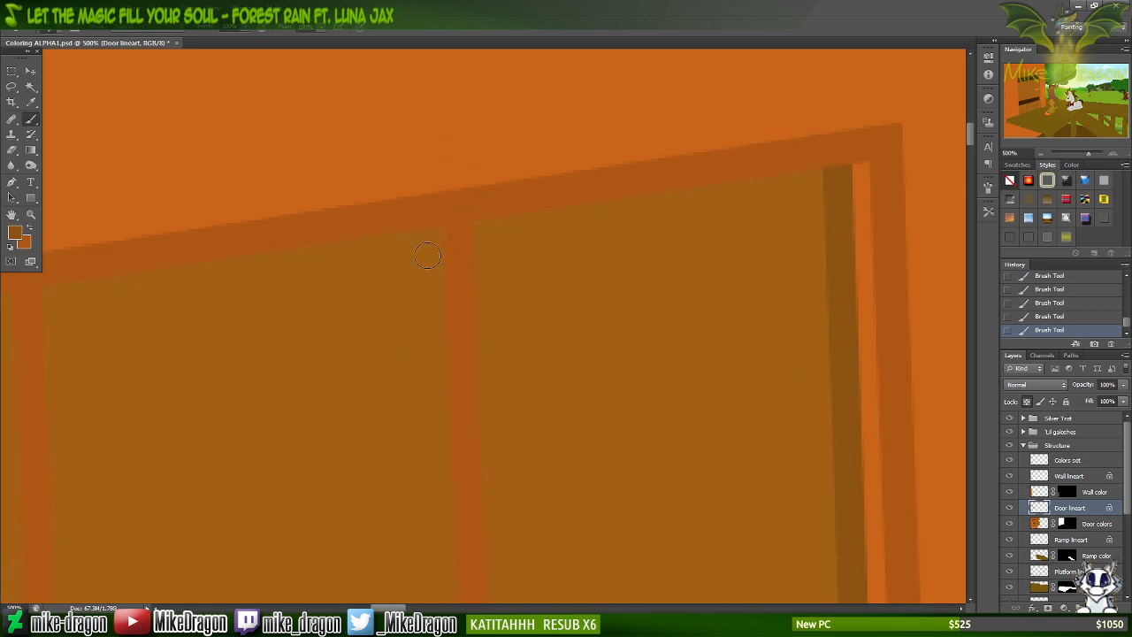
left_click(461, 253)
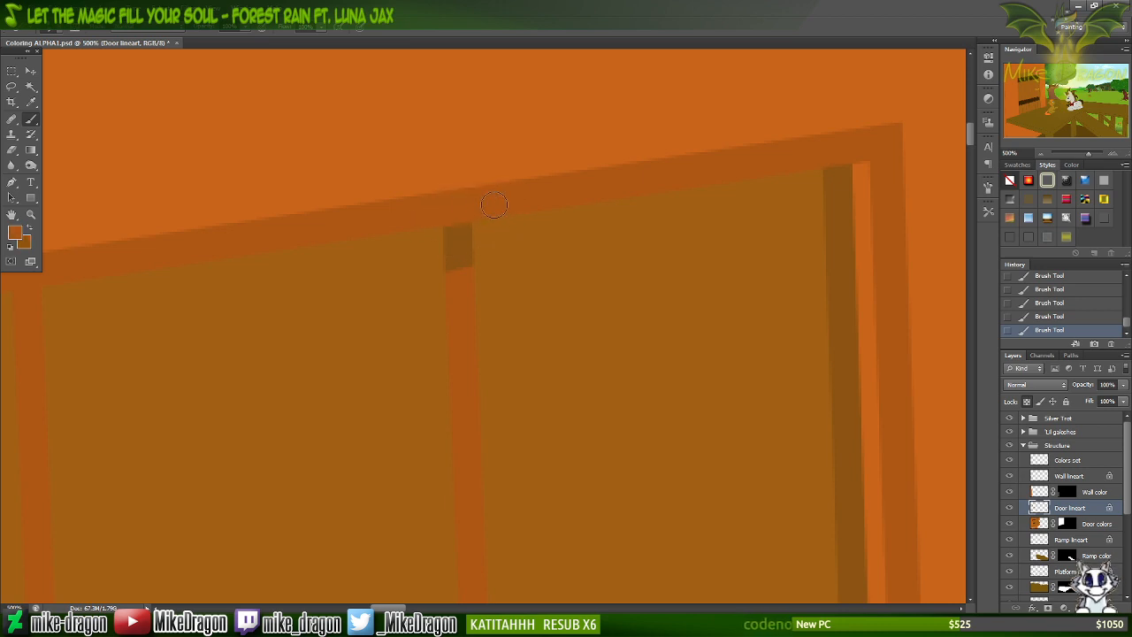
mouse_move(459, 266)
left_mouse_down()
mouse_move(495, 281)
mouse_move(430, 301)
mouse_move(490, 309)
mouse_move(427, 345)
mouse_move(503, 354)
mouse_move(428, 408)
mouse_move(485, 434)
mouse_move(460, 456)
left_mouse_up()
Recolour the upper stretch of the second plank line from the door's right edge in dark brown, leaving the frame line orange.
scroll(436, 449, "left", 5)
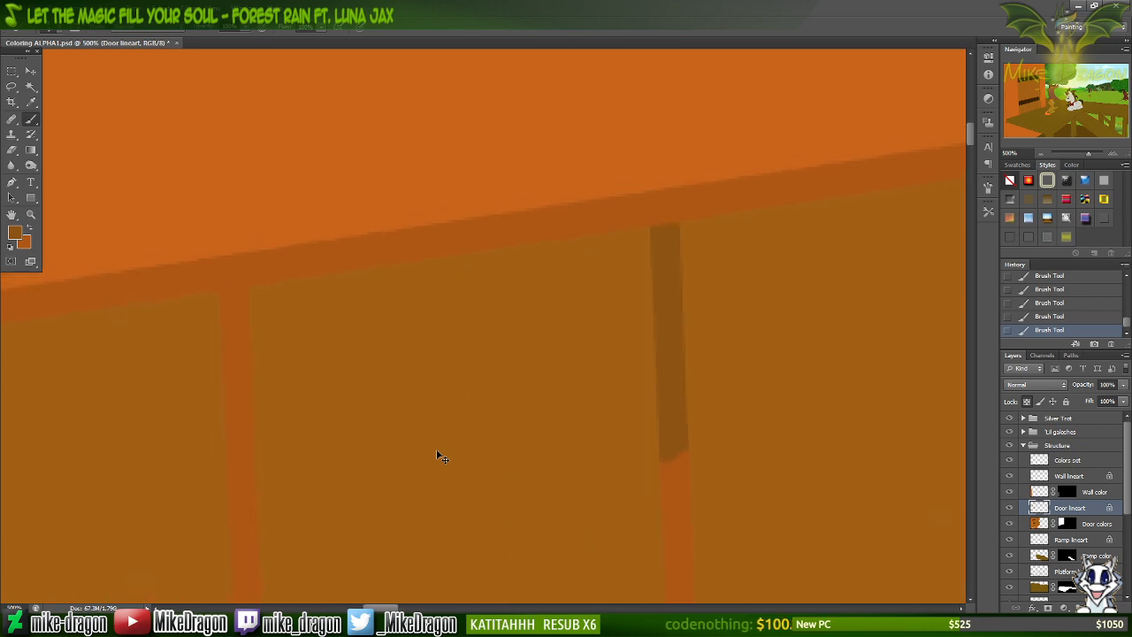
scroll(410, 453, "left", 4)
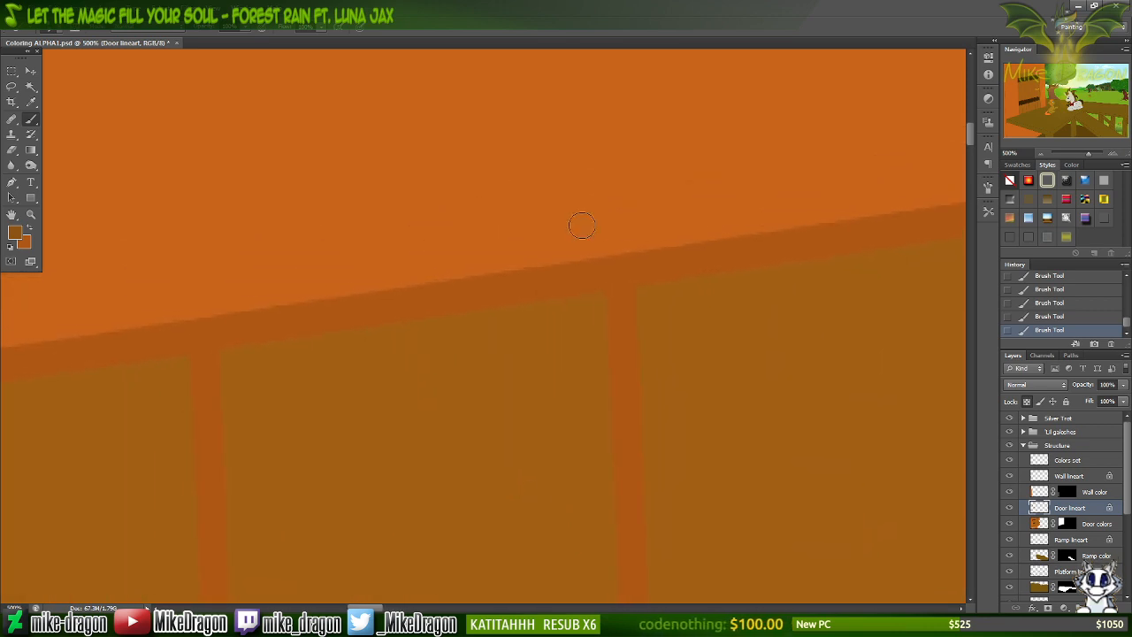
mouse_move(594, 311)
left_mouse_down()
mouse_move(635, 303)
mouse_move(607, 310)
mouse_move(645, 319)
mouse_move(618, 332)
mouse_move(696, 331)
mouse_move(550, 387)
mouse_move(661, 404)
left_mouse_up()
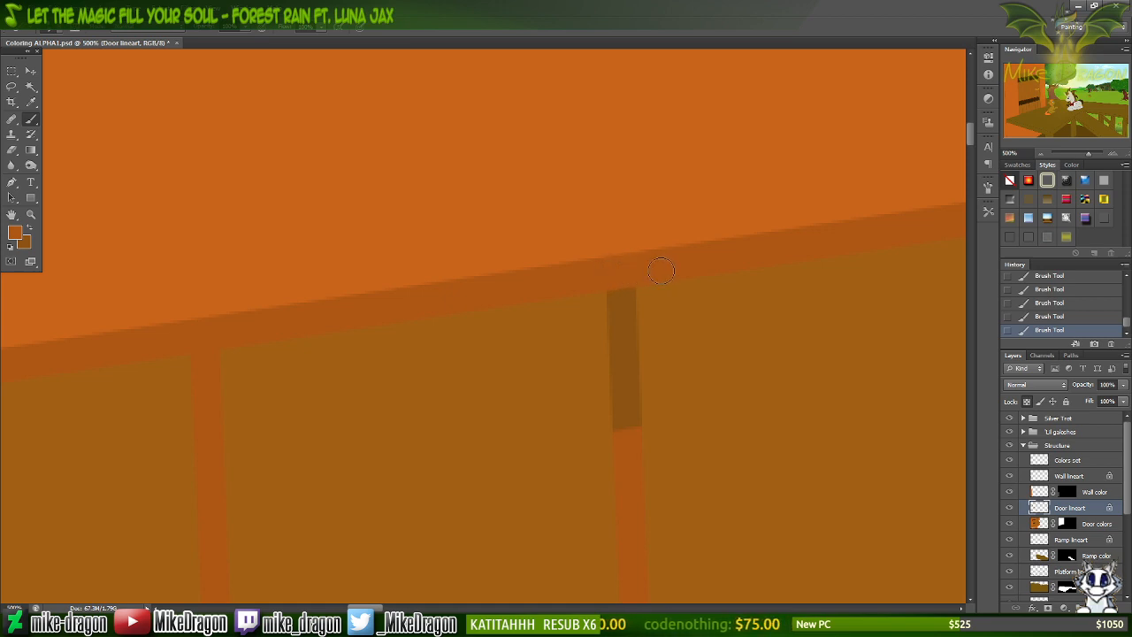
key("x")
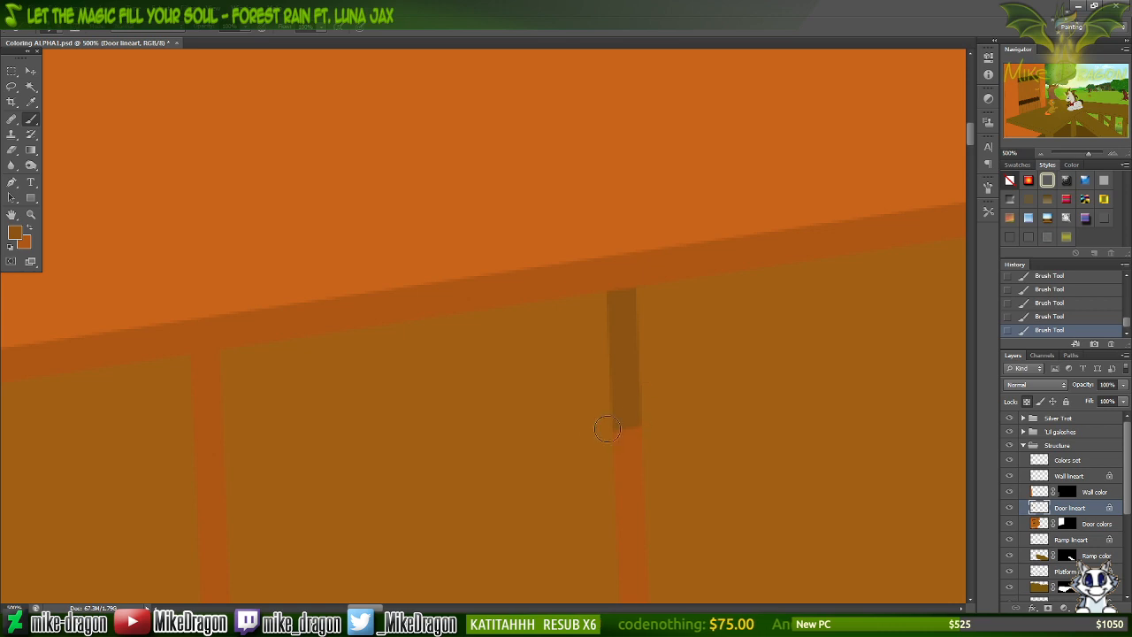
mouse_move(607, 429)
left_mouse_down()
mouse_move(673, 427)
mouse_move(575, 474)
mouse_move(570, 494)
mouse_move(635, 503)
mouse_move(581, 529)
mouse_move(674, 529)
mouse_move(598, 561)
mouse_move(638, 575)
left_mouse_up()
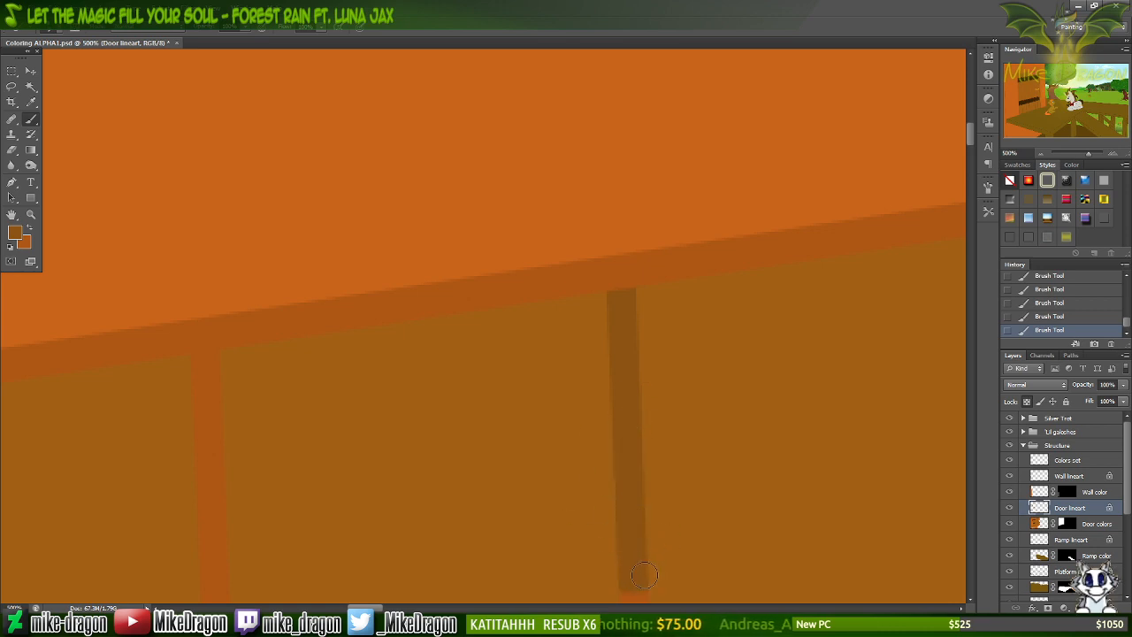
Recolour the upper stretch of the third plank line from the door's right edge in dark brown, starting right under the frame line.
scroll(271, 465, "left", 10)
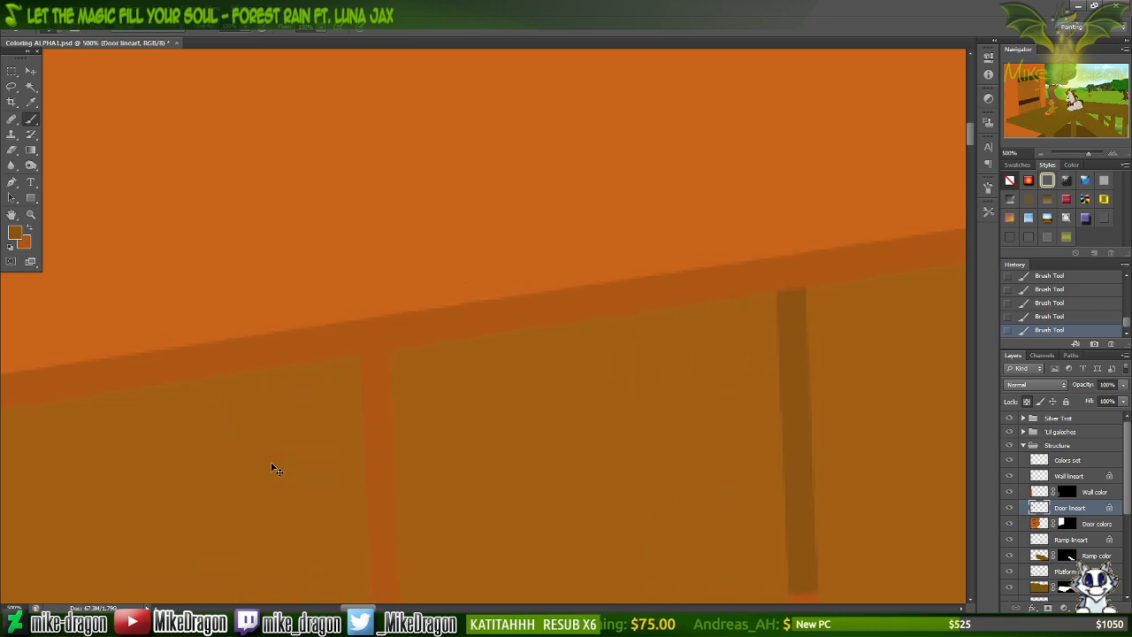
scroll(271, 467, "left", 3)
scroll(271, 467, "down", 5)
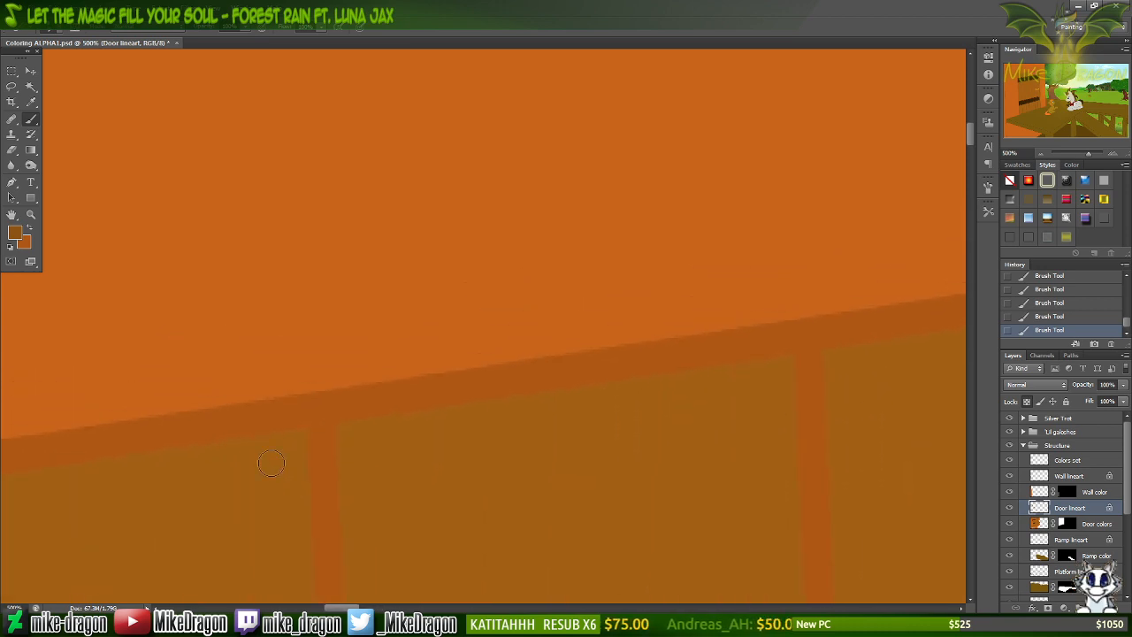
scroll(263, 325, "right", 1)
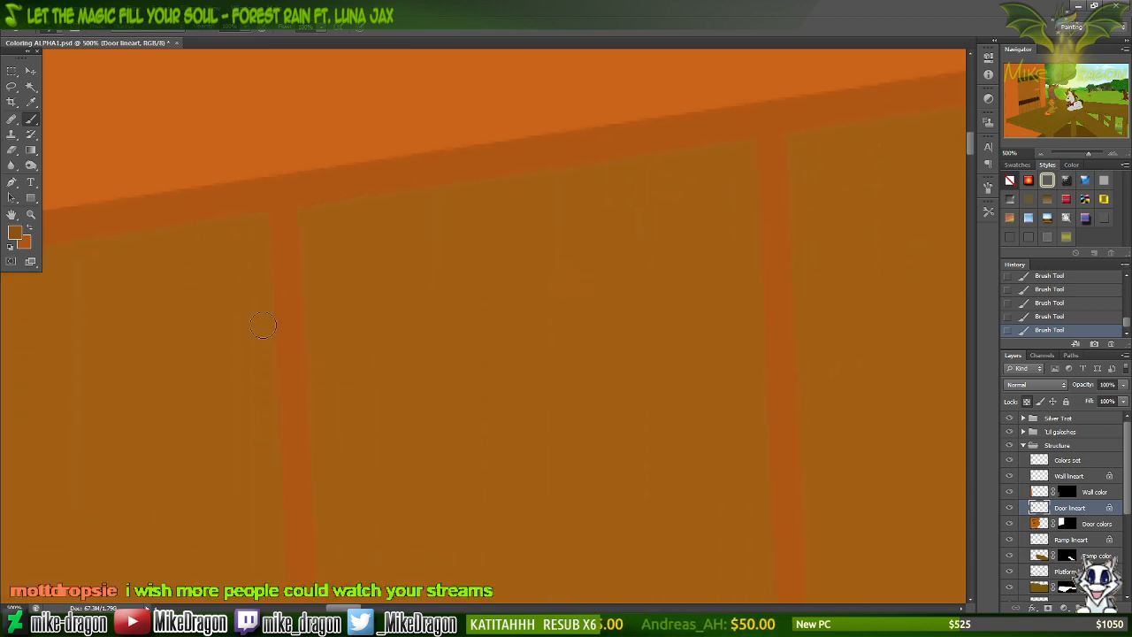
mouse_move(770, 193)
left_mouse_down()
mouse_move(826, 163)
mouse_move(733, 172)
mouse_move(771, 142)
left_mouse_up()
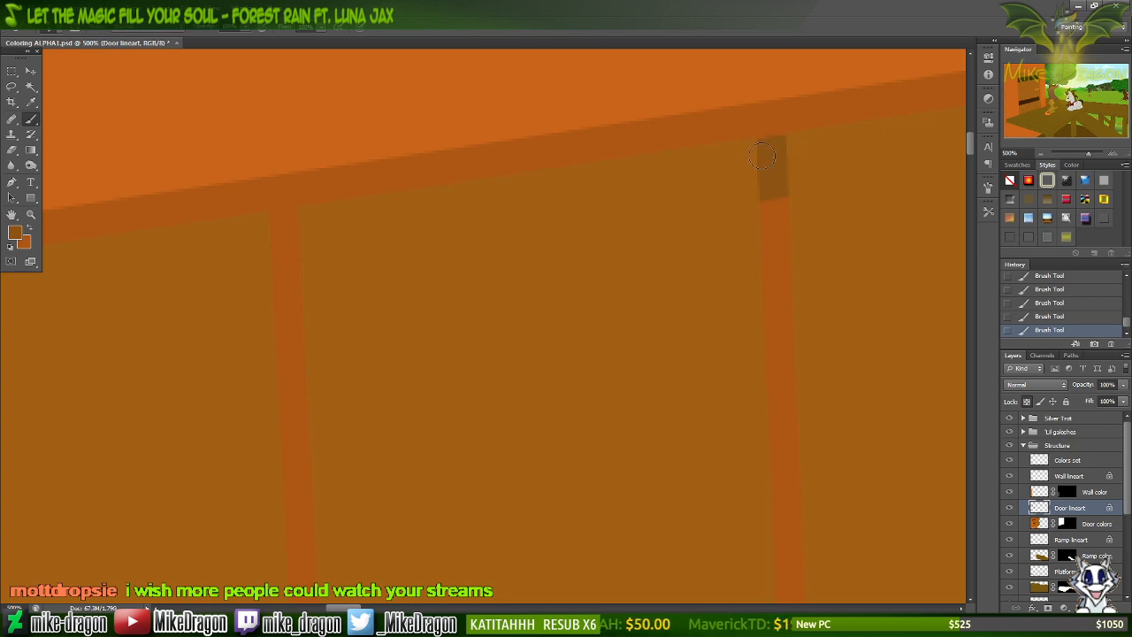
mouse_move(781, 162)
left_mouse_down()
mouse_move(802, 190)
mouse_move(730, 209)
mouse_move(823, 227)
mouse_move(765, 271)
mouse_move(852, 302)
mouse_move(784, 326)
mouse_move(767, 303)
mouse_move(774, 349)
mouse_move(800, 359)
mouse_move(753, 381)
mouse_move(782, 393)
mouse_move(773, 421)
mouse_move(793, 423)
mouse_move(763, 445)
mouse_move(782, 453)
mouse_move(765, 473)
mouse_move(804, 477)
mouse_move(767, 513)
mouse_move(758, 556)
mouse_move(808, 575)
left_mouse_up()
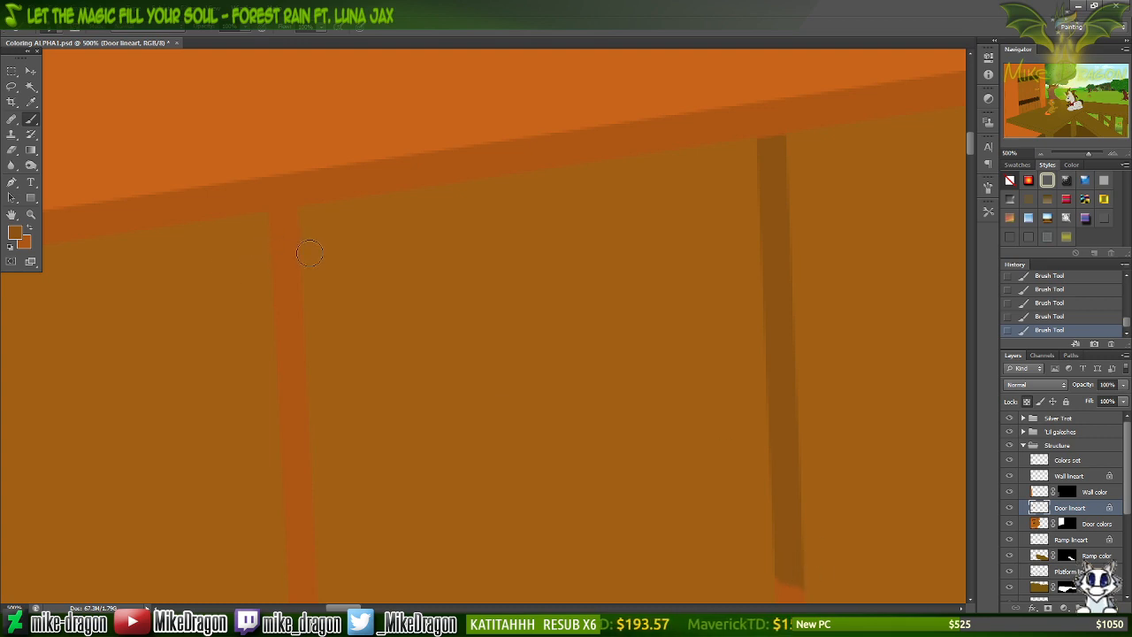
Brush dark brown over the upper stretch of the fourth plank line from the door's right edge, filling it neatly up to the frame line.
left_click_drag(305, 252, 282, 253)
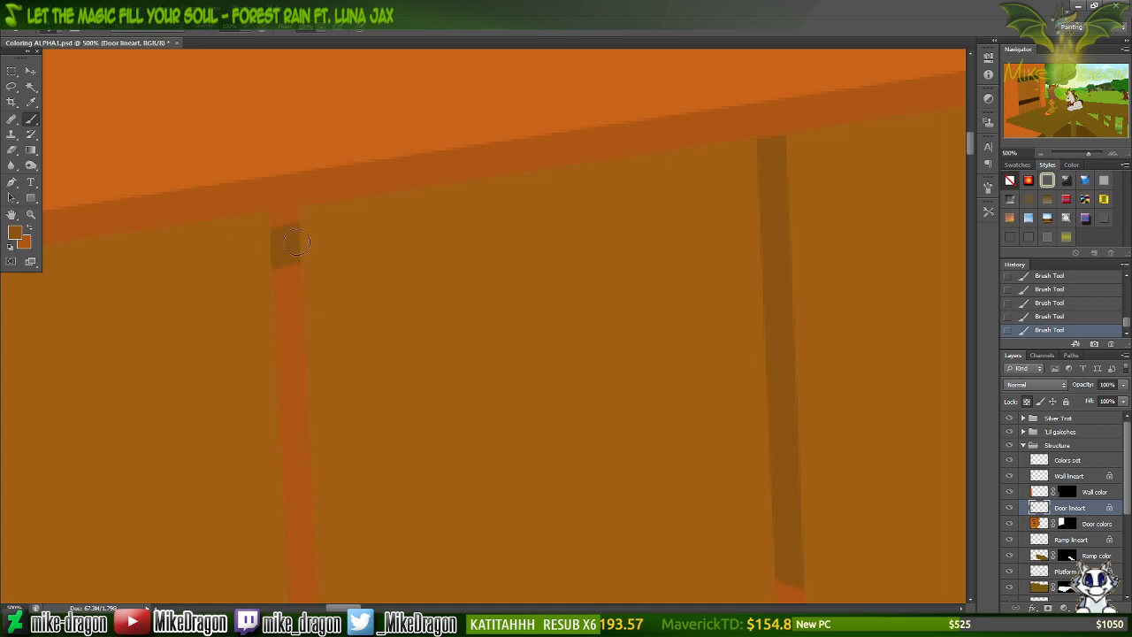
left_click_drag(284, 228, 269, 237)
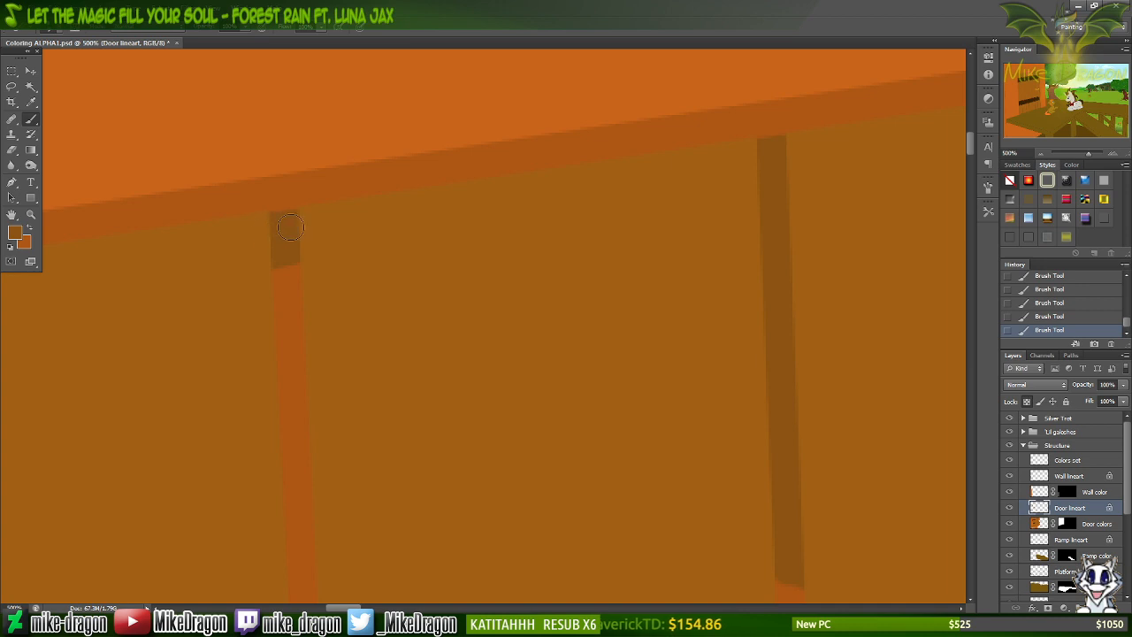
mouse_move(286, 271)
left_mouse_down()
mouse_move(234, 277)
mouse_move(253, 316)
mouse_move(296, 332)
mouse_move(288, 371)
left_mouse_up()
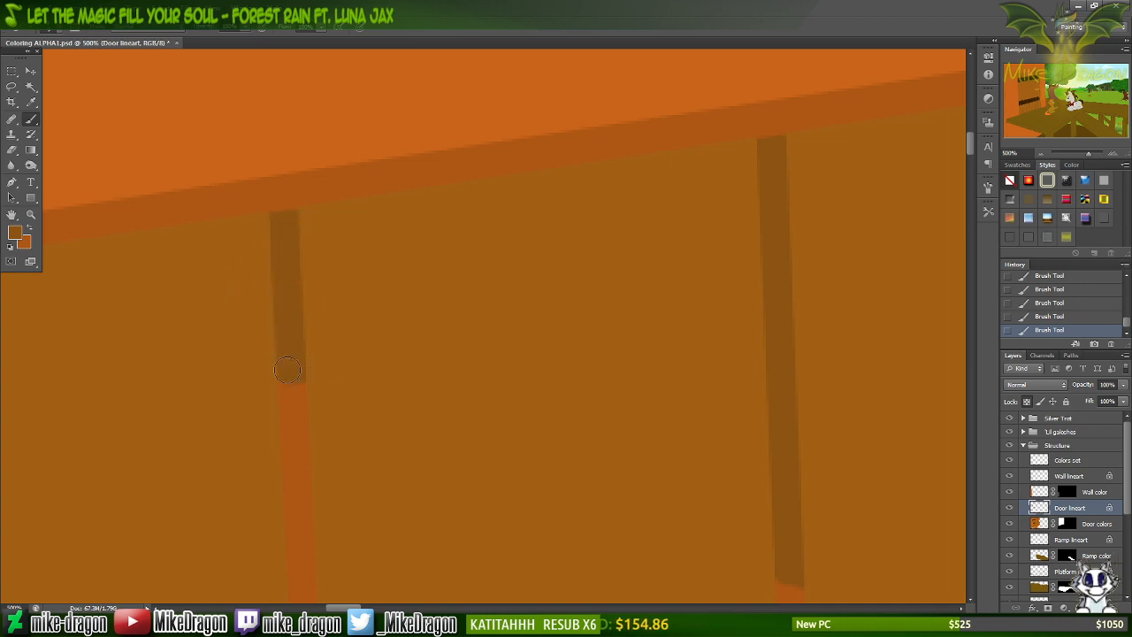
mouse_move(305, 332)
left_mouse_down()
mouse_move(288, 405)
mouse_move(274, 380)
left_mouse_up()
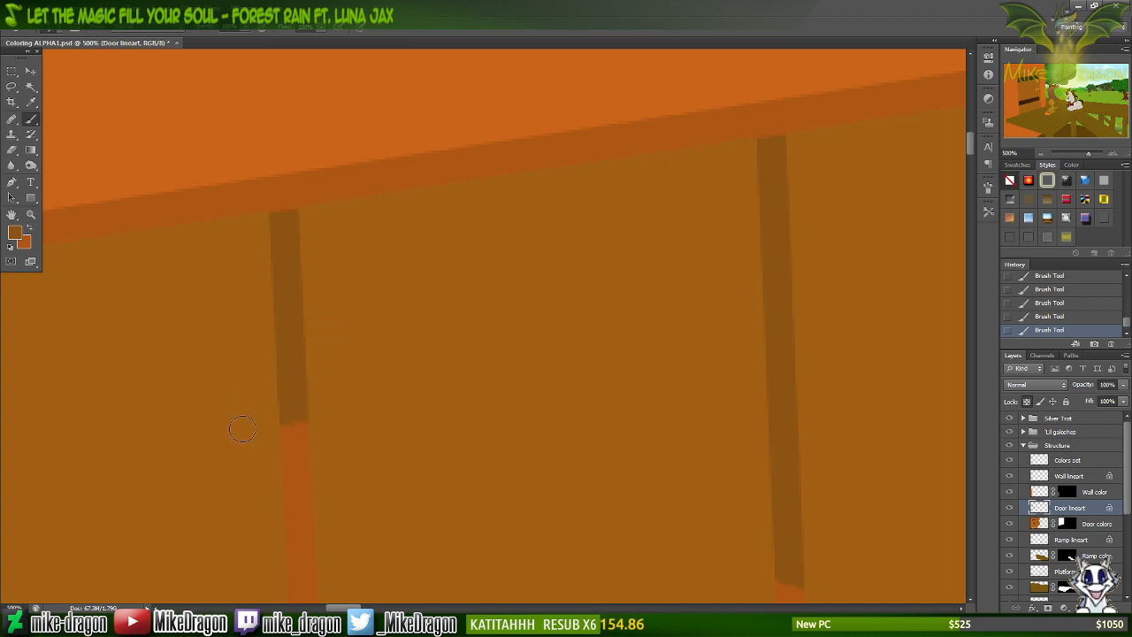
mouse_move(242, 430)
left_mouse_down()
mouse_move(337, 430)
mouse_move(304, 440)
mouse_move(309, 458)
mouse_move(278, 494)
mouse_move(304, 512)
mouse_move(296, 531)
mouse_move(343, 553)
mouse_move(301, 573)
left_mouse_up()
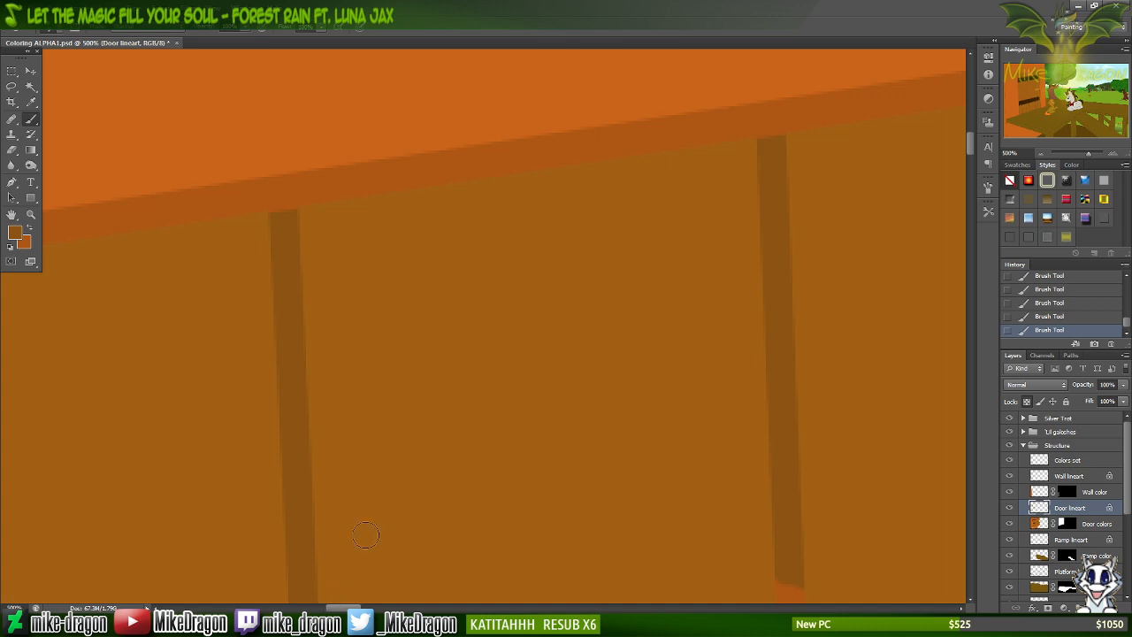
scroll(366, 540, "left", 11)
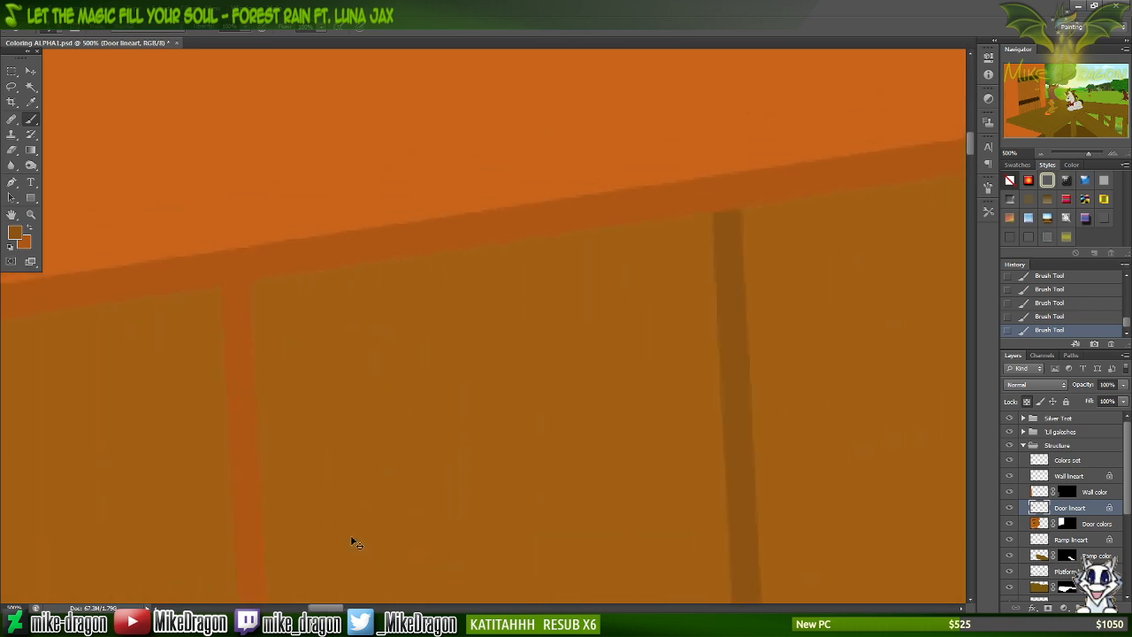
scroll(358, 539, "up", 5)
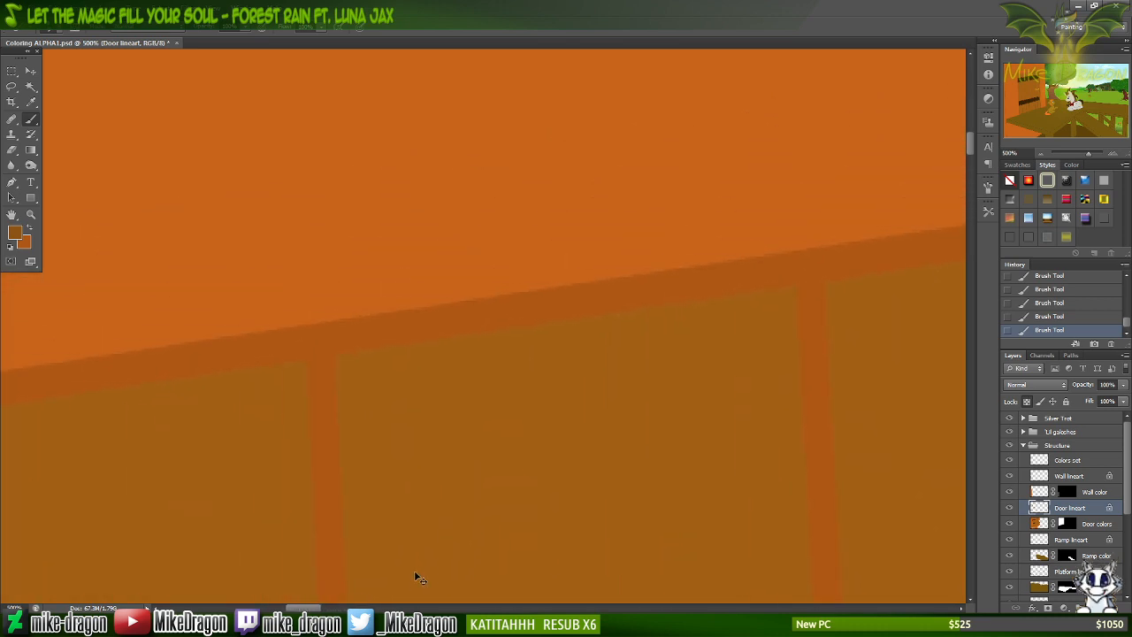
Recolour the upper stretches of the fifth and sixth plank lines from the door's right edge in dark brown, stopping below the frame line.
scroll(425, 536, "down", 7)
scroll(437, 554, "right", 2)
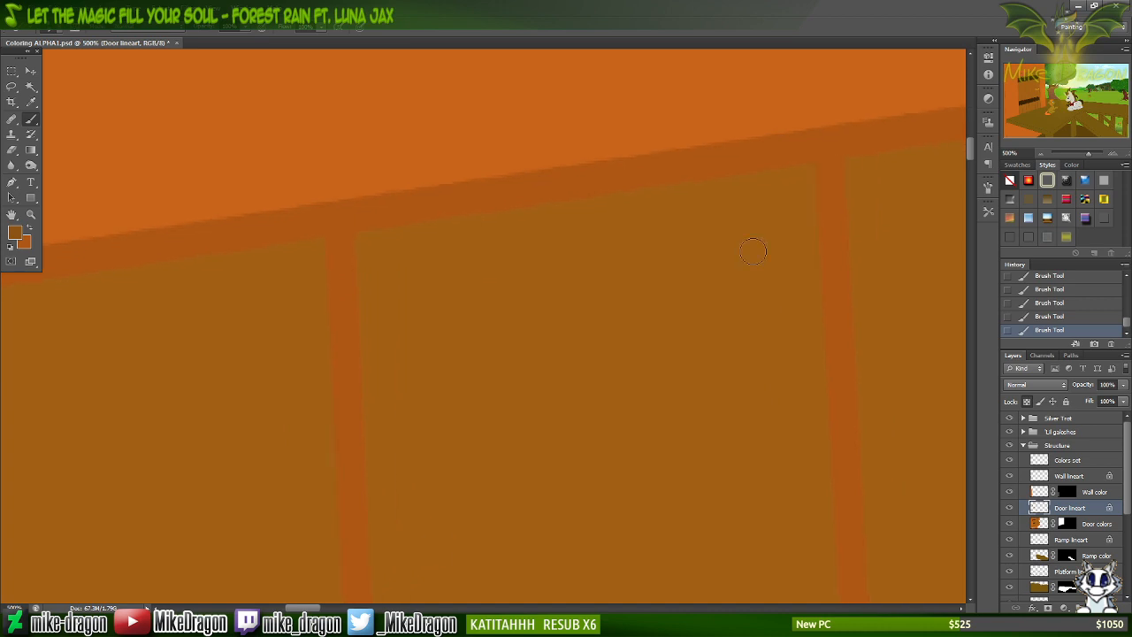
left_click_drag(832, 214, 832, 200)
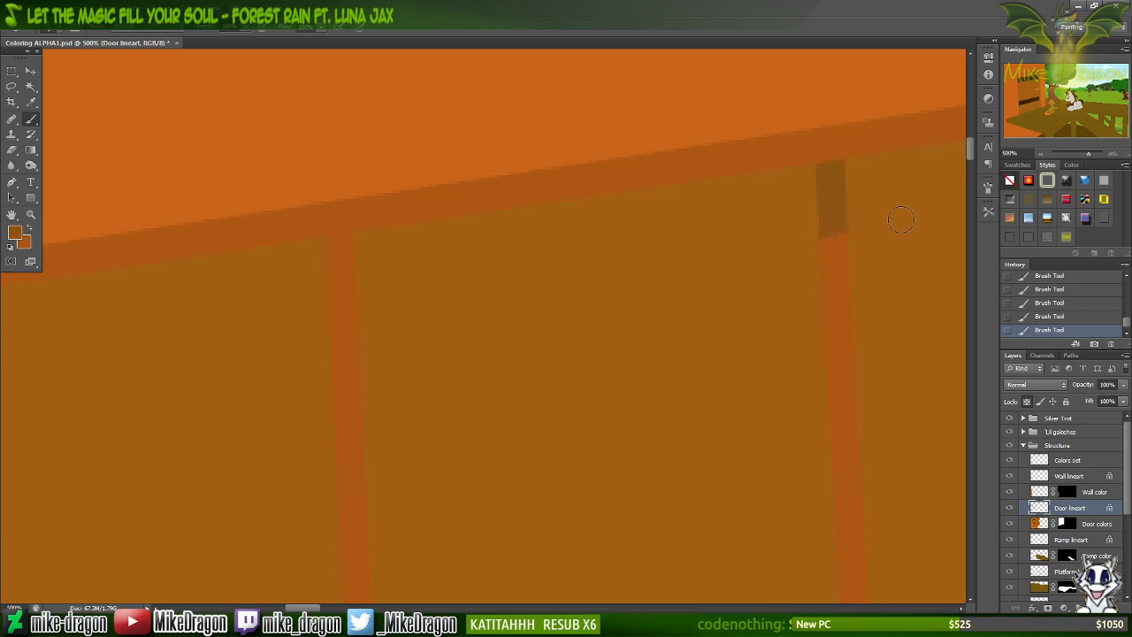
mouse_move(901, 219)
left_mouse_down()
mouse_move(739, 311)
mouse_move(894, 284)
mouse_move(841, 309)
mouse_move(912, 335)
mouse_move(808, 372)
mouse_move(849, 361)
mouse_move(778, 358)
mouse_move(825, 344)
mouse_move(781, 389)
mouse_move(794, 401)
mouse_move(868, 403)
mouse_move(780, 433)
mouse_move(805, 456)
mouse_move(755, 487)
mouse_move(888, 471)
mouse_move(768, 515)
mouse_move(794, 531)
mouse_move(895, 528)
mouse_move(832, 560)
mouse_move(842, 574)
mouse_move(880, 572)
mouse_move(844, 588)
mouse_move(865, 605)
left_mouse_up()
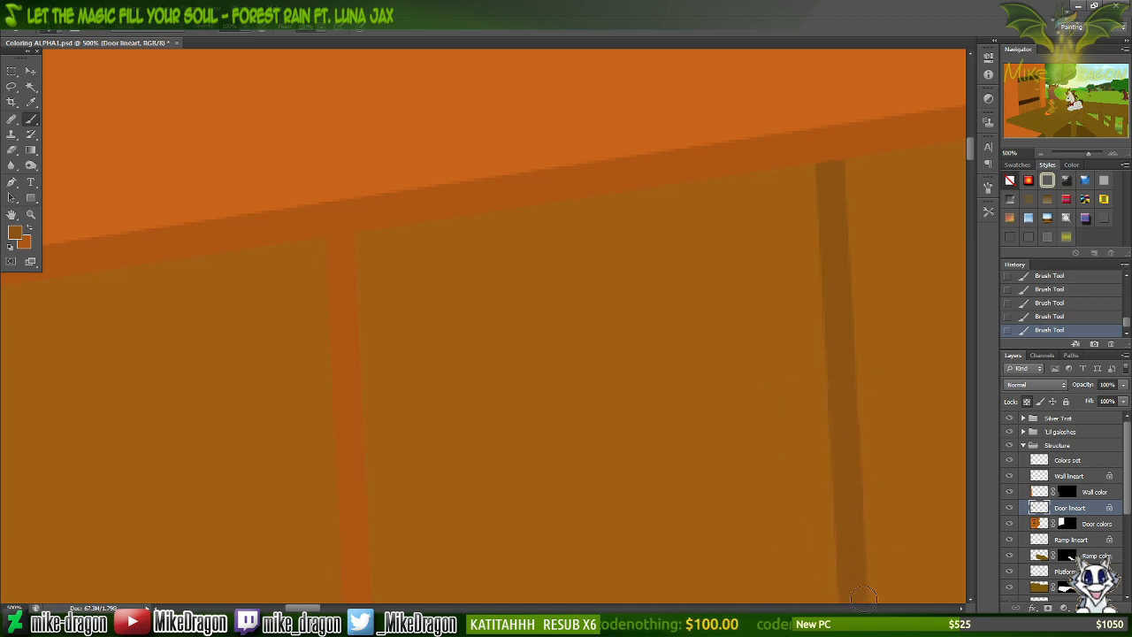
mouse_move(343, 310)
left_mouse_down()
mouse_move(377, 297)
mouse_move(238, 288)
mouse_move(356, 272)
left_mouse_up()
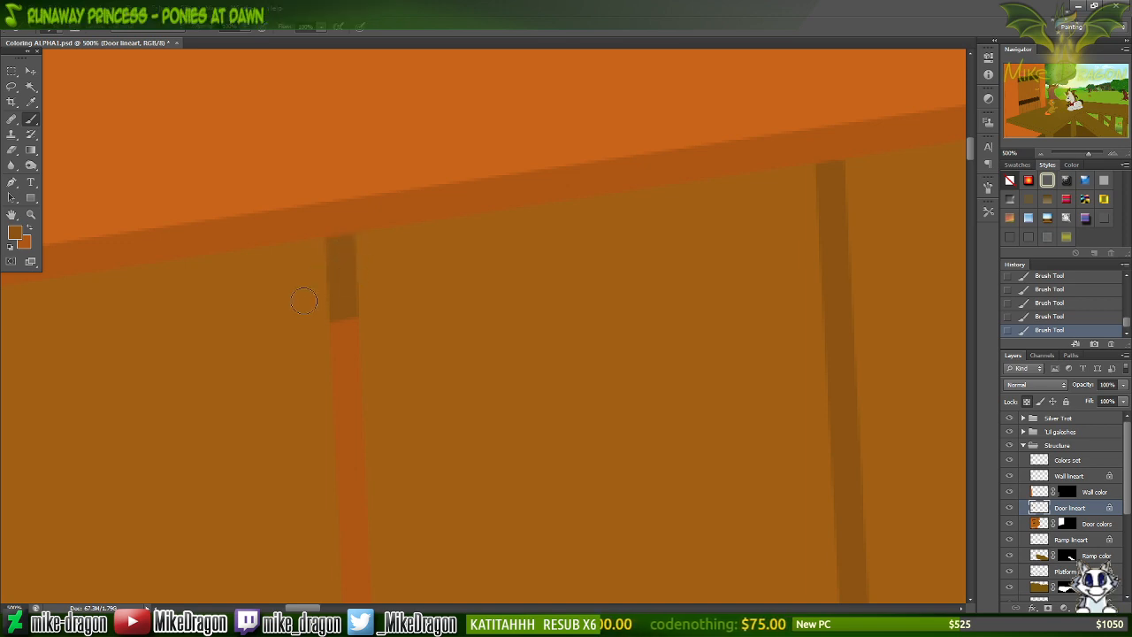
mouse_move(303, 302)
left_mouse_down()
mouse_move(315, 333)
mouse_move(372, 328)
mouse_move(371, 340)
mouse_move(284, 383)
mouse_move(348, 396)
mouse_move(393, 388)
mouse_move(314, 428)
mouse_move(305, 446)
mouse_move(412, 434)
mouse_move(380, 391)
mouse_move(336, 386)
mouse_move(334, 475)
mouse_move(400, 529)
mouse_move(330, 521)
mouse_move(356, 516)
mouse_move(347, 545)
mouse_move(400, 548)
mouse_move(340, 568)
mouse_move(384, 577)
mouse_move(362, 602)
left_mouse_up()
Enlarge the hard round brush and recolour the leftmost plank line down to the upper dark band and a short stretch below it.
scroll(404, 537, "left", 9)
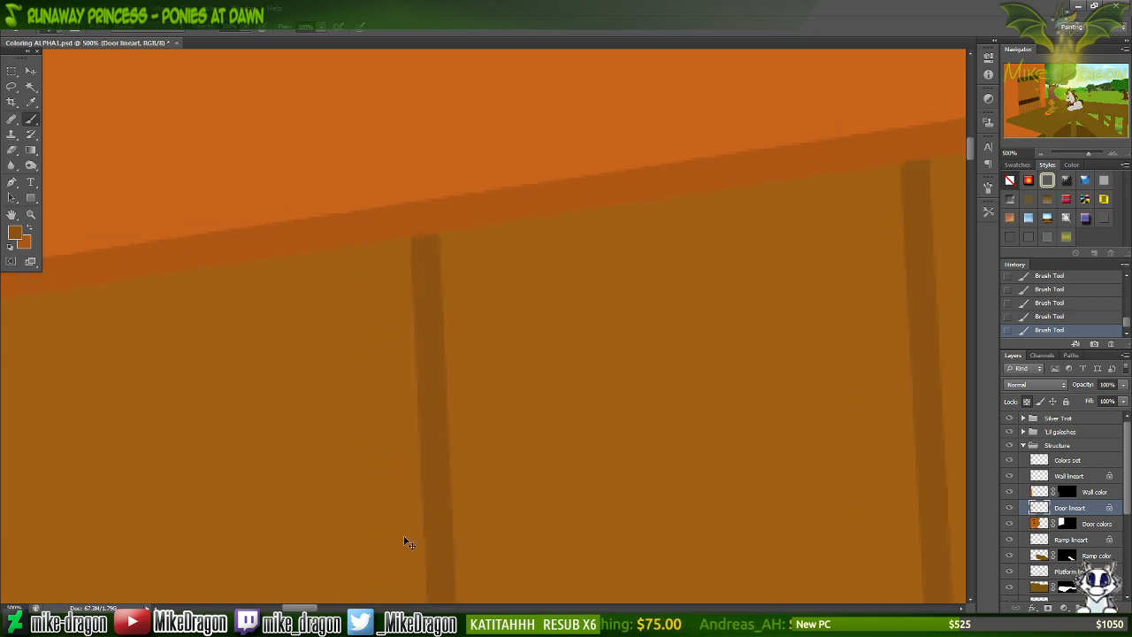
scroll(405, 542, "left", 1)
scroll(407, 522, "down", 8)
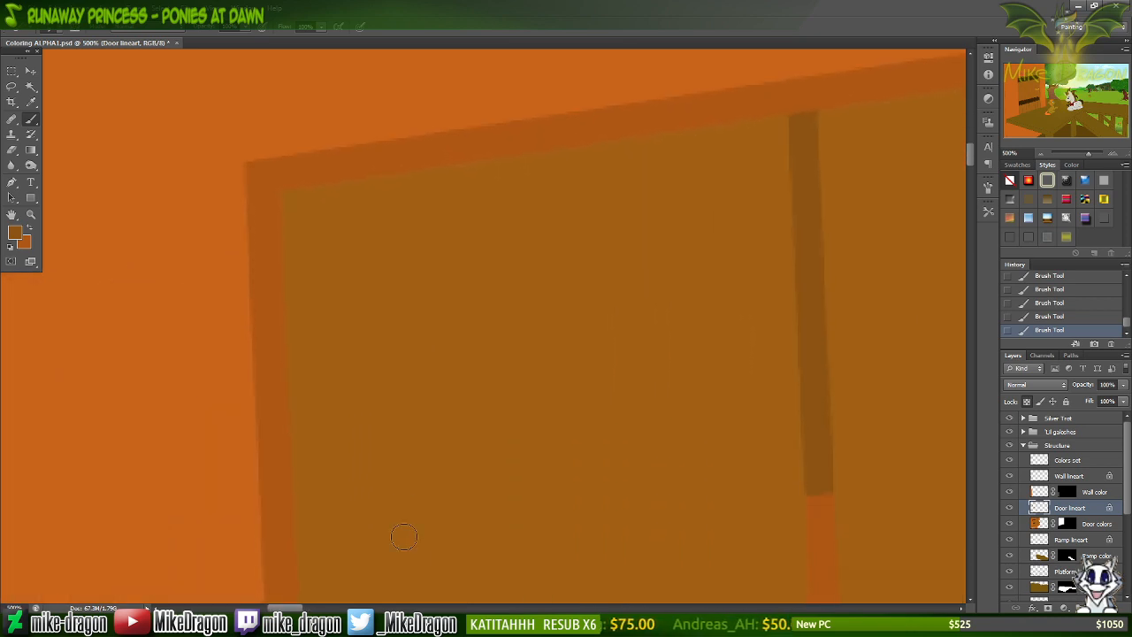
scroll(422, 412, "down", 6)
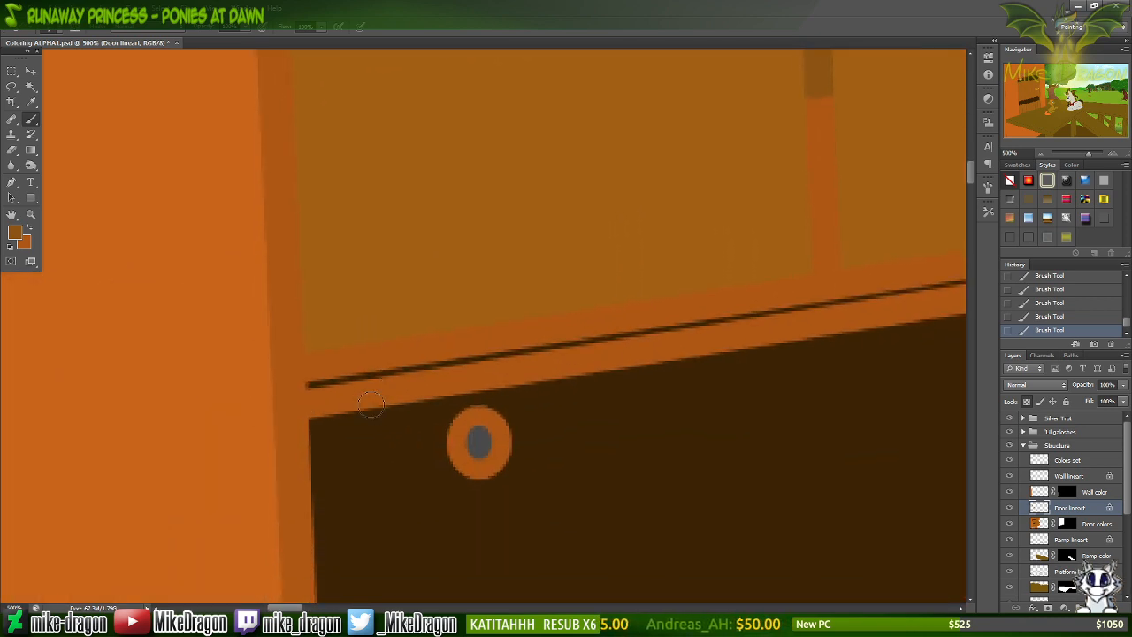
scroll(360, 392, "down", 4)
scroll(359, 392, "down", 7)
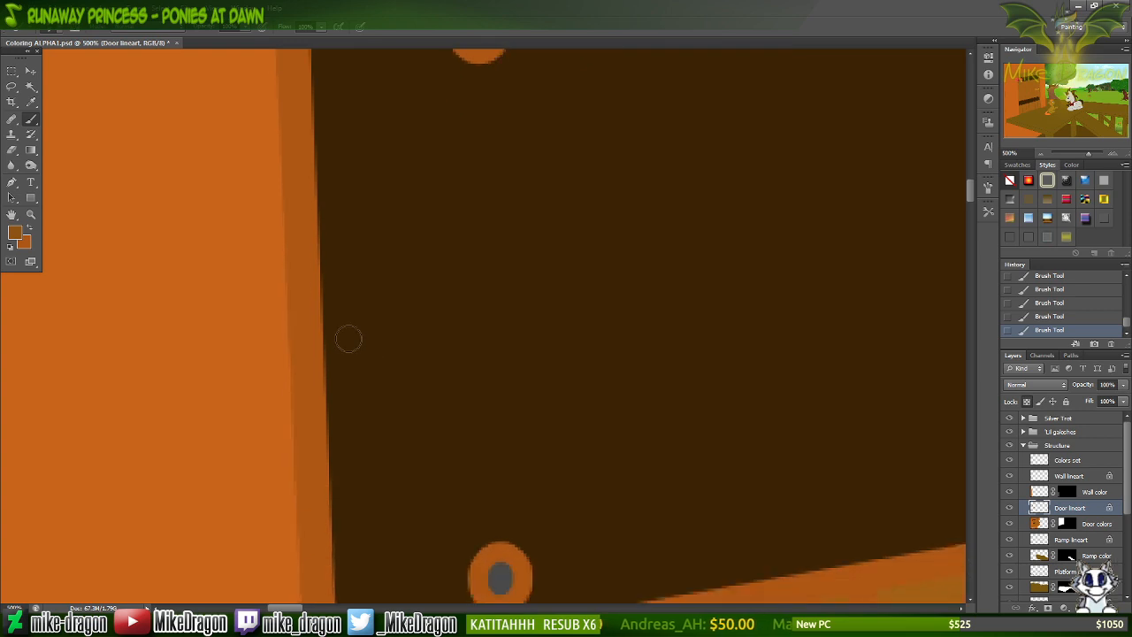
key("ctrl+minus")
key("ctrl+minus")
key("ctrl+minus")
key("ctrl+minus")
key("ctrl+minus")
key("ctrl+minus")
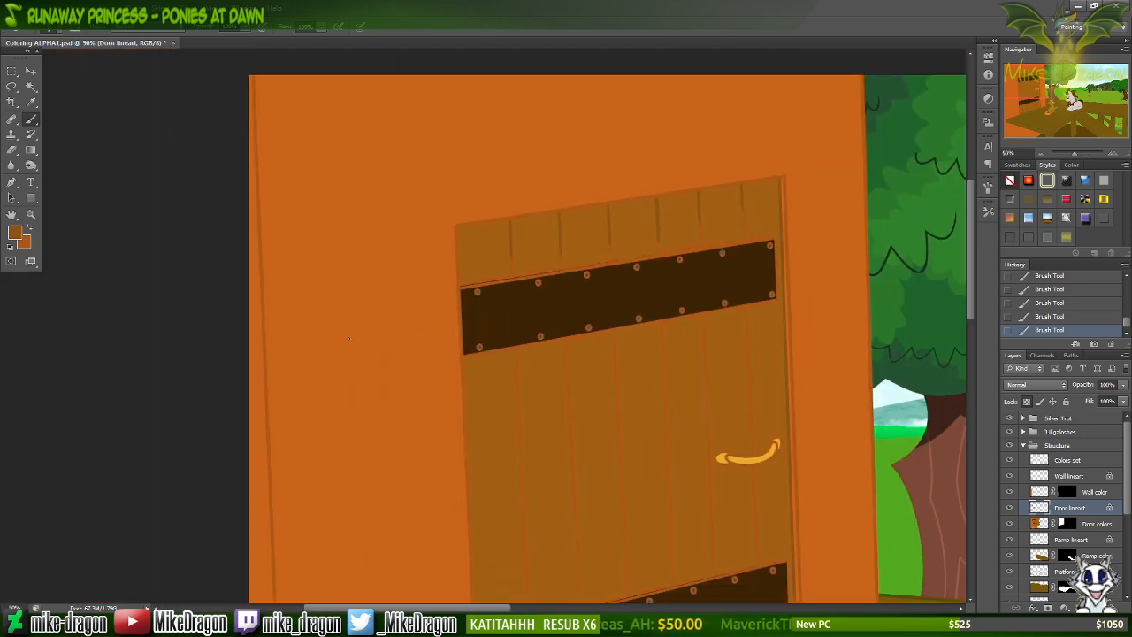
right_click(345, 339)
left_click(416, 234)
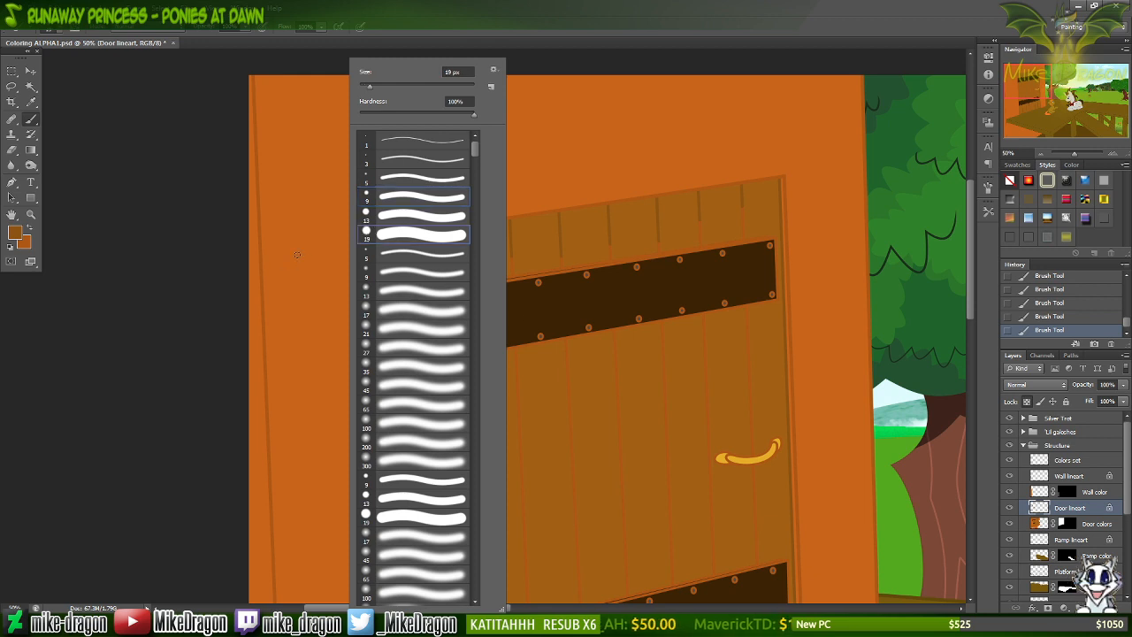
left_click(389, 85)
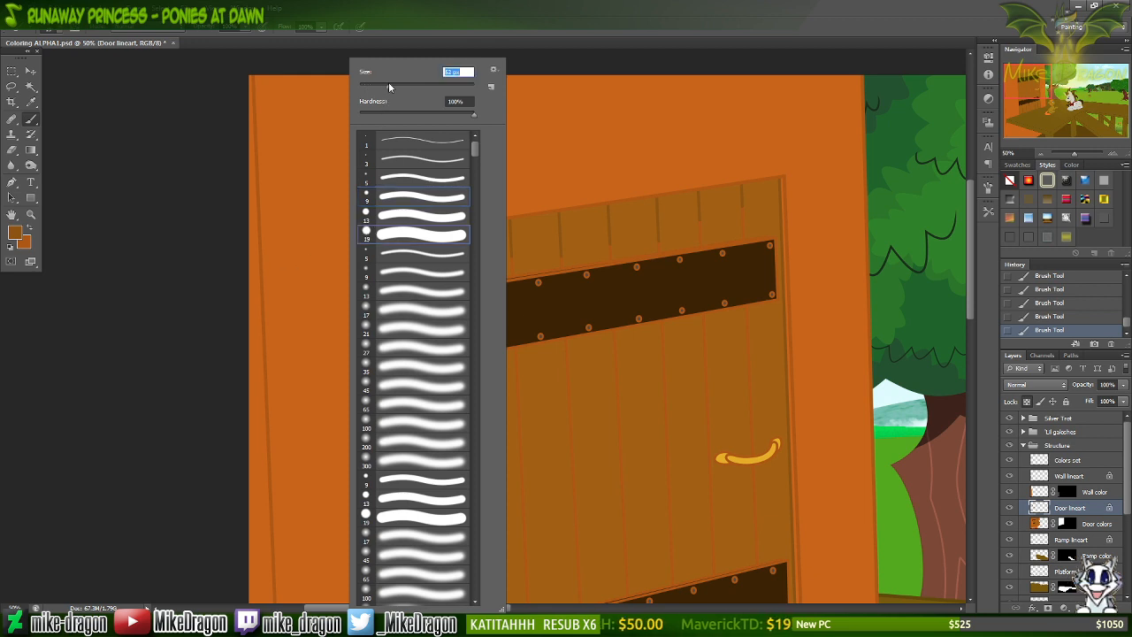
left_click(522, 25)
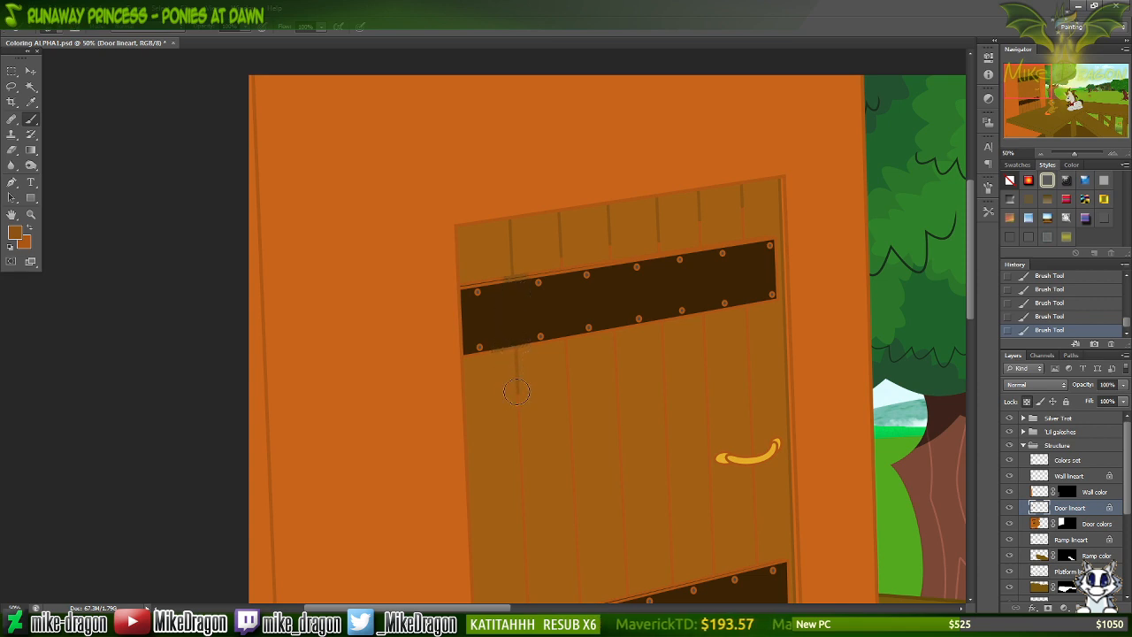
Lasso the door's interior around its plank lines and dark bands, keeping the outer frame lines outside the selection.
scroll(528, 394, "right", 9)
scroll(593, 280, "down", 8)
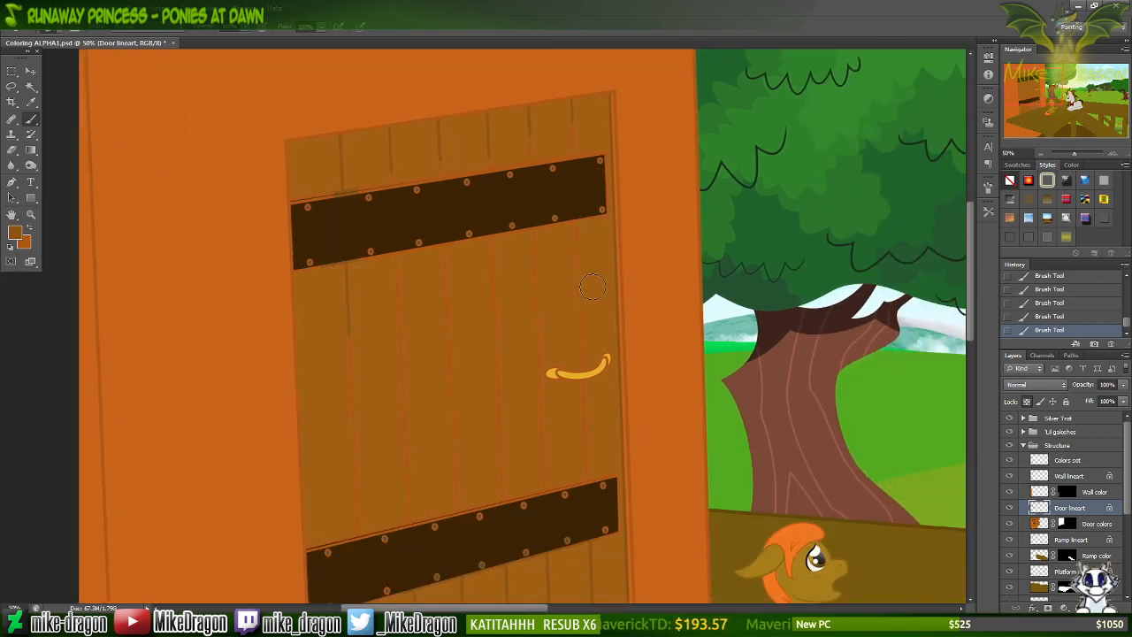
scroll(593, 288, "up", 2)
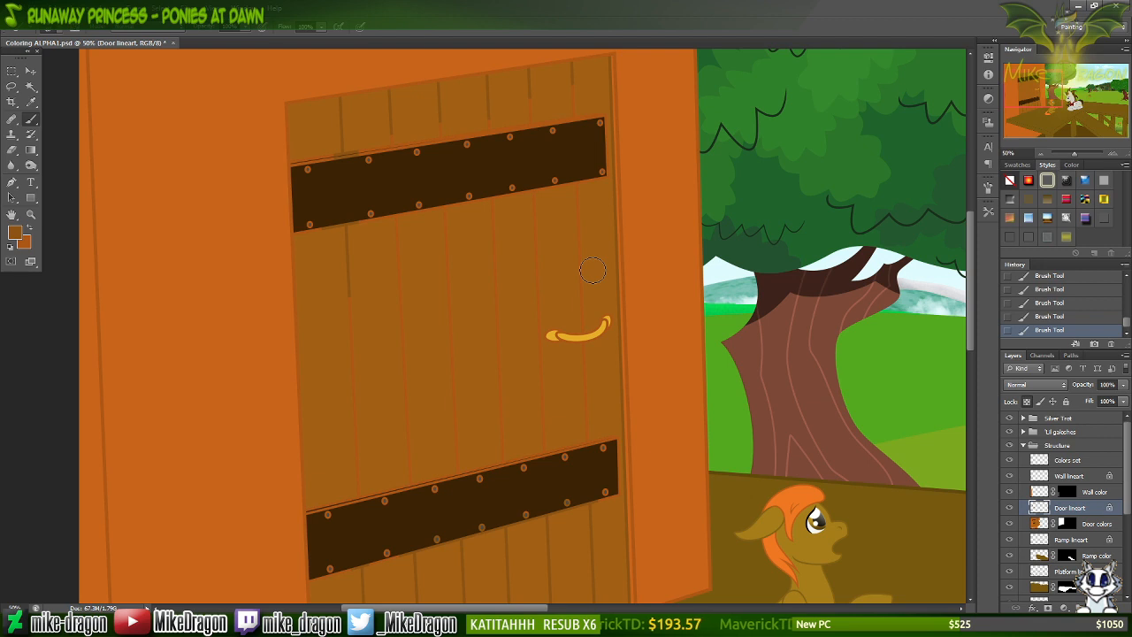
key("l")
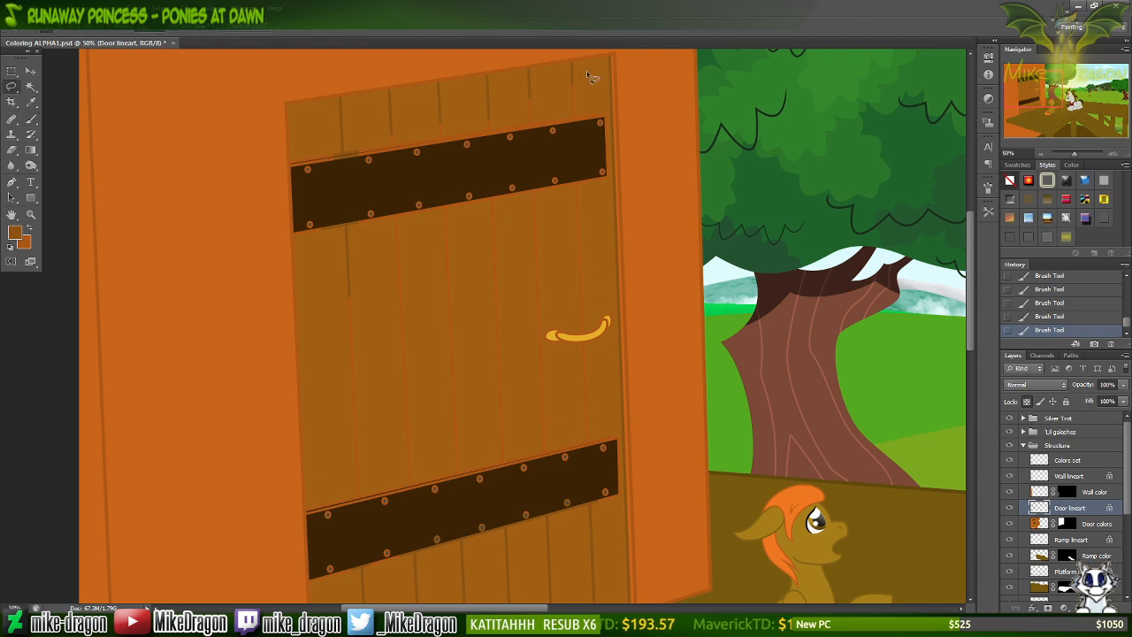
mouse_move(582, 76)
left_mouse_down()
mouse_move(316, 123)
mouse_move(311, 231)
mouse_move(339, 435)
mouse_move(335, 578)
mouse_move(348, 596)
mouse_move(513, 565)
mouse_move(618, 521)
mouse_move(607, 327)
left_mouse_up()
mouse_move(601, 259)
left_mouse_down()
mouse_move(594, 65)
mouse_move(543, 86)
left_mouse_up()
Brush dark brown over all door line art inside the selection with a very large brush, and deselect.
key("b")
right_click(501, 203)
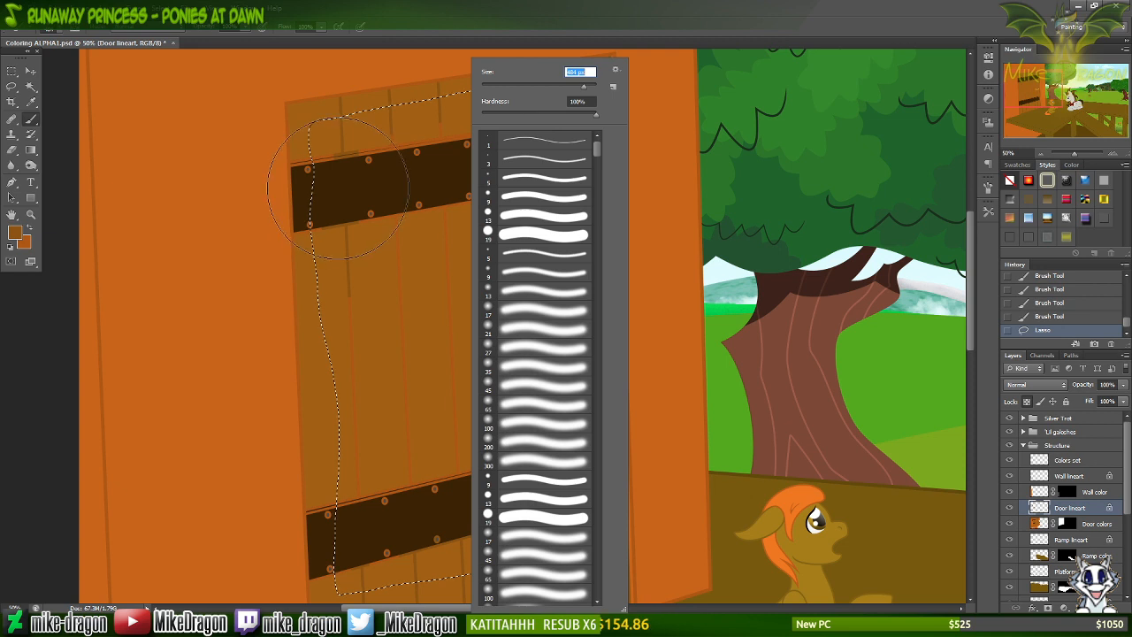
key("Return")
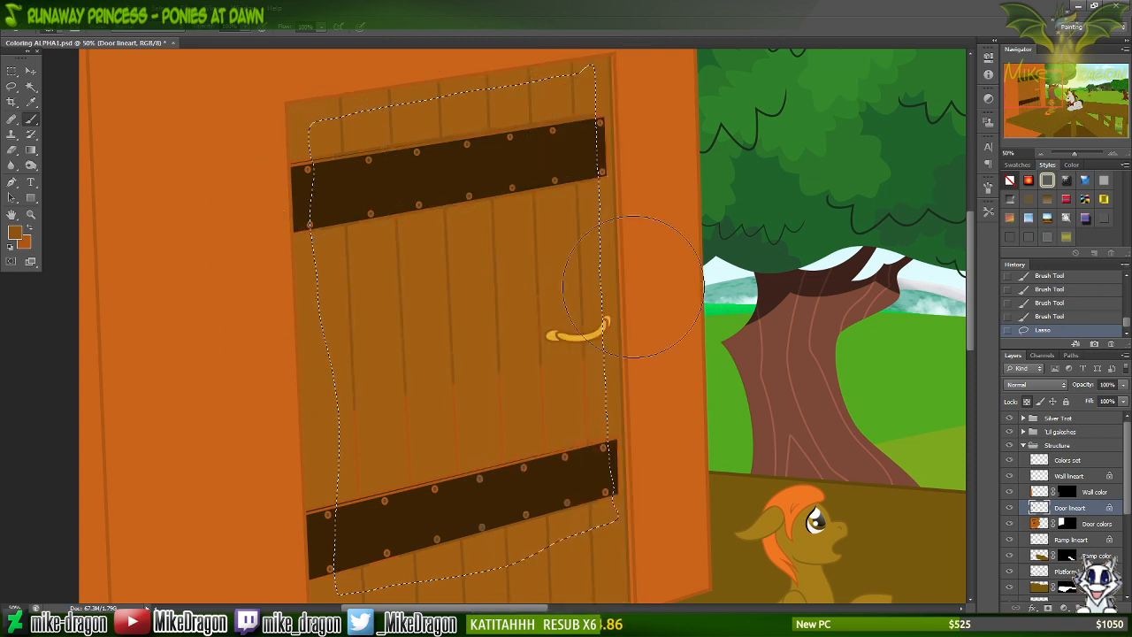
mouse_move(521, 622)
left_mouse_down()
mouse_move(325, 334)
mouse_move(699, 354)
mouse_move(610, 496)
left_mouse_up()
key("ctrl+d")
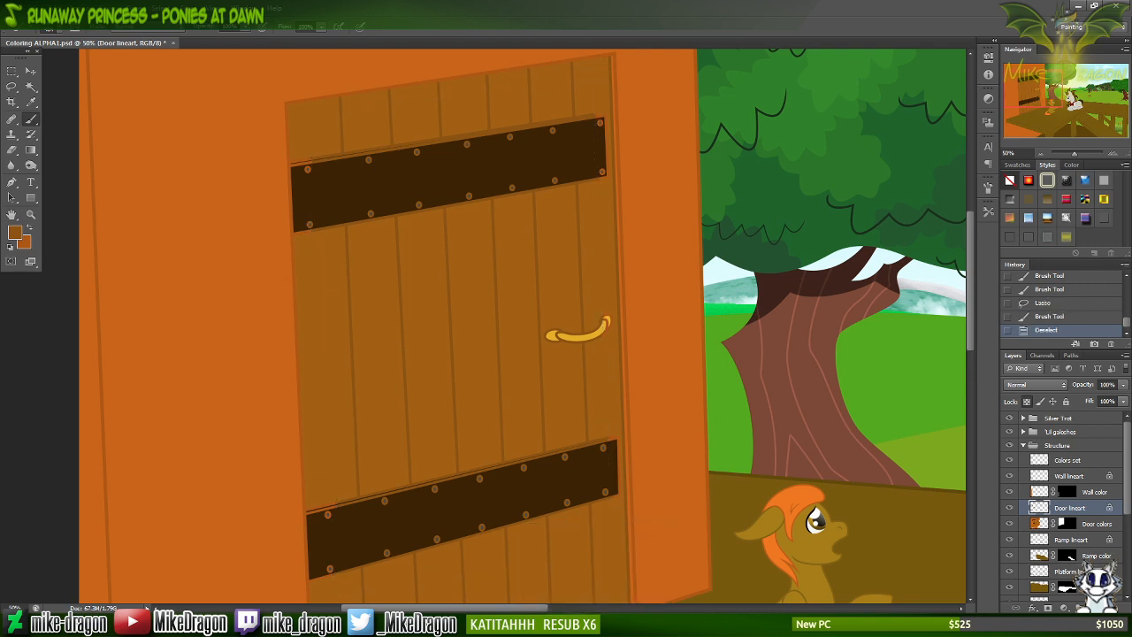
Save the document with the recoloured door lines.
scroll(920, 111, "down", 3)
scroll(911, 115, "down", 1)
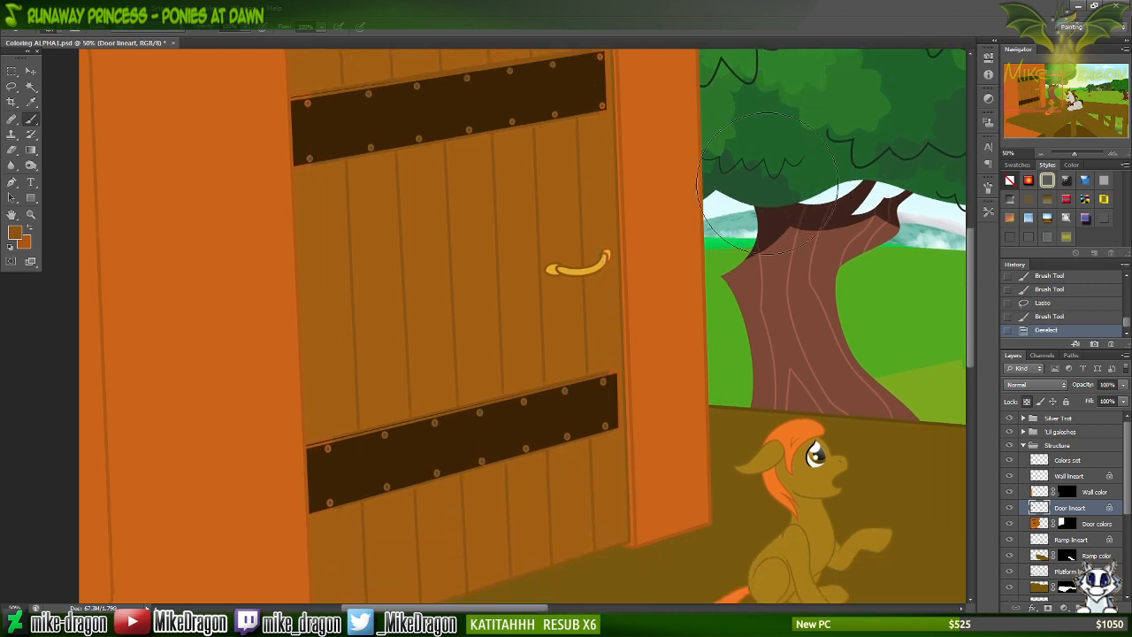
key("ctrl+s")
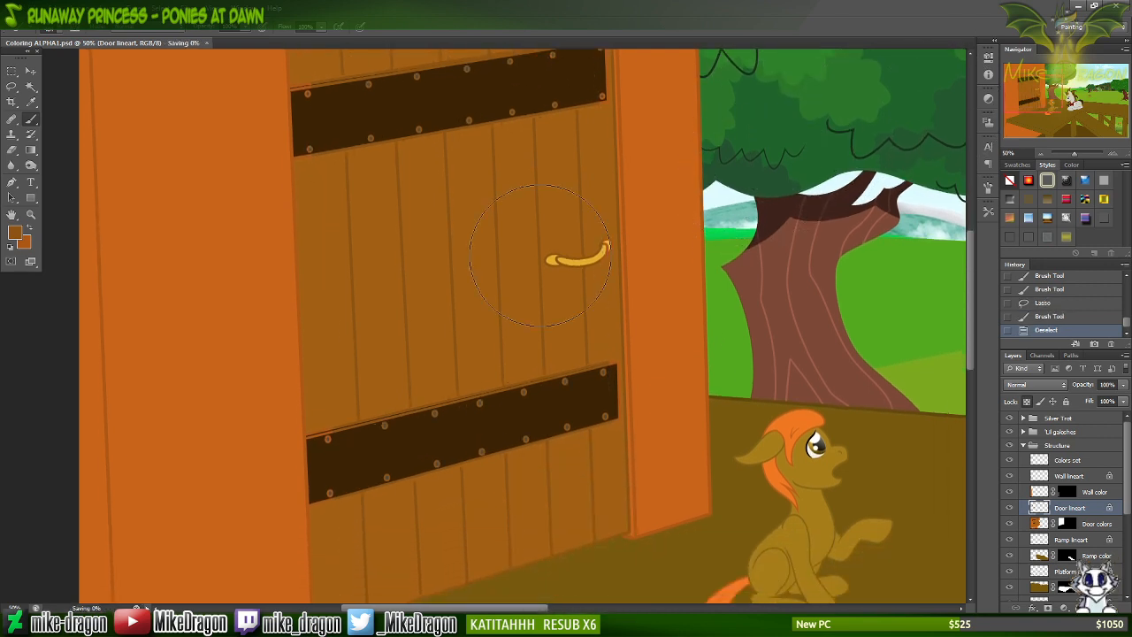
scroll(540, 255, "down", 3)
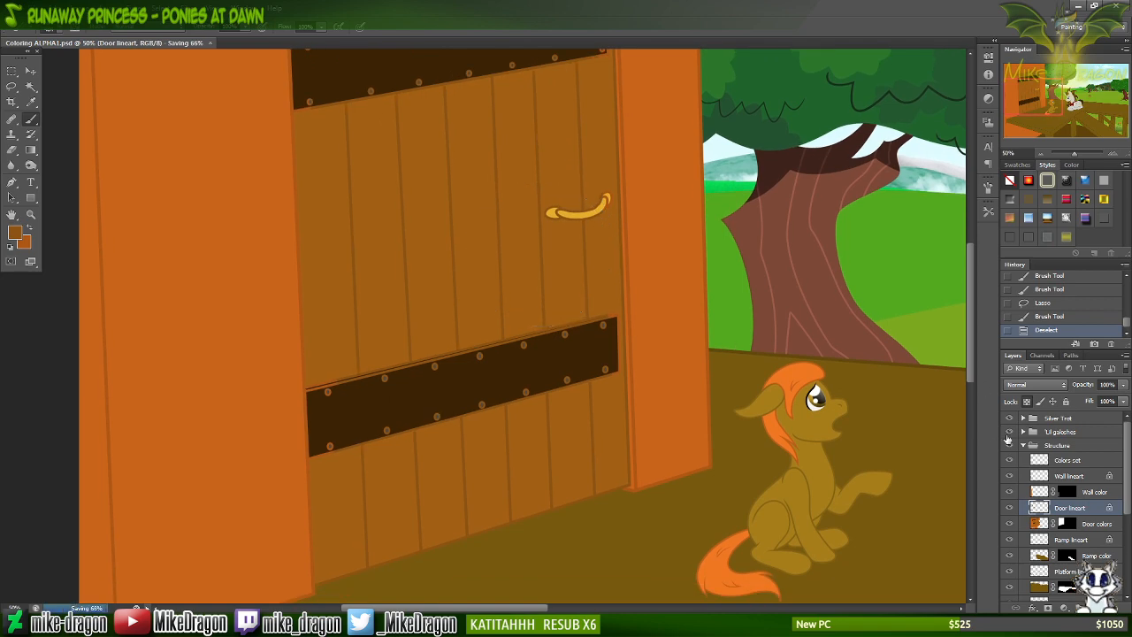
On the Colors set layer, sample the door's plank brown and set the brush to 19 px with 100% hardness.
left_click(1042, 461)
mouse_move(1034, 98)
left_mouse_down()
mouse_move(1074, 94)
mouse_move(1051, 93)
left_mouse_up()
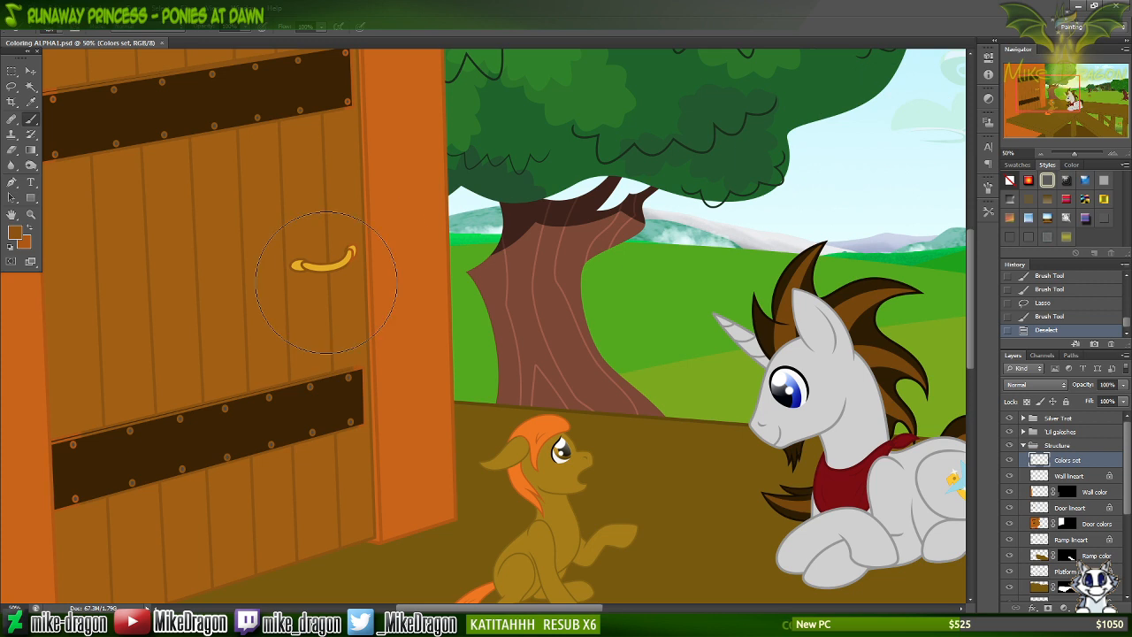
key("i")
left_click(274, 281)
key("b")
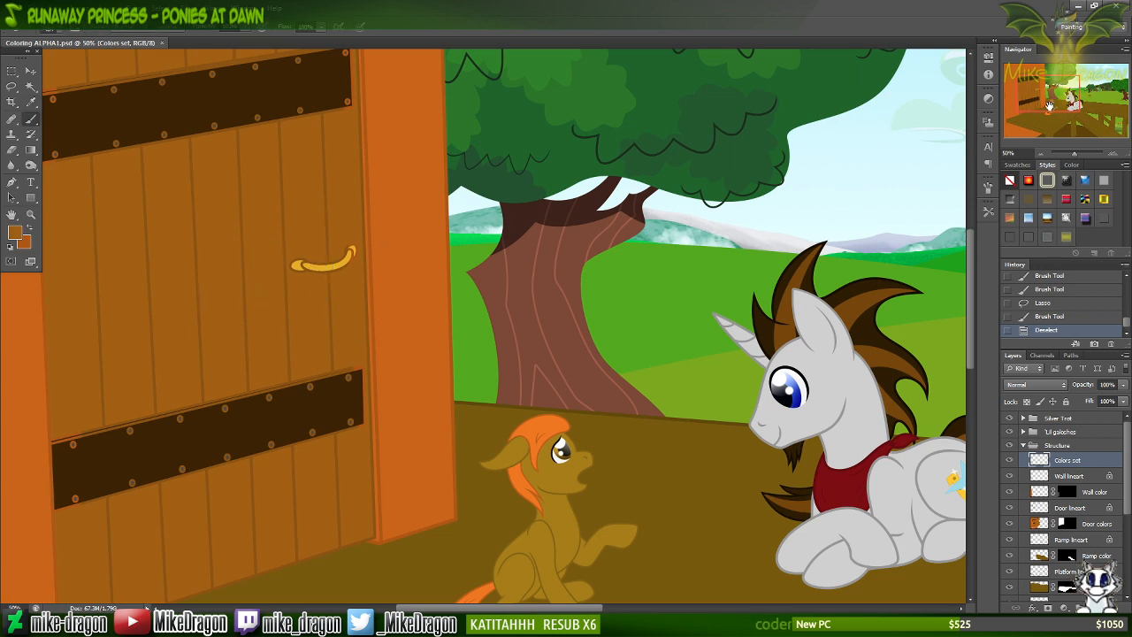
left_click_drag(1044, 99, 1072, 98)
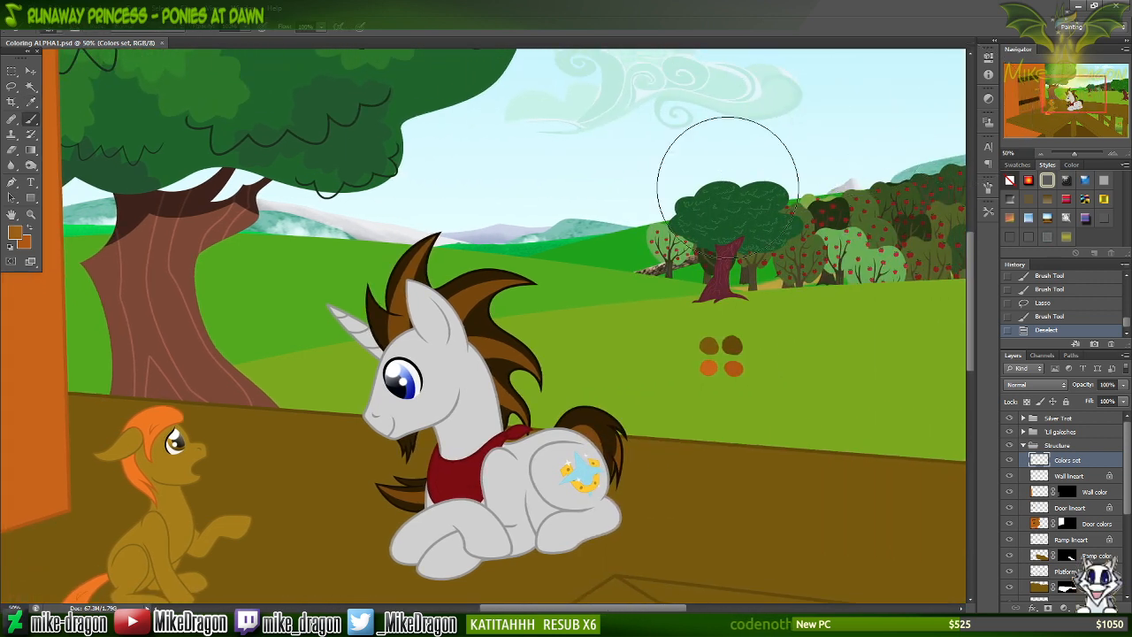
right_click(713, 196)
left_click(750, 232)
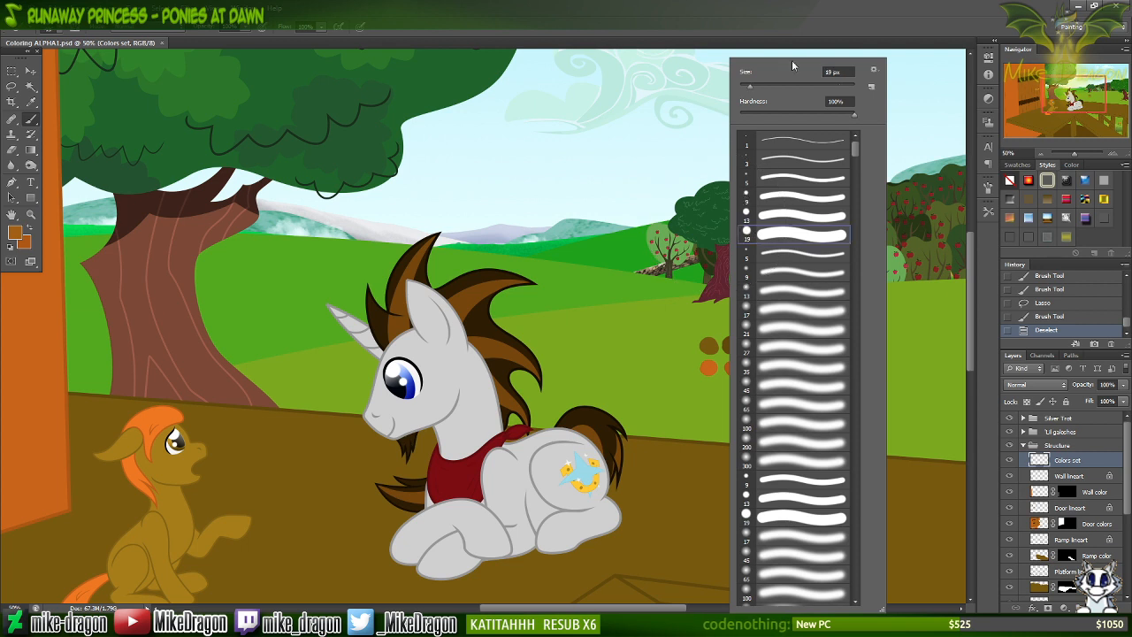
key("Return")
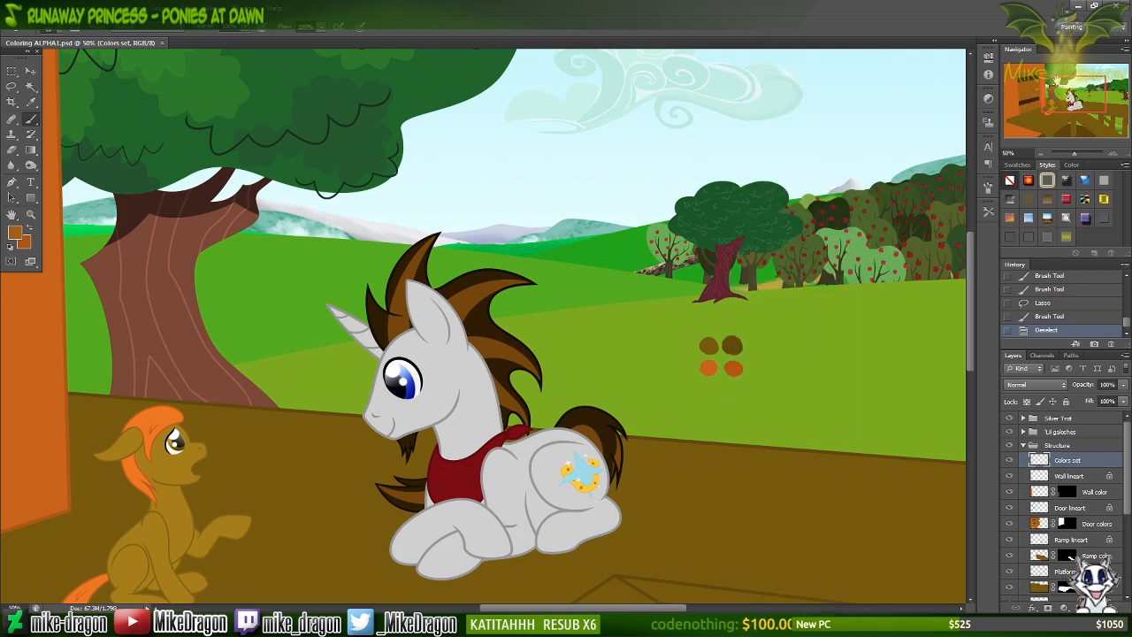
Sample the door's plank fill brown again, plus the darker brown of the line along the door's right edge.
left_click_drag(1074, 92, 1047, 92)
key("i")
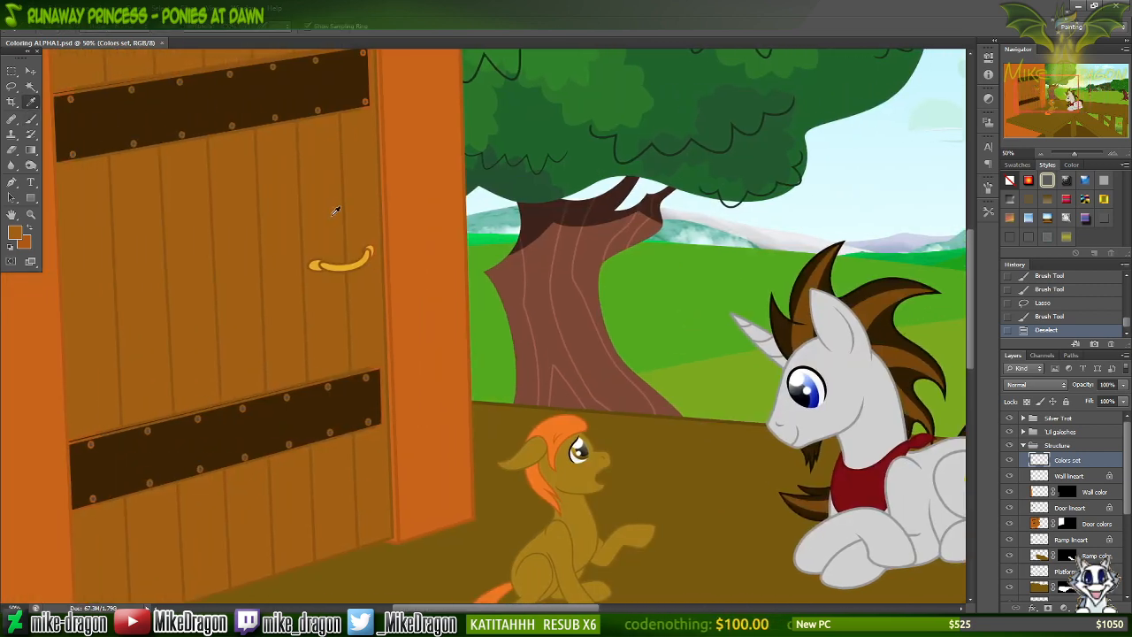
left_click(321, 210)
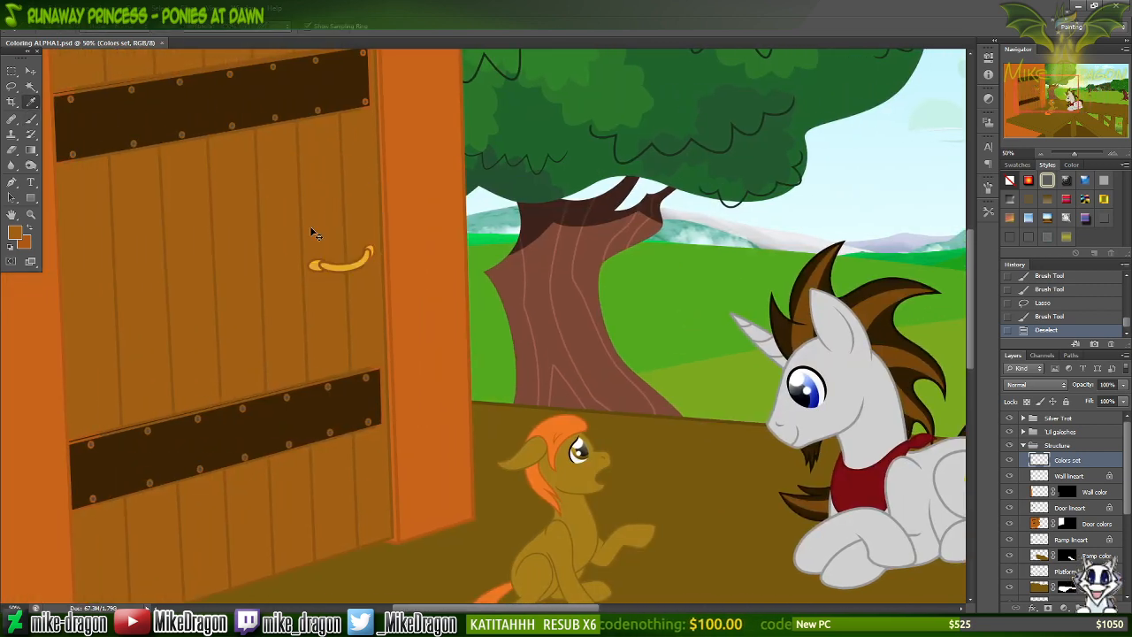
key("ctrl+plus")
key("ctrl+plus")
key("ctrl+plus")
left_click_drag(1034, 95, 1027, 97)
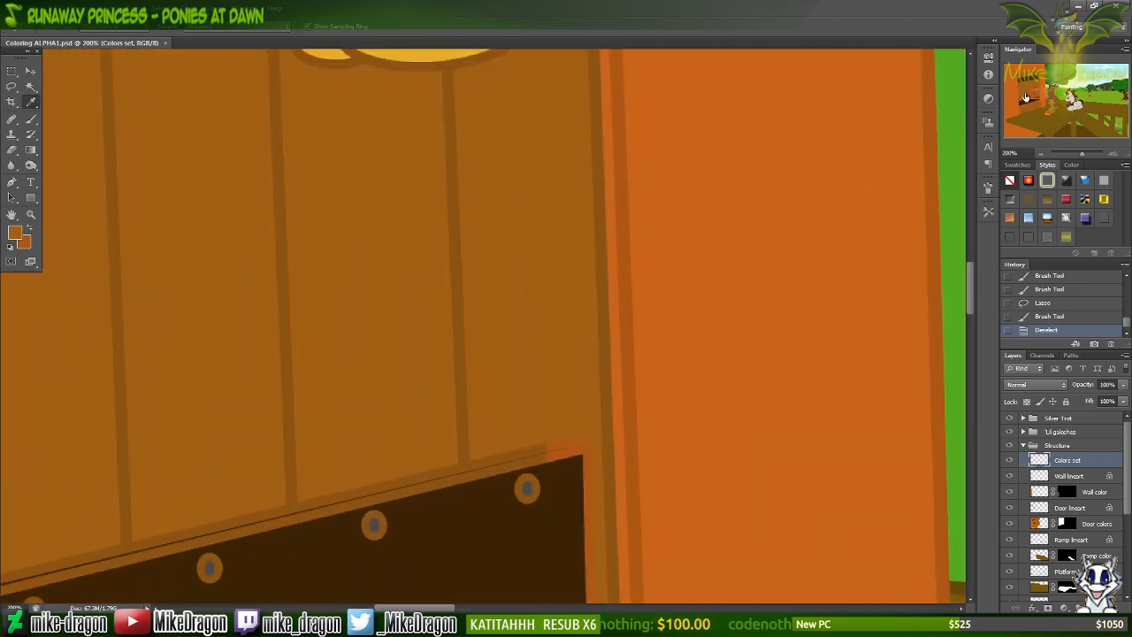
left_click(605, 247)
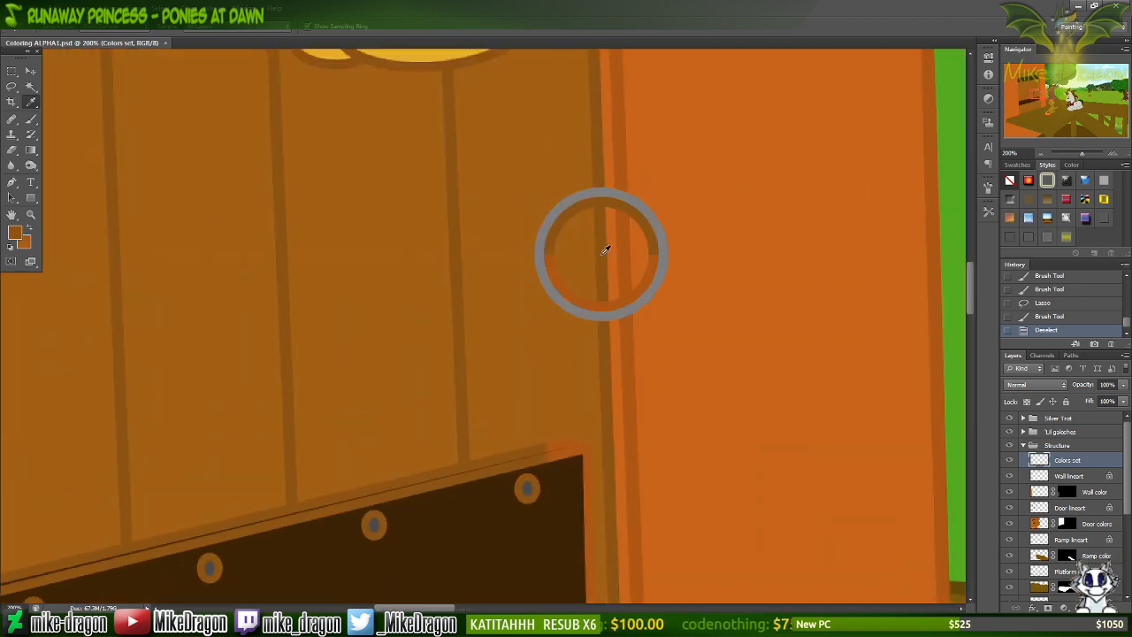
Paint a plank brown swatch and a dark line brown swatch side by side beneath the orange pair on the Colors set layer.
key("b")
key("x")
left_click_drag(1087, 98, 1090, 98)
mouse_move(513, 386)
left_mouse_down()
mouse_move(498, 390)
mouse_move(512, 419)
mouse_move(592, 387)
mouse_move(610, 394)
mouse_move(618, 416)
mouse_move(627, 394)
mouse_move(655, 395)
left_mouse_up()
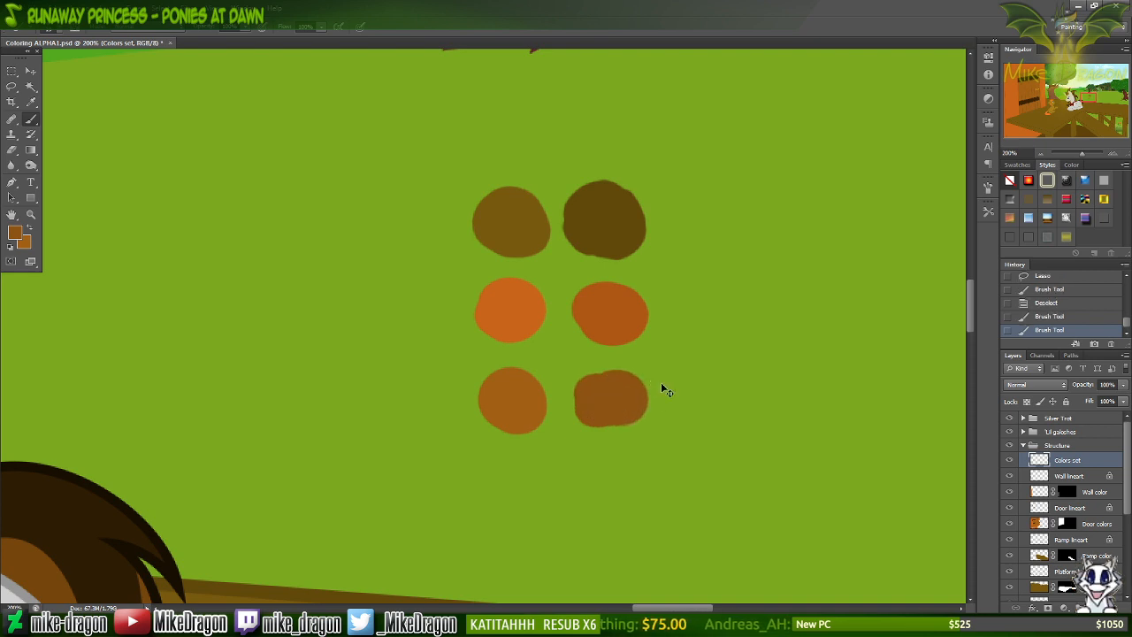
Save the document with the new door colour swatches.
key("ctrl+s")
key("ctrl+minus")
key("ctrl+minus")
key("ctrl+minus")
key("ctrl+minus")
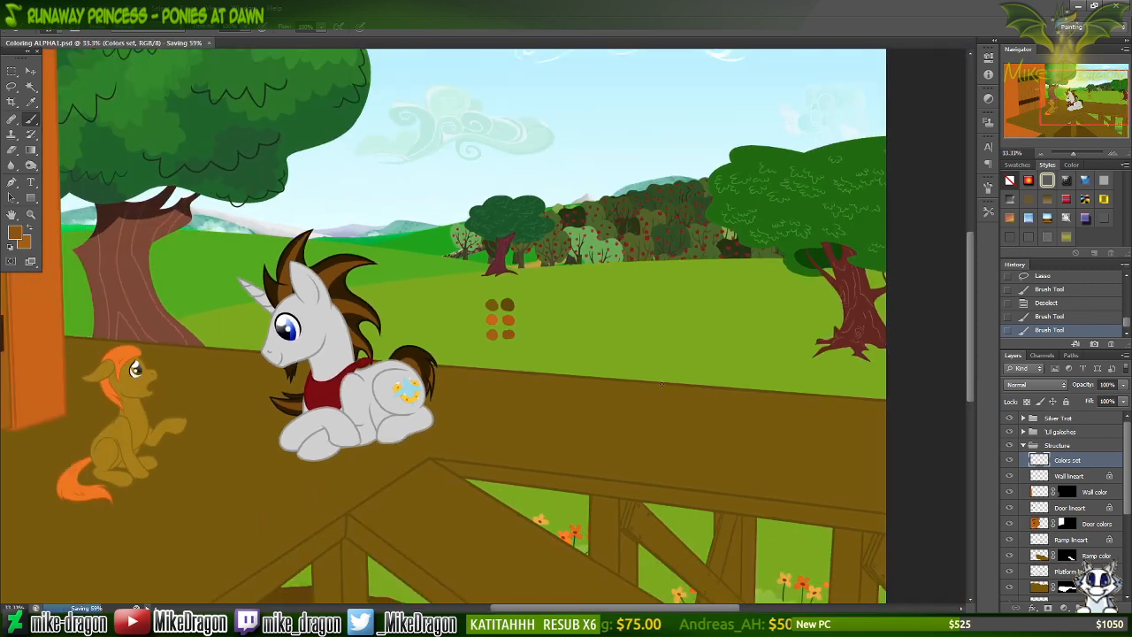
left_click_drag(1057, 107, 992, 106)
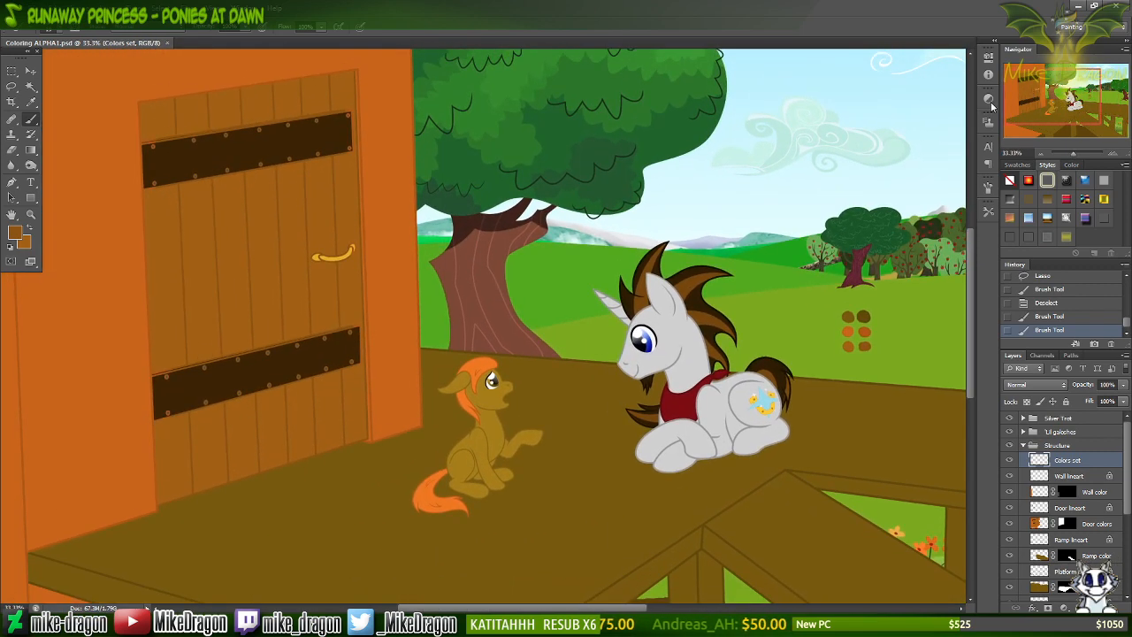
Select the Wall lineart layer and sample the door handle's yellow fill as the background colour.
left_click(1042, 477)
key("ctrl+plus")
key("ctrl+plus")
key("ctrl+plus")
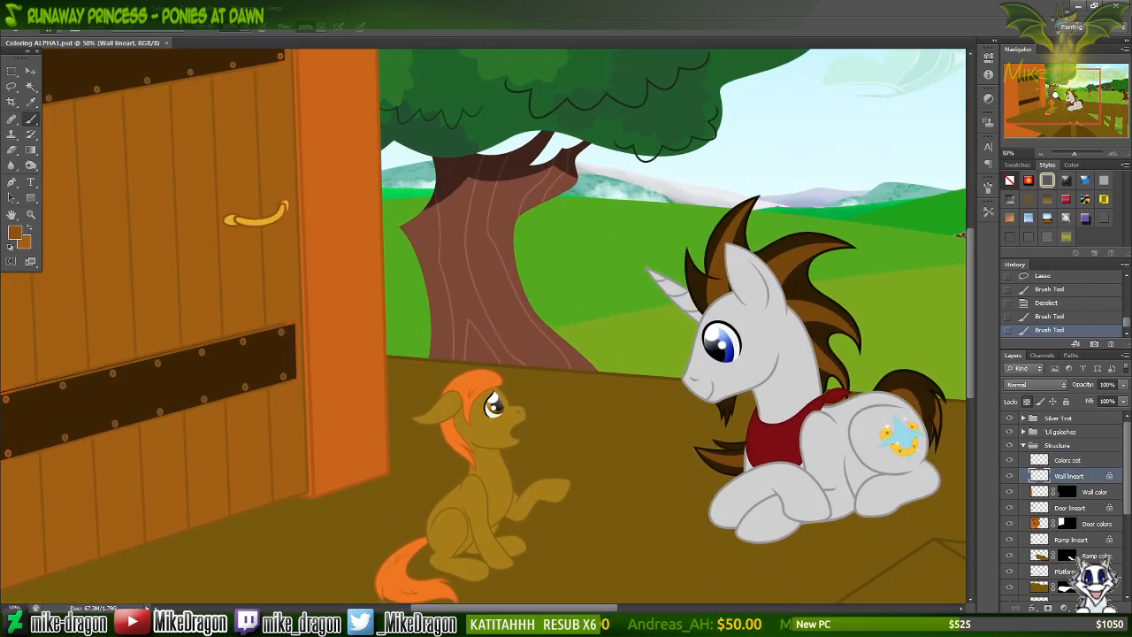
key("ctrl+plus")
left_click_drag(1055, 97, 1034, 90)
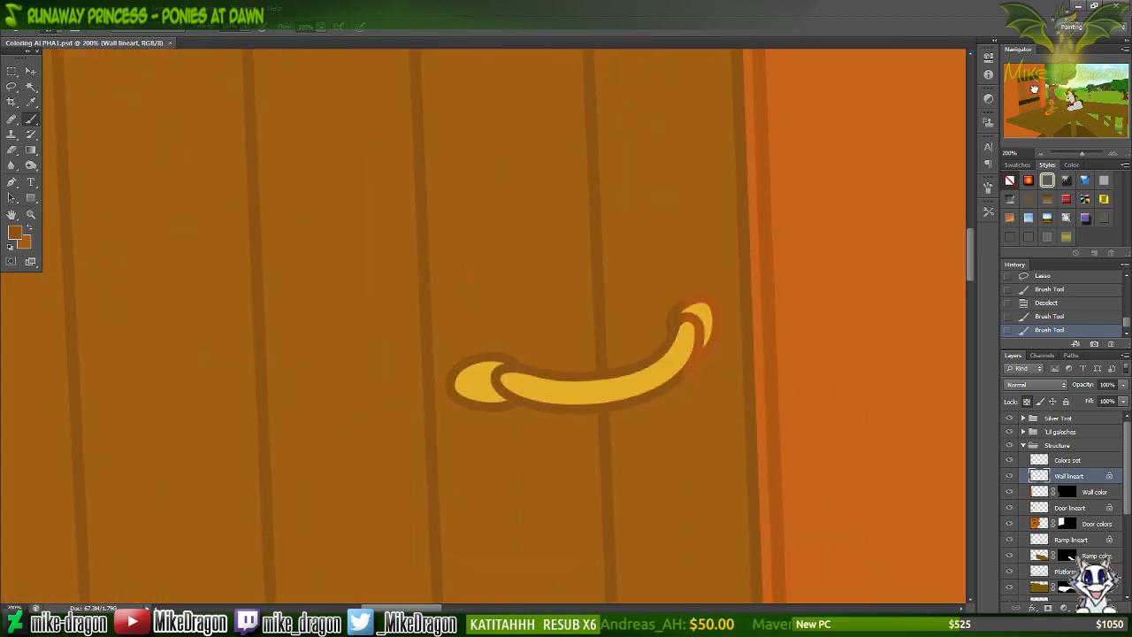
key("ctrl+plus")
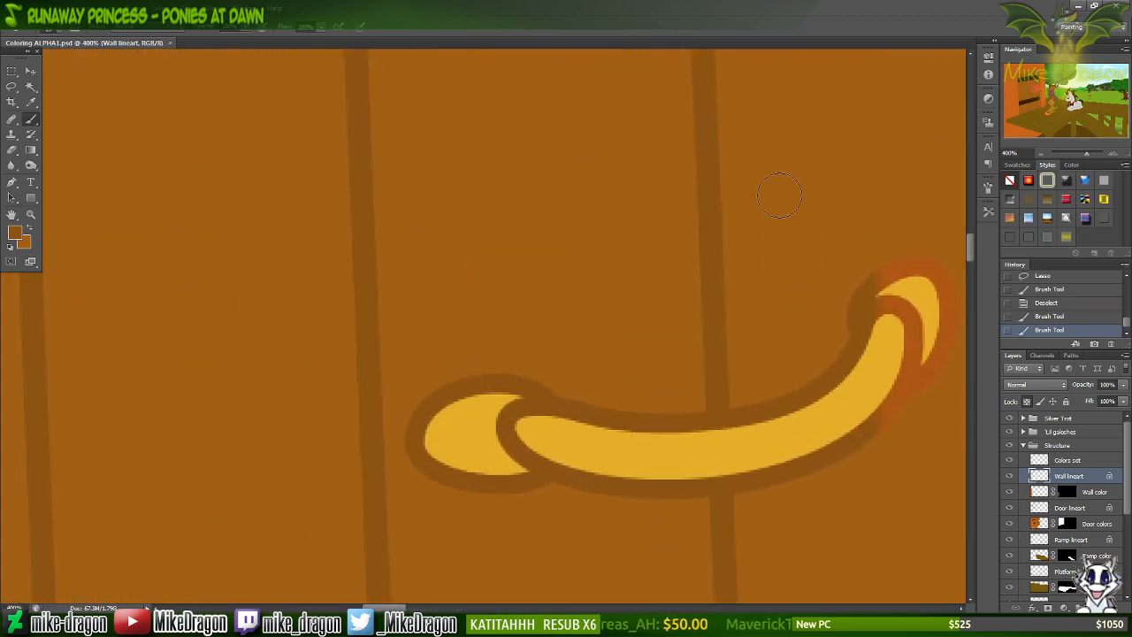
scroll(761, 174, "right", 8)
scroll(707, 156, "down", 3)
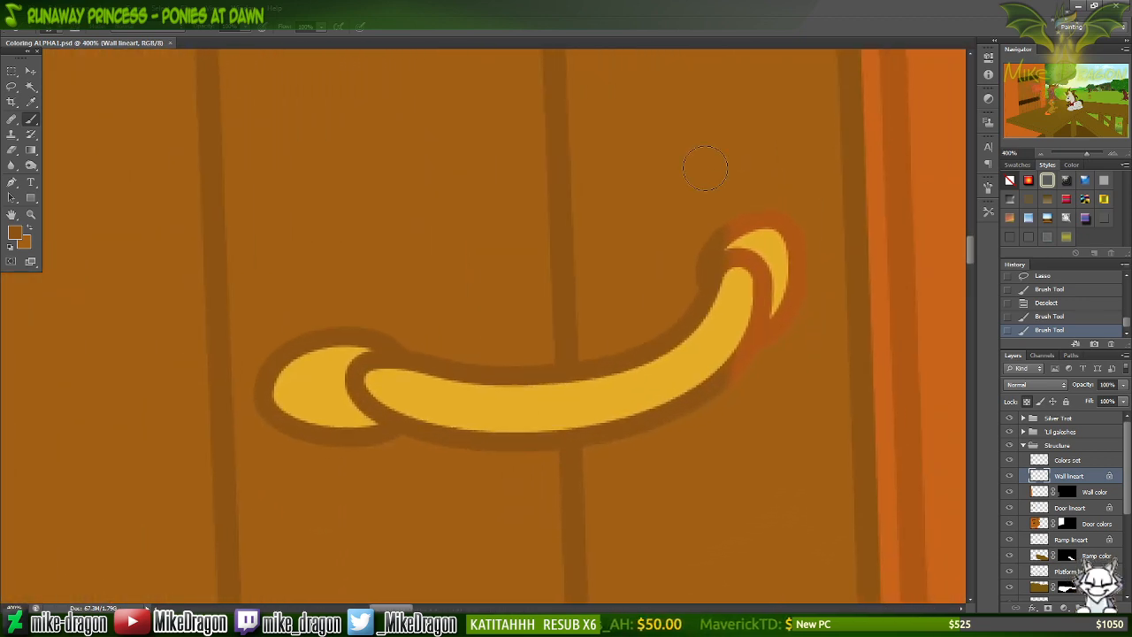
key("i")
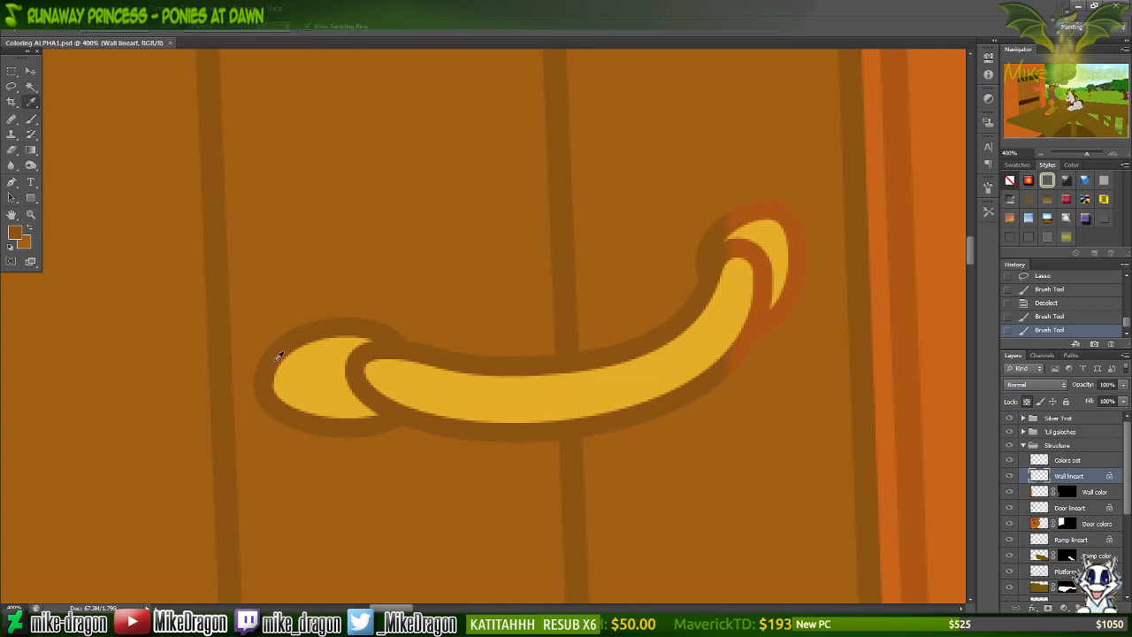
left_click(316, 365, "alt")
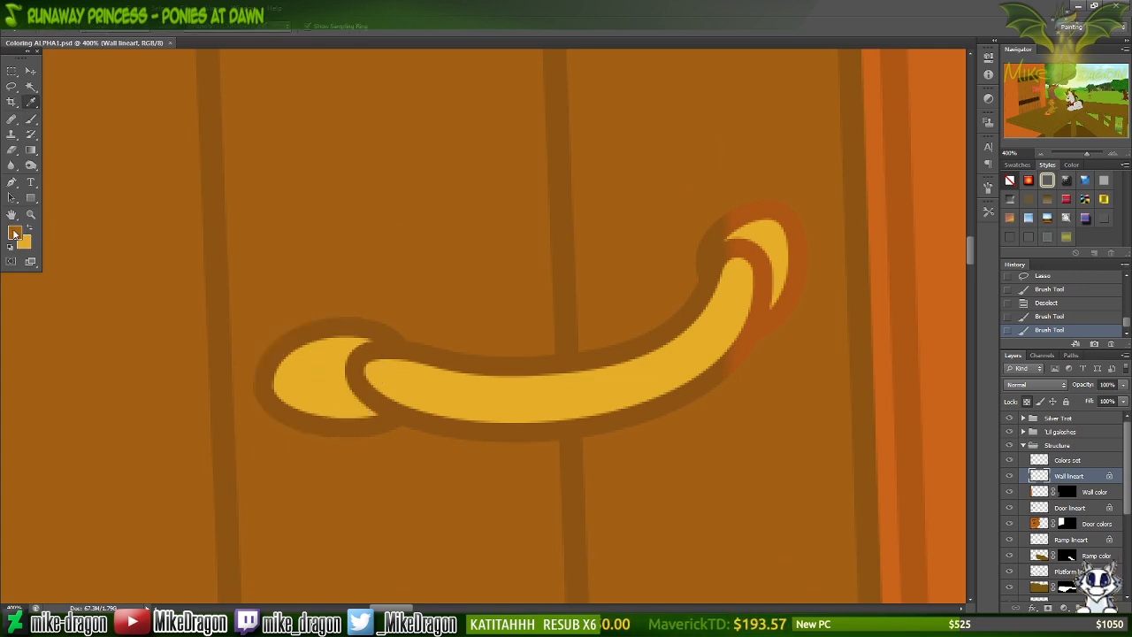
Darken the sampled handle yellow to #dda600 for the handle's line art.
left_click(15, 233)
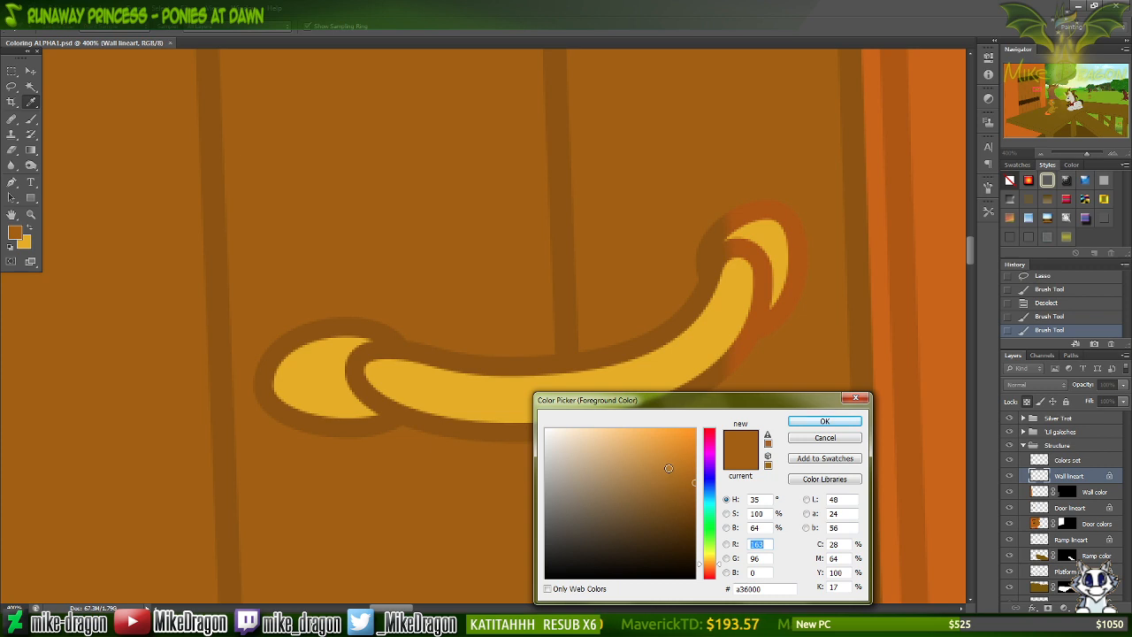
left_click(825, 437)
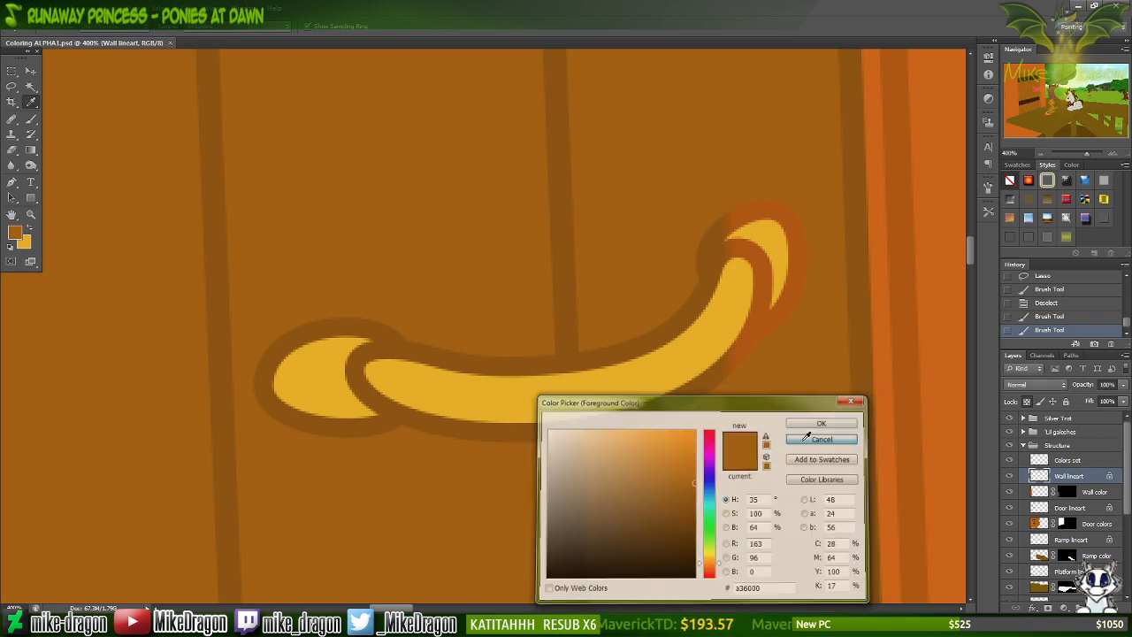
left_click(12, 235)
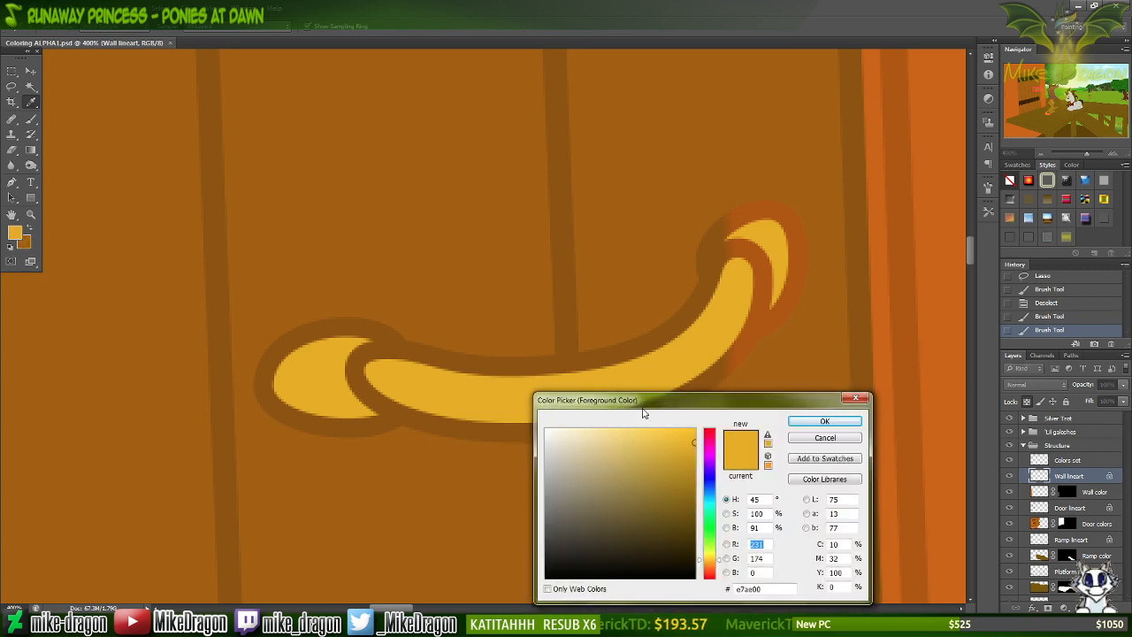
left_click(697, 447)
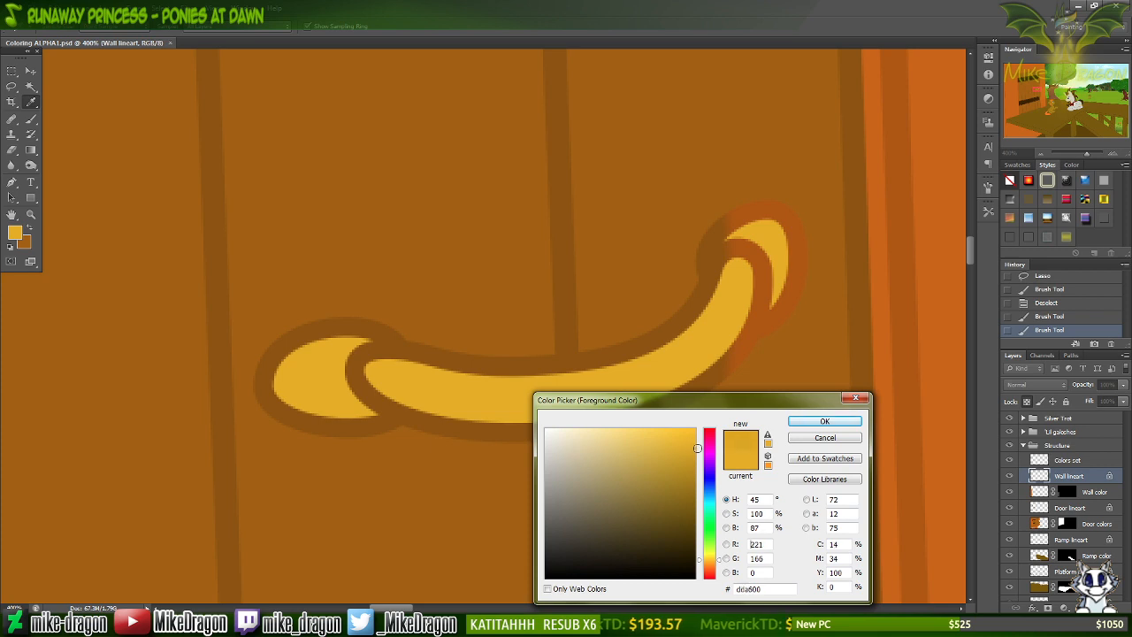
left_click(819, 423)
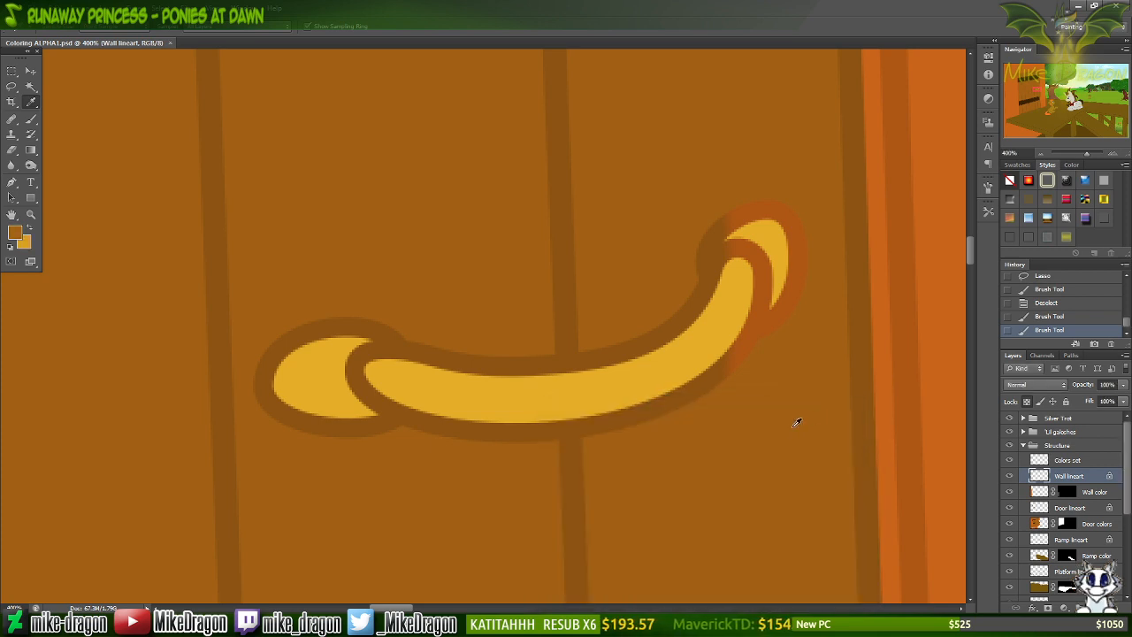
Sample the plank line's dark brown, make the darker yellow the painting colour, and set the brush to 9 px with 100% hardness.
left_click(570, 236)
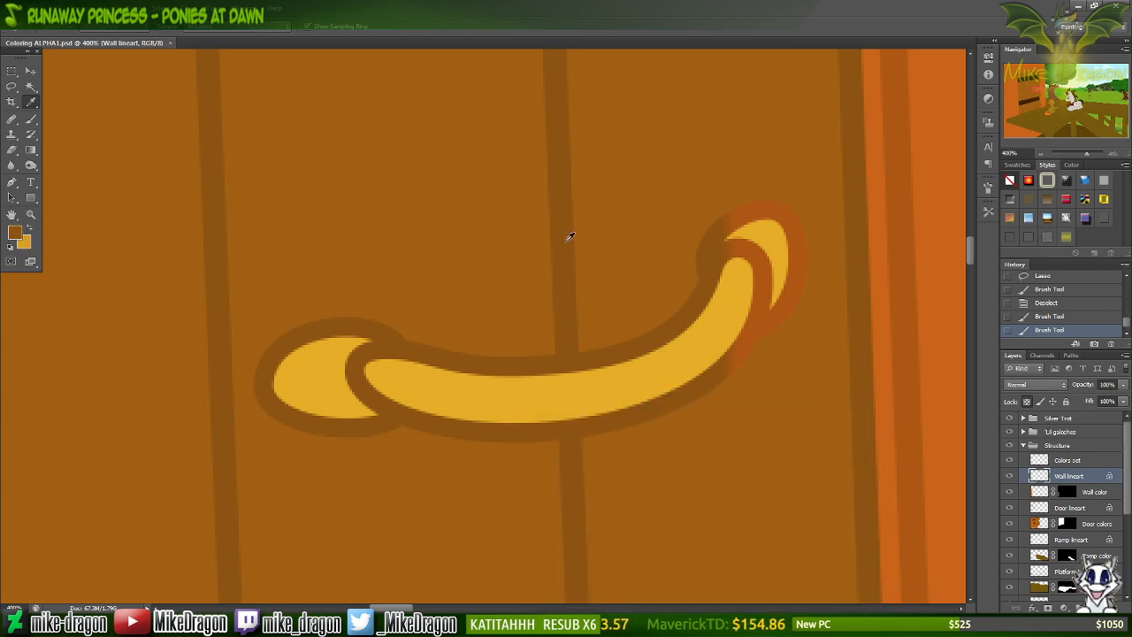
key("b")
key("x")
right_click(563, 243)
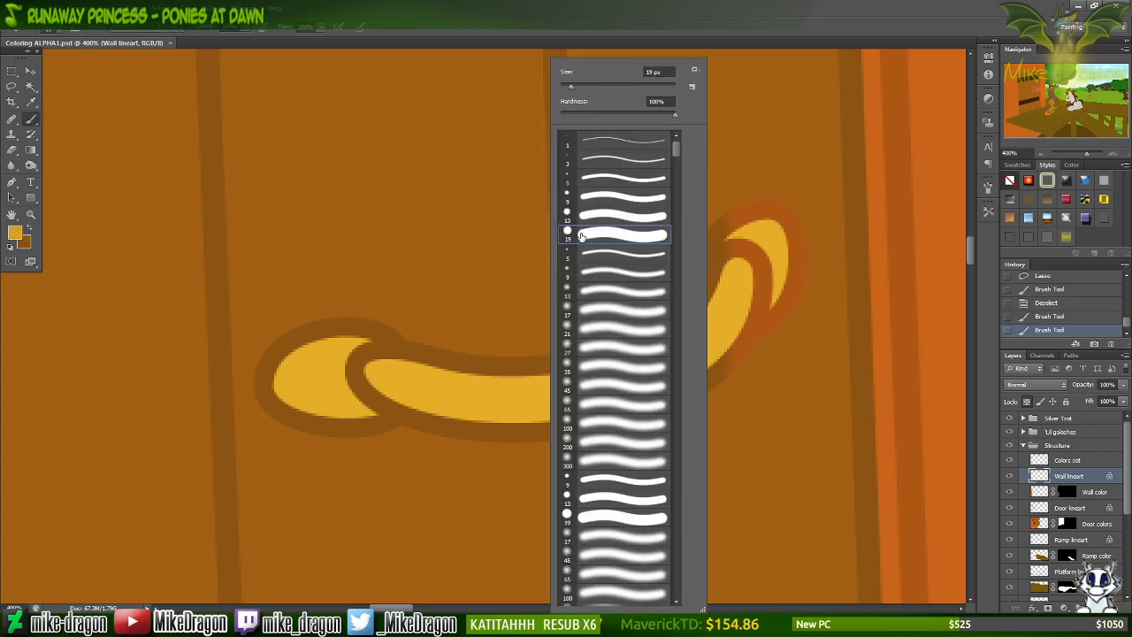
left_click(577, 199)
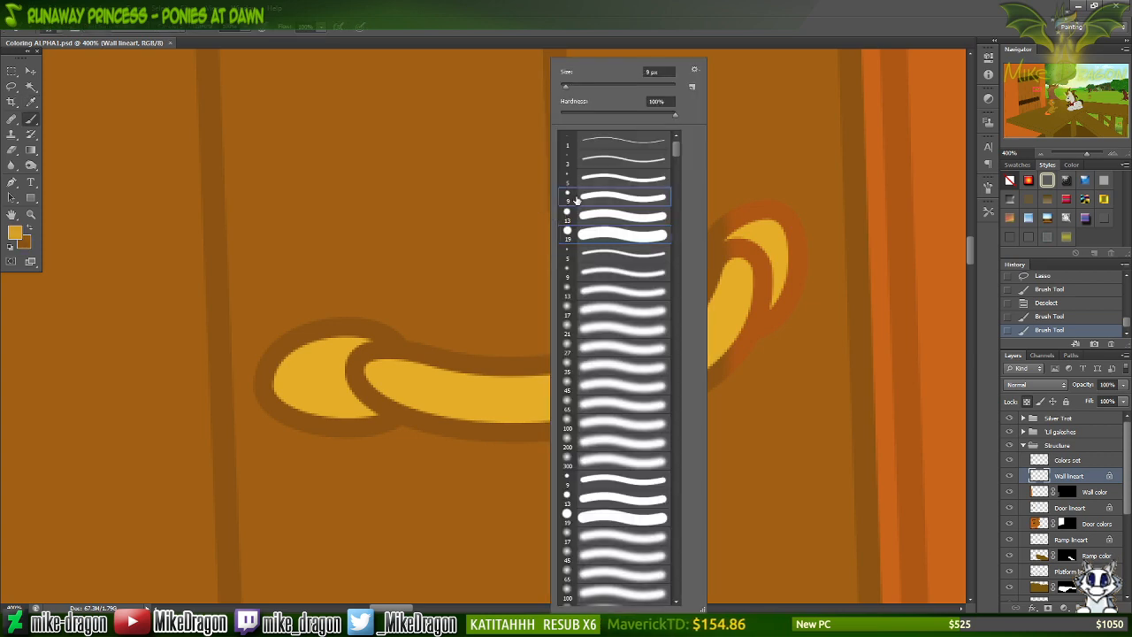
left_click(595, 29)
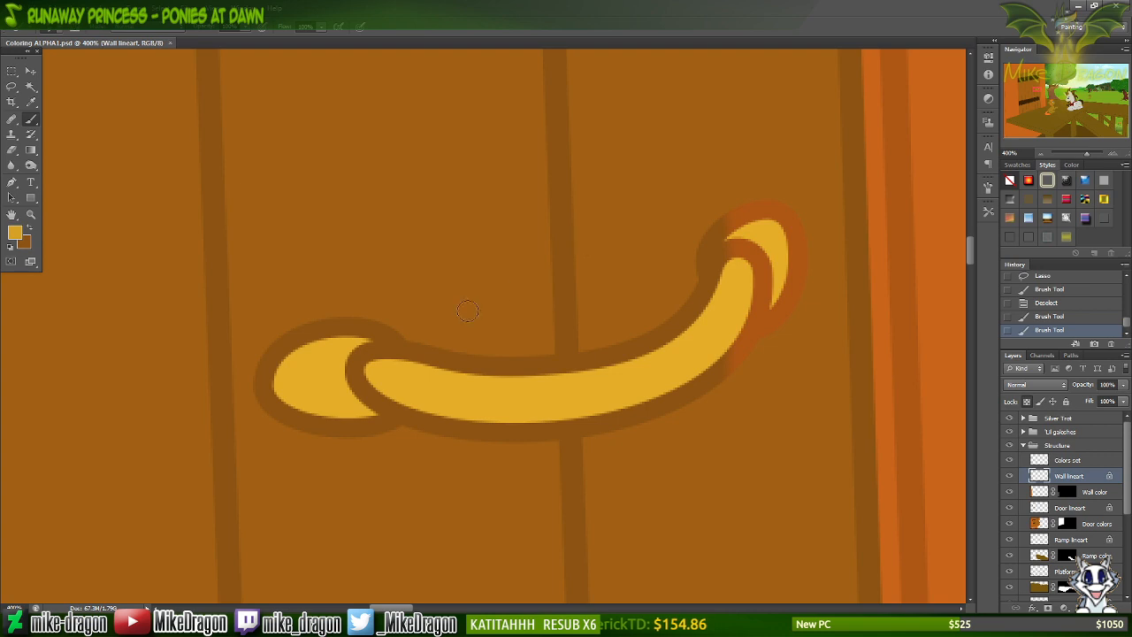
left_click(408, 357)
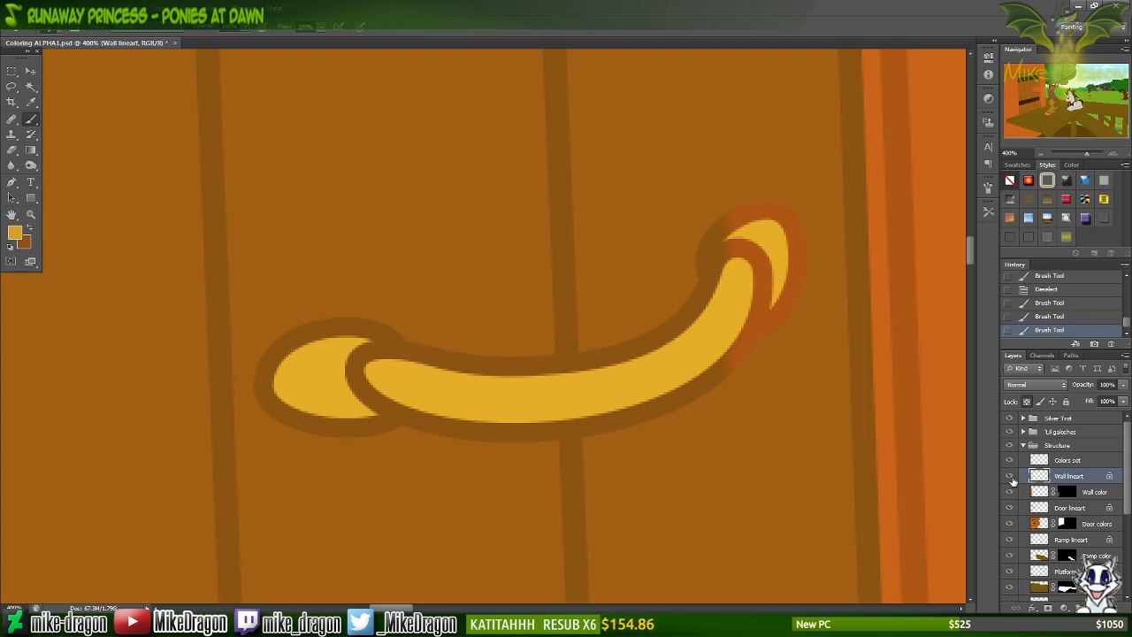
key("ctrl+z")
left_click(1009, 476)
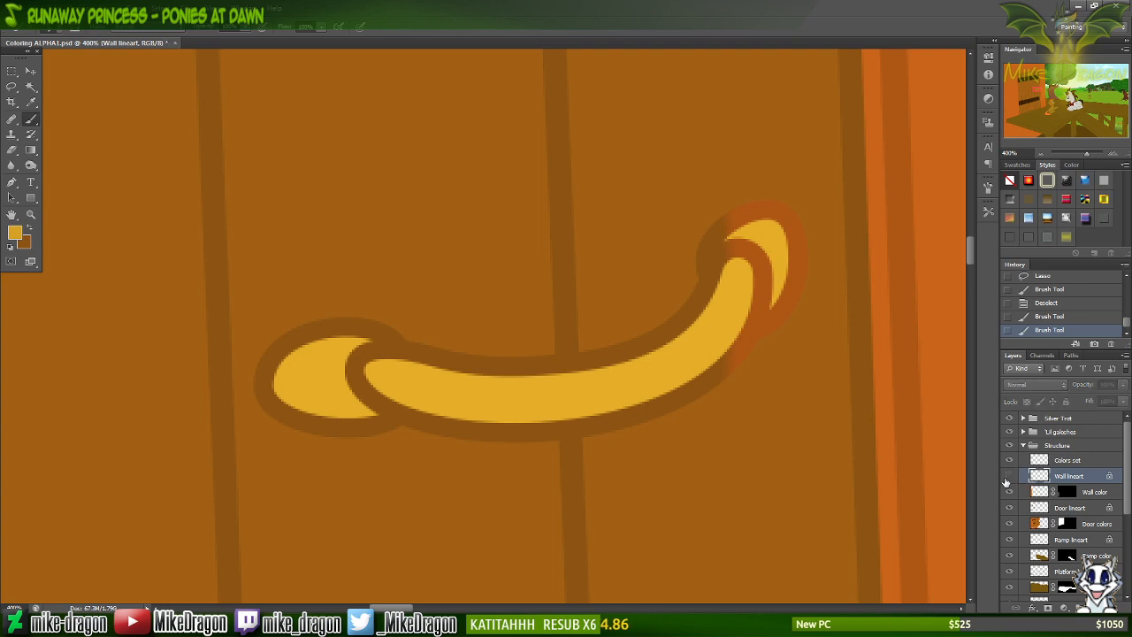
left_click(1009, 476)
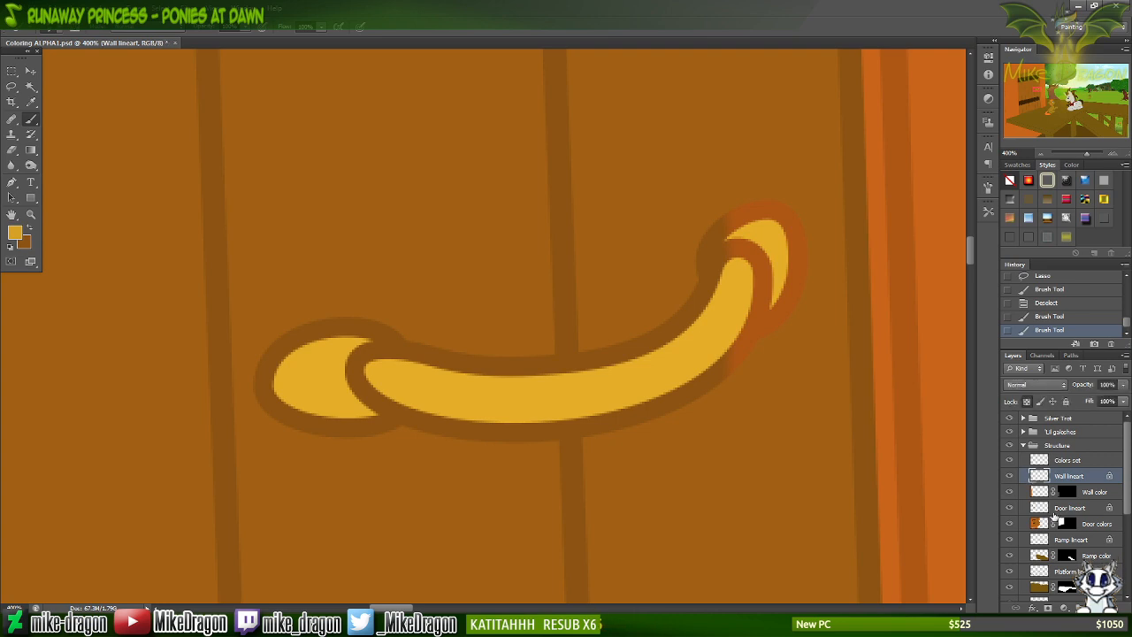
On the Door lineart layer, repaint the outline of the handle's right half in the darker yellow.
left_click(1041, 509)
left_click(1010, 509)
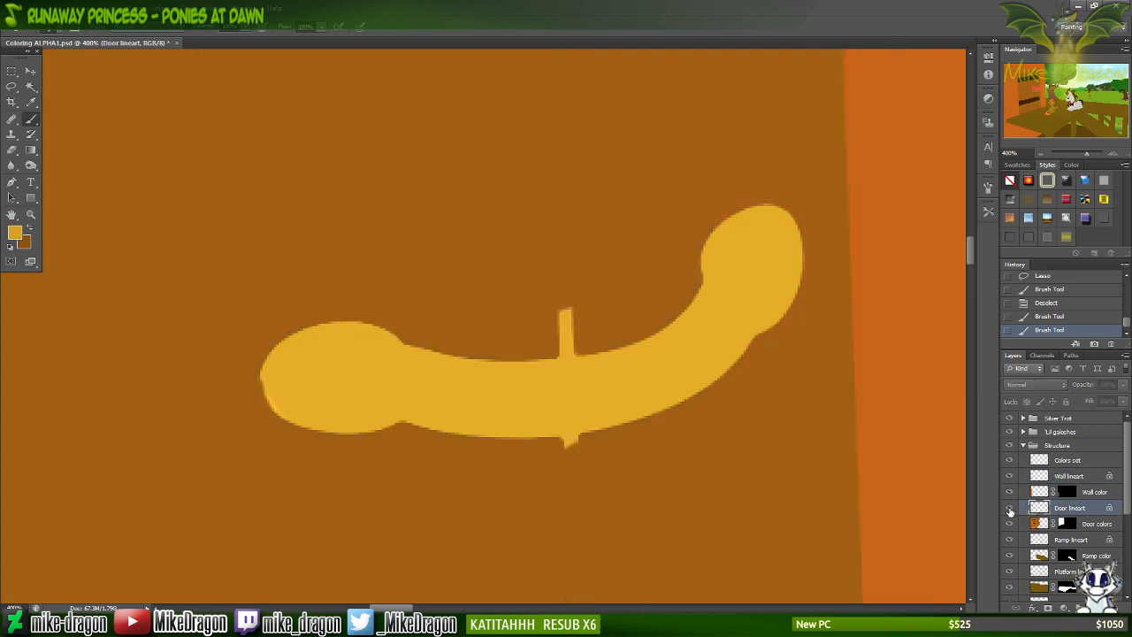
left_click(1011, 510)
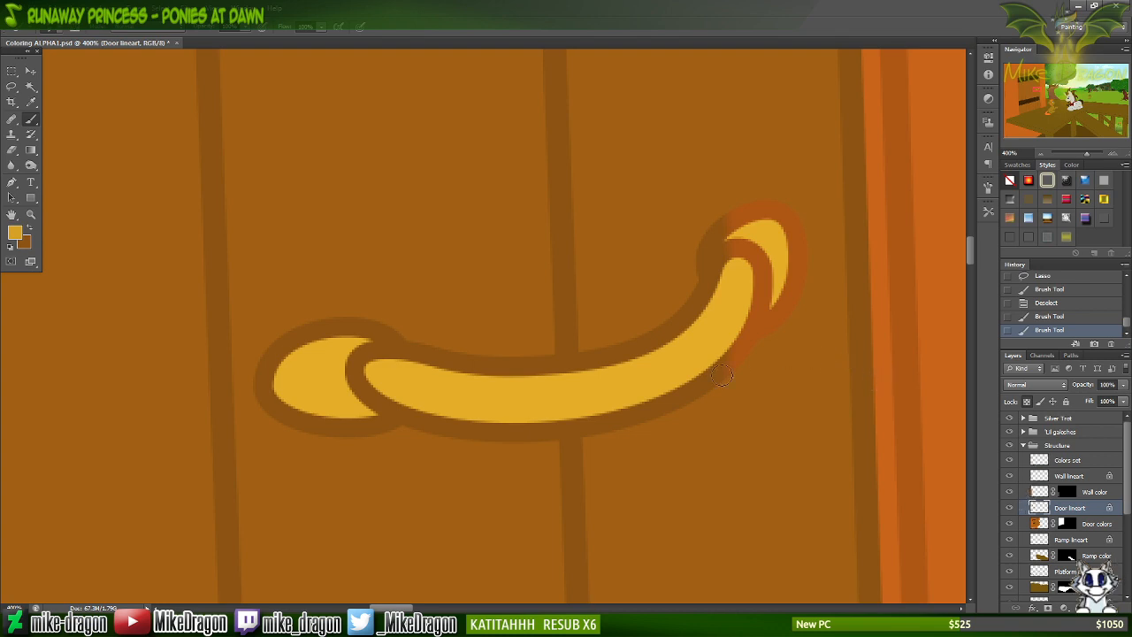
mouse_move(609, 358)
left_mouse_down()
mouse_move(707, 304)
mouse_move(693, 298)
mouse_move(707, 284)
mouse_move(693, 279)
mouse_move(718, 267)
mouse_move(721, 254)
mouse_move(706, 254)
mouse_move(757, 226)
mouse_move(774, 202)
mouse_move(754, 198)
mouse_move(761, 188)
mouse_move(771, 226)
mouse_move(812, 255)
mouse_move(803, 278)
mouse_move(751, 268)
mouse_move(746, 252)
mouse_move(754, 303)
mouse_move(783, 300)
mouse_move(771, 293)
mouse_move(783, 312)
mouse_move(739, 344)
mouse_move(736, 394)
mouse_move(695, 412)
mouse_move(700, 381)
mouse_move(646, 396)
mouse_move(617, 365)
mouse_move(621, 409)
left_mouse_up()
Repaint the outline of the handle's left end and middle in the darker yellow with a 13 px hard brush.
right_click(417, 351)
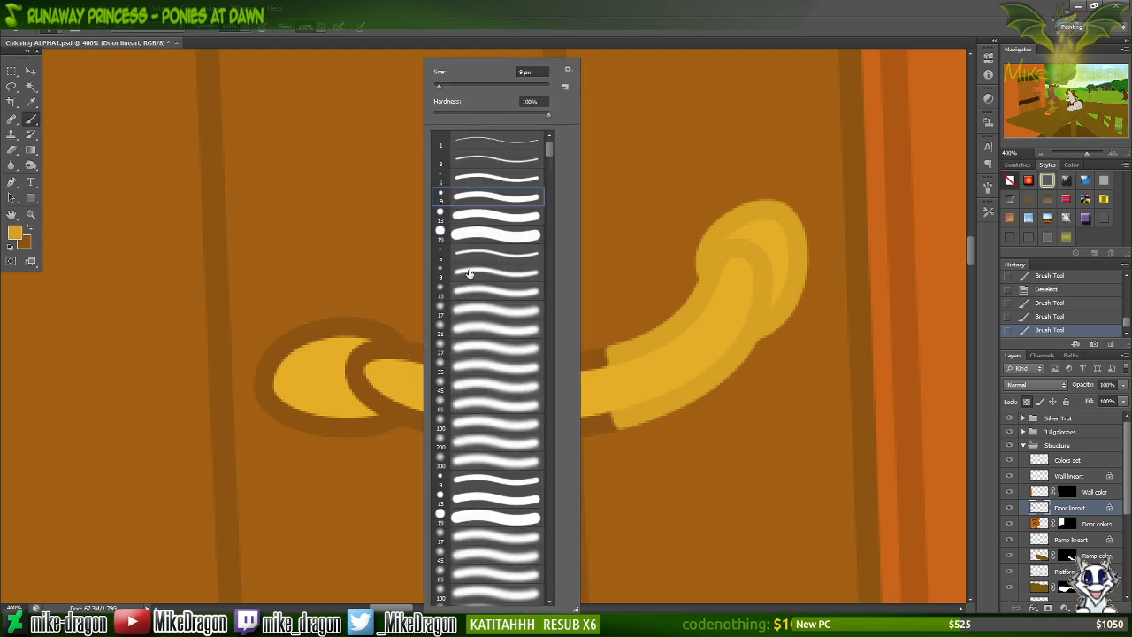
left_click(450, 222)
mouse_move(364, 327)
left_mouse_down()
mouse_move(347, 362)
mouse_move(279, 358)
mouse_move(270, 387)
mouse_move(283, 388)
mouse_move(295, 433)
mouse_move(352, 427)
mouse_move(366, 395)
mouse_move(358, 434)
mouse_move(376, 424)
mouse_move(412, 323)
mouse_move(431, 349)
mouse_move(443, 438)
mouse_move(458, 433)
mouse_move(462, 370)
mouse_move(468, 412)
mouse_move(471, 352)
mouse_move(499, 379)
mouse_move(495, 434)
mouse_move(552, 381)
left_mouse_up()
right_click(552, 380)
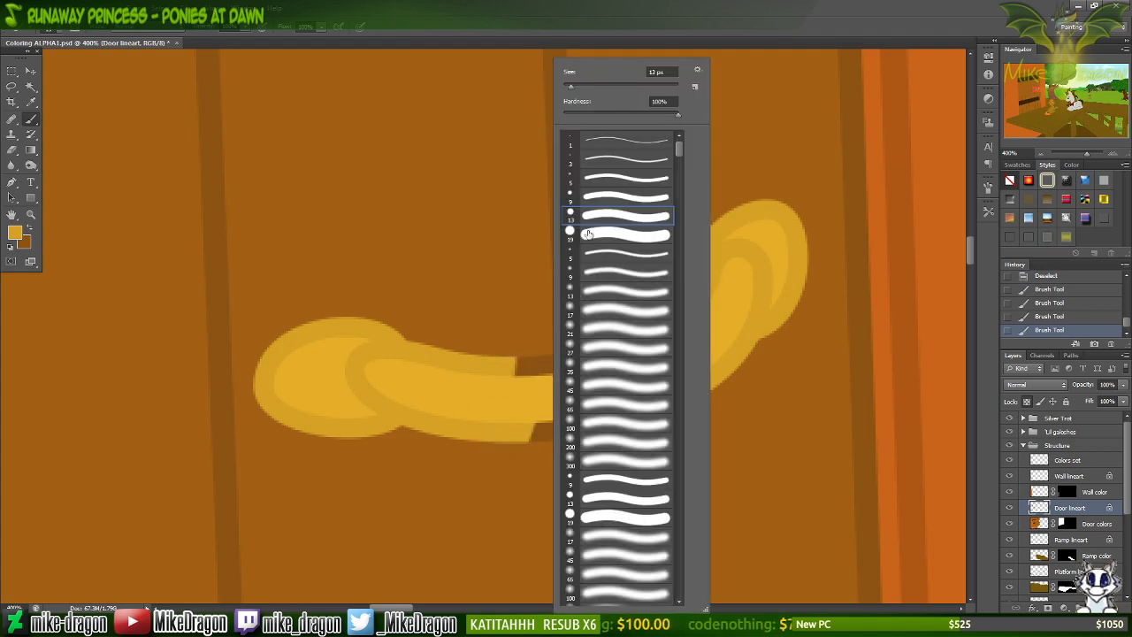
left_click(621, 31)
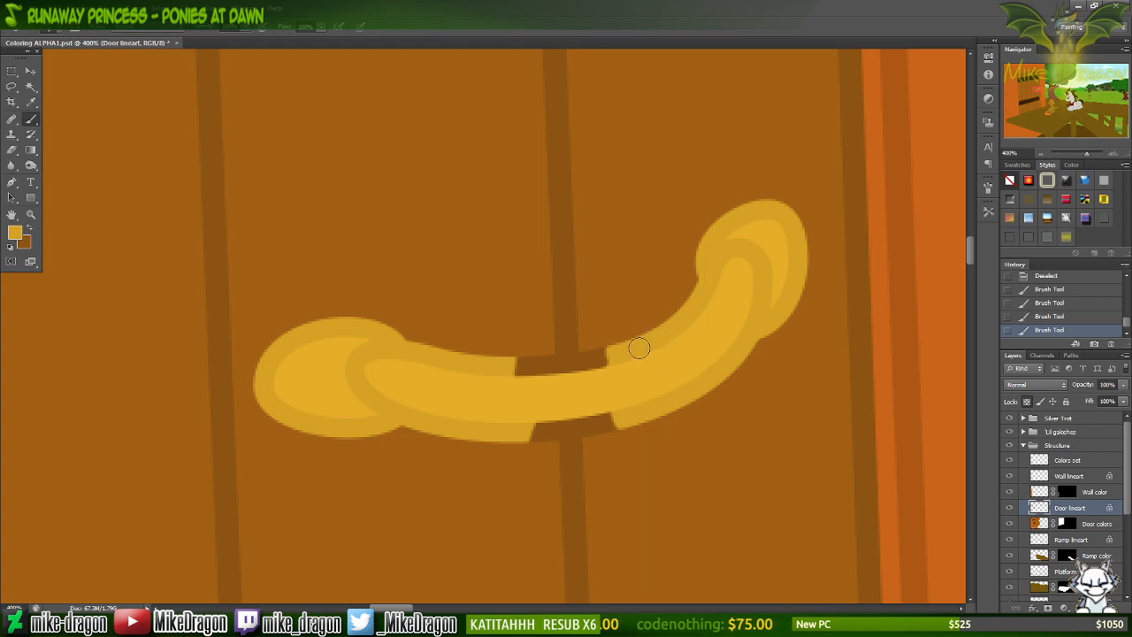
mouse_move(570, 414)
left_mouse_down()
mouse_move(635, 418)
mouse_move(625, 431)
mouse_move(548, 446)
mouse_move(522, 436)
mouse_move(624, 381)
mouse_move(624, 356)
mouse_move(603, 345)
mouse_move(530, 357)
mouse_move(488, 378)
mouse_move(611, 371)
left_mouse_up()
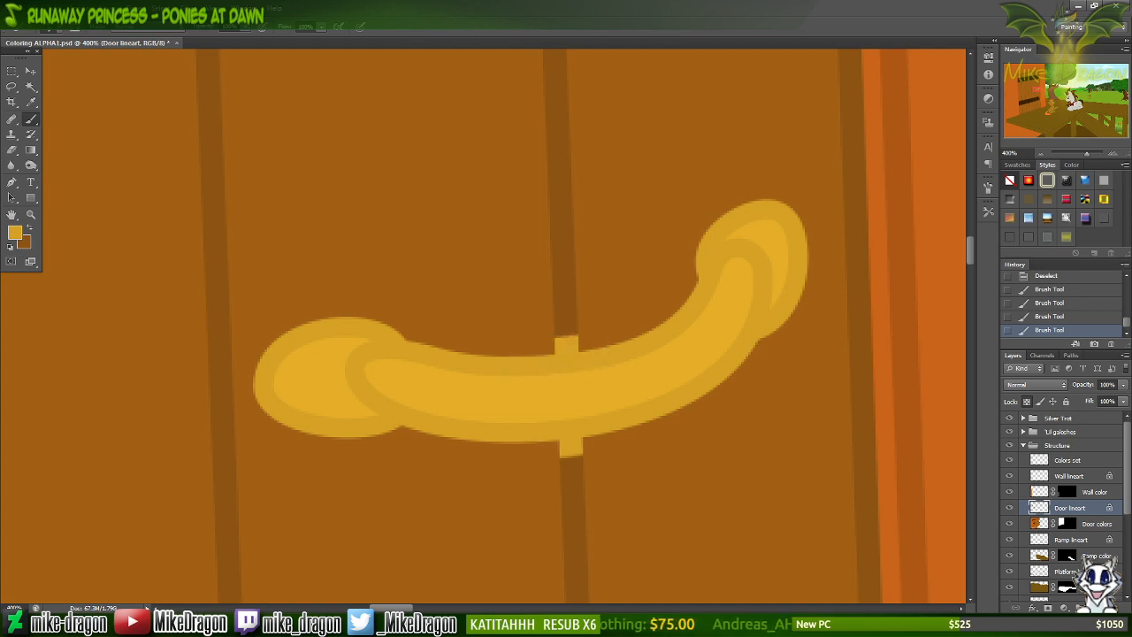
Paint the plank line dark brown again where yellow spilled onto it above and below the handle.
key("x")
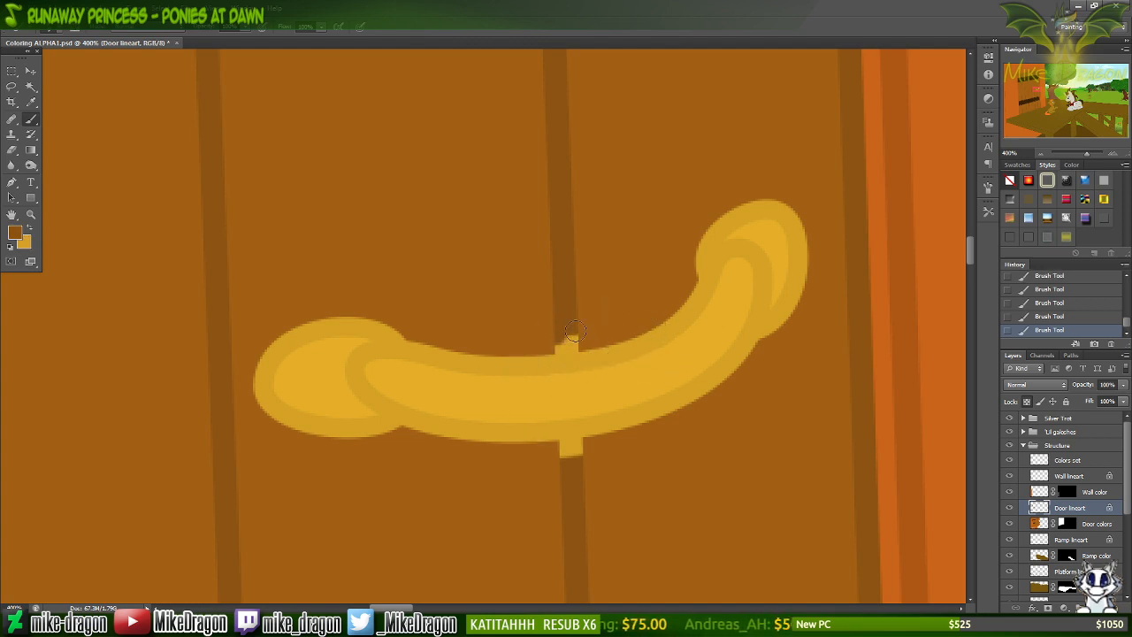
left_click_drag(574, 331, 562, 341)
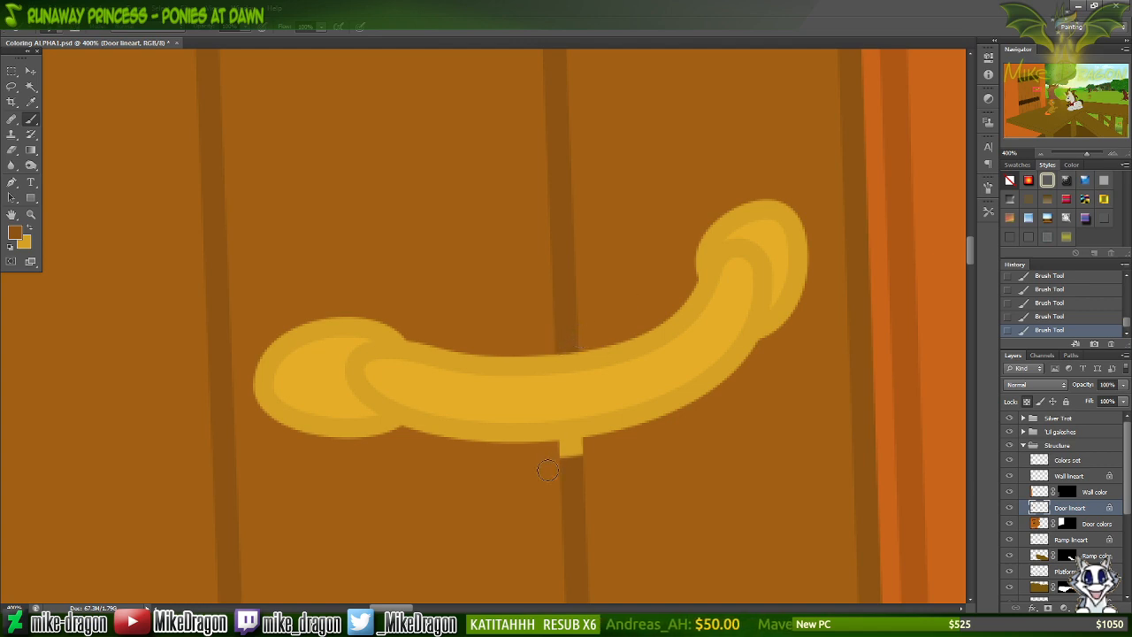
left_click_drag(548, 470, 569, 456)
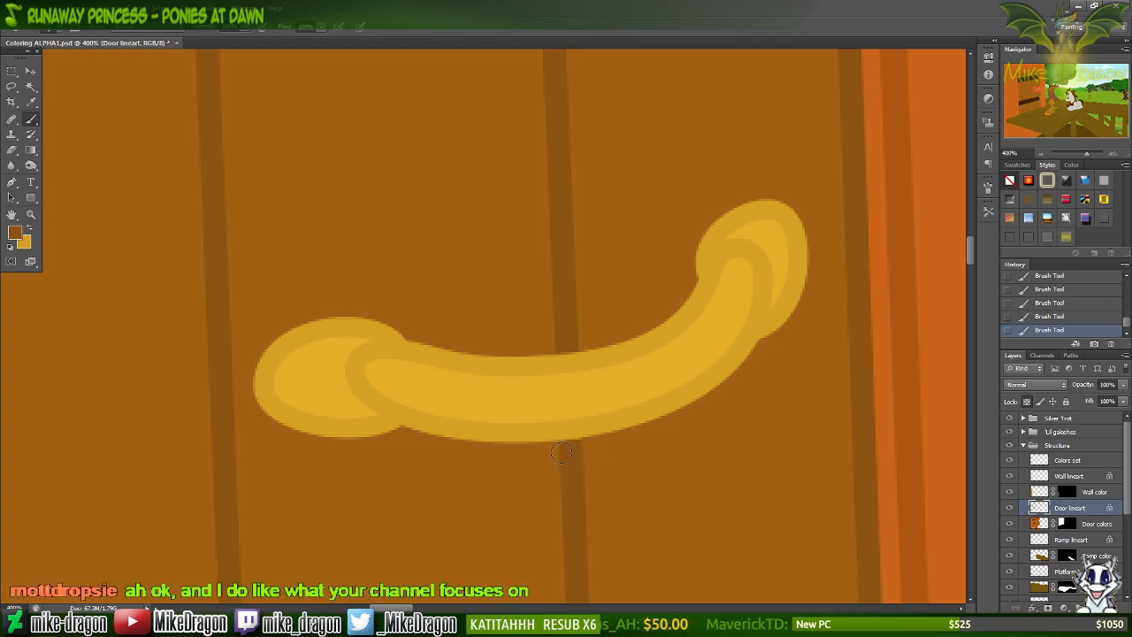
key("x")
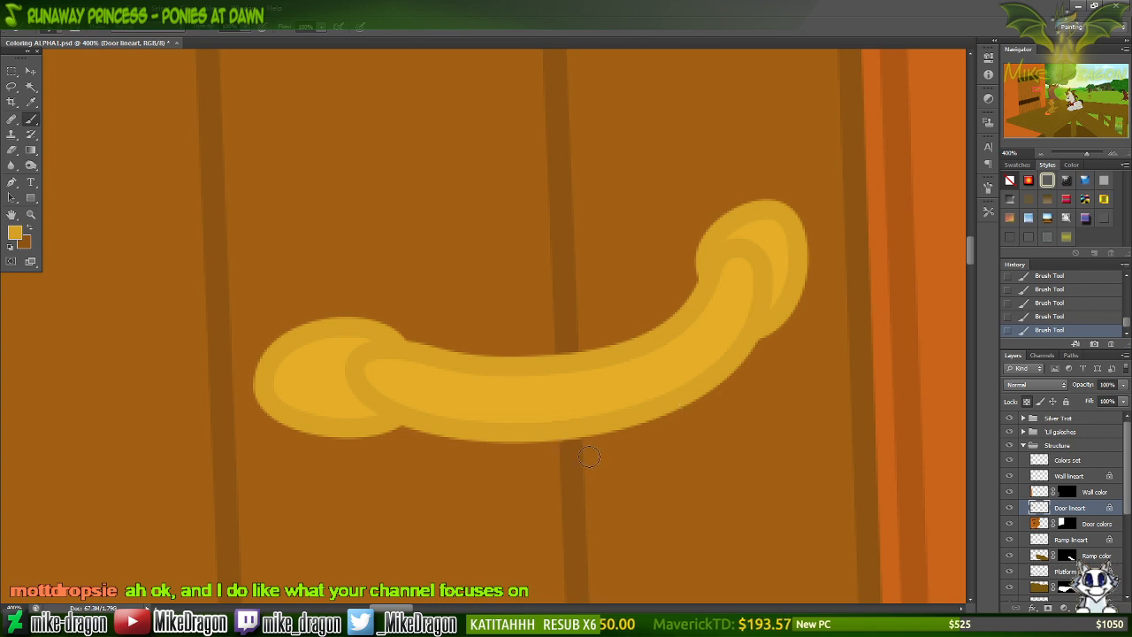
key("x")
key("x")
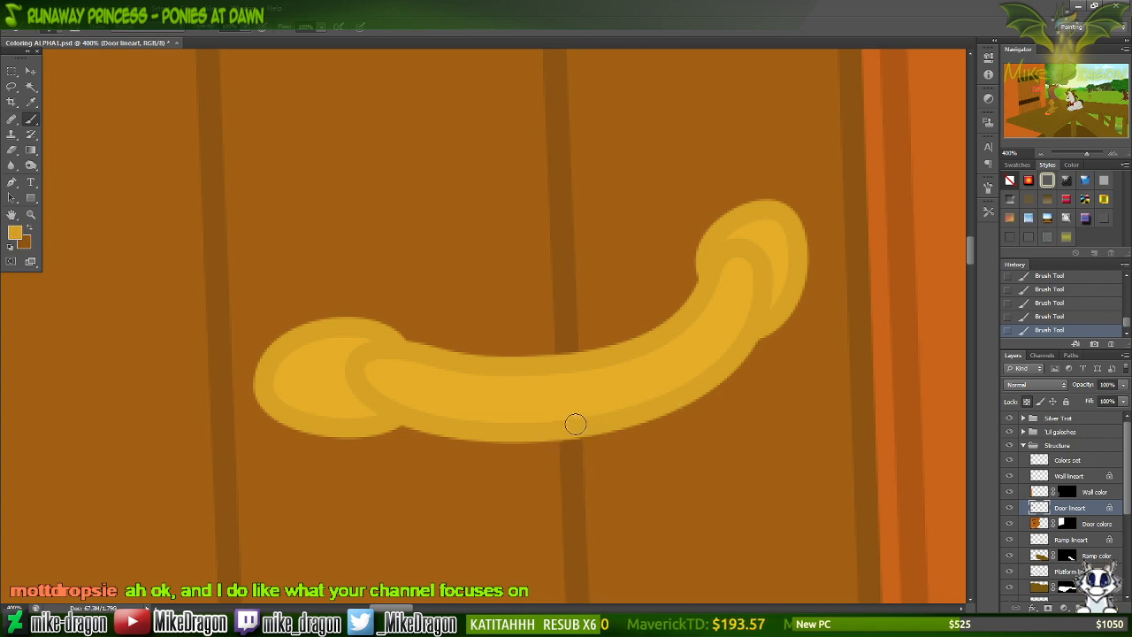
key("x")
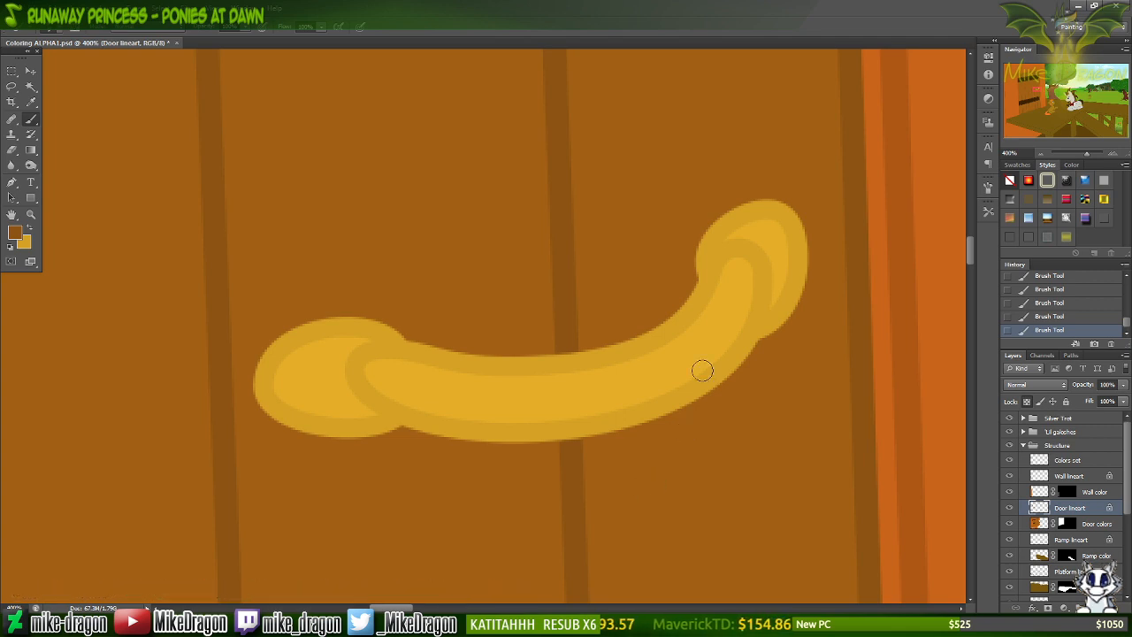
On the Colors set layer, sample the handle's yellow fill and ready the brush near the existing swatches.
key("ctrl+minus")
key("ctrl+minus")
key("ctrl+minus")
key("ctrl+minus")
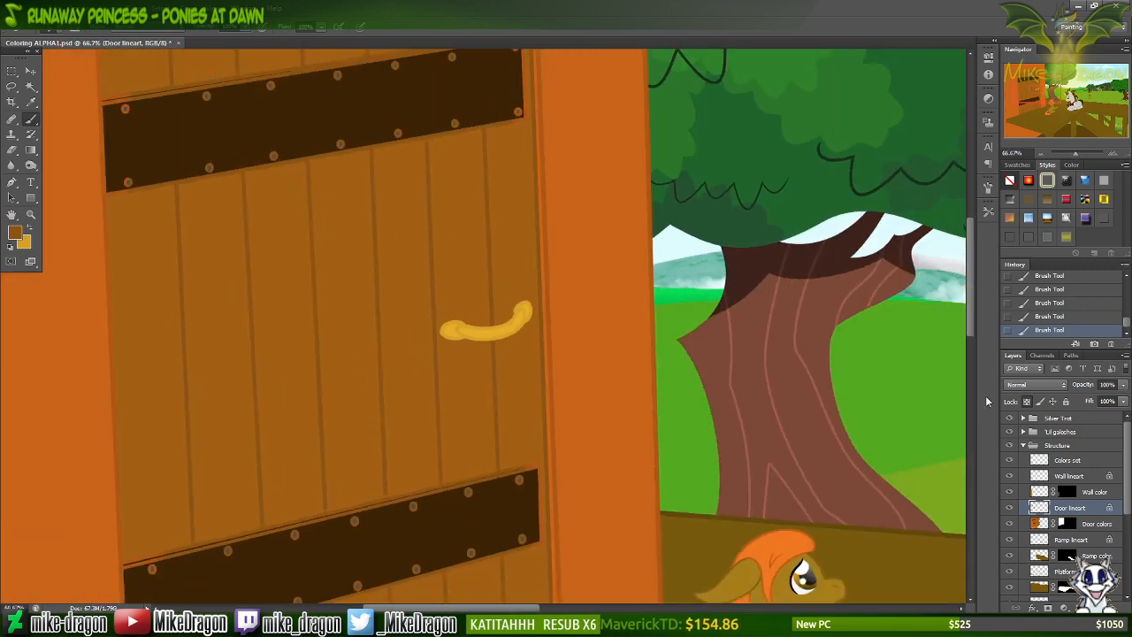
left_click(1067, 461)
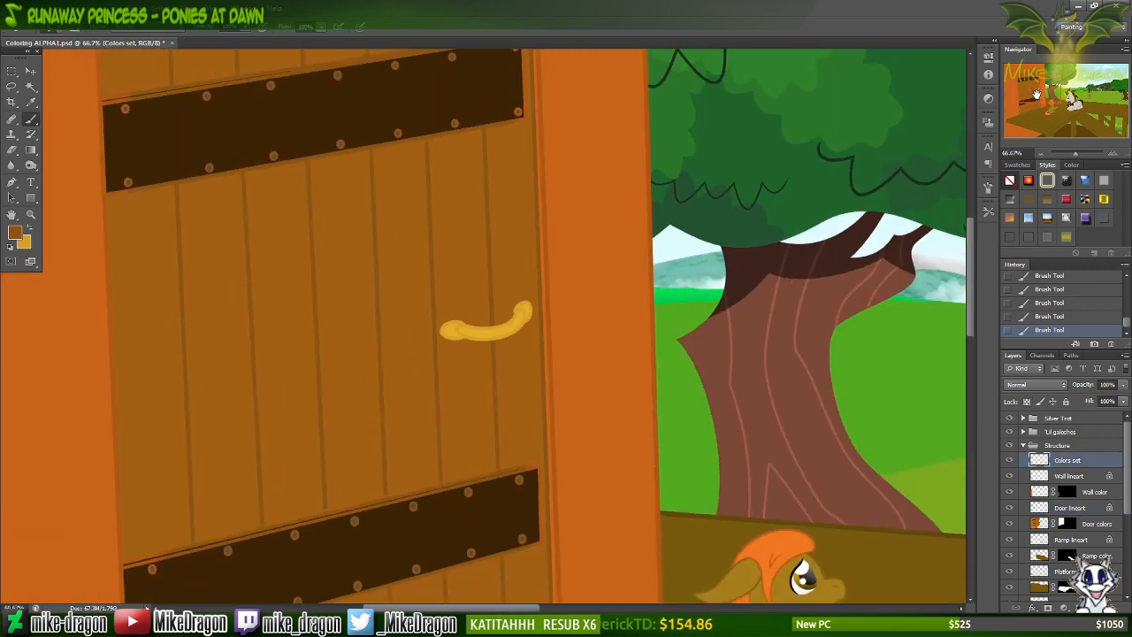
key("i")
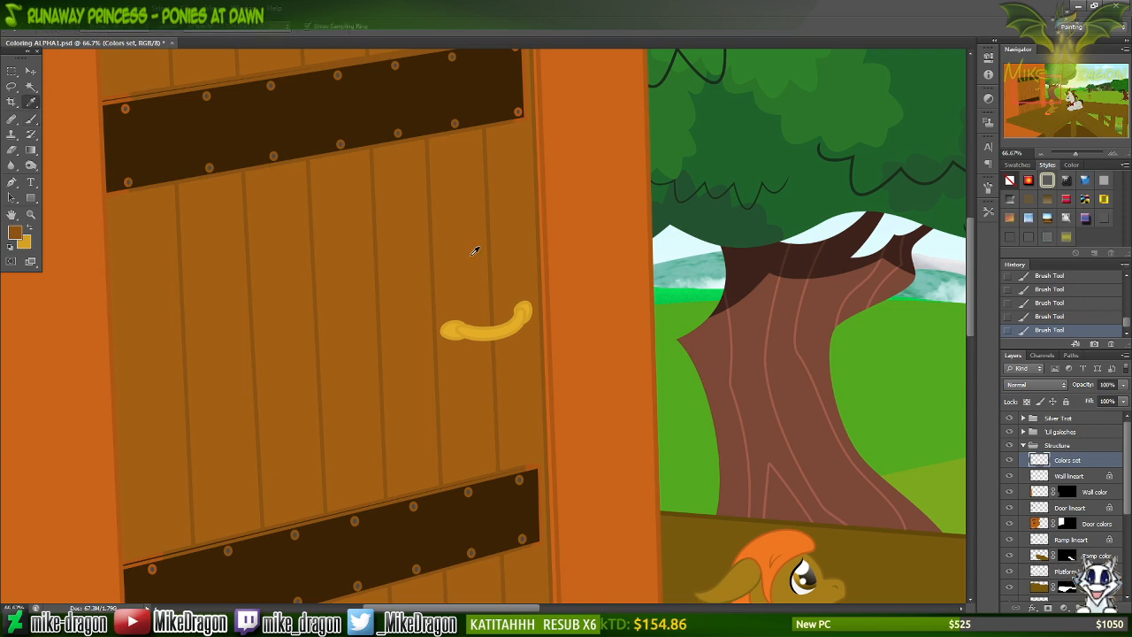
left_click(483, 329)
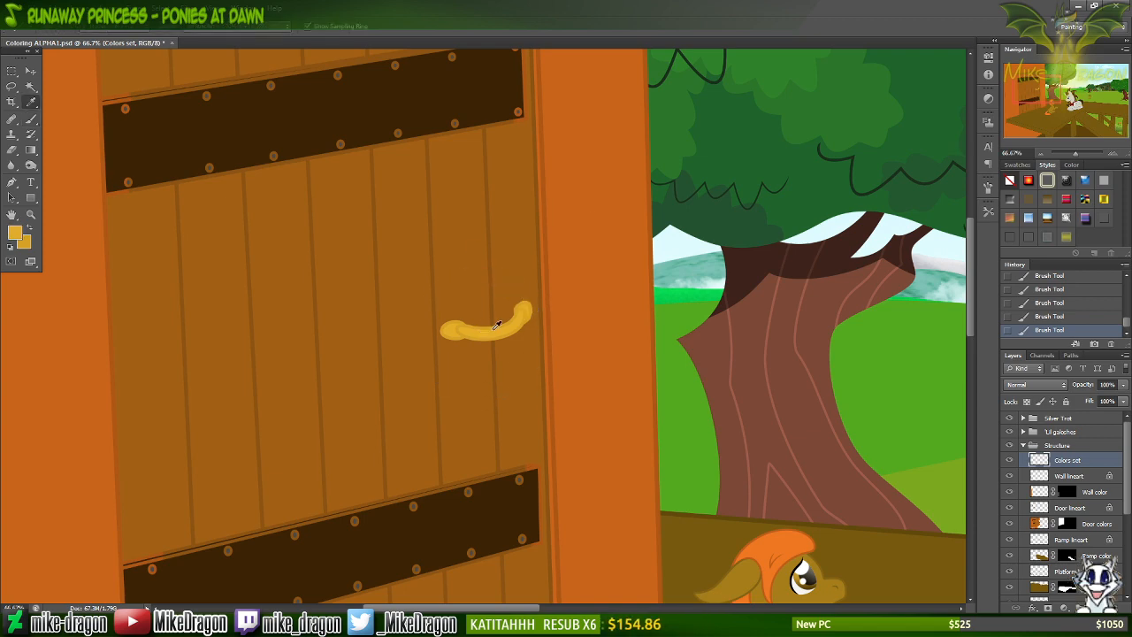
key("b")
left_click_drag(1053, 96, 1042, 140)
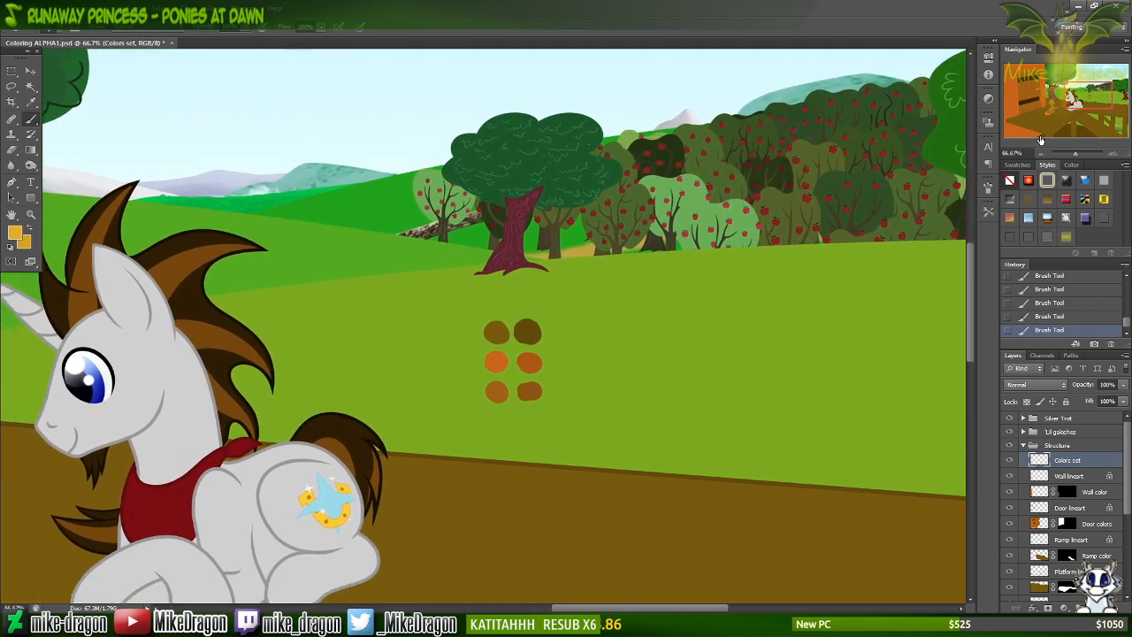
Paint a yellow and a darker yellow swatch below the existing ones on the Colors set layer and save the file.
right_click(570, 311)
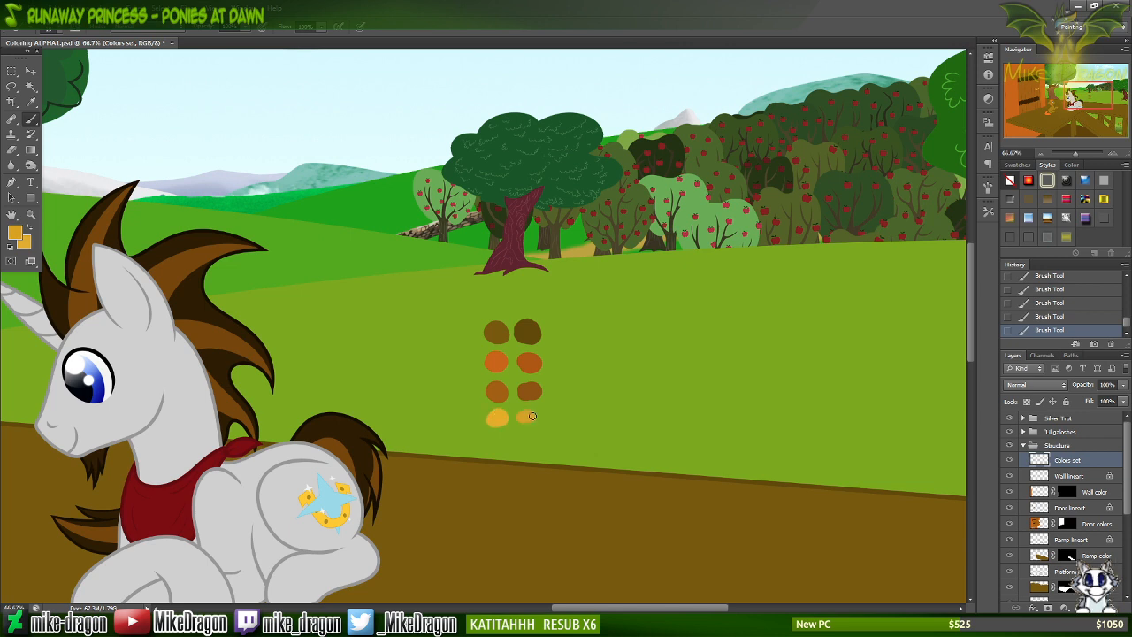
key("ctrl+s")
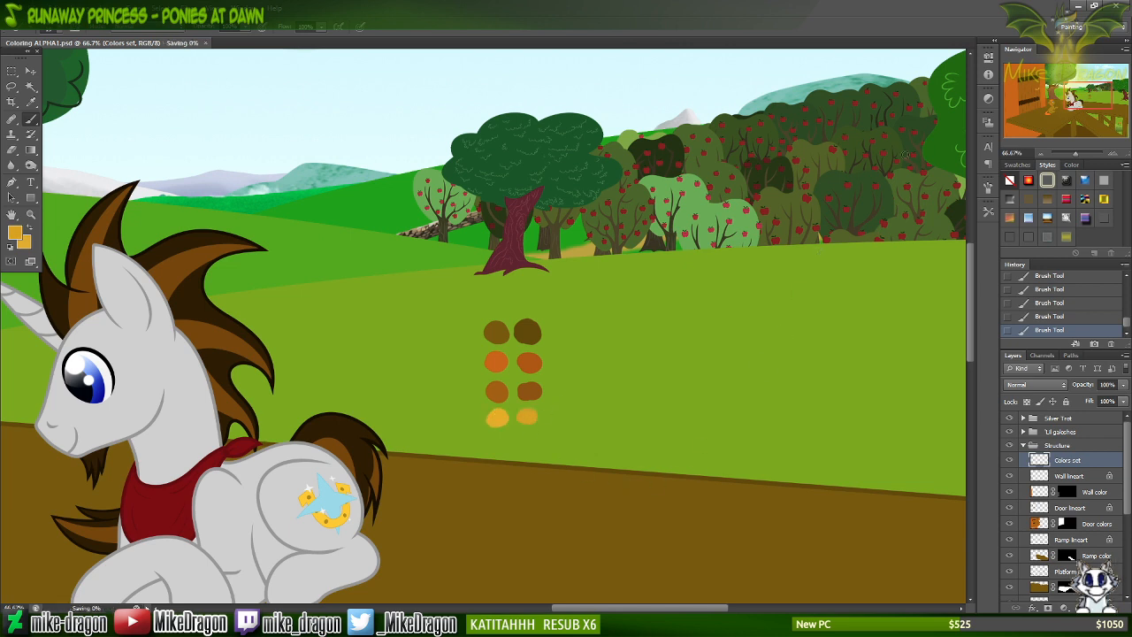
Sample the dark brown of the bolted bar across the door and darken it to #1d1100 as the brush colour.
left_click_drag(1077, 133, 1032, 101)
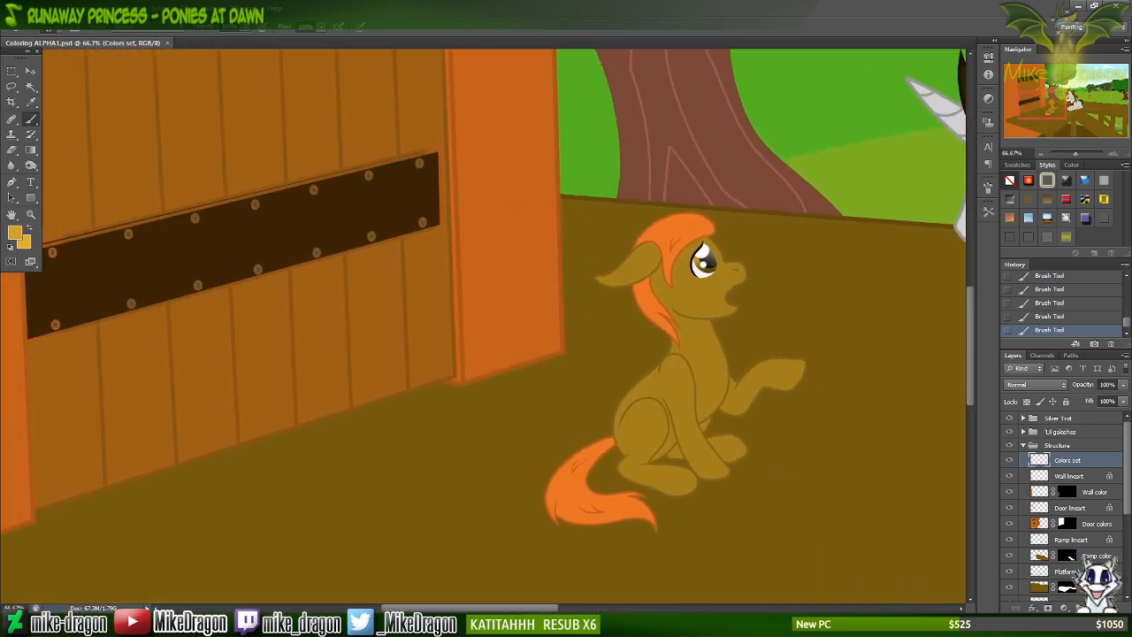
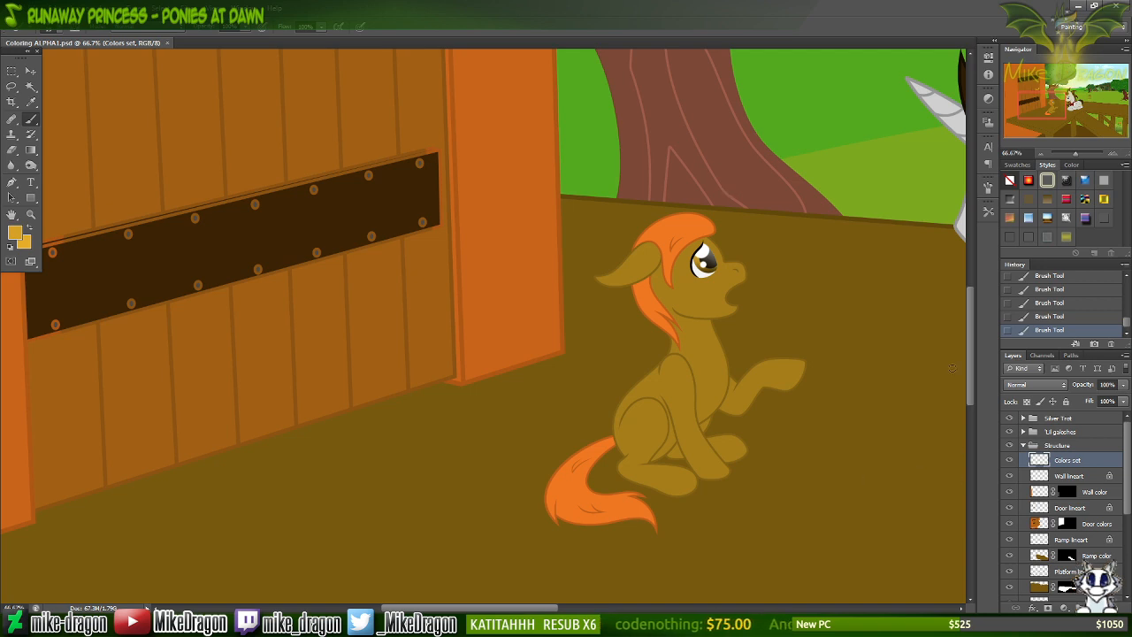
left_click_drag(1050, 99, 1026, 101)
key("ctrl+plus")
key("ctrl+plus")
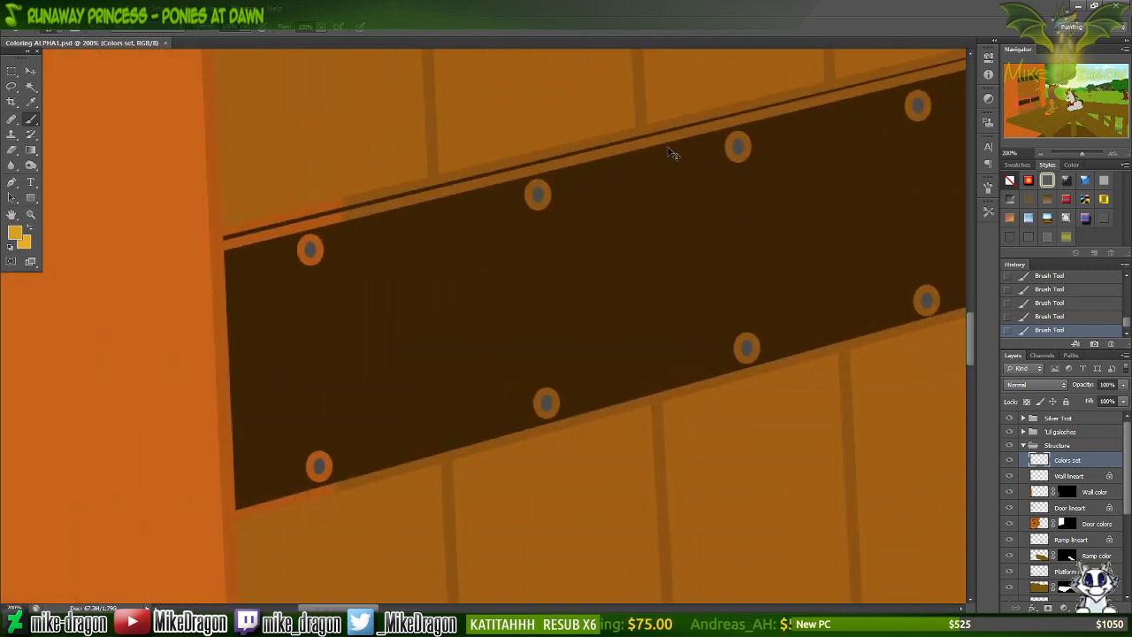
key("ctrl+plus")
left_click(425, 256, "alt")
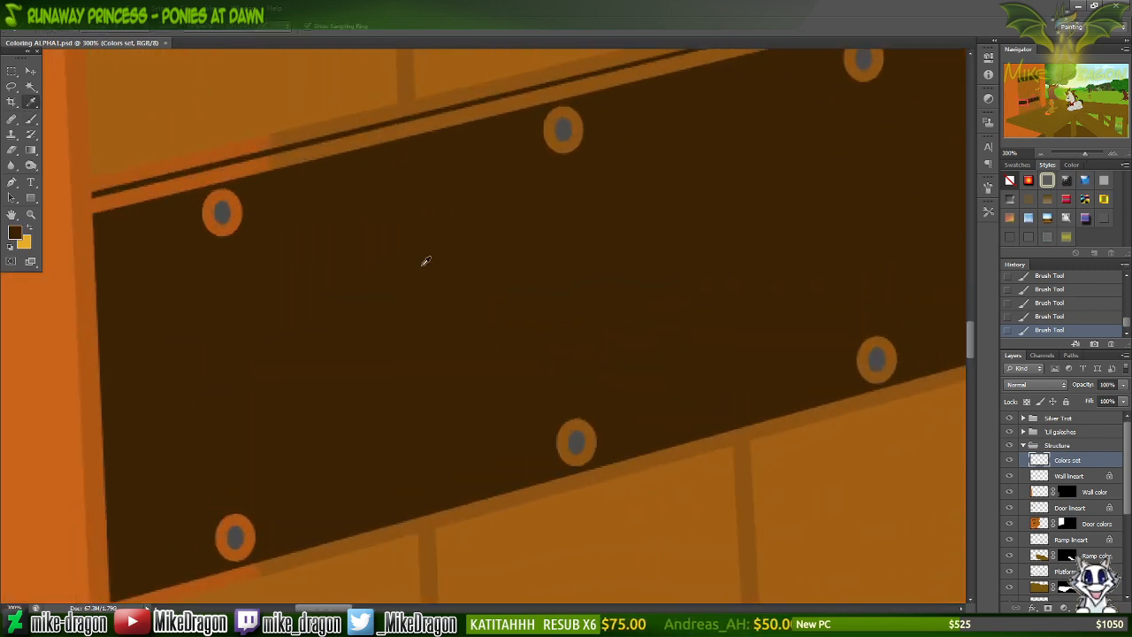
left_click(14, 234)
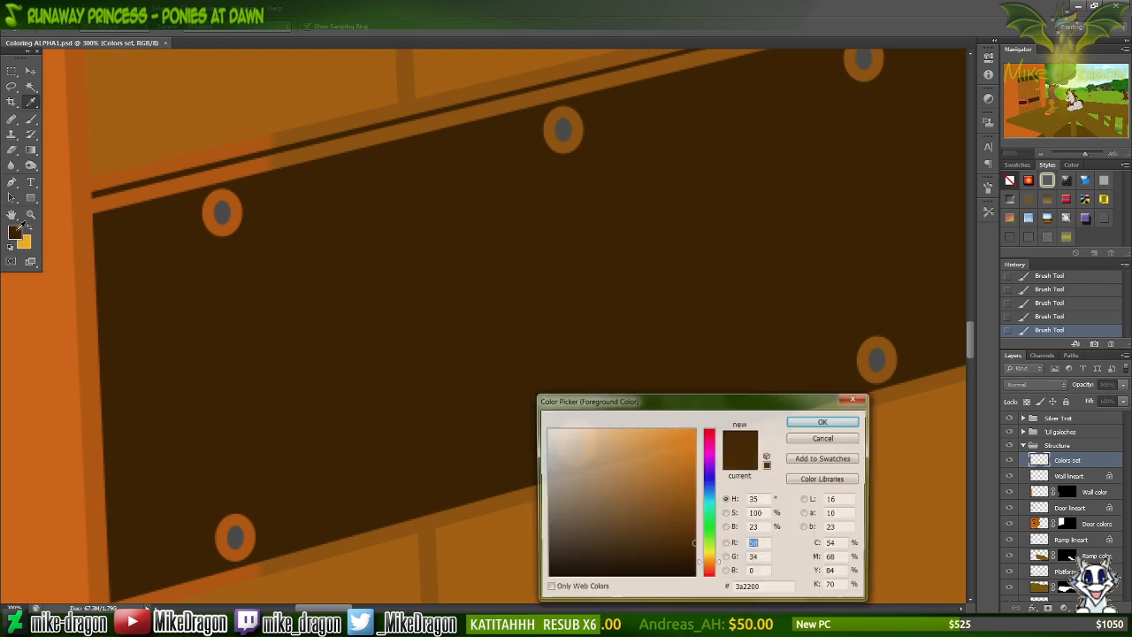
left_click_drag(689, 555, 696, 556)
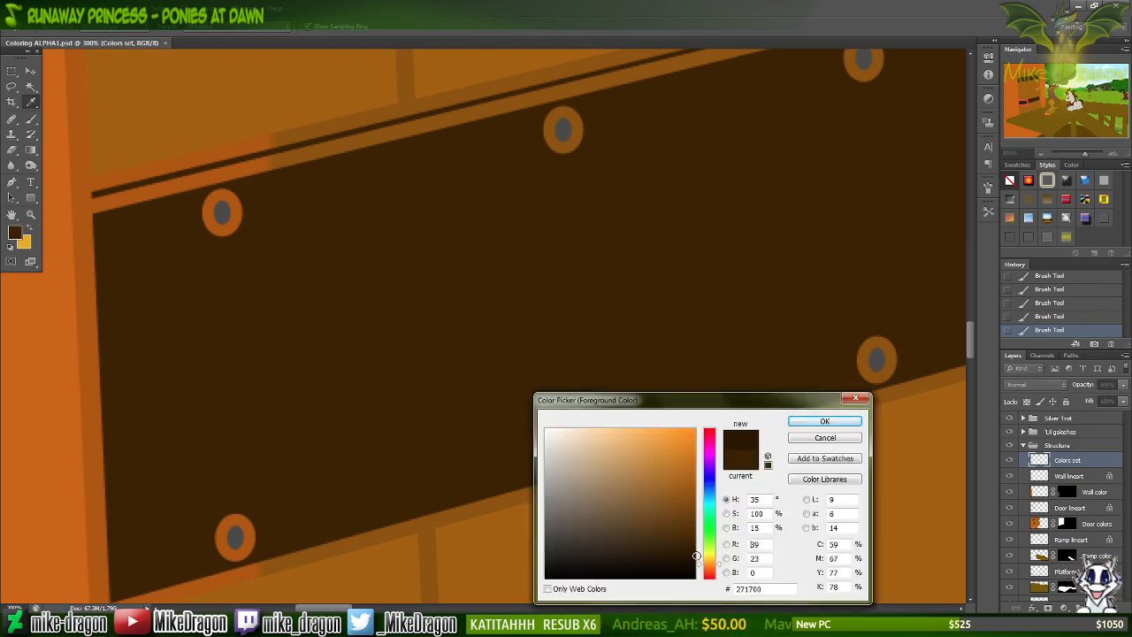
left_click(697, 563)
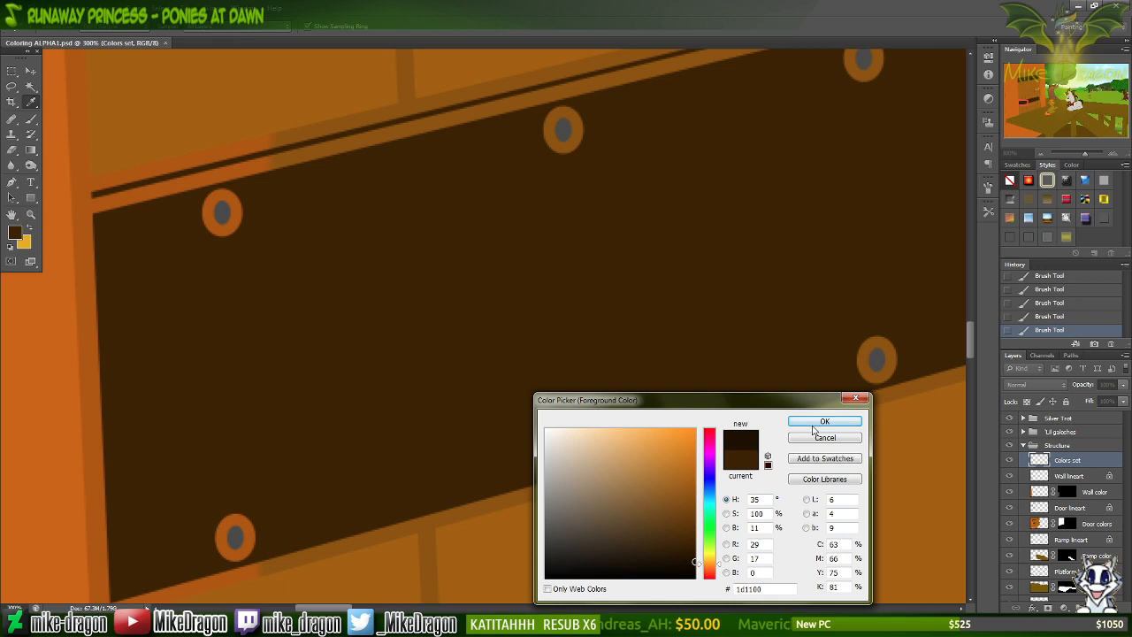
left_click(814, 426)
Activate the Door lineart layer and sample the bar's dark brown as the second brush colour.
left_click(1037, 507)
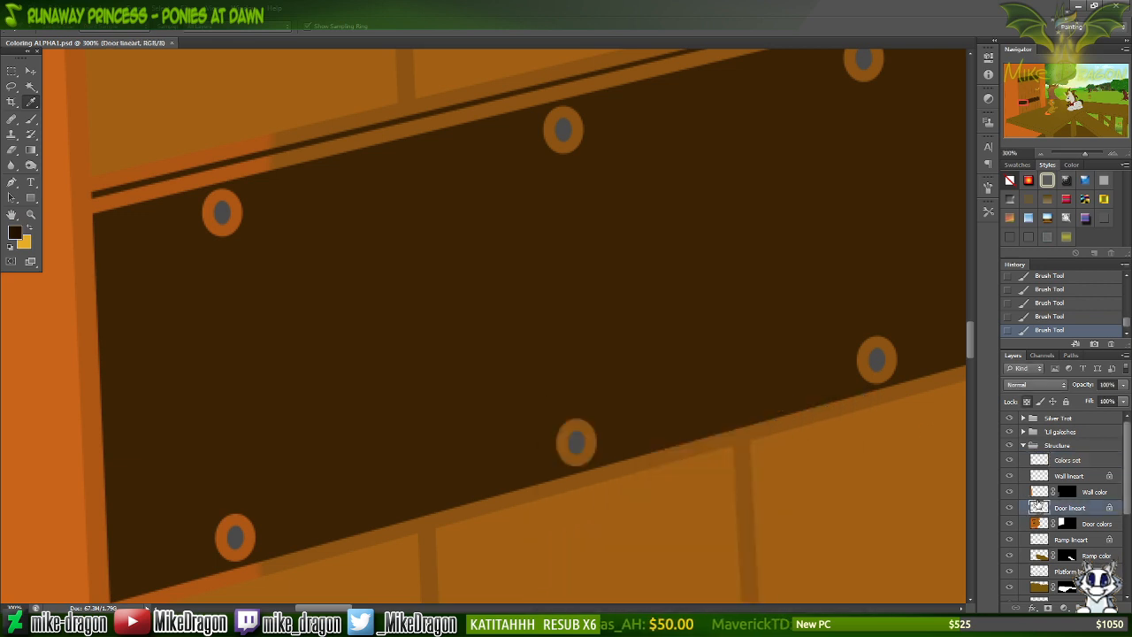
key("x")
left_click(365, 220)
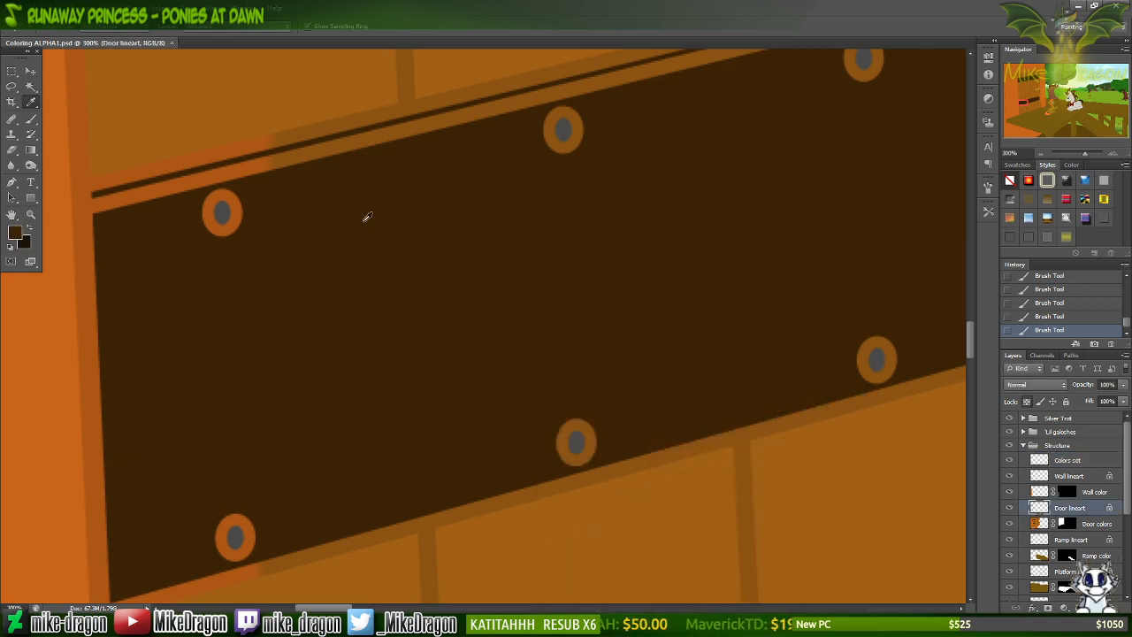
key("b")
Choose the 13 px hard brush for recolouring the outline at the left end of the bar's upper edge.
key("ctrl+minus")
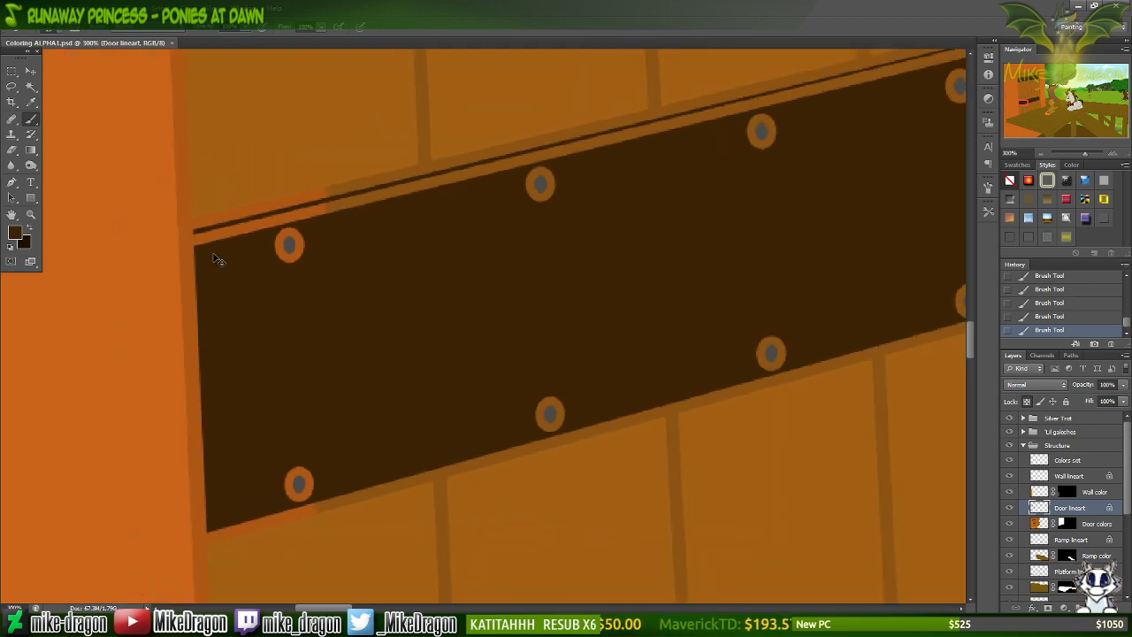
key("ctrl+plus")
key("ctrl+plus")
scroll(334, 249, "left", 4)
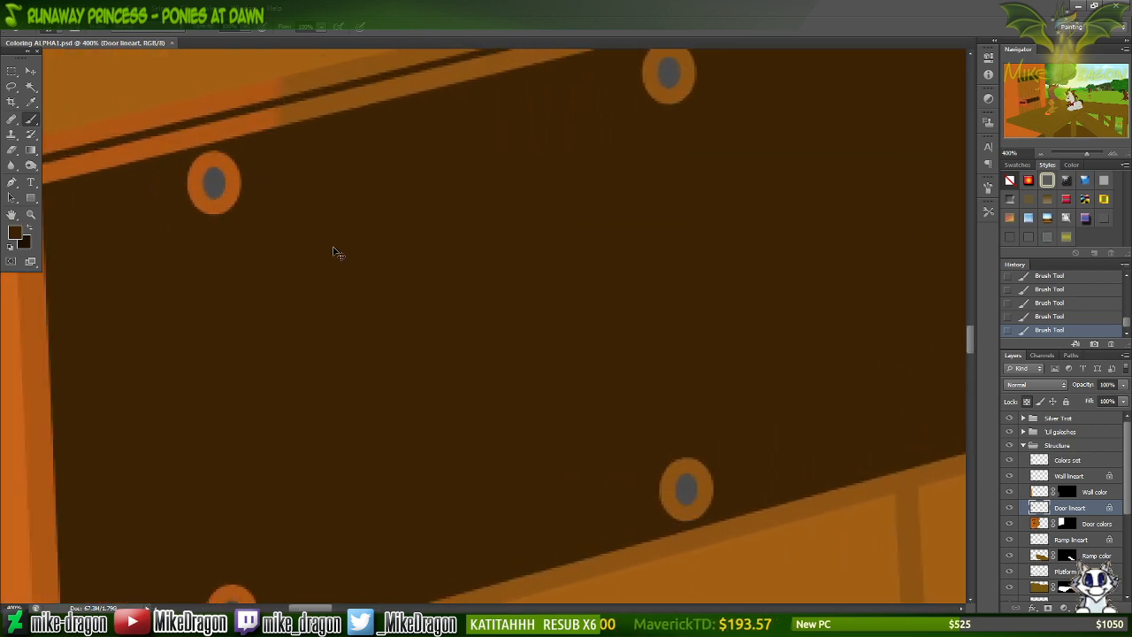
scroll(376, 254, "left", 3)
key("ctrl+plus")
scroll(376, 251, "left", 3)
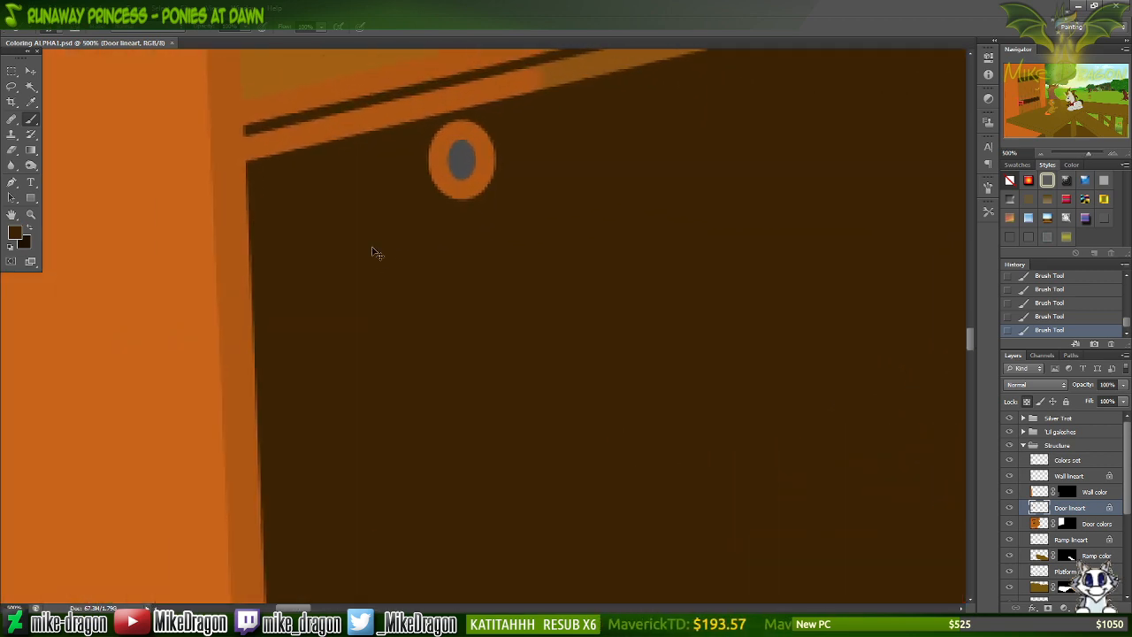
scroll(373, 248, "up", 5)
key("ctrl+plus")
scroll(467, 288, "up", 1)
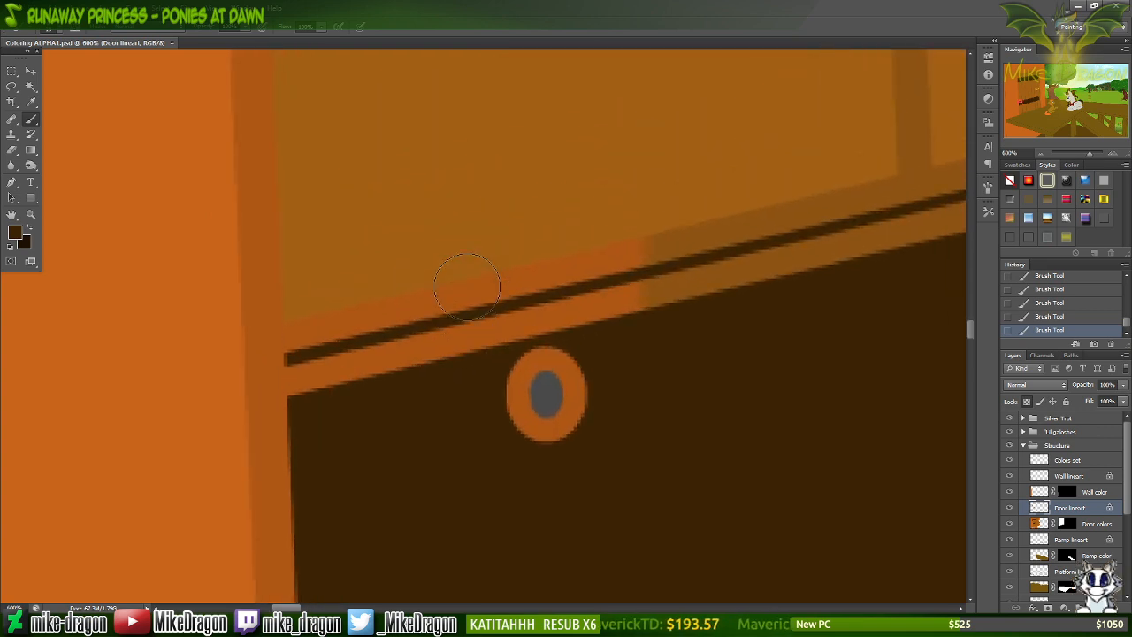
right_click(467, 286)
left_click(499, 215)
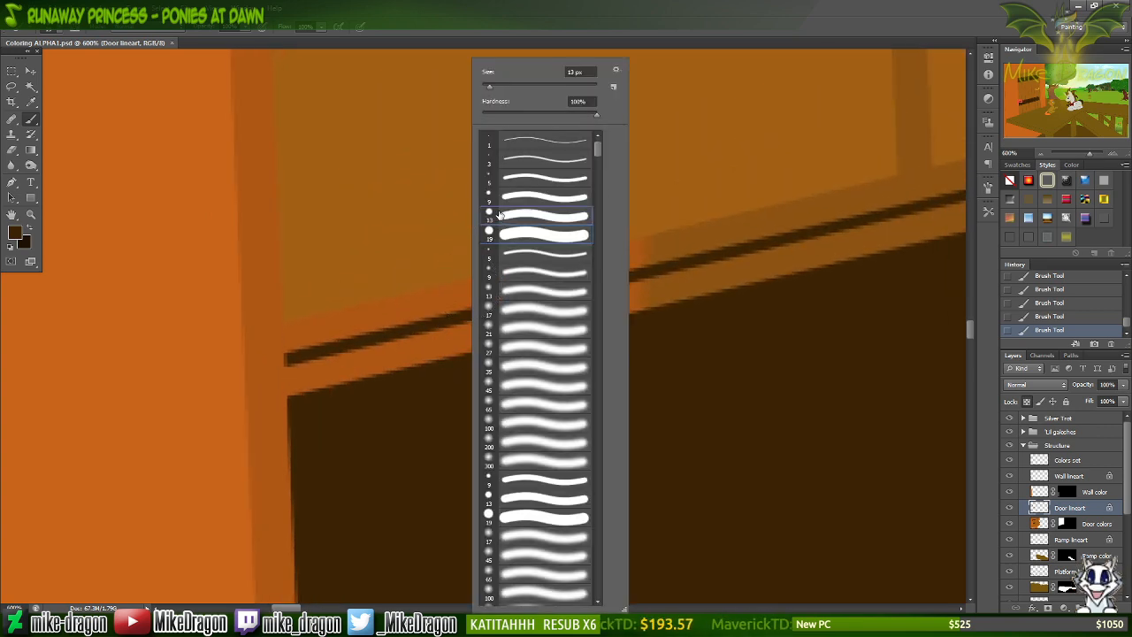
left_click(518, 42)
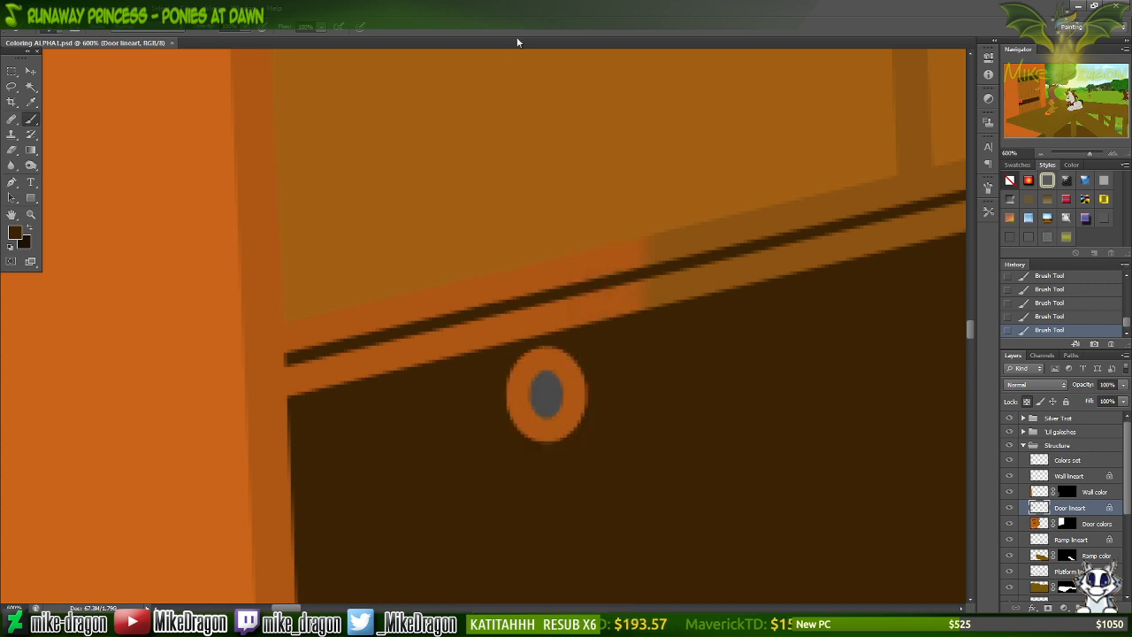
Try #1d1100 and the slightly lighter #241500 on the outline at the left end of the bar's upper edge.
key("x")
mouse_move(358, 312)
left_mouse_down()
mouse_move(370, 280)
mouse_move(386, 279)
mouse_move(410, 353)
mouse_move(431, 266)
mouse_move(394, 338)
mouse_move(346, 298)
mouse_move(339, 334)
mouse_move(332, 326)
mouse_move(421, 346)
mouse_move(430, 317)
mouse_move(450, 351)
mouse_move(455, 277)
mouse_move(495, 281)
left_mouse_up()
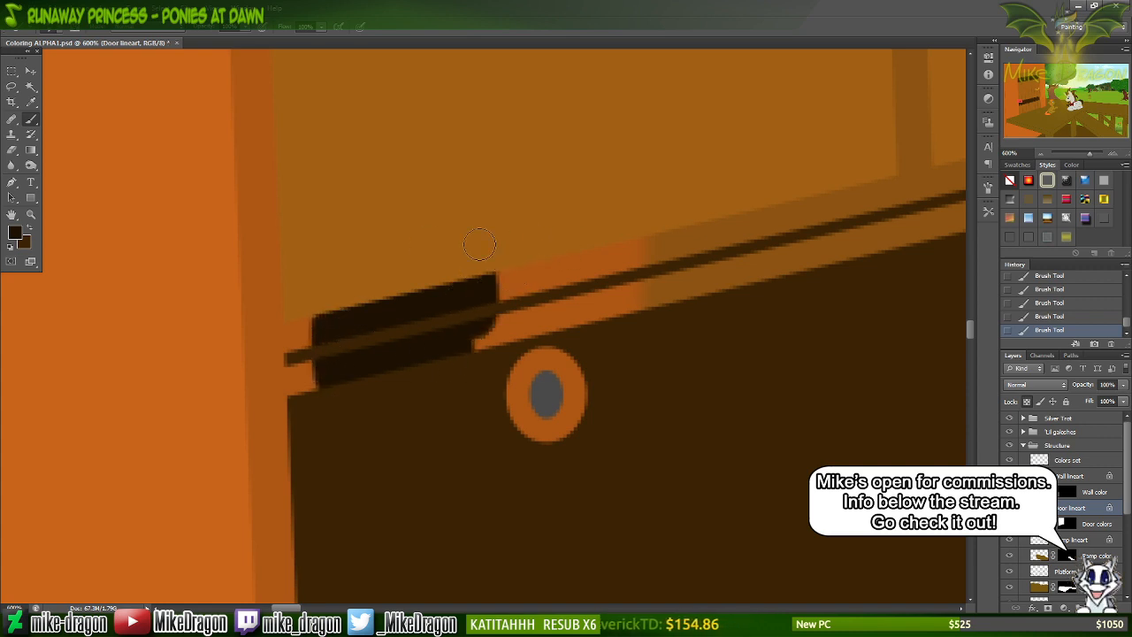
left_click(14, 233)
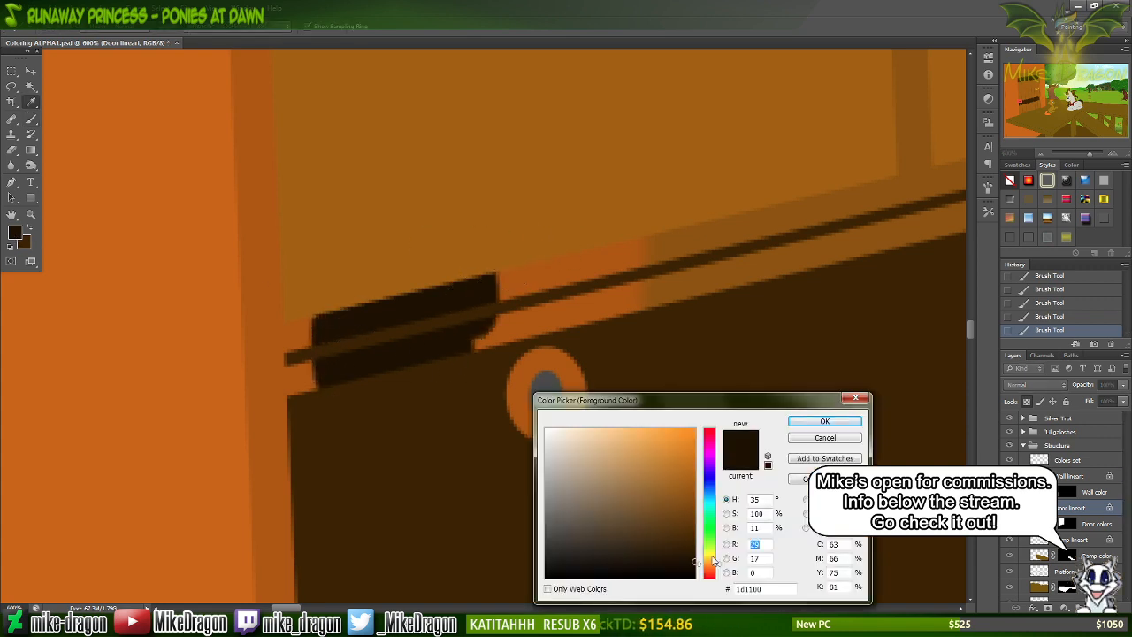
left_click(695, 557)
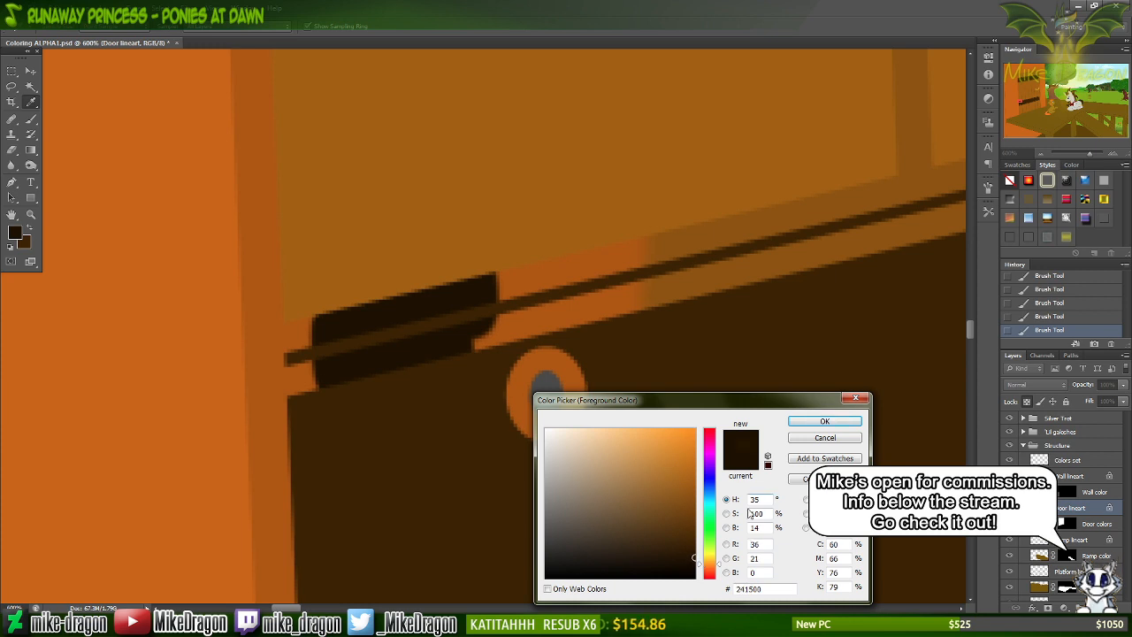
left_click(846, 423)
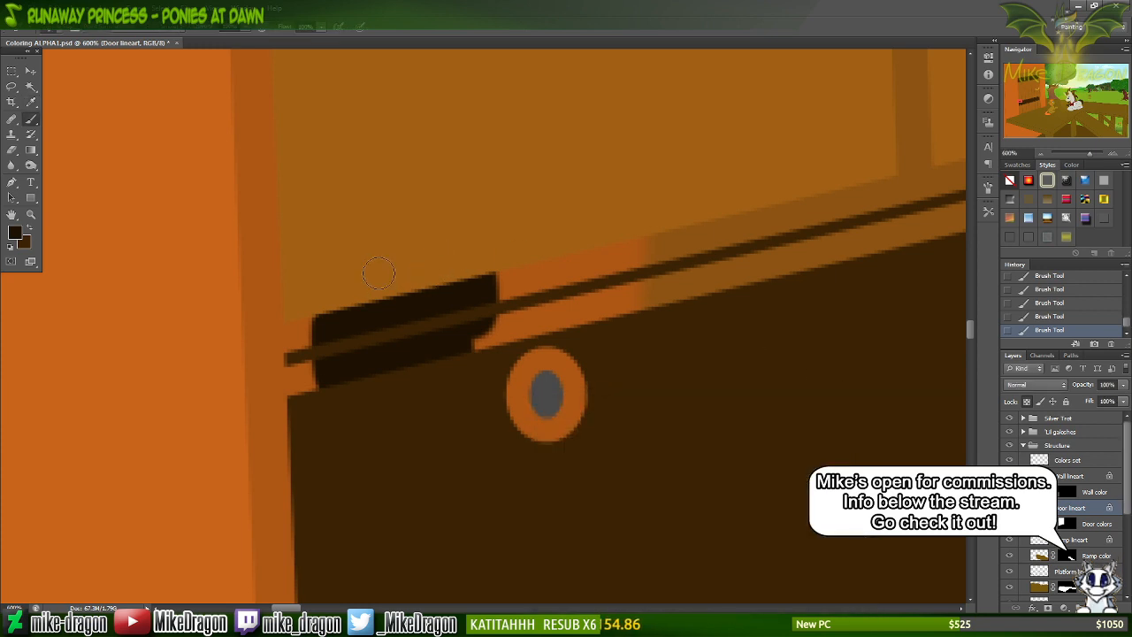
mouse_move(351, 320)
left_mouse_down()
mouse_move(332, 384)
mouse_move(363, 351)
mouse_move(379, 290)
mouse_move(404, 357)
mouse_move(472, 254)
mouse_move(480, 266)
mouse_move(494, 258)
mouse_move(529, 292)
left_mouse_up()
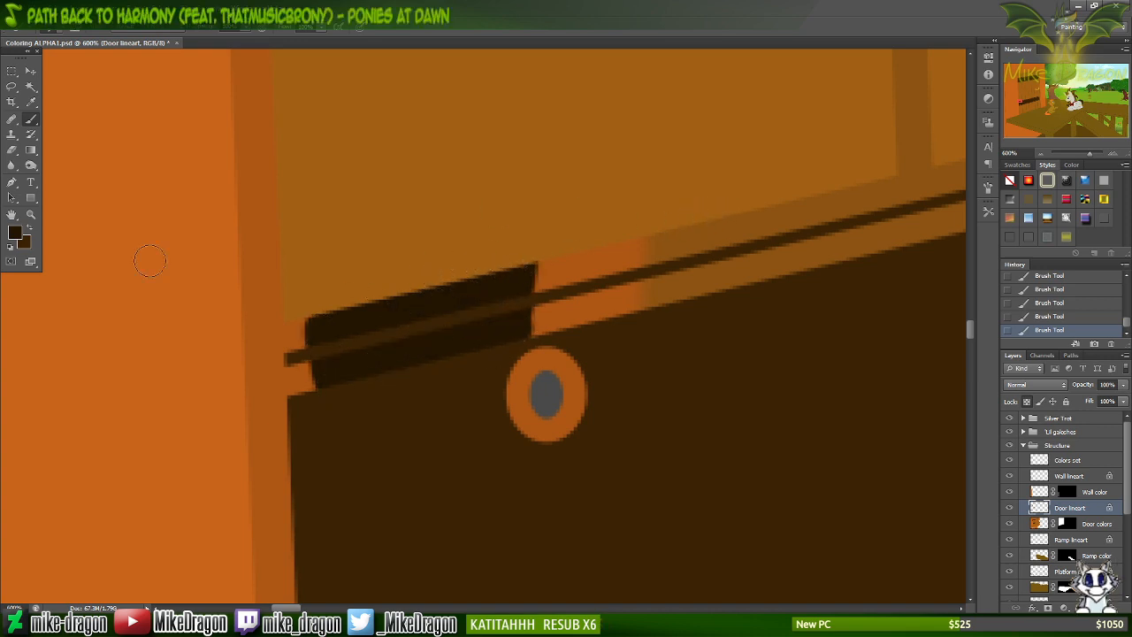
Resample the bar's dark brown and darken it slightly to #301c00 for the brush.
left_click(15, 233)
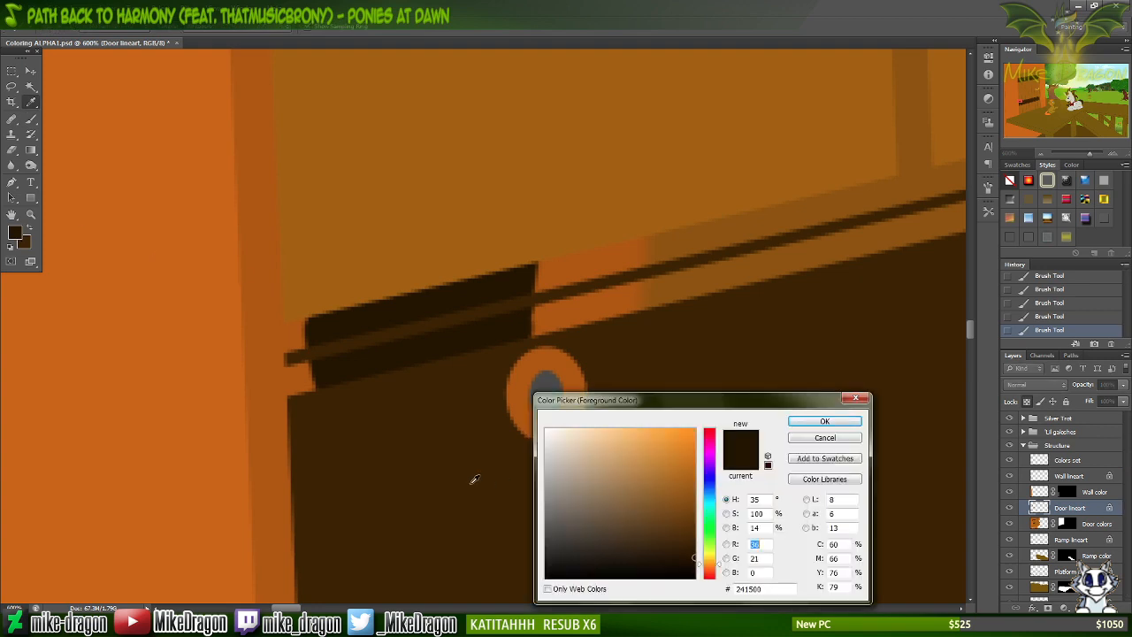
left_click(440, 468)
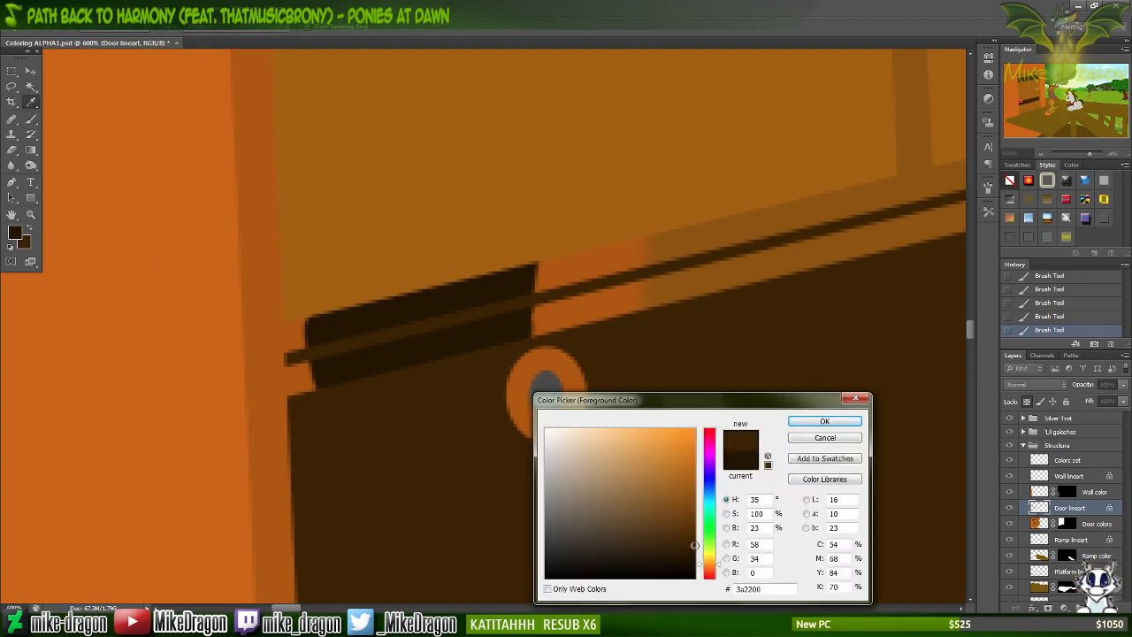
left_click_drag(694, 545, 700, 549)
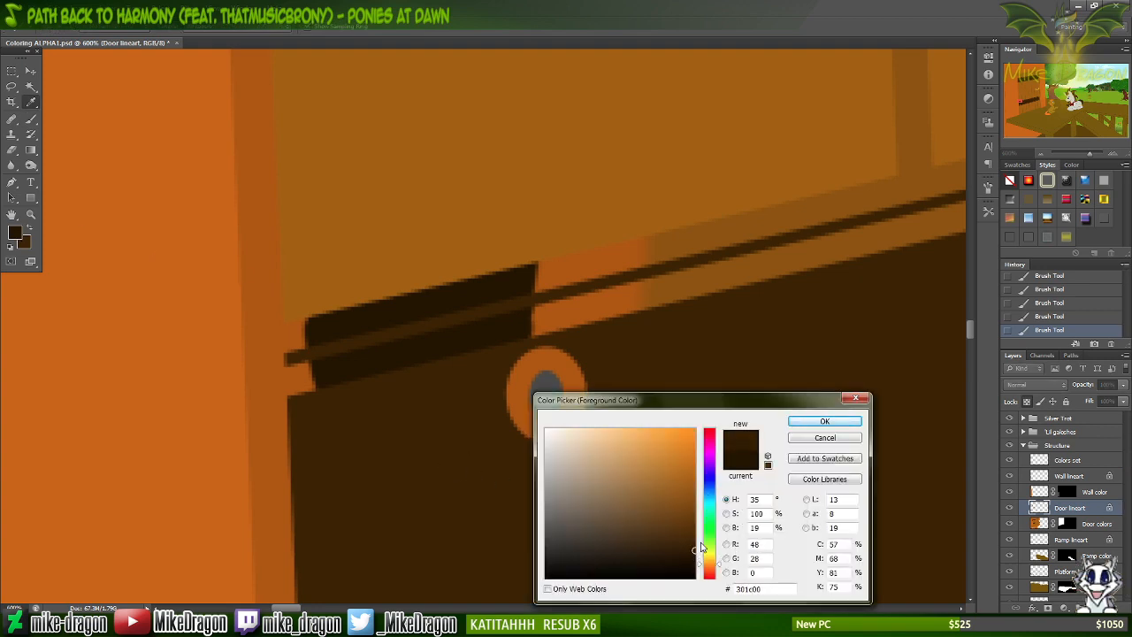
left_click(810, 425)
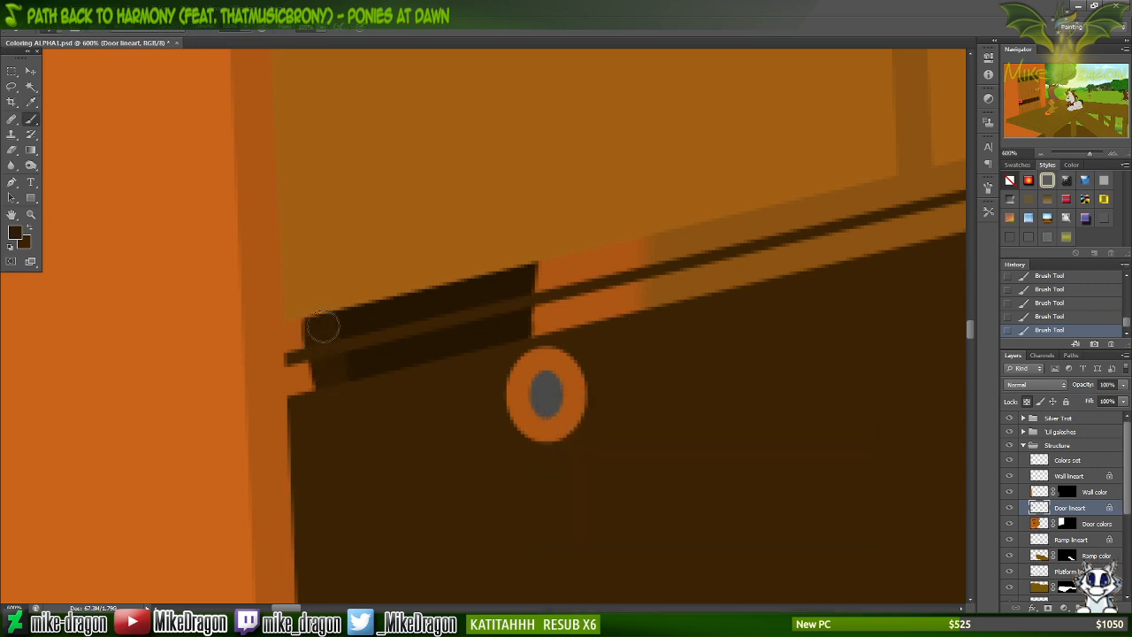
Repaint the outline along the bar's upper edge in the darker brown from its left end to past the second bolt.
mouse_move(324, 326)
left_mouse_down()
mouse_move(360, 364)
mouse_move(376, 419)
mouse_move(394, 413)
mouse_move(424, 300)
mouse_move(464, 285)
mouse_move(476, 306)
mouse_move(494, 278)
mouse_move(490, 331)
mouse_move(536, 321)
mouse_move(534, 298)
mouse_move(434, 293)
mouse_move(314, 317)
mouse_move(304, 350)
mouse_move(314, 399)
mouse_move(311, 309)
mouse_move(306, 343)
left_mouse_up()
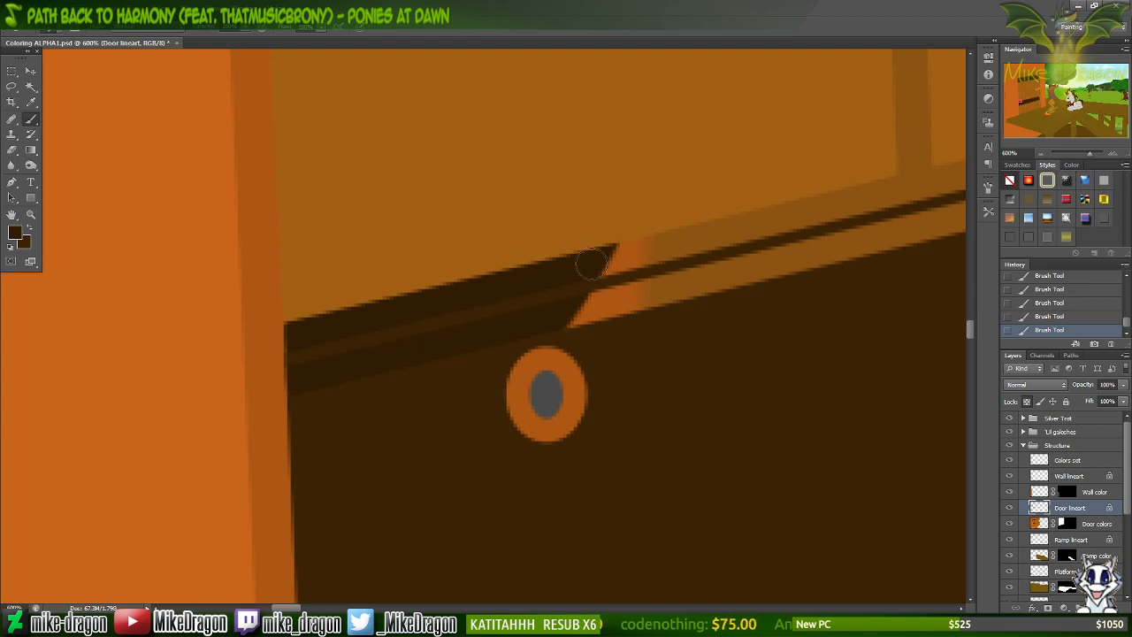
mouse_move(592, 262)
left_mouse_down()
mouse_move(642, 229)
mouse_move(668, 232)
mouse_move(671, 245)
mouse_move(618, 292)
mouse_move(672, 268)
mouse_move(685, 250)
mouse_move(650, 245)
mouse_move(646, 275)
mouse_move(729, 219)
mouse_move(706, 261)
mouse_move(749, 217)
mouse_move(741, 234)
mouse_move(794, 264)
mouse_move(850, 194)
mouse_move(877, 210)
left_mouse_up()
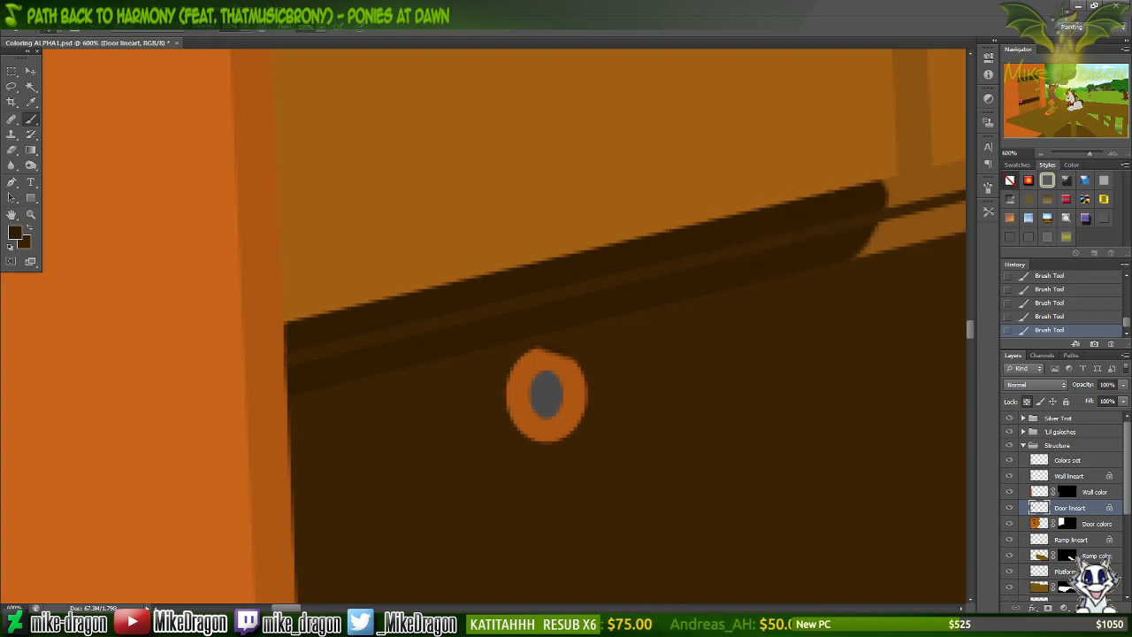
left_click_drag(292, 611, 328, 588)
scroll(327, 588, "up", 4)
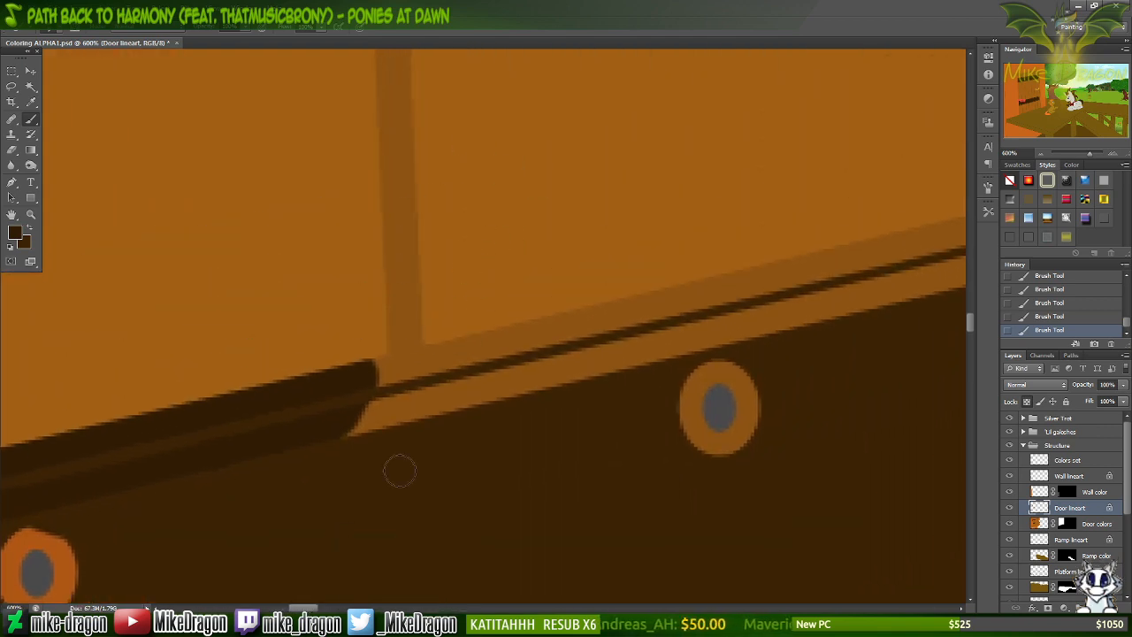
mouse_move(354, 416)
left_mouse_down()
mouse_move(455, 402)
mouse_move(353, 403)
mouse_move(429, 374)
mouse_move(432, 338)
mouse_move(401, 333)
mouse_move(478, 315)
mouse_move(515, 350)
mouse_move(471, 405)
mouse_move(479, 417)
mouse_move(559, 363)
mouse_move(546, 375)
mouse_move(564, 384)
mouse_move(608, 360)
mouse_move(614, 376)
mouse_move(637, 341)
mouse_move(738, 338)
mouse_move(793, 279)
mouse_move(775, 295)
mouse_move(849, 299)
mouse_move(881, 270)
left_mouse_up()
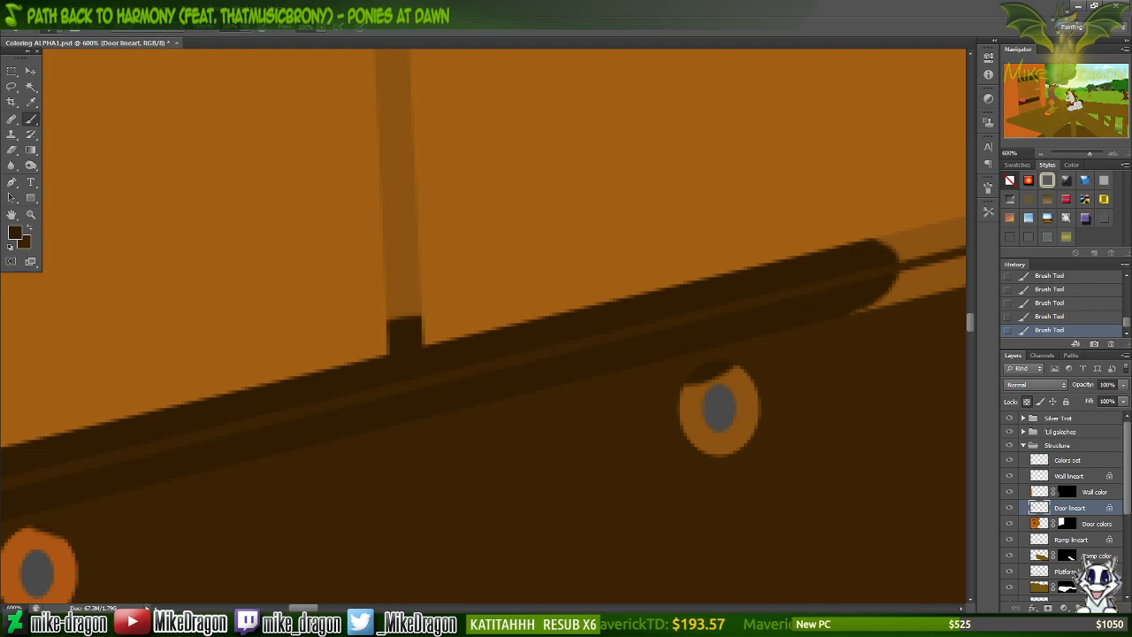
Continue the darker brown outline along the bar's upper edge from the second bolt to past the third bolt.
left_click_drag(305, 610, 324, 609)
left_click_drag(971, 329, 972, 323)
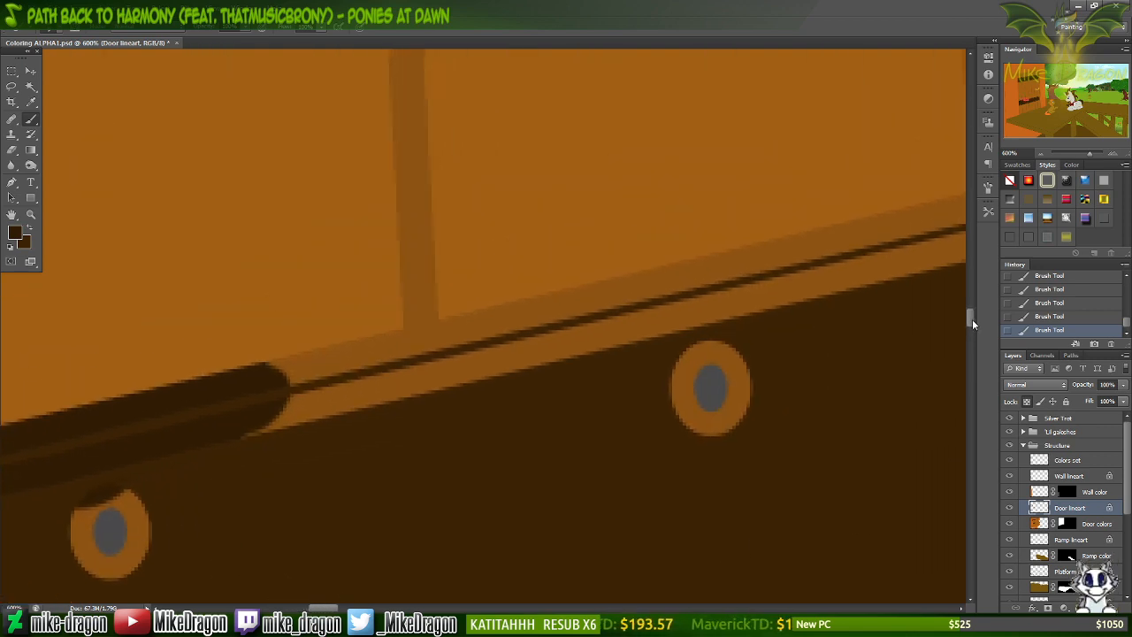
mouse_move(484, 308)
left_mouse_down()
mouse_move(368, 383)
mouse_move(476, 374)
mouse_move(426, 387)
mouse_move(358, 375)
mouse_move(312, 428)
mouse_move(323, 407)
mouse_move(300, 388)
mouse_move(267, 402)
left_mouse_up()
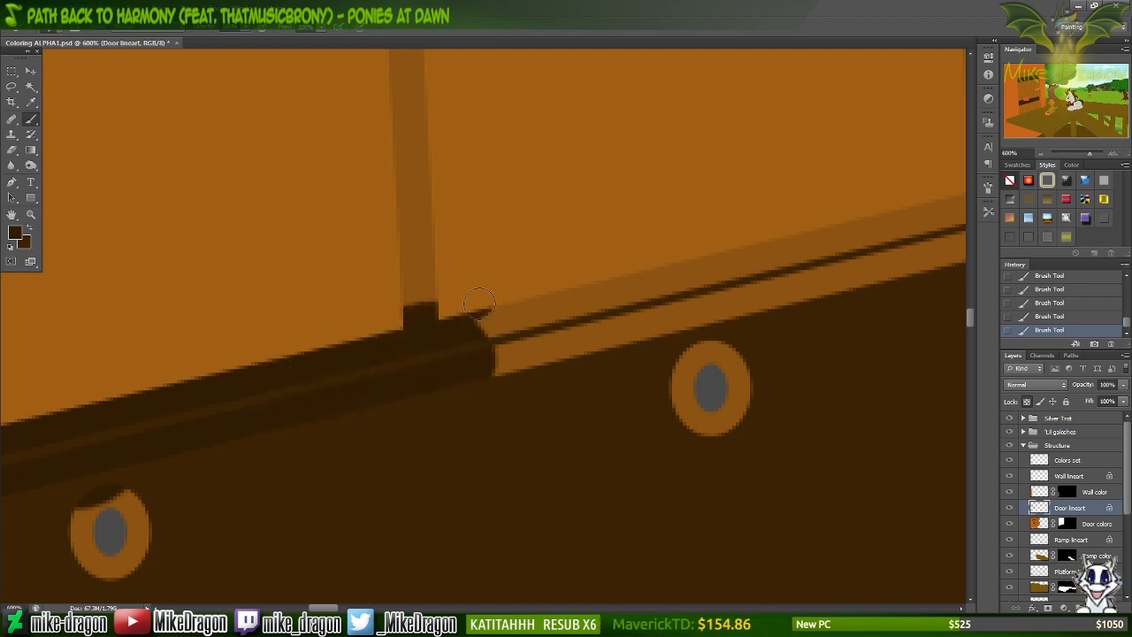
mouse_move(477, 362)
left_mouse_down()
mouse_move(509, 290)
mouse_move(562, 272)
mouse_move(564, 292)
mouse_move(633, 261)
mouse_move(650, 277)
mouse_move(711, 246)
mouse_move(722, 270)
mouse_move(713, 285)
mouse_move(742, 317)
mouse_move(765, 254)
mouse_move(796, 285)
mouse_move(852, 269)
mouse_move(844, 289)
mouse_move(935, 215)
mouse_move(881, 230)
left_mouse_up()
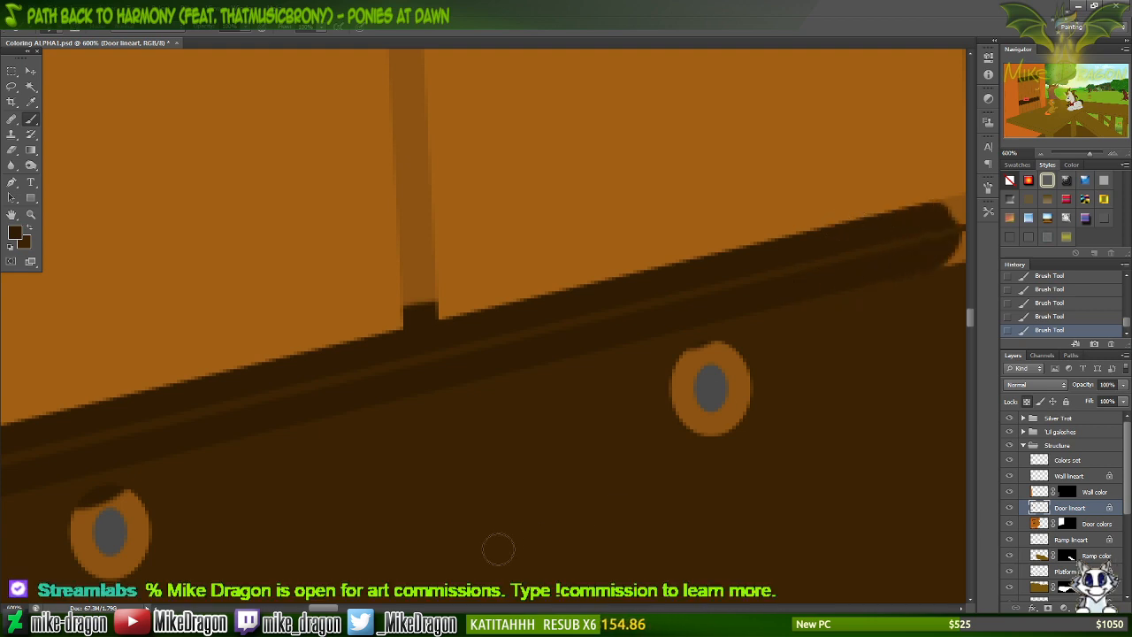
scroll(370, 571, "right", 15)
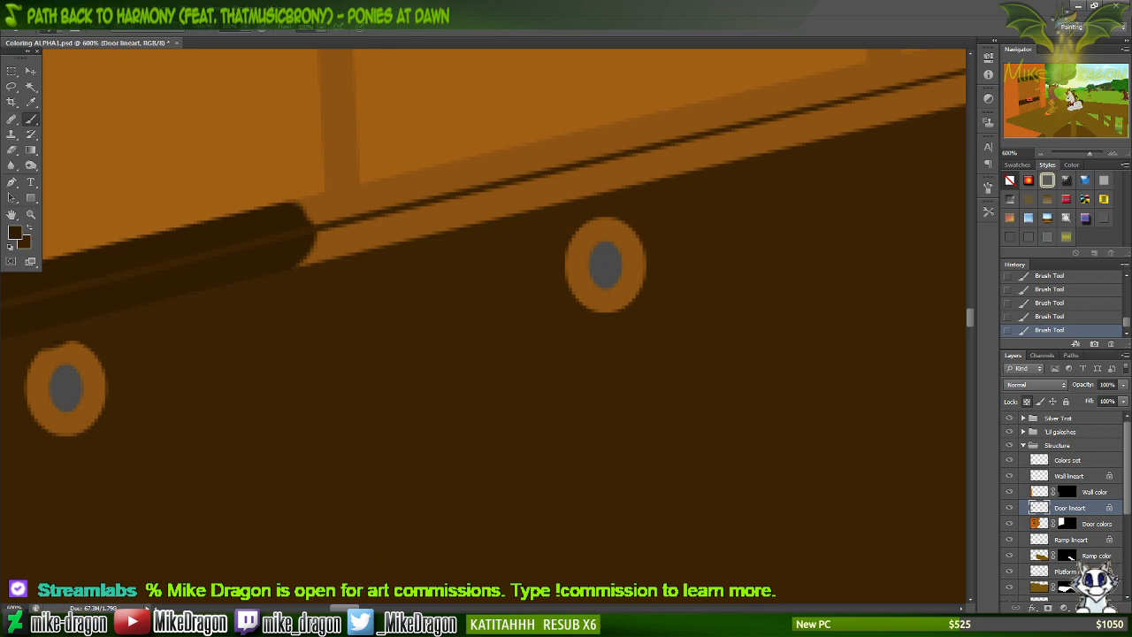
Switch to the web browser with the DeviantArt page.
left_click(213, 624)
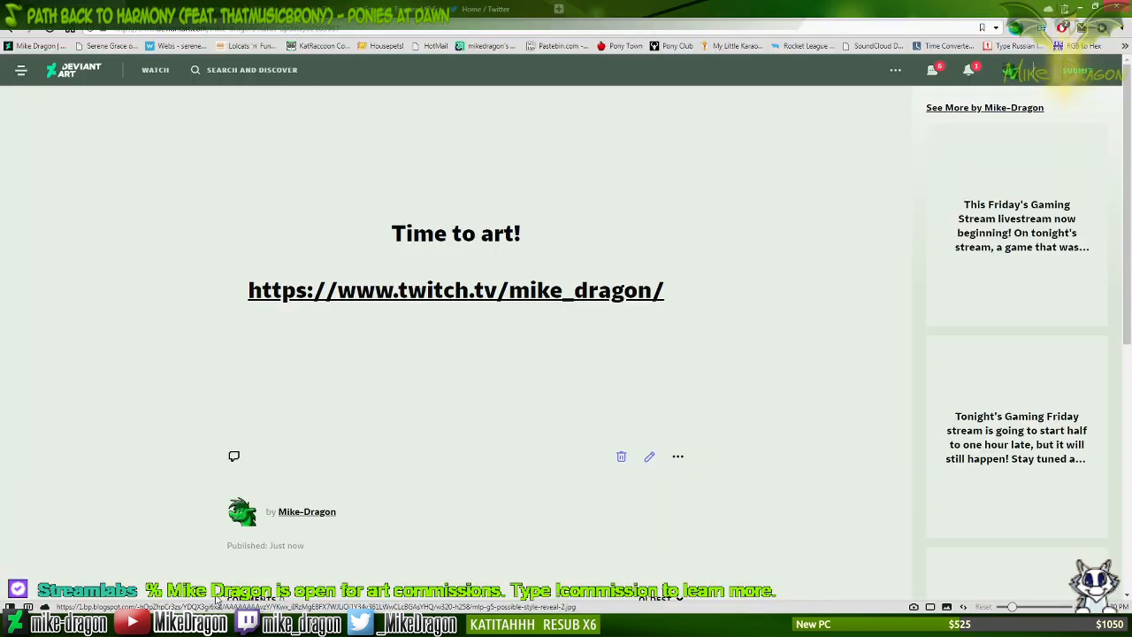
Open the artist's own DeviantArt profile in a new tab and show its gallery.
middle_click(44, 46)
middle_click(486, 45)
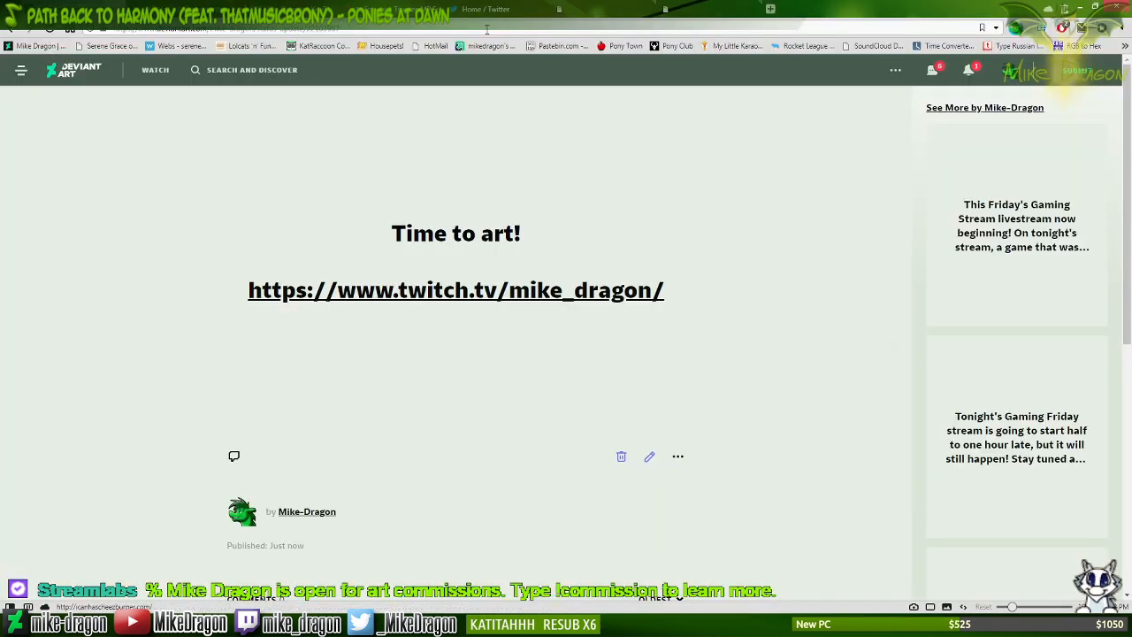
left_click(632, 13)
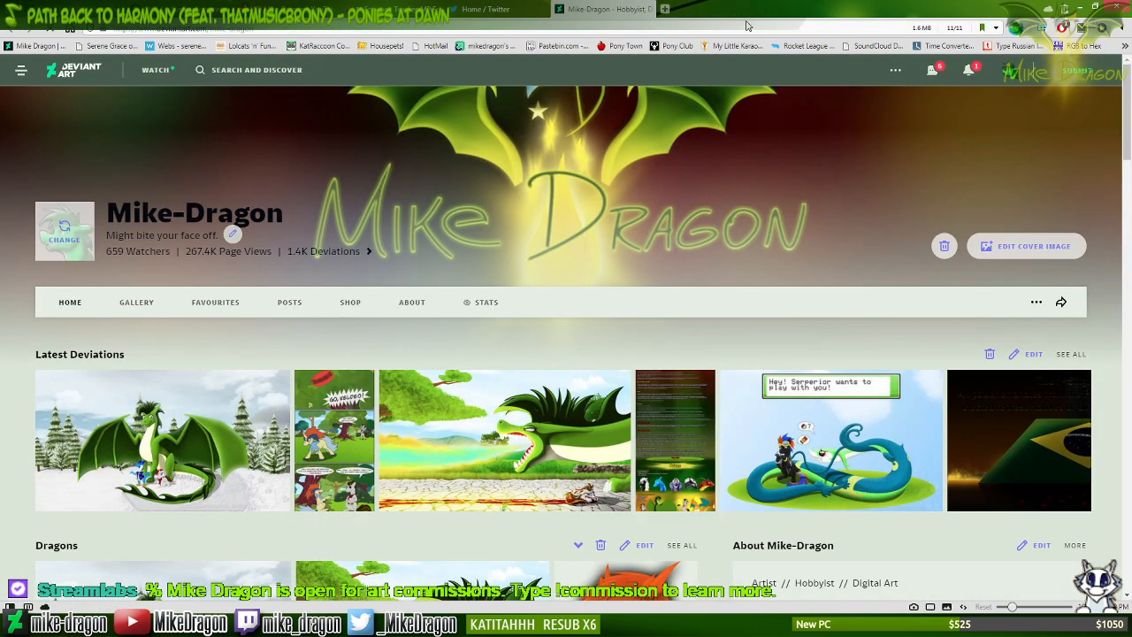
left_click(128, 306)
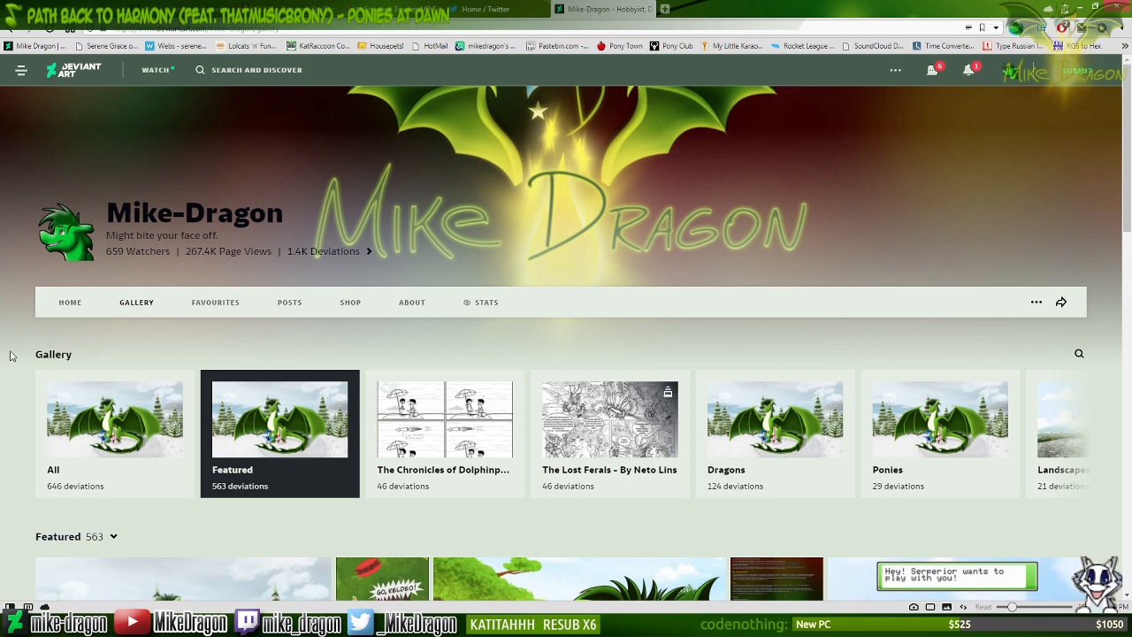
Look through the artwork thumbnails on pages 1 and 2 of the Featured gallery.
scroll(3, 354, "down", 8)
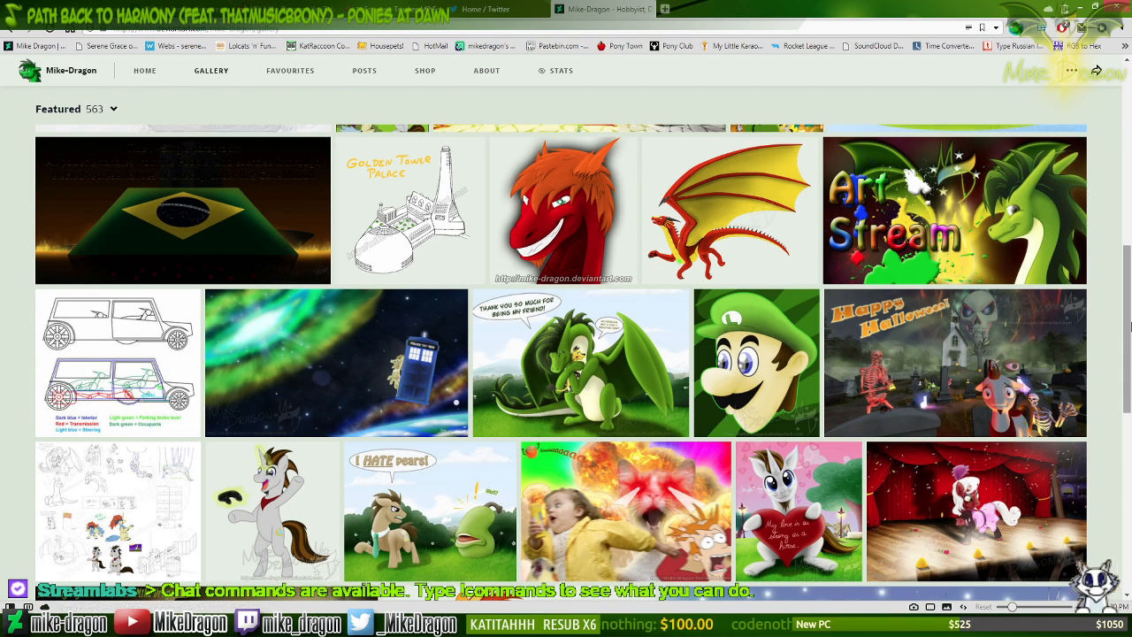
scroll(1130, 328, "down", 3)
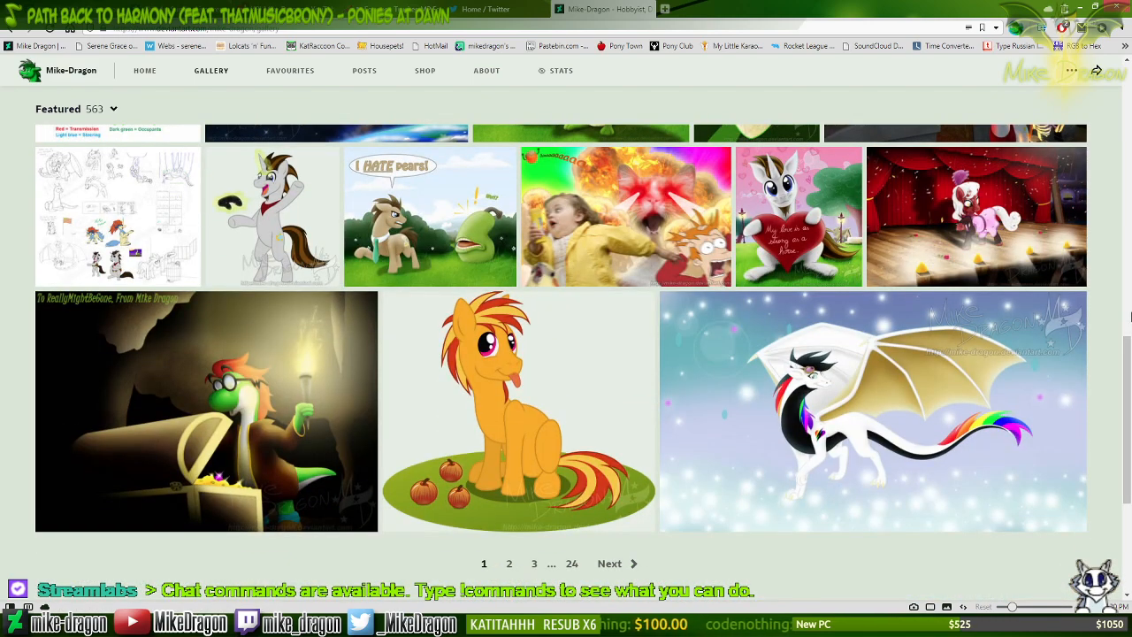
scroll(1130, 320, "up", 5)
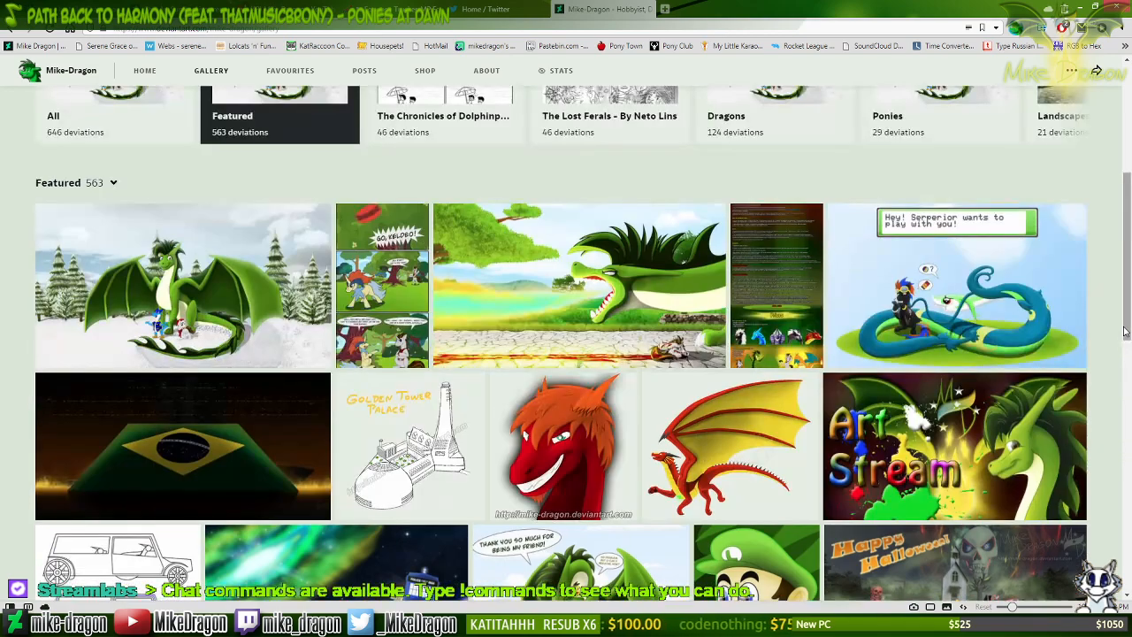
scroll(613, 531, "down", 6)
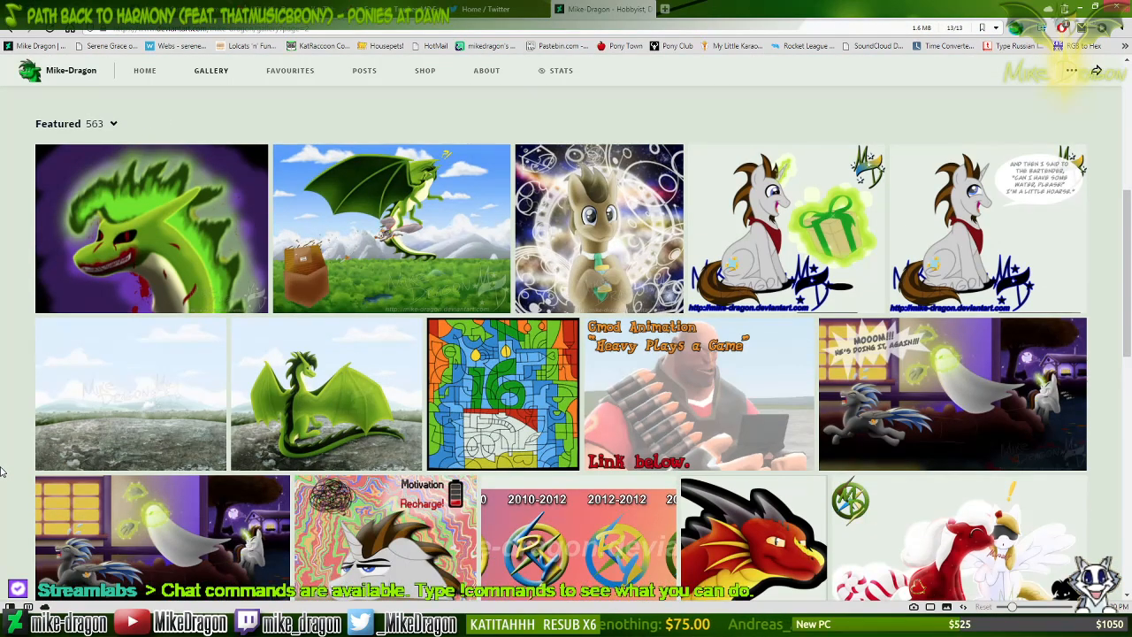
scroll(3, 471, "down", 3)
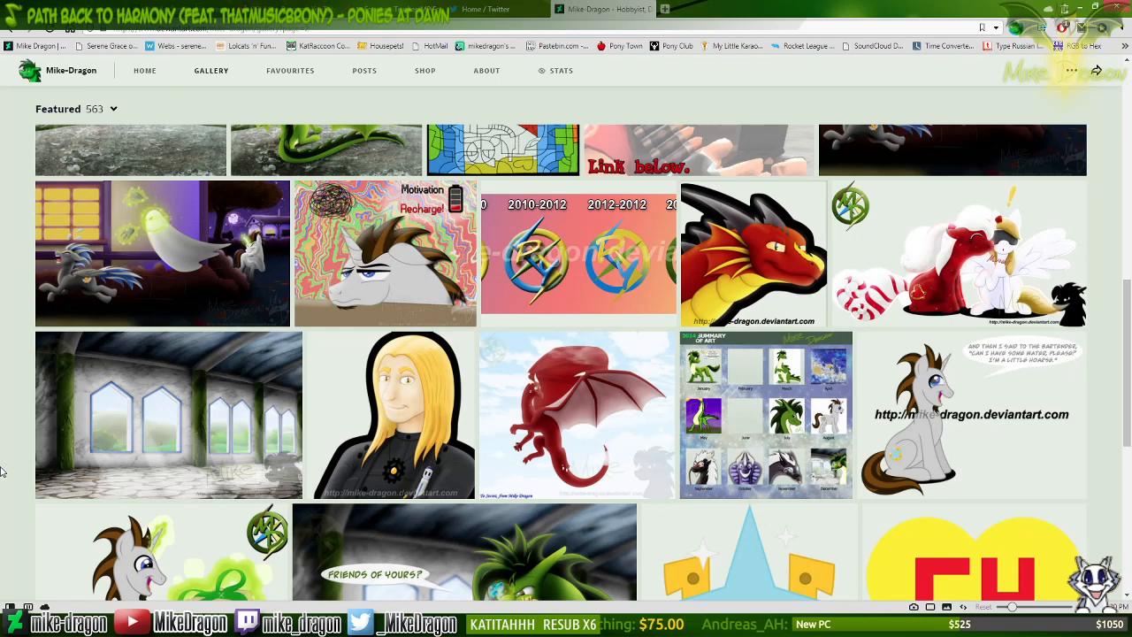
scroll(3, 472, "down", 3)
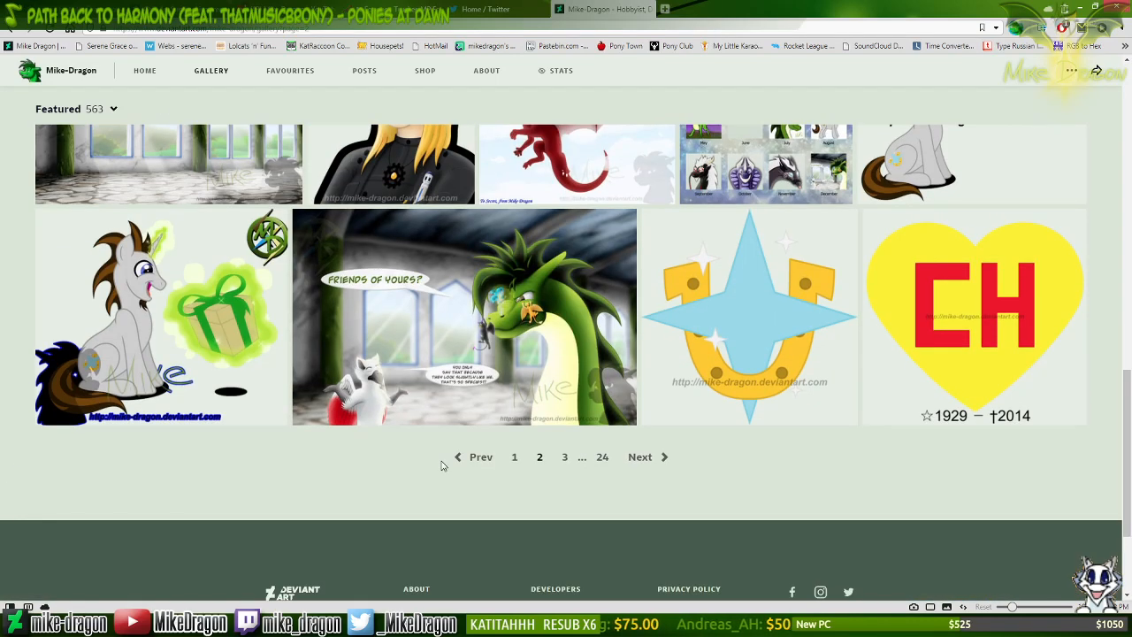
Go to page 3 of the Featured gallery and examine its artworks.
left_click(656, 459)
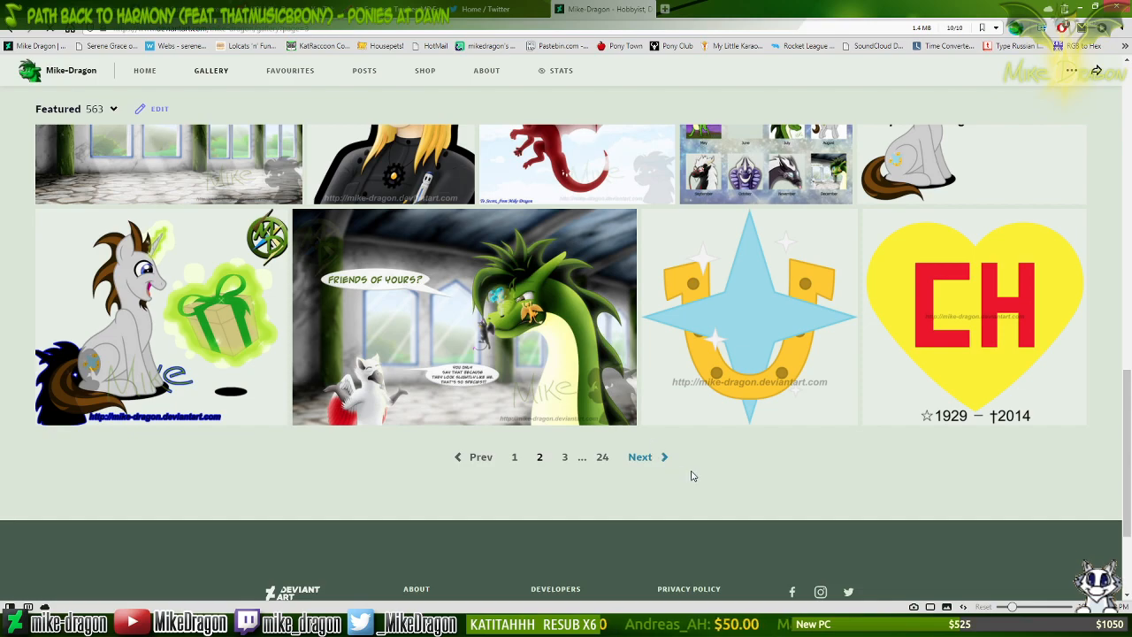
scroll(3, 348, "down", 3)
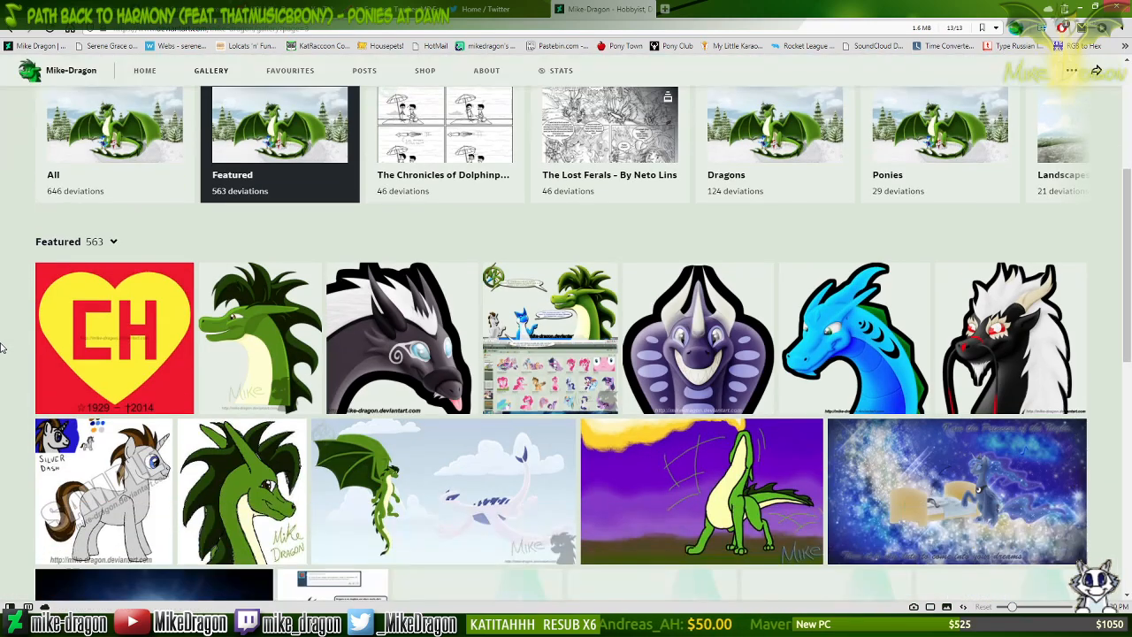
scroll(3, 348, "down", 10)
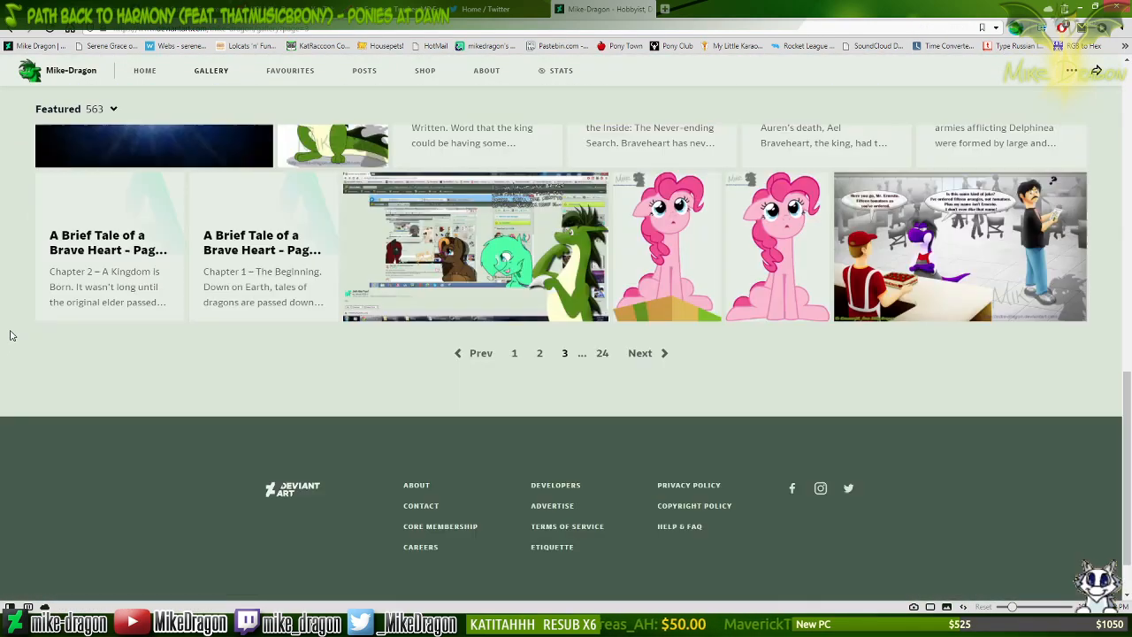
Go to page 4 of the Featured gallery and open the Clumsy 'Zard and Poke Love drawings in separate tabs.
left_click(641, 341)
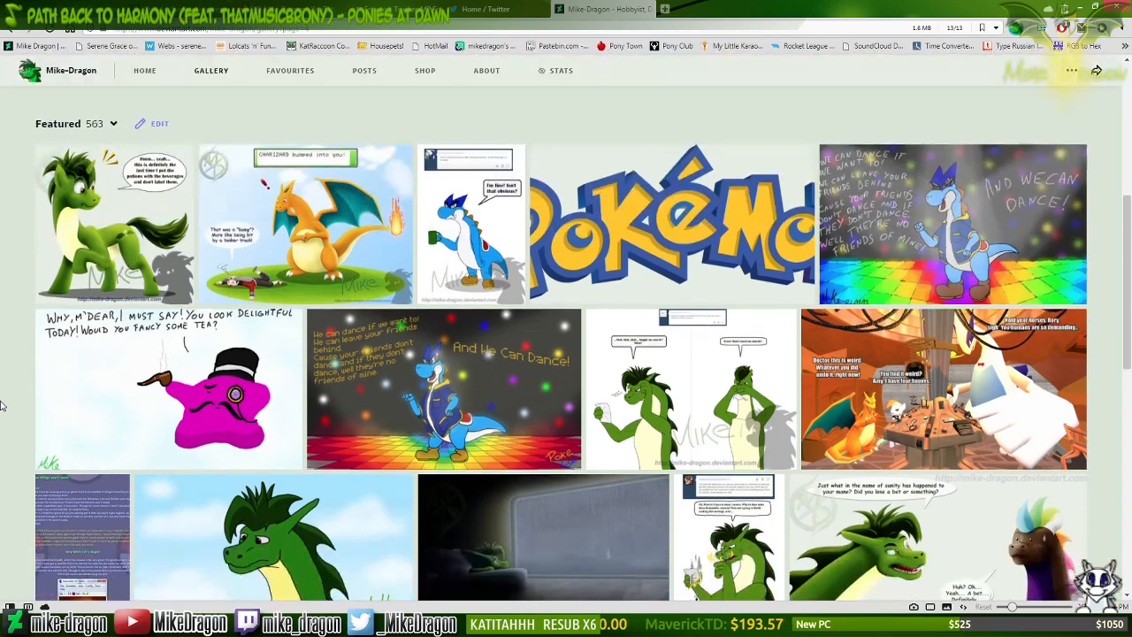
scroll(893, 331, "down", 2)
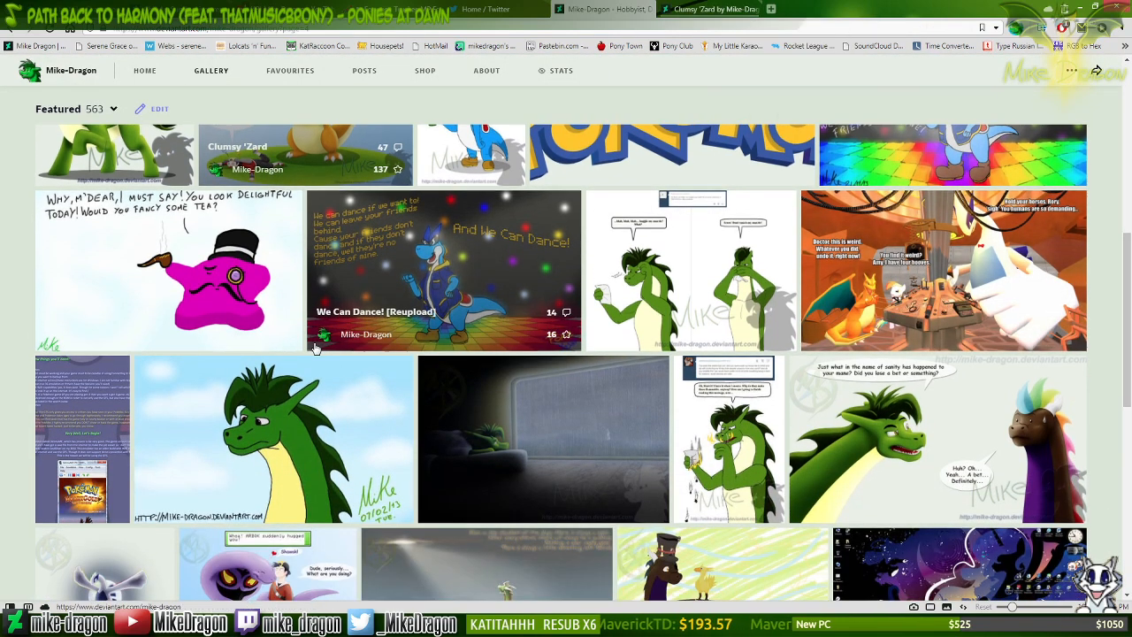
scroll(221, 280, "down", 3)
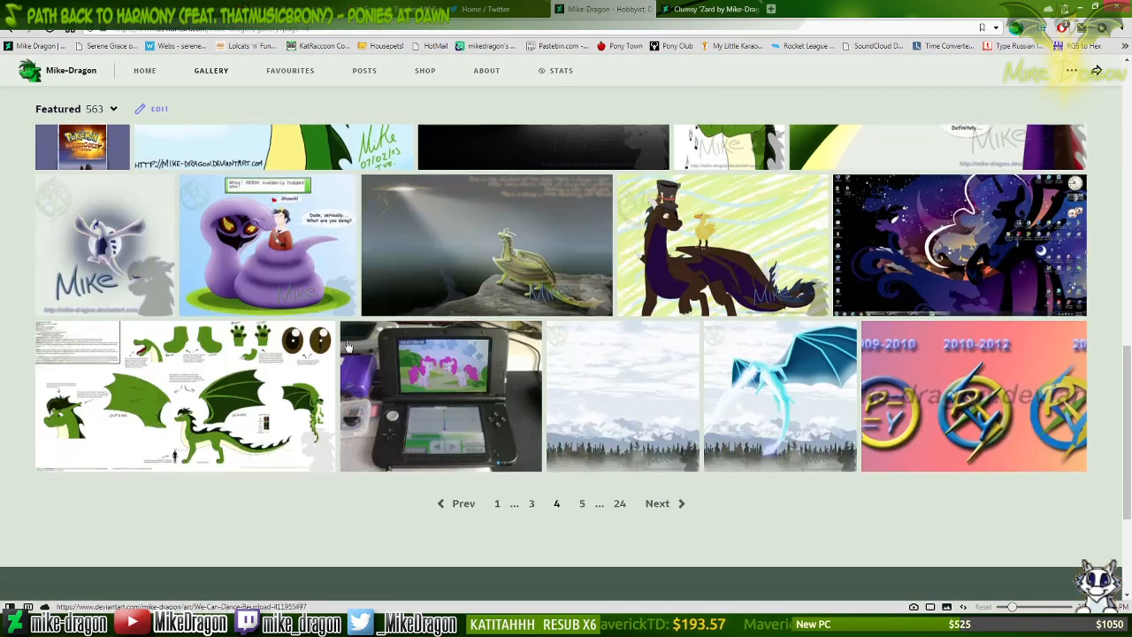
middle_click(263, 257)
Go to page 5 of the Featured gallery and look through its artworks.
scroll(606, 361, "down", 2)
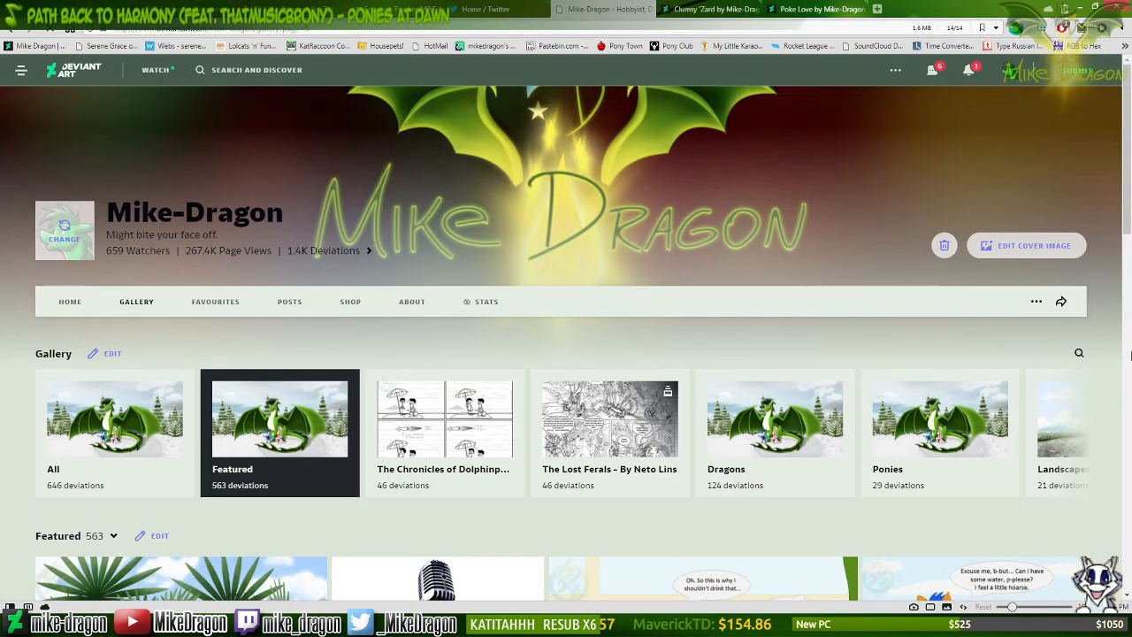
left_click(1125, 347)
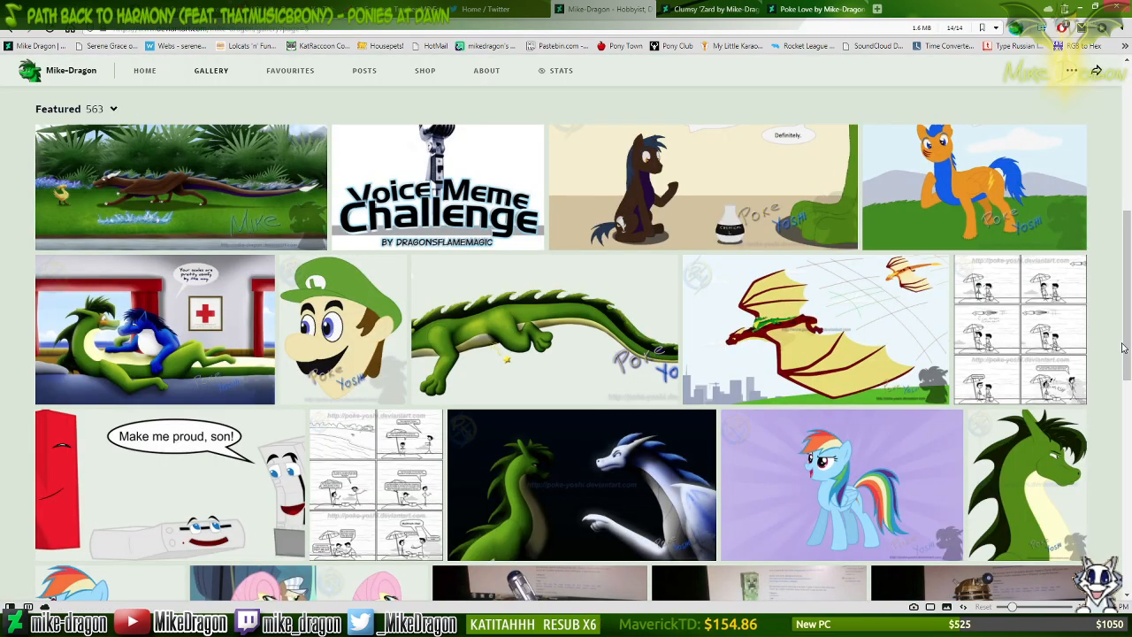
left_click(1124, 348)
left_click(1122, 346)
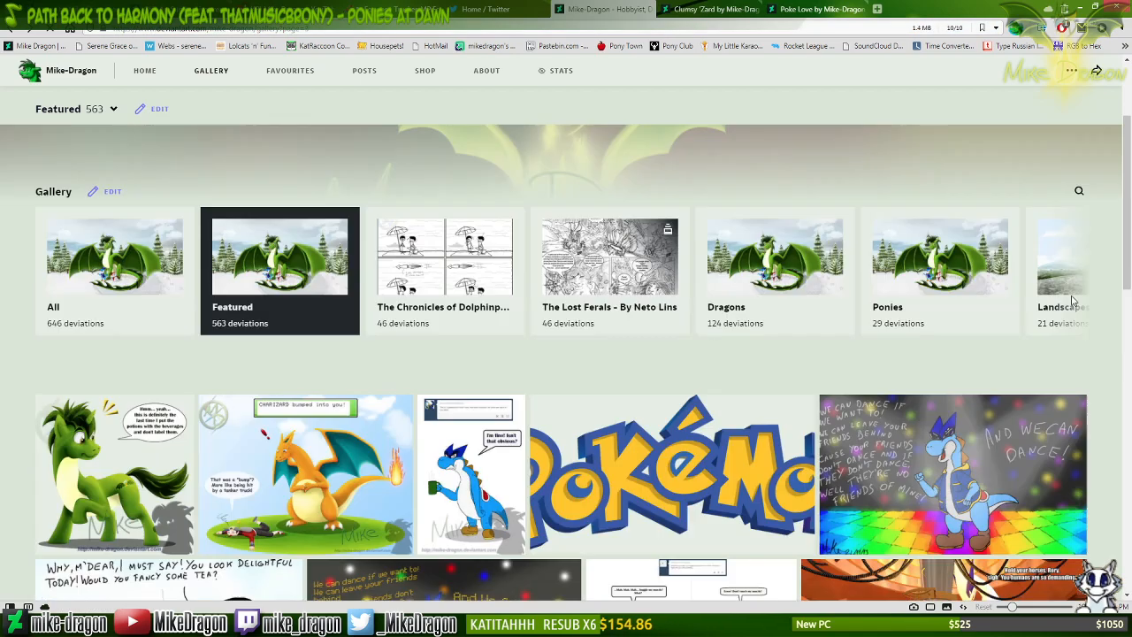
Page back through the Featured gallery from page 4 to page 2, examining the artwork thumbnails.
key("End")
scroll(973, 288, "up", 5)
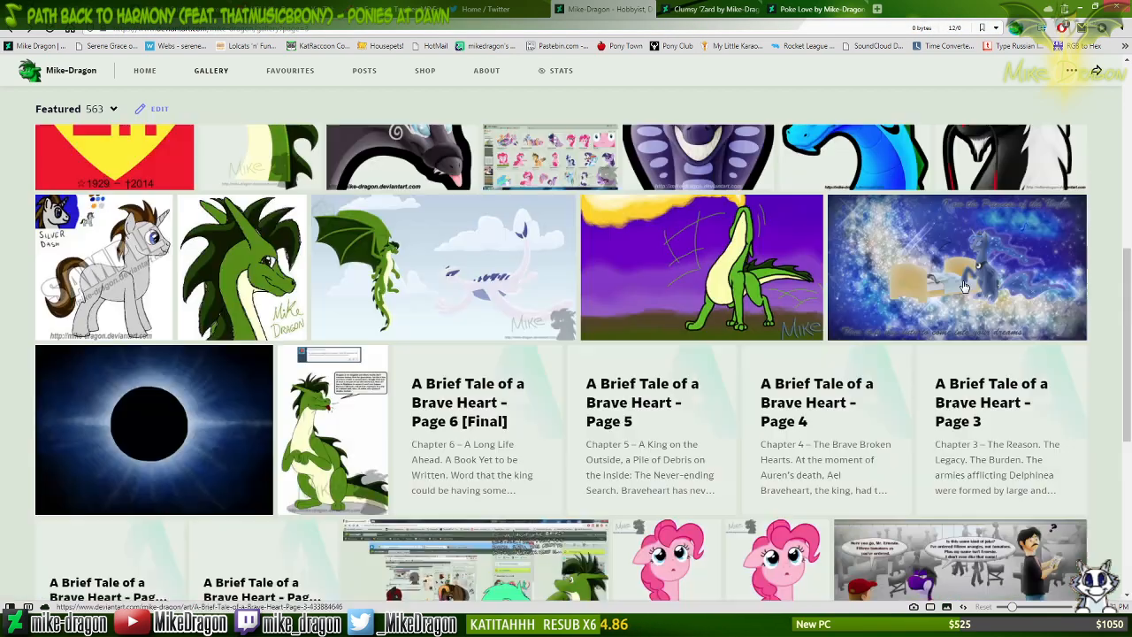
scroll(1130, 289, "up", 5)
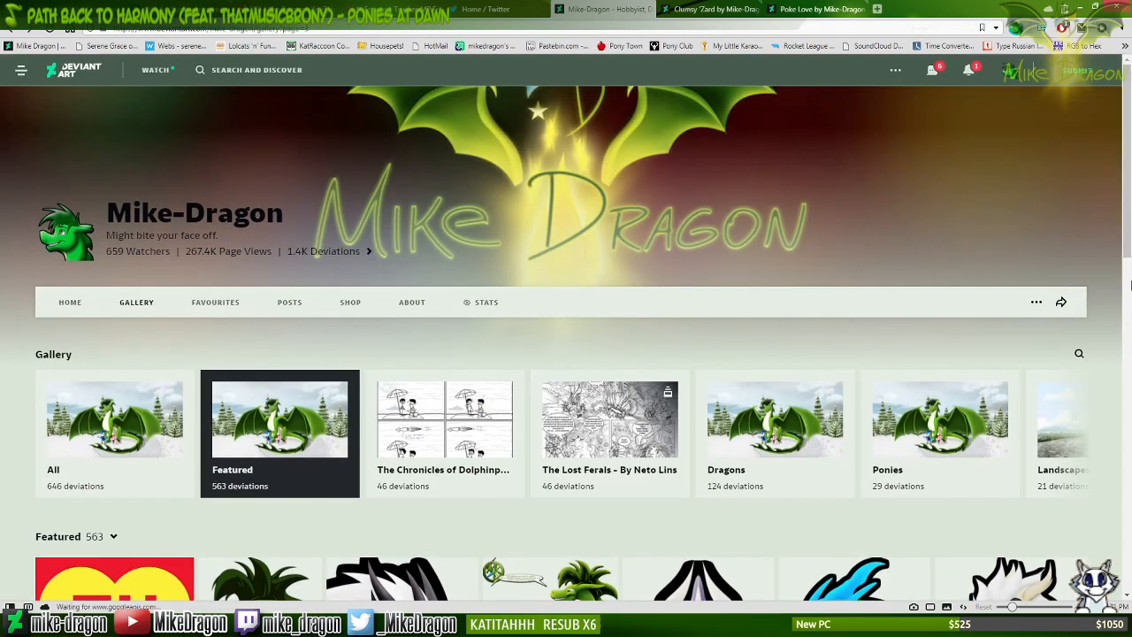
left_click(1130, 289)
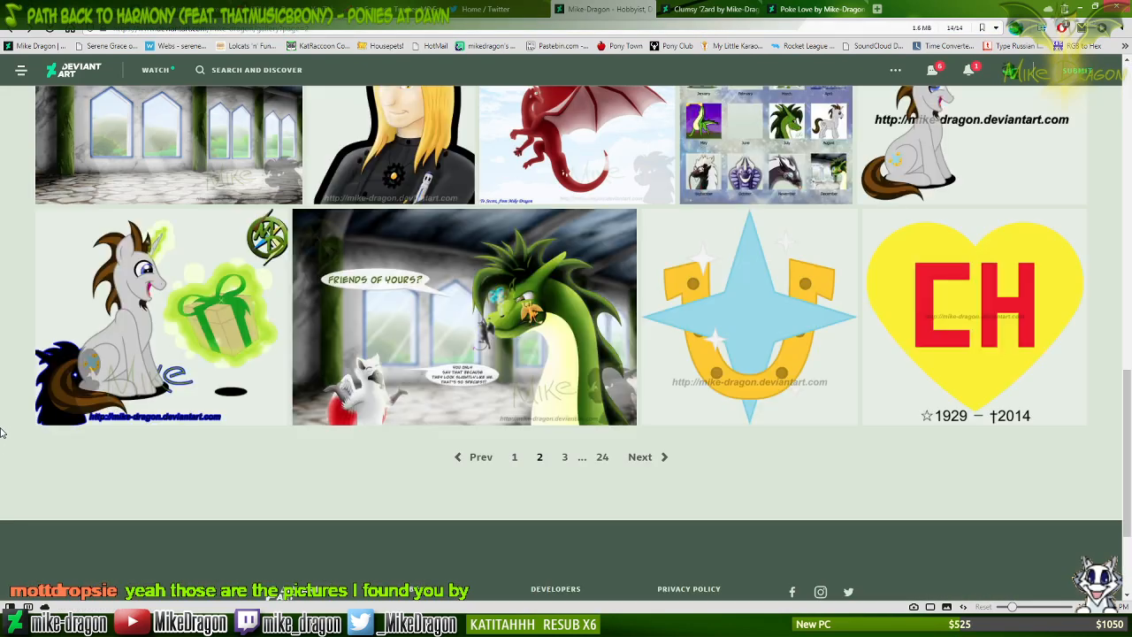
scroll(2, 433, "up", 1)
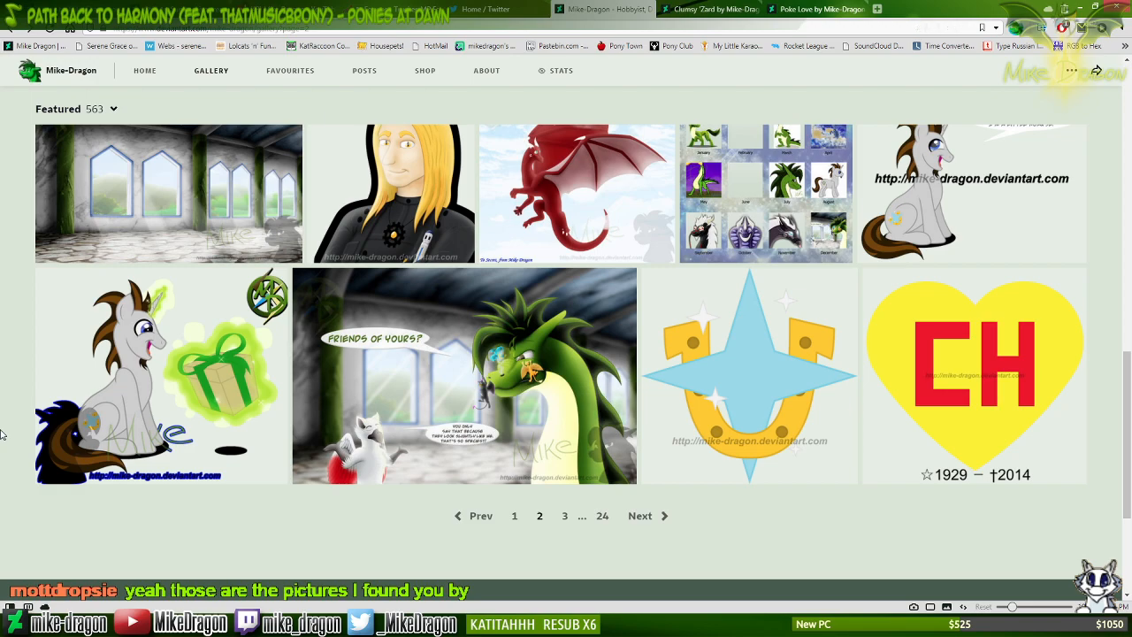
scroll(2, 433, "up", 3)
scroll(2, 435, "up", 3)
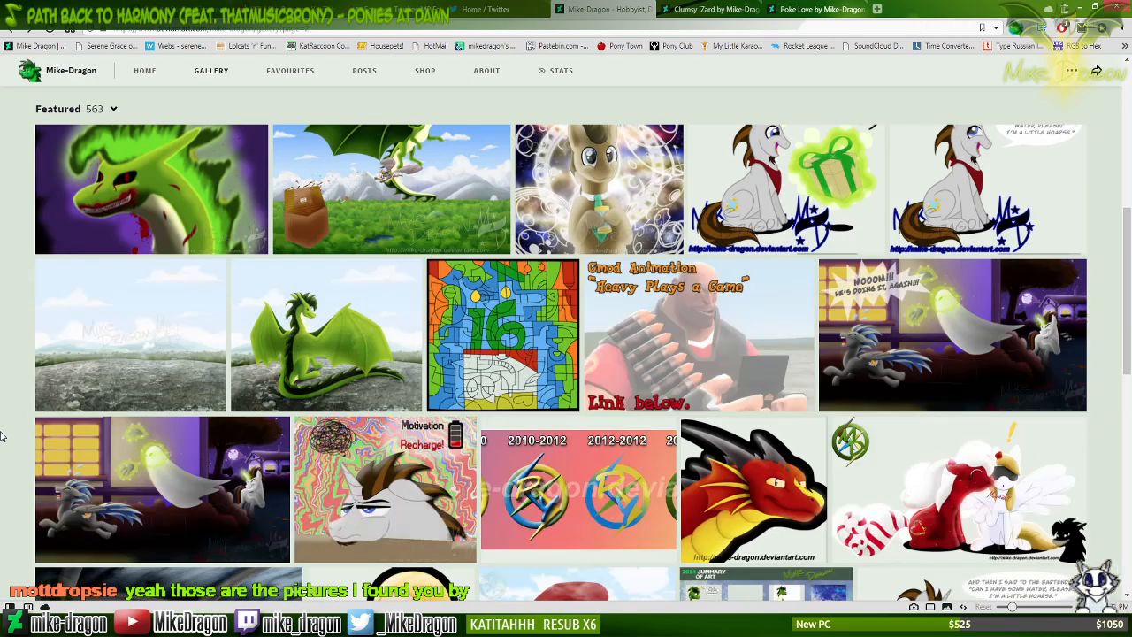
scroll(2, 434, "up", 4)
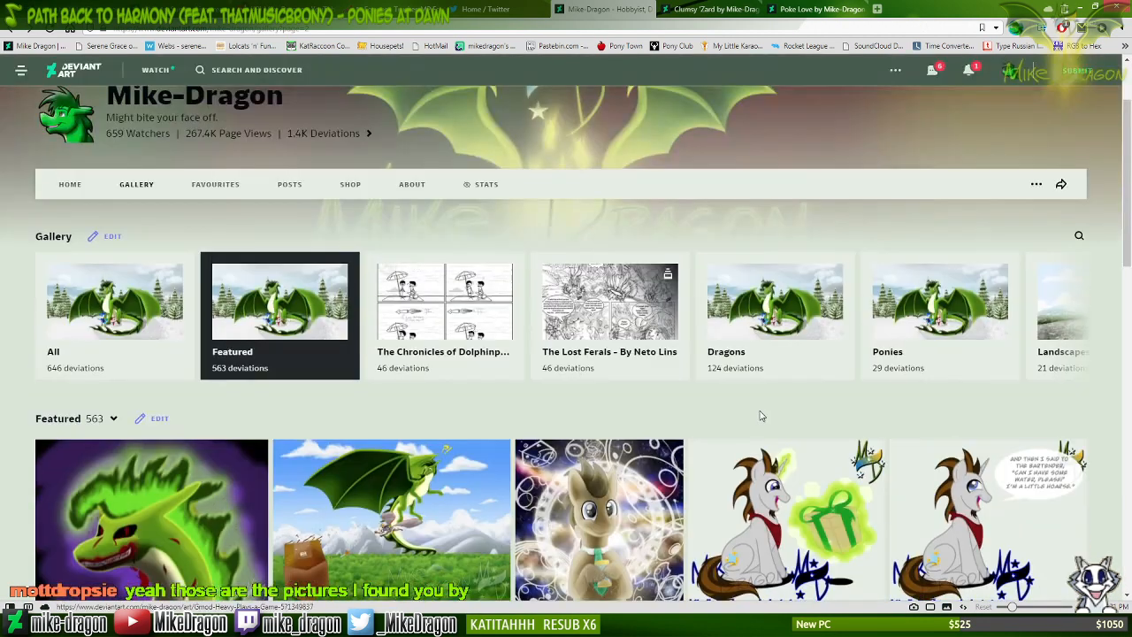
scroll(688, 435, "down", 5)
scroll(687, 435, "down", 4)
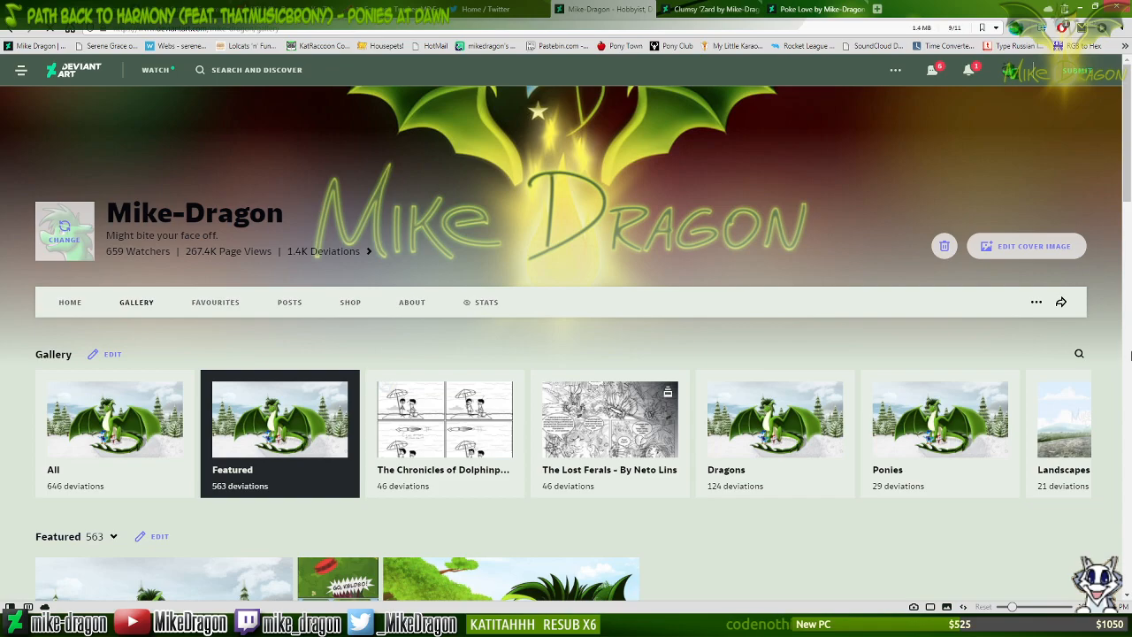
Return to page 1 of the Featured gallery and look over its artworks again.
scroll(1128, 346, "down", 5)
mouse_move(1128, 346)
left_mouse_down()
mouse_move(1128, 411)
mouse_move(1126, 316)
mouse_move(1124, 335)
left_mouse_up()
scroll(1124, 335, "down", 3)
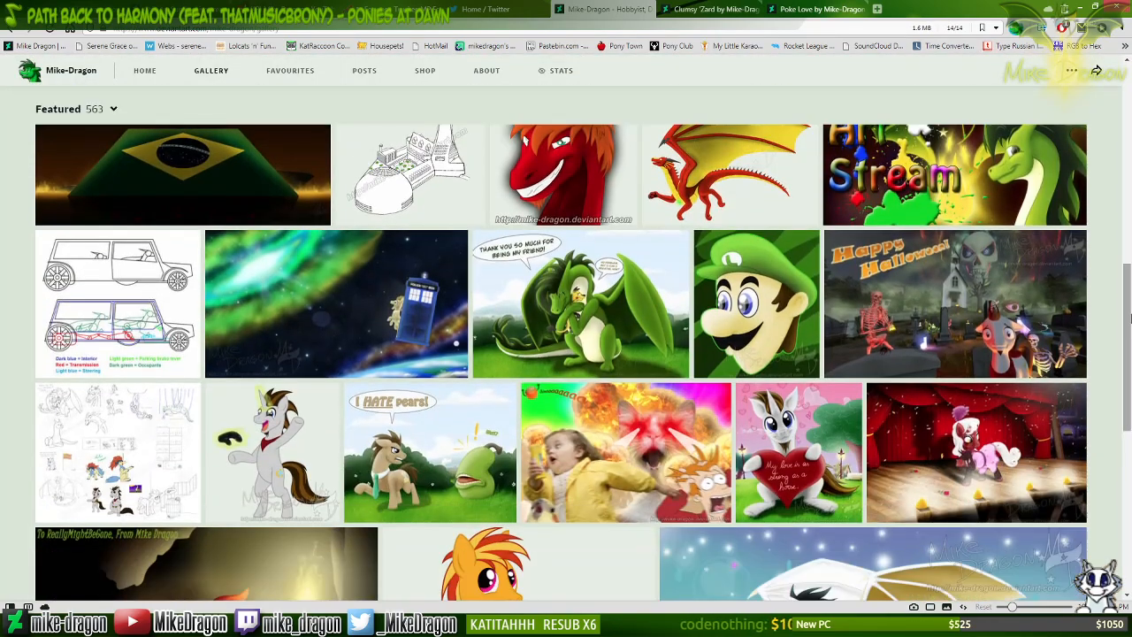
scroll(1131, 314, "down", 5)
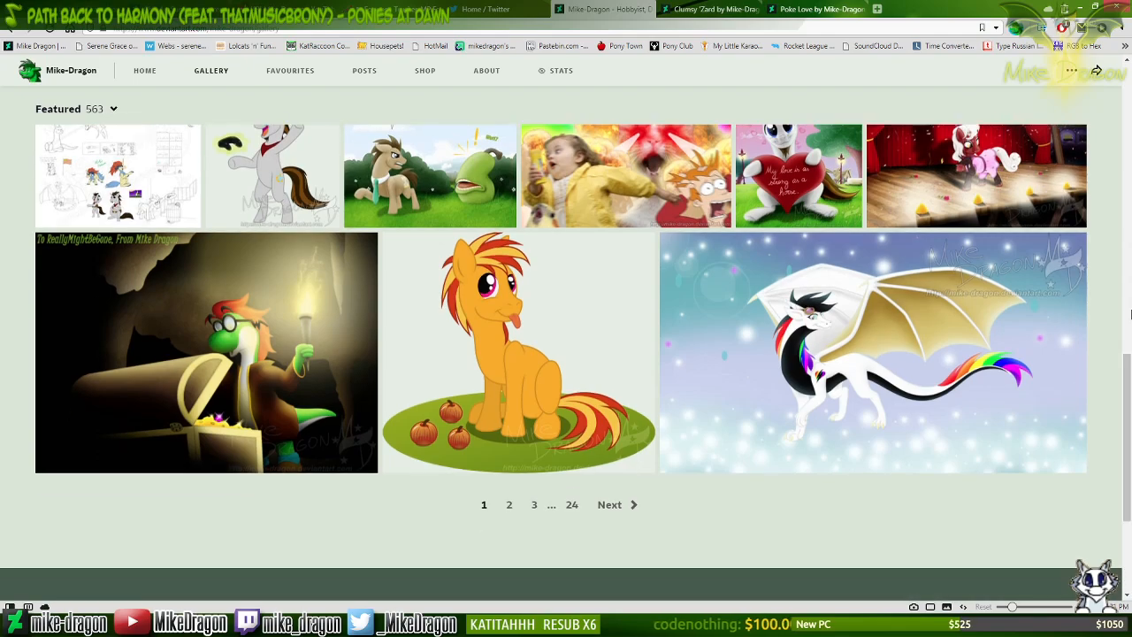
scroll(1127, 310, "up", 3)
scroll(1128, 310, "up", 10)
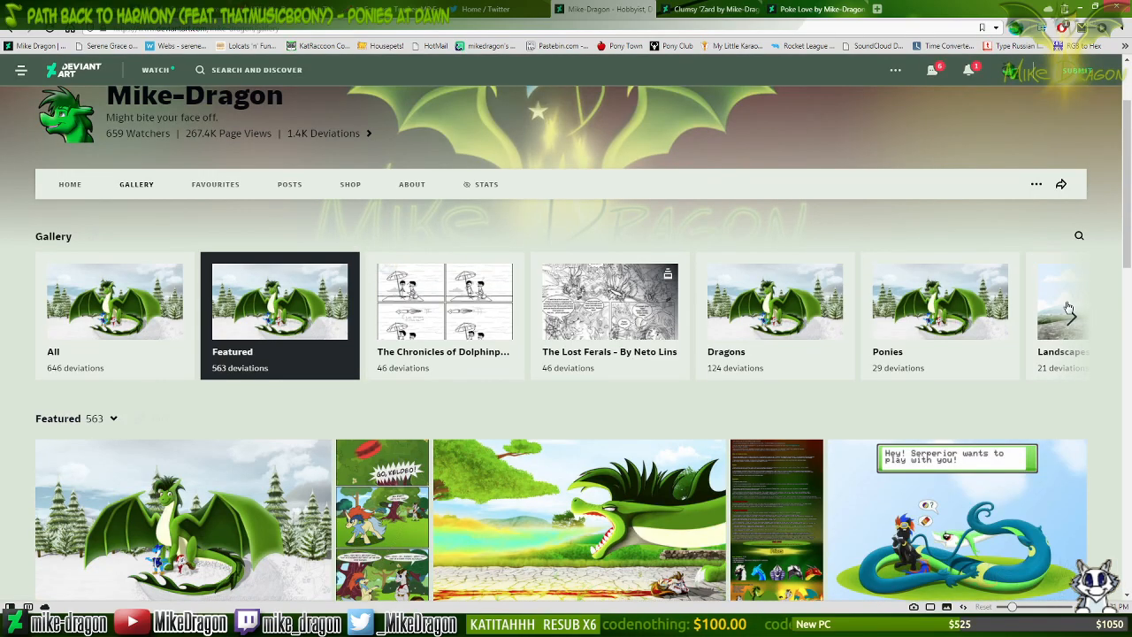
Close the gallery tab and compare the opened Poke Love and Clumsy 'Zard drawings.
key("ctrl+w")
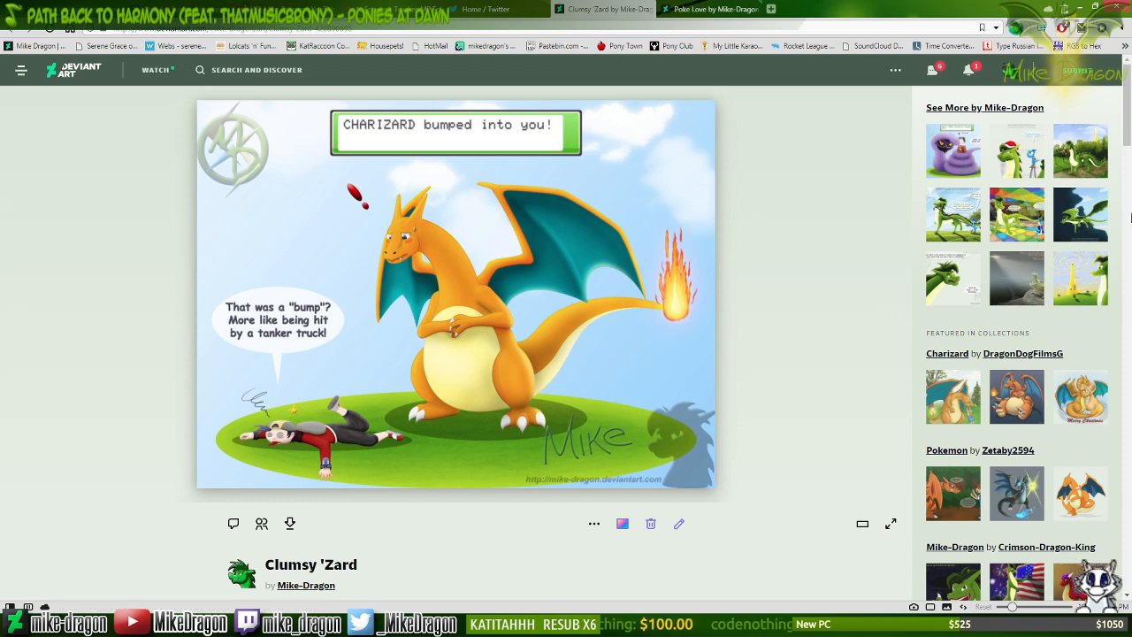
left_click(712, 9)
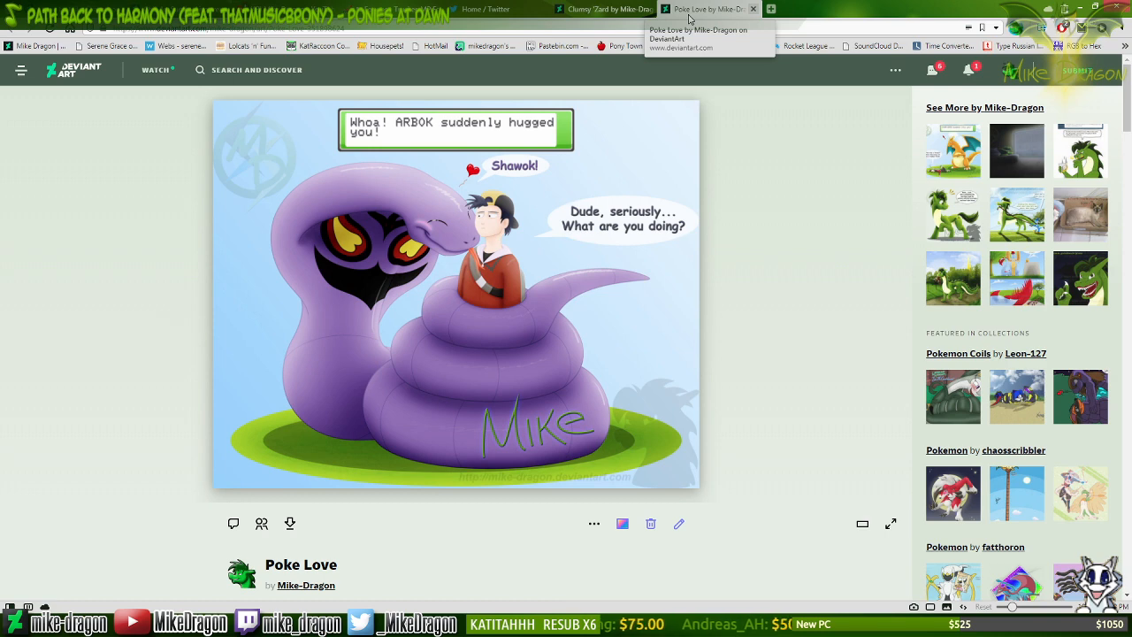
left_click(610, 10)
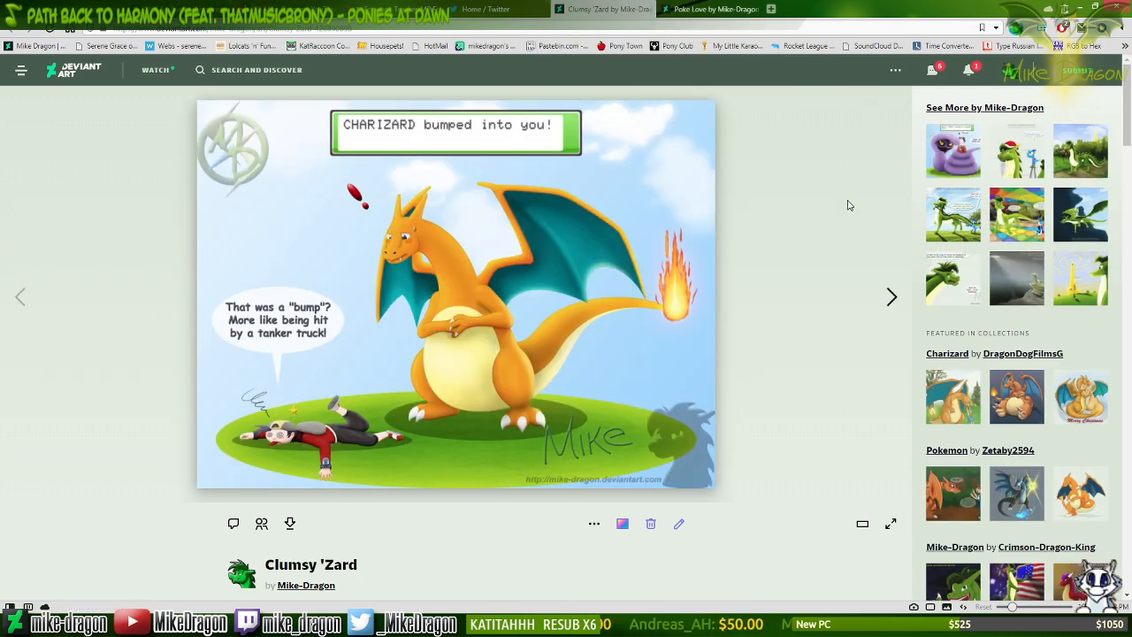
Read the artist's description below the Clumsy 'Zard drawing and return to the full picture.
scroll(845, 239, "down", 5)
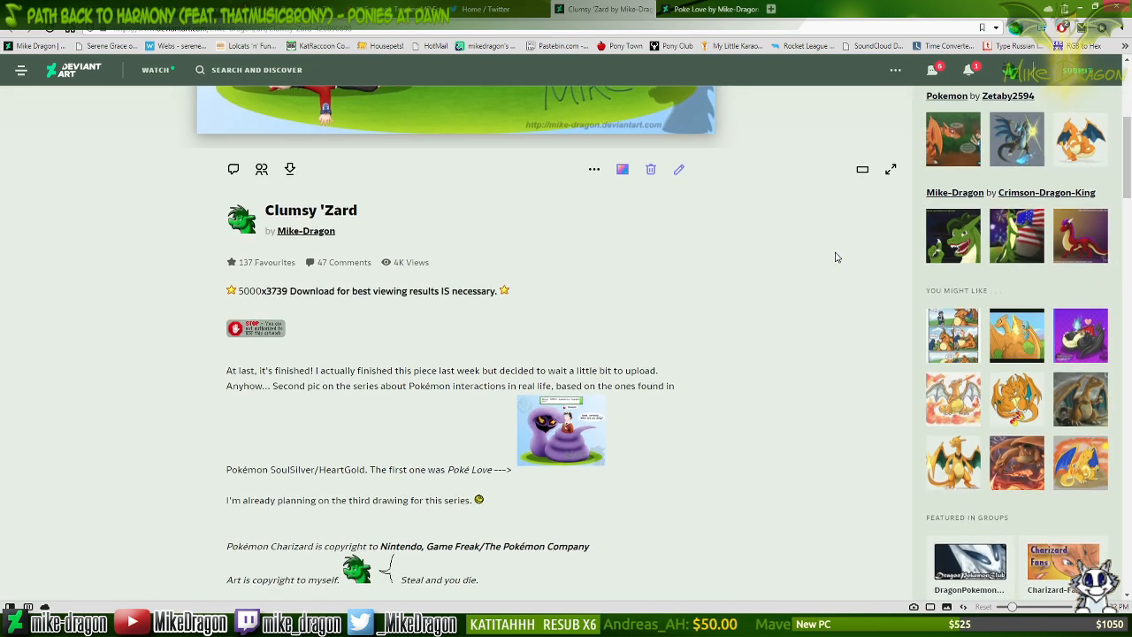
scroll(818, 230, "up", 5)
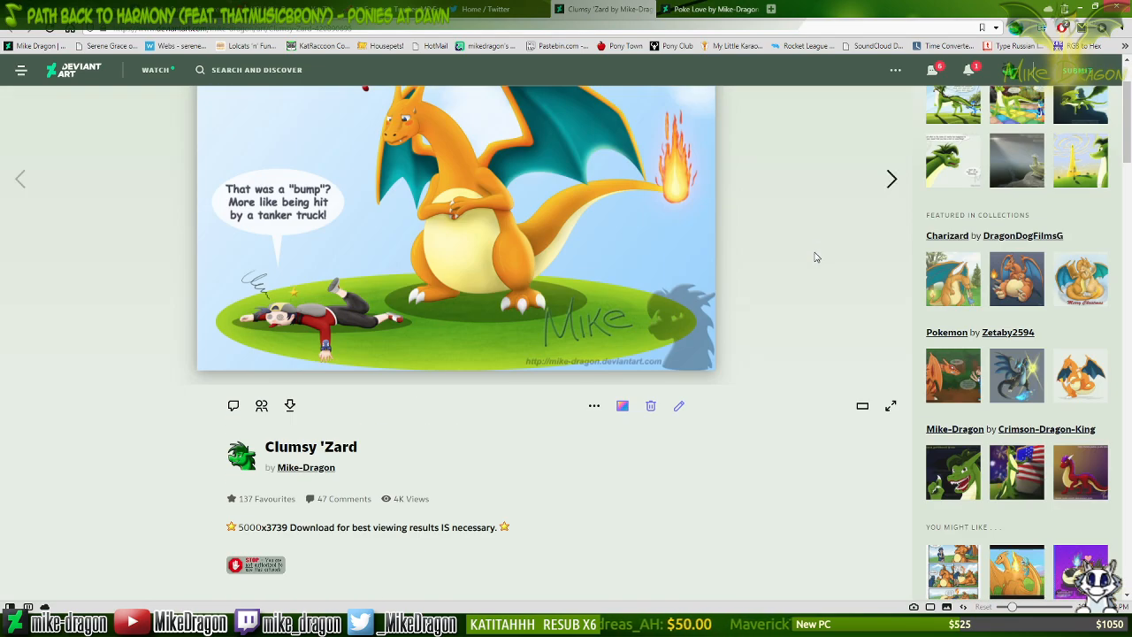
scroll(821, 245, "up", 1)
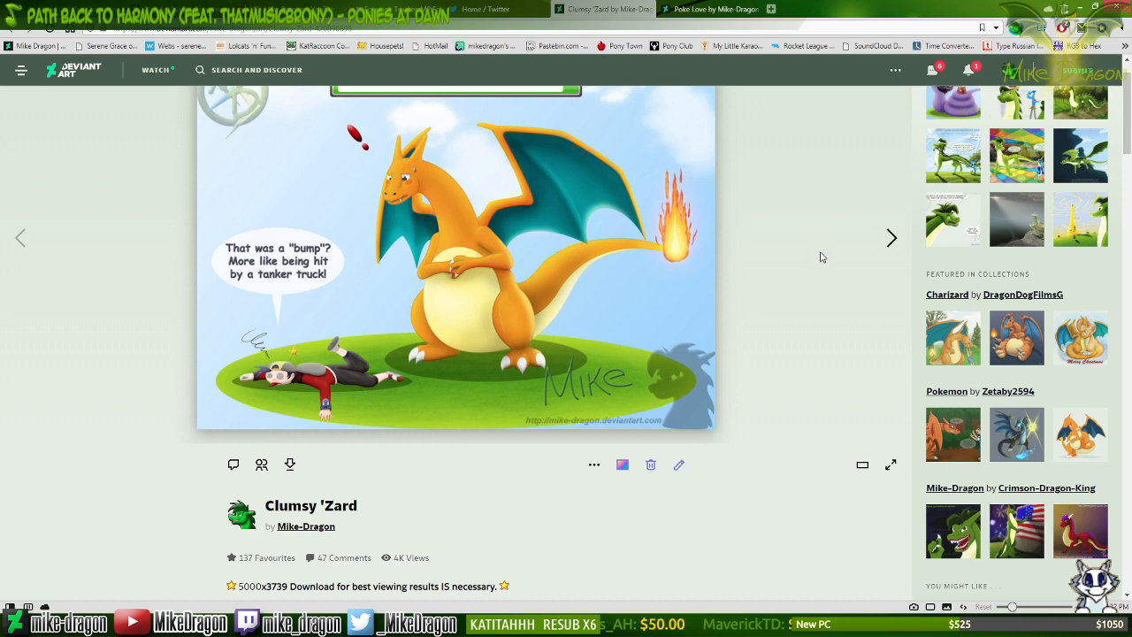
scroll(816, 275, "up", 1)
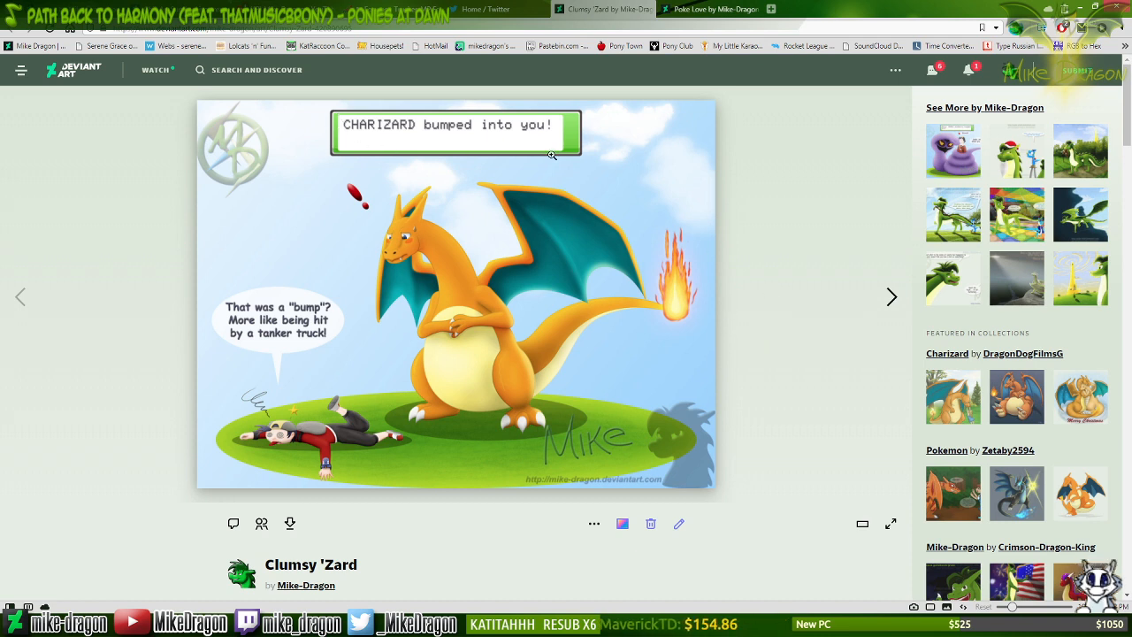
Compare the Poke Love and Clumsy 'Zard drawings once more and close both of their tabs.
left_click(712, 9)
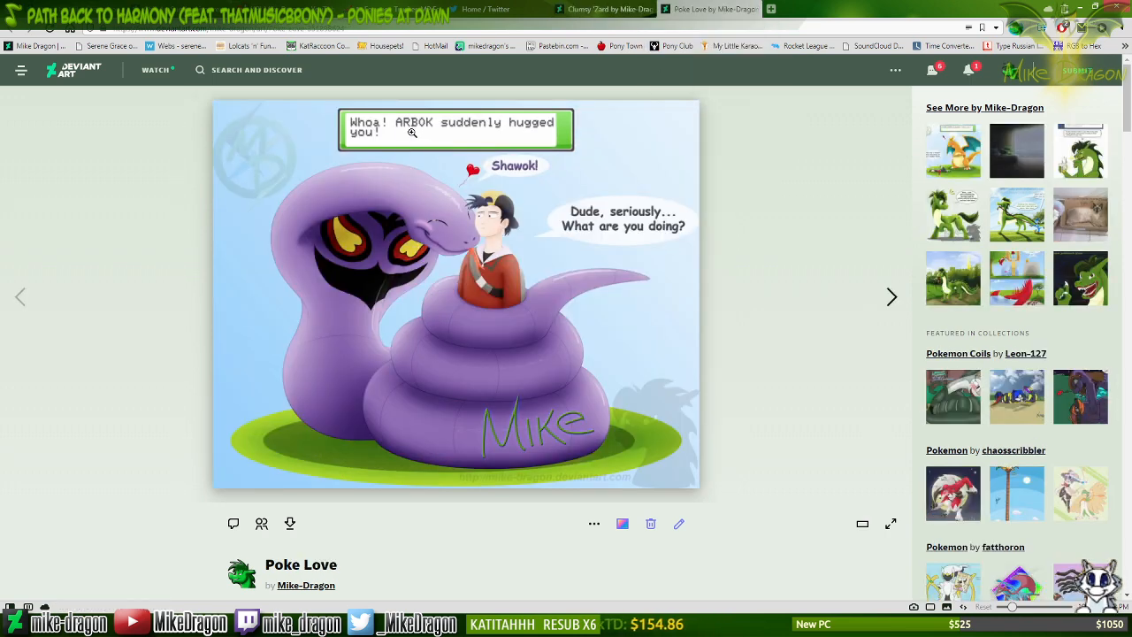
key("ctrl+shift+Tab")
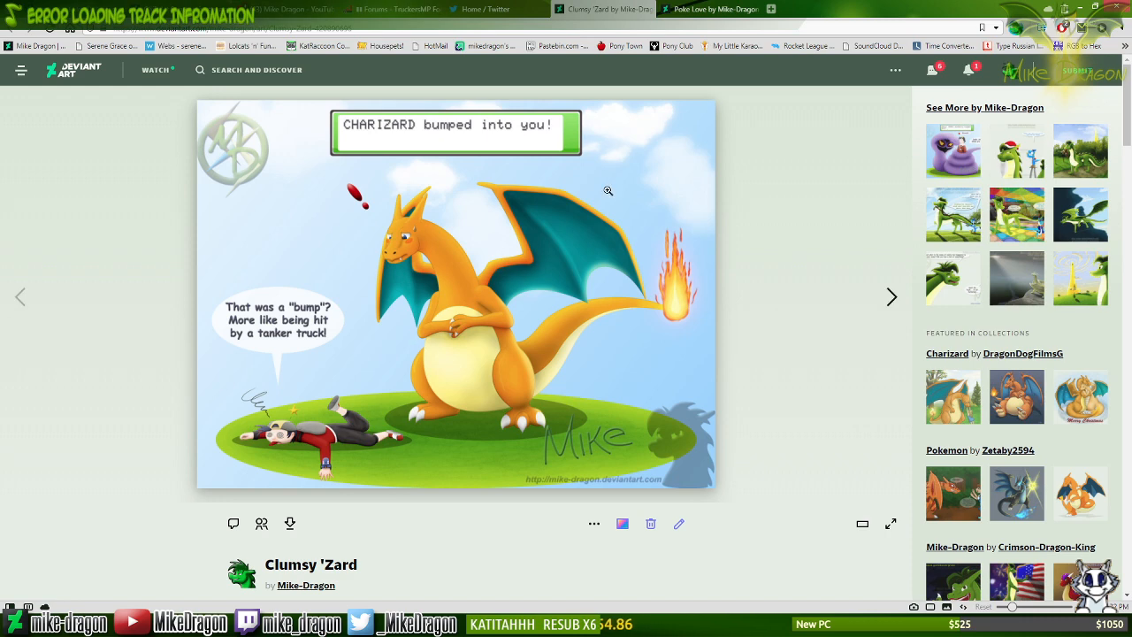
left_click(712, 9)
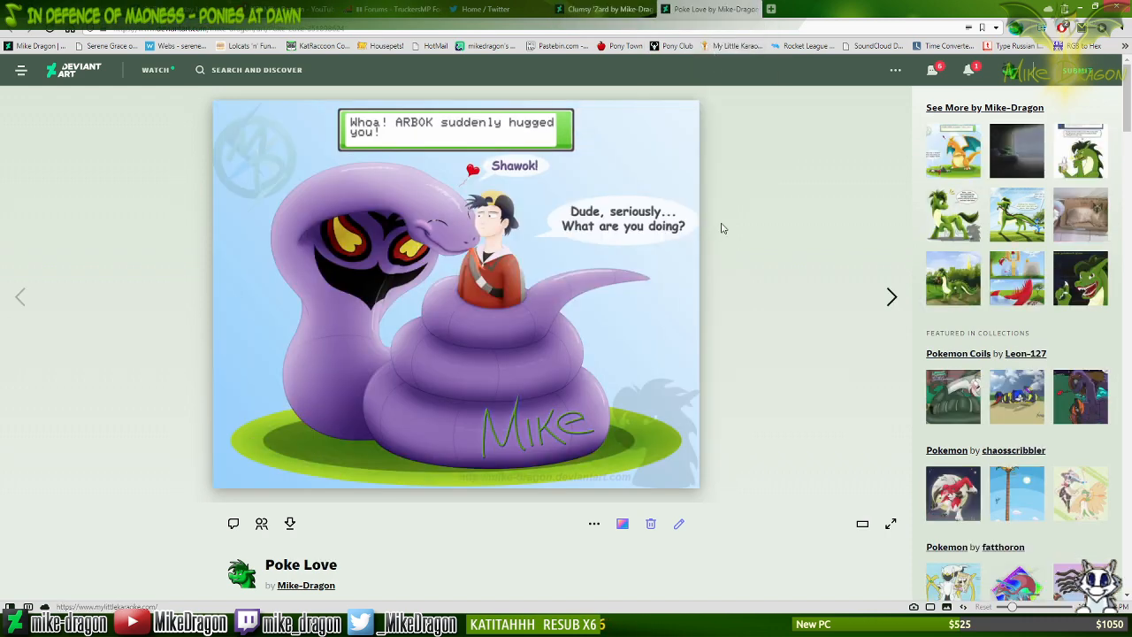
key("ctrl+w")
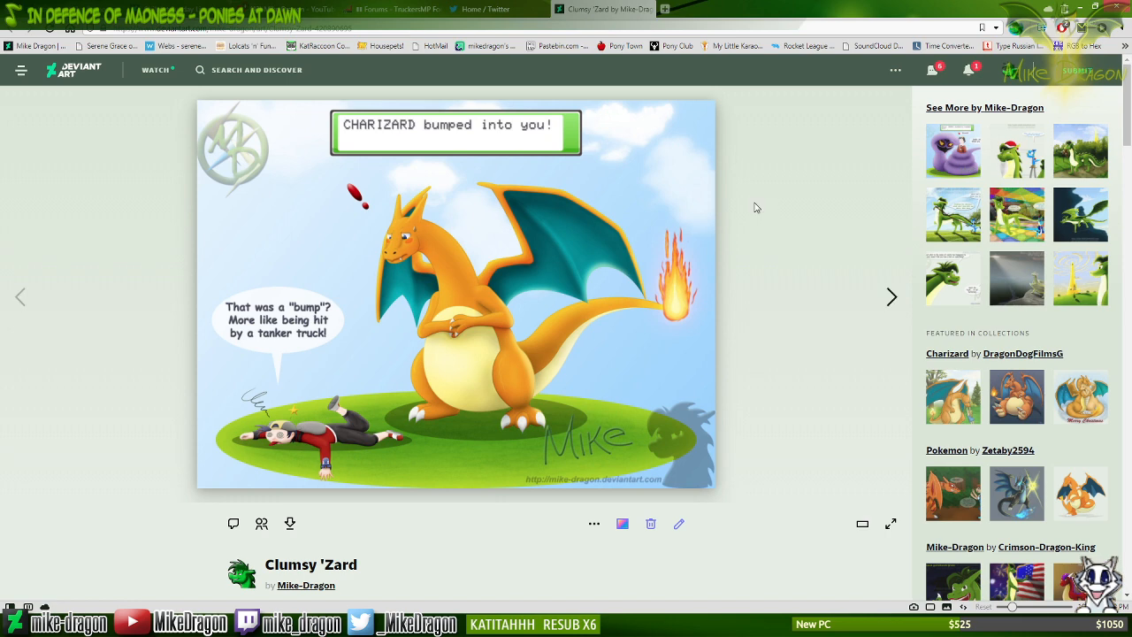
key("ctrl+w")
Switch to Photoshop and extend the dark brown along the door's diagonal edge line past the first plank line, repainting that plank line lighter brown.
left_click(212, 624)
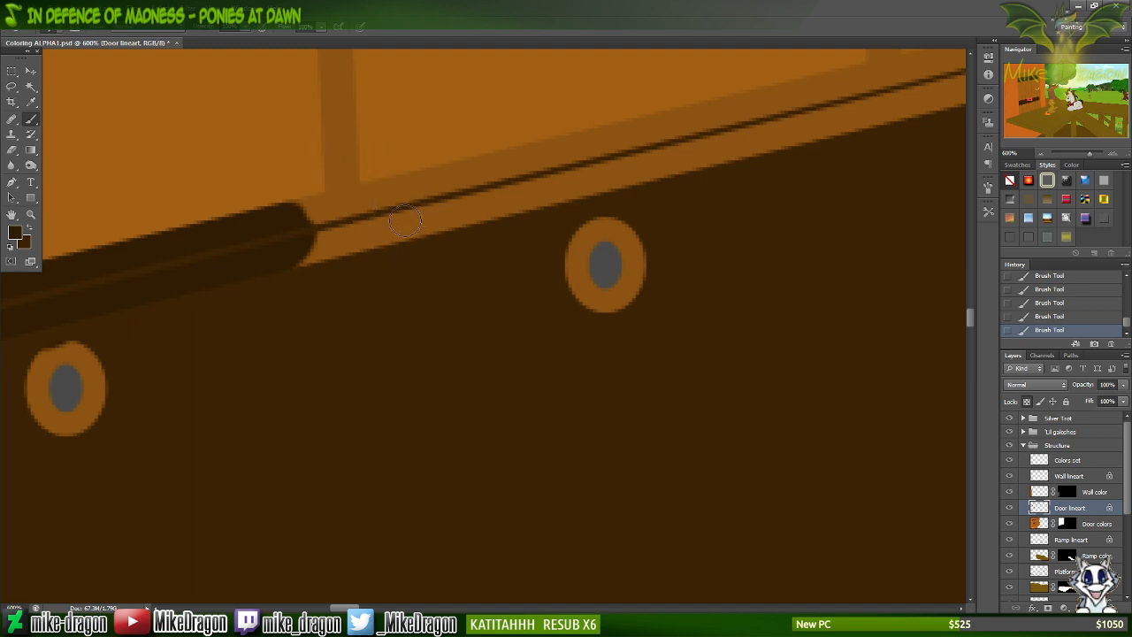
key("i")
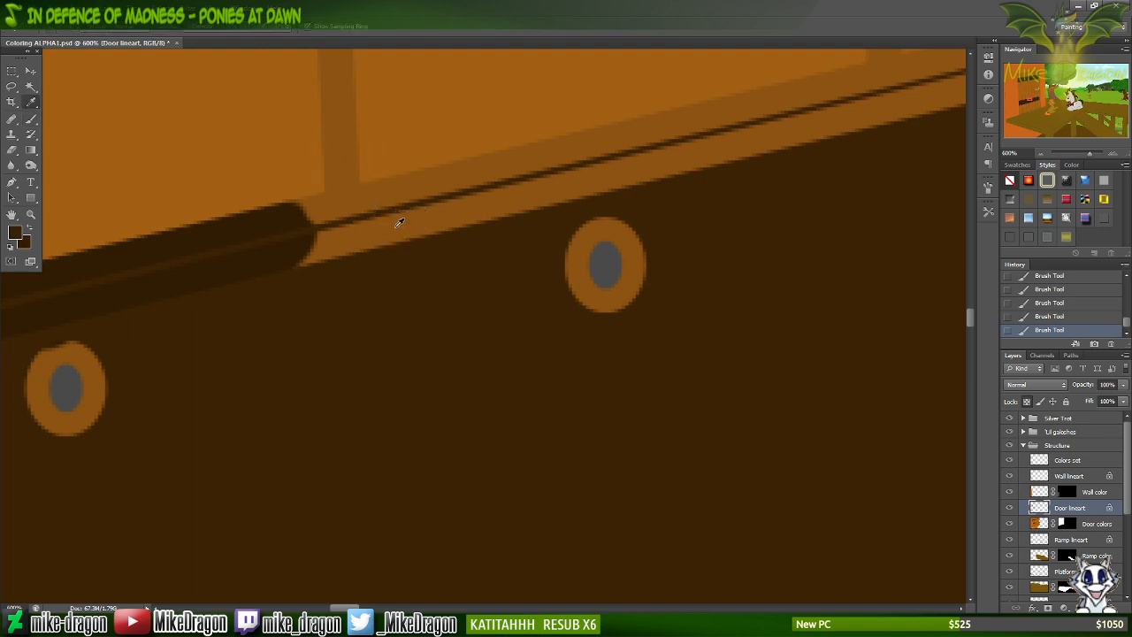
left_click(345, 151)
key("b")
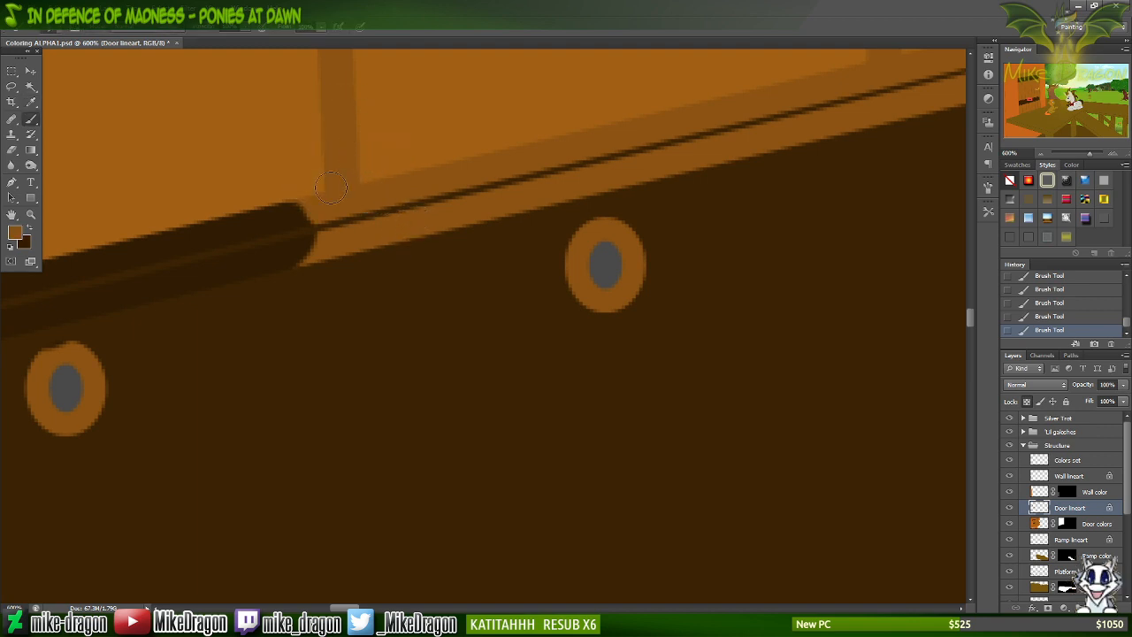
left_click(298, 213, "alt")
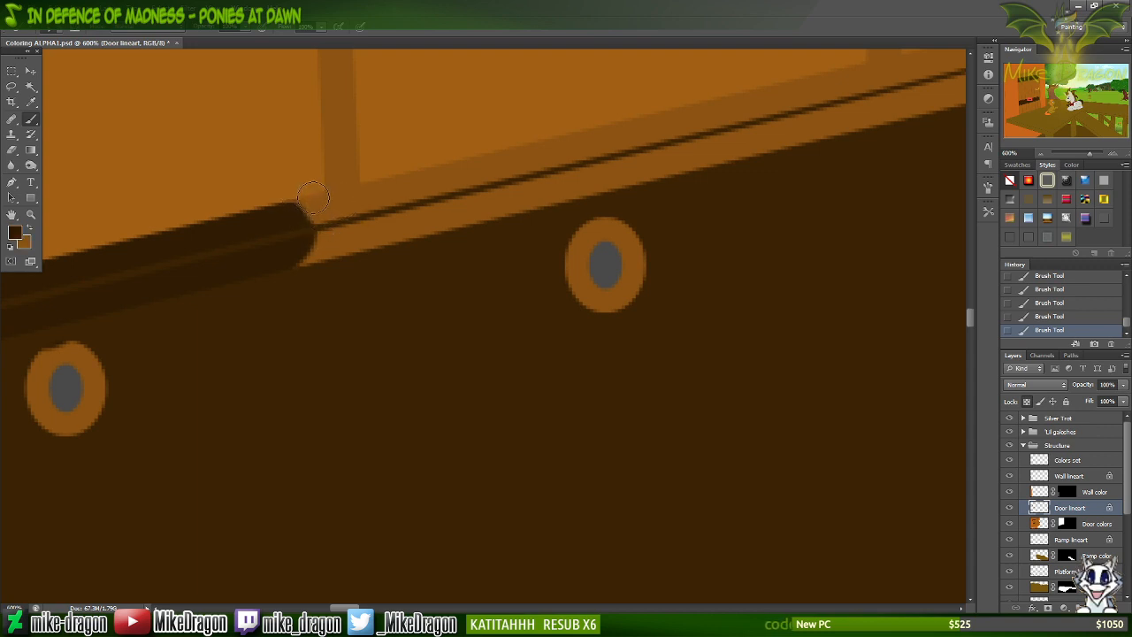
mouse_move(301, 209)
left_mouse_down()
mouse_move(313, 246)
mouse_move(354, 235)
mouse_move(349, 260)
mouse_move(353, 195)
mouse_move(286, 246)
mouse_move(363, 196)
mouse_move(335, 207)
mouse_move(327, 226)
mouse_move(408, 247)
mouse_move(461, 214)
left_mouse_up()
key("x")
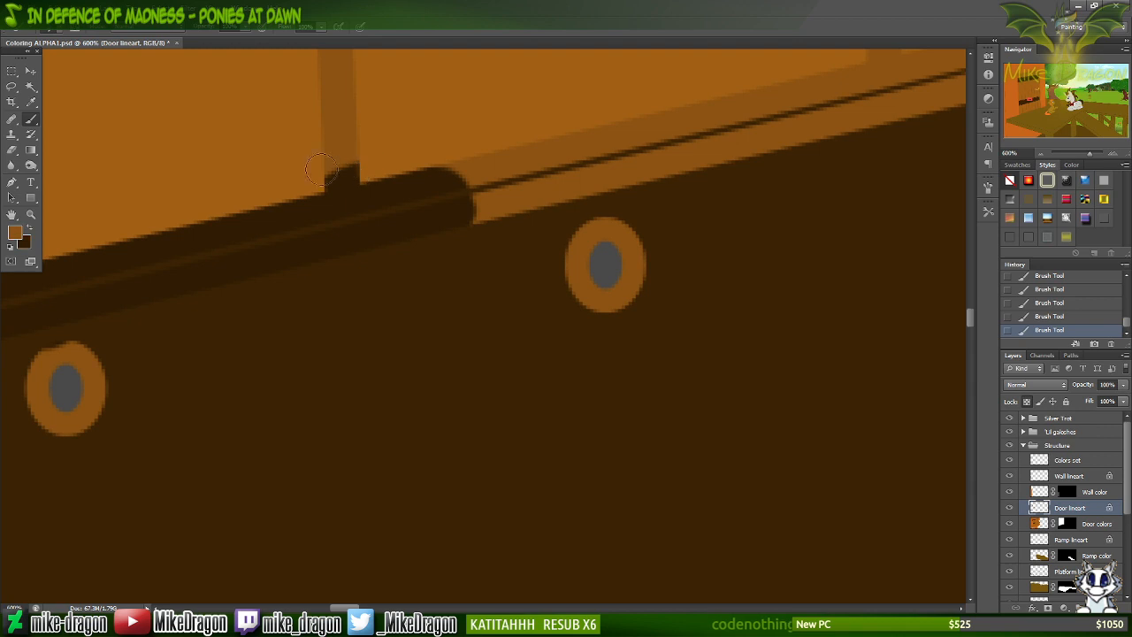
left_click_drag(336, 170, 337, 167)
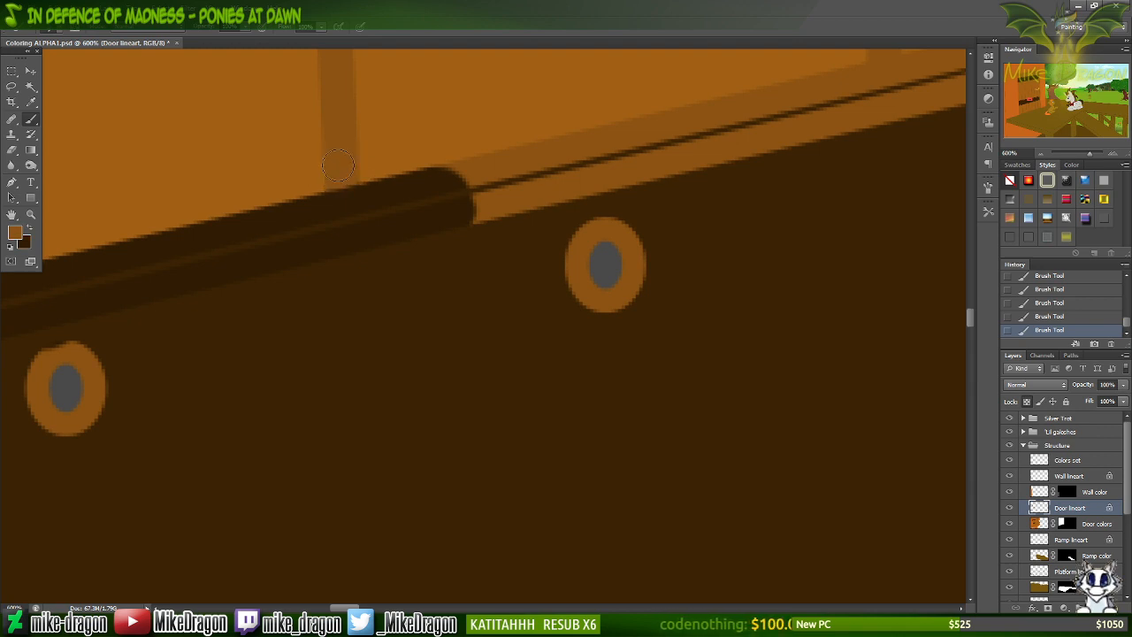
Continue the dark brown along the diagonal edge line past the second plank line and cover the spill on that plank line with lighter brown.
key("x")
mouse_move(468, 146)
left_mouse_down()
mouse_move(456, 190)
mouse_move(470, 211)
mouse_move(490, 162)
mouse_move(518, 167)
mouse_move(500, 140)
mouse_move(501, 165)
mouse_move(547, 199)
mouse_move(658, 143)
mouse_move(613, 123)
mouse_move(603, 129)
mouse_move(690, 167)
mouse_move(761, 94)
mouse_move(776, 102)
mouse_move(751, 137)
left_mouse_up()
scroll(832, 175, "up", 4)
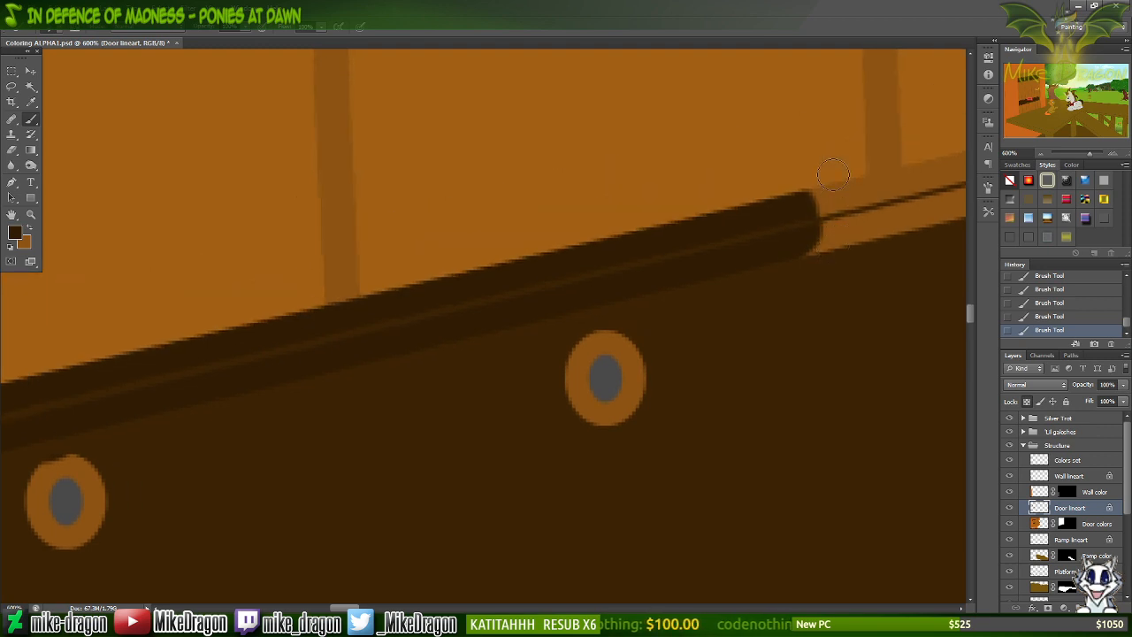
scroll(834, 236, "right", 8)
scroll(796, 287, "right", 4)
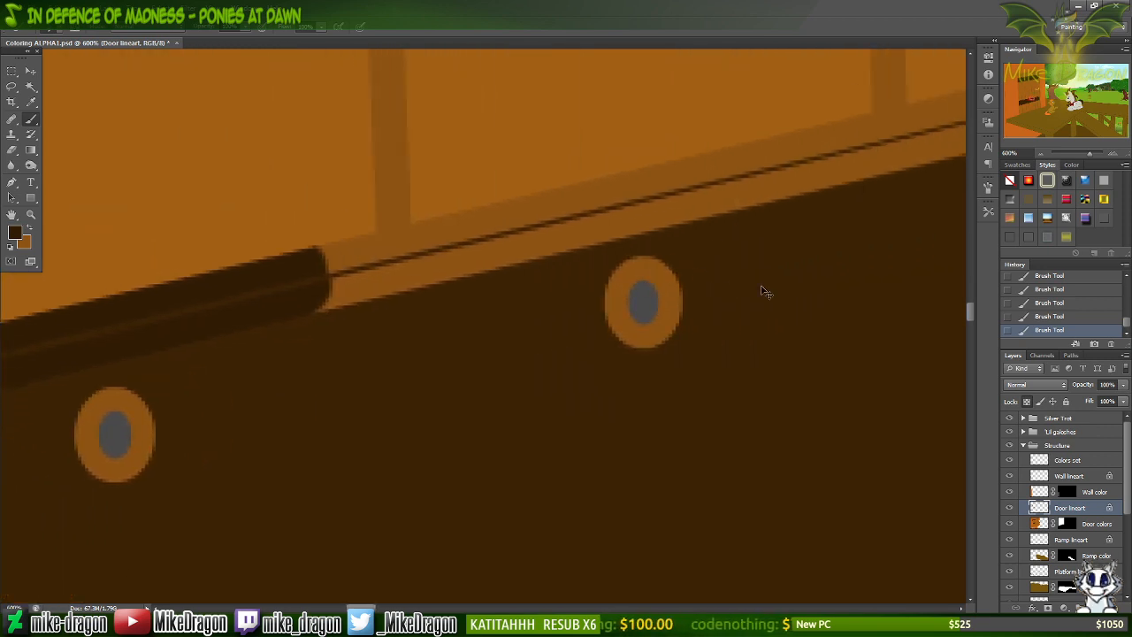
scroll(759, 283, "up", 3)
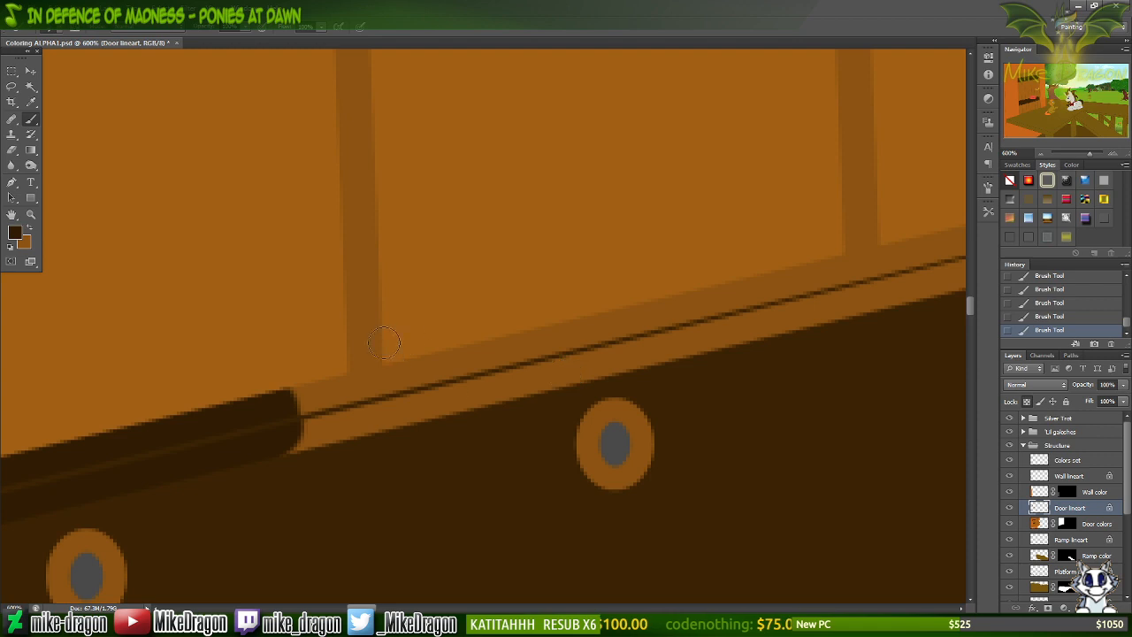
mouse_move(266, 399)
left_mouse_down()
mouse_move(275, 437)
mouse_move(428, 373)
mouse_move(353, 392)
mouse_move(460, 410)
mouse_move(487, 361)
mouse_move(531, 350)
left_mouse_up()
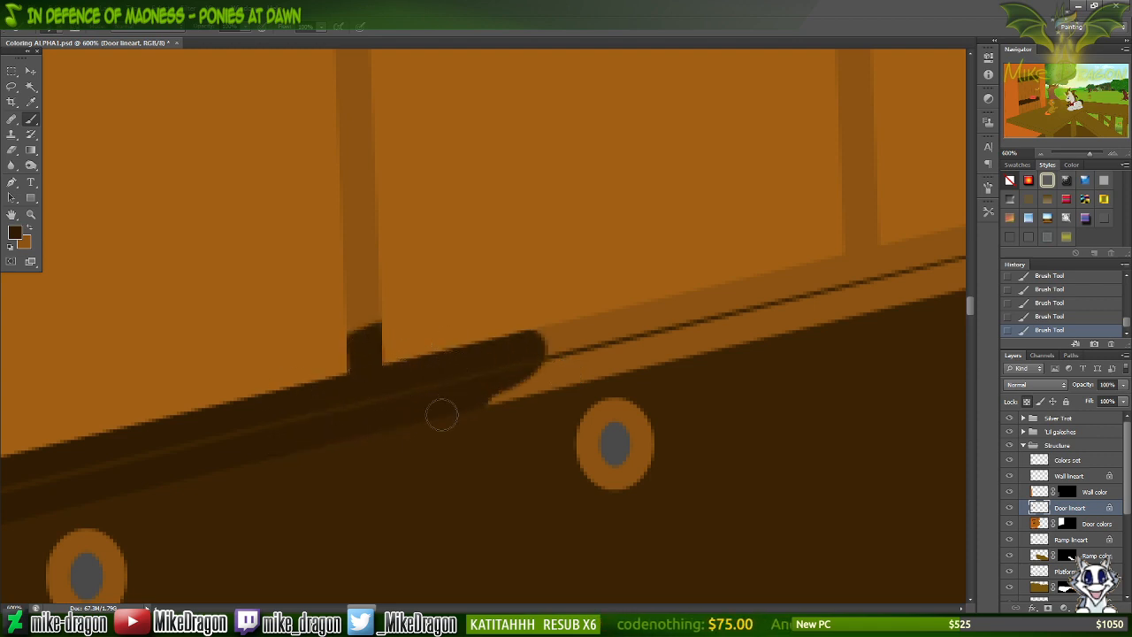
left_click_drag(442, 415, 531, 362)
left_click(403, 299, "alt")
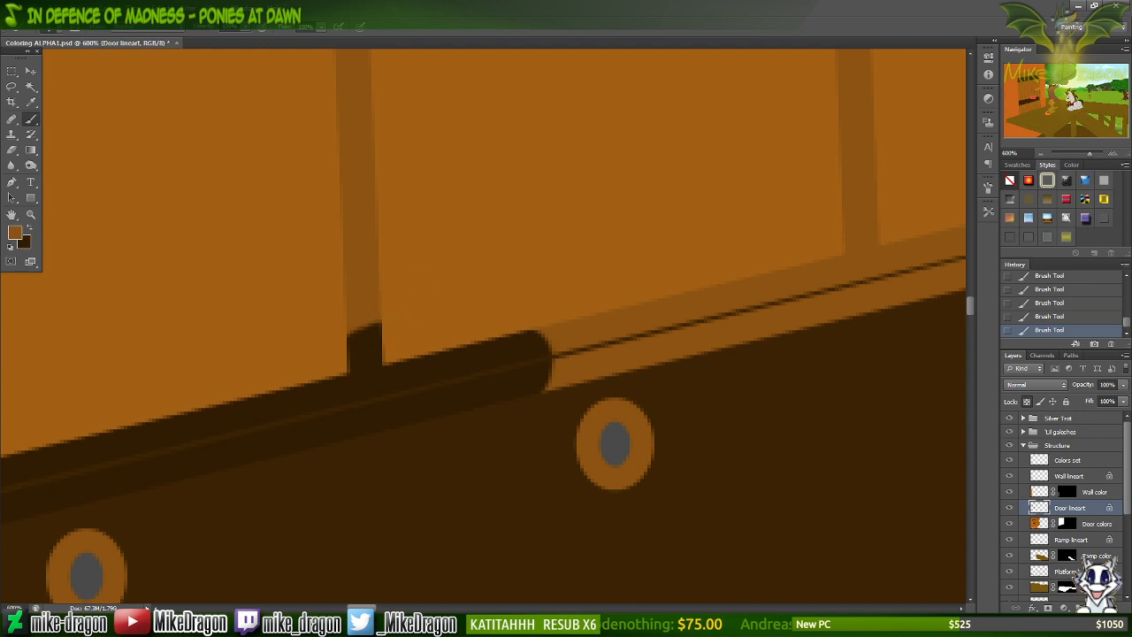
mouse_move(421, 298)
left_mouse_down()
mouse_move(342, 352)
mouse_move(370, 348)
left_mouse_up()
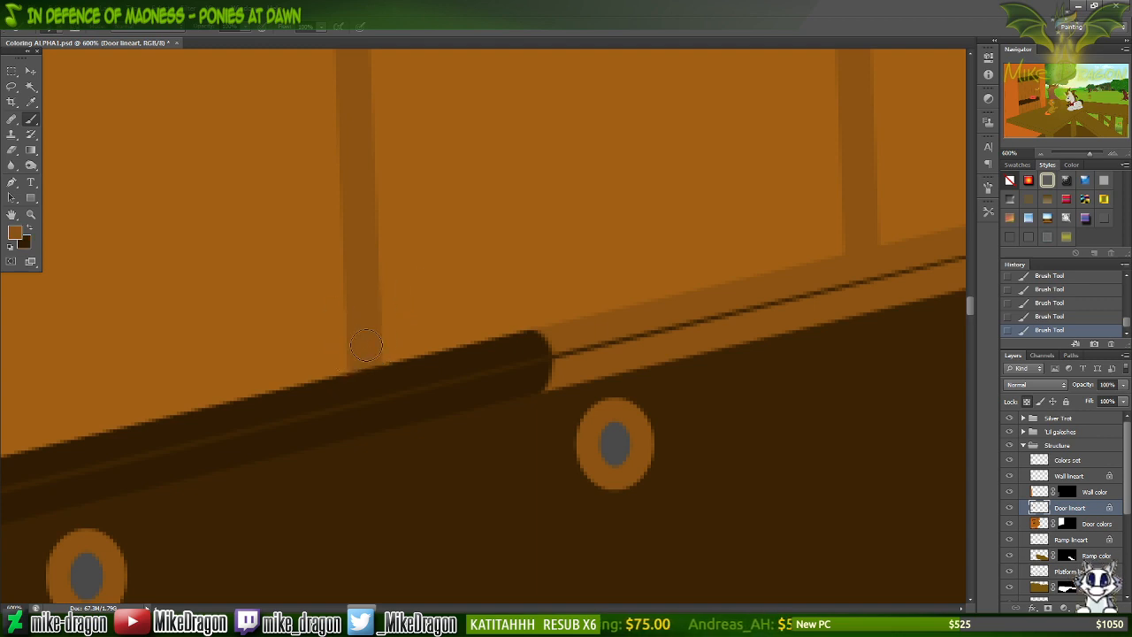
Paint the diagonal edge line dark brown past the third plank line, covering both its upper and lower sides.
key("x")
mouse_move(573, 326)
left_mouse_down()
mouse_move(553, 357)
mouse_move(561, 321)
mouse_move(594, 332)
mouse_move(607, 302)
mouse_move(635, 316)
mouse_move(605, 330)
mouse_move(645, 300)
mouse_move(635, 370)
mouse_move(652, 382)
mouse_move(721, 322)
left_mouse_up()
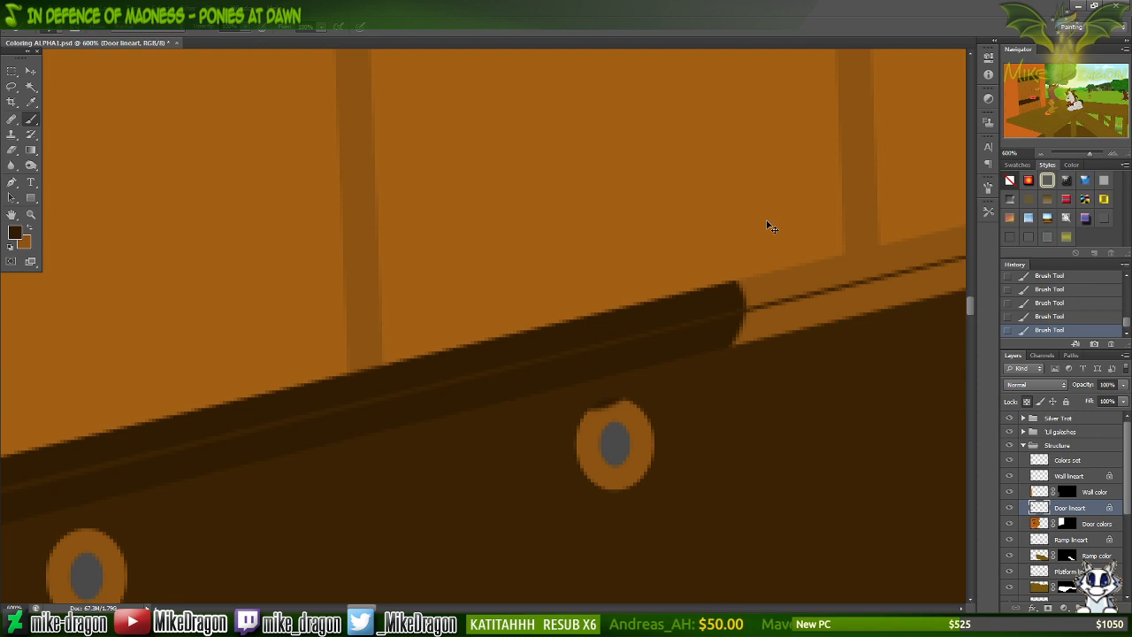
scroll(769, 239, "right", 8)
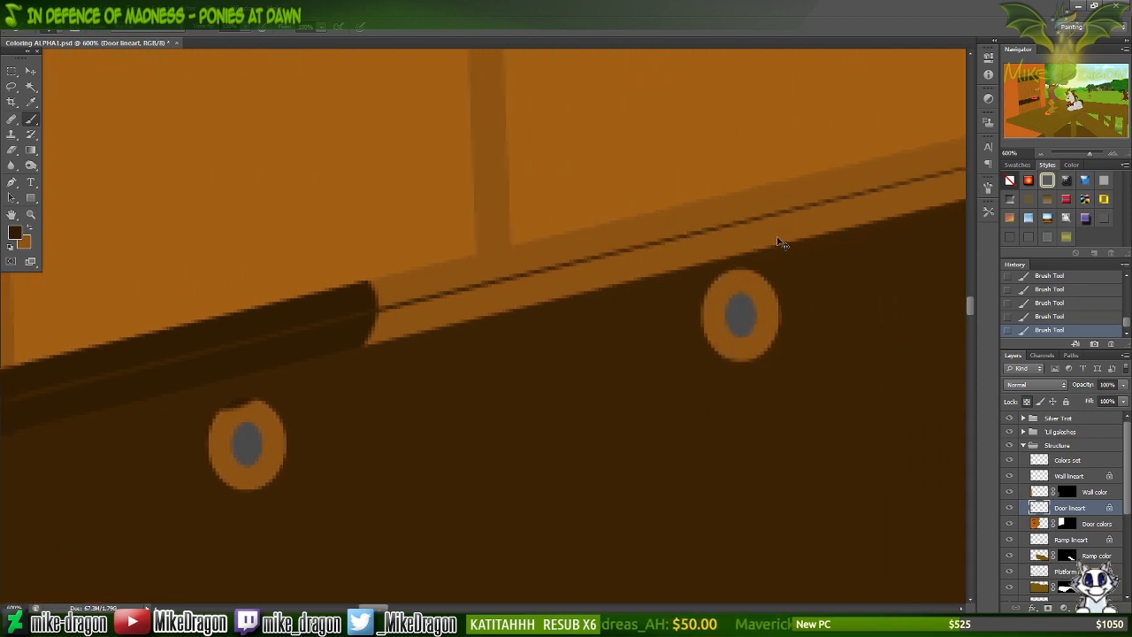
scroll(778, 241, "right", 2)
scroll(778, 237, "up", 4)
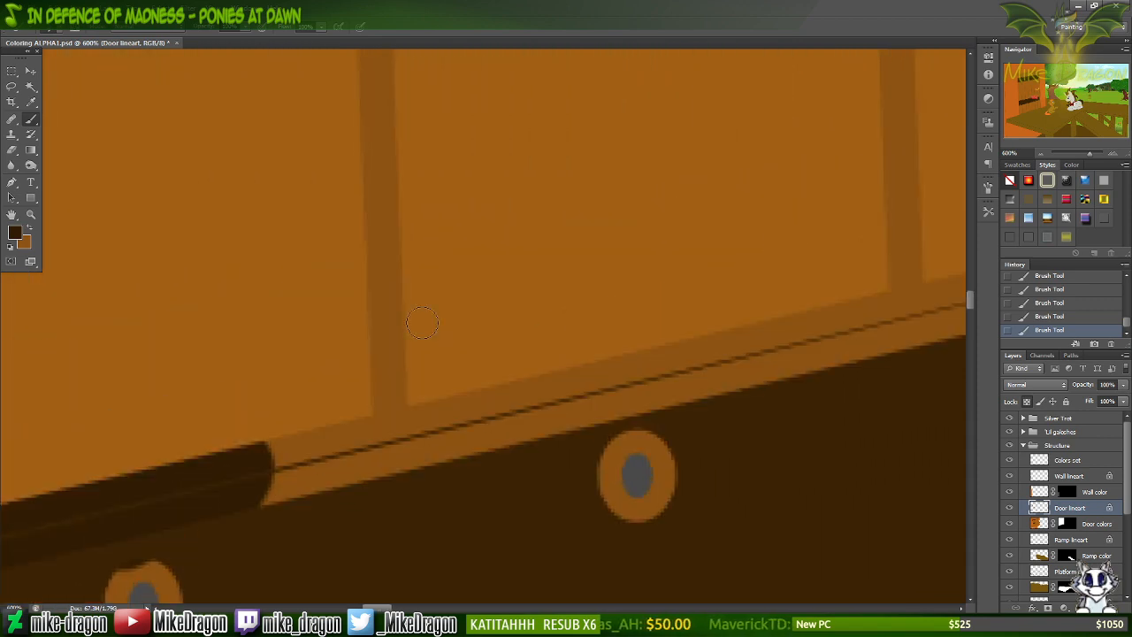
mouse_move(460, 404)
left_mouse_down()
mouse_move(465, 456)
mouse_move(446, 448)
mouse_move(490, 424)
mouse_move(467, 442)
mouse_move(425, 400)
mouse_move(417, 419)
mouse_move(331, 431)
mouse_move(286, 455)
mouse_move(285, 496)
left_mouse_up()
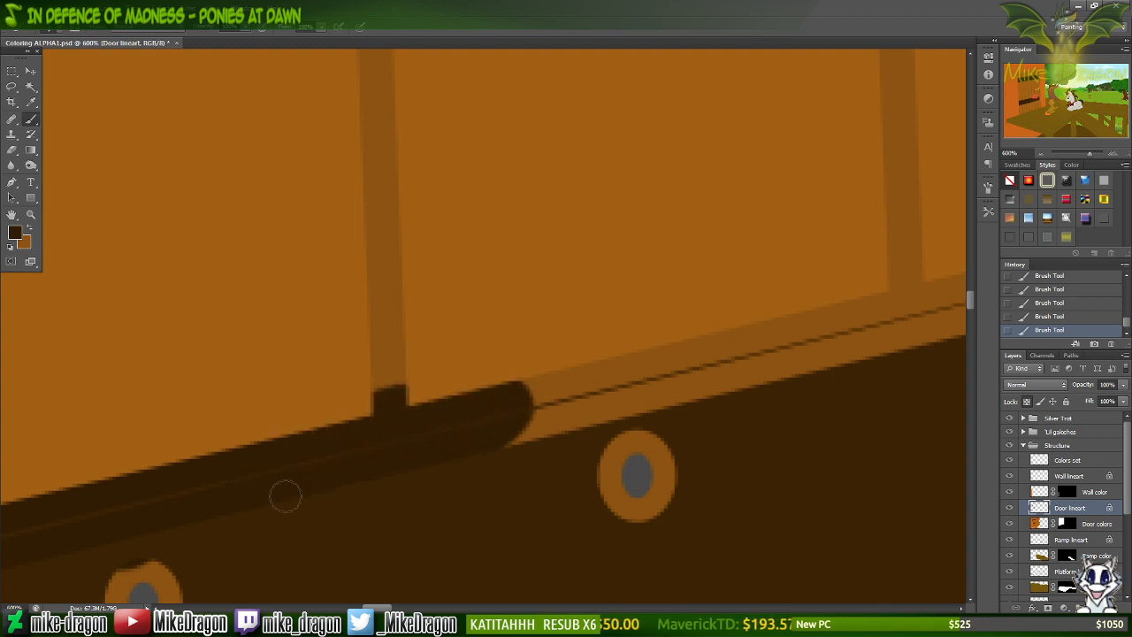
mouse_move(516, 404)
left_mouse_down()
mouse_move(542, 375)
mouse_move(499, 430)
mouse_move(539, 391)
left_mouse_up()
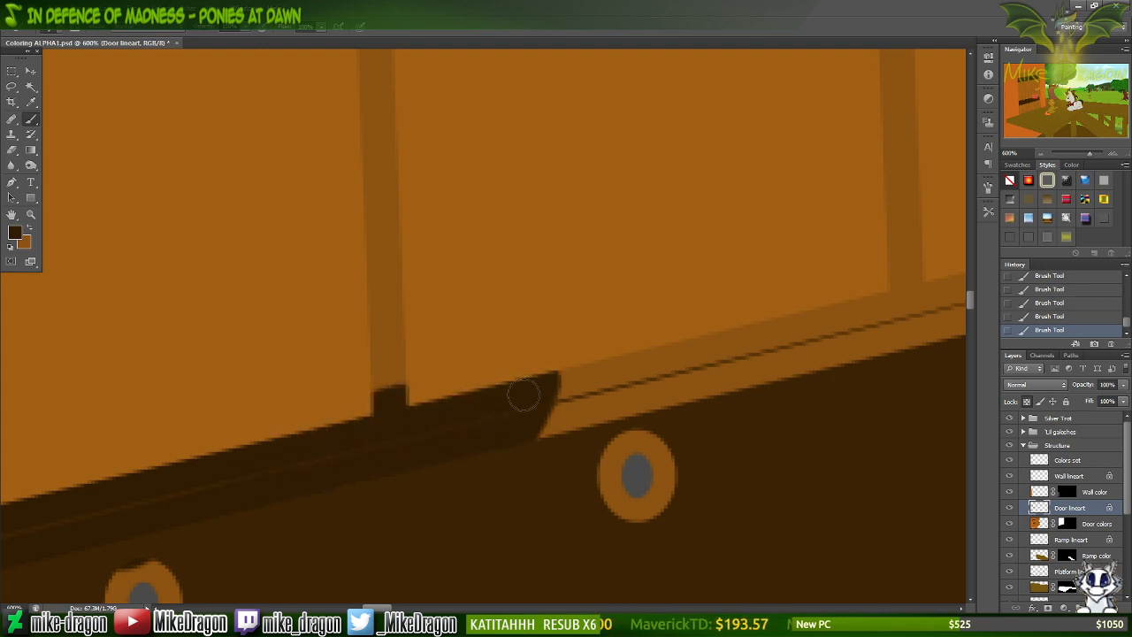
key("x")
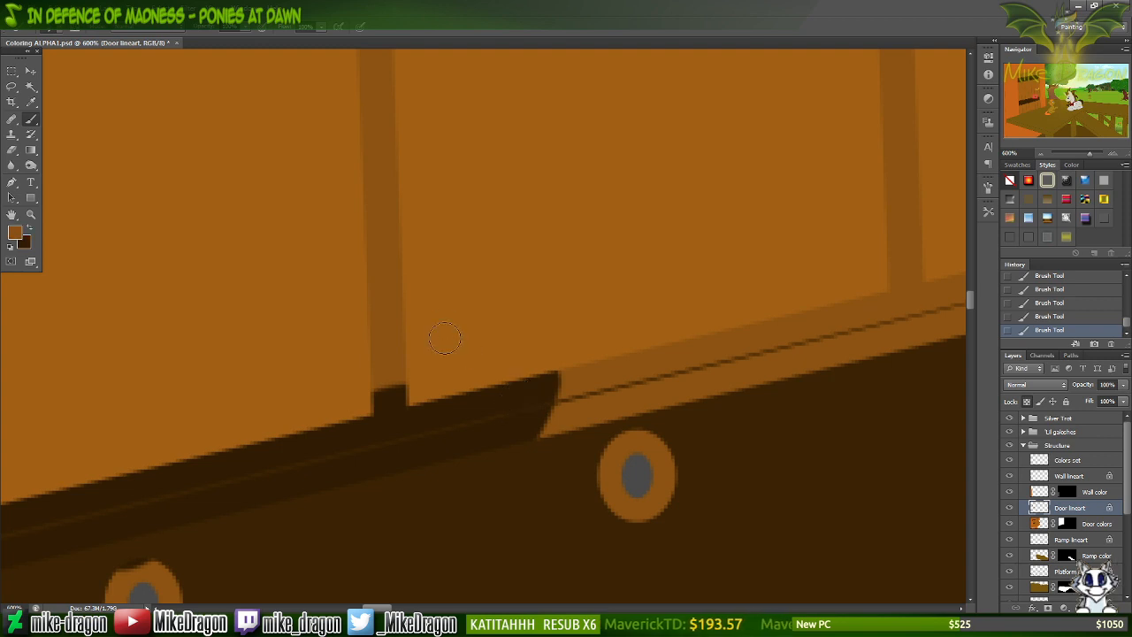
Switch to the browser, view the Playful Snek Serperior commission from the artist's DeviantArt profile, and close its tab.
left_click(181, 624)
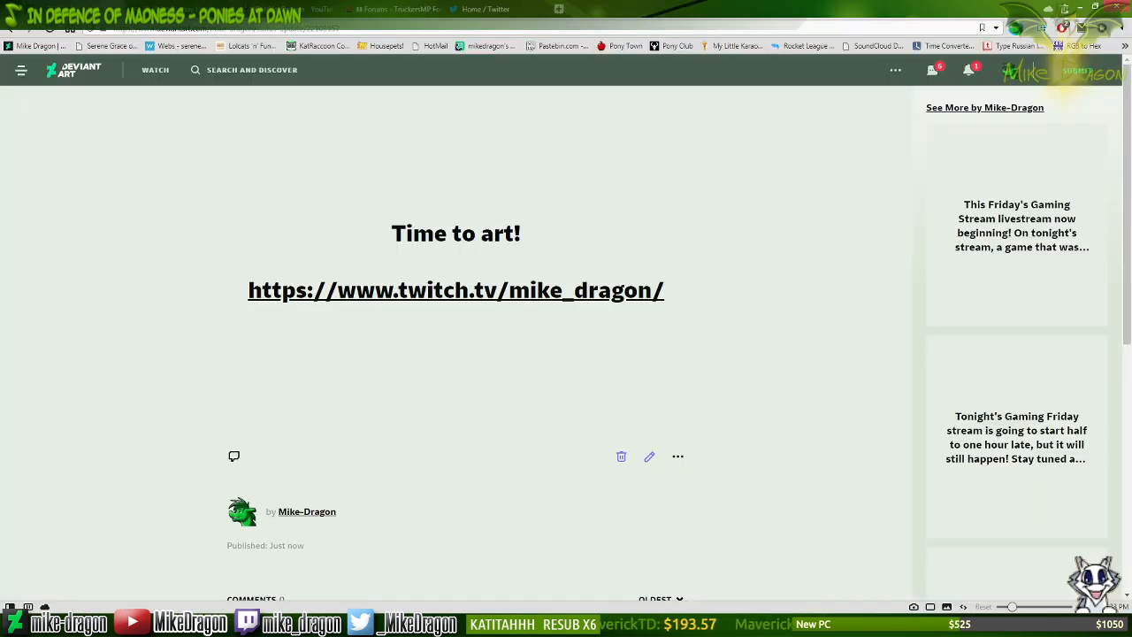
middle_click(38, 48)
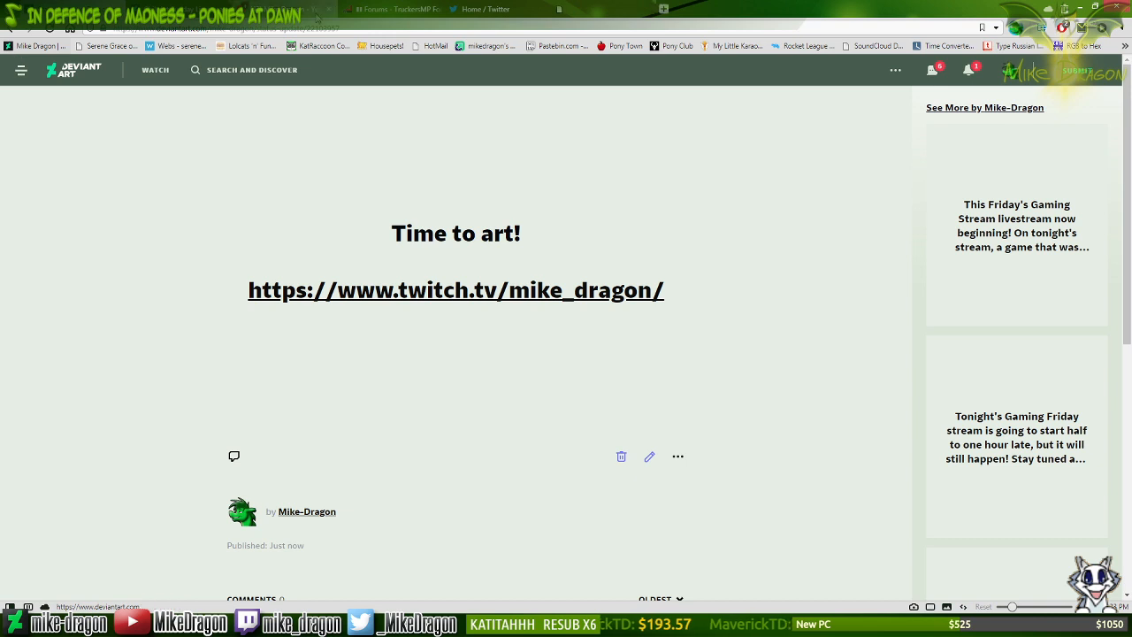
left_click(616, 16)
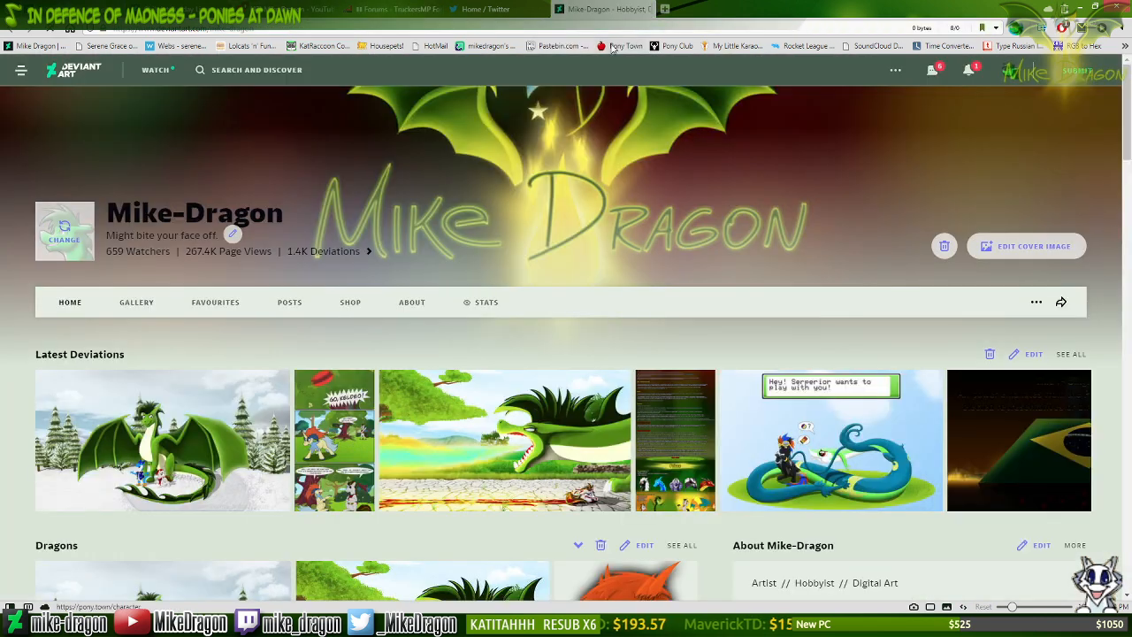
left_click(831, 448)
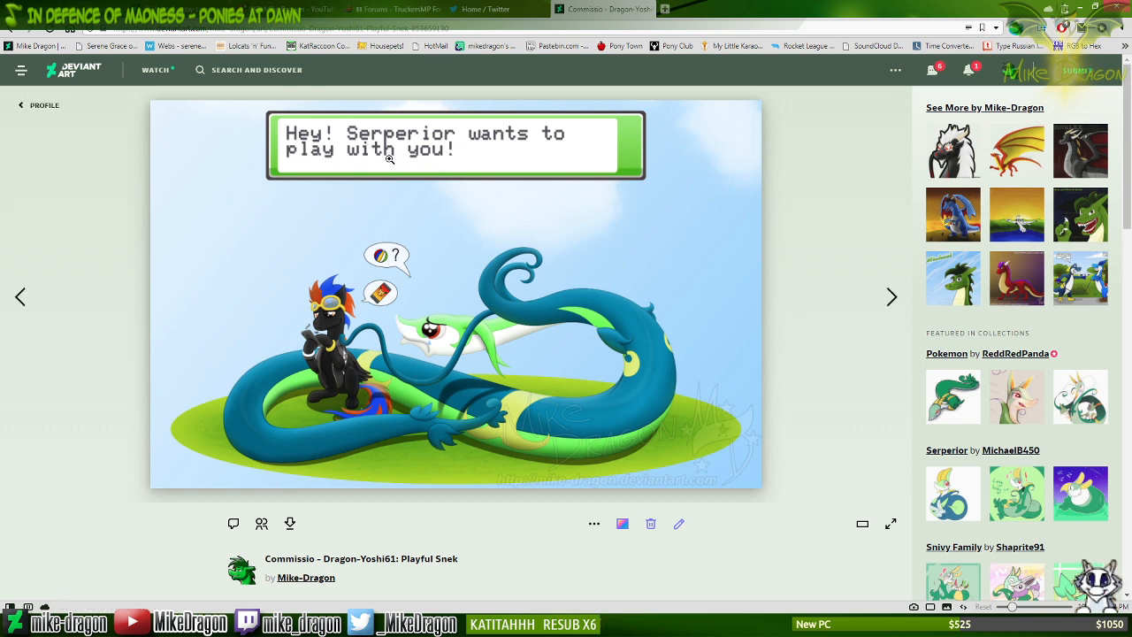
key("ctrl+w")
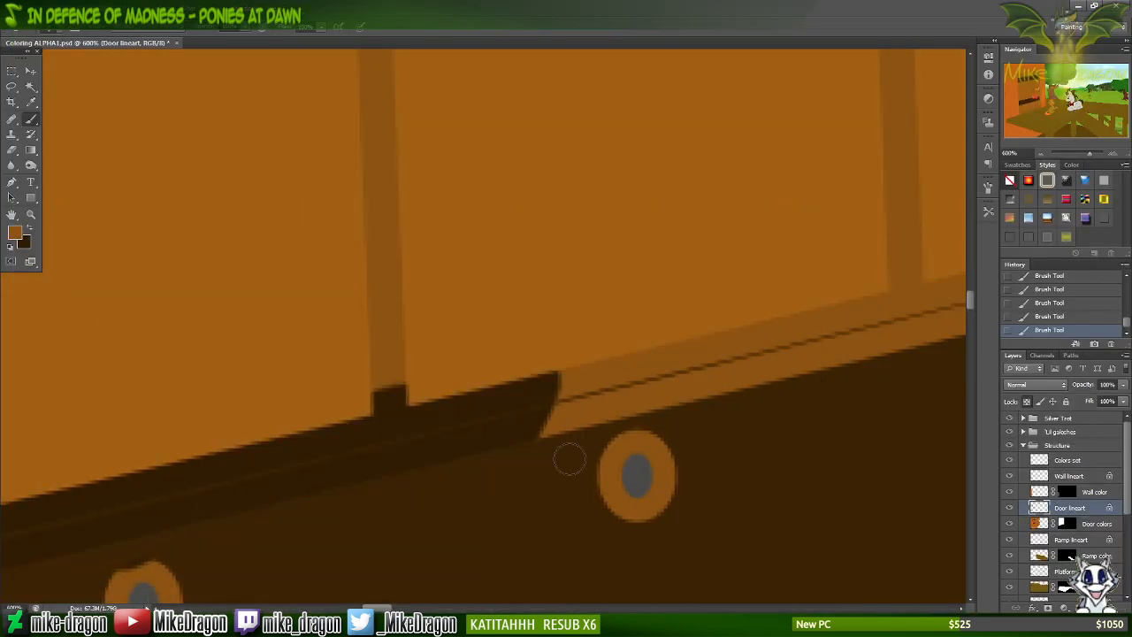
Repaint the third plank line's lower end lighter brown and extend the dark brown edge line almost to the fourth plank line.
mouse_move(369, 358)
left_mouse_down()
mouse_move(380, 389)
mouse_move(366, 390)
mouse_move(378, 396)
left_mouse_up()
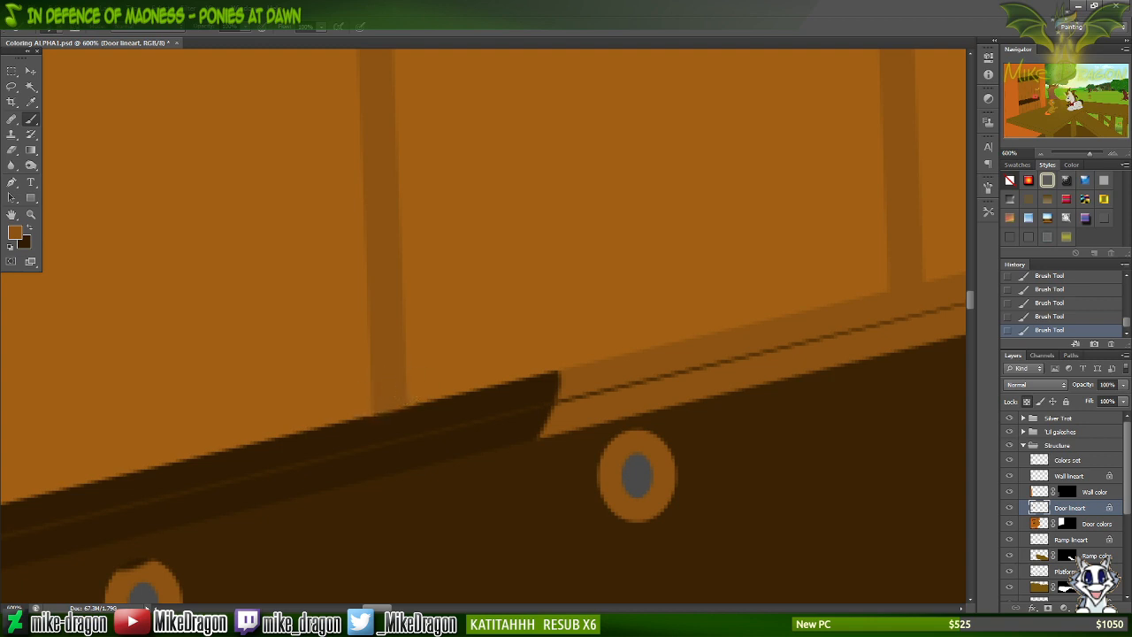
key("x")
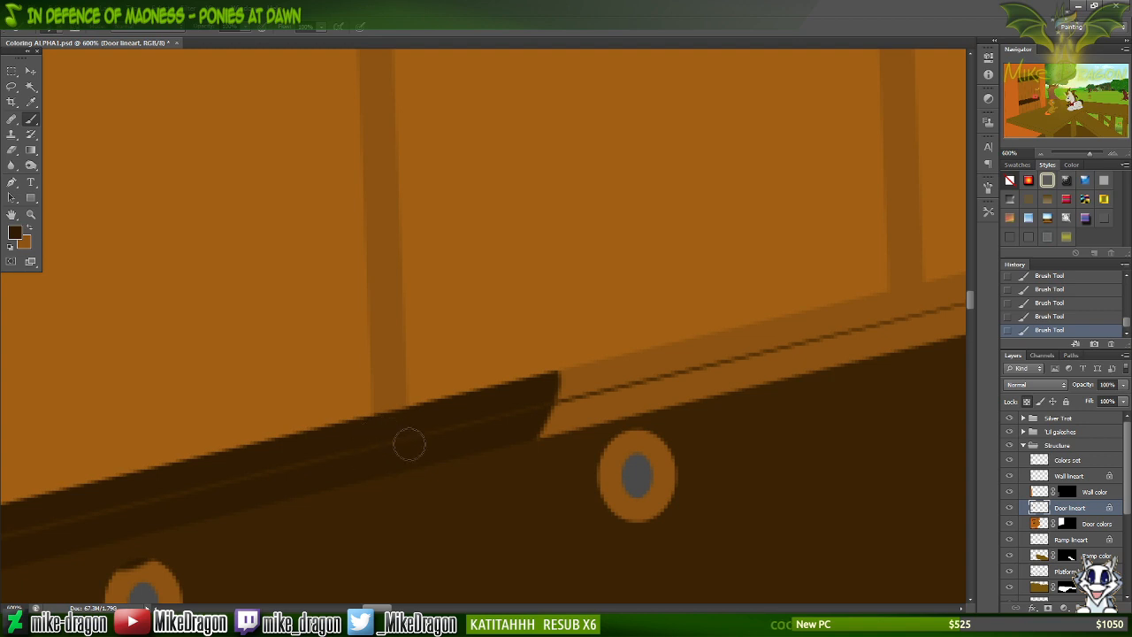
mouse_move(523, 438)
left_mouse_down()
mouse_move(628, 351)
mouse_move(636, 332)
mouse_move(588, 433)
mouse_move(614, 380)
mouse_move(621, 403)
mouse_move(682, 377)
mouse_move(695, 357)
mouse_move(675, 410)
left_mouse_up()
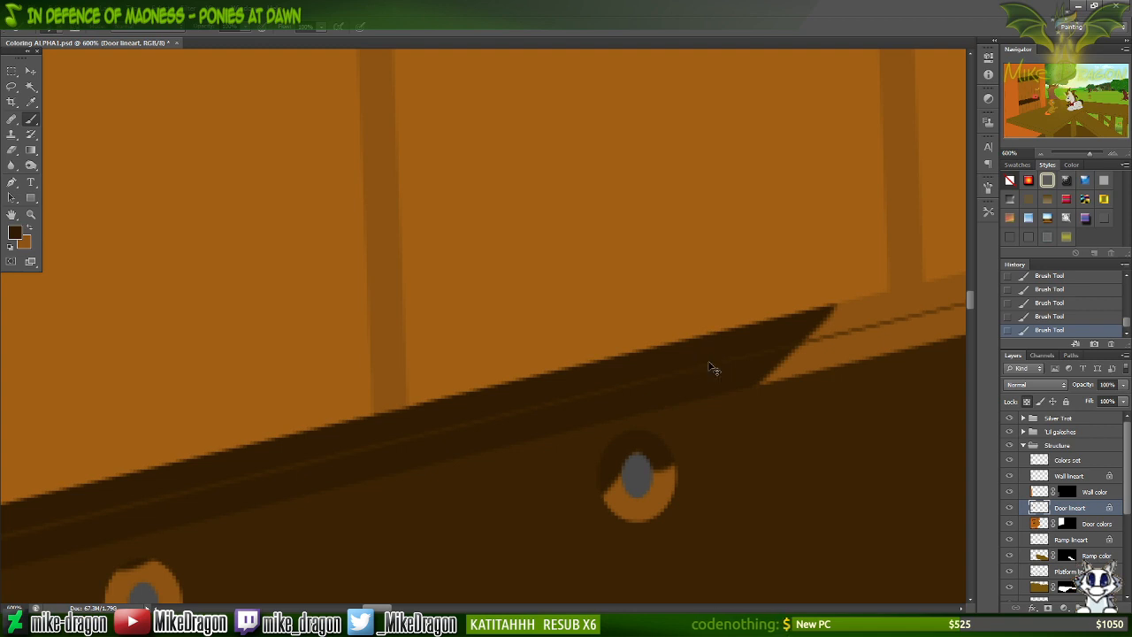
Extend the dark brown edge line past the last plank line toward the door's corner and restore that plank line's lighter brown.
scroll(710, 371, "right", 5)
scroll(761, 333, "right", 7)
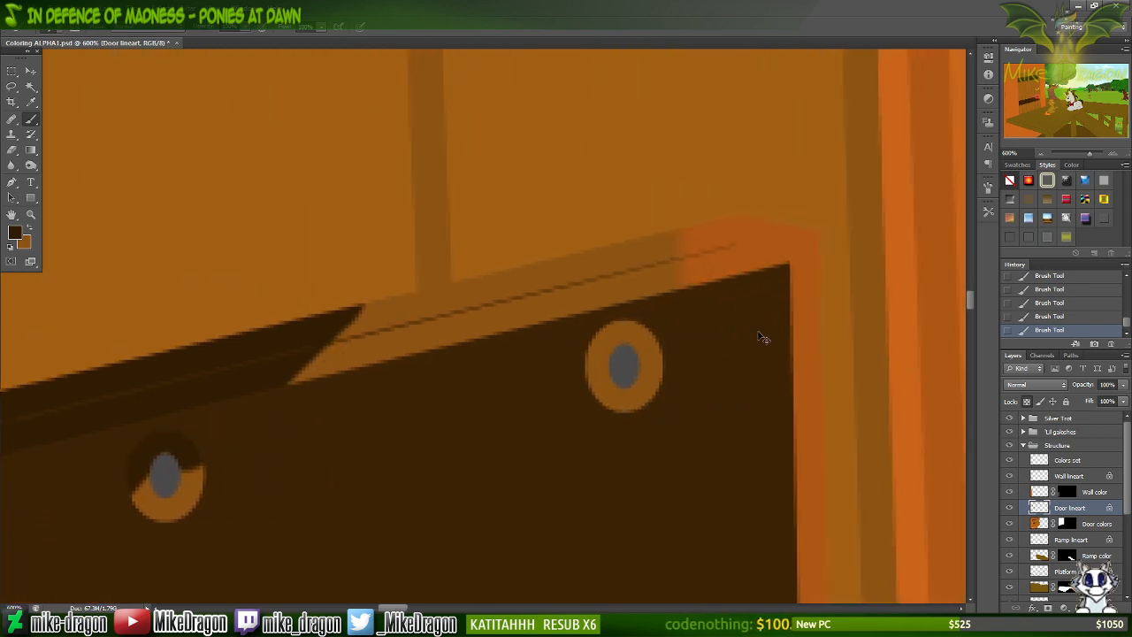
scroll(760, 330, "up", 1)
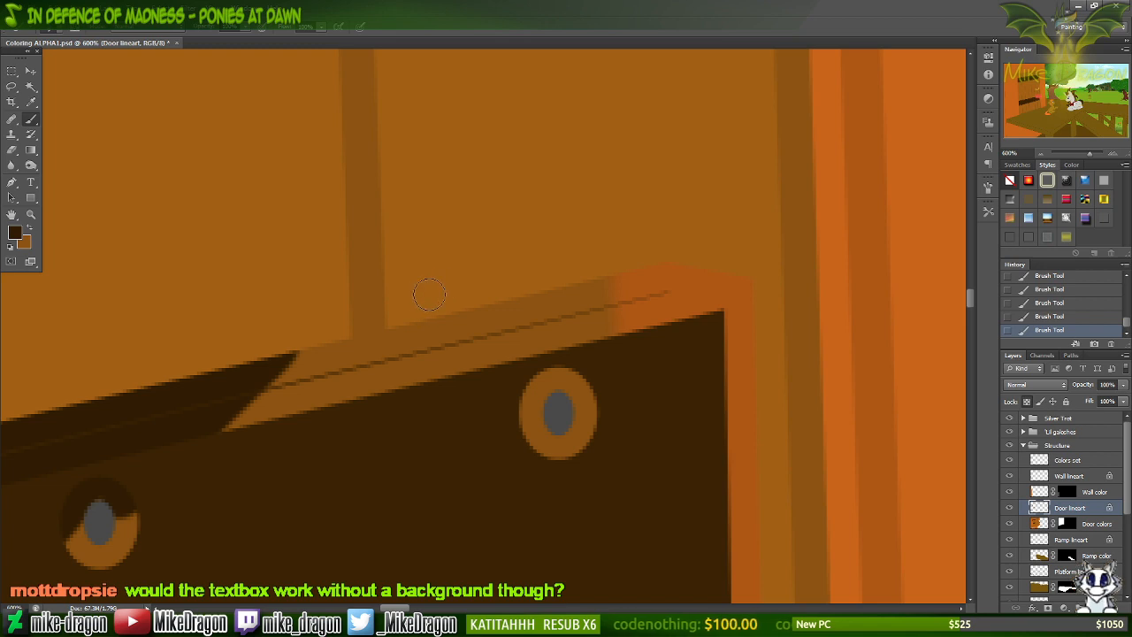
mouse_move(416, 310)
left_mouse_down()
mouse_move(390, 367)
mouse_move(266, 406)
mouse_move(217, 441)
mouse_move(402, 367)
mouse_move(454, 329)
mouse_move(478, 329)
left_mouse_up()
left_click(375, 289, "alt")
mouse_move(375, 288)
left_mouse_down()
mouse_move(331, 314)
mouse_move(379, 311)
left_mouse_up()
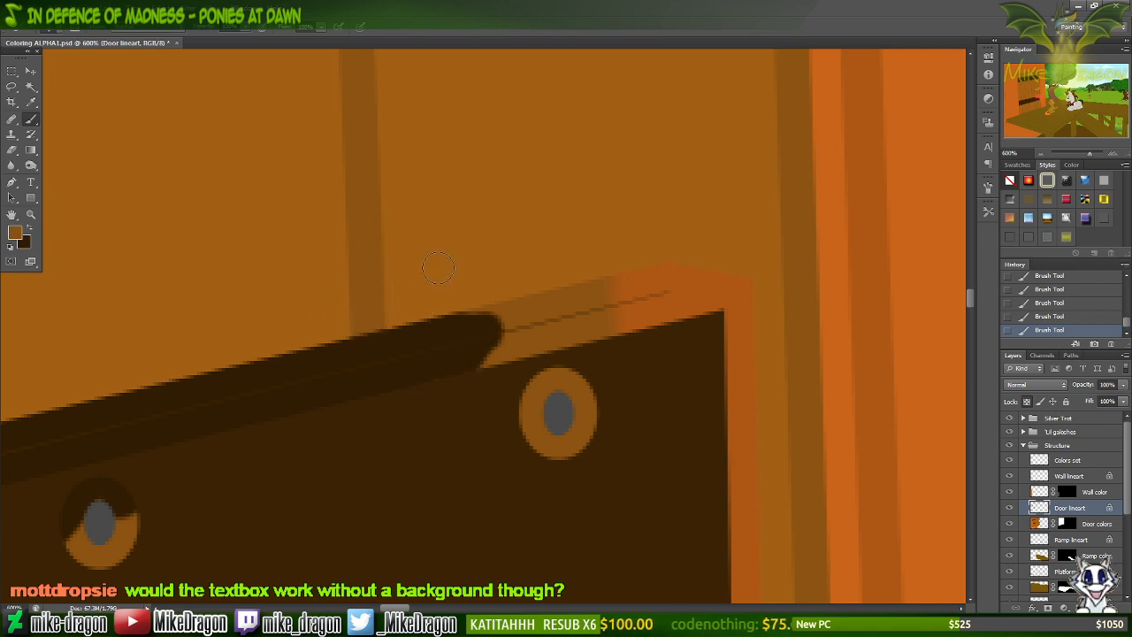
Open a new file browser window on the FILES (E:) drive and navigate to the oC - Photoshop folder inside To Deviant Art's WIP folder.
left_click(483, 625)
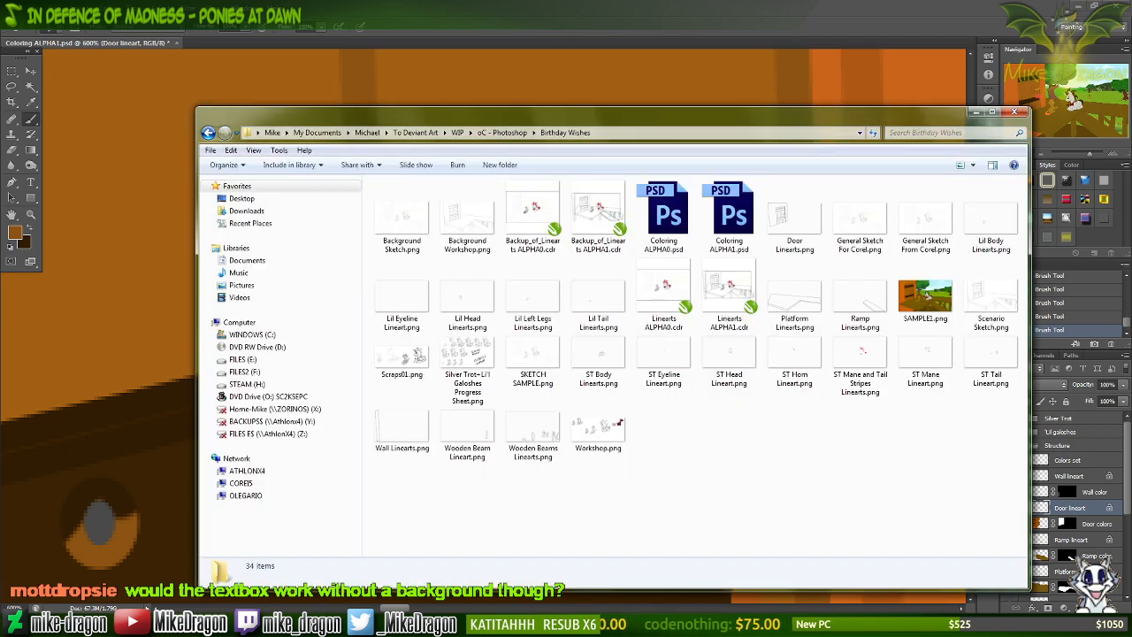
key("super+e")
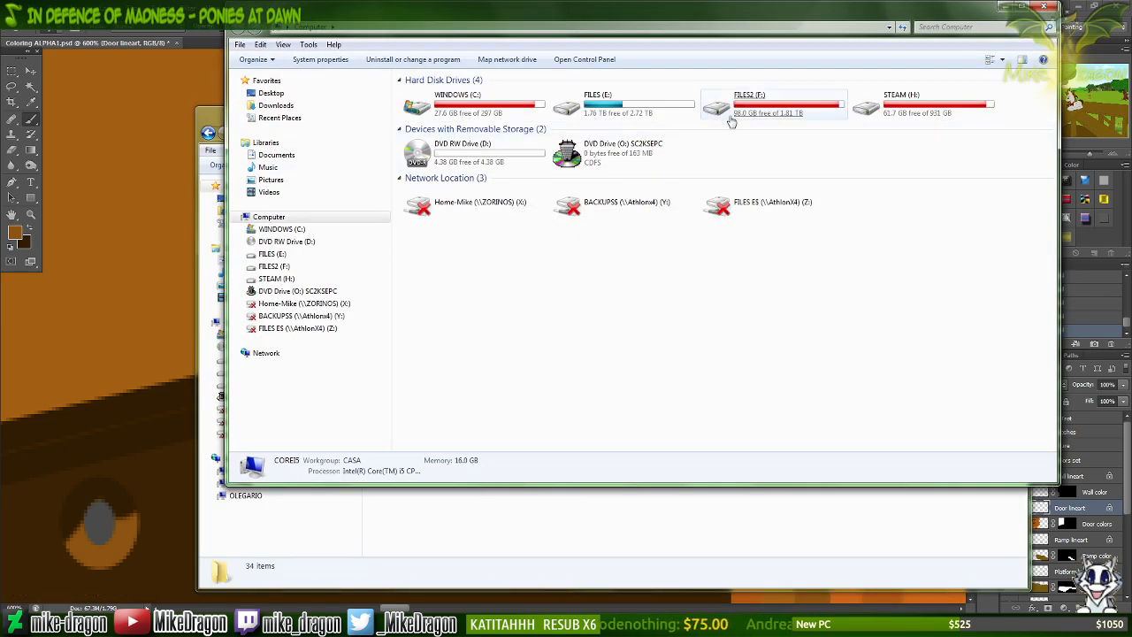
double_click(603, 117)
double_click(446, 132)
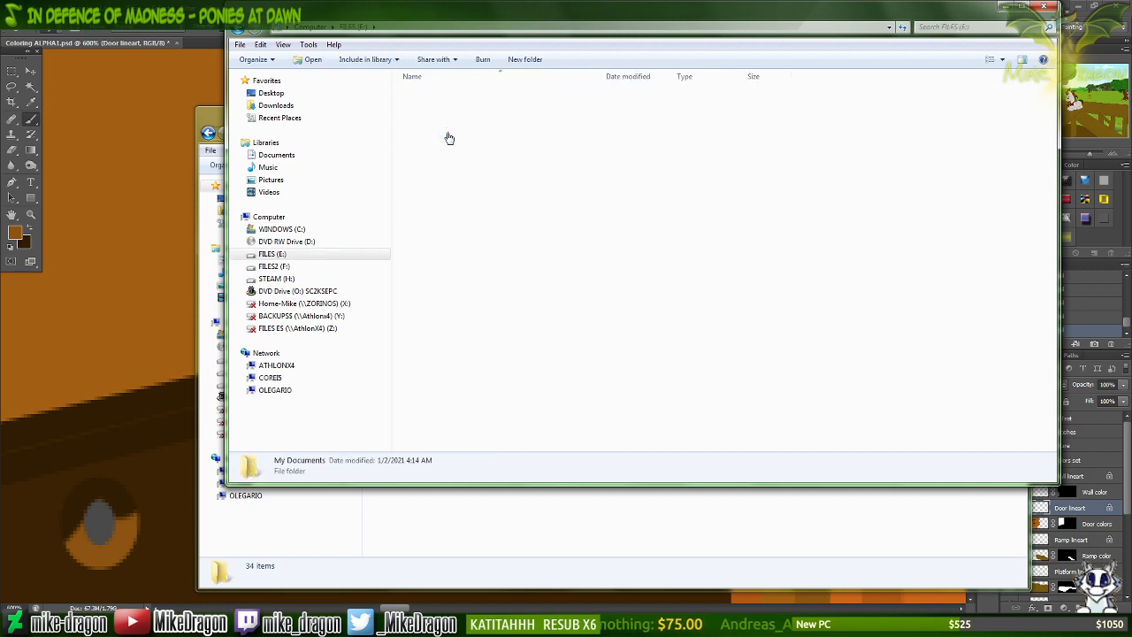
type("michael")
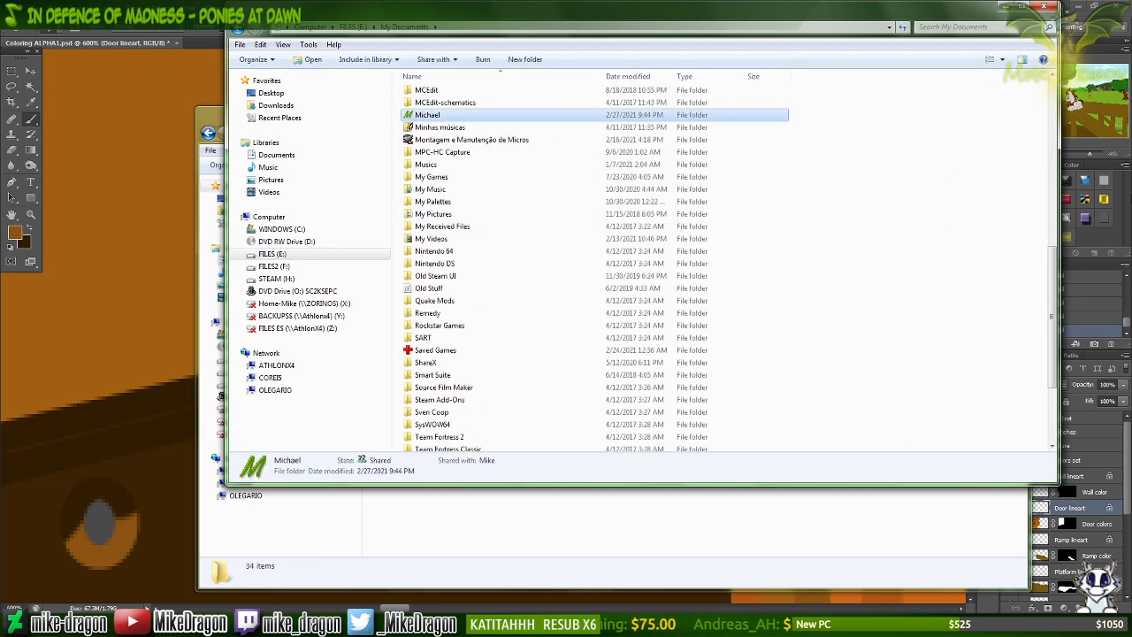
key("Return")
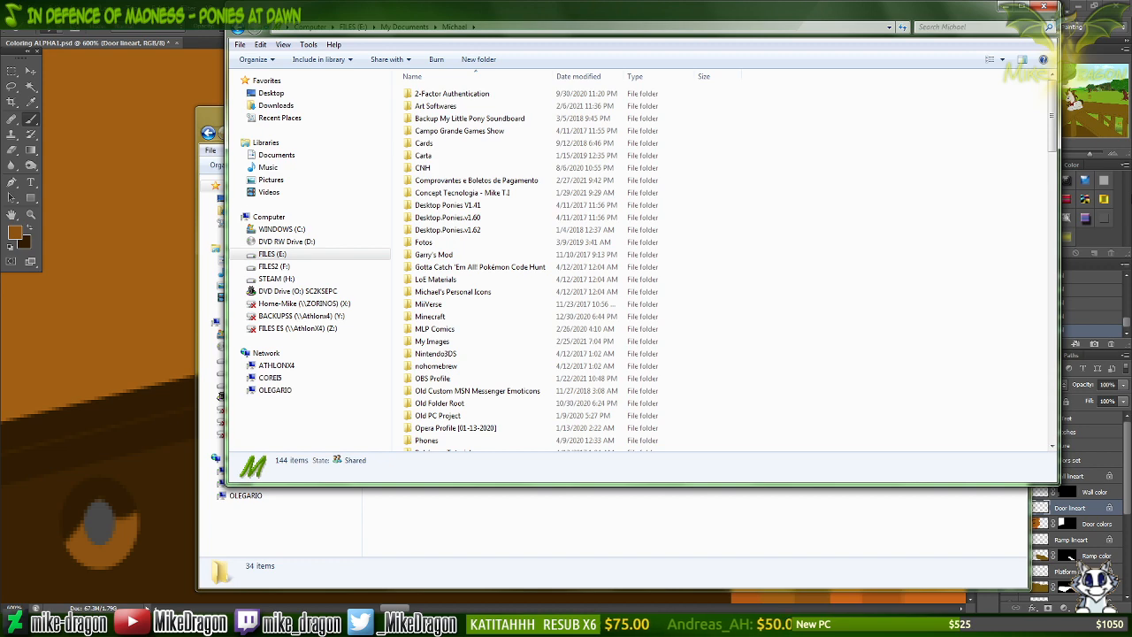
type("to")
key("Return")
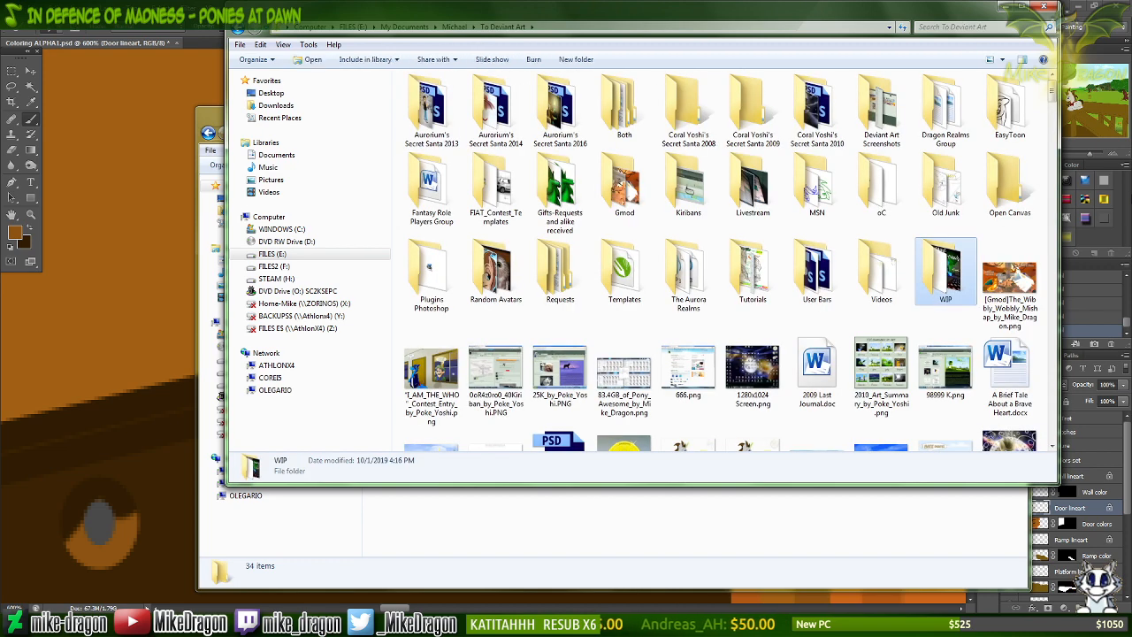
key("Return")
type("oc")
key("Return")
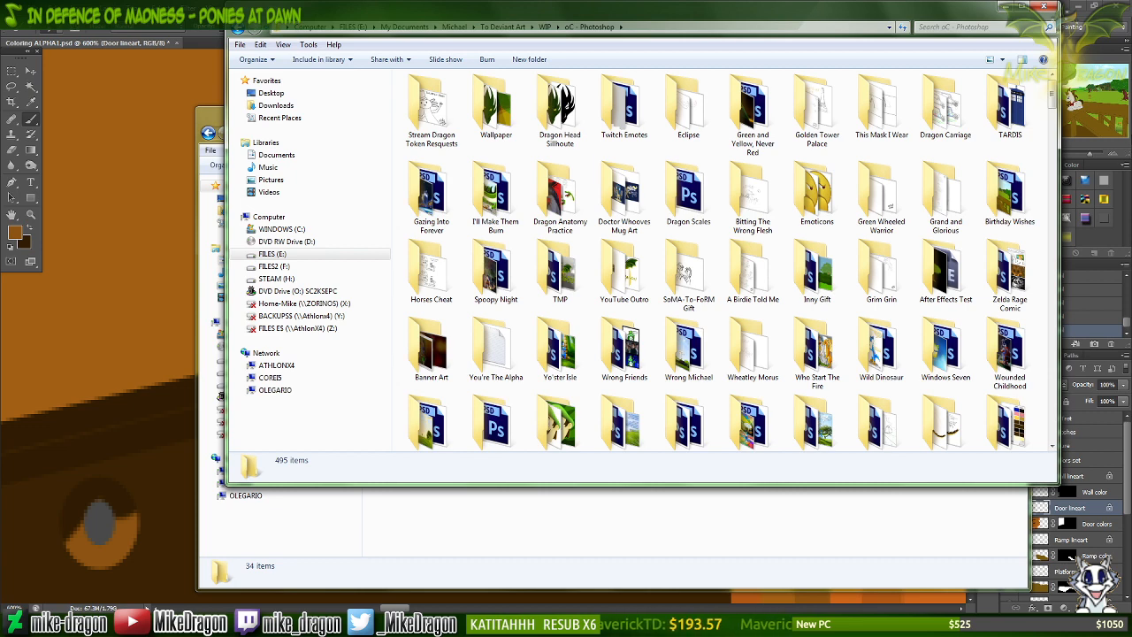
Find the Clumsy 'Zard folder and open its FINAL.psd in Photoshop.
key("c")
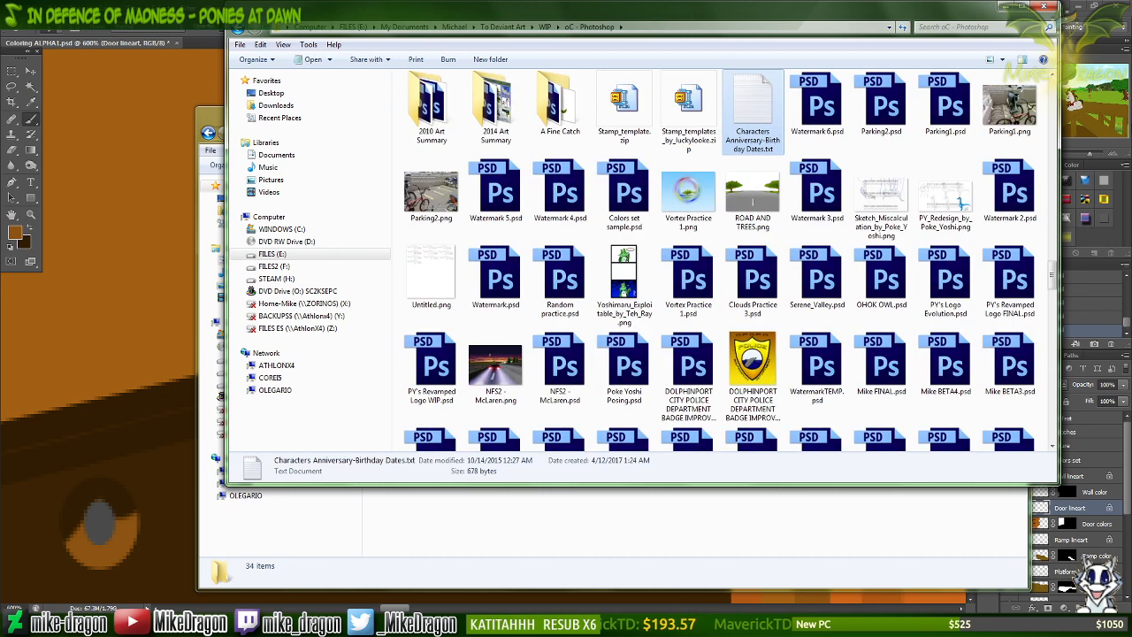
key("c")
key("c")
key("c")
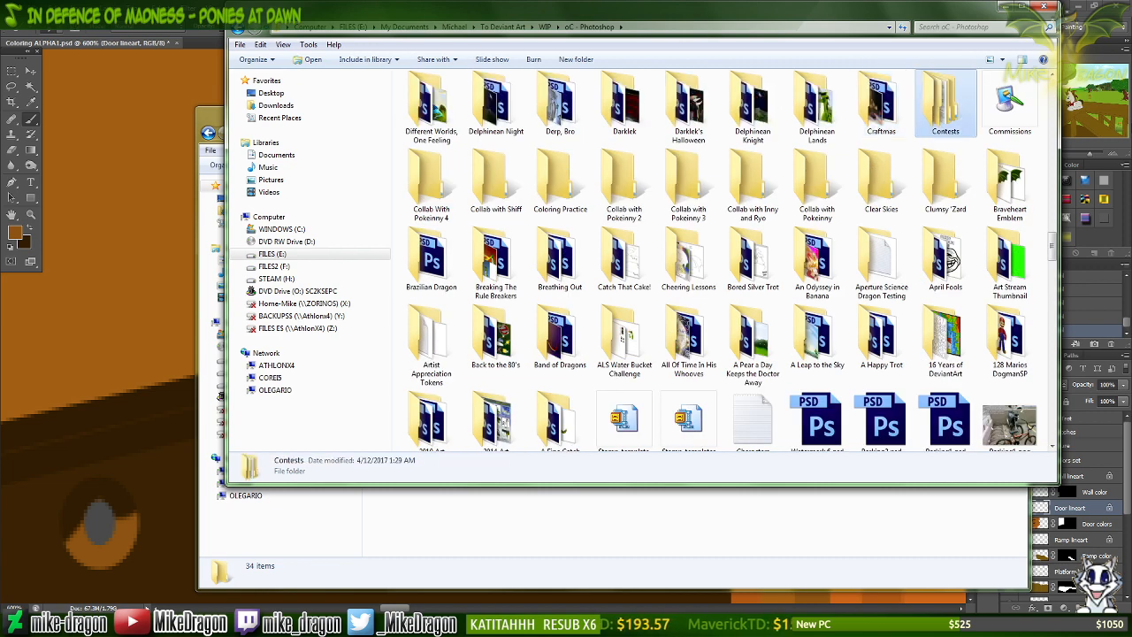
key("c")
key("c")
key("c")
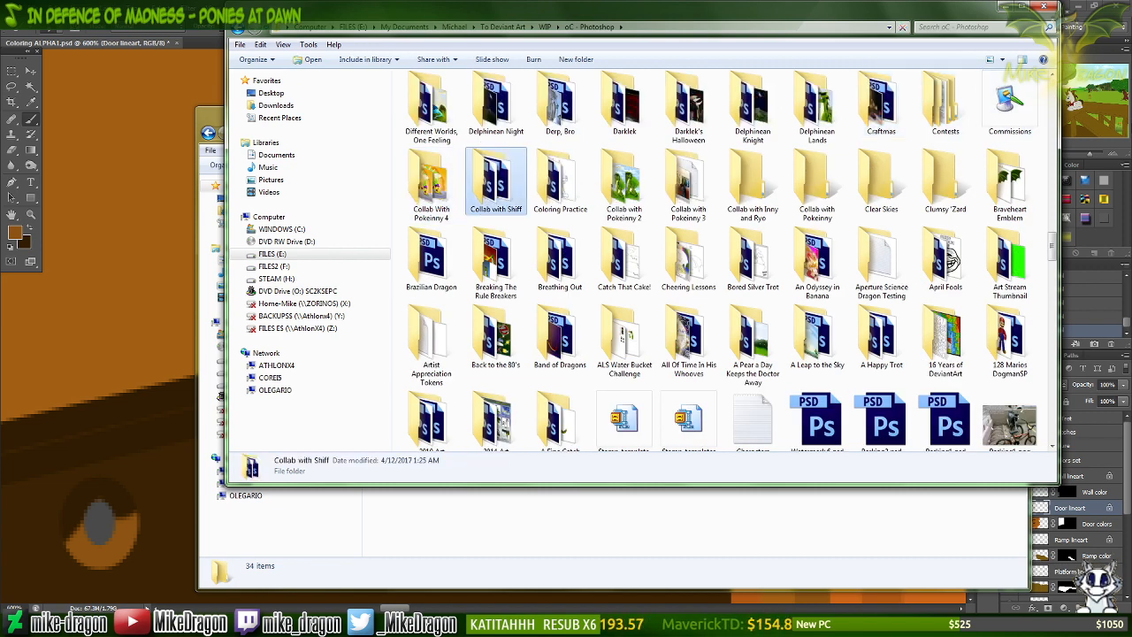
key("c")
key("c")
key("c")
key("c")
key("c")
key("c")
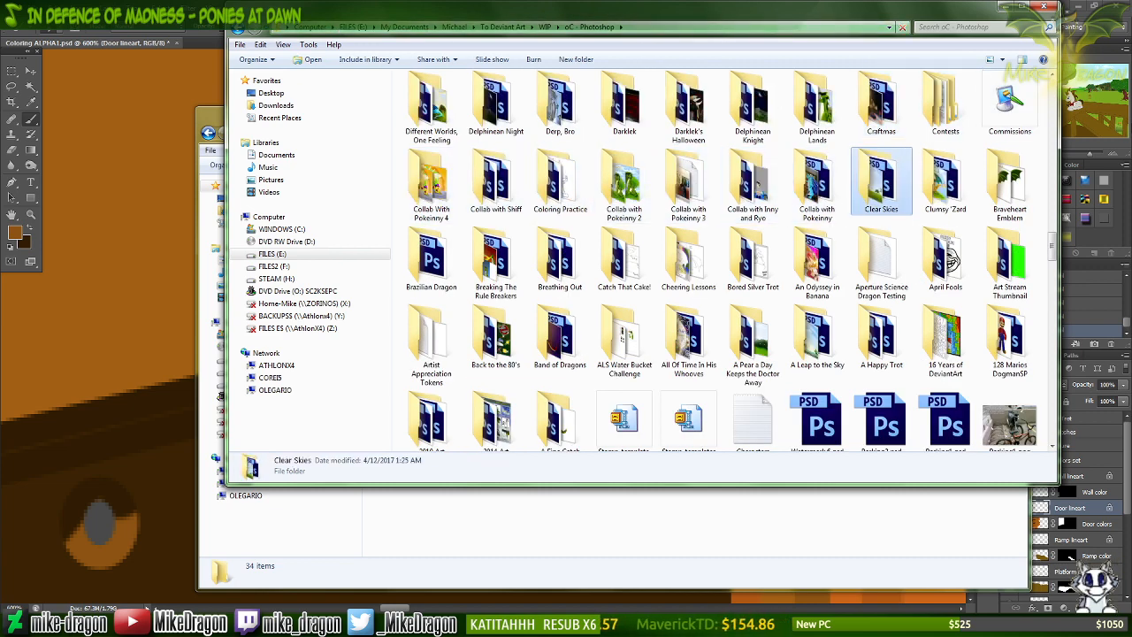
key("Return")
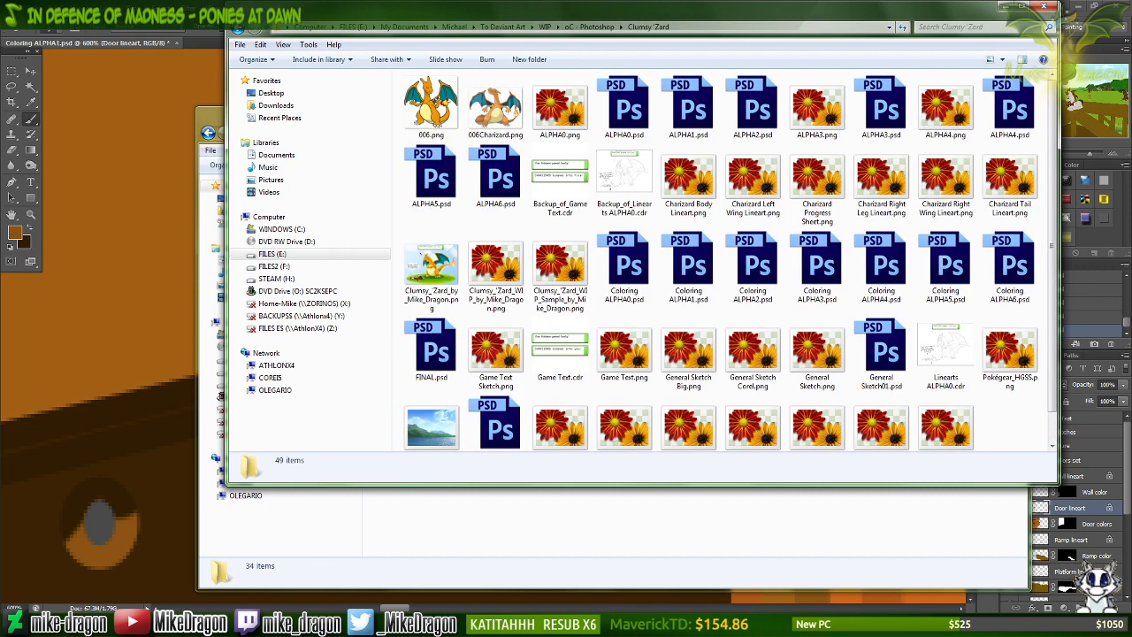
key("f")
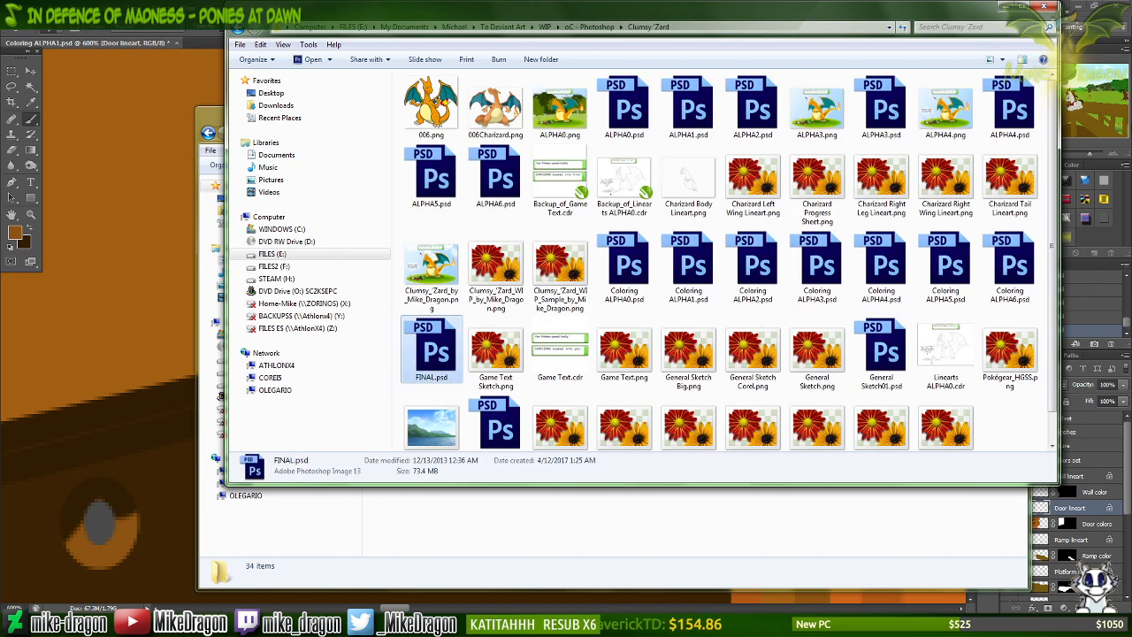
key("Return")
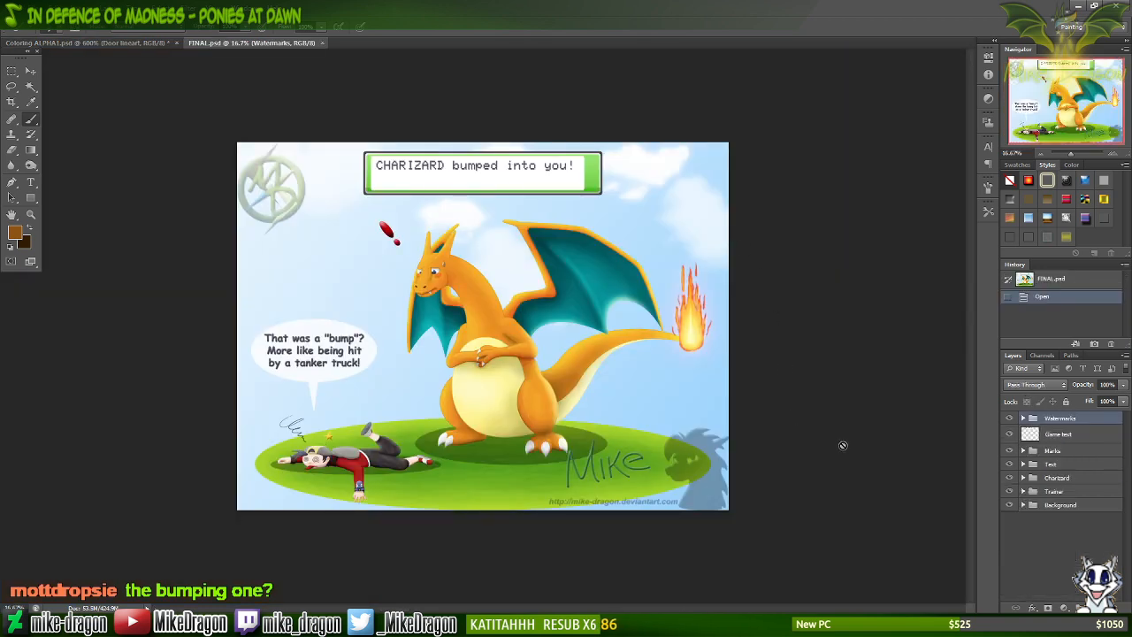
Hide the Watermarks and Background groups and add a new layer directly above the Background group.
left_click(1010, 419)
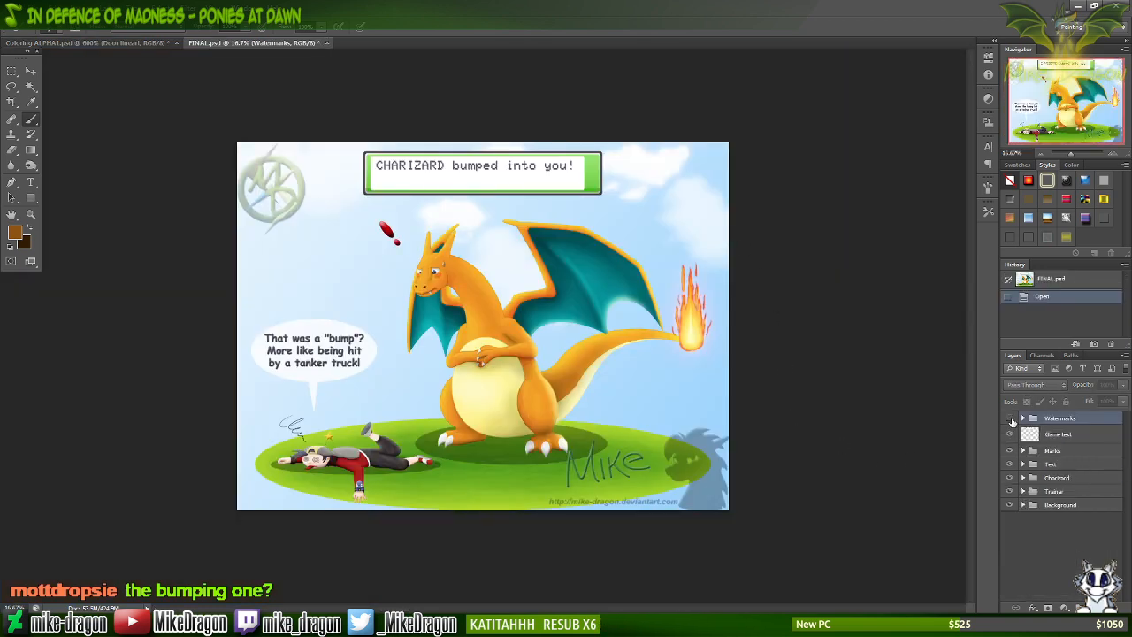
left_click(1010, 505)
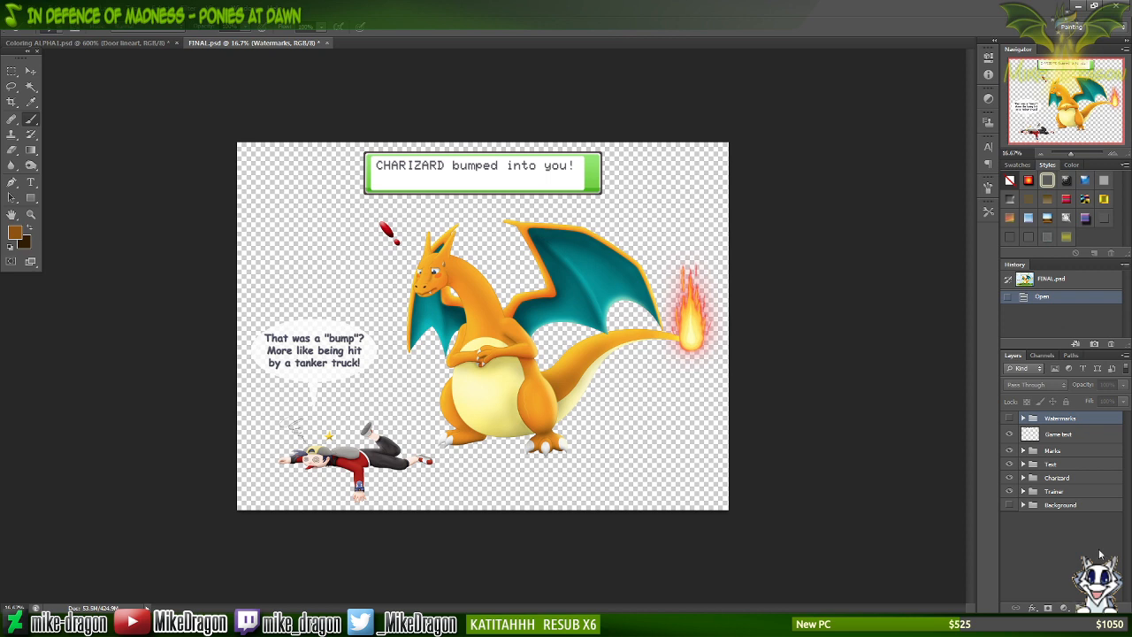
left_click(1058, 507)
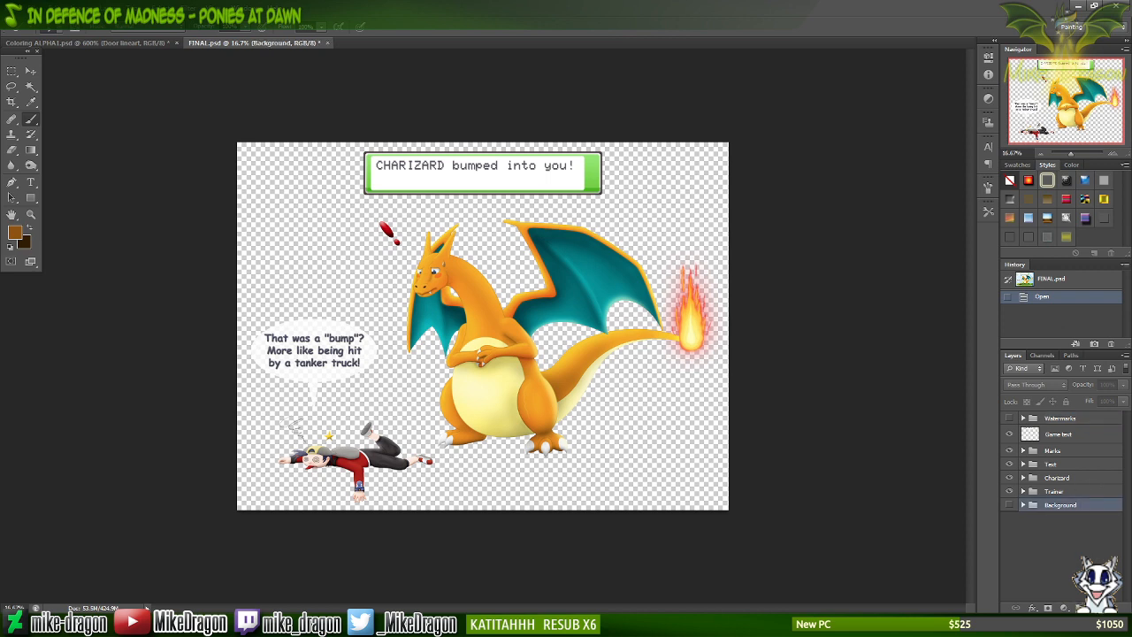
left_click(1095, 608)
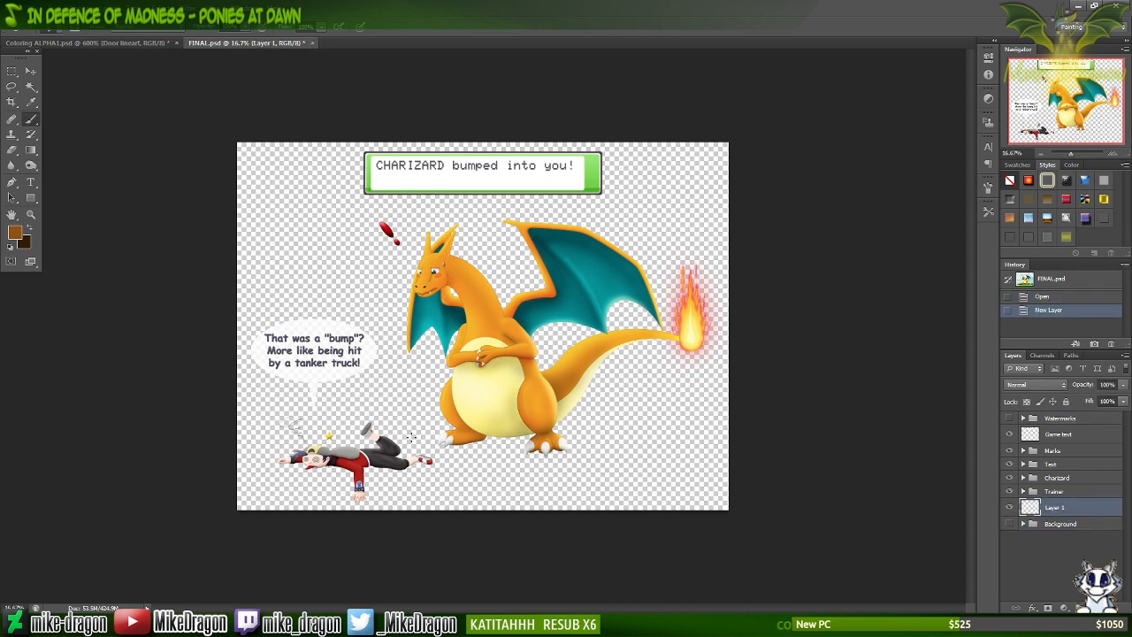
Try a dark brown Paint Bucket fill on the new layer behind the Charizard drawing, and undo the fill.
right_click(361, 213)
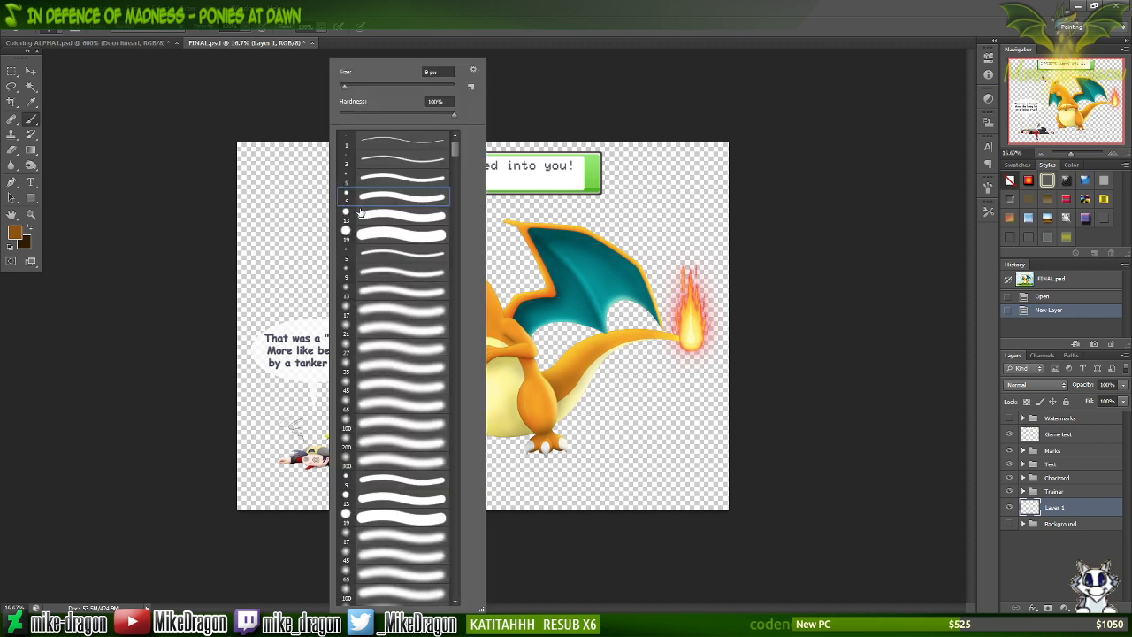
left_click(445, 14)
key("x")
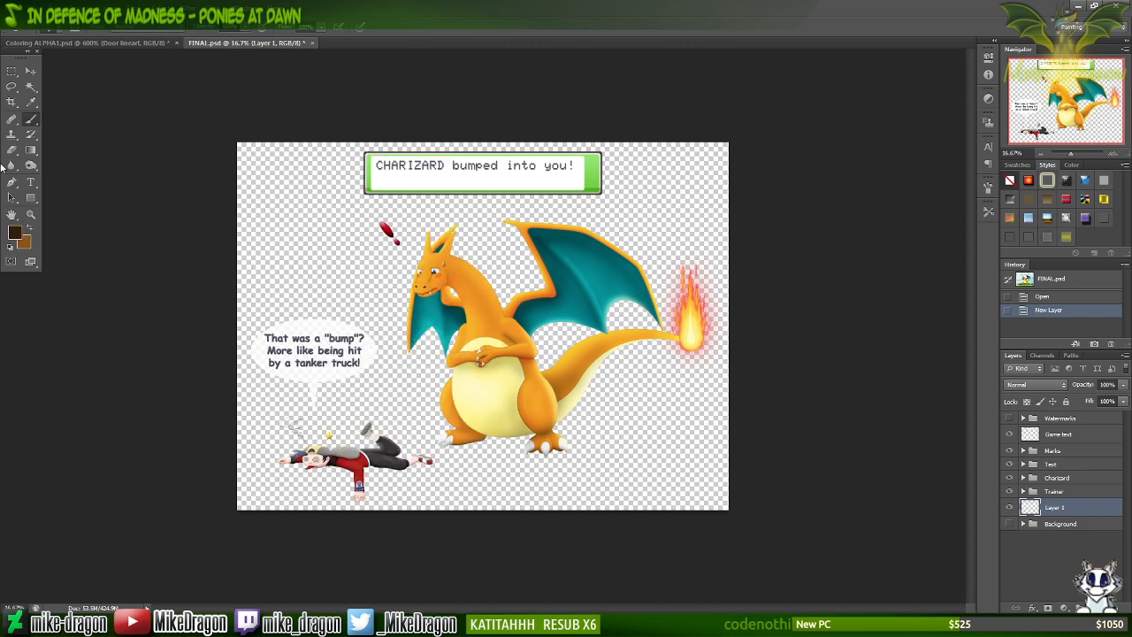
left_click(33, 155)
right_click(34, 155)
left_click(60, 166)
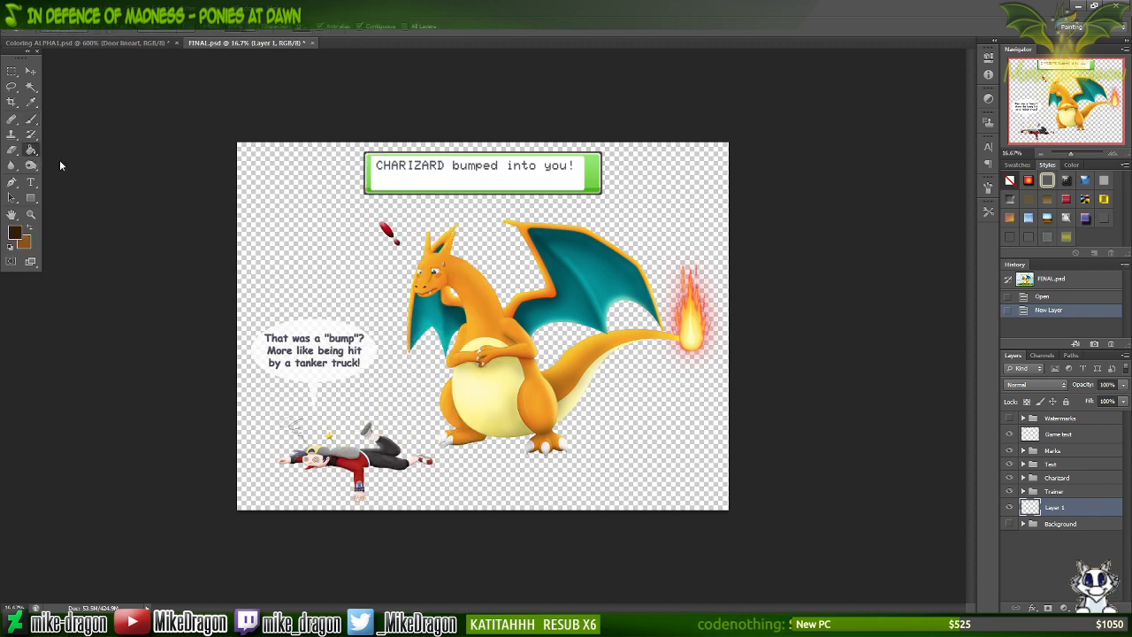
left_click(659, 430)
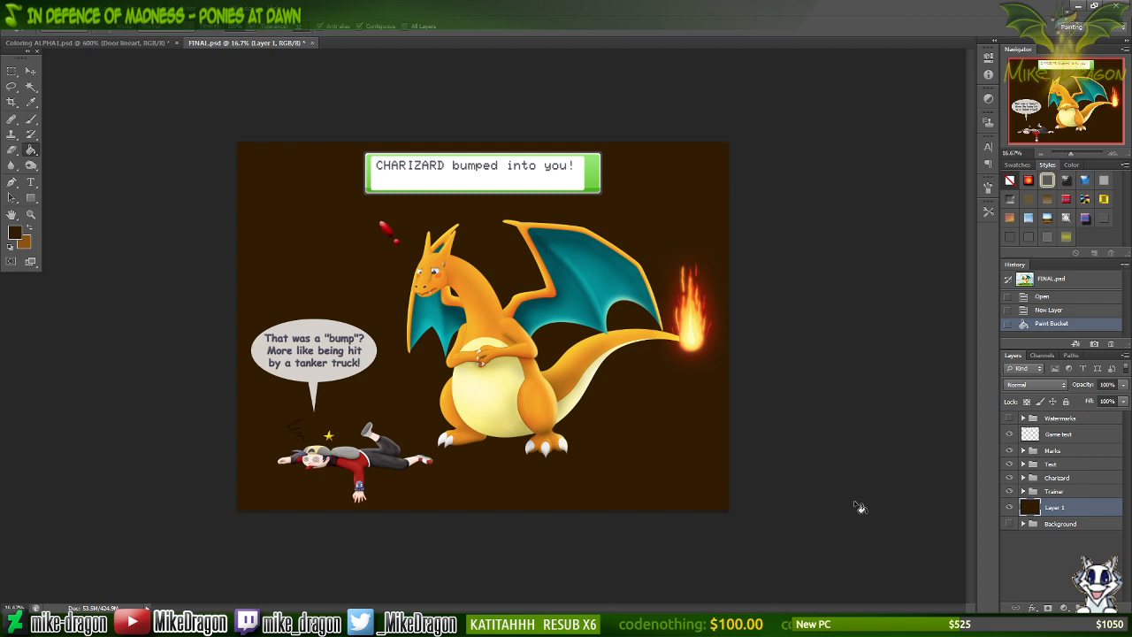
key("ctrl+plus")
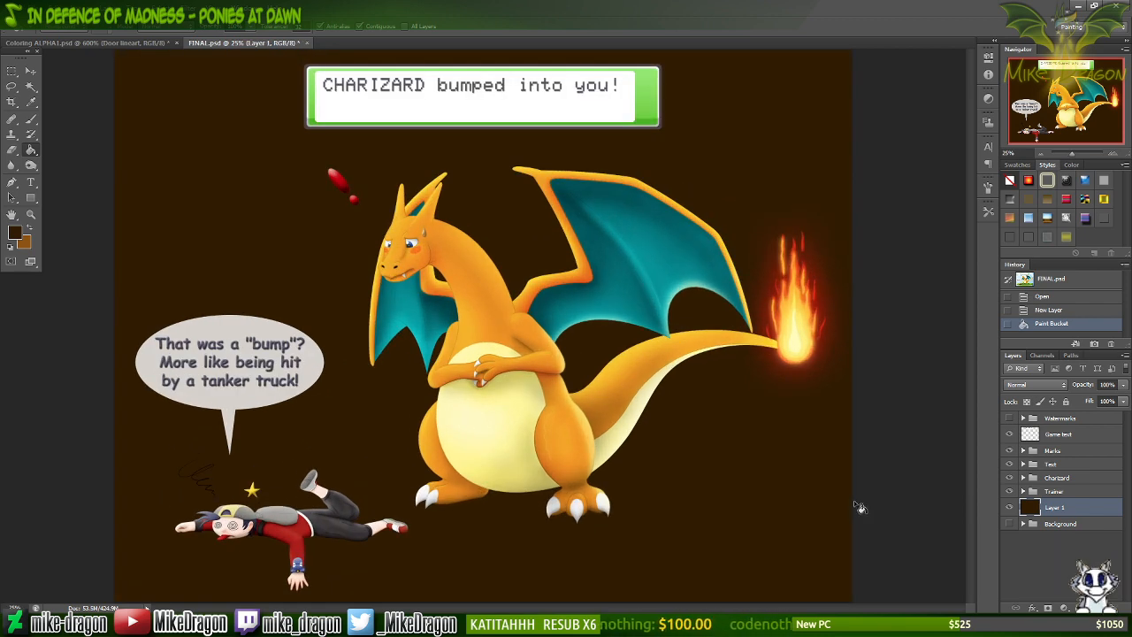
key("ctrl+z")
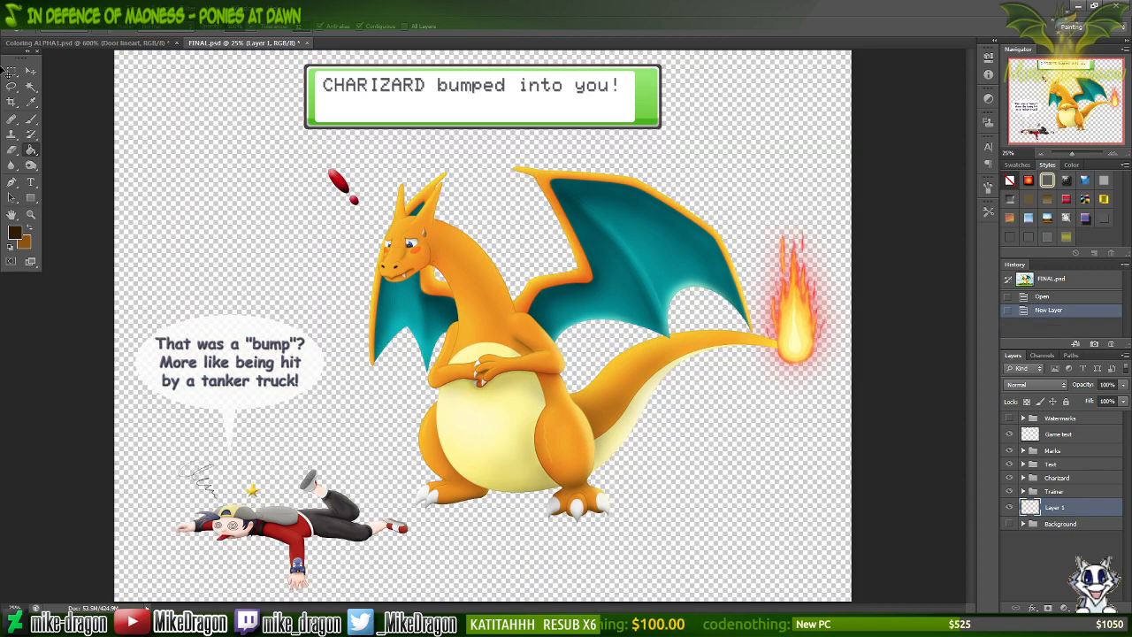
Save the transparent drawing as FINAL.png in the Clumsy 'Zard folder and close FINAL.psd without saving its changes.
left_click(32, 7)
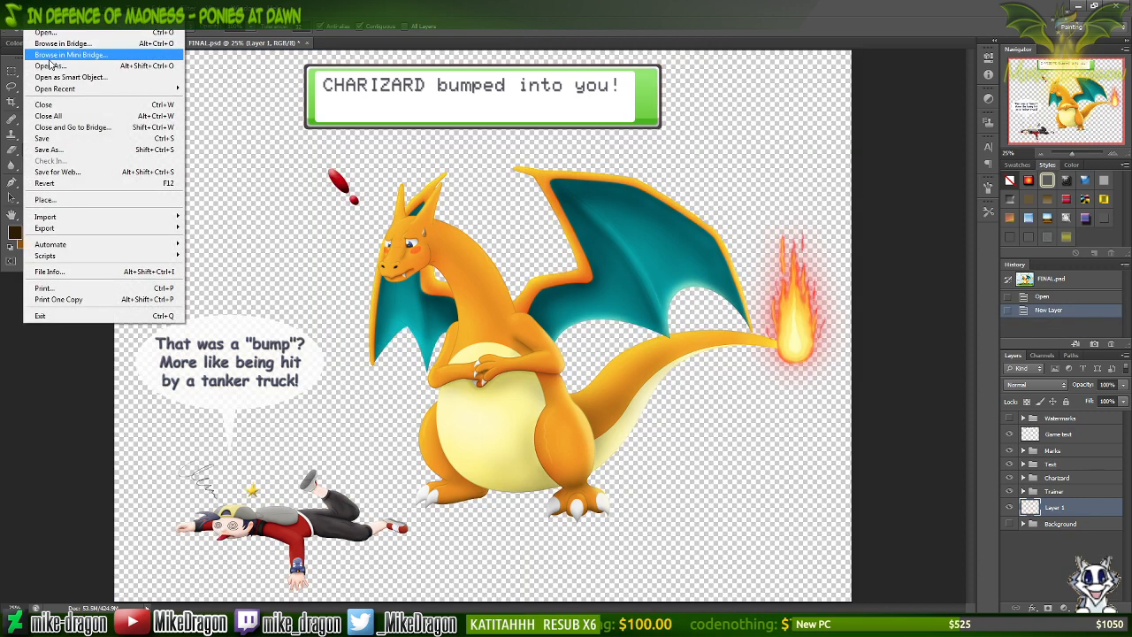
left_click(90, 151)
left_click(589, 386)
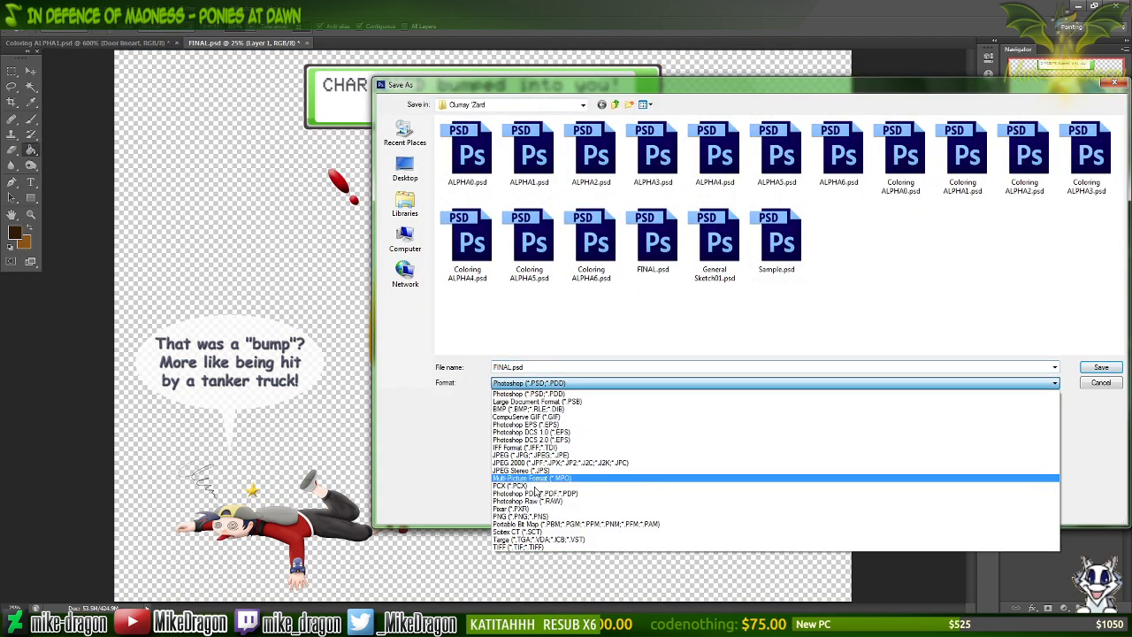
left_click(524, 517)
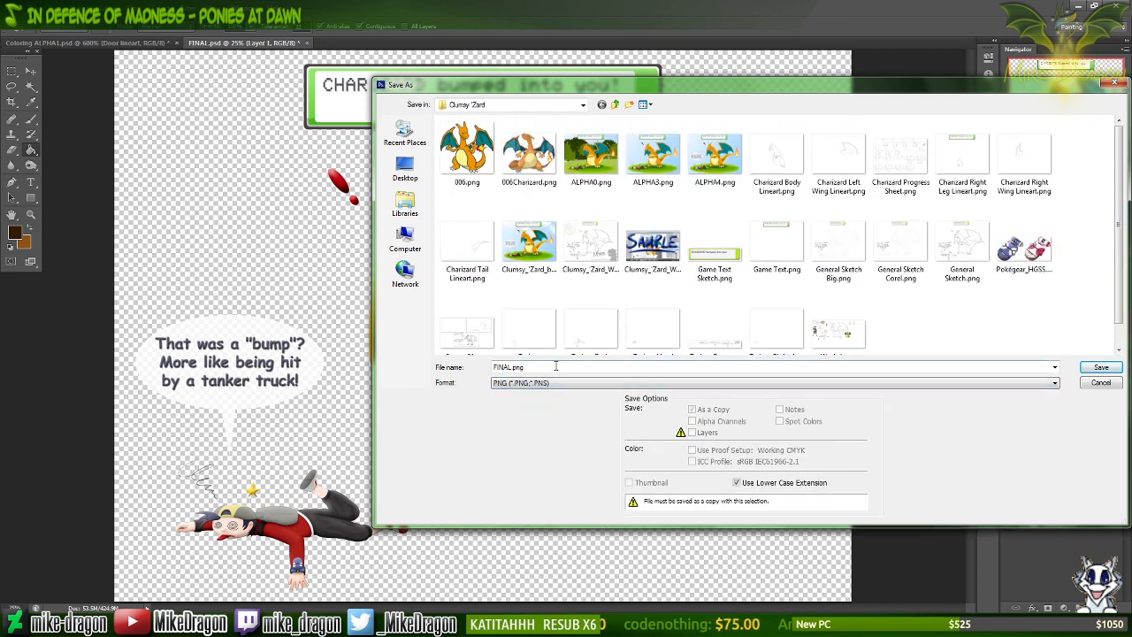
double_click(1043, 365)
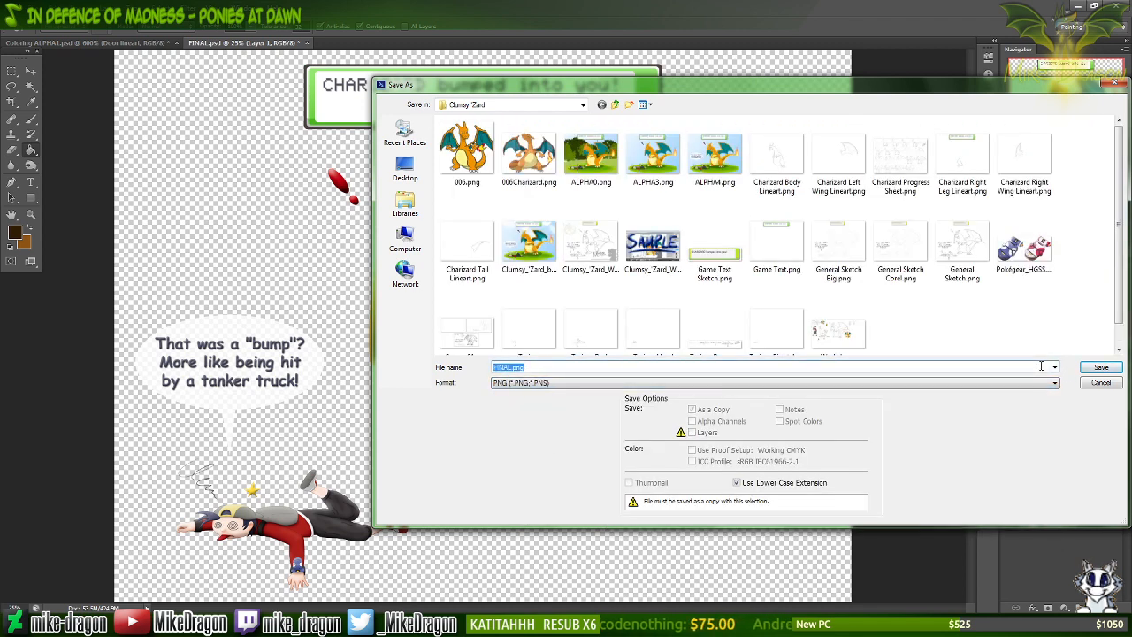
left_click(1102, 368)
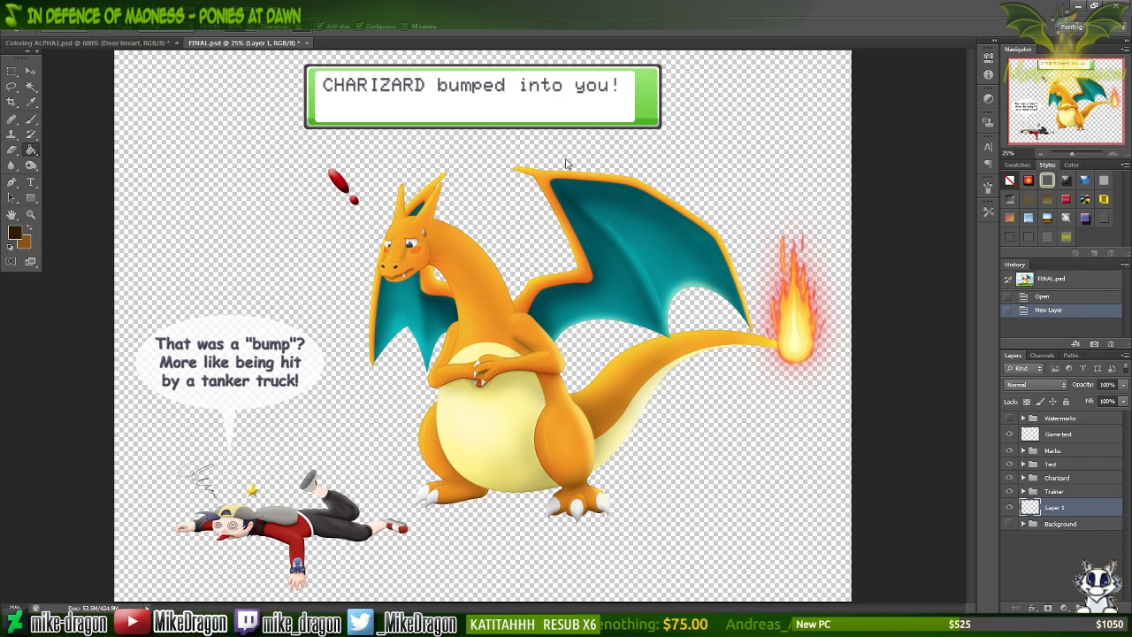
left_click(594, 196)
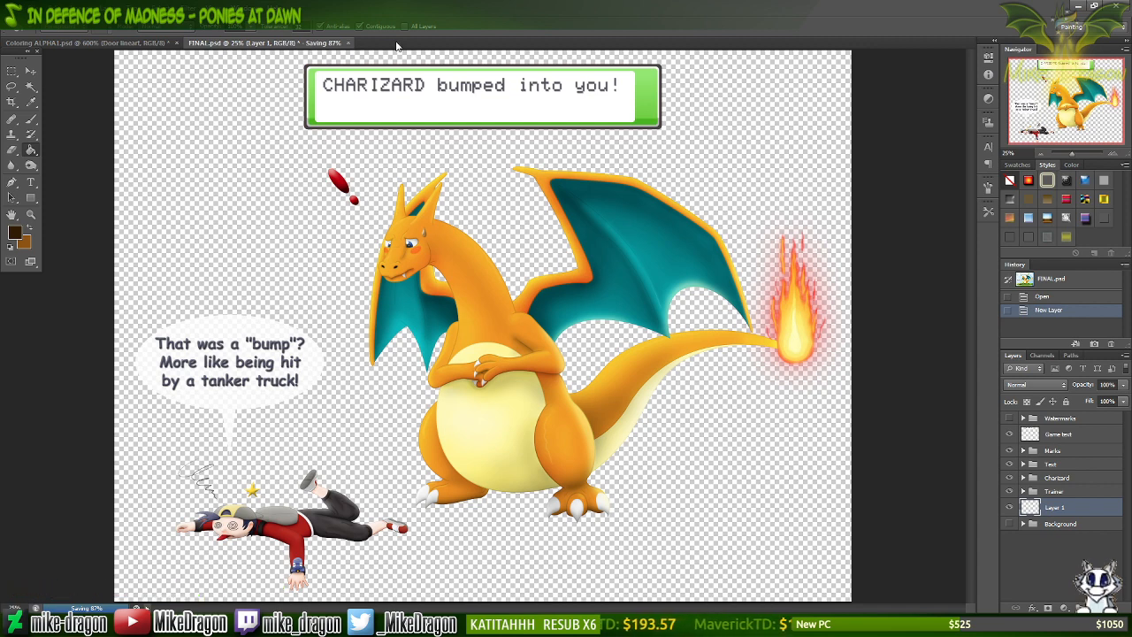
left_click(308, 44)
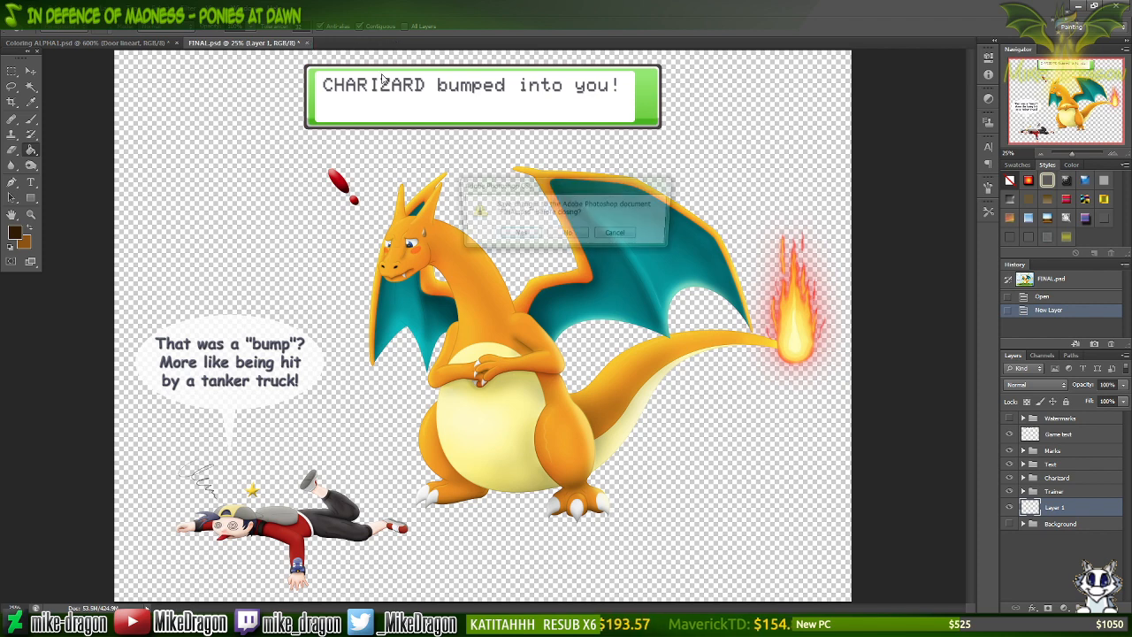
left_click(564, 234)
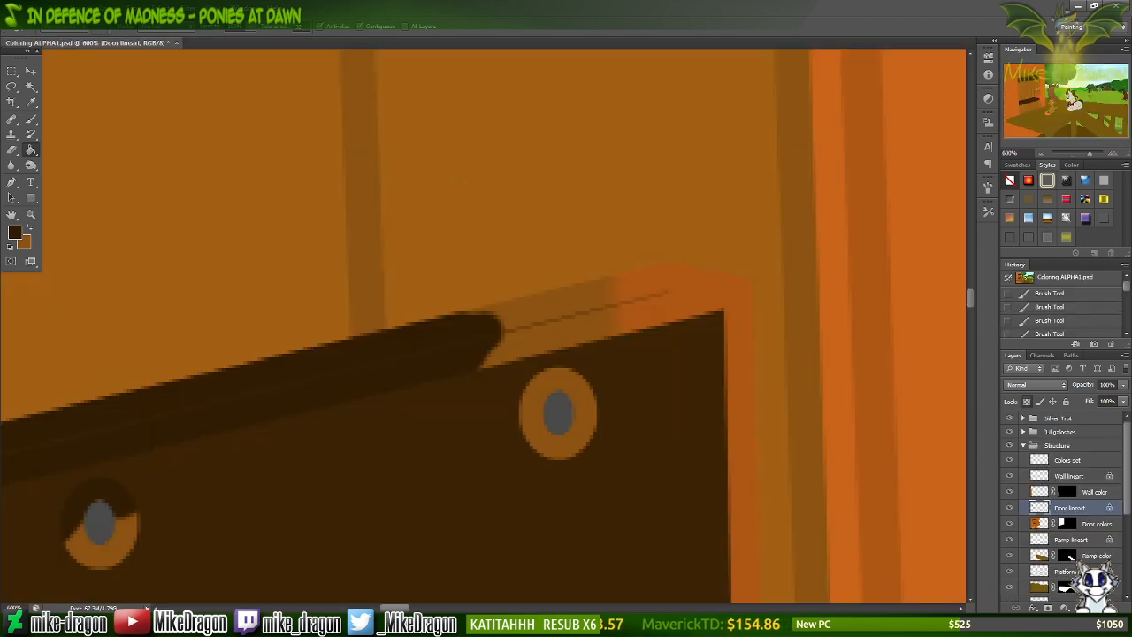
Switch to the file browser and view FINAL.png in a maximized Windows Photo Viewer.
key("alt+Tab")
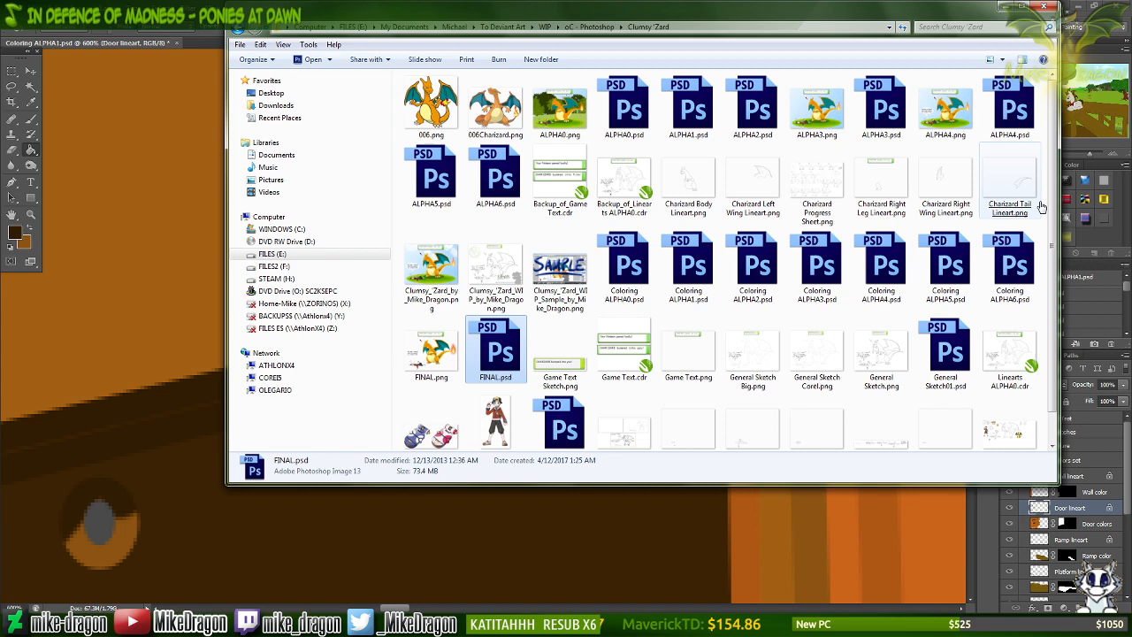
double_click(443, 361)
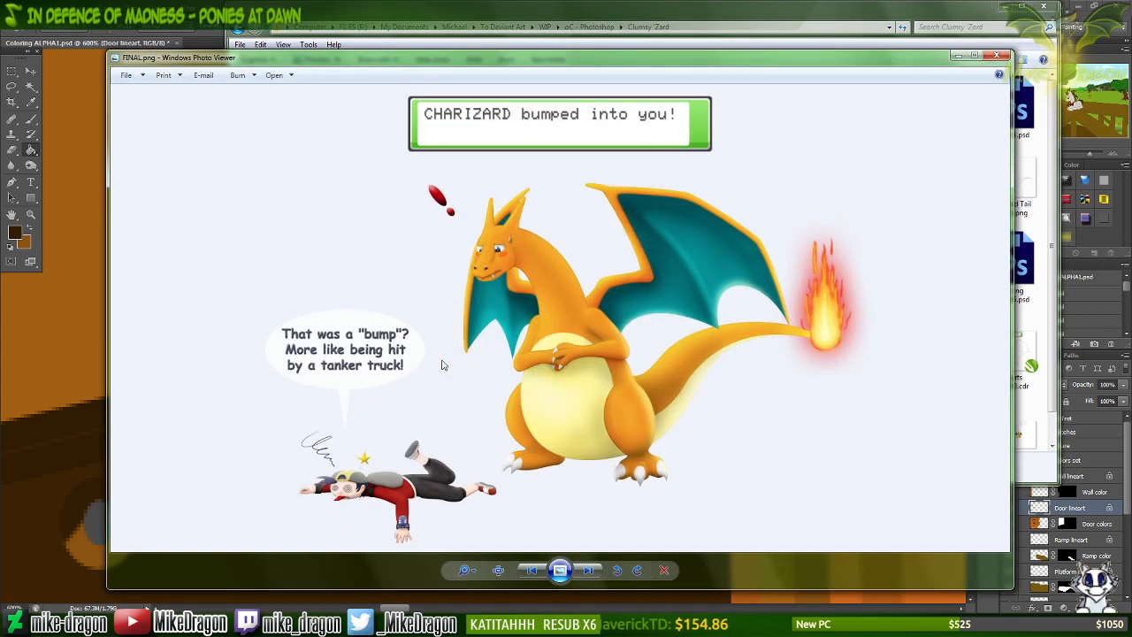
key("super+Up")
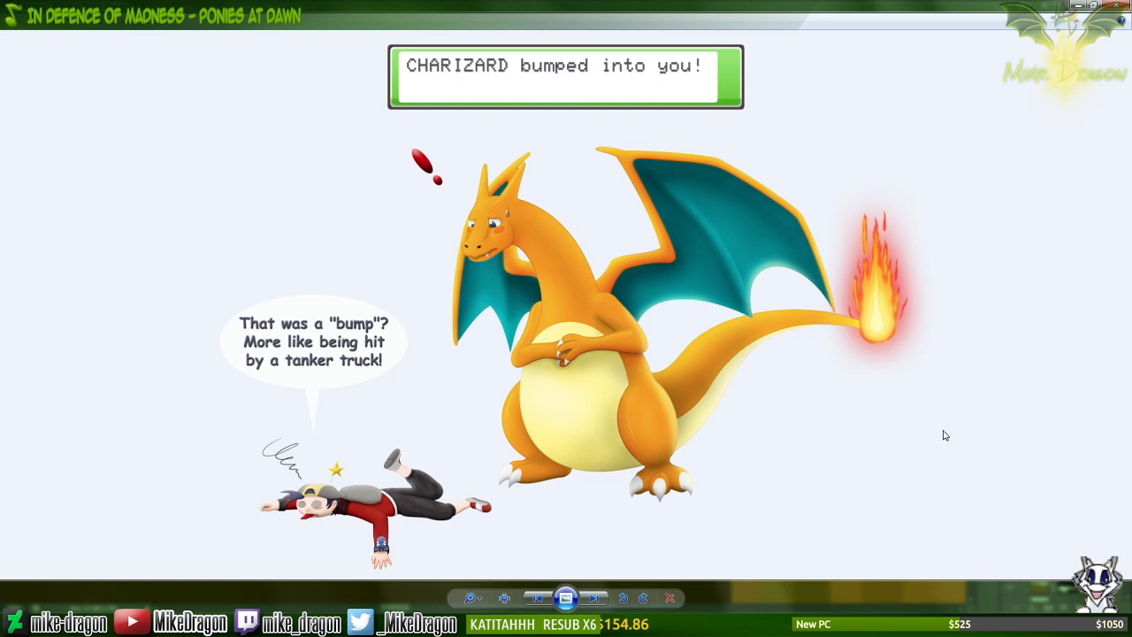
Examine the Charizard's head in FINAL.png up close, view the whole picture again, and close the photo viewer.
scroll(501, 310, "up", 4)
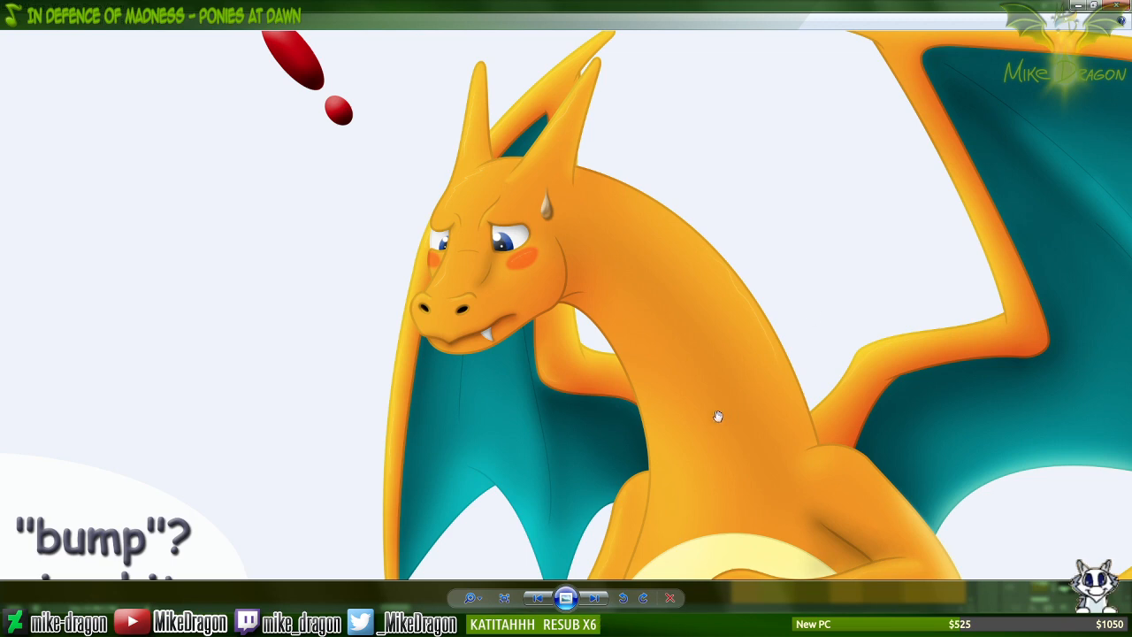
scroll(716, 416, "down", 5)
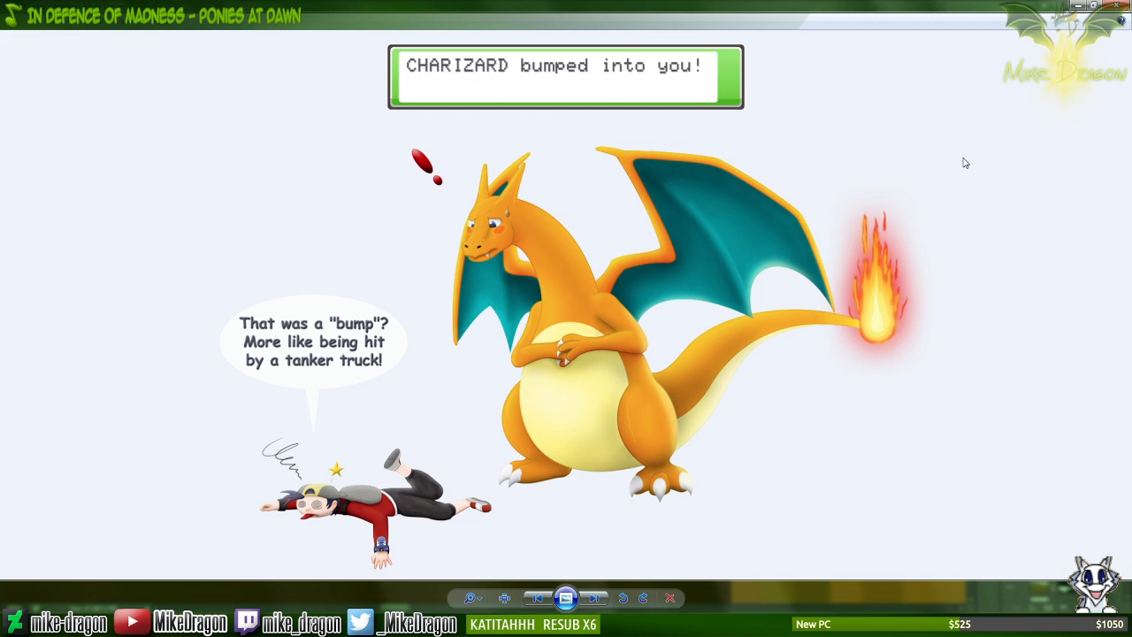
key("Escape")
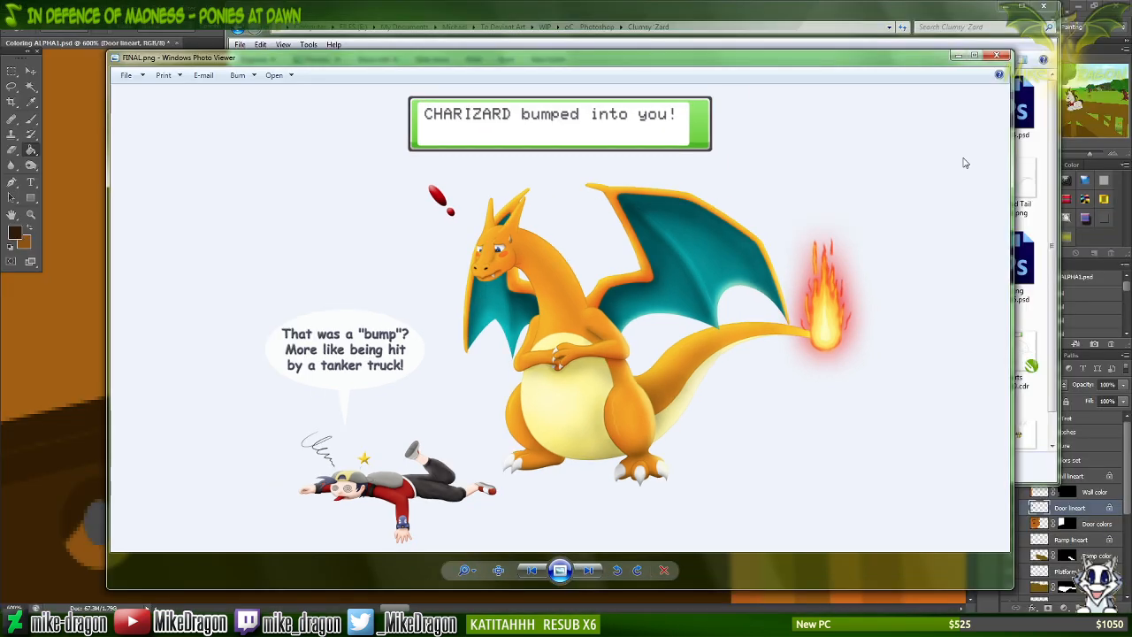
left_click(996, 56)
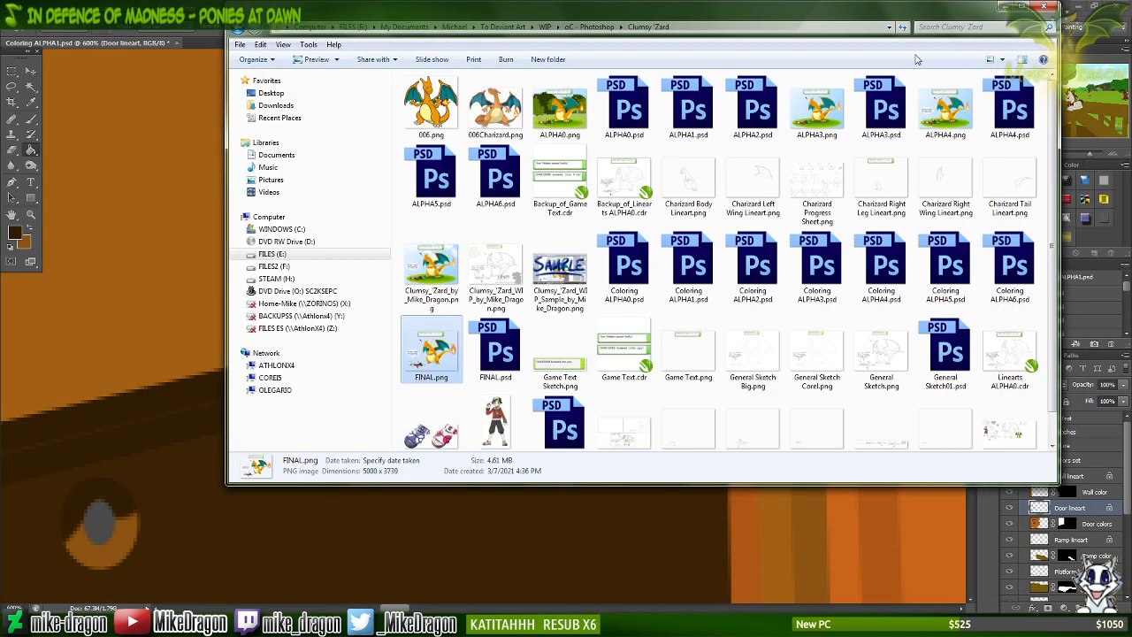
Permanently delete FINAL.png from the Clumsy 'Zard folder and close the file browser.
key("shift+Delete")
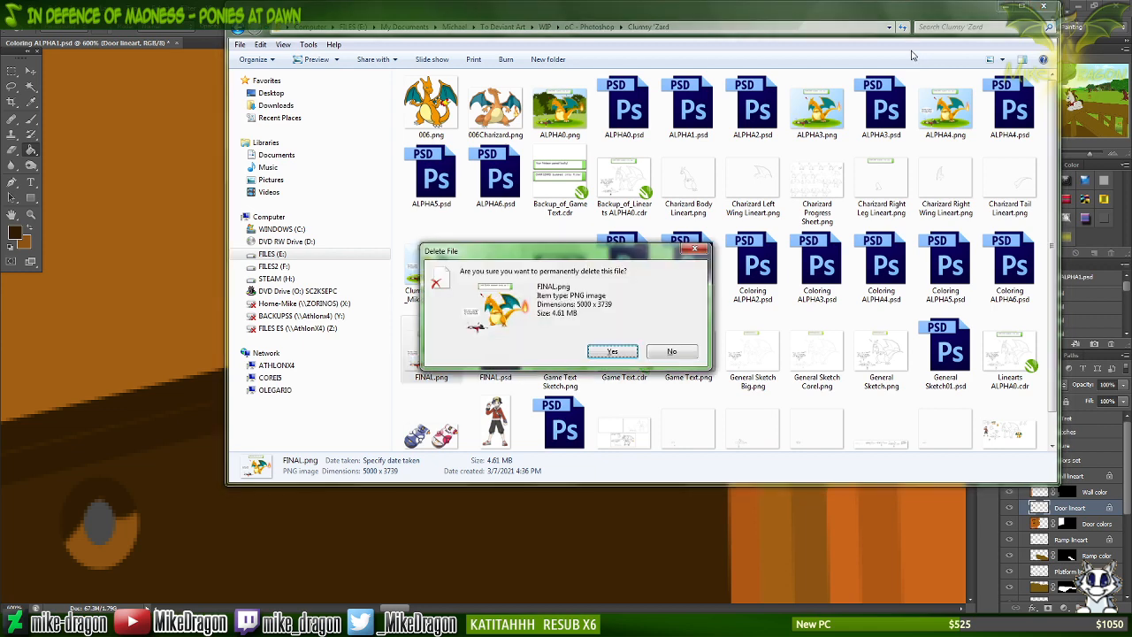
key("Return")
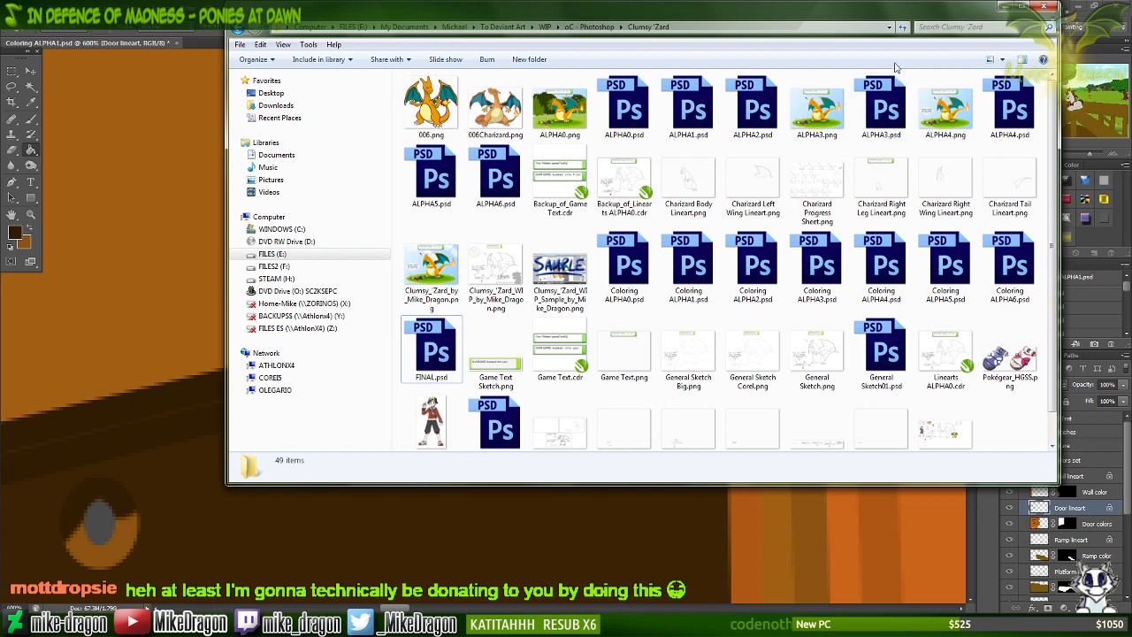
key("alt+F4")
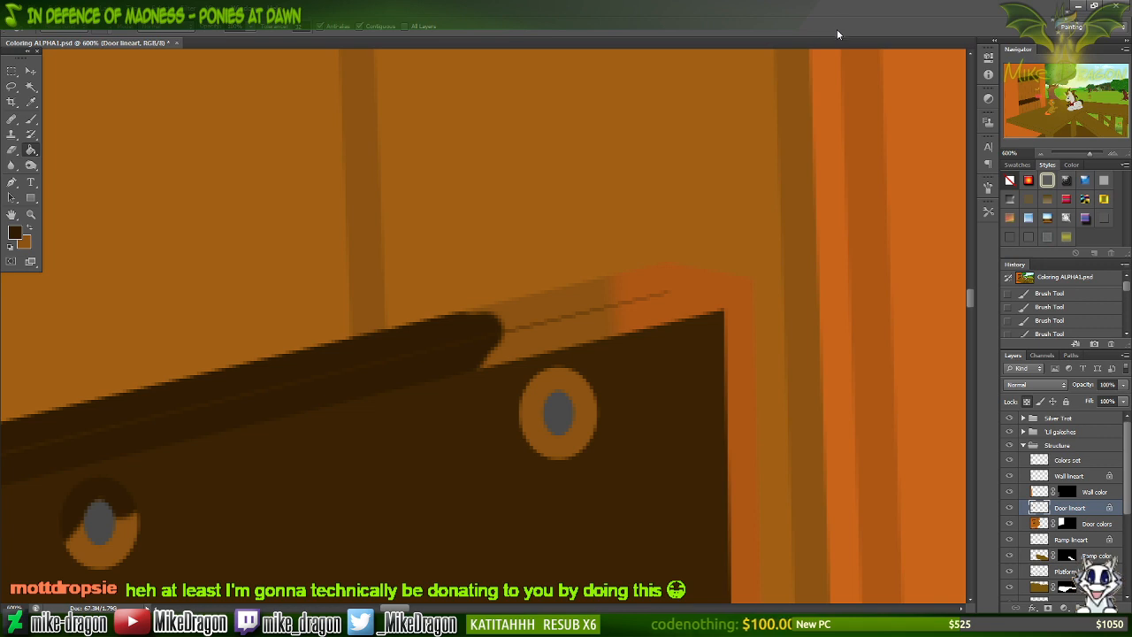
Brush dark brown along the rest of the dark door strap's upper outline and around its upper right corner.
key("b")
left_click(486, 336)
mouse_move(460, 310)
left_mouse_down()
mouse_move(530, 286)
mouse_move(537, 298)
mouse_move(504, 332)
mouse_move(500, 350)
mouse_move(513, 353)
mouse_move(624, 322)
mouse_move(680, 268)
mouse_move(671, 264)
mouse_move(663, 297)
mouse_move(682, 304)
mouse_move(721, 303)
mouse_move(745, 281)
mouse_move(739, 337)
mouse_move(751, 336)
mouse_move(730, 388)
mouse_move(750, 375)
mouse_move(744, 407)
left_mouse_up()
Paint the orange outline along the door strap's right edge dark brown, continuing down from the upper corner.
scroll(780, 400, "down", 6)
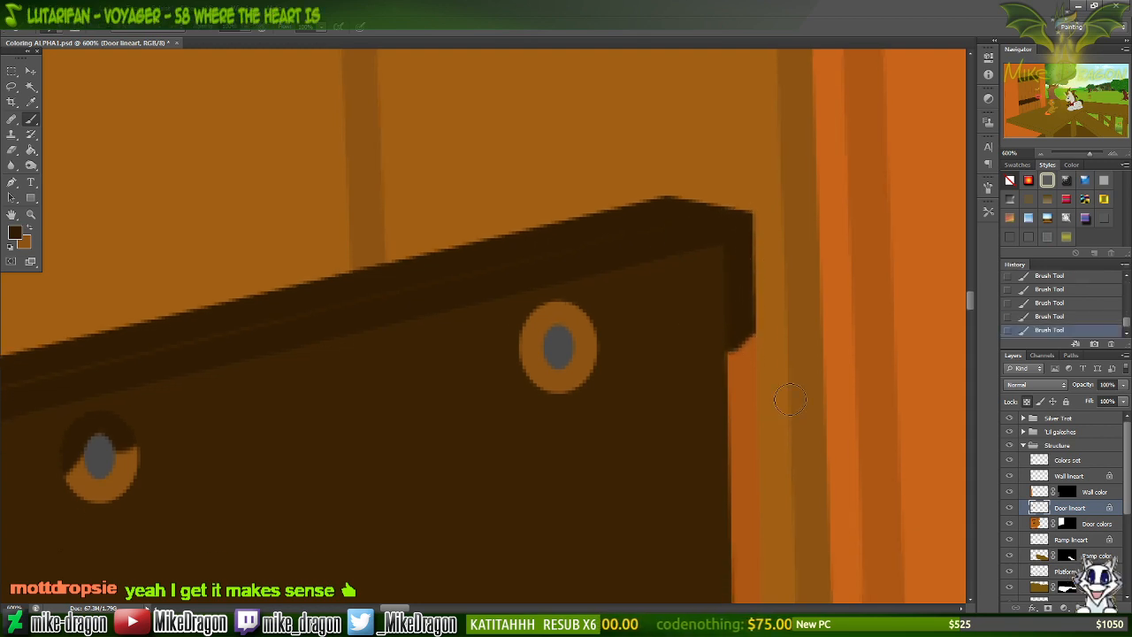
scroll(781, 400, "right", 3)
scroll(776, 403, "down", 1)
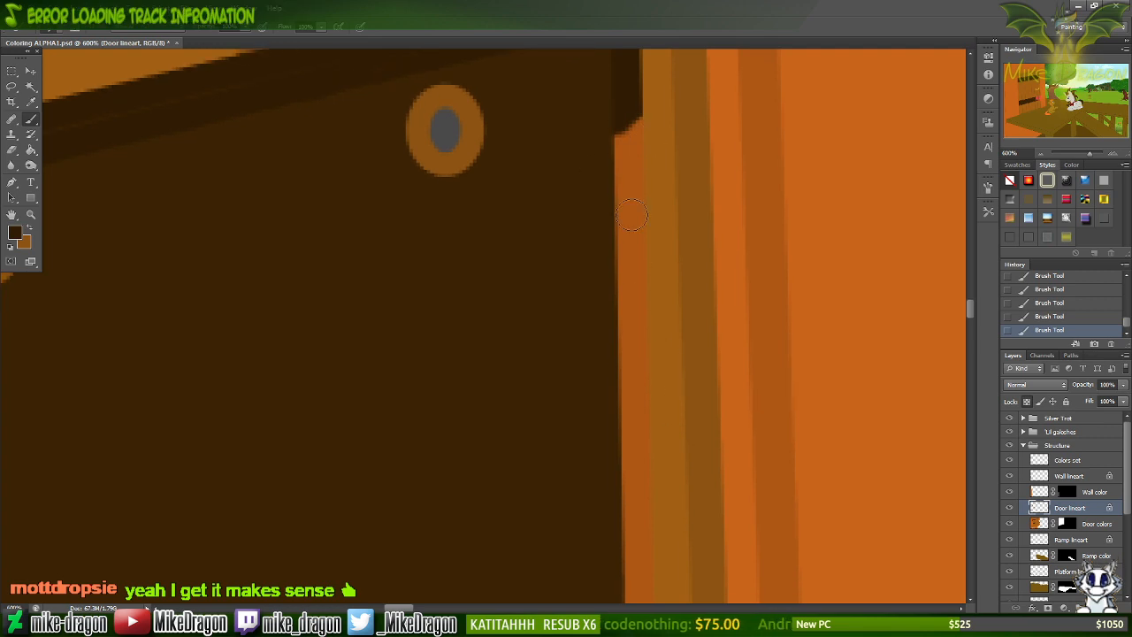
mouse_move(635, 115)
left_mouse_down()
mouse_move(611, 152)
mouse_move(633, 138)
mouse_move(654, 185)
mouse_move(619, 226)
mouse_move(616, 251)
mouse_move(640, 240)
mouse_move(619, 338)
mouse_move(653, 324)
mouse_move(619, 377)
mouse_move(649, 360)
mouse_move(617, 456)
mouse_move(650, 513)
mouse_move(639, 565)
left_mouse_up()
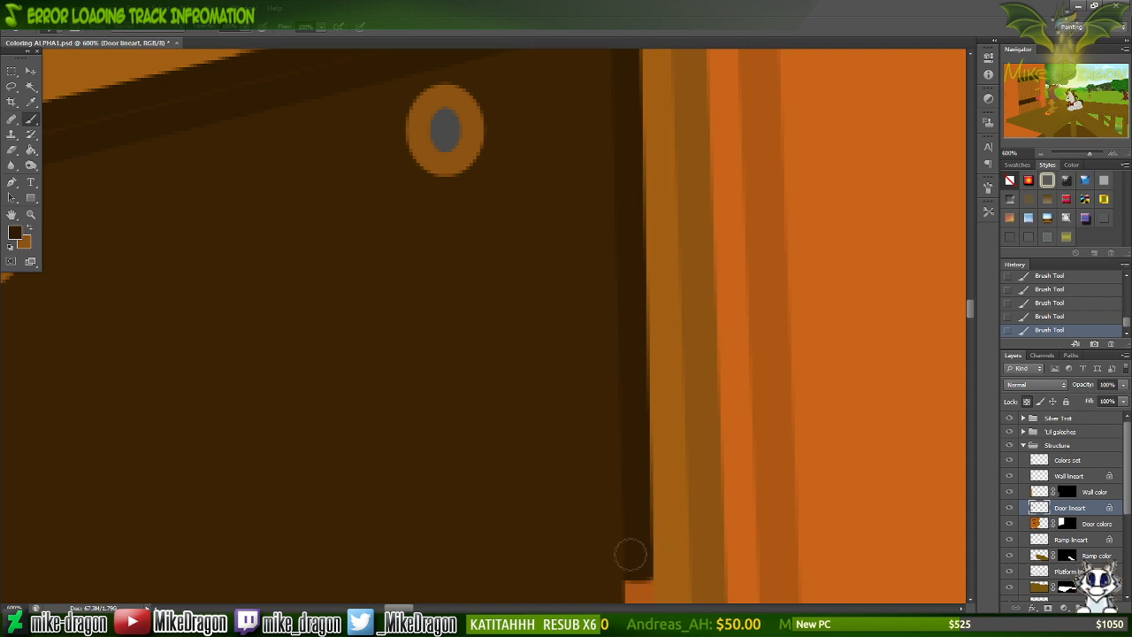
Paint the strap's lower right corner and adjoining lower outline dark brown, and restore the overpainted plank line in lighter brown.
scroll(515, 455, "down", 6)
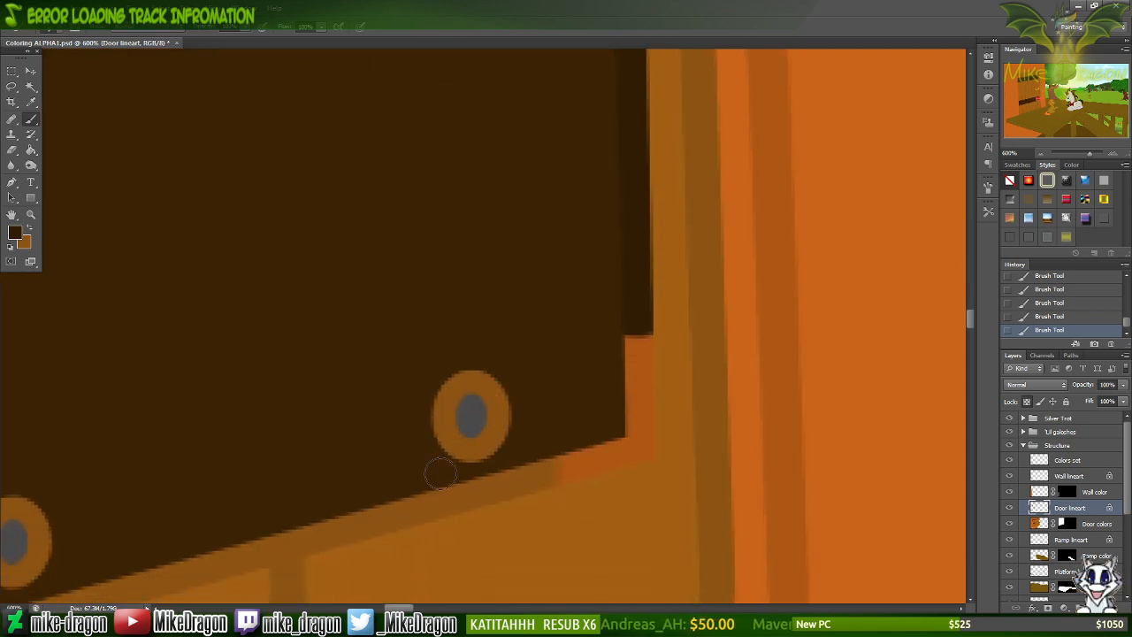
scroll(441, 474, "down", 1)
mouse_move(628, 314)
left_mouse_down()
mouse_move(653, 432)
mouse_move(639, 439)
mouse_move(491, 498)
mouse_move(328, 520)
mouse_move(342, 519)
mouse_move(232, 511)
left_mouse_up()
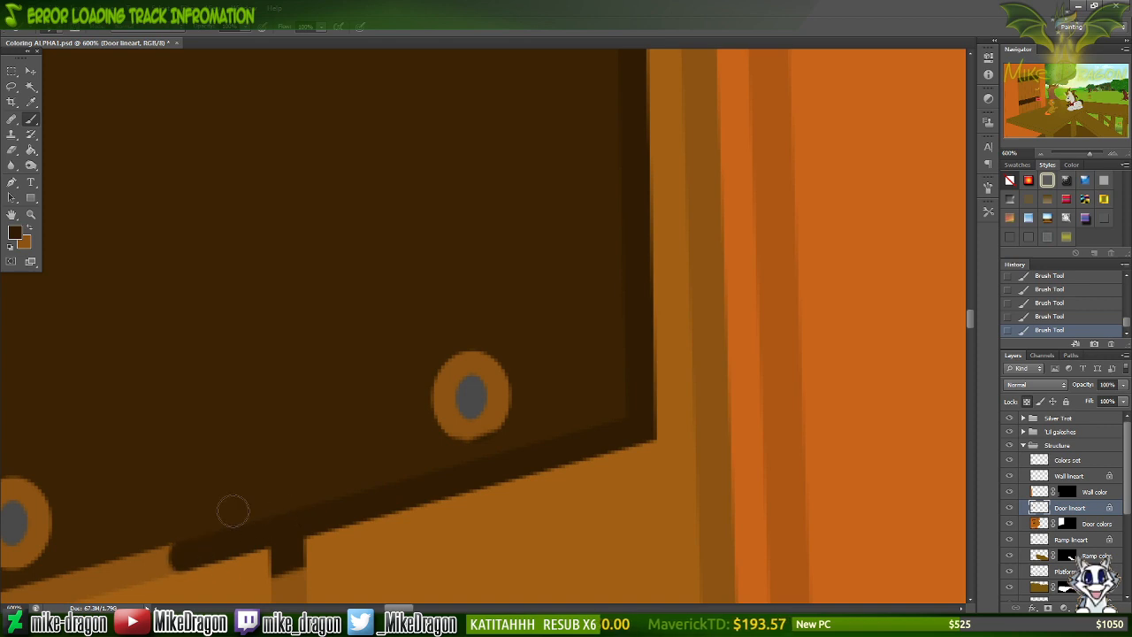
scroll(169, 525, "left", 7)
scroll(163, 520, "down", 2)
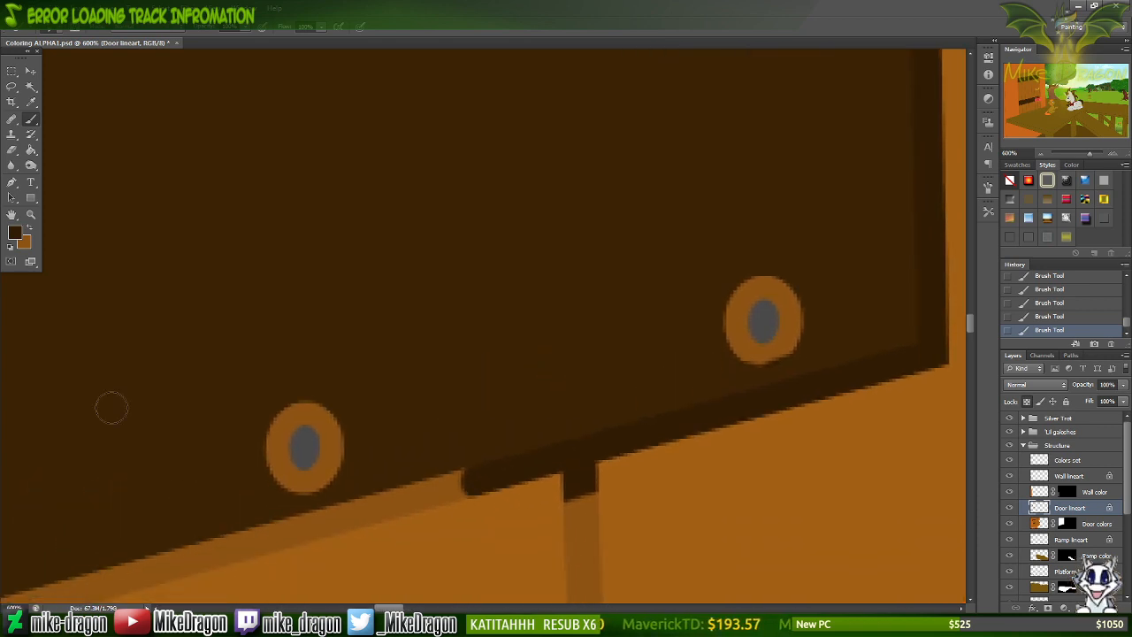
scroll(111, 408, "down", 4)
key("x")
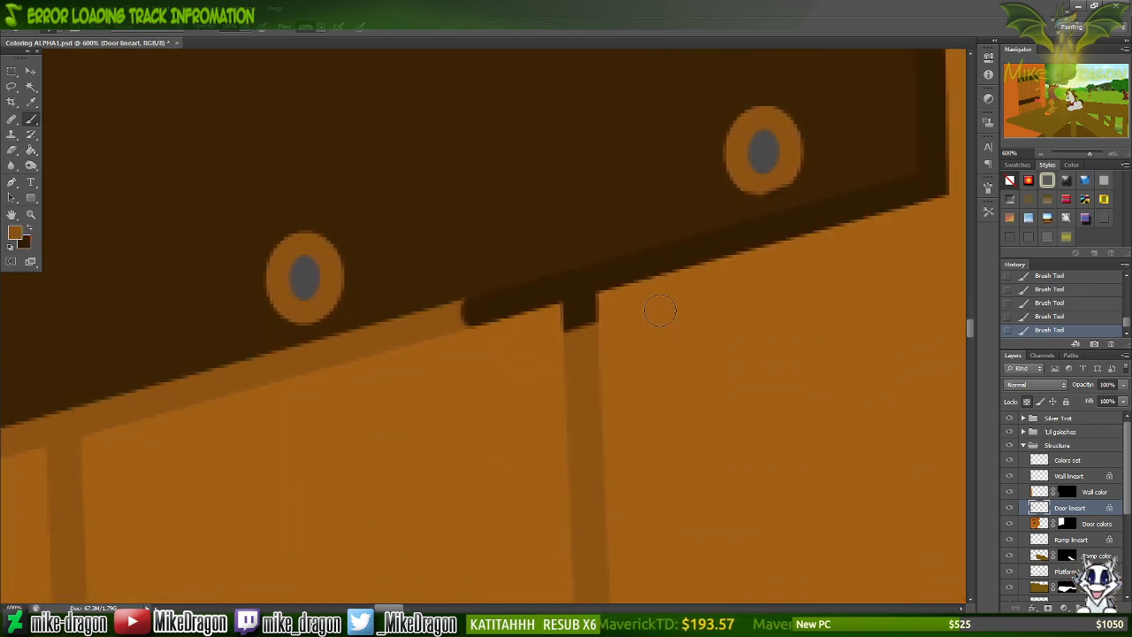
mouse_move(563, 341)
left_mouse_down()
mouse_move(578, 301)
mouse_move(598, 313)
left_mouse_up()
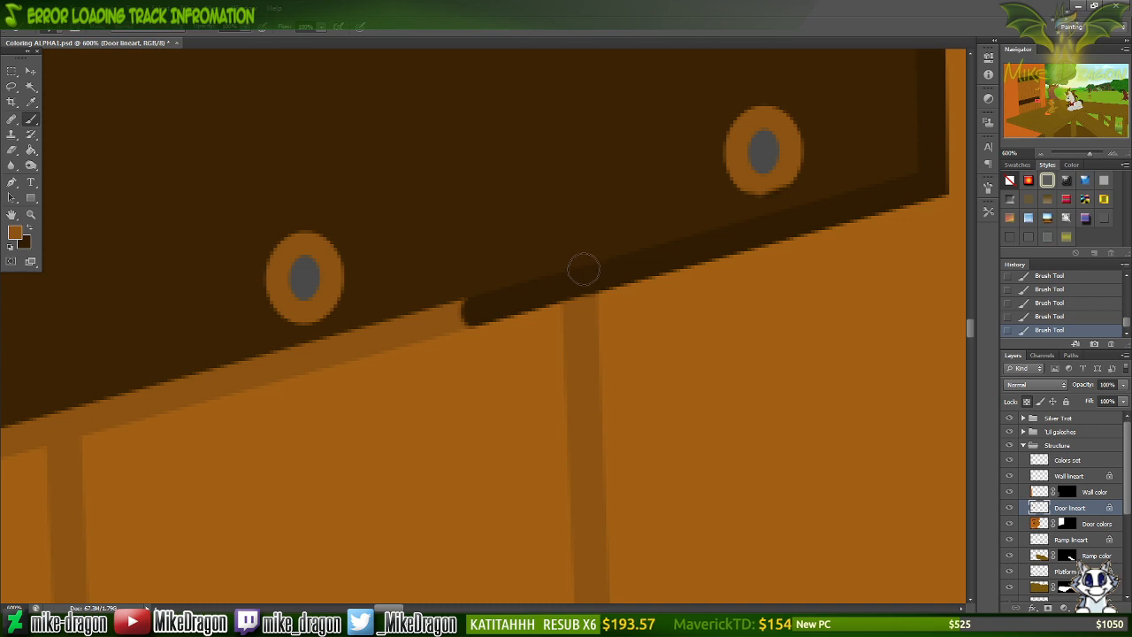
Extend the dark brown lower outline leftward beneath the second rivet from the right, and repaint the covered plank line lighter brown.
key("x")
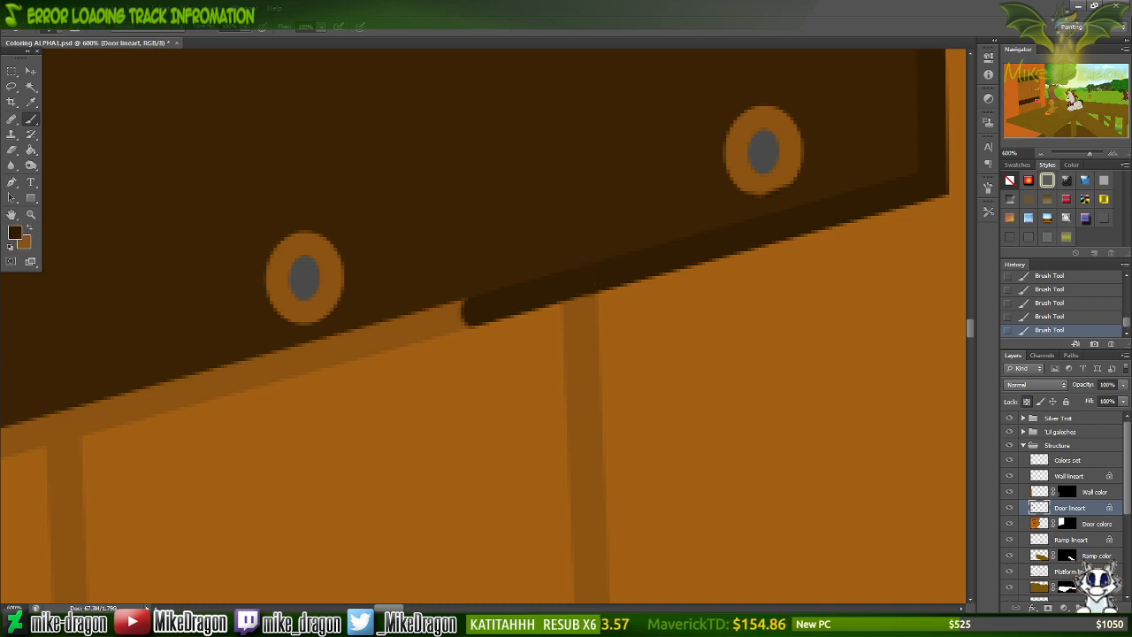
scroll(518, 210, "left", 5)
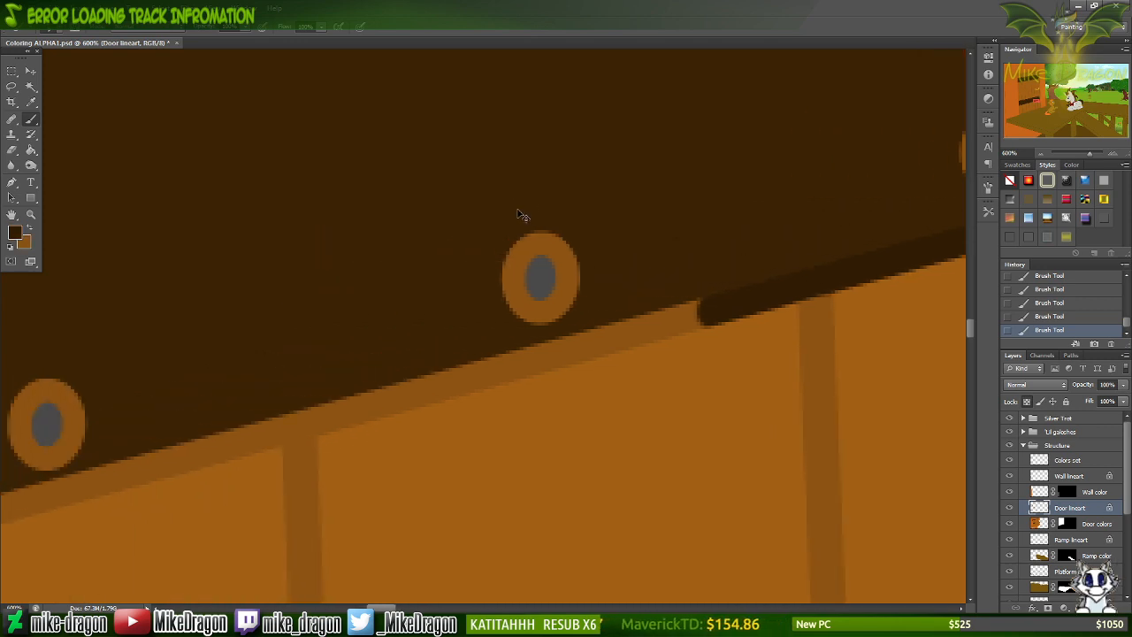
scroll(522, 212, "down", 1)
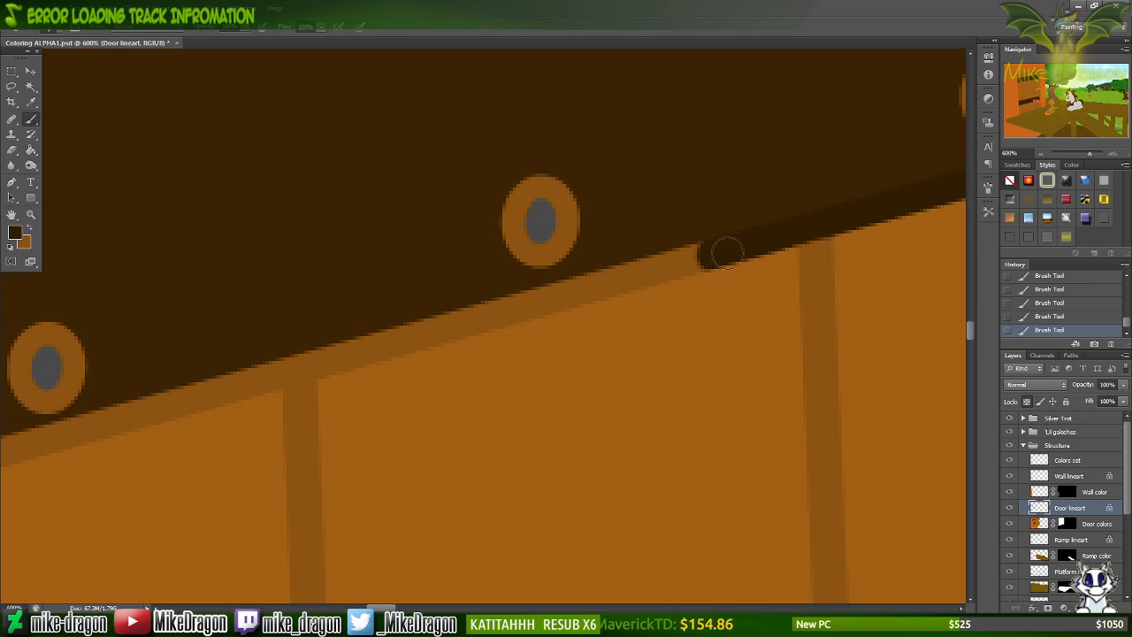
mouse_move(727, 253)
left_mouse_down()
mouse_move(647, 327)
mouse_move(687, 288)
mouse_move(640, 306)
mouse_move(650, 278)
mouse_move(535, 317)
mouse_move(584, 297)
mouse_move(536, 297)
mouse_move(548, 308)
mouse_move(297, 362)
mouse_move(215, 432)
mouse_move(152, 447)
mouse_move(103, 427)
left_mouse_up()
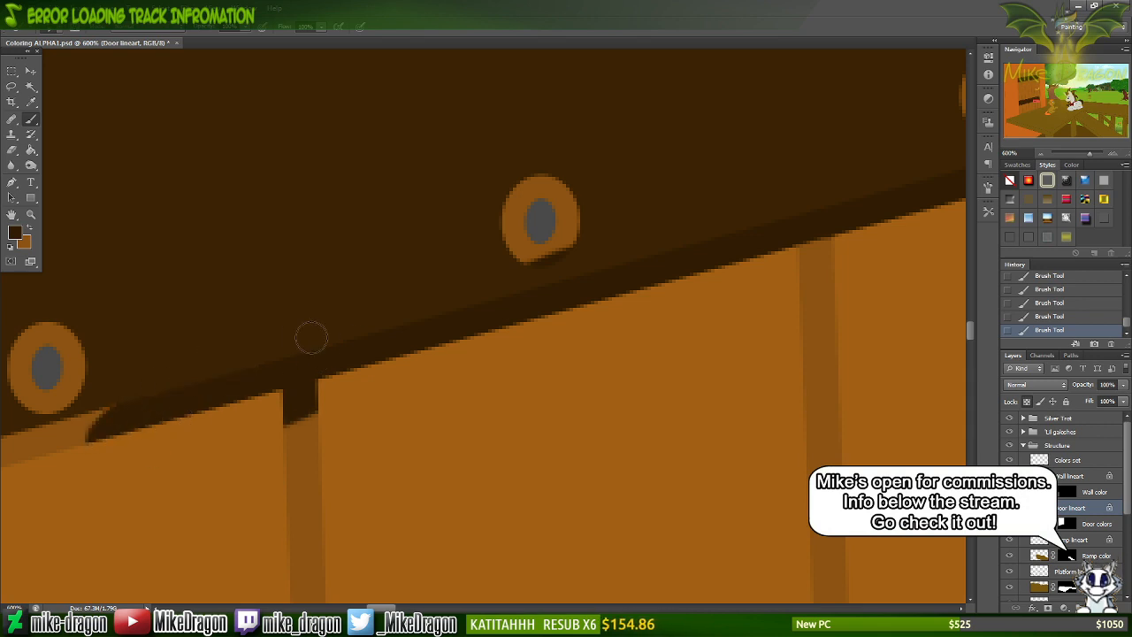
key("x")
mouse_move(303, 418)
left_mouse_down()
mouse_move(301, 405)
mouse_move(293, 414)
mouse_move(301, 396)
mouse_move(294, 407)
left_mouse_up()
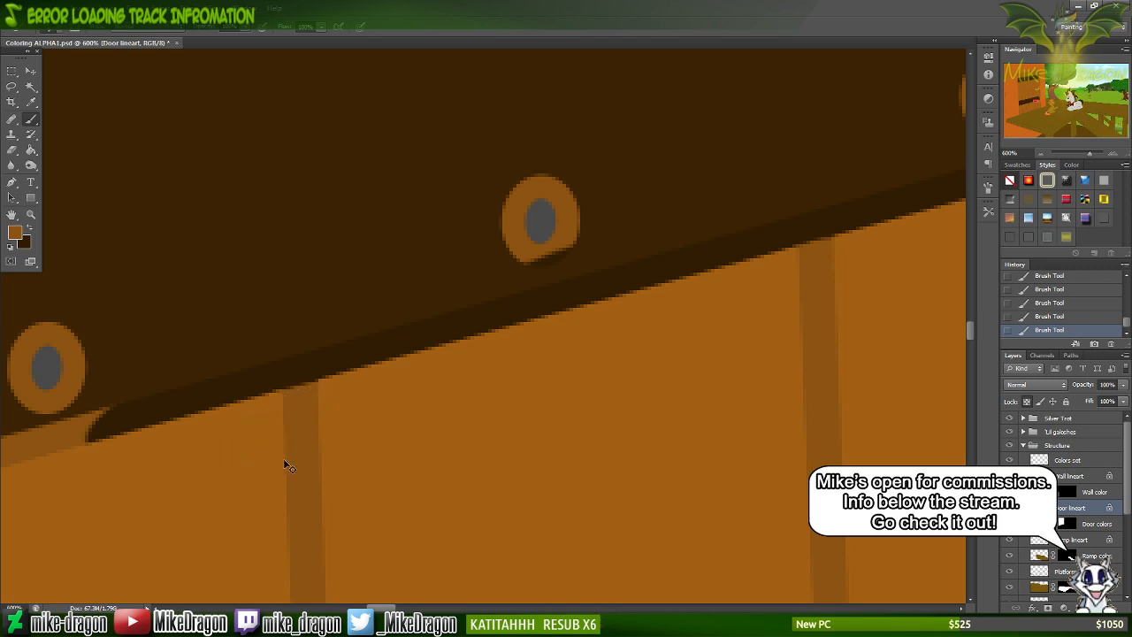
Darken the lower outline around the next plank junction, clean that plank line with lighter brown, and fill the remaining outline gap rightward.
scroll(284, 460, "left", 18)
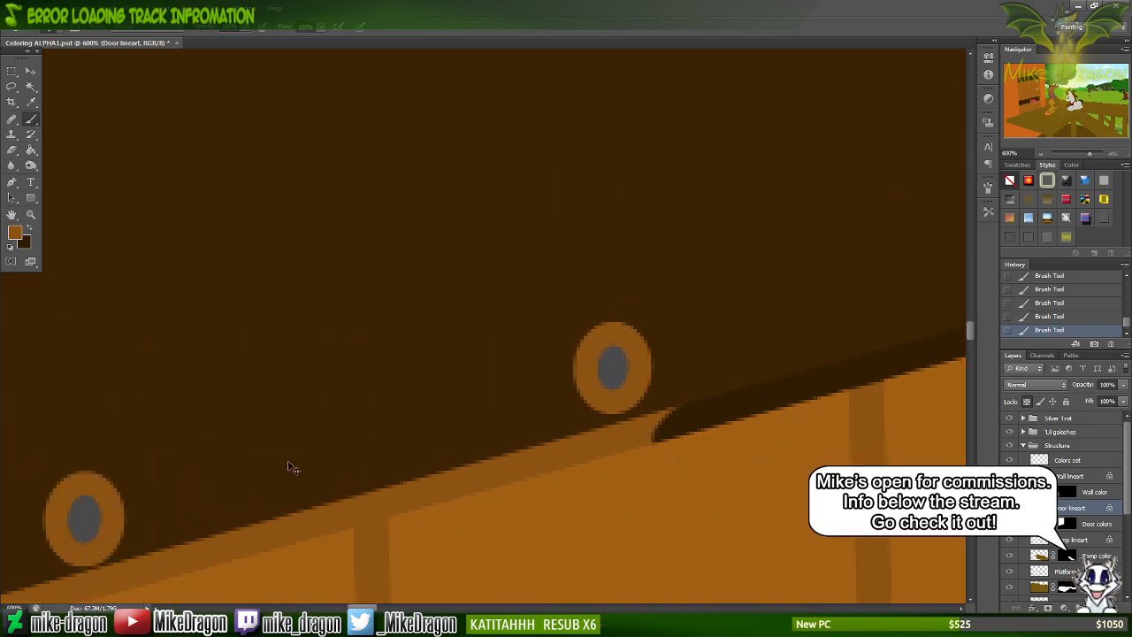
scroll(291, 468, "left", 6)
scroll(292, 460, "down", 6)
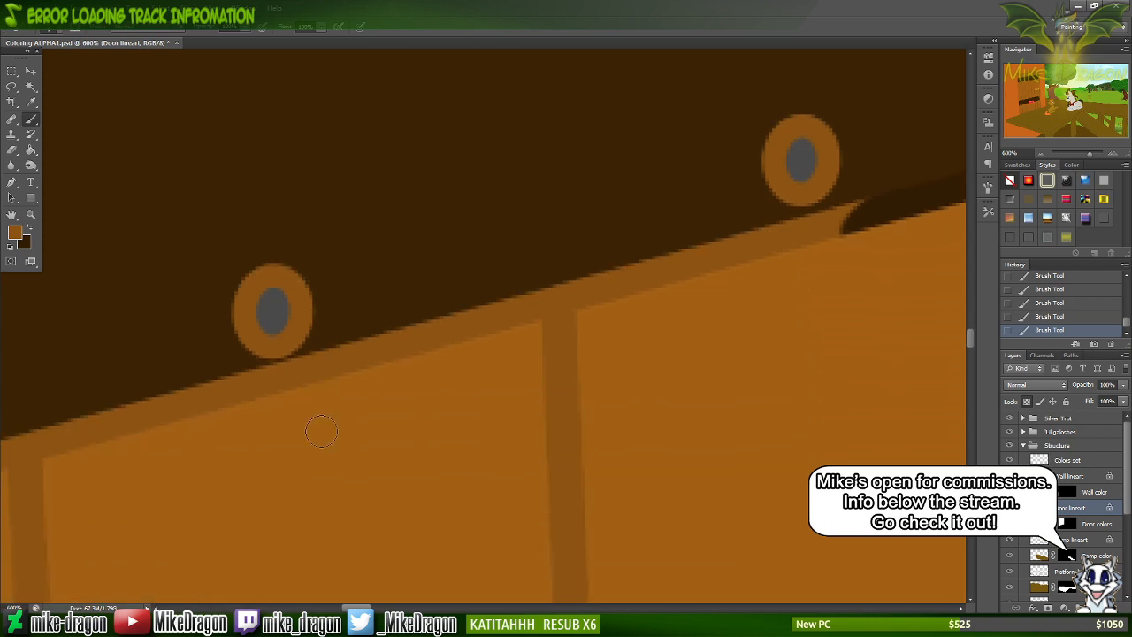
key("x")
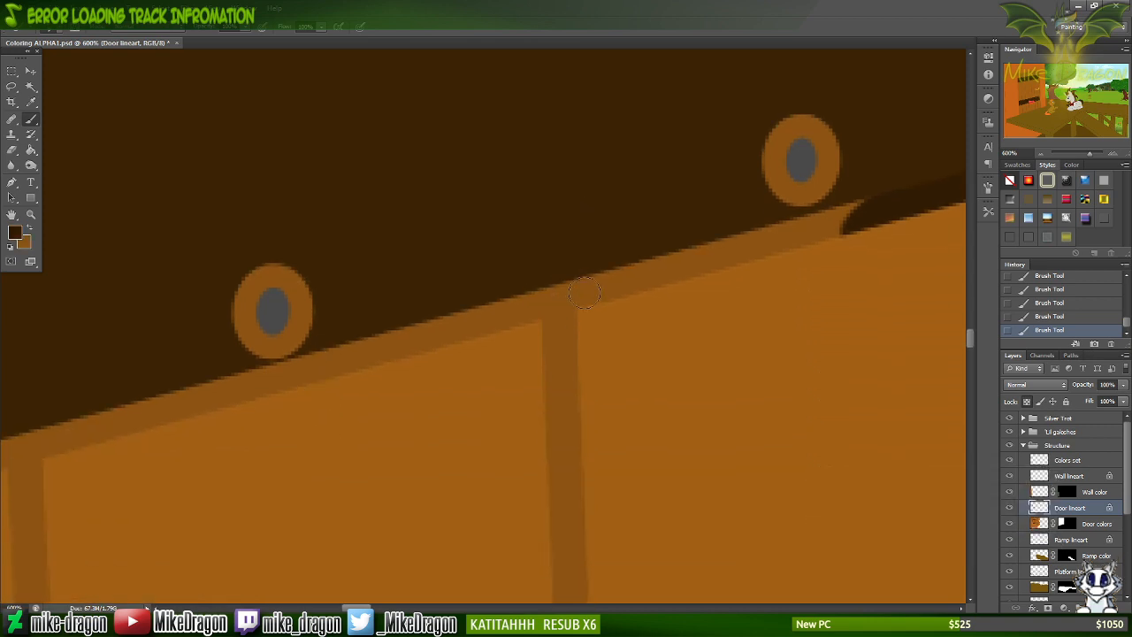
mouse_move(584, 294)
left_mouse_down()
mouse_move(504, 321)
mouse_move(611, 288)
mouse_move(483, 318)
mouse_move(472, 332)
mouse_move(469, 324)
left_mouse_up()
key("x")
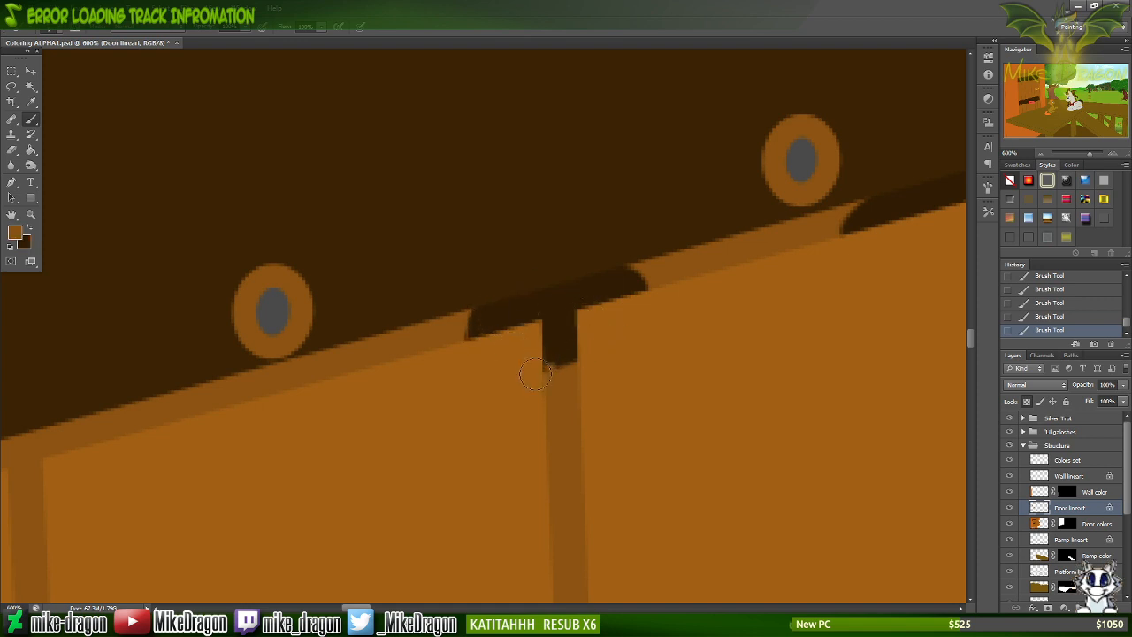
mouse_move(534, 375)
left_mouse_down()
mouse_move(571, 328)
mouse_move(561, 340)
left_mouse_up()
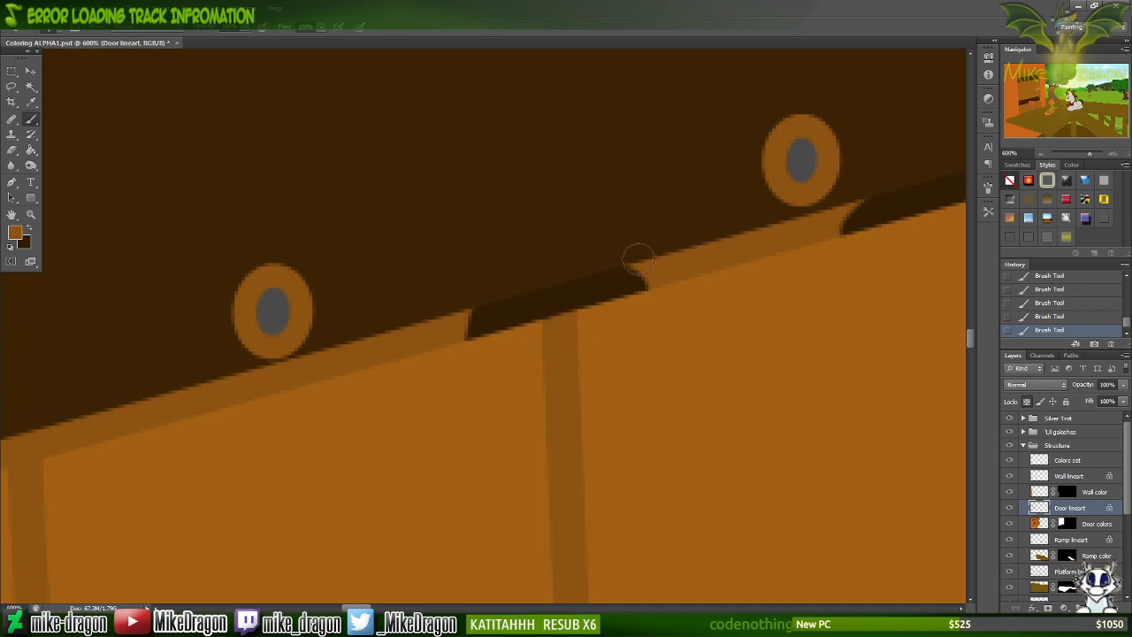
key("x")
mouse_move(619, 285)
left_mouse_down()
mouse_move(647, 289)
mouse_move(635, 290)
mouse_move(698, 281)
mouse_move(744, 264)
mouse_move(816, 207)
mouse_move(791, 215)
mouse_move(807, 246)
left_mouse_up()
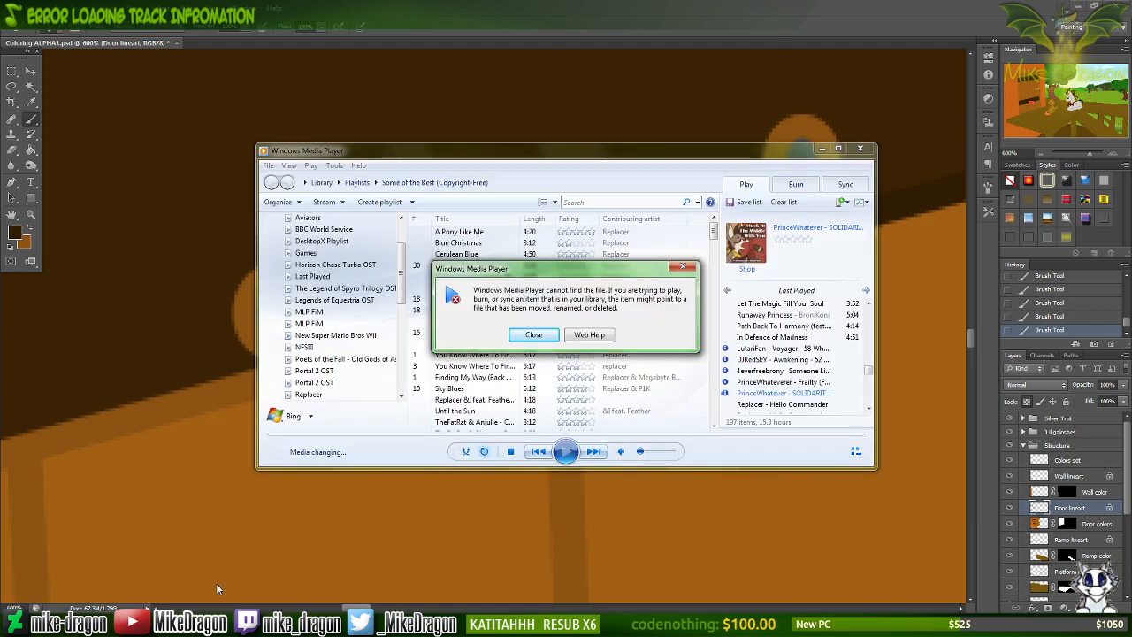
Dismiss the missing-file errors in Windows Media Player, play PrinceWhateverer & µThunder's "Unbelievable", and return to the drawing.
left_click(533, 334)
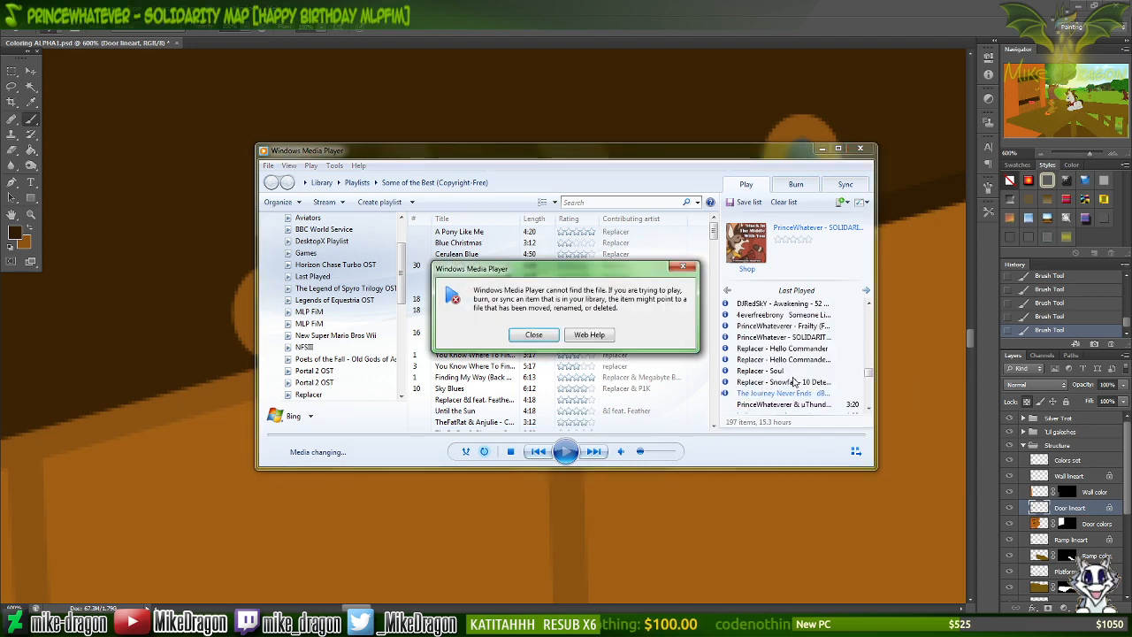
key("Return")
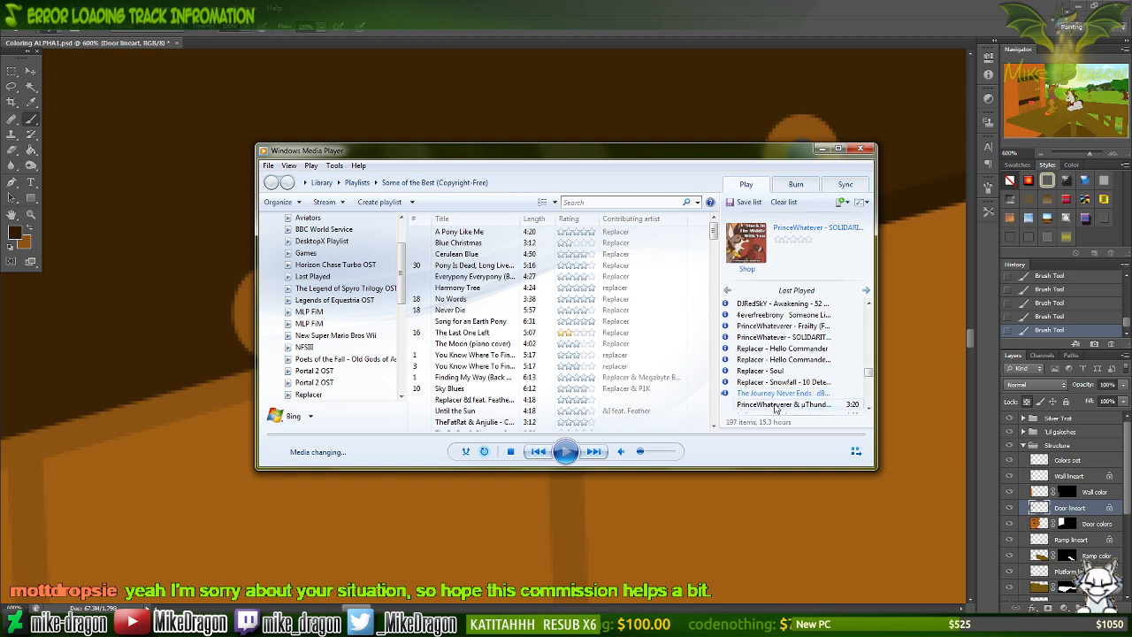
double_click(782, 406)
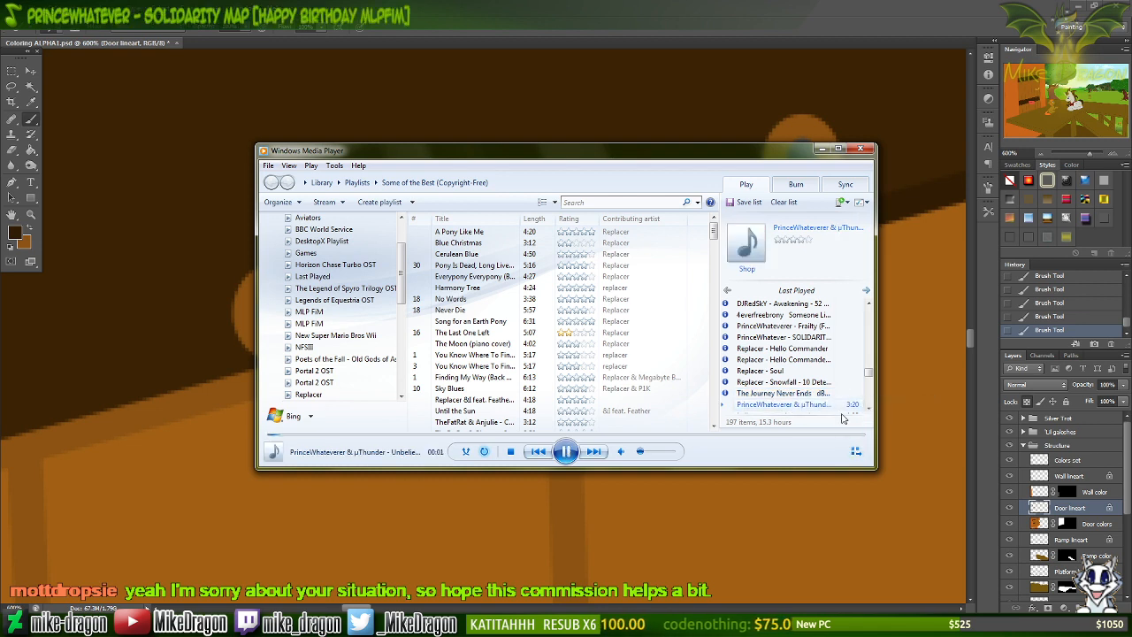
left_click(699, 25)
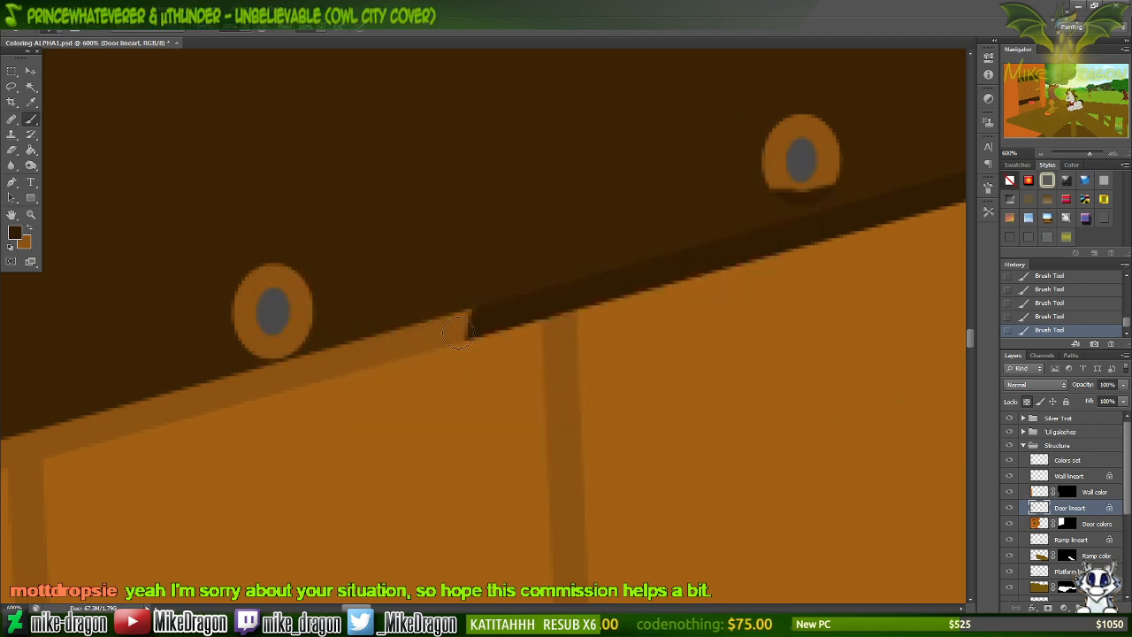
Carry the dark brown lower outline leftward under another rivet and past the following plank line, restoring that line in lighter brown.
left_click_drag(472, 320, 439, 343)
mouse_move(485, 295)
left_mouse_down()
mouse_move(436, 342)
mouse_move(426, 317)
mouse_move(245, 391)
left_mouse_up()
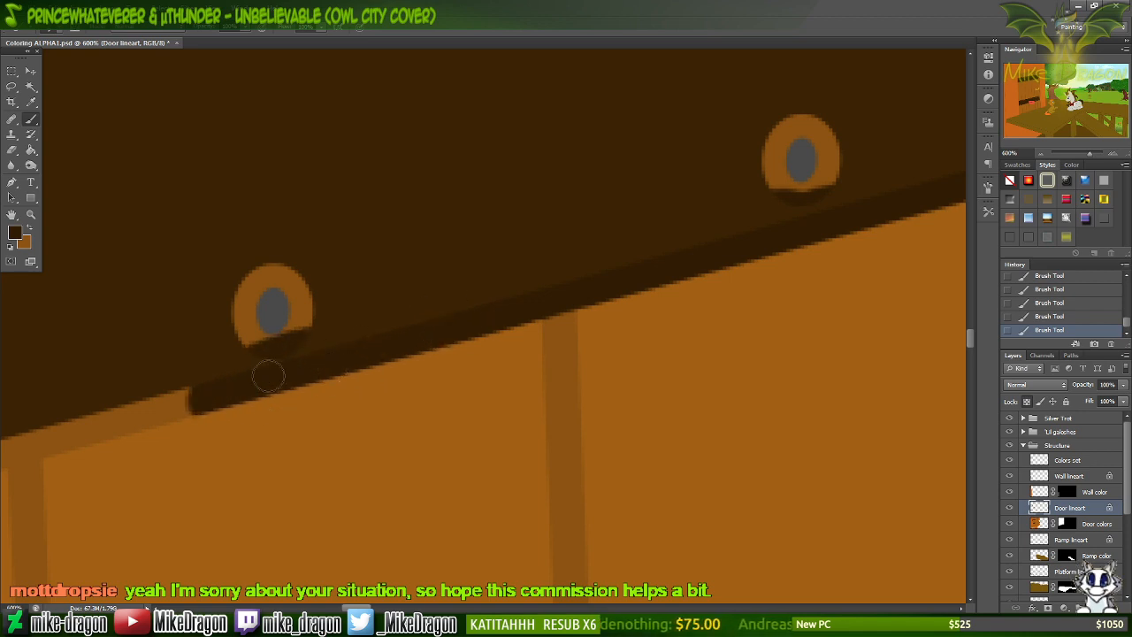
scroll(269, 377, "left", 10)
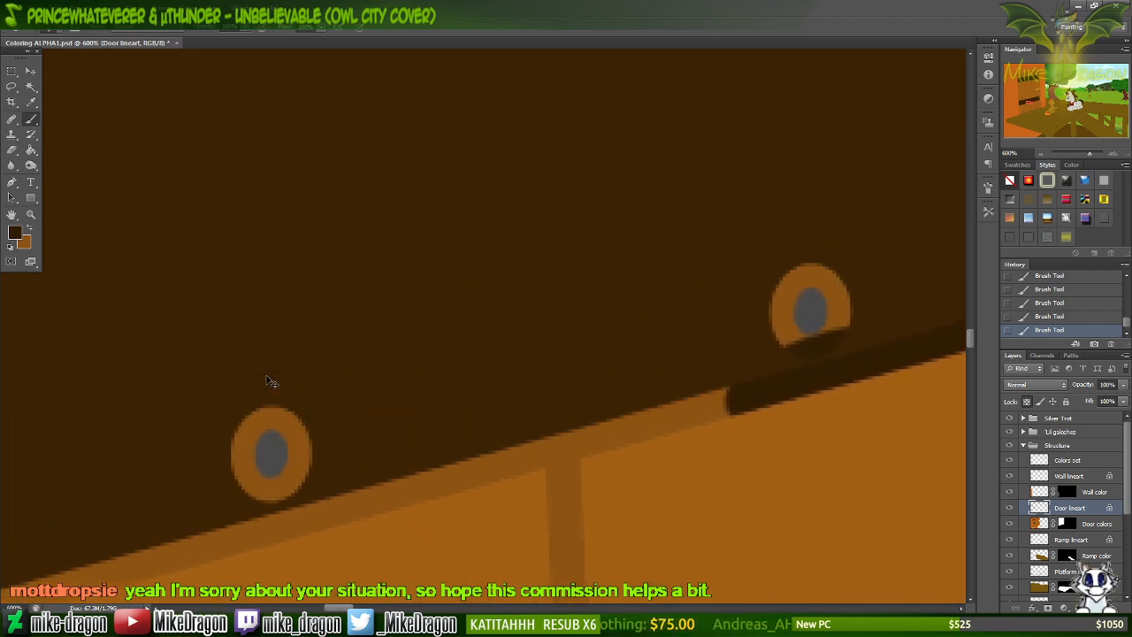
scroll(283, 380, "left", 3)
scroll(295, 374, "down", 3)
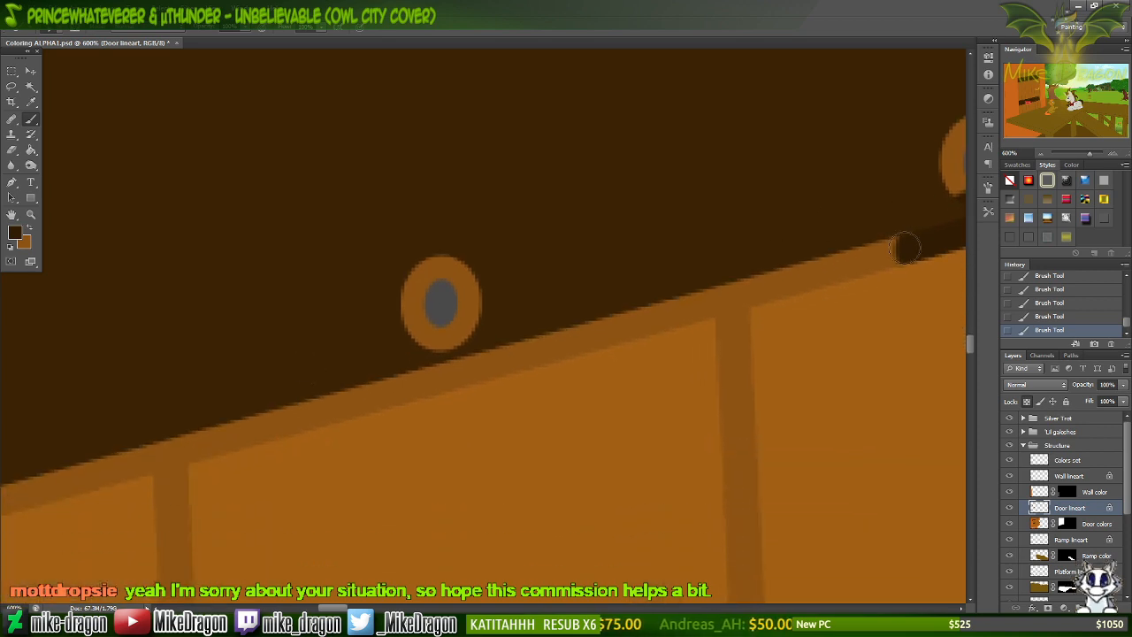
left_click_drag(908, 246, 783, 296)
mouse_move(875, 259)
left_mouse_down()
mouse_move(636, 328)
mouse_move(630, 320)
mouse_move(615, 352)
mouse_move(577, 371)
mouse_move(661, 340)
mouse_move(669, 322)
mouse_move(625, 317)
left_mouse_up()
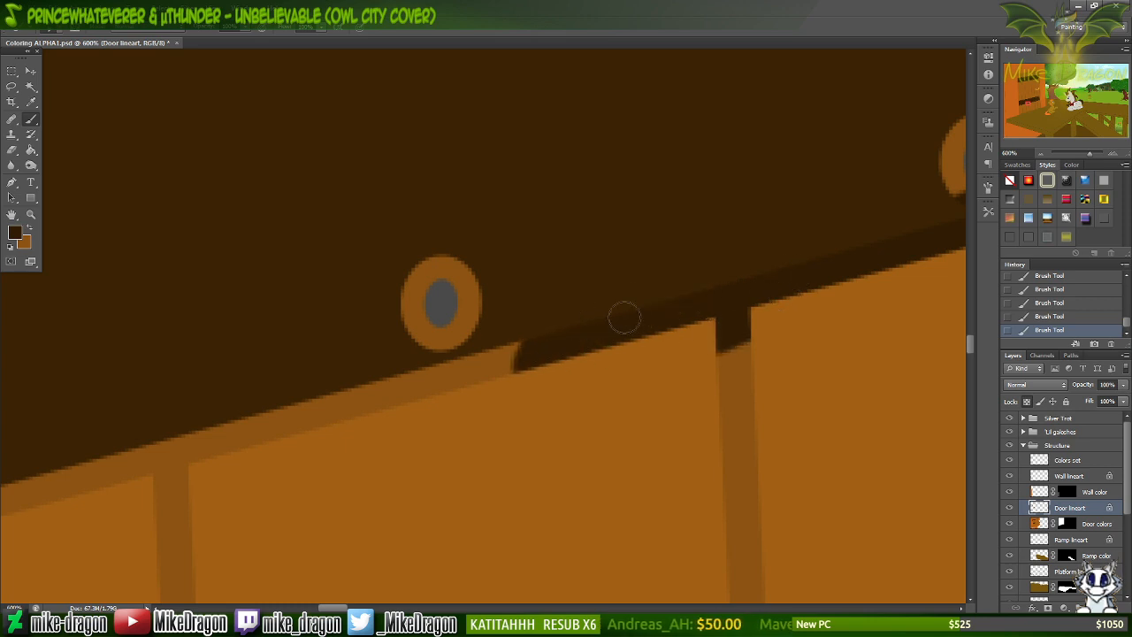
key("x")
left_click_drag(792, 347, 728, 334)
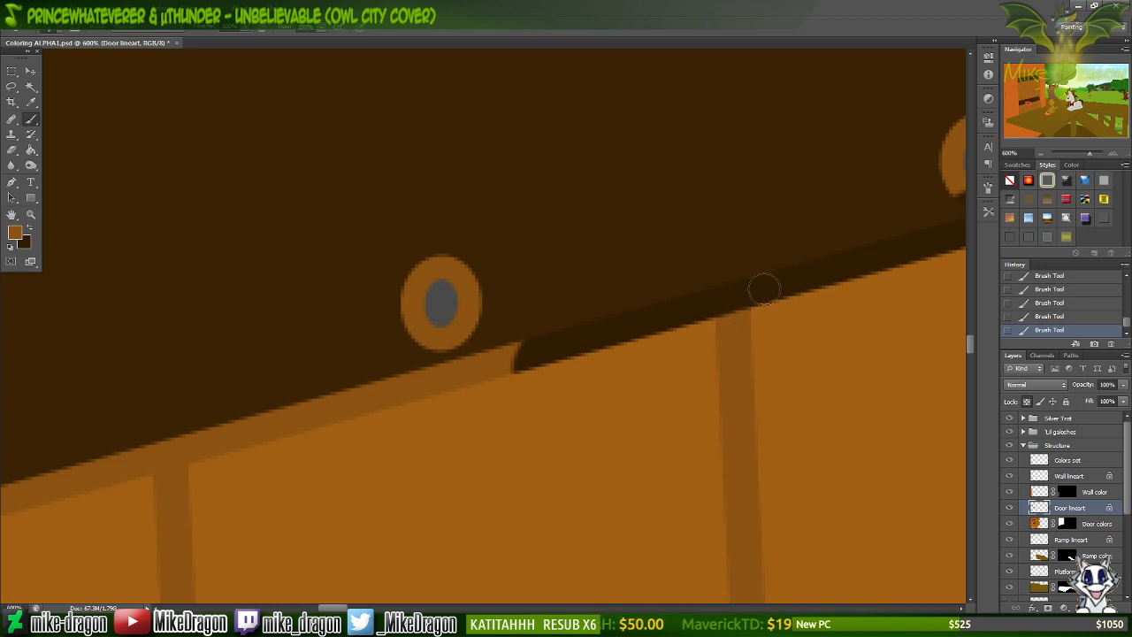
Extend the strap's dark brown lower outline leftward from the third rivet from the left past the plank line, restoring that line in lighter brown.
key("x")
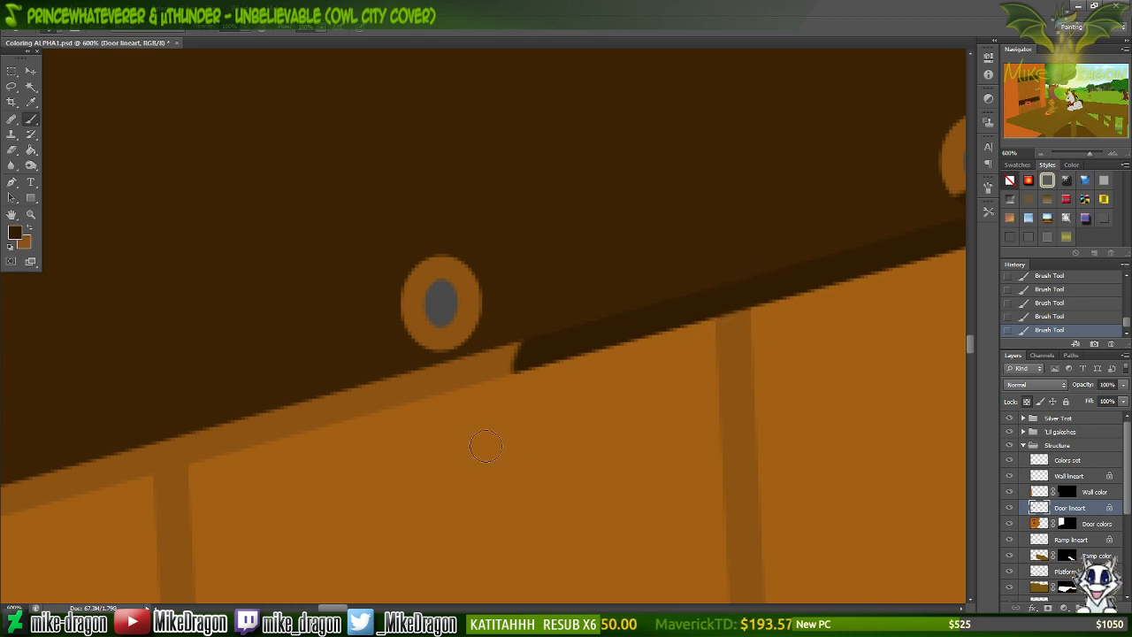
scroll(504, 457, "left", 10)
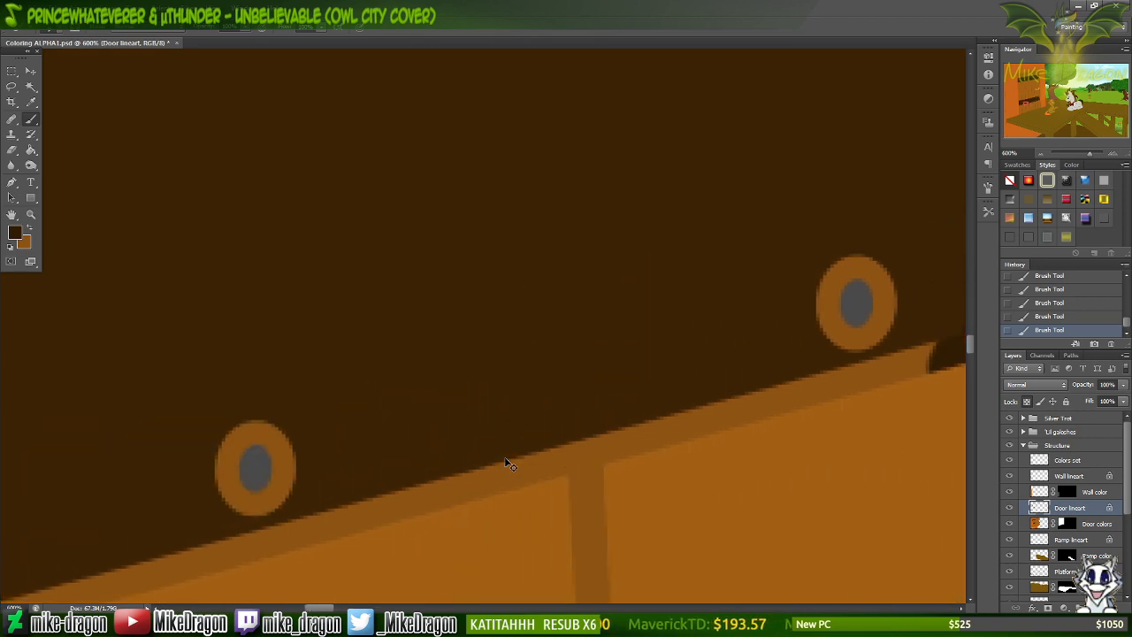
scroll(504, 456, "down", 3)
scroll(505, 463, "down", 1)
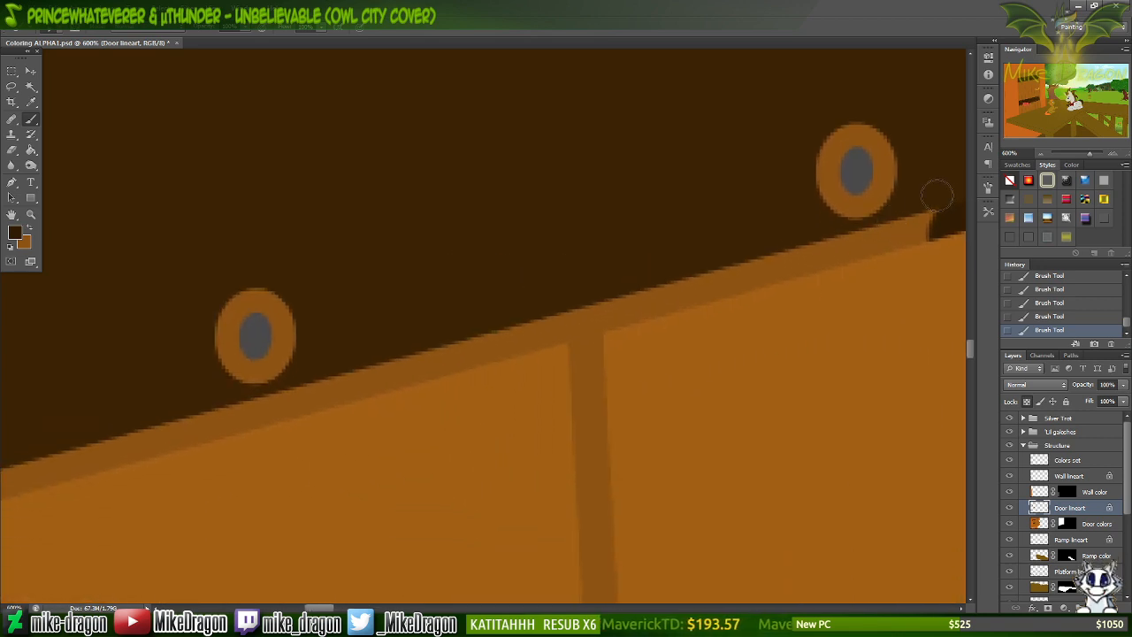
mouse_move(938, 209)
left_mouse_down()
mouse_move(907, 262)
mouse_move(900, 252)
mouse_move(830, 298)
mouse_move(794, 279)
mouse_move(827, 286)
mouse_move(805, 291)
mouse_move(811, 245)
mouse_move(730, 272)
mouse_move(747, 304)
mouse_move(626, 303)
mouse_move(556, 353)
mouse_move(562, 338)
mouse_move(681, 300)
mouse_move(649, 333)
mouse_move(461, 342)
mouse_move(368, 394)
mouse_move(380, 358)
left_mouse_up()
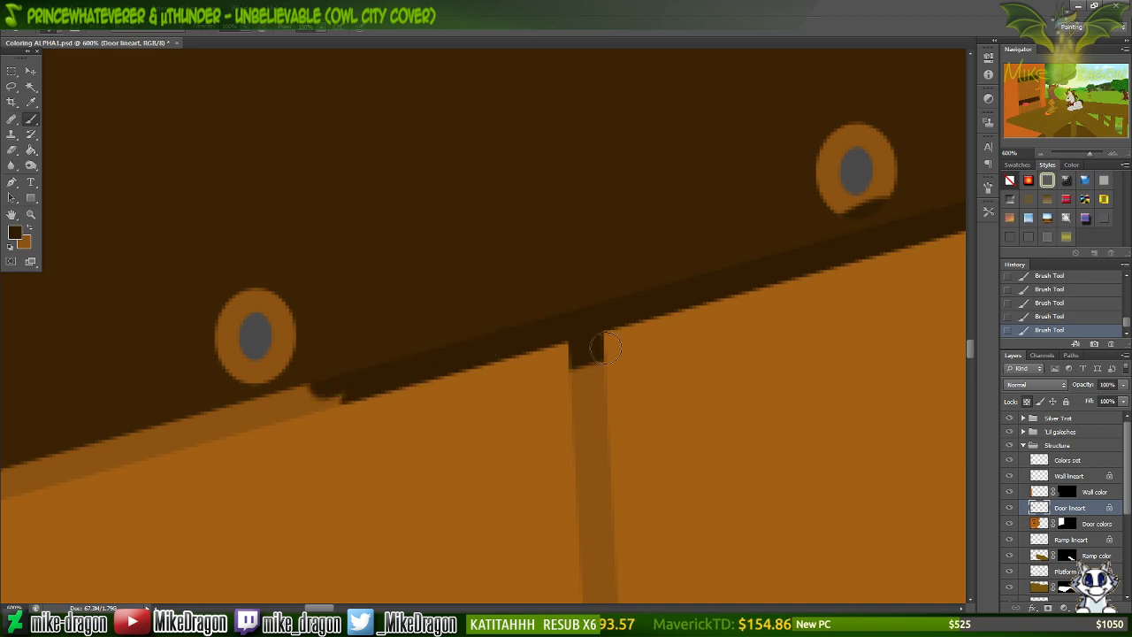
key("x")
mouse_move(587, 356)
left_mouse_down()
mouse_move(578, 370)
mouse_move(551, 369)
left_mouse_up()
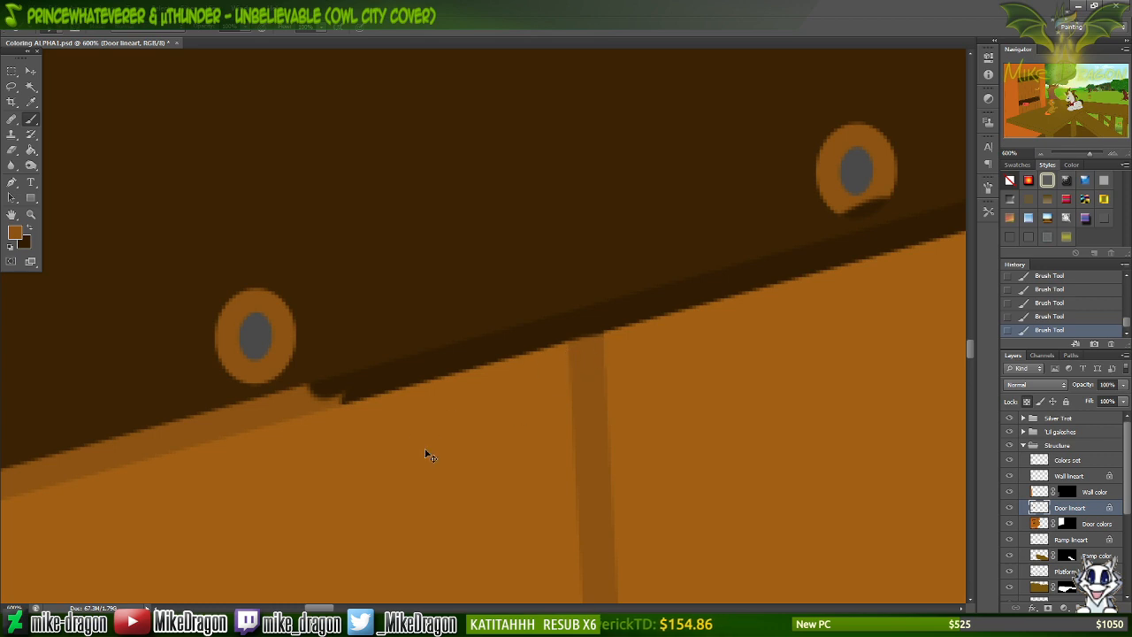
Continue the dark brown lower outline leftward beneath the second rivet from the left.
scroll(425, 454, "left", 8)
scroll(424, 455, "down", 2)
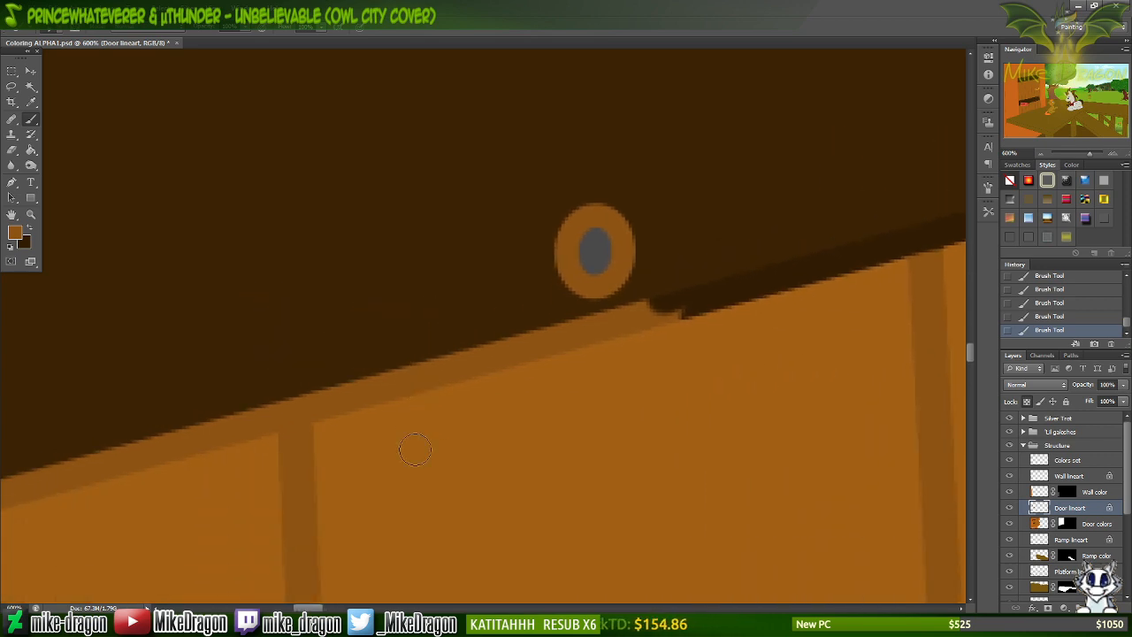
key("super+e")
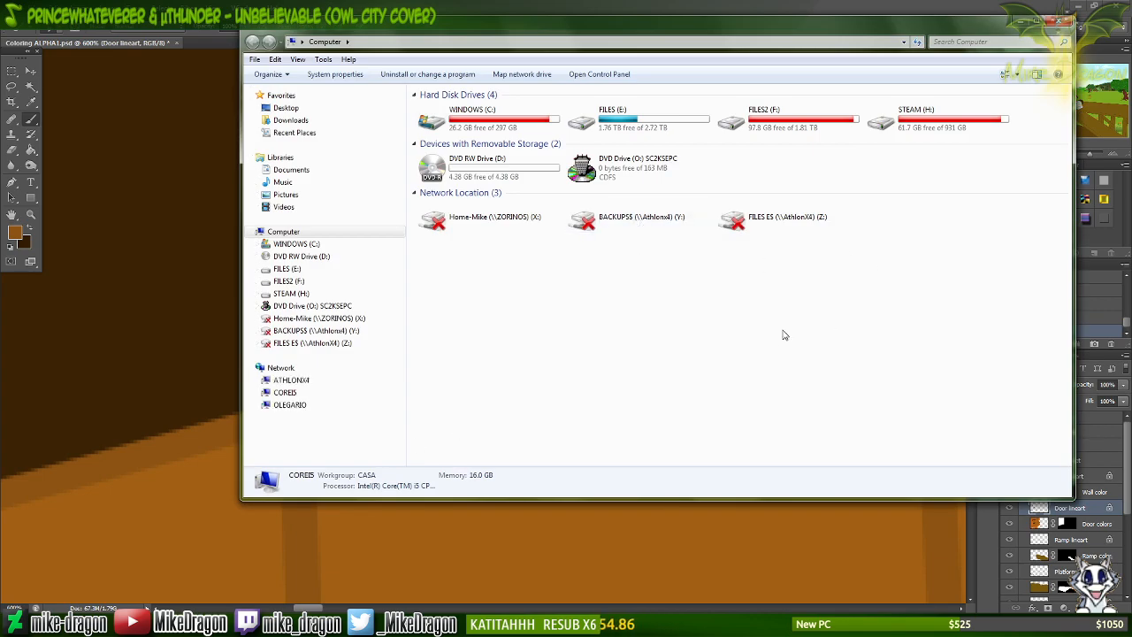
key("alt+F4")
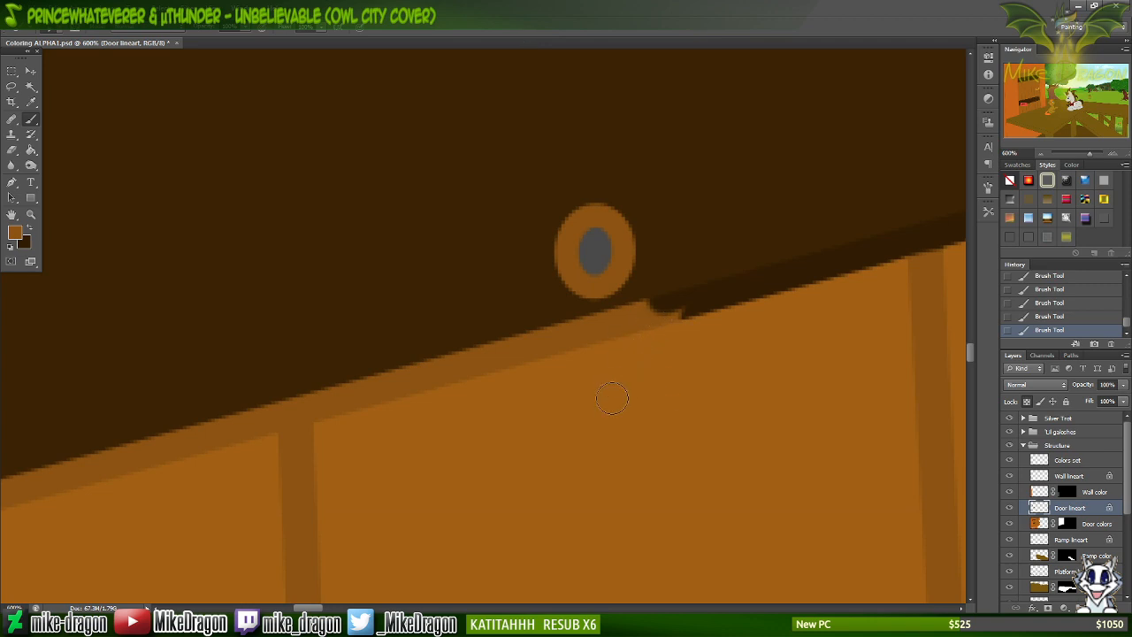
key("x")
mouse_move(675, 298)
left_mouse_down()
mouse_move(623, 344)
mouse_move(647, 335)
mouse_move(658, 298)
mouse_move(450, 370)
left_mouse_up()
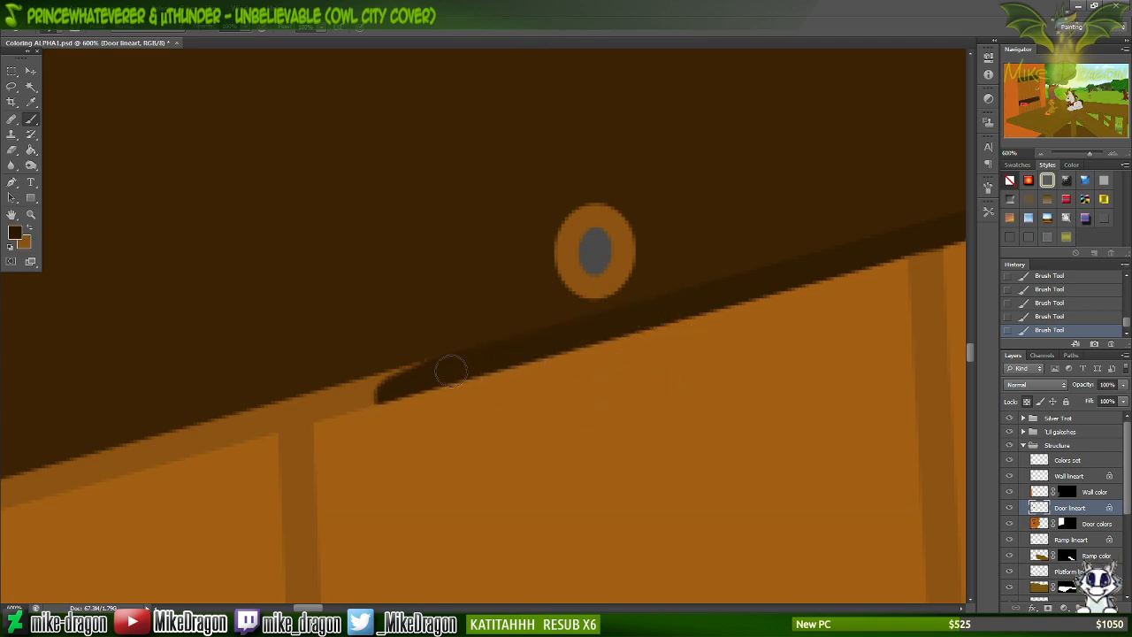
Carry the dark brown lower outline past the leftmost plank line toward the last rivet, and repaint the covered plank line lighter brown.
scroll(449, 378, "left", 4)
scroll(449, 381, "left", 4)
scroll(430, 361, "down", 3)
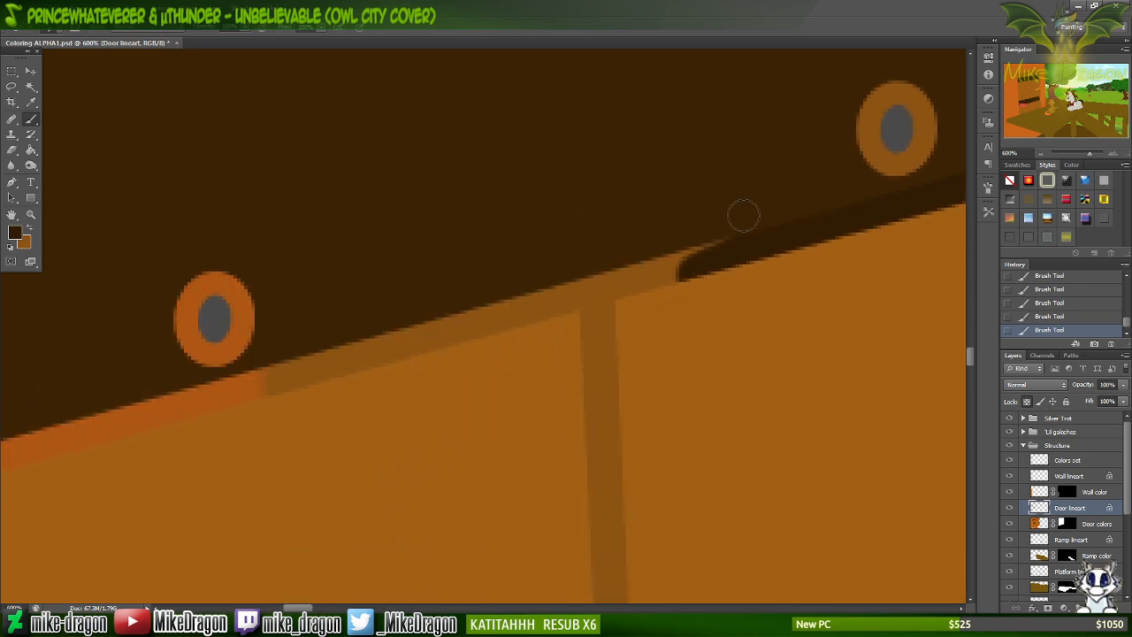
mouse_move(568, 296)
left_mouse_down()
mouse_move(707, 263)
mouse_move(607, 291)
mouse_move(478, 376)
mouse_move(304, 378)
left_mouse_up()
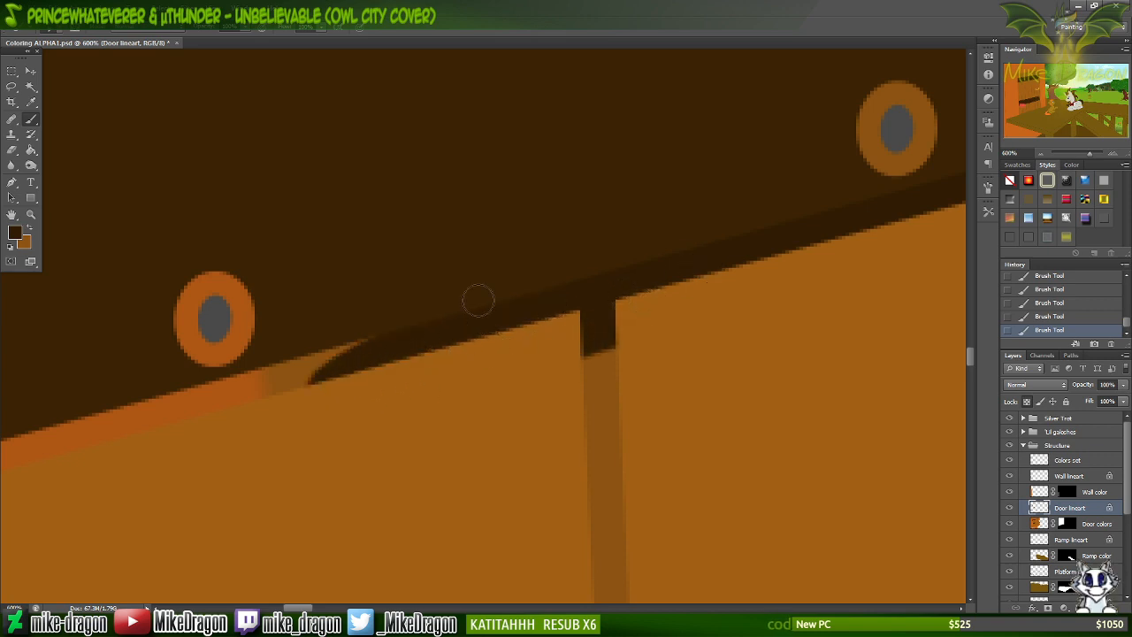
key("x")
mouse_move(666, 338)
left_mouse_down()
mouse_move(560, 362)
mouse_move(537, 355)
mouse_move(630, 315)
left_mouse_up()
key("x")
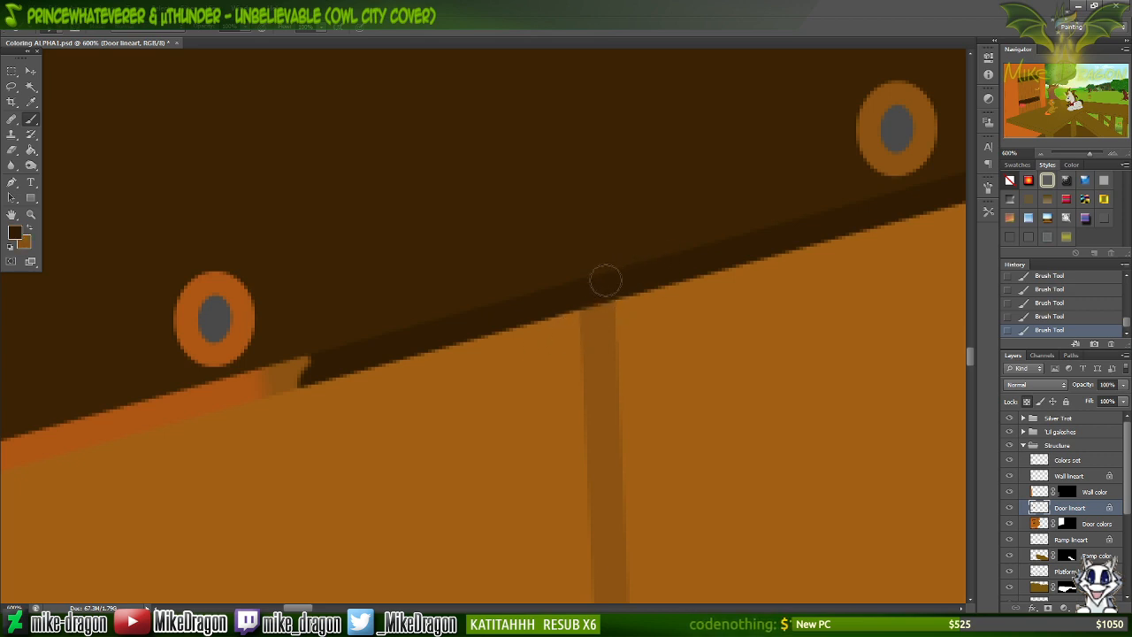
Paint the remaining orange stretch of lower outline beneath the leftmost rivet dark brown, up to the strap's lower-left corner.
scroll(286, 257, "left", 10)
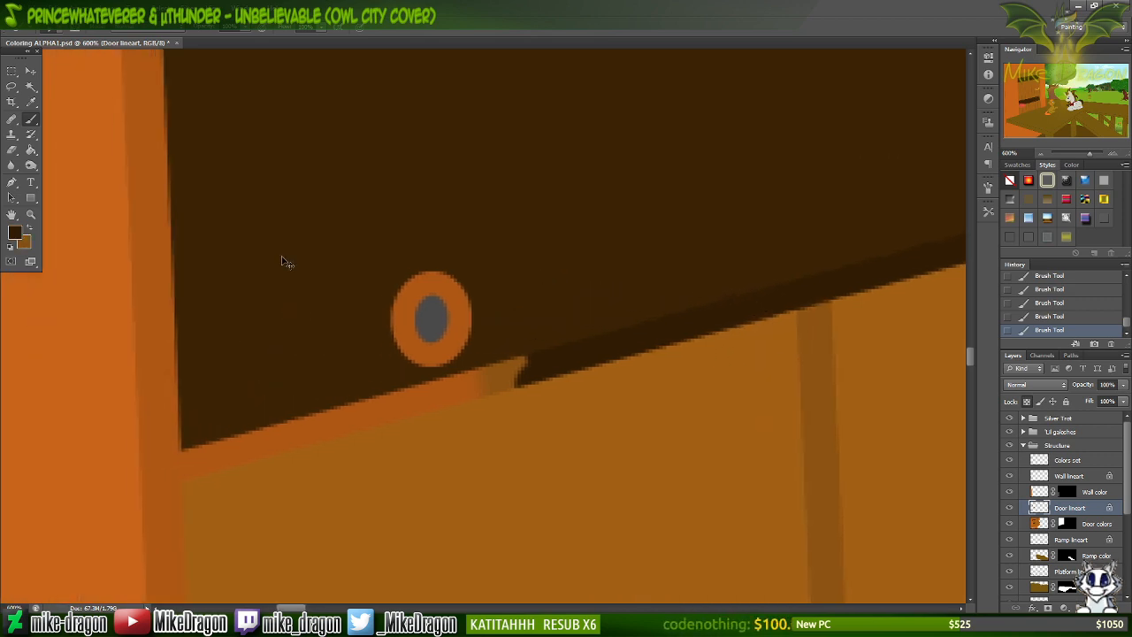
scroll(326, 236, "down", 3)
scroll(326, 236, "right", 1)
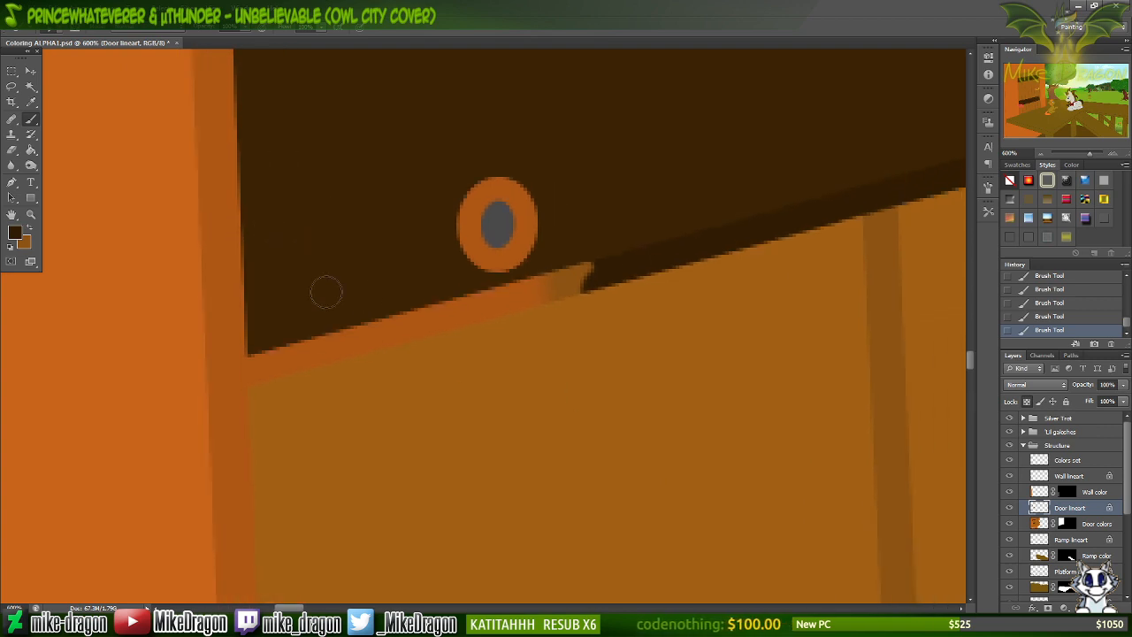
mouse_move(318, 309)
left_mouse_down()
mouse_move(301, 360)
mouse_move(314, 341)
mouse_move(335, 347)
mouse_move(371, 313)
mouse_move(417, 347)
mouse_move(439, 342)
mouse_move(473, 291)
mouse_move(489, 298)
mouse_move(476, 303)
mouse_move(518, 291)
mouse_move(533, 324)
mouse_move(596, 269)
left_mouse_up()
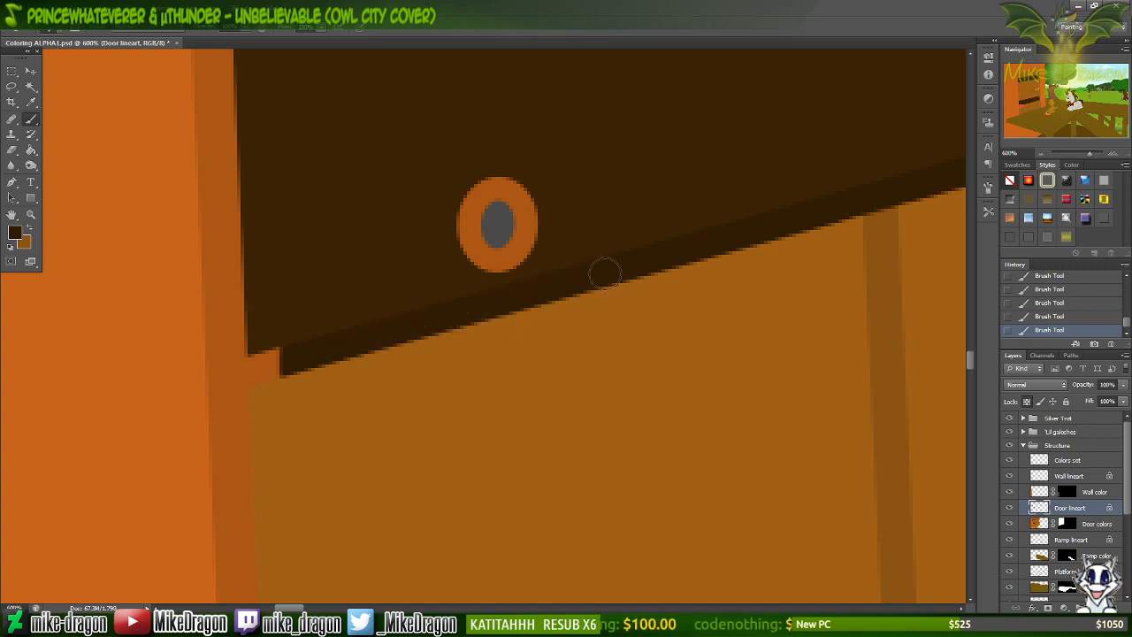
mouse_move(293, 331)
left_mouse_down()
mouse_move(285, 386)
mouse_move(261, 376)
mouse_move(270, 354)
mouse_move(258, 373)
left_mouse_up()
Touch up the door frame line just below the strap's lower-left corner with the orange-brown sampled from that line.
left_click(241, 418, "alt")
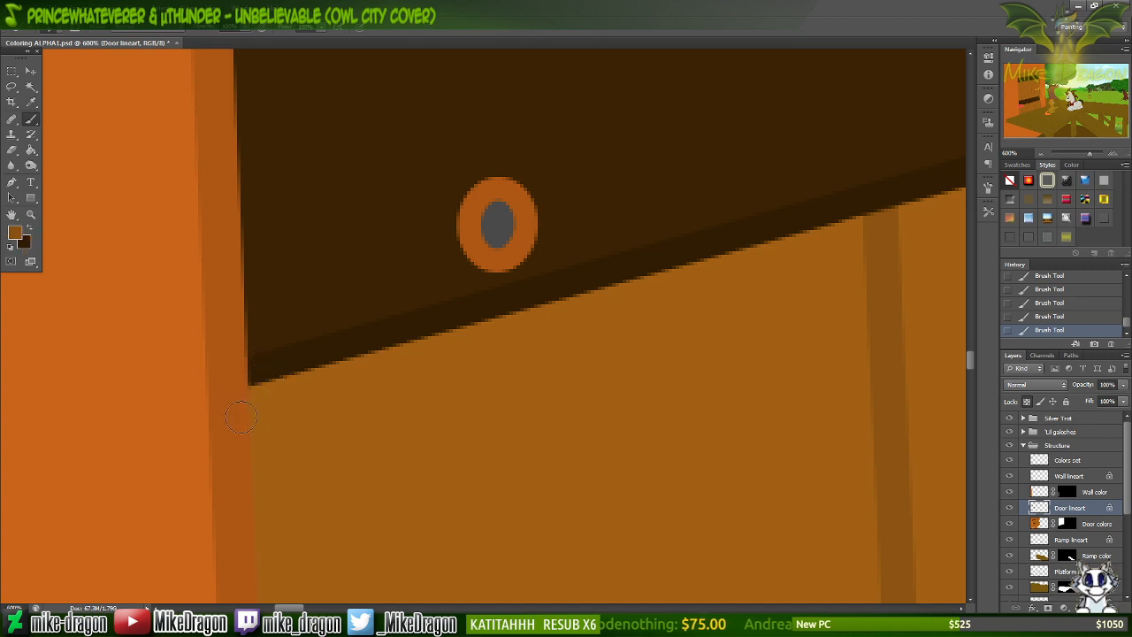
key("alt")
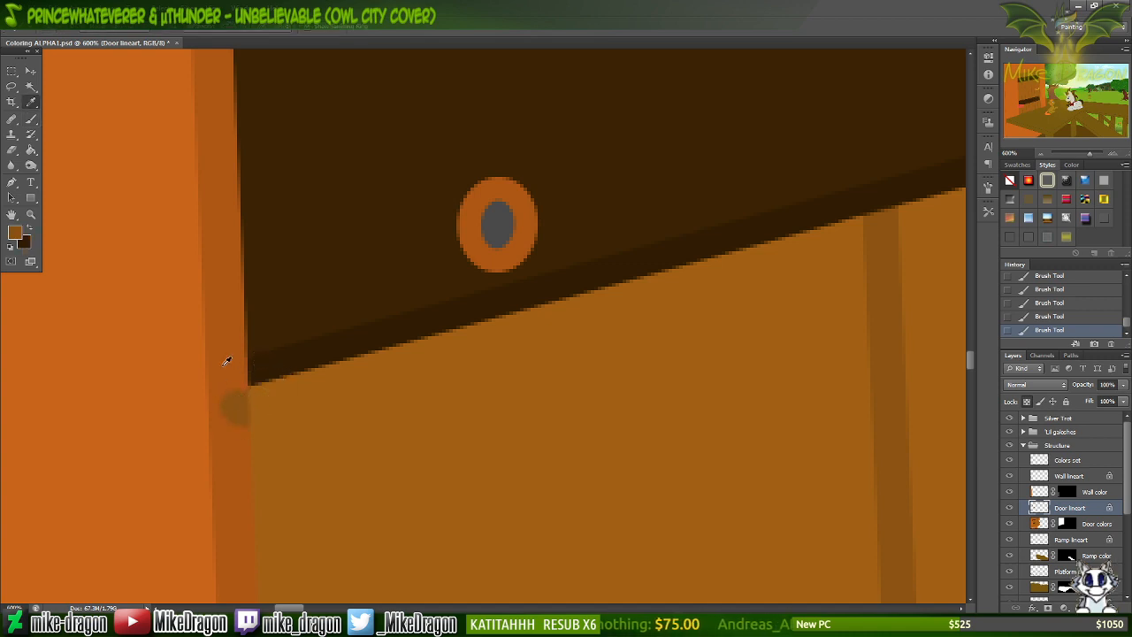
left_click(231, 340, "alt")
left_click_drag(234, 407, 214, 400)
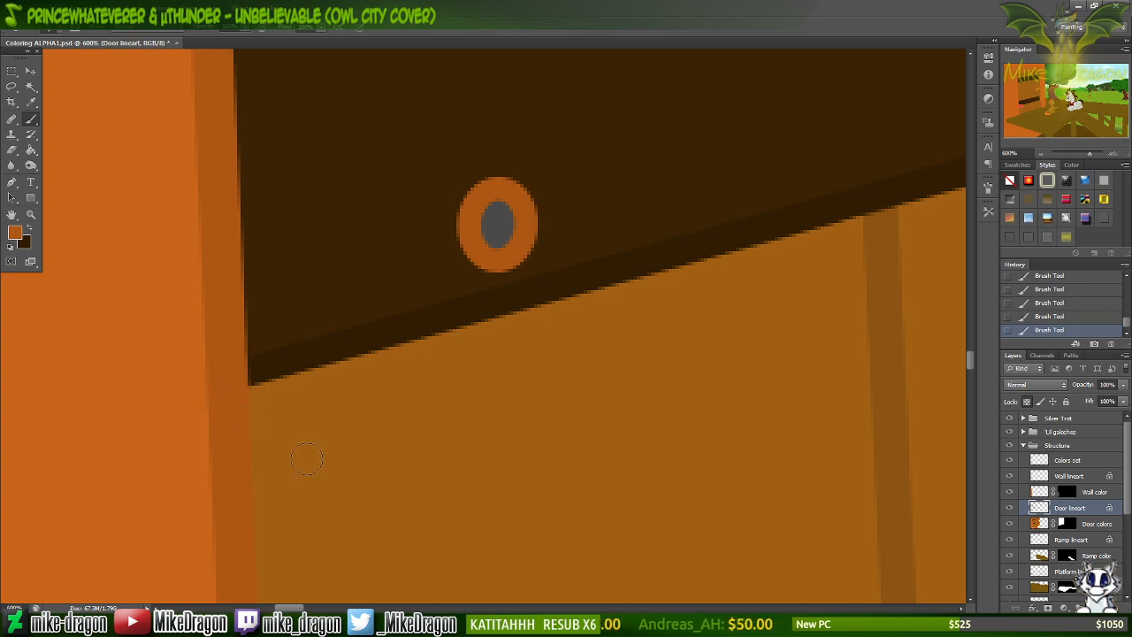
Repaint the dark stub at the foot of the second plank line from the left, above the strap, with that line's lighter brown.
key("ctrl+minus")
key("ctrl+minus")
key("ctrl+minus")
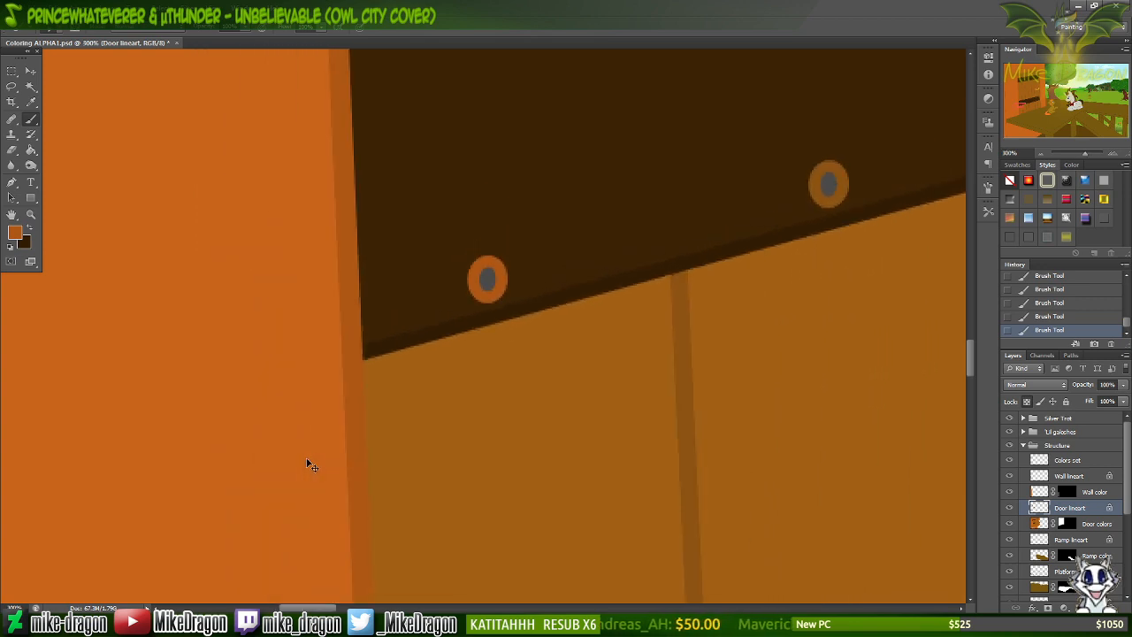
left_click(1090, 101)
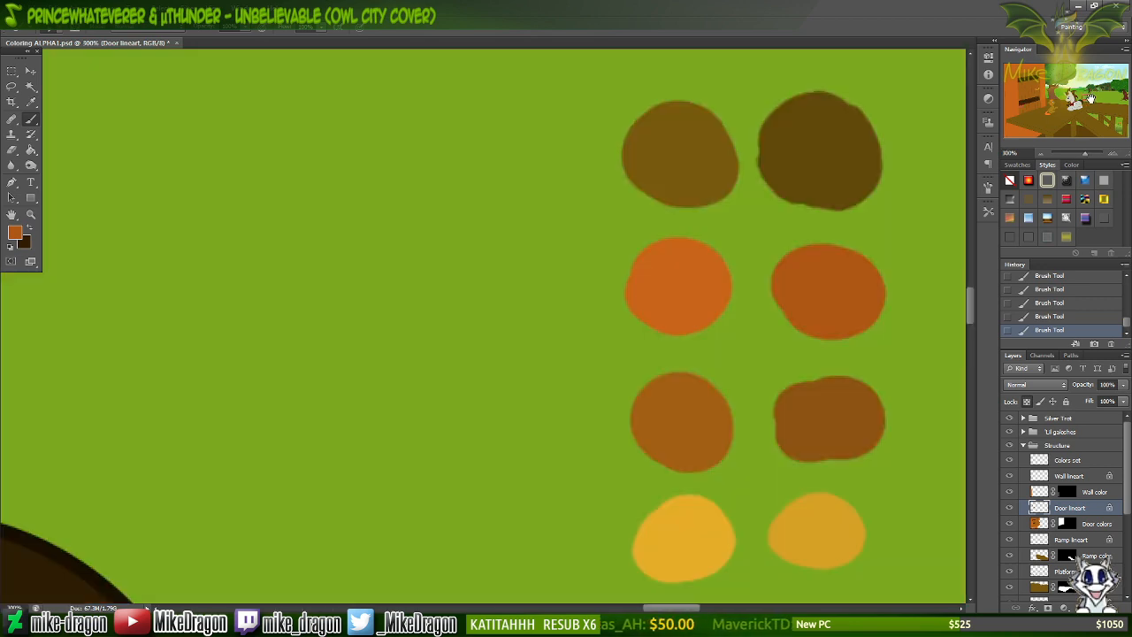
scroll(972, 305, "down", 3)
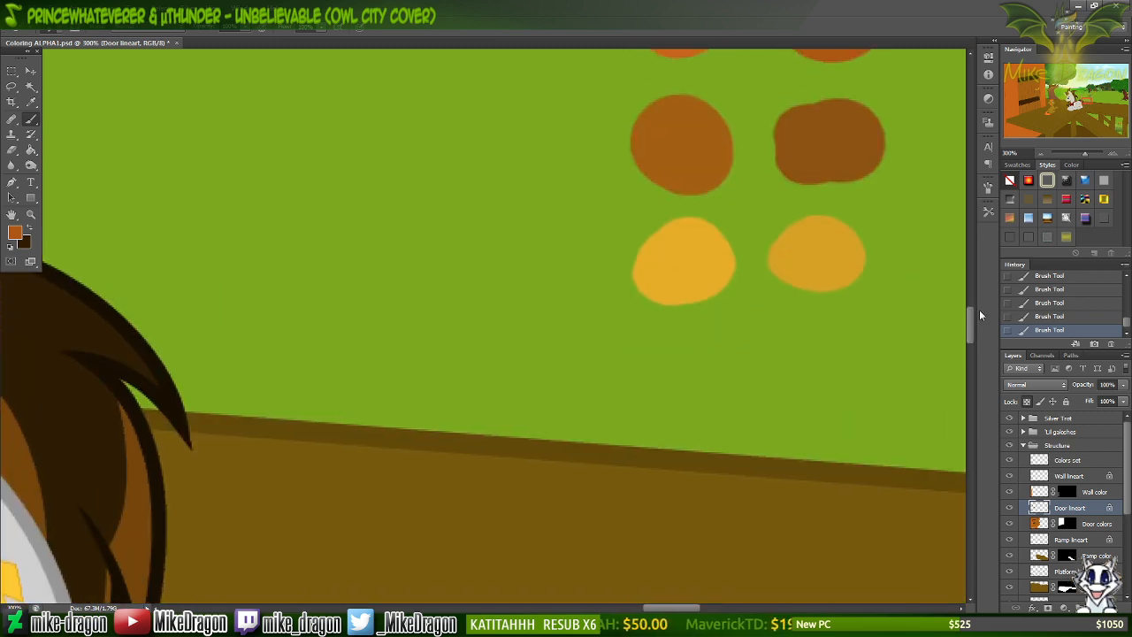
left_click(1029, 101)
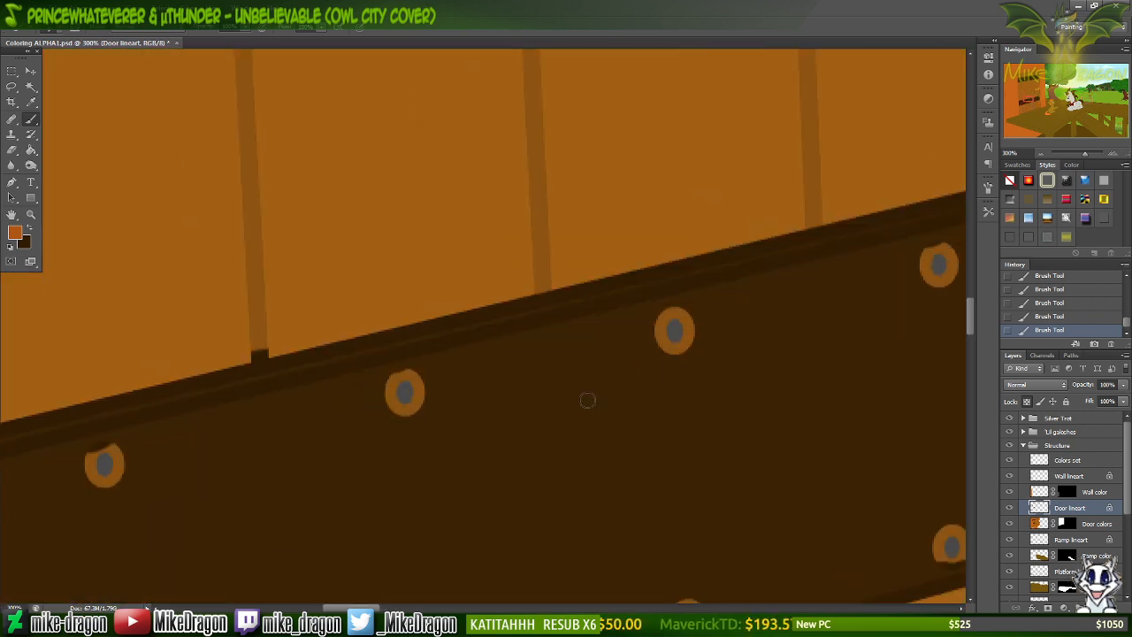
scroll(259, 341, "up", 1, "alt")
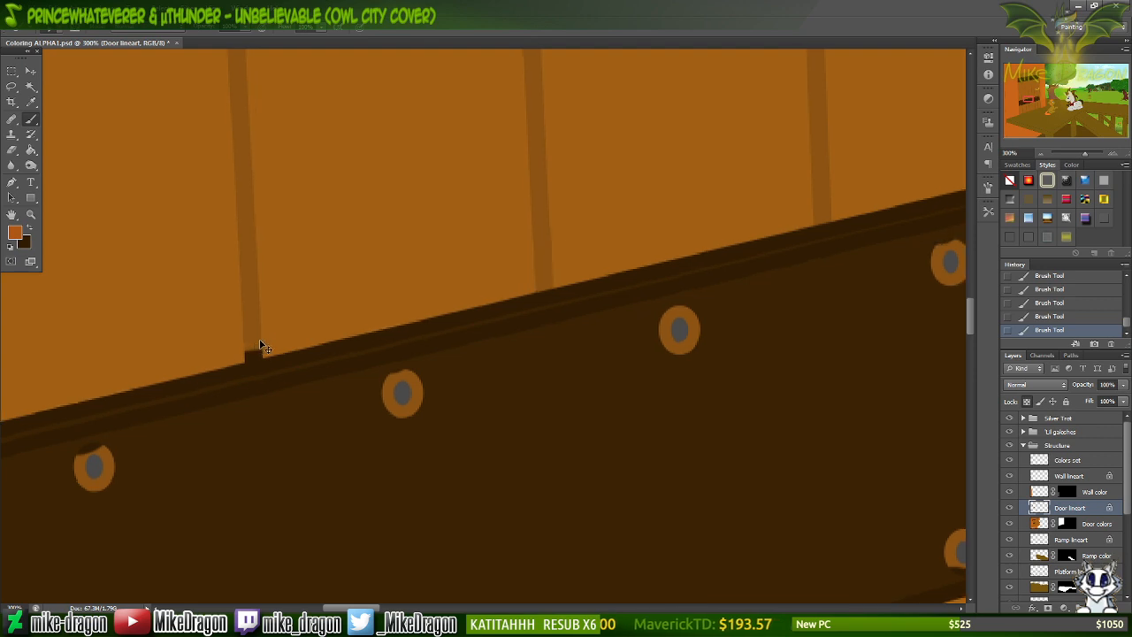
scroll(261, 341, "up", 4, "alt")
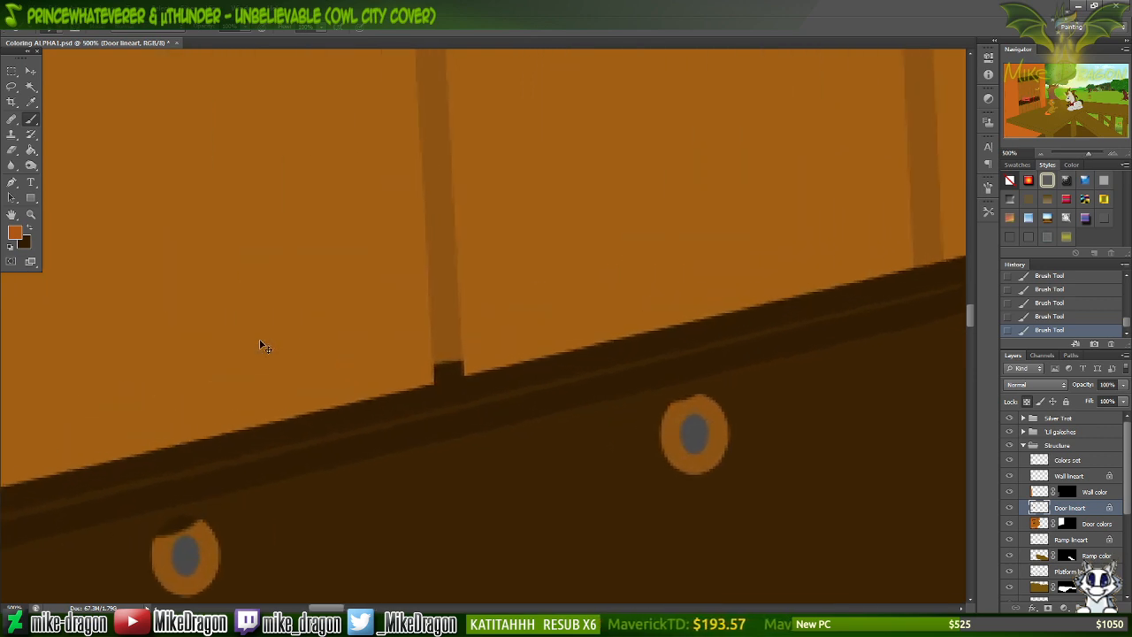
left_click(434, 327, "alt")
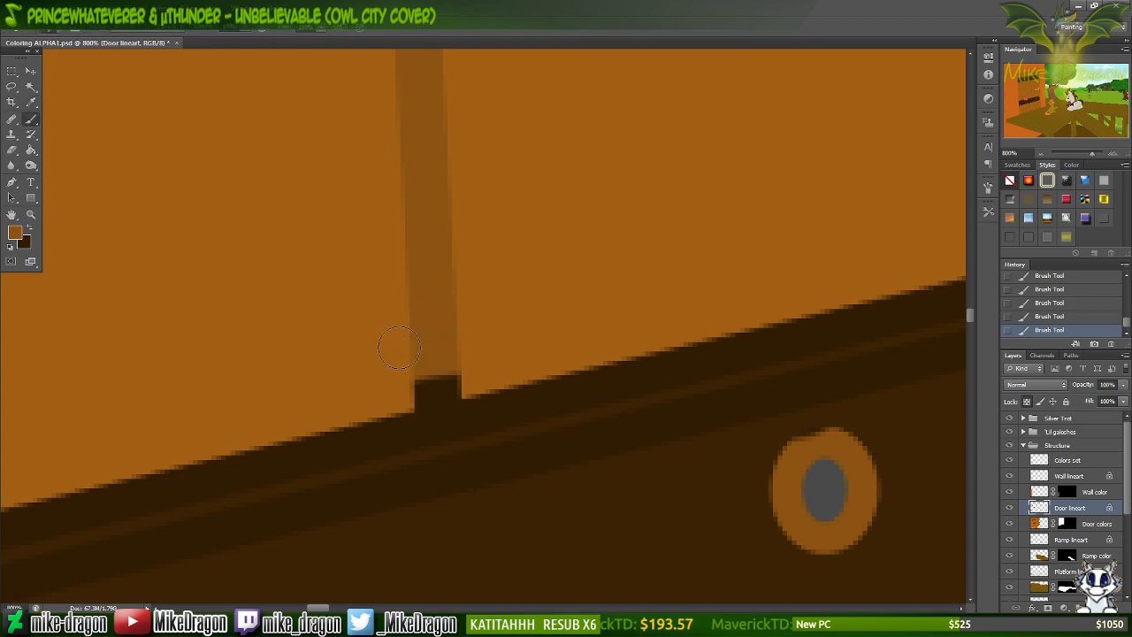
mouse_move(443, 354)
left_mouse_down()
mouse_move(414, 381)
mouse_move(435, 390)
mouse_move(401, 385)
left_mouse_up()
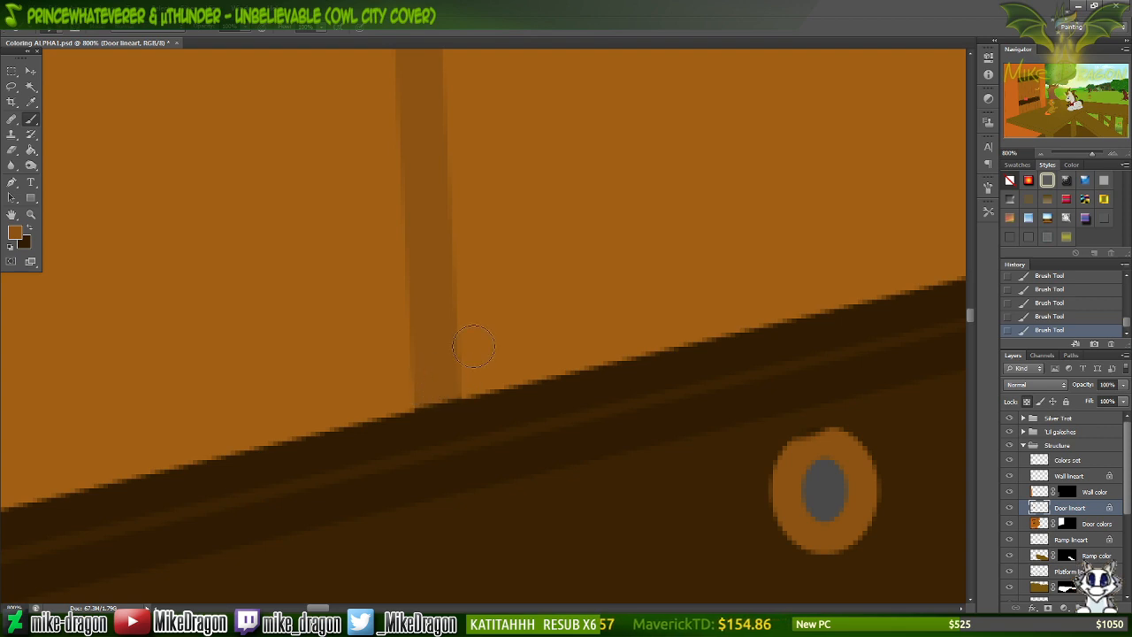
Cover the dark stub where the leftmost plank line meets the strap's upper outline with the same lighter brown.
scroll(470, 346, "left", 12)
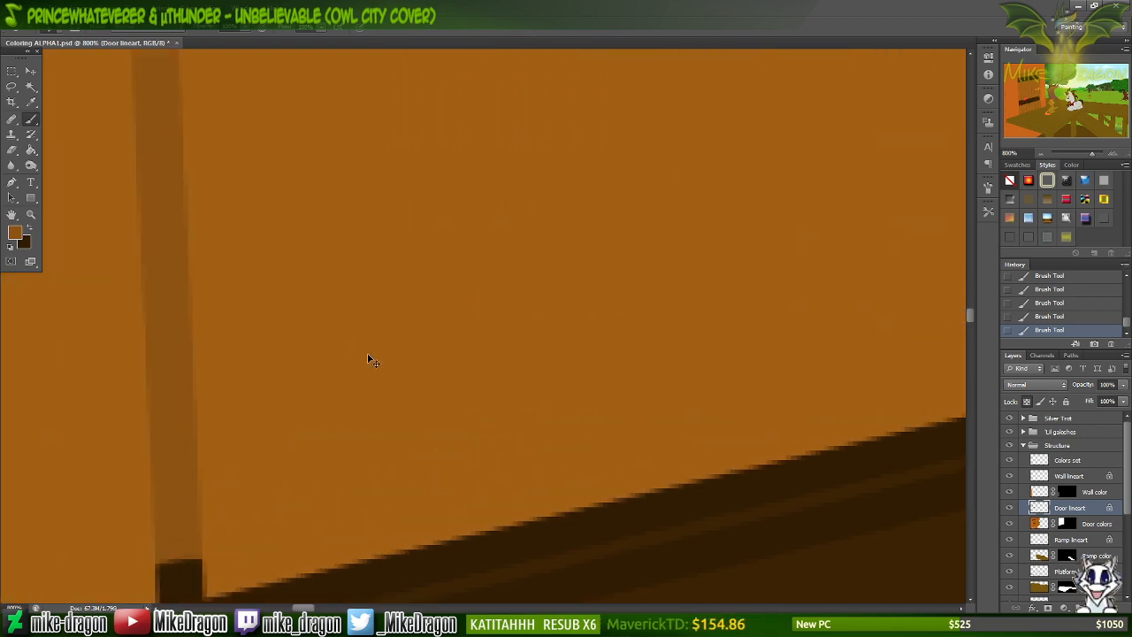
scroll(367, 359, "left", 6)
scroll(377, 316, "down", 4)
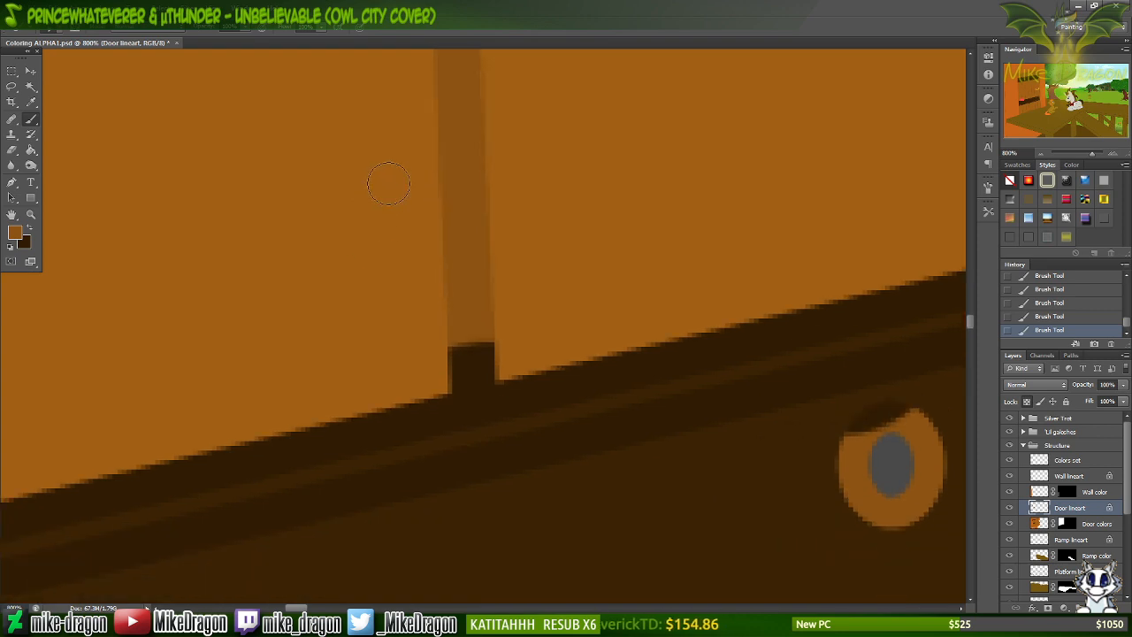
mouse_move(465, 345)
left_mouse_down()
mouse_move(415, 346)
mouse_move(473, 340)
mouse_move(434, 362)
mouse_move(482, 353)
mouse_move(433, 368)
mouse_move(491, 368)
left_mouse_up()
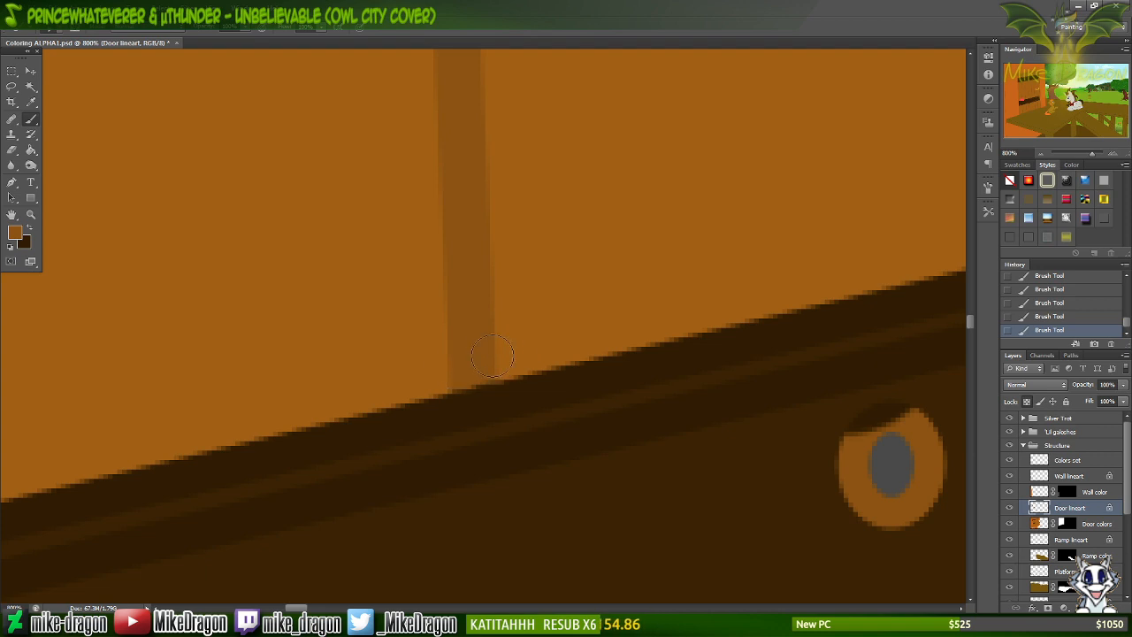
Review the whole door at 100% zoom, comparing the lower strap's outline with the upper strap's.
scroll(511, 266, "down", 5)
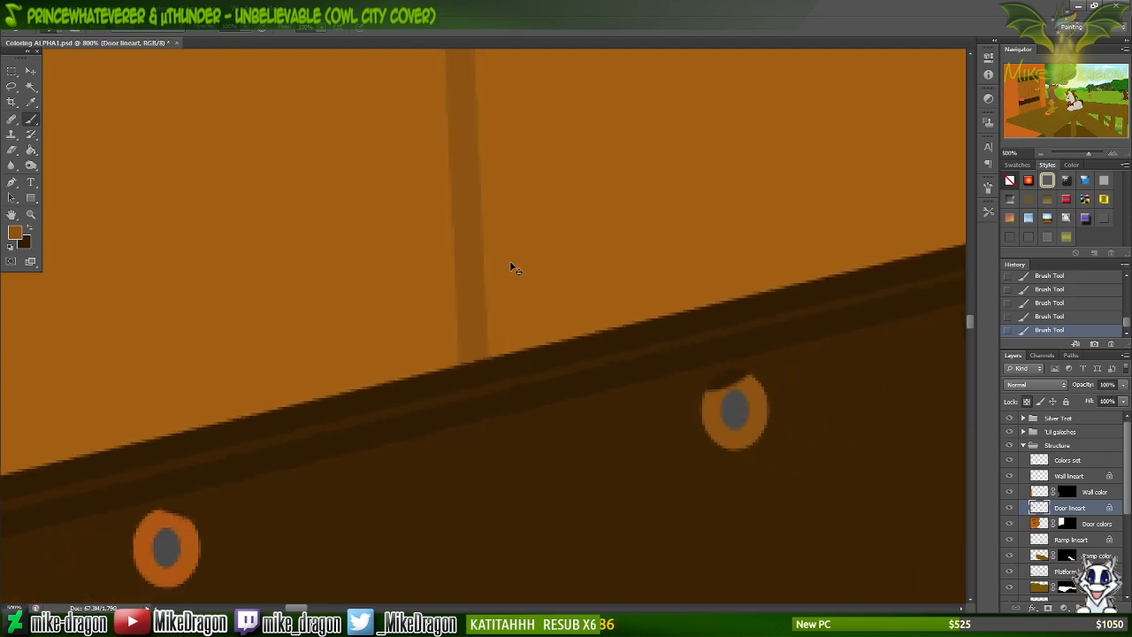
scroll(511, 267, "down", 4)
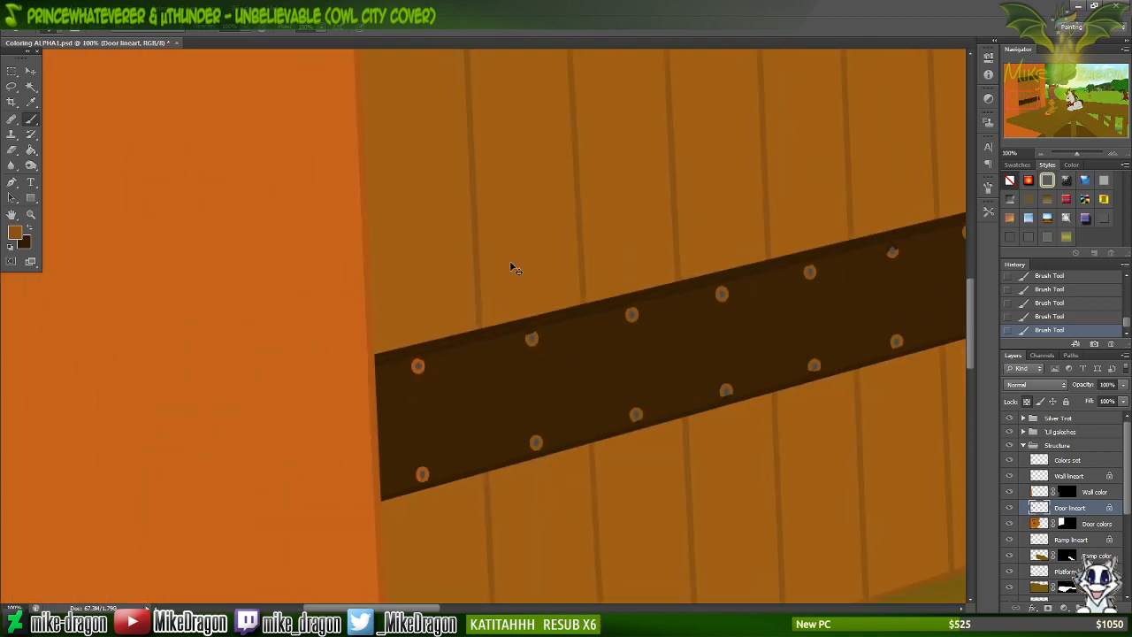
scroll(513, 268, "down", 2)
scroll(478, 260, "up", 5)
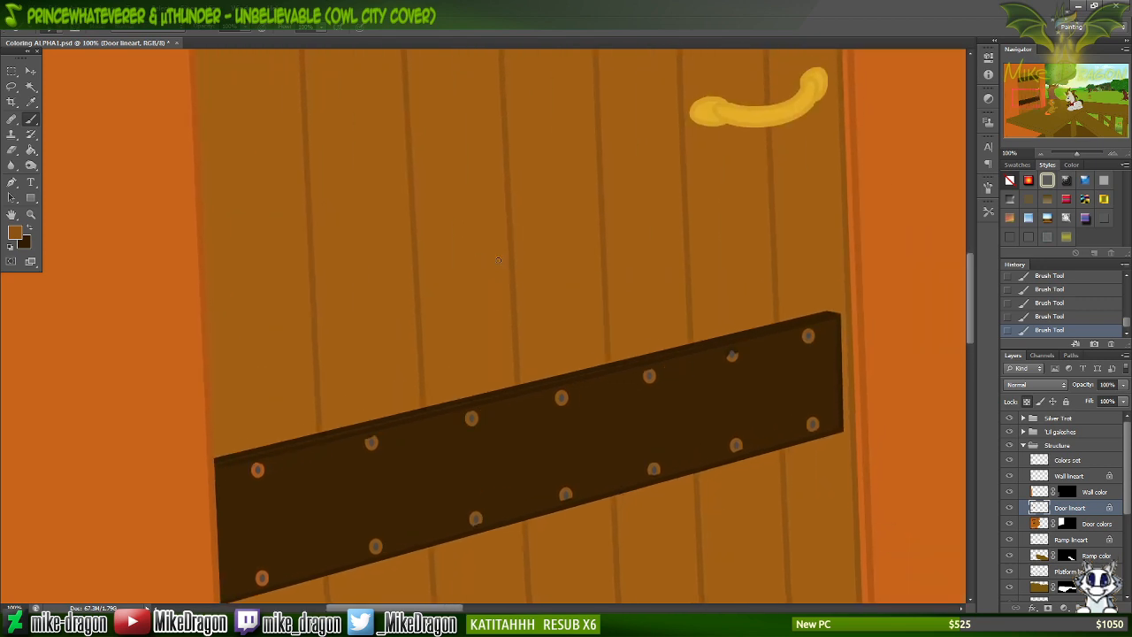
scroll(533, 263, "up", 5)
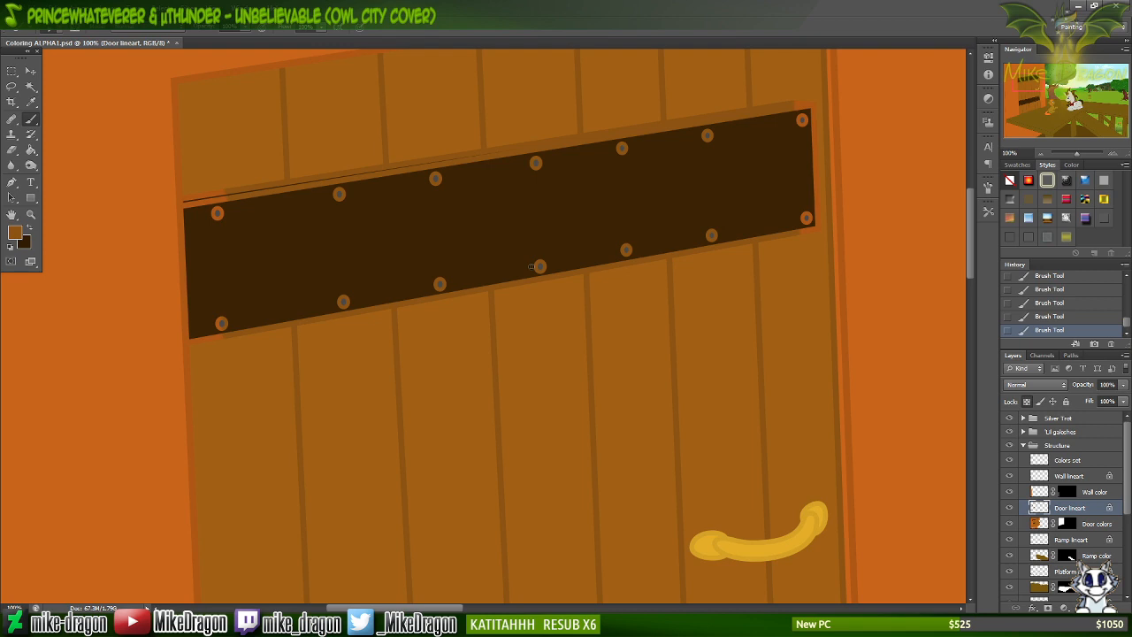
scroll(539, 266, "down", 4)
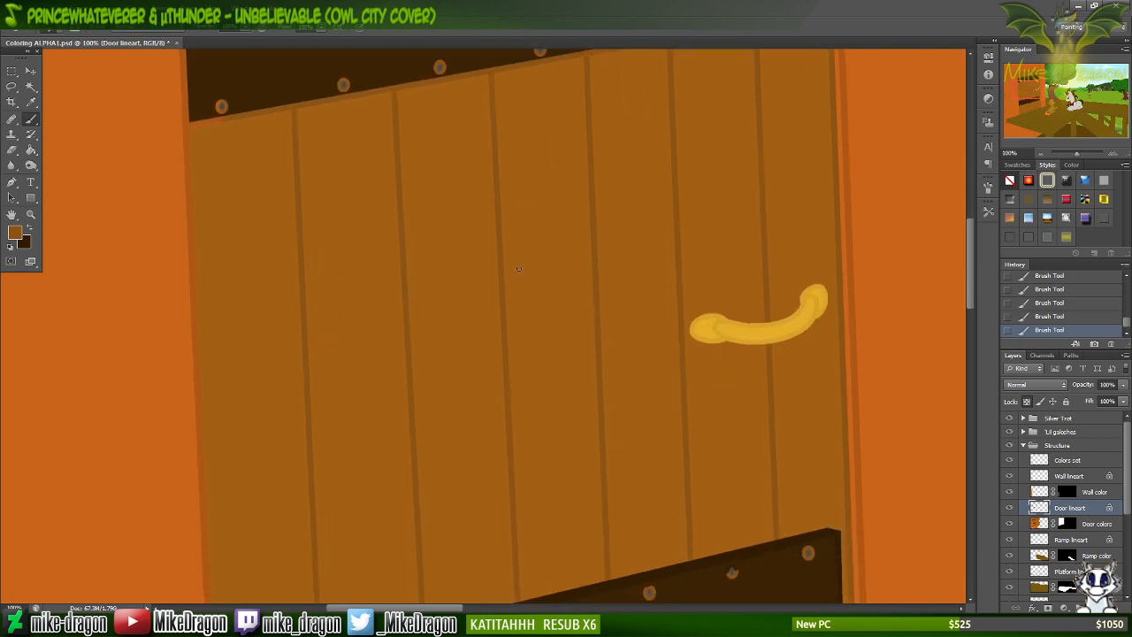
scroll(519, 268, "up", 4)
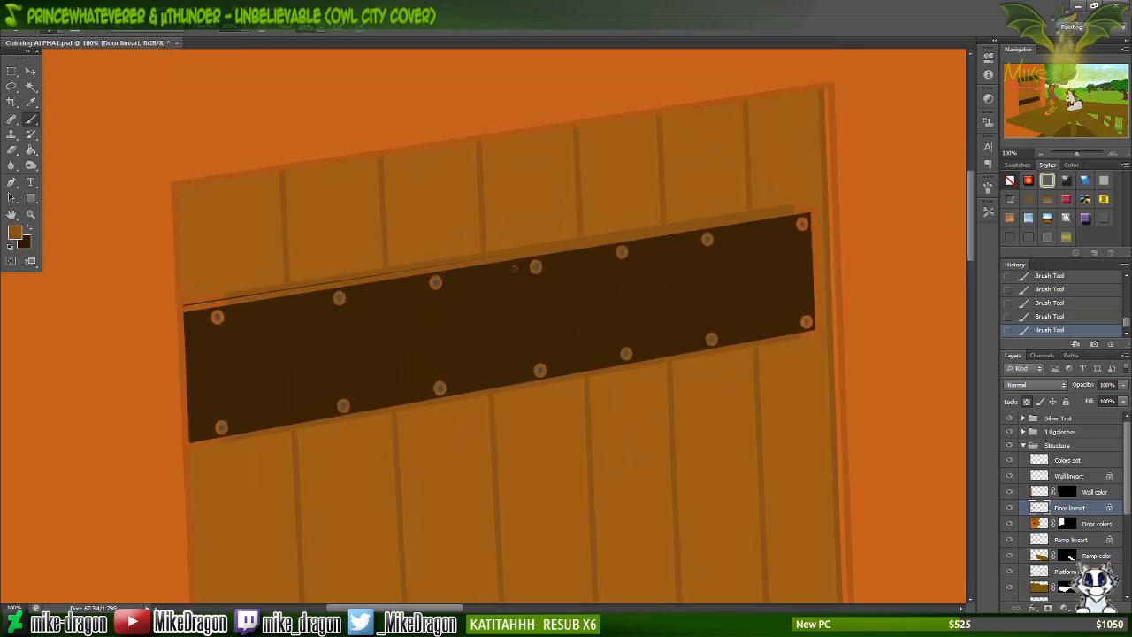
Save the document and paint the left end of the upper strap's top outline in the strap's dark brown.
key("ctrl+s")
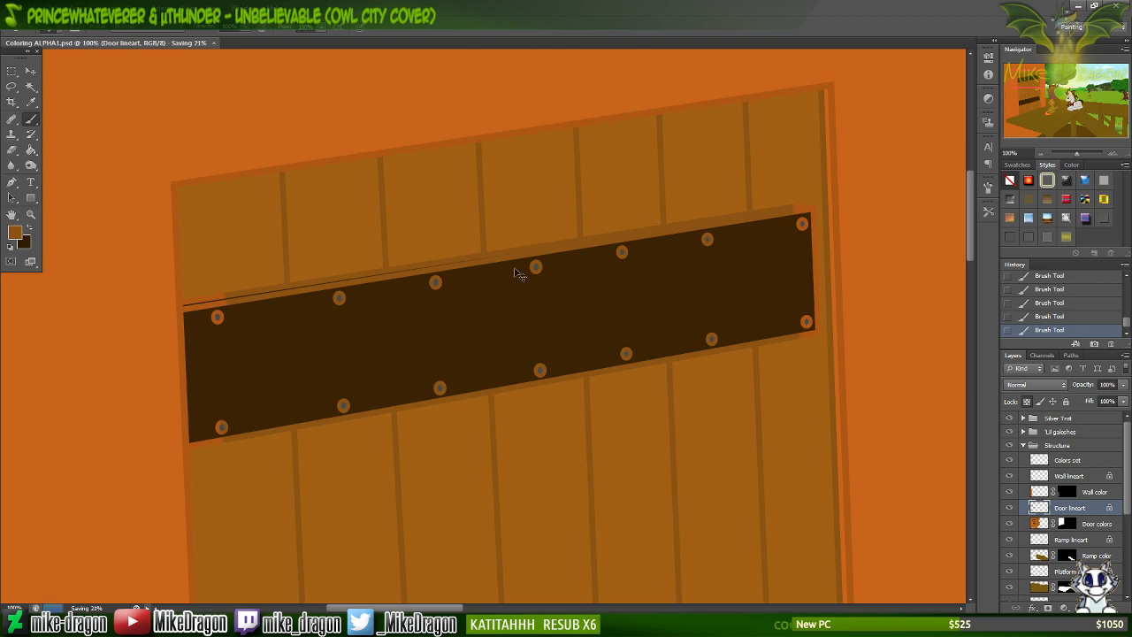
scroll(520, 273, "up", 2)
scroll(519, 272, "left", 1)
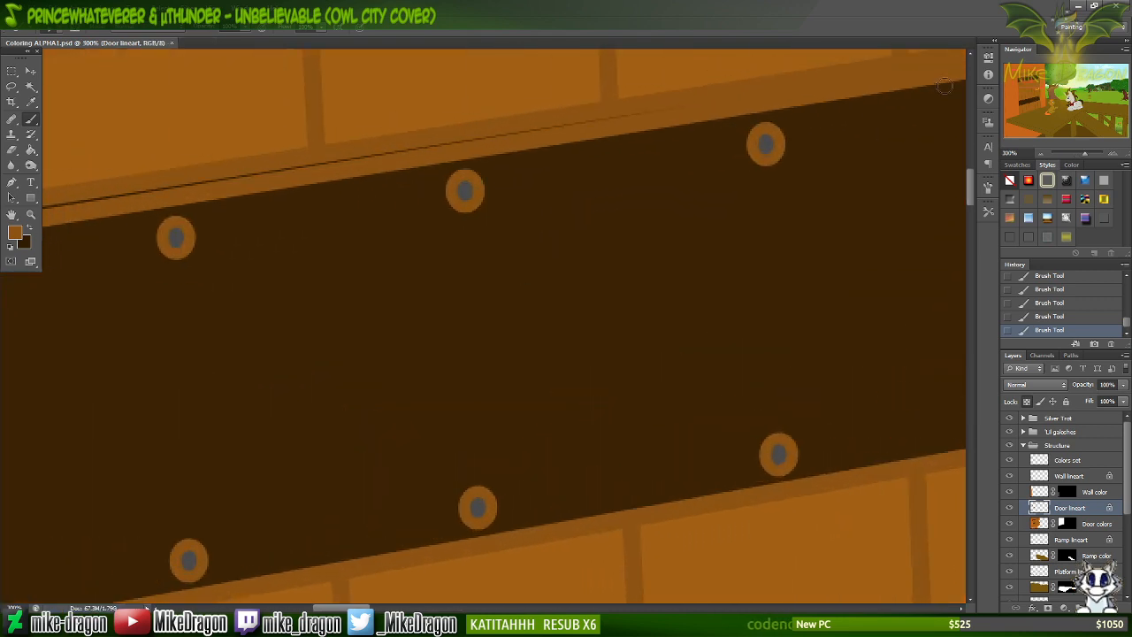
left_click_drag(1034, 80, 1030, 80)
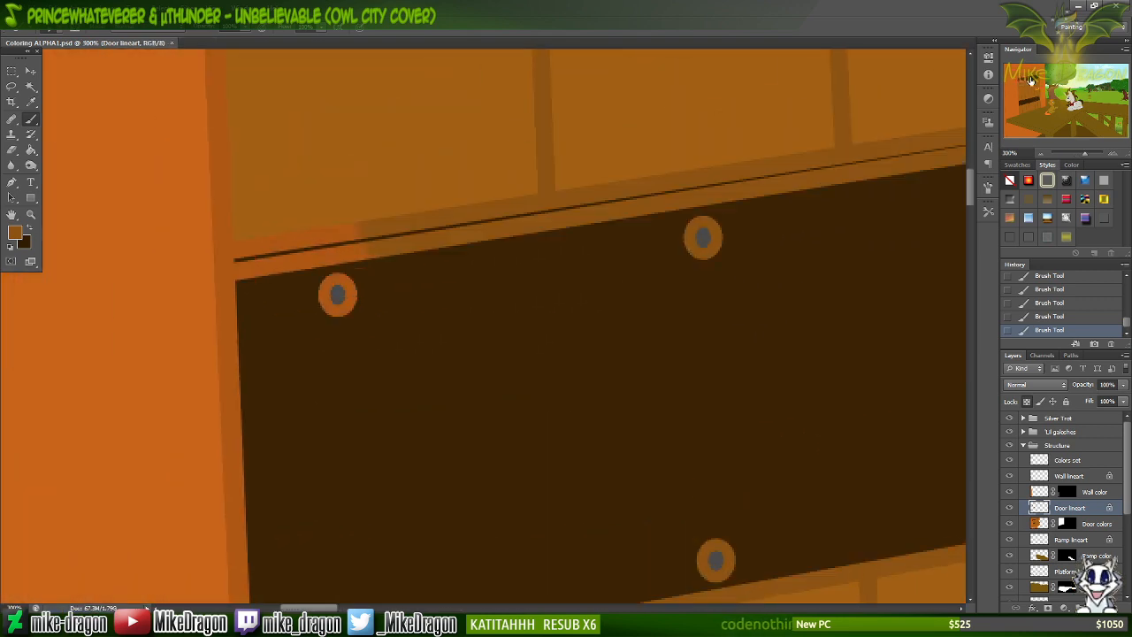
scroll(916, 110, "up", 1)
scroll(916, 111, "up", 1)
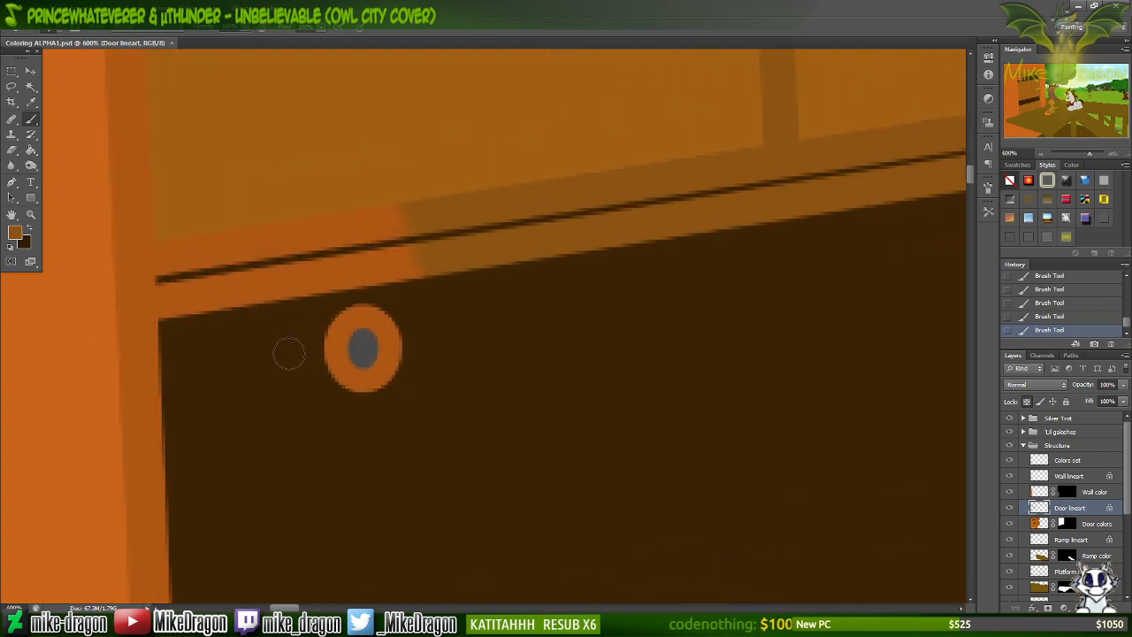
scroll(292, 357, "up", 1)
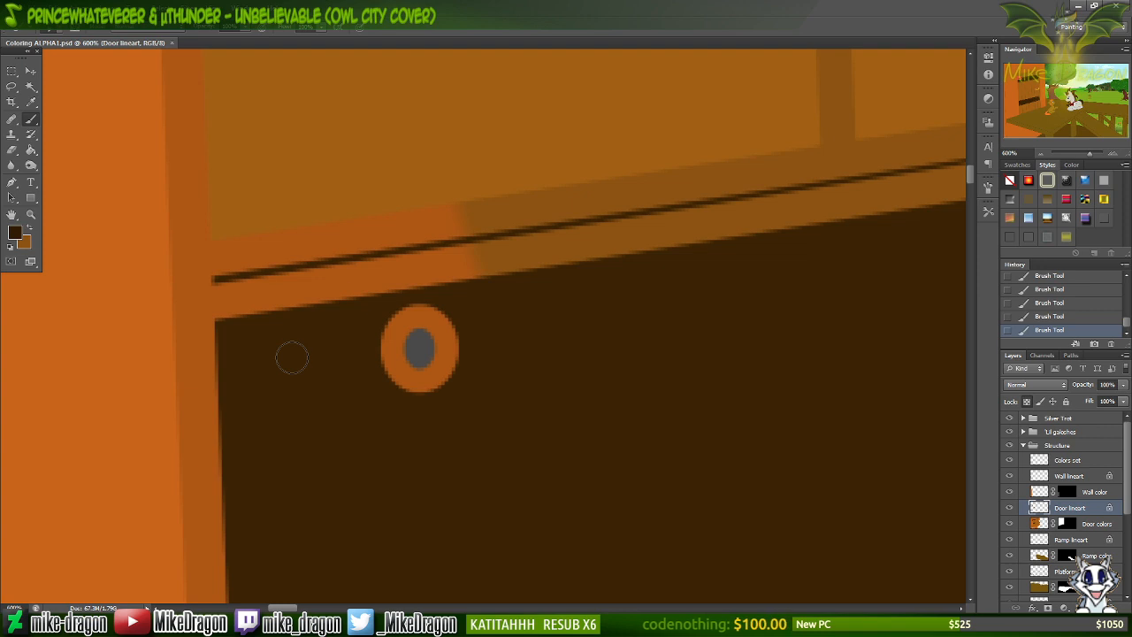
mouse_move(290, 254)
left_mouse_down()
mouse_move(299, 306)
mouse_move(274, 209)
mouse_move(247, 264)
mouse_move(243, 234)
mouse_move(231, 248)
mouse_move(229, 239)
mouse_move(235, 291)
left_mouse_up()
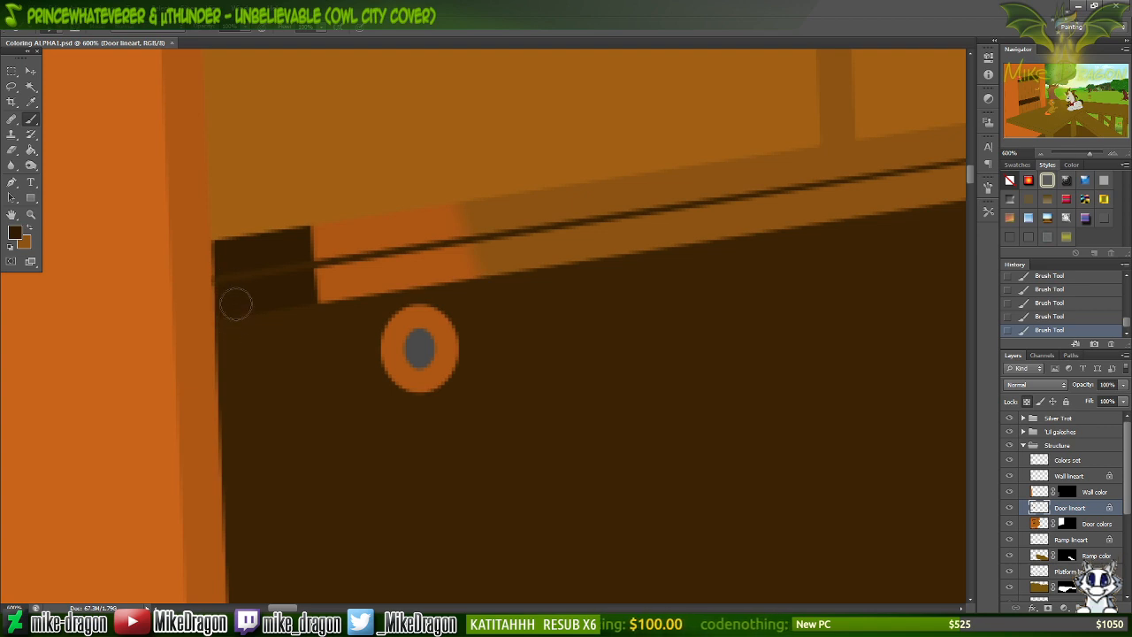
left_click_drag(230, 250, 237, 306)
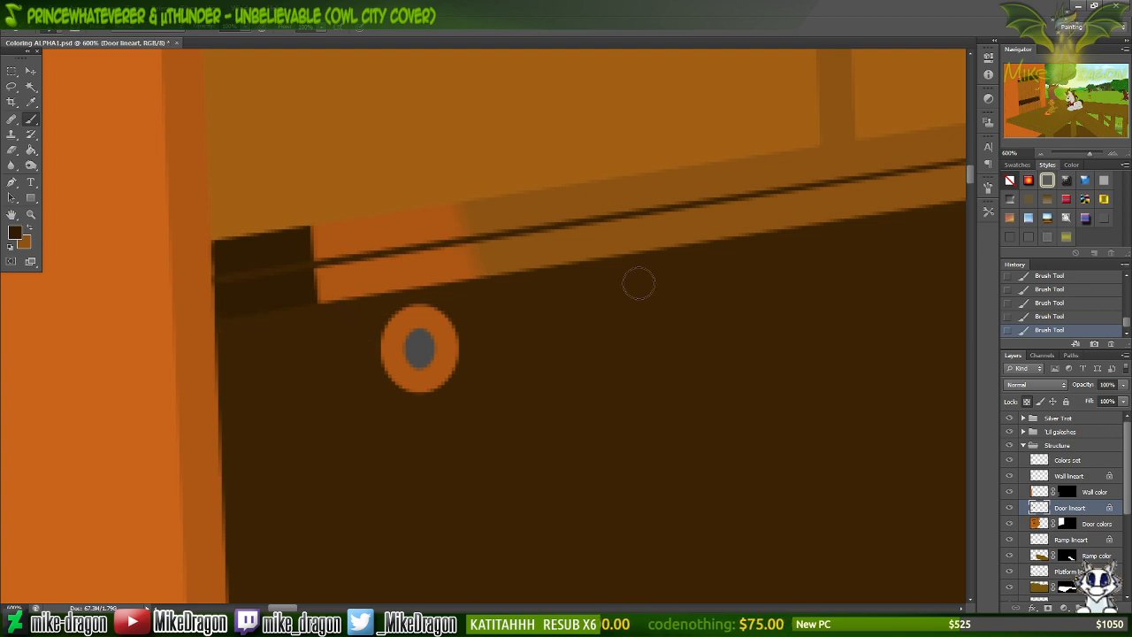
Switch to the web browser showing the DeviantArt livestream announcement post.
left_click(266, 626)
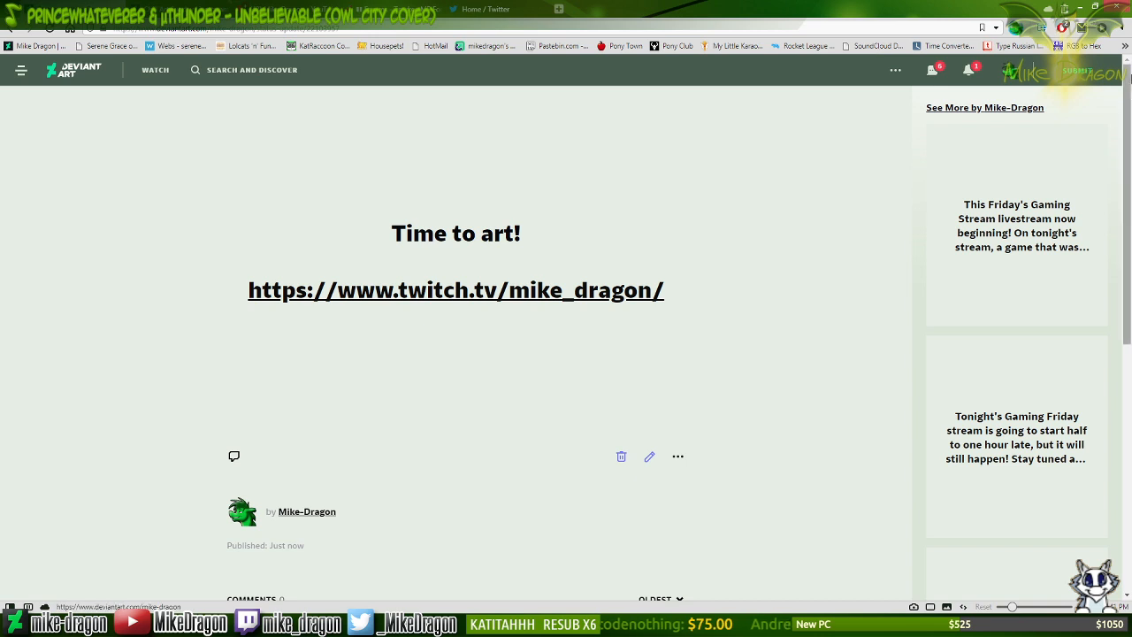
Open the bookmarked KaBuM! store in a new browser tab and switch to it.
left_click(1125, 45)
middle_click(975, 253)
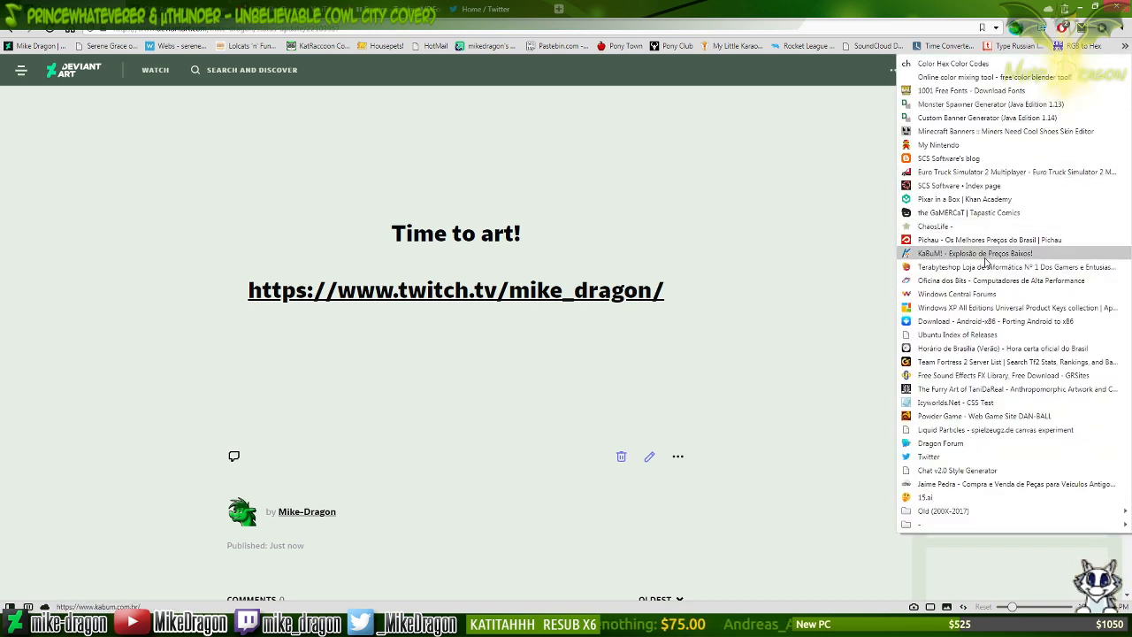
left_click(623, 13)
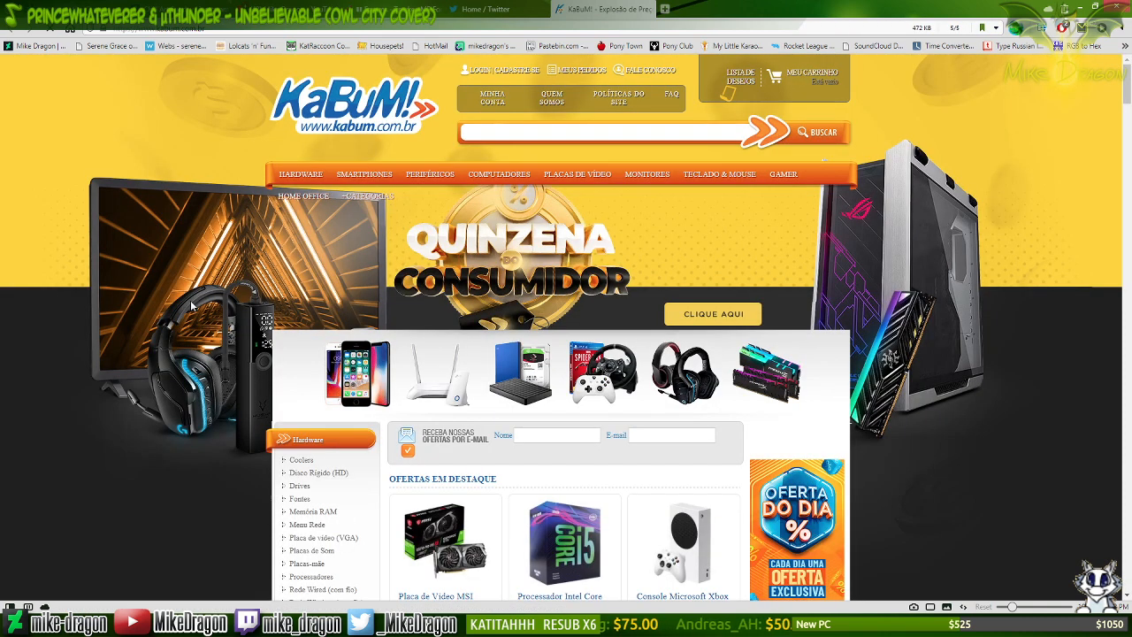
Search the store for "Ryzen 5 3600" and open an AMD Ryzen 5 processor result in a new tab.
left_click(499, 128)
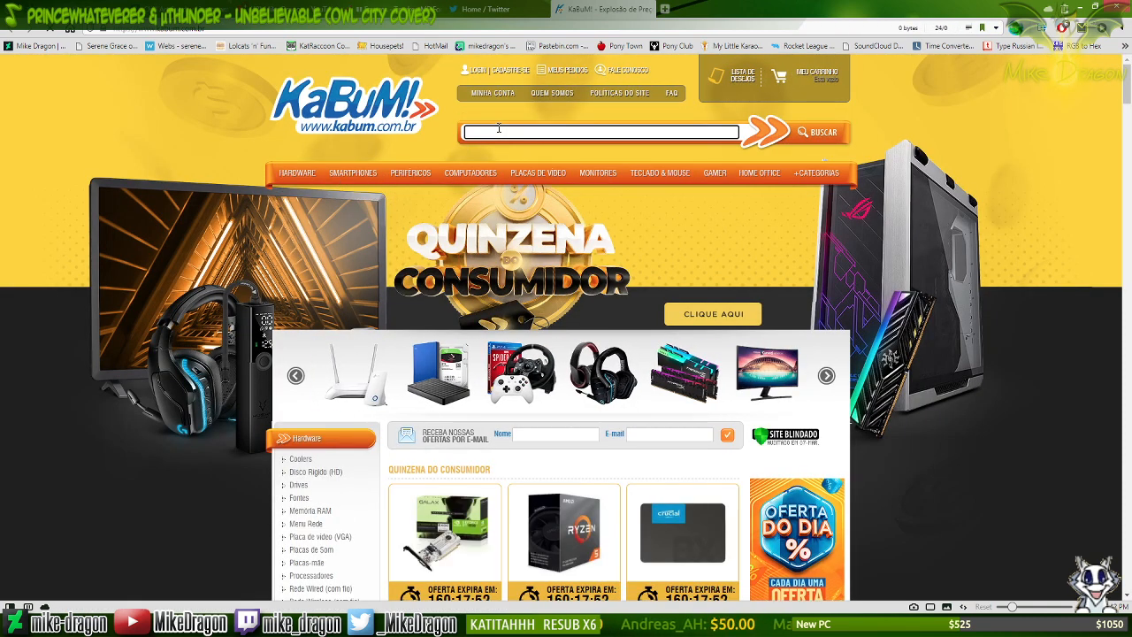
type("Ryze")
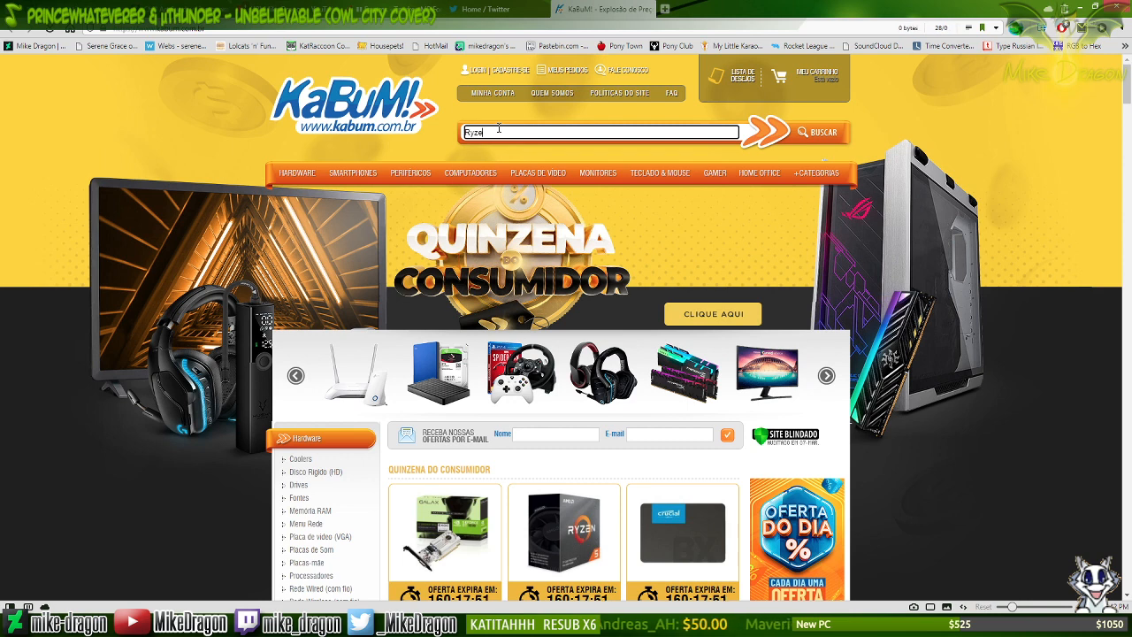
type("n 5 3600")
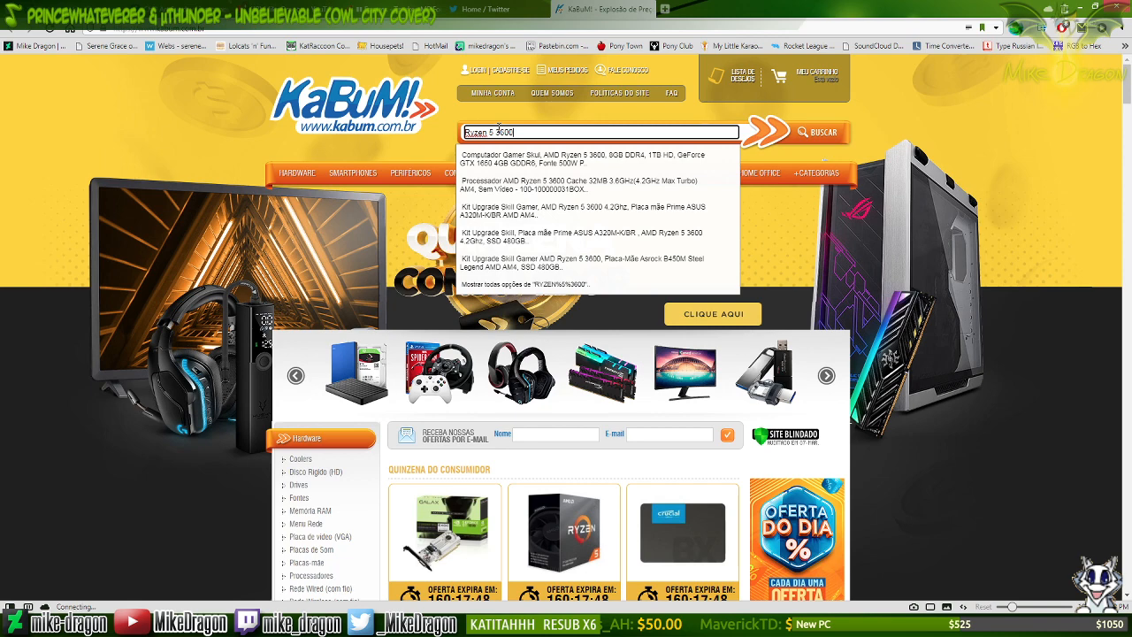
key("Return")
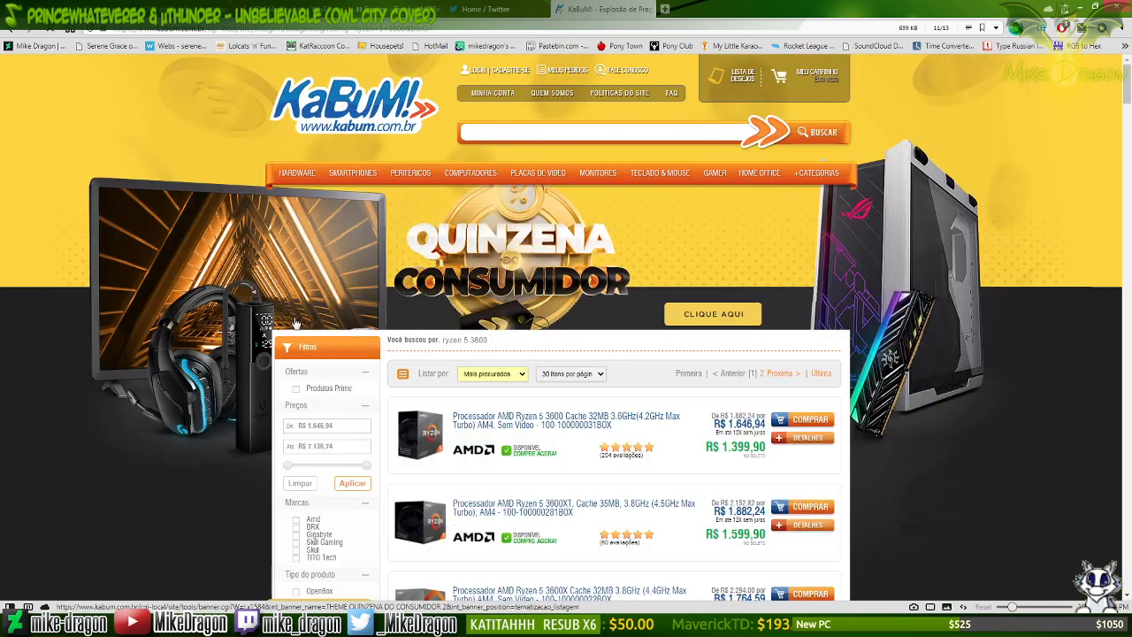
scroll(185, 386, "down", 2)
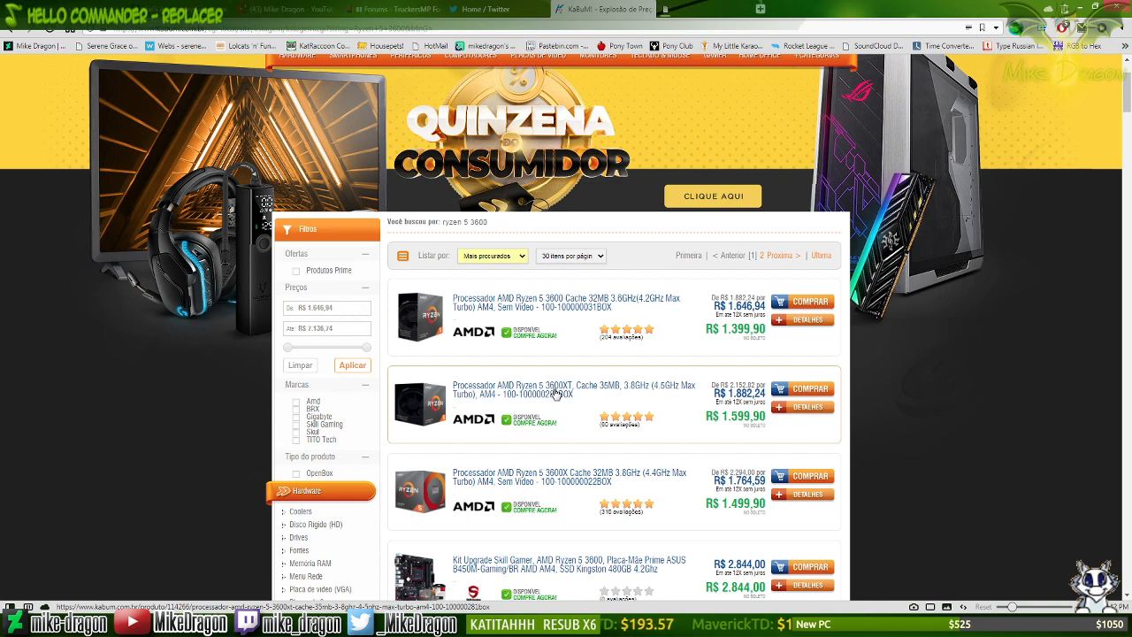
scroll(557, 131, "up", 2)
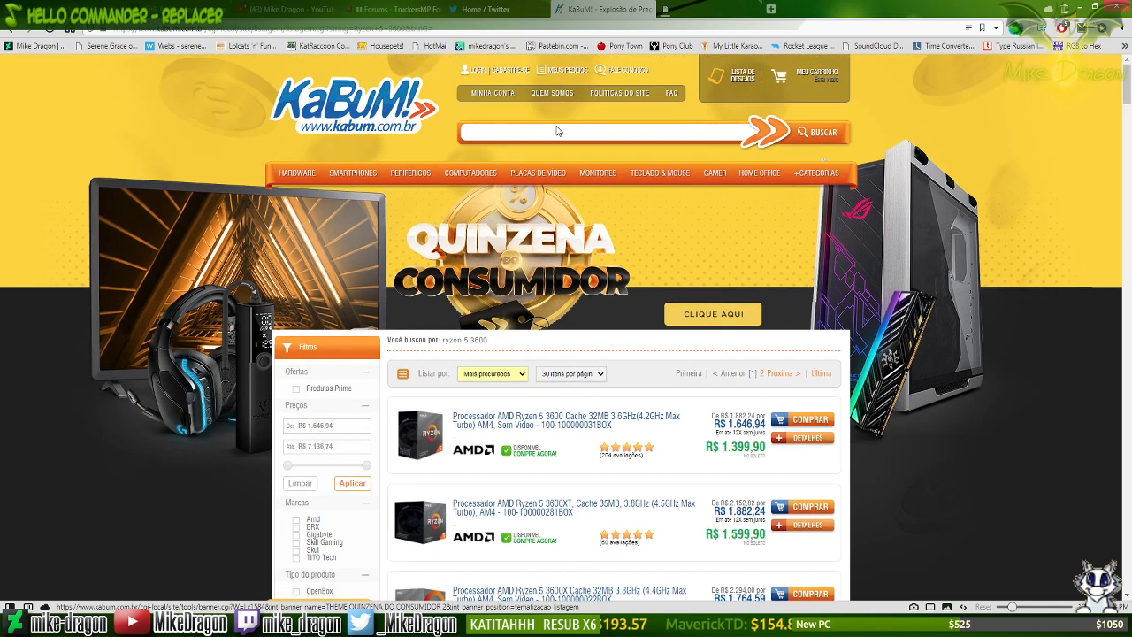
Open the store's hardware category for motherboards (Placas-mãe).
left_click(555, 131)
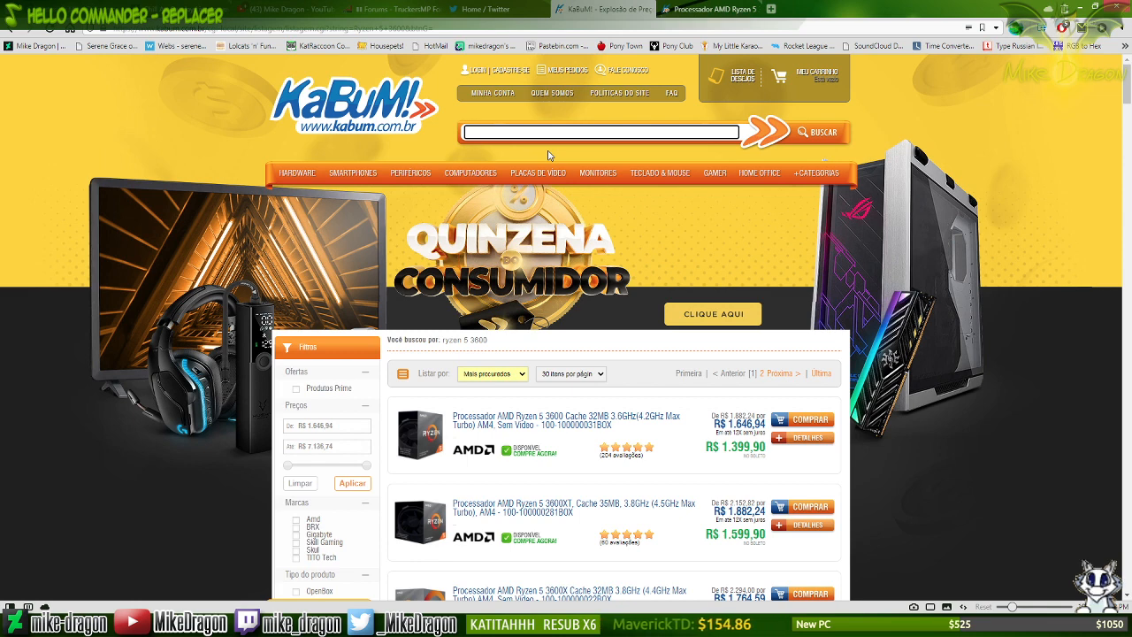
mouse_move(307, 182)
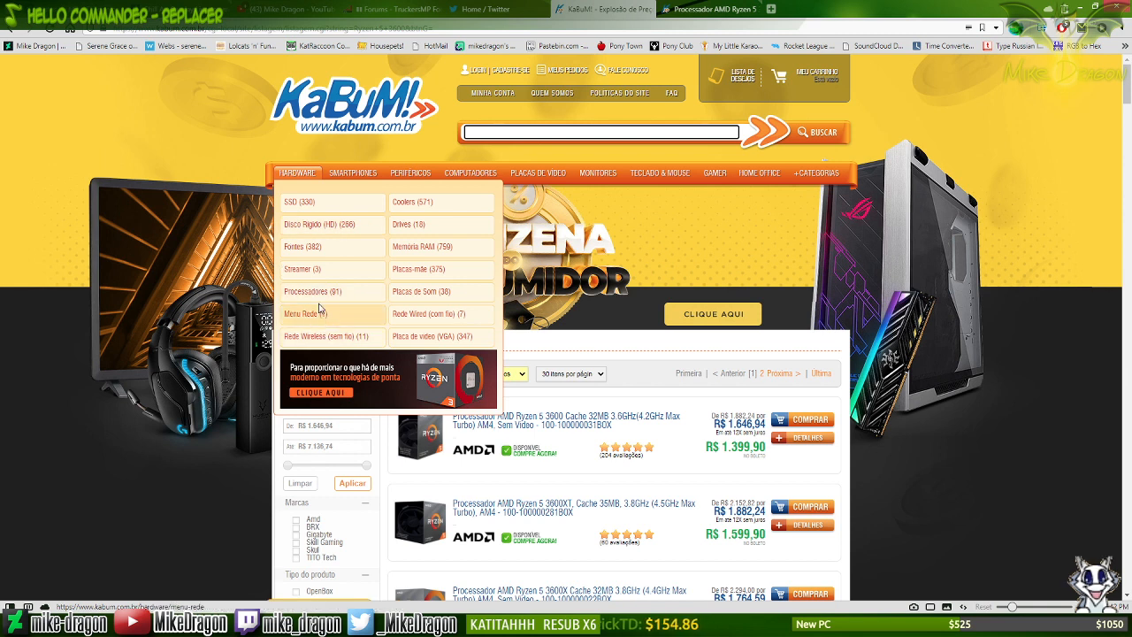
left_click(420, 274)
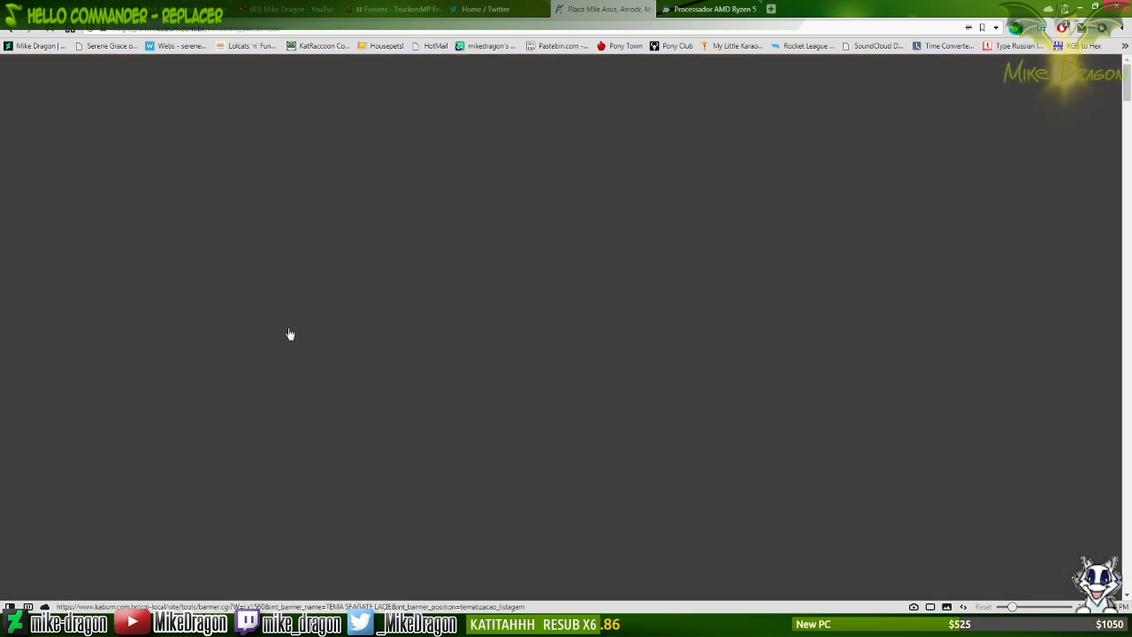
Filter the motherboards by brand MSI and socket AM4, and open the MSI MPG X570 Gaming Plus in a new tab.
scroll(190, 337, "down", 5)
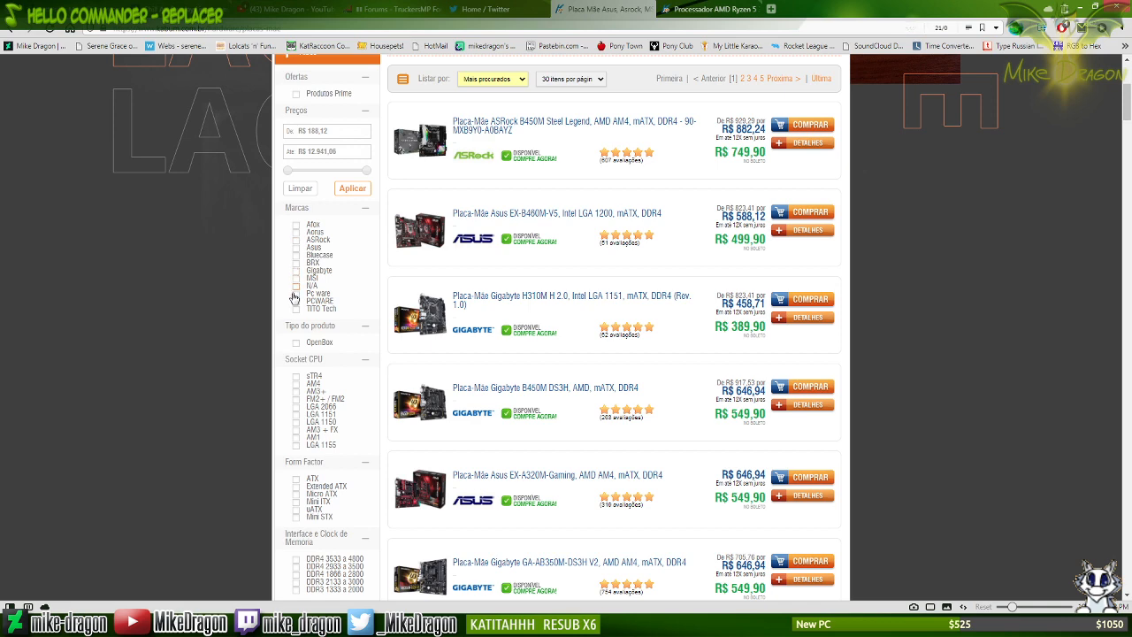
left_click(298, 279)
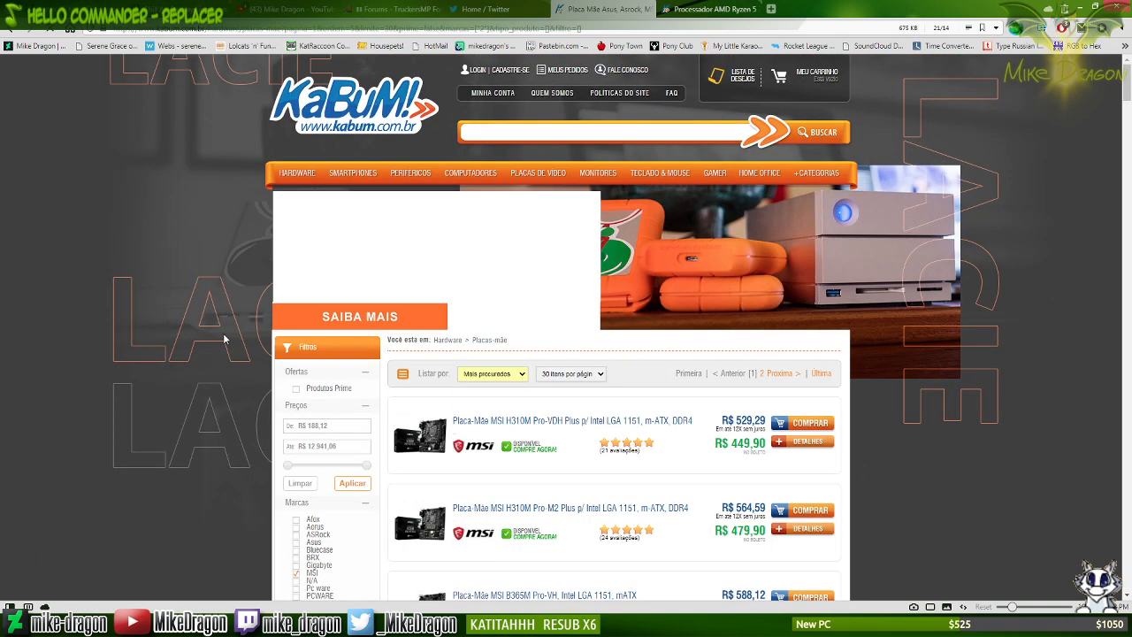
scroll(223, 336, "down", 3)
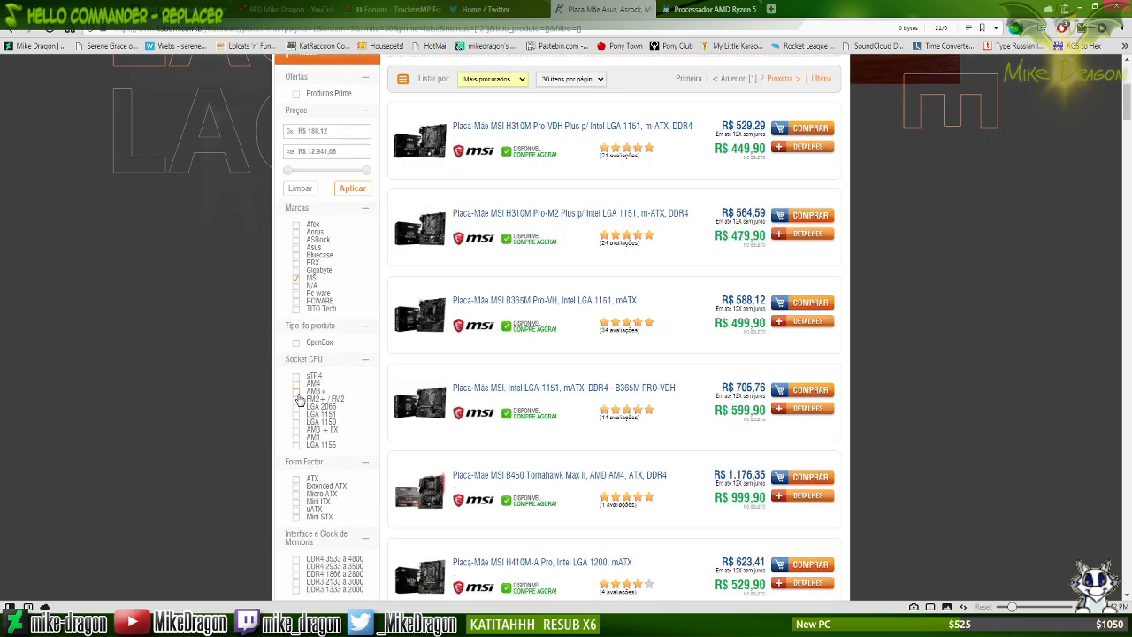
left_click(297, 385)
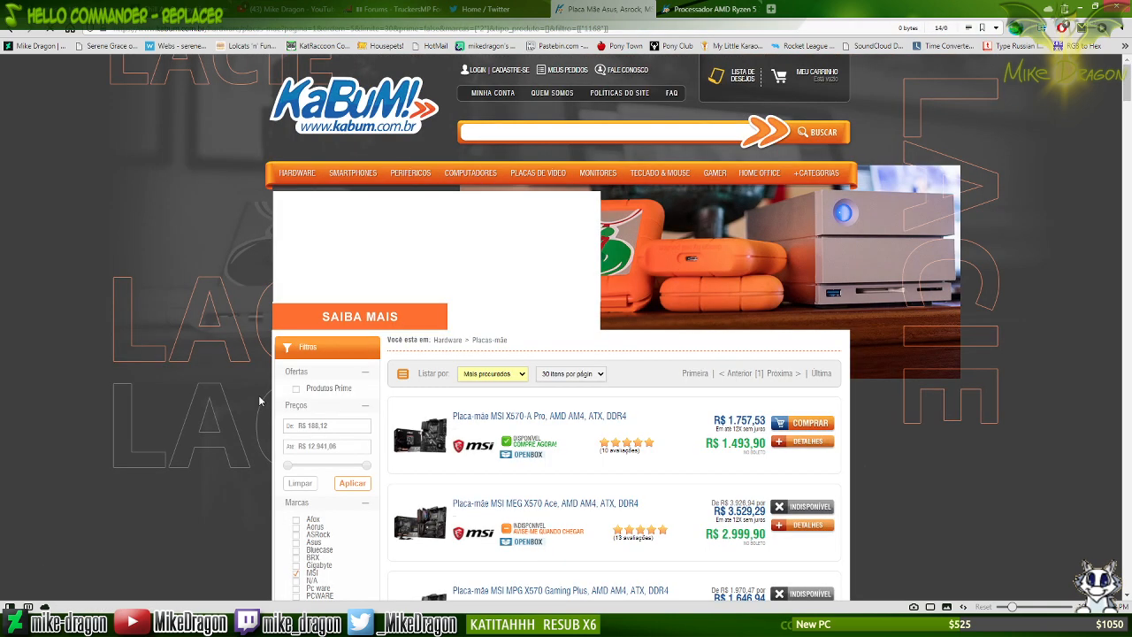
scroll(258, 395, "down", 3)
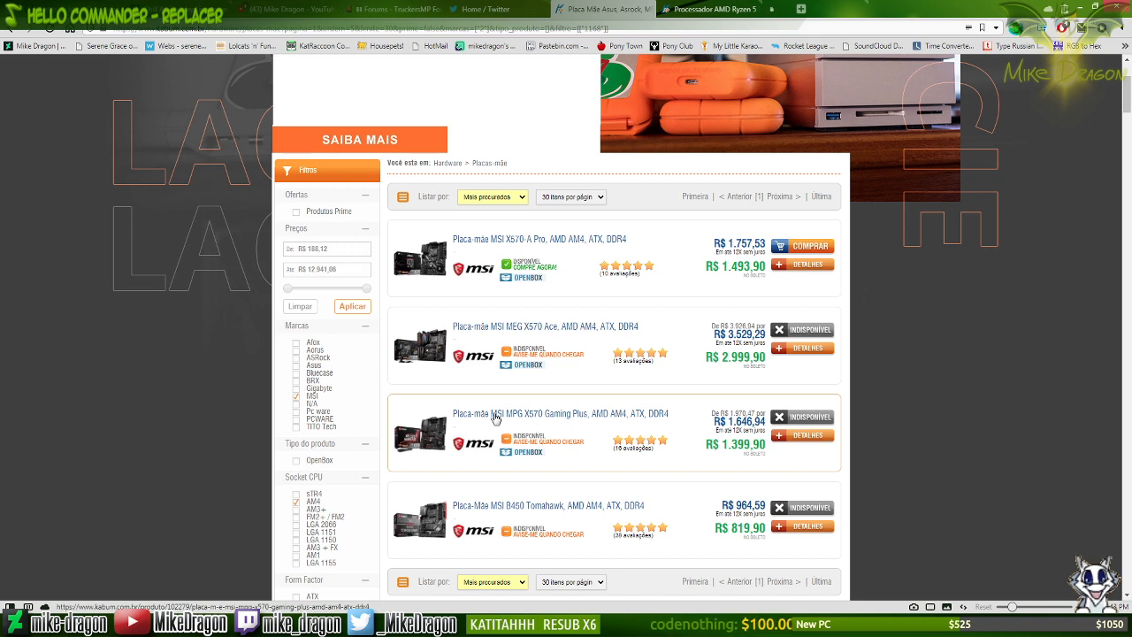
Open the Memória RAM hardware category and filter it by brand Corsair and type DDR4.
scroll(625, 296, "up", 2)
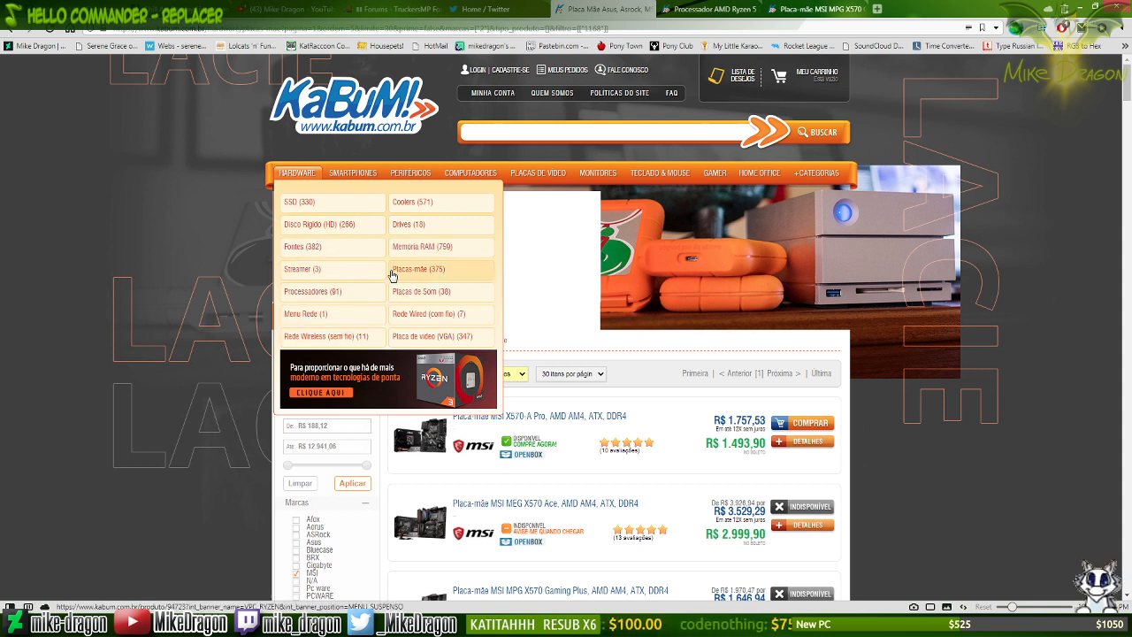
left_click(422, 252)
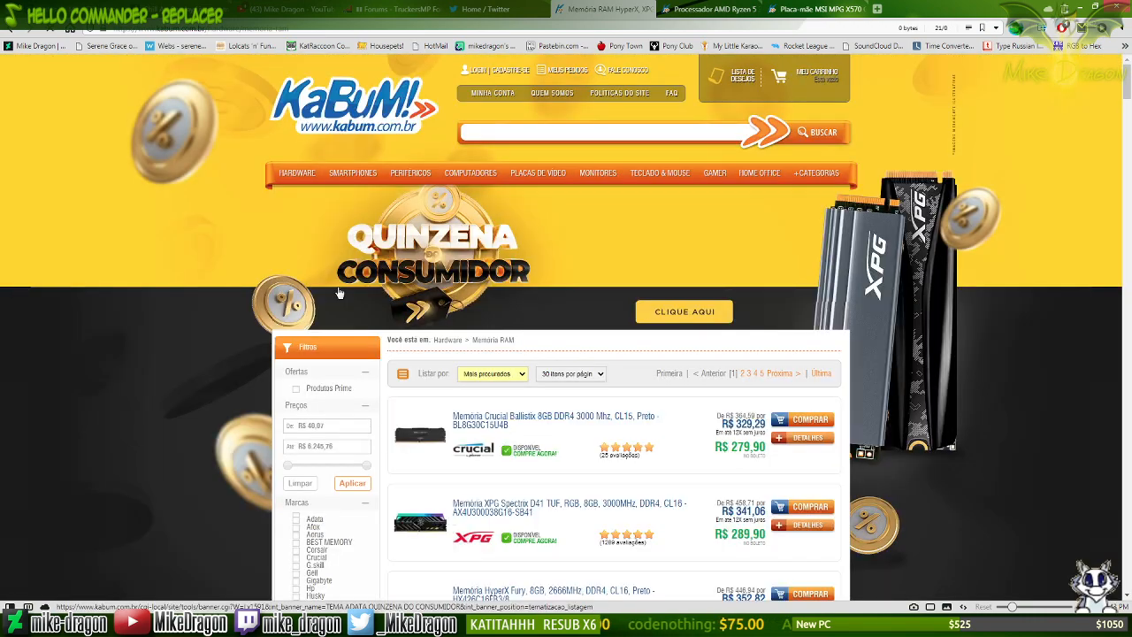
scroll(243, 382, "down", 4)
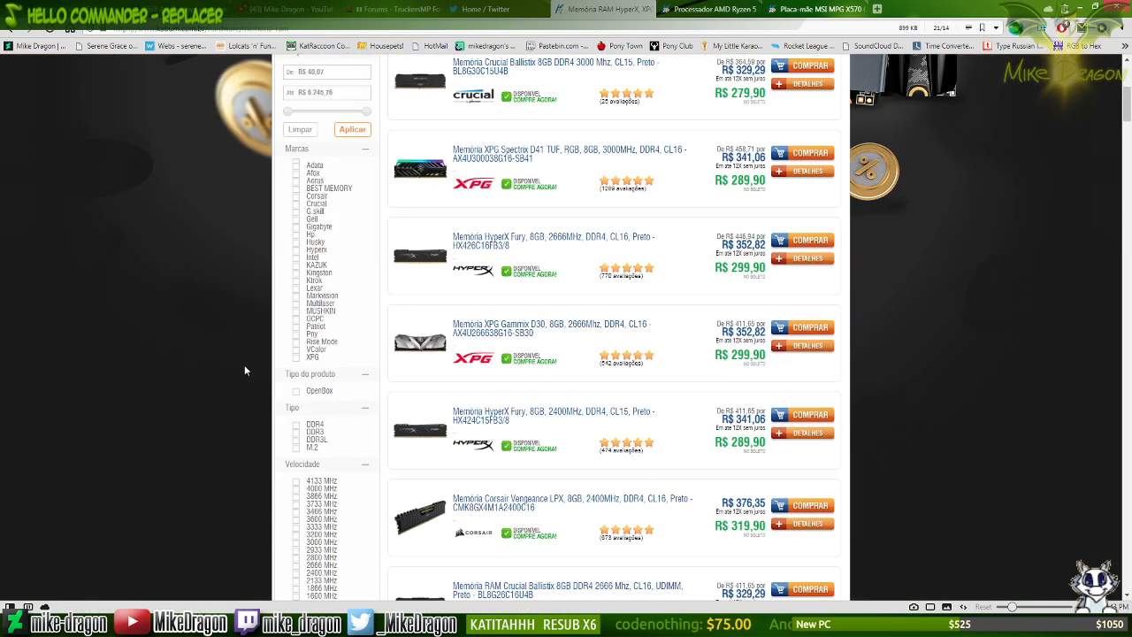
left_click(298, 200)
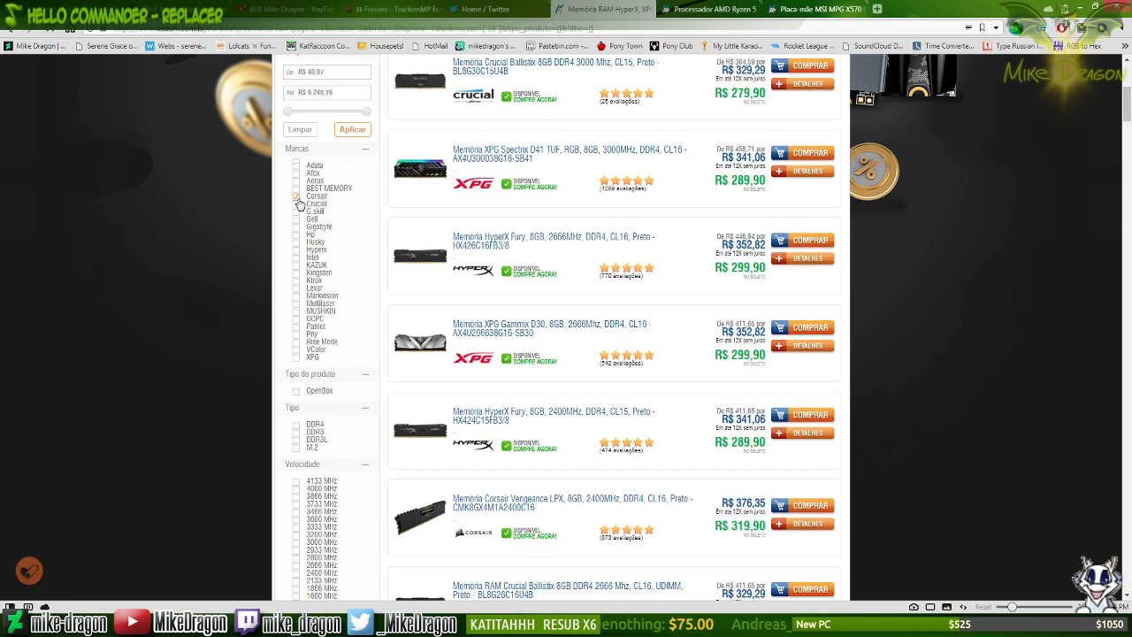
scroll(203, 311, "down", 4)
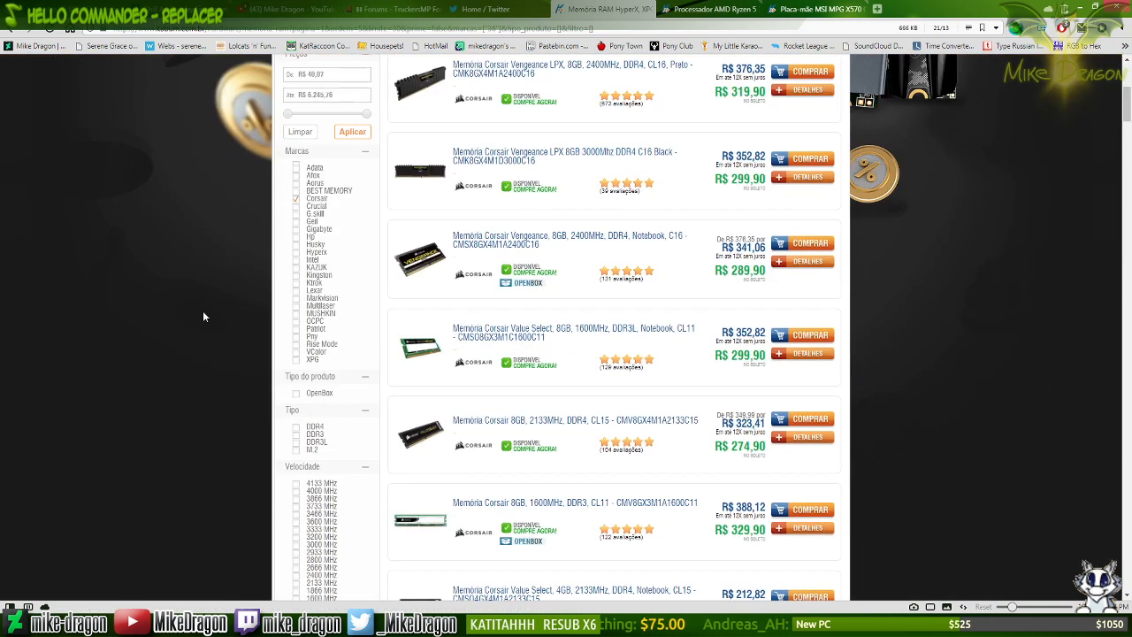
left_click(297, 431)
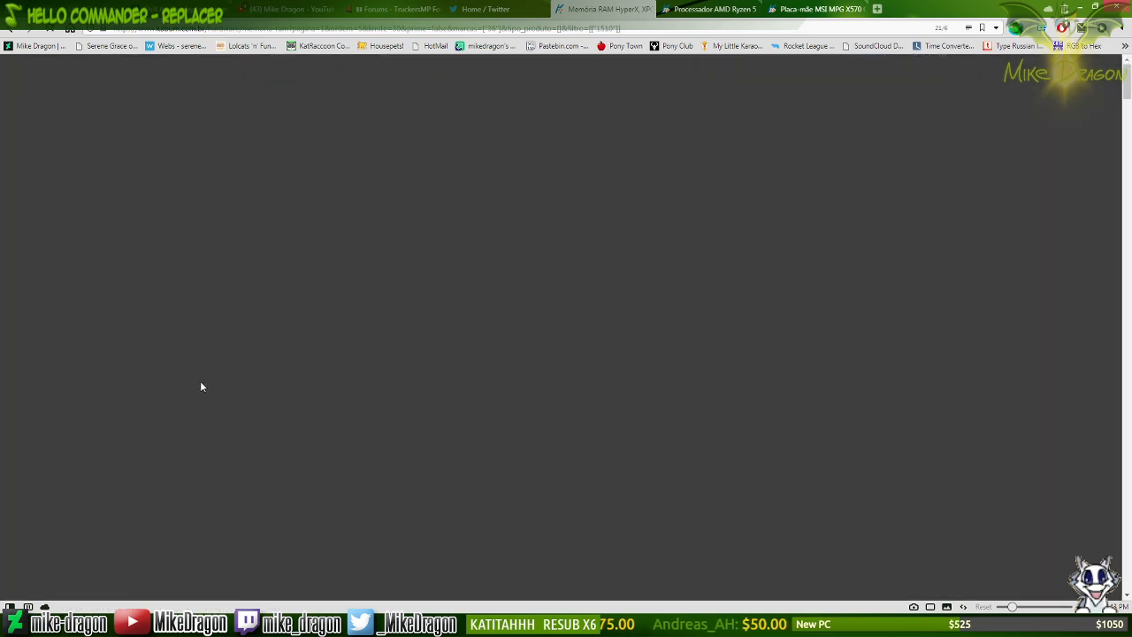
Narrow the Corsair DDR4 memory list to a speed of 3200 MHz and a capacity of 16 GB.
scroll(207, 369, "down", 3)
scroll(210, 372, "down", 3)
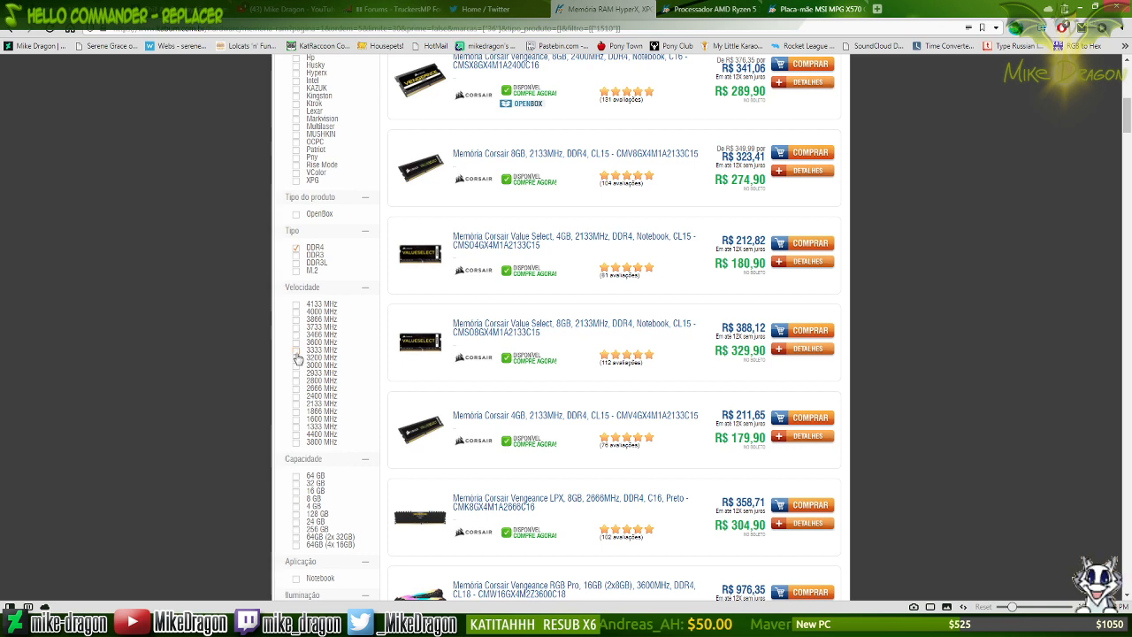
left_click(297, 359)
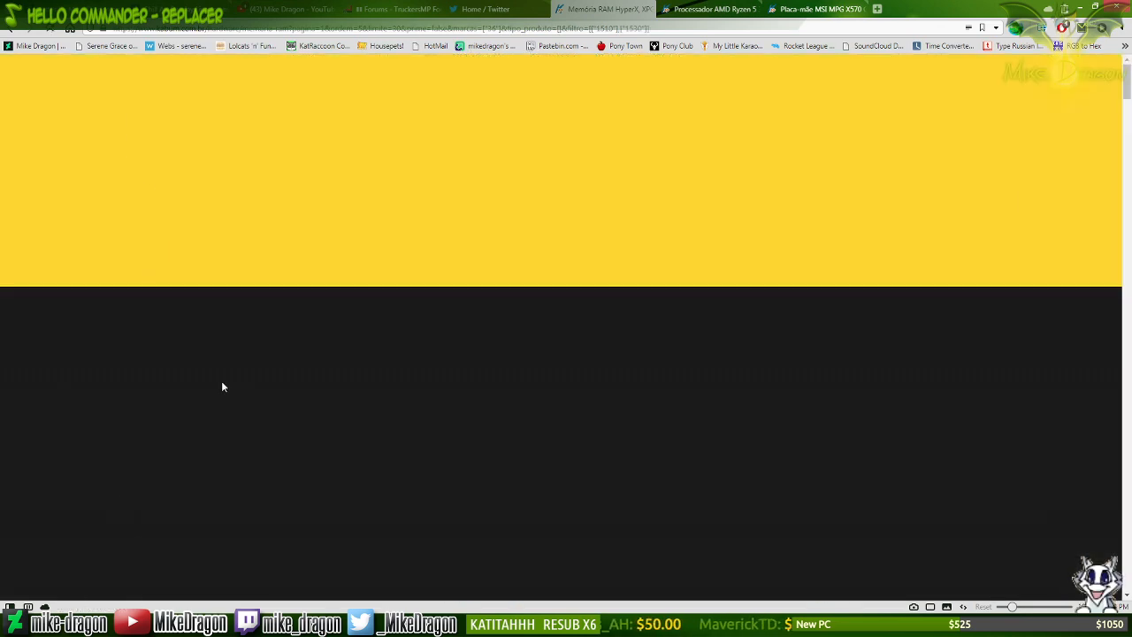
scroll(222, 385, "down", 10)
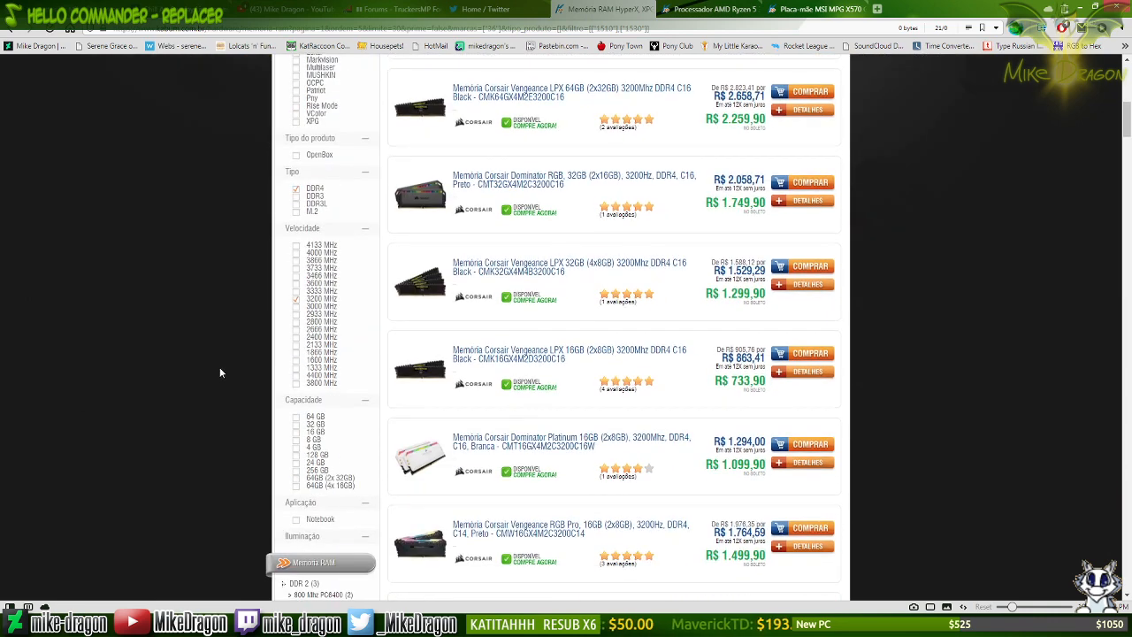
left_click(298, 437)
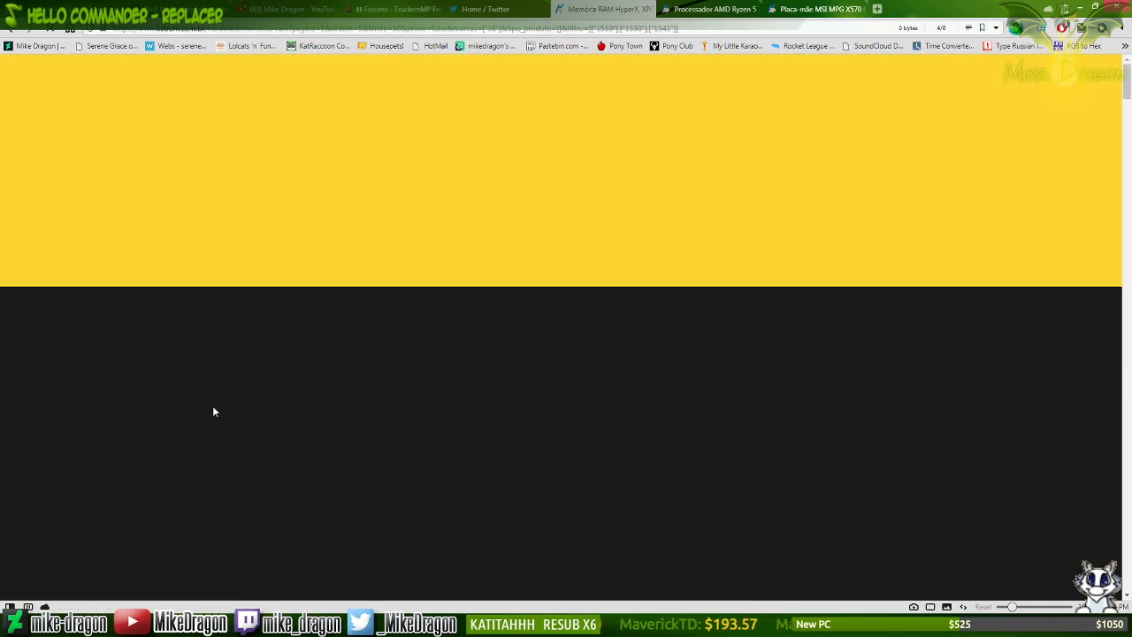
Sort the memory by Preço crescente and open the Corsair Vengeance LPX 16GB CMK16GX4M2D3200C16 in a new tab.
scroll(210, 410, "down", 1)
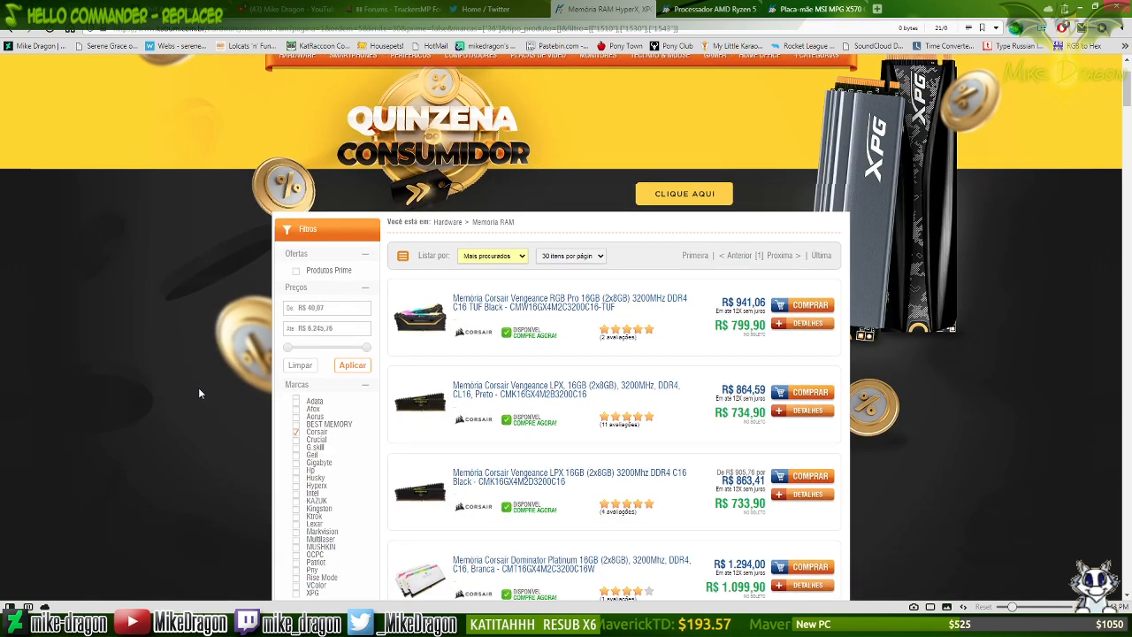
left_click(508, 258)
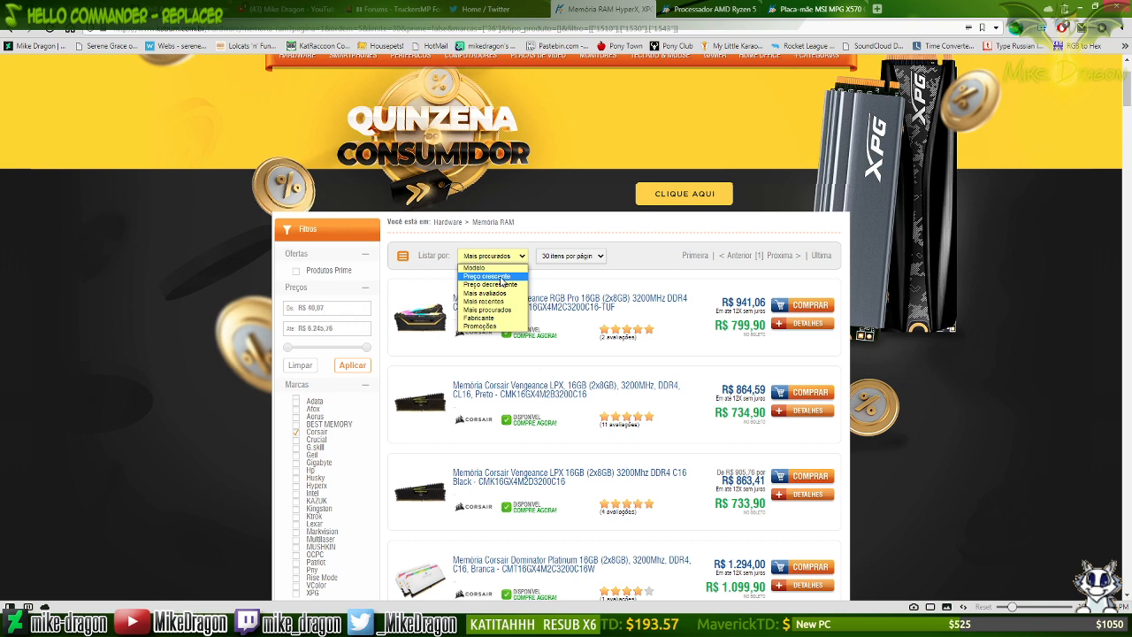
left_click(501, 277)
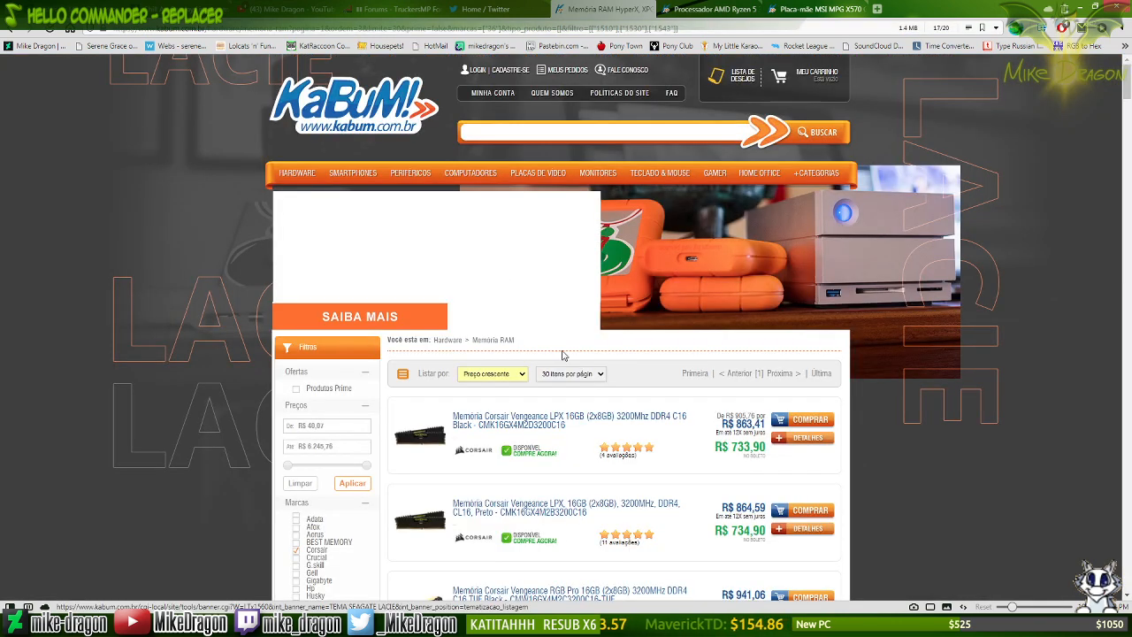
scroll(657, 381, "down", 3)
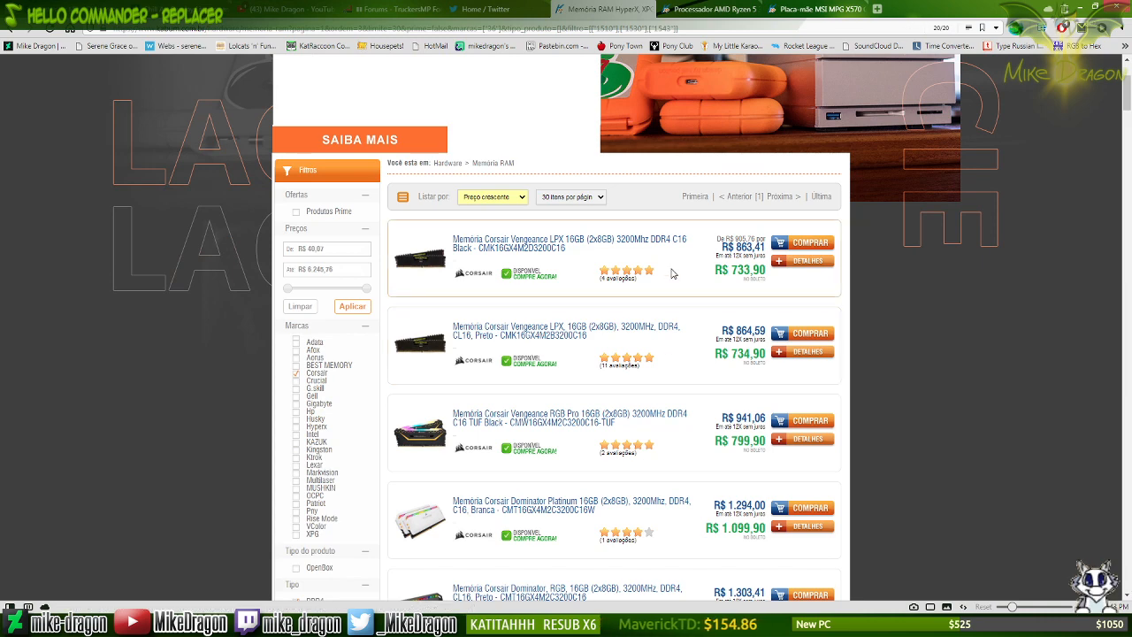
middle_click(498, 250)
Search the store for "SSD 500GB".
scroll(619, 310, "up", 3)
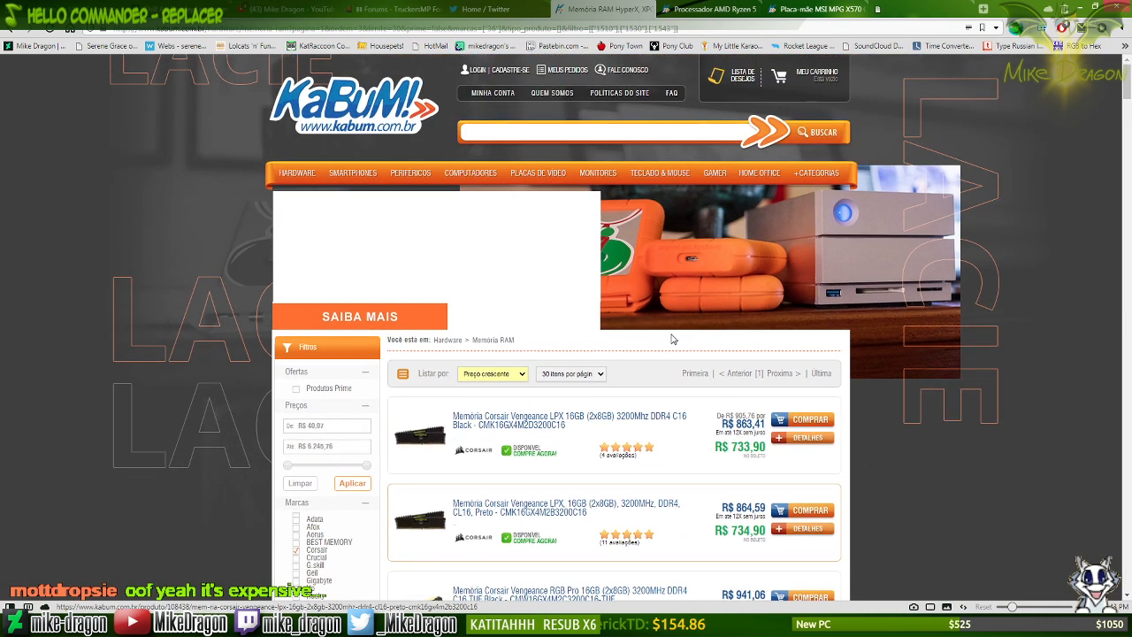
left_click(515, 131)
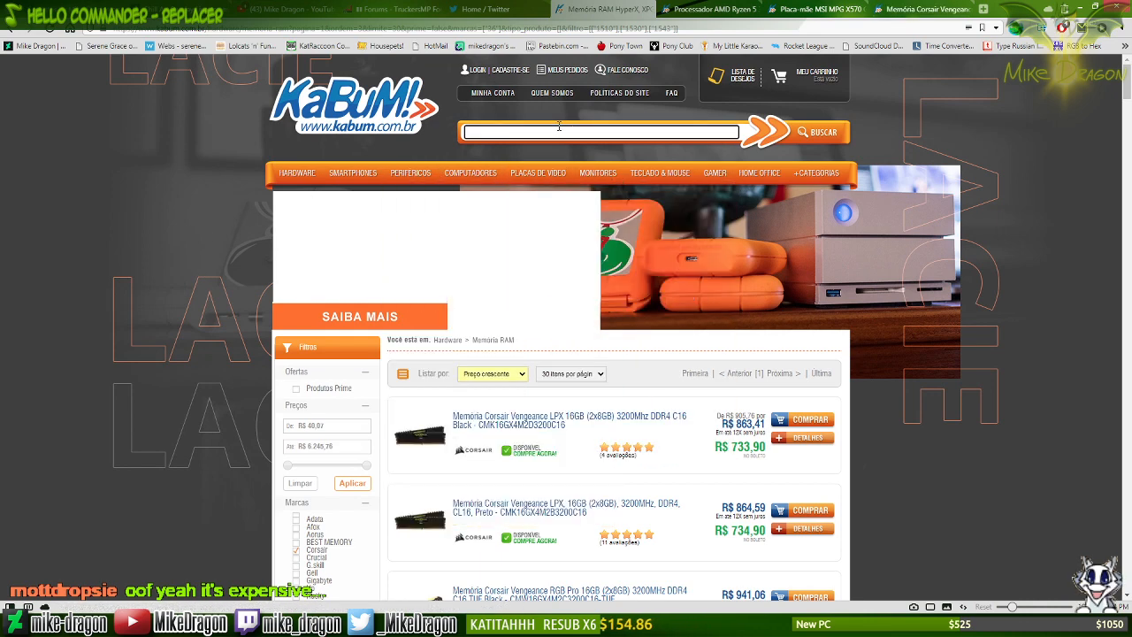
type("SSD 500GB")
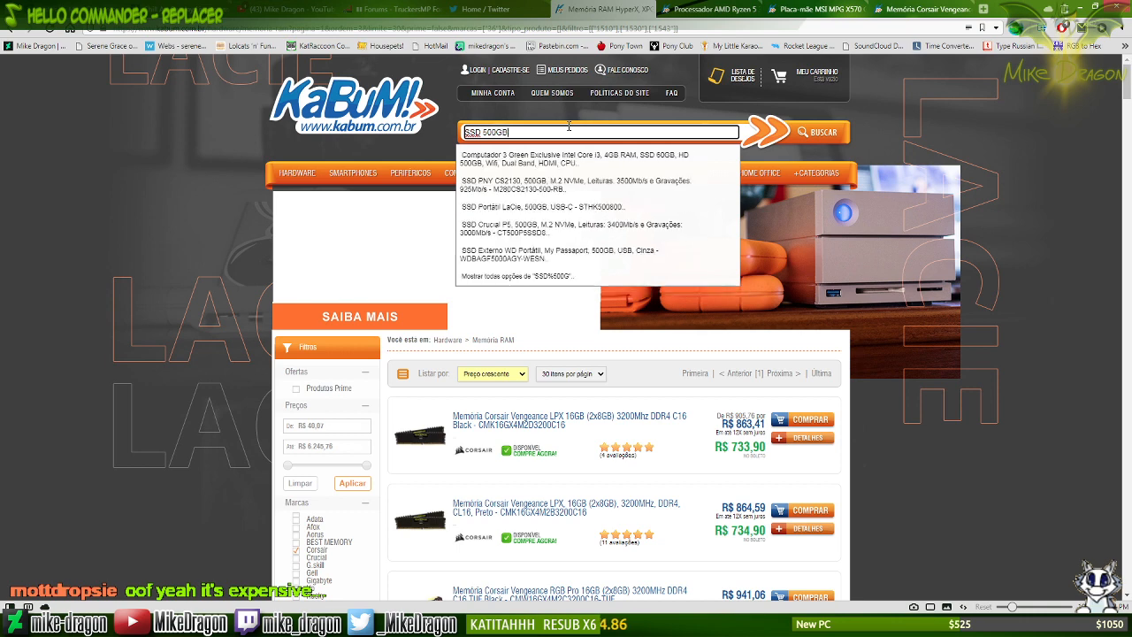
key("Return")
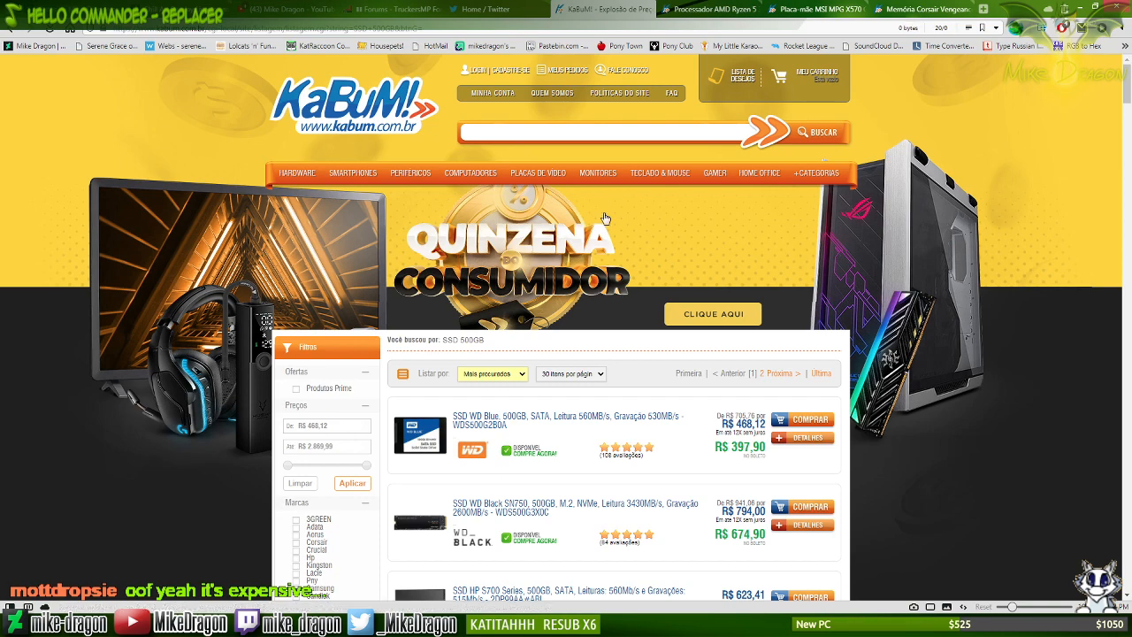
Switch to a Windows Explorer window on Computer to check the capacity and free space of the existing drives.
key("super+e")
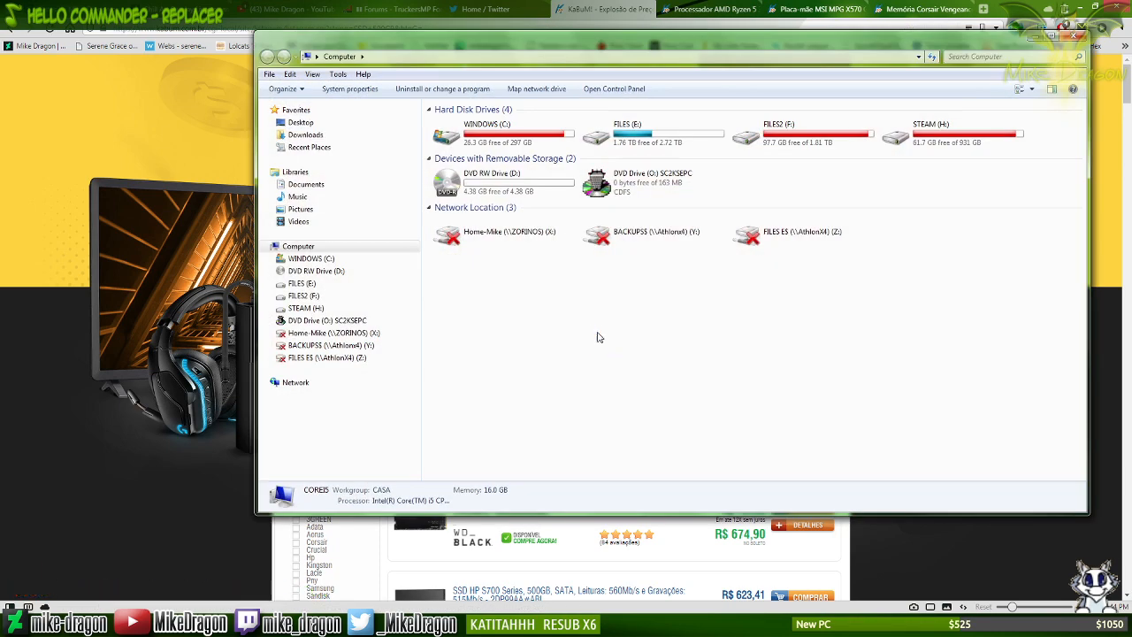
Select the WINDOWS (C:) drive to check its total size and free space.
left_click(537, 134)
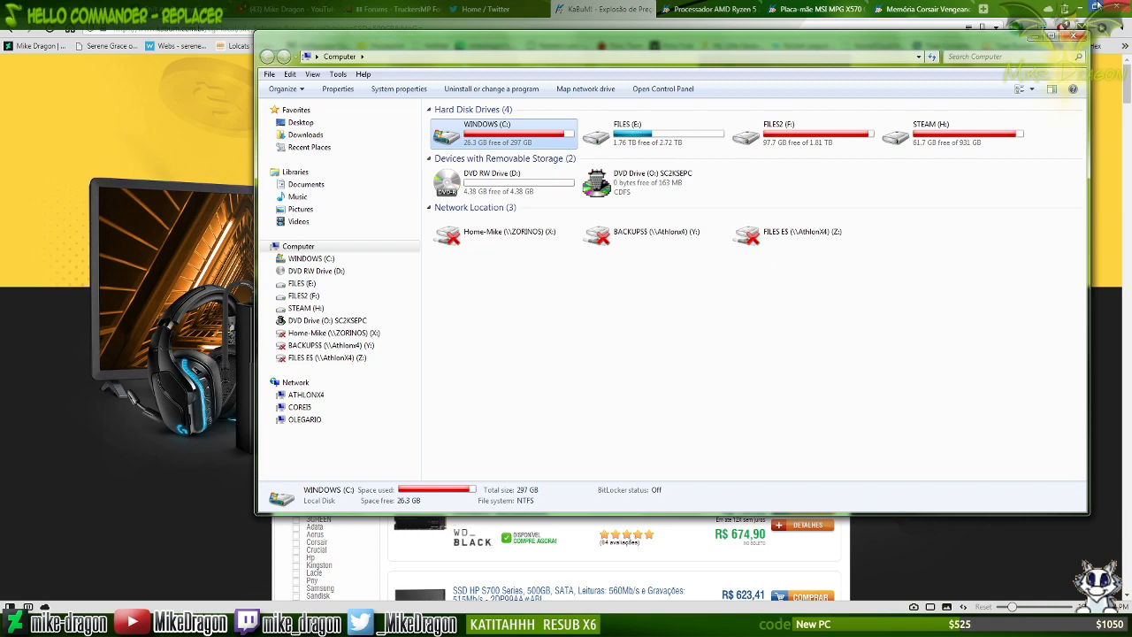
mouse_move(1129, 627)
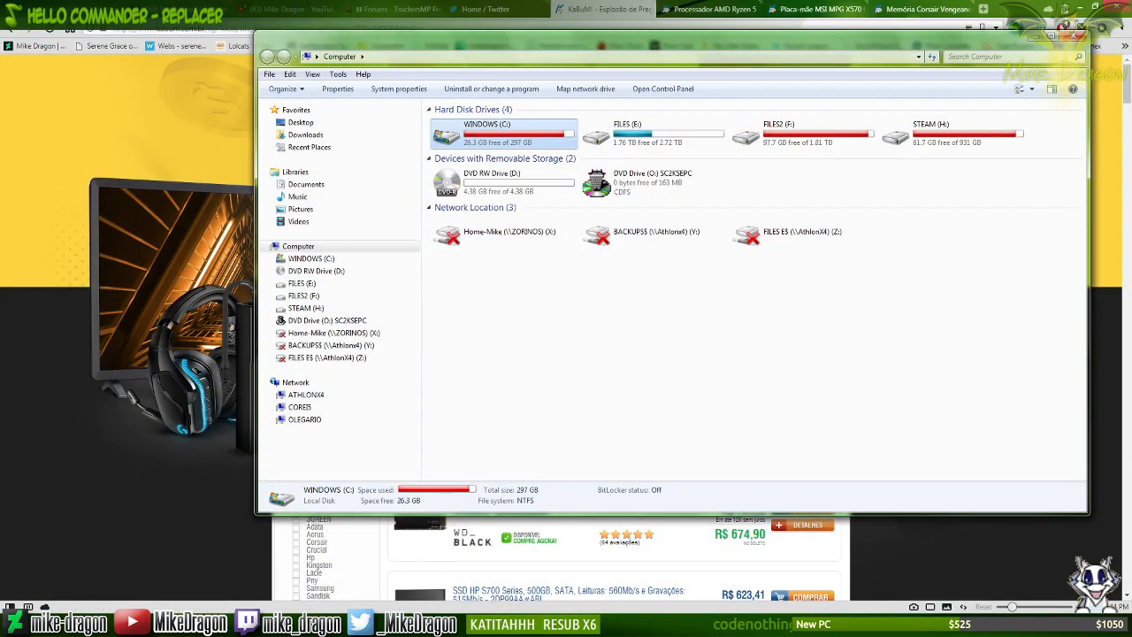
Minimise the open windows and look over the groups of program shortcuts installed on the system drive's desktop.
left_click(78, 626)
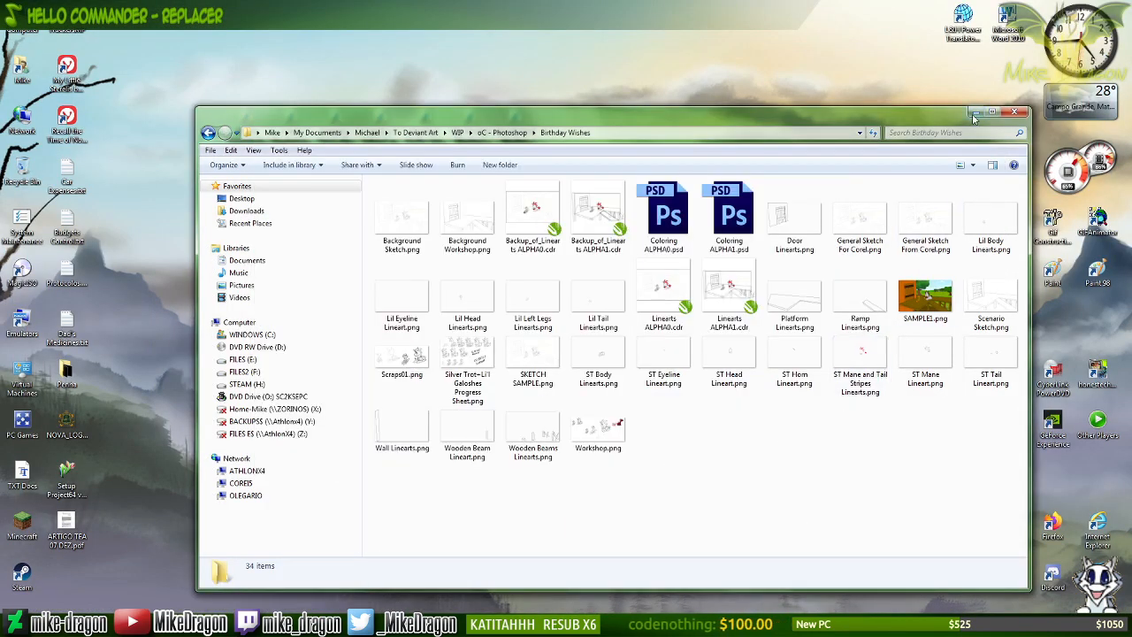
left_click(974, 114)
left_click_drag(744, 327, 1126, 209)
left_click_drag(842, 342, 1128, 463)
left_click_drag(819, 480, 1075, 601)
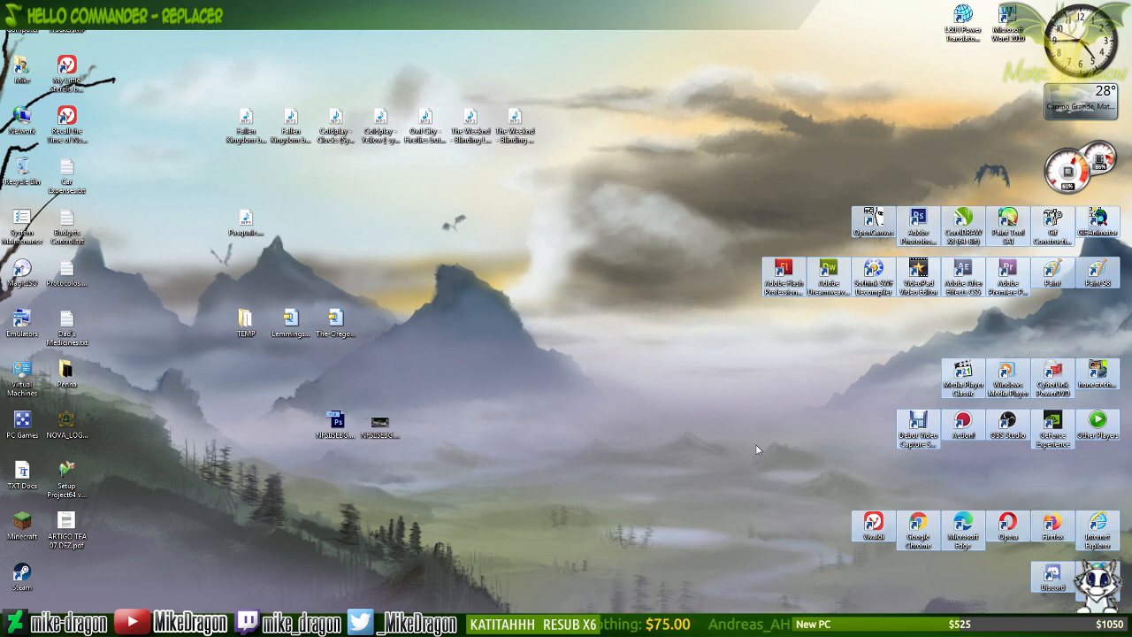
left_click(962, 527)
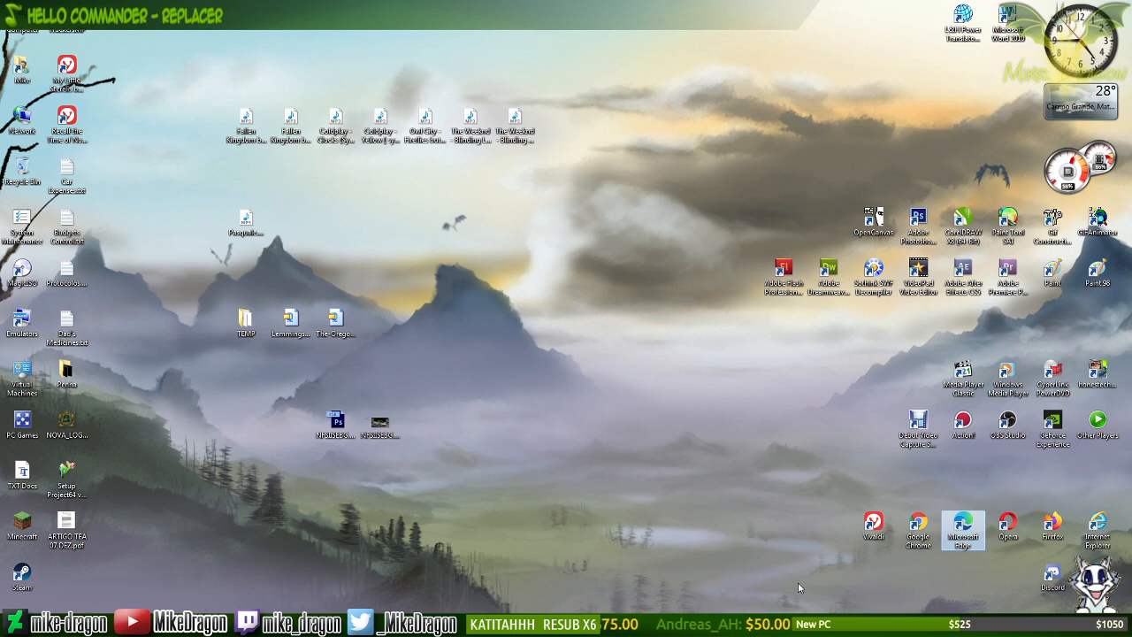
left_click(867, 575)
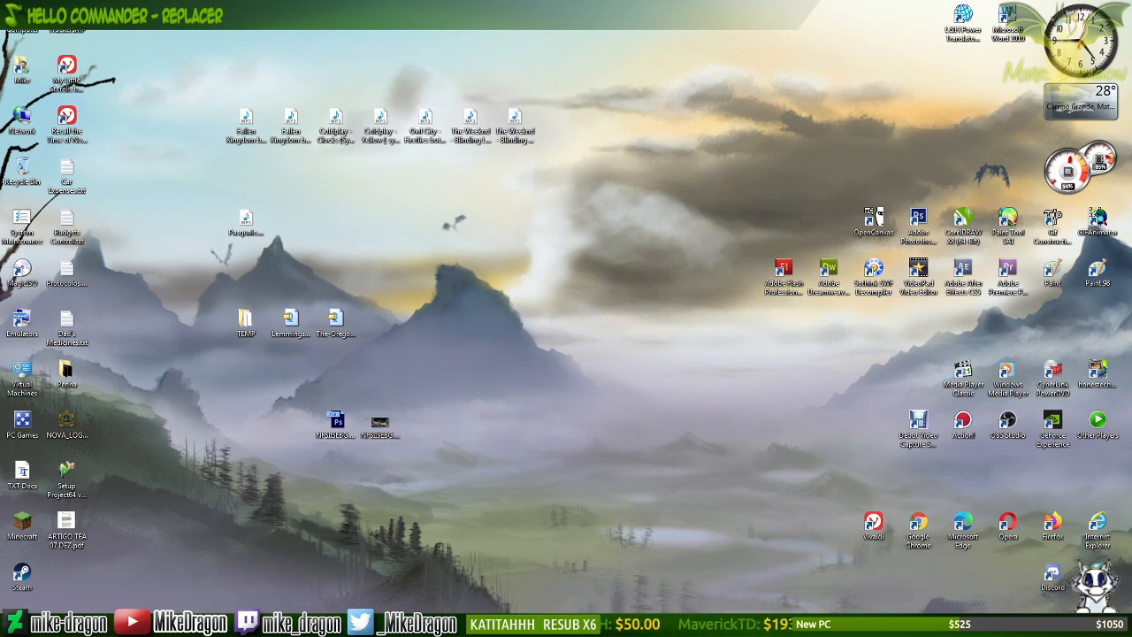
Bring back the Computer window, check the capacity of WINDOWS (C:) again, and close the window.
key("super+e")
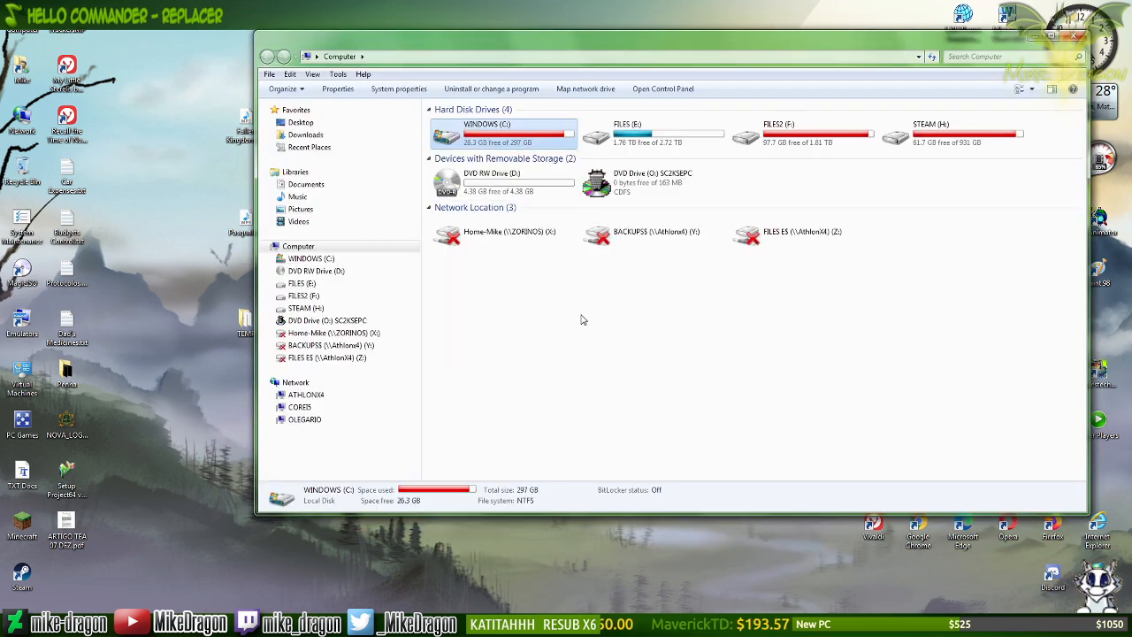
left_click(598, 363)
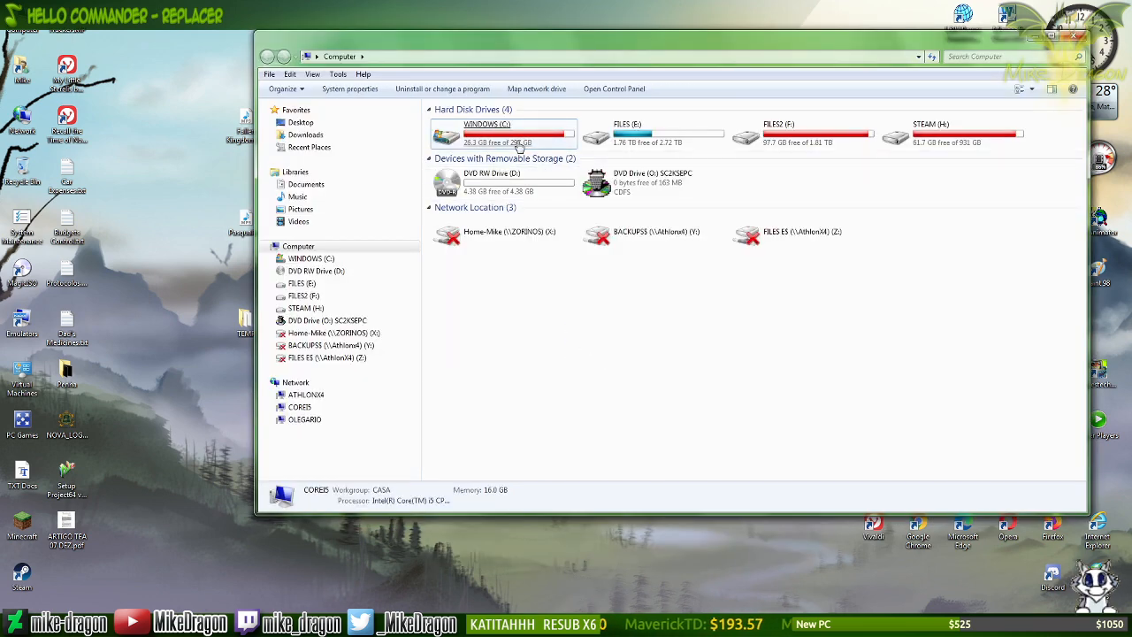
left_click(520, 146)
left_click(624, 386)
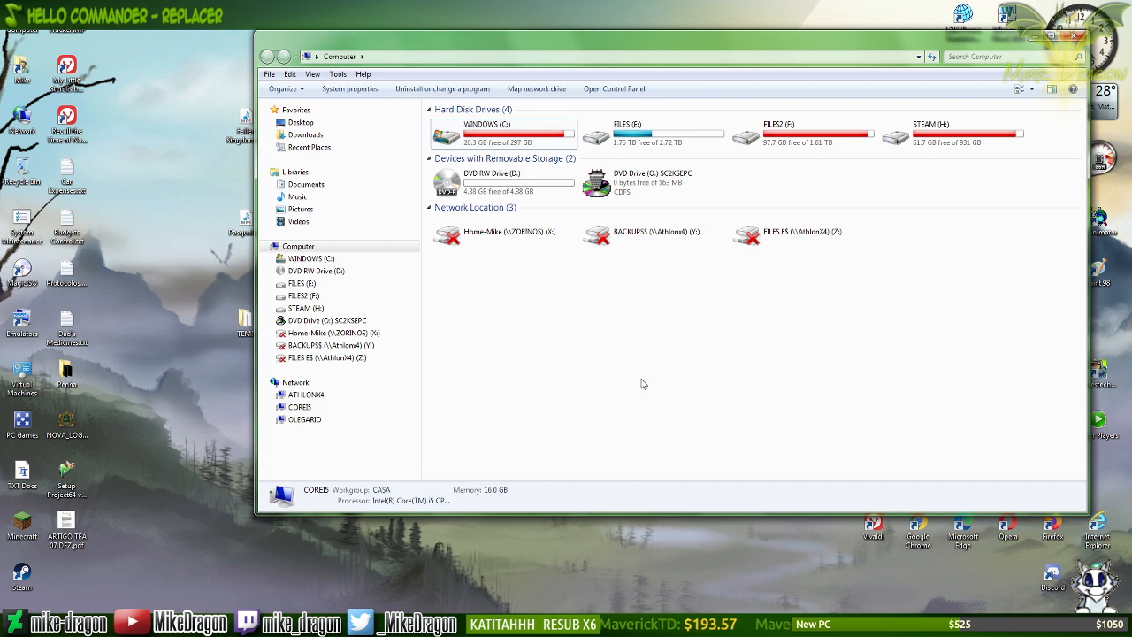
left_click(510, 144)
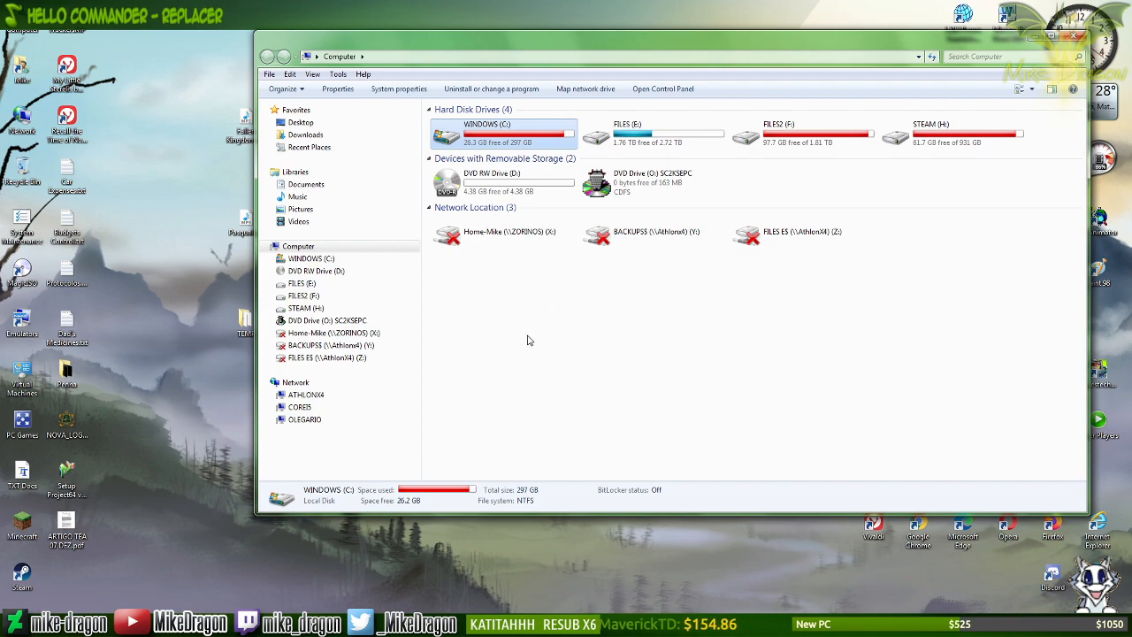
left_click_drag(547, 322, 618, 390)
key("alt+F4")
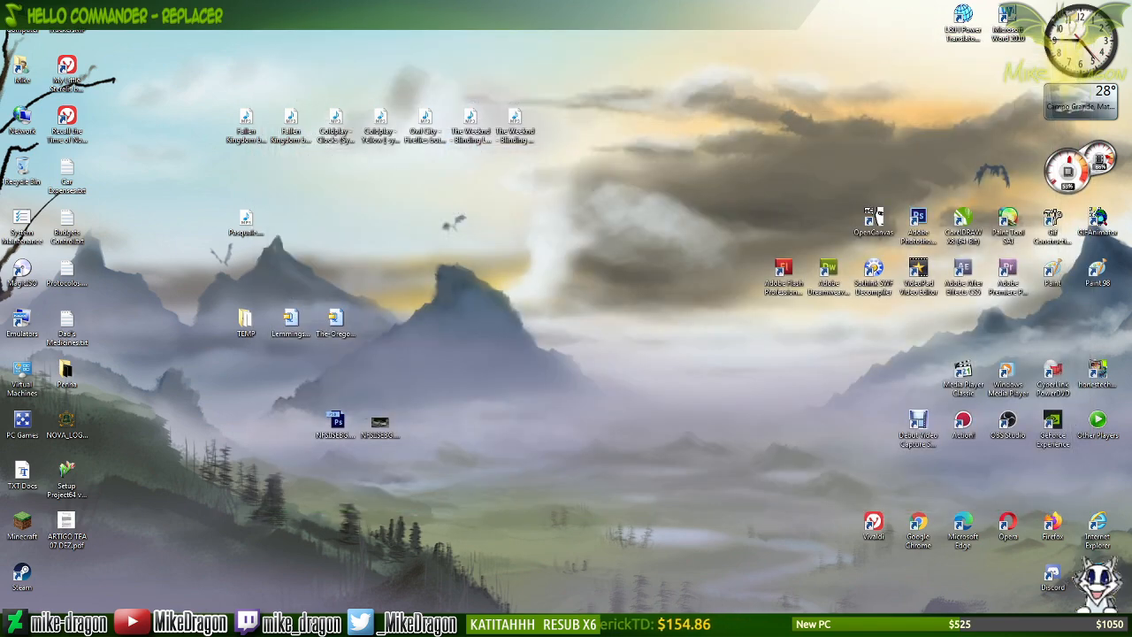
Return to the browser's SSD 500GB results, open the Crucial MX500 CT500MX500SSD1 in a new tab, and close the results tab.
key("alt+Tab")
scroll(919, 335, "down", 3)
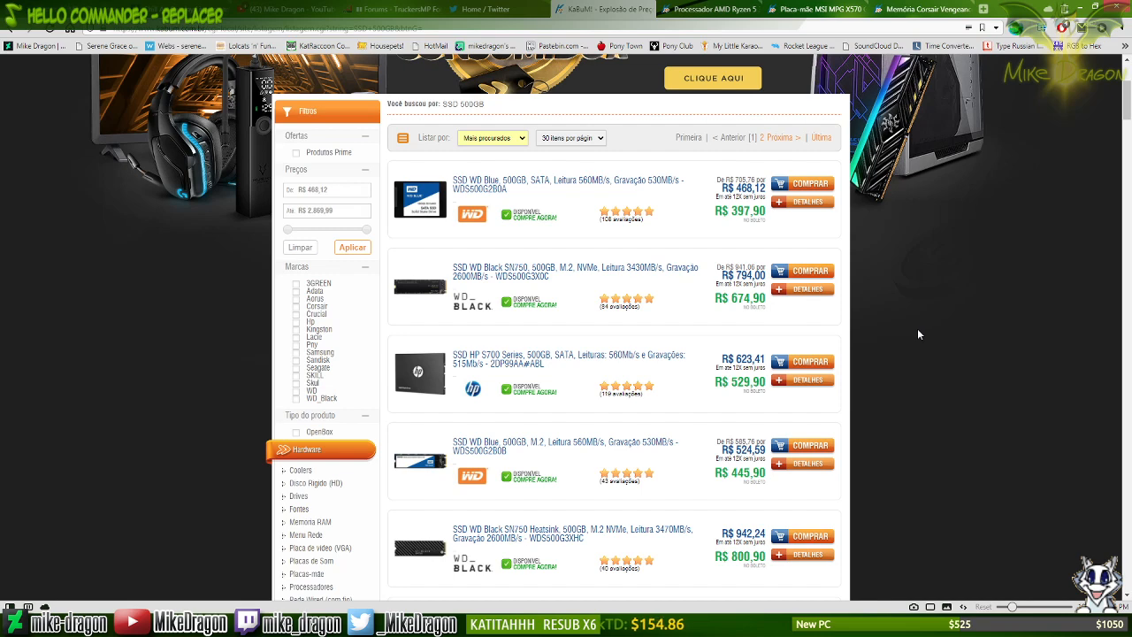
scroll(918, 335, "down", 7)
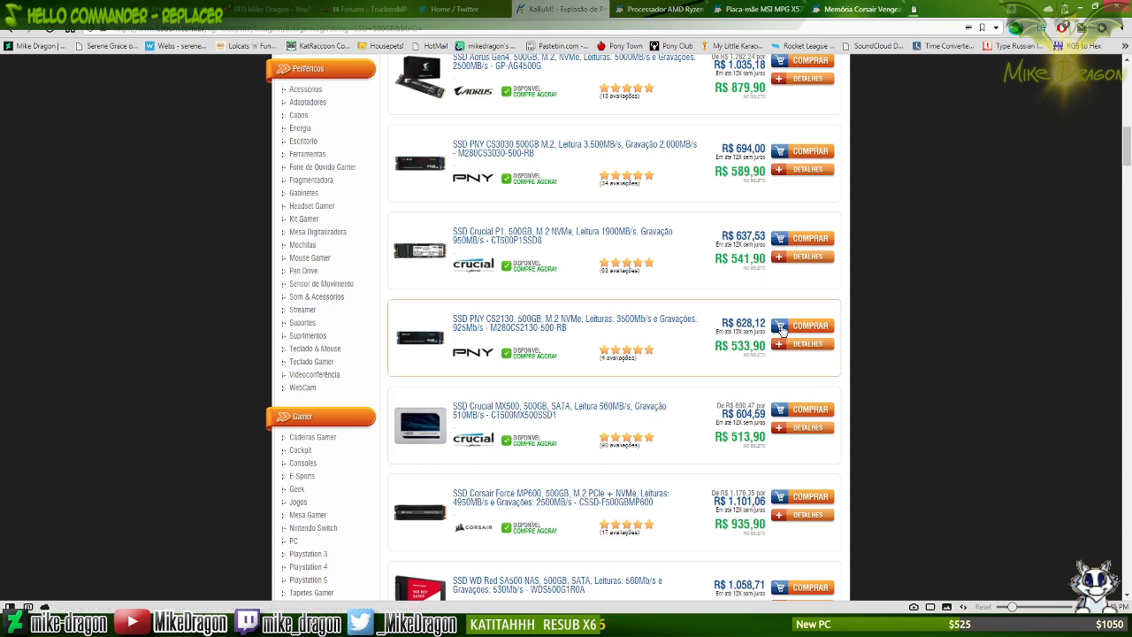
left_click(600, 9)
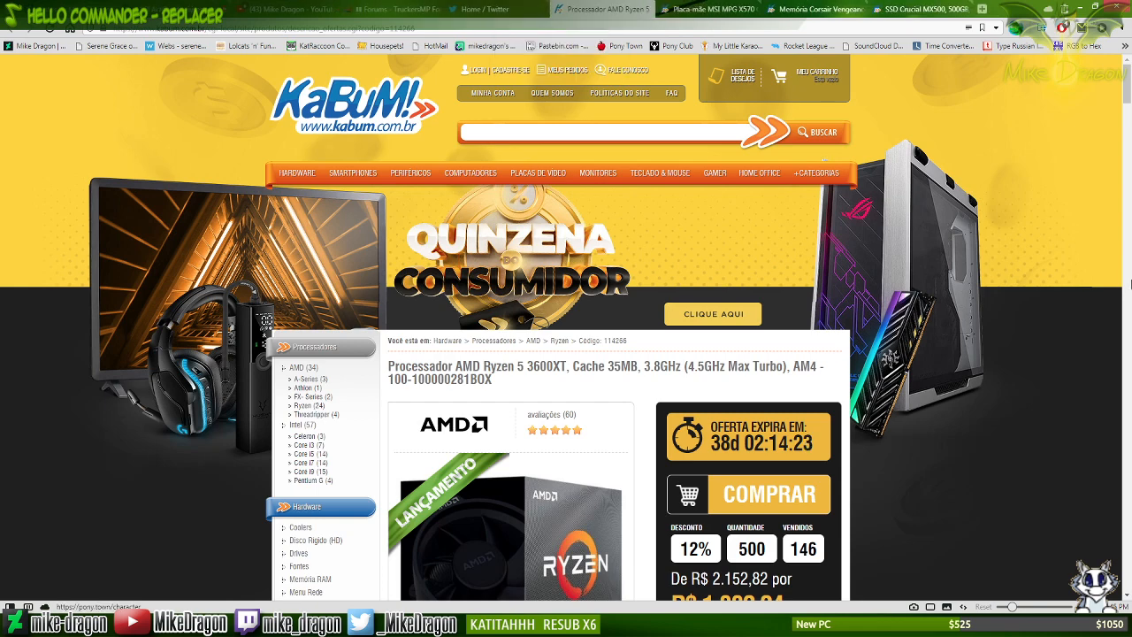
Find the Ryzen 5 3600XT's cash price and enter 1599.90 in Calculator as the first amount of a sum.
scroll(1125, 264, "down", 1)
scroll(1125, 265, "down", 4)
scroll(1125, 269, "up", 2)
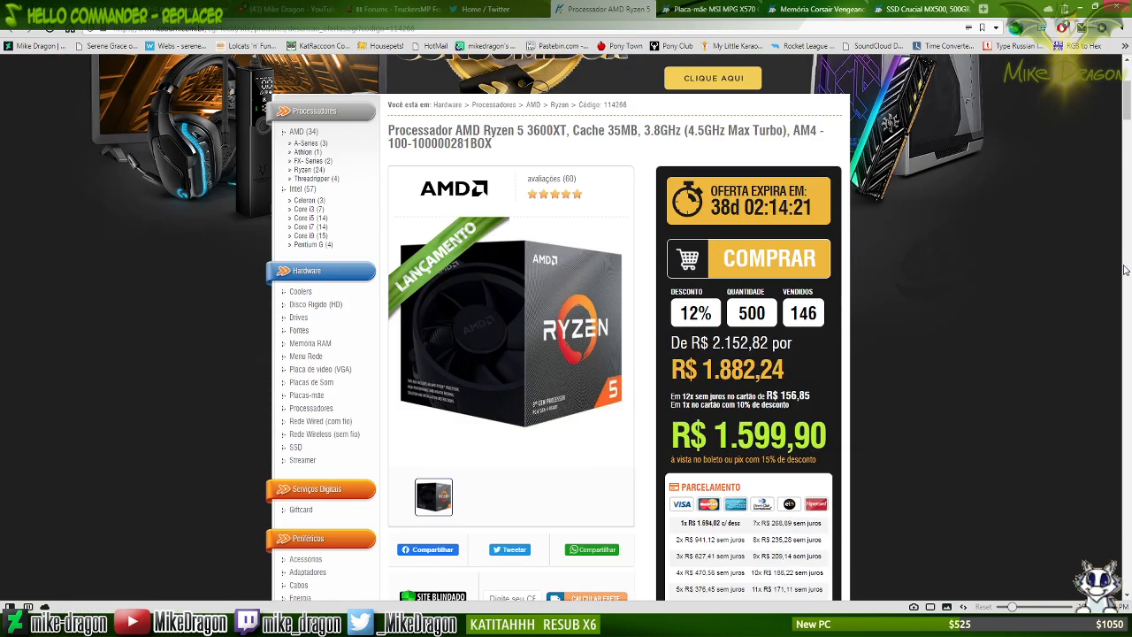
left_click_drag(717, 429, 819, 433)
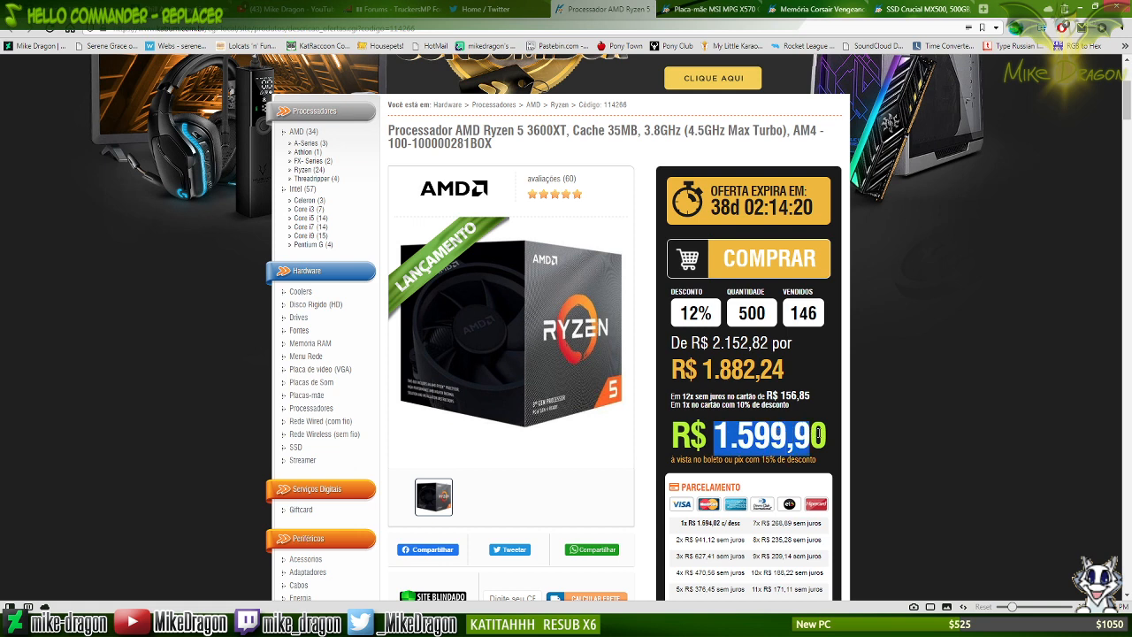
left_click(818, 431)
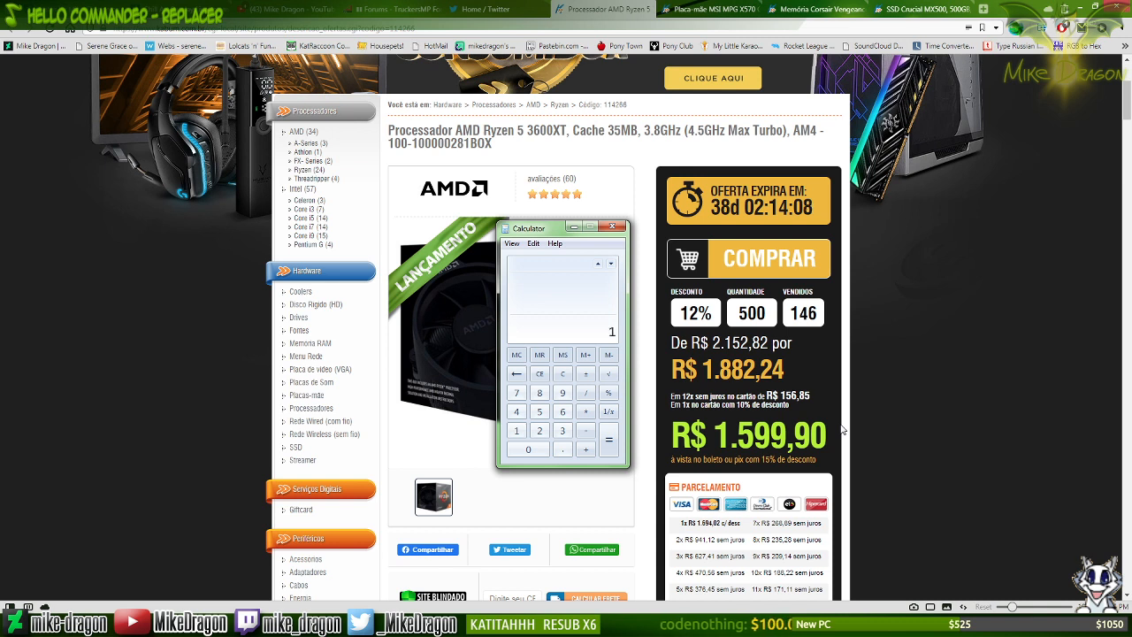
type("599.")
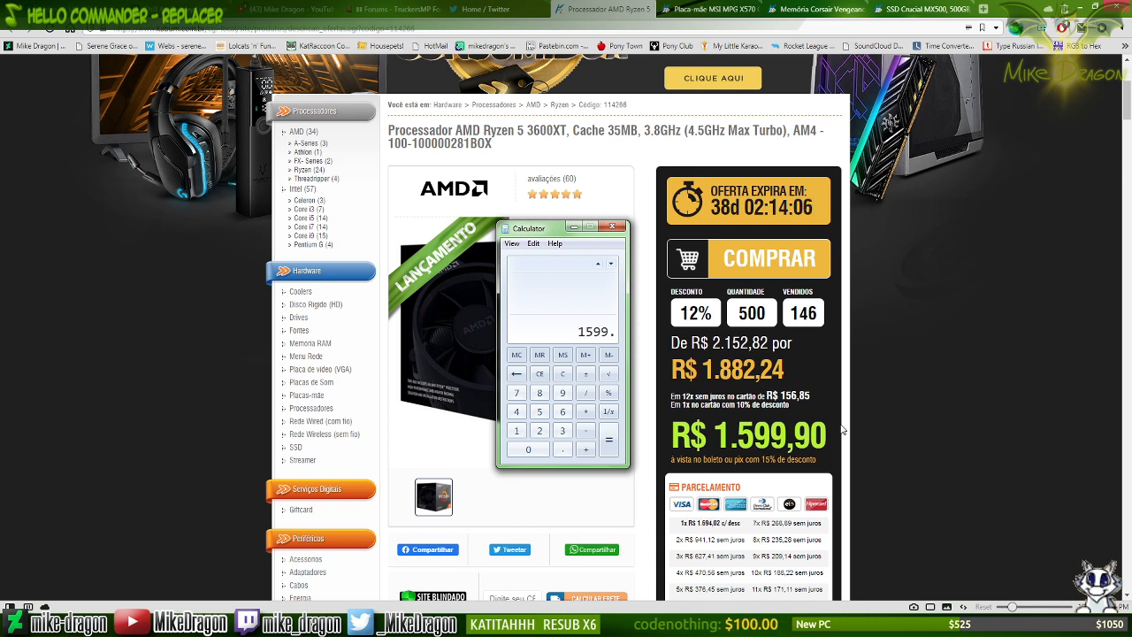
type("90")
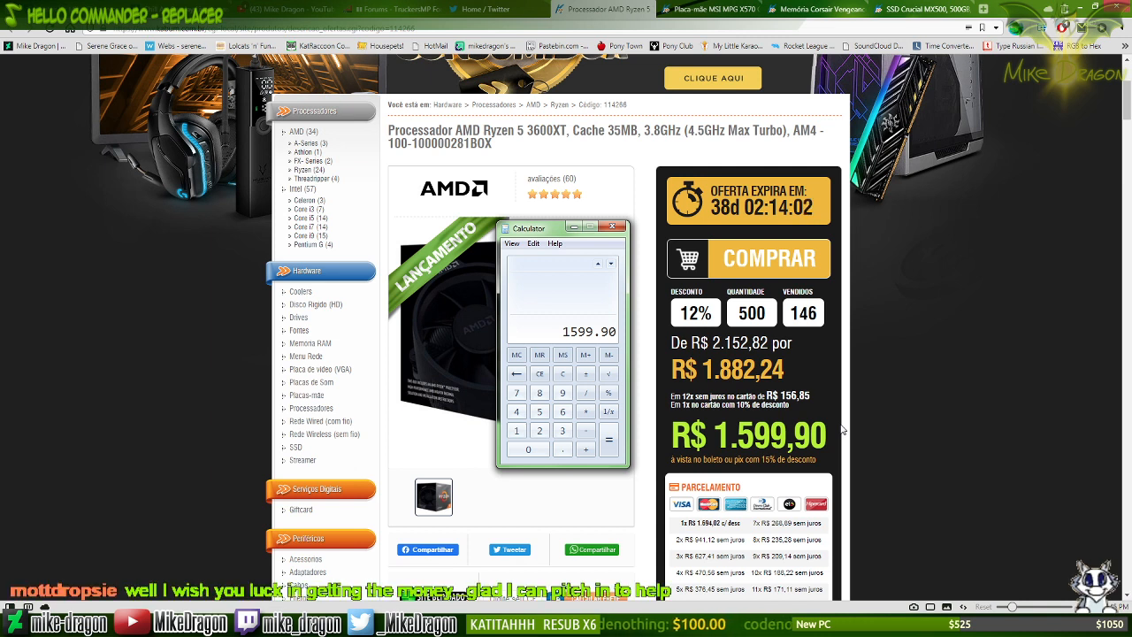
key("plus")
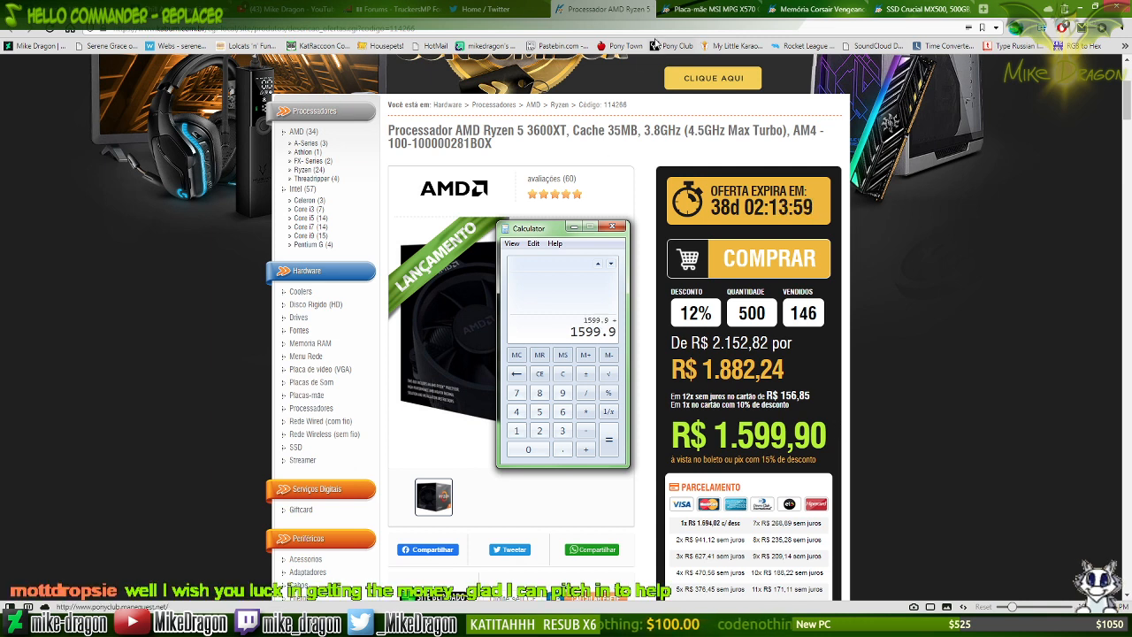
Look for the cash price on the MSI MPG X570 Gaming Plus motherboard page.
left_click(699, 9)
scroll(971, 314, "down", 2)
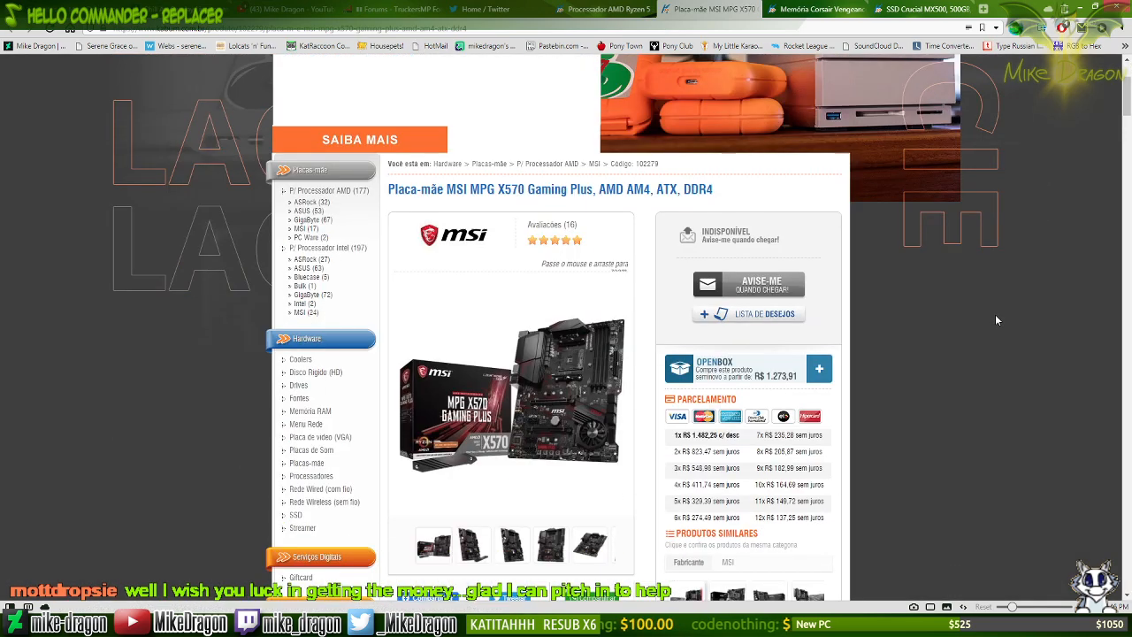
key("alt+Tab")
left_click(1040, 335)
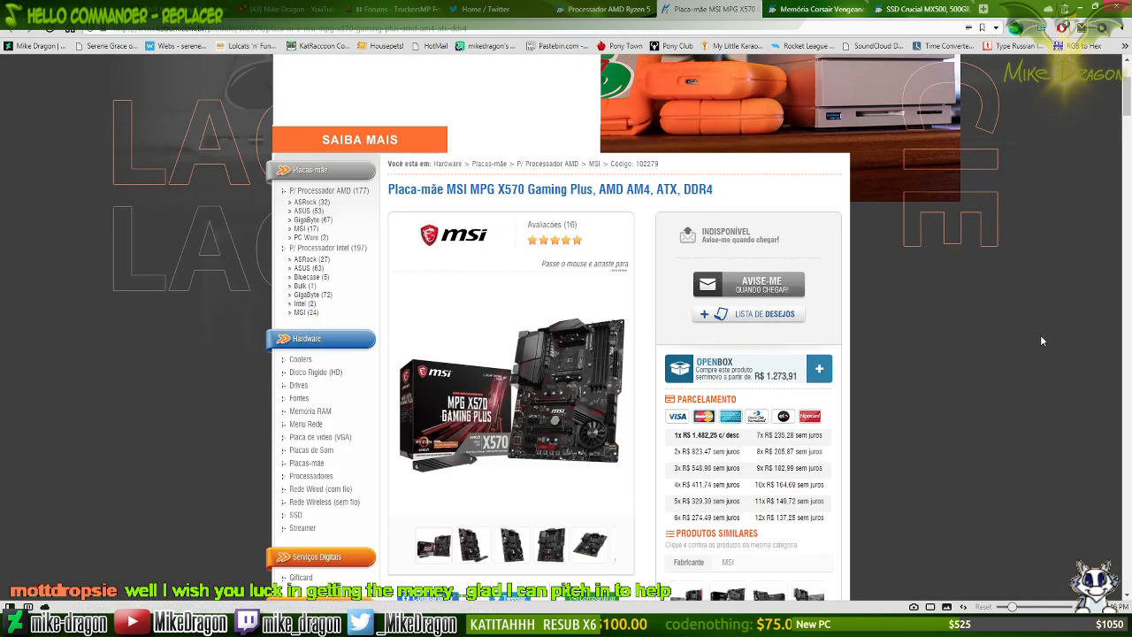
scroll(1037, 337, "down", 3)
scroll(1037, 337, "up", 3)
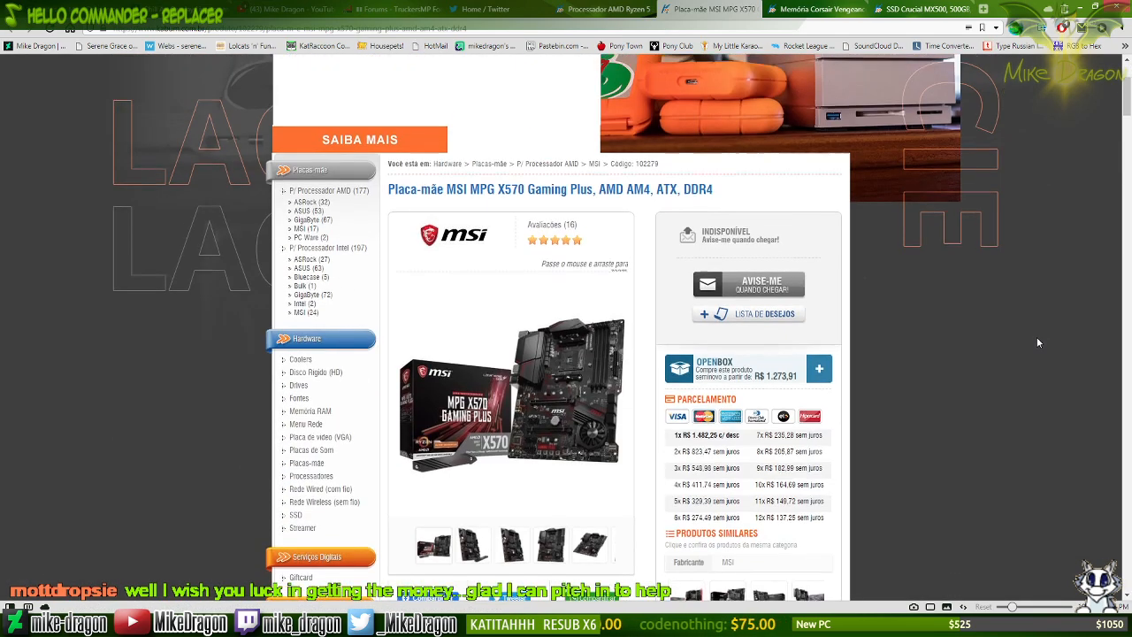
scroll(1036, 337, "down", 1)
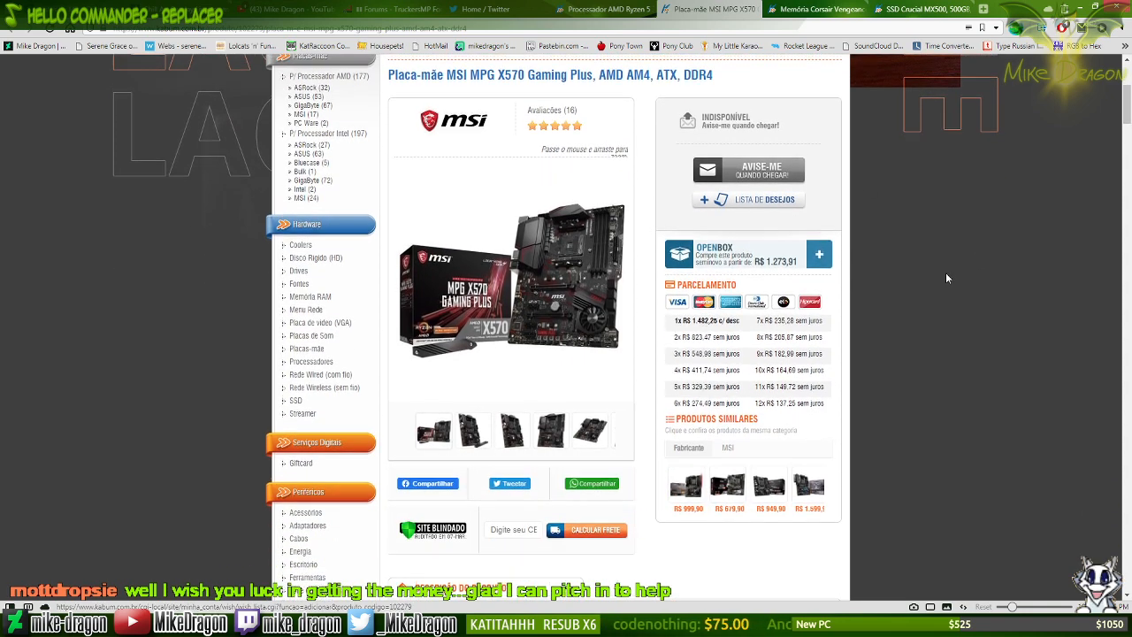
Copy the motherboard's model name from its page title and search the store for "MSI MPG X570 Gaming Plus".
scroll(946, 272, "up", 2)
left_click_drag(387, 254, 593, 250)
left_click(808, 255)
left_click_drag(390, 252, 593, 249)
key("ctrl+c")
left_click(449, 251)
scroll(579, 222, "up", 2)
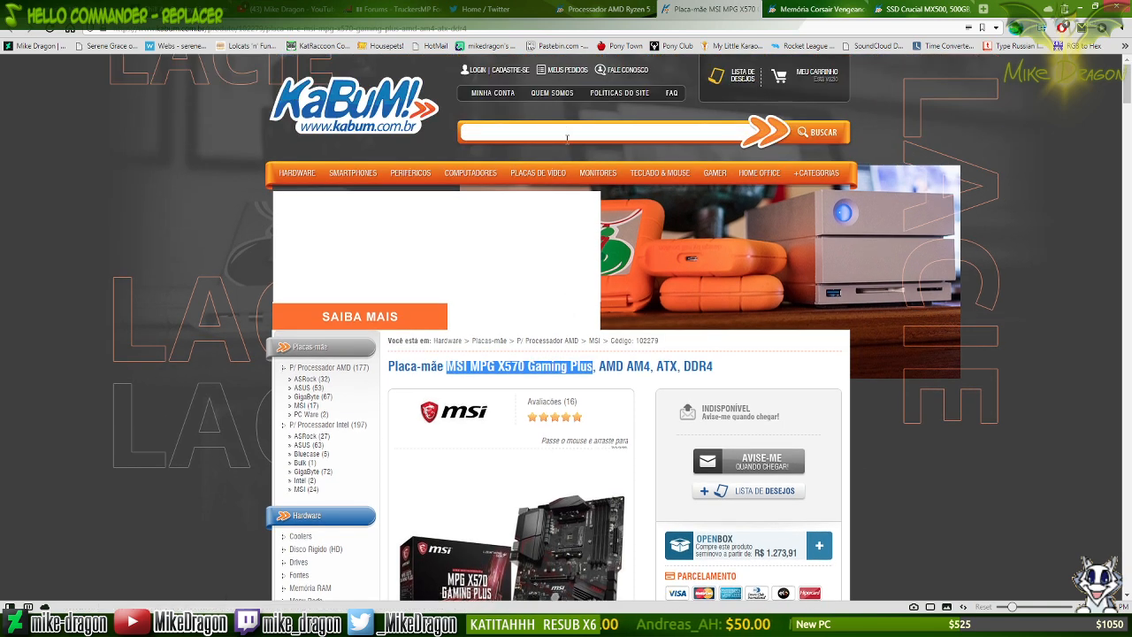
left_click(570, 133)
key("ctrl+v")
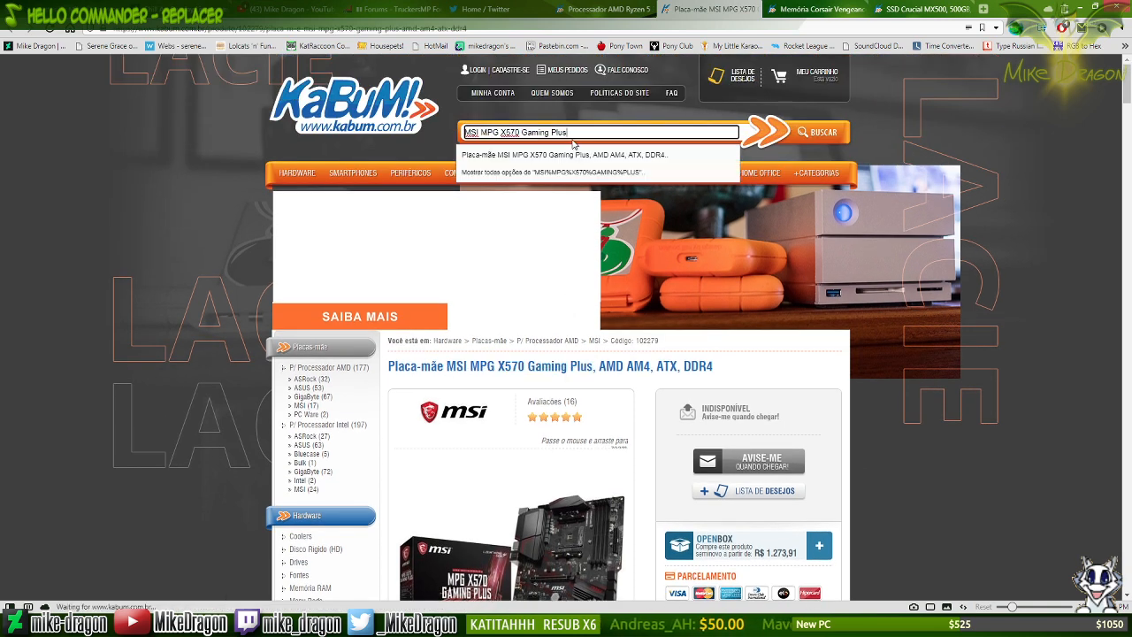
key("Return")
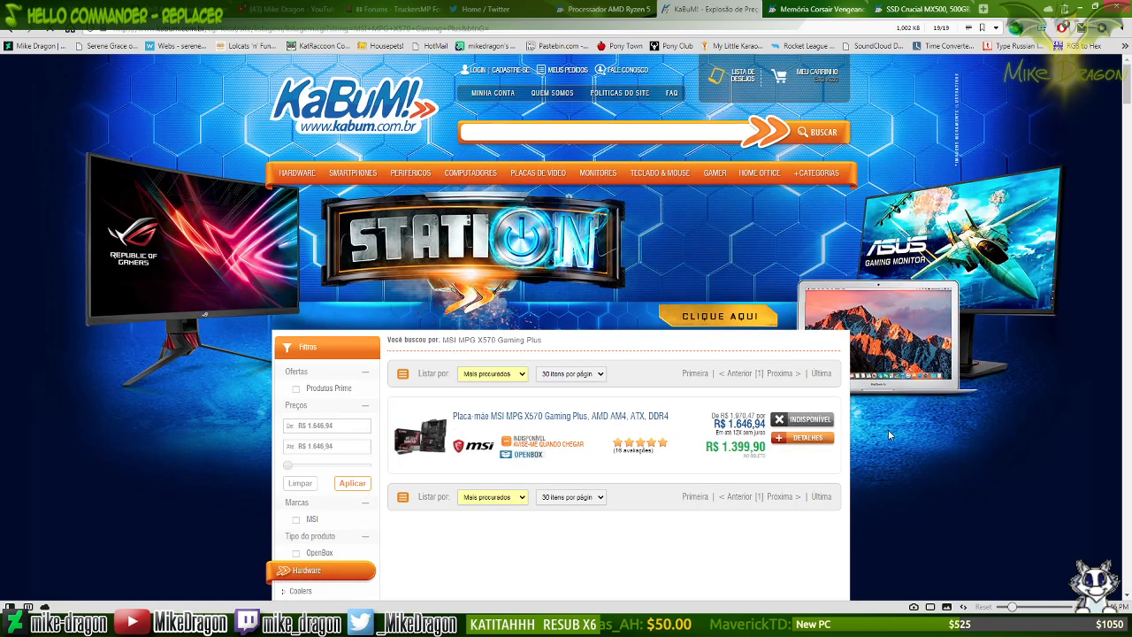
Add the motherboard's cash price of 1399.9 to the running total in Calculator.
key("alt+Tab")
type("1")
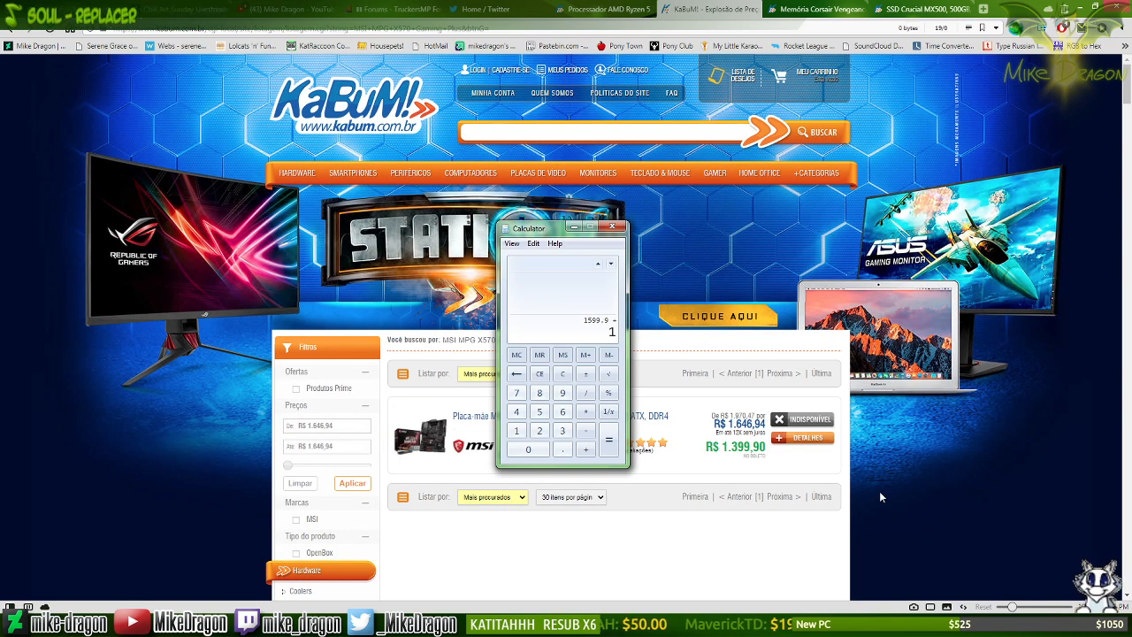
type("3")
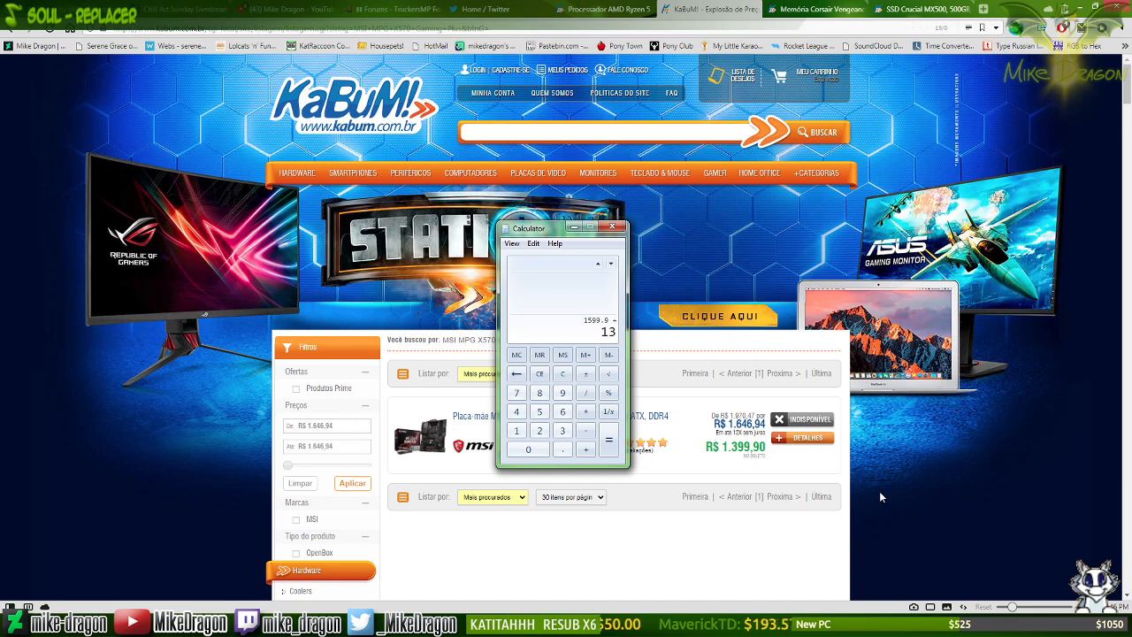
type("99.9")
key("Return")
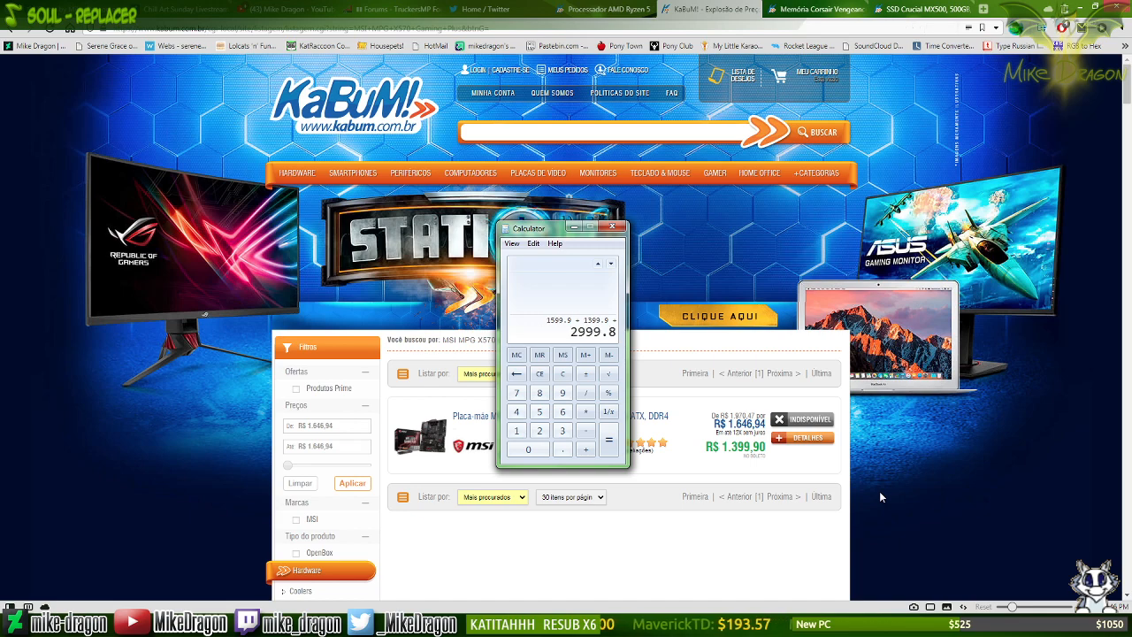
Look up the Corsair Vengeance LPX memory's cash price and add 733.9 to the running total in Calculator.
left_click(811, 8)
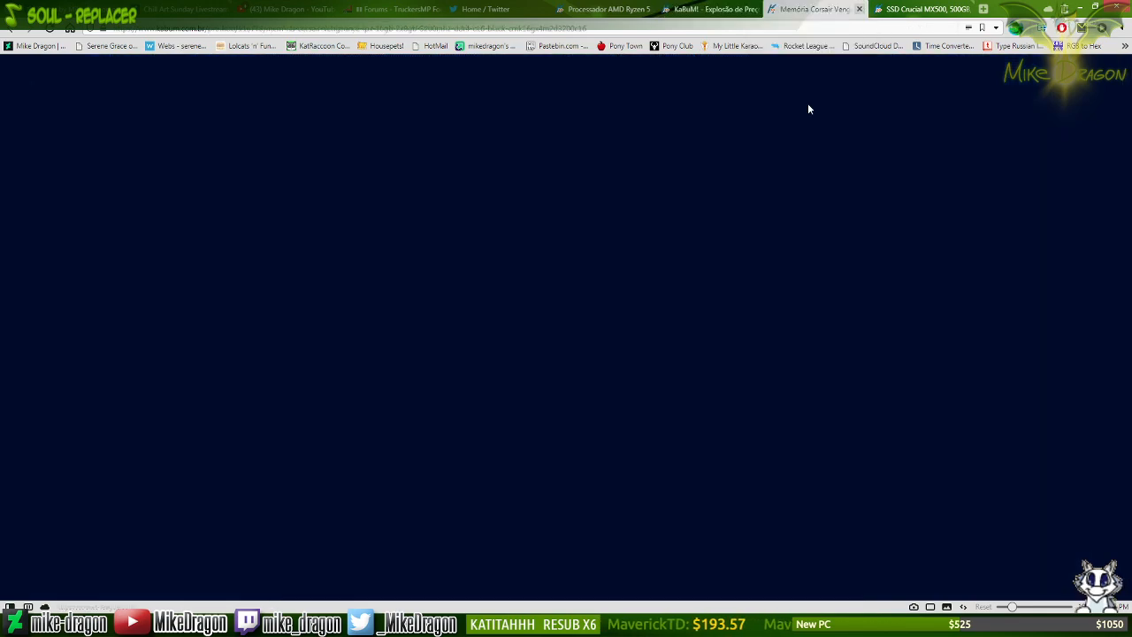
scroll(866, 482, "down", 3)
key("alt+Tab")
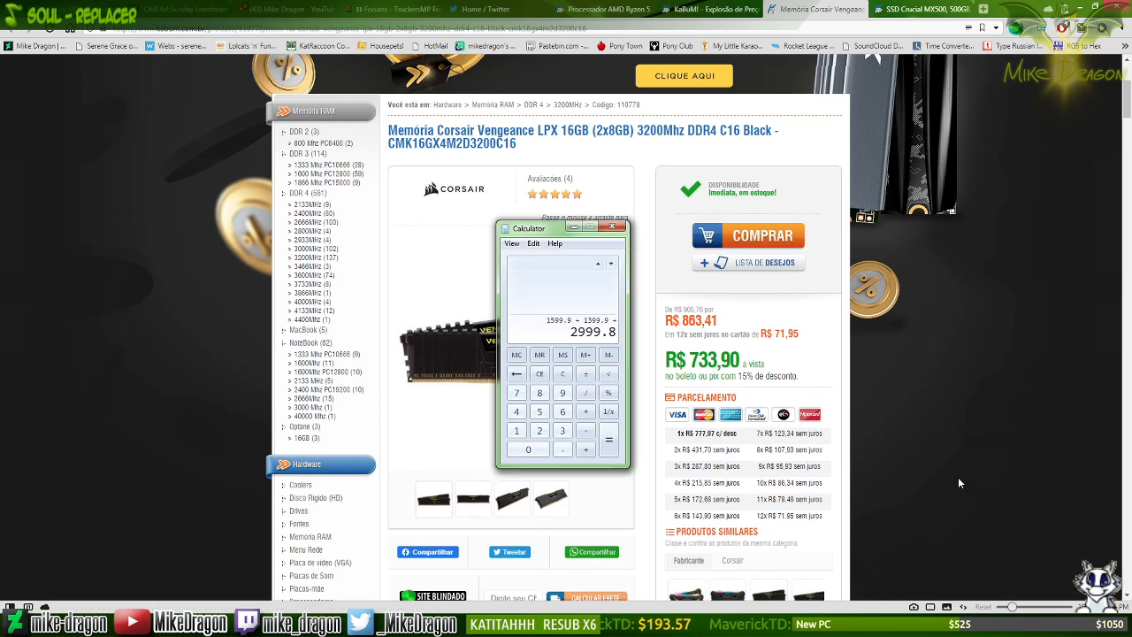
type("733.")
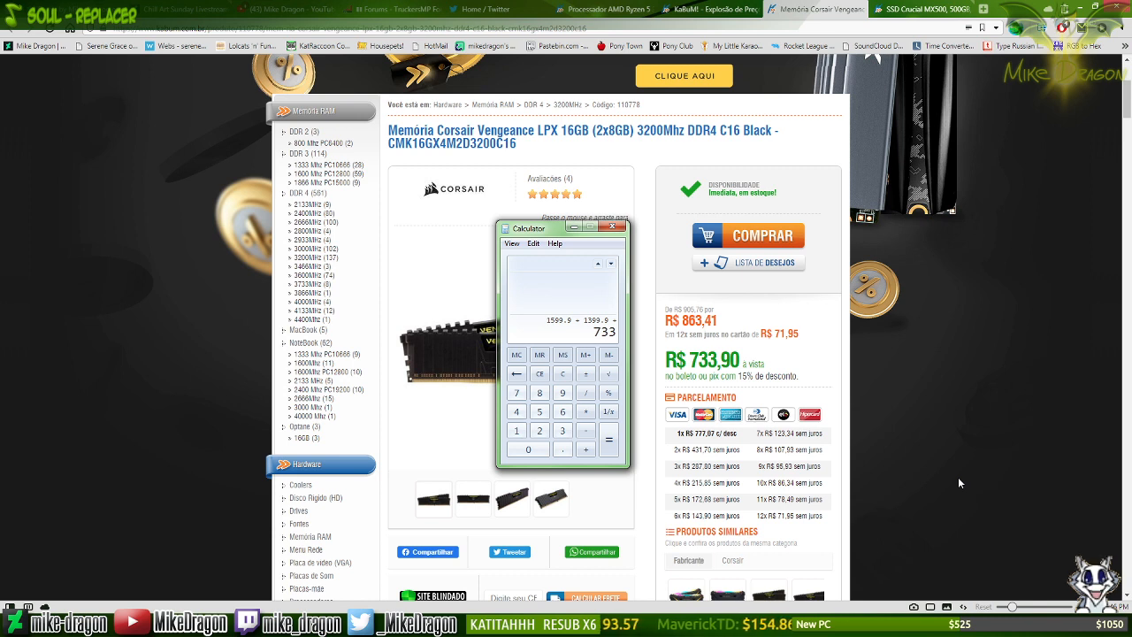
type("9 +")
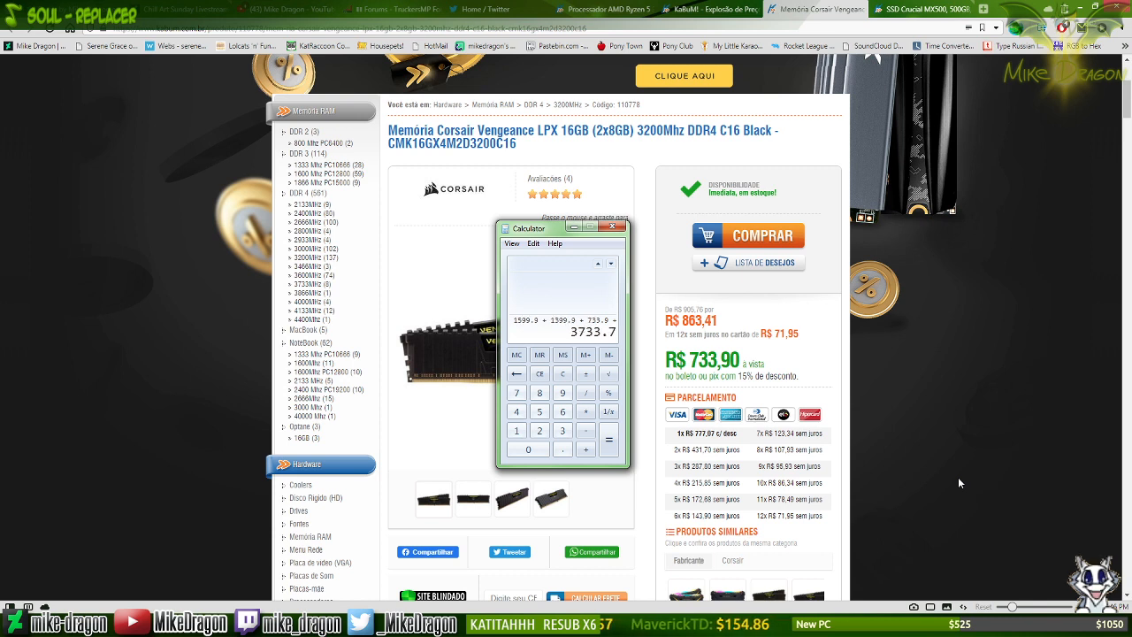
Look up the Crucial MX500 SSD's cash price and add 513.90 to the running total in Calculator.
left_click(920, 9)
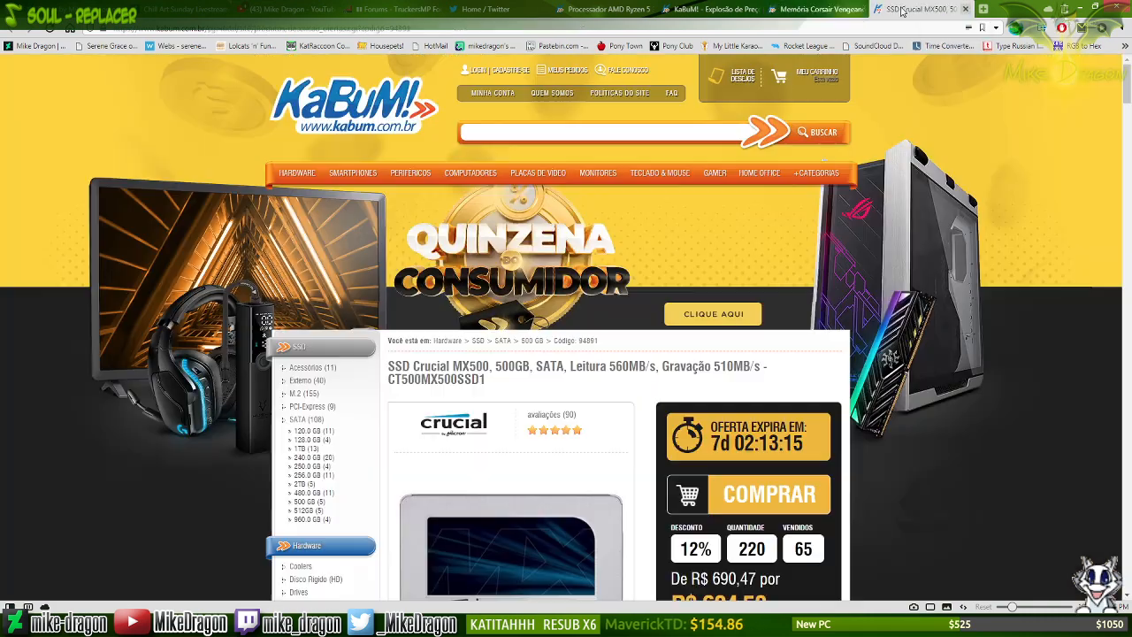
scroll(1017, 298, "down", 1)
scroll(1018, 298, "down", 2)
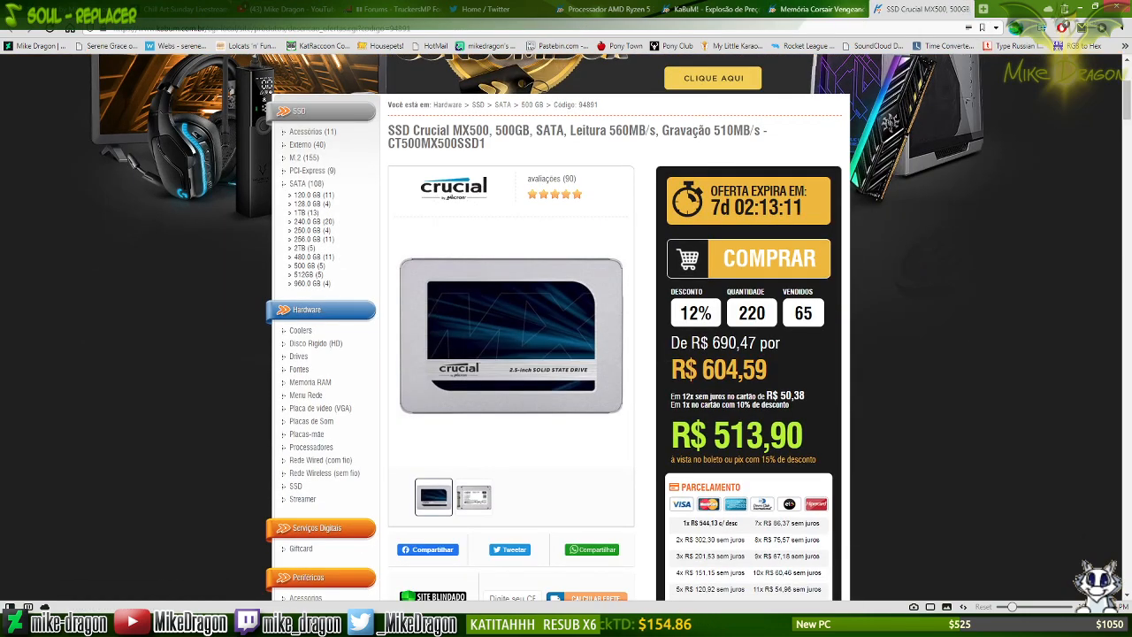
key("alt+Tab")
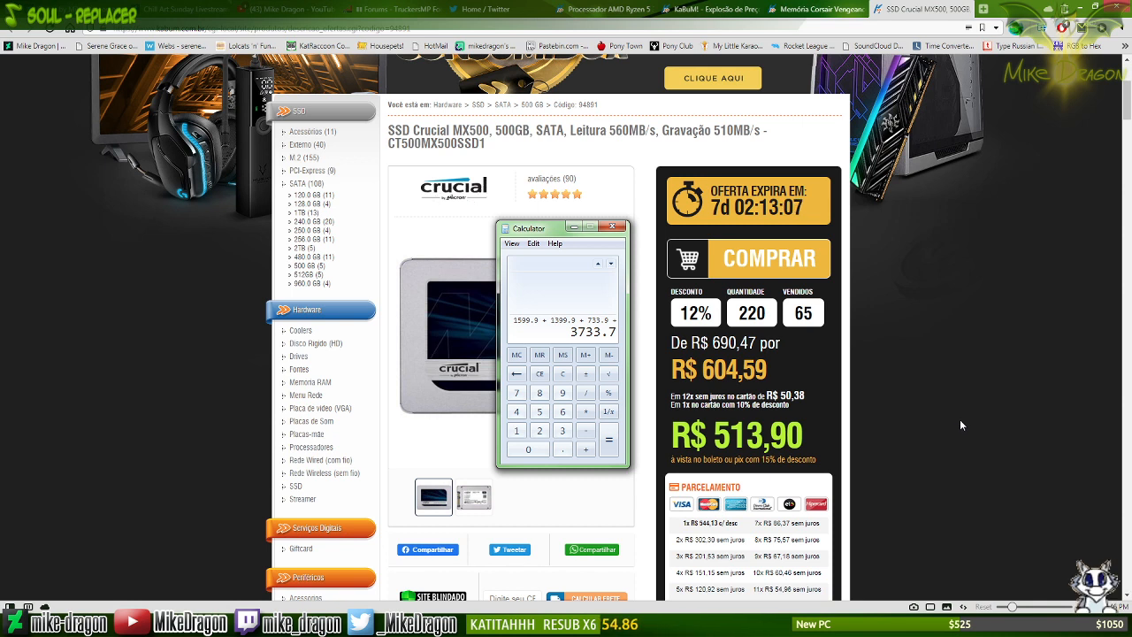
type("513")
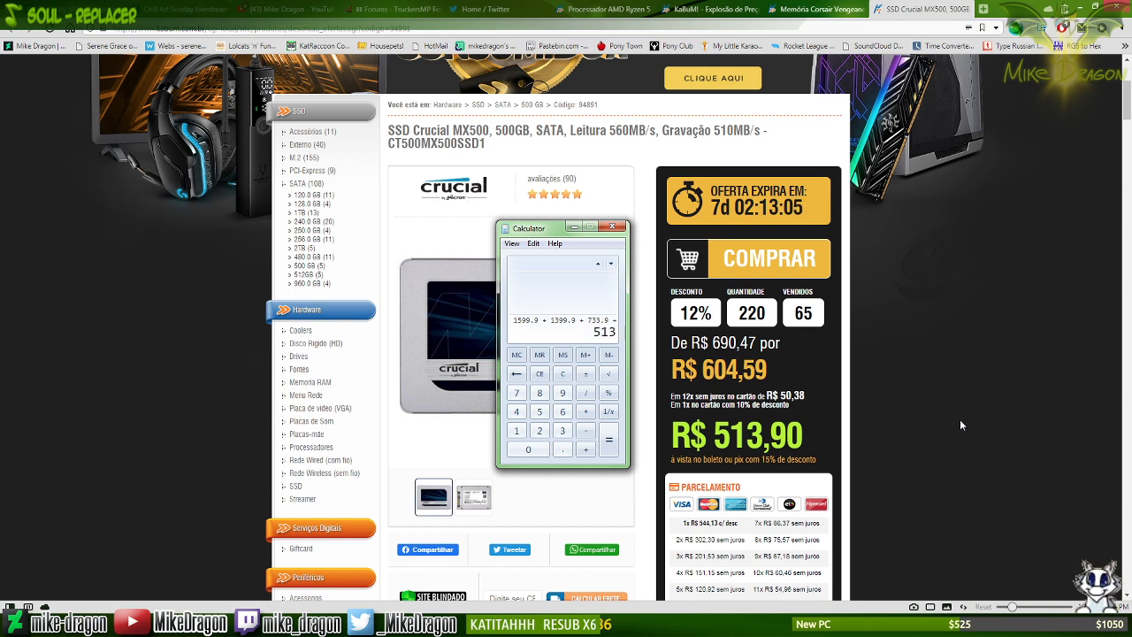
type(".90")
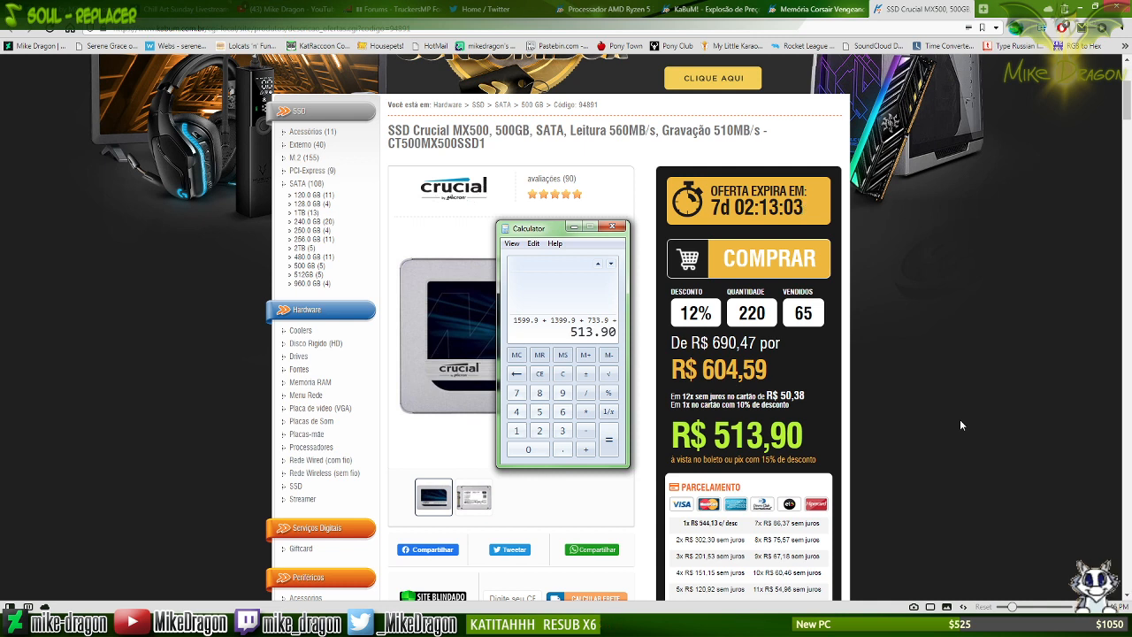
key("Return")
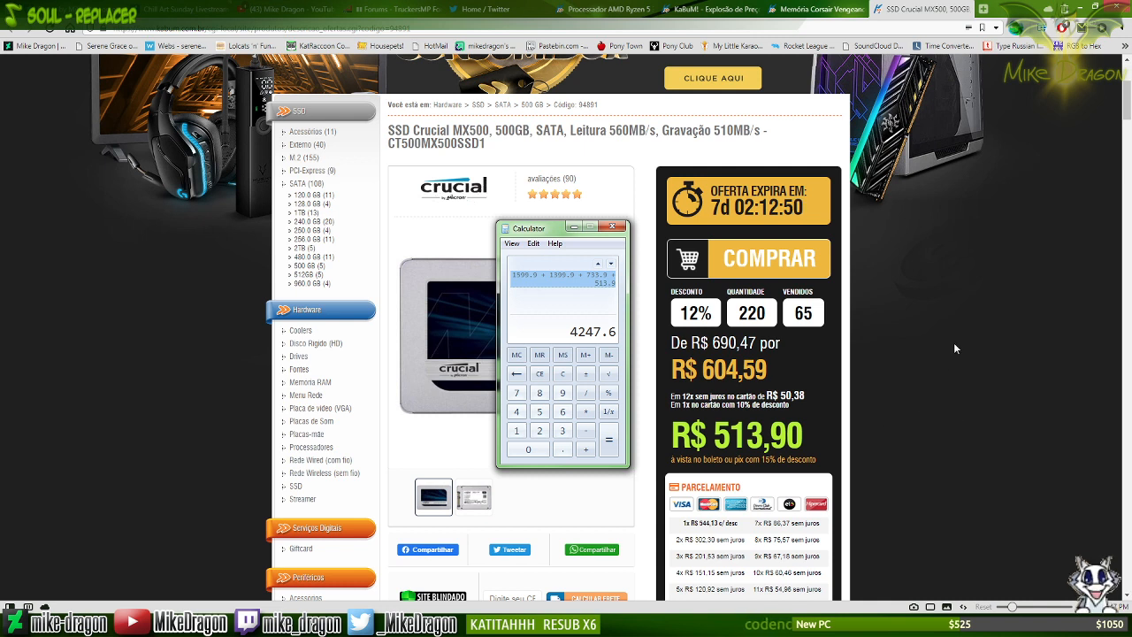
Replace the SSD page with a web search for "Real to dollar".
left_click(943, 27)
key("ctrl+a")
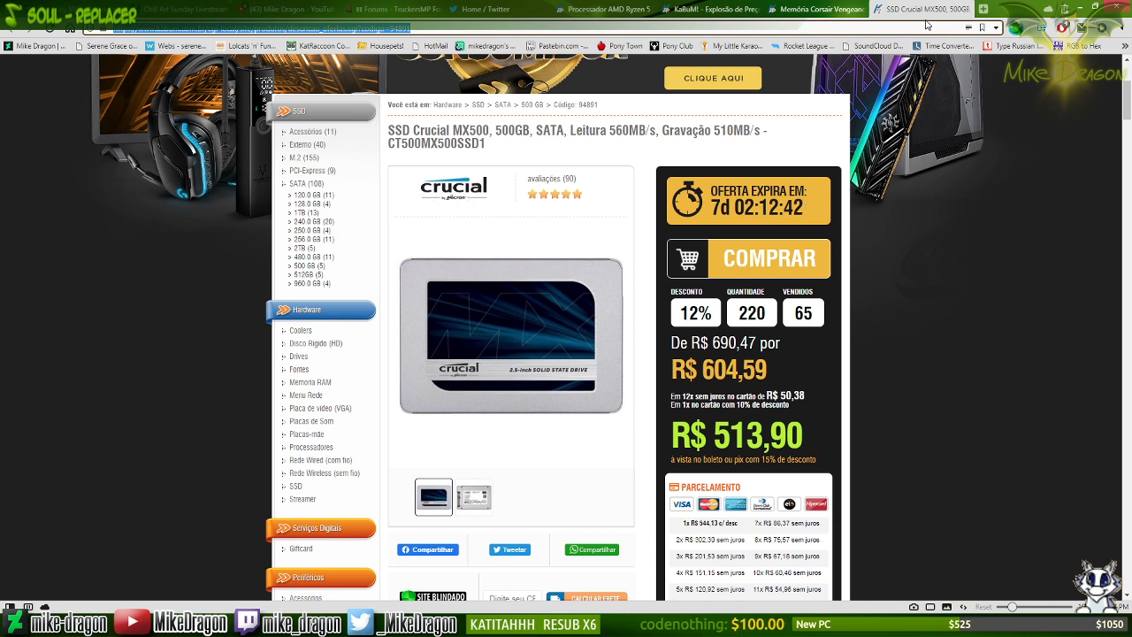
key("BackSpace")
type("Real to d")
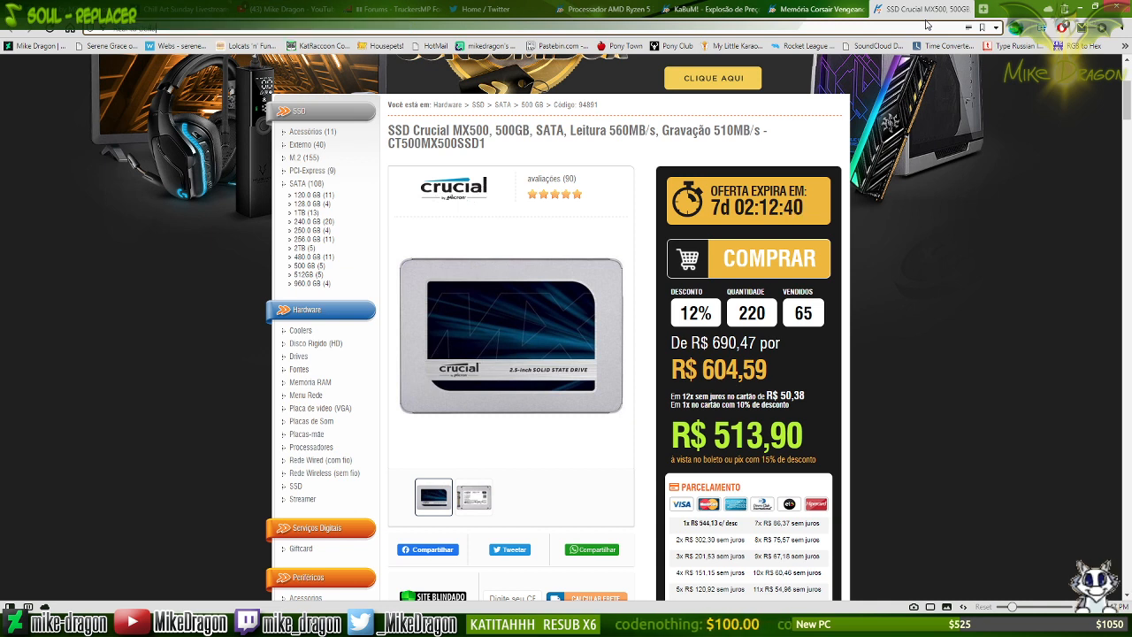
type("ollar")
key("Return")
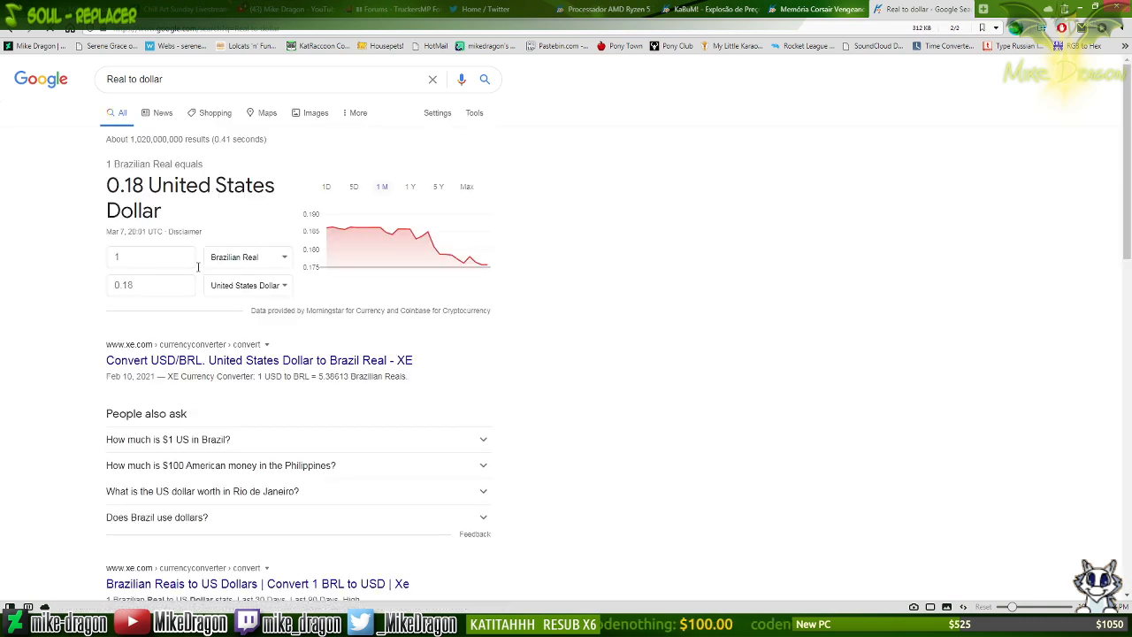
Convert the parts total of 4247.6 Brazilian reais to US dollars in the search page's currency converter.
left_click(191, 260)
type("4247.6")
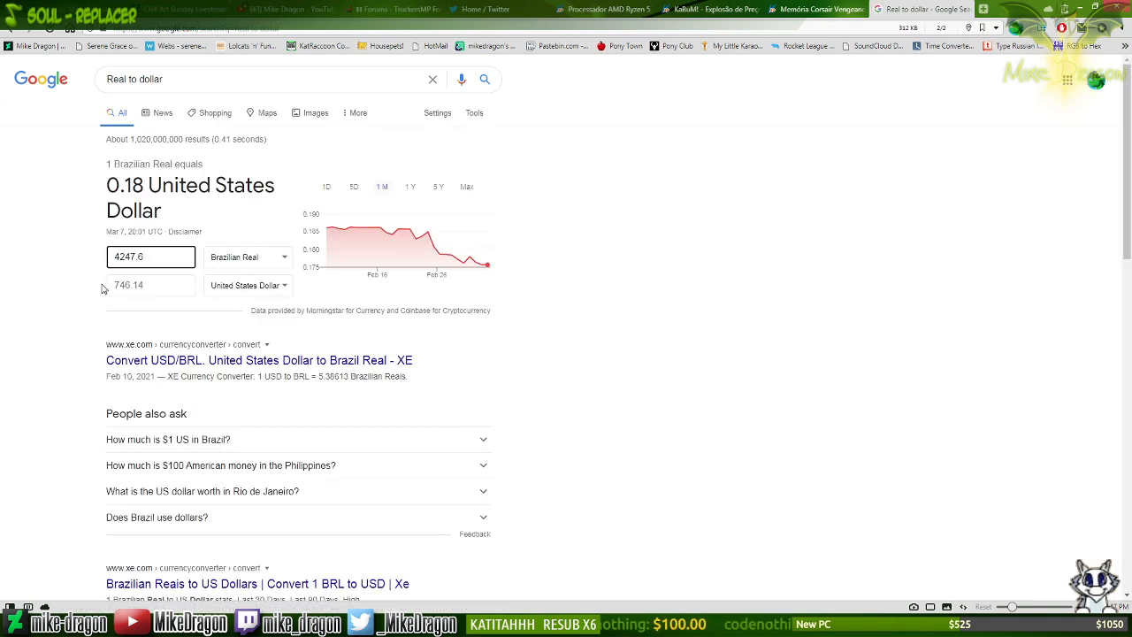
left_click(163, 293)
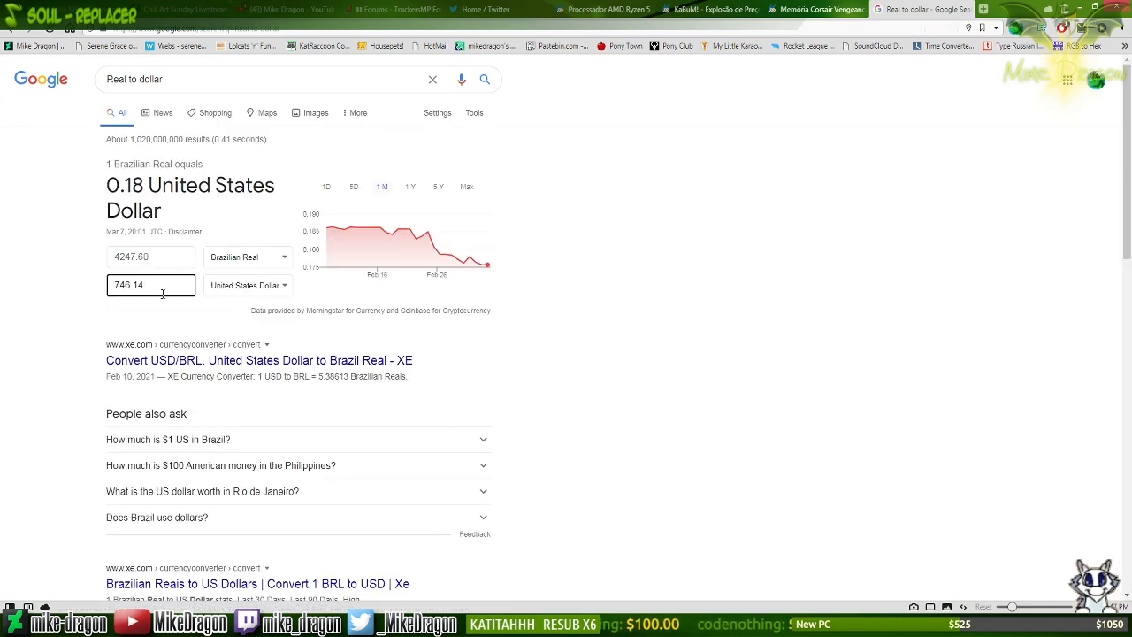
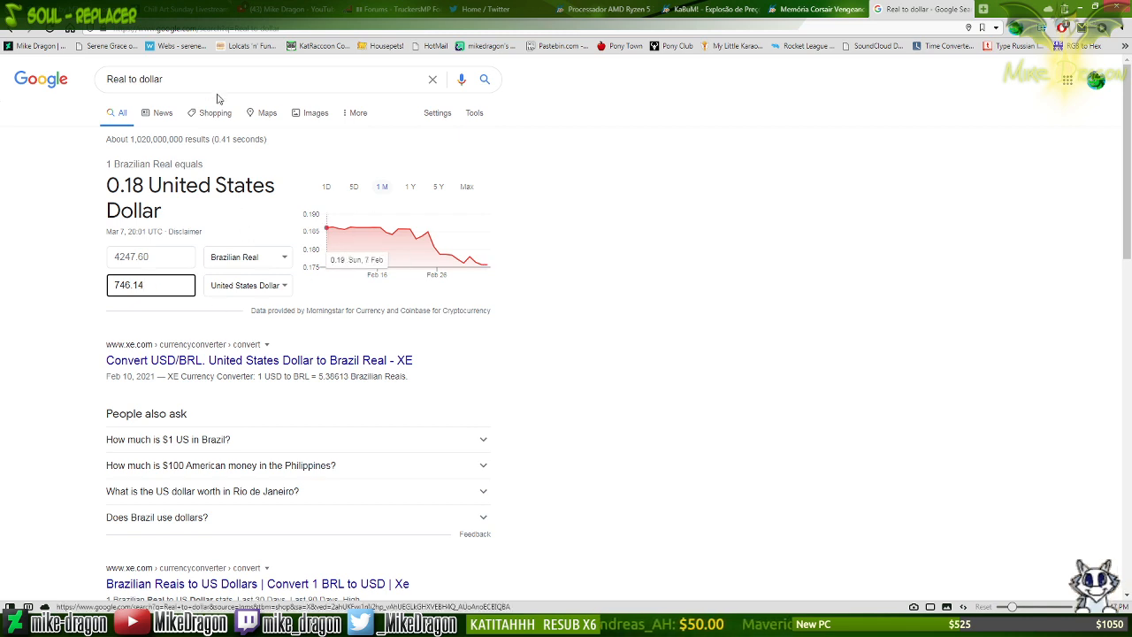
left_click_drag(223, 88, 57, 96)
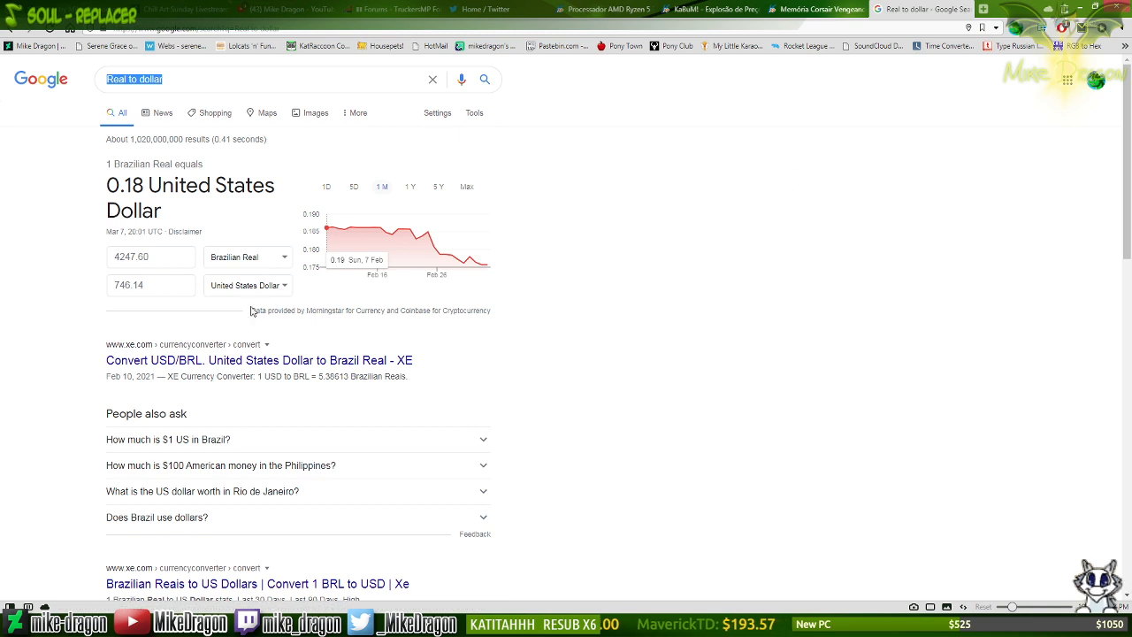
left_click(173, 289)
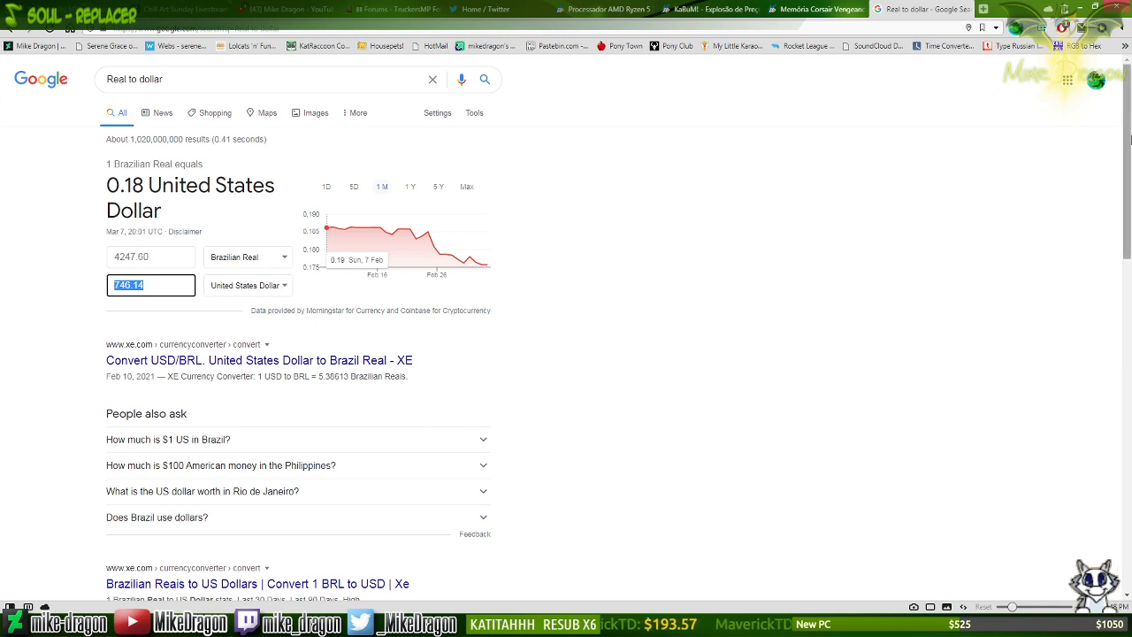
Close the motherboard search, Corsair memory and currency converter pages in the browser.
left_click(739, 8)
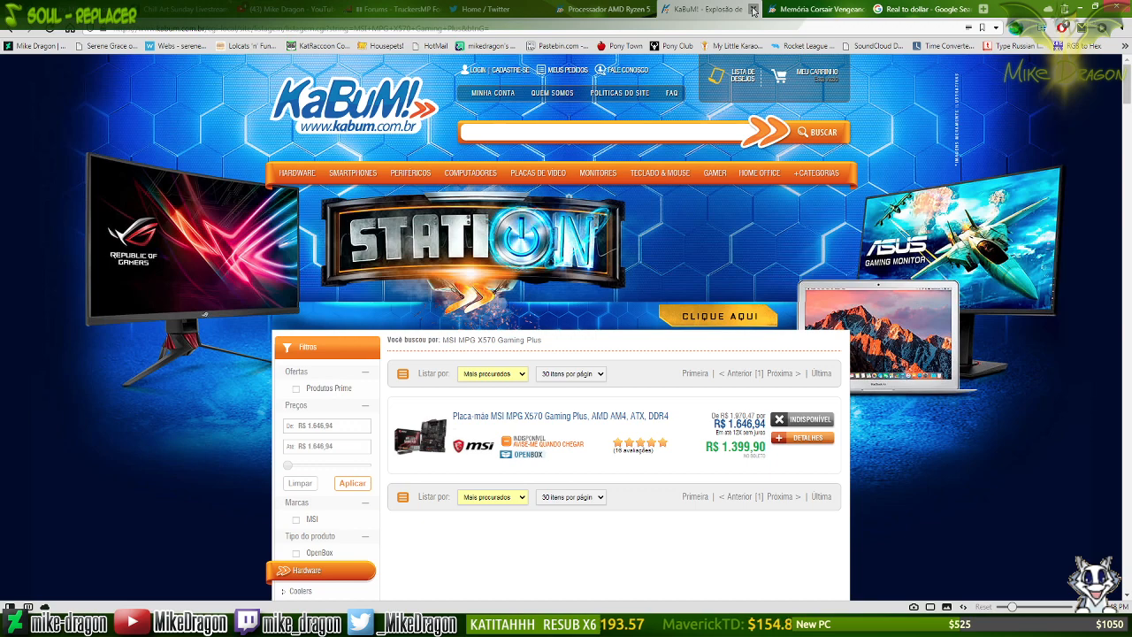
left_click(753, 10)
left_click(753, 9)
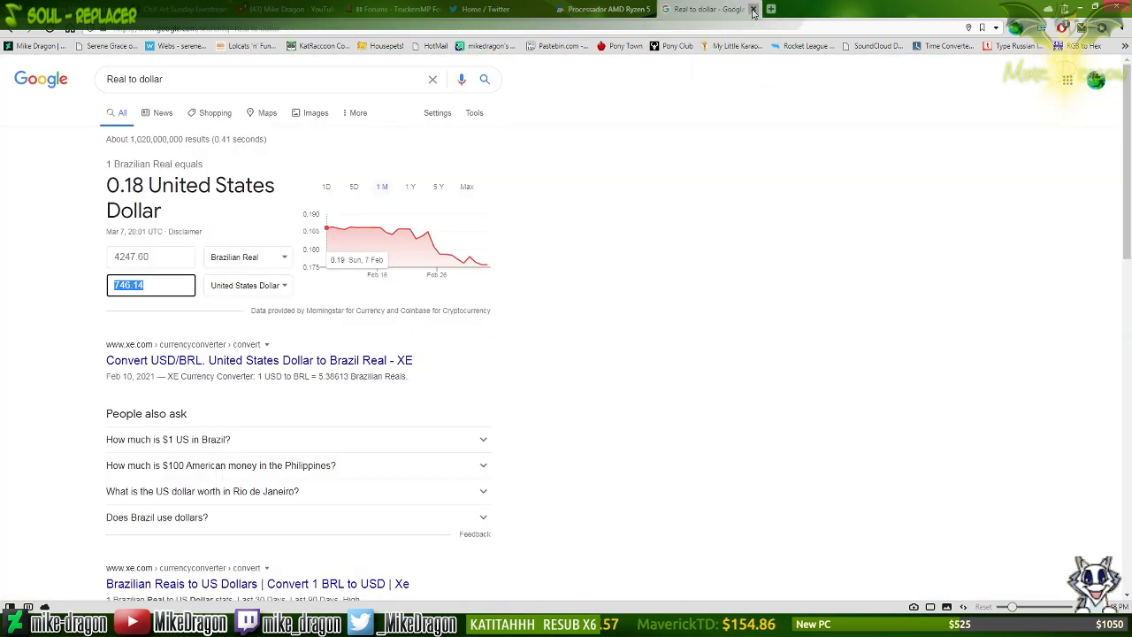
left_click(752, 9)
Bring Calculator forward and write its total as "R$ 4247.60" in the Windows Run dialog.
key("alt+Tab")
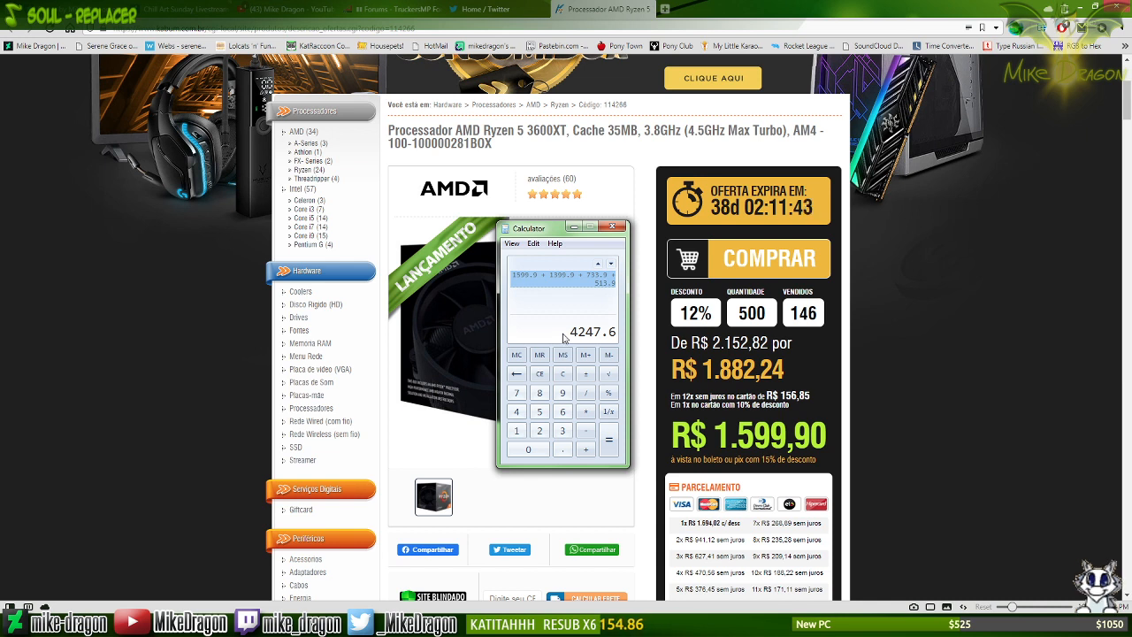
key("super+r")
type("4247.6")
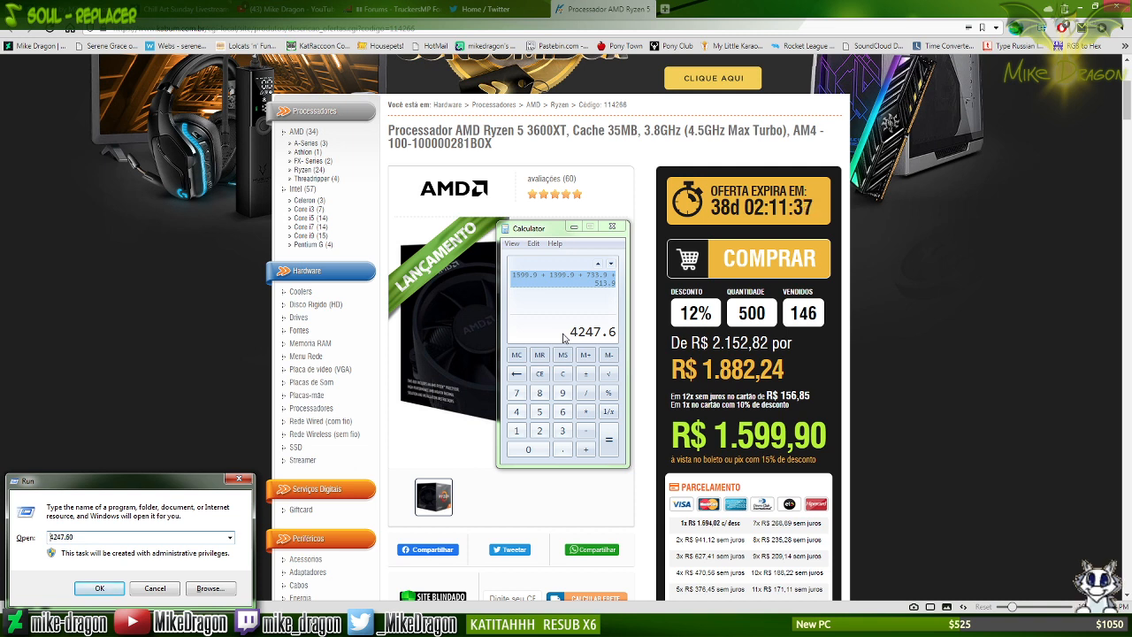
key("Home")
type("R$")
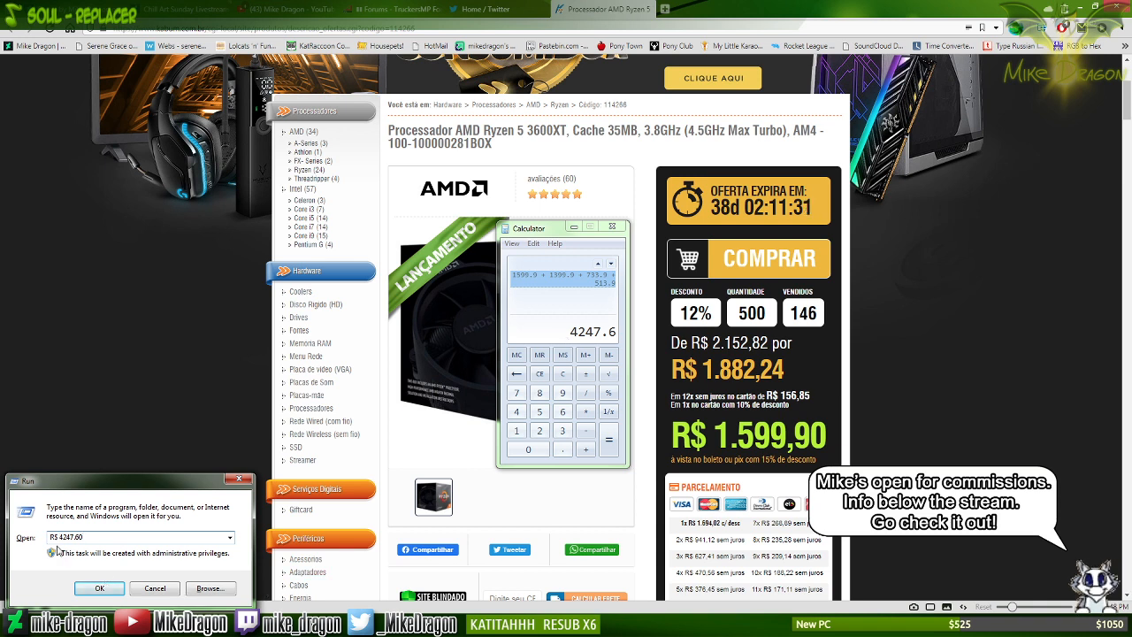
left_click_drag(54, 538, 60, 539)
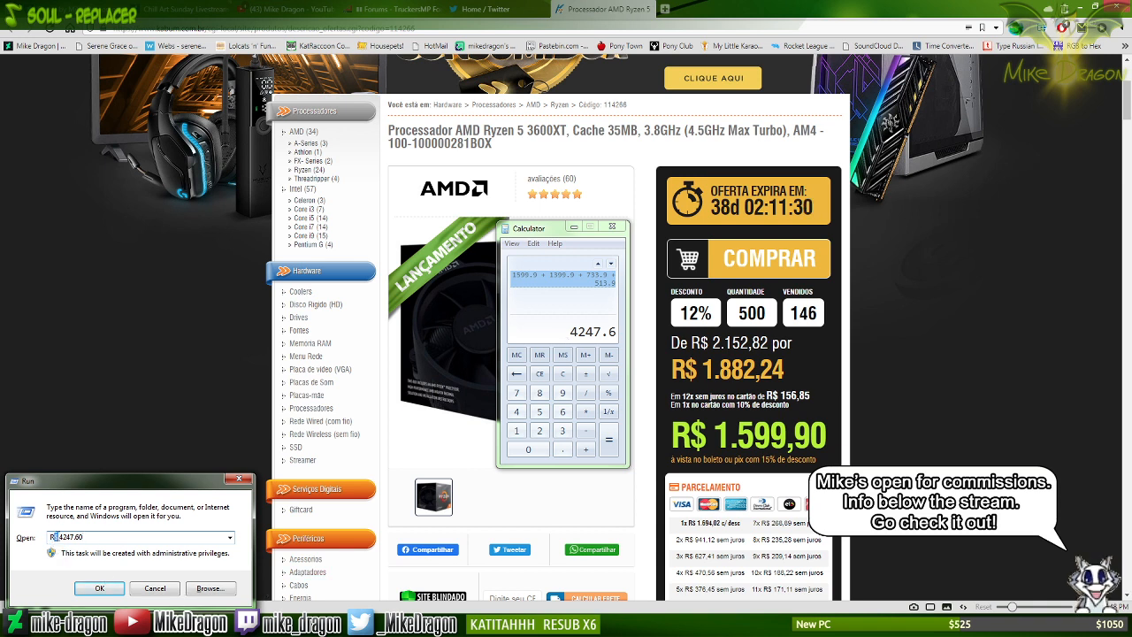
left_click(120, 539)
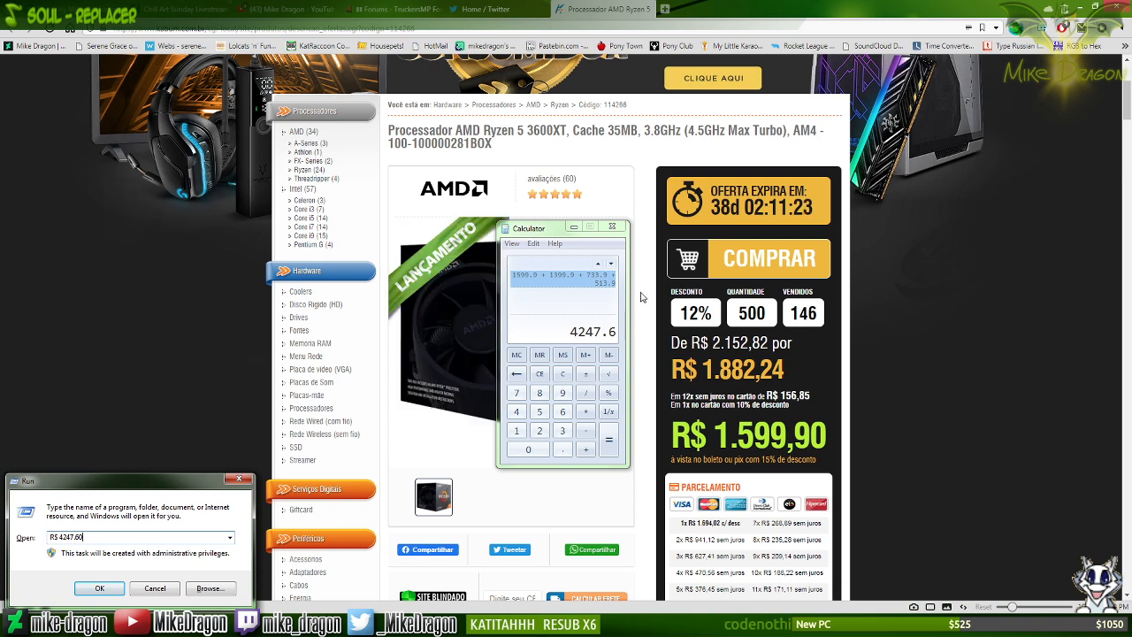
Close Calculator and the AMD Ryzen 5 3600XT product page.
left_click(611, 226)
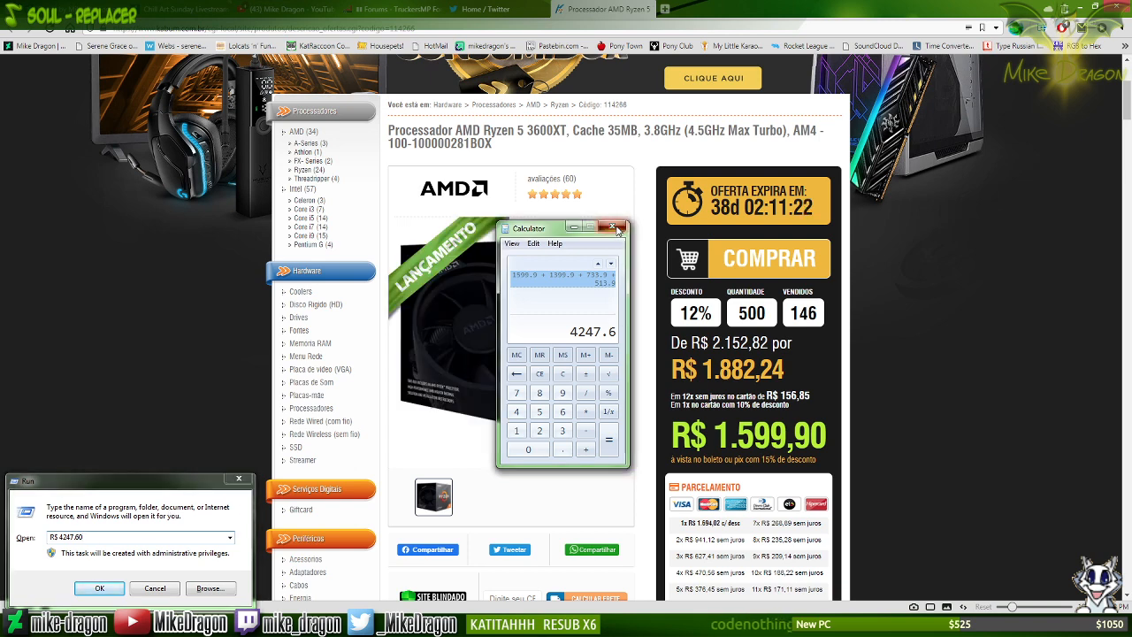
left_click(652, 9)
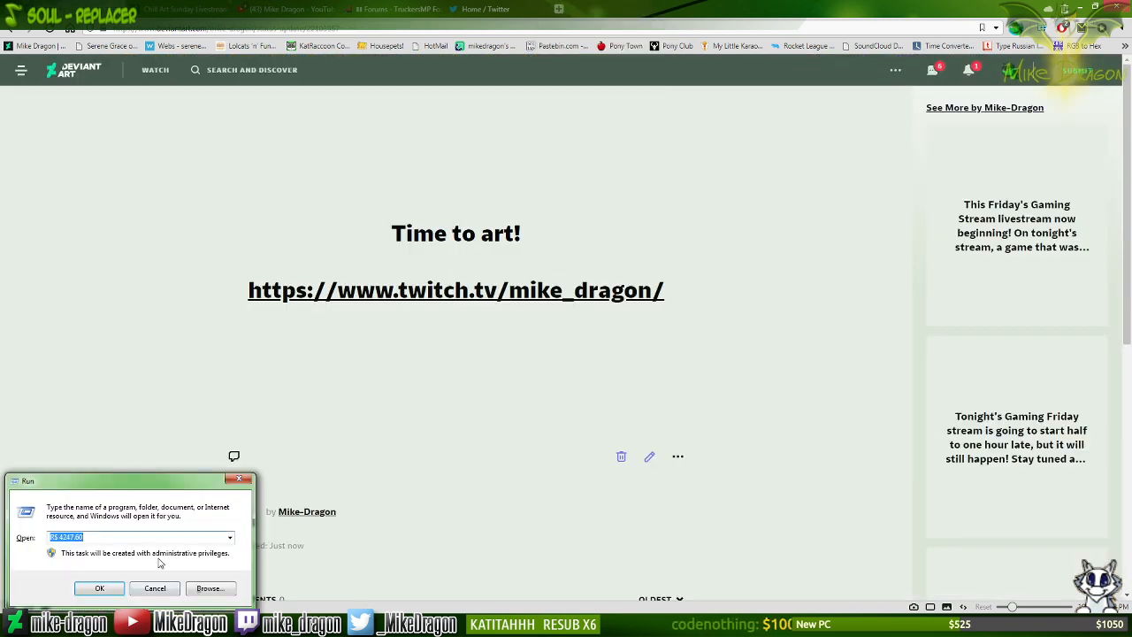
Remove the "R" from the amount noted in the Run dialog, select the number after the dollar sign, and dismiss the dialog.
left_click(135, 537)
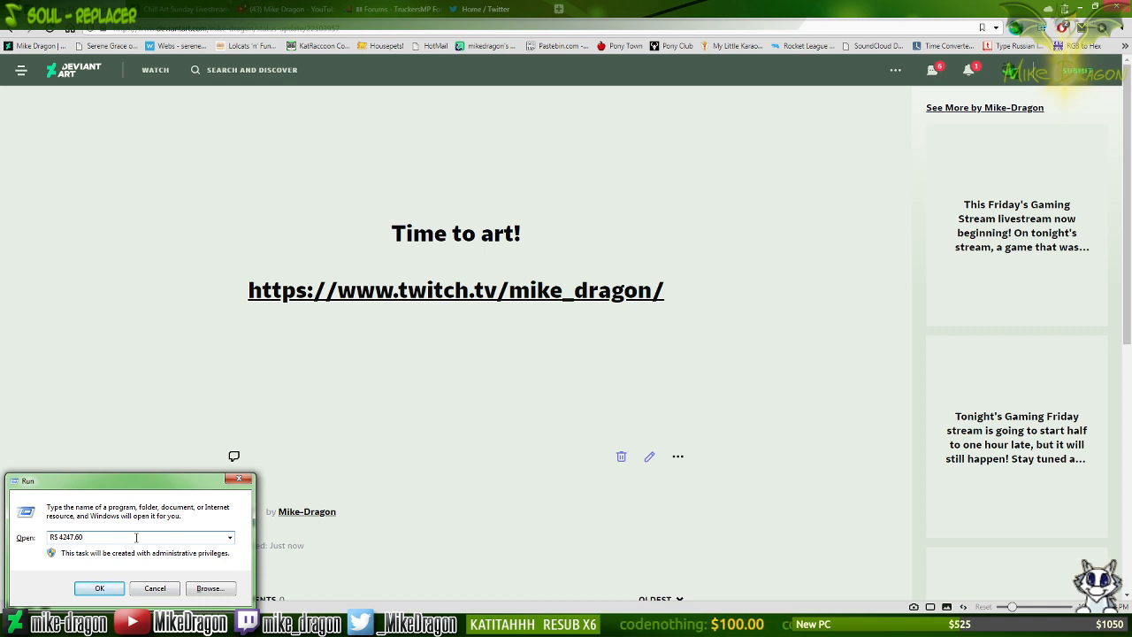
key("shift+Right")
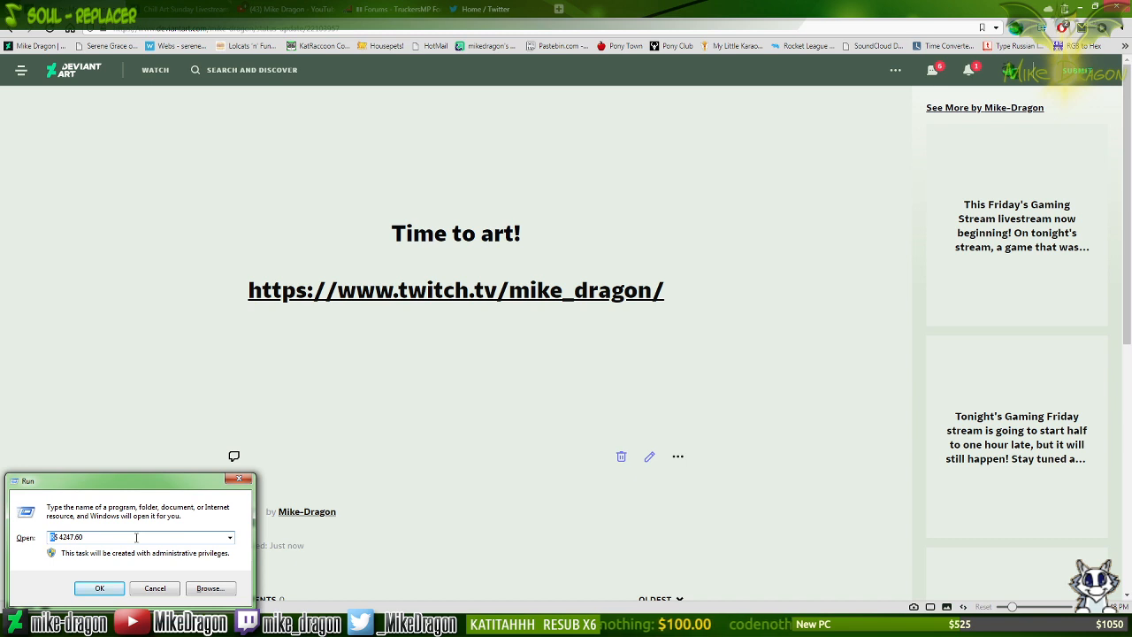
key("Delete")
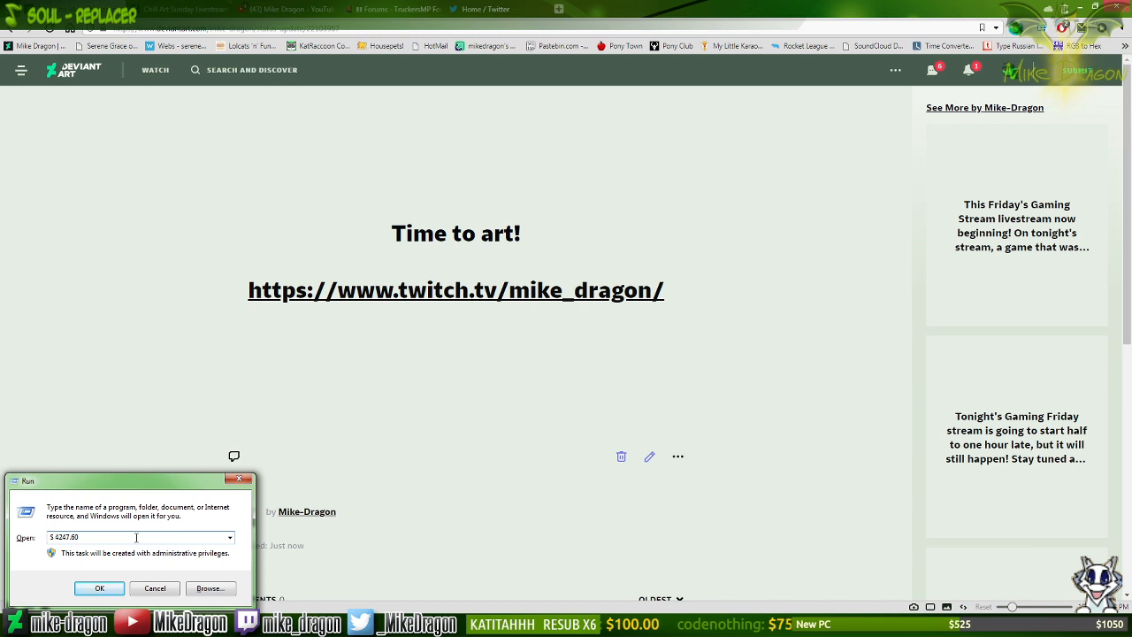
key("Right")
key("Right")
key("shift+Right")
key("shift+Right")
key("shift+Right")
key("shift+Right")
key("shift+Right")
key("shift+Right")
key("shift+Right")
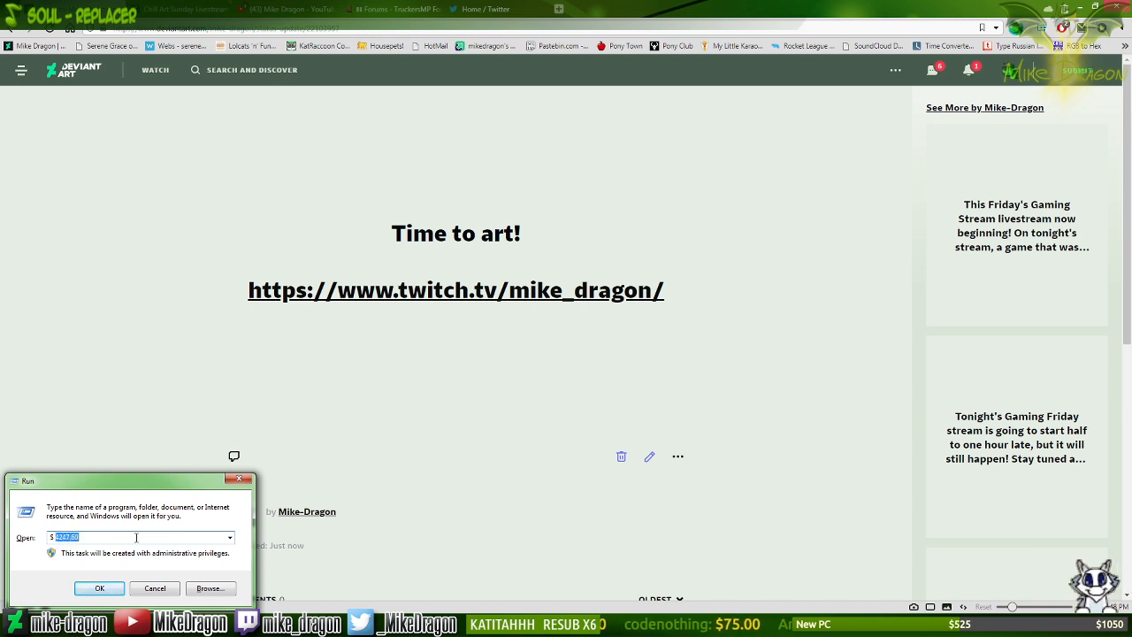
key("Escape")
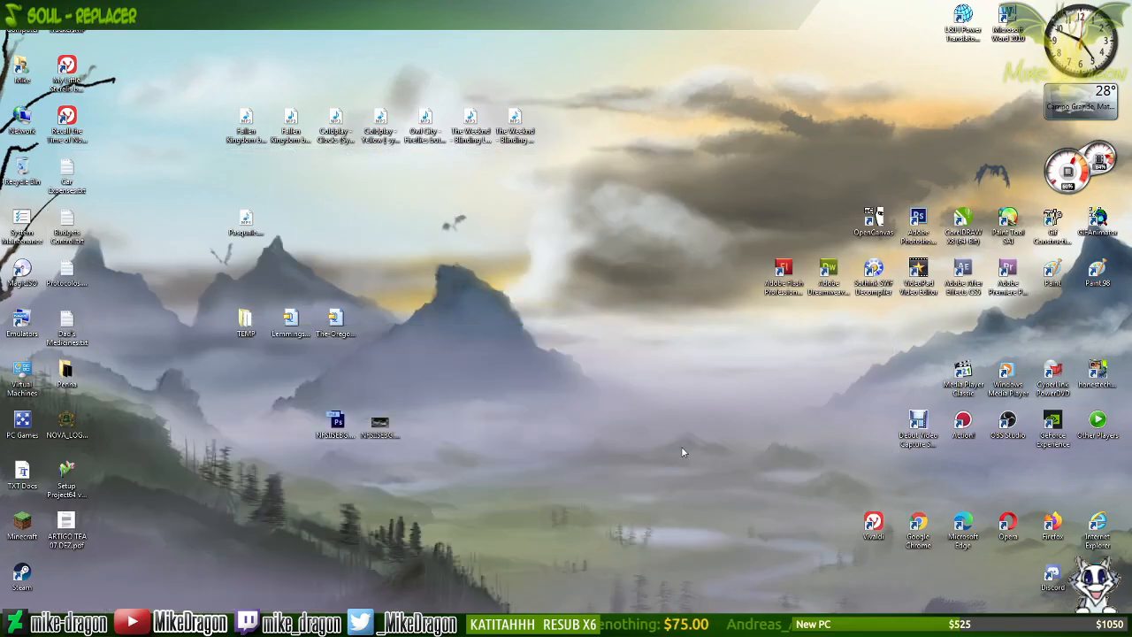
Switch back to Photoshop and brush dark brown over the dark panel's upper outline, from its left end past the first plank line.
key("super+d")
left_click(570, 625)
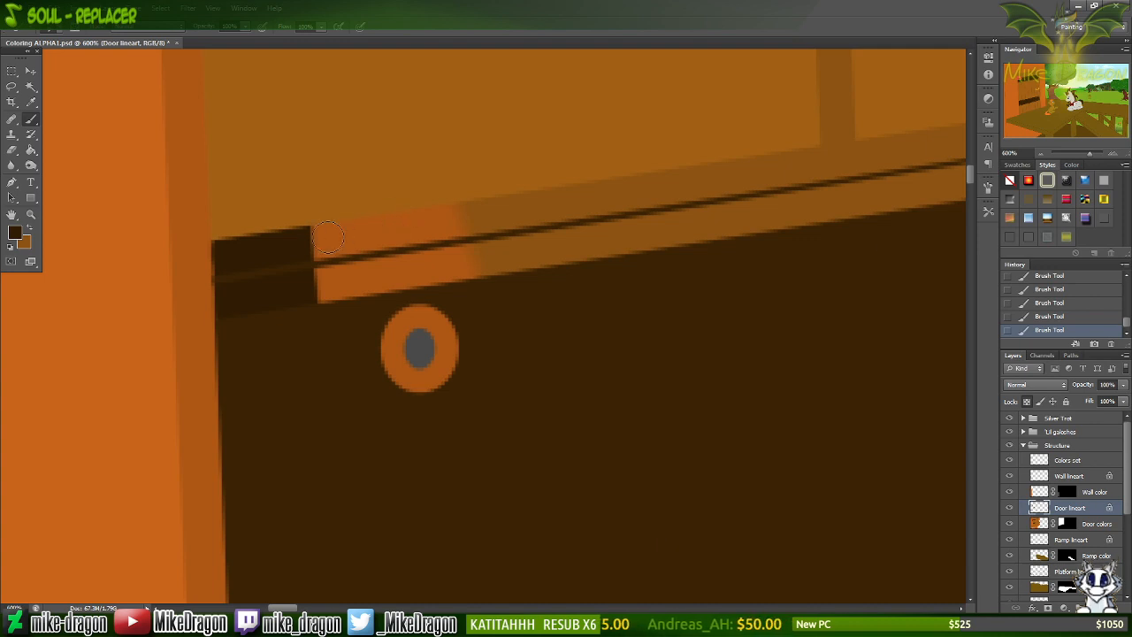
mouse_move(315, 265)
left_mouse_down()
mouse_move(316, 306)
mouse_move(336, 274)
mouse_move(358, 282)
mouse_move(451, 237)
mouse_move(430, 222)
mouse_move(519, 241)
mouse_move(502, 223)
mouse_move(536, 274)
mouse_move(637, 208)
mouse_move(629, 243)
mouse_move(603, 249)
mouse_move(700, 189)
mouse_move(814, 159)
mouse_move(815, 175)
mouse_move(955, 152)
left_mouse_up()
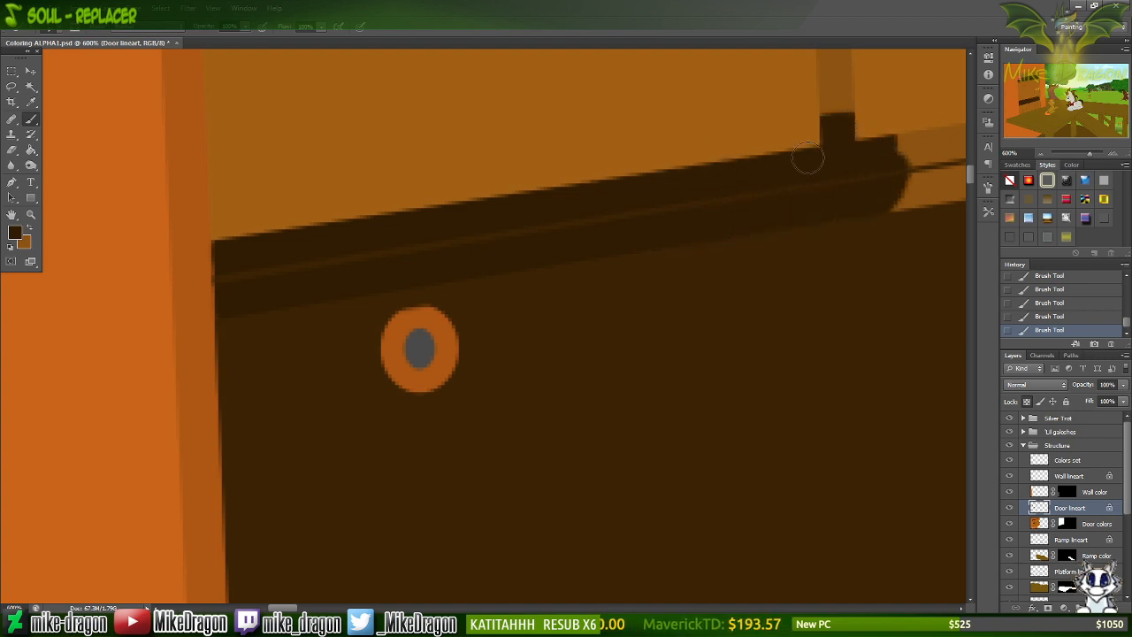
Extend the dark brown along the panel's upper outline from the first plank line to beyond the second bolt.
scroll(807, 158, "right", 10)
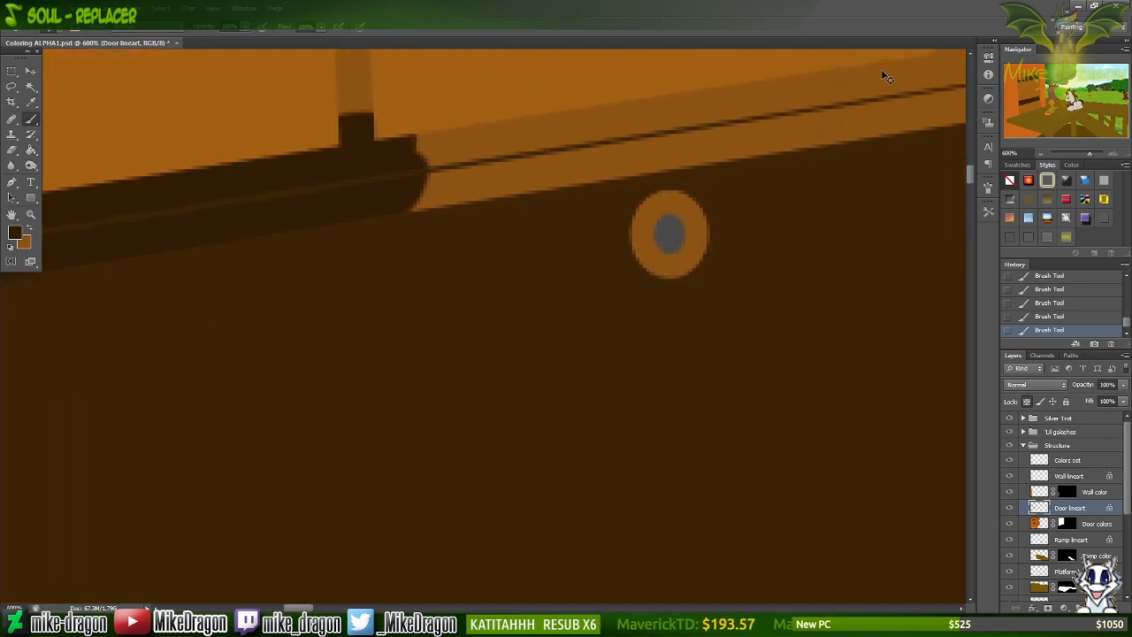
scroll(887, 77, "right", 2)
scroll(902, 82, "up", 6)
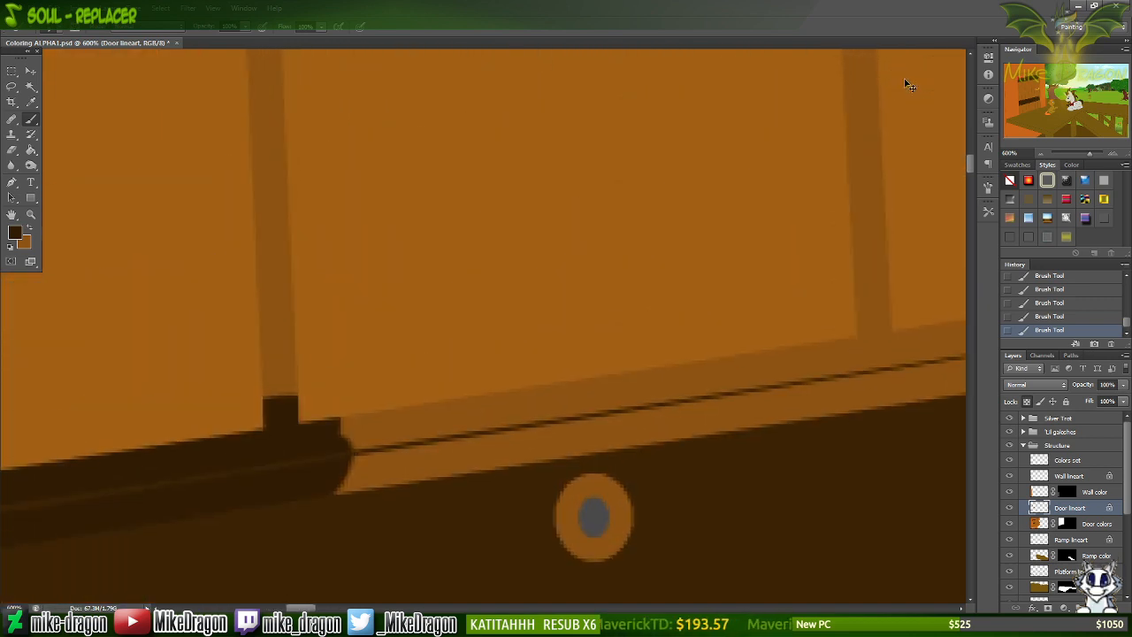
scroll(908, 84, "right", 1)
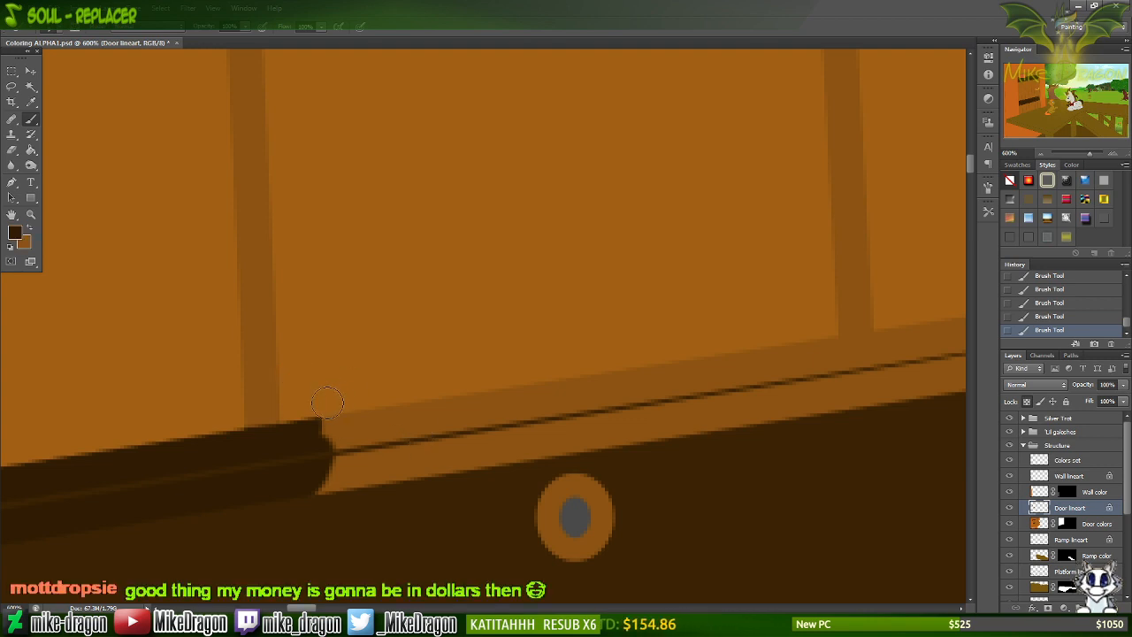
mouse_move(327, 404)
left_mouse_down()
mouse_move(341, 440)
mouse_move(351, 426)
mouse_move(333, 493)
mouse_move(444, 420)
mouse_move(546, 396)
mouse_move(602, 365)
mouse_move(629, 372)
mouse_move(615, 371)
mouse_move(645, 393)
mouse_move(589, 439)
mouse_move(685, 402)
mouse_move(698, 422)
mouse_move(692, 405)
mouse_move(734, 372)
mouse_move(636, 409)
mouse_move(758, 408)
mouse_move(713, 399)
left_mouse_up()
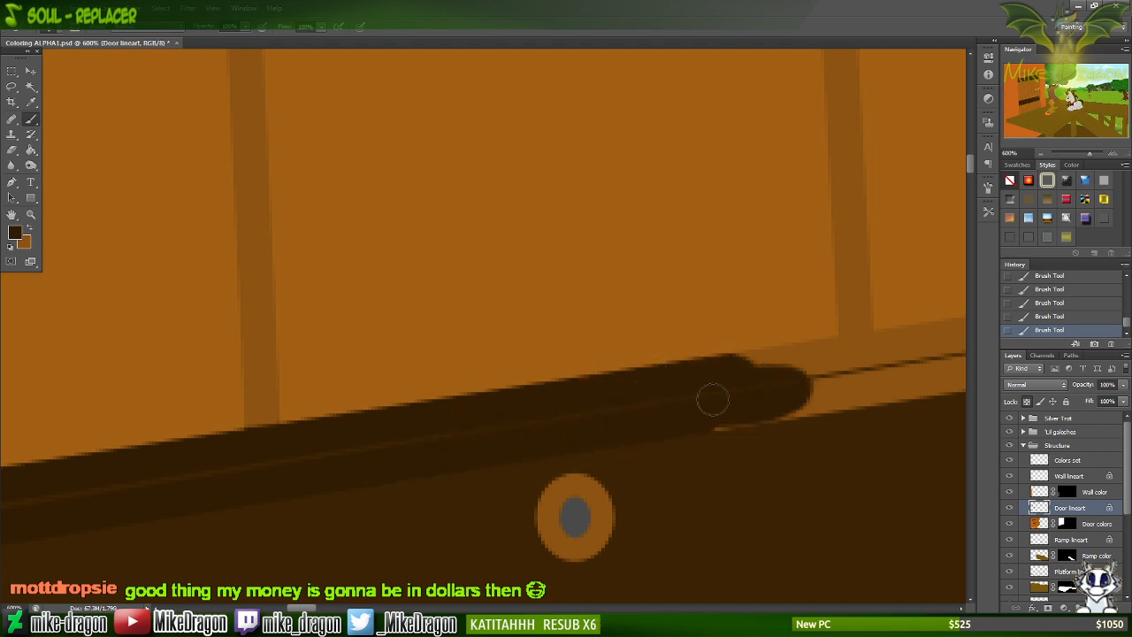
Paint the upper outline dark brown across the second plank line, and repaint the overrun on that plank line in lighter brown.
scroll(481, 372, "right", 10)
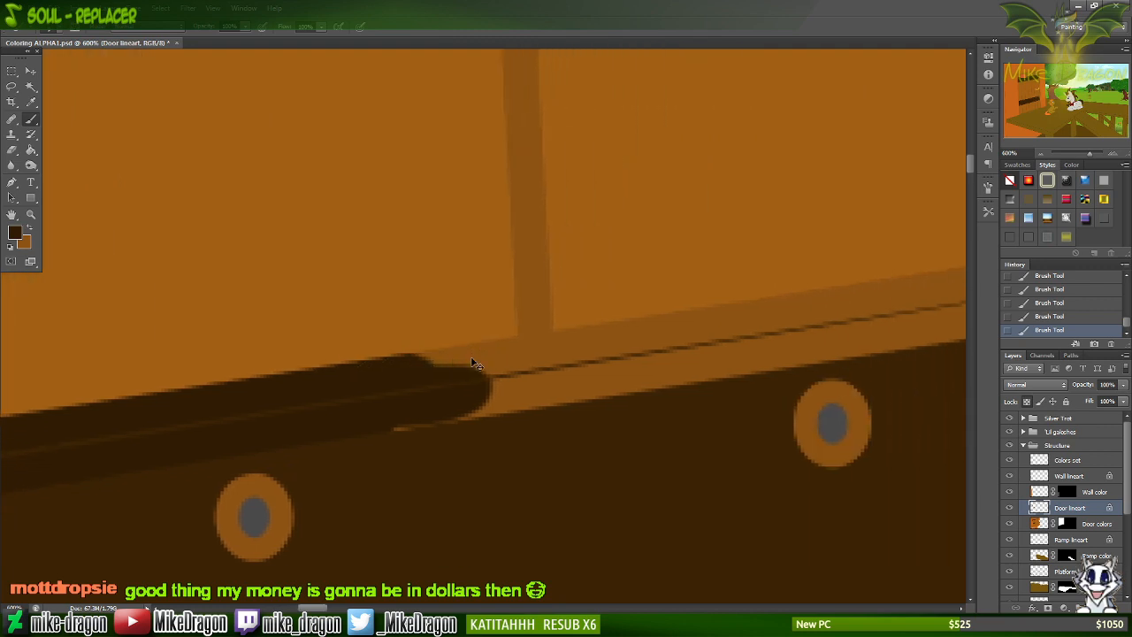
scroll(467, 367, "right", 1)
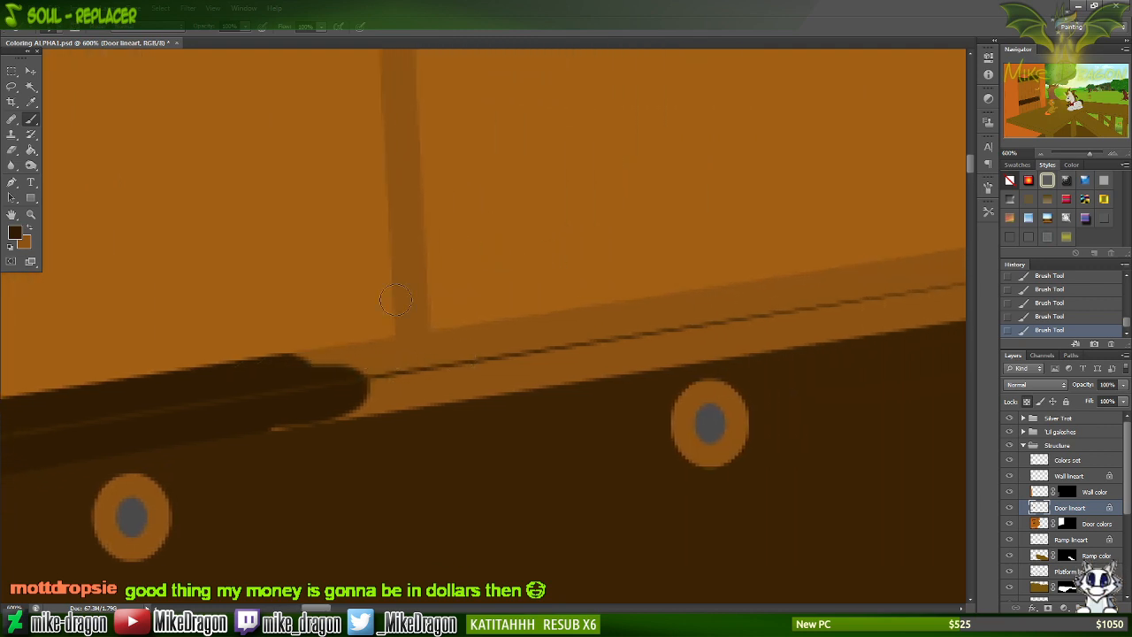
mouse_move(391, 331)
left_mouse_down()
mouse_move(394, 376)
mouse_move(420, 369)
mouse_move(368, 340)
mouse_move(325, 341)
mouse_move(251, 410)
mouse_move(360, 413)
mouse_move(379, 430)
mouse_move(435, 410)
mouse_move(574, 311)
mouse_move(538, 326)
mouse_move(574, 335)
mouse_move(482, 341)
mouse_move(496, 330)
mouse_move(519, 346)
mouse_move(601, 362)
mouse_move(678, 293)
mouse_move(645, 316)
mouse_move(745, 280)
mouse_move(761, 305)
left_mouse_up()
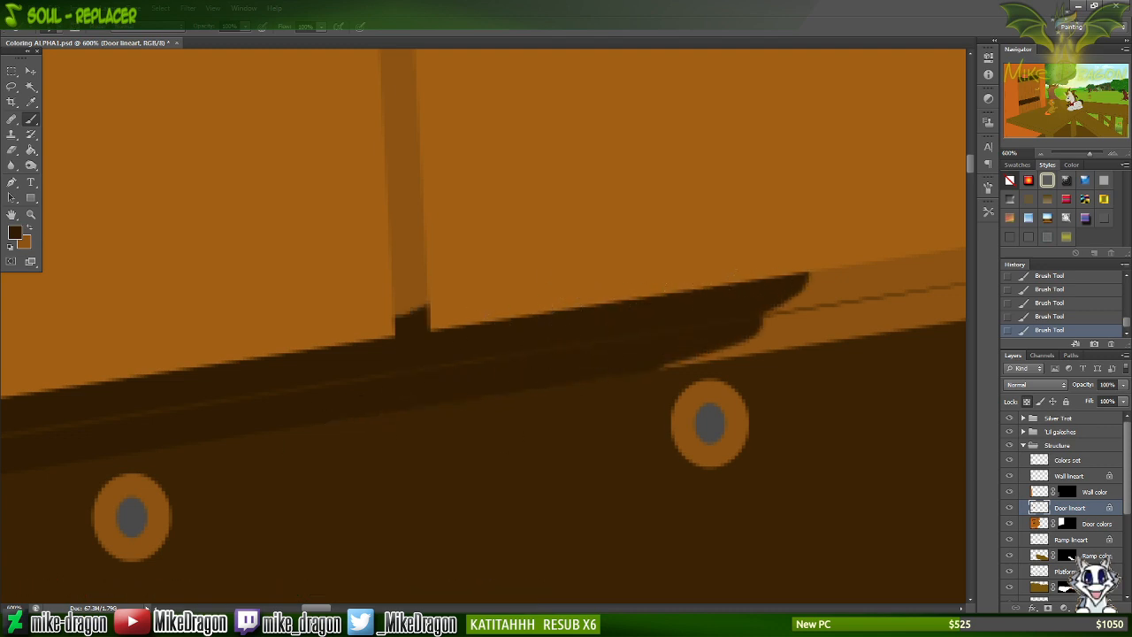
left_click_drag(436, 294, 383, 312)
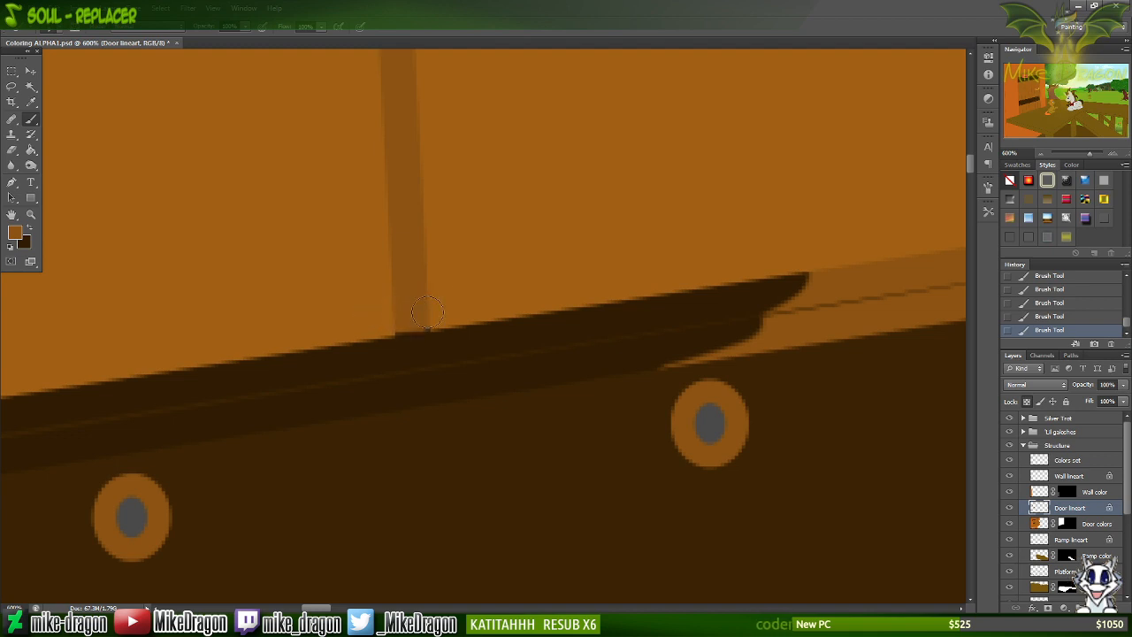
left_click_drag(398, 317, 439, 309)
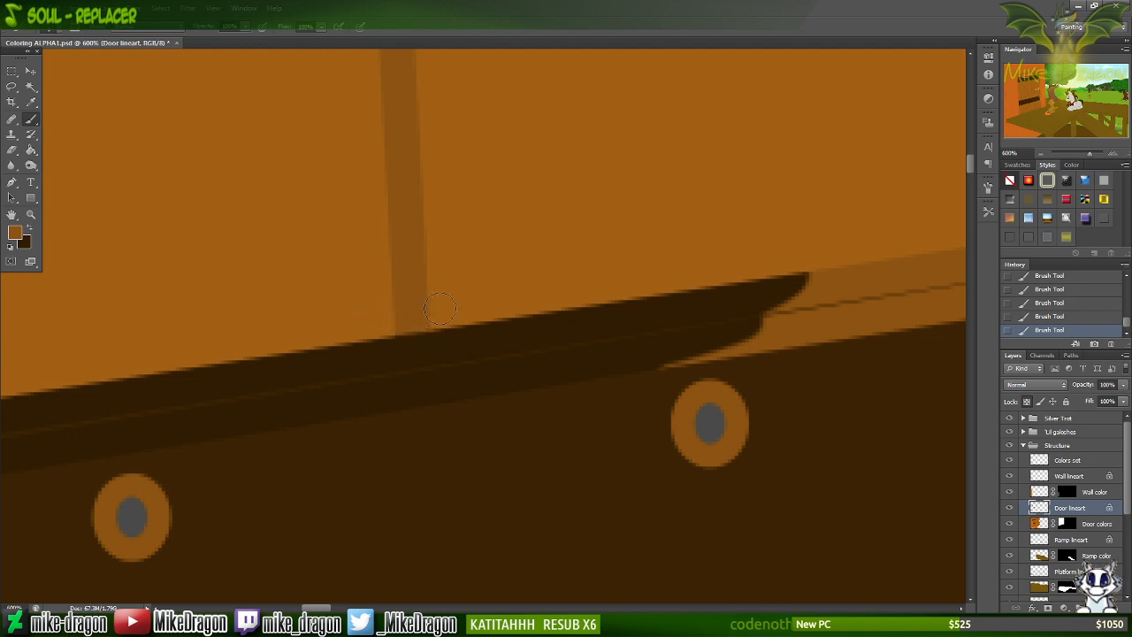
Continue the dark brown upper outline past the third bolt and across the third plank line, filling the leftover light spot.
scroll(402, 281, "right", 8)
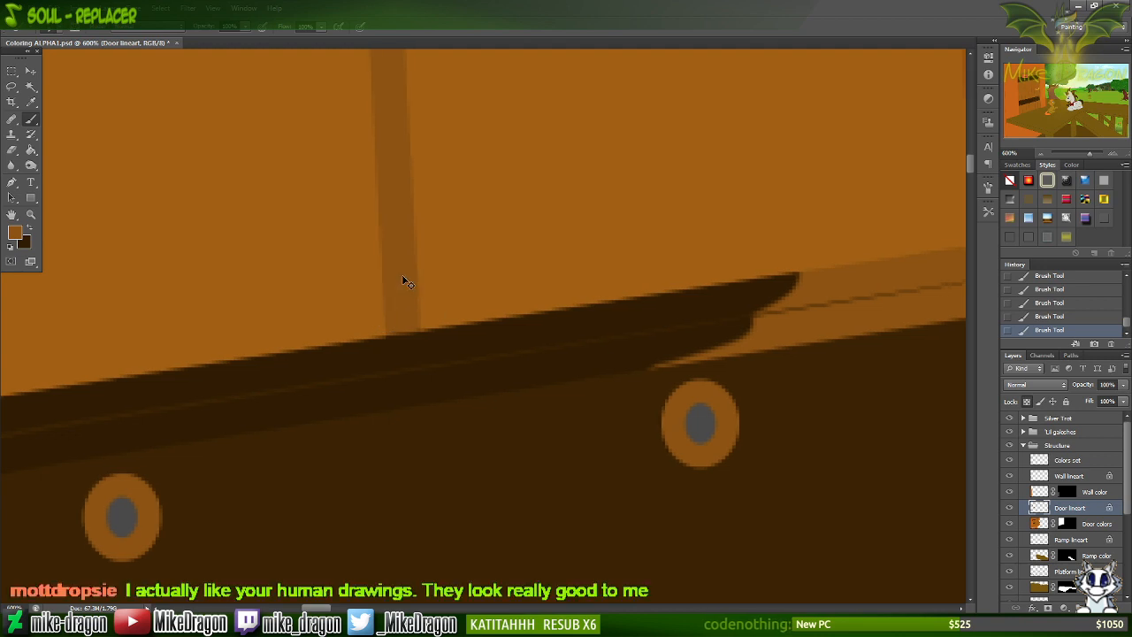
scroll(395, 283, "right", 1)
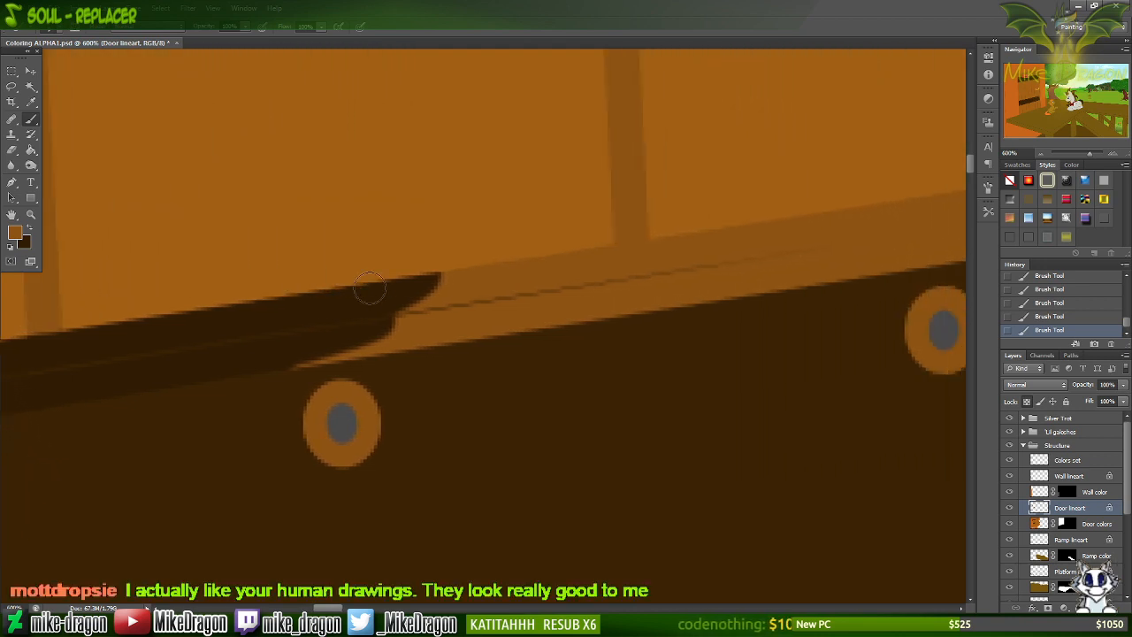
scroll(368, 287, "up", 2)
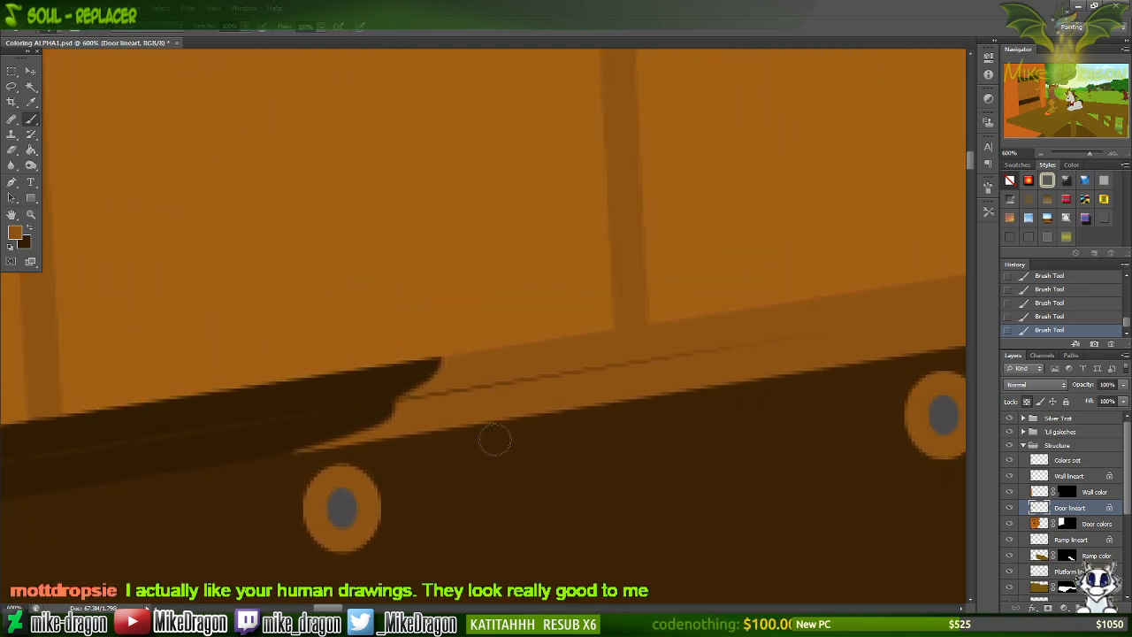
key("x")
mouse_move(296, 422)
left_mouse_down()
mouse_move(407, 402)
mouse_move(375, 425)
mouse_move(489, 369)
left_mouse_up()
mouse_move(496, 417)
left_mouse_down()
mouse_move(540, 393)
mouse_move(620, 381)
mouse_move(678, 315)
mouse_move(597, 322)
mouse_move(597, 369)
mouse_move(647, 388)
mouse_move(730, 348)
mouse_move(696, 391)
mouse_move(818, 308)
left_mouse_up()
key("x")
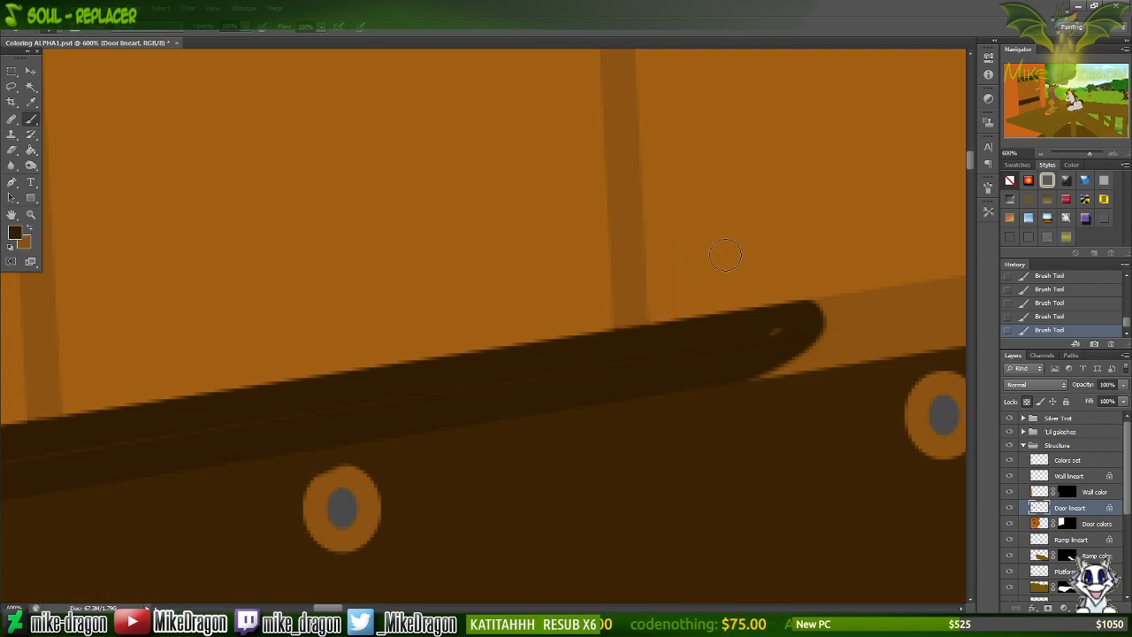
mouse_move(778, 301)
left_mouse_down()
mouse_move(758, 323)
mouse_move(813, 283)
mouse_move(822, 303)
mouse_move(813, 310)
mouse_move(828, 304)
mouse_move(818, 356)
mouse_move(848, 338)
left_mouse_up()
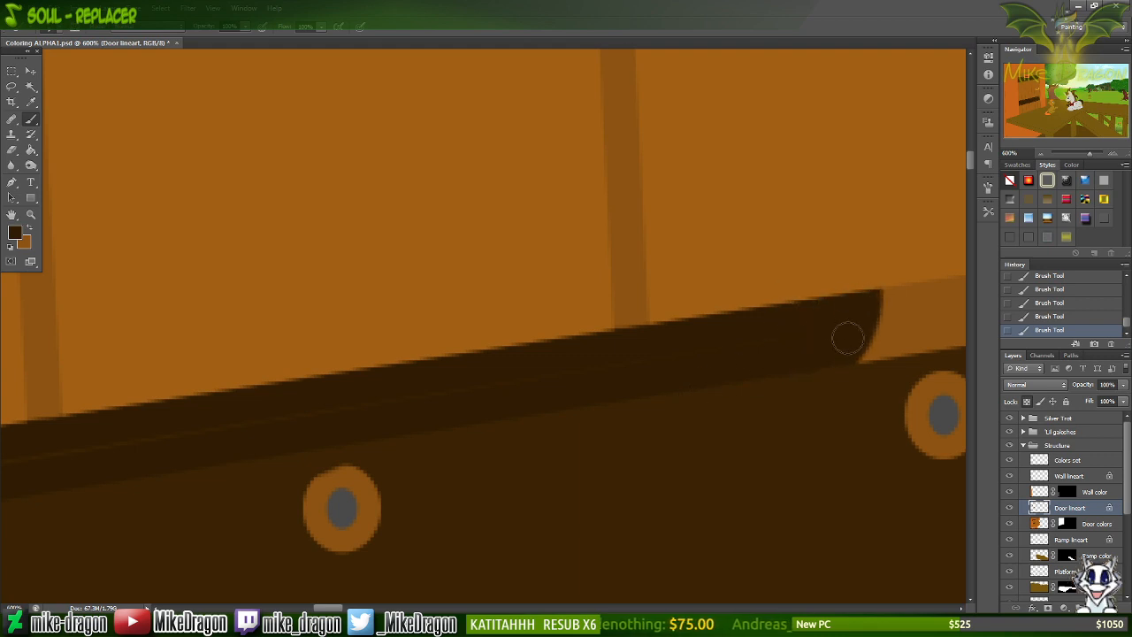
Paint the upper outline dark brown around the fourth plank line, fill the gap before it, and repaint that plank line's overrun in lighter brown.
scroll(778, 337, "right", 10)
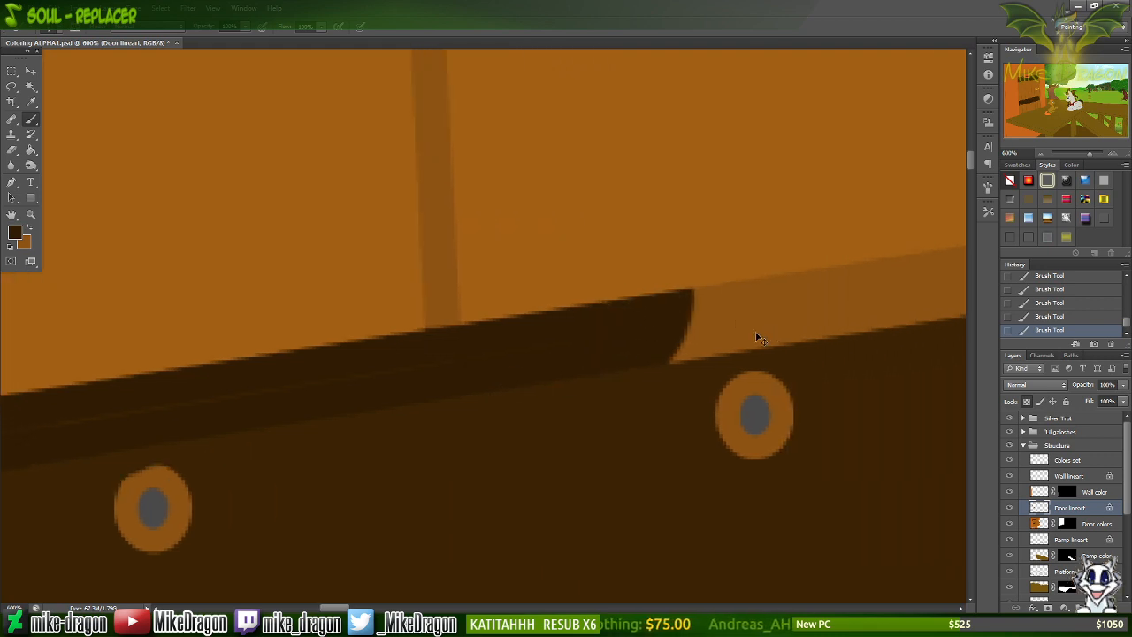
scroll(734, 347, "right", 7)
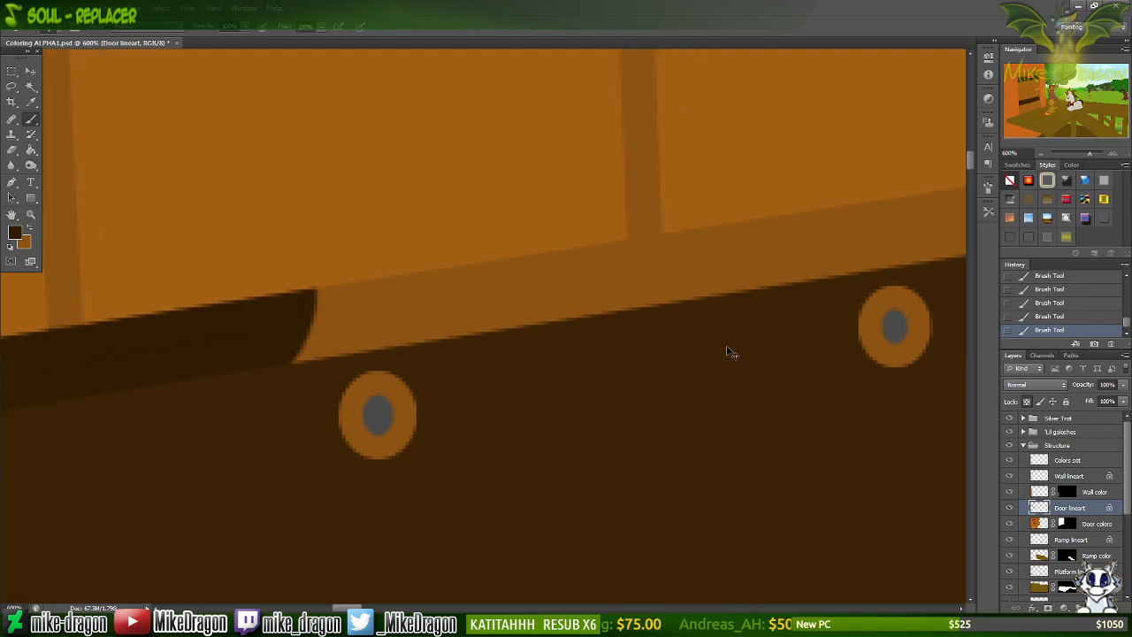
scroll(727, 347, "up", 2)
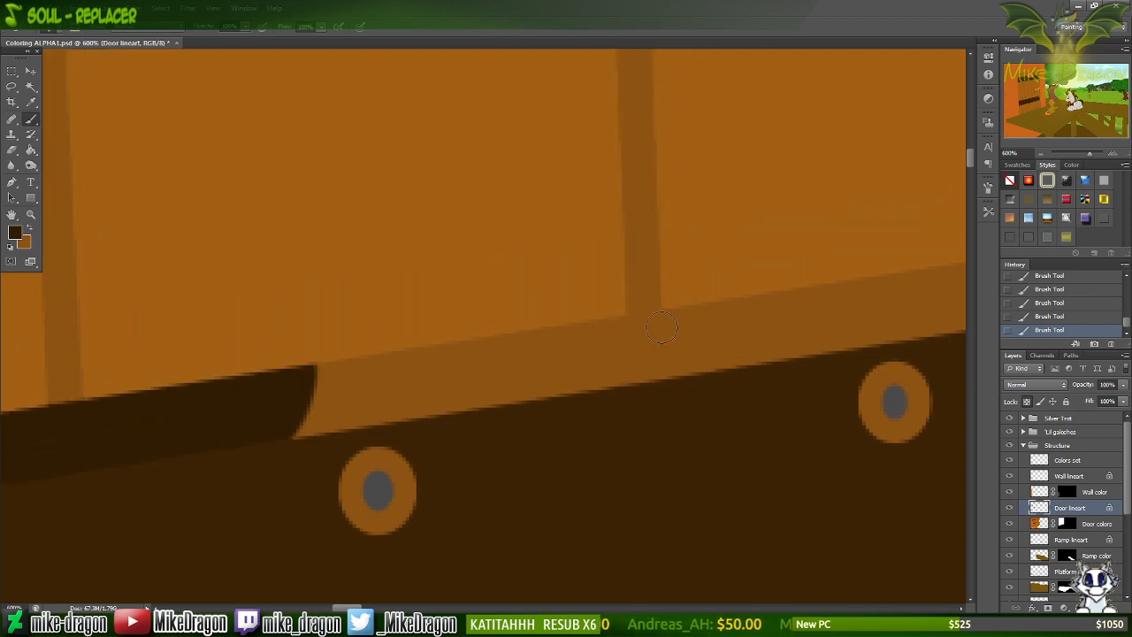
mouse_move(652, 306)
left_mouse_down()
mouse_move(586, 329)
mouse_move(660, 322)
mouse_move(696, 288)
mouse_move(686, 318)
mouse_move(606, 351)
mouse_move(611, 365)
mouse_move(669, 392)
mouse_move(724, 358)
left_mouse_up()
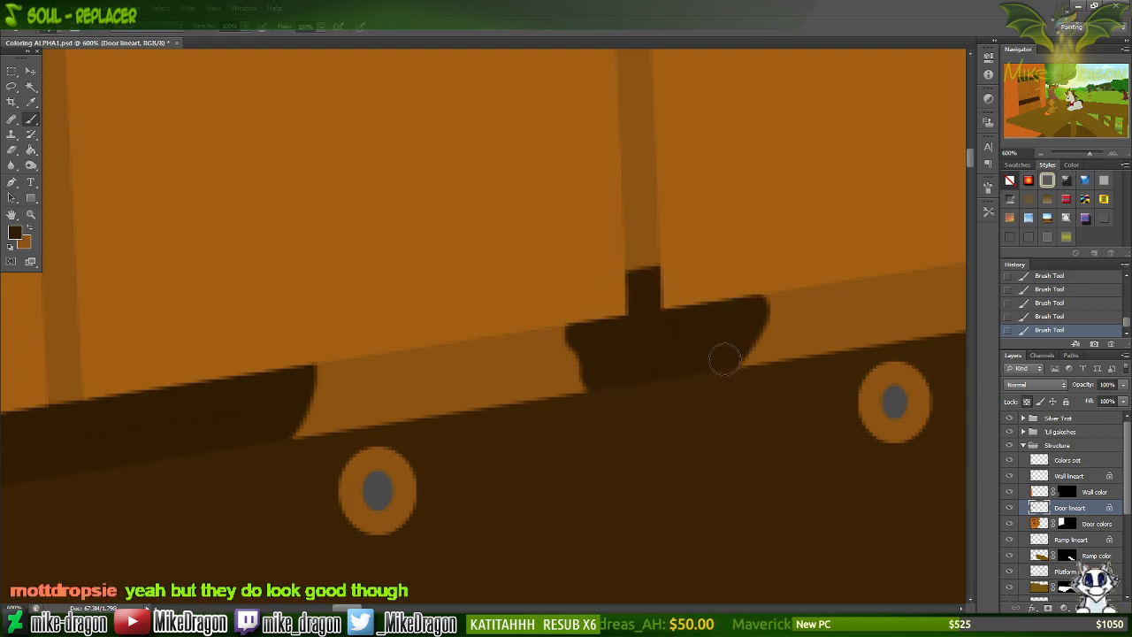
mouse_move(630, 390)
left_mouse_down()
mouse_move(570, 405)
mouse_move(580, 407)
mouse_move(558, 396)
mouse_move(543, 354)
mouse_move(504, 340)
mouse_move(517, 353)
mouse_move(460, 383)
mouse_move(471, 428)
mouse_move(453, 417)
mouse_move(435, 425)
mouse_move(446, 412)
mouse_move(415, 419)
mouse_move(397, 396)
mouse_move(417, 377)
mouse_move(321, 366)
mouse_move(338, 380)
mouse_move(258, 439)
left_mouse_up()
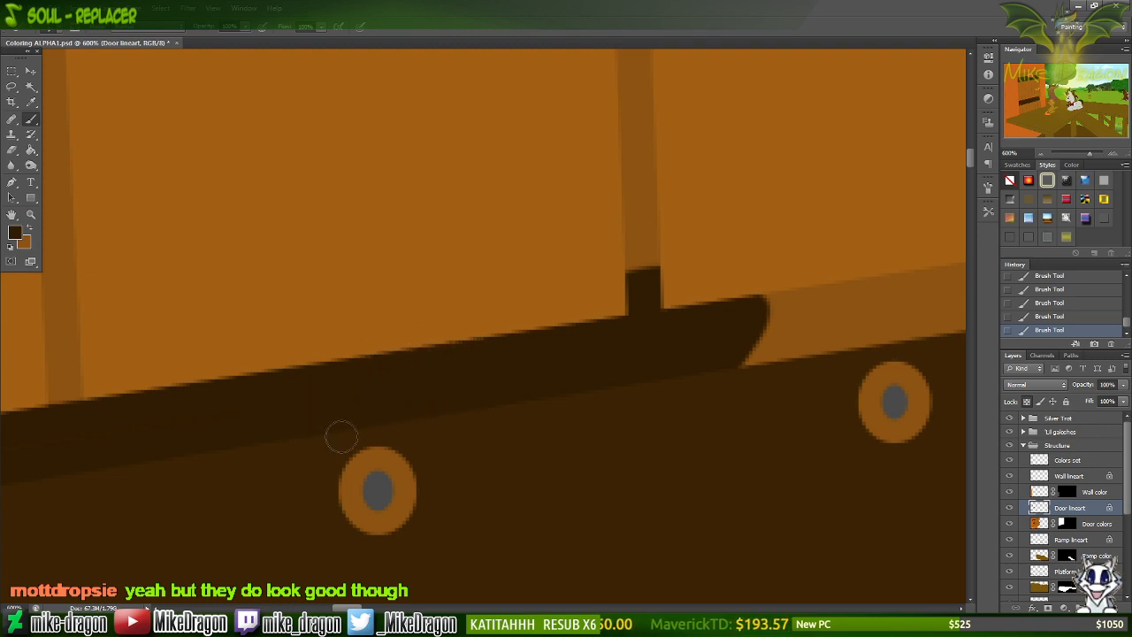
scroll(451, 423, "right", 10)
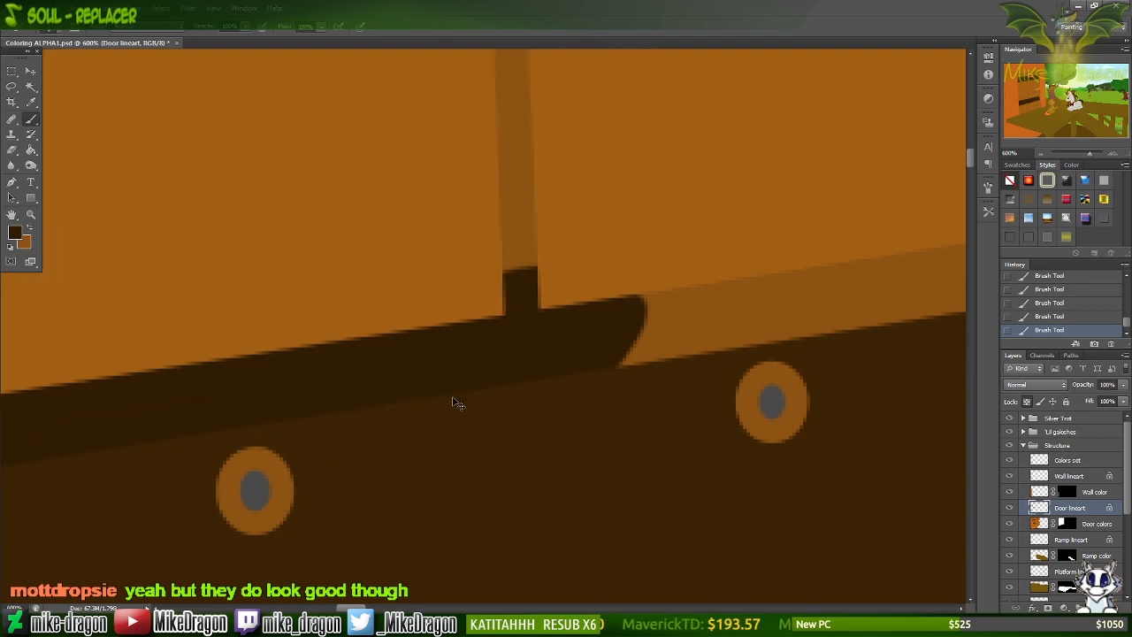
scroll(469, 413, "right", 1)
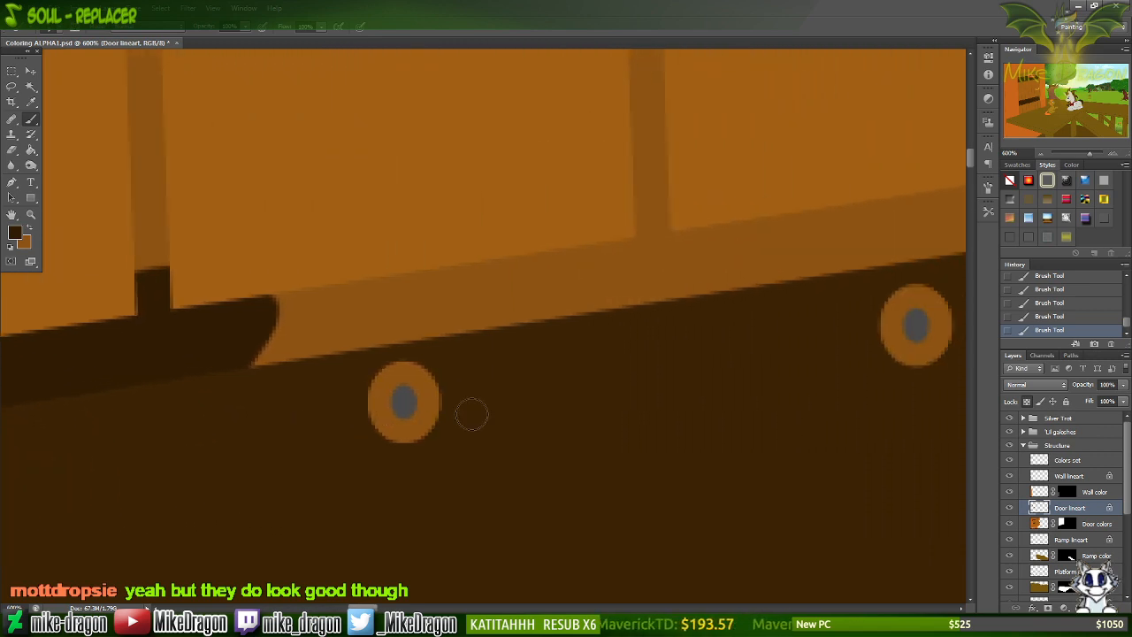
scroll(469, 412, "up", 3)
scroll(471, 423, "right", 1)
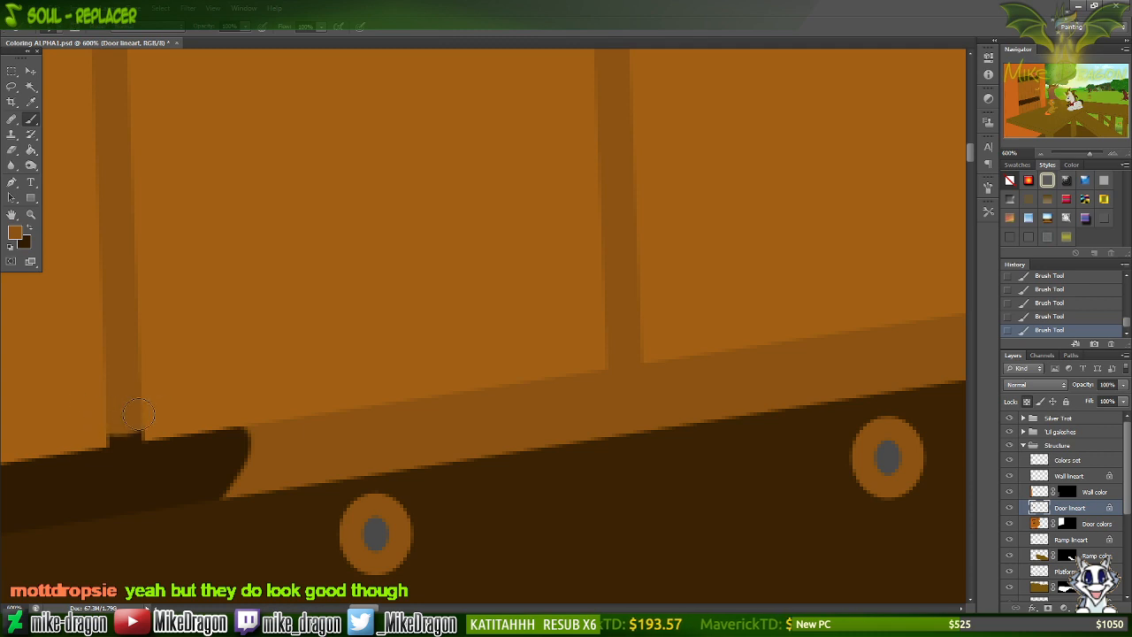
left_click_drag(138, 413, 108, 427)
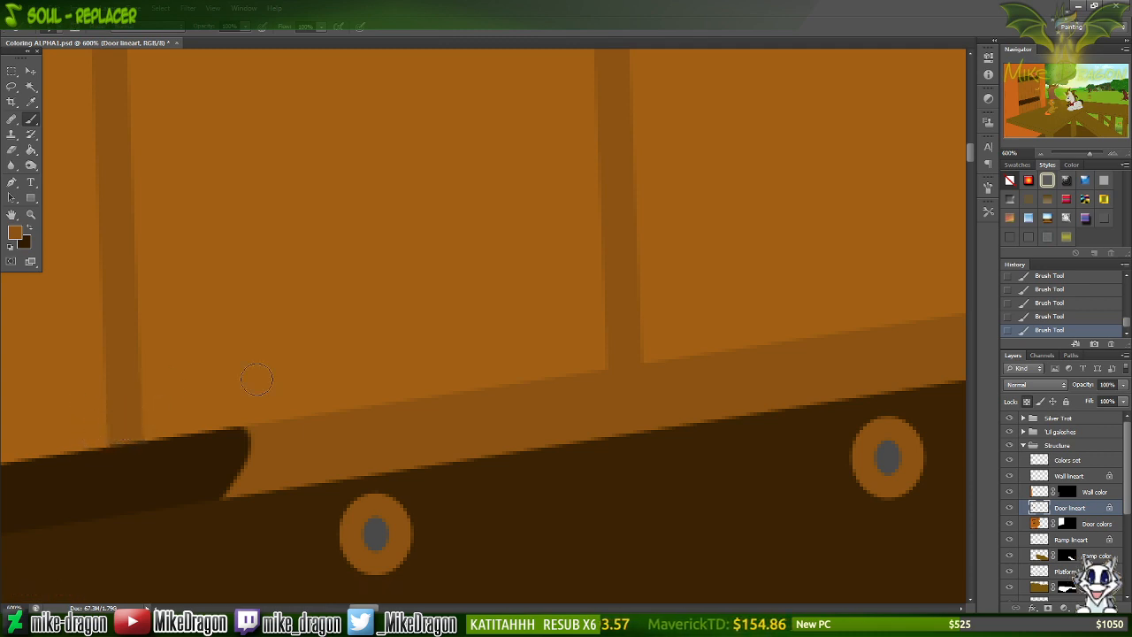
Paint the upper outline dark brown across the last two plank lines, restoring the lighter brown on both where the brush overran.
key("x")
mouse_move(237, 423)
left_mouse_down()
mouse_move(205, 499)
mouse_move(215, 476)
mouse_move(275, 485)
mouse_move(325, 422)
mouse_move(357, 422)
mouse_move(342, 466)
mouse_move(366, 479)
mouse_move(417, 438)
mouse_move(439, 396)
mouse_move(450, 422)
mouse_move(448, 403)
mouse_move(486, 385)
mouse_move(454, 438)
mouse_move(477, 441)
mouse_move(549, 416)
mouse_move(534, 380)
mouse_move(510, 401)
mouse_move(515, 465)
mouse_move(526, 446)
mouse_move(580, 424)
mouse_move(603, 366)
mouse_move(637, 351)
mouse_move(576, 362)
mouse_move(587, 410)
mouse_move(630, 442)
mouse_move(707, 372)
mouse_move(692, 383)
mouse_move(698, 425)
mouse_move(680, 452)
mouse_move(718, 446)
mouse_move(759, 421)
mouse_move(771, 369)
left_mouse_up()
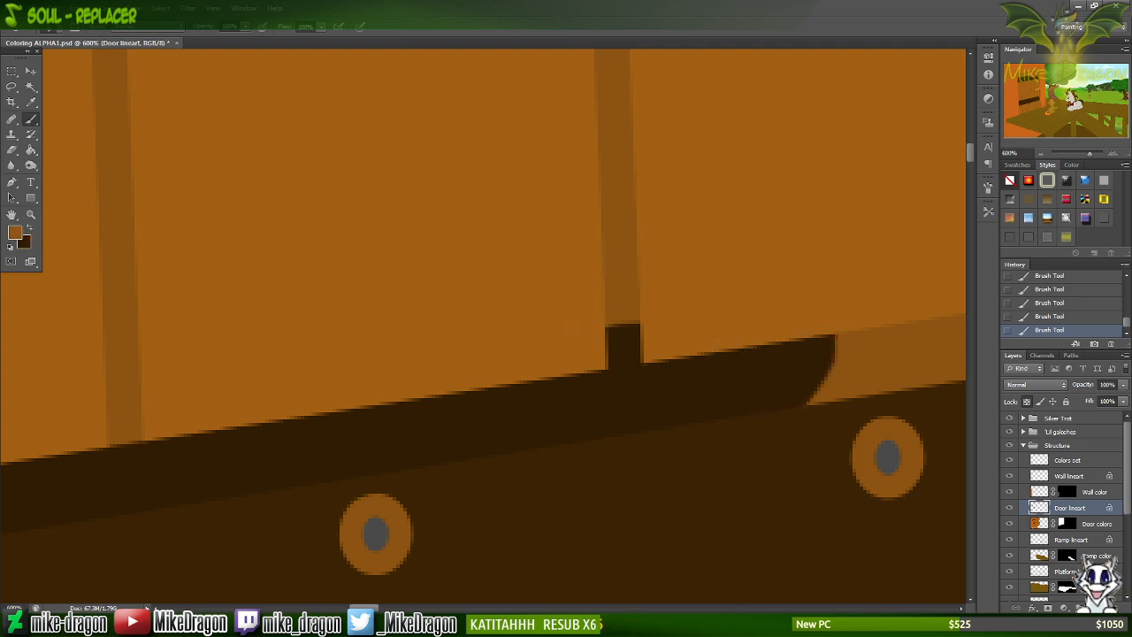
left_click_drag(601, 350, 639, 345)
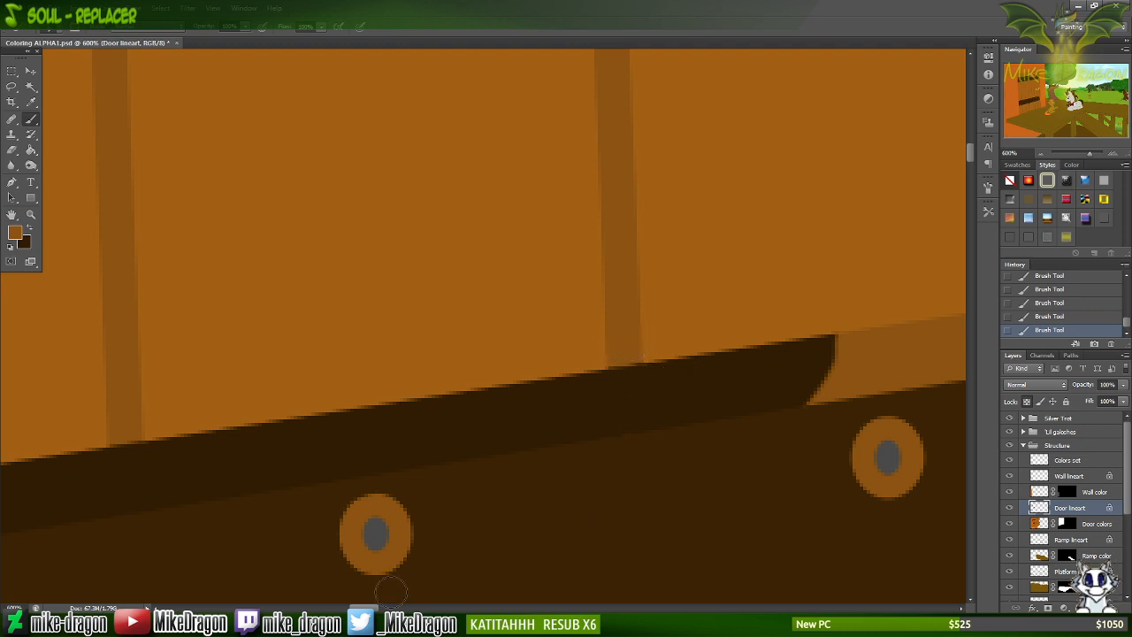
left_click_drag(363, 608, 383, 608)
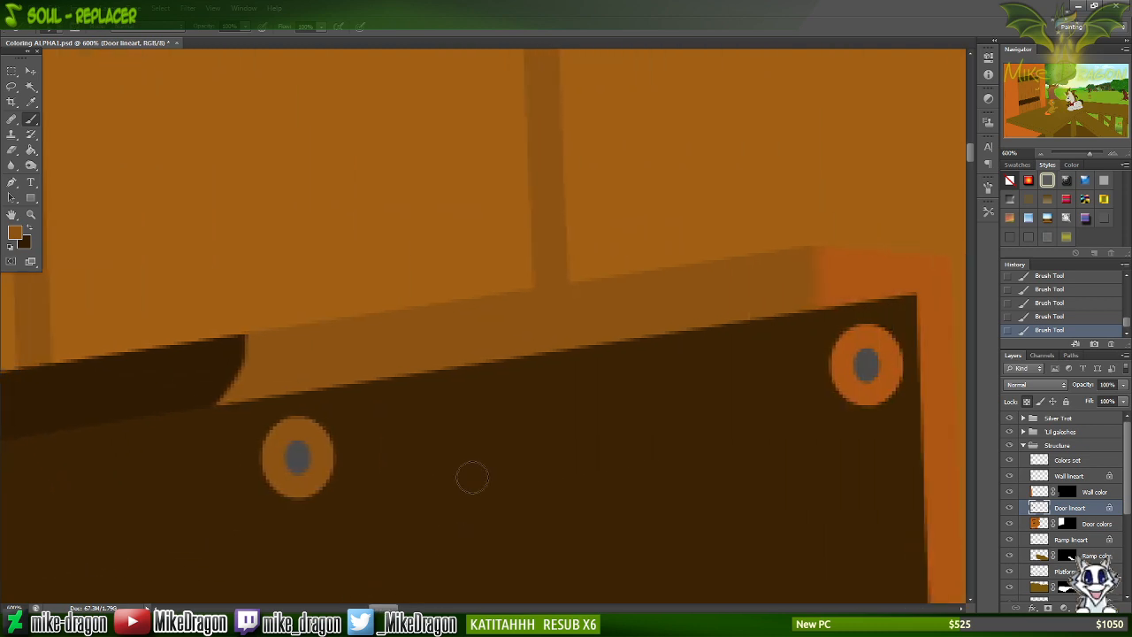
mouse_move(569, 277)
left_mouse_down()
mouse_move(530, 270)
mouse_move(512, 300)
mouse_move(535, 338)
mouse_move(581, 357)
mouse_move(507, 347)
mouse_move(502, 334)
mouse_move(478, 345)
mouse_move(453, 388)
mouse_move(455, 313)
mouse_move(435, 304)
mouse_move(407, 318)
mouse_move(399, 356)
mouse_move(379, 322)
mouse_move(361, 316)
mouse_move(341, 319)
mouse_move(330, 354)
mouse_move(239, 344)
mouse_move(177, 380)
mouse_move(287, 399)
left_mouse_up()
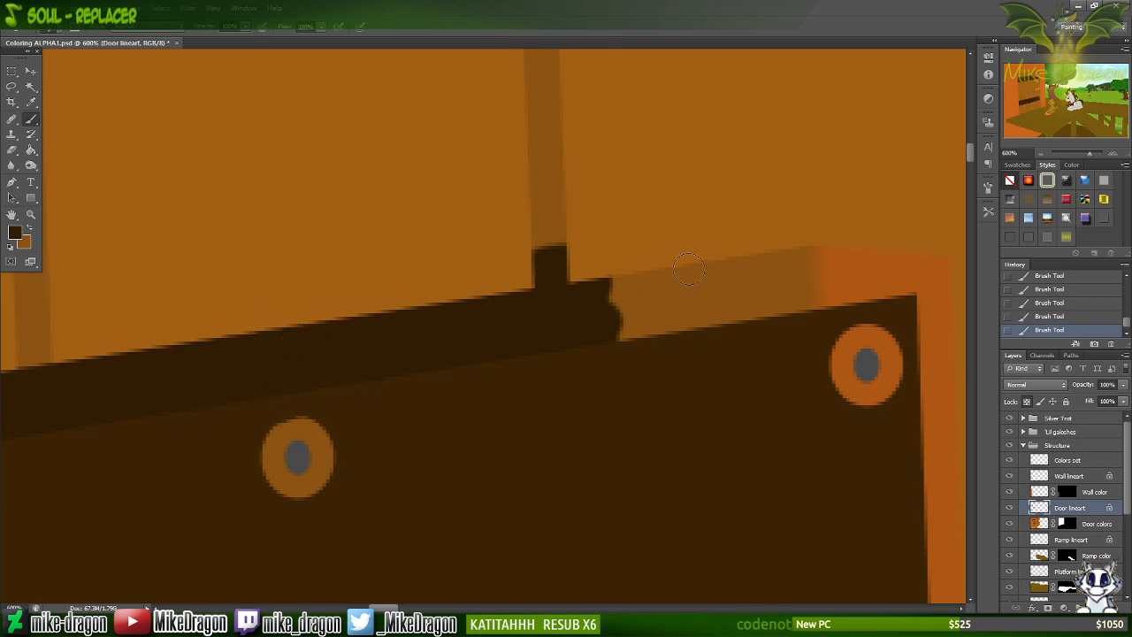
mouse_move(625, 269)
left_mouse_down()
mouse_move(602, 312)
mouse_move(637, 258)
mouse_move(646, 270)
mouse_move(655, 261)
mouse_move(647, 337)
mouse_move(710, 254)
mouse_move(659, 281)
left_mouse_up()
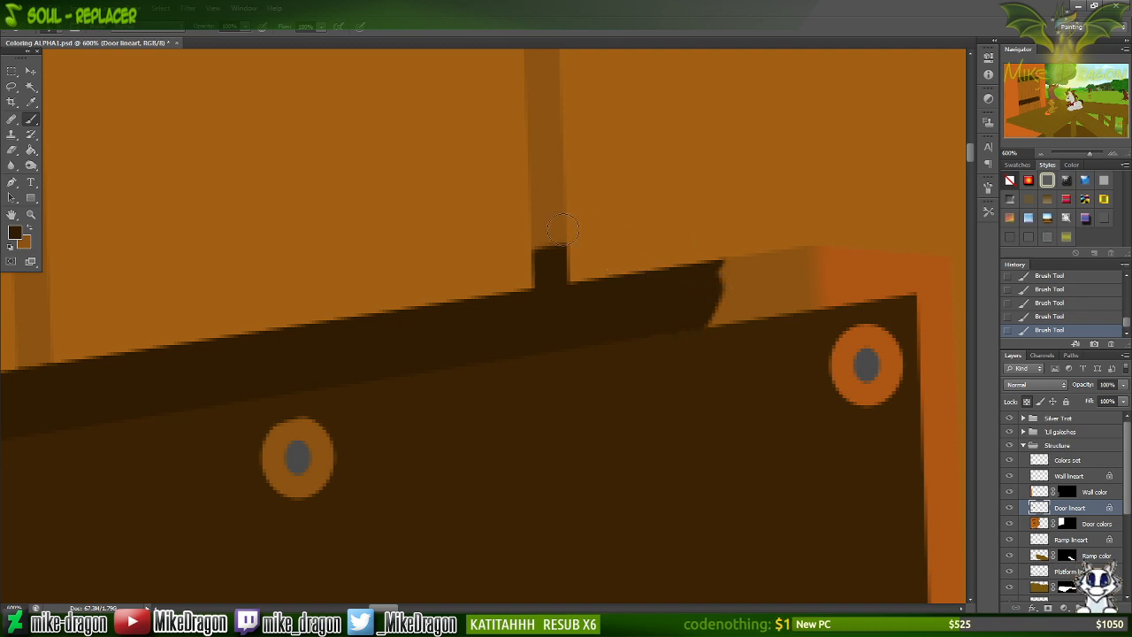
left_click_drag(545, 238, 567, 246)
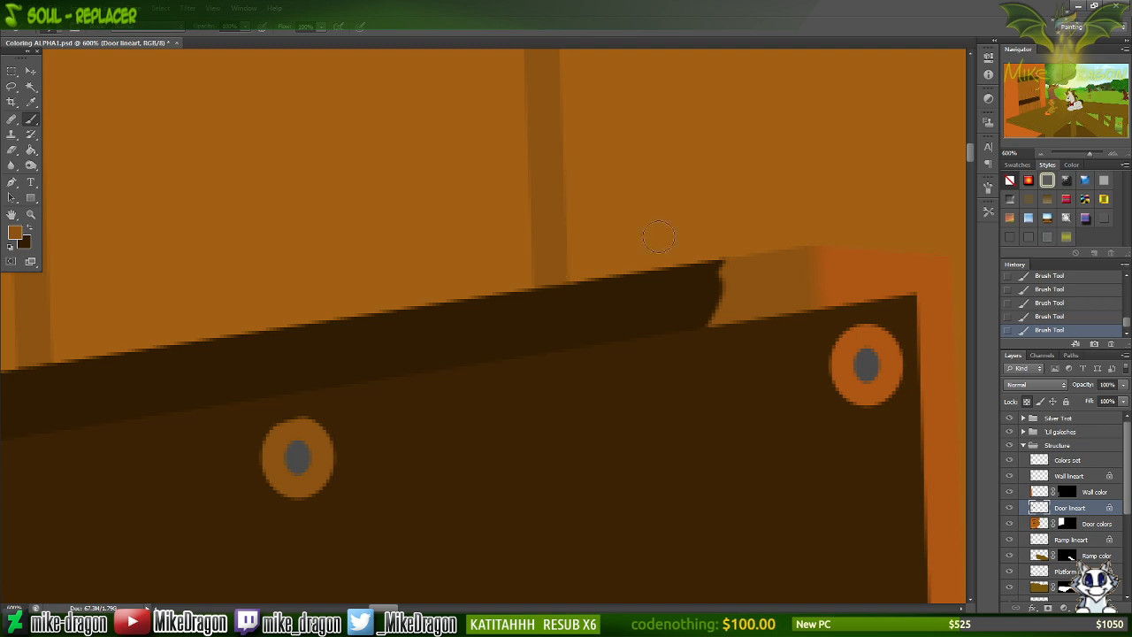
Paint the outline dark brown around the panel's upper-right corner, down its right edge and around the lower-right corner into the lower outline.
scroll(639, 240, "right", 8)
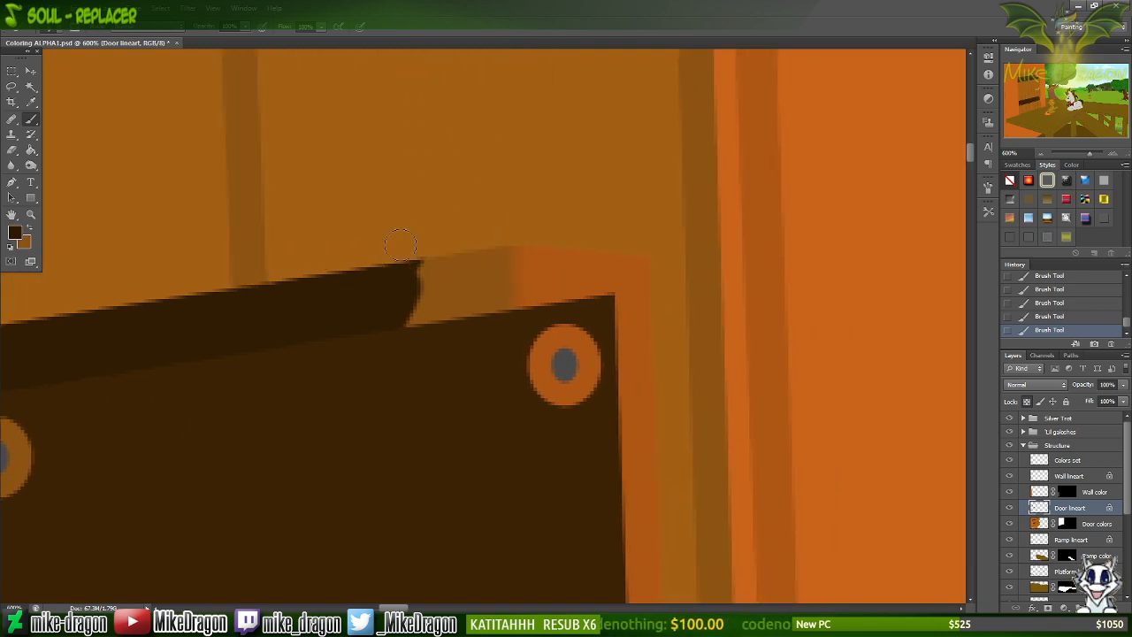
mouse_move(371, 351)
left_mouse_down()
mouse_move(424, 266)
mouse_move(495, 224)
mouse_move(435, 296)
mouse_move(530, 232)
mouse_move(539, 241)
mouse_move(473, 298)
mouse_move(505, 301)
mouse_move(591, 237)
mouse_move(523, 285)
mouse_move(545, 307)
mouse_move(612, 264)
mouse_move(612, 276)
mouse_move(625, 237)
mouse_move(611, 342)
mouse_move(630, 334)
mouse_move(633, 375)
mouse_move(642, 353)
mouse_move(621, 354)
mouse_move(658, 385)
mouse_move(630, 501)
left_mouse_up()
scroll(596, 481, "down", 5)
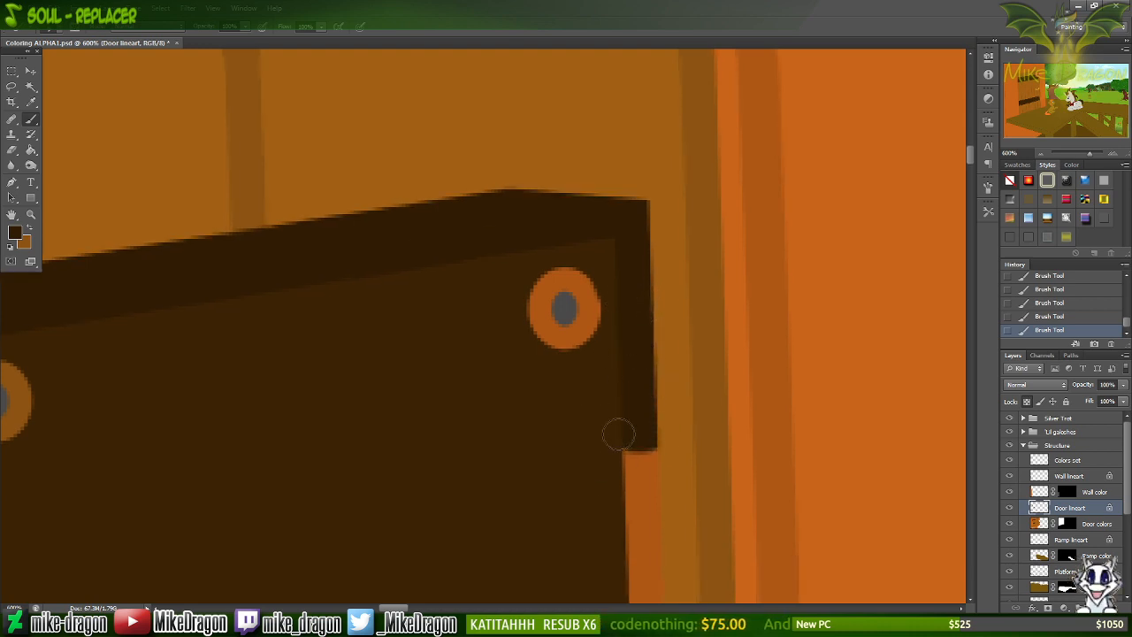
scroll(592, 440, "down", 3)
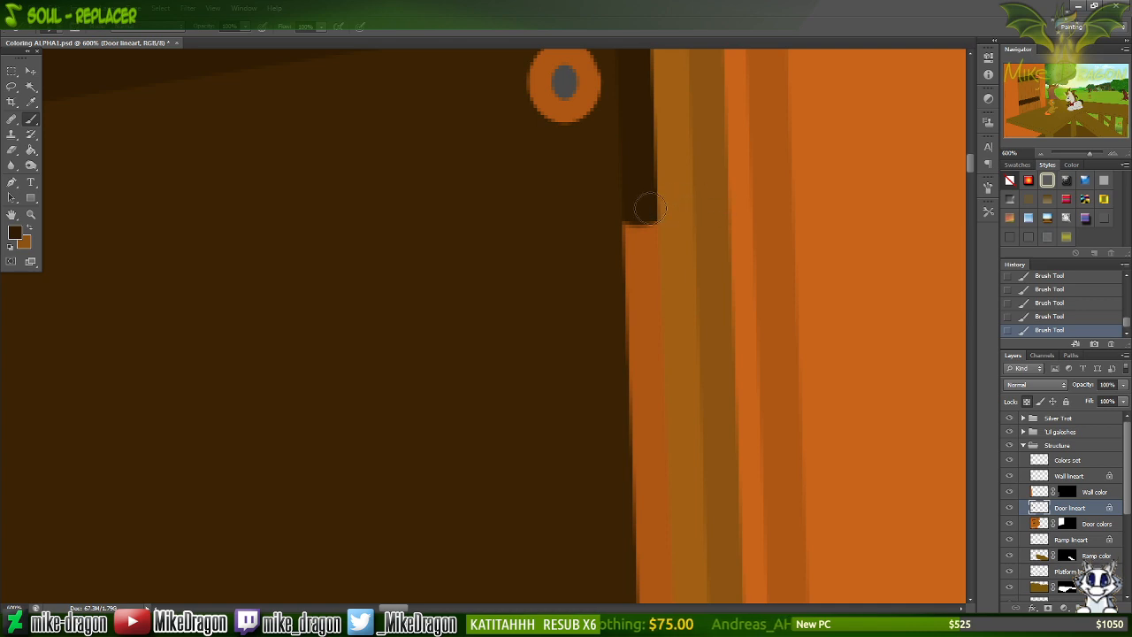
left_click_drag(647, 209, 626, 335)
mouse_move(634, 279)
left_mouse_down()
mouse_move(635, 429)
mouse_move(650, 476)
left_mouse_up()
left_click_drag(654, 430, 617, 449)
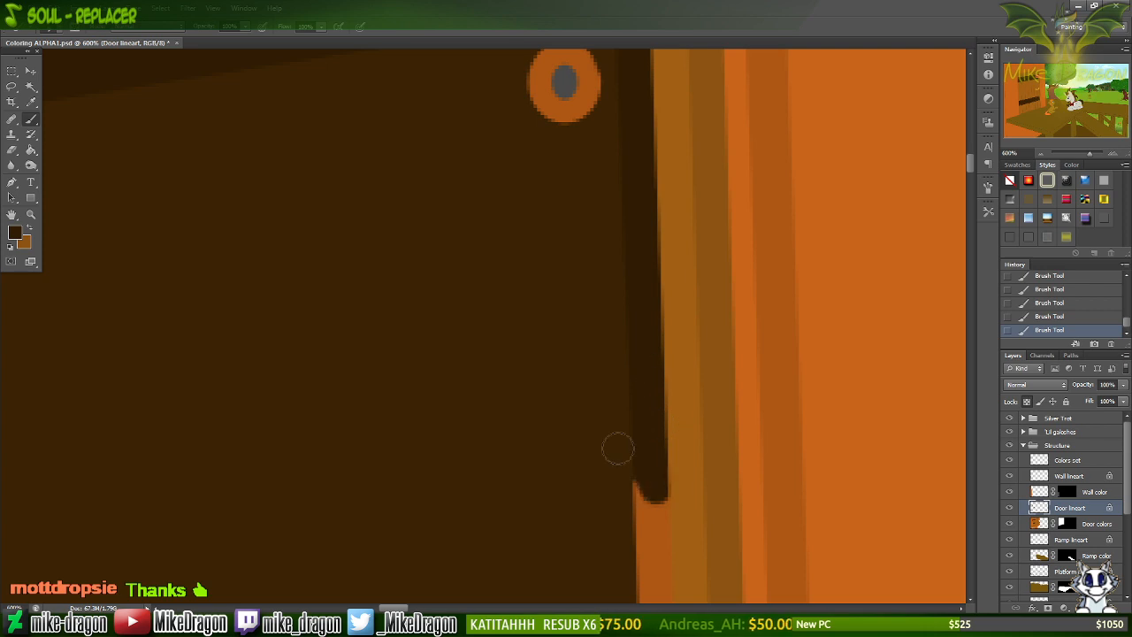
scroll(618, 449, "down", 6)
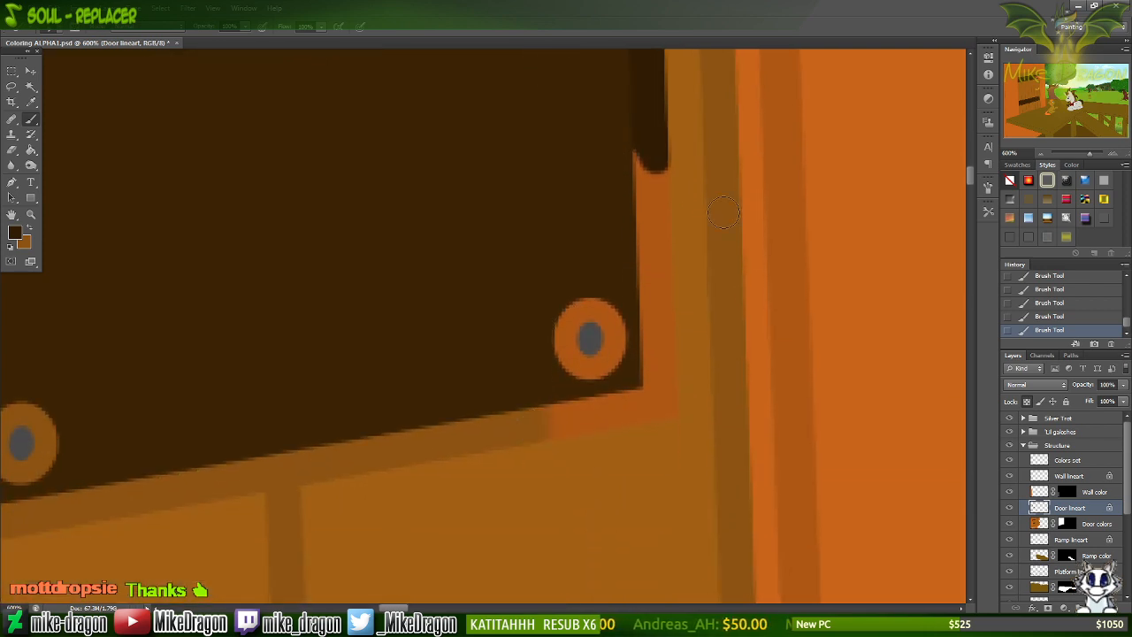
mouse_move(629, 163)
left_mouse_down()
mouse_move(668, 181)
mouse_move(621, 219)
mouse_move(649, 212)
mouse_move(672, 237)
mouse_move(627, 295)
mouse_move(660, 329)
mouse_move(628, 340)
mouse_move(664, 361)
mouse_move(675, 346)
mouse_move(677, 394)
mouse_move(649, 408)
mouse_move(637, 383)
mouse_move(613, 404)
mouse_move(608, 382)
mouse_move(582, 453)
mouse_move(555, 409)
mouse_move(532, 429)
mouse_move(523, 418)
mouse_move(530, 457)
mouse_move(529, 431)
mouse_move(488, 422)
mouse_move(452, 446)
left_mouse_up()
Paint the lower outline dark brown across the first plank line from the right, and repaint that plank line's overrun in lighter brown.
scroll(445, 451, "left", 5)
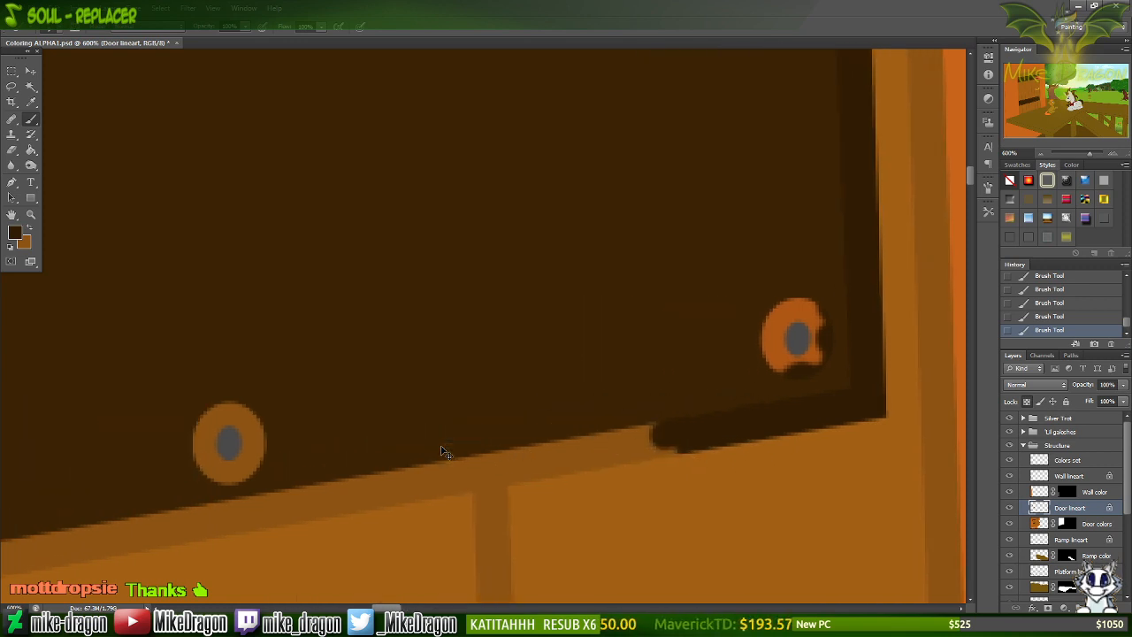
scroll(442, 448, "left", 2)
scroll(381, 449, "down", 4)
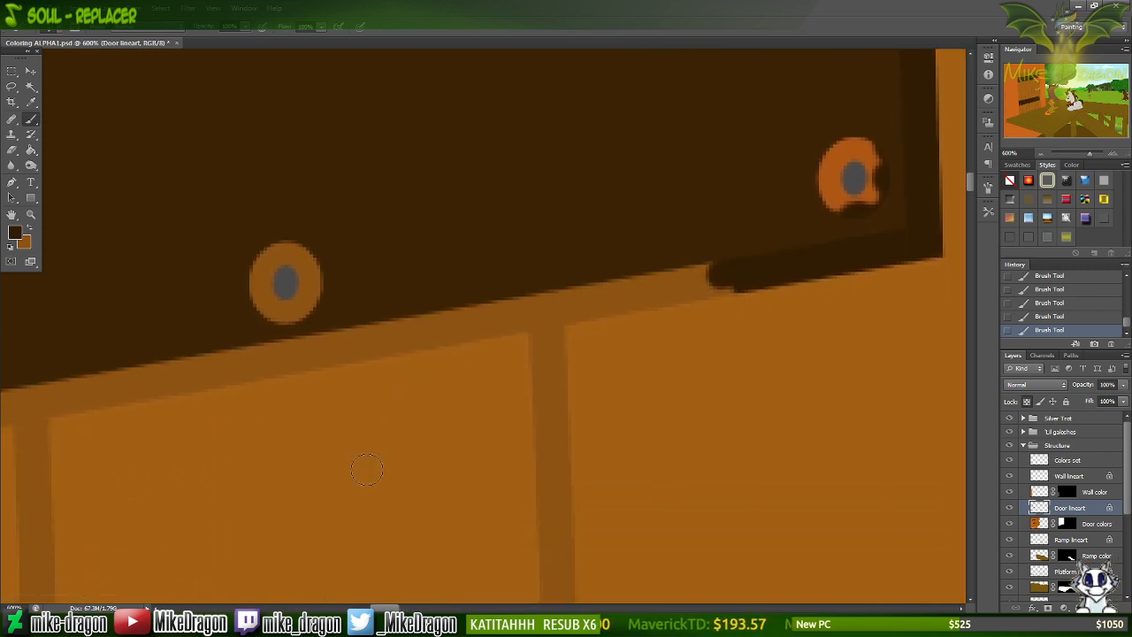
mouse_move(601, 292)
left_mouse_down()
mouse_move(604, 322)
mouse_move(657, 299)
mouse_move(664, 268)
mouse_move(655, 296)
mouse_move(228, 373)
left_mouse_up()
mouse_move(371, 314)
left_mouse_down()
mouse_move(160, 394)
mouse_move(246, 376)
left_mouse_up()
key("x")
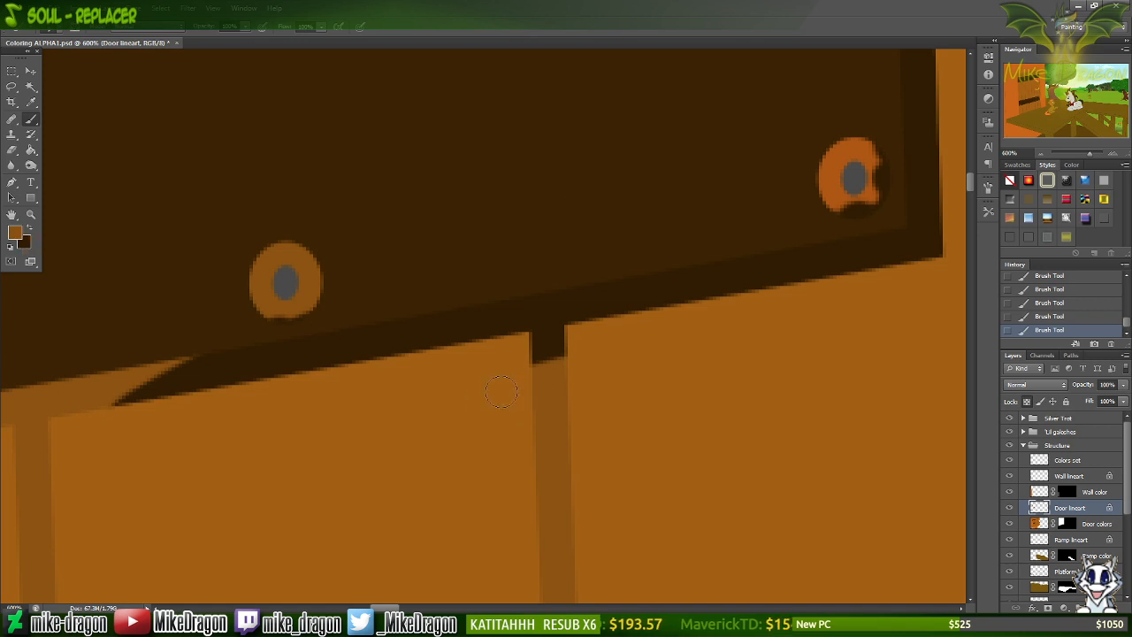
left_click_drag(548, 372, 612, 356)
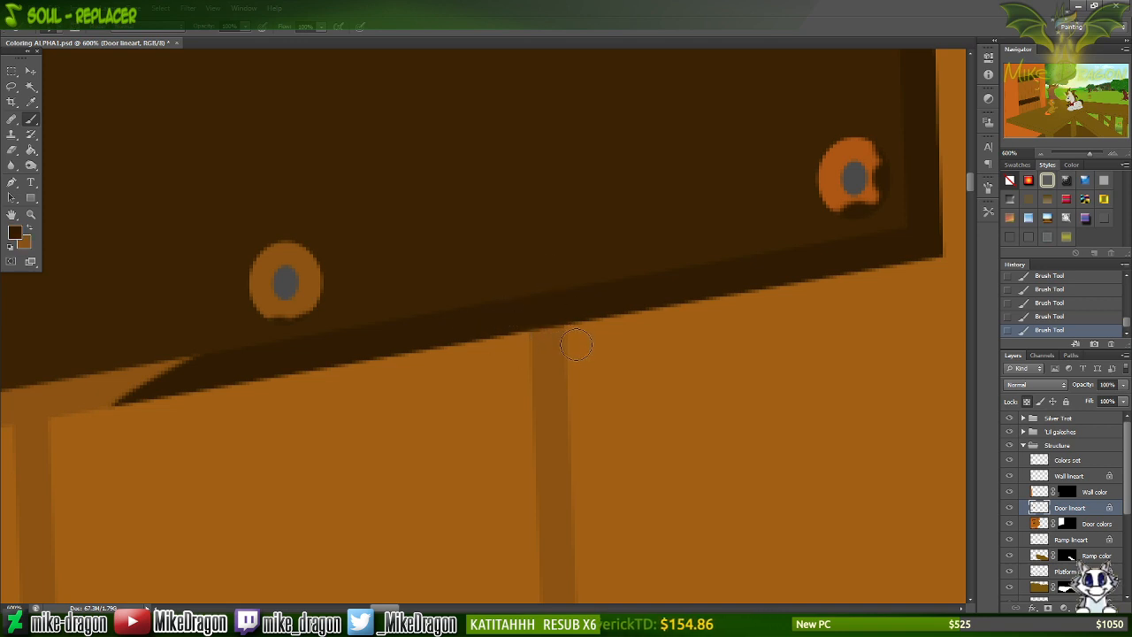
Continue the dark brown lower outline leftward across the second plank line from the right, restoring the lighter brown where the brush overran.
scroll(468, 409, "left", 10)
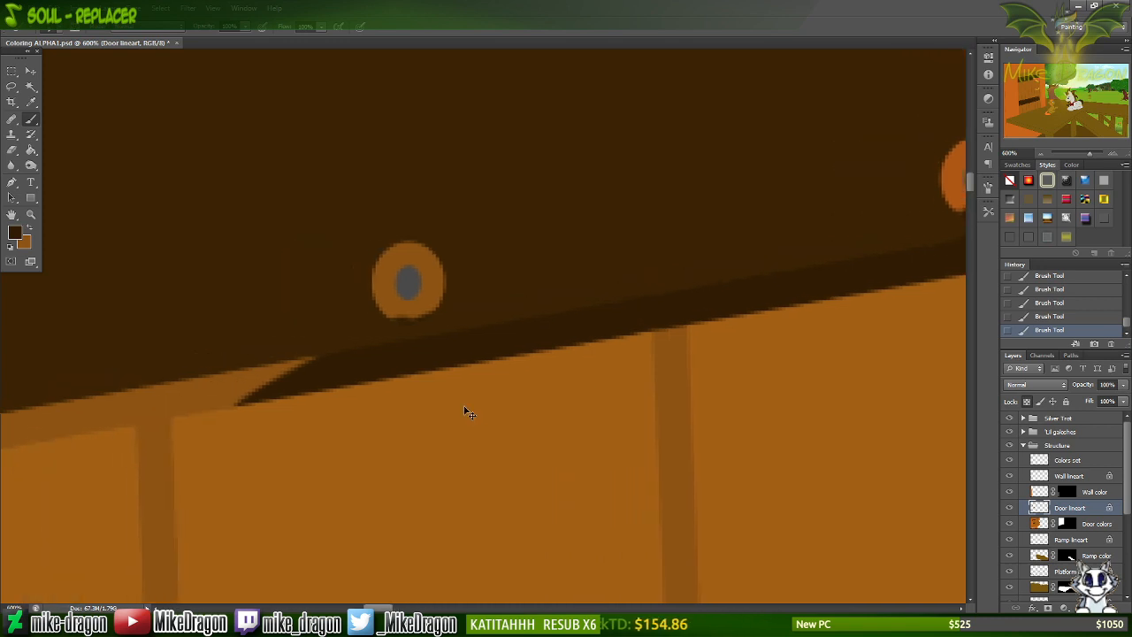
scroll(480, 416, "down", 2)
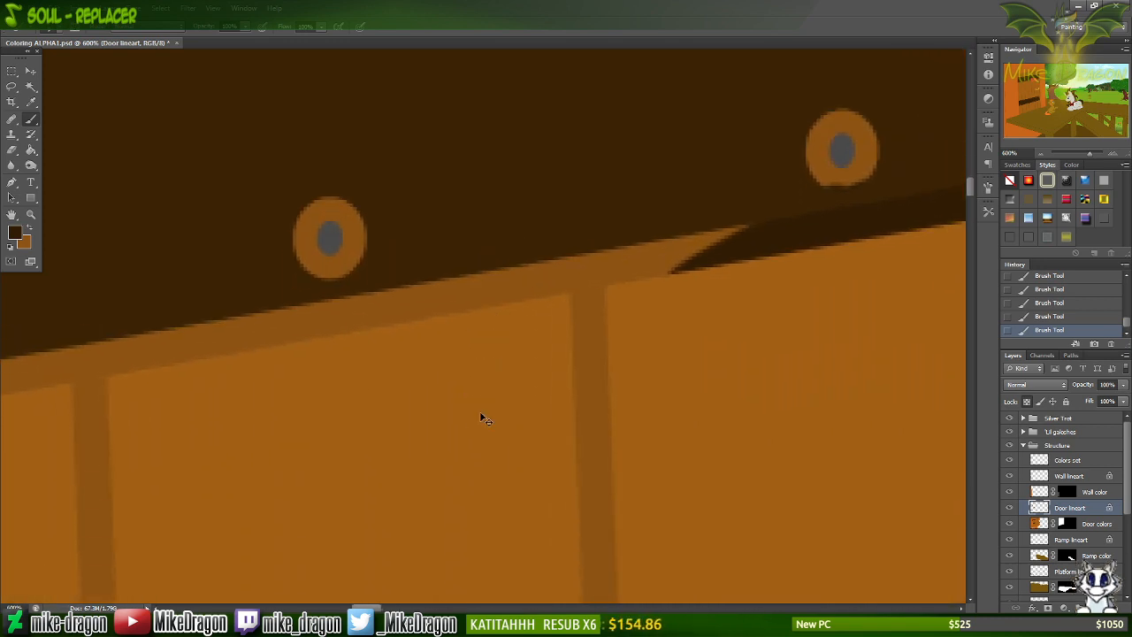
scroll(481, 417, "left", 2)
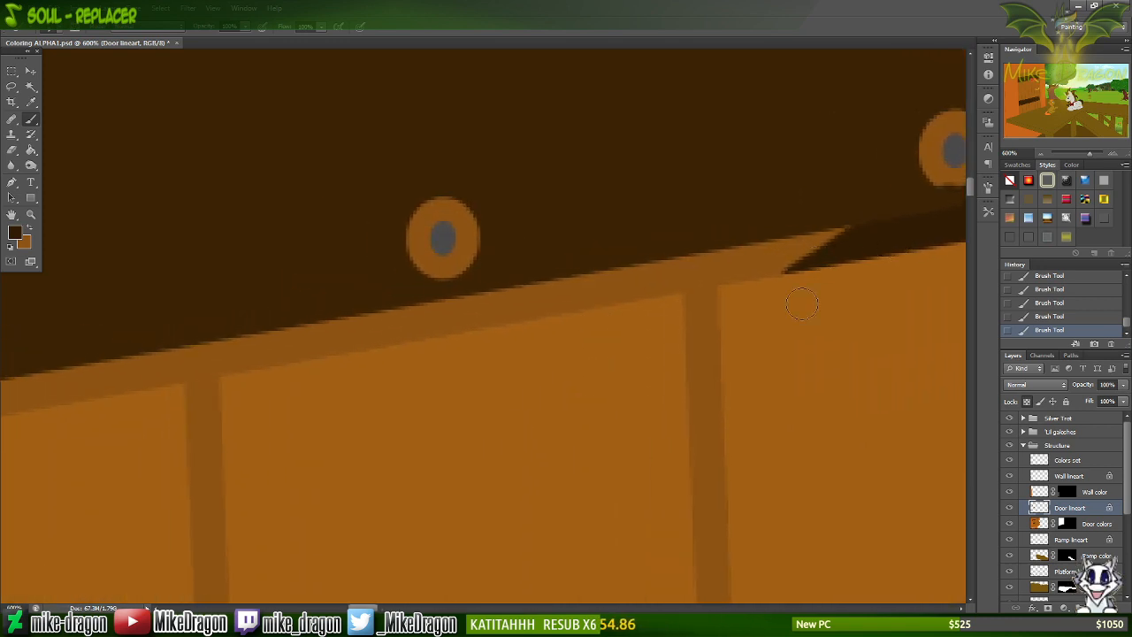
mouse_move(839, 248)
left_mouse_down()
mouse_move(692, 282)
mouse_move(704, 320)
mouse_move(627, 295)
mouse_move(524, 303)
mouse_move(510, 326)
mouse_move(449, 329)
left_mouse_up()
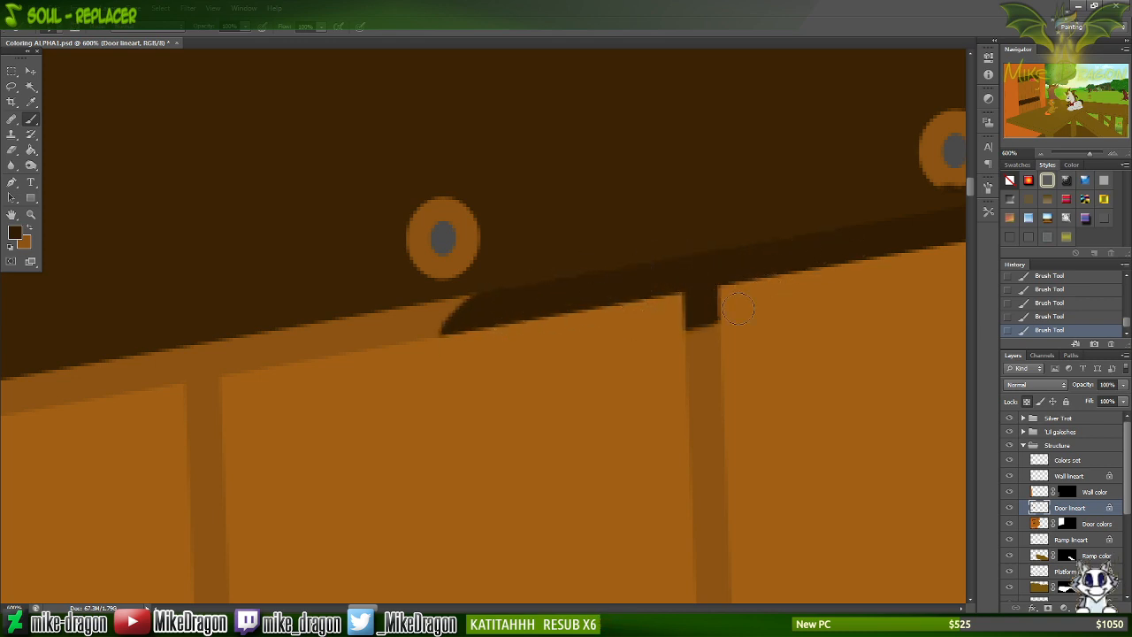
key("x")
mouse_move(713, 308)
left_mouse_down()
mouse_move(706, 329)
mouse_move(674, 327)
mouse_move(713, 308)
left_mouse_up()
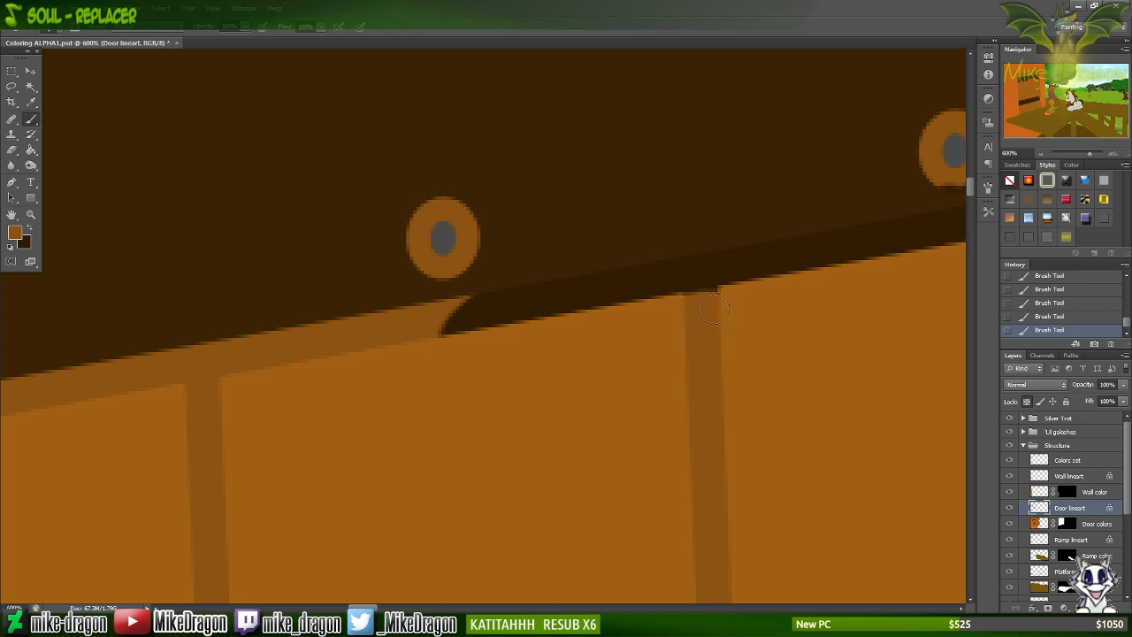
key("x")
key("x")
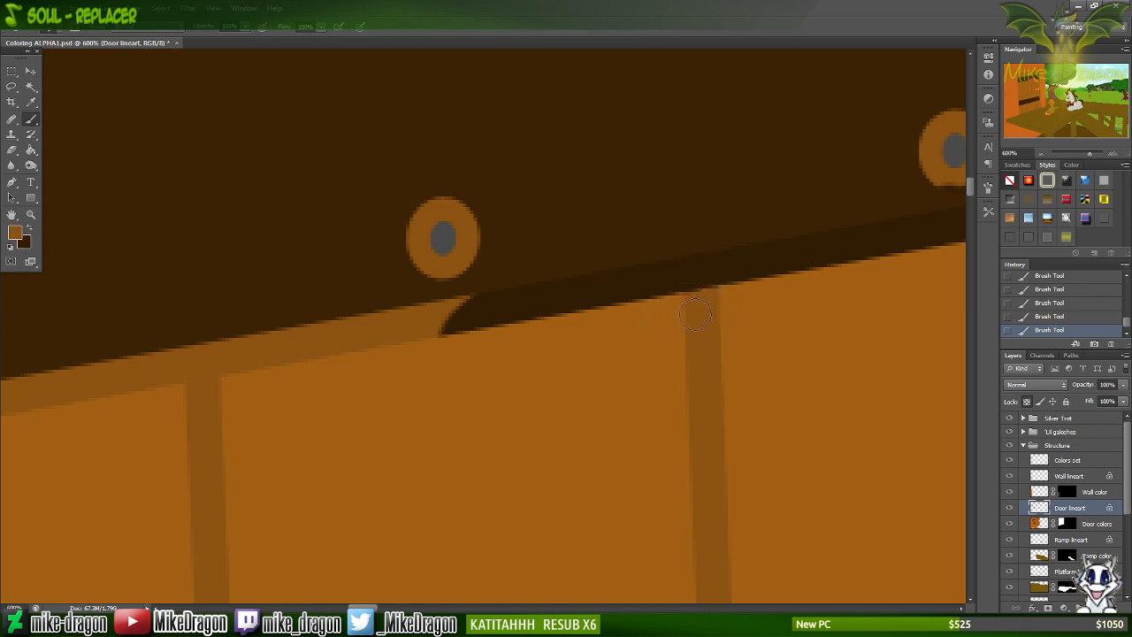
Paint the lower outline dark brown across the third plank line from the right, and repaint the overrun on that line in lighter brown.
scroll(622, 360, "left", 10)
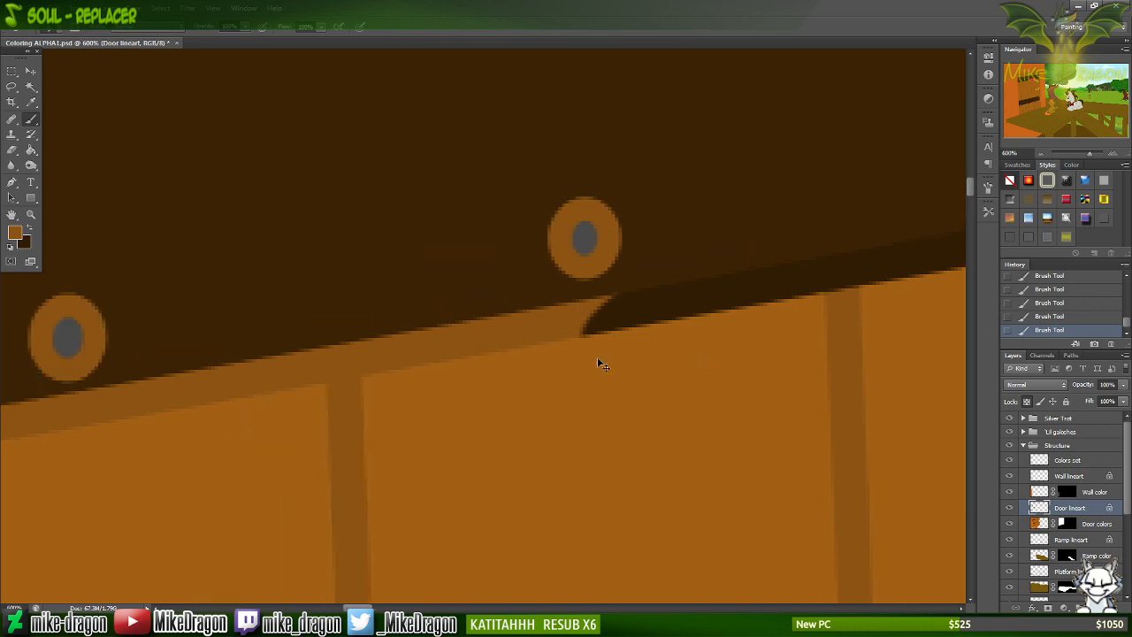
scroll(633, 333, "down", 3)
key("x")
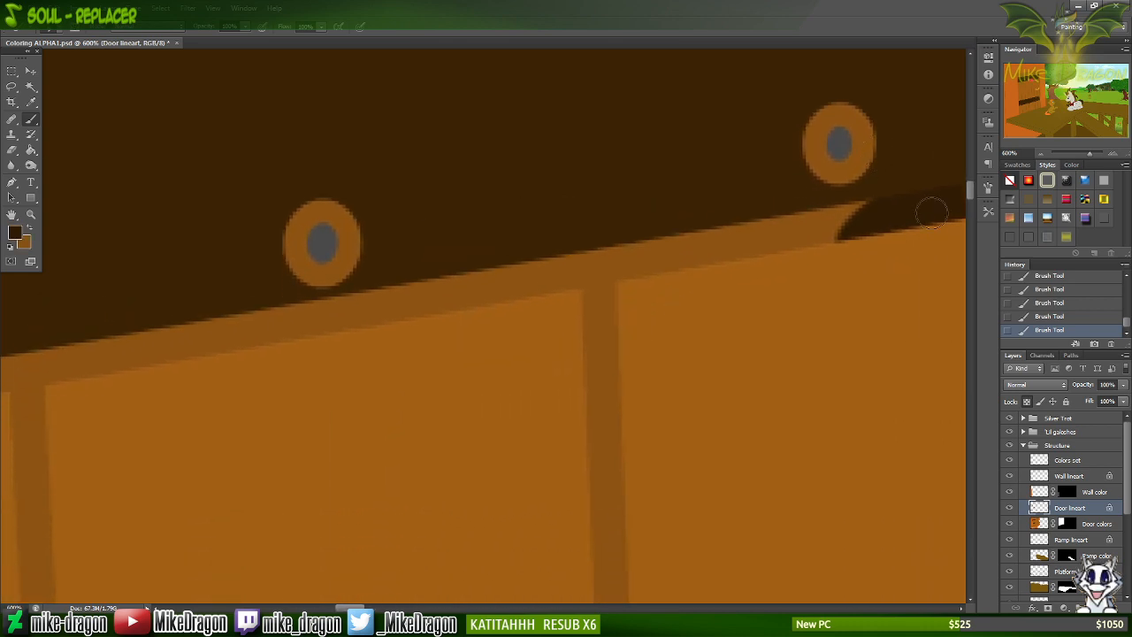
left_click_drag(929, 210, 721, 250)
mouse_move(781, 213)
left_mouse_down()
mouse_move(612, 284)
mouse_move(584, 305)
mouse_move(602, 316)
mouse_move(616, 251)
mouse_move(606, 247)
mouse_move(485, 284)
left_mouse_up()
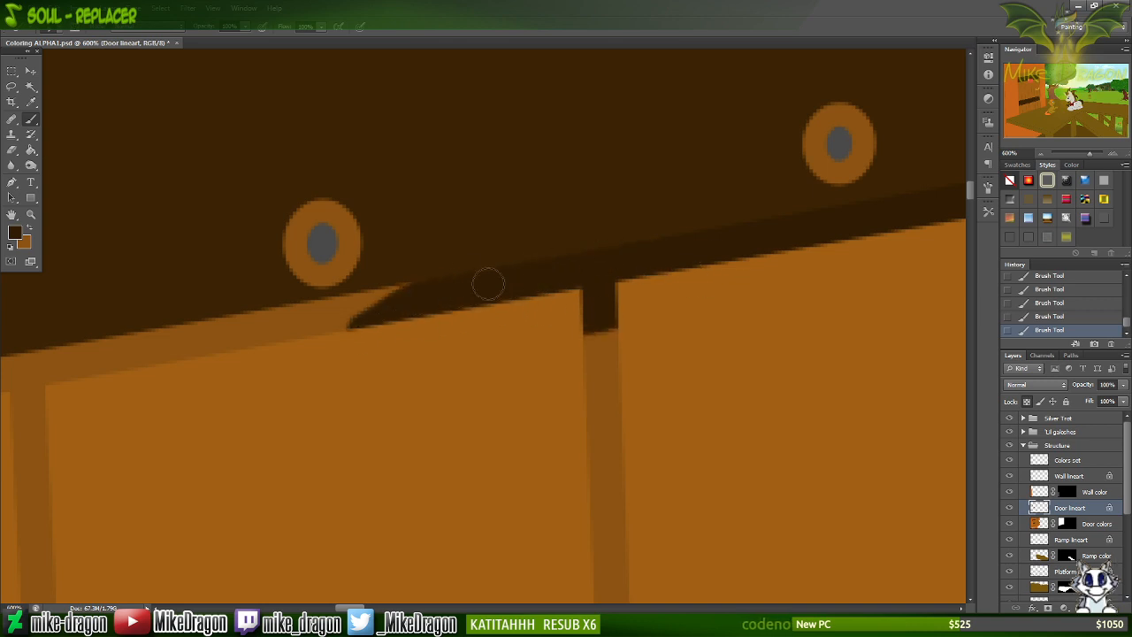
key("x")
mouse_move(614, 334)
left_mouse_down()
mouse_move(593, 299)
mouse_move(581, 309)
mouse_move(620, 303)
left_mouse_up()
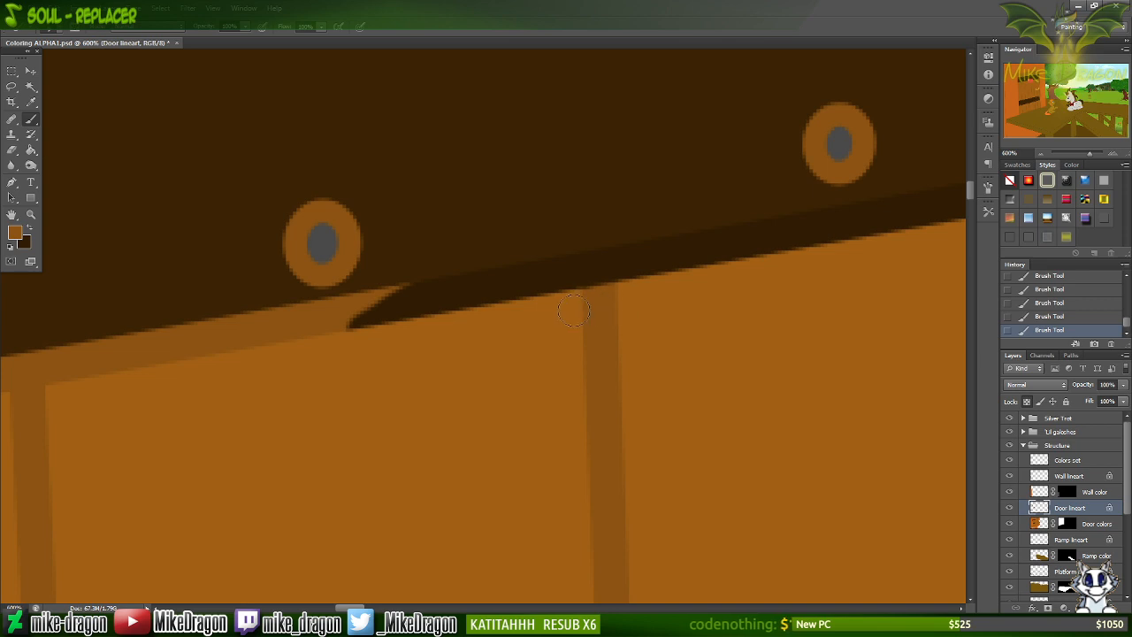
Extend the dark brown lower outline below the fourth bolt from the right, and paint part of that bolt's ring dark brown.
scroll(286, 419, "left", 10)
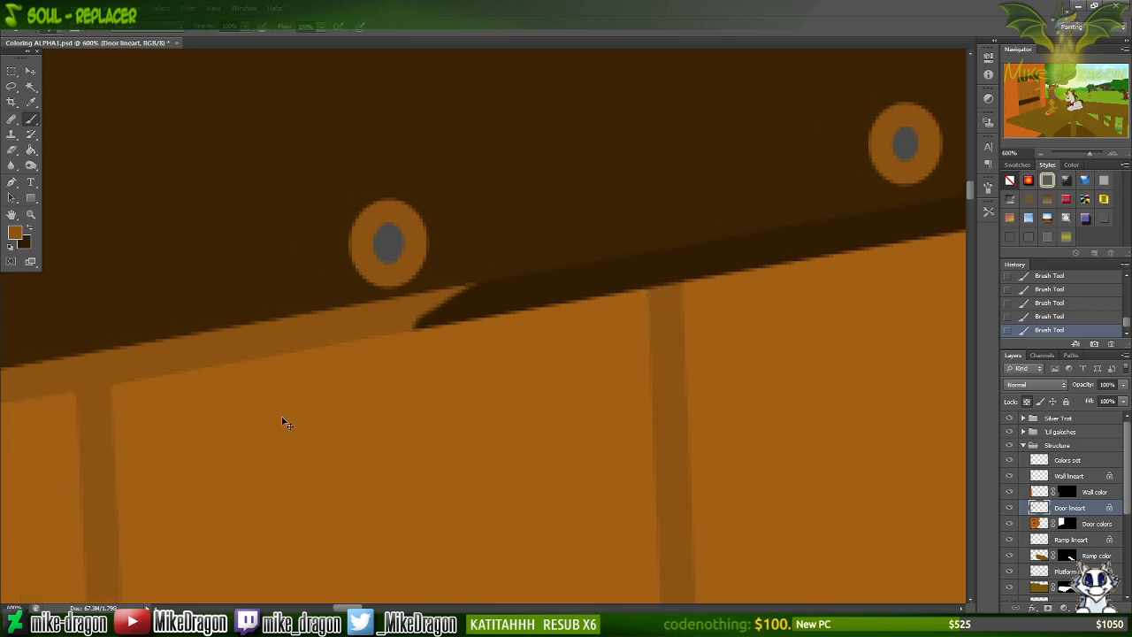
scroll(285, 422, "left", 3)
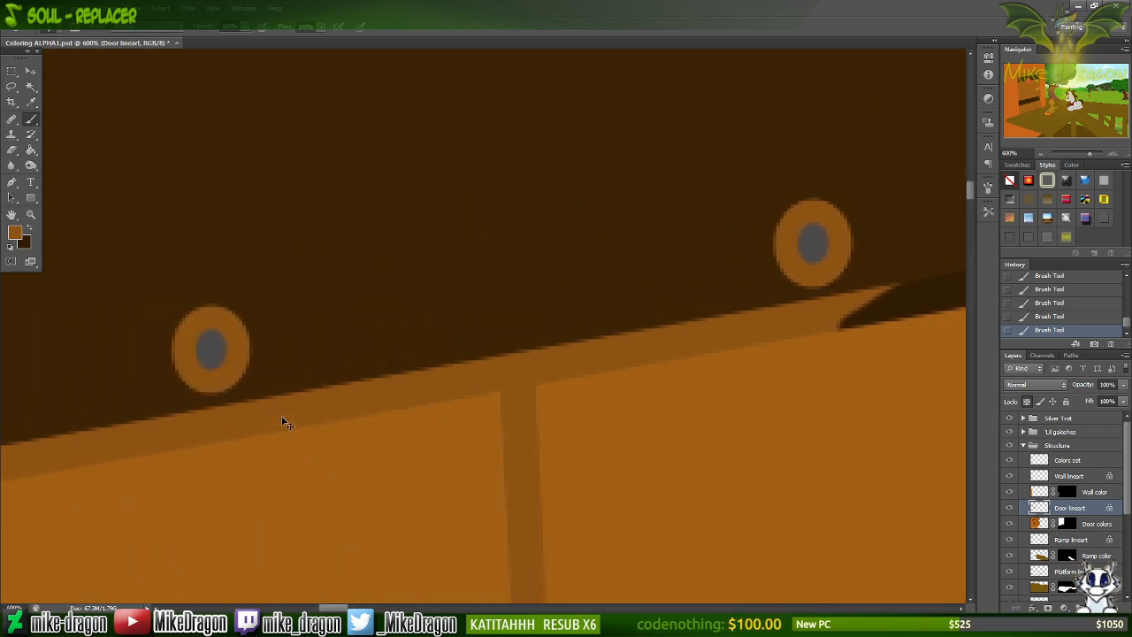
key("x")
mouse_move(895, 260)
left_mouse_down()
mouse_move(853, 310)
mouse_move(864, 287)
mouse_move(773, 326)
mouse_move(728, 360)
mouse_move(731, 343)
mouse_move(660, 353)
mouse_move(694, 348)
mouse_move(698, 335)
mouse_move(662, 342)
left_mouse_up()
mouse_move(780, 217)
left_mouse_down()
mouse_move(786, 251)
mouse_move(821, 260)
left_mouse_up()
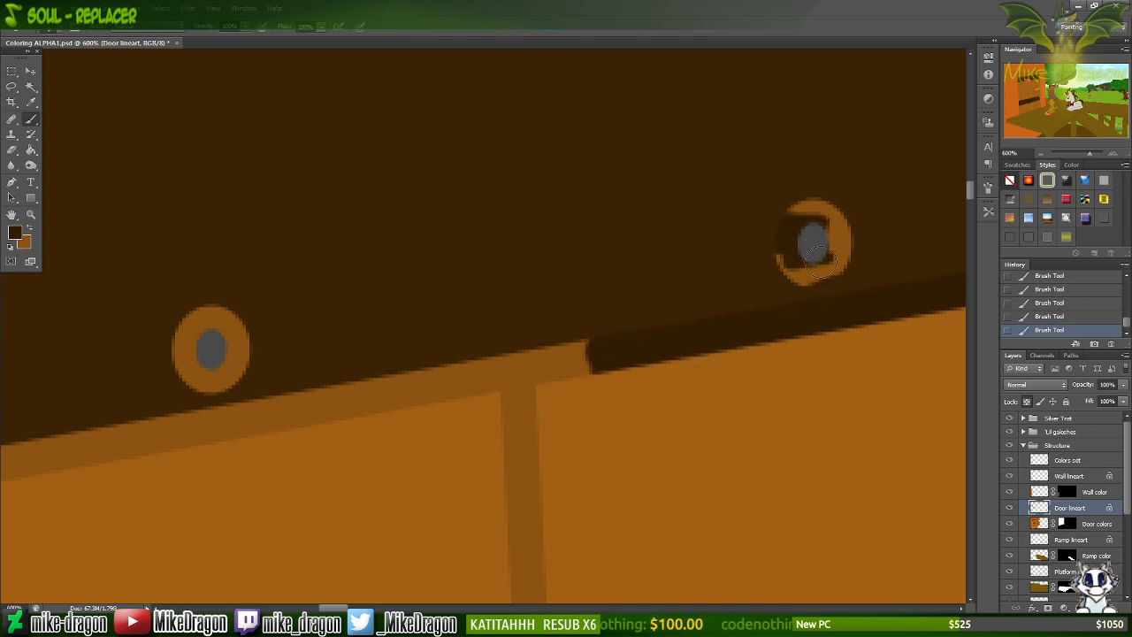
Paint the lower outline dark brown across the fourth plank line from the right to below the next bolt, restoring that plank line's lighter brown.
mouse_move(592, 349)
left_mouse_down()
mouse_move(637, 346)
mouse_move(440, 418)
mouse_move(415, 407)
mouse_move(506, 361)
mouse_move(300, 393)
mouse_move(117, 455)
left_mouse_up()
key("x")
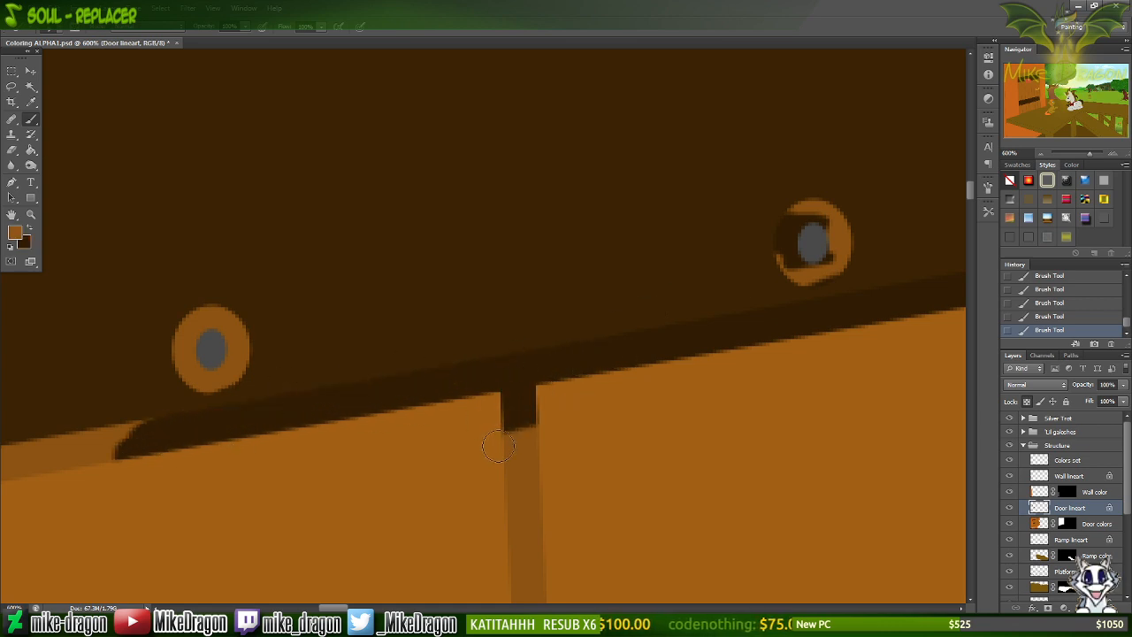
mouse_move(512, 421)
left_mouse_down()
mouse_move(548, 425)
mouse_move(566, 409)
mouse_move(517, 400)
mouse_move(495, 418)
left_mouse_up()
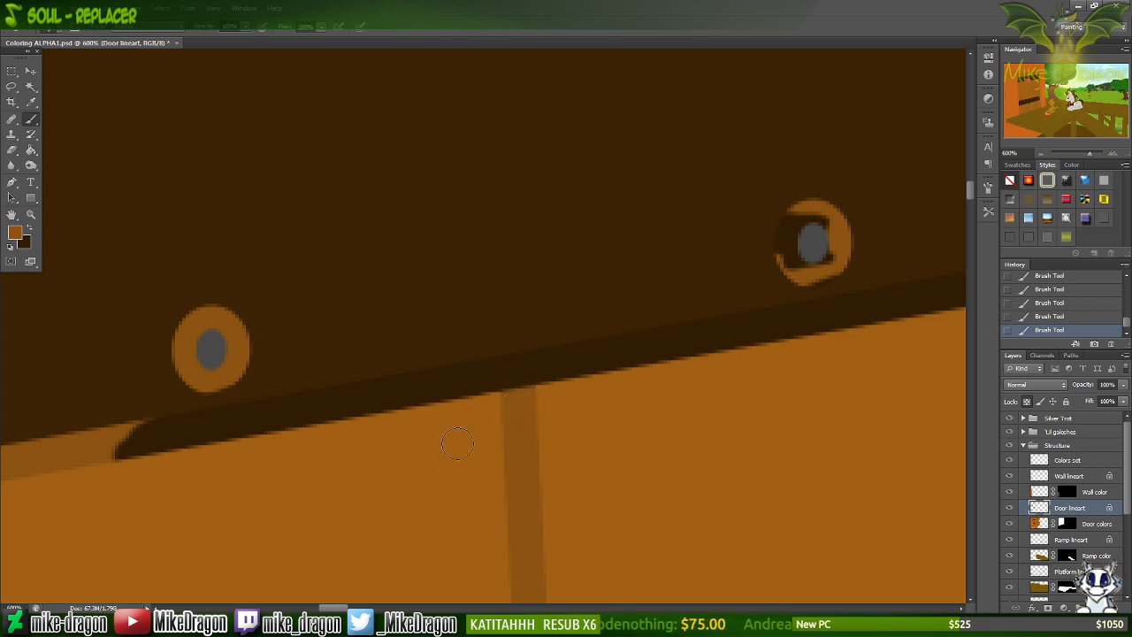
Continue the dark brown lower outline across the fifth plank line from the right, and repaint that plank line's overrun in lighter brown.
scroll(421, 471, "left", 10)
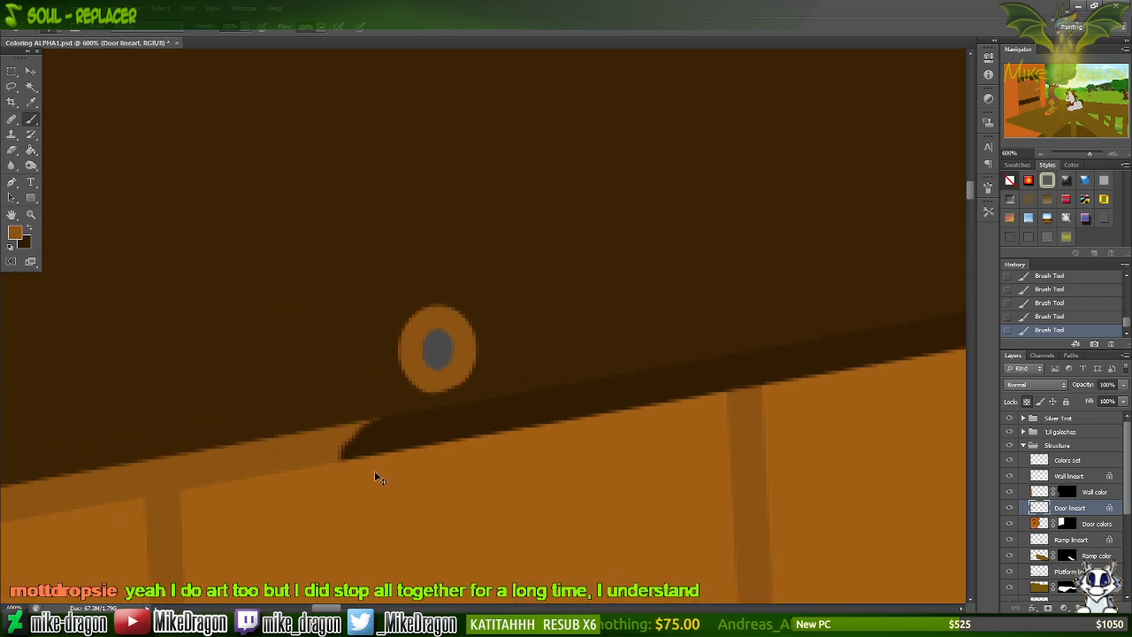
scroll(429, 475, "left", 5)
scroll(425, 460, "down", 8)
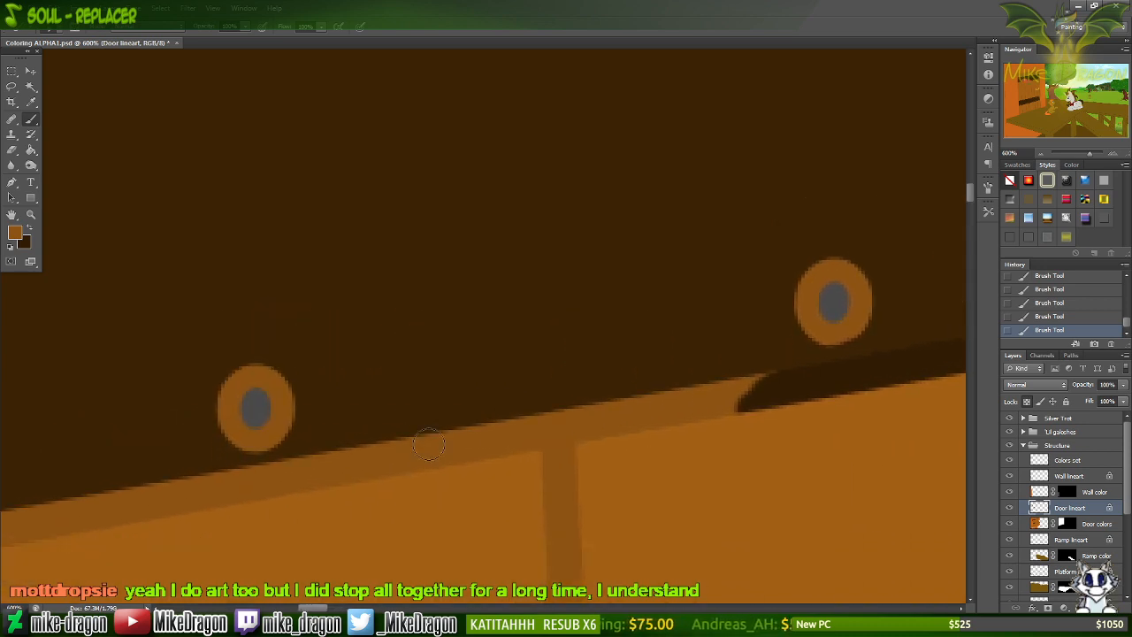
scroll(421, 434, "left", 6)
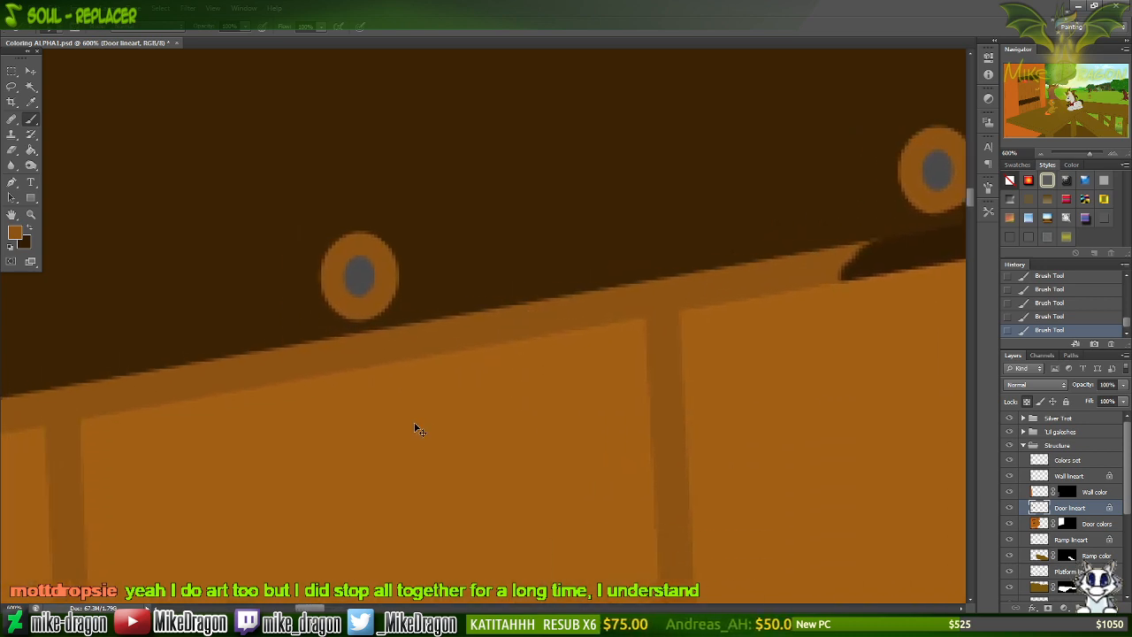
key("x")
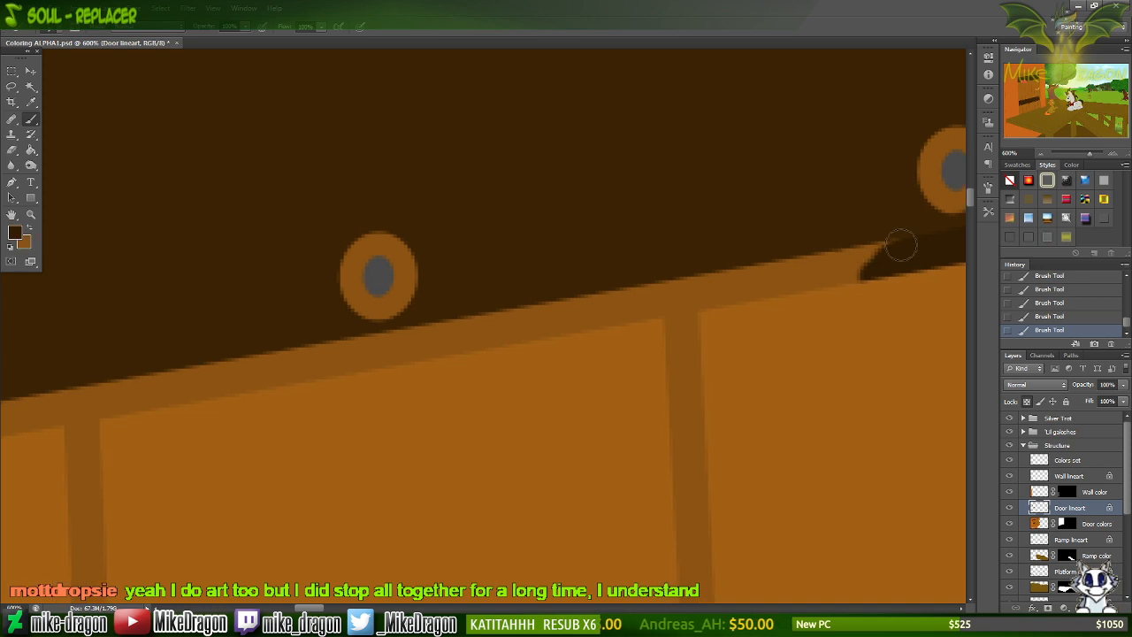
mouse_move(900, 245)
left_mouse_down()
mouse_move(828, 254)
mouse_move(900, 259)
mouse_move(729, 293)
mouse_move(731, 283)
mouse_move(684, 319)
mouse_move(699, 331)
mouse_move(693, 291)
mouse_move(646, 292)
left_mouse_up()
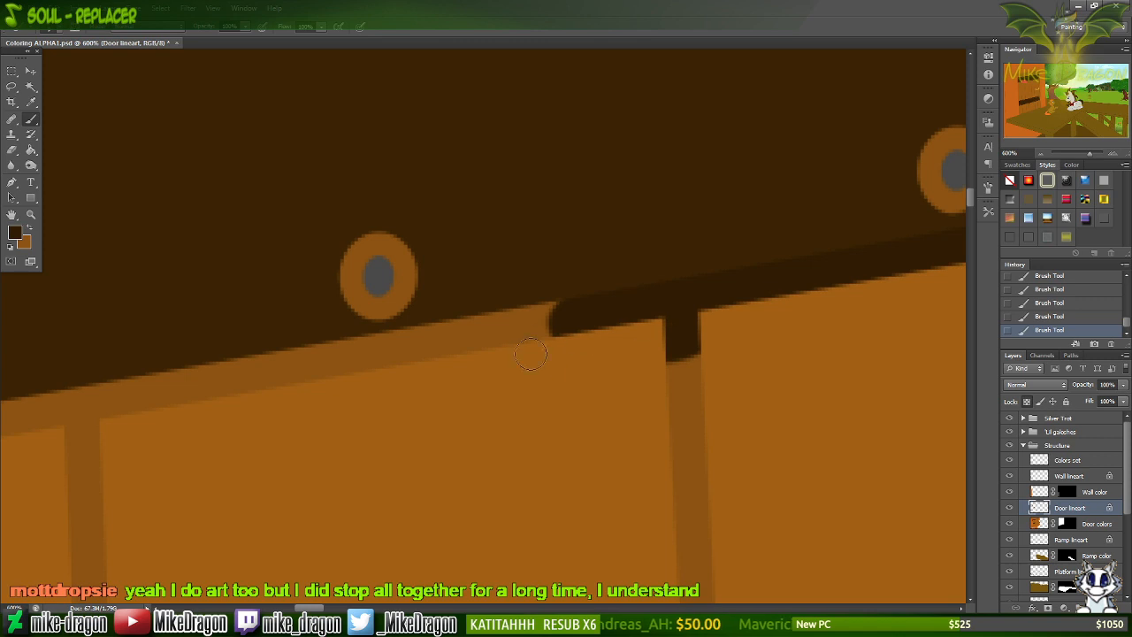
mouse_move(530, 354)
left_mouse_down()
mouse_move(493, 355)
mouse_move(472, 371)
mouse_move(543, 355)
mouse_move(507, 323)
mouse_move(492, 343)
mouse_move(459, 334)
left_mouse_up()
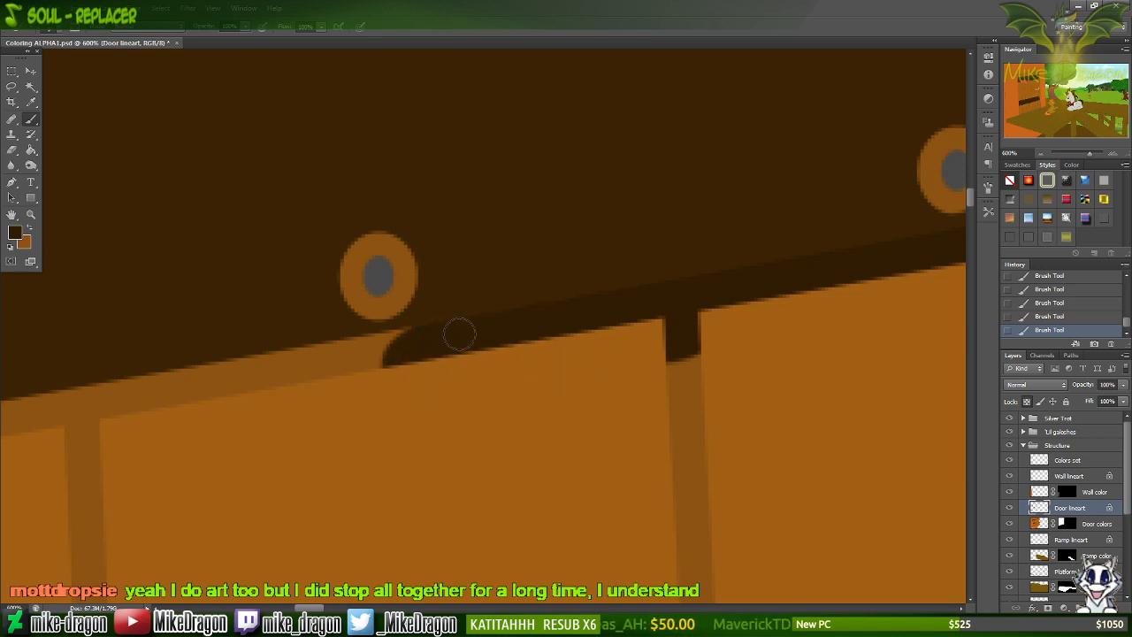
key("x")
mouse_move(707, 354)
left_mouse_down()
mouse_move(662, 366)
mouse_move(723, 357)
mouse_move(717, 346)
mouse_move(652, 354)
mouse_move(699, 338)
mouse_move(661, 338)
left_mouse_up()
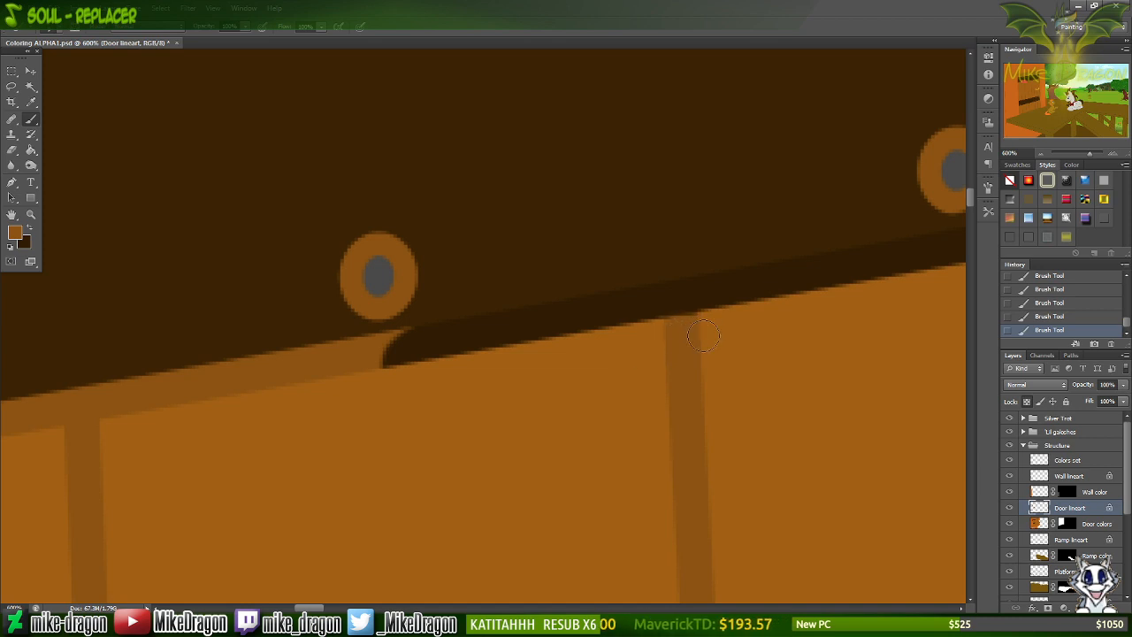
Extend the dark brown lower outline across the leftmost plank line, and repaint the overrun on that line in lighter brown.
scroll(659, 366, "left", 10)
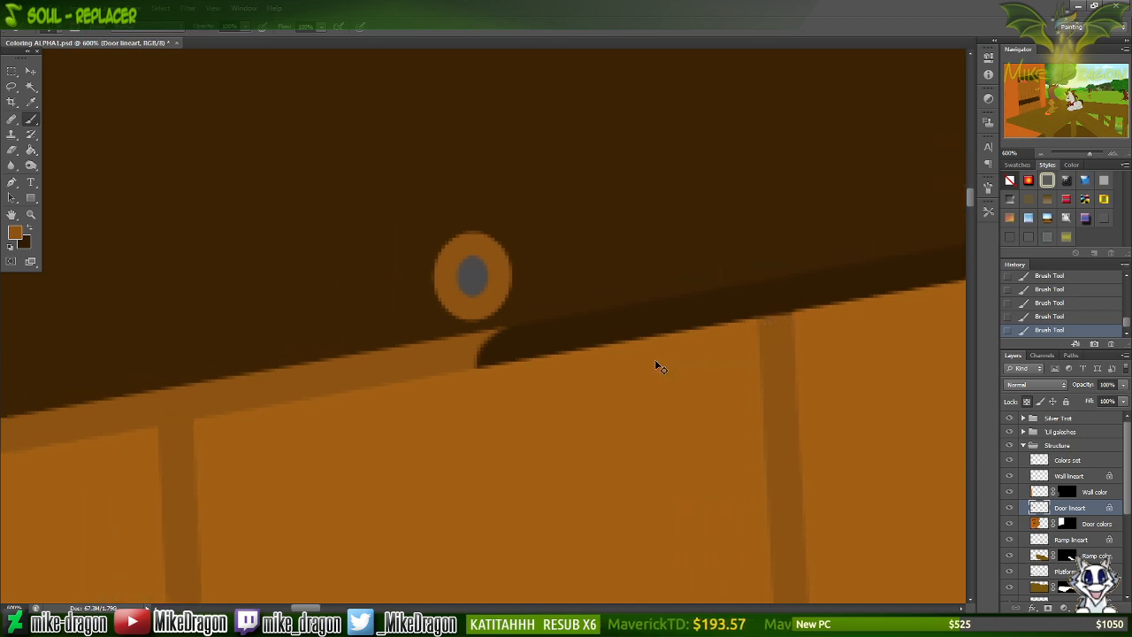
scroll(659, 365, "down", 4)
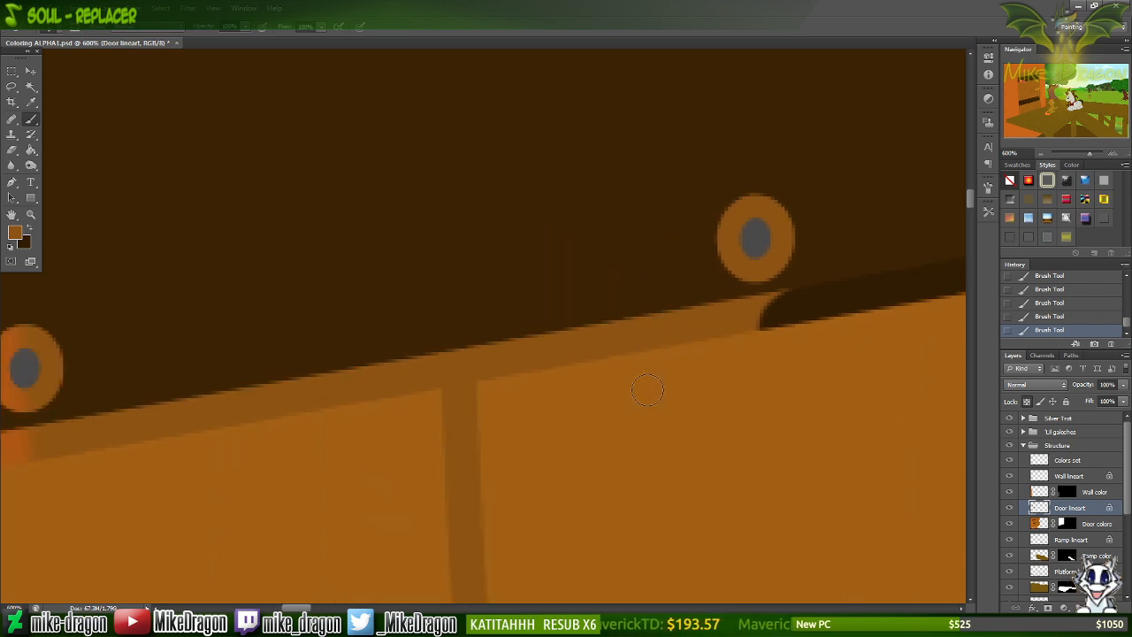
scroll(629, 397, "left", 2)
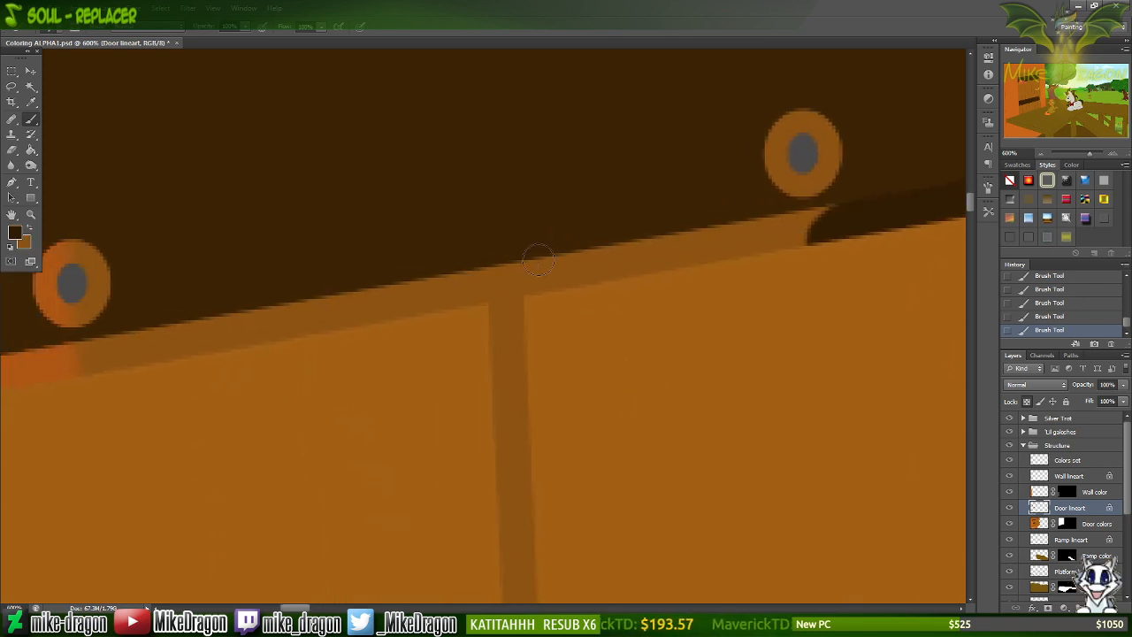
mouse_move(459, 267)
left_mouse_down()
mouse_move(524, 264)
mouse_move(525, 277)
mouse_move(482, 300)
mouse_move(471, 290)
mouse_move(493, 331)
mouse_move(503, 320)
mouse_move(491, 296)
mouse_move(466, 286)
mouse_move(439, 294)
mouse_move(527, 270)
mouse_move(626, 278)
mouse_move(576, 251)
mouse_move(595, 253)
mouse_move(570, 273)
mouse_move(648, 250)
mouse_move(807, 257)
mouse_move(826, 218)
mouse_move(754, 213)
left_mouse_up()
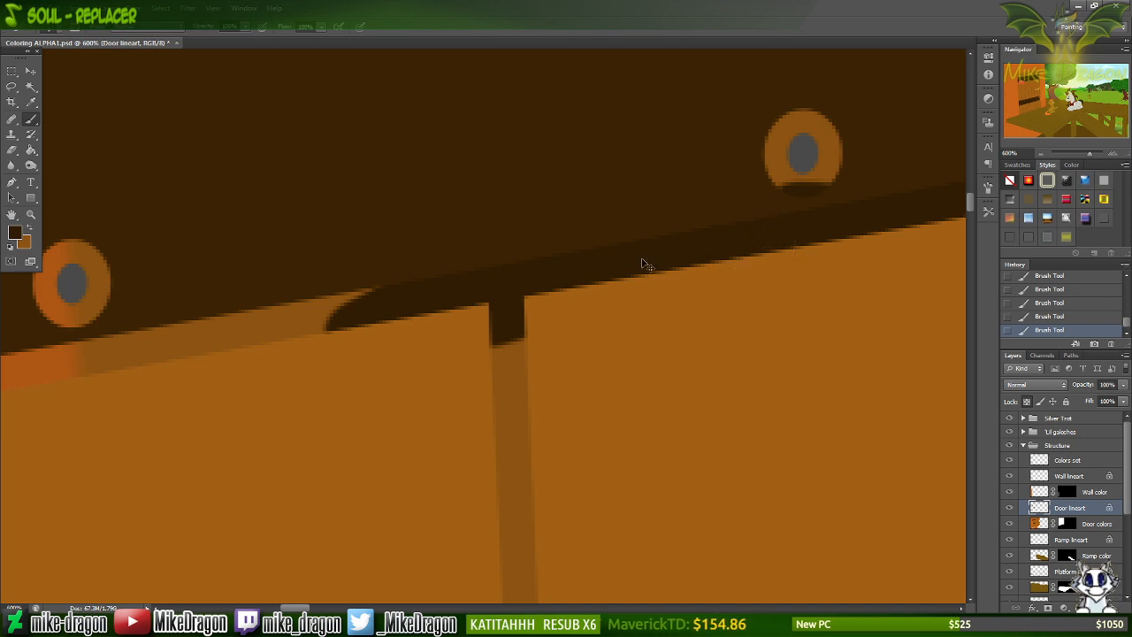
scroll(645, 264, "left", 2)
scroll(644, 264, "left", 4)
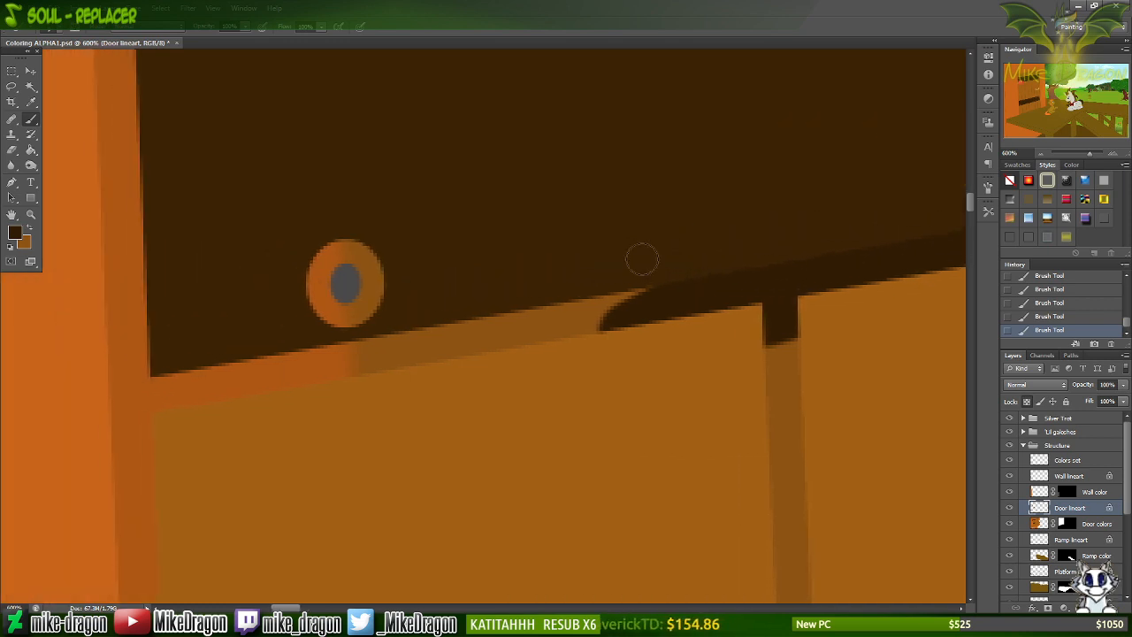
key("x")
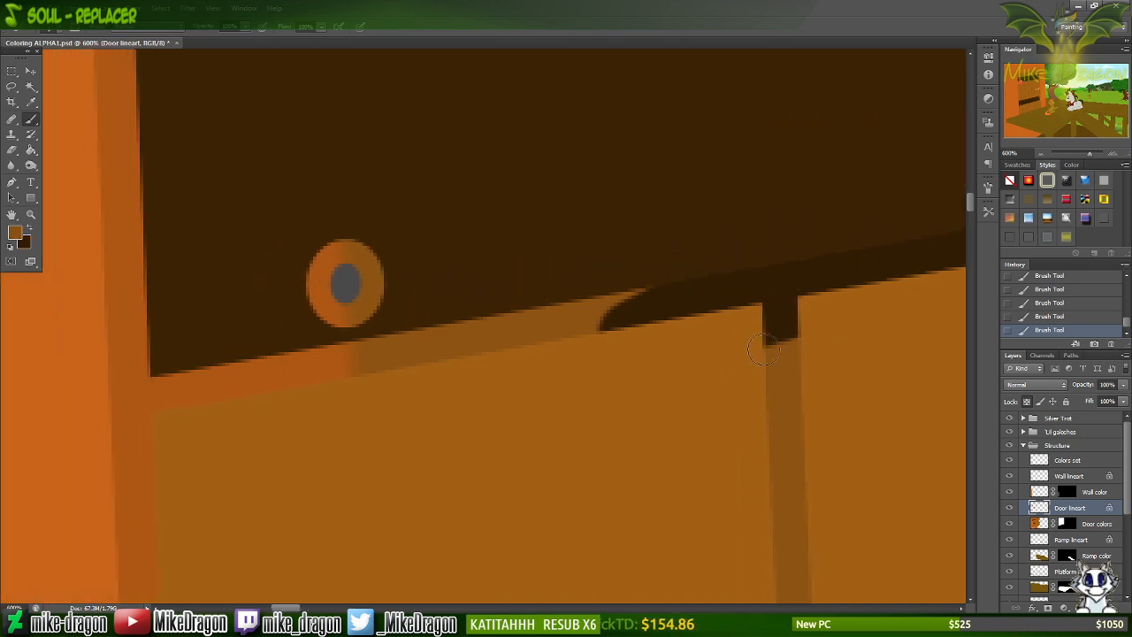
mouse_move(763, 349)
left_mouse_down()
mouse_move(778, 338)
mouse_move(761, 331)
left_mouse_up()
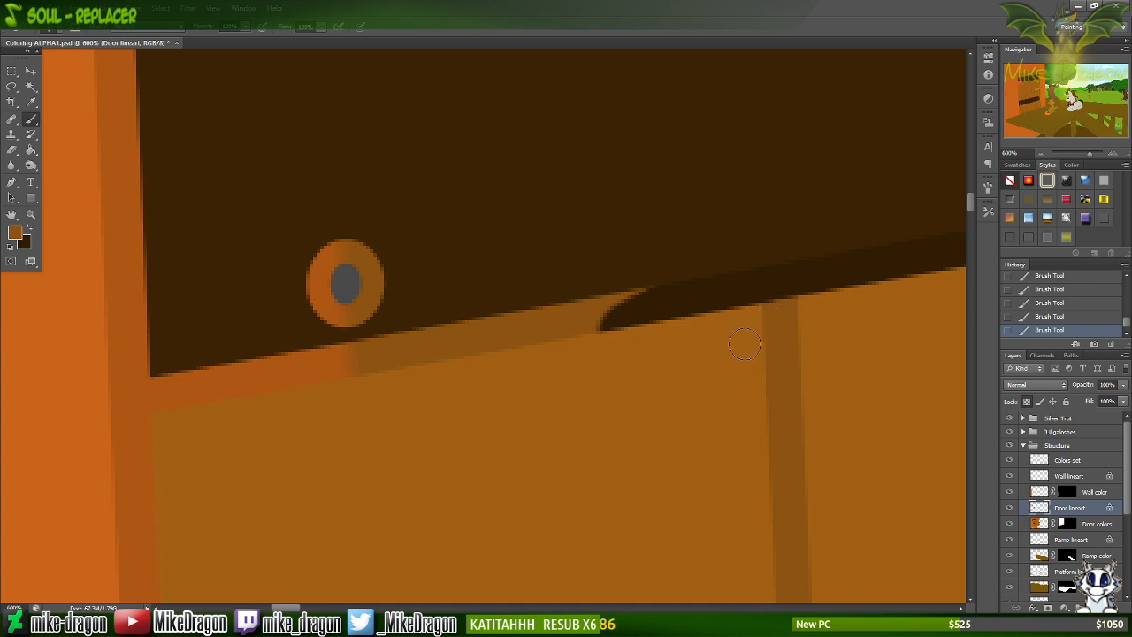
Finish the dark brown lower outline to the panel's lower-left corner, and sample the orange-brown of the adjoining vertical door edge.
key("x")
mouse_move(681, 263)
left_mouse_down()
mouse_move(566, 349)
mouse_move(577, 336)
mouse_move(535, 352)
mouse_move(534, 332)
mouse_move(461, 325)
mouse_move(408, 361)
mouse_move(403, 382)
mouse_move(392, 353)
left_mouse_up()
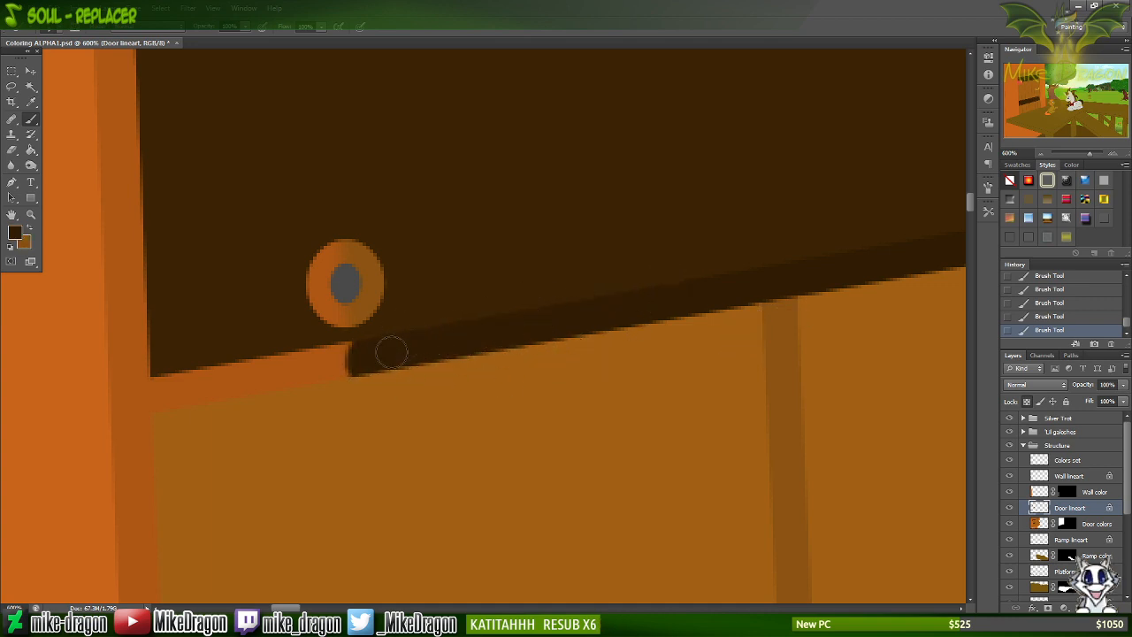
mouse_move(368, 398)
left_mouse_down()
mouse_move(335, 417)
mouse_move(327, 339)
mouse_move(302, 396)
mouse_move(290, 349)
mouse_move(270, 391)
mouse_move(258, 338)
mouse_move(246, 354)
mouse_move(202, 360)
mouse_move(199, 394)
mouse_move(230, 362)
mouse_move(224, 382)
mouse_move(179, 302)
mouse_move(168, 393)
left_mouse_up()
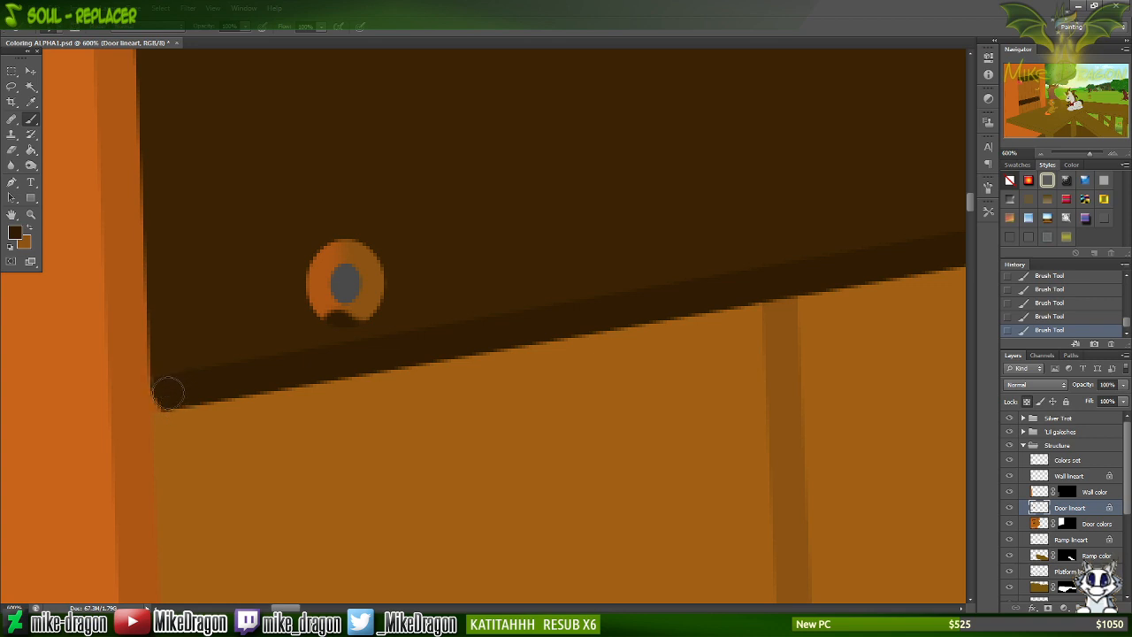
left_click(211, 419, "alt")
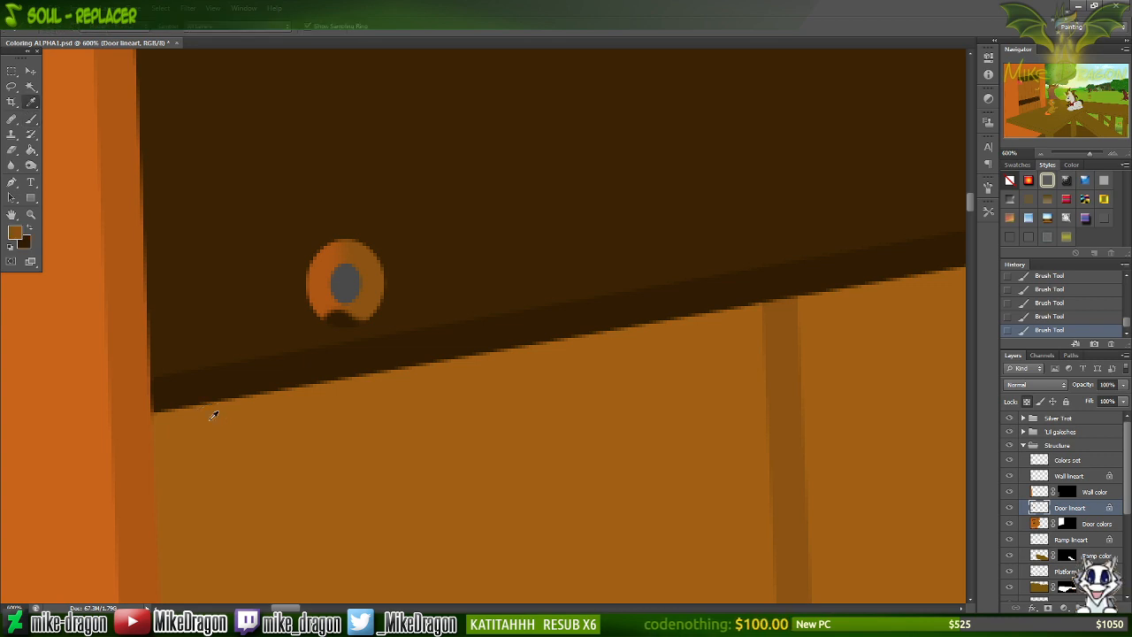
left_click(144, 485, "alt")
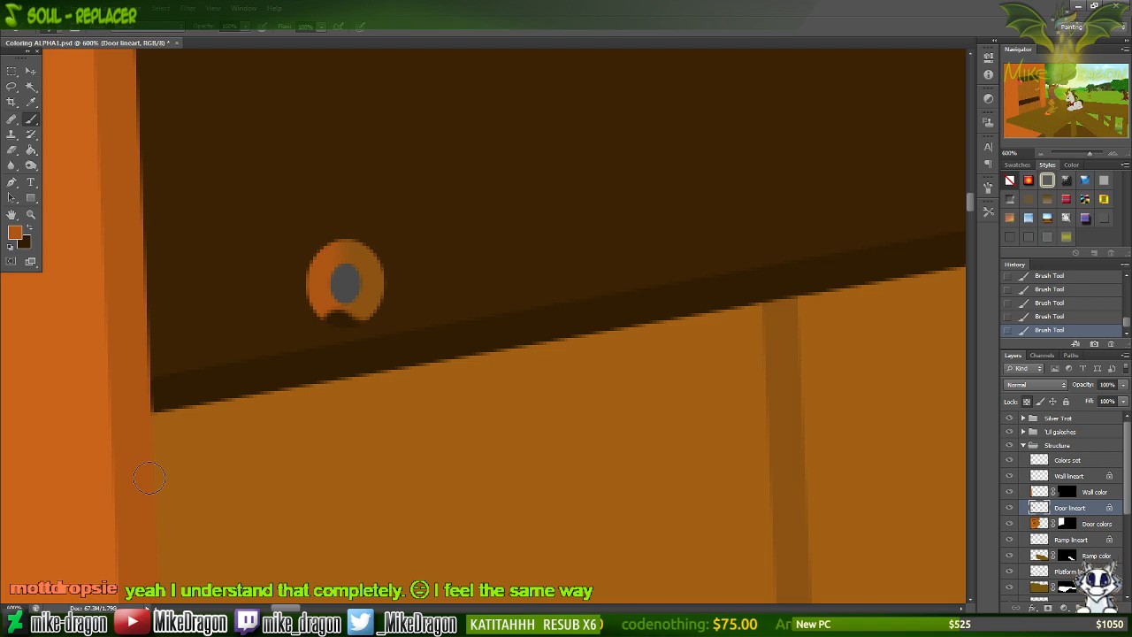
Paint color swatches of the panel's dark brown and its darker outline brown below the yellow swatches on the Colors set layer.
key("i")
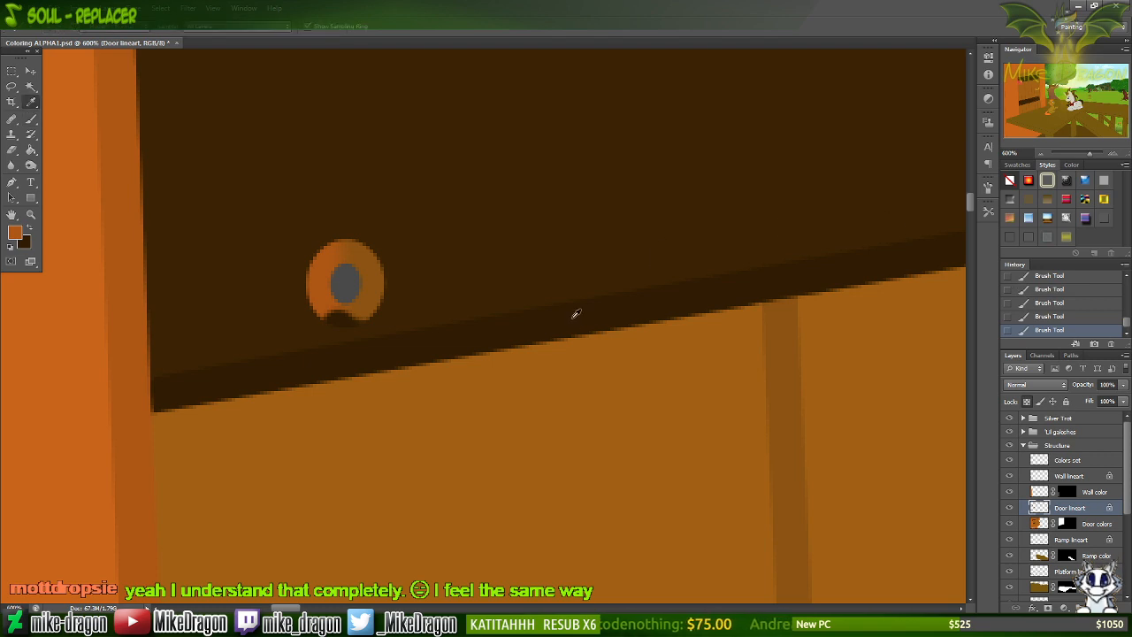
left_click(576, 314)
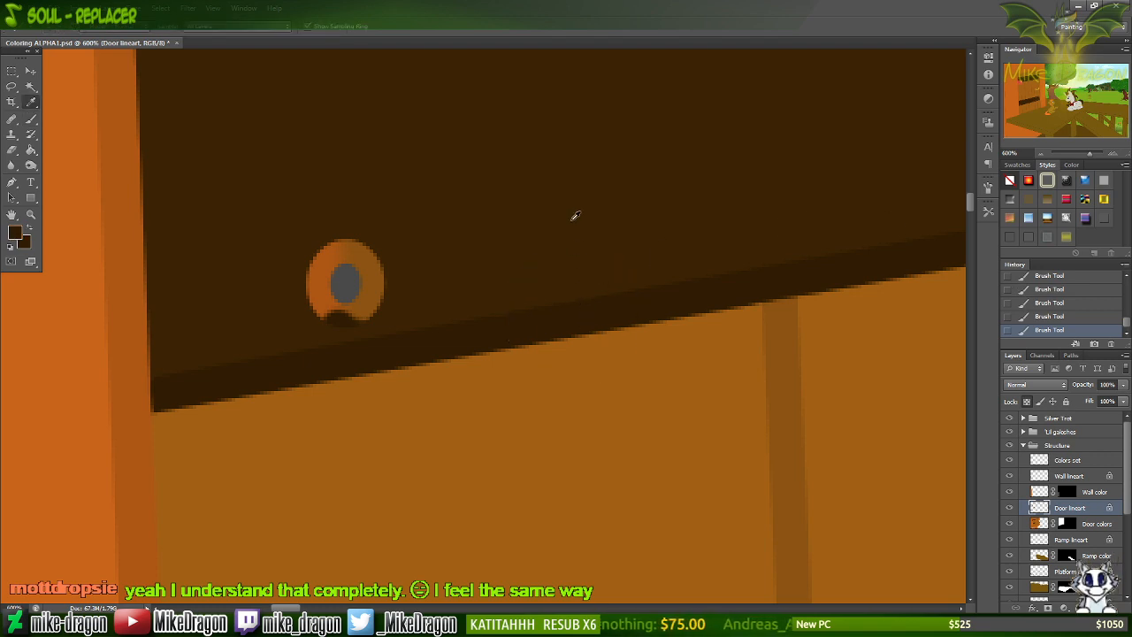
key("b")
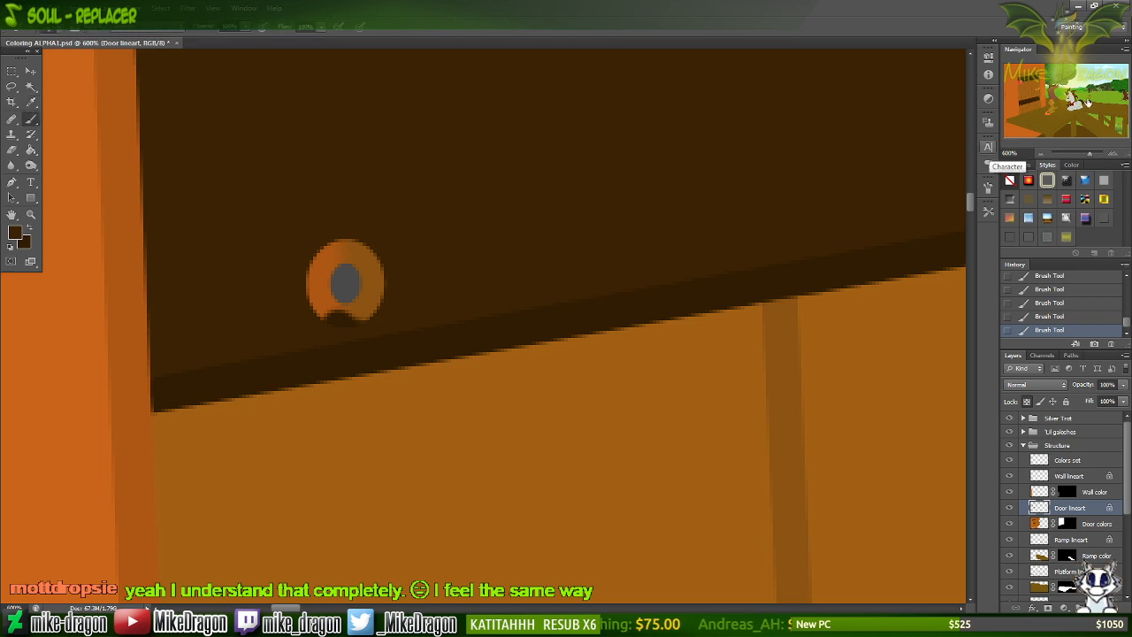
left_click(1092, 102)
left_click(1078, 100)
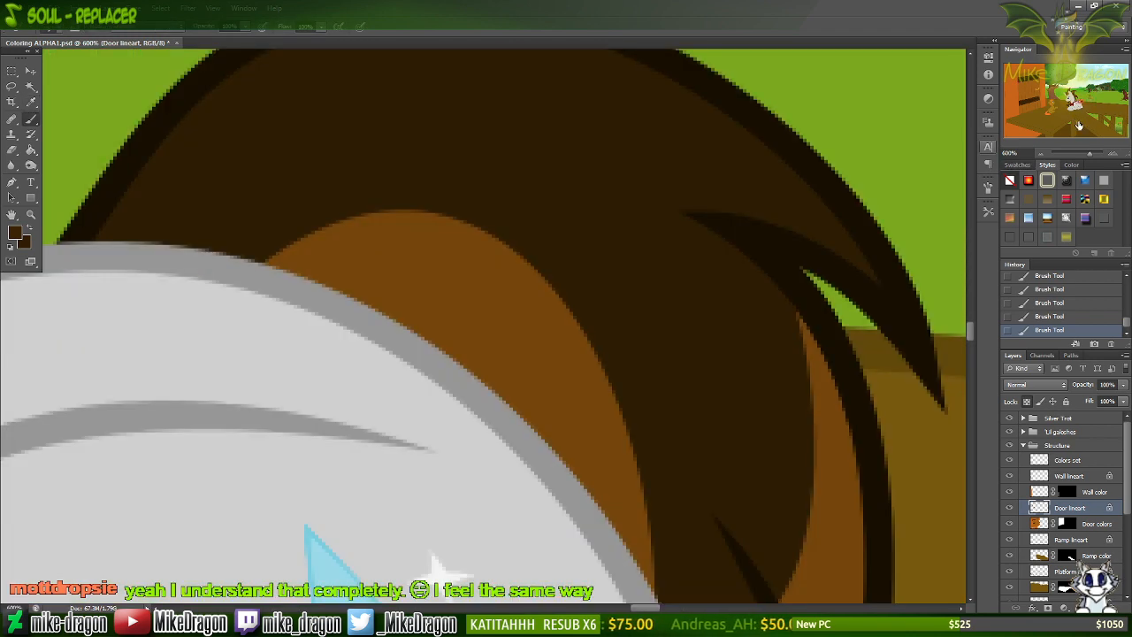
left_click_drag(1093, 105, 1092, 102)
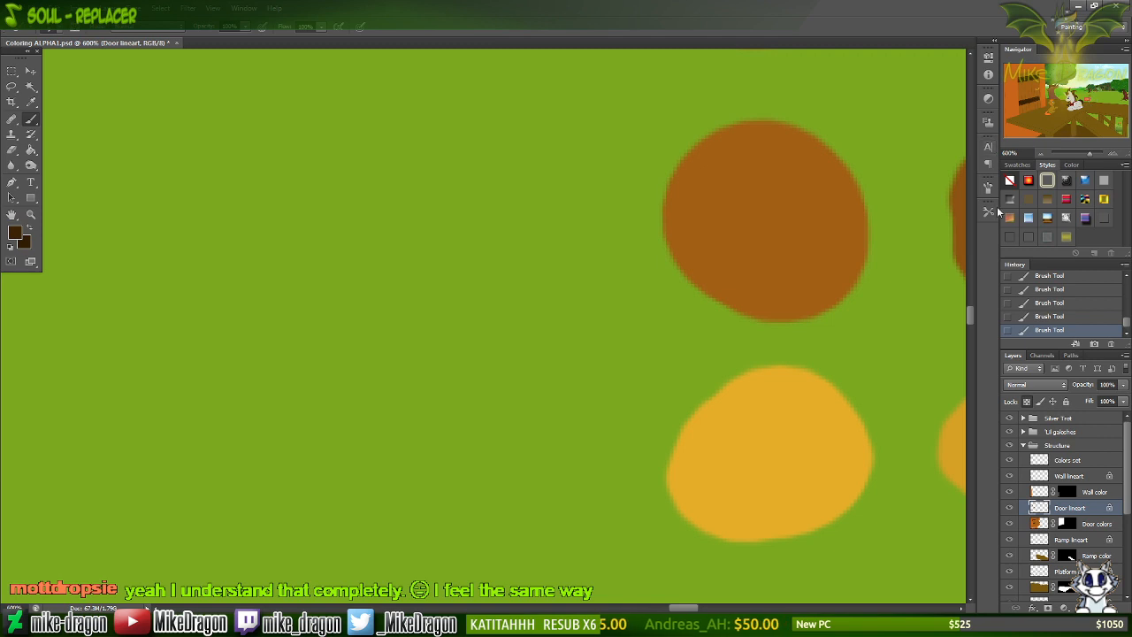
scroll(848, 289, "right", 10)
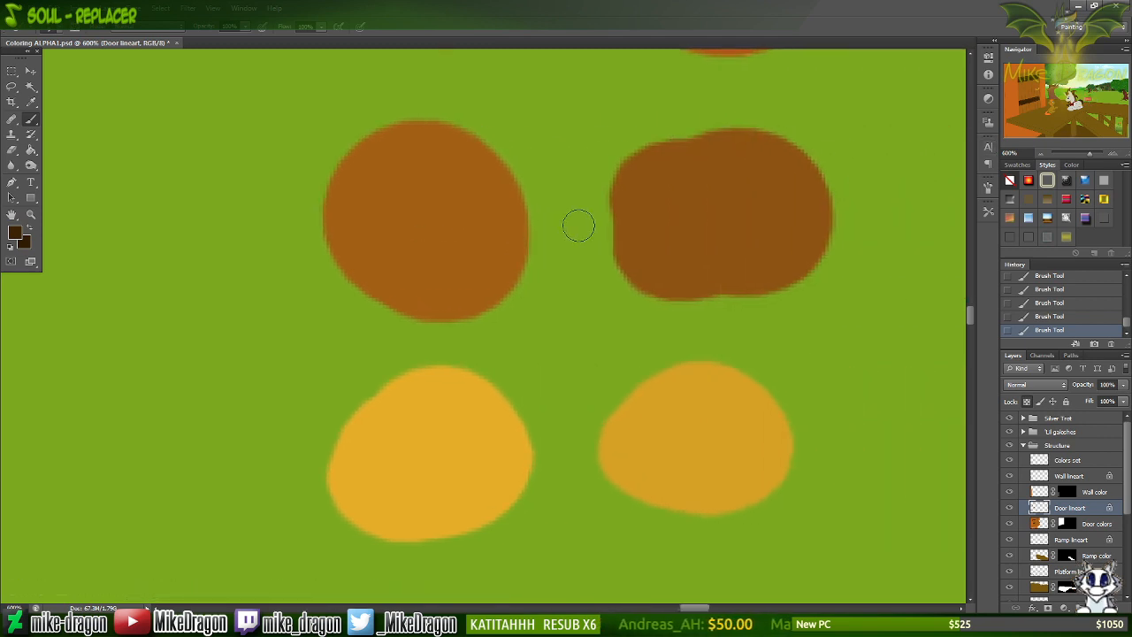
scroll(566, 226, "down", 6)
scroll(558, 227, "down", 3)
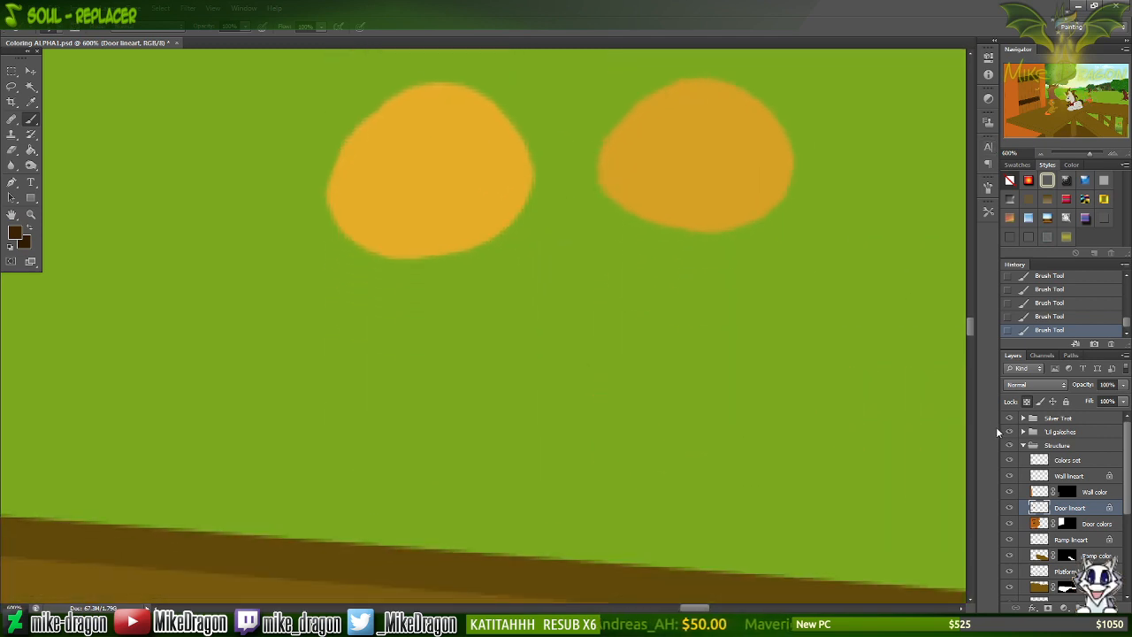
left_click(1041, 460)
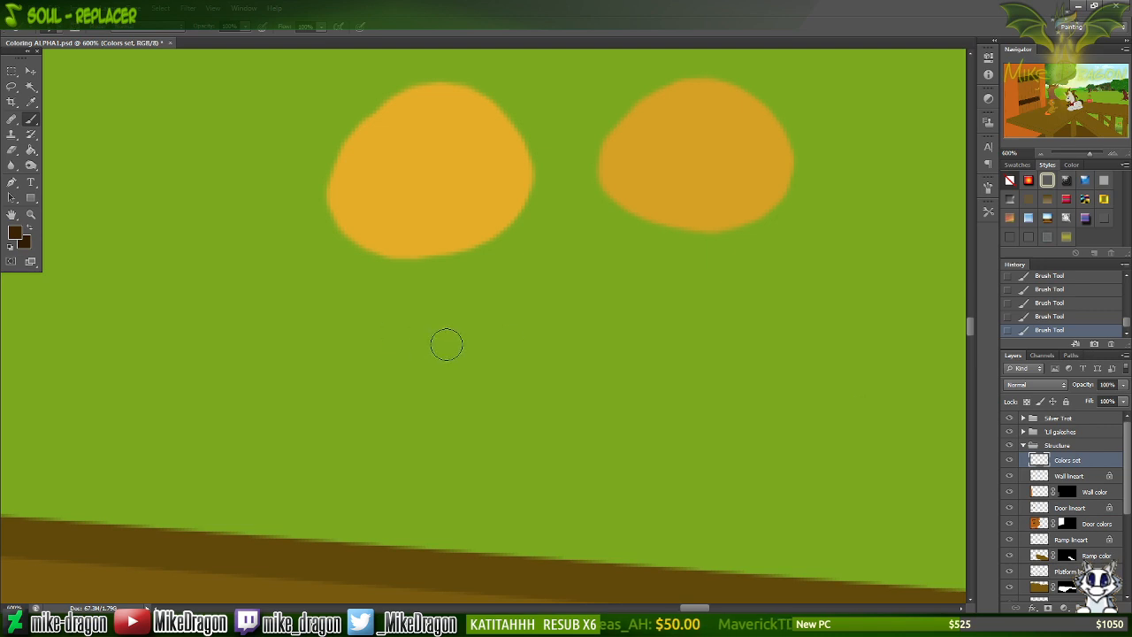
mouse_move(441, 400)
left_mouse_down()
mouse_move(458, 351)
mouse_move(423, 338)
mouse_move(406, 409)
mouse_move(449, 392)
mouse_move(440, 328)
mouse_move(491, 355)
mouse_move(457, 324)
mouse_move(469, 361)
left_mouse_up()
mouse_move(708, 319)
left_mouse_down()
mouse_move(744, 355)
mouse_move(756, 334)
mouse_move(739, 356)
mouse_move(670, 378)
mouse_move(708, 399)
mouse_move(739, 382)
mouse_move(760, 405)
mouse_move(763, 383)
mouse_move(746, 401)
mouse_move(758, 411)
mouse_move(748, 399)
mouse_move(717, 420)
mouse_move(678, 398)
left_mouse_up()
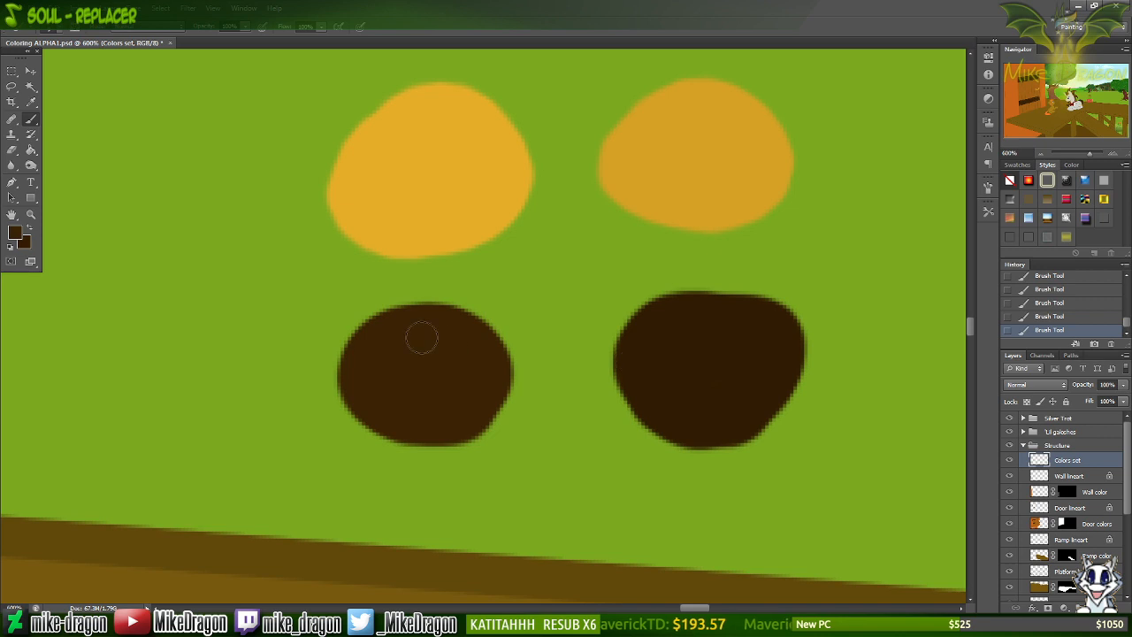
mouse_move(419, 331)
left_mouse_down()
mouse_move(372, 331)
mouse_move(449, 297)
mouse_move(495, 371)
left_mouse_up()
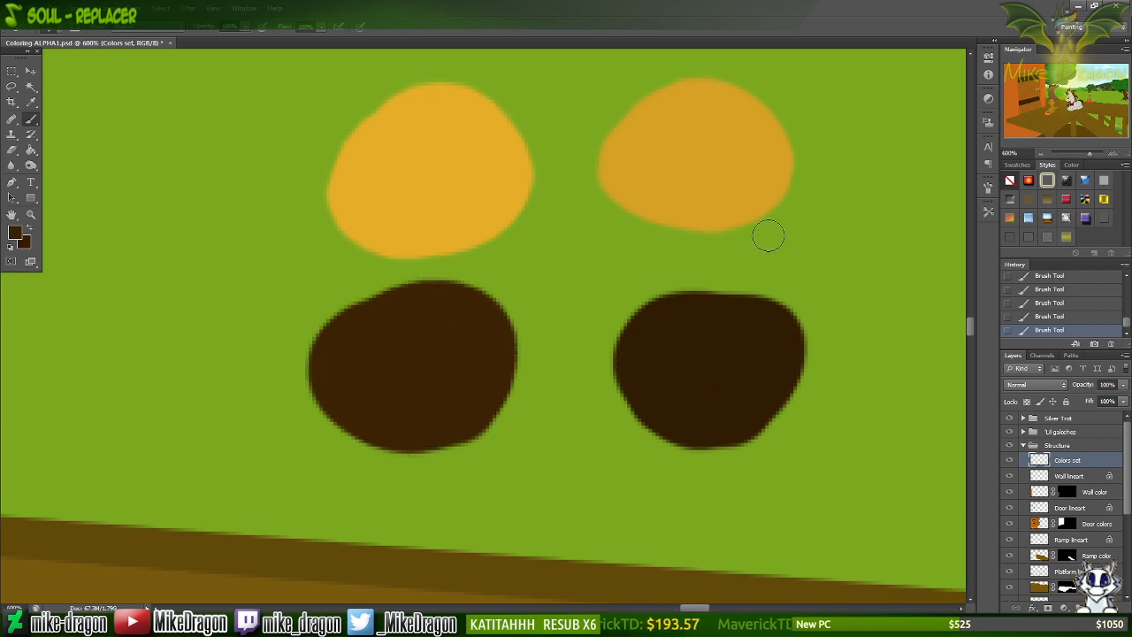
Sample the gray from the center of the panel's upper-left bolt, and select the Door lineart layer for brush painting.
left_click(1019, 84)
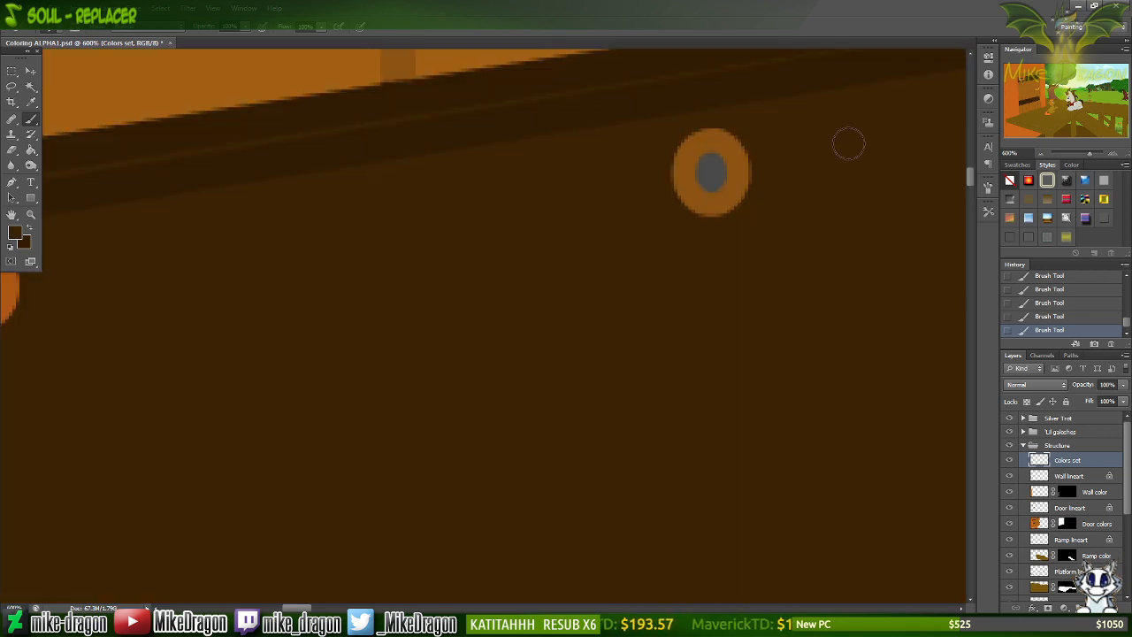
scroll(850, 145, "left", 20)
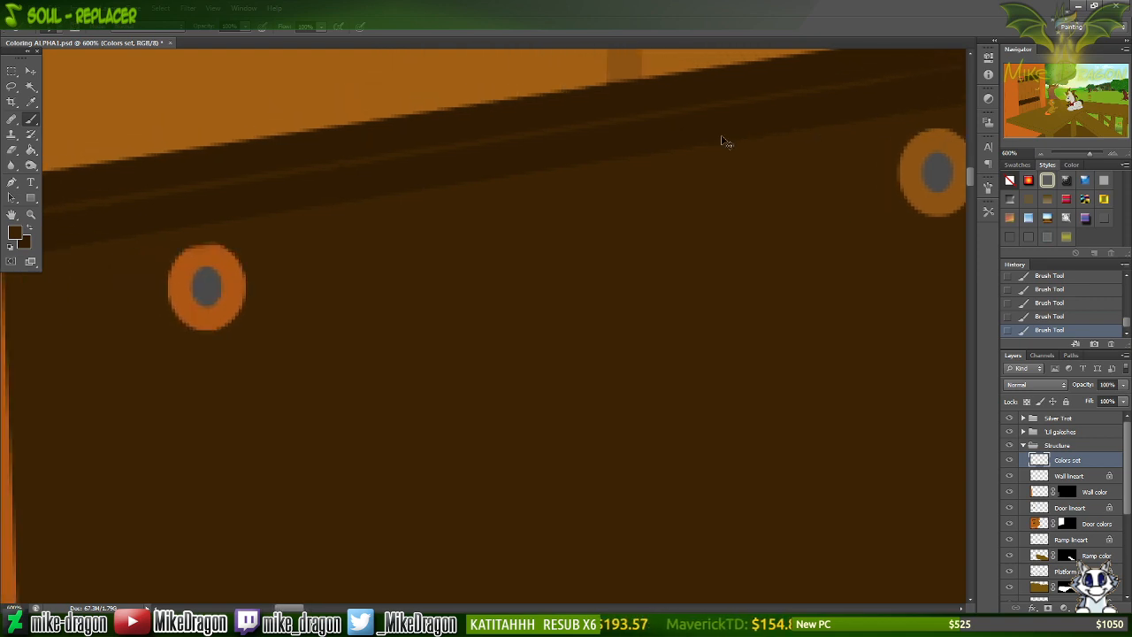
scroll(699, 144, "down", 1)
key("i")
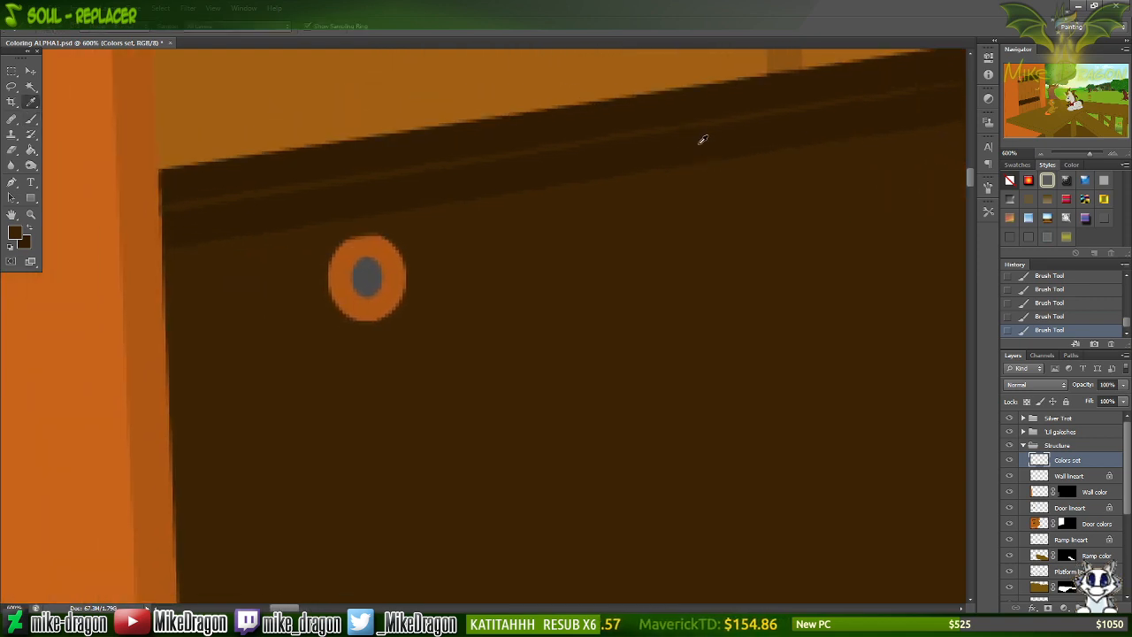
left_click(376, 271)
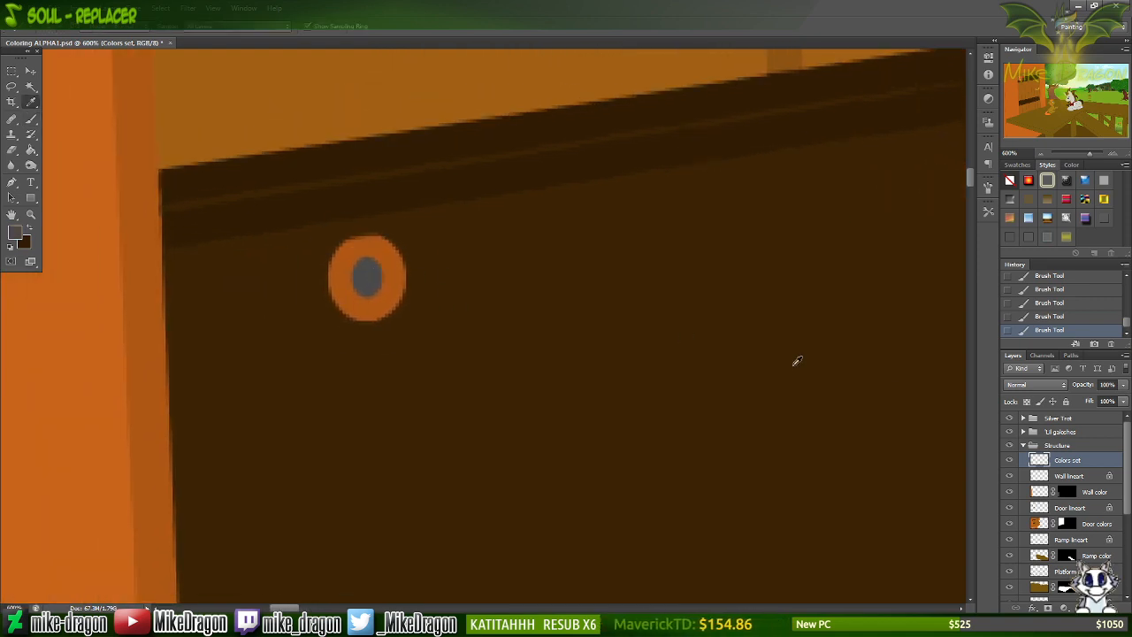
left_click(1038, 512)
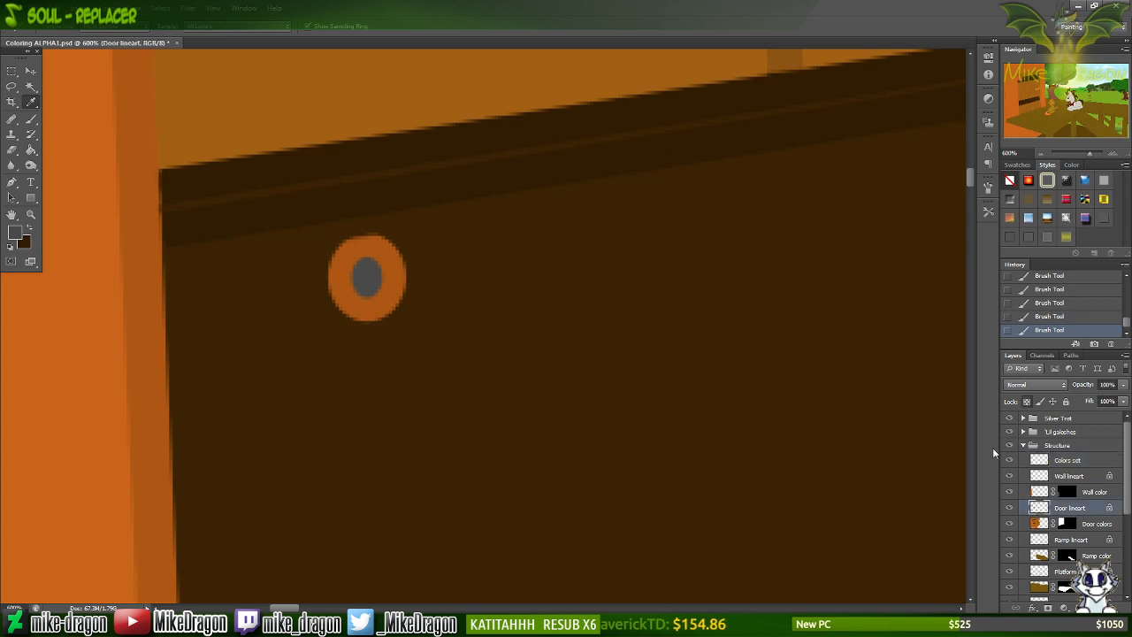
key("b")
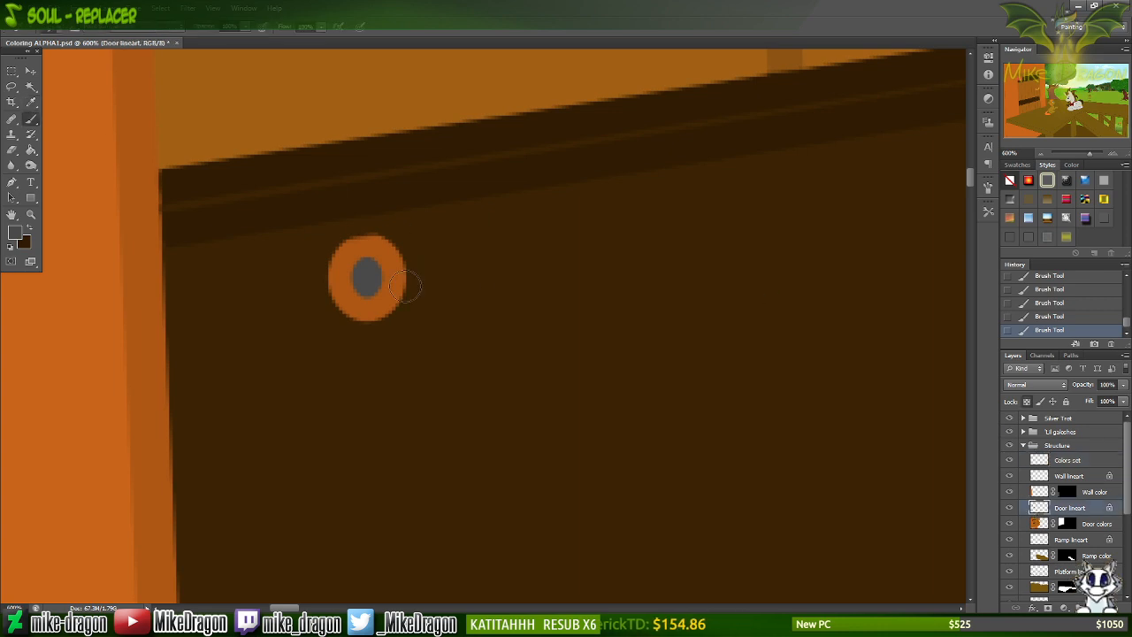
Darken the foreground gray to #373737 and paint the ring of the panel's upper-left bolt with it.
left_click(15, 234)
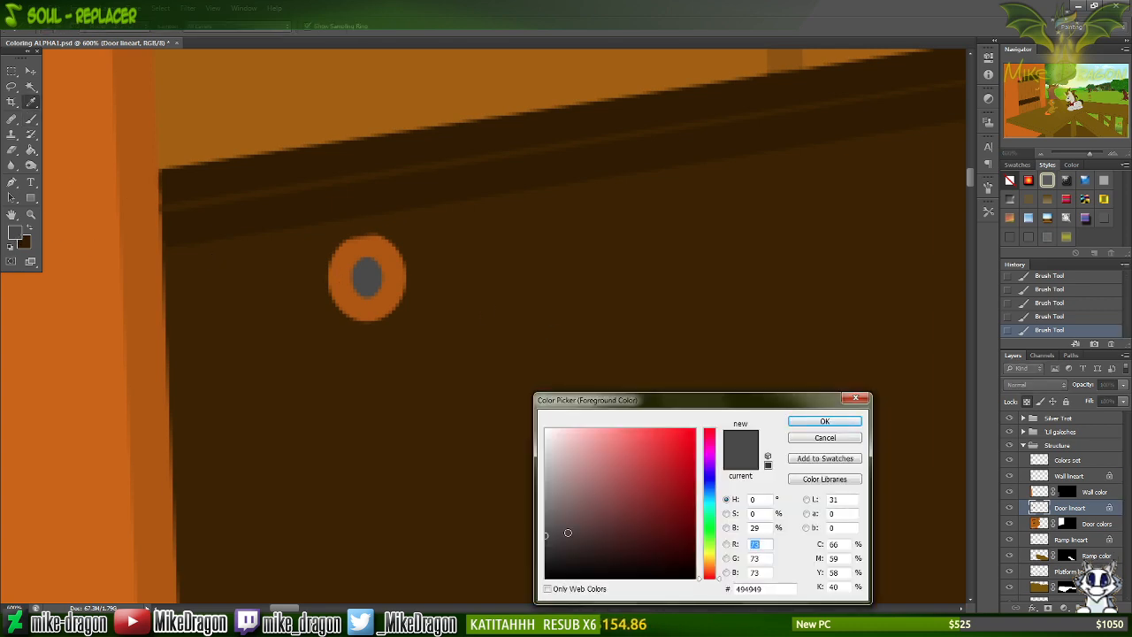
left_click(546, 543)
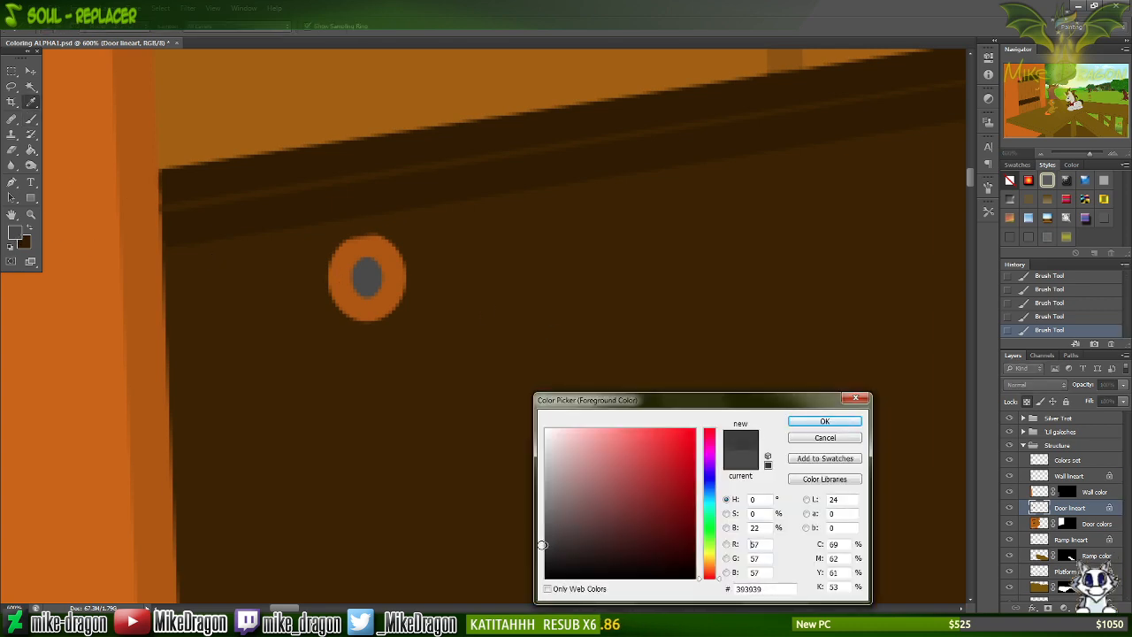
left_click_drag(542, 545, 545, 549)
left_click(808, 422)
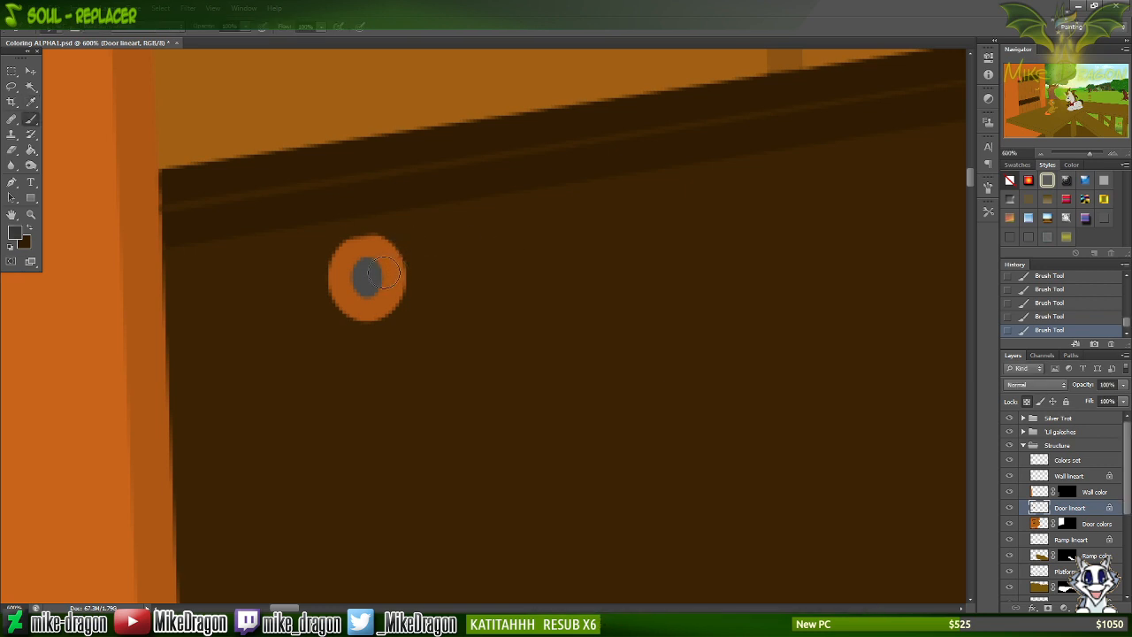
mouse_move(383, 274)
left_mouse_down()
mouse_move(366, 254)
mouse_move(343, 283)
mouse_move(349, 311)
mouse_move(391, 300)
left_mouse_up()
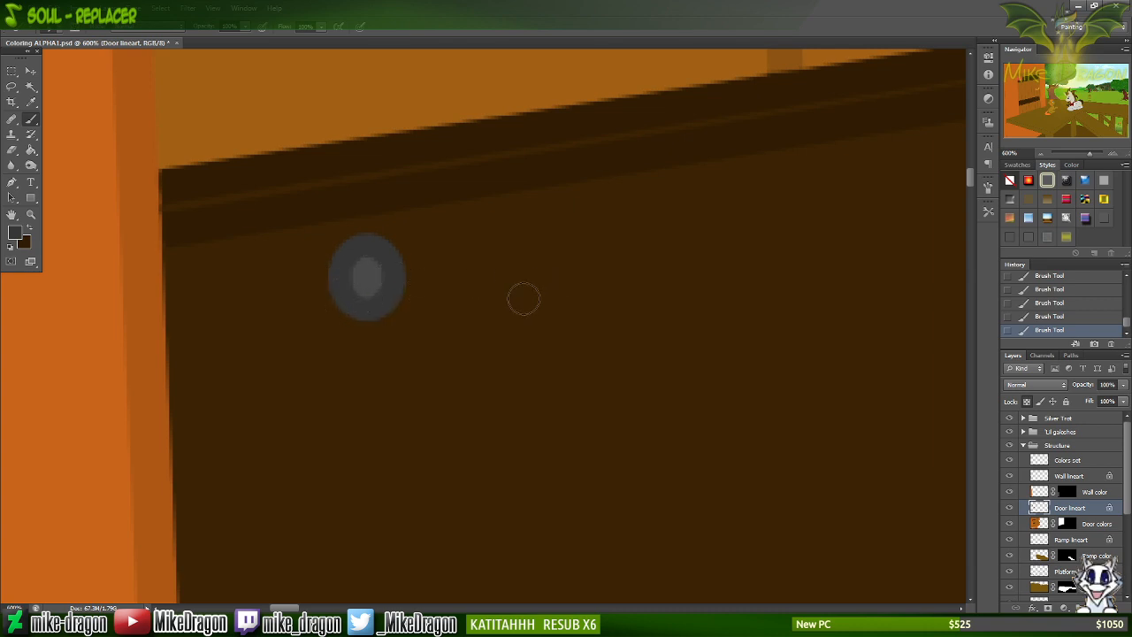
Lighten the foreground gray to #404040 and repaint the ring of the panel's upper-left bolt with it.
left_click(14, 233)
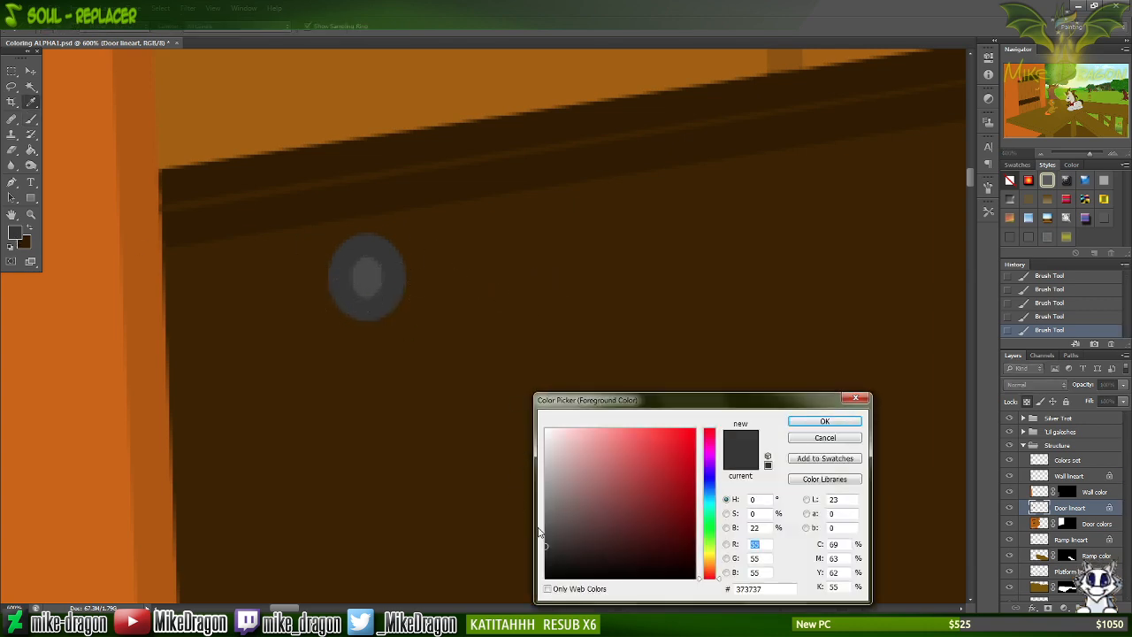
left_click_drag(546, 545, 545, 544)
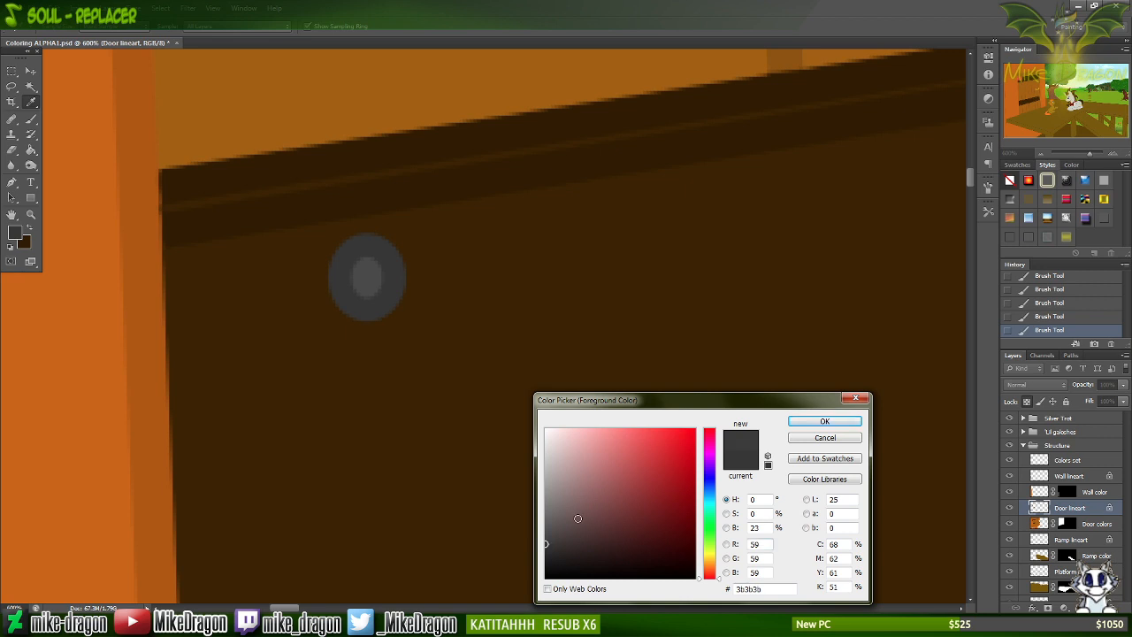
left_click(824, 424)
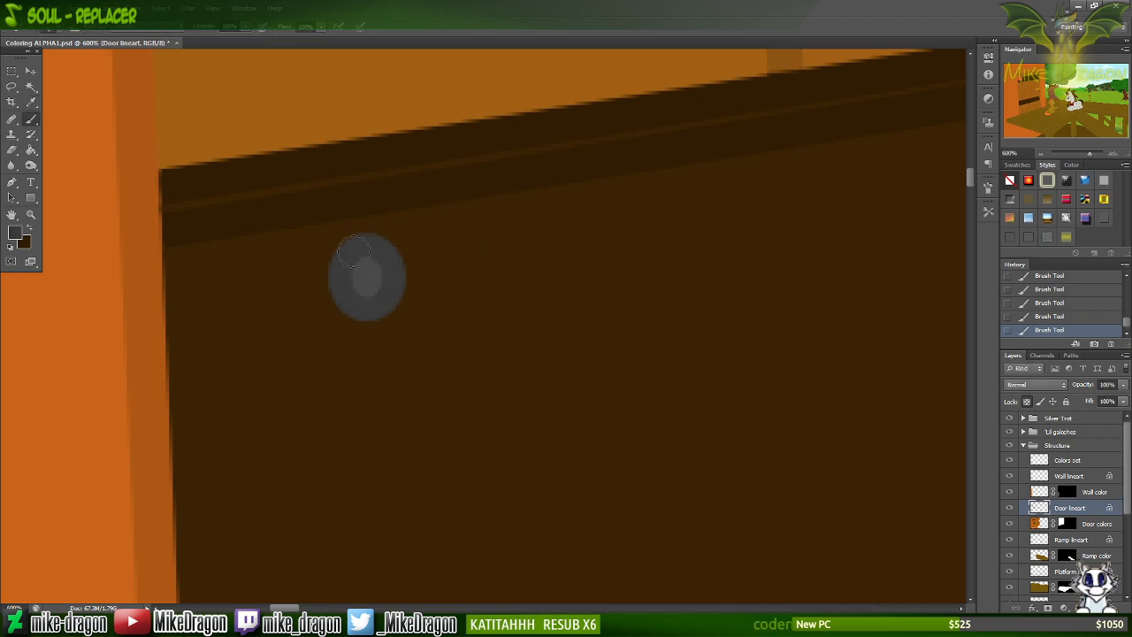
left_click(13, 235)
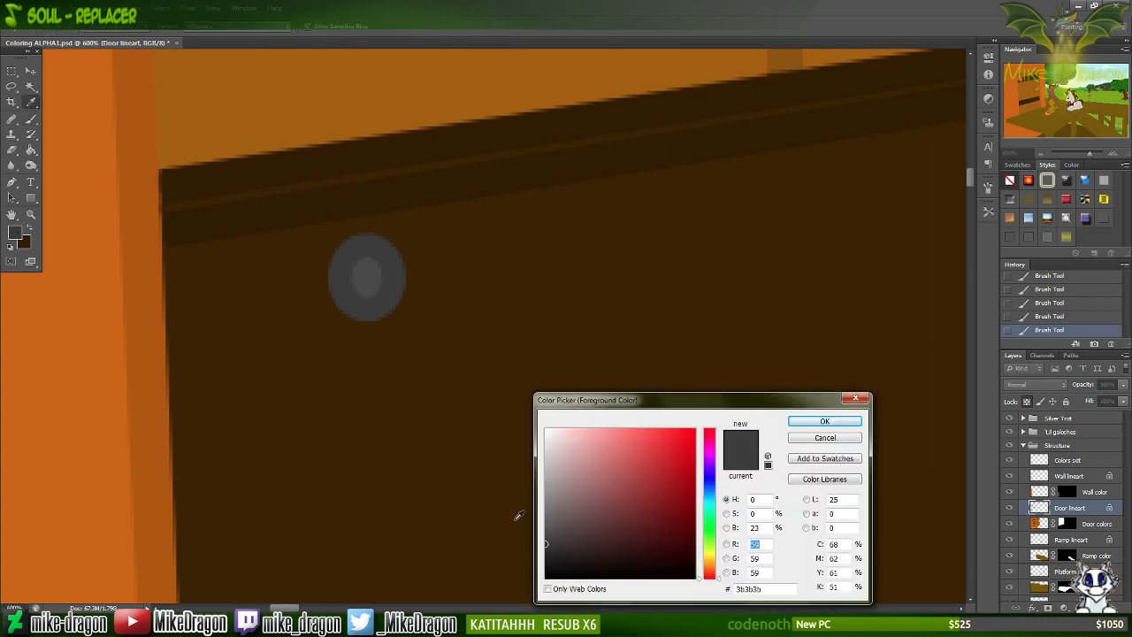
left_click(545, 543)
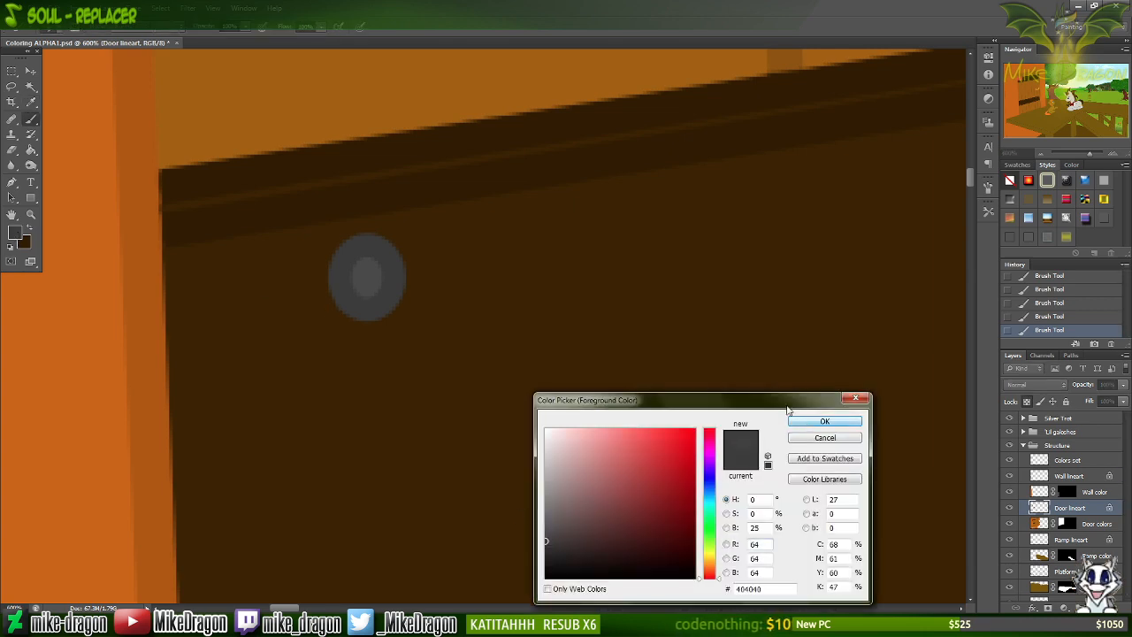
key("Return")
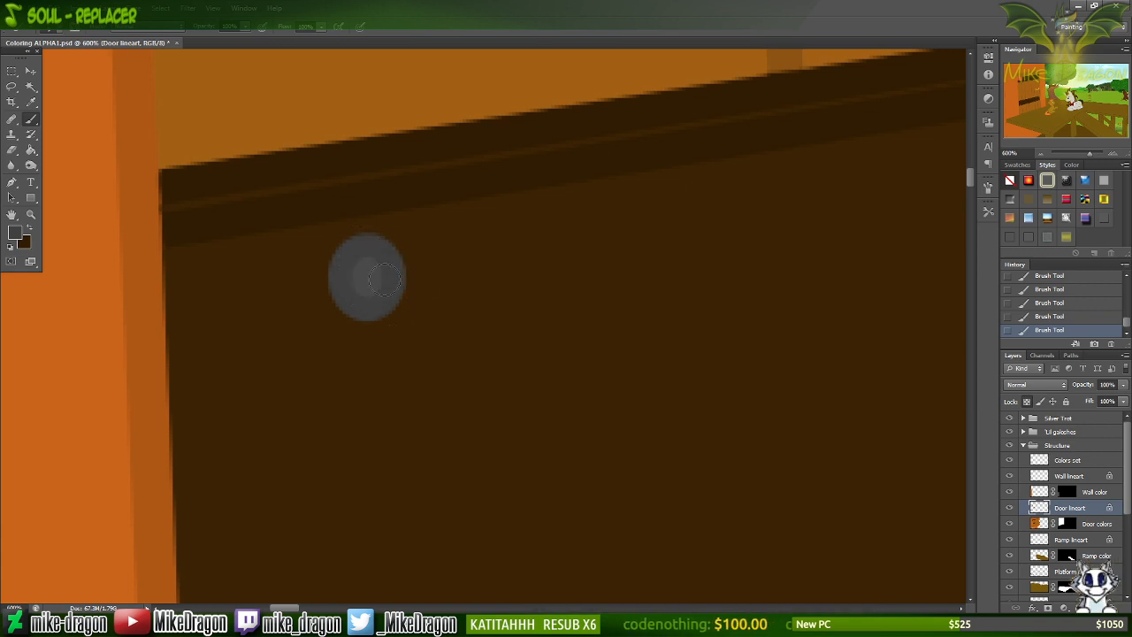
Sample the bolt's gray and the browns around the panel's upper outline, and return to the brush with gray as the foreground color.
left_click(377, 271, "alt")
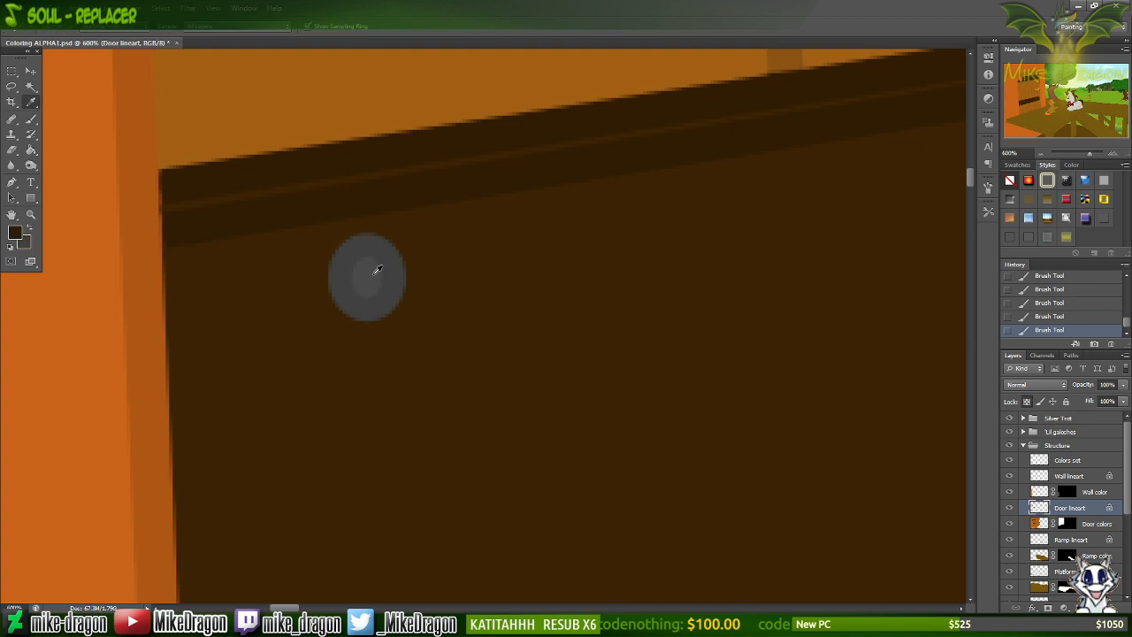
left_click(371, 275, "alt")
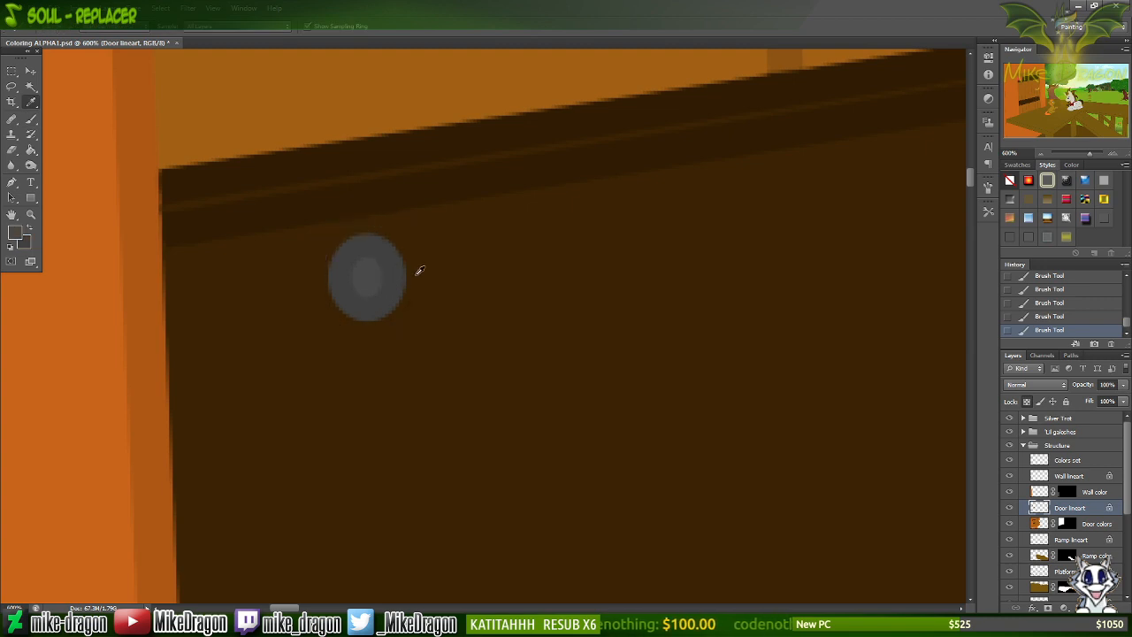
left_click(439, 187, "alt")
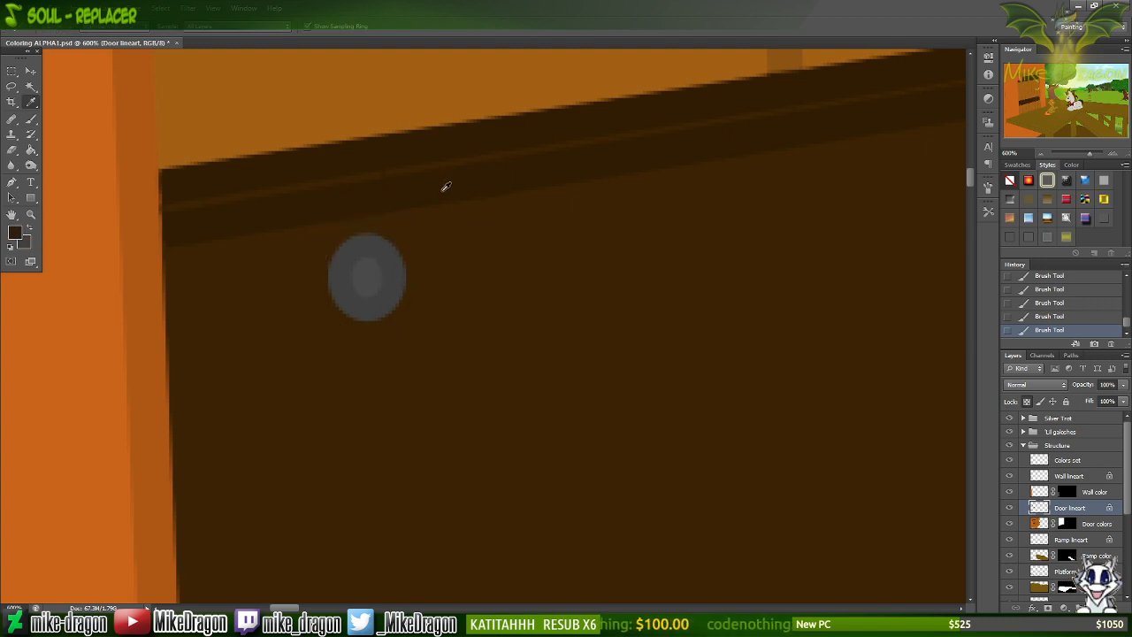
left_click(450, 216, "alt")
key("b")
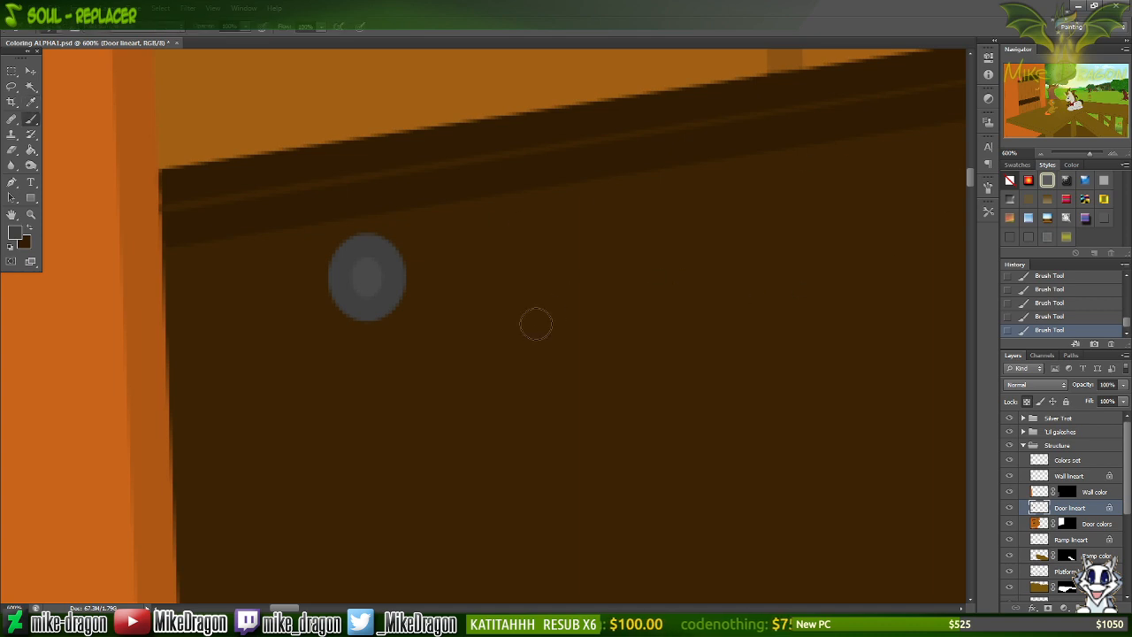
Paint the orange-brown rings of the second and third bolts from the left along the panel's upper edge in dark gray.
scroll(523, 304, "right", 10)
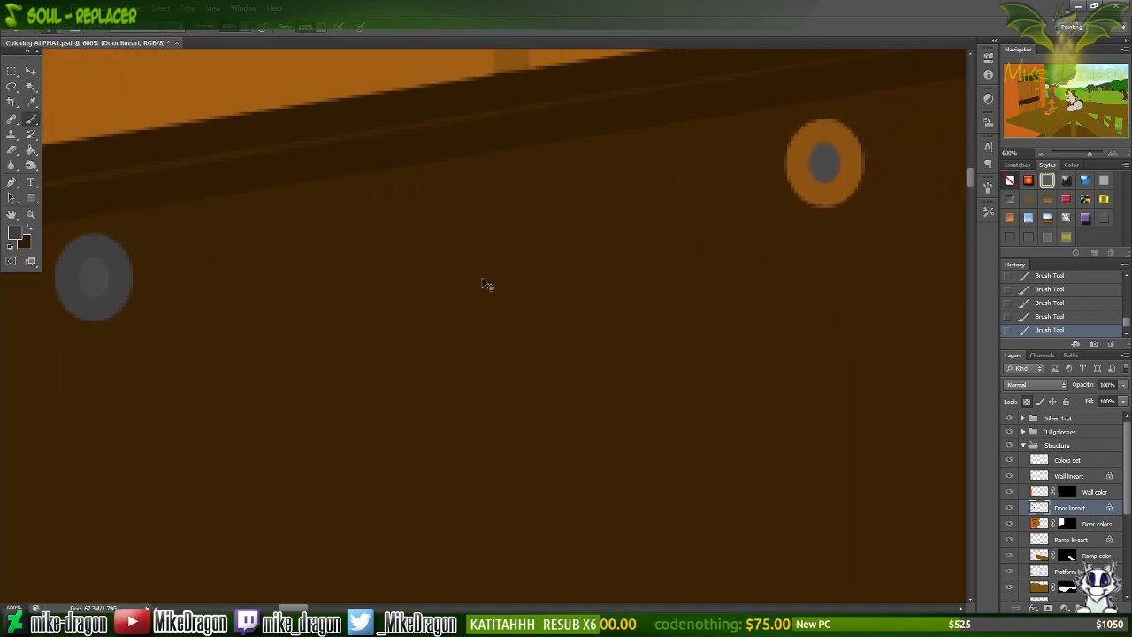
scroll(458, 282, "right", 3)
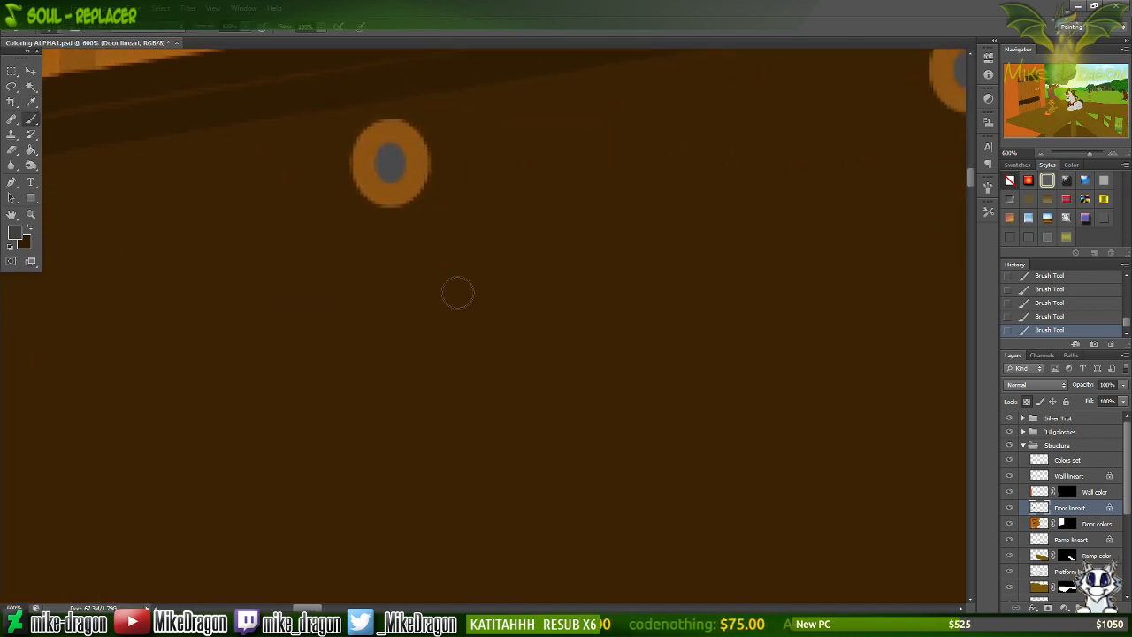
scroll(457, 291, "up", 5)
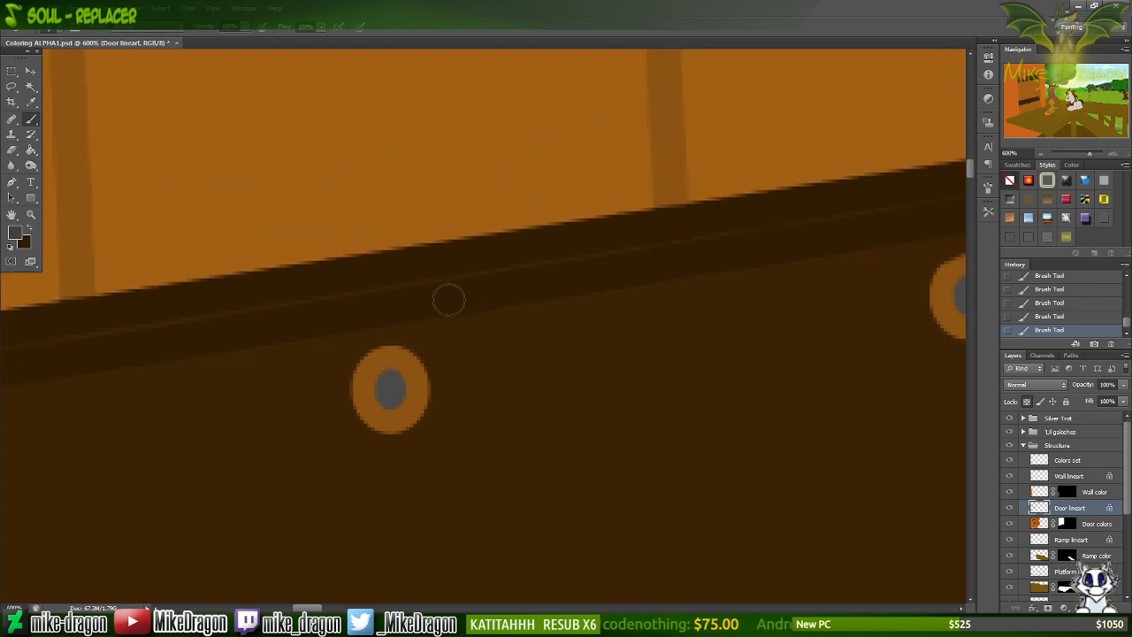
mouse_move(417, 356)
left_mouse_down()
mouse_move(360, 364)
mouse_move(338, 396)
mouse_move(441, 386)
mouse_move(473, 399)
left_mouse_up()
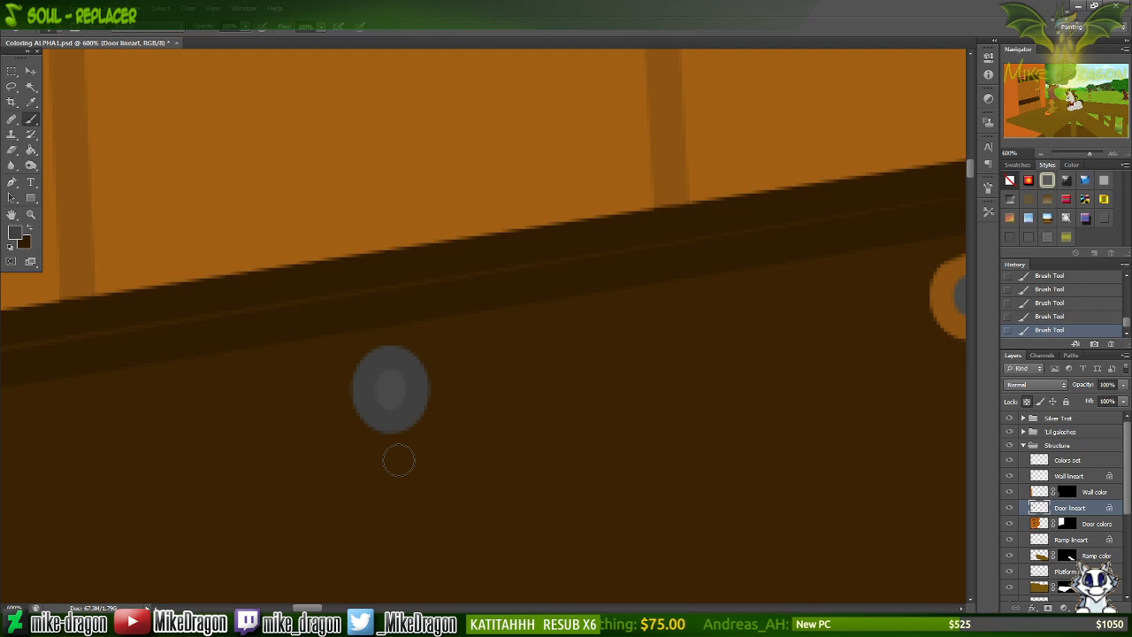
scroll(399, 466, "right", 6)
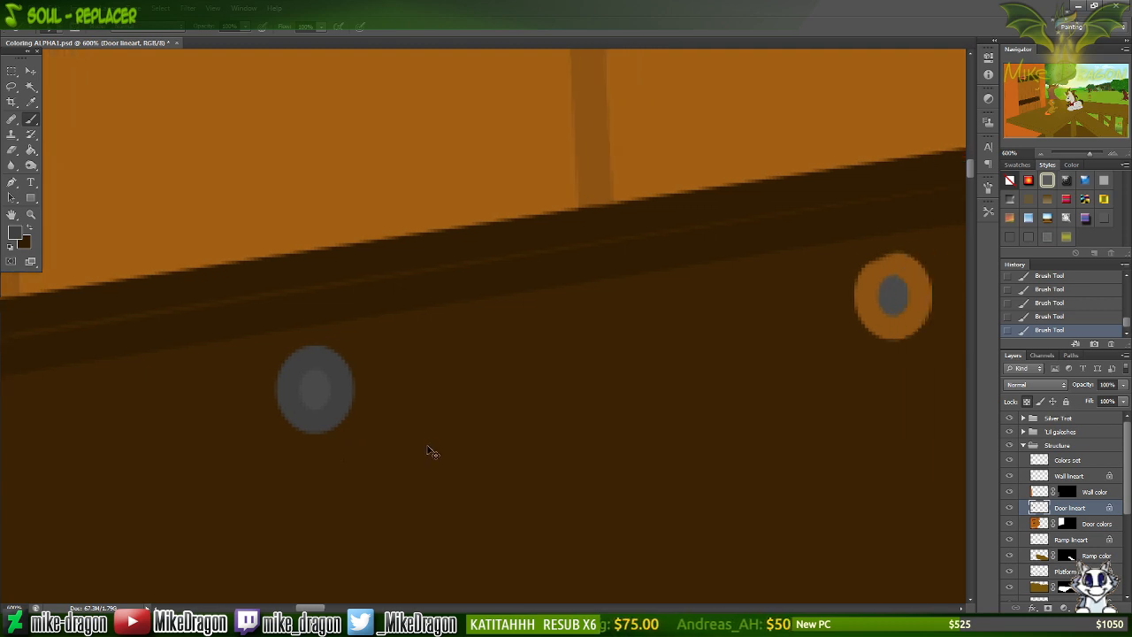
scroll(535, 382, "right", 2)
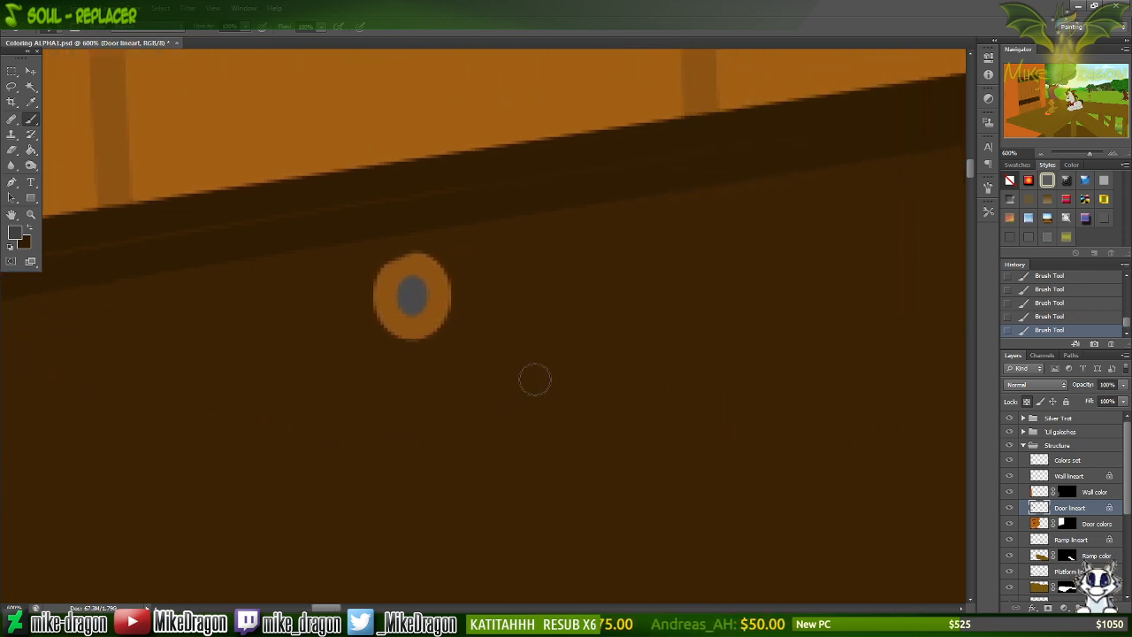
mouse_move(449, 256)
left_mouse_down()
mouse_move(384, 261)
mouse_move(477, 258)
mouse_move(450, 268)
mouse_move(483, 270)
mouse_move(492, 290)
mouse_move(416, 320)
left_mouse_up()
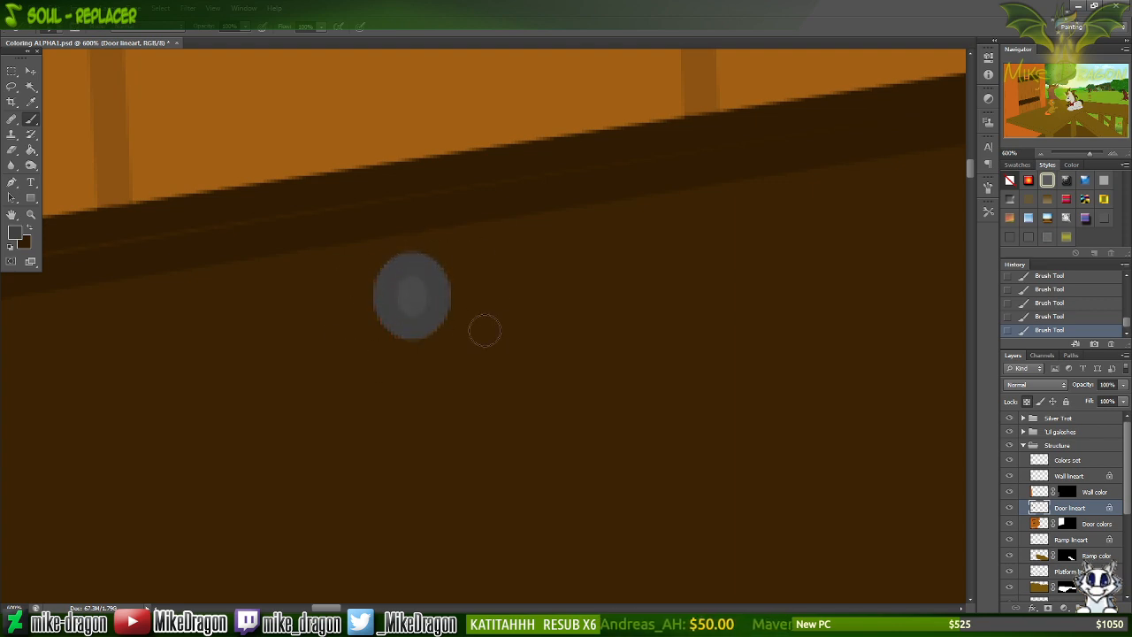
Paint the rings of the fourth and fifth bolts from the left along the panel's upper edge in the same dark gray.
scroll(484, 336, "right", 20)
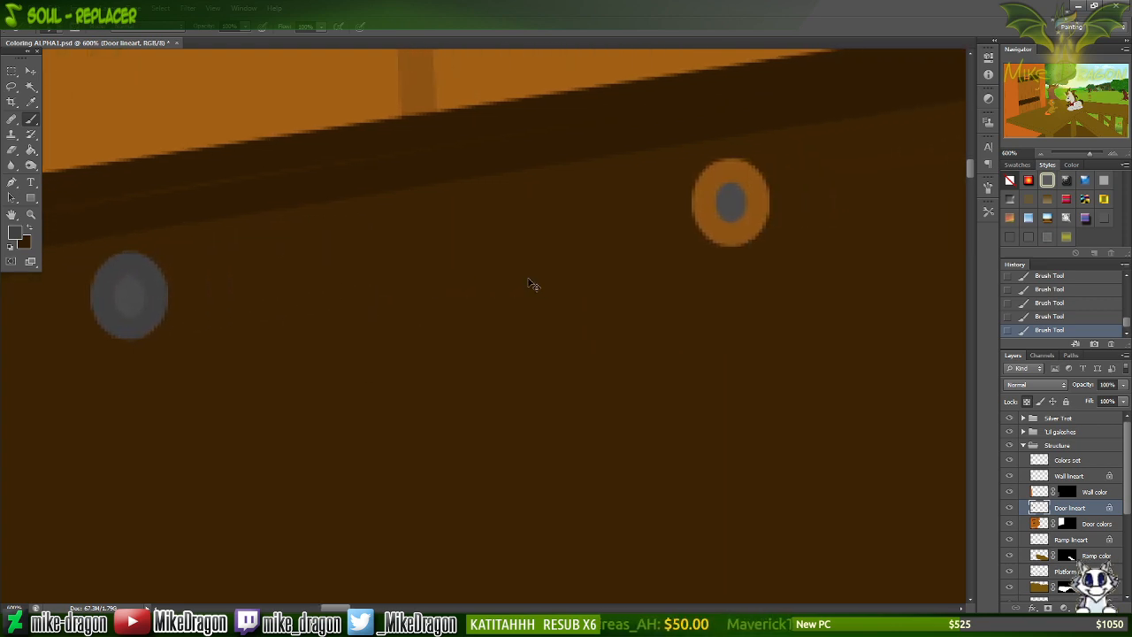
scroll(543, 277, "right", 20)
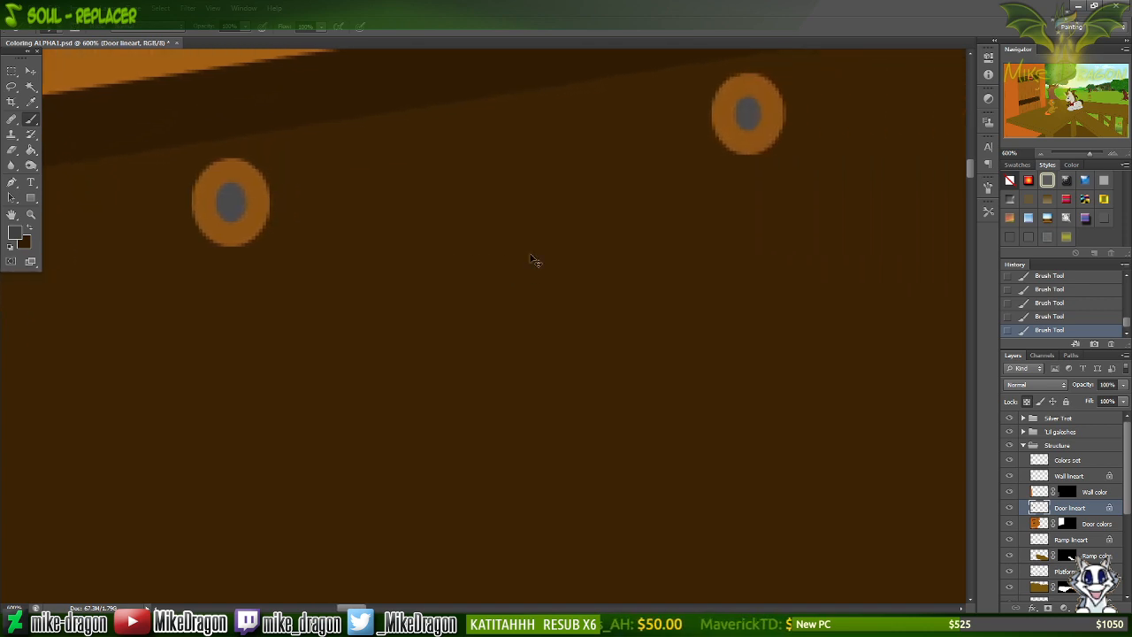
scroll(531, 255, "up", 5)
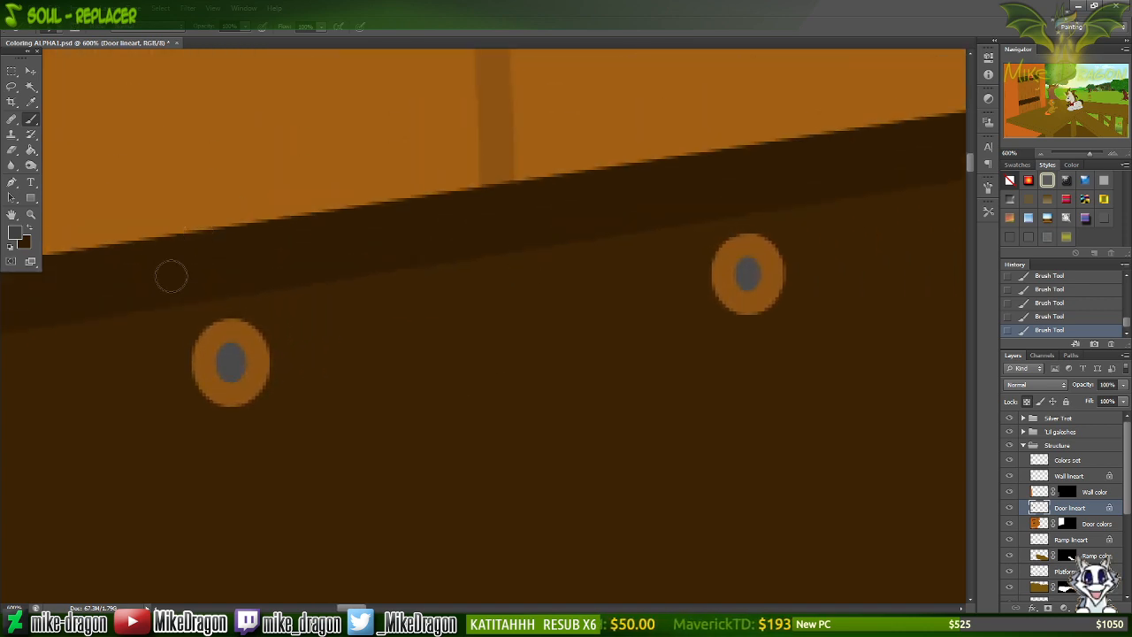
mouse_move(235, 330)
left_mouse_down()
mouse_move(271, 325)
mouse_move(201, 381)
mouse_move(286, 382)
mouse_move(277, 397)
mouse_move(196, 416)
left_mouse_up()
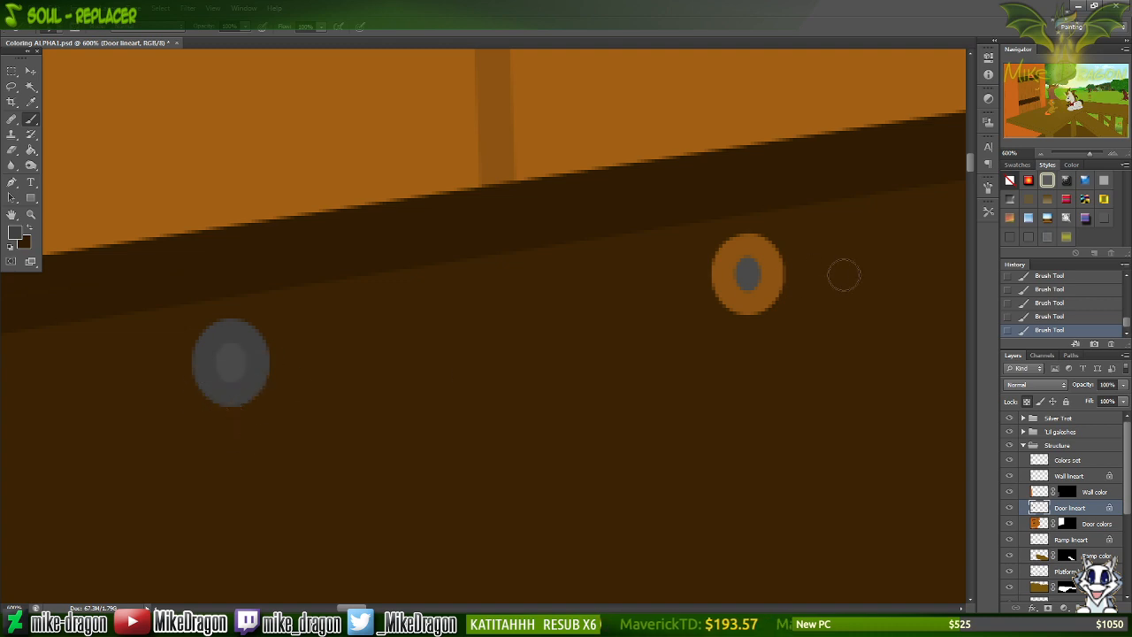
mouse_move(775, 268)
left_mouse_down()
mouse_move(743, 252)
mouse_move(784, 248)
mouse_move(799, 273)
mouse_move(693, 305)
left_mouse_up()
Paint the ring of the sixth upper bolt, just before the panel's upper-right corner bolt, in the same dark gray.
scroll(681, 356, "right", 10)
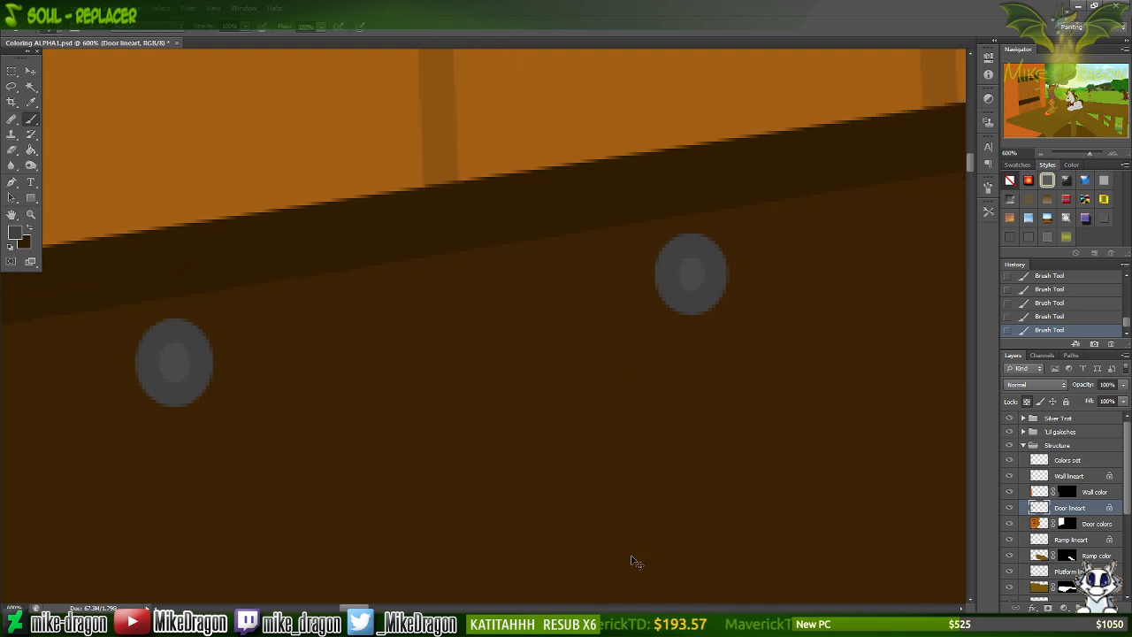
scroll(501, 462, "right", 7)
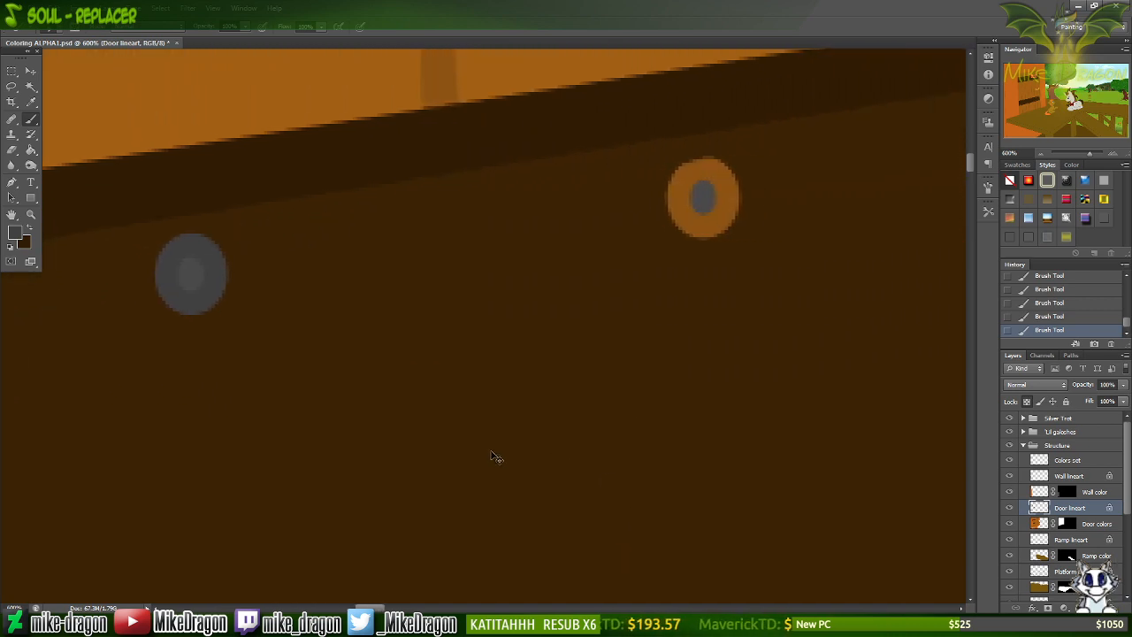
scroll(492, 445, "up", 4)
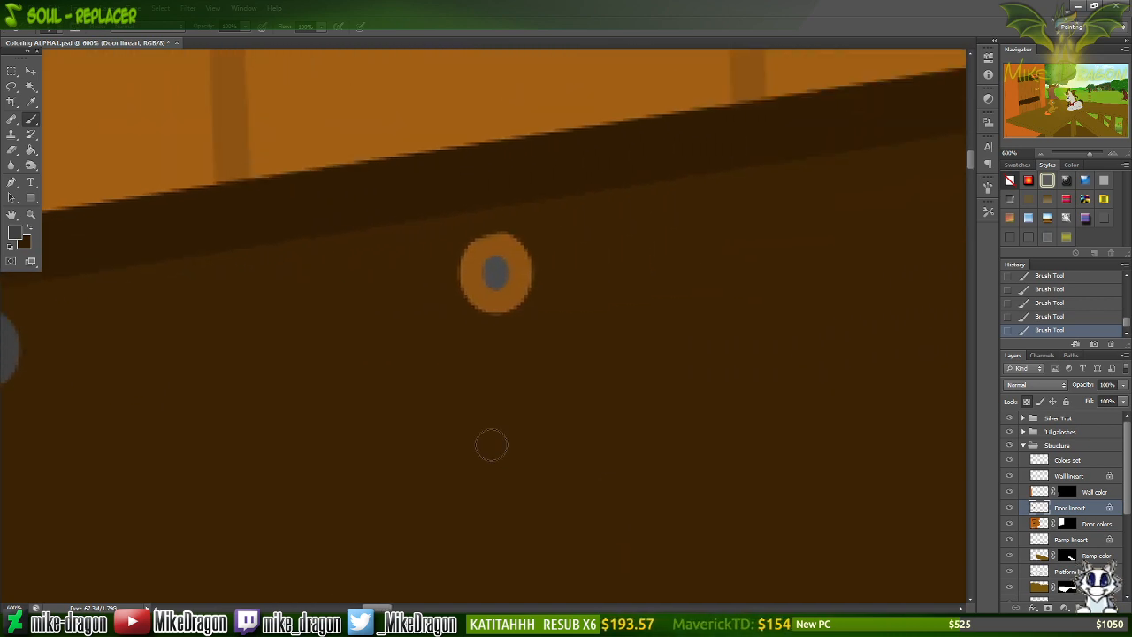
scroll(469, 440, "right", 2)
scroll(469, 440, "right", 4)
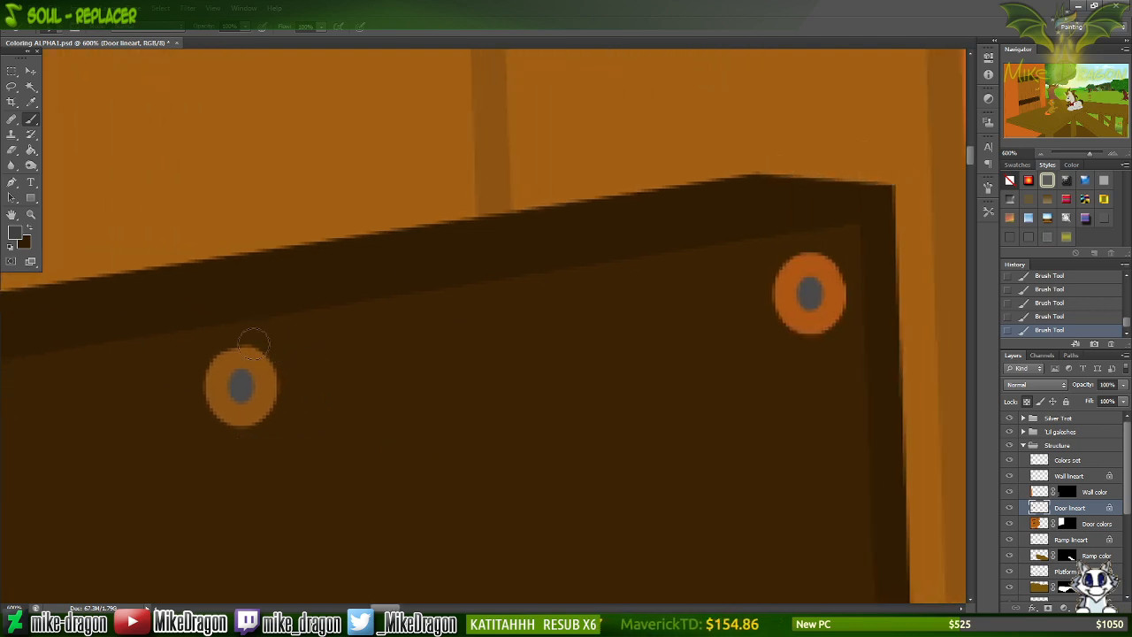
mouse_move(253, 345)
left_mouse_down()
mouse_move(221, 355)
mouse_move(220, 373)
mouse_move(280, 367)
mouse_move(215, 410)
left_mouse_up()
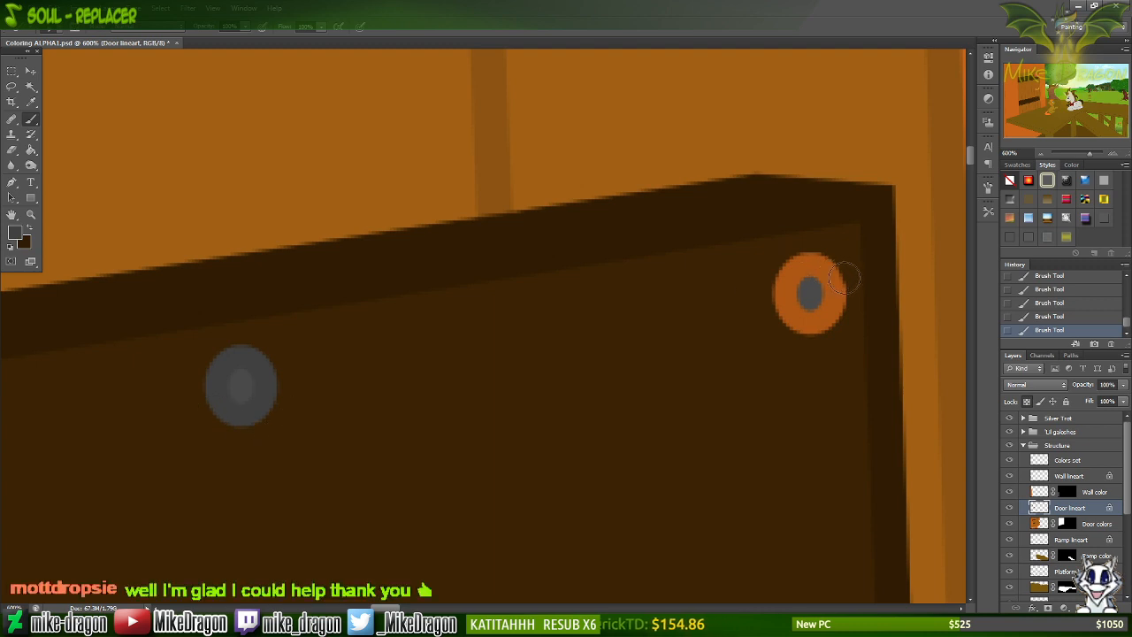
Lasso the area around the panel's upper-right corner bolt and paint its orange ring dark gray inside the selection.
key("l")
left_click_drag(849, 352, 860, 295)
mouse_move(818, 244)
left_mouse_down()
mouse_move(733, 326)
mouse_move(792, 361)
mouse_move(849, 352)
left_mouse_up()
key("b")
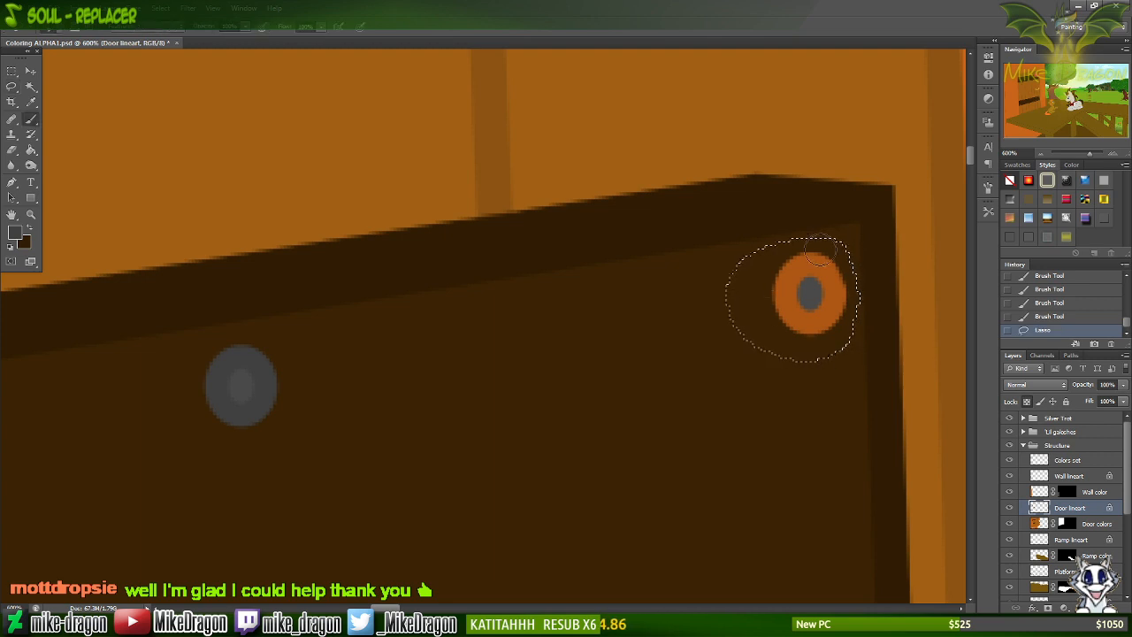
mouse_move(781, 306)
left_mouse_down()
mouse_move(796, 266)
mouse_move(845, 292)
mouse_move(814, 346)
mouse_move(870, 328)
mouse_move(887, 368)
left_mouse_up()
Lasso around the panel's lower-right corner bolt, paint its orange ring dark gray, and clear the selection.
left_click_drag(970, 157, 973, 179)
key("l")
left_click_drag(829, 290, 779, 332)
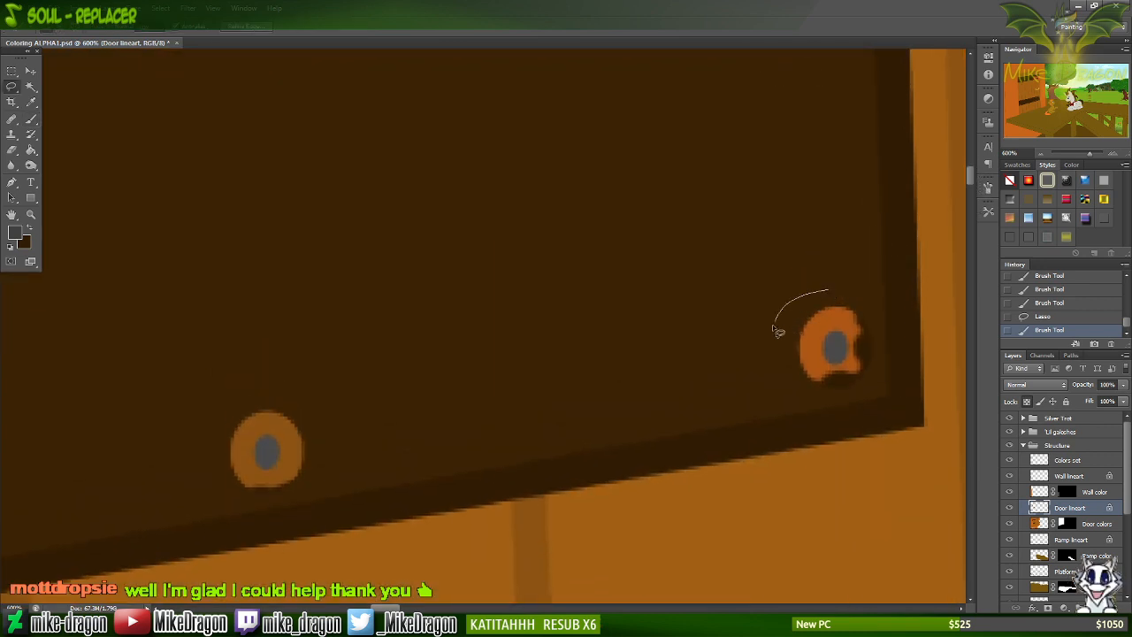
left_click_drag(796, 402, 847, 401)
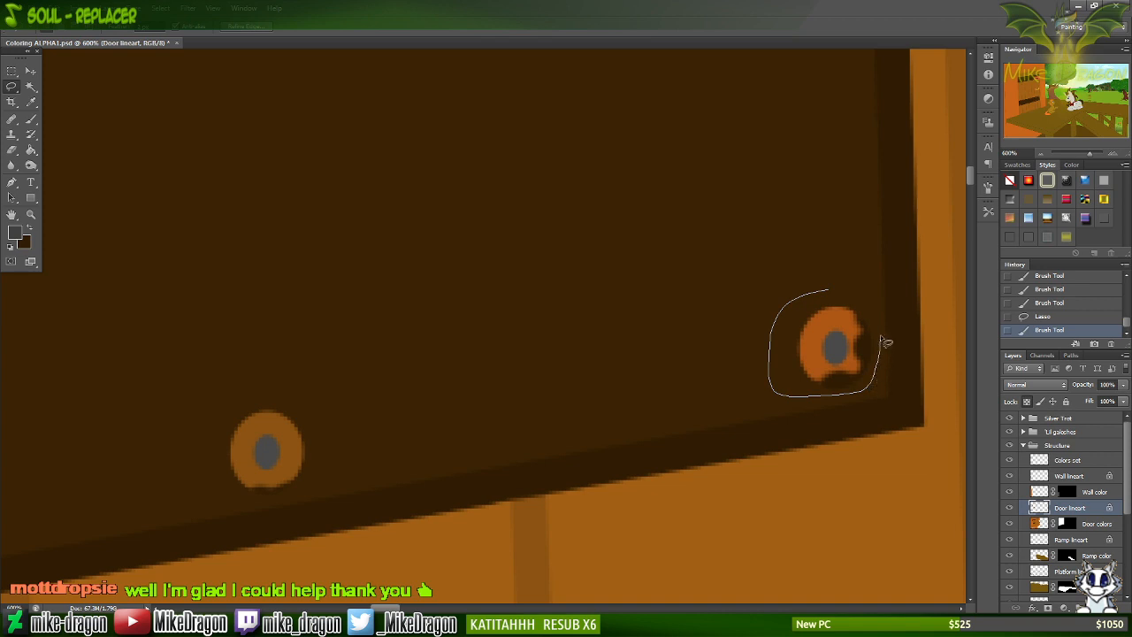
mouse_move(832, 301)
left_mouse_down()
mouse_move(876, 310)
mouse_move(772, 370)
mouse_move(866, 372)
mouse_move(835, 396)
left_mouse_up()
key("b")
key("ctrl+d")
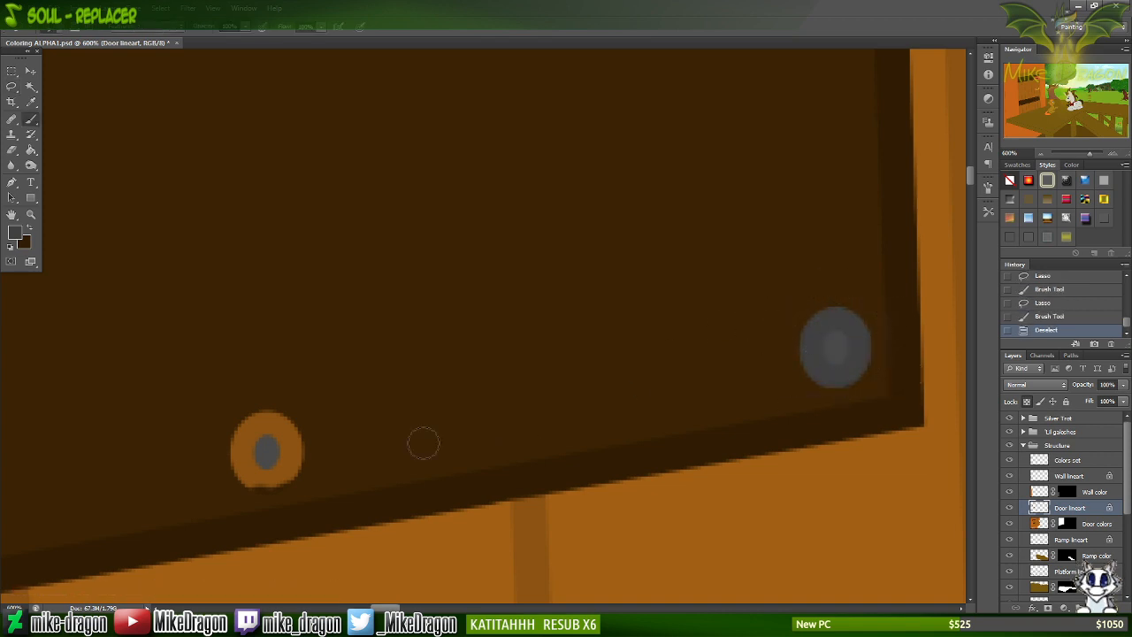
Paint the rings of the next three bolts leftward from the lower-right corner bolt along the panel's lower edge dark gray.
mouse_move(283, 457)
left_mouse_down()
mouse_move(235, 475)
mouse_move(301, 465)
mouse_move(285, 474)
mouse_move(330, 455)
mouse_move(298, 448)
mouse_move(317, 417)
mouse_move(252, 430)
mouse_move(226, 475)
mouse_move(278, 476)
mouse_move(313, 448)
left_mouse_up()
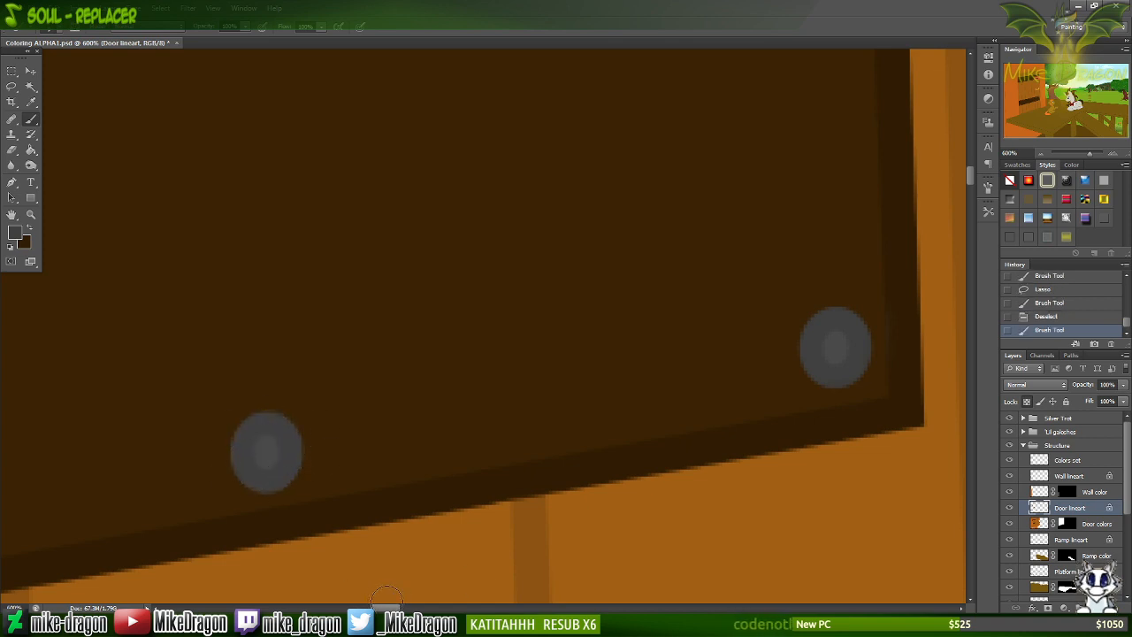
left_click_drag(386, 609, 359, 609)
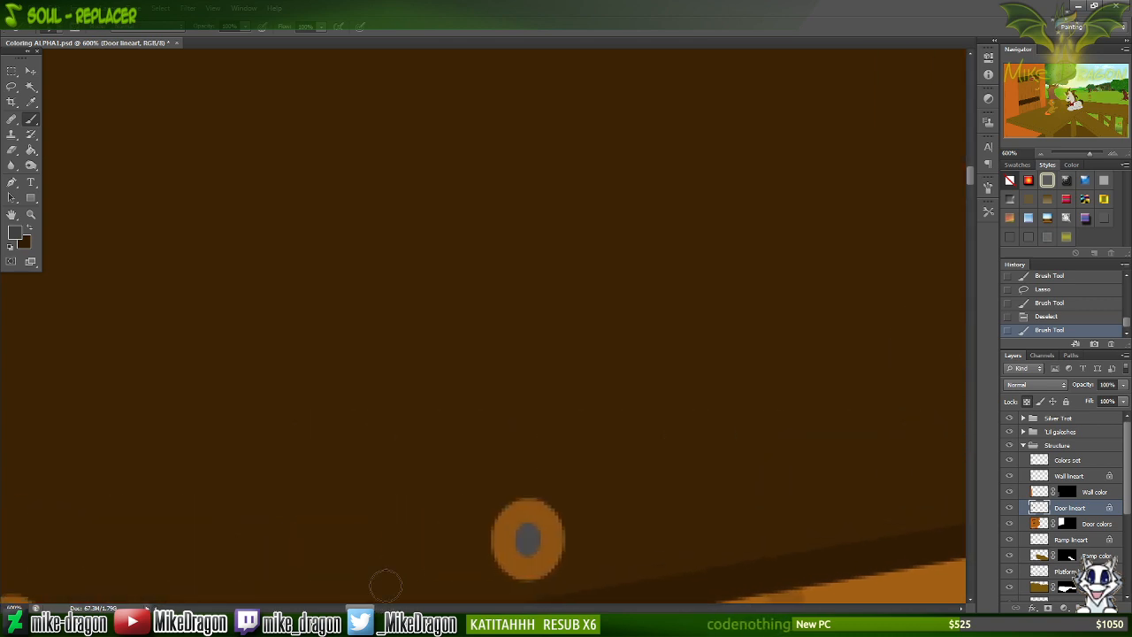
scroll(440, 383, "down", 1)
scroll(439, 382, "down", 2)
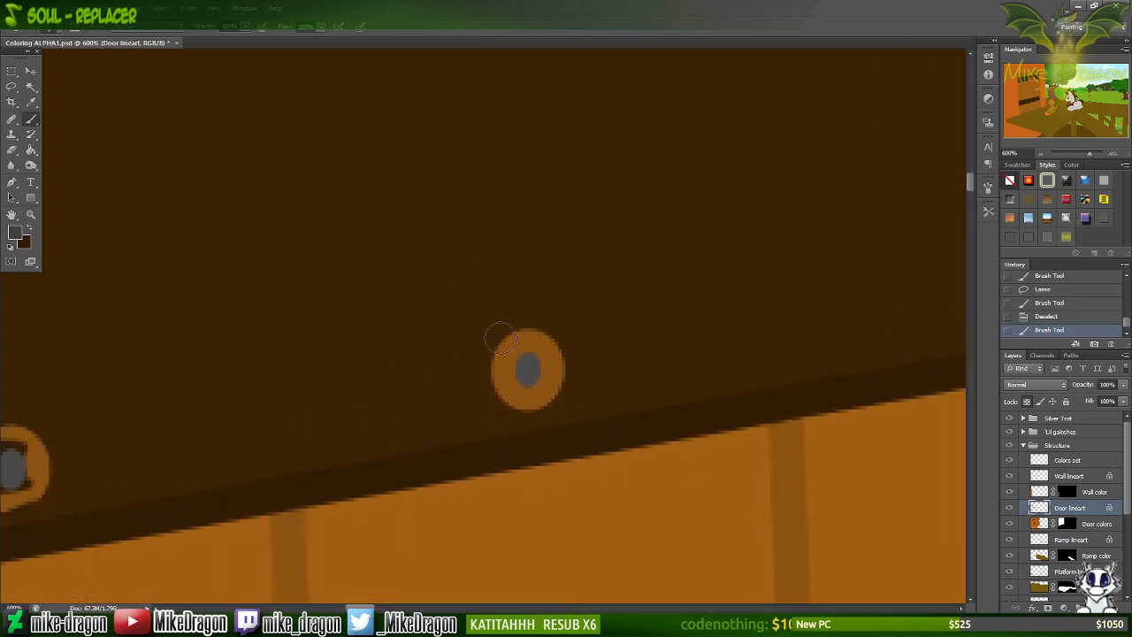
mouse_move(543, 390)
left_mouse_down()
mouse_move(504, 400)
mouse_move(576, 387)
mouse_move(515, 371)
mouse_move(591, 348)
mouse_move(580, 330)
mouse_move(495, 326)
left_mouse_up()
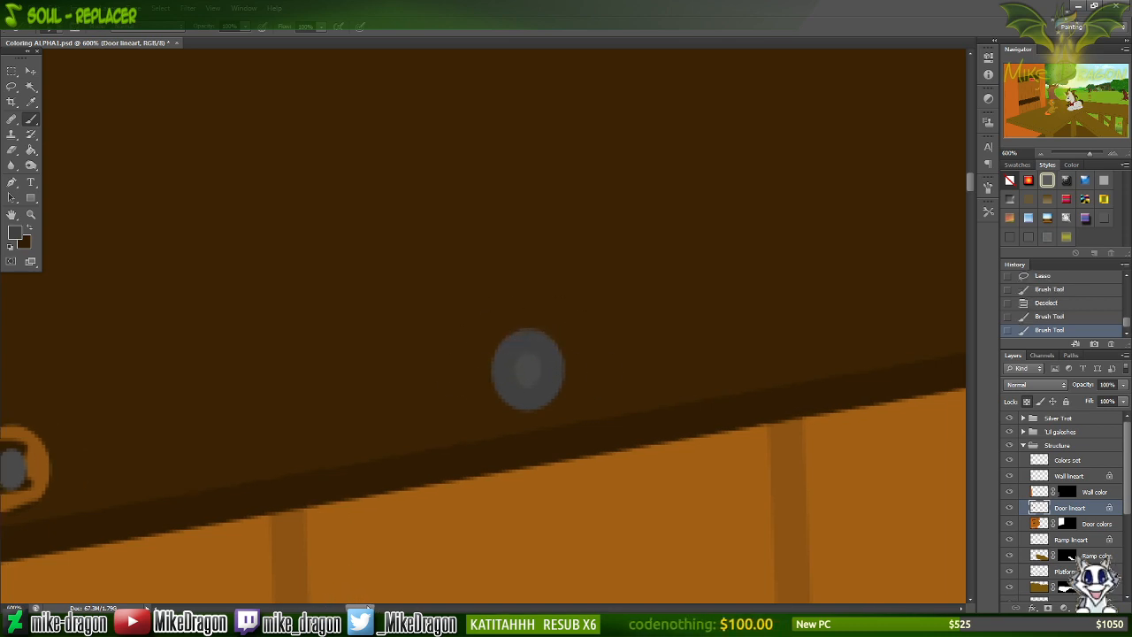
scroll(390, 566, "left", 5)
mouse_move(472, 422)
left_mouse_down()
mouse_move(407, 458)
mouse_move(512, 441)
mouse_move(479, 457)
mouse_move(492, 468)
mouse_move(422, 497)
mouse_move(505, 486)
mouse_move(456, 508)
left_mouse_up()
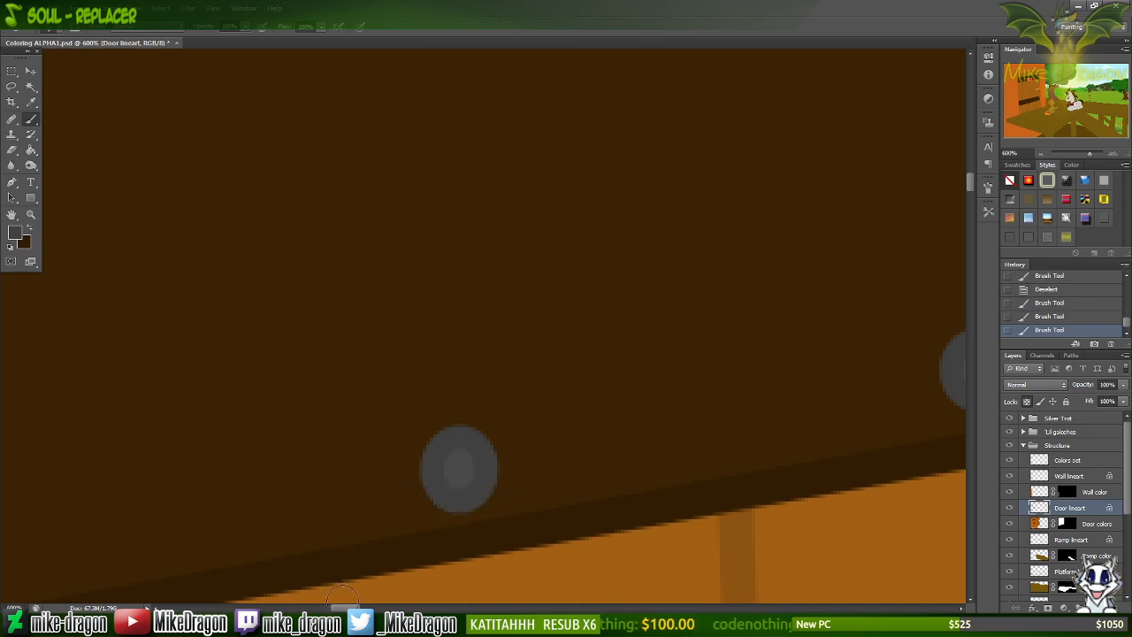
Paint the orange rings of the upper panel's three remaining lower-edge bolts dark gray, ending at its lower-left corner bolt.
scroll(345, 591, "left", 10)
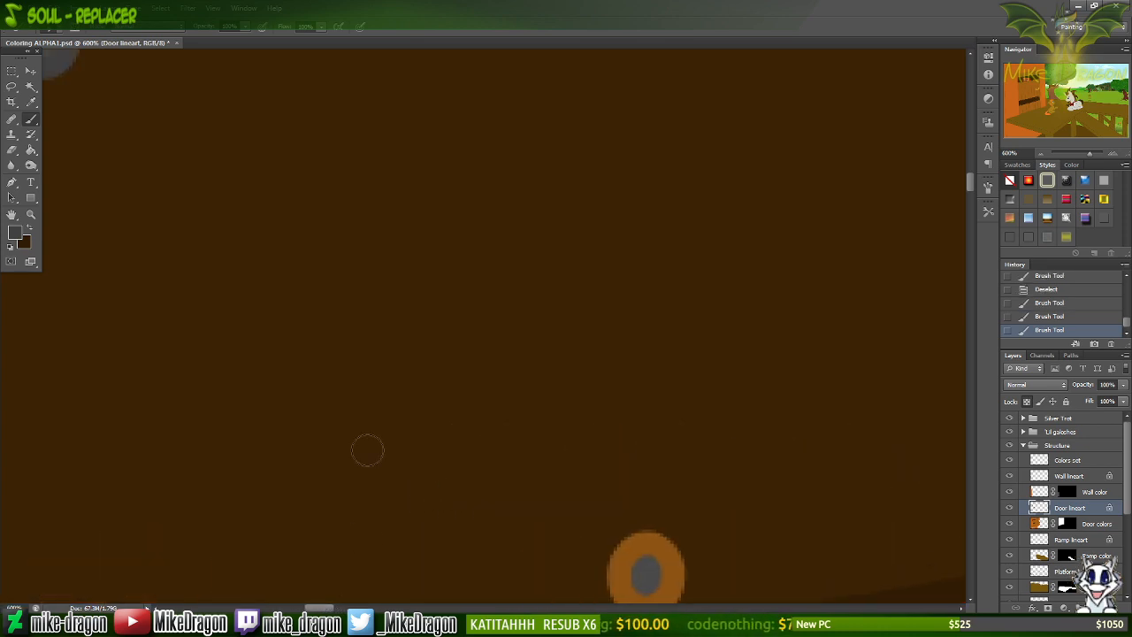
scroll(336, 378, "down", 5)
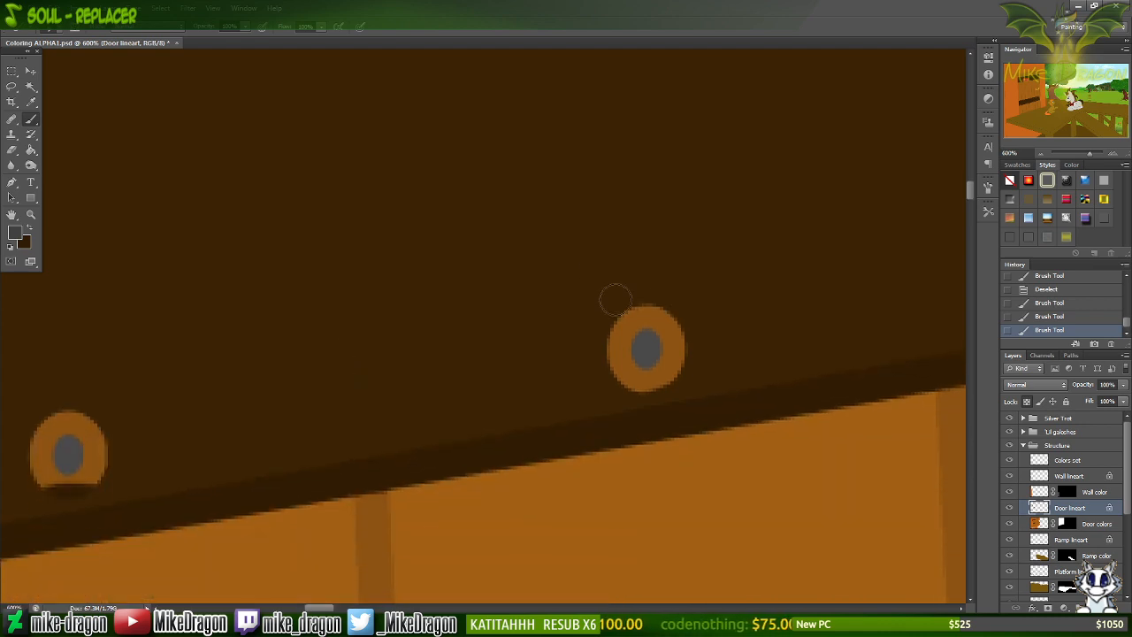
mouse_move(617, 299)
left_mouse_down()
mouse_move(669, 323)
mouse_move(639, 342)
mouse_move(688, 347)
mouse_move(654, 379)
mouse_move(609, 375)
mouse_move(635, 343)
left_mouse_up()
left_click_drag(323, 609, 305, 608)
scroll(283, 428, "down", 3)
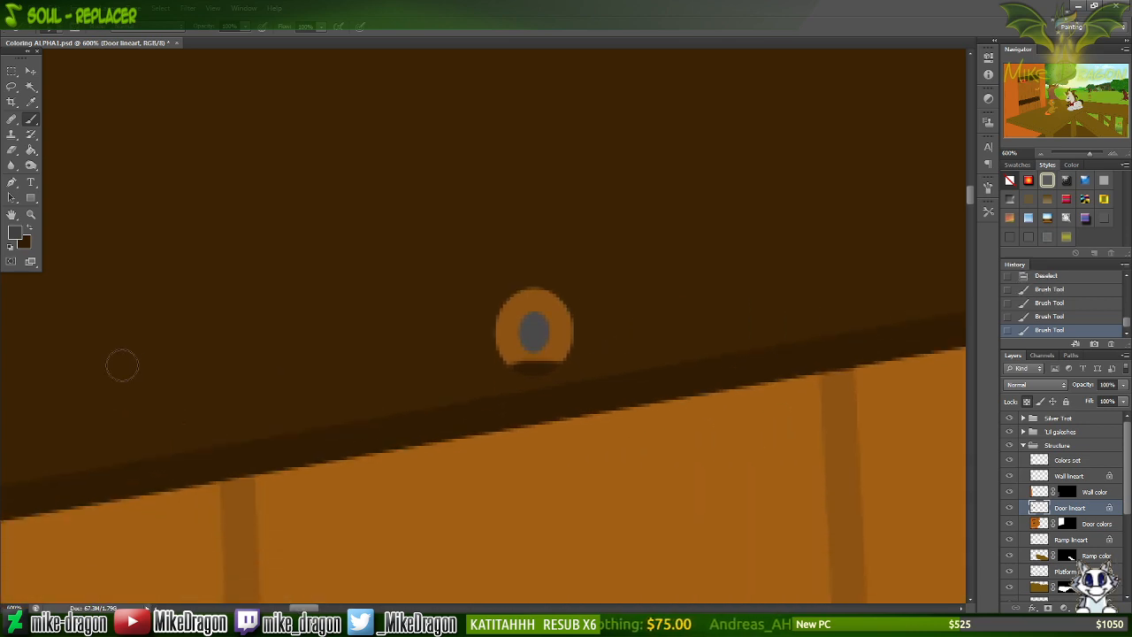
mouse_move(557, 292)
left_mouse_down()
mouse_move(466, 336)
mouse_move(566, 340)
mouse_move(552, 352)
left_mouse_up()
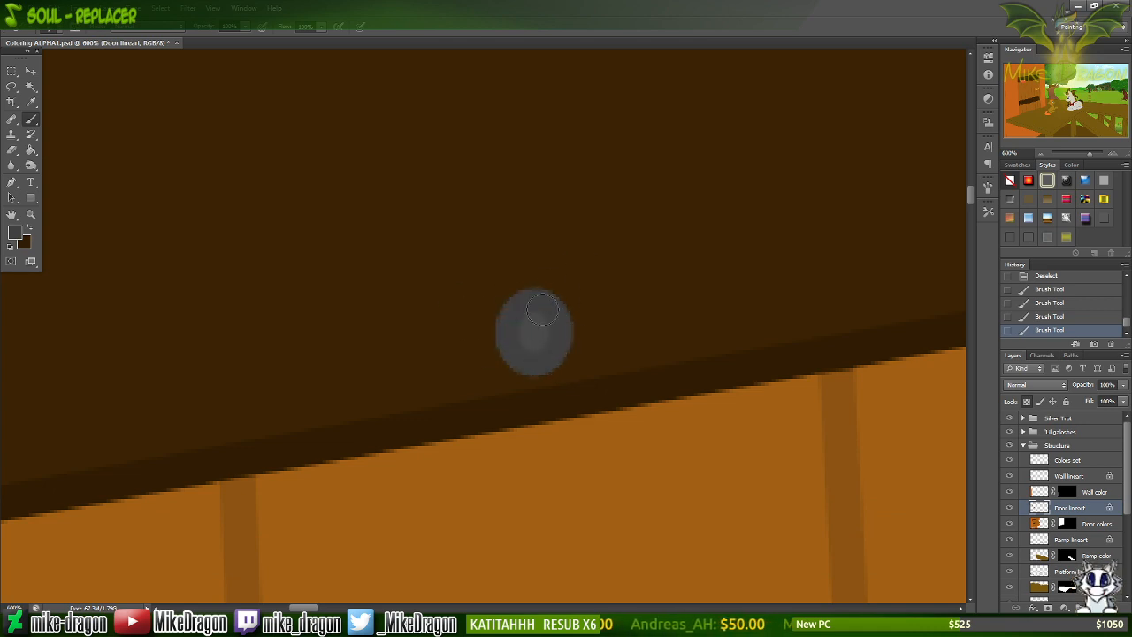
left_click_drag(304, 607, 283, 608)
mouse_move(462, 411)
left_mouse_down()
mouse_move(407, 458)
mouse_move(468, 454)
mouse_move(430, 491)
mouse_move(483, 482)
left_mouse_up()
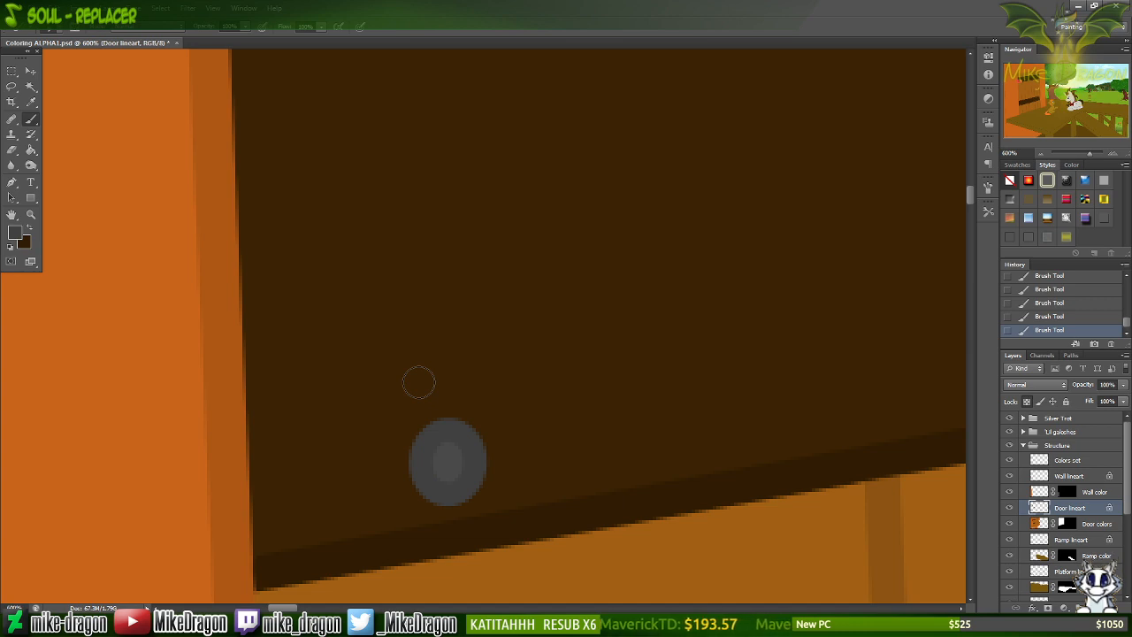
Save the Coloring ALPHA1.psd document.
key("ctrl+minus")
key("ctrl+minus")
key("ctrl+minus")
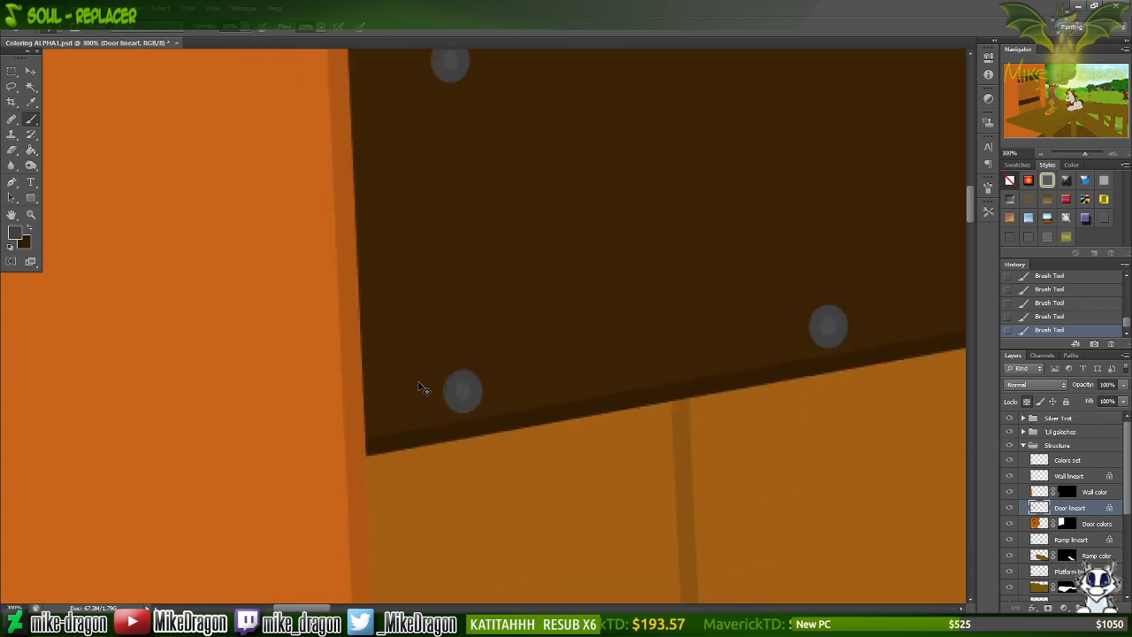
key("ctrl+minus")
key("ctrl+minus")
key("ctrl+minus")
key("ctrl+minus")
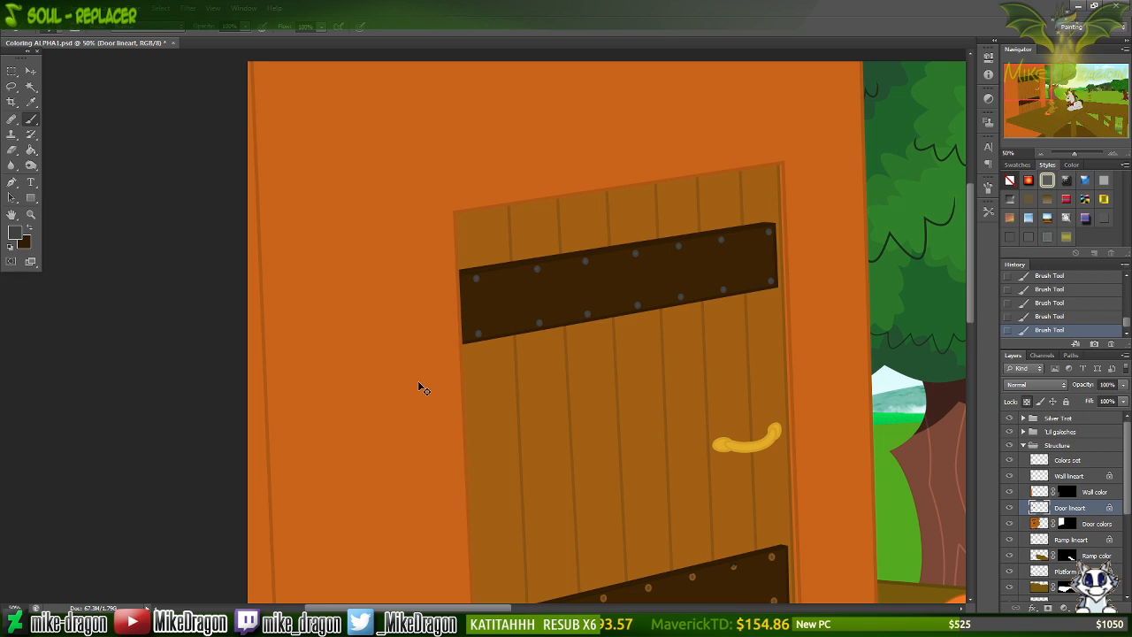
key("ctrl+s")
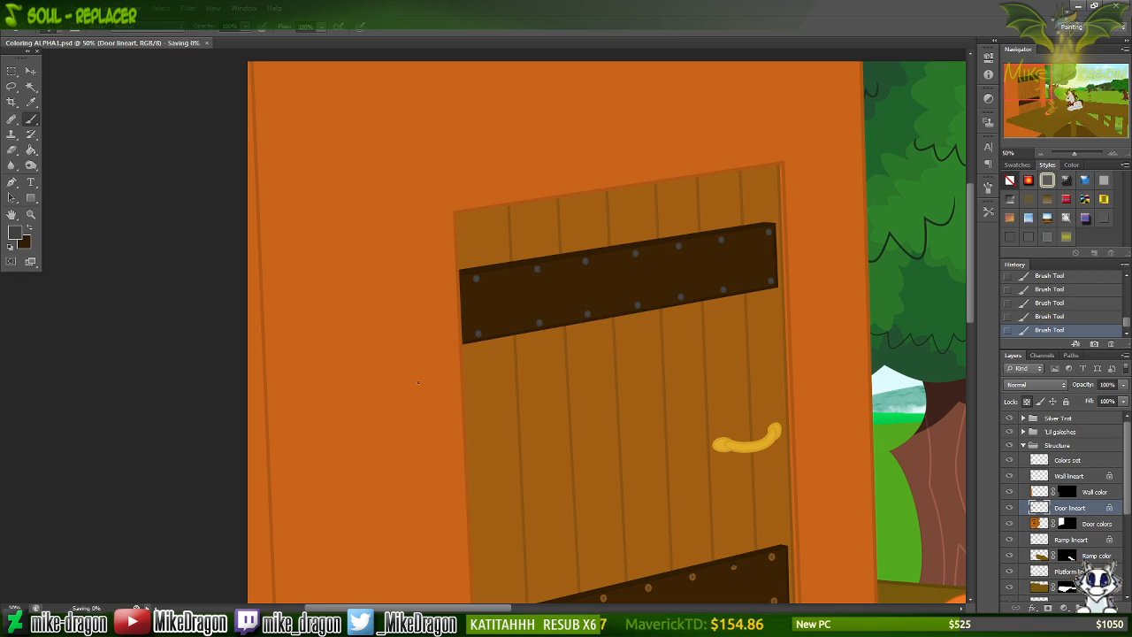
Paint the rings of the door's lower panel's upper-left corner bolt and the next bolt along its upper edge dark gray.
scroll(420, 383, "right", 4)
scroll(416, 393, "down", 2)
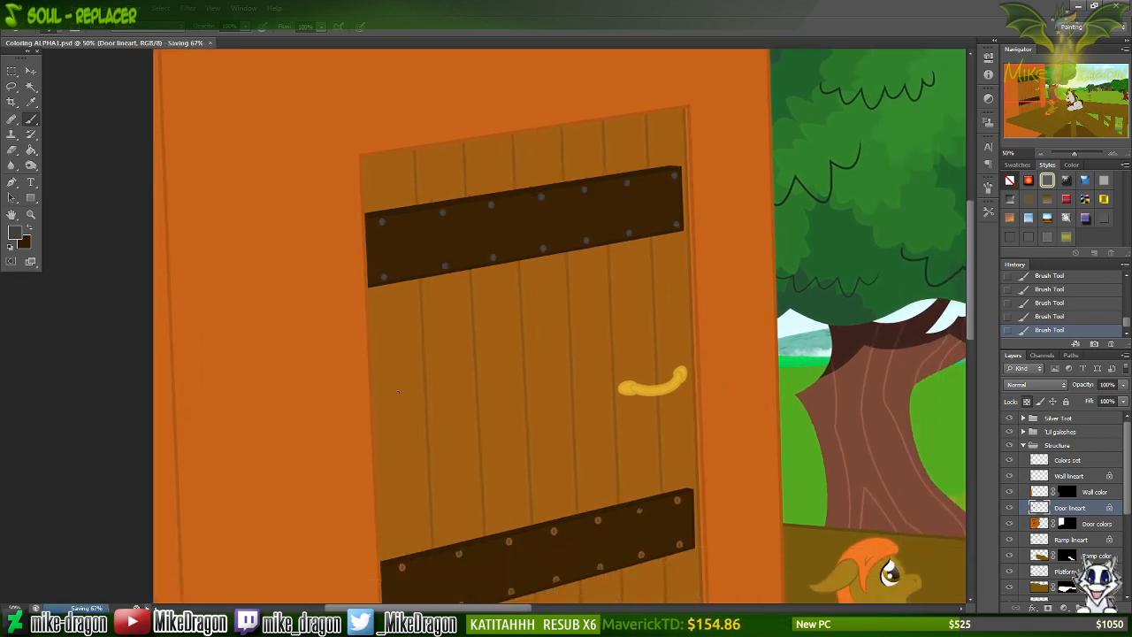
scroll(398, 392, "down", 8)
key("ctrl+plus")
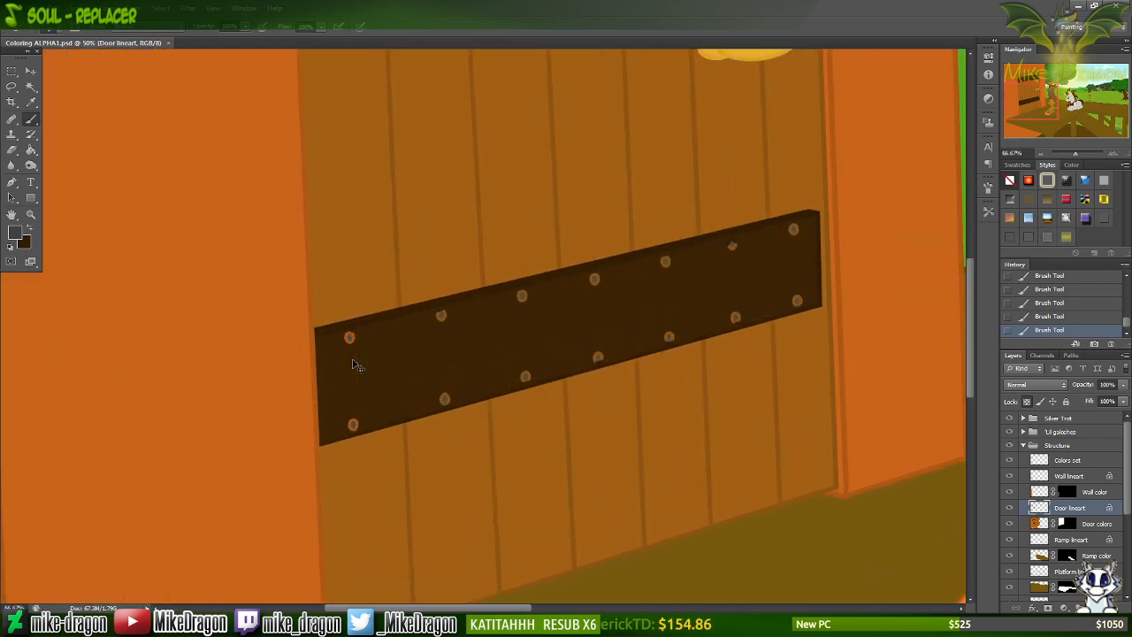
key("ctrl+plus")
key("ctrl+plus")
key("ctrl+plus")
scroll(359, 367, "left", 8)
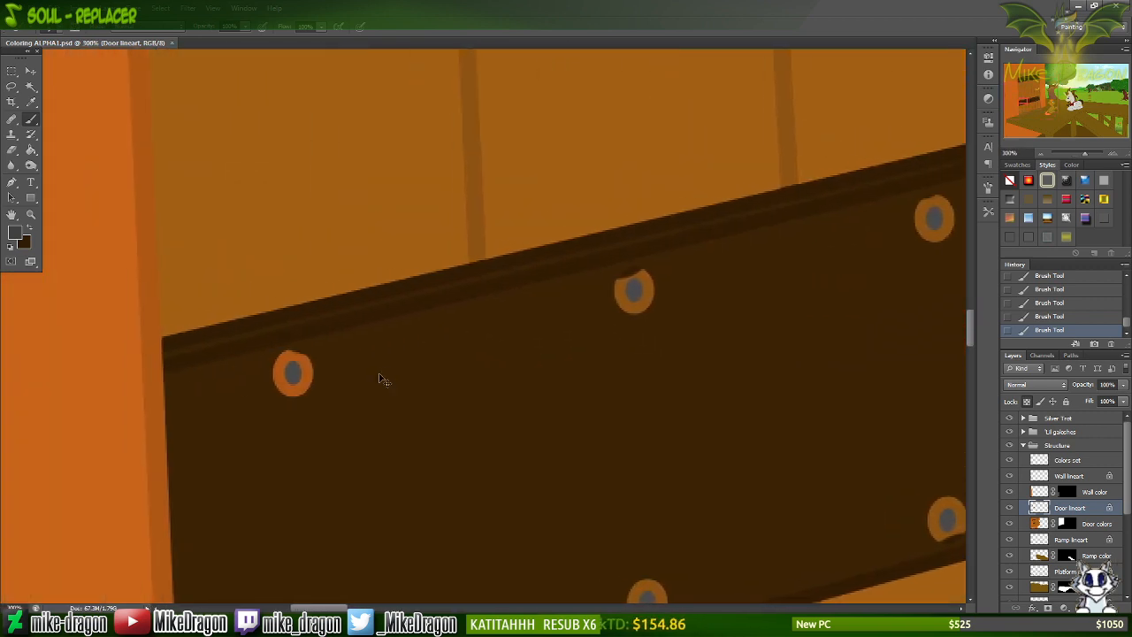
scroll(383, 379, "left", 5)
key("ctrl+plus")
key("ctrl+plus")
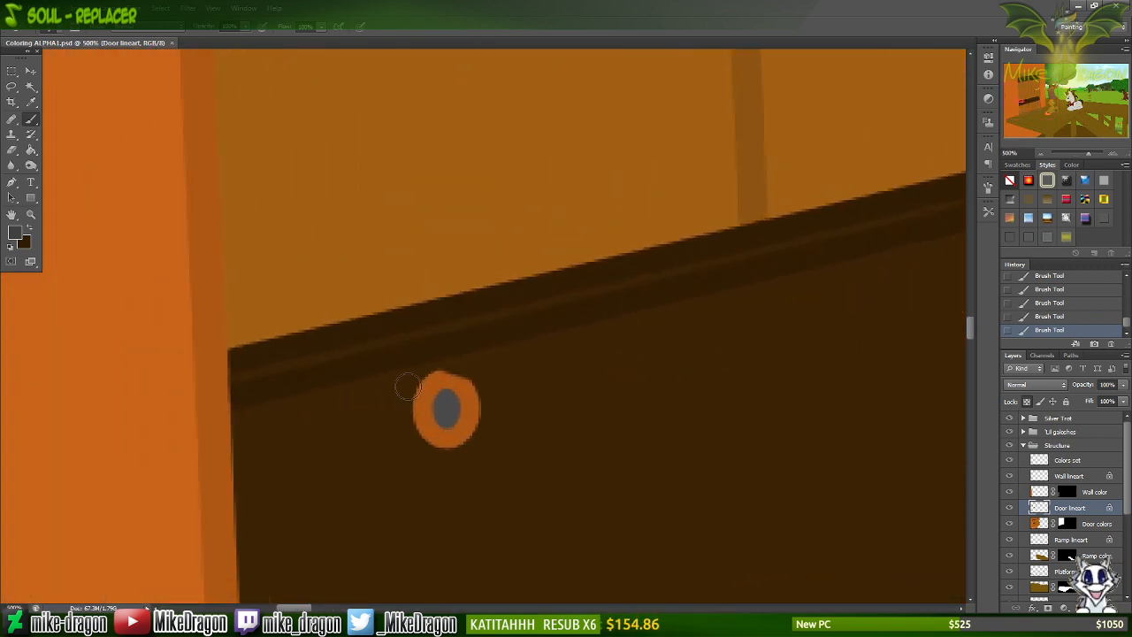
scroll(407, 387, "down", 4)
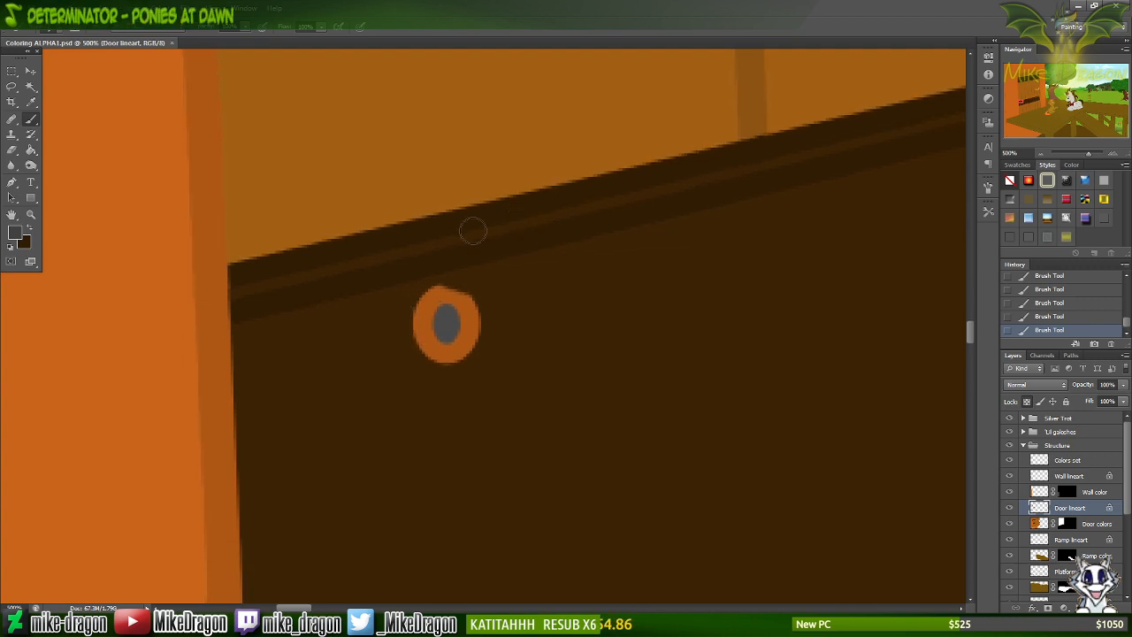
mouse_move(497, 291)
left_mouse_down()
mouse_move(460, 284)
mouse_move(403, 318)
mouse_move(469, 314)
mouse_move(415, 359)
mouse_move(468, 353)
left_mouse_up()
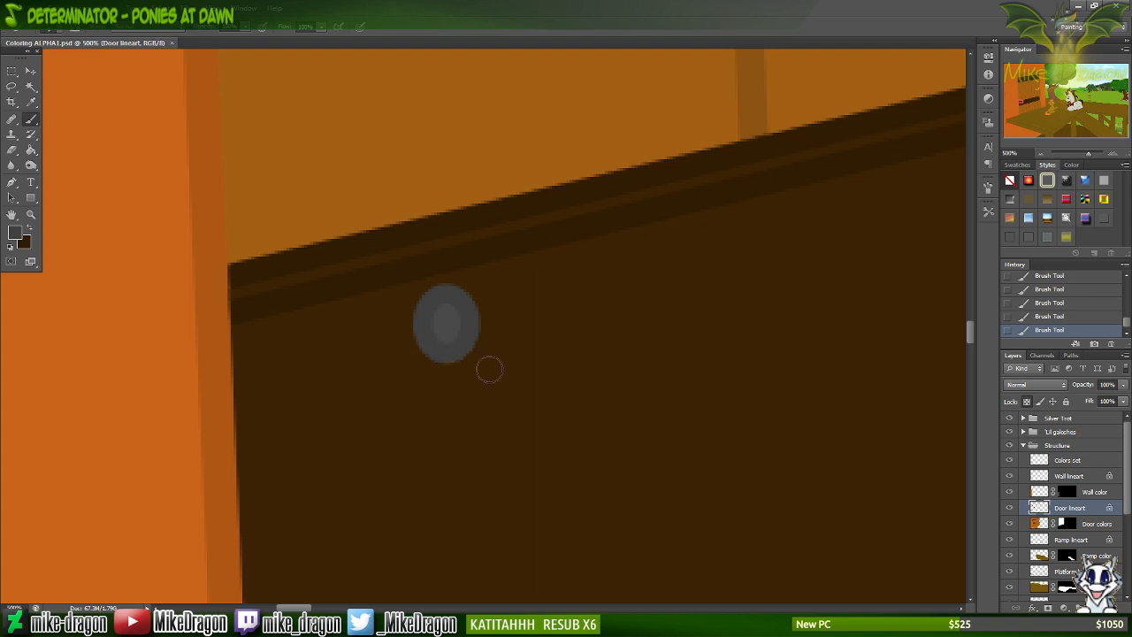
left_click_drag(299, 609, 318, 609)
mouse_move(531, 163)
left_mouse_down()
mouse_move(535, 149)
mouse_move(502, 168)
mouse_move(482, 201)
mouse_move(496, 227)
left_mouse_up()
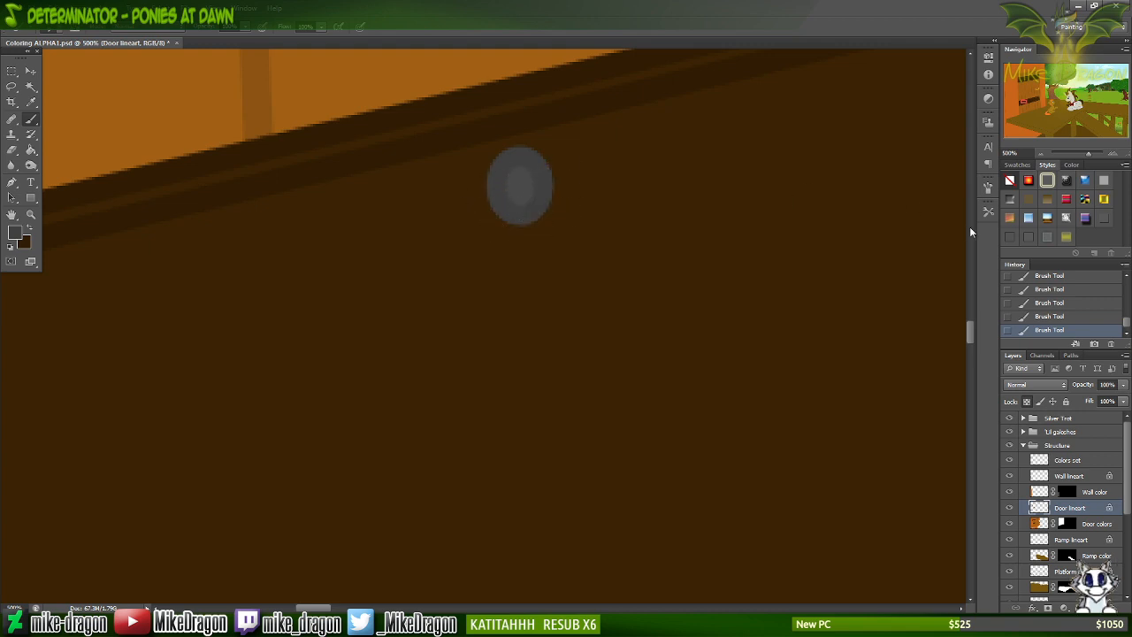
Paint the rings of the third and fourth bolts along the lower panel's upper edge dark gray.
key("ctrl+minus")
key("ctrl+minus")
scroll(720, 257, "right", 10)
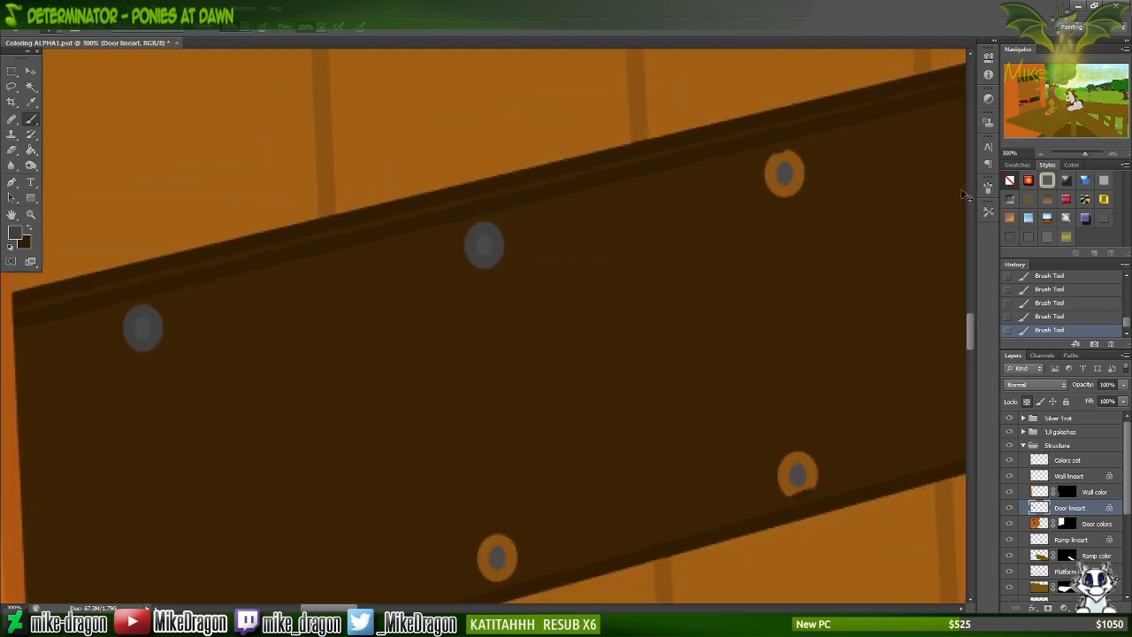
scroll(695, 274, "up", 5)
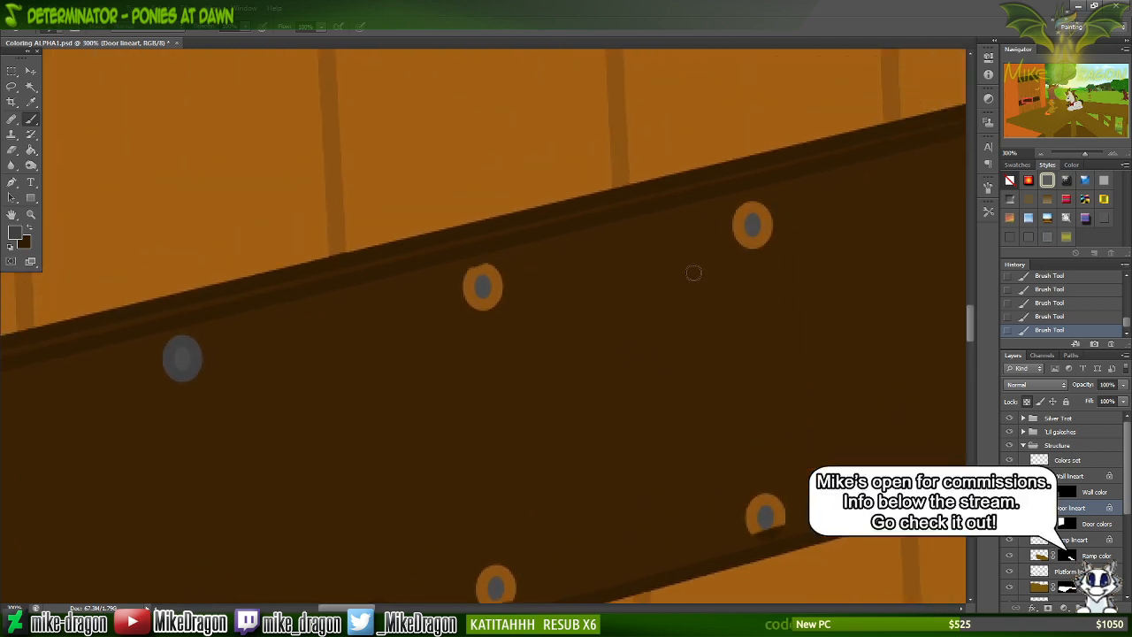
scroll(660, 254, "right", 4)
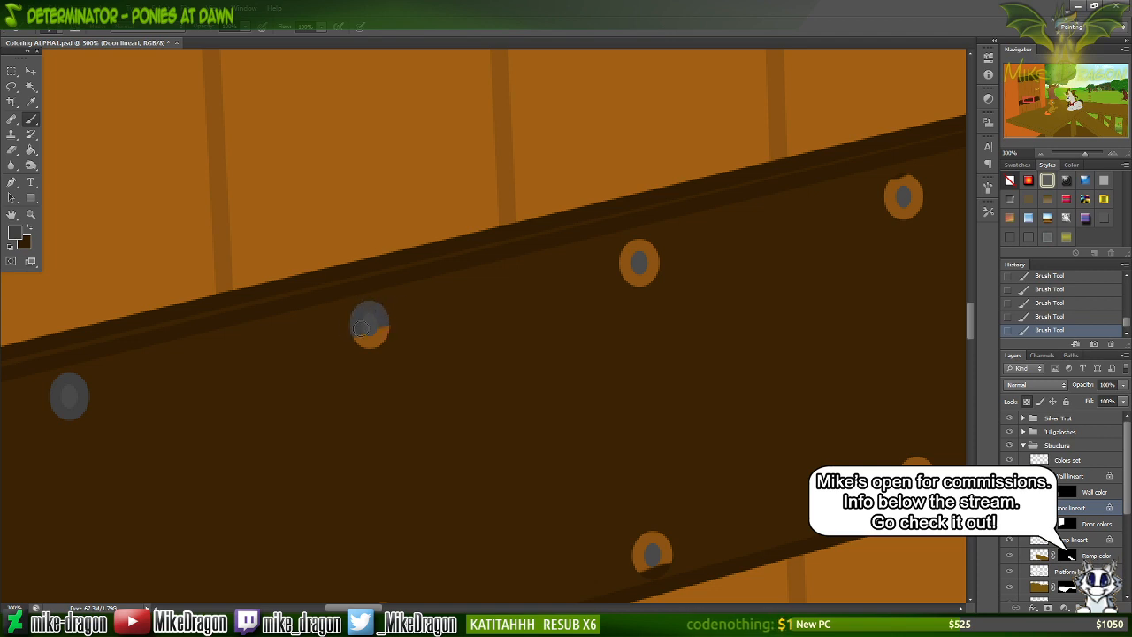
left_click_drag(362, 328, 367, 351)
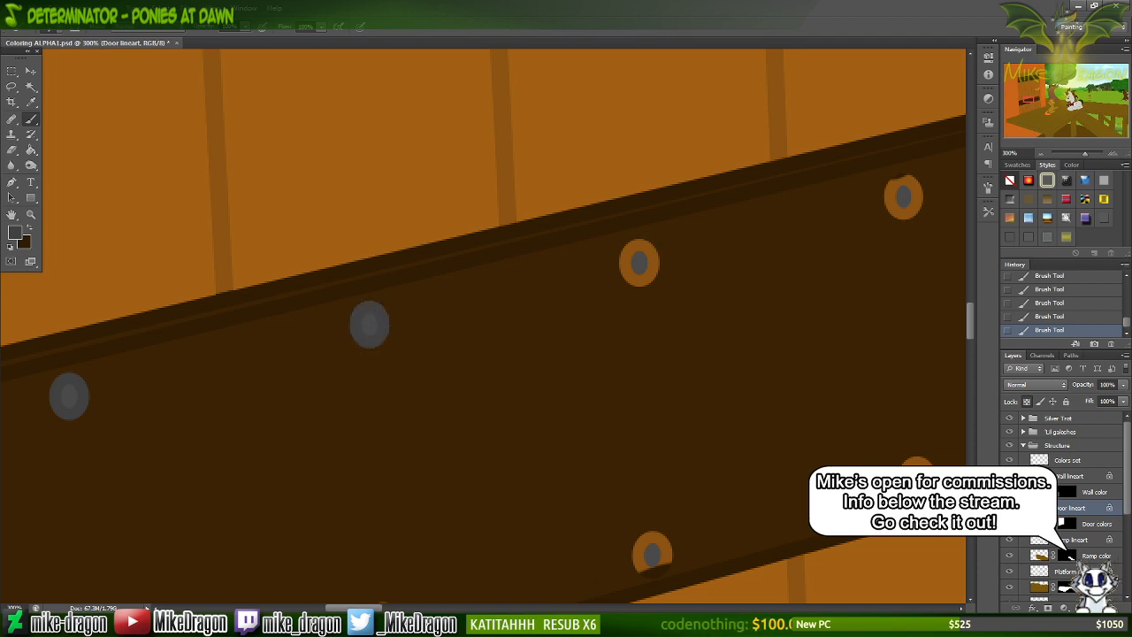
mouse_move(633, 240)
left_mouse_down()
mouse_move(661, 245)
mouse_move(612, 265)
mouse_move(653, 273)
left_mouse_up()
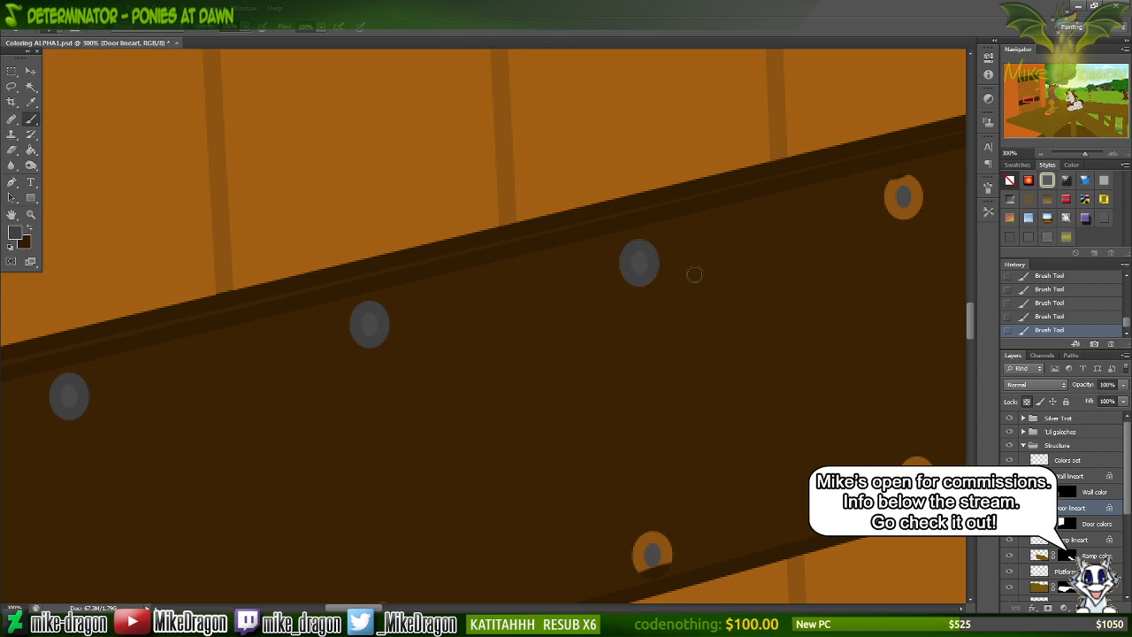
Save the document and paint the rings of the last three bolts along the lower panel's upper edge dark gray.
scroll(653, 310, "right", 10)
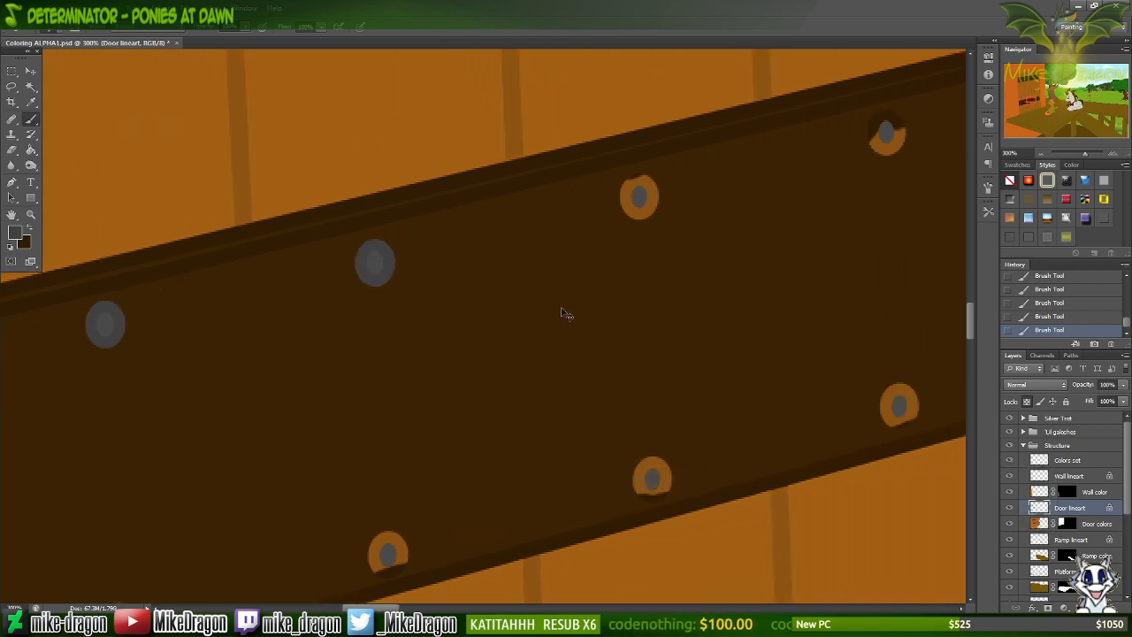
scroll(473, 273, "right", 2)
scroll(451, 270, "up", 3)
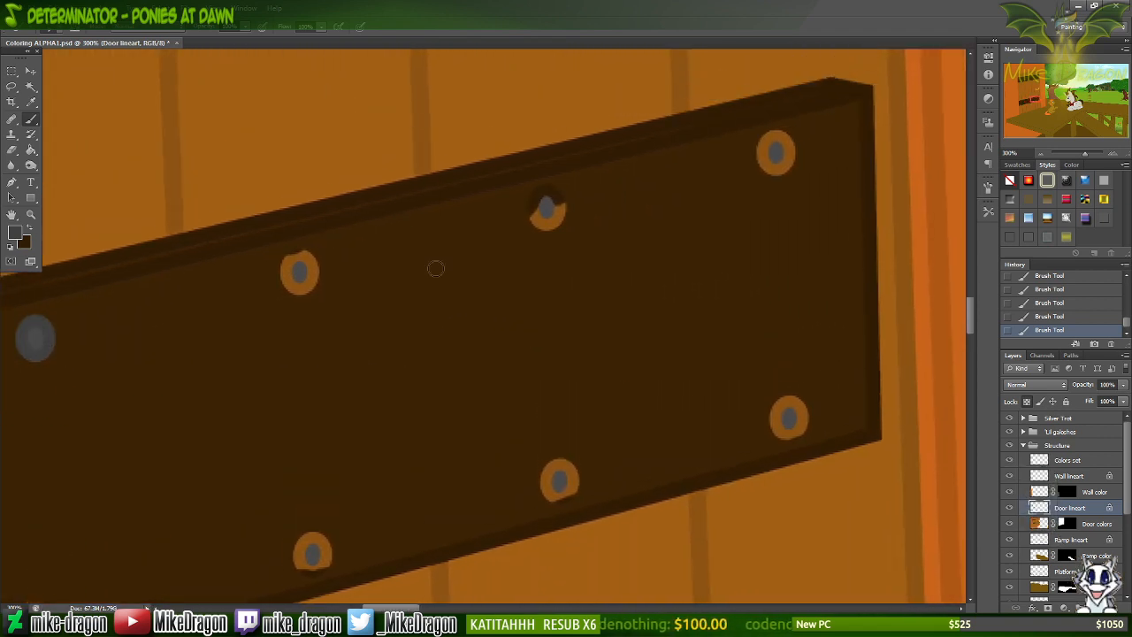
key("ctrl+s")
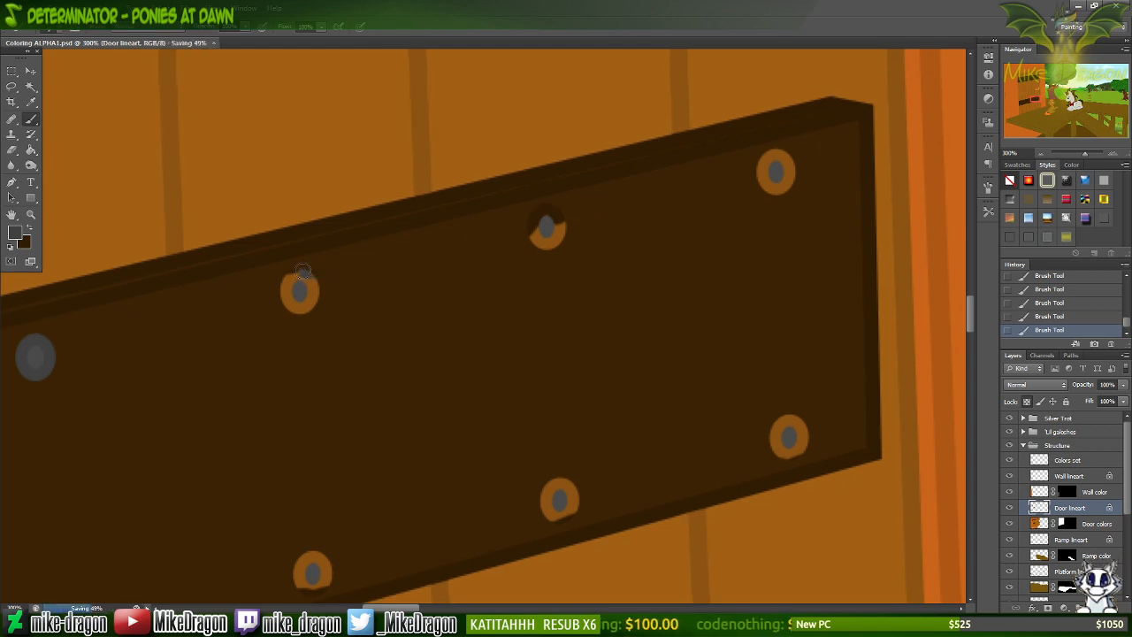
left_click_drag(276, 283, 315, 294)
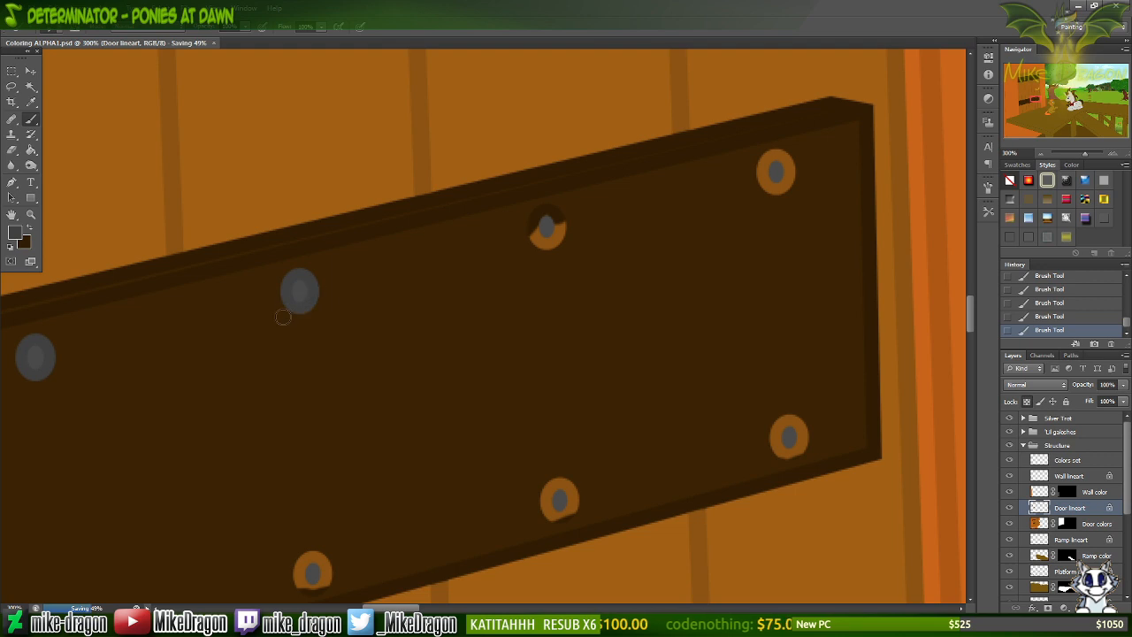
mouse_move(556, 202)
left_mouse_down()
mouse_move(518, 232)
mouse_move(552, 220)
mouse_move(562, 199)
mouse_move(523, 238)
mouse_move(574, 242)
left_mouse_up()
key("ctrl+z")
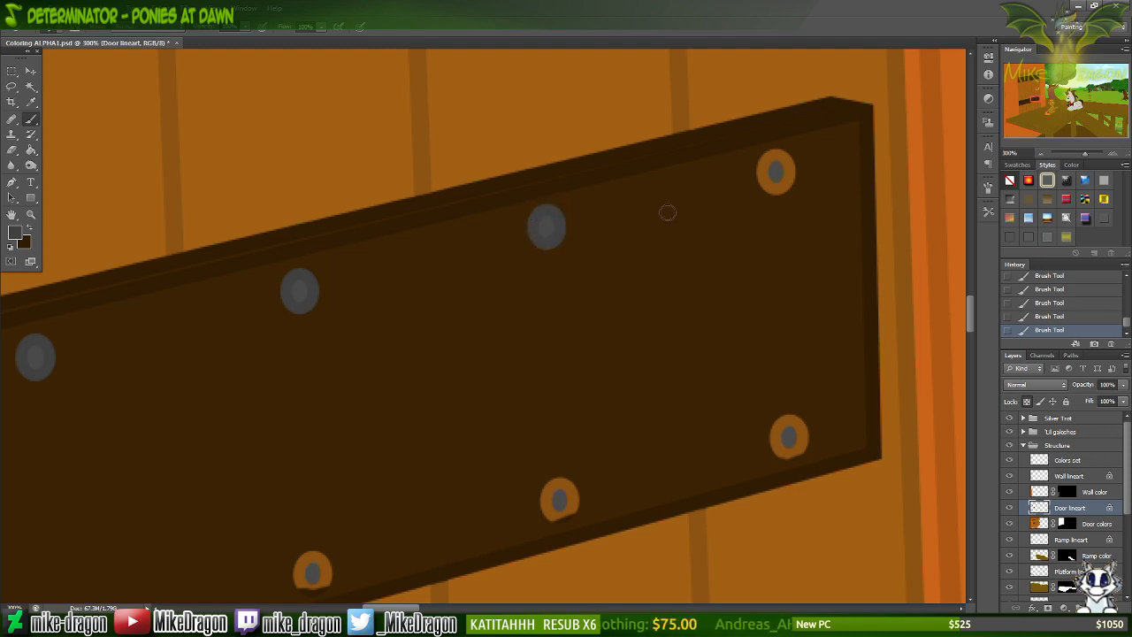
mouse_move(795, 151)
left_mouse_down()
mouse_move(764, 161)
mouse_move(799, 169)
left_mouse_up()
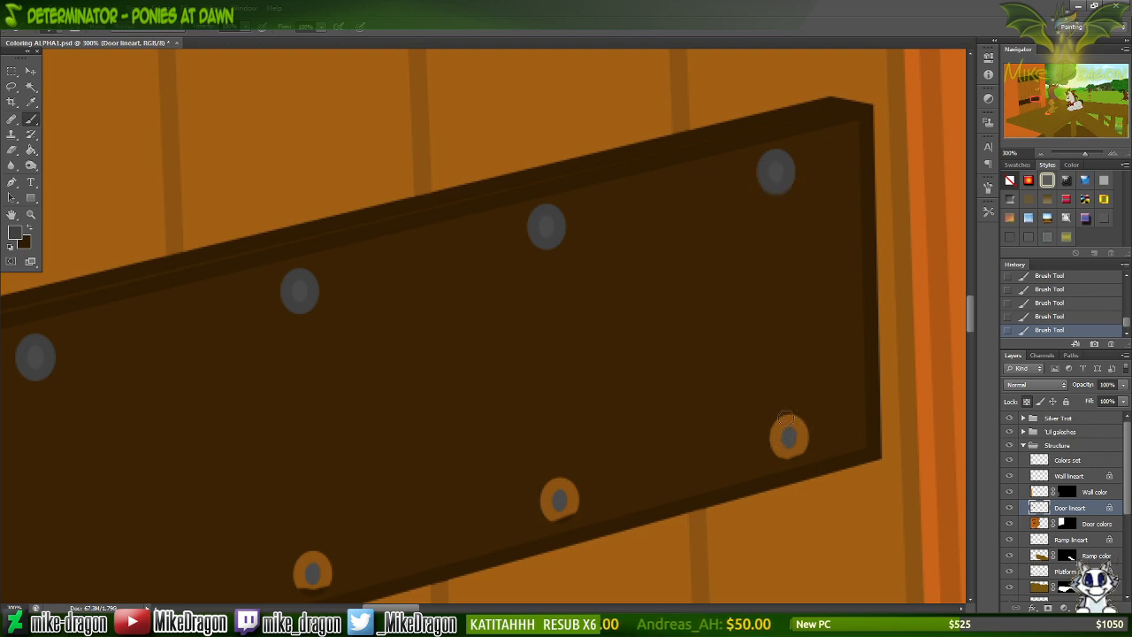
Paint the rings of the lower panel's lower-right corner bolt and the next two bolts leftward dark gray.
mouse_move(768, 423)
left_mouse_down()
mouse_move(753, 434)
mouse_move(814, 434)
mouse_move(769, 452)
left_mouse_up()
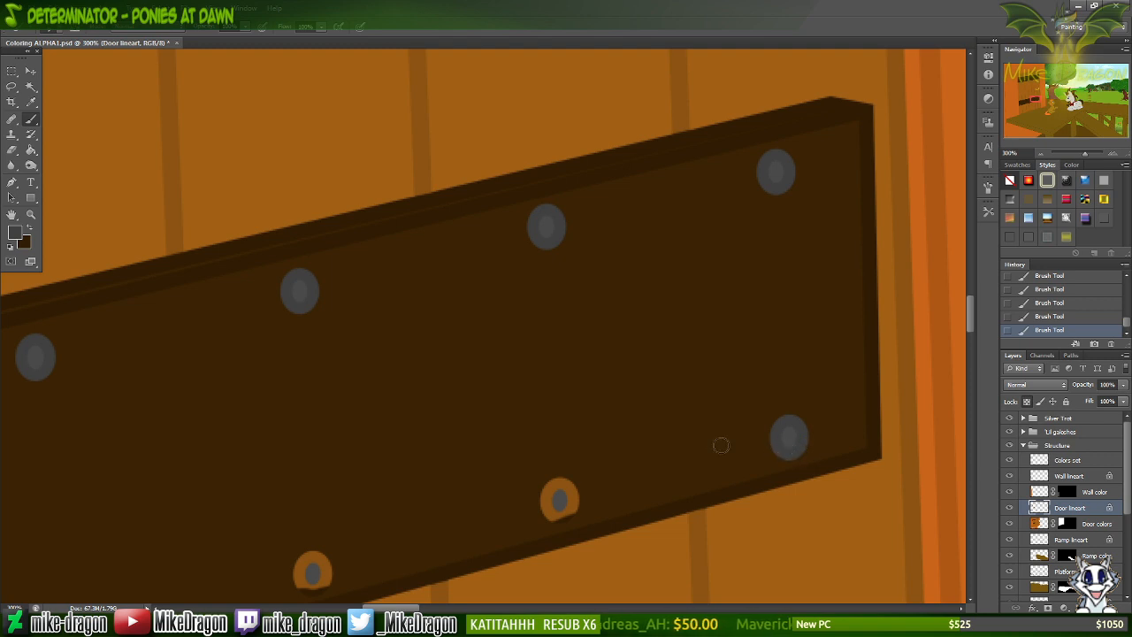
scroll(700, 447, "left", 3)
scroll(612, 422, "down", 4)
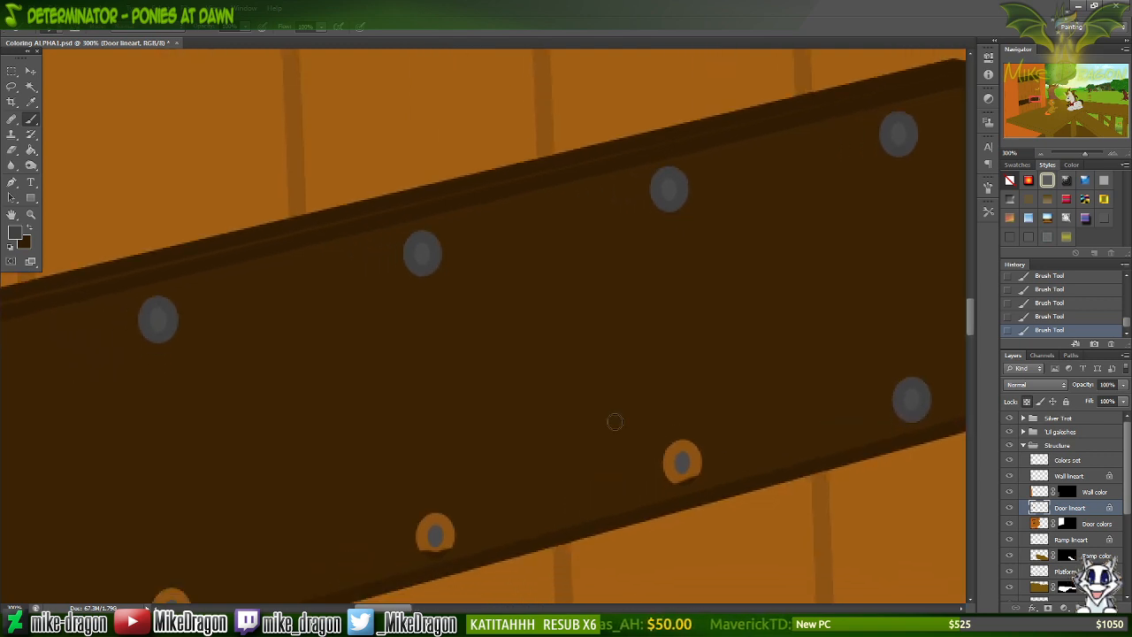
scroll(634, 427, "down", 2)
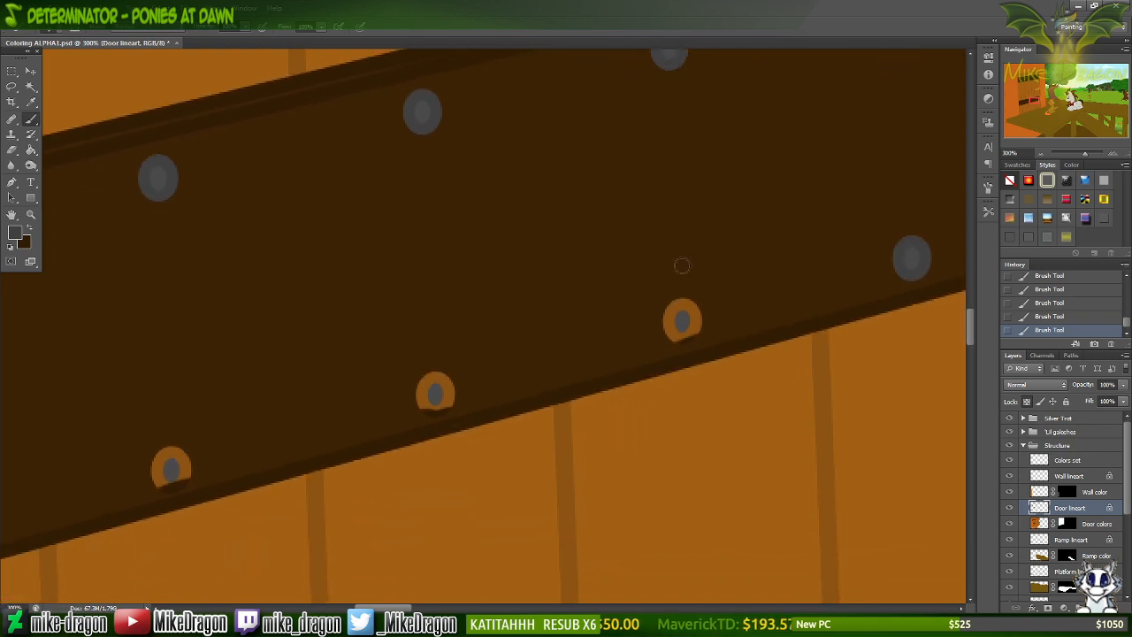
left_click_drag(693, 310, 666, 339)
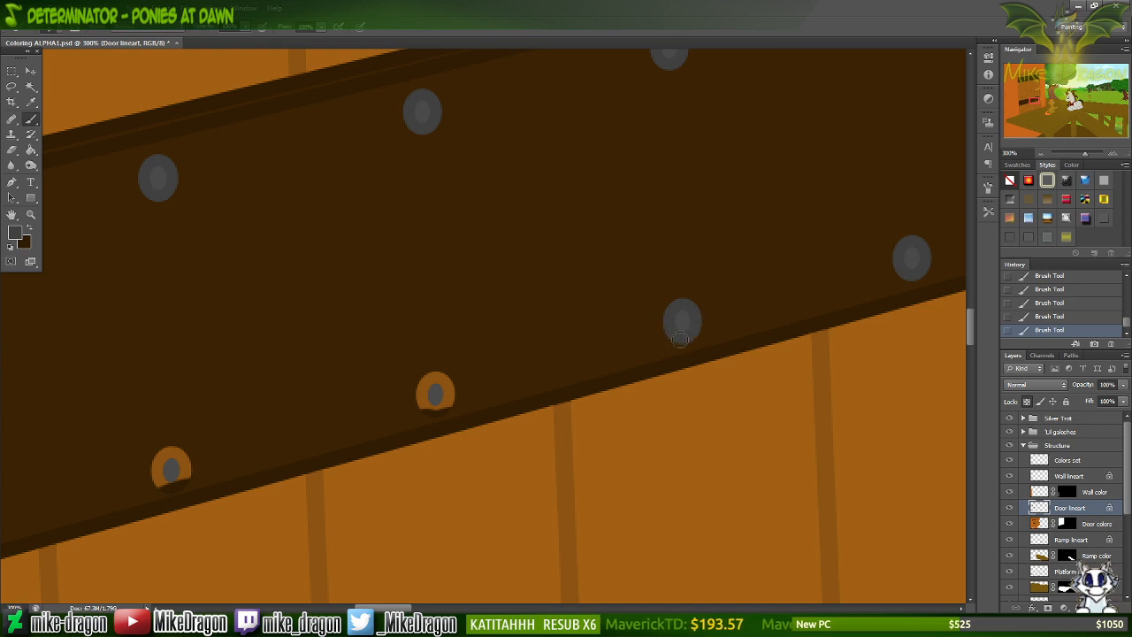
mouse_move(401, 374)
left_mouse_down()
mouse_move(433, 371)
mouse_move(447, 389)
mouse_move(407, 399)
mouse_move(435, 402)
left_mouse_up()
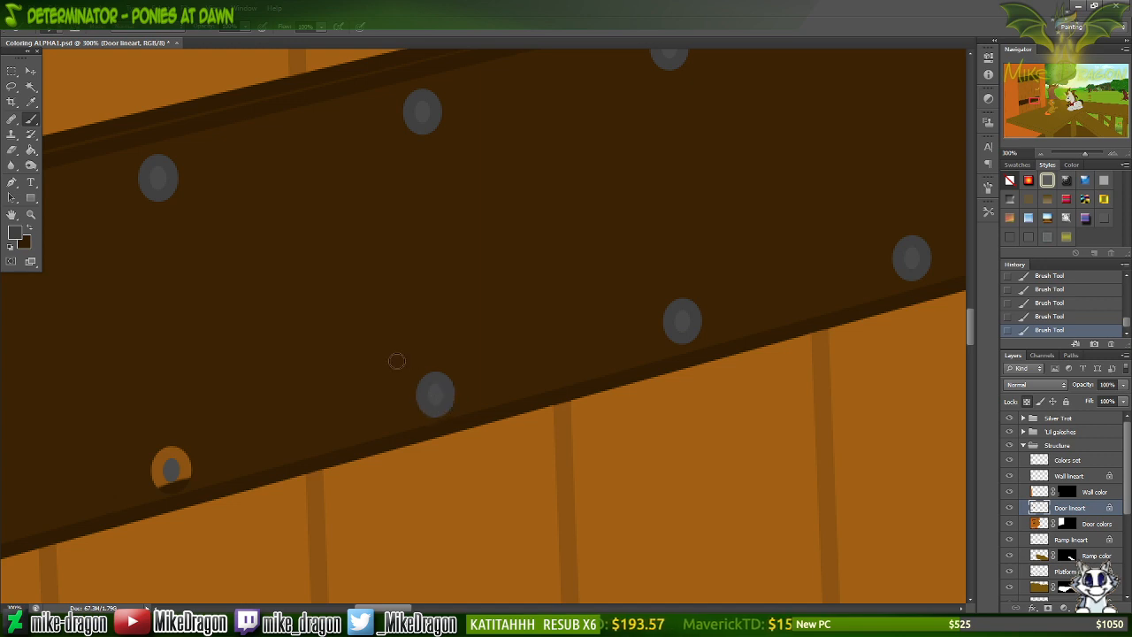
Lasso an area around the fourth bolt from the right along the lower panel's lower edge.
scroll(397, 361, "left", 10)
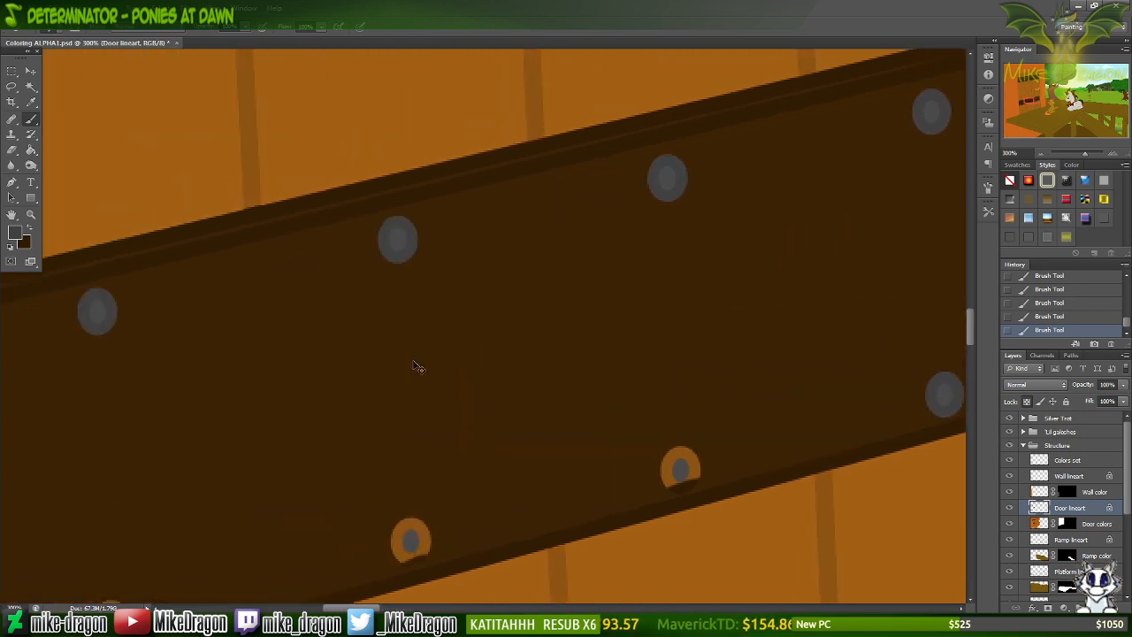
scroll(412, 359, "left", 1)
scroll(472, 335, "down", 3)
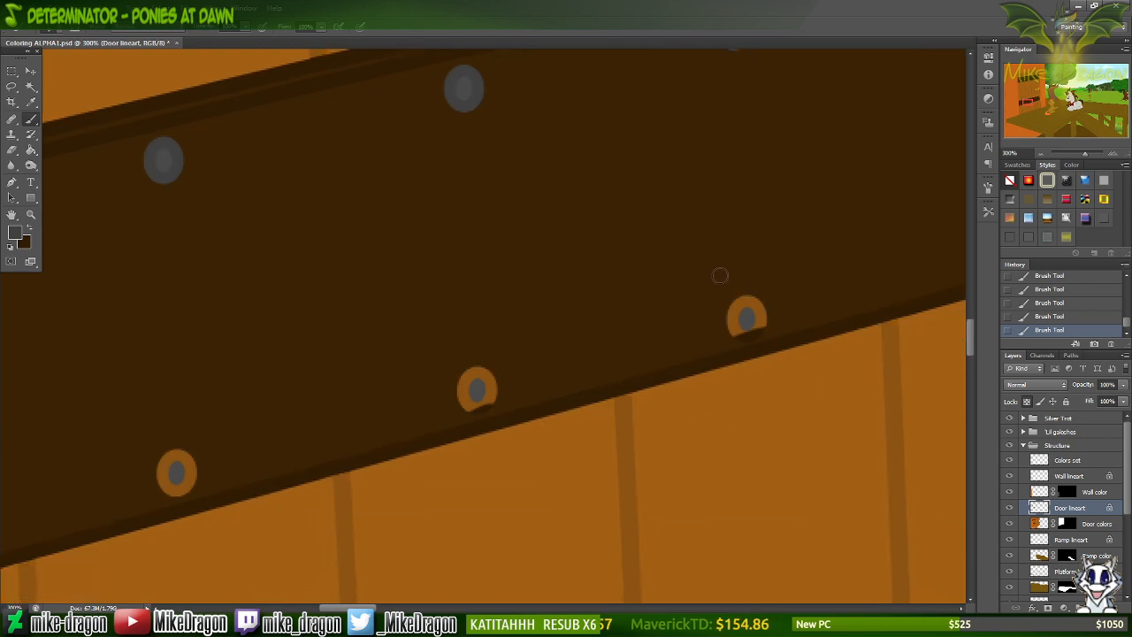
scroll(850, 237, "up", 2)
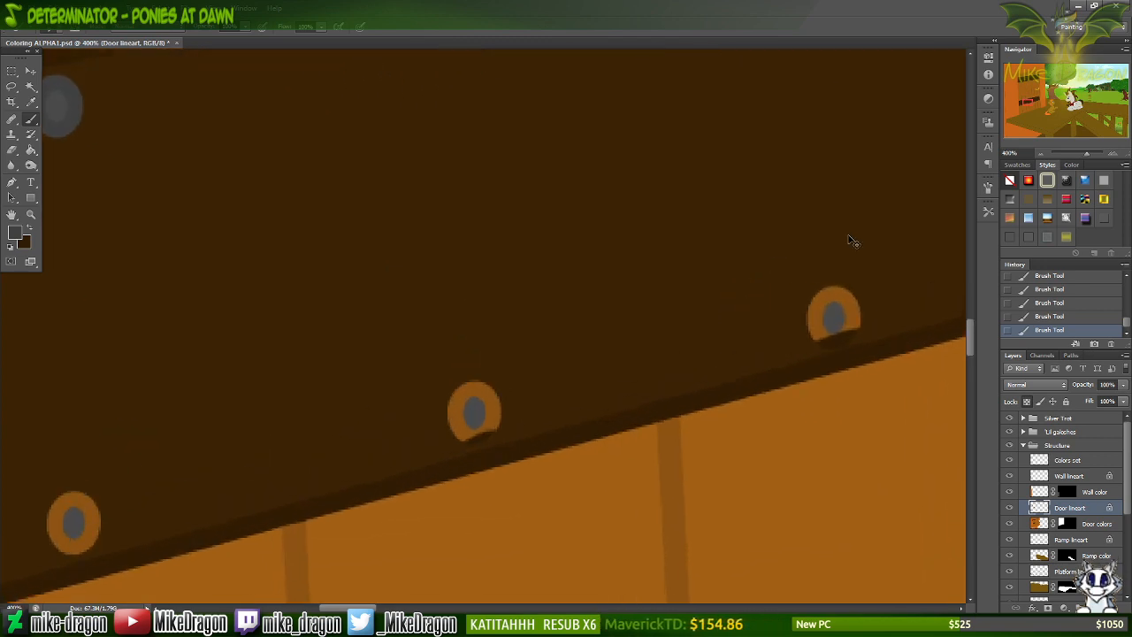
scroll(852, 231, "right", 3)
scroll(770, 257, "up", 5)
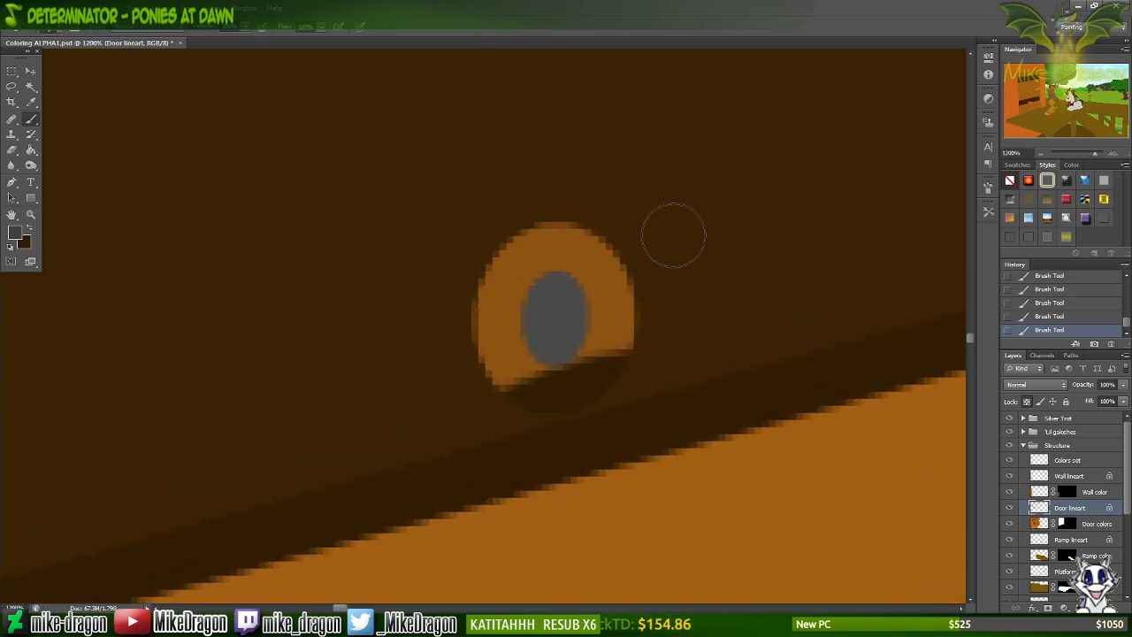
key("l")
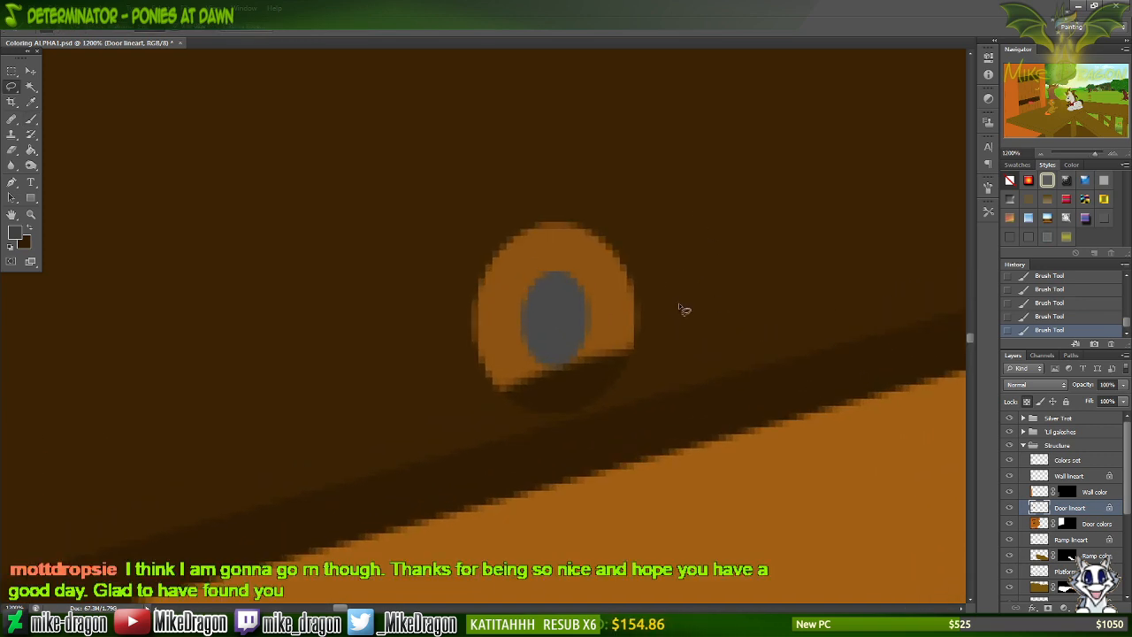
mouse_move(678, 330)
left_mouse_down()
mouse_move(664, 363)
mouse_move(588, 417)
left_mouse_up()
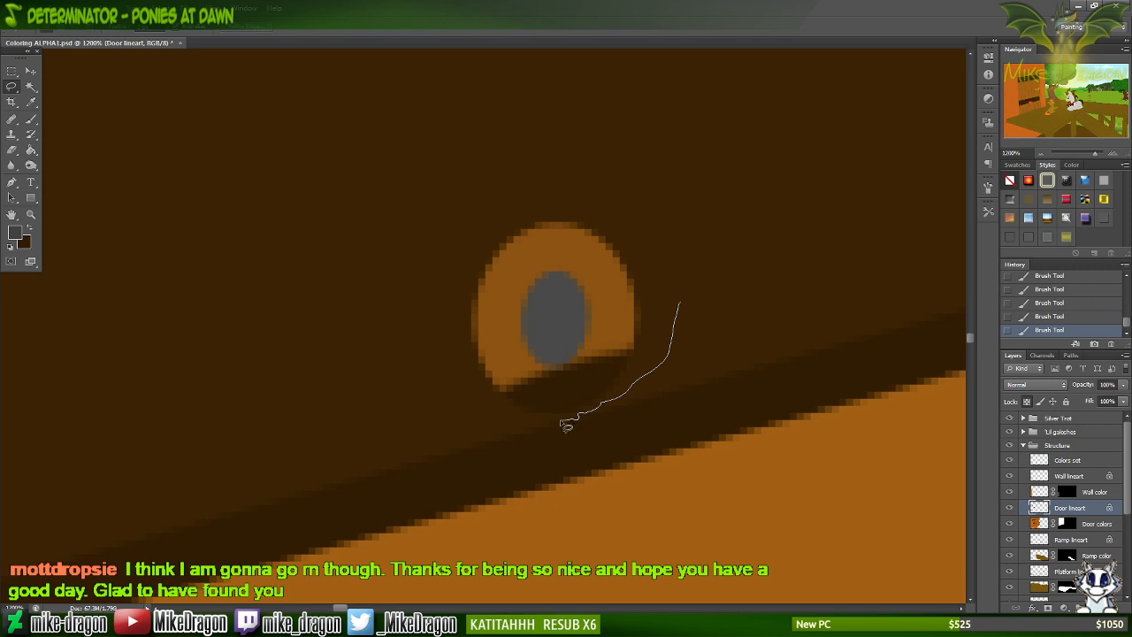
mouse_move(566, 426)
left_mouse_down()
mouse_move(488, 427)
mouse_move(372, 345)
mouse_move(598, 100)
mouse_move(773, 250)
mouse_move(701, 321)
mouse_move(670, 338)
left_mouse_up()
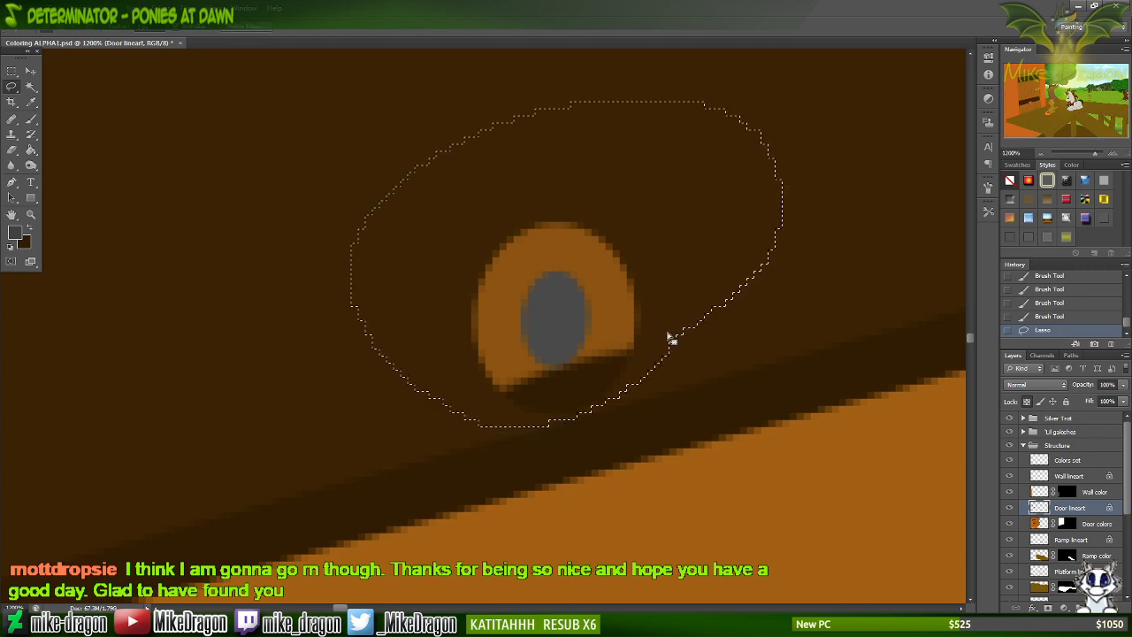
Paint the selected bolt's ring dark gray with the Brush and invert the selection.
key("b")
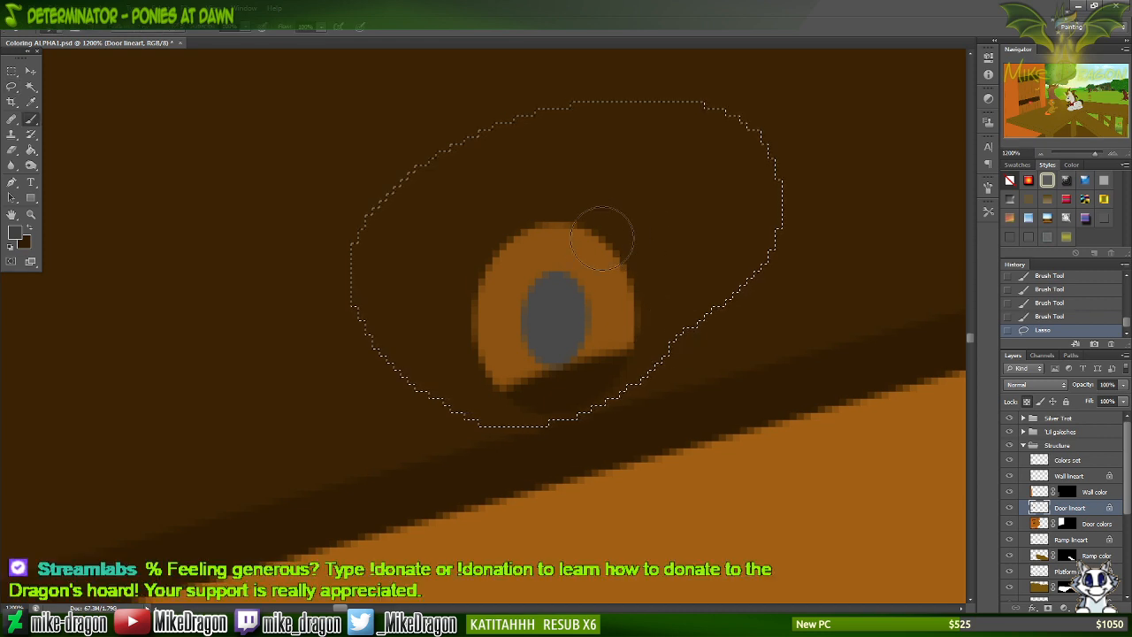
left_click_drag(601, 237, 576, 244)
mouse_move(568, 354)
left_mouse_down()
mouse_move(645, 366)
mouse_move(652, 340)
mouse_move(619, 379)
left_mouse_up()
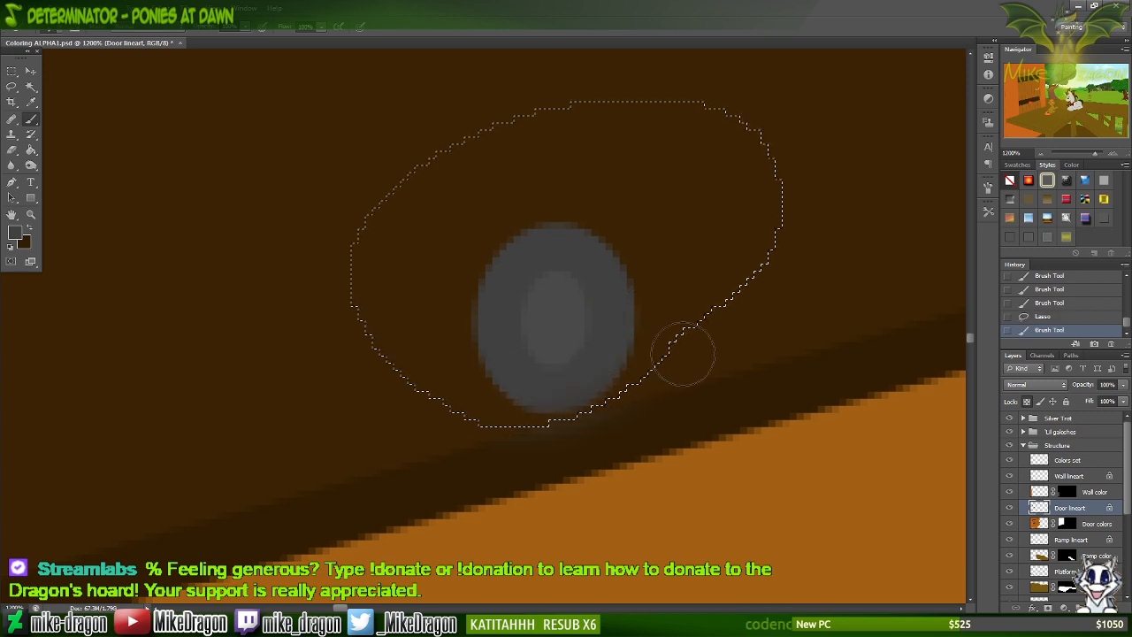
key("ctrl+shift+i")
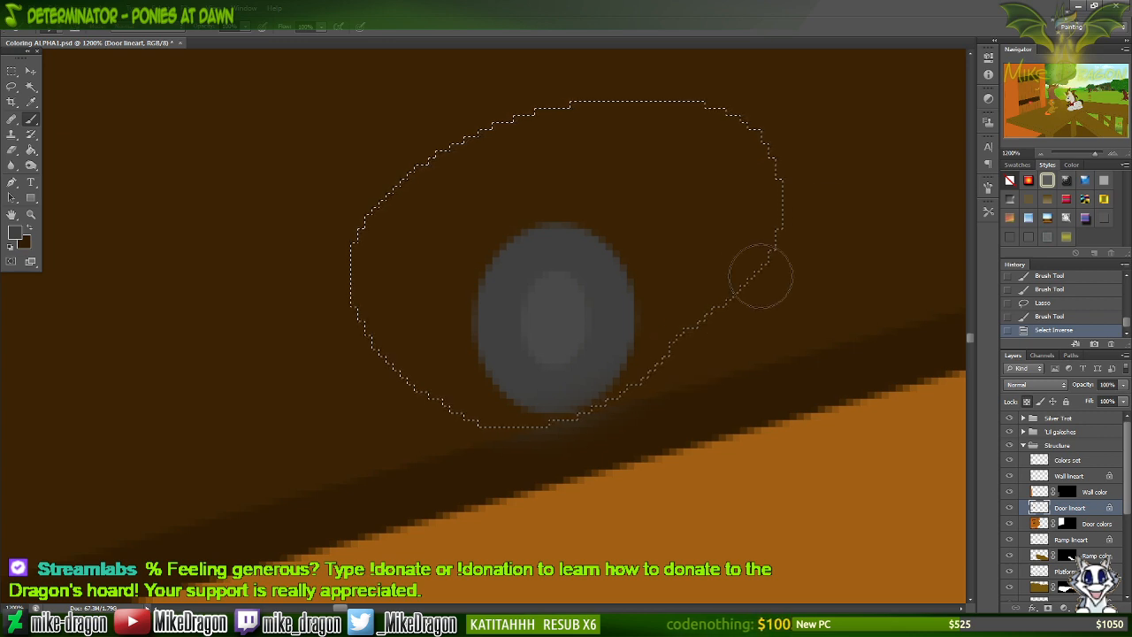
mouse_move(669, 428)
left_mouse_down()
mouse_move(690, 410)
mouse_move(625, 447)
left_mouse_up()
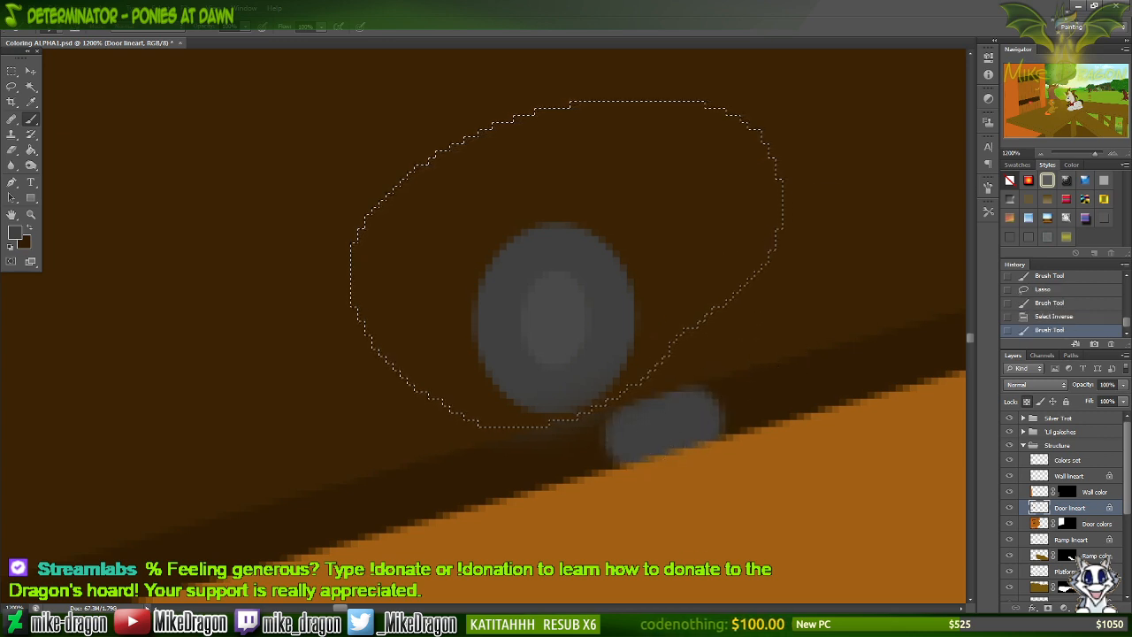
key("ctrl+x")
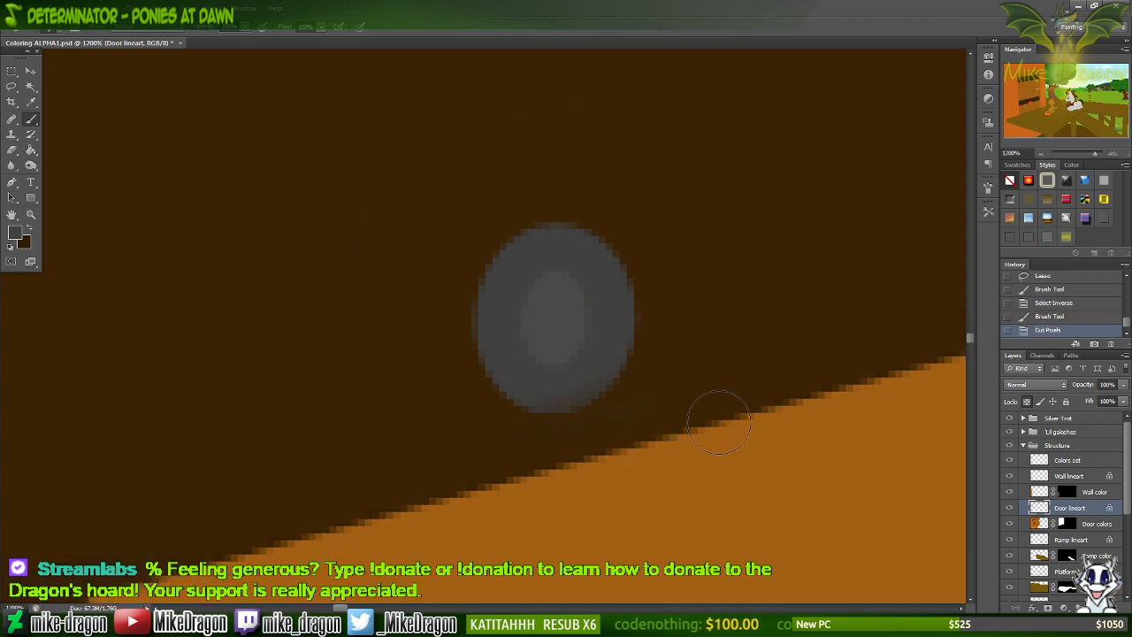
key("ctrl+z")
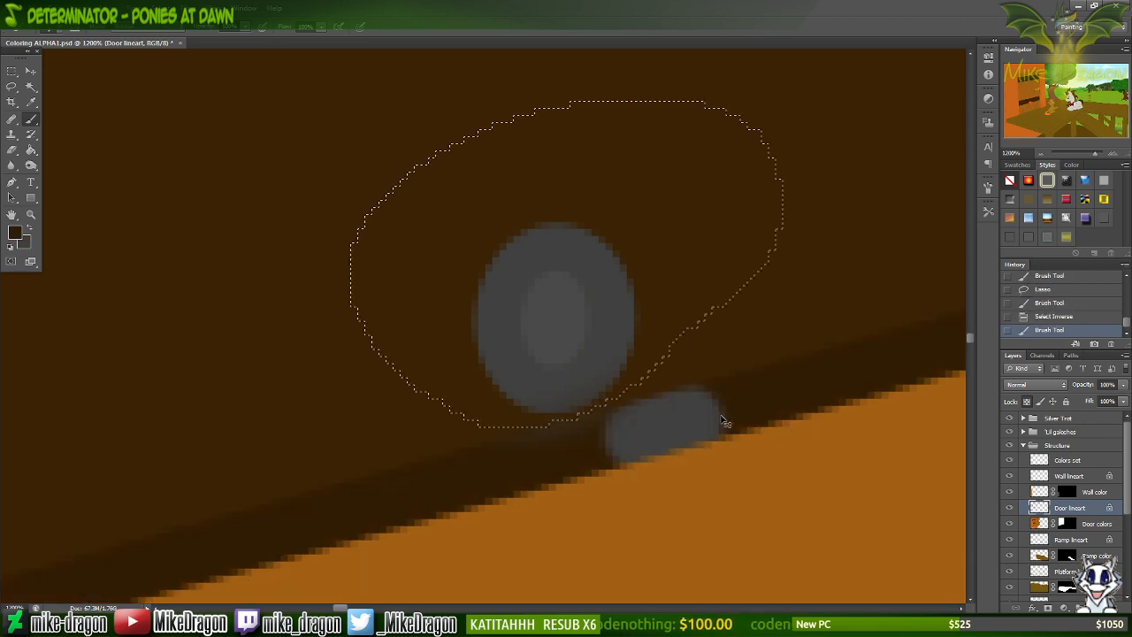
key("ctrl+x")
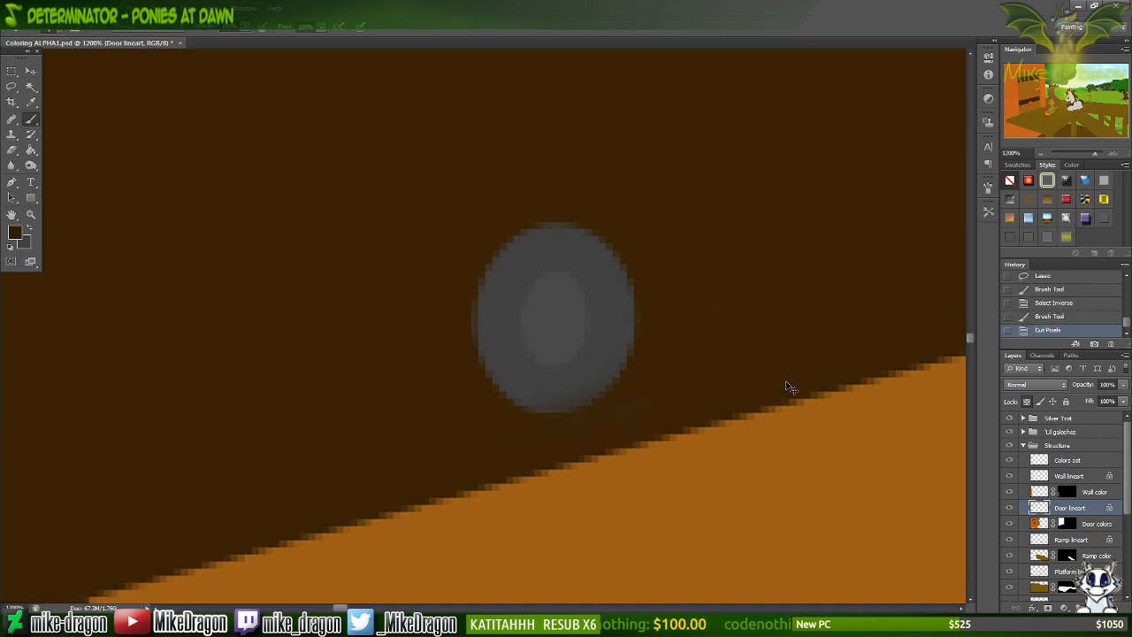
key("ctrl+z")
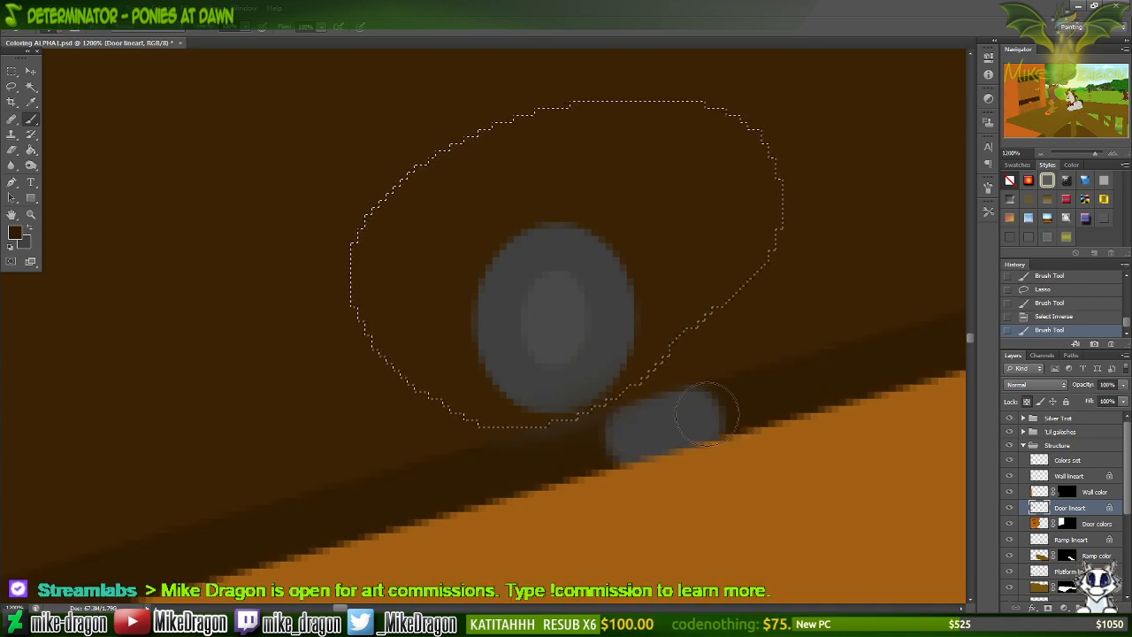
Repaint the panel outline below the fourth bolt dark brown over the gray spill, and deselect.
mouse_move(737, 399)
left_mouse_down()
mouse_move(709, 405)
mouse_move(603, 470)
mouse_move(611, 425)
left_mouse_up()
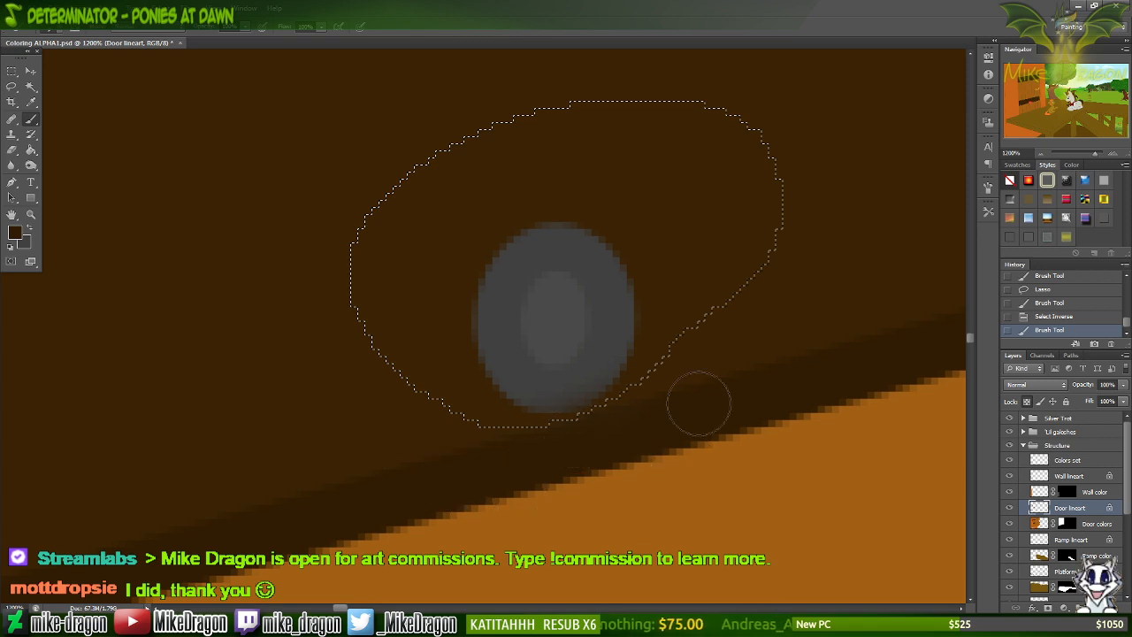
mouse_move(699, 404)
left_mouse_down()
mouse_move(652, 407)
mouse_move(681, 389)
left_mouse_up()
key("ctrl+d")
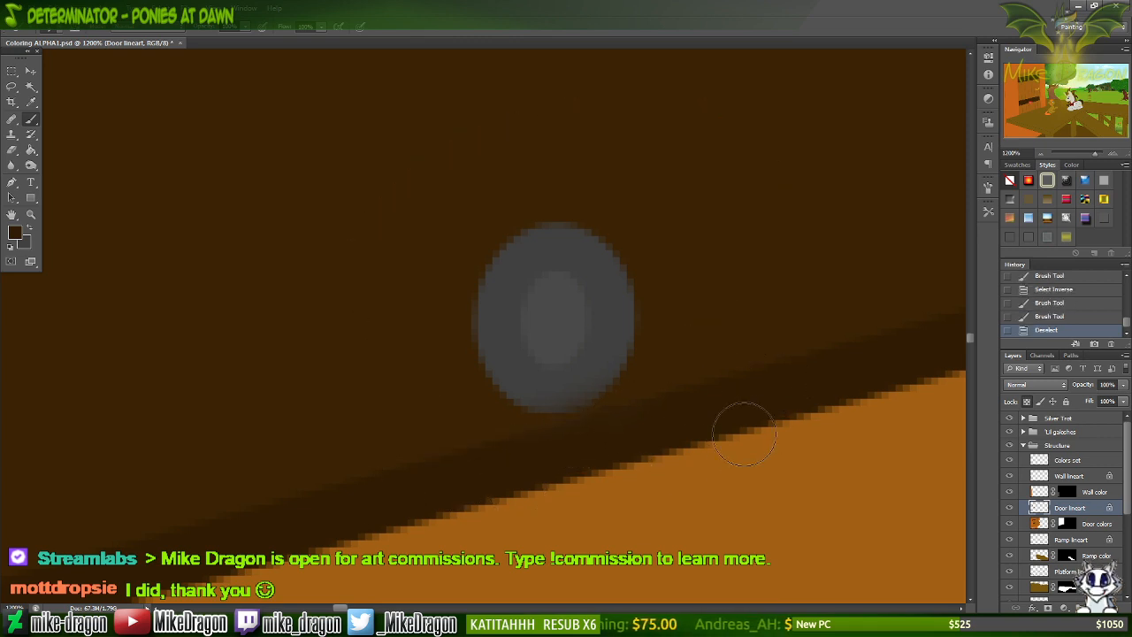
Switch to the 5 px hard brush and touch up the dark brown outline and the fourth bolt's gray ring.
right_click(792, 166)
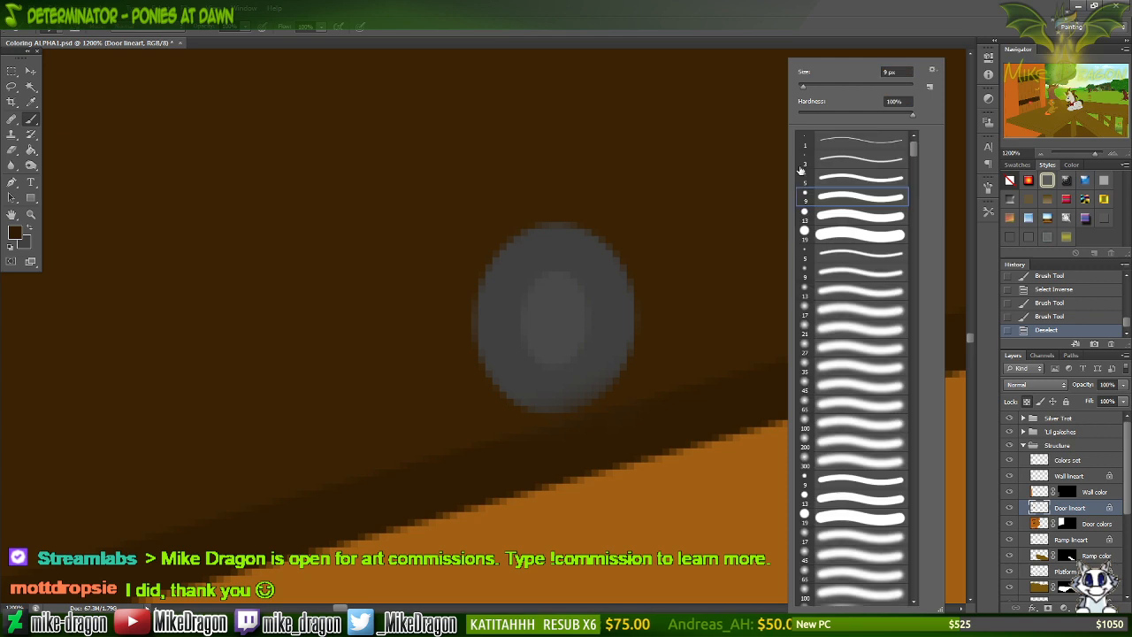
left_click(832, 178)
left_click(799, 27)
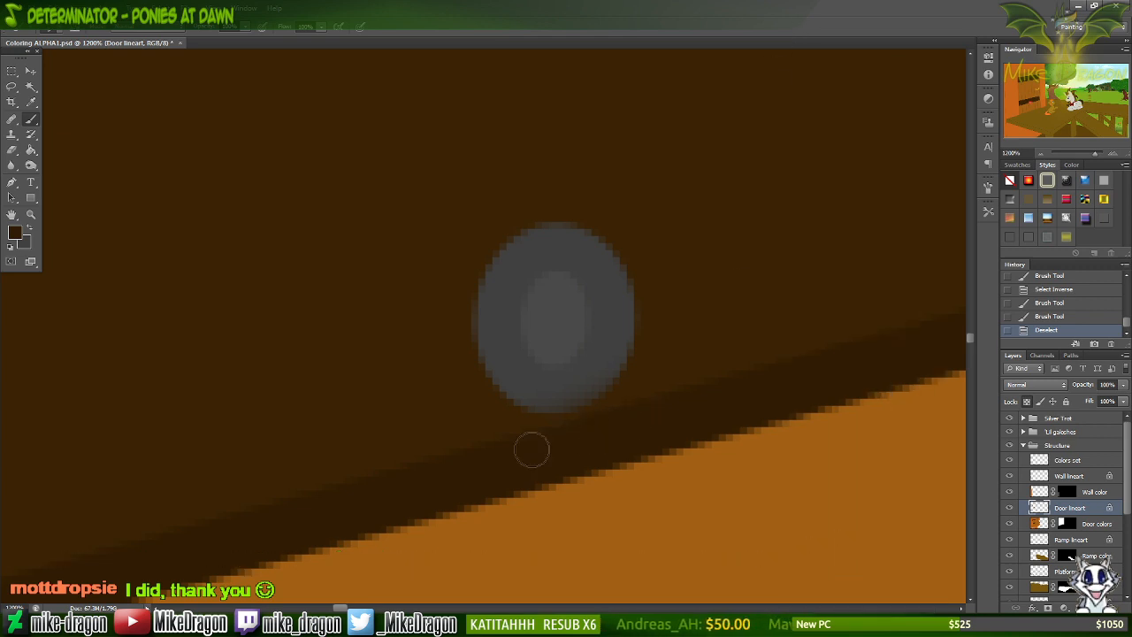
mouse_move(489, 476)
left_mouse_down()
mouse_move(602, 450)
mouse_move(543, 450)
mouse_move(609, 434)
mouse_move(444, 487)
left_mouse_up()
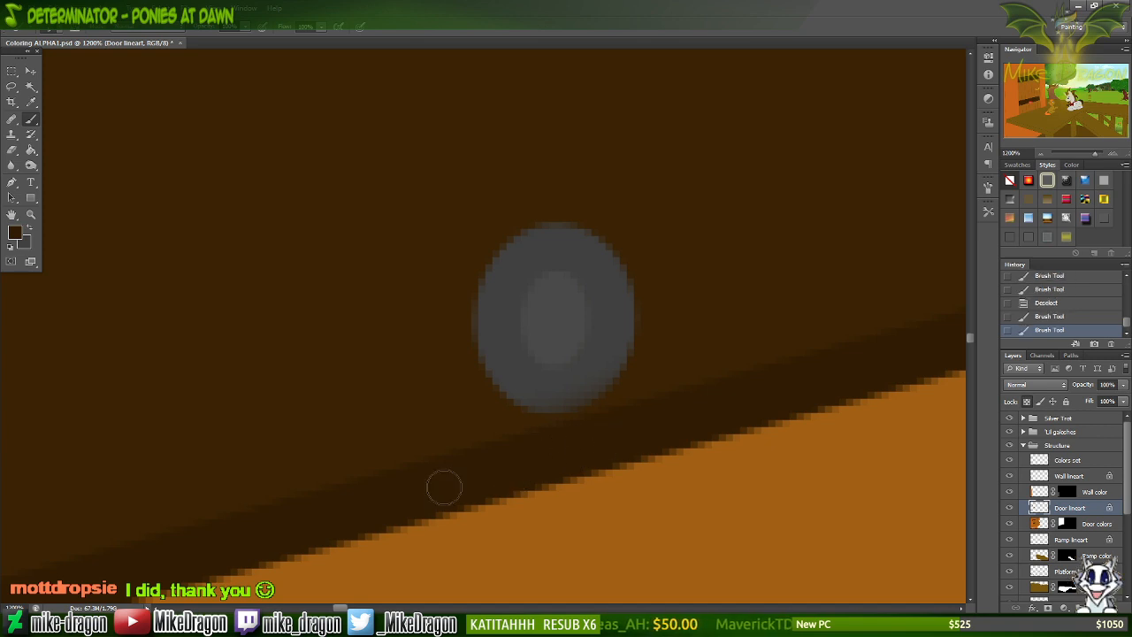
left_click(580, 377, "alt")
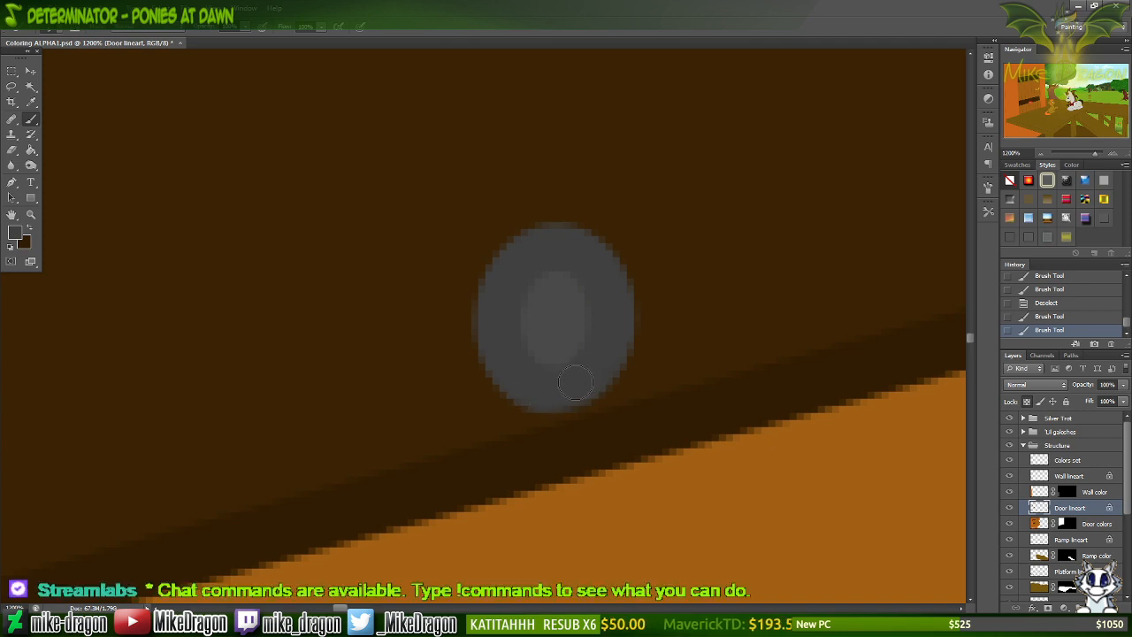
left_click(575, 383)
Paint the ring of the fifth bolt from the right along the lower panel's lower edge dark gray.
key("ctrl+minus")
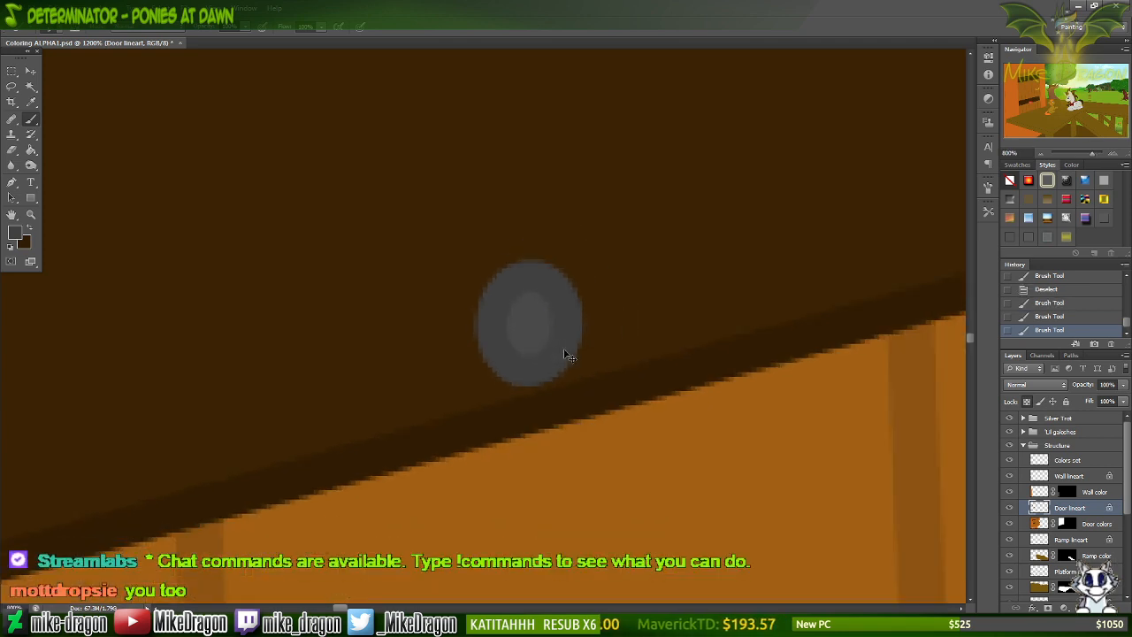
key("ctrl+minus")
scroll(566, 354, "left", 3)
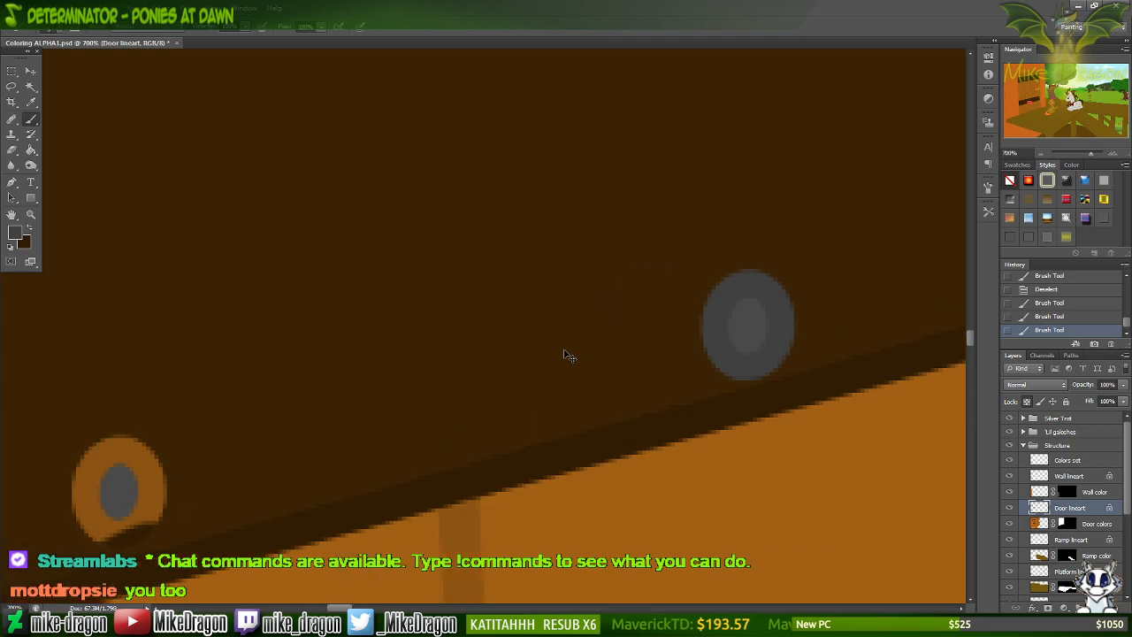
scroll(568, 356, "left", 8)
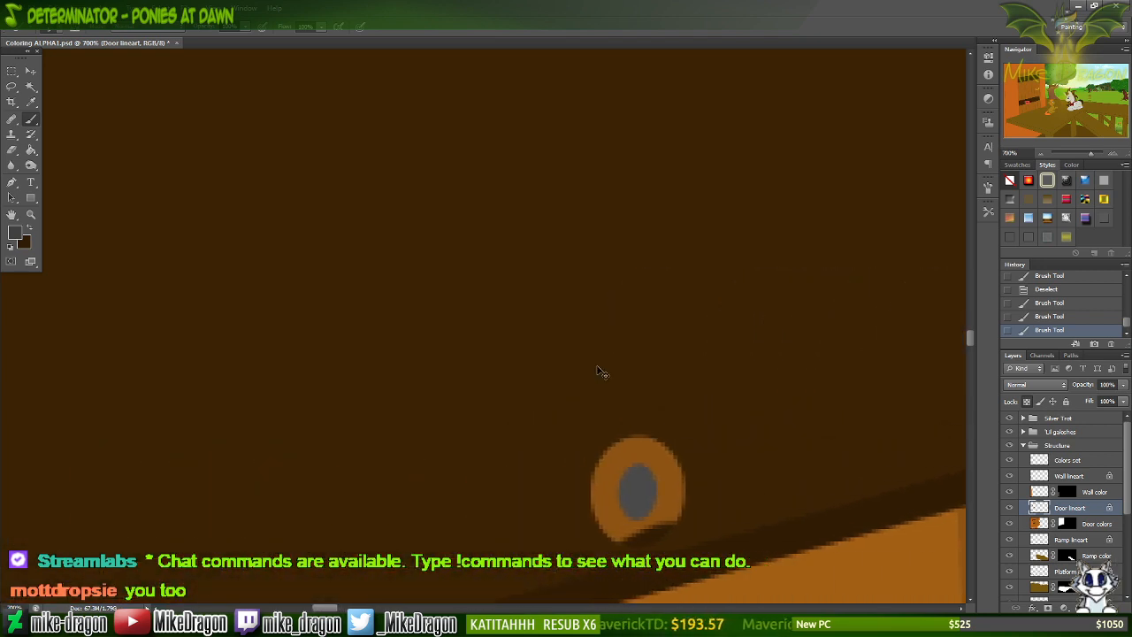
scroll(598, 371, "down", 3)
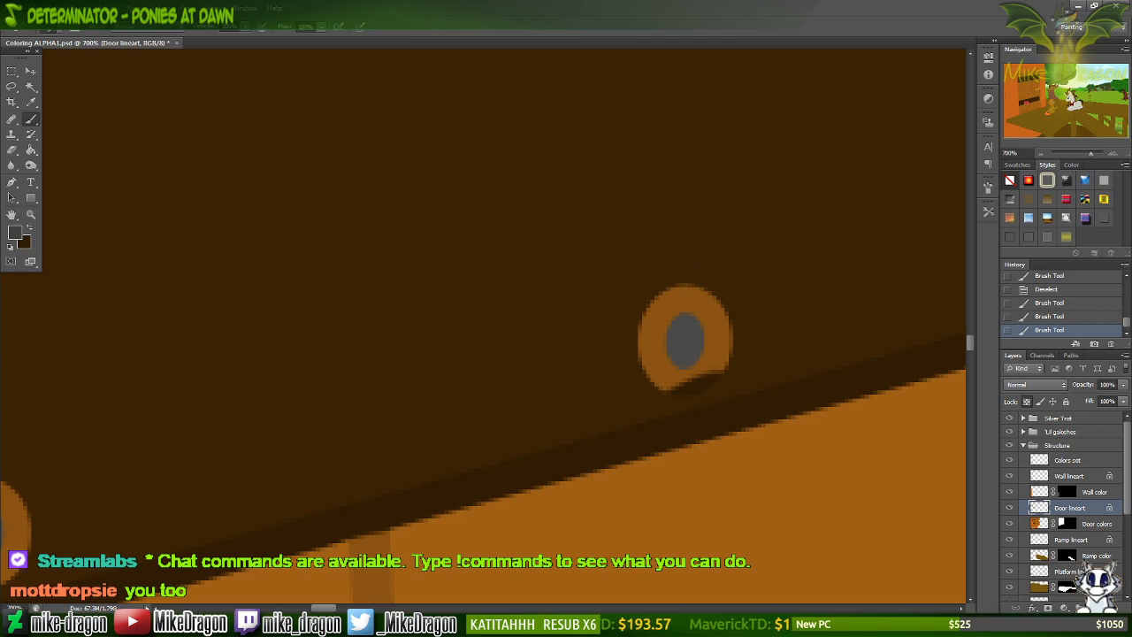
mouse_move(708, 286)
left_mouse_down()
mouse_move(656, 310)
mouse_move(663, 296)
mouse_move(624, 325)
mouse_move(757, 305)
mouse_move(624, 360)
mouse_move(717, 332)
mouse_move(699, 324)
mouse_move(629, 372)
mouse_move(729, 356)
mouse_move(753, 336)
mouse_move(699, 383)
mouse_move(715, 379)
mouse_move(669, 398)
mouse_move(688, 378)
left_mouse_up()
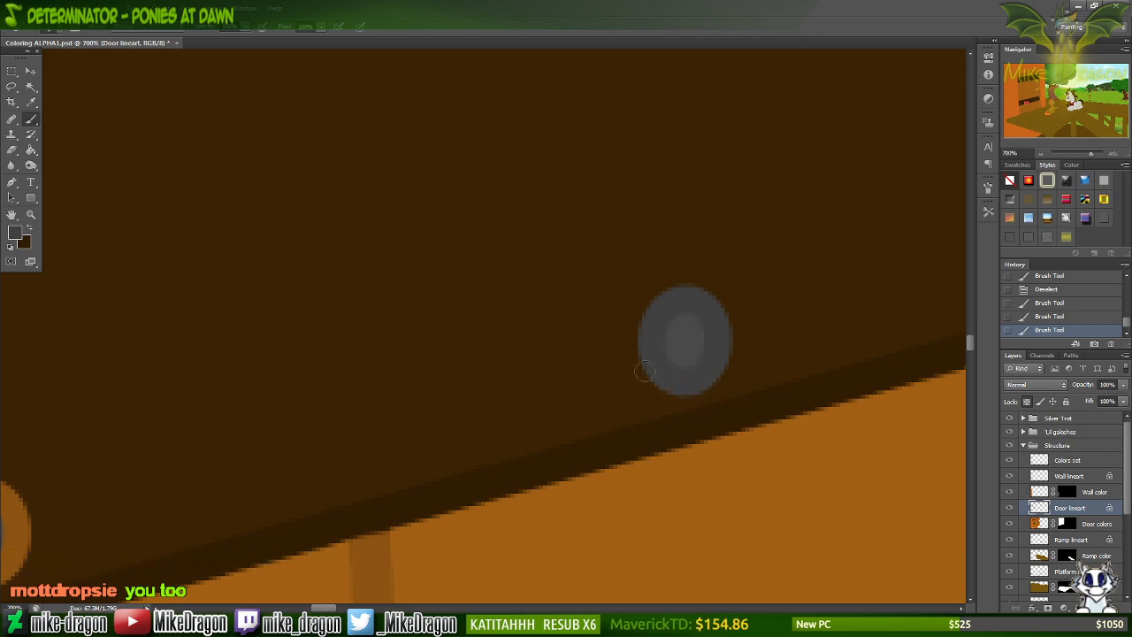
left_click_drag(686, 313, 684, 322)
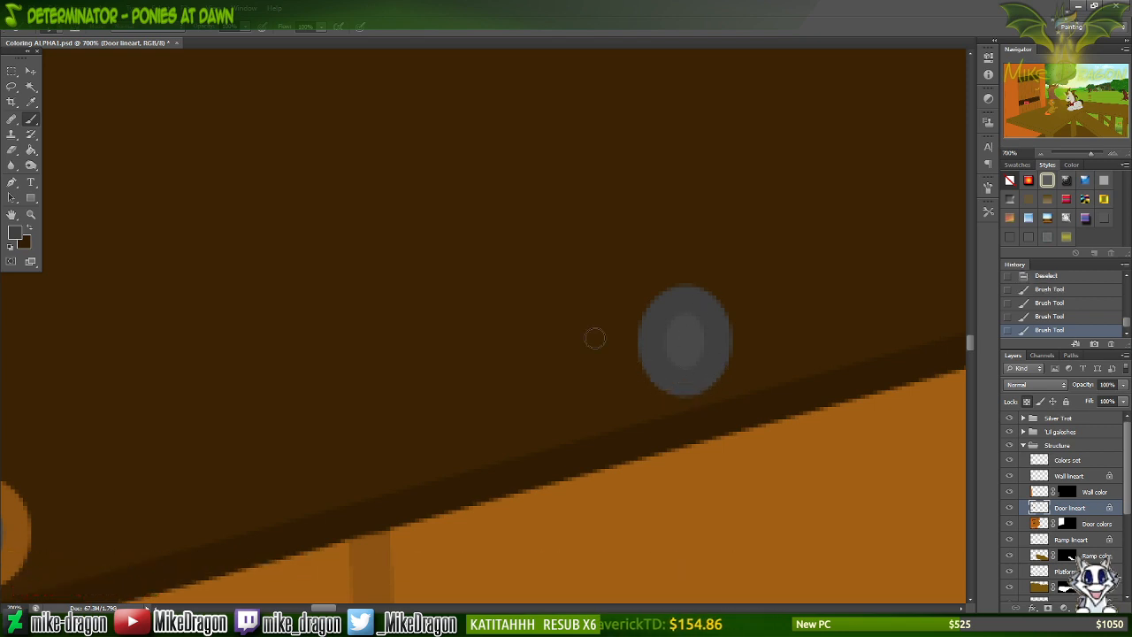
Paint the ring of the sixth bolt from the right along the lower panel's lower edge dark gray.
scroll(596, 339, "left", 15)
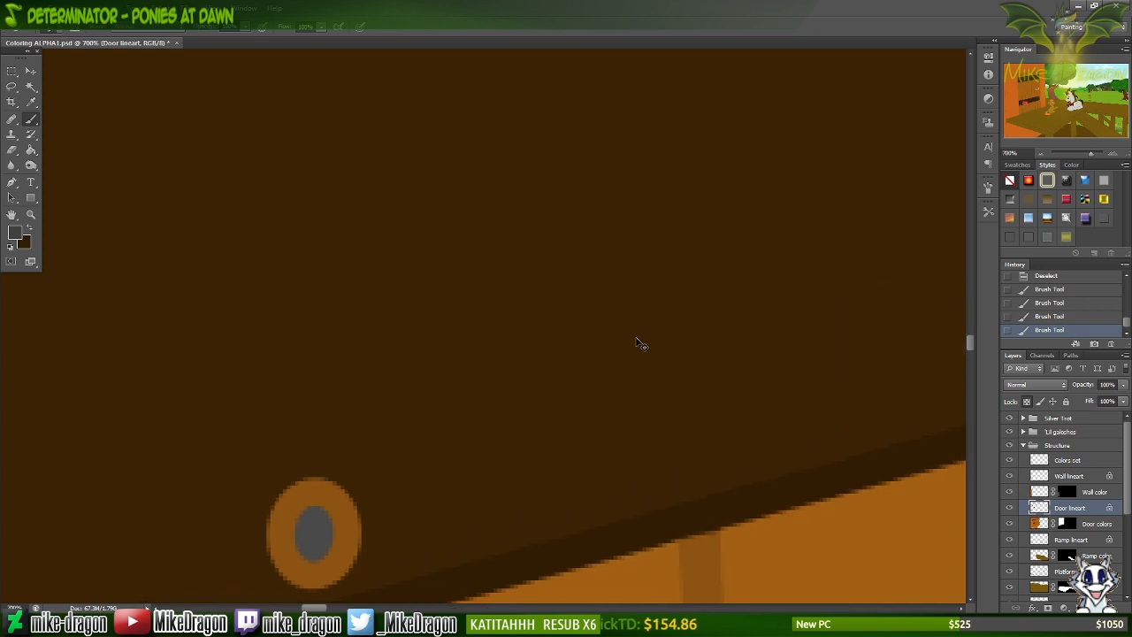
scroll(639, 340, "left", 2)
scroll(632, 336, "down", 7)
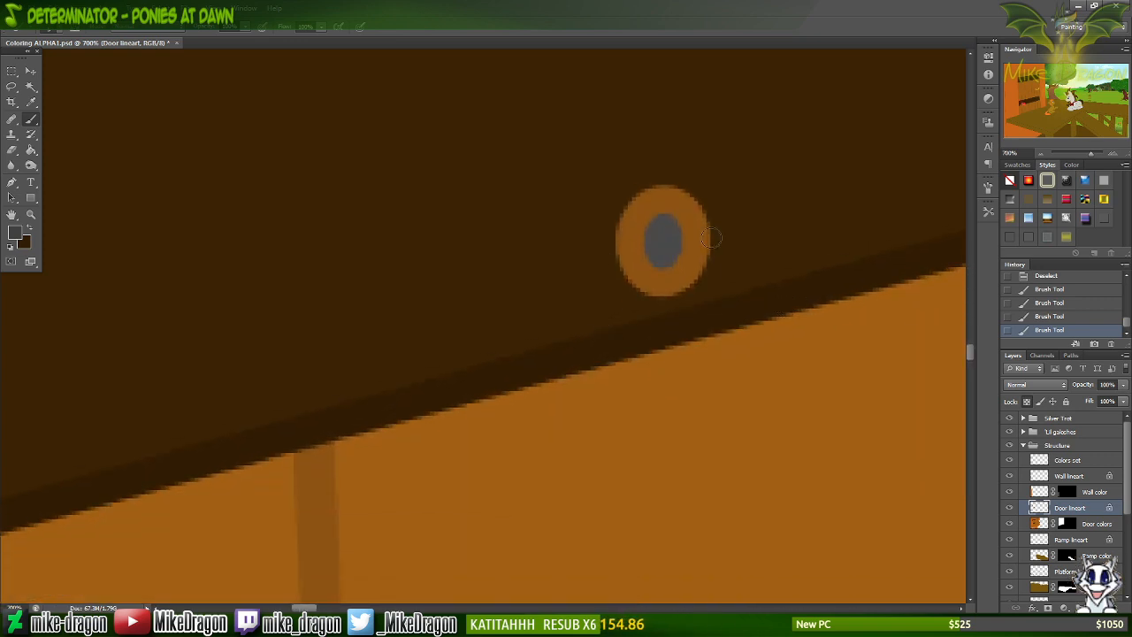
mouse_move(582, 221)
left_mouse_down()
mouse_move(643, 205)
mouse_move(566, 220)
mouse_move(644, 196)
mouse_move(566, 238)
mouse_move(693, 212)
mouse_move(740, 219)
mouse_move(624, 267)
mouse_move(710, 243)
mouse_move(639, 273)
mouse_move(672, 285)
left_mouse_up()
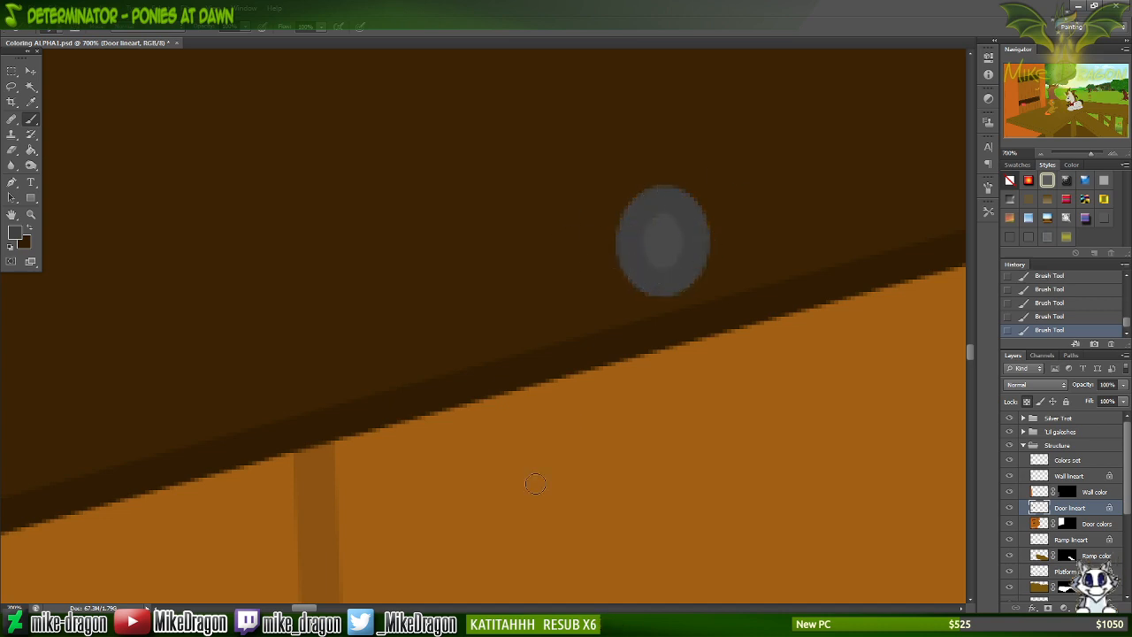
Paint the ring of the lower panel's lower-left corner bolt dark gray.
scroll(308, 559, "left", 10)
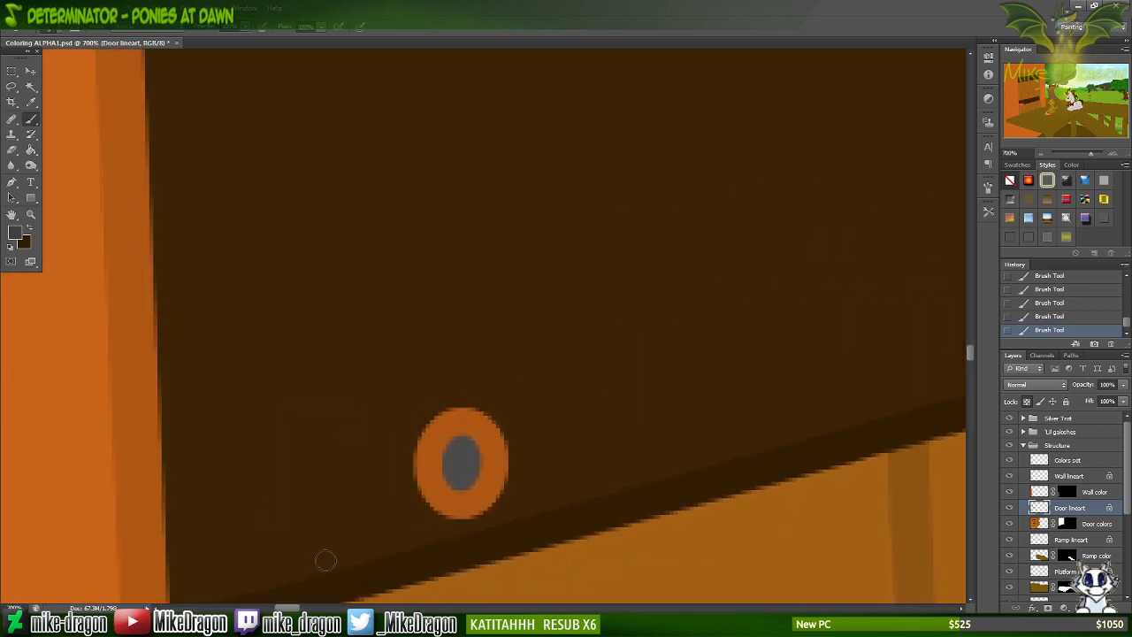
scroll(323, 559, "down", 1)
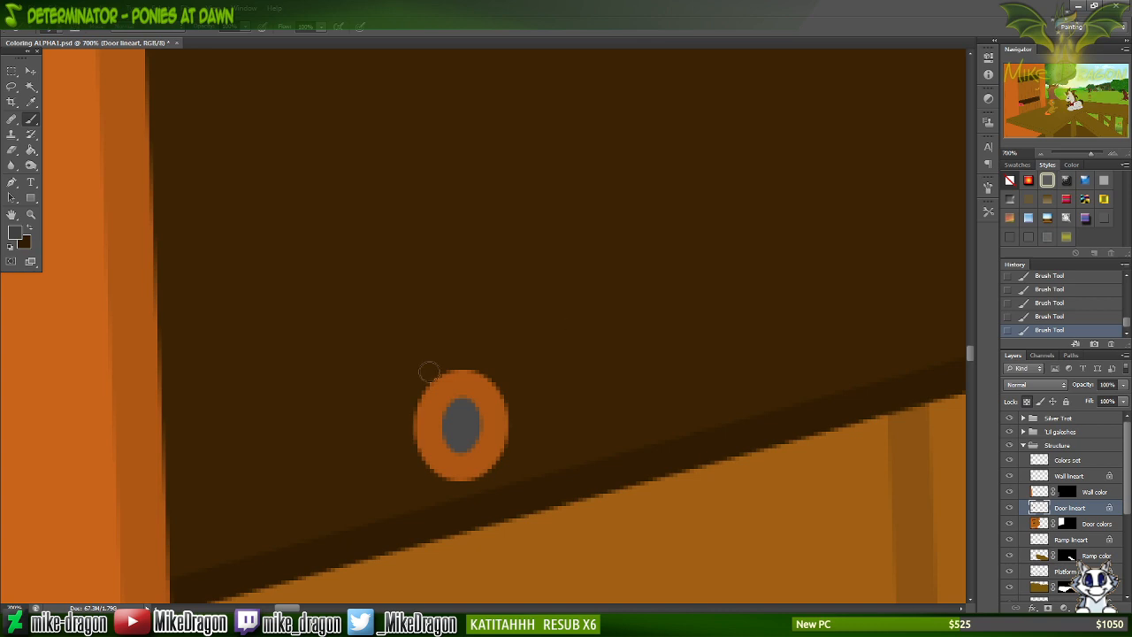
mouse_move(429, 373)
left_mouse_down()
mouse_move(356, 421)
mouse_move(456, 379)
mouse_move(397, 417)
mouse_move(558, 399)
mouse_move(534, 388)
mouse_move(391, 433)
mouse_move(529, 416)
mouse_move(428, 470)
mouse_move(483, 464)
mouse_move(441, 478)
left_mouse_up()
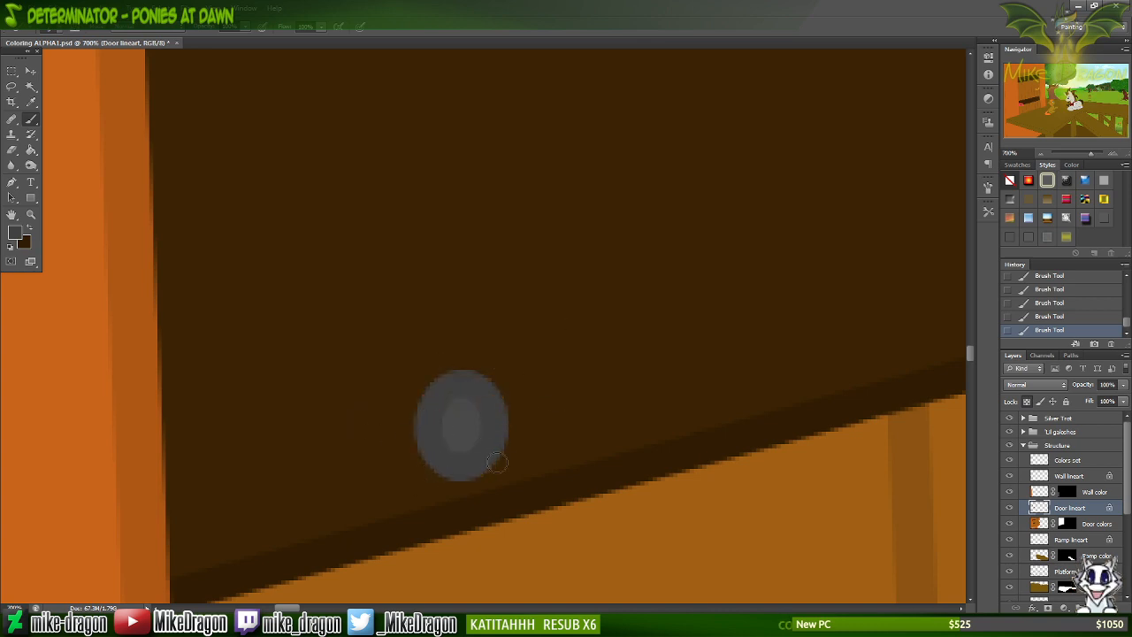
scroll(473, 393, "down", 2)
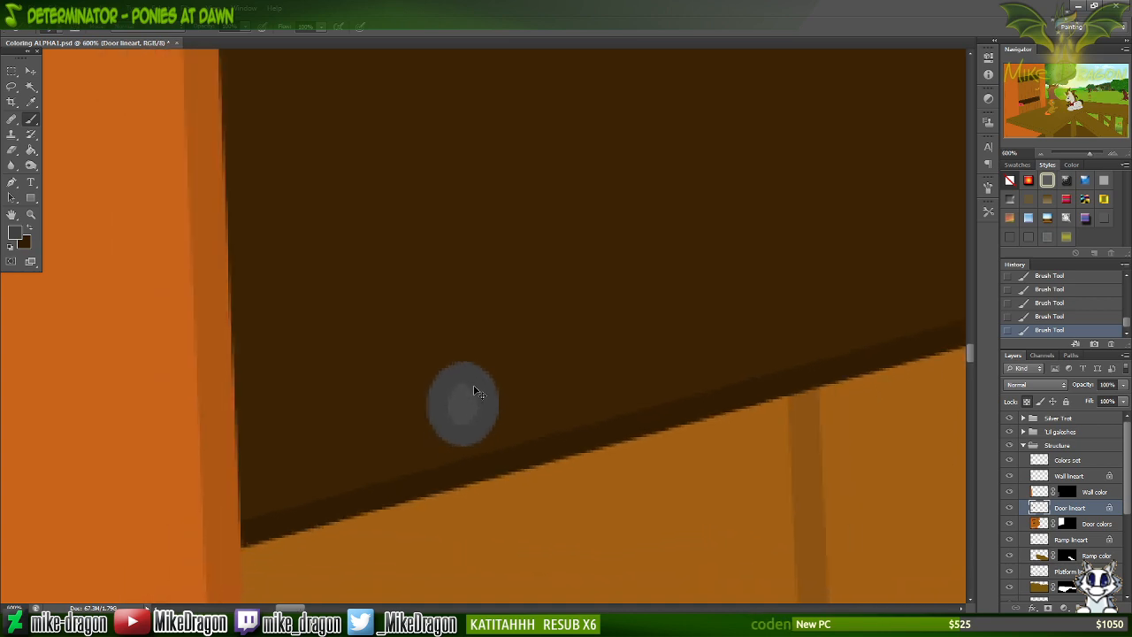
scroll(475, 392, "down", 8)
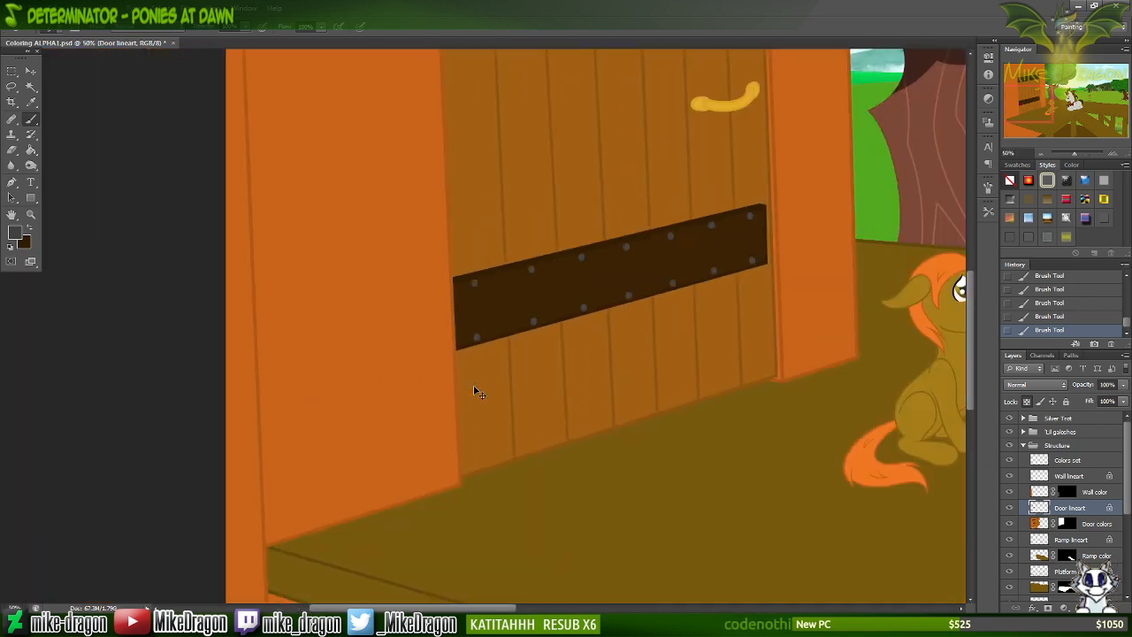
Save the document and select the Colors set layer.
scroll(475, 392, "down", 2)
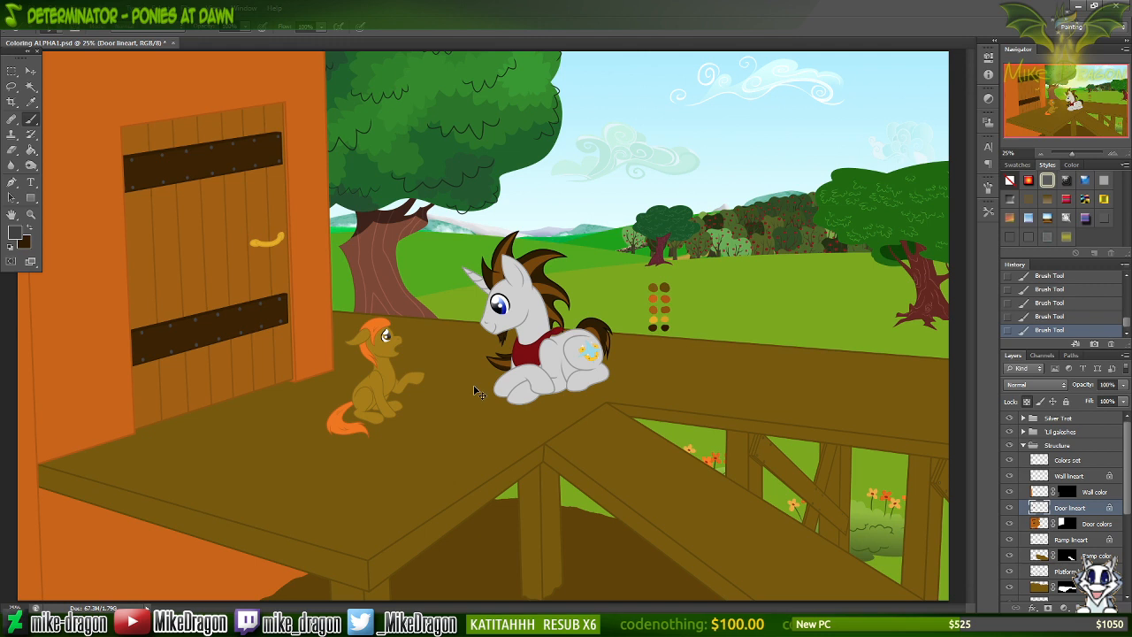
key("ctrl+s")
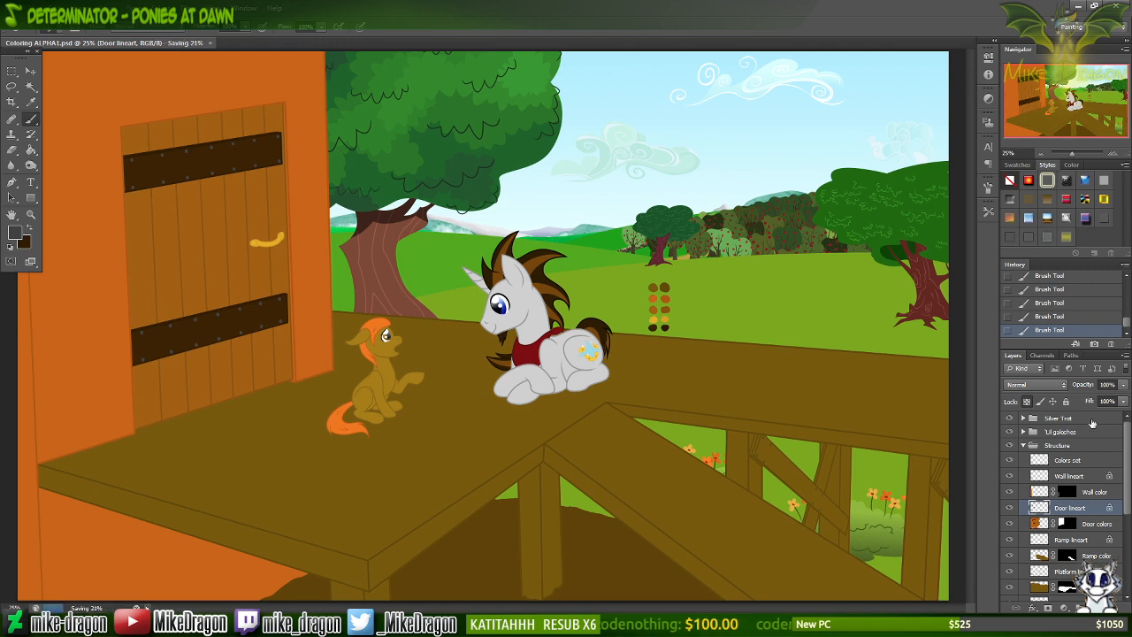
left_click(1042, 461)
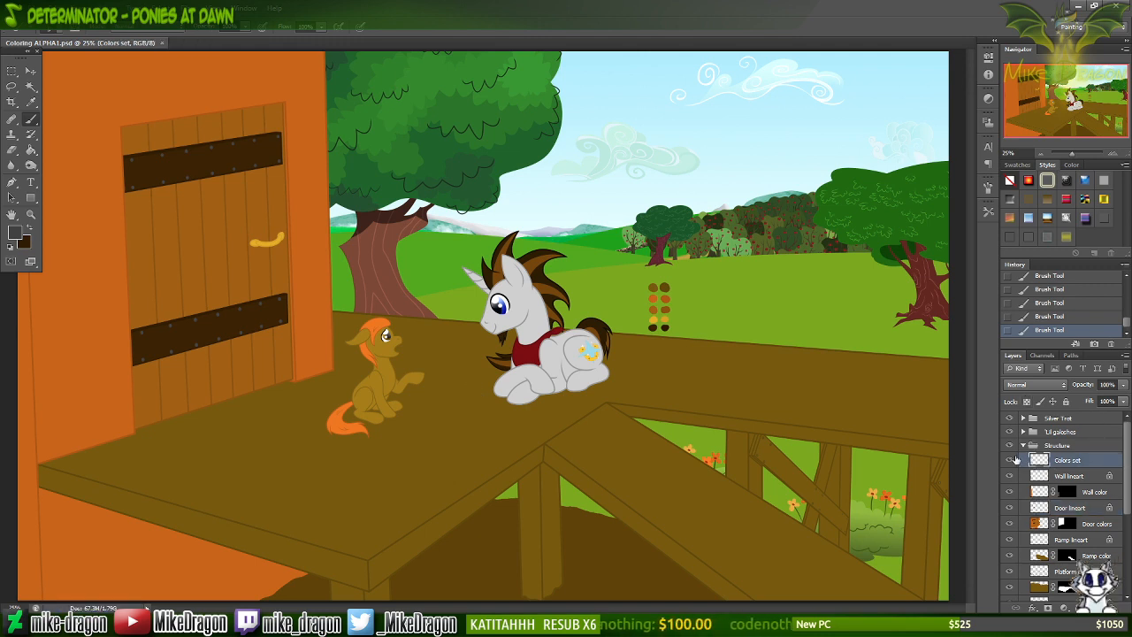
Sample the two grays of a bolt on the door's lower panel as the foreground and background colors.
key("ctrl+plus")
key("ctrl+plus")
key("ctrl+plus")
key("ctrl+plus")
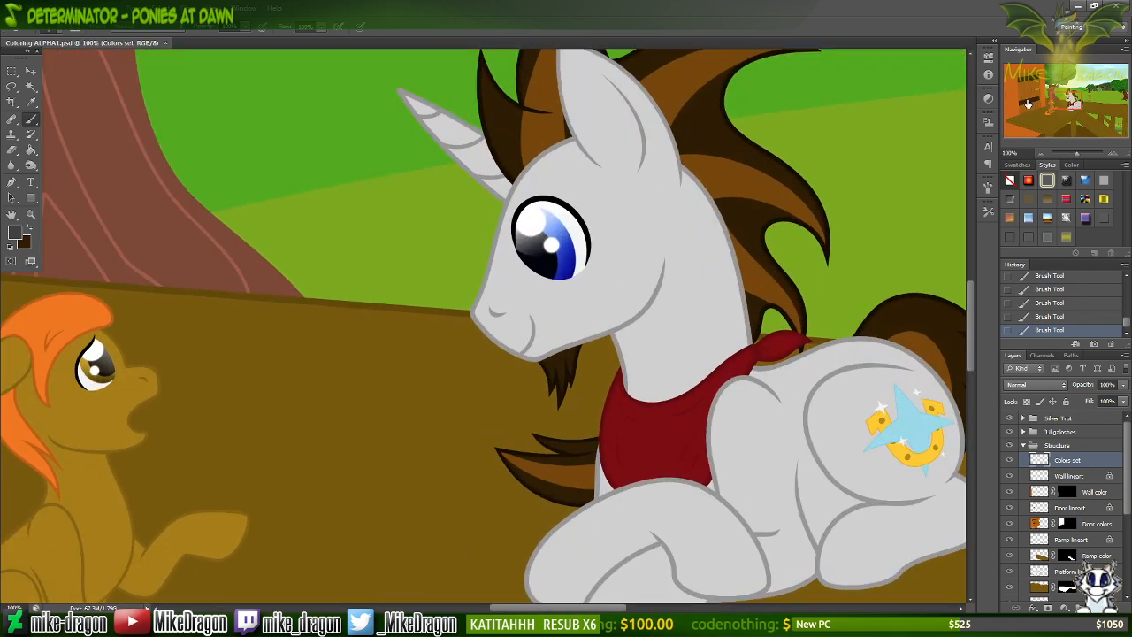
left_click(1024, 101)
key("ctrl+plus")
key("ctrl+plus")
key("ctrl+plus")
key("ctrl+plus")
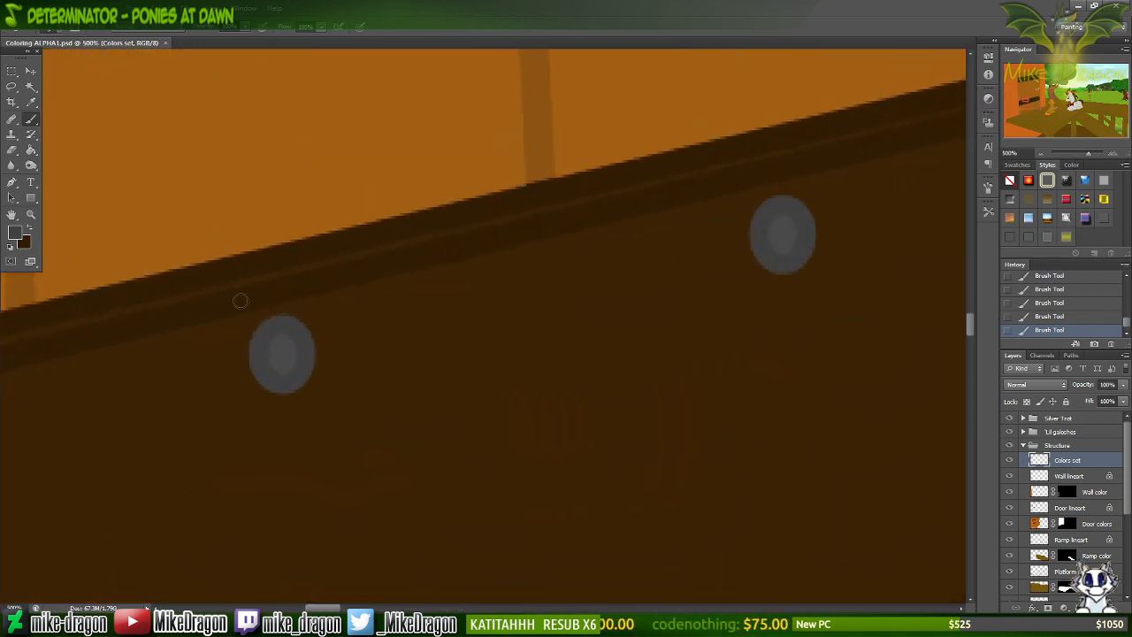
key("i")
left_click(254, 339)
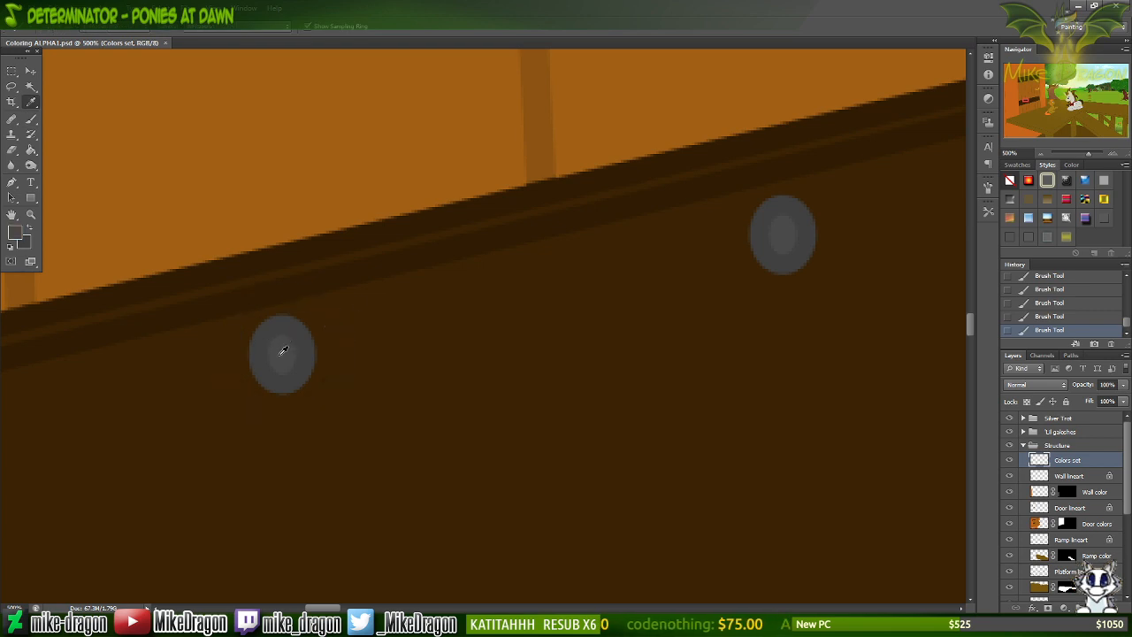
key("b")
Paint a lighter gray and a darker gray swatch below the dark brown pair in the color set with a 19 px hard brush.
left_click(1088, 100)
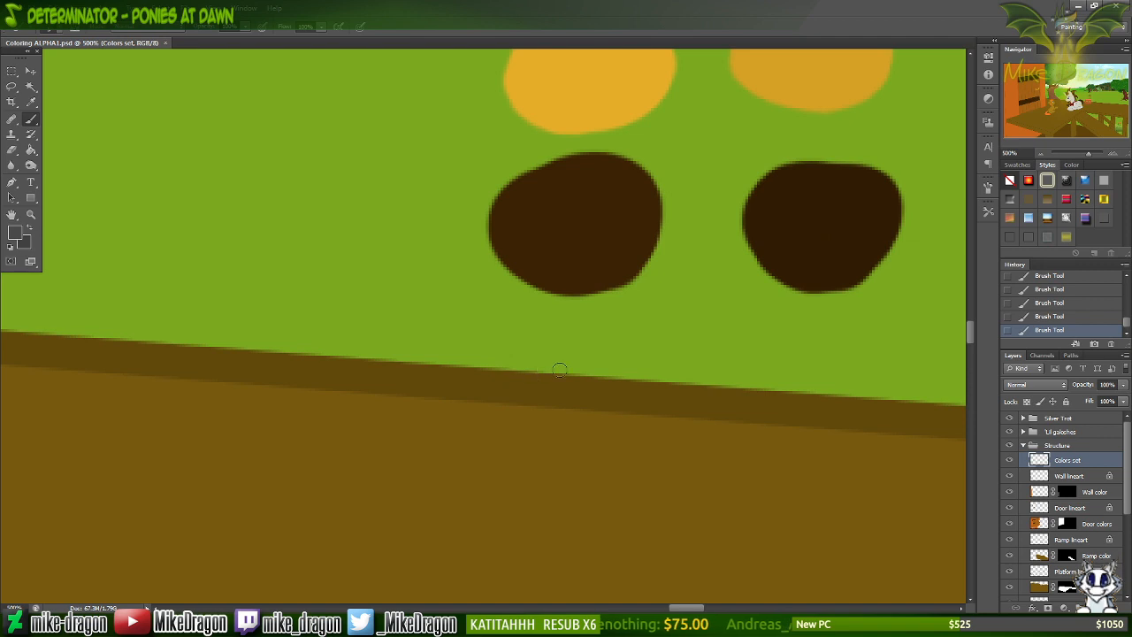
mouse_move(544, 349)
left_mouse_down()
mouse_move(589, 371)
mouse_move(568, 358)
left_mouse_up()
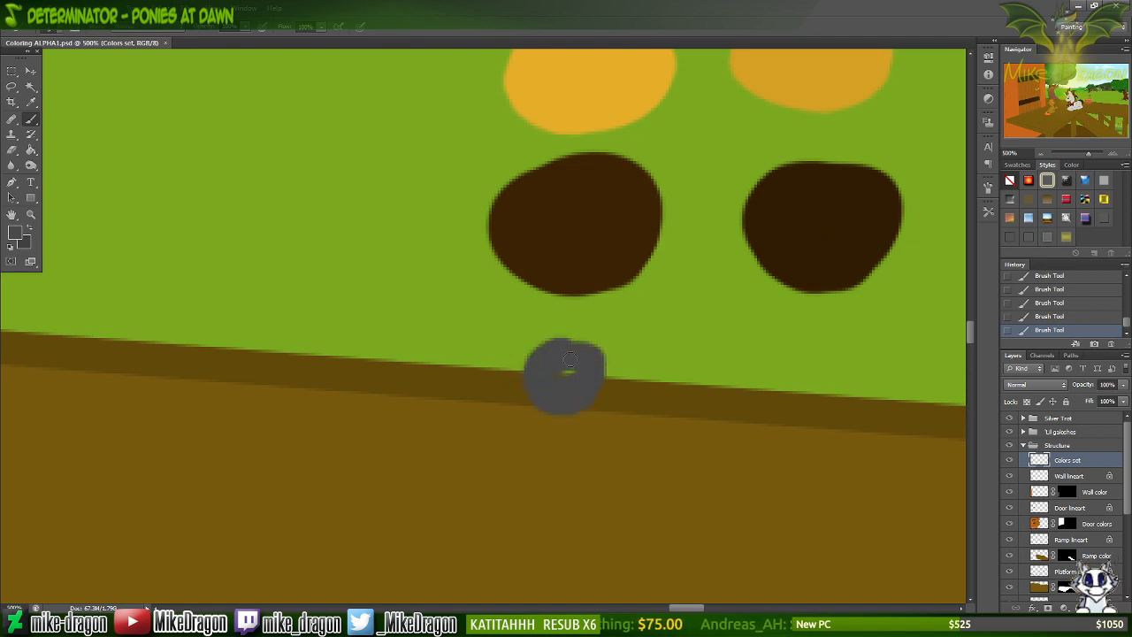
right_click(603, 372)
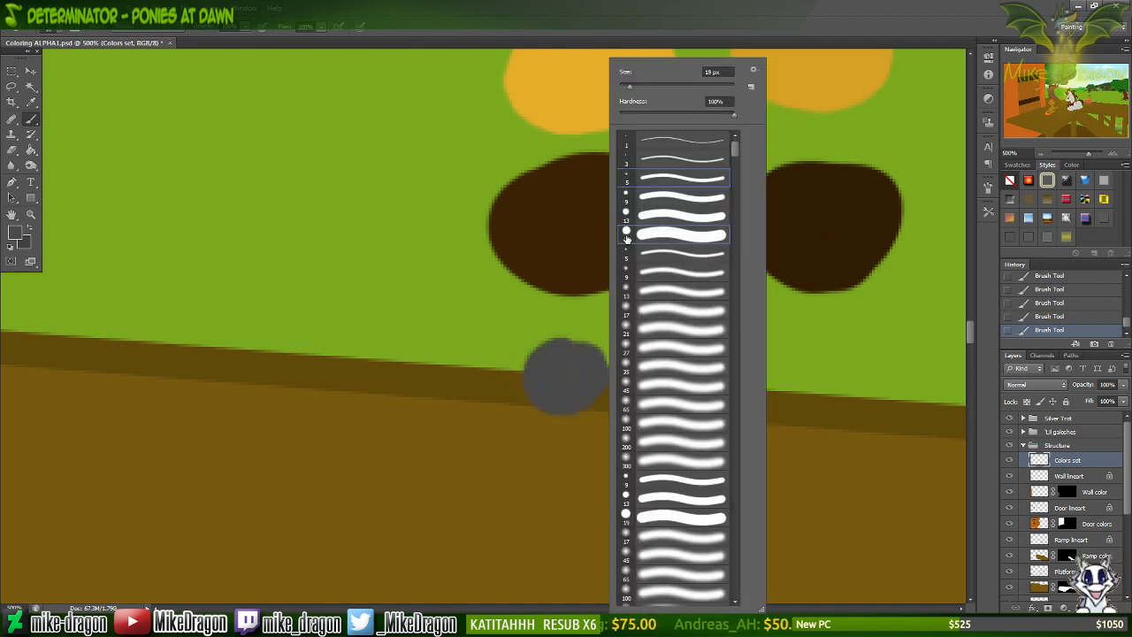
left_click(575, 27)
mouse_move(586, 392)
left_mouse_down()
mouse_move(571, 358)
mouse_move(568, 411)
mouse_move(575, 347)
left_mouse_up()
mouse_move(842, 367)
left_mouse_down()
mouse_move(812, 383)
mouse_move(857, 361)
mouse_move(792, 354)
left_mouse_up()
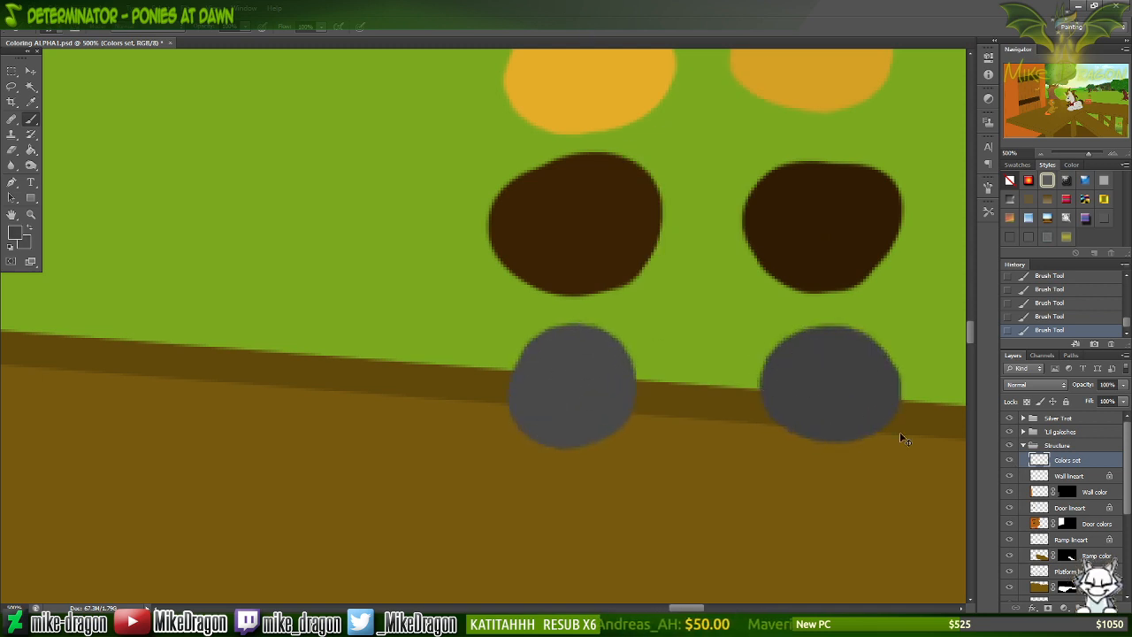
Save the document with the added gray swatches.
key("ctrl+minus")
key("ctrl+minus")
key("ctrl+minus")
key("ctrl+minus")
key("ctrl+minus")
key("ctrl+minus")
key("ctrl+minus")
key("ctrl+minus")
key("ctrl+minus")
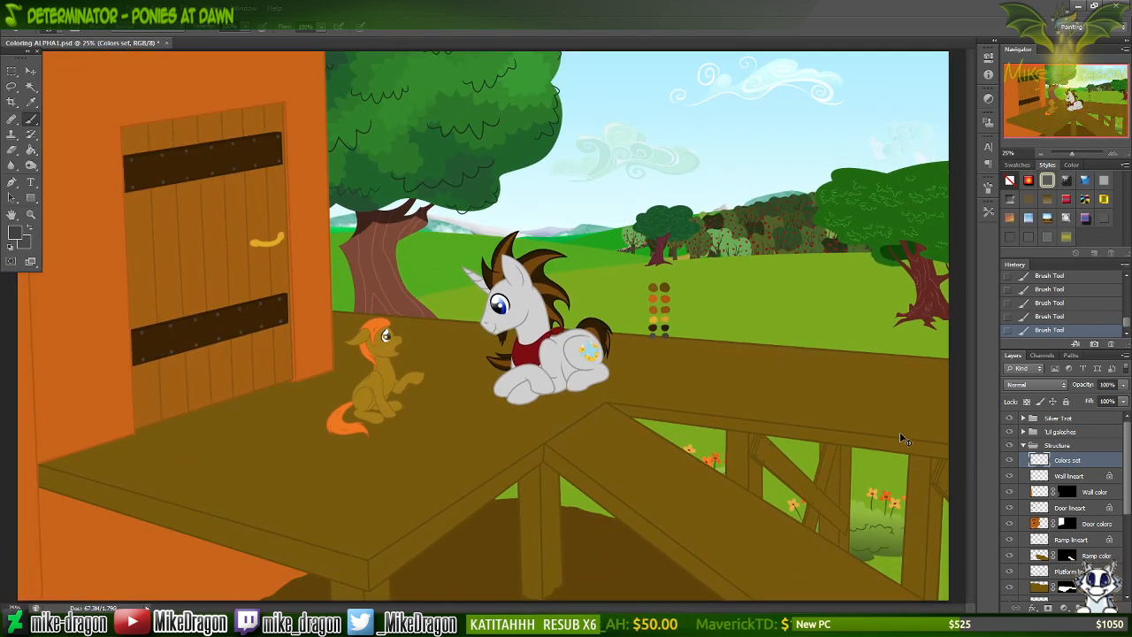
key("ctrl+s")
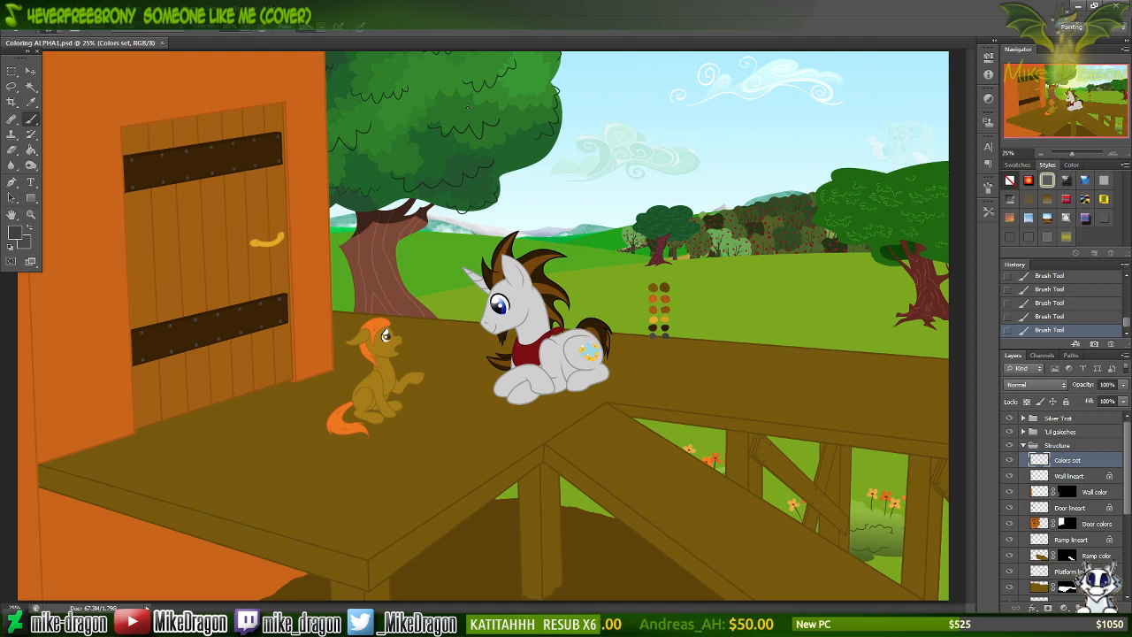
Reopen Coloring ALPHA1.psd in Photoshop from the Birthday Wishes folder and minimize the folder window.
left_click(1078, 7)
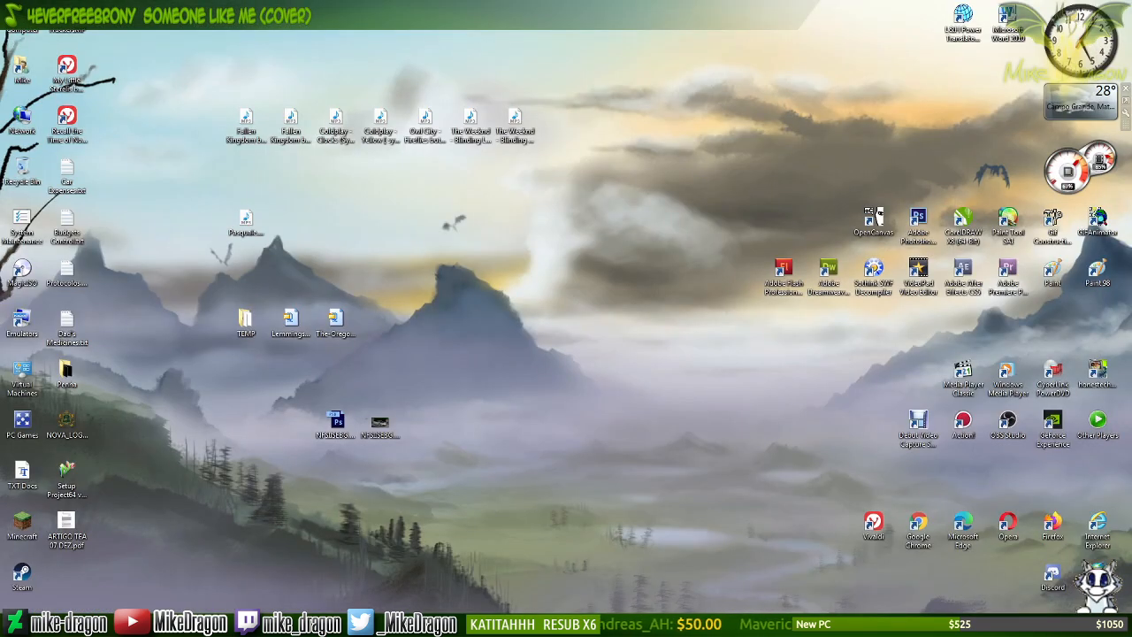
left_click(531, 624)
left_click(733, 226)
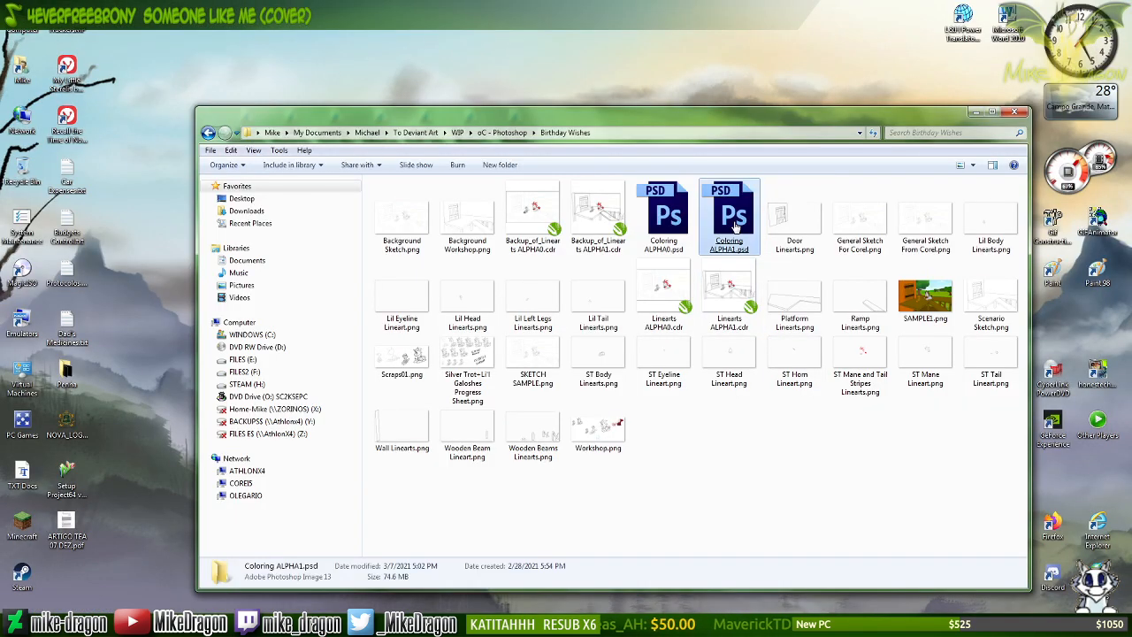
double_click(733, 250)
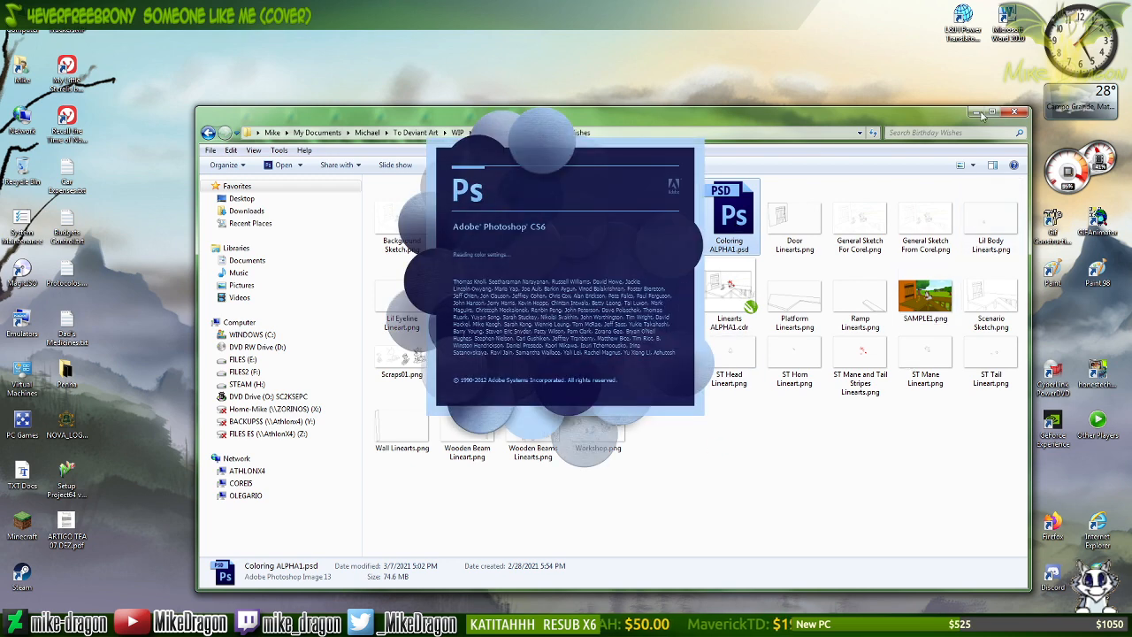
left_click(976, 112)
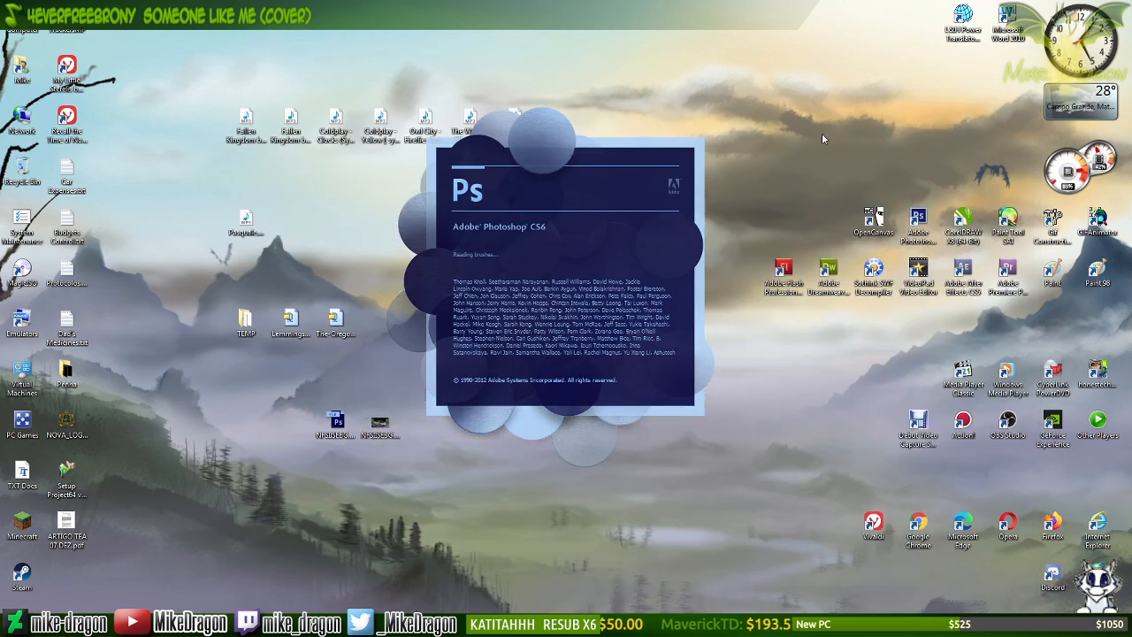
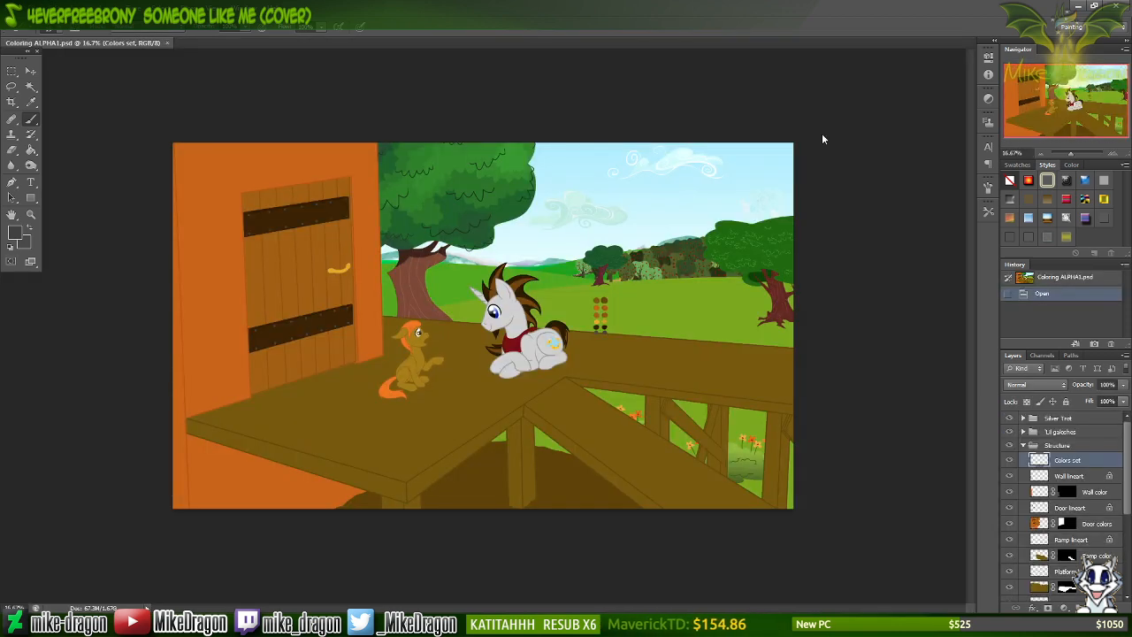
Select the Wooden beams lineart layer for the railing brace's bolts, checking it by toggling its visibility off and on.
key("ctrl+plus")
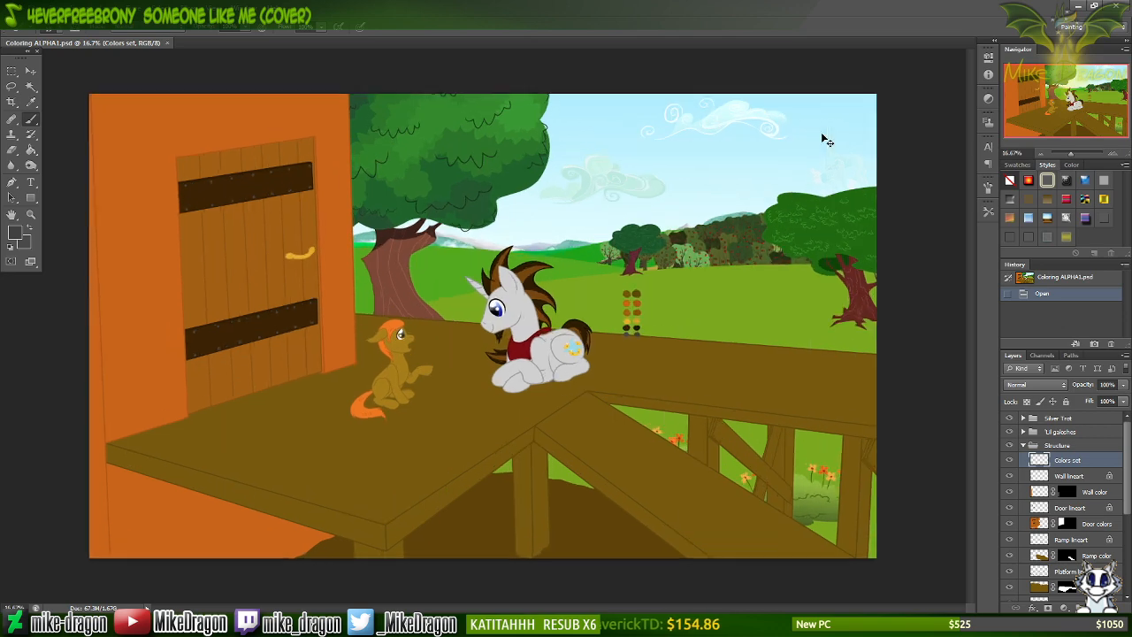
key("ctrl+minus")
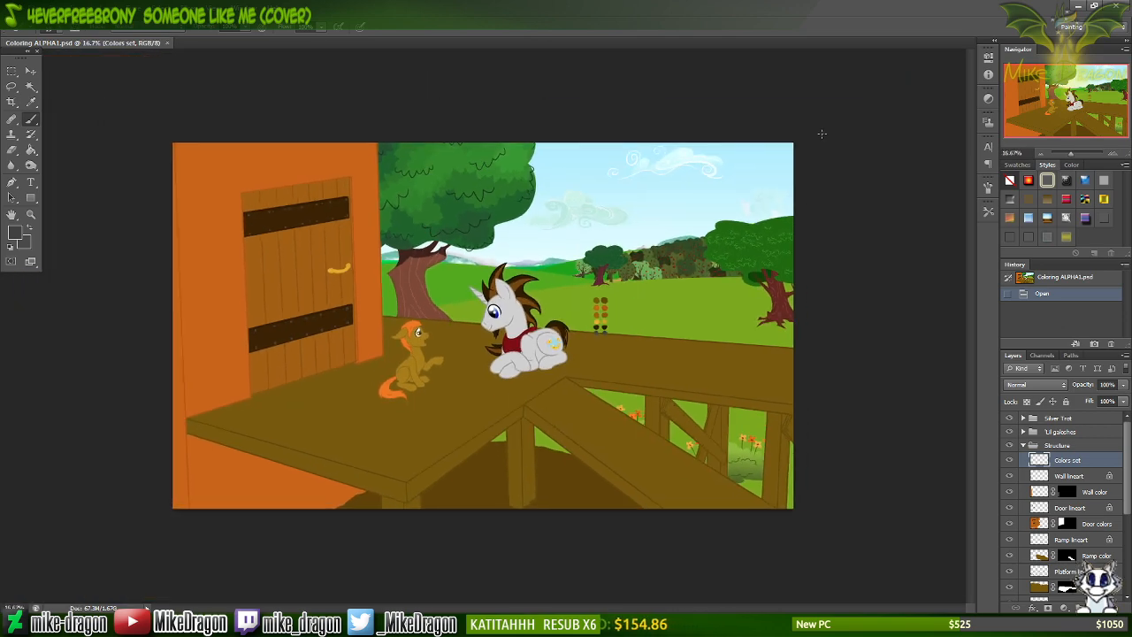
key("ctrl+plus")
key("ctrl+plus")
key("ctrl+plus")
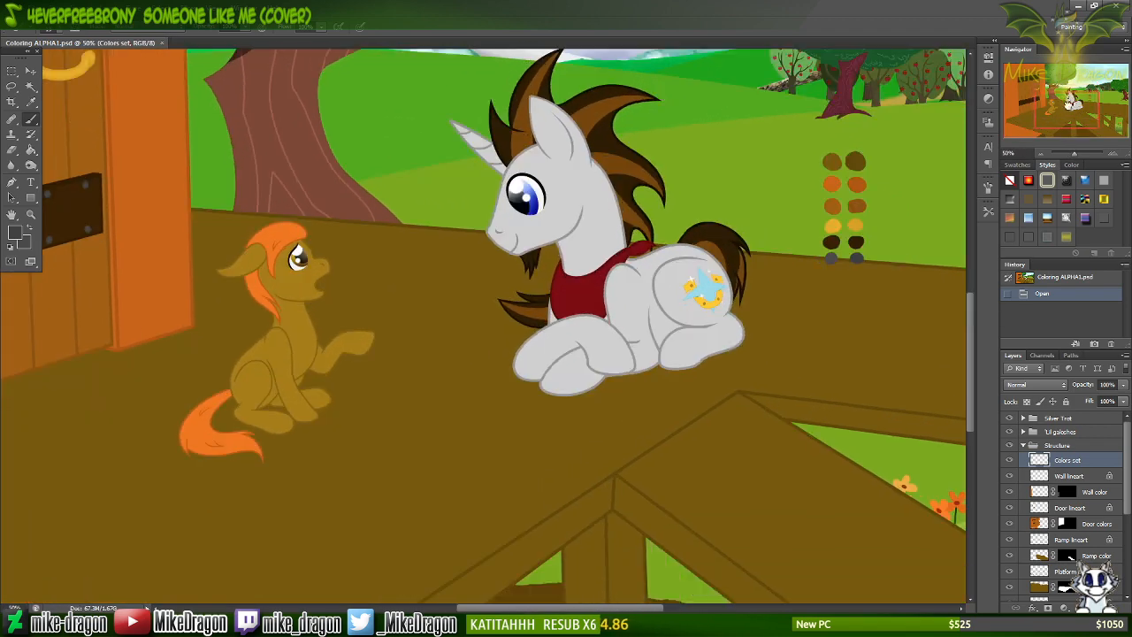
left_click_drag(1069, 105, 1093, 115)
key("ctrl+plus")
key("ctrl+plus")
key("ctrl+plus")
key("ctrl+plus")
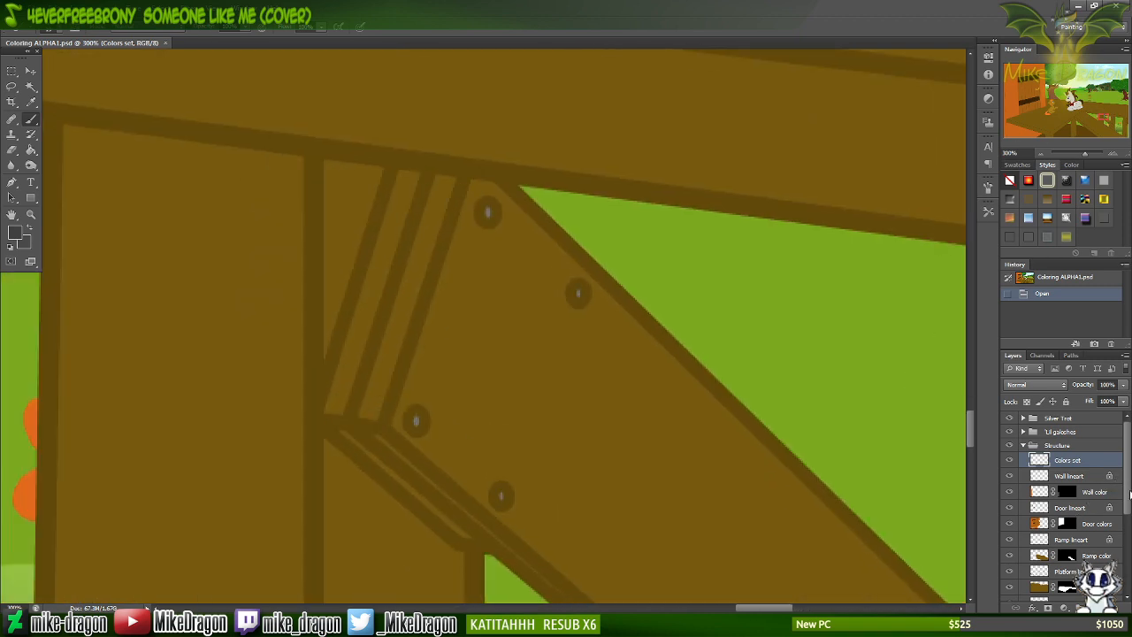
scroll(1131, 493, "down", 3)
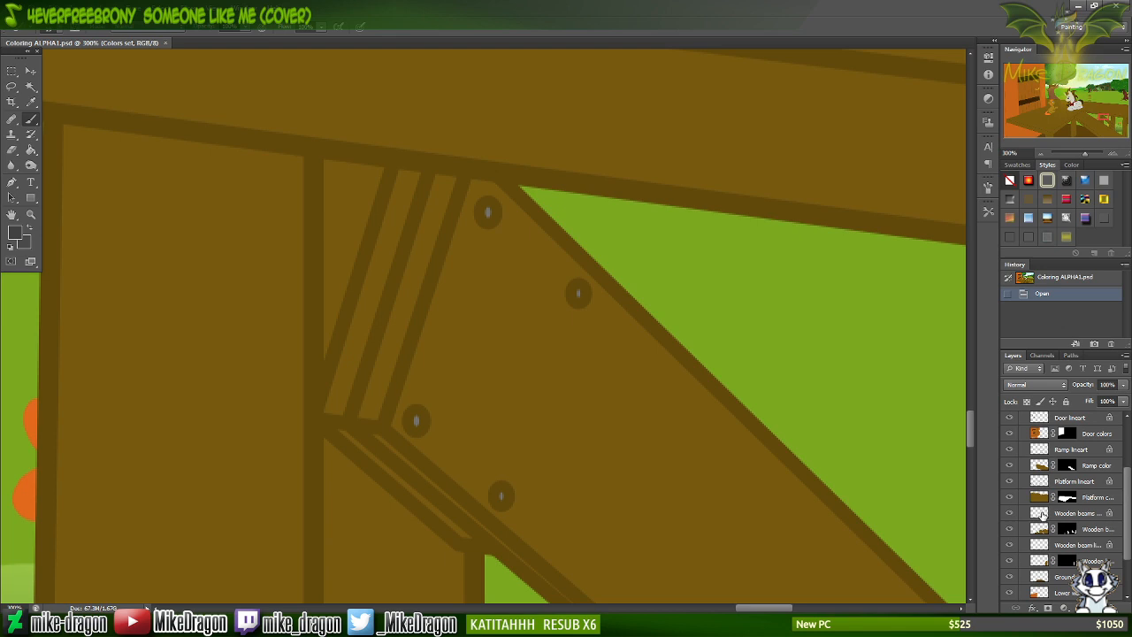
left_click(1043, 514)
left_click(1009, 514)
left_click(1008, 514)
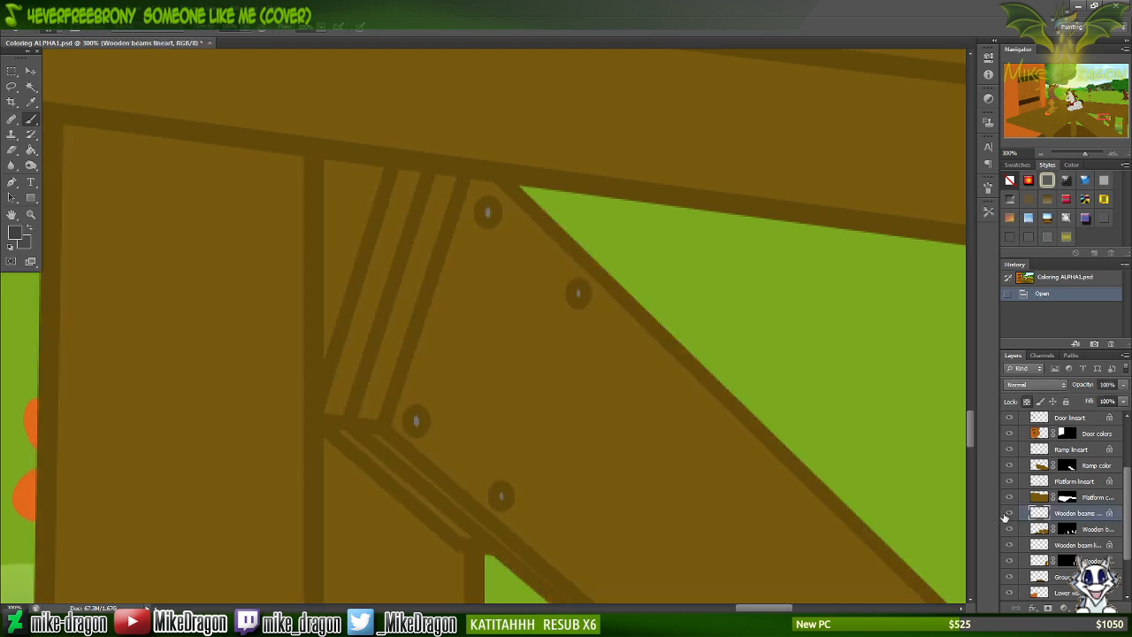
Paint the ring of the topmost bolt at the railing brace's upper end dark gray with the 9 px hard brush.
key("ctrl+plus")
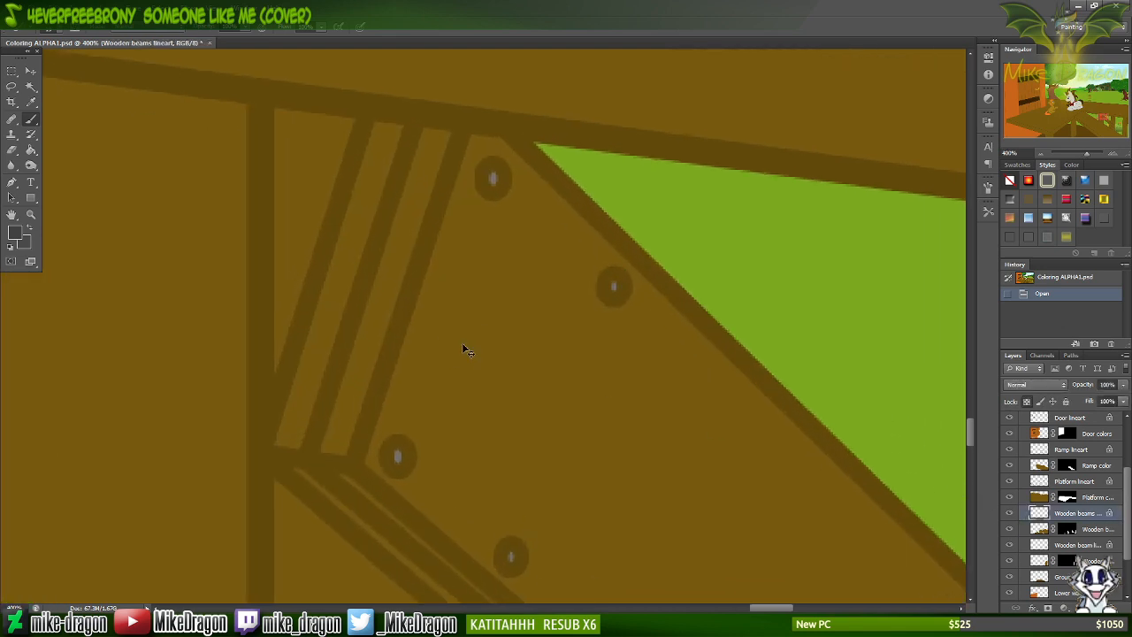
right_click(345, 293)
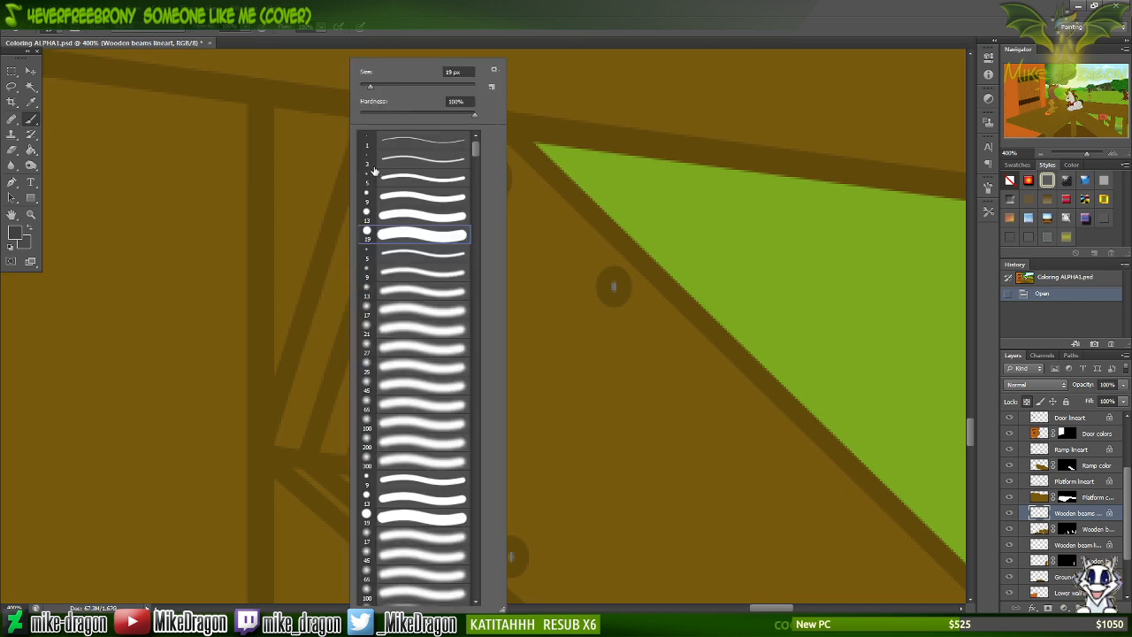
left_click(396, 200)
left_click(479, 31)
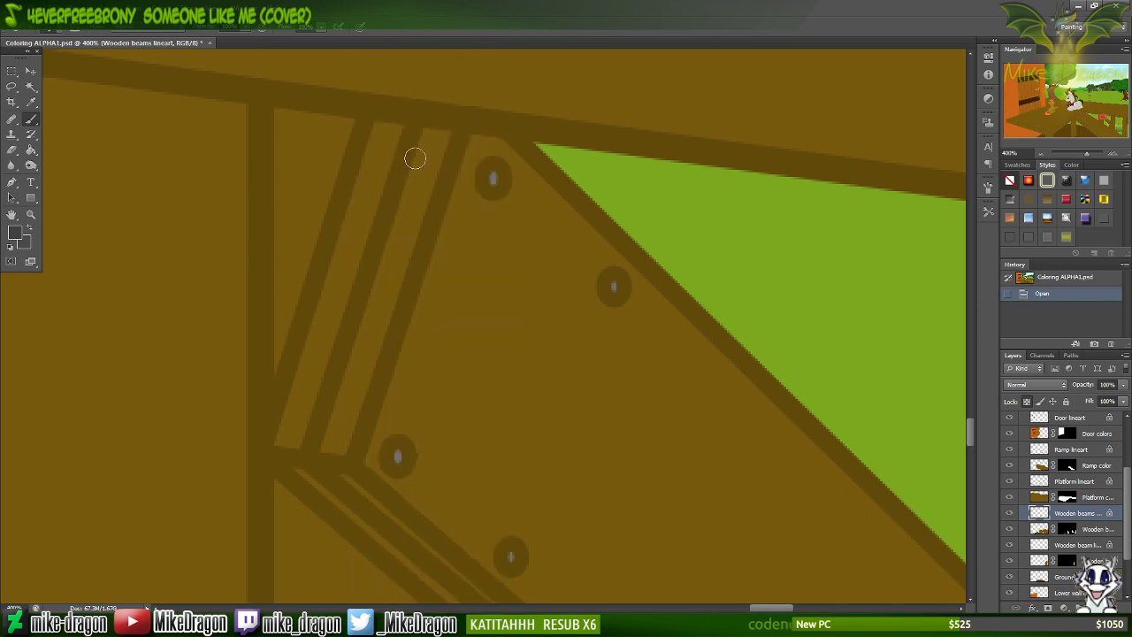
left_click_drag(495, 167, 496, 179)
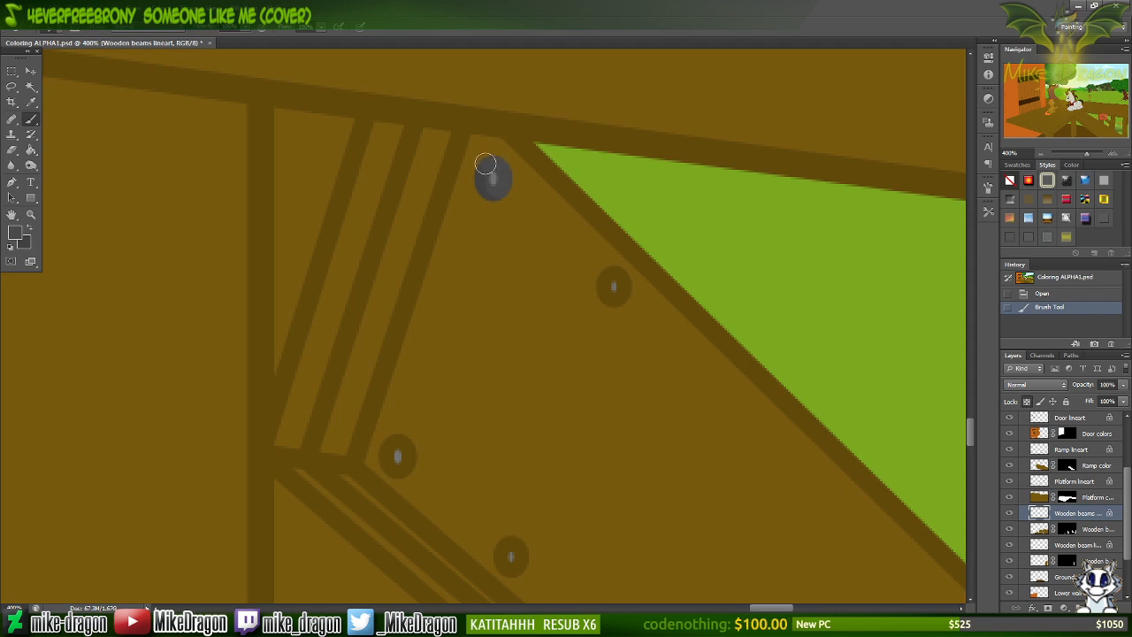
mouse_move(486, 202)
left_mouse_down()
mouse_move(503, 164)
mouse_move(490, 162)
mouse_move(500, 198)
left_mouse_up()
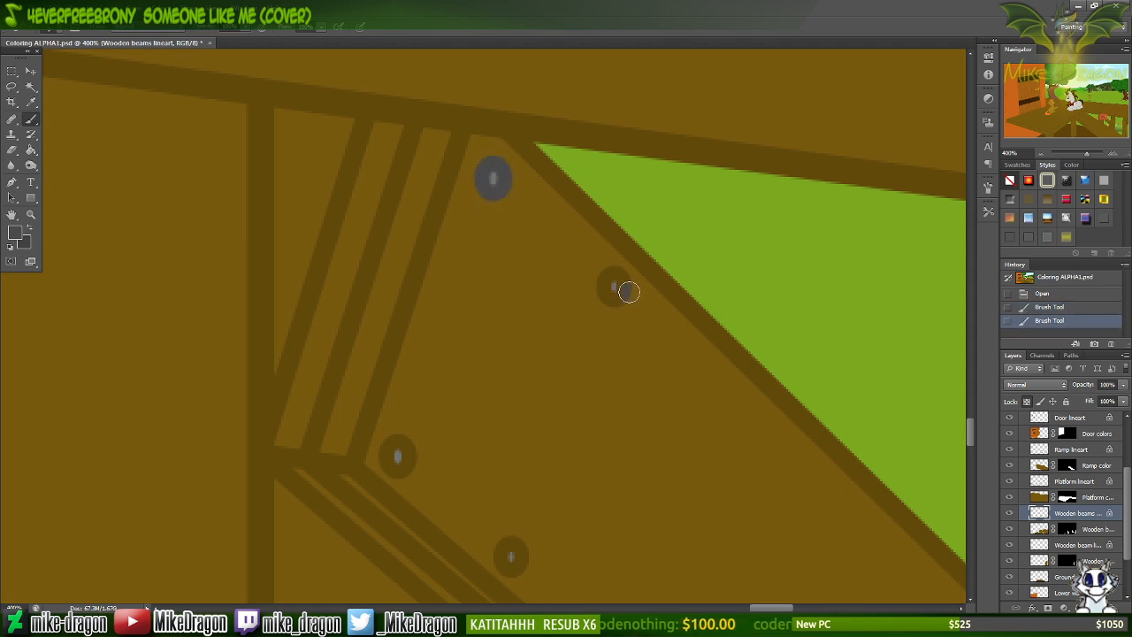
Paint the rings of the other three bolts at the railing brace's upper end dark gray.
mouse_move(629, 292)
left_mouse_down()
mouse_move(615, 271)
mouse_move(600, 284)
mouse_move(625, 284)
mouse_move(619, 301)
mouse_move(611, 296)
left_mouse_up()
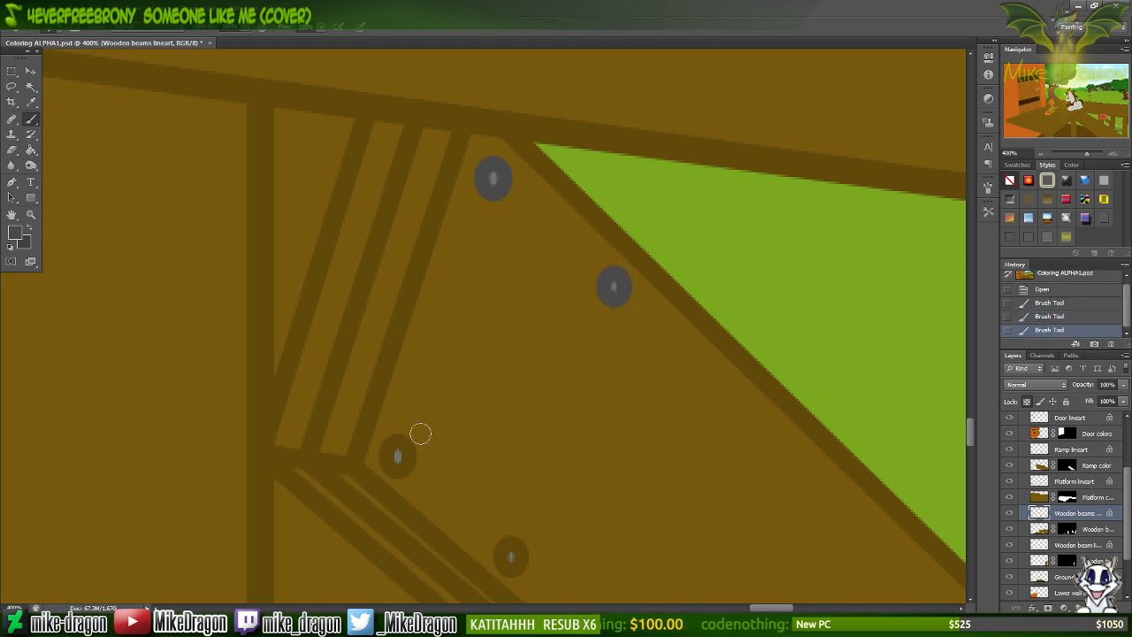
mouse_move(419, 432)
left_mouse_down()
mouse_move(397, 450)
mouse_move(397, 468)
mouse_move(404, 439)
left_mouse_up()
mouse_move(512, 540)
left_mouse_down()
mouse_move(501, 548)
mouse_move(522, 554)
mouse_move(520, 570)
mouse_move(500, 556)
mouse_move(513, 571)
mouse_move(513, 559)
left_mouse_up()
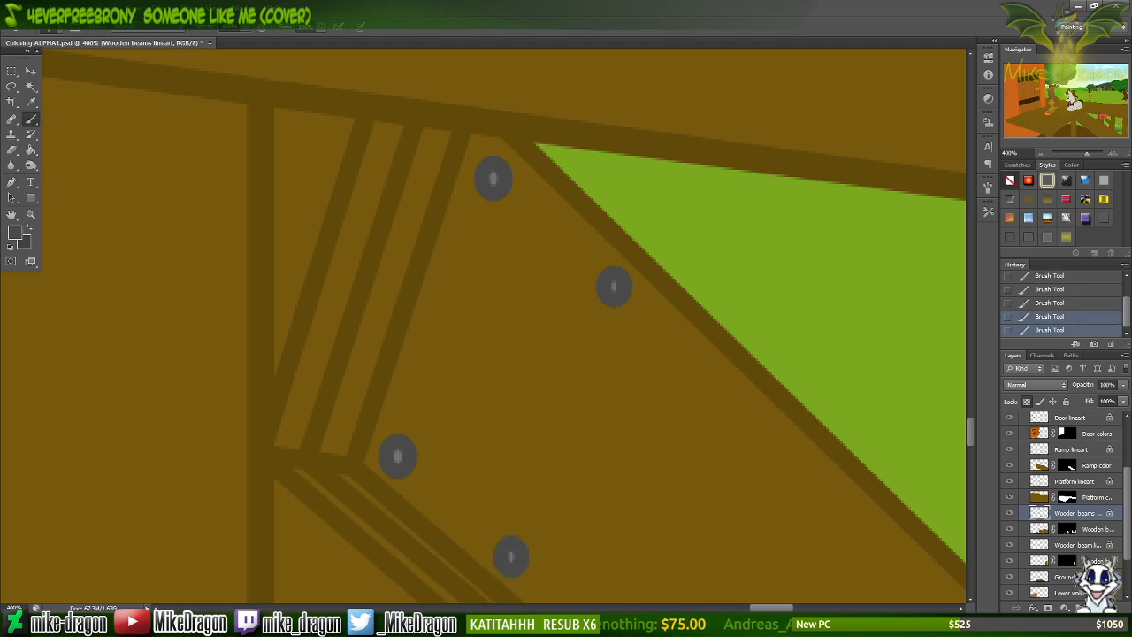
Paint the rings of the four bolts at the railing brace's lower end dark gray.
left_click_drag(1103, 117, 1117, 123)
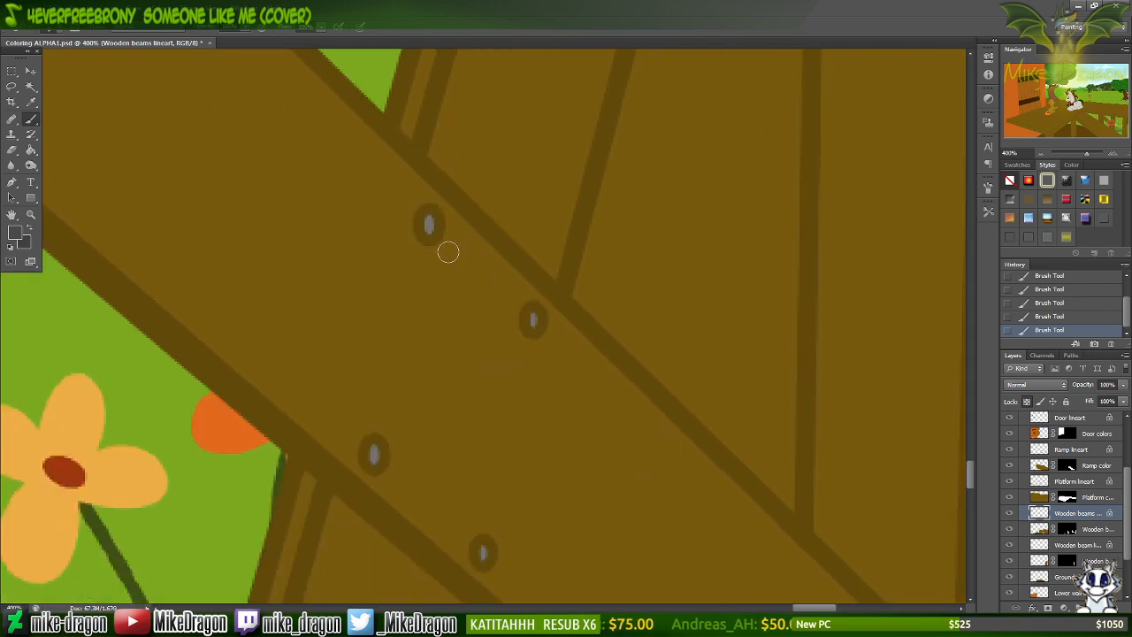
mouse_move(444, 240)
left_mouse_down()
mouse_move(432, 209)
mouse_move(431, 244)
mouse_move(422, 220)
mouse_move(419, 237)
left_mouse_up()
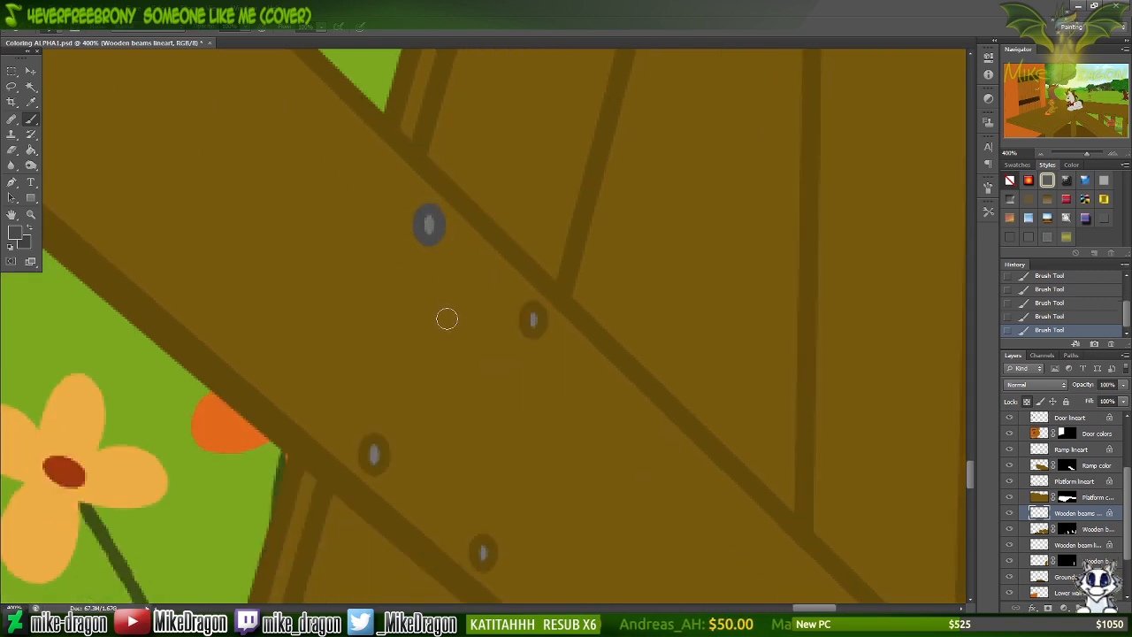
mouse_move(537, 321)
left_mouse_down()
mouse_move(528, 307)
mouse_move(543, 315)
mouse_move(521, 313)
mouse_move(517, 336)
left_mouse_up()
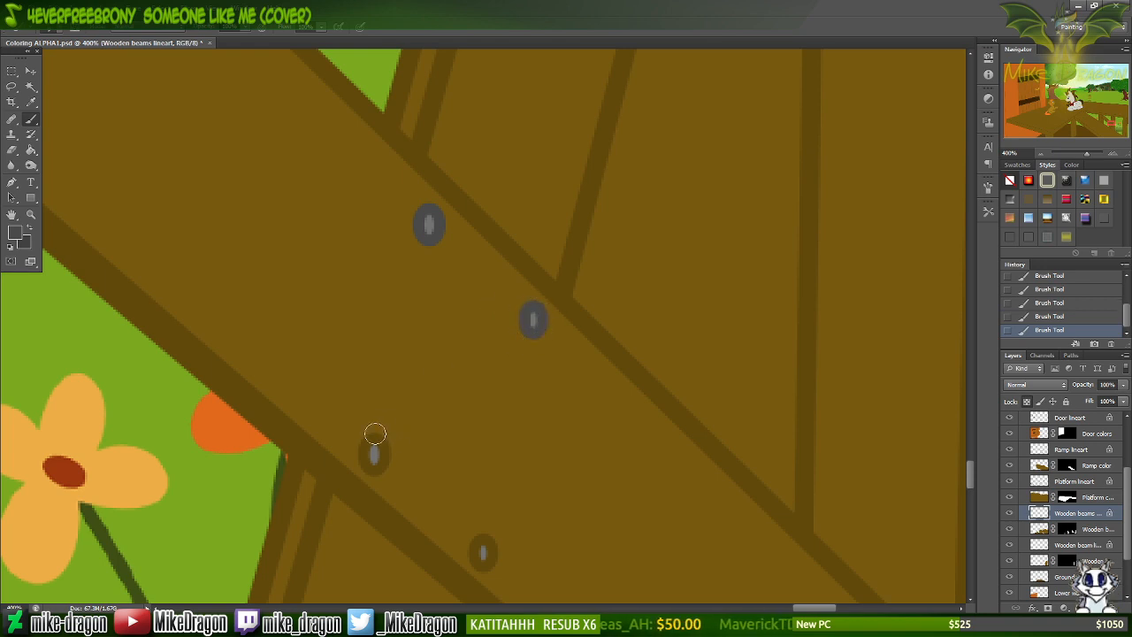
mouse_move(375, 434)
left_mouse_down()
mouse_move(387, 466)
mouse_move(367, 459)
left_mouse_up()
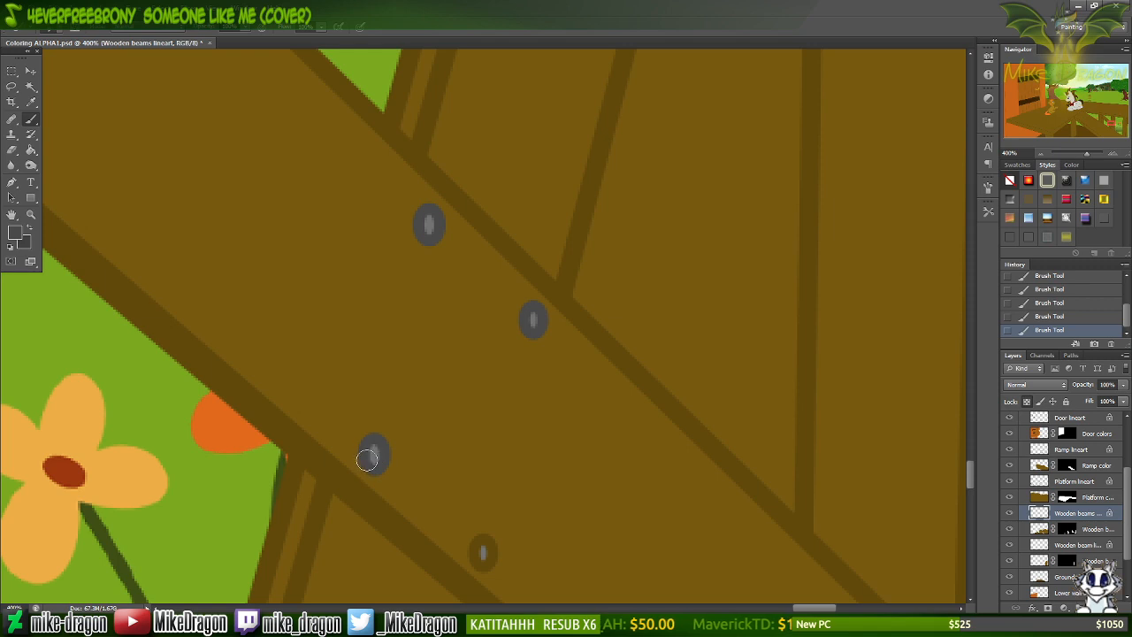
mouse_move(483, 550)
left_mouse_down()
mouse_move(478, 523)
mouse_move(474, 548)
mouse_move(503, 537)
left_mouse_up()
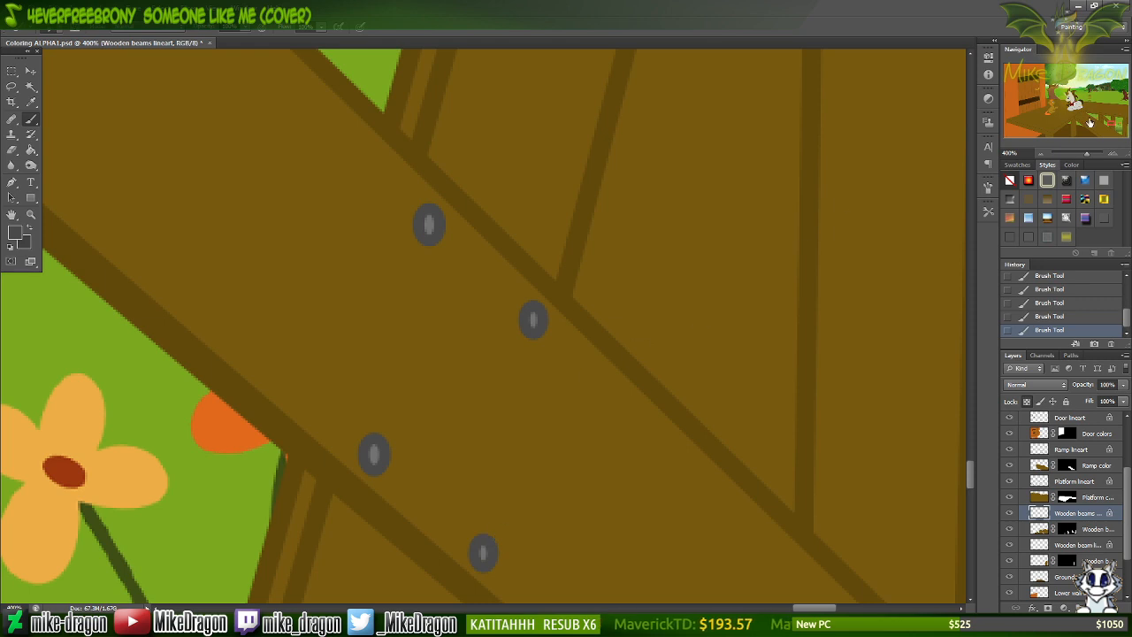
Paint the rings of the two bolts on the beam joint at the canvas's right edge dark gray.
left_click_drag(1112, 124, 1115, 129)
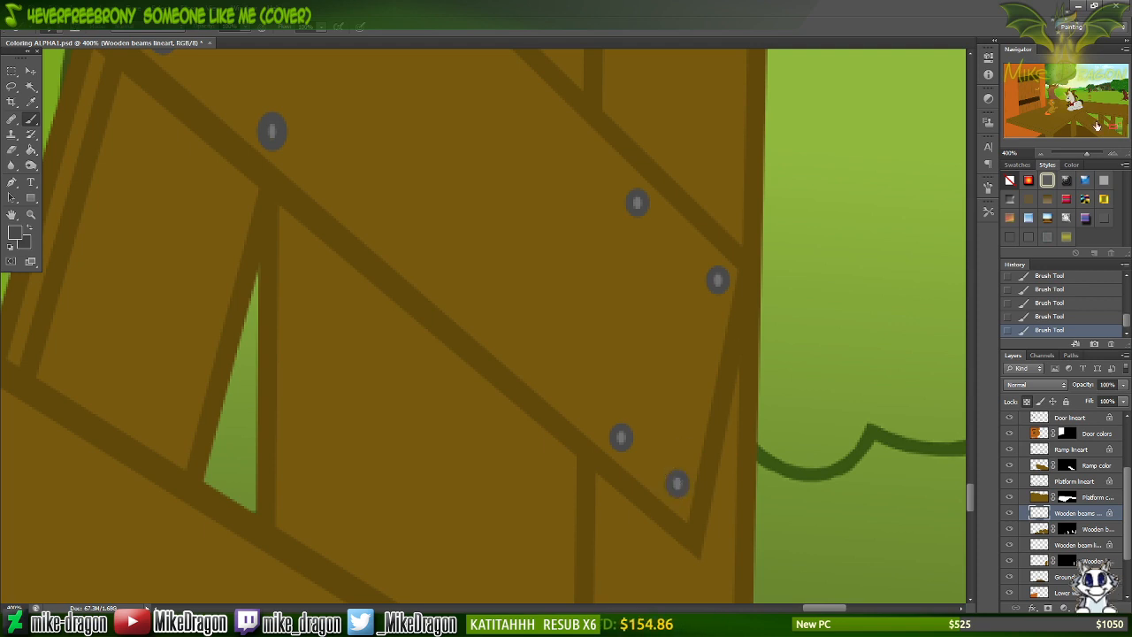
key("ctrl+1")
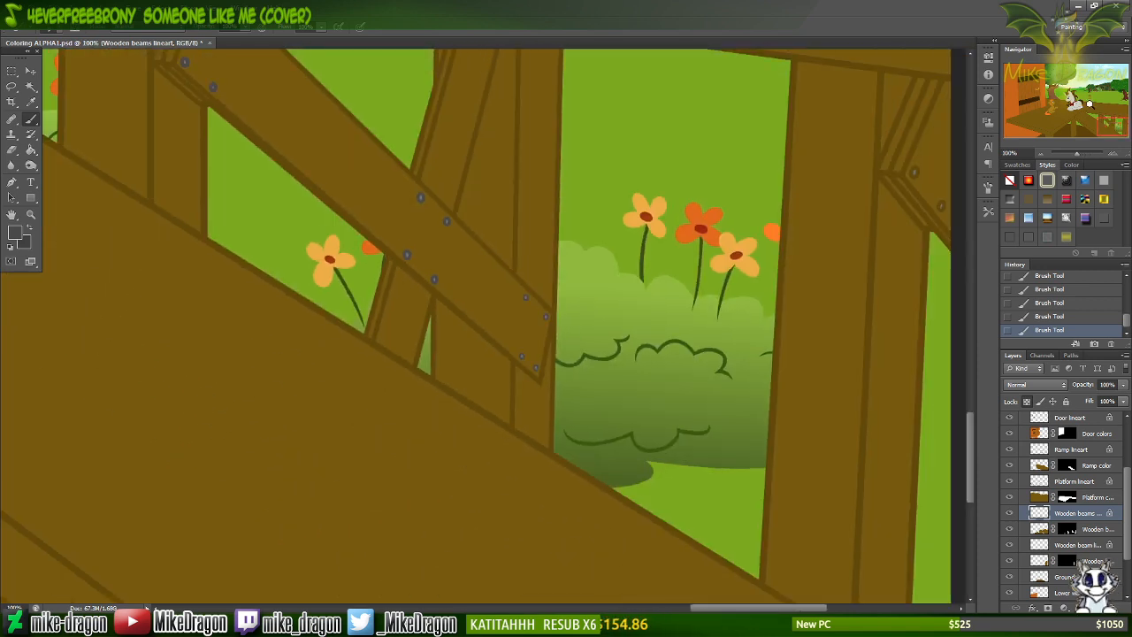
key("ctrl+plus")
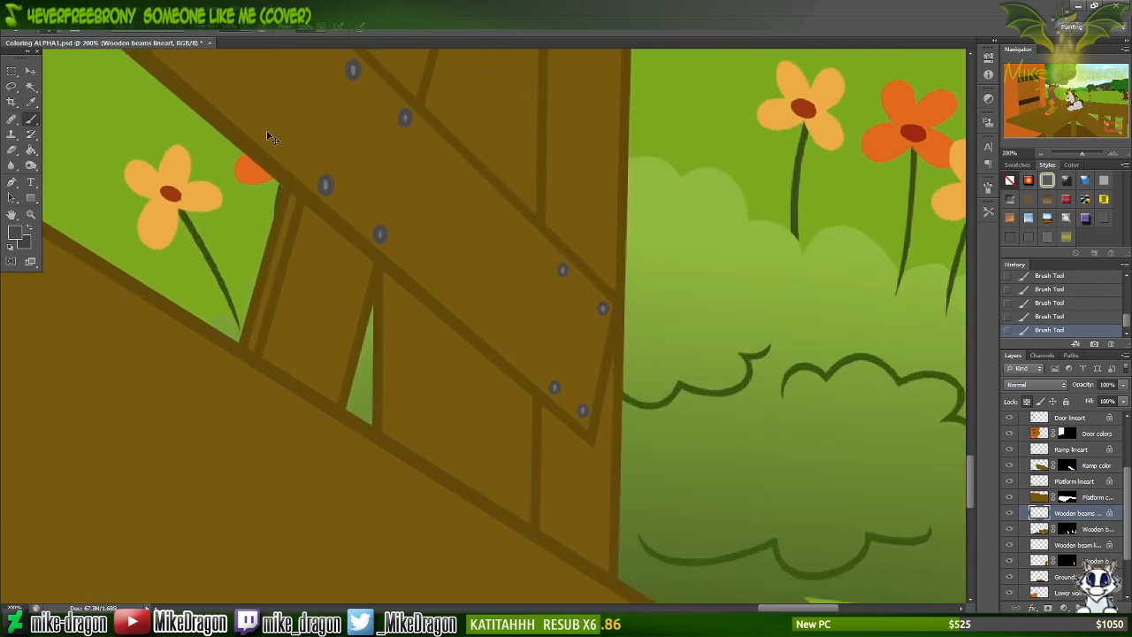
scroll(540, 159, "right", 4)
scroll(526, 177, "right", 10)
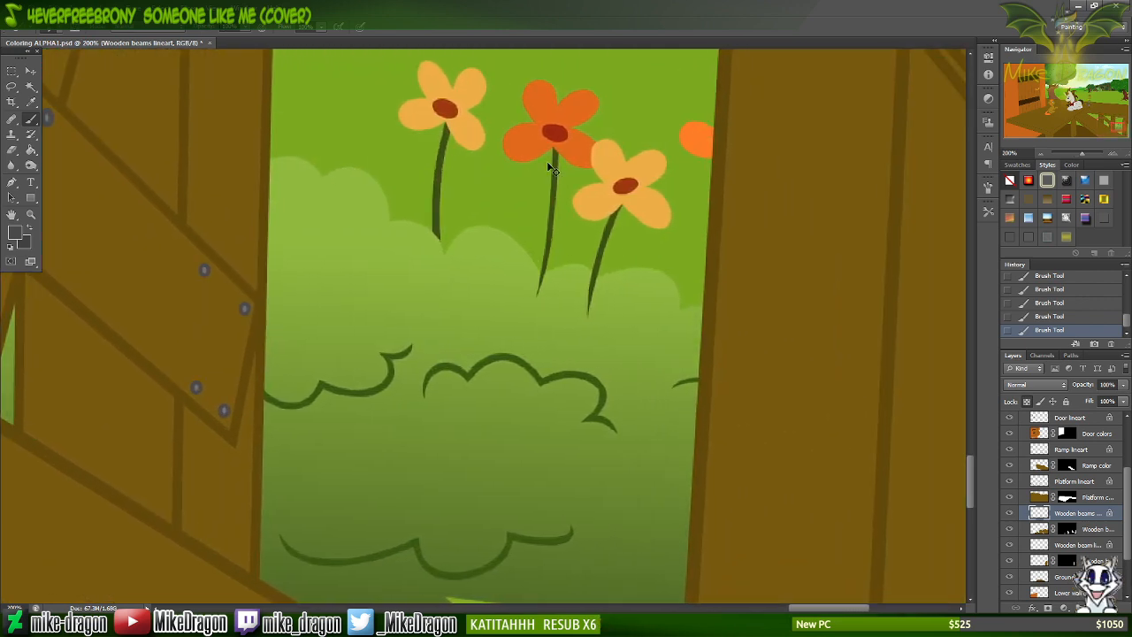
scroll(571, 162, "right", 3)
scroll(566, 155, "up", 8)
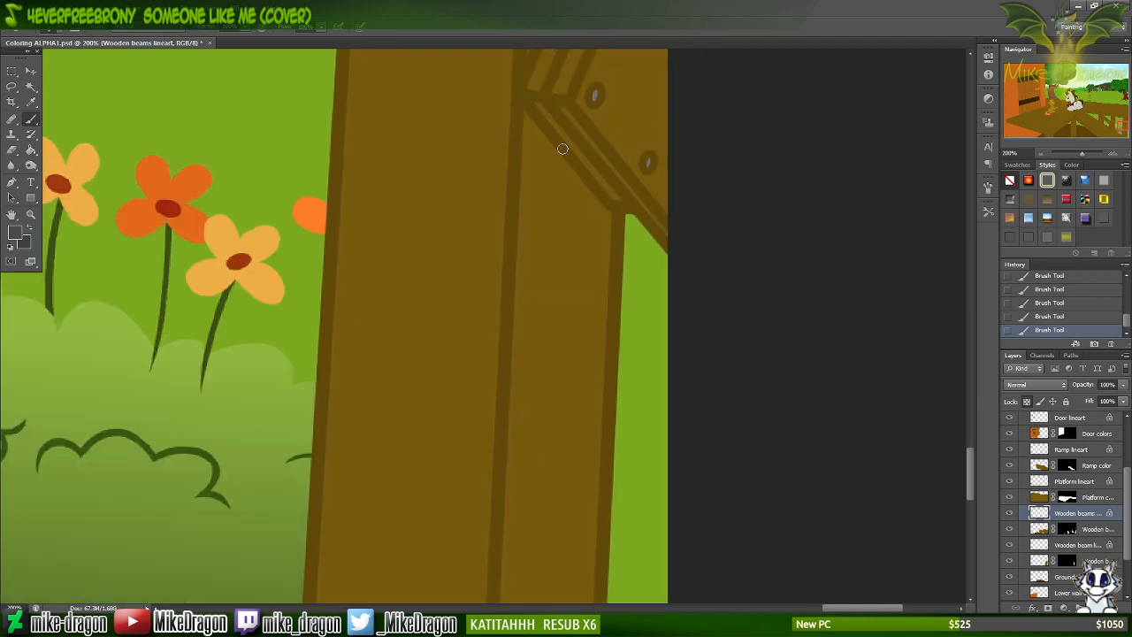
key("ctrl+plus")
scroll(563, 149, "right", 3)
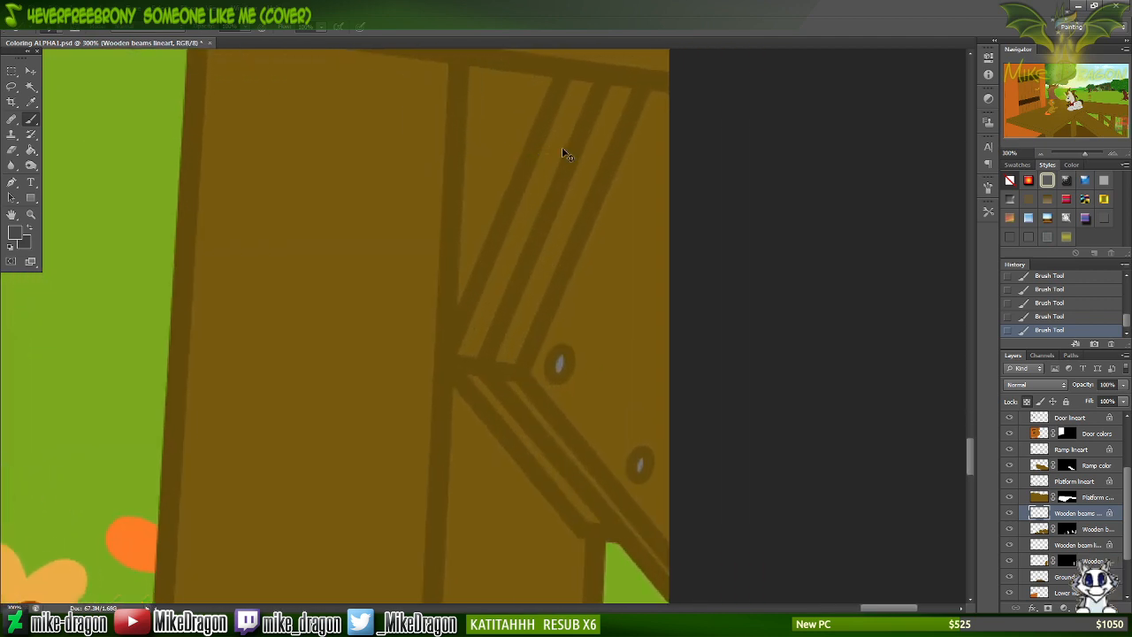
key("ctrl+plus")
scroll(565, 149, "down", 2)
scroll(564, 148, "up", 1)
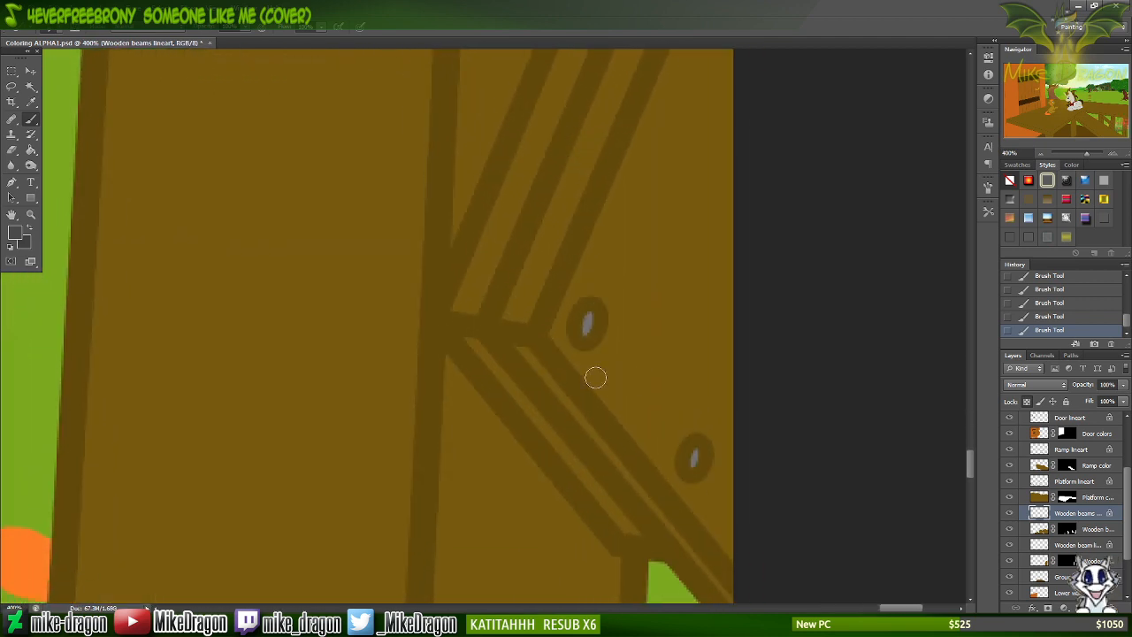
mouse_move(598, 301)
left_mouse_down()
mouse_move(578, 347)
mouse_move(590, 342)
mouse_move(596, 303)
mouse_move(586, 334)
left_mouse_up()
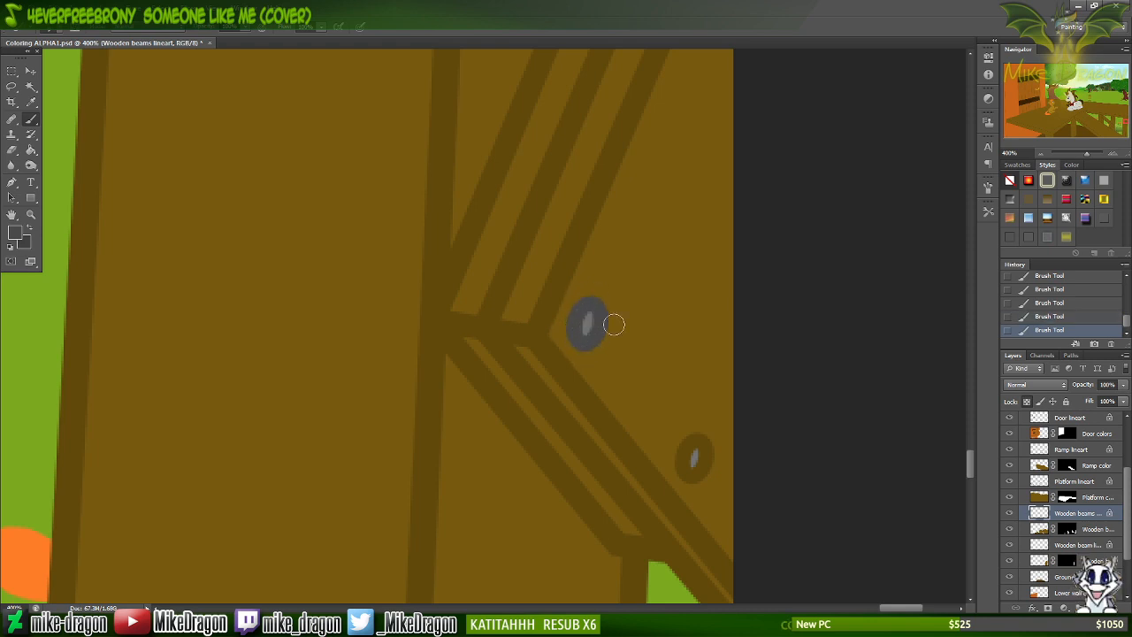
left_click_drag(686, 459, 693, 447)
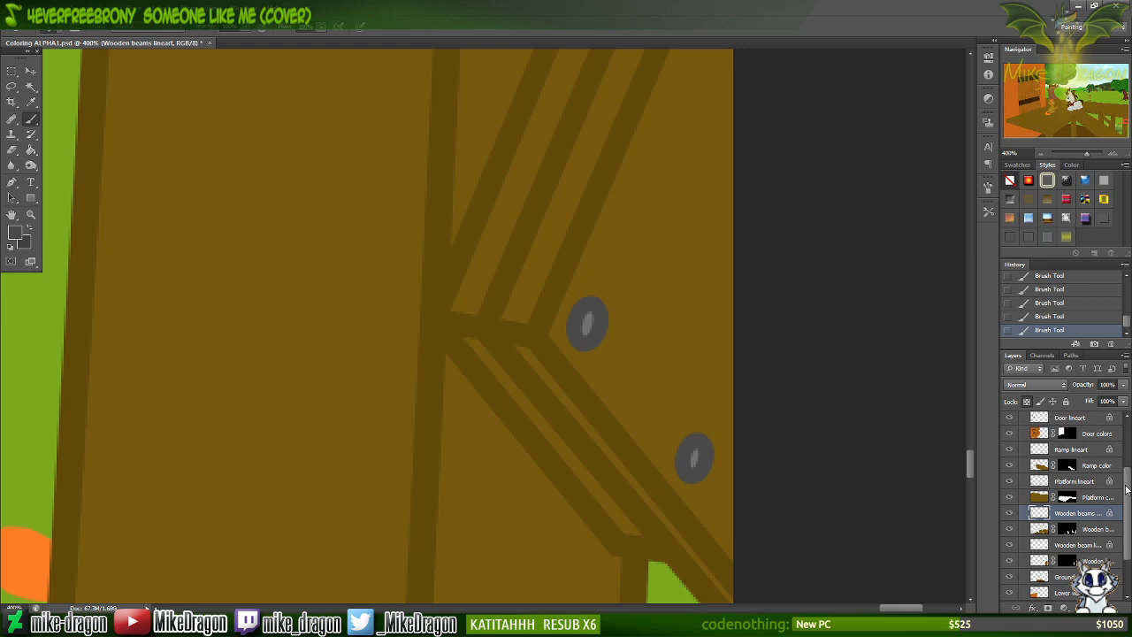
Sample the brown of the ground beside the front post and set the foreground color to the darker brown 4d3600.
scroll(1123, 491, "up", 3)
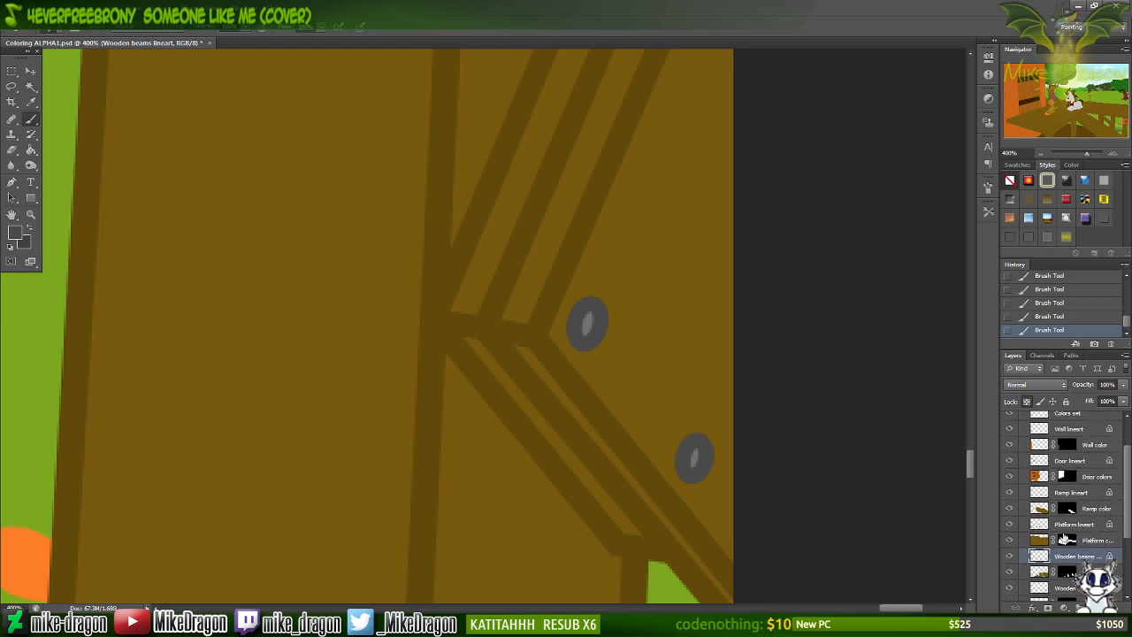
left_click(1043, 523)
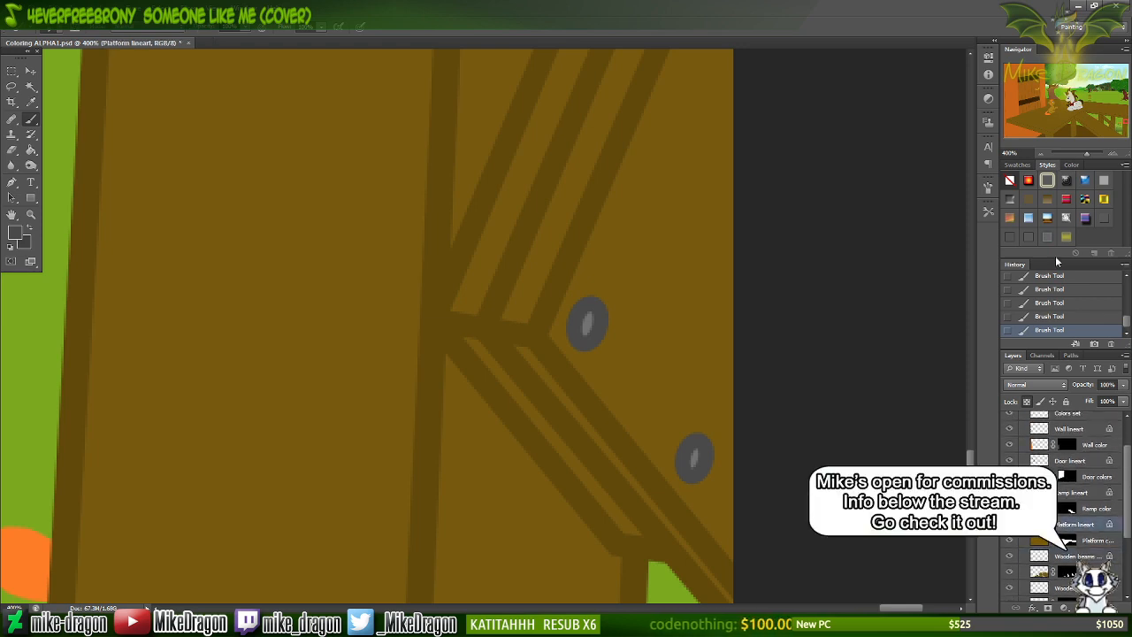
left_click_drag(1076, 140, 1072, 143)
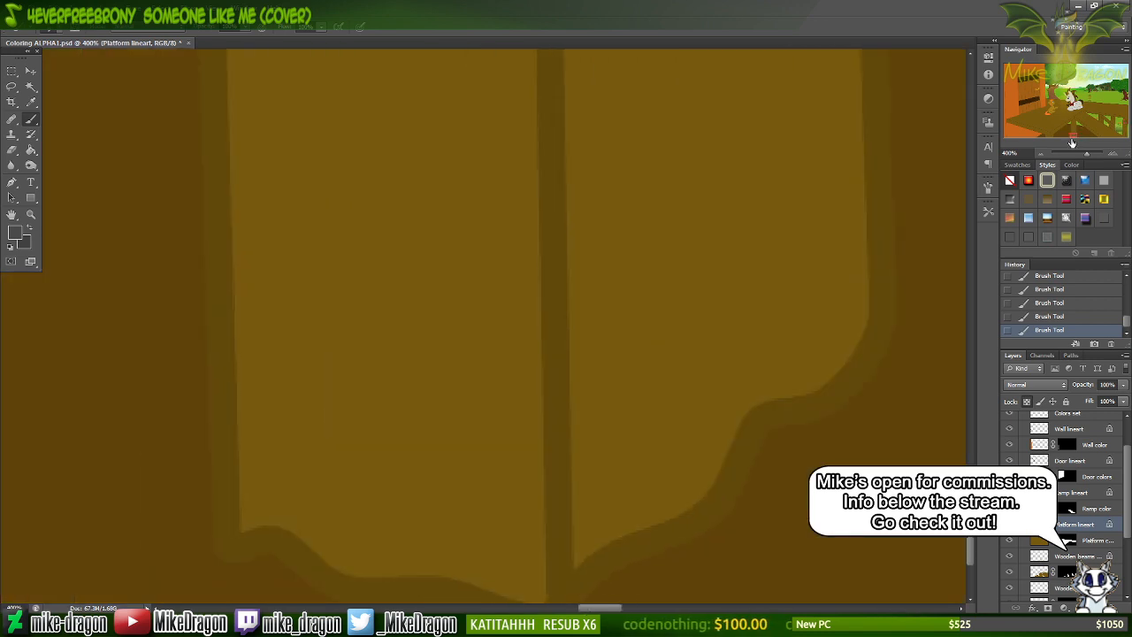
key("i")
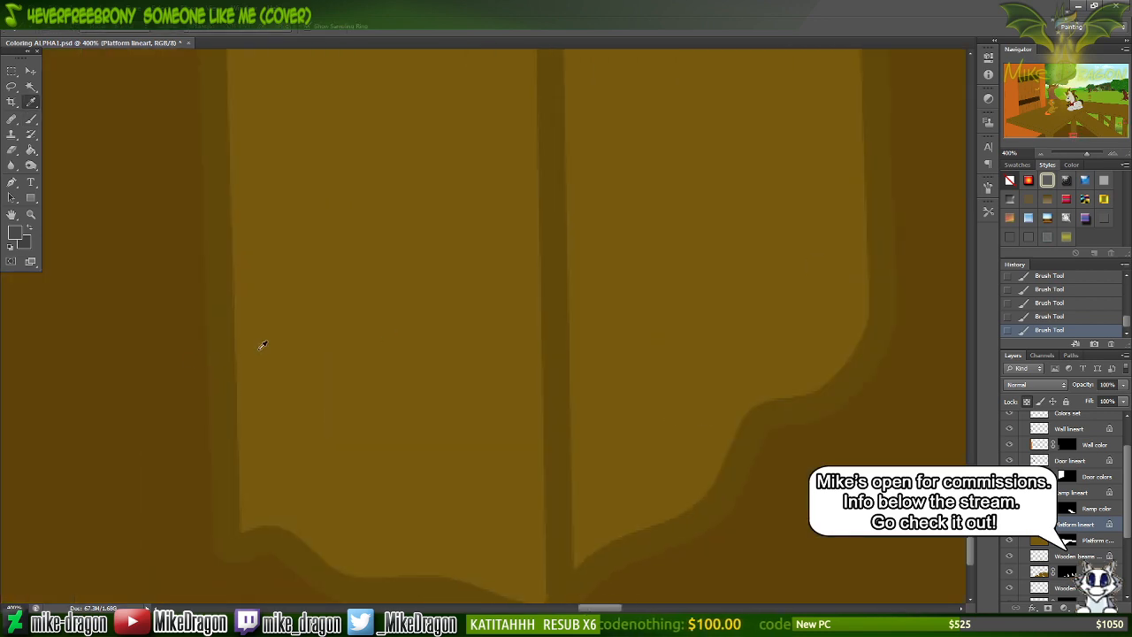
left_click(133, 358)
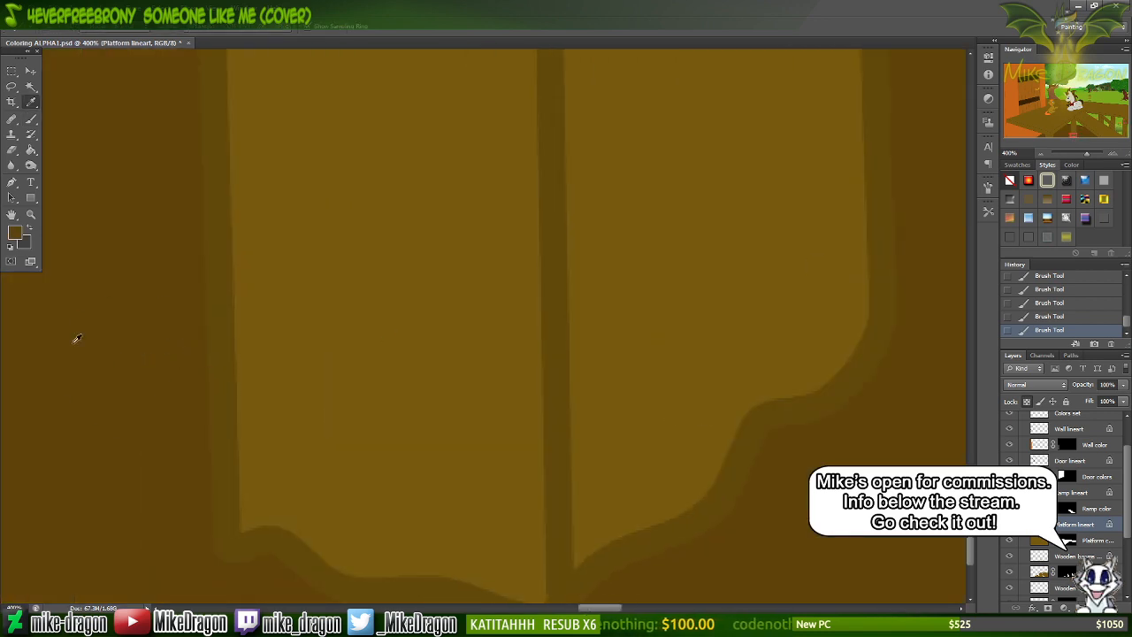
key("b")
left_click(15, 231)
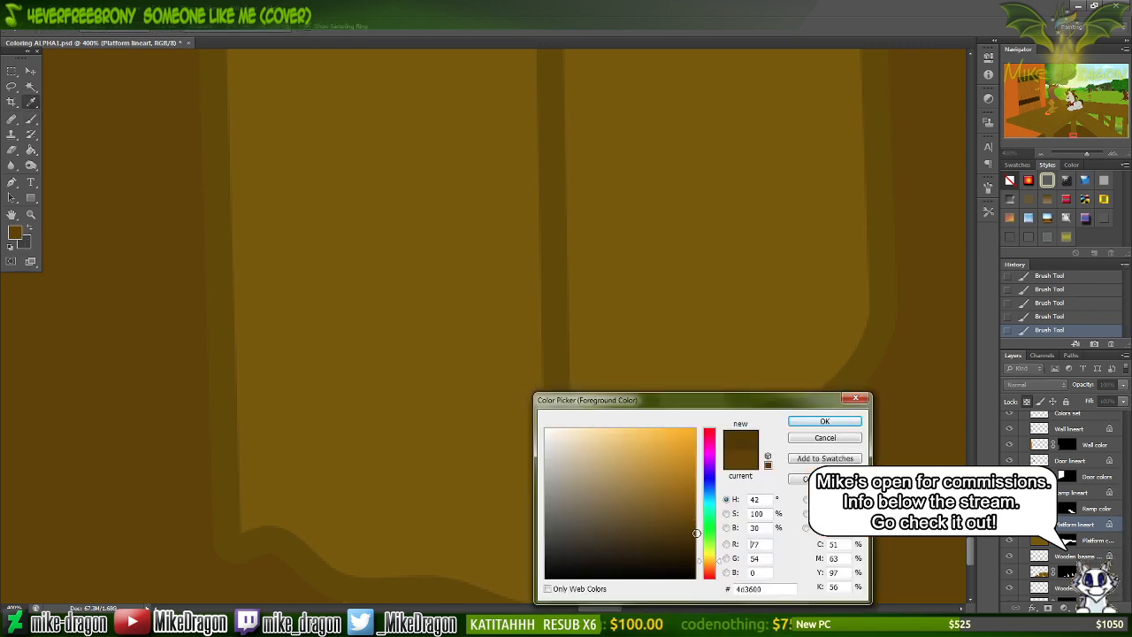
left_click(810, 423)
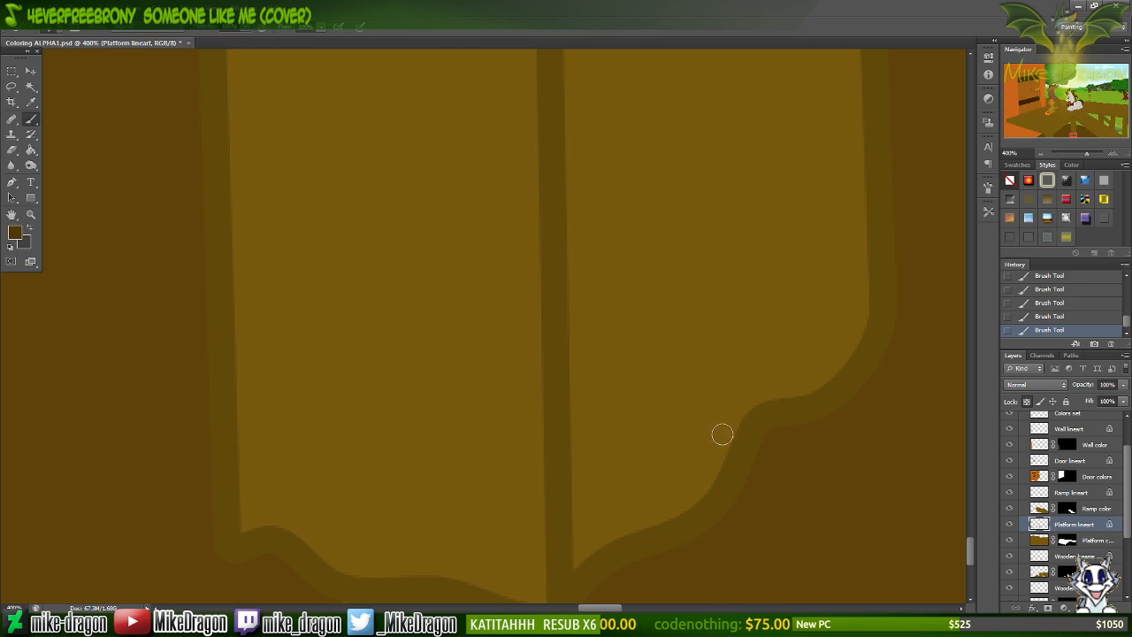
Paint the wavy outline at the front post's bottom end dark brown on the Wooden beams lineart layer.
left_click(1040, 559)
left_click(1011, 557)
left_click(1011, 557)
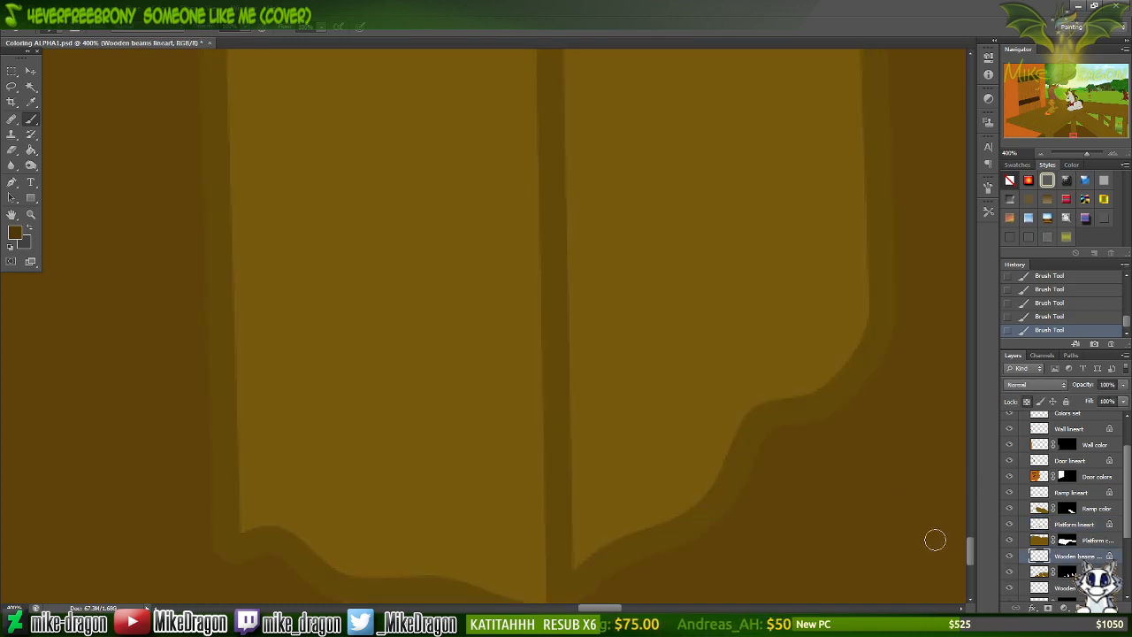
scroll(796, 469, "down", 2)
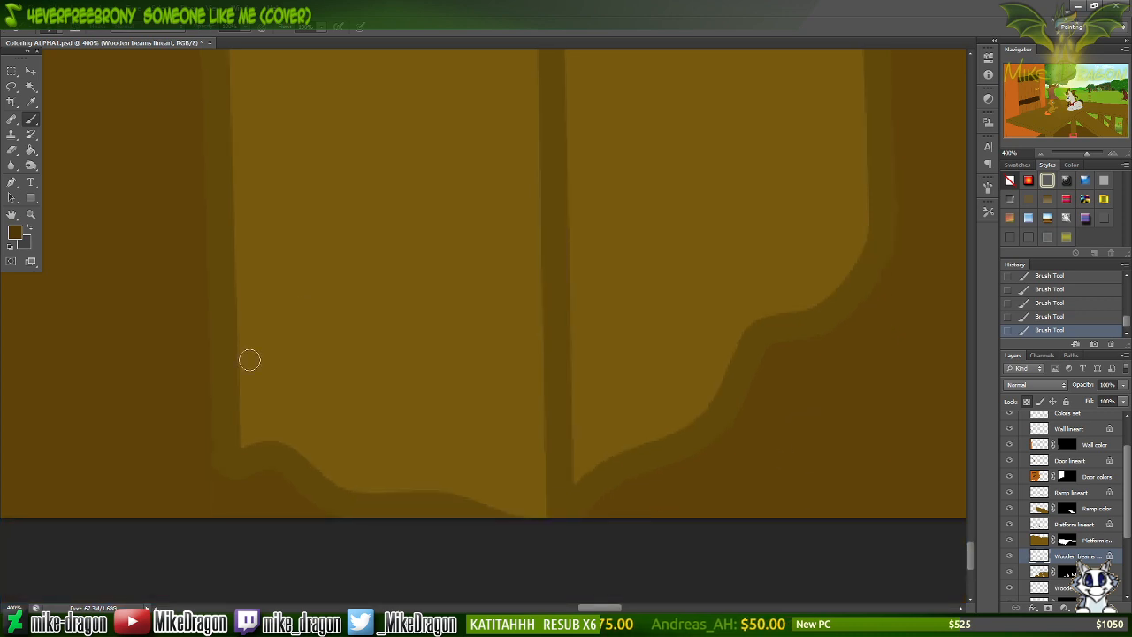
mouse_move(289, 445)
left_mouse_down()
mouse_move(248, 468)
mouse_move(324, 449)
mouse_move(293, 476)
mouse_move(301, 481)
mouse_move(247, 466)
mouse_move(252, 456)
mouse_move(208, 466)
mouse_move(303, 504)
mouse_move(336, 491)
mouse_move(332, 511)
mouse_move(348, 514)
mouse_move(417, 477)
mouse_move(400, 518)
mouse_move(412, 508)
mouse_move(430, 520)
mouse_move(458, 508)
mouse_move(451, 519)
mouse_move(465, 525)
mouse_move(524, 520)
left_mouse_up()
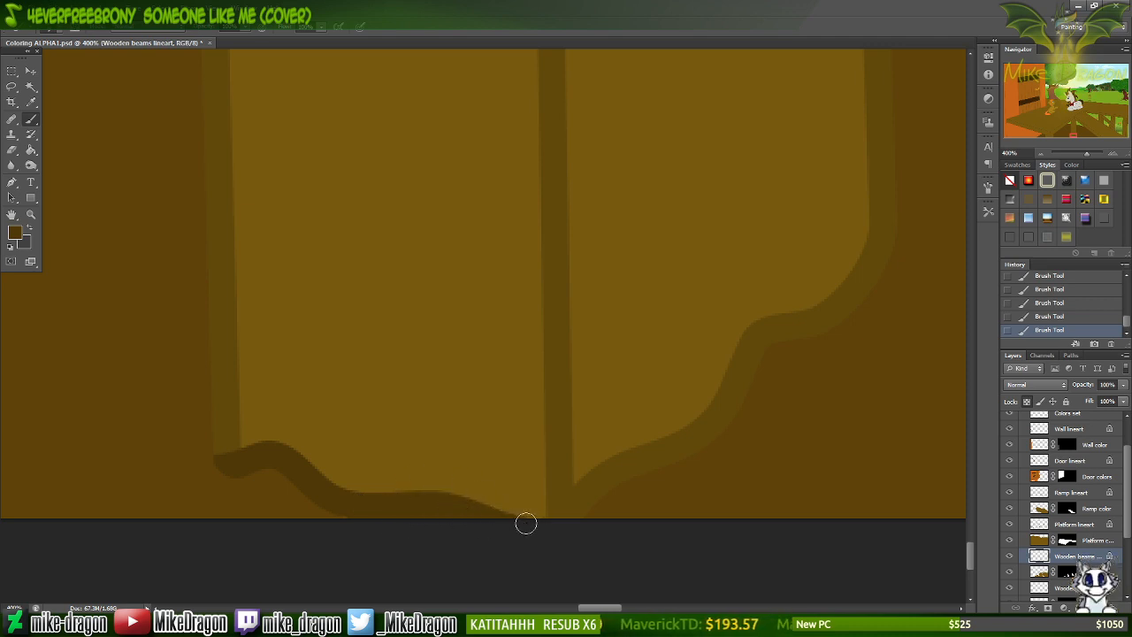
key("v")
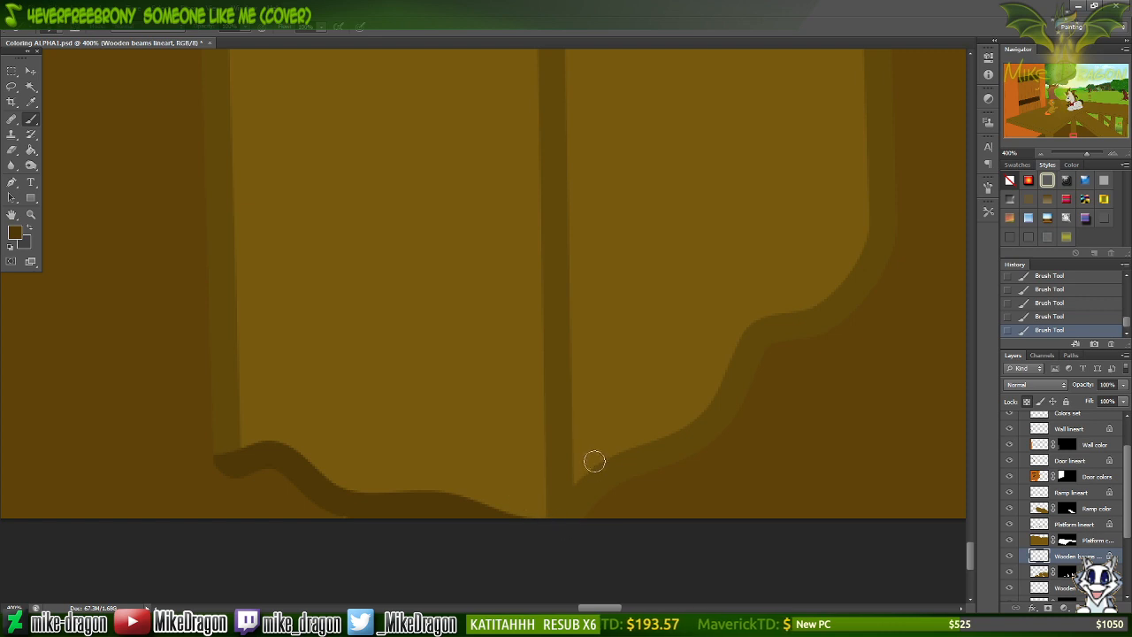
mouse_move(625, 462)
left_mouse_down()
mouse_move(572, 519)
mouse_move(591, 494)
mouse_move(590, 510)
mouse_move(585, 490)
mouse_move(576, 517)
mouse_move(614, 475)
mouse_move(644, 471)
mouse_move(696, 427)
left_mouse_up()
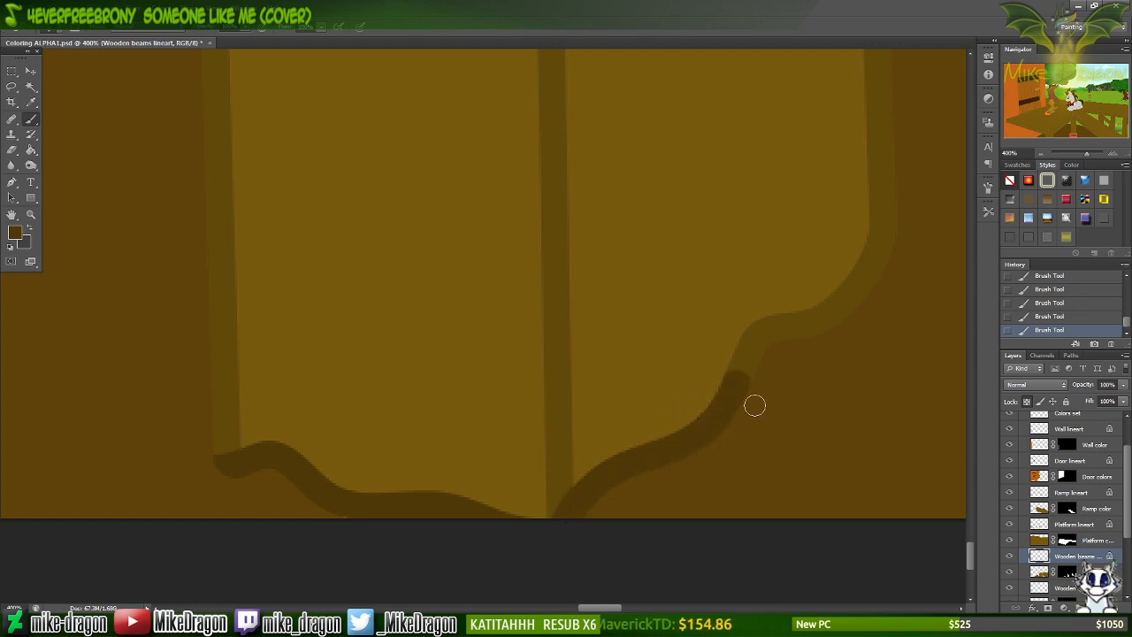
mouse_move(721, 377)
left_mouse_down()
mouse_move(784, 345)
mouse_move(753, 343)
mouse_move(753, 324)
mouse_move(749, 335)
mouse_move(791, 337)
mouse_move(791, 323)
mouse_move(843, 301)
mouse_move(846, 313)
mouse_move(831, 298)
mouse_move(865, 280)
mouse_move(851, 280)
mouse_move(861, 289)
mouse_move(852, 301)
mouse_move(878, 270)
mouse_move(862, 265)
mouse_move(895, 229)
left_mouse_up()
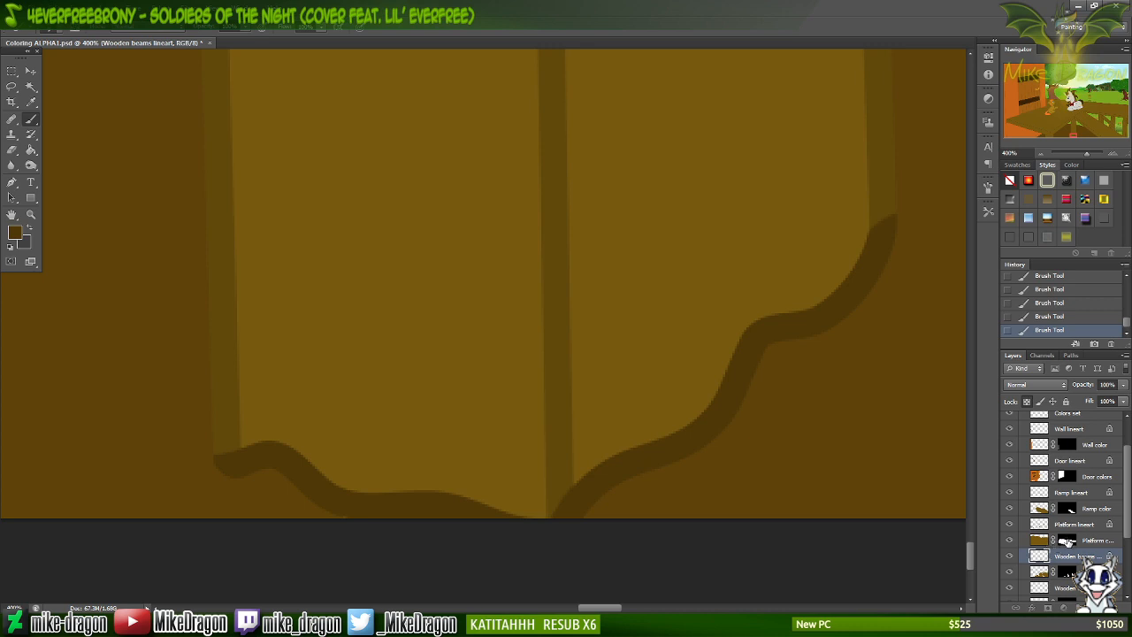
Check the Wooden beams lineart and color layers by toggling their visibility, and target the color layer's mask.
left_click(1067, 540)
left_click(1037, 556)
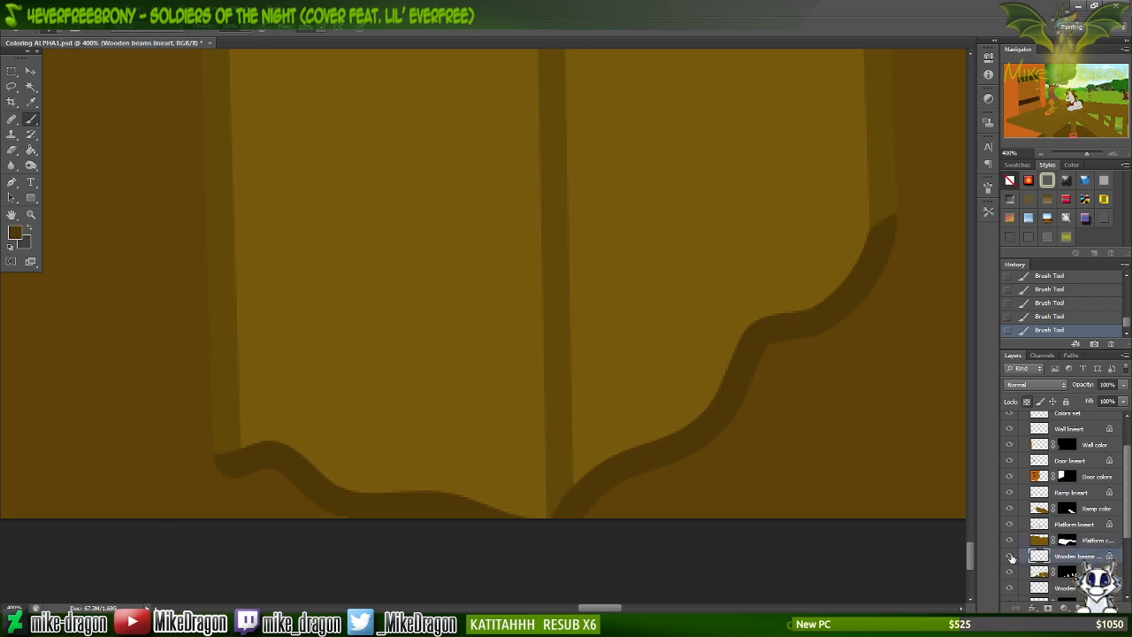
left_click(1009, 556)
left_click(1010, 556)
left_click(1009, 571)
left_click(1010, 571)
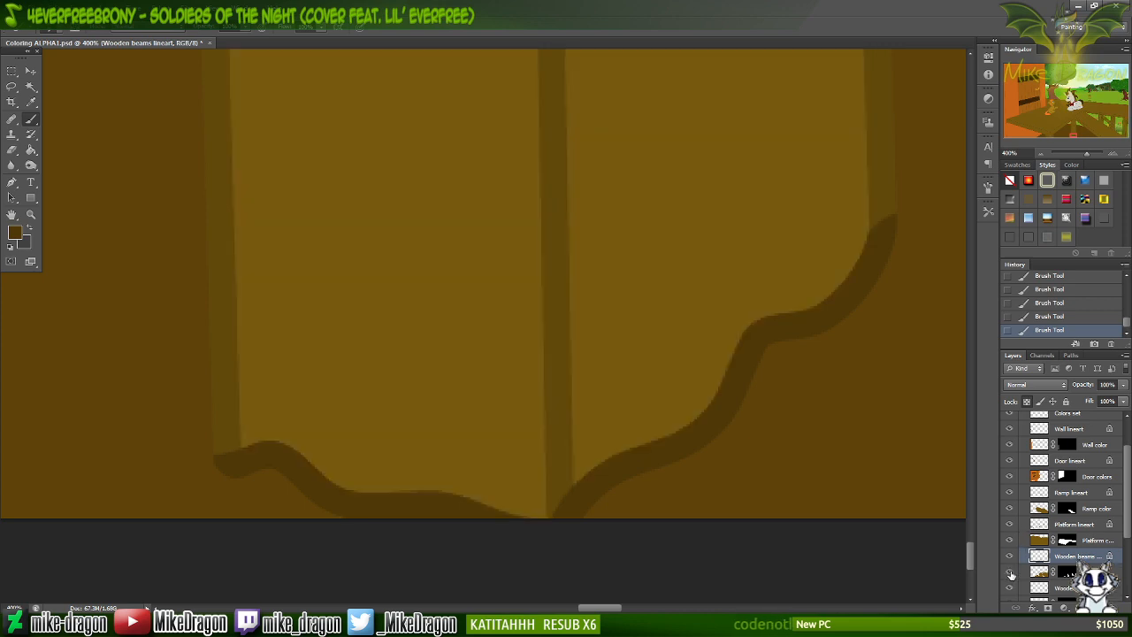
left_click(1068, 572)
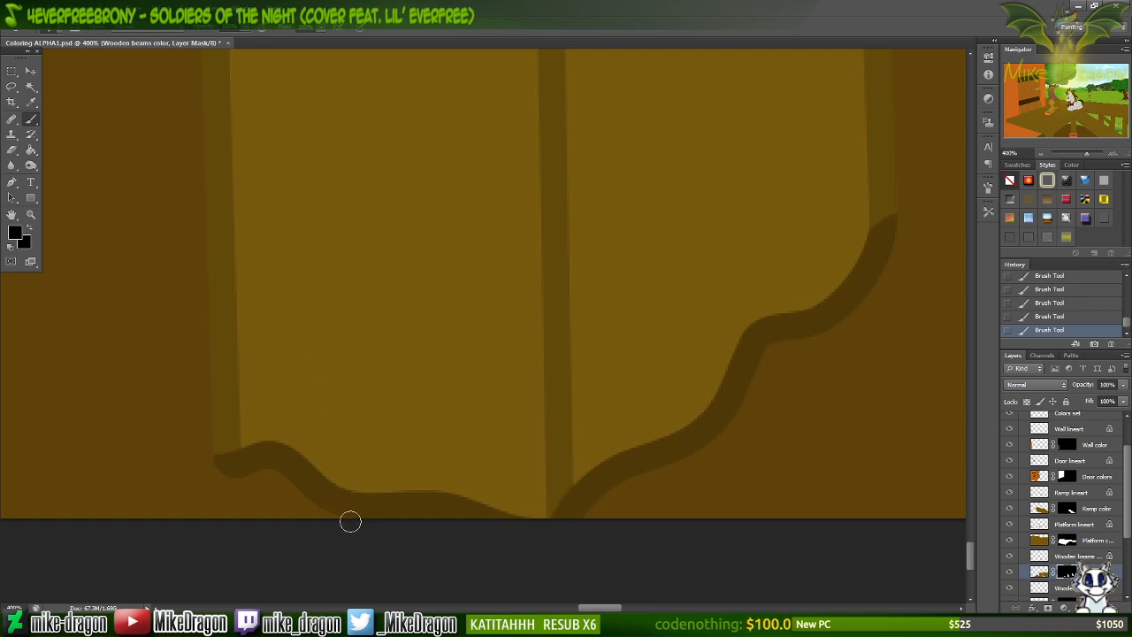
Select the Platform lineart layer for the platform corner above the front post, checking it by toggling its visibility off and on.
key("ctrl+minus")
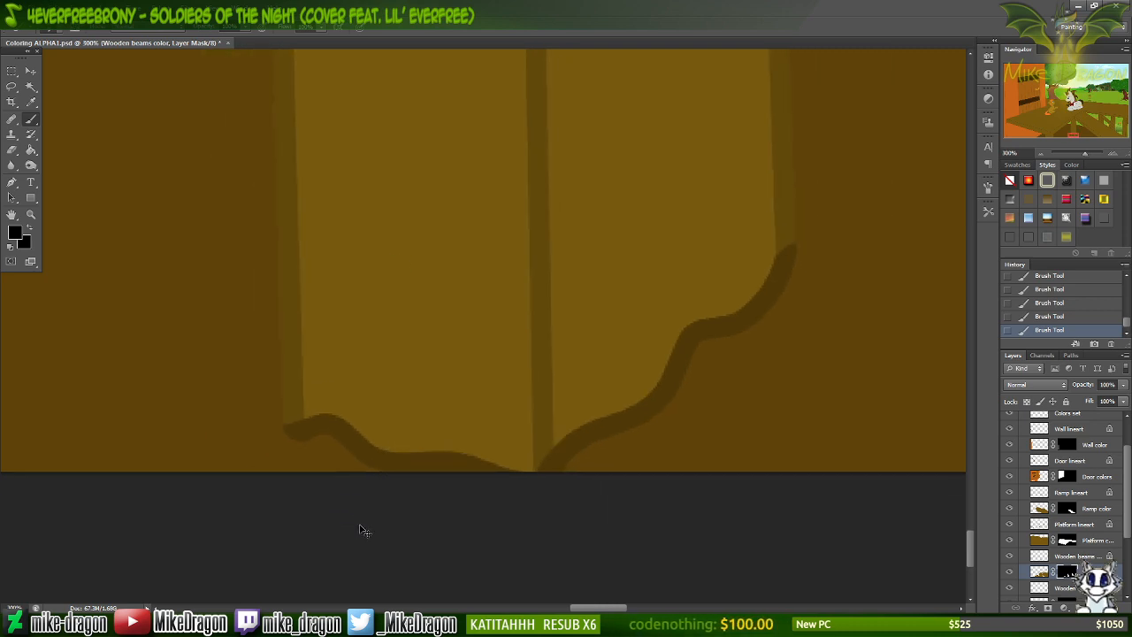
scroll(359, 526, "up", 5)
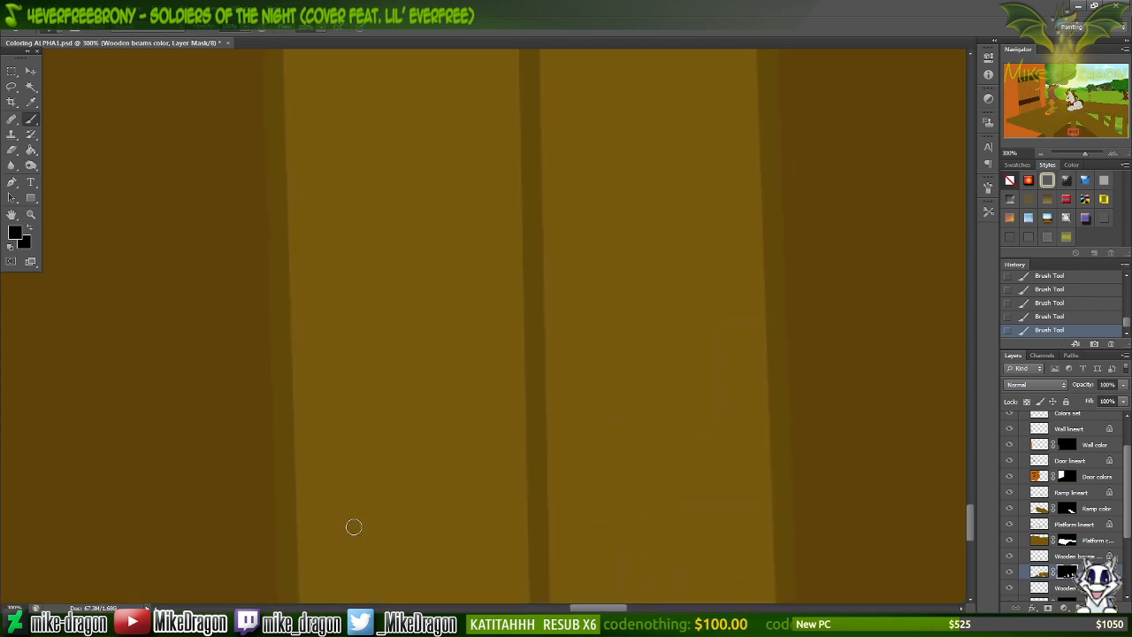
scroll(354, 527, "up", 6)
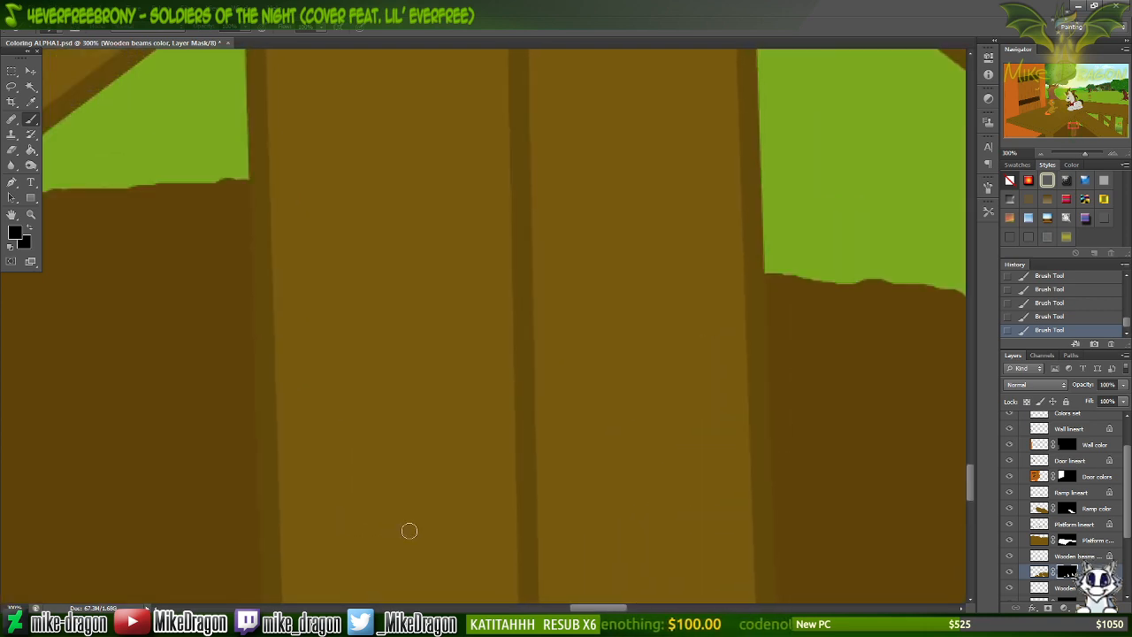
scroll(409, 530, "up", 10)
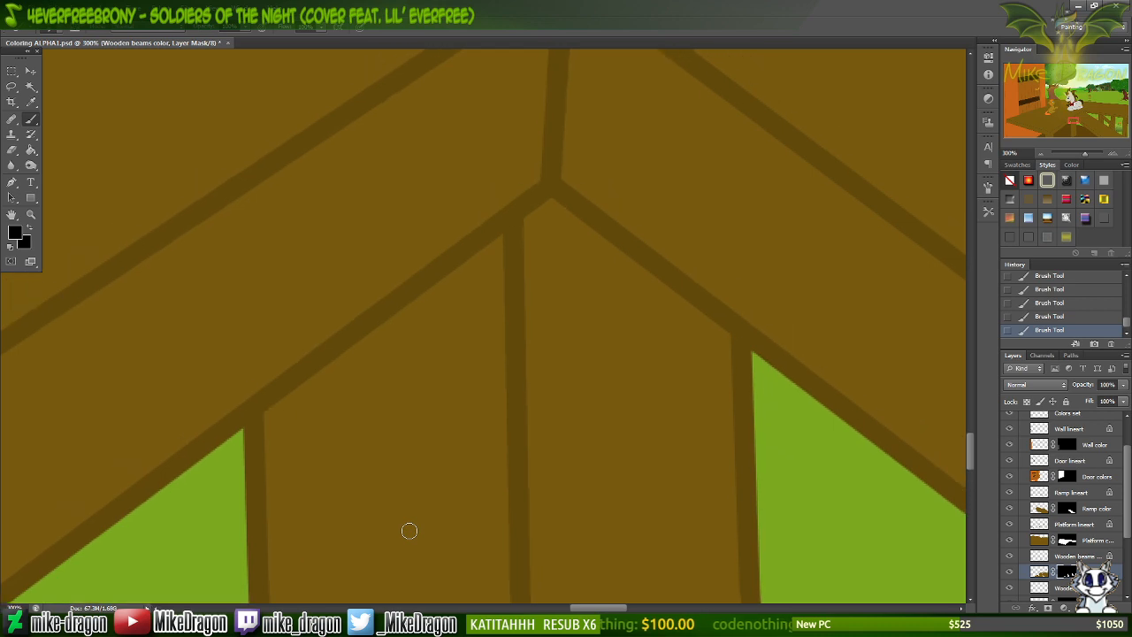
scroll(409, 530, "up", 1)
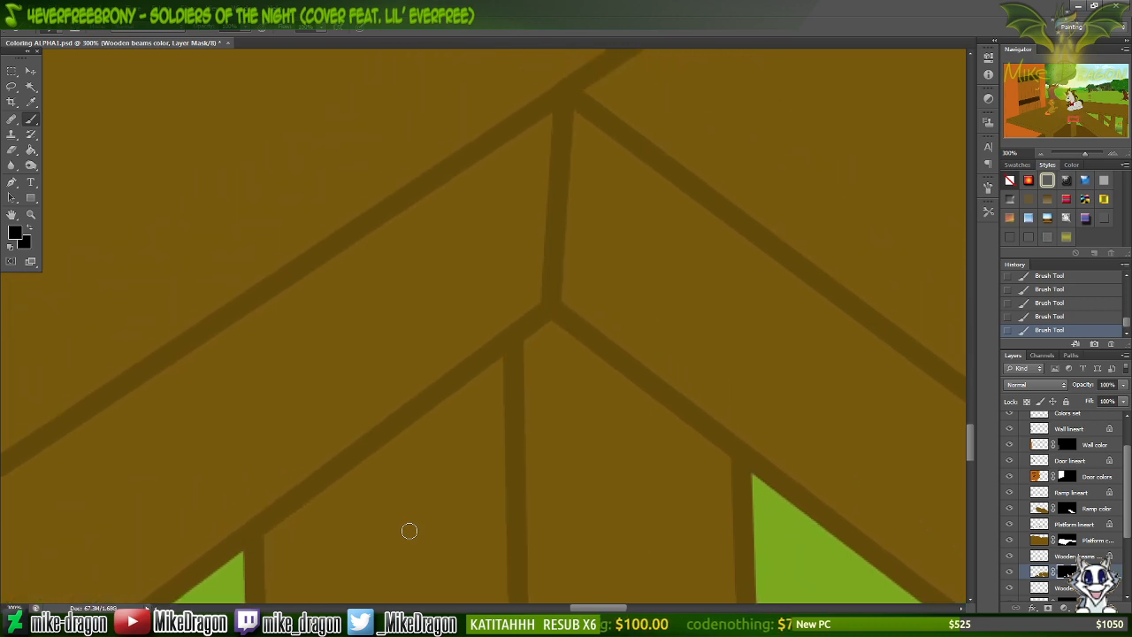
scroll(409, 530, "up", 8)
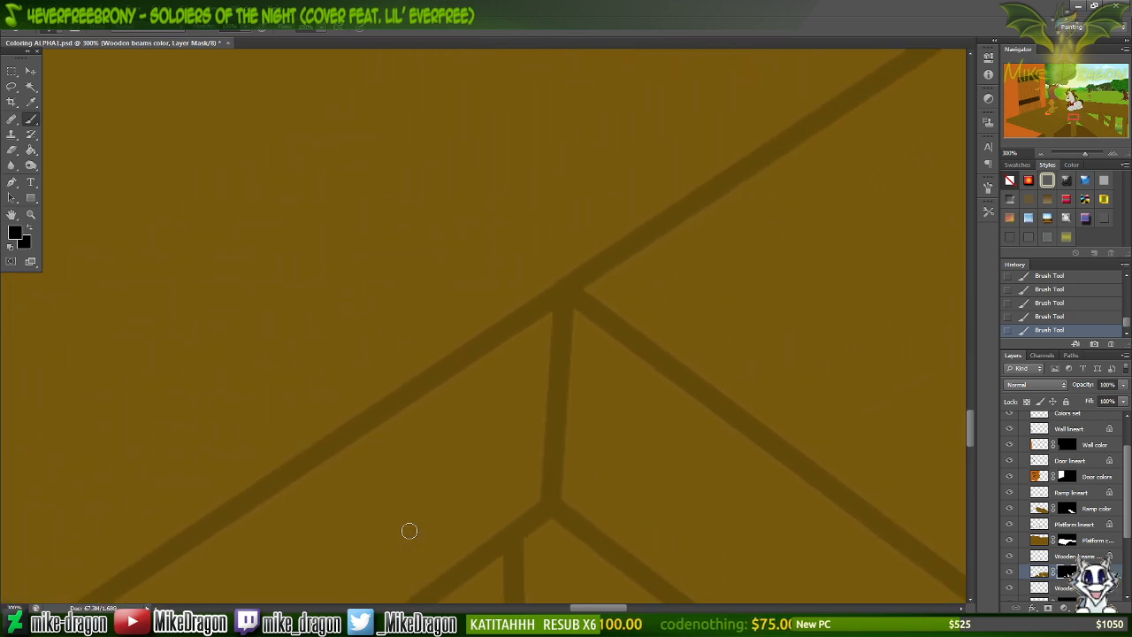
key("ctrl+minus")
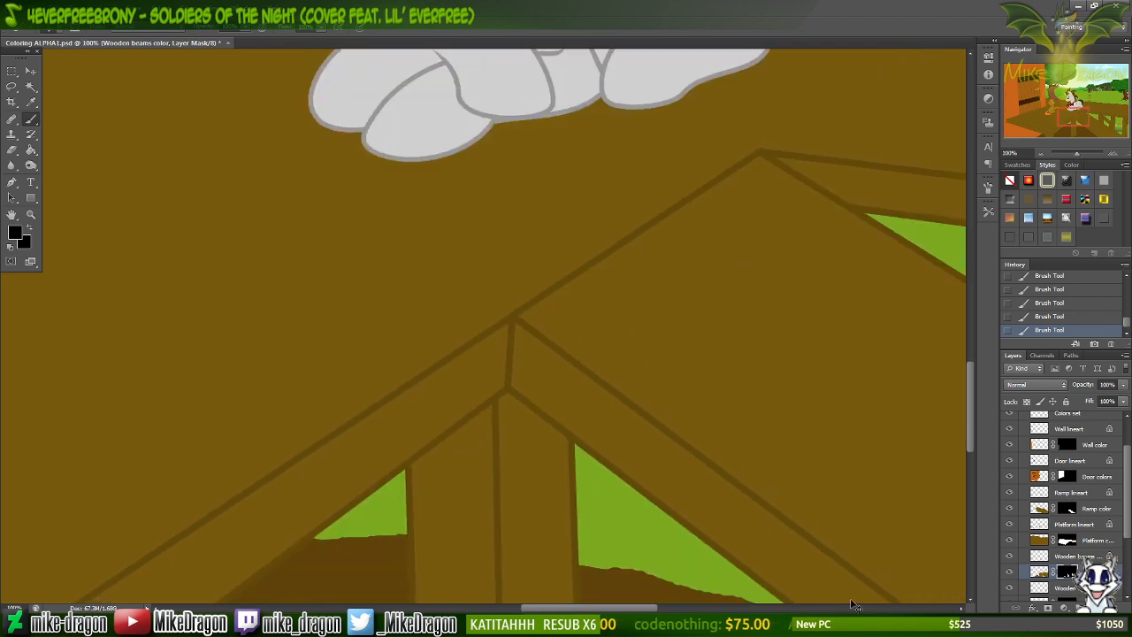
key("ctrl+plus")
key("ctrl+plus")
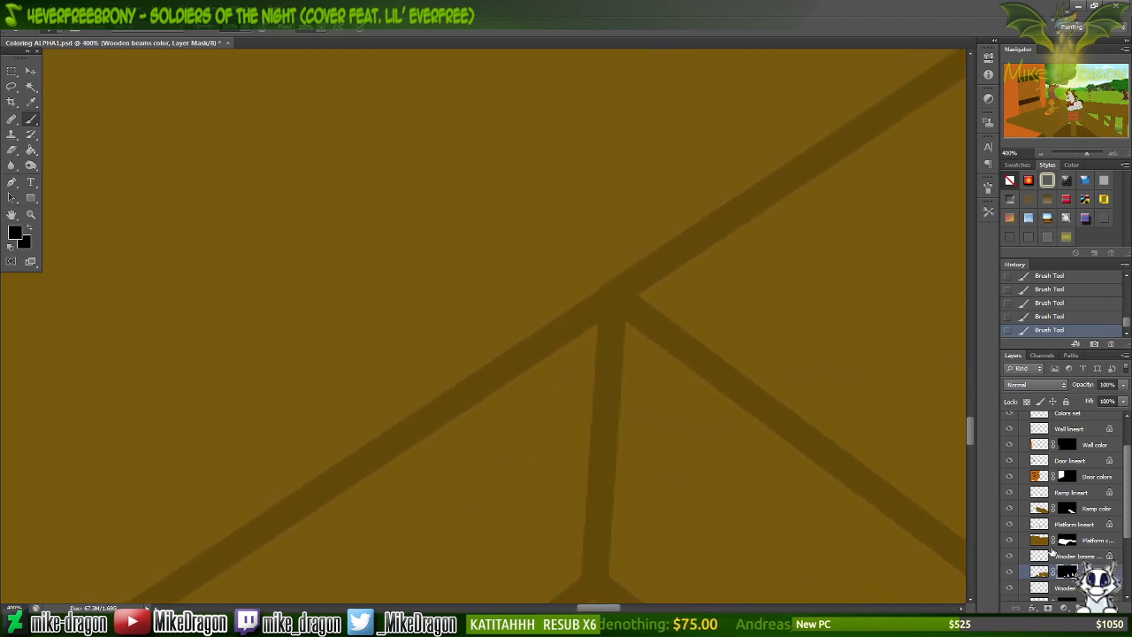
left_click(1041, 556)
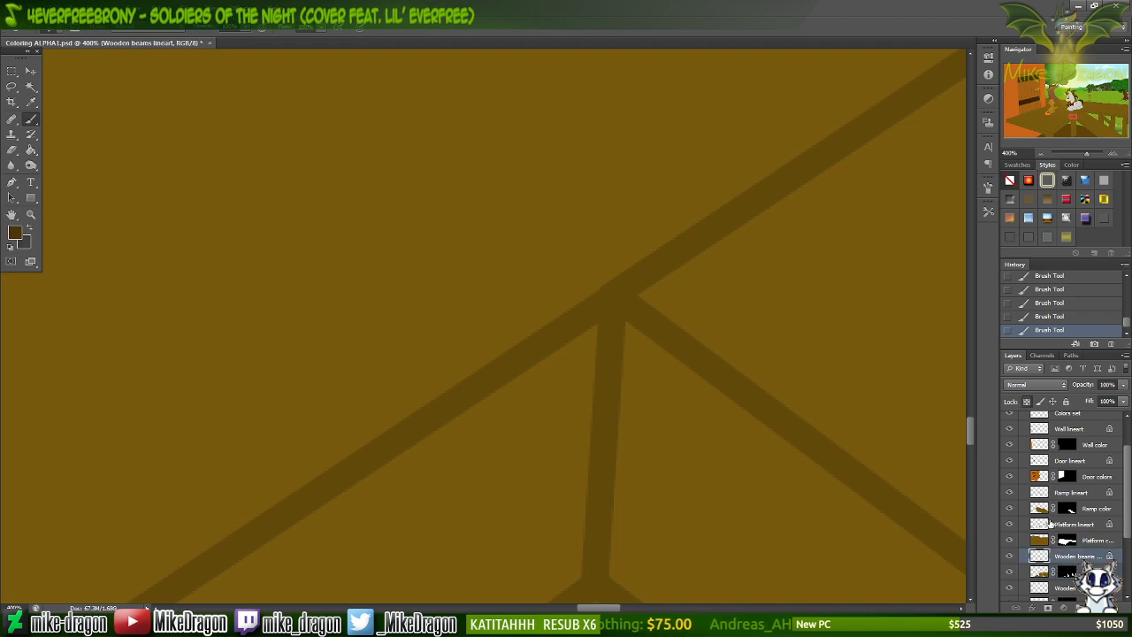
left_click(1051, 526)
left_click(1010, 525)
left_click(1009, 526)
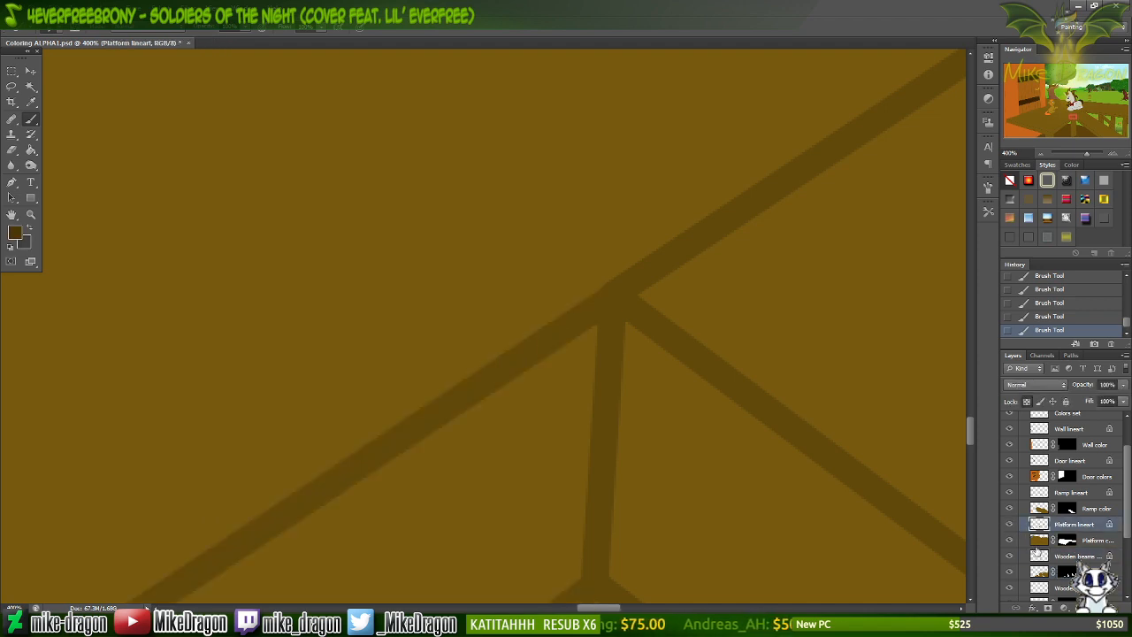
Select the Ramp lineart layer for the corner where ramp and platform meet, checking it by toggling its visibility off and on.
left_click(1044, 493)
left_click(1009, 494)
left_click(1009, 493)
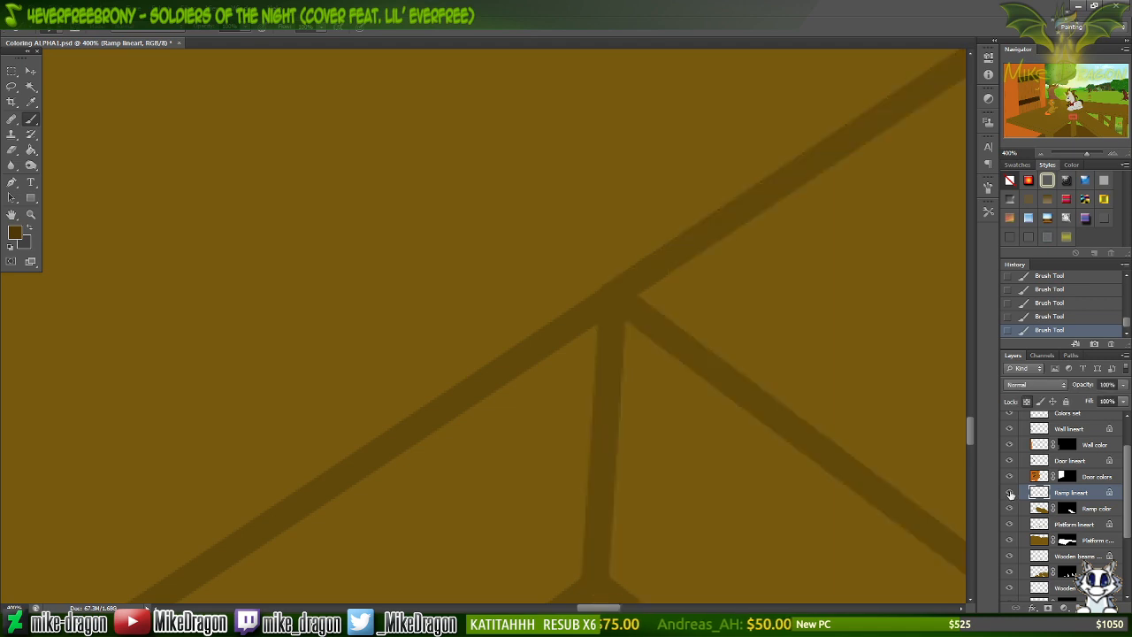
left_click(1009, 494)
left_click(1010, 494)
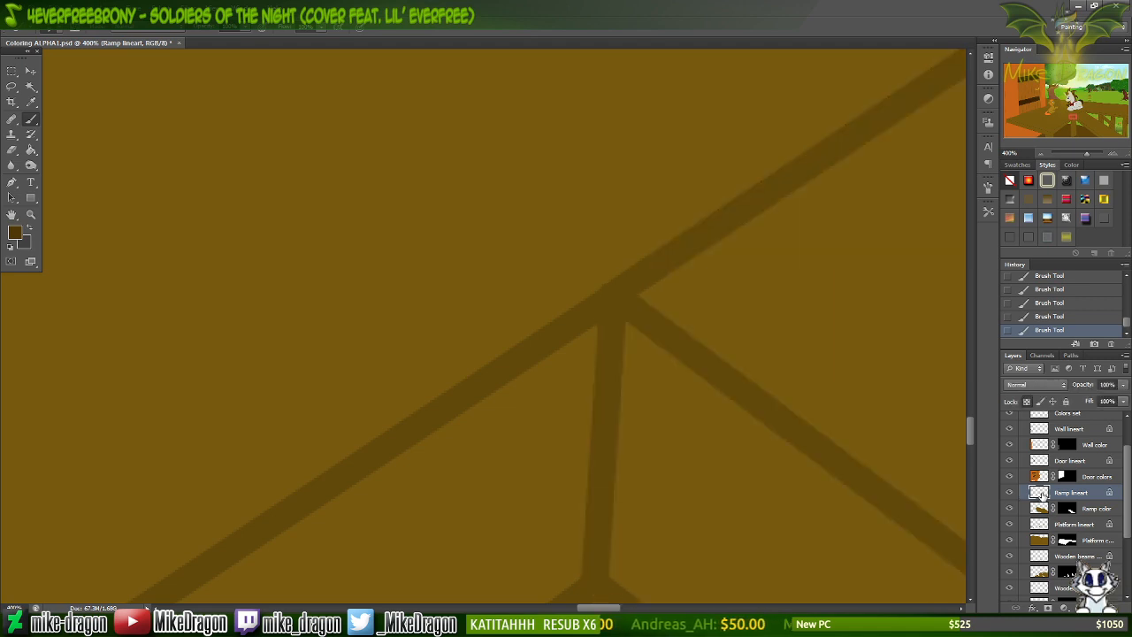
Unlock the Ramp lineart layer's transparent pixels and erase along the line's outer edge at the platform corner with a hard 9 px eraser.
key("e")
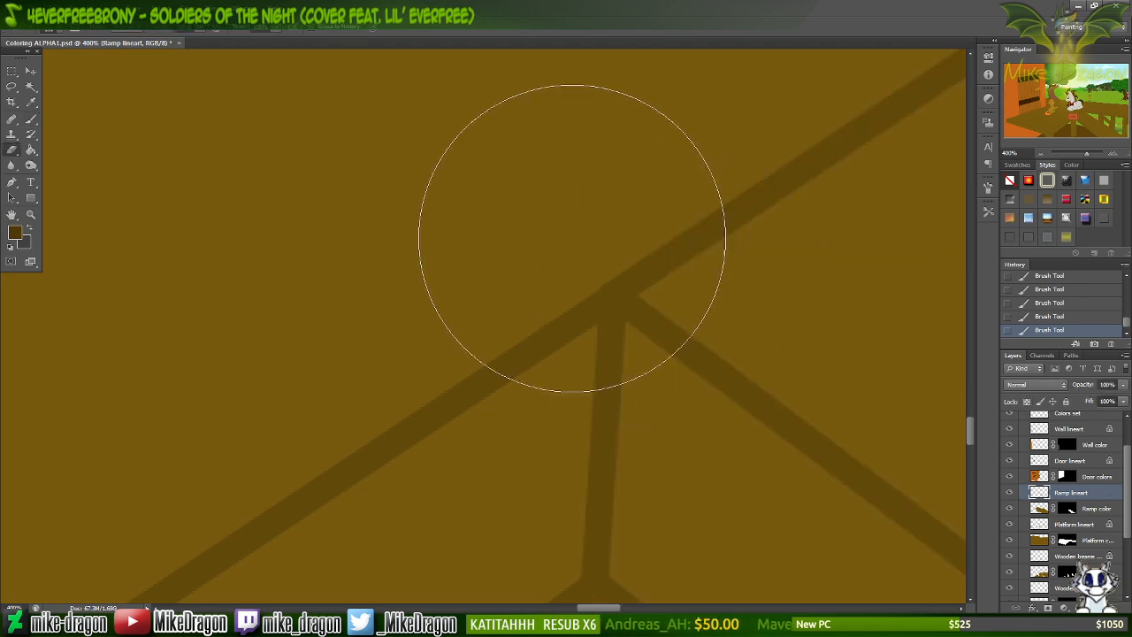
right_click(612, 282)
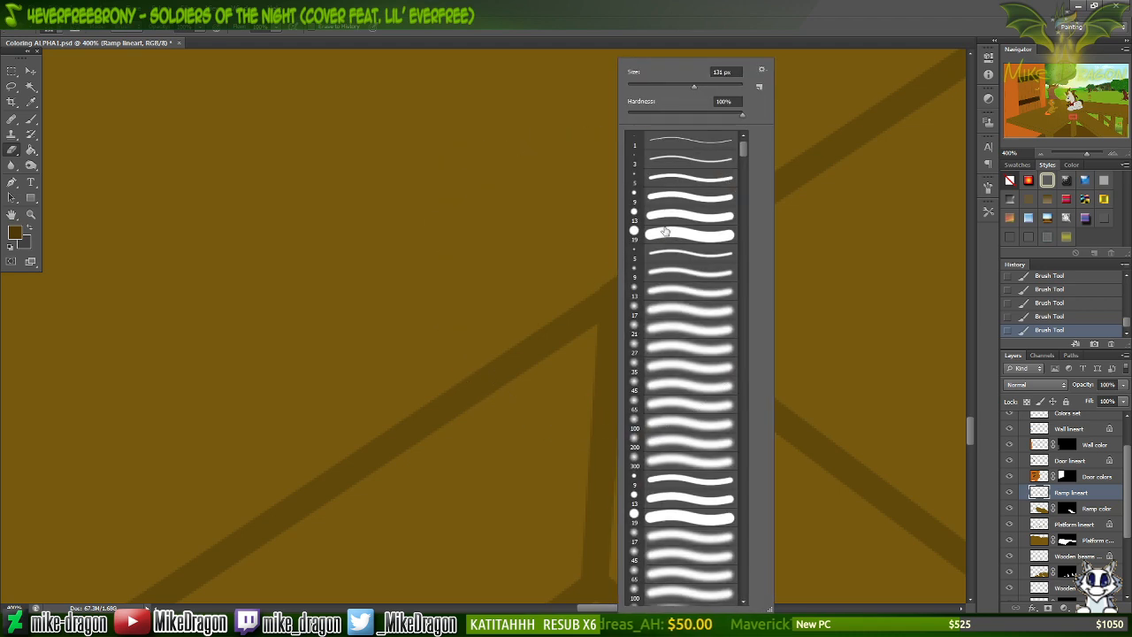
left_click(652, 199)
left_click(658, 32)
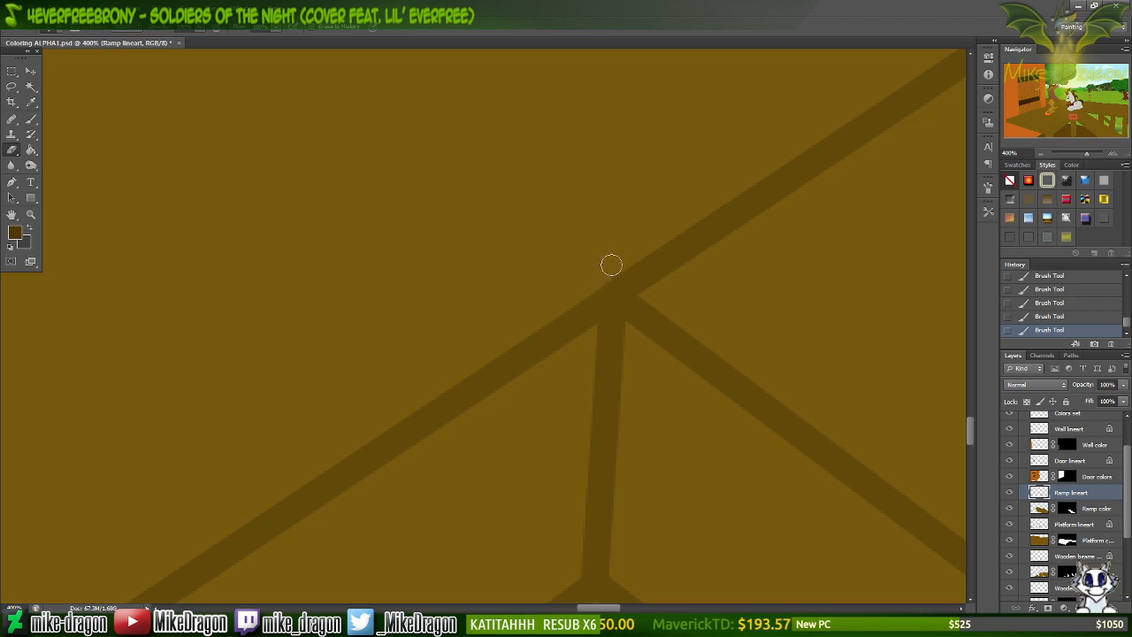
mouse_move(594, 276)
left_mouse_down()
mouse_move(708, 185)
mouse_move(789, 163)
left_mouse_up()
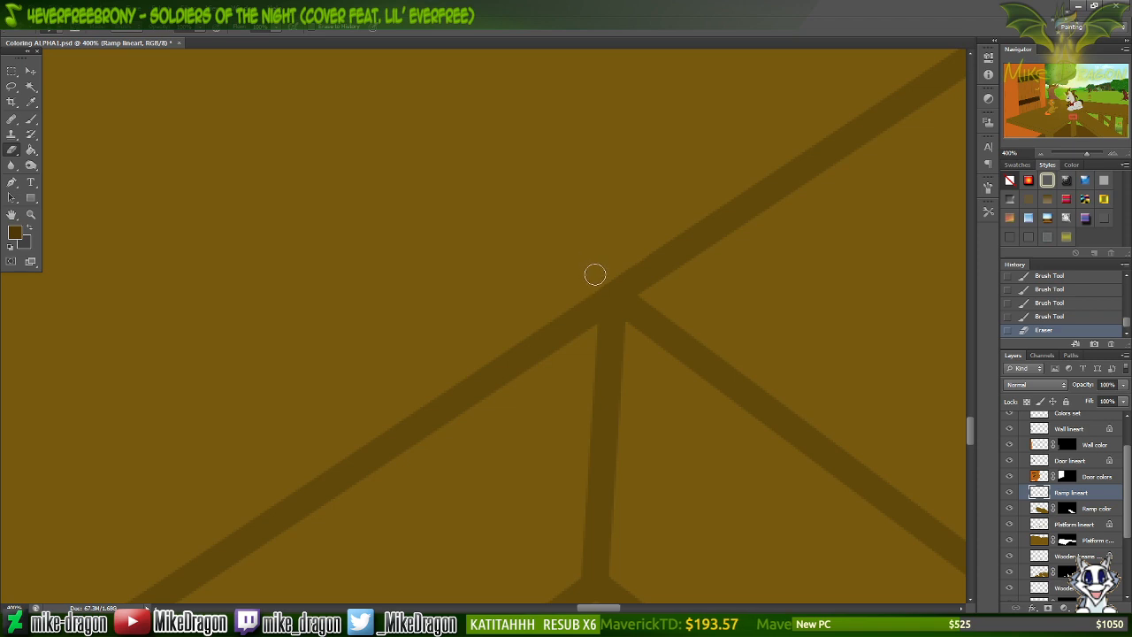
left_click_drag(596, 273, 667, 182)
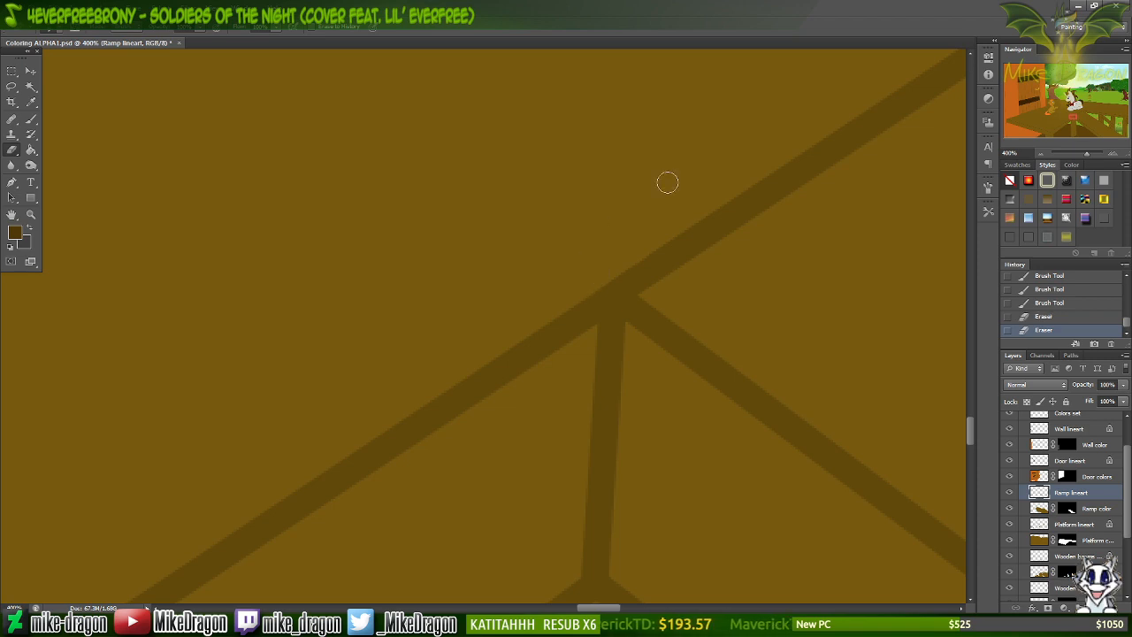
Try to erase the excess line just above the ramp's far corner on the Ramp lineart layer.
key("ctrl+minus")
key("ctrl+minus")
key("ctrl+minus")
key("ctrl+minus")
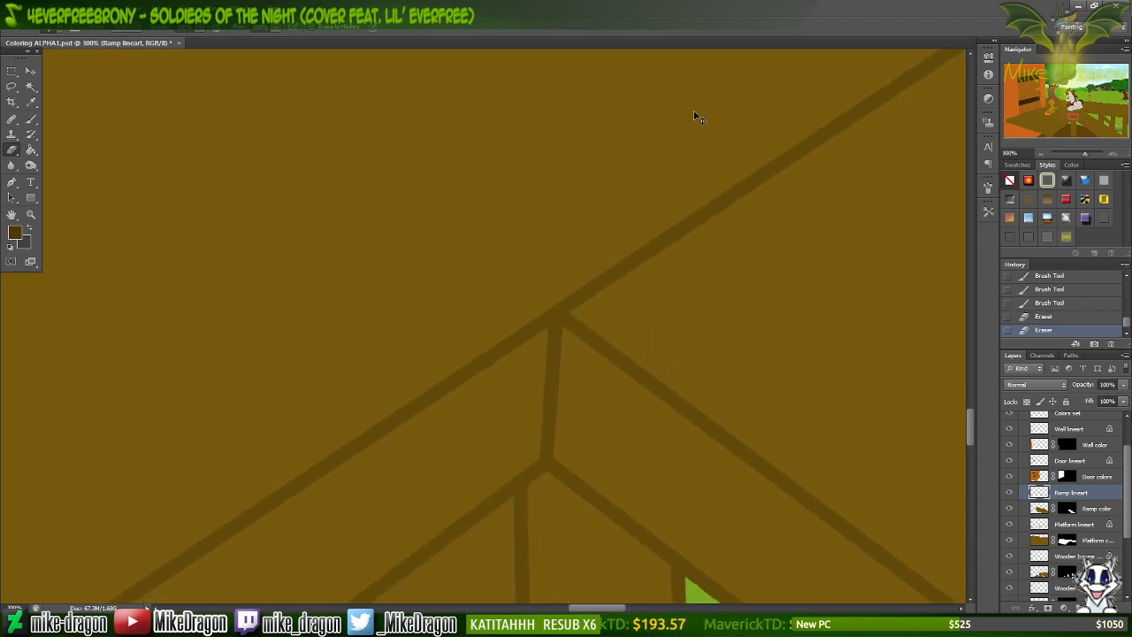
key("ctrl+minus")
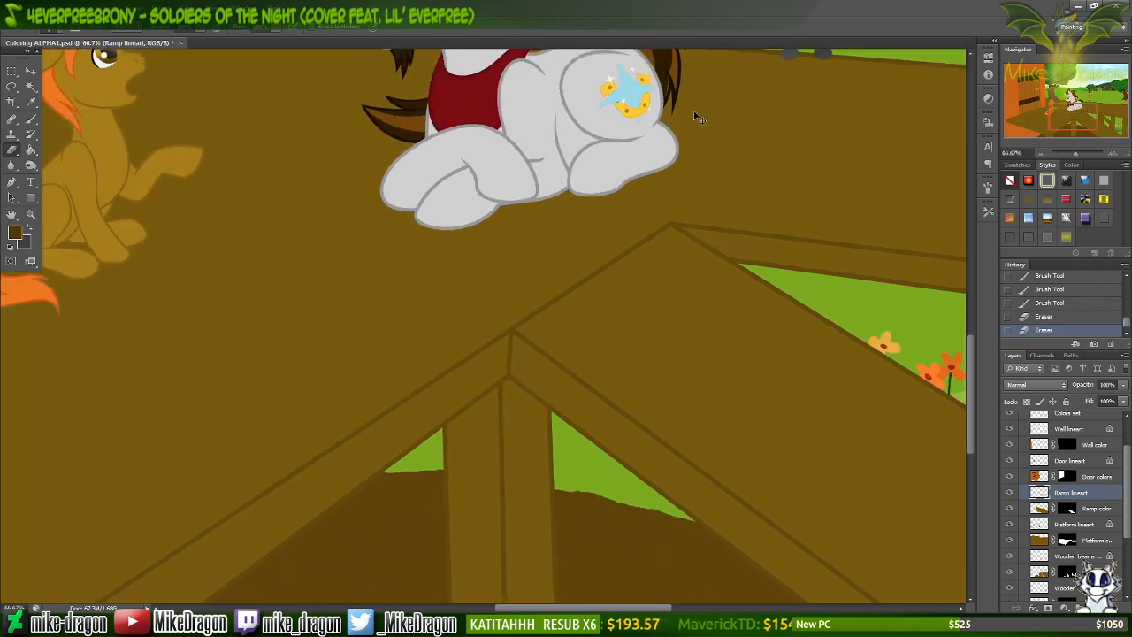
key("ctrl+minus")
key("ctrl+plus")
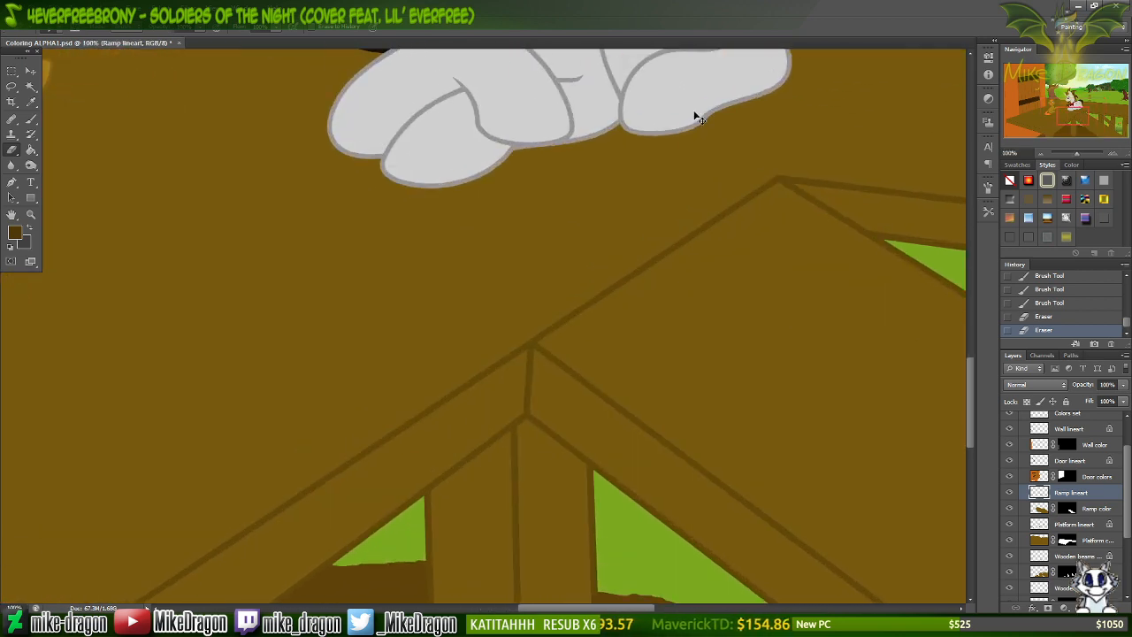
key("ctrl+plus")
key("ctrl+plus")
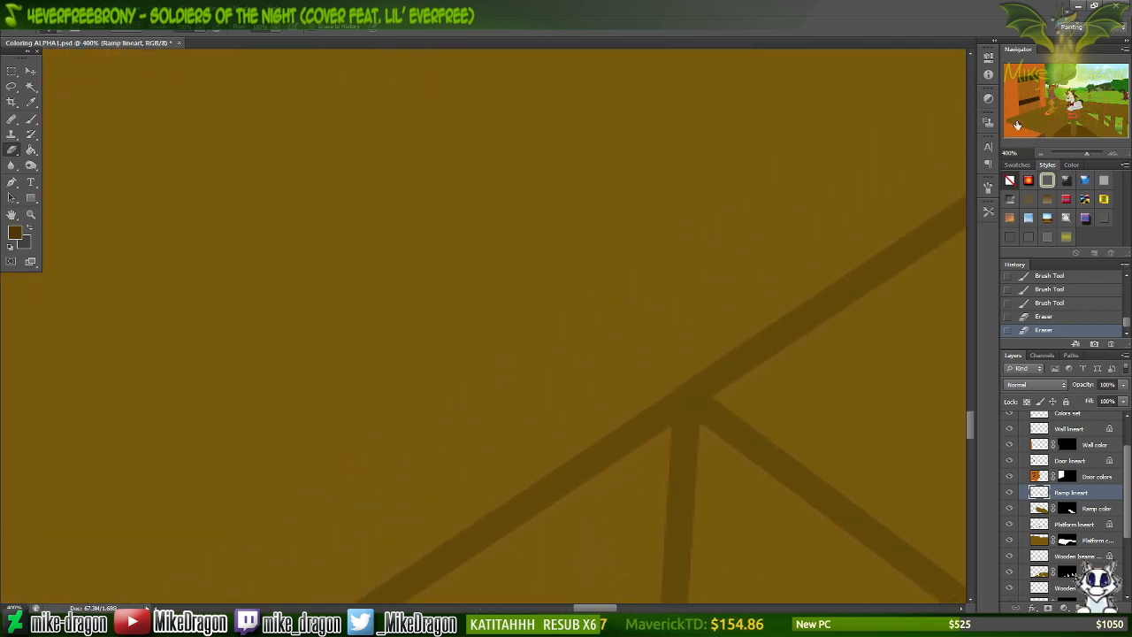
key("ctrl+plus")
left_click_drag(1078, 106, 1079, 119)
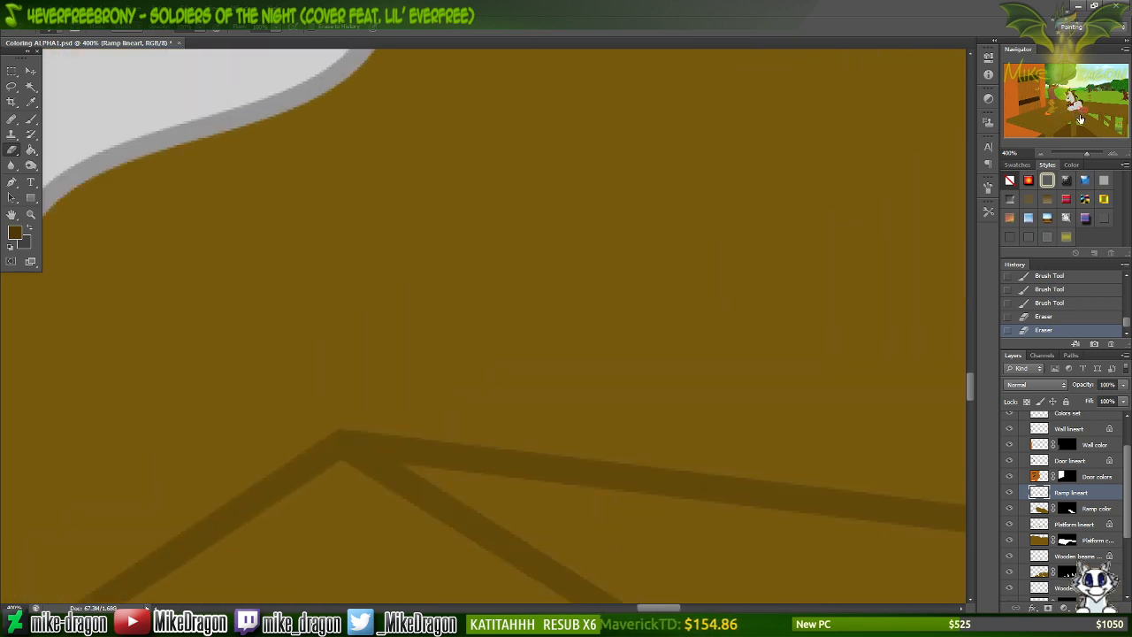
left_click(350, 412)
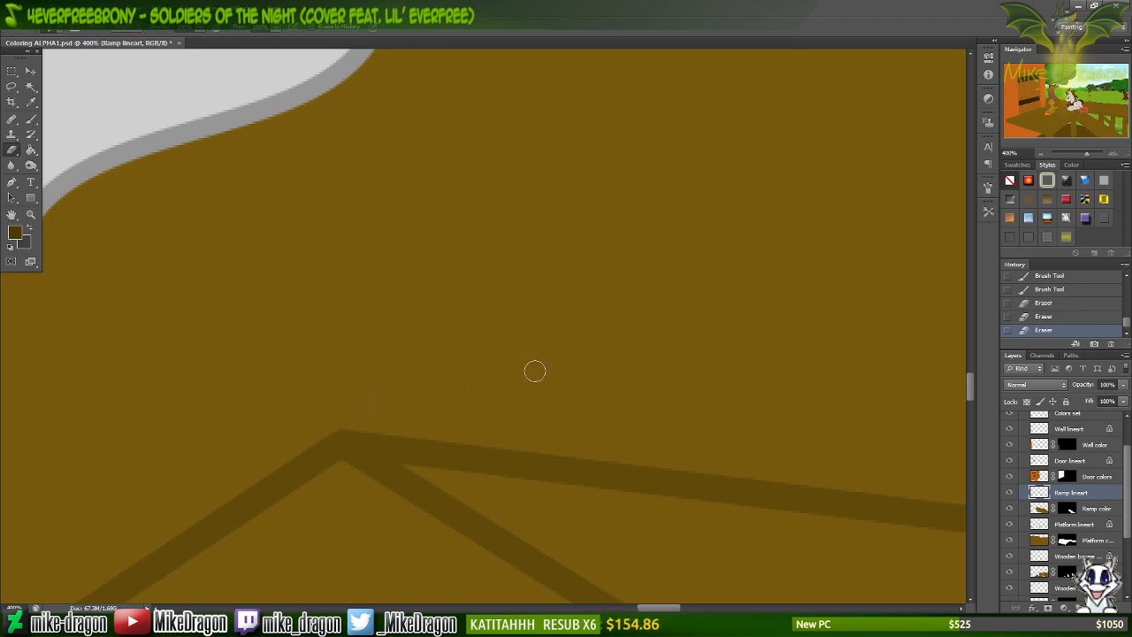
Check the Ramp lineart by toggling its visibility, and erase just above the ramp's far corner on the unlocked Platform lineart layer.
left_click(1012, 494)
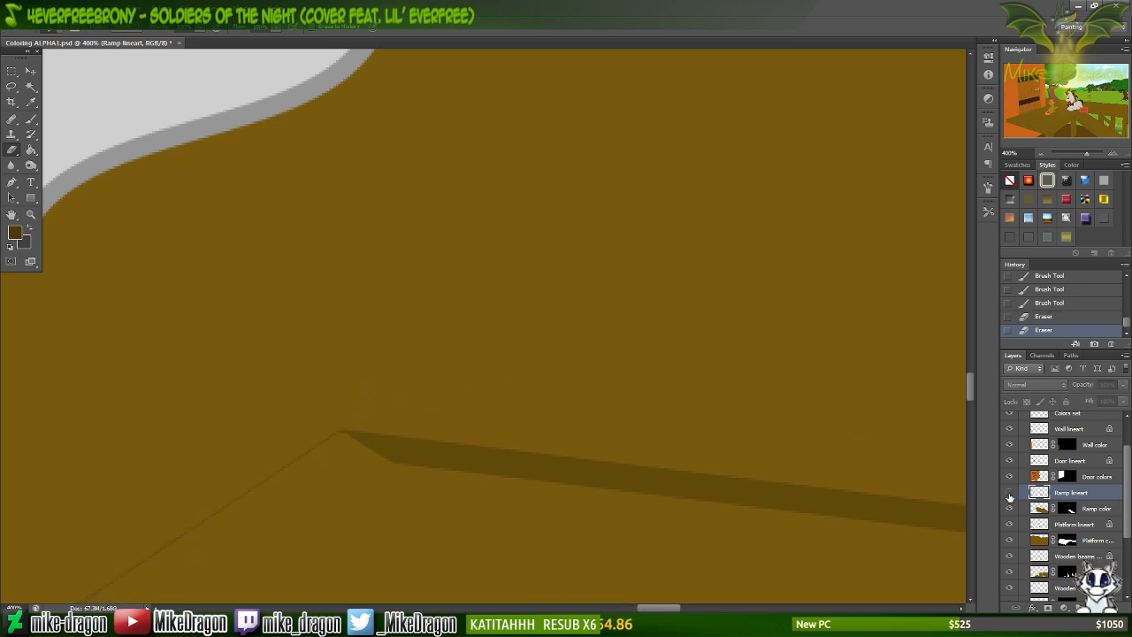
left_click(1011, 495)
left_click(1043, 527)
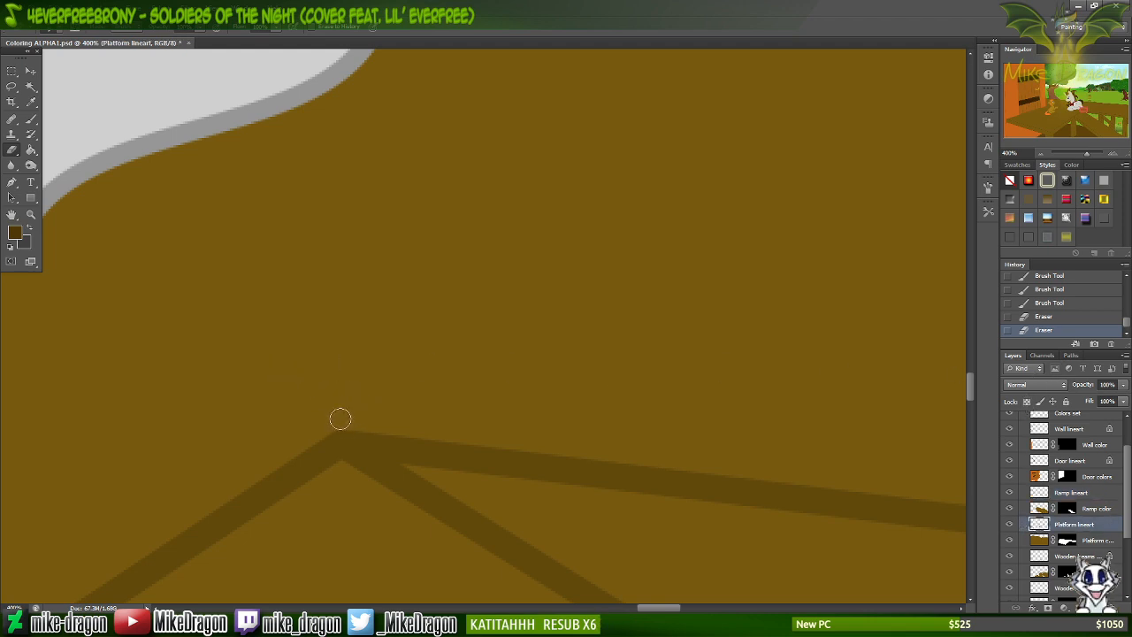
left_click_drag(352, 409, 371, 355)
Review the platform, ramp and door lineart across the whole scene and save the document.
scroll(371, 354, "down", 6)
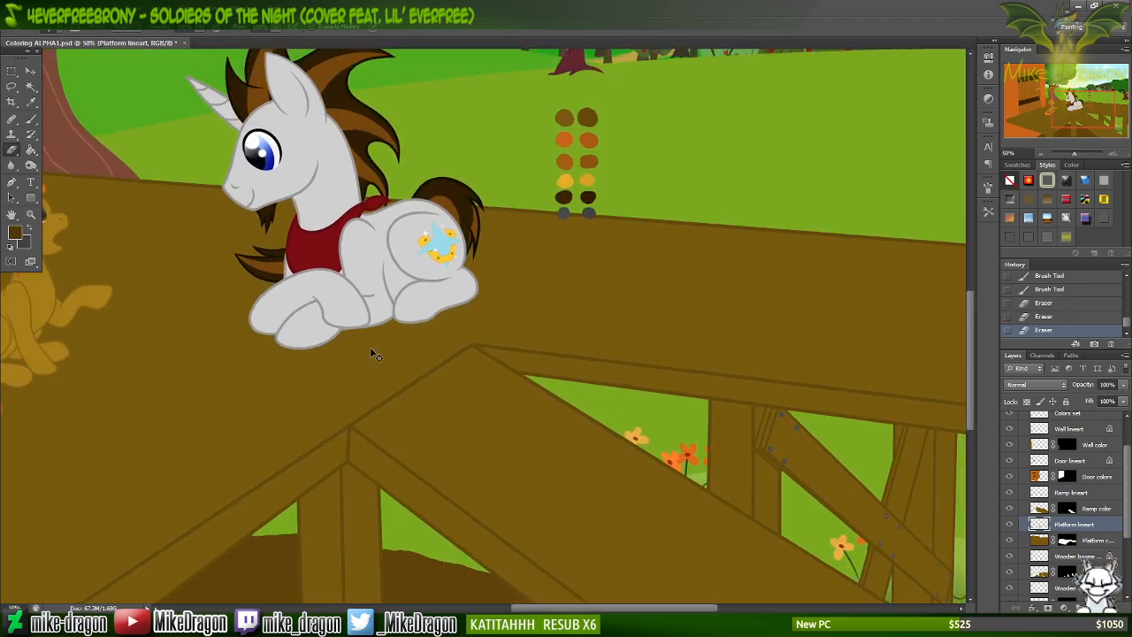
scroll(372, 353, "down", 1)
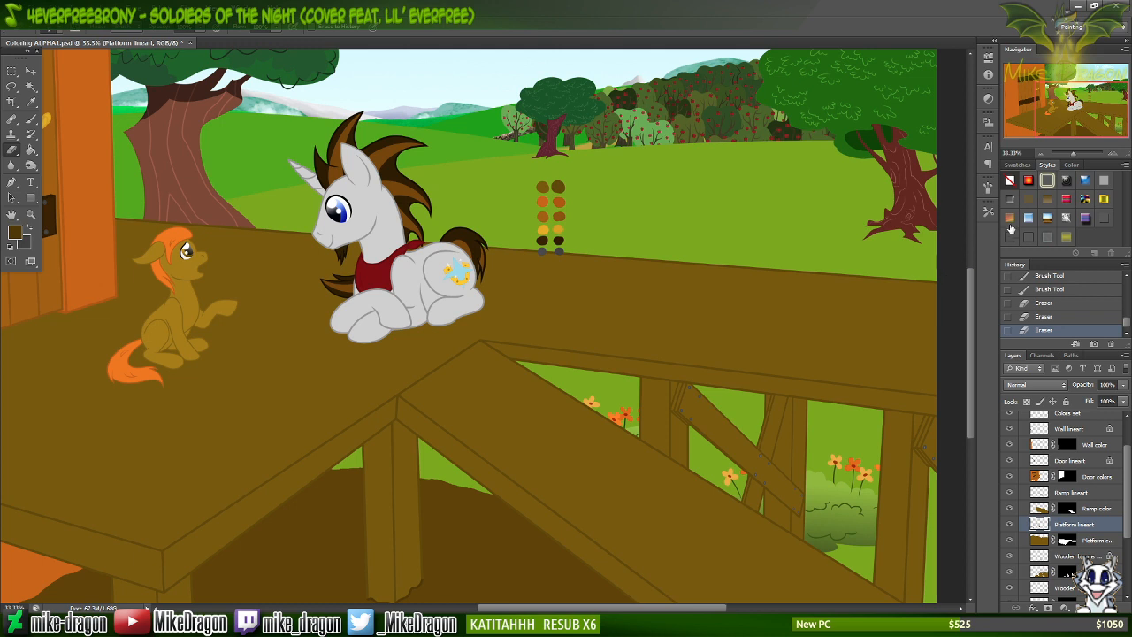
left_click_drag(1088, 103, 1085, 128)
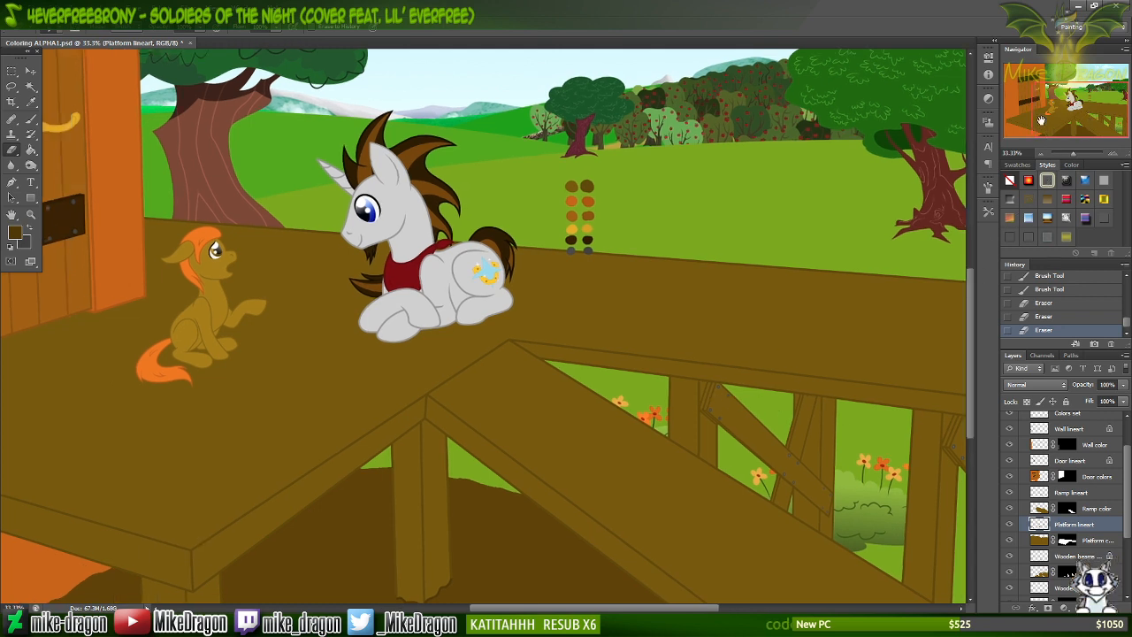
left_click_drag(1090, 92, 1069, 99)
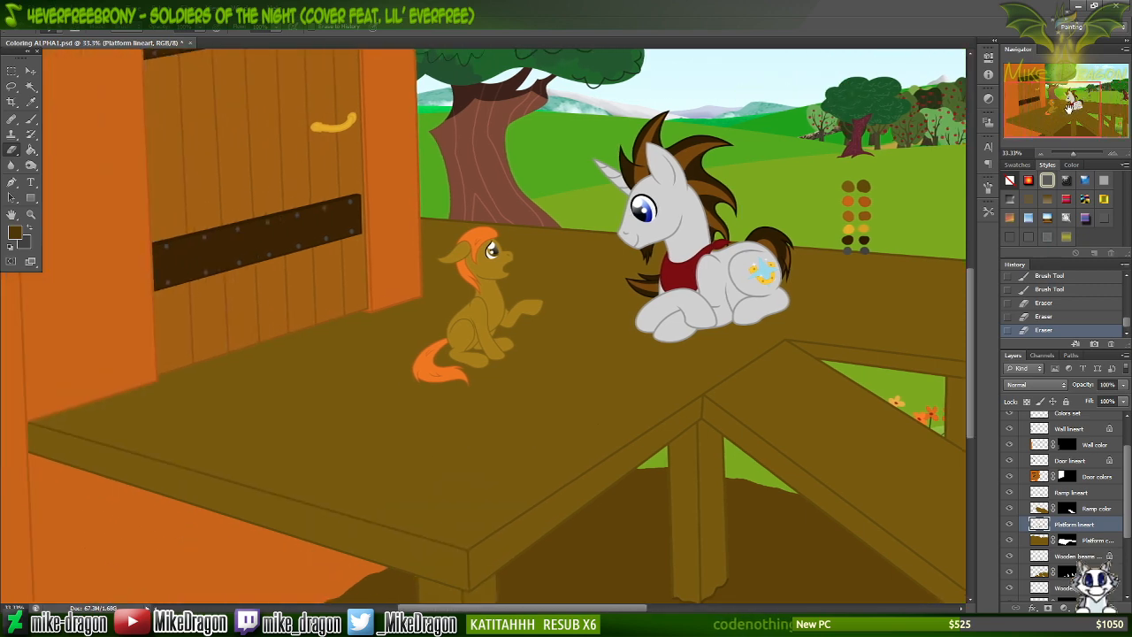
key("ctrl+minus")
key("ctrl+minus")
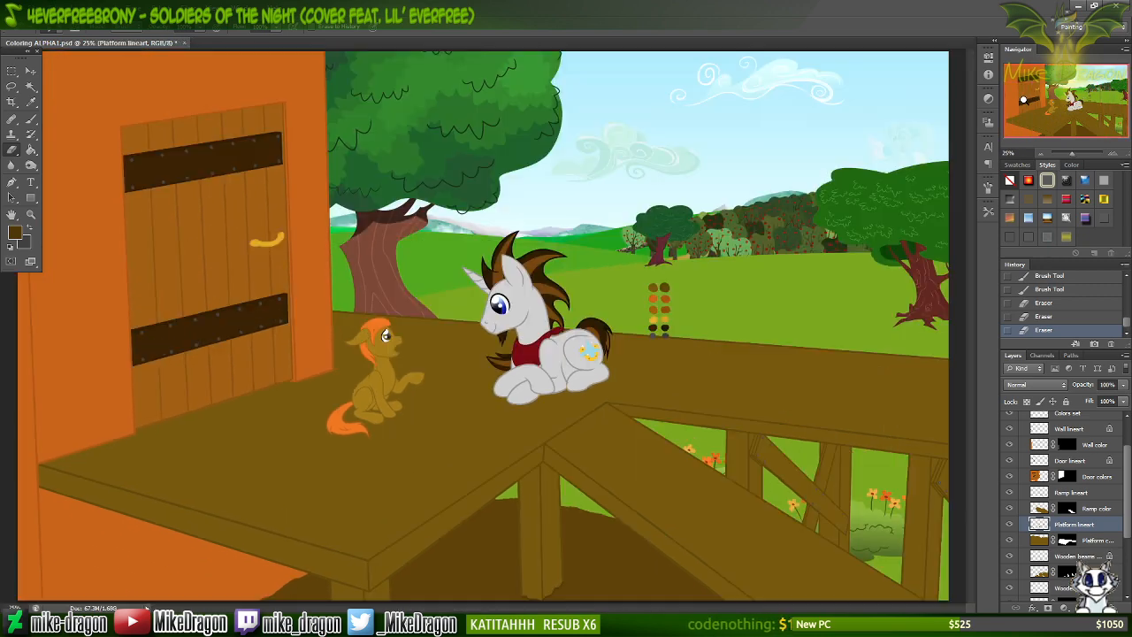
key("ctrl+plus")
key("ctrl+s")
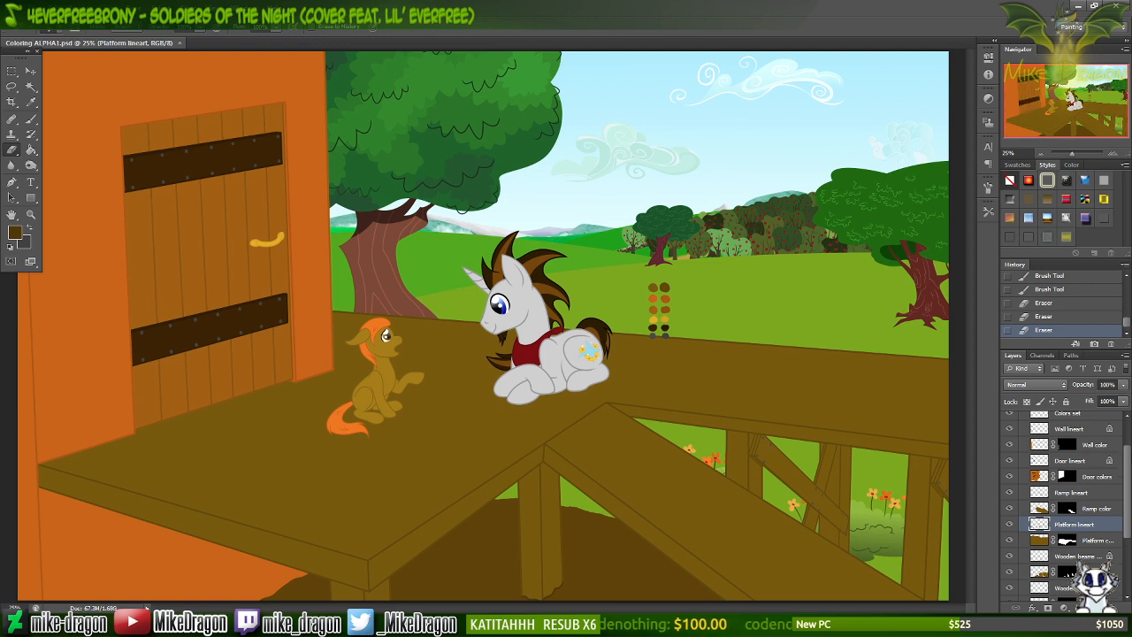
Hide the Colors set layer in the Structure group and save the document again.
scroll(1102, 432, "up", 2)
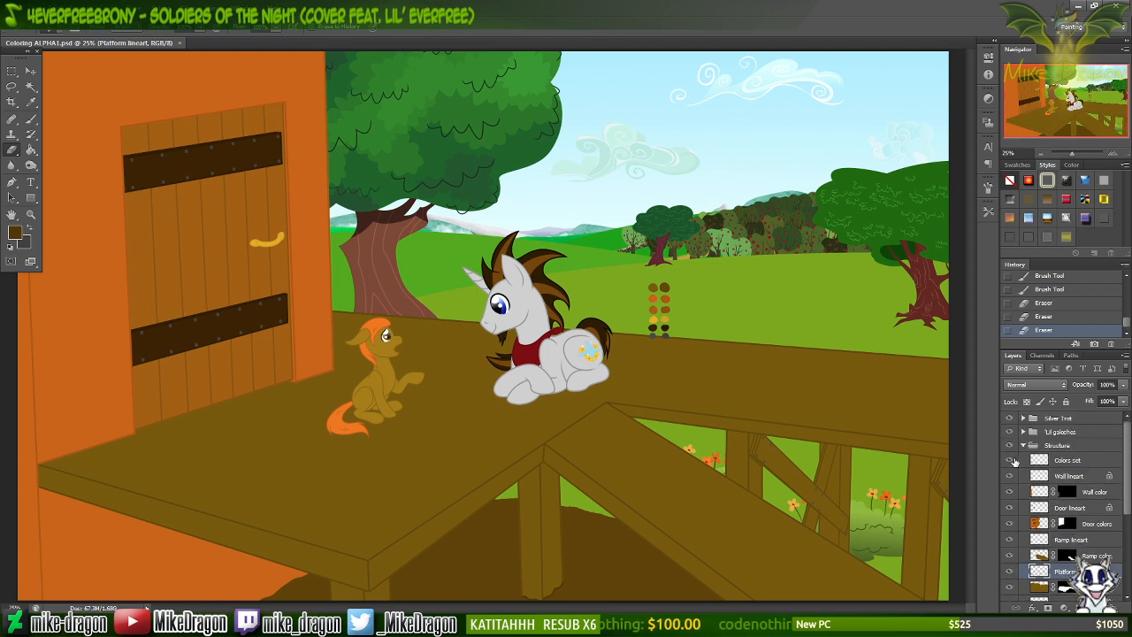
left_click(1010, 460)
key("ctrl+s")
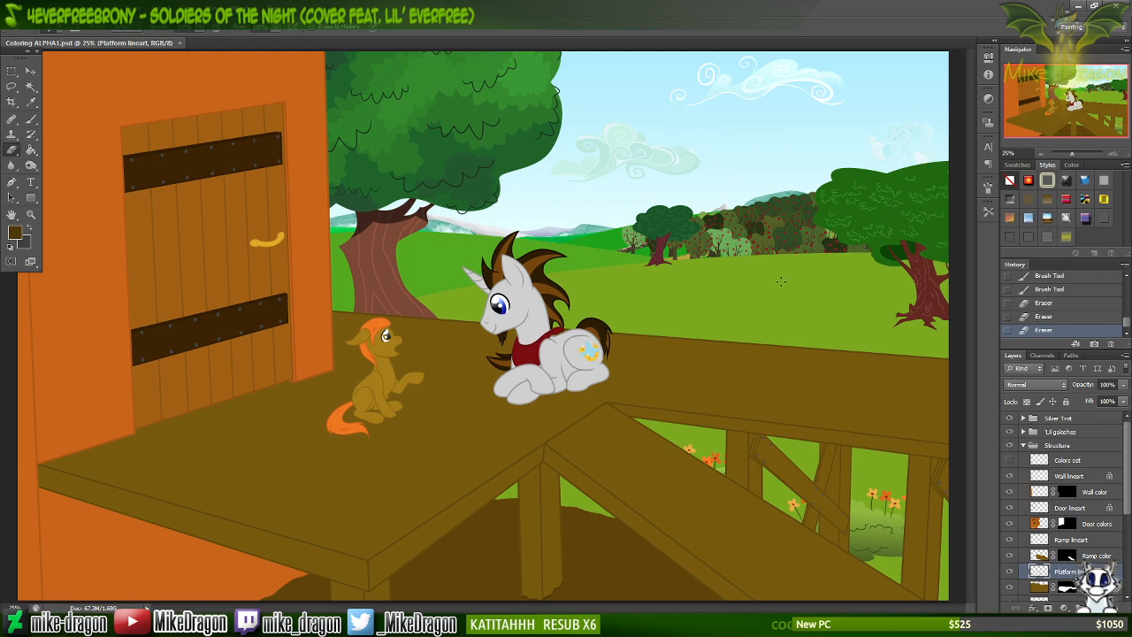
Switch to Windows Explorer and open the My Documents folder on the FILES (E:) drive.
key("super+e")
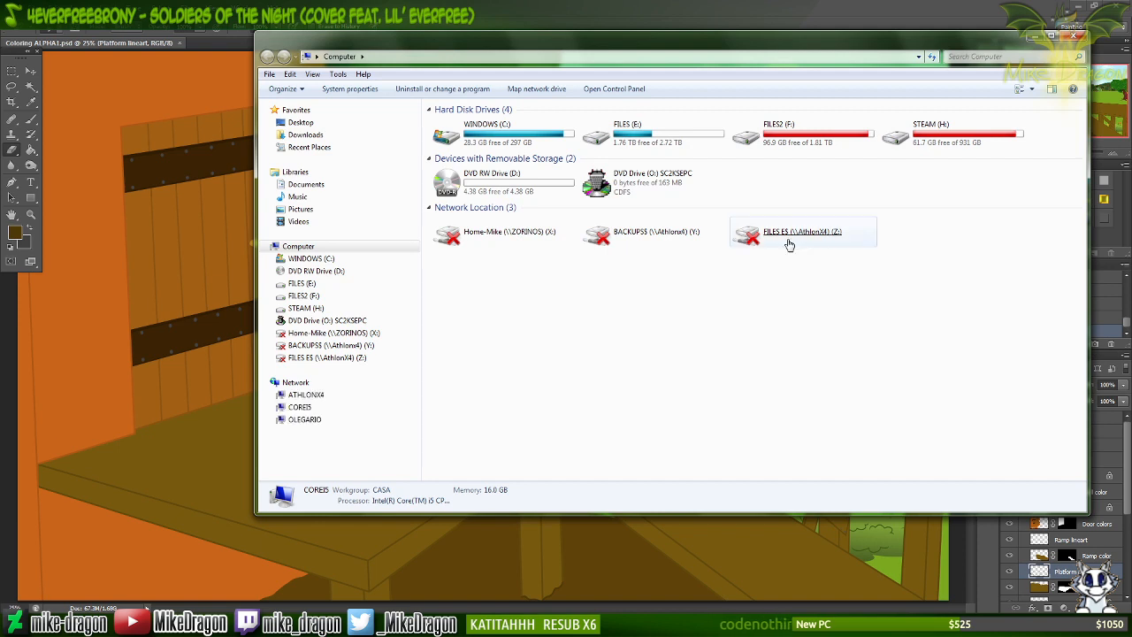
double_click(659, 141)
double_click(469, 160)
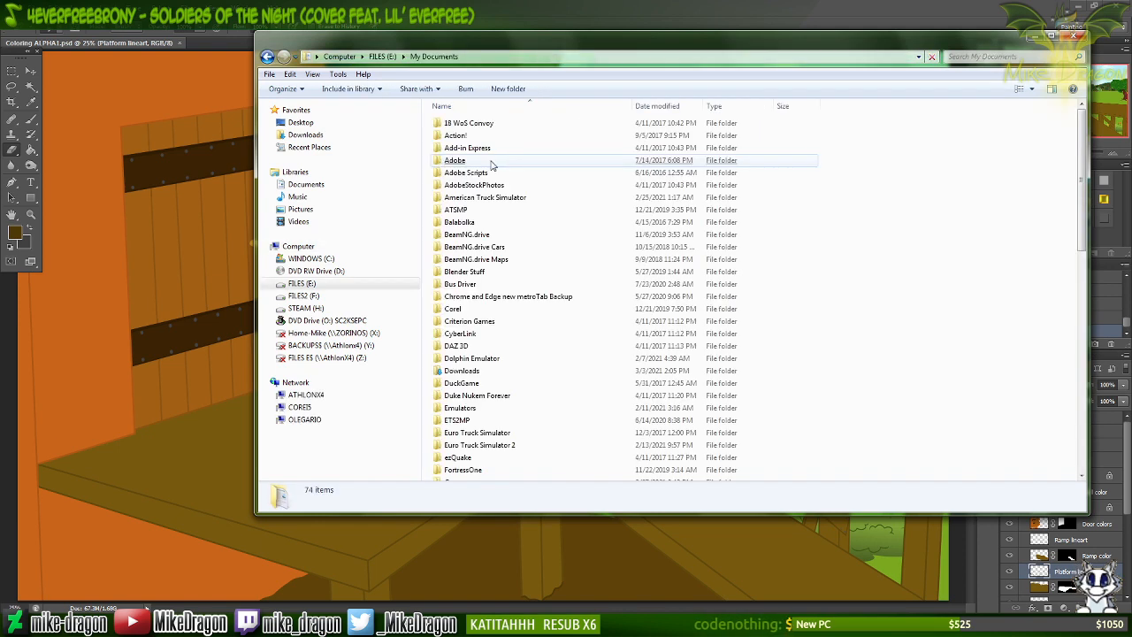
Go to the Assets & Textures folder inside To Deviant Art > WIP > oC - Photoshop in the personal documents folder.
type("mi")
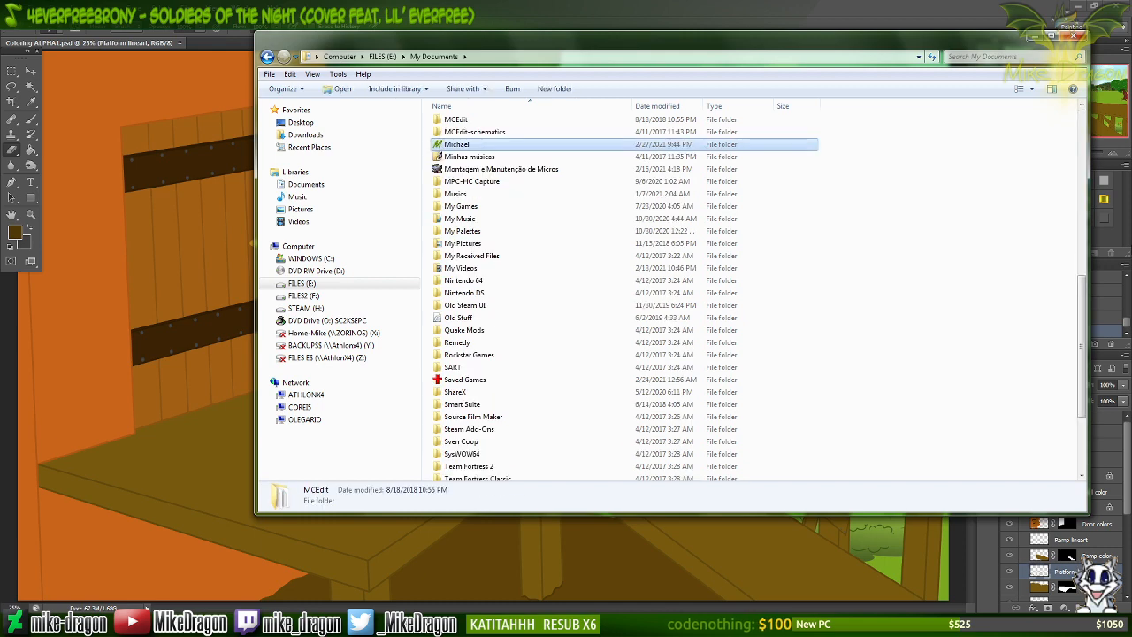
key("Return")
type("to")
key("Return")
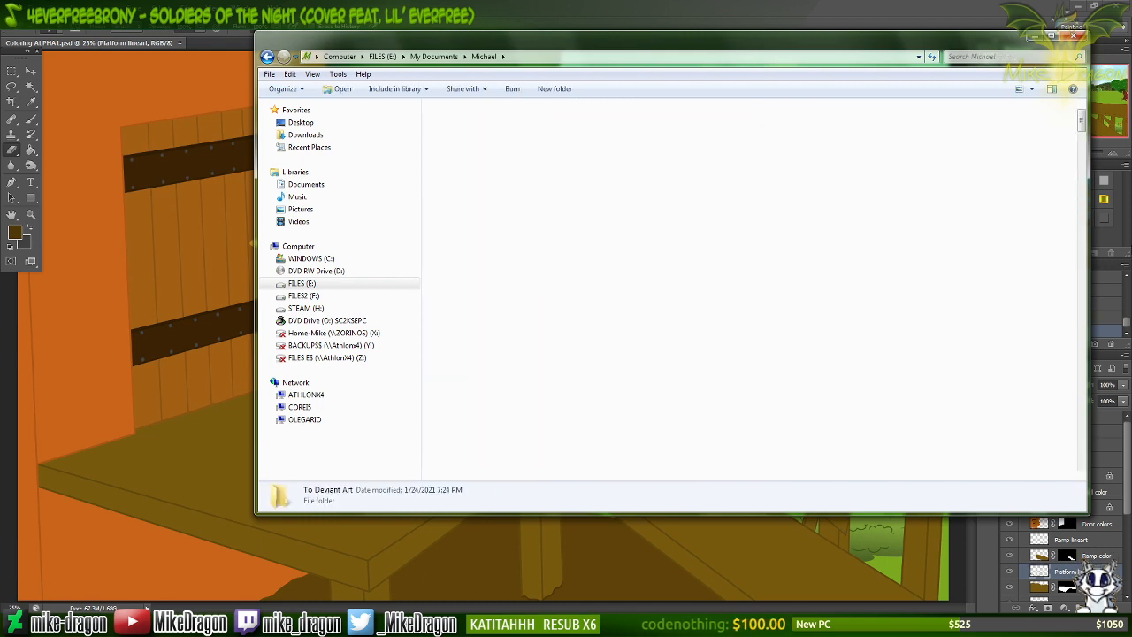
type("w")
key("Return")
type("o")
key("Return")
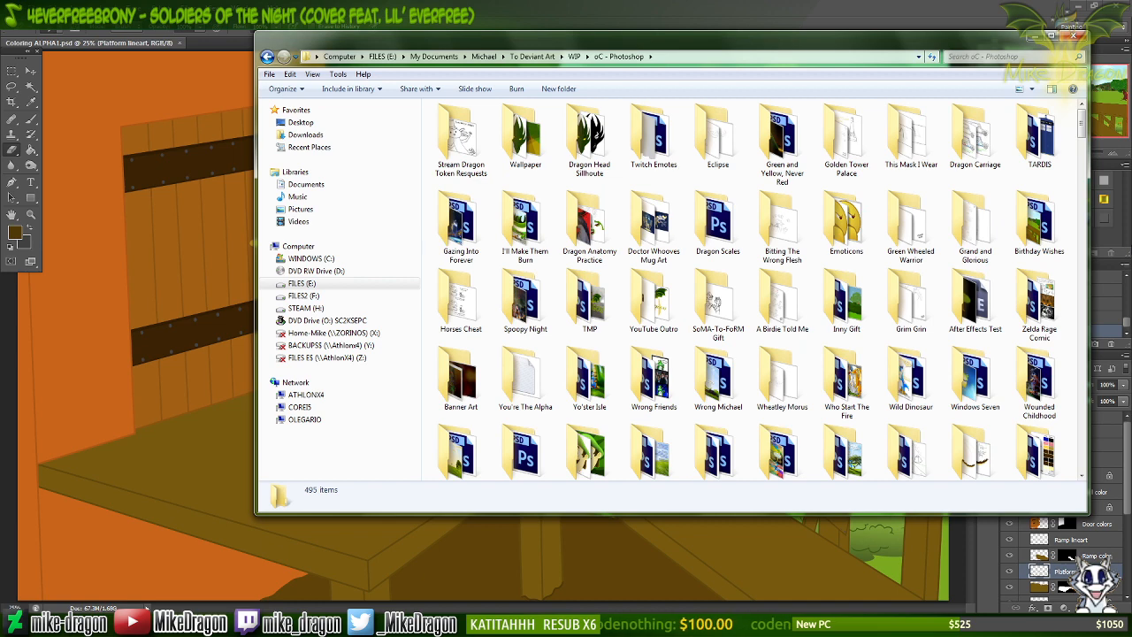
type("as")
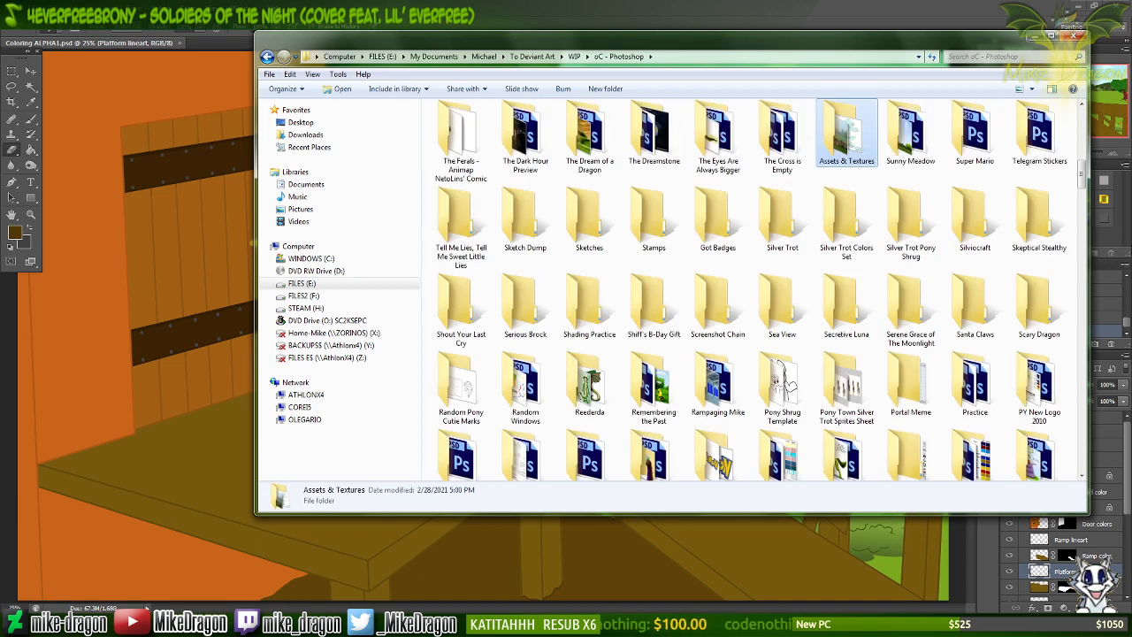
key("Return")
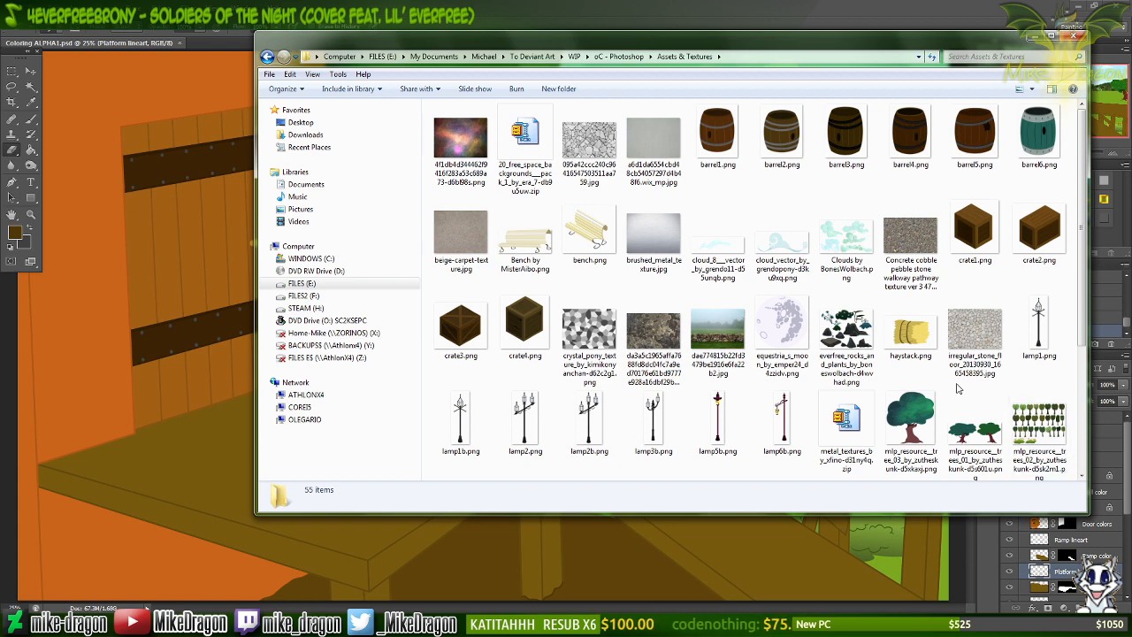
Preview the everfree rocks and plants image and look through the remaining assets for a background element that suits the scene.
double_click(847, 335)
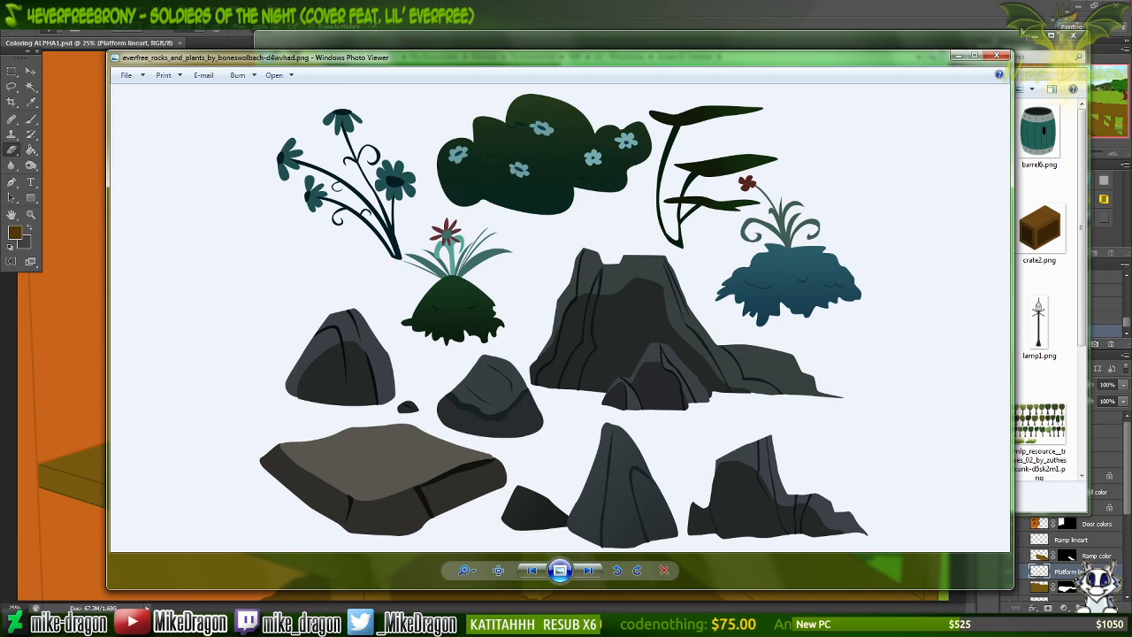
left_click(997, 56)
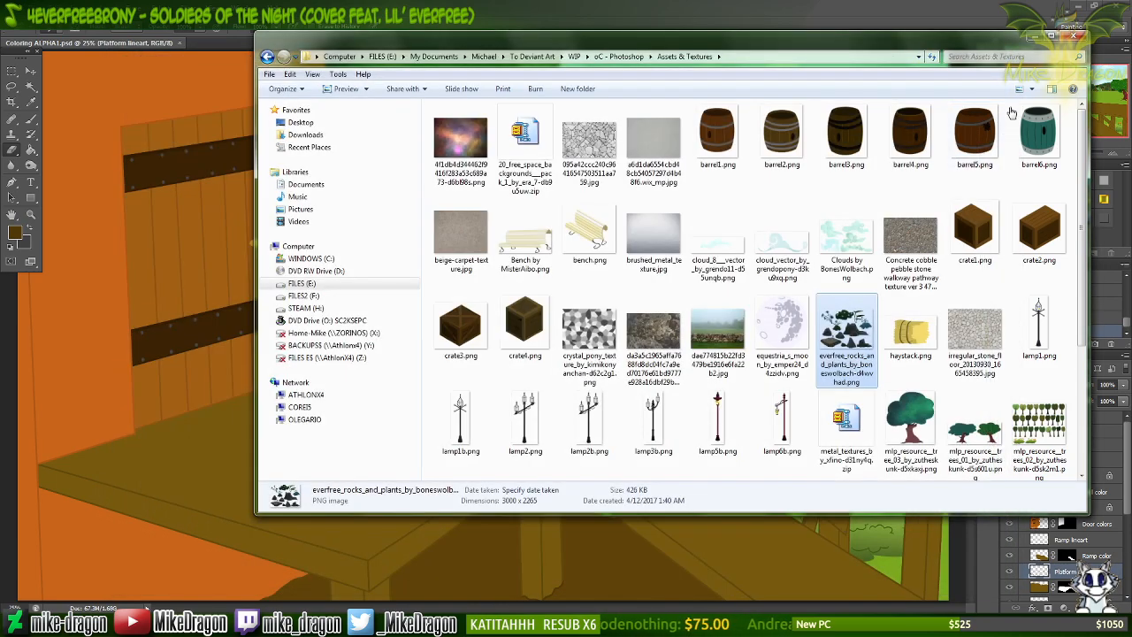
left_click_drag(977, 36, 841, 50)
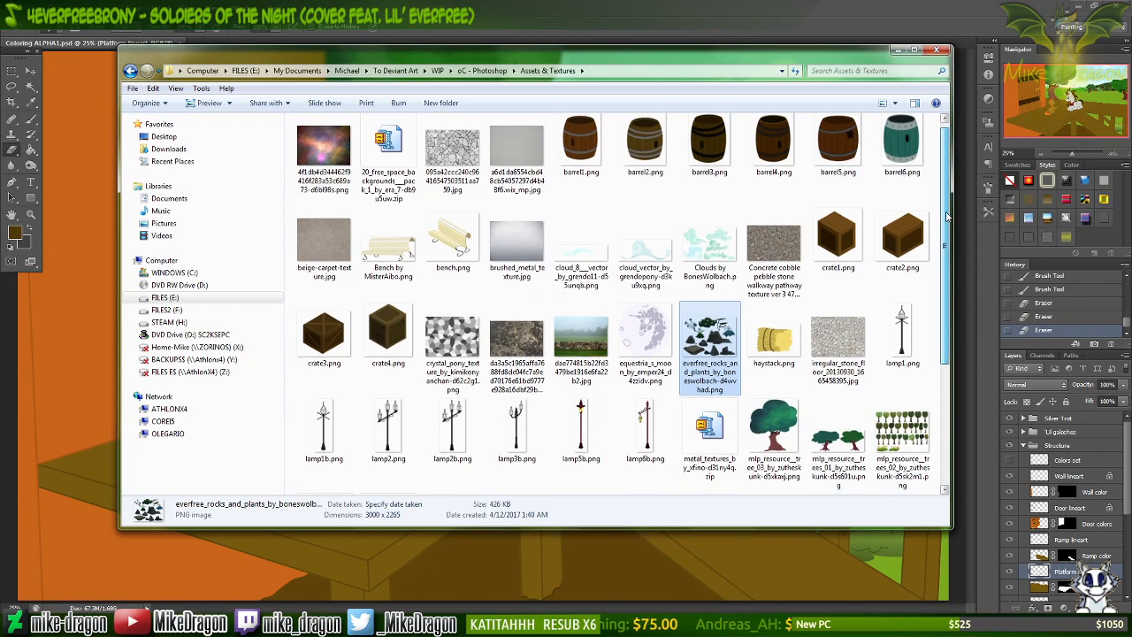
left_click_drag(947, 213, 948, 248)
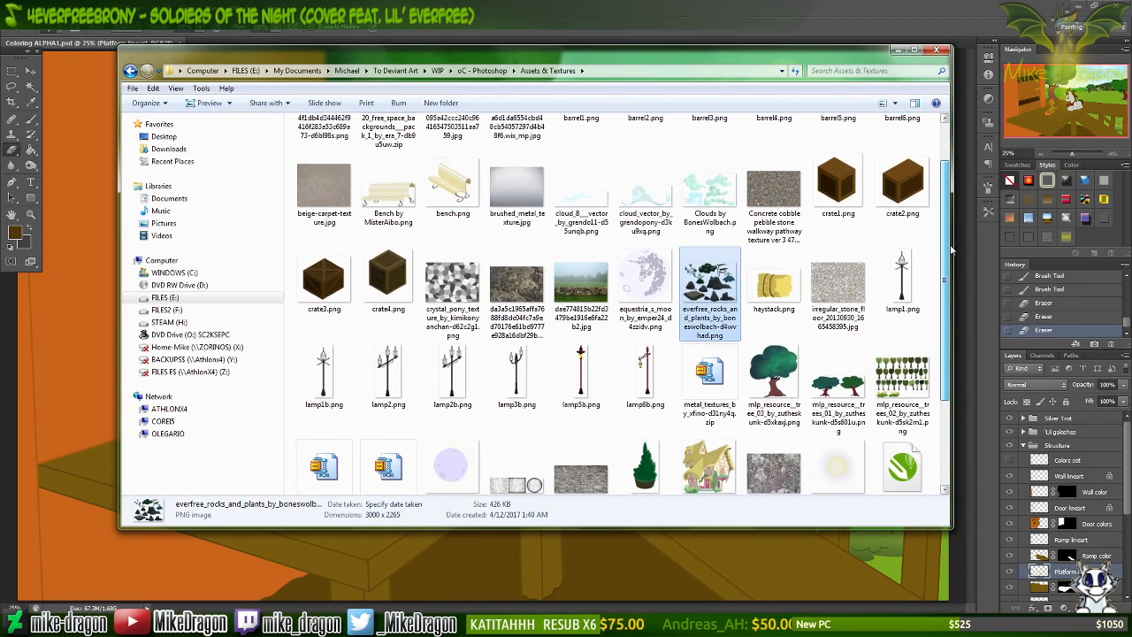
left_click(845, 16)
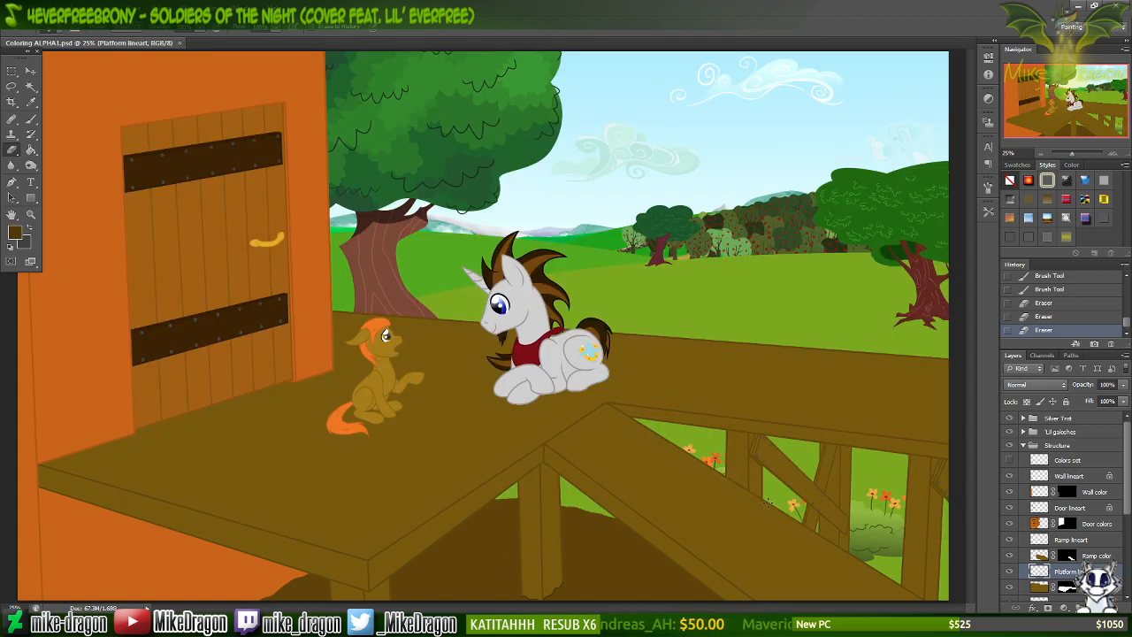
left_click(657, 626)
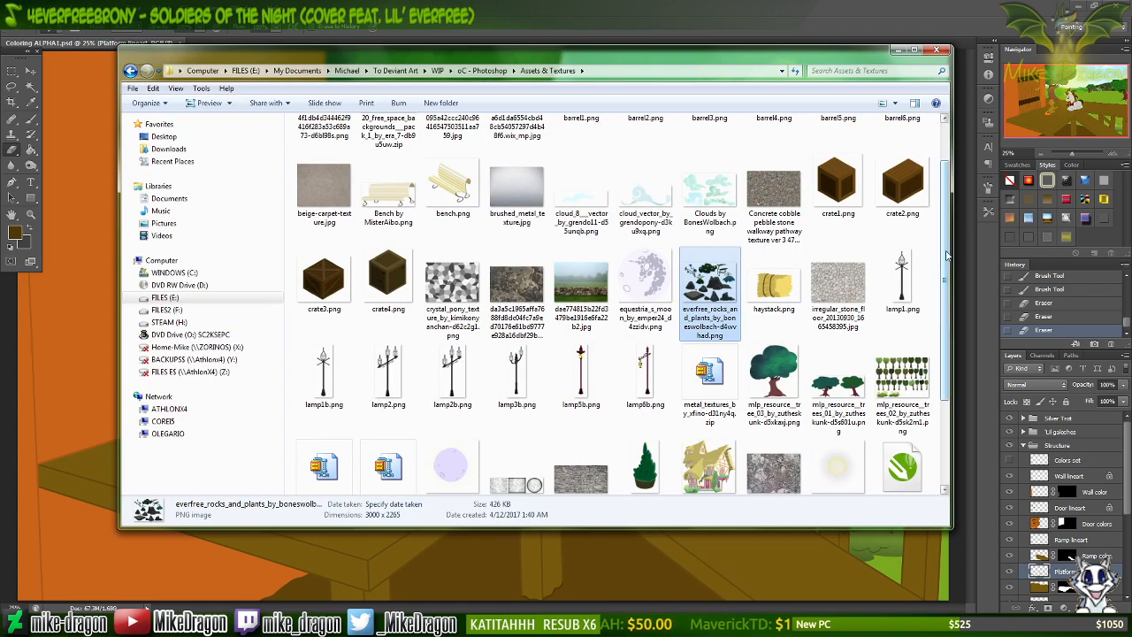
scroll(947, 256, "down", 1)
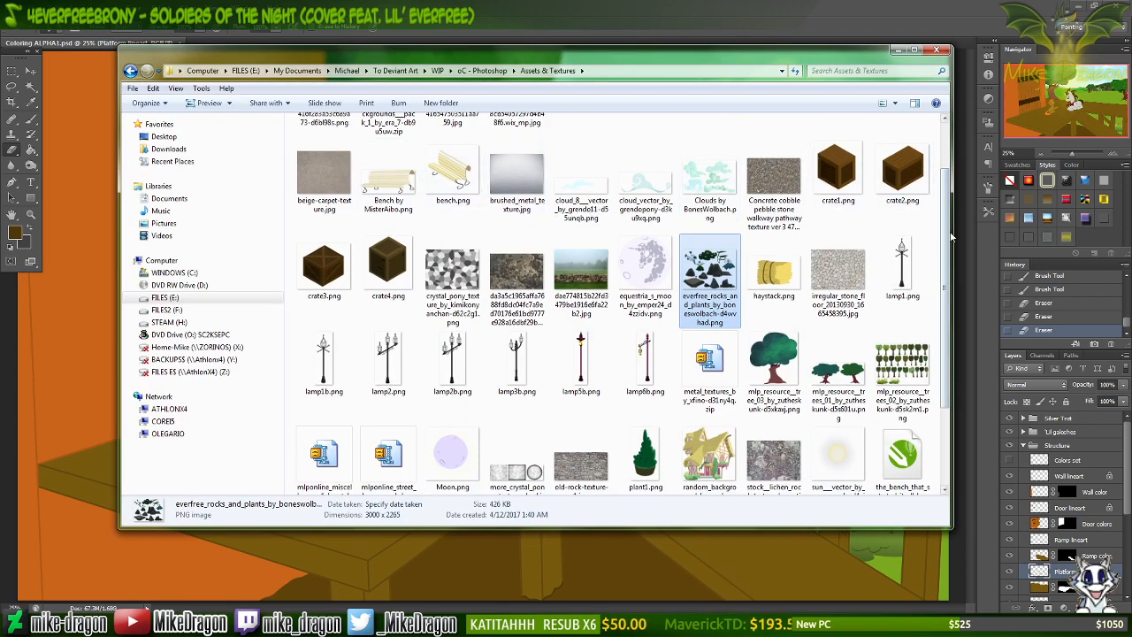
left_click_drag(946, 232, 957, 320)
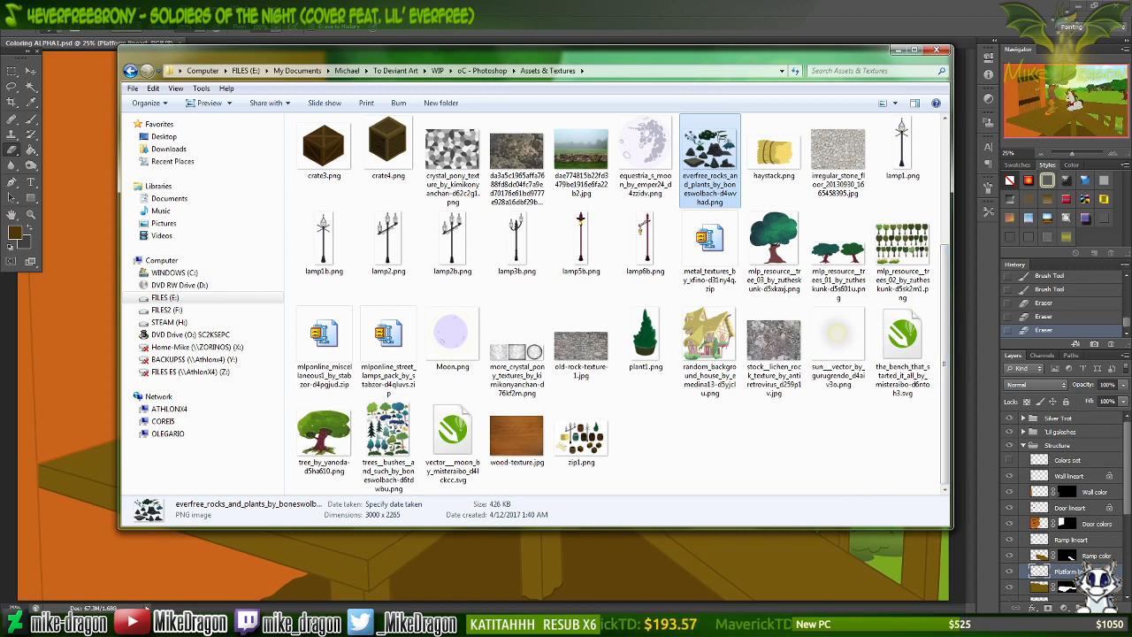
key("alt+Tab")
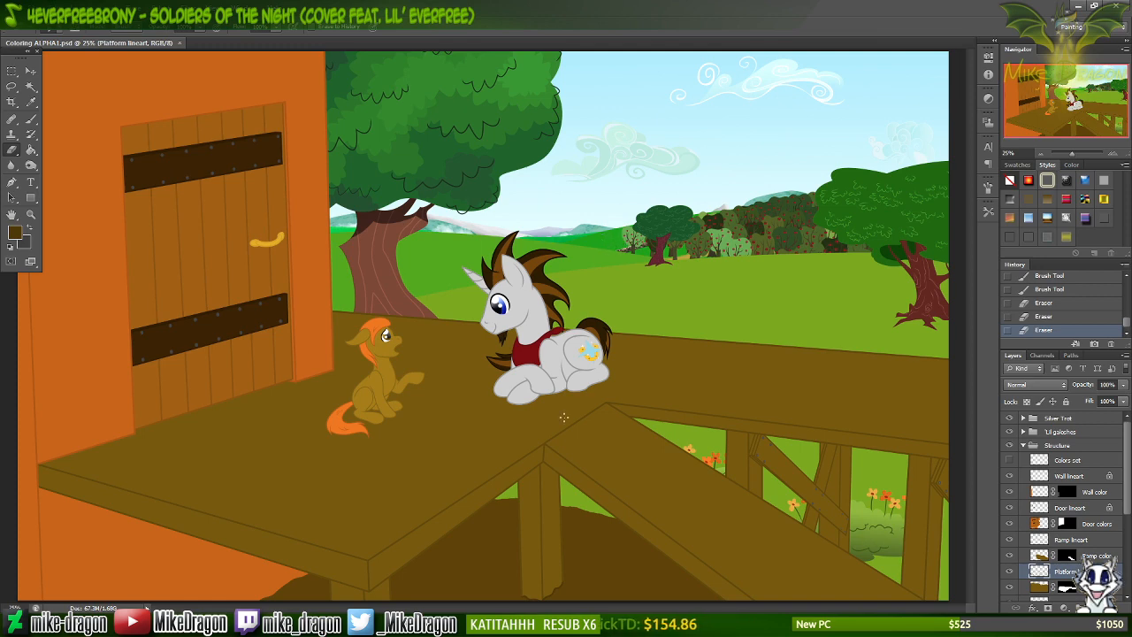
left_click(595, 625)
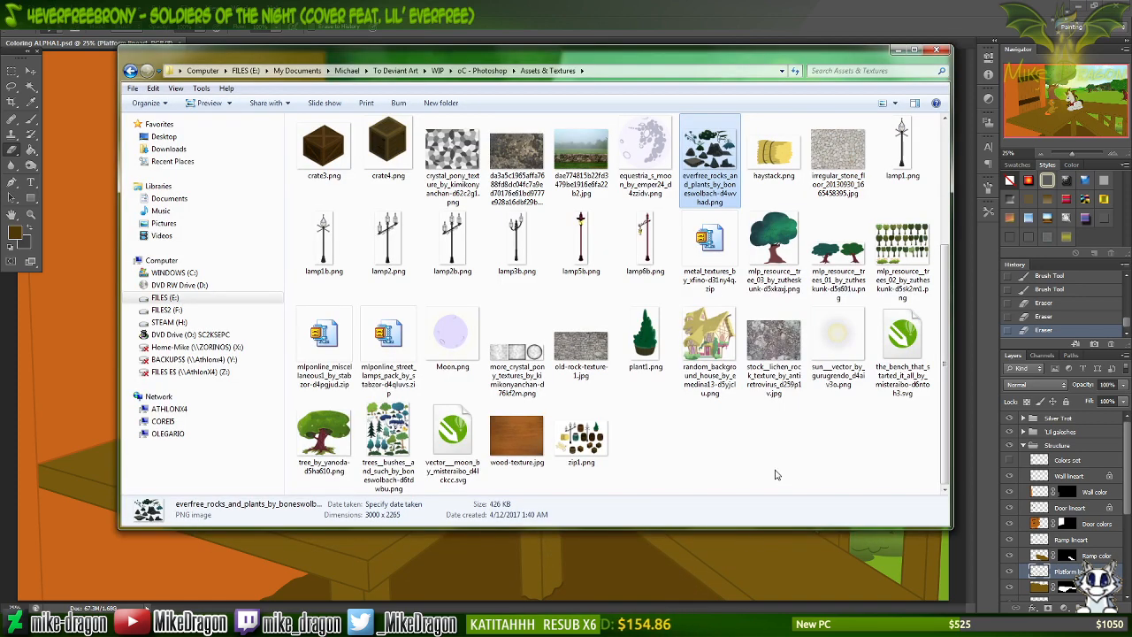
Open the random_background_house PNG from the assets folder as its own document in Photoshop.
left_click(701, 307)
left_click_drag(702, 307, 287, 61)
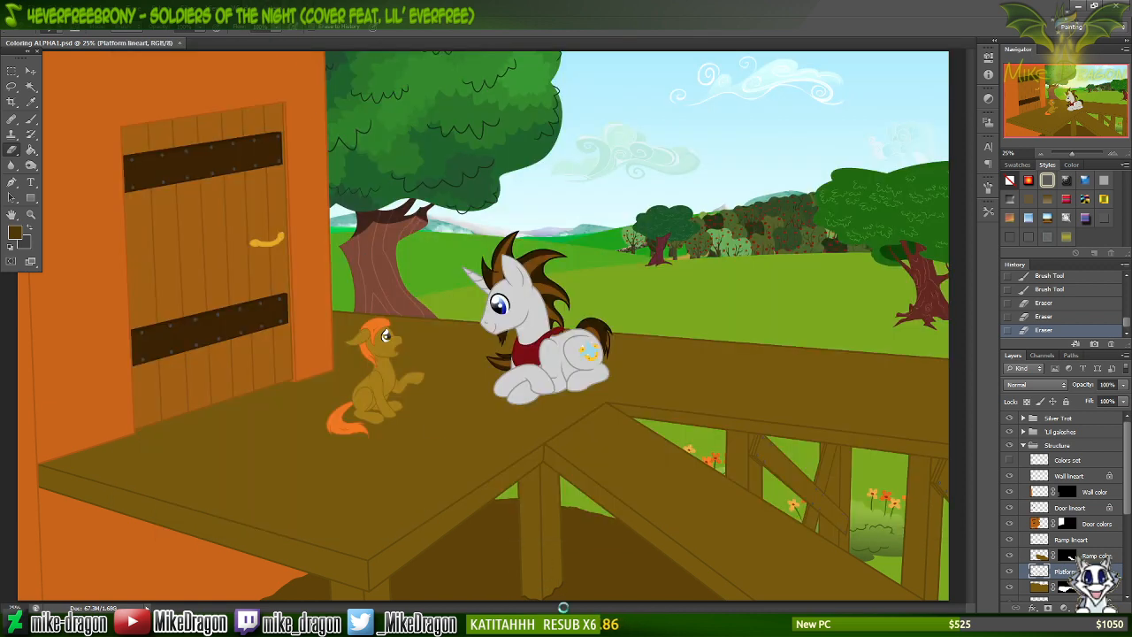
left_click(585, 624)
left_click_drag(575, 56, 580, 85)
left_click(588, 20)
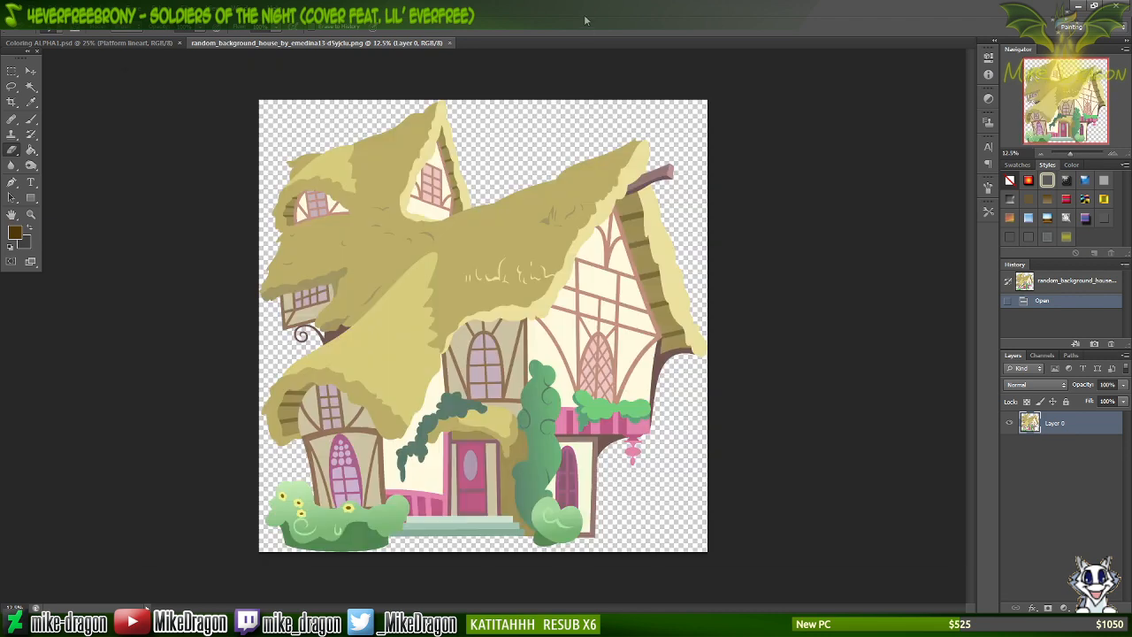
Copy the whole house image and paste it into Coloring ALPHA1.psd directly above the Hill 3 Base layer in the background group.
key("ctrl+a")
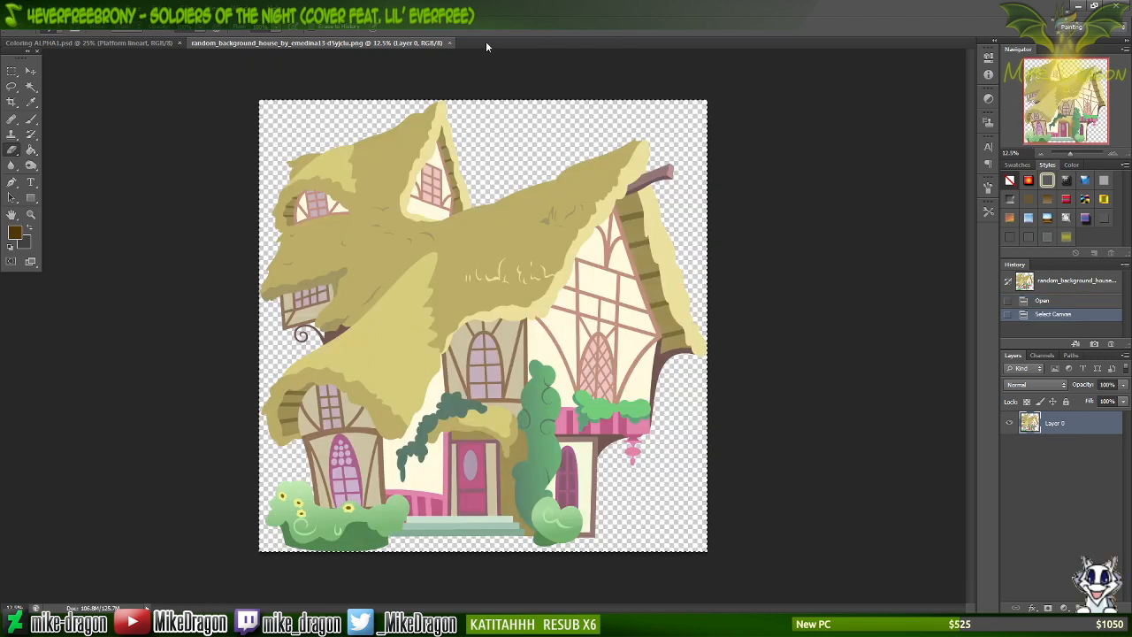
left_click(123, 42)
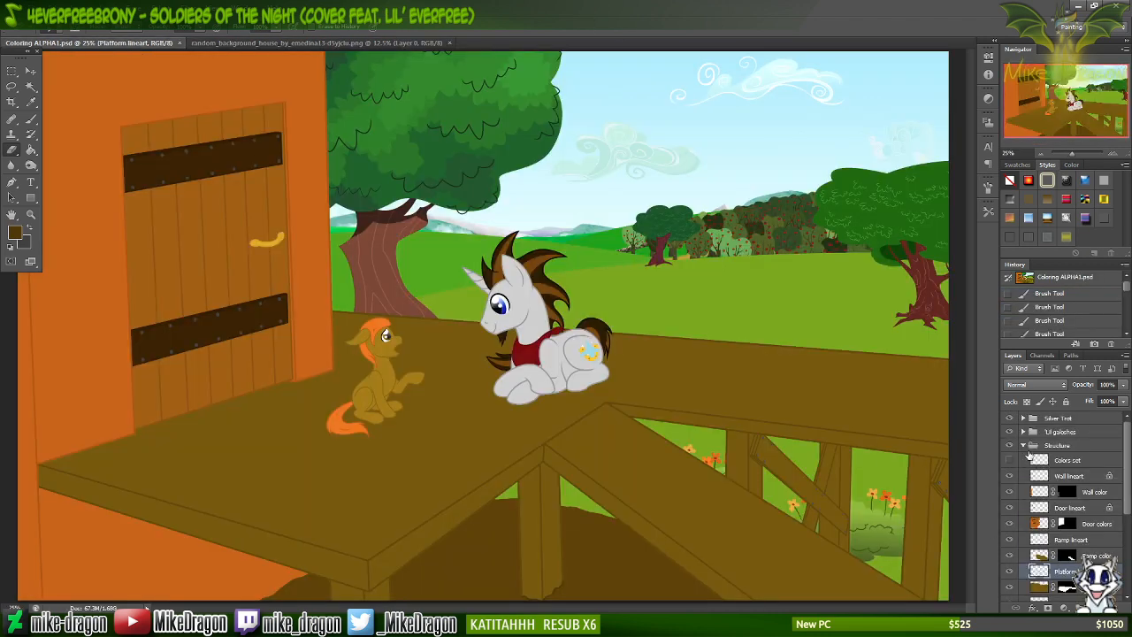
left_click(1023, 445)
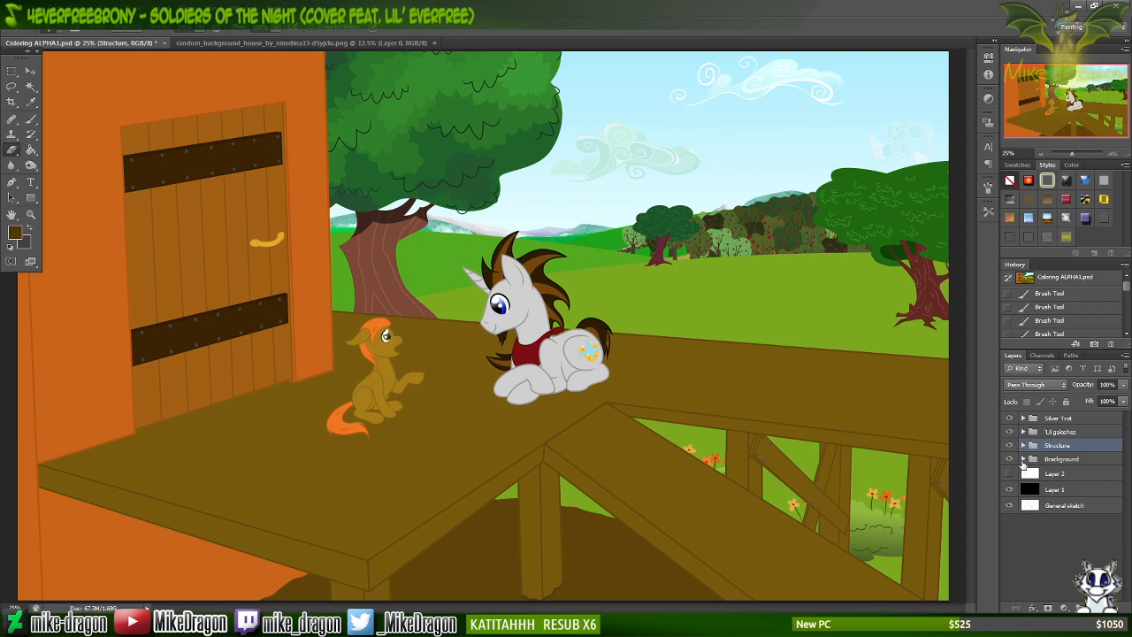
left_click(1024, 459)
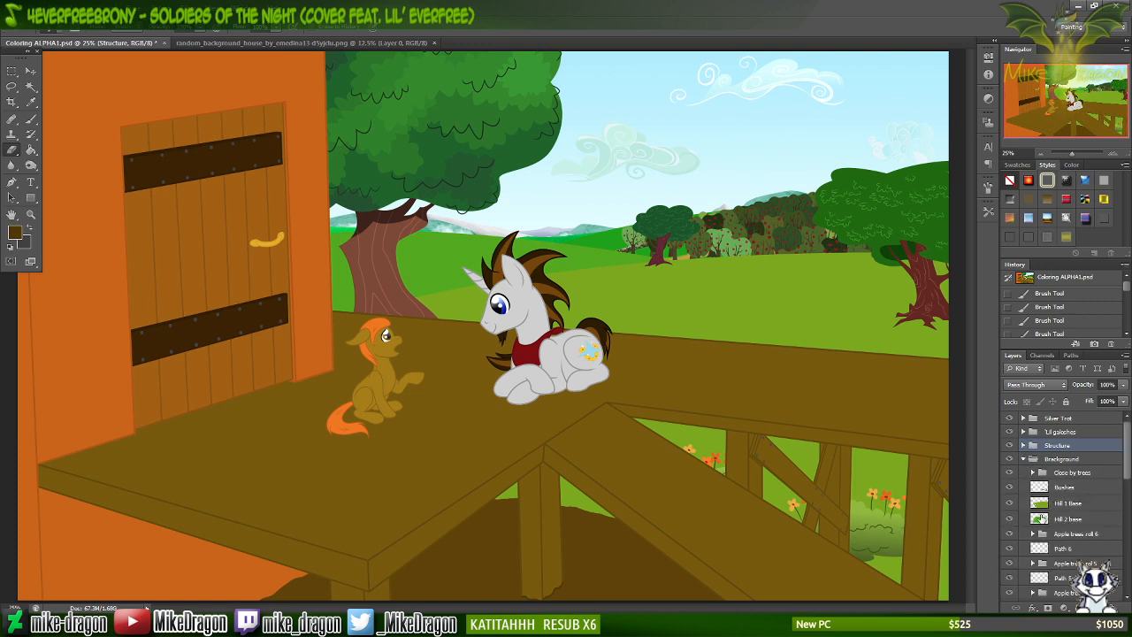
scroll(1051, 522, "down", 4)
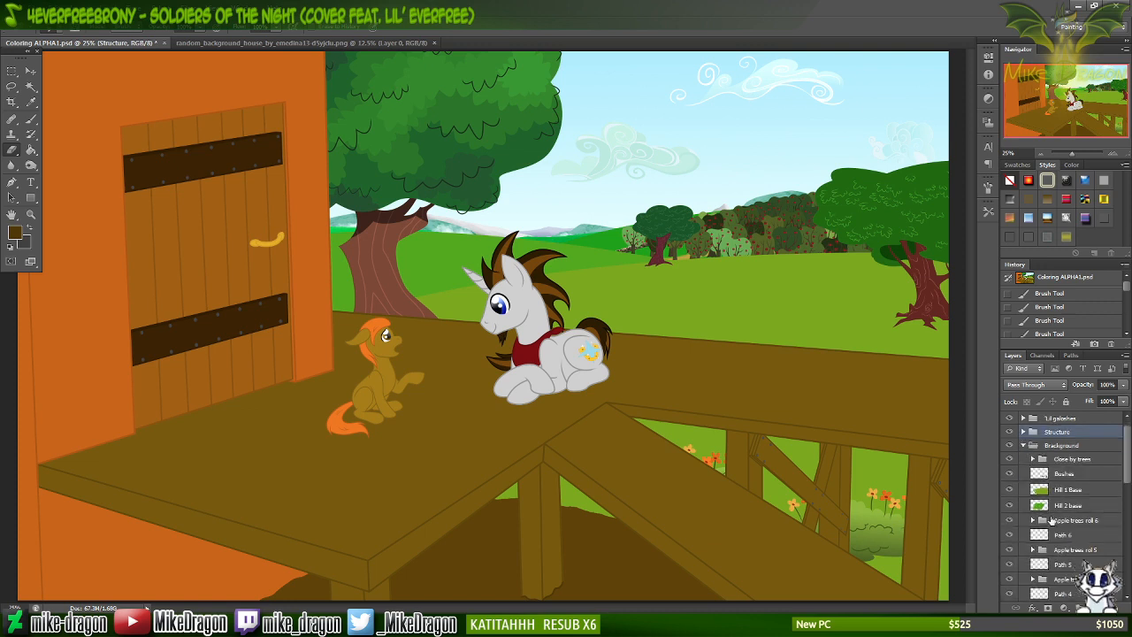
scroll(1051, 528, "down", 3)
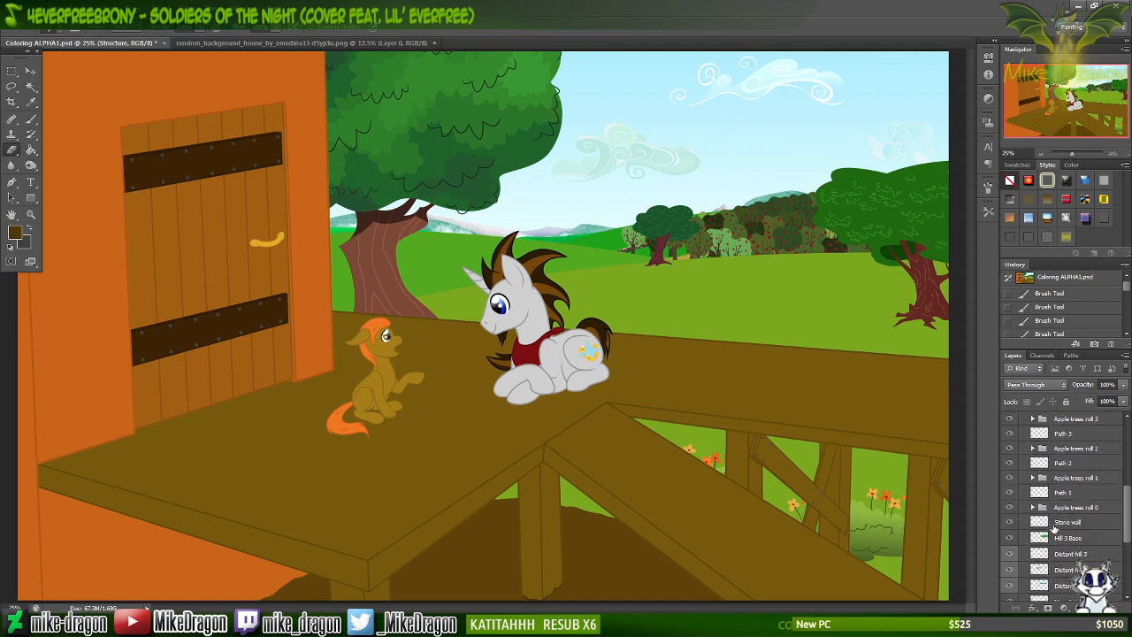
left_click(1057, 536)
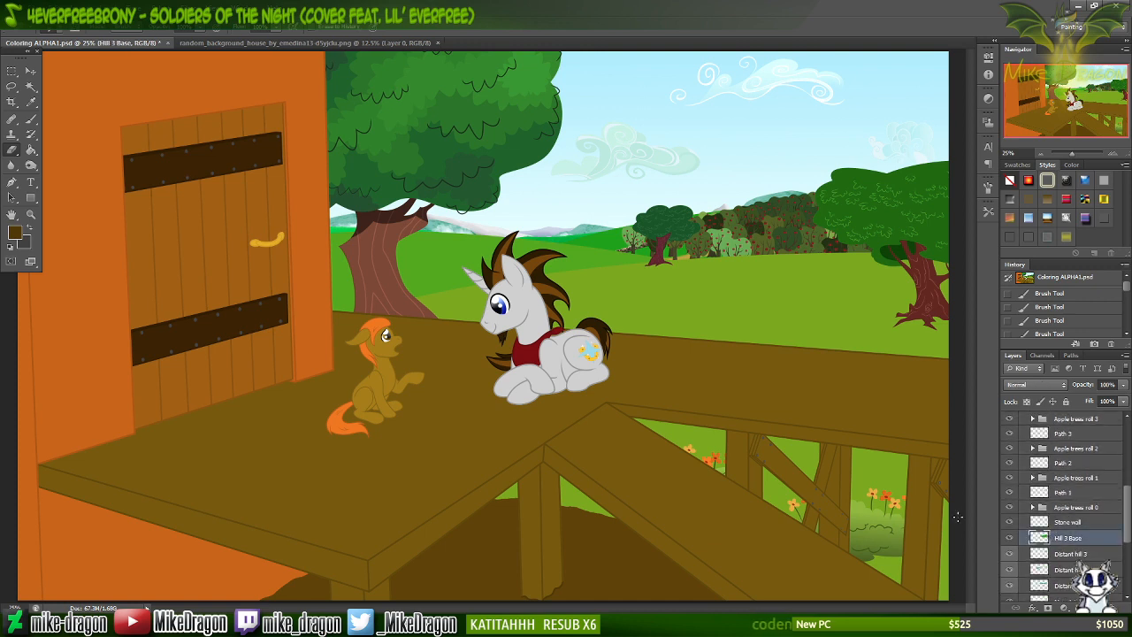
key("ctrl+v")
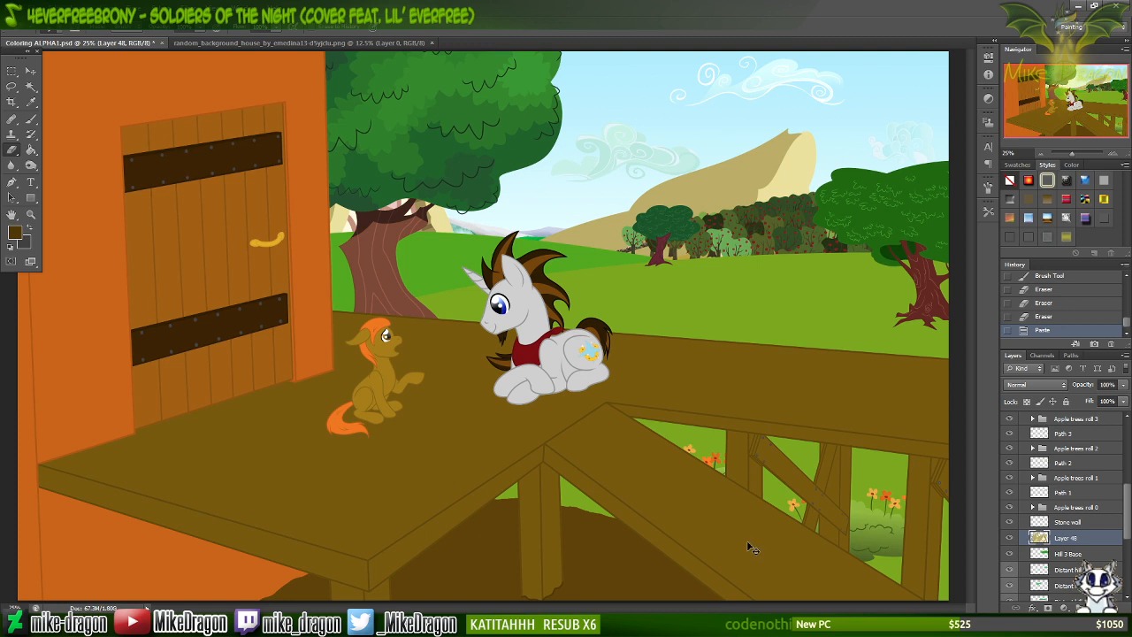
Scale the pasted house down to a small distant building and place it at the horizon above the unicorn.
key("ctrl+t")
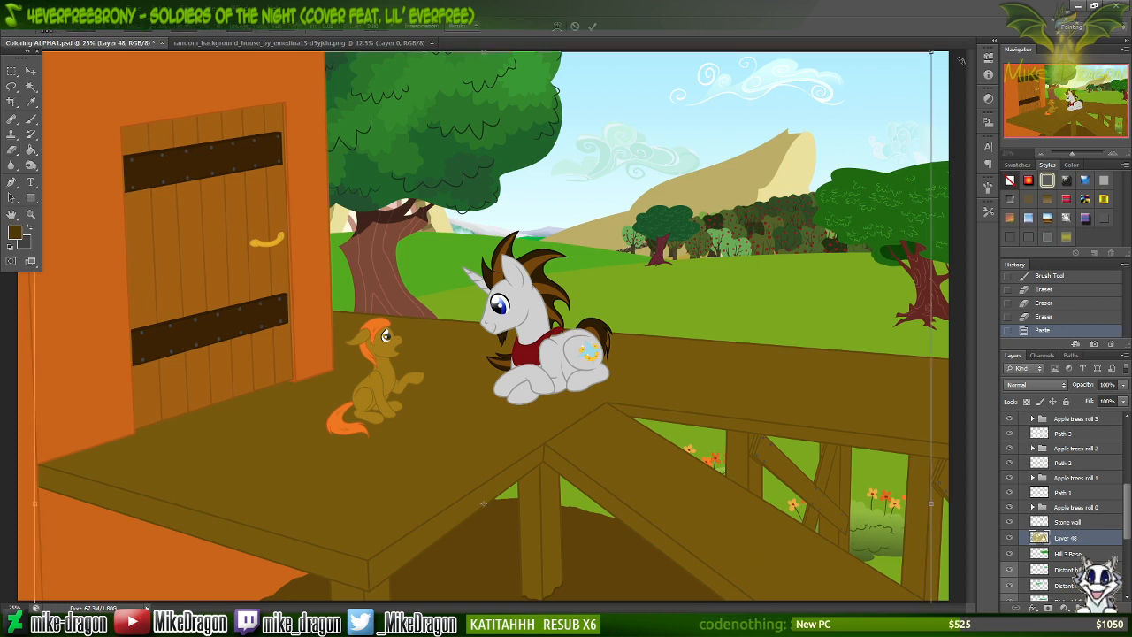
left_click_drag(928, 54, 643, 204)
mouse_move(668, 164)
left_mouse_down()
mouse_move(664, 152)
mouse_move(652, 157)
left_mouse_up()
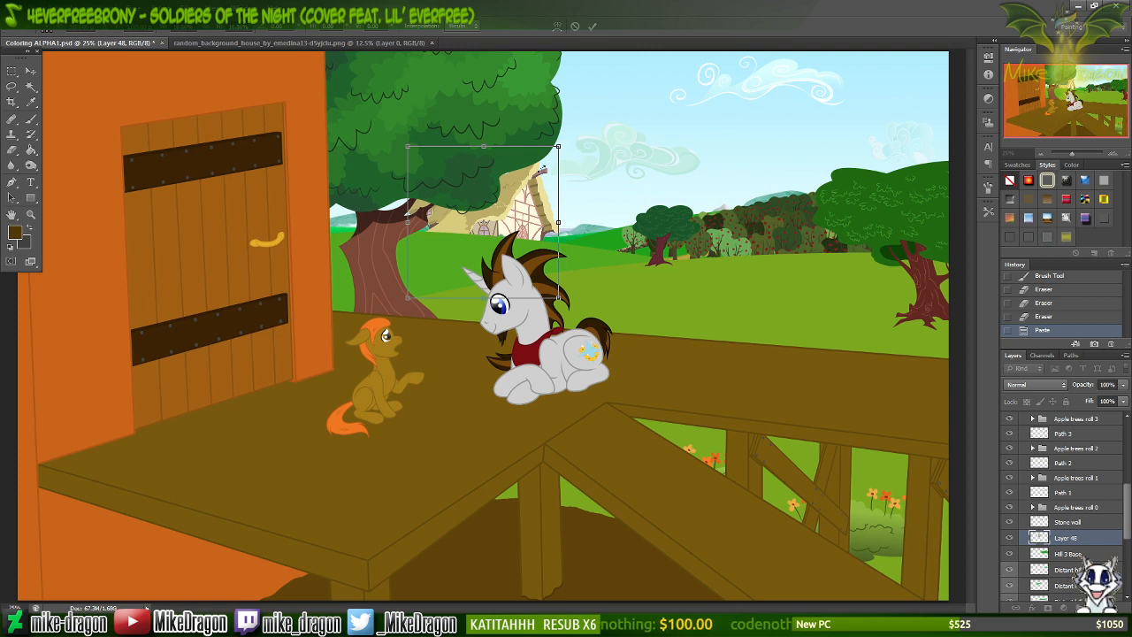
left_click_drag(559, 145, 585, 206)
key("ctrl+plus")
key("ctrl+plus")
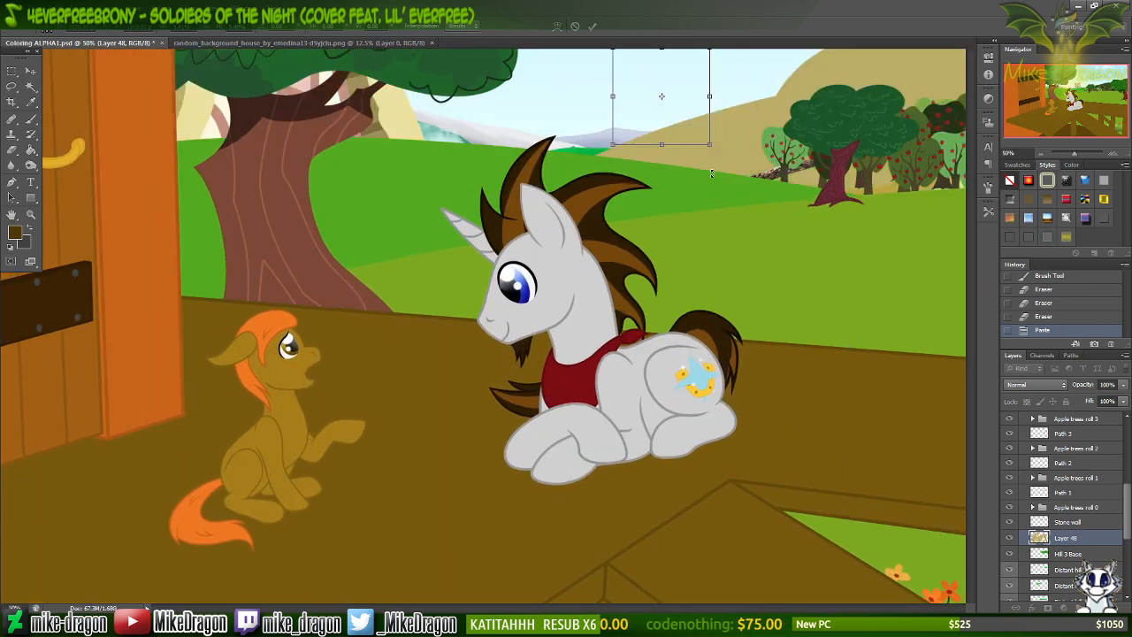
key("ctrl+plus")
left_click_drag(932, 110, 771, 108)
scroll(755, 104, "up", 9)
scroll(755, 93, "left", 1)
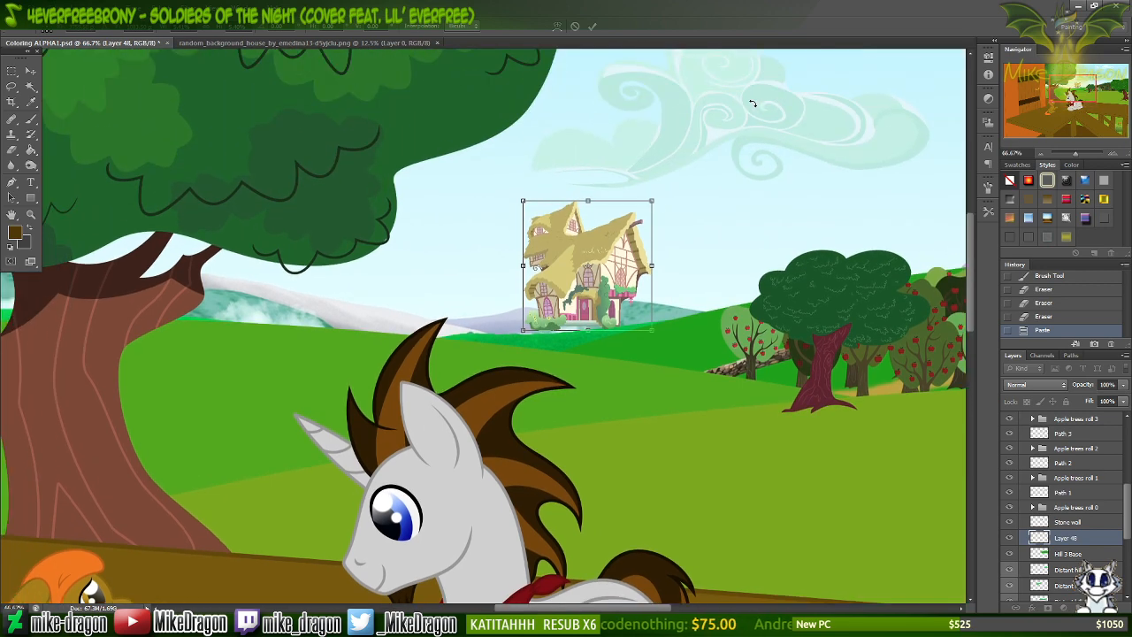
Flip the small house horizontally.
scroll(755, 93, "right", 4)
scroll(755, 92, "right", 4)
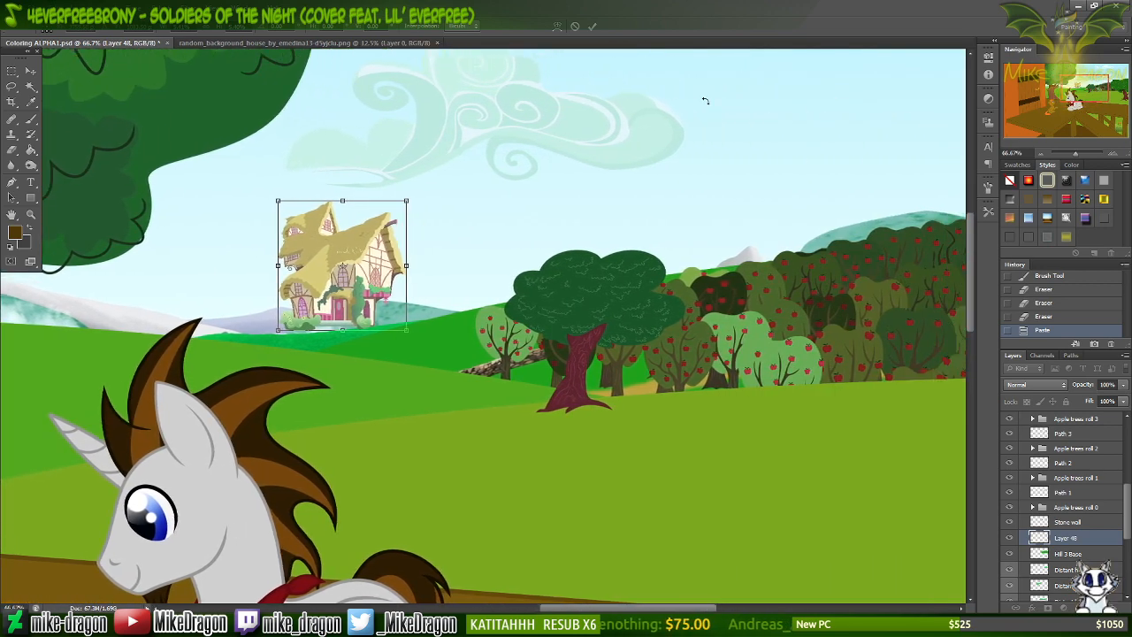
right_click(347, 248)
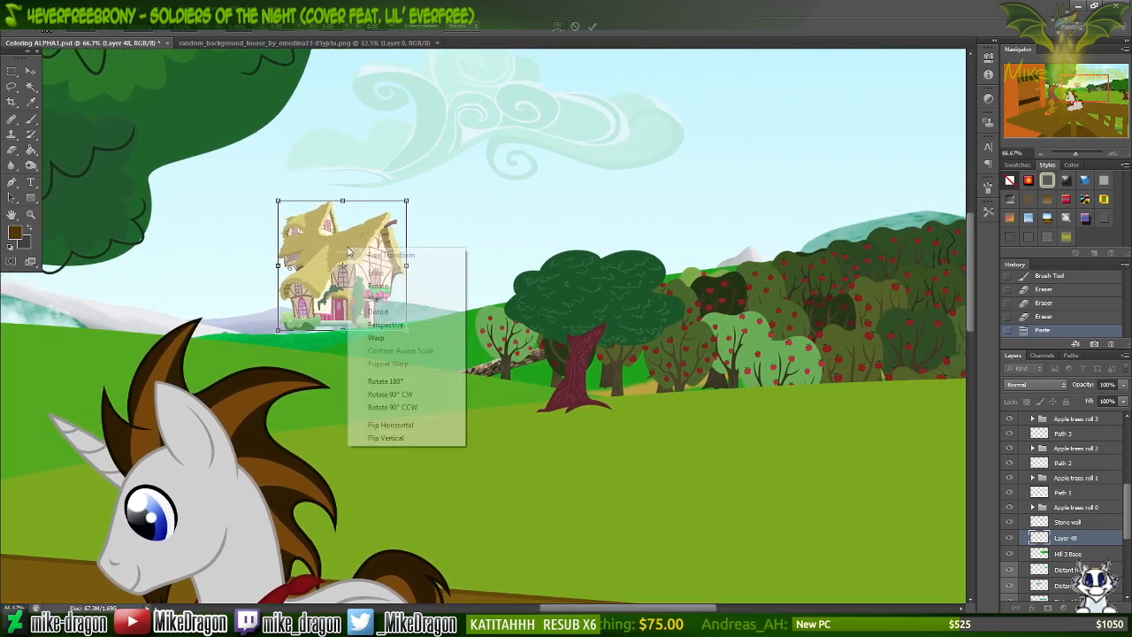
left_click(417, 425)
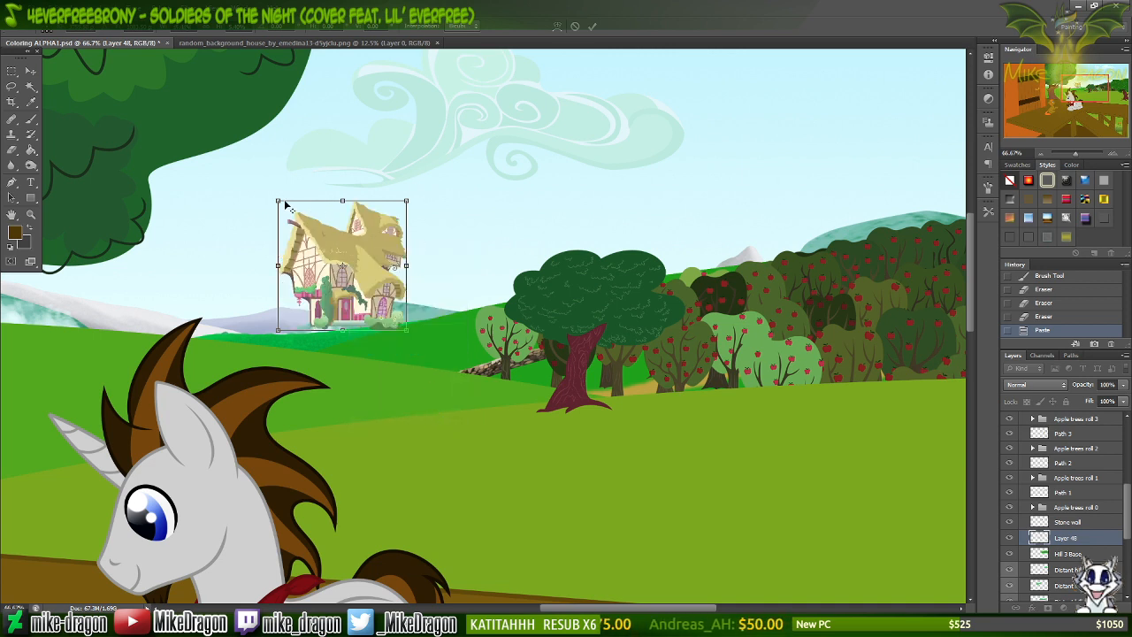
Shrink the pasted house further and move it onto the distant hill beside the leftmost apple tree.
left_click_drag(294, 221, 334, 268)
left_click_drag(395, 322, 469, 343)
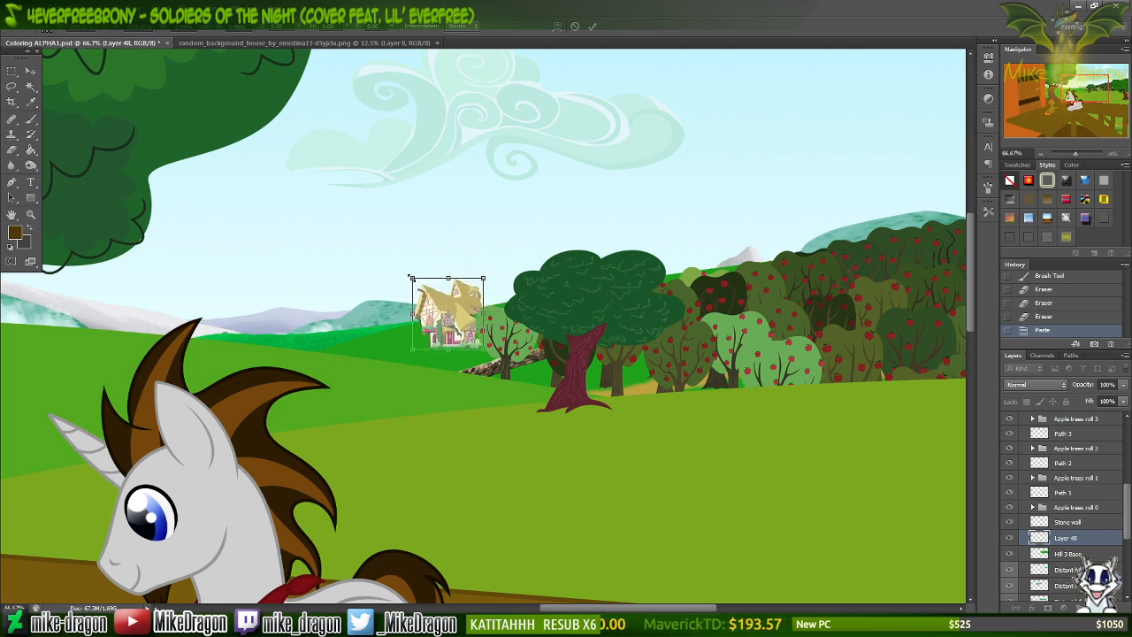
left_click_drag(420, 290, 498, 298)
scroll(498, 298, "up", 3)
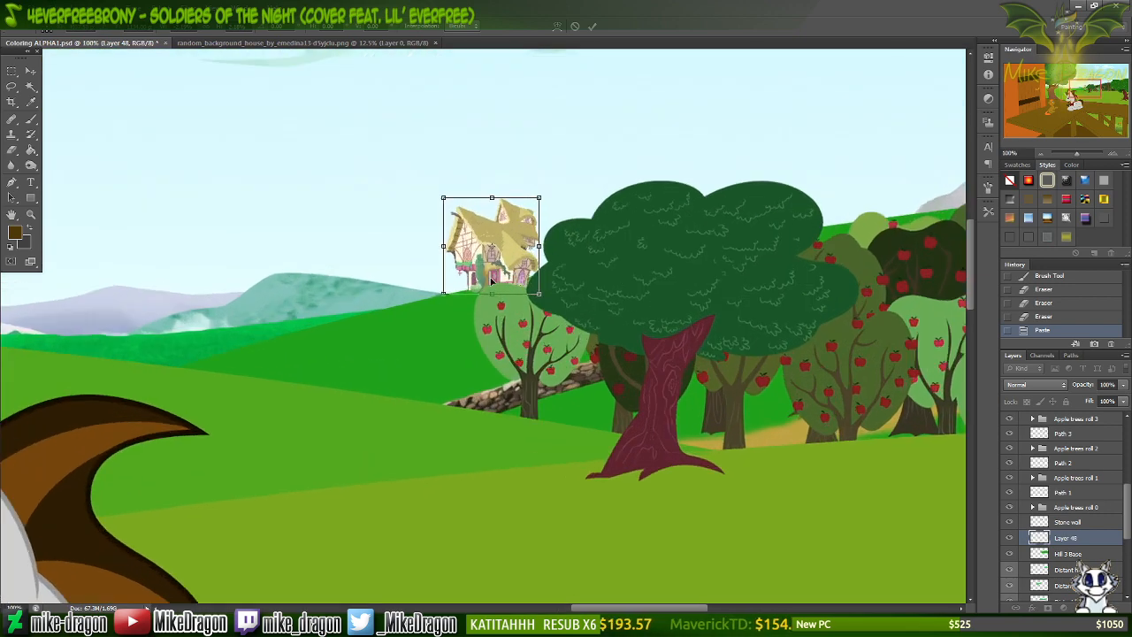
Fine-tune the house's position so it sits partly behind the large dark green tree, and apply the transform.
key("Right")
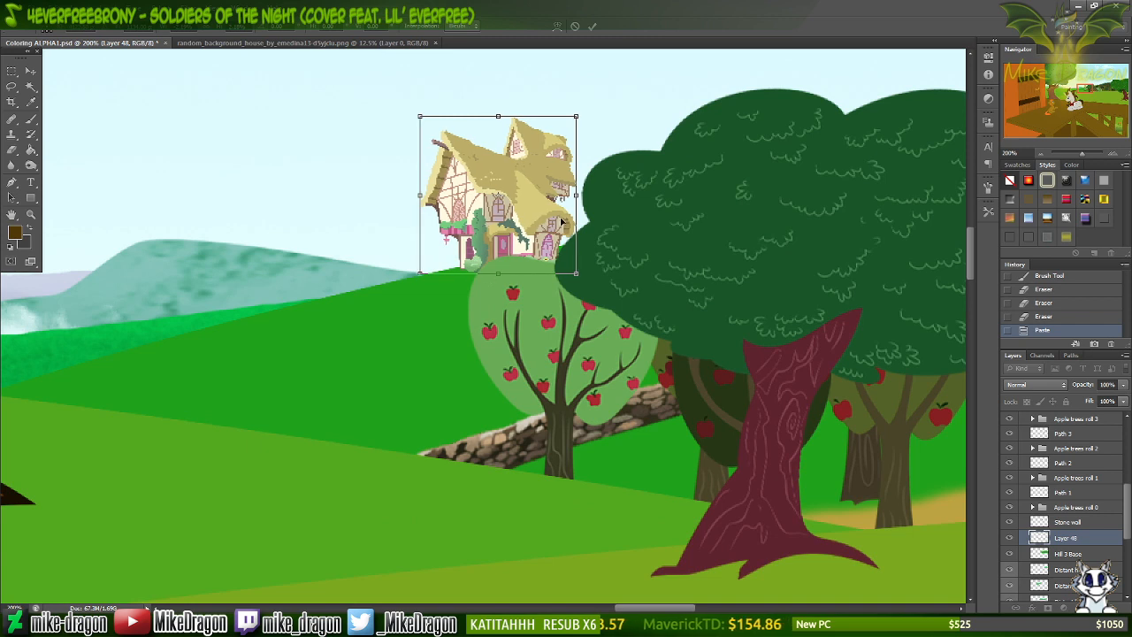
left_click_drag(561, 221, 573, 227)
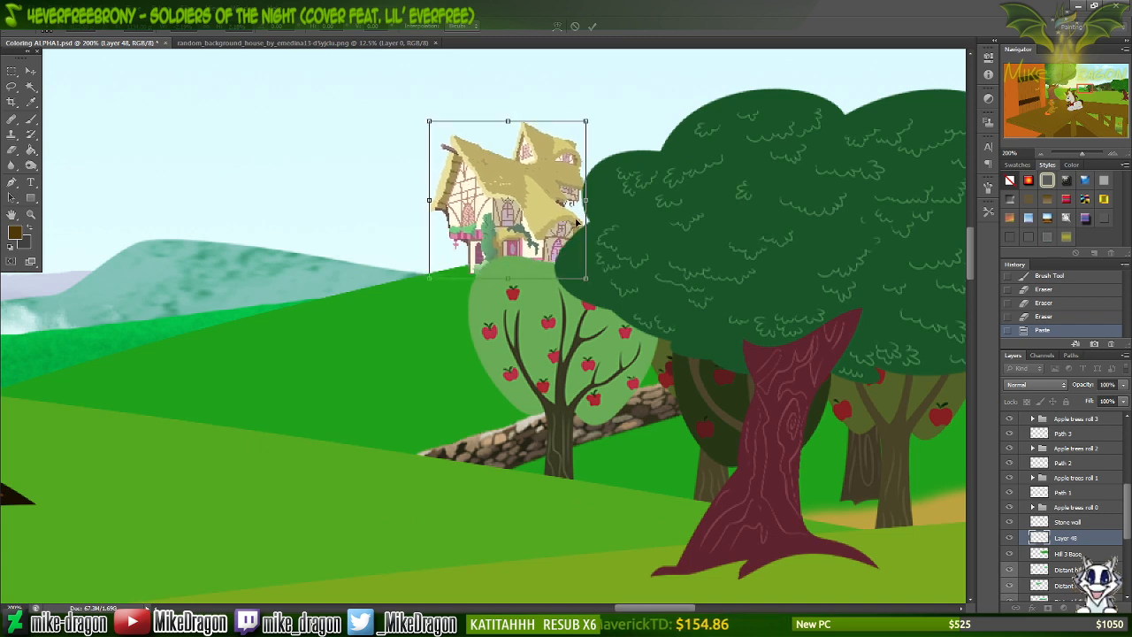
key("Down")
key("Right")
key("Right")
key("Right")
key("Right")
key("Right")
key("Right")
key("Right")
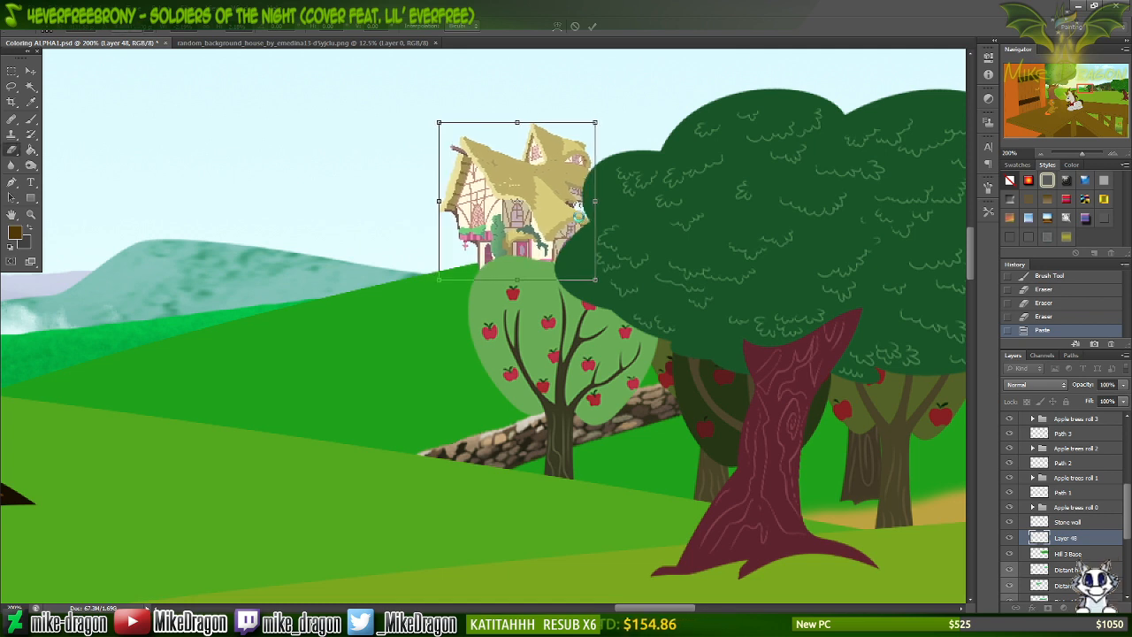
key("Return")
Delete the house layer from the scene and save Coloring ALPHA1.psd.
key("ctrl+minus")
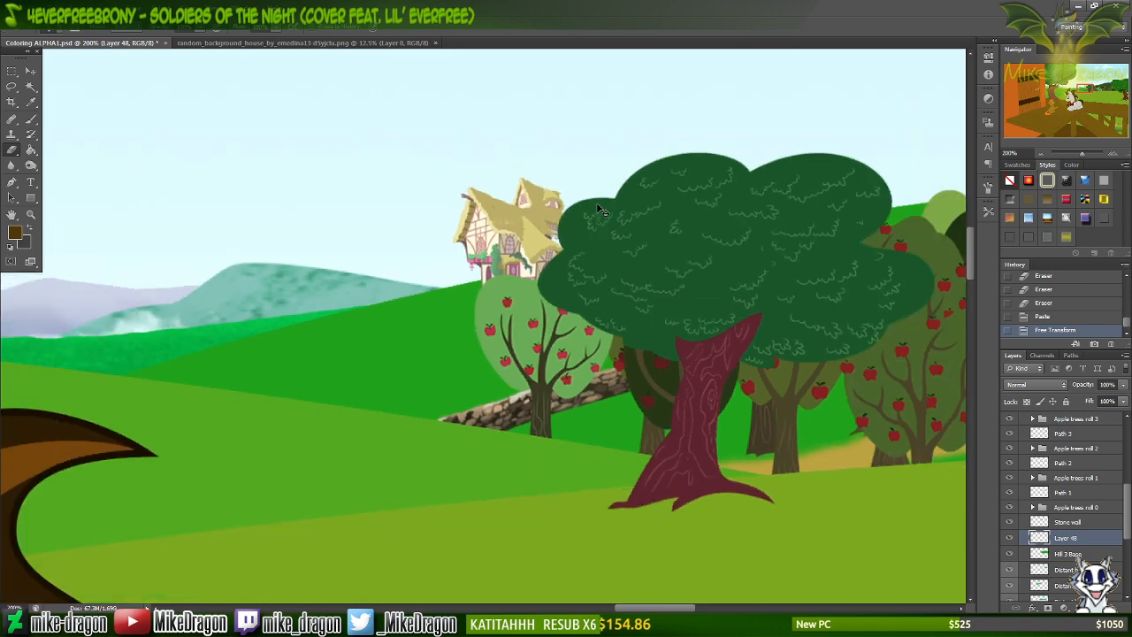
key("ctrl+minus")
key("ctrl+minus")
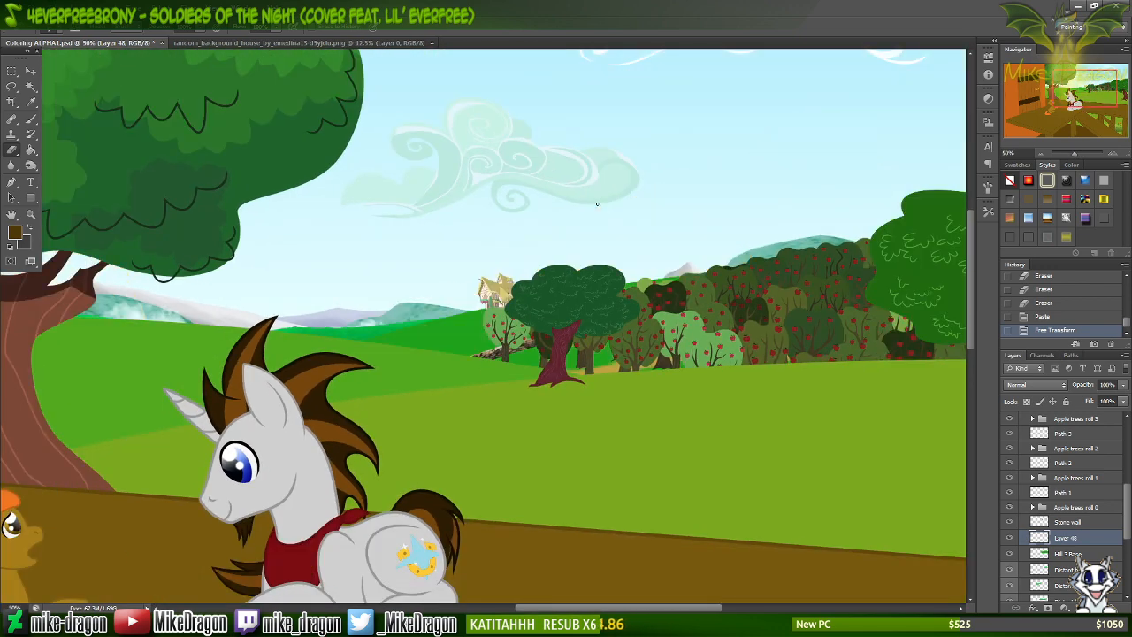
key("ctrl+minus")
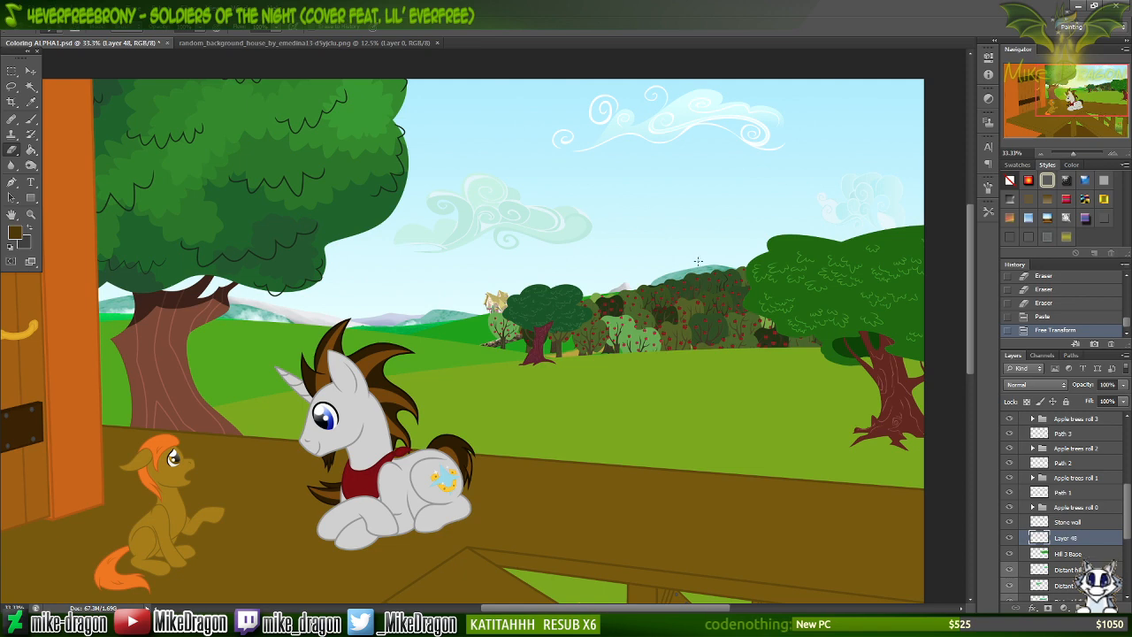
scroll(698, 262, "down", 3)
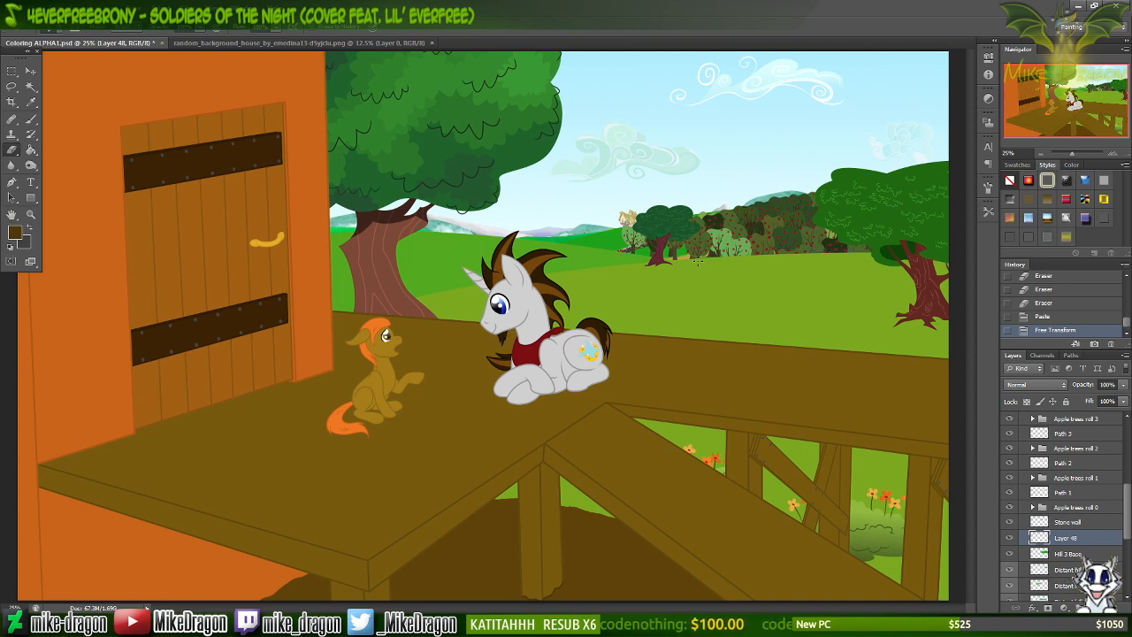
left_click(613, 624)
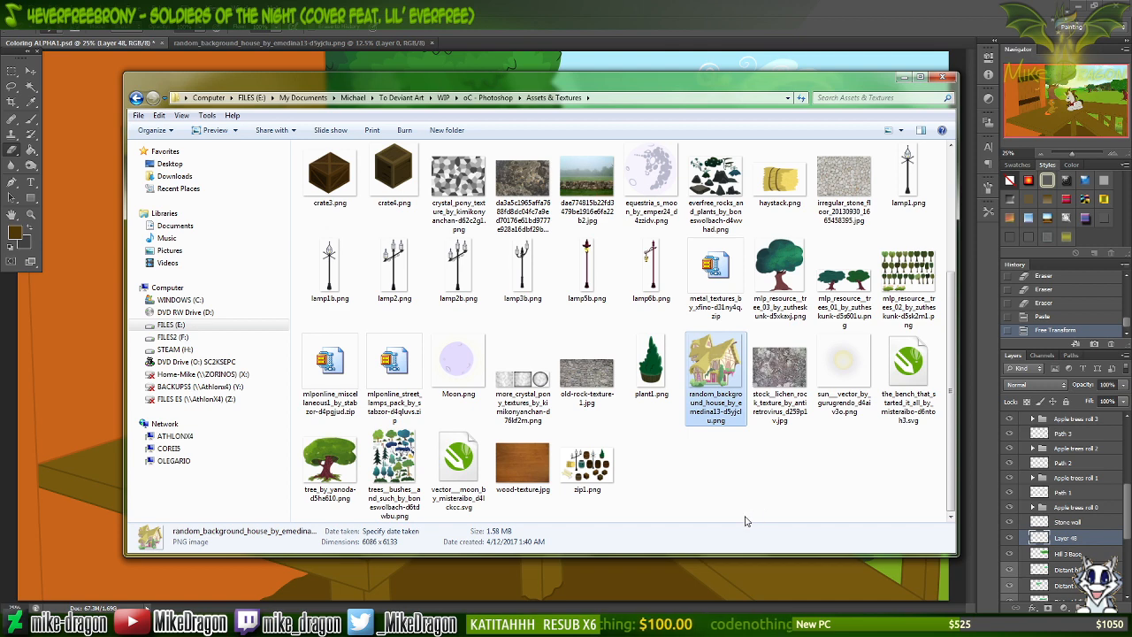
left_click(613, 624)
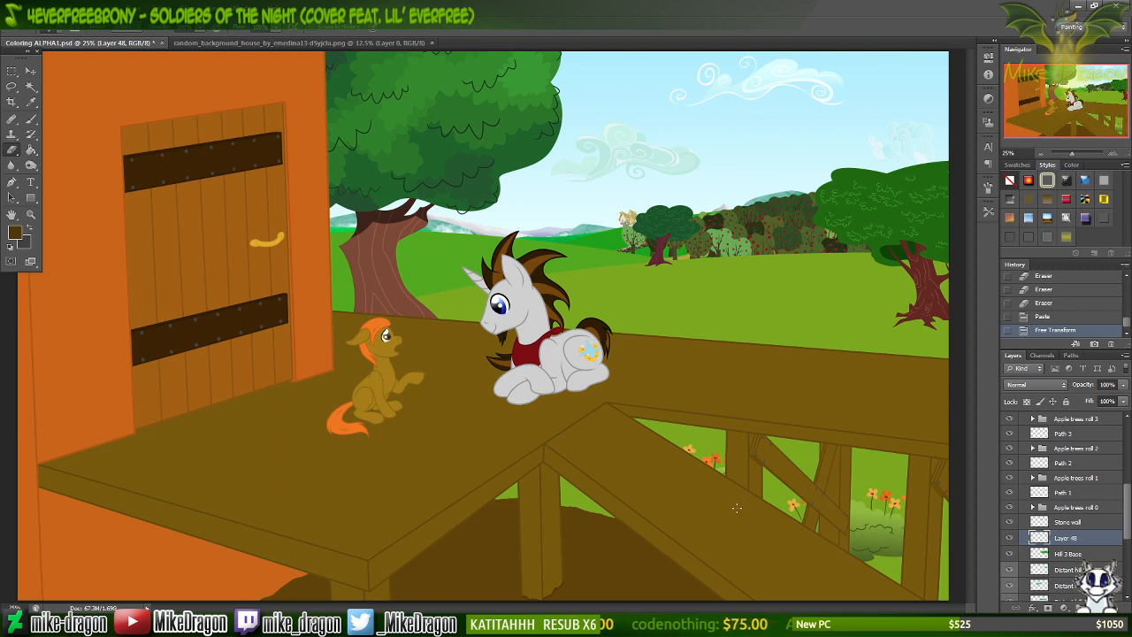
key("Delete")
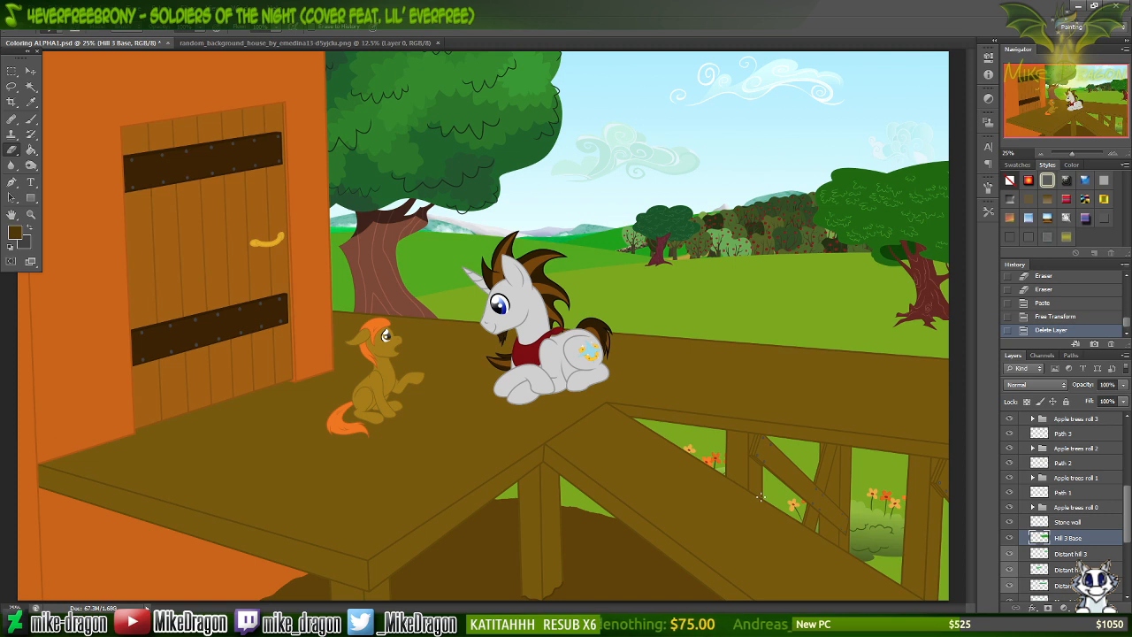
key("ctrl+s")
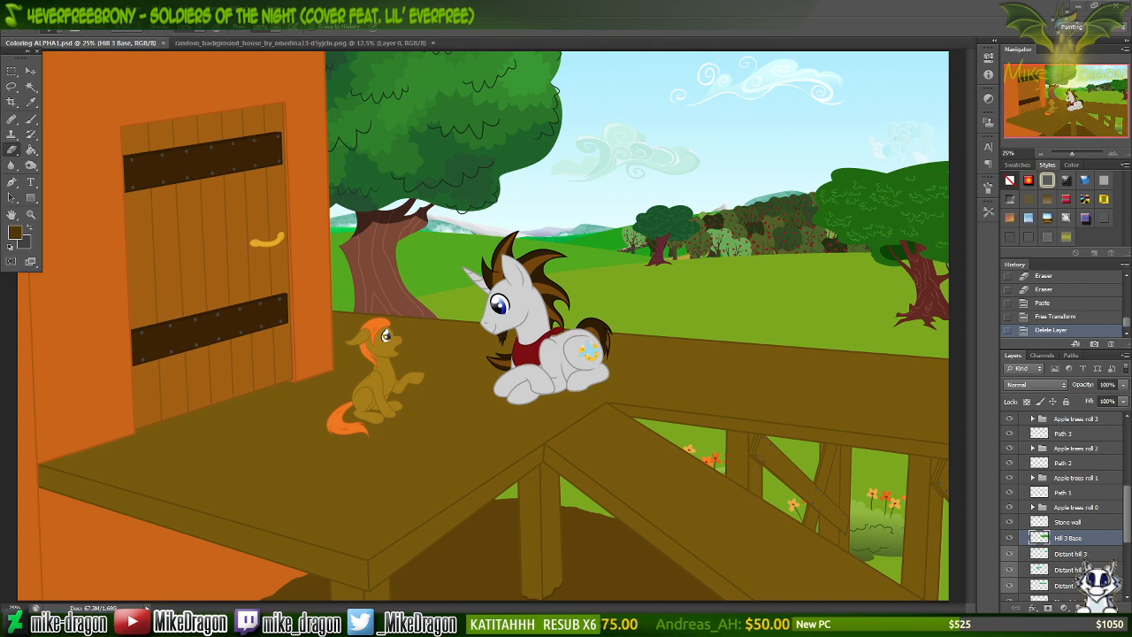
Preview the trees__bushes__and_such PNG from the Assets & Textures folder, and open it as its own document in Photoshop.
left_click(659, 613)
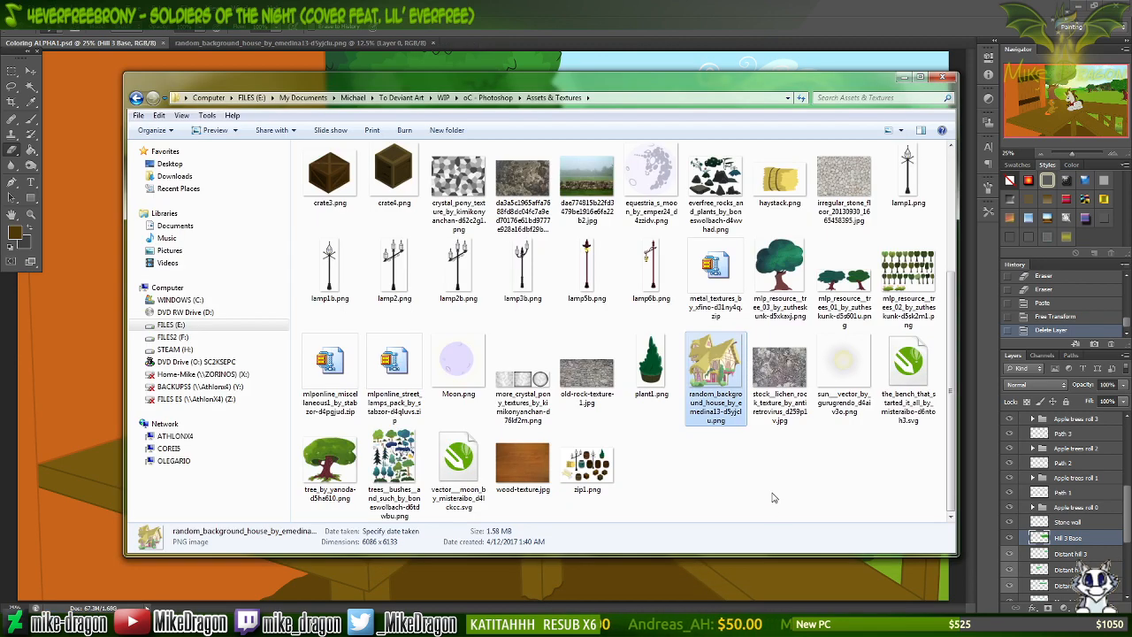
double_click(398, 455)
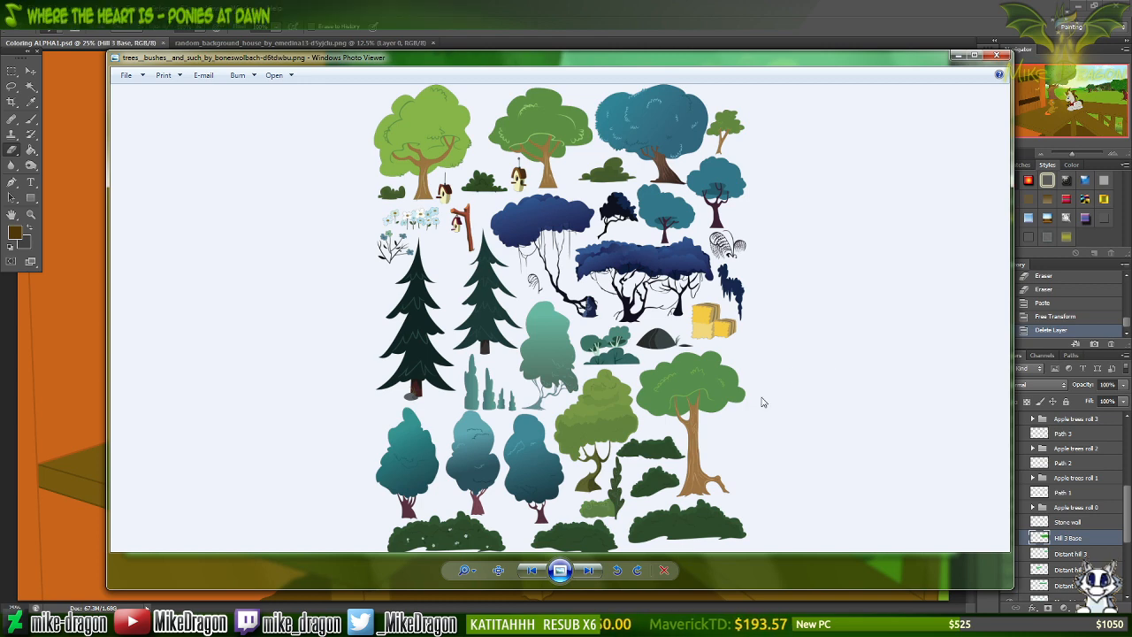
key("Escape")
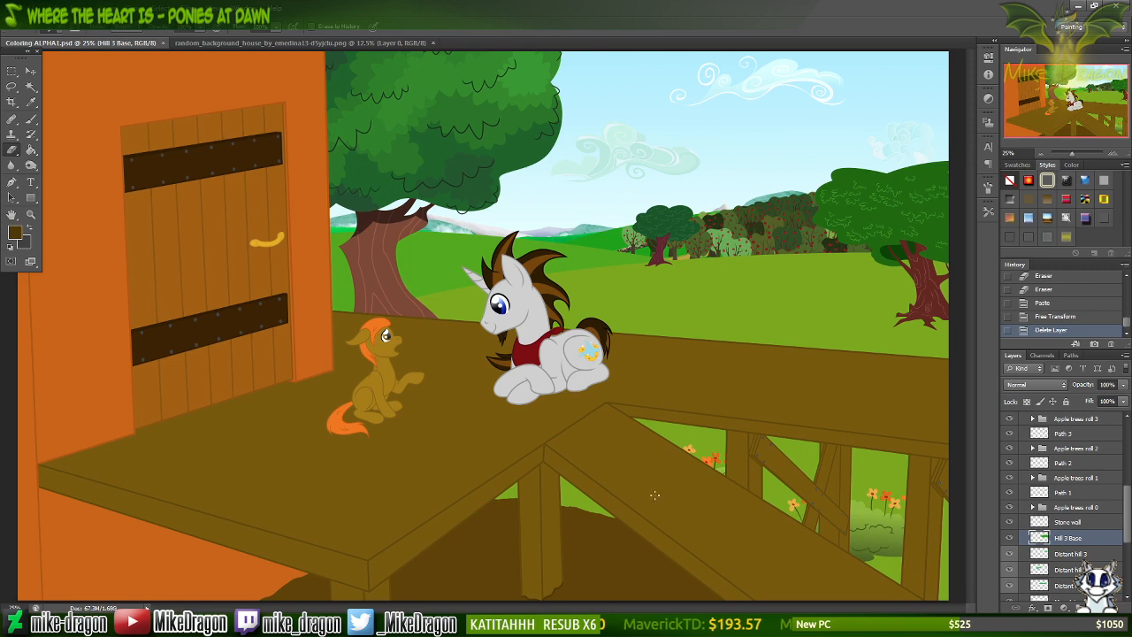
key("alt+Tab")
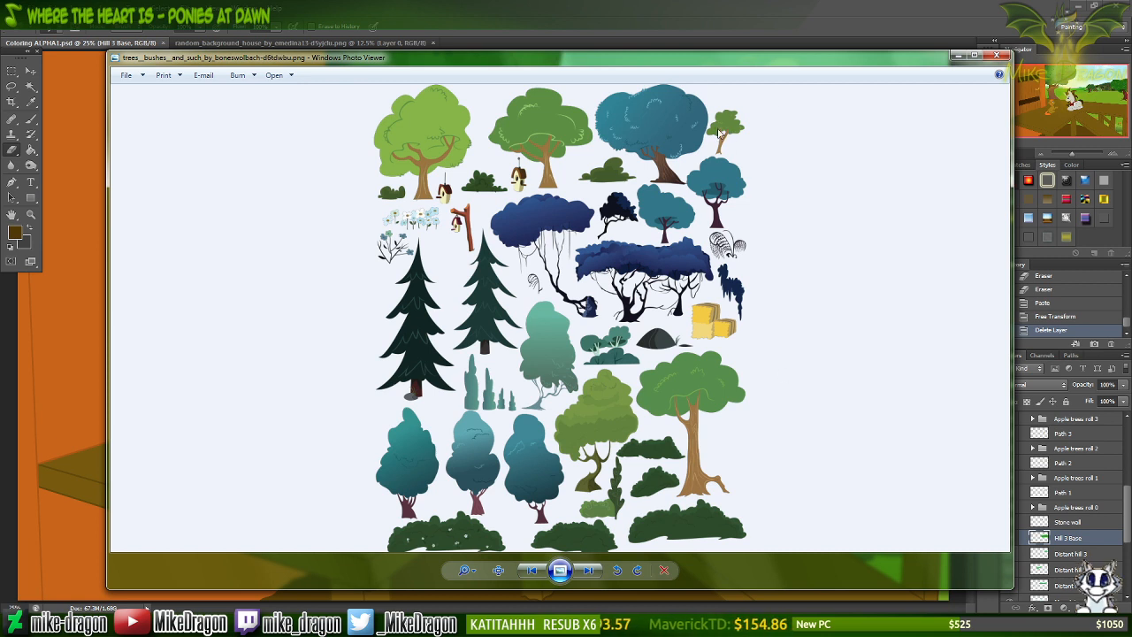
left_click(999, 58)
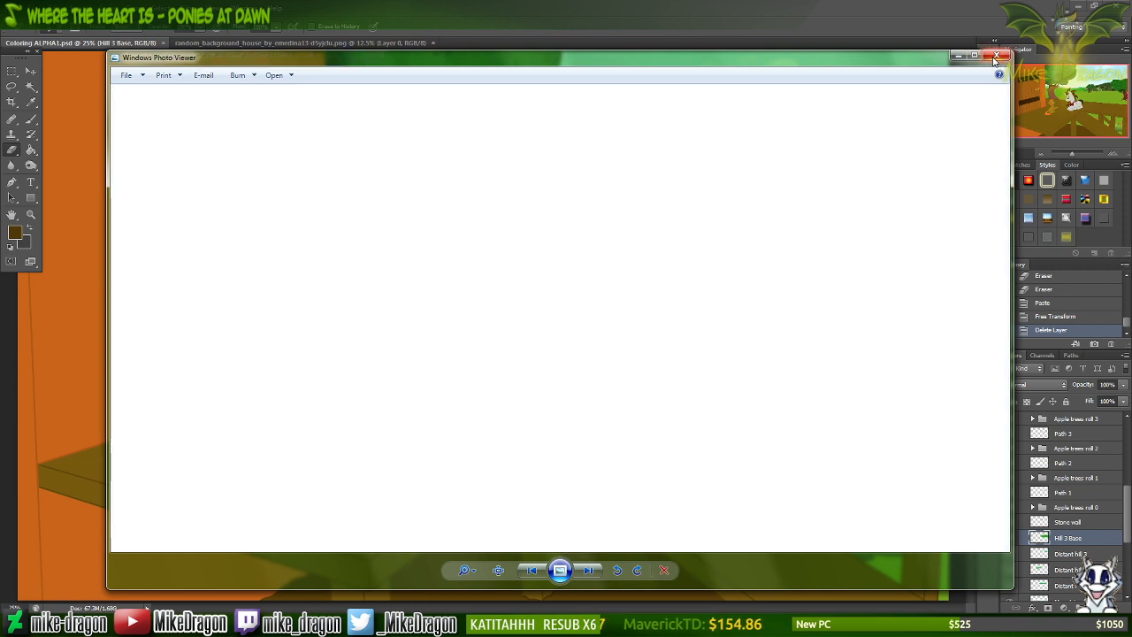
left_click(553, 624)
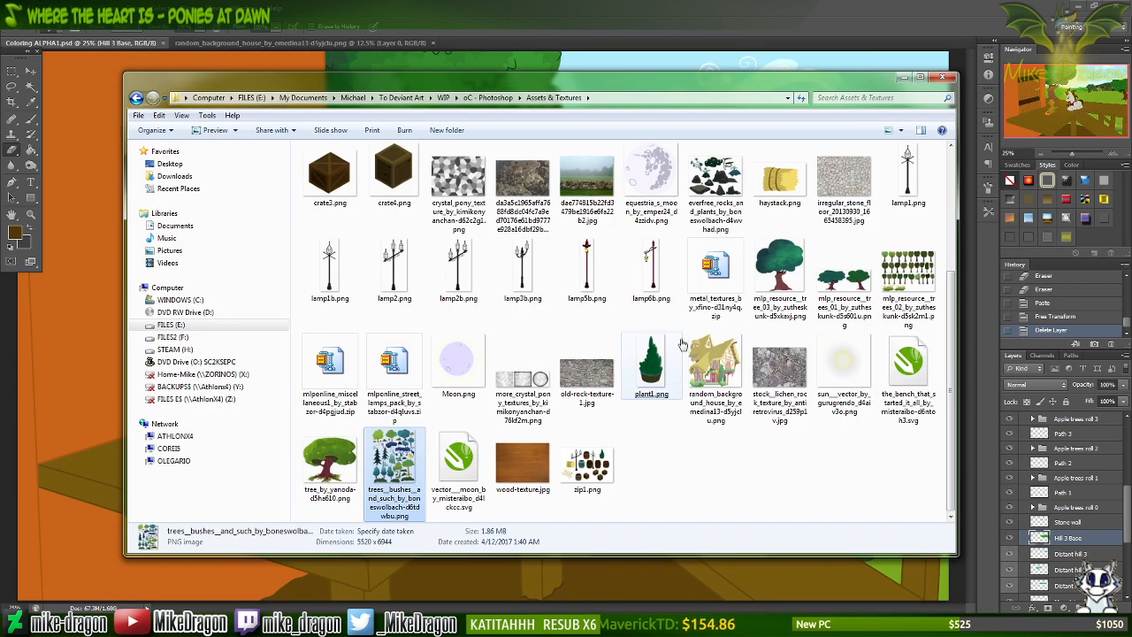
left_click_drag(385, 467, 459, 37)
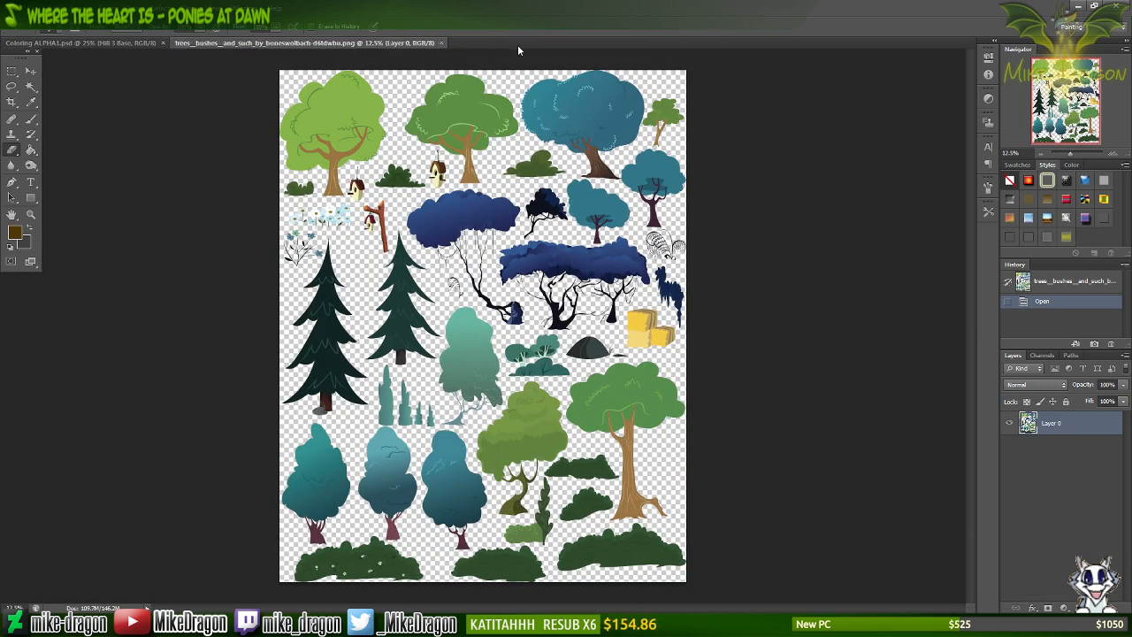
Lasso and copy the small green tree in the upper corner of the asset sheet, next to the large blue tree.
key("ctrl+plus")
key("ctrl+plus")
key("ctrl+plus")
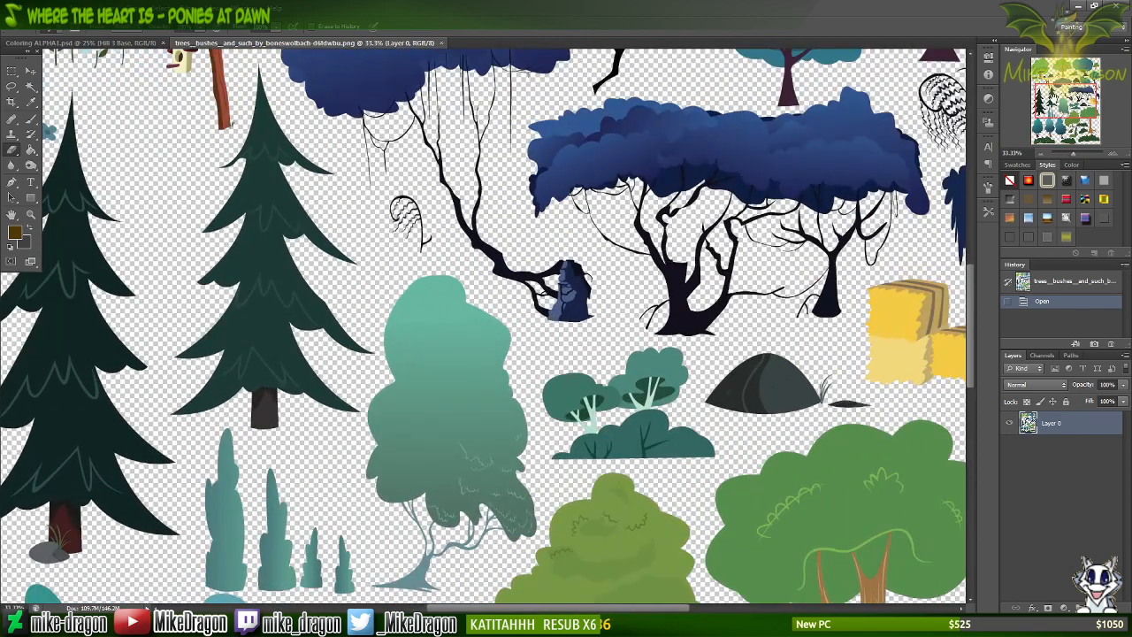
left_click_drag(1071, 86, 1075, 59)
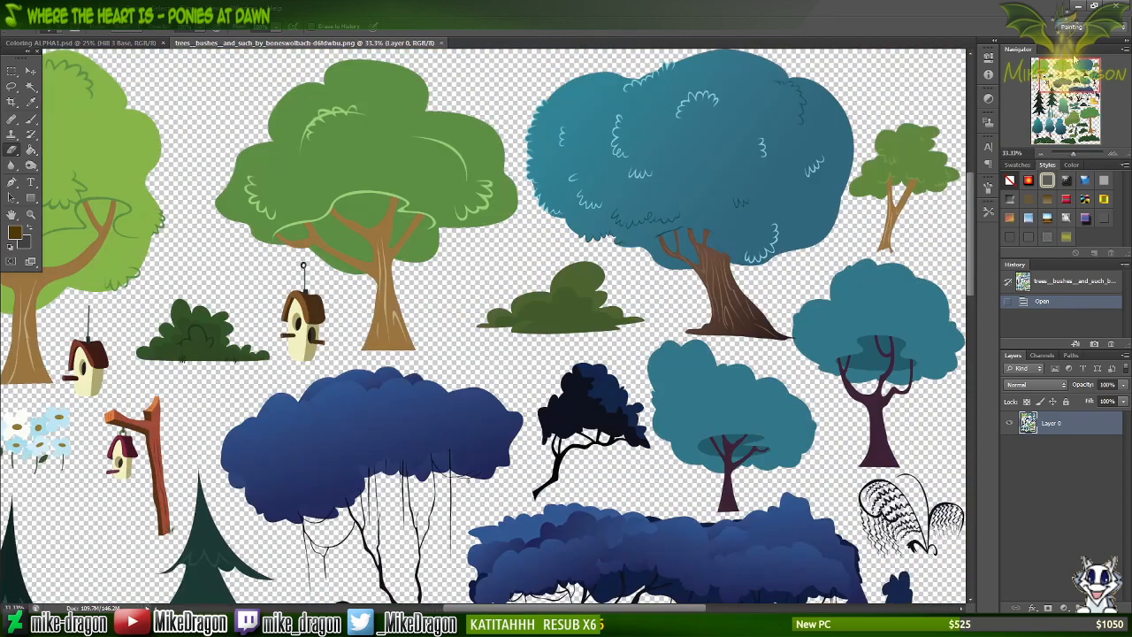
key("l")
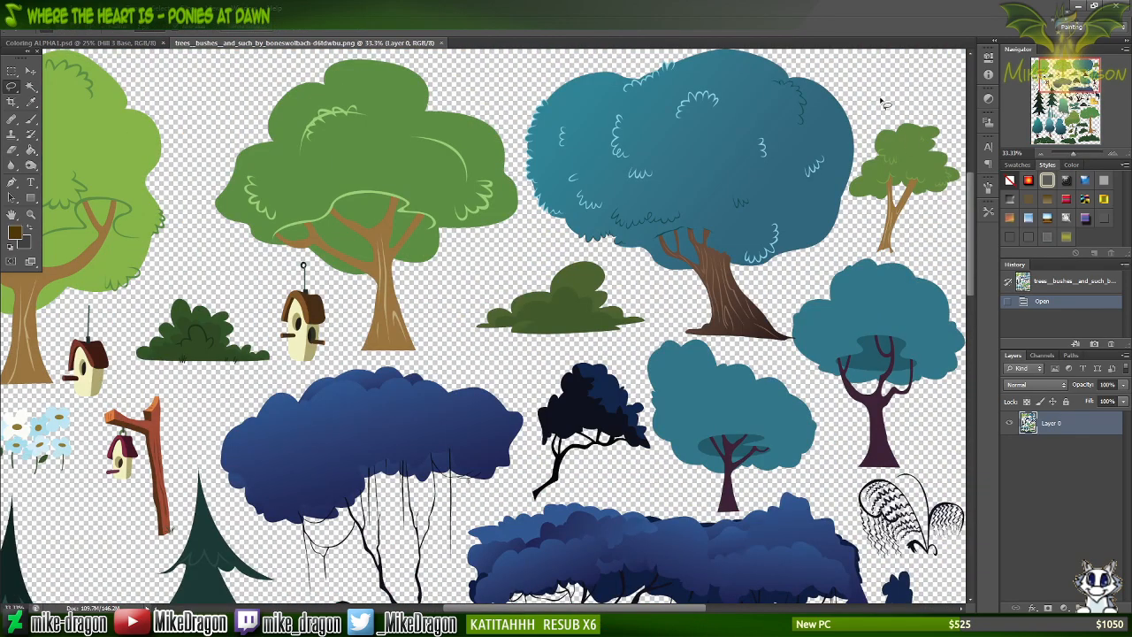
mouse_move(863, 165)
left_mouse_down()
mouse_move(844, 210)
mouse_move(867, 253)
left_mouse_up()
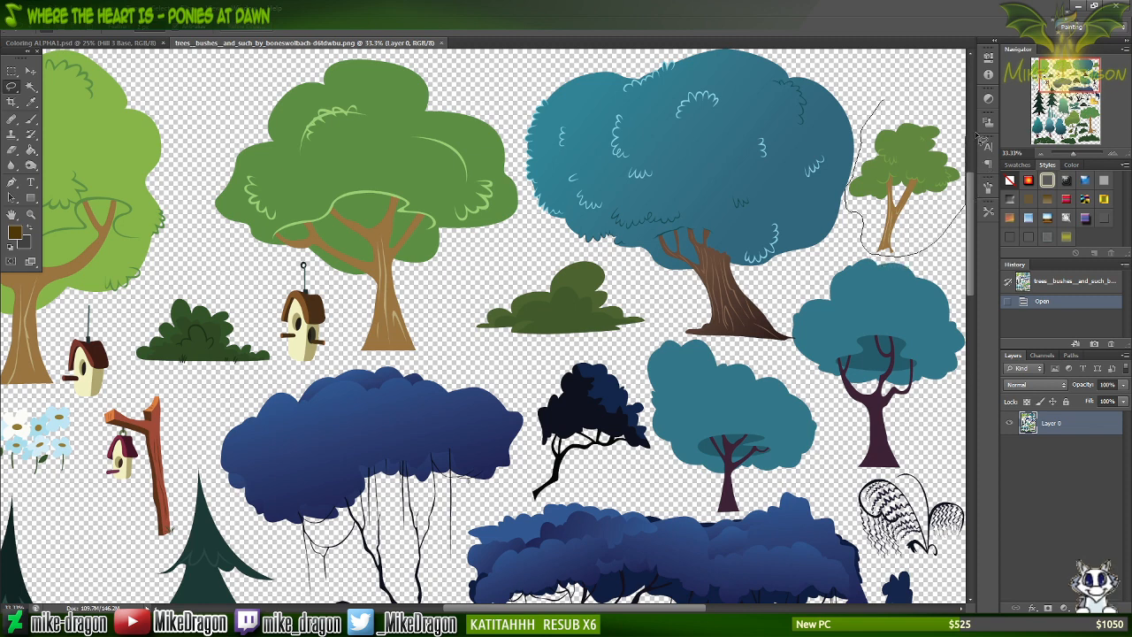
left_click_drag(891, 95, 895, 94)
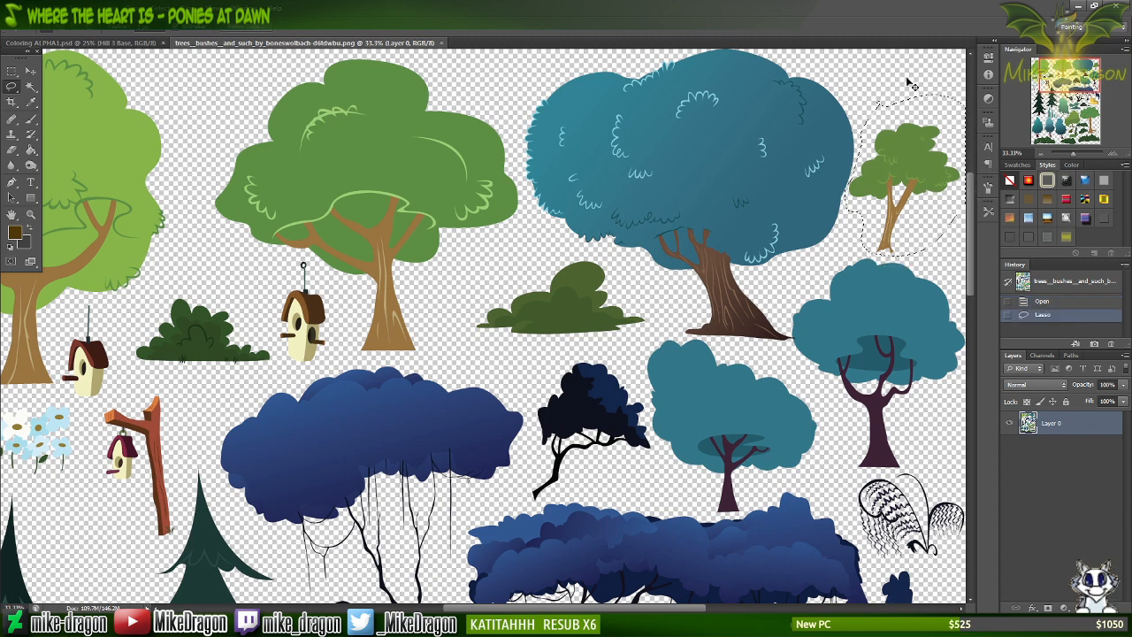
Paste the tree into Coloring ALPHA1.psd directly above the Hill 2 base layer and move it to the horizon behind the unicorn.
left_click(116, 43)
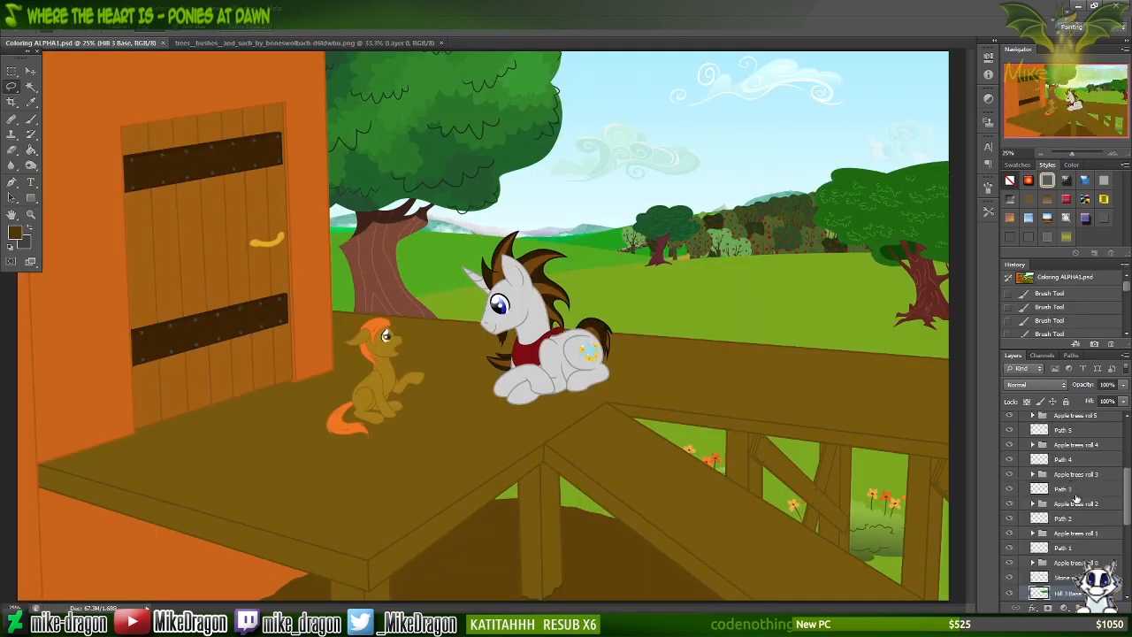
scroll(1064, 490, "up", 5)
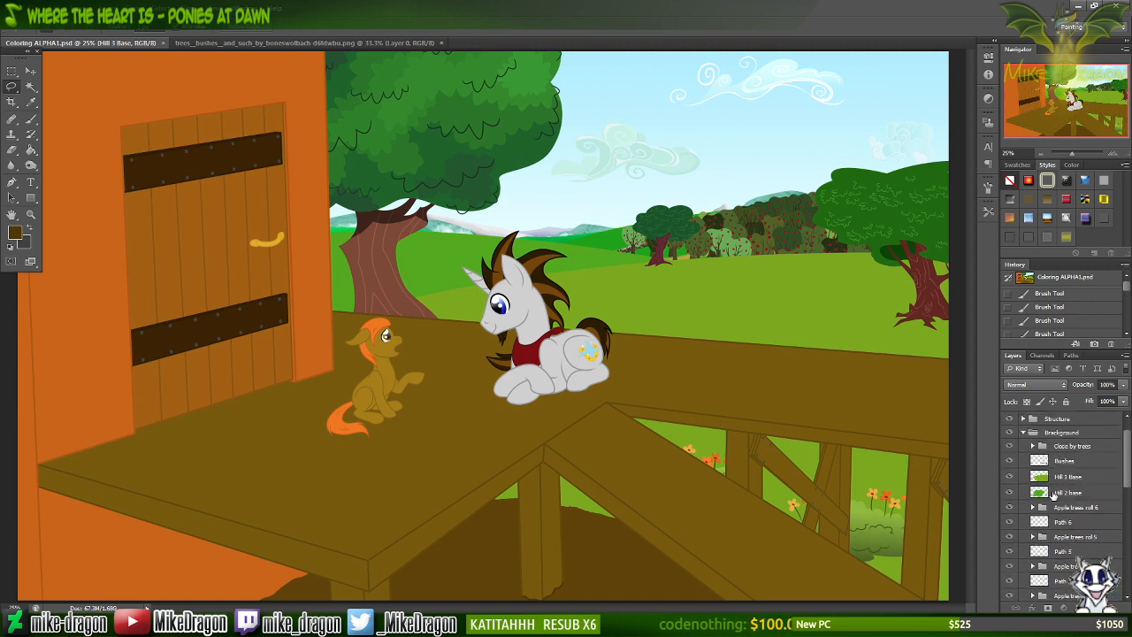
left_click(1052, 493)
key("ctrl+v")
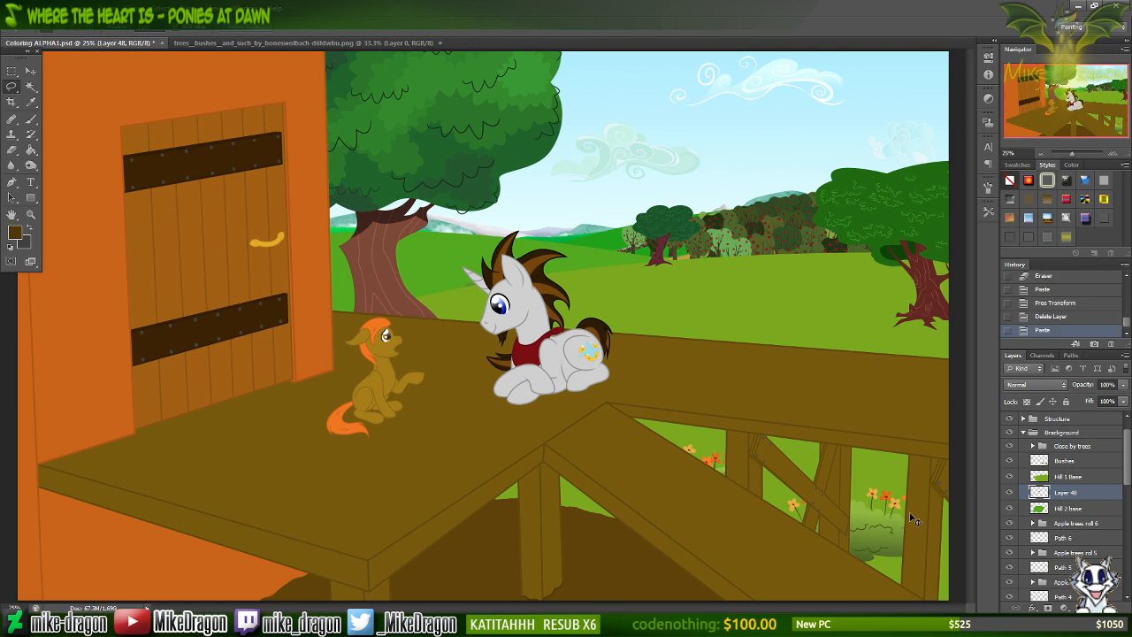
key("v")
mouse_move(500, 306)
left_mouse_down()
mouse_move(571, 196)
mouse_move(550, 215)
left_mouse_up()
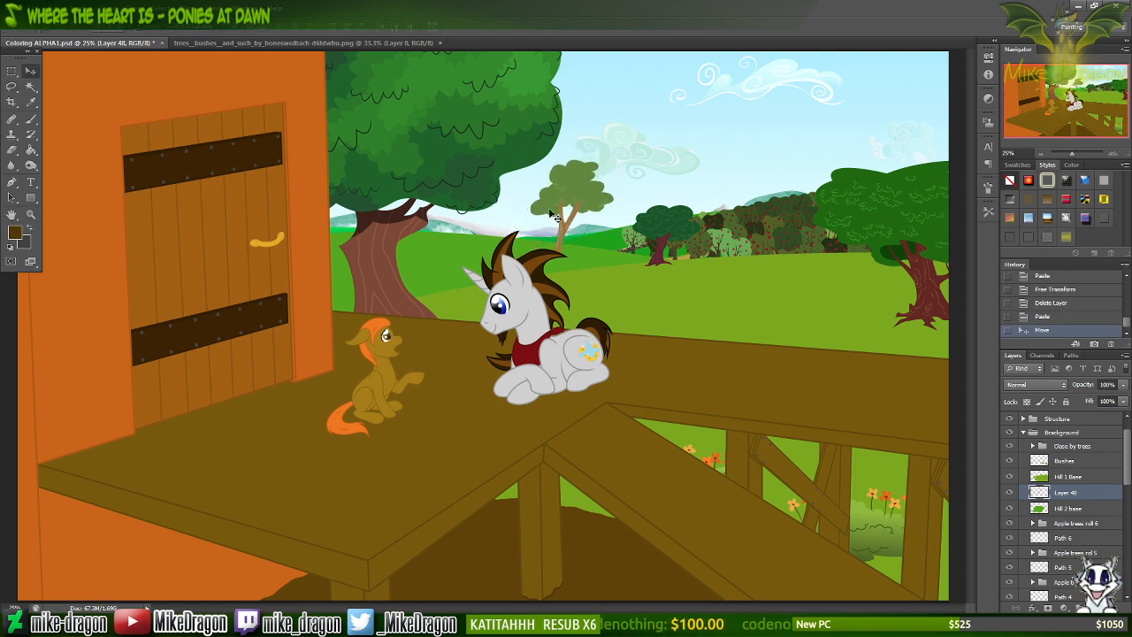
Scale the pasted tree to less than half its size and place it on the distant hill just above the unicorn's mane.
key("ctrl+plus")
key("ctrl+plus")
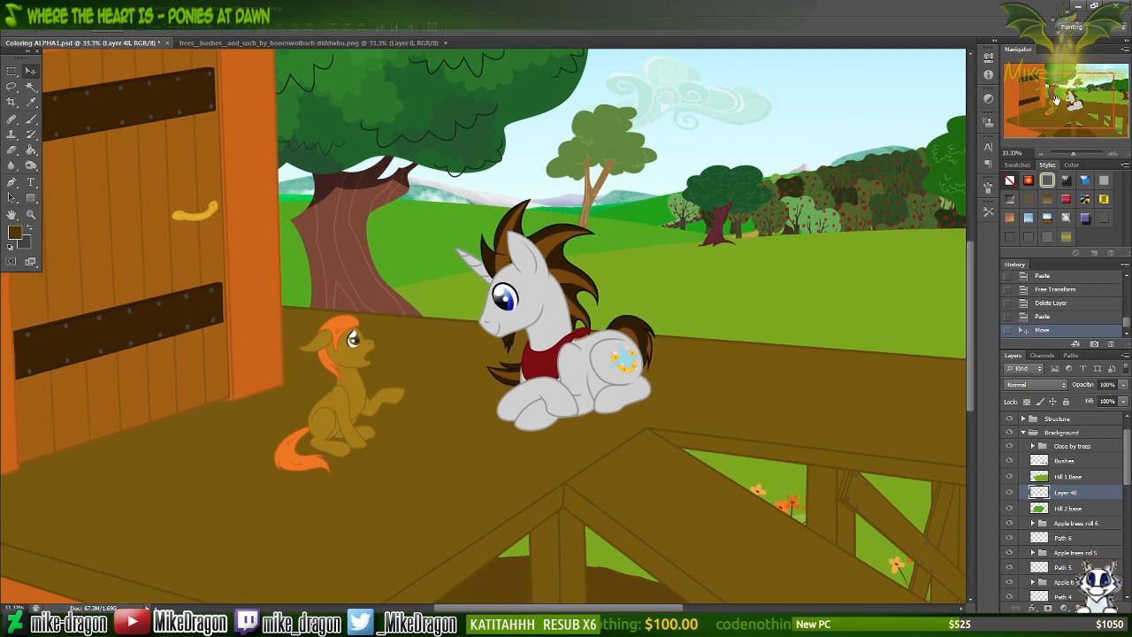
left_click_drag(1055, 99, 1063, 94)
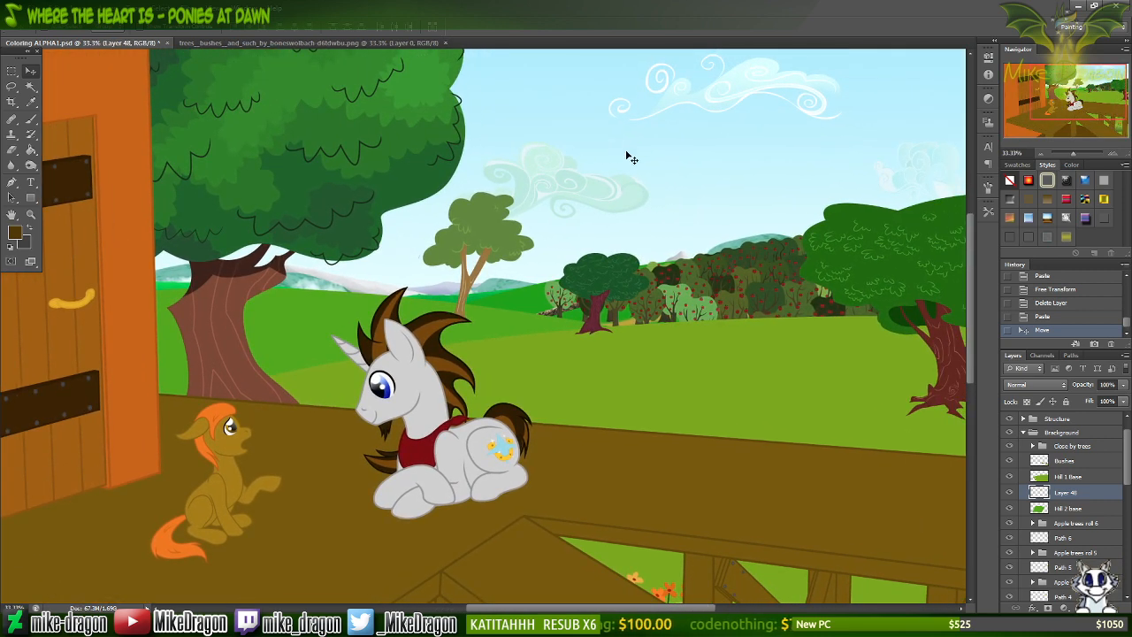
key("ctrl+t")
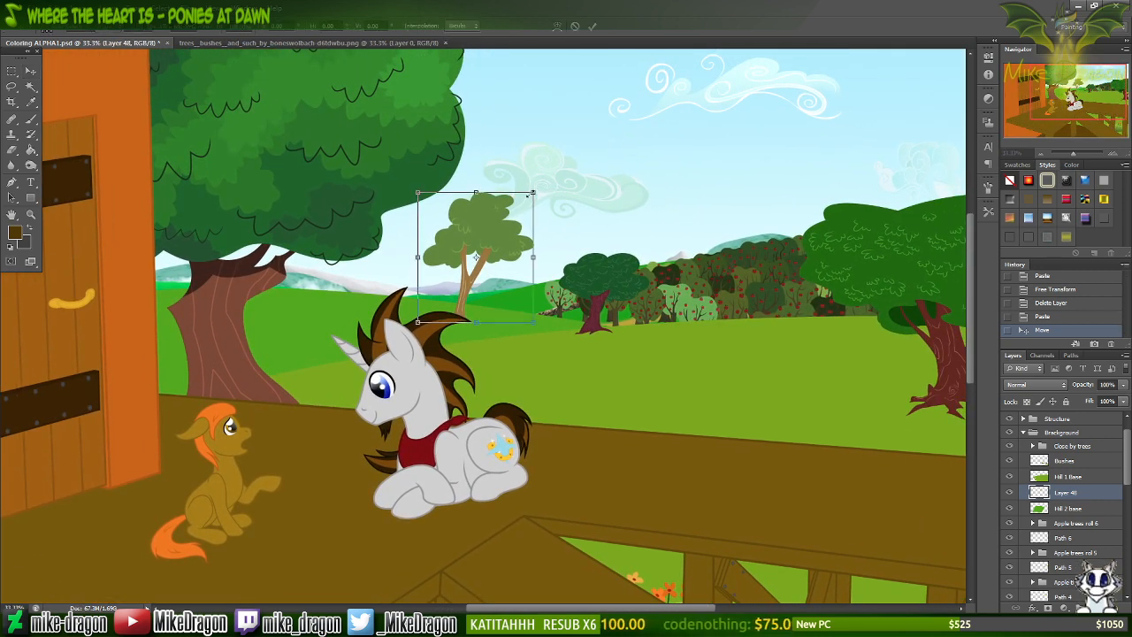
left_click_drag(526, 194, 445, 277)
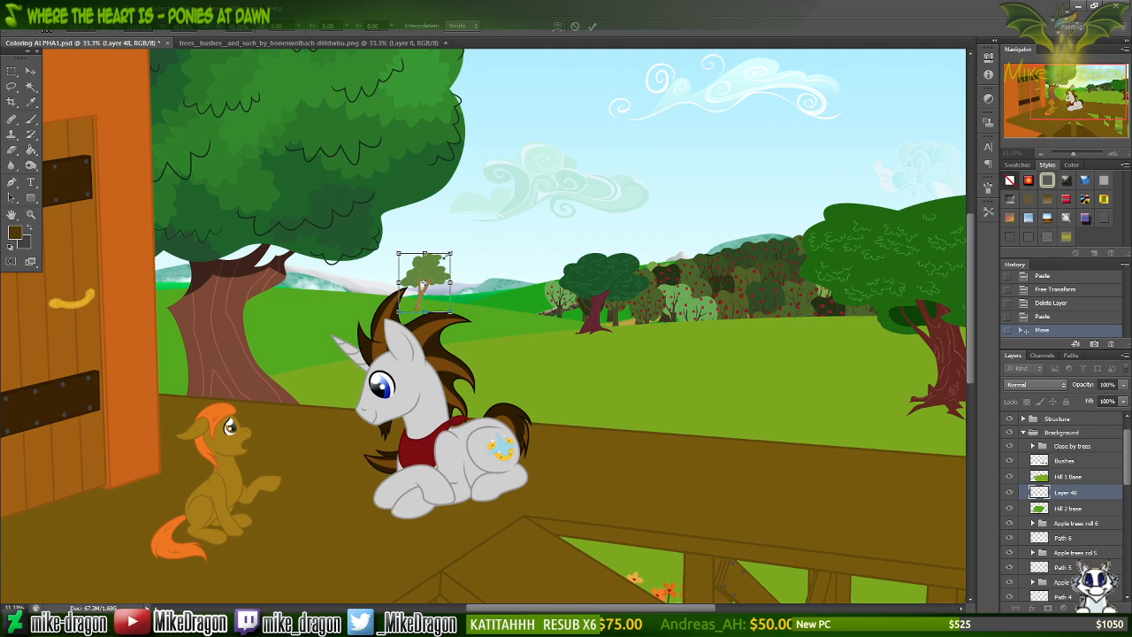
left_click_drag(446, 257, 442, 263)
key("Return")
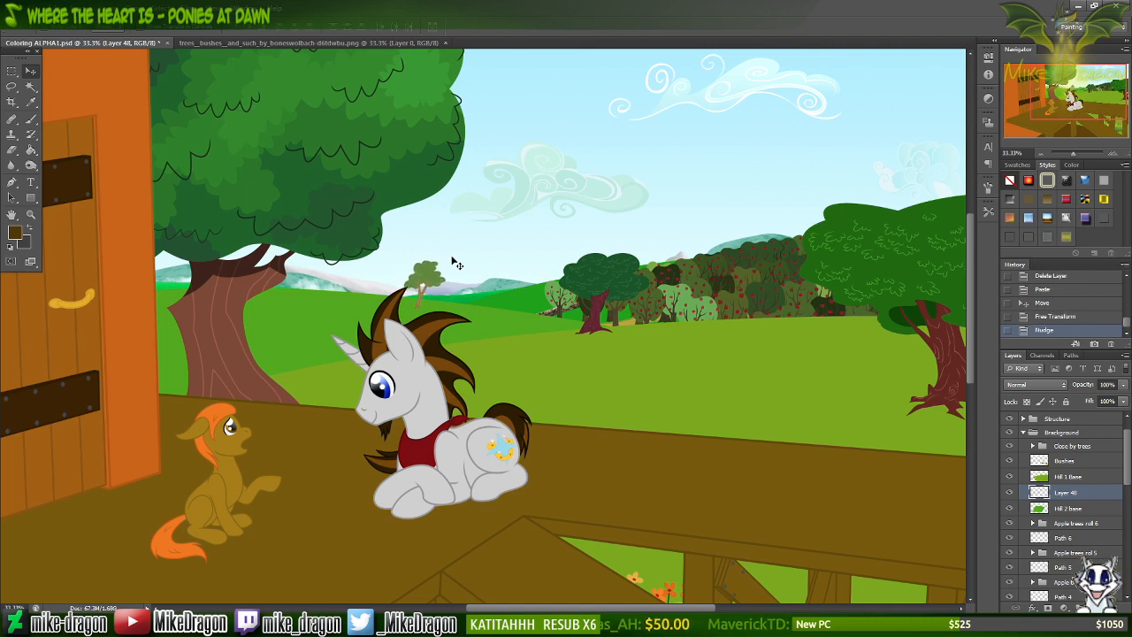
key("ctrl+minus")
key("ctrl+minus")
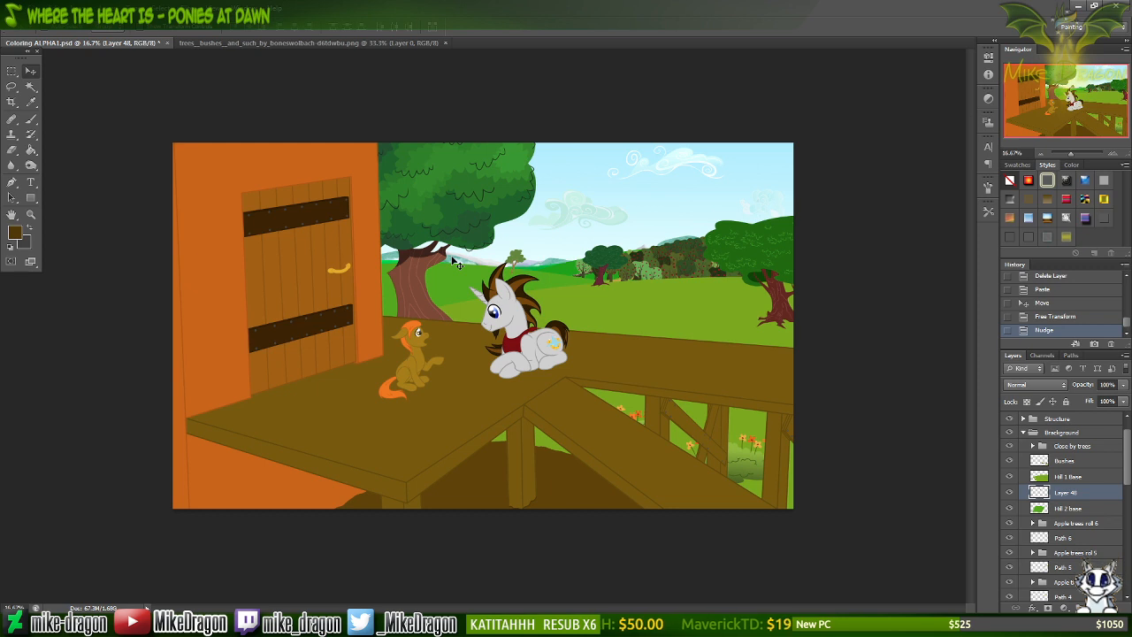
Save Coloring ALPHA1.psd and rename the pasted small tree's layer as Tree.
key("ctrl+s")
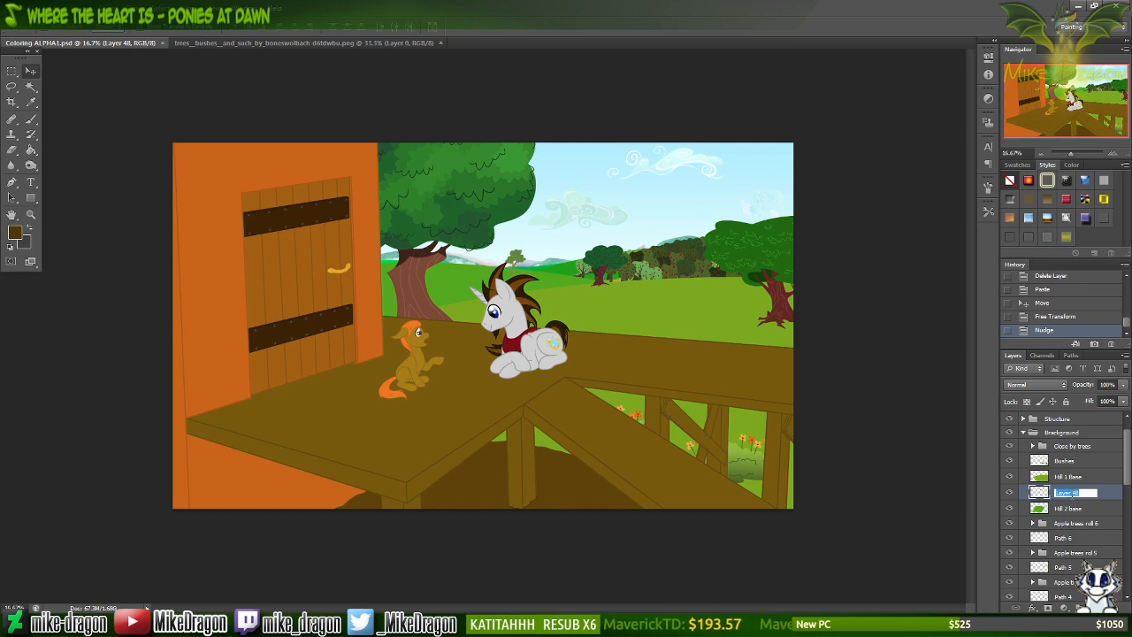
type("ee")
key("Return")
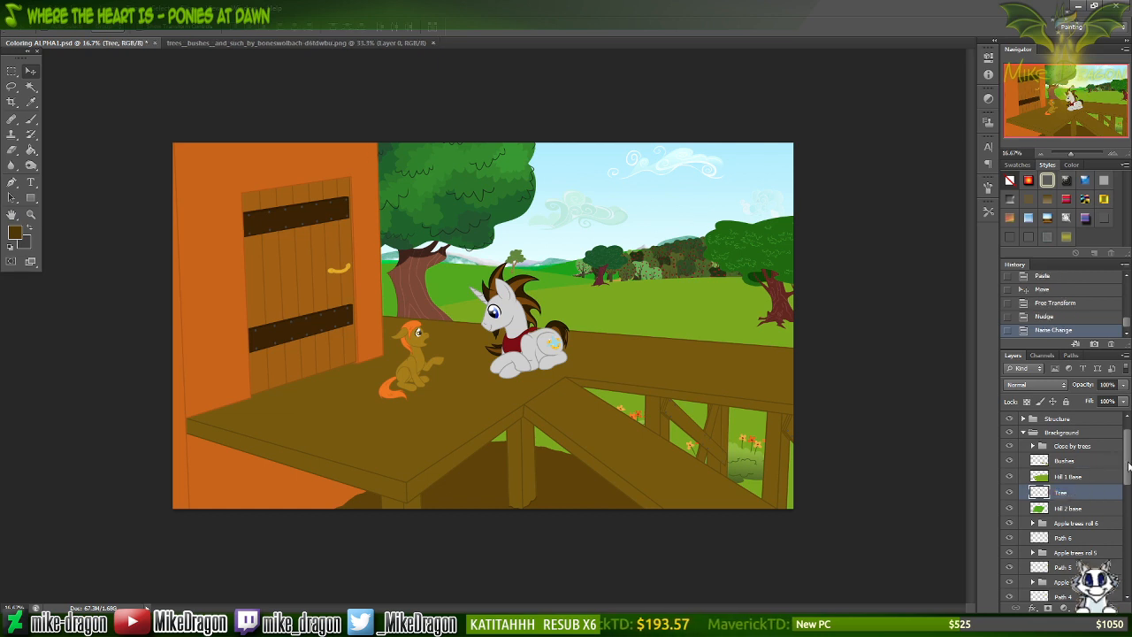
Correct the name of the misspelled fifth apple trees group in the Background group to Apple trees roll 5.
left_click_drag(1128, 466, 1121, 563)
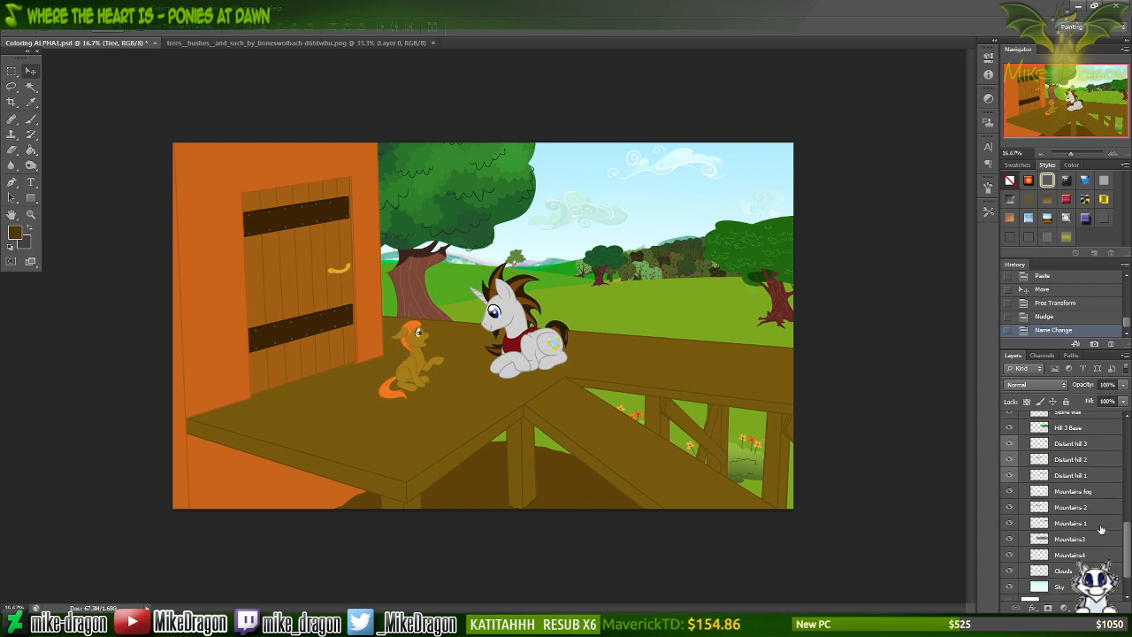
left_click_drag(1126, 545, 1130, 447)
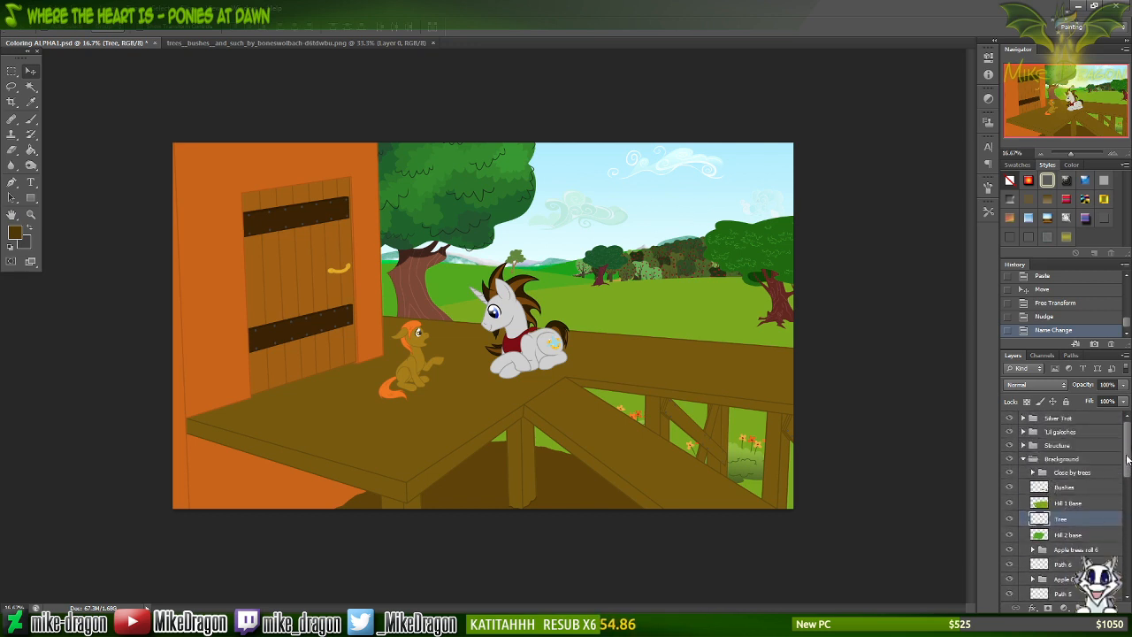
left_click_drag(1130, 456, 1130, 484)
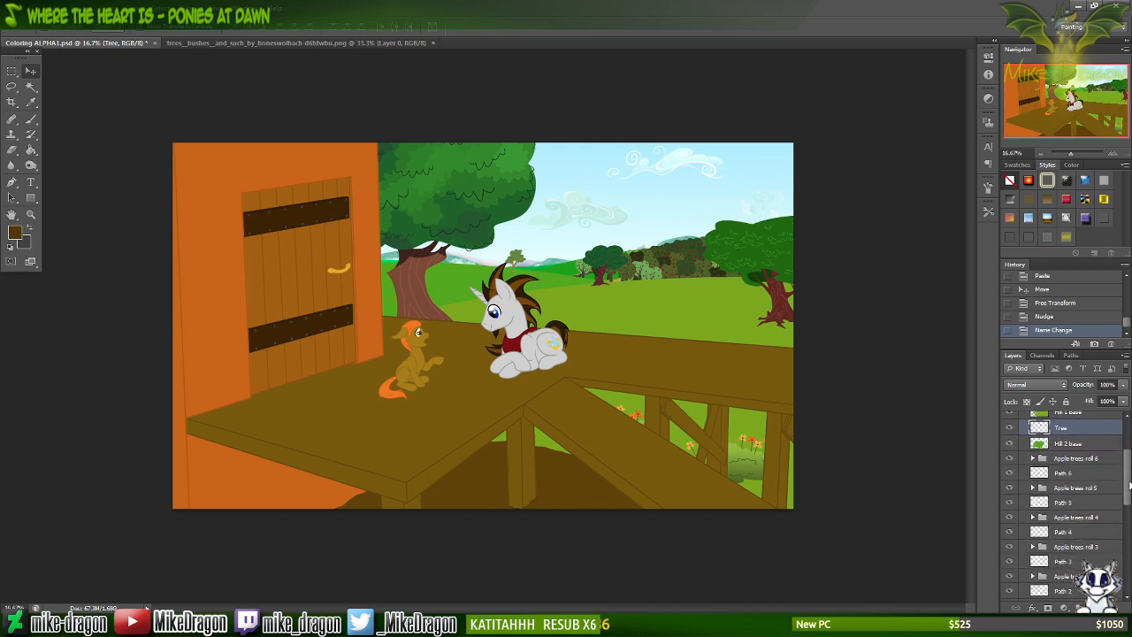
double_click(1094, 489)
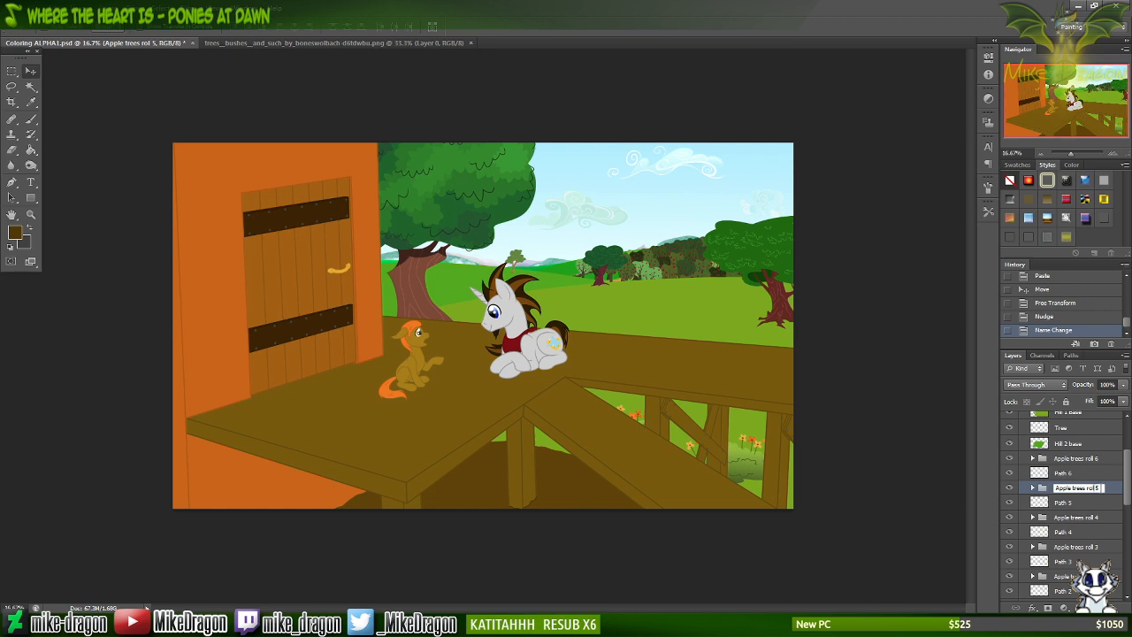
left_click(1109, 489)
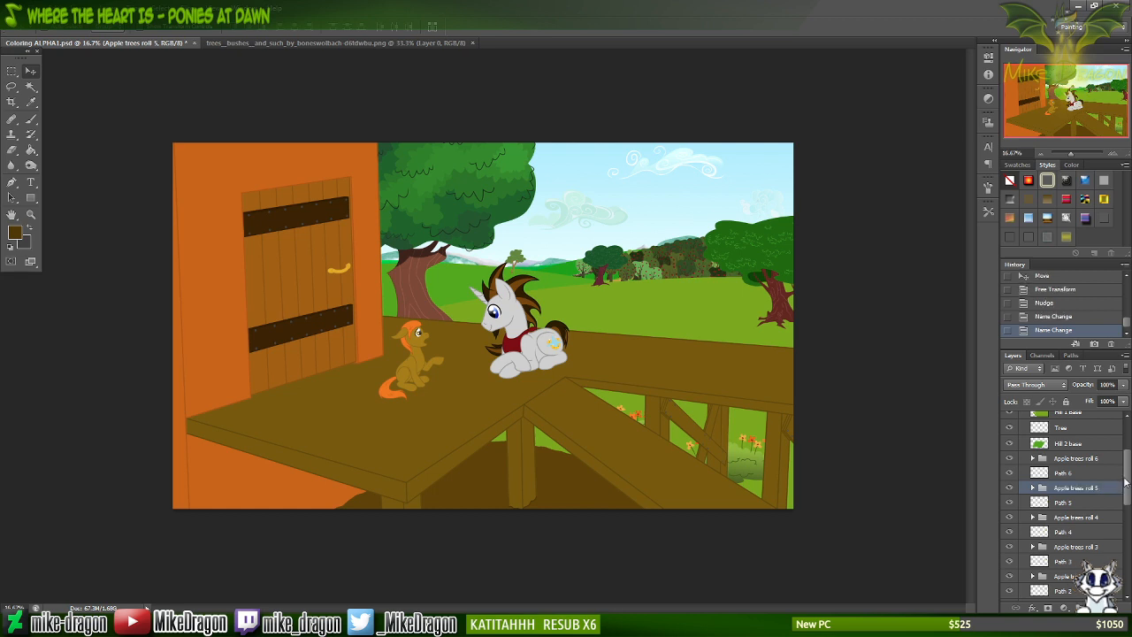
Toggle the Close by trees group's visibility to check its contents, move the Tree layer into that group, and save the document.
left_click_drag(1126, 482, 1122, 525)
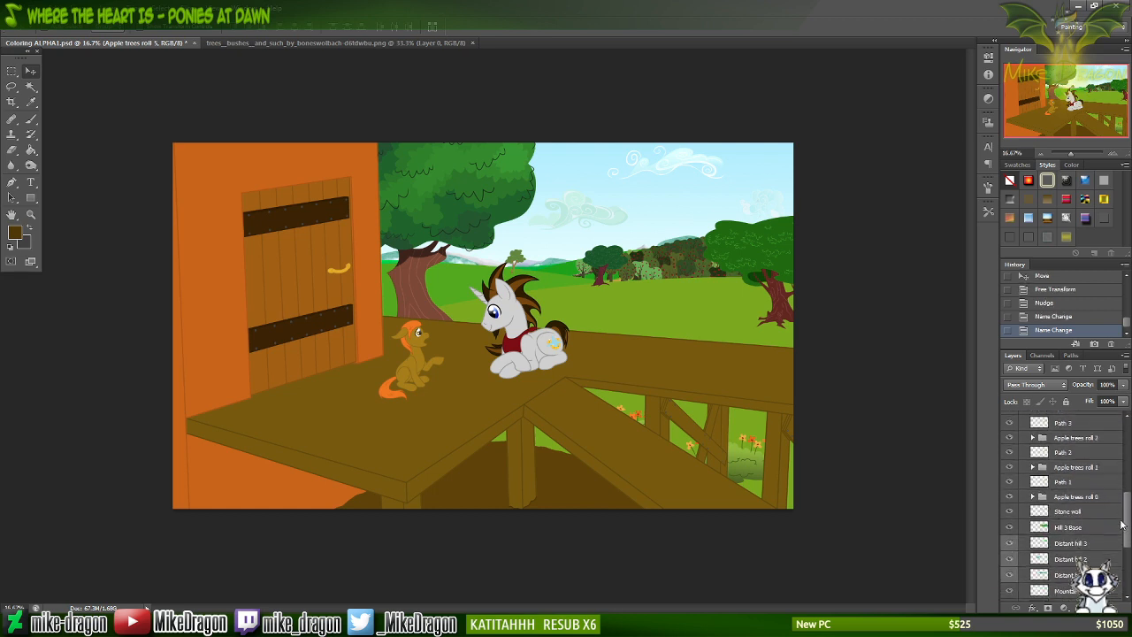
scroll(1113, 564, "up", 10)
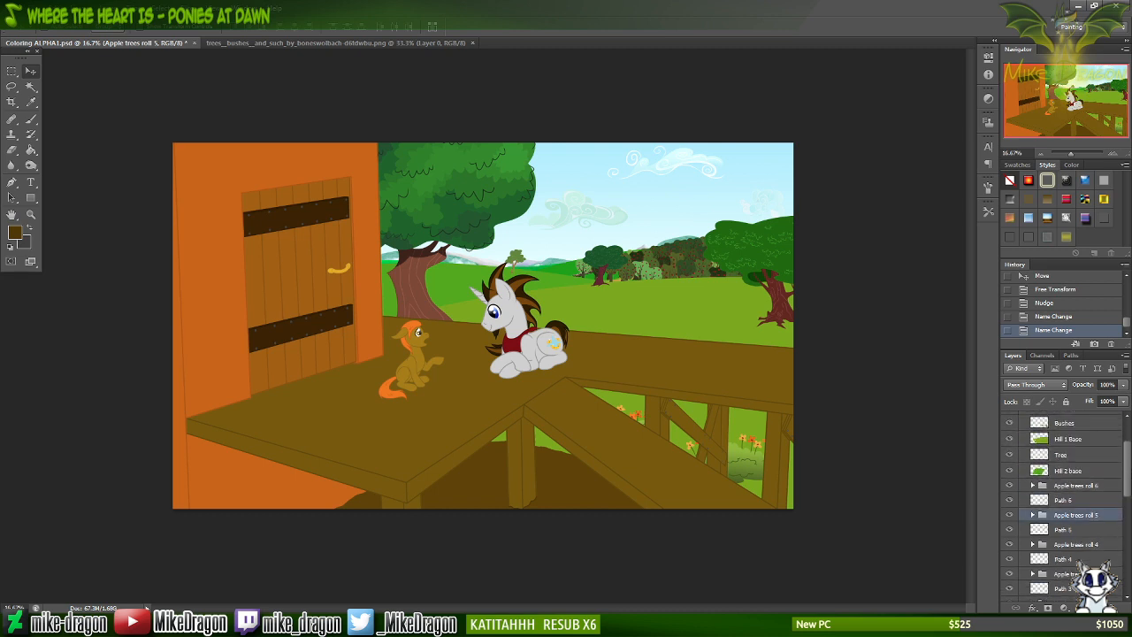
scroll(1097, 564, "up", 1)
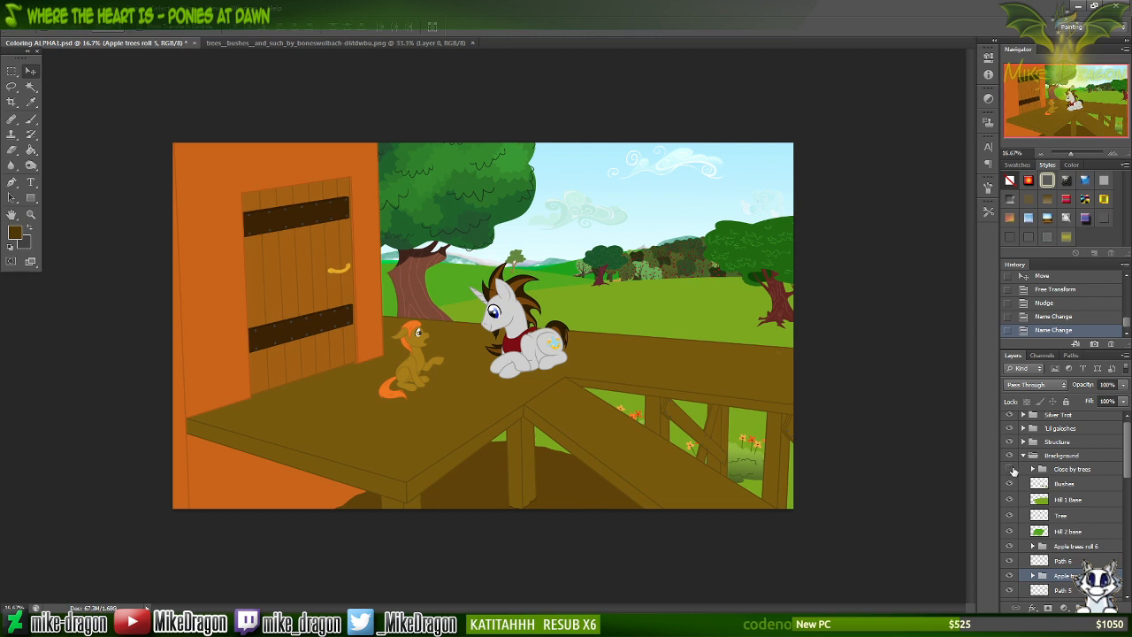
left_click(1010, 469)
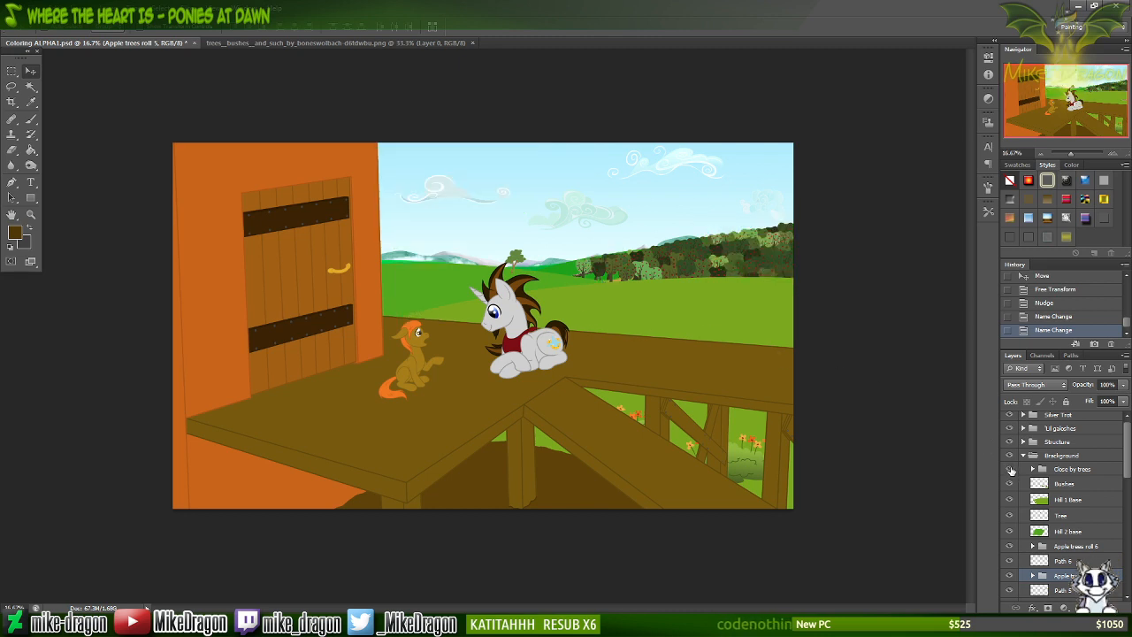
left_click(1010, 470)
left_click(1060, 516)
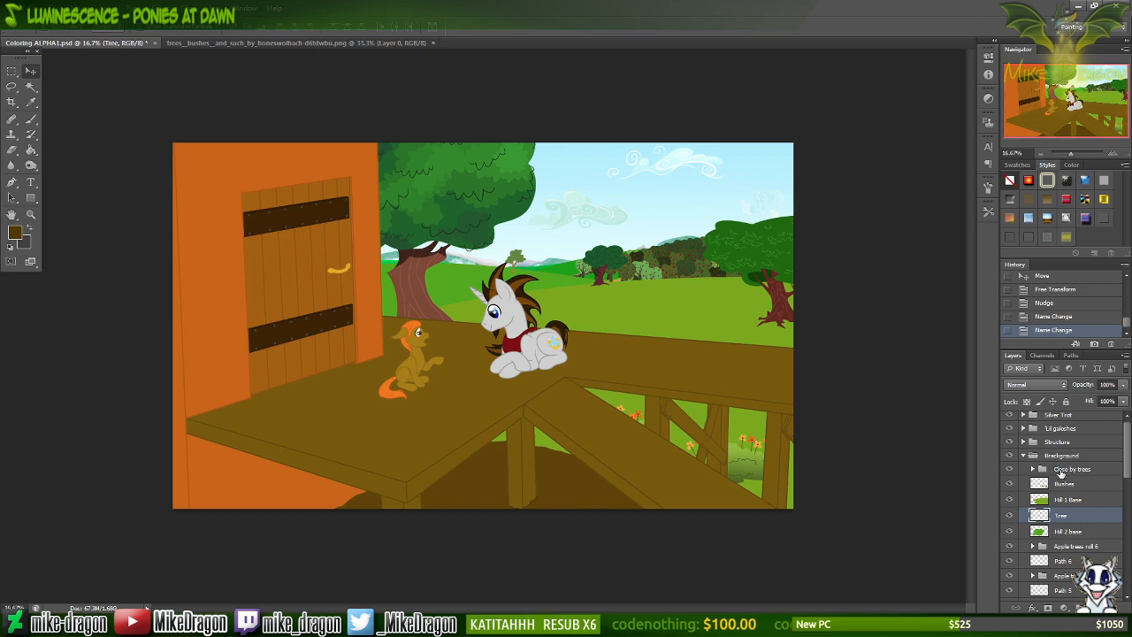
left_click_drag(1062, 472, 1066, 471)
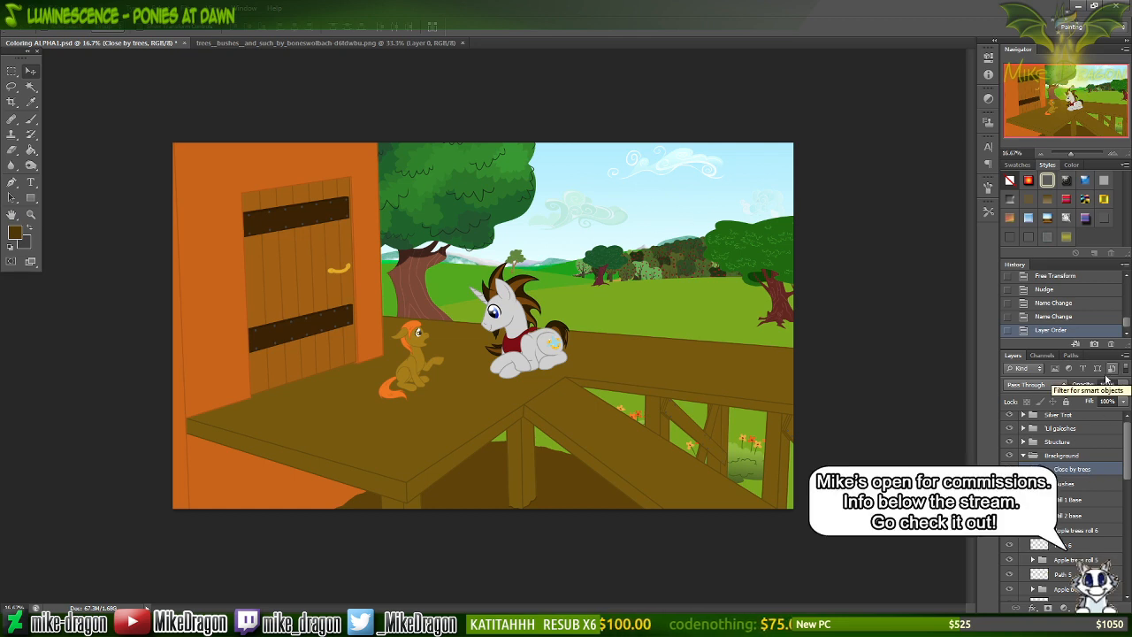
key("ctrl+s")
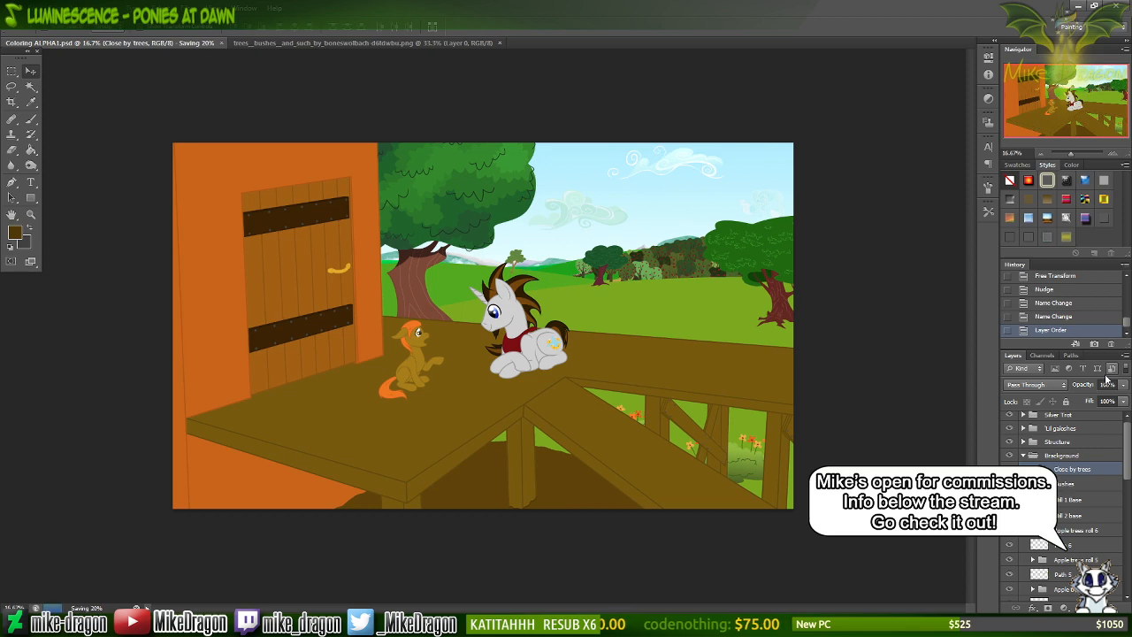
Preview the tree_by_yanoda PNG from the Assets & Textures folder and compare it repeatedly with the trees in the pony scene.
left_click(634, 625)
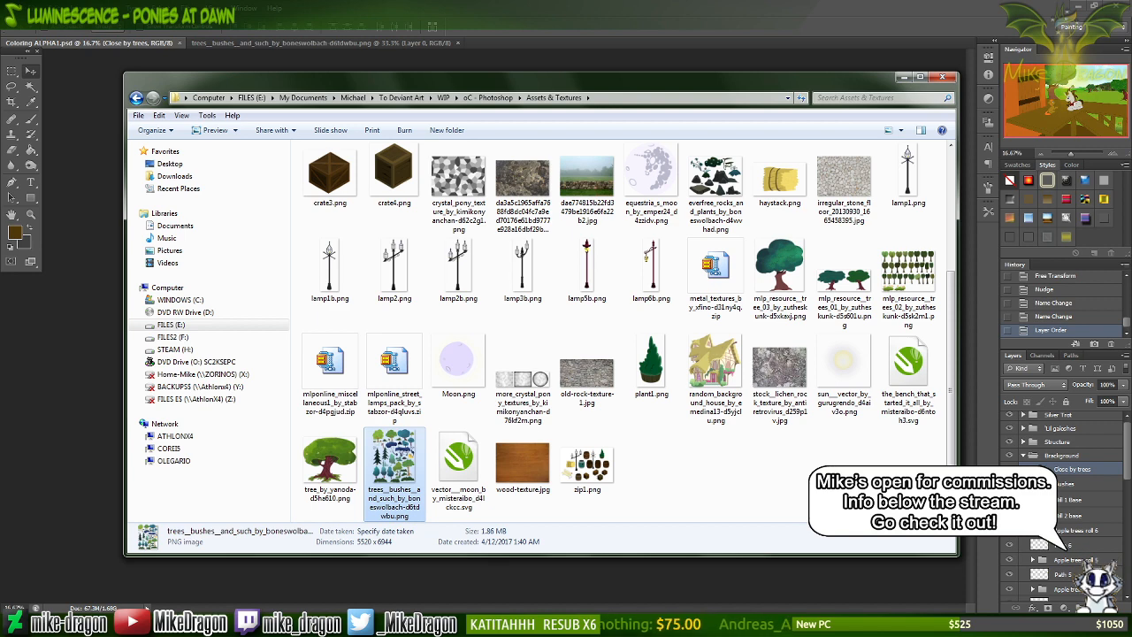
double_click(338, 479)
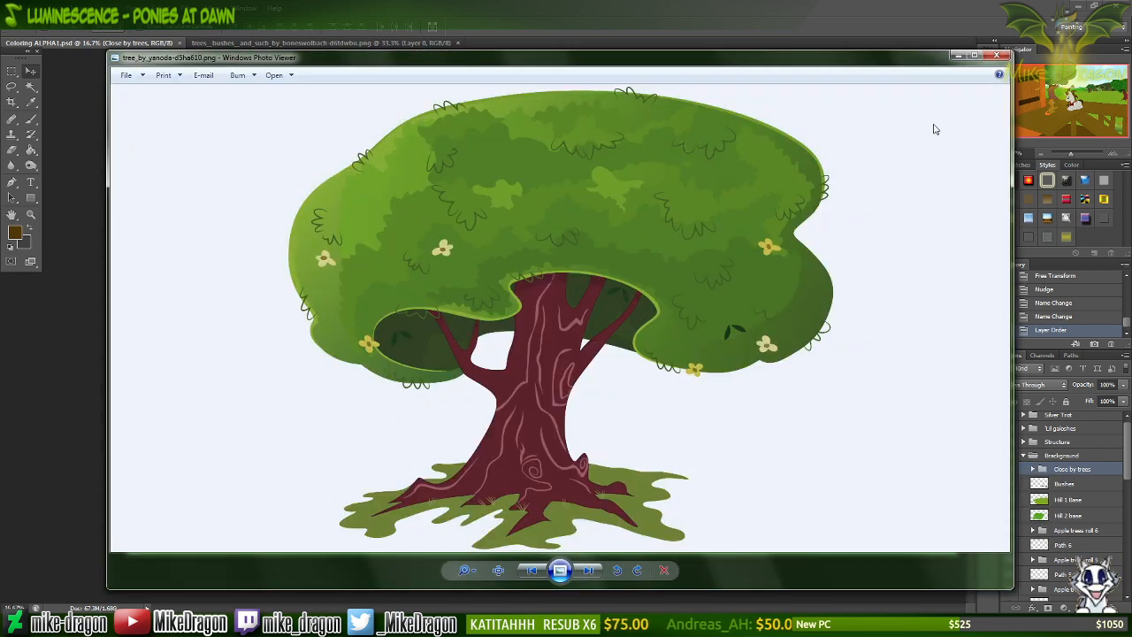
left_click(798, 18)
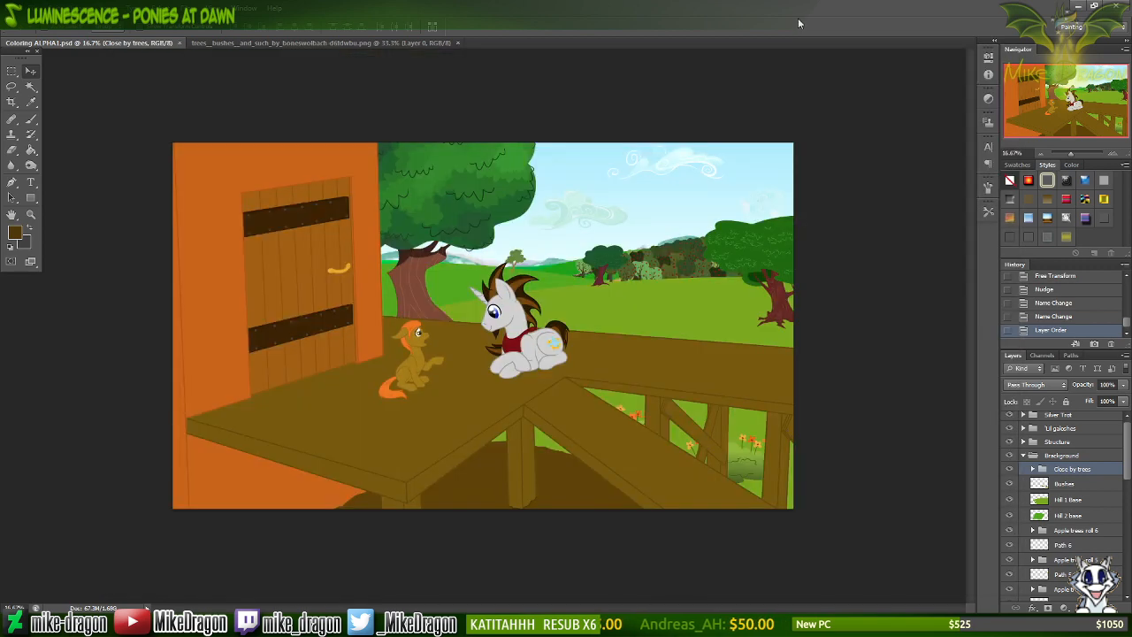
key("alt+Tab")
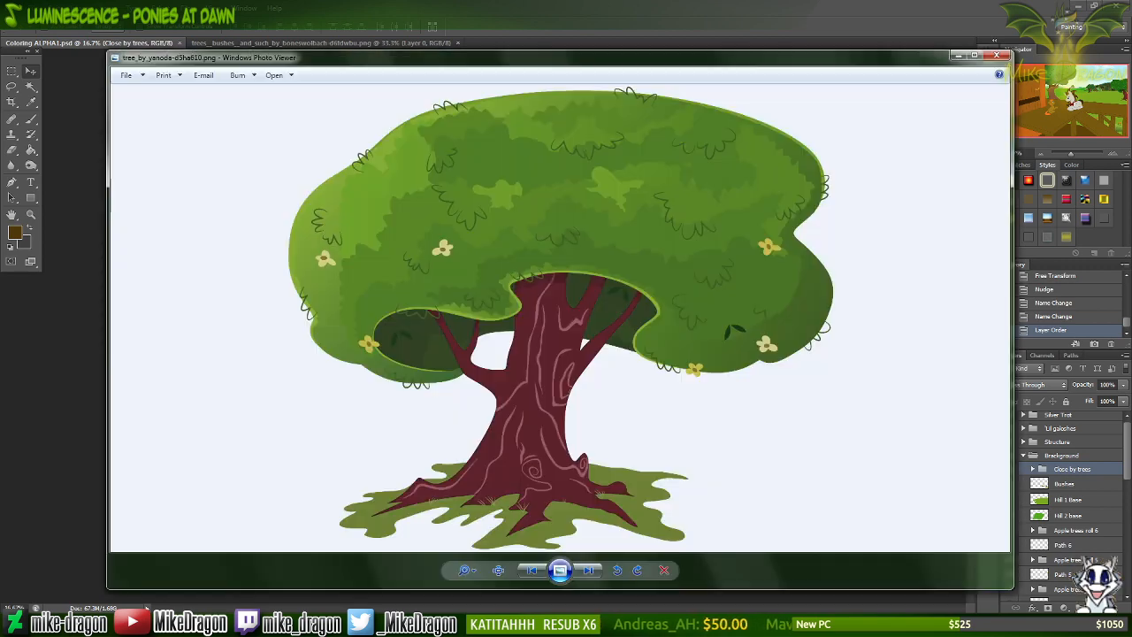
key("alt+Tab")
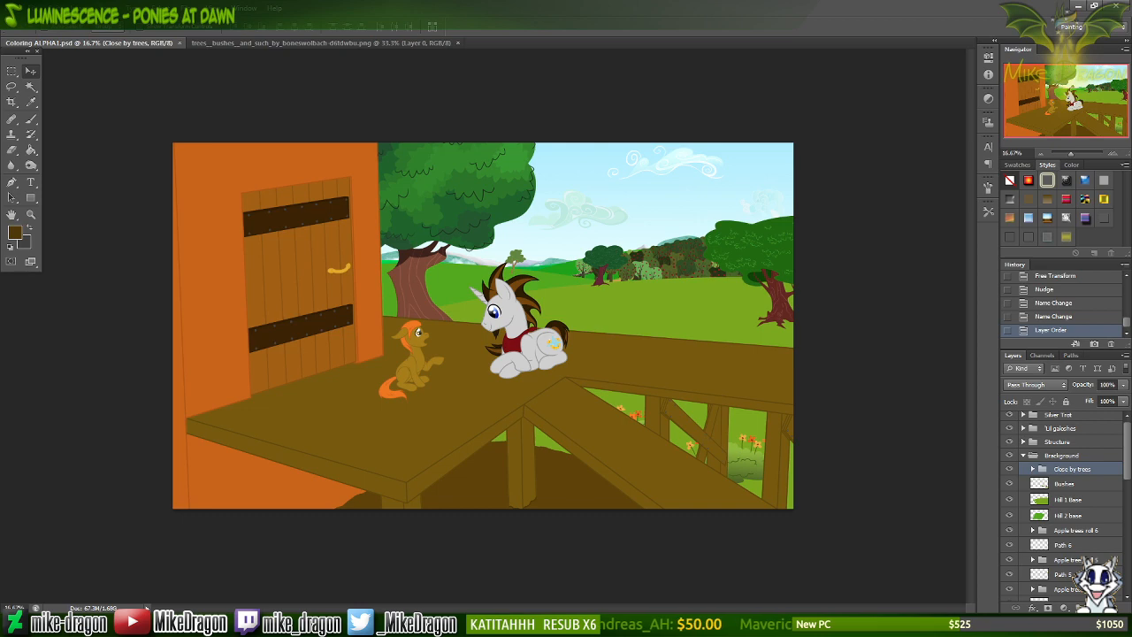
key("alt+Tab")
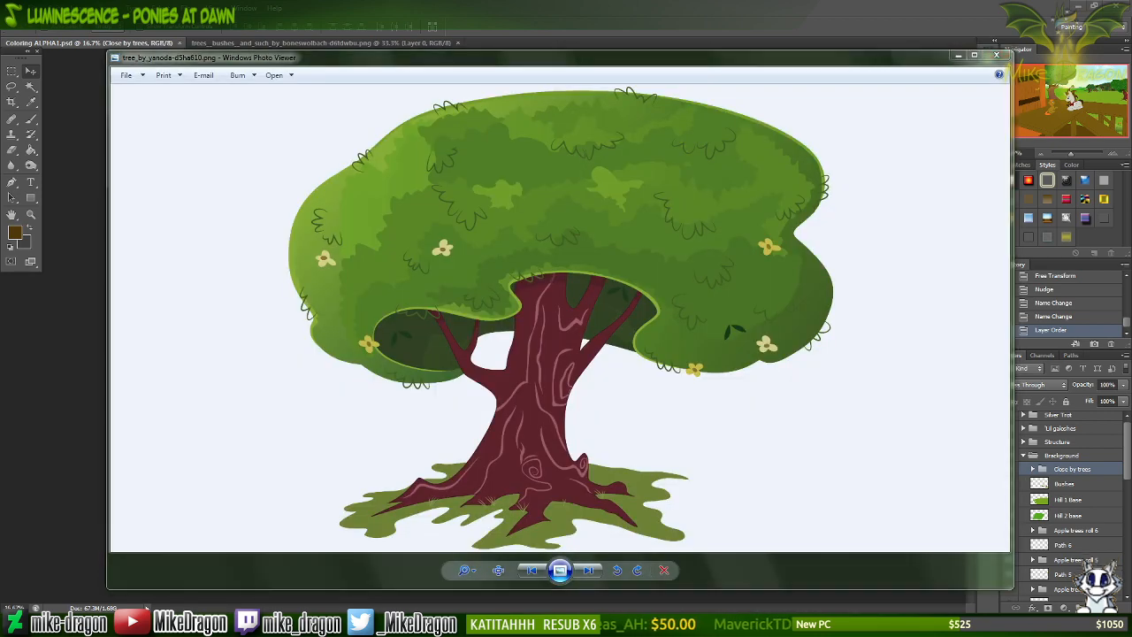
key("alt+Tab")
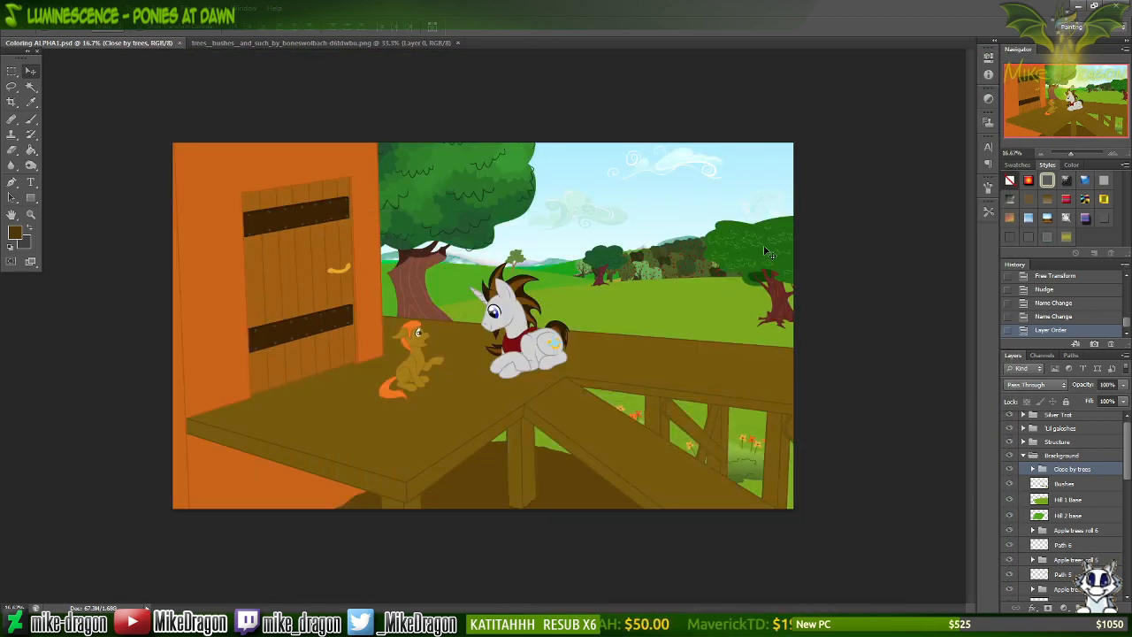
key("alt+Tab")
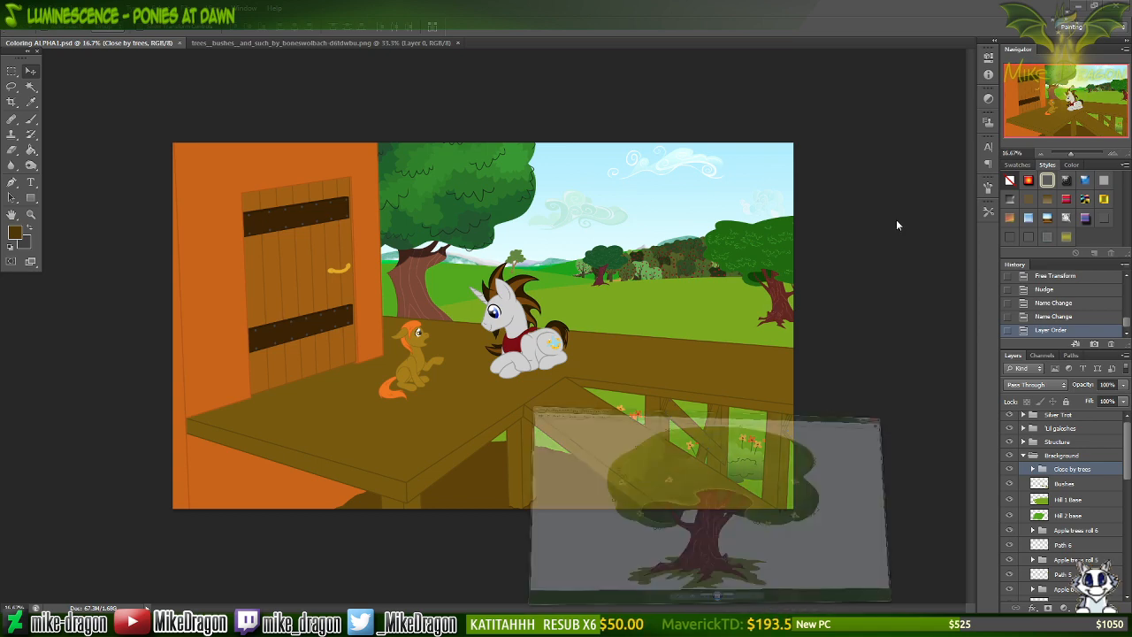
key("alt+Tab")
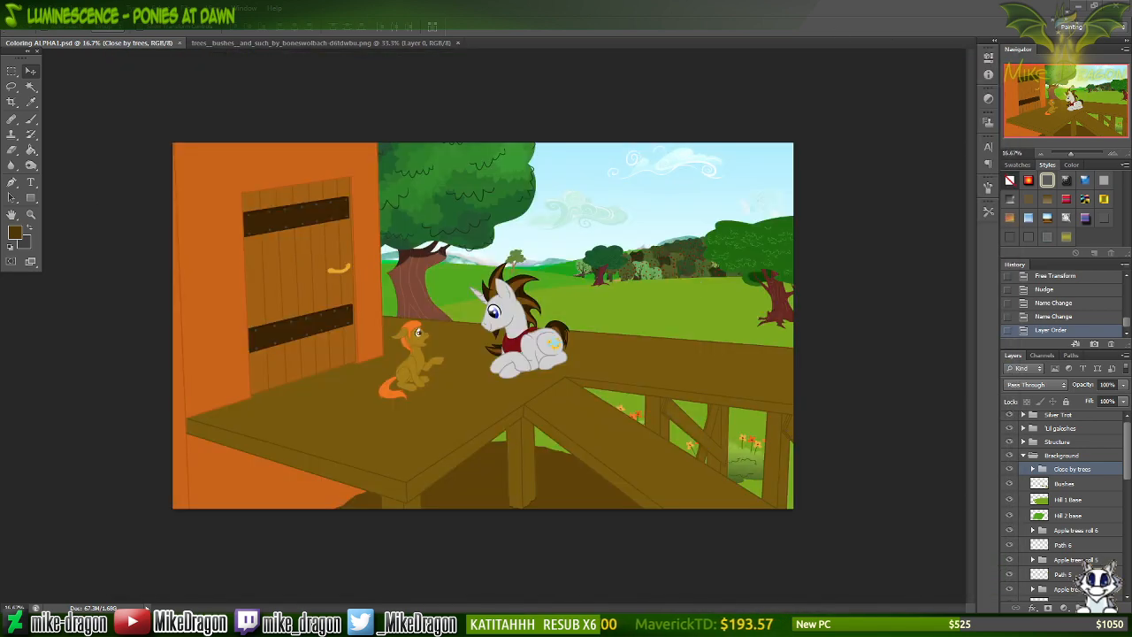
Open the sun__vector PNG from the Assets & Textures folder as its own Photoshop document, and close the trees and bushes asset sheet.
key("alt+Tab")
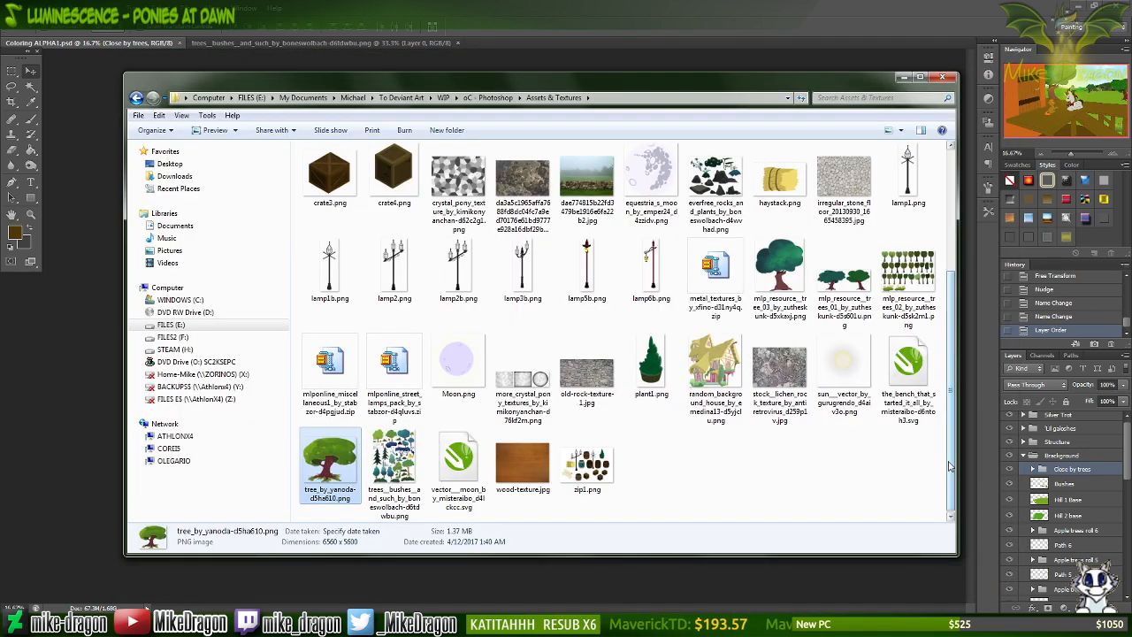
left_click_drag(952, 463, 966, 471)
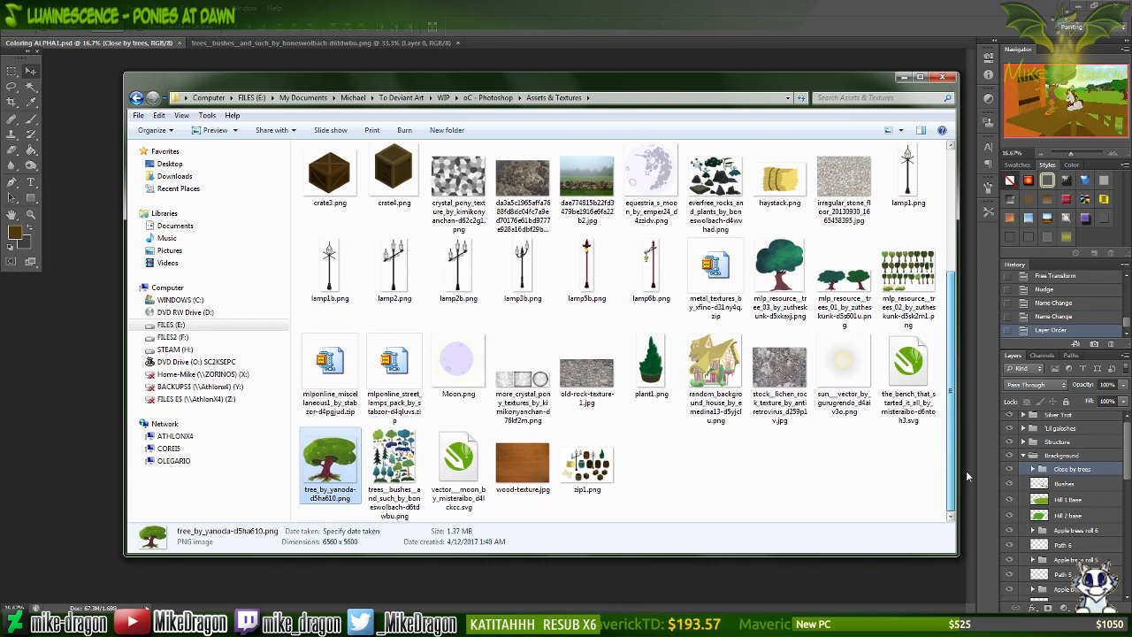
left_click(844, 370)
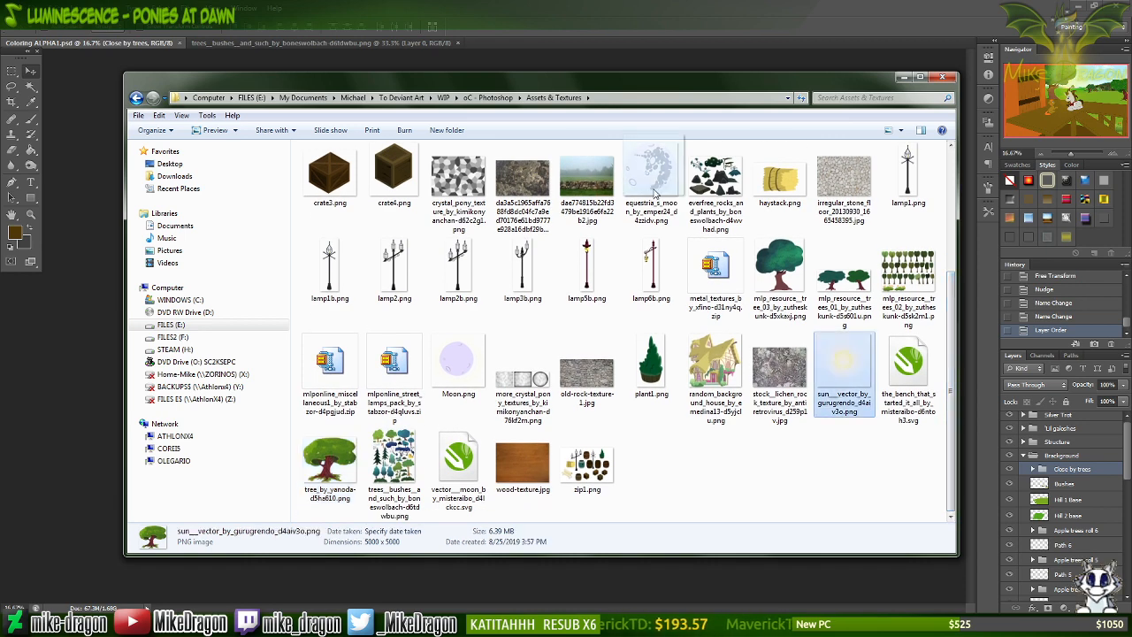
left_click(460, 41)
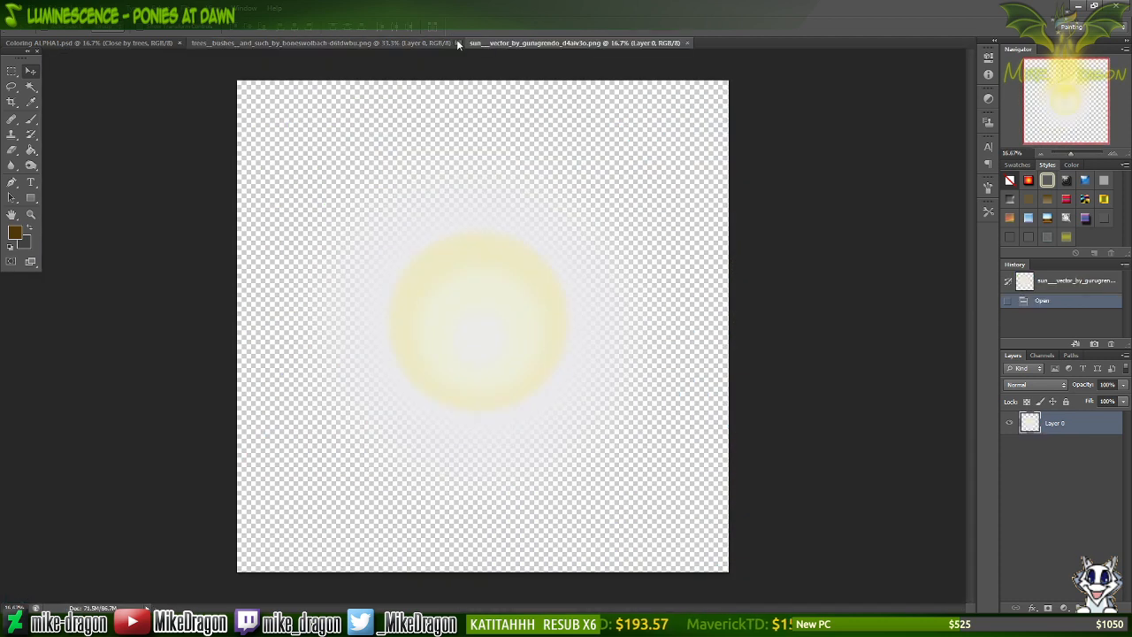
left_click(456, 40)
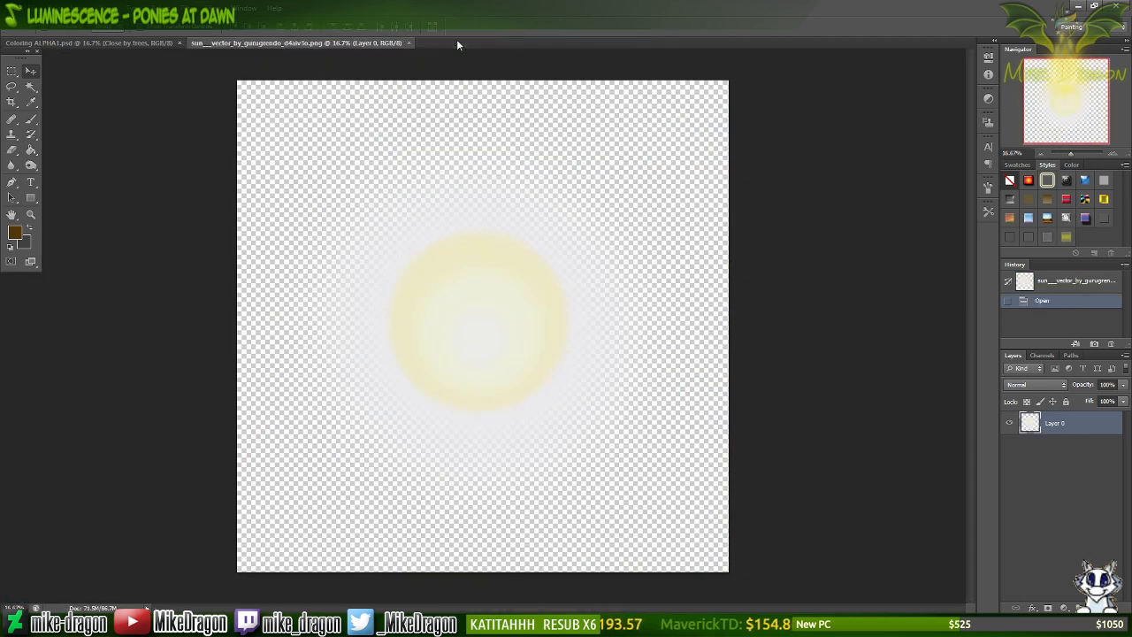
Paste the sun into Coloring ALPHA1.psd as a new layer directly above the Sky layer, beneath Clouds.
left_click(127, 40)
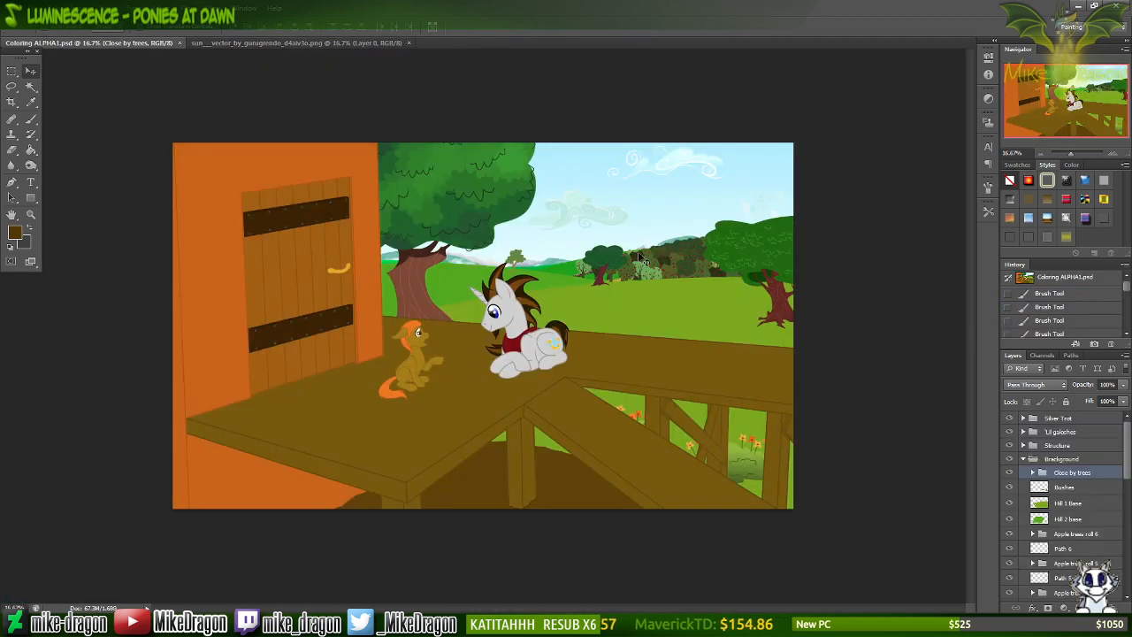
scroll(1119, 535, "down", 8)
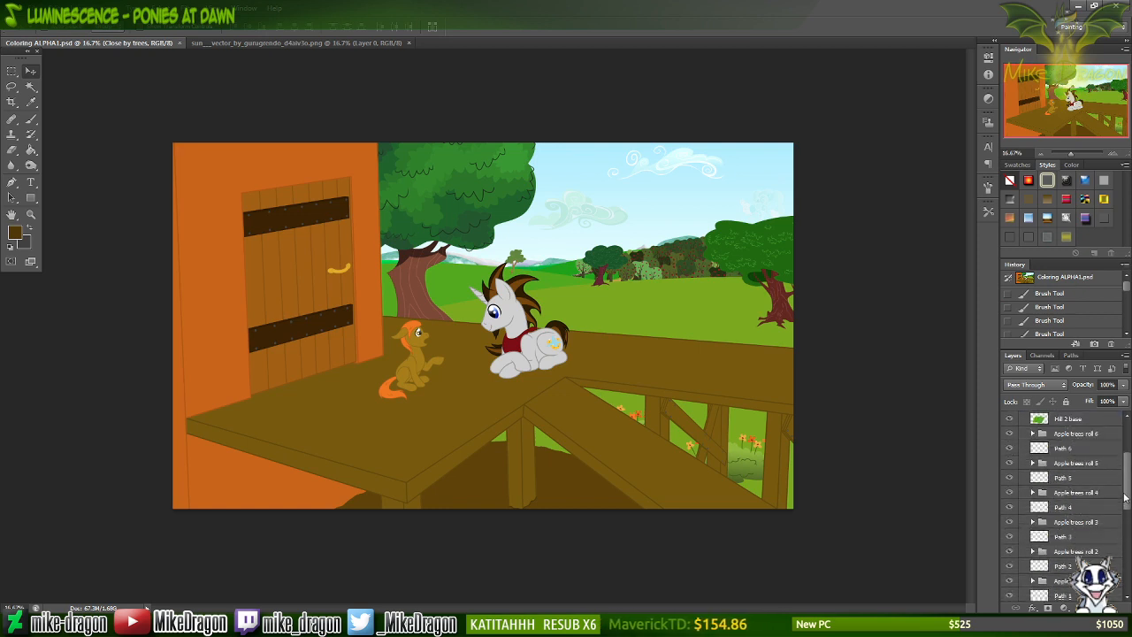
scroll(1116, 559, "down", 3)
left_click(1116, 561)
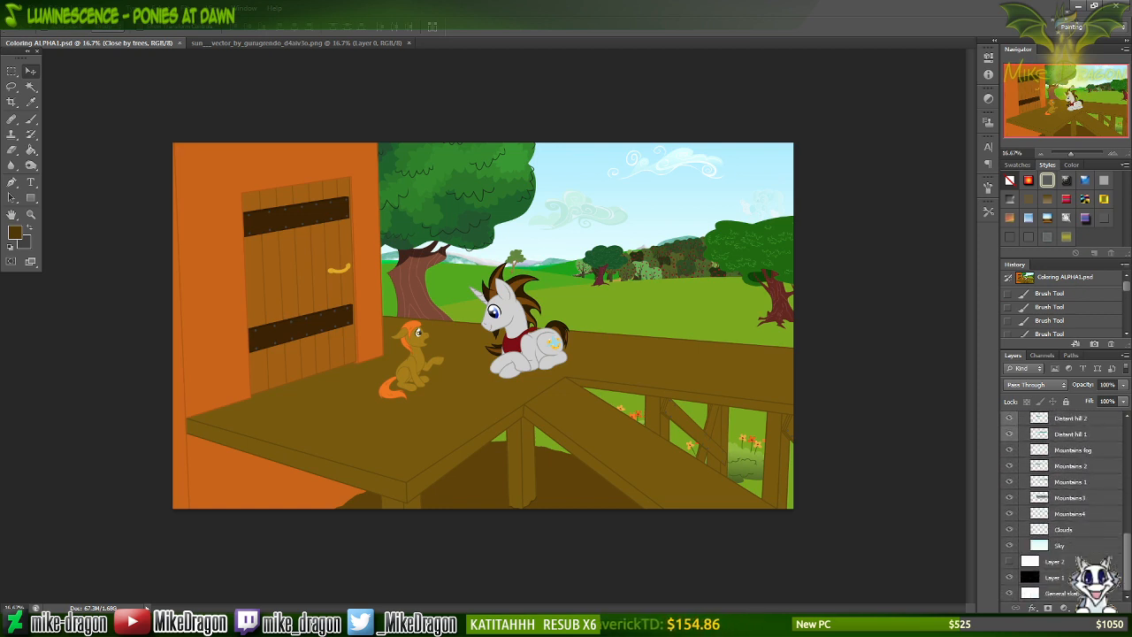
key("ctrl+v")
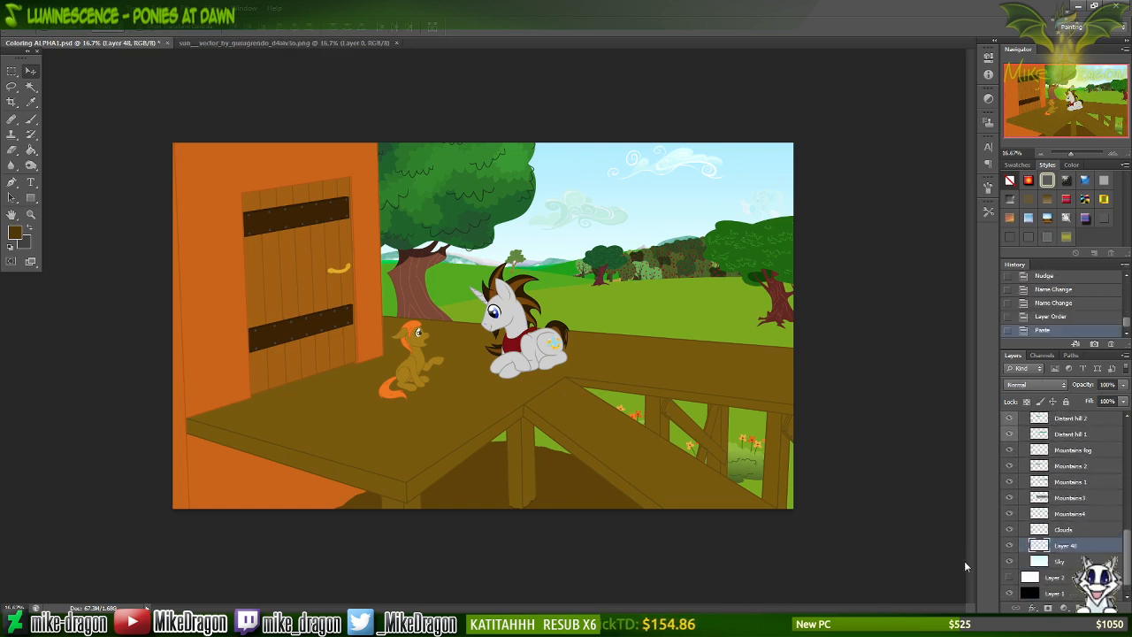
Try to scale the pasted sun down to a small disc and position it in the open sky beneath the clouds.
key("ctrl+t")
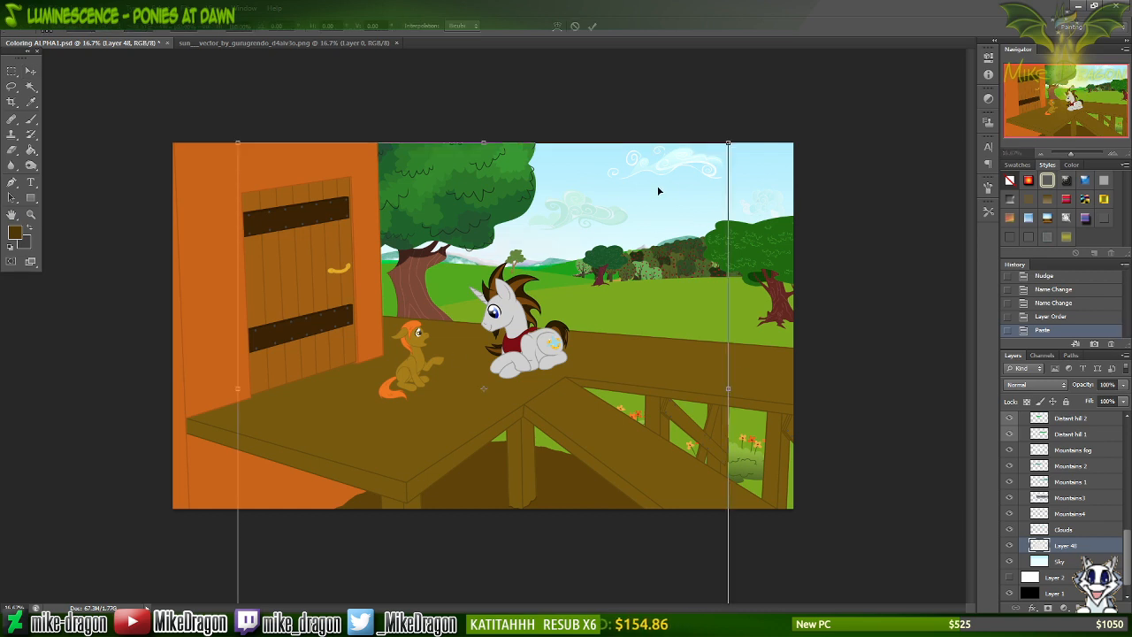
left_click_drag(728, 143, 674, 186)
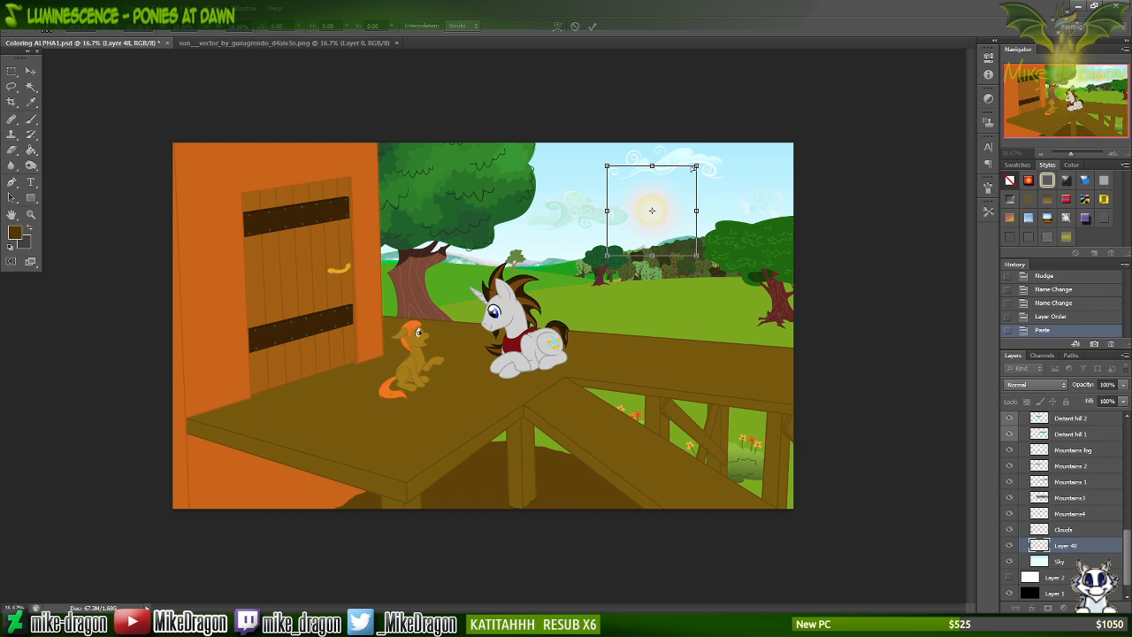
key("ctrl+plus")
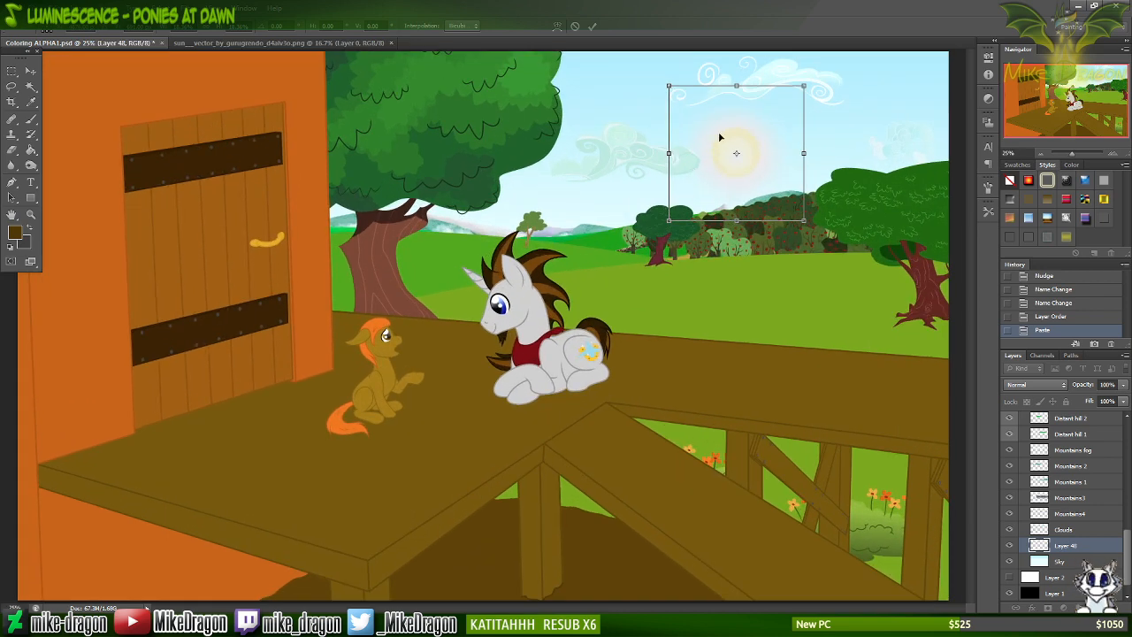
left_click_drag(678, 92, 694, 110)
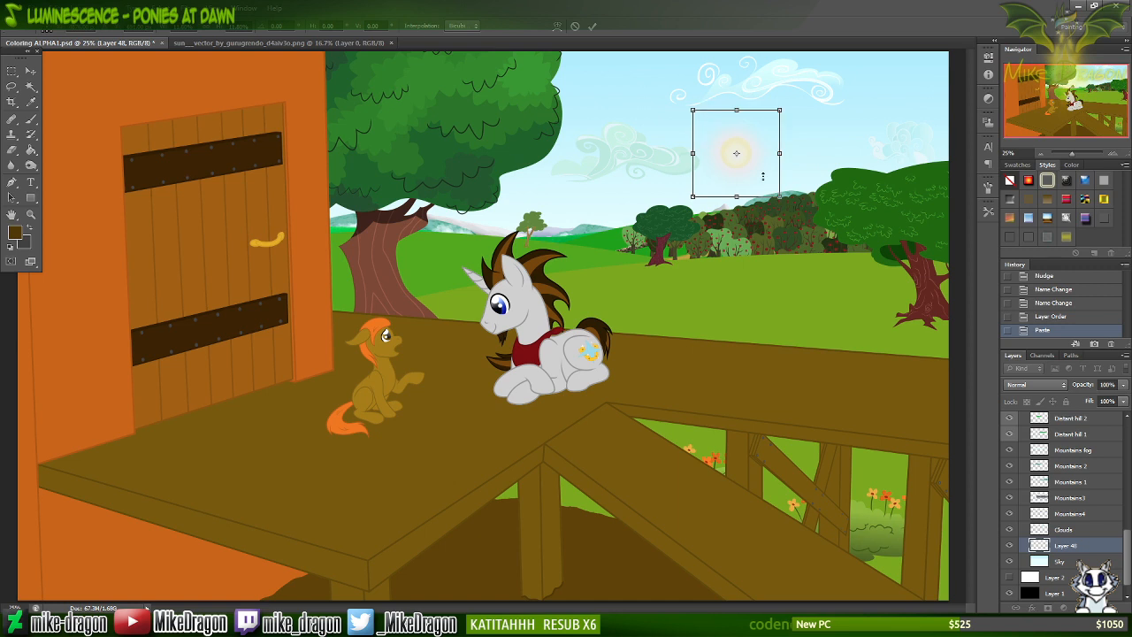
left_click_drag(748, 162, 757, 149)
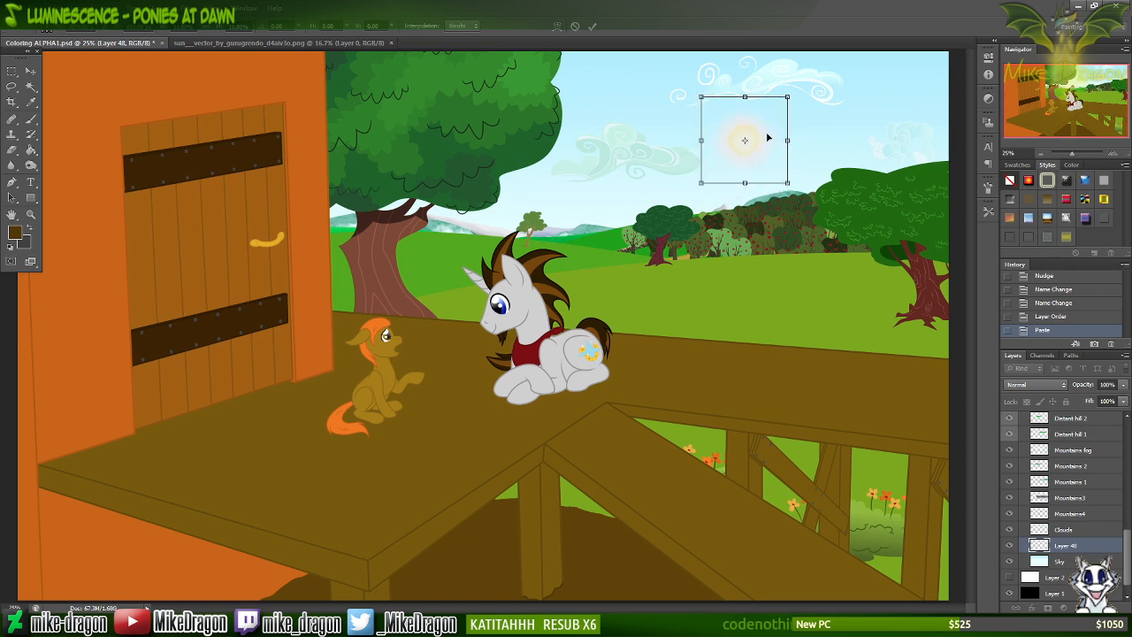
key("ctrl+minus")
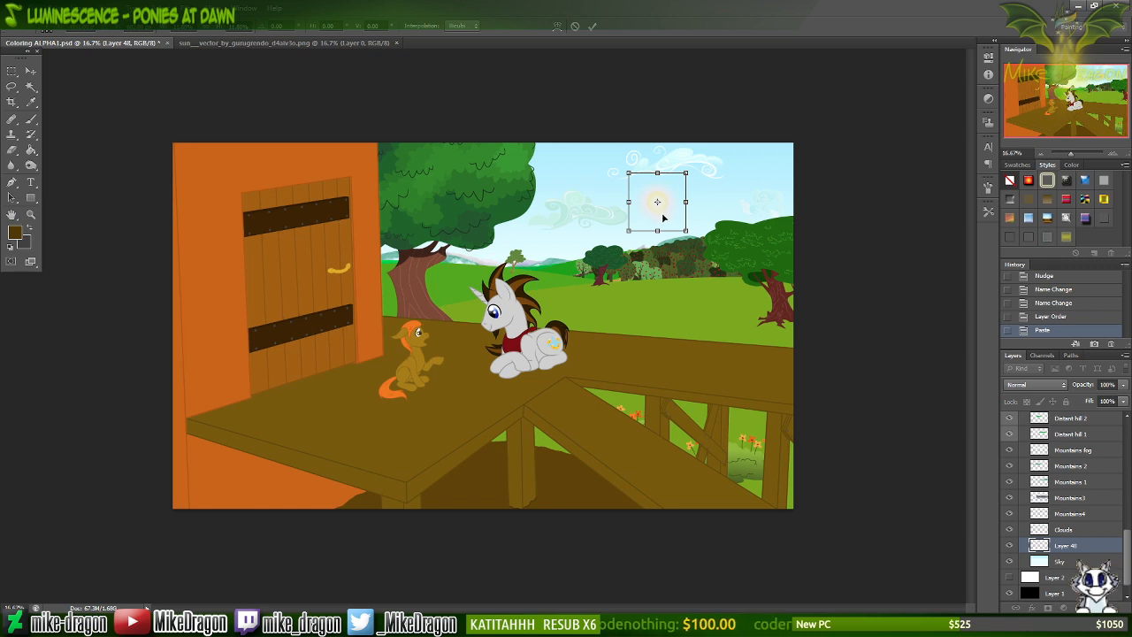
mouse_move(665, 213)
left_mouse_down()
mouse_move(755, 178)
mouse_move(653, 181)
mouse_move(573, 201)
mouse_move(558, 188)
mouse_move(637, 189)
mouse_move(663, 224)
left_mouse_up()
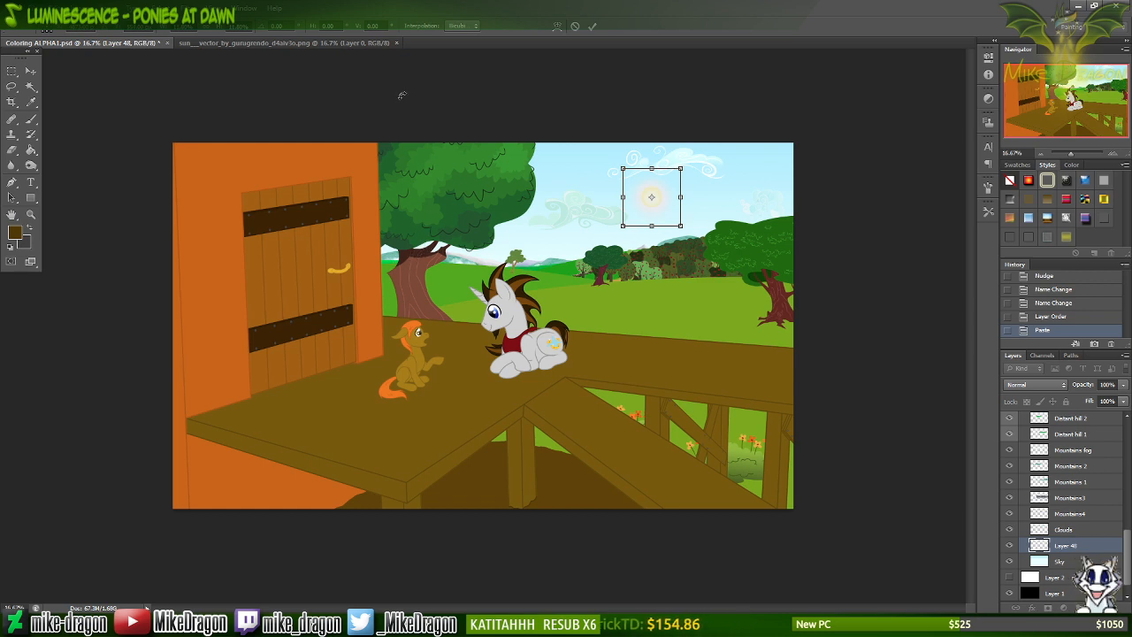
left_click_drag(653, 215, 628, 204)
key("Return")
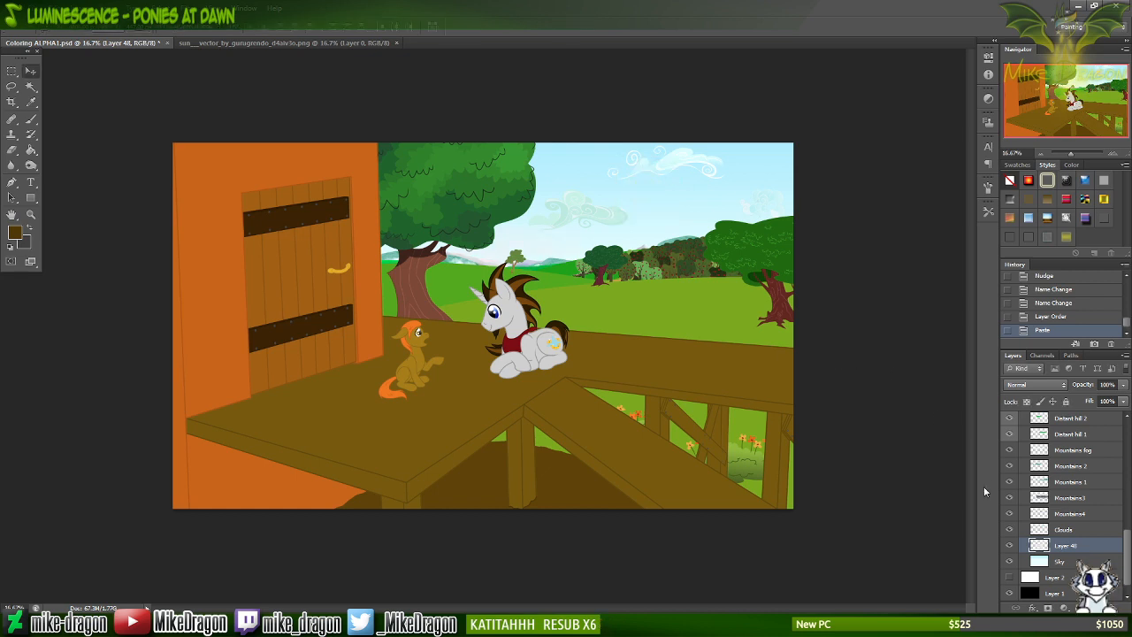
Check the sun layer by toggling its visibility and shifting it up behind the clouds, and delete the layer.
left_click(1010, 546)
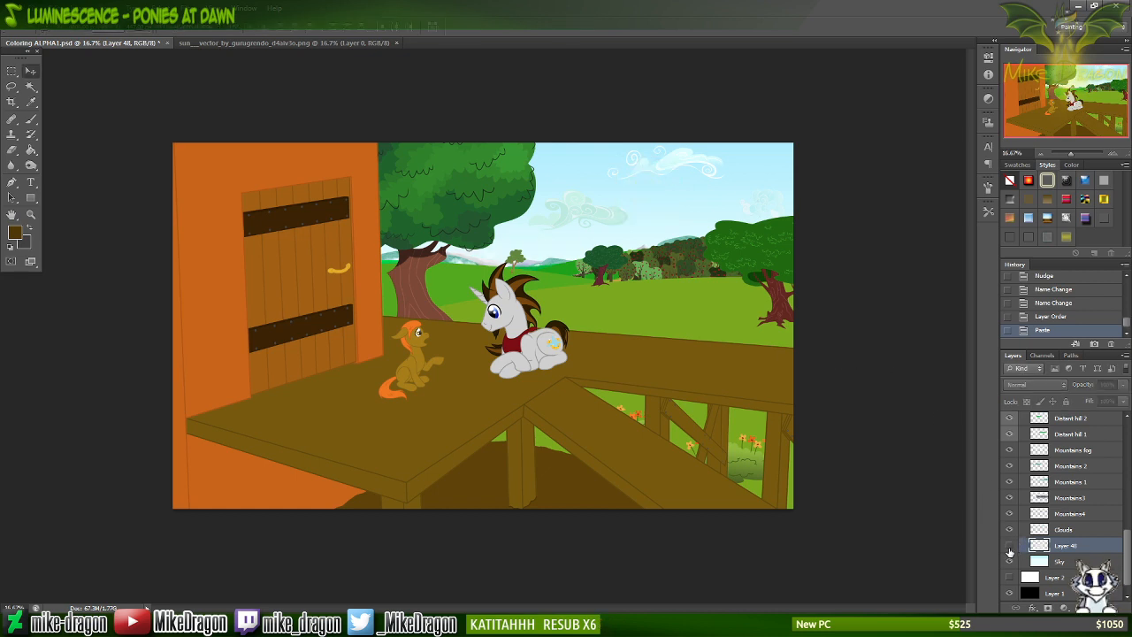
left_click(1009, 546)
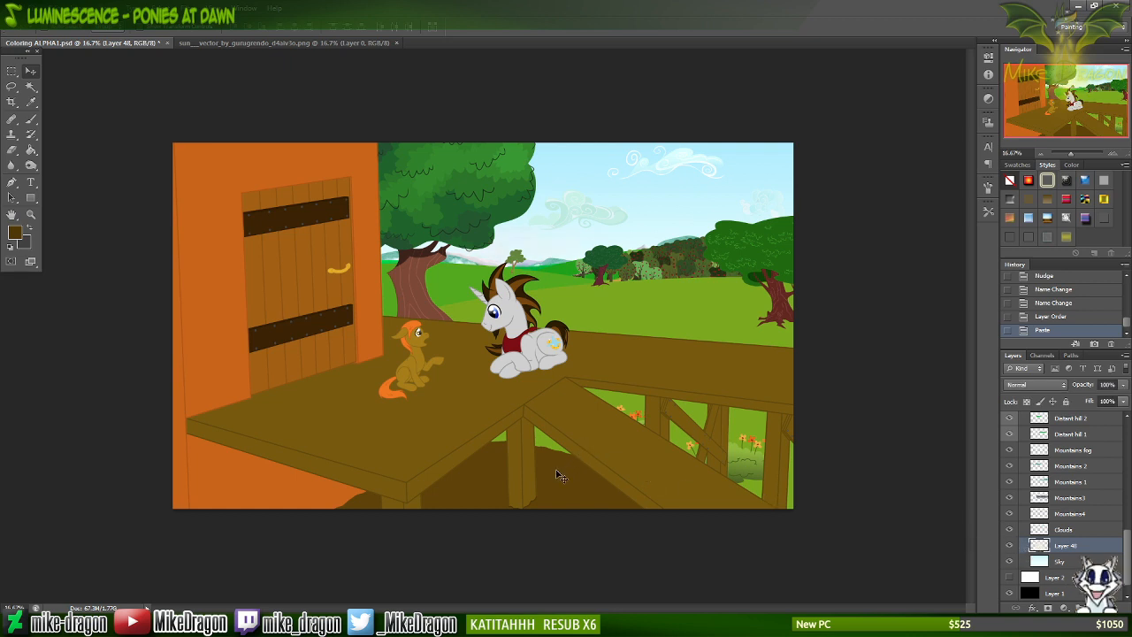
left_click_drag(561, 475, 701, 343)
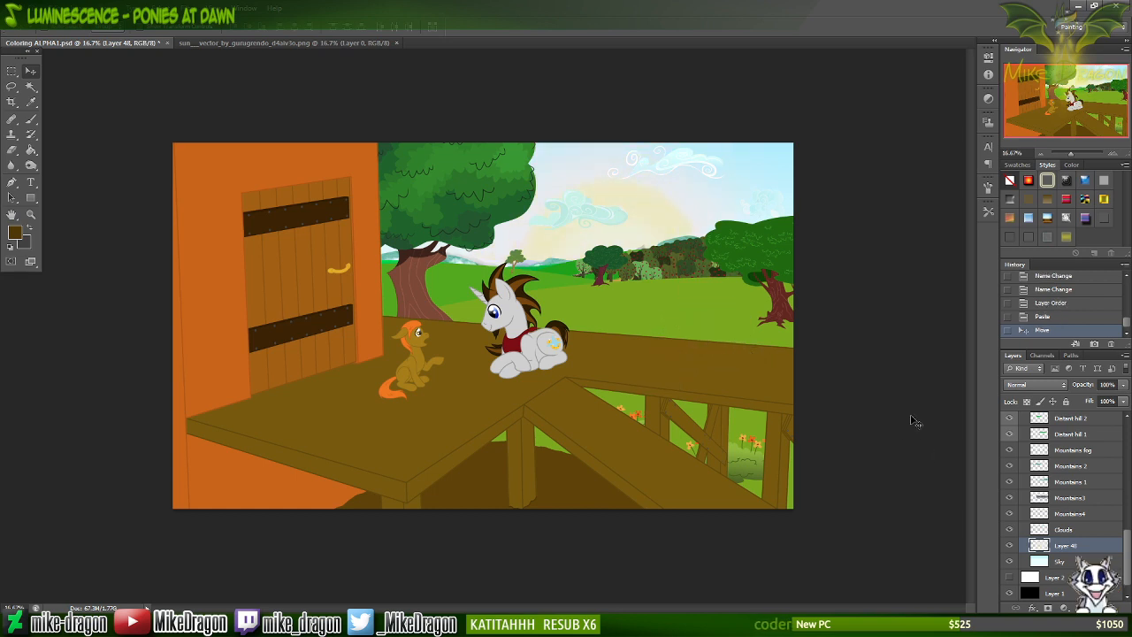
key("Delete")
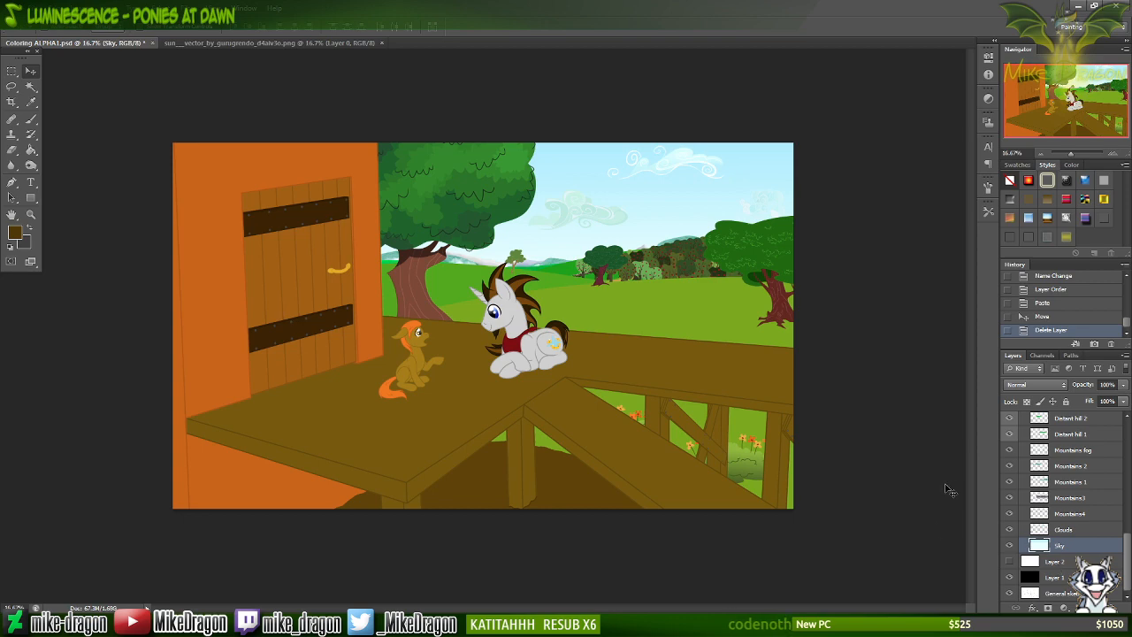
Open the metal_textures zip from the Assets & Textures folder and extract the images of its JPG Samples folder there.
key("alt+Tab")
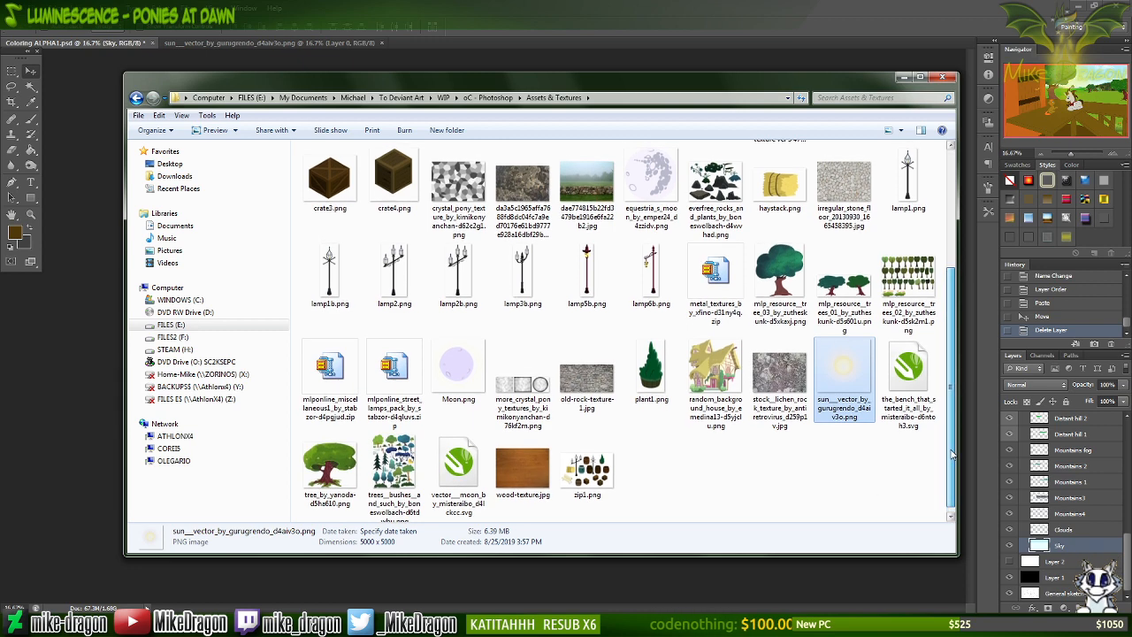
left_click(715, 268)
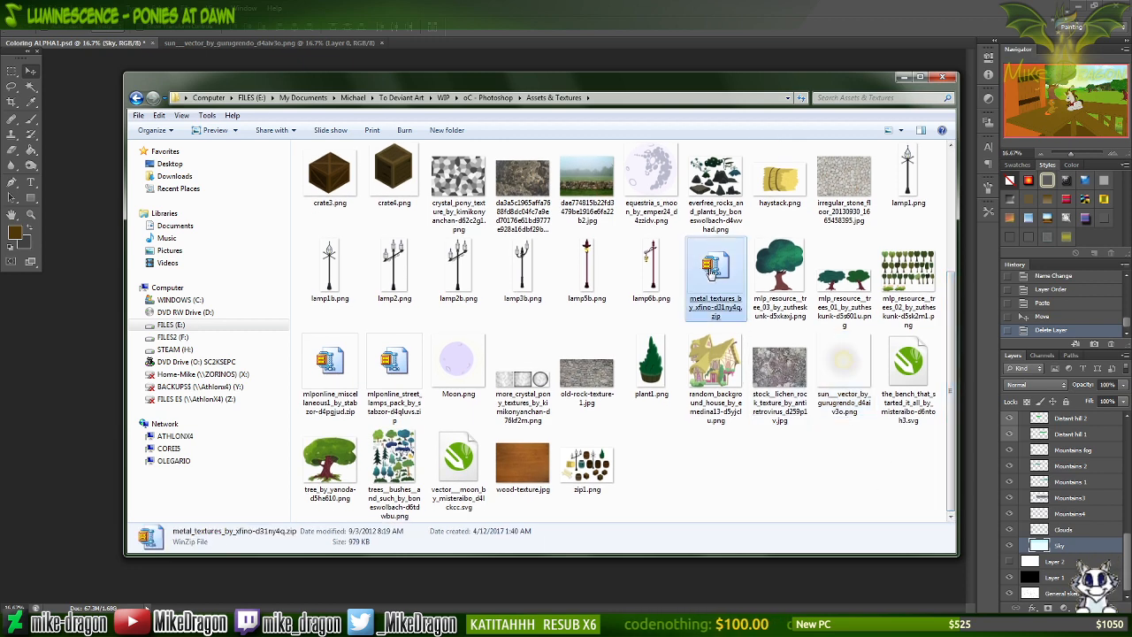
double_click(715, 268)
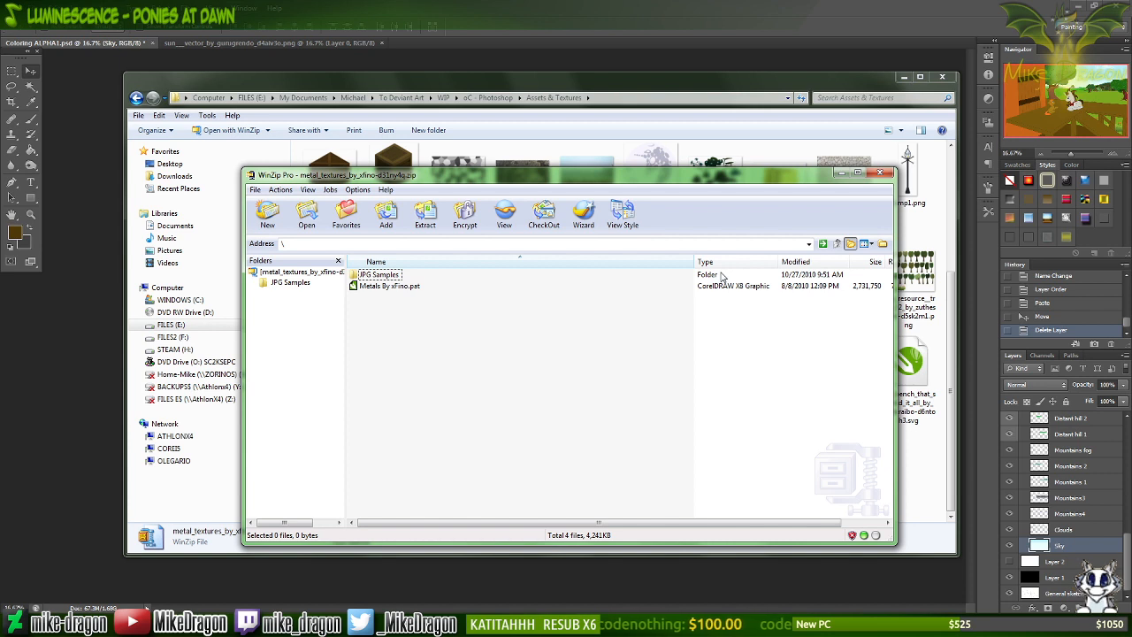
double_click(379, 275)
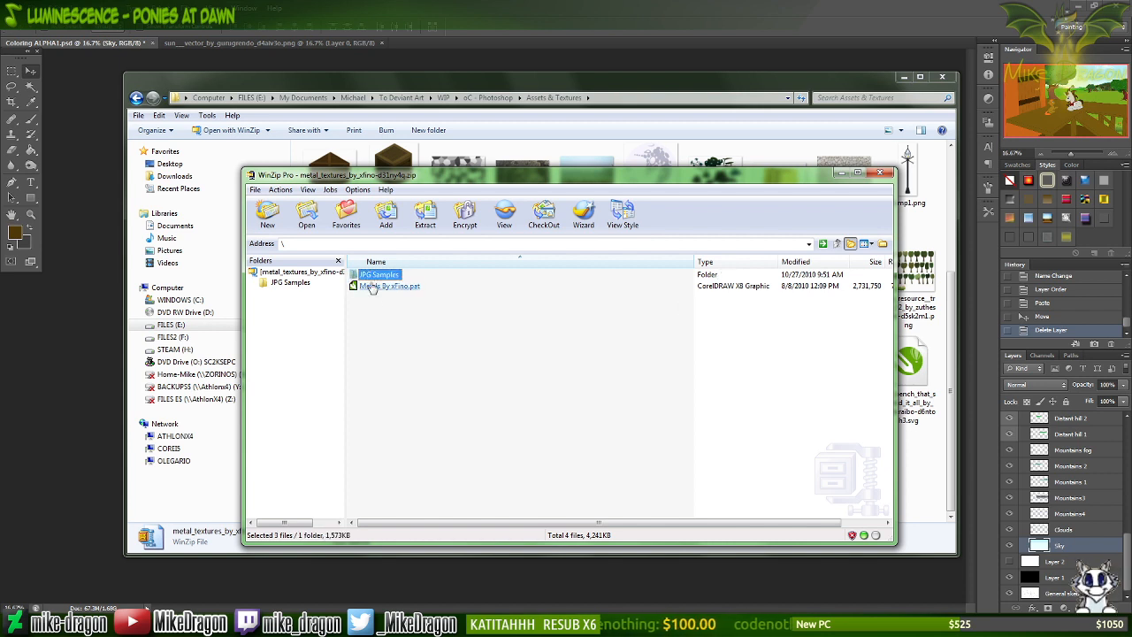
mouse_move(394, 363)
left_mouse_down()
mouse_move(377, 264)
mouse_move(608, 347)
mouse_move(922, 492)
left_mouse_up()
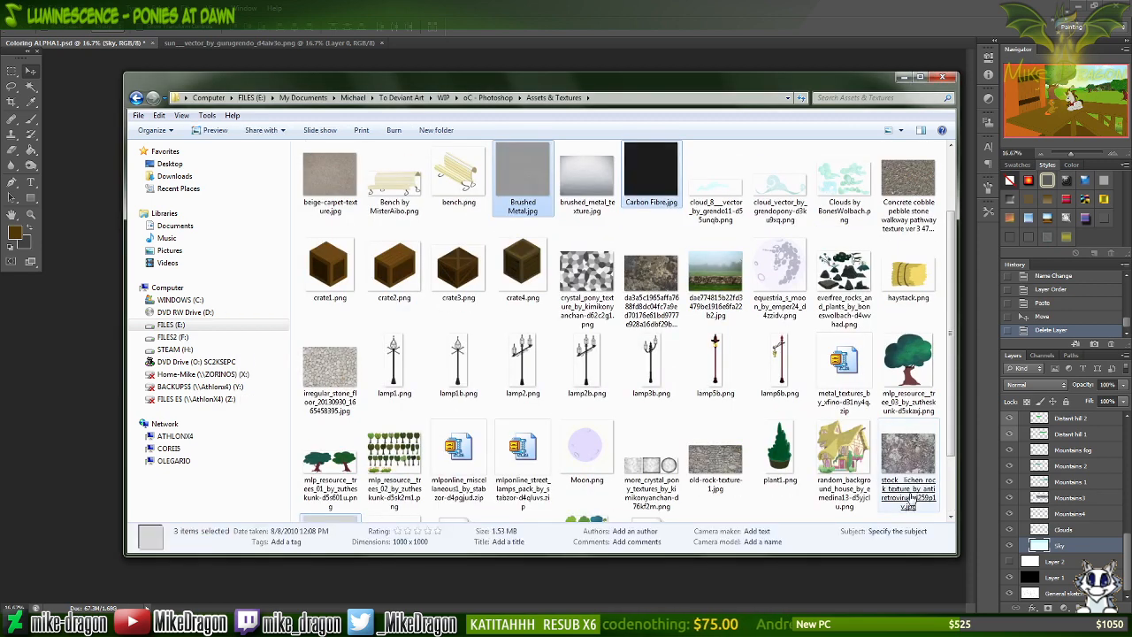
Preview the Brushed Metal, brushed_metal_texture and Carbon Fibre images, and close the WinZip window.
left_click(695, 146)
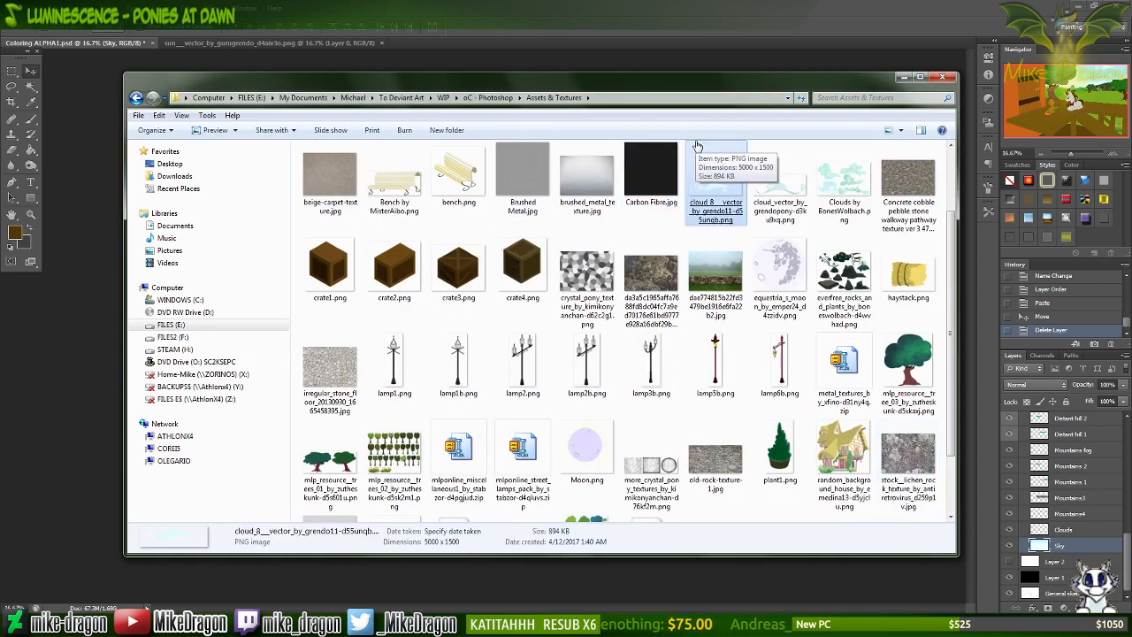
double_click(522, 173)
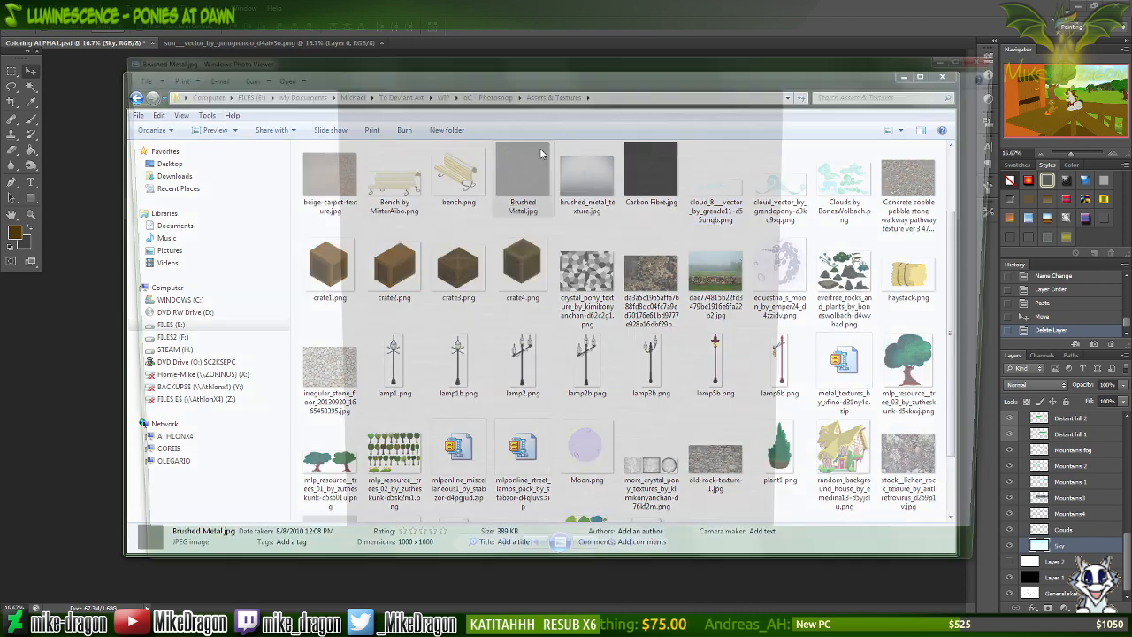
key("Right")
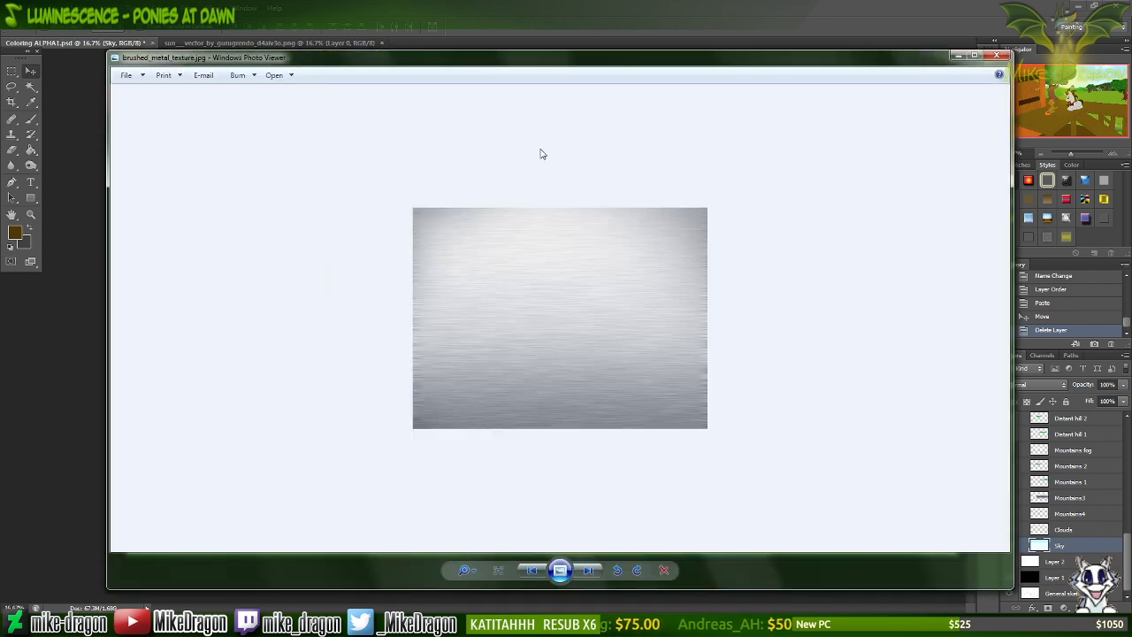
key("Right")
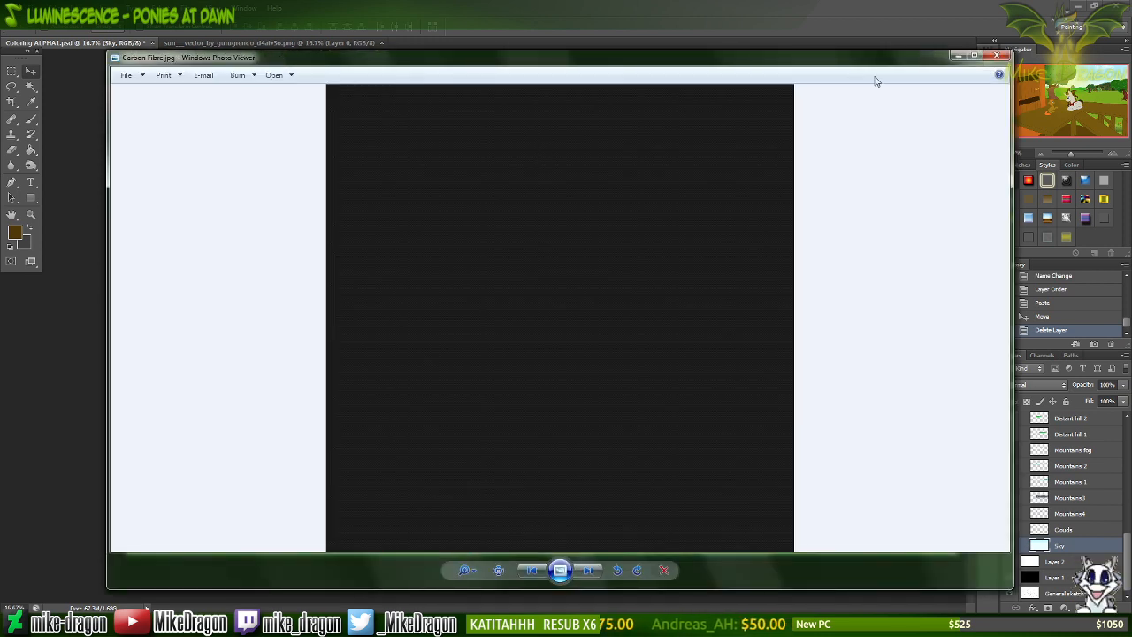
left_click(993, 58)
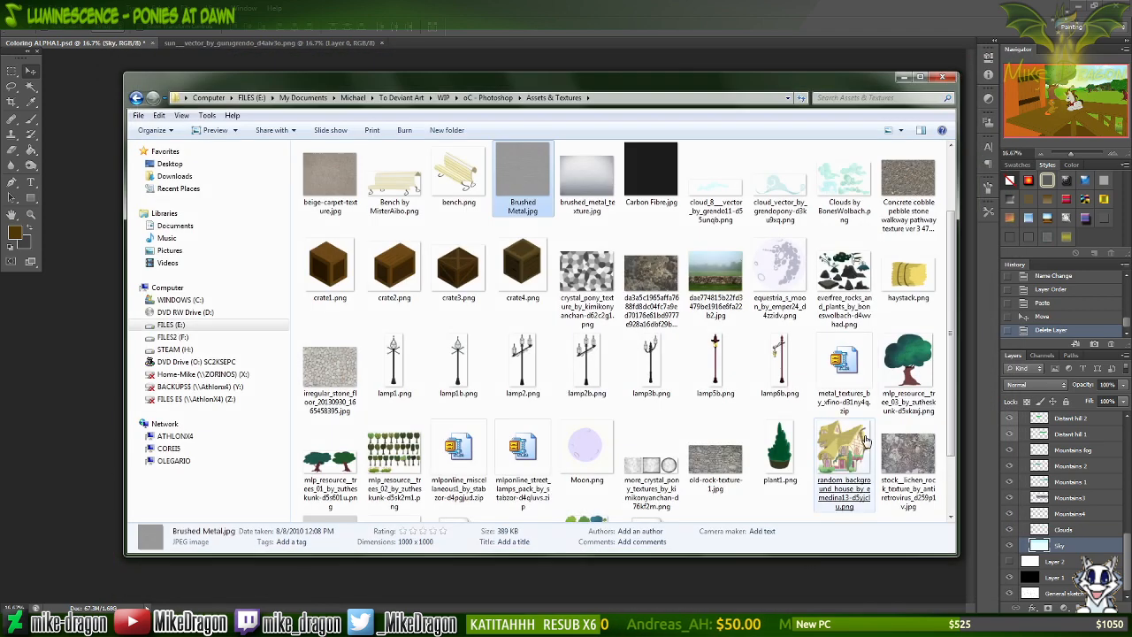
right_click(786, 628)
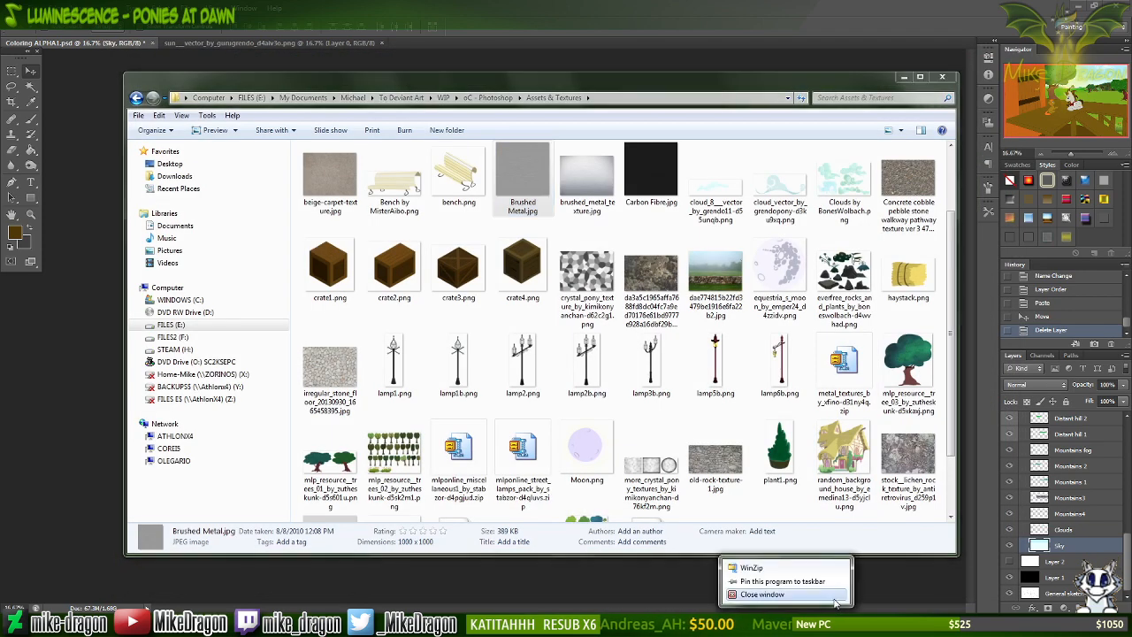
Open the 20_free_space_backgrounds zip from the Assets & Textures folder and preview its images 13.jpg and 18.jpg.
left_click(949, 332)
left_click_drag(948, 333, 964, 216)
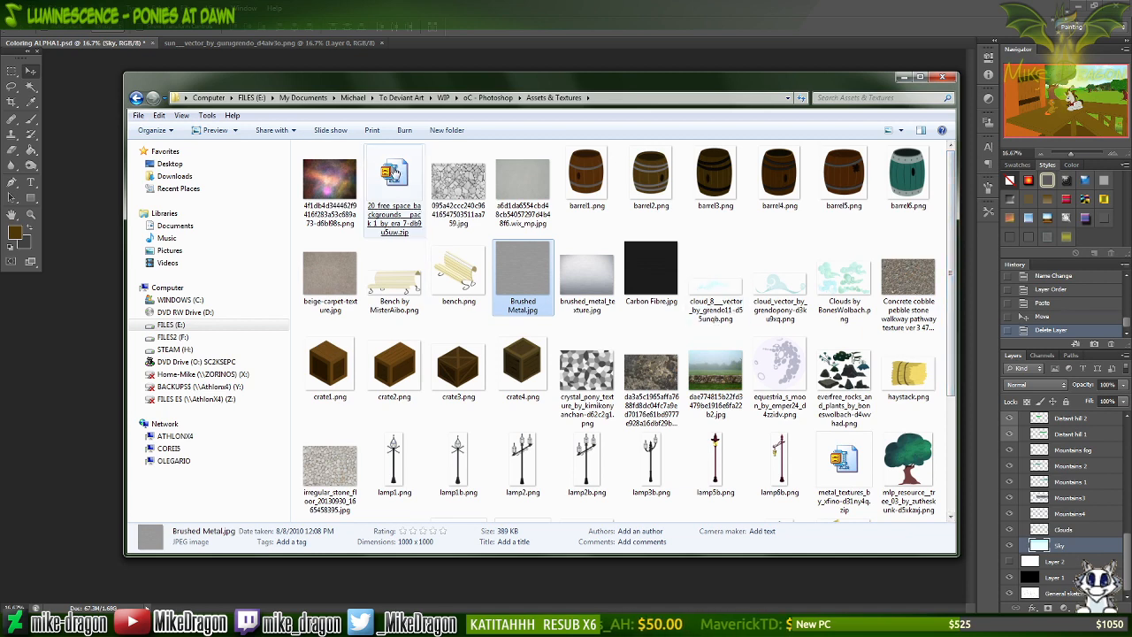
left_click(396, 175)
double_click(396, 175)
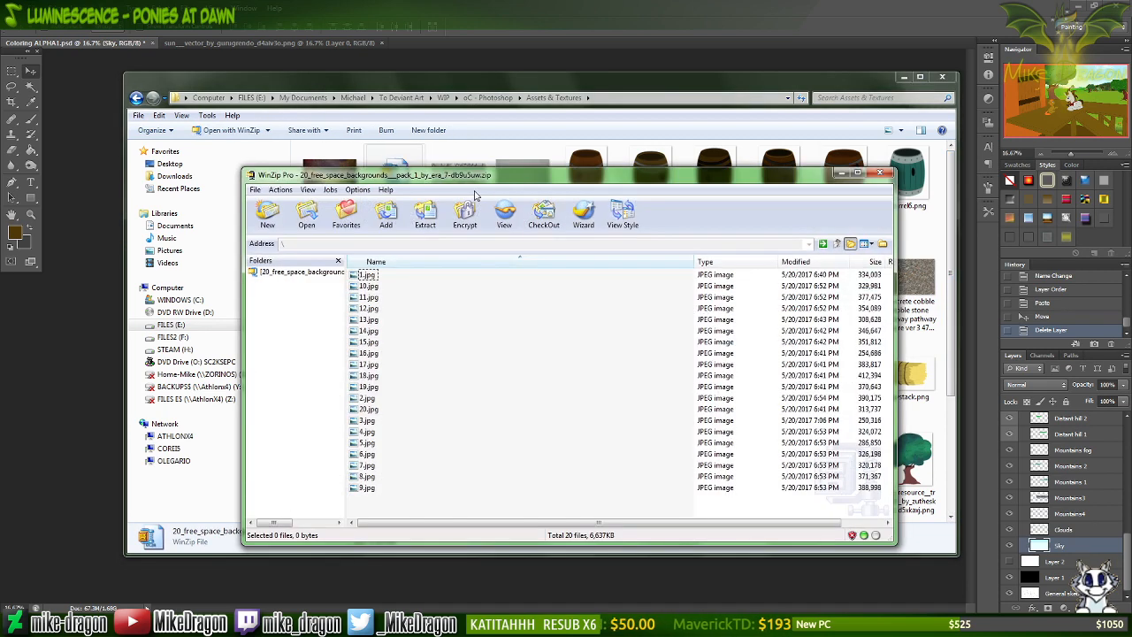
left_click(368, 320)
double_click(368, 320)
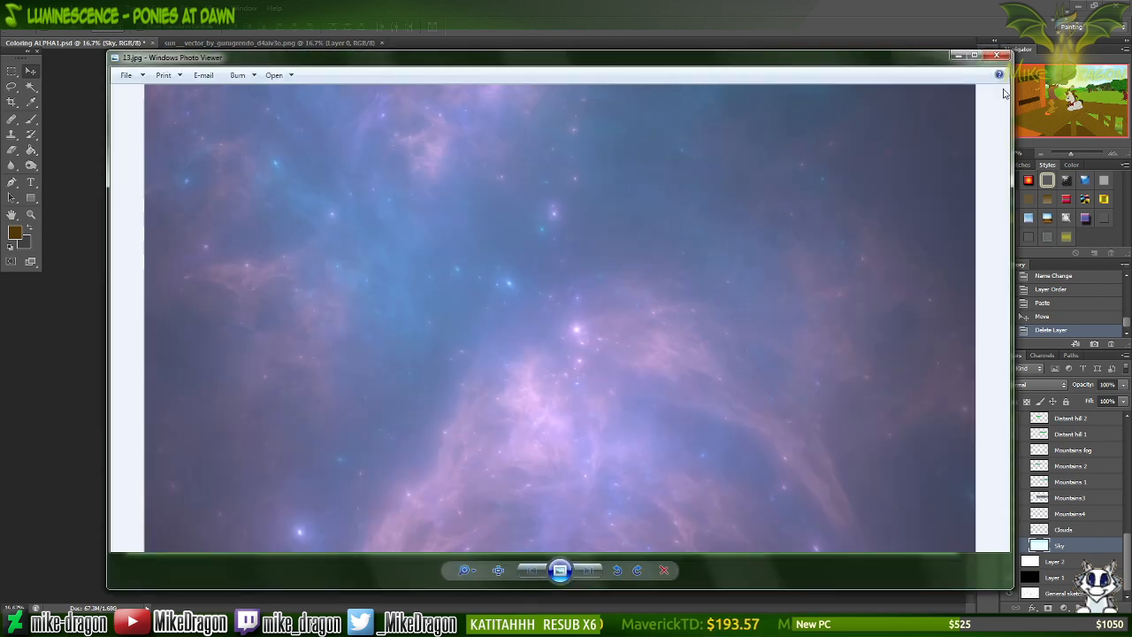
left_click(995, 57)
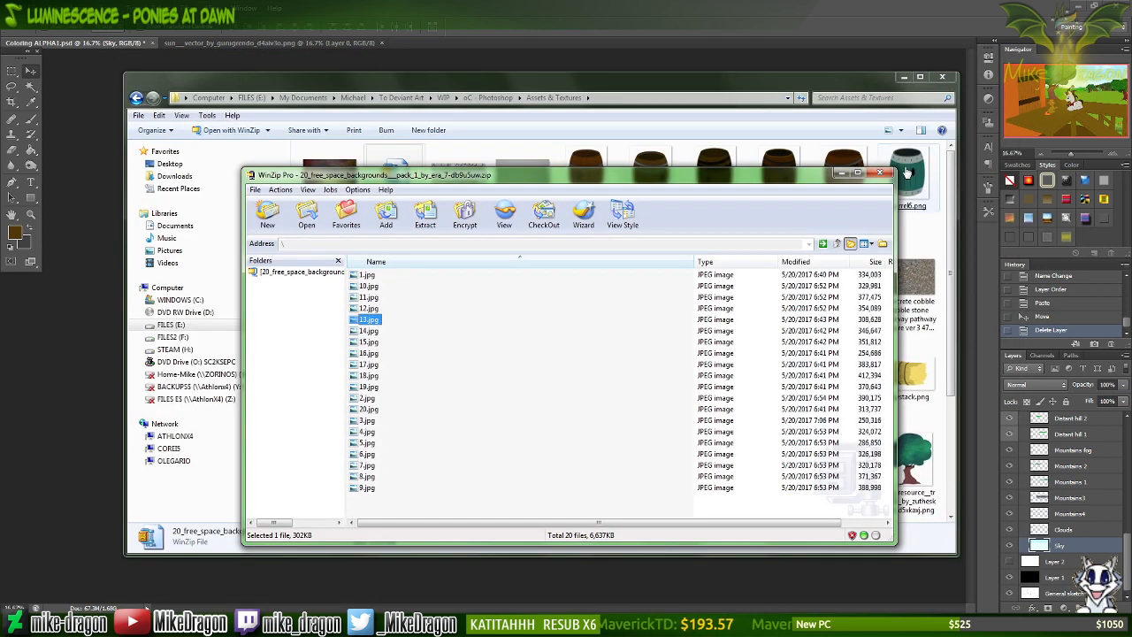
double_click(380, 376)
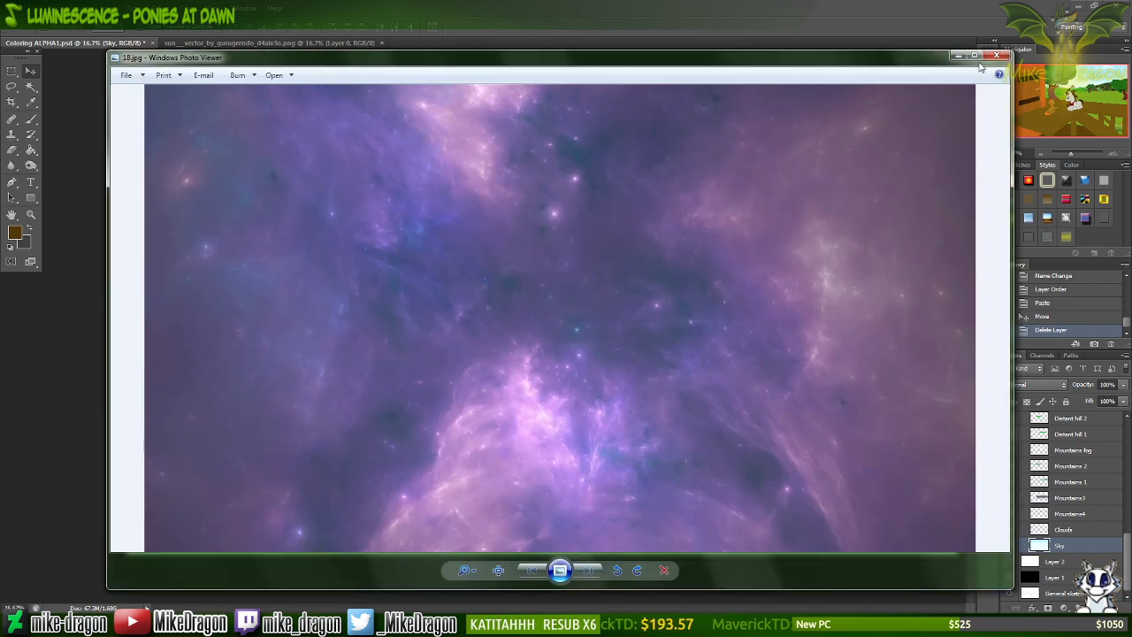
left_click(996, 57)
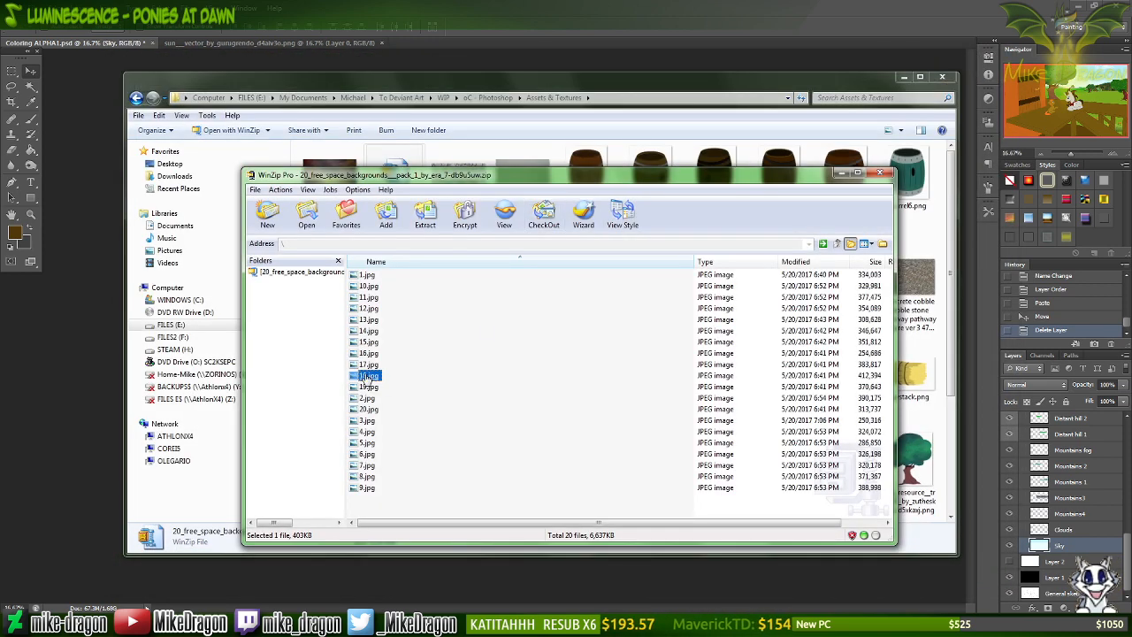
Extract 18.jpg into the Assets & Textures folder and open it as a Photoshop document in place of the sun document.
left_click_drag(929, 247, 903, 237)
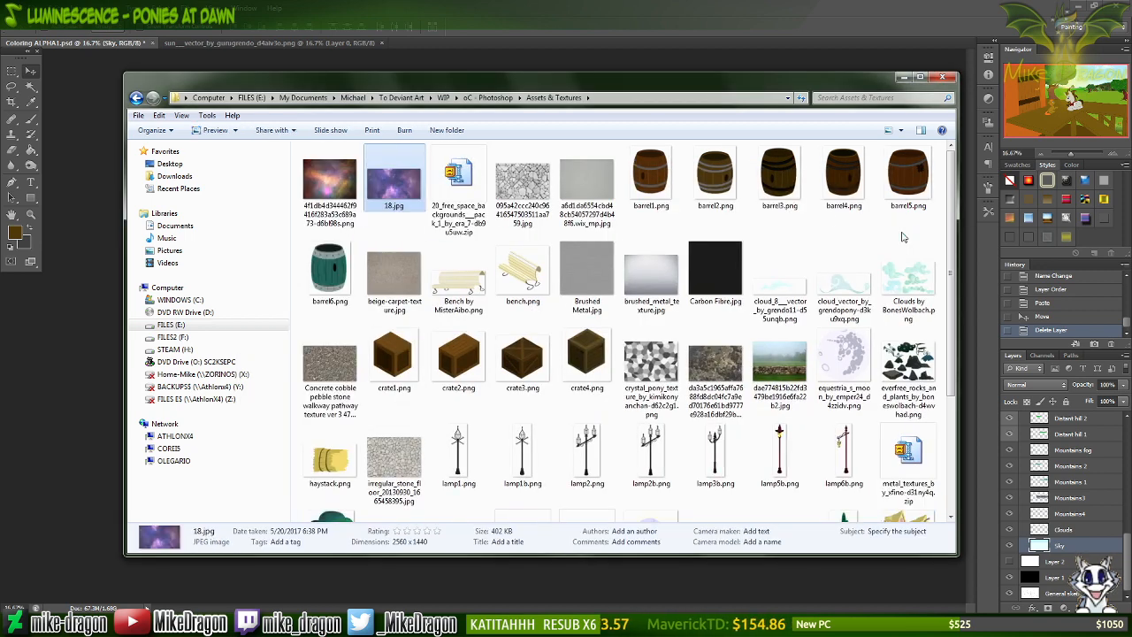
left_click_drag(403, 186, 439, 37)
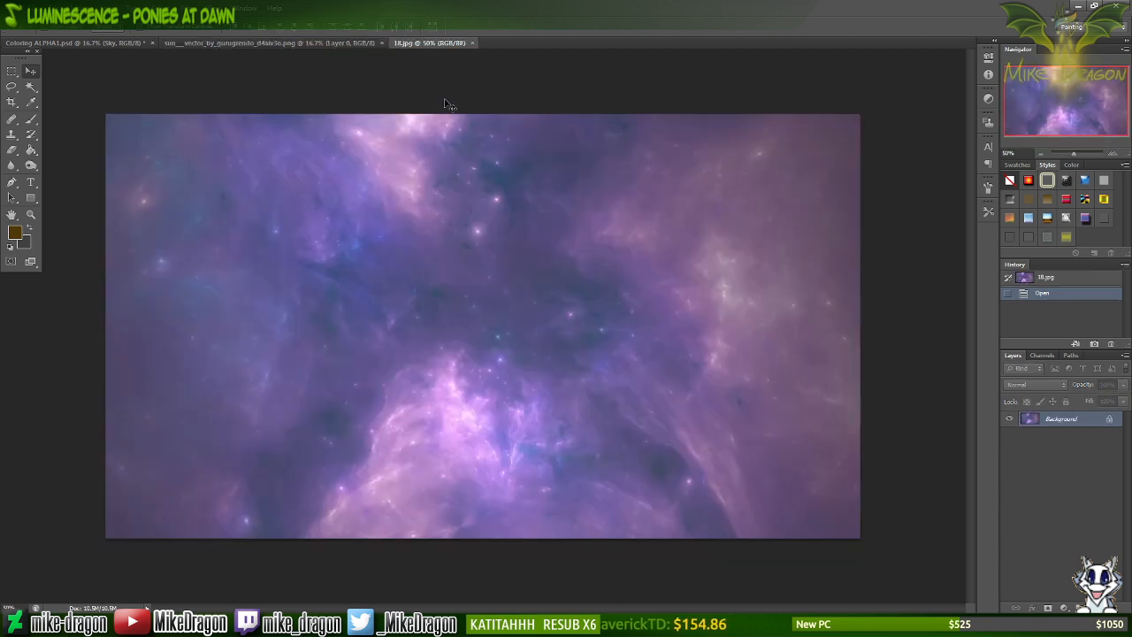
left_click(380, 41)
Copy the entire 18.jpg nebula into Coloring ALPHA1.psd above the Sky layer and move it behind the clouds over the distant hills.
key("ctrl+a")
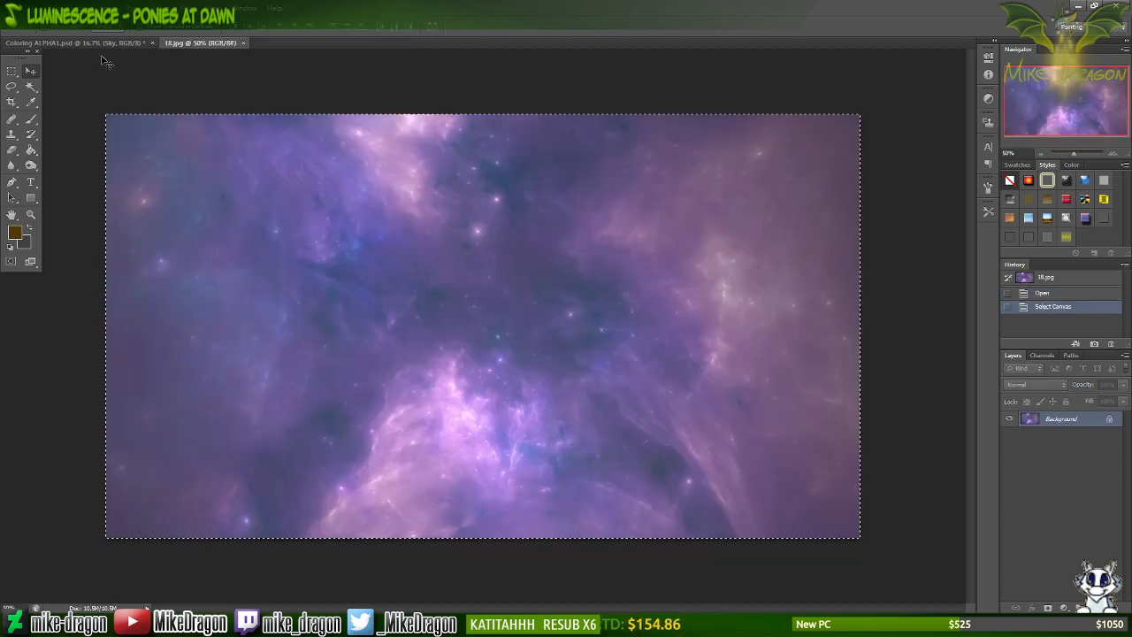
left_click(56, 43)
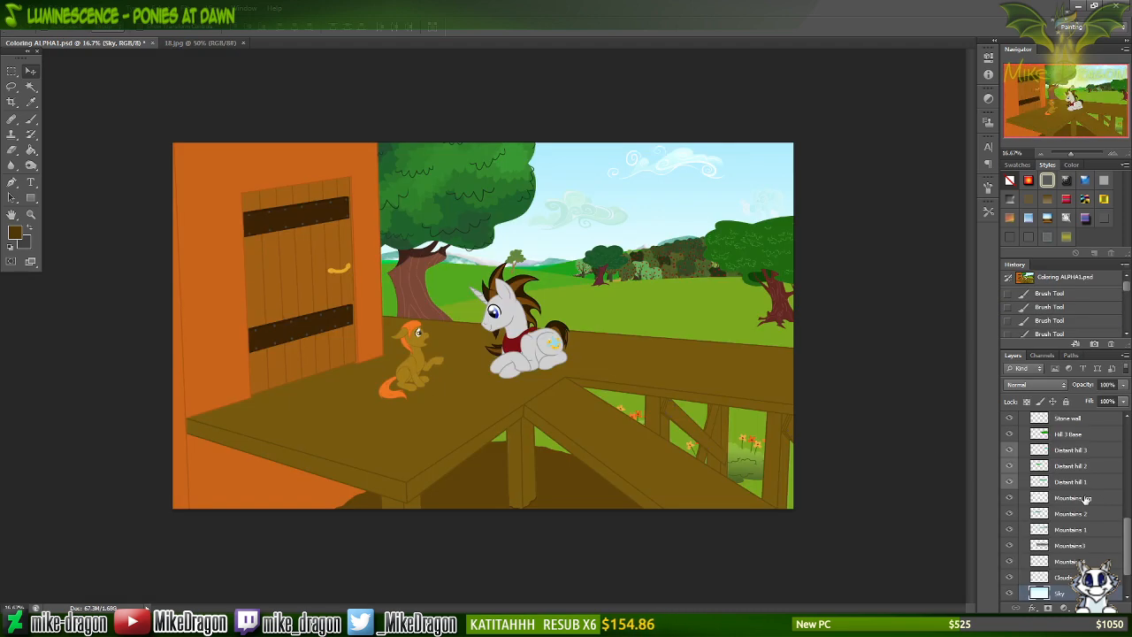
key("ctrl+v")
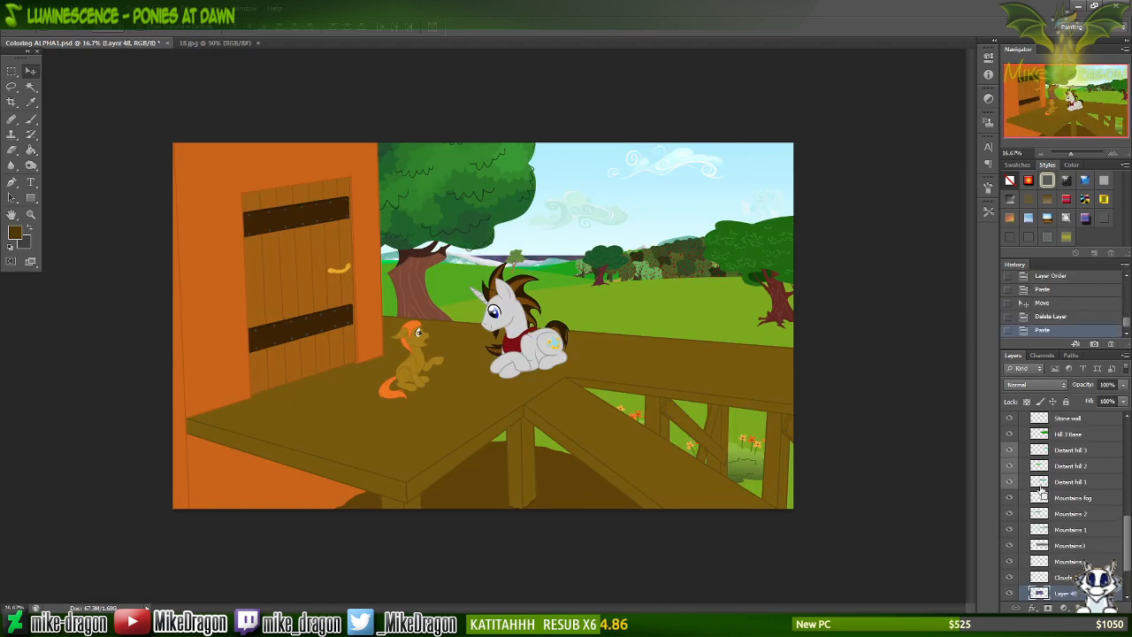
left_click_drag(520, 345, 692, 220)
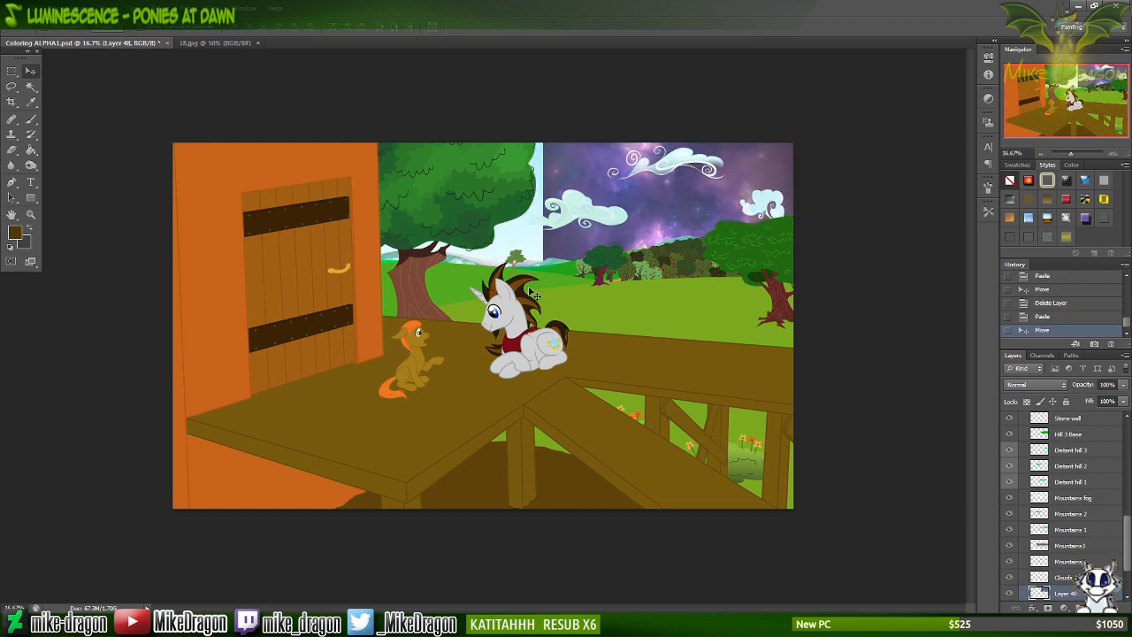
Stretch the nebula layer with Free Transform to fill the whole sky, and delete that layer.
key("ctrl+t")
left_click_drag(532, 291, 189, 515)
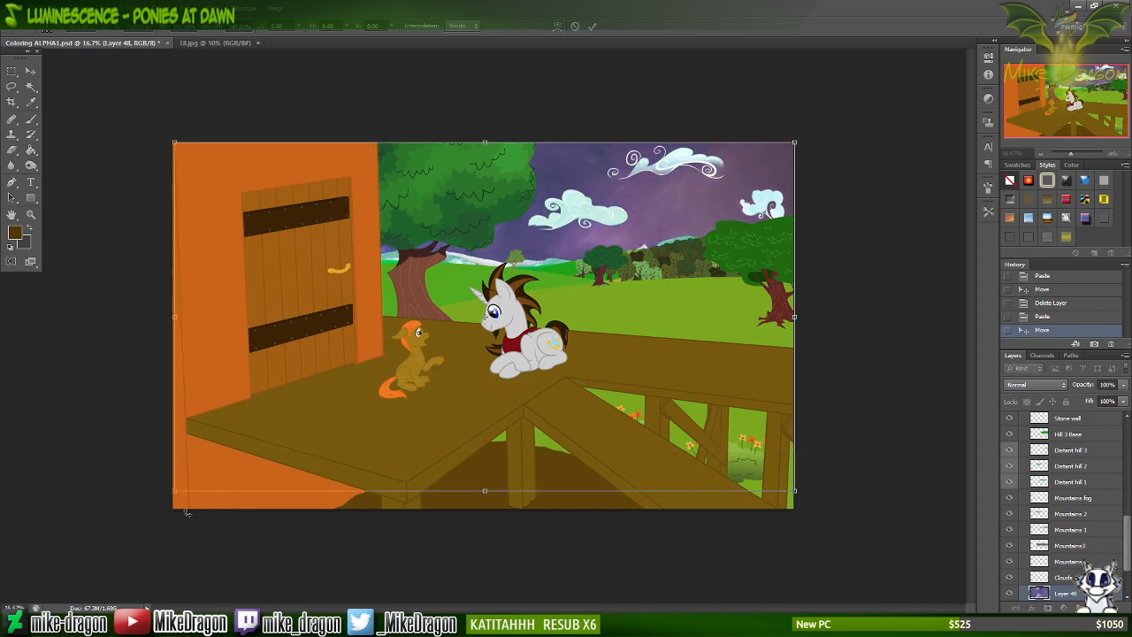
key("Return")
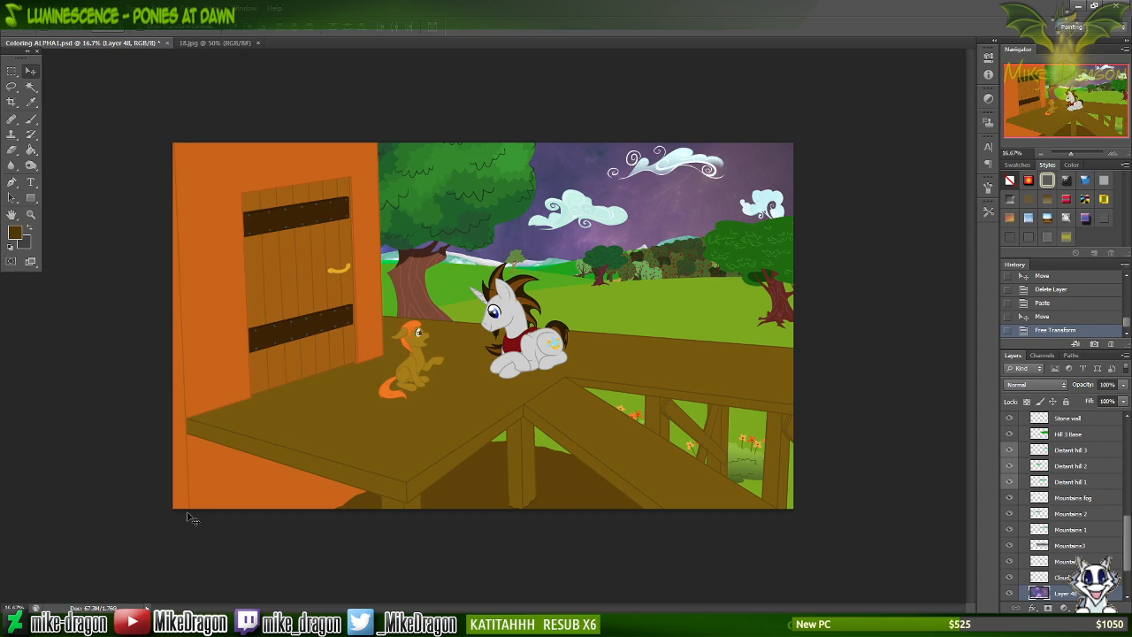
key("Delete")
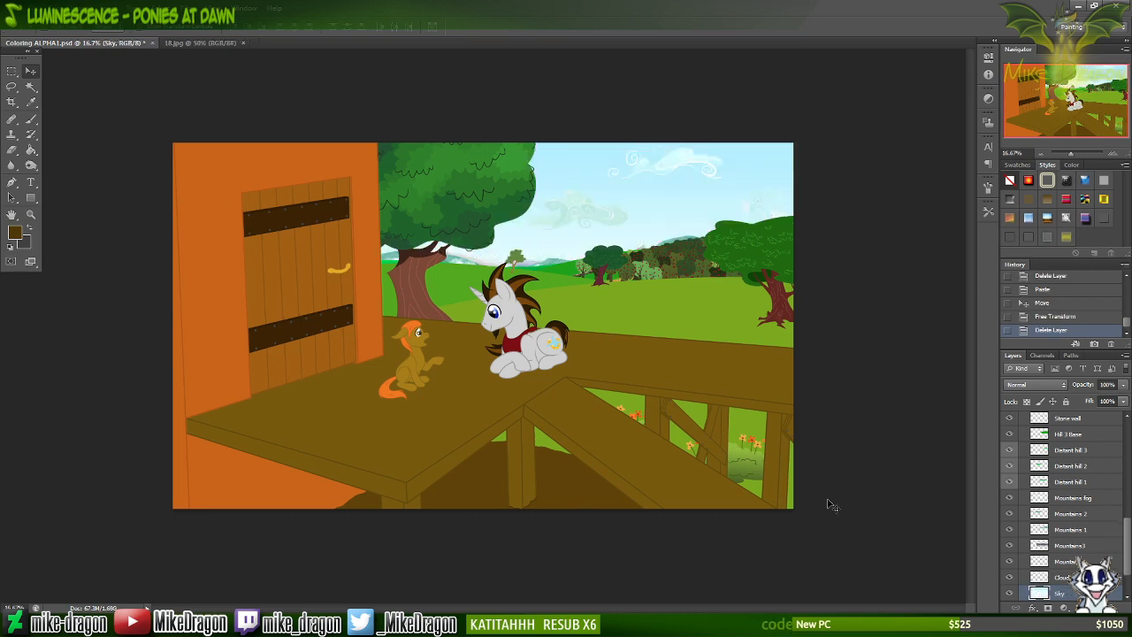
Close the WinZip window, delete 18.jpg from the Assets & Textures folder and return to the Photoshop document.
key("alt+Tab")
left_click(874, 175)
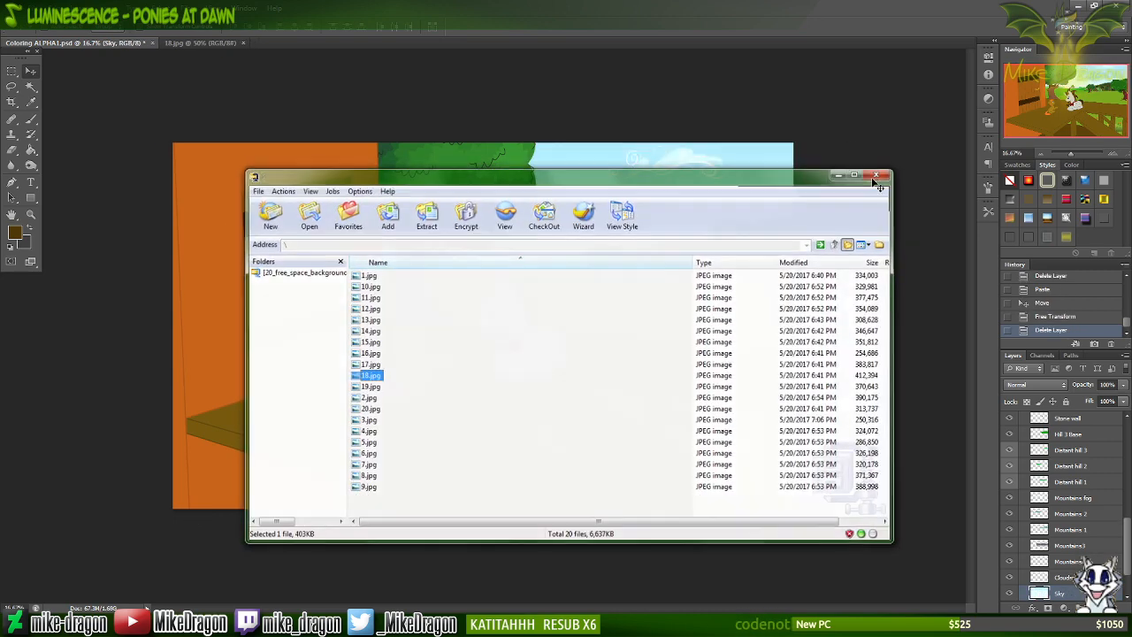
left_click(651, 625)
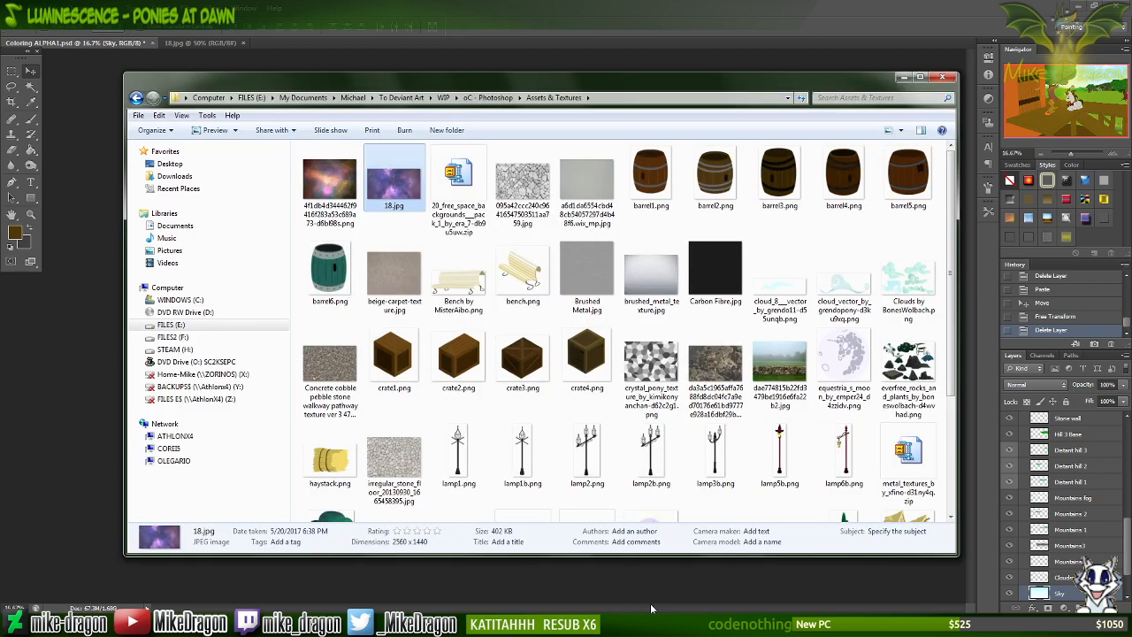
key("Delete")
key("Return")
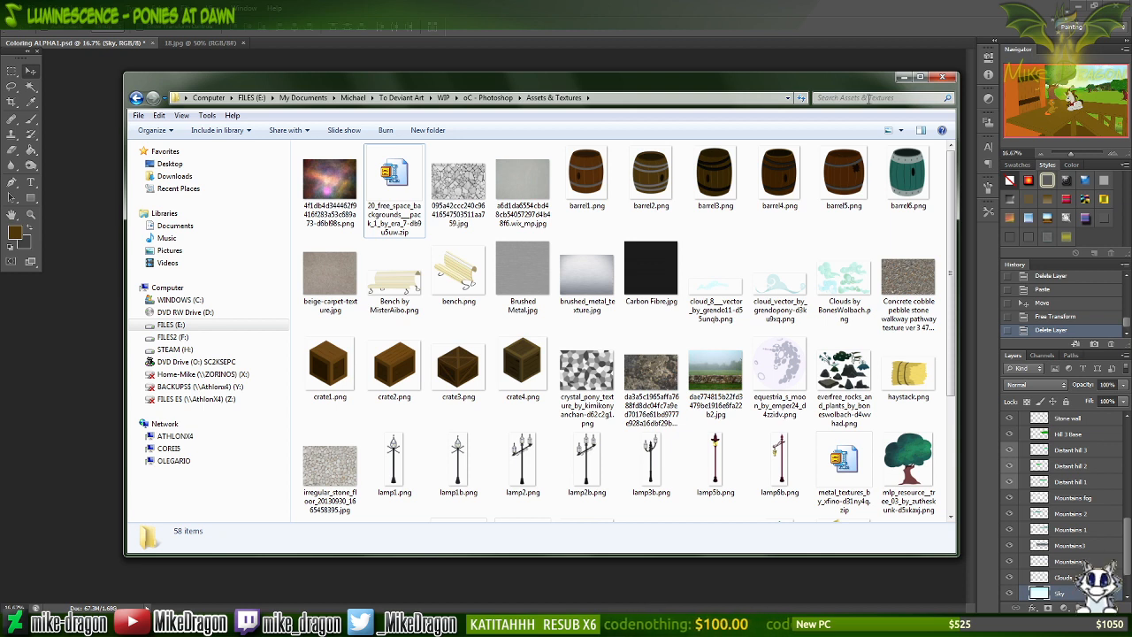
left_click(839, 22)
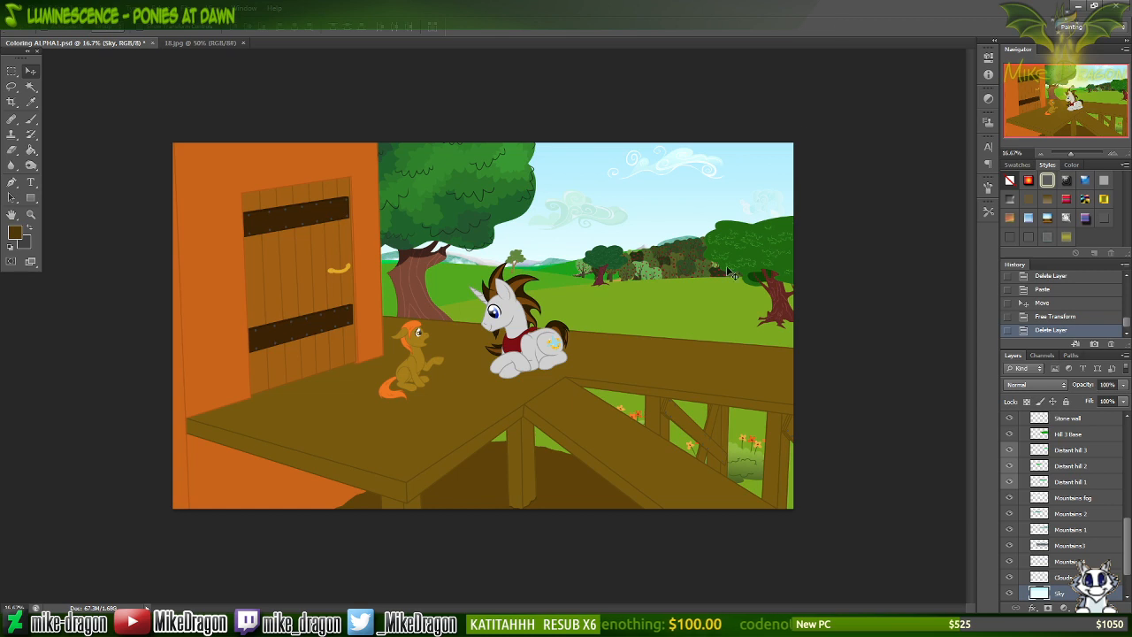
Collapse the Background layer group and save Coloring ALPHA1.psd.
scroll(1066, 513, "up", 1)
scroll(1067, 513, "up", 10)
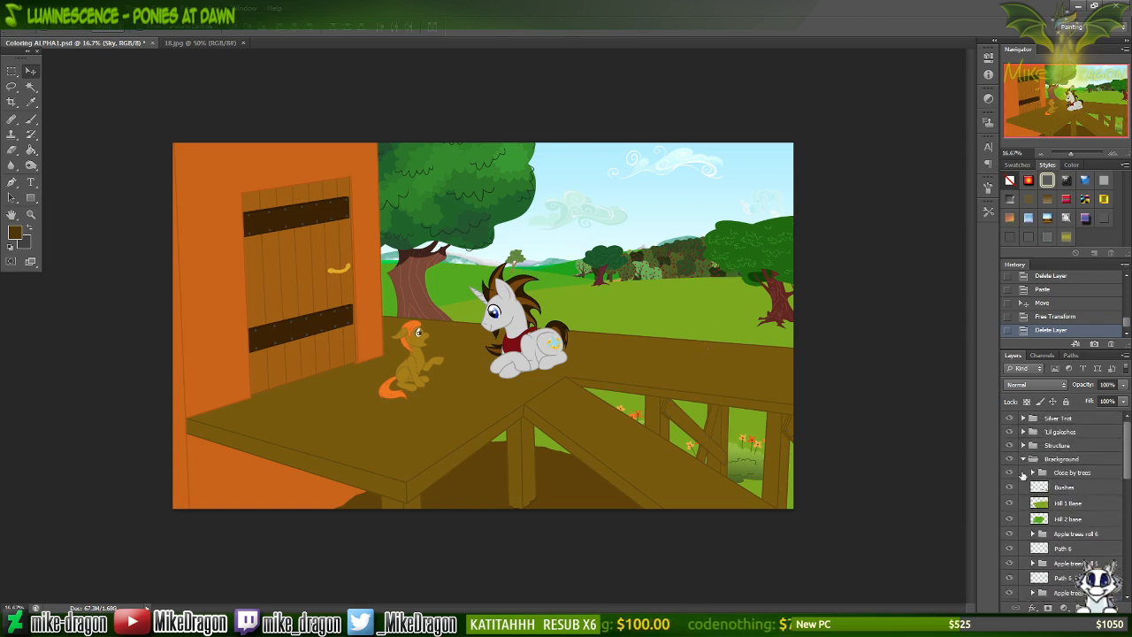
left_click(1024, 459)
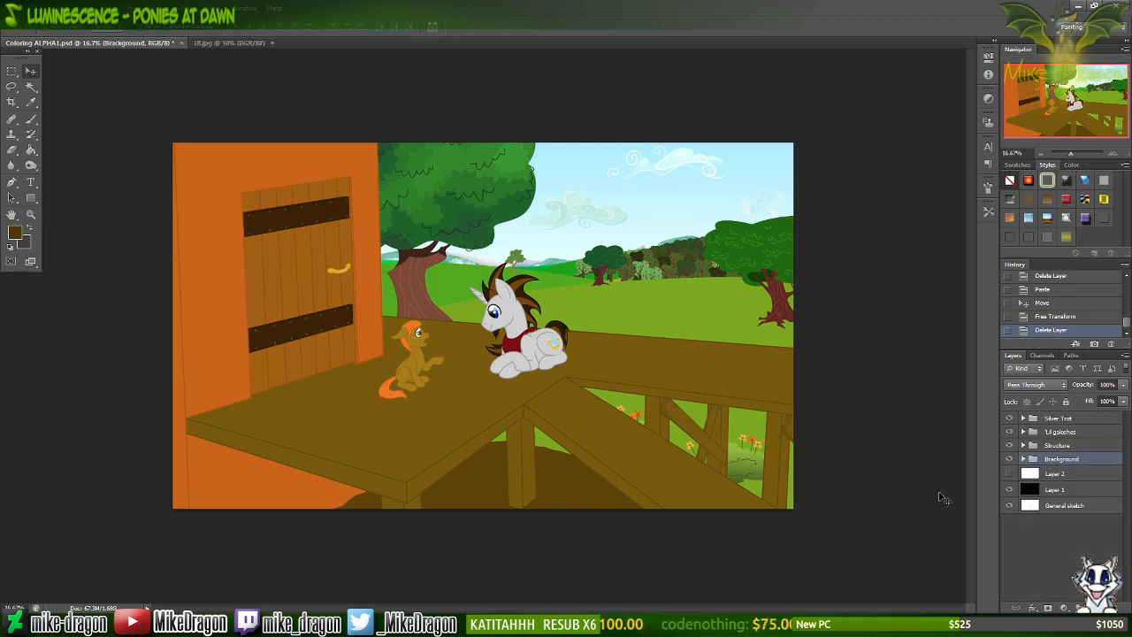
key("ctrl+s")
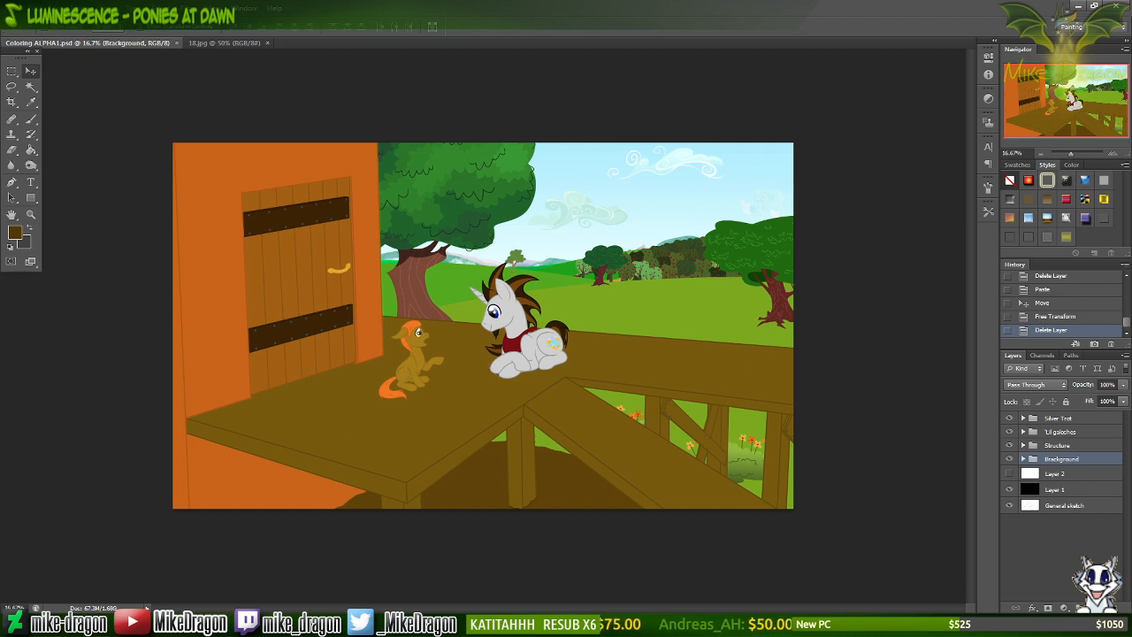
Switch to the web browser and search Google for "Wooden floor texture" in place of the Twitter page.
left_click(212, 627)
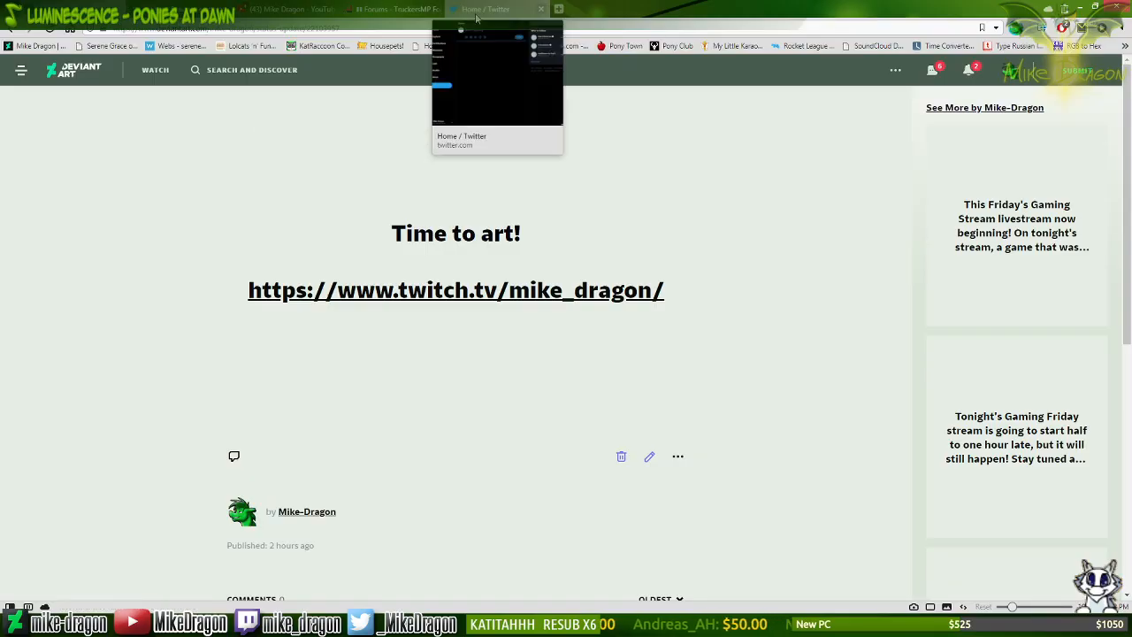
left_click(478, 11)
left_click(469, 28)
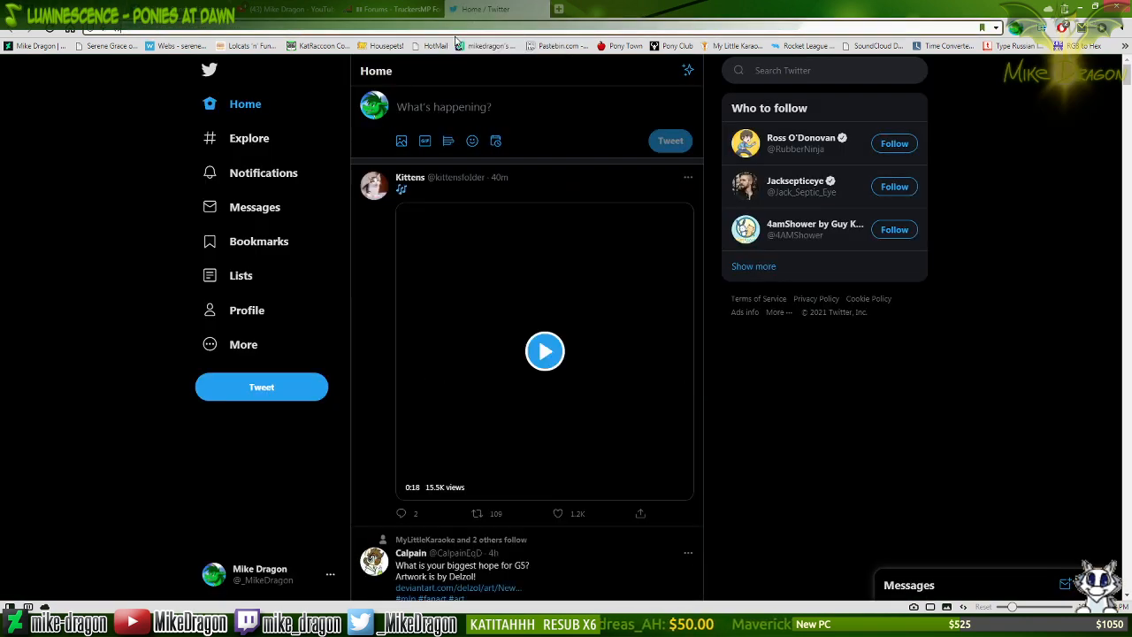
type("wooden h")
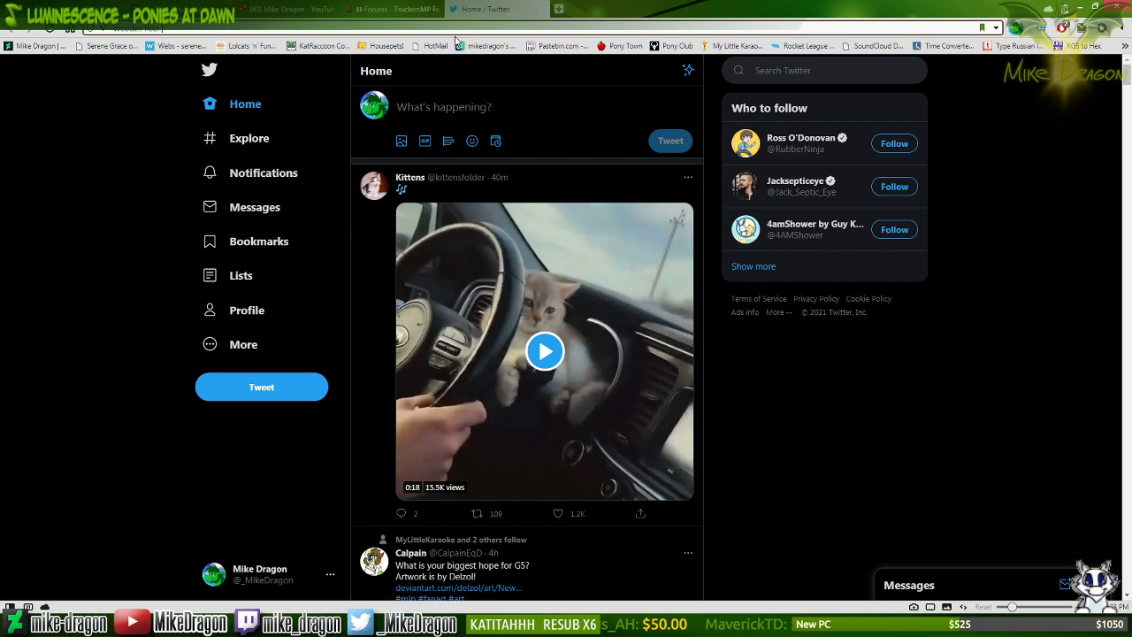
key("Return")
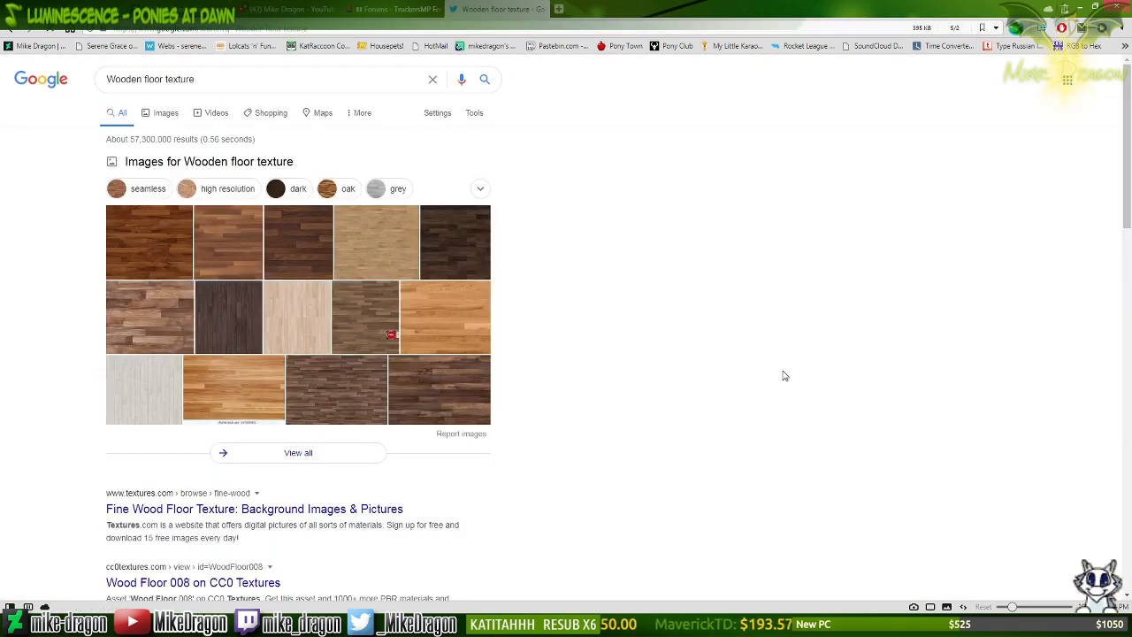
Go back to the Twitter home feed, play the Kittens video of the cat in the car and like the post.
left_click(9, 29)
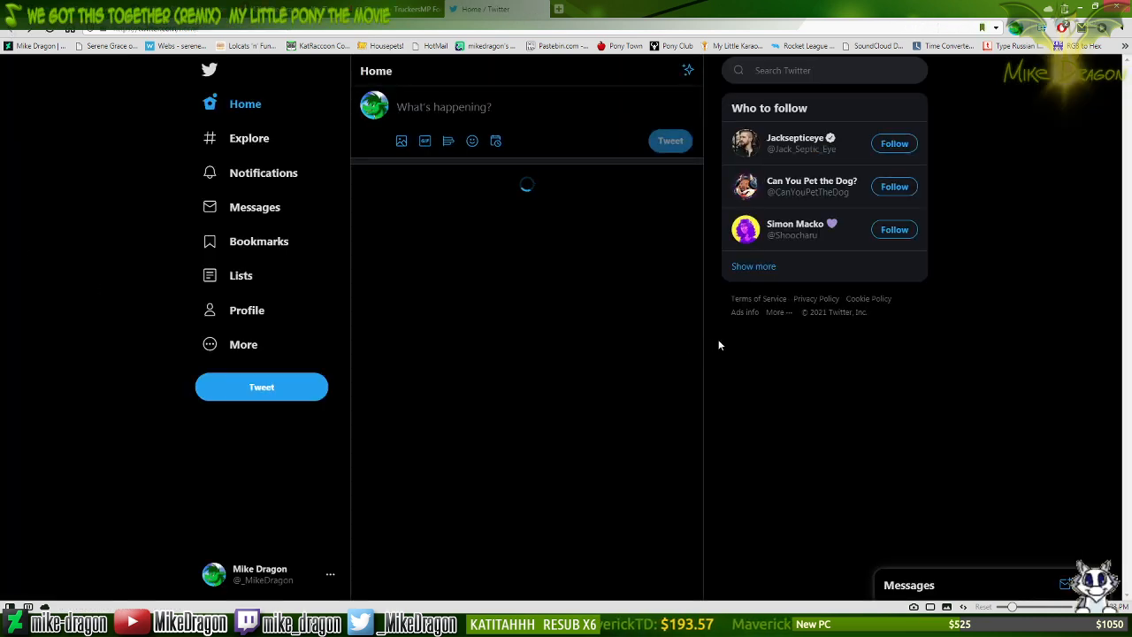
scroll(716, 351, "down", 3)
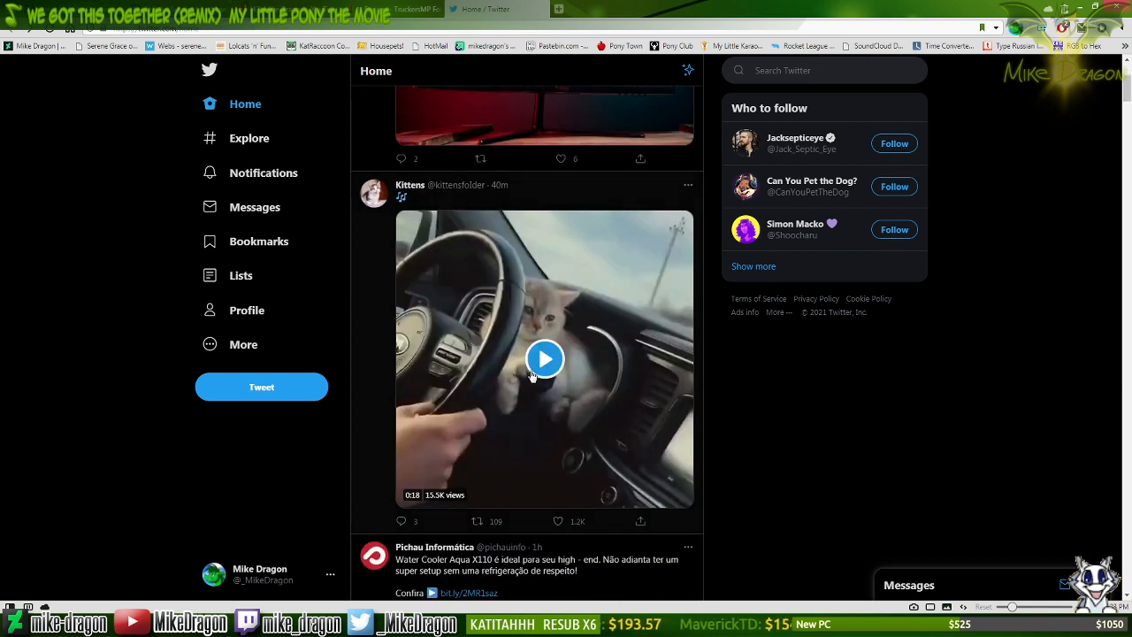
left_click(553, 359)
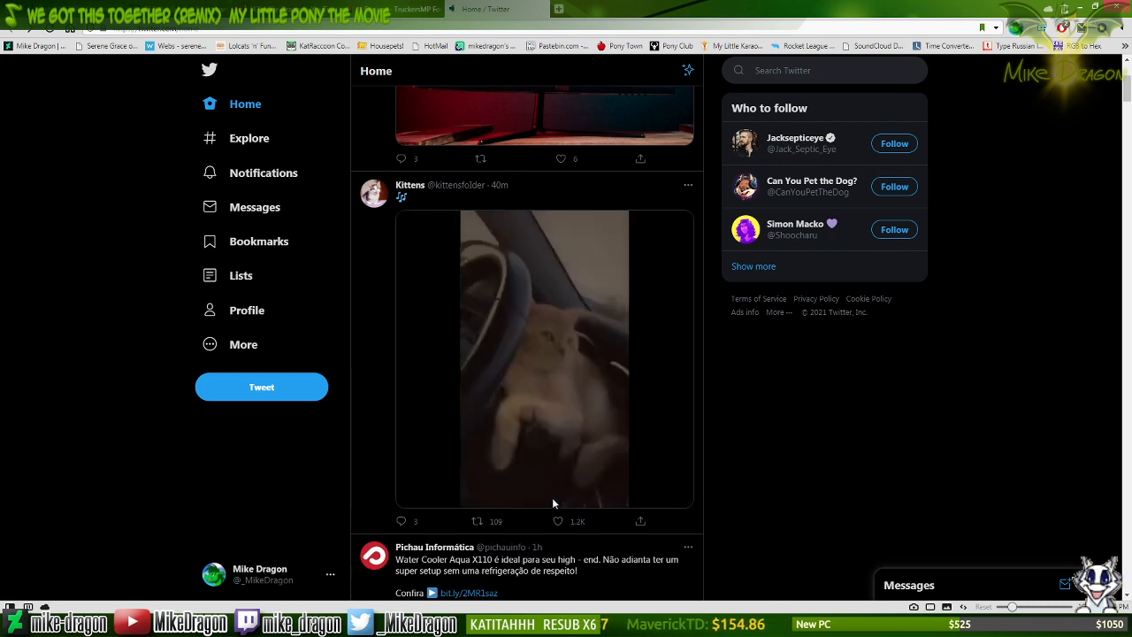
mouse_move(665, 501)
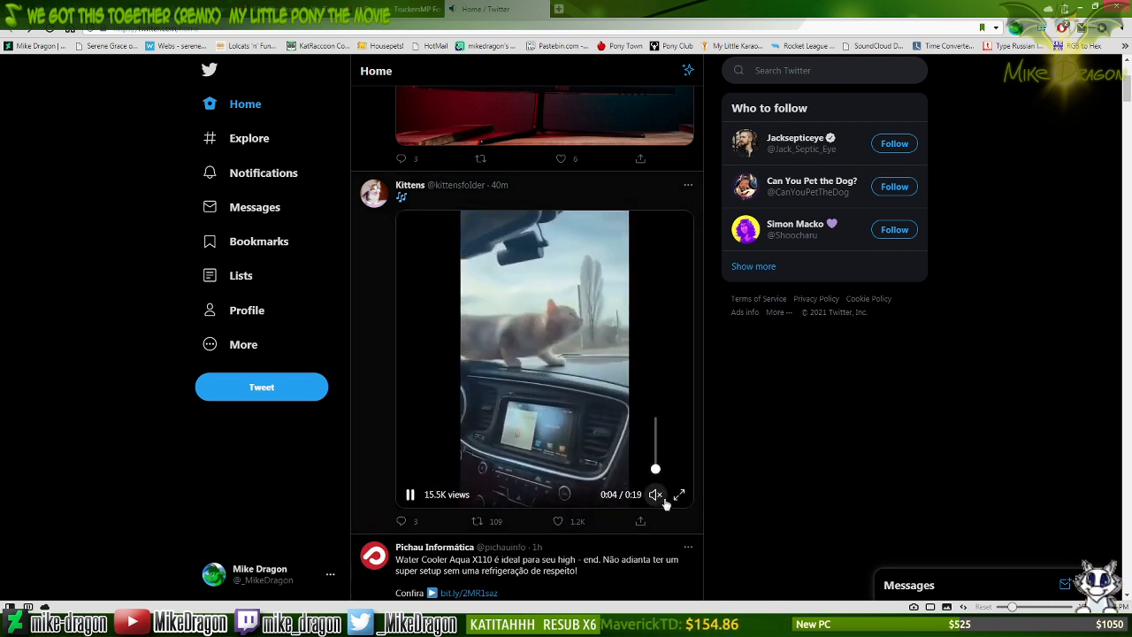
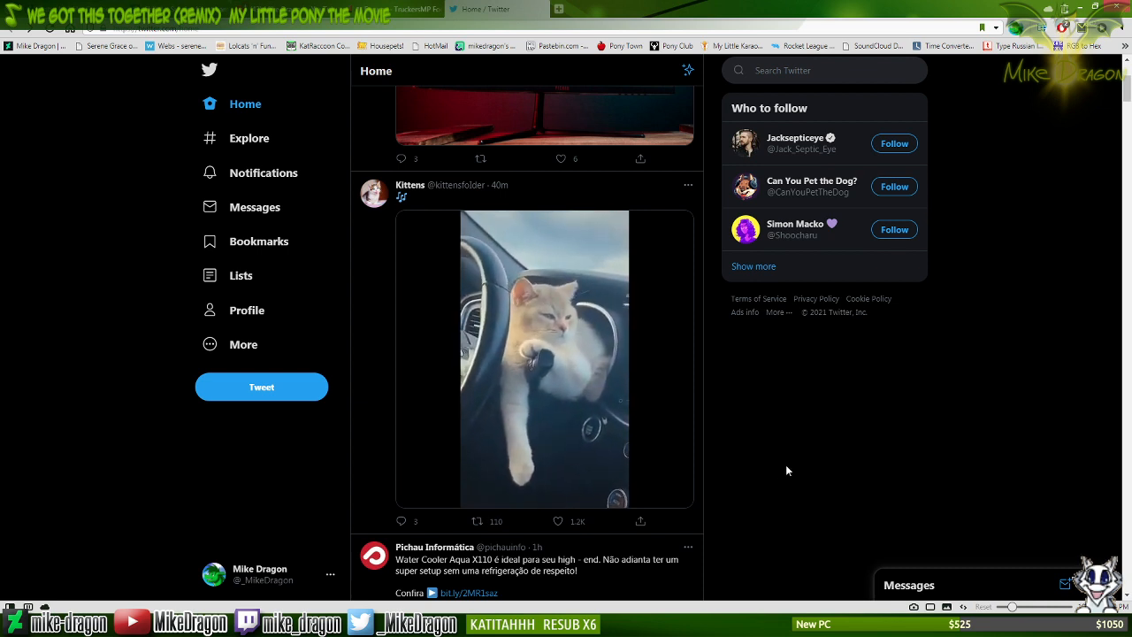
mouse_move(657, 473)
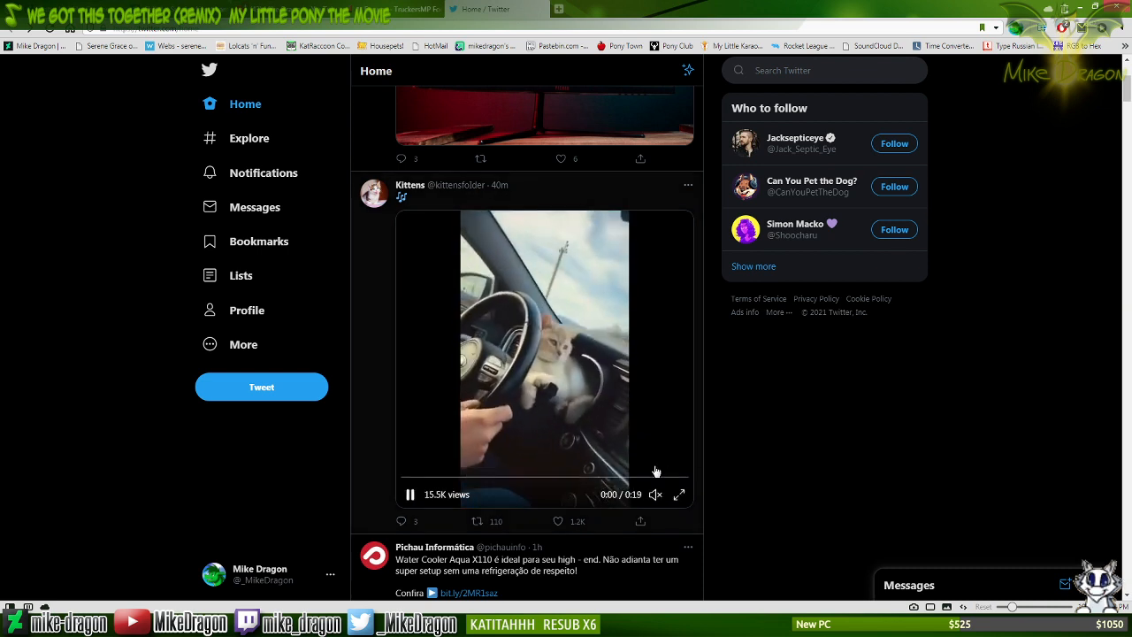
left_click(558, 521)
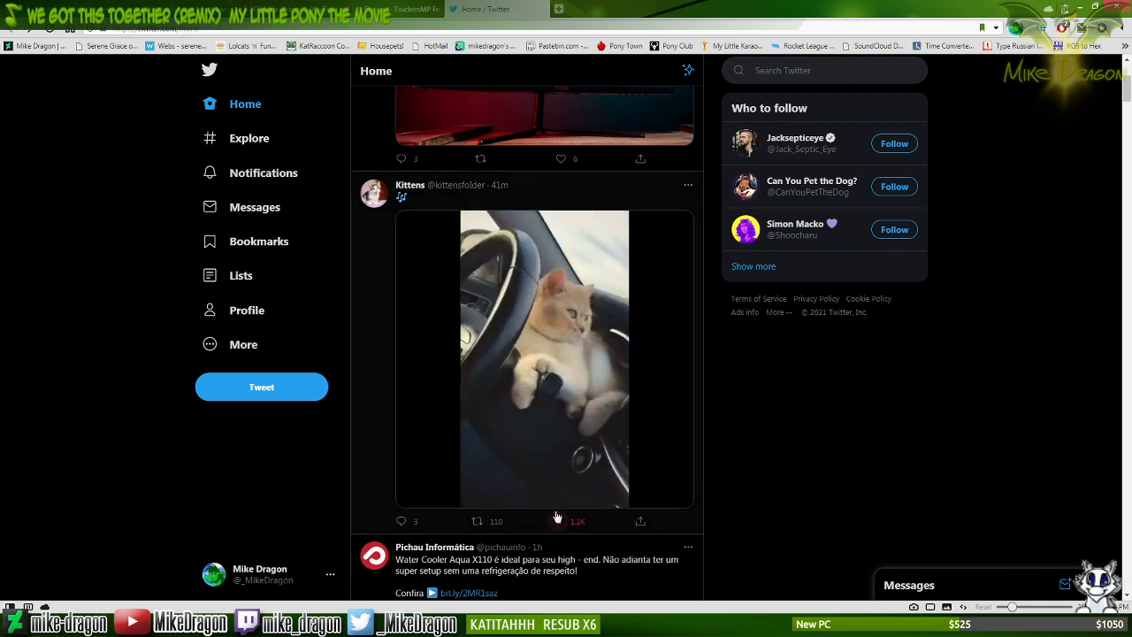
Return to the "Wooden floor texture" search and browse its image results for dark plank textures.
left_click(12, 29)
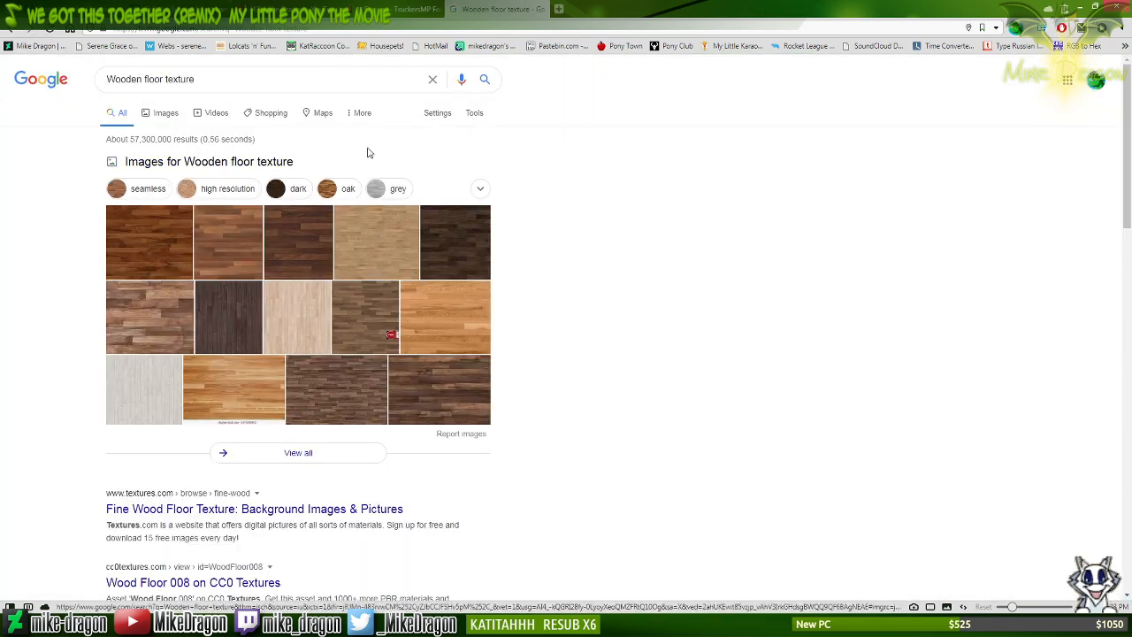
left_click(159, 113)
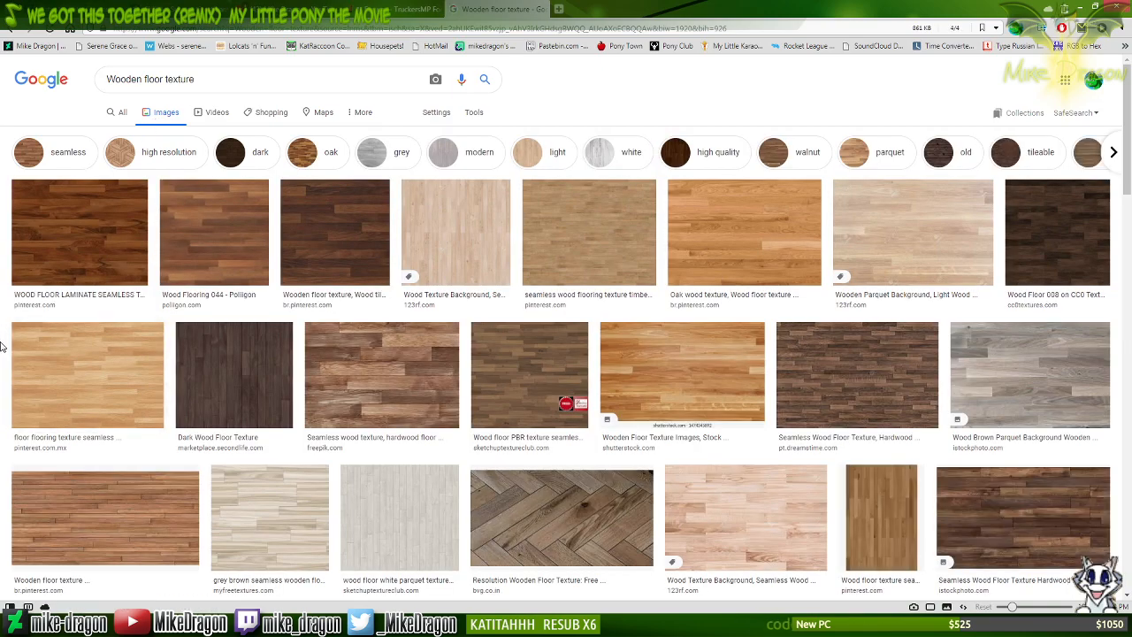
scroll(3, 341, "down", 2)
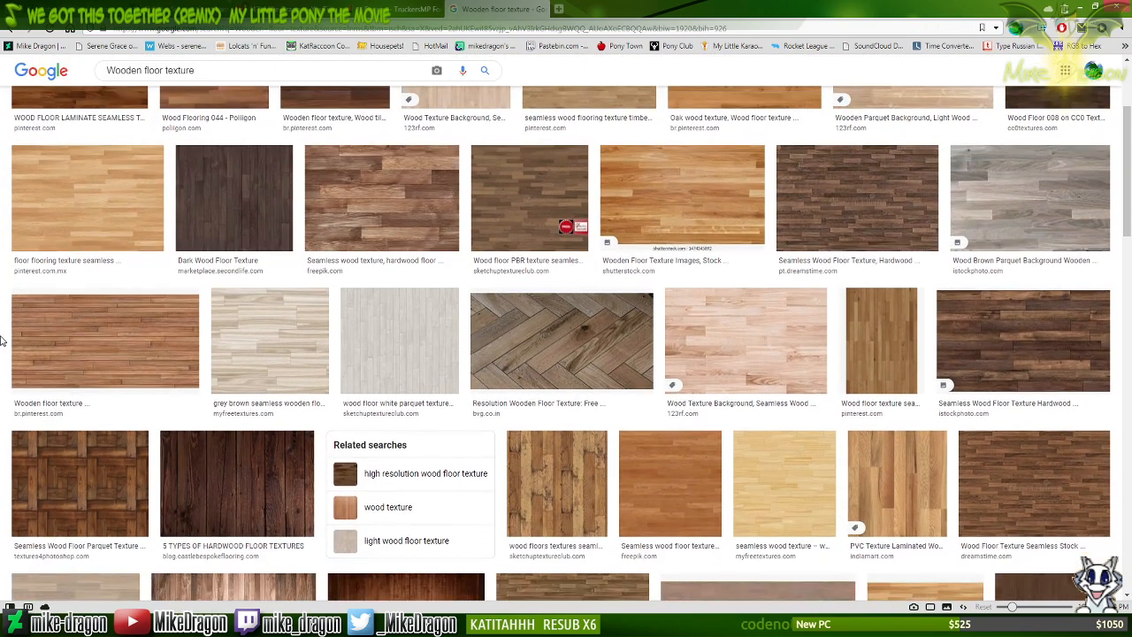
scroll(3, 341, "down", 3)
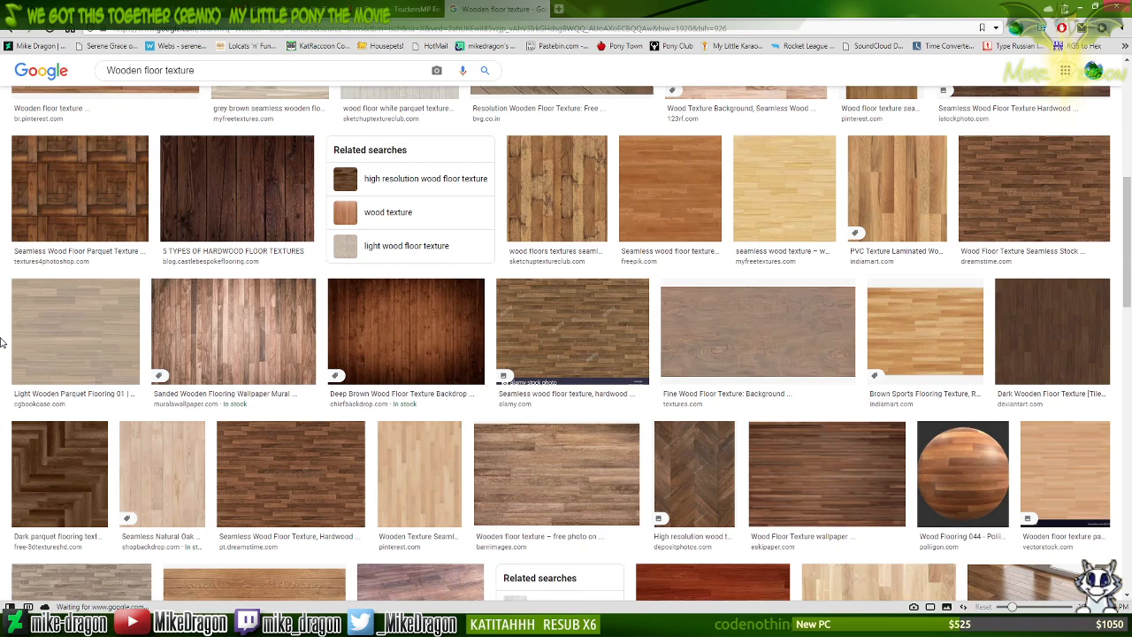
Preview the "5 TYPES OF HARDWOOD FLOOR TEXTURES" image and examine its related wood plank images.
left_click(240, 197)
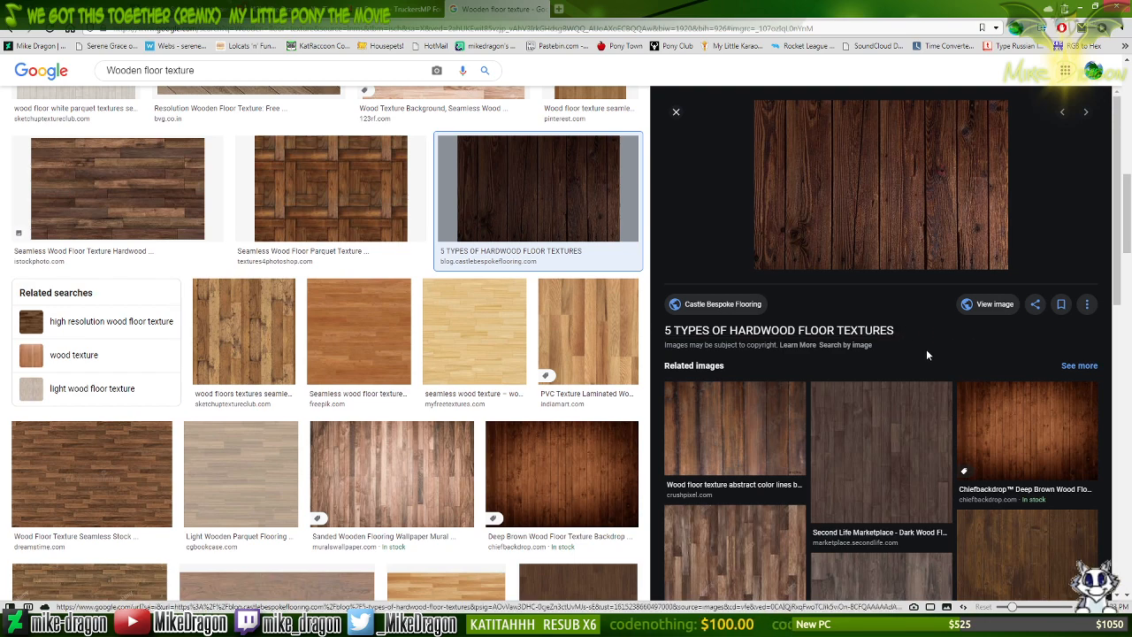
scroll(926, 349, "down", 3)
scroll(919, 351, "up", 3)
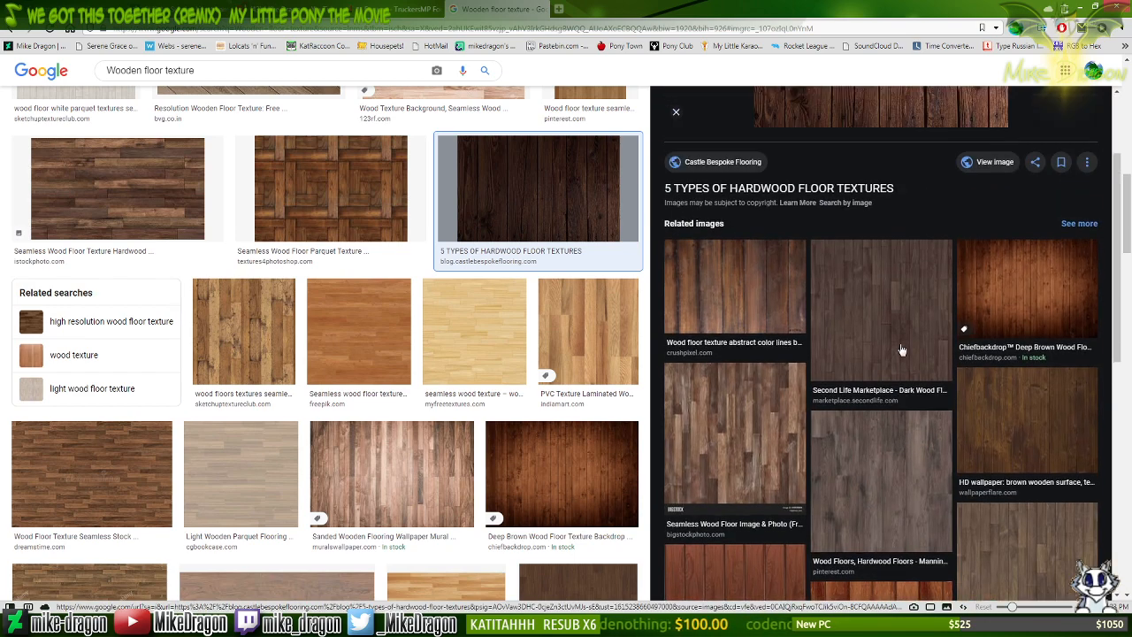
scroll(900, 343, "down", 5)
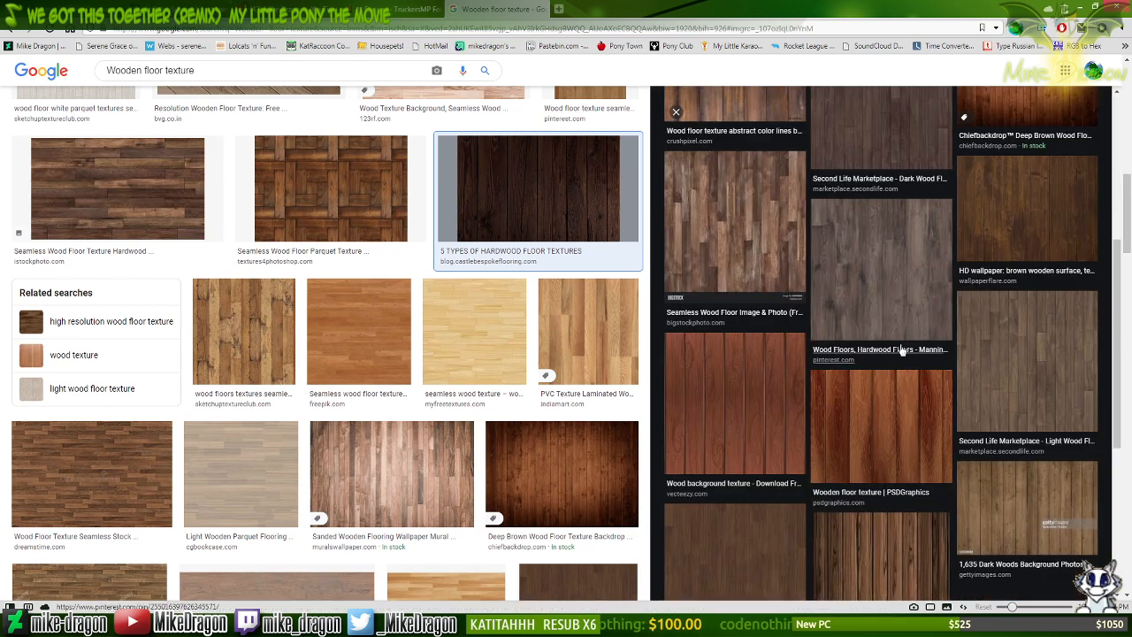
scroll(903, 349, "down", 4)
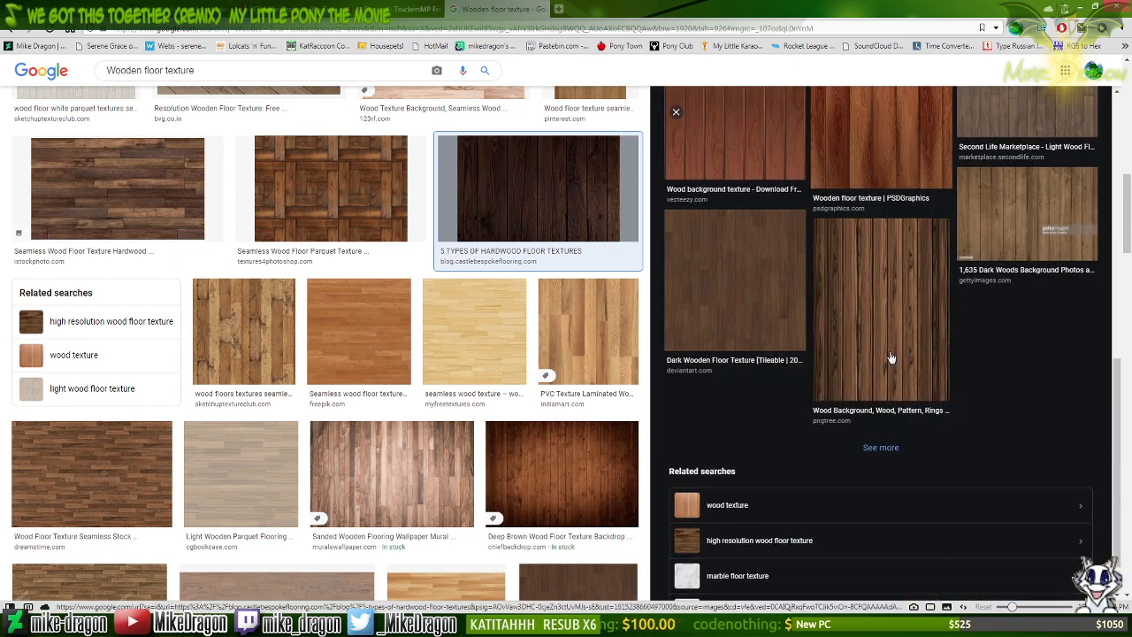
scroll(894, 354, "up", 5)
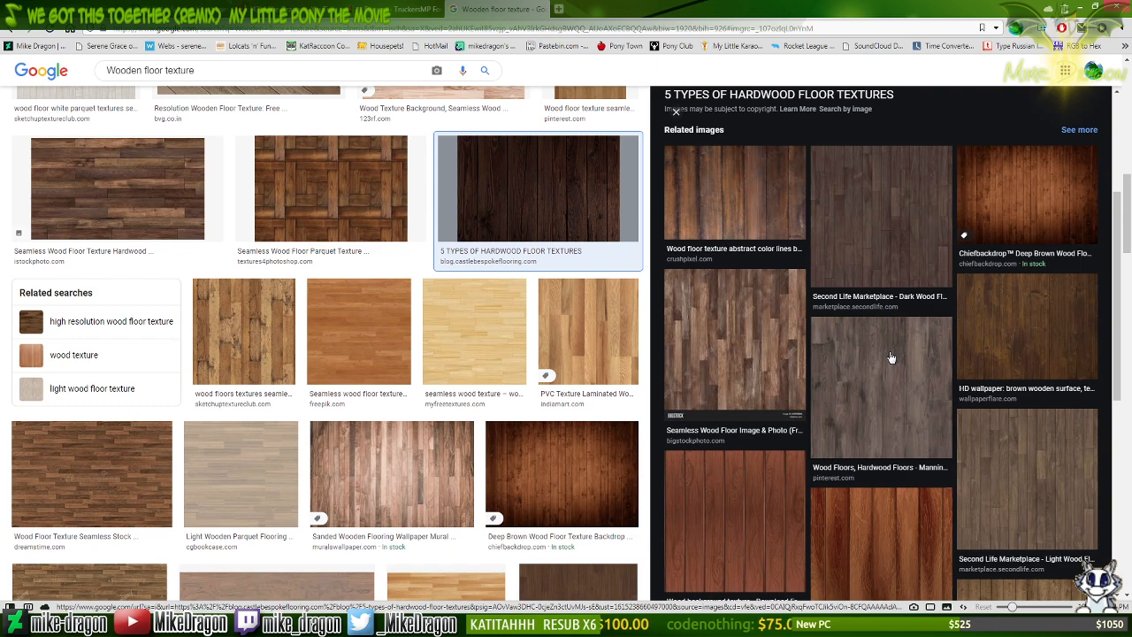
scroll(478, 413, "down", 5)
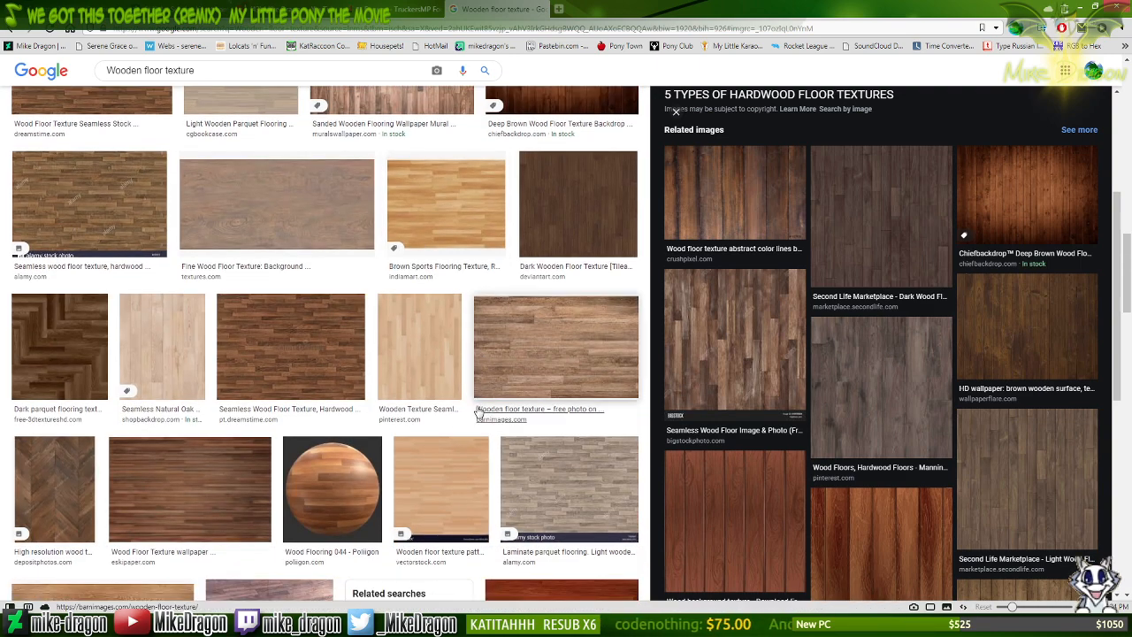
Preview the Eskipaper.com "Wood Floor Texture wallpaper" image and look through its related images and further results.
left_click(177, 461)
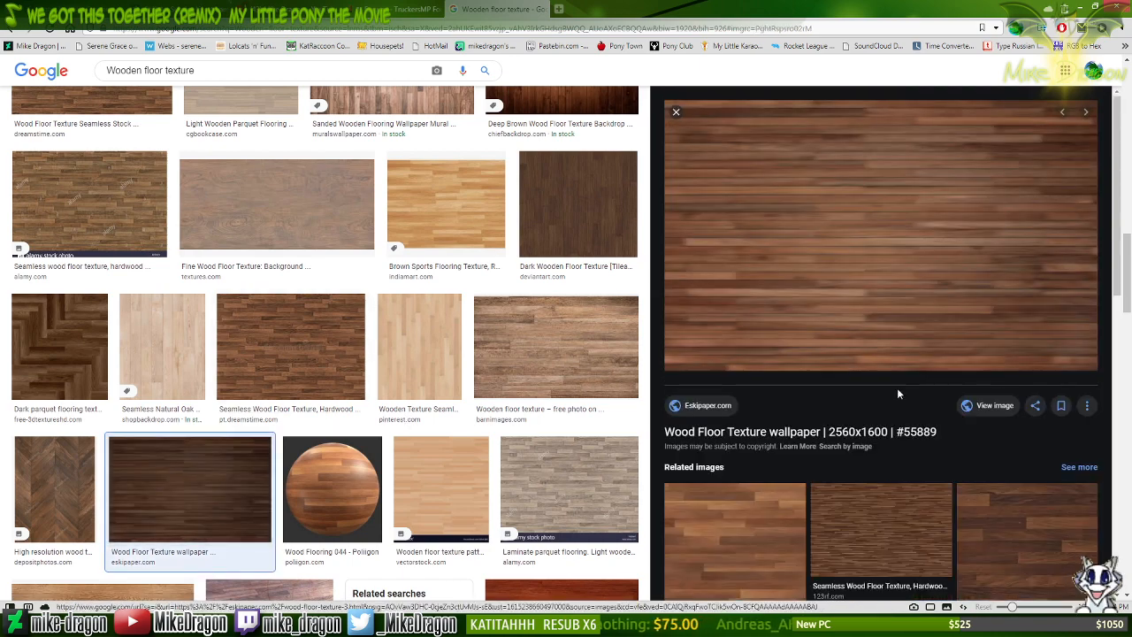
scroll(900, 392, "down", 3)
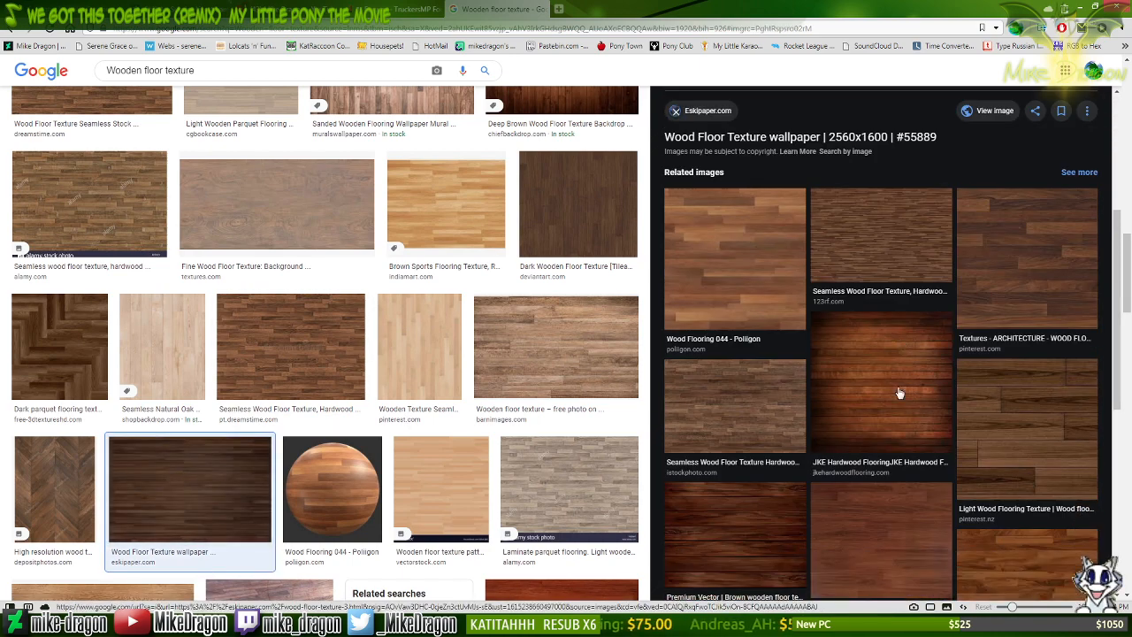
scroll(901, 392, "down", 3)
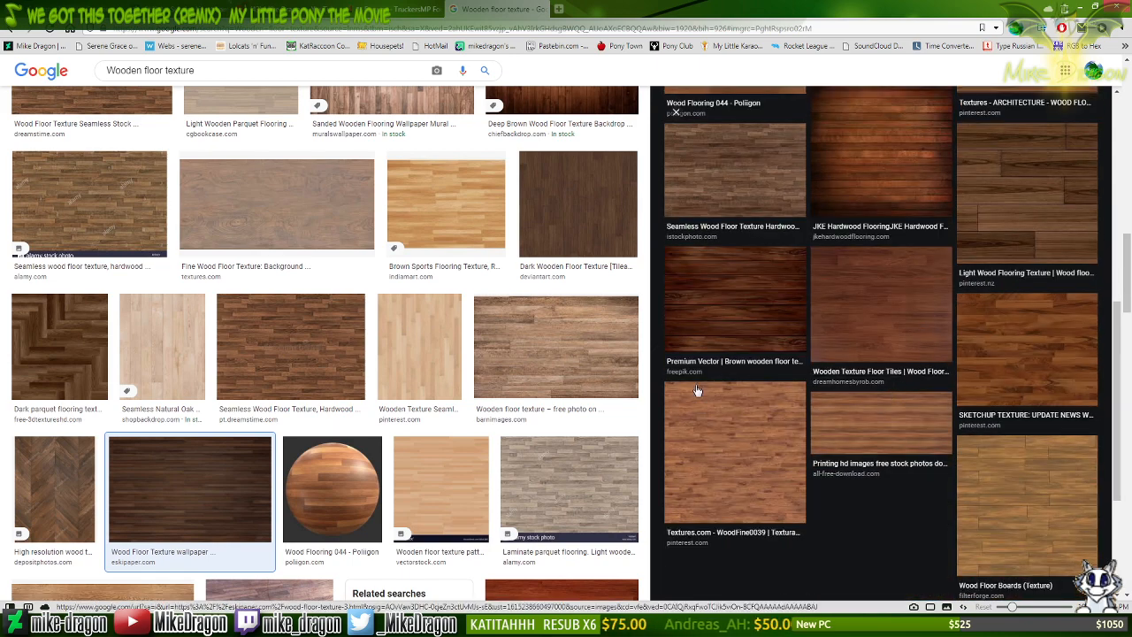
scroll(392, 440, "down", 4)
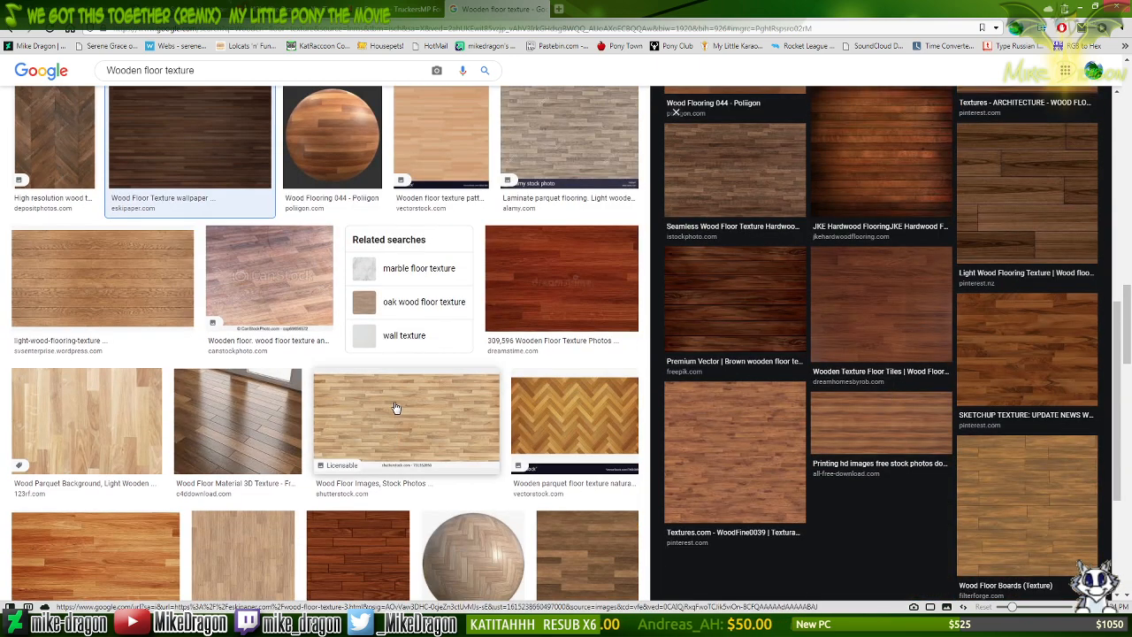
Browse the wooden floor texture results again and compare them with the platform in the Photoshop pony scene.
scroll(392, 441, "down", 3)
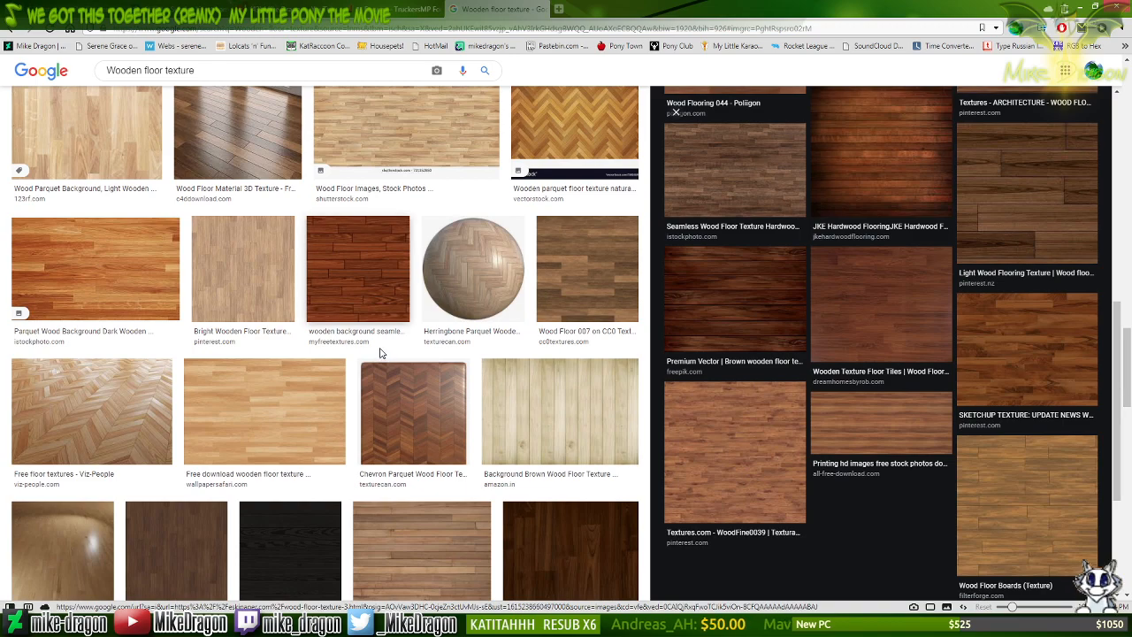
scroll(375, 352, "up", 10)
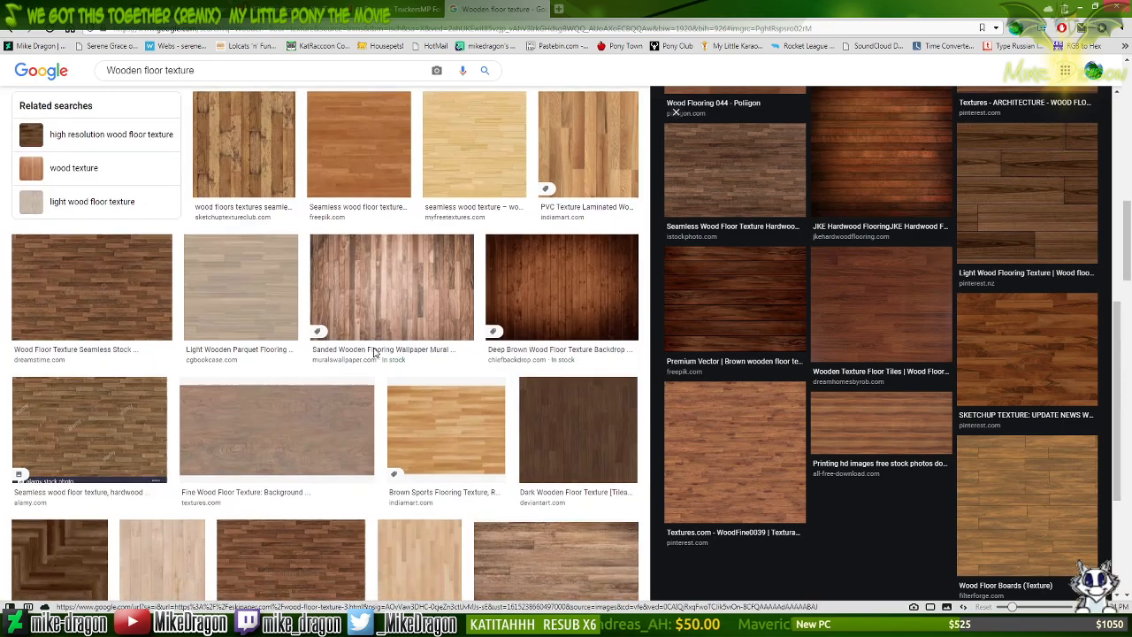
scroll(373, 364, "up", 5)
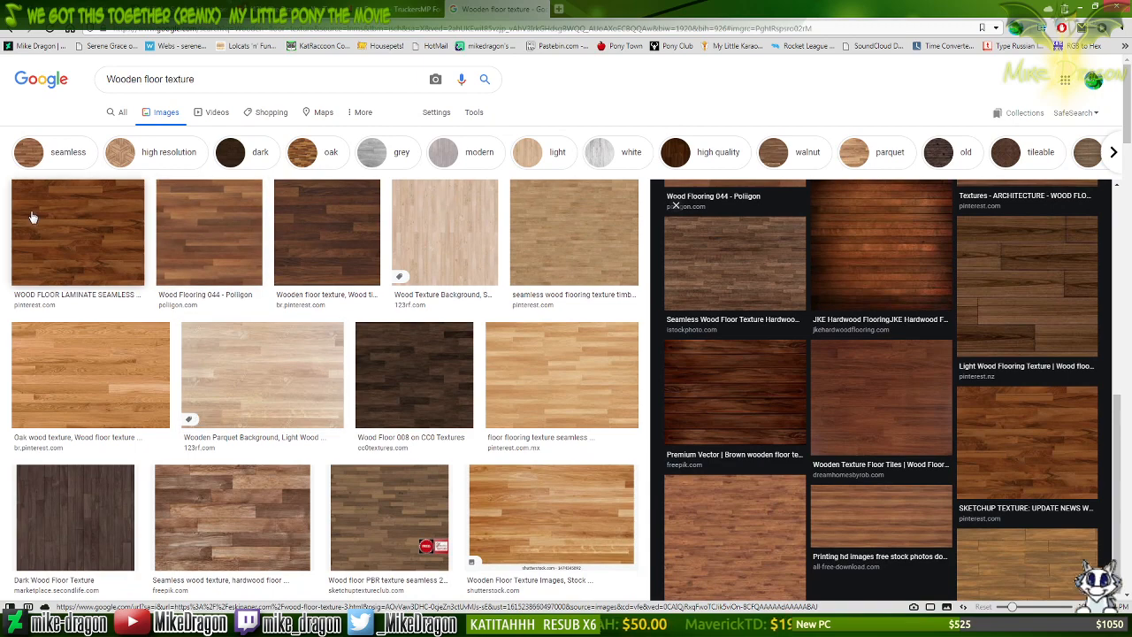
key("alt+Tab")
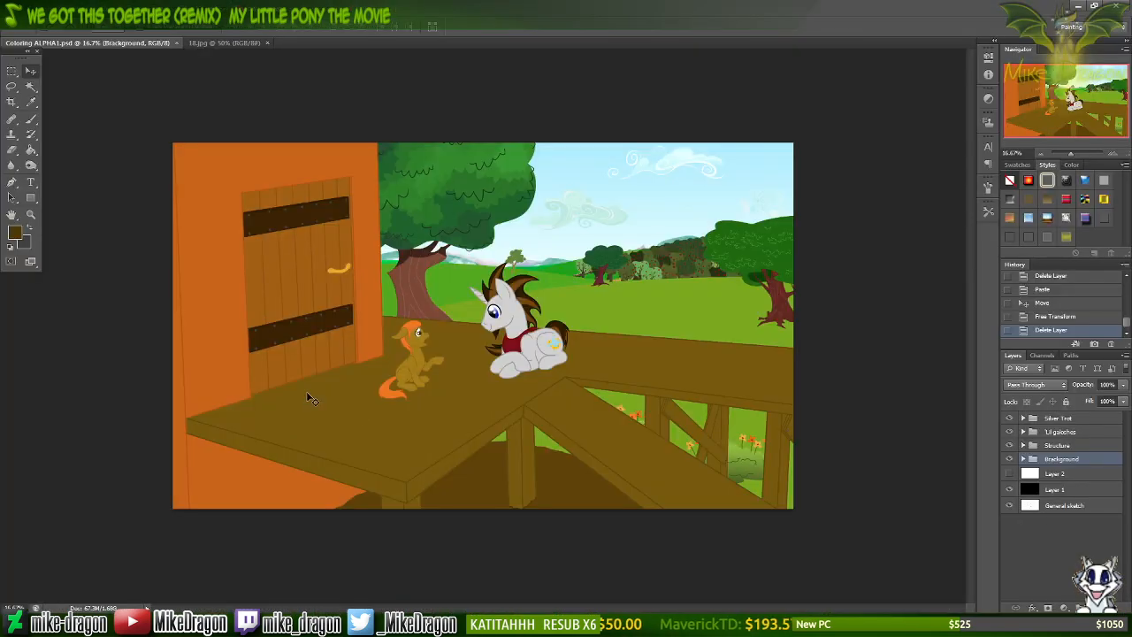
key("alt+Tab")
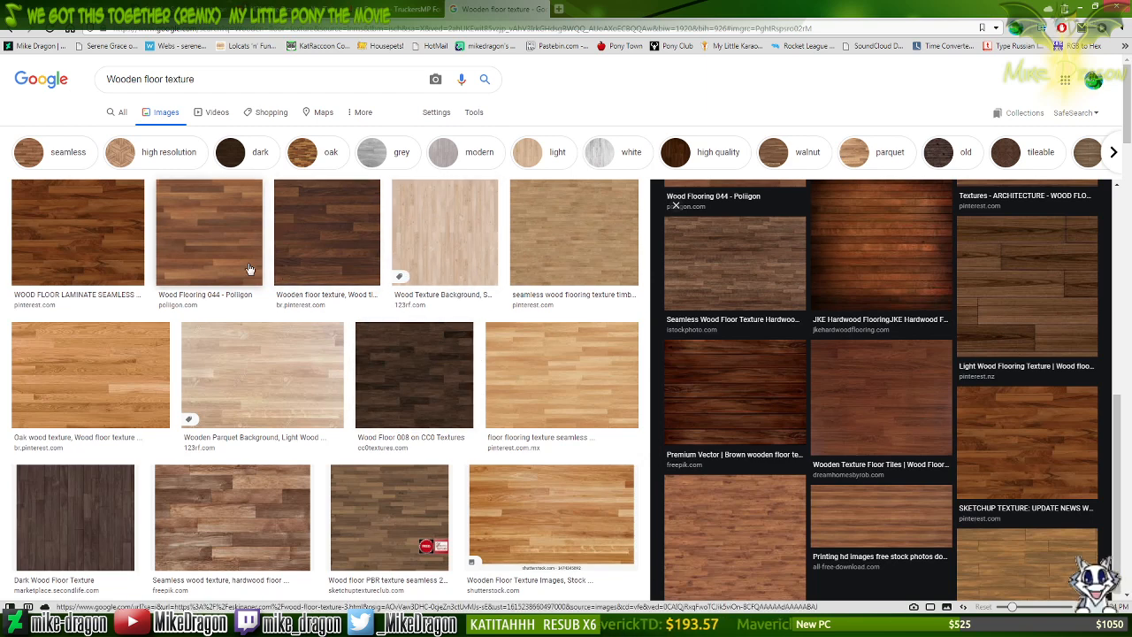
Preview the light parquet and oak wood results, then open the 2600×1820 oak texture at full size and copy it.
left_click(276, 370)
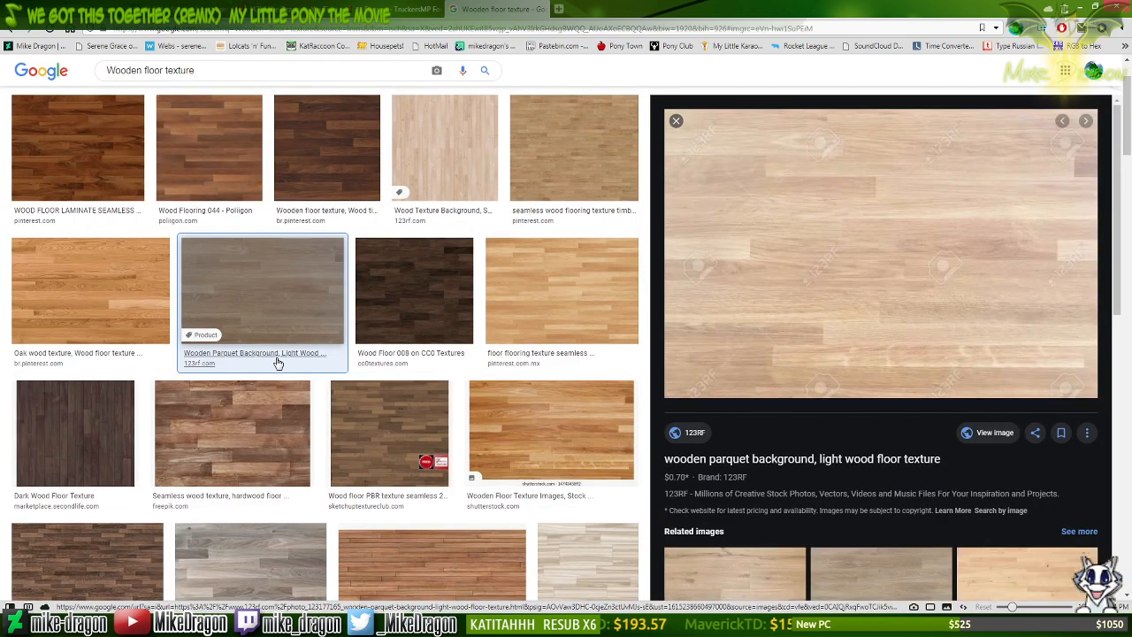
left_click(133, 319)
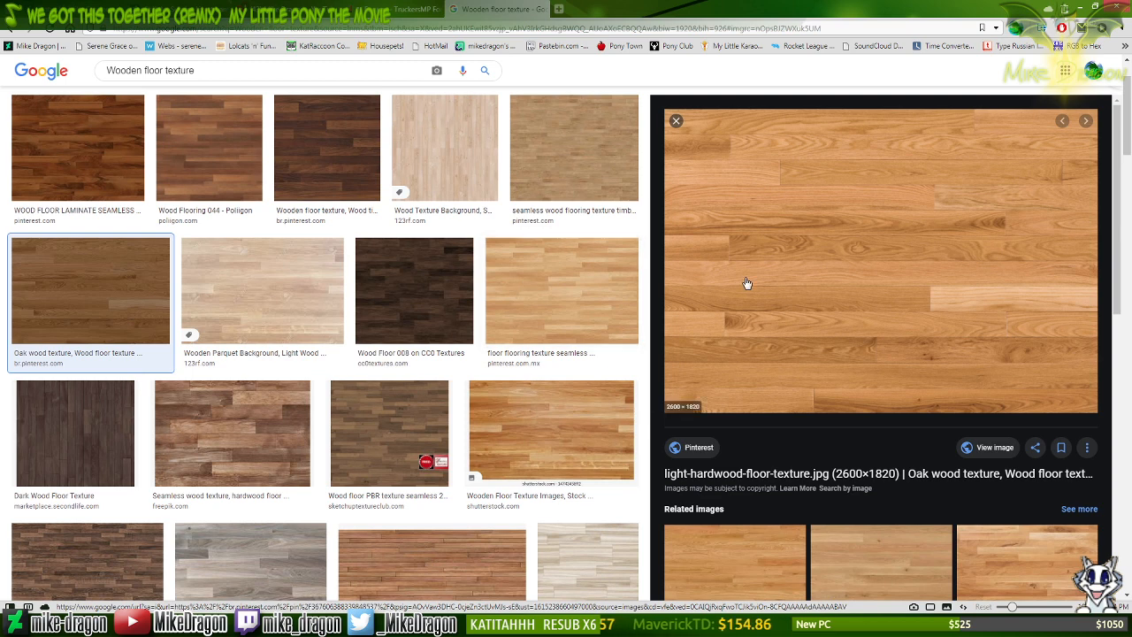
left_click(995, 448)
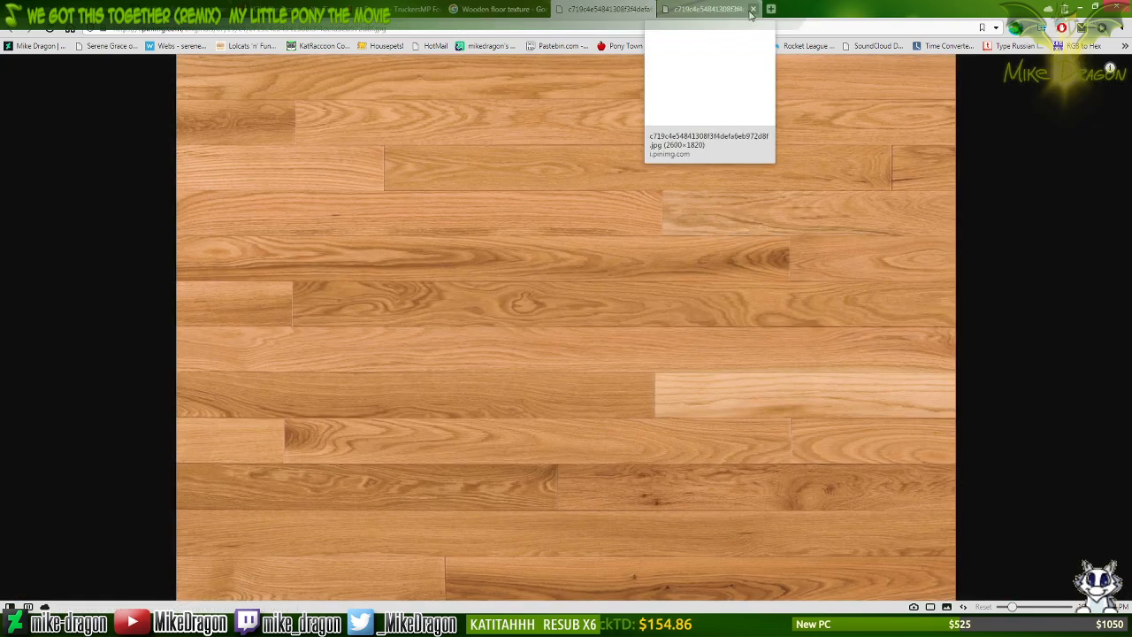
left_click(751, 11)
left_click(500, 199)
left_click(500, 199)
right_click(500, 199)
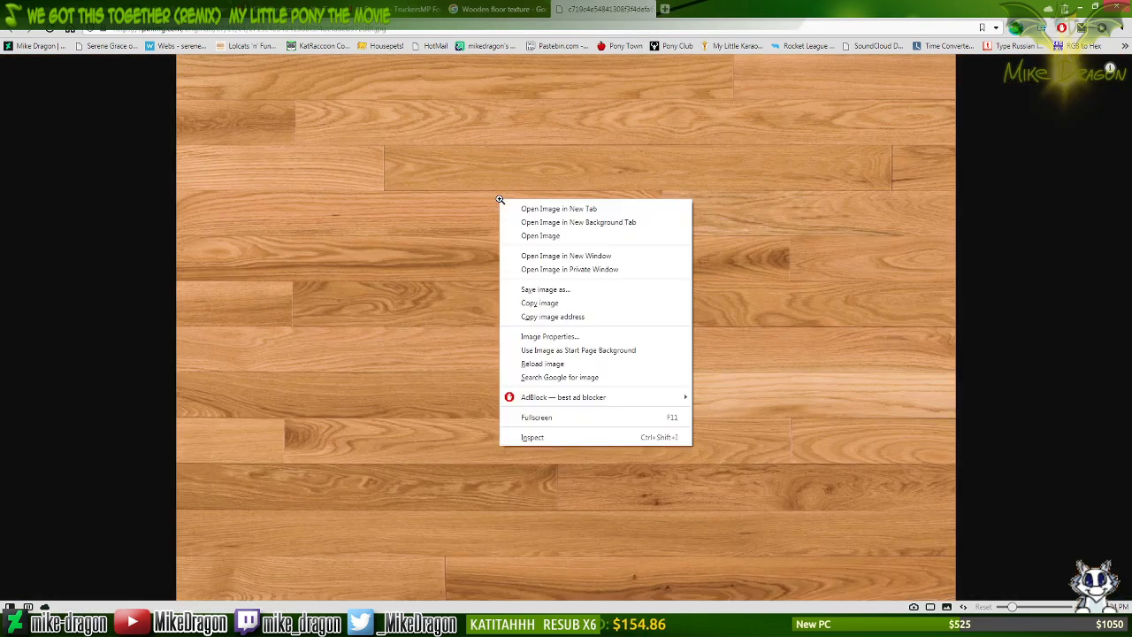
left_click(547, 303)
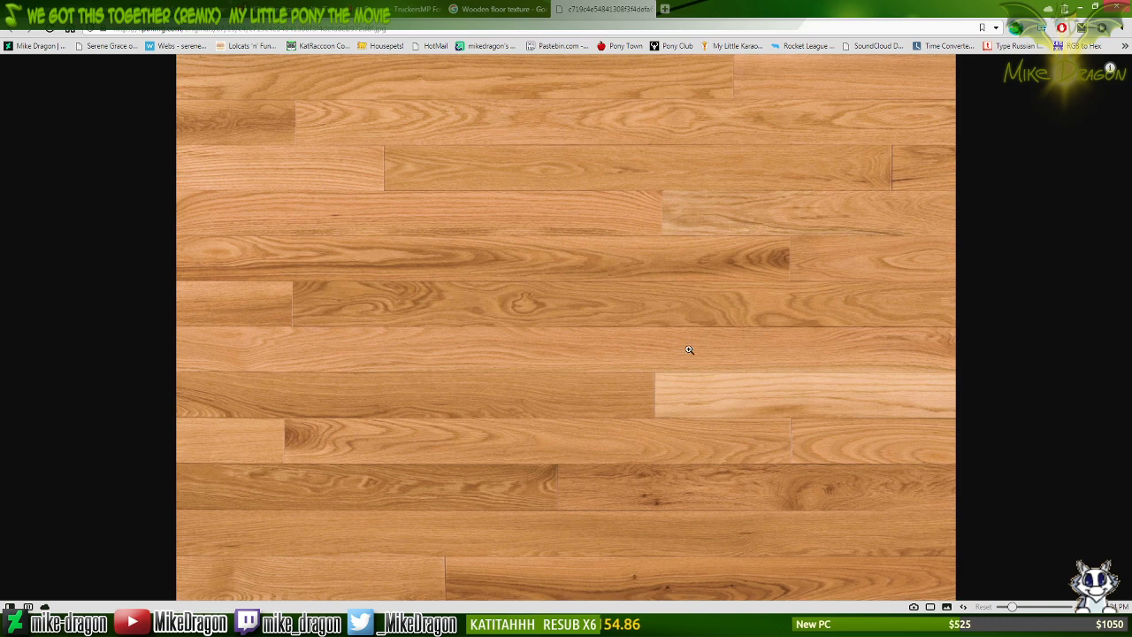
Switch to Photoshop, select the Platform color layer in the Structure group and try pasting the copied texture.
key("alt+Tab")
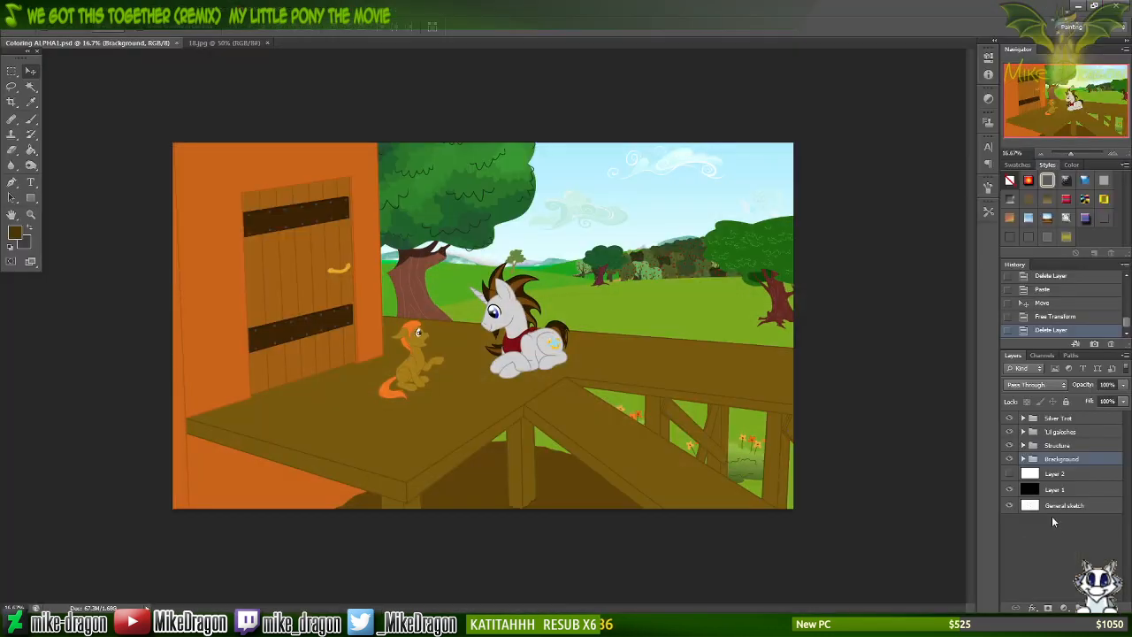
left_click(1023, 447)
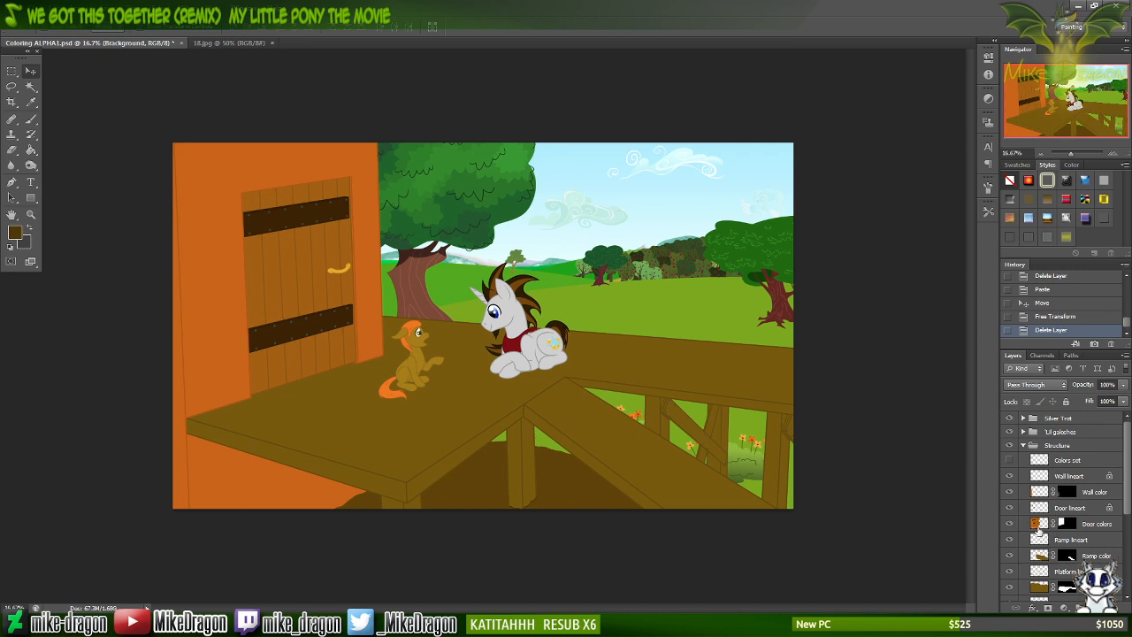
left_click(1047, 573)
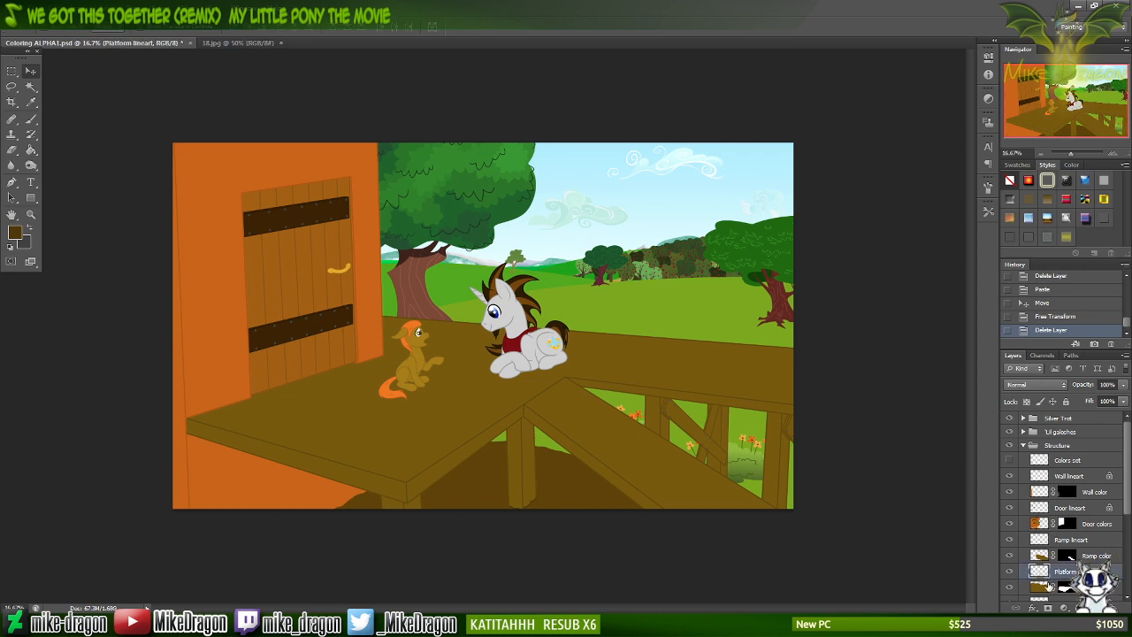
left_click(1045, 586)
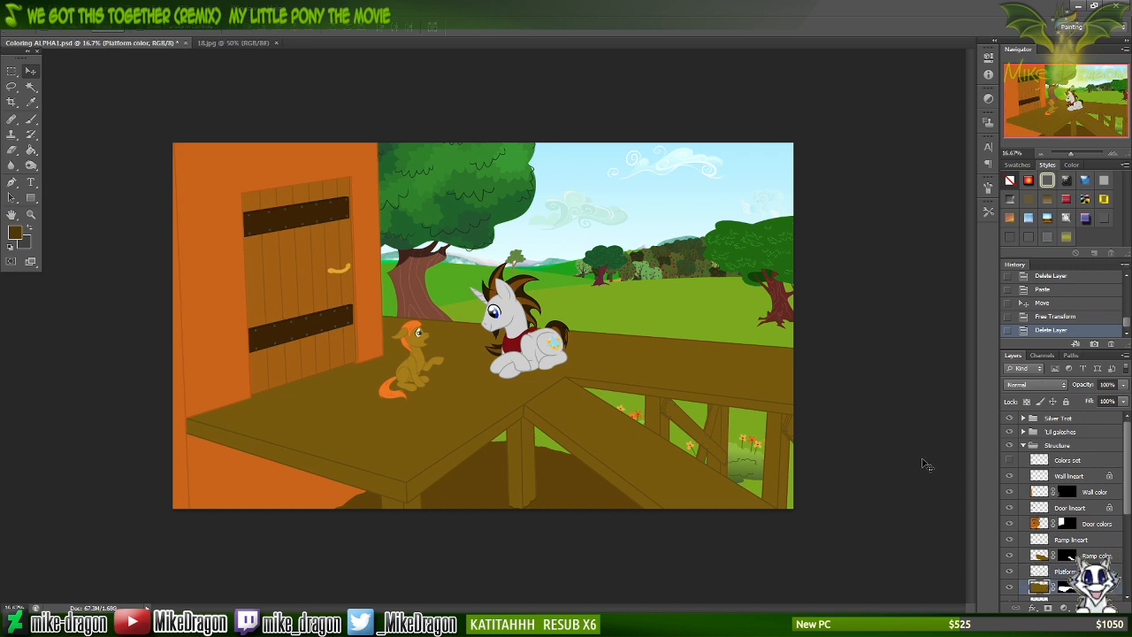
key("ctrl+v")
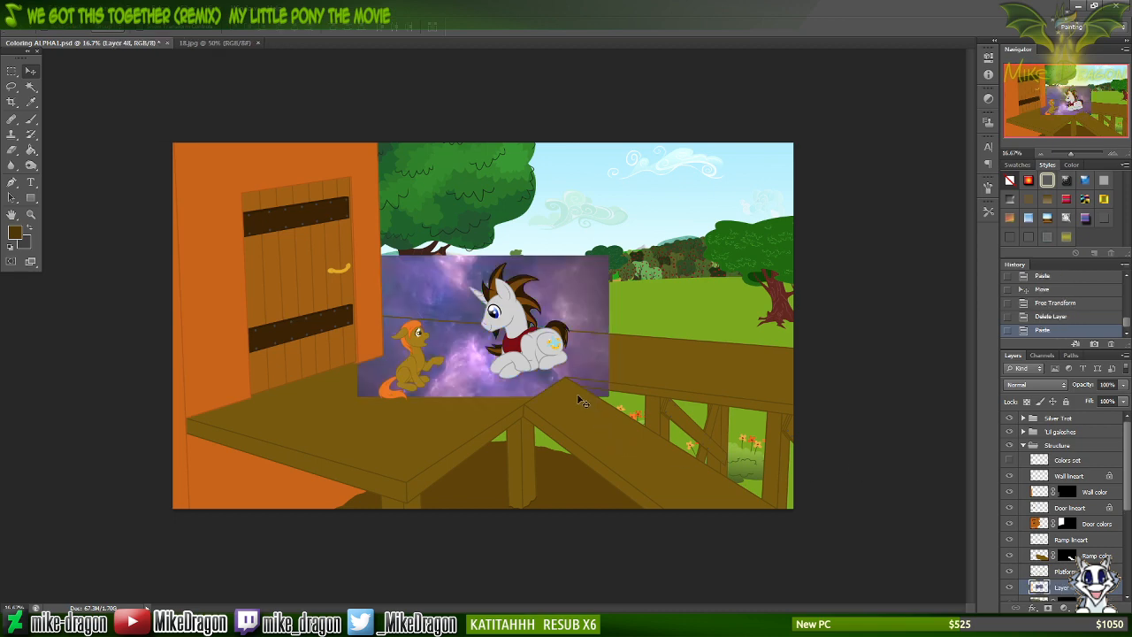
key("ctrl+z")
Copy the oak floor image again from the browser and paste it above the Platform color layer in Photoshop.
left_click(222, 608)
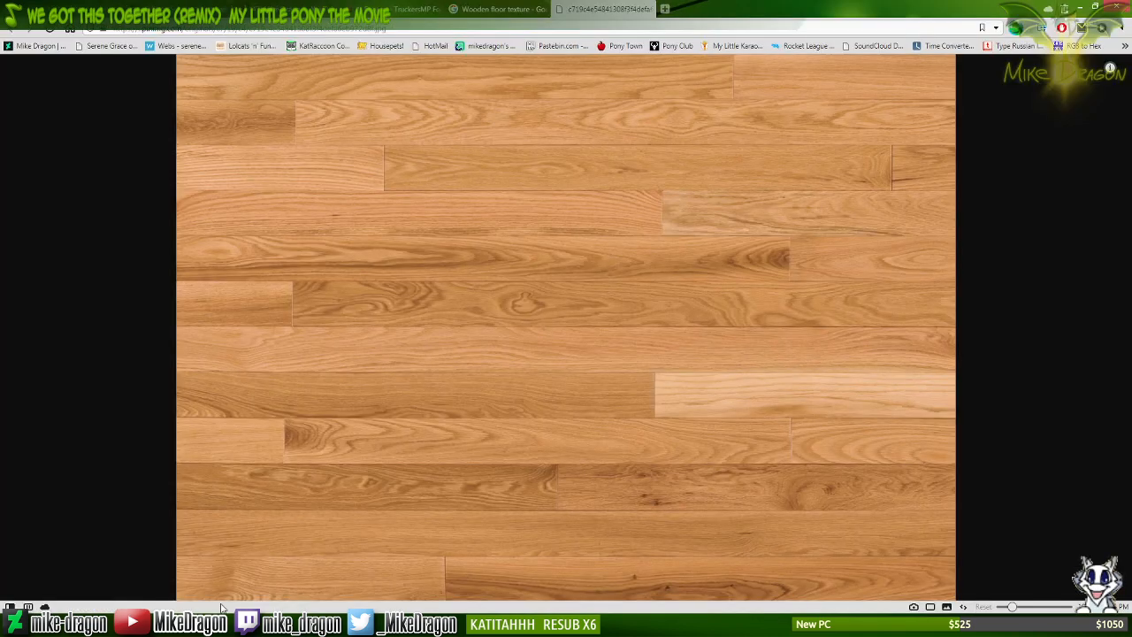
right_click(423, 308)
left_click(466, 411)
key("alt+Tab")
key("ctrl+v")
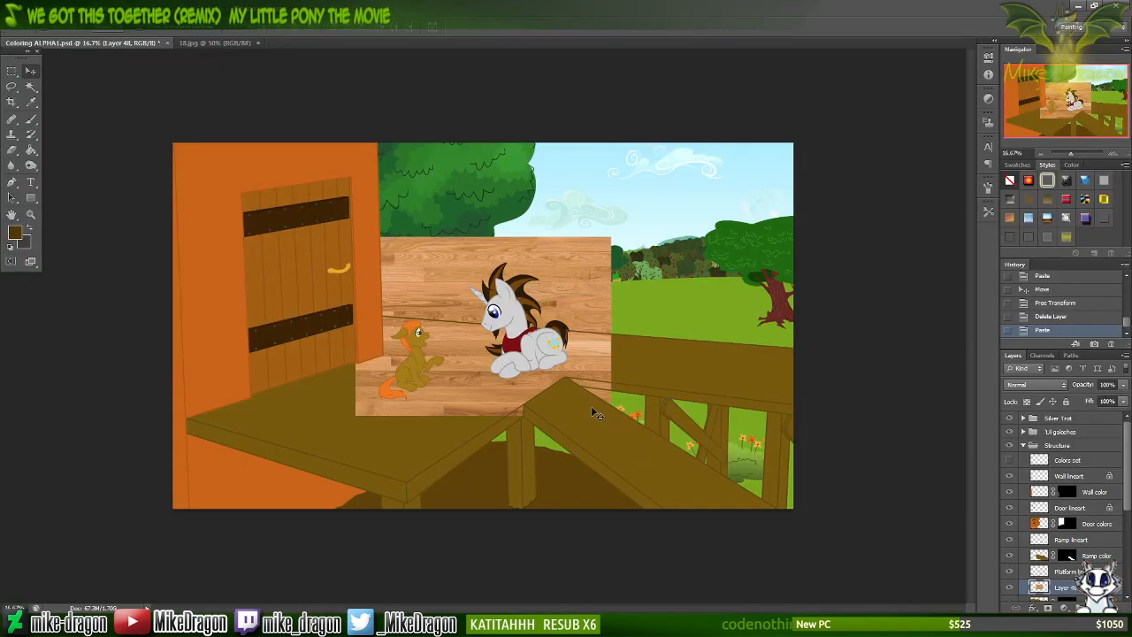
Rotate the pasted wood texture clockwise and move it so its lower side follows the platform's front edge.
key("ctrl+t")
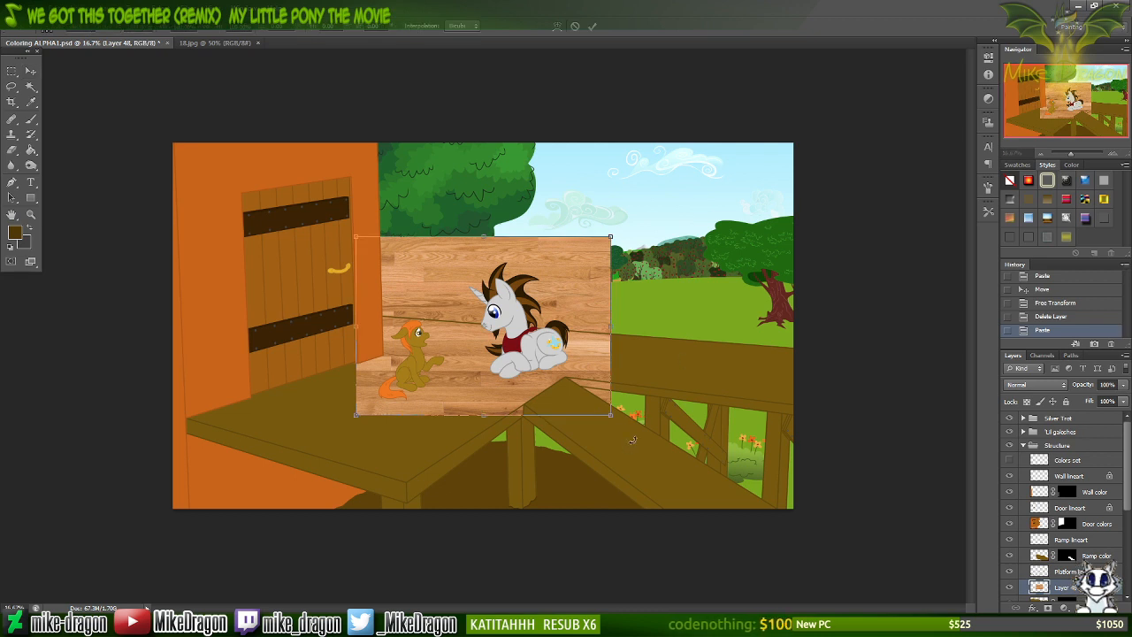
left_click_drag(632, 434, 590, 462)
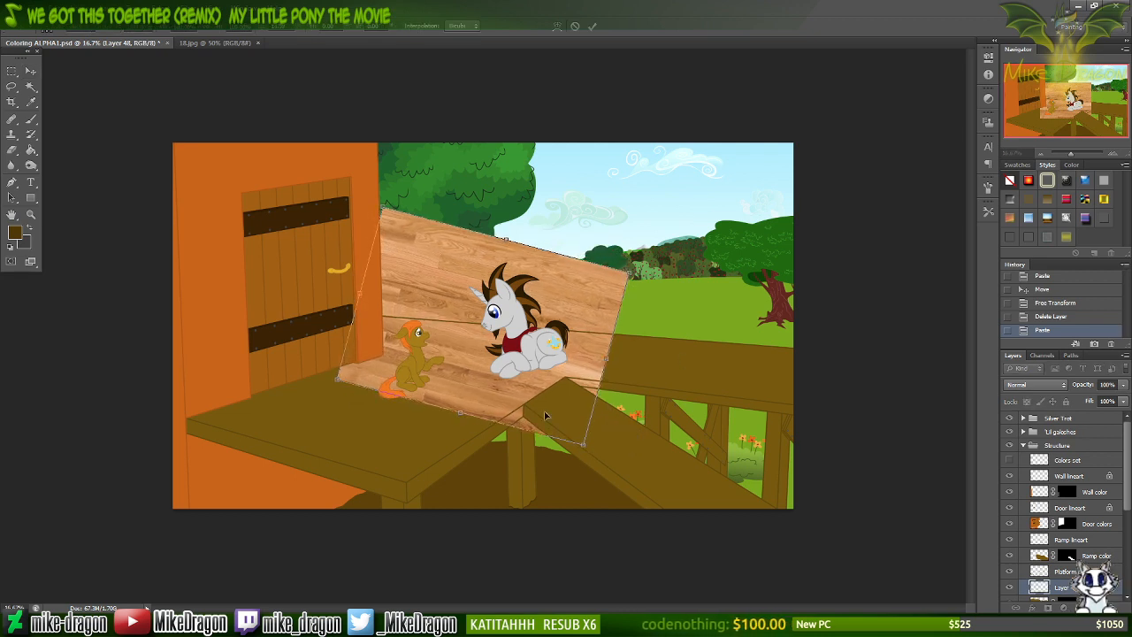
left_click_drag(475, 391, 345, 419)
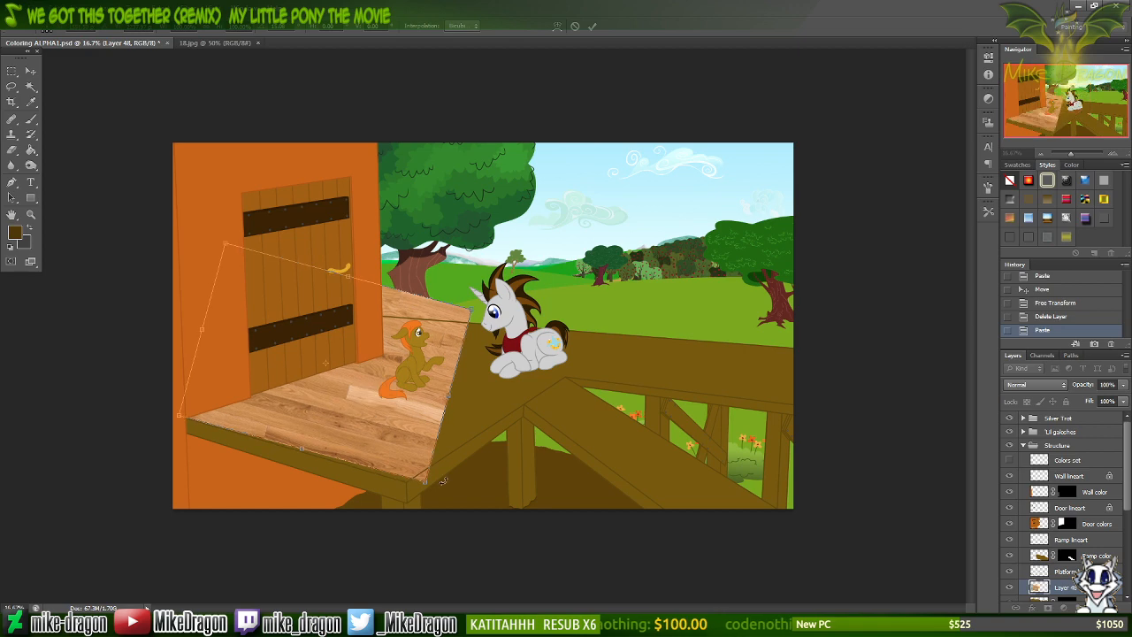
left_click_drag(437, 503, 435, 503)
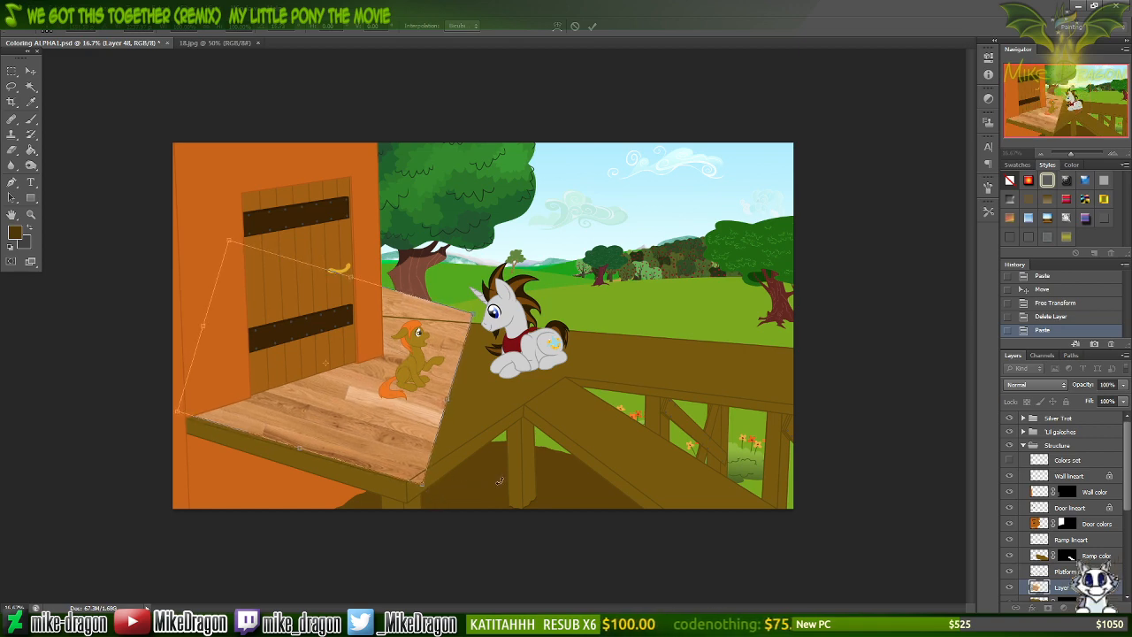
key("ctrl+plus")
key("ctrl+plus")
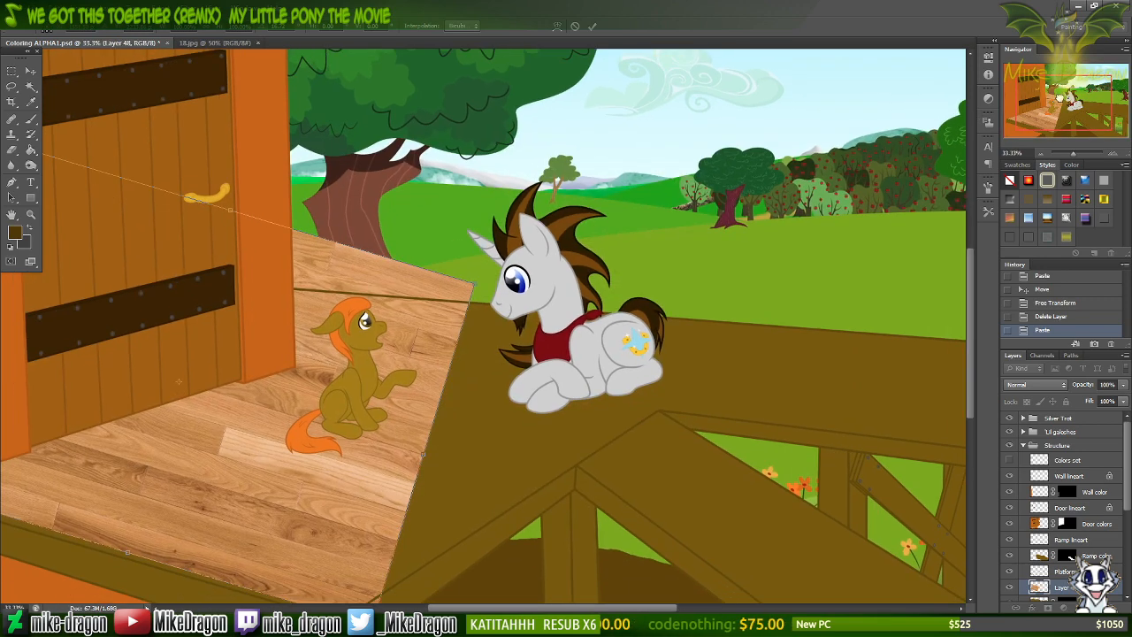
left_click_drag(1059, 99, 1047, 104)
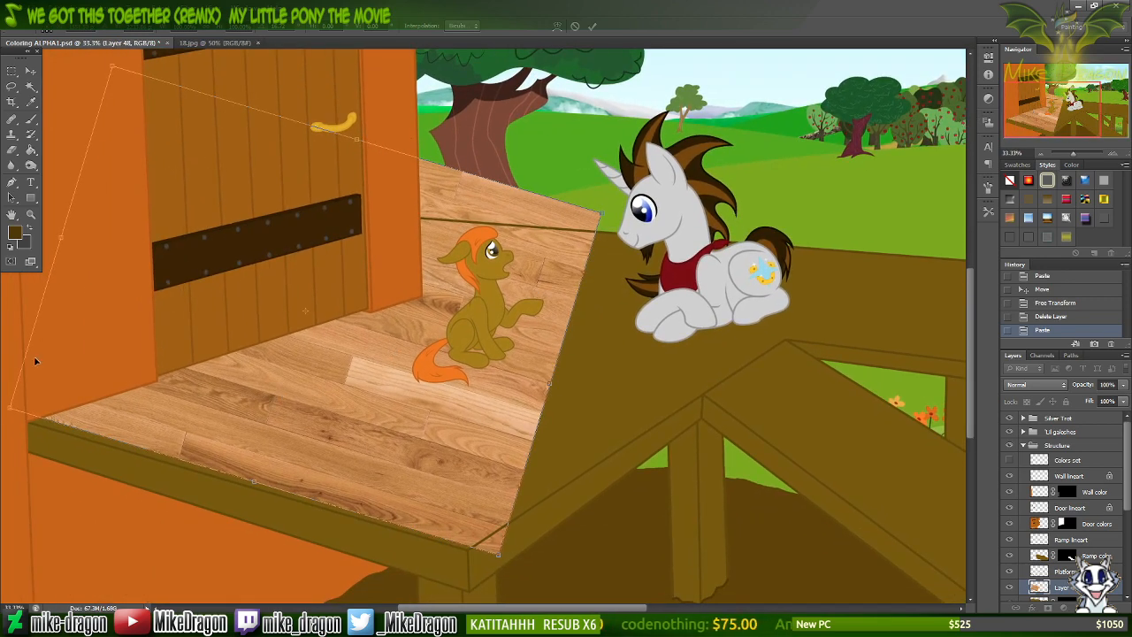
left_click_drag(509, 576, 511, 538)
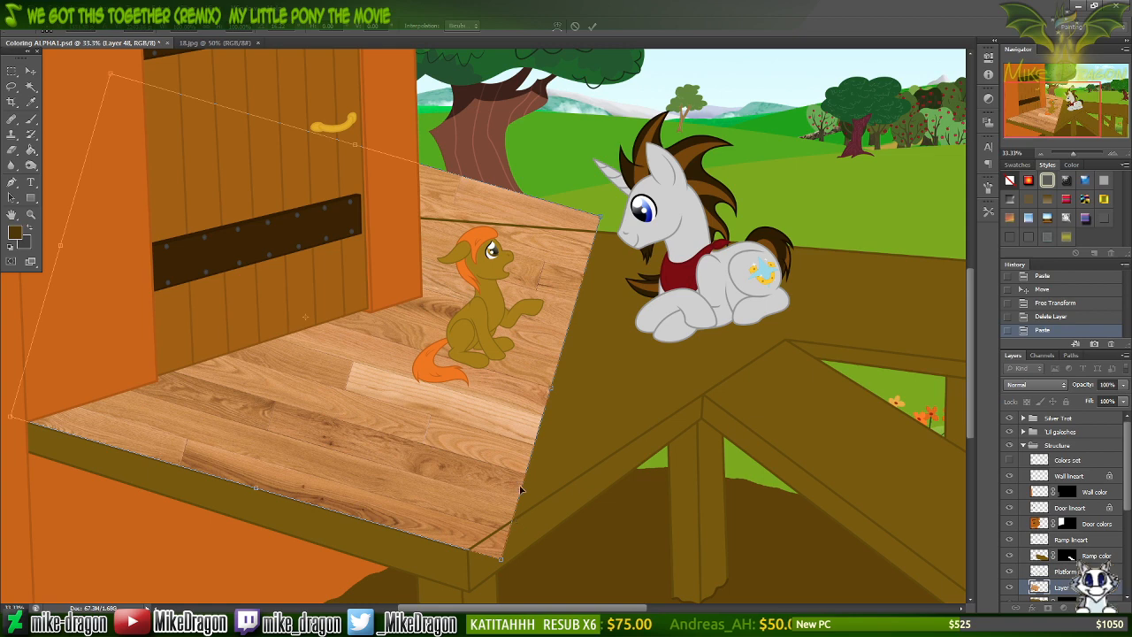
scroll(496, 481, "down", 2)
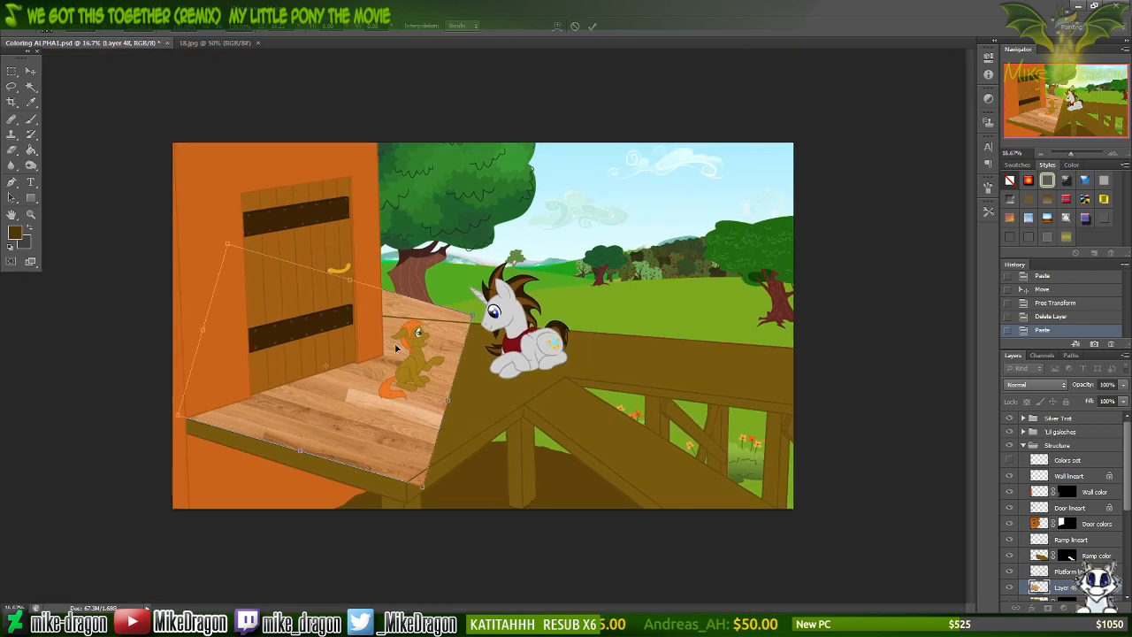
Distort the wood texture by stretching its far corner past the canvas edge and lowering its door-side corner to the platform's back edge.
right_click(347, 376)
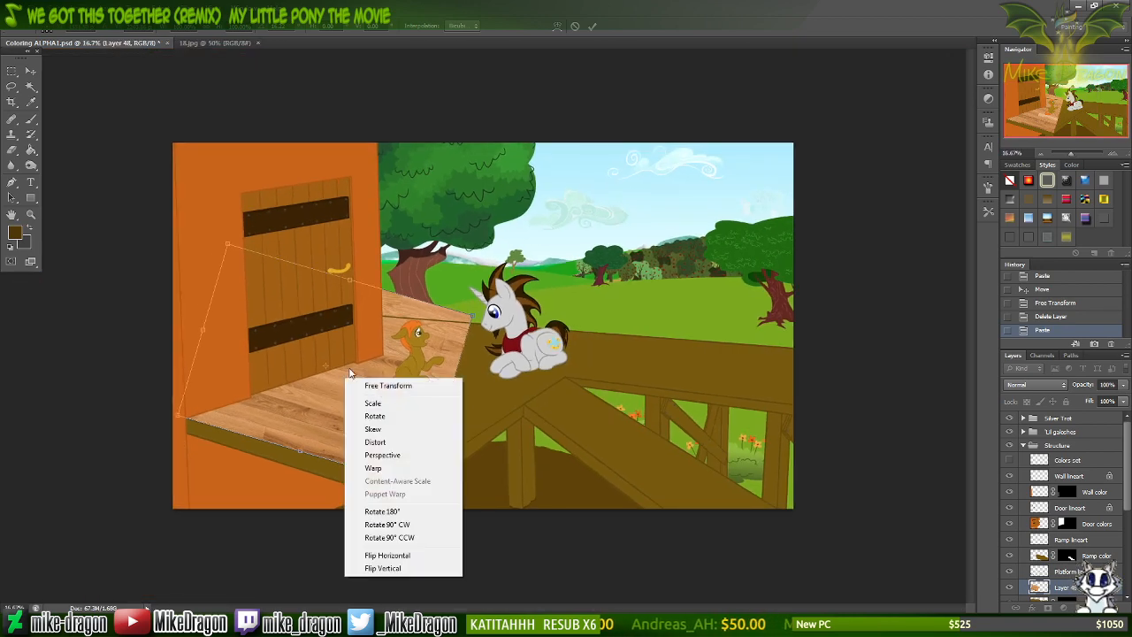
left_click(393, 443)
left_click_drag(473, 321, 806, 352)
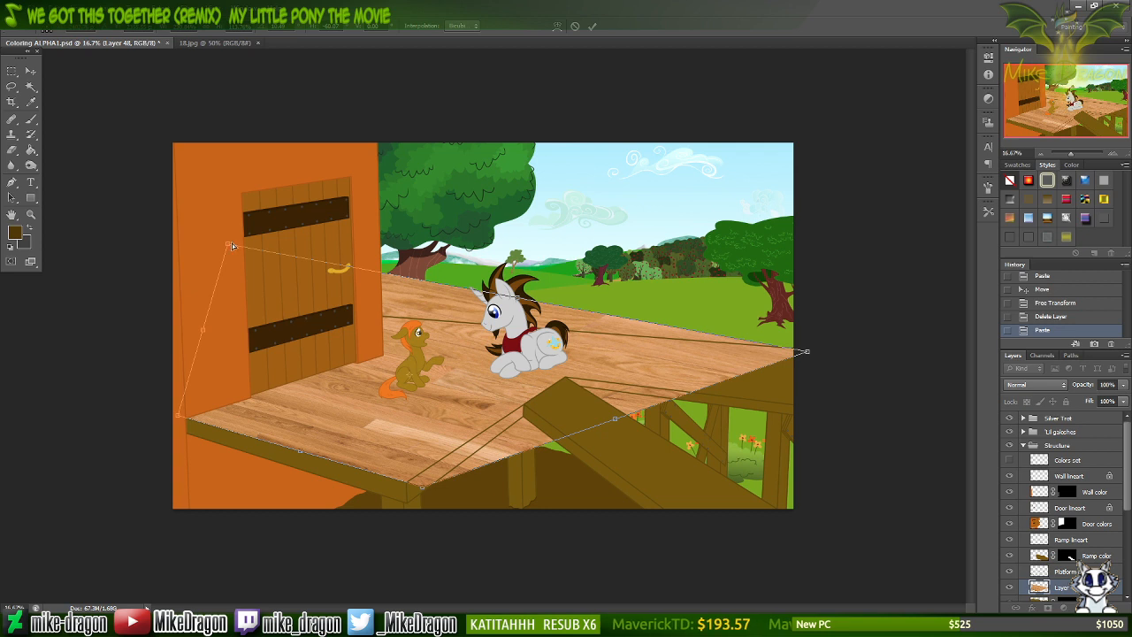
left_click_drag(232, 246, 304, 312)
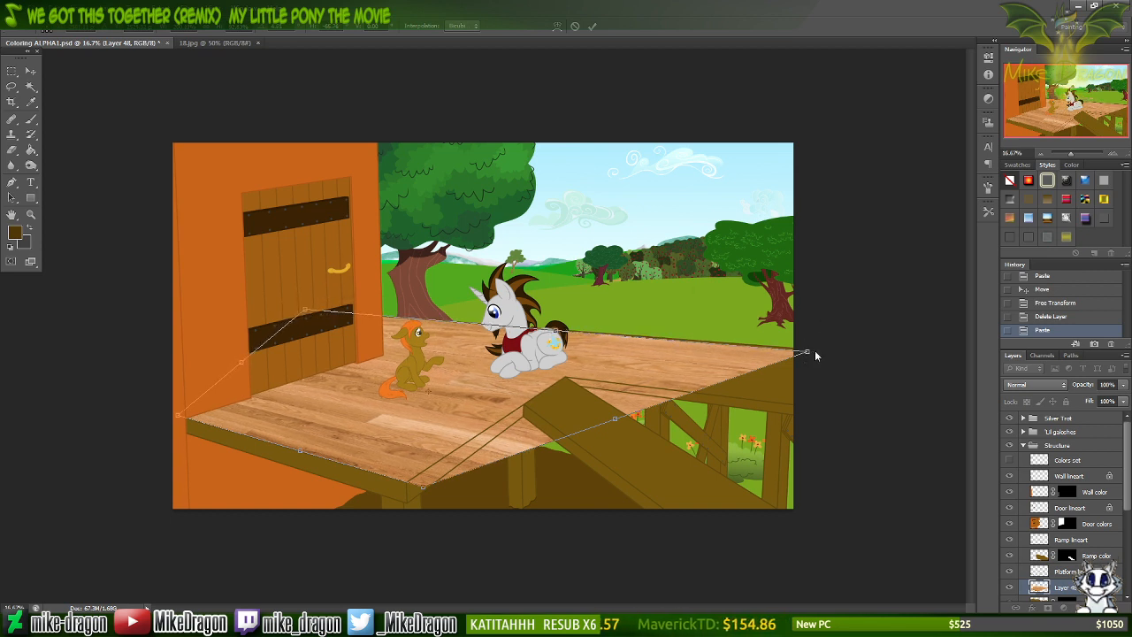
Scale the wood texture up over the ramp area, adjust its far corner with Distort and apply the transformation.
right_click(545, 368)
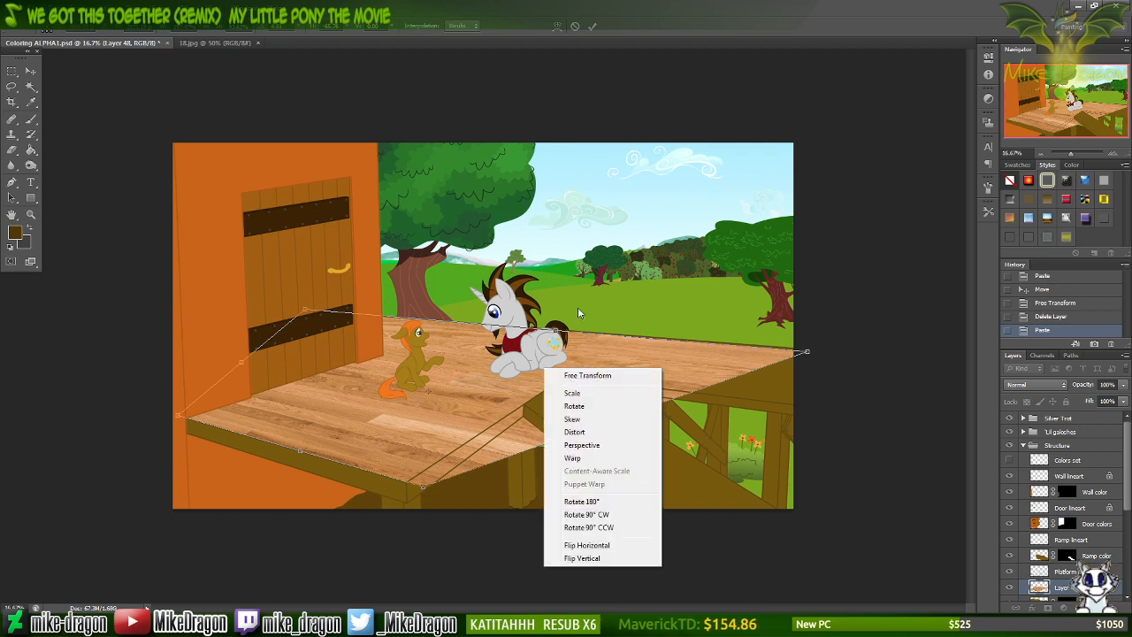
left_click(573, 393)
left_click_drag(624, 421, 696, 439)
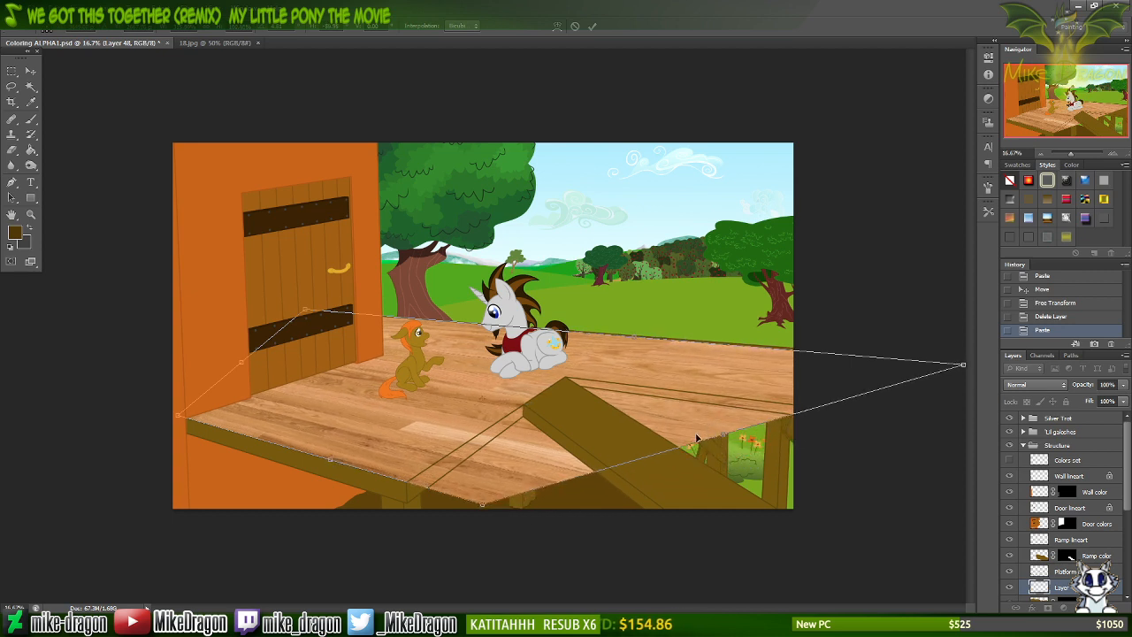
right_click(766, 387)
left_click(814, 440)
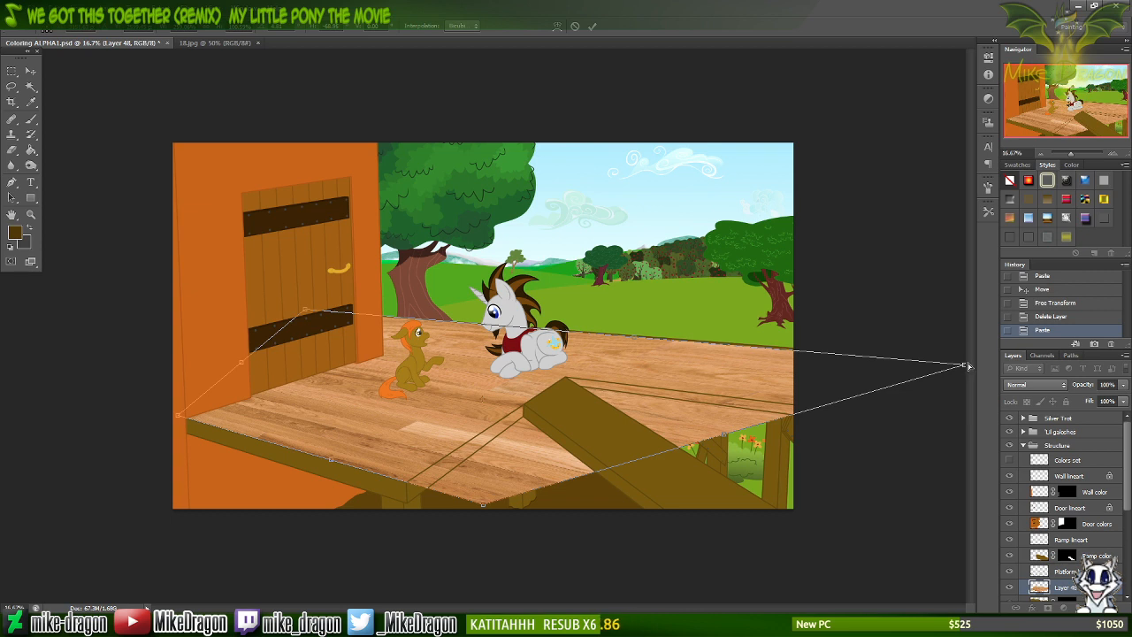
left_click_drag(968, 367, 981, 346)
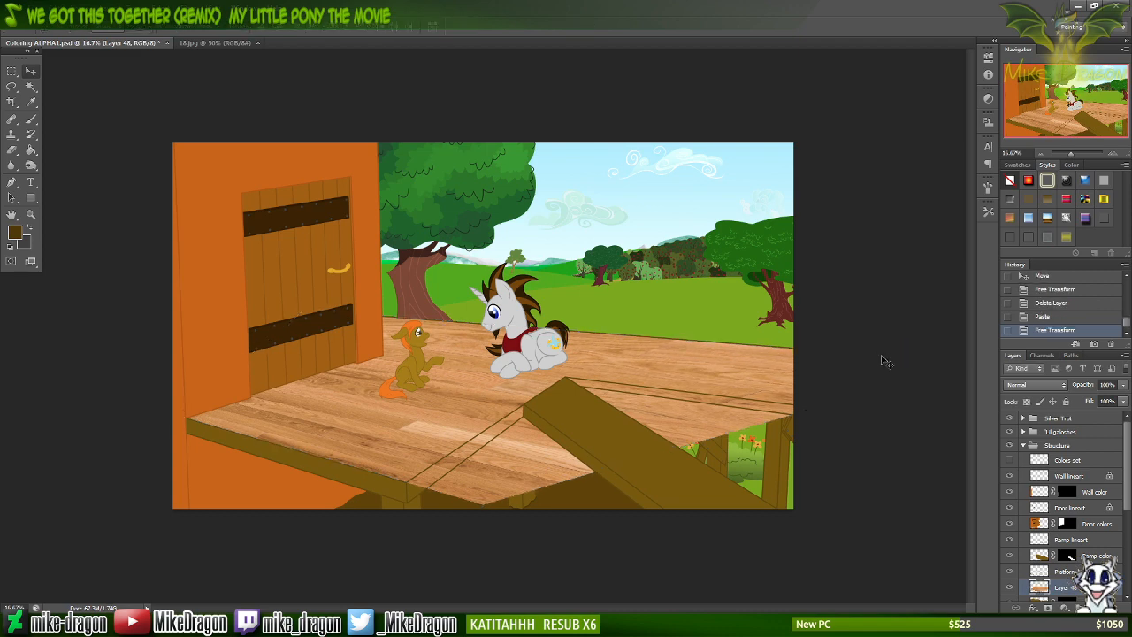
Try to select the platform outline by selecting the whole canvas on the Platform lineart layer and nudging it up.
key("ctrl+plus")
key("ctrl+plus")
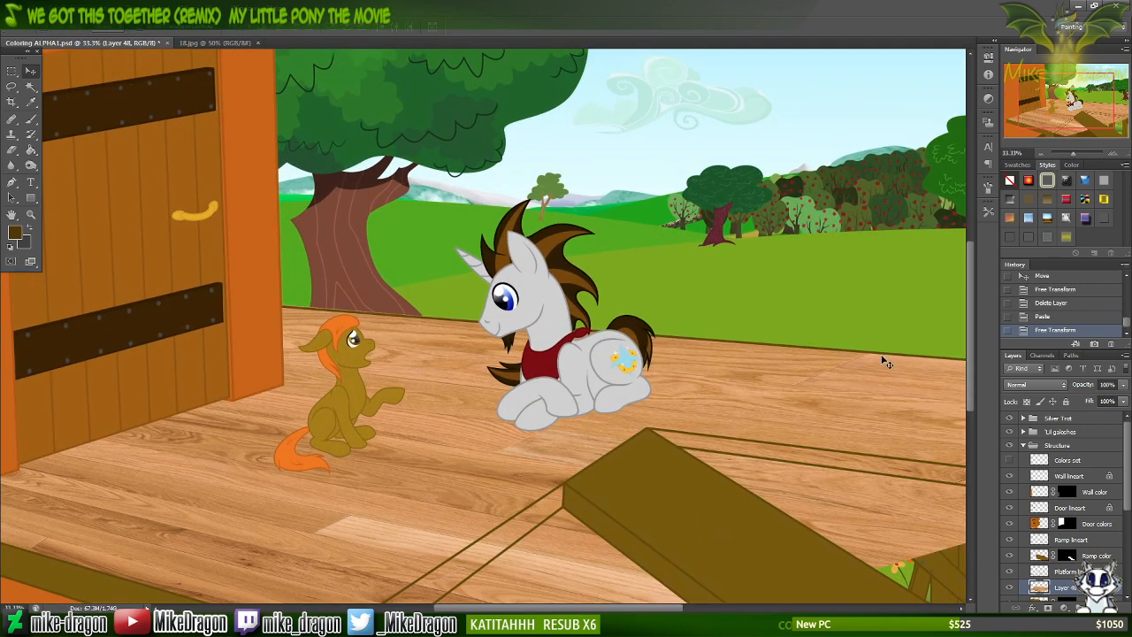
key("ctrl+minus")
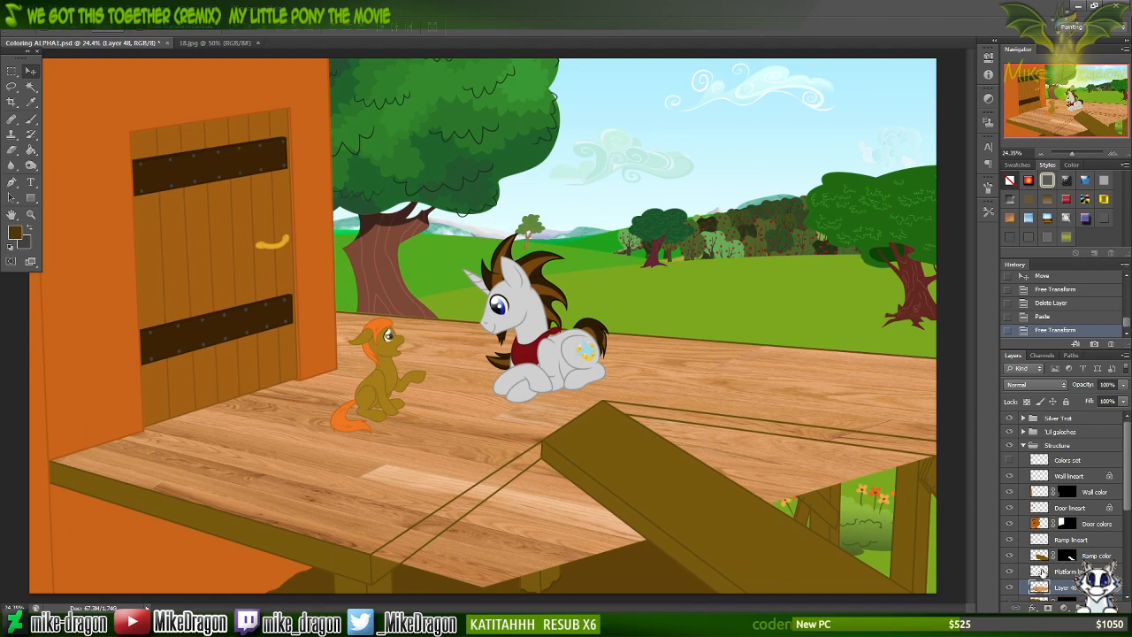
left_click(1042, 572)
key("w")
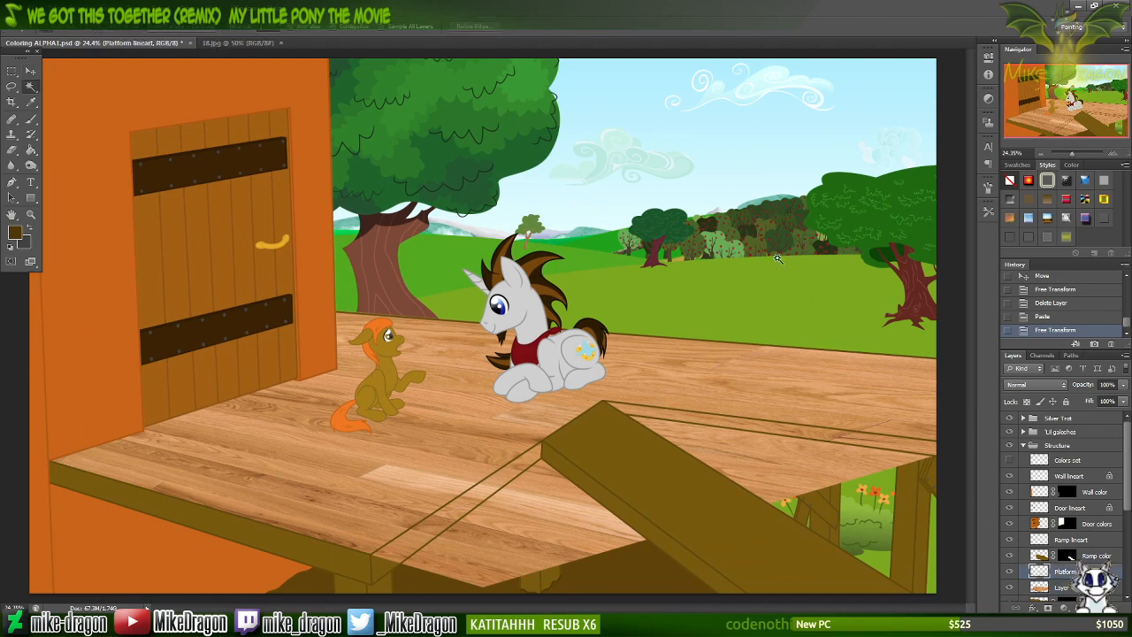
key("ctrl+a")
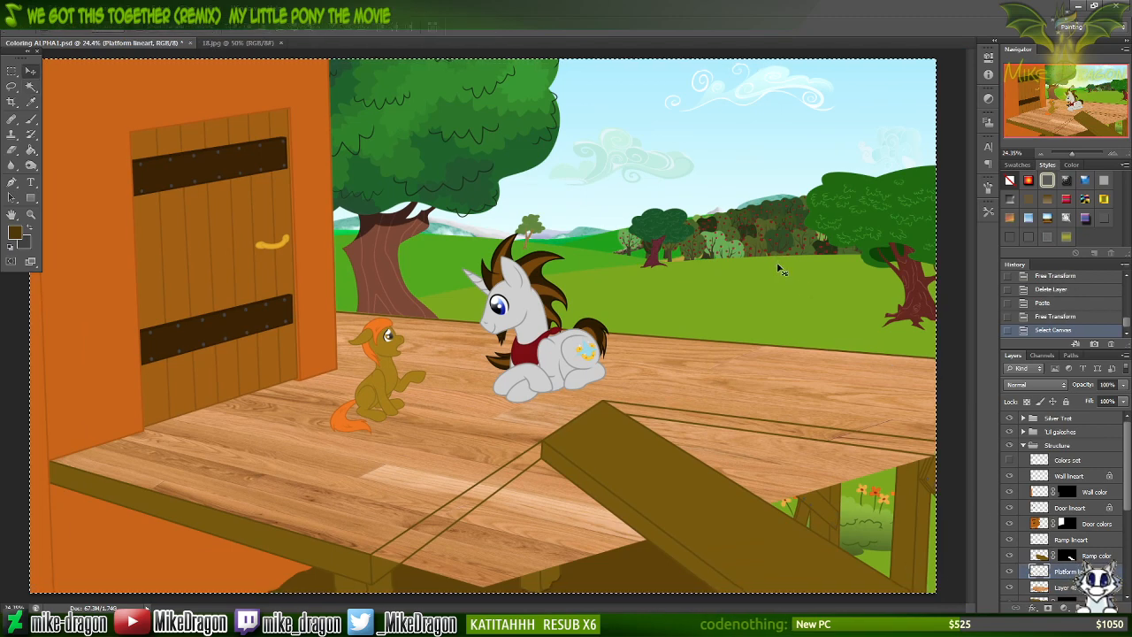
key("Up")
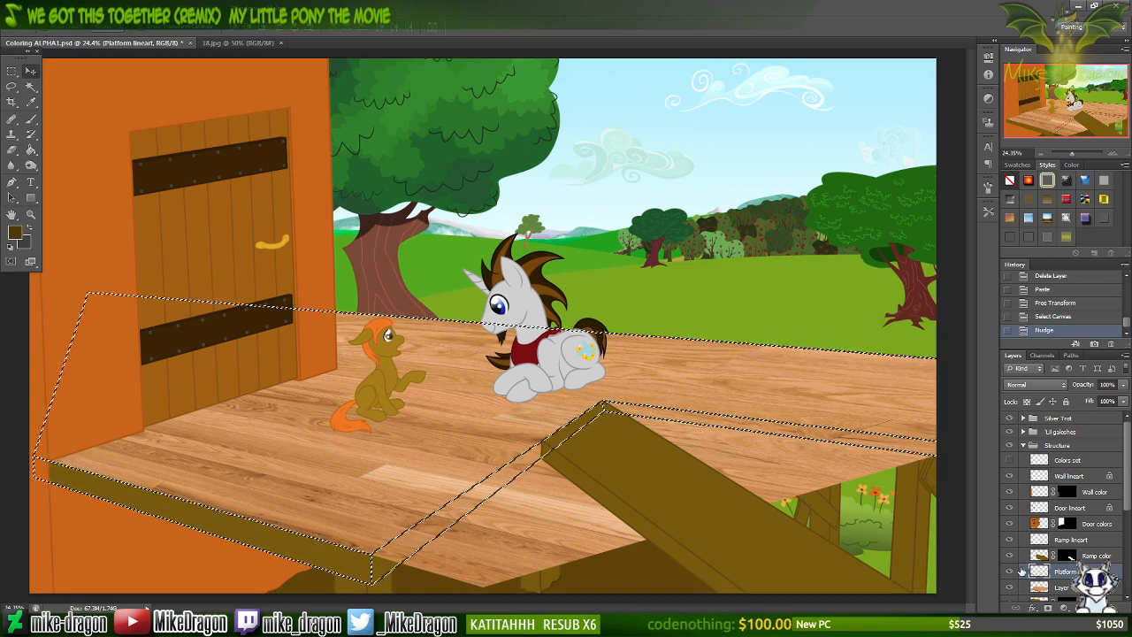
Try erasing the excess wood on Layer 48 with a 19 px hard eraser, inverting the selection before the stroke.
left_click(1053, 588)
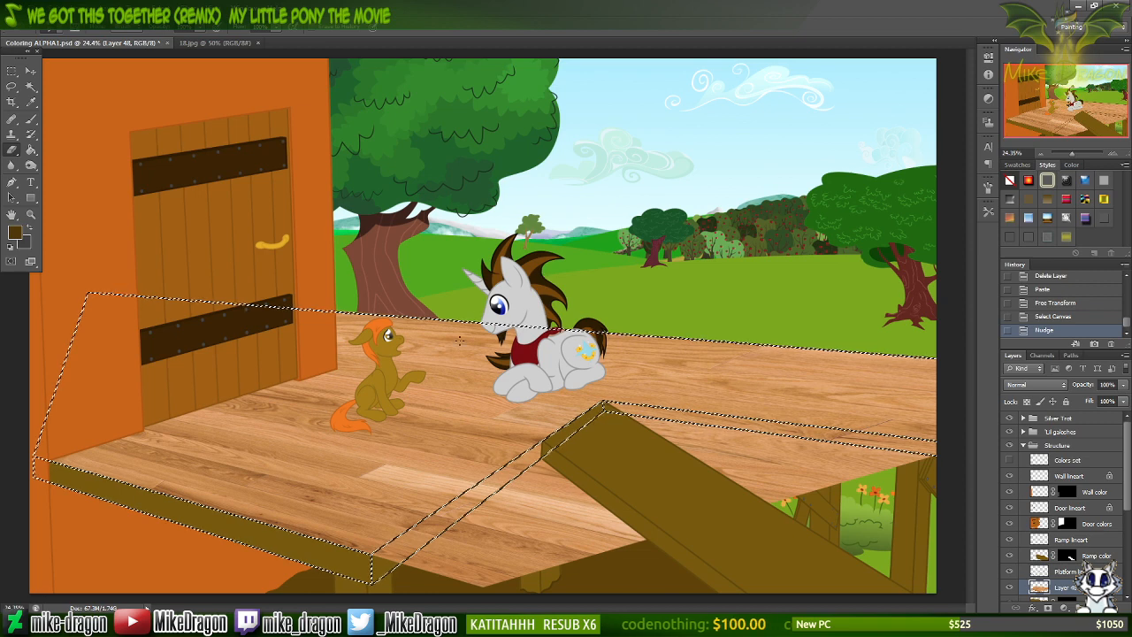
right_click(563, 186)
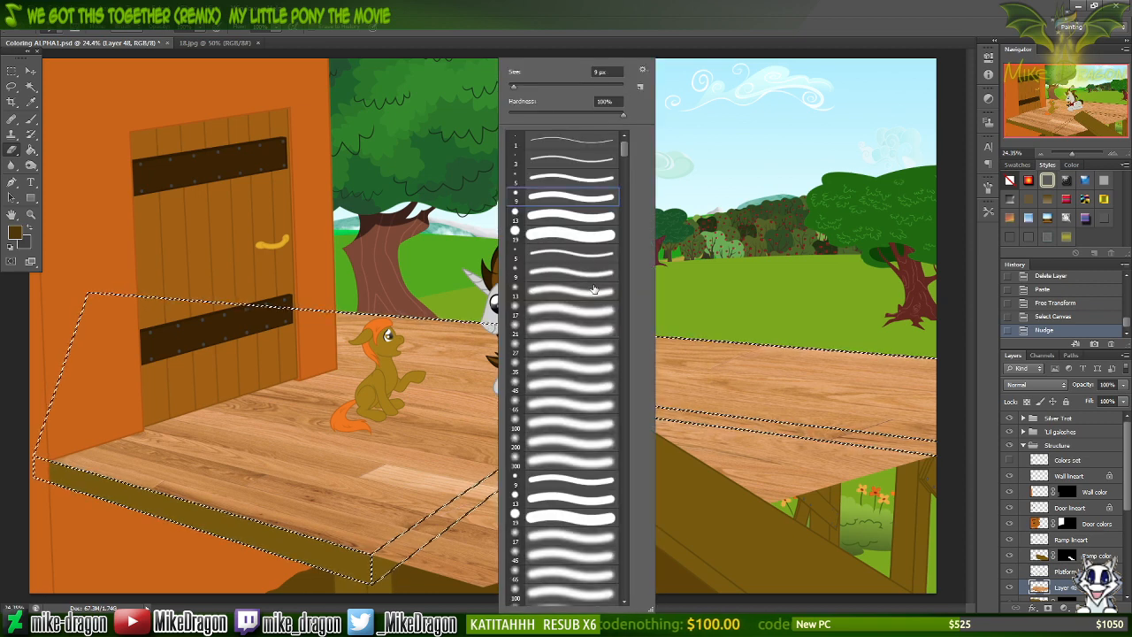
left_click(559, 234)
left_click(473, 292)
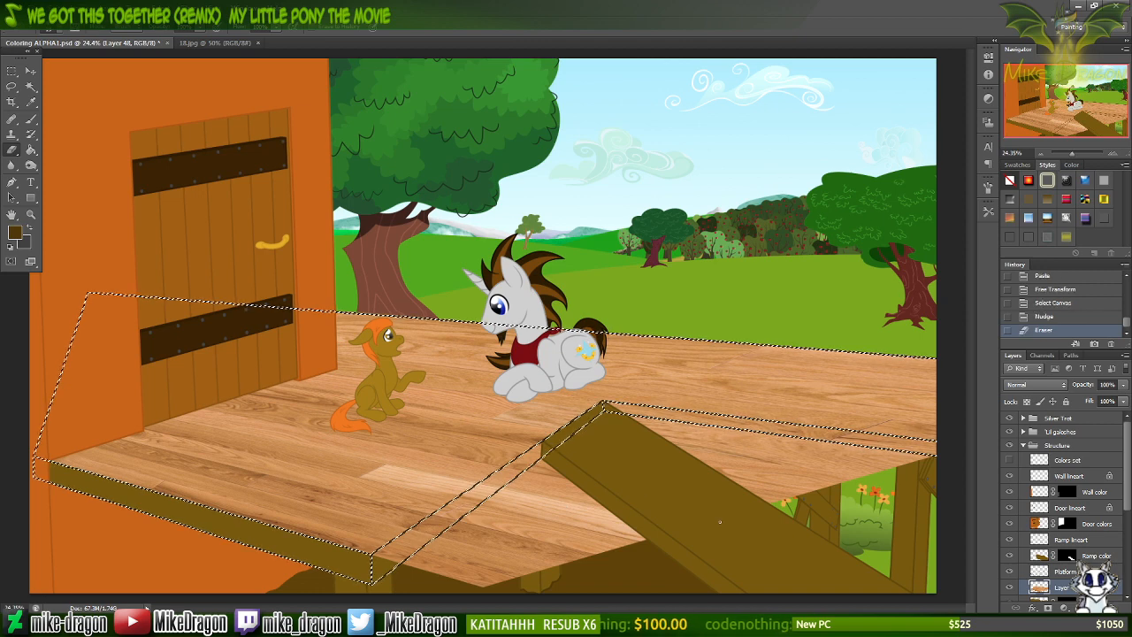
key("ctrl+shift+i")
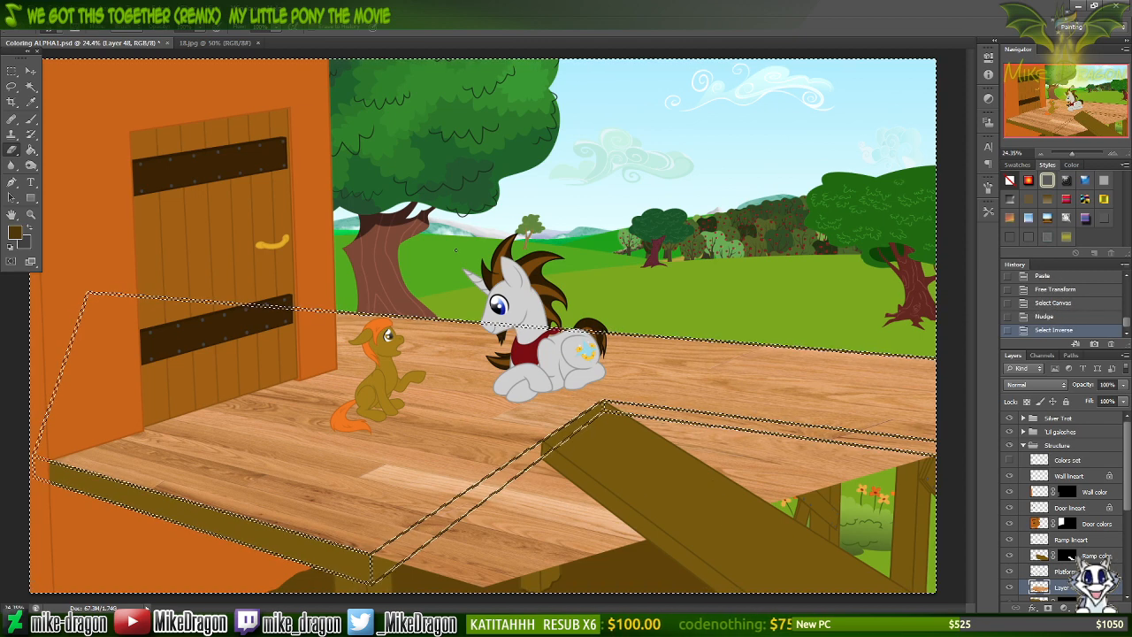
left_click_drag(512, 556, 518, 571)
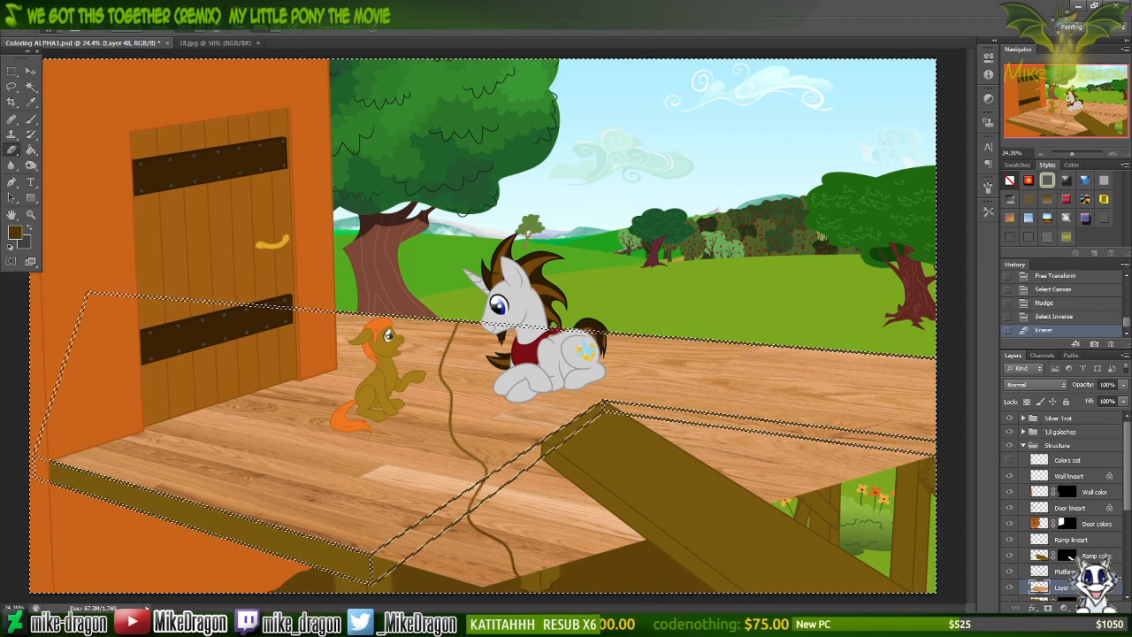
Undo the eraser stroke, the inverted selection and the line art nudge, and deselect the canvas.
key("ctrl+z")
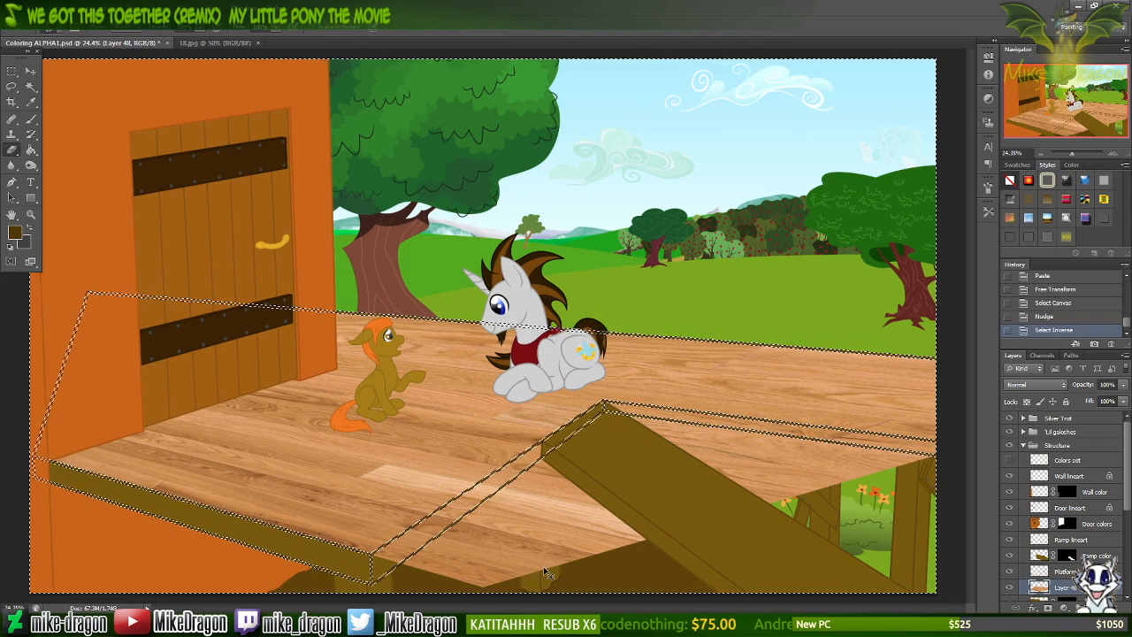
key("ctrl+z")
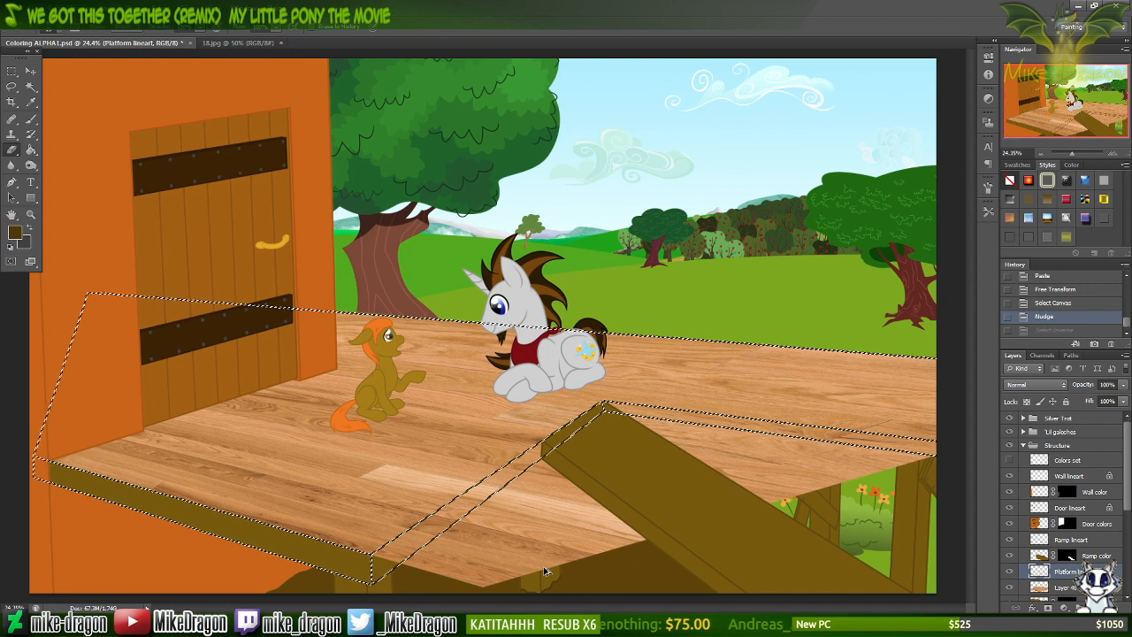
key("ctrl+alt+z")
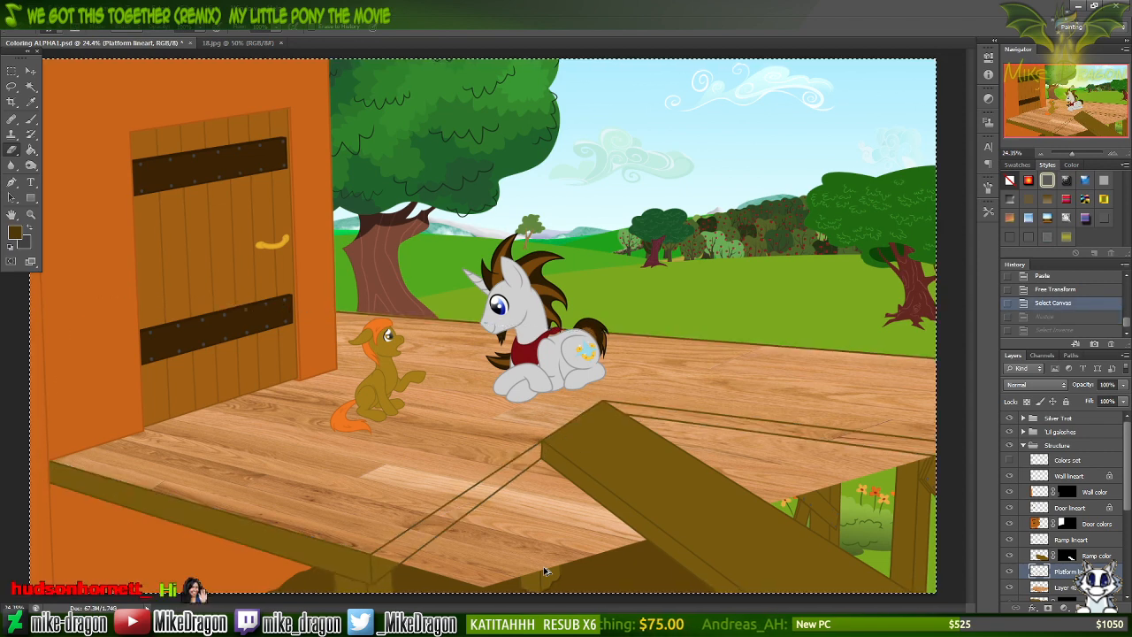
key("ctrl+d")
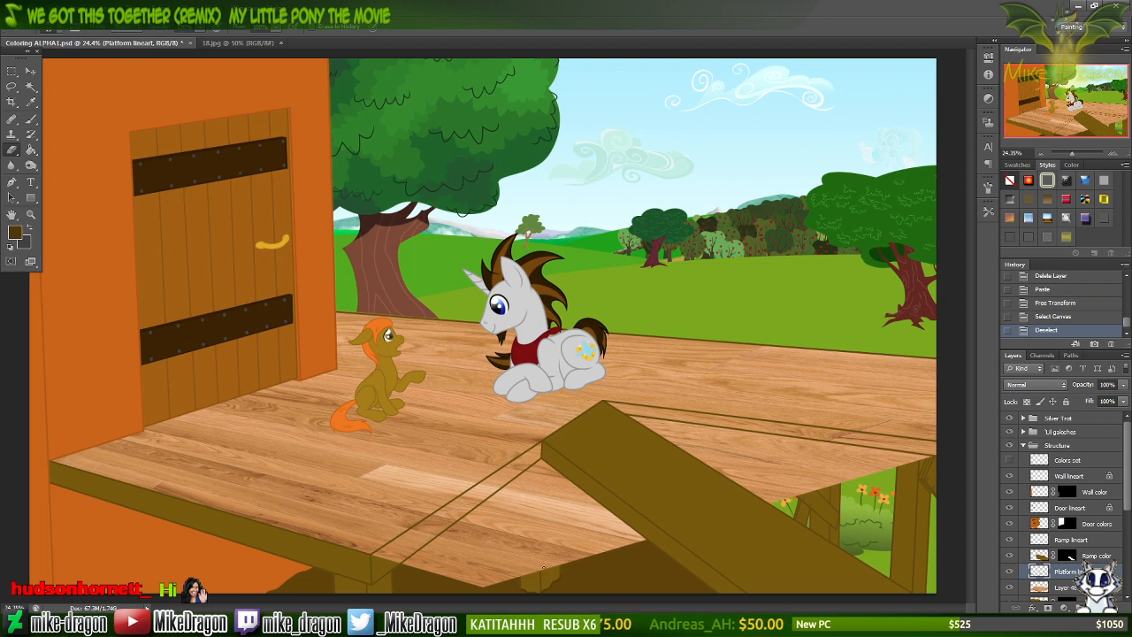
Select the area outside the platform with the Magic Wand on the Platform lineart layer and reactivate wood Layer 48.
key("w")
left_click(1045, 540)
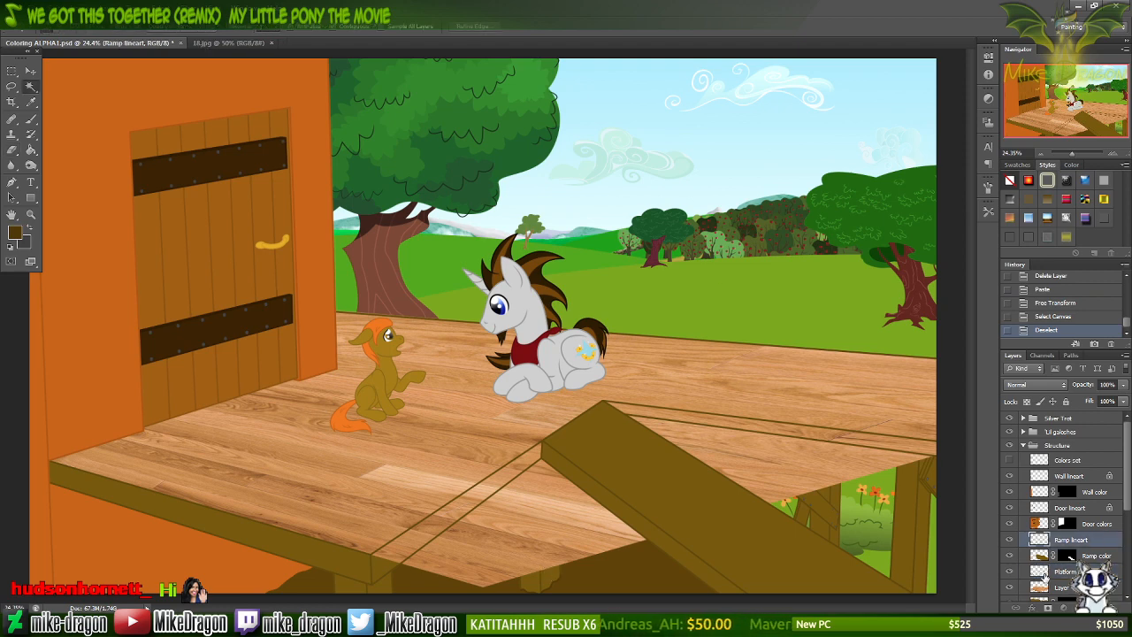
left_click(1046, 572)
left_click(646, 145)
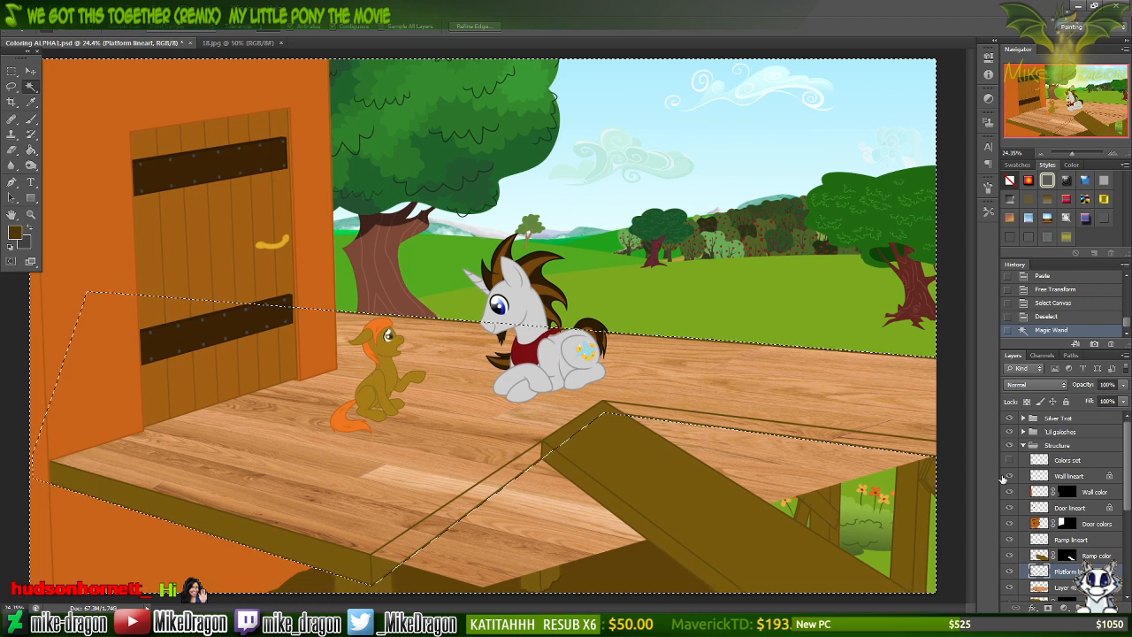
left_click(1040, 588)
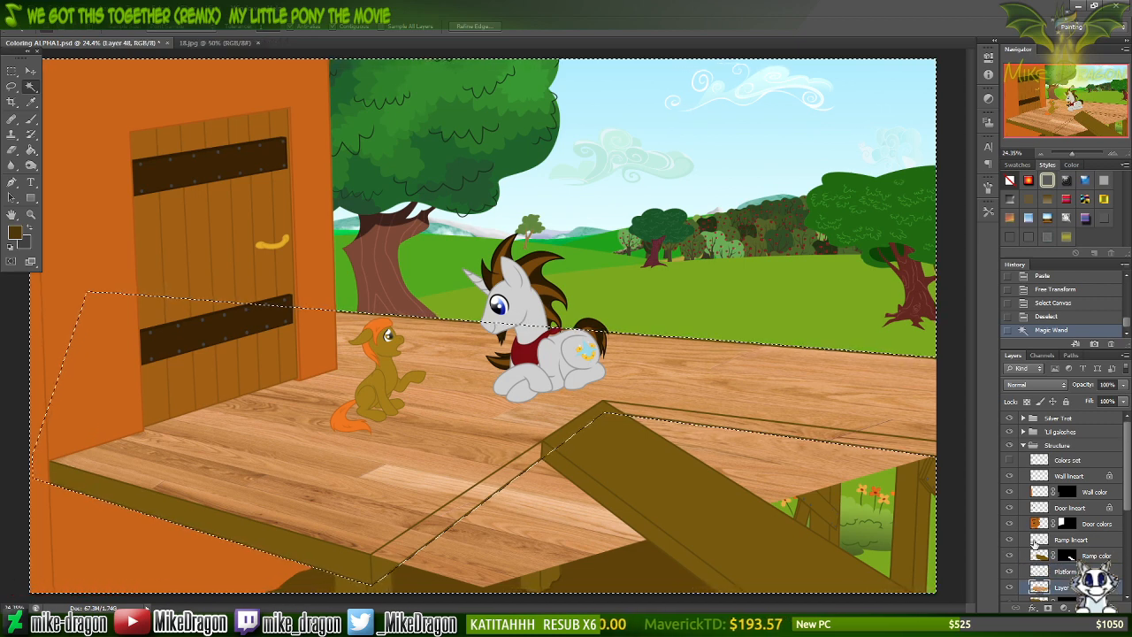
Enlarge the hard eraser and erase the wood texture sticking out below the platform's far edge beside the ramp.
key("e")
right_click(445, 229)
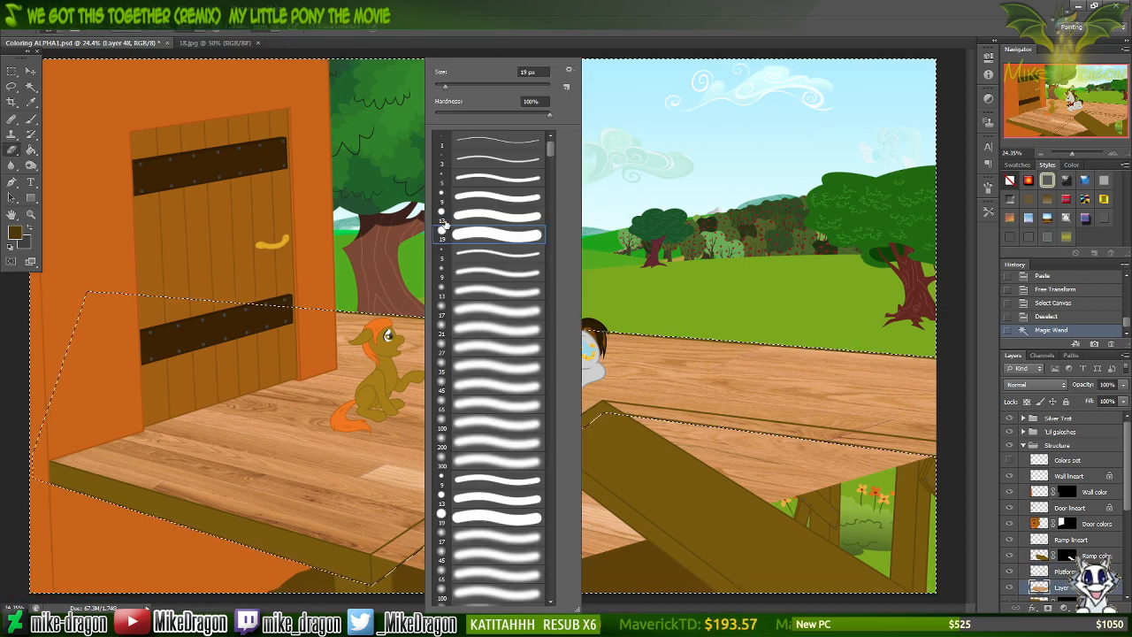
left_click(567, 21)
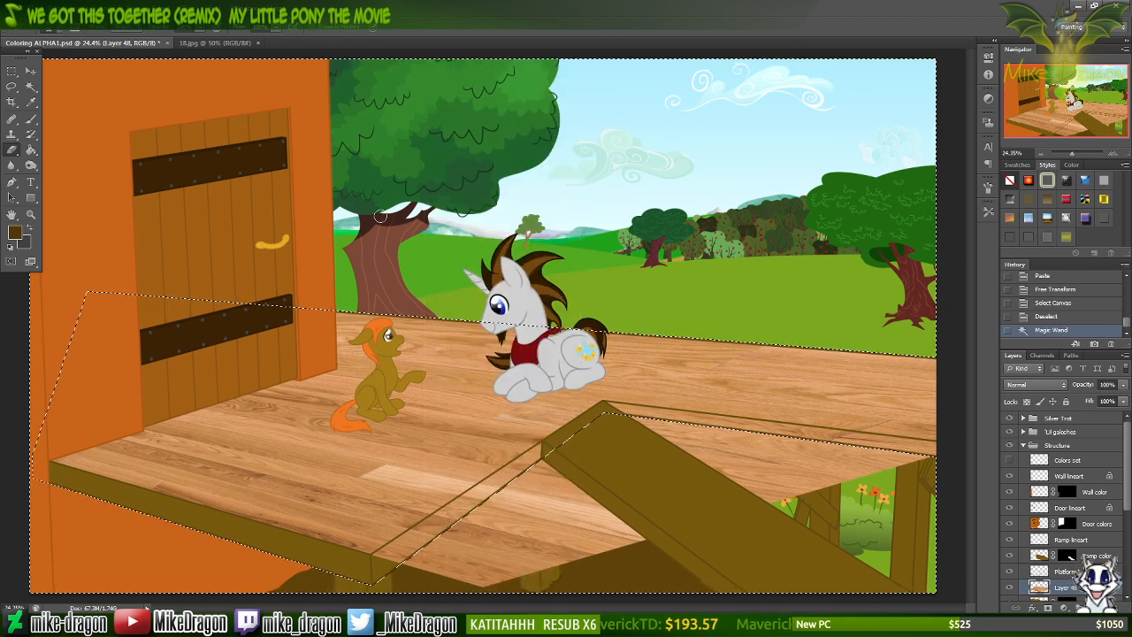
right_click(442, 241)
left_click(566, 20)
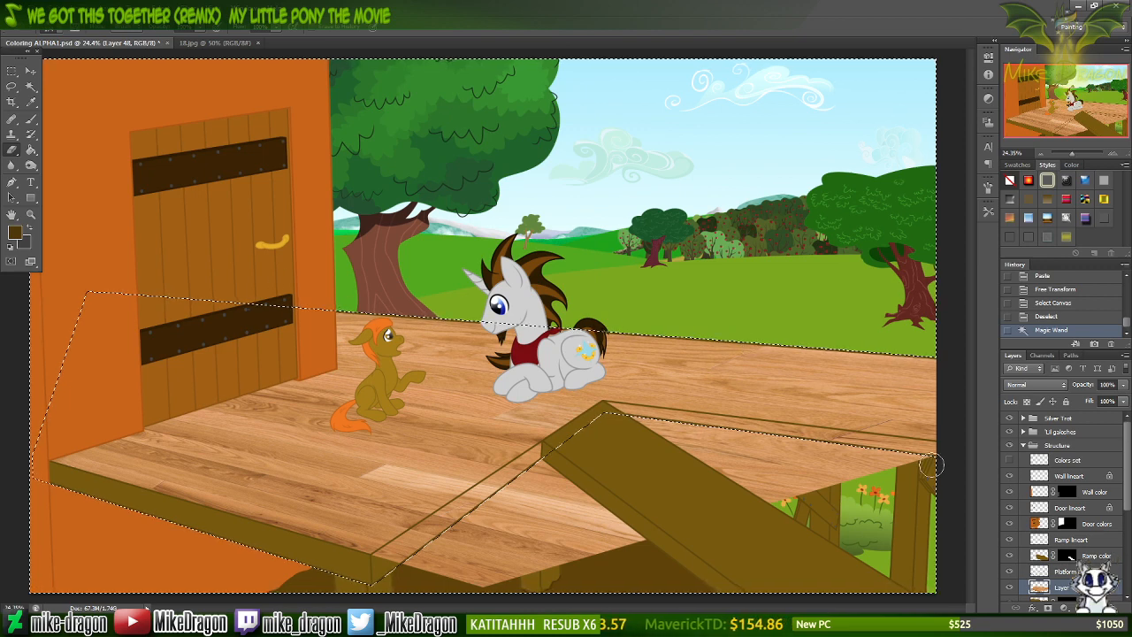
left_click_drag(705, 450, 651, 431)
Set the eraser size to 432 px, erase the remaining wood texture beneath the platform and around the ramp, and deselect.
right_click(607, 445)
left_click_drag(706, 86, 716, 87)
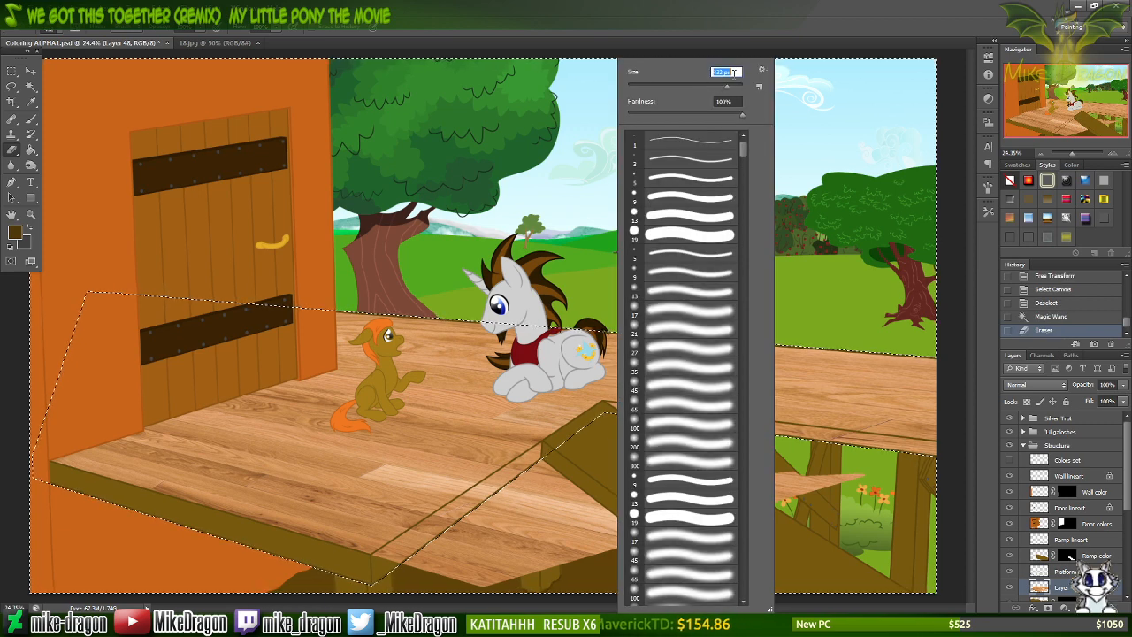
left_click(756, 38)
mouse_move(898, 511)
left_mouse_down()
mouse_move(823, 547)
mouse_move(816, 527)
mouse_move(768, 511)
mouse_move(767, 492)
mouse_move(665, 481)
mouse_move(591, 450)
mouse_move(535, 477)
mouse_move(537, 510)
mouse_move(624, 516)
mouse_move(602, 495)
left_mouse_up()
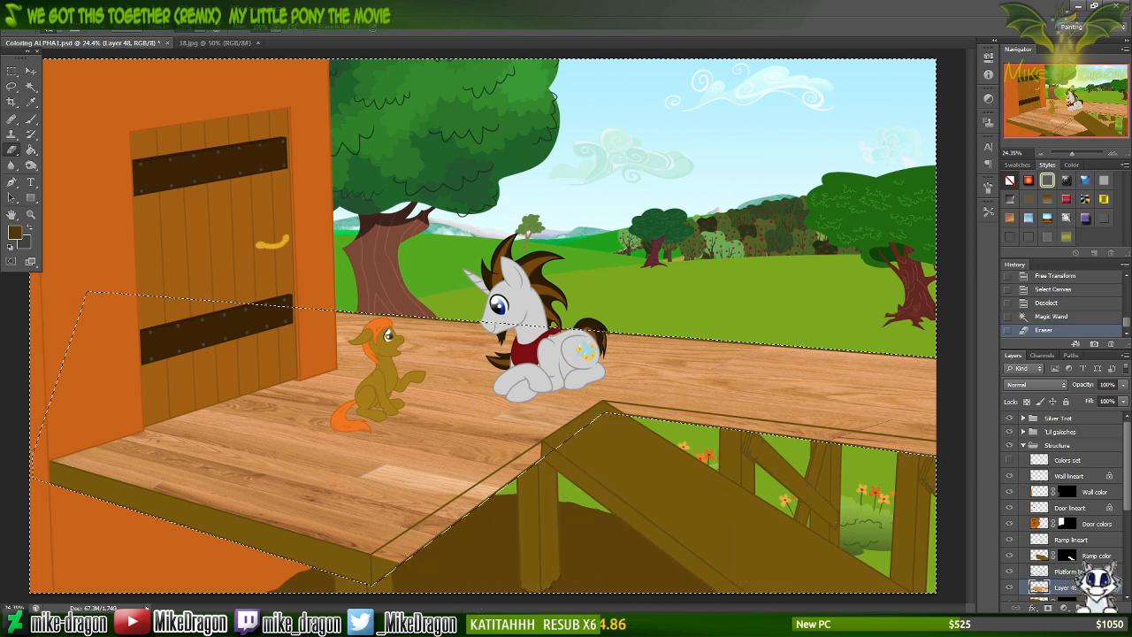
left_click(614, 410)
key("ctrl+d")
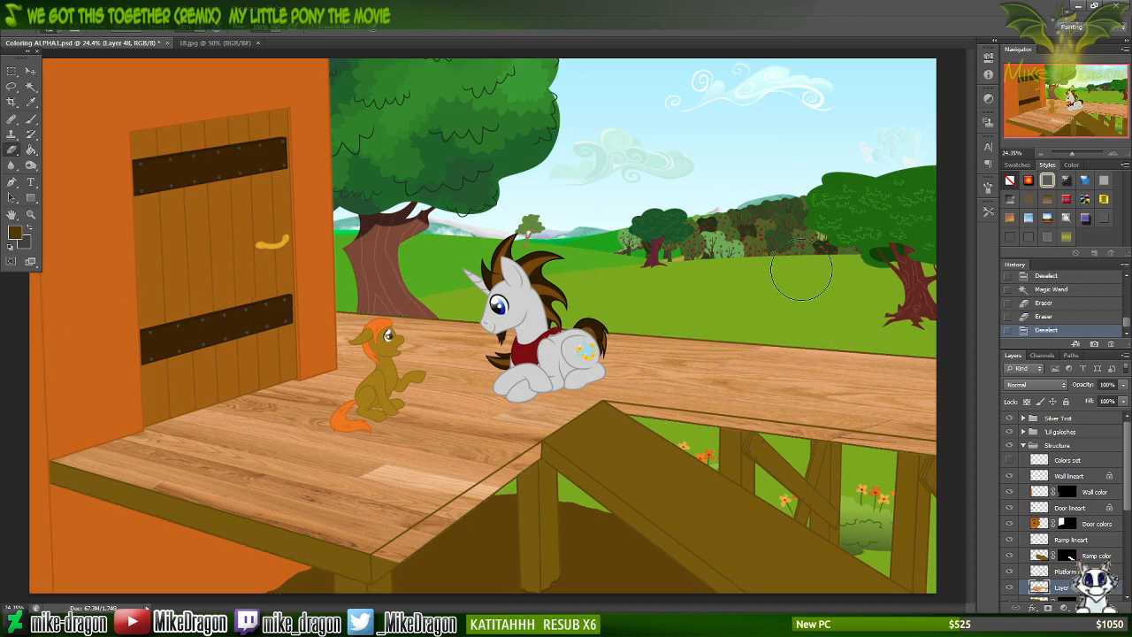
Bring back the selection around the platform by undoing the deselection and expand it by 2 pixels.
key("ctrl+plus")
key("ctrl+plus")
key("ctrl+plus")
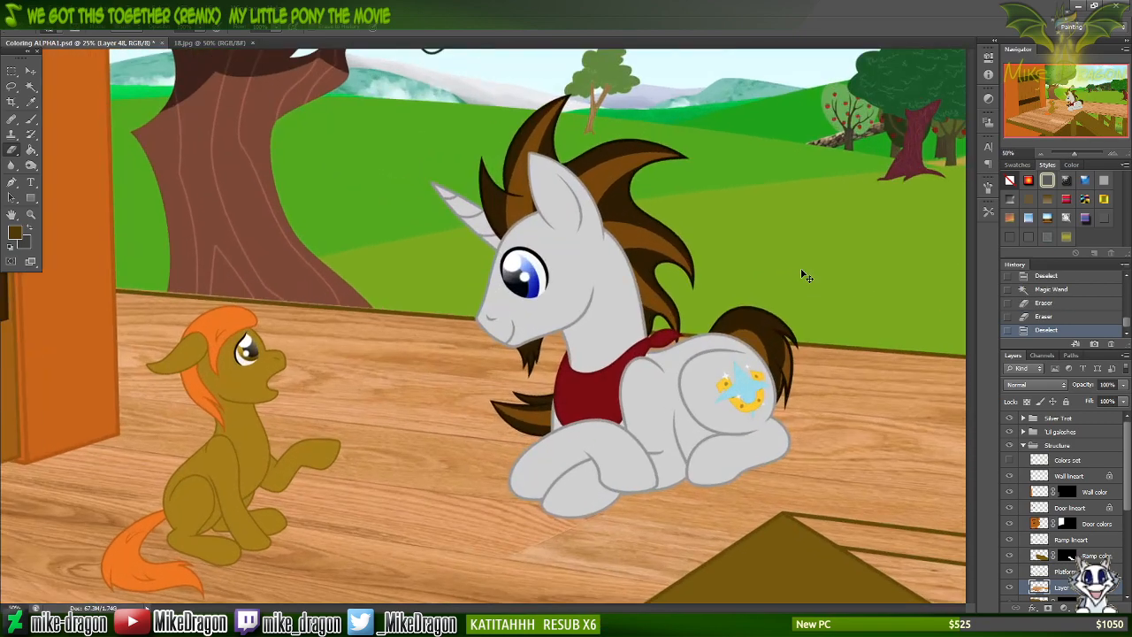
scroll(782, 248, "down", 3)
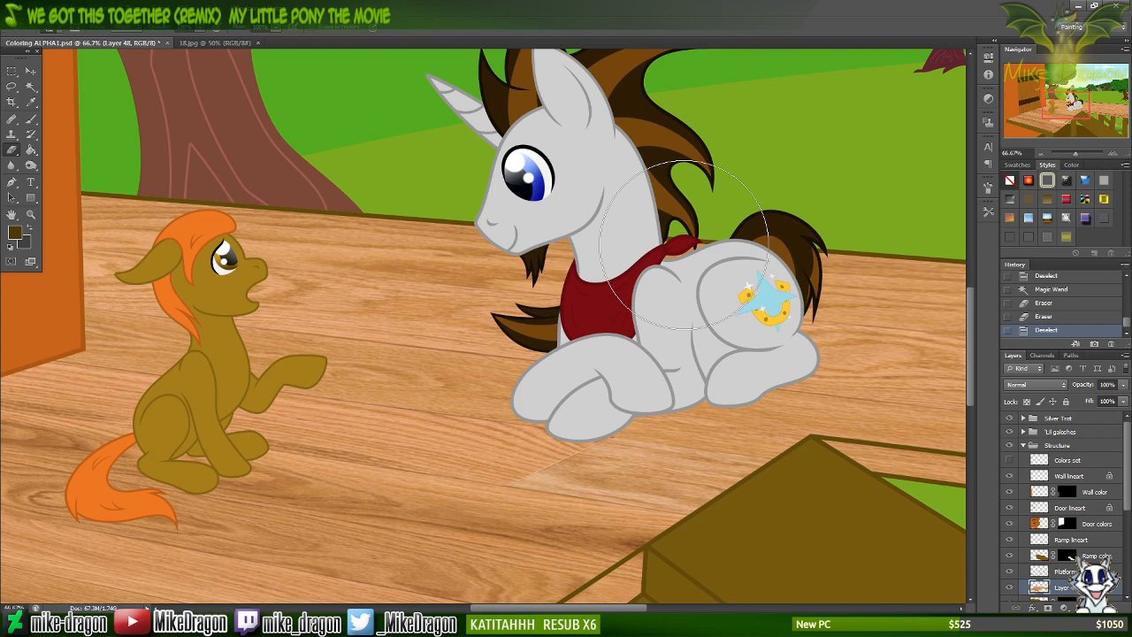
scroll(685, 245, "up", 2)
key("ctrl+z")
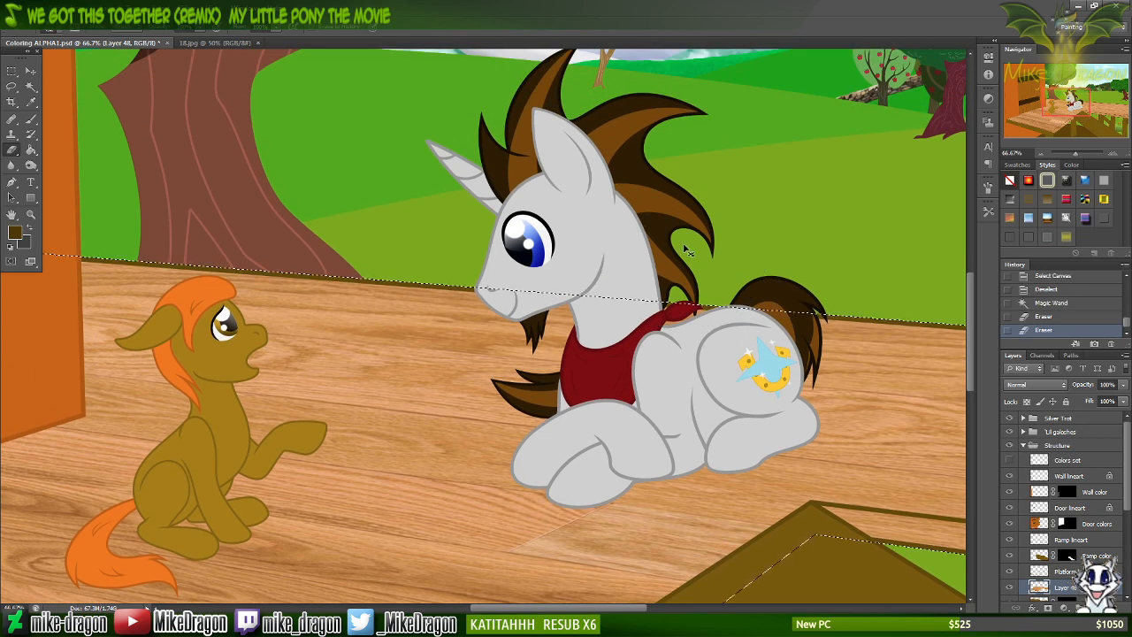
left_click(159, 8)
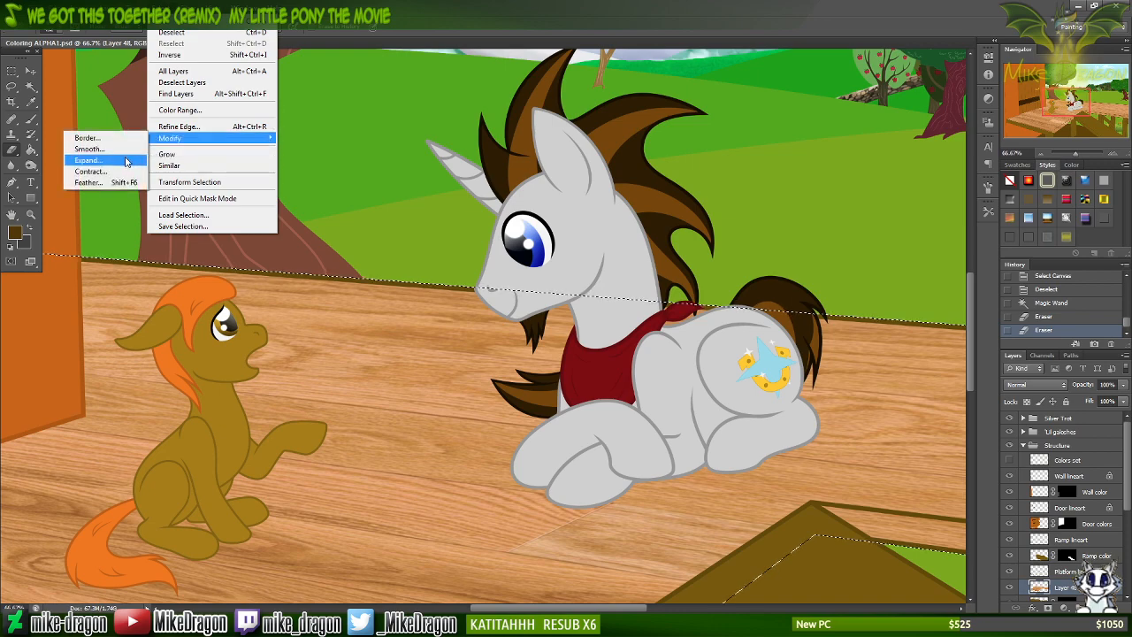
left_click(88, 160)
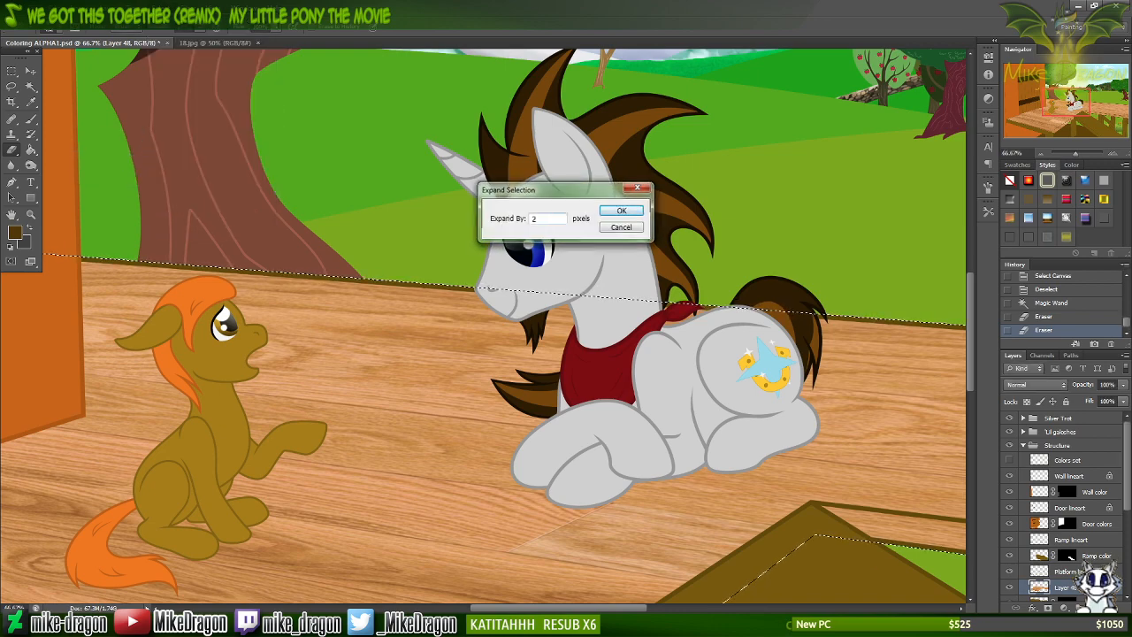
key("Return")
Erase the leftover wood texture along the platform's outline inside the expanded selection and deselect.
key("ctrl+minus")
key("ctrl+minus")
key("ctrl+minus")
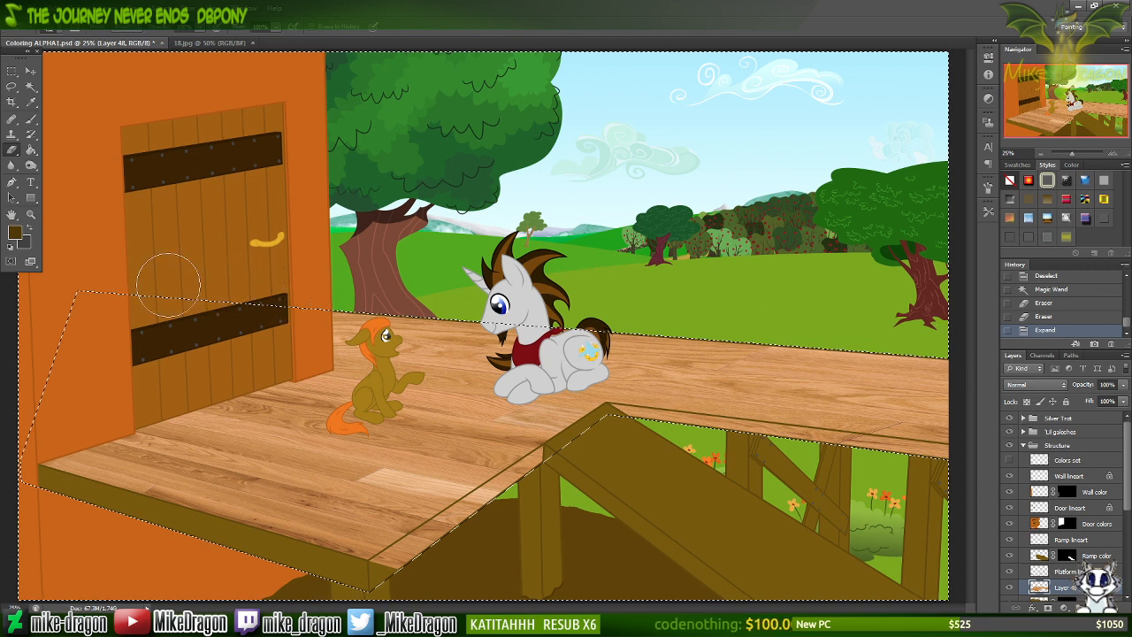
mouse_move(96, 286)
left_mouse_down()
mouse_move(35, 434)
mouse_move(31, 404)
mouse_move(71, 508)
mouse_move(416, 542)
left_mouse_up()
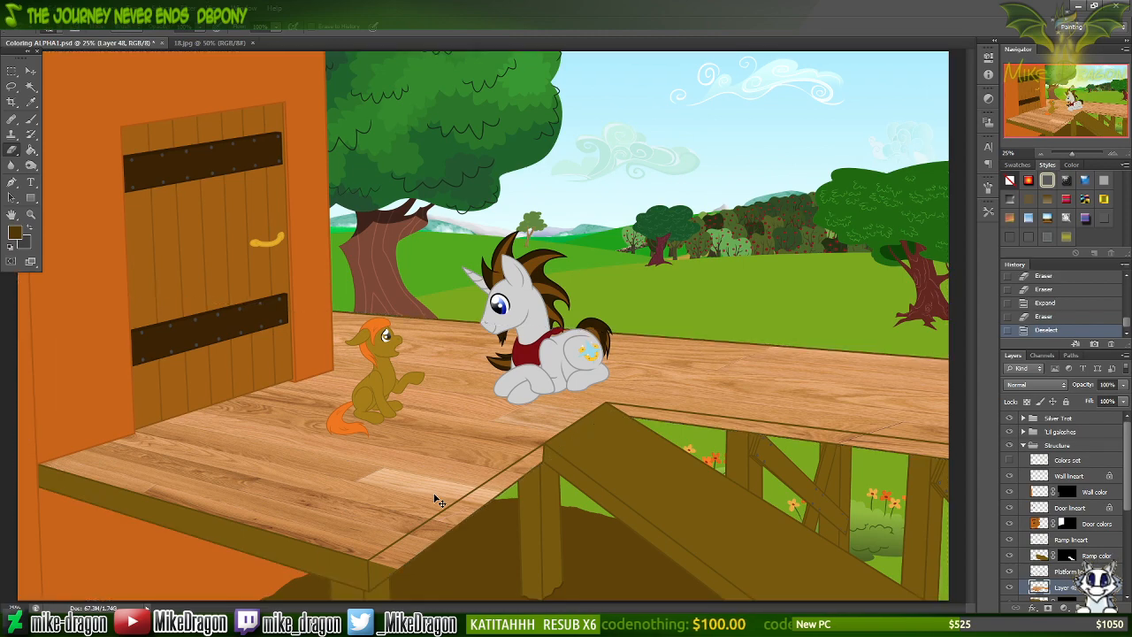
key("ctrl+d")
Select both side-face strips along the platform's front edge with the Magic Wand on the platform lineart layer.
key("ctrl+plus")
key("ctrl+plus")
key("ctrl+plus")
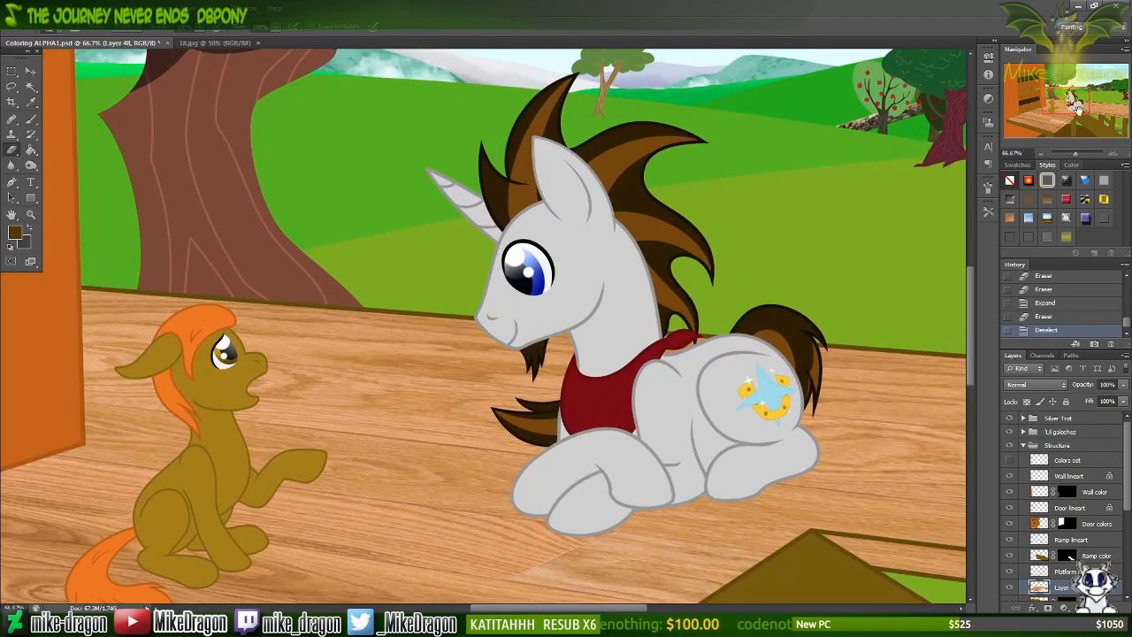
scroll(374, 431, "down", 10)
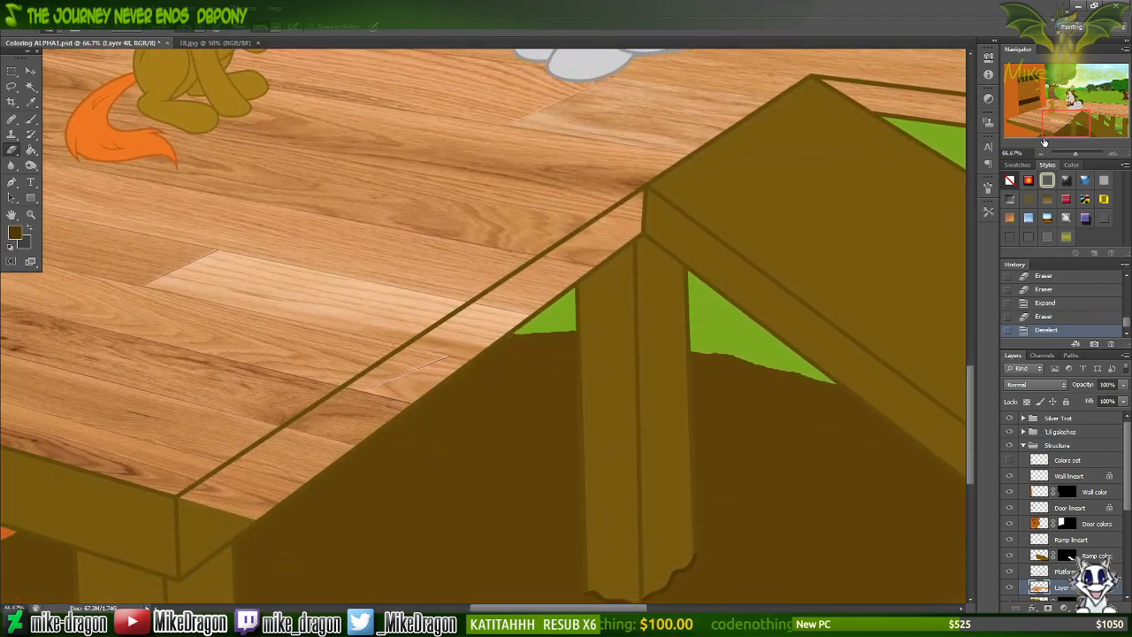
right_click(458, 376)
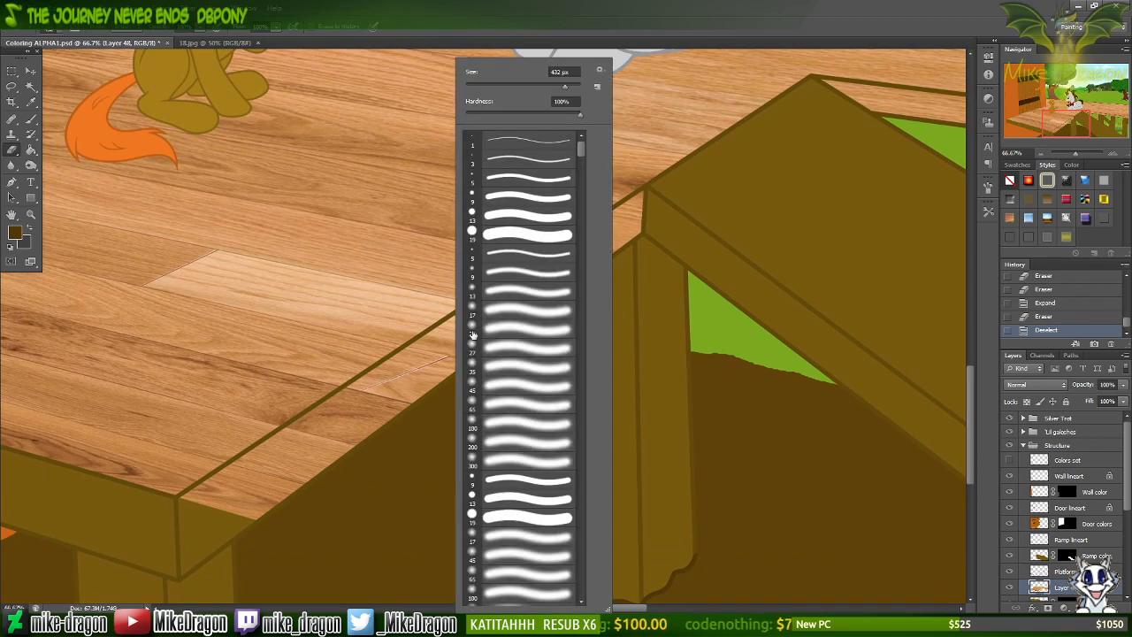
left_click(782, 17)
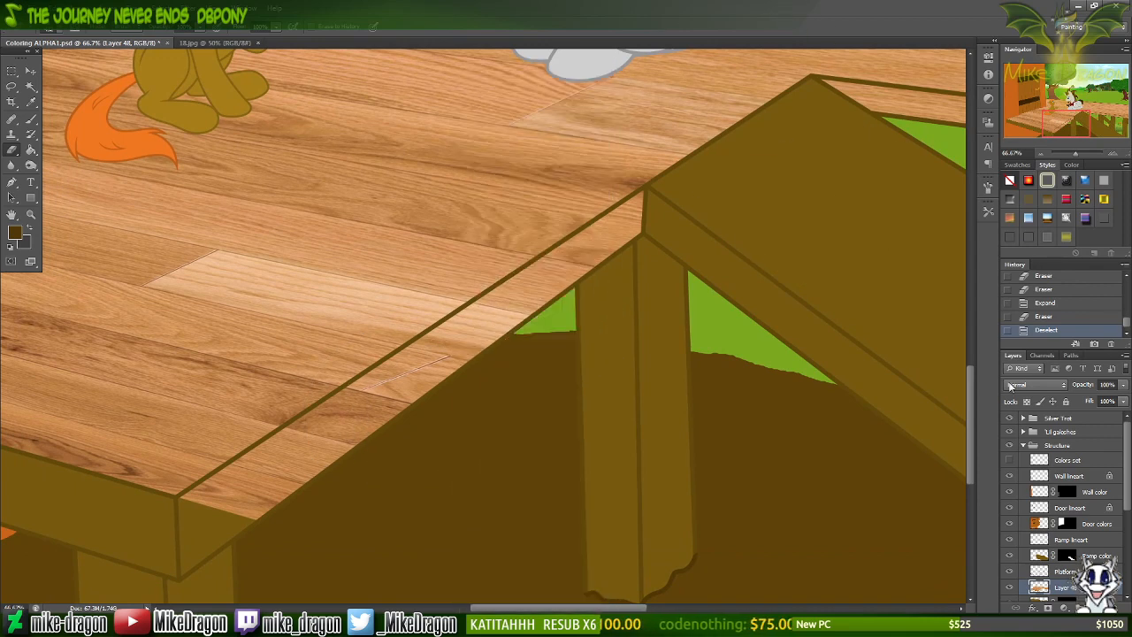
left_click(1046, 570)
key("w")
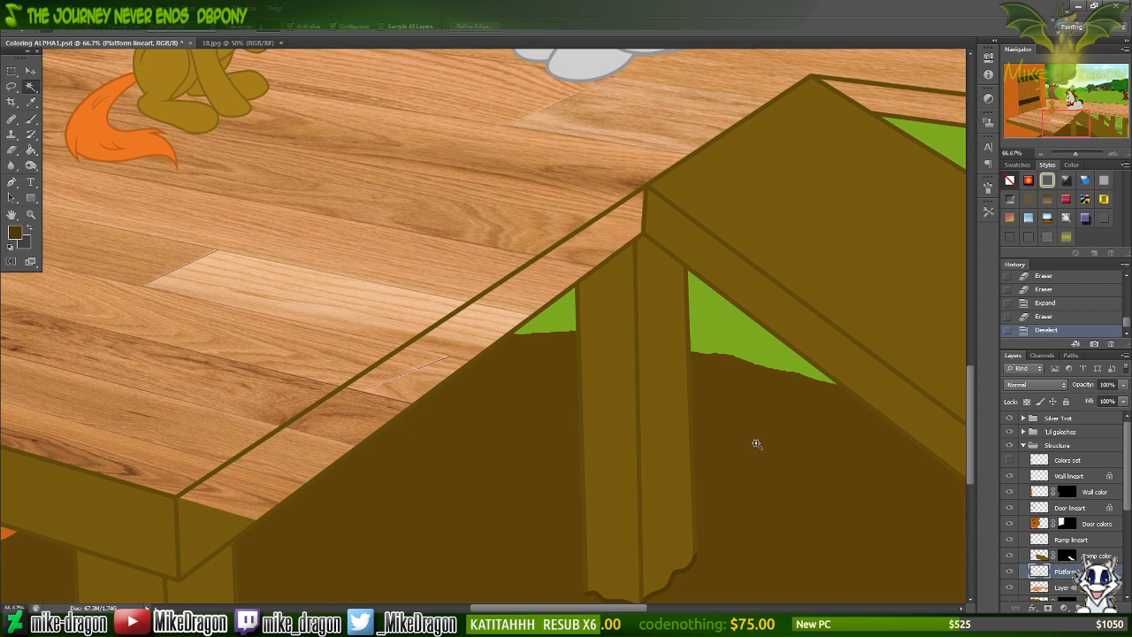
left_click(341, 435)
left_click(881, 103, "shift")
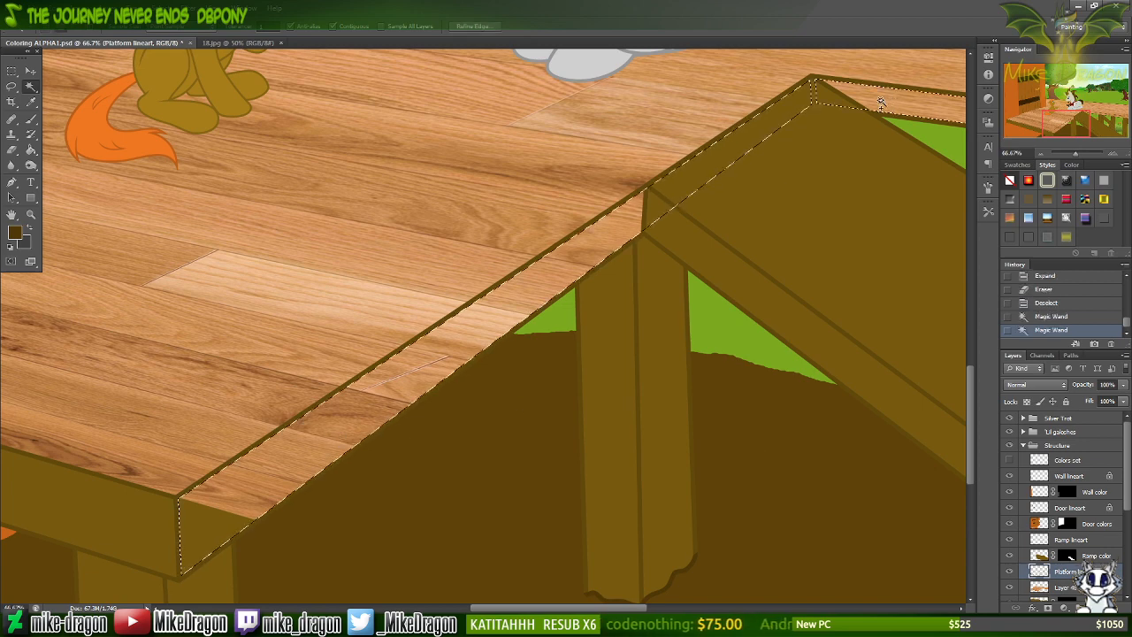
Expand the selection of the platform's side faces by 2 pixels.
left_click(164, 9)
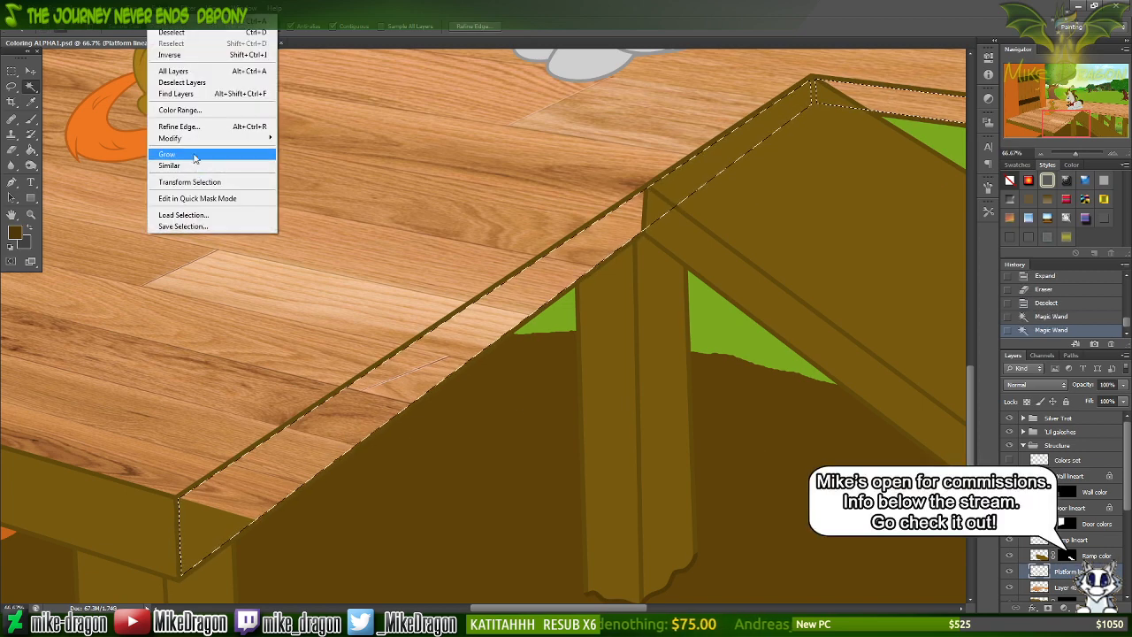
mouse_move(194, 138)
left_click(88, 158)
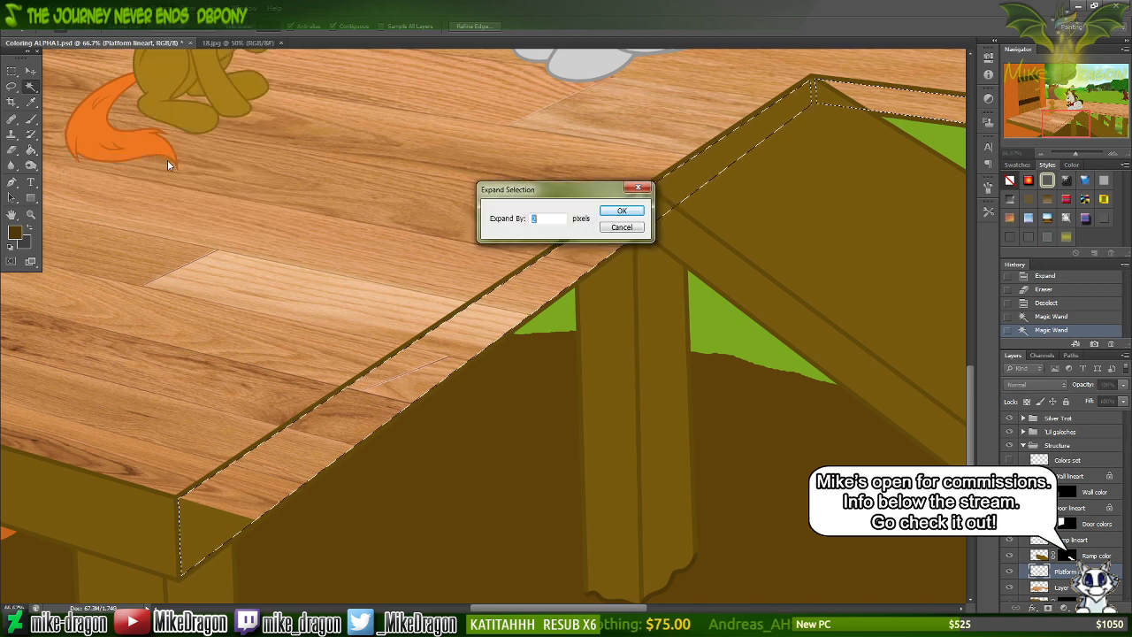
key("Return")
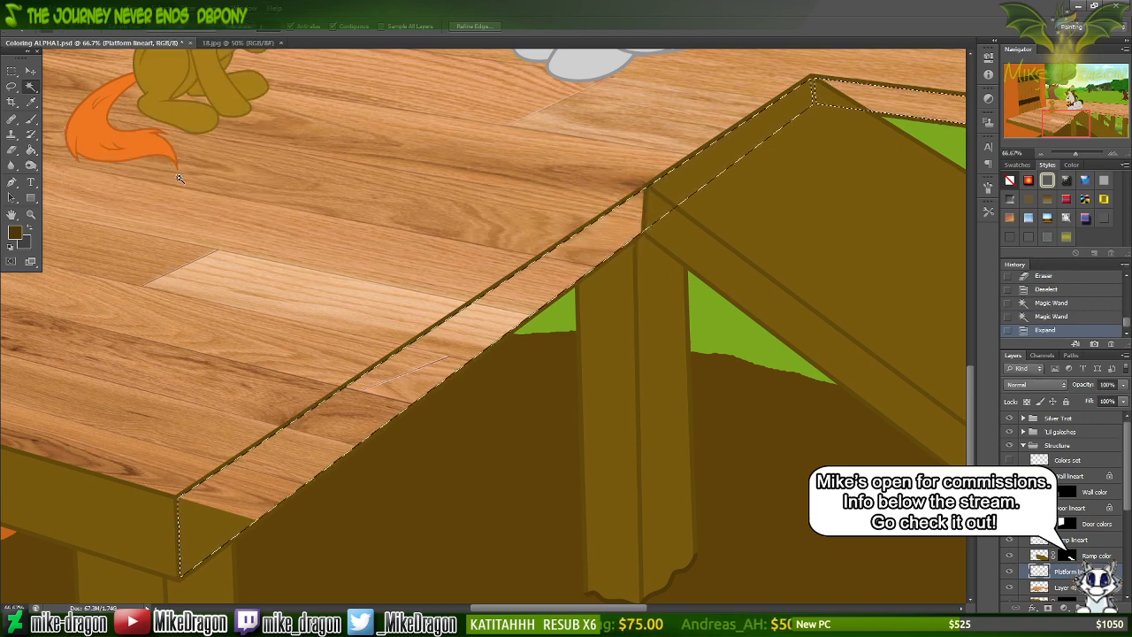
Erase the wood texture on Layer 48 inside the selected platform side faces and deselect.
left_click(1047, 588)
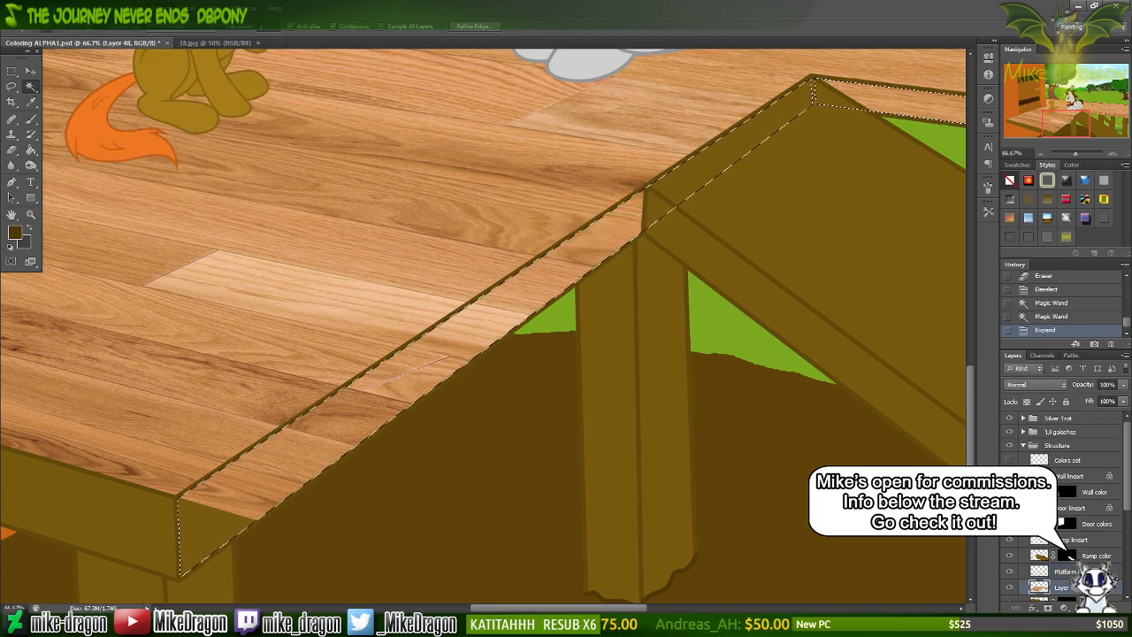
key("ctrl+minus")
key("ctrl+minus")
scroll(754, 272, "right", 5)
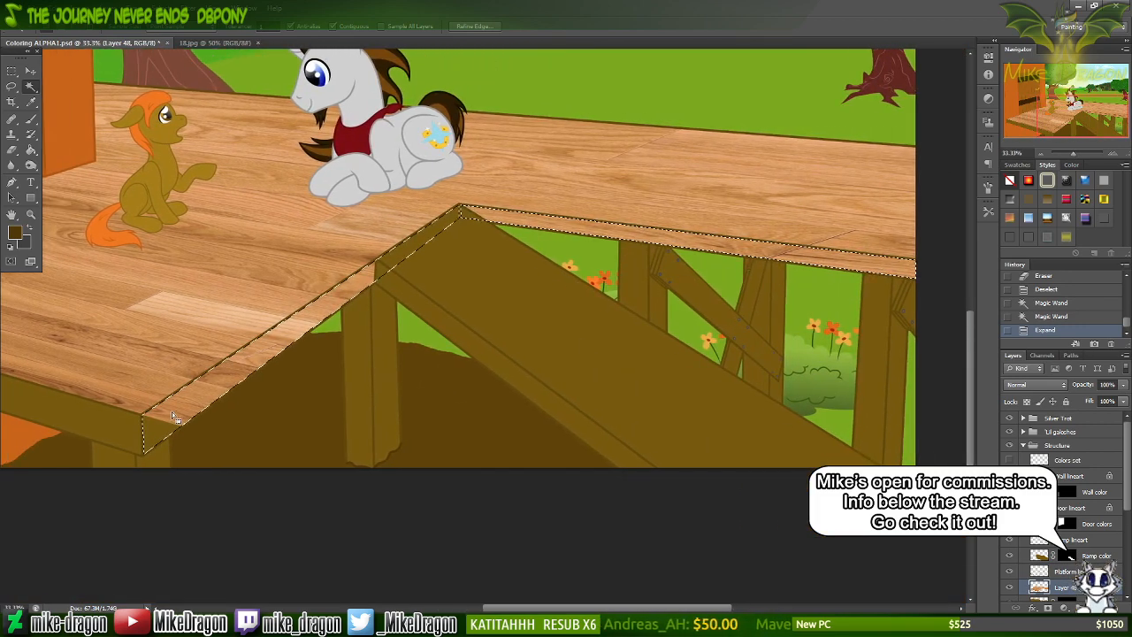
key("e")
mouse_move(217, 372)
left_mouse_down()
mouse_move(384, 282)
mouse_move(447, 241)
mouse_move(441, 226)
mouse_move(497, 208)
mouse_move(646, 195)
mouse_move(494, 218)
mouse_move(799, 249)
mouse_move(582, 241)
mouse_move(911, 274)
left_mouse_up()
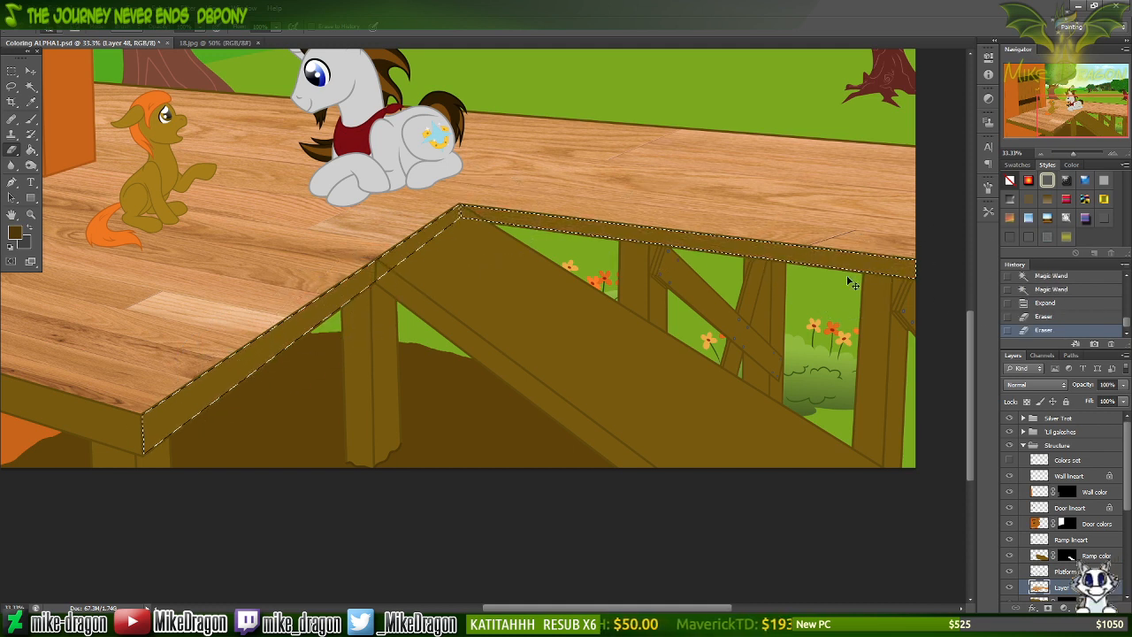
key("ctrl+d")
key("ctrl+minus")
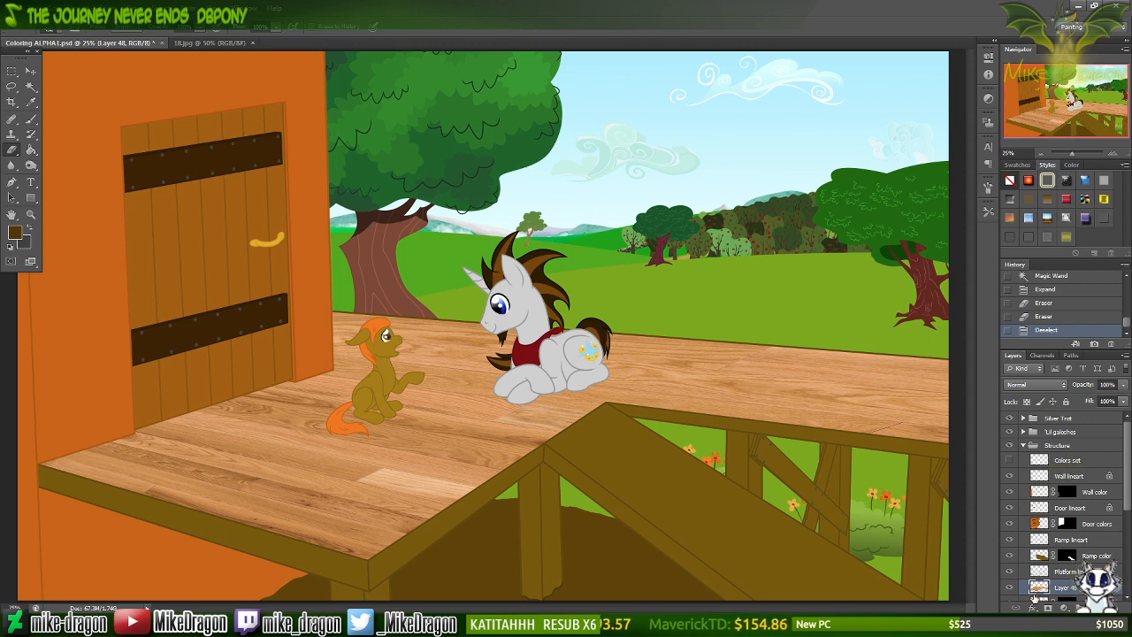
Colorize the wood texture in a Hue/Saturation adjustment with hue 35, saturation 52 and lightness -25.
key("ctrl+u")
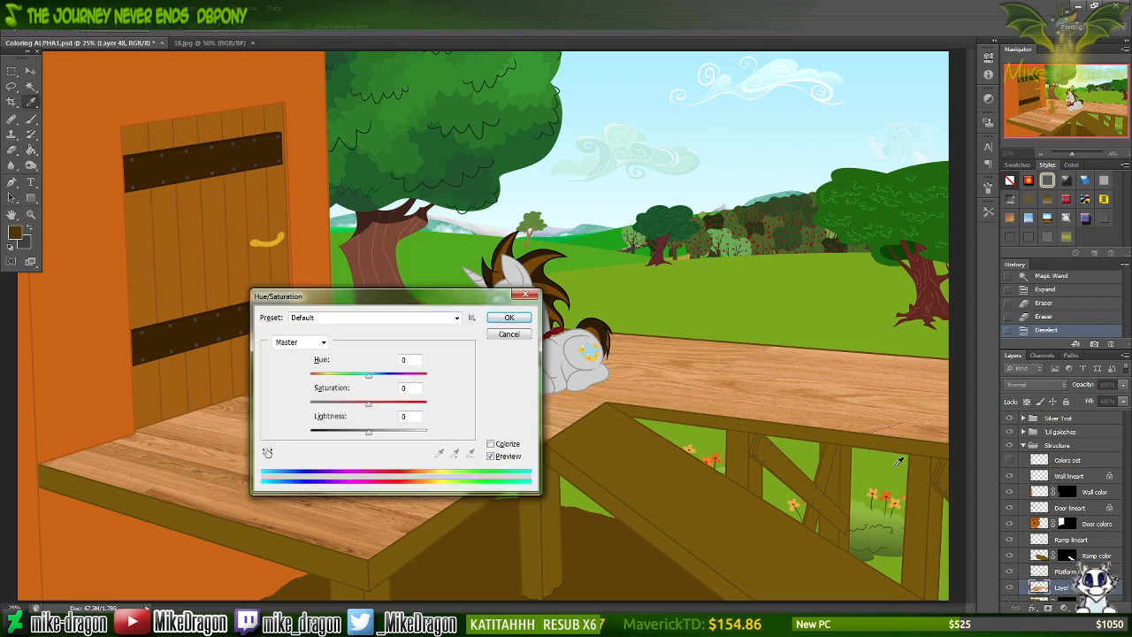
left_click_drag(416, 303, 637, 112)
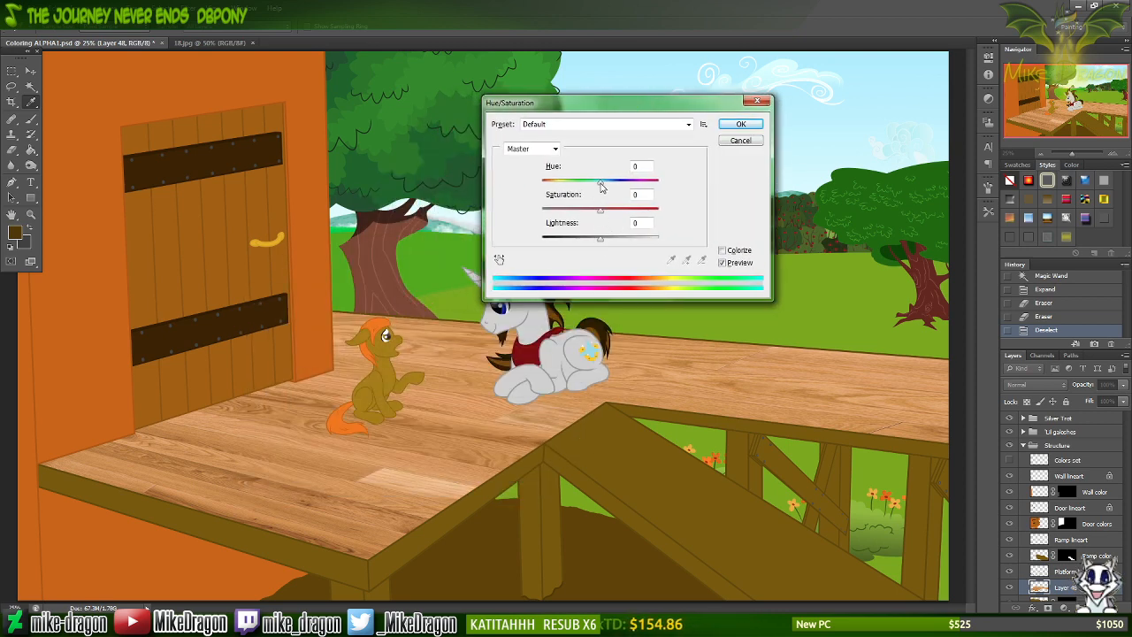
left_click(722, 251)
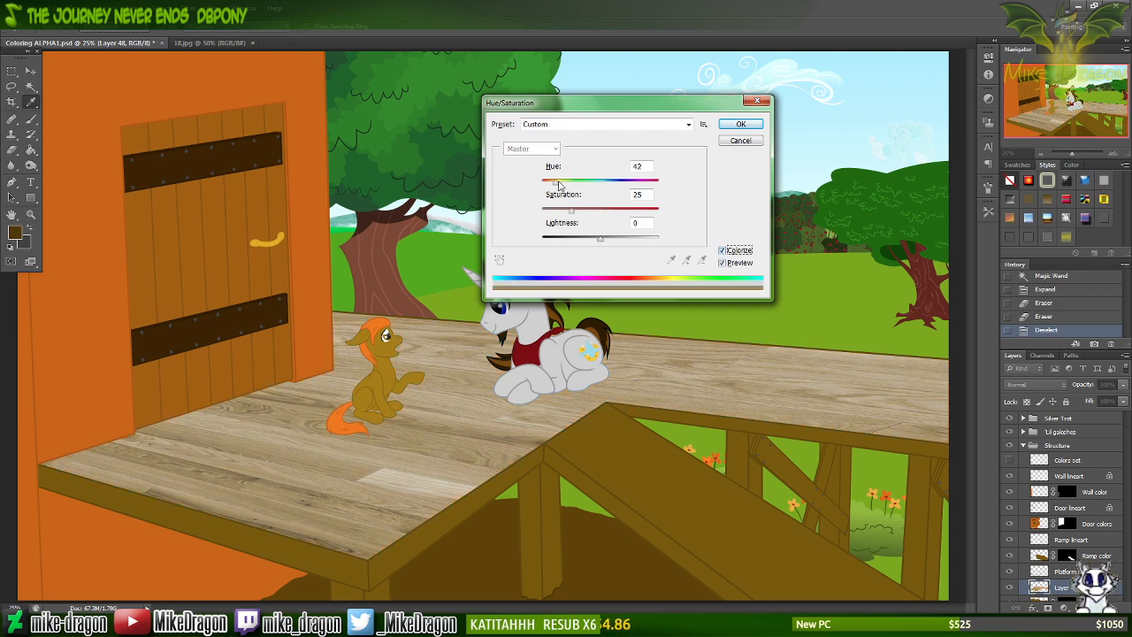
left_click_drag(555, 183, 604, 213)
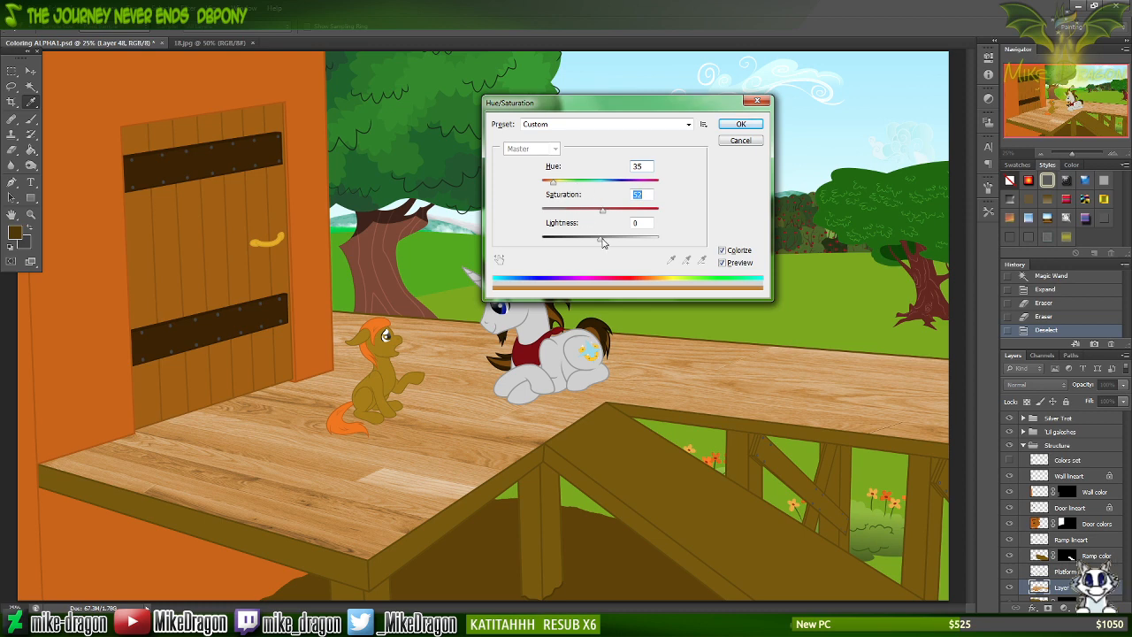
mouse_move(601, 239)
left_mouse_down()
mouse_move(617, 240)
mouse_move(586, 241)
left_mouse_up()
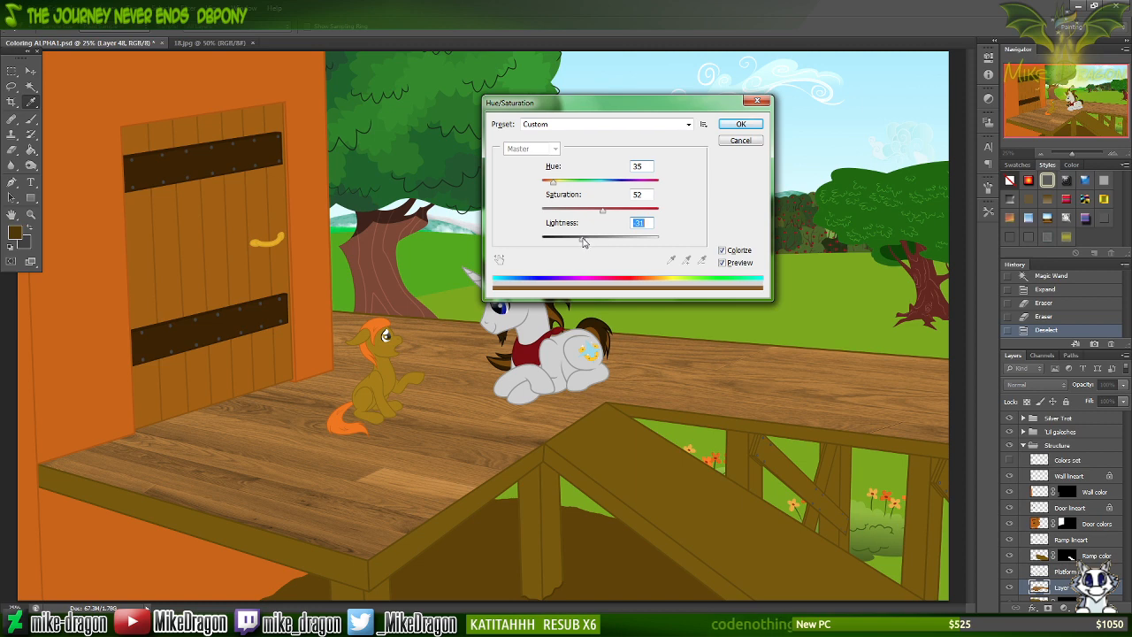
left_click_drag(583, 241, 586, 241)
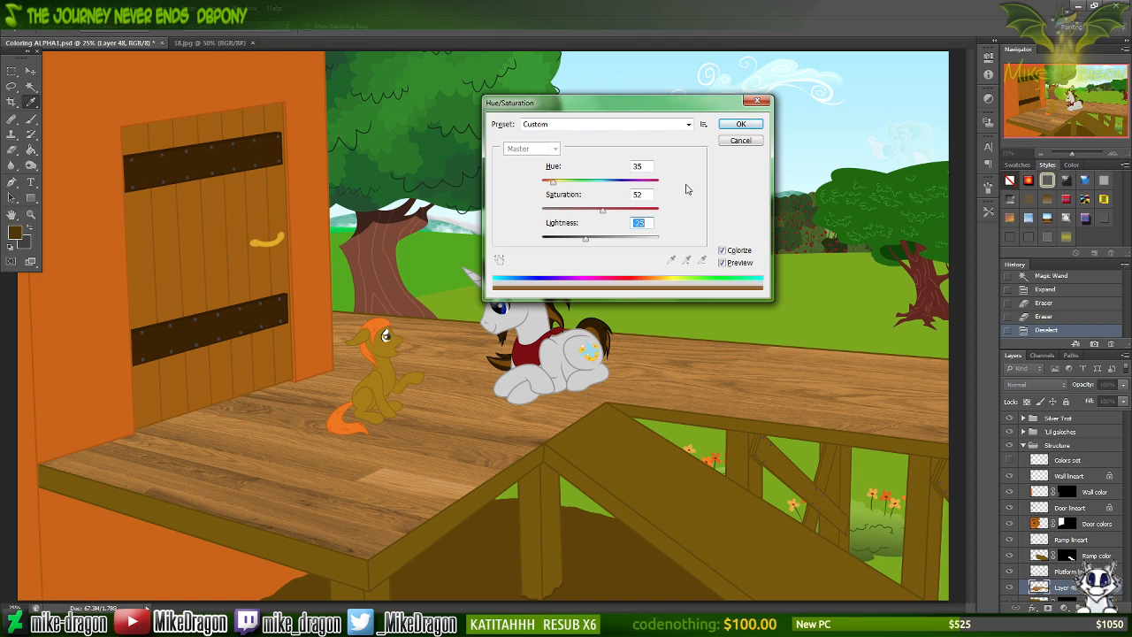
Switch to Notepad, replace its text with the lines Hue: 35, Saturation: 52 and Lightness: -25, and minimize it.
key("alt+Tab")
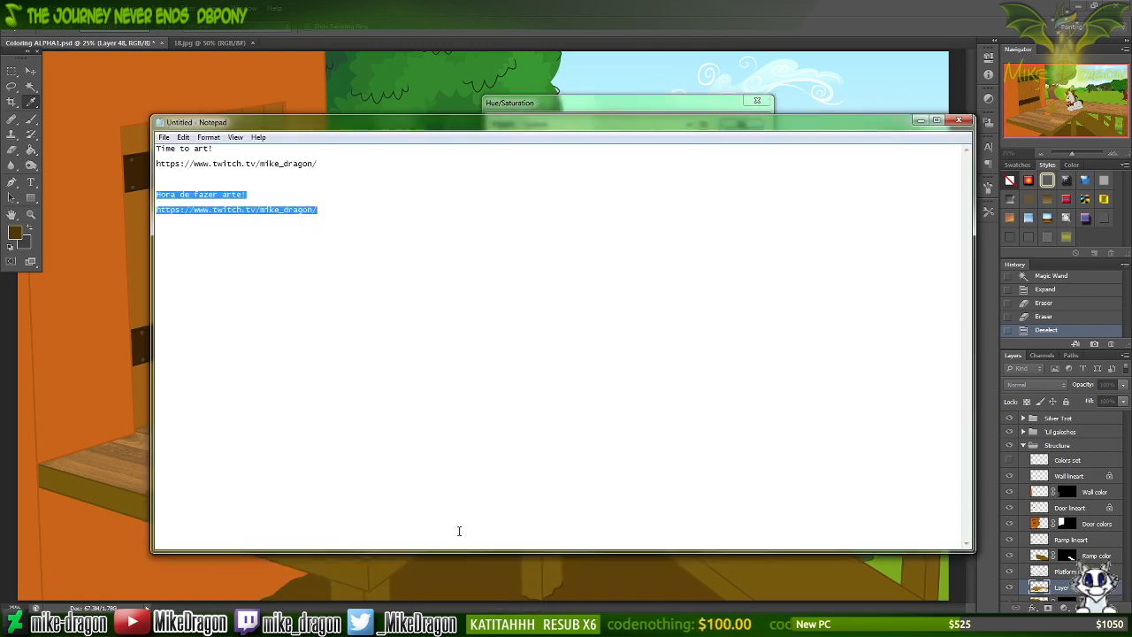
key("ctrl+a")
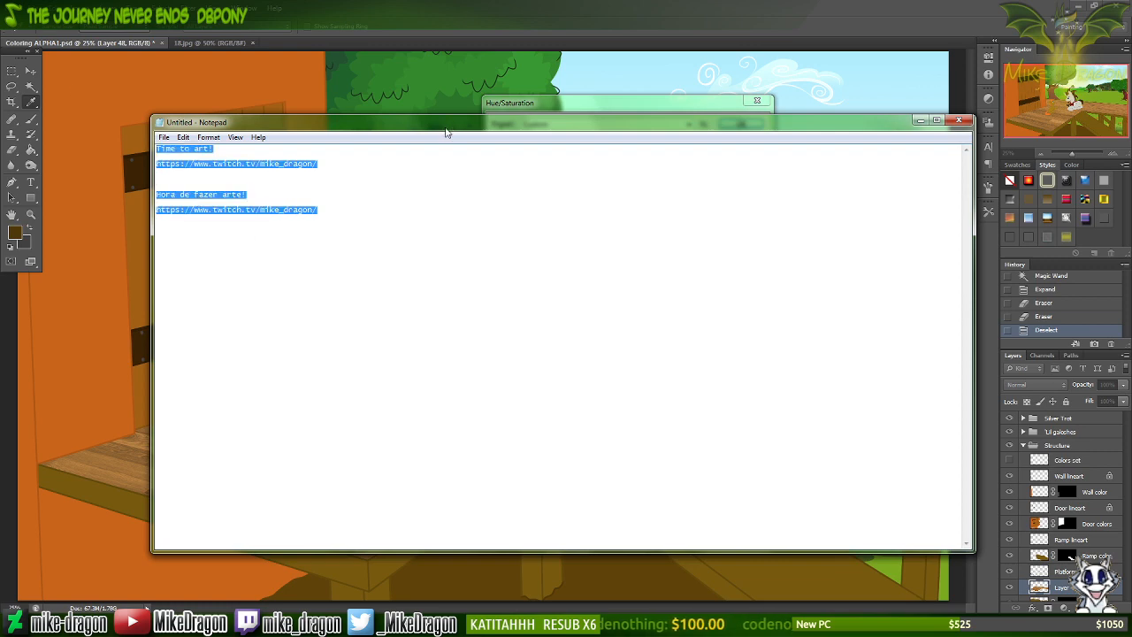
left_click_drag(446, 133, 422, 249)
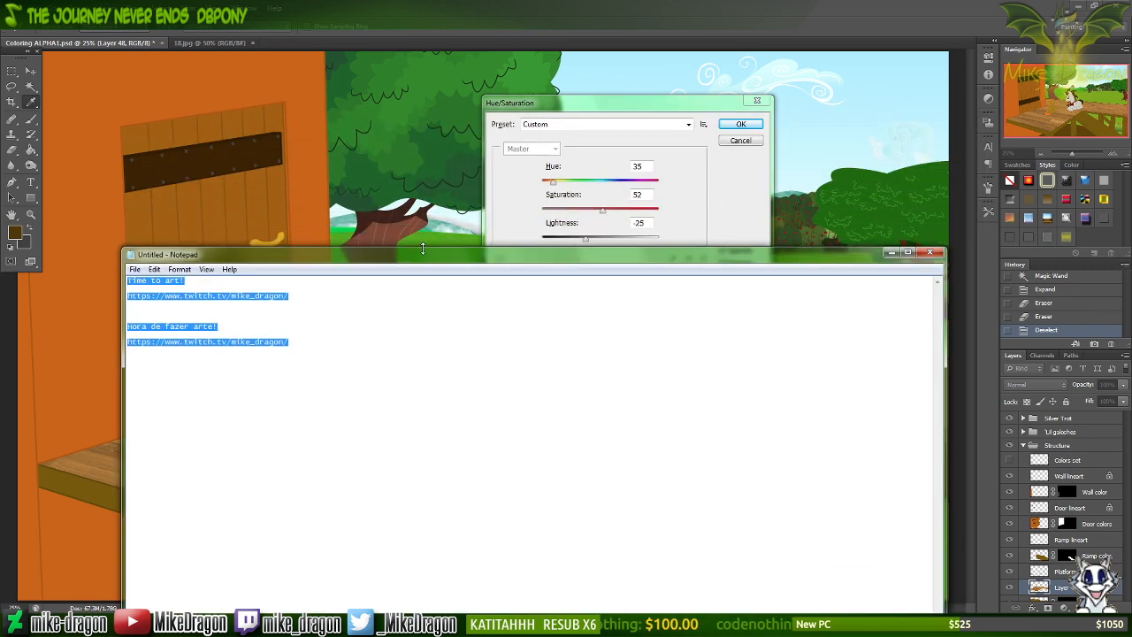
type("HU")
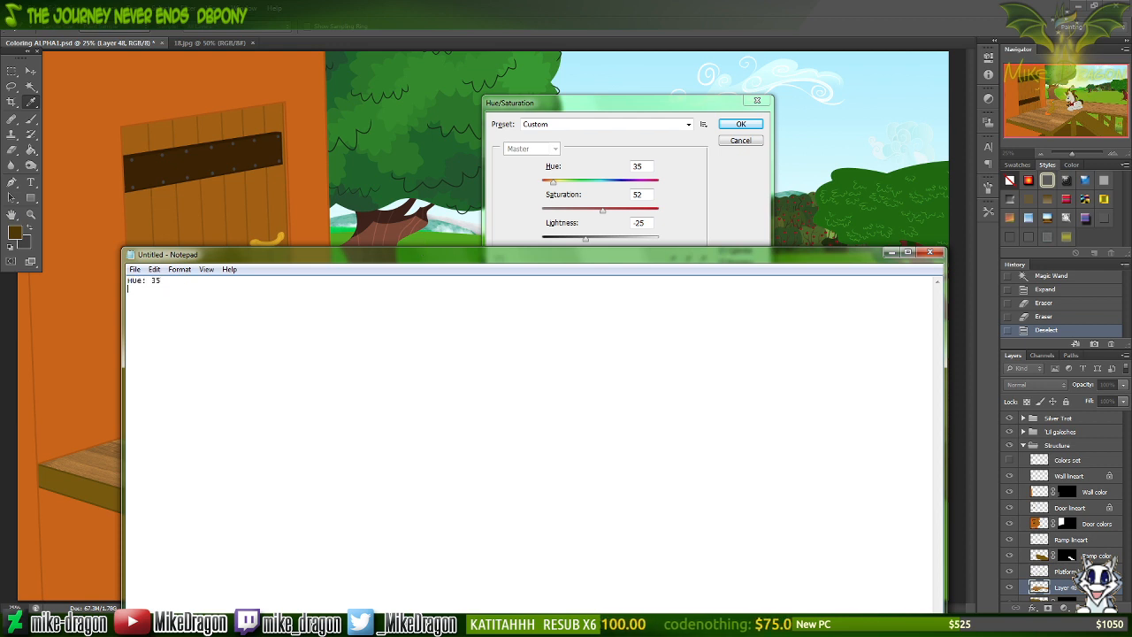
type("e: 35 Saturatio")
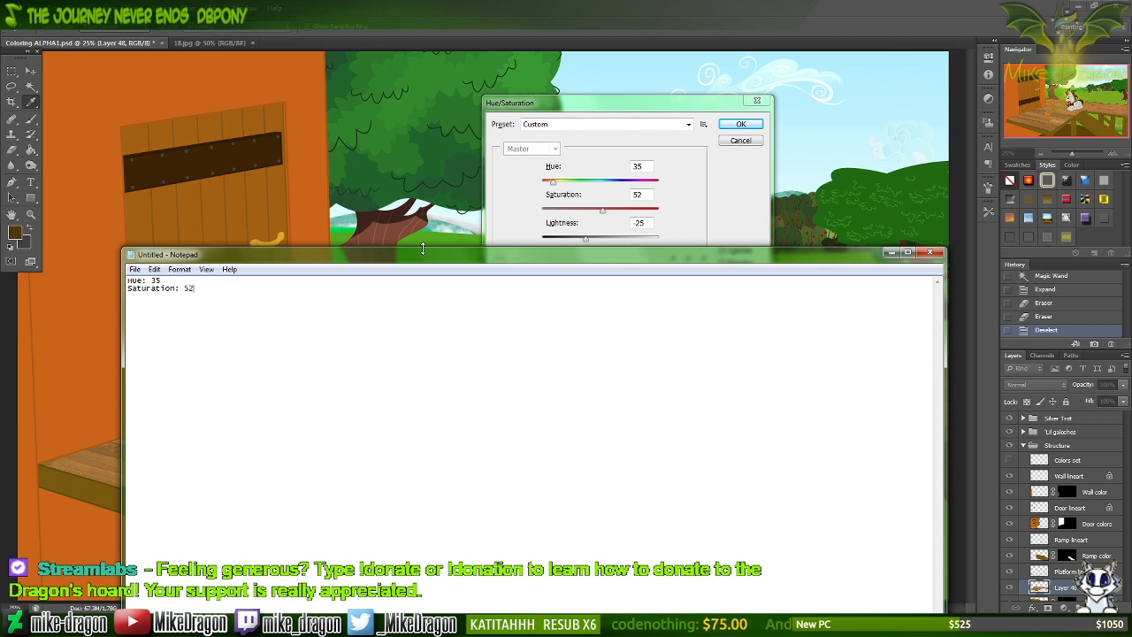
type("n: 52")
key("Return")
type("Lightne")
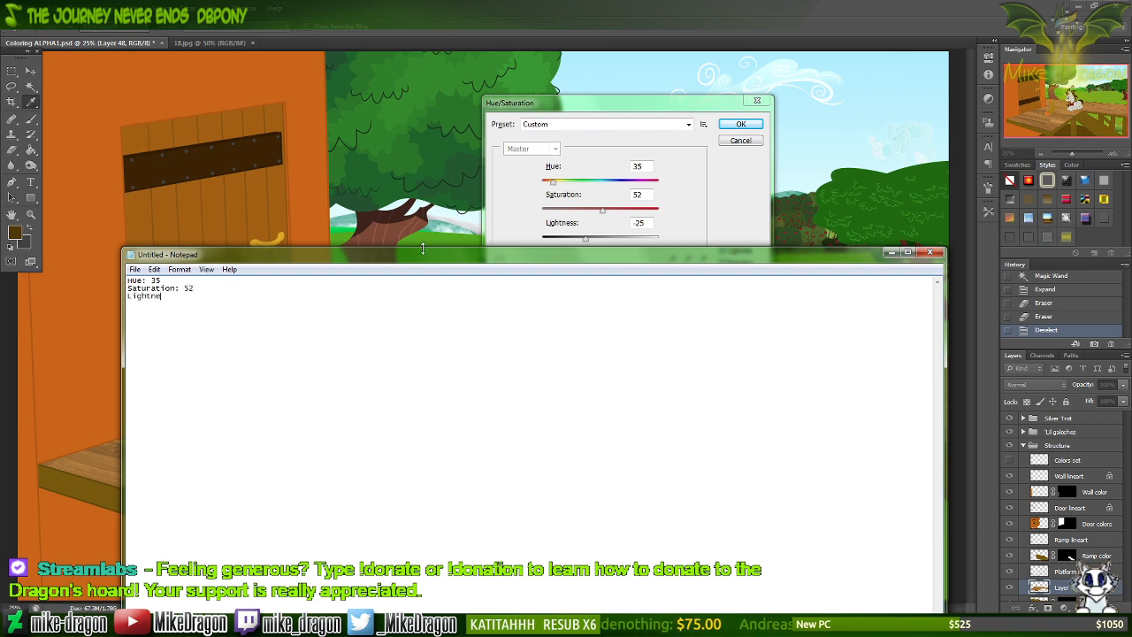
type("ss: ")
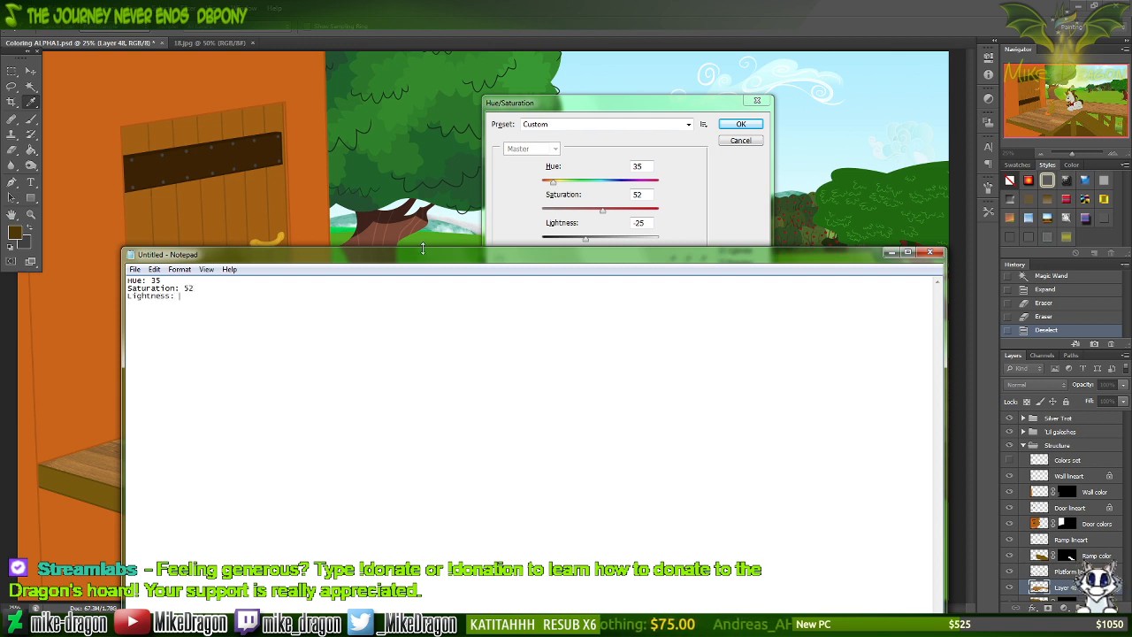
type("-25")
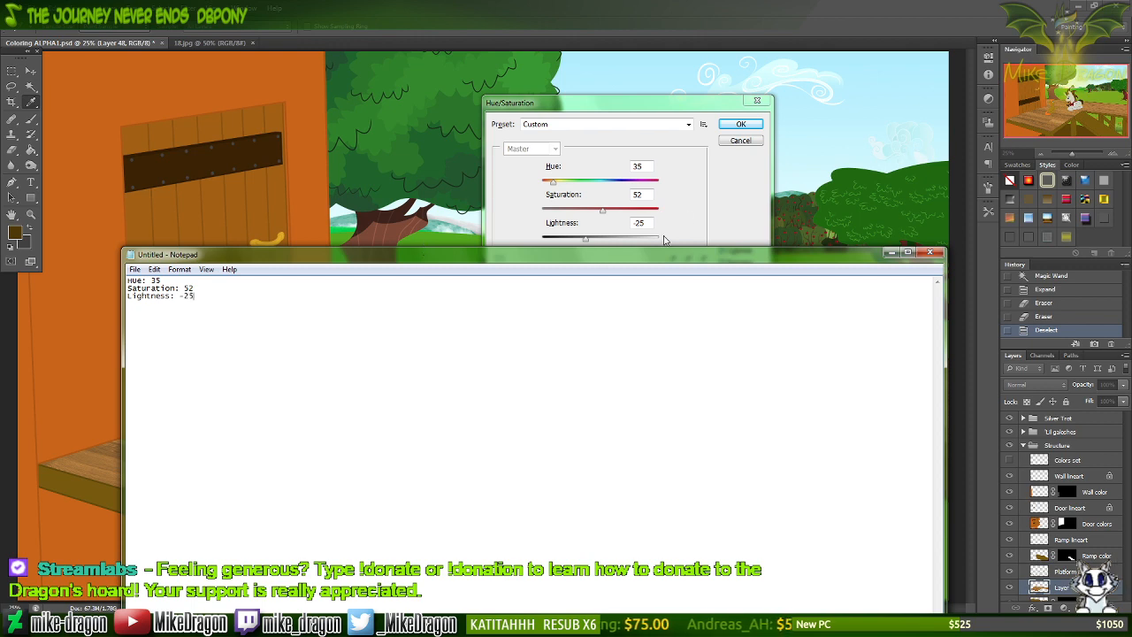
left_click_drag(659, 259, 752, 136)
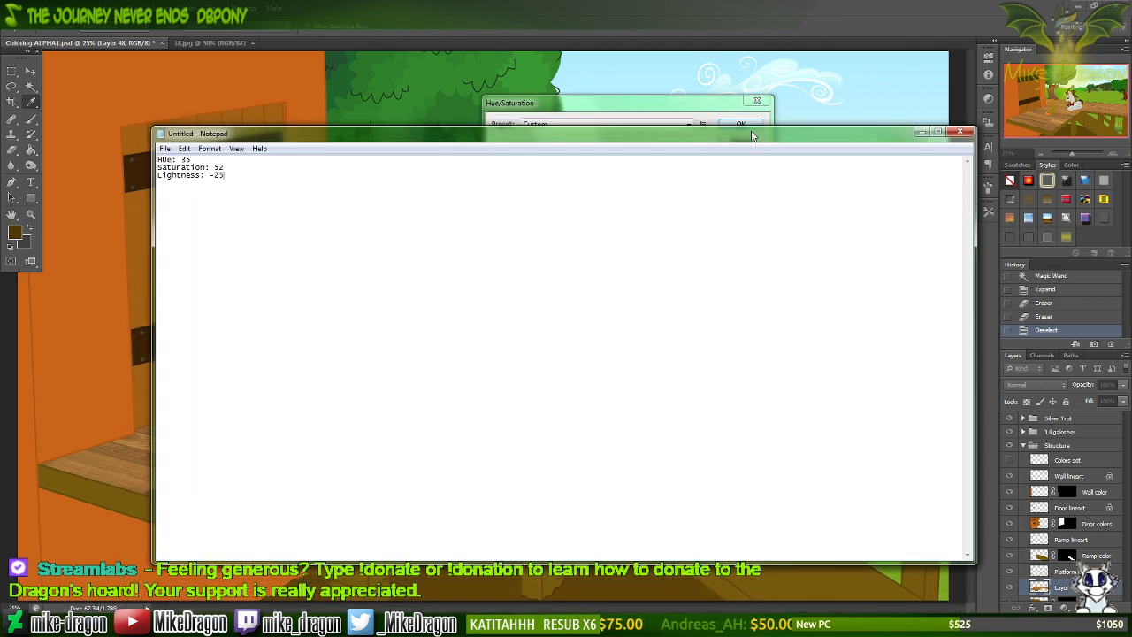
left_click(921, 132)
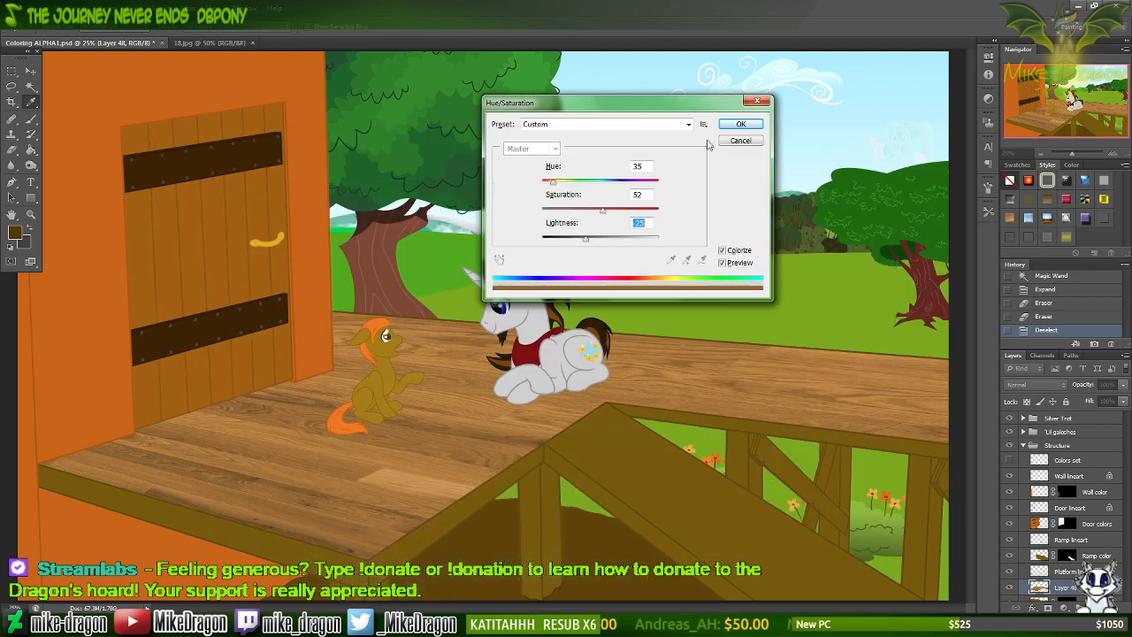
Apply the Hue/Saturation adjustment and set the wood texture layer's opacity to 50%.
left_click(742, 126)
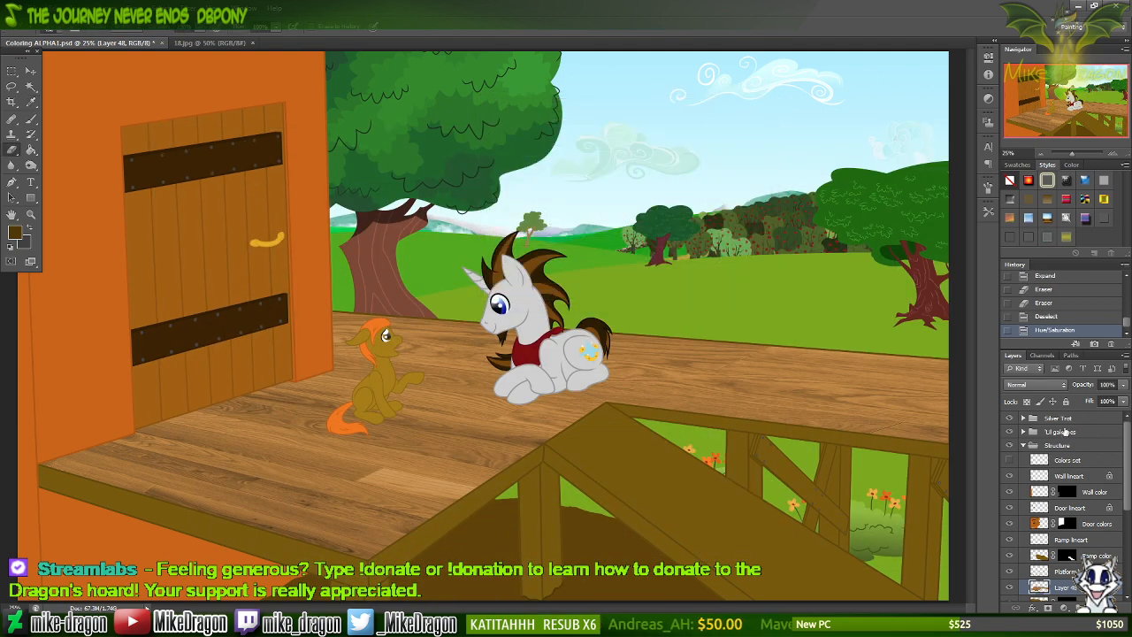
left_click(1106, 385)
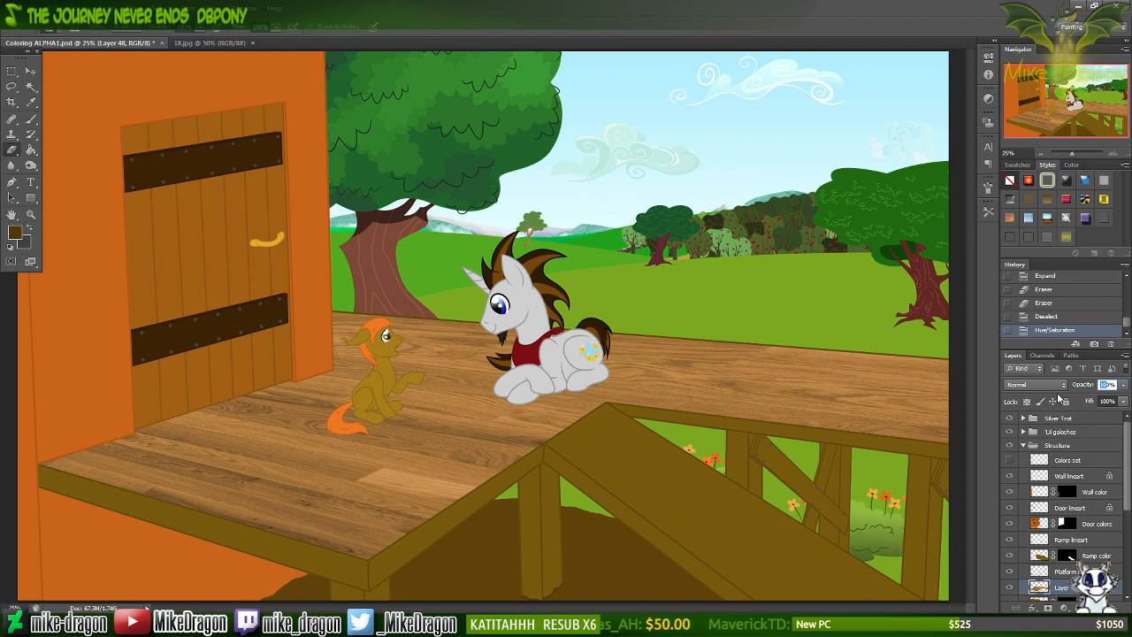
type("50")
key("Return")
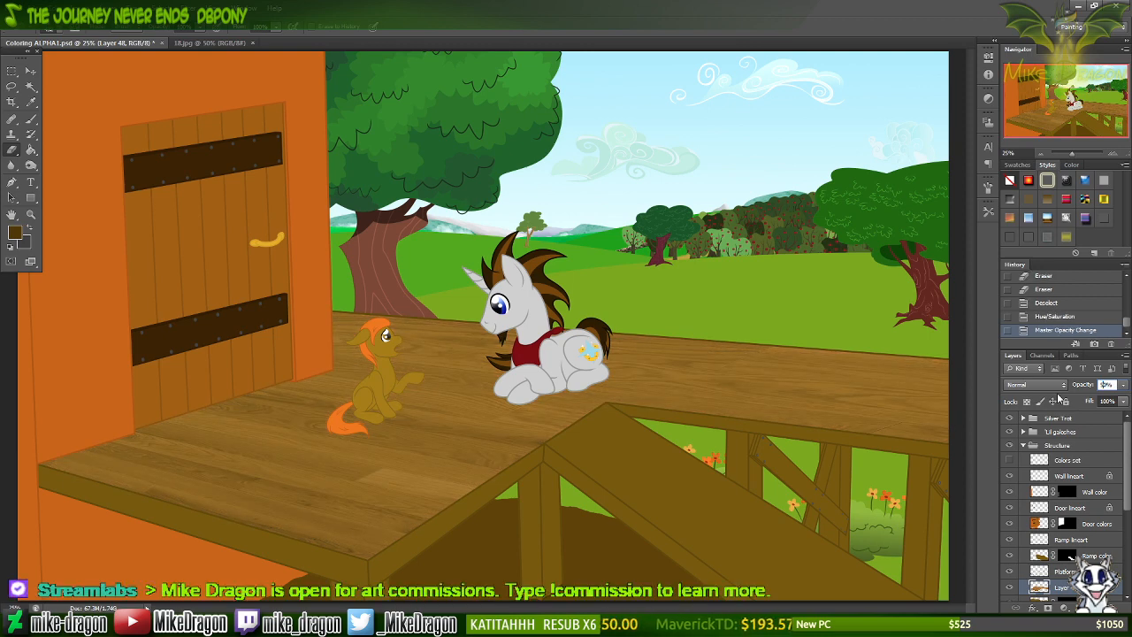
key("Escape")
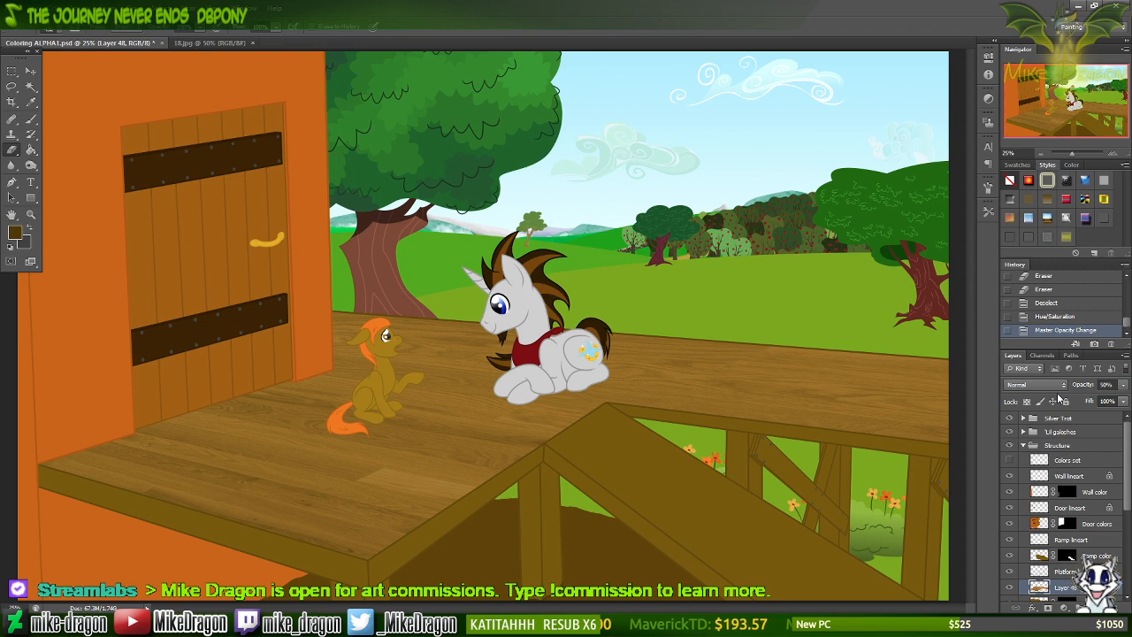
key("ctrl+plus")
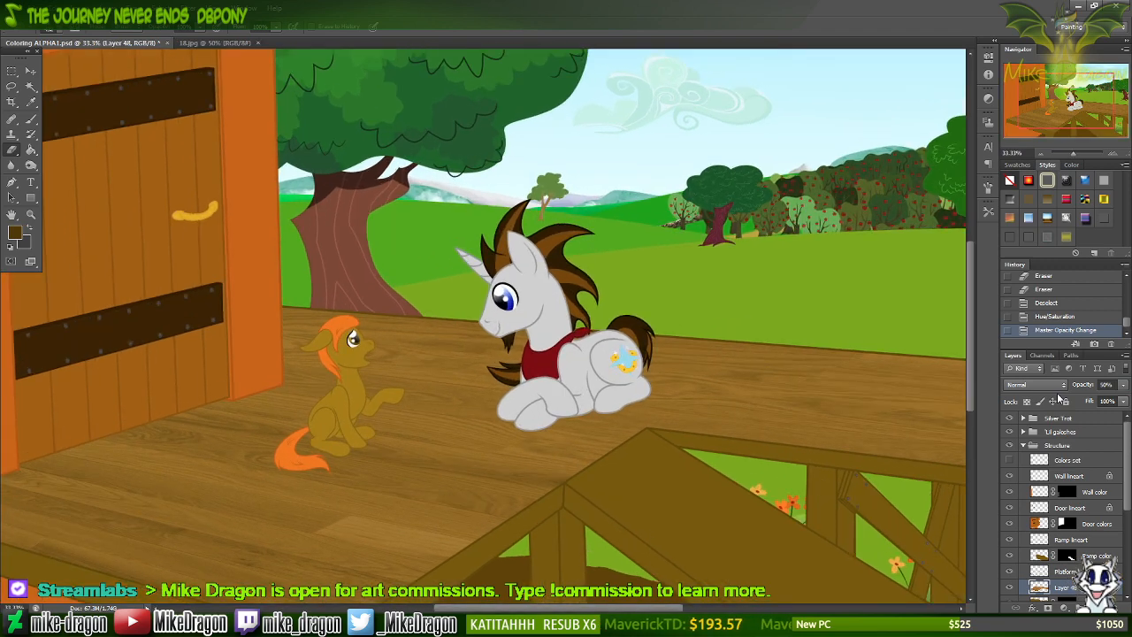
mouse_move(1075, 98)
left_mouse_down()
mouse_move(1104, 106)
mouse_move(1078, 102)
left_mouse_up()
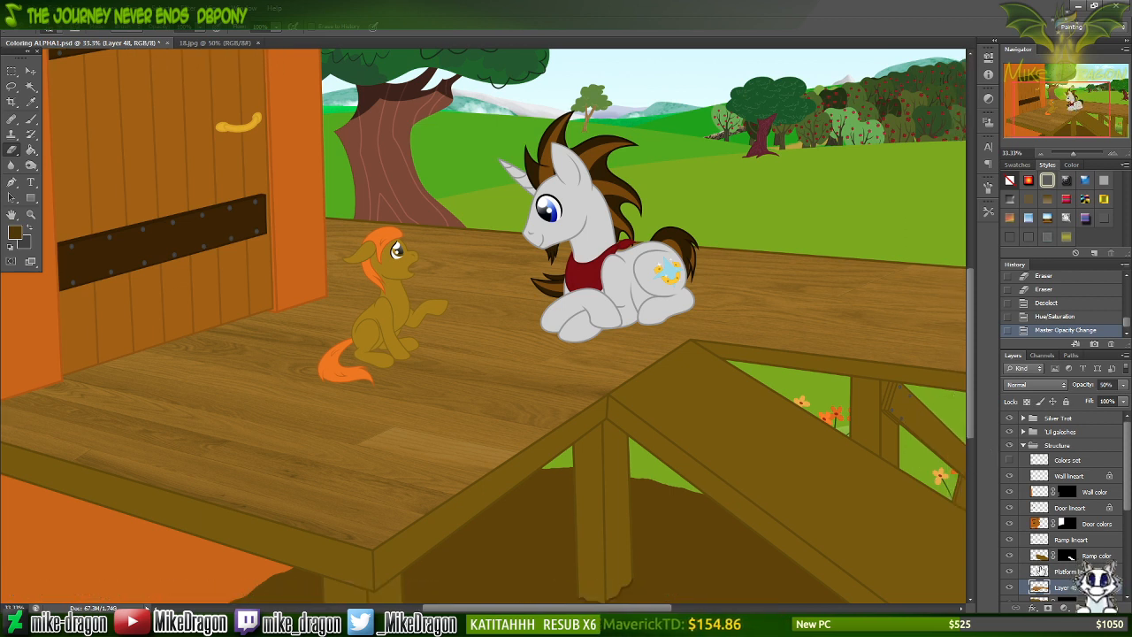
Rename the wood texture layer Layer 48 to "Platform texture 50%".
double_click(1072, 588)
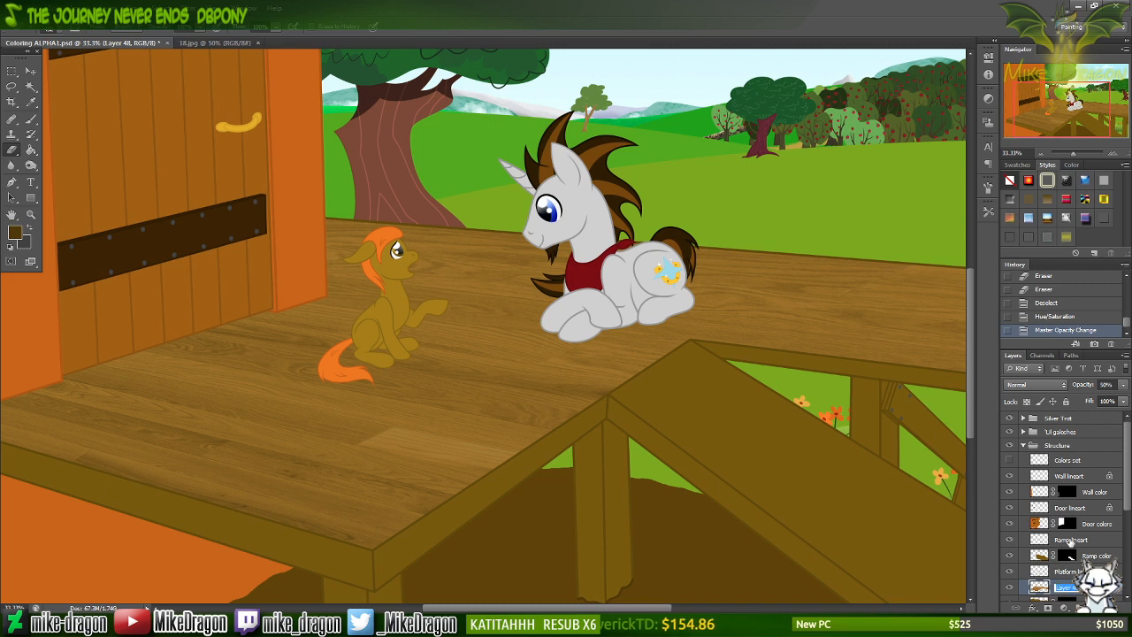
type("Platform texture")
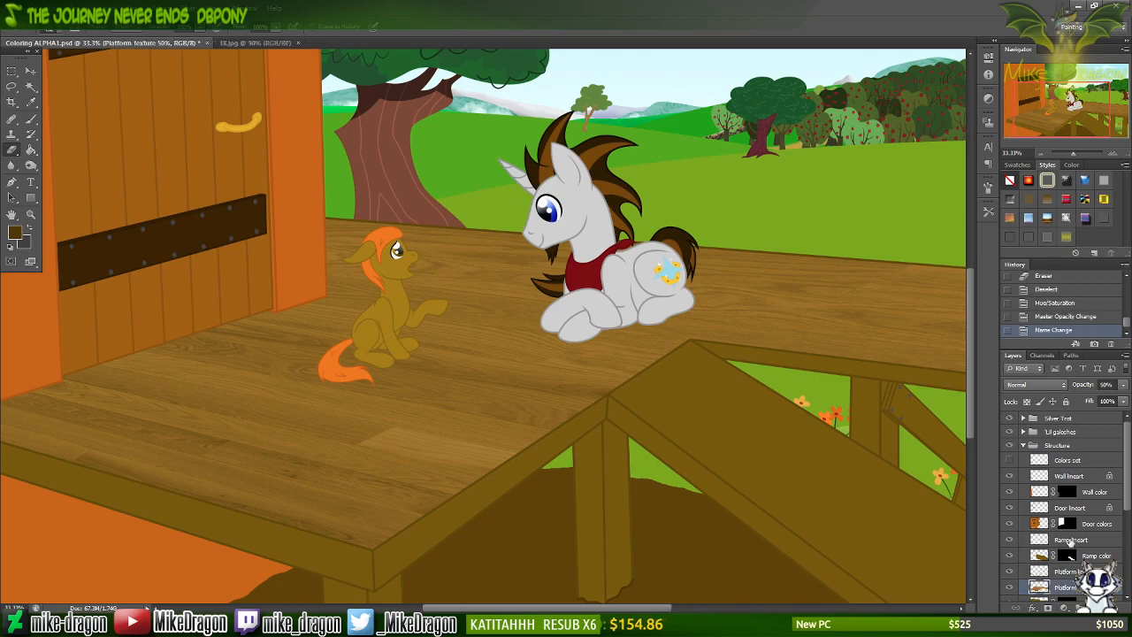
Switch to the browser and save the wood floor image as a JPEG in the Assets & Textures folder, keeping its file name.
key("alt+Tab")
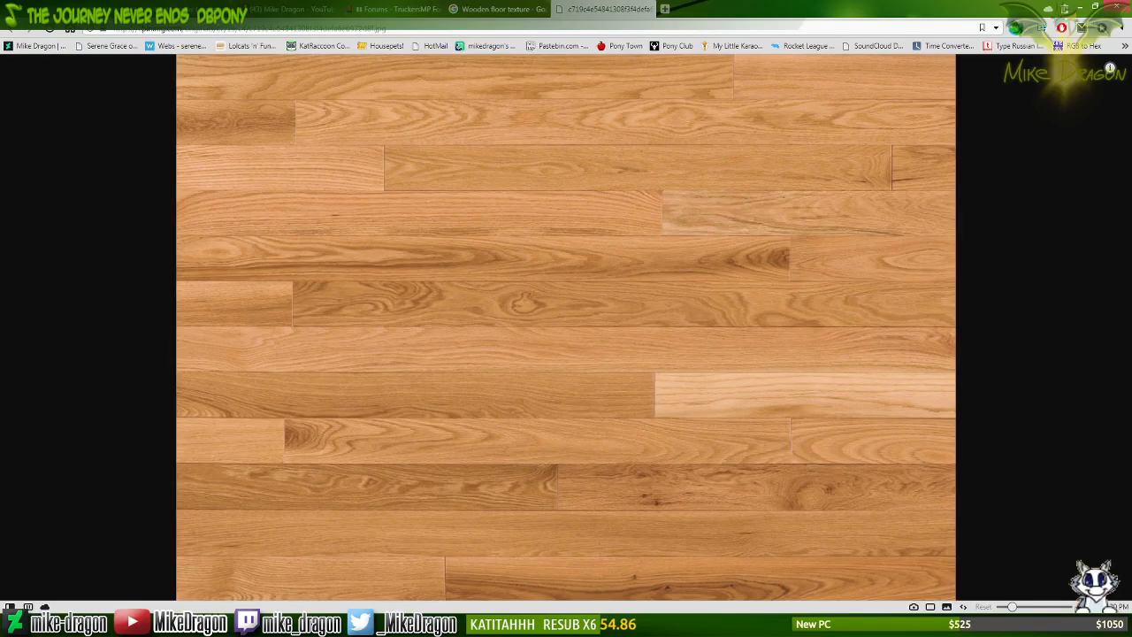
right_click(469, 323)
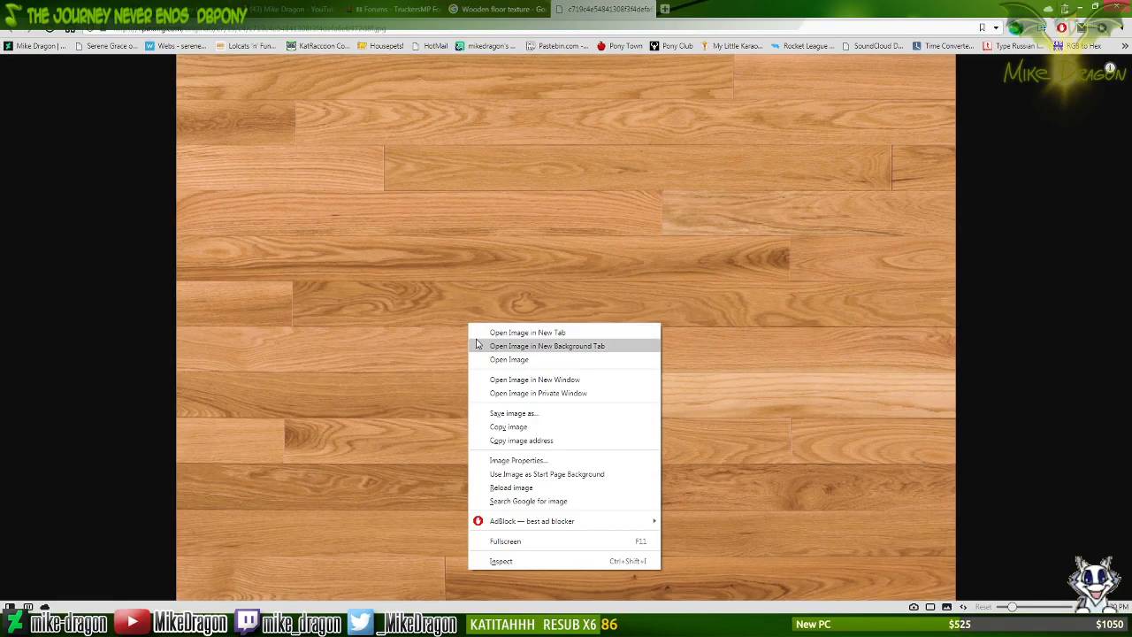
left_click(564, 414)
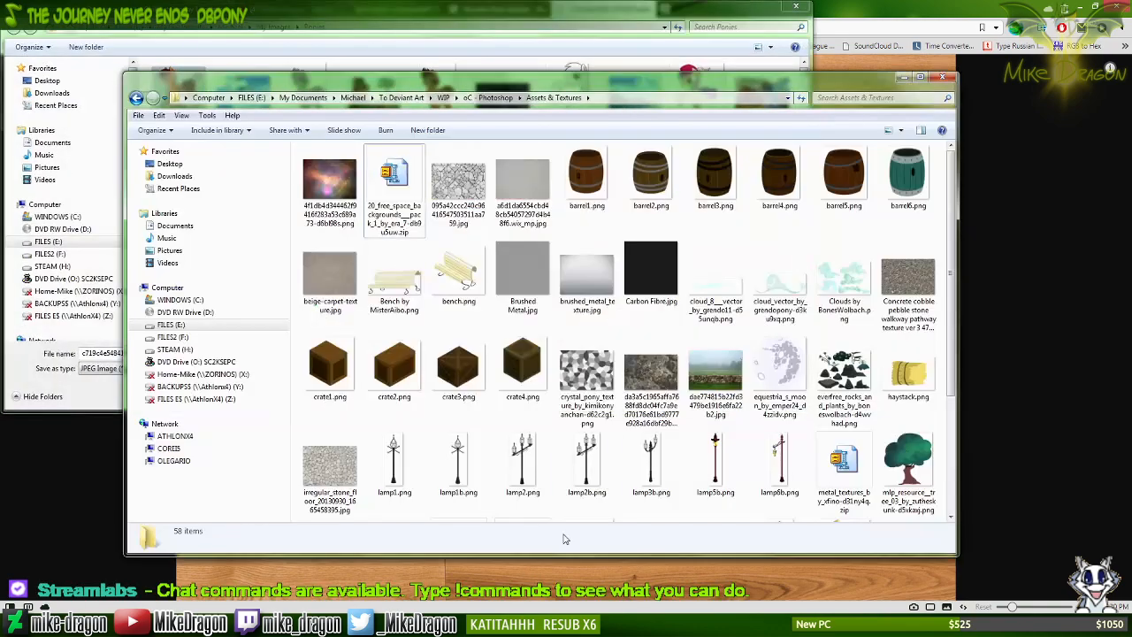
left_click(609, 99)
key("ctrl+c")
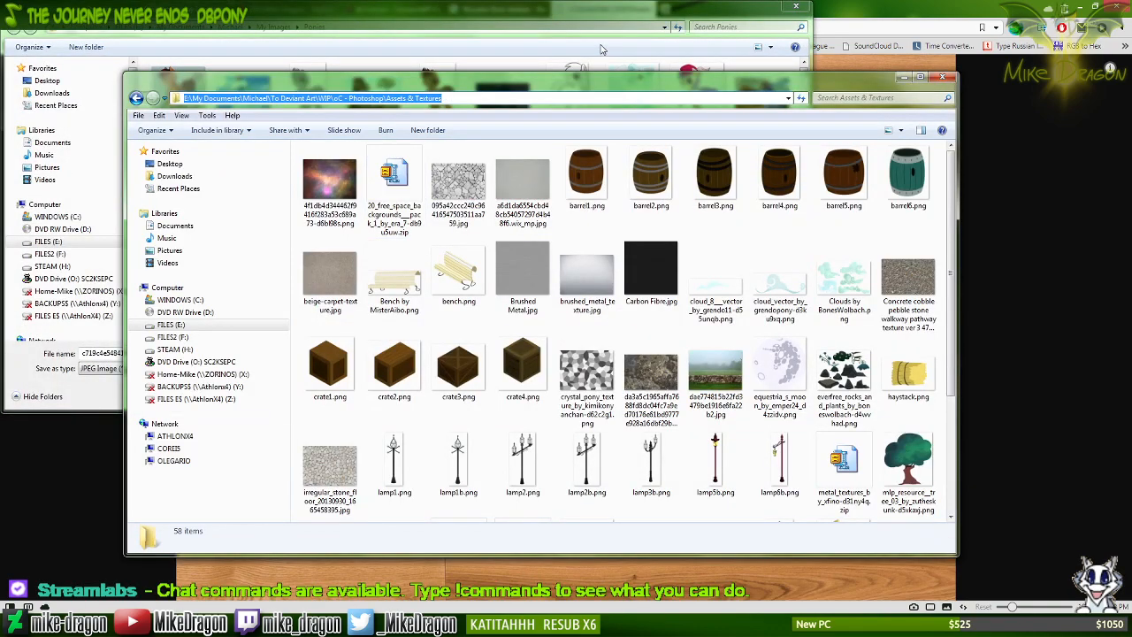
left_click(603, 49)
key("Home")
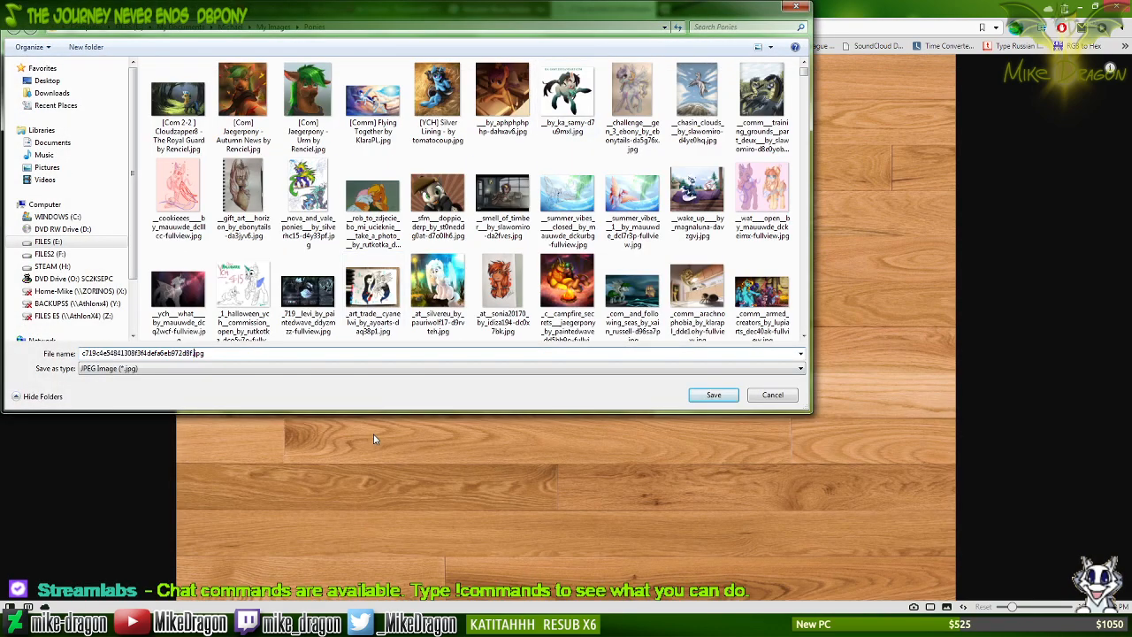
key("ctrl+v")
type("\\")
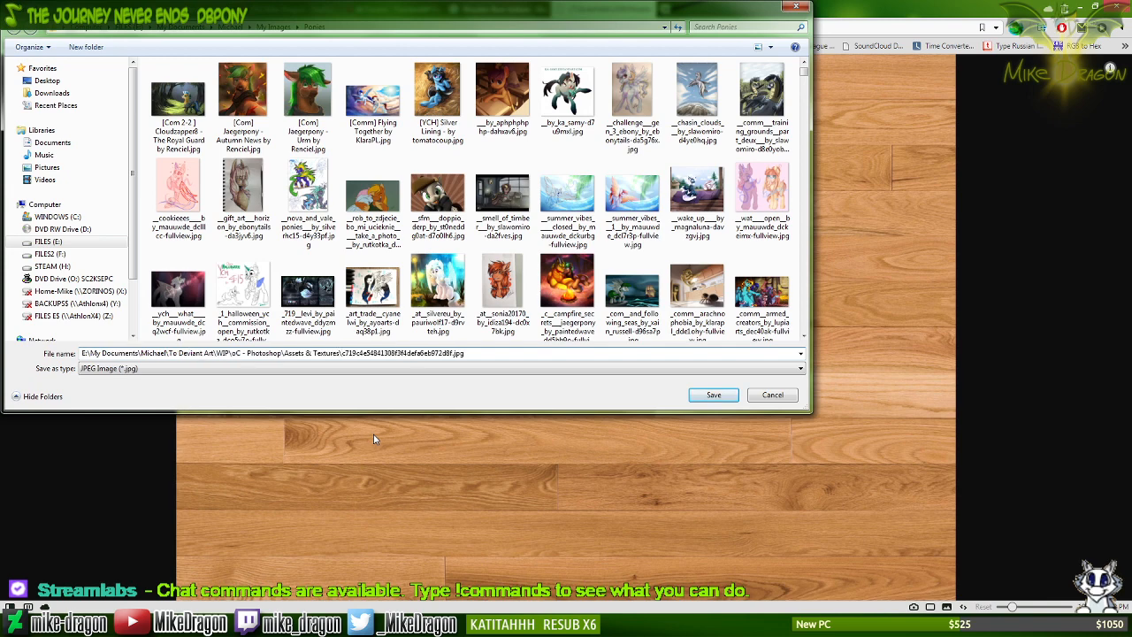
key("Return")
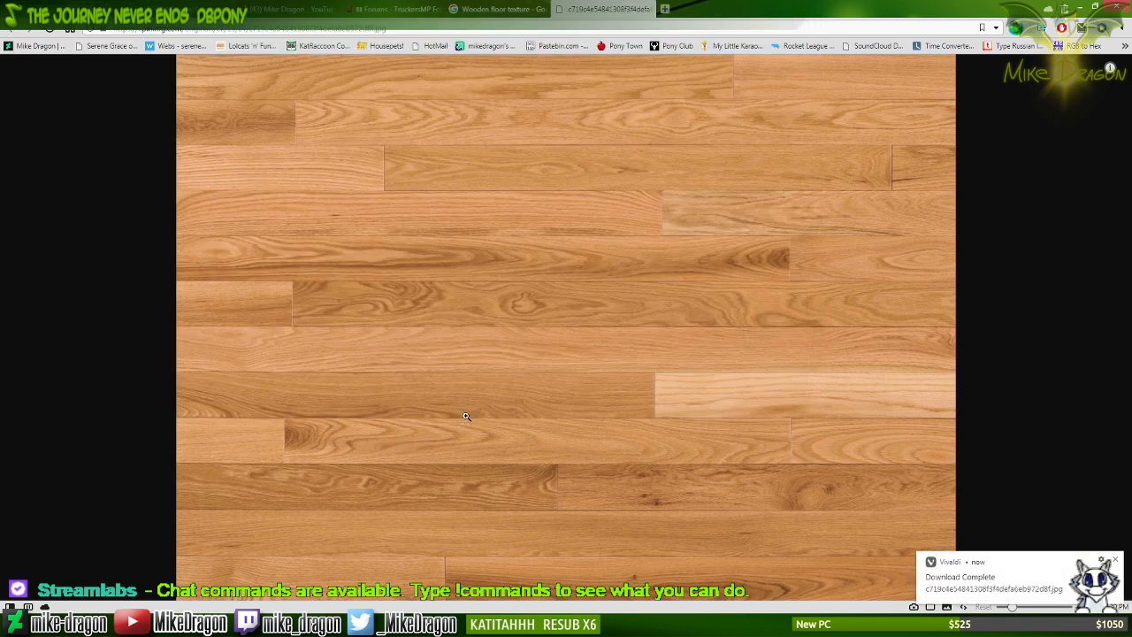
Copy the wood floor image from the browser and paste it into the Photoshop scene directly above the Ramp color layer.
key("alt+Tab")
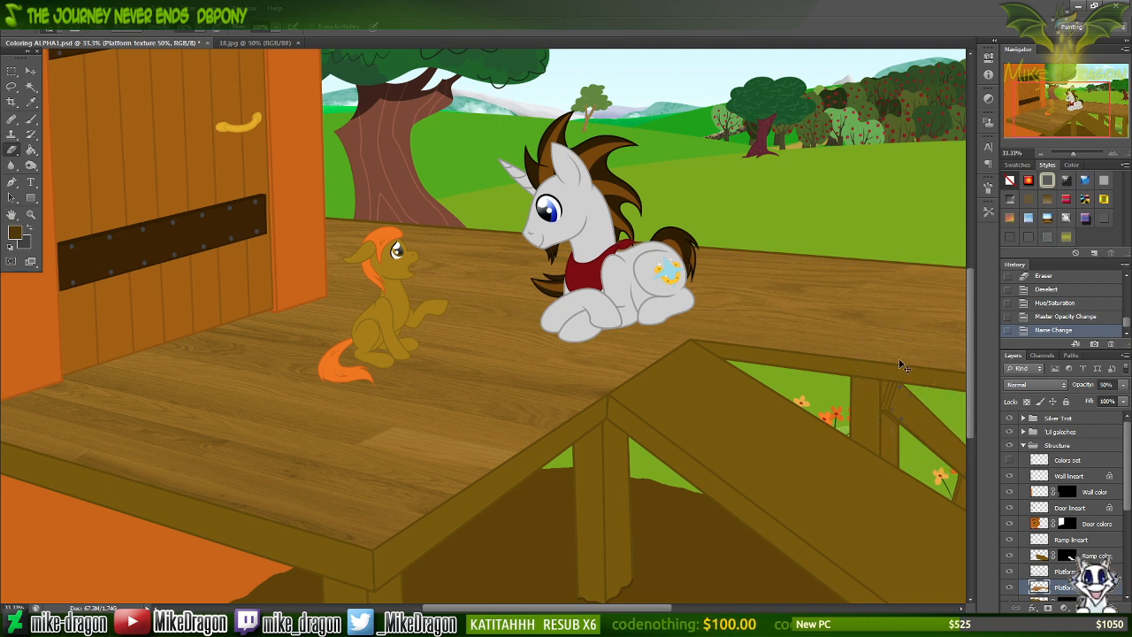
scroll(897, 360, "right", 3)
scroll(872, 372, "right", 5)
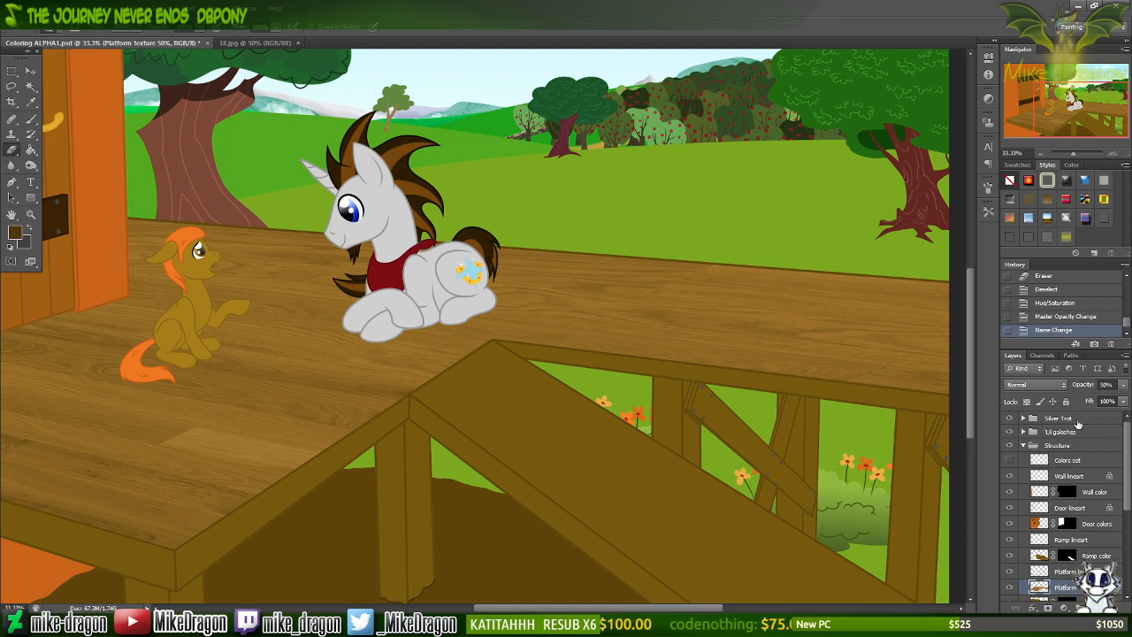
scroll(1117, 489, "down", 3)
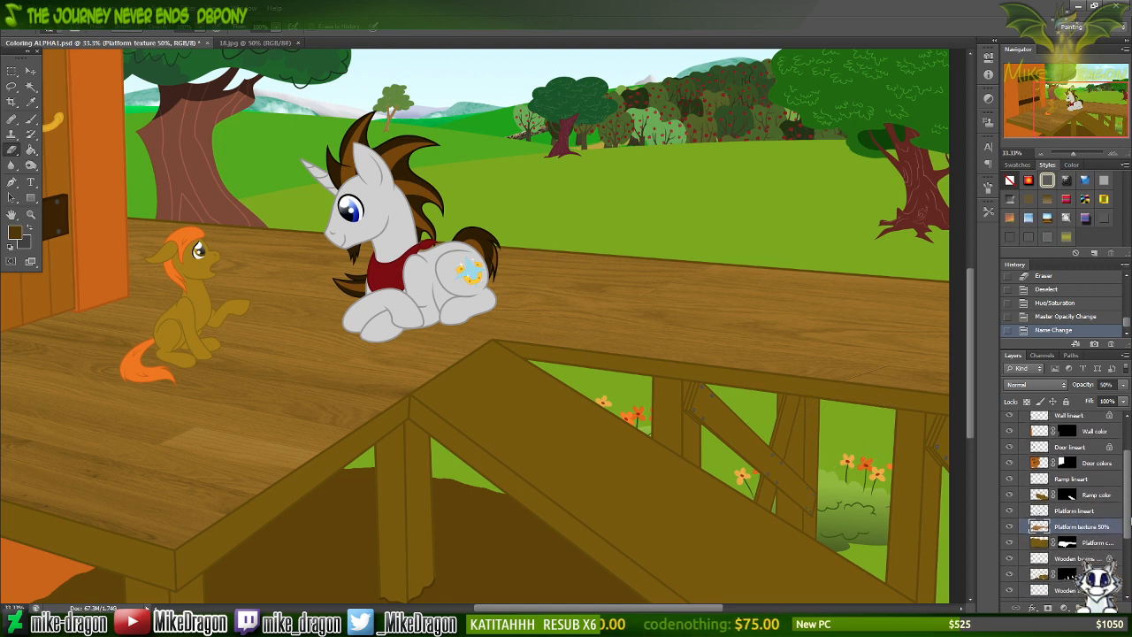
scroll(1129, 528, "up", 1)
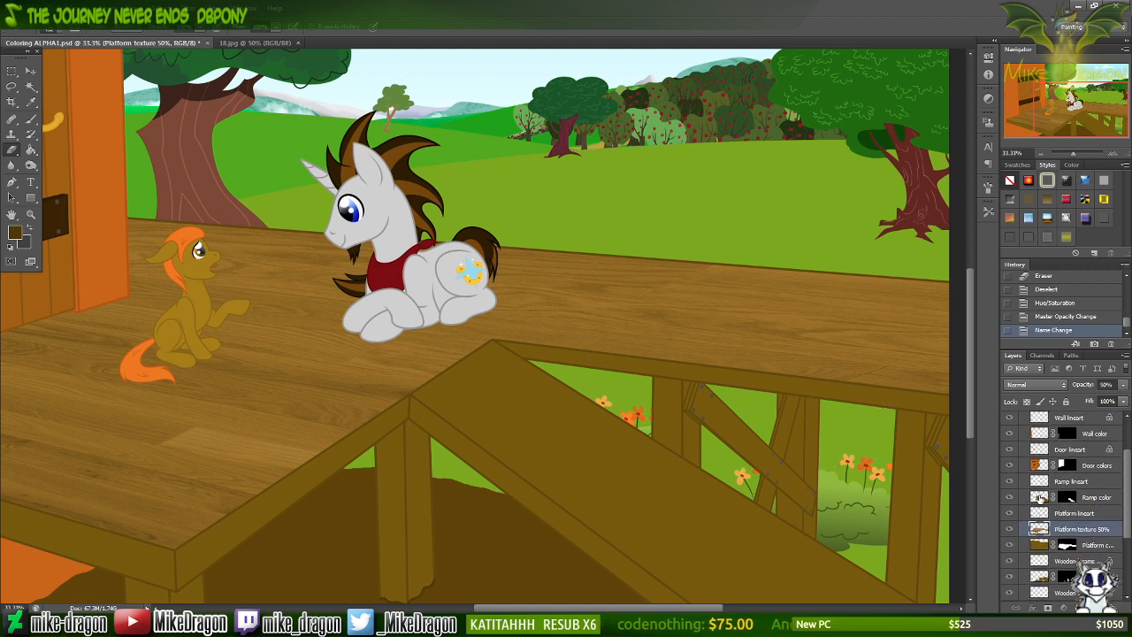
left_click(1040, 497)
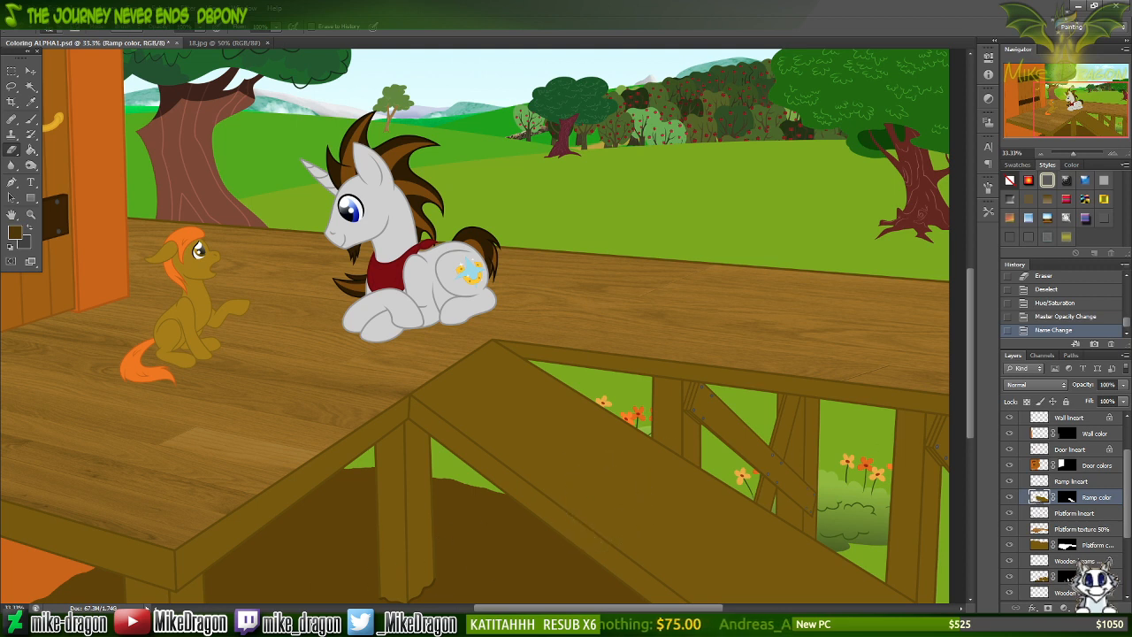
key("alt+Tab")
right_click(513, 492)
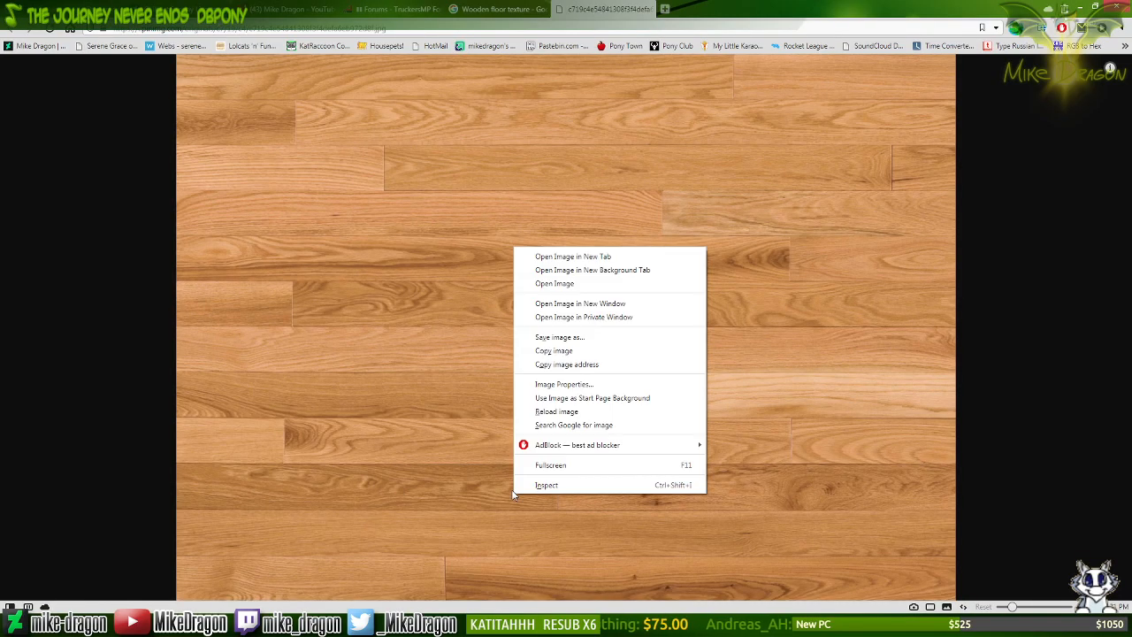
left_click(556, 352)
key("alt+Tab")
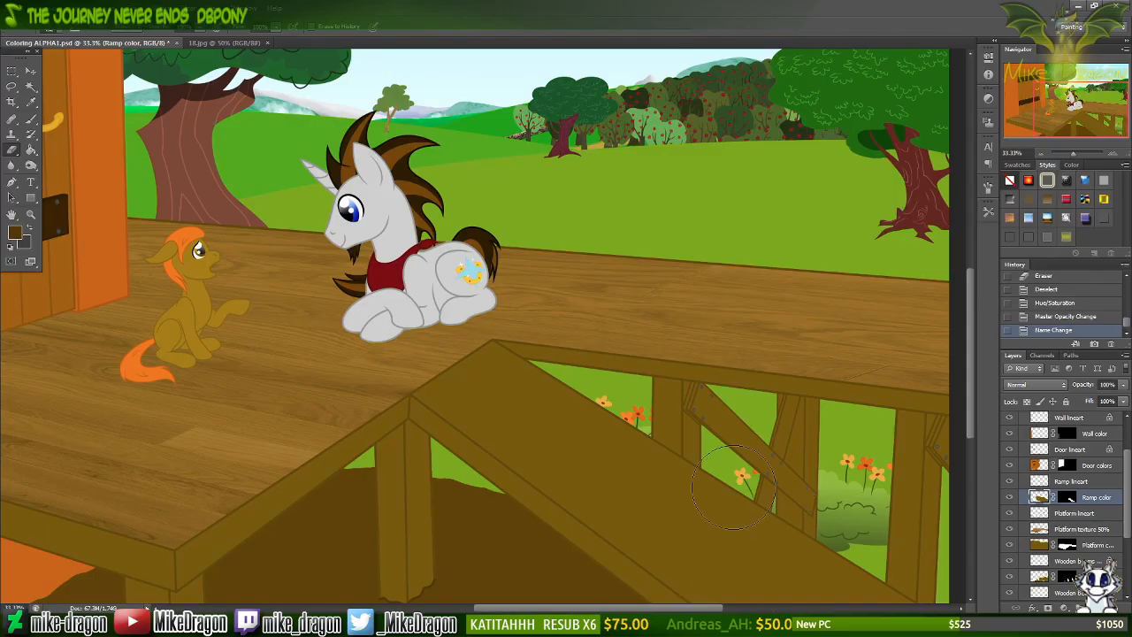
key("ctrl+v")
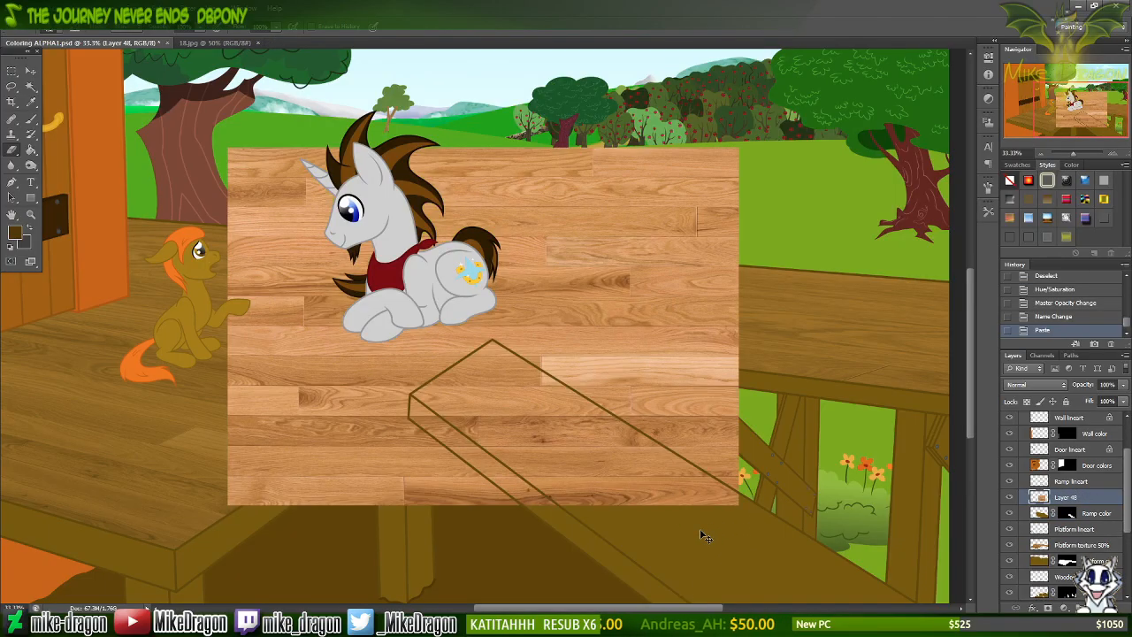
Free-transform the pasted wood texture, rotating its planks to follow the ramp's slope and moving it over the ramp.
key("ctrl+t")
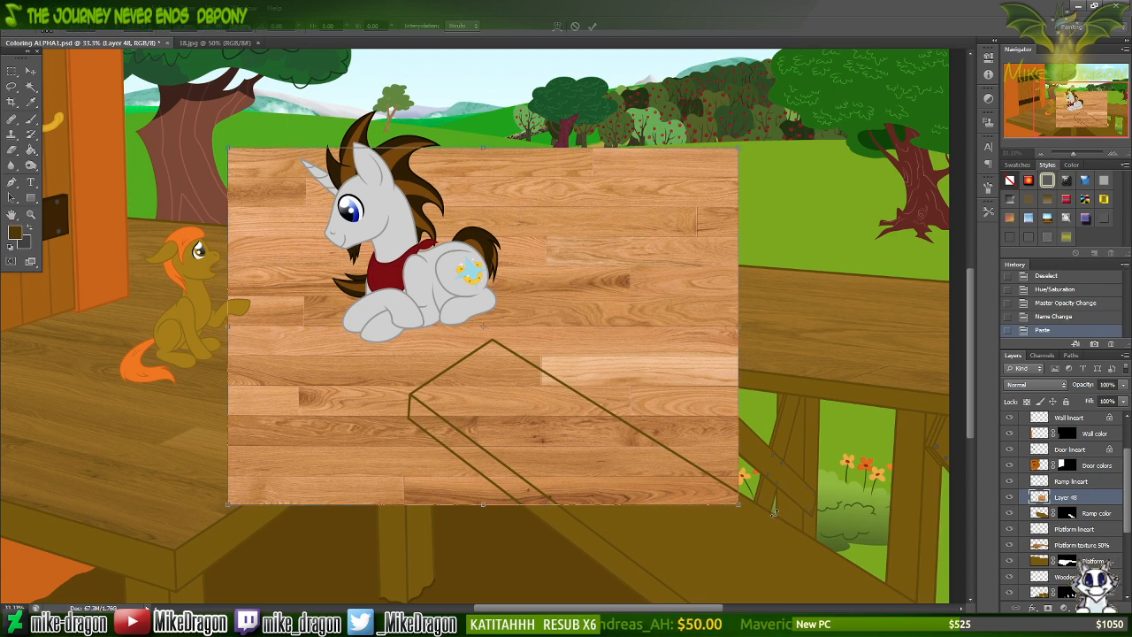
left_click_drag(774, 513, 501, 579)
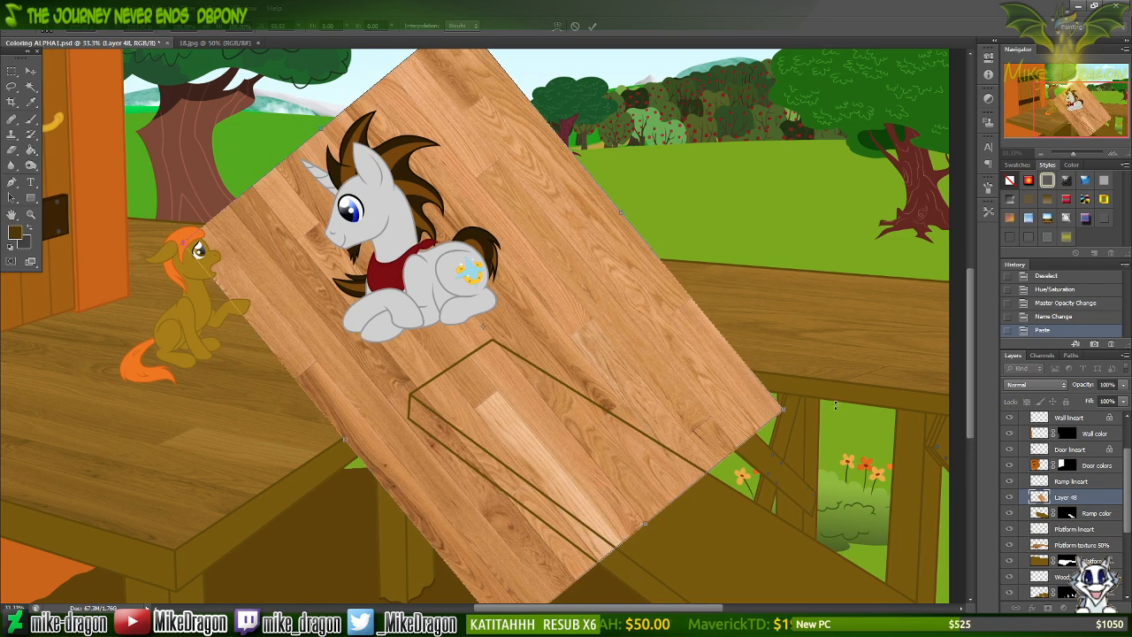
left_click_drag(823, 418, 855, 336)
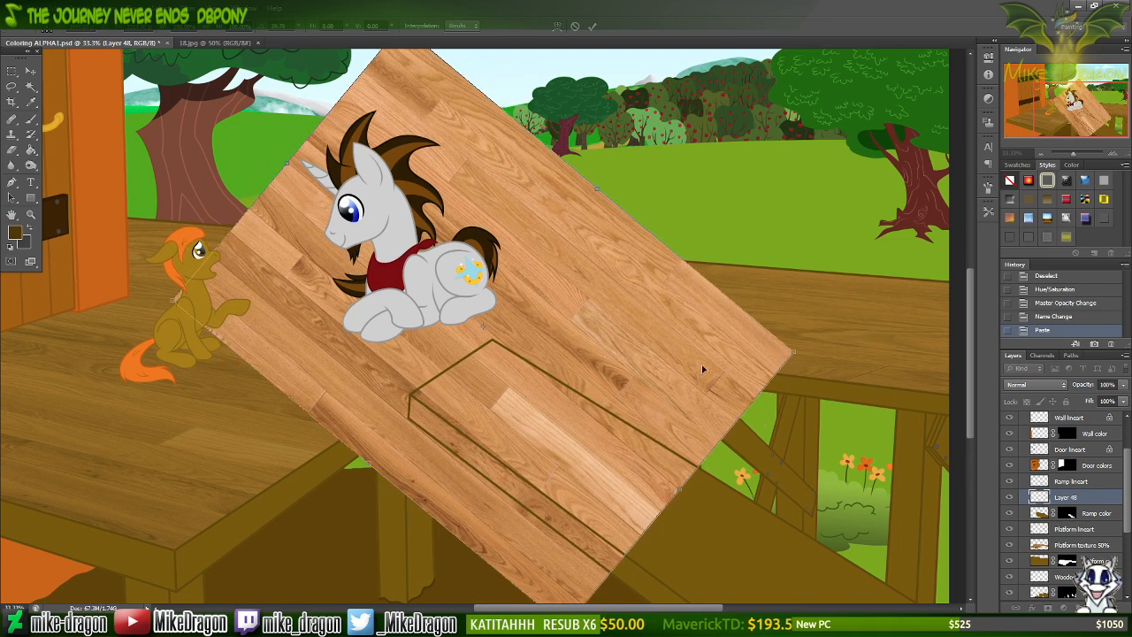
left_click_drag(478, 407, 705, 522)
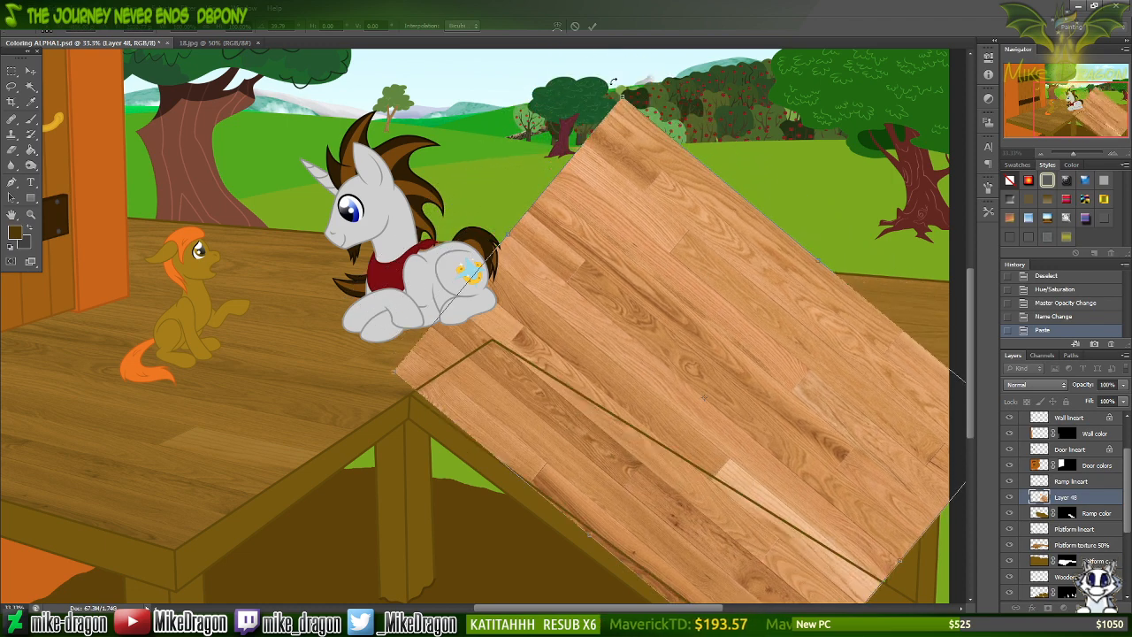
left_click_drag(615, 77, 603, 78)
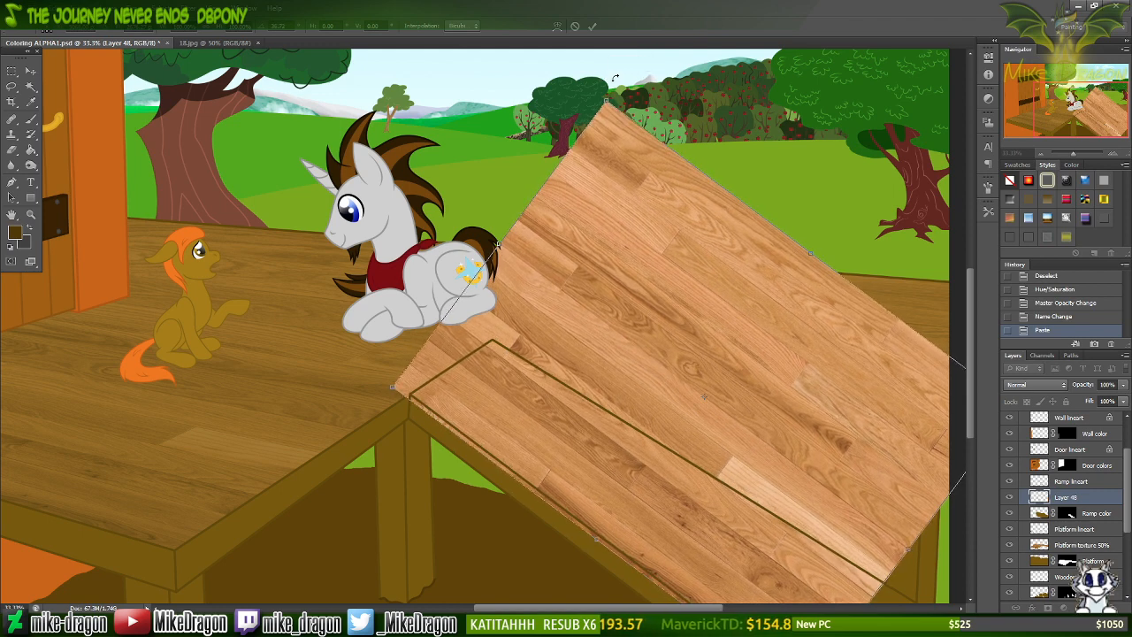
Align the wood texture's corner with the ramp's upper front corner so its edge runs along the ramp's front line.
key("ctrl+plus")
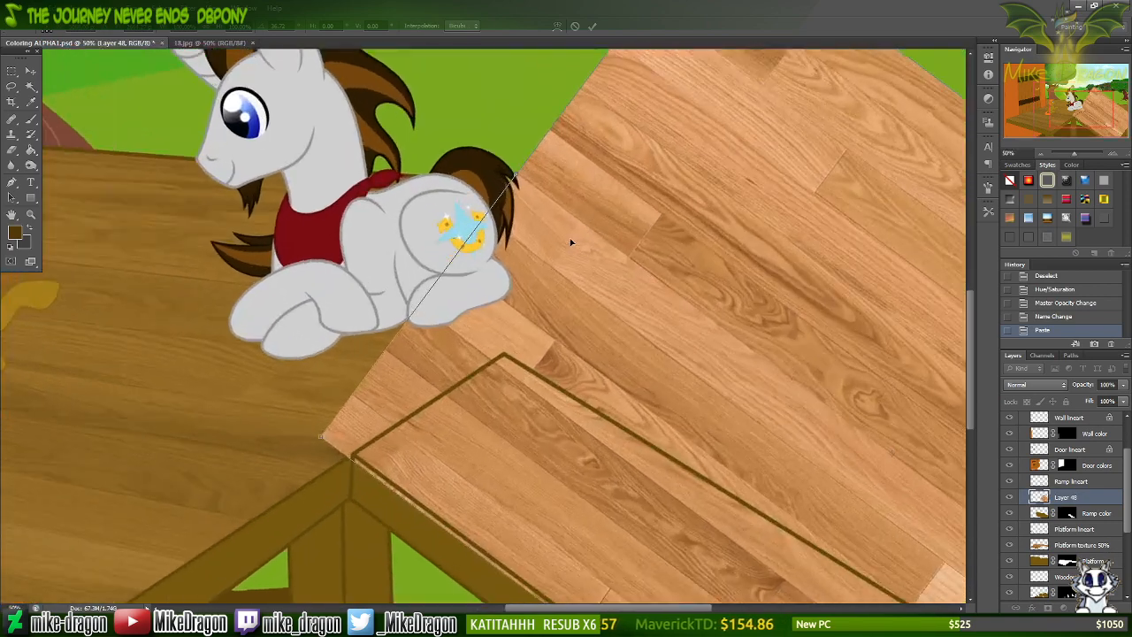
scroll(493, 257, "down", 5)
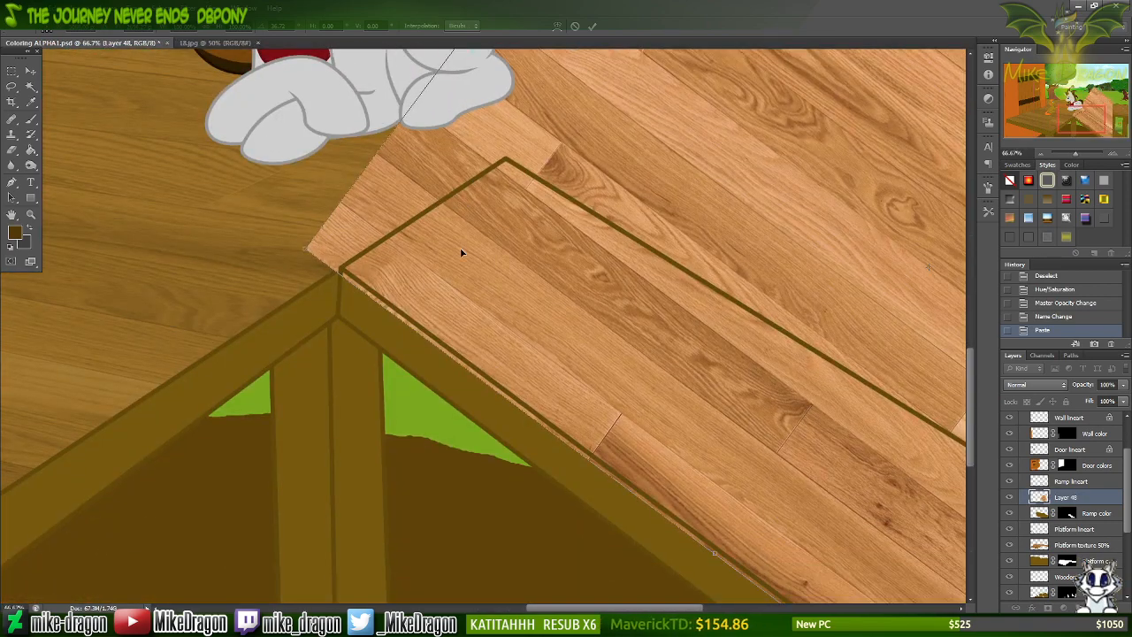
key("ctrl+plus")
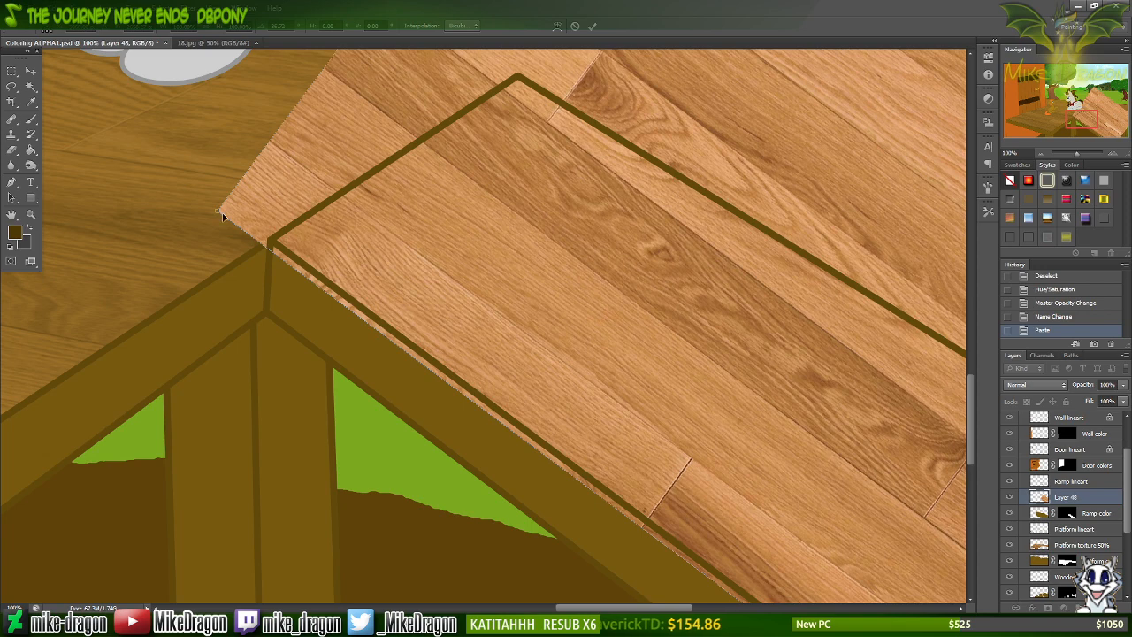
left_click_drag(225, 216, 282, 241)
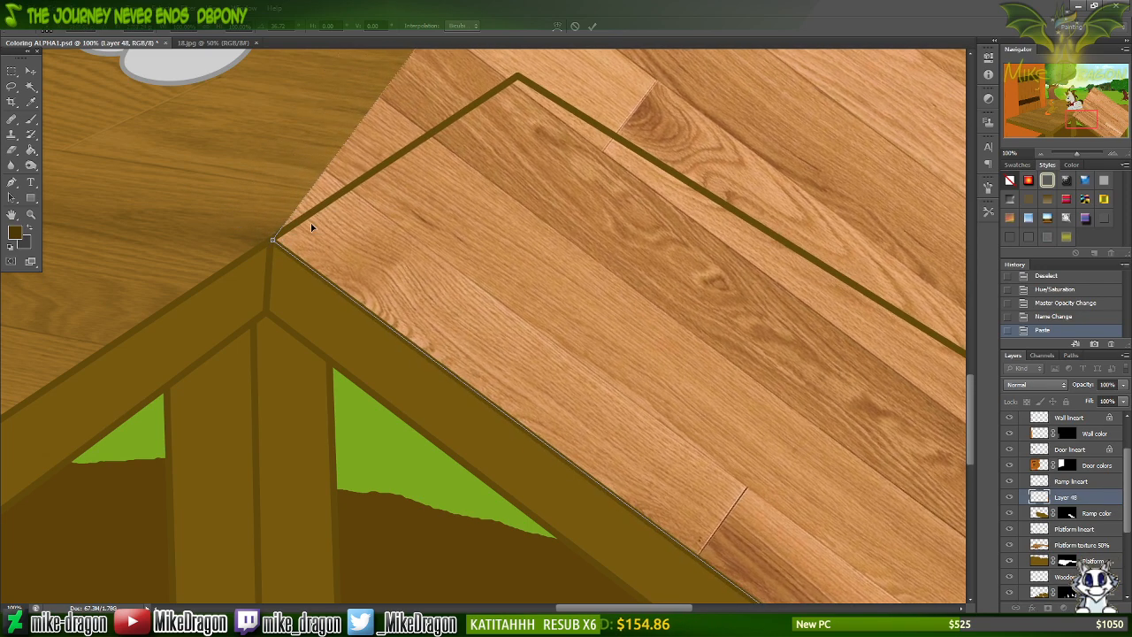
Skew the wood texture so its upper end follows the line where the ramp meets the platform.
scroll(288, 216, "down", 7)
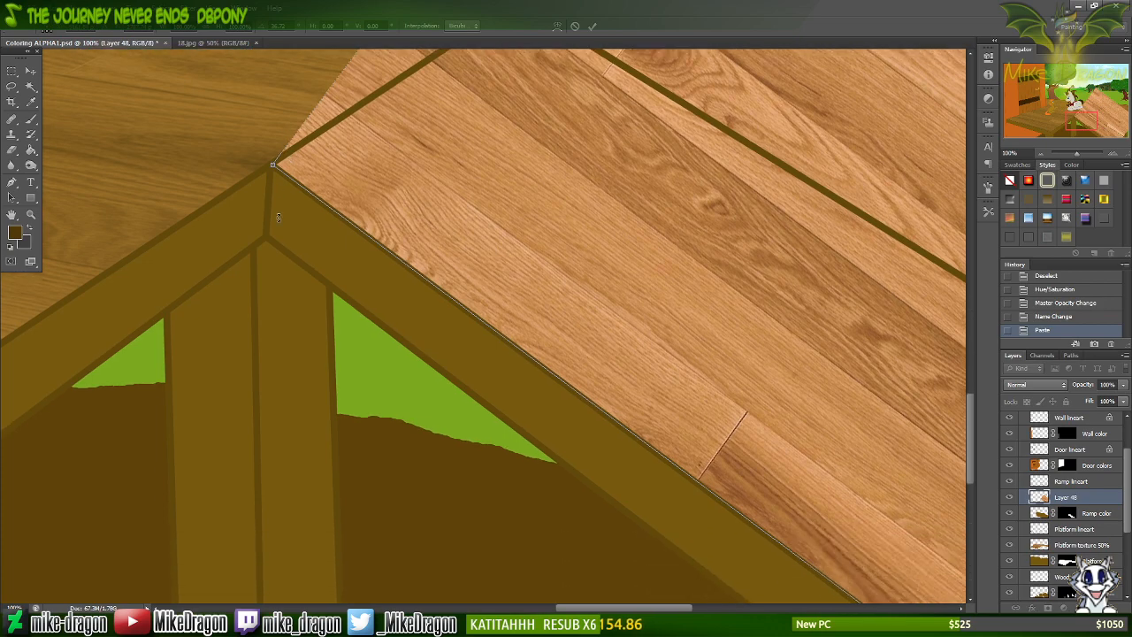
scroll(208, 259, "right", 6)
scroll(207, 272, "right", 2)
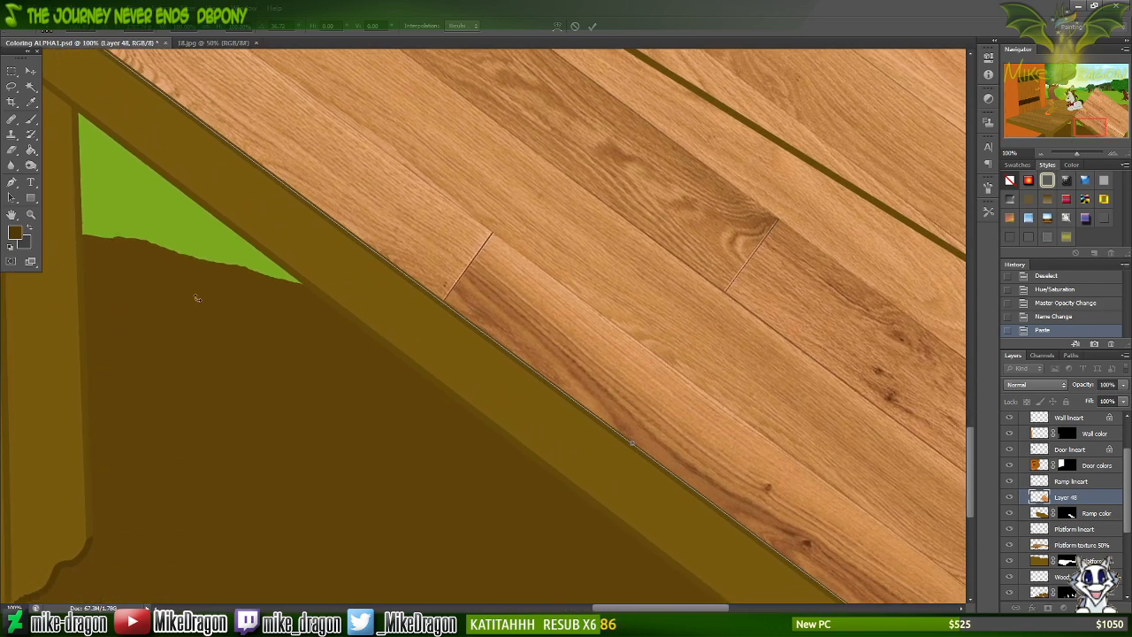
scroll(195, 295, "down", 5)
scroll(194, 300, "down", 4)
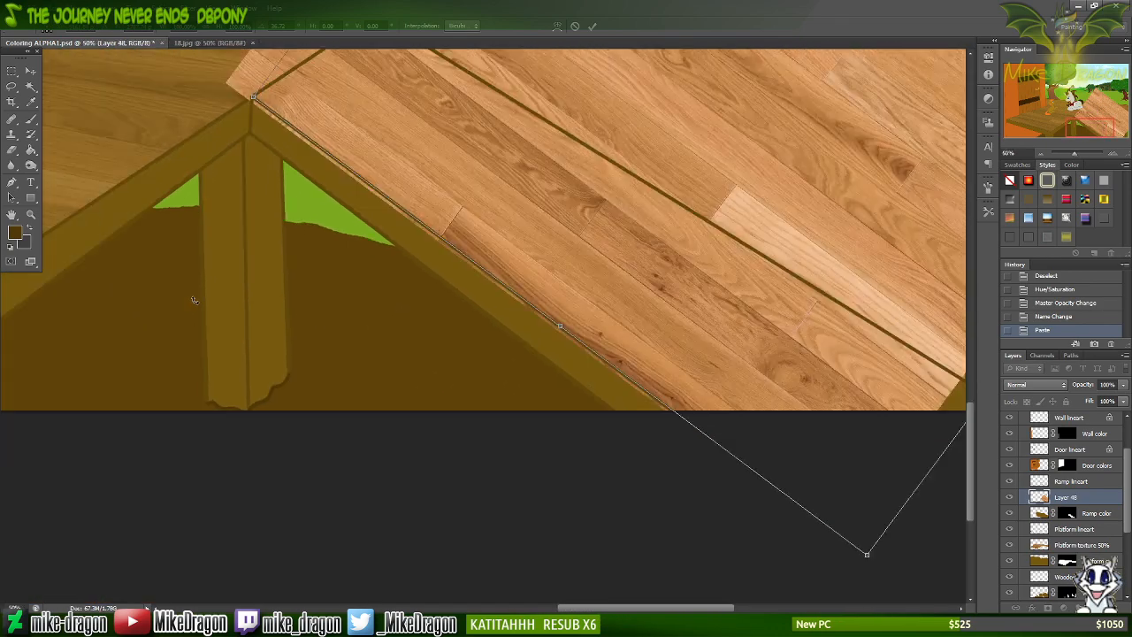
scroll(194, 301, "up", 1)
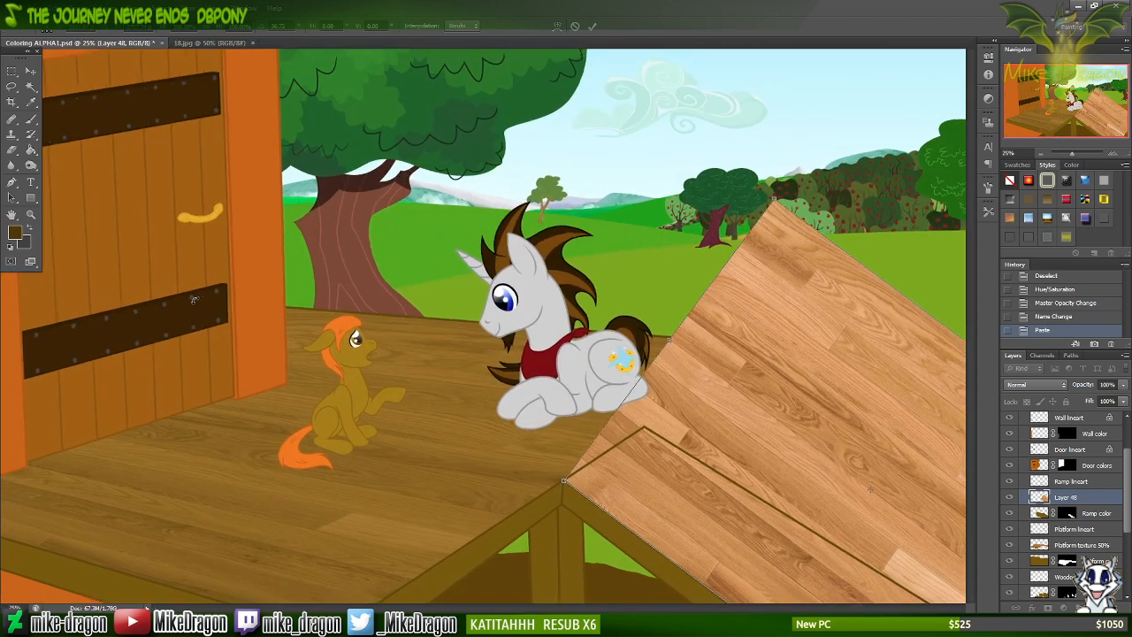
scroll(186, 301, "down", 5)
scroll(151, 304, "right", 5)
scroll(150, 305, "right", 5)
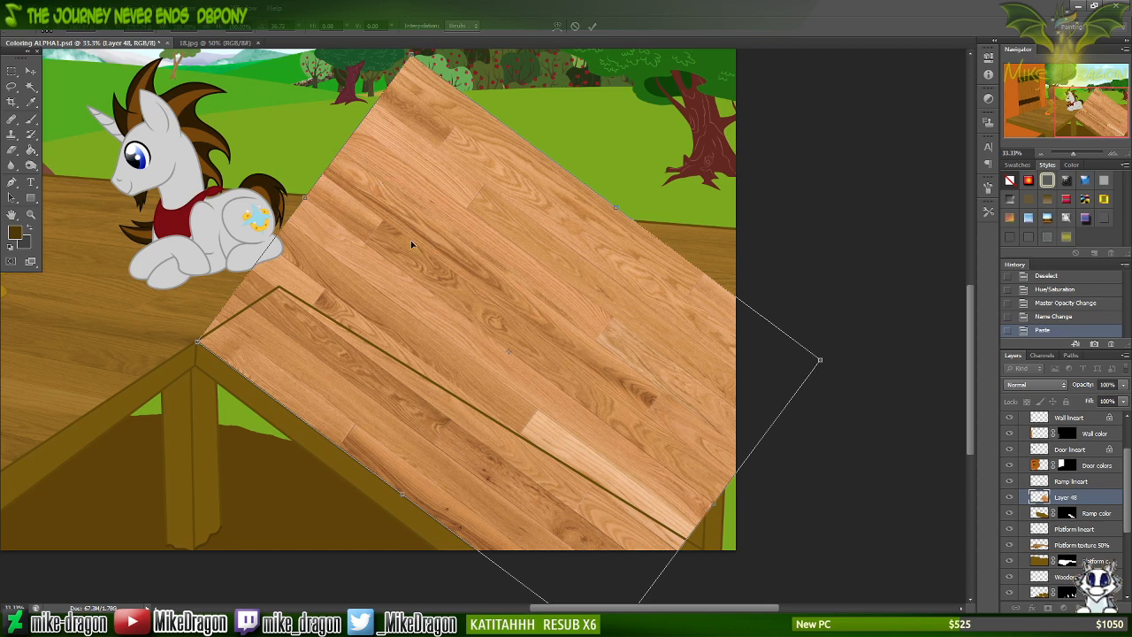
right_click(442, 227)
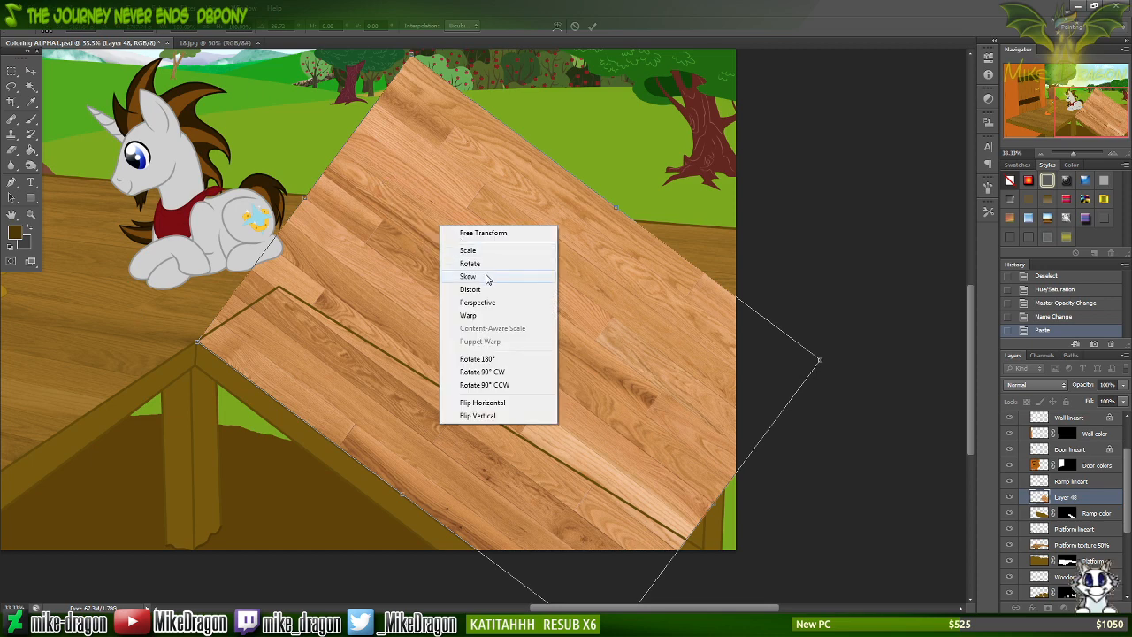
left_click(487, 277)
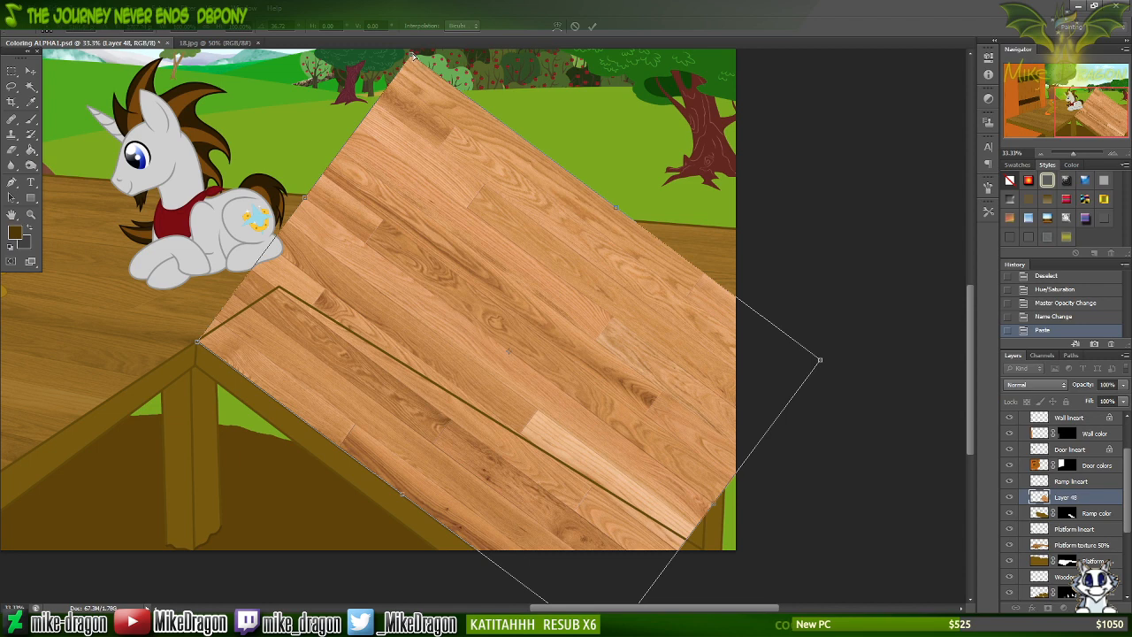
left_click_drag(413, 63, 445, 221)
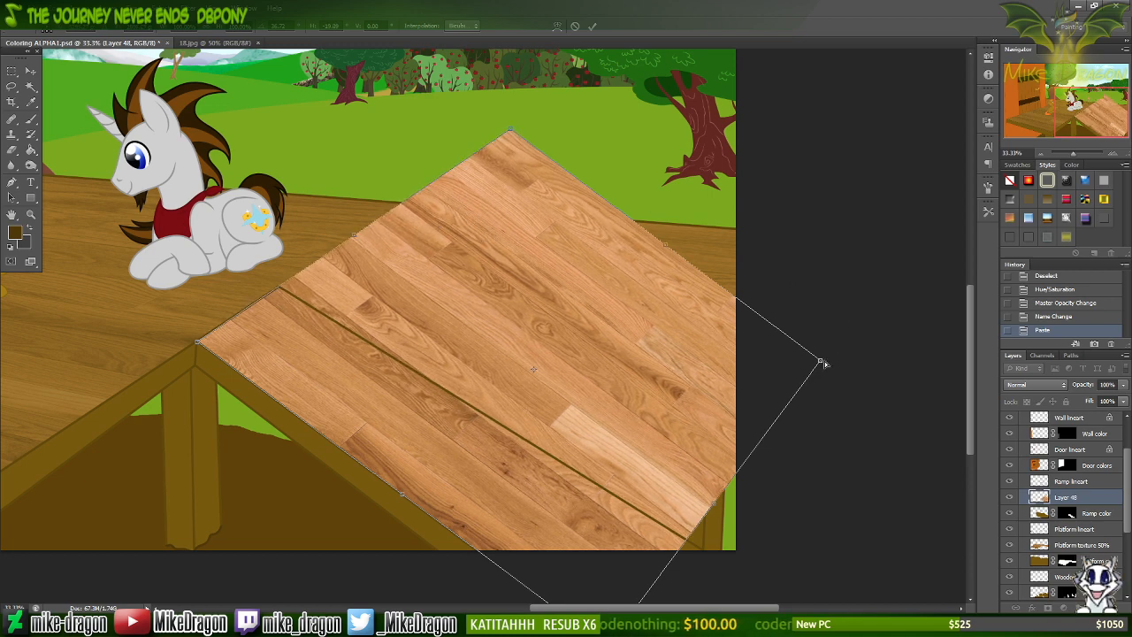
Skew the texture's far back corner up and outward so the planks widen toward the ramp's lower end.
left_click_drag(821, 362, 860, 400)
left_click_drag(879, 393, 906, 345)
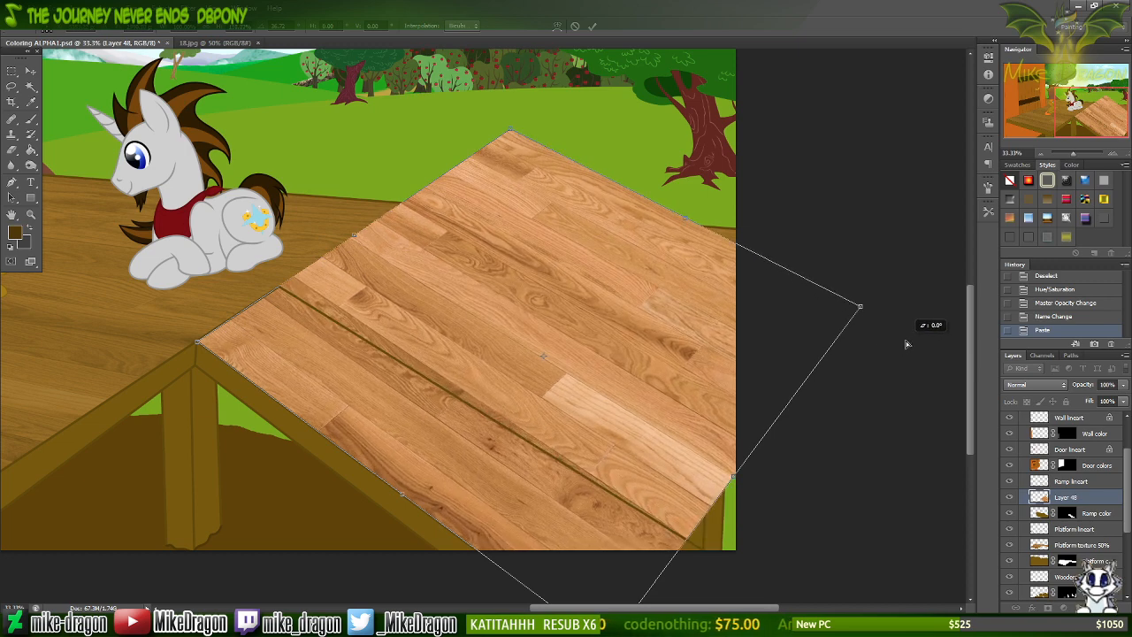
left_click_drag(906, 342, 902, 345)
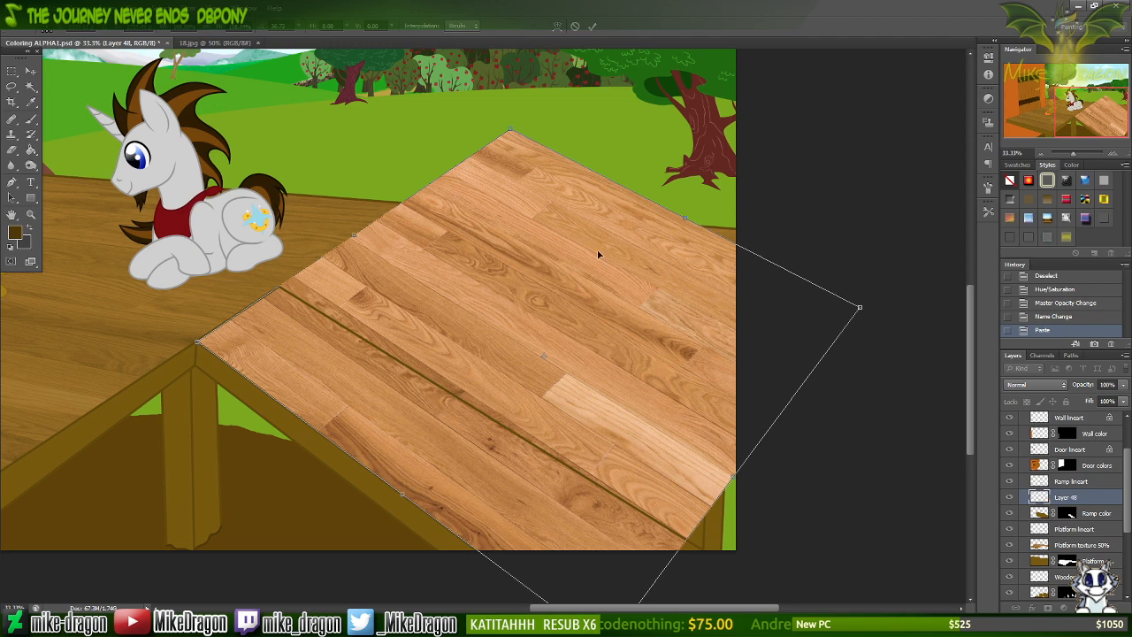
Scale the texture down across the ramp's width, and skew its far back corner slightly outward.
right_click(632, 304)
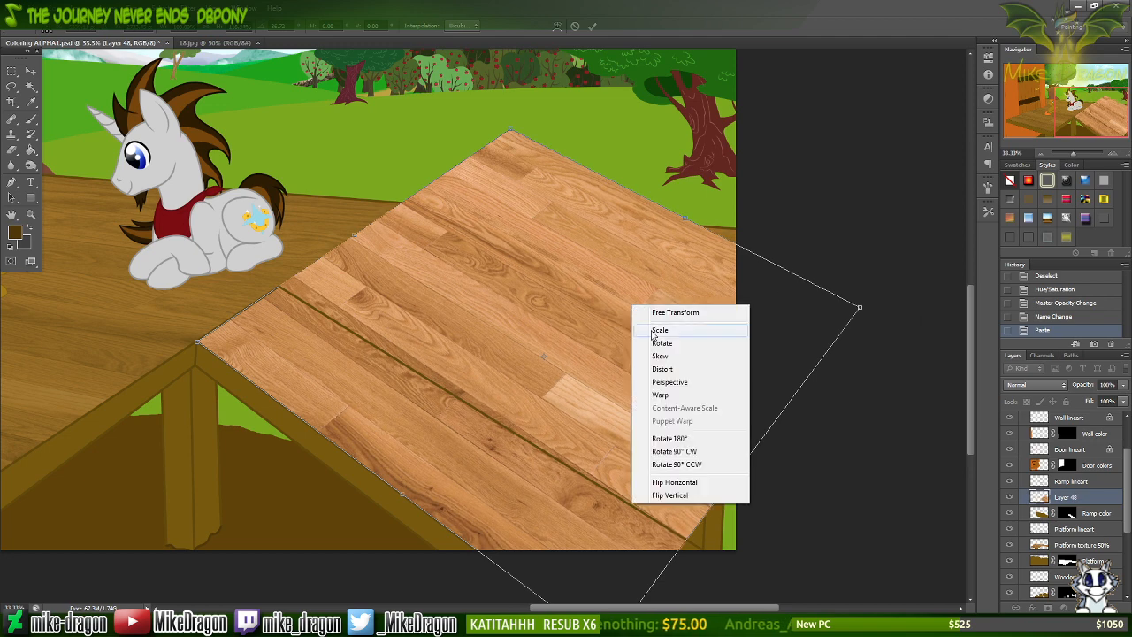
left_click(672, 330)
left_click_drag(687, 217, 529, 338)
right_click(511, 377)
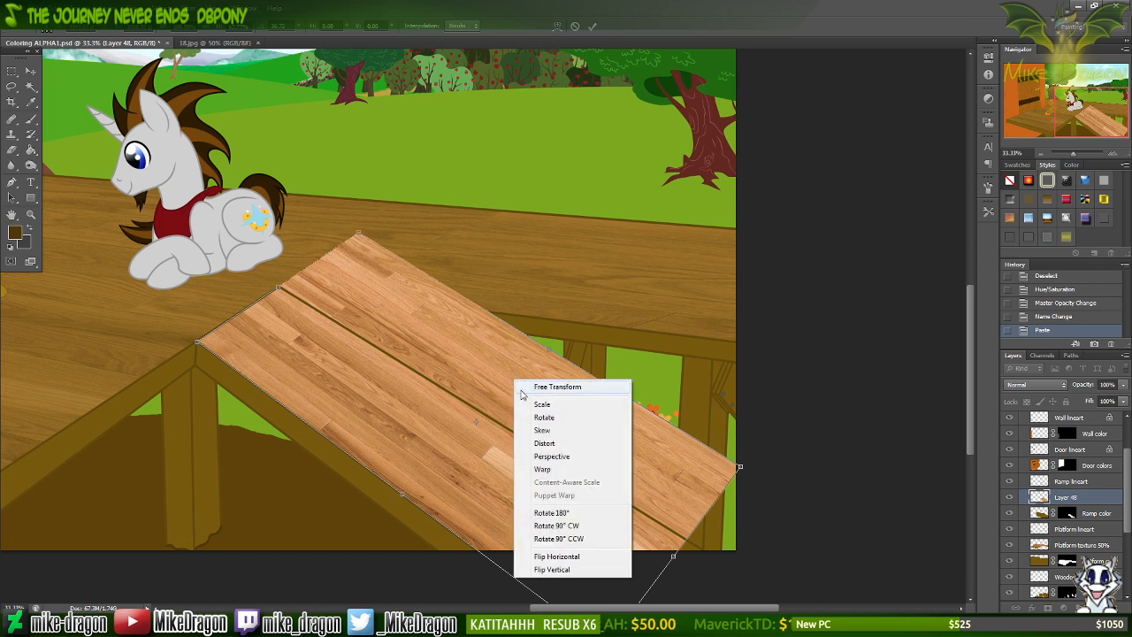
left_click(575, 432)
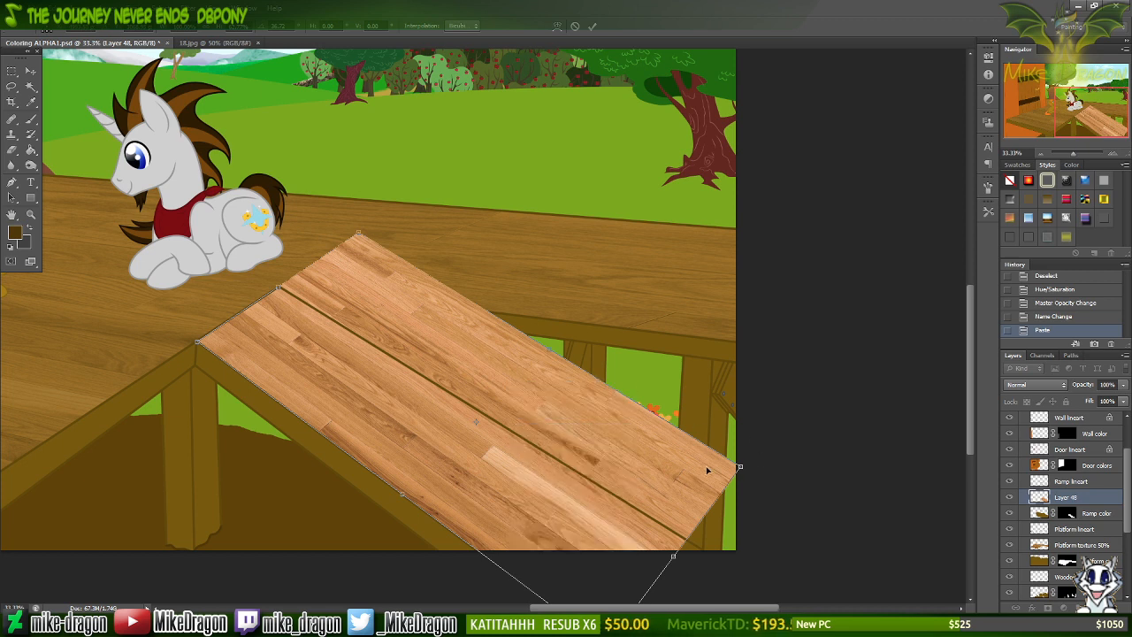
left_click_drag(743, 472, 754, 462)
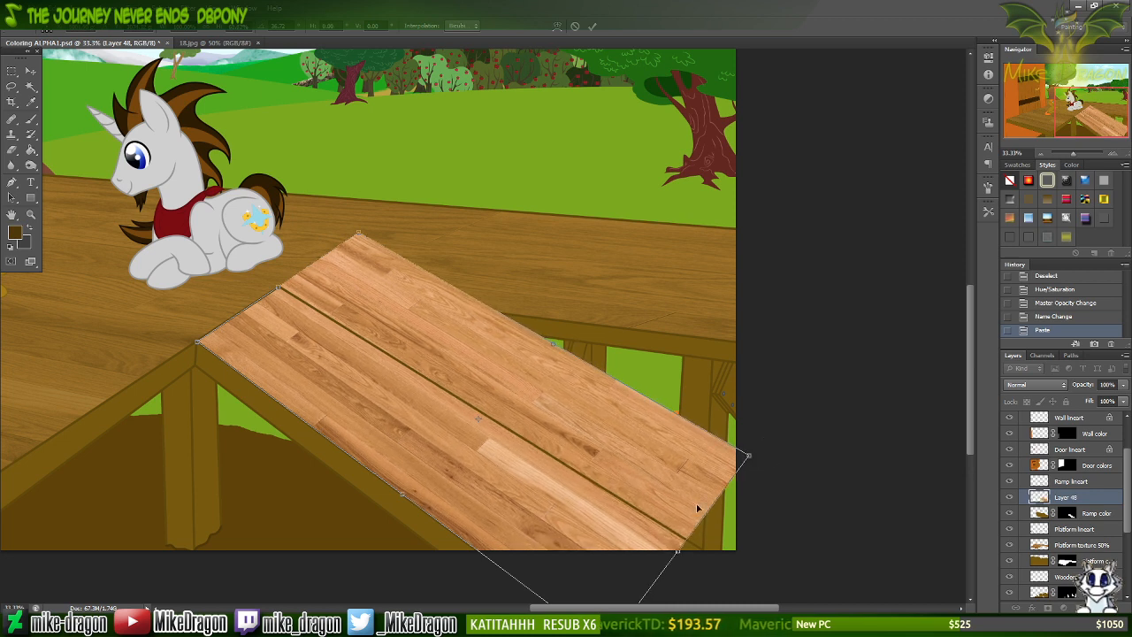
Stretch the texture lengthwise so it covers the ramp down to the canvas edge, and apply the transform.
right_click(647, 475)
left_click(710, 302)
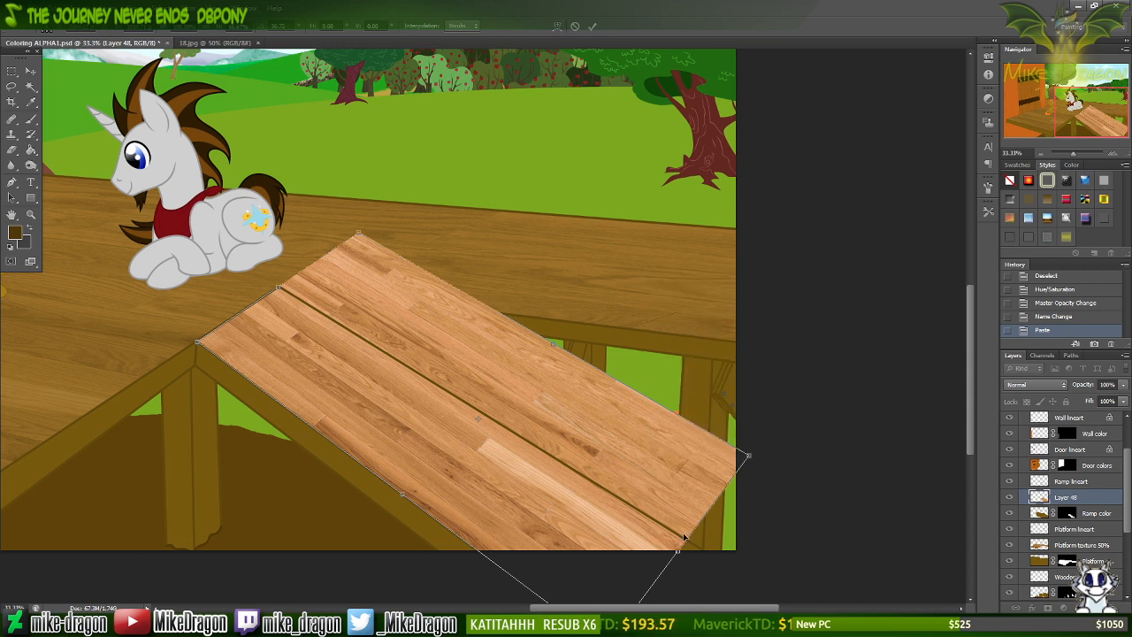
left_click_drag(679, 555, 713, 574)
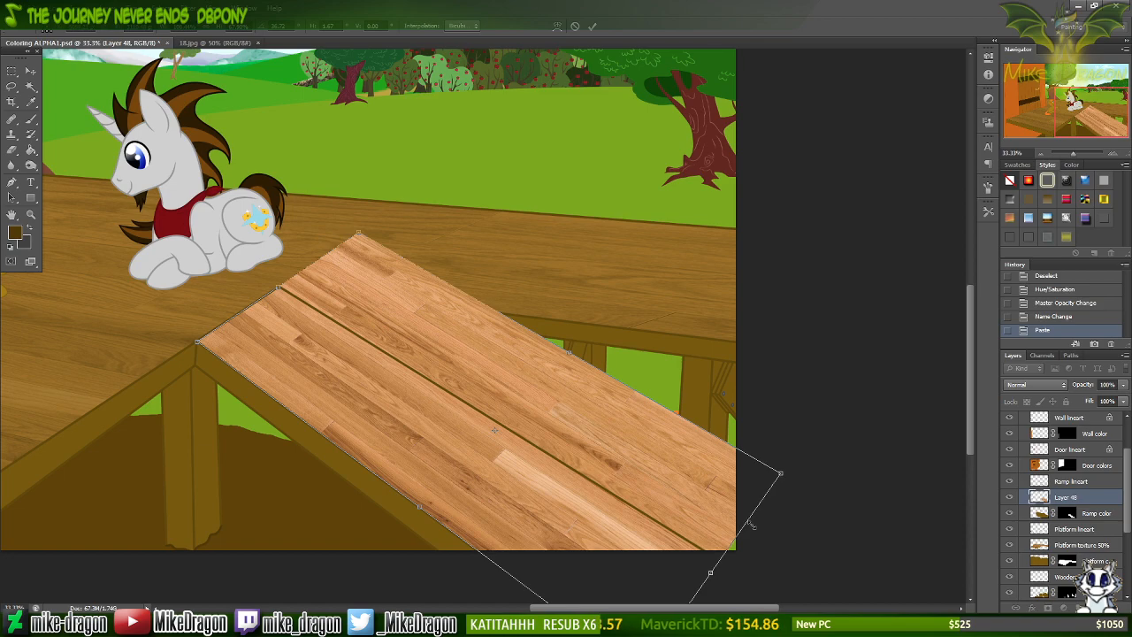
key("ctrl+plus")
key("ctrl+plus")
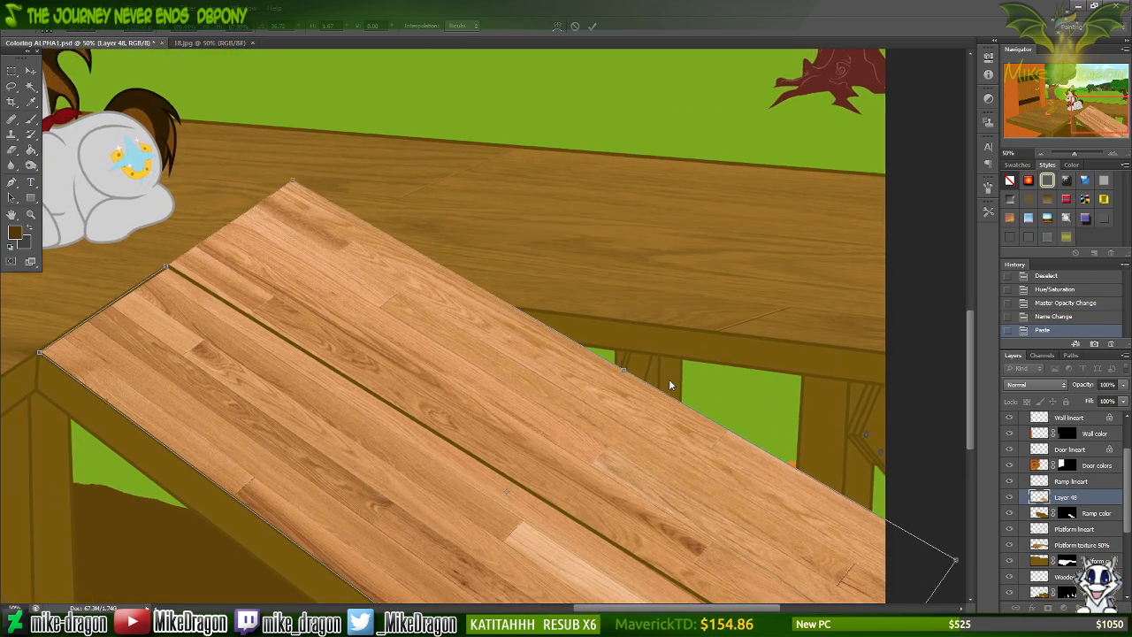
scroll(629, 210, "down", 5)
scroll(628, 214, "down", 4)
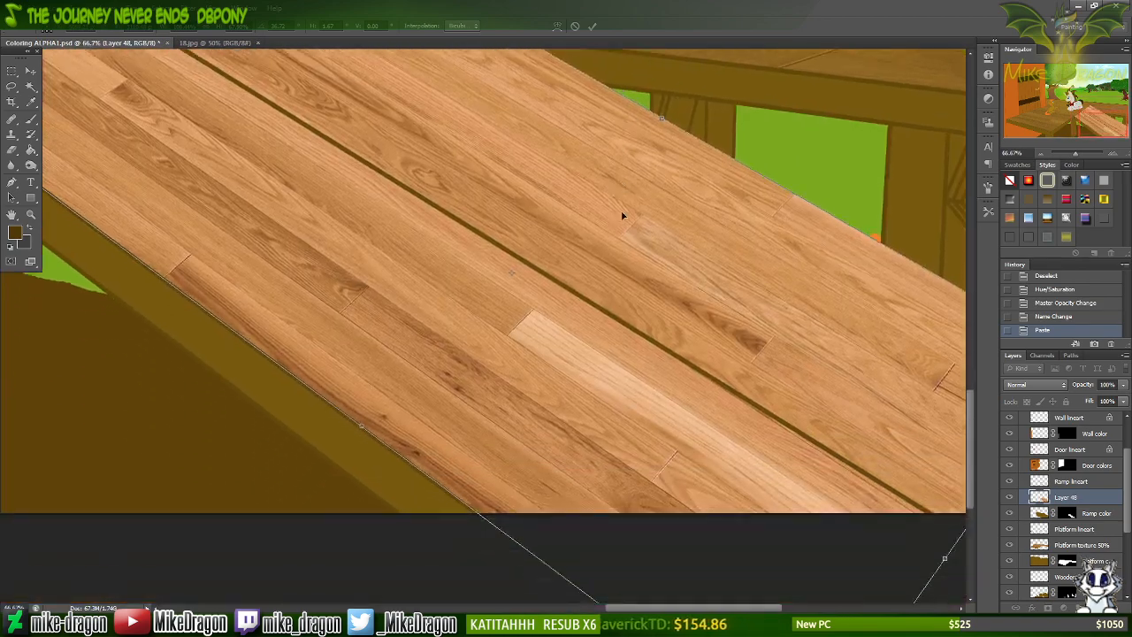
key("ctrl+minus")
key("ctrl+minus")
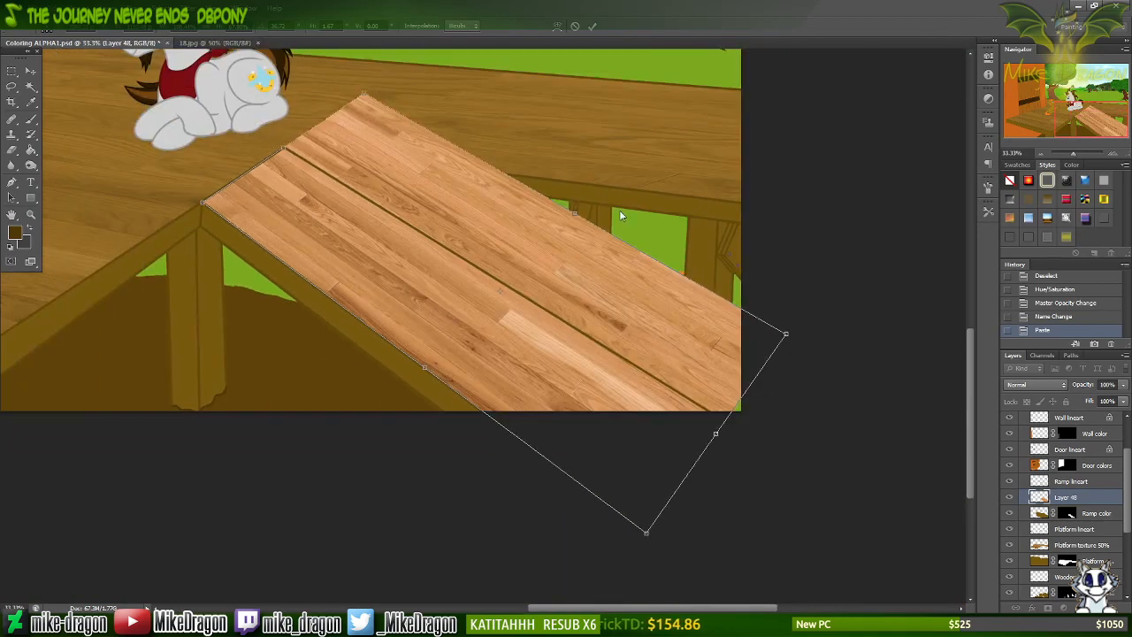
key("Return")
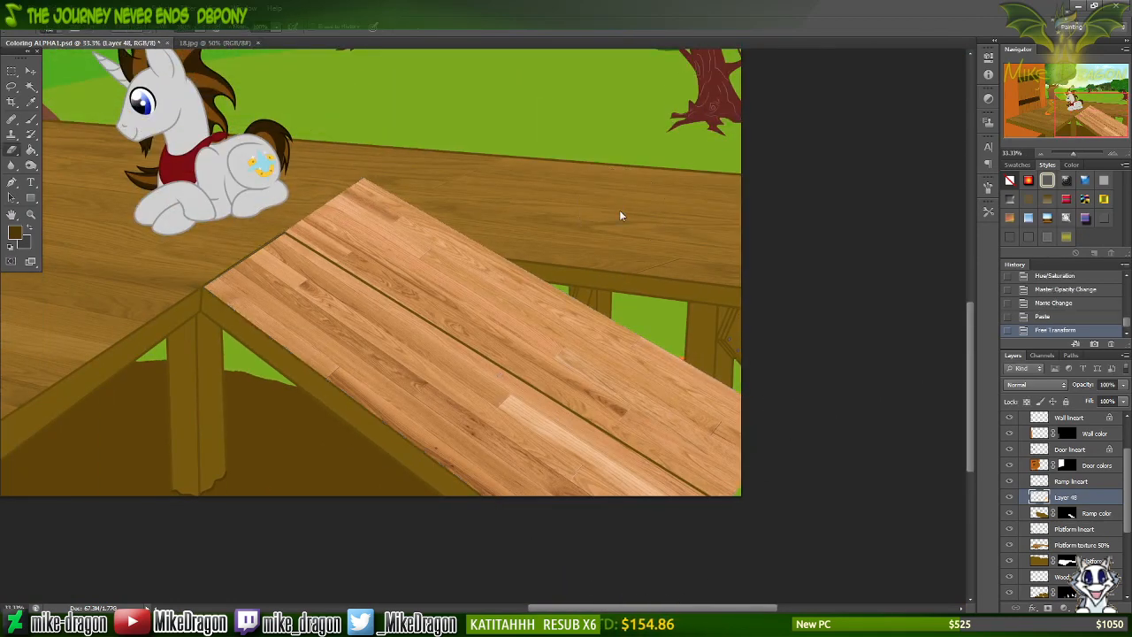
Select the area outside the ramp on the Ramp lineart layer with the Magic Wand and expand the selection.
left_click(1048, 484)
key("w")
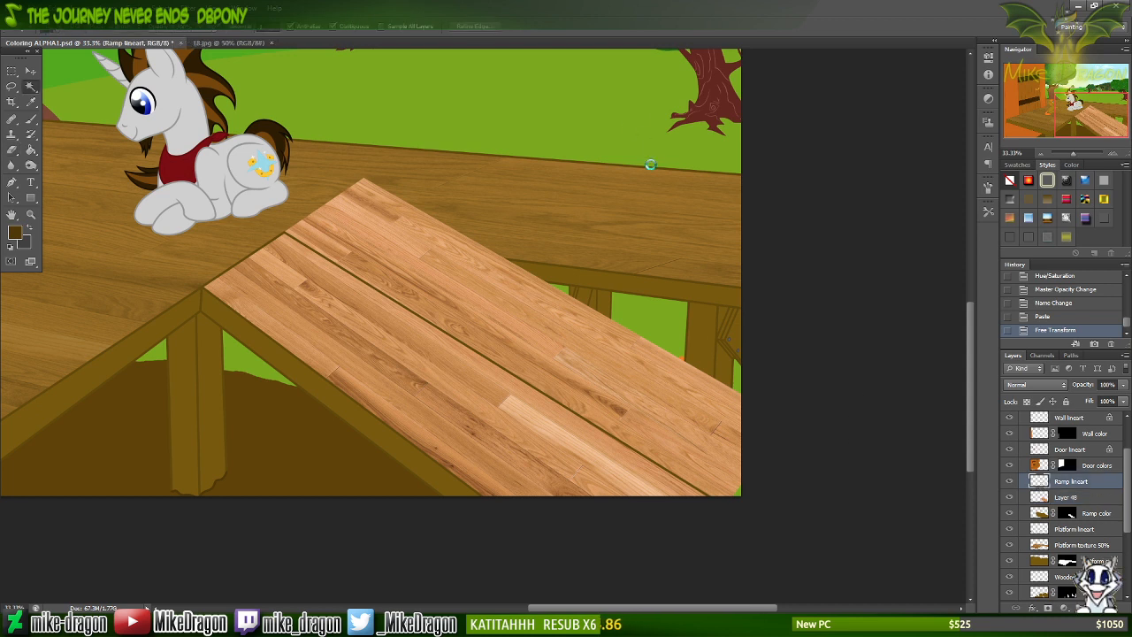
left_click(650, 165)
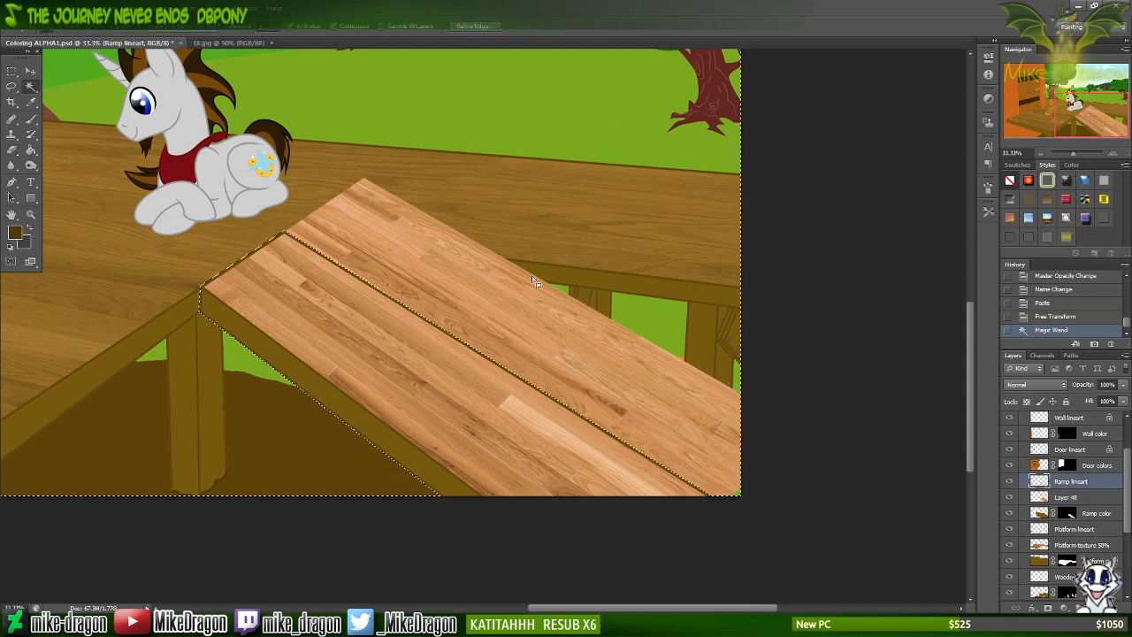
left_click(165, 8)
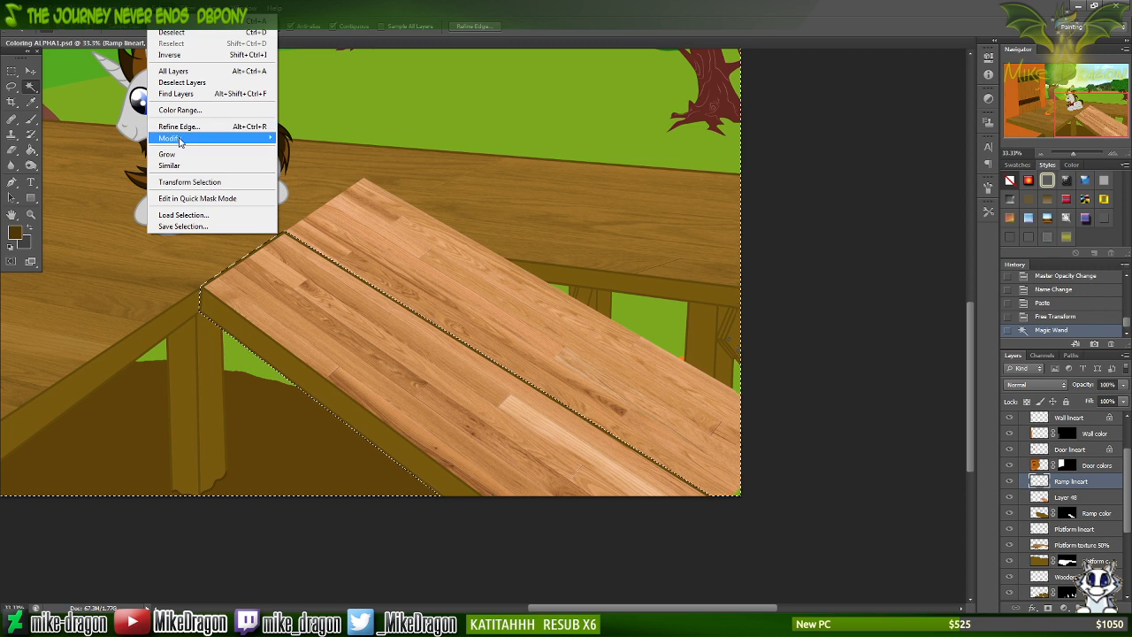
mouse_move(180, 140)
left_click(107, 162)
key("Return")
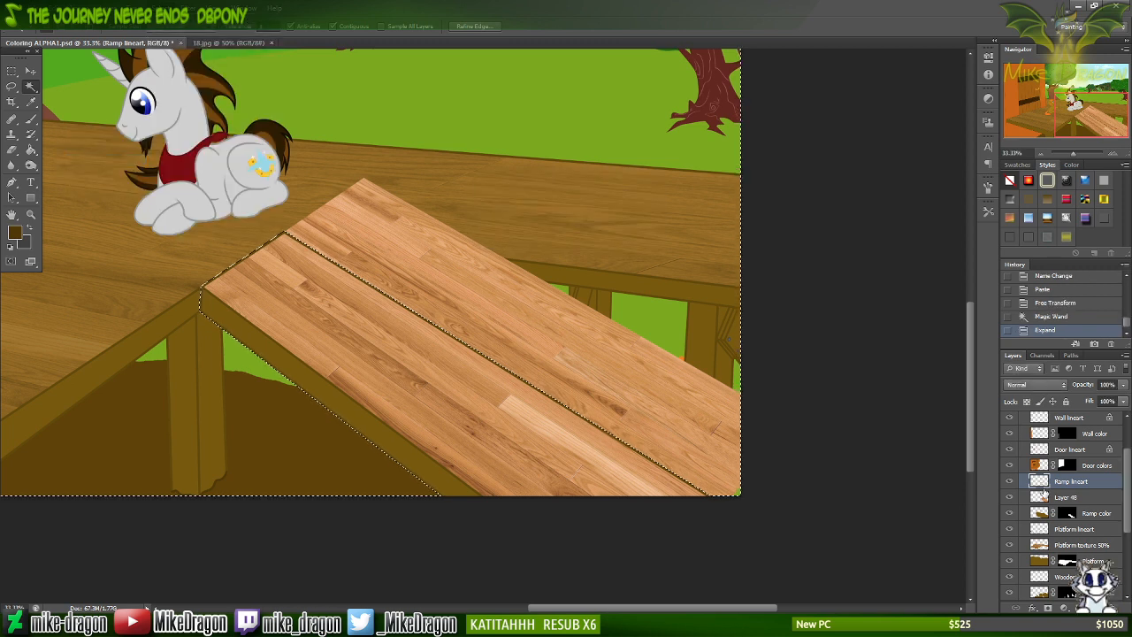
Erase the wood texture outside the ramp on Layer 48 and clear the selection.
left_click(1044, 496)
key("e")
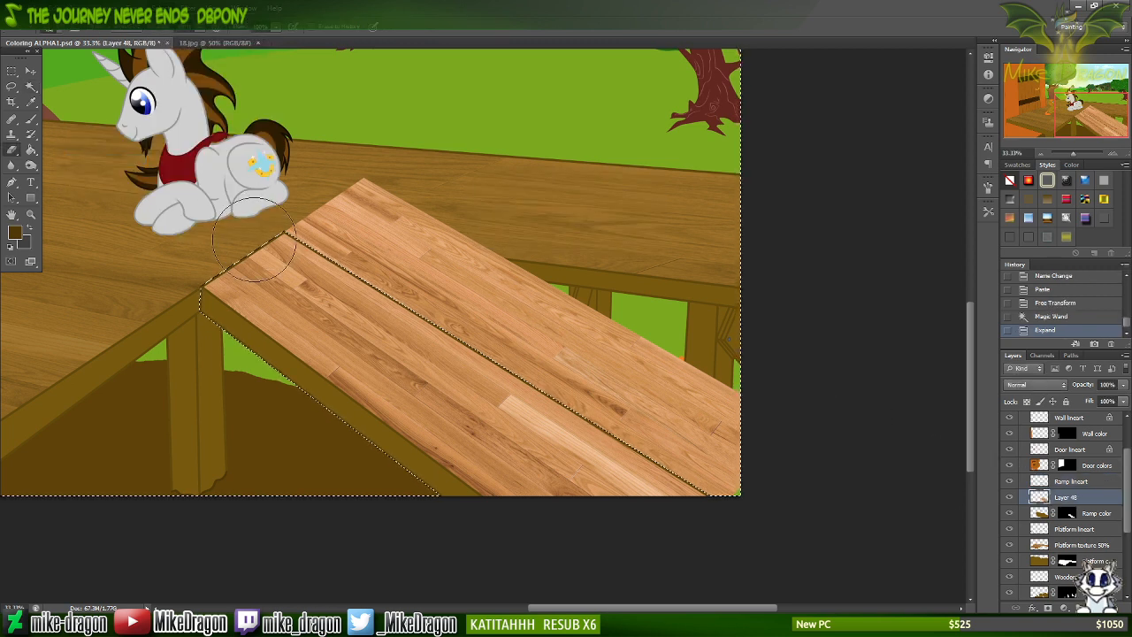
mouse_move(255, 240)
left_mouse_down()
mouse_move(405, 191)
mouse_move(299, 293)
mouse_move(365, 250)
mouse_move(381, 320)
mouse_move(524, 265)
mouse_move(653, 315)
mouse_move(752, 334)
mouse_move(712, 397)
mouse_move(764, 415)
mouse_move(316, 531)
left_mouse_up()
key("ctrl+d")
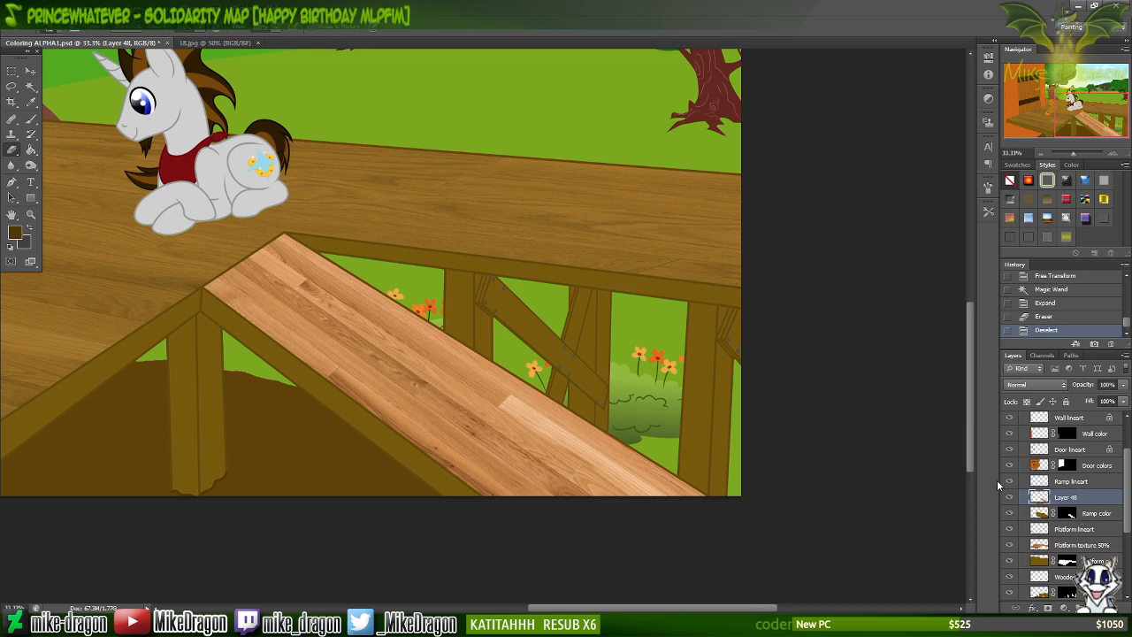
Colorize the ramp texture with Hue/Saturation, using the values noted in Notepad: hue 35 and saturation 52.
key("ctrl+u")
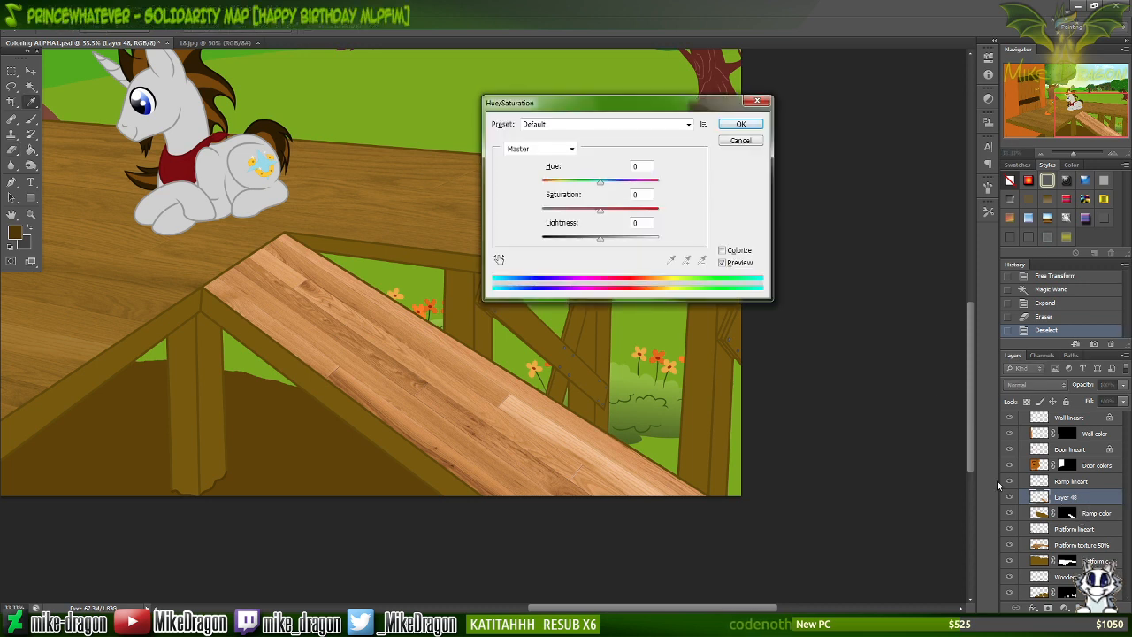
key("alt+Tab")
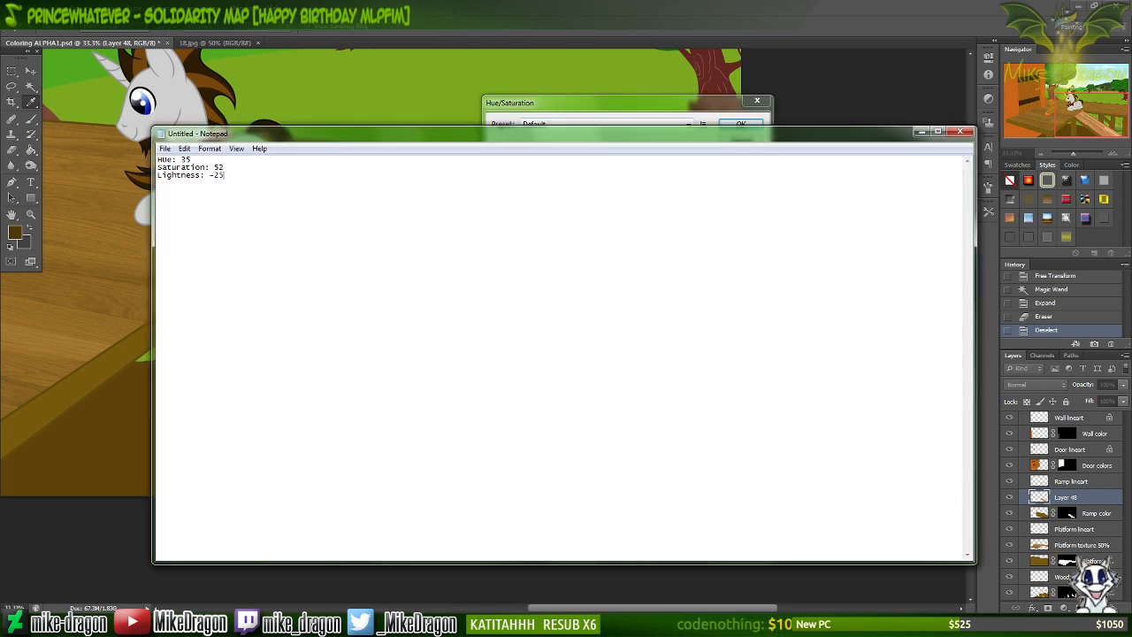
key("alt+Tab")
left_click(723, 251)
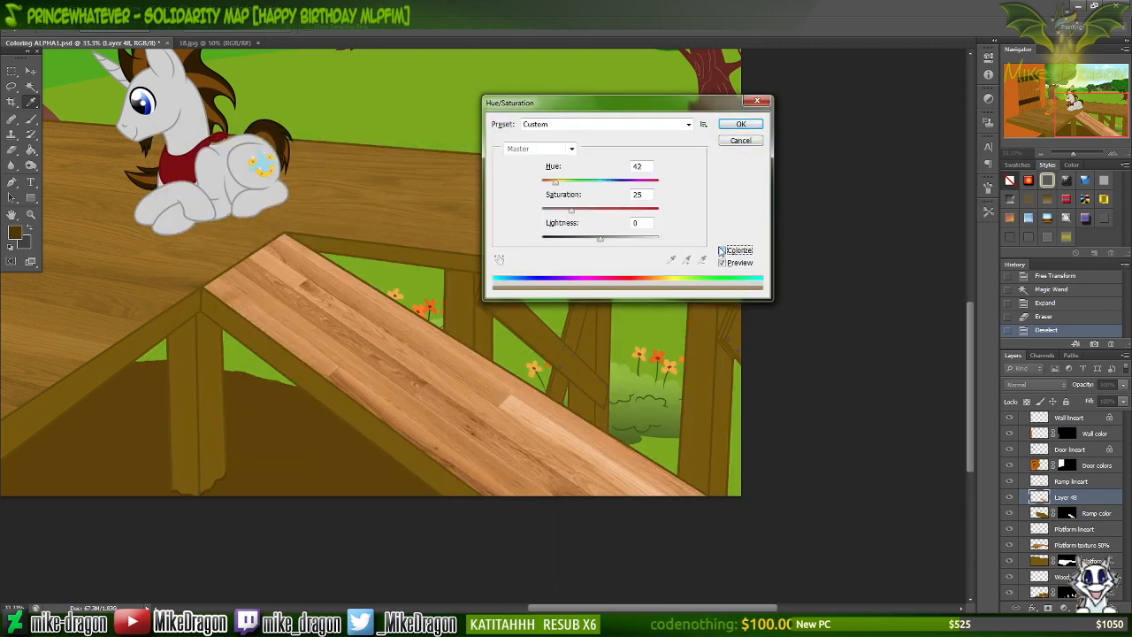
type("35")
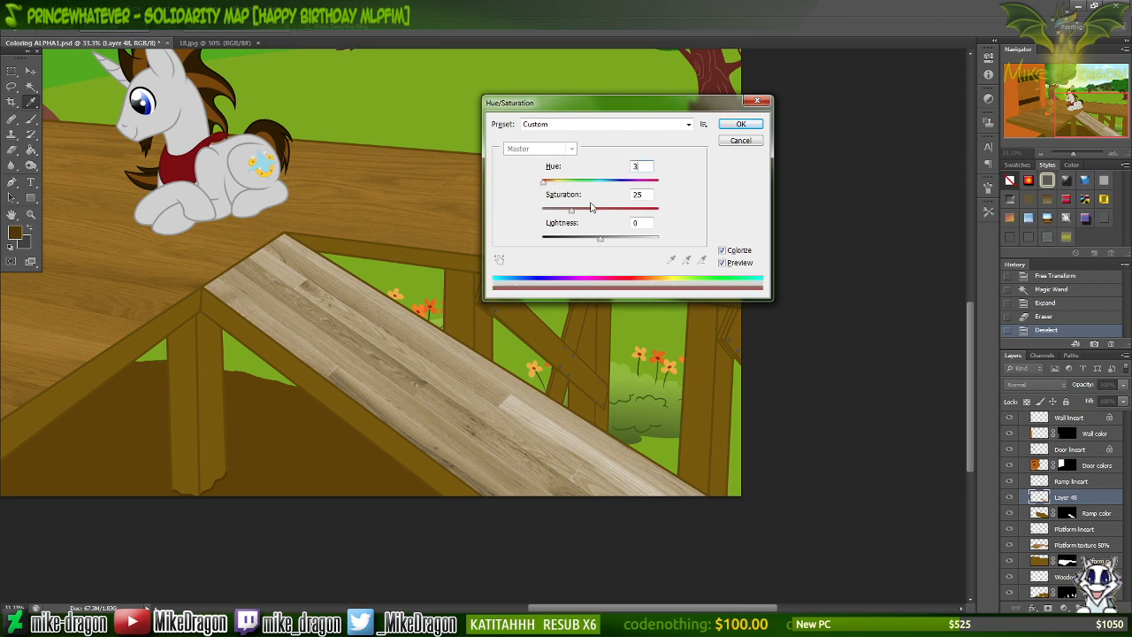
key("Tab")
type("52")
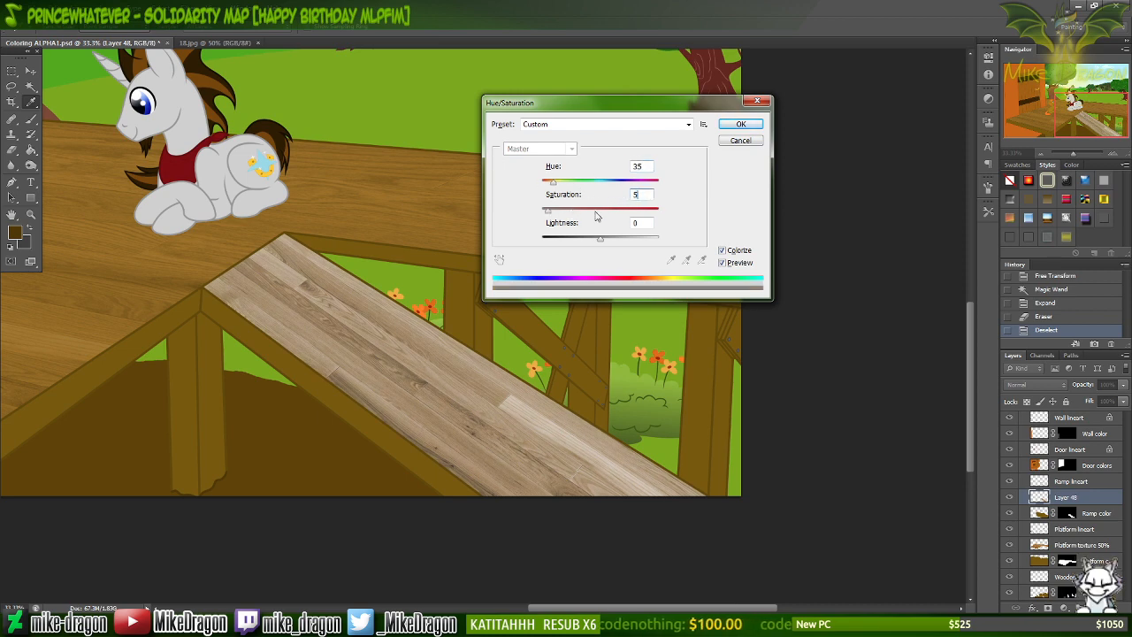
Recheck the Notepad values, set the texture's lightness to -25 and apply the Hue/Saturation adjustment.
left_click(409, 622)
left_click(410, 622)
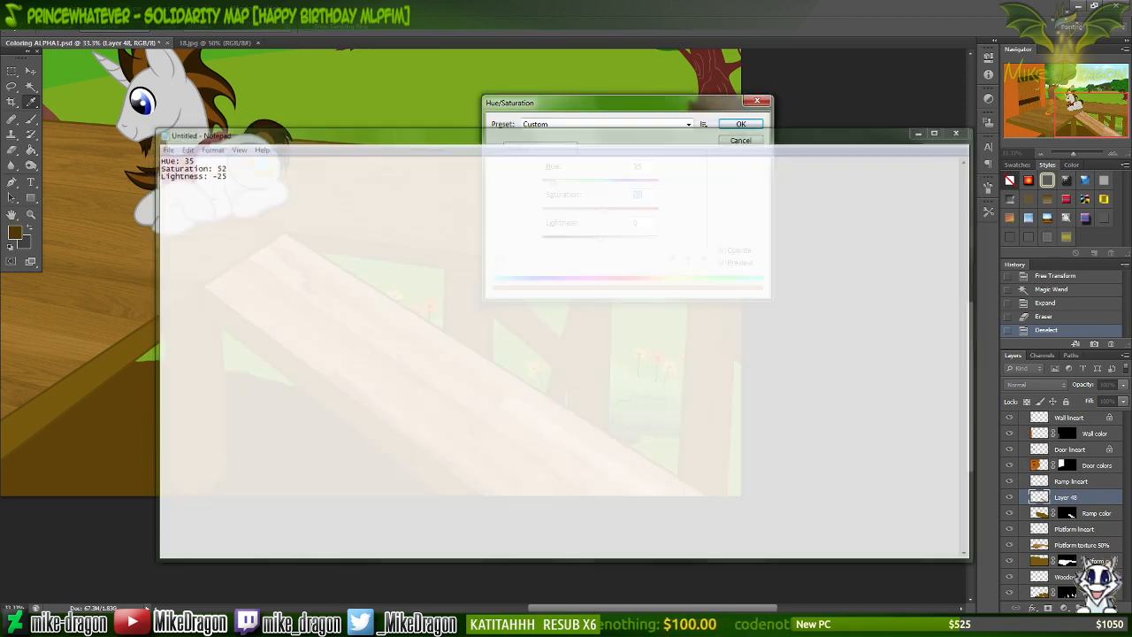
left_click_drag(648, 224, 632, 224)
type("-")
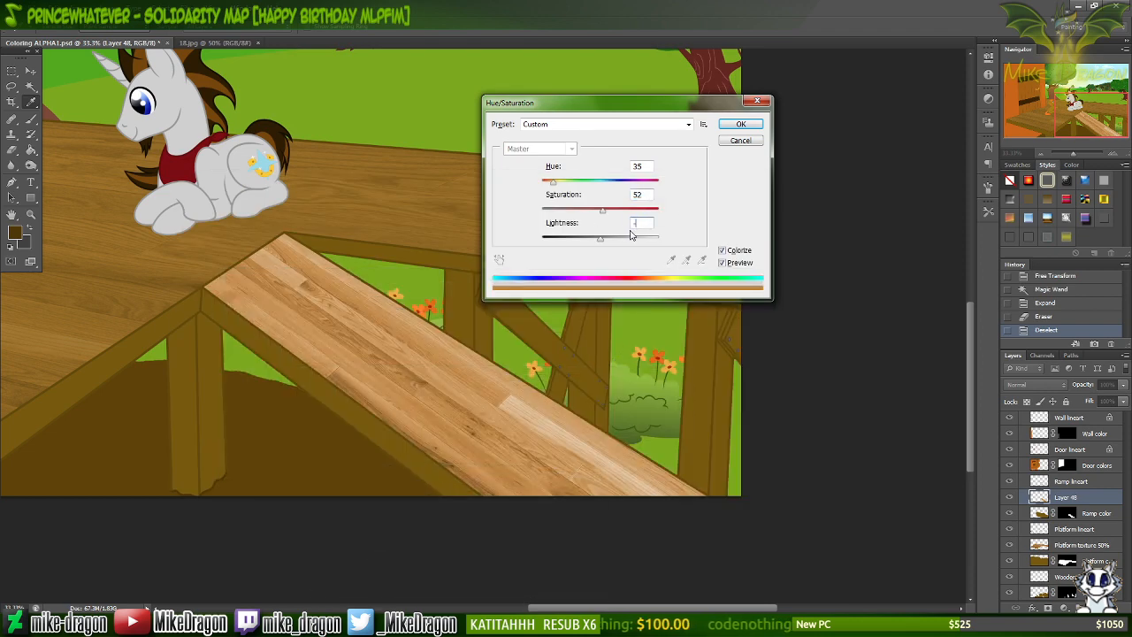
type("25")
left_click(741, 124)
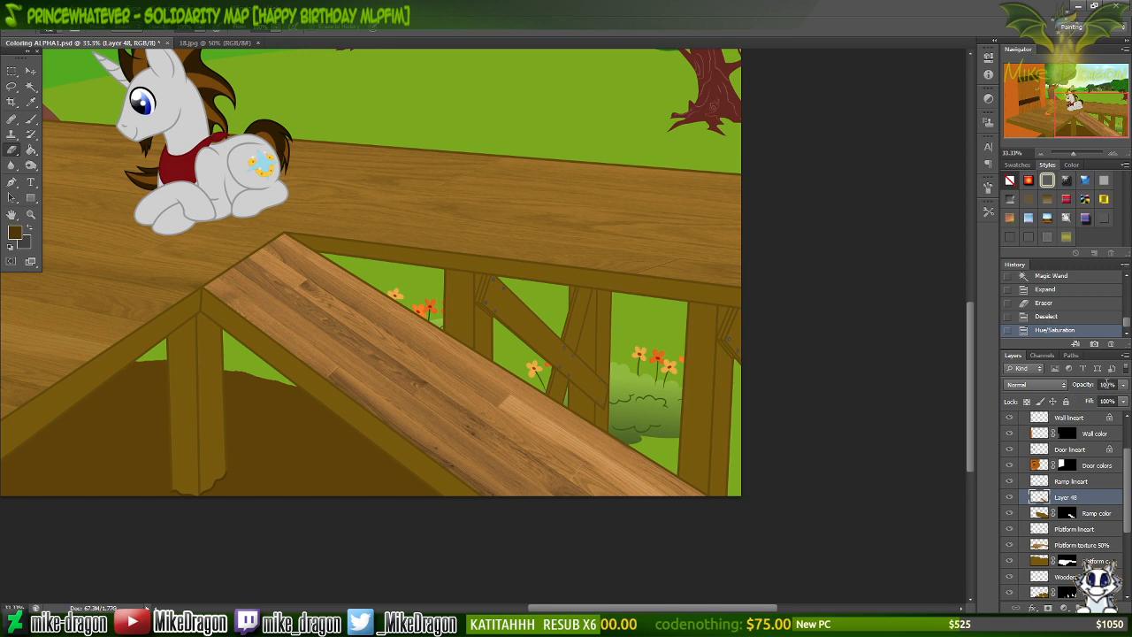
Set the ramp texture layer's opacity to 50%.
left_click(1108, 385)
type("50")
key("Return")
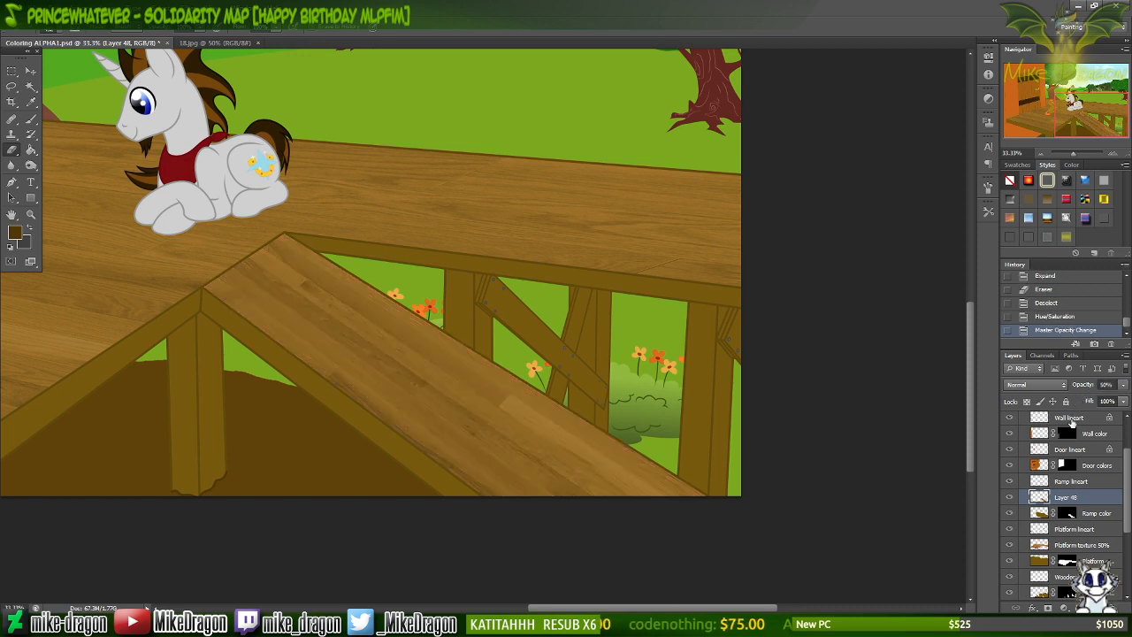
Rename the ramp's wood texture layer as "Ramp texture 50%" and save the document.
double_click(1066, 497)
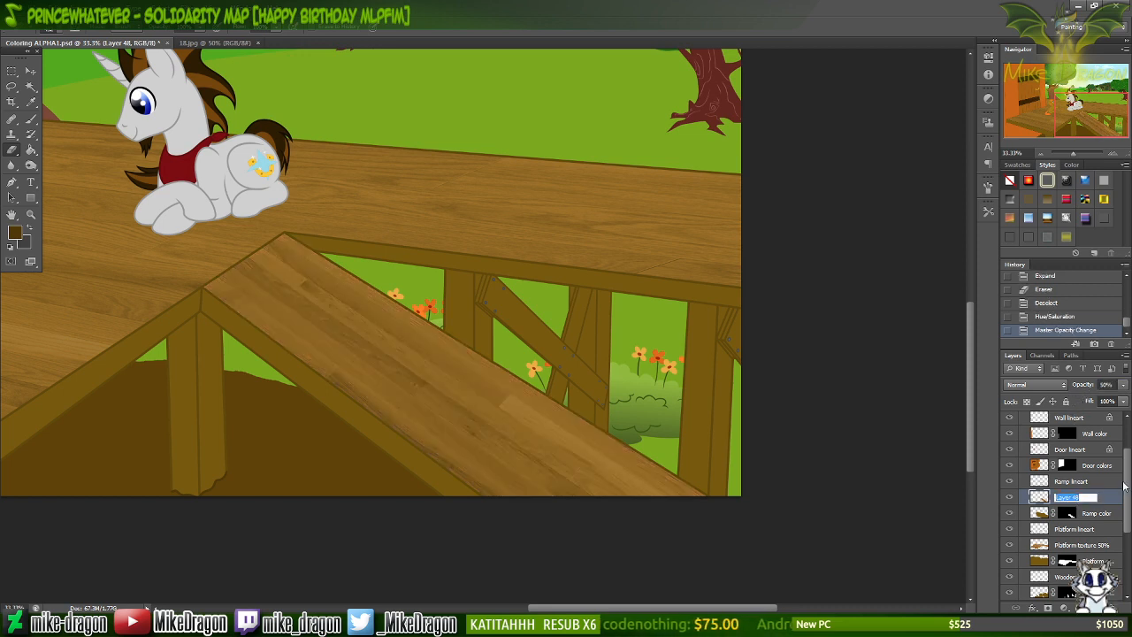
type("Ramp te")
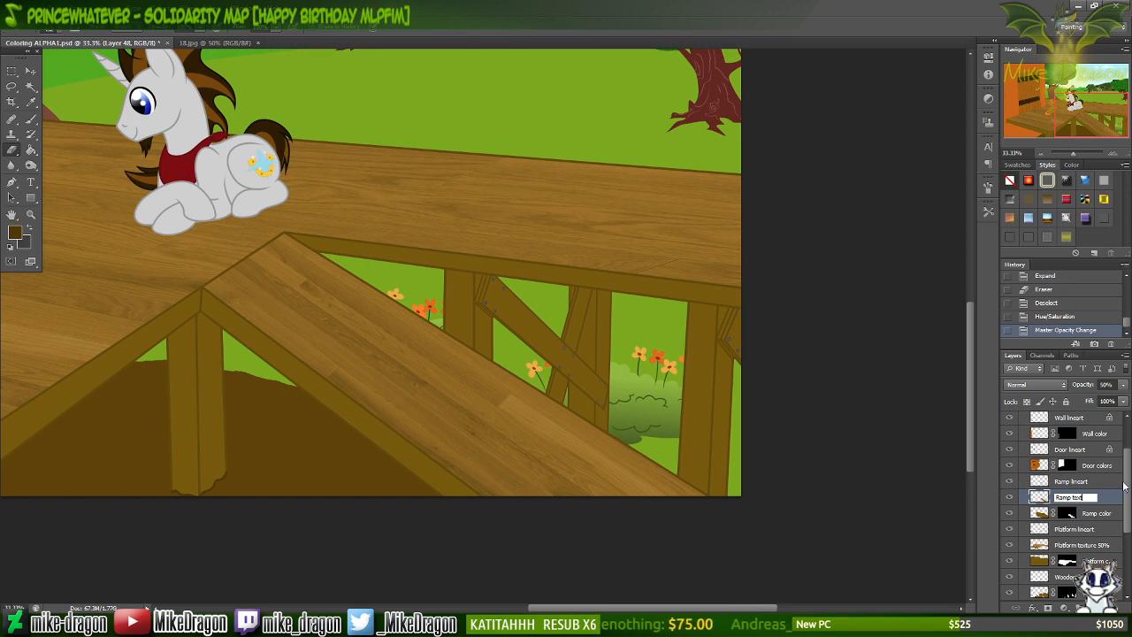
type("xture 50%")
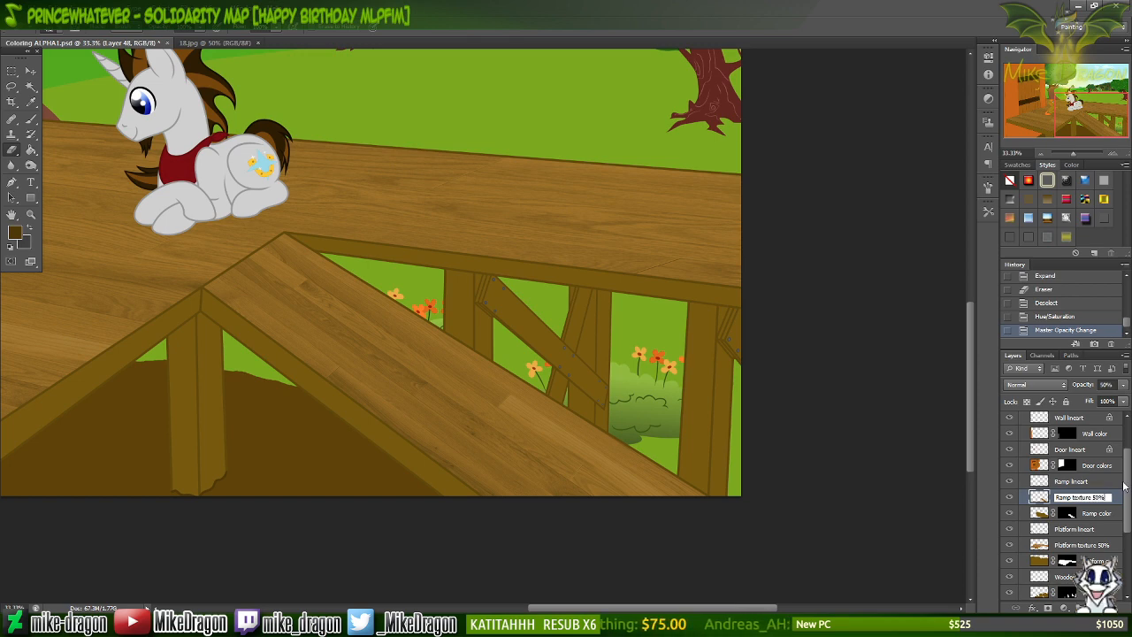
key("Return")
key("ctrl+minus")
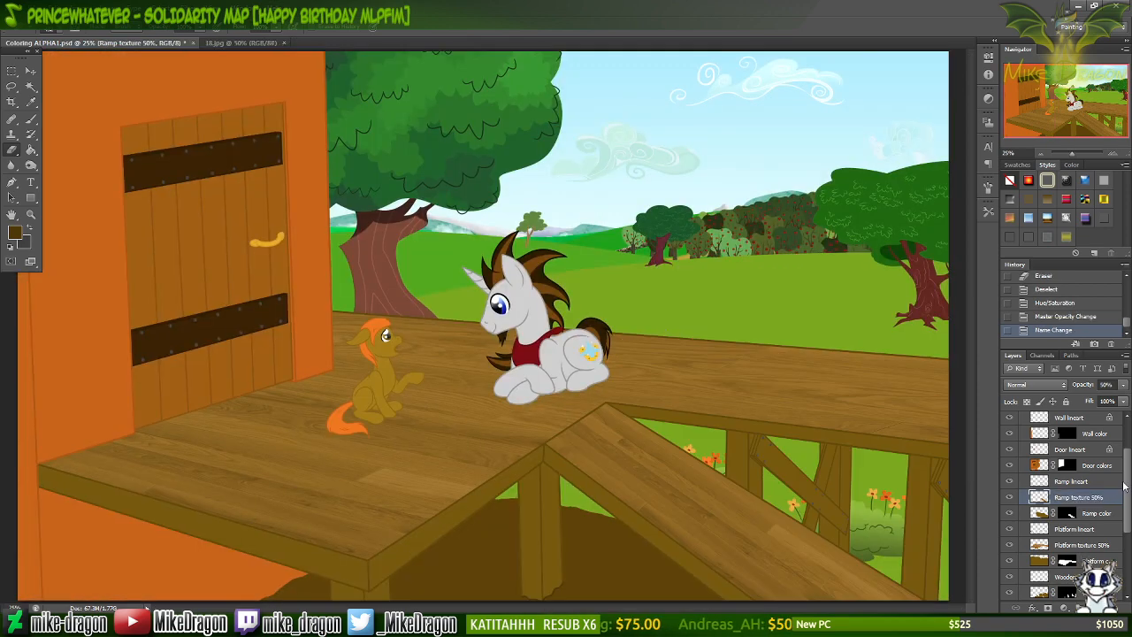
key("ctrl+s")
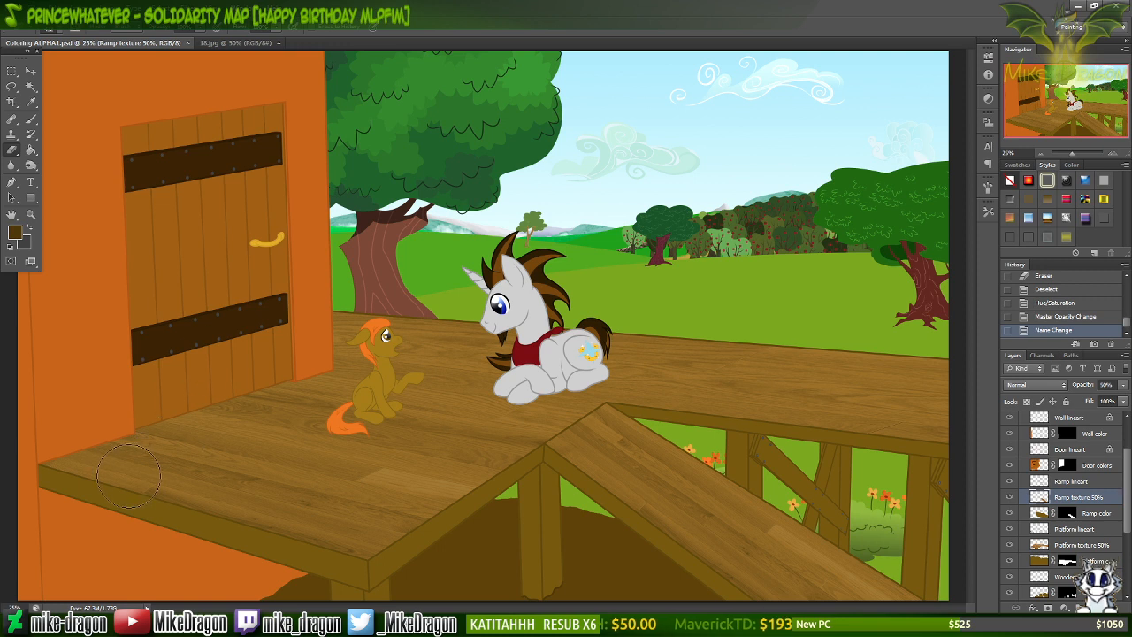
Paste another copy of the wood texture on a new layer, rotate it to the ramp's slope and move it over the ramp.
key("v")
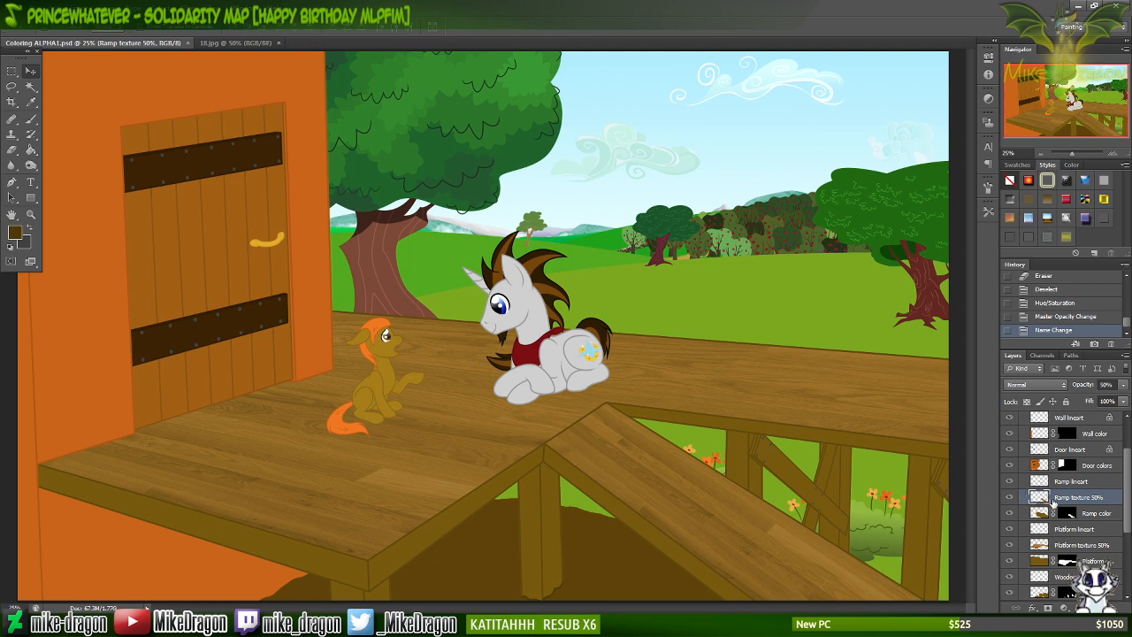
key("ctrl+v")
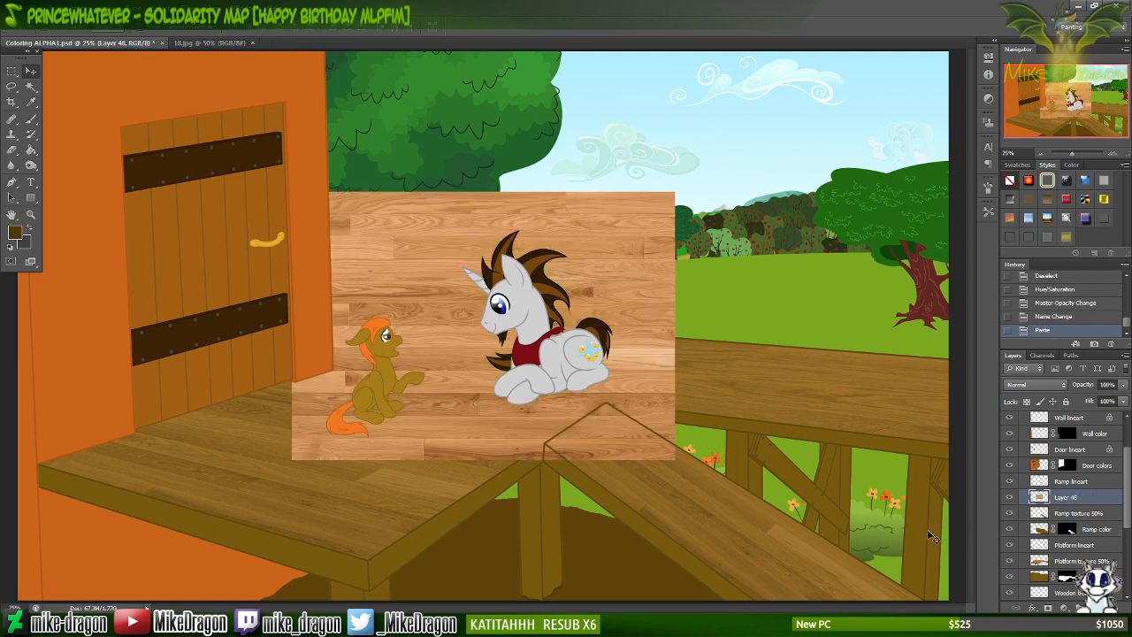
key("ctrl+t")
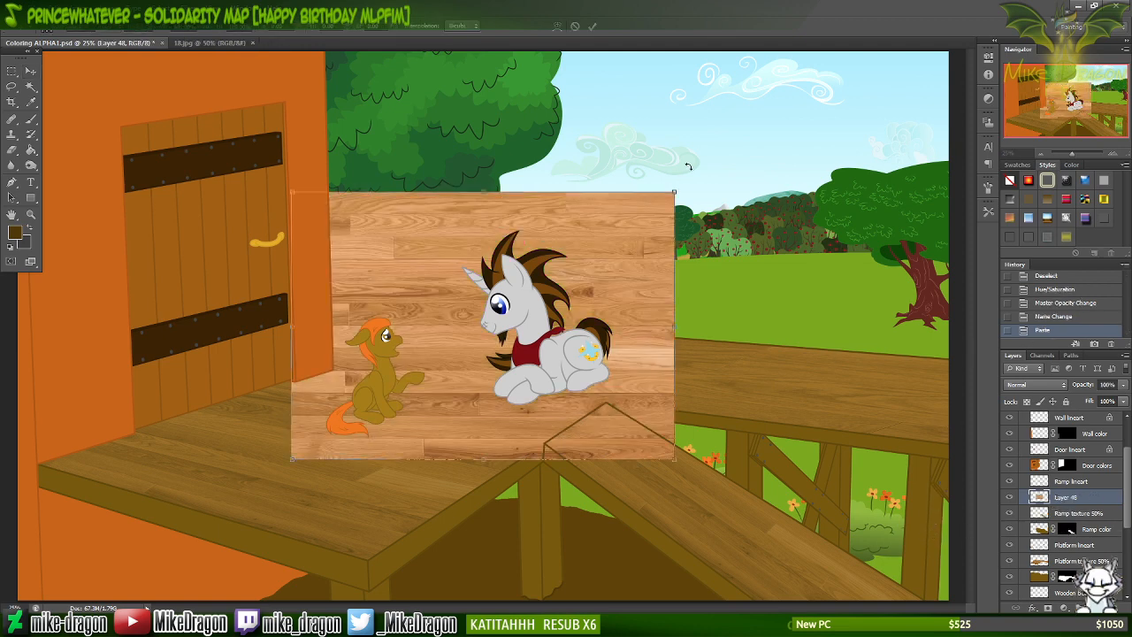
left_click_drag(717, 165, 725, 322)
left_click_drag(517, 401, 743, 500)
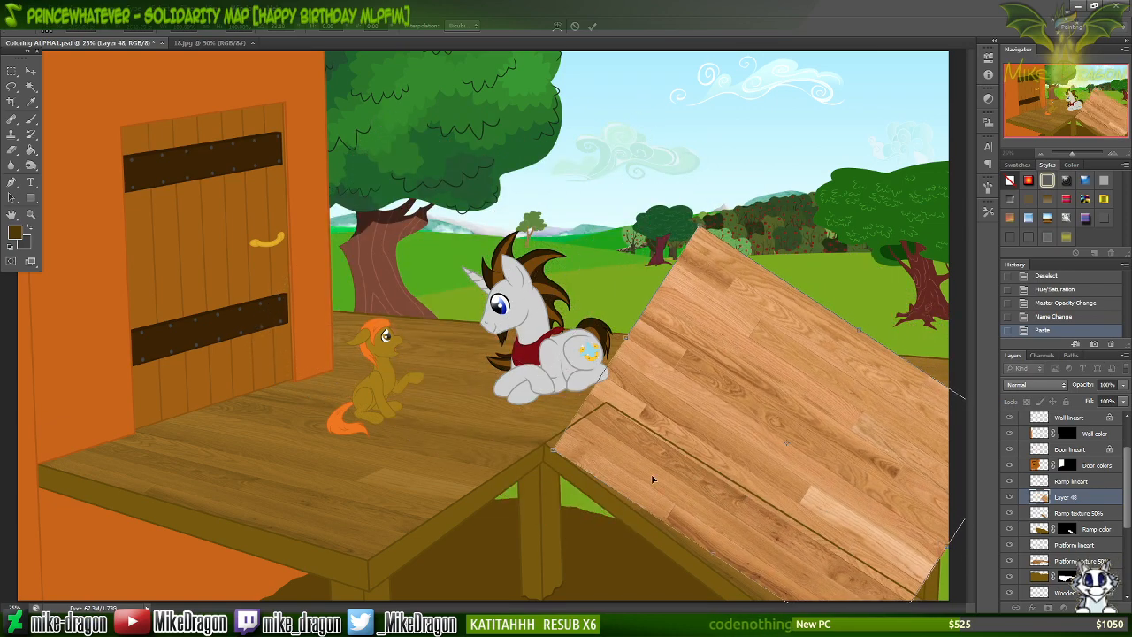
Move the pasted texture so its lower-left corner meets the lower corner of the ramp's side board at the post.
key("ctrl+plus")
key("ctrl+plus")
key("ctrl+plus")
scroll(654, 309, "down", 10)
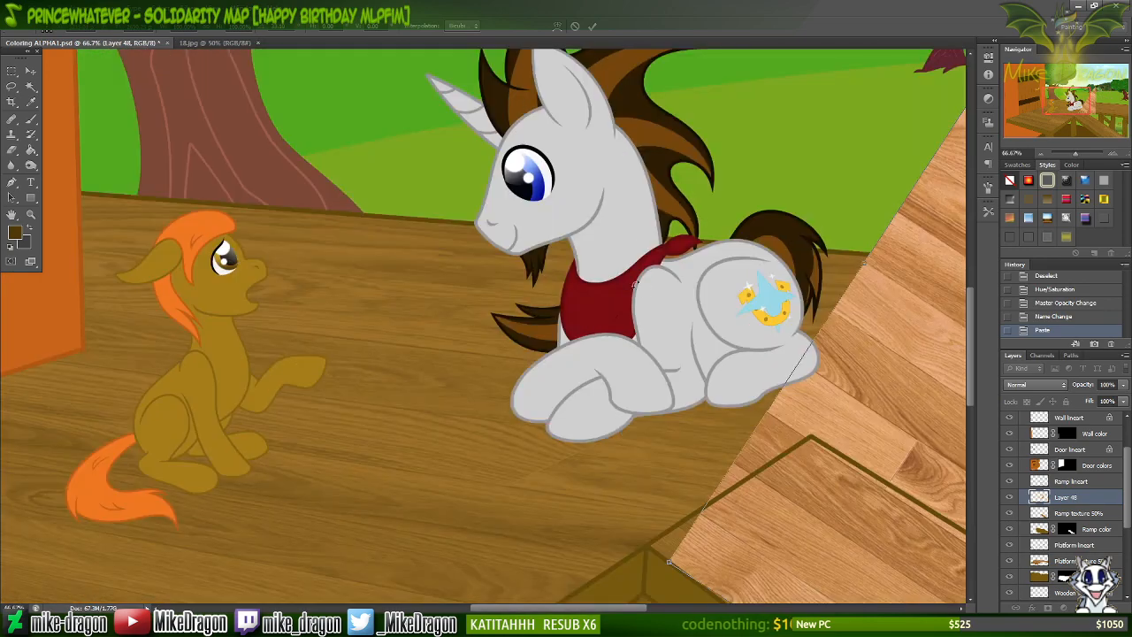
scroll(651, 269, "right", 2)
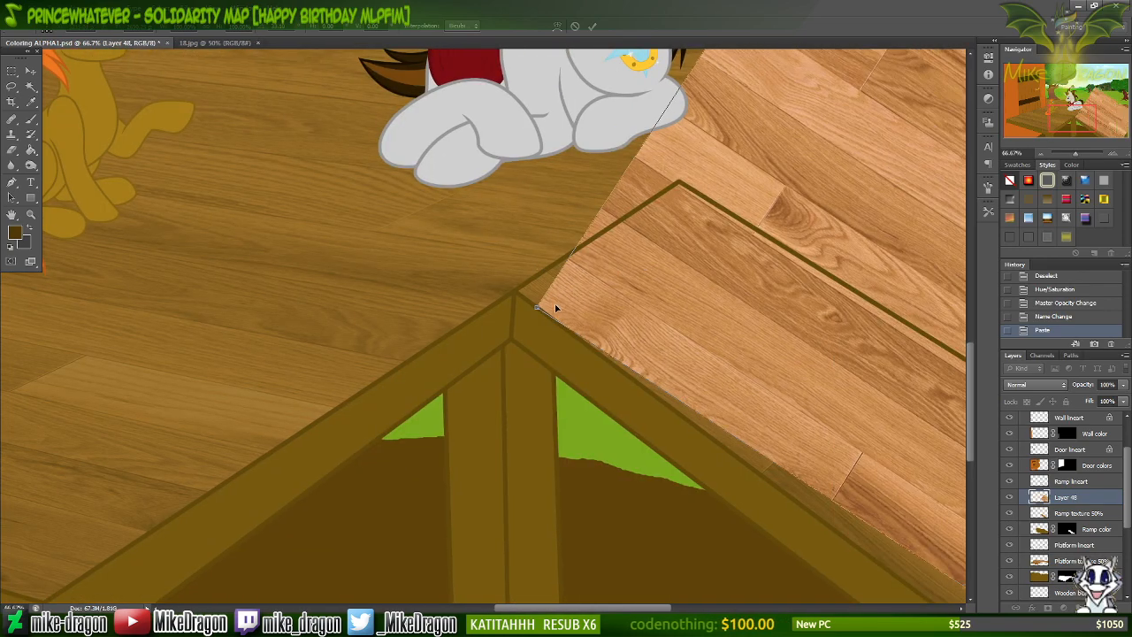
left_click_drag(555, 308, 525, 334)
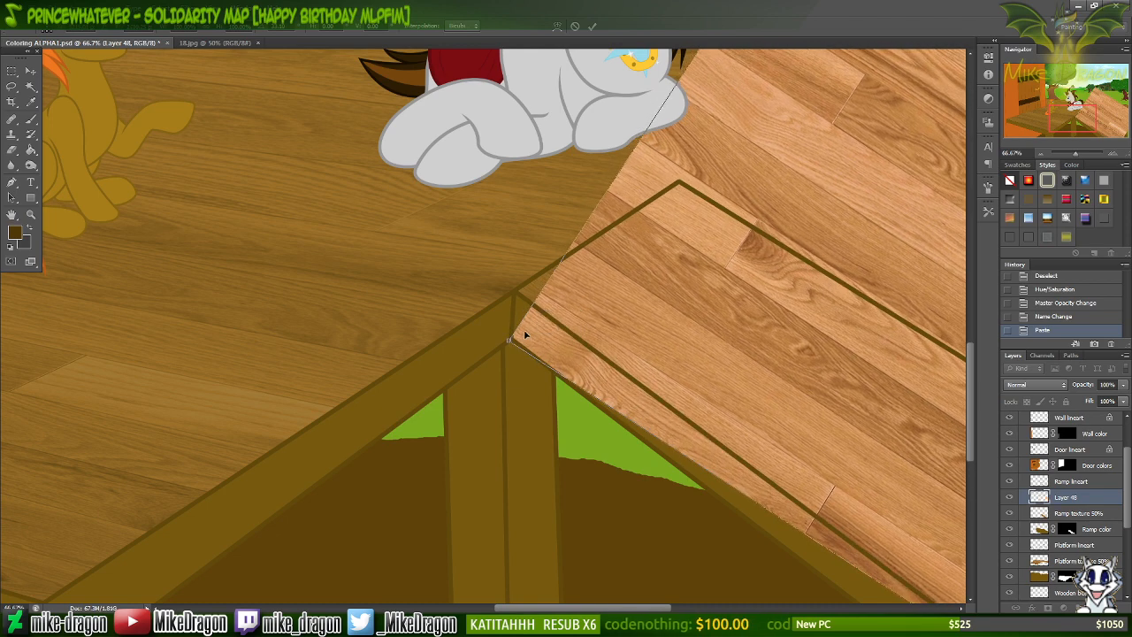
key("ctrl+plus")
key("ctrl+plus")
key("ctrl+plus")
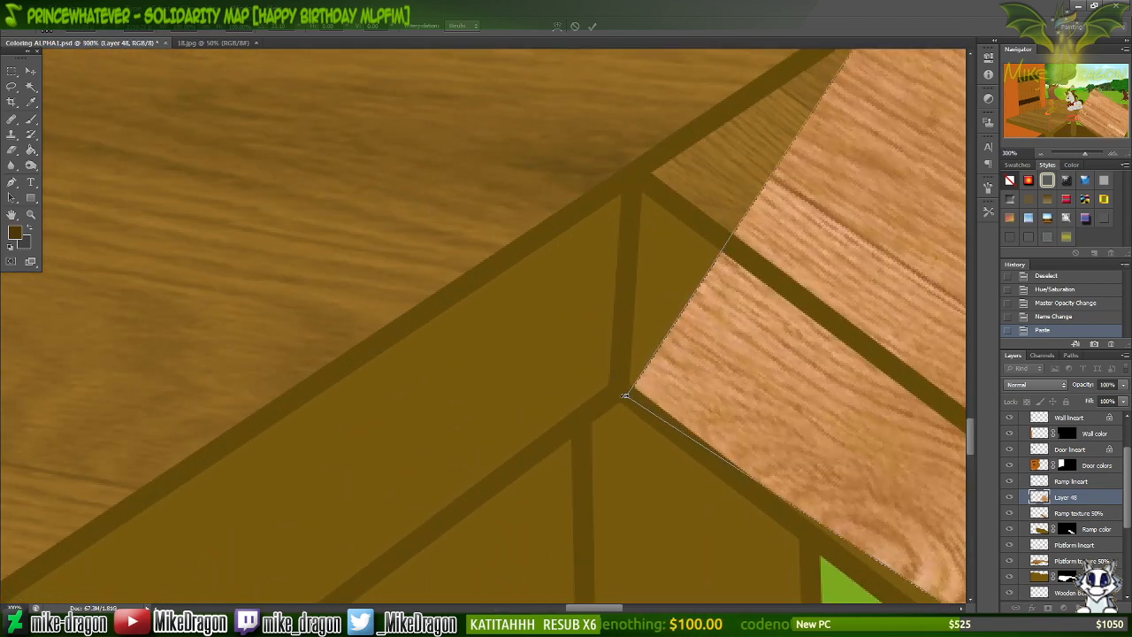
left_click_drag(647, 382, 642, 379)
key("ctrl+minus")
key("ctrl+minus")
key("ctrl+minus")
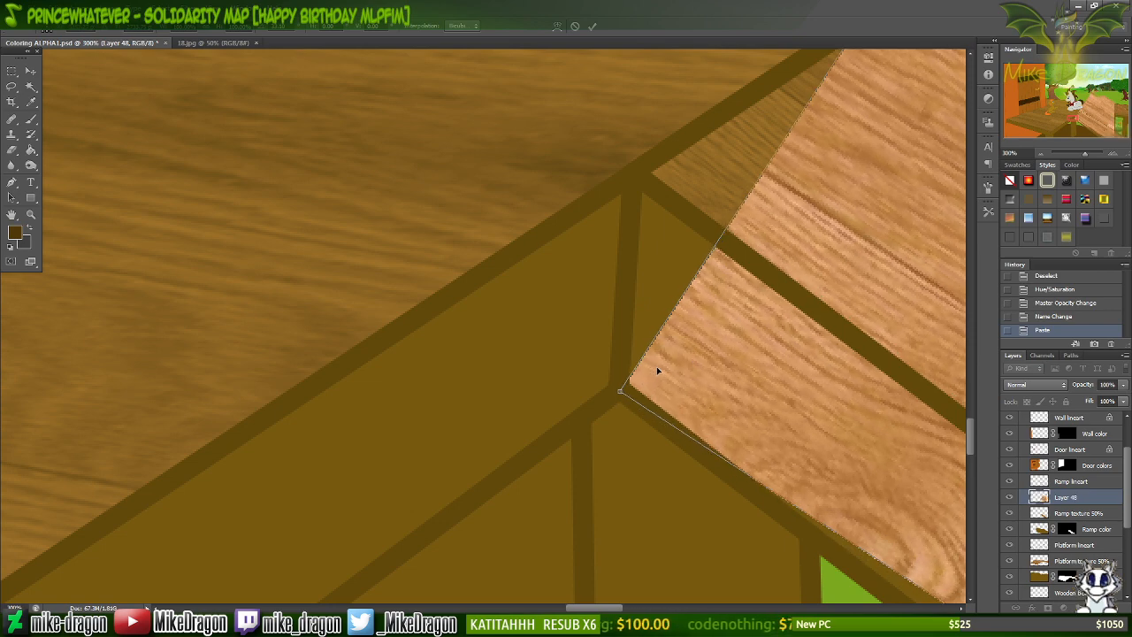
key("ctrl+minus")
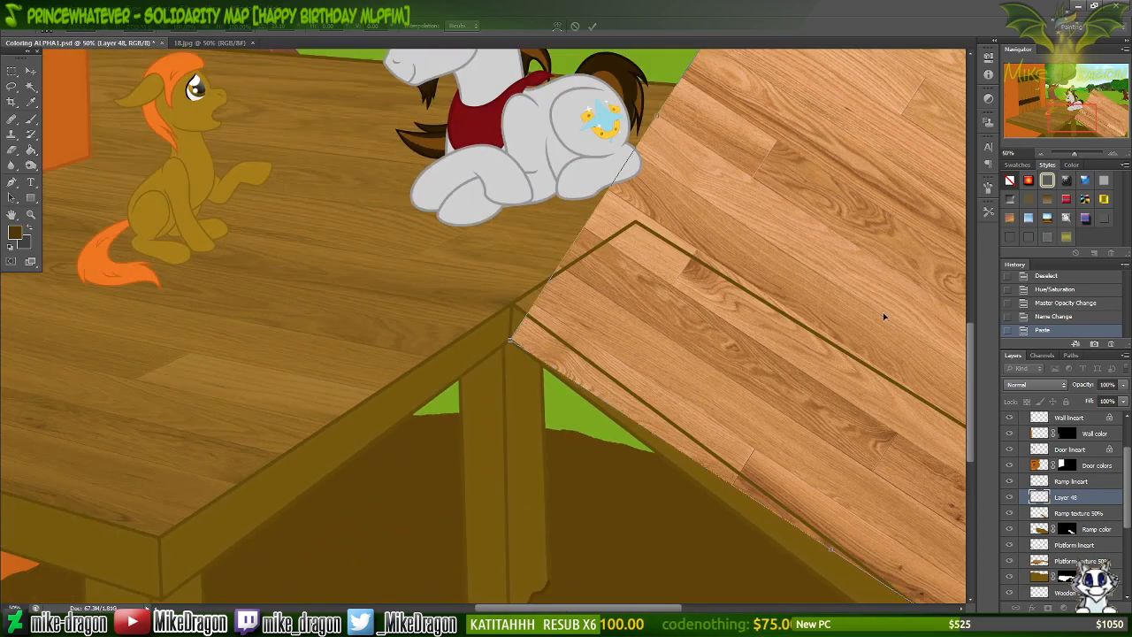
Rotate the texture slightly clockwise about its lower-left corner so its lower edge follows the ramp's side board.
left_click_drag(1076, 120, 1044, 117)
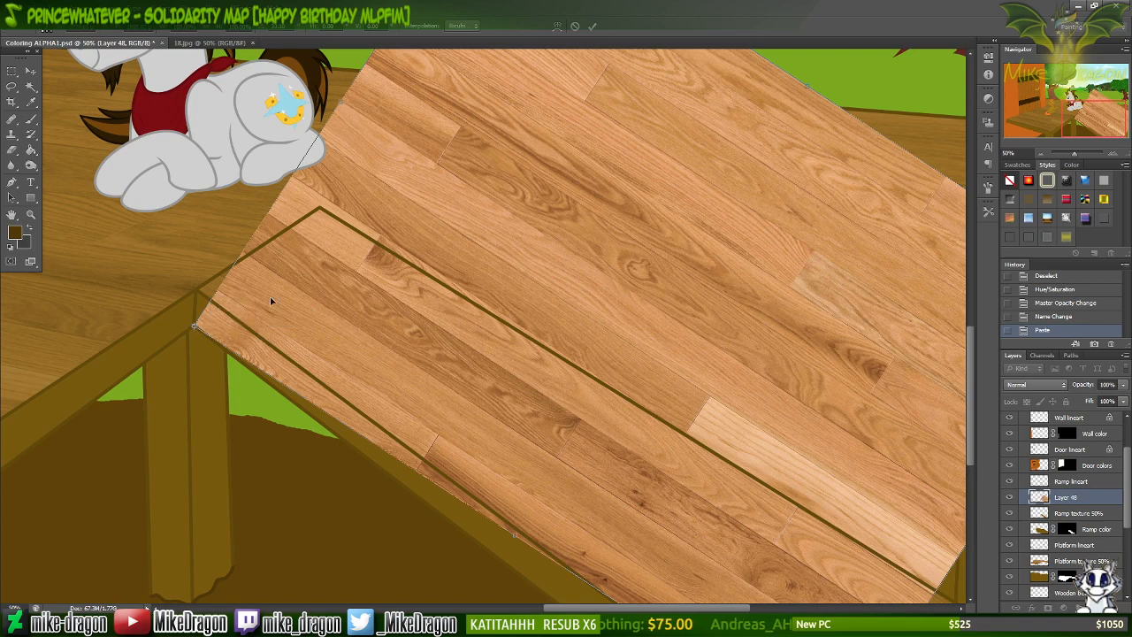
key("ctrl+minus")
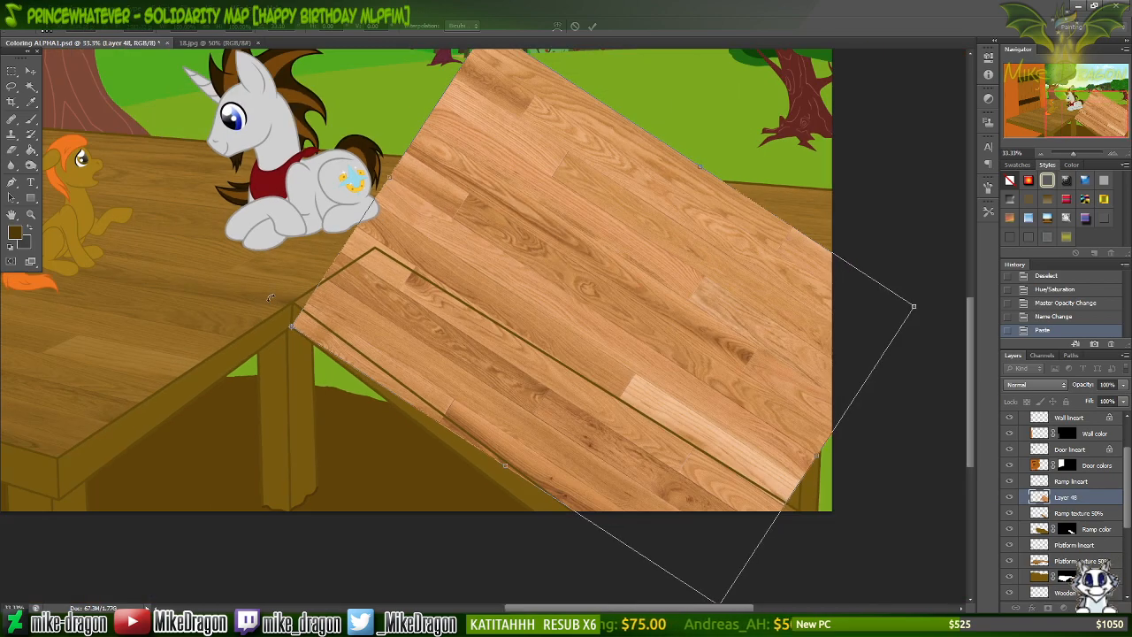
left_click_drag(938, 305, 940, 352)
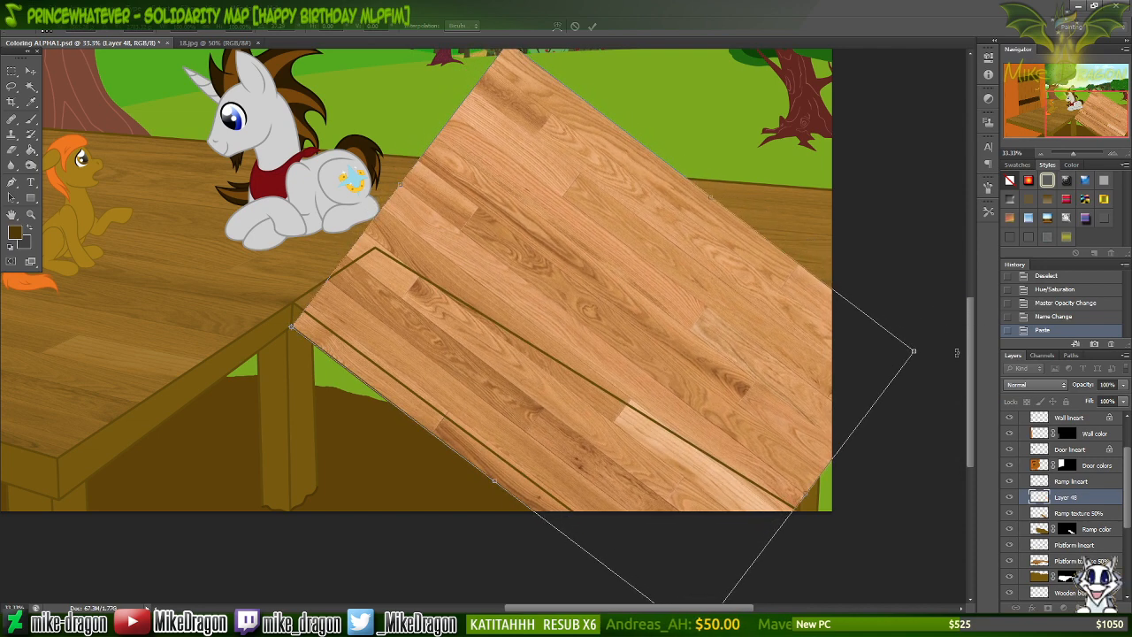
key("ctrl+plus")
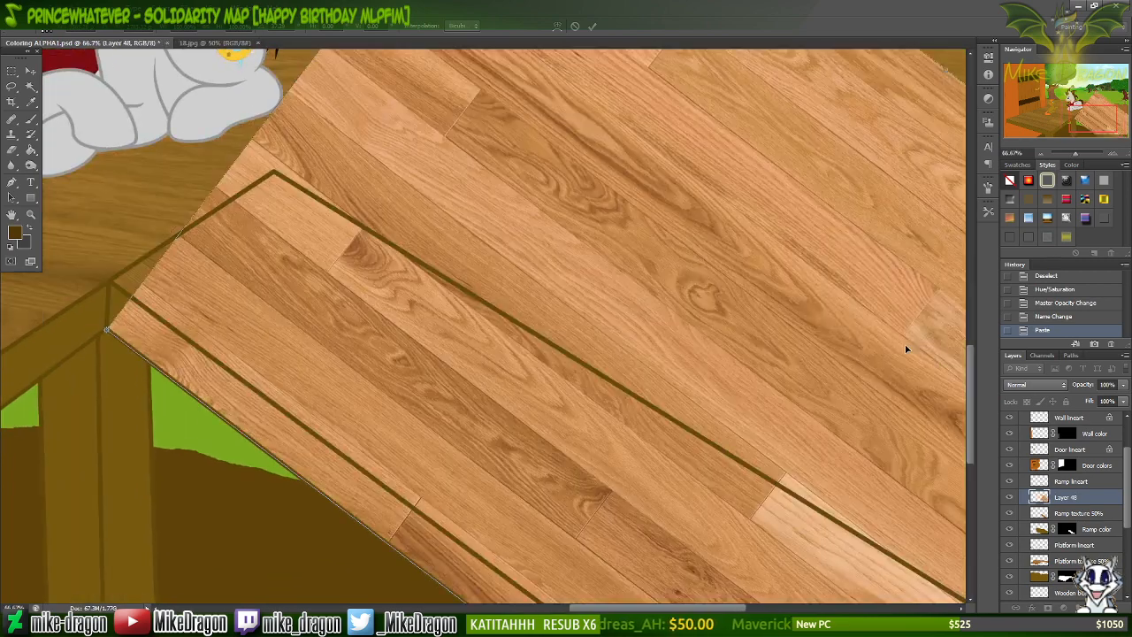
left_click_drag(971, 398, 973, 439)
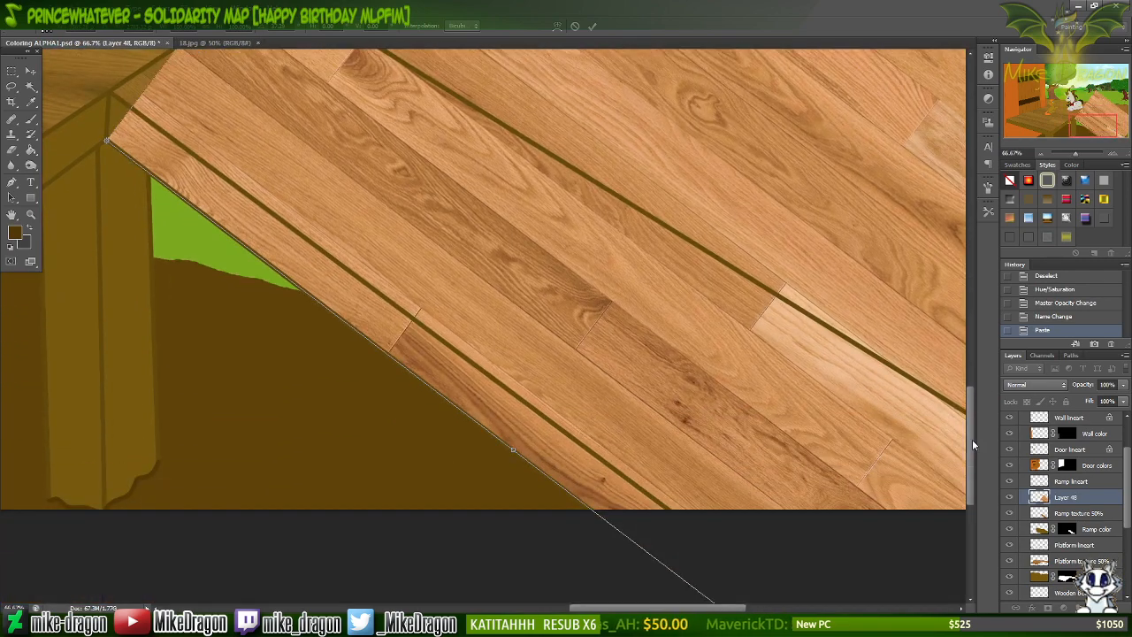
key("ctrl+plus")
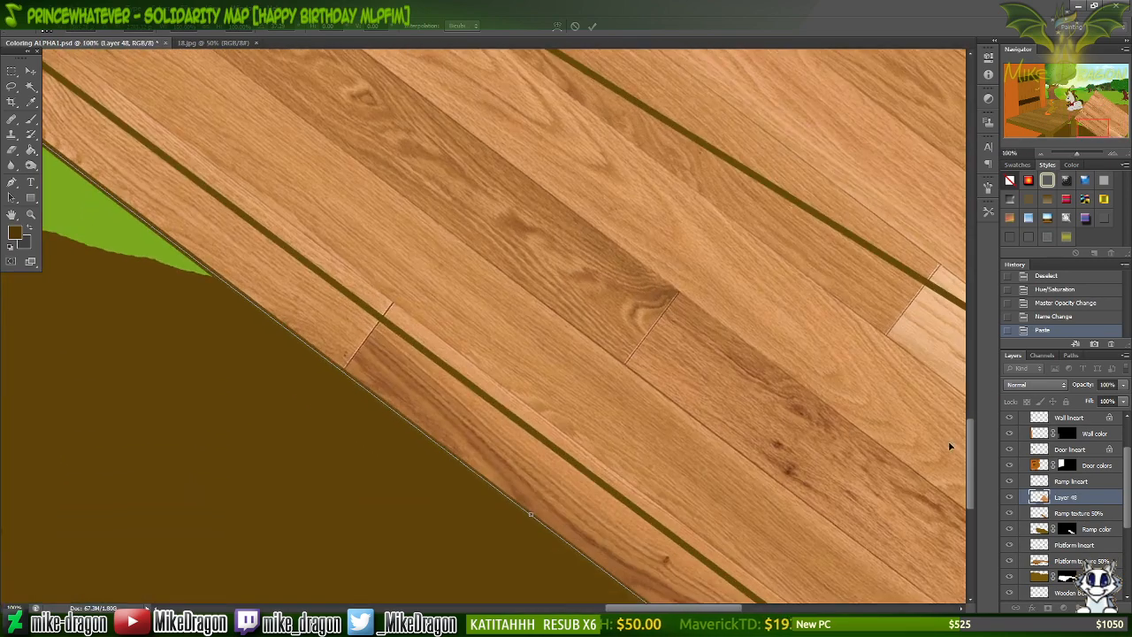
key("ctrl+minus")
key("ctrl+minus")
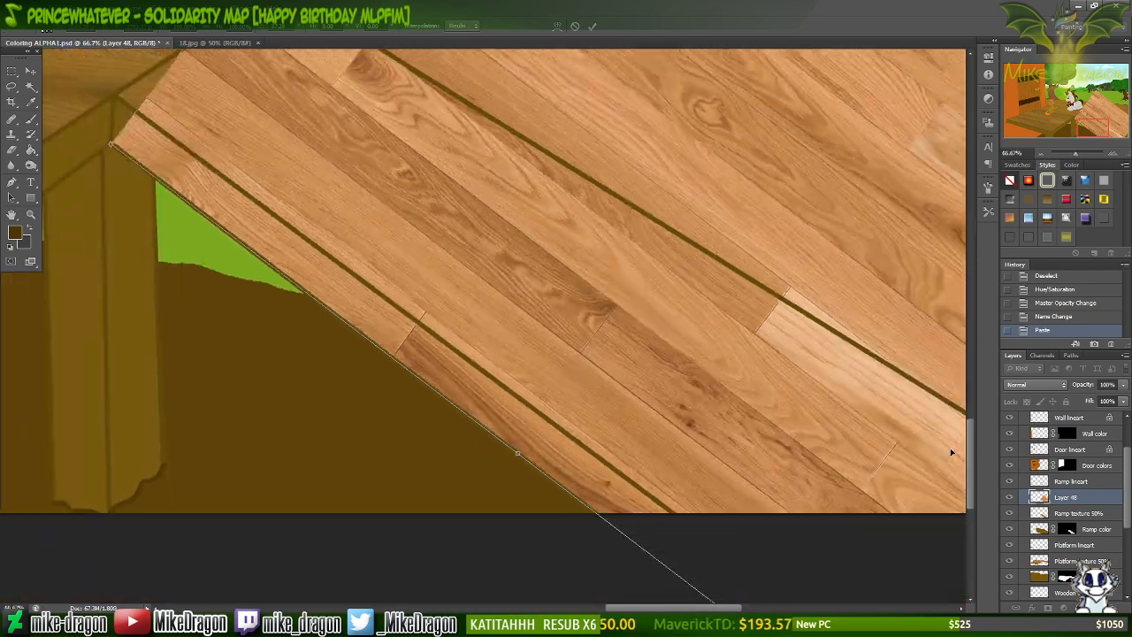
key("ctrl+minus")
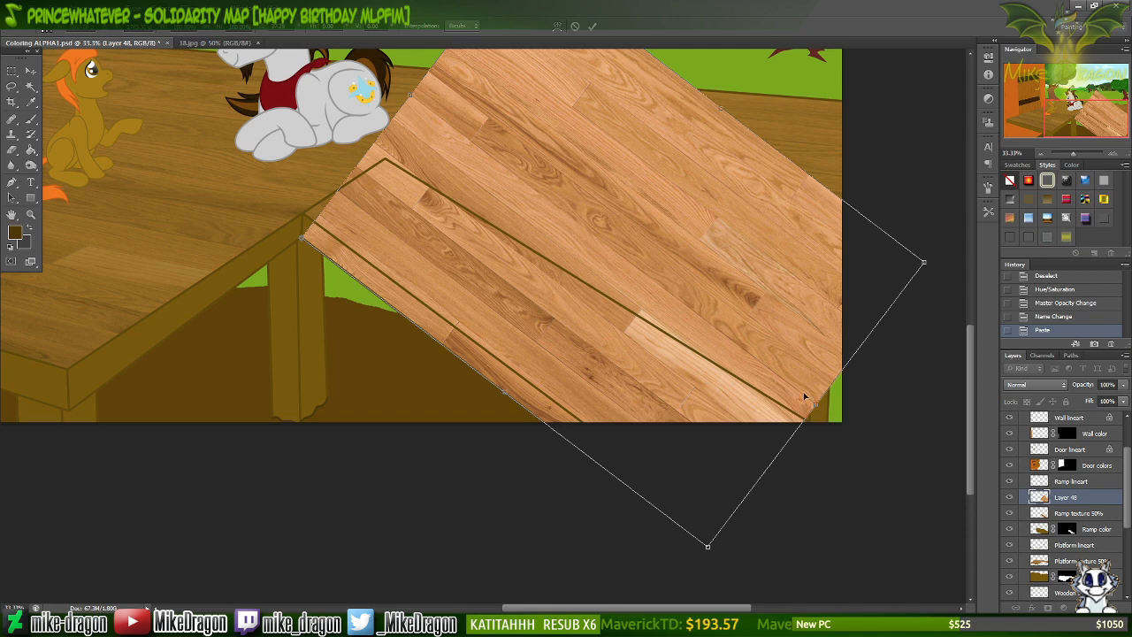
Skew the wood texture by pulling its far right corner slightly up and outward.
scroll(860, 328, "up", 3)
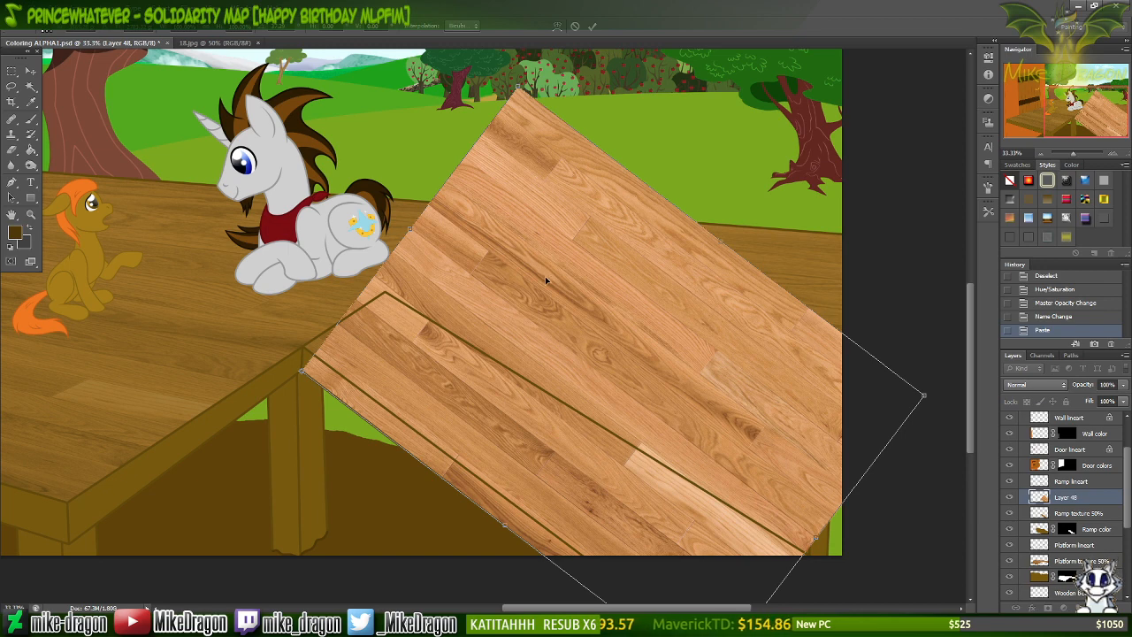
right_click(659, 289)
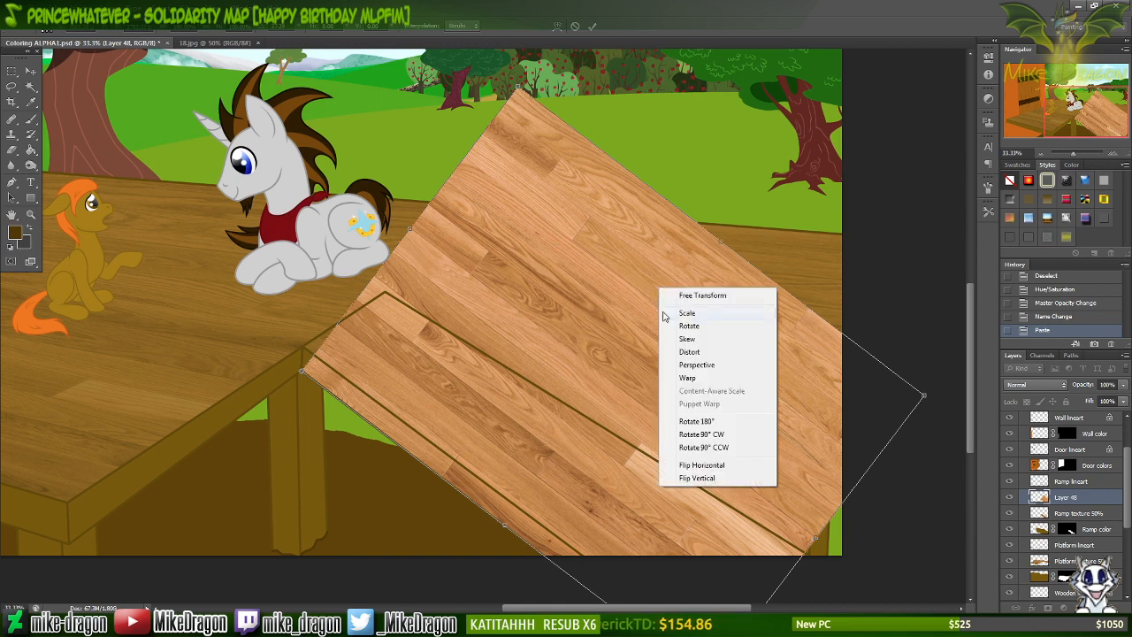
left_click(707, 339)
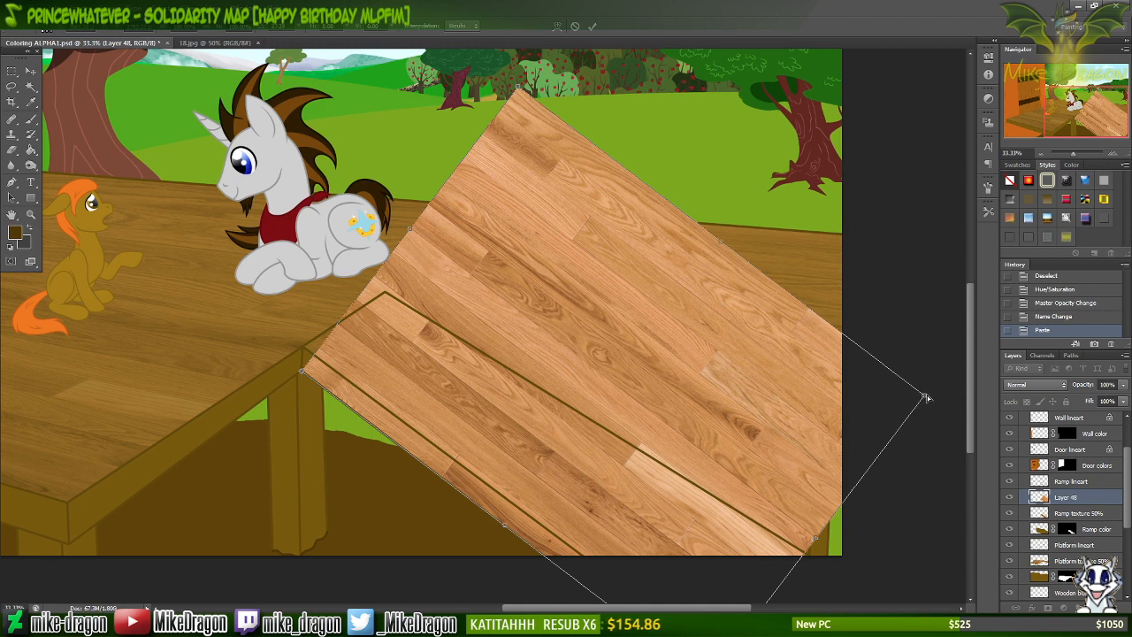
mouse_move(926, 399)
left_mouse_down()
mouse_move(951, 375)
mouse_move(937, 379)
left_mouse_up()
Scale the texture outward at its upper-left edge so it extends past the ramp's side board.
right_click(698, 414)
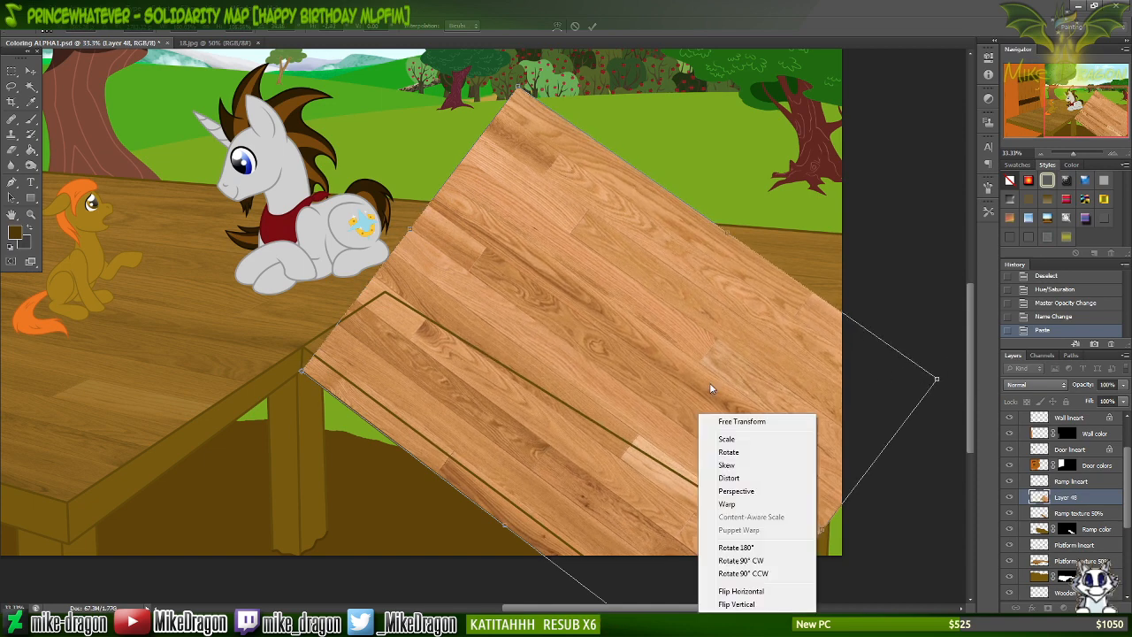
left_click(726, 439)
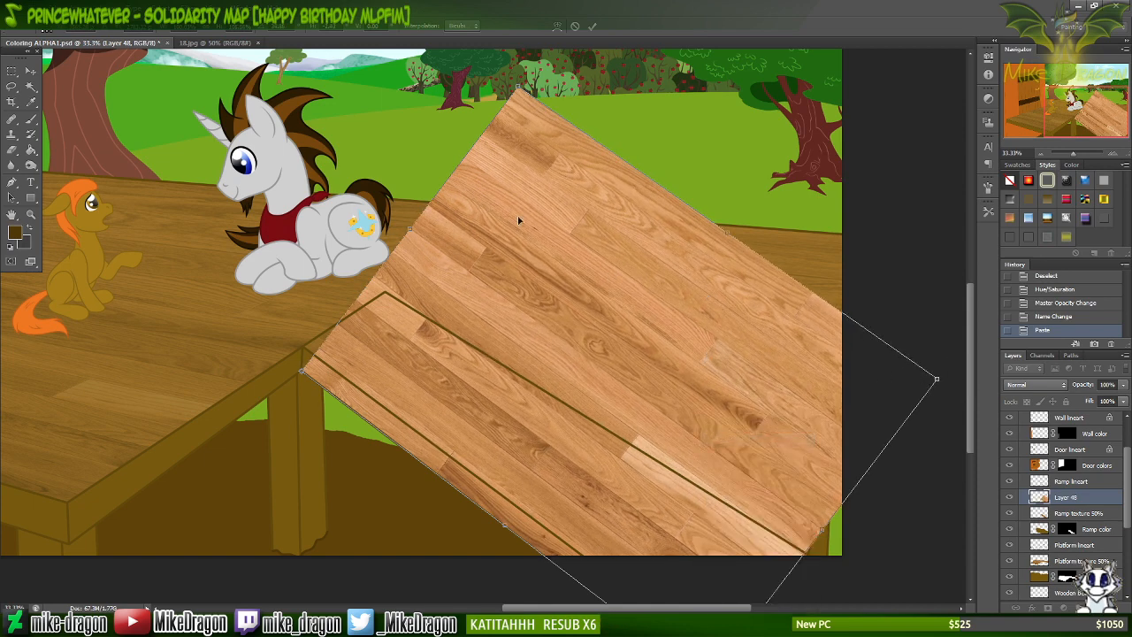
left_click_drag(409, 229, 398, 222)
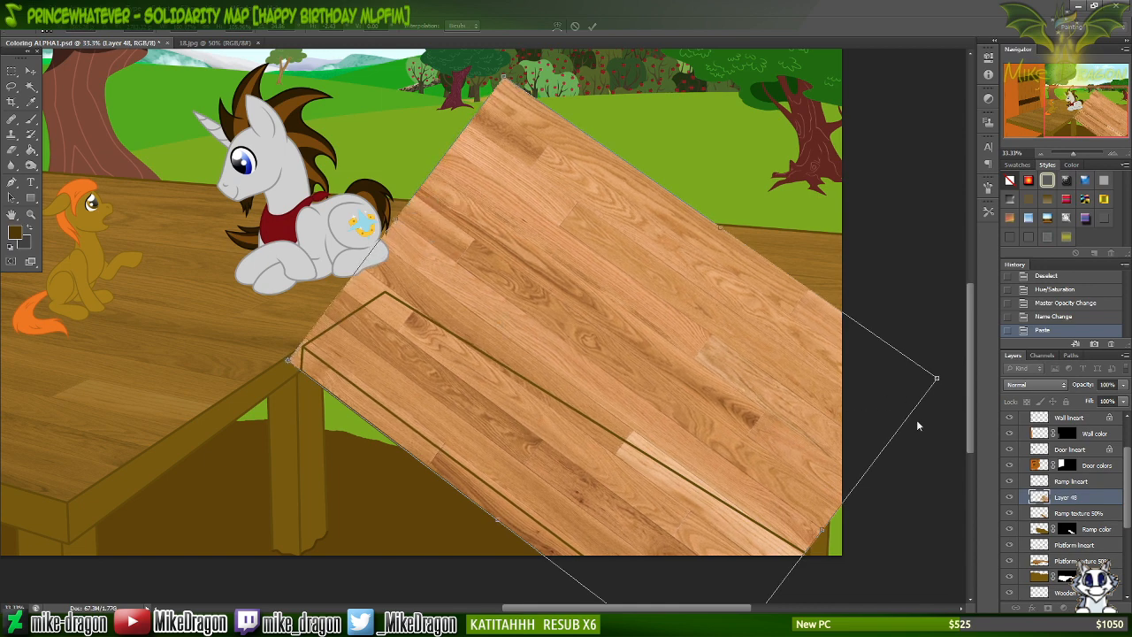
Skew the texture's far right corner a little further upward along the ramp and apply the transform.
right_click(812, 385)
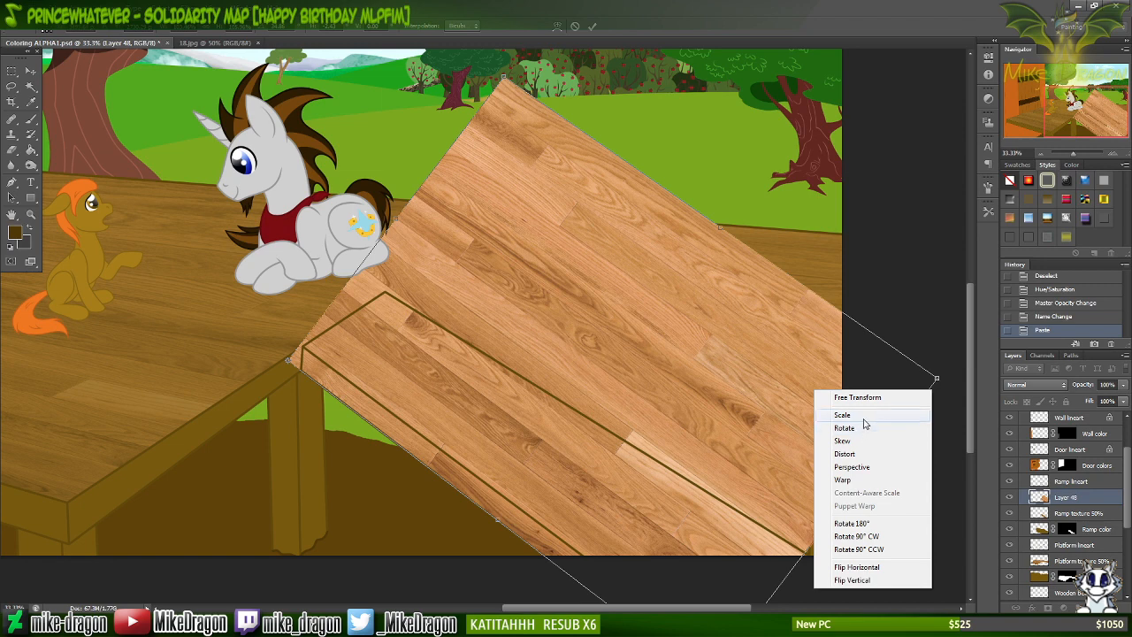
left_click(864, 416)
right_click(800, 219)
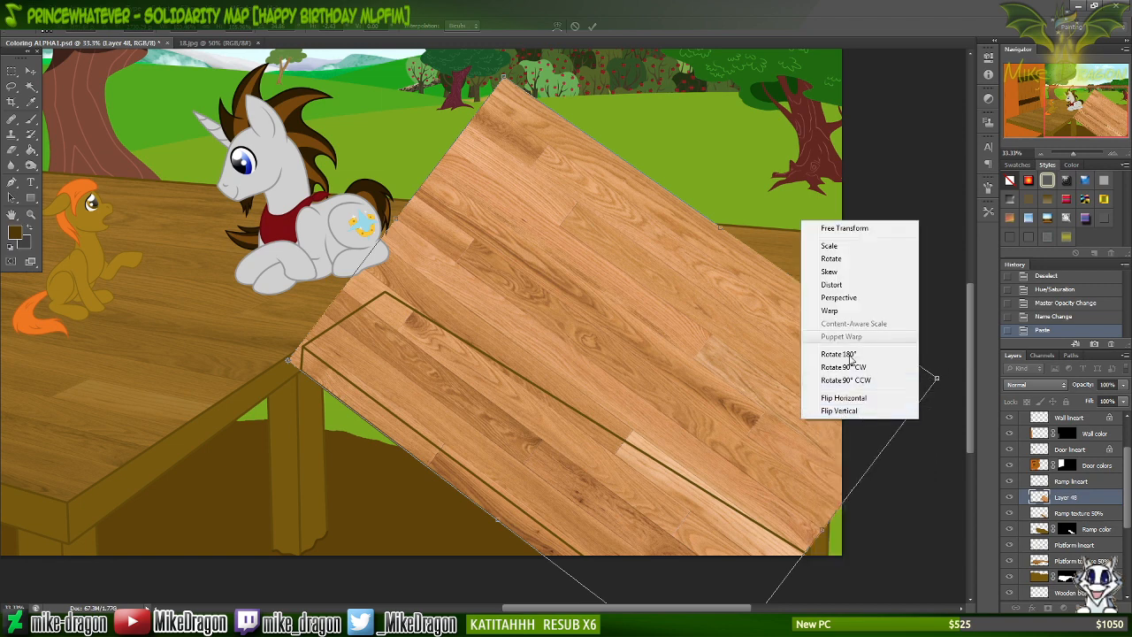
left_click(840, 275)
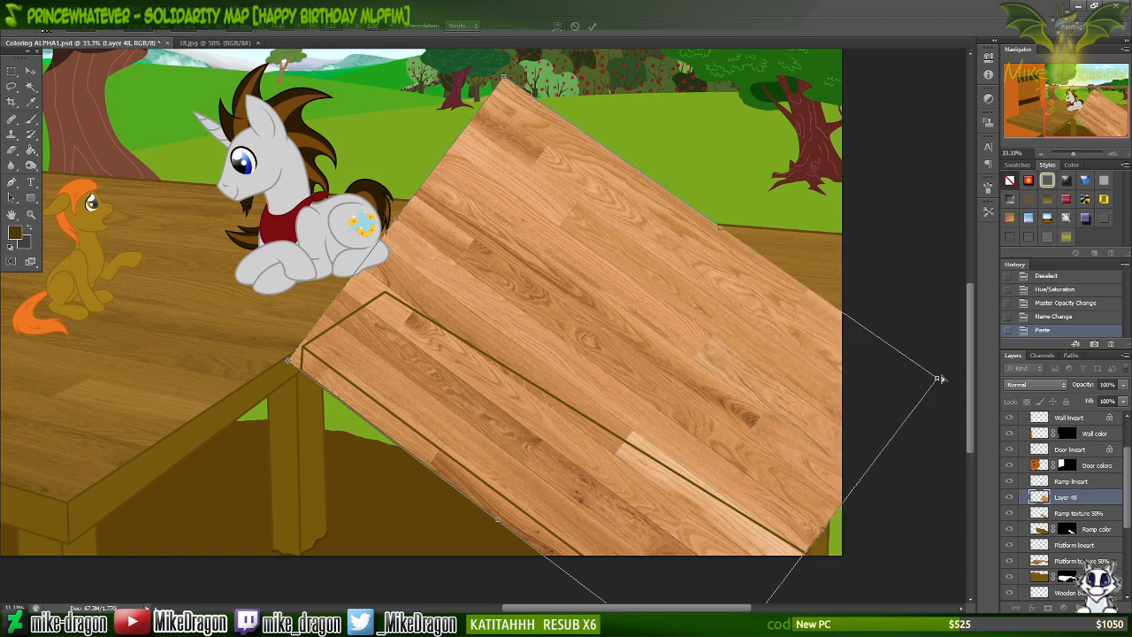
left_click_drag(940, 378, 943, 371)
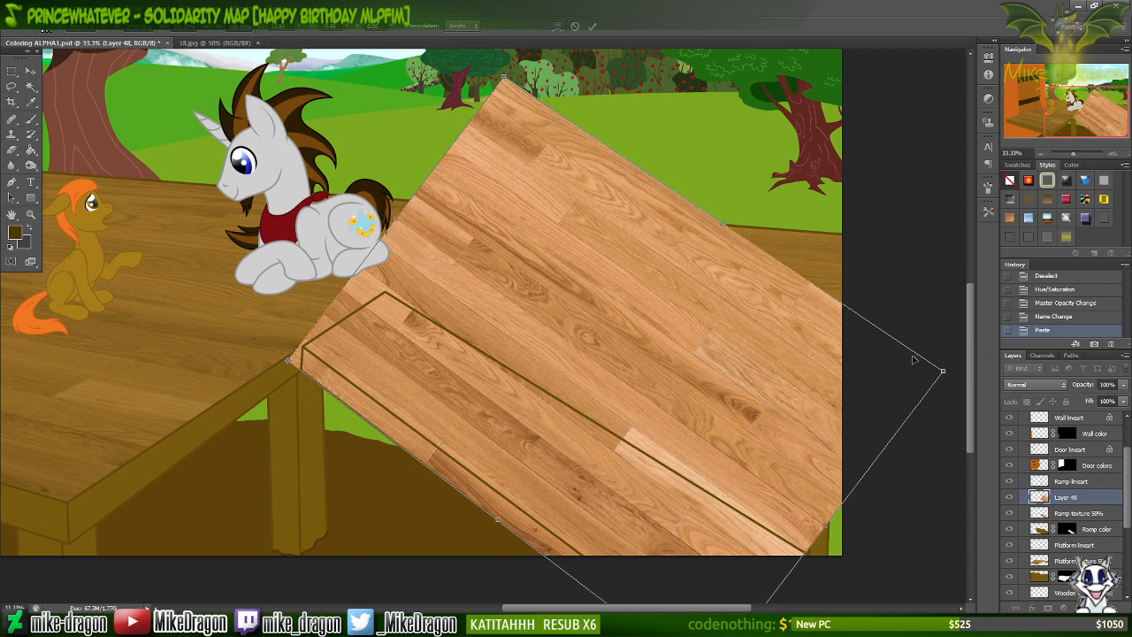
key("ctrl+plus")
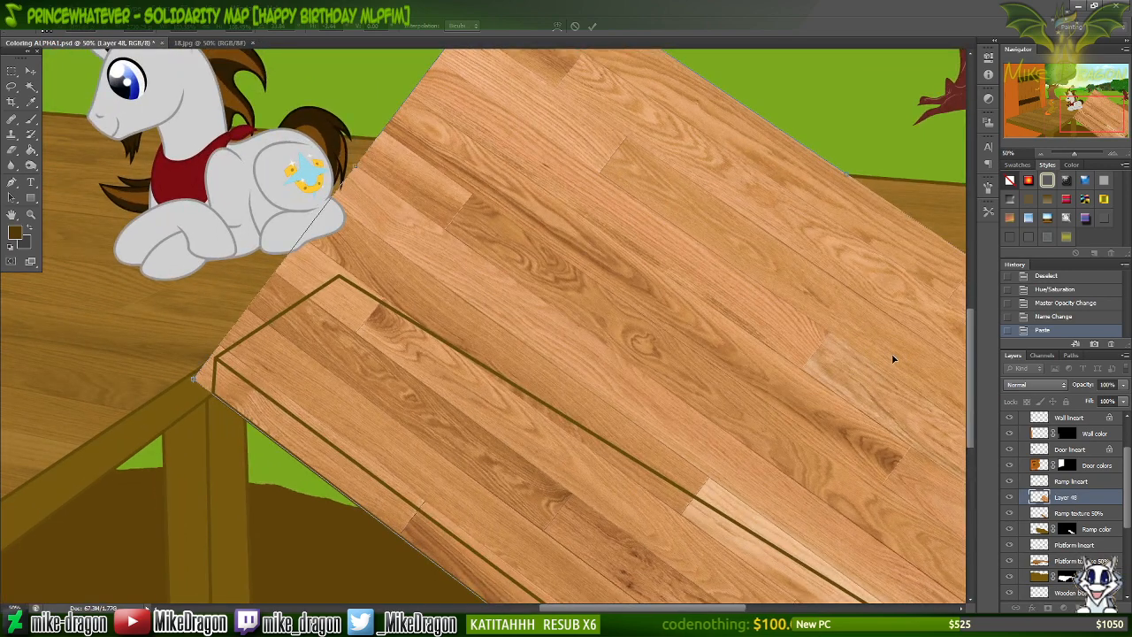
key("ctrl+minus")
key("ctrl+minus")
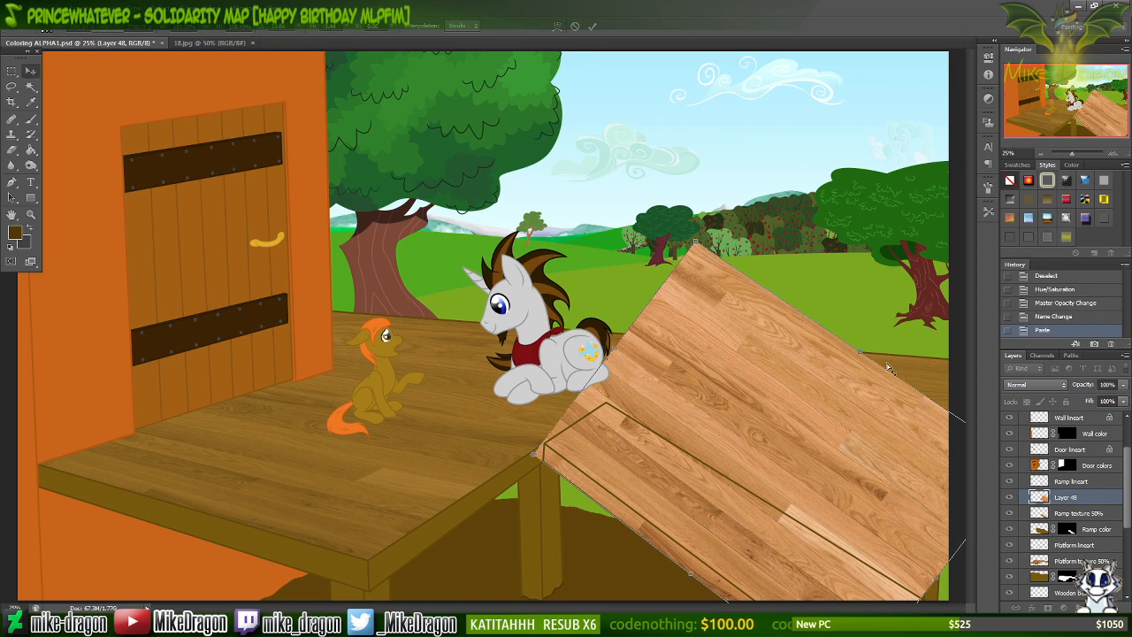
key("Return")
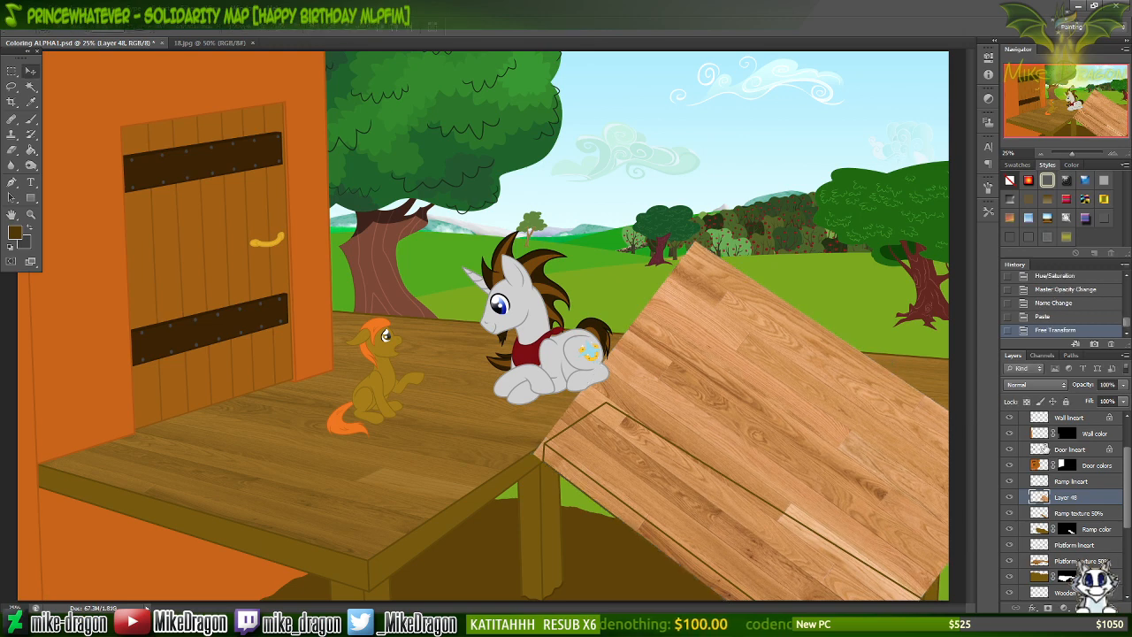
Set the opacity of the new ramp side texture layer to 50%.
left_click(1105, 384)
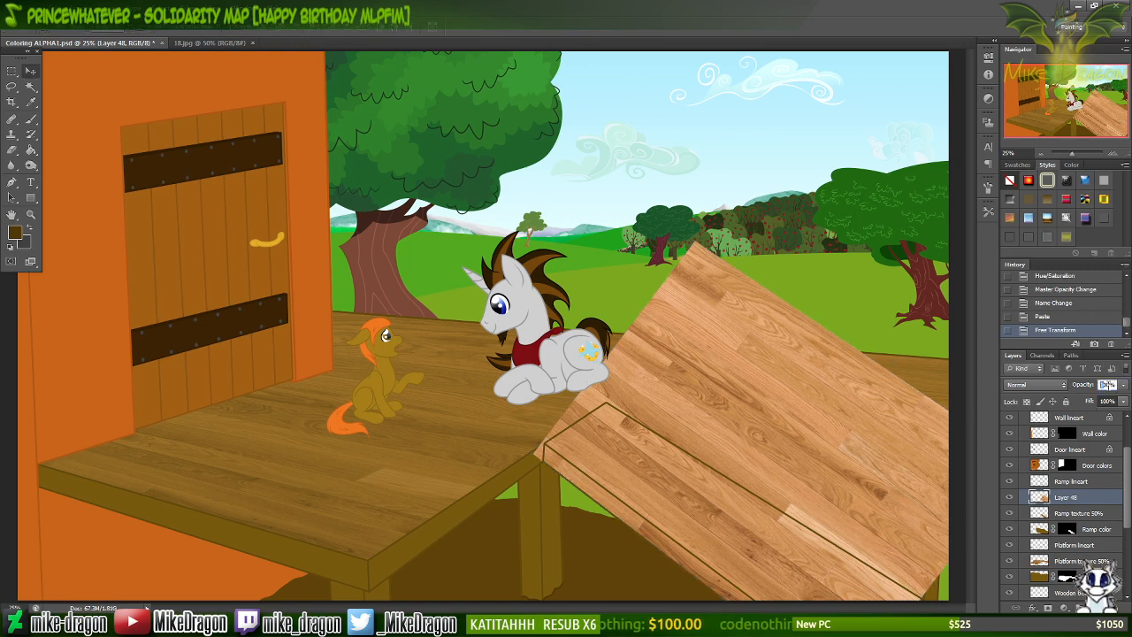
type("50")
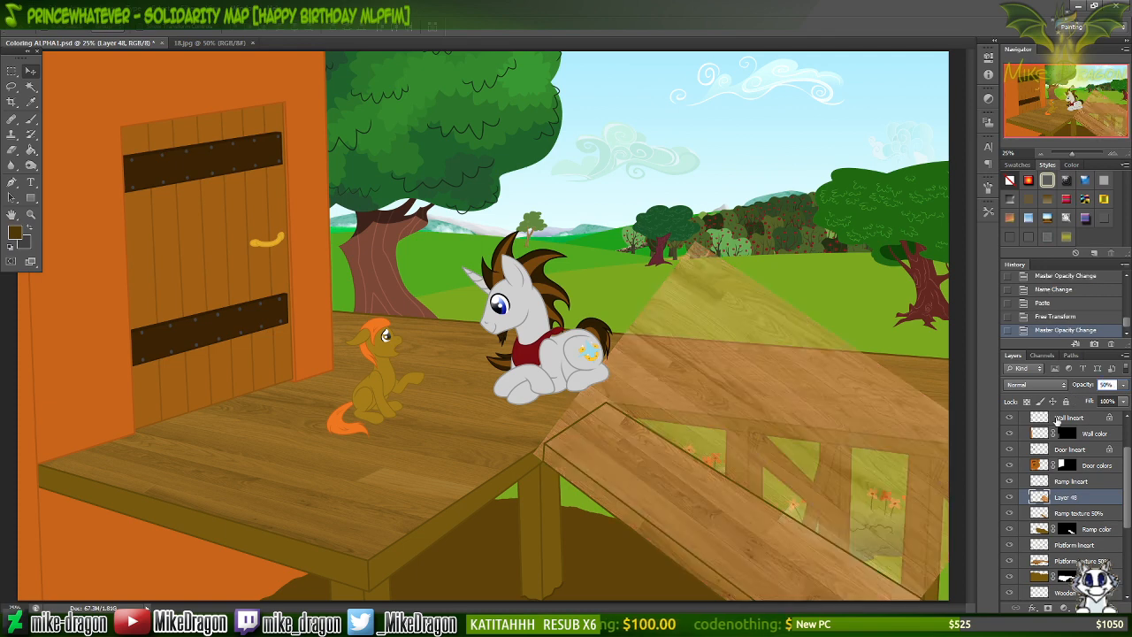
key("Return")
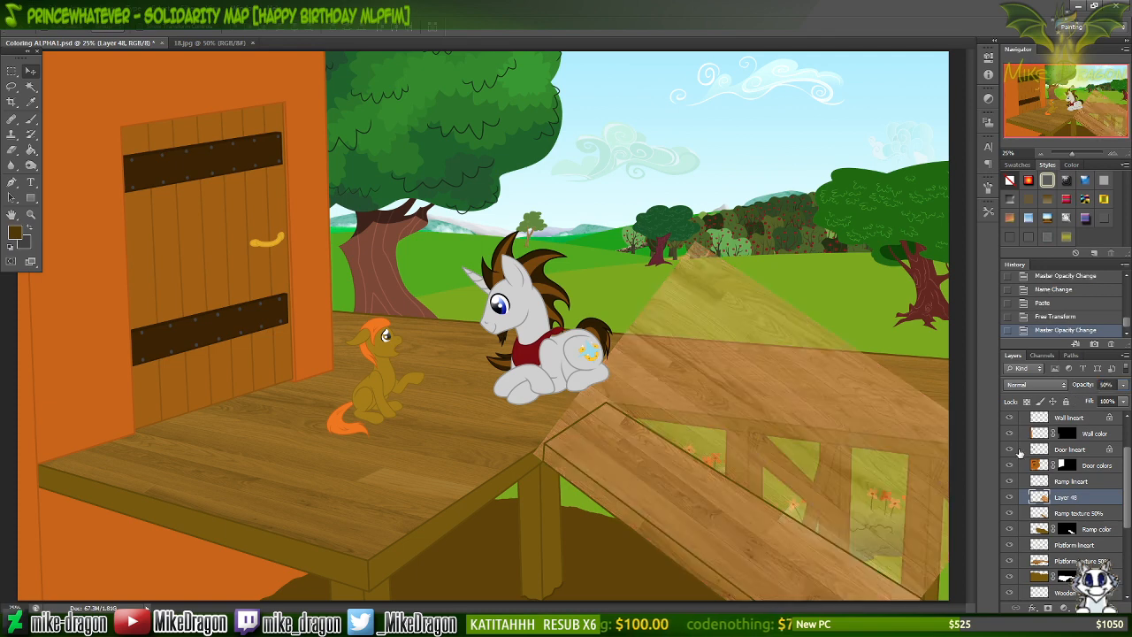
double_click(1044, 497)
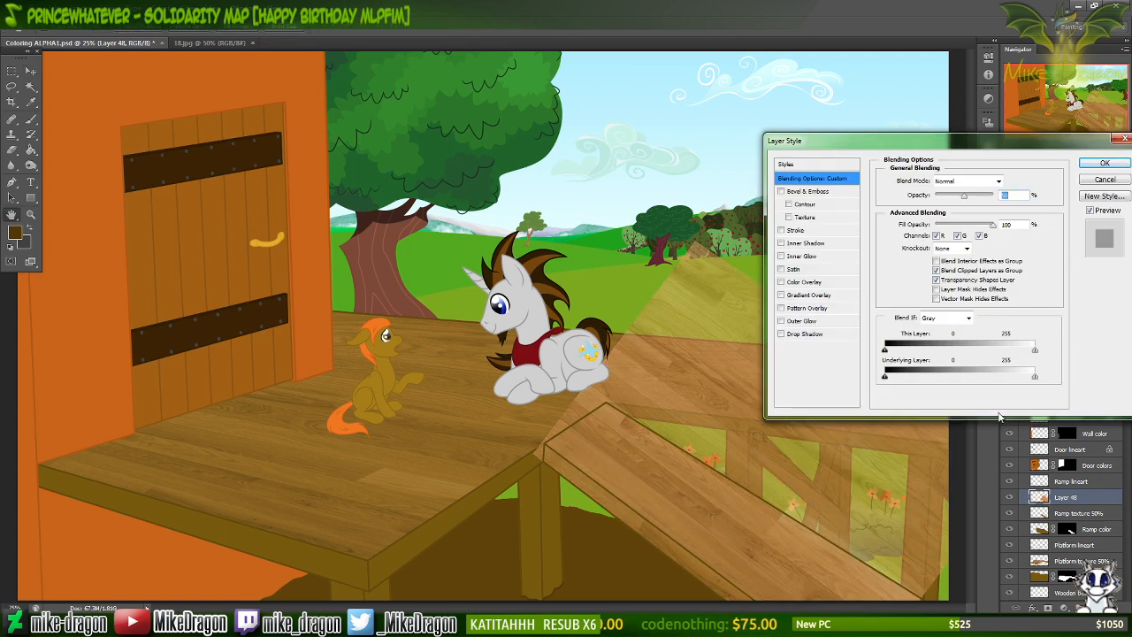
key("Escape")
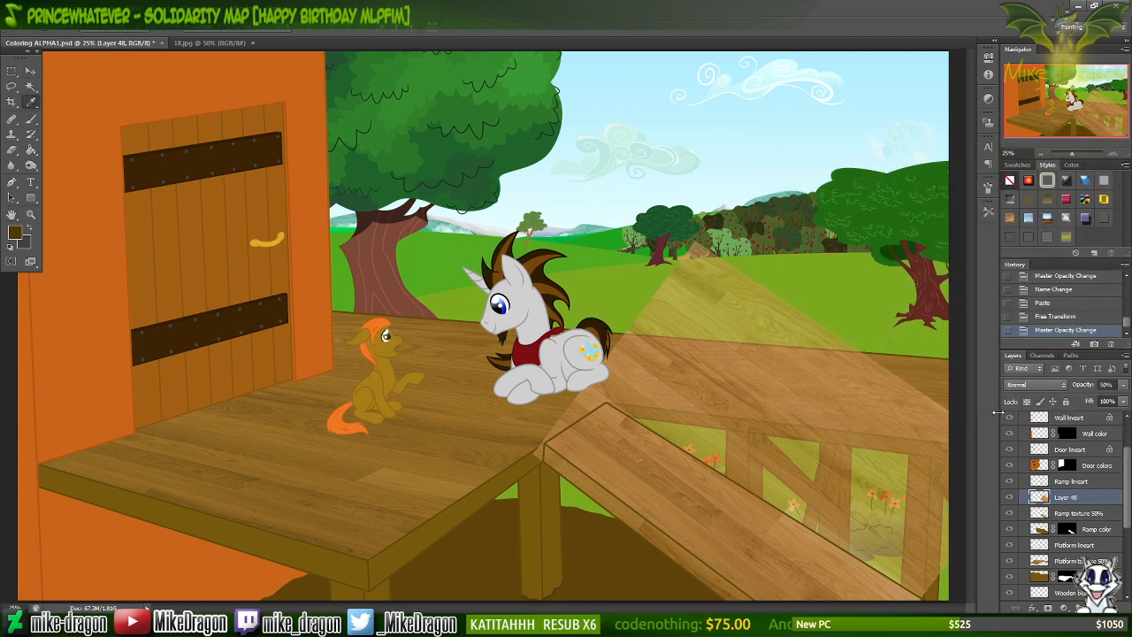
Start a Hue/Saturation adjustment on the texture, consult the noted values in Notepad, enable Colorize and set the lightness to -25.
key("ctrl+u")
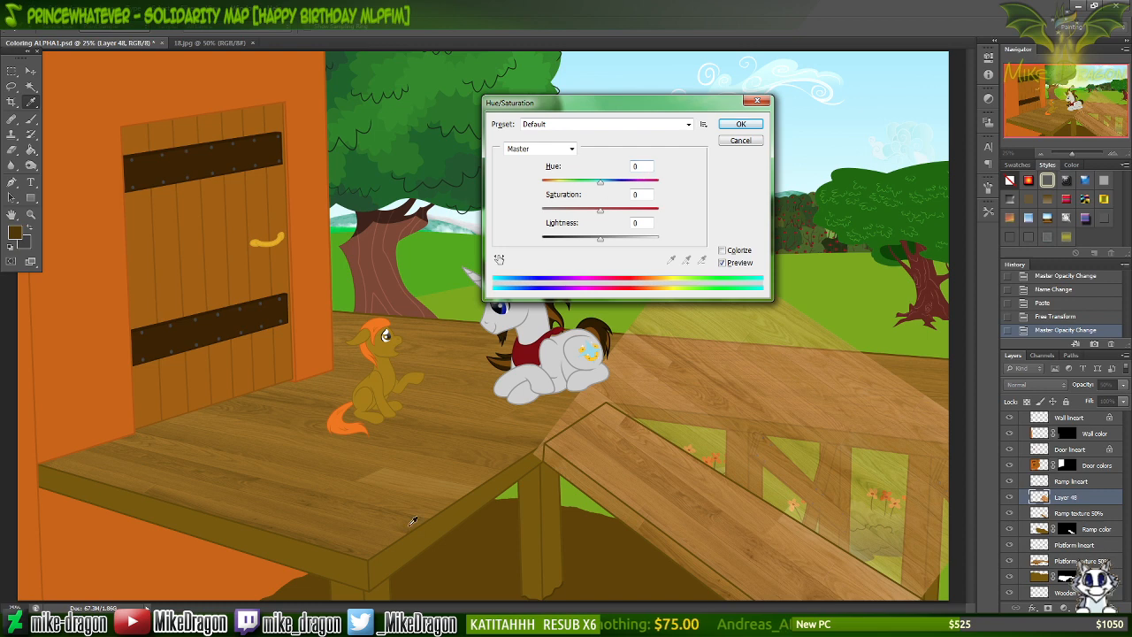
key("alt+Tab")
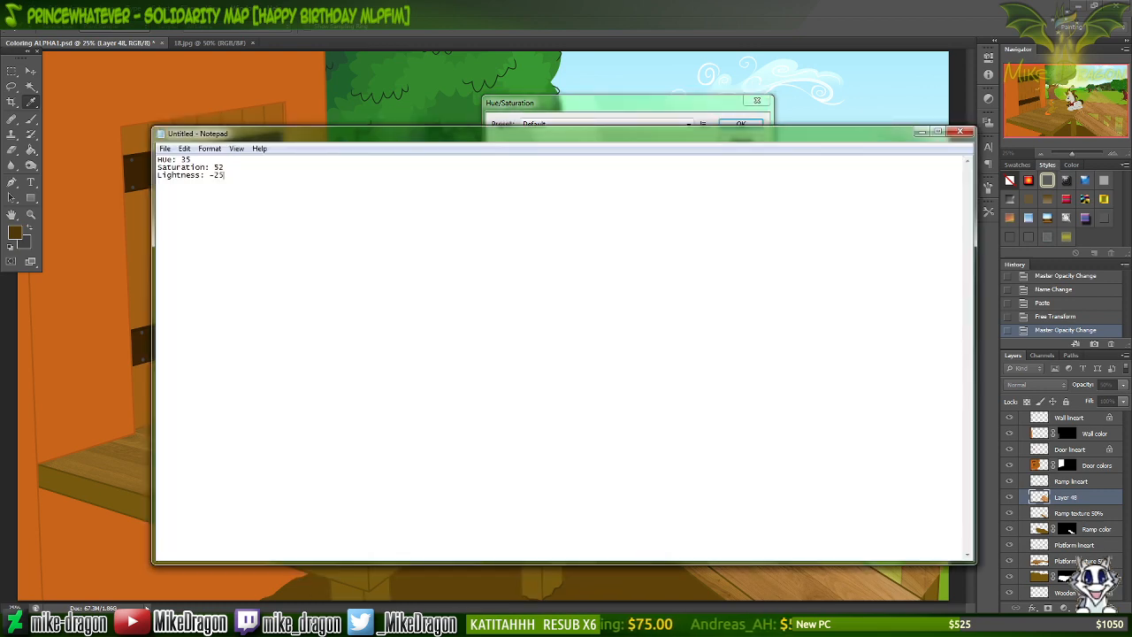
key("alt+Tab")
double_click(648, 223)
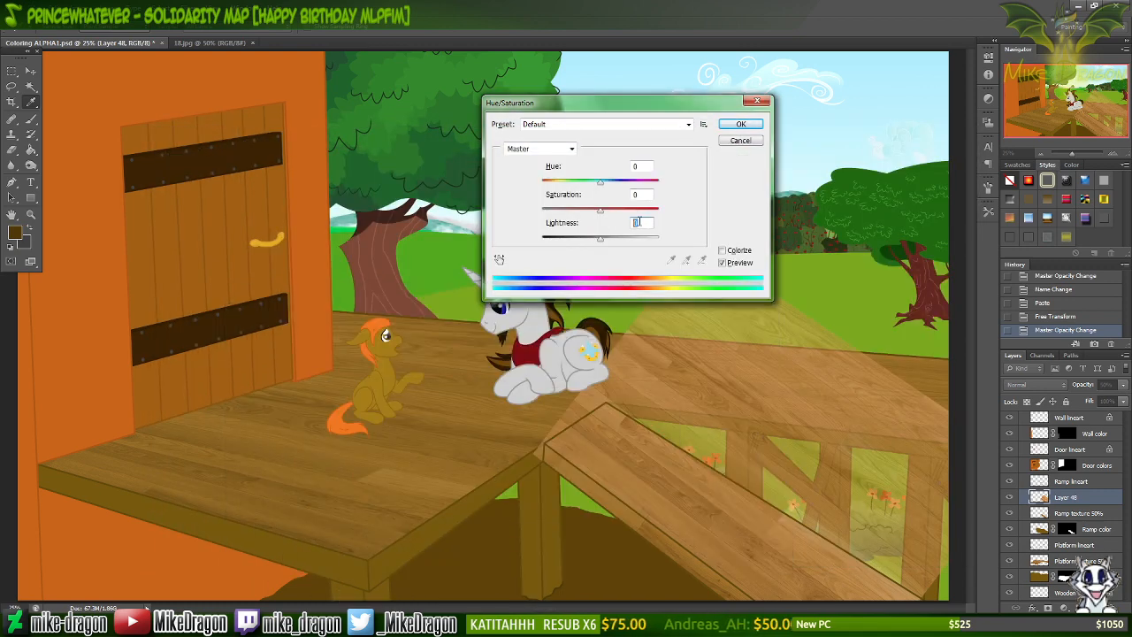
type("-25")
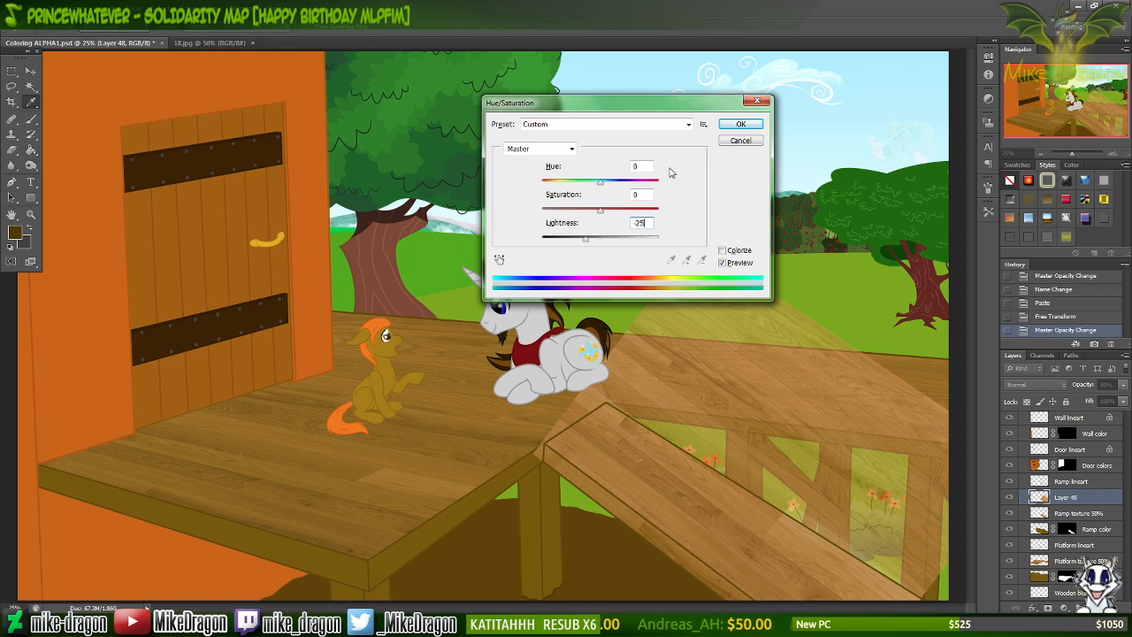
left_click(641, 166)
left_click(720, 251)
double_click(622, 225)
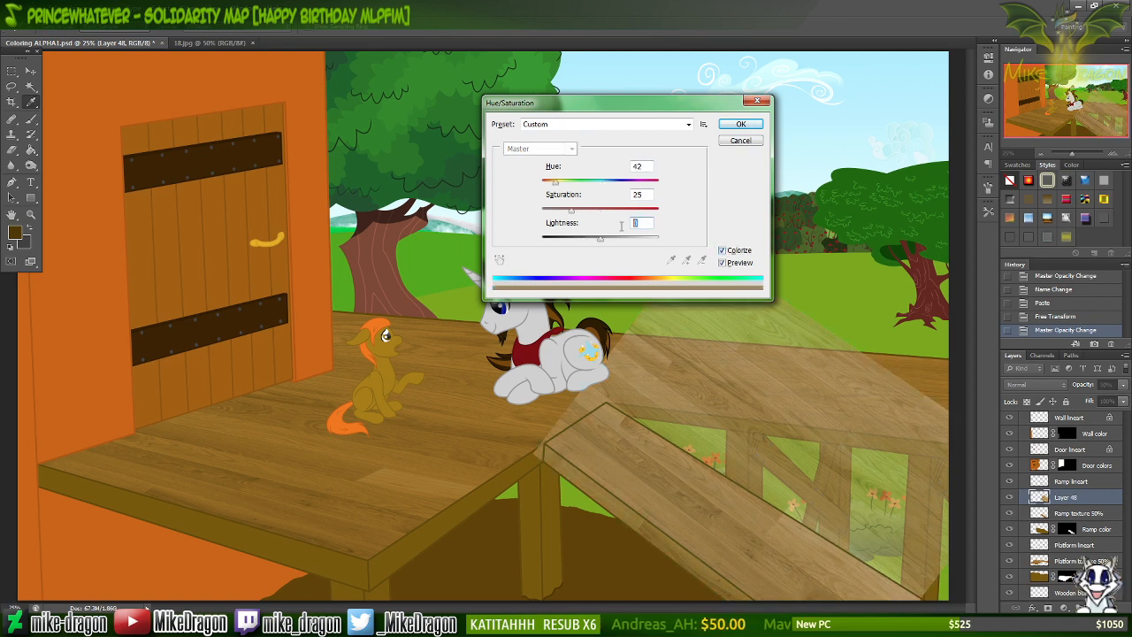
type("-25")
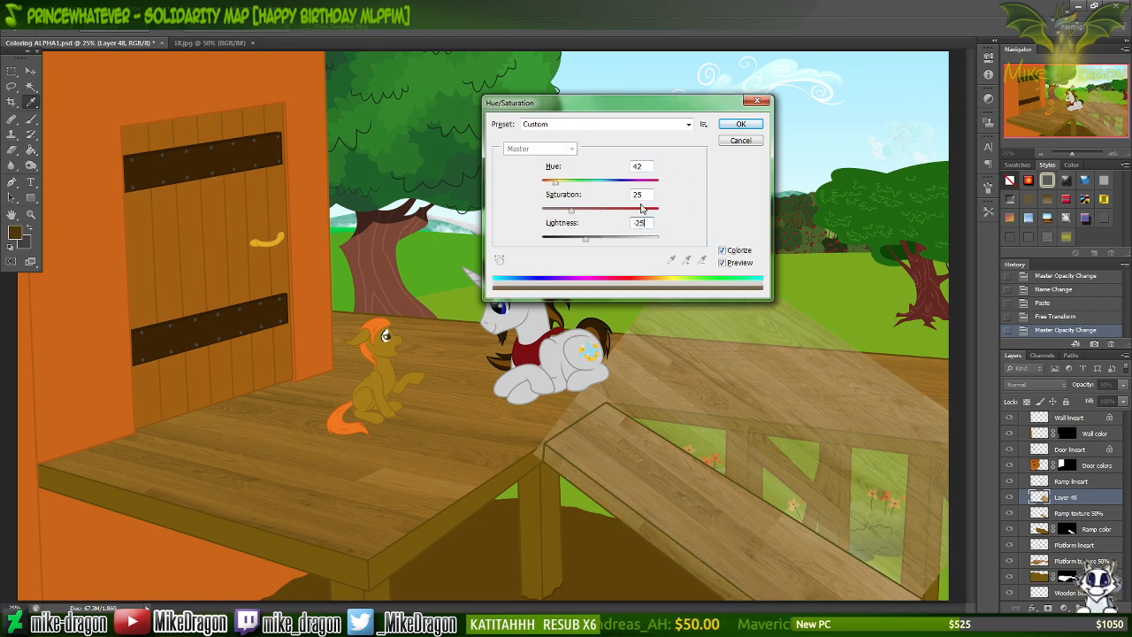
Set the texture's colorize hue to 35 and saturation to 52, and apply the adjustment.
left_click(642, 167)
left_click(398, 624)
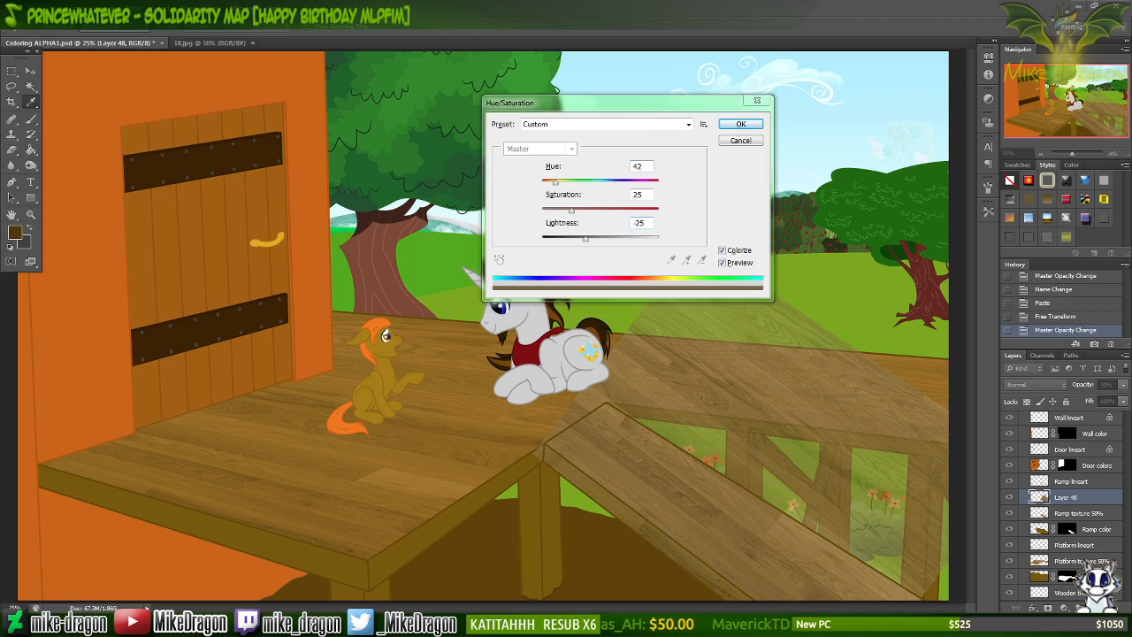
left_click(398, 625)
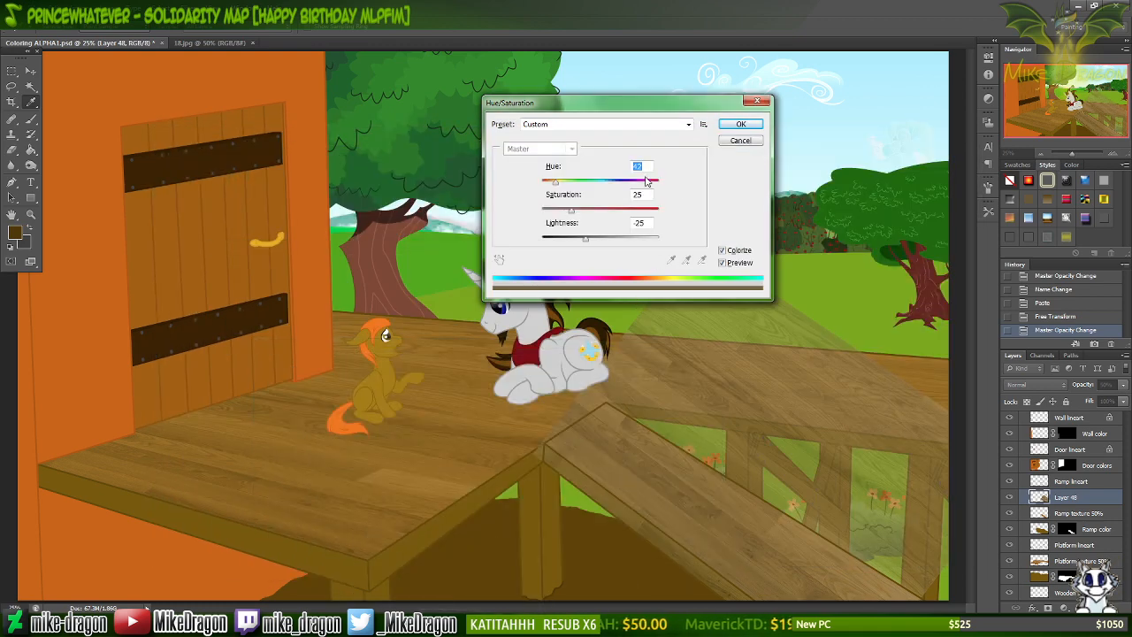
type("35")
key("Tab")
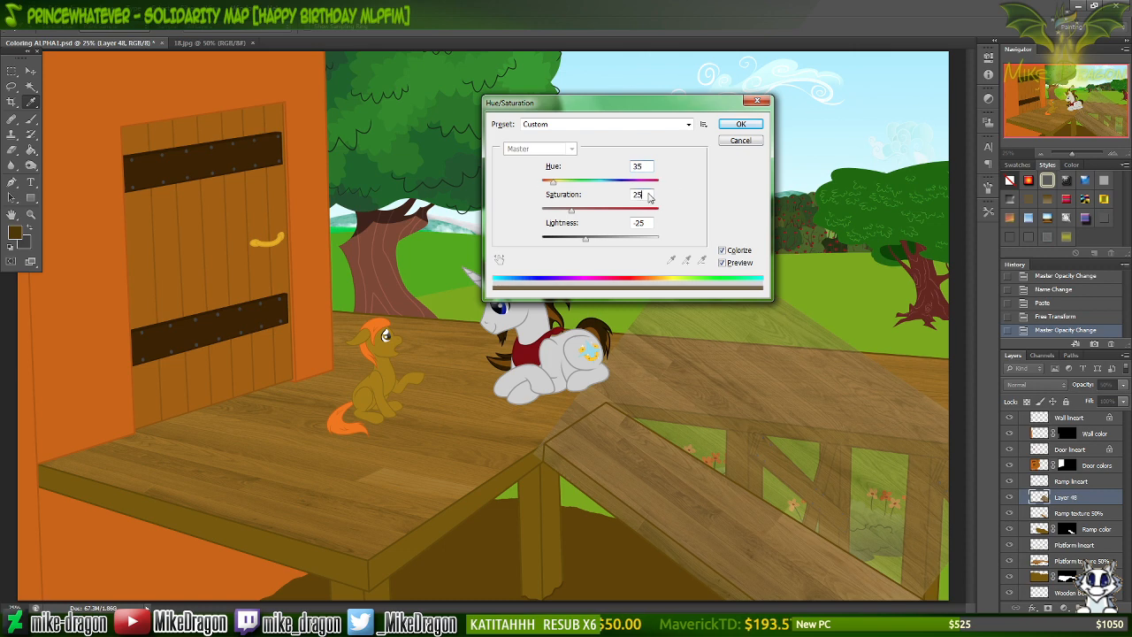
type("52")
left_click(648, 223)
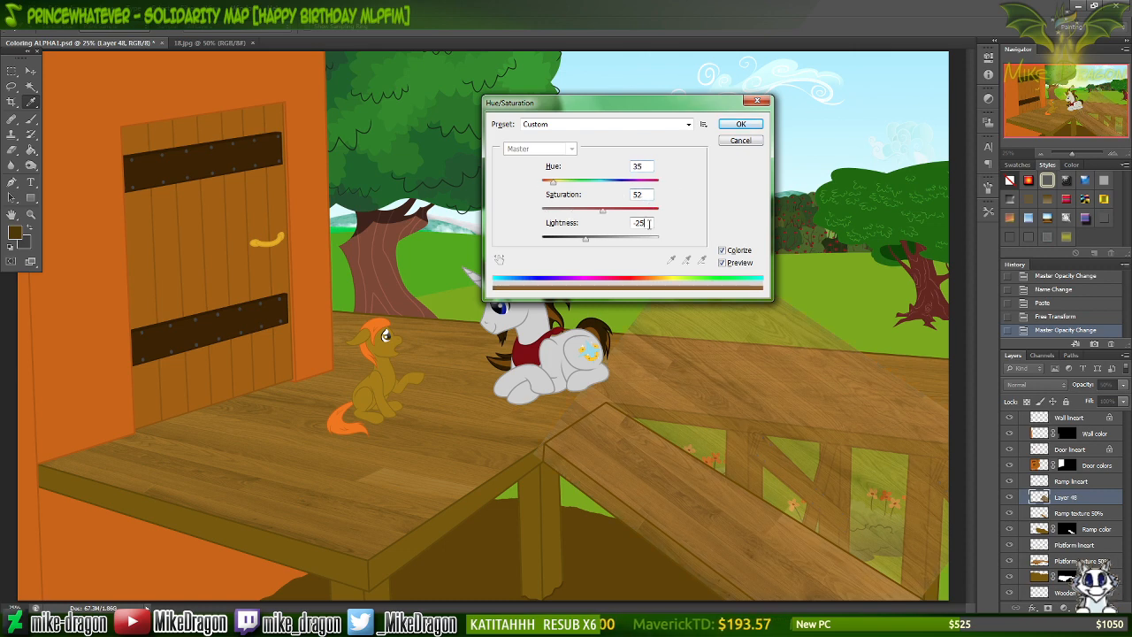
left_click(725, 132)
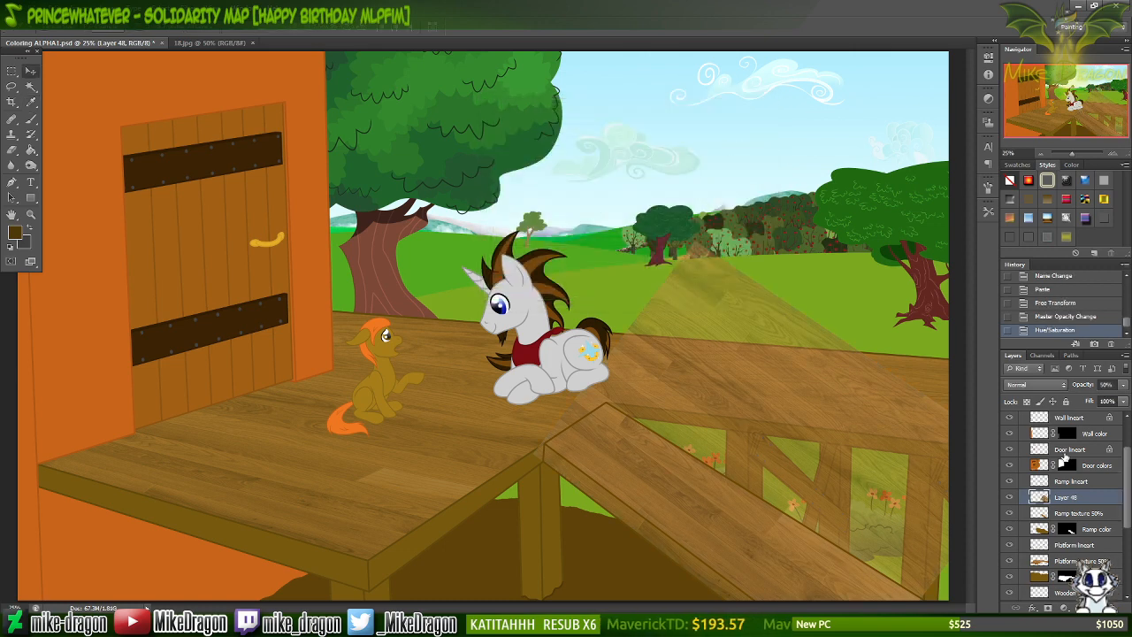
On the Ramp lineart layer, select the area outside the ramp plus the ramp's top surface with the Magic Wand.
left_click(1049, 482)
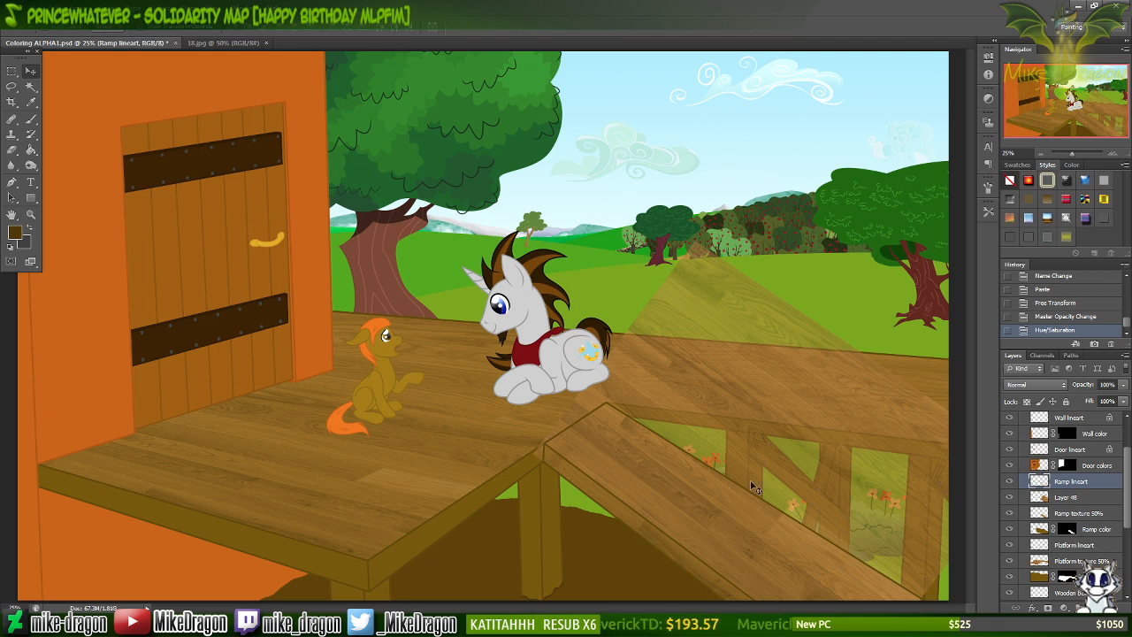
key("w")
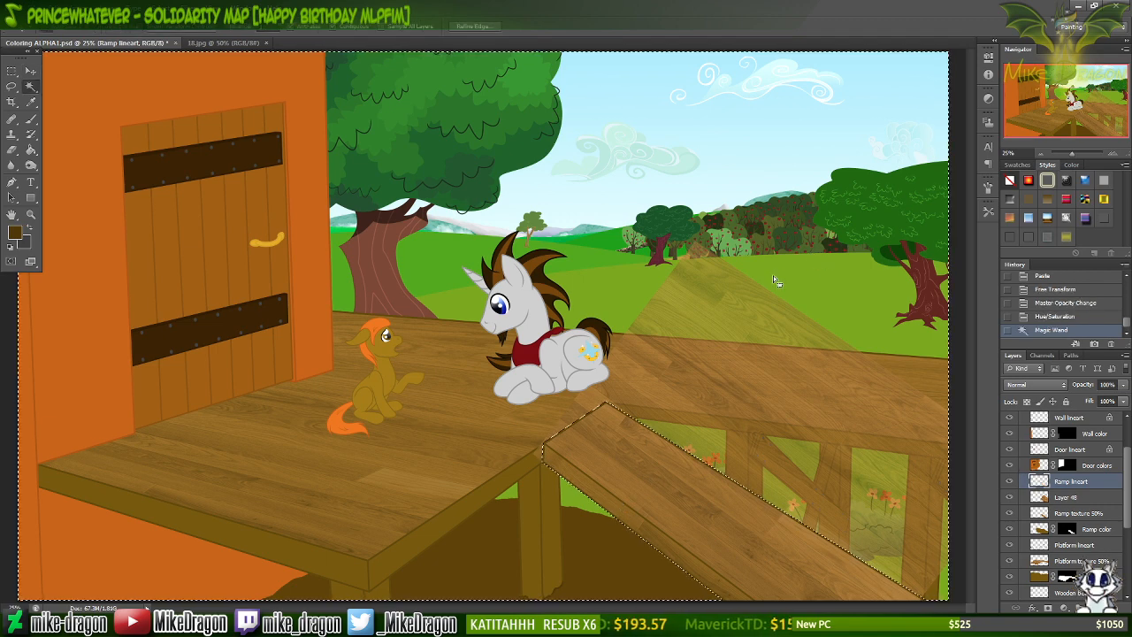
left_click(773, 275)
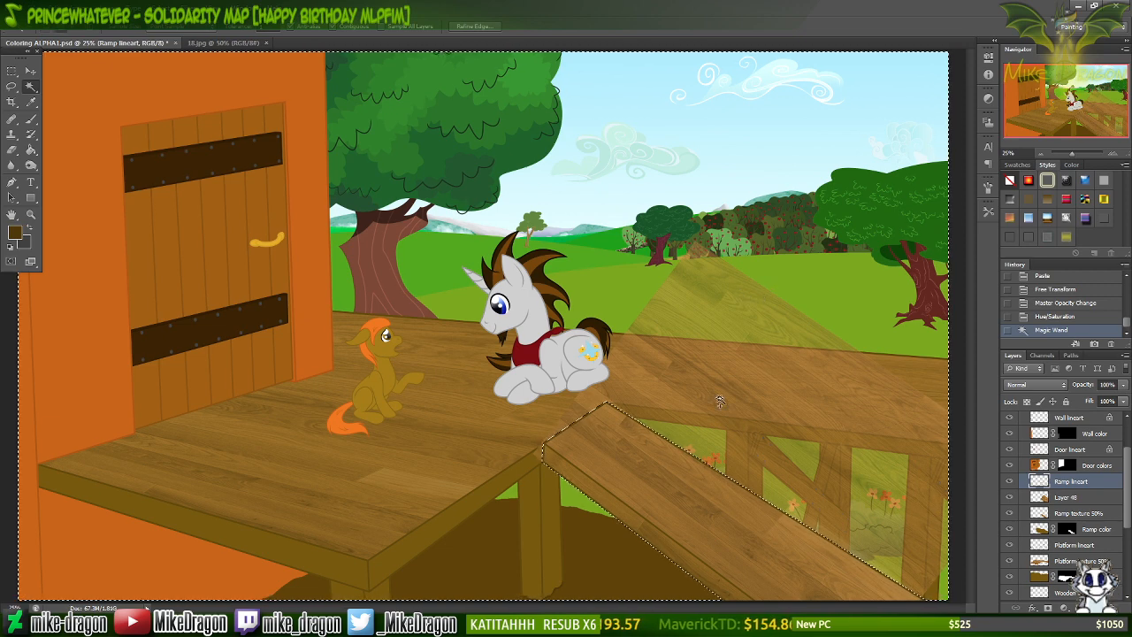
left_click(612, 459)
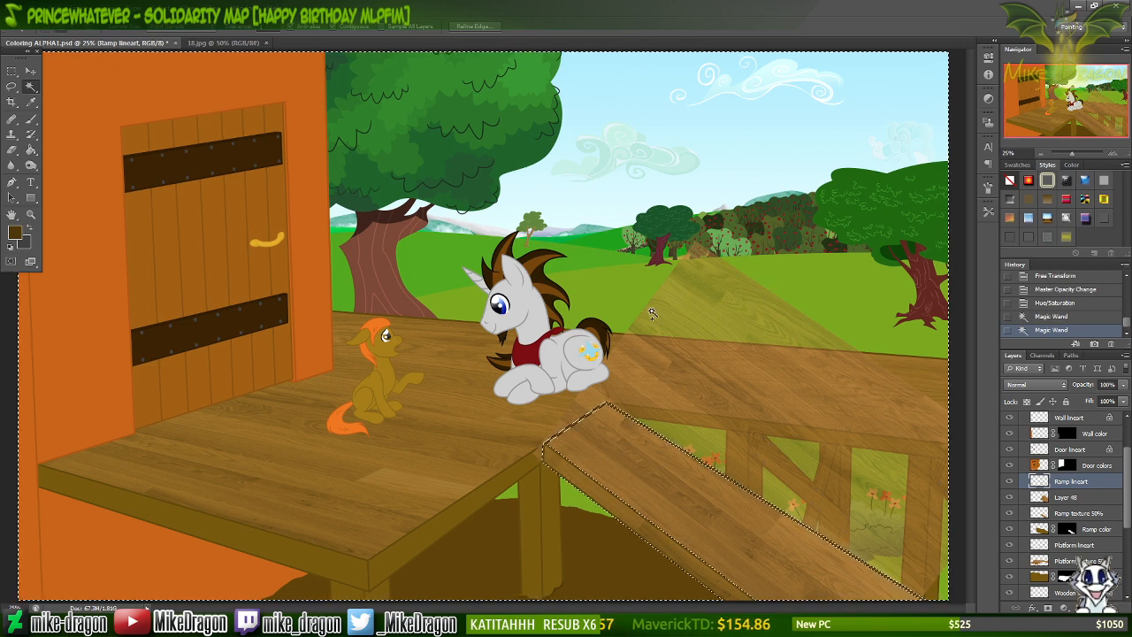
Expand the selection around the ramp's side board by 2 pixels.
left_click(161, 8)
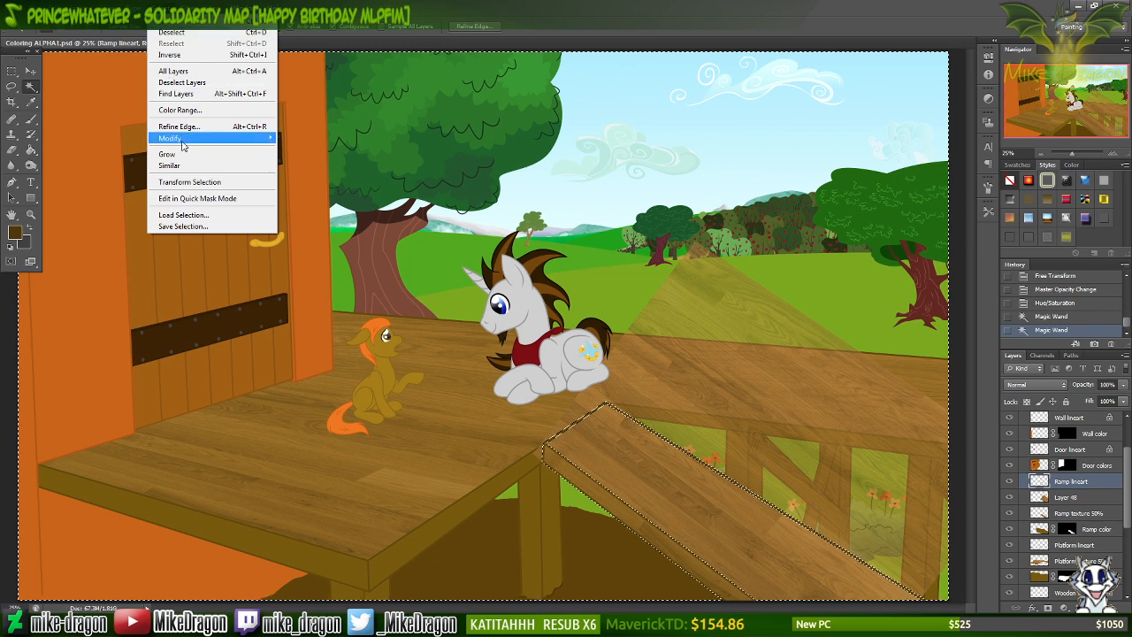
mouse_move(168, 139)
left_click(103, 161)
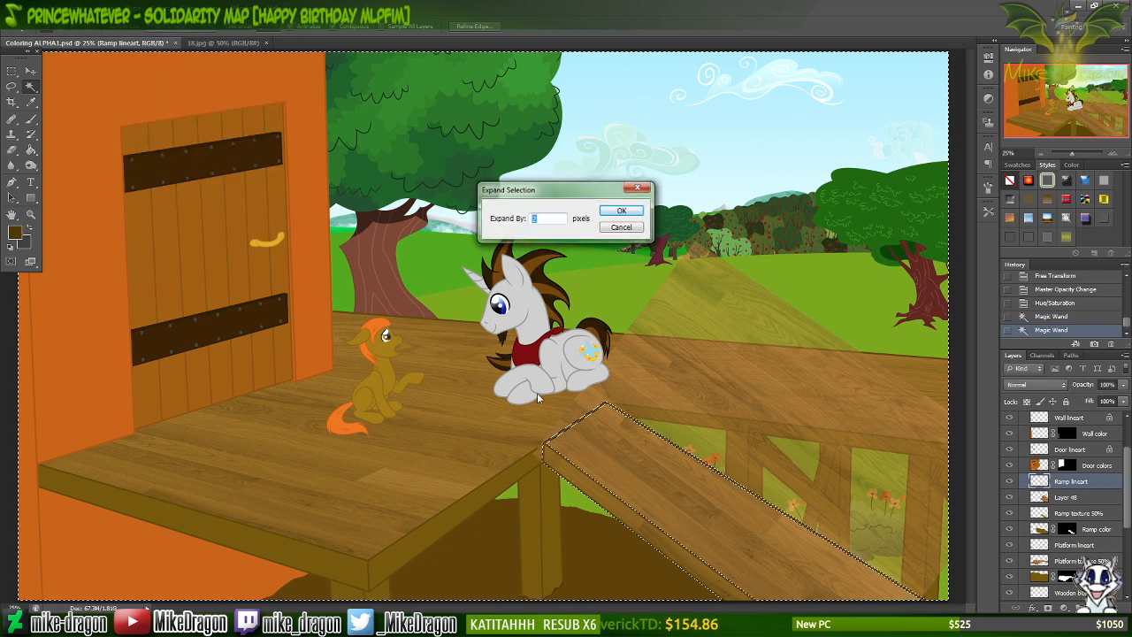
key("Return")
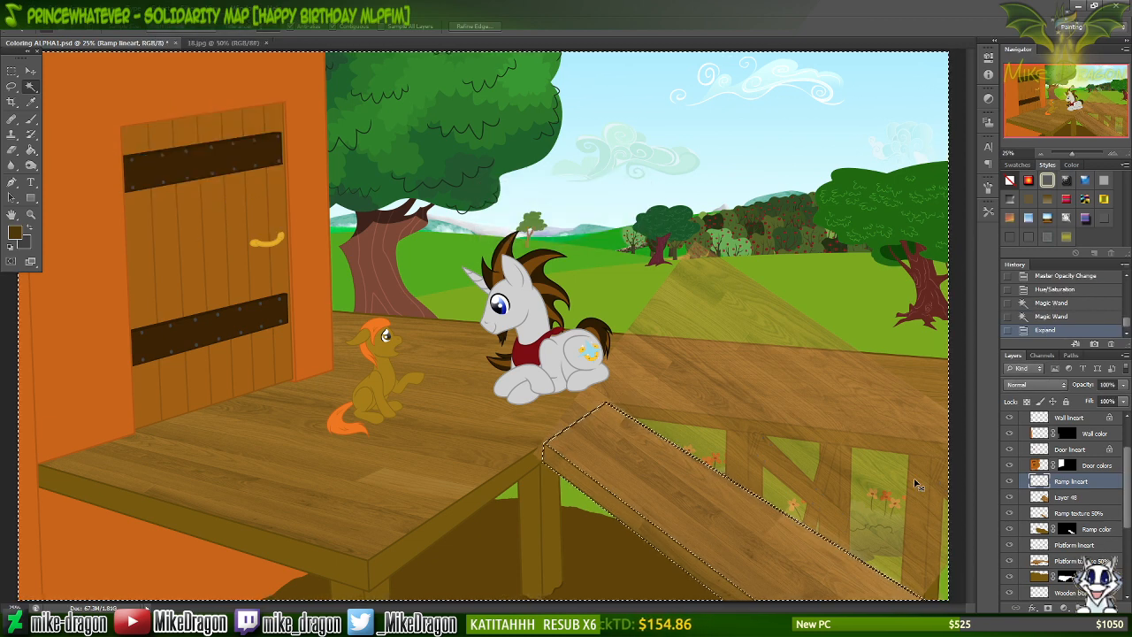
Erase the Layer 48 wood texture everywhere outside the ramp, then clear the selection.
left_click(1041, 499)
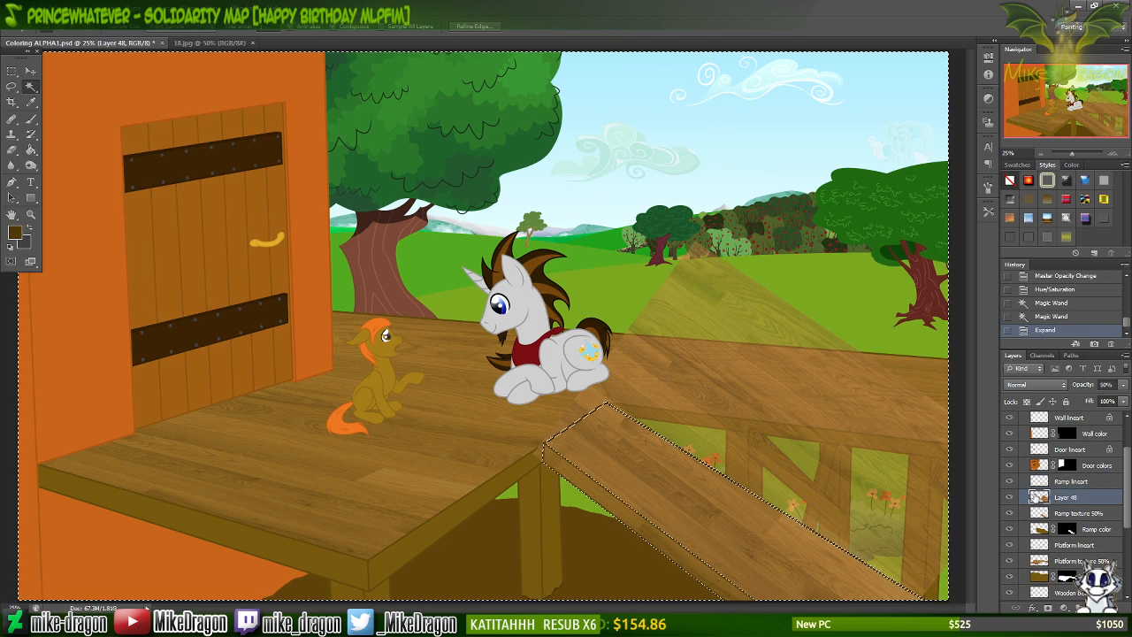
key("e")
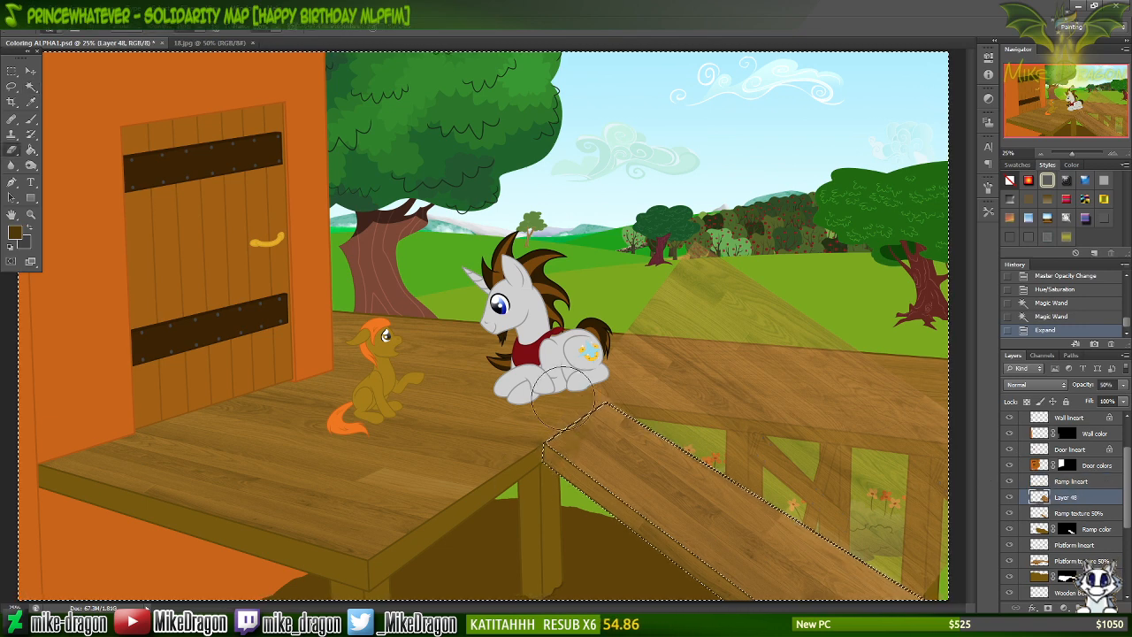
mouse_move(564, 398)
left_mouse_down()
mouse_move(547, 465)
mouse_move(641, 287)
mouse_move(633, 323)
mouse_move(727, 272)
mouse_move(597, 476)
mouse_move(631, 500)
mouse_move(660, 475)
mouse_move(674, 548)
mouse_move(748, 501)
mouse_move(768, 528)
mouse_move(762, 508)
mouse_move(783, 518)
mouse_move(785, 548)
mouse_move(818, 599)
mouse_move(874, 609)
mouse_move(892, 583)
mouse_move(923, 588)
mouse_move(938, 557)
mouse_move(922, 522)
mouse_move(942, 503)
mouse_move(888, 486)
mouse_move(902, 462)
mouse_move(881, 361)
mouse_move(861, 371)
mouse_move(825, 306)
mouse_move(788, 308)
mouse_move(764, 388)
mouse_move(802, 400)
mouse_move(835, 377)
mouse_move(835, 444)
mouse_move(870, 454)
mouse_move(879, 501)
mouse_move(880, 531)
left_mouse_up()
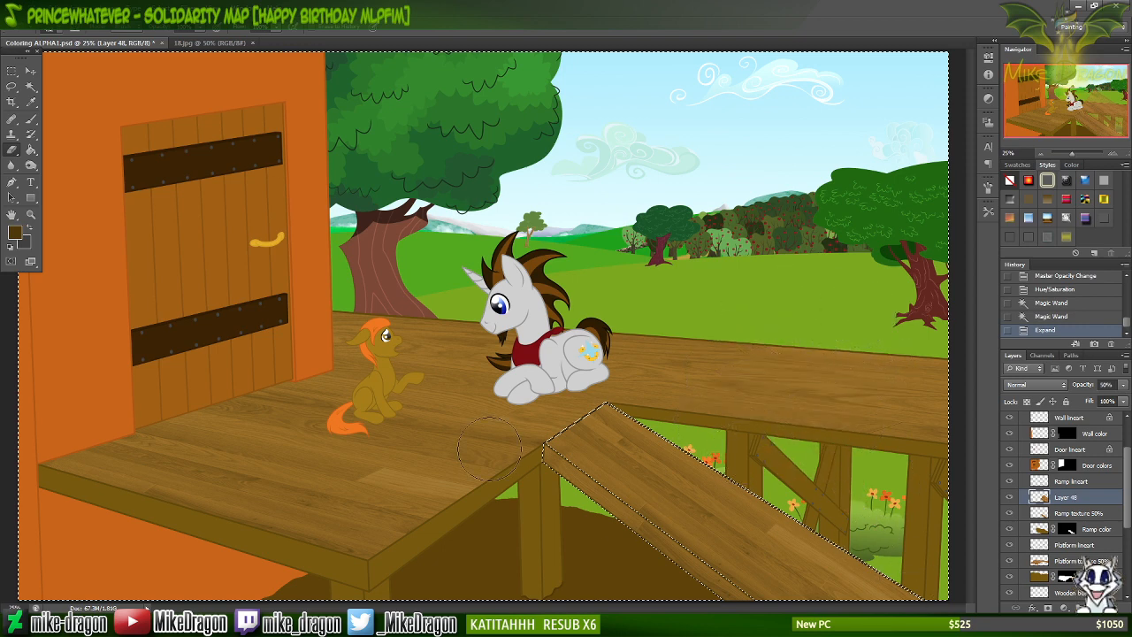
key("ctrl+d")
Undo the erasing on Layer 48 and deselect the restored selection around the ramp.
key("ctrl+plus")
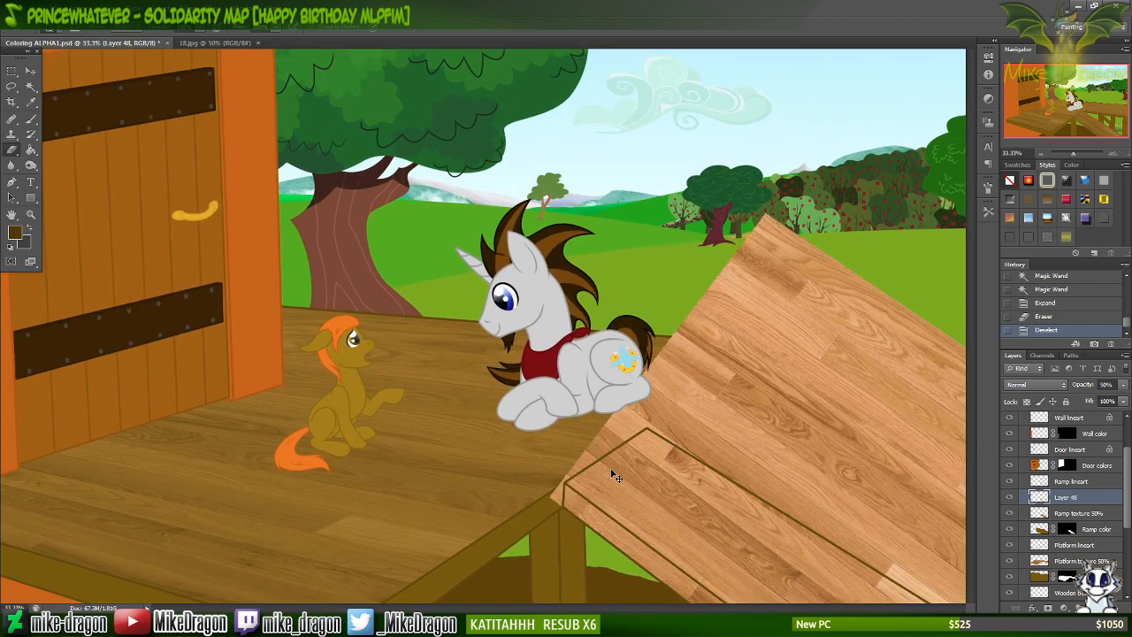
left_click_drag(1072, 101, 1108, 126)
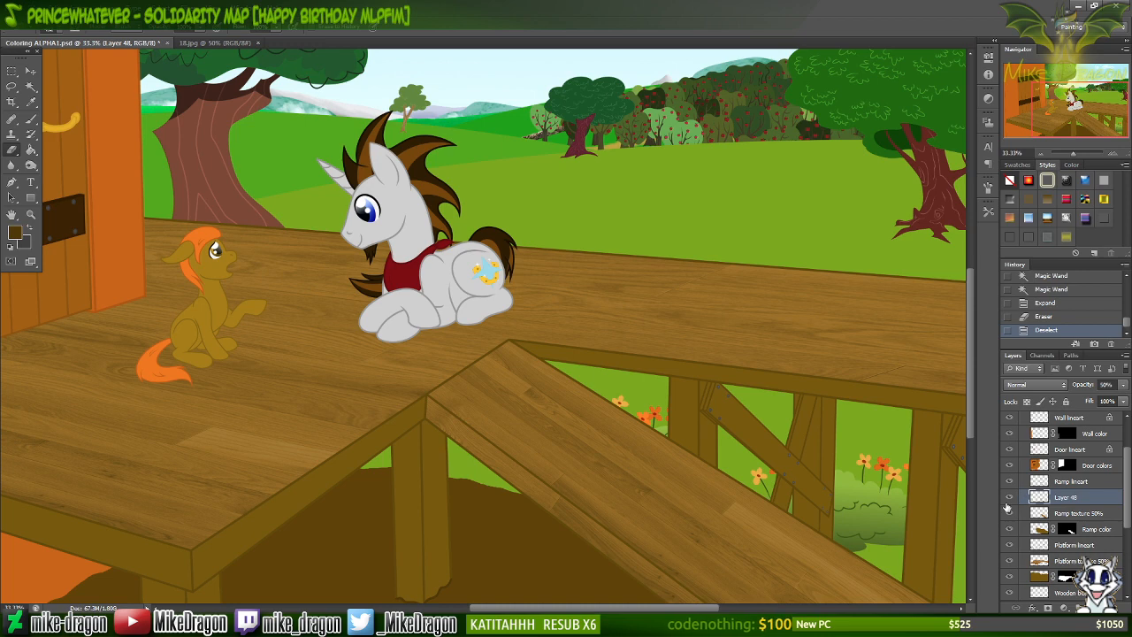
key("ctrl+plus")
key("ctrl+plus")
scroll(810, 342, "down", 5)
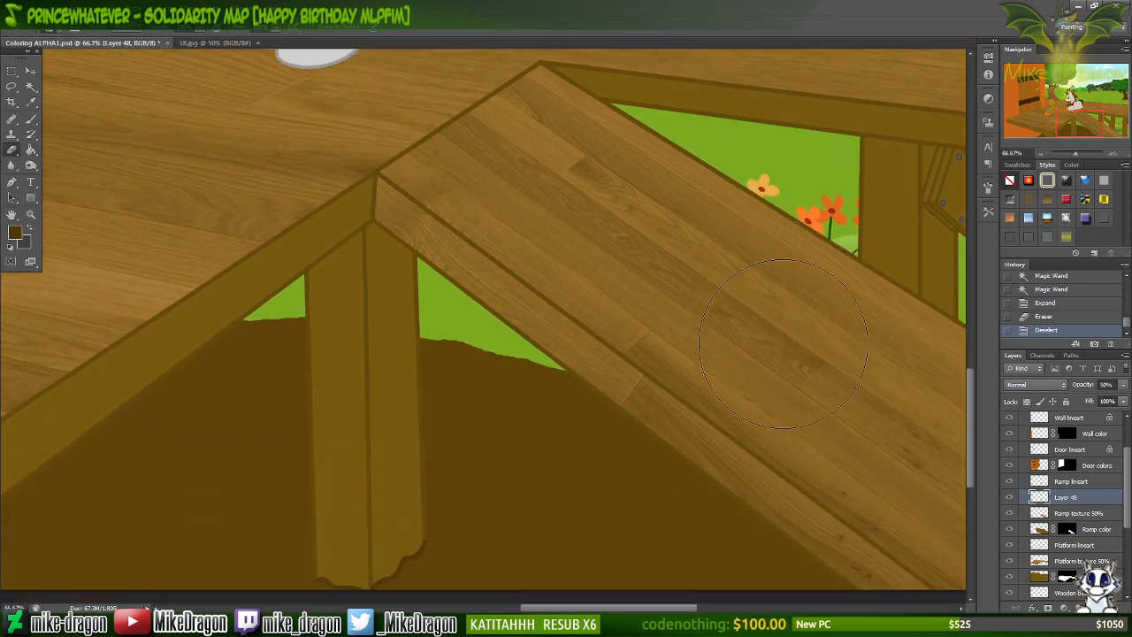
key("v")
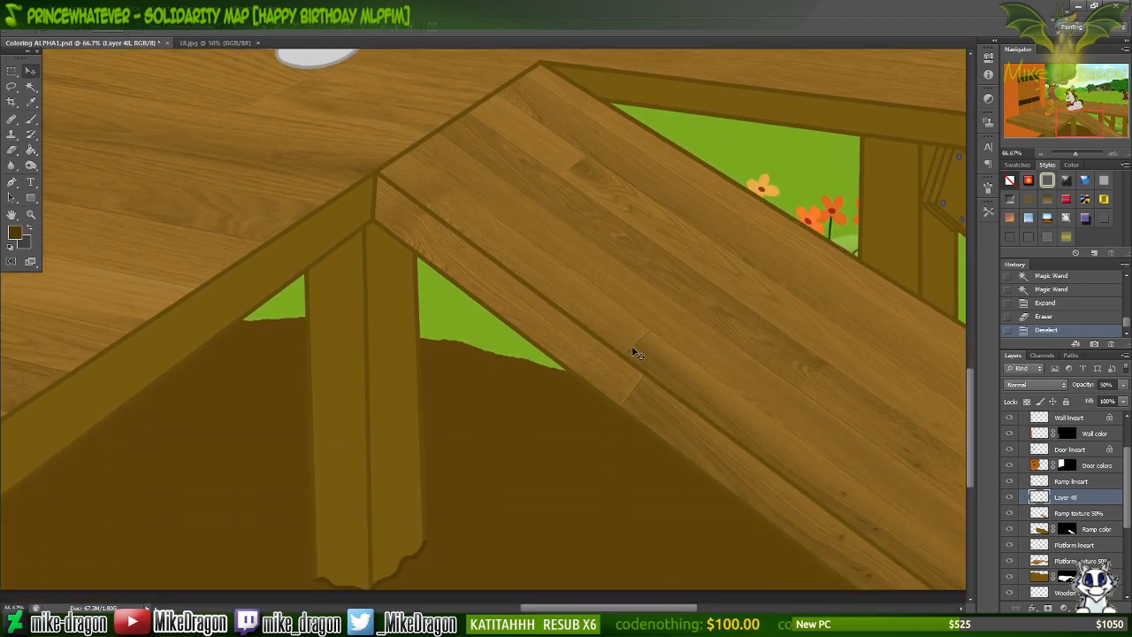
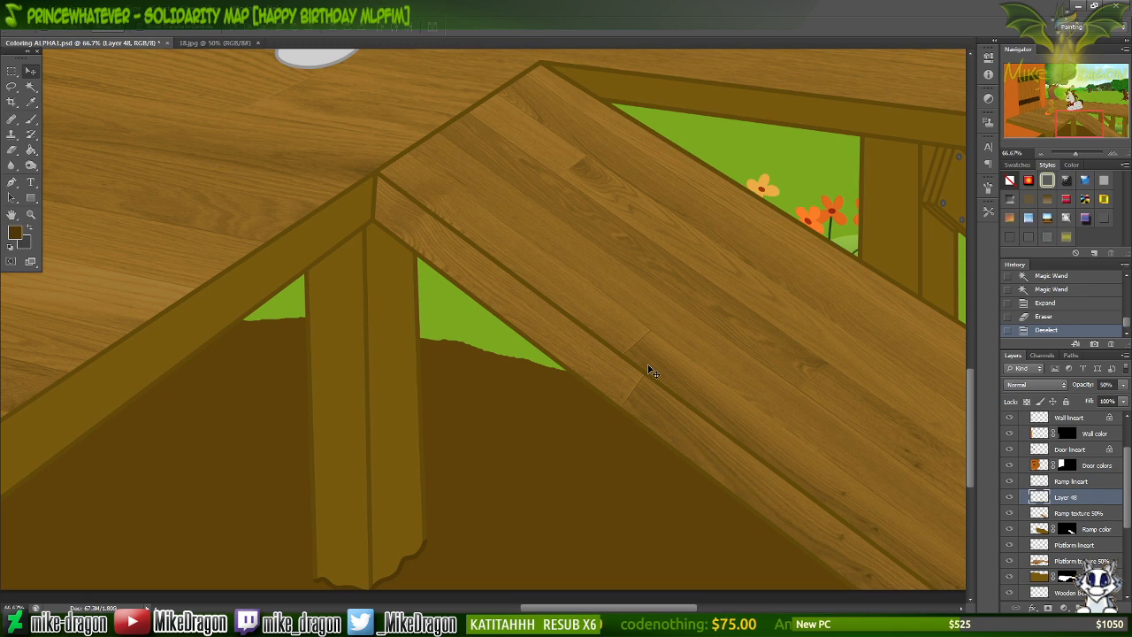
key("ctrl+alt+z")
key("ctrl+alt+z")
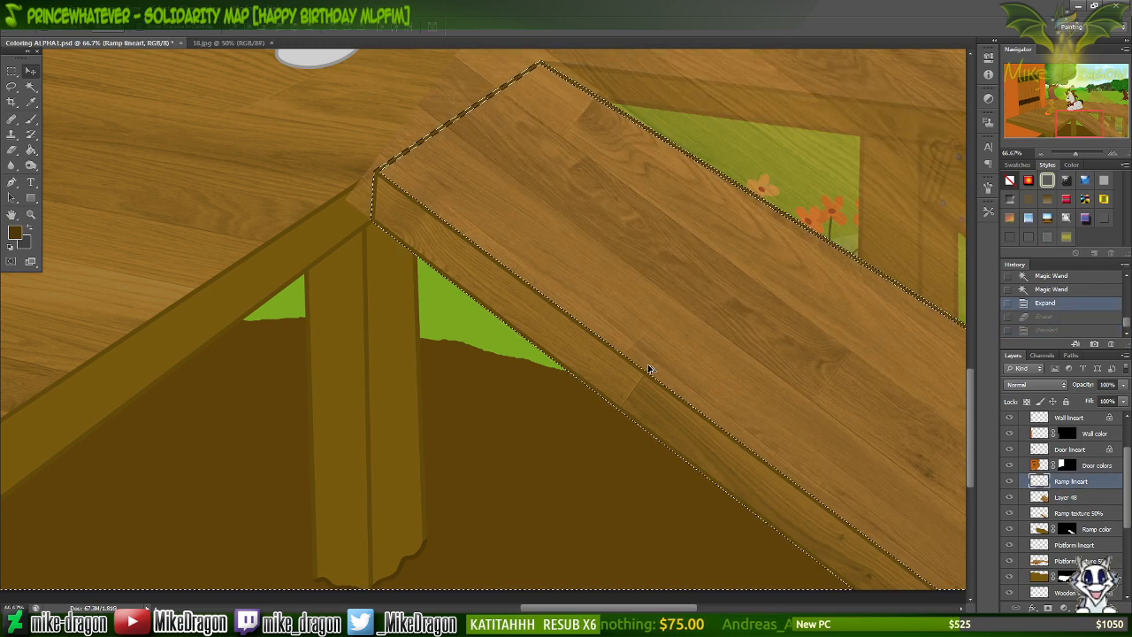
key("ctrl+d")
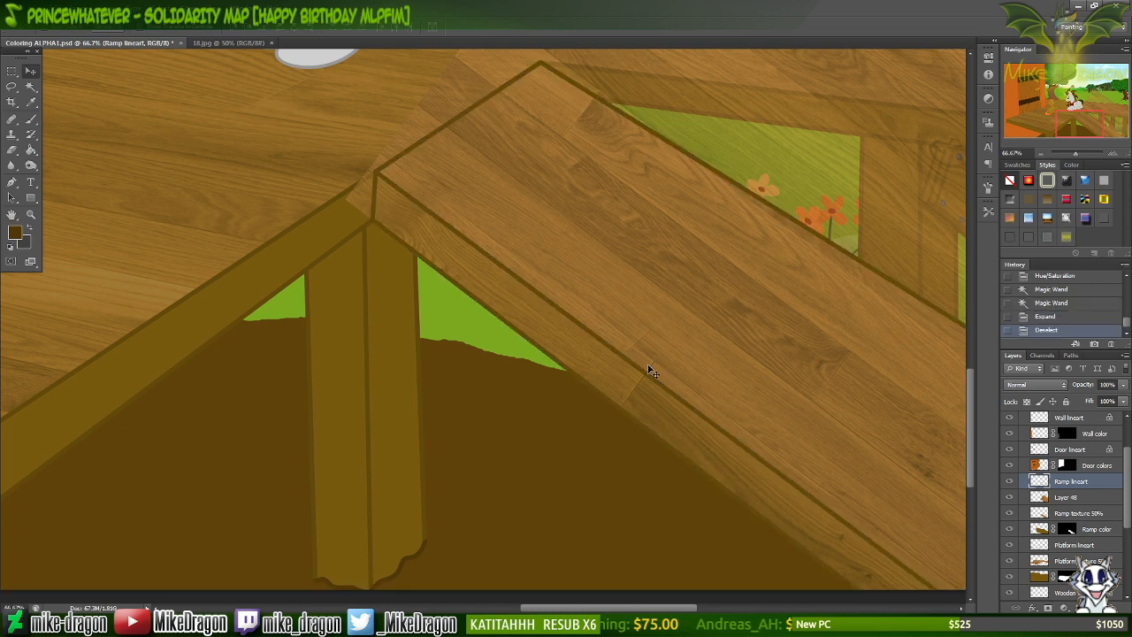
key("ctrl+t")
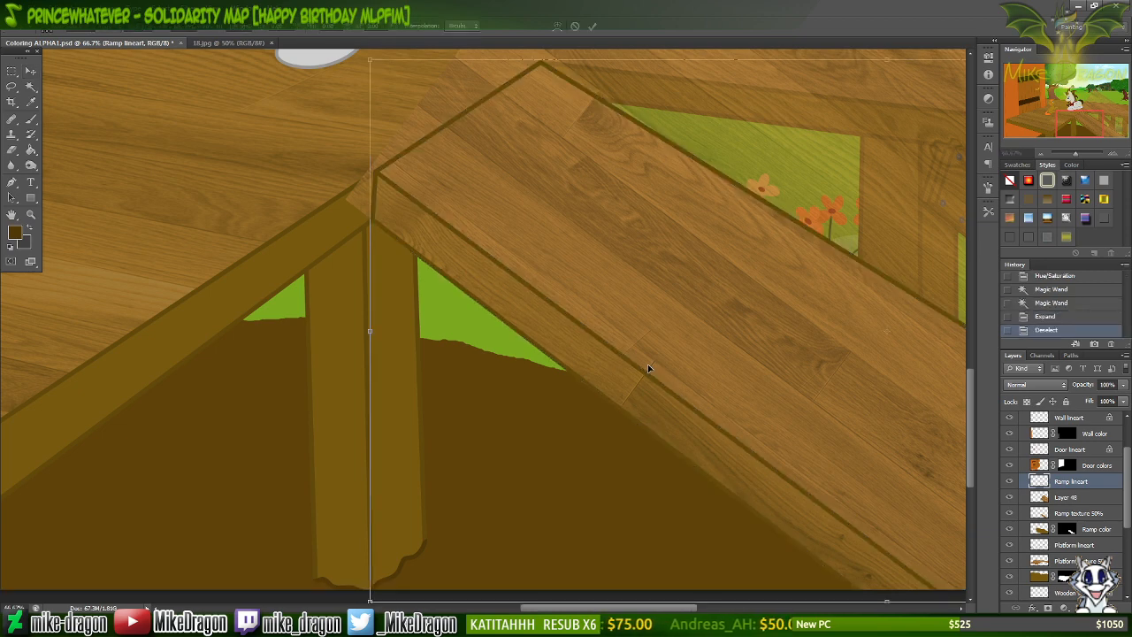
key("ctrl+minus")
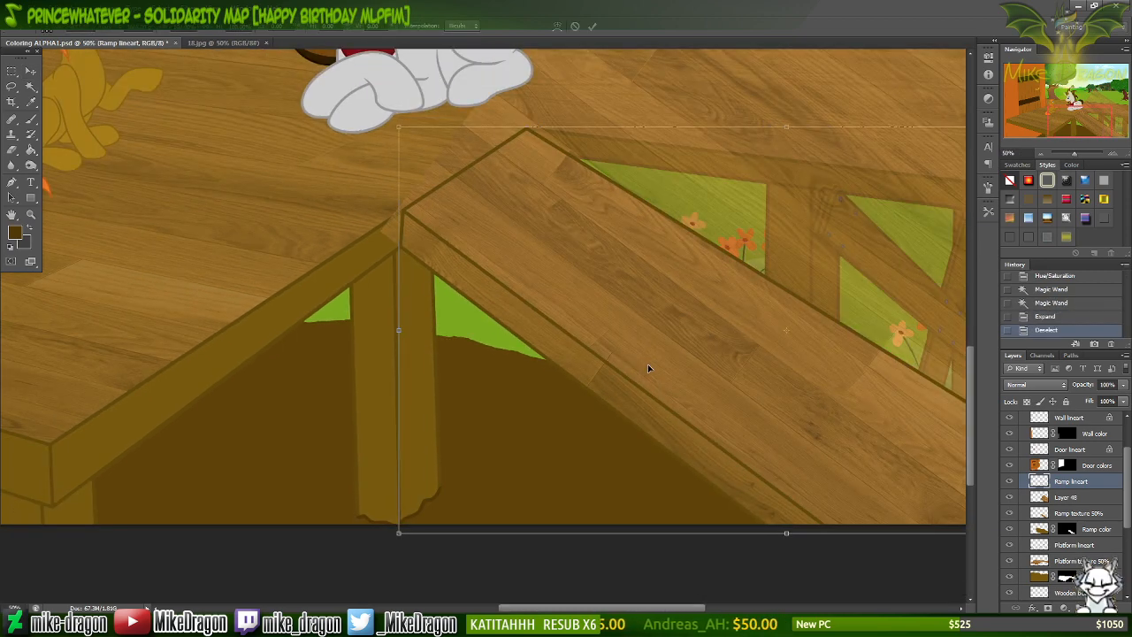
scroll(648, 364, "right", 5)
right_click(658, 318)
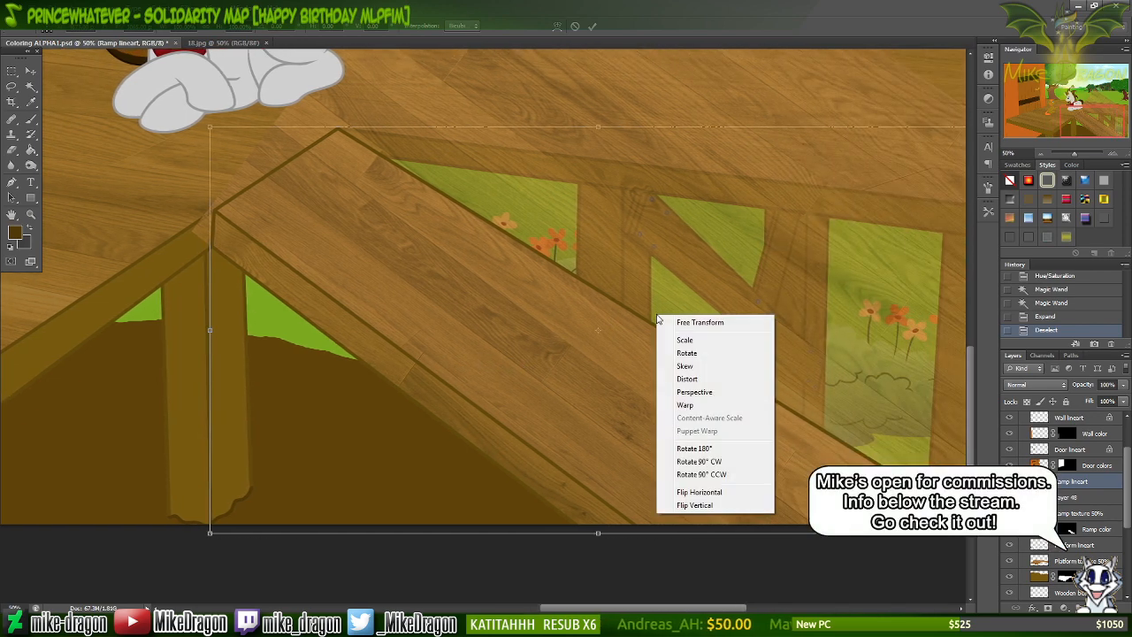
left_click(696, 367)
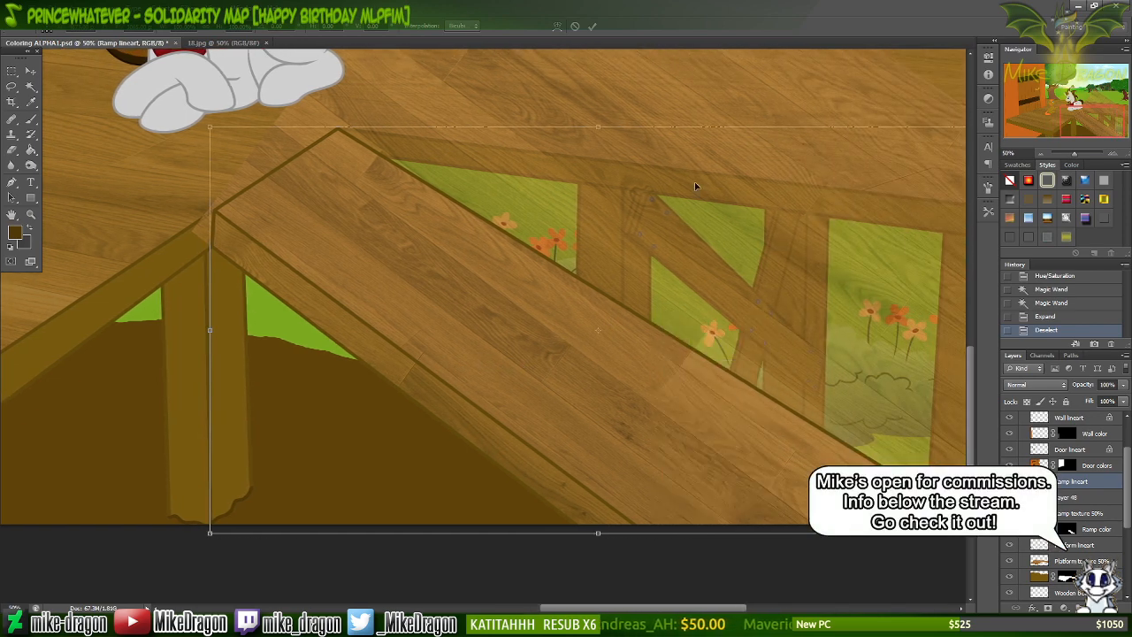
left_click_drag(600, 123, 583, 126)
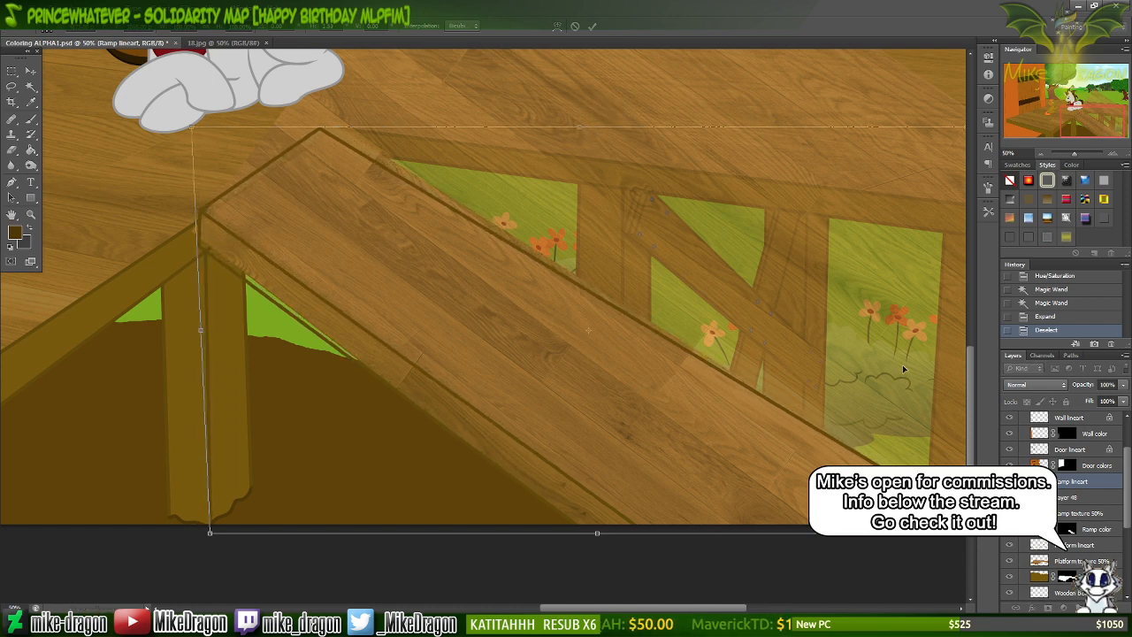
key("Return")
Try to skew the Layer 48 wood texture so its planks follow the ramp's angle.
left_click(1044, 497)
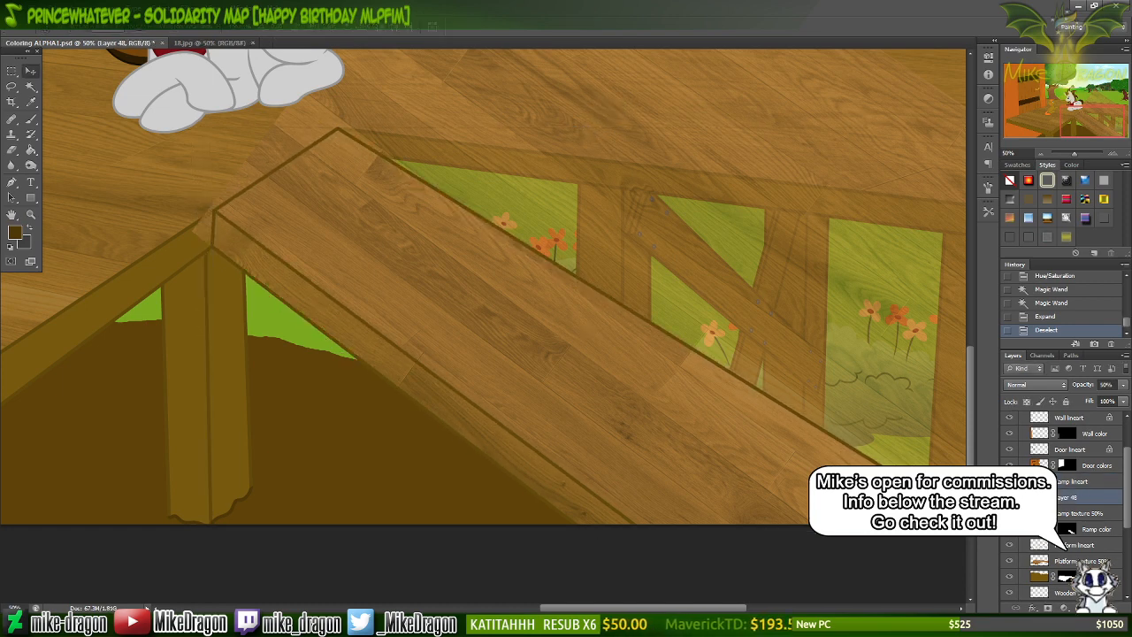
key("ctrl+t")
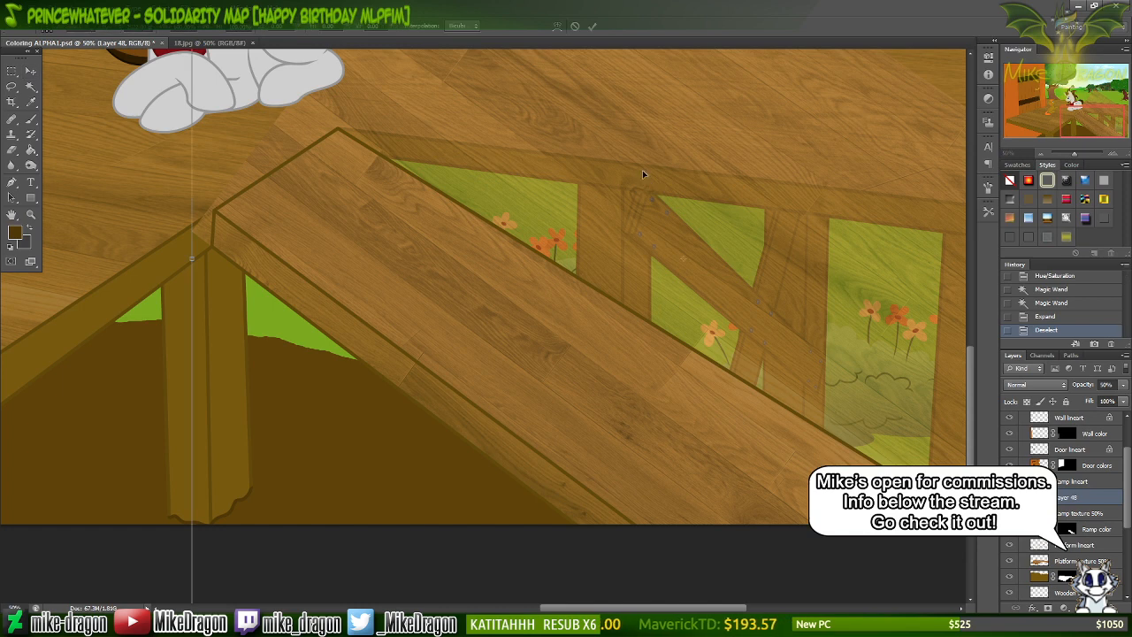
key("ctrl+minus")
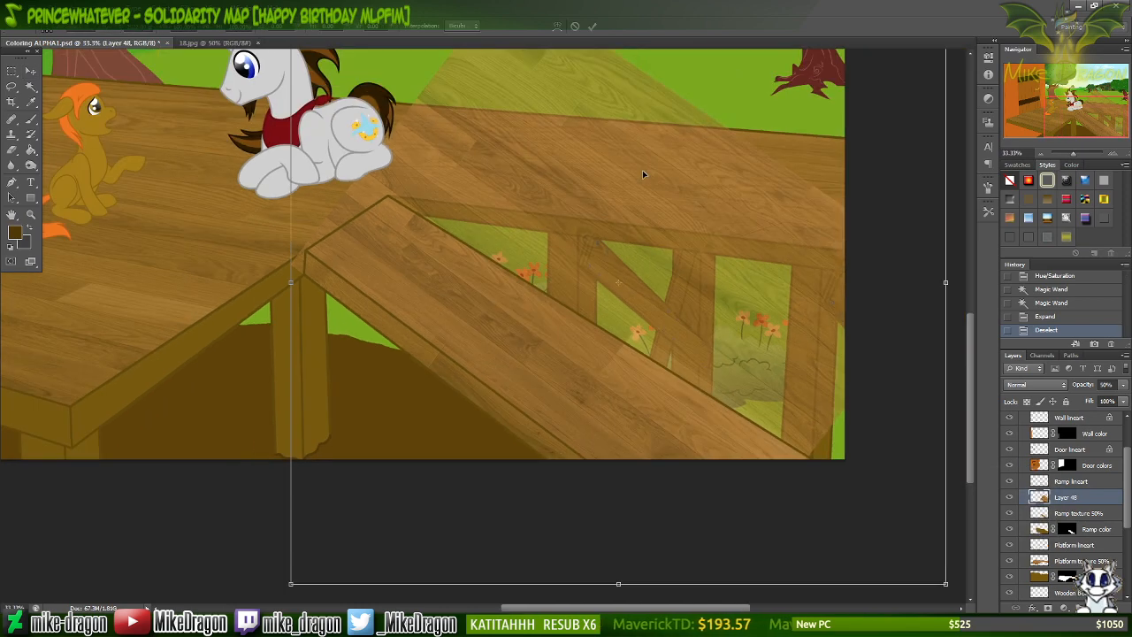
scroll(643, 174, "up", 1)
scroll(643, 170, "up", 3)
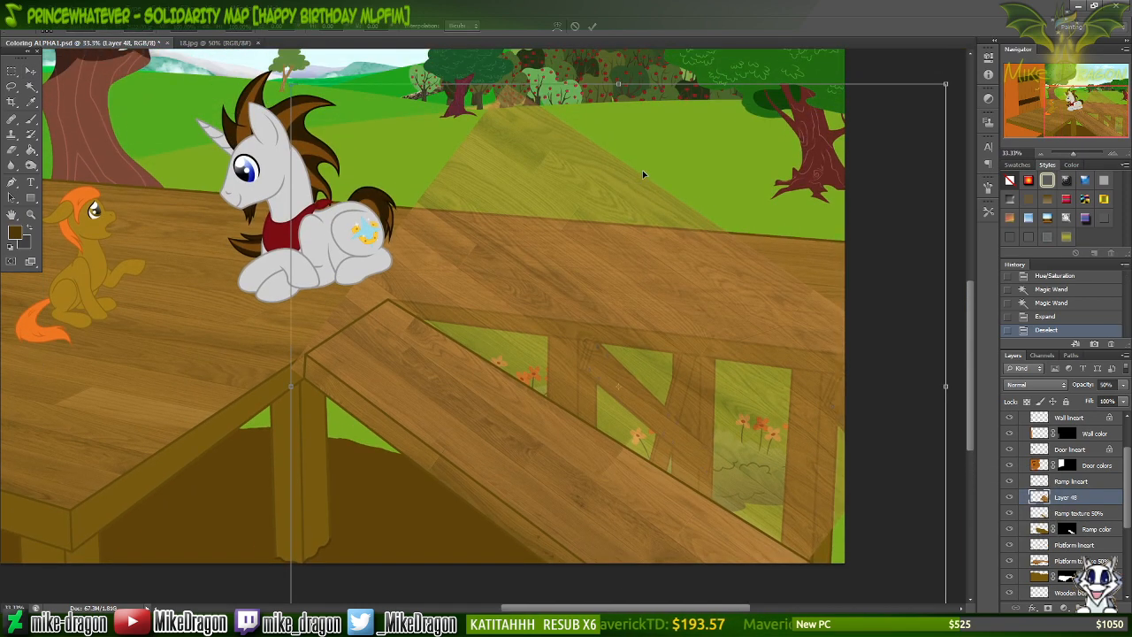
right_click(577, 235)
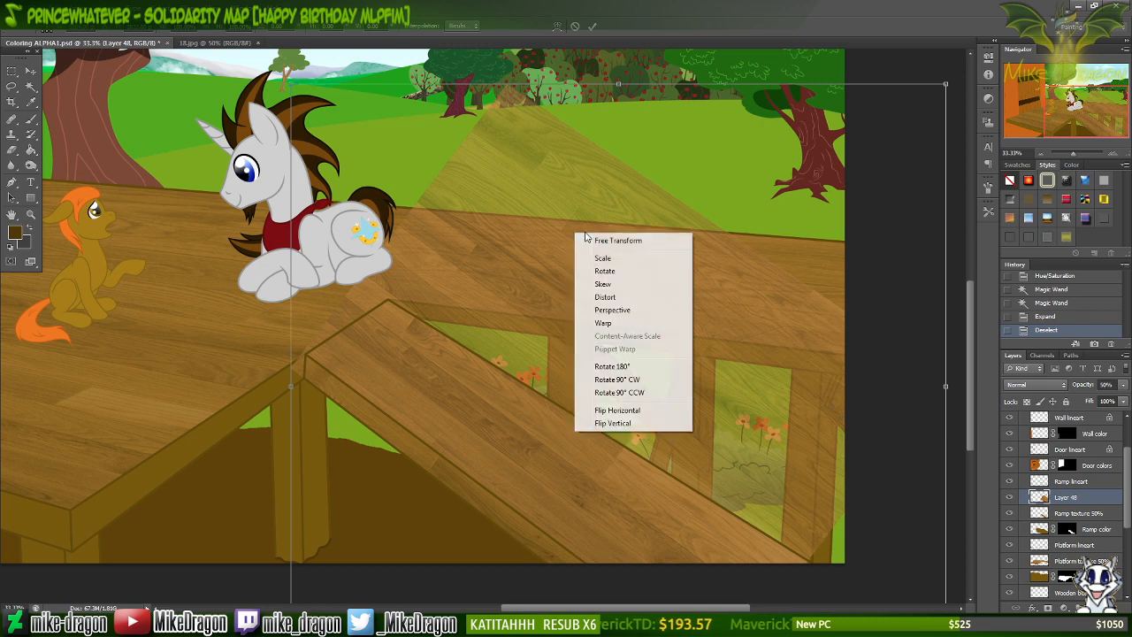
left_click(610, 286)
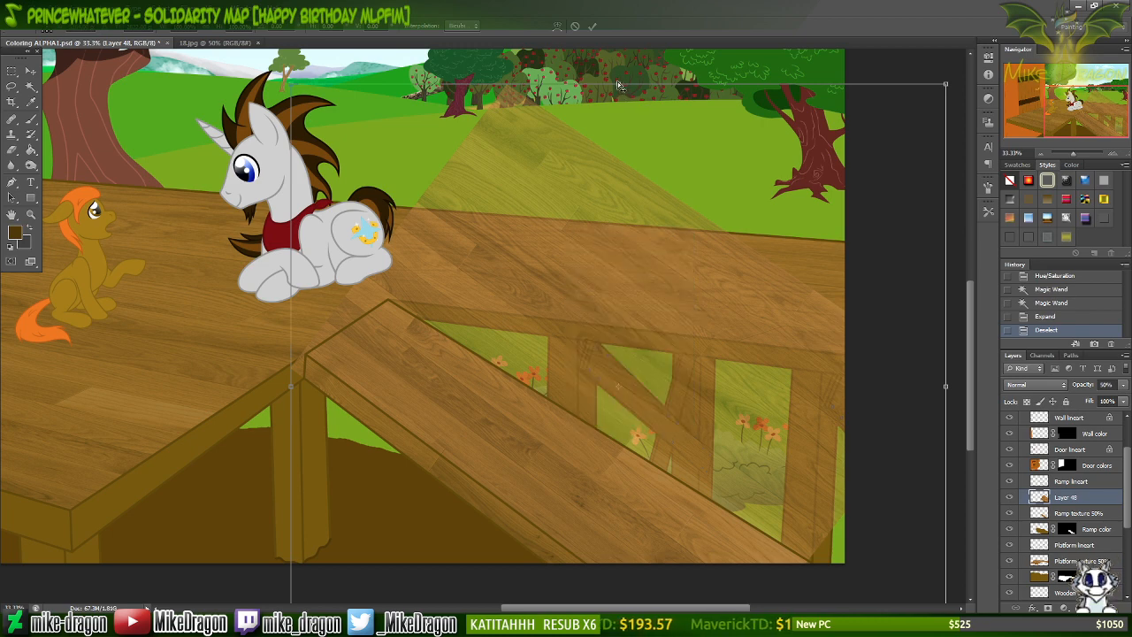
left_click_drag(618, 85, 533, 92)
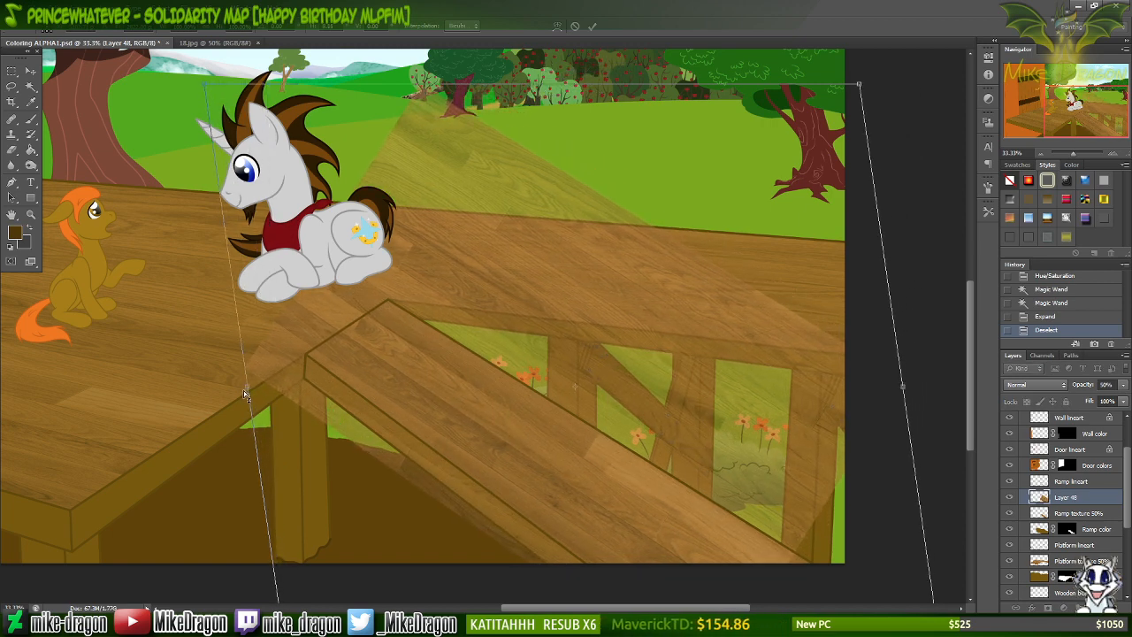
left_click_drag(246, 395, 257, 405)
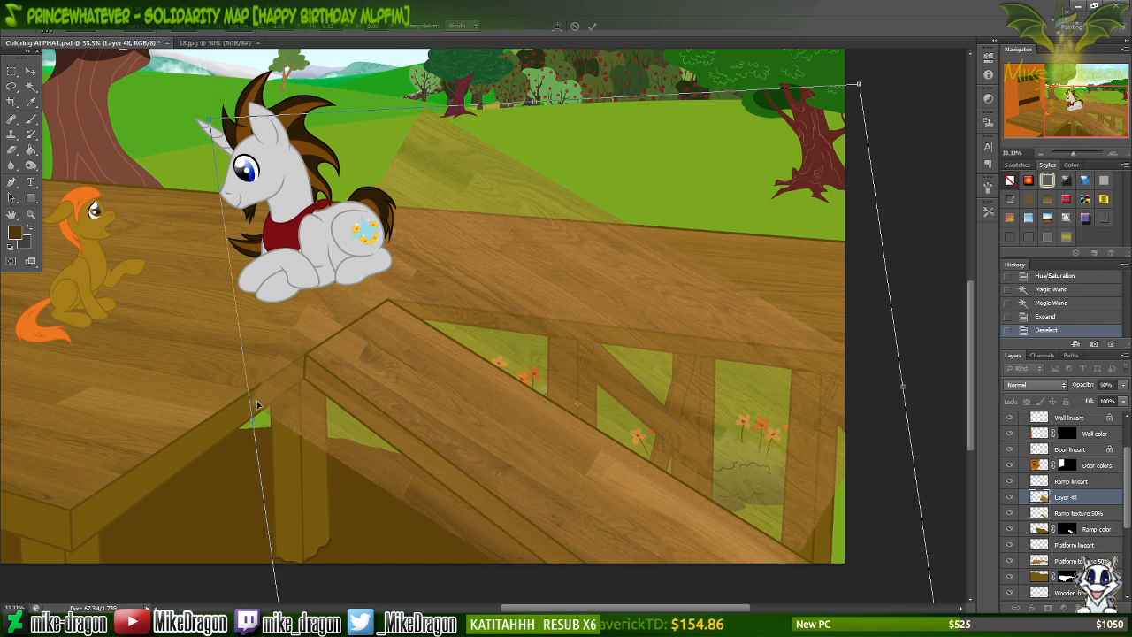
key("Return")
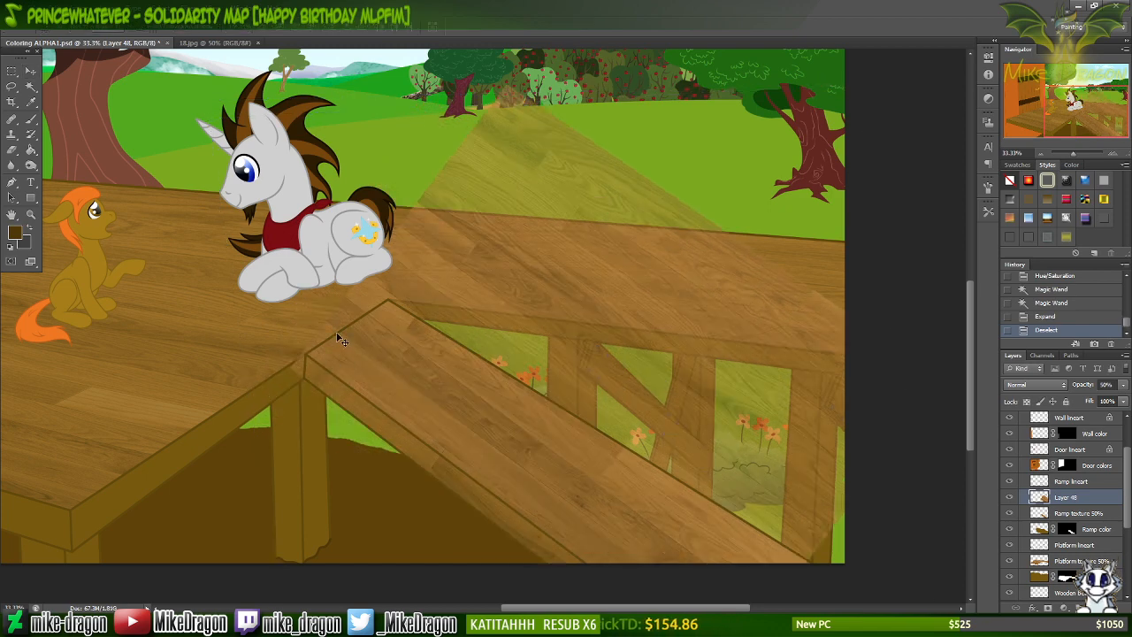
Try to distort the Layer 48 wood texture by moving its upper corner inward.
key("ctrl+t")
right_click(394, 251)
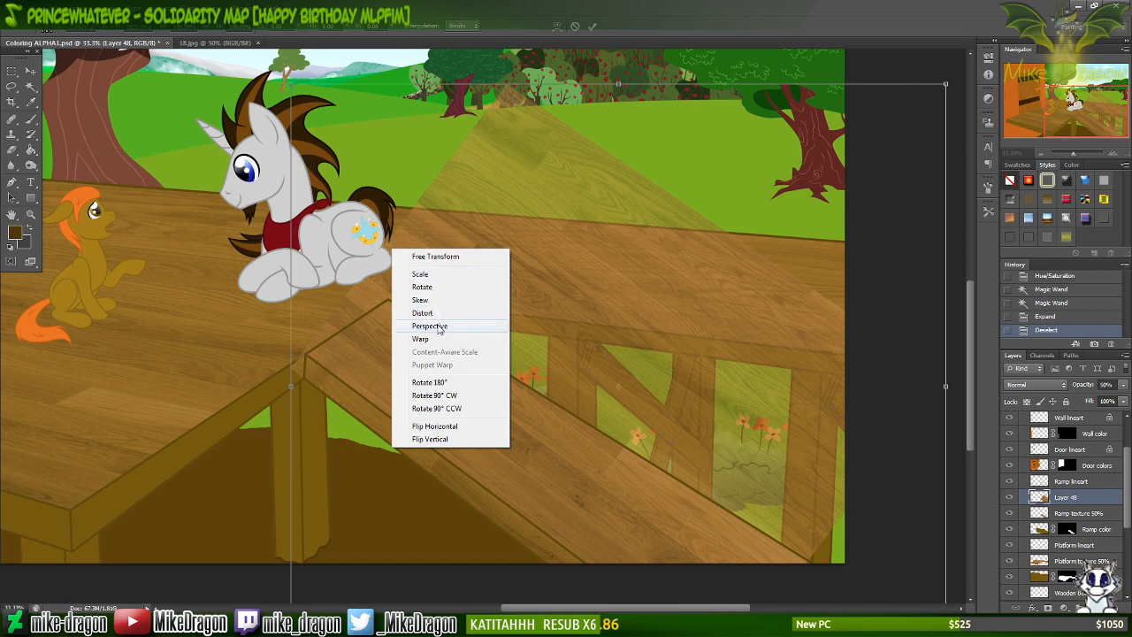
left_click(453, 315)
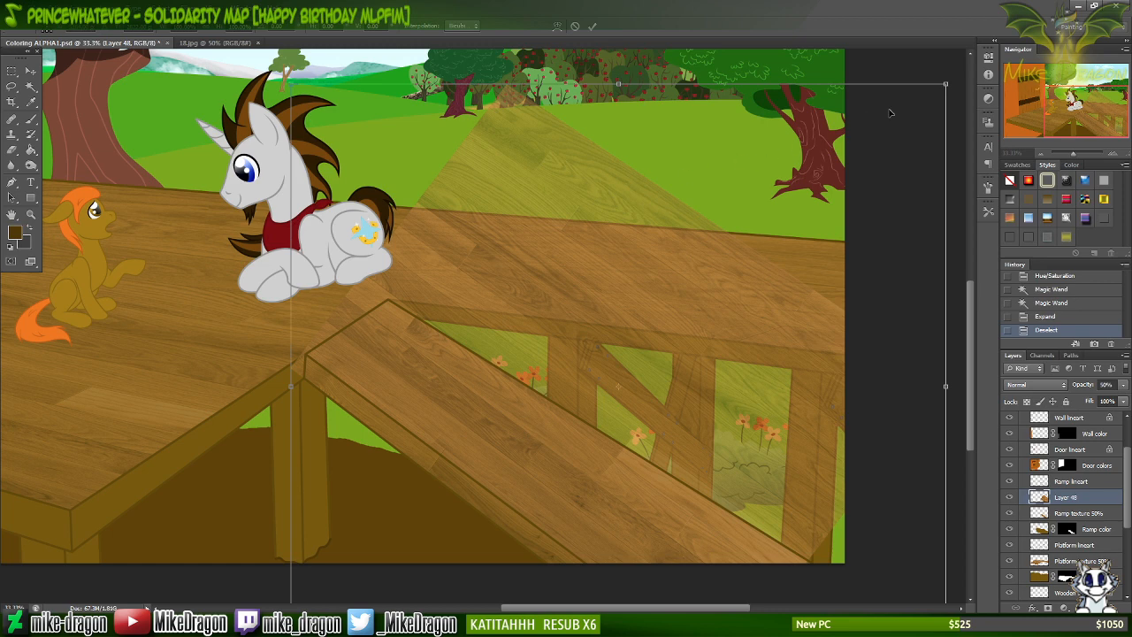
left_click_drag(946, 85, 921, 85)
key("ctrl+z")
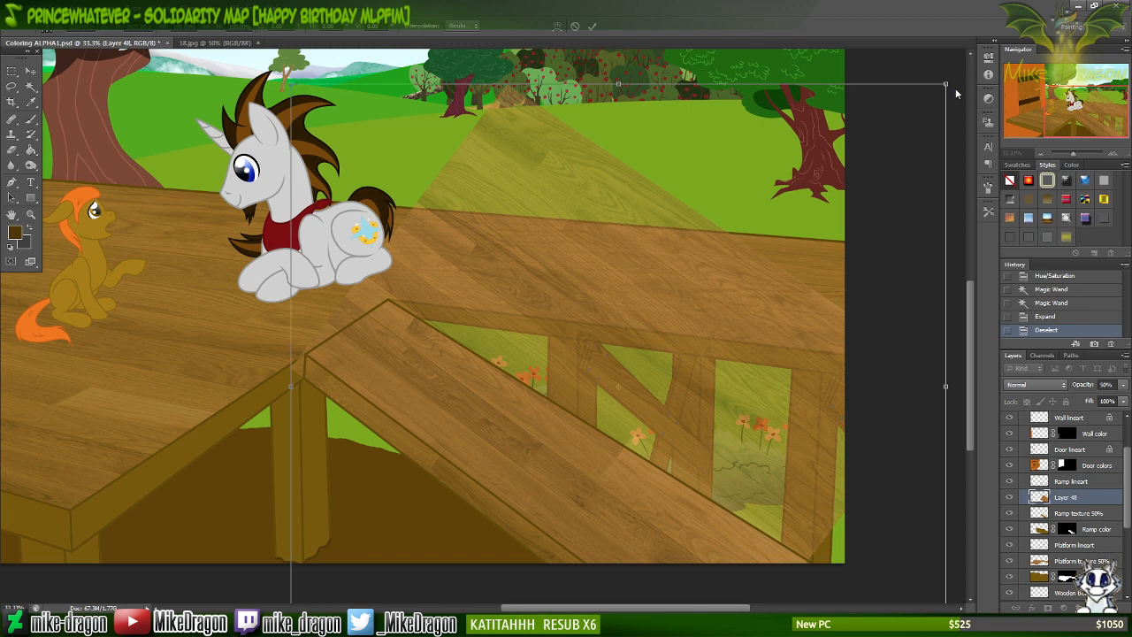
key("Return")
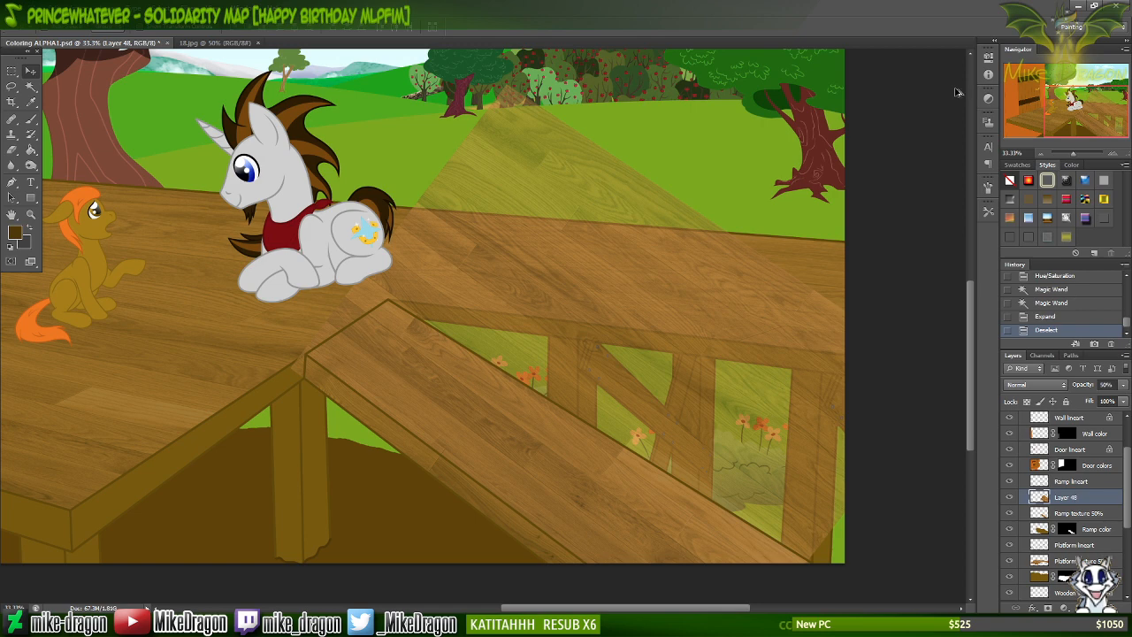
Step back through the history to the freshly pasted wood texture on Layer 48.
key("alt+bracketright")
key("ctrl+z")
key("ctrl+alt+z")
key("ctrl+alt+z")
key("ctrl+alt+z")
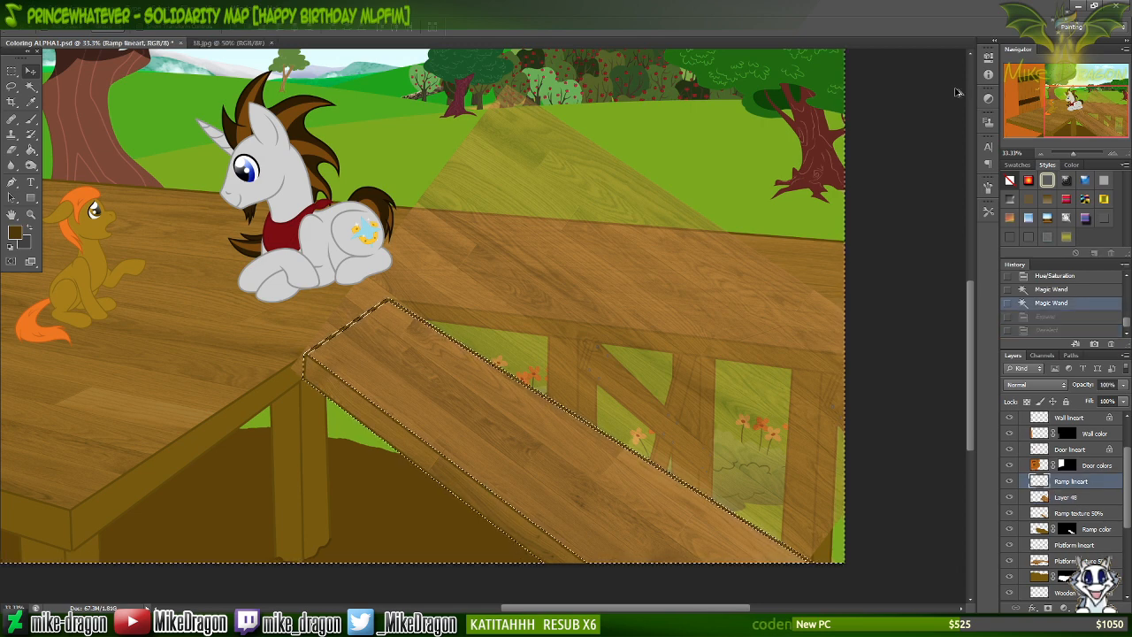
key("7")
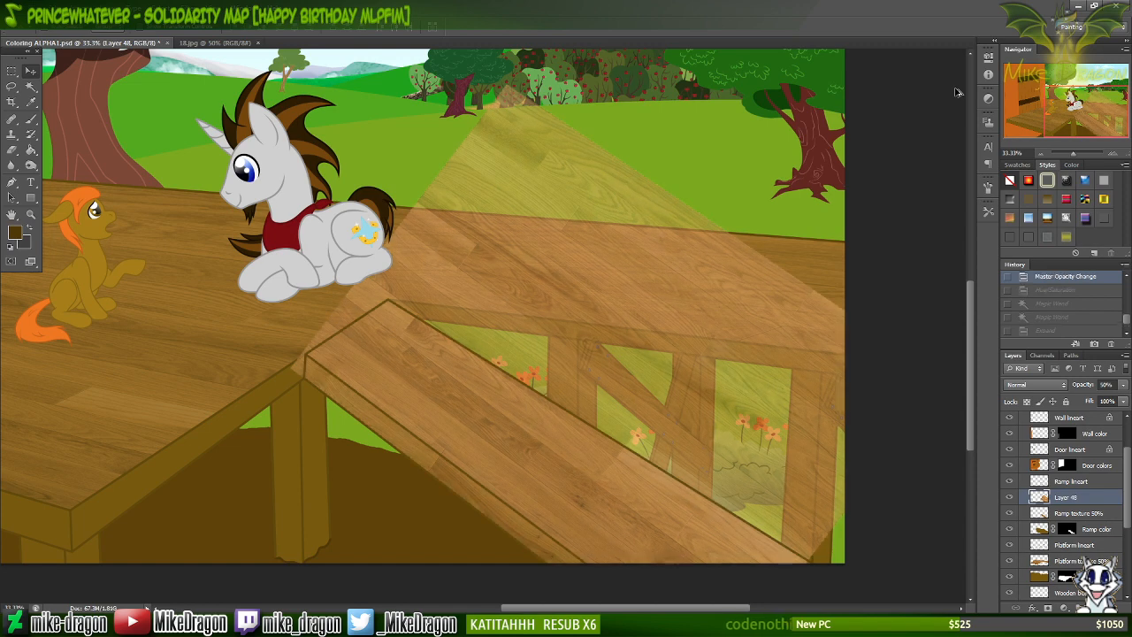
key("ctrl+alt+z")
key("ctrl+alt+z")
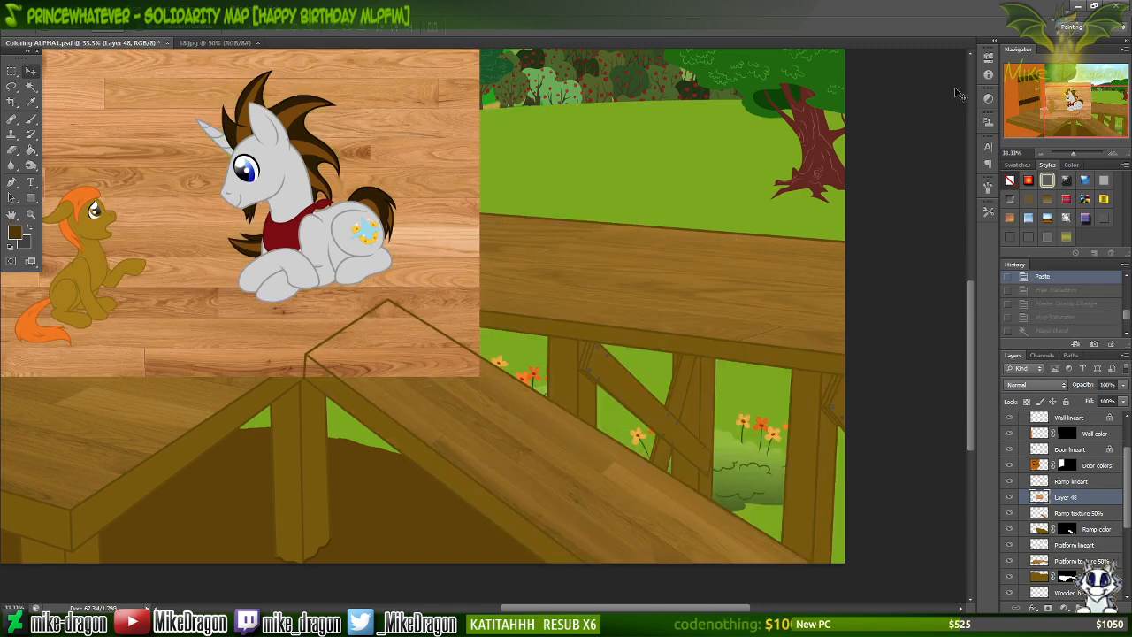
Redo the undone texture edits and ramp selection, up to the Deselect state.
key("ctrl+shift+z")
key("ctrl+shift+z")
key("ctrl+shift+z")
key("ctrl+shift+z")
key("ctrl+shift+z")
key("ctrl+shift+z")
key("ctrl+shift+z")
key("ctrl+alt+z")
key("alt+]")
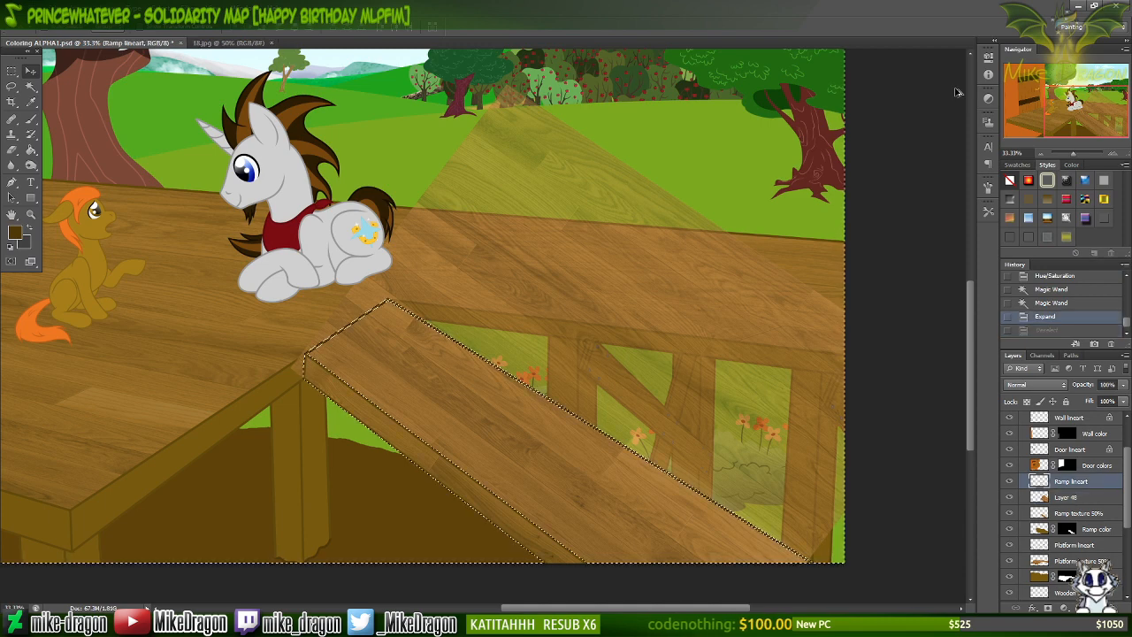
key("ctrl+shift+z")
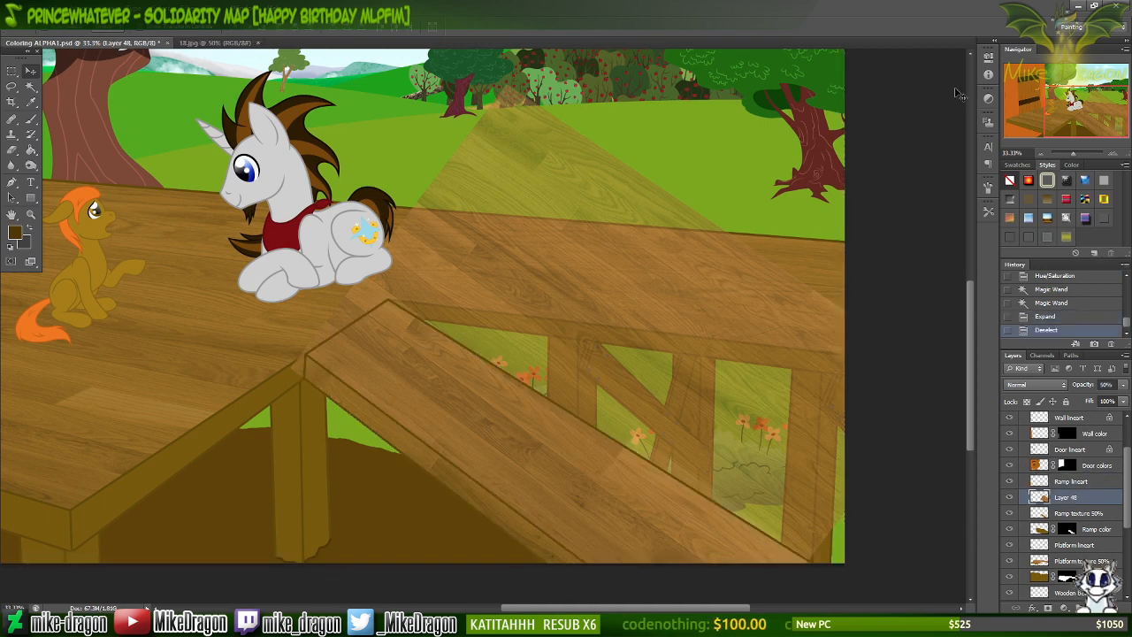
Undo the ramp selection changes back to the Hue/Saturation adjustment on Layer 48.
key("ctrl+alt+z")
key("alt+]")
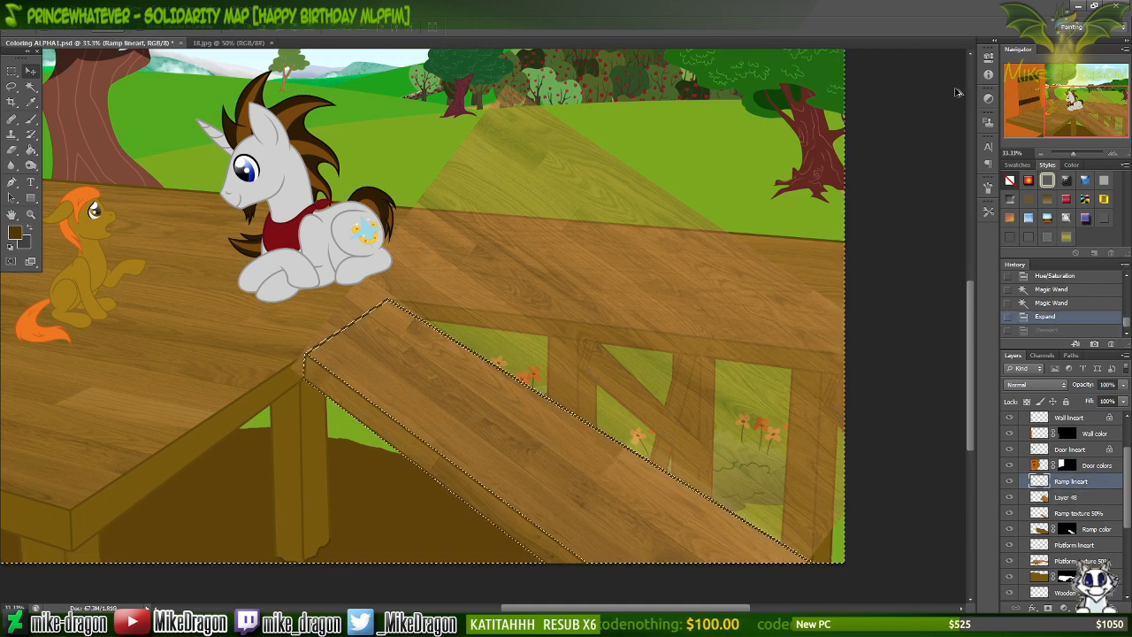
key("ctrl+alt+z")
key("ctrl+alt+z")
key("ctrl+alt+z")
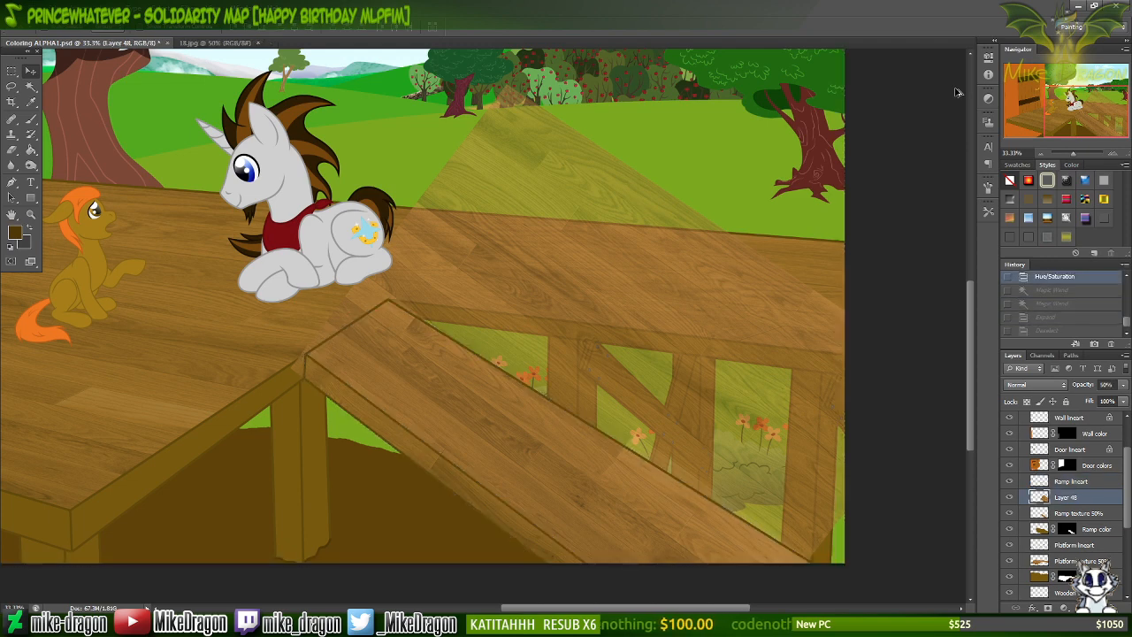
Undo the Layer 48 edits back to the pasted state and move the wood texture over the ramp.
key("ctrl+alt+z")
key("ctrl+alt+z")
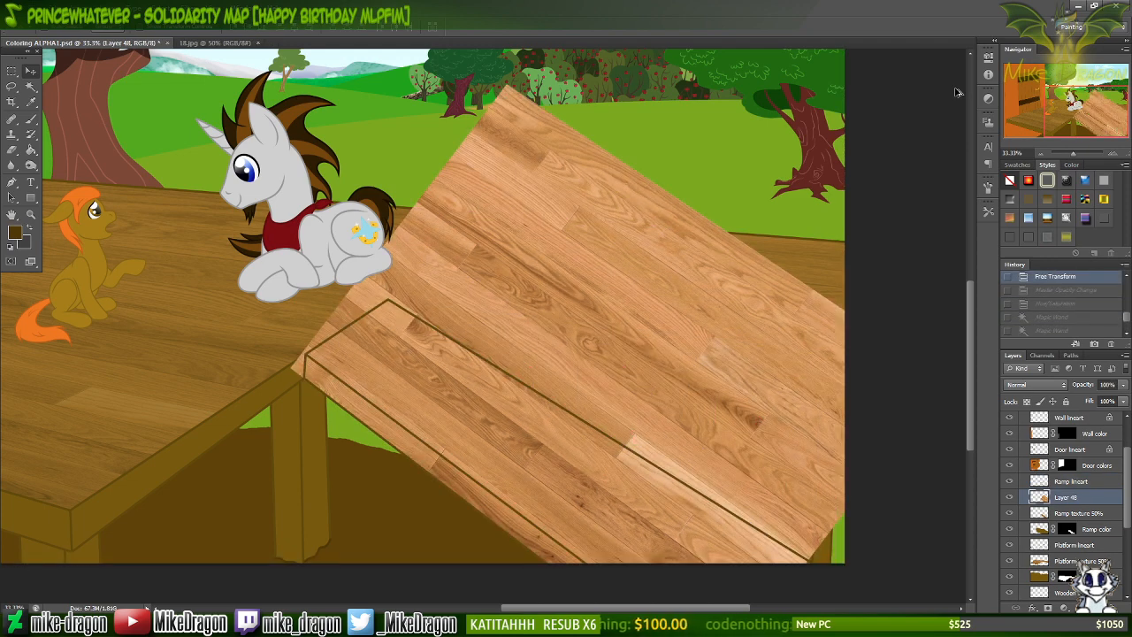
key("ctrl+alt+z")
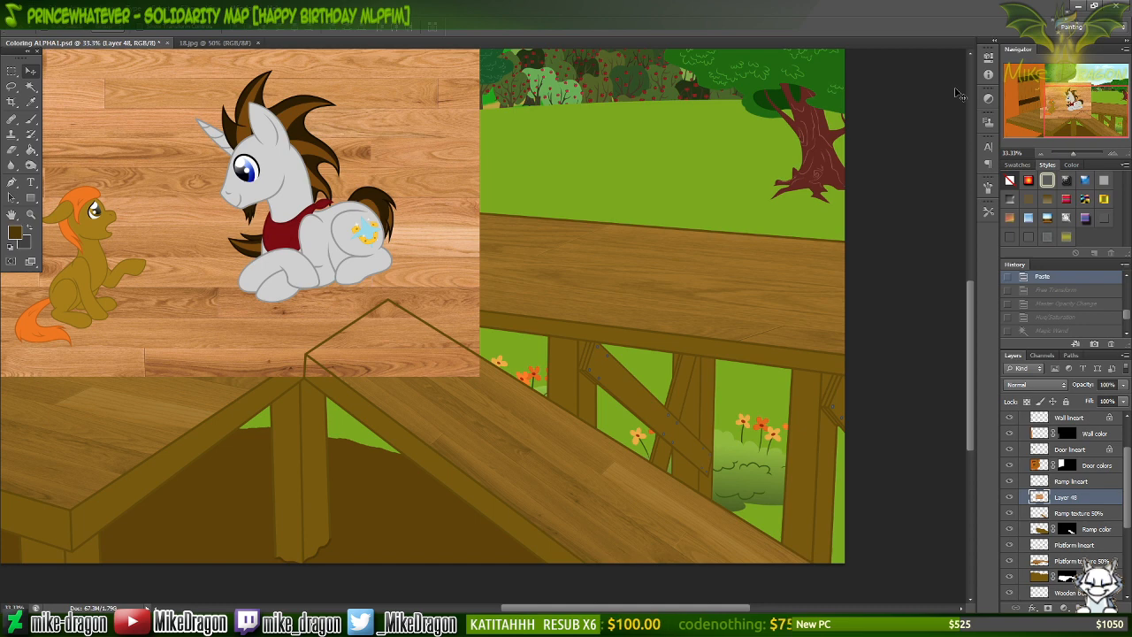
left_click_drag(401, 157, 641, 233)
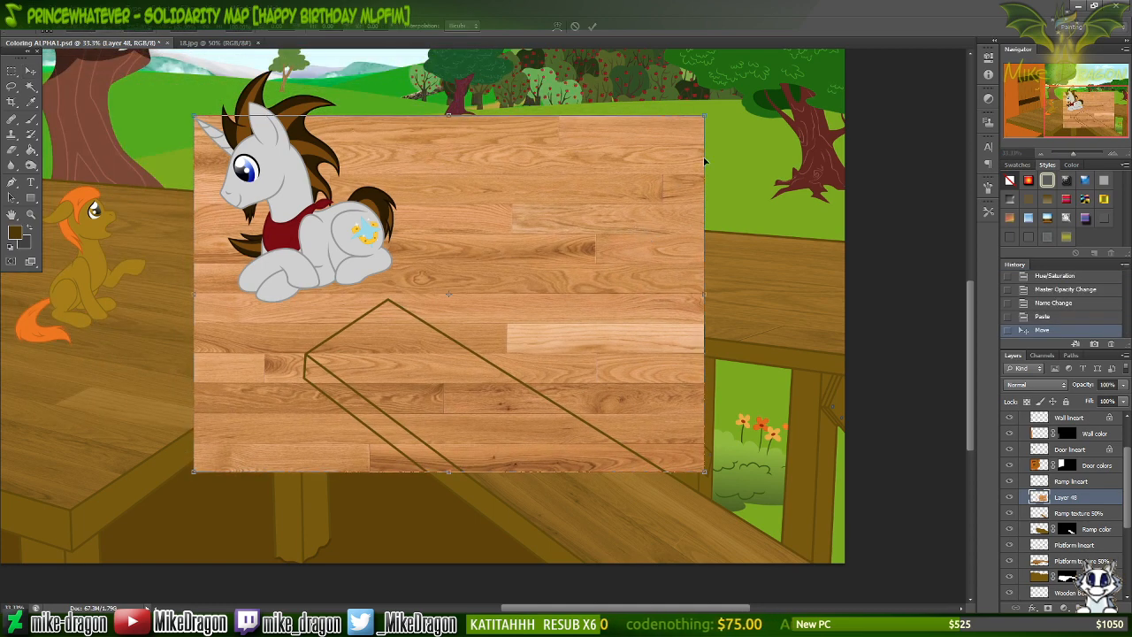
left_click_drag(705, 161, 739, 311)
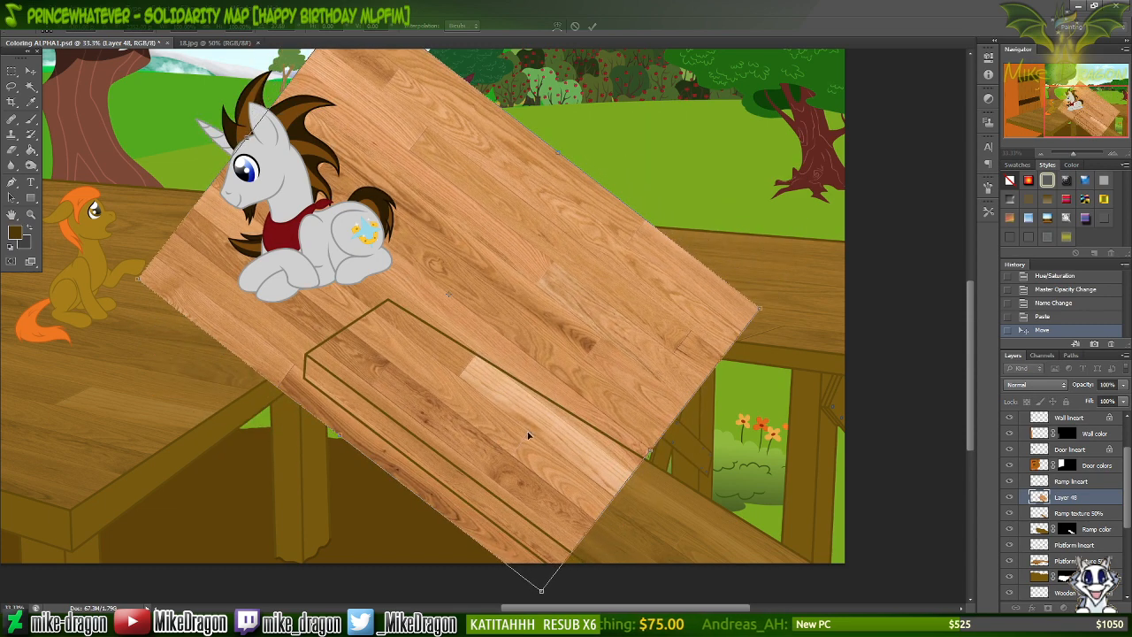
left_click_drag(529, 435, 652, 497)
key("Escape")
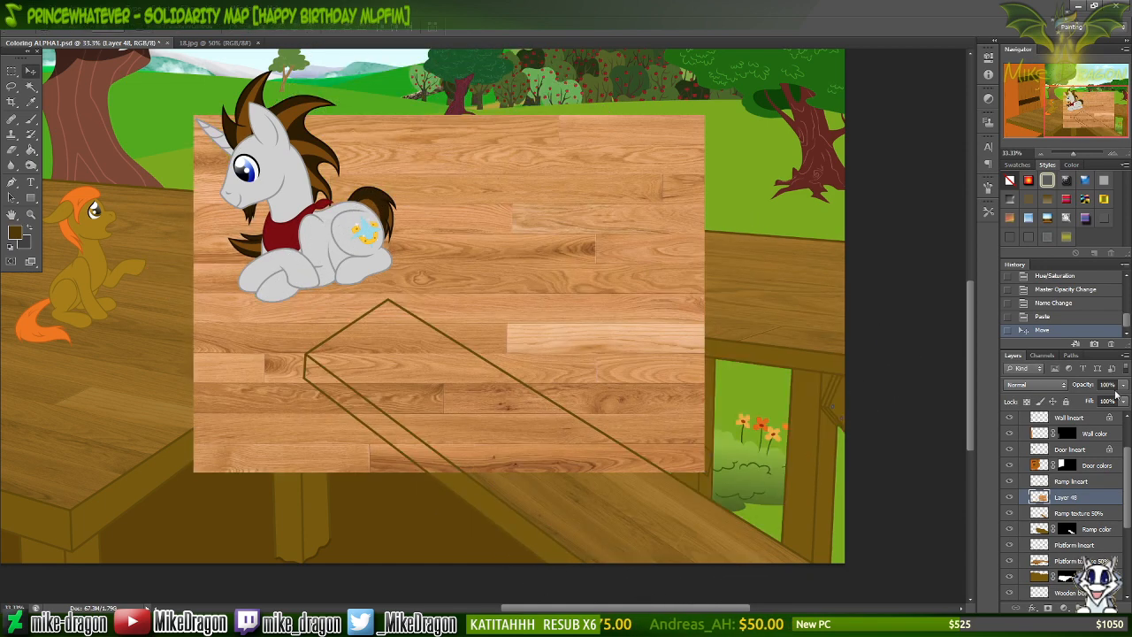
Set the opacity of Layer 48 to 50%.
type("50")
key("Return")
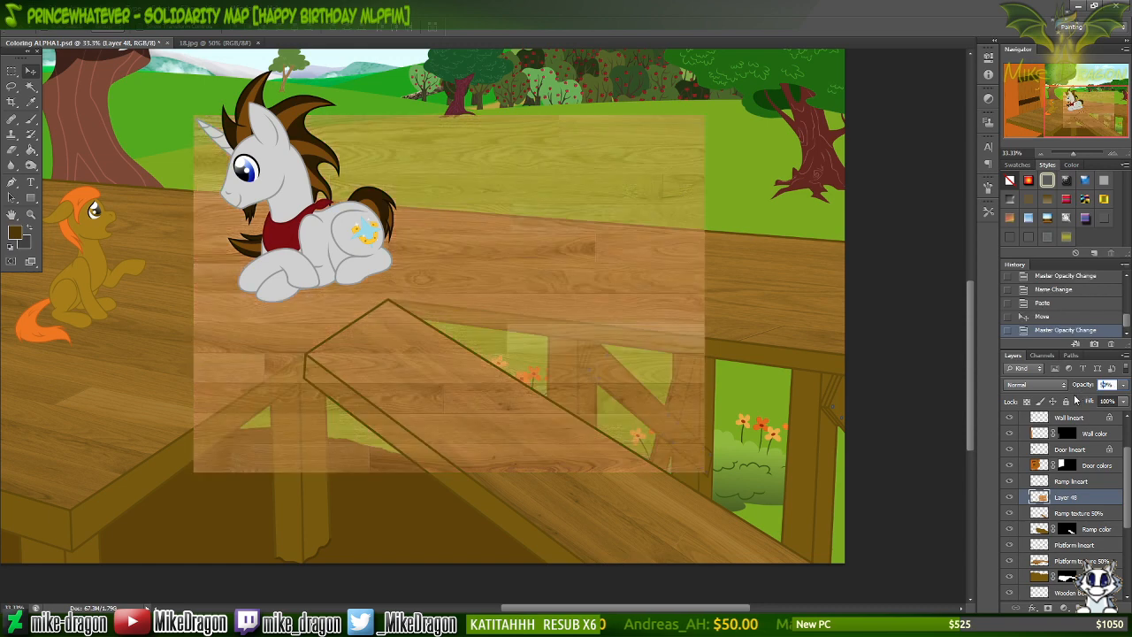
Try to rotate the wood texture to the ramp's slope and align its lower edge with the ramp's lower outline.
key("ctrl+t")
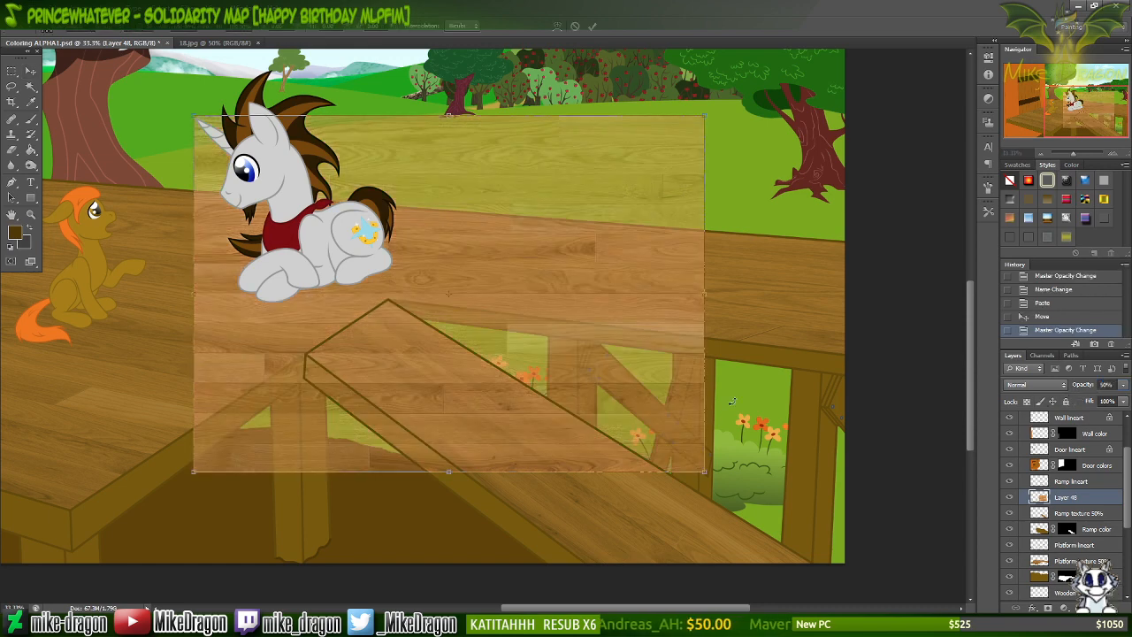
left_click_drag(731, 483, 655, 549)
left_click_drag(452, 432, 485, 452)
key("ctrl+plus")
key("ctrl+plus")
key("ctrl+plus")
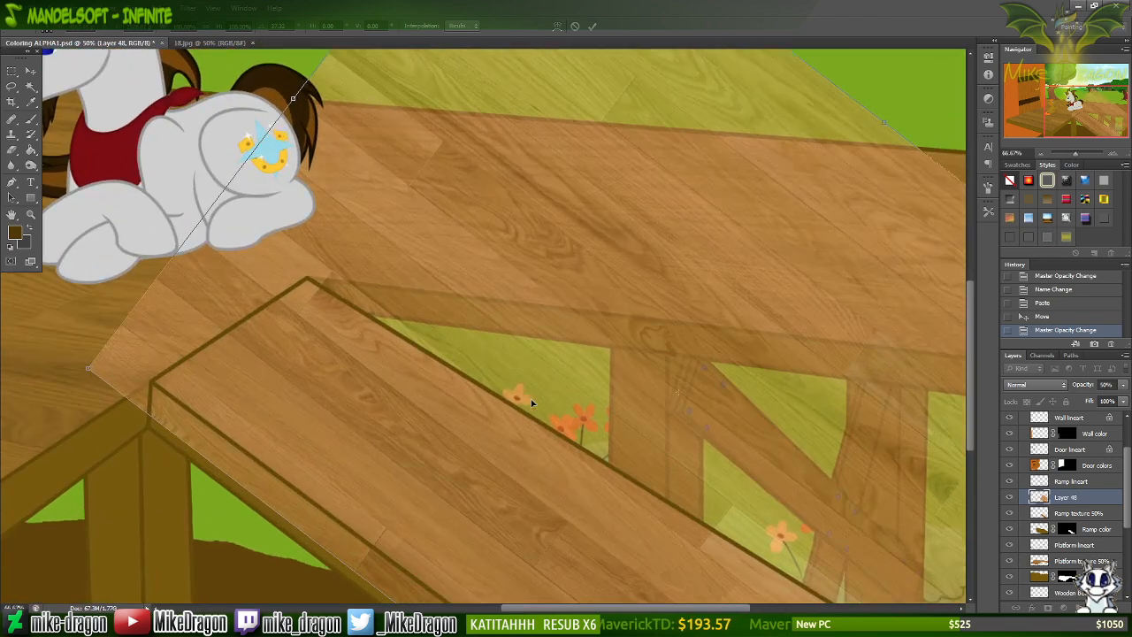
scroll(495, 368, "down", 4)
scroll(480, 333, "down", 3)
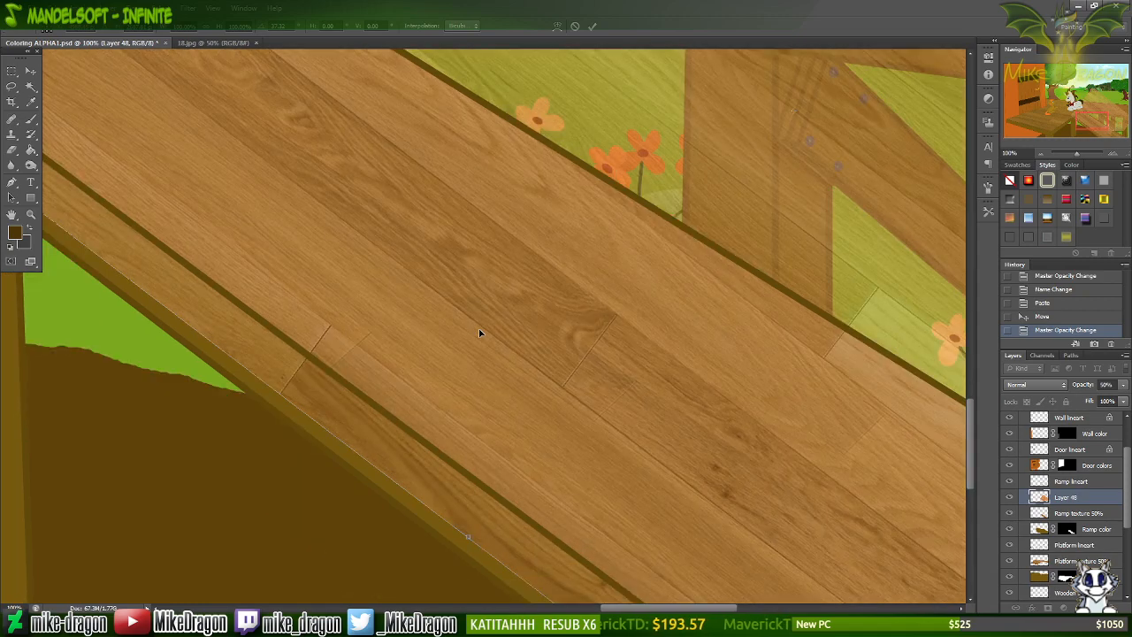
scroll(476, 333, "left", 2)
scroll(474, 334, "left", 2)
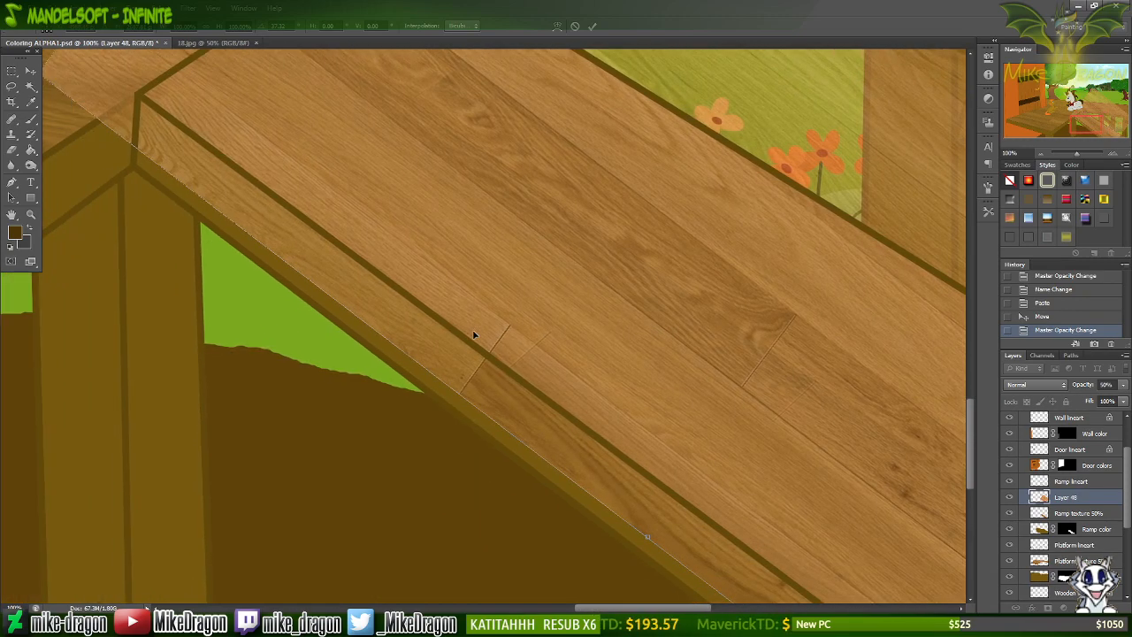
left_click_drag(479, 378, 492, 411)
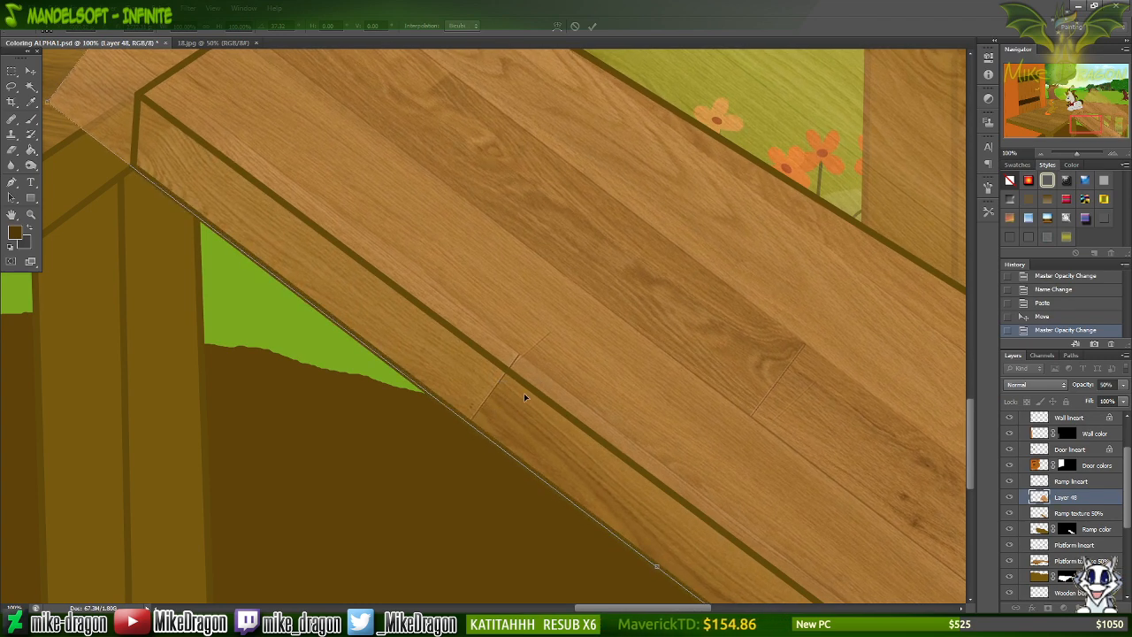
Try to skew and reposition the wood texture so its planks follow the ramp's perspective.
right_click(449, 424)
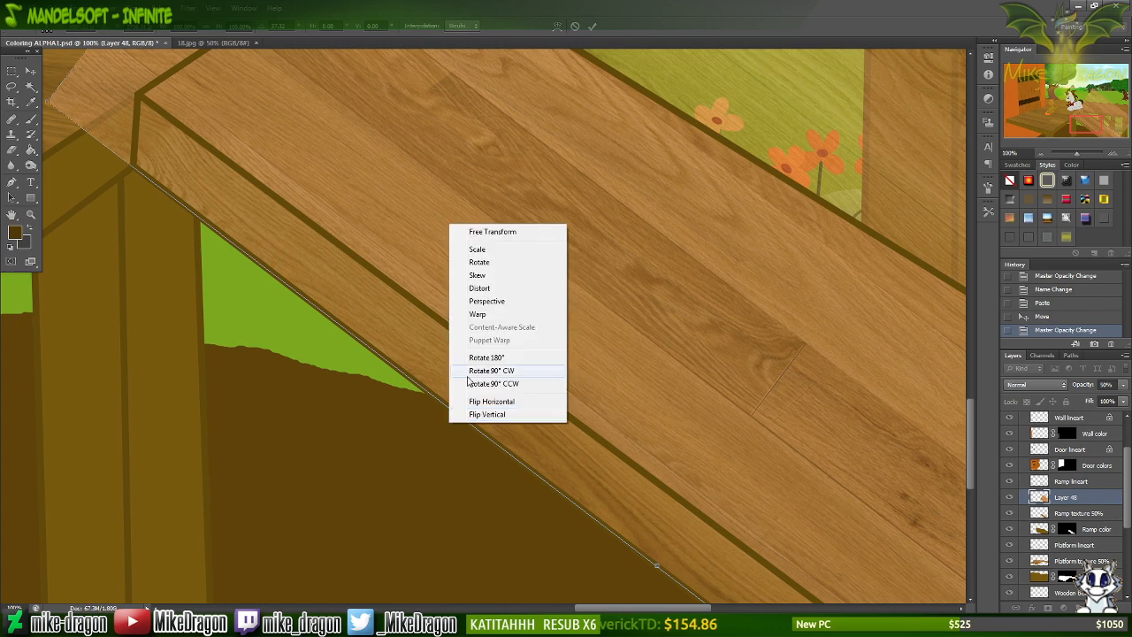
left_click(510, 282)
left_click_drag(514, 465, 623, 546)
scroll(623, 546, "down", 3)
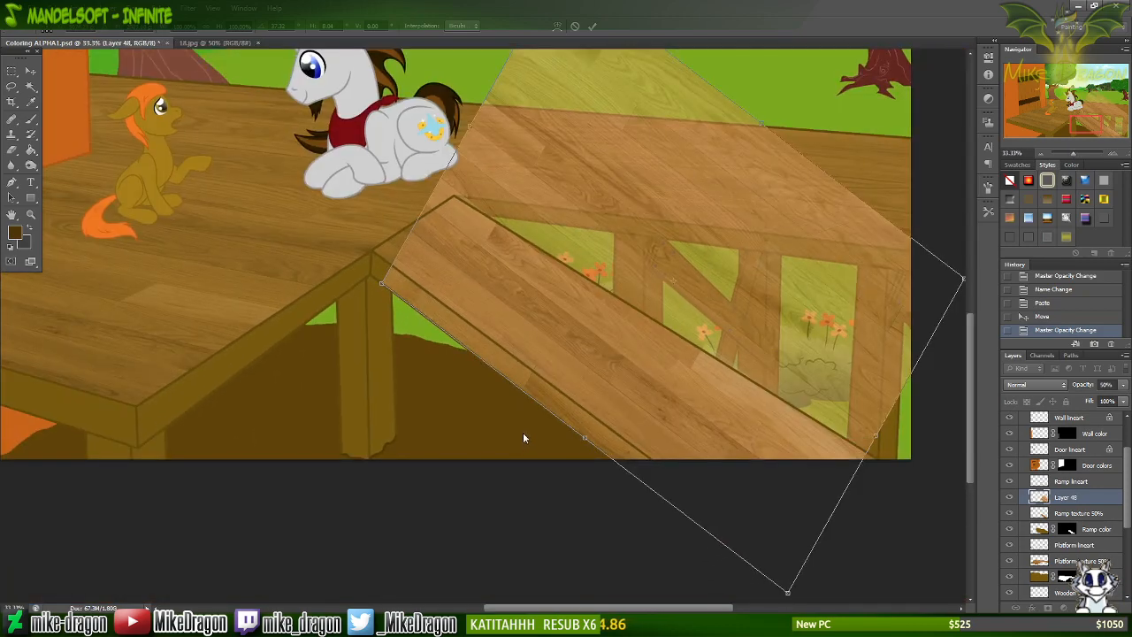
left_click_drag(516, 396, 613, 449)
left_click_drag(652, 351, 609, 337)
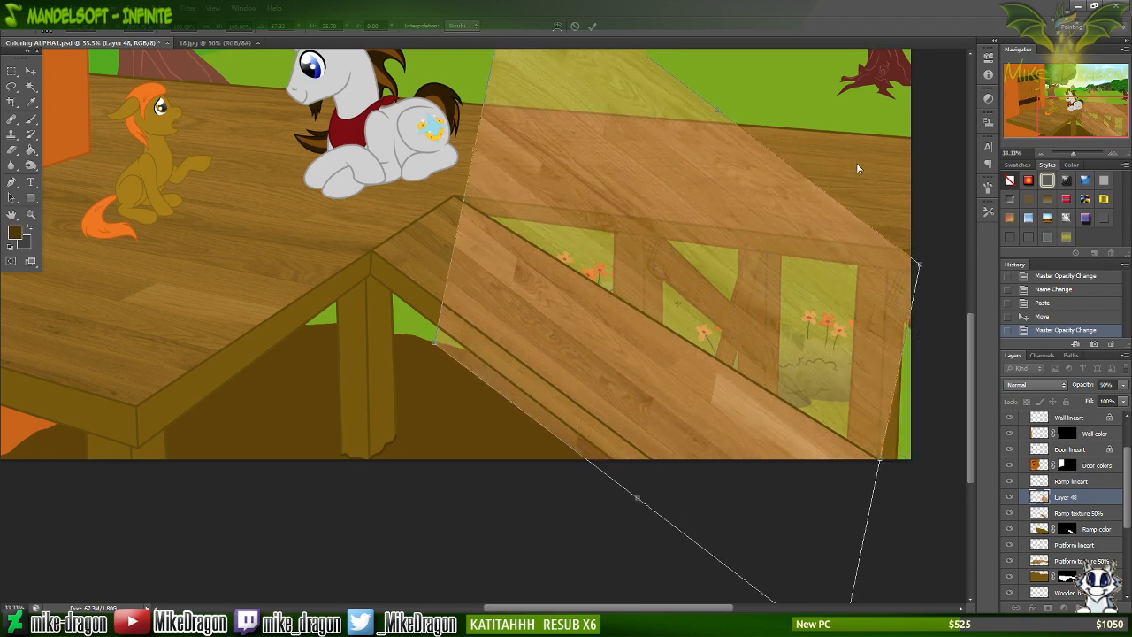
left_click_drag(835, 198, 728, 144)
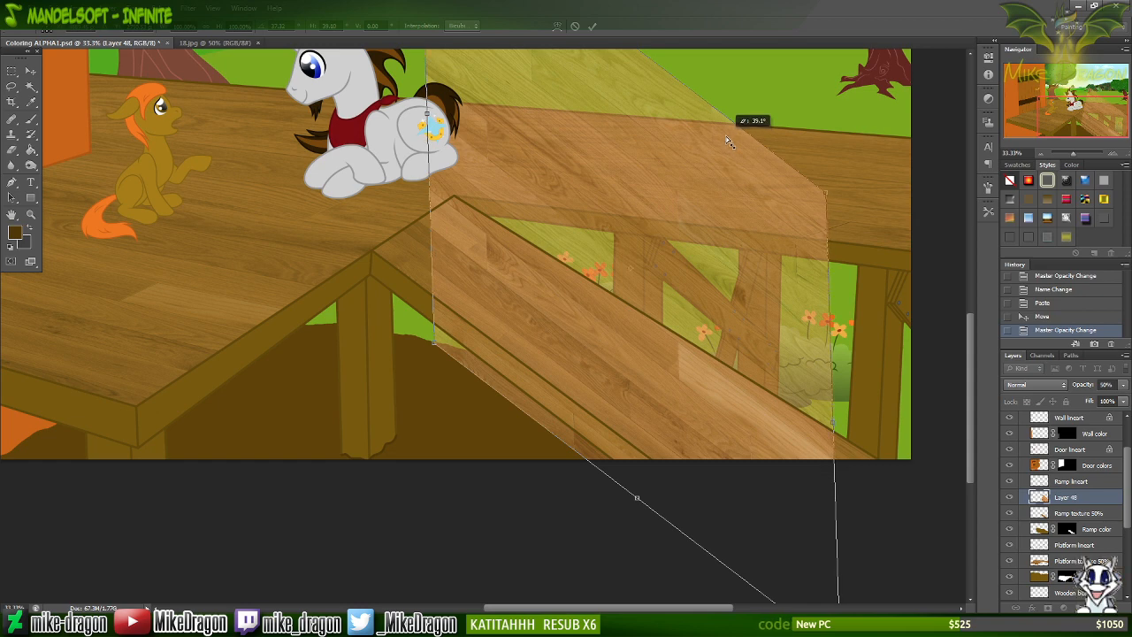
left_click_drag(727, 139, 915, 265)
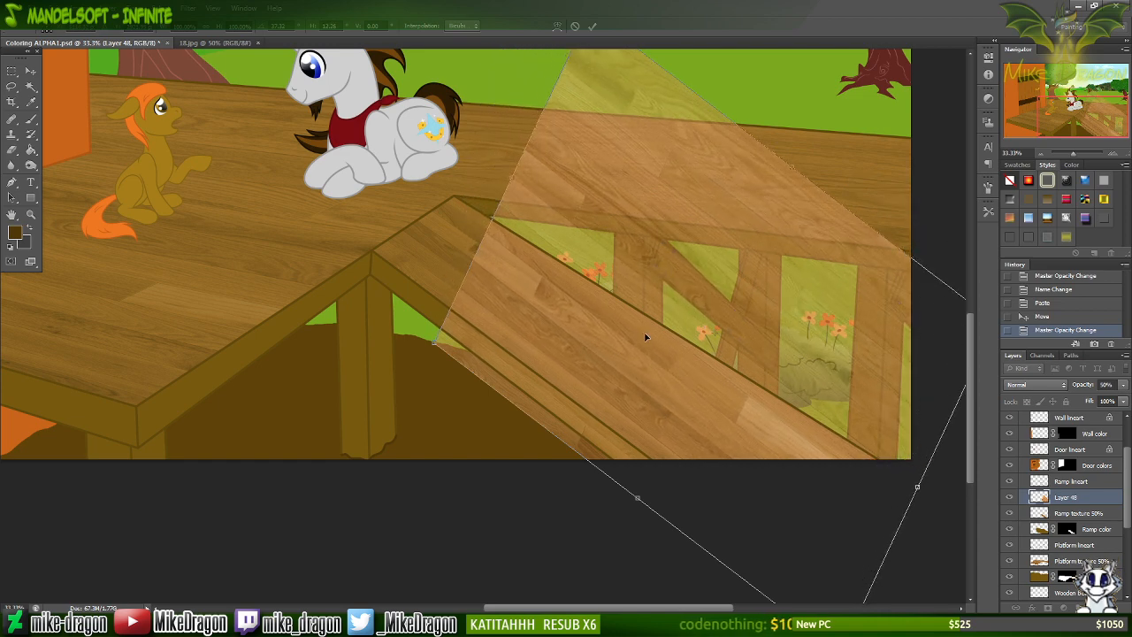
Undo the last skew and cancel the transform of Layer 48.
key("ctrl+plus")
key("ctrl+plus")
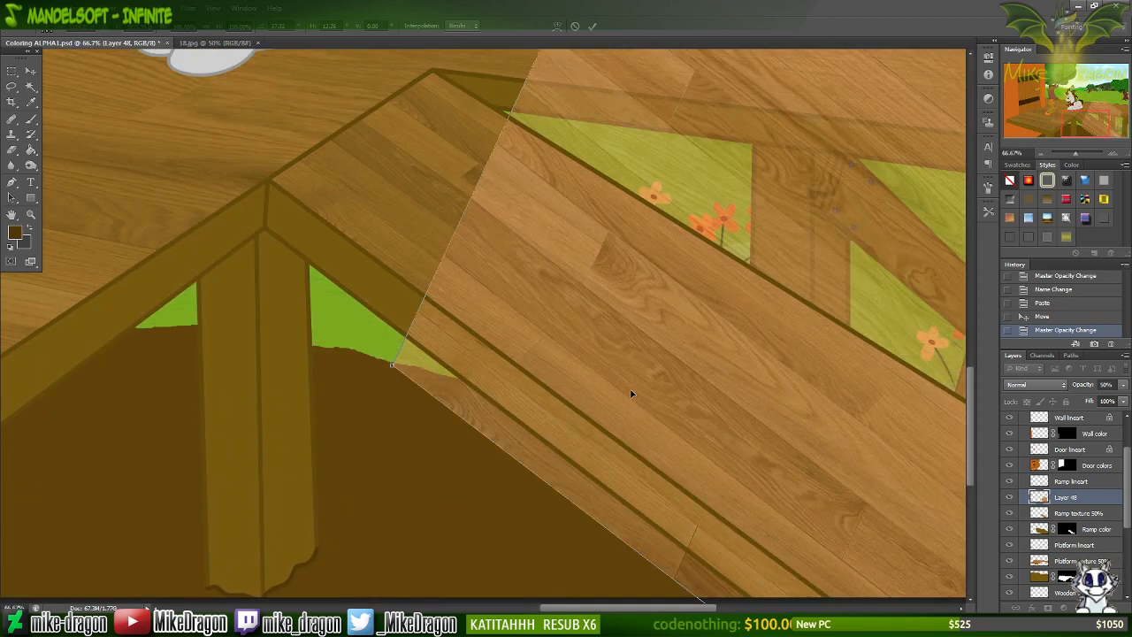
key("ctrl+z")
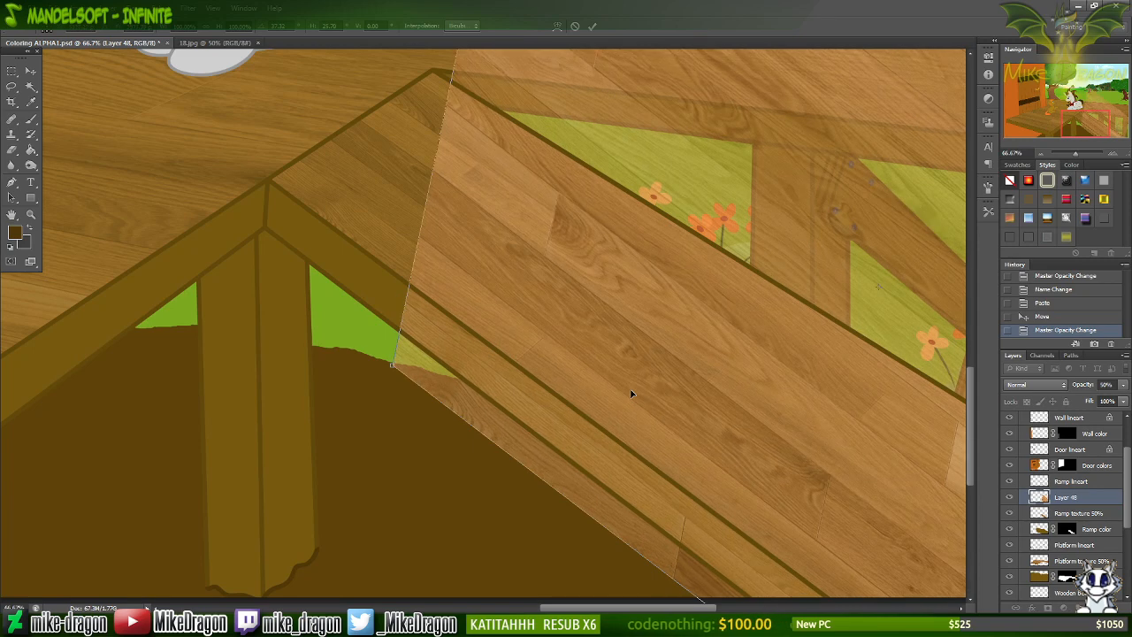
key("Escape")
Rotate the wood texture to the ramp's slope and position its lower edge along the ramp's lower outline.
key("ctrl+t")
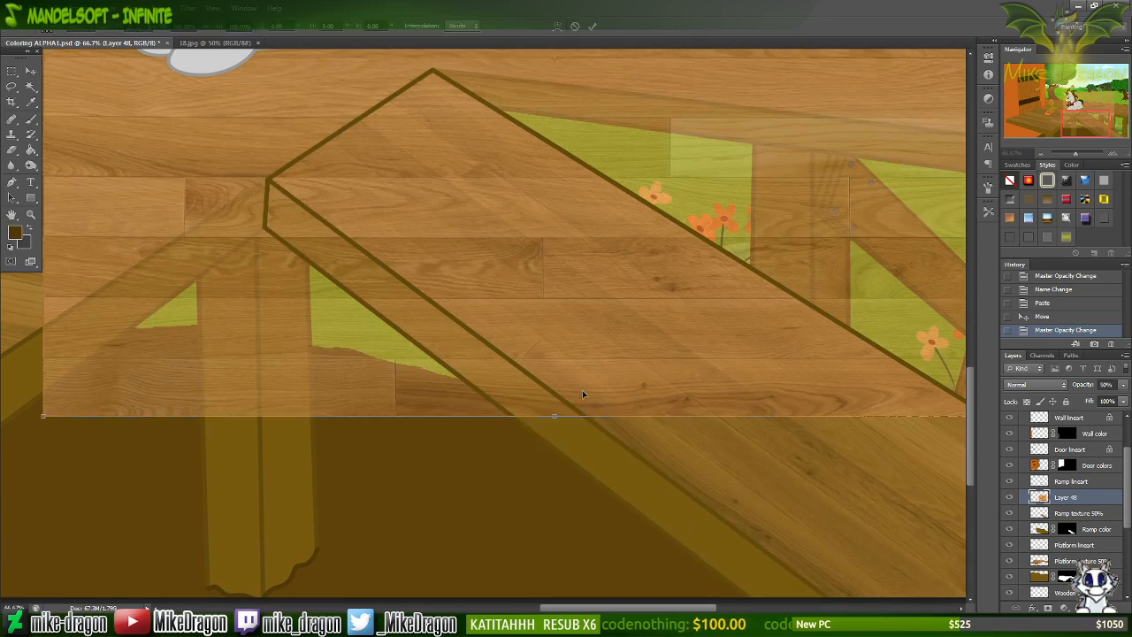
left_click_drag(528, 485, 284, 359)
left_click_drag(359, 288, 538, 380)
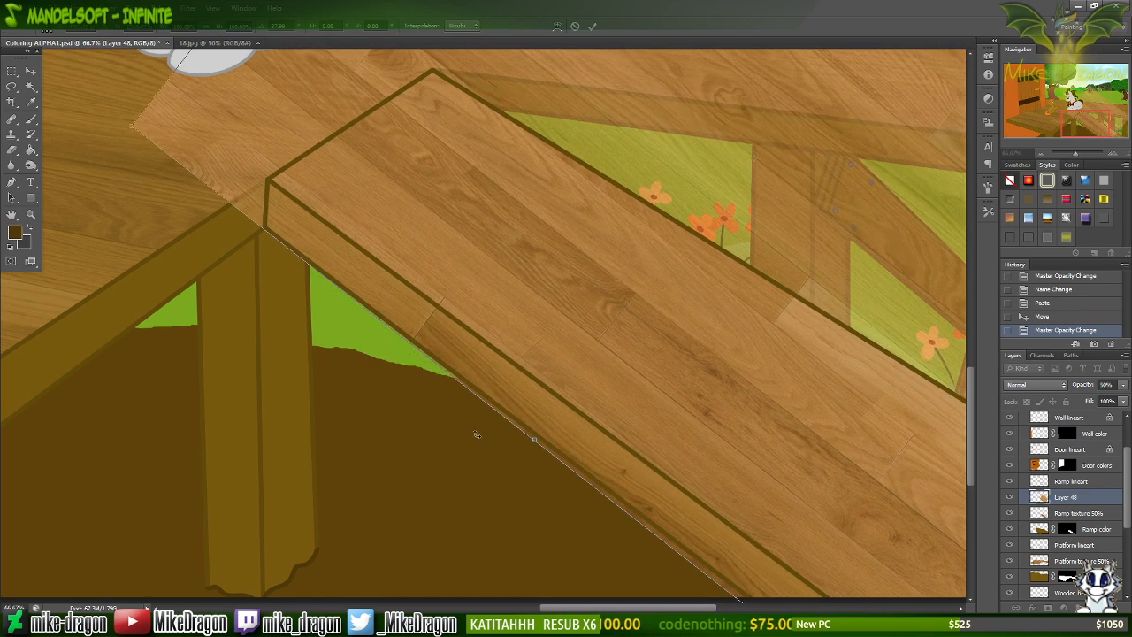
left_click_drag(475, 434, 479, 437)
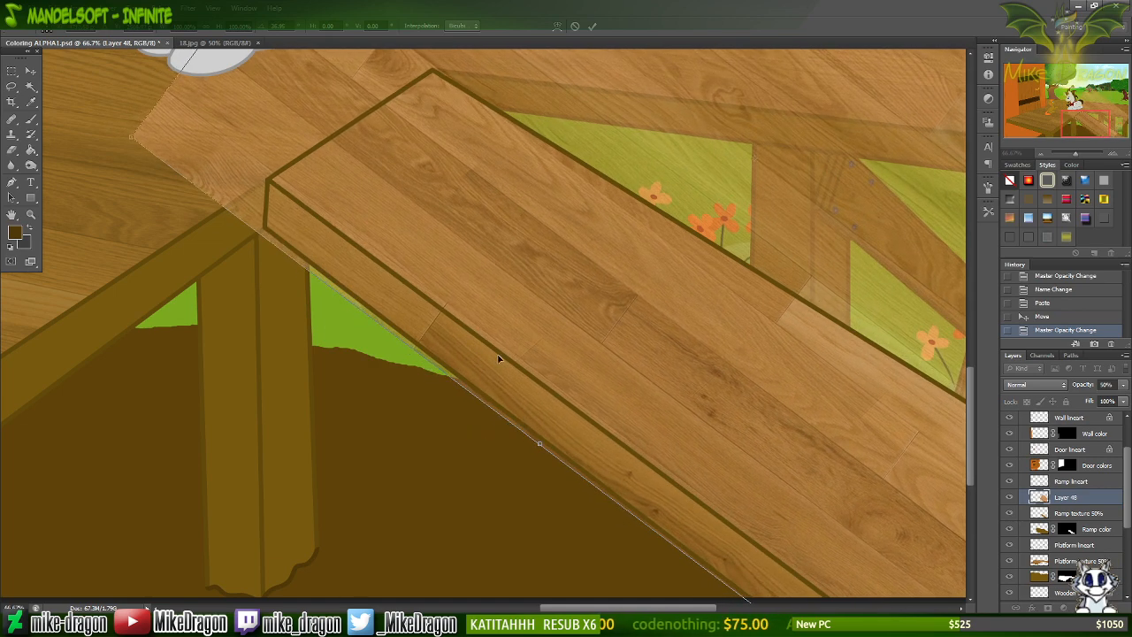
left_click_drag(498, 358, 546, 394)
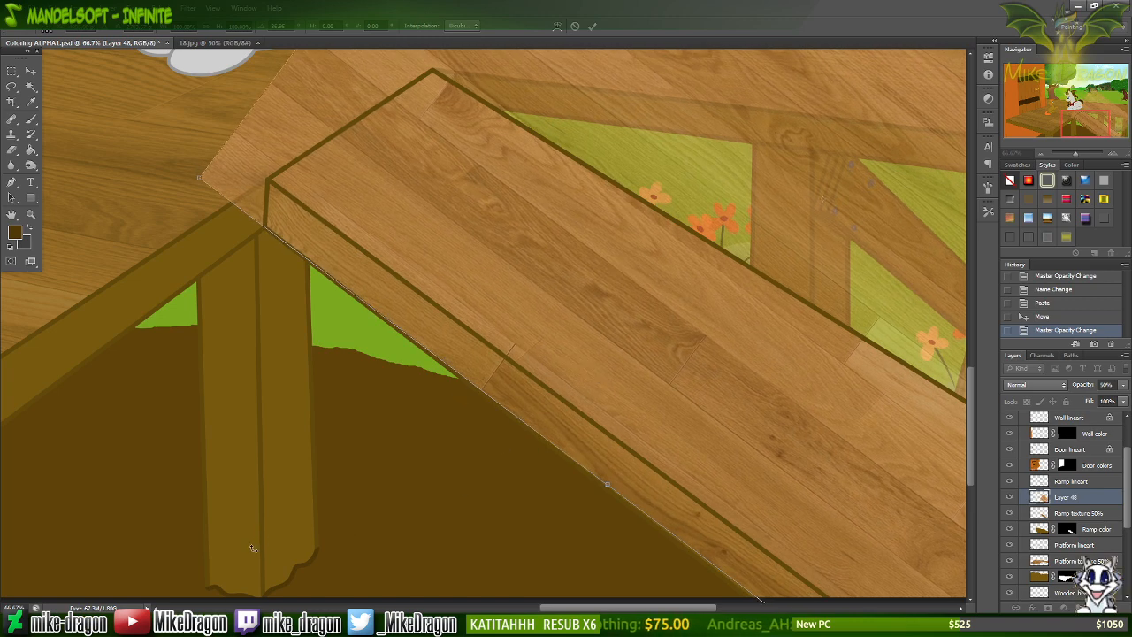
left_click_drag(252, 549, 254, 543)
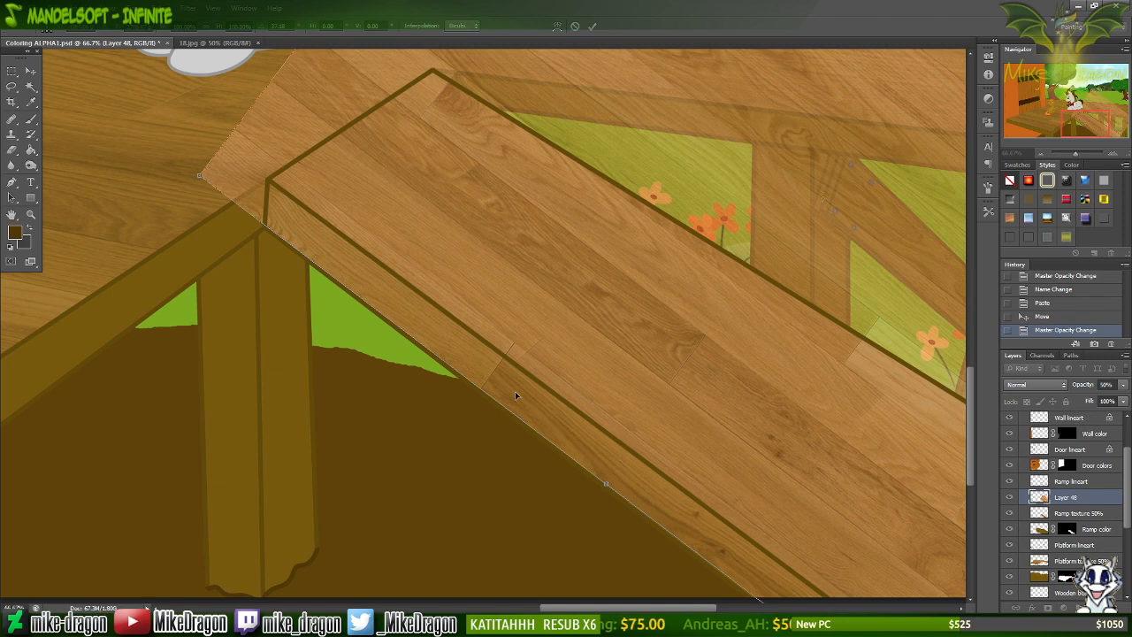
left_click_drag(504, 372, 513, 370)
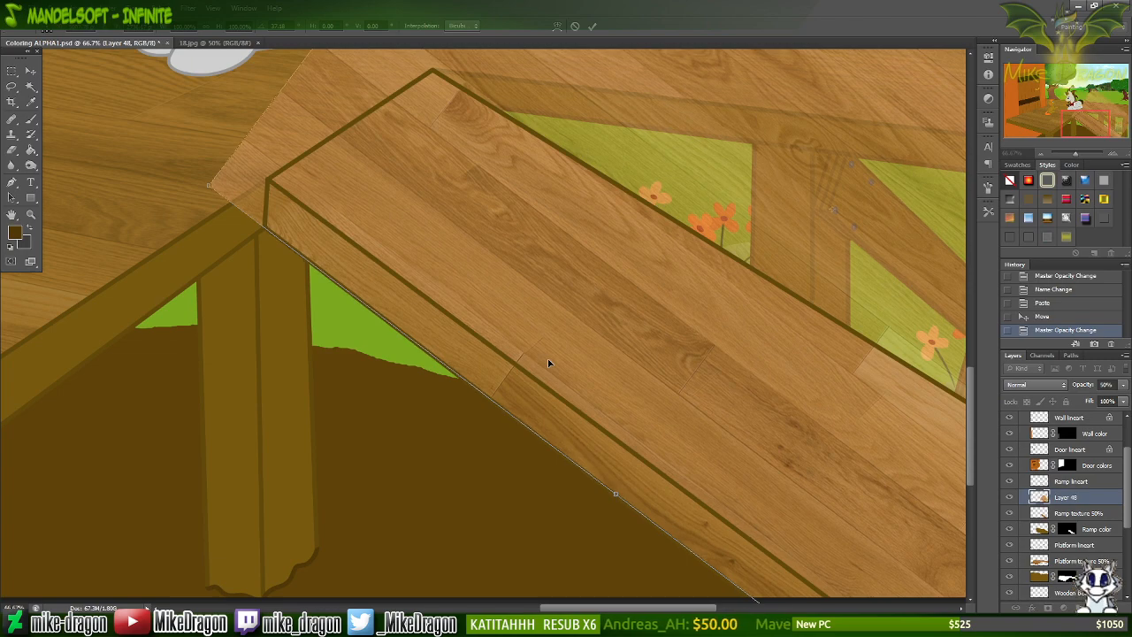
Scale the wood texture lengthwise so it extends past the ramp's lower end and the canvas edge.
scroll(548, 363, "down", 2)
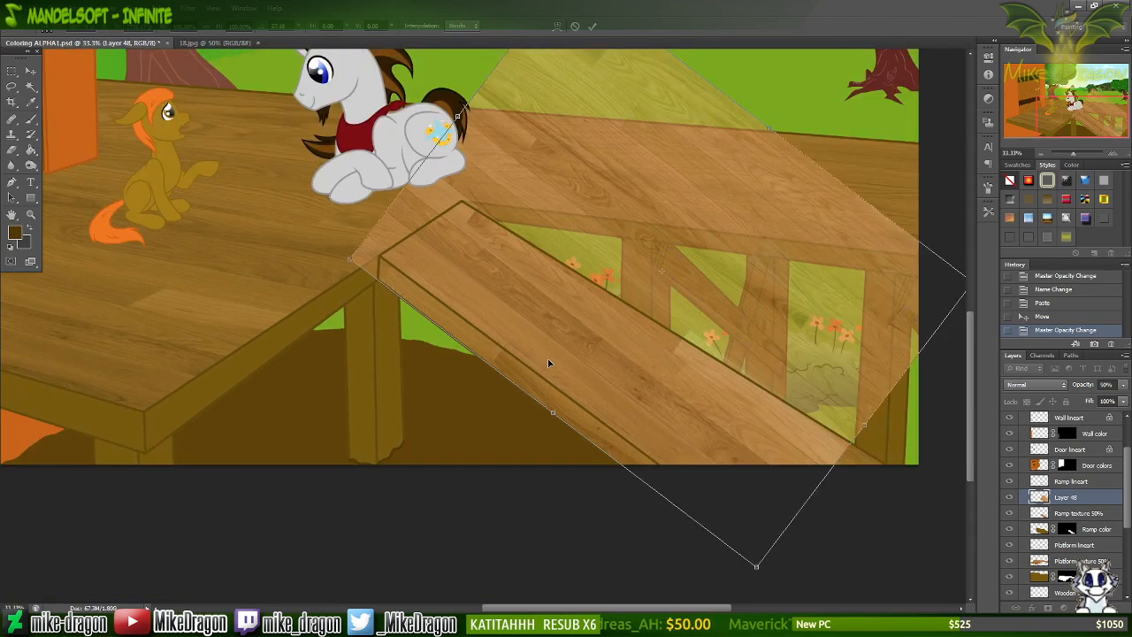
scroll(549, 362, "down", 1)
right_click(792, 329)
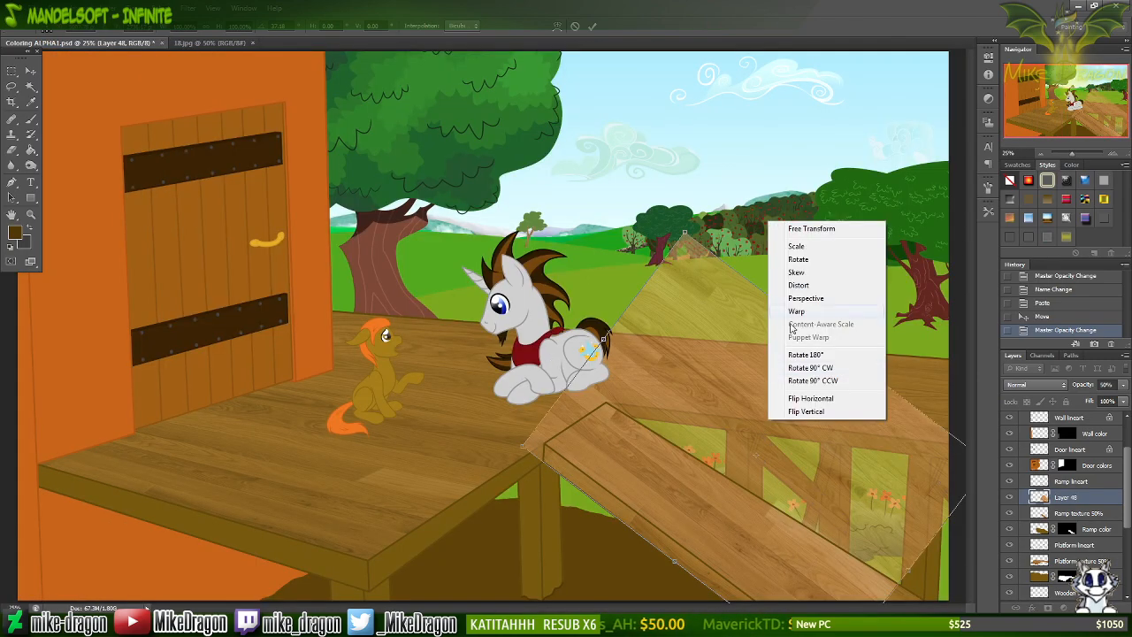
left_click(807, 248)
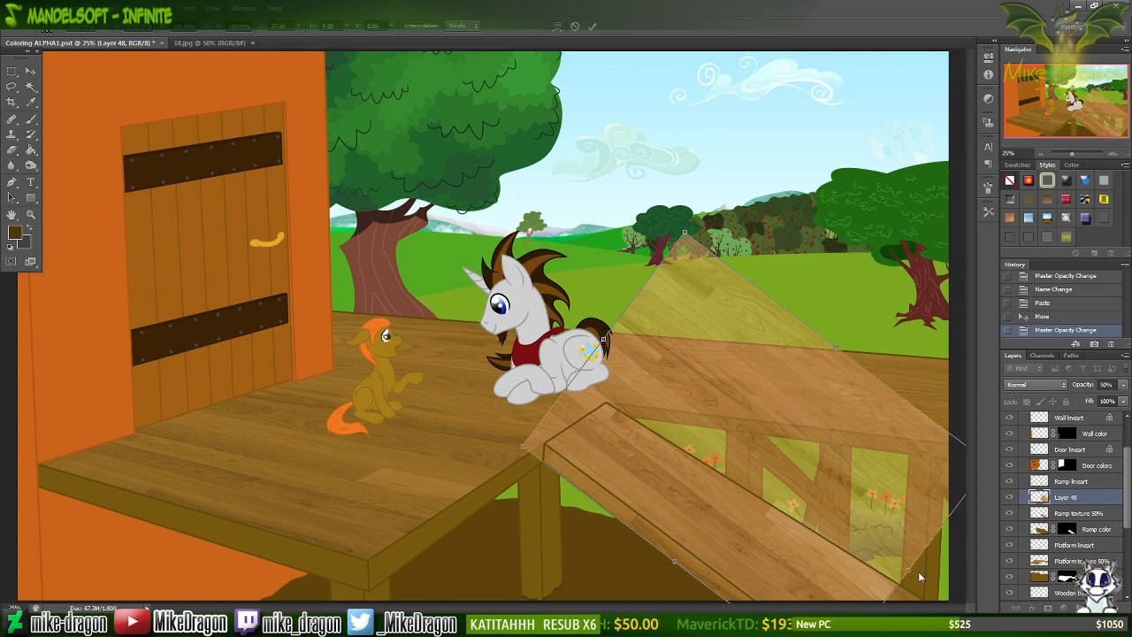
key("ctrl+minus")
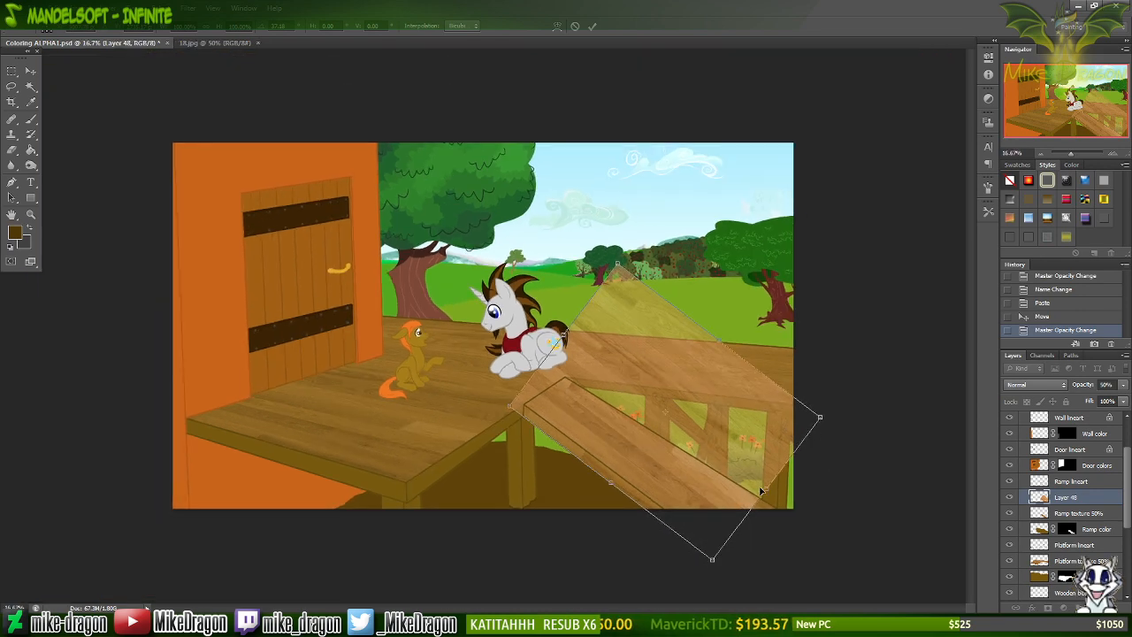
left_click_drag(763, 489, 830, 495)
key("ctrl+plus")
key("ctrl+plus")
scroll(751, 430, "down", 5)
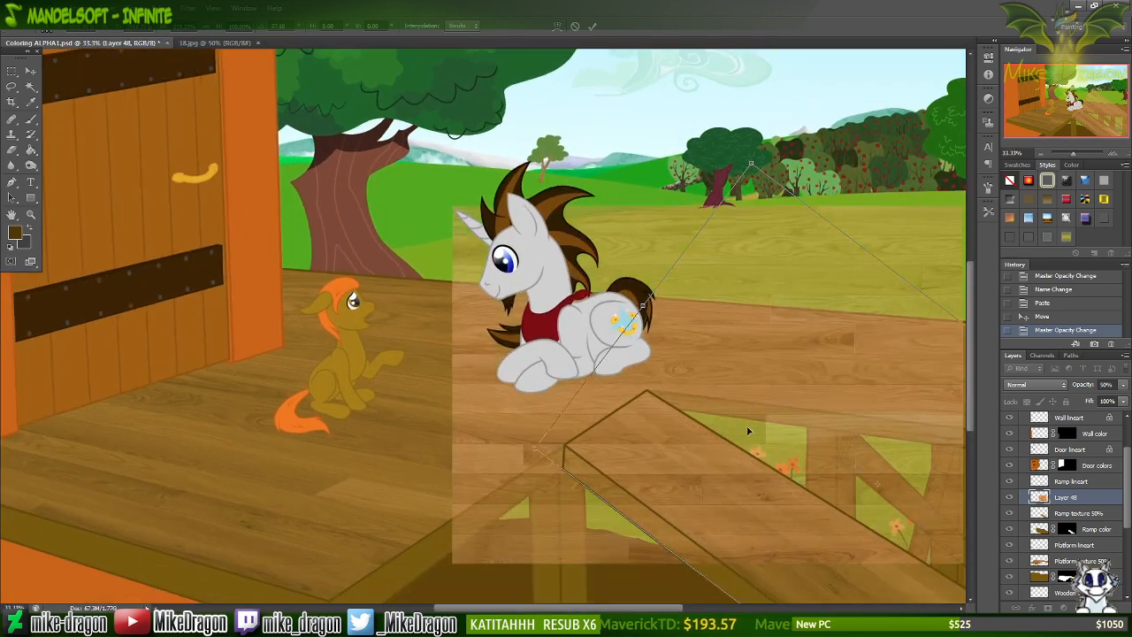
scroll(727, 421, "right", 2)
scroll(725, 421, "right", 4)
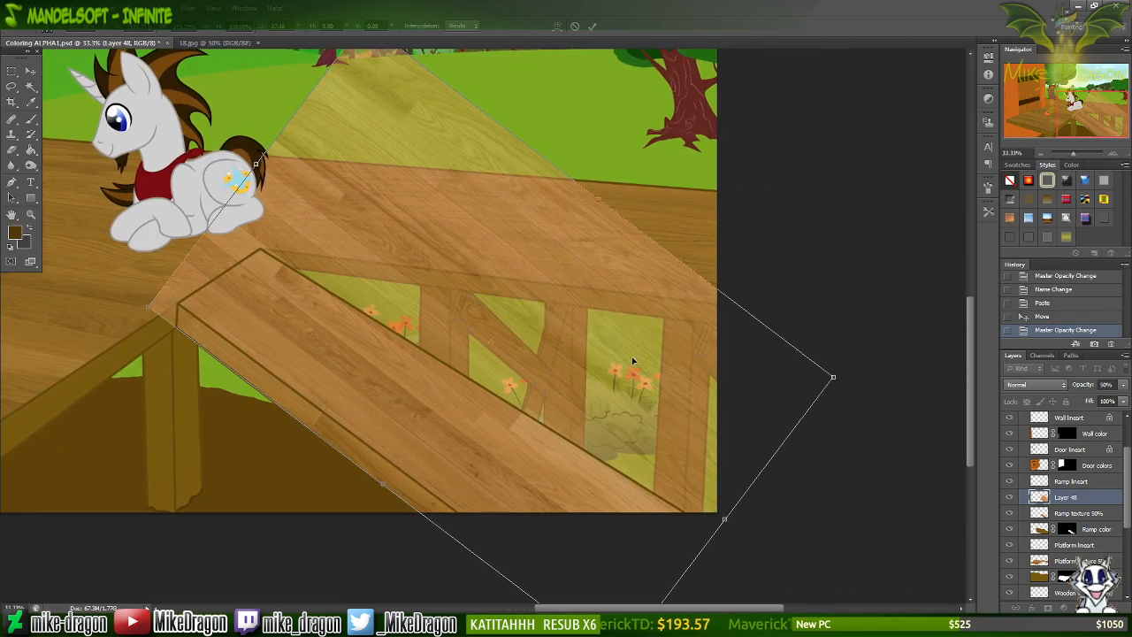
Distort the wood texture by raising its outer corner beyond the canvas about 3.1° to follow the ramp's upper edge.
right_click(660, 322)
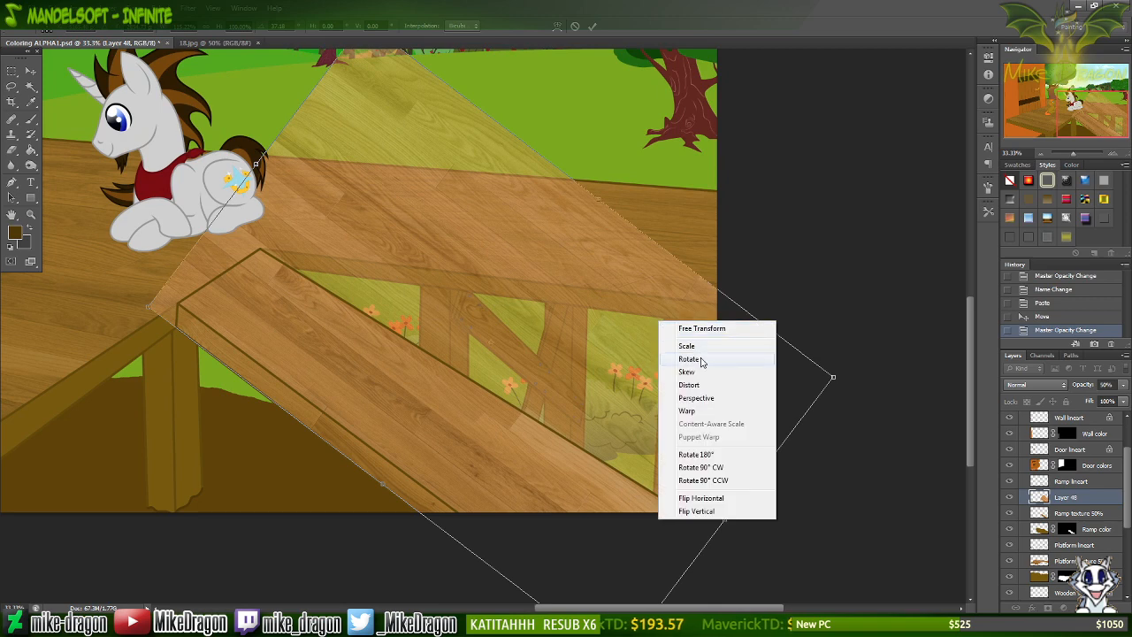
left_click(698, 386)
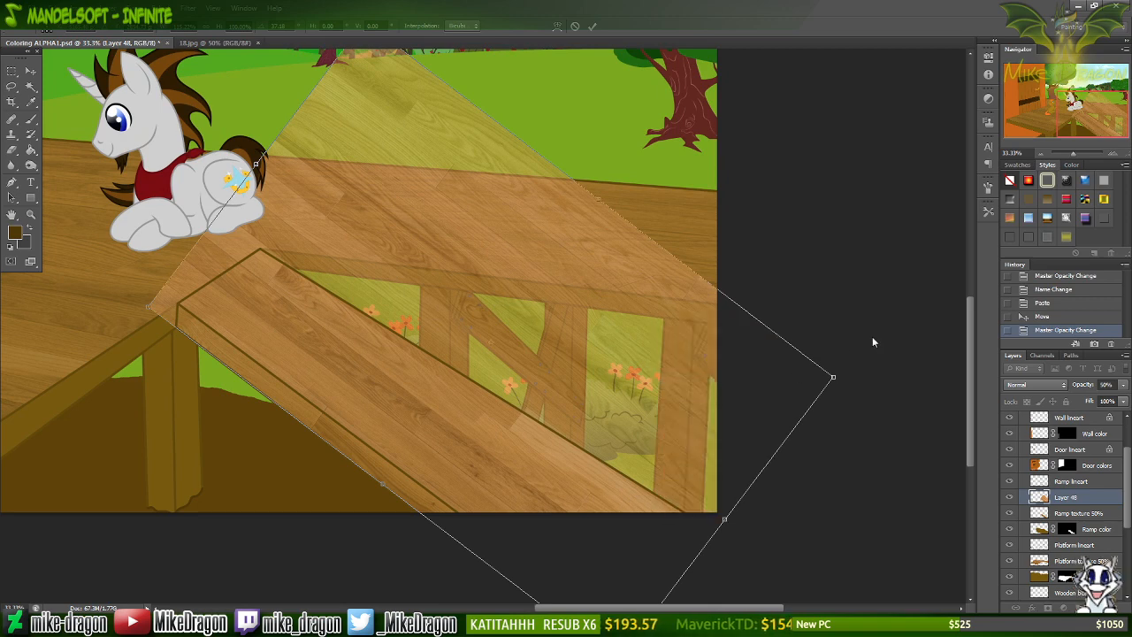
left_click_drag(834, 379, 839, 338)
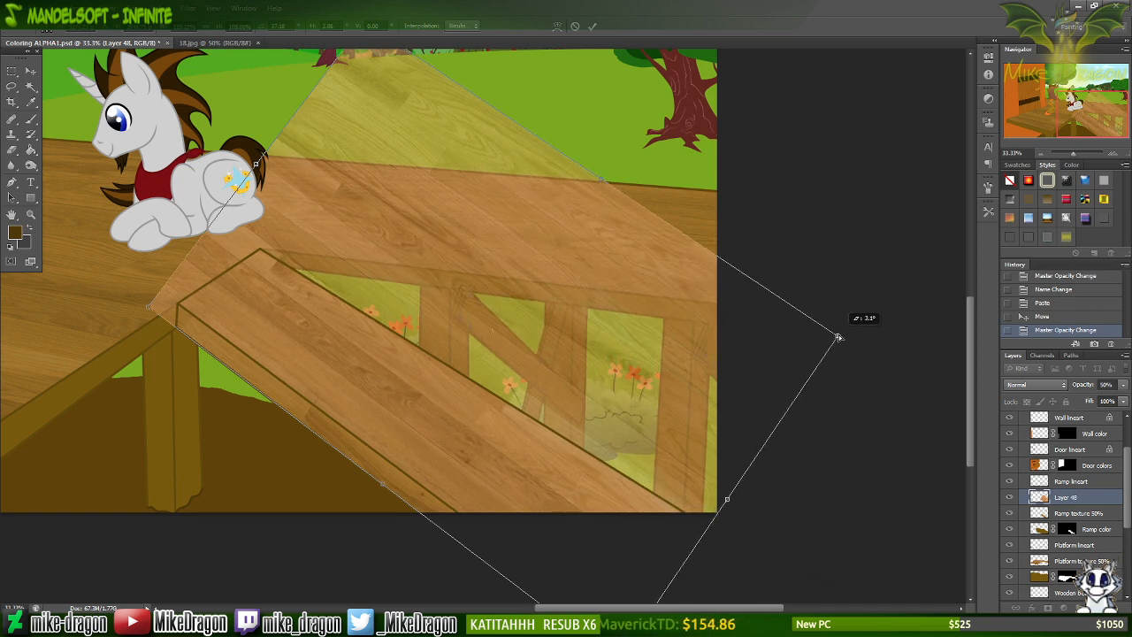
key("ctrl+plus")
key("ctrl+plus")
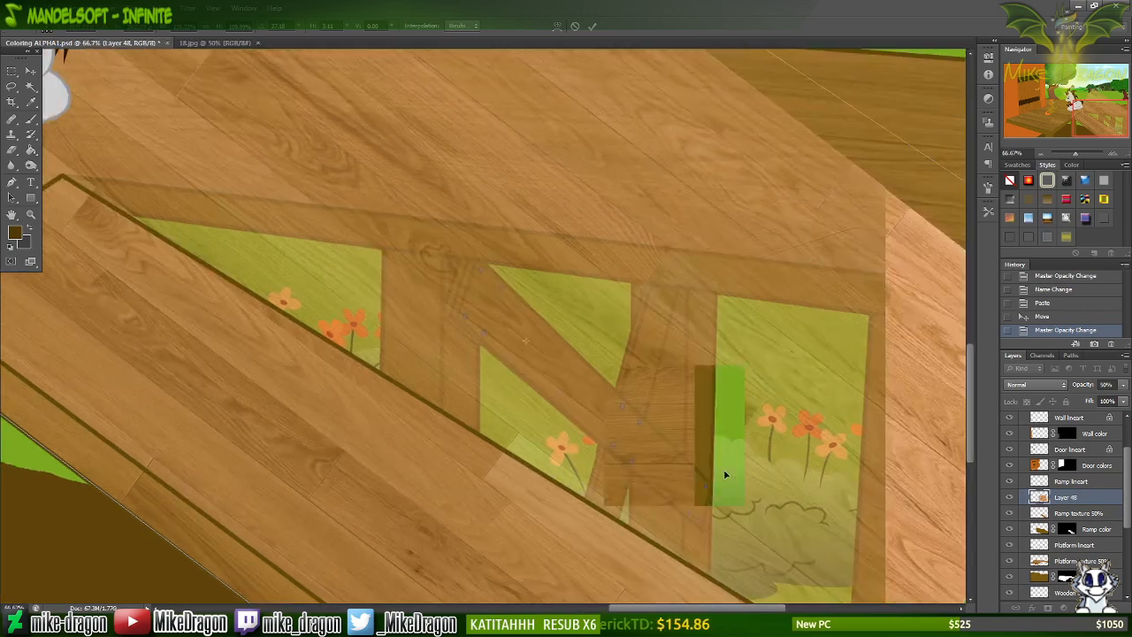
scroll(763, 482, "left", 6)
scroll(683, 487, "down", 4)
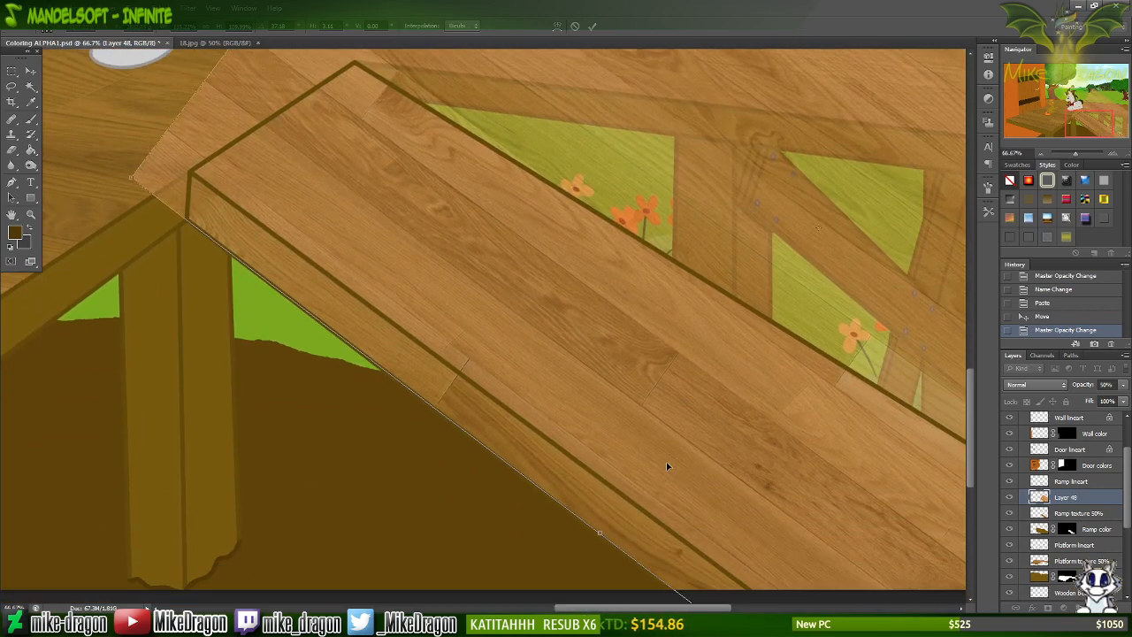
Slide the wood texture further up the ramp's slope, past its upper end, and apply the transform.
left_click_drag(460, 392, 447, 370)
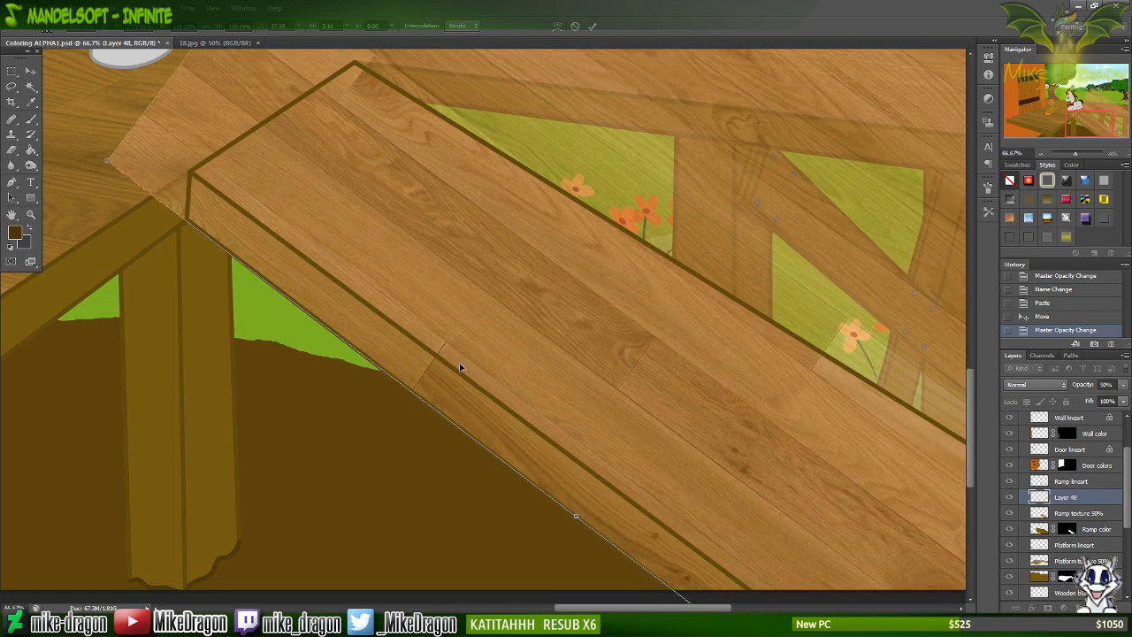
key("Return")
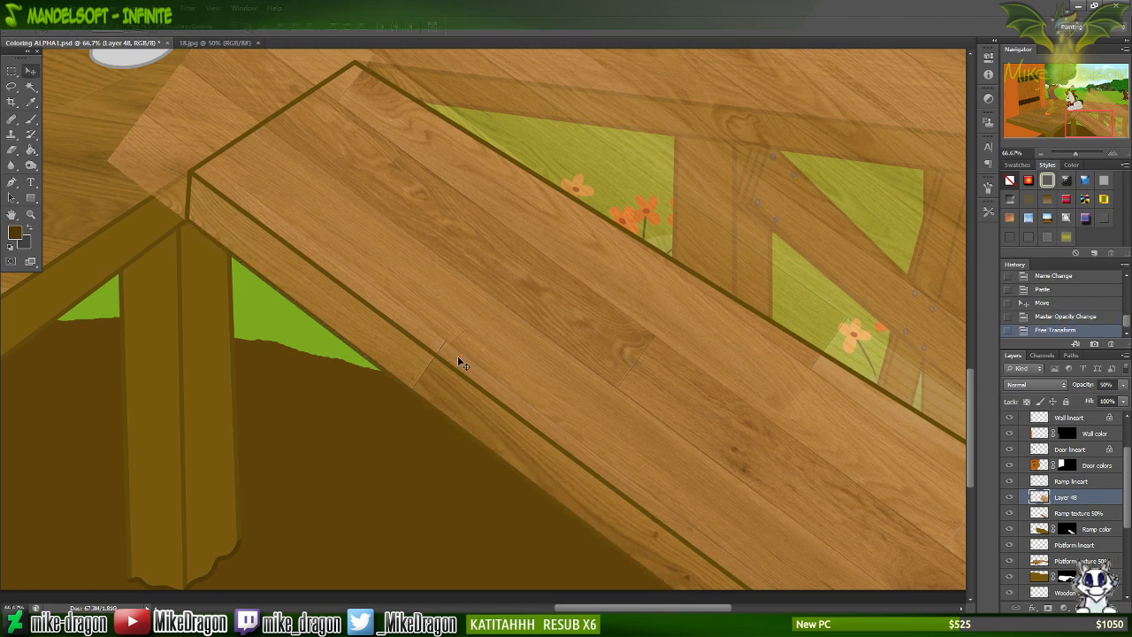
Magic Wand select the area outside the ramp and its top face on the Ramp lineart layer, and expand the selection.
left_click(1040, 482)
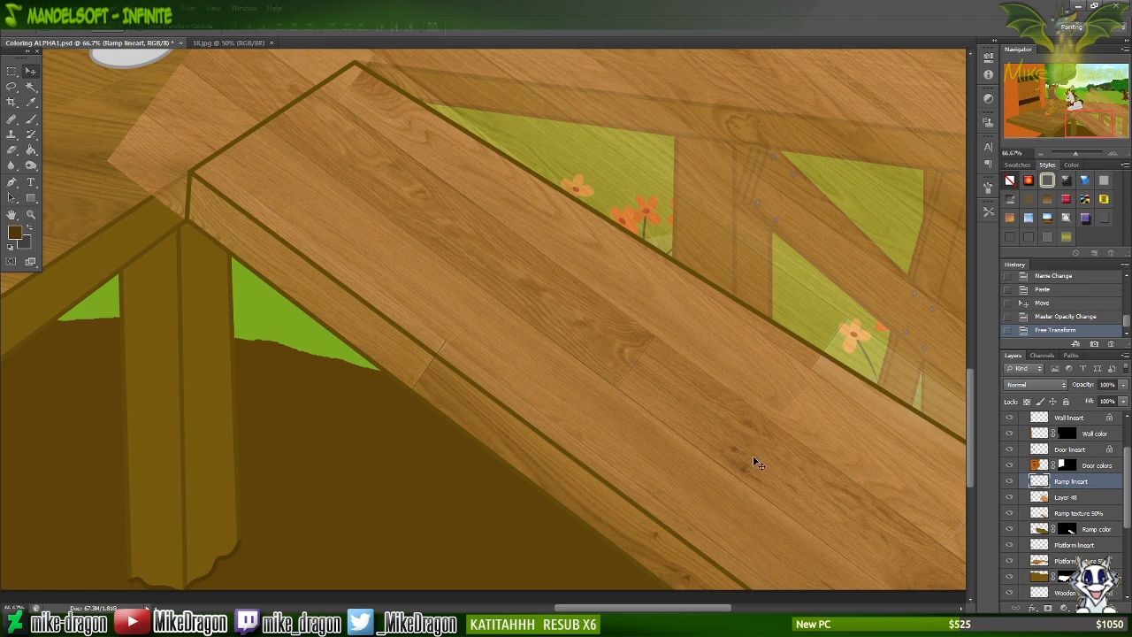
key("w")
left_click(408, 498)
left_click(521, 313, "shift")
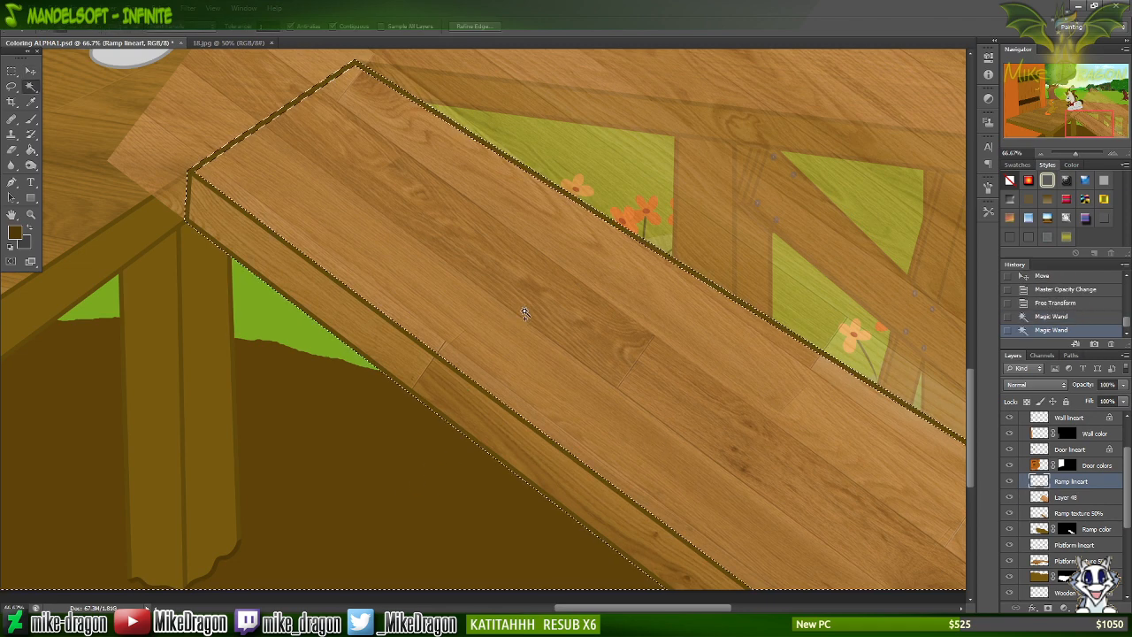
left_click(165, 8)
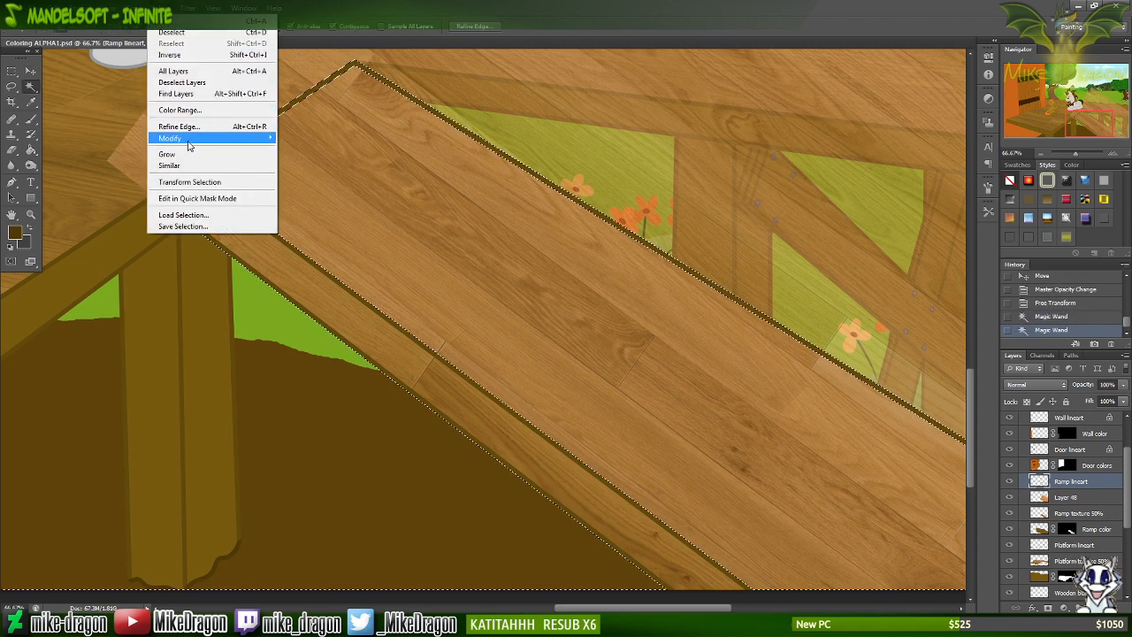
mouse_move(188, 144)
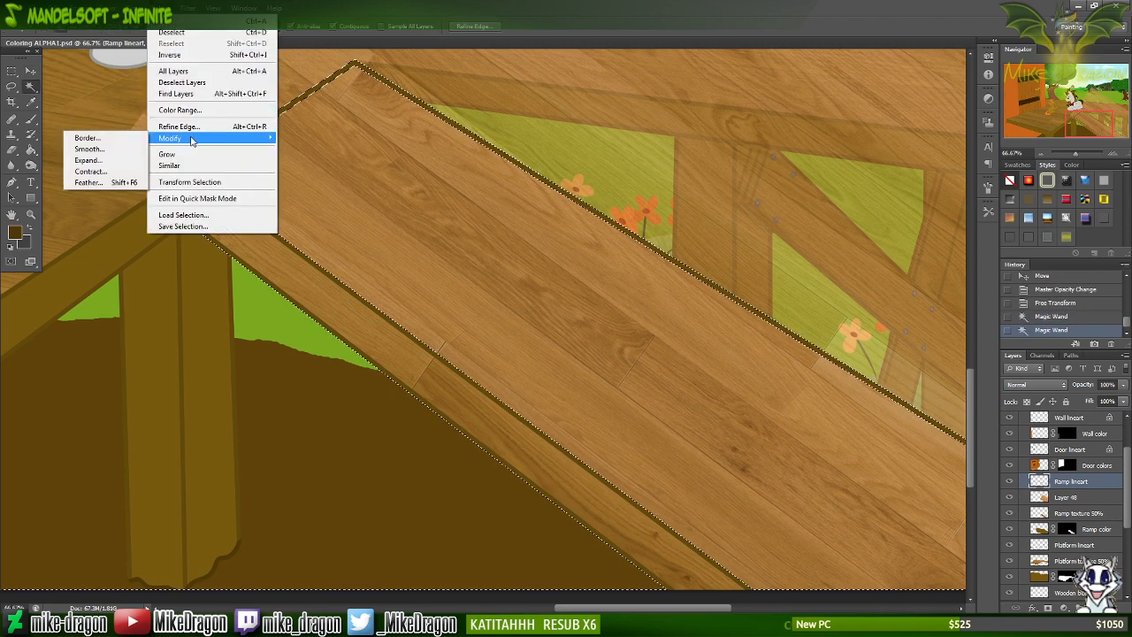
left_click(115, 165)
key("Return")
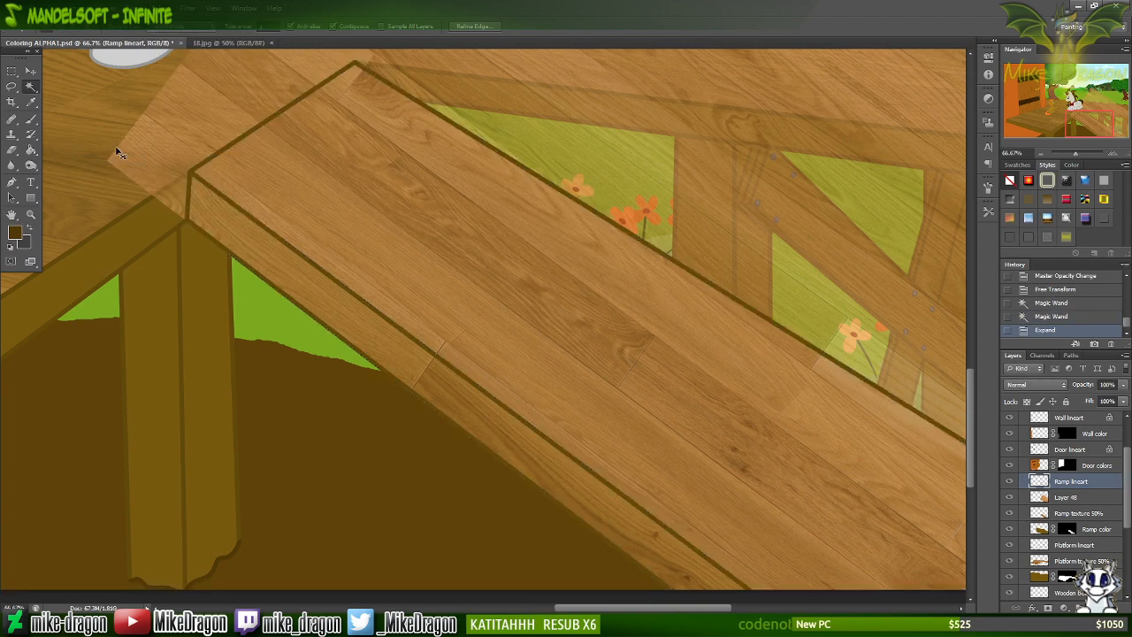
Erase Layer 48's wood texture within the selection, leaving it only on the ramp's side face, and clear the selection.
key("ctrl+minus")
key("ctrl+minus")
key("ctrl+minus")
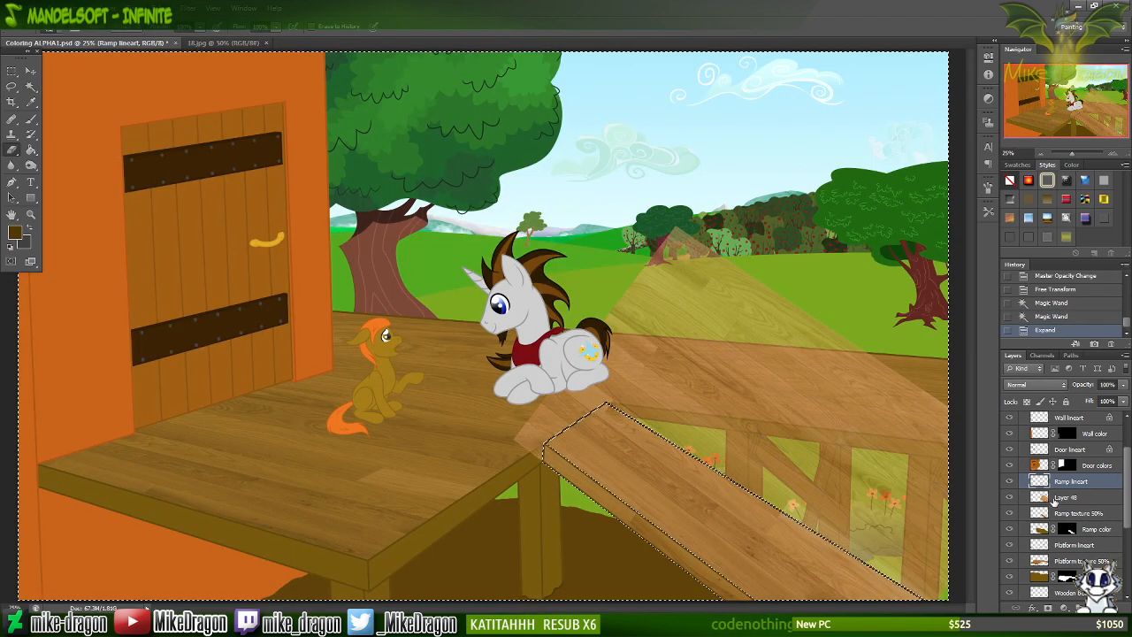
left_click(1055, 501)
mouse_move(662, 234)
left_mouse_down()
mouse_move(566, 380)
mouse_move(711, 241)
mouse_move(573, 352)
mouse_move(643, 356)
mouse_move(710, 321)
mouse_move(570, 464)
mouse_move(779, 354)
mouse_move(646, 496)
mouse_move(841, 381)
mouse_move(706, 507)
mouse_move(717, 548)
mouse_move(884, 434)
mouse_move(837, 596)
mouse_move(936, 595)
left_mouse_up()
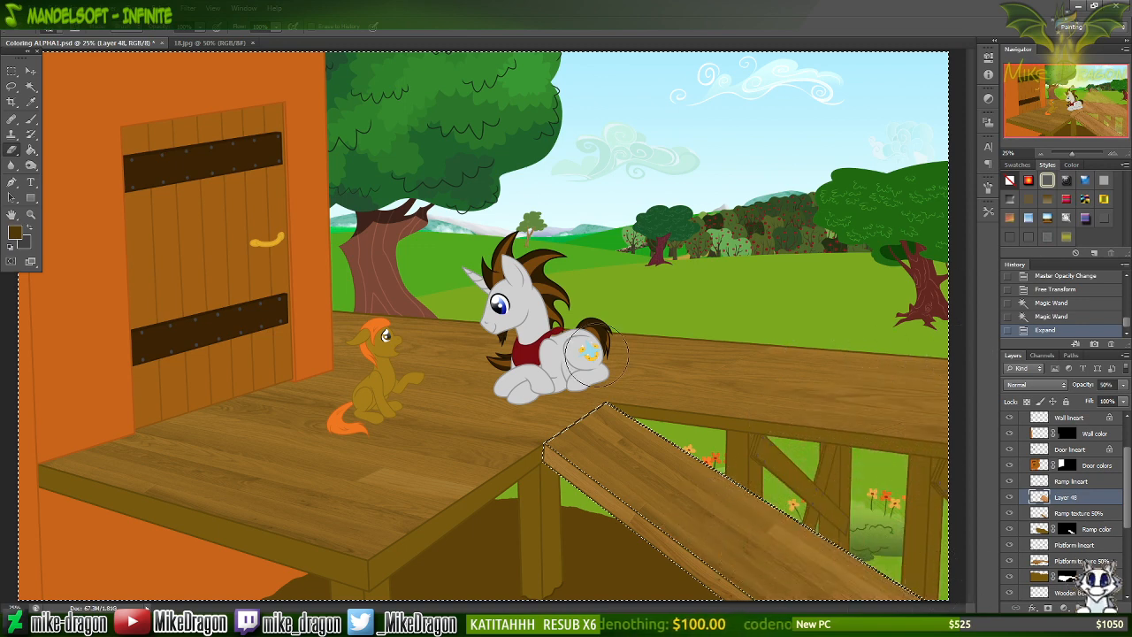
mouse_move(597, 356)
left_mouse_down()
mouse_move(624, 500)
mouse_move(796, 535)
mouse_move(920, 513)
left_mouse_up()
key("ctrl+d")
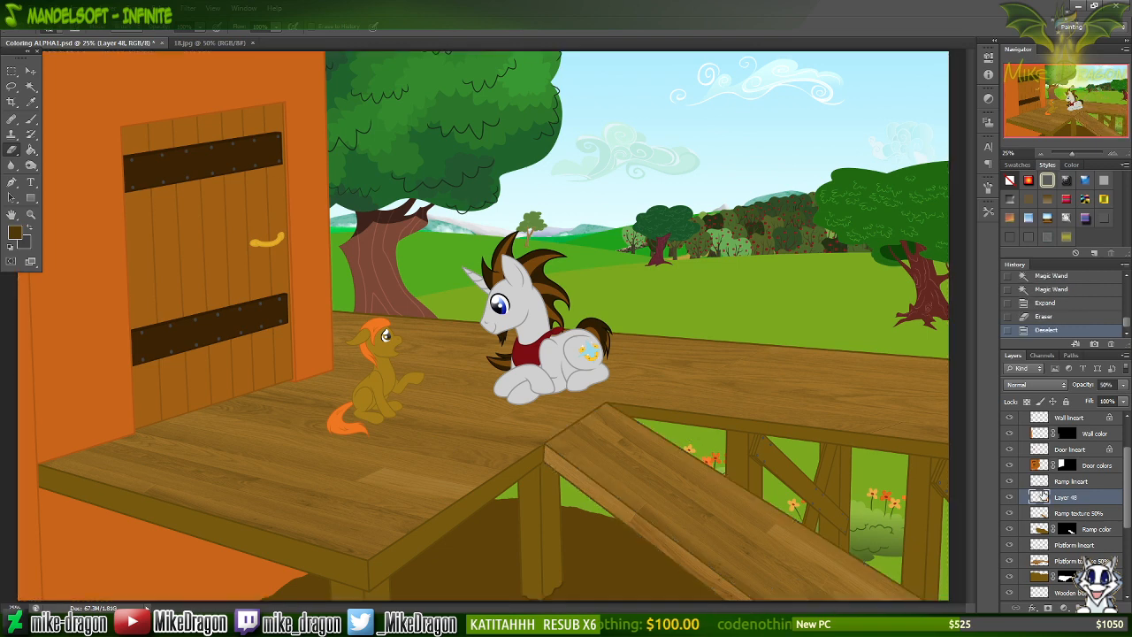
Colorize Layer 48 with hue 35, saturation 52 and lightness -25, checking the values noted in Notepad.
key("ctrl+u")
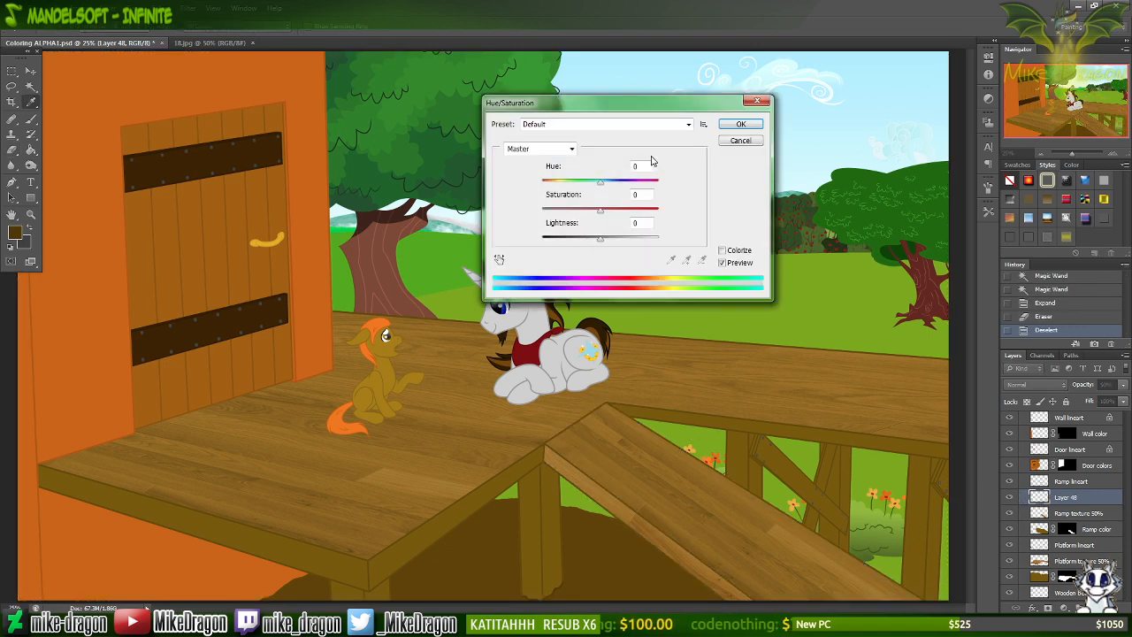
left_click_drag(649, 165, 604, 172)
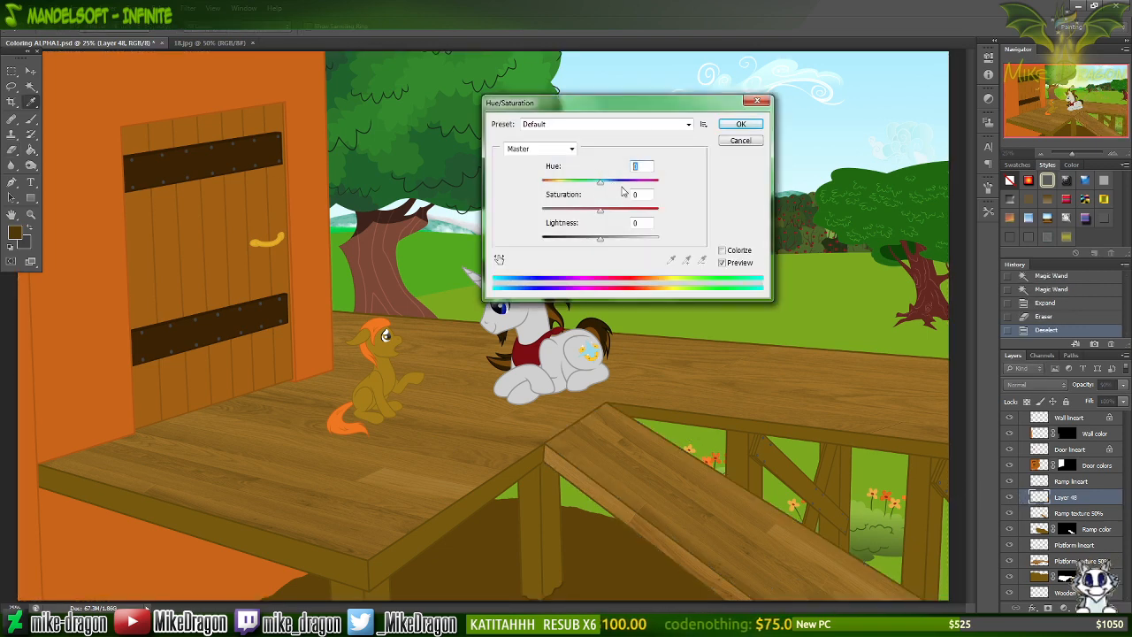
left_click(722, 251)
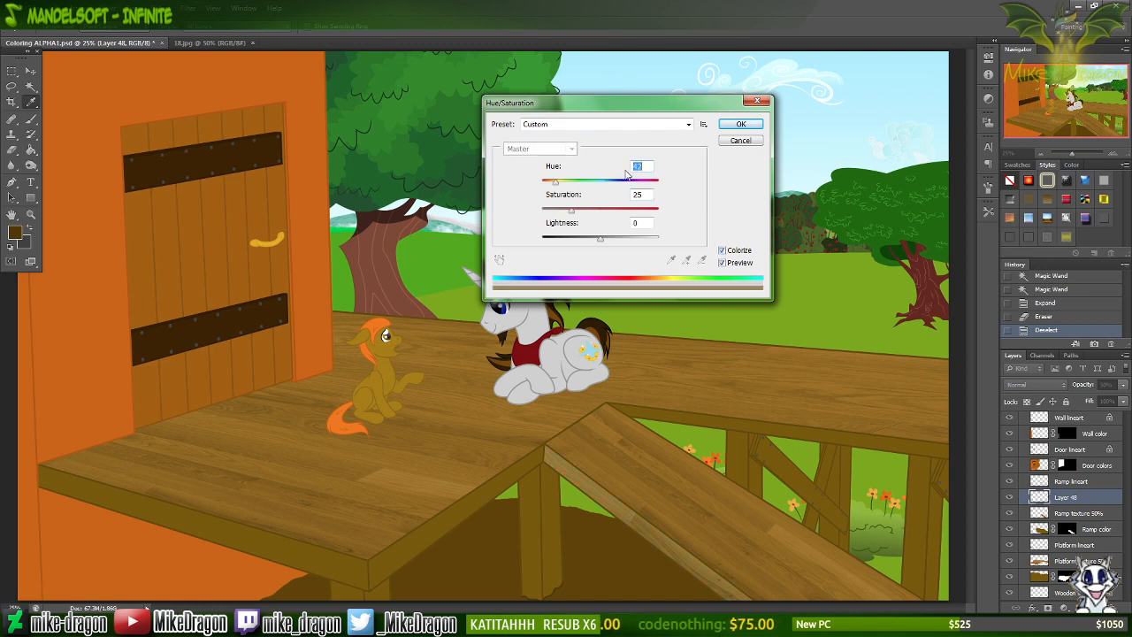
type("35")
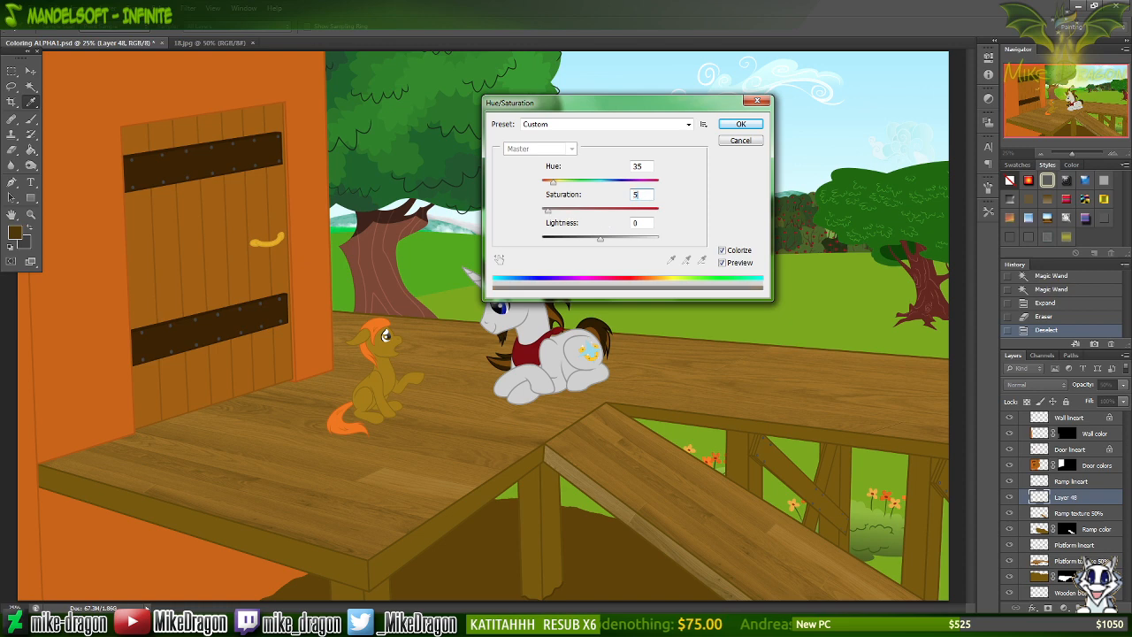
type("2")
key("alt+Tab")
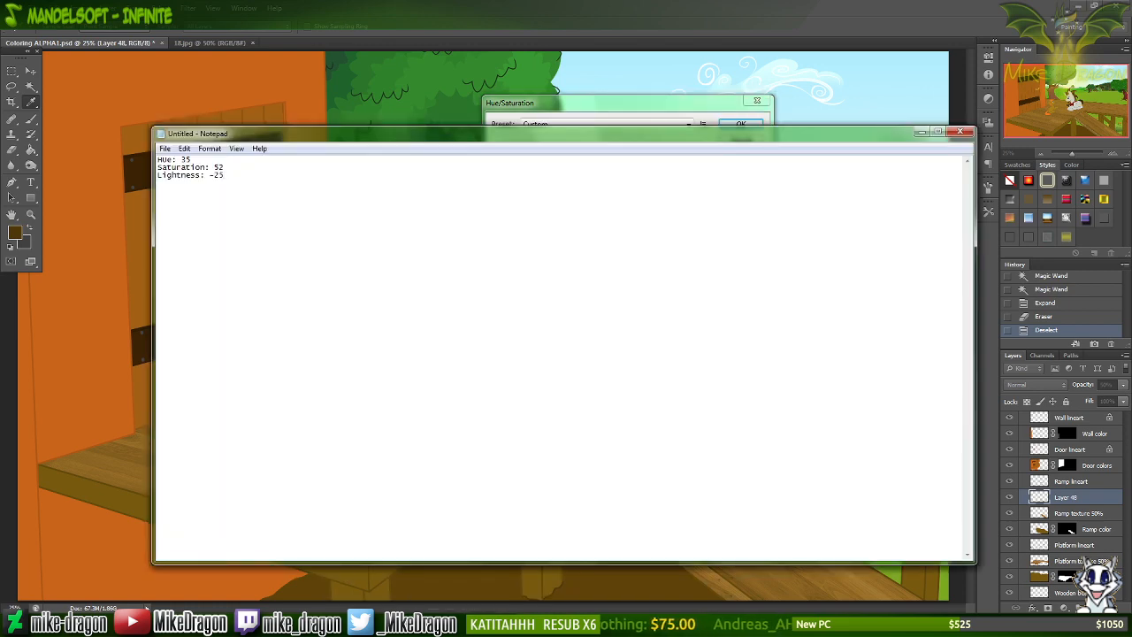
key("alt+Tab")
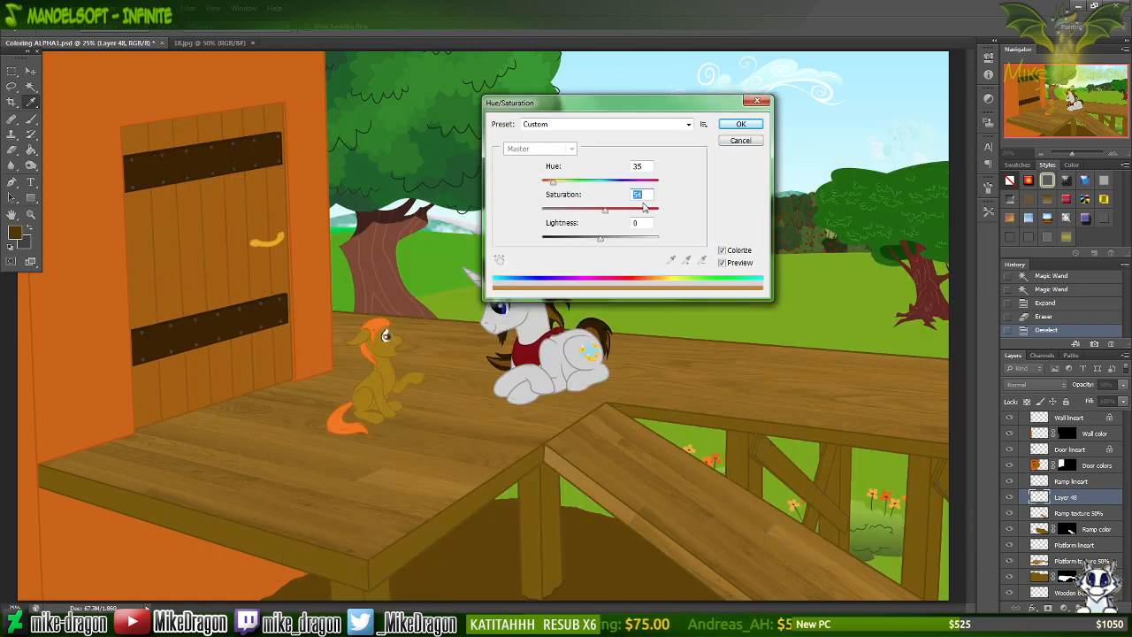
type("-")
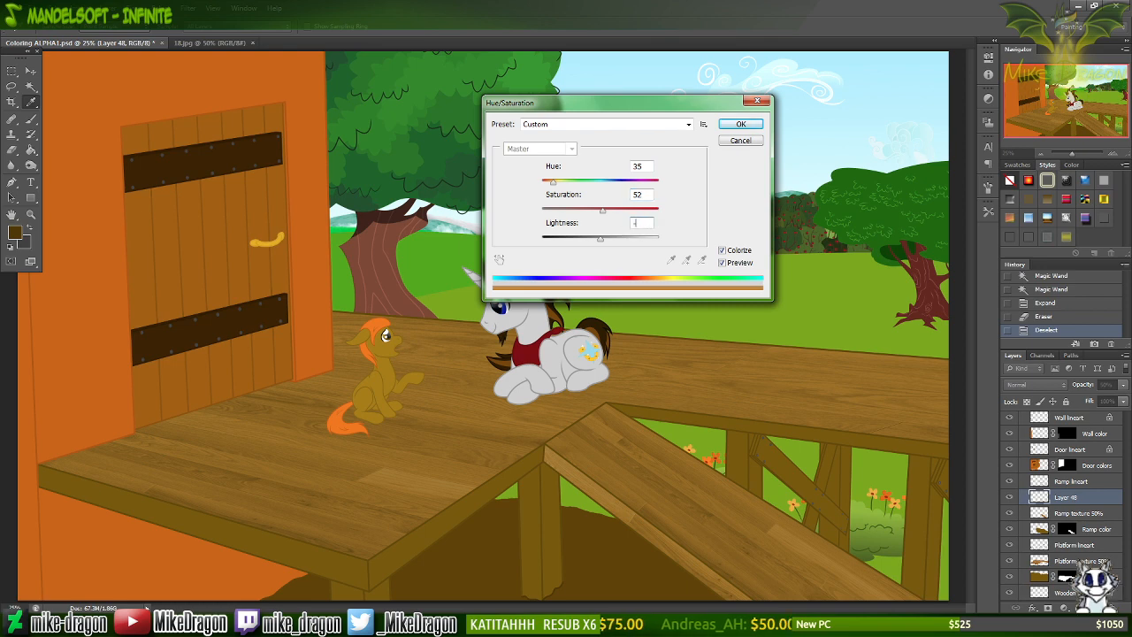
type("25")
key("Return")
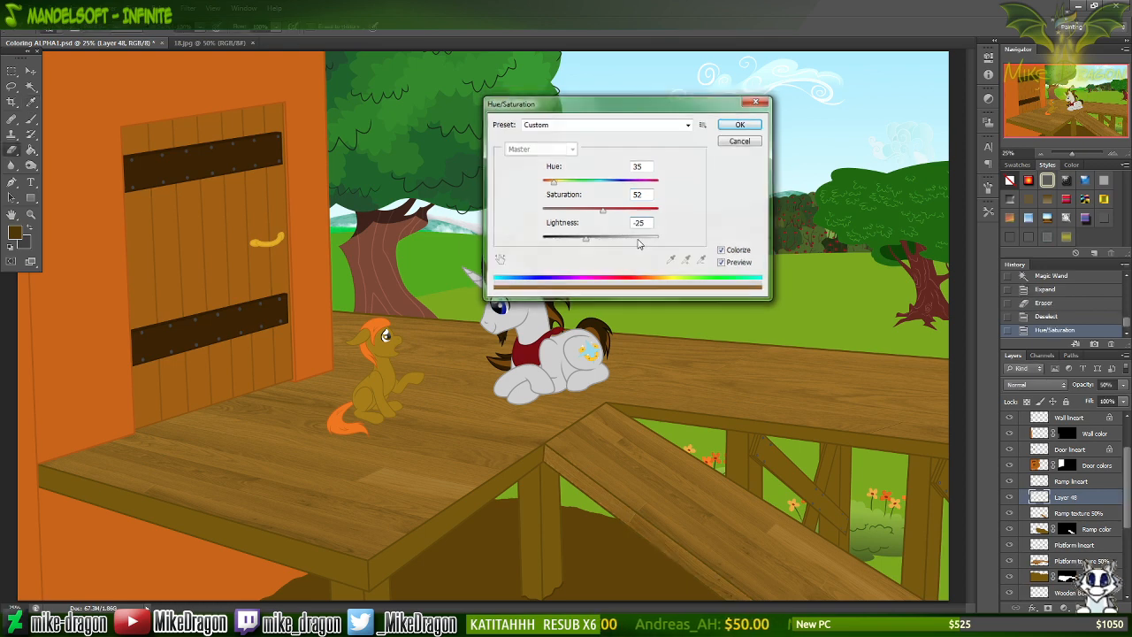
key("ctrl+plus")
key("ctrl+plus")
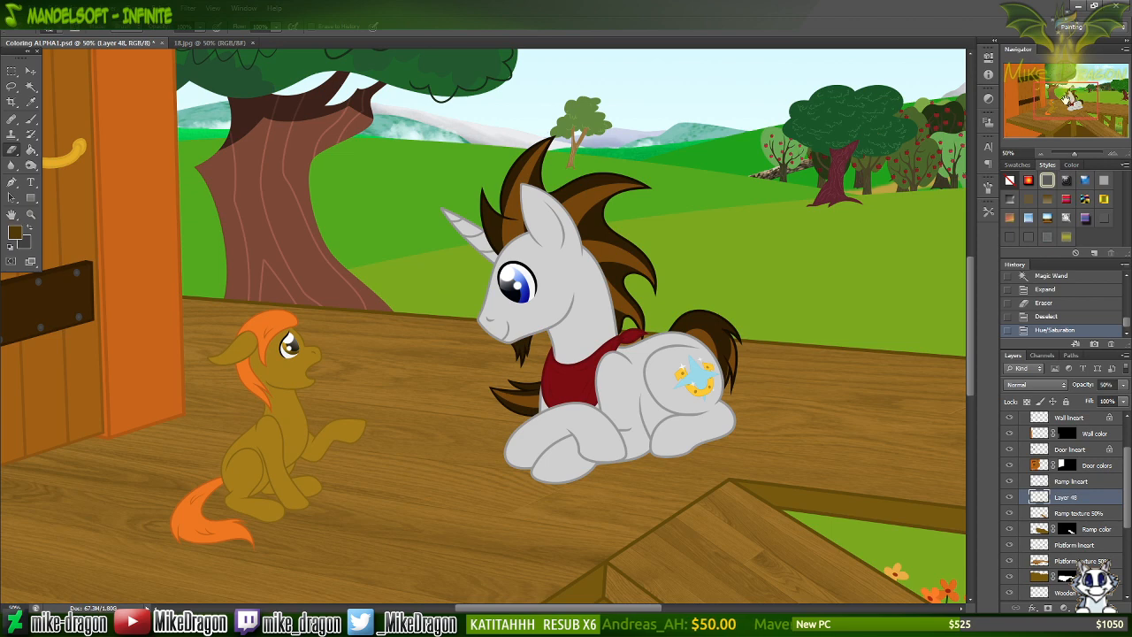
left_click_drag(1072, 100, 1097, 122)
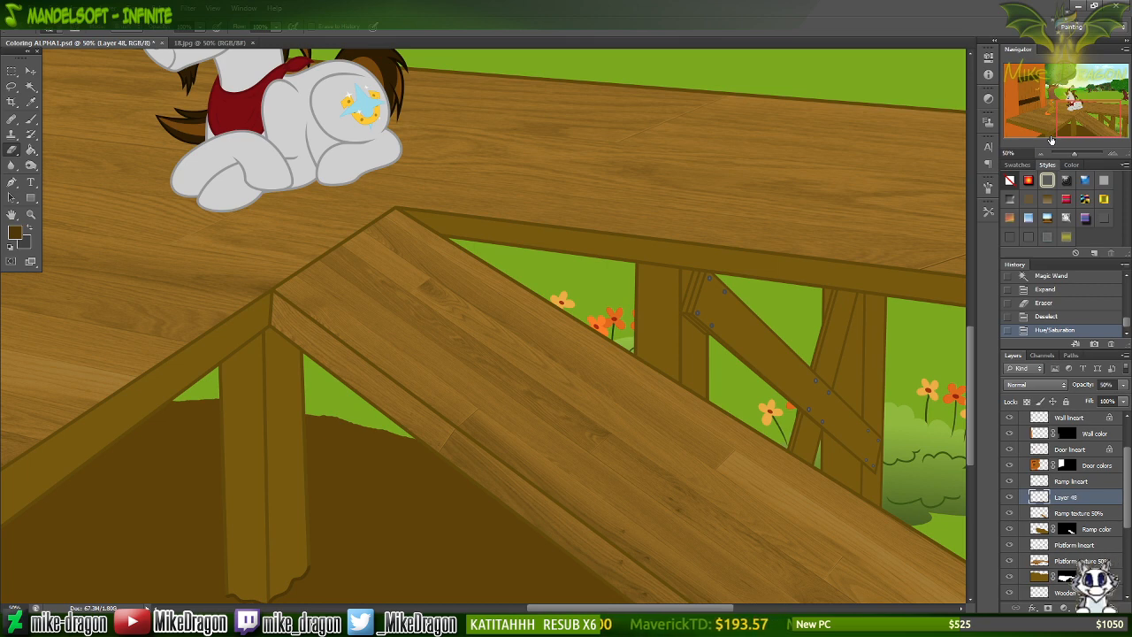
key("ctrl+t")
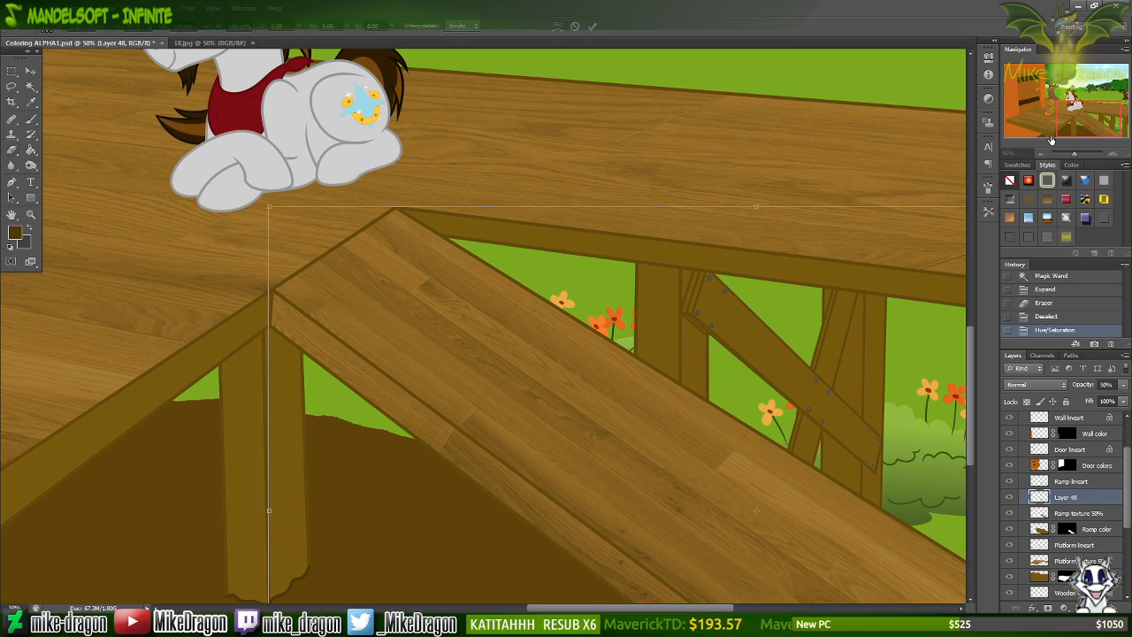
right_click(533, 456)
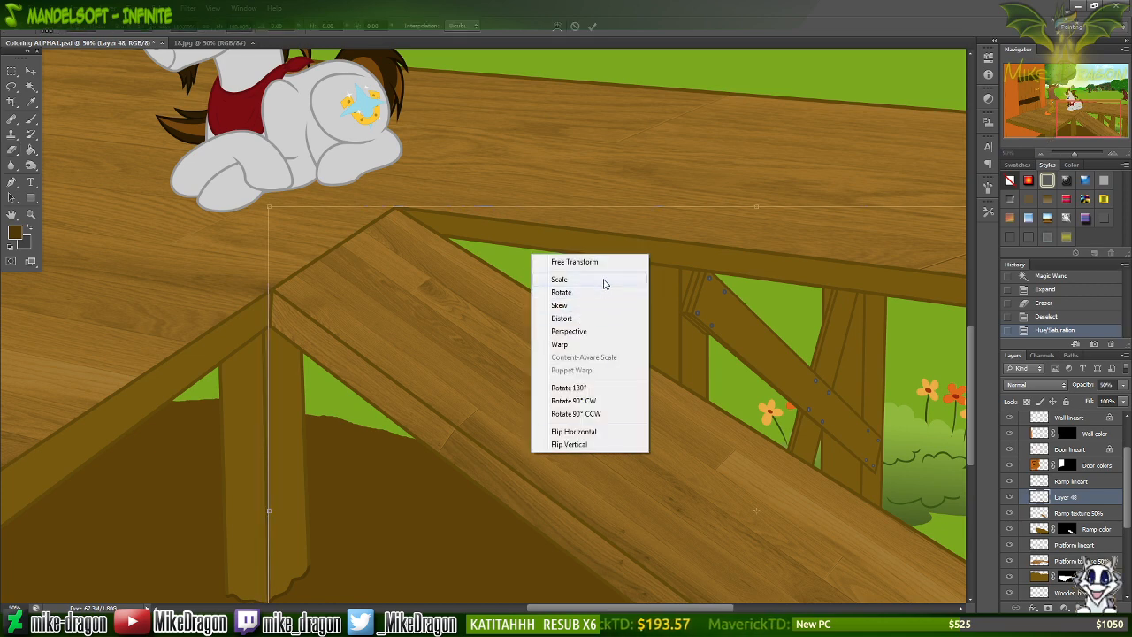
left_click(624, 109)
key("Escape")
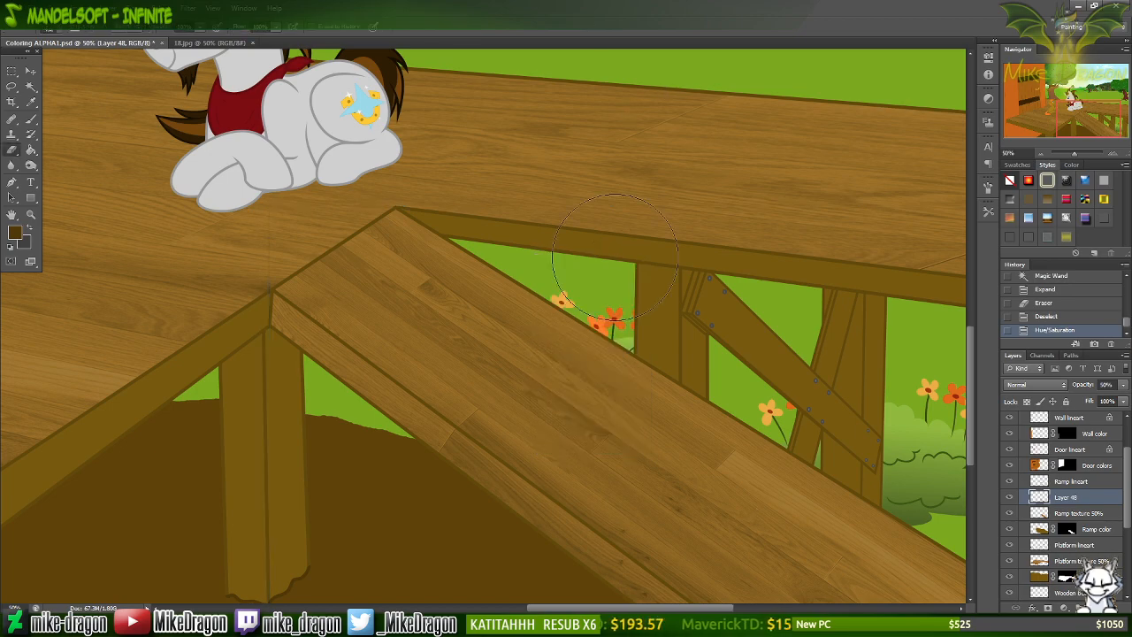
Nudge Layer 48's wood texture slightly on the ramp's side face.
scroll(615, 256, "up", 3)
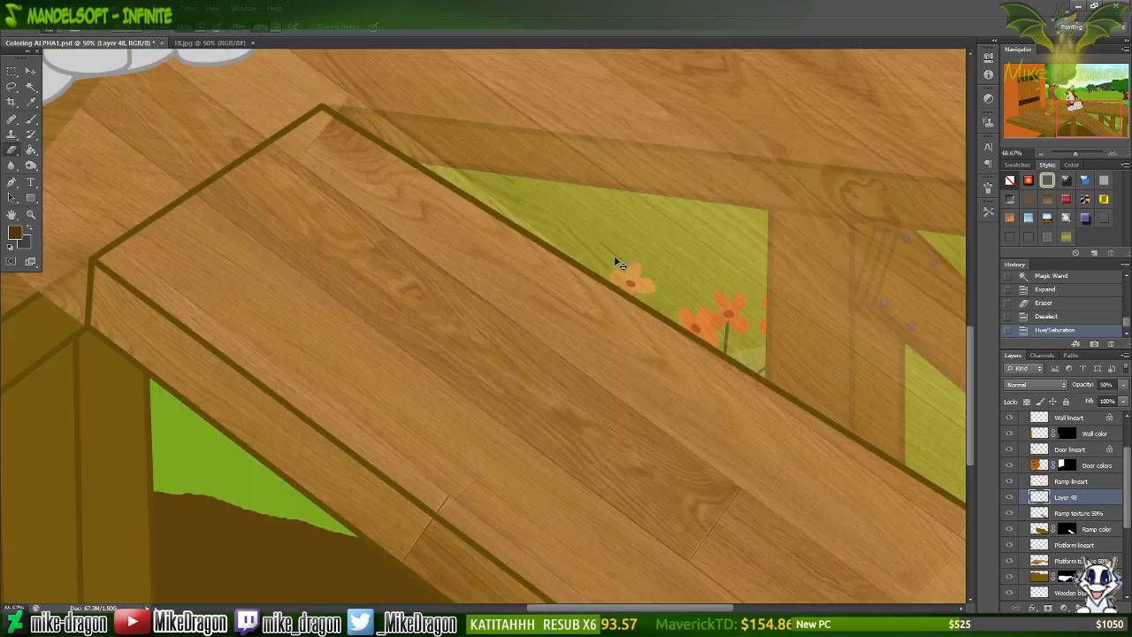
scroll(611, 255, "down", 10)
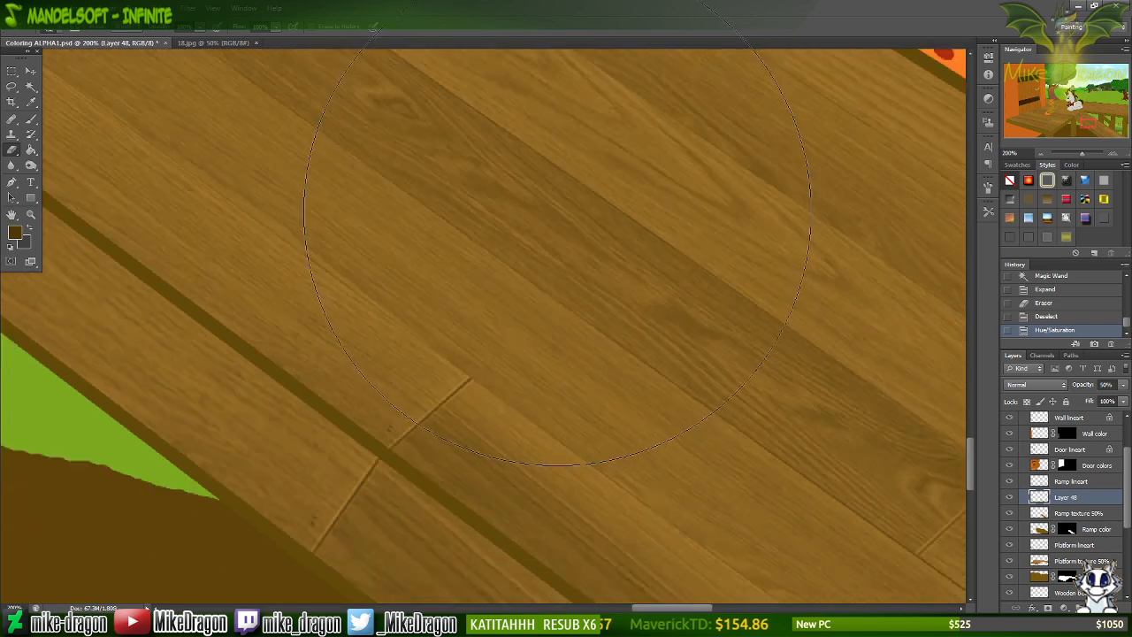
key("v")
key("Right")
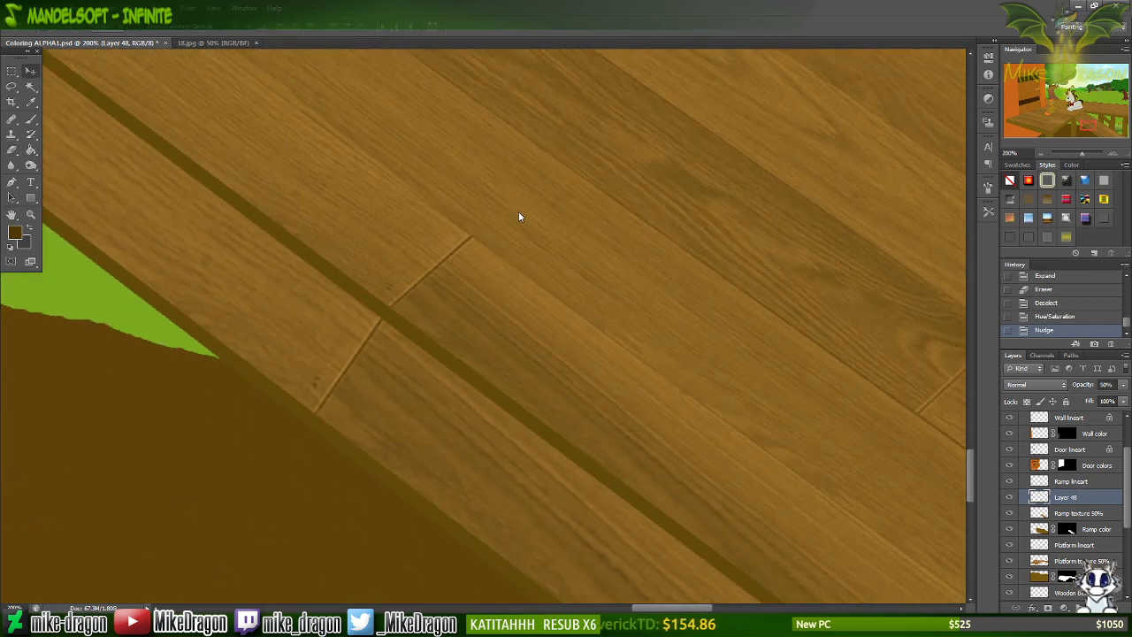
Magic Wand select the ramp's top face and the outside area on the Ramp lineart layer, and invert the selection.
scroll(519, 217, "down", 3)
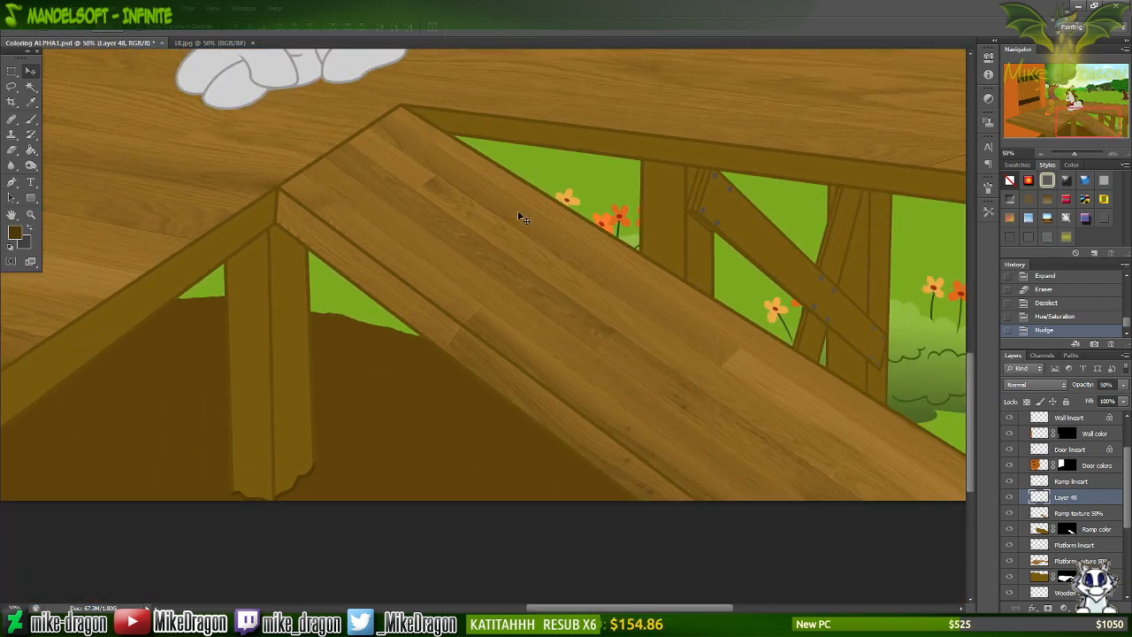
left_click(1056, 483)
key("w")
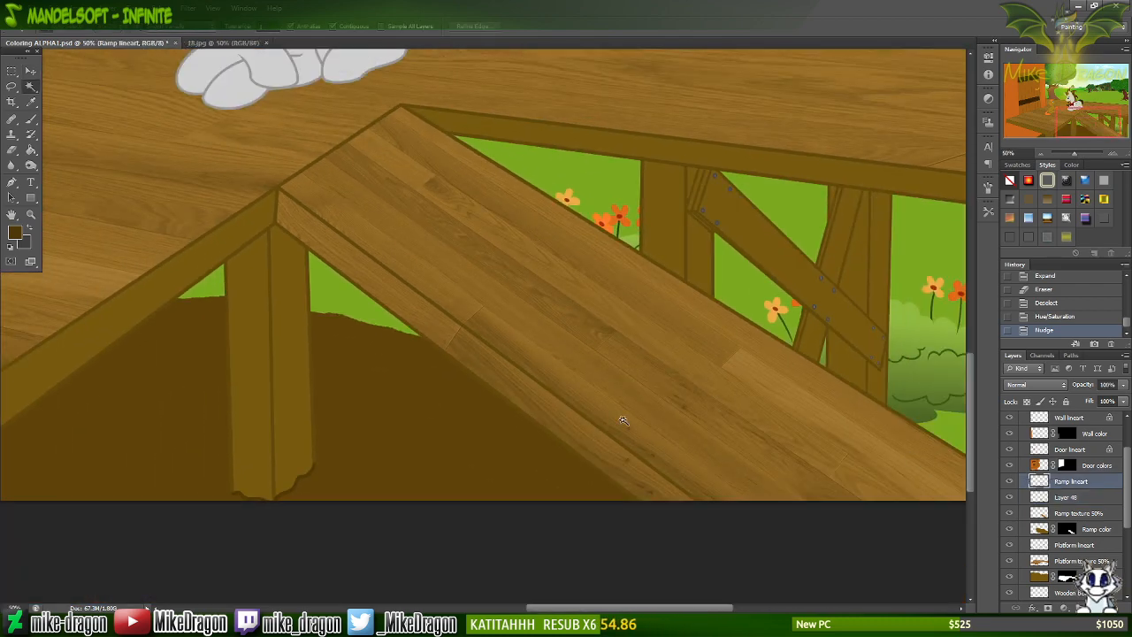
left_click(662, 400)
left_click(498, 455, "shift")
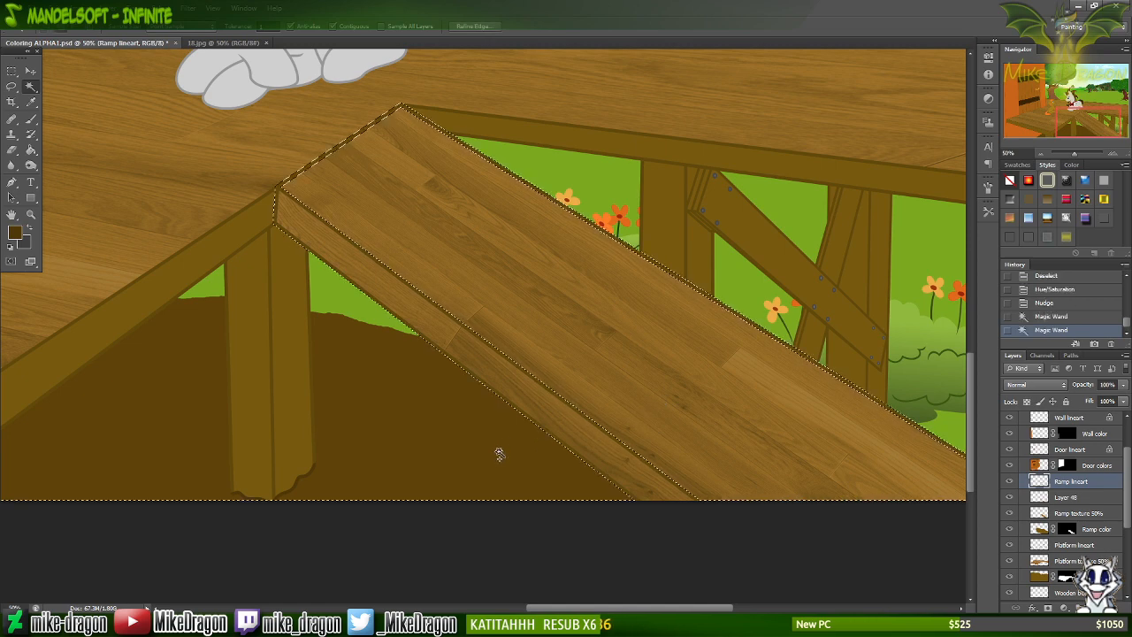
key("ctrl+shift+i")
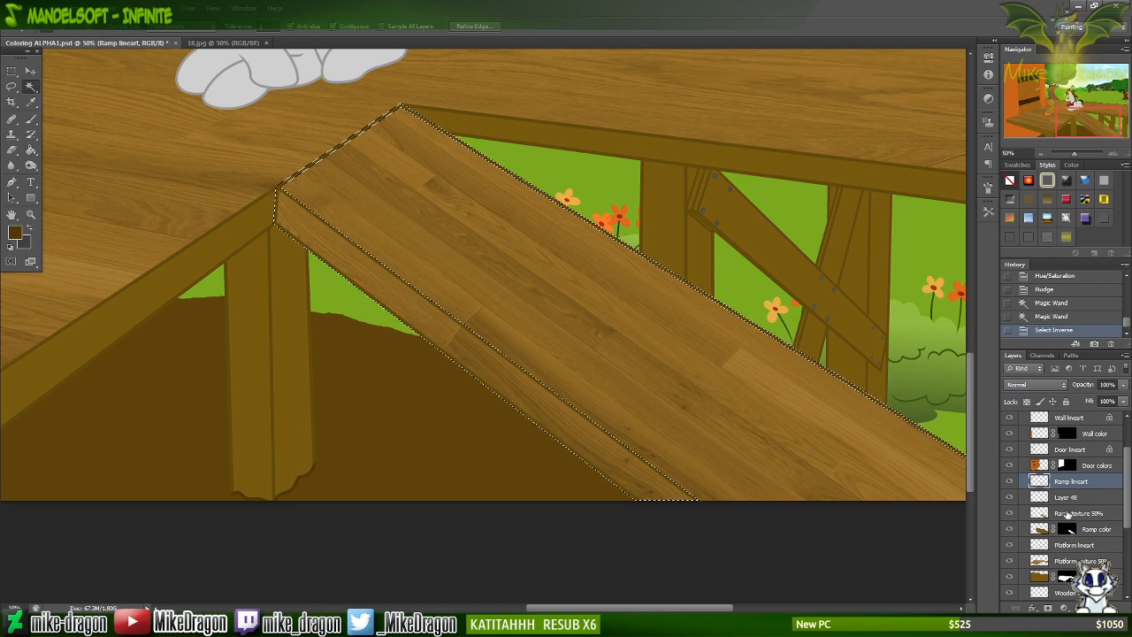
left_click(1066, 514)
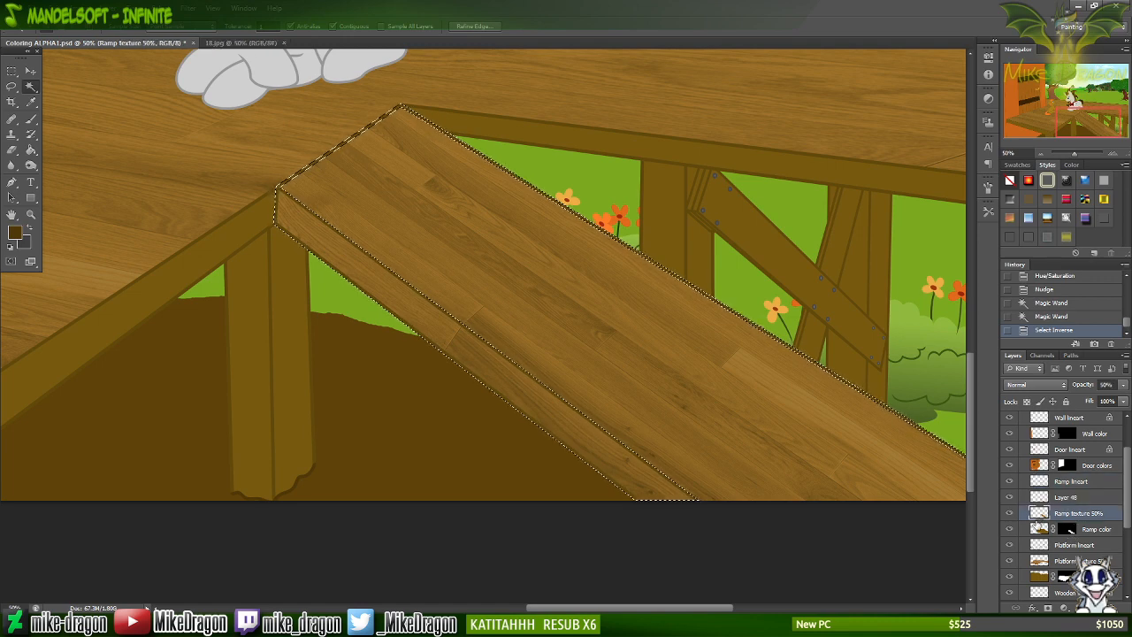
key("ctrl+t")
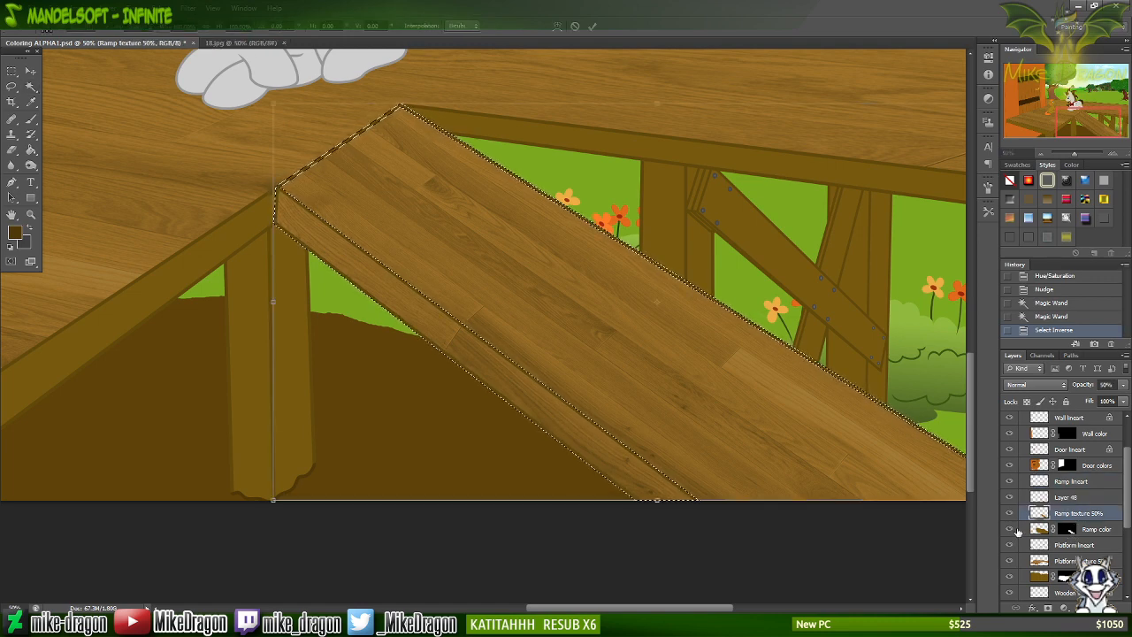
right_click(585, 158)
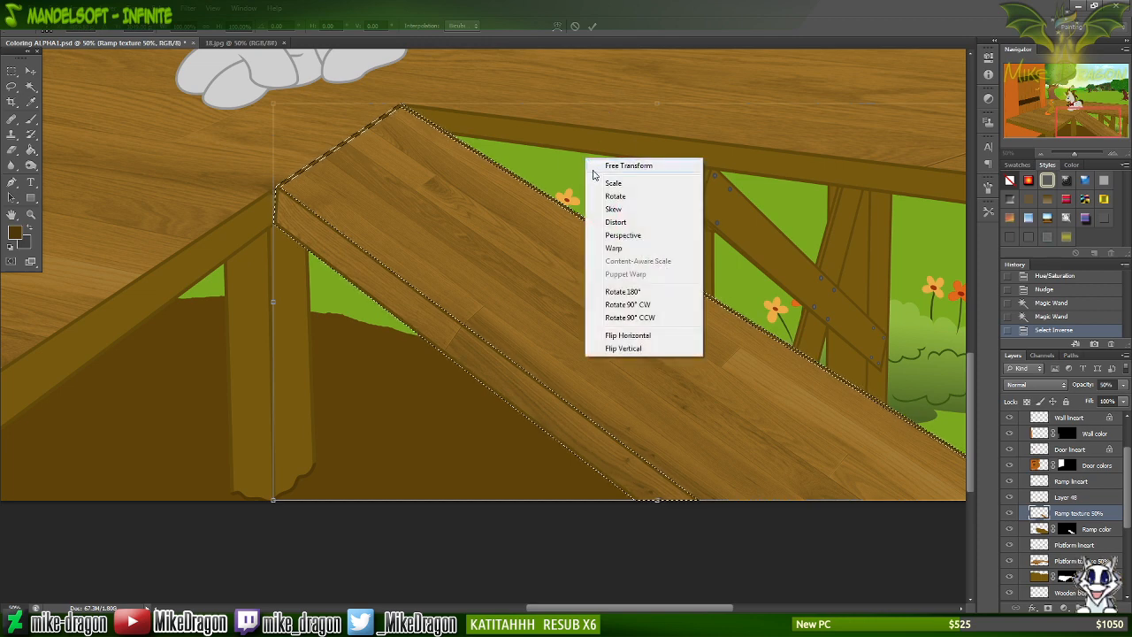
left_click(627, 211)
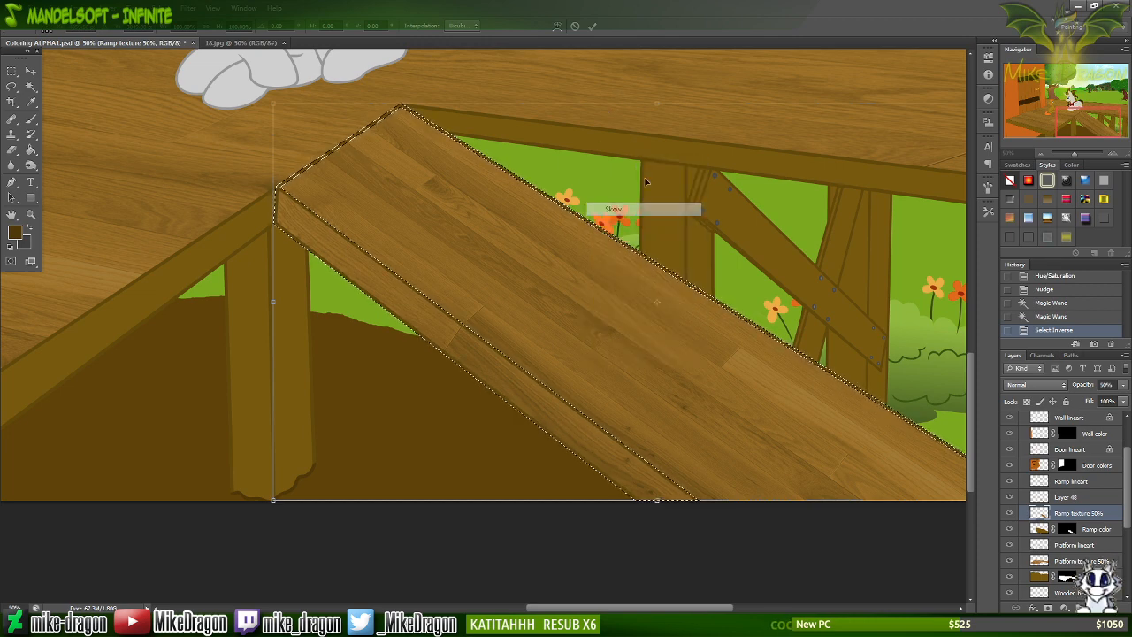
left_click_drag(660, 100, 633, 102)
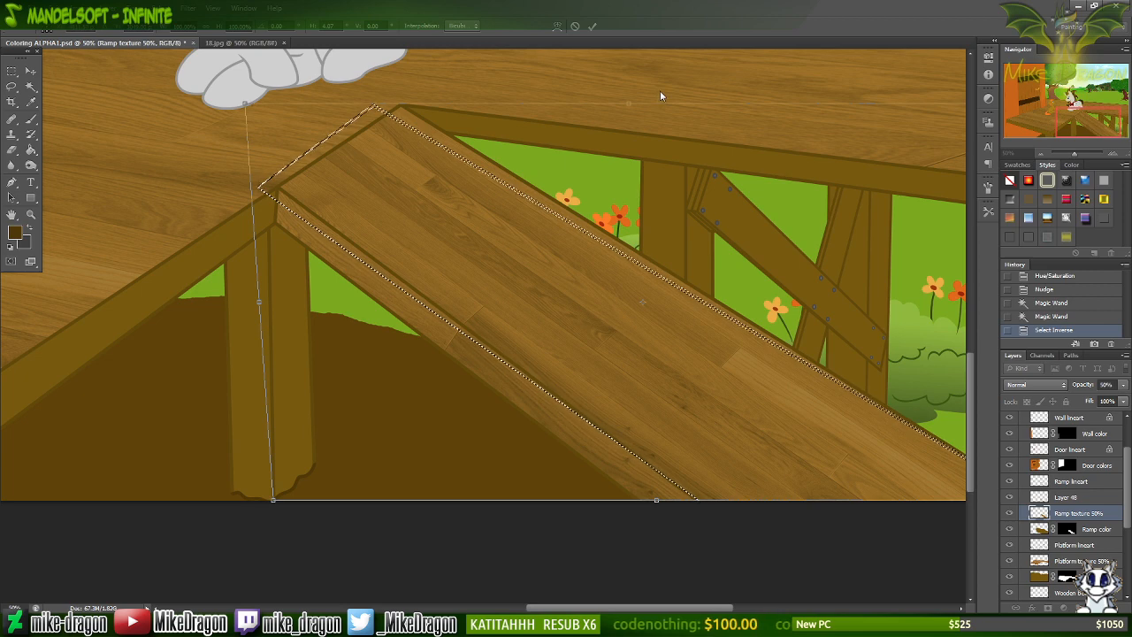
key("ctrl+z")
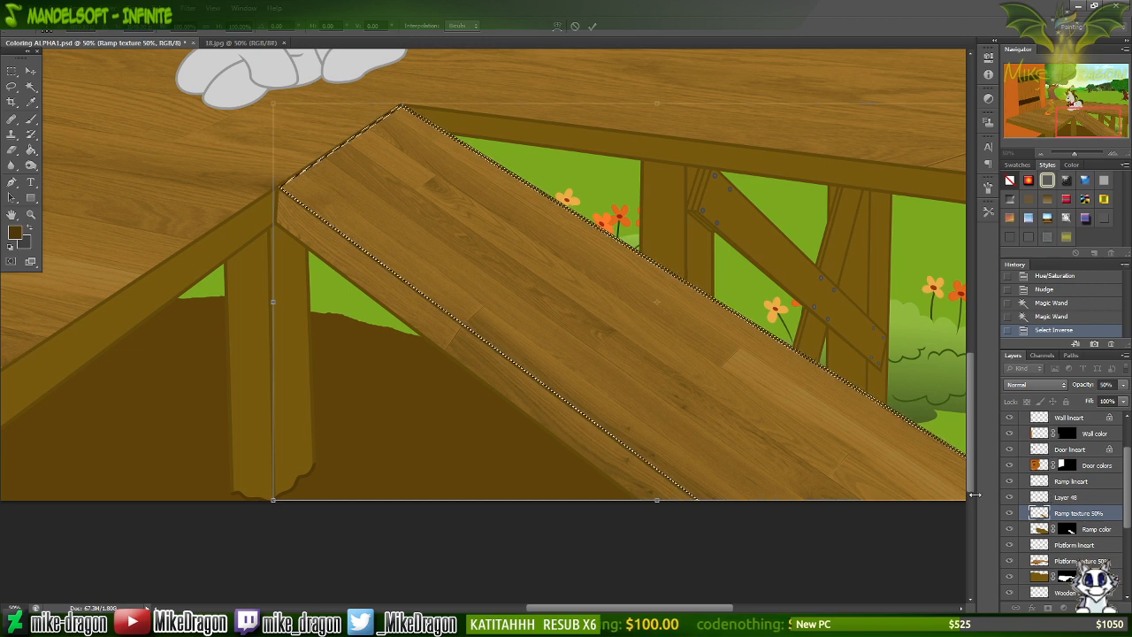
key("Return")
left_click(1039, 497)
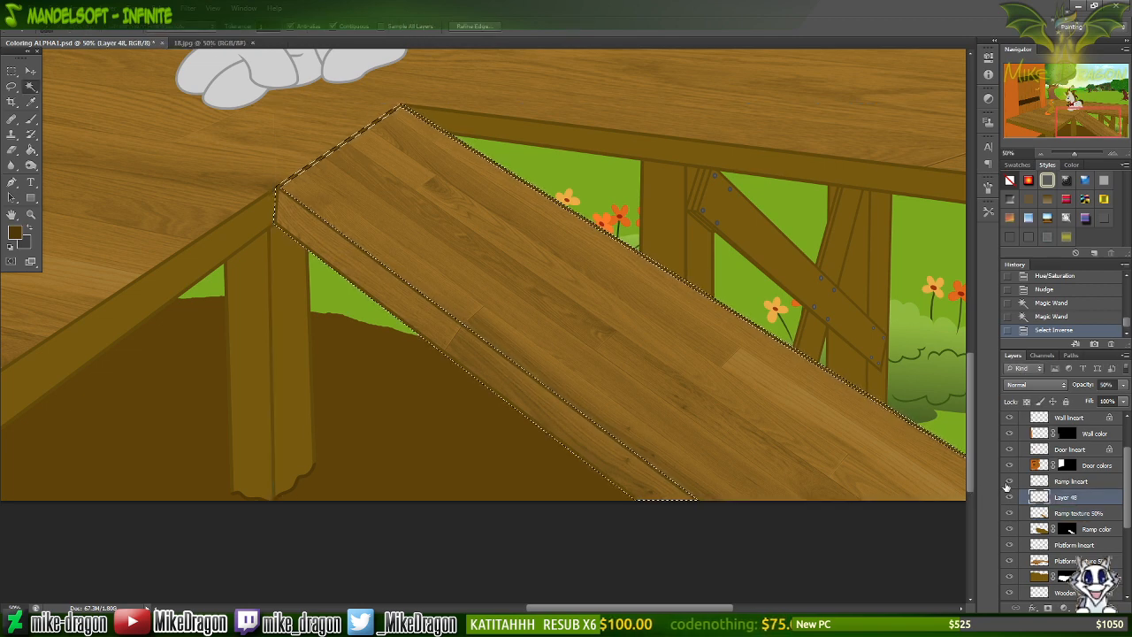
key("ctrl+t")
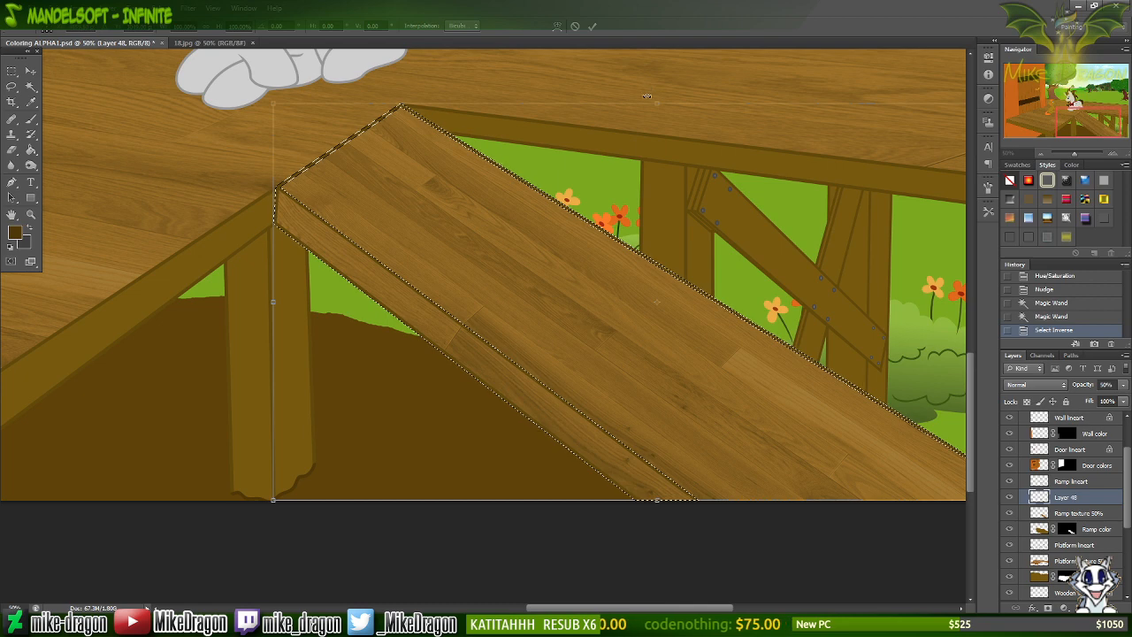
right_click(610, 172)
left_click(625, 222)
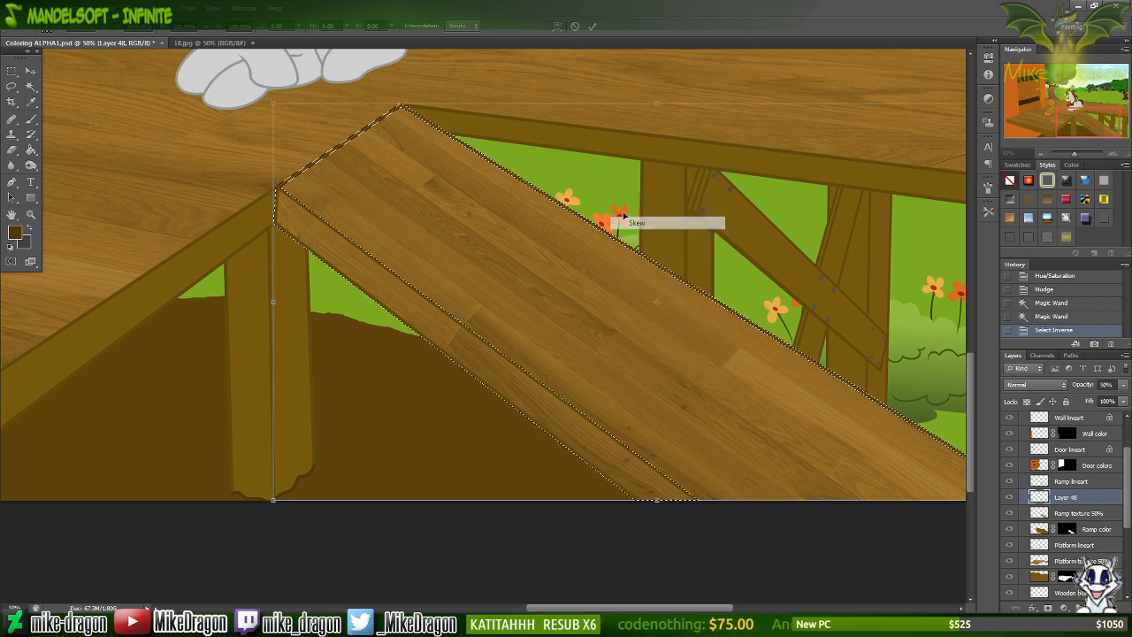
left_click_drag(631, 103, 573, 106)
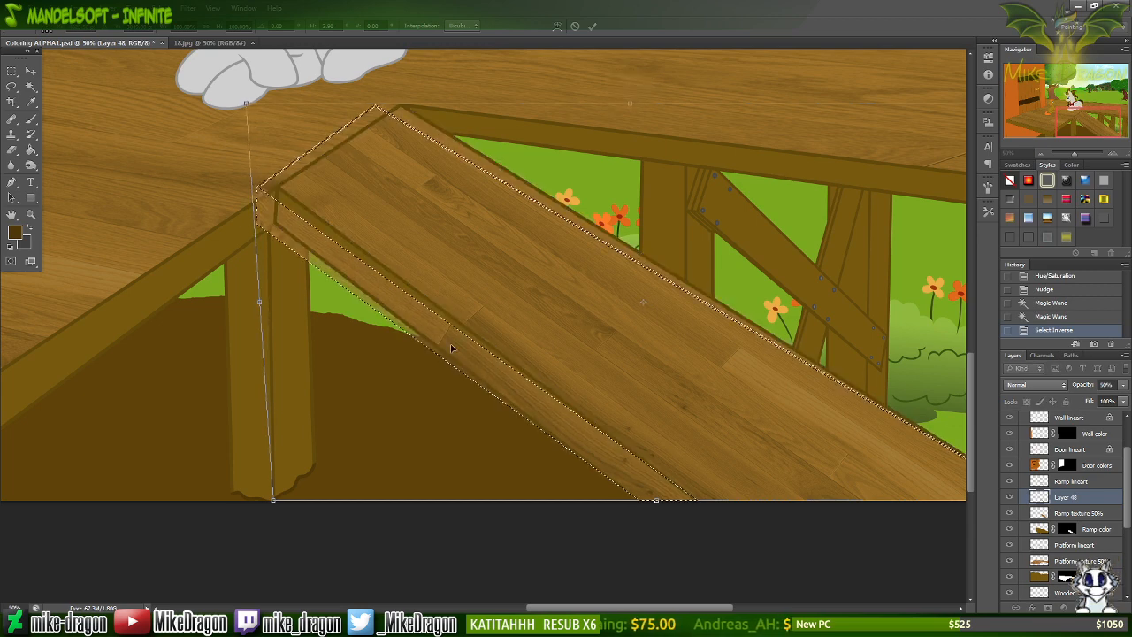
mouse_move(449, 343)
left_mouse_down()
mouse_move(461, 329)
mouse_move(470, 337)
left_mouse_up()
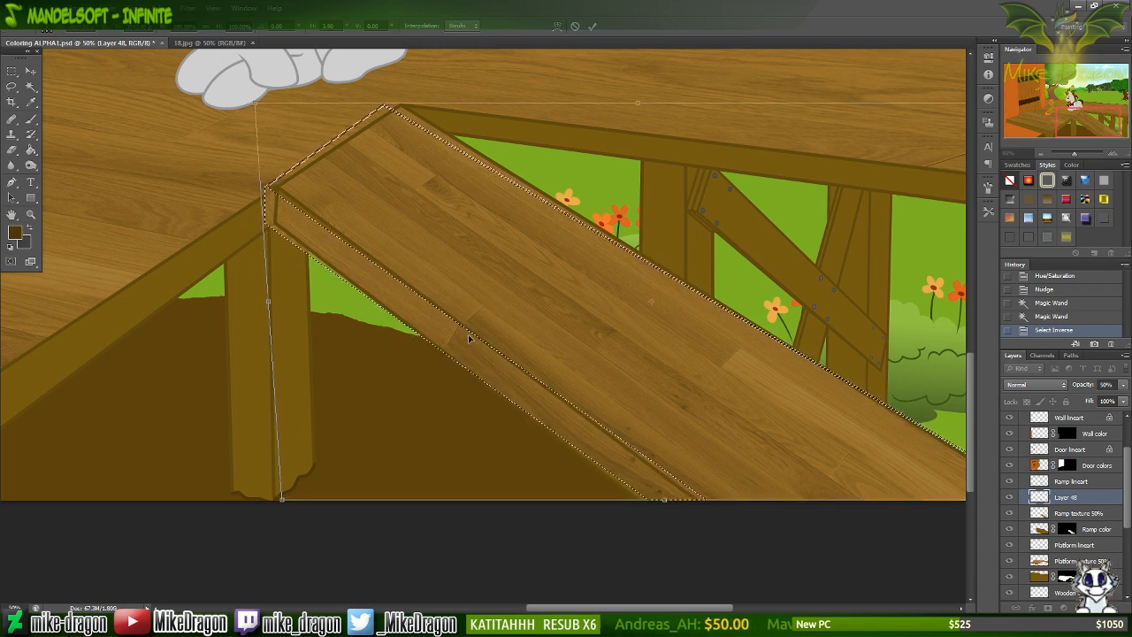
key("Return")
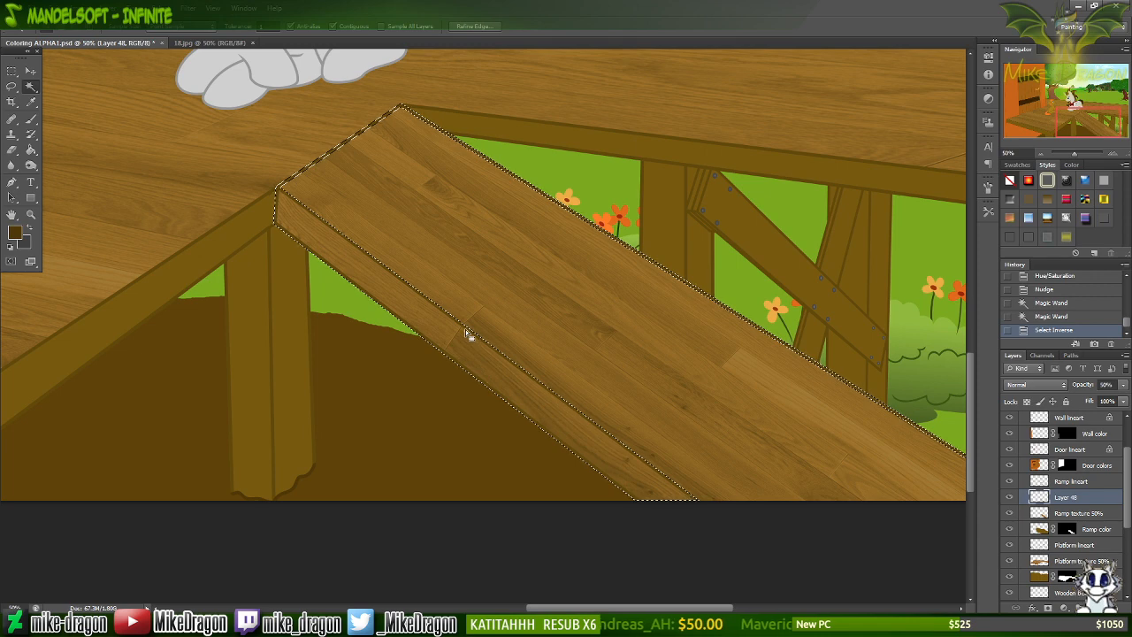
Clear the existing selection and lasso loosely around the ramp's side face on Layer 48.
key("ctrl+d")
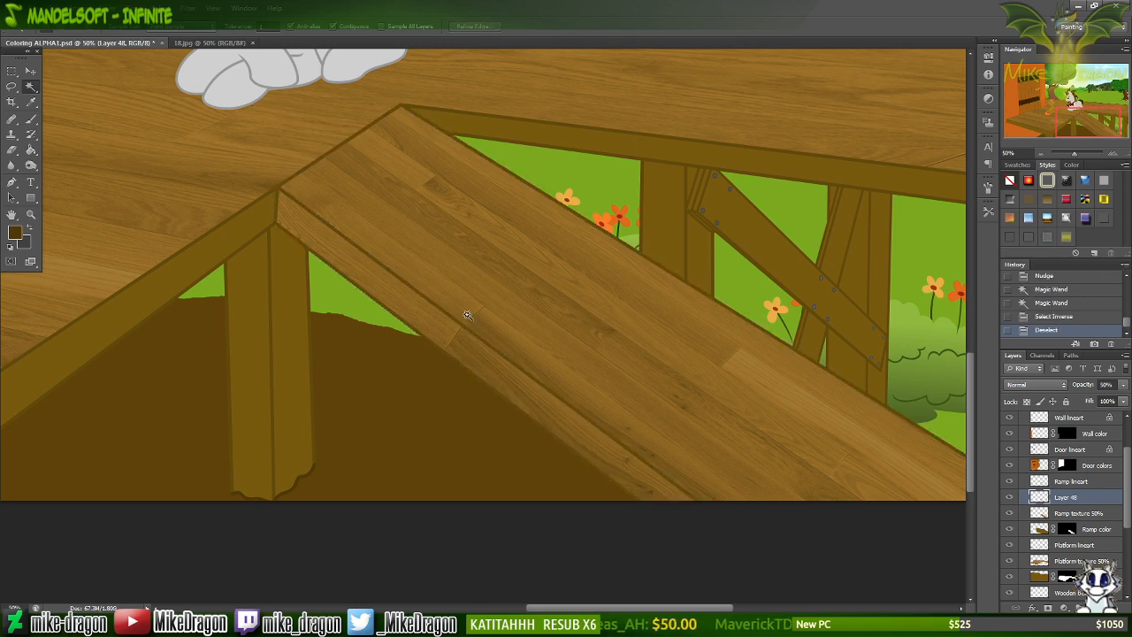
key("l")
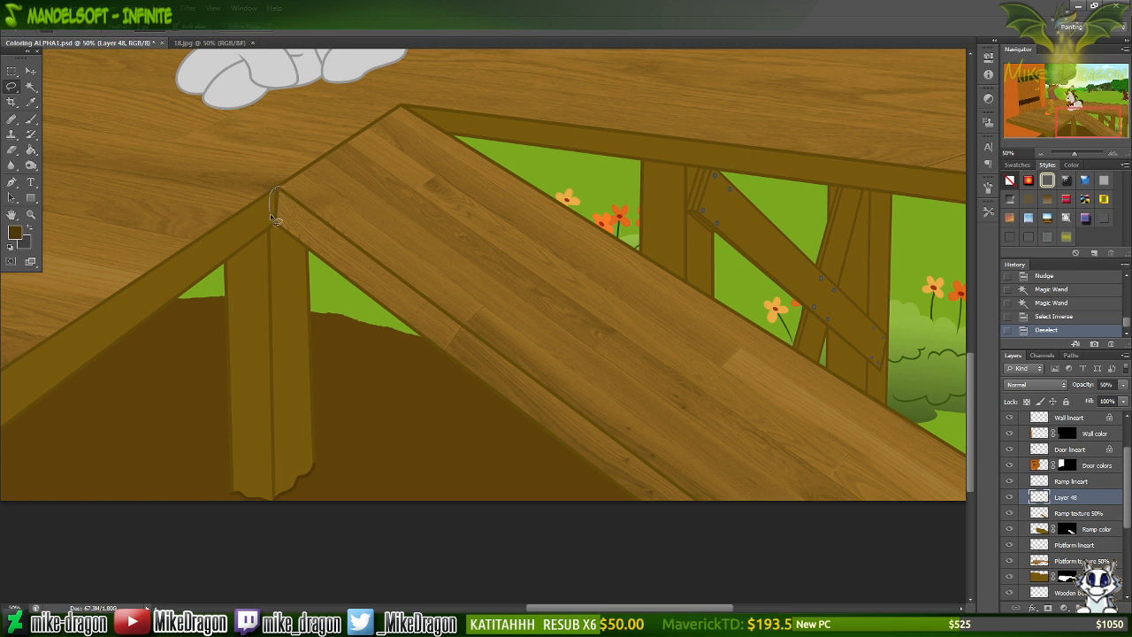
mouse_move(274, 217)
left_mouse_down()
mouse_move(326, 316)
mouse_move(601, 497)
left_mouse_up()
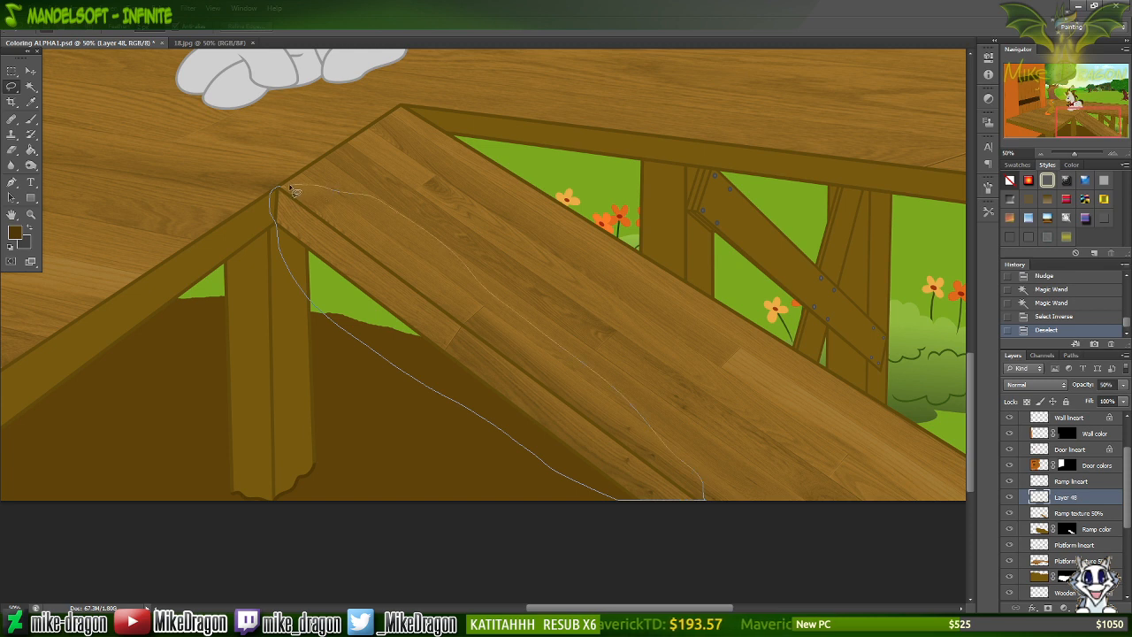
left_click_drag(295, 192, 279, 188)
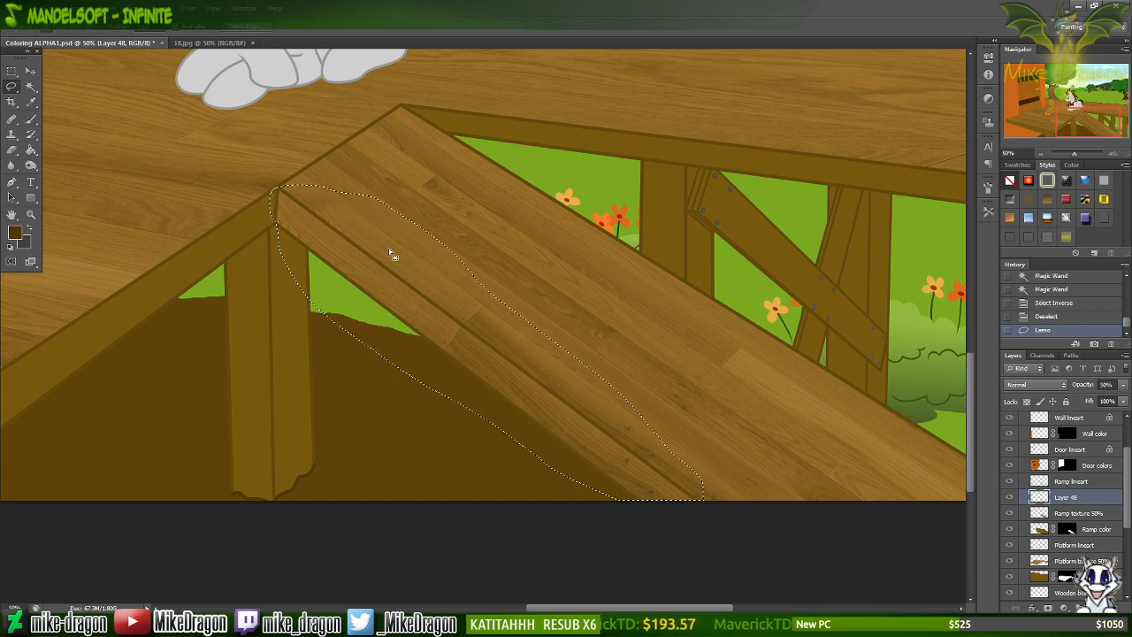
Distort the lassoed Layer 48 wood texture by its corners to follow the ramp's side face and tilt its plank joint.
key("ctrl+t")
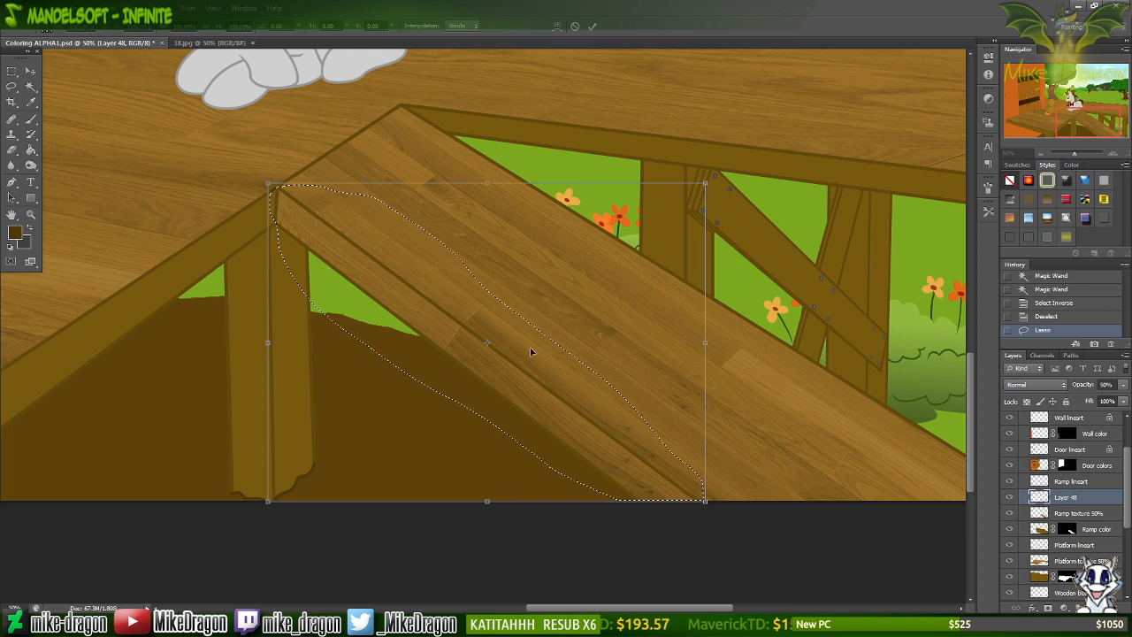
right_click(543, 376)
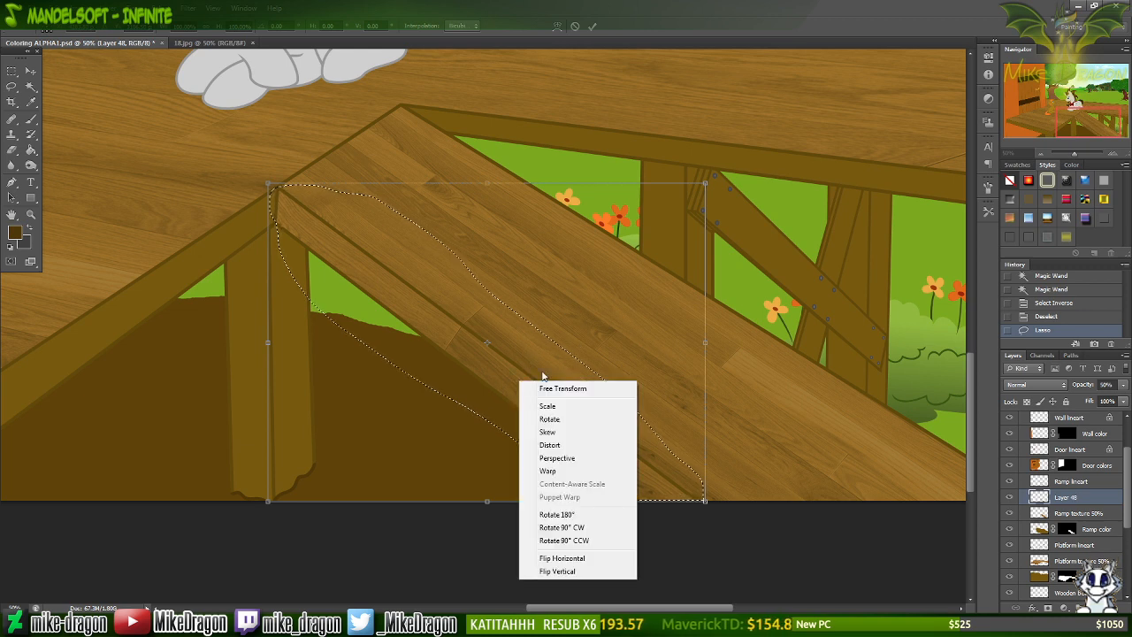
left_click(568, 445)
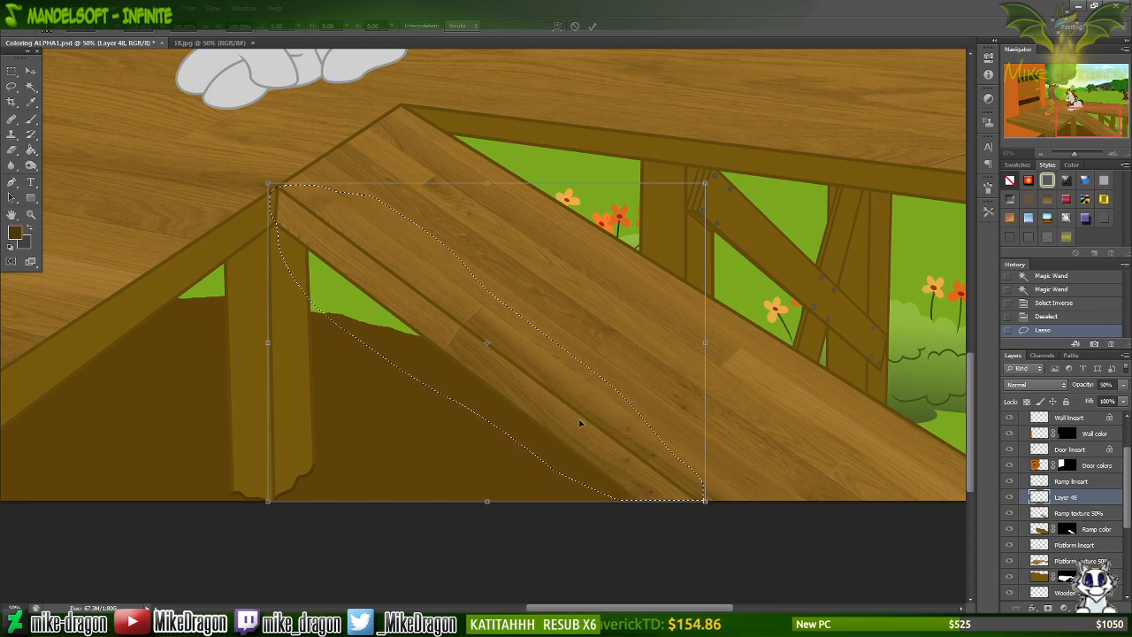
left_click_drag(706, 183, 691, 183)
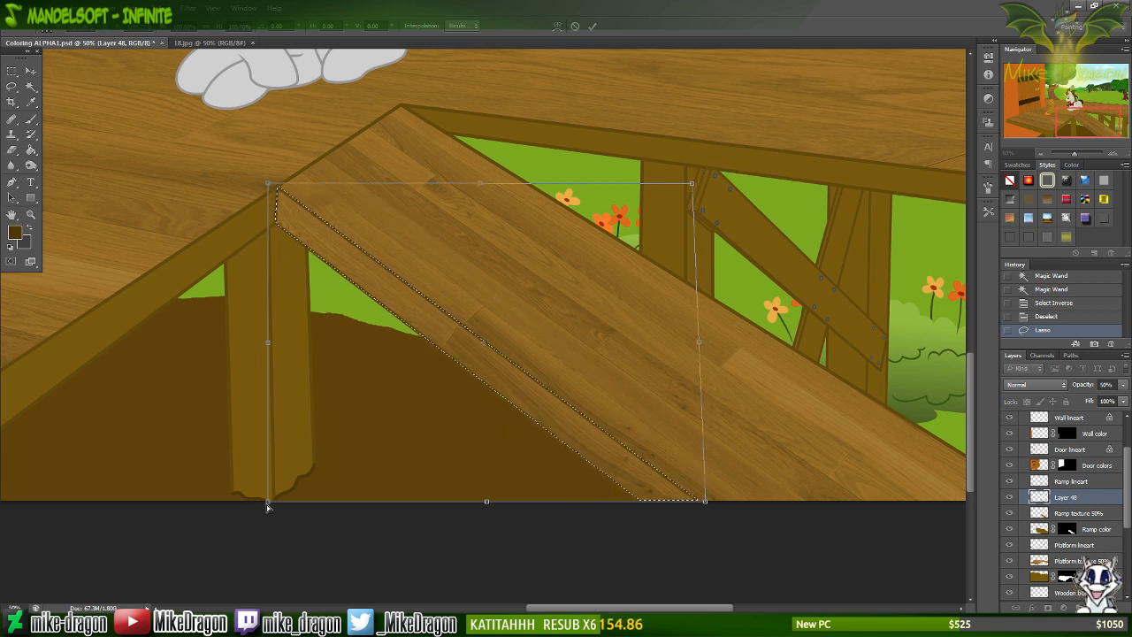
left_click_drag(269, 502, 328, 561)
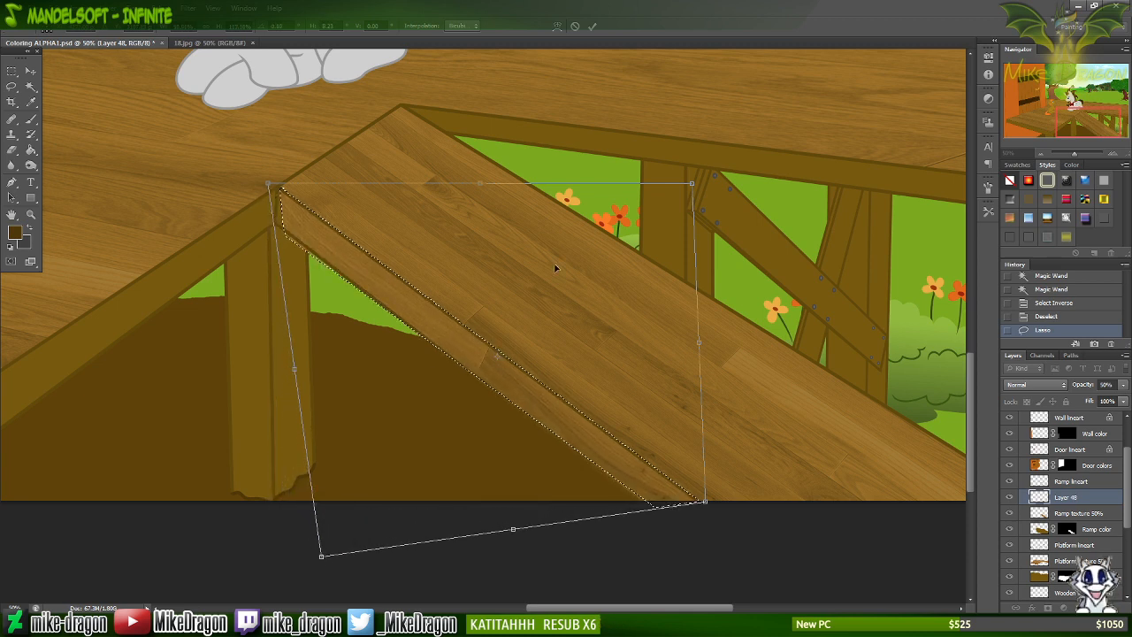
left_click_drag(694, 185, 645, 148)
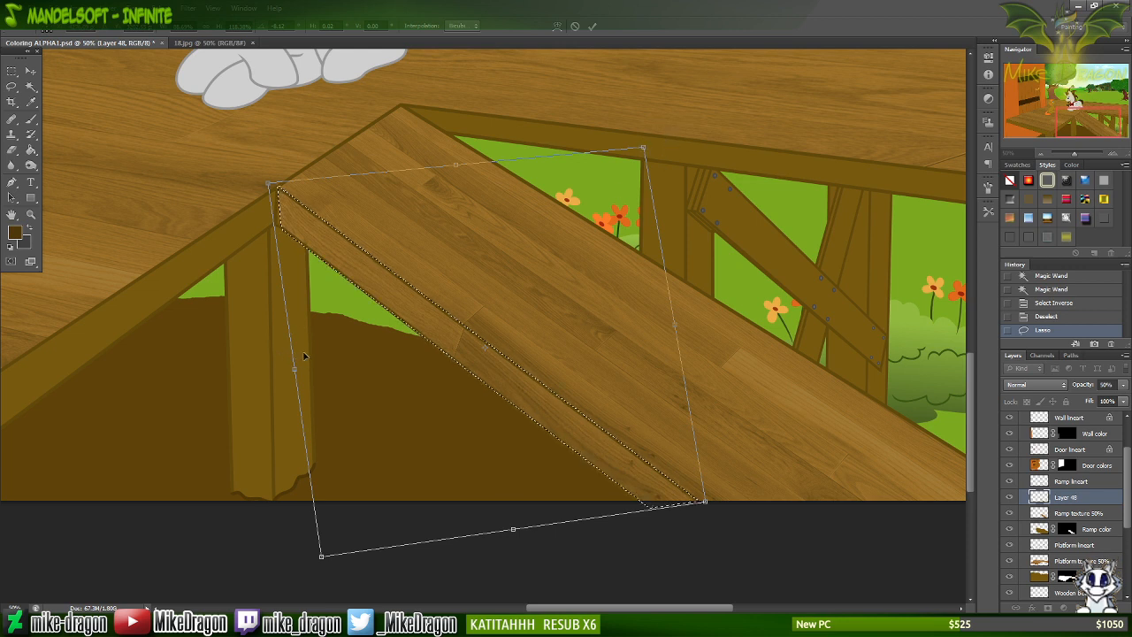
right_click(338, 335)
left_click(352, 373)
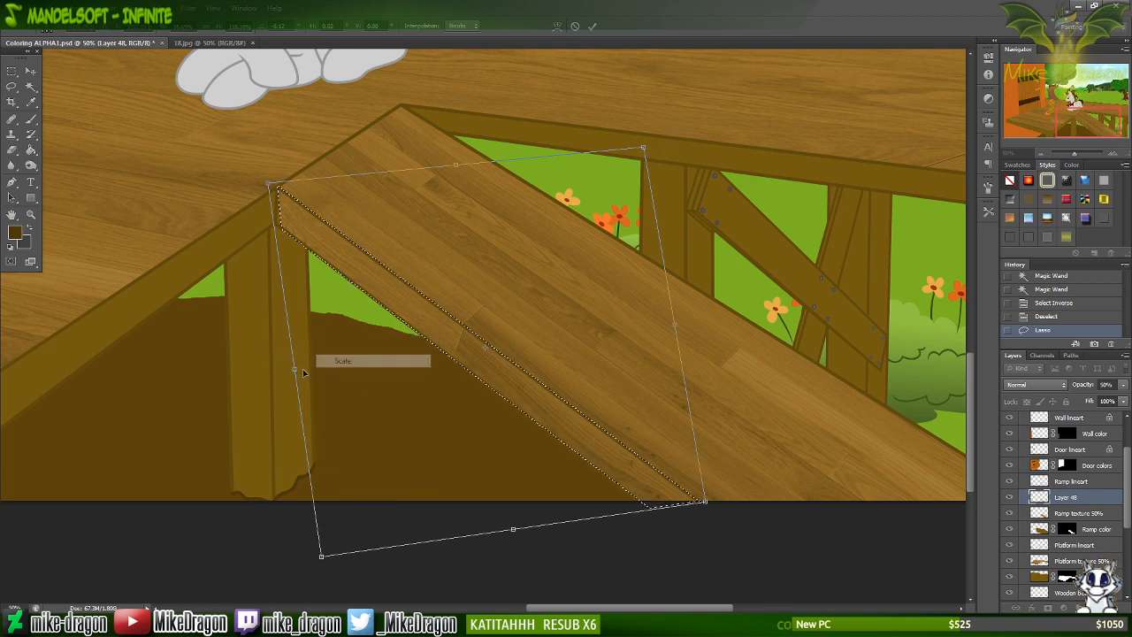
left_click_drag(295, 370, 291, 369)
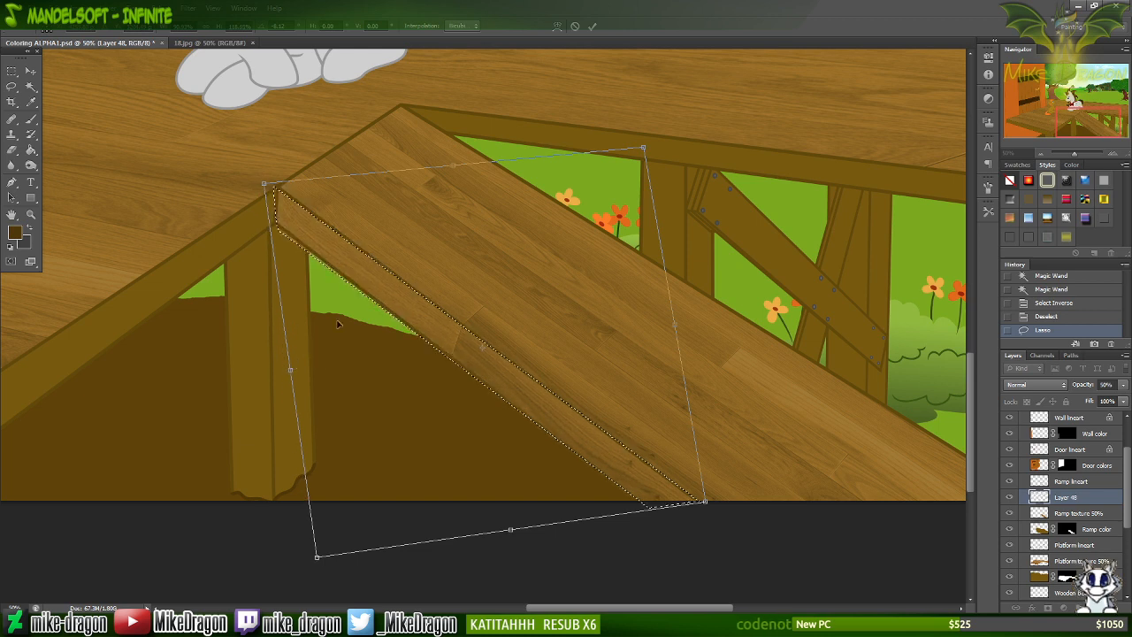
Shift the upper end of Layer 48's texture slightly outward to meet the ramp's side outline, apply the transform and clear the selection.
right_click(371, 264)
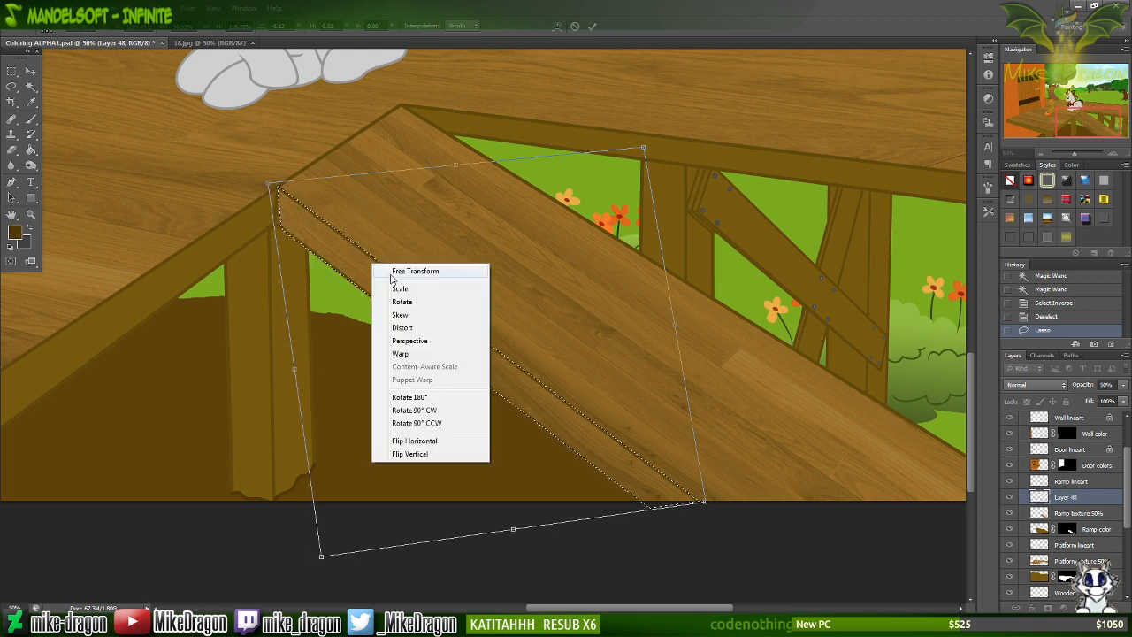
left_click(414, 340)
left_click_drag(296, 372, 292, 366)
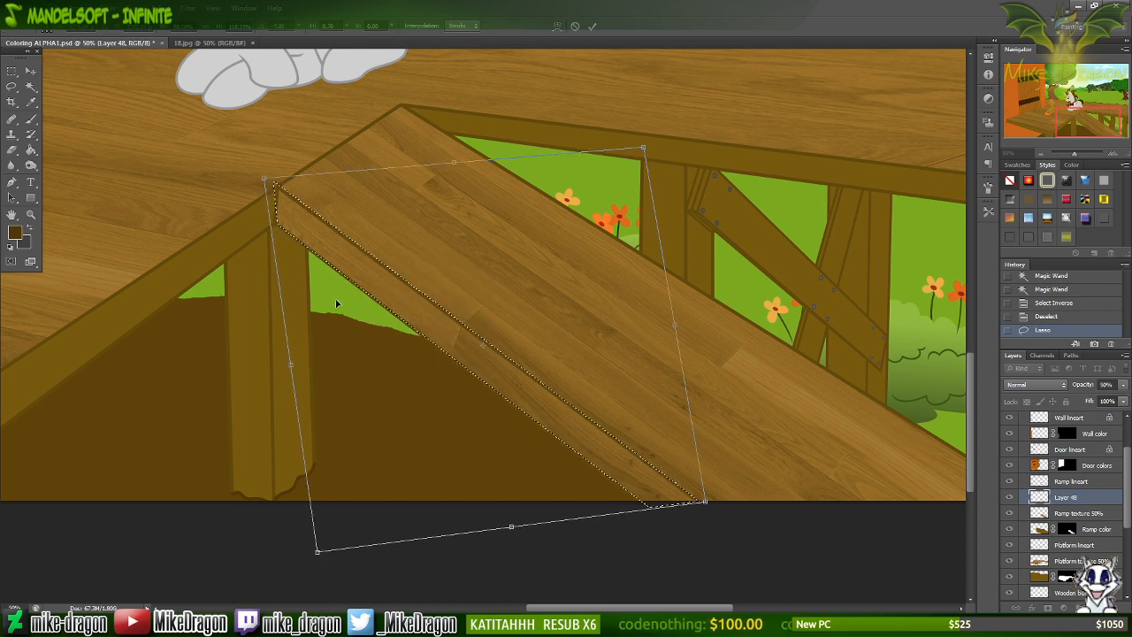
key("ctrl+plus")
key("ctrl+plus")
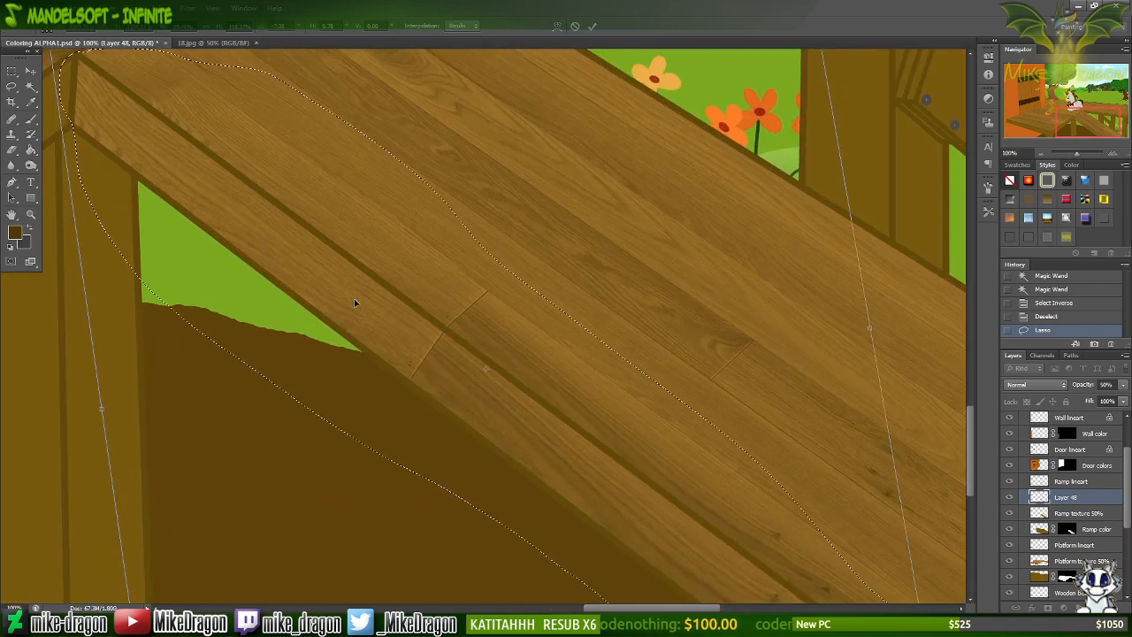
key("ctrl+plus")
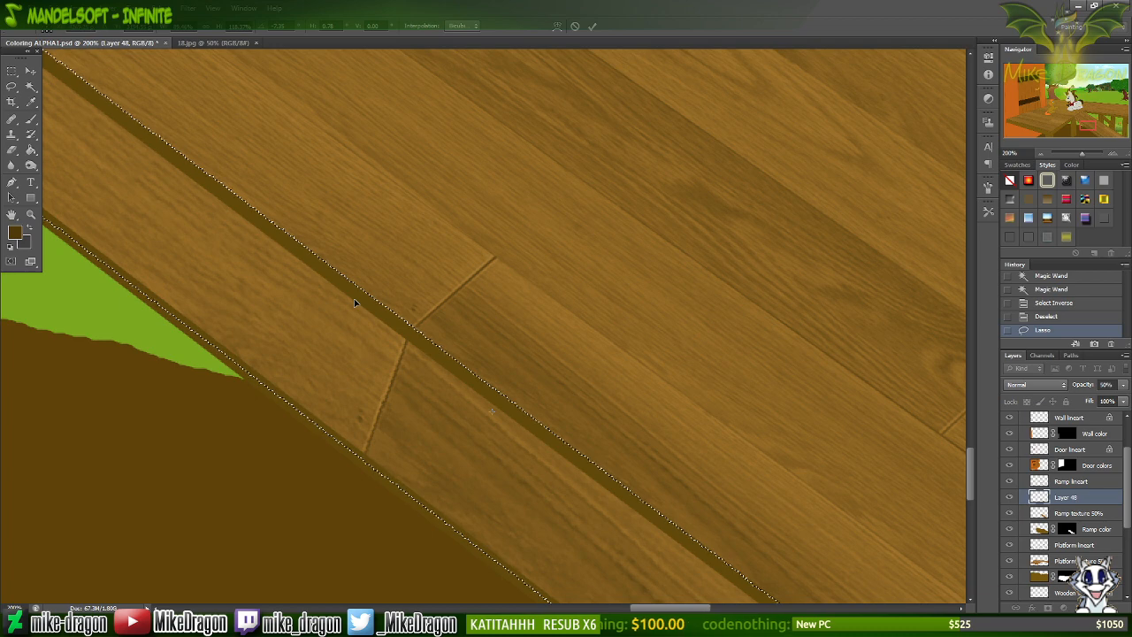
key("Return")
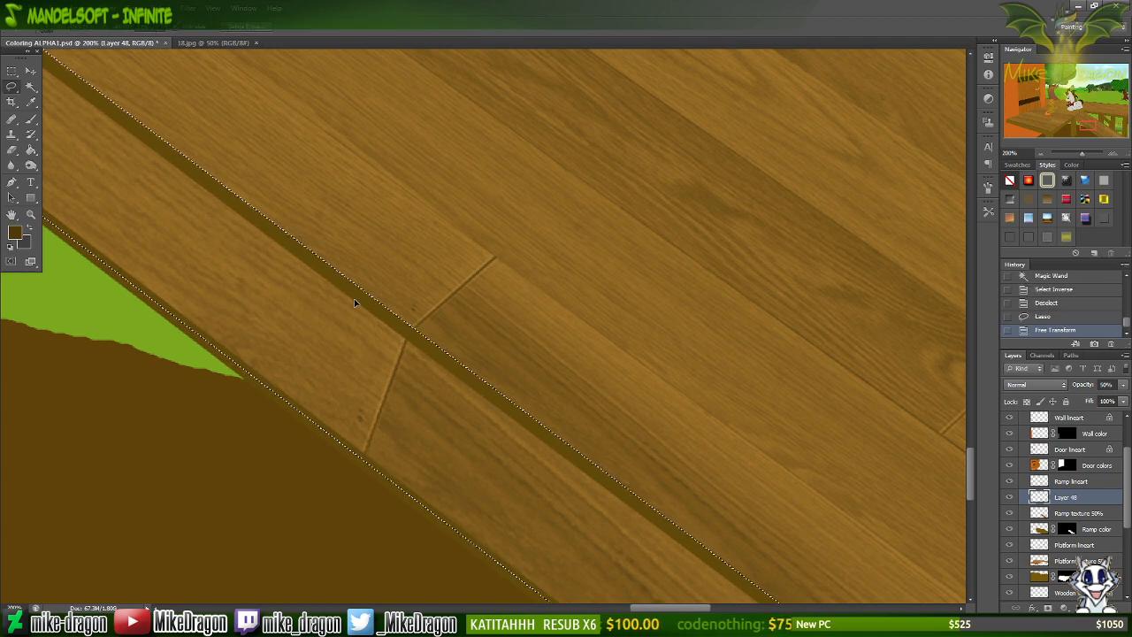
key("ctrl+d")
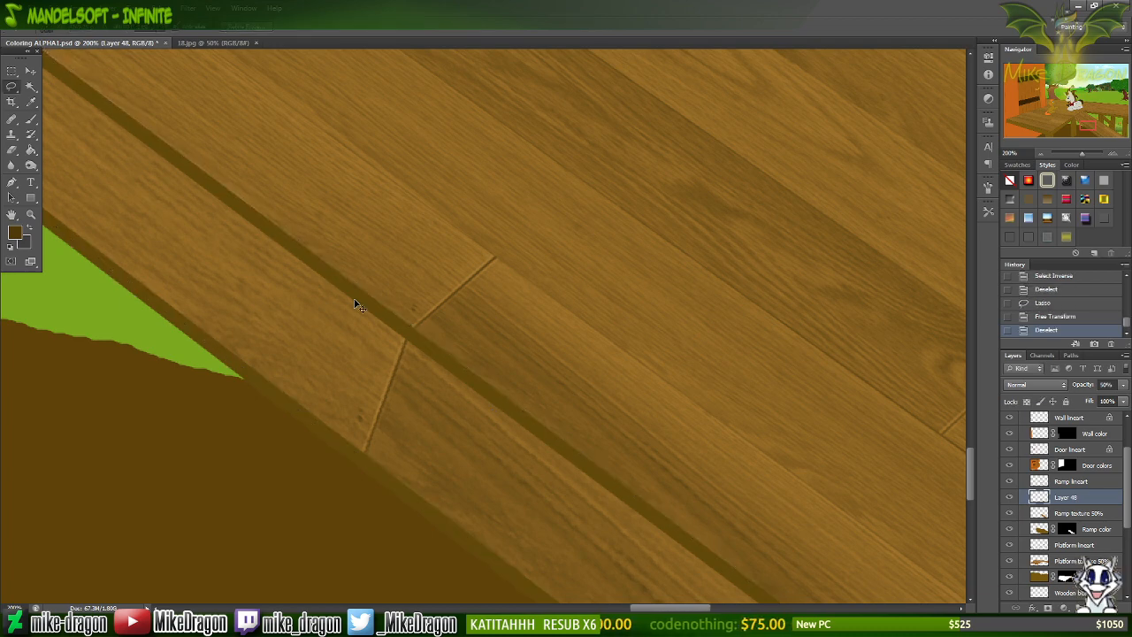
key("ctrl+minus")
key("ctrl+minus")
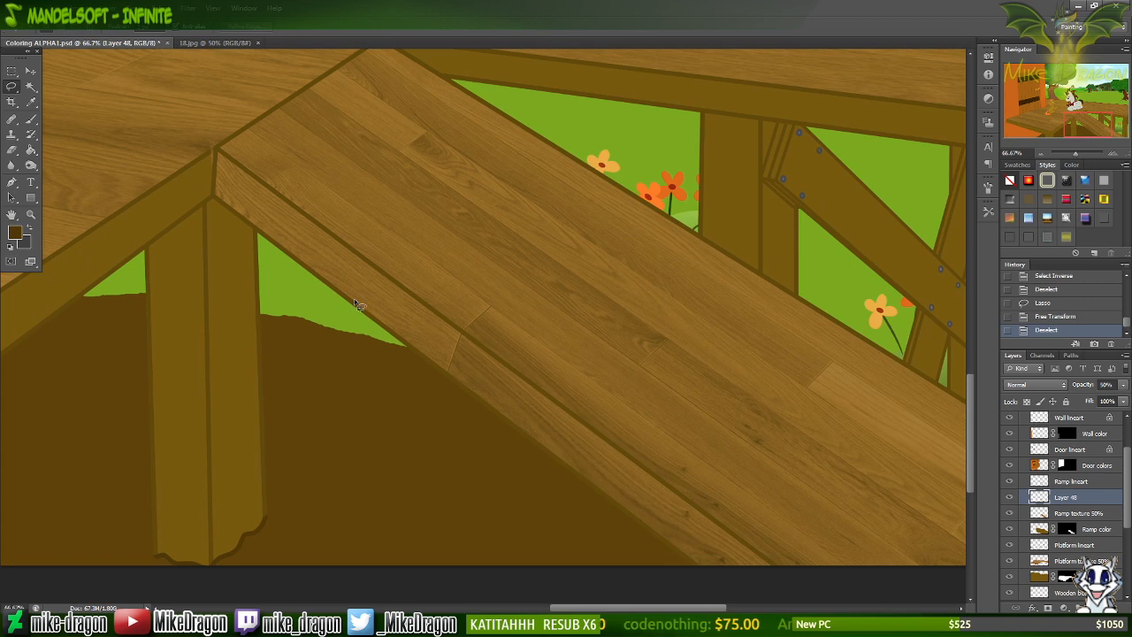
Magic Wand select the area outside the ramp and the ramp's top face on the Ramp lineart layer.
left_click(1086, 482)
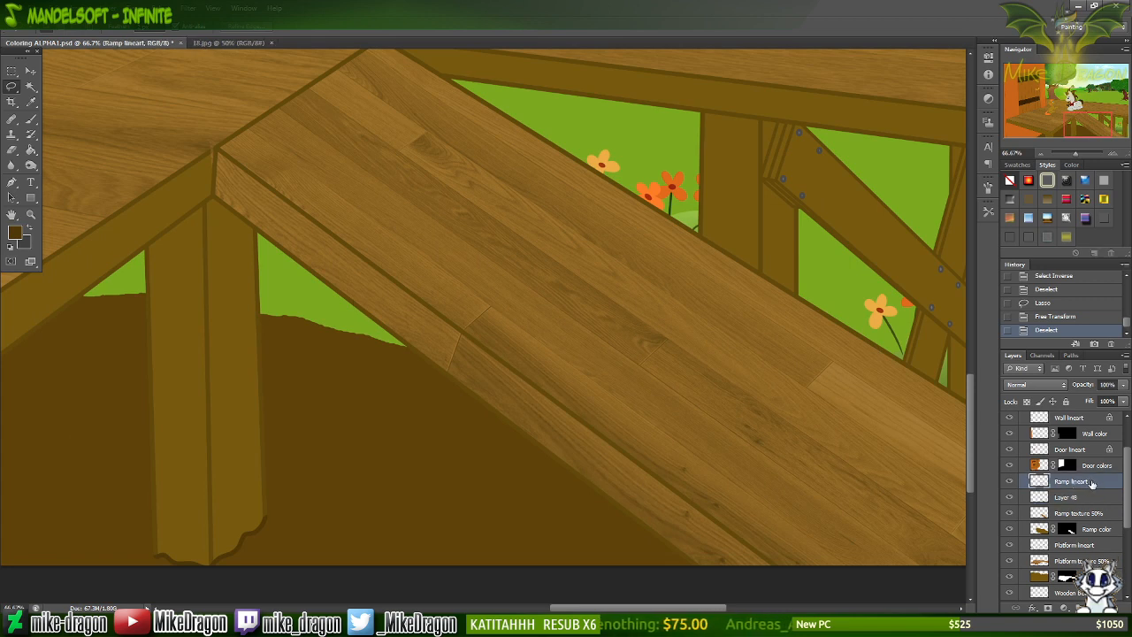
left_click_drag(283, 384, 327, 365)
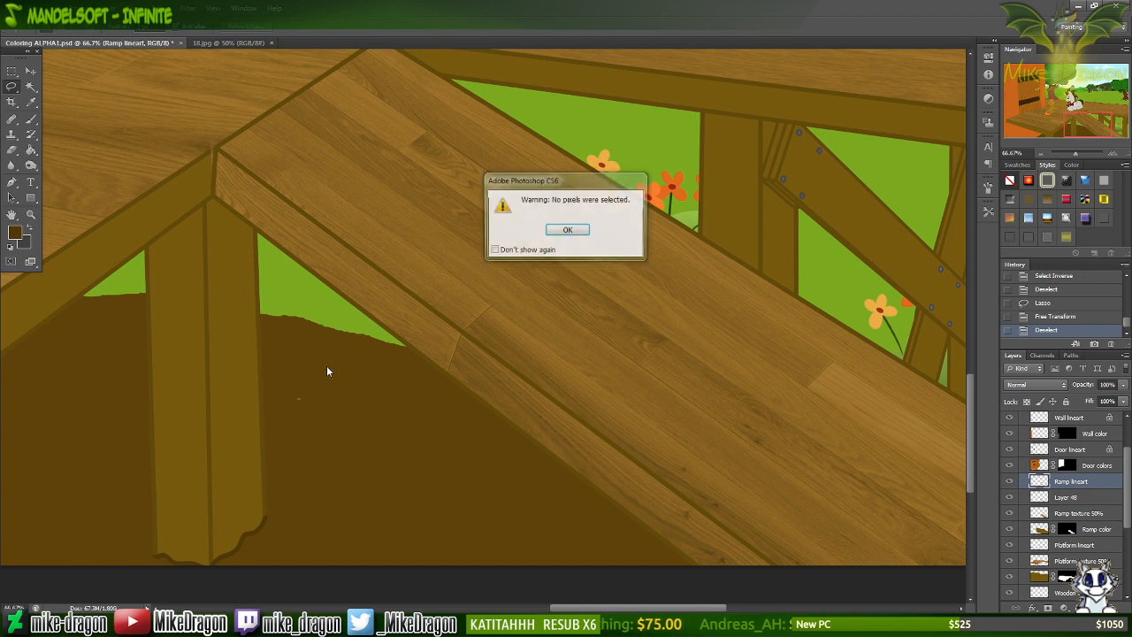
left_click(568, 230)
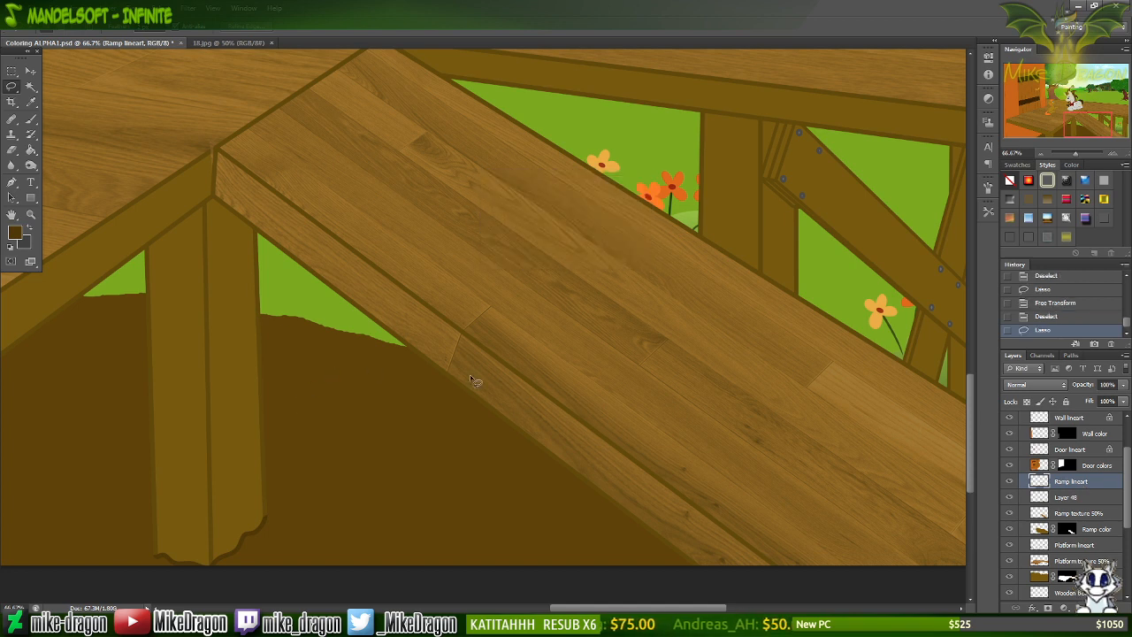
left_click_drag(326, 466, 346, 458)
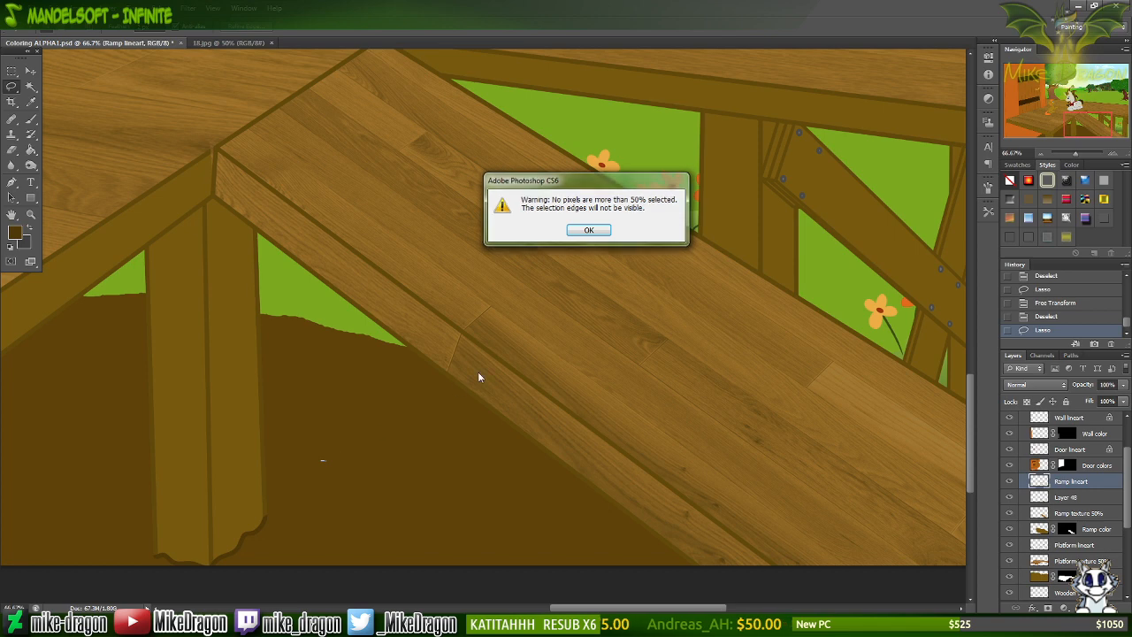
key("Return")
key("w")
left_click(448, 447)
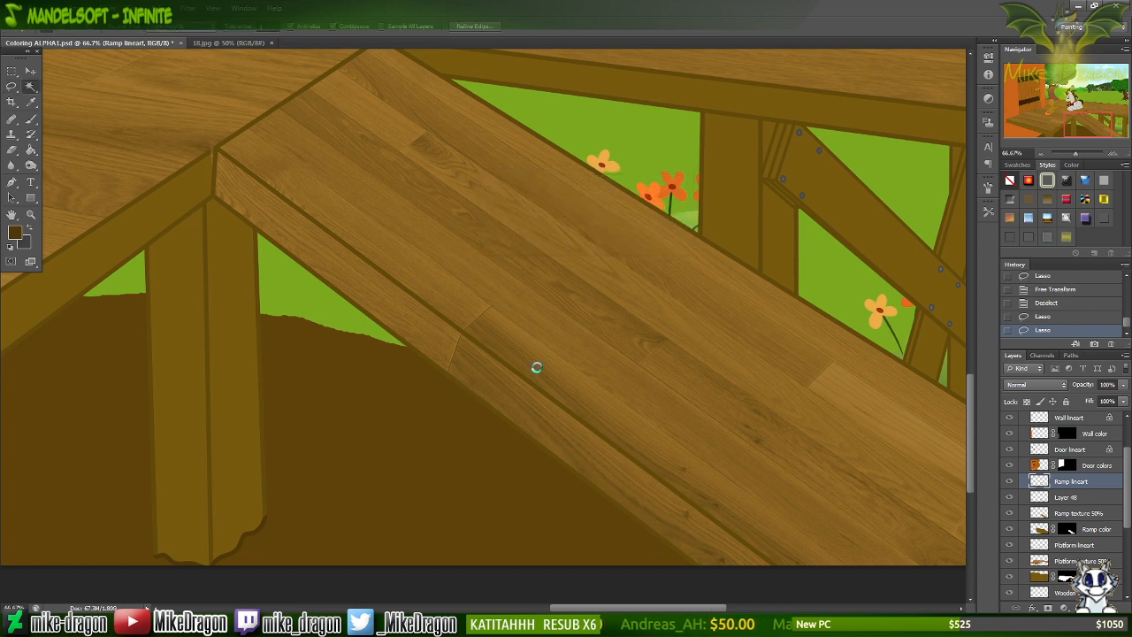
left_click(610, 341, "shift")
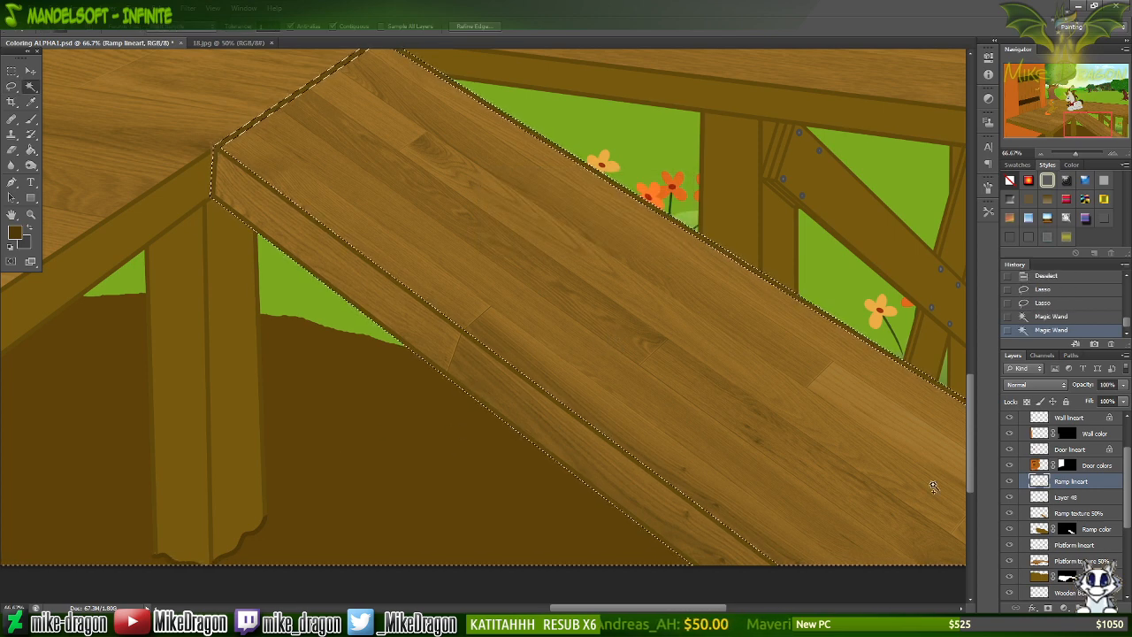
Erase Layer 48's excess wood texture within the selection around the ramp's side face, and clear the selection.
left_click(1050, 497)
key("5")
key("e")
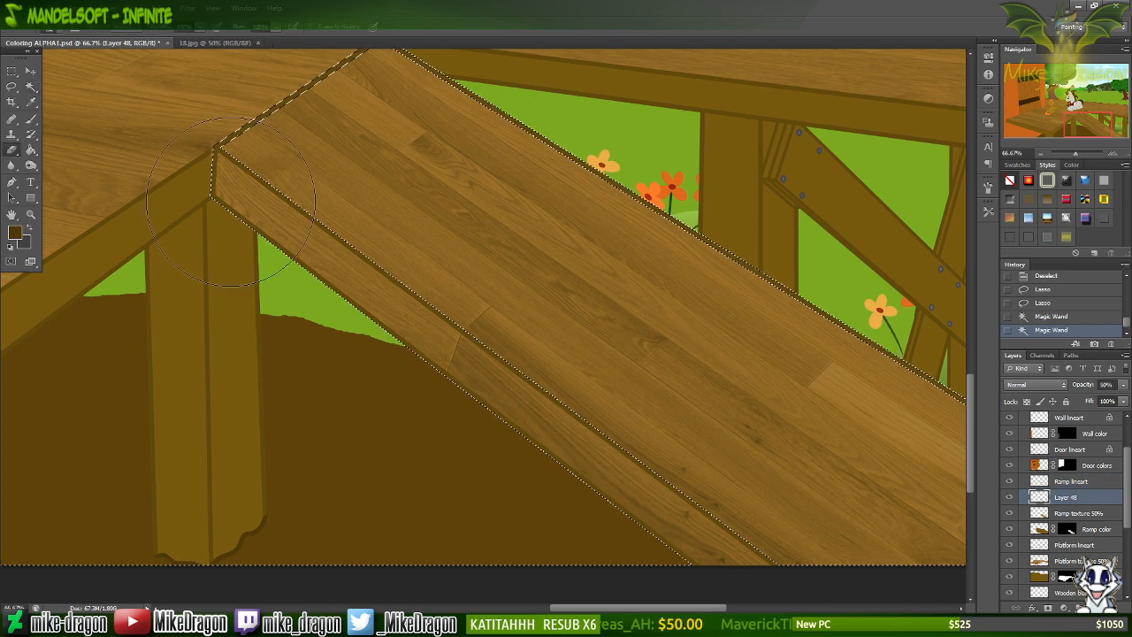
left_click(467, 358)
key("ctrl+d")
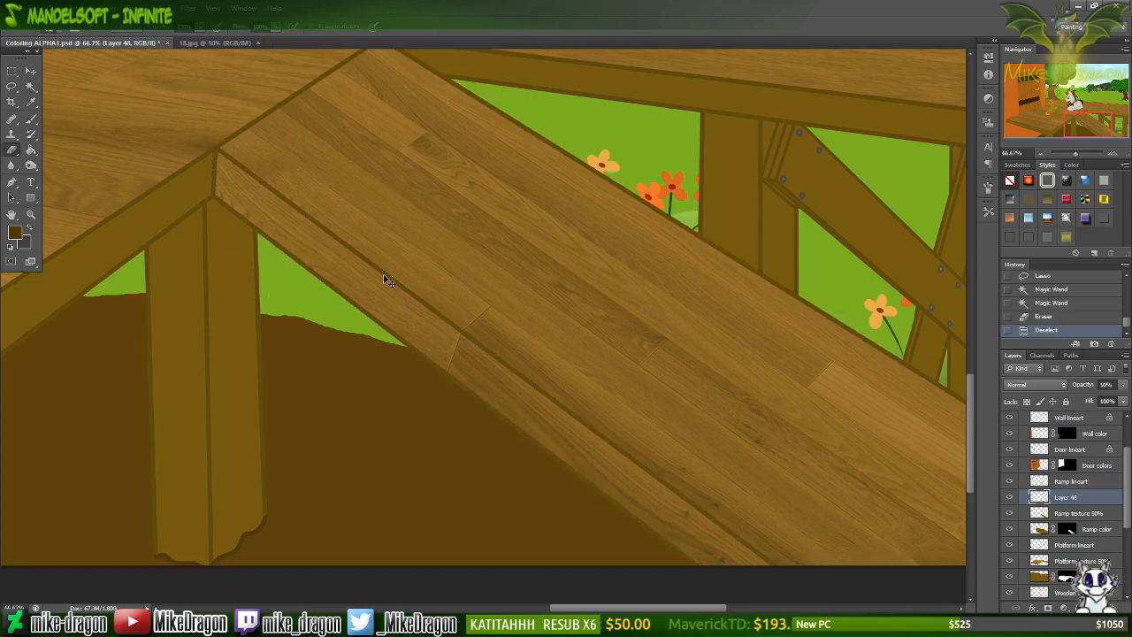
Examine the side face's wood texture up close along the outlines from the plank joint to the ramp's lower end.
key("ctrl+plus")
key("ctrl+plus")
key("ctrl+plus")
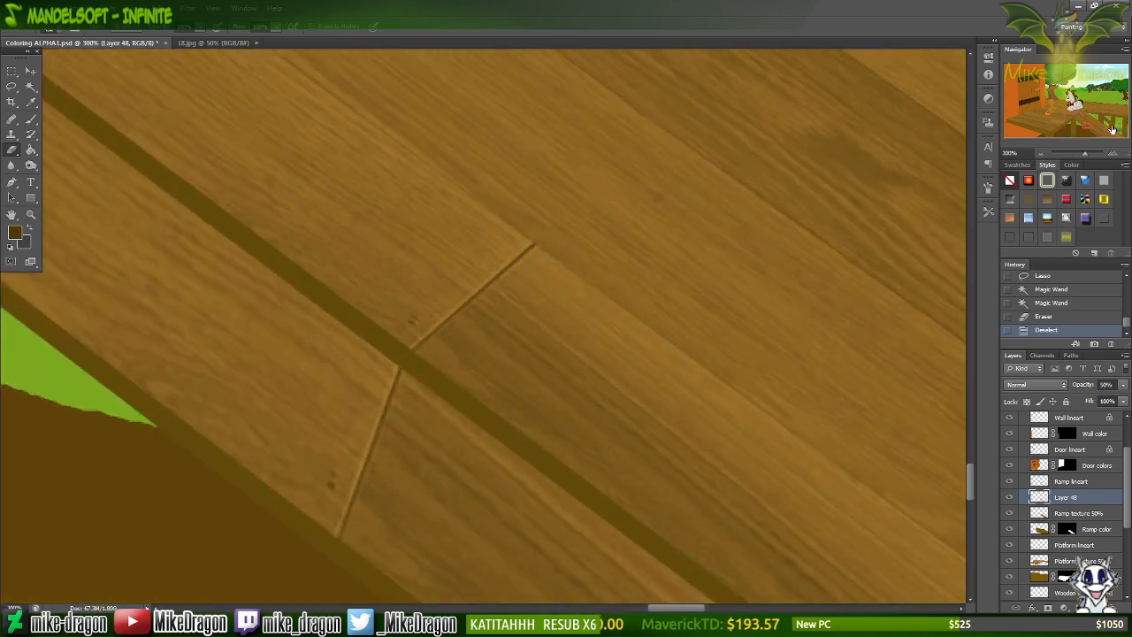
mouse_move(1096, 131)
left_mouse_down()
mouse_move(1086, 133)
mouse_move(1098, 138)
left_mouse_up()
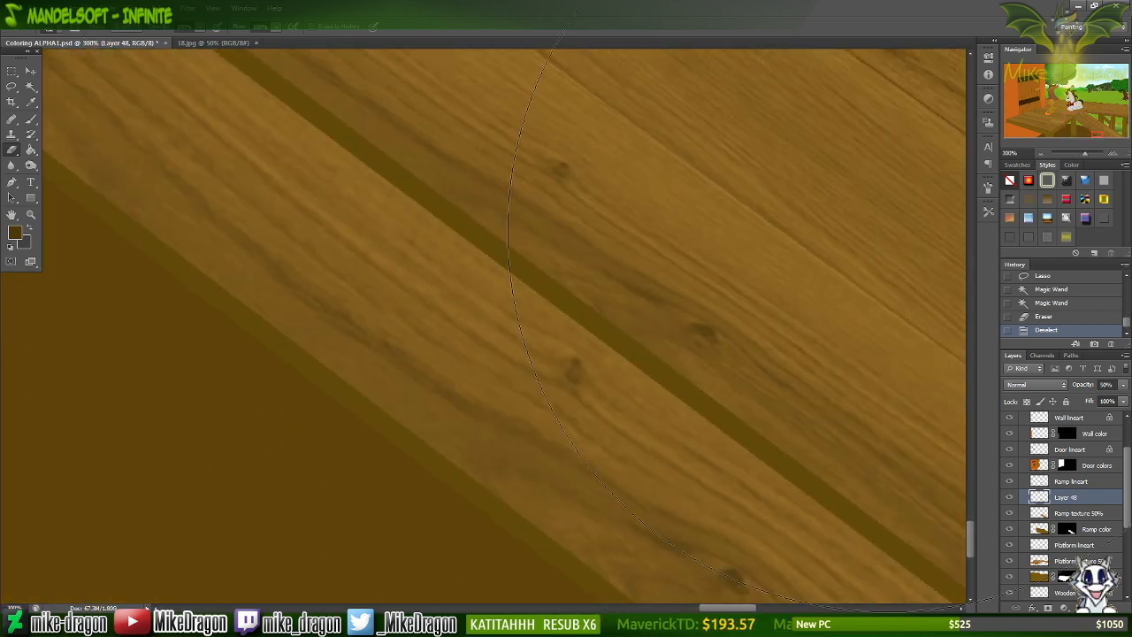
scroll(887, 232, "down", 3)
key("ctrl+minus")
key("ctrl+minus")
key("ctrl+minus")
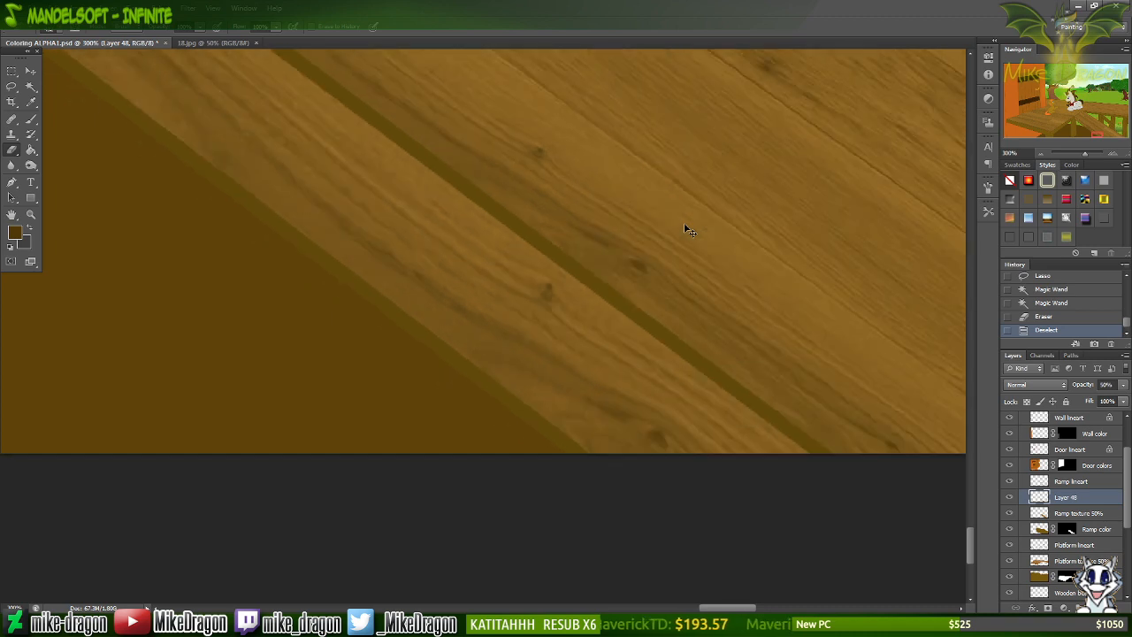
key("ctrl+plus")
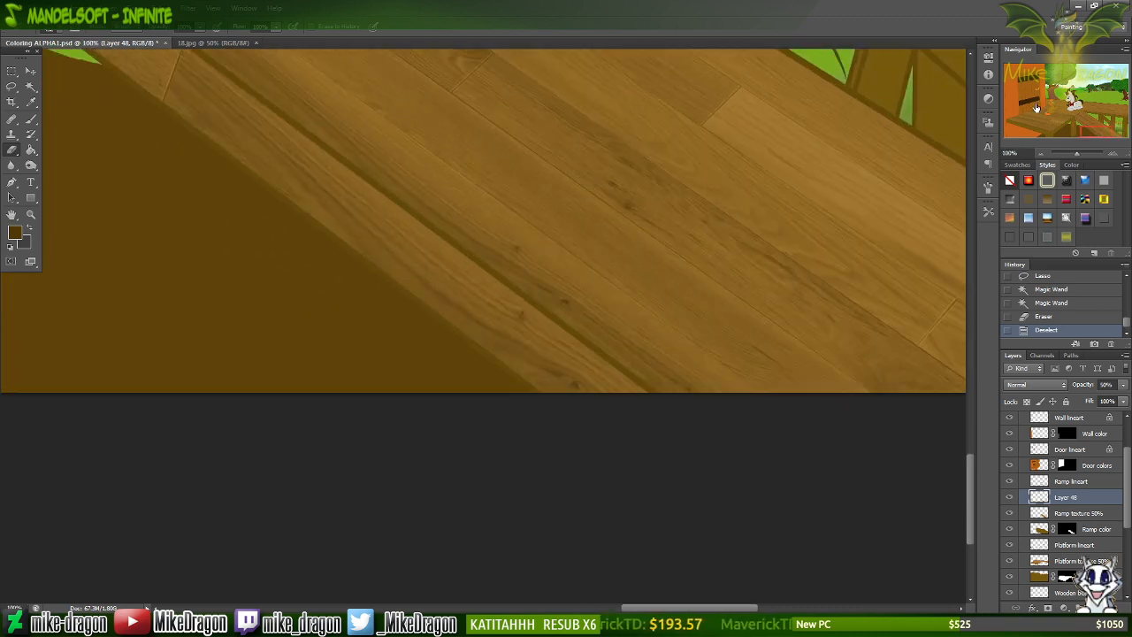
left_click_drag(1038, 108, 1096, 120)
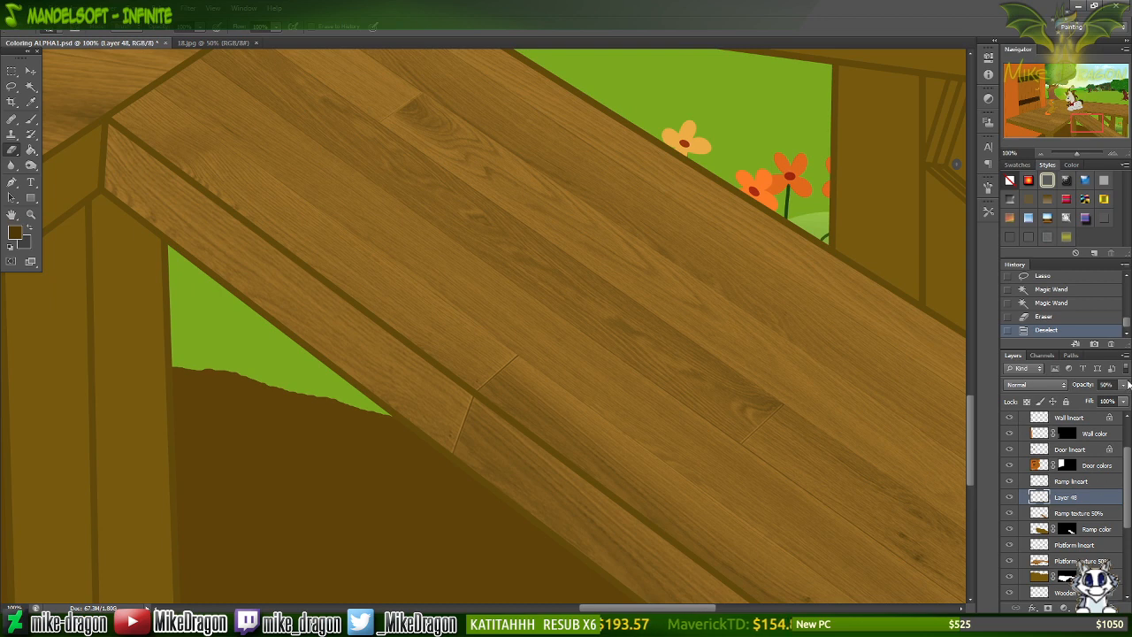
Set the opacity of both Layer 48 and the Ramp texture 50% layer to 100%.
type("10")
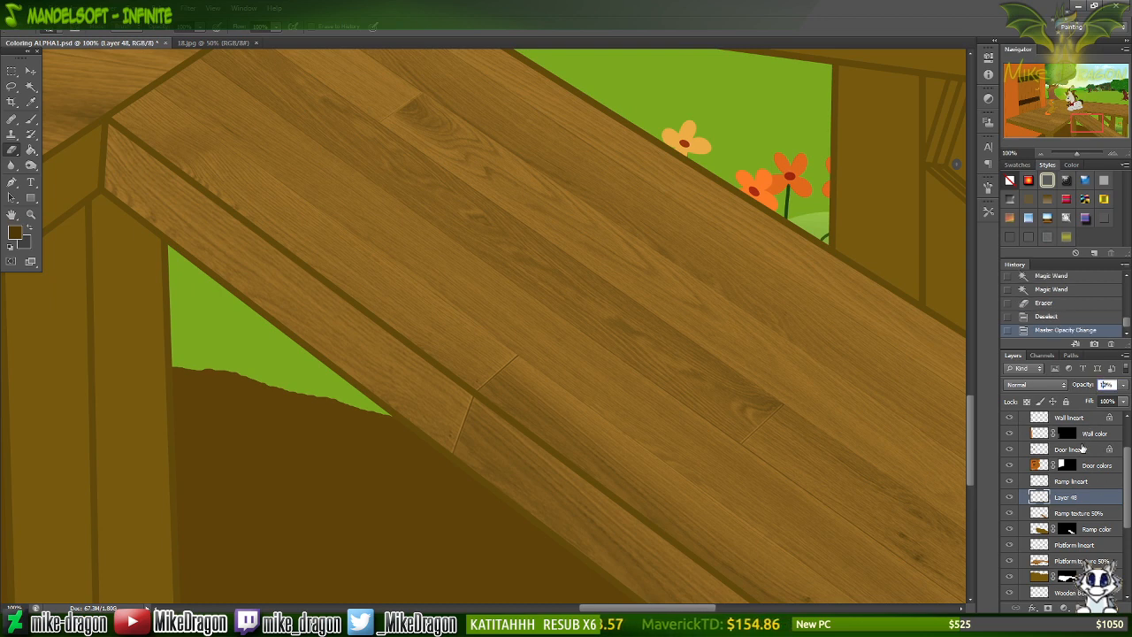
left_click(1073, 512)
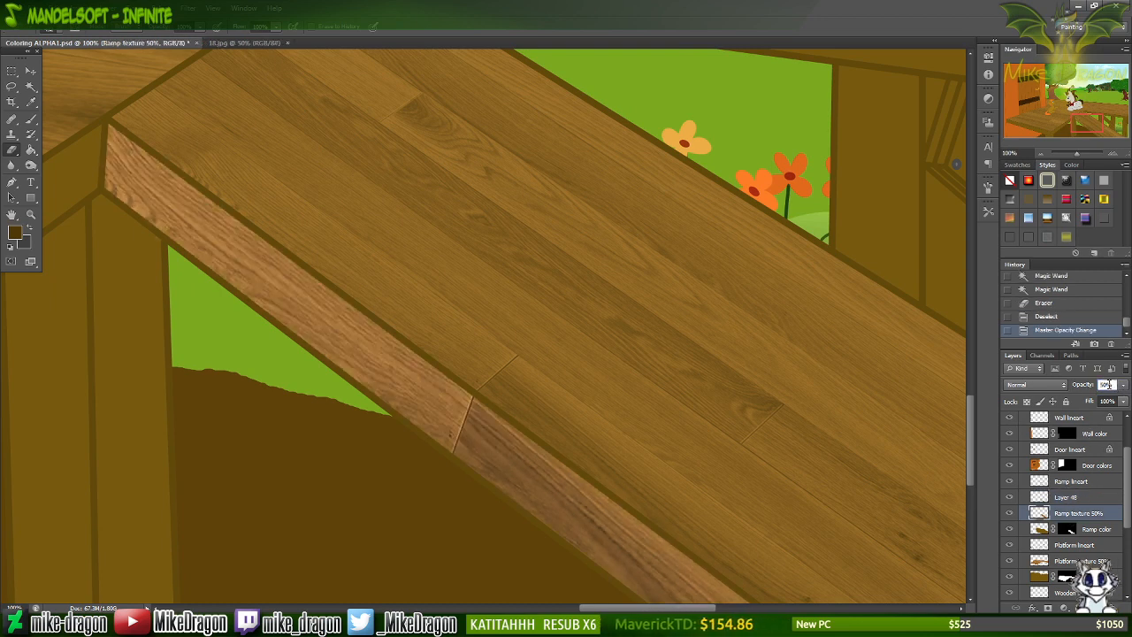
left_click_drag(1106, 385, 1082, 403)
type("10")
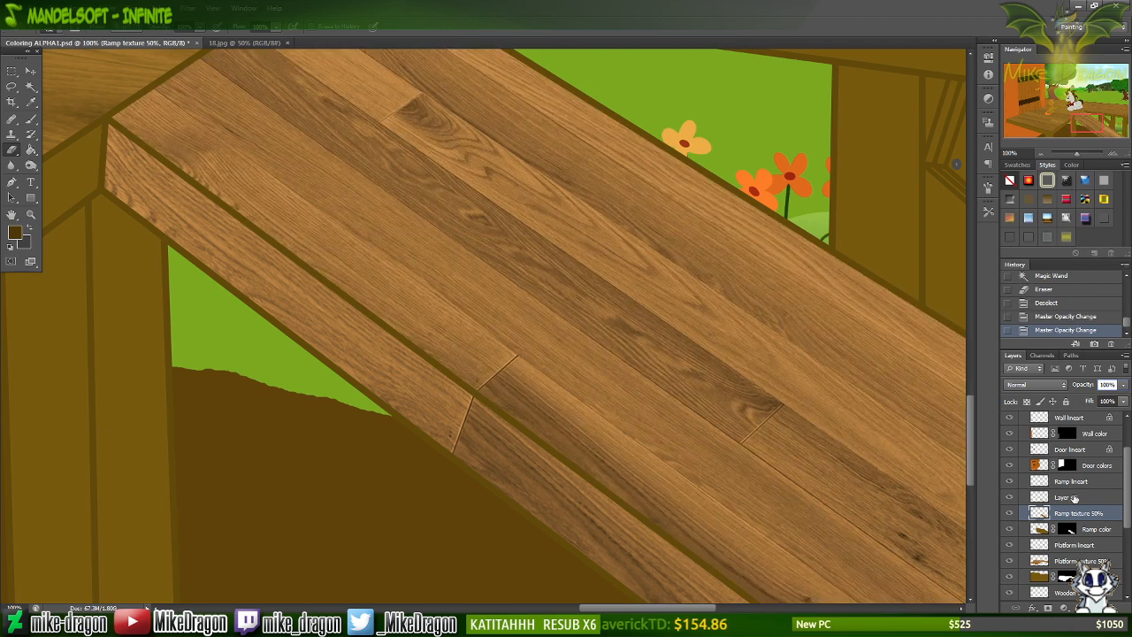
Merge Layer 48 down into the Ramp texture 50% layer and set the merged layer's opacity to 50%.
right_click(1074, 498)
left_click(1070, 354)
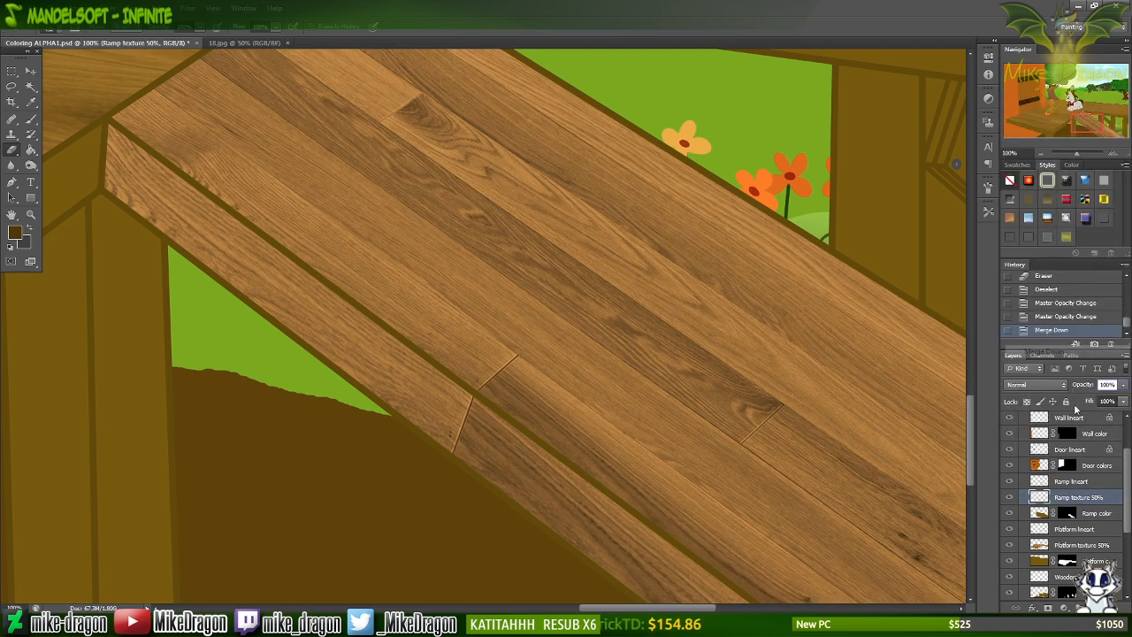
mouse_move(1106, 385)
left_mouse_down()
mouse_move(1090, 396)
mouse_move(1115, 384)
left_mouse_up()
type("50")
key("Return")
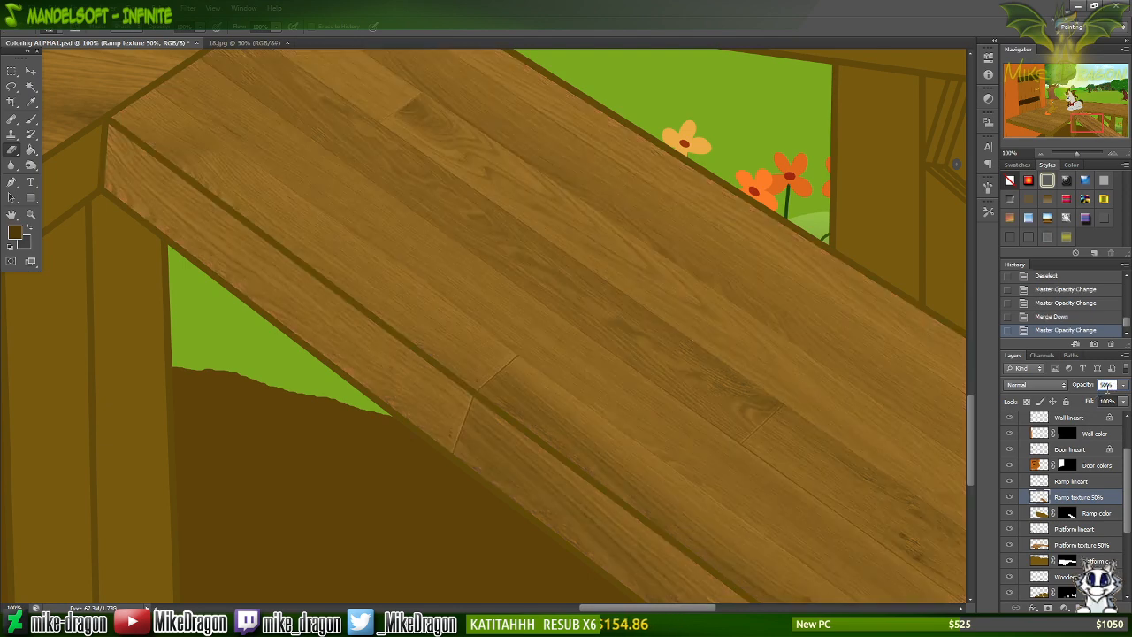
Move the merged ramp texture off the ramp onto the background scenery, and undo the move.
key("ctrl+minus")
key("ctrl+minus")
key("ctrl+minus")
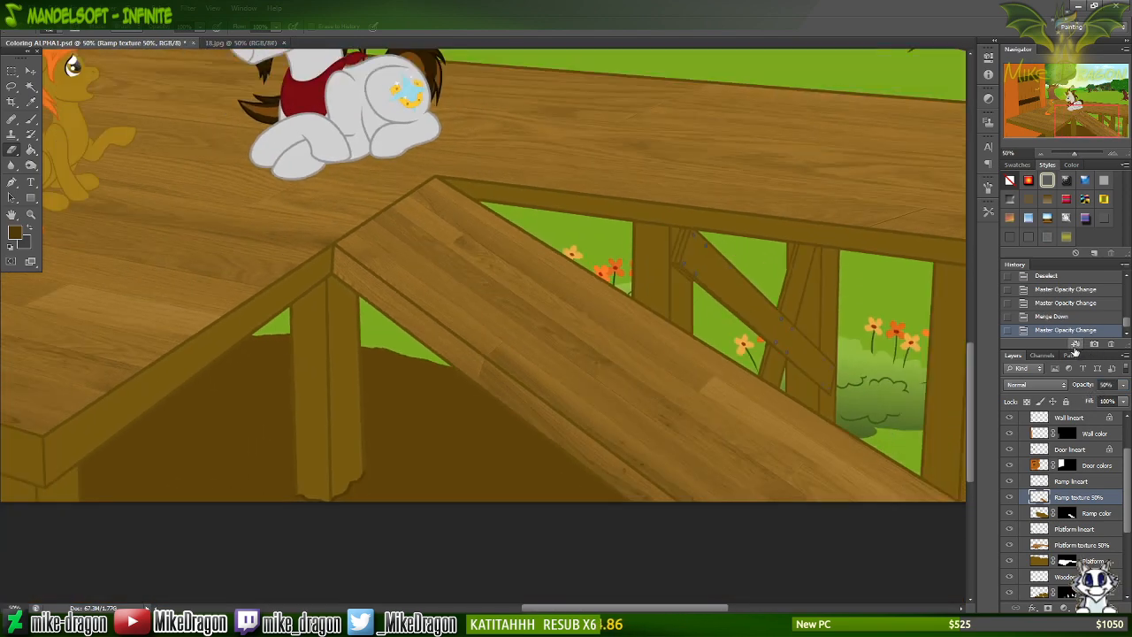
key("ctrl+minus")
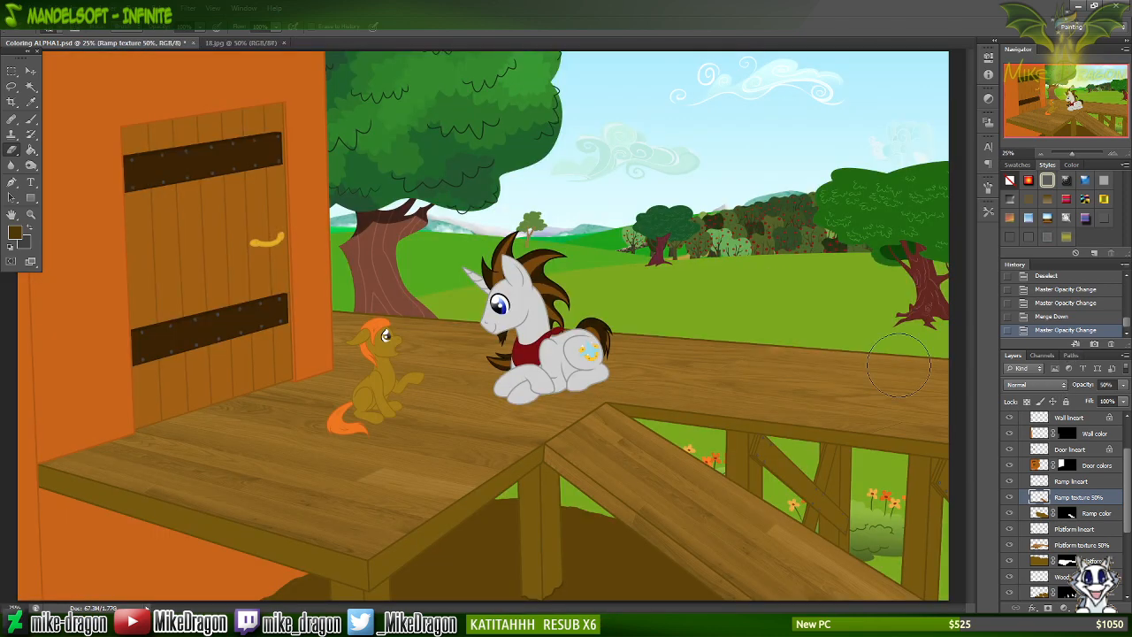
key("v")
left_click_drag(671, 496, 737, 311)
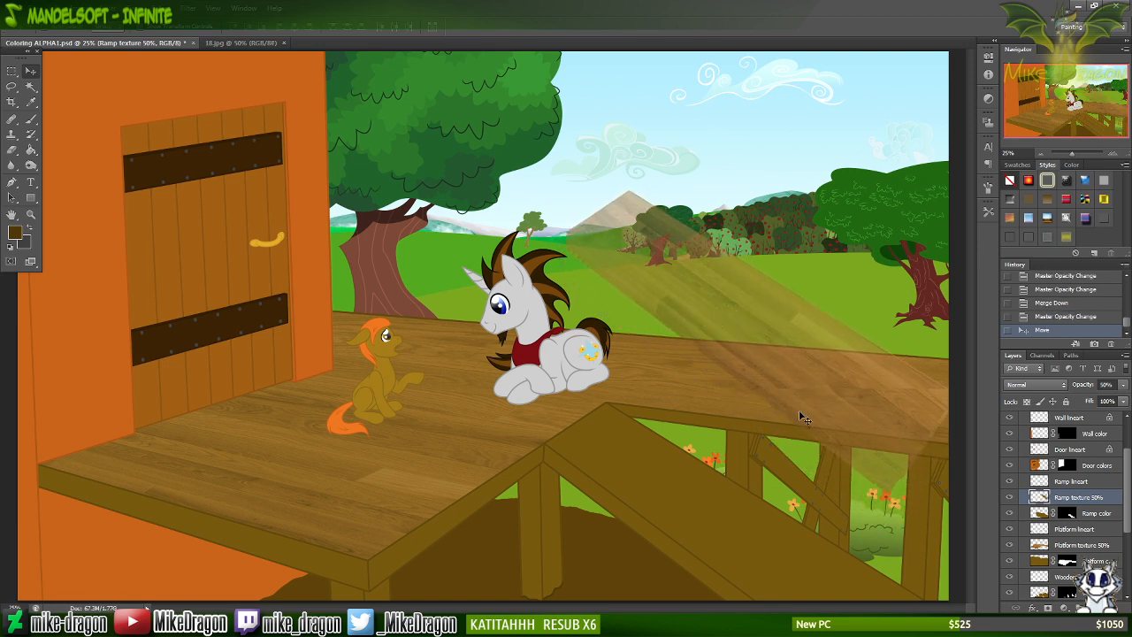
key("ctrl+z")
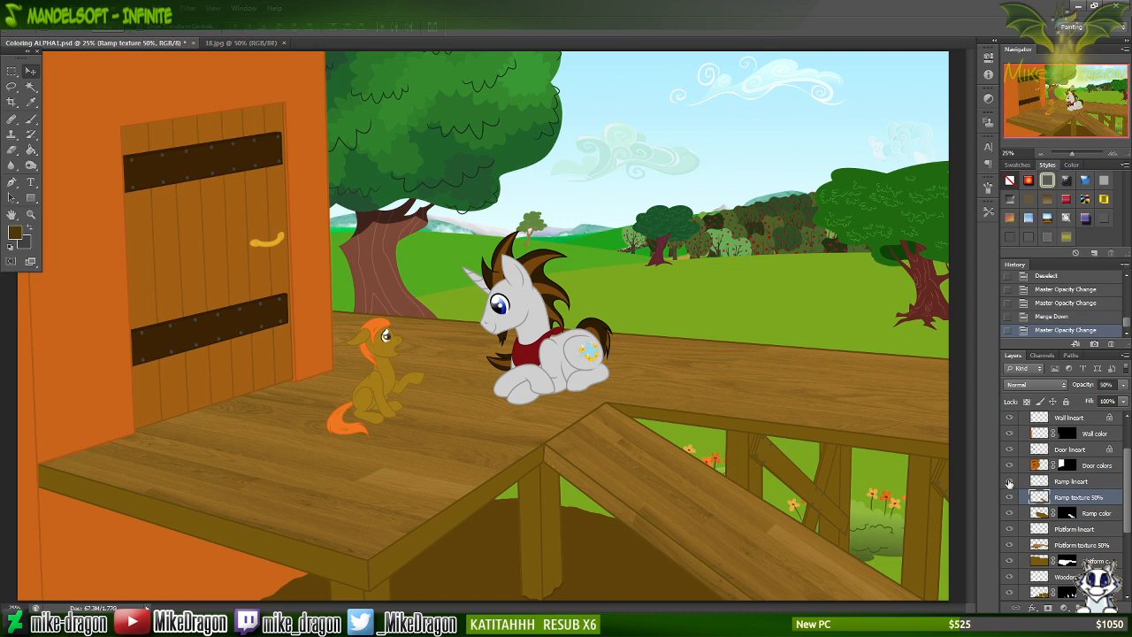
Hide the Ramp lineart layer to examine how the top and side textures meet, and show the layer again.
left_click(1009, 482)
key("ctrl+plus")
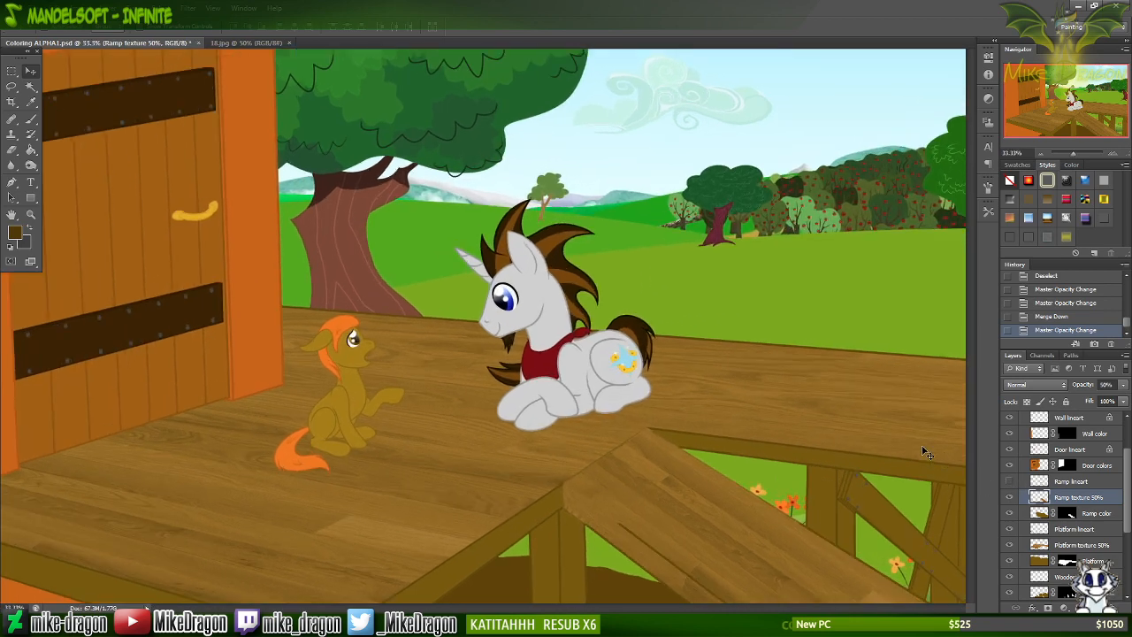
left_click_drag(925, 453, 682, 313)
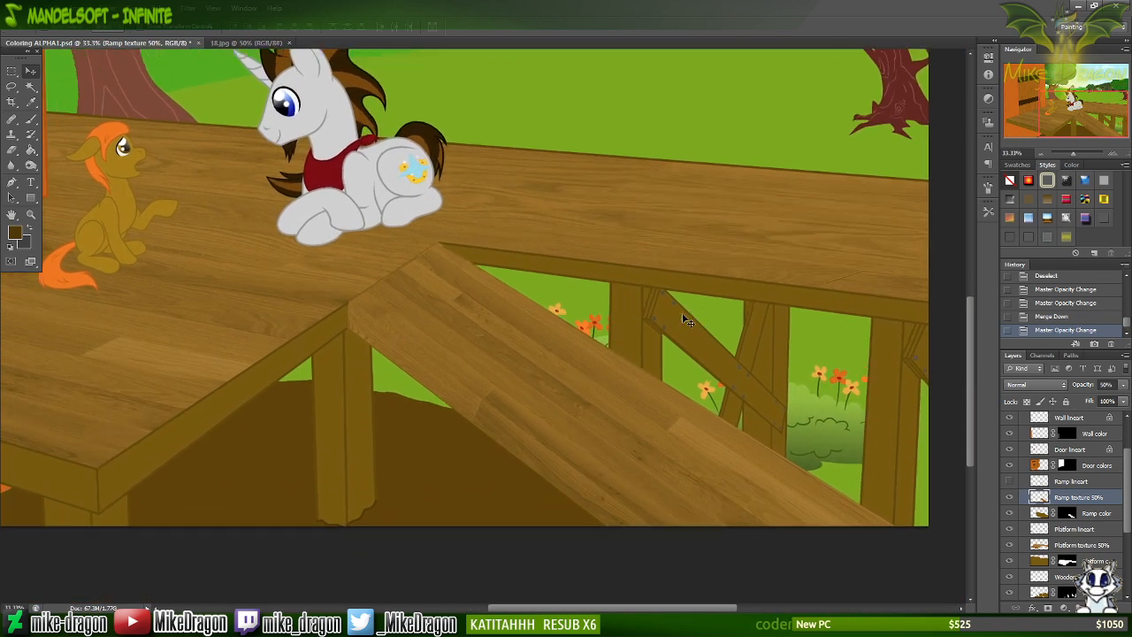
key("ctrl+plus")
key("ctrl+plus")
key("ctrl+plus")
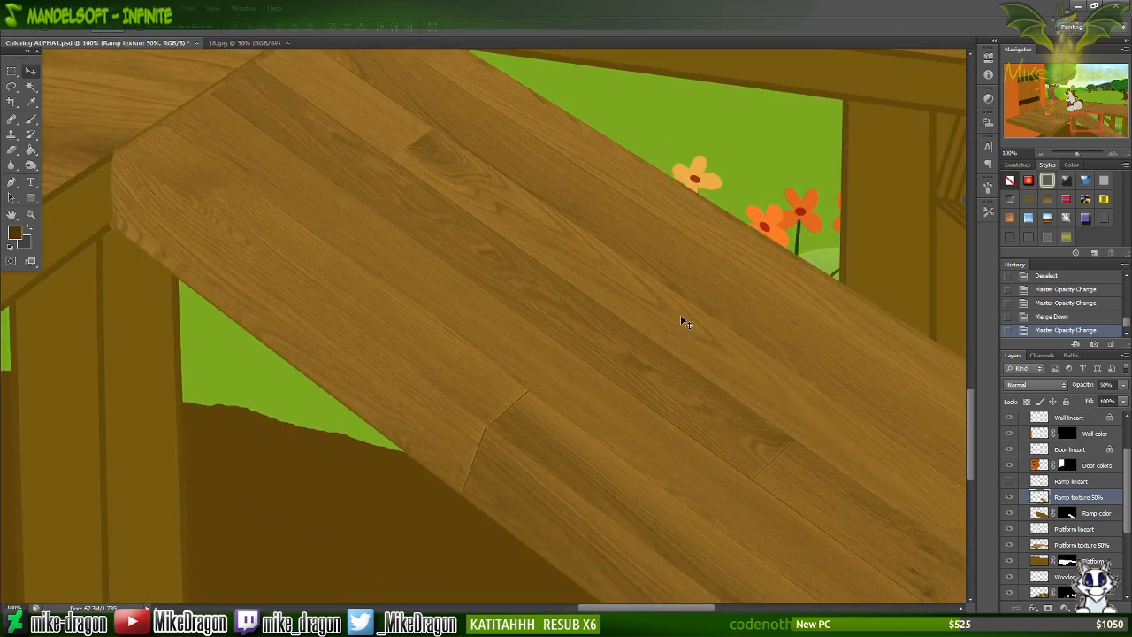
key("ctrl+minus")
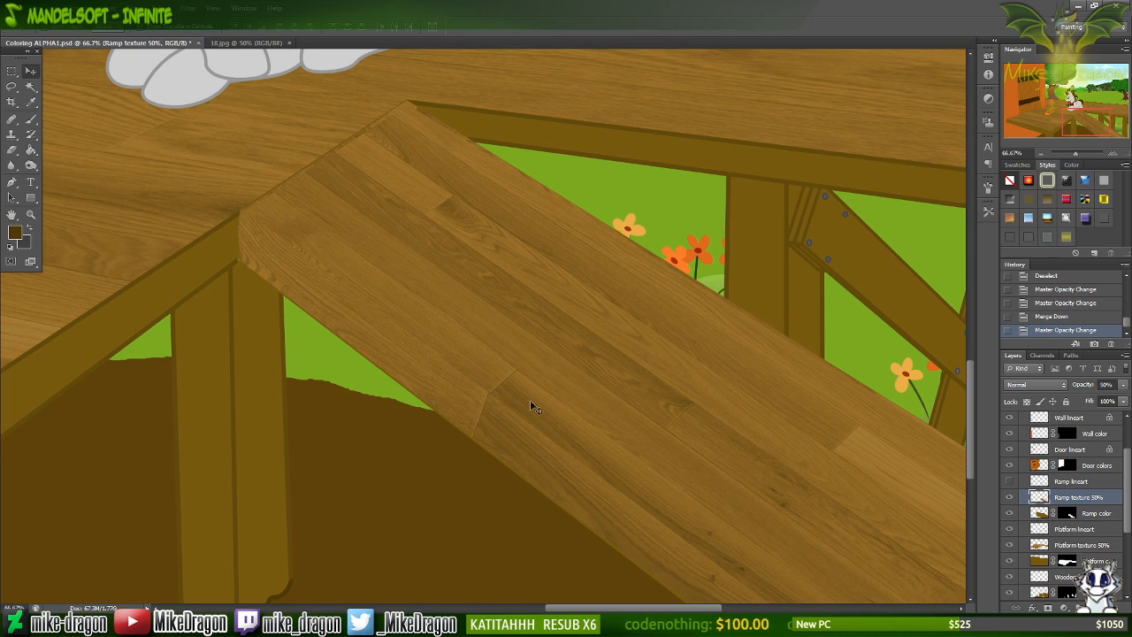
left_click(1010, 482)
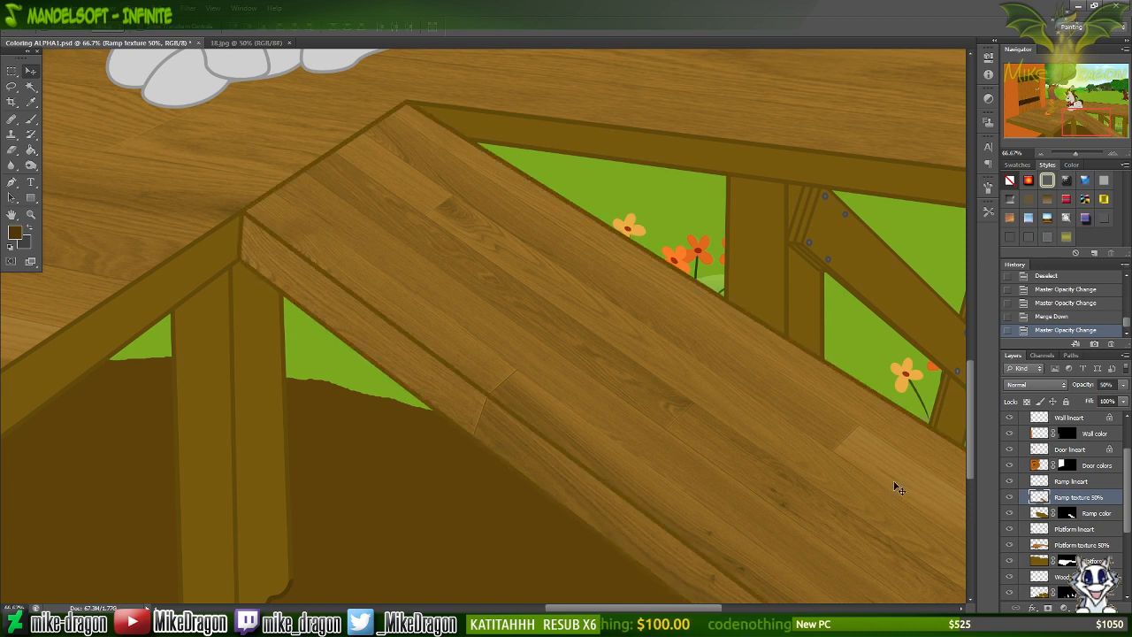
Check the whole scene with the textured ramp and save the document.
key("ctrl+minus")
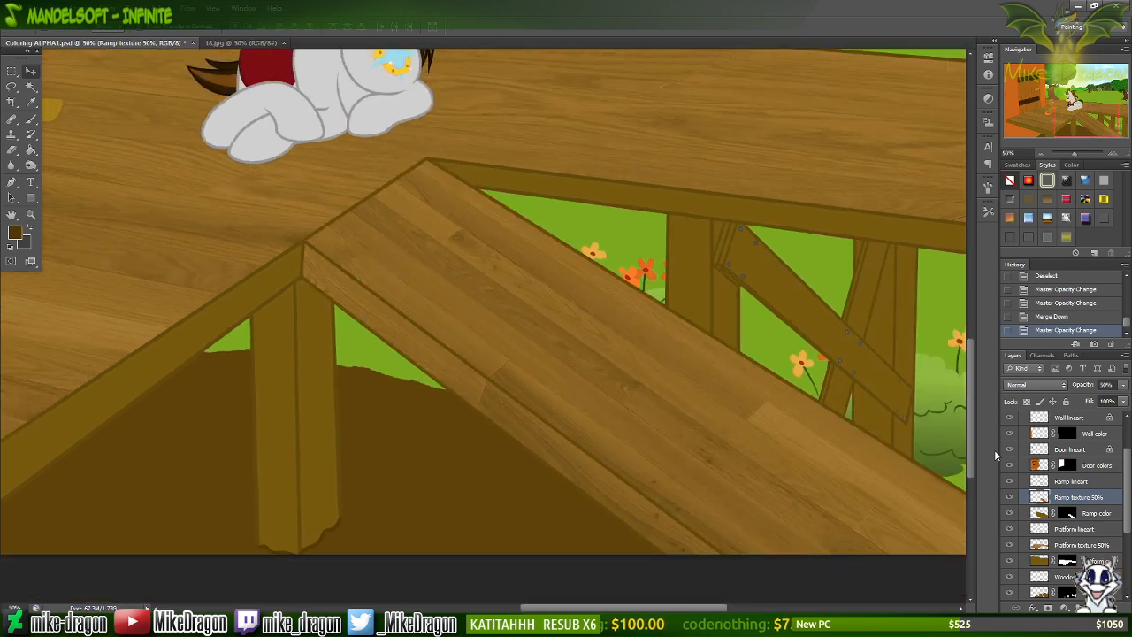
key("ctrl+minus")
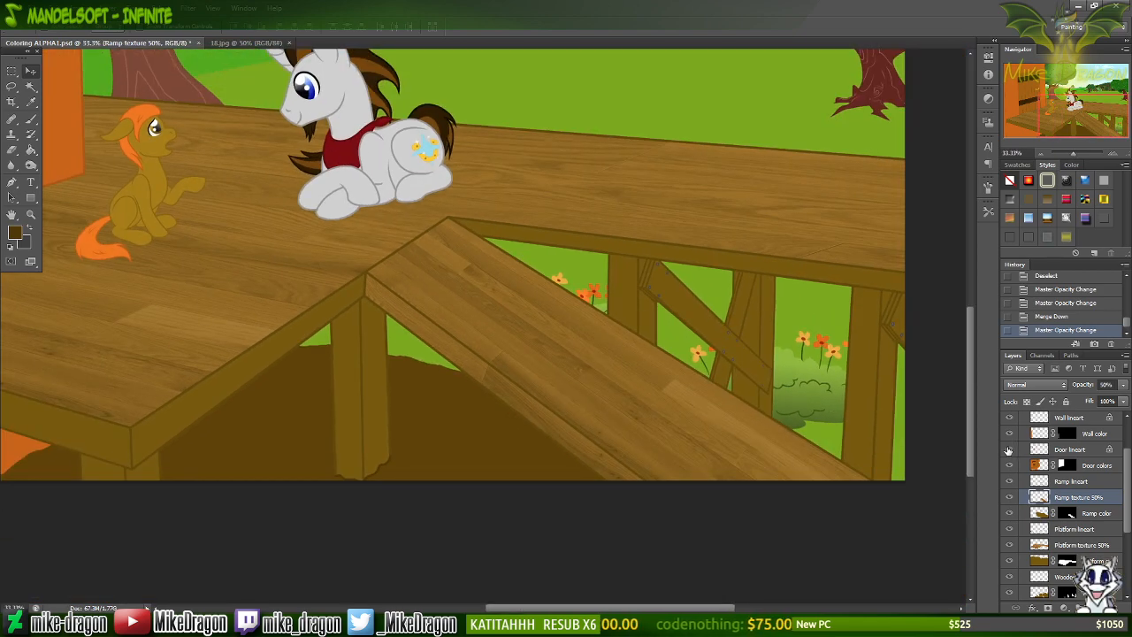
key("ctrl+minus")
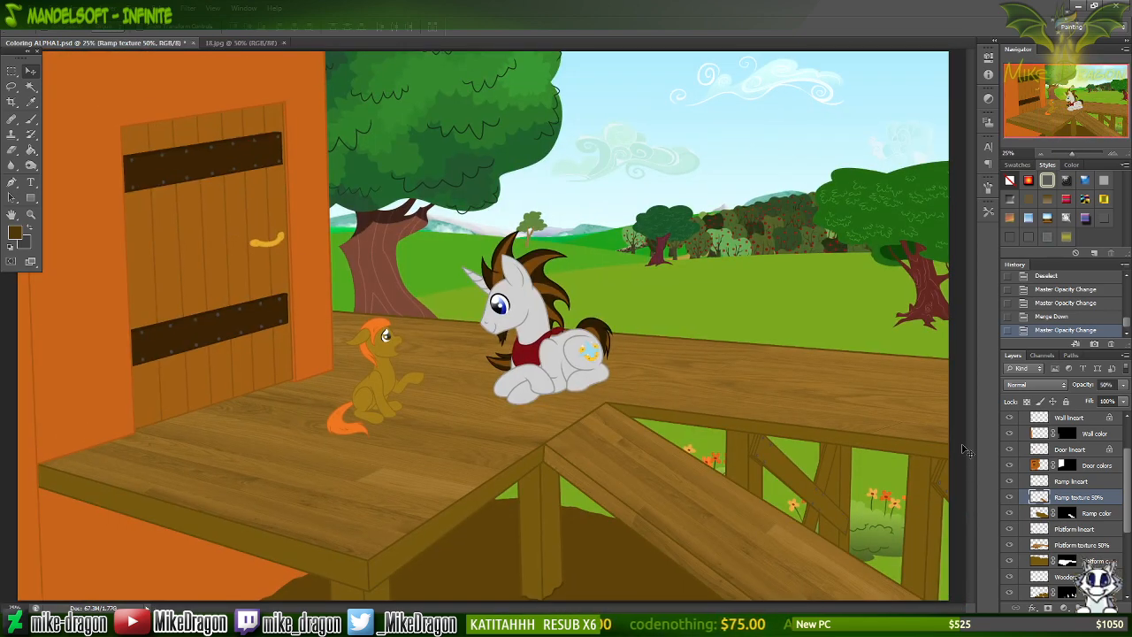
key("ctrl+s")
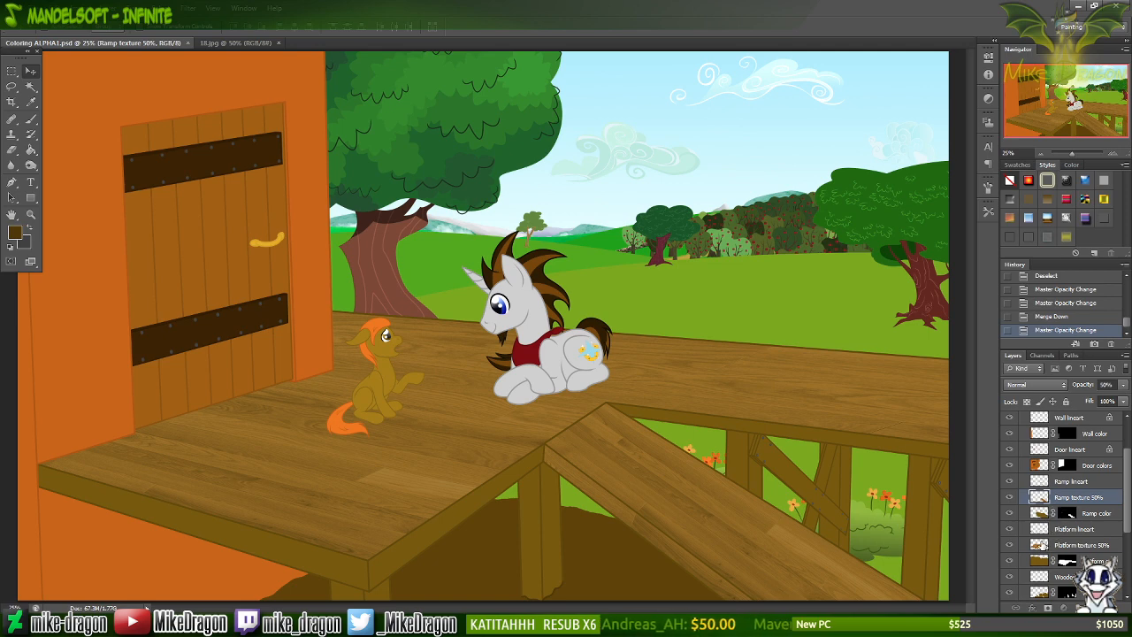
Paste the wood plank texture above the Platform texture 50% layer and rotate it along the platform's front edge.
left_click(1040, 545)
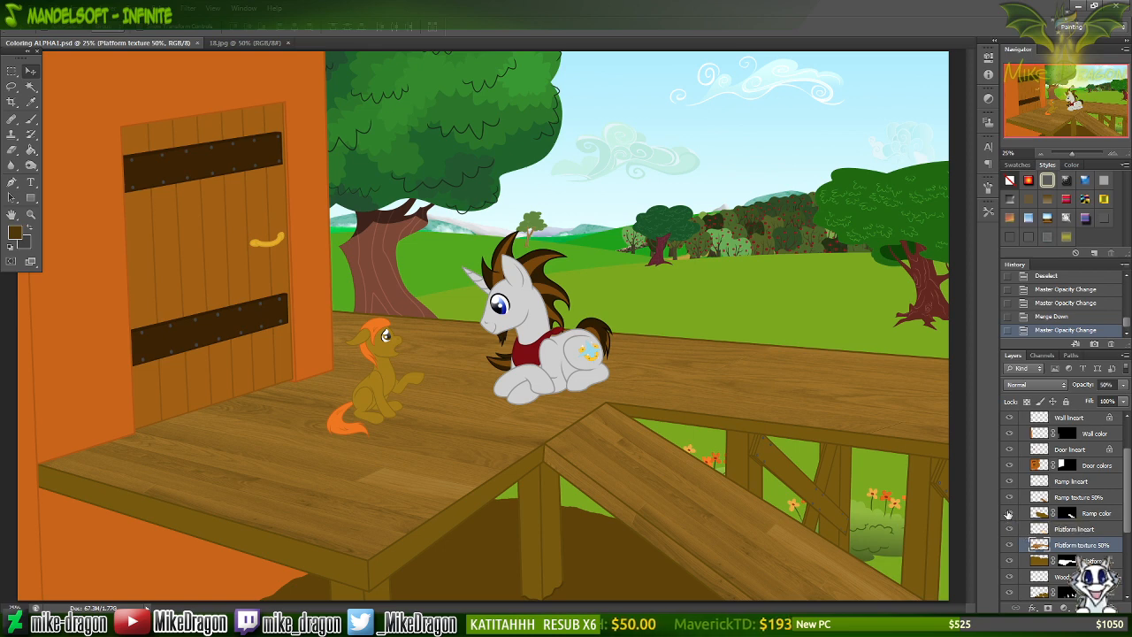
key("ctrl+v")
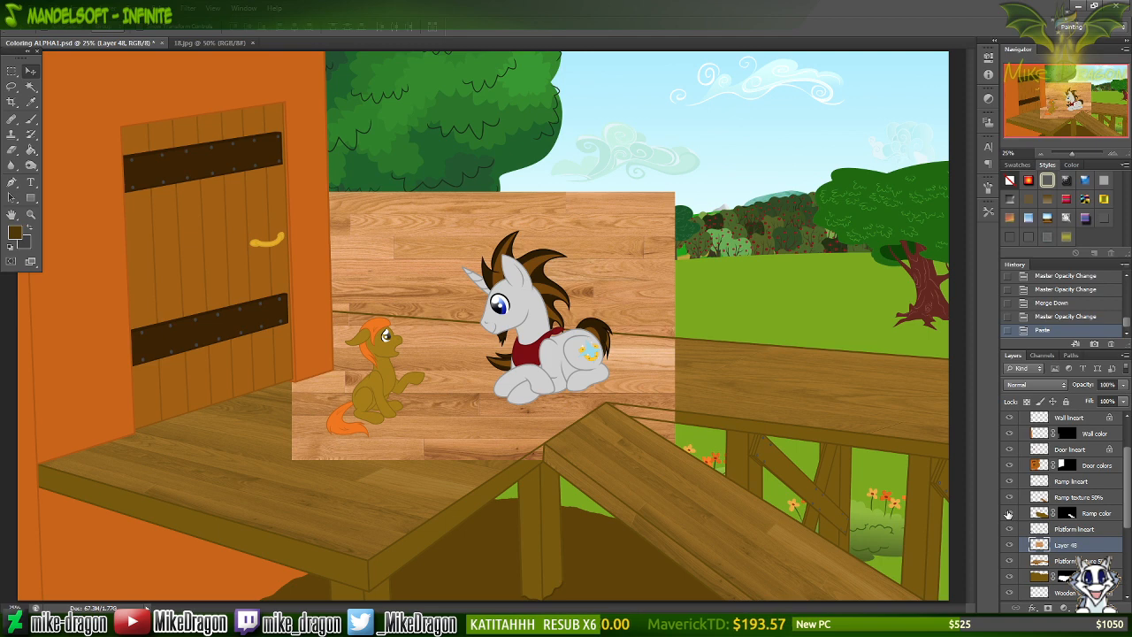
key("ctrl+t")
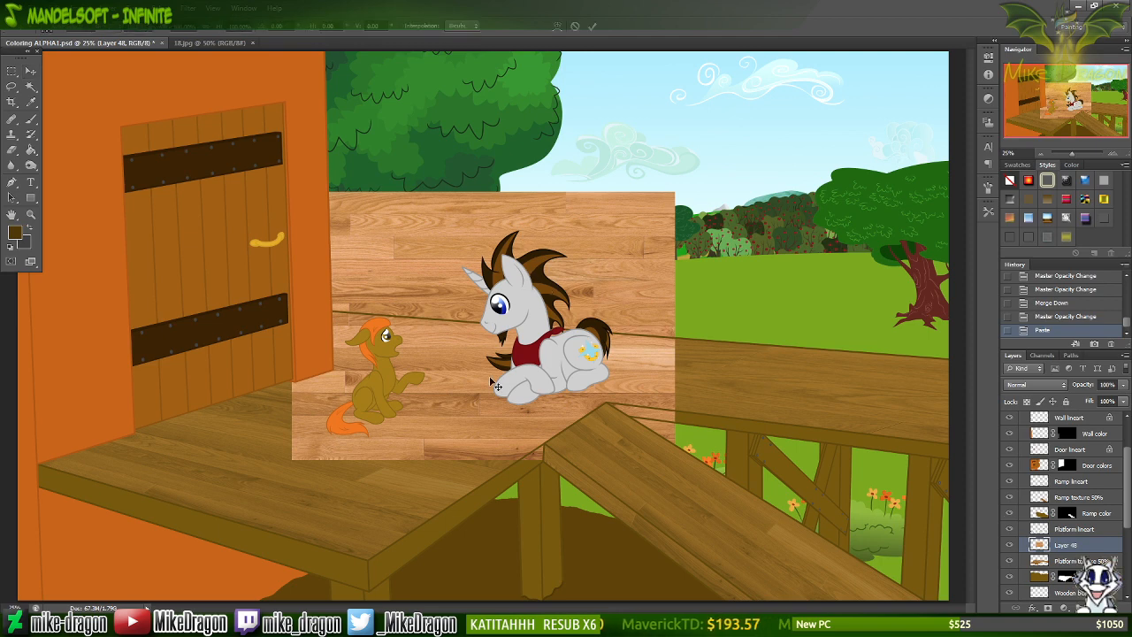
left_click_drag(393, 425, 126, 457)
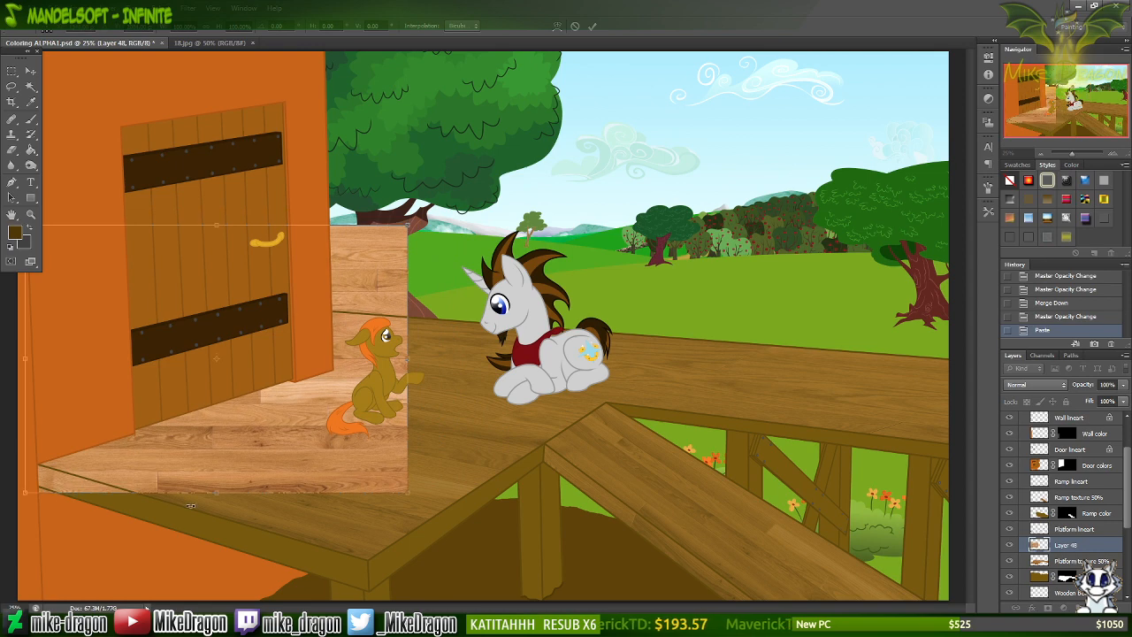
left_click_drag(429, 209, 467, 275)
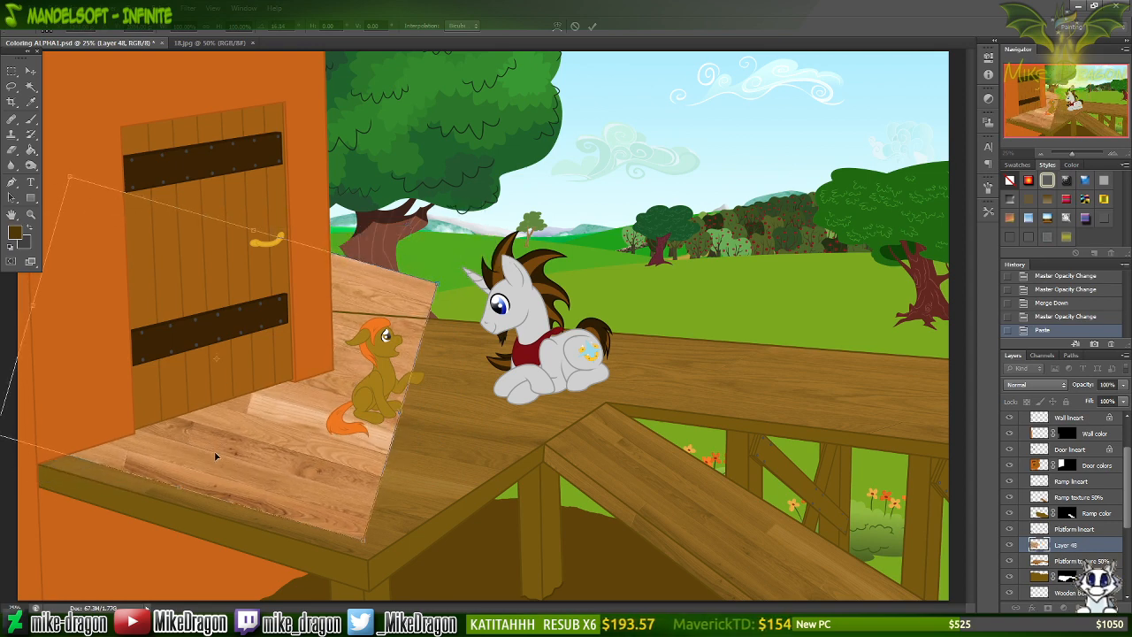
left_click_drag(217, 456, 222, 493)
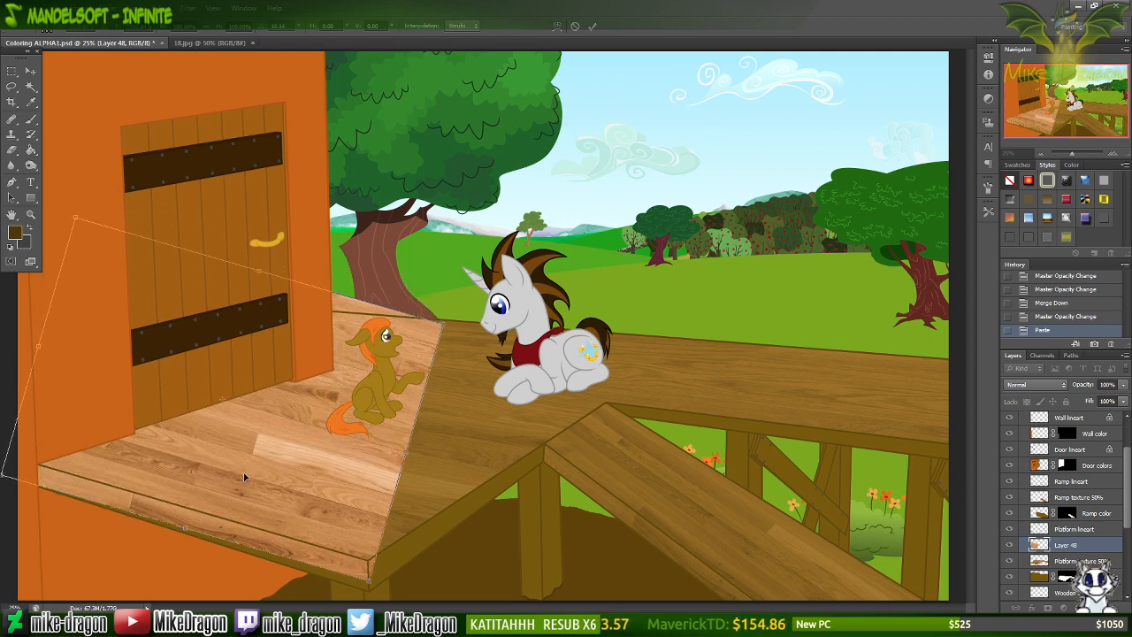
Adjust the pasted texture's rotation slightly and nudge it down onto the lower edge of the platform's front side.
key("ctrl+plus")
scroll(734, 170, "left", 8)
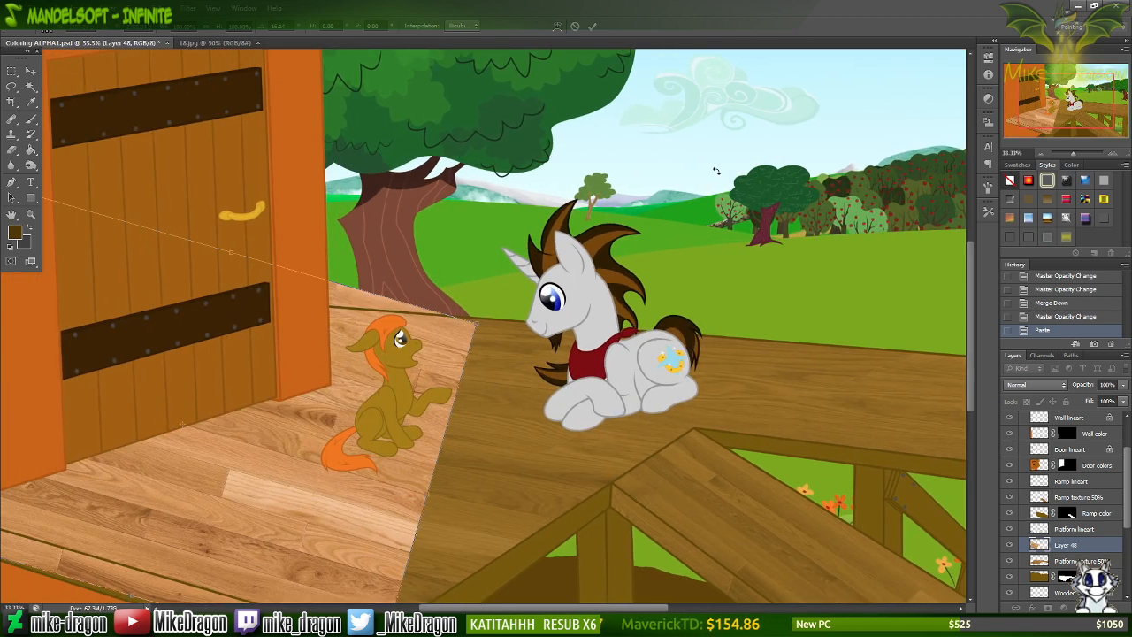
scroll(741, 170, "down", 4)
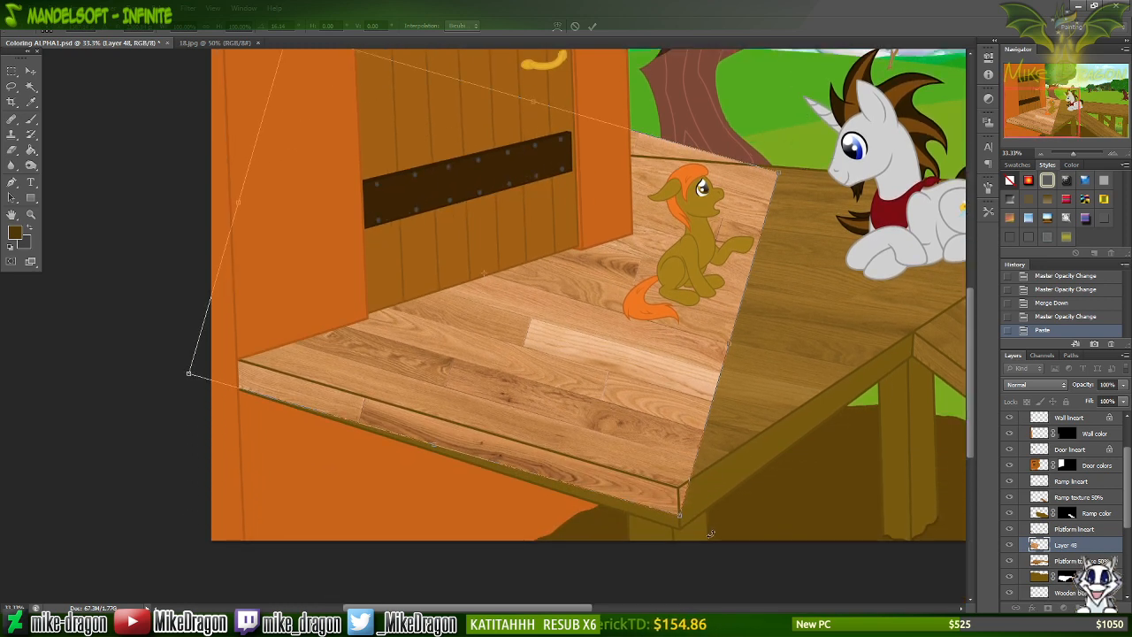
left_click_drag(709, 534, 709, 537)
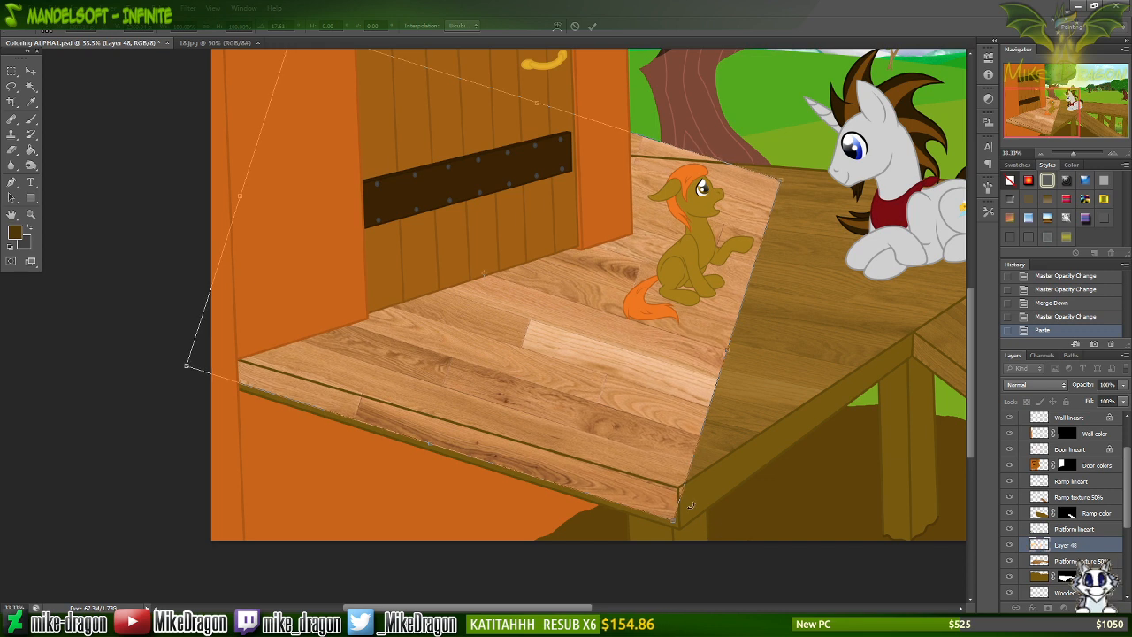
key("Down")
key("Down")
key("Down")
key("Down")
key("Down")
key("Down")
key("Down")
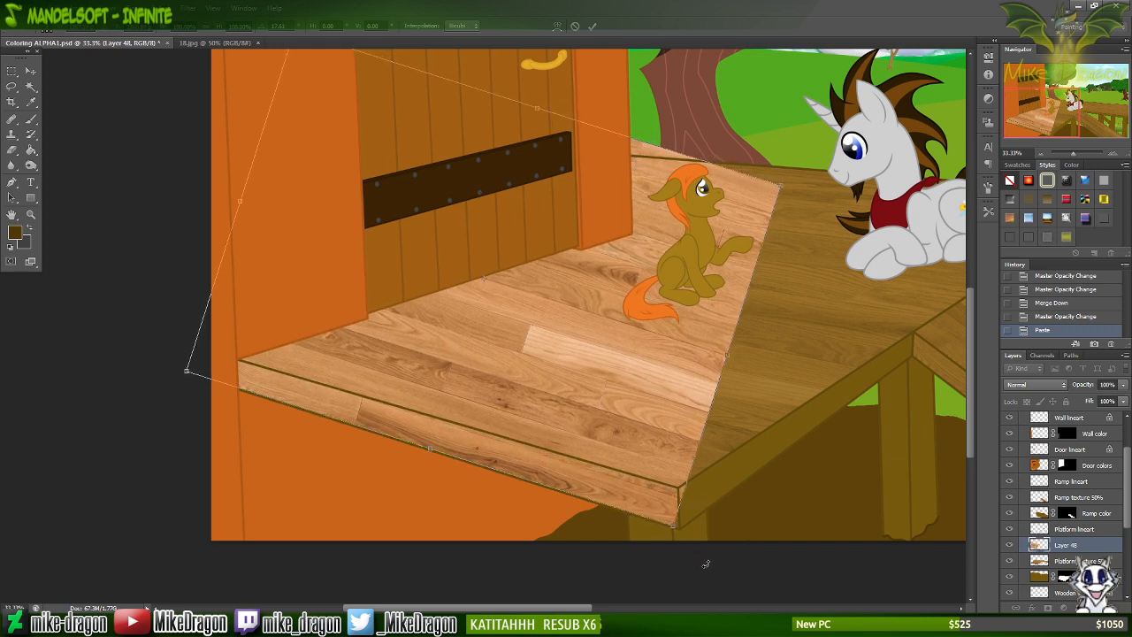
key("Down")
key("Down")
key("Down")
key("Down")
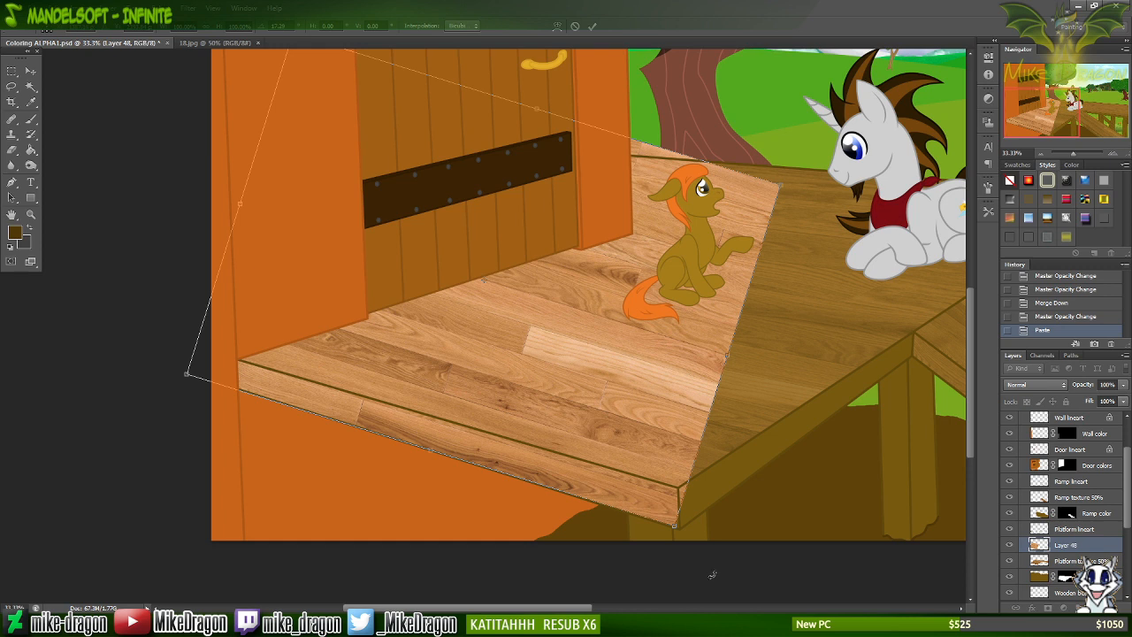
Refine the texture's angle and nudge it along the front side until its corner meets the platform's front corner.
left_click_drag(712, 575, 718, 577)
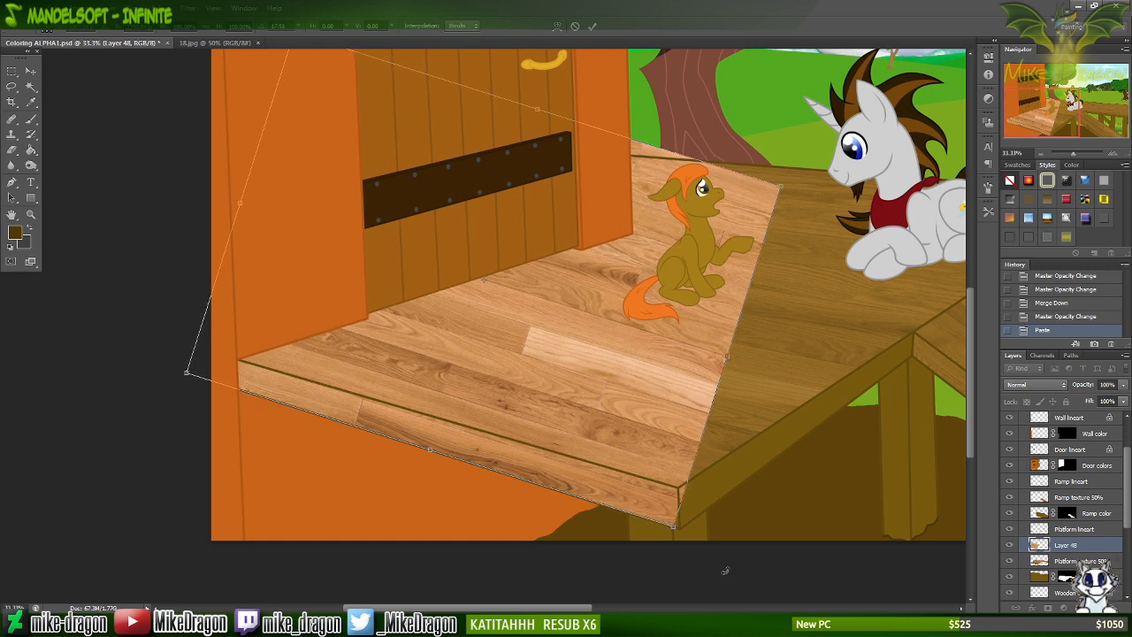
key("shift+Right")
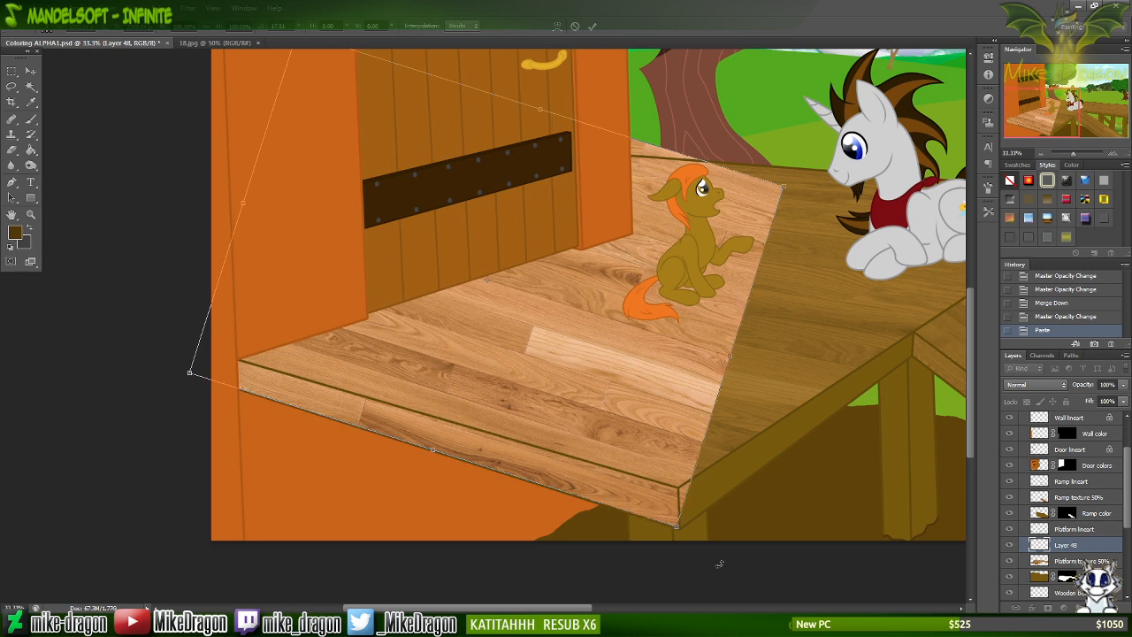
key("Right")
key("Right")
key("Right")
key("Right")
key("Right")
key("Right")
key("Down")
key("Down")
key("Down")
key("Down")
key("Down")
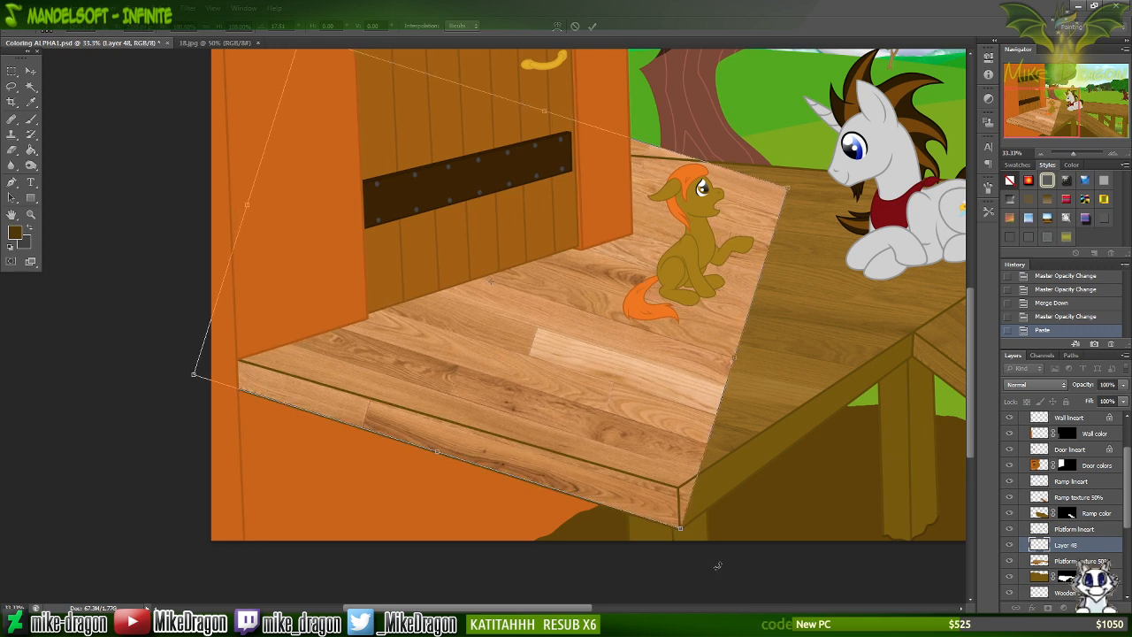
key("Up")
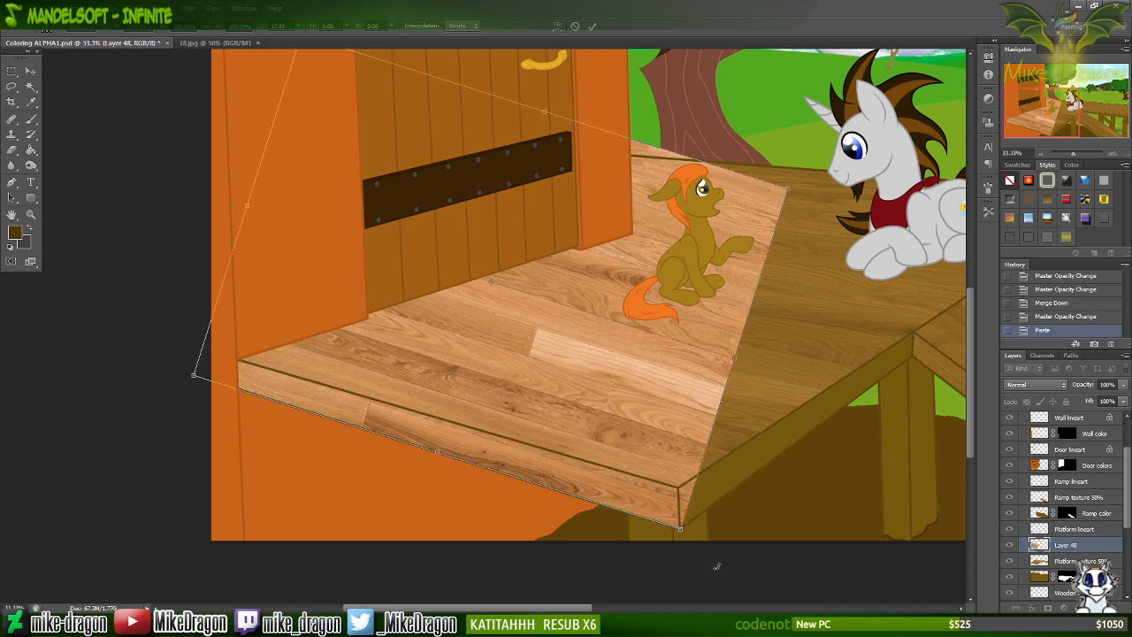
Skew the texture so its plank joints run roughly vertical on the platform's front side, and apply the transform.
right_click(656, 423)
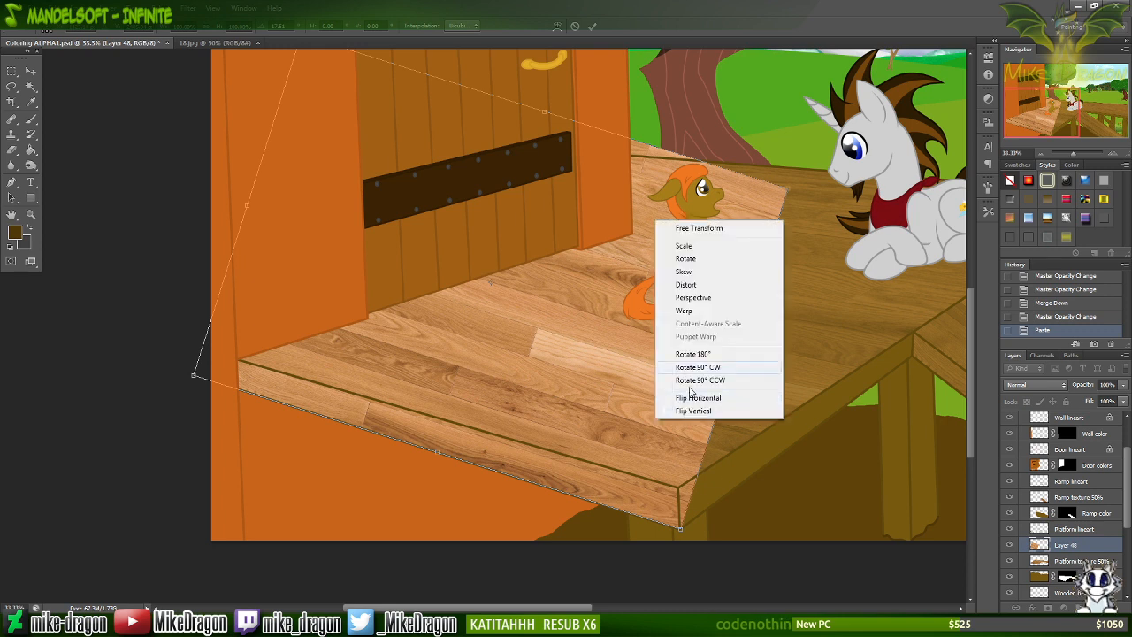
left_click(706, 285)
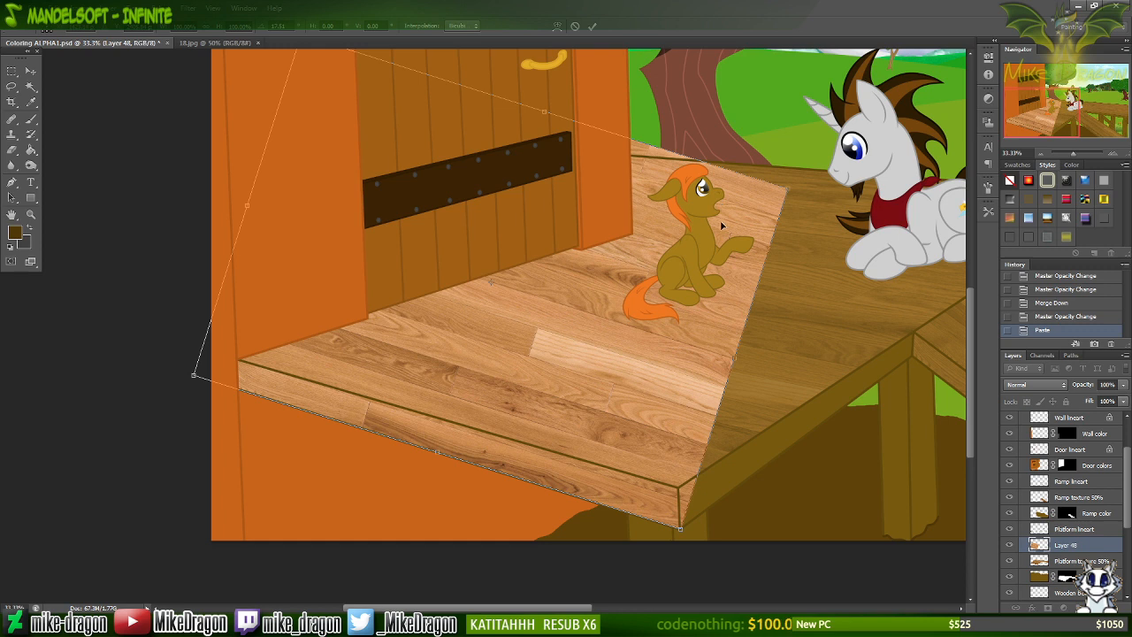
scroll(721, 226, "up", 3)
scroll(721, 226, "right", 3)
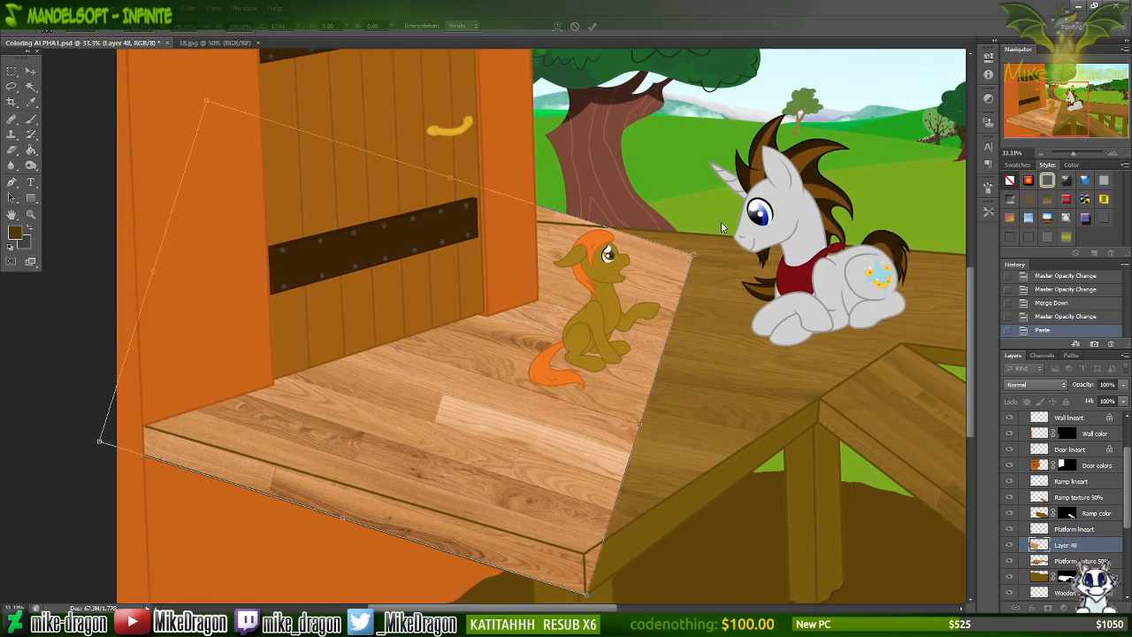
right_click(425, 330)
left_click(460, 381)
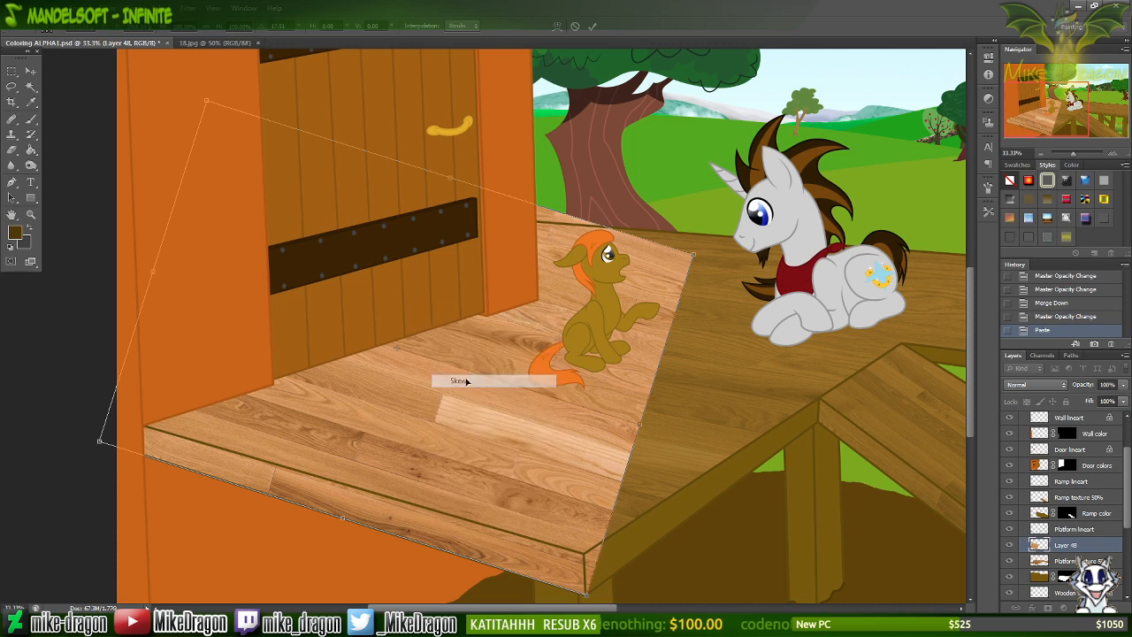
left_click_drag(471, 186, 329, 176)
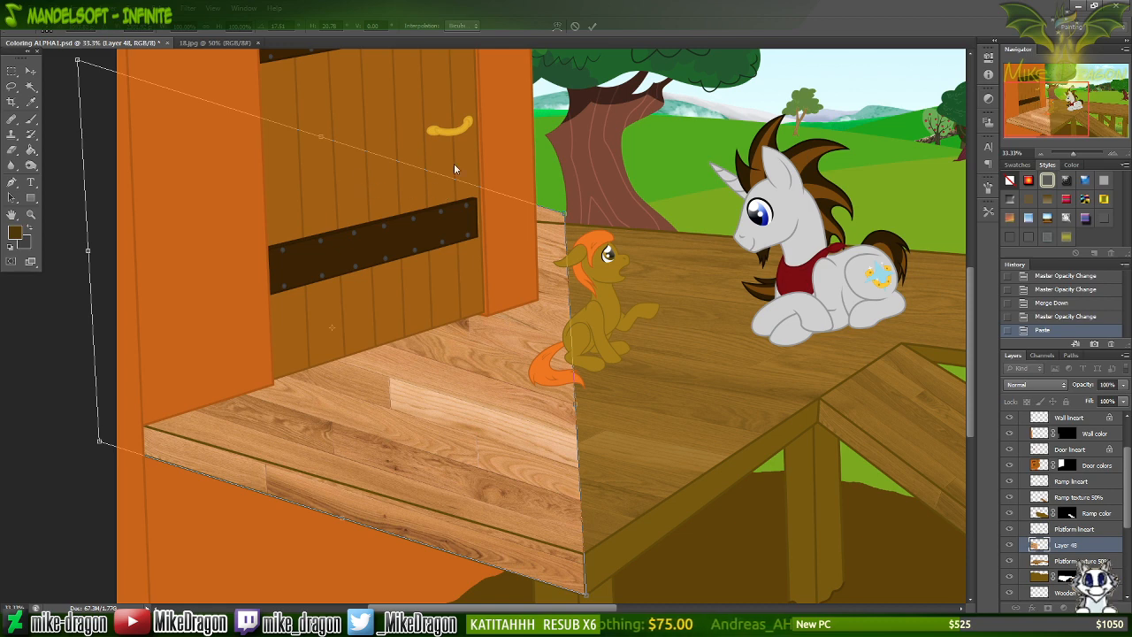
key("Return")
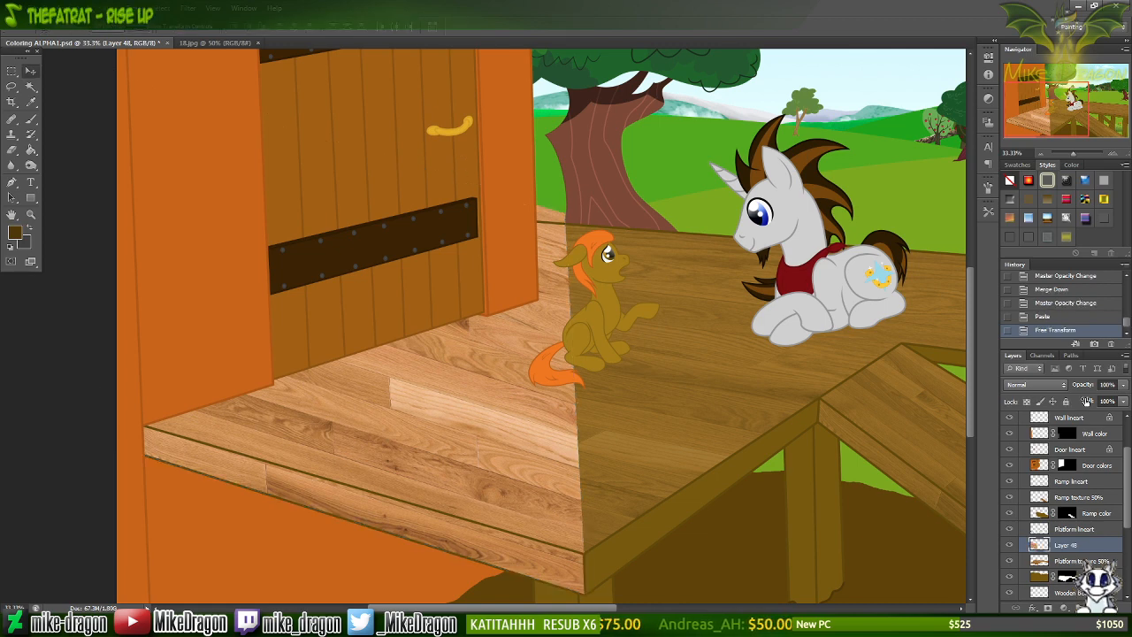
Compare the platform with and without the pasted texture, and undo the texture's transform.
left_click(1010, 545)
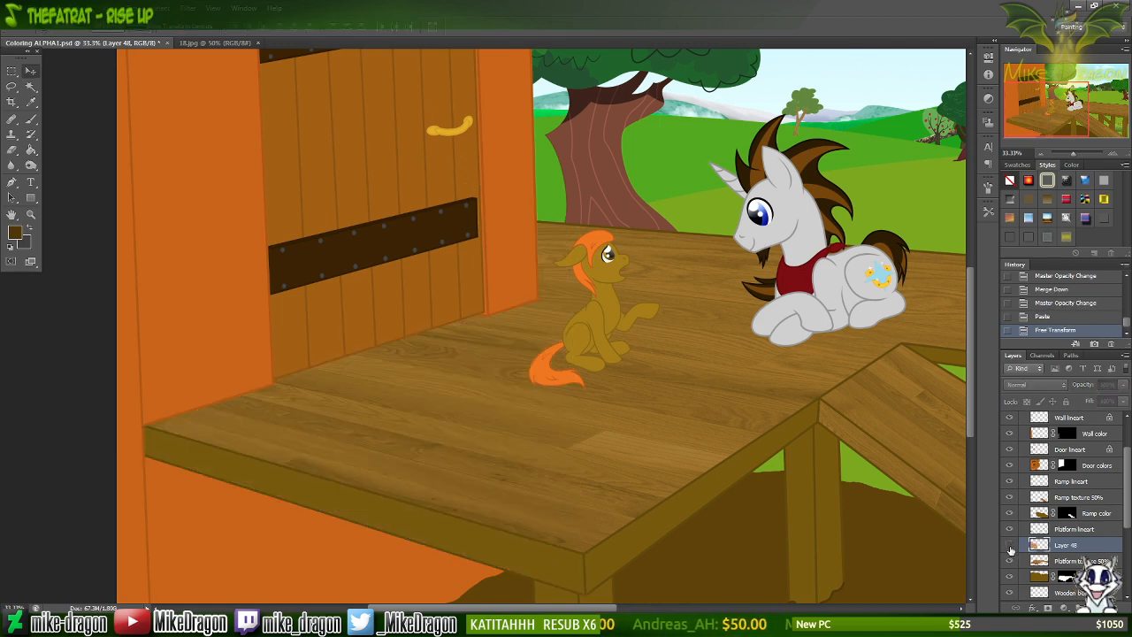
left_click(1010, 545)
left_click(1010, 545)
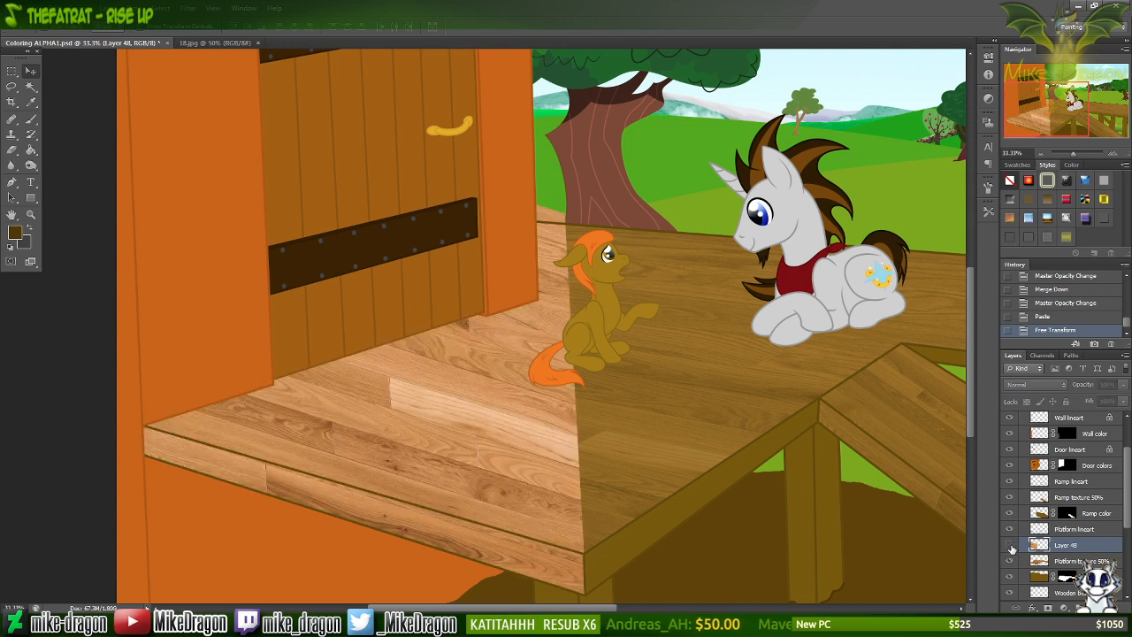
left_click(1009, 545)
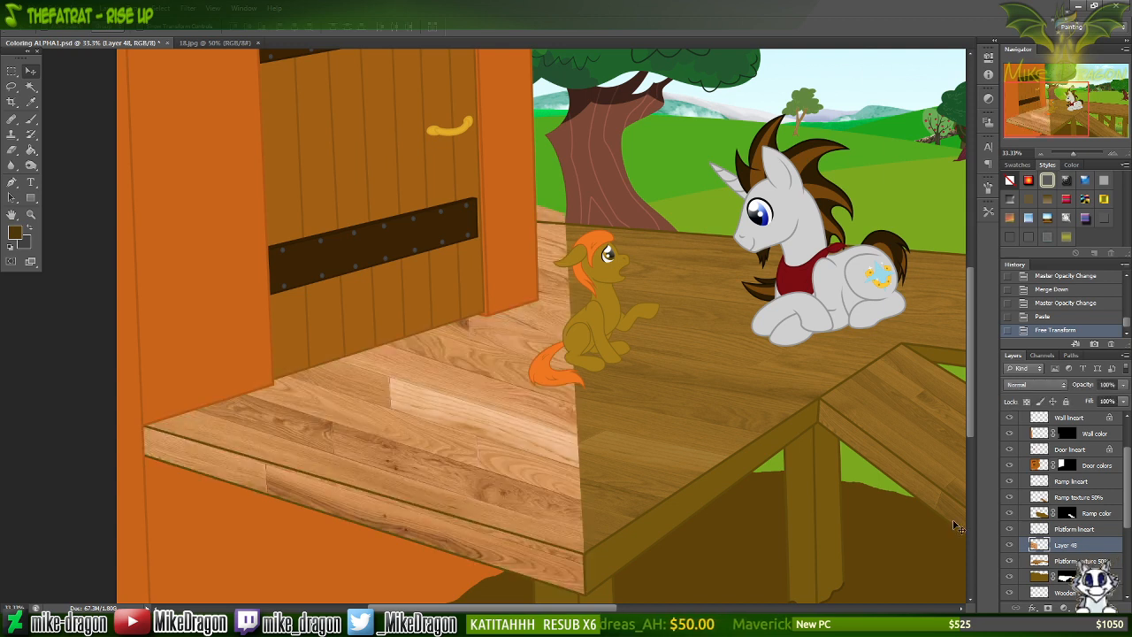
key("ctrl+z")
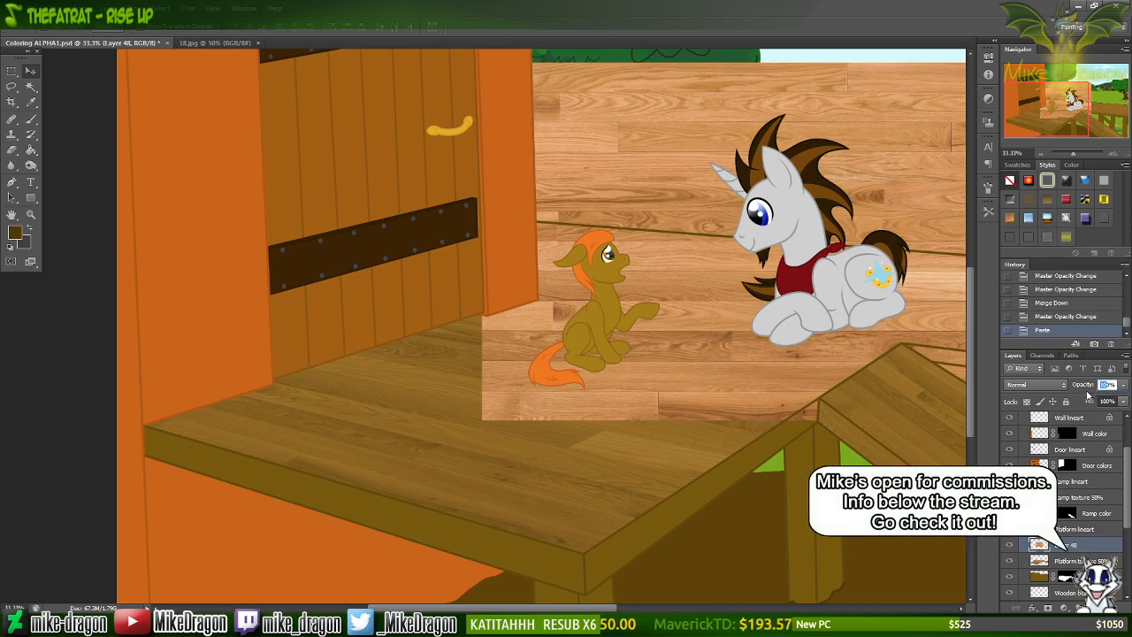
Shift the pasted texture at 50% opacity over the platform and place its layer beneath the Platform texture 50% layer.
type("50")
key("Return")
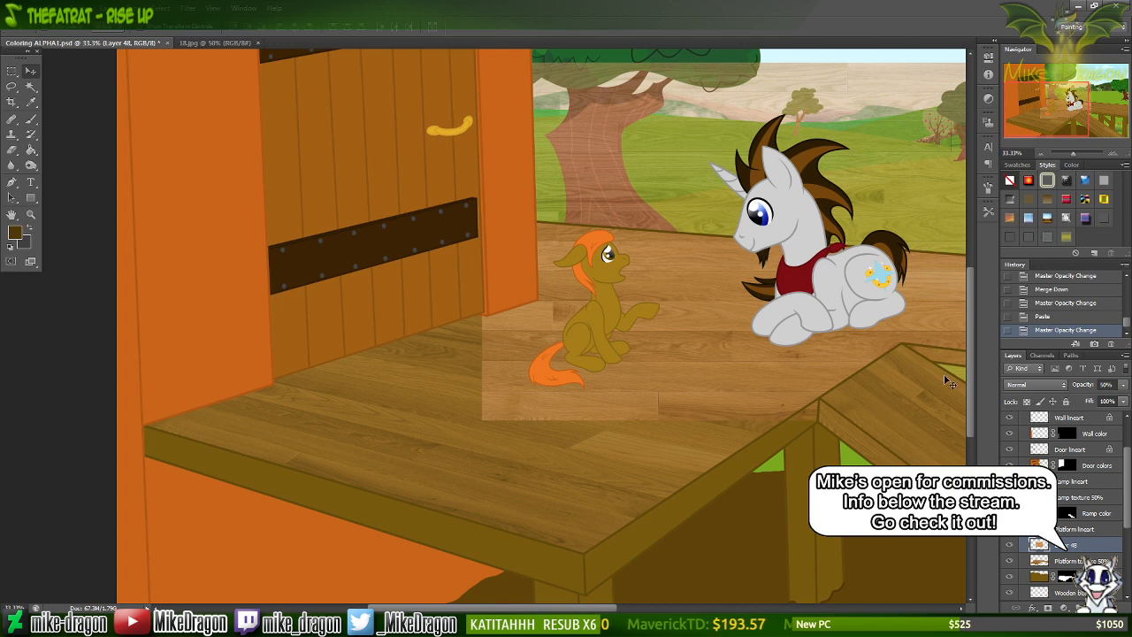
left_click_drag(608, 394, 367, 456)
left_click_drag(1044, 545, 1045, 571)
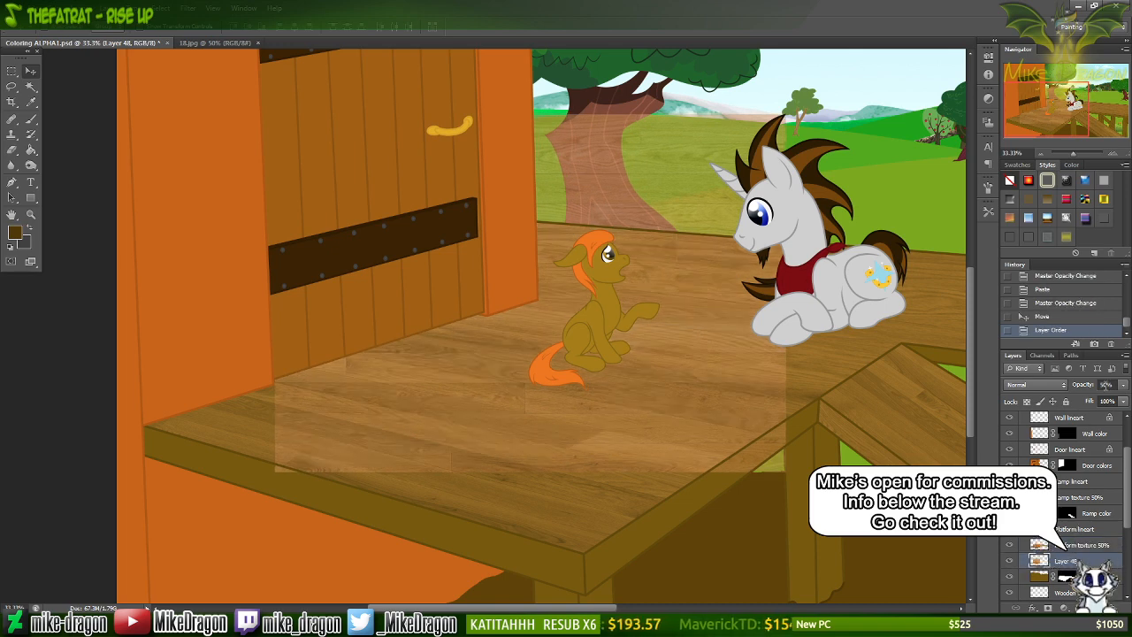
Set the pasted texture's opacity to 100% and move it over the platform's front side near the wall.
left_click(1102, 386)
type("100")
key("Return")
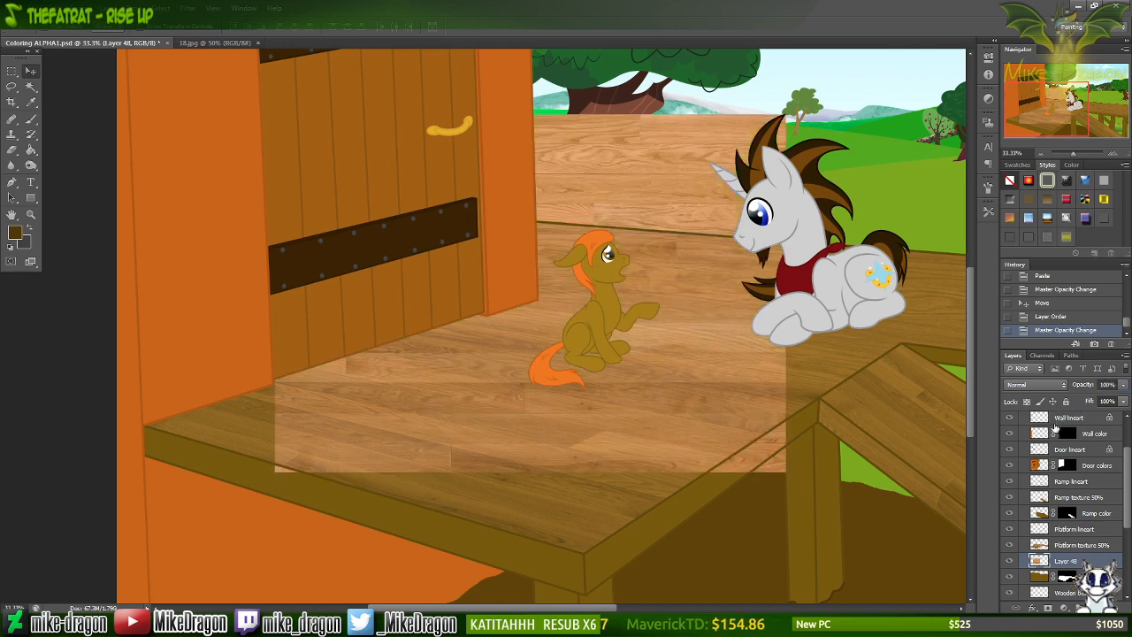
left_click_drag(511, 498, 370, 477)
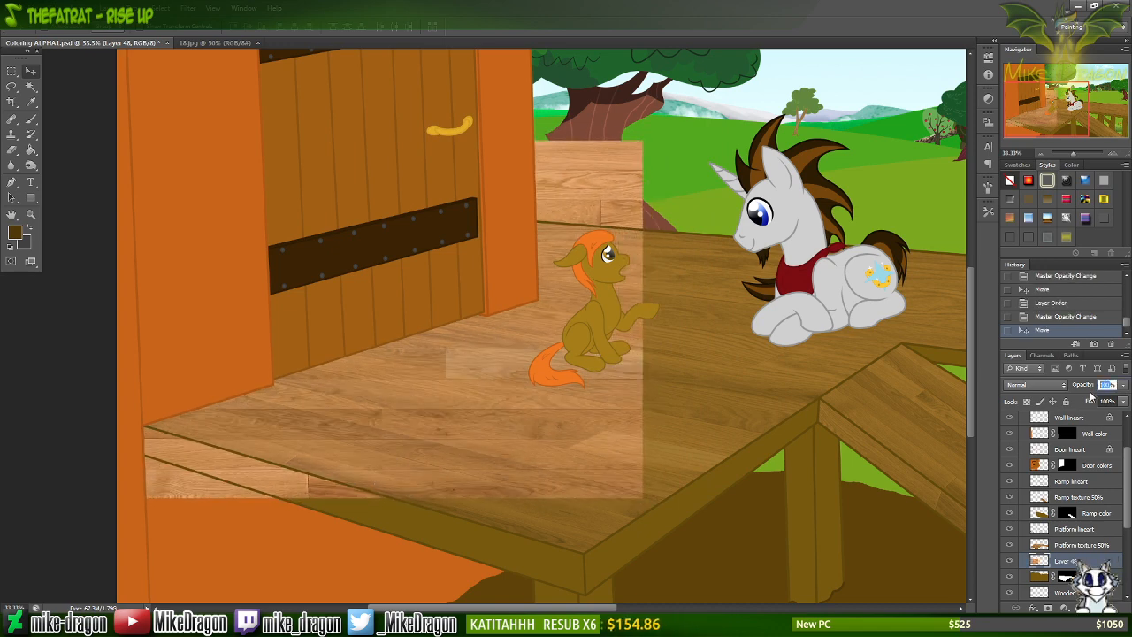
Set the pasted texture's opacity to 50% and place its layer back above the Platform texture 50% layer.
type("50")
key("Return")
left_click_drag(1049, 561, 1073, 550)
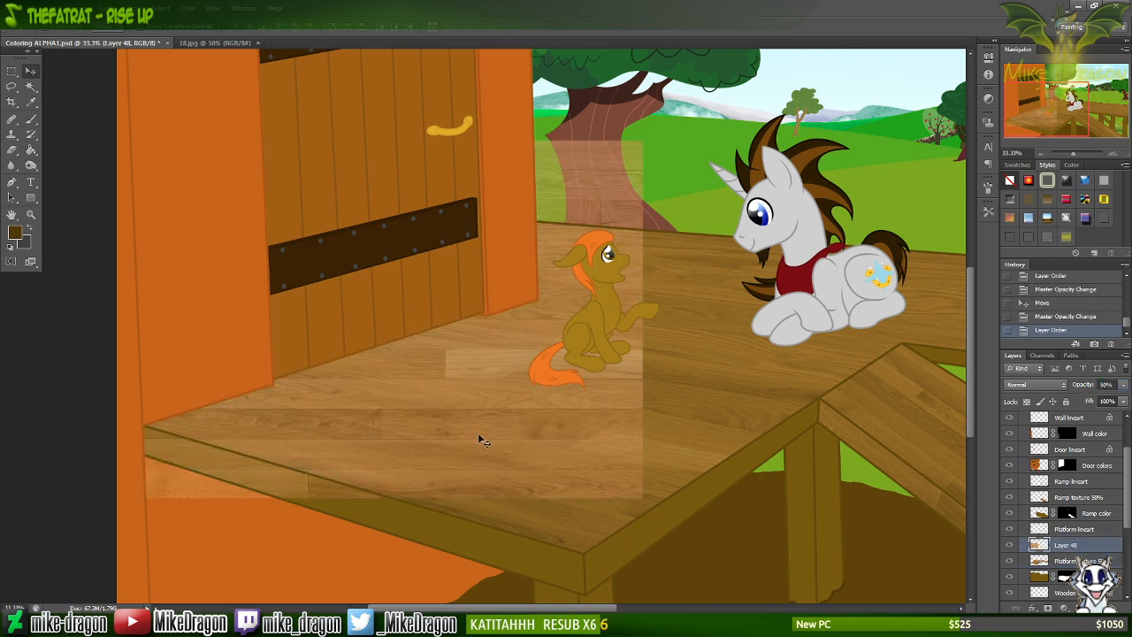
Rotate the pasted wood texture to the slope of the platform's front lower edge and shift it over the front side.
key("ctrl+t")
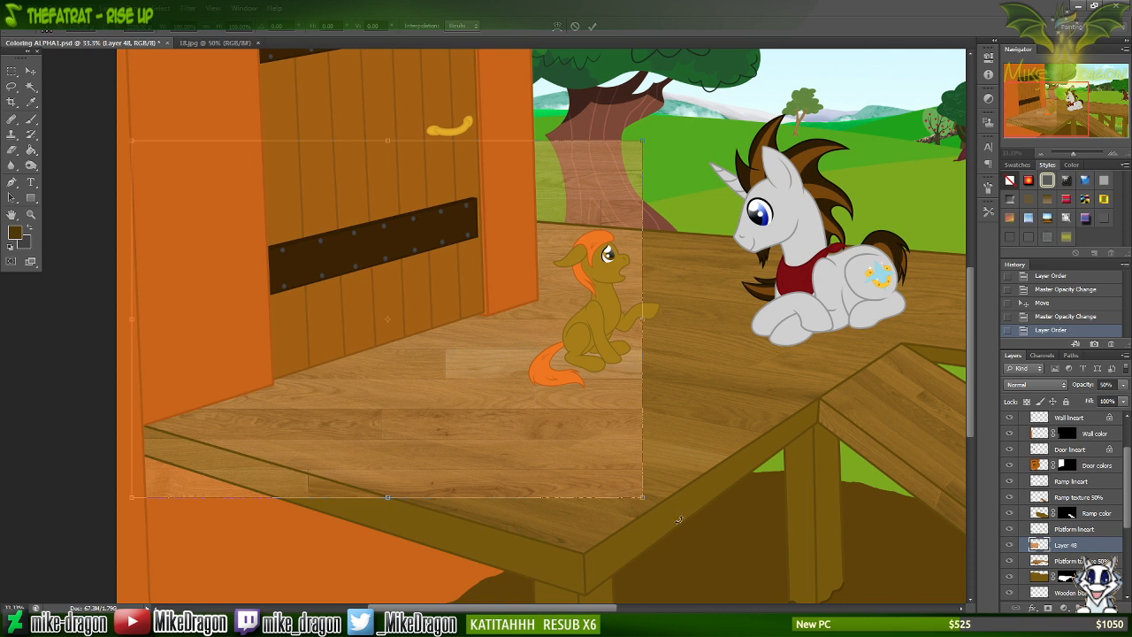
left_click_drag(679, 521, 576, 561)
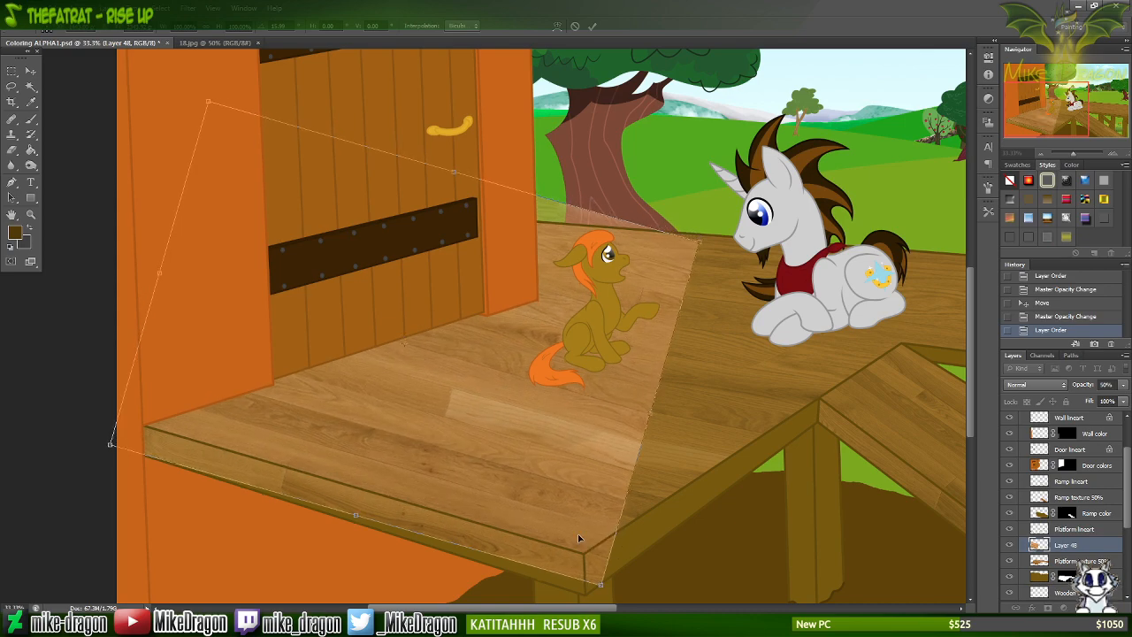
key("ctrl+plus")
key("ctrl+plus")
key("ctrl+plus")
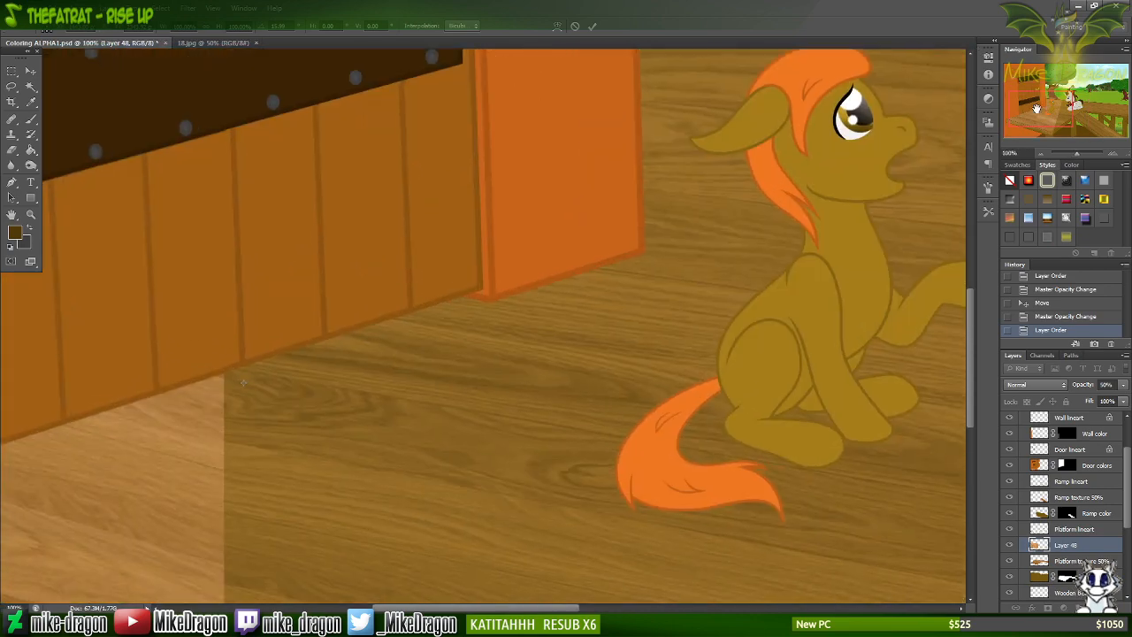
left_click_drag(1047, 110, 1032, 124)
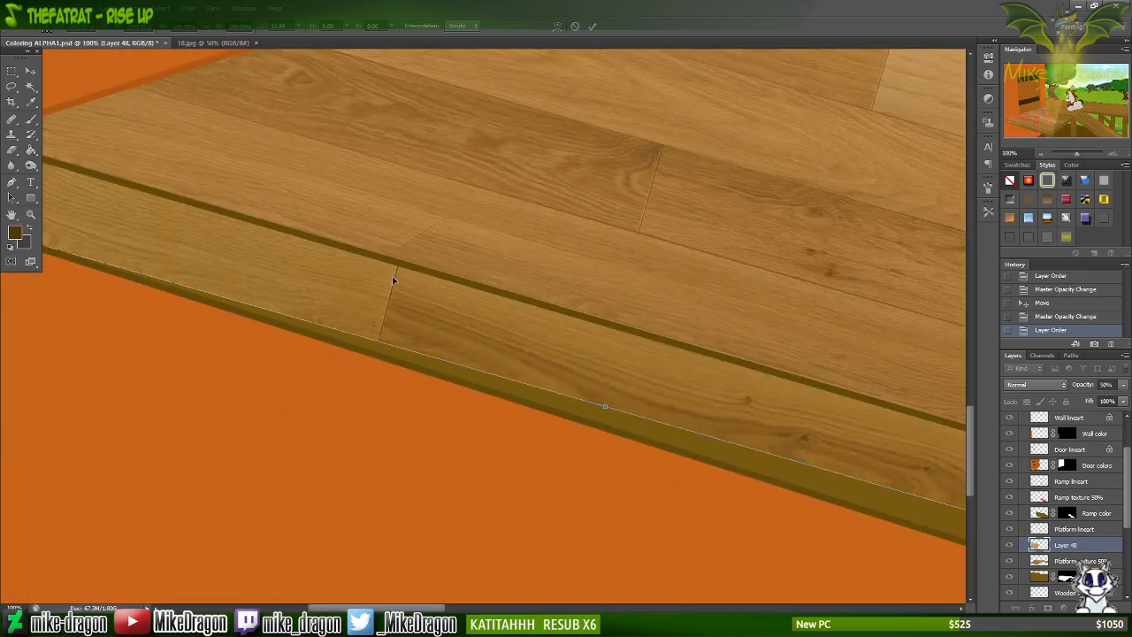
left_click_drag(394, 280, 378, 285)
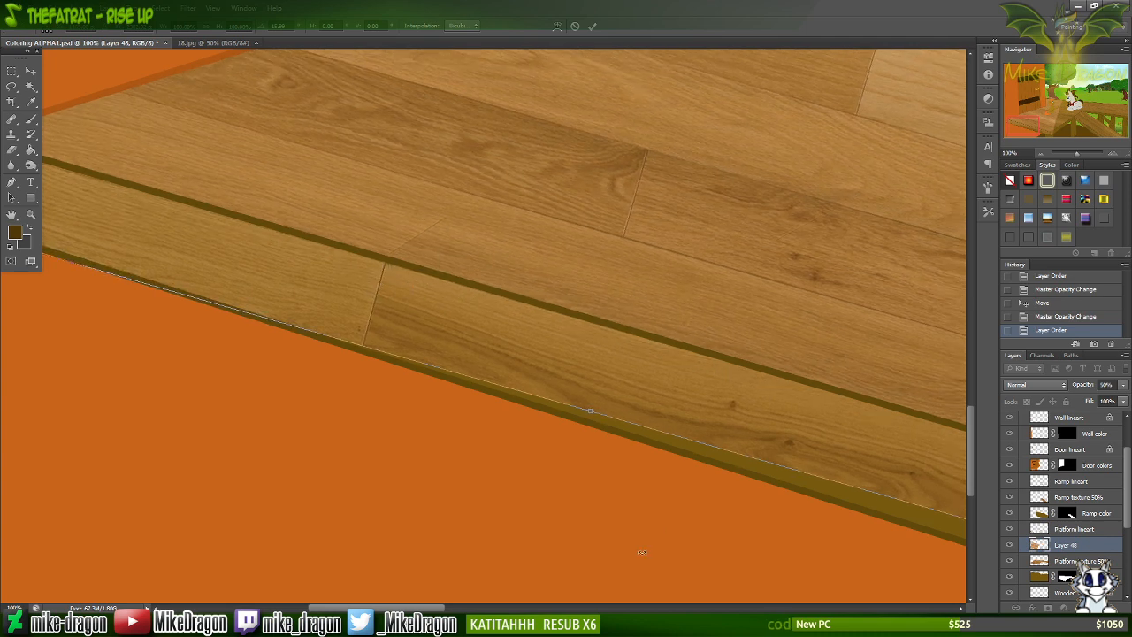
Fine-tune the texture's rotation and position so its lower edge follows the platform's bottom outline up to the front corner.
left_click_drag(642, 552, 607, 561)
left_click_drag(607, 561, 607, 563)
left_click_drag(647, 407, 648, 419)
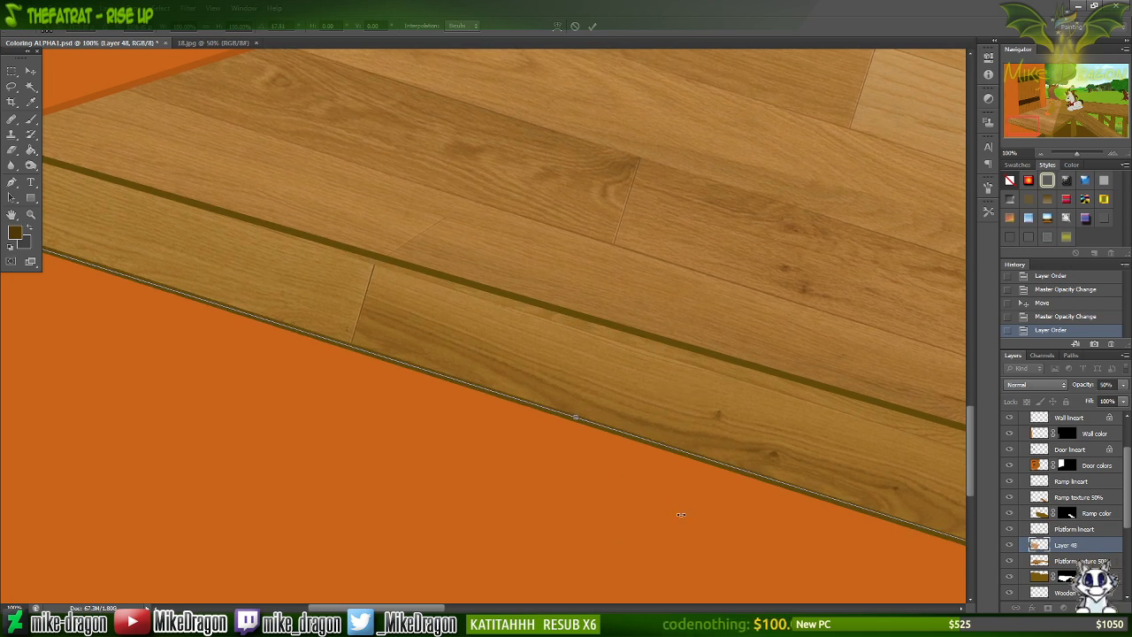
left_click_drag(647, 559, 646, 560)
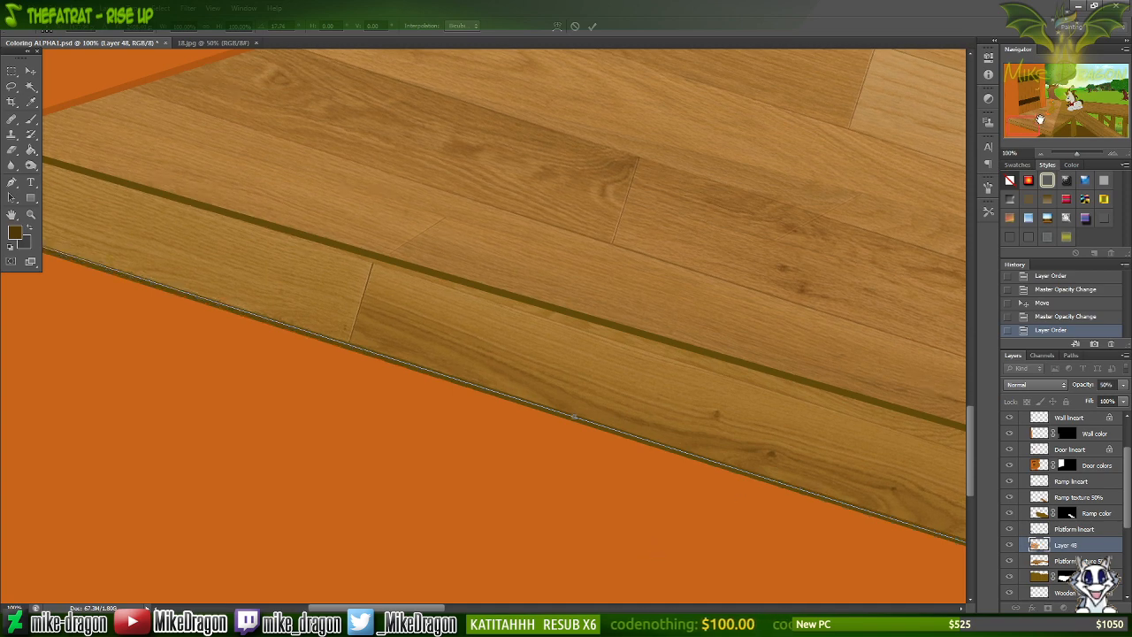
mouse_move(1040, 120)
left_mouse_down()
mouse_move(1014, 125)
mouse_move(1047, 129)
left_mouse_up()
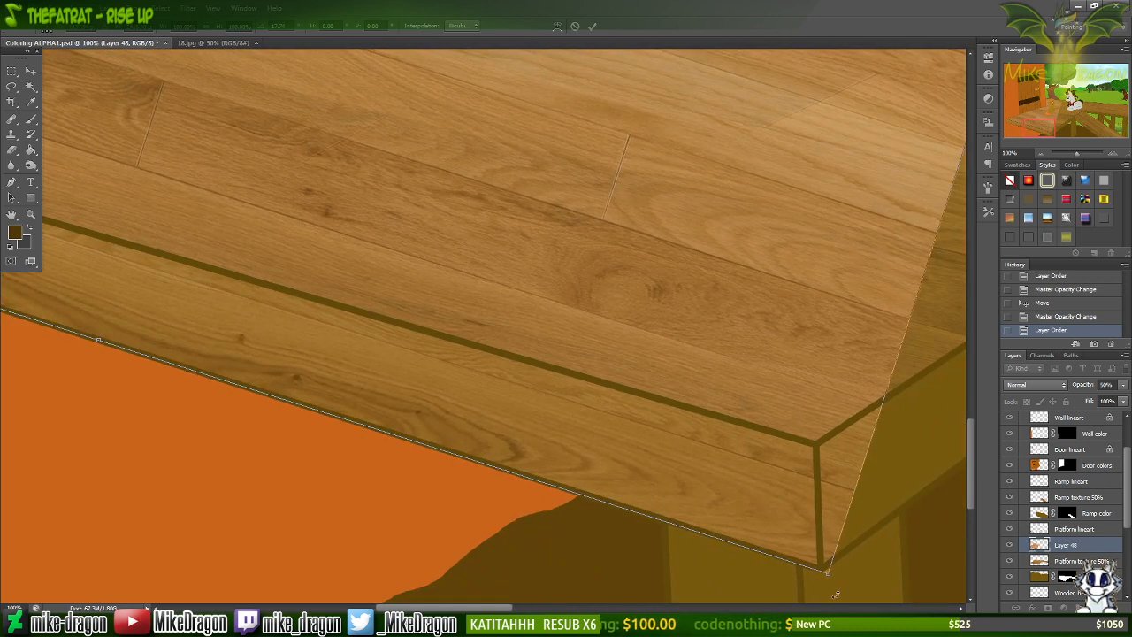
left_click_drag(836, 595, 840, 596)
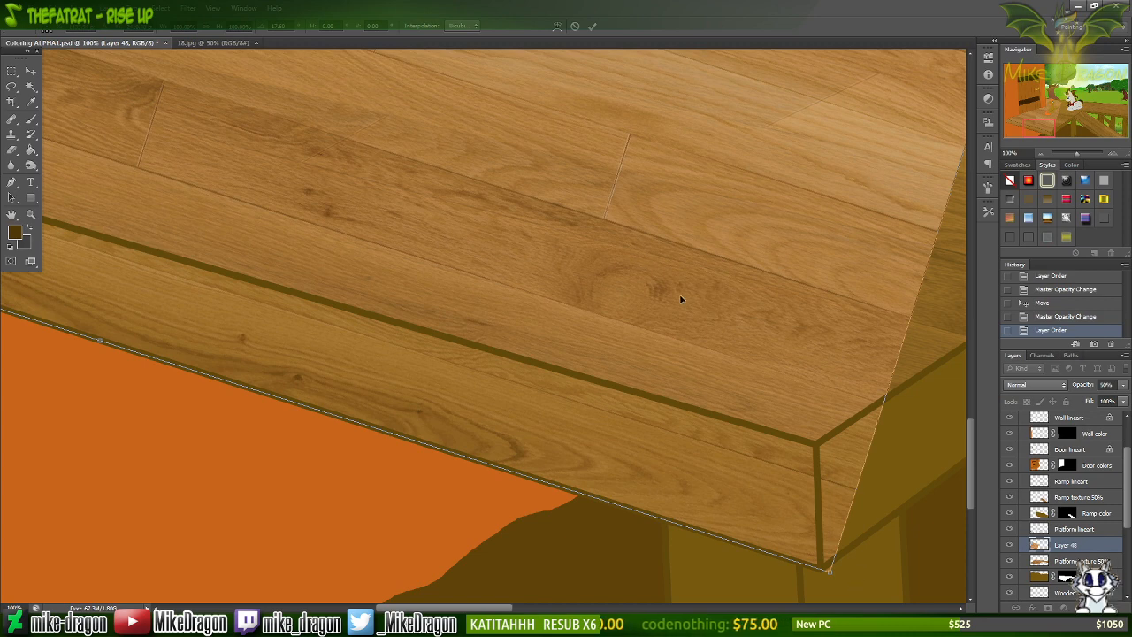
Skew the texture towards the wall so its plank ends run nearly vertical, parallel to the platform's corner line.
key("ctrl+minus")
key("ctrl+minus")
key("ctrl+minus")
key("ctrl+minus")
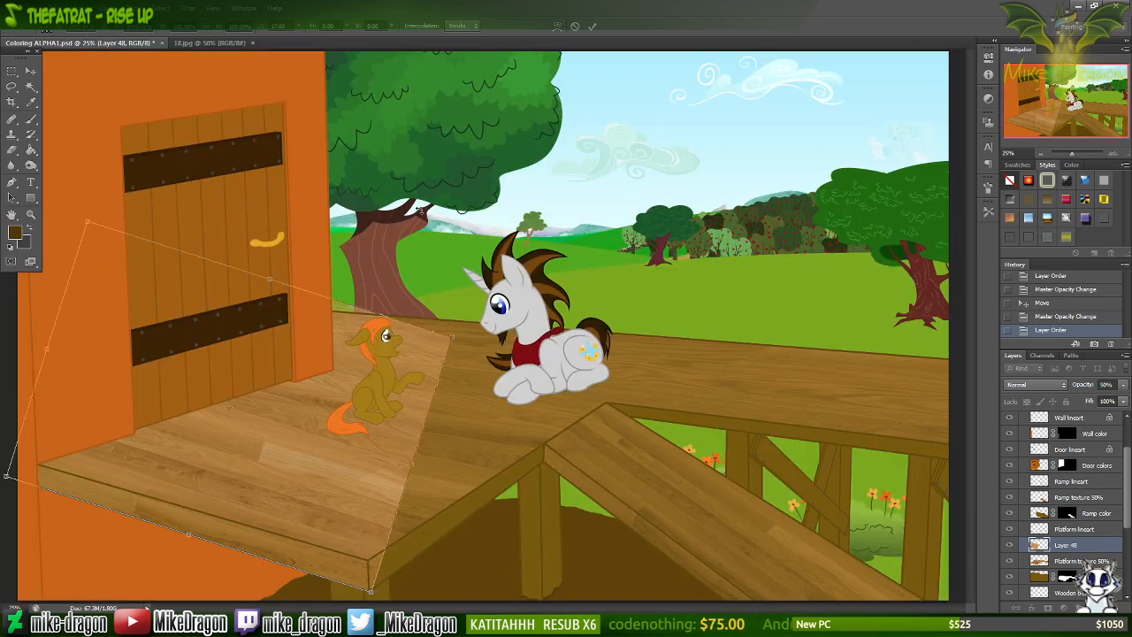
right_click(379, 237)
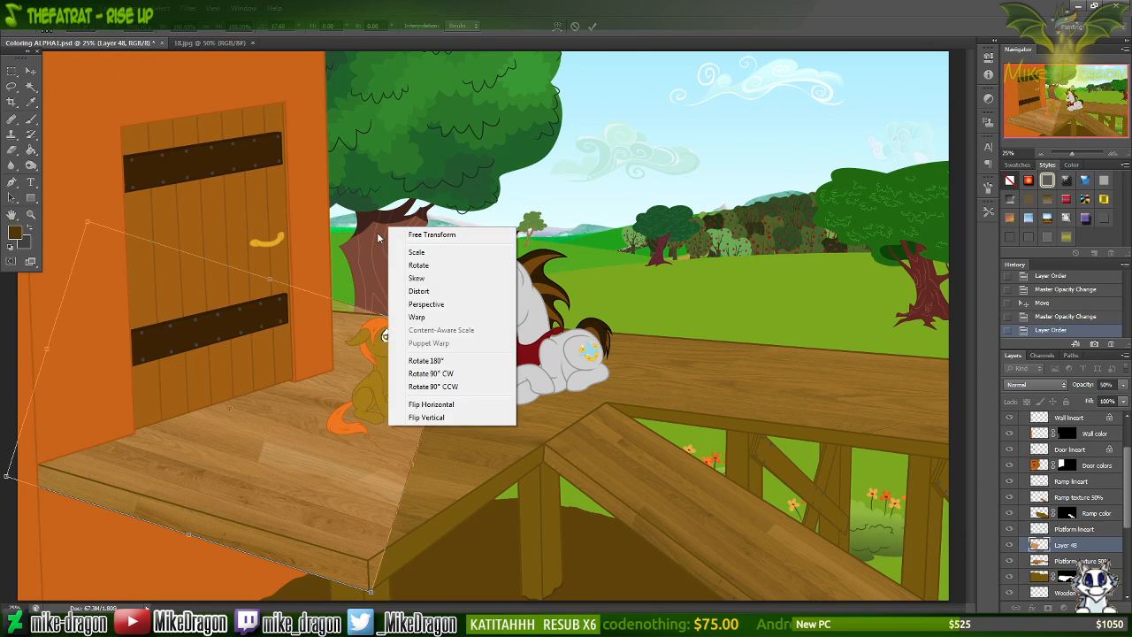
left_click(430, 279)
left_click_drag(272, 279, 182, 283)
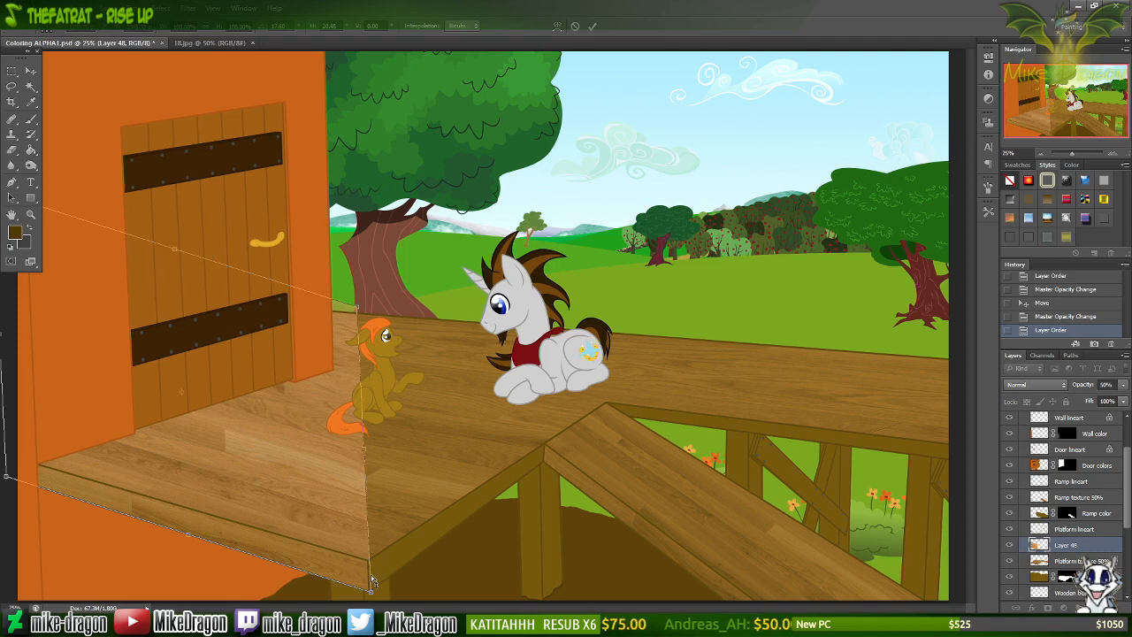
Examine how the skewed texture lines up with the outlines along the platform's front side and at its corner.
key("ctrl+plus")
key("ctrl+plus")
key("ctrl+plus")
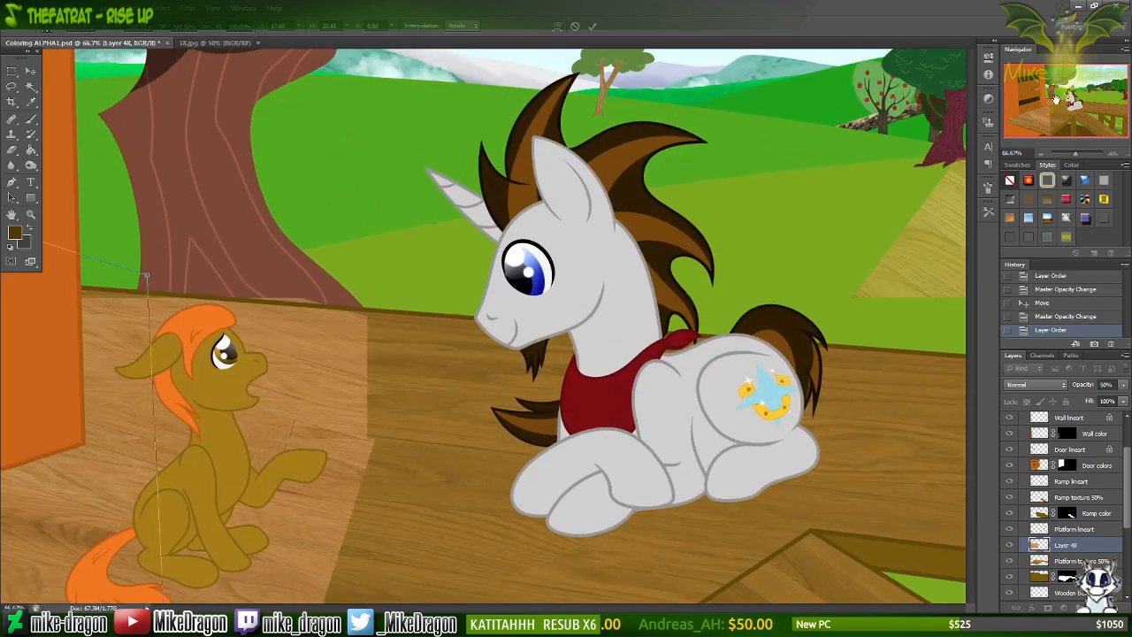
left_click_drag(1049, 106, 1024, 128)
key("ctrl+plus")
key("ctrl+plus")
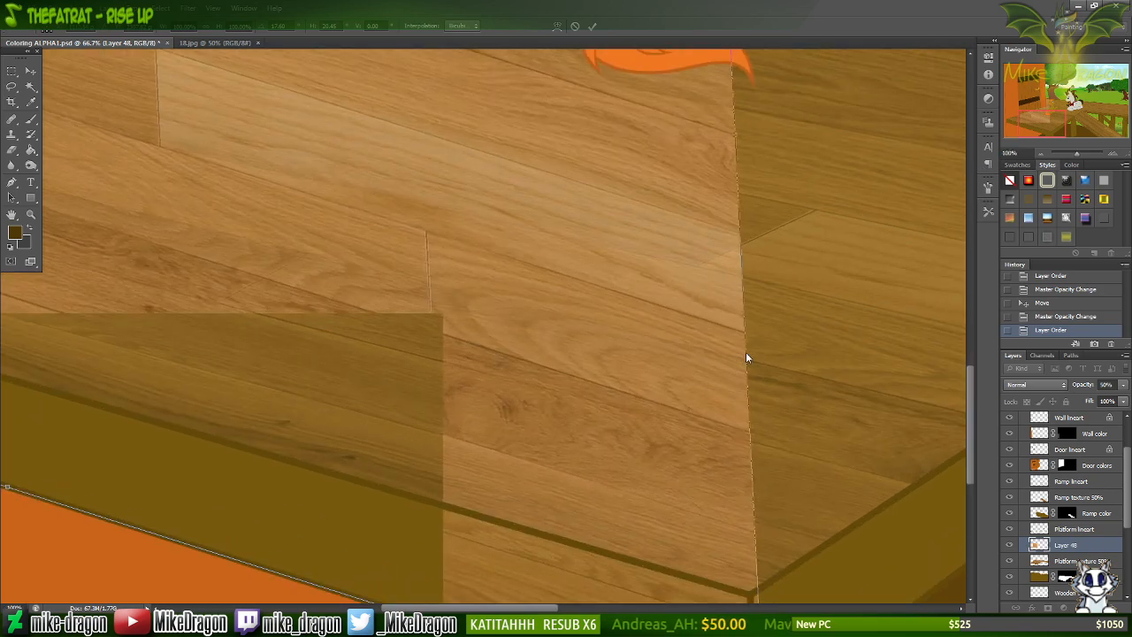
scroll(746, 356, "down", 10)
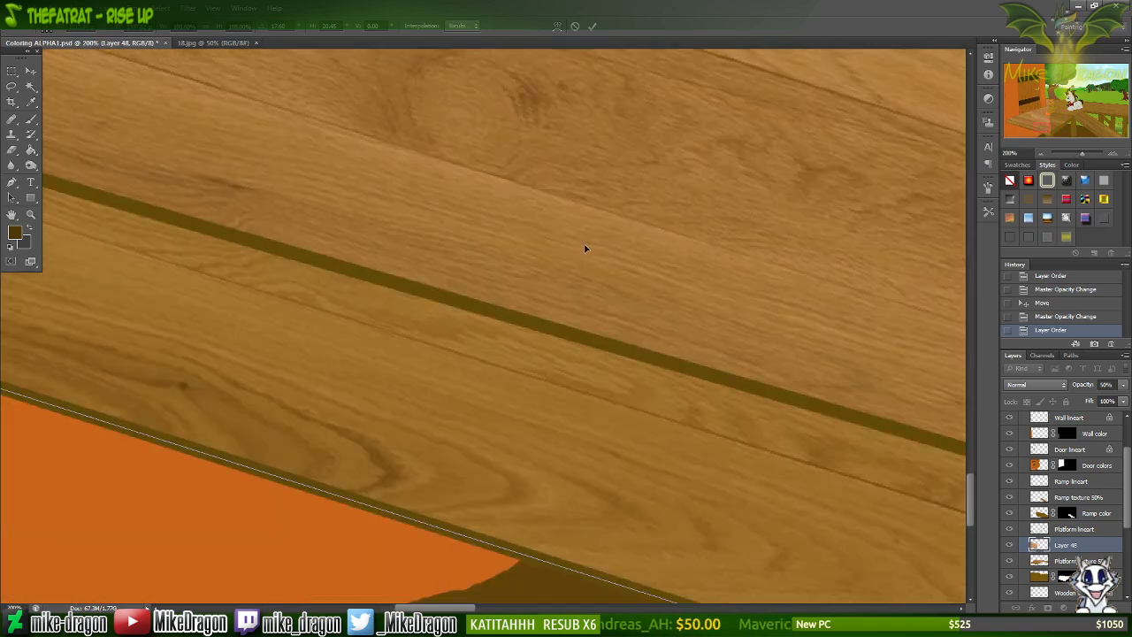
scroll(580, 247, "right", 10)
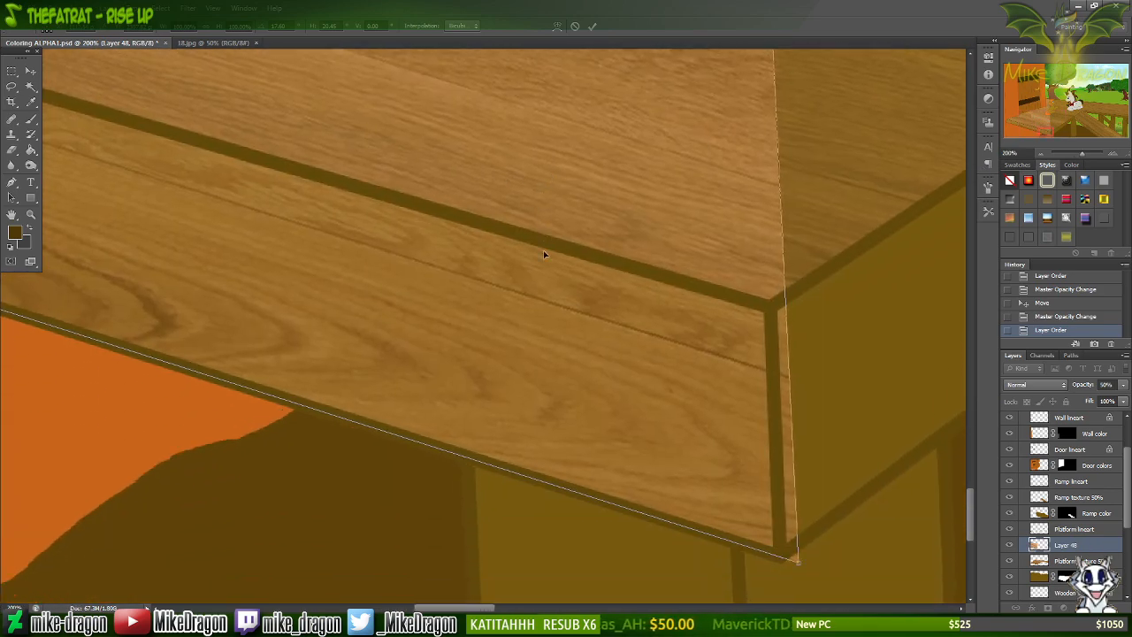
scroll(531, 253, "left", 10)
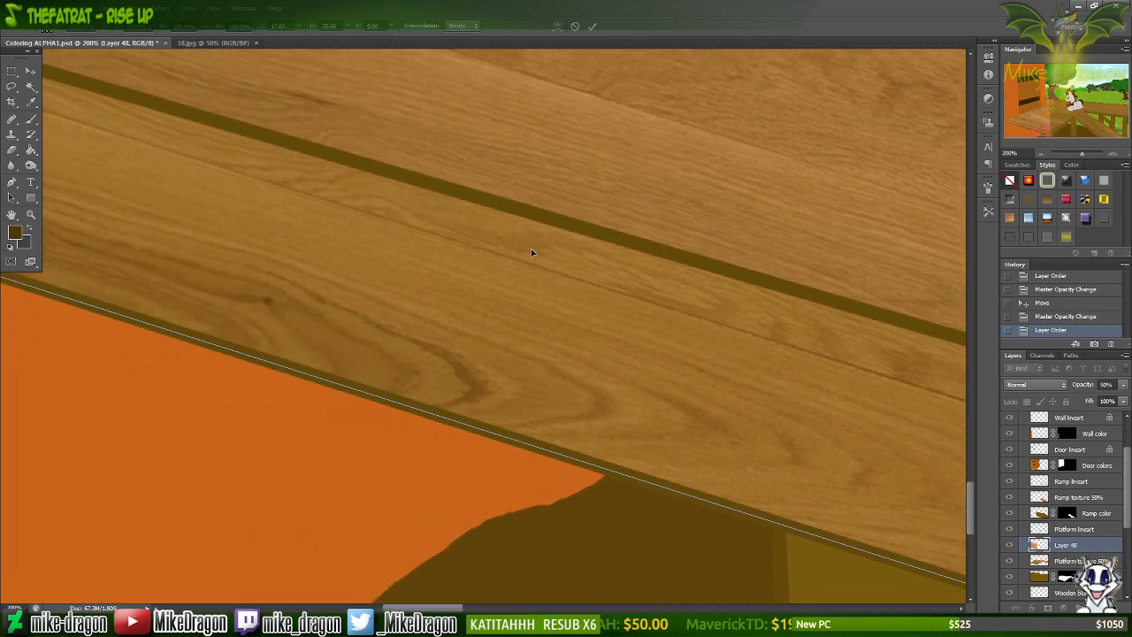
scroll(531, 253, "up", 10)
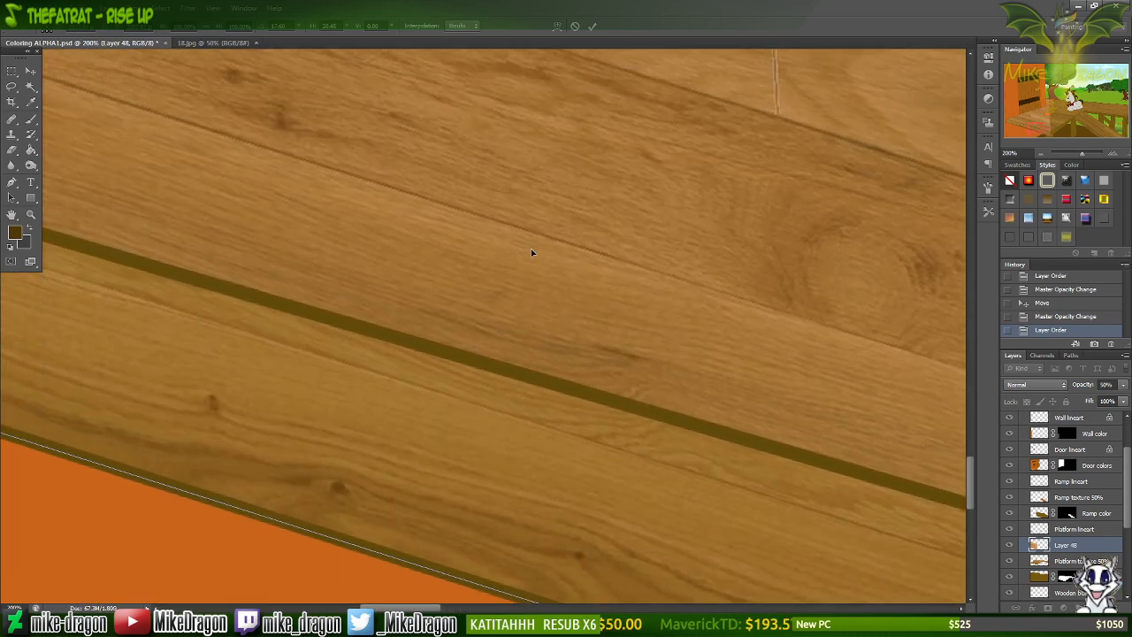
scroll(531, 252, "down", 2)
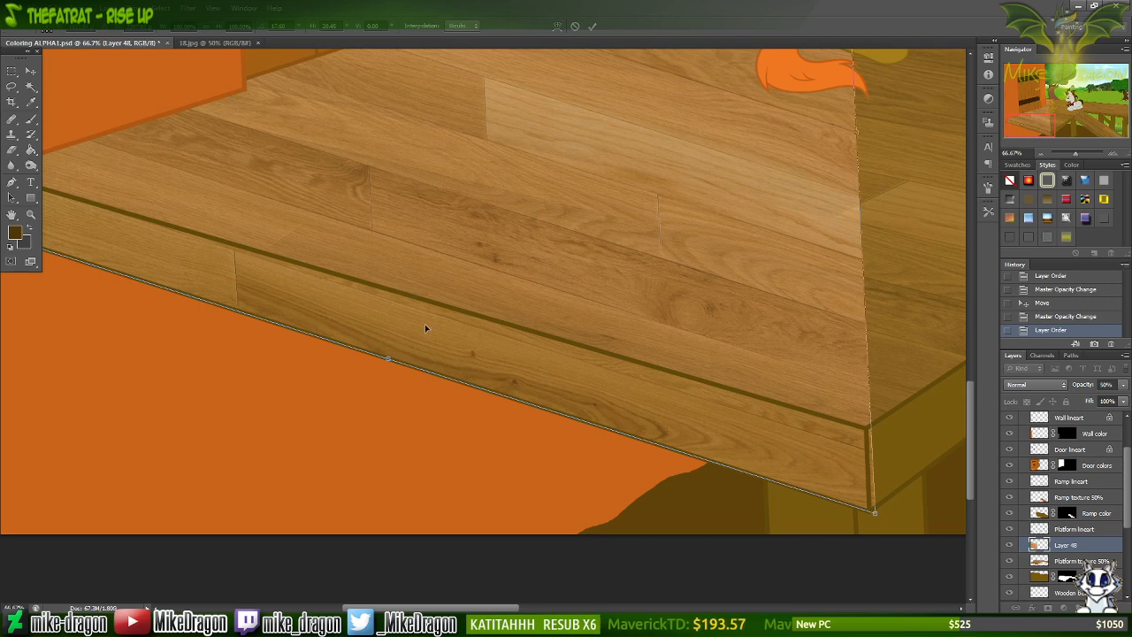
scroll(814, 437, "down", 3)
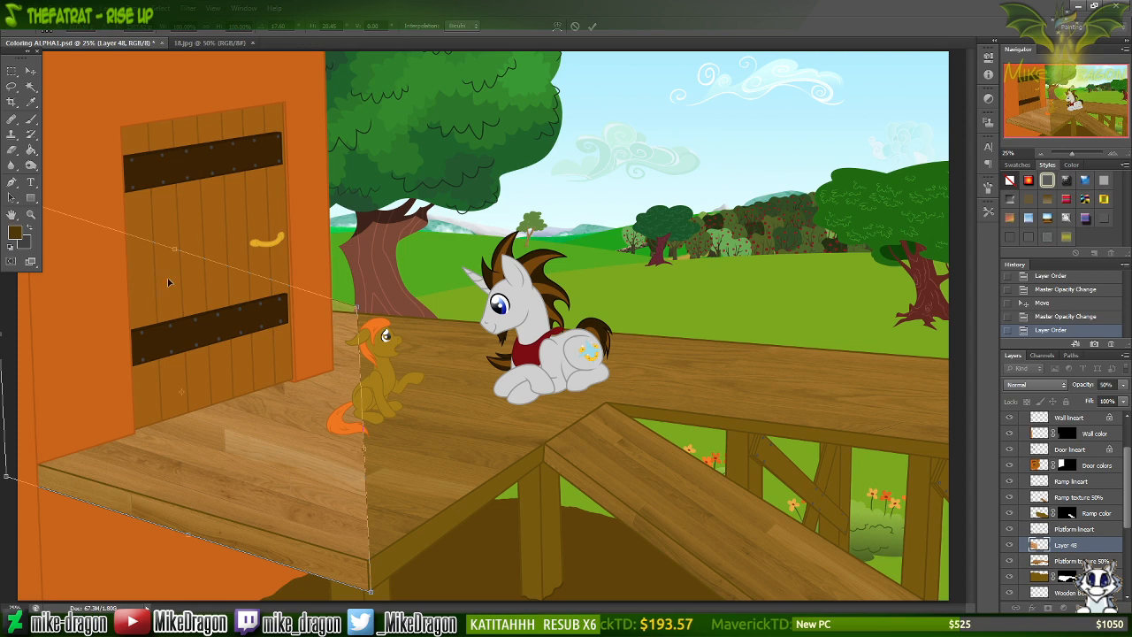
Stretch the skewed texture upward so the lowest plank row covers more of the platform's front side.
right_click(193, 307)
left_click(227, 352)
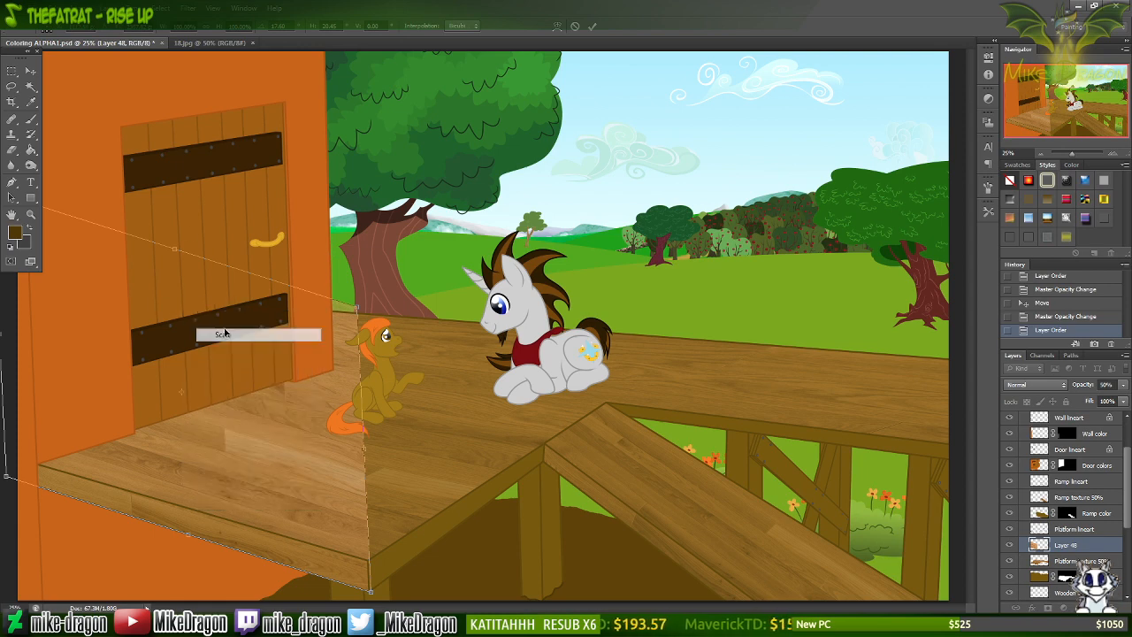
left_click_drag(176, 248, 188, 168)
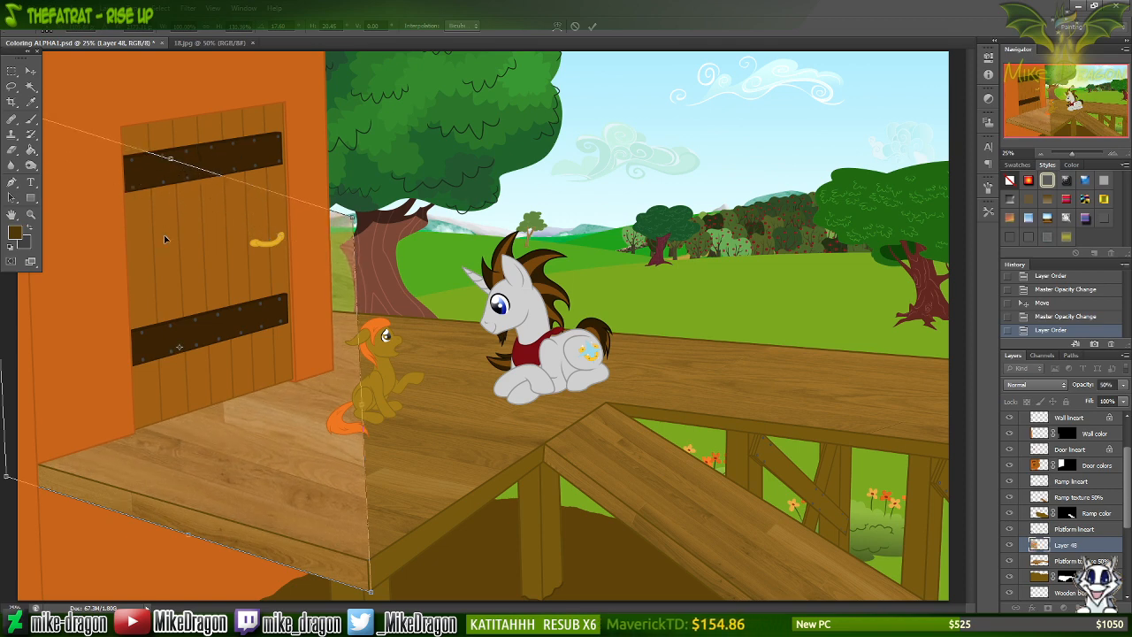
Distort the texture by moving its upper wall-side corner slightly down and inward.
key("ctrl+minus")
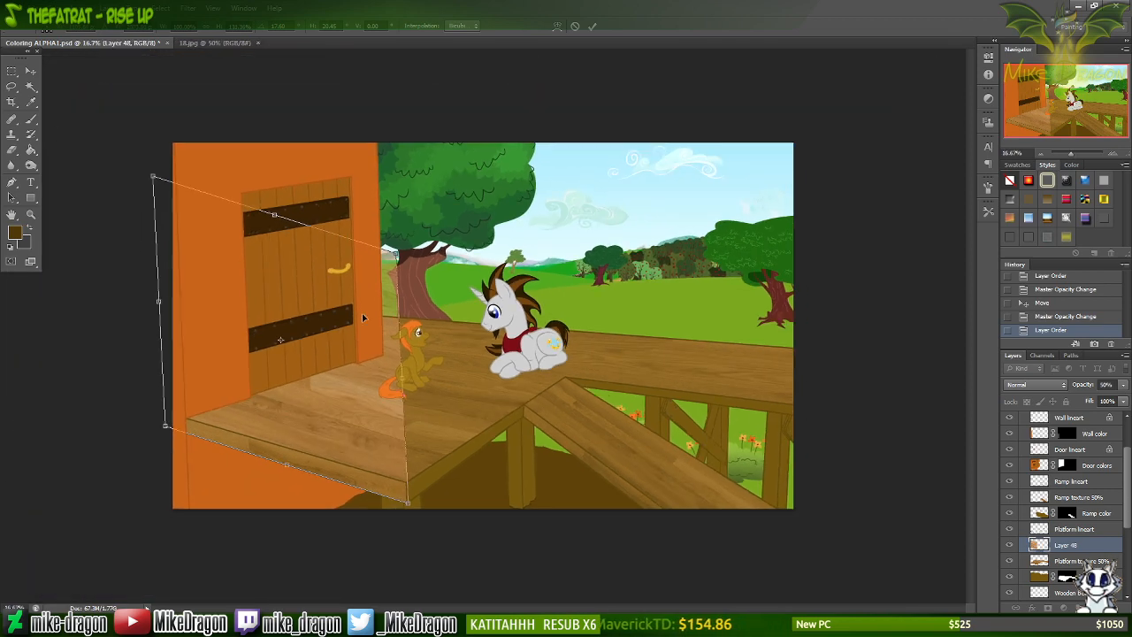
right_click(265, 288)
left_click(288, 336)
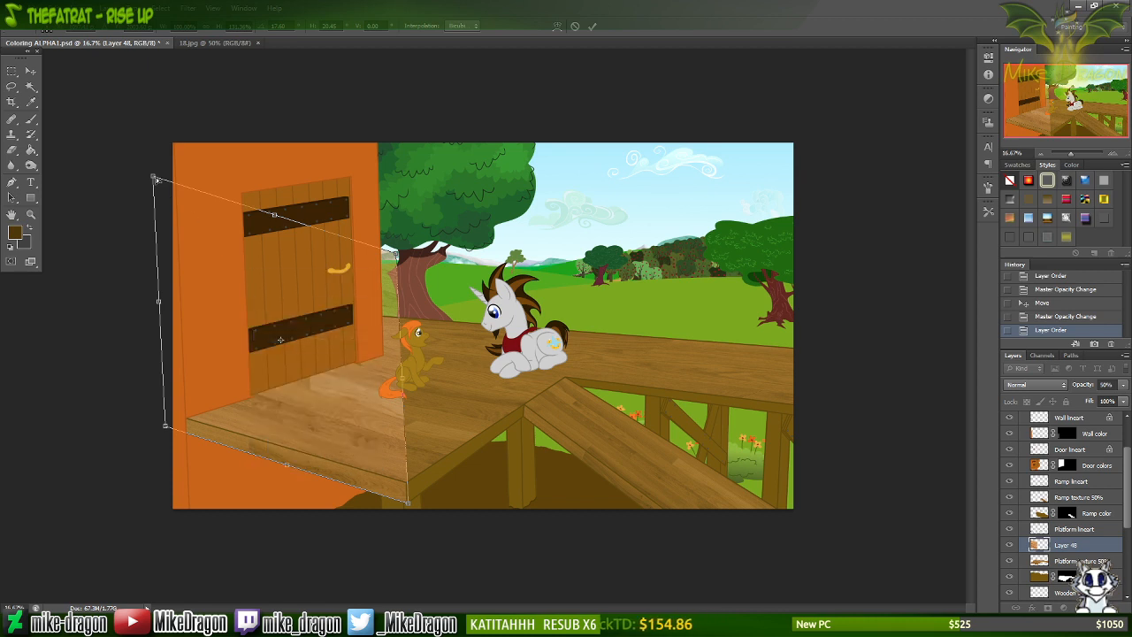
left_click_drag(158, 180, 174, 196)
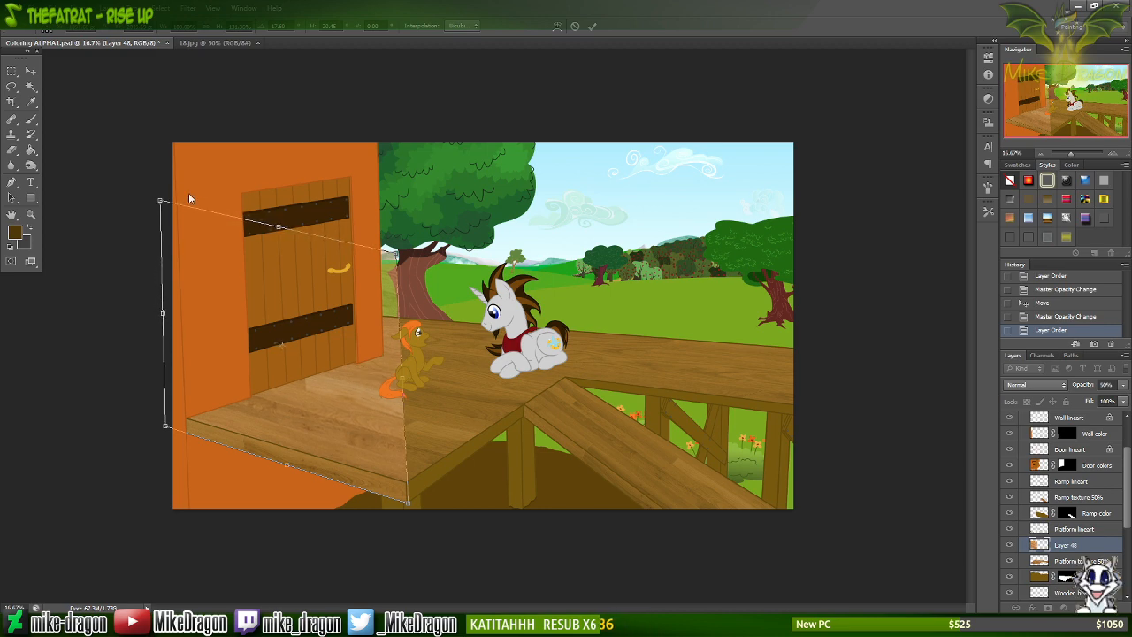
Slide the texture along the platform's lower edge until it extends past the front corner, and apply the transform.
key("ctrl+plus")
key("ctrl+plus")
key("ctrl+plus")
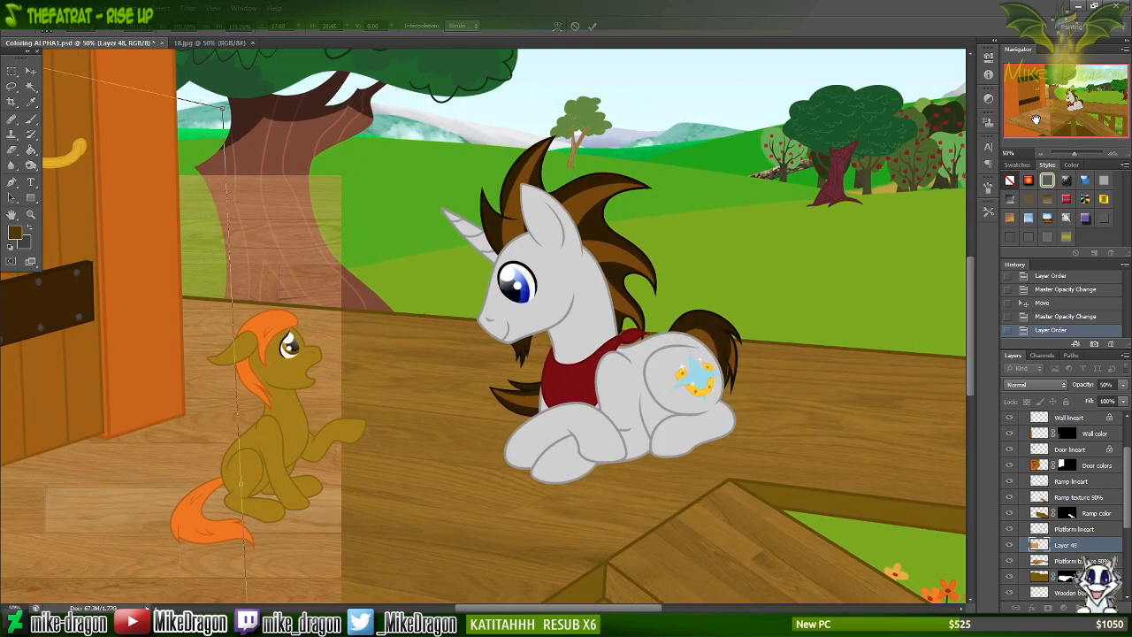
left_click_drag(1036, 118, 1015, 132)
key("ctrl+plus")
key("ctrl+plus")
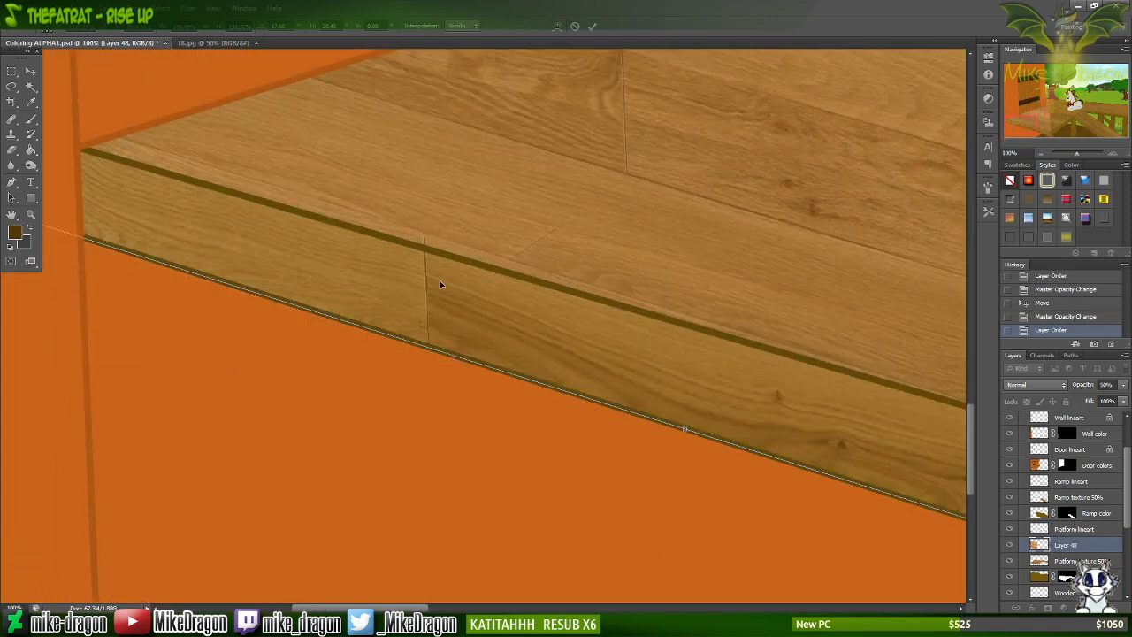
left_click_drag(428, 301, 492, 321)
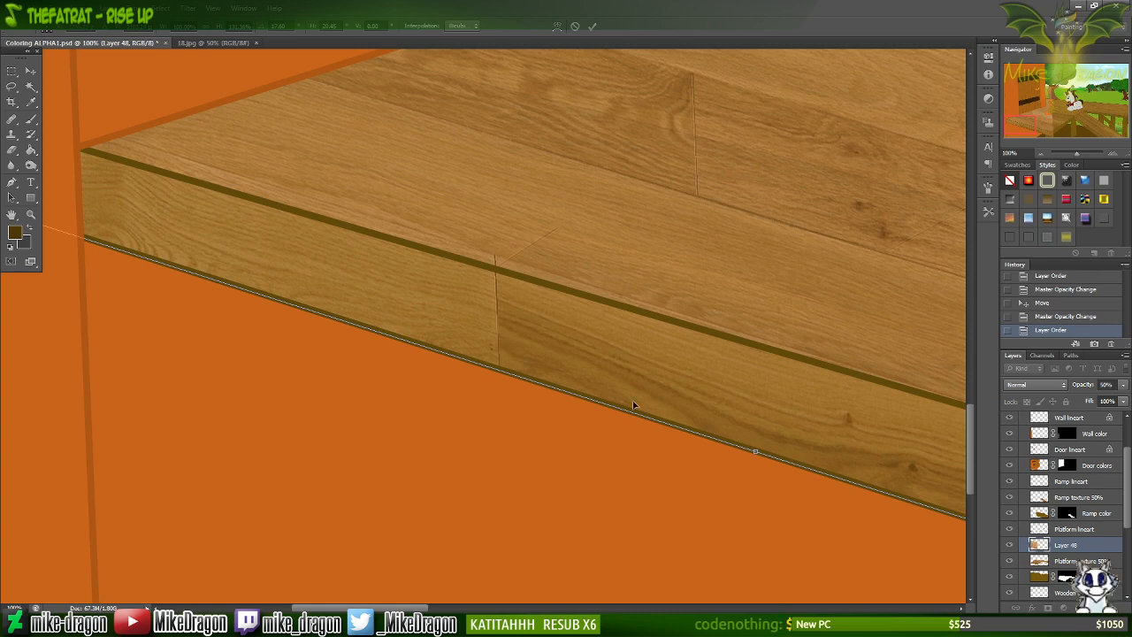
scroll(763, 437, "down", 1)
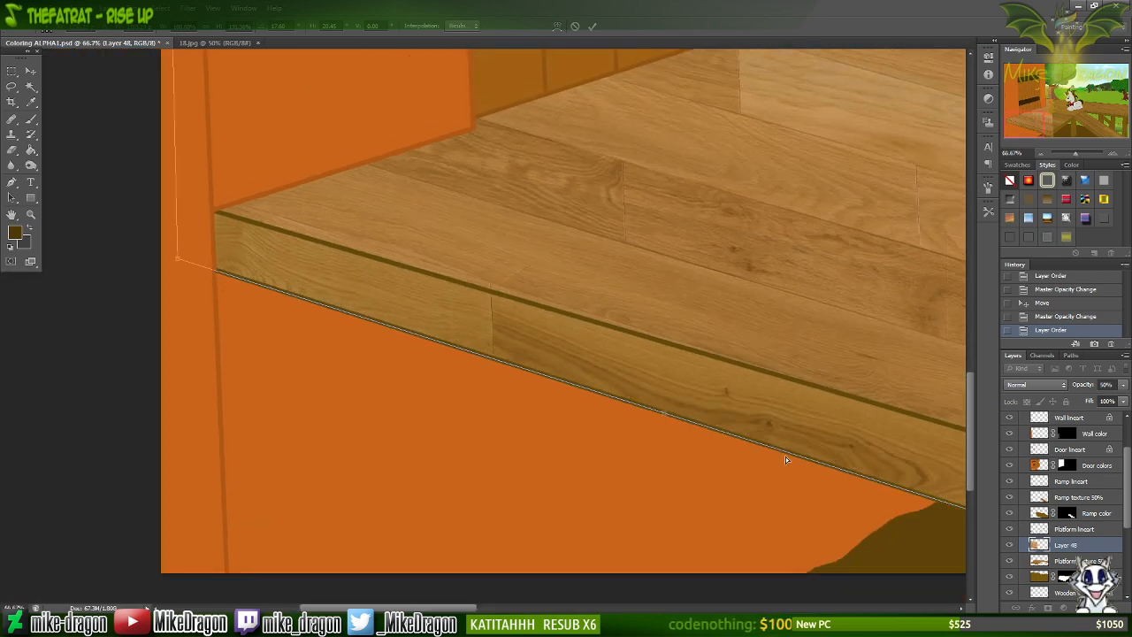
scroll(786, 457, "right", 5)
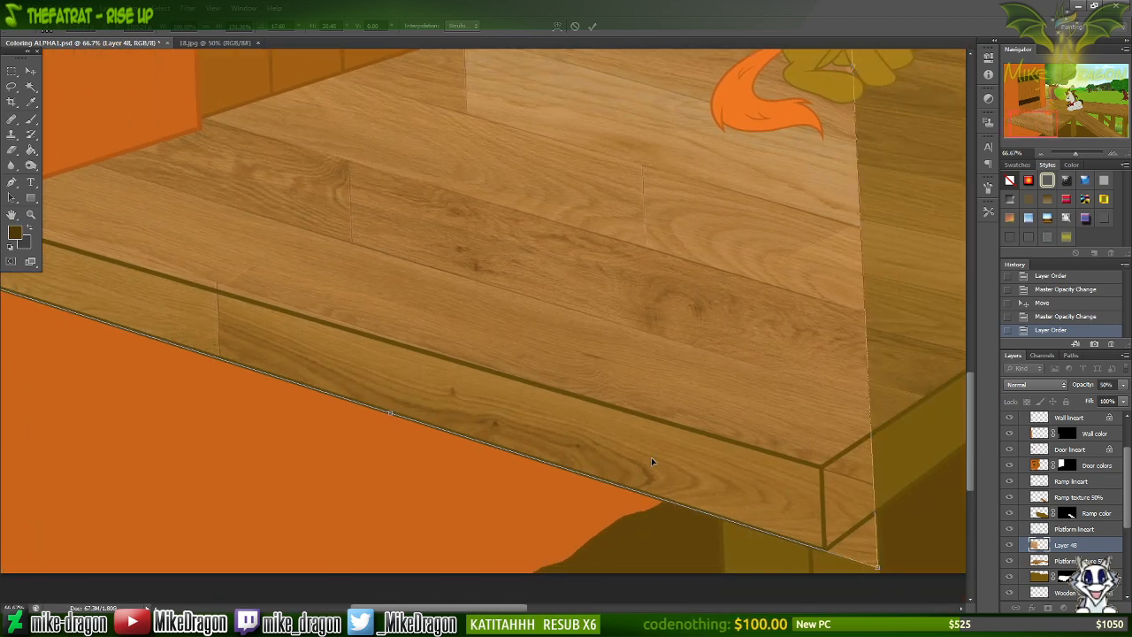
scroll(651, 460, "down", 2)
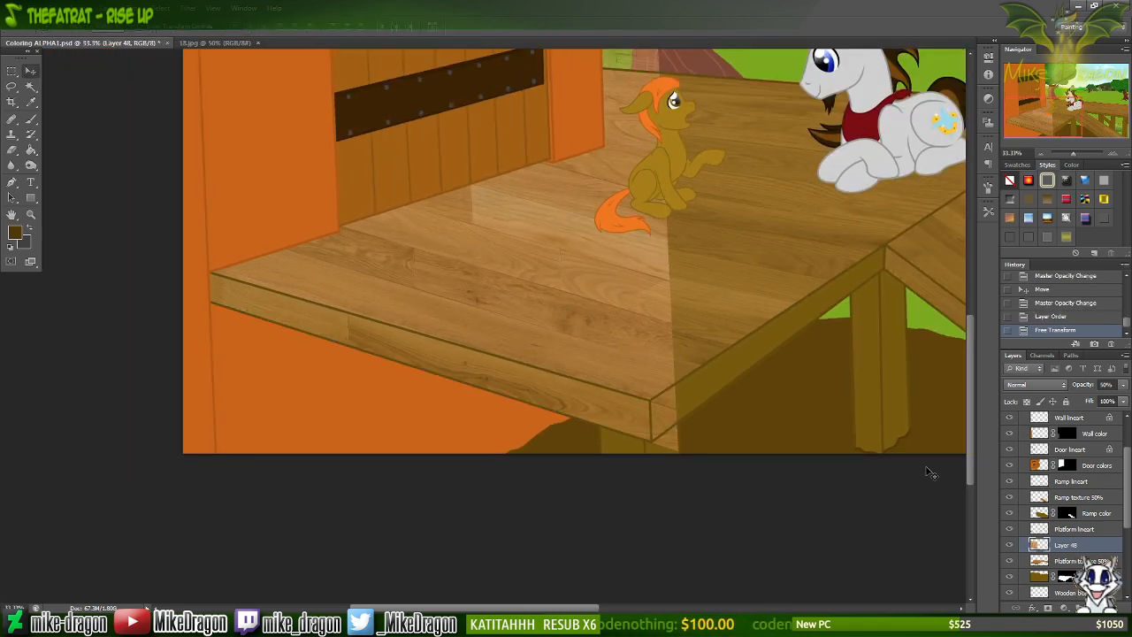
On the Platform lineart layer, Magic Wand select the area outside the platform, its ramp-side face and its top surface.
left_click(1049, 530)
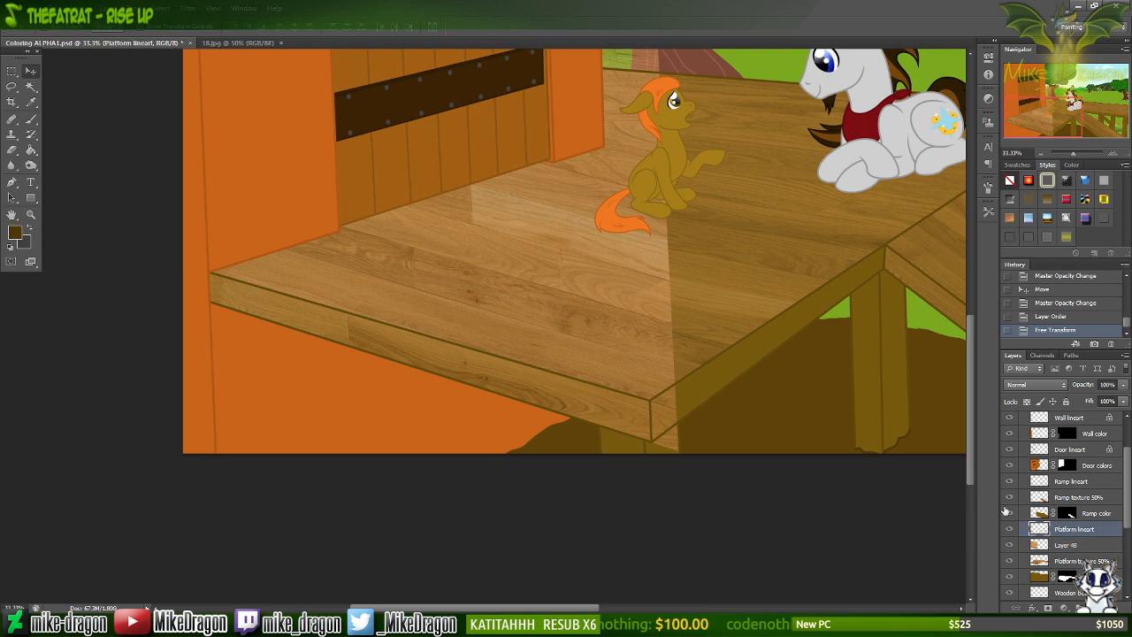
key("w")
left_click(759, 415)
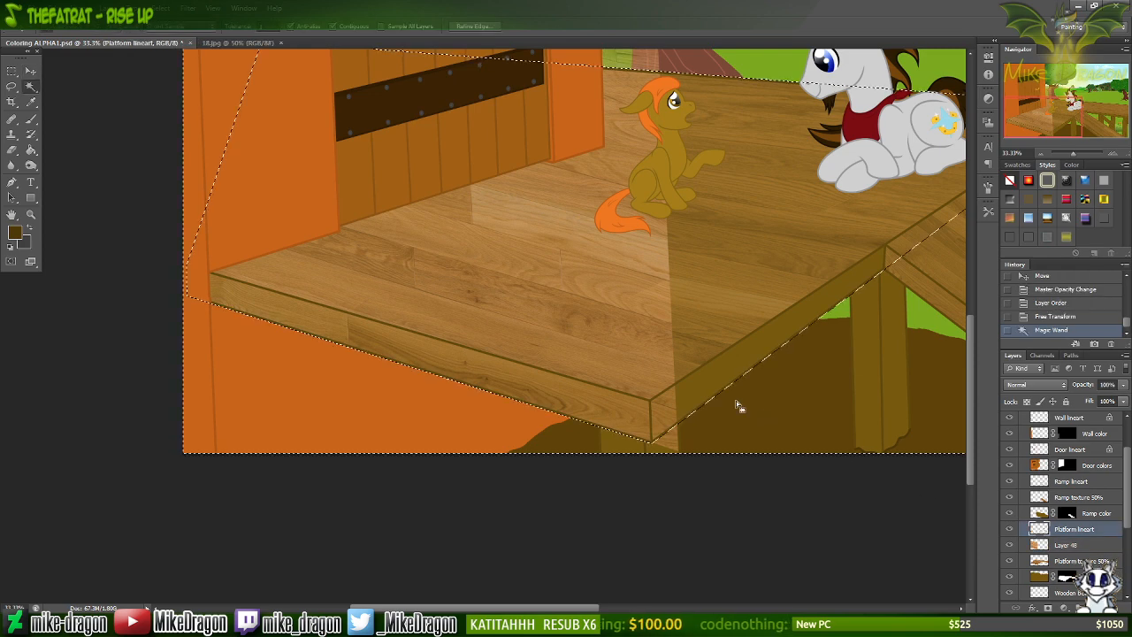
left_click(716, 374, "shift")
left_click(711, 320, "shift")
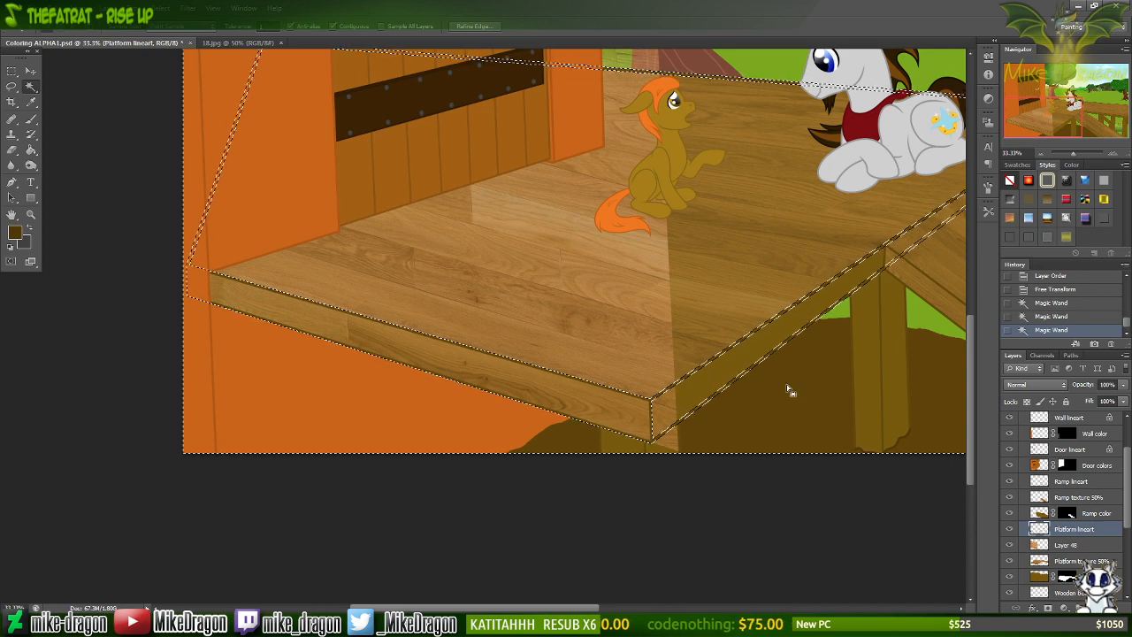
On Layer 48, erase the texture within the selection, leaving wood only on the platform's front side.
key("alt+bracketleft")
key("e")
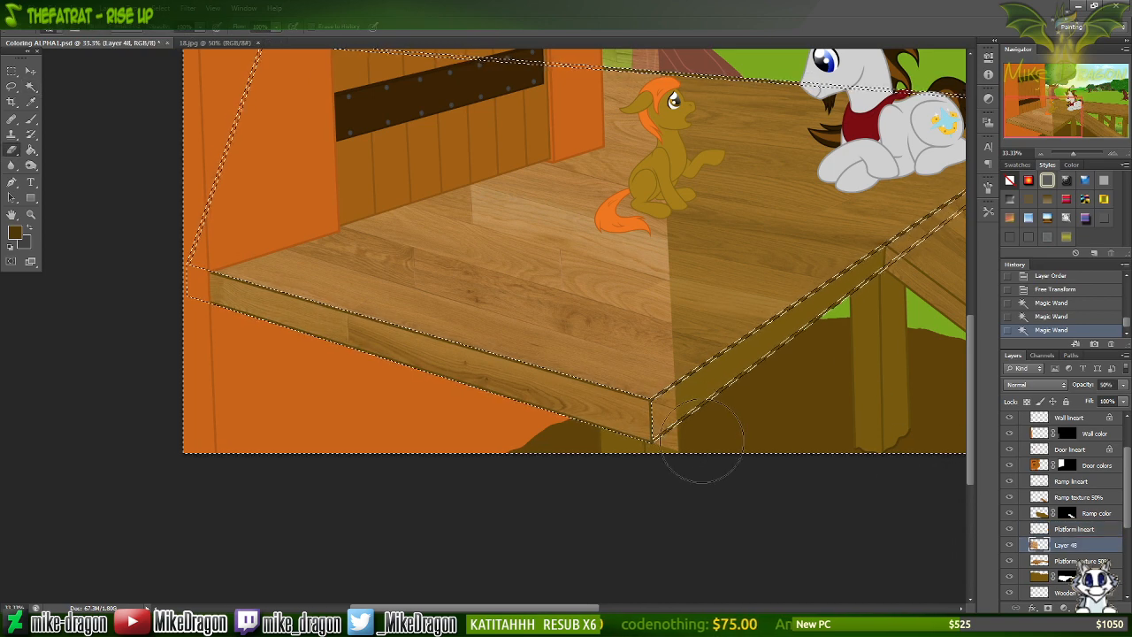
mouse_move(669, 442)
left_mouse_down()
mouse_move(638, 386)
mouse_move(667, 349)
mouse_move(649, 333)
mouse_move(569, 338)
mouse_move(541, 311)
mouse_move(469, 302)
mouse_move(431, 278)
mouse_move(317, 290)
mouse_move(310, 252)
mouse_move(237, 266)
mouse_move(191, 248)
left_mouse_up()
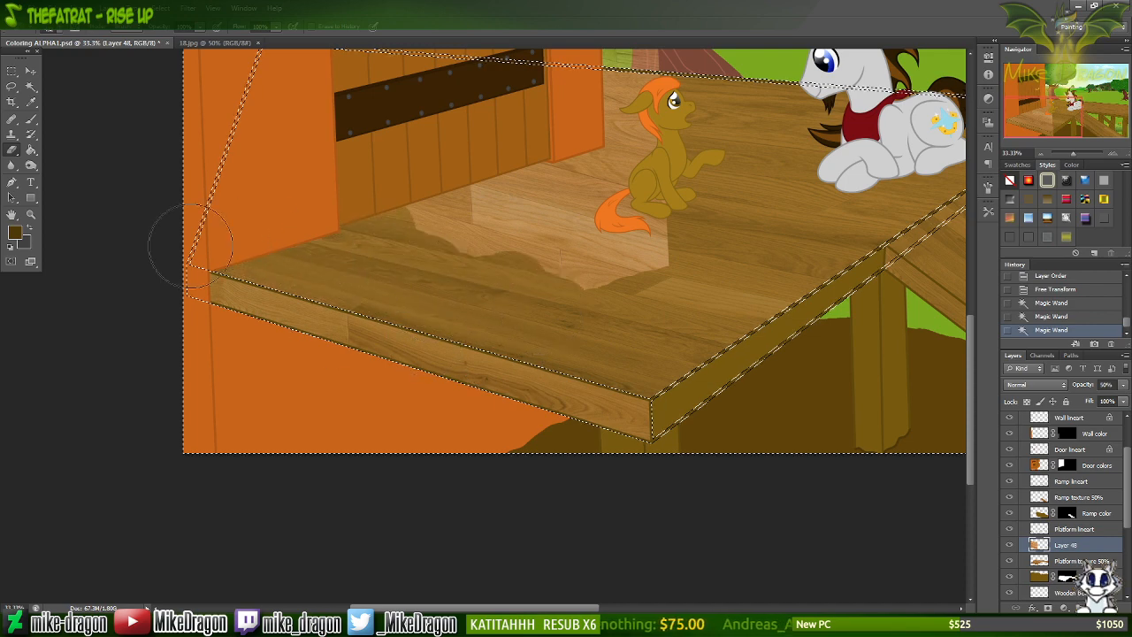
mouse_move(334, 9)
left_mouse_down()
mouse_move(188, 74)
mouse_move(268, 230)
left_mouse_up()
scroll(268, 230, "up", 4)
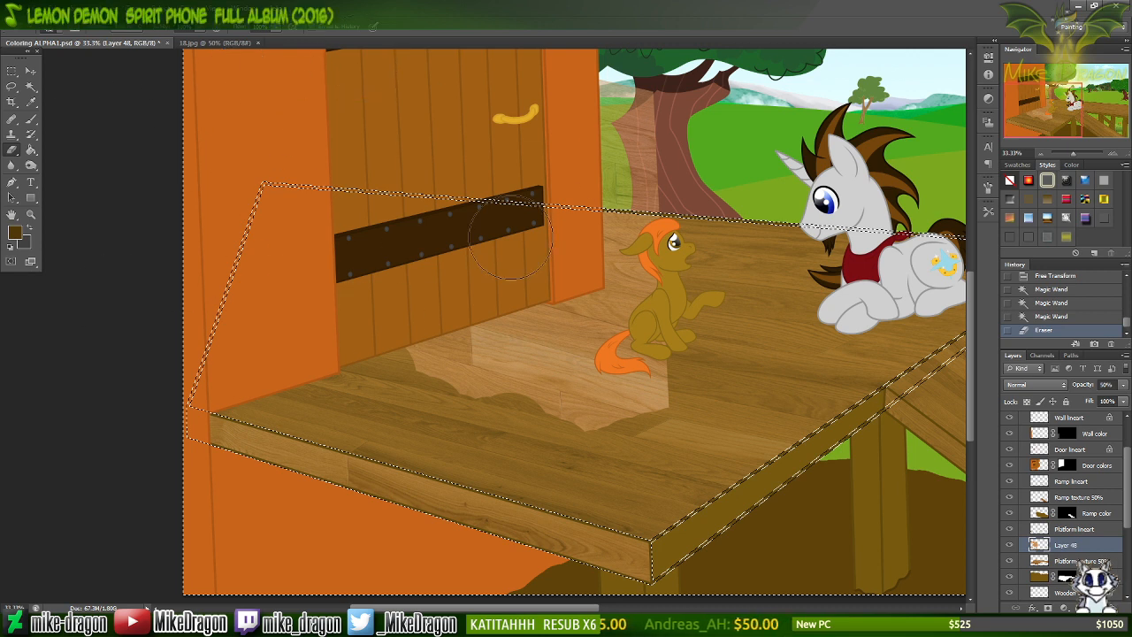
mouse_move(510, 238)
left_mouse_down()
mouse_move(642, 186)
mouse_move(474, 306)
mouse_move(462, 252)
mouse_move(521, 144)
mouse_move(535, 85)
mouse_move(397, 149)
mouse_move(608, 140)
left_mouse_up()
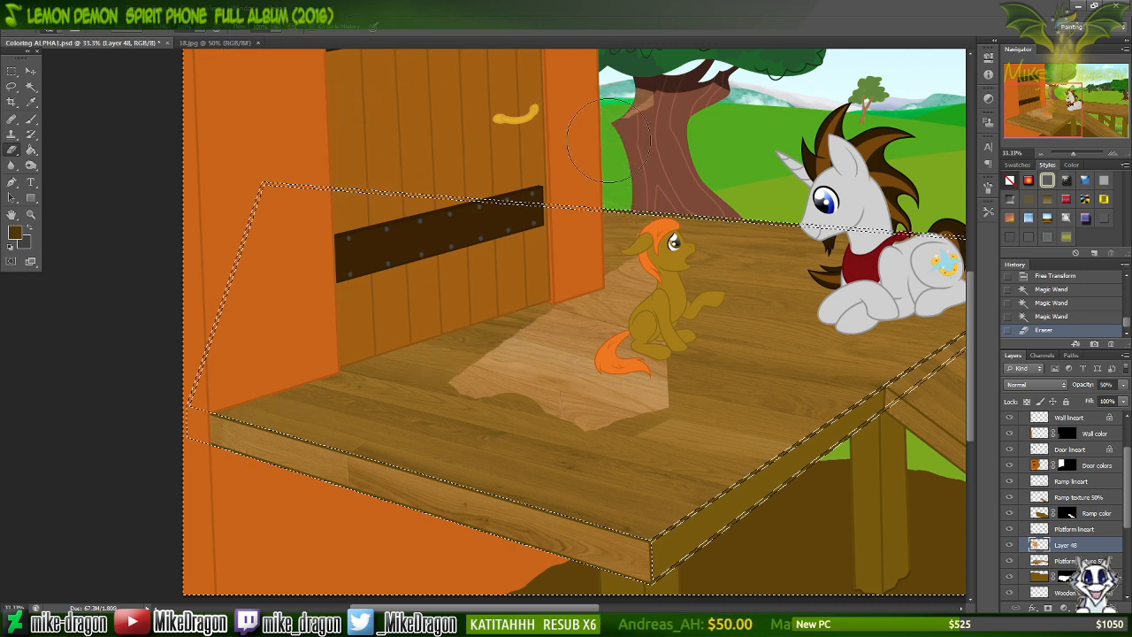
mouse_move(593, 270)
left_mouse_down()
mouse_move(513, 383)
mouse_move(505, 338)
mouse_move(713, 268)
mouse_move(466, 449)
mouse_move(572, 436)
mouse_move(839, 330)
mouse_move(648, 445)
left_mouse_up()
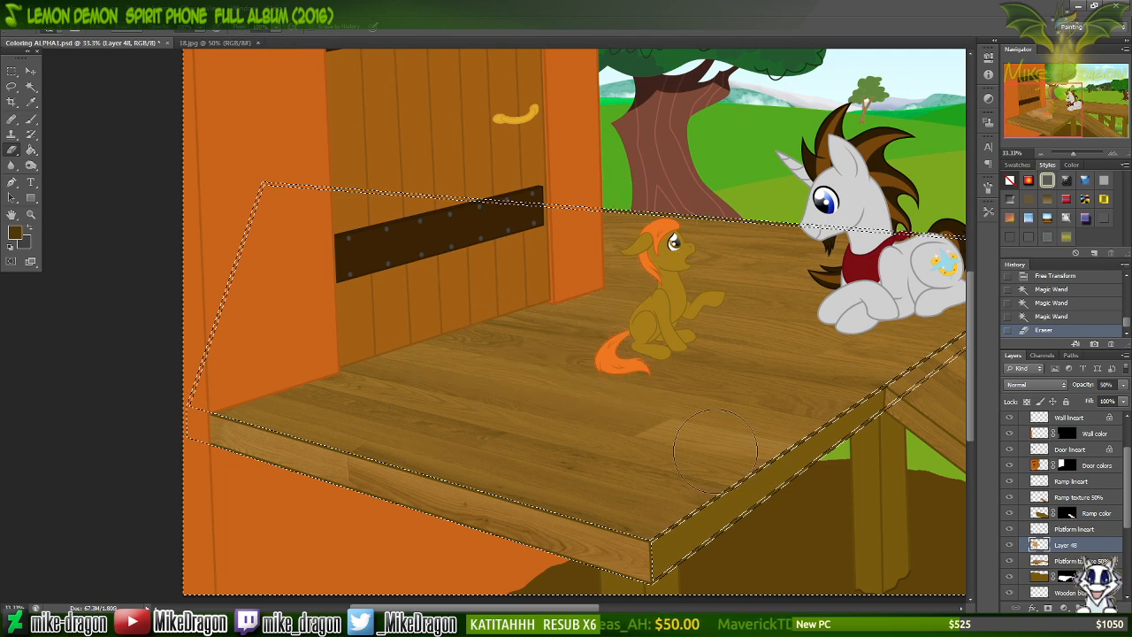
left_click_drag(717, 305, 533, 436)
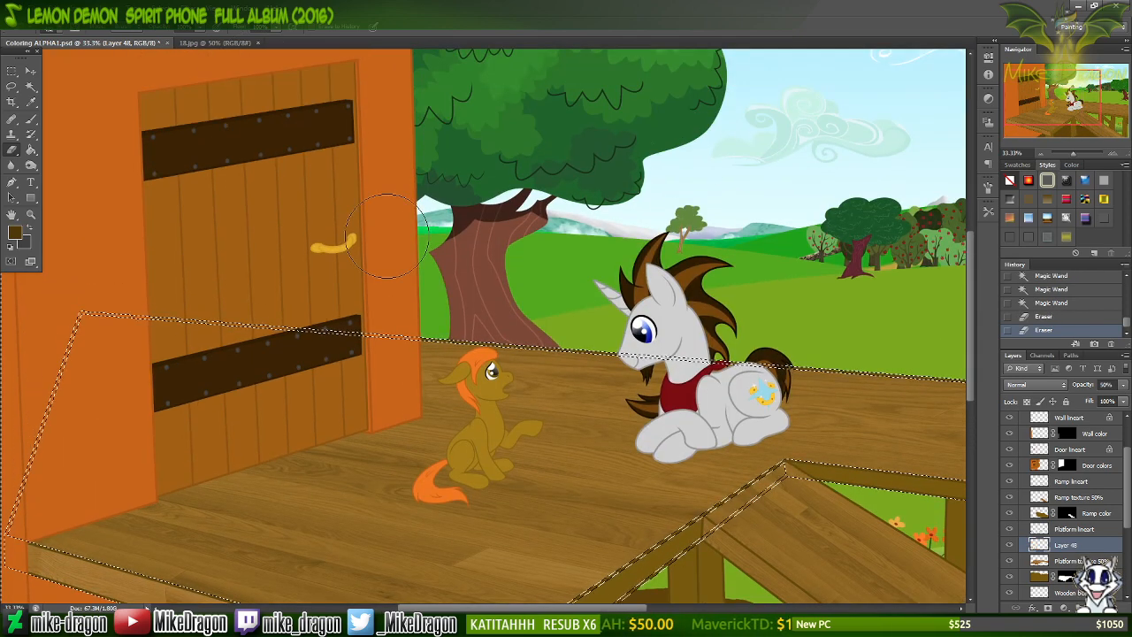
Set the eraser size to 800 px and erase leftover Layer 48 texture in the selected area below the platform.
key("ctrl+minus")
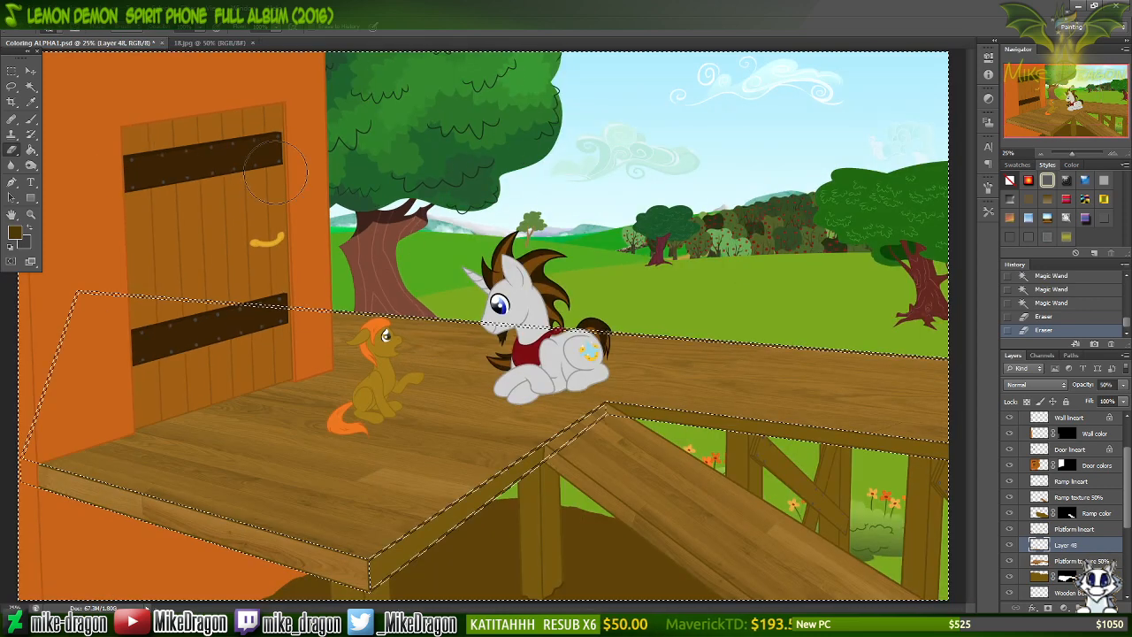
right_click(149, 215)
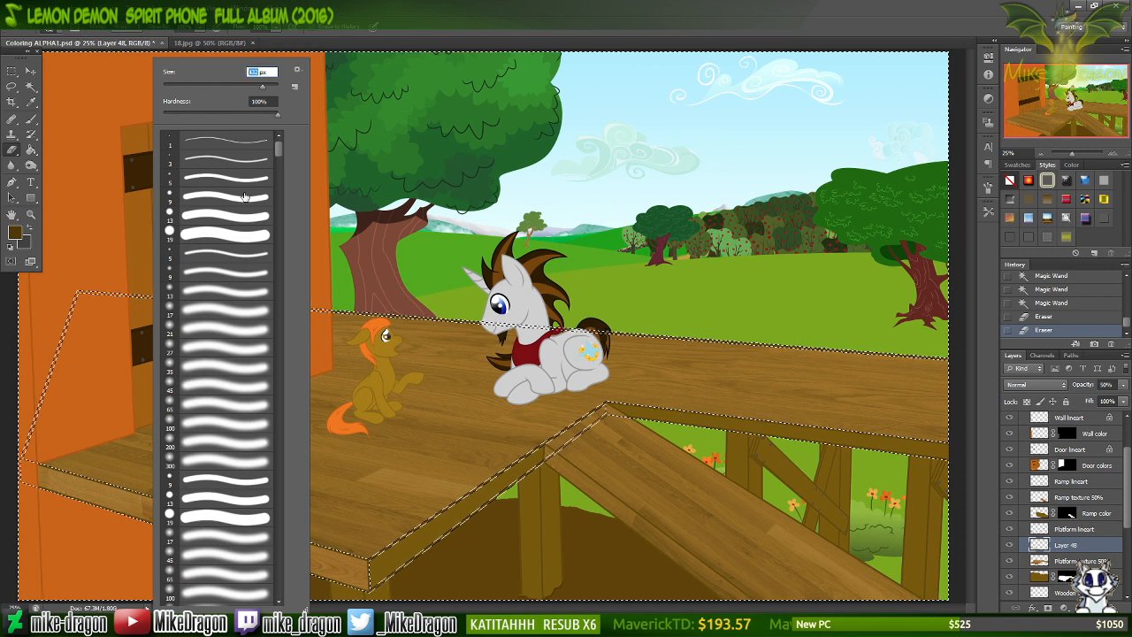
type("800")
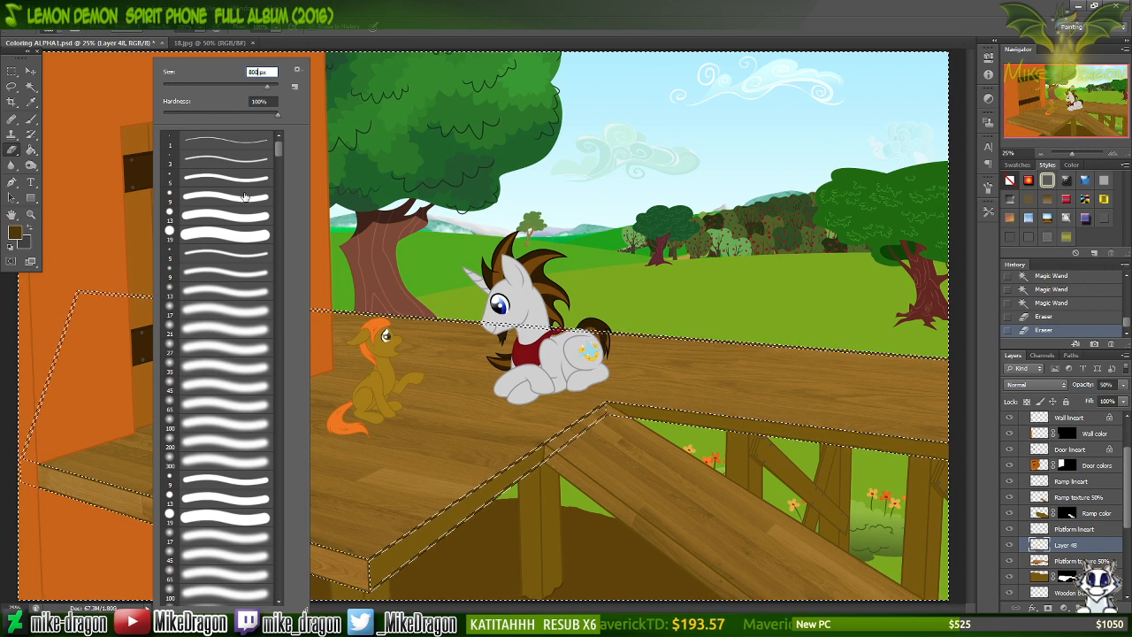
key("Return")
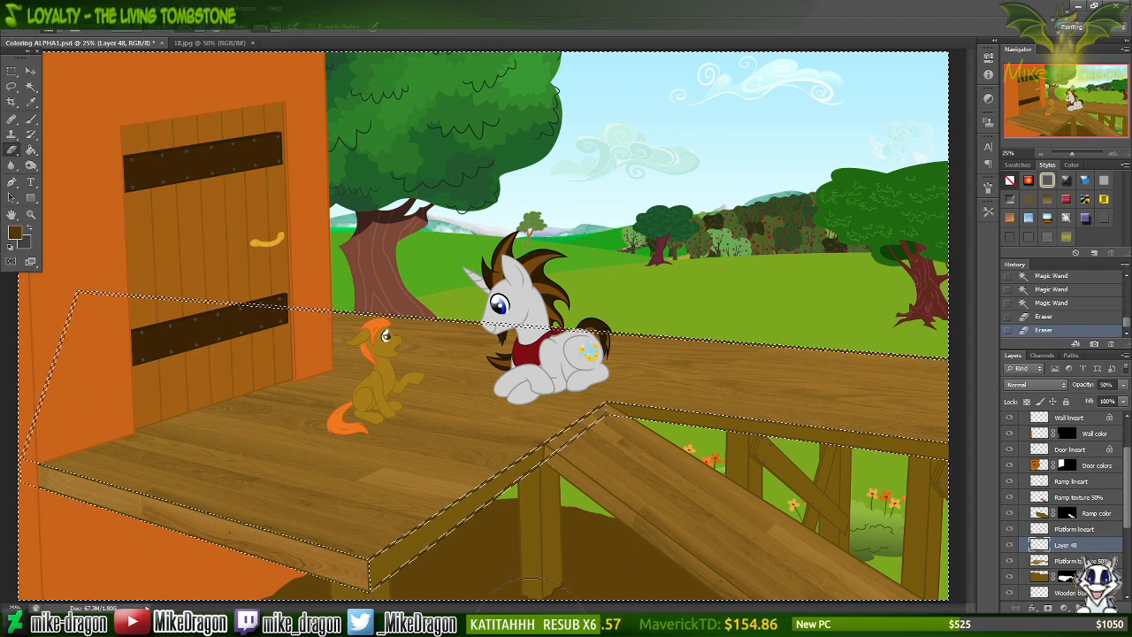
left_click(527, 630)
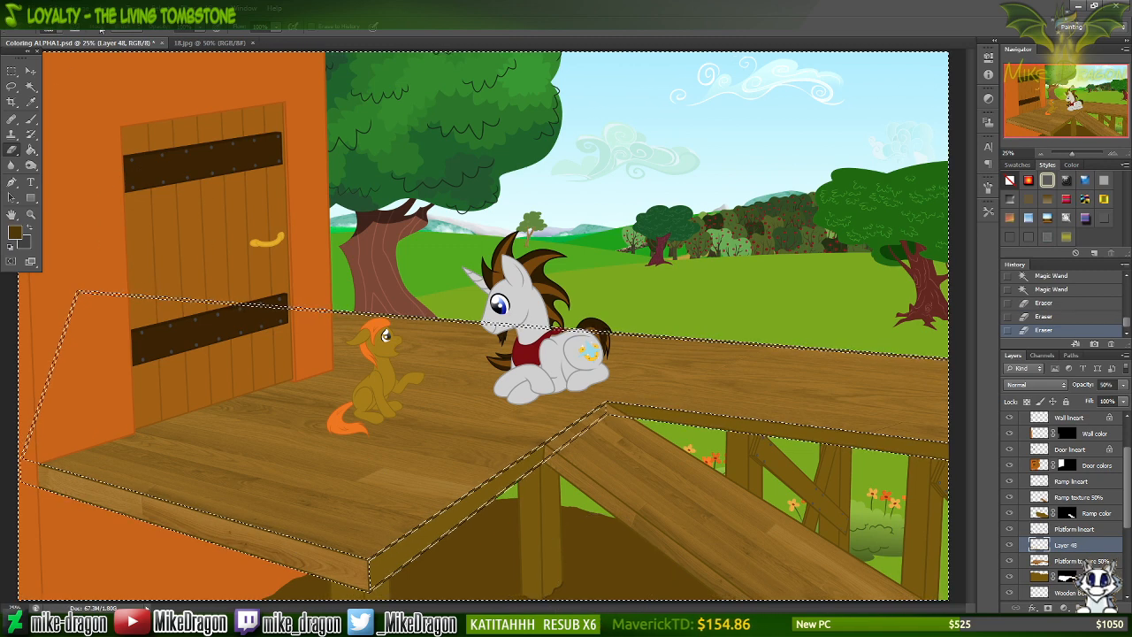
Expand the selection, erase the texture remnants along the outlines across the scene, and deselect.
left_click(100, 9)
mouse_move(161, 9)
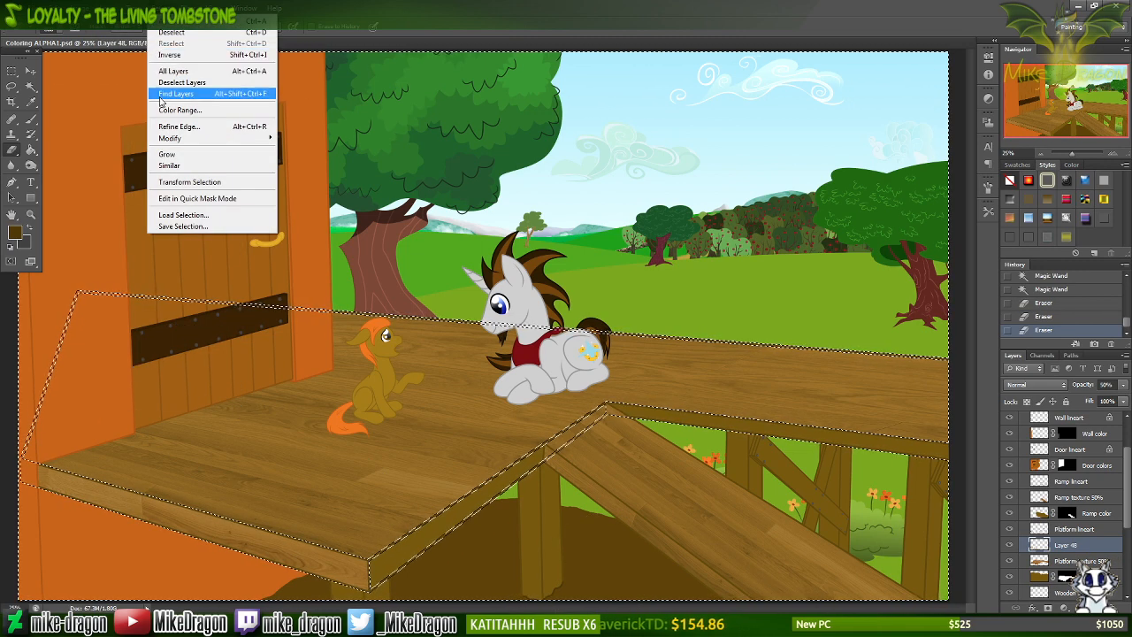
mouse_move(164, 142)
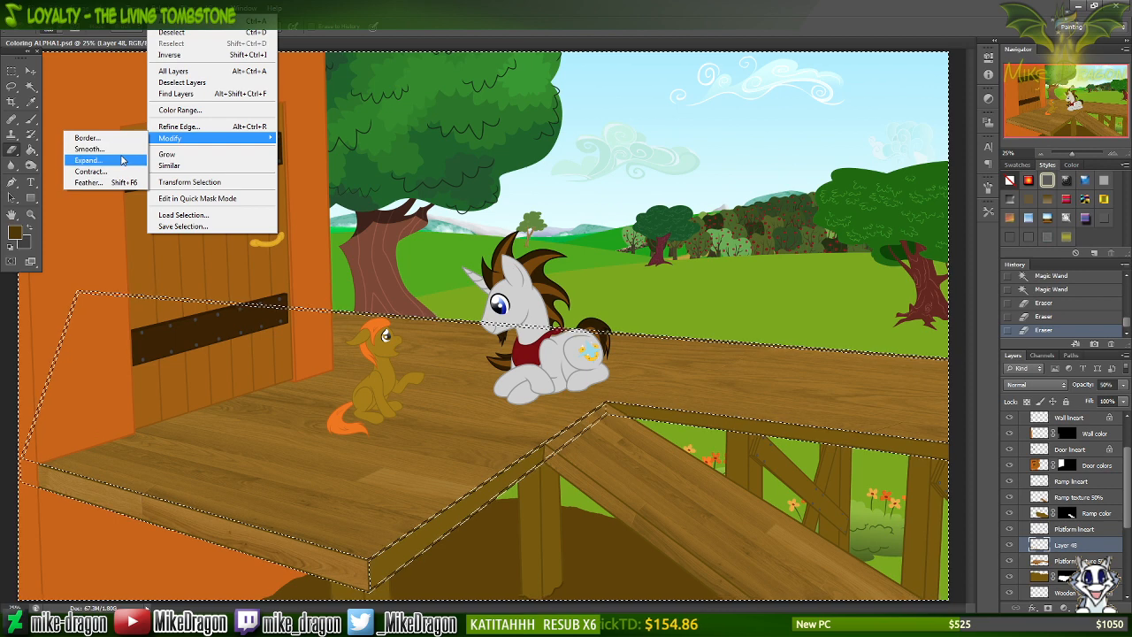
left_click(123, 159)
key("Return")
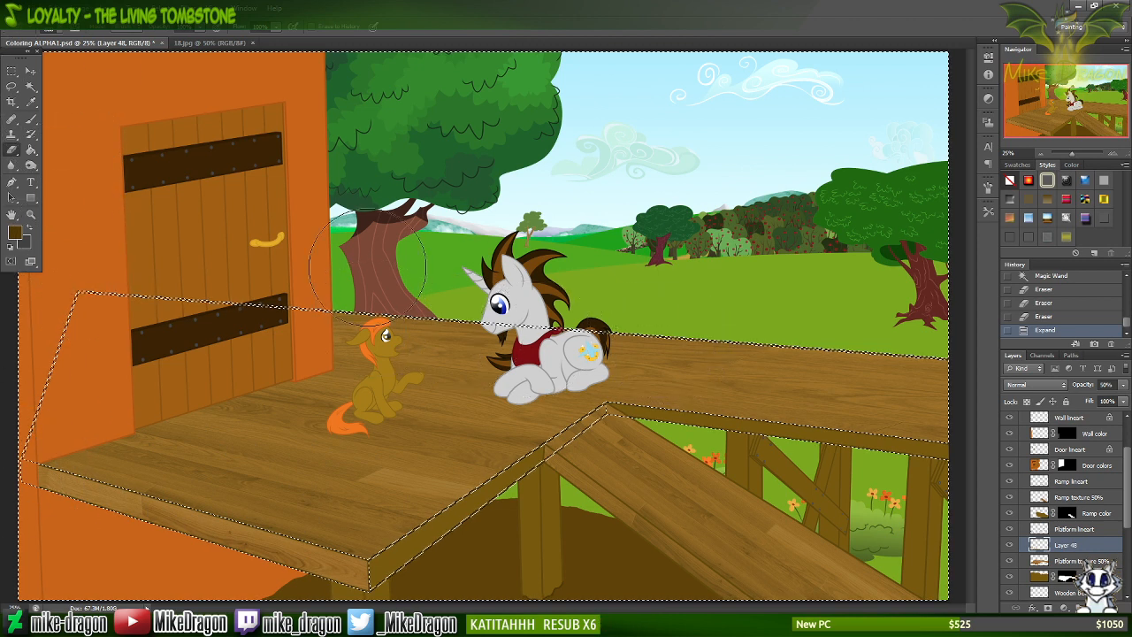
mouse_move(498, 49)
left_mouse_down()
mouse_move(424, 320)
mouse_move(113, 362)
mouse_move(401, 413)
mouse_move(483, 562)
left_mouse_up()
key("ctrl+d")
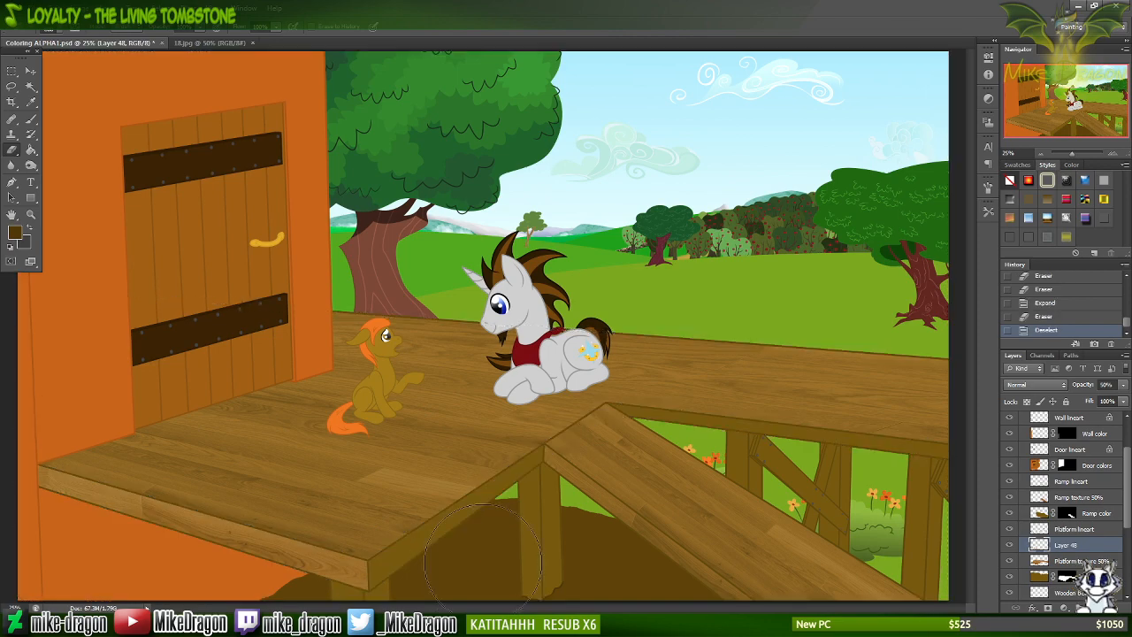
Check the trimmed front-side texture up close and set Layer 48's opacity to 100%.
key("ctrl+plus")
key("ctrl+plus")
key("ctrl+plus")
left_click_drag(1044, 112, 1008, 135)
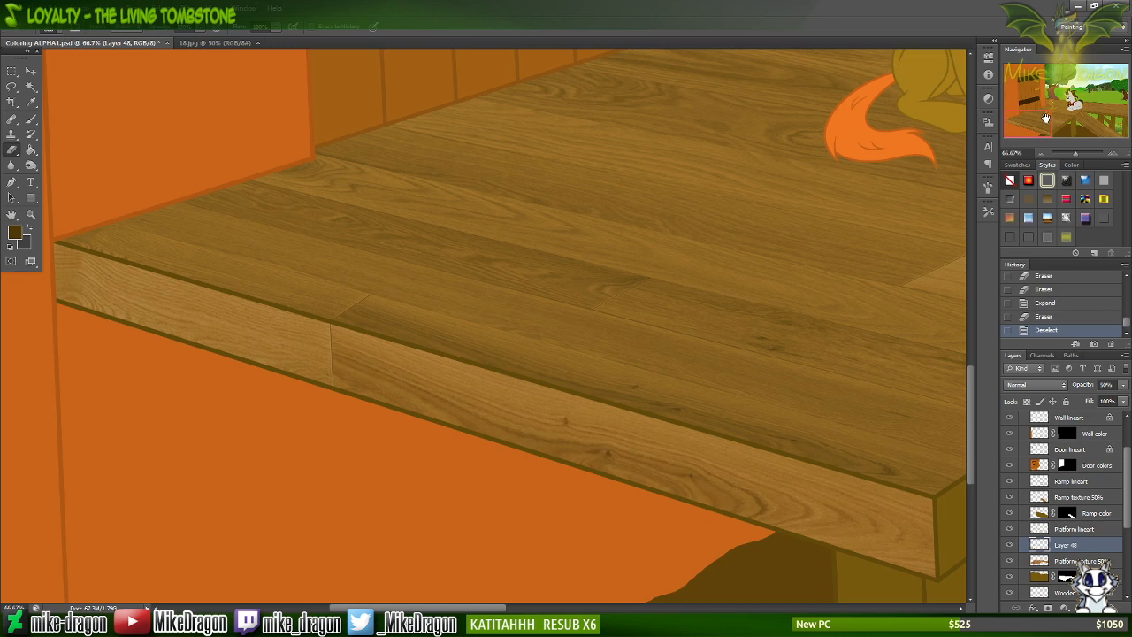
key("ctrl+minus")
key("ctrl+minus")
key("ctrl+minus")
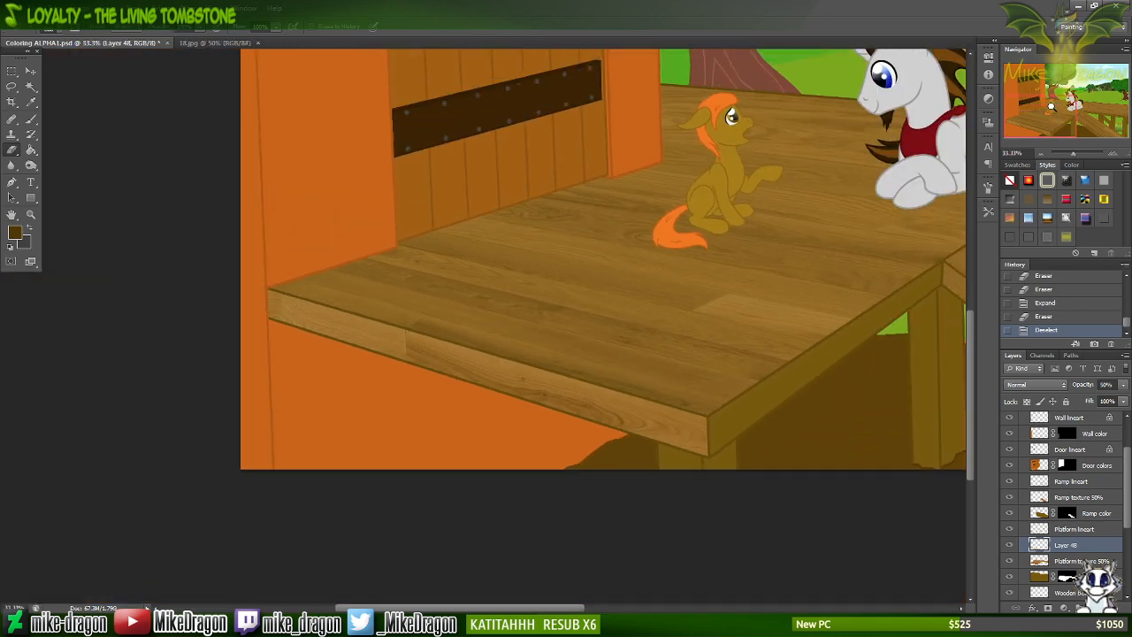
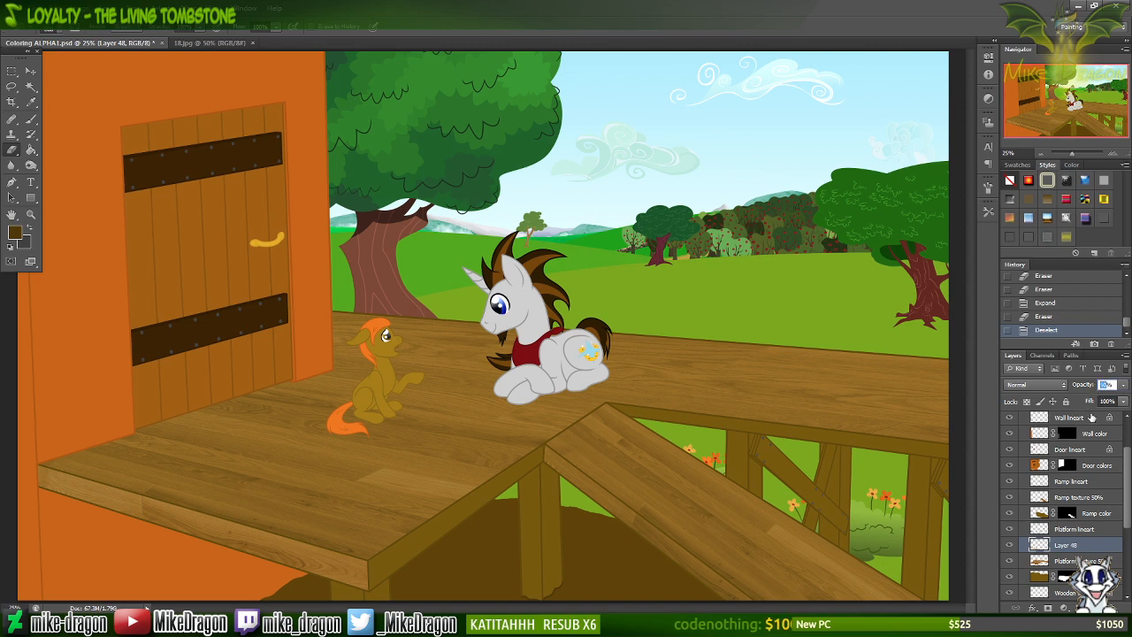
type("100")
key("Return")
Set the opacity of the Platform texture 50% layer to 100% and save the document.
left_click(1069, 530)
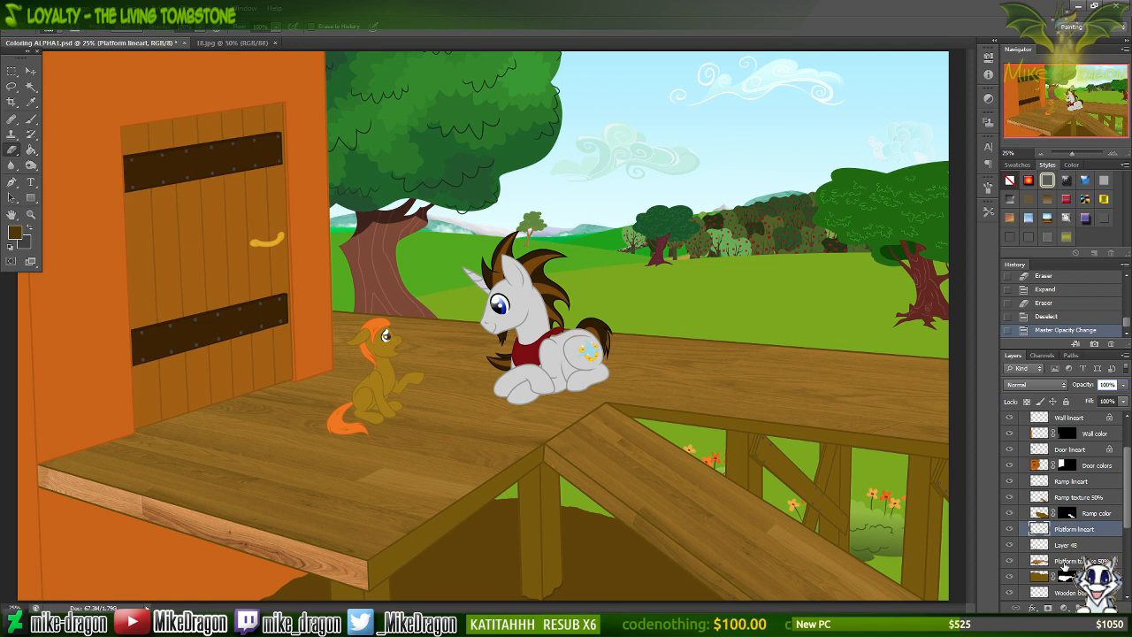
left_click(1066, 561)
left_click(1108, 385)
type("100")
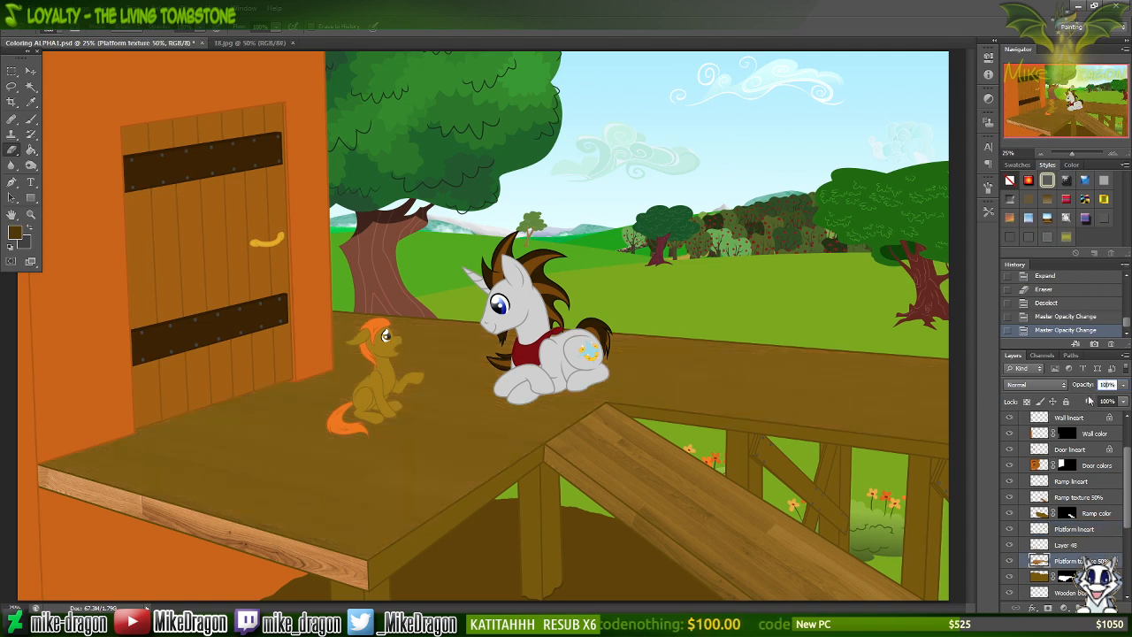
key("Return")
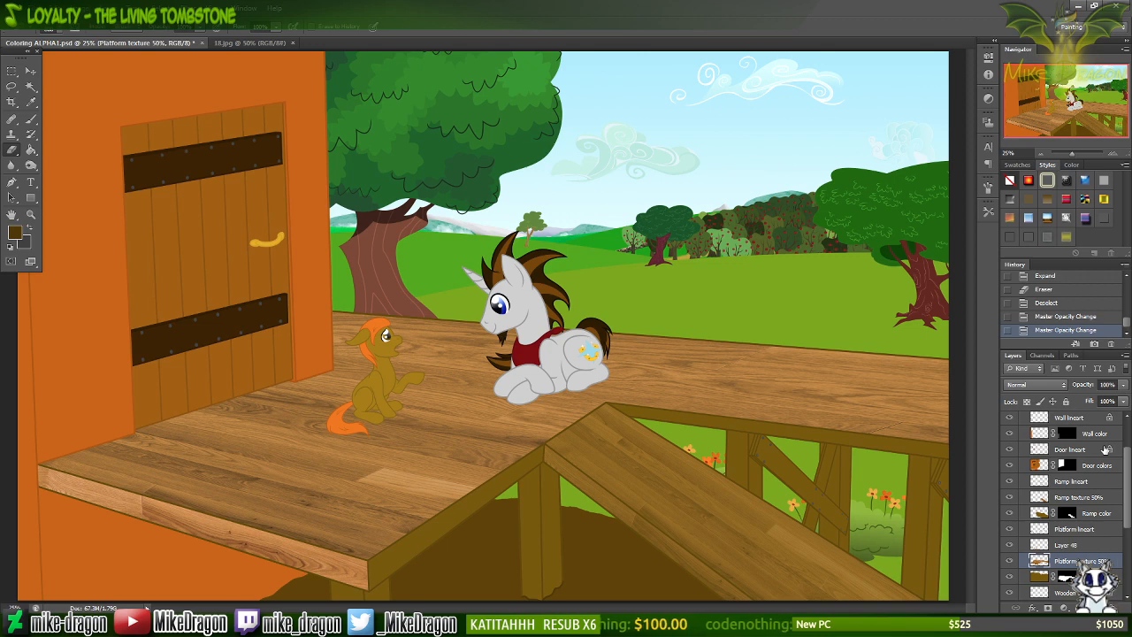
key("ctrl+s")
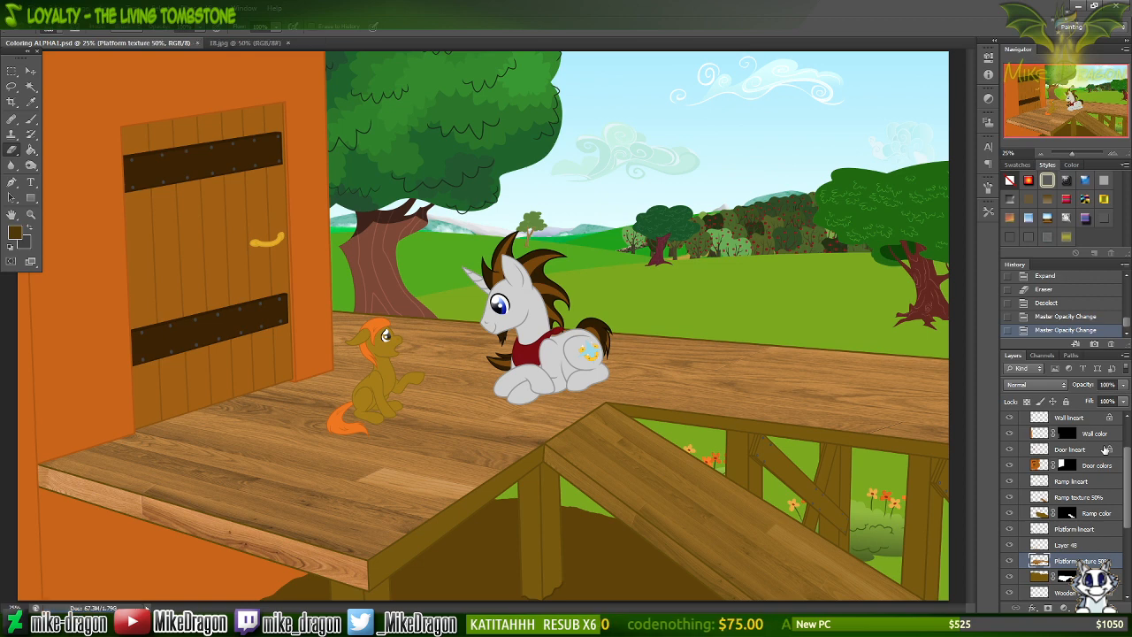
Paste the wood plank texture as a new layer and rotate it 90° so the planks run vertically.
key("ctrl+v")
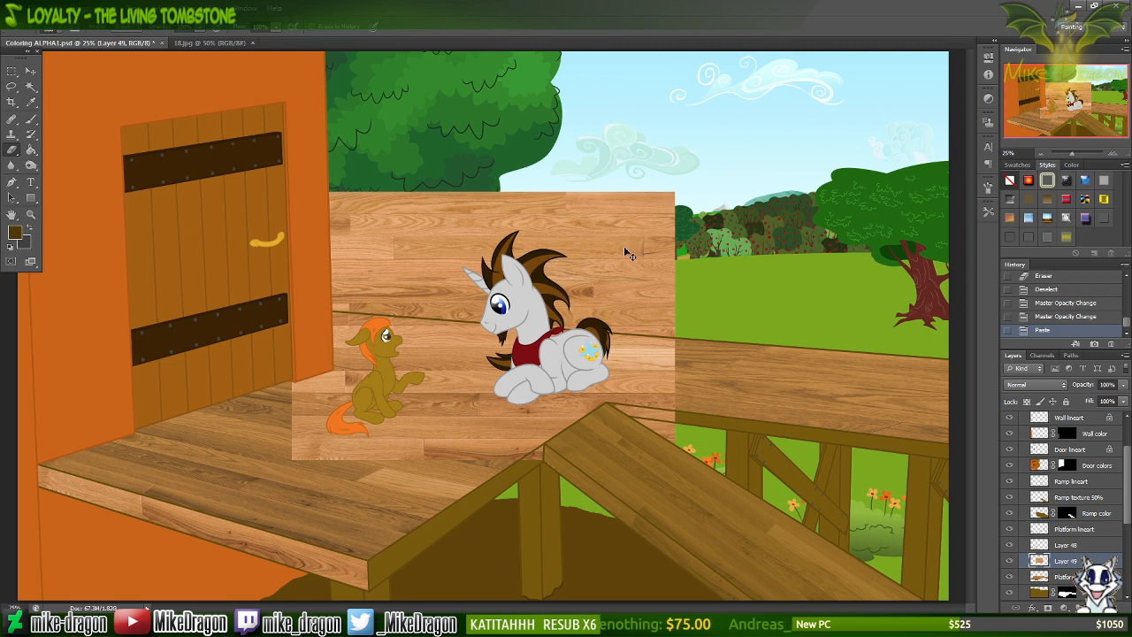
key("ctrl+t")
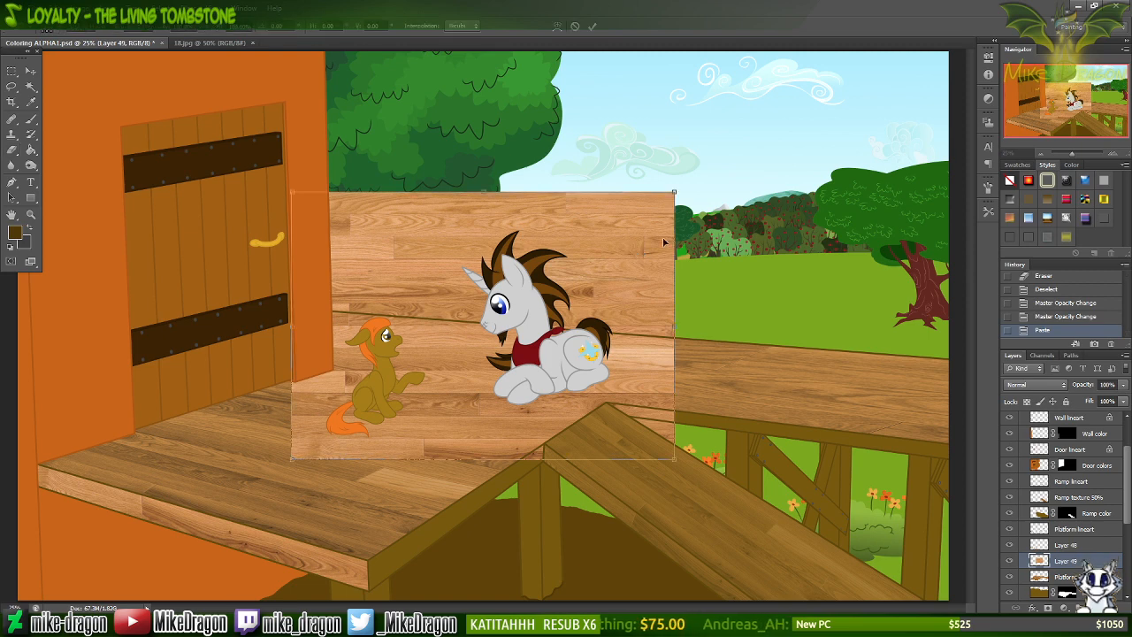
left_click_drag(713, 249, 522, 453)
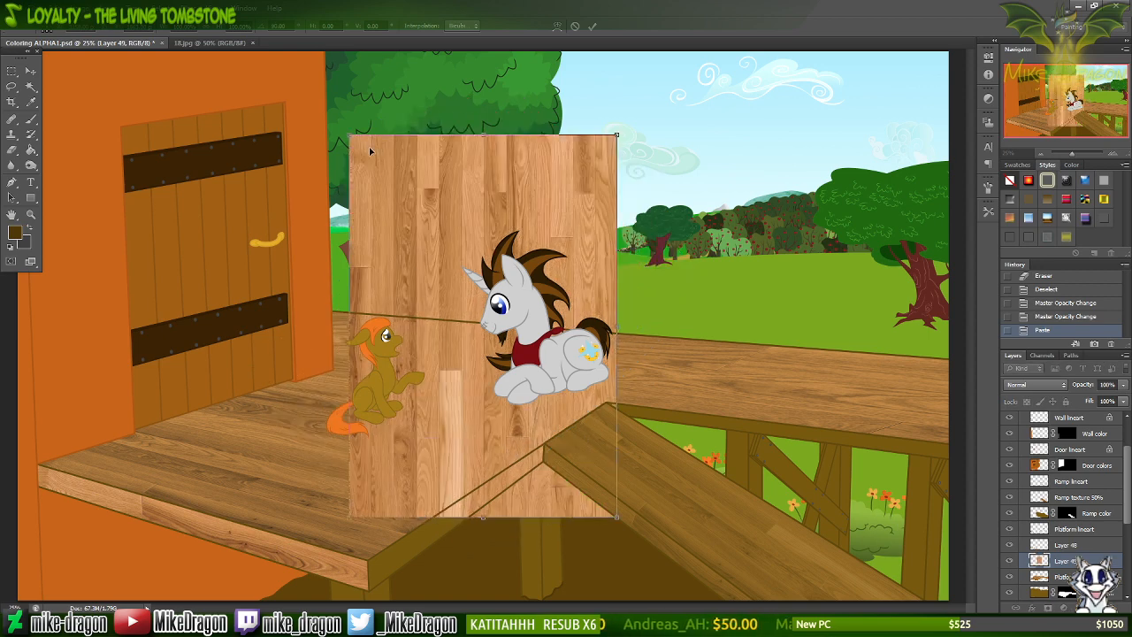
Move the pasted texture to the platform's front corner and tilt it slightly to match the corner's vertical outline.
left_click_drag(370, 152, 393, 571)
key("ctrl+plus")
key("ctrl+plus")
left_click_drag(1064, 112, 1040, 149)
left_click_drag(651, 474, 615, 483)
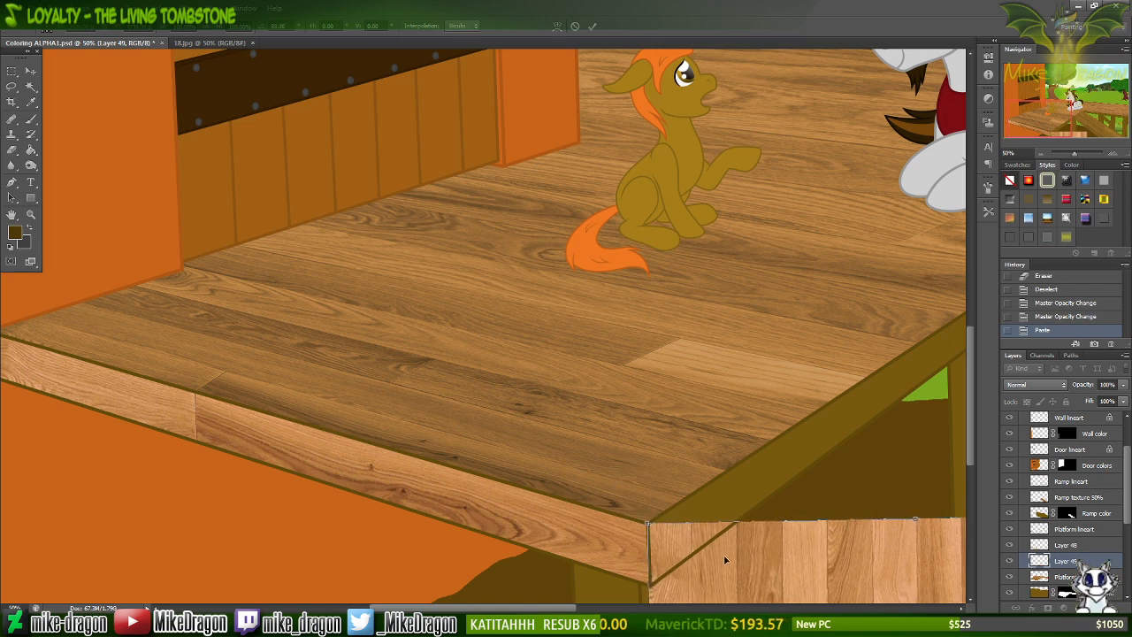
left_click_drag(725, 560, 728, 555)
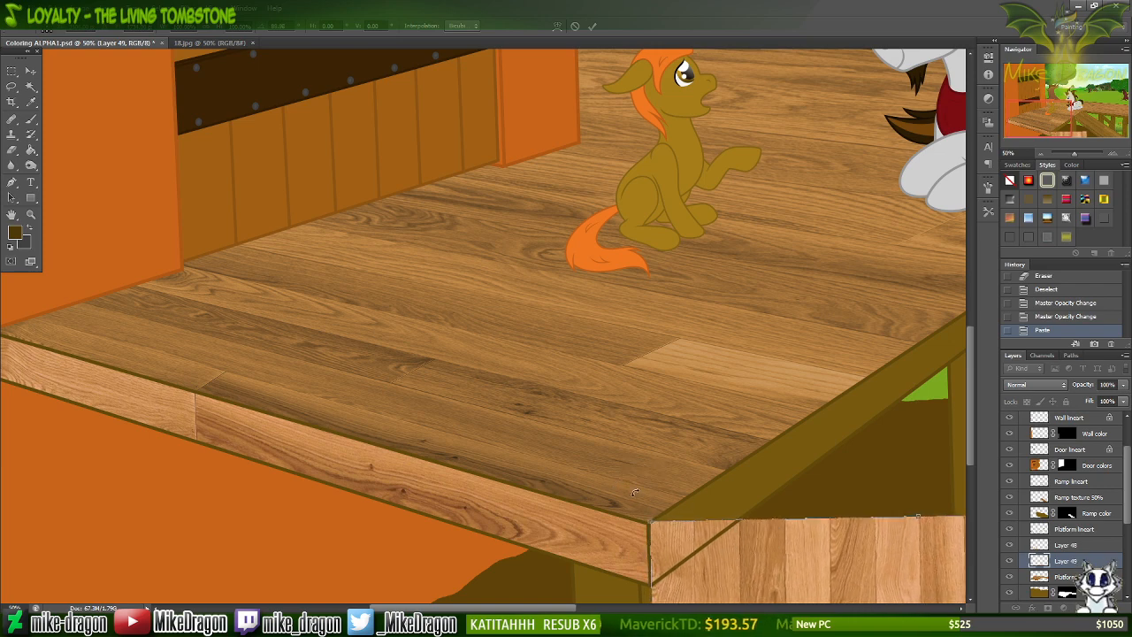
left_click_drag(637, 490, 622, 507)
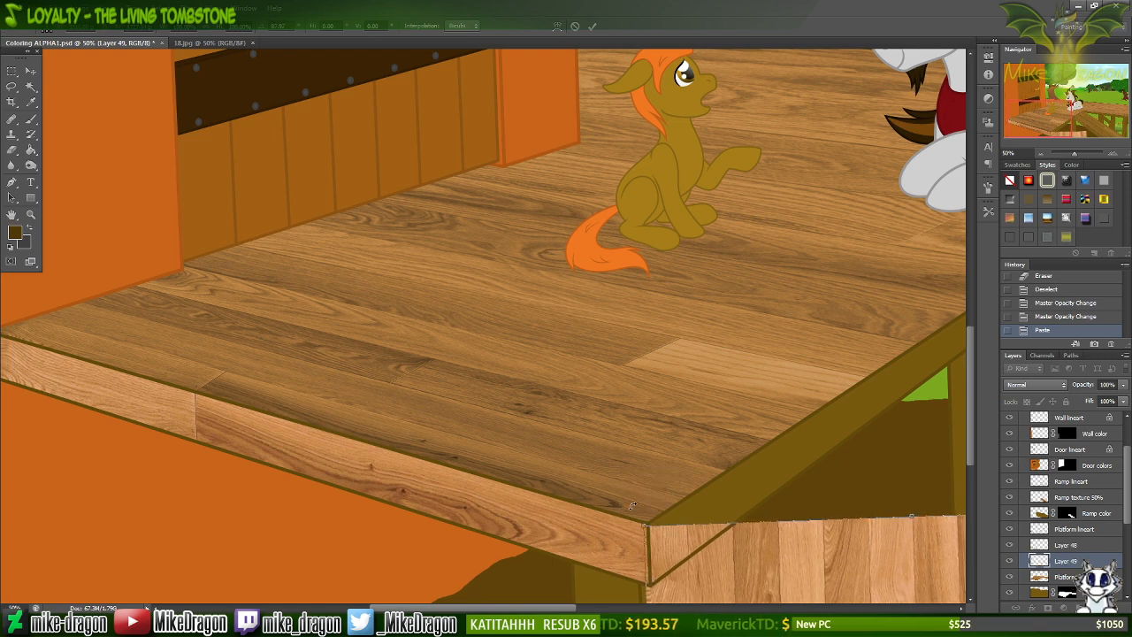
left_click_drag(687, 545, 697, 530)
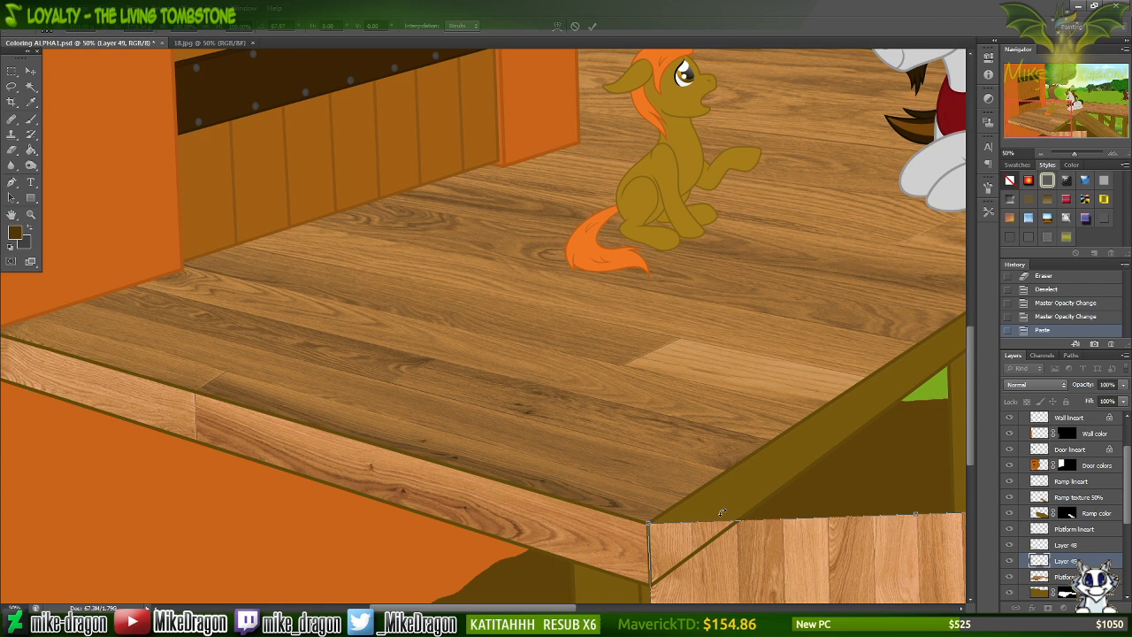
Skew the pasted plank texture so its upper edge rises along the platform's sloped edge to the top corner of the ramp.
scroll(721, 514, "right", 10)
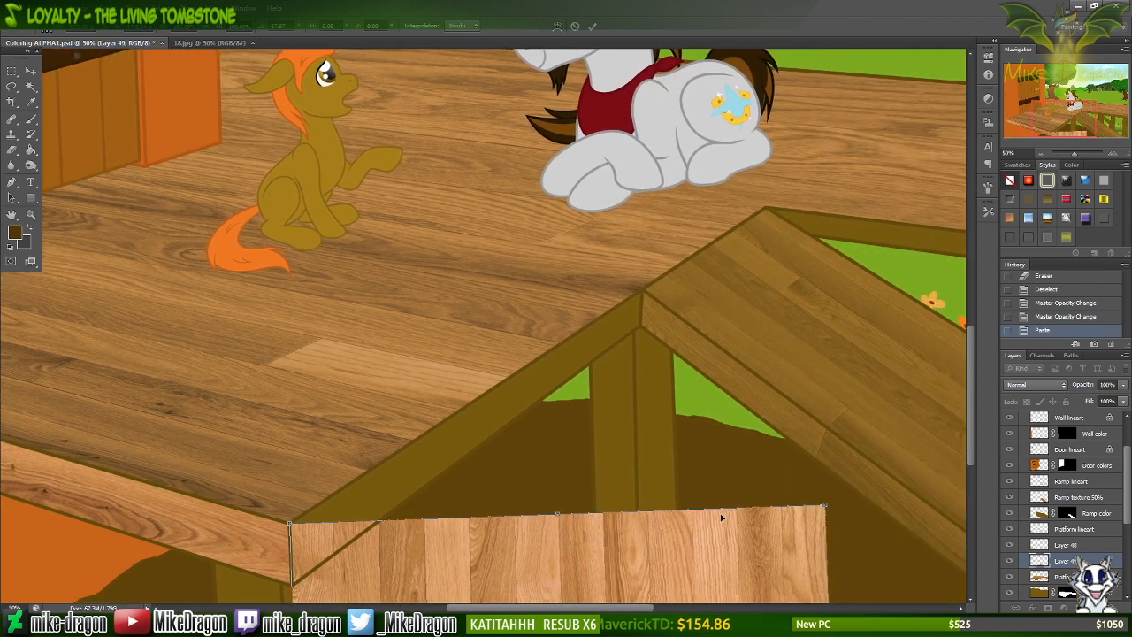
scroll(720, 513, "right", 1)
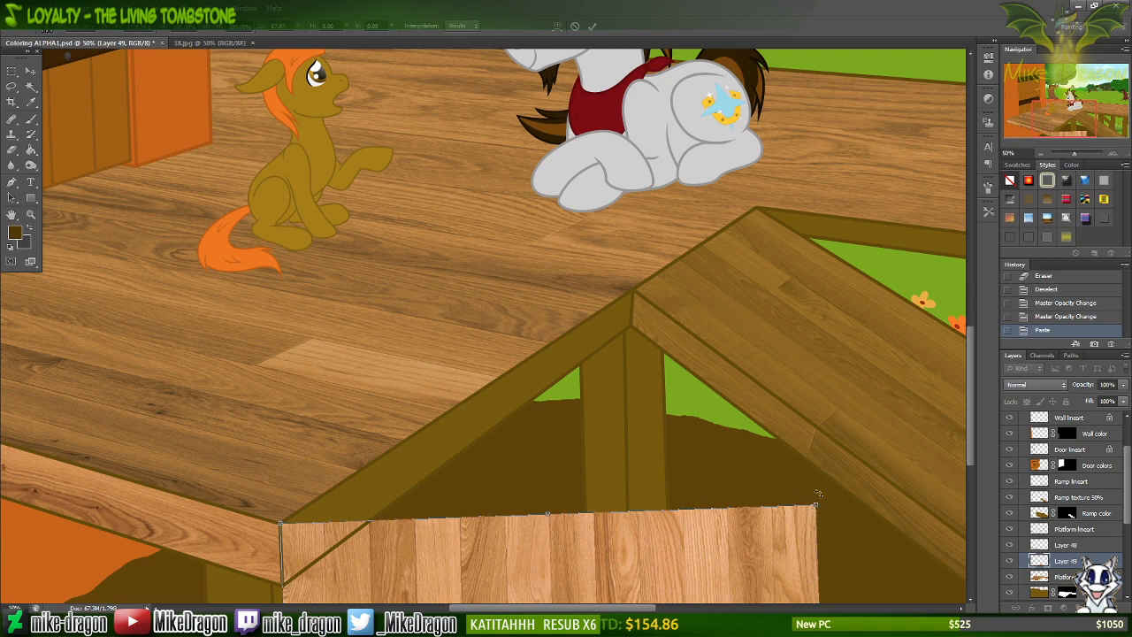
right_click(748, 552)
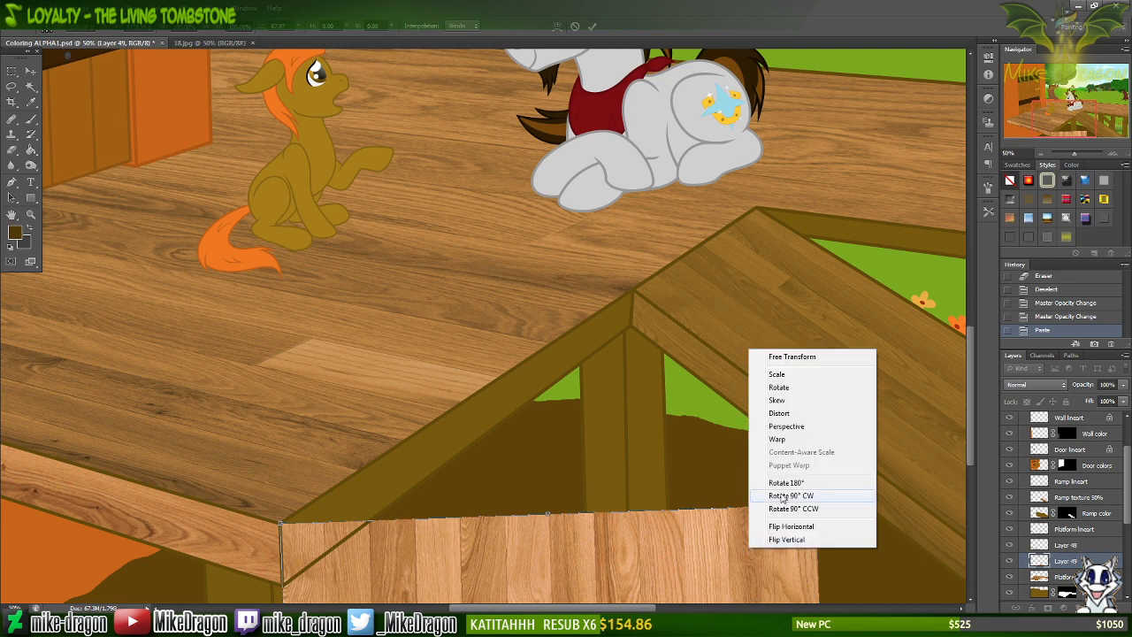
left_click(810, 402)
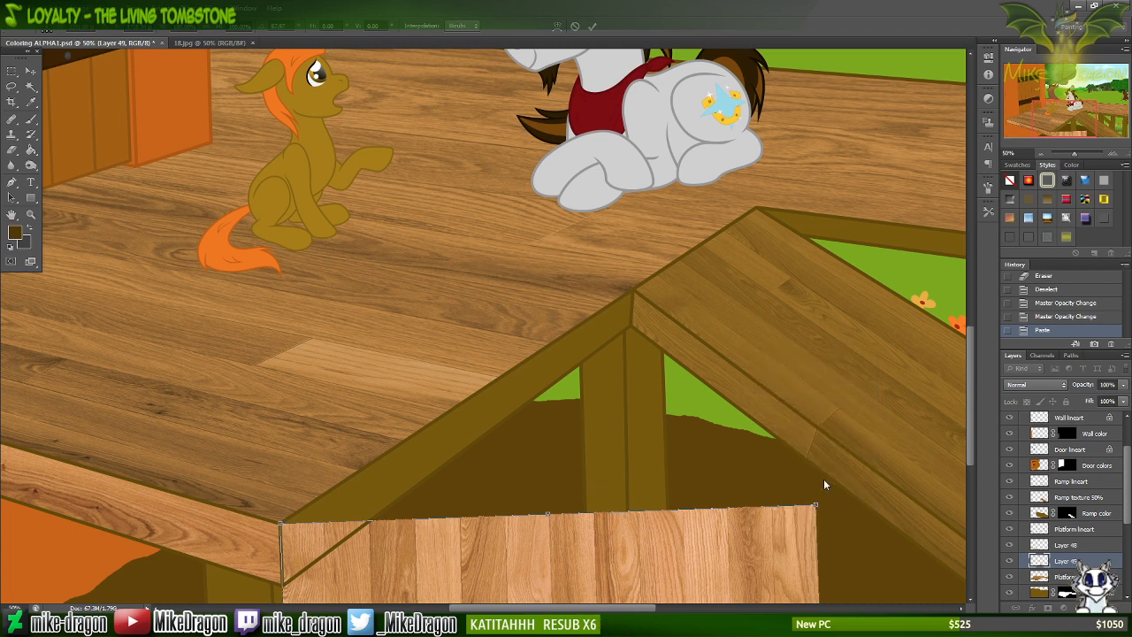
left_click_drag(816, 506, 747, 229)
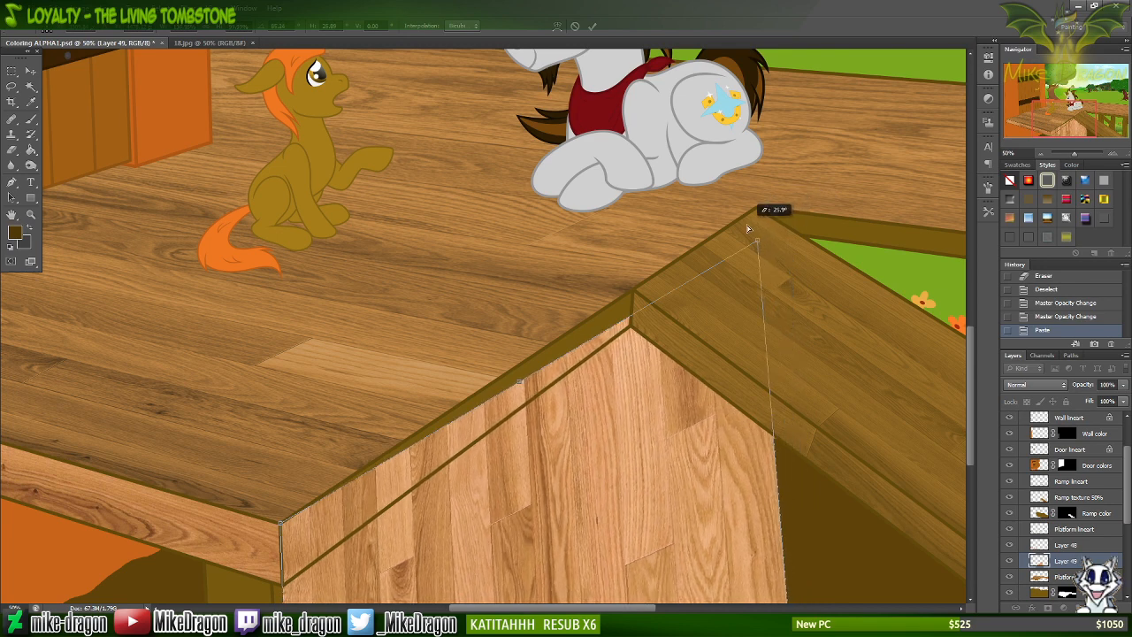
right_click(698, 318)
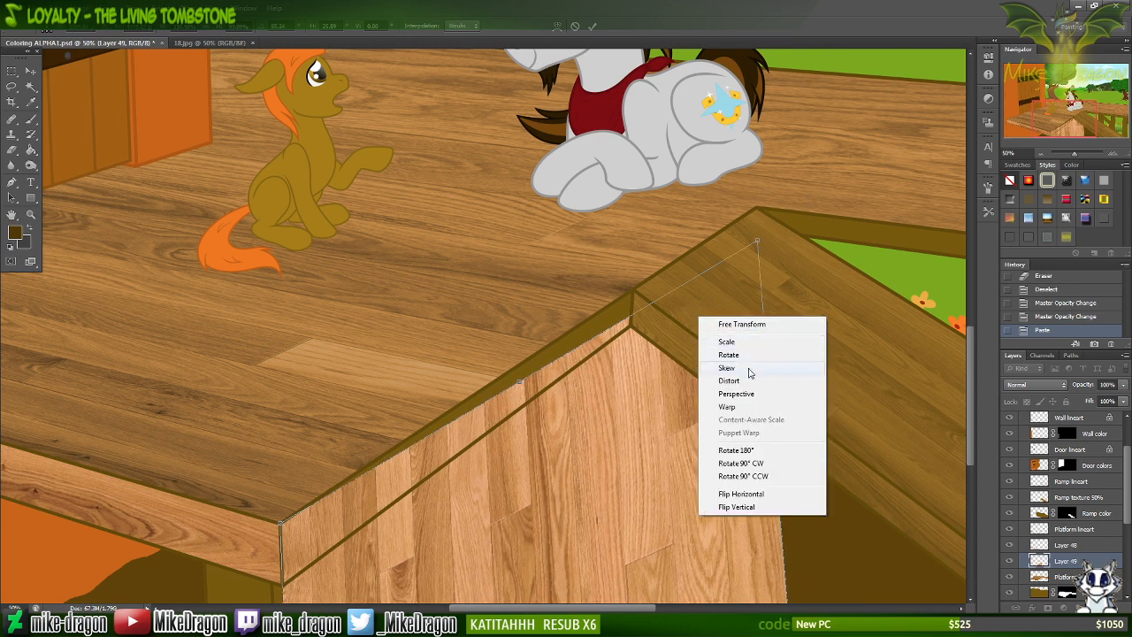
left_click(748, 372)
left_click_drag(786, 555, 780, 524)
Distort the texture's upper far corner to line its top edge up precisely with the platform outline at the ramp's top corner.
right_click(627, 340)
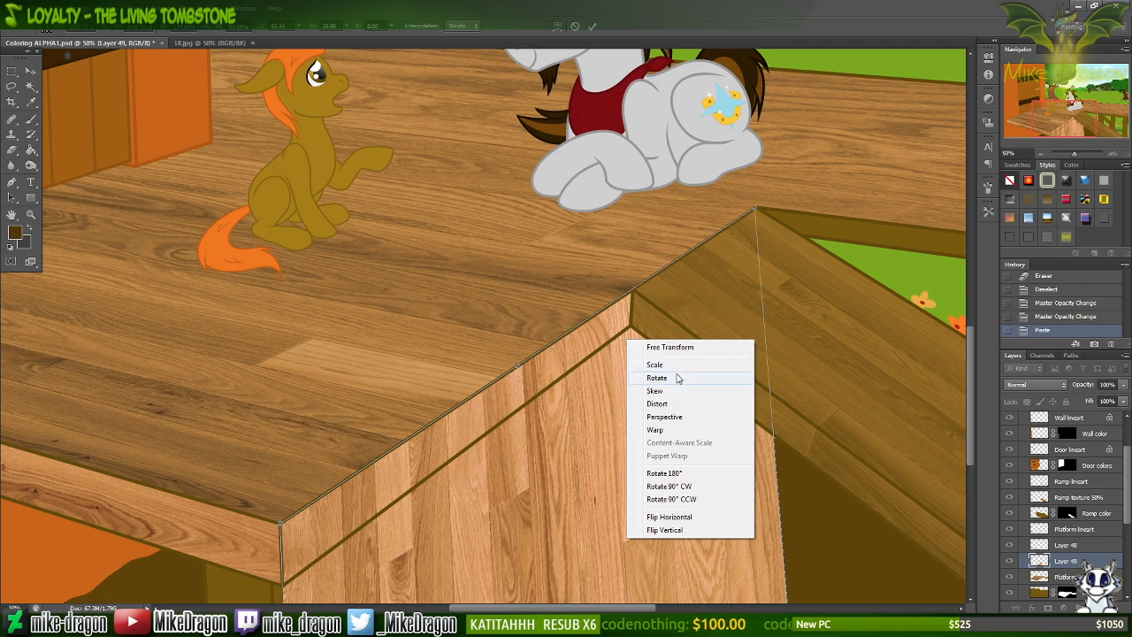
left_click(656, 403)
scroll(786, 185, "up", 1)
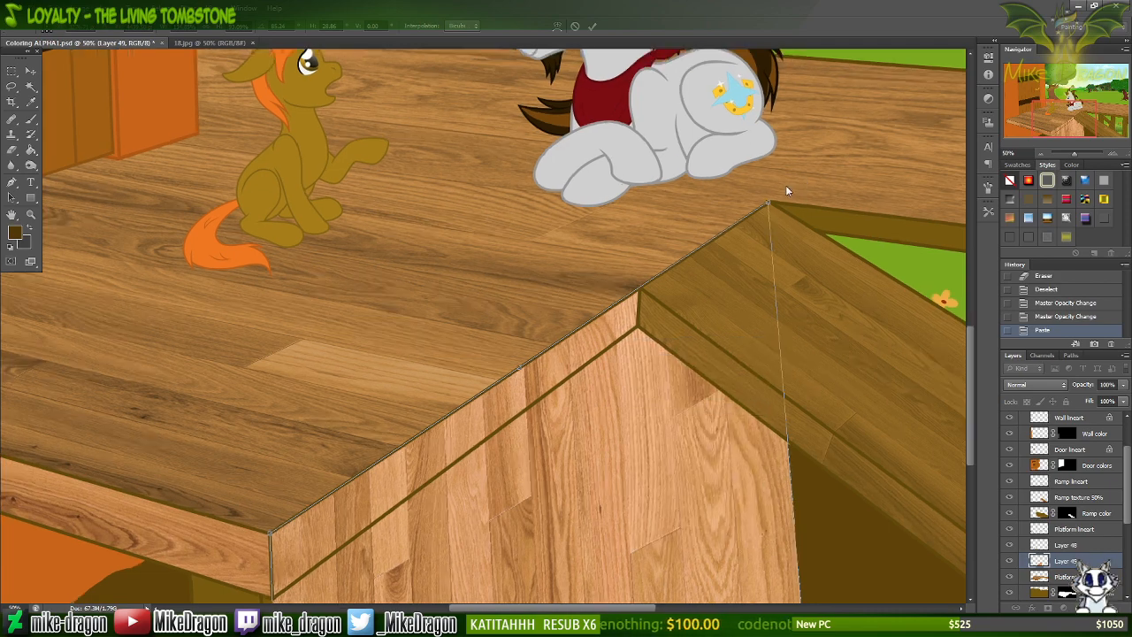
scroll(786, 185, "down", 2)
key("ctrl+plus")
key("ctrl+plus")
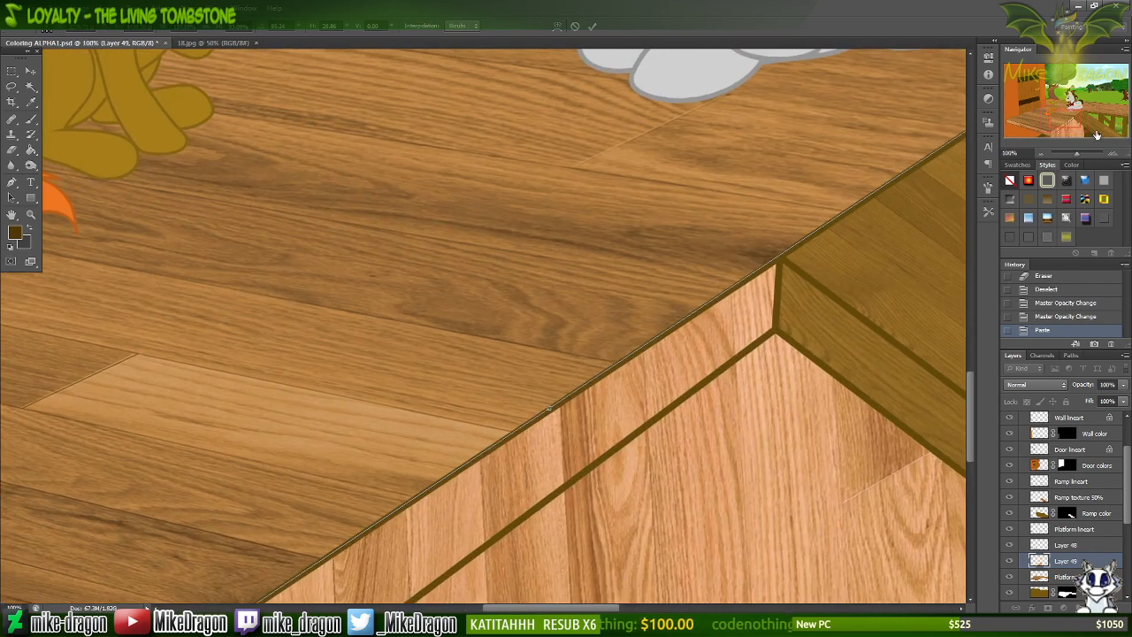
left_click_drag(1087, 124, 1099, 116)
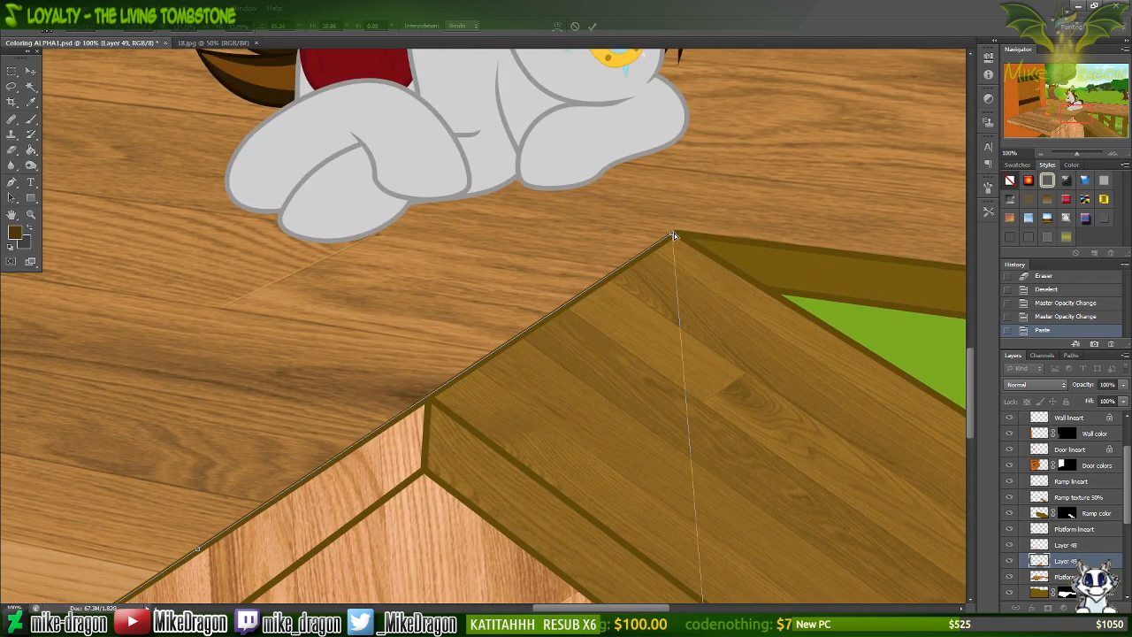
left_click_drag(672, 236, 690, 232)
Scale the texture up along the platform's slope so it extends past the ramp's top corner, and apply the transform.
key("ctrl+minus")
key("ctrl+minus")
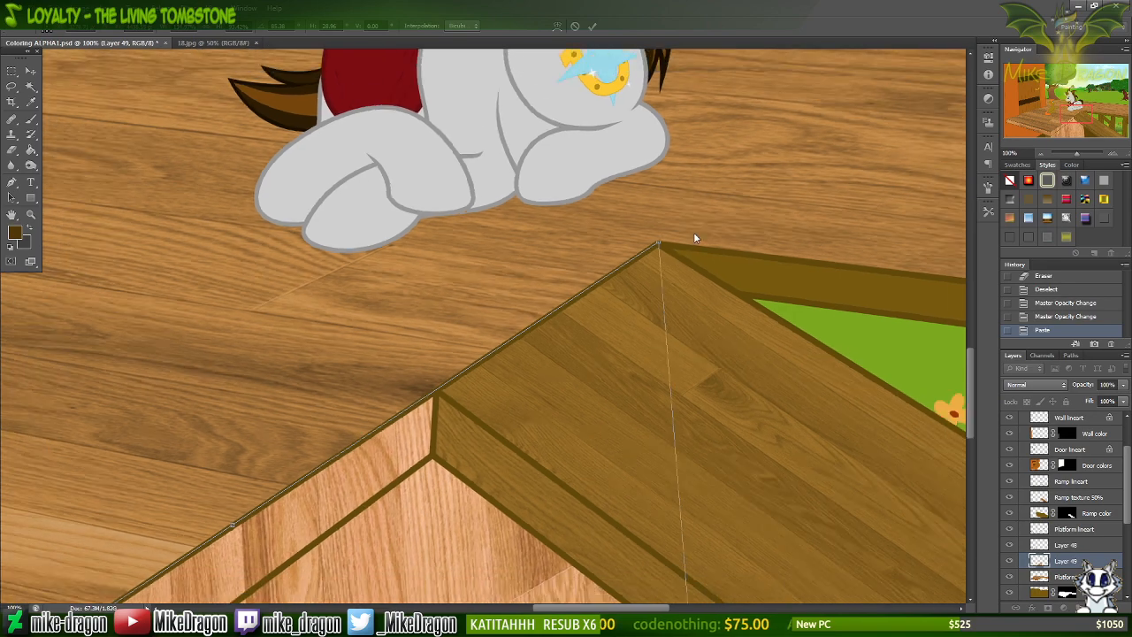
key("ctrl+minus")
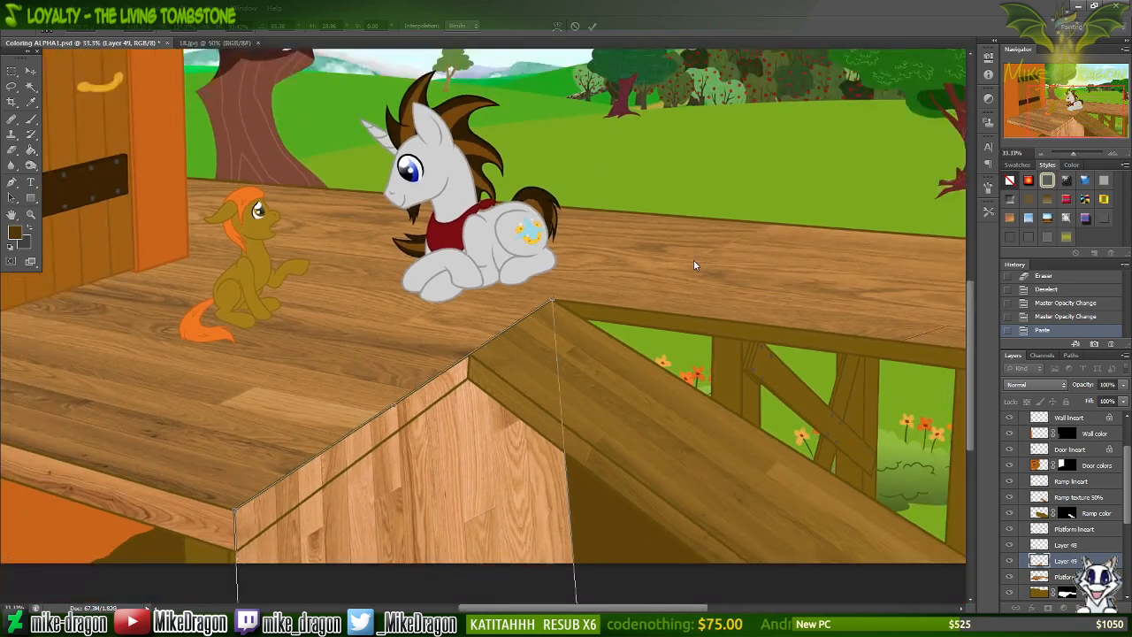
key("ctrl+minus")
key("ctrl+plus")
key("ctrl+plus")
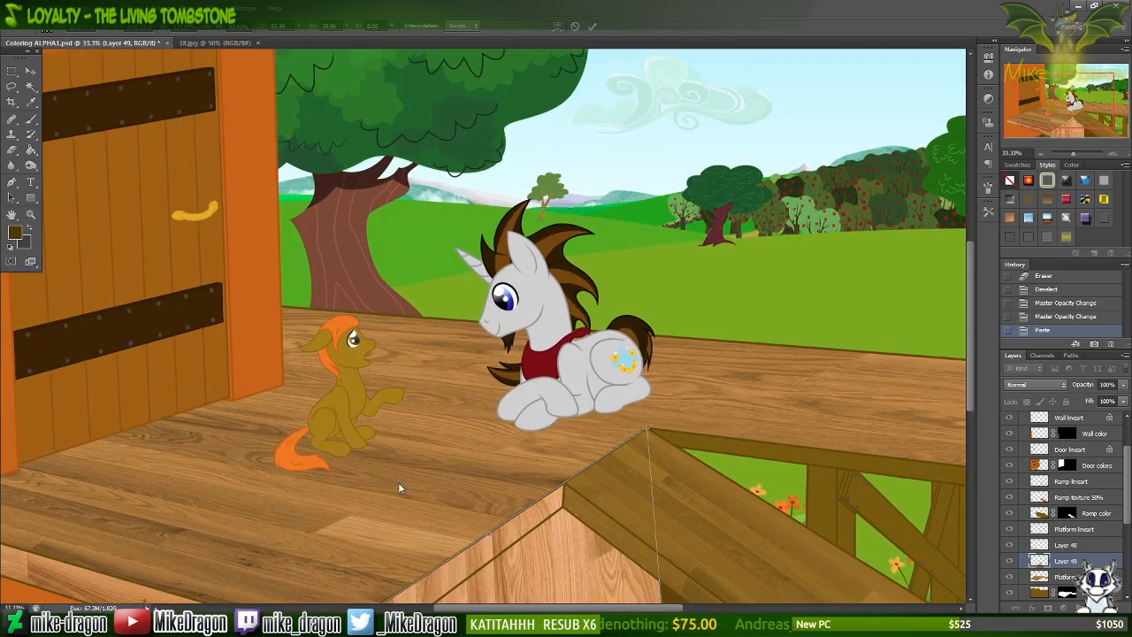
left_click_drag(1064, 104, 1058, 122)
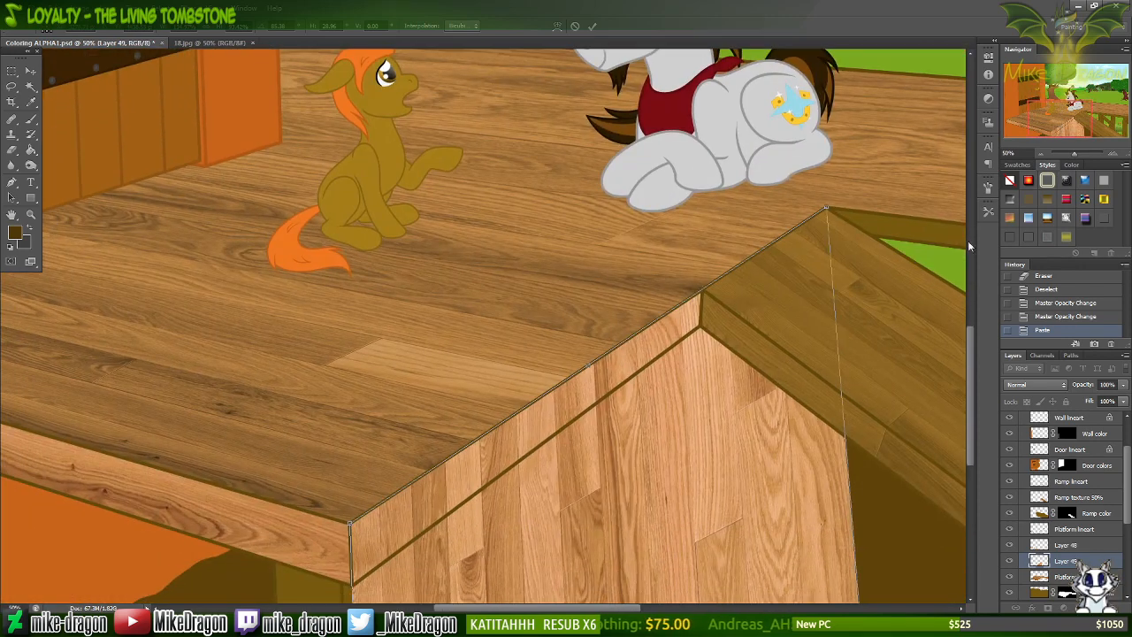
right_click(721, 439)
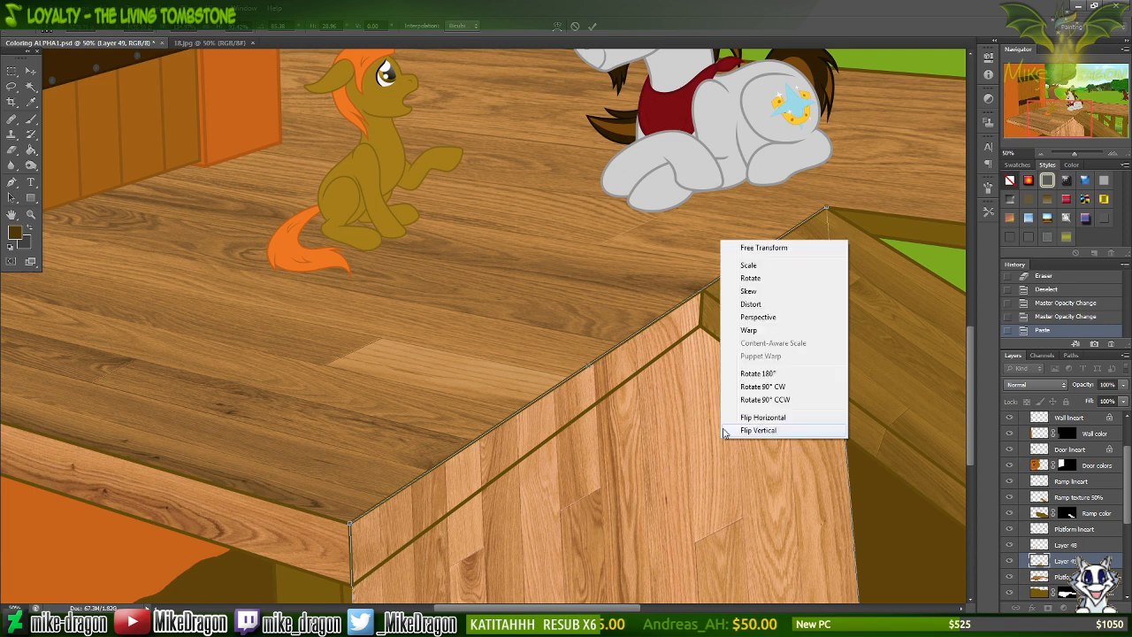
left_click(752, 267)
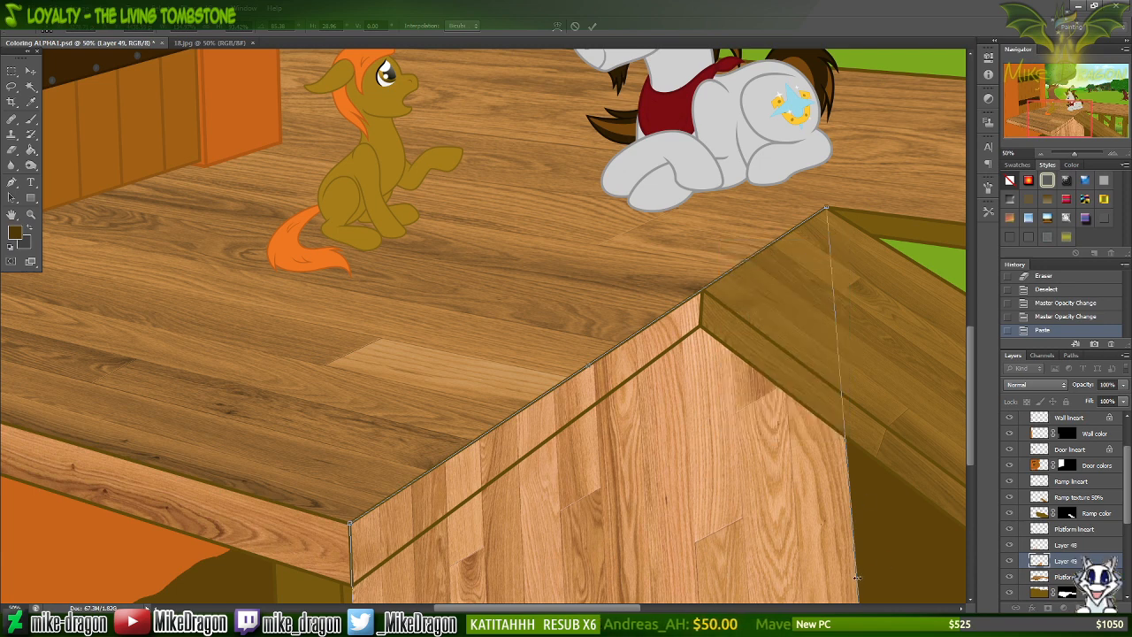
left_click_drag(858, 565, 925, 492)
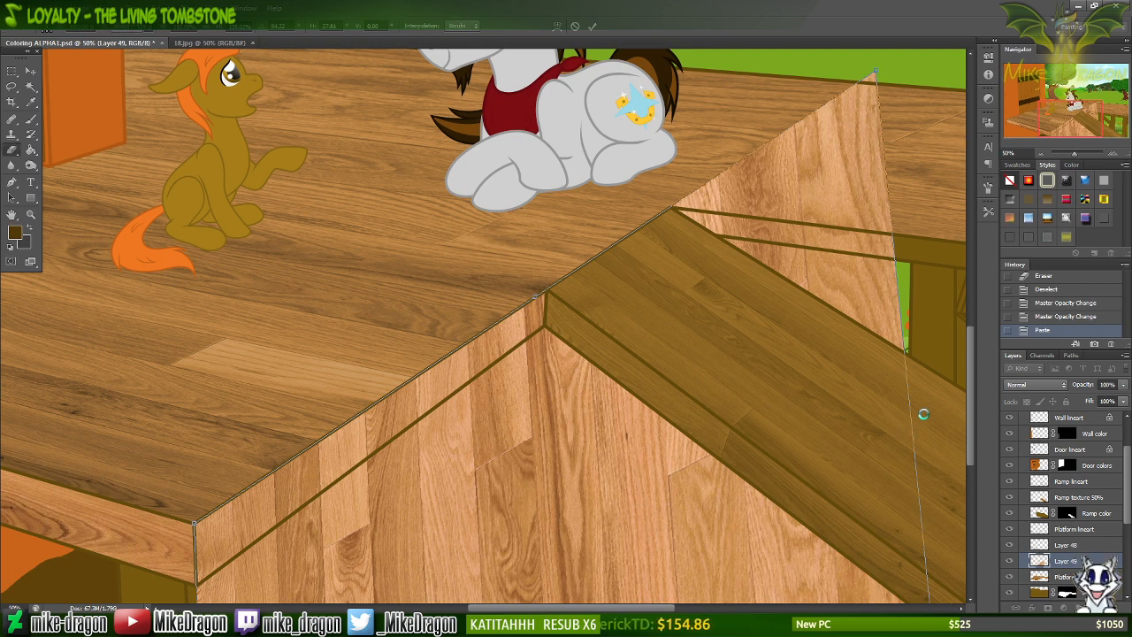
key("Return")
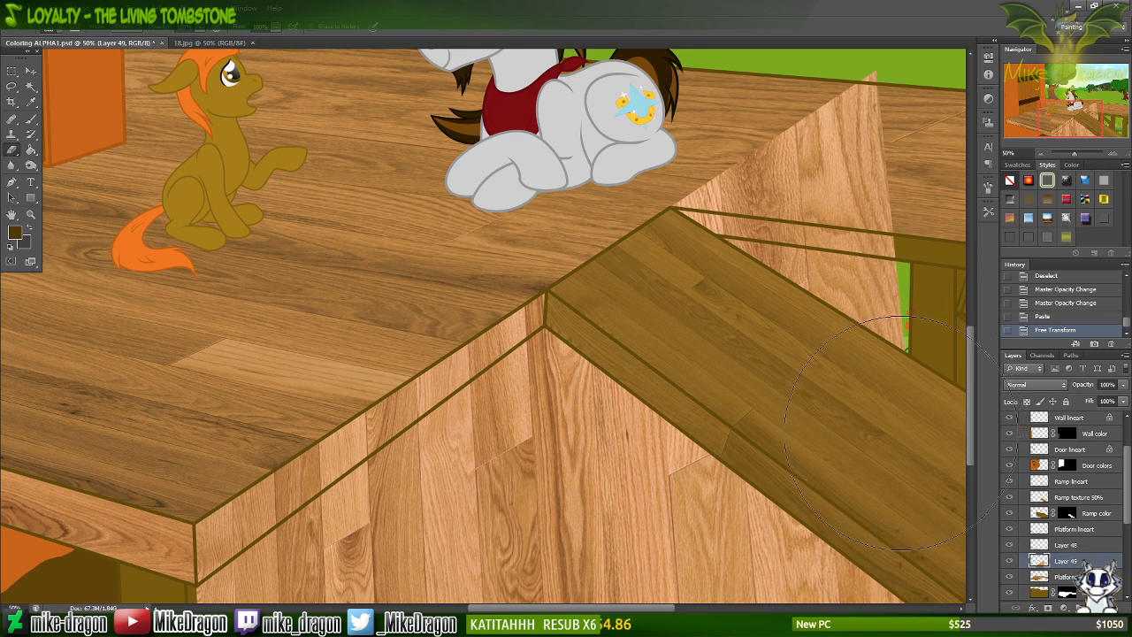
key("ctrl+z")
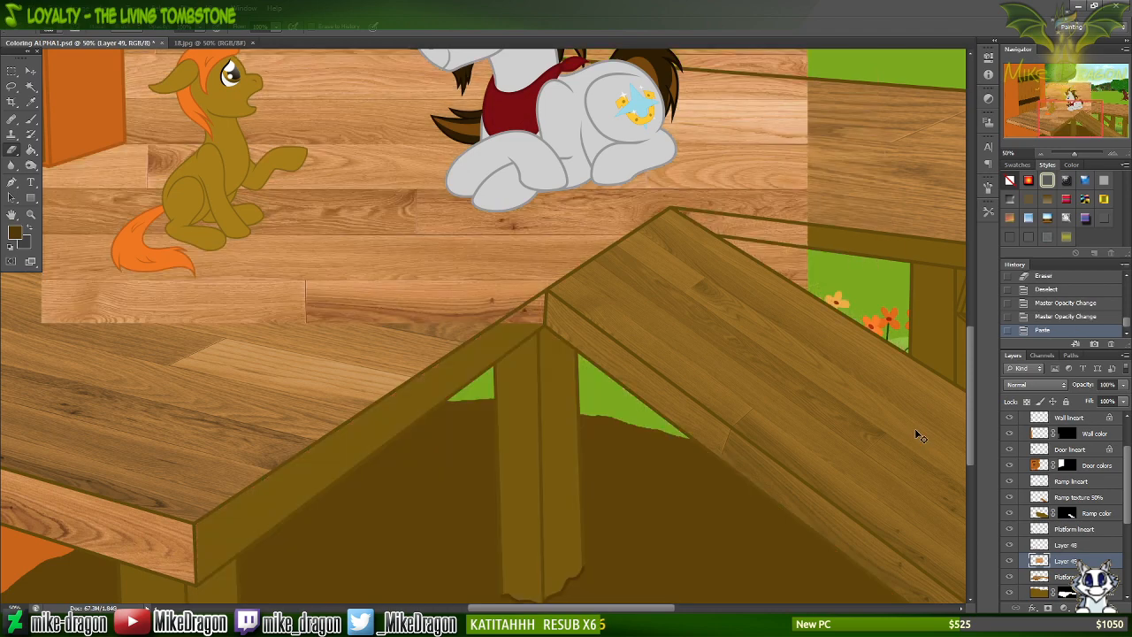
key("ctrl+z")
Start a new transform on Layer 49 and skew the texture's bottom edge slightly toward the house.
key("ctrl+minus")
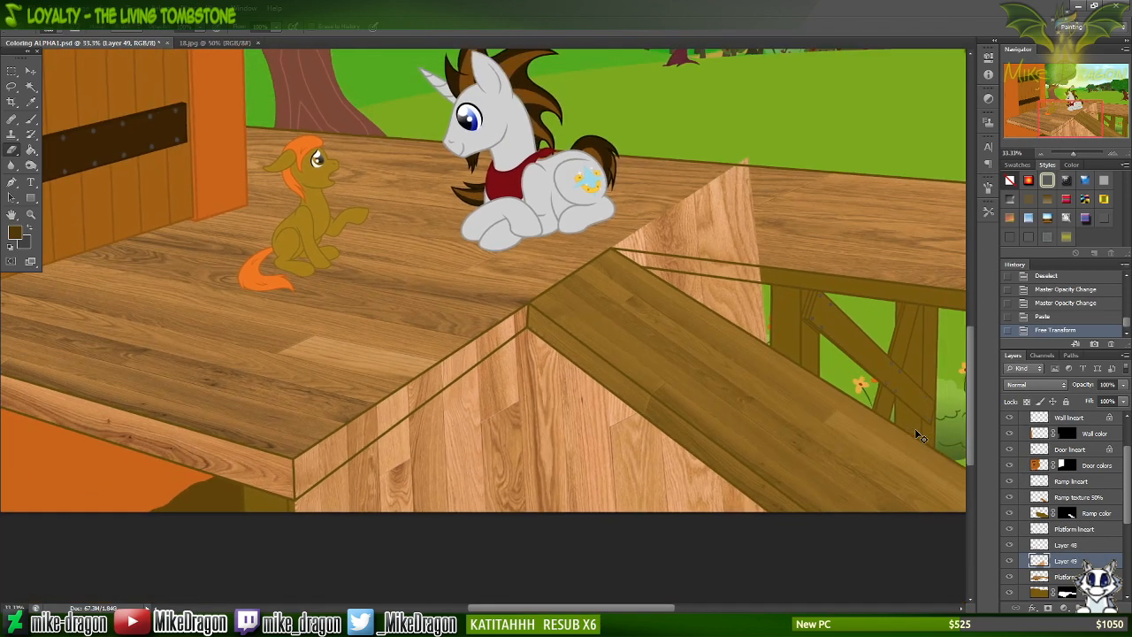
key("ctrl+t")
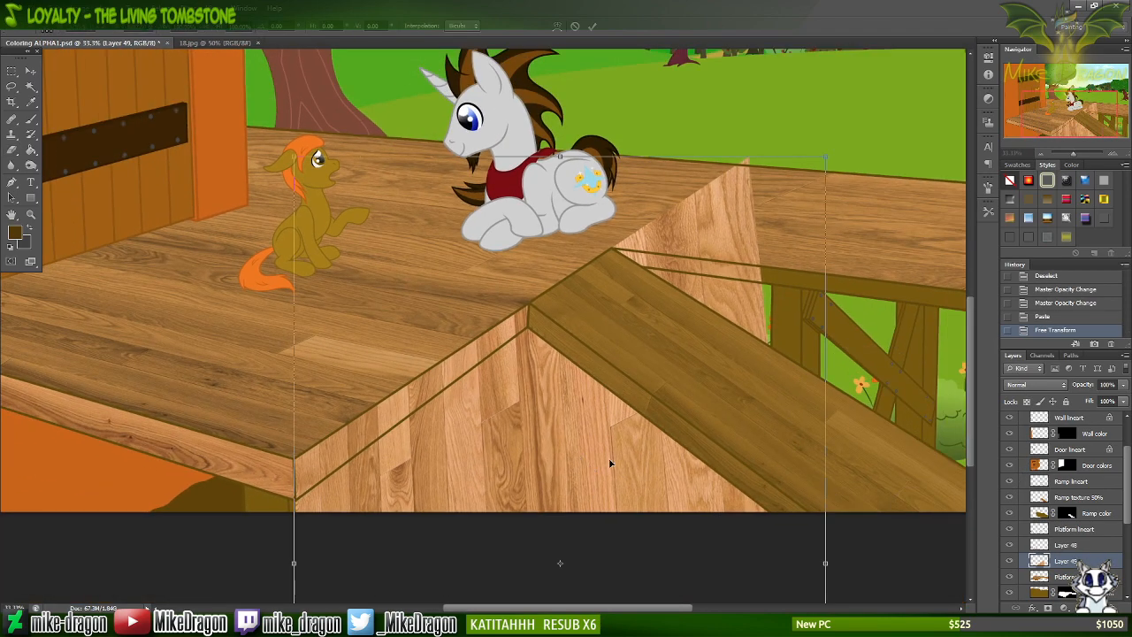
right_click(610, 451)
left_click(641, 302)
key("ctrl+minus")
key("ctrl+minus")
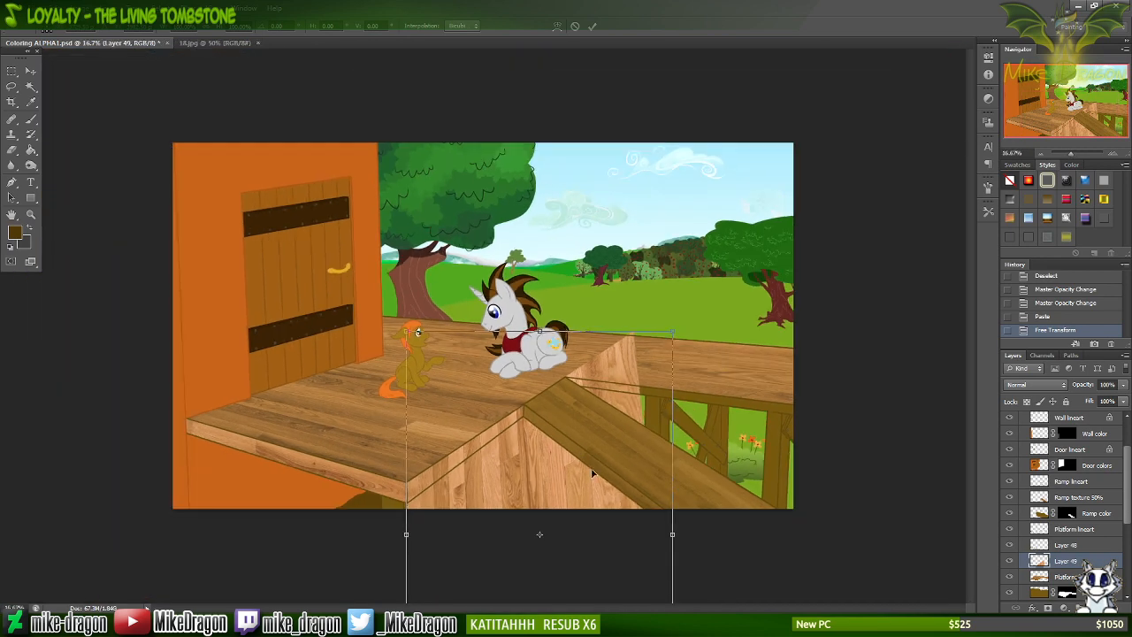
key("ctrl+minus")
key("ctrl+minus")
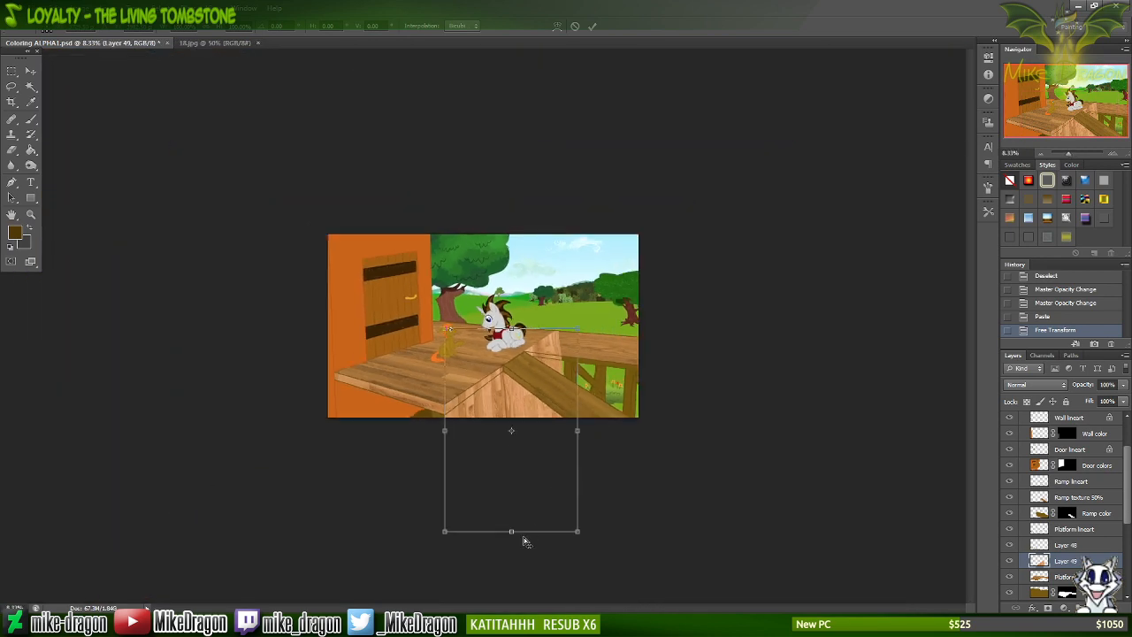
left_click_drag(520, 537, 517, 538)
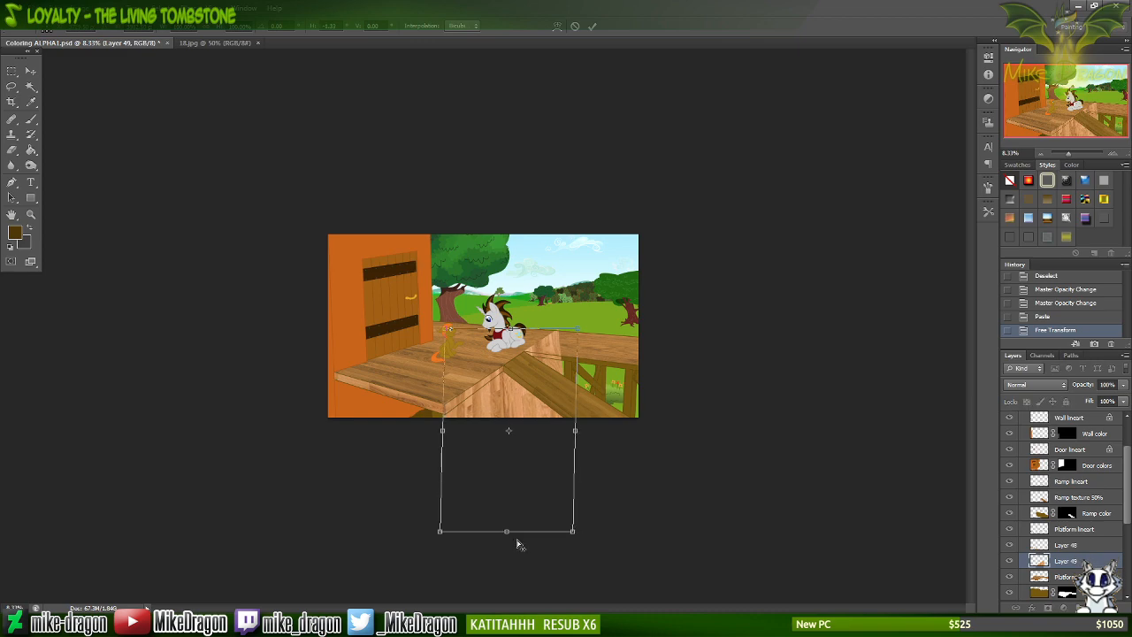
Nudge the skewed texture toward the ramp until its edge meets the platform's front corner outline, and apply the transform.
key("ctrl+plus")
key("ctrl+plus")
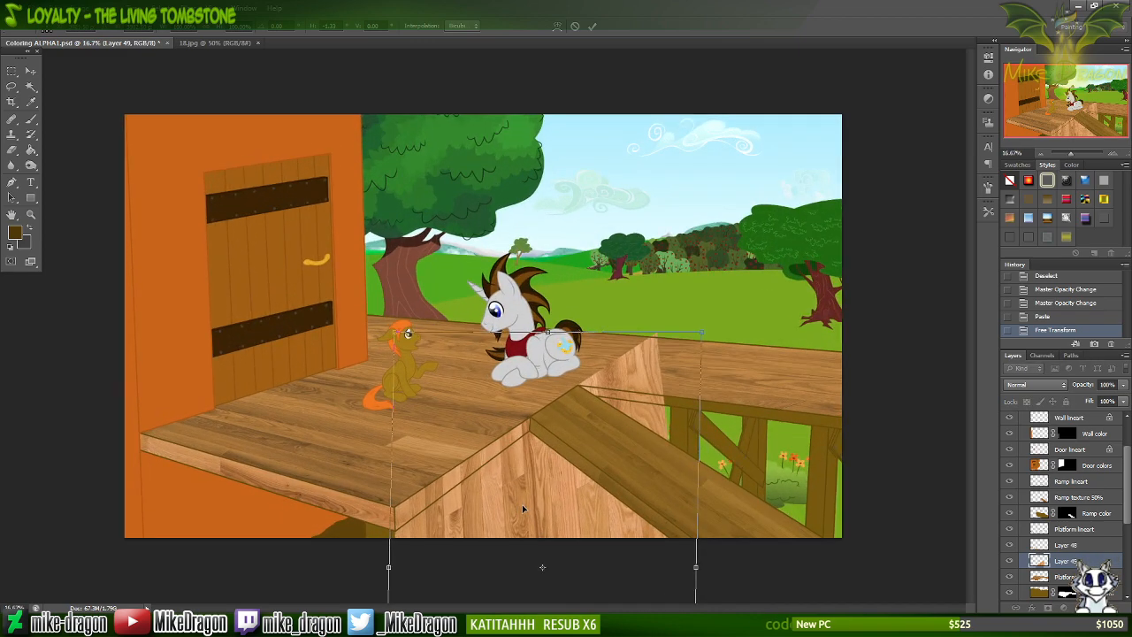
key("ctrl+plus")
key("ctrl+plus")
scroll(500, 498, "down", 1)
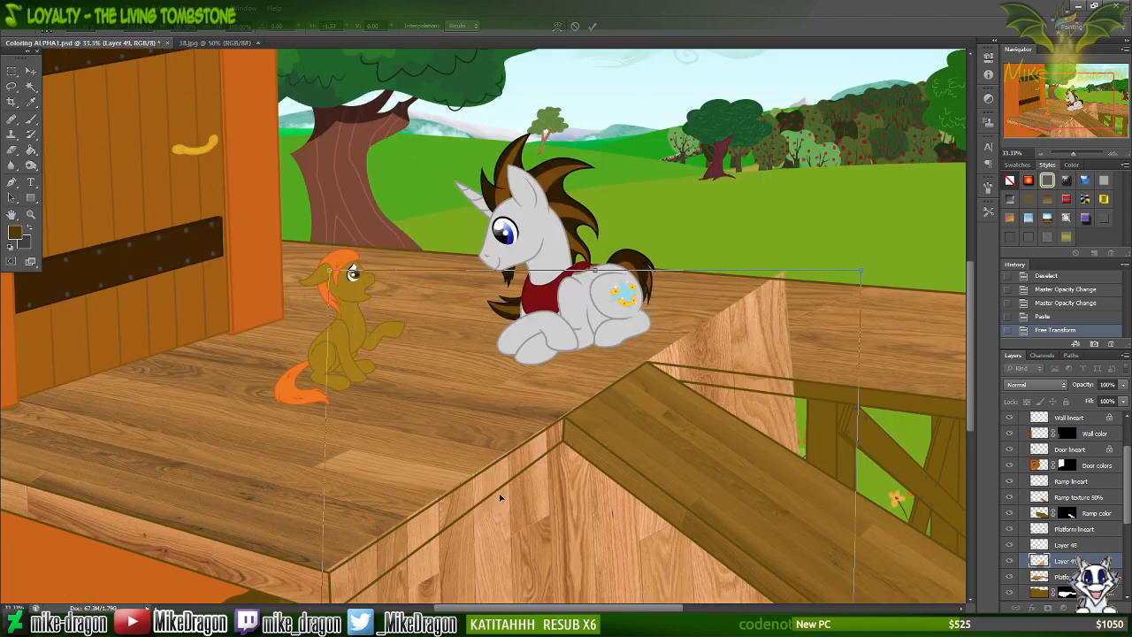
scroll(500, 499, "down", 3)
key("ctrl+plus")
key("ctrl+plus")
scroll(318, 478, "down", 2)
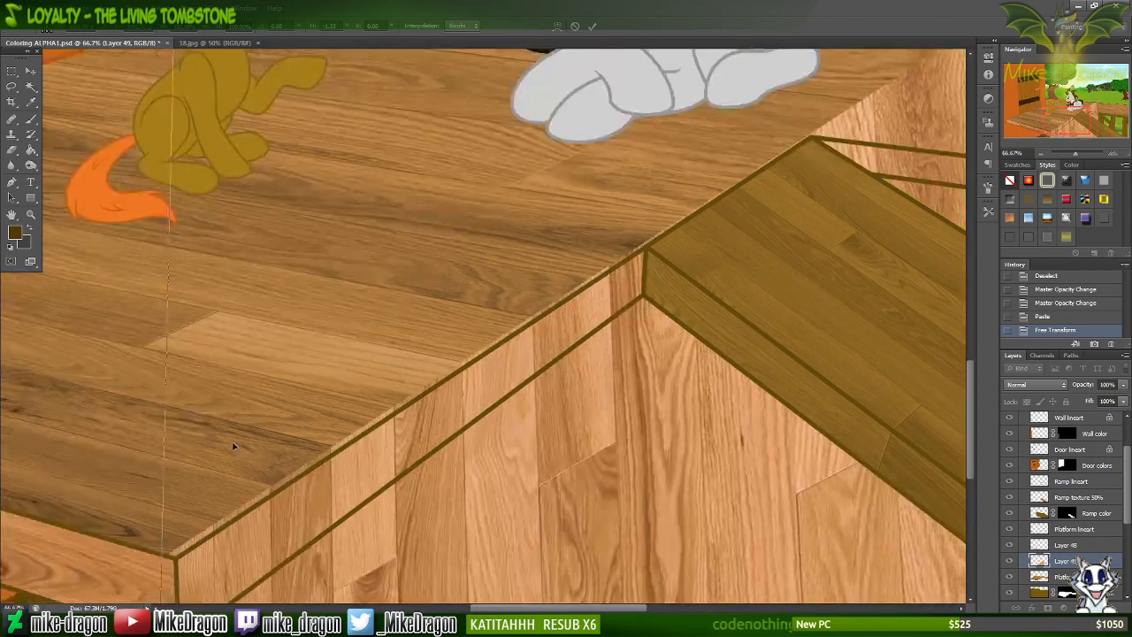
scroll(234, 447, "down", 3)
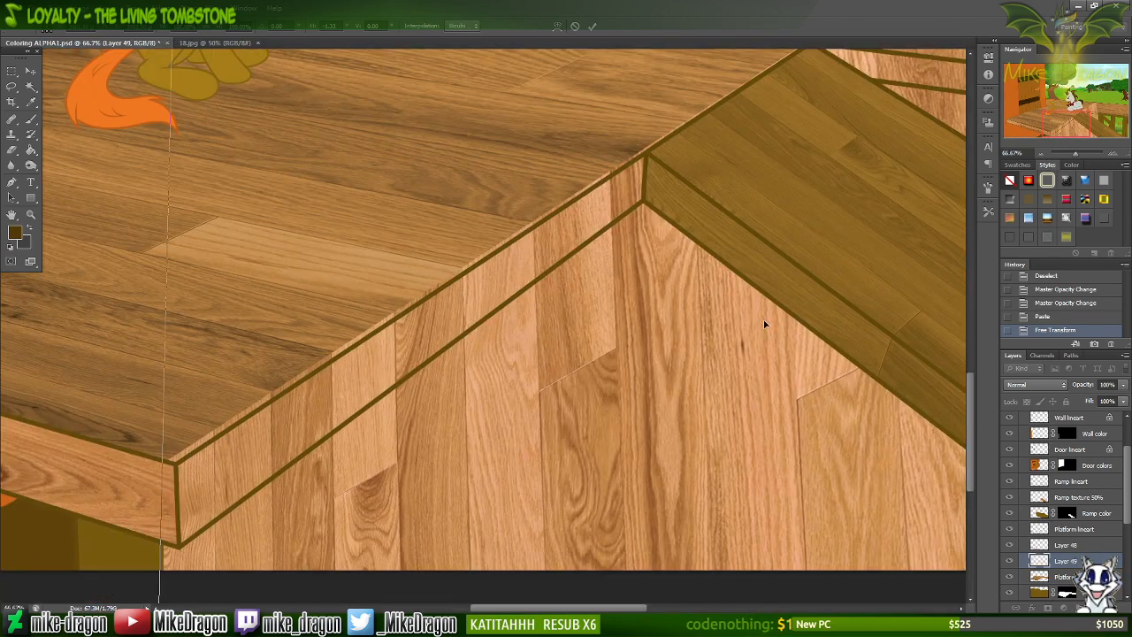
key("Right")
key("Right")
key("Right")
key("Right")
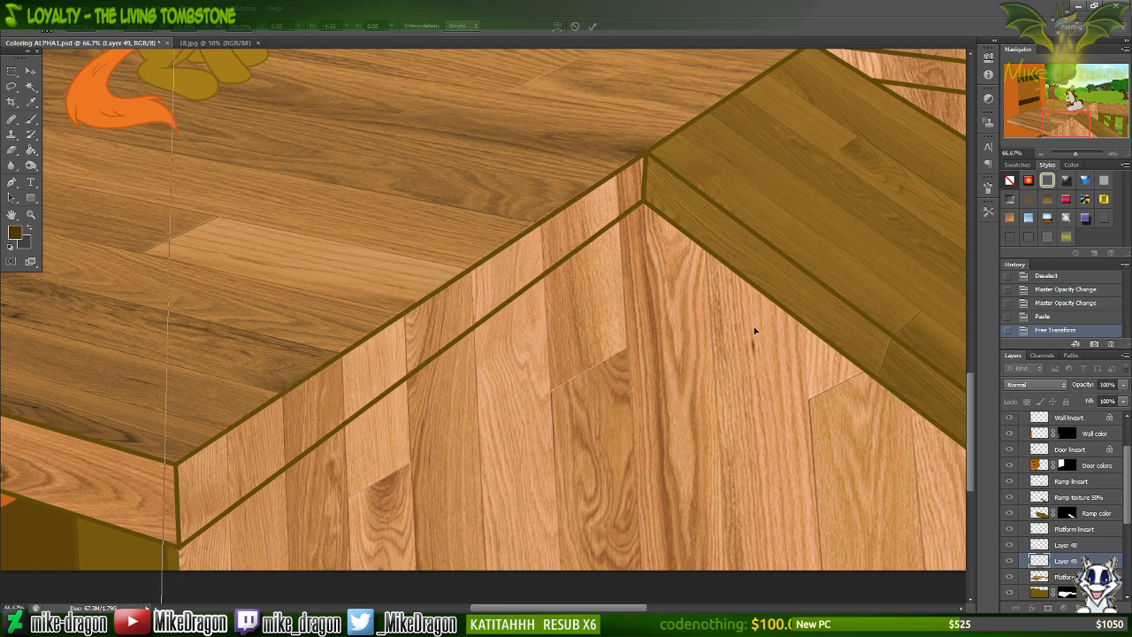
key("Right")
key("Right")
key("Right")
key("Right")
key("Right")
key("Right")
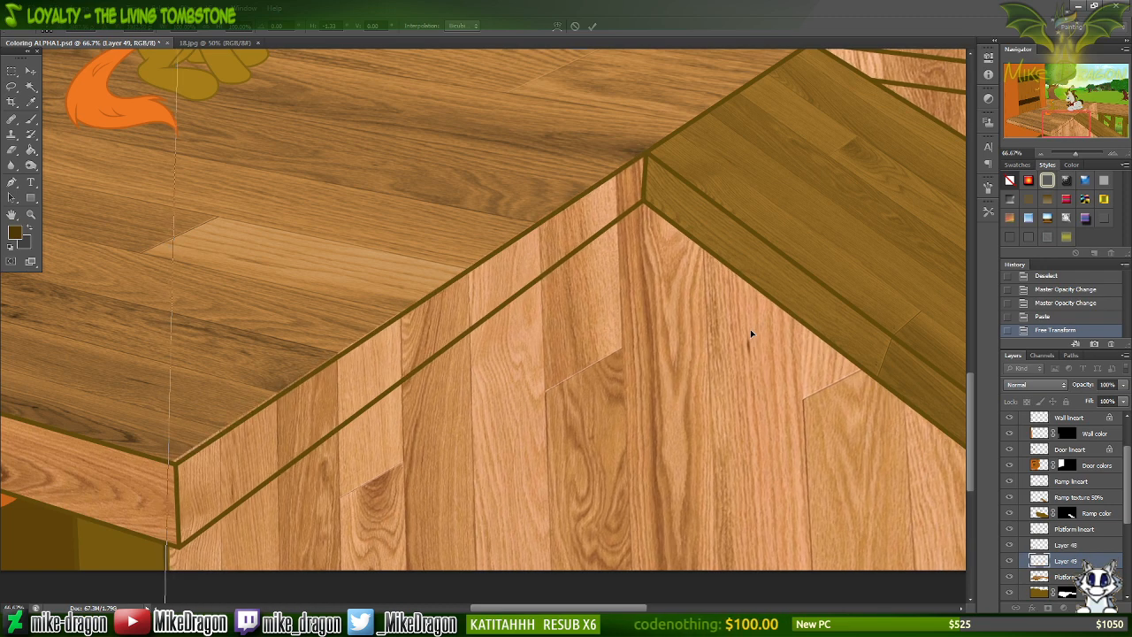
key("Right")
key("Right")
key("Right")
key("Right")
key("Right")
key("Right")
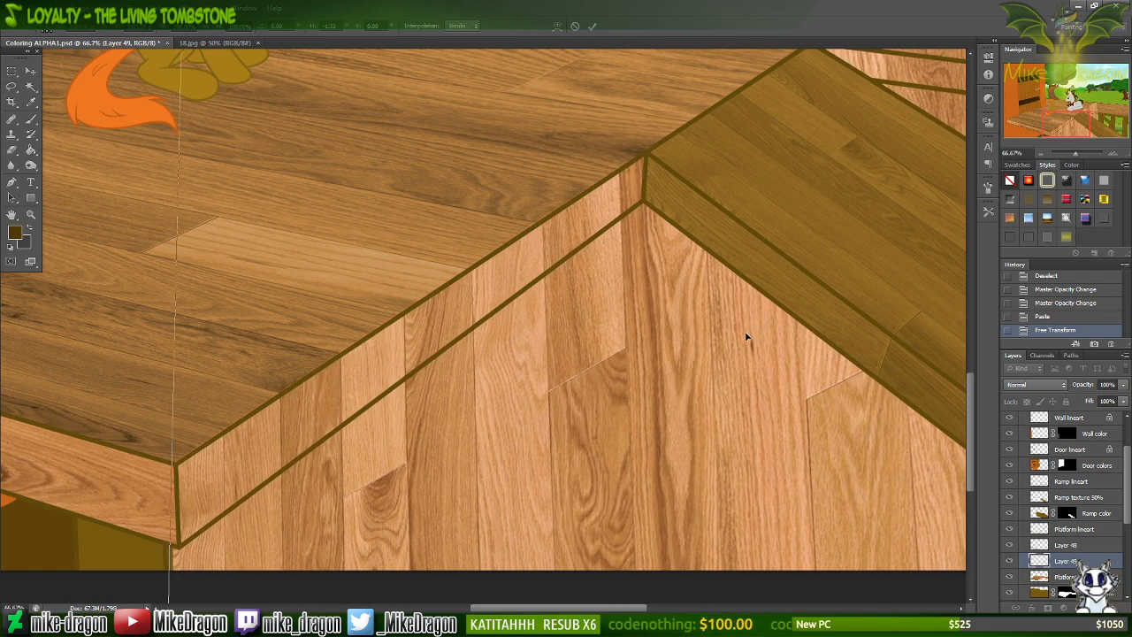
key("Right")
key("Right")
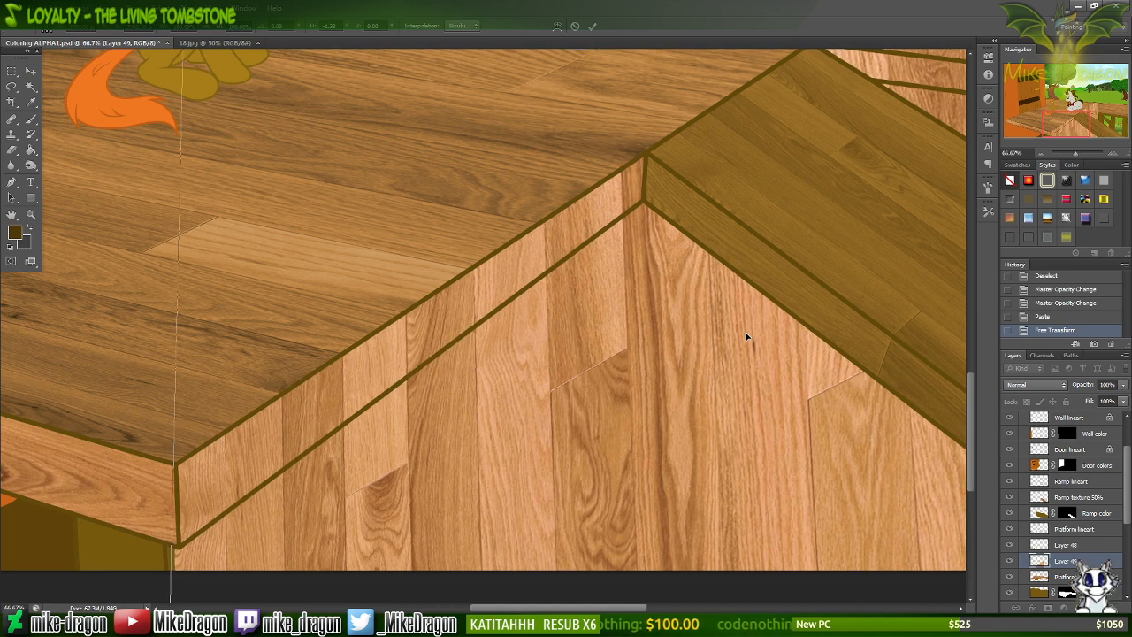
key("Right")
key("Right")
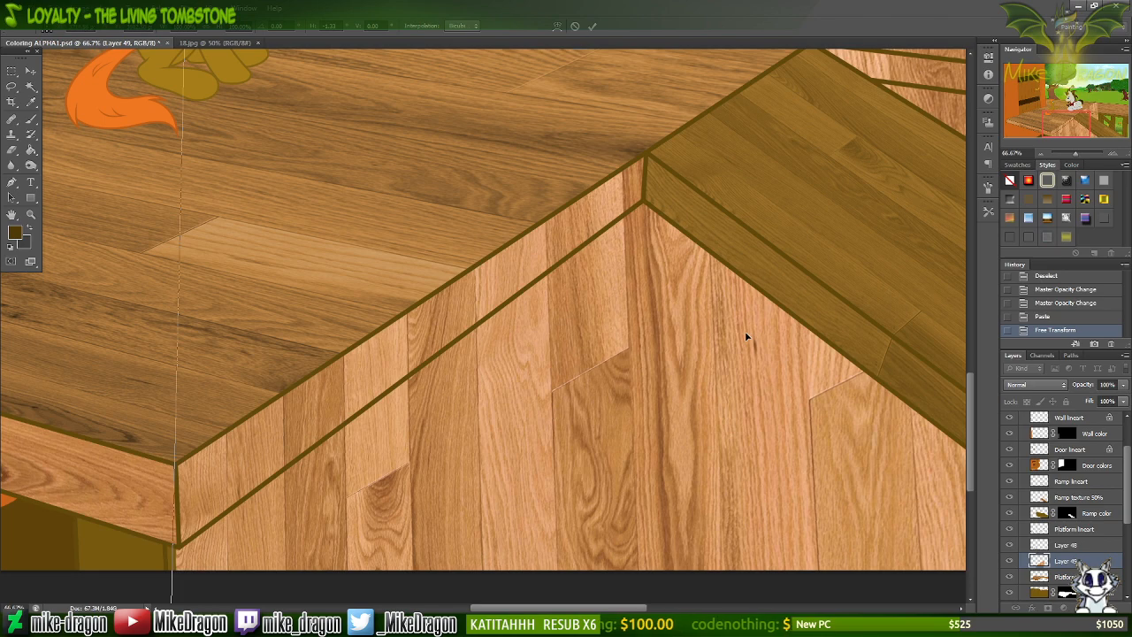
key("Return")
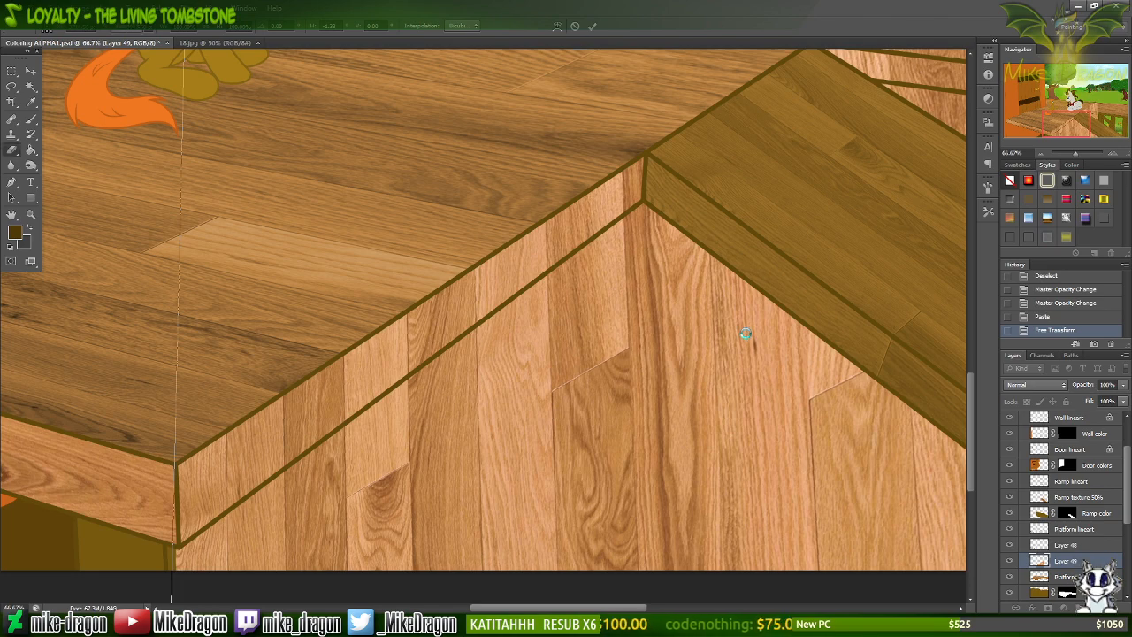
key("ctrl+minus")
key("ctrl+minus")
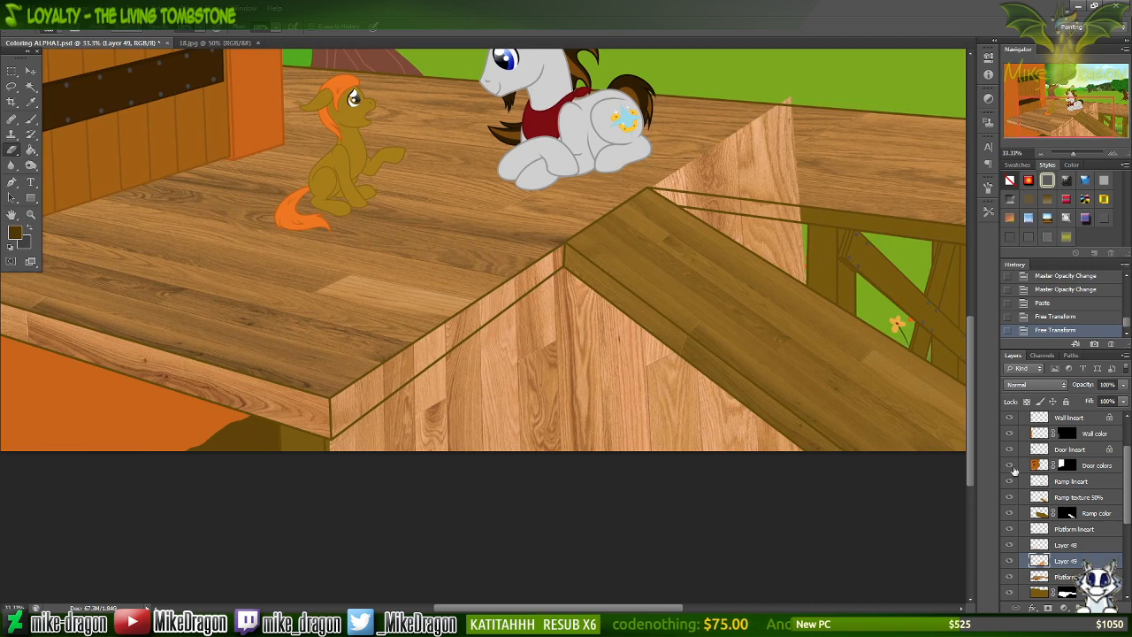
Magic-wand the areas around the platform's side faces on the Platform lineart layer and expand the selection by 2 pixels.
left_click(1051, 530)
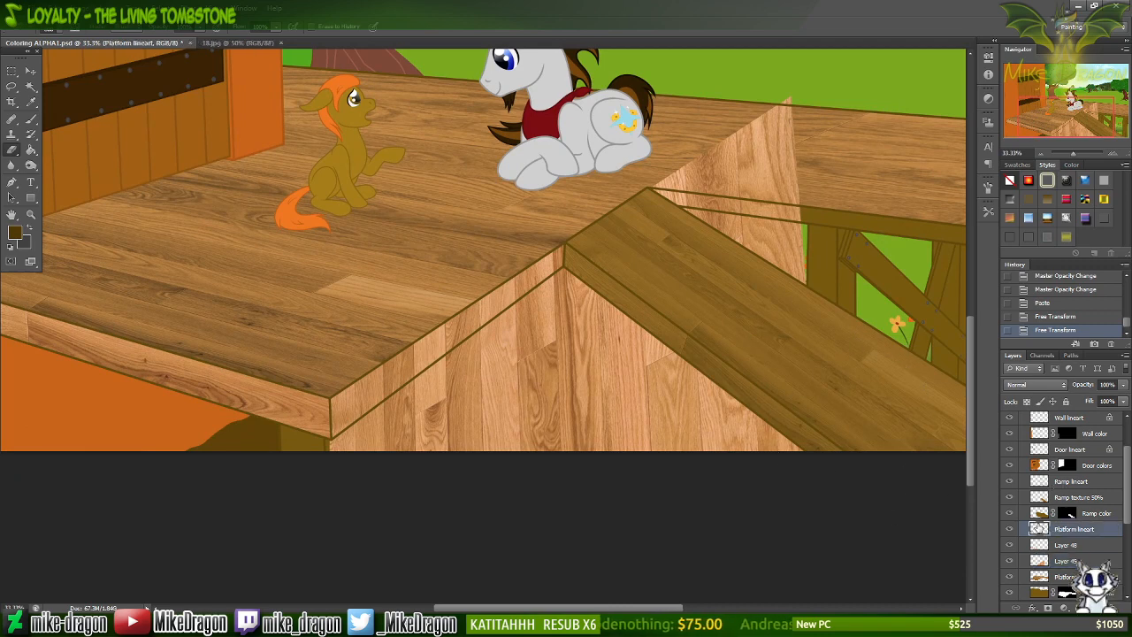
key("w")
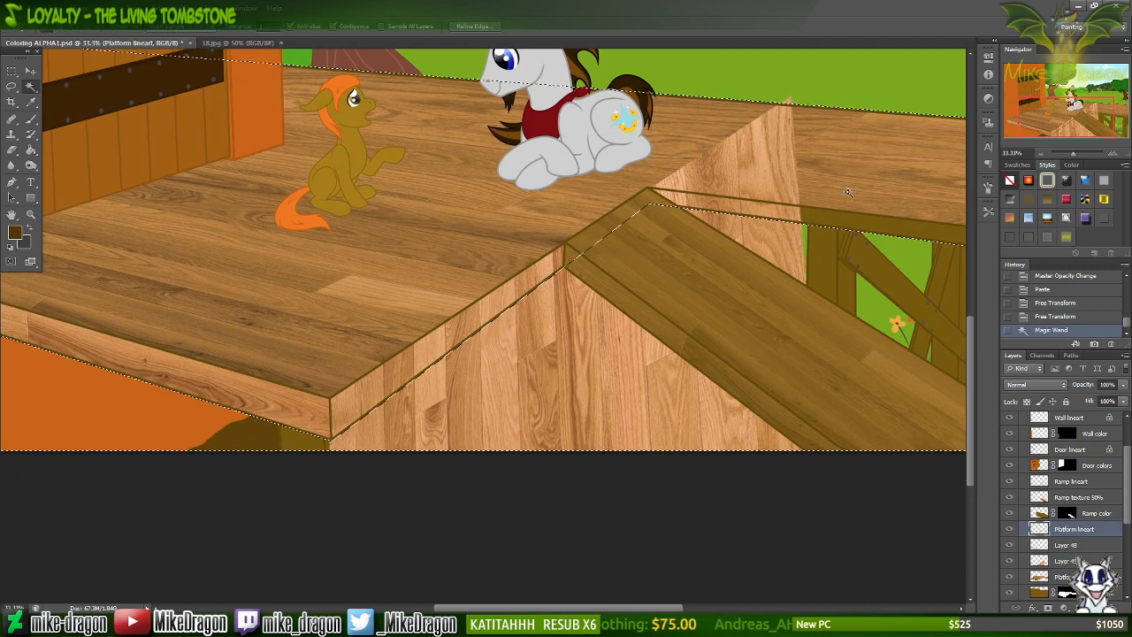
left_click(768, 150)
left_click(858, 151, "shift")
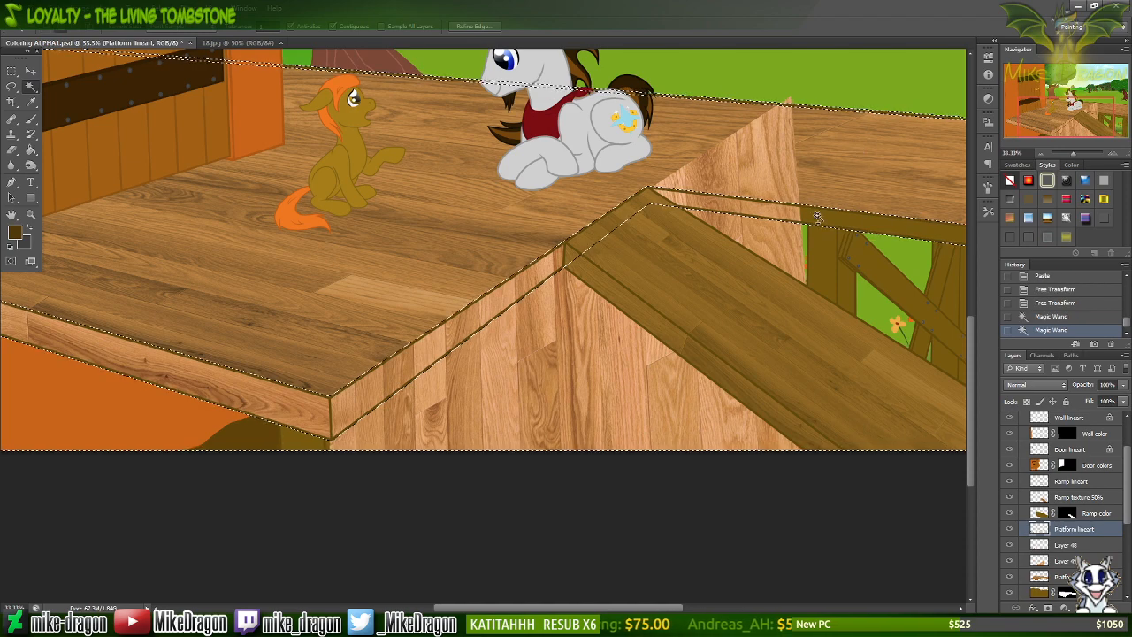
left_click(752, 159, "shift")
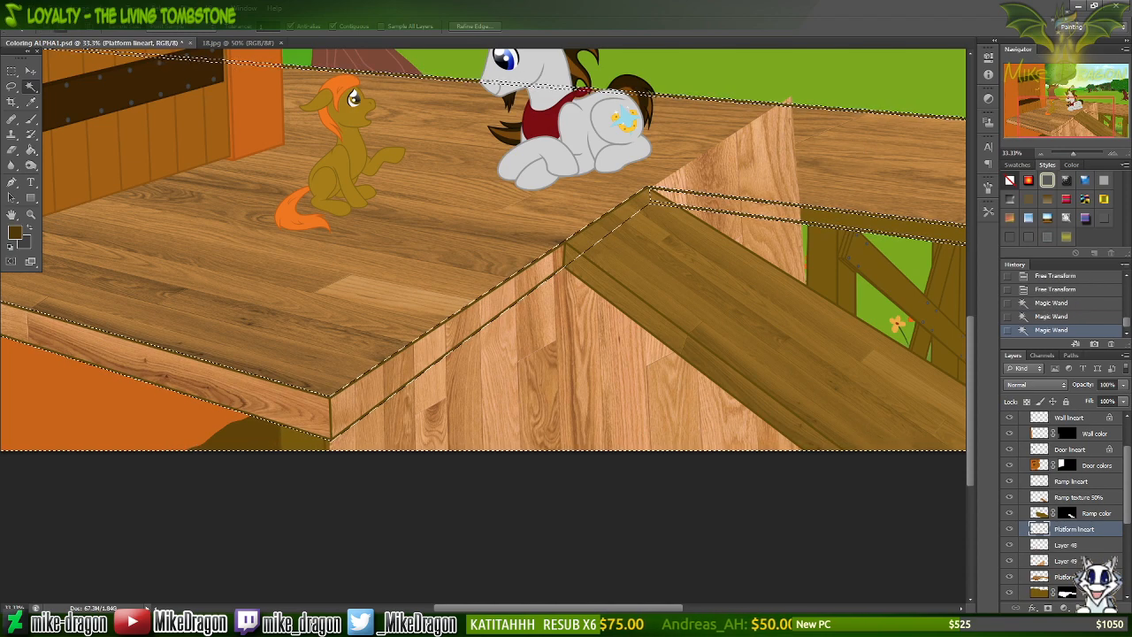
left_click(162, 8)
mouse_move(182, 142)
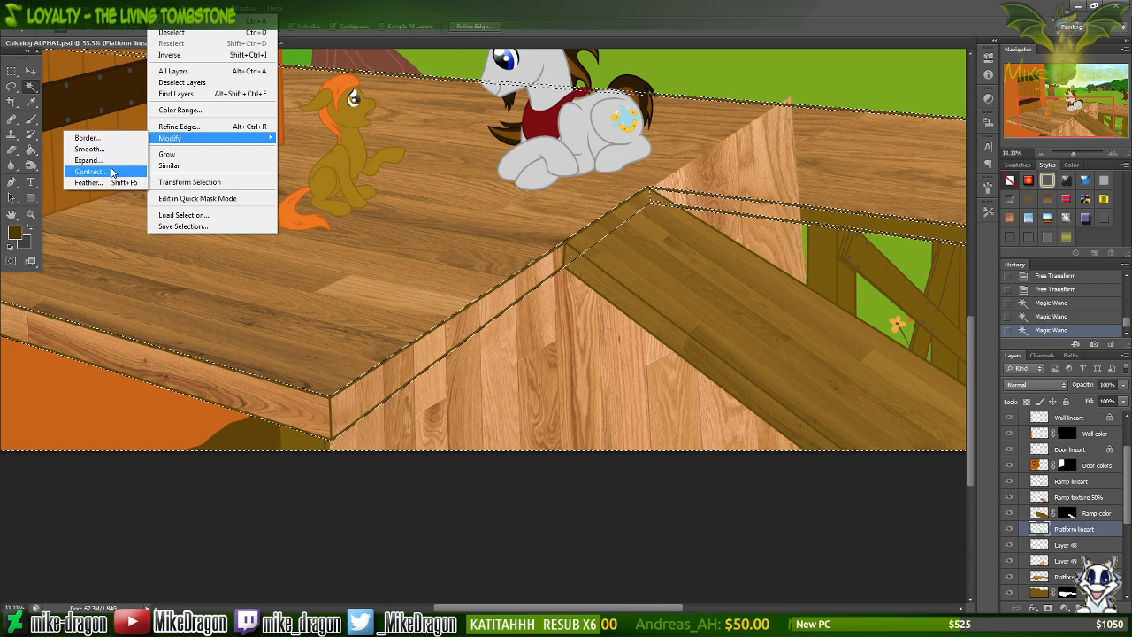
left_click(130, 158)
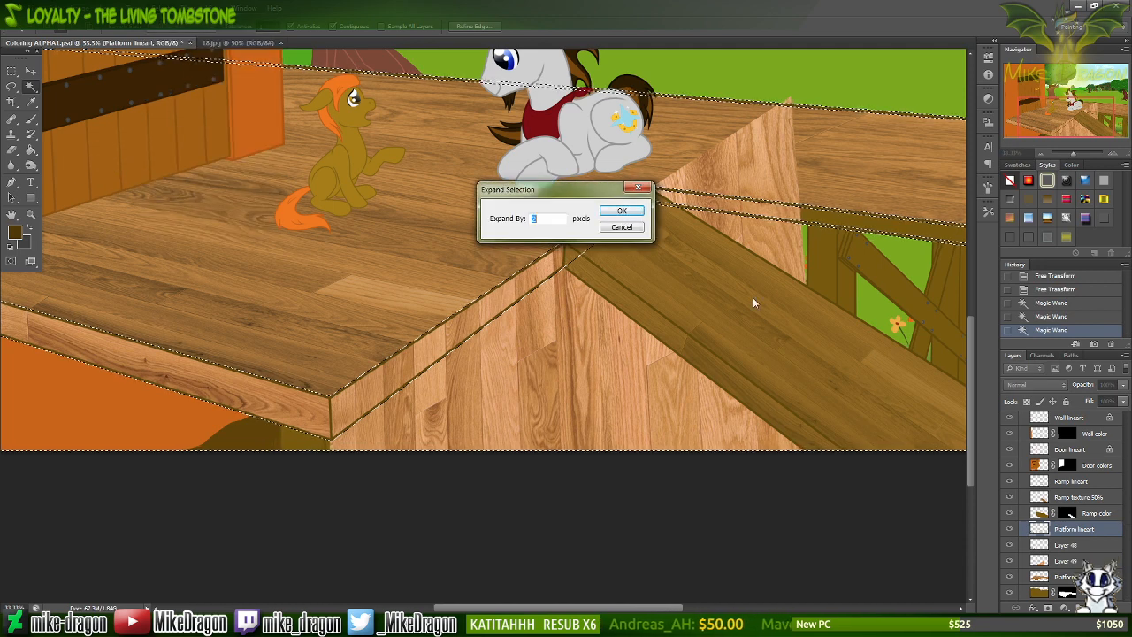
key("Return")
Erase the excess plank texture outside the platform's front side face on Layer 49 and deselect.
key("e")
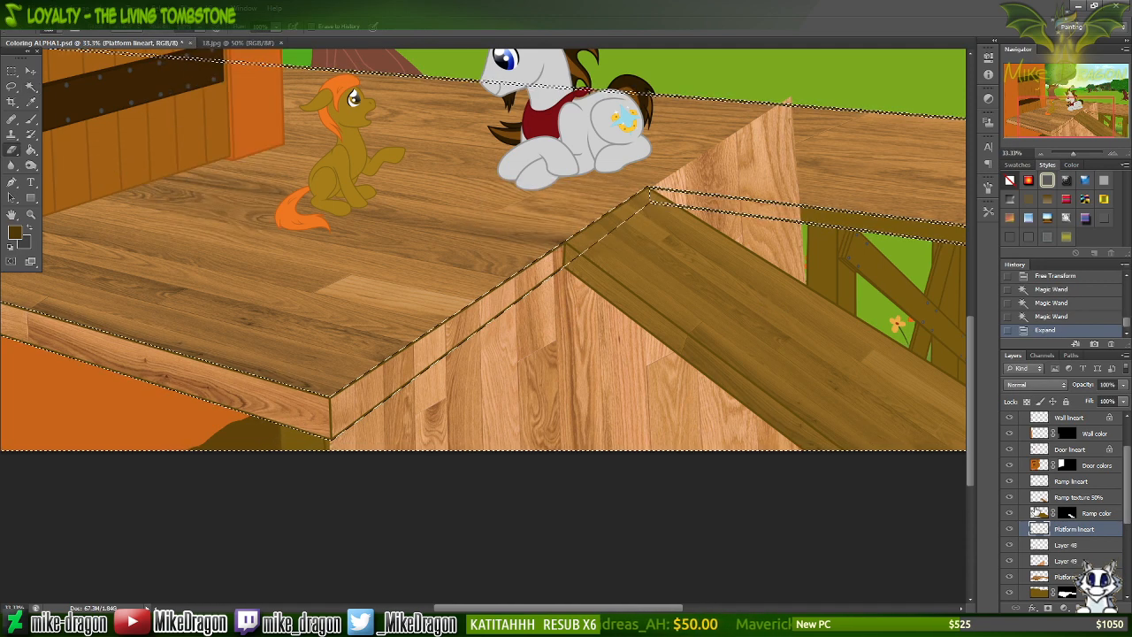
left_click(1044, 564)
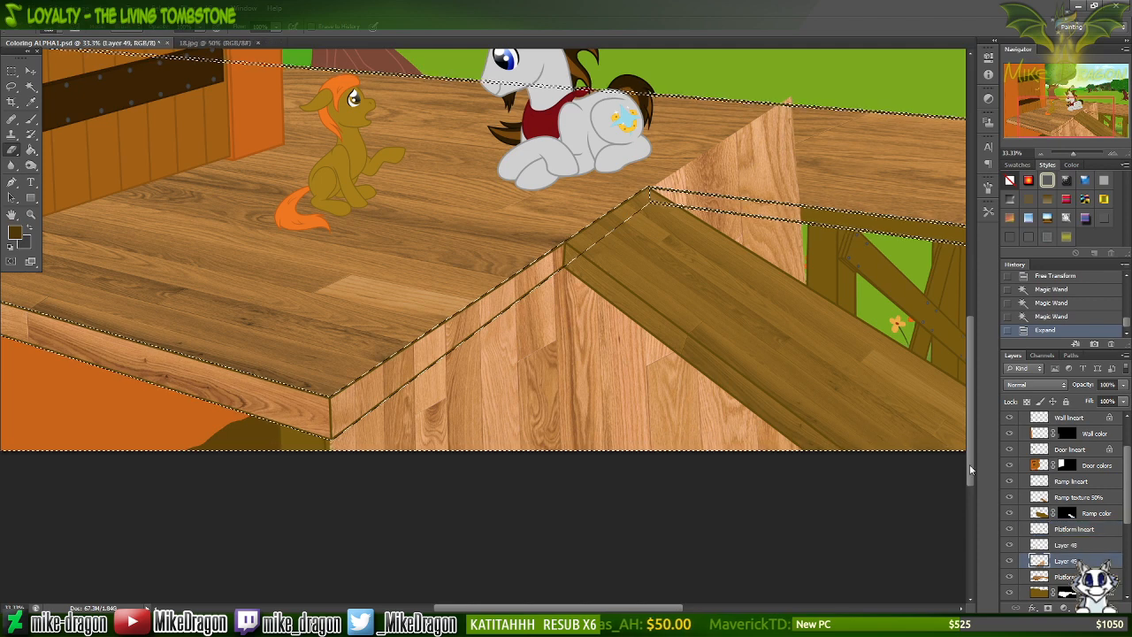
mouse_move(729, 145)
left_mouse_down()
mouse_move(771, 130)
mouse_move(693, 177)
mouse_move(683, 210)
mouse_move(793, 269)
mouse_move(623, 343)
mouse_move(414, 371)
mouse_move(421, 346)
mouse_move(375, 413)
mouse_move(462, 390)
mouse_move(374, 493)
mouse_move(507, 436)
mouse_move(771, 392)
mouse_move(787, 497)
mouse_move(863, 380)
left_mouse_up()
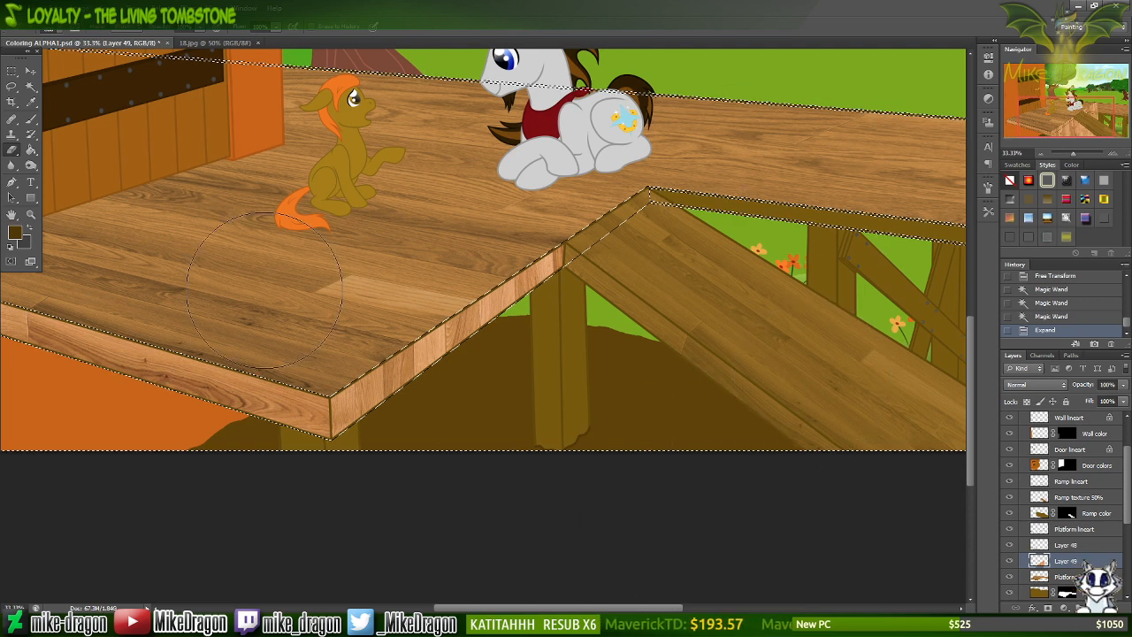
left_click_drag(769, 434, 538, 392)
key("ctrl+d")
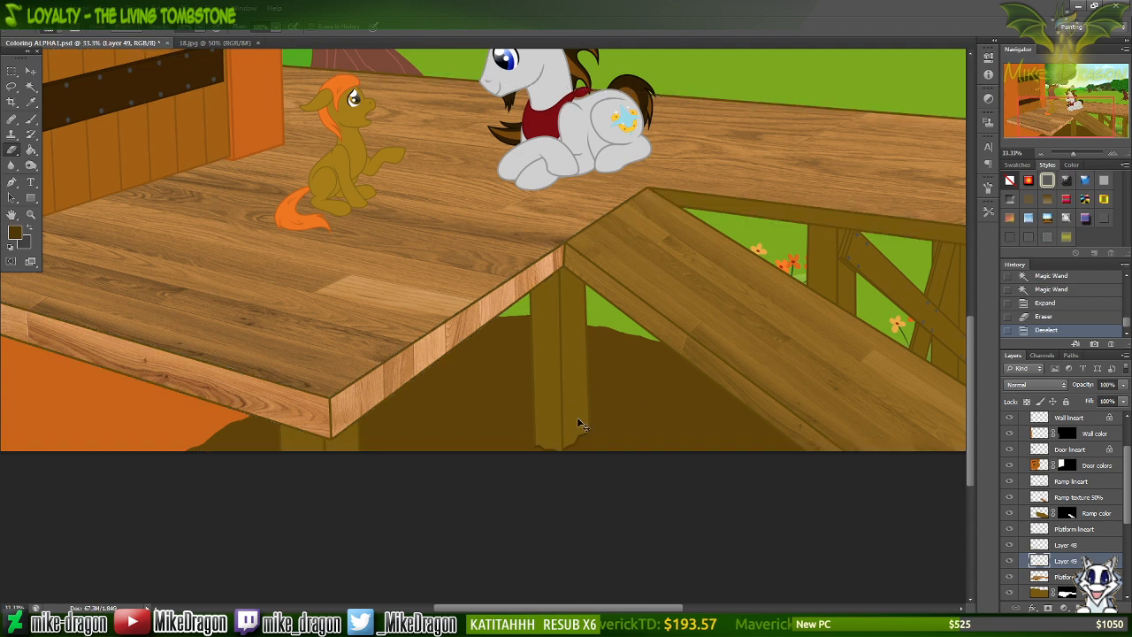
key("ctrl+plus")
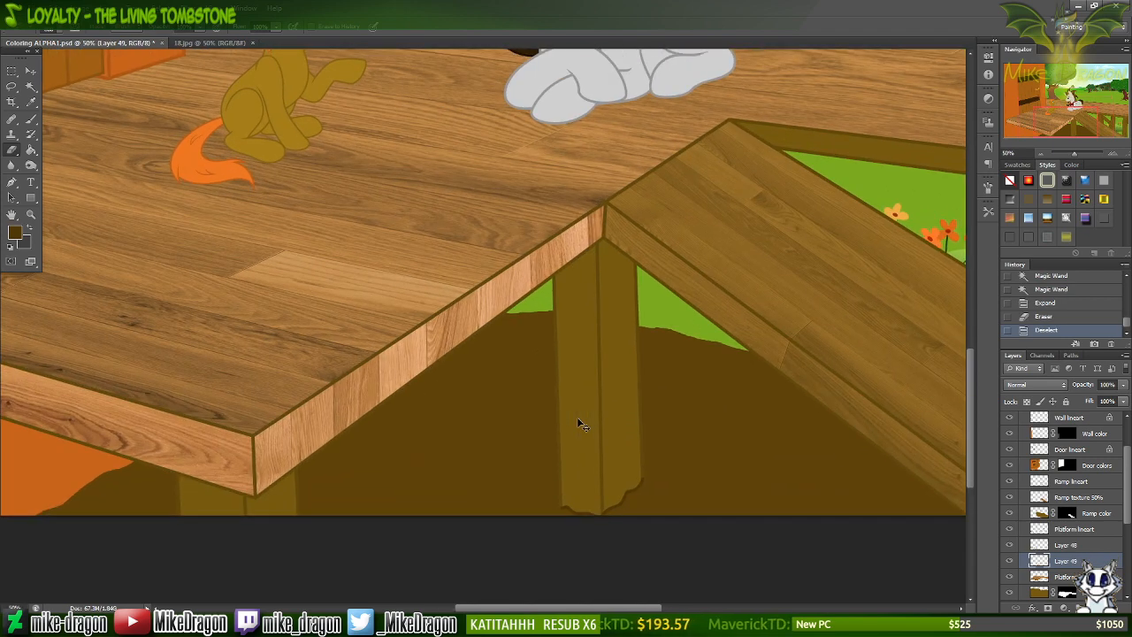
key("ctrl+minus")
key("ctrl+minus")
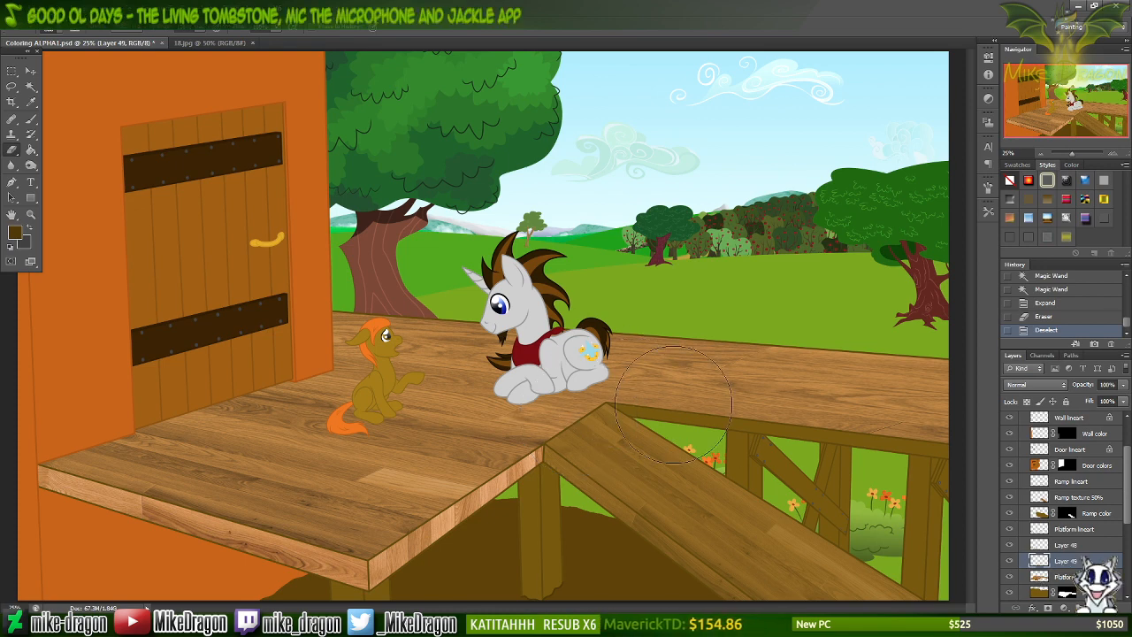
Paste another copy of the plank texture above the Platform Texture 50% layer and move it down over the platform's front.
key("v")
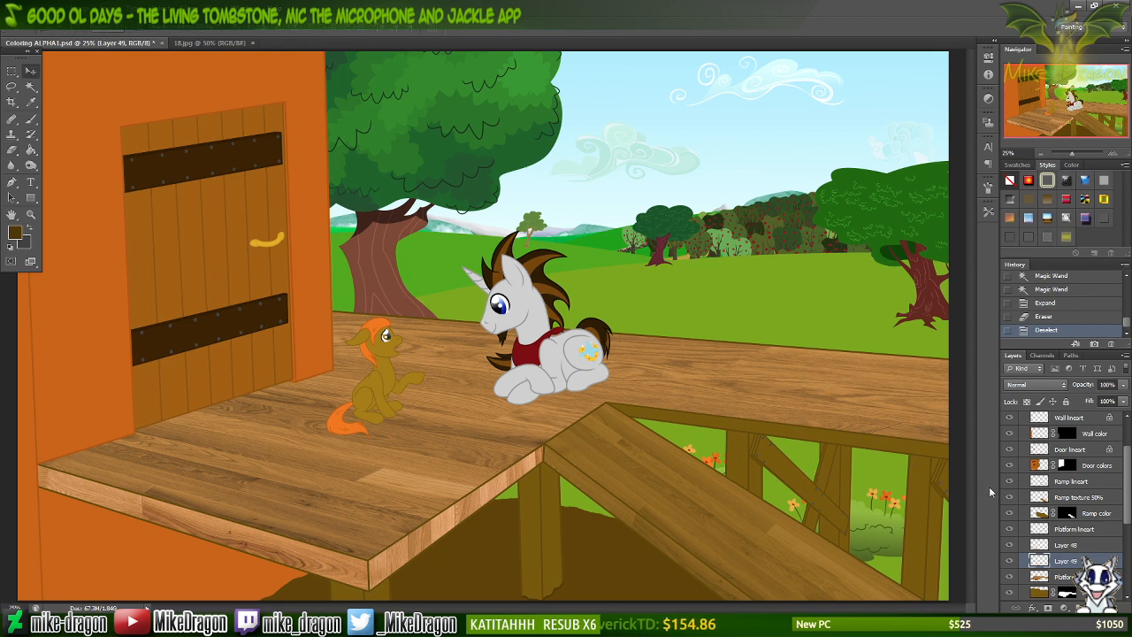
left_click(1038, 578)
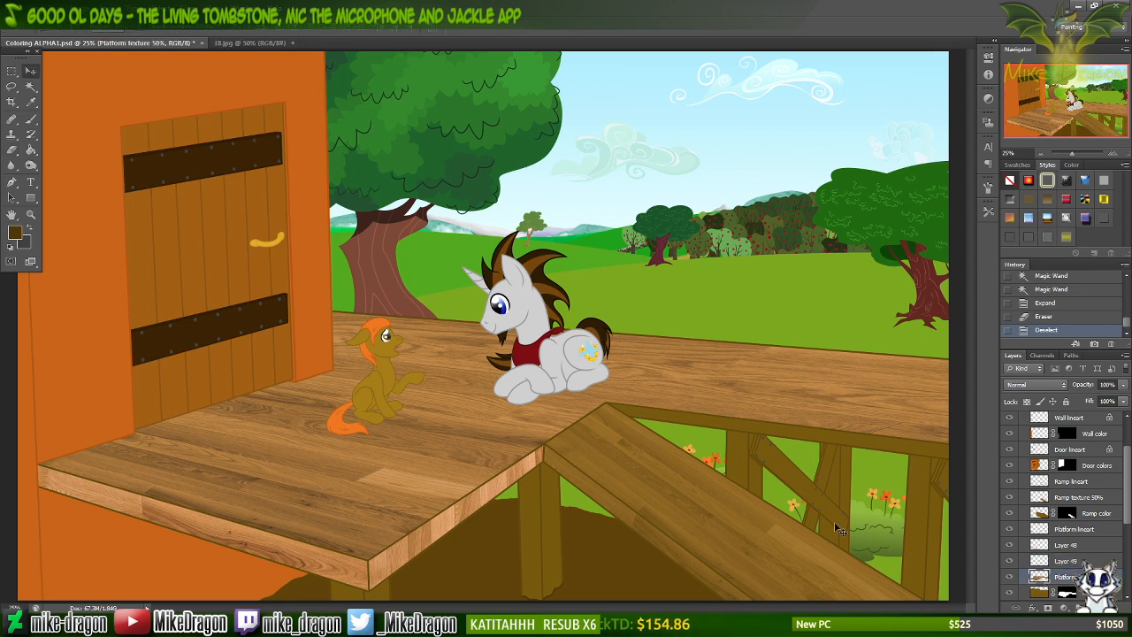
key("ctrl+v")
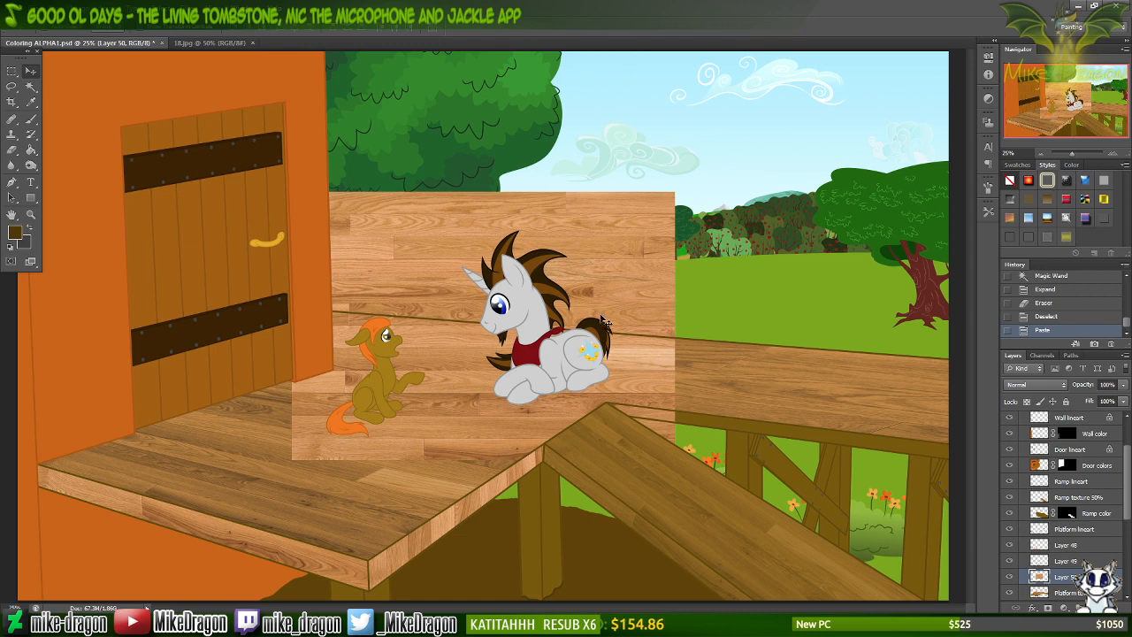
left_click_drag(620, 317, 541, 529)
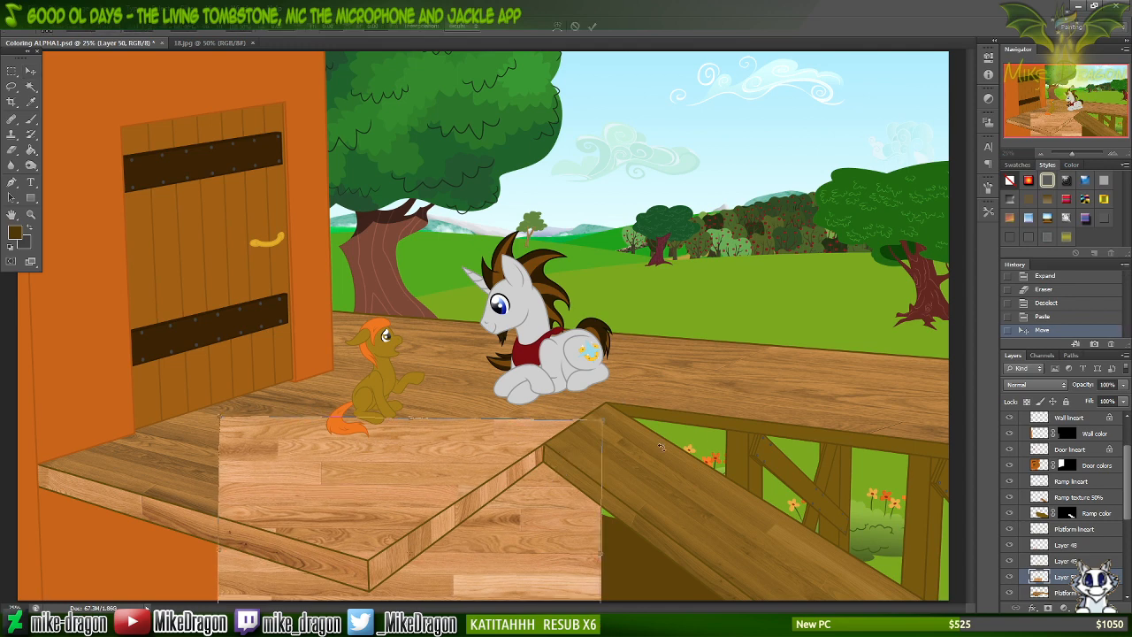
Move the pasted texture behind the ramp and rotate it so its top edge follows the walkway's lower outline.
left_click_drag(661, 447, 661, 463)
left_click_drag(577, 497, 847, 480)
left_click_drag(562, 326, 550, 330)
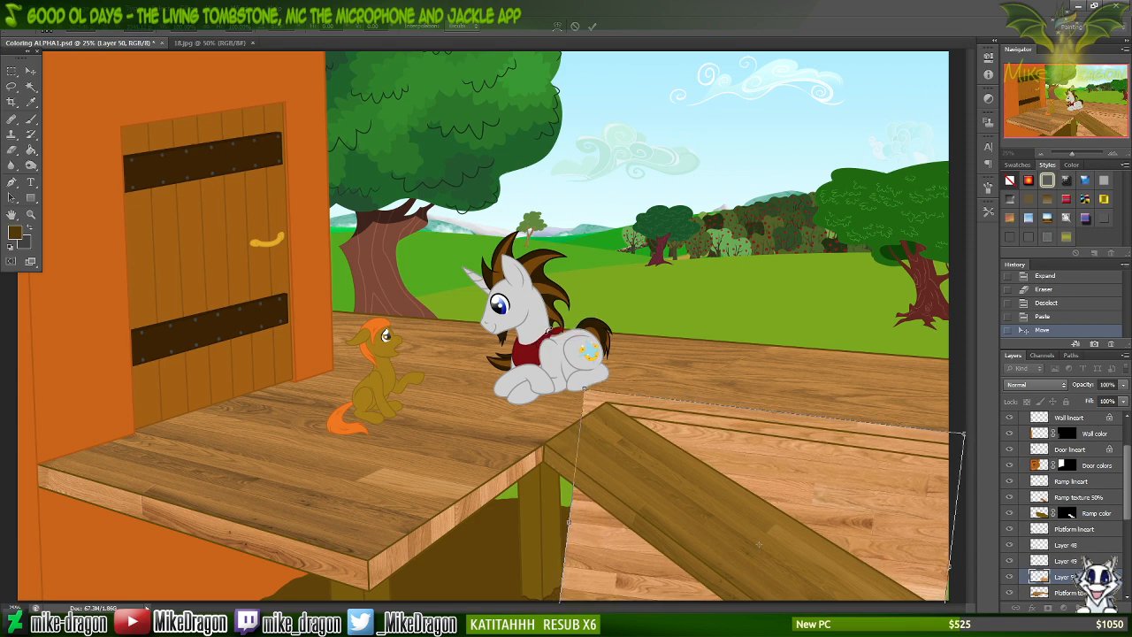
key("ctrl+plus")
left_click_drag(881, 288, 744, 199)
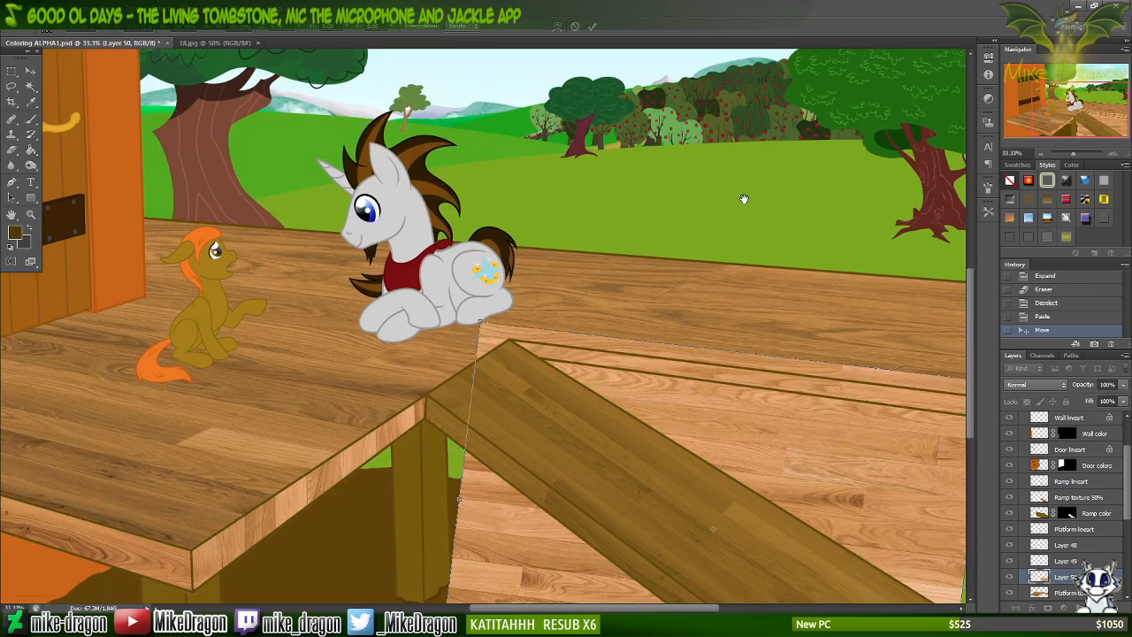
left_click_drag(588, 376, 584, 386)
left_click_drag(570, 322, 571, 325)
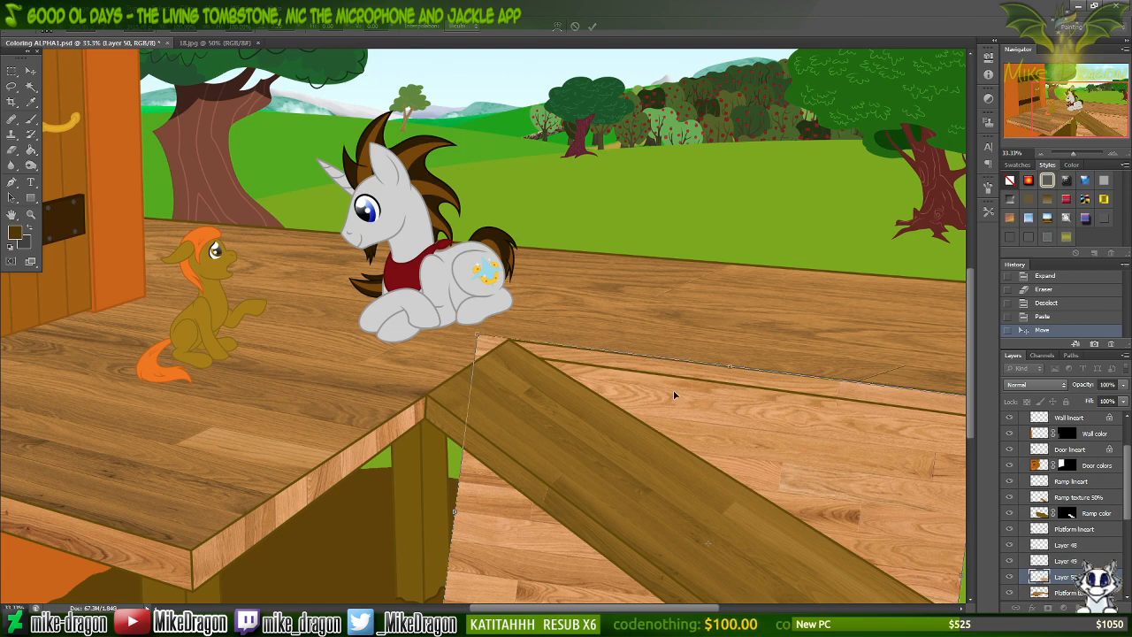
Scale the texture up from its lower near corner so it extends past the ramp's top corner toward the house.
key("ctrl+minus")
key("ctrl+minus")
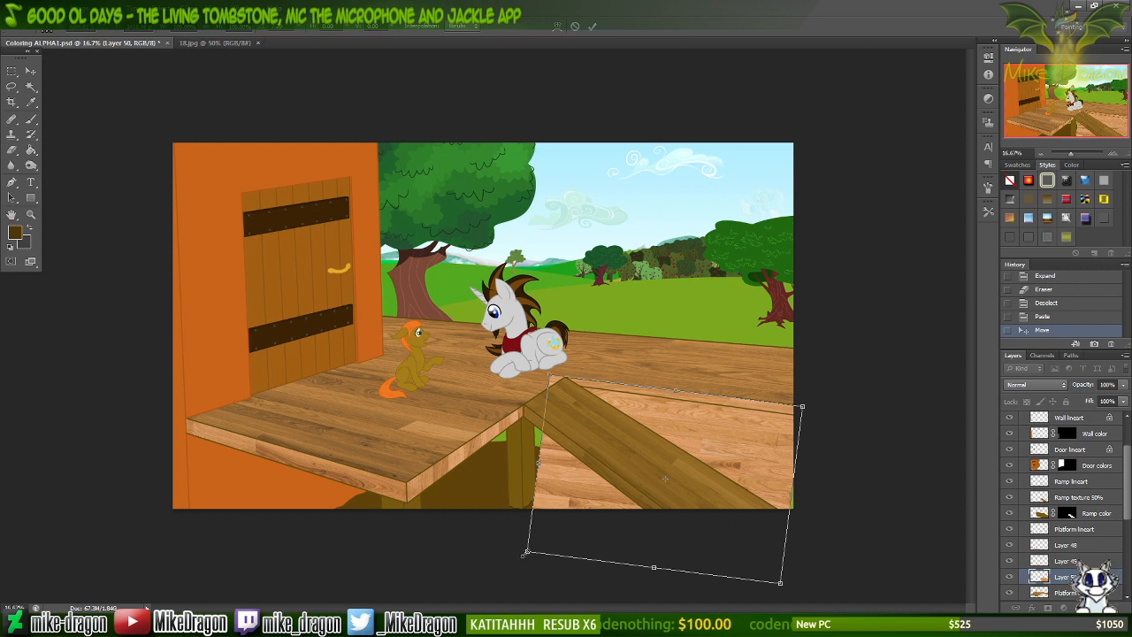
left_click_drag(522, 555, 452, 573)
key("ctrl+plus")
key("ctrl+plus")
key("ctrl+plus")
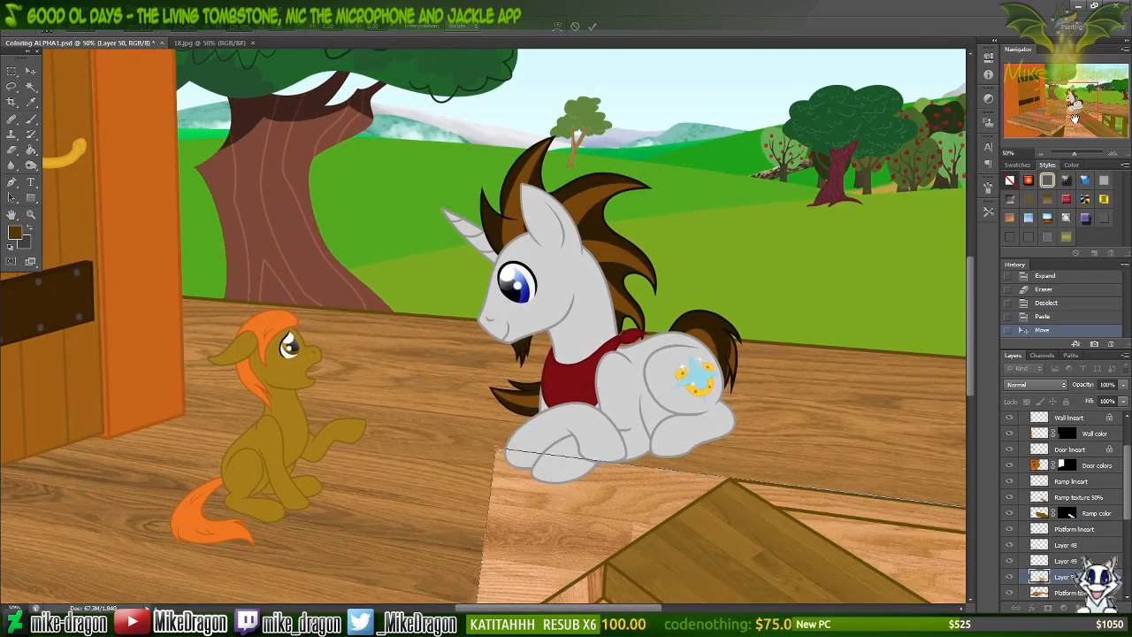
left_click_drag(1079, 117, 1108, 130)
key("ctrl+plus")
key("ctrl+plus")
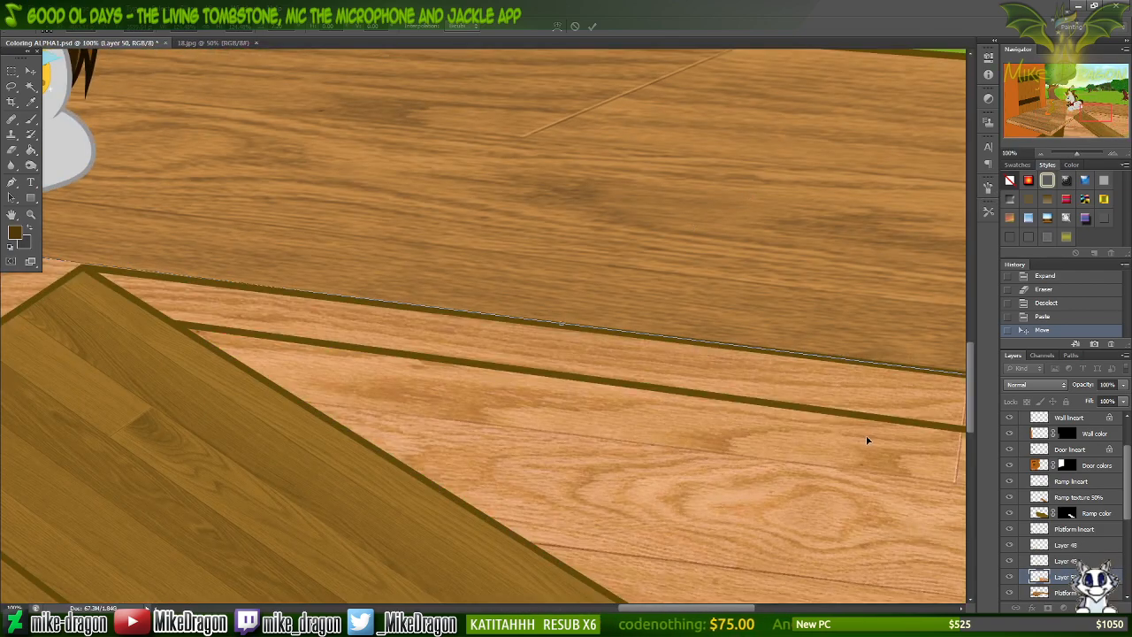
left_click_drag(953, 416, 807, 419)
Skew the texture's bottom edge away from the house so the plank seams lean the other way.
key("ctrl+minus")
key("ctrl+minus")
key("ctrl+minus")
key("ctrl+minus")
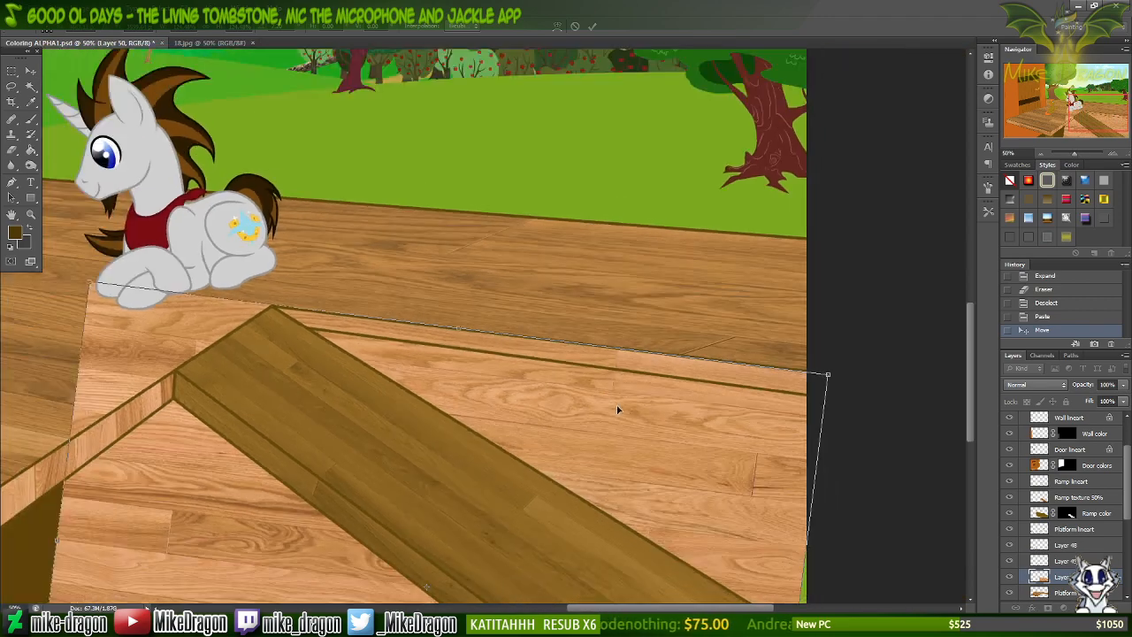
key("ctrl+minus")
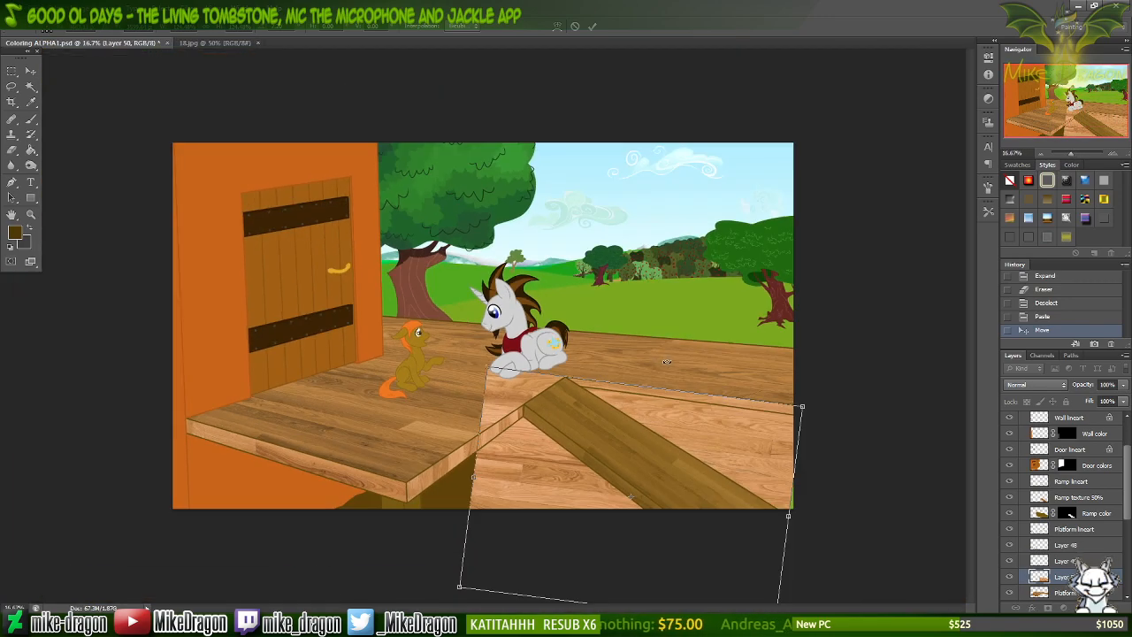
right_click(556, 452)
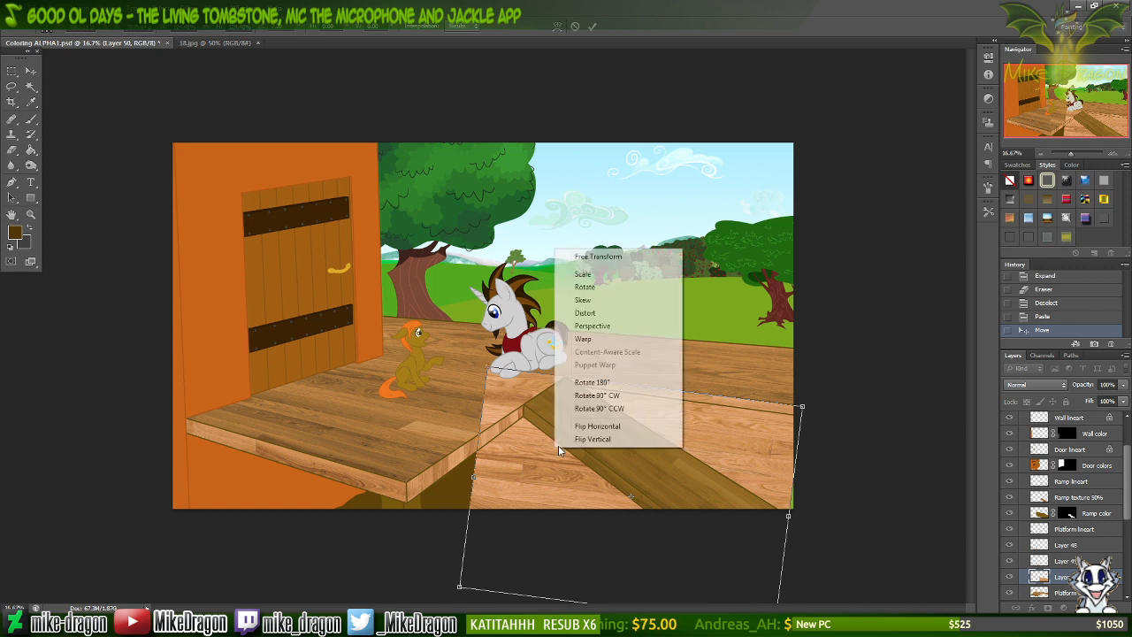
left_click(597, 288)
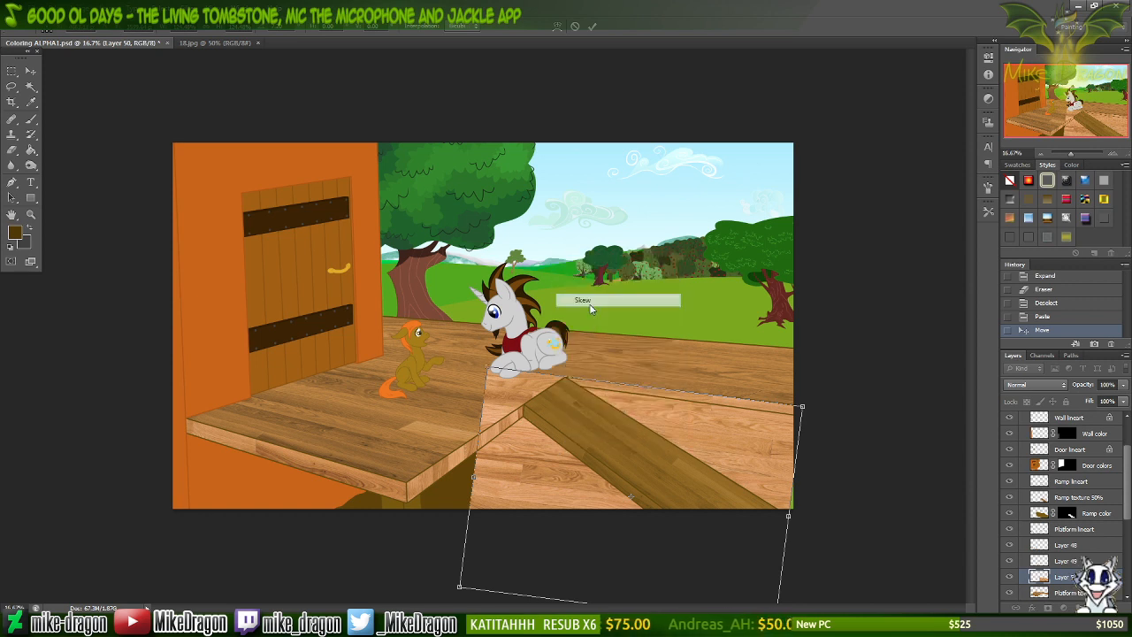
left_click_drag(495, 602, 536, 580)
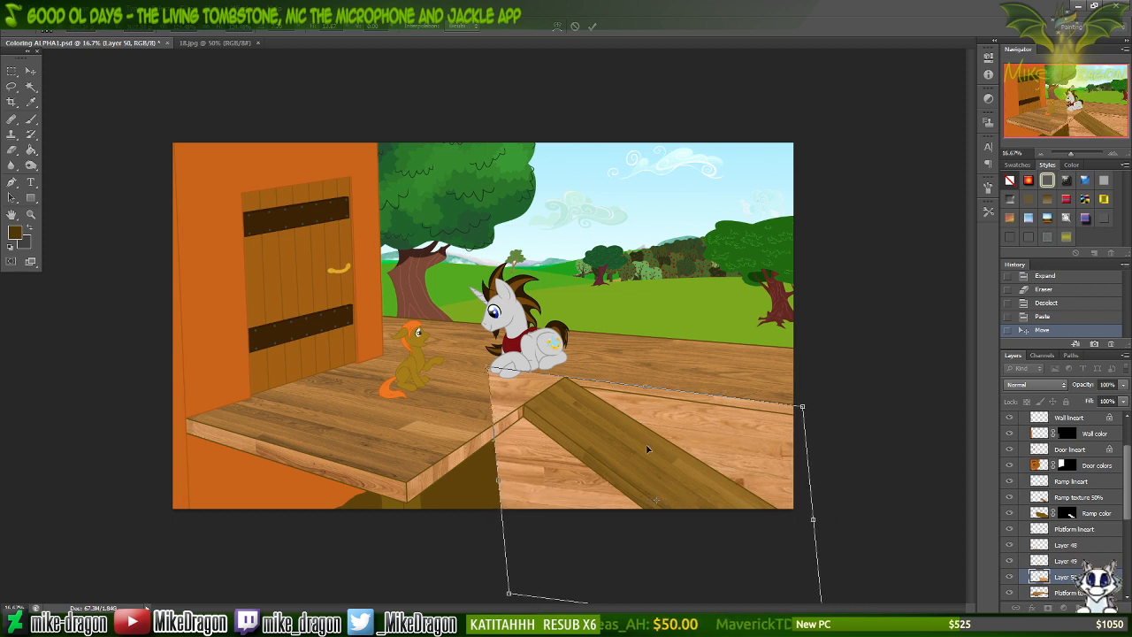
Slide the texture along the walkway's slope until its plank seam meets the seam in the deck above.
key("ctrl+plus")
key("ctrl+plus")
key("ctrl+plus")
key("ctrl+plus")
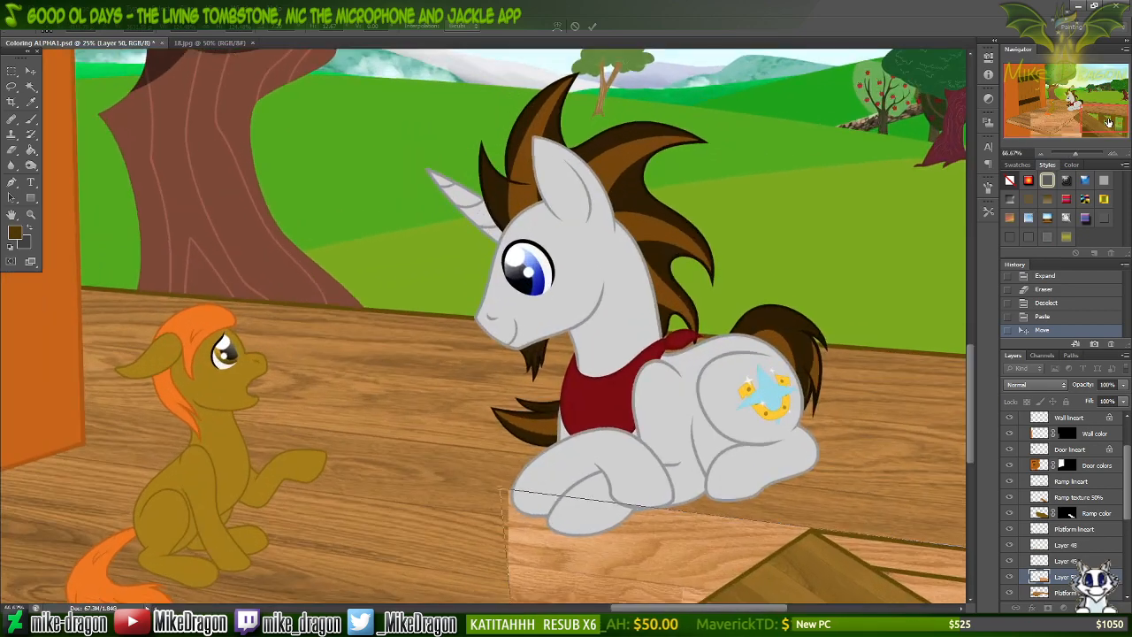
left_click_drag(1106, 120, 1112, 117)
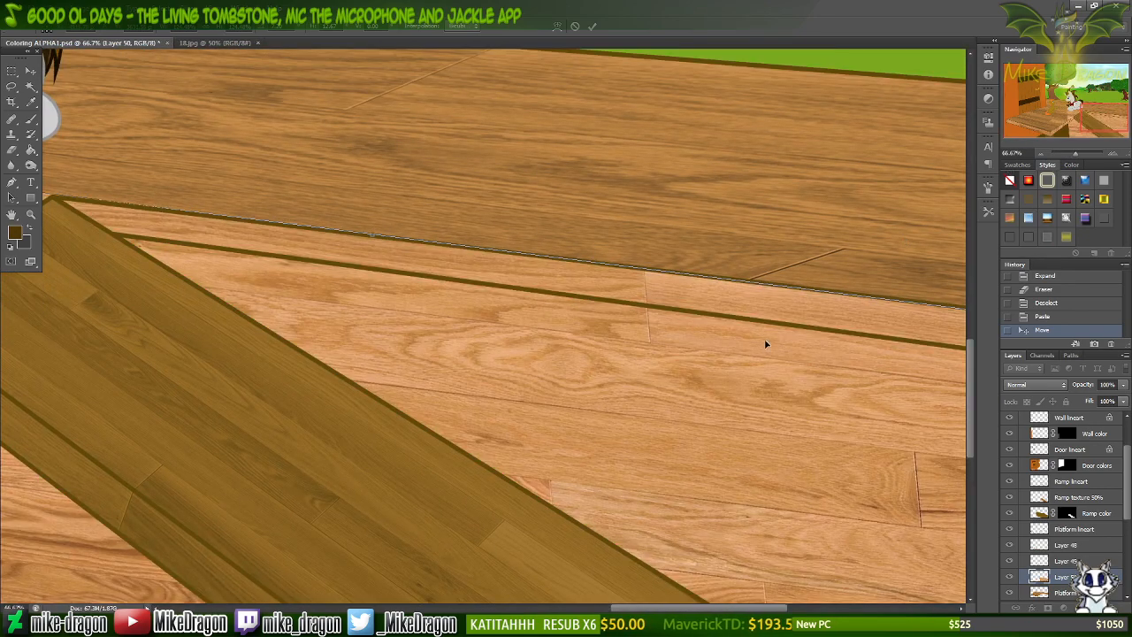
left_click_drag(644, 276, 748, 289)
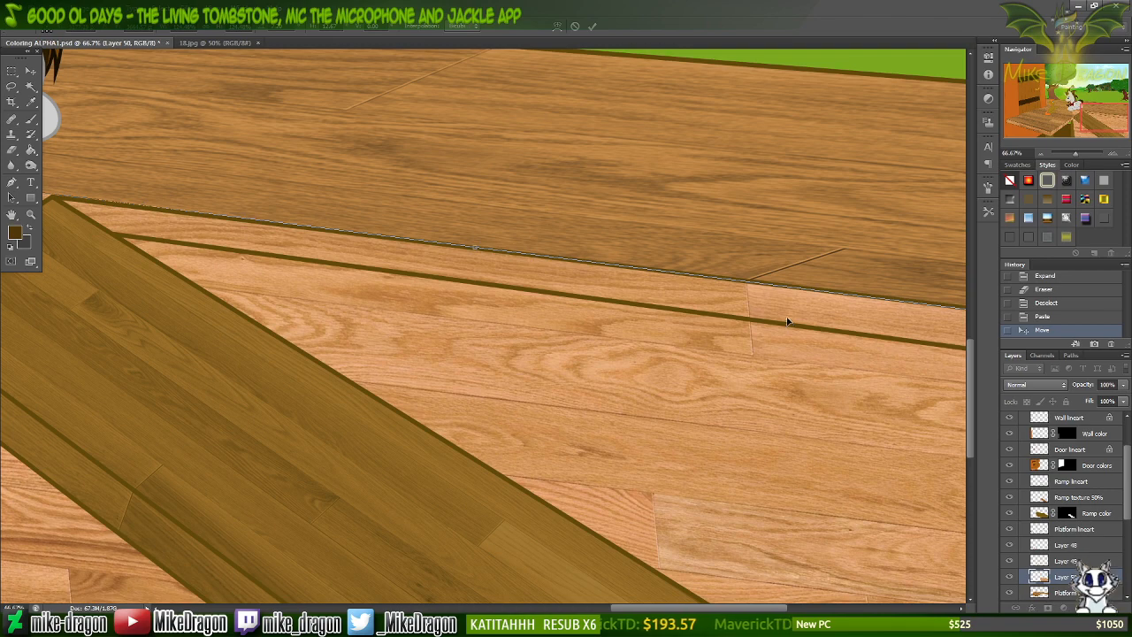
Distort the walkway side texture, shifting its lower house-side corner slightly up and toward the house so the plank seams stand more upright.
key("ctrl+t")
scroll(788, 321, "down", 3)
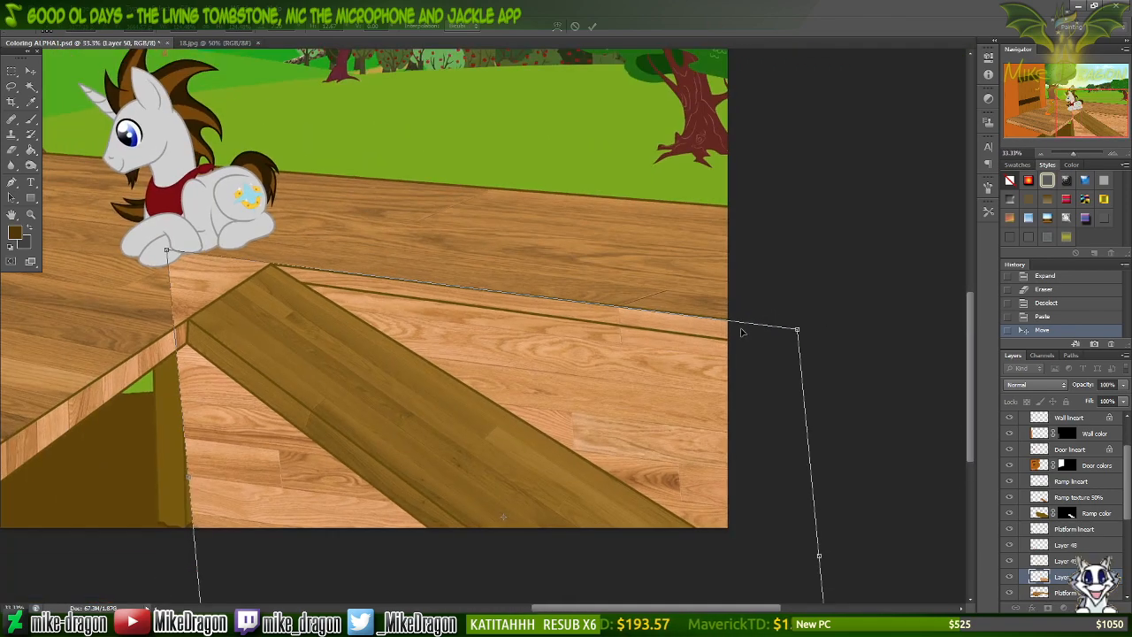
scroll(698, 362, "down", 1)
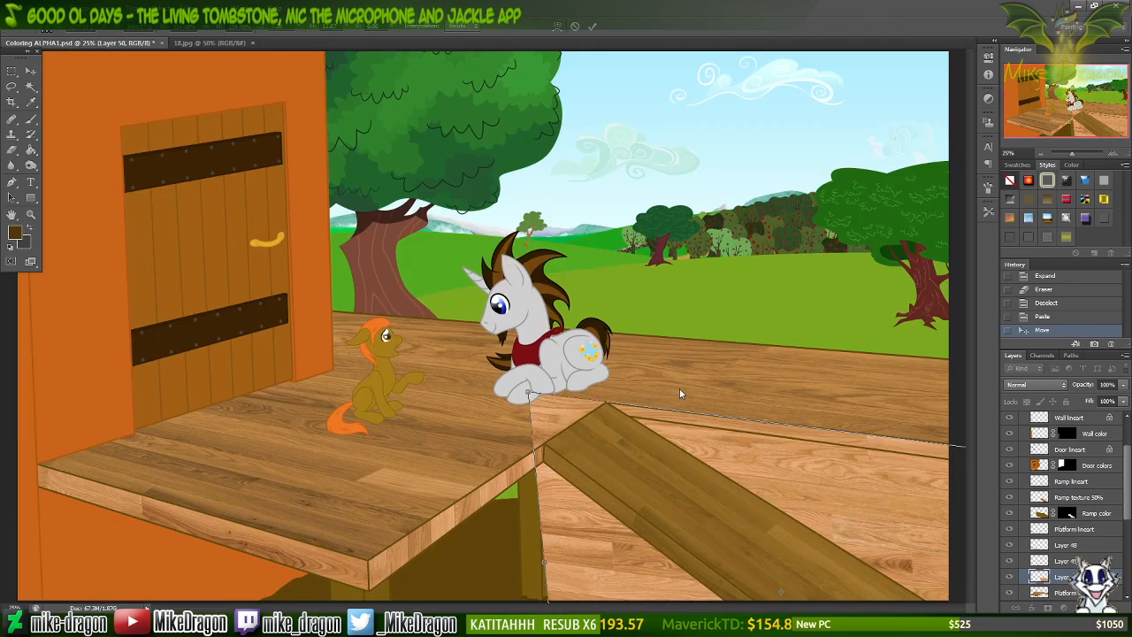
scroll(679, 388, "down", 1)
right_click(655, 215)
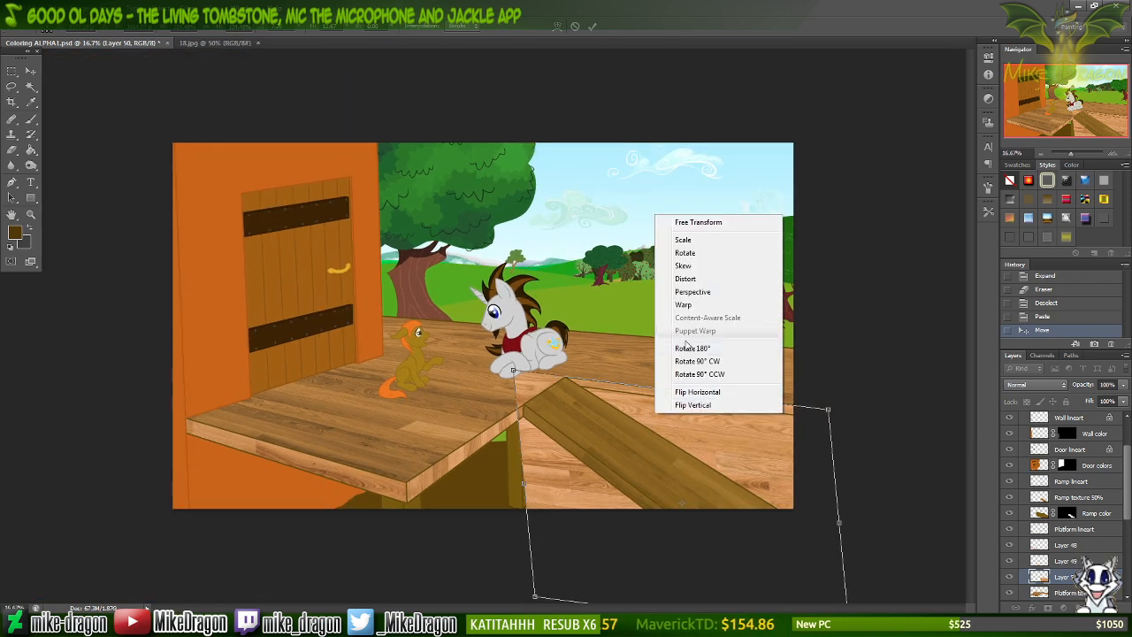
left_click(705, 280)
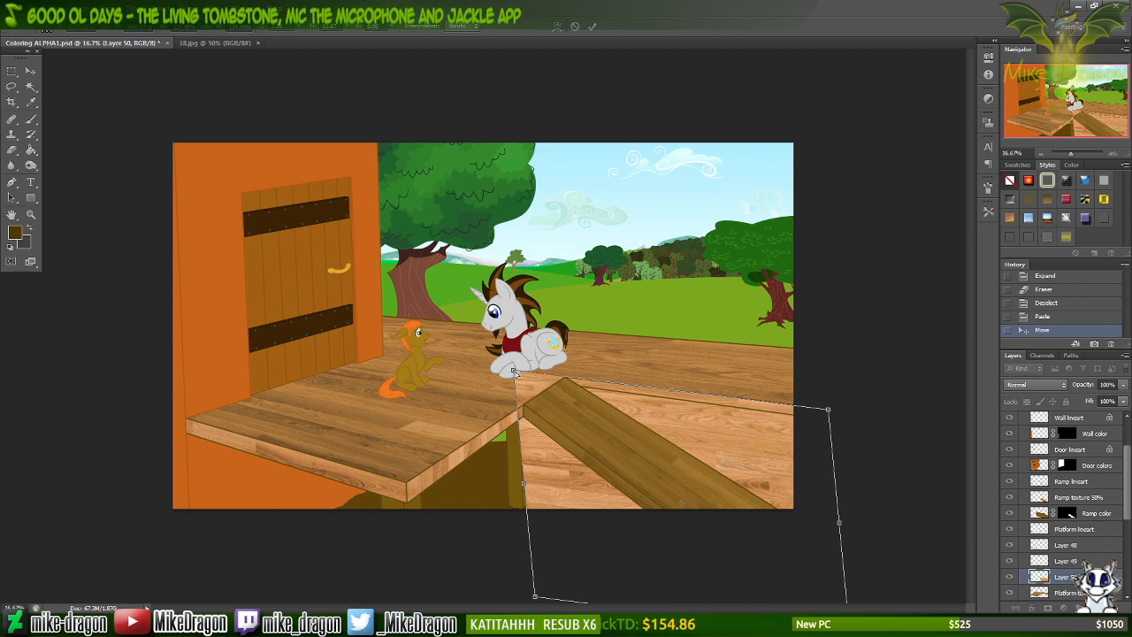
left_click_drag(514, 373, 515, 372)
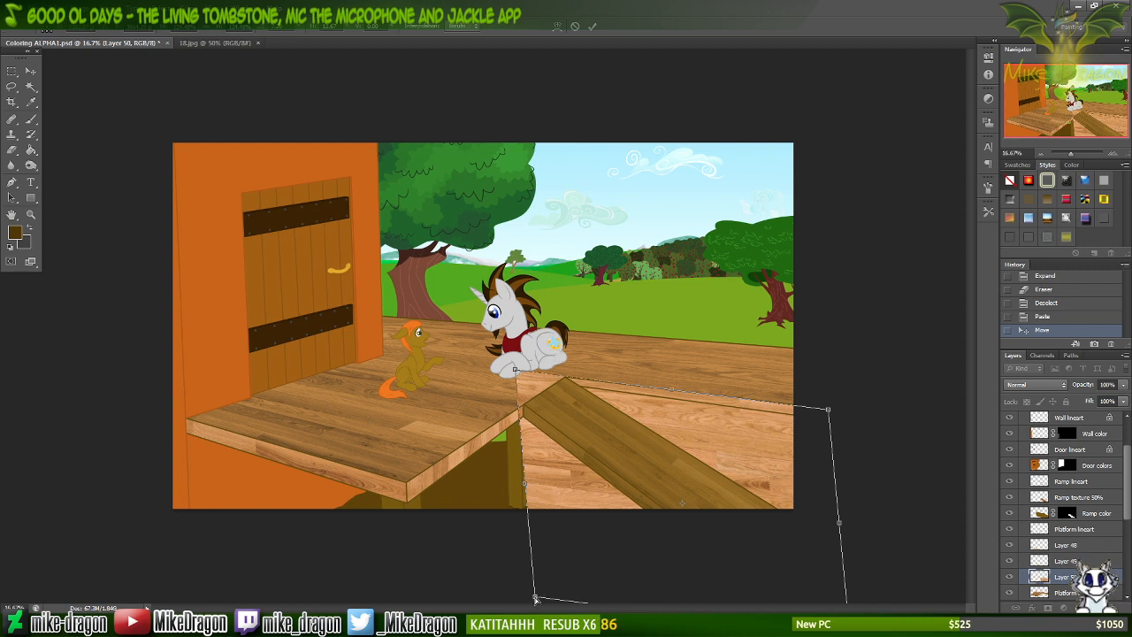
left_click_drag(535, 599, 530, 595)
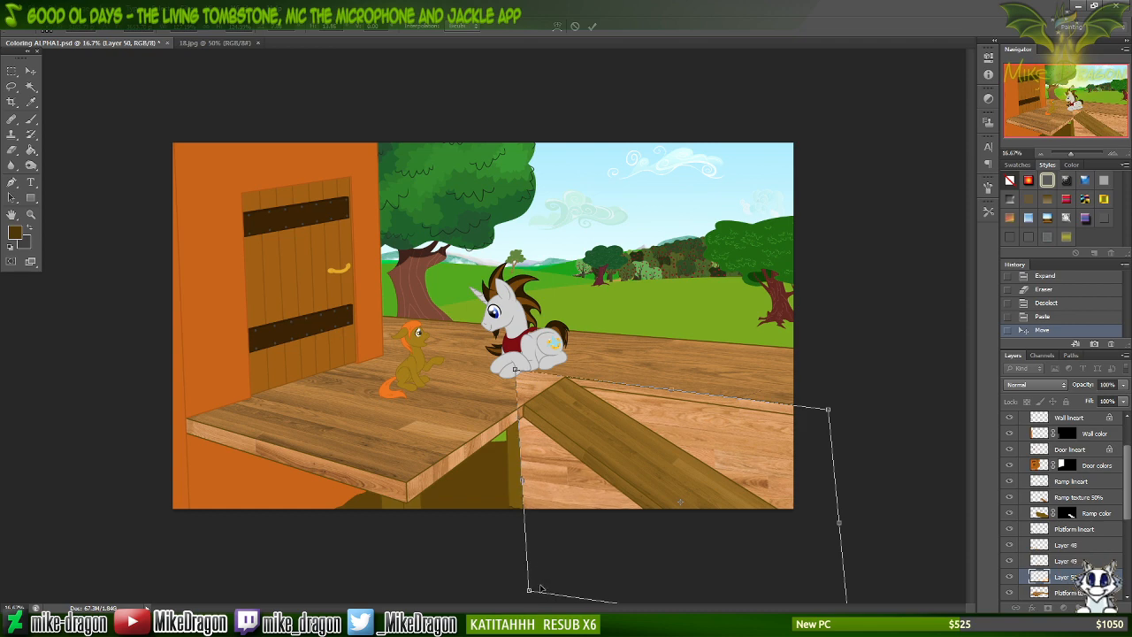
Nudge the texture slightly away from the house to line its plank seam up with the deck seam above, and commit the transform.
key("ctrl+plus")
key("ctrl+plus")
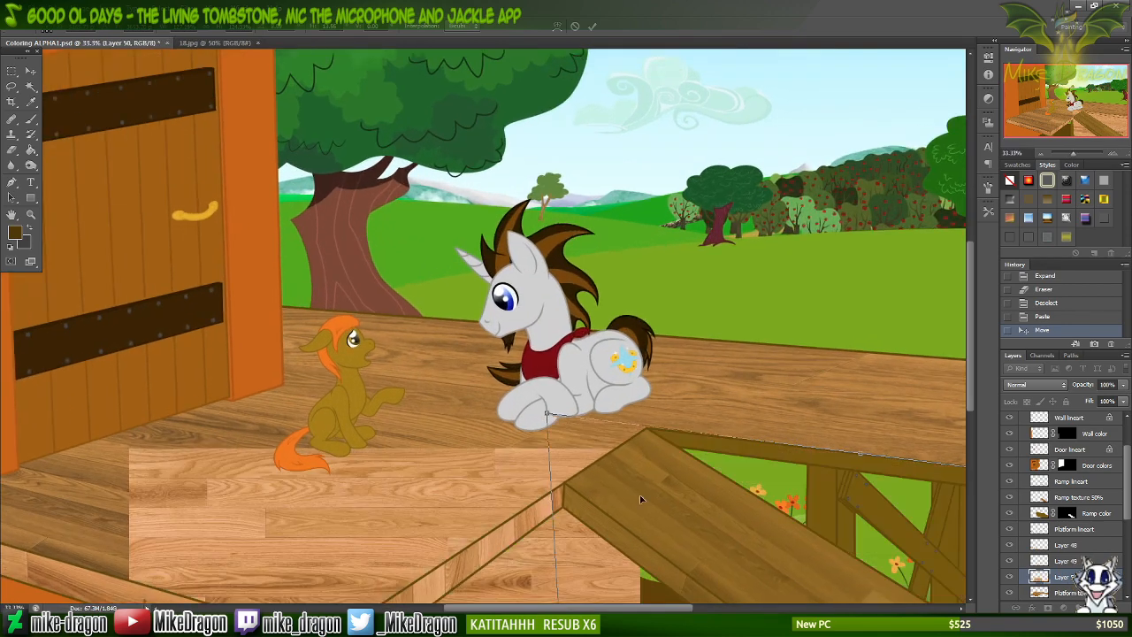
scroll(673, 456, "right", 3)
scroll(695, 425, "right", 2)
scroll(721, 305, "down", 4)
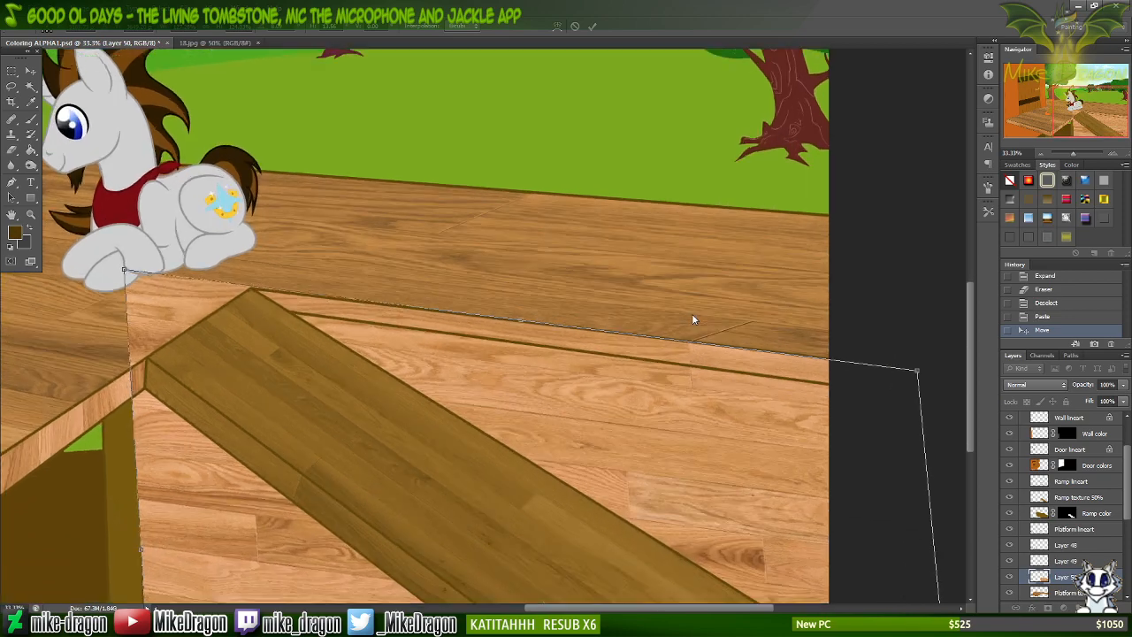
key("ctrl+plus")
key("ctrl+plus")
left_click_drag(693, 314, 659, 312)
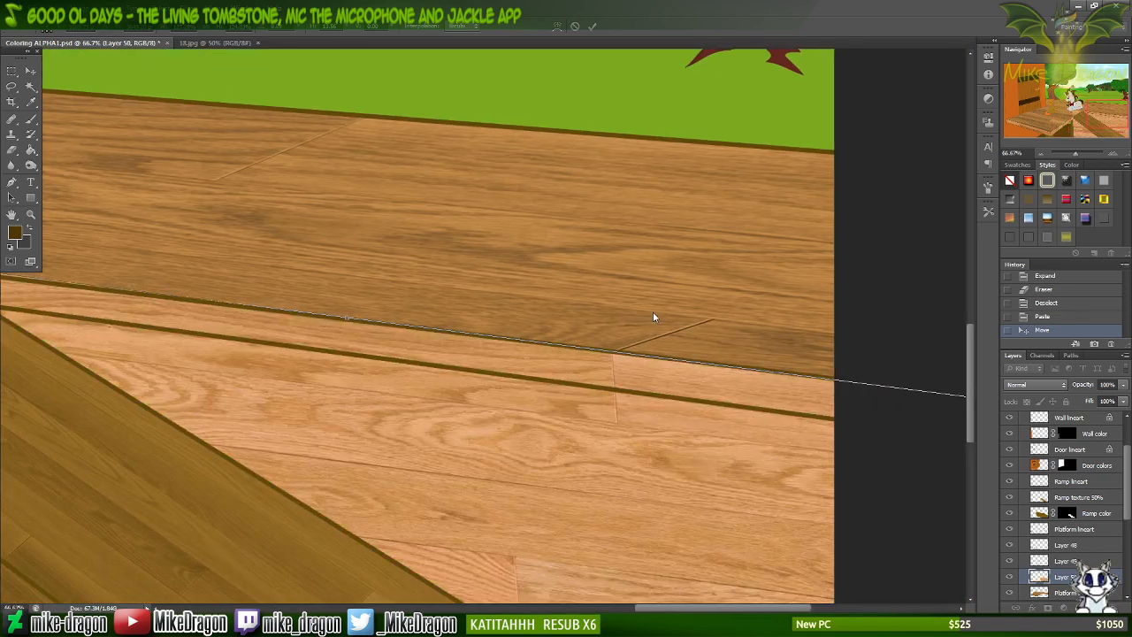
key("ctrl+plus")
key("ctrl+plus")
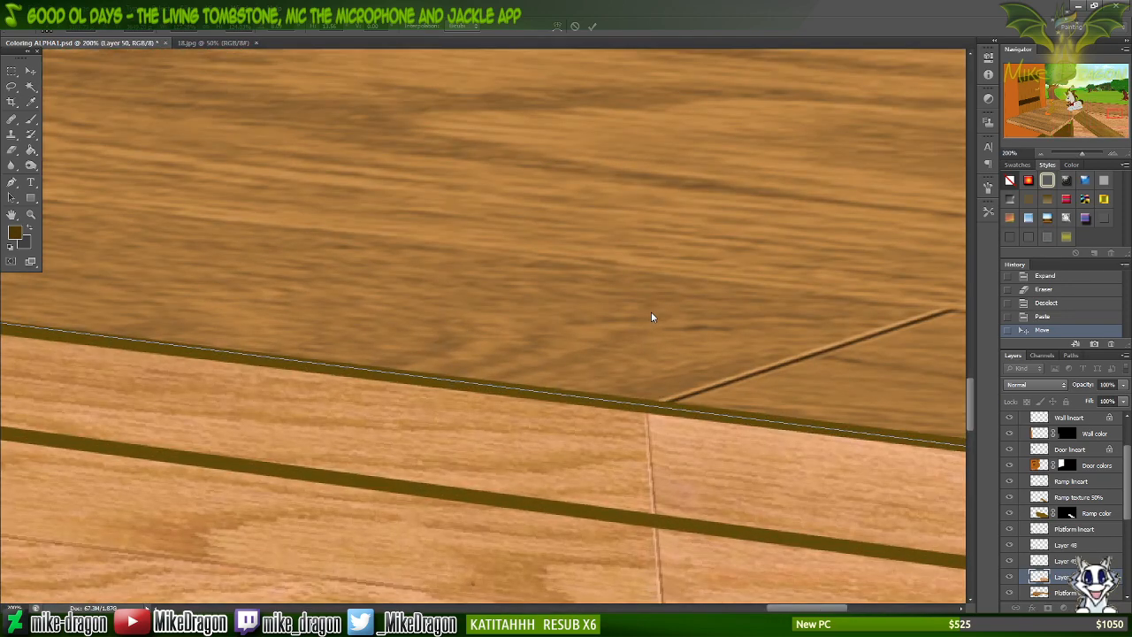
key("Right")
key("Right")
key("Right")
key("Right")
key("Right")
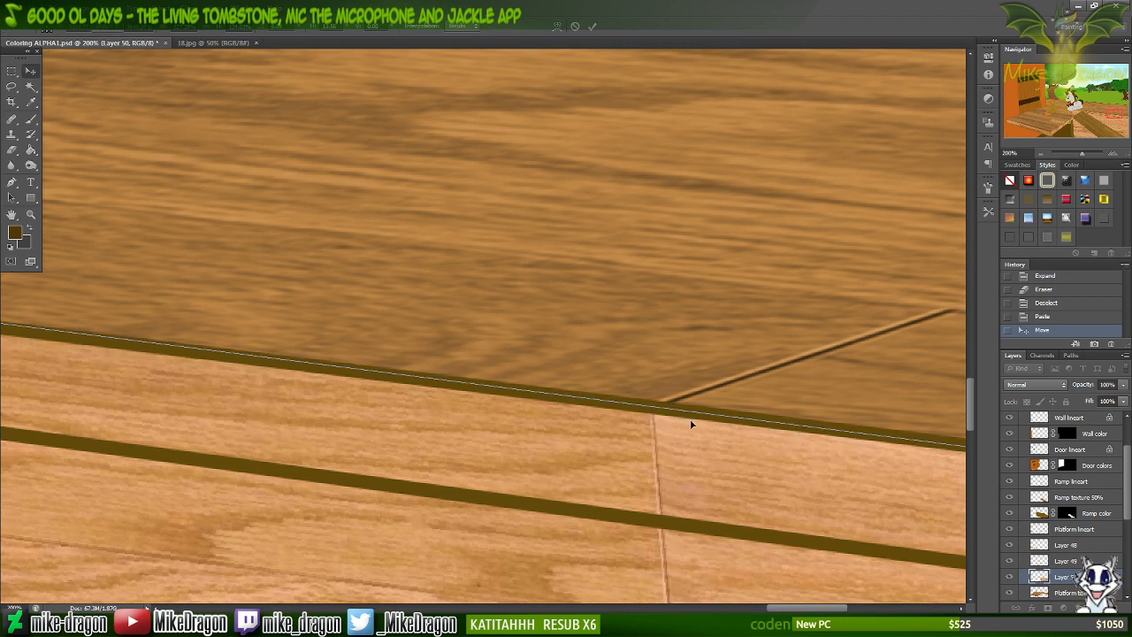
key("Return")
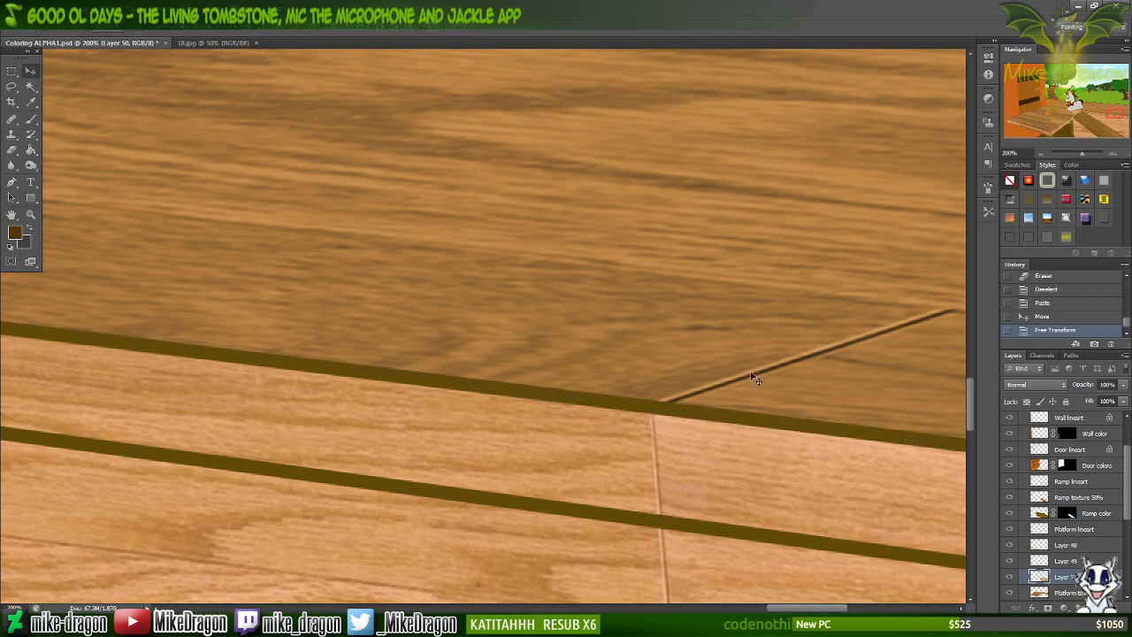
Select the deck top and the areas outside the platform's side faces with the Magic Wand on the Platform lineart layer.
key("ctrl+minus")
key("ctrl+minus")
key("ctrl+minus")
key("ctrl+minus")
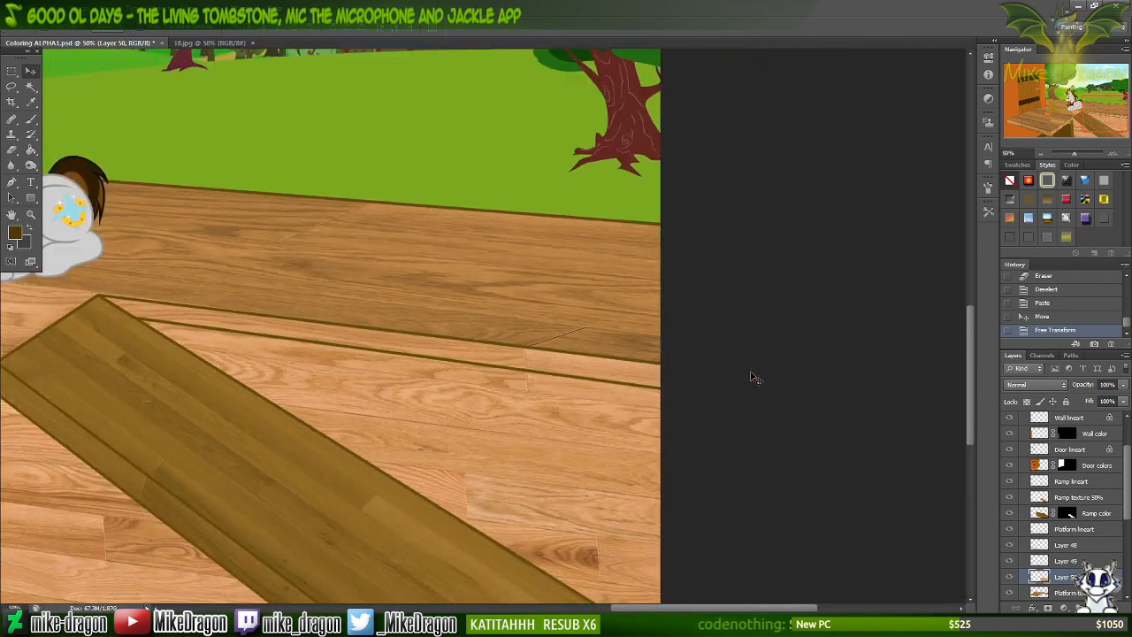
key("ctrl+minus")
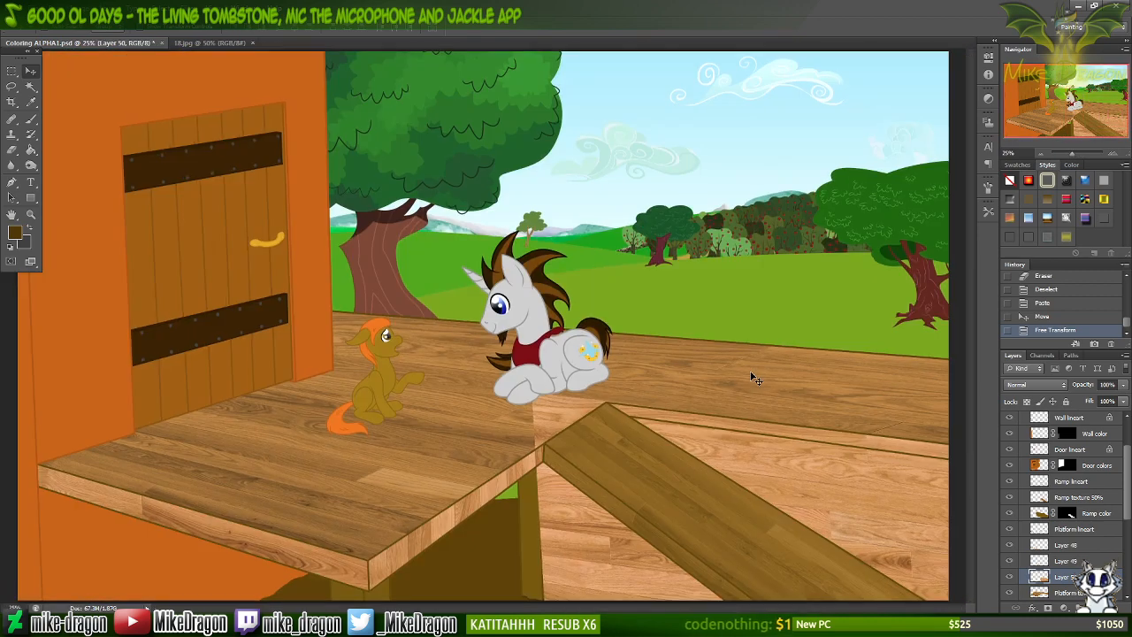
left_click(1044, 529)
key("w")
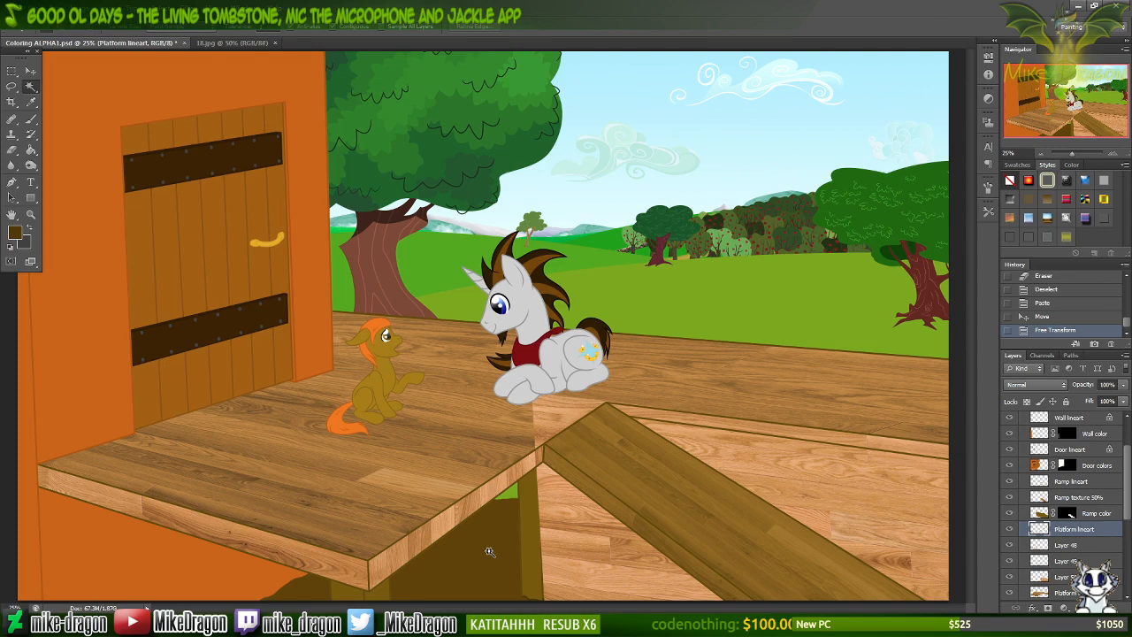
left_click(526, 505)
left_click(455, 446, "shift")
left_click(489, 486, "shift")
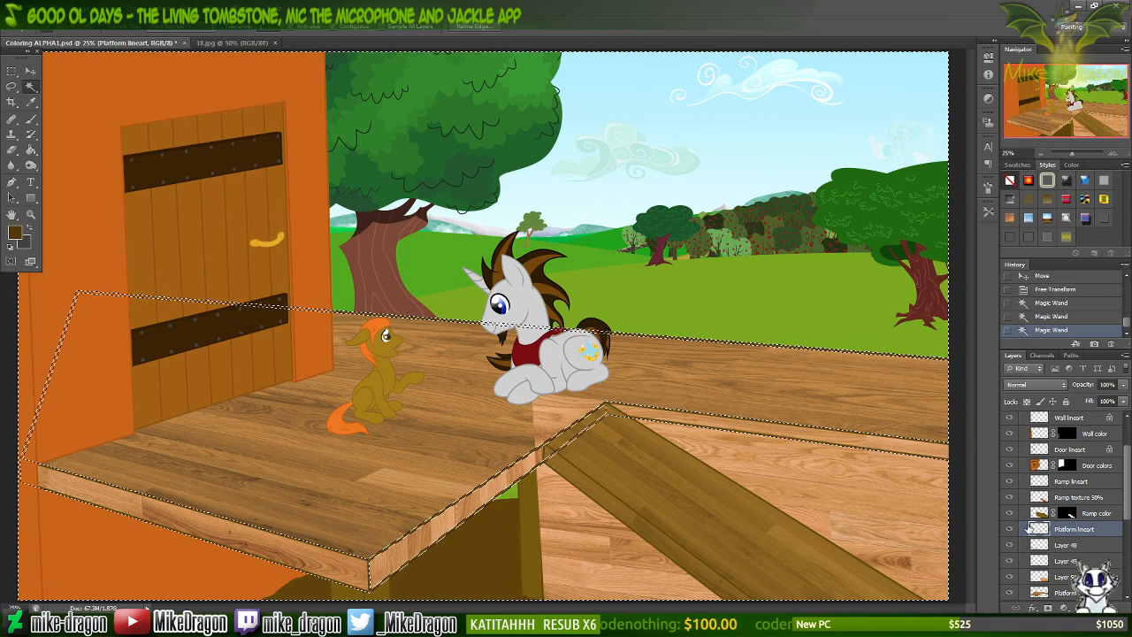
Erase the Layer 50 texture inside the selection so only the walkway's side strip stays covered, and deselect.
left_click(1040, 576)
key("e")
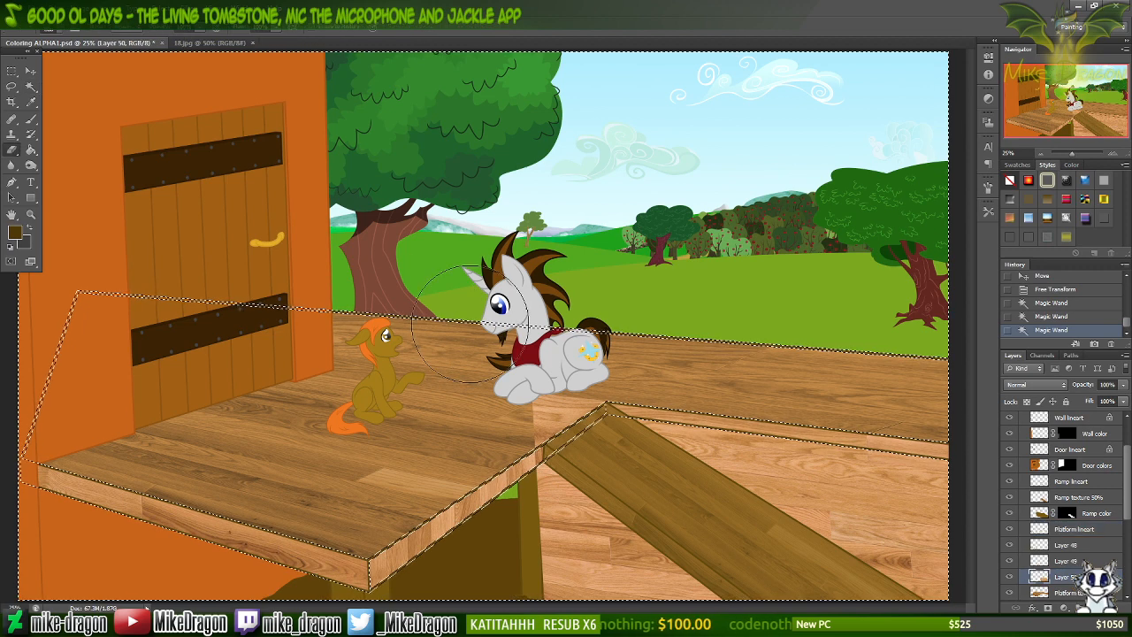
mouse_move(536, 372)
left_mouse_down()
mouse_move(589, 345)
mouse_move(605, 436)
mouse_move(862, 482)
mouse_move(894, 549)
mouse_move(878, 611)
mouse_move(655, 558)
mouse_move(407, 558)
left_mouse_up()
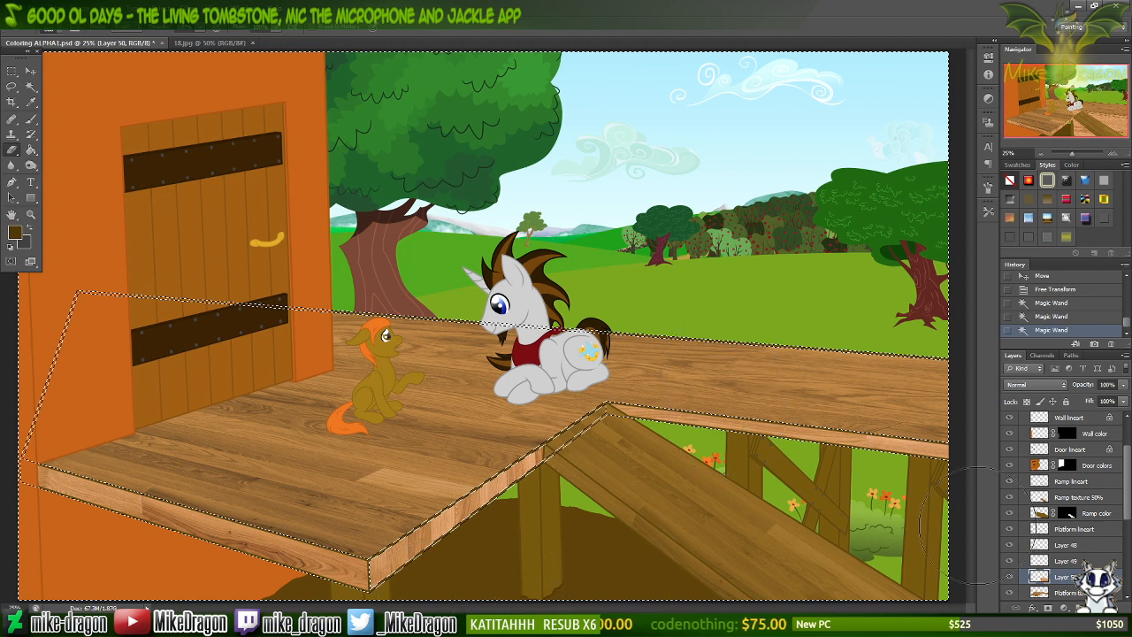
key("ctrl+d")
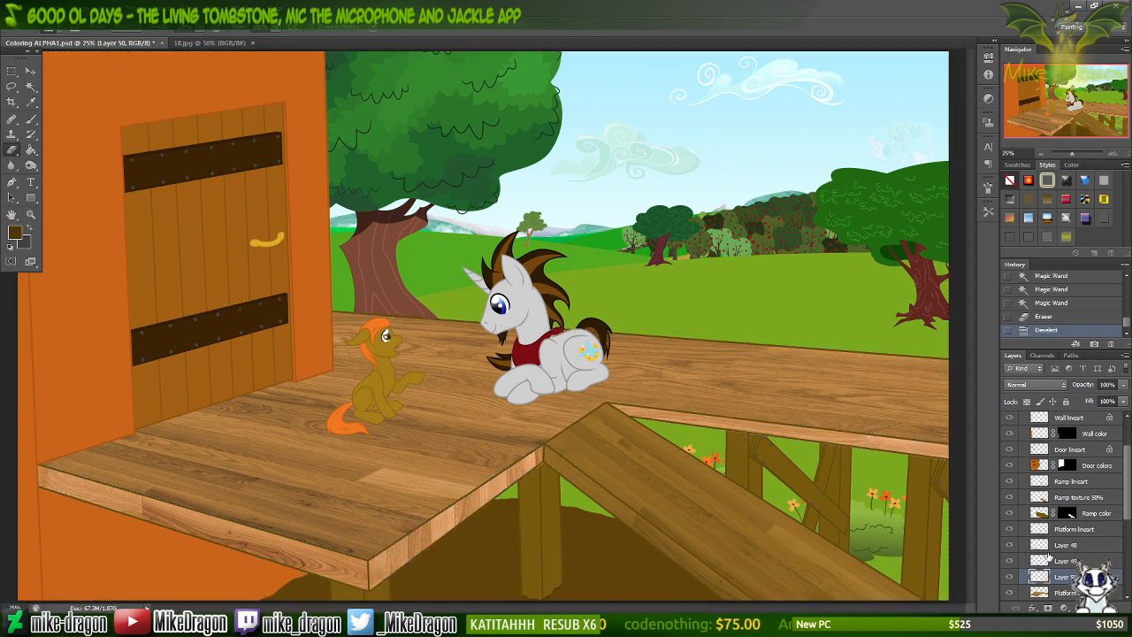
Toggle the visibility of Layer 48 and Layer 49 to check which platform side face each texture covers.
left_click(1009, 561)
left_click(1011, 546)
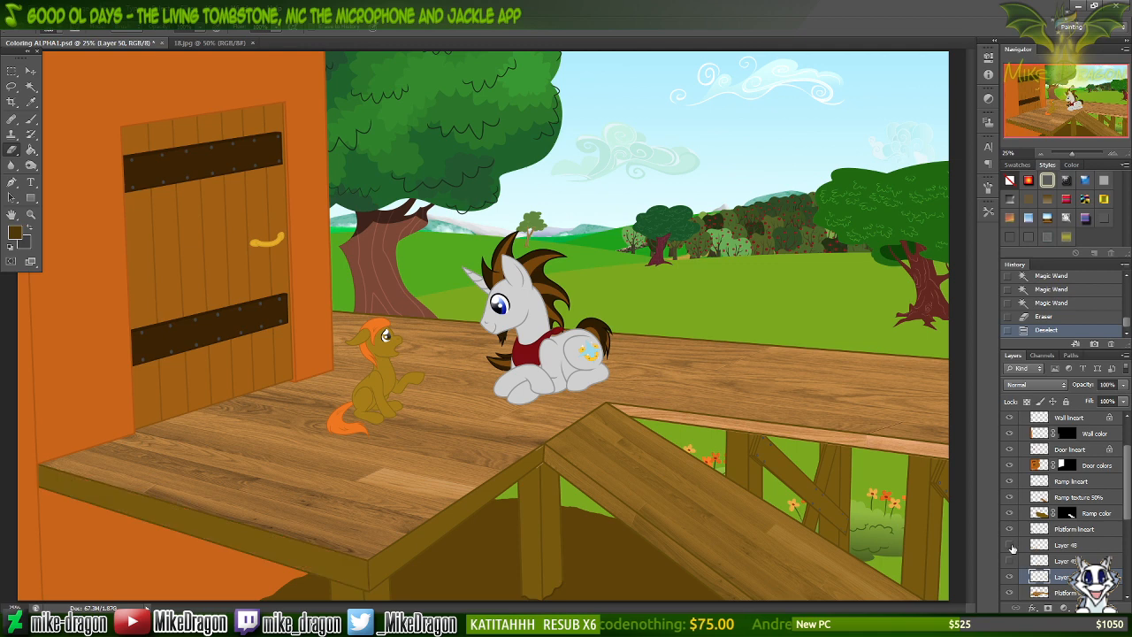
left_click(1011, 547)
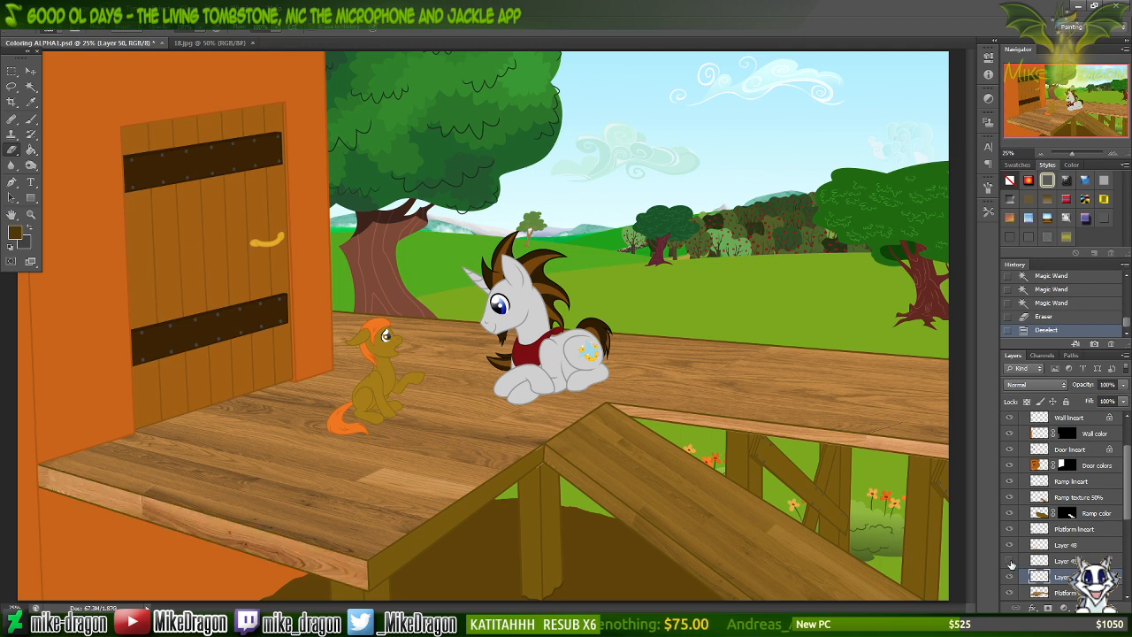
left_click(1010, 562)
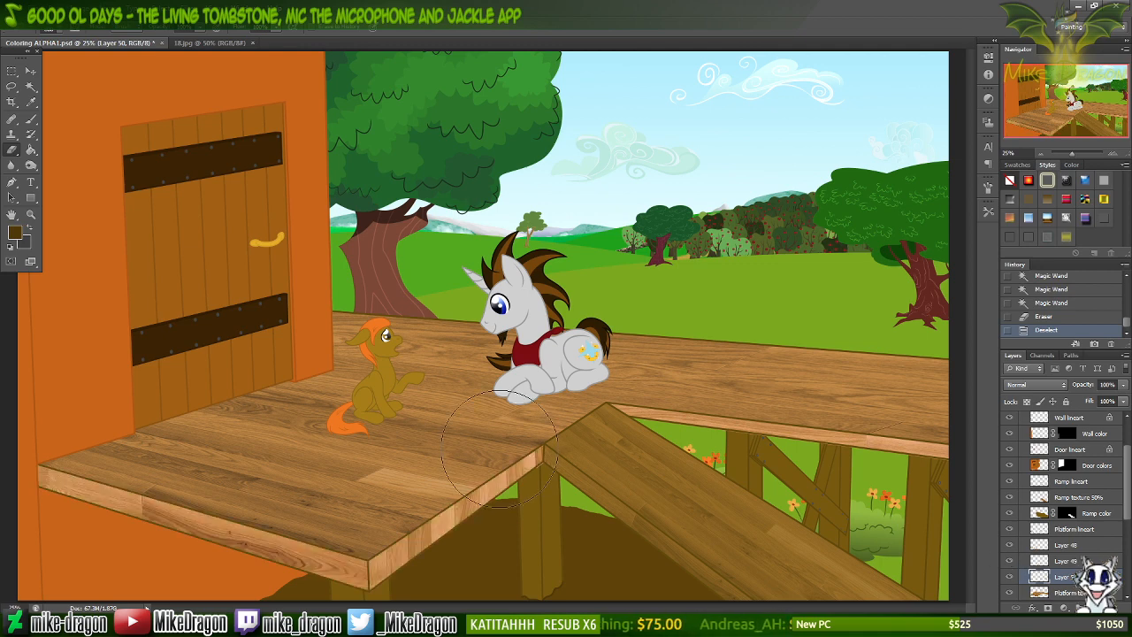
key("ctrl+plus")
key("ctrl+plus")
key("ctrl+plus")
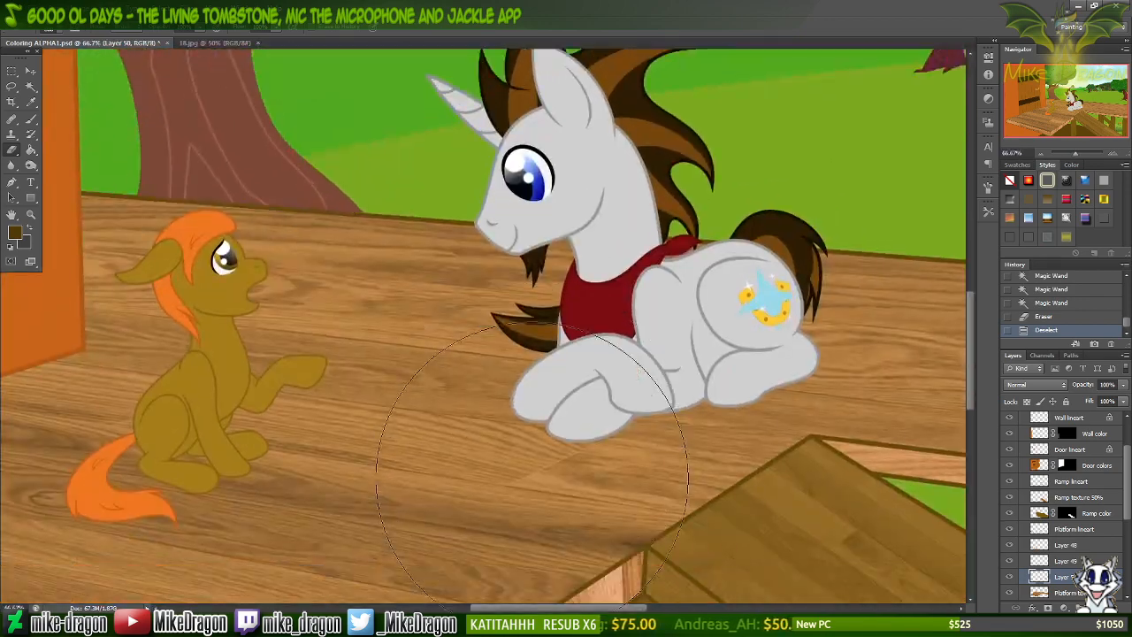
scroll(531, 456, "down", 5)
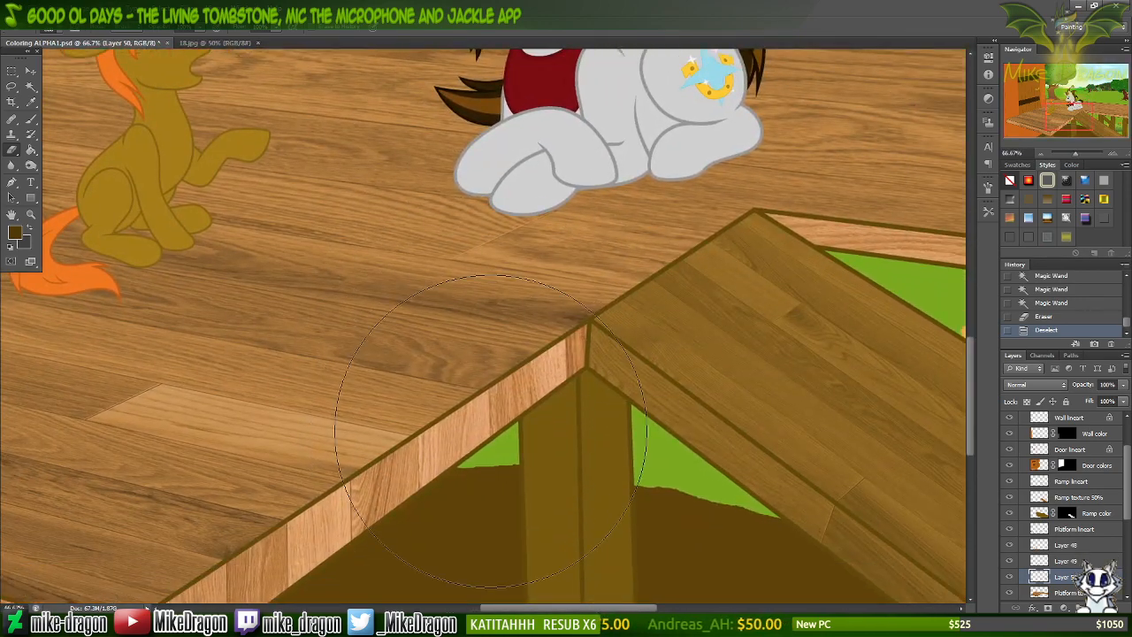
left_click(1009, 561)
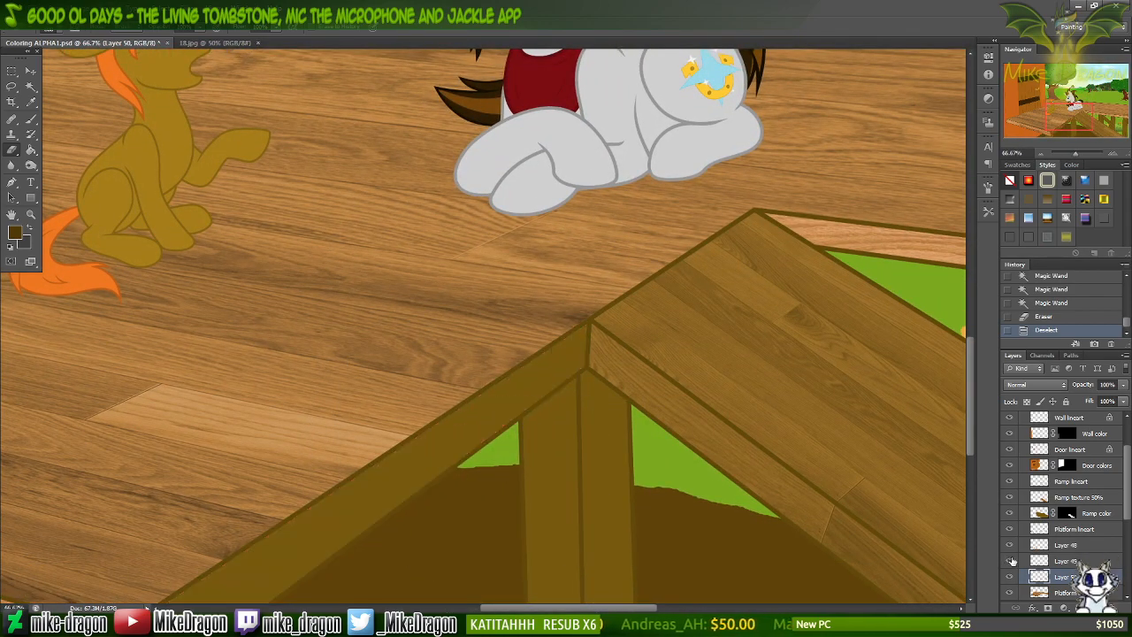
left_click(1011, 562)
Erase stray Layer 50 texture around the corner where the platform's side meets the ramp, using a hard 13 px eraser.
key("ctrl+plus")
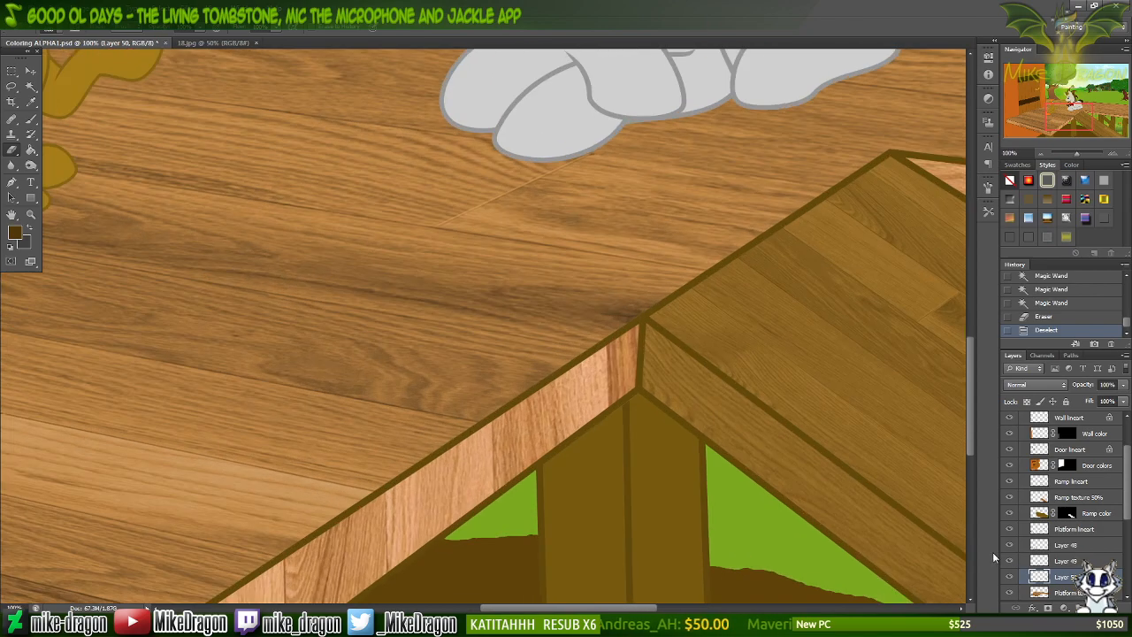
key("ctrl+plus")
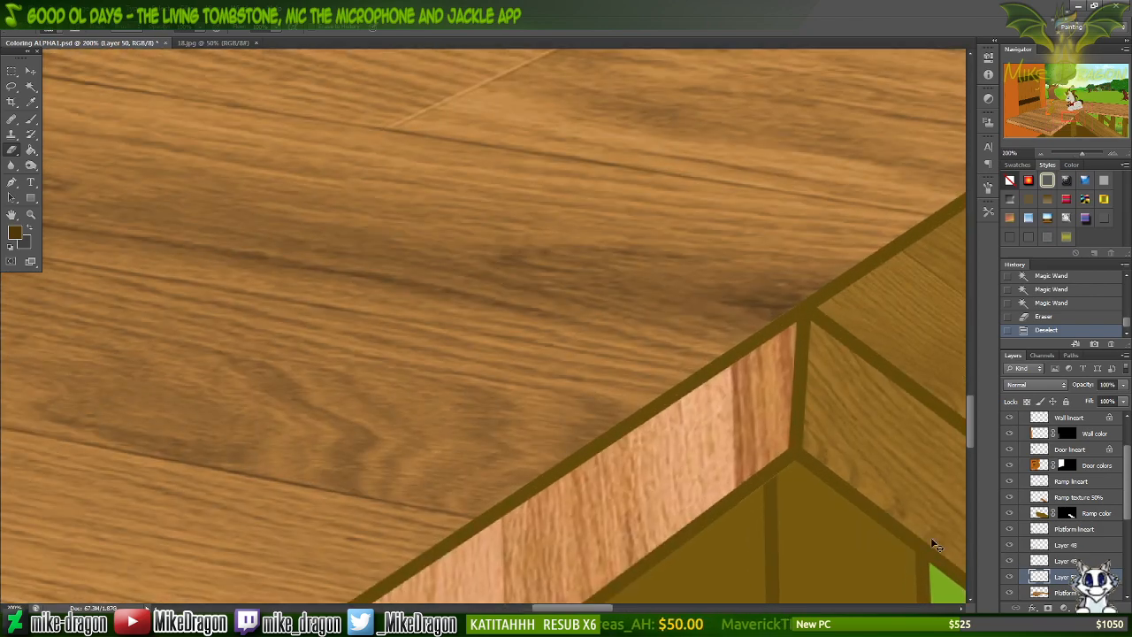
scroll(924, 513, "right", 4)
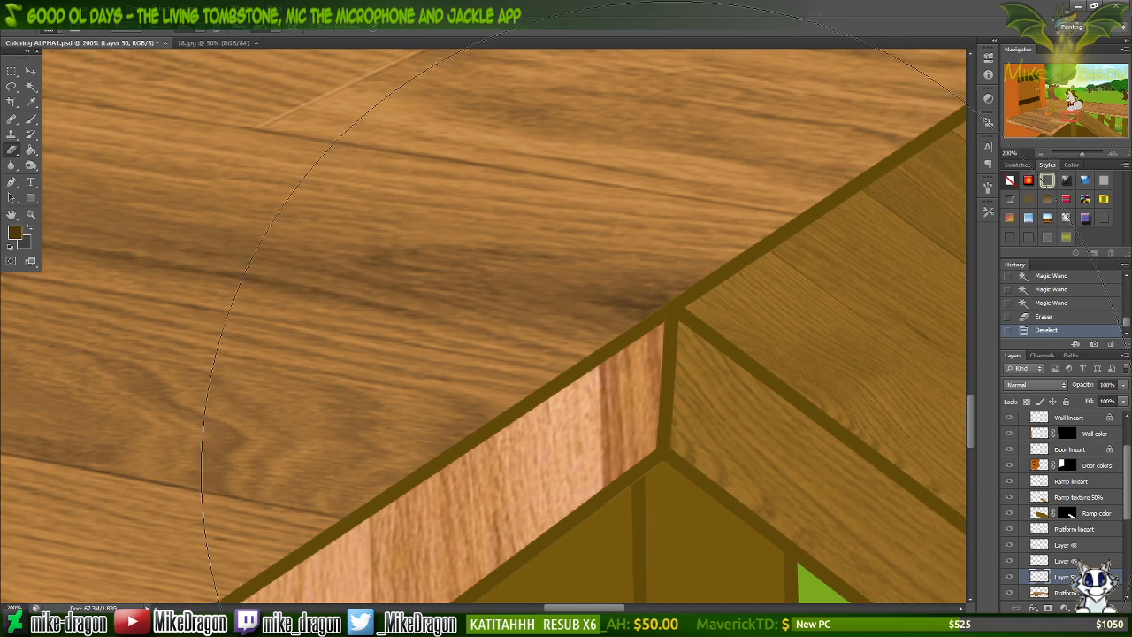
scroll(667, 471, "down", 2)
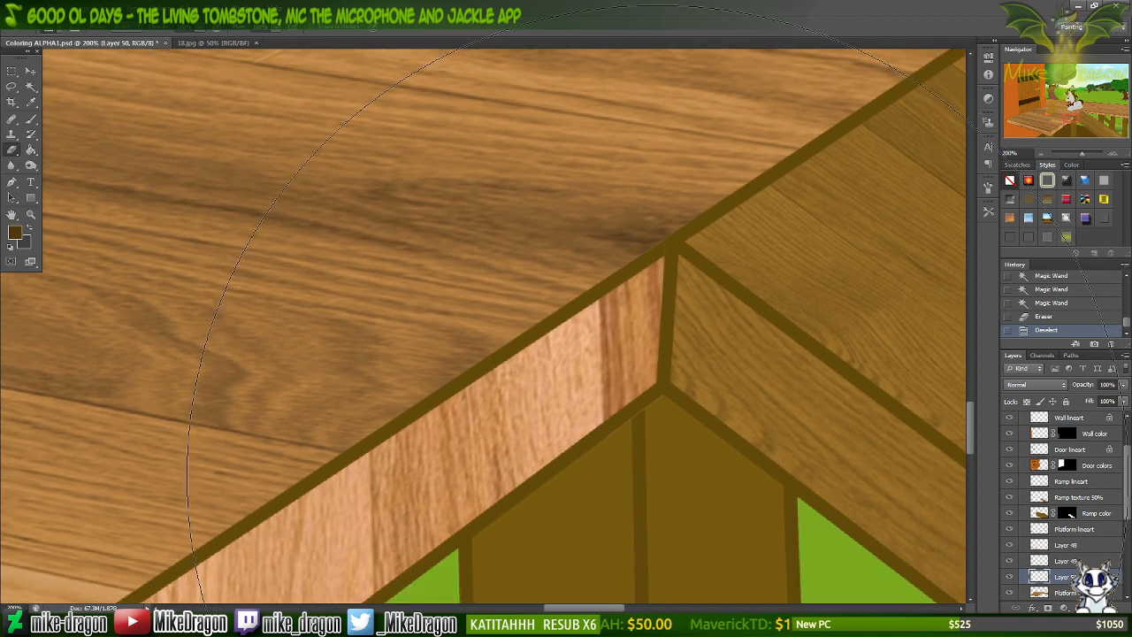
left_click(1010, 578)
left_click(1010, 578)
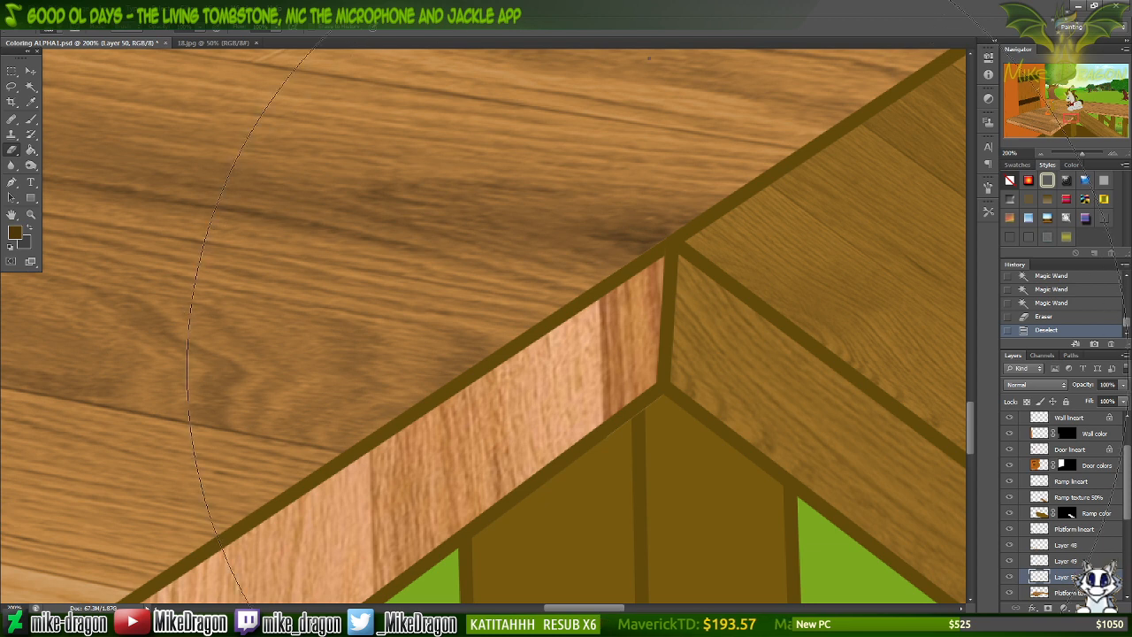
right_click(684, 156)
left_click(671, 219)
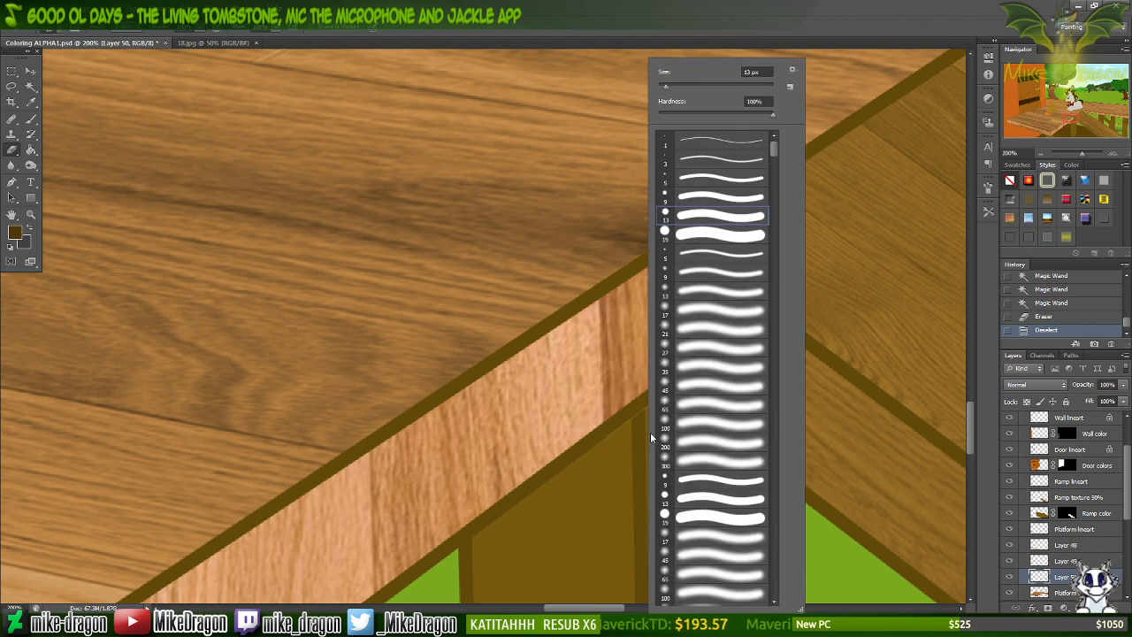
left_click(599, 444)
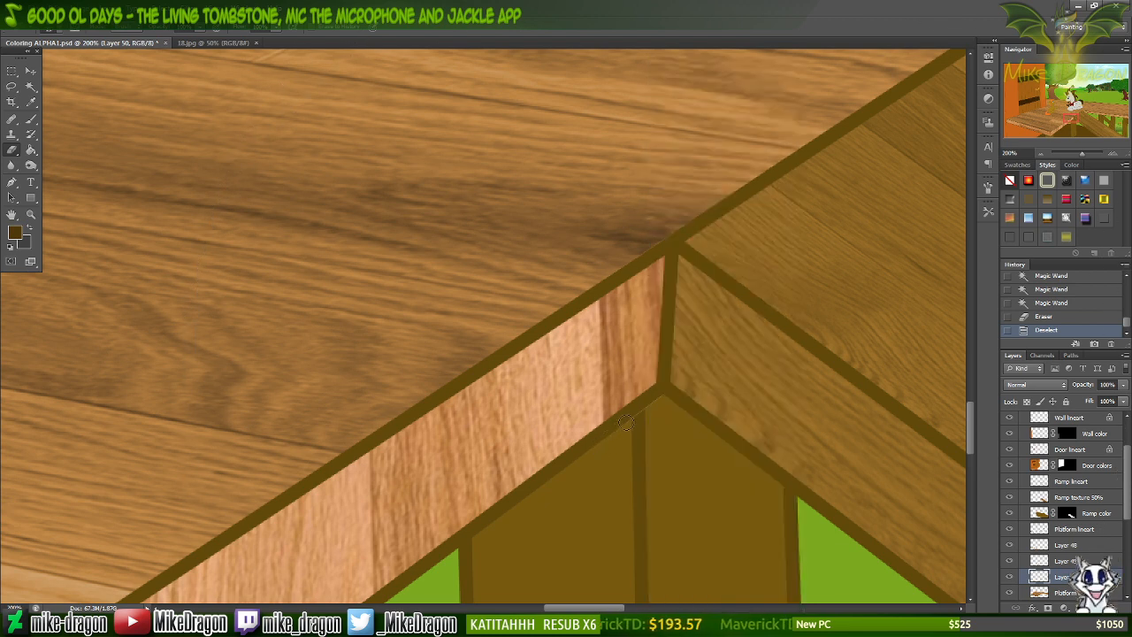
left_click_drag(661, 400, 683, 387)
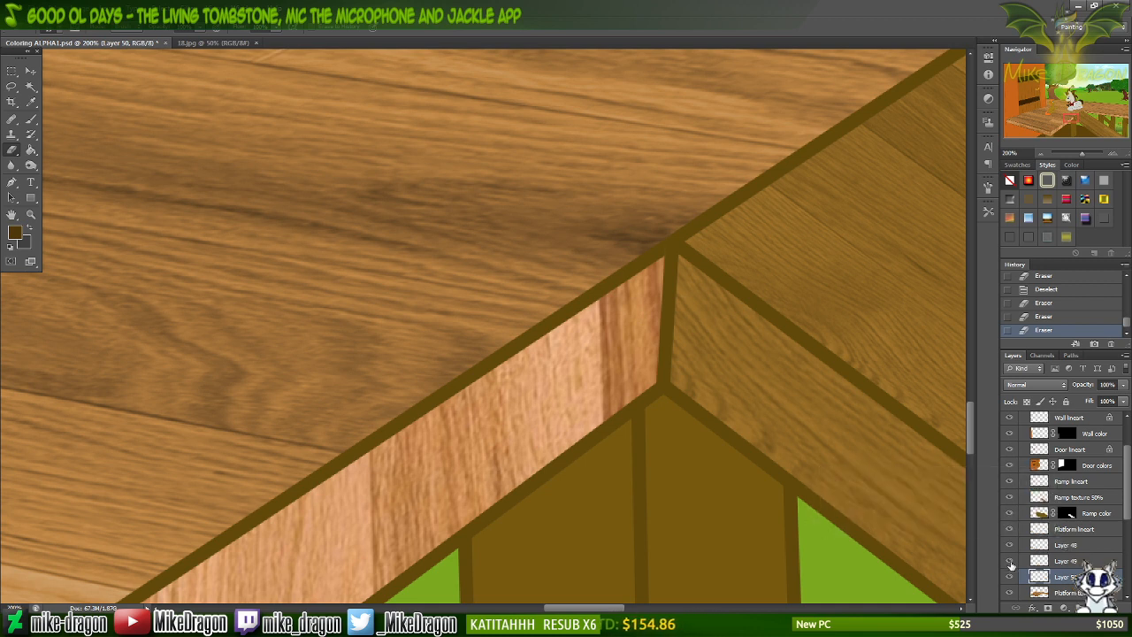
Toggle Layer 49, Platform lineart and Ramp texture 50% off and on to inspect the corner where platform and ramp meet.
left_click(1009, 561)
left_click(1010, 562)
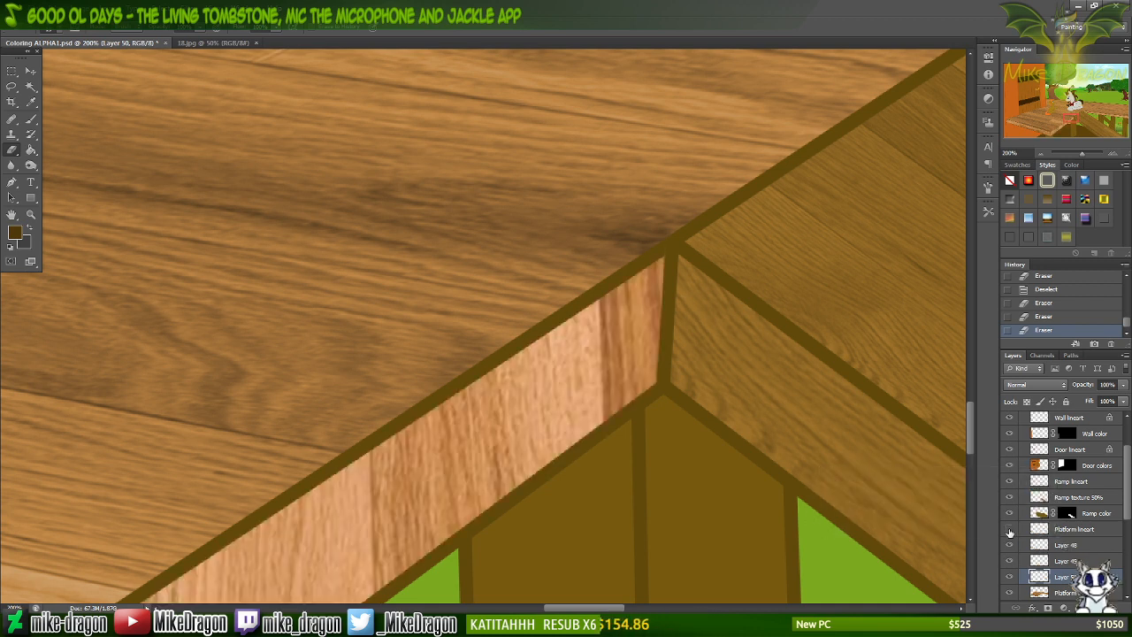
left_click(1010, 529)
left_click(1011, 529)
left_click(1009, 498)
left_click(1010, 498)
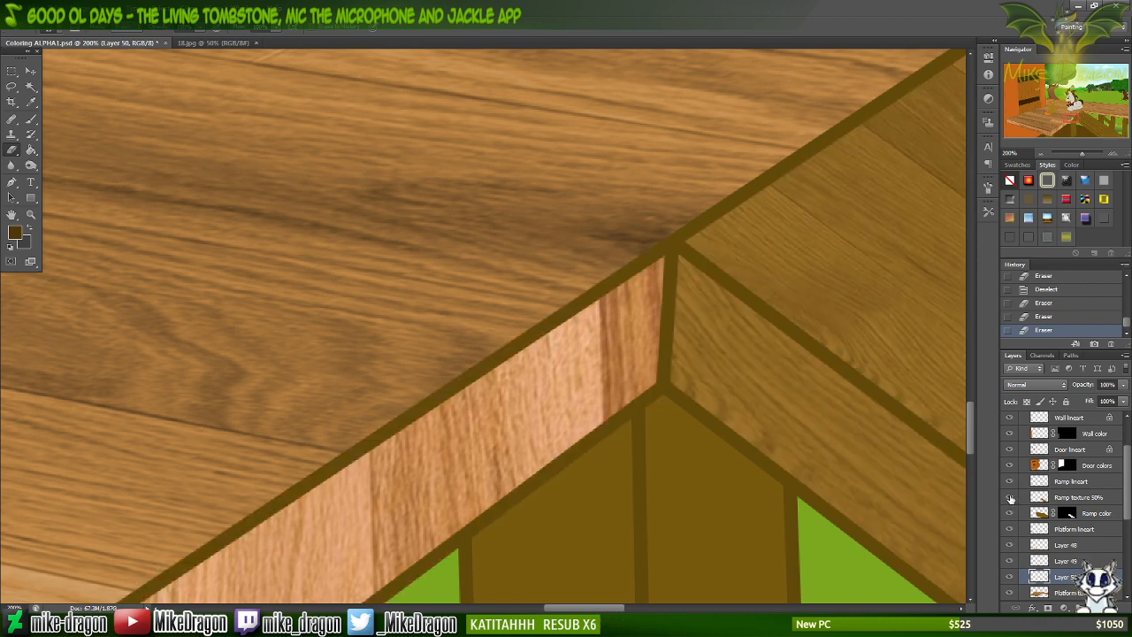
Select the area outside the ramp's outline on Ramp lineart with the Magic Wand and expand the selection onto the outline.
left_click(1031, 499)
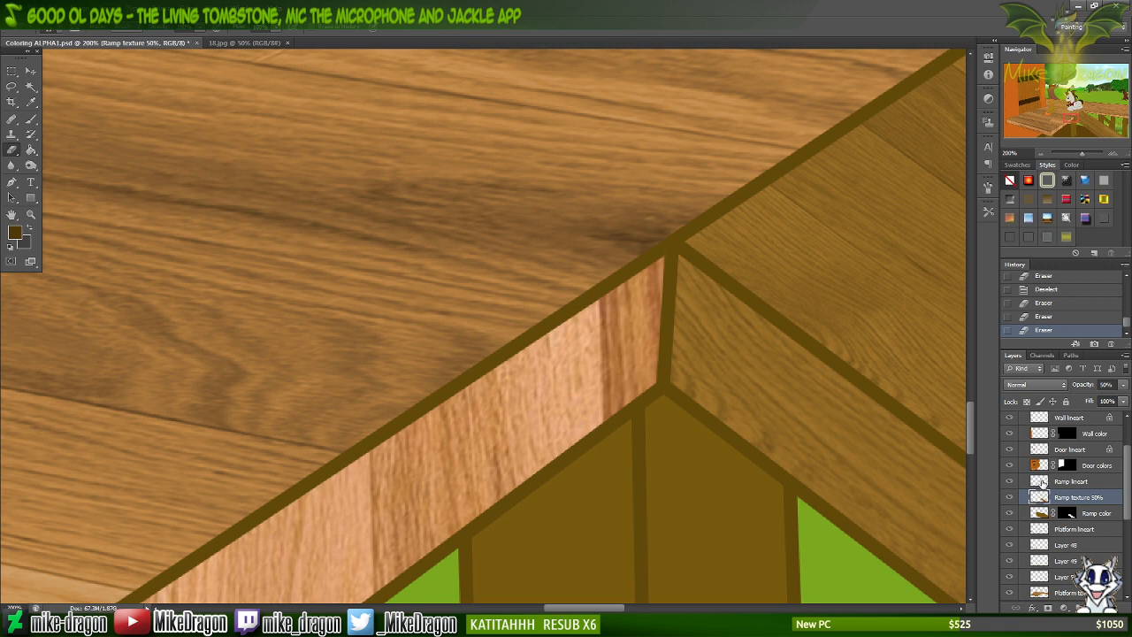
left_click(1042, 483)
key("w")
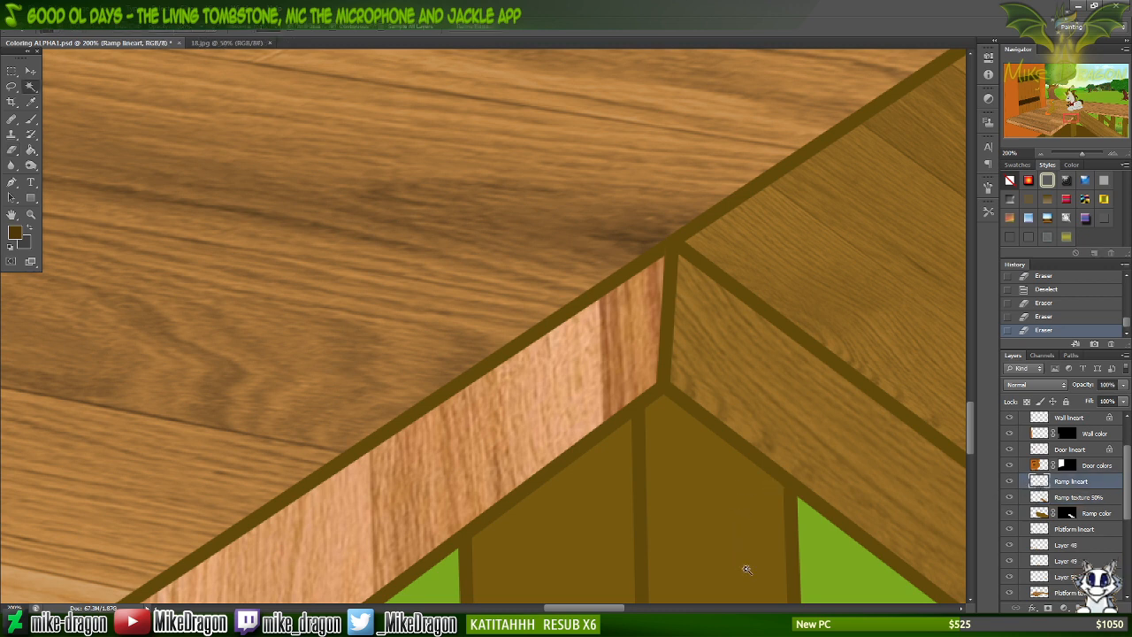
left_click(756, 559)
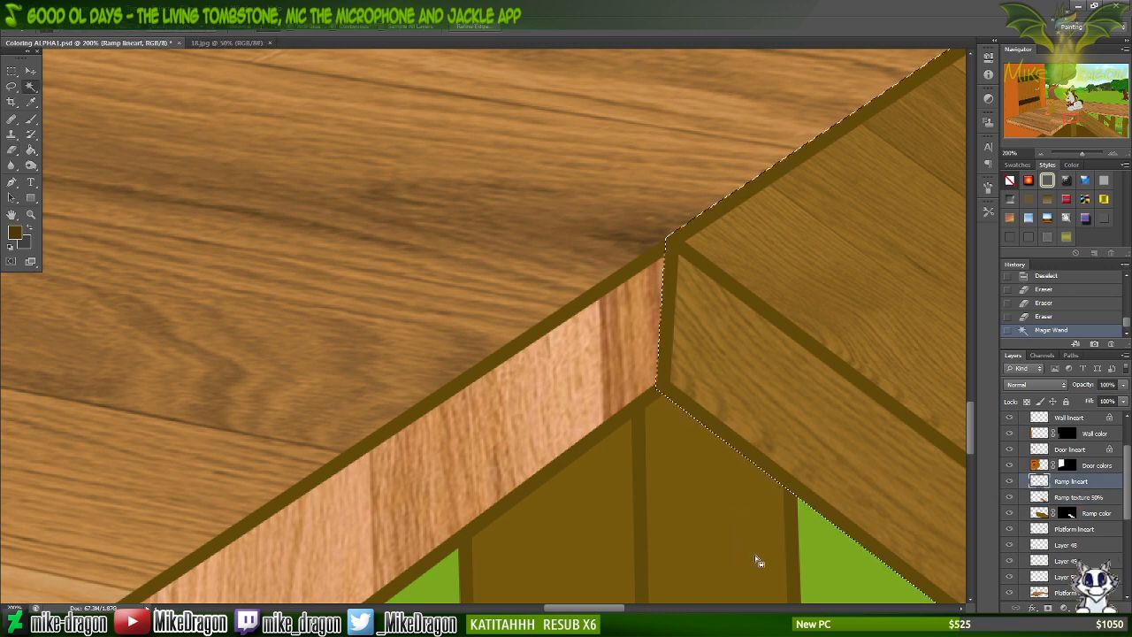
left_click(188, 16)
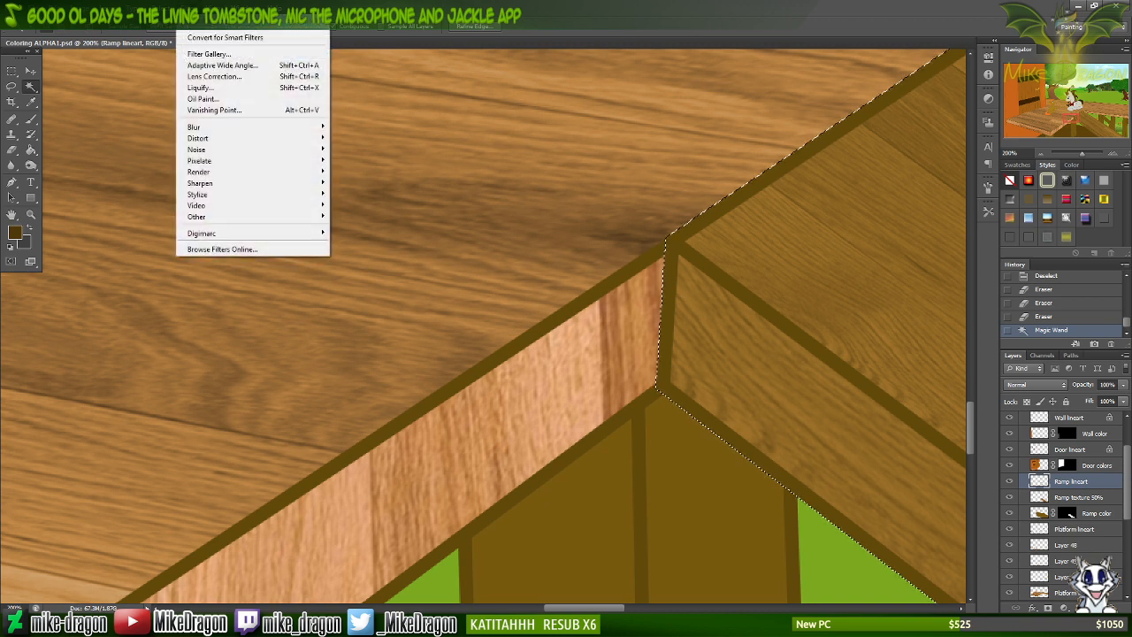
mouse_move(159, 16)
mouse_move(181, 139)
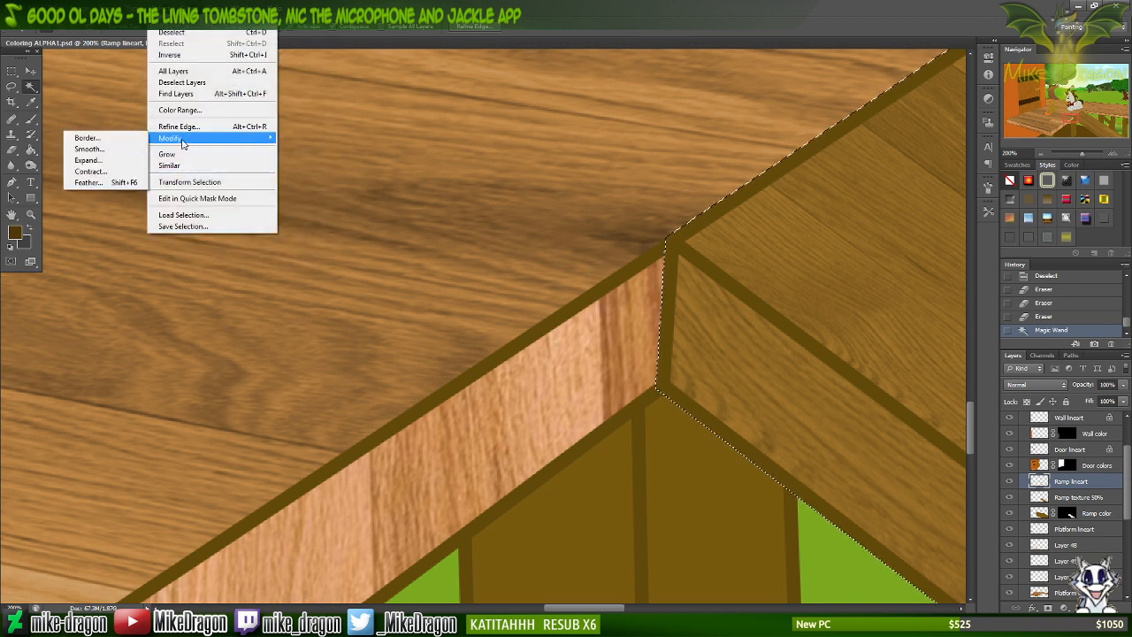
left_click(115, 161)
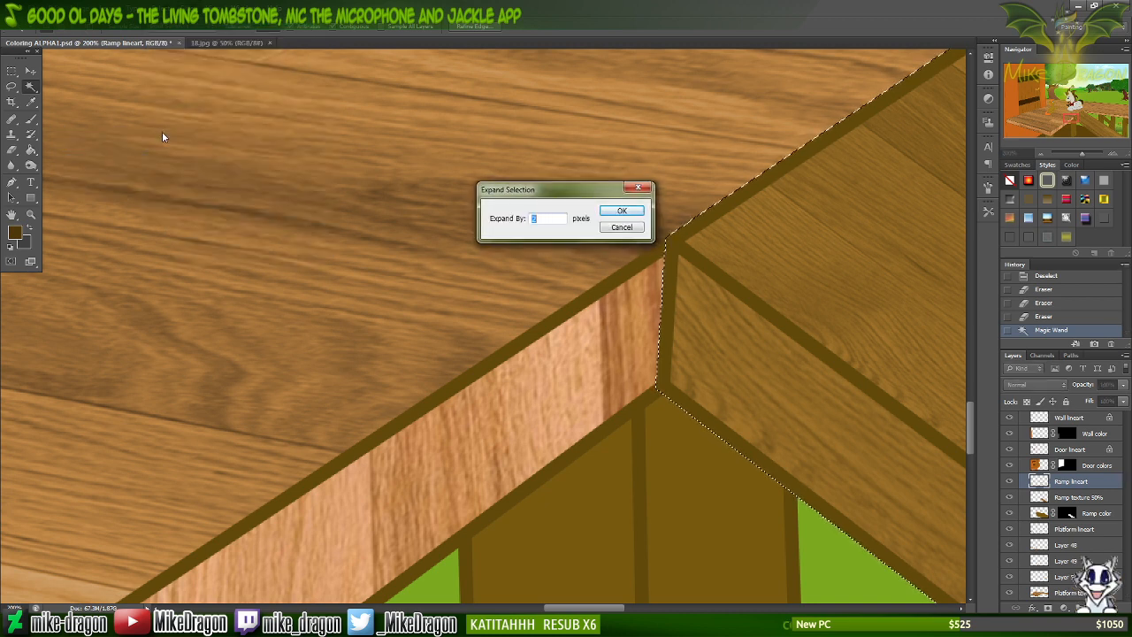
key("Return")
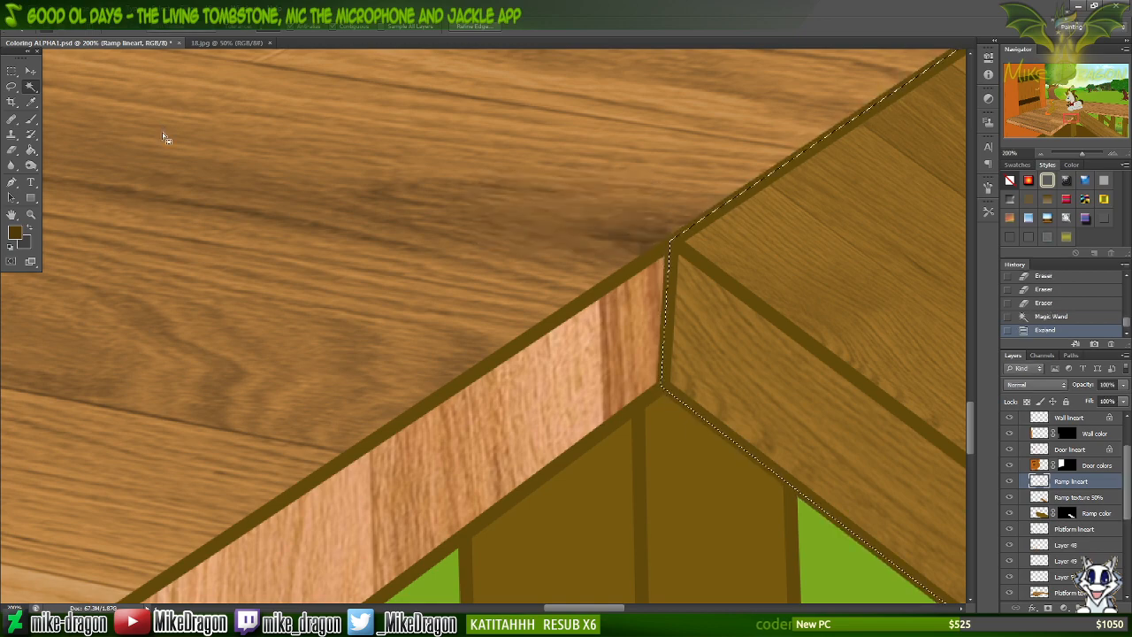
Erase the Ramp texture 50% layer inside the selection around the ramp, using a hard 900 px eraser.
left_click(1070, 497)
key("ctrl+minus")
key("ctrl+minus")
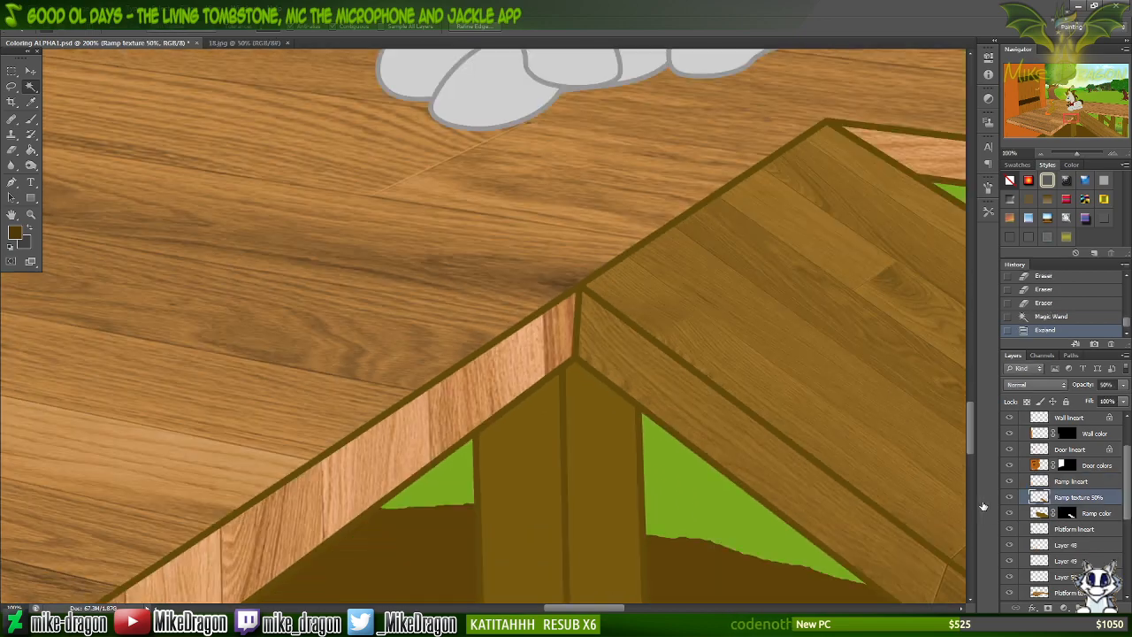
key("ctrl+minus")
key("ctrl+minus")
key("ctrl+minus")
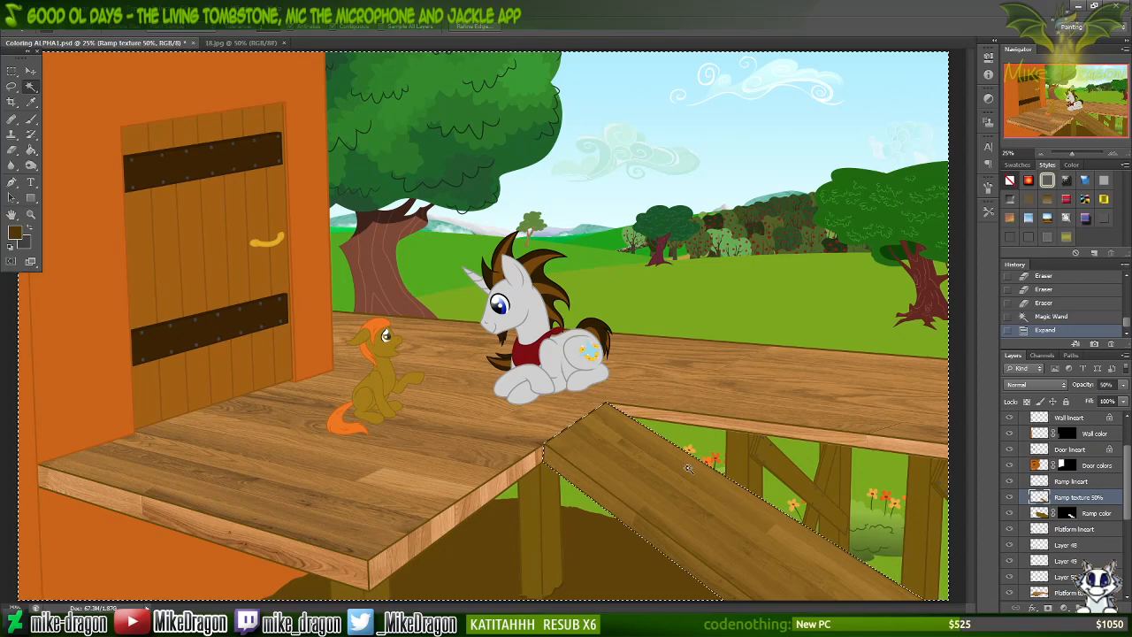
right_click(591, 416)
double_click(691, 72)
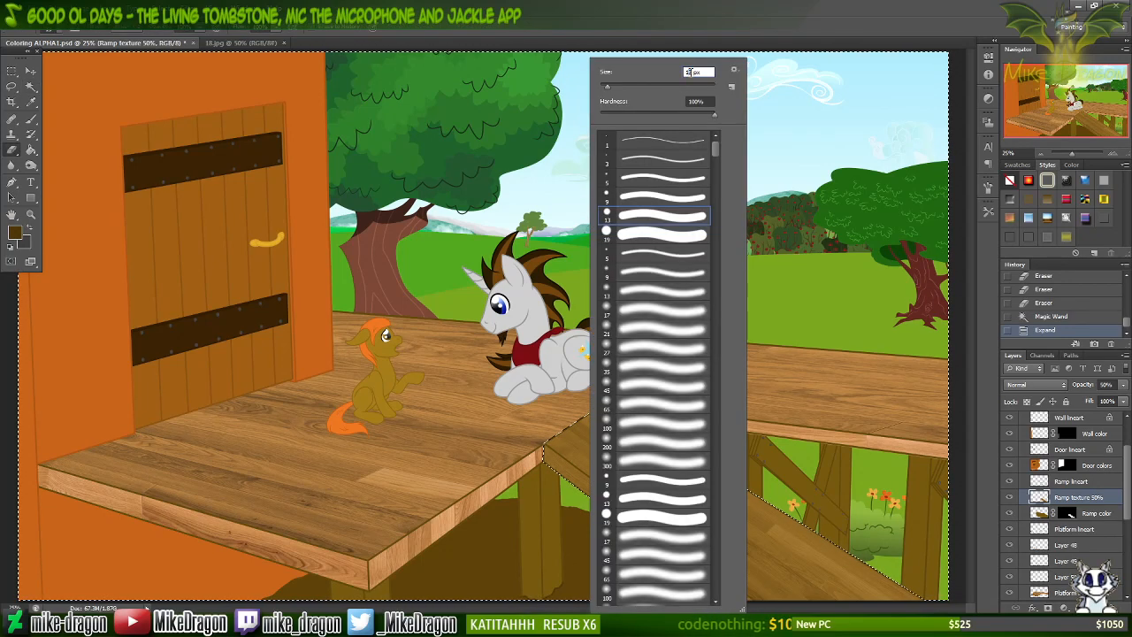
type("900")
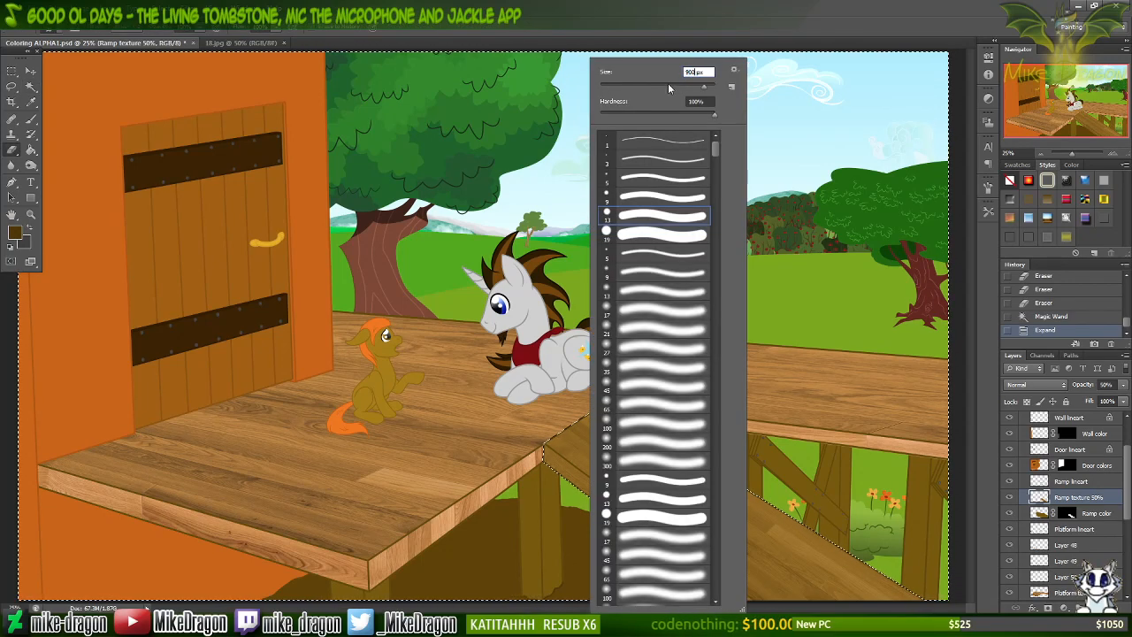
key("Return")
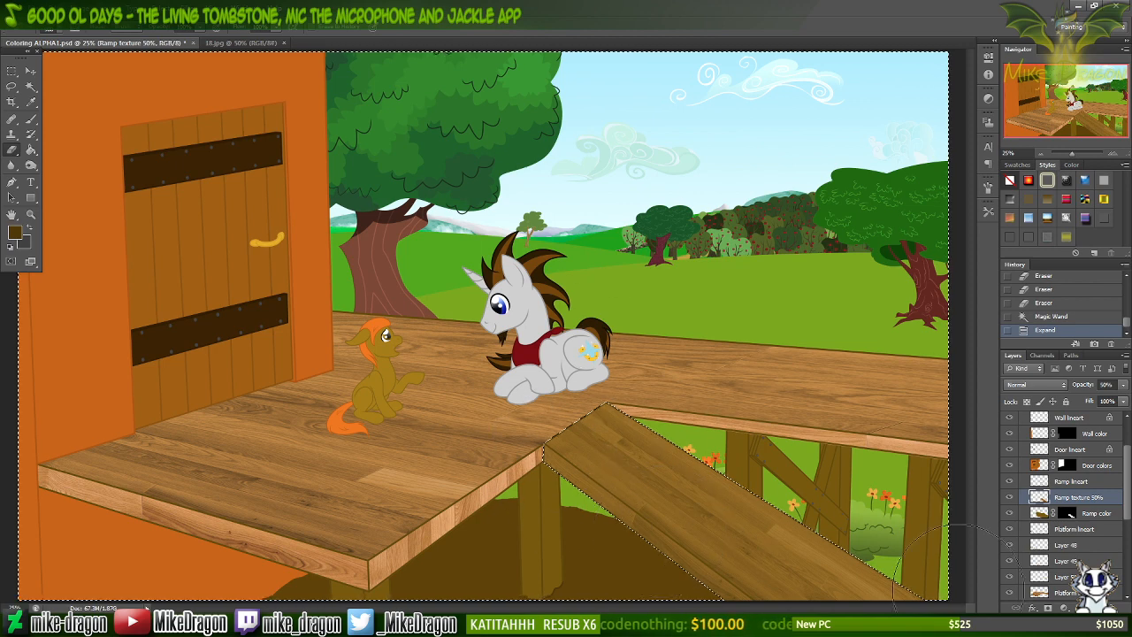
left_click(517, 394)
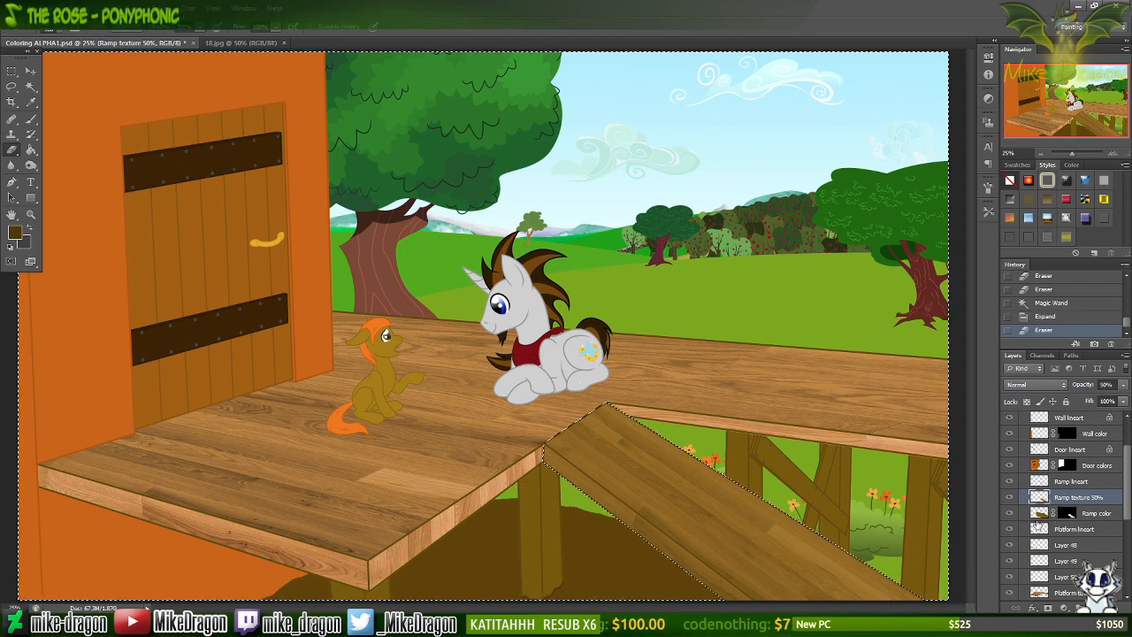
Replace the ramp selection with a Magic Wand selection of the area outside the platform's outline on Platform lineart, and expand it.
left_click(1040, 530)
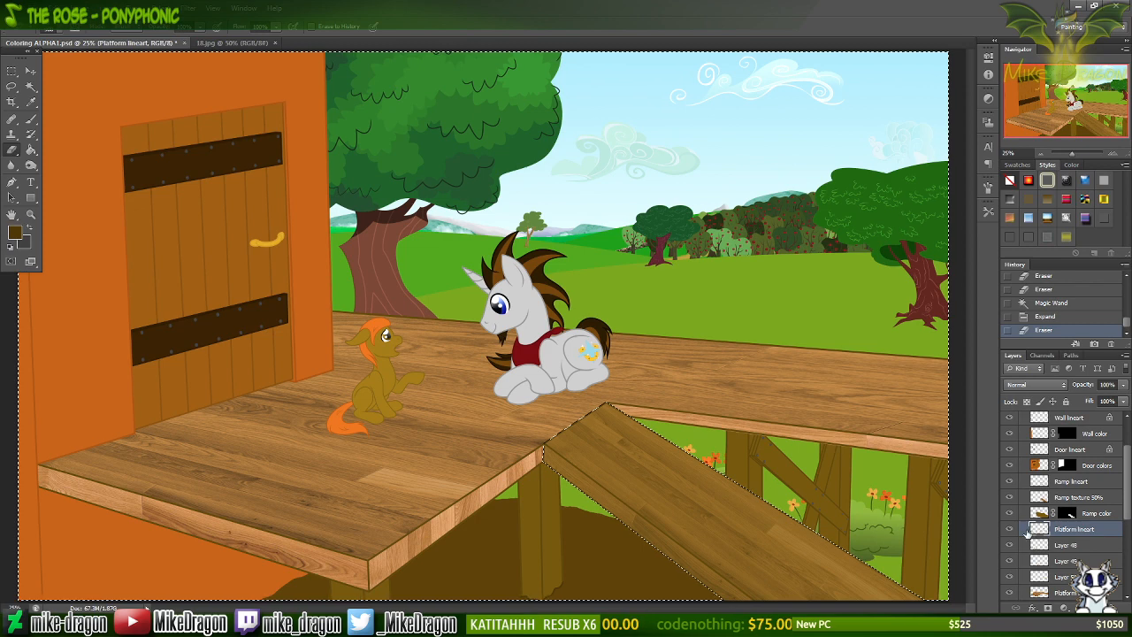
key("ctrl+d")
left_click(596, 567)
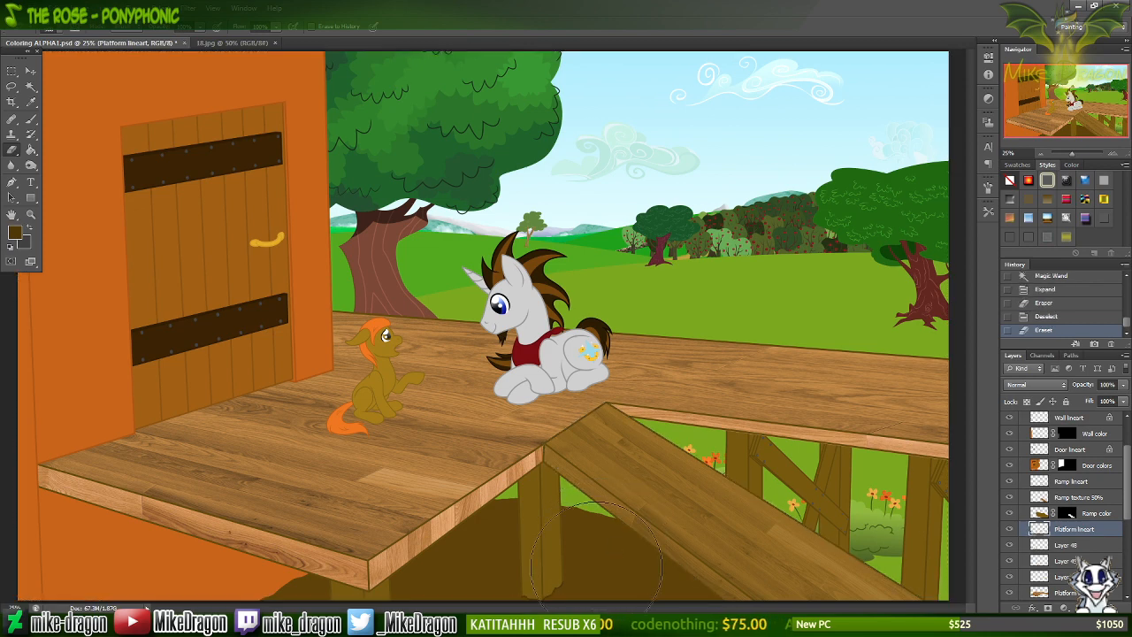
key("ctrl+z")
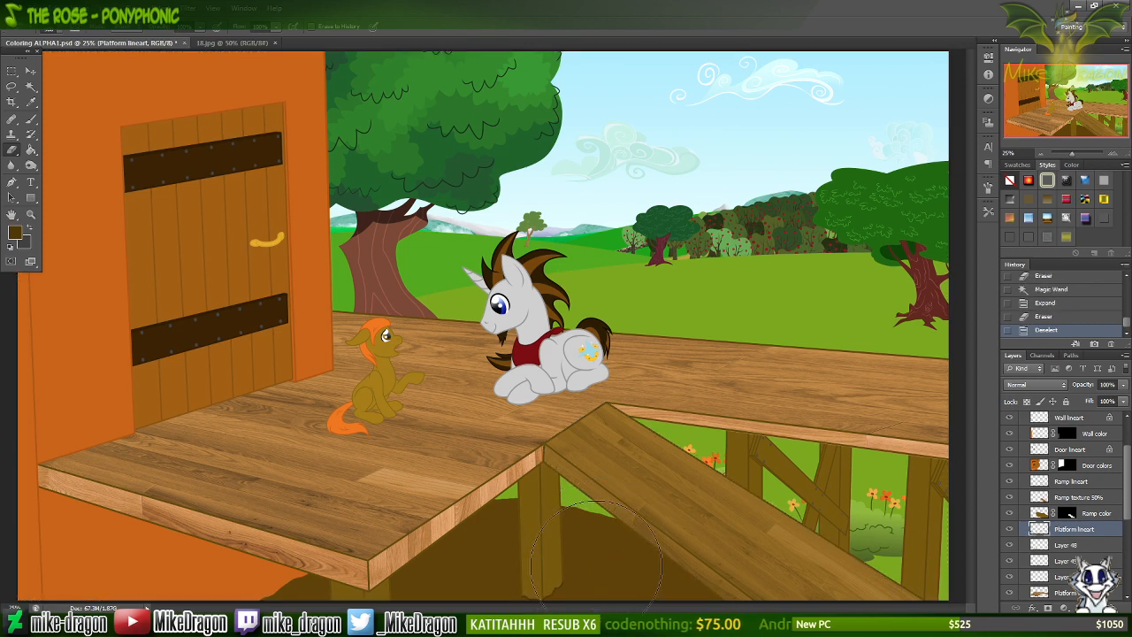
key("w")
left_click(598, 564)
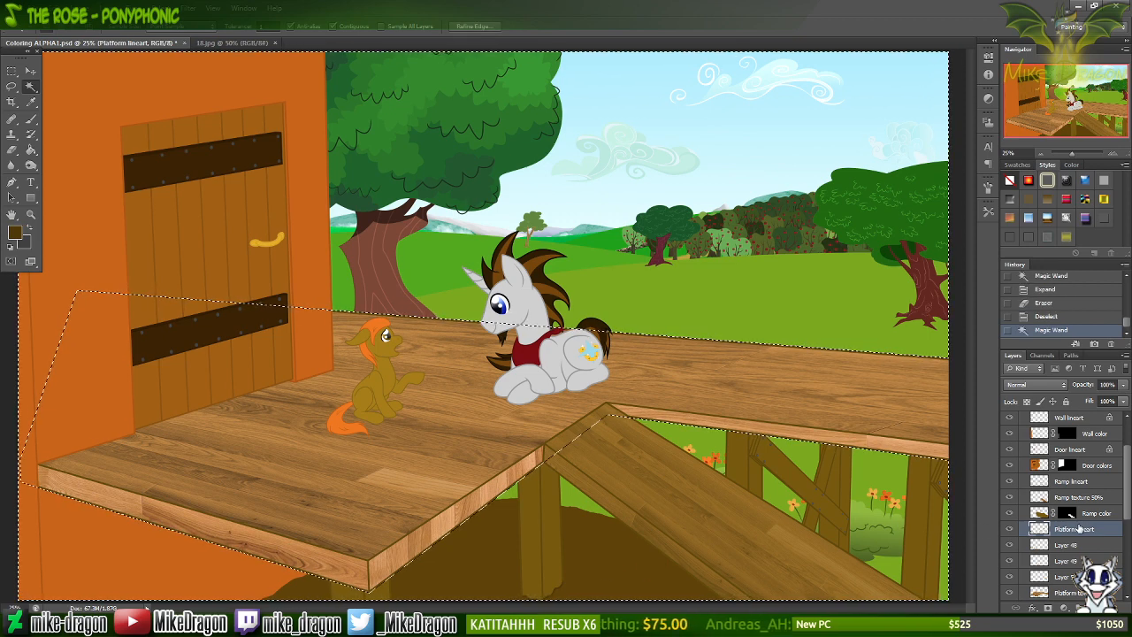
left_click(159, 8)
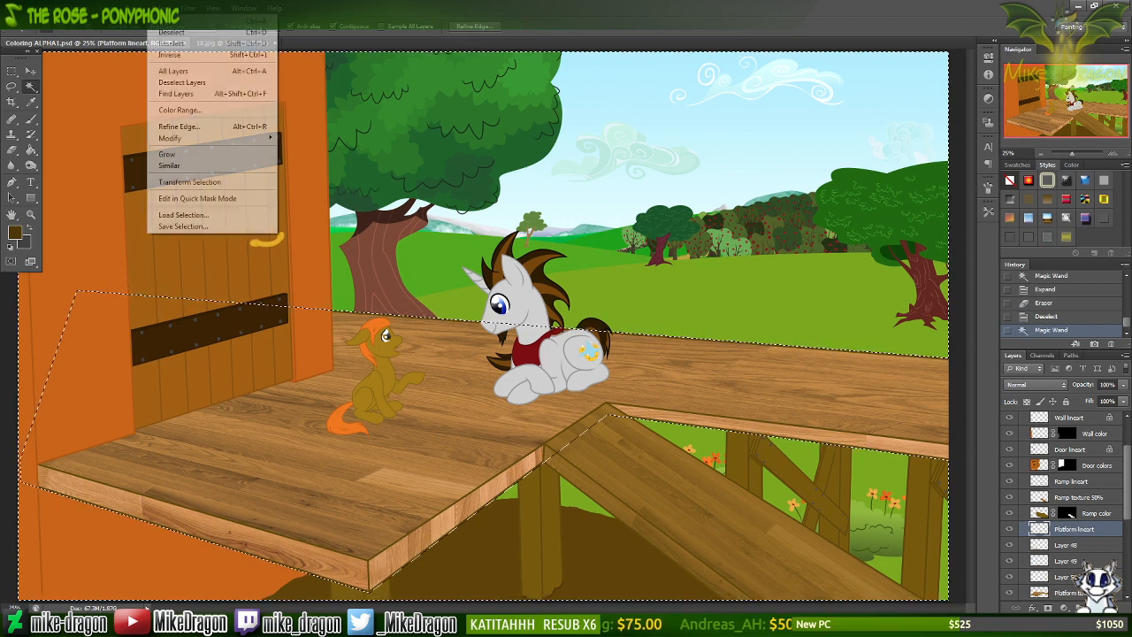
mouse_move(177, 138)
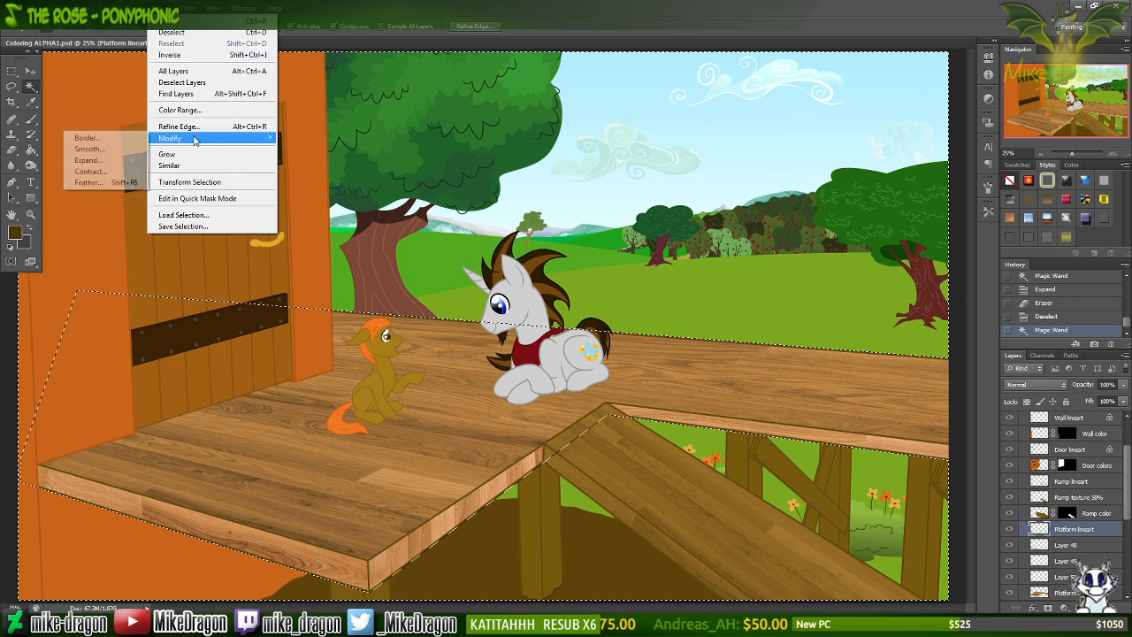
left_click(132, 161)
key("Return")
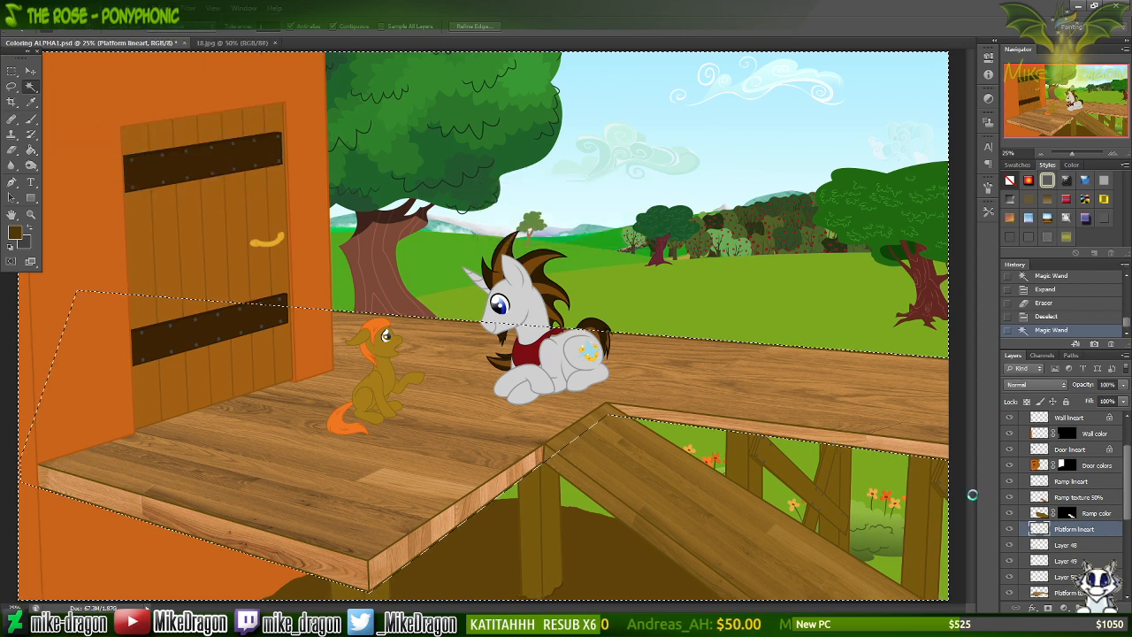
Erase the overhanging texture on Layer 48, Layer 49 and Layer 50 inside the selection around the platform, and deselect.
left_click(1066, 544)
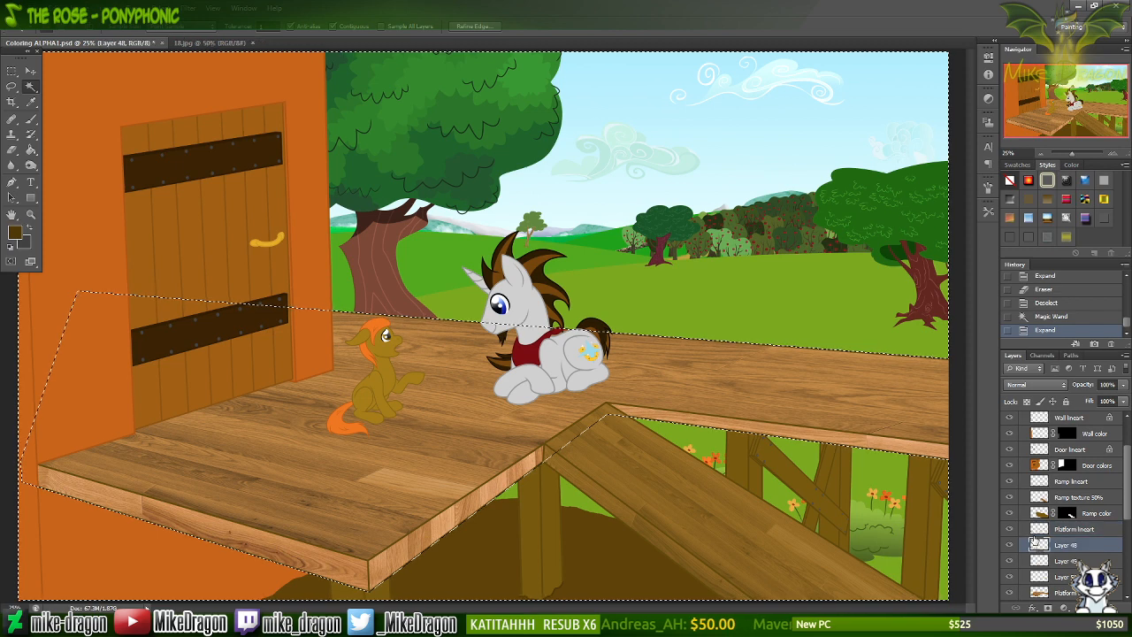
key("e")
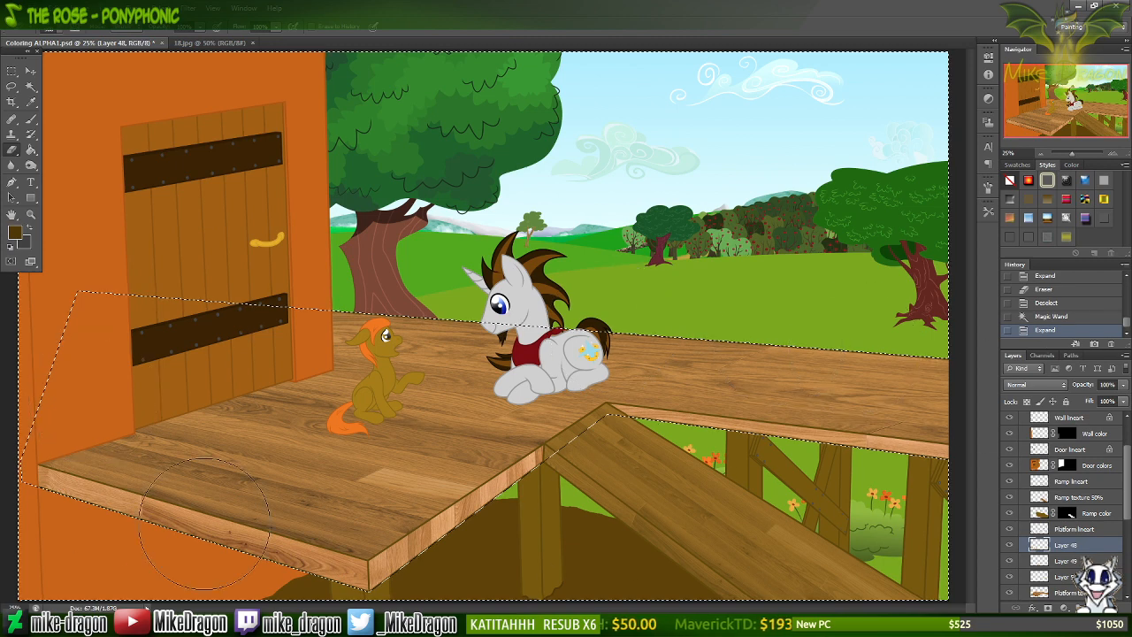
left_click_drag(974, 543, 976, 545)
left_click(1066, 562)
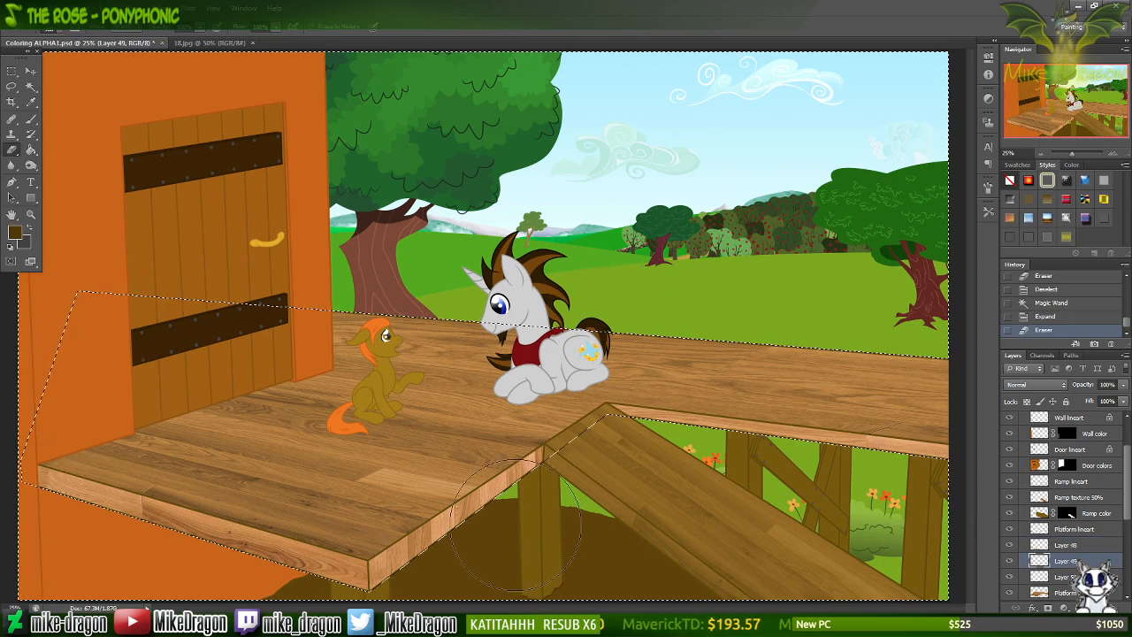
mouse_move(265, 327)
left_mouse_down()
mouse_move(873, 372)
mouse_move(769, 344)
mouse_move(943, 398)
left_mouse_up()
left_click(1057, 577)
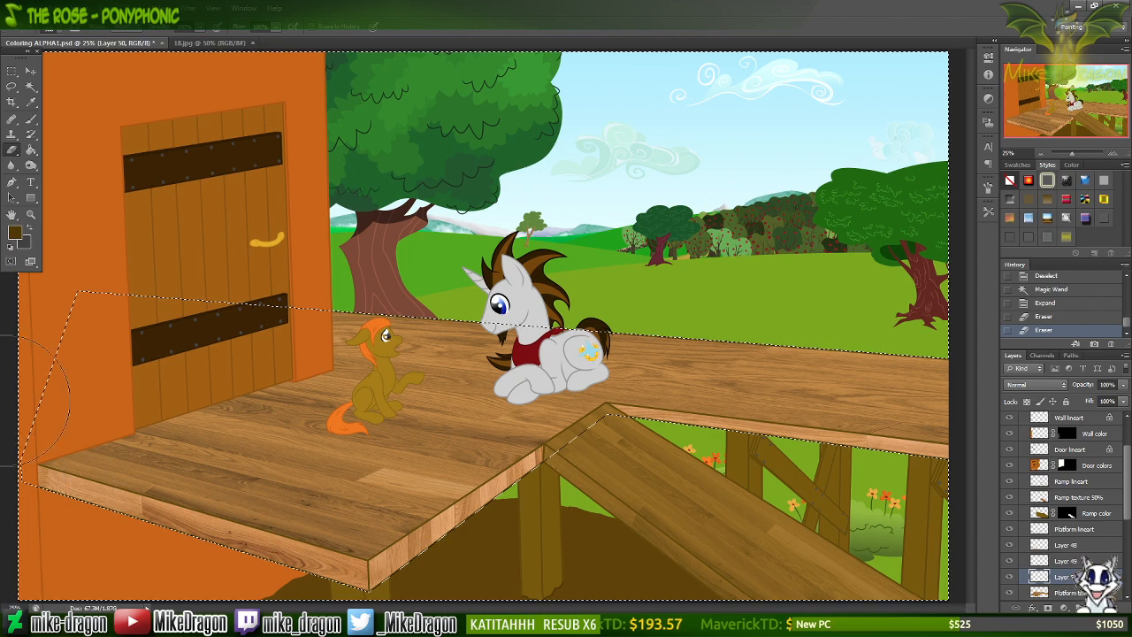
mouse_move(867, 365)
left_mouse_down()
mouse_move(699, 477)
mouse_move(667, 482)
left_mouse_up()
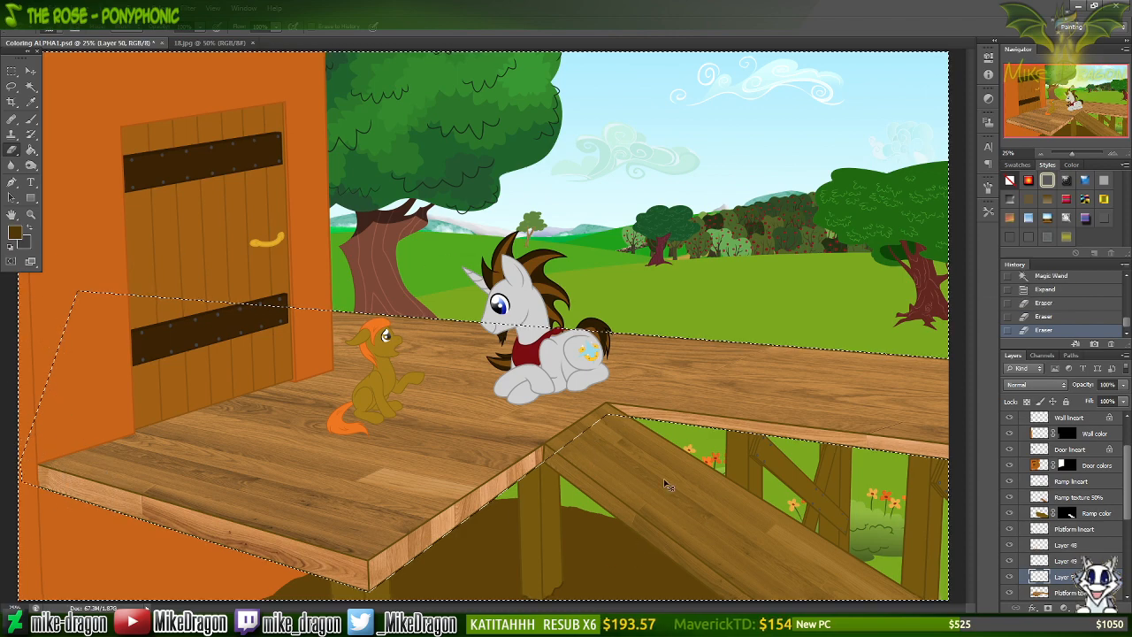
key("ctrl+d")
Inspect the trimmed edges of the walkway's side strip up close and toggle Layer 48 off and on to check its coverage.
key("ctrl+plus")
key("ctrl+plus")
key("ctrl+plus")
key("ctrl+plus")
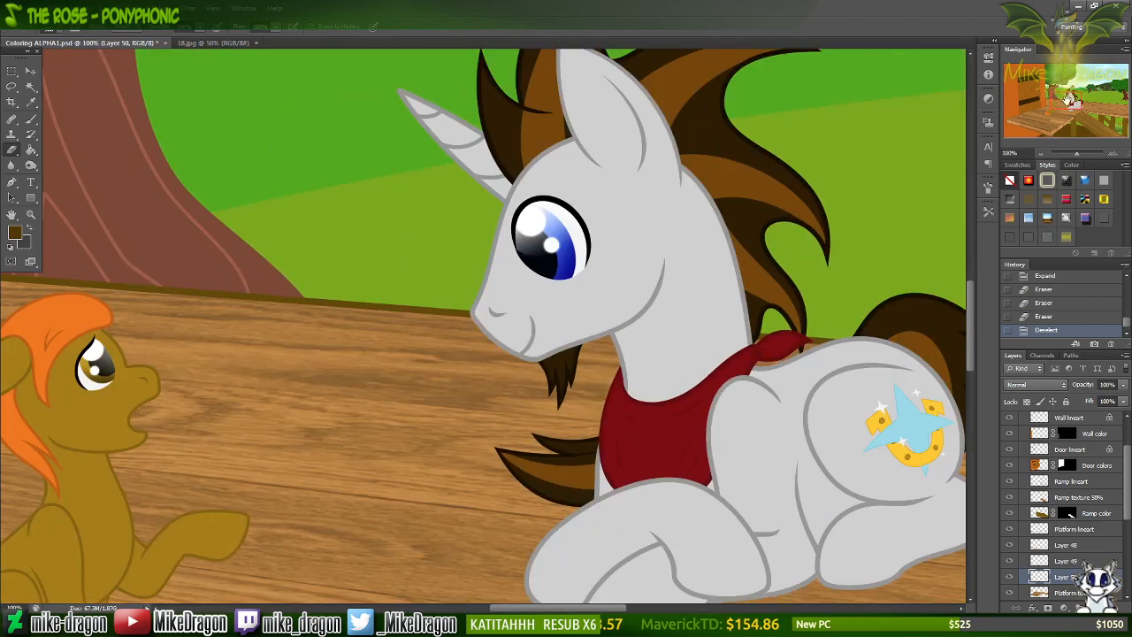
left_click_drag(1069, 101, 1128, 110)
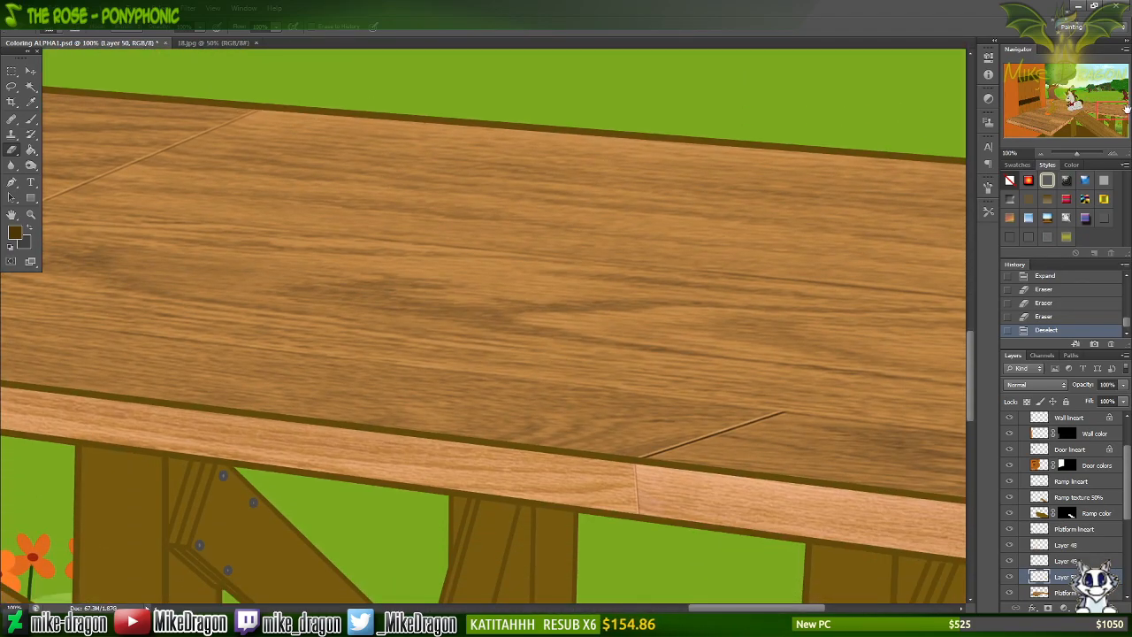
key("ctrl+minus")
key("ctrl+minus")
key("ctrl+minus")
key("ctrl+minus")
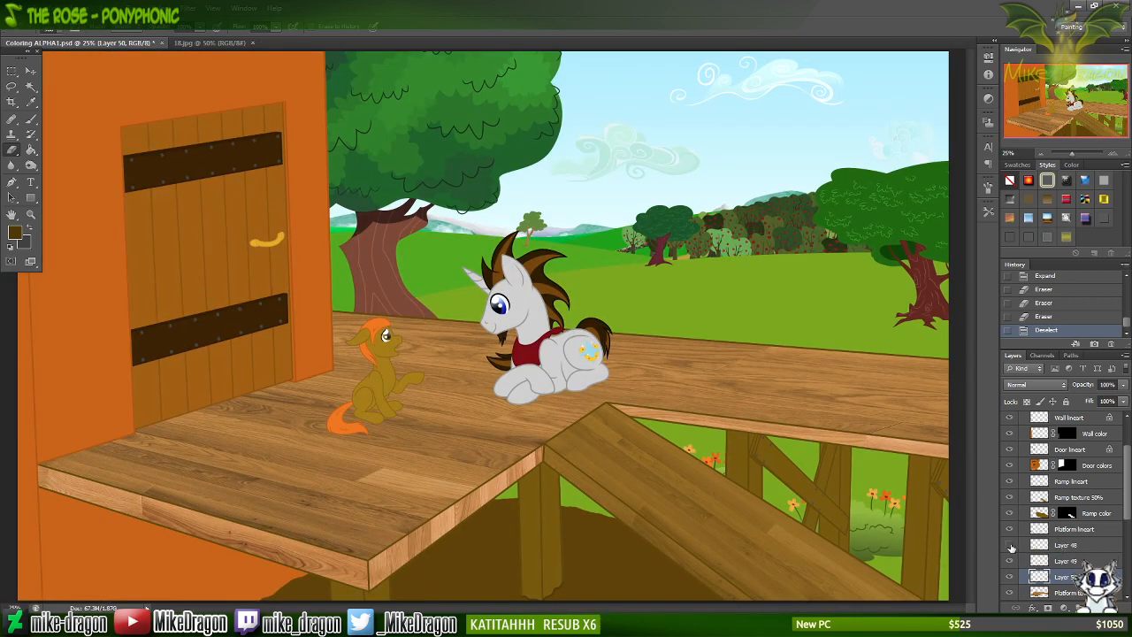
left_click(1011, 546)
left_click(1011, 546)
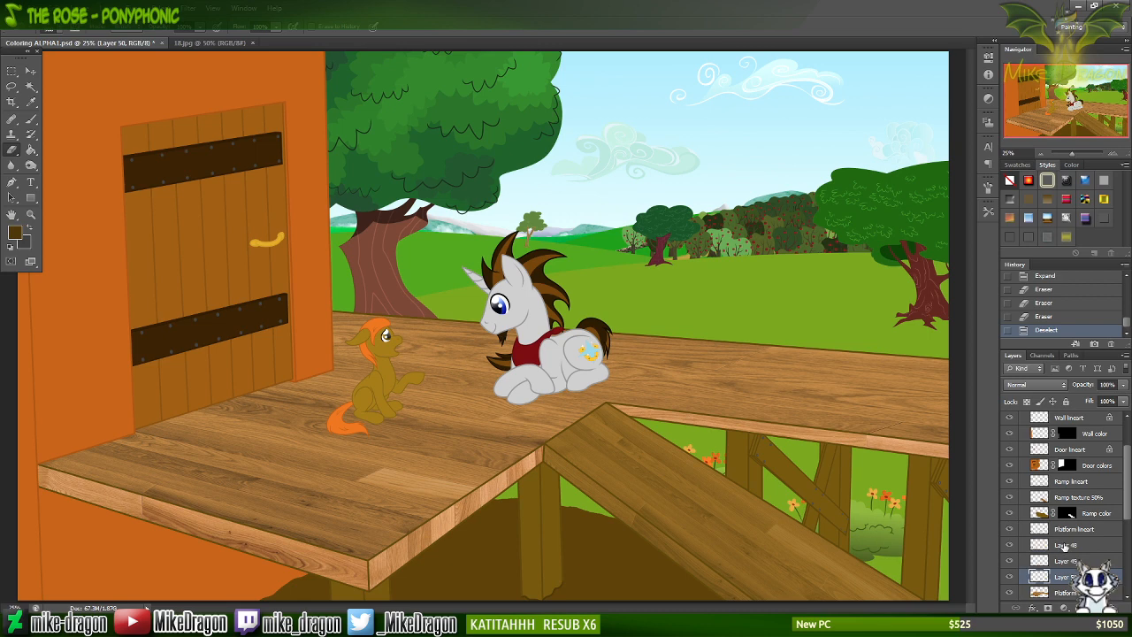
Merge Layer 48, Layer 49 and Layer 50 into one platform side texture layer.
left_click(1066, 547, "shift")
right_click(1066, 546)
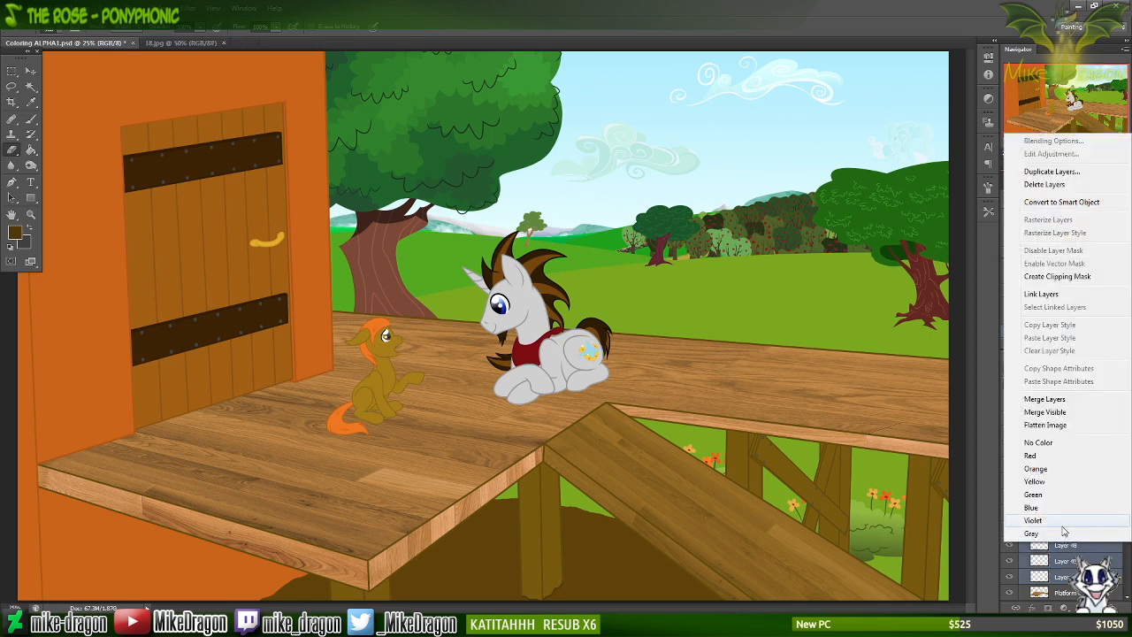
left_click(1046, 399)
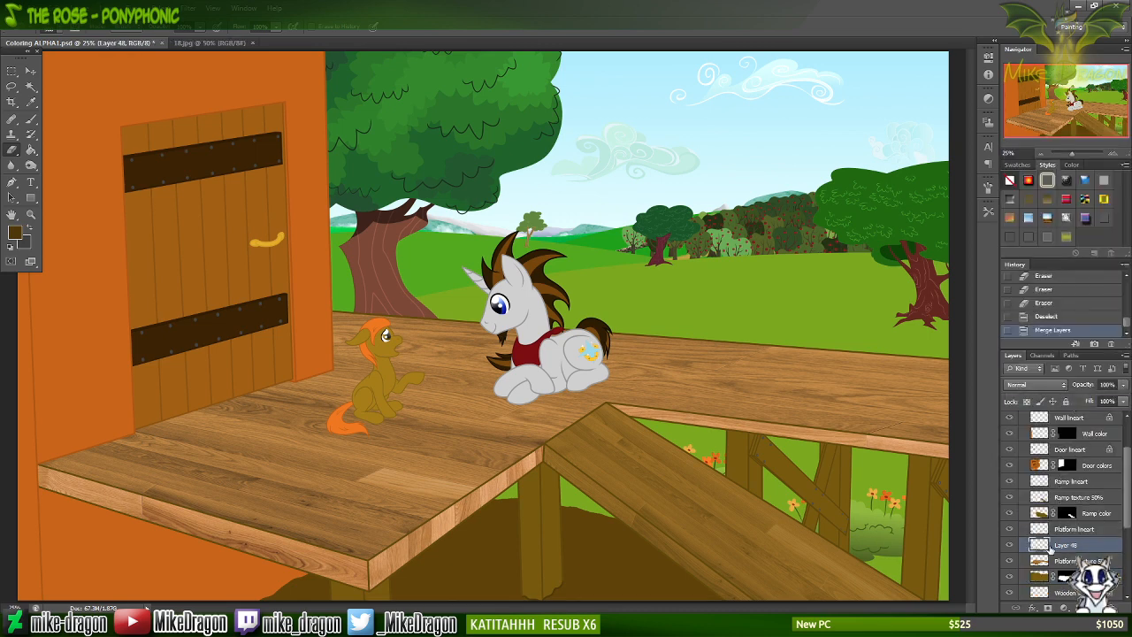
Hide and show Layer 48 to compare the platform edge with and without its wood texture.
left_click(1010, 546)
left_click(1009, 546)
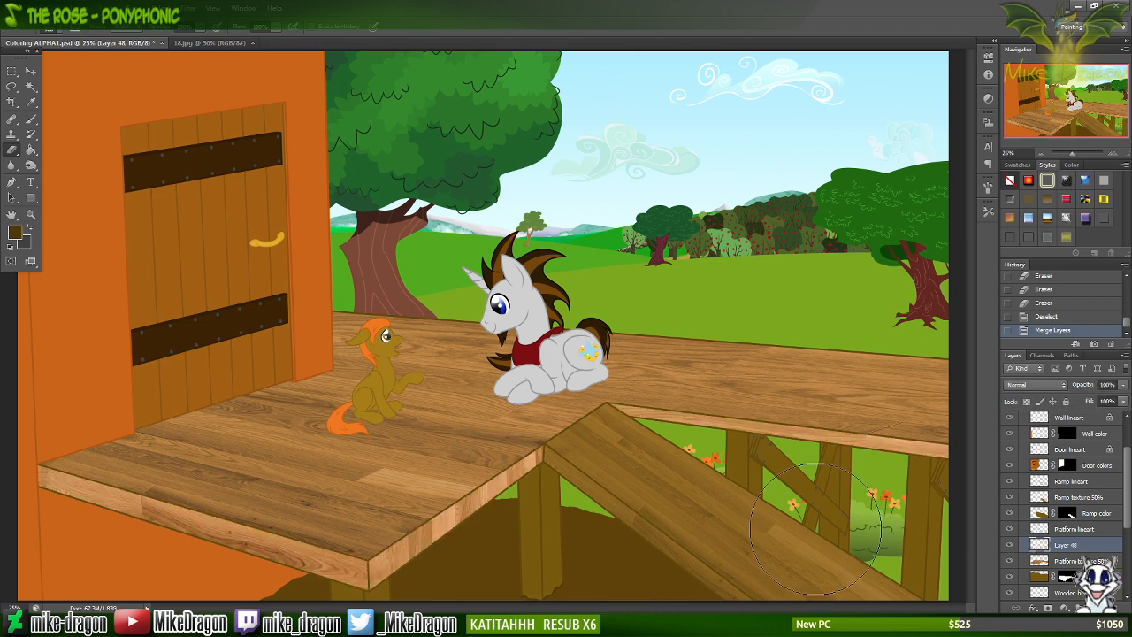
left_click_drag(617, 508, 958, 563)
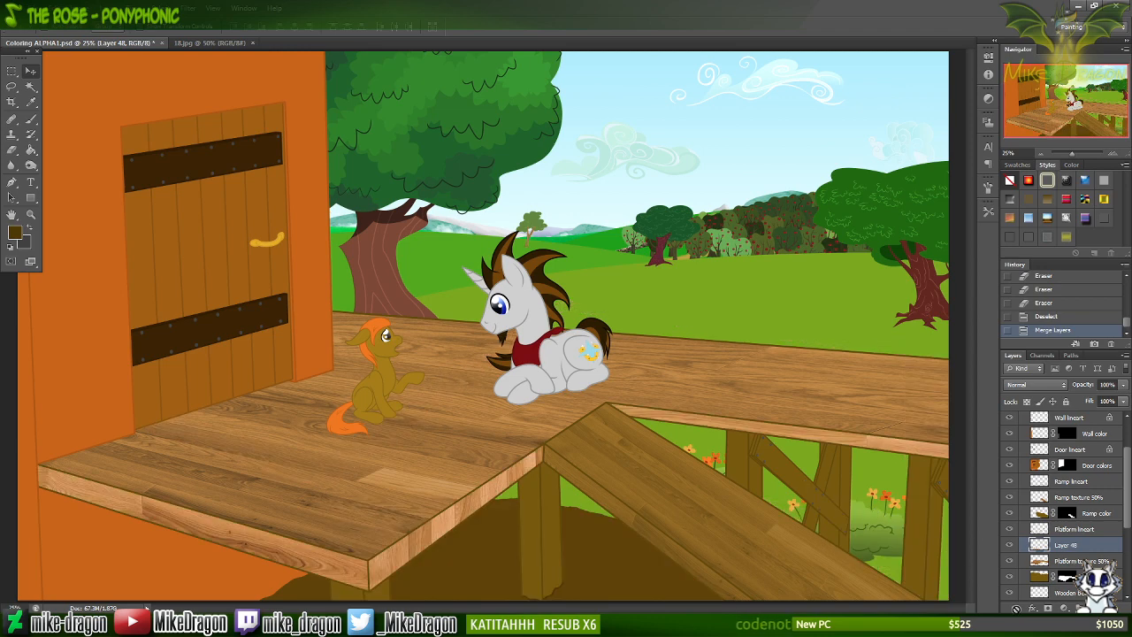
Colorize Layer 48 with Hue/Saturation, using the values noted in Notepad: hue 35, saturation 52 and lightness -25.
key("ctrl+u")
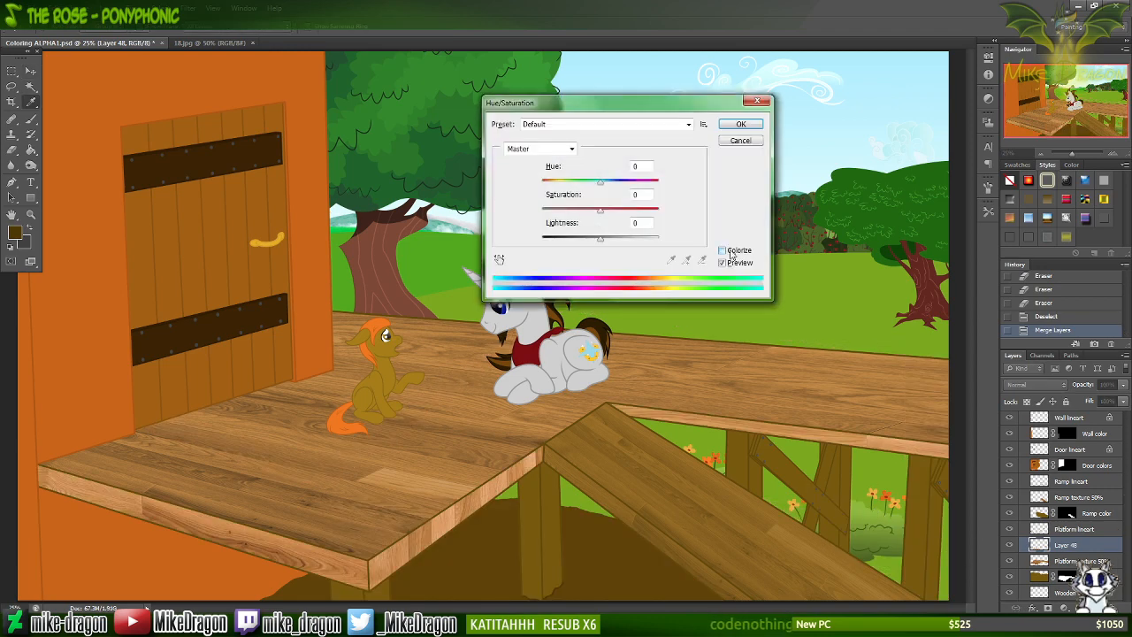
left_click(723, 251)
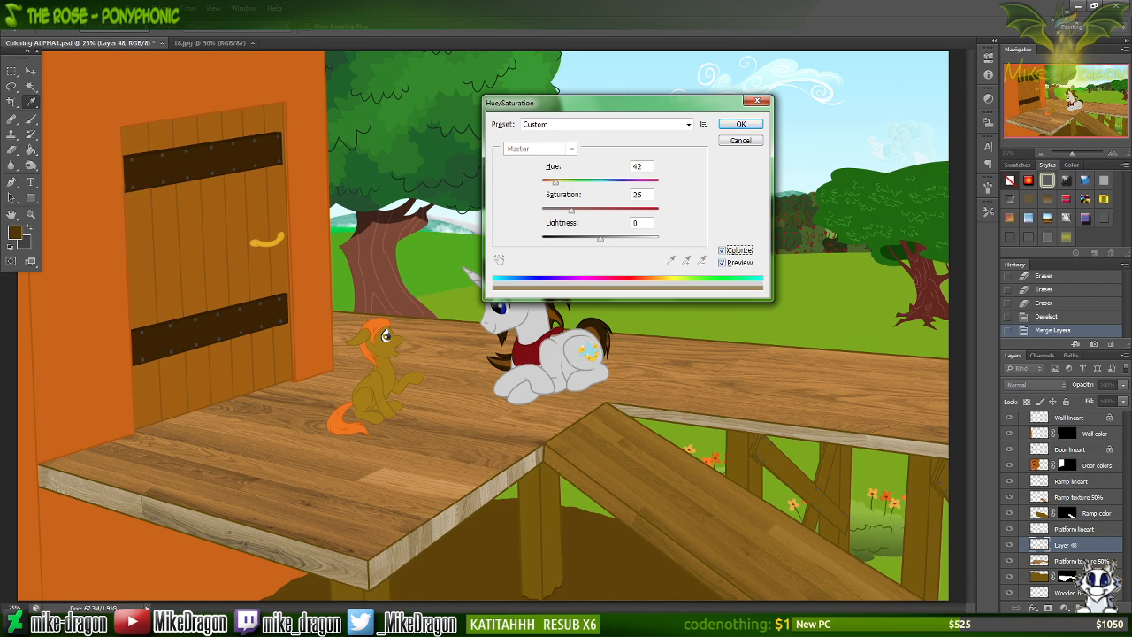
key("alt+Tab")
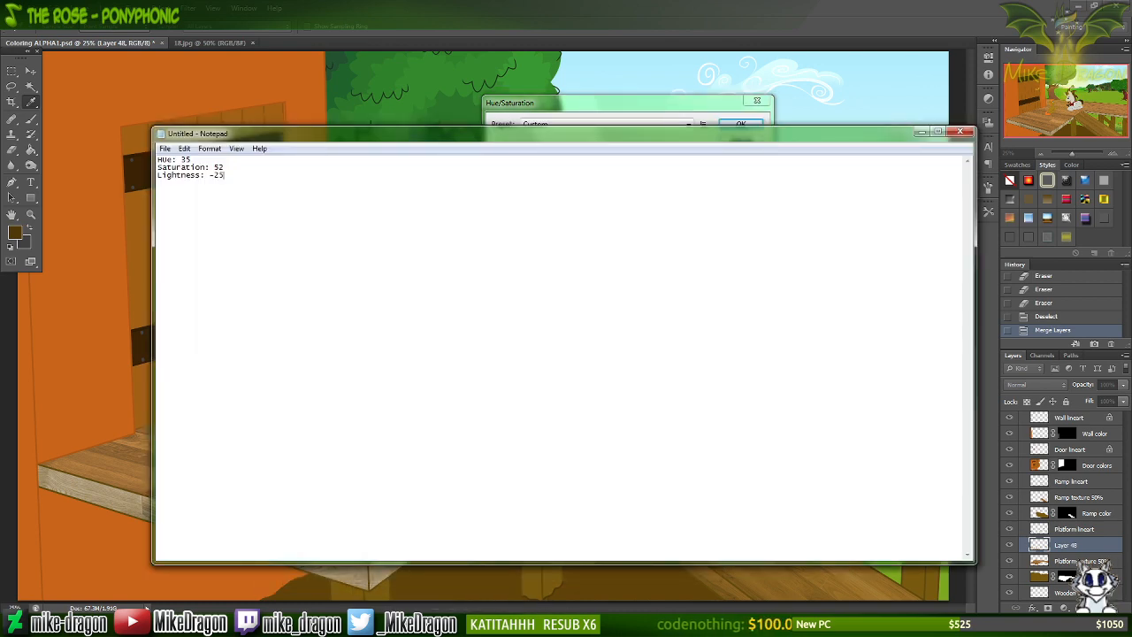
key("alt+Tab")
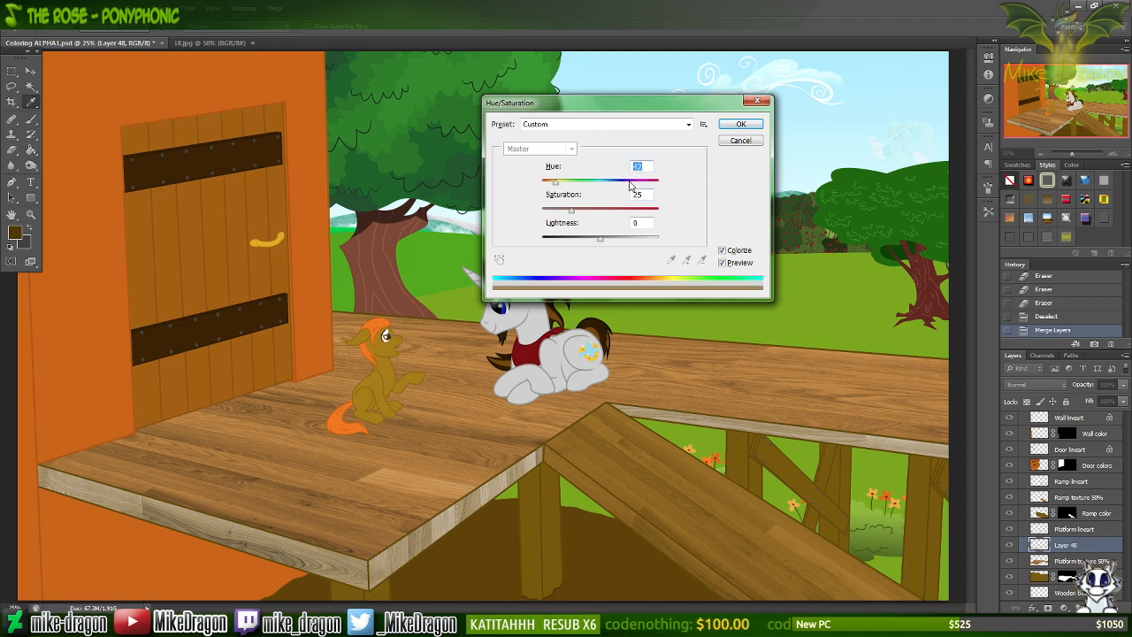
type("35")
key("Tab")
type("5")
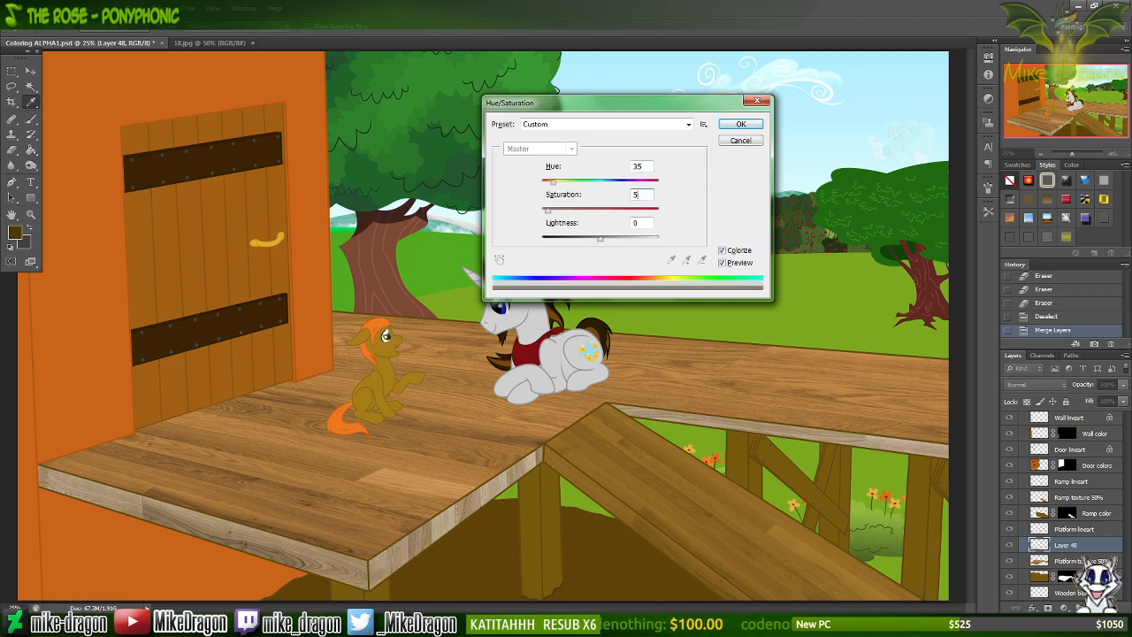
type("2")
key("Tab")
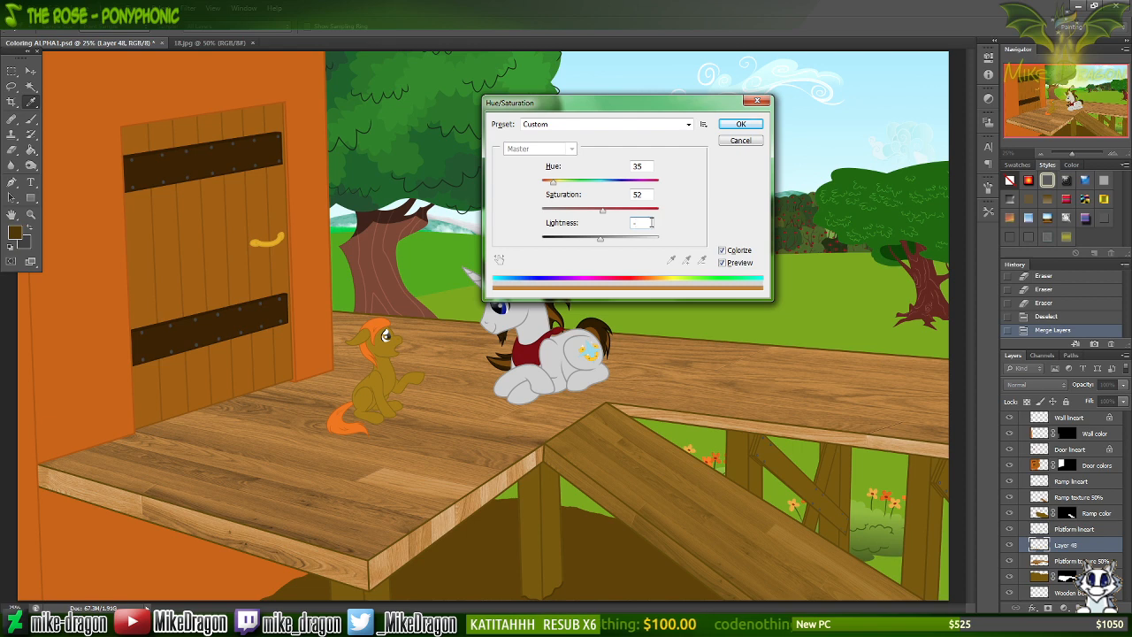
type("-25")
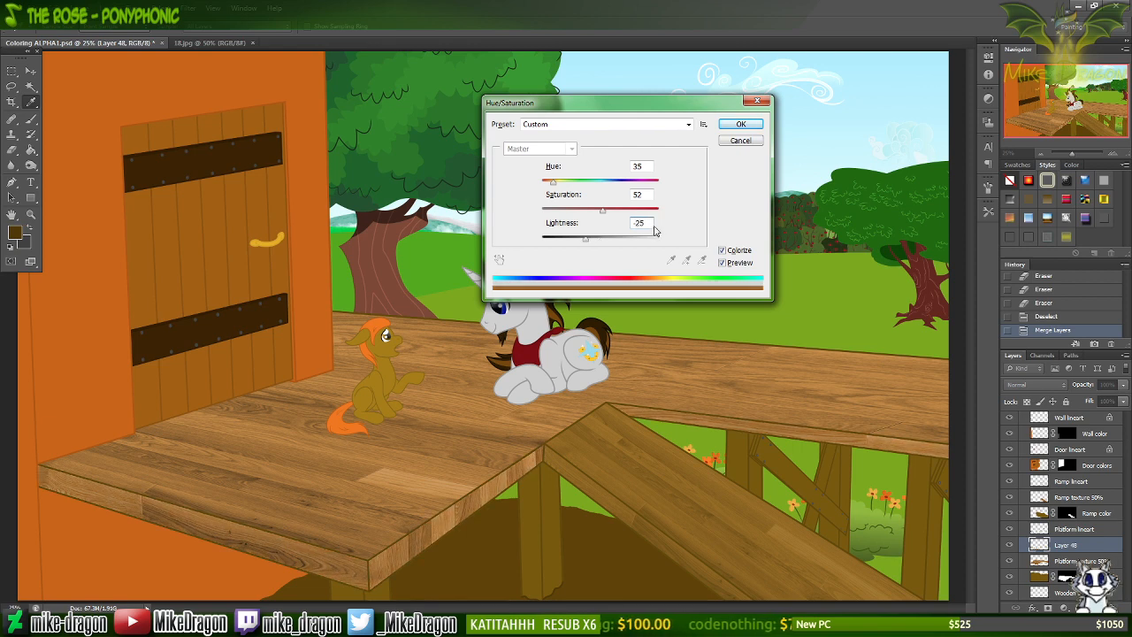
key("Return")
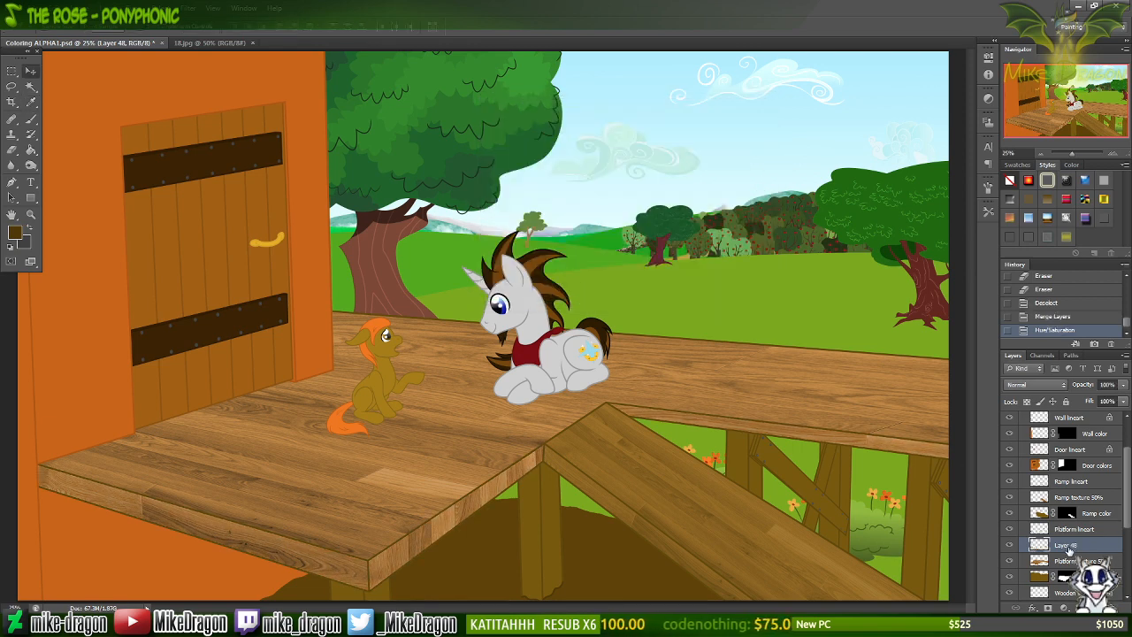
Merge Layer 48 down into the Platform texture 50% layer and set the merged layer's opacity to 50%.
right_click(1069, 551)
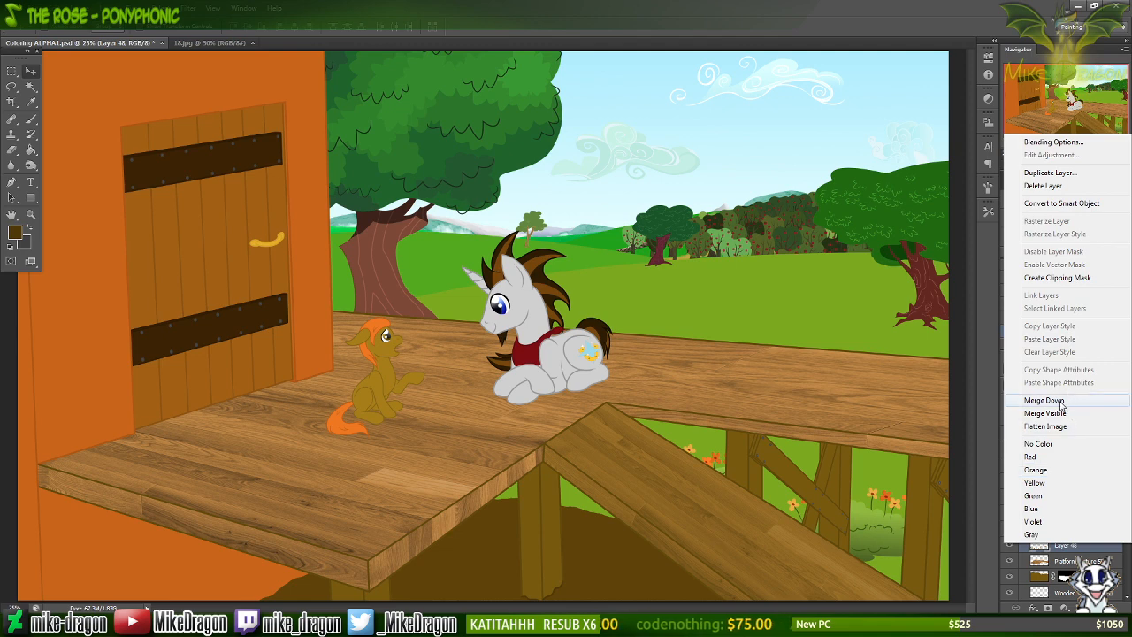
left_click(1062, 400)
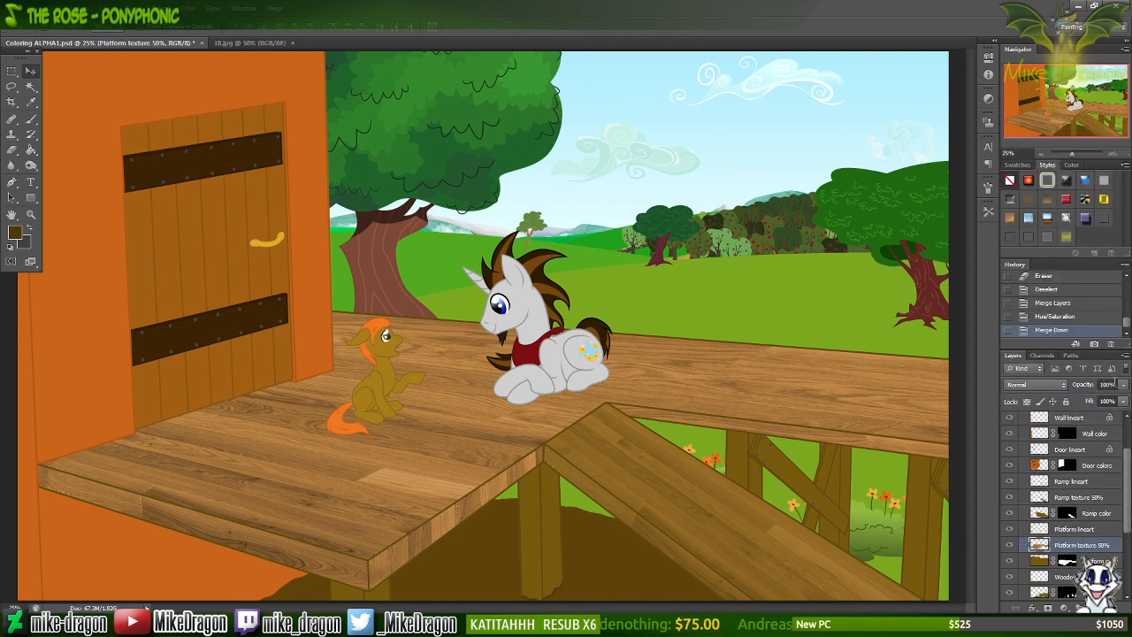
left_click_drag(1106, 385, 1100, 385)
type("5")
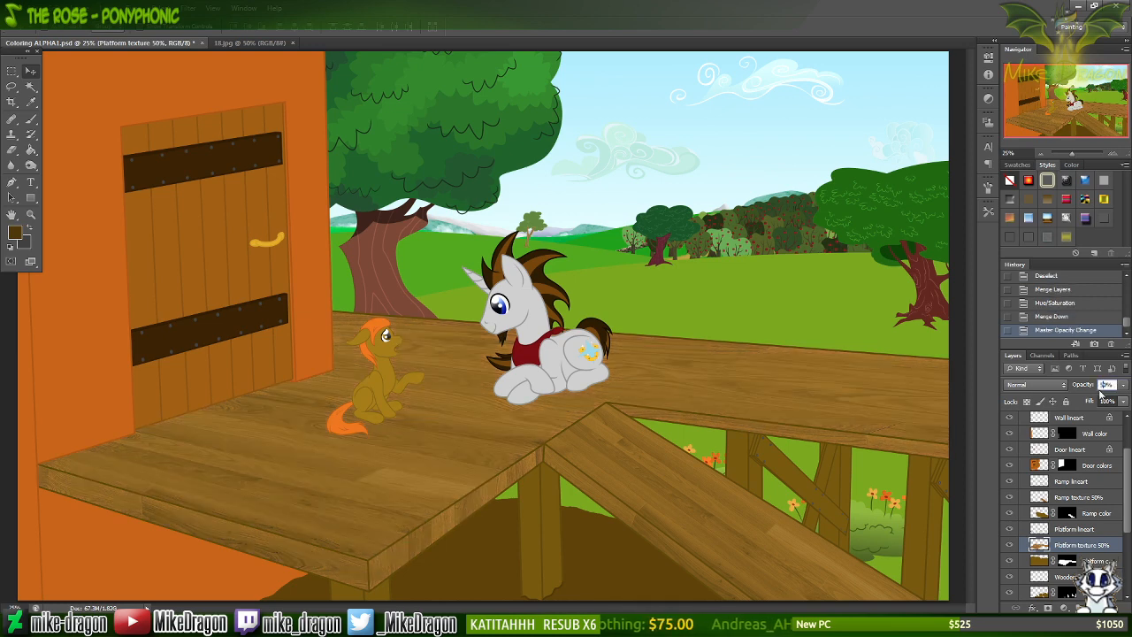
Save the pony scene document.
left_click_drag(593, 469, 653, 376)
key("ctrl+z")
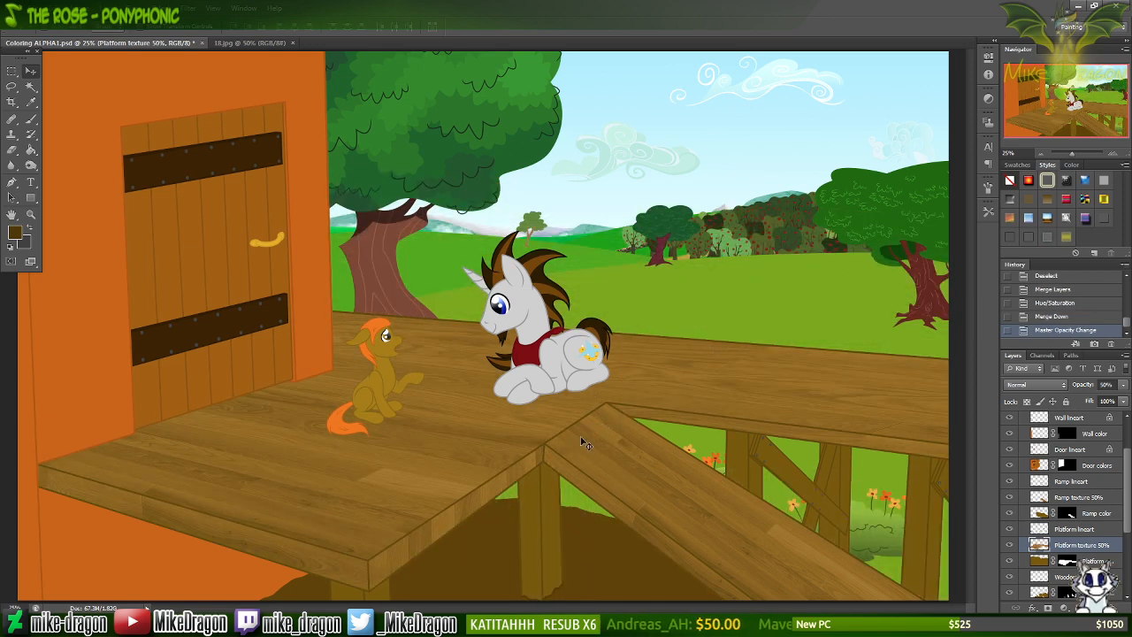
key("ctrl+s")
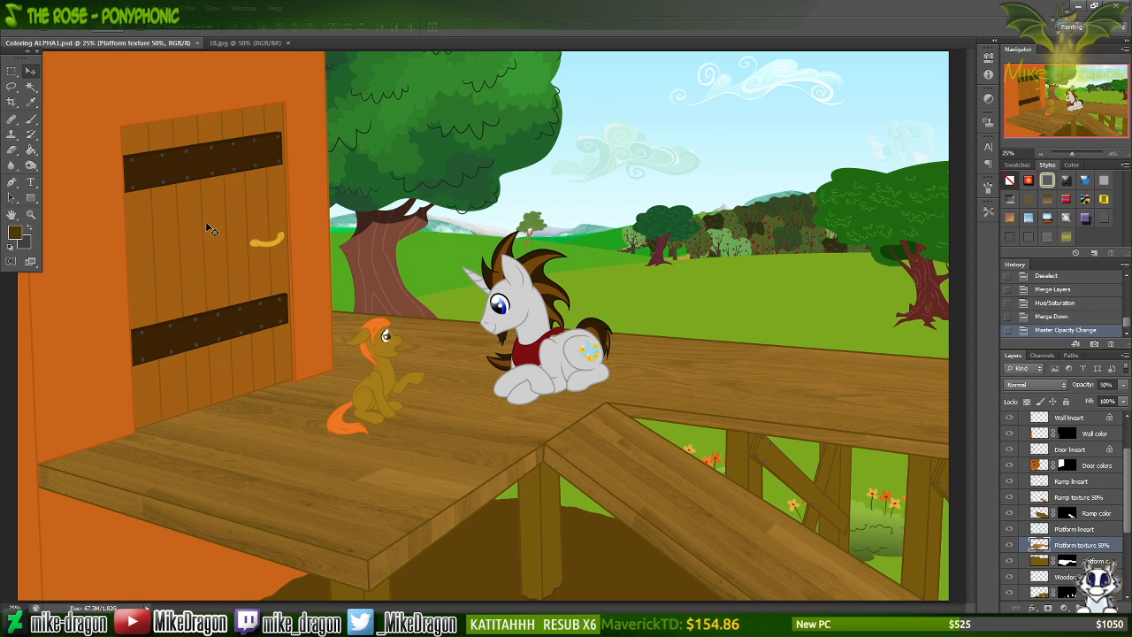
Switch to the browser, close the floor texture image, search Google Images for "Wooden door texture" and look through the results.
key("alt+Tab")
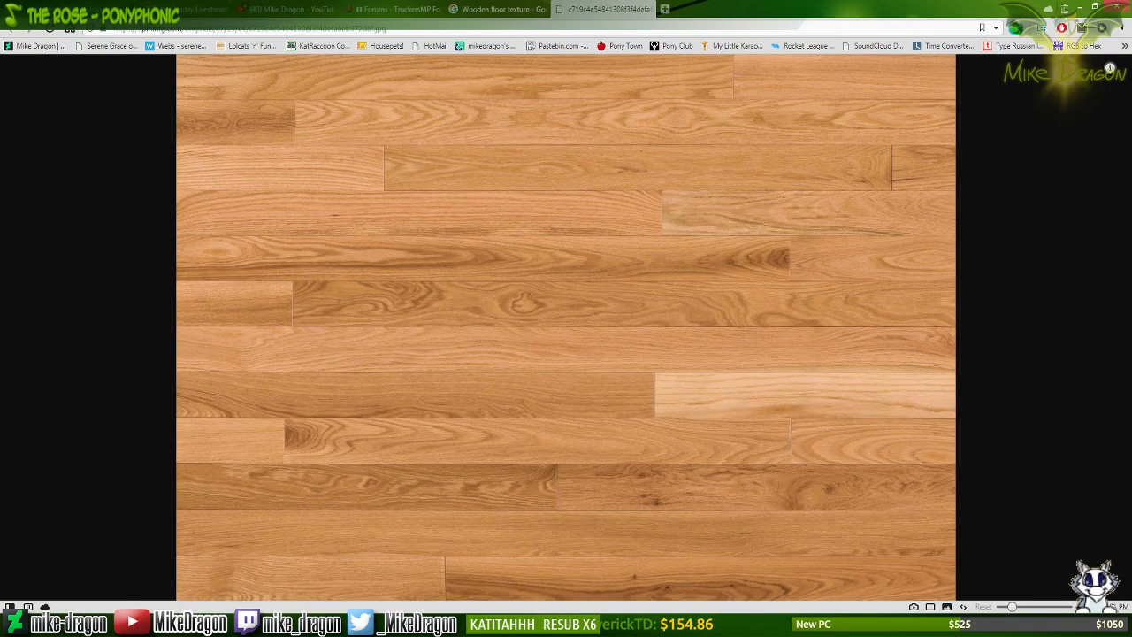
key("ctrl+w")
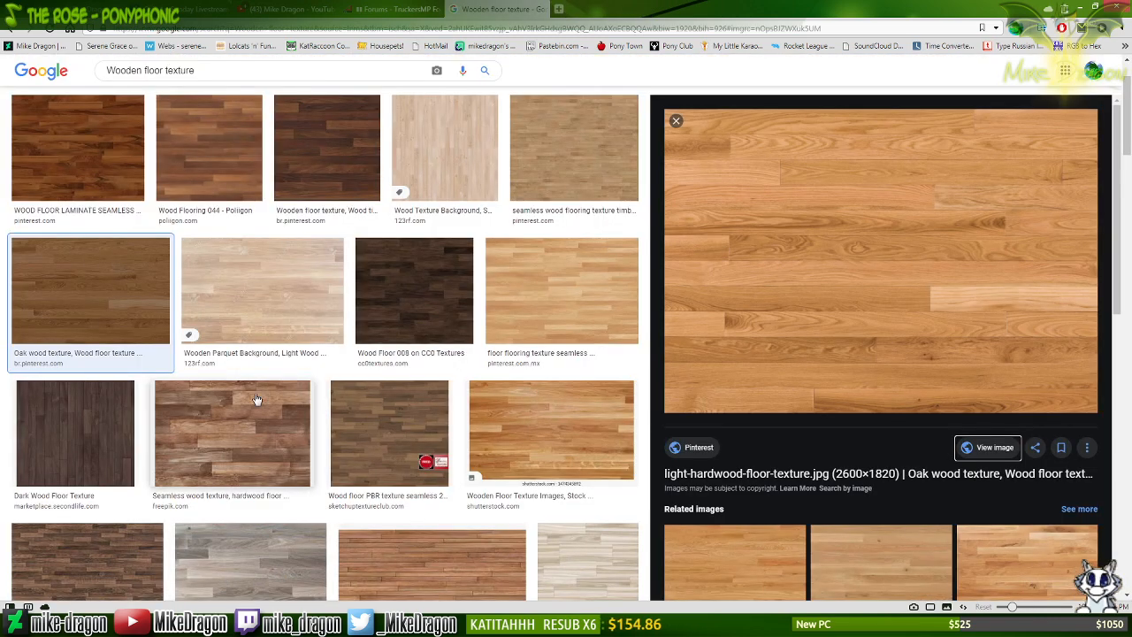
double_click(153, 71)
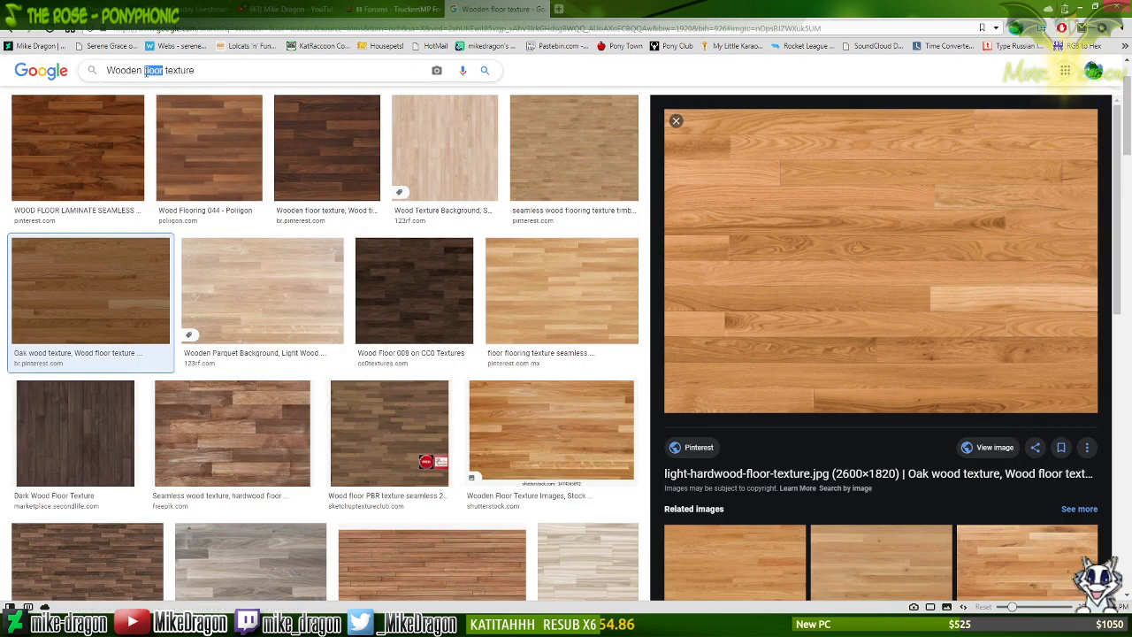
type("door")
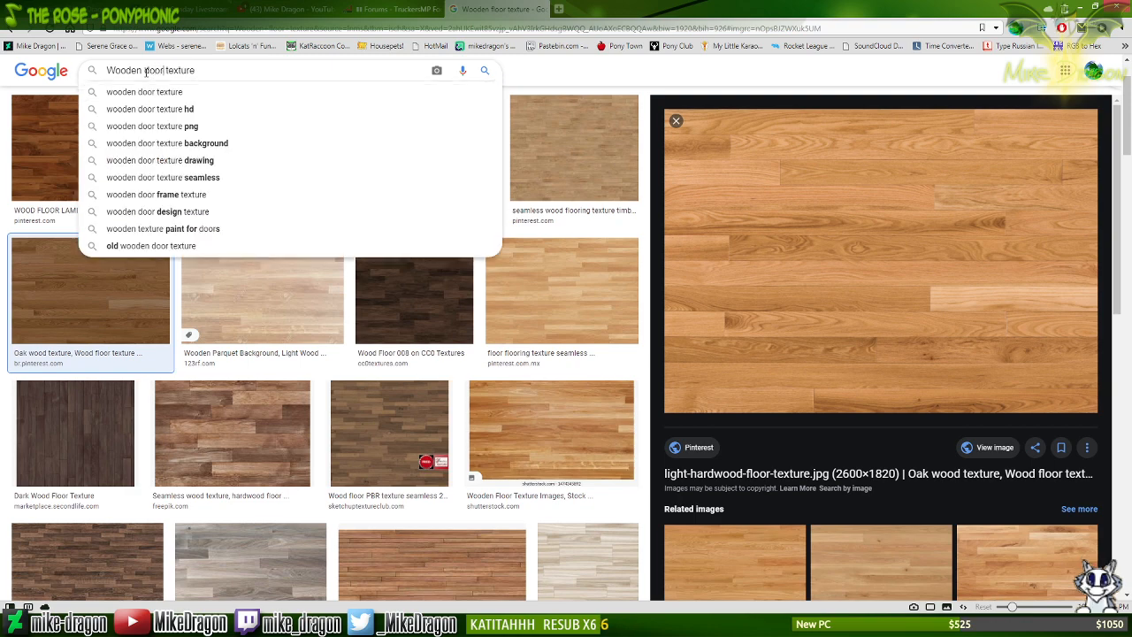
key("Return")
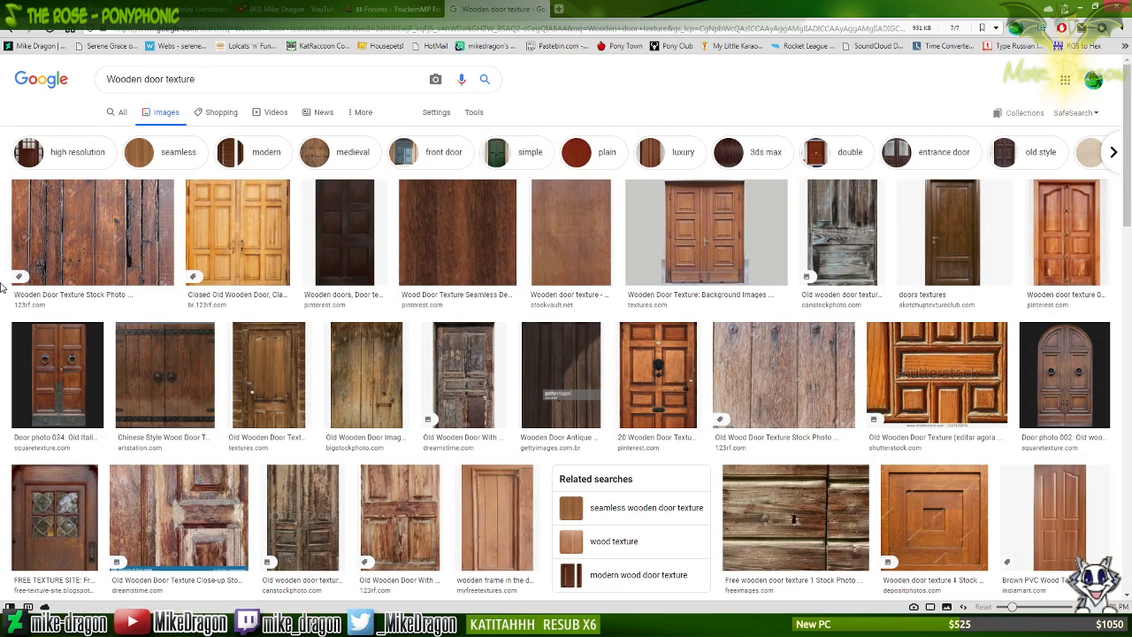
left_click(93, 225)
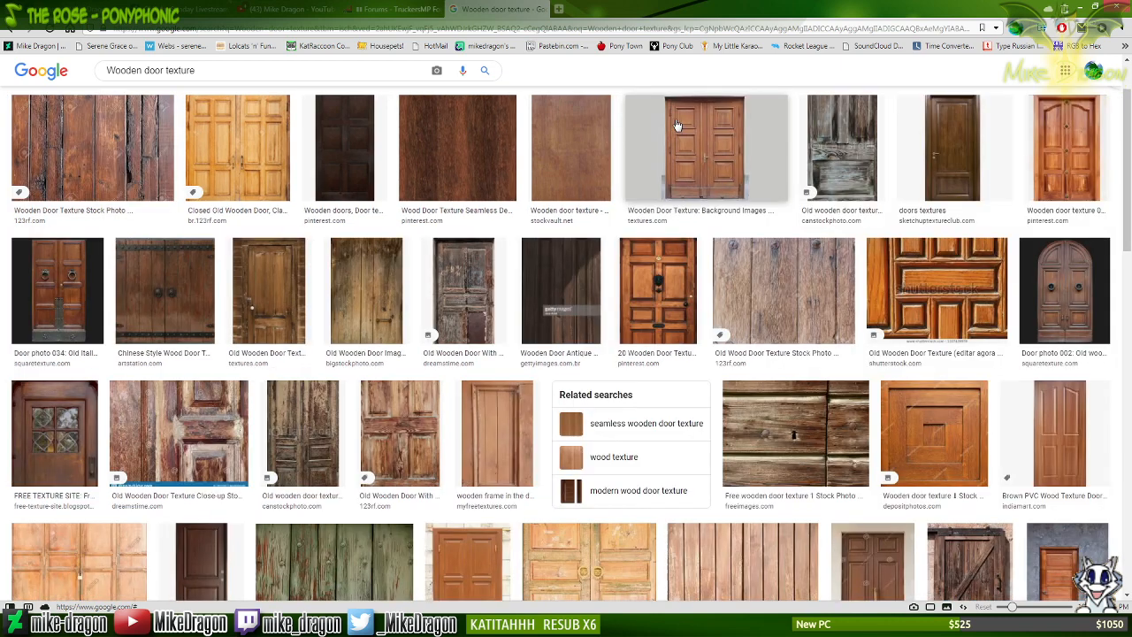
left_click(677, 124)
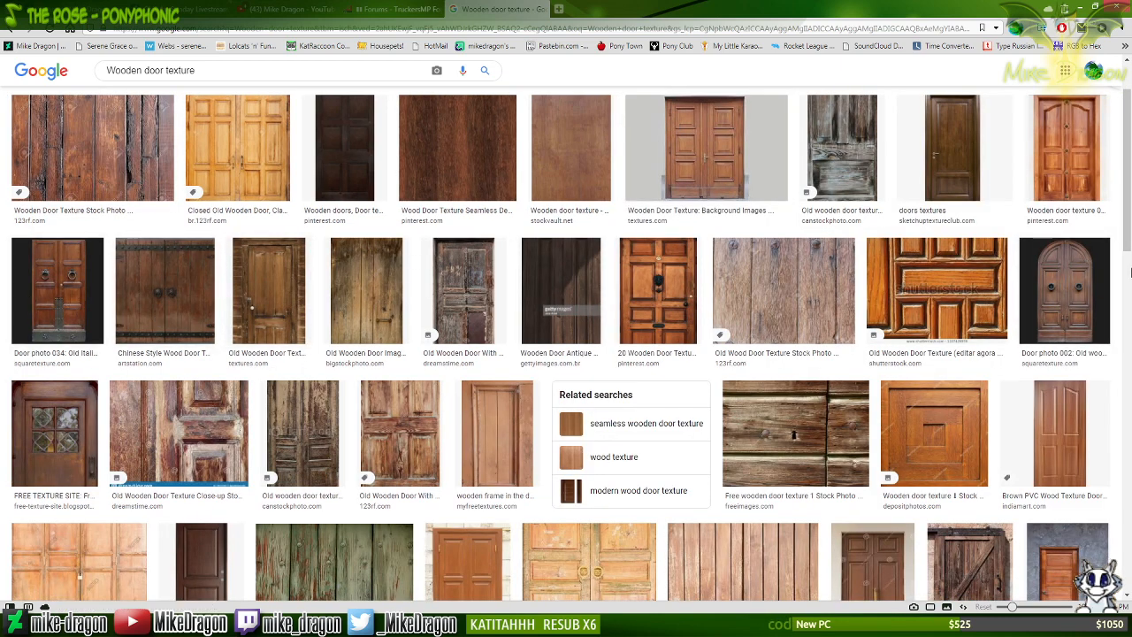
scroll(1128, 288, "down", 3)
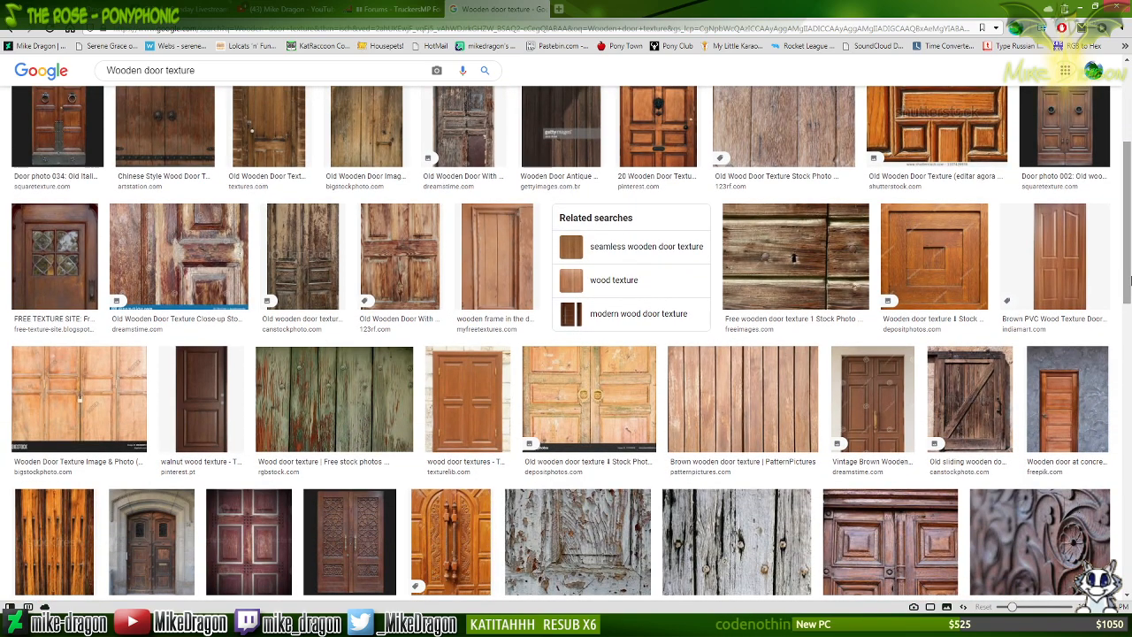
scroll(1130, 279, "down", 2)
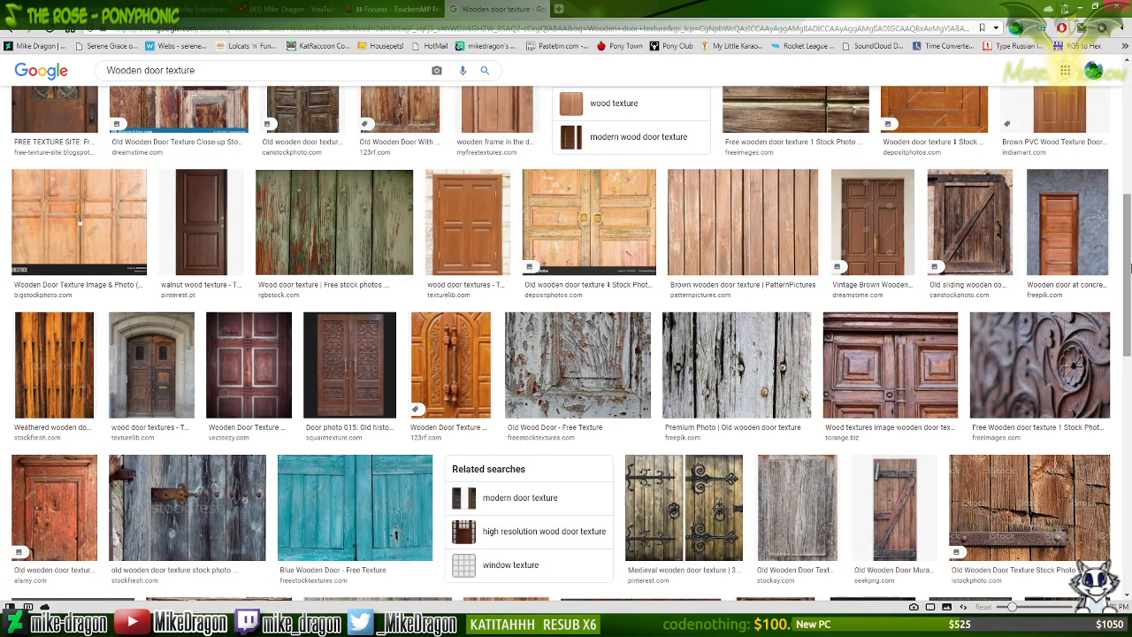
scroll(1130, 269, "up", 5)
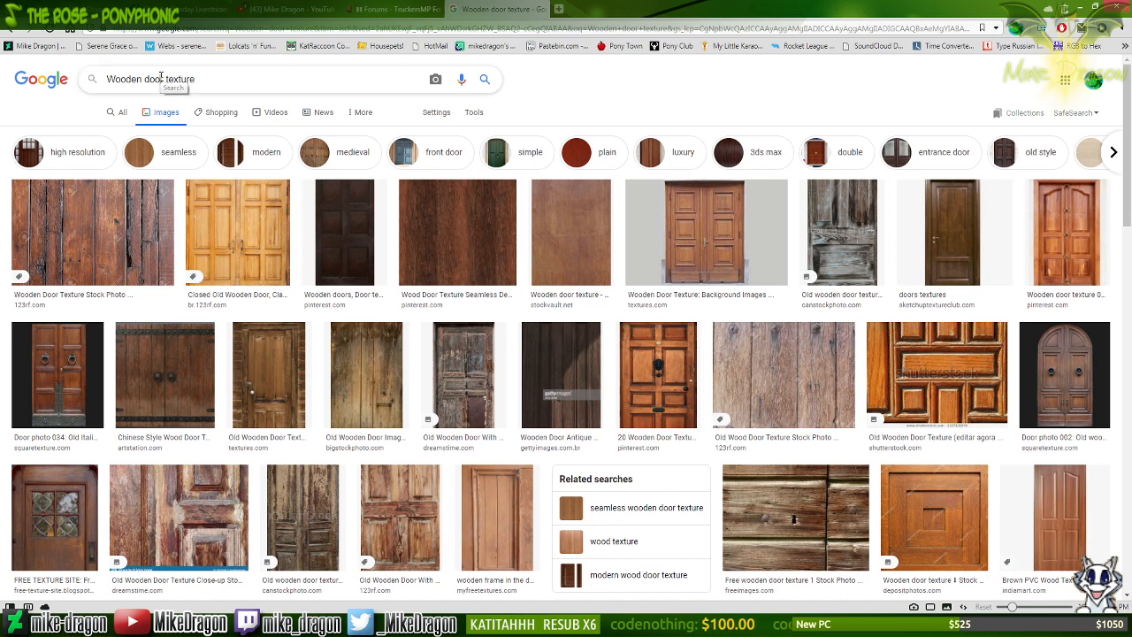
Change the image search to "Wooden texture" and preview two vertical-plank textures from the results and related images.
left_click_drag(166, 79, 146, 79)
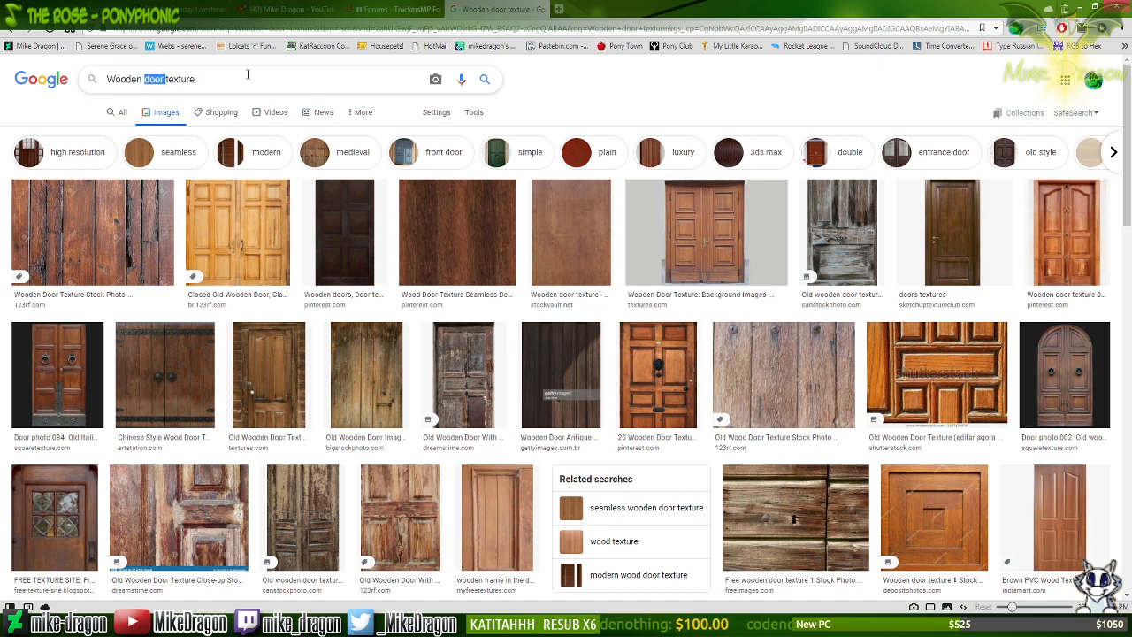
key("BackSpace")
key("Return")
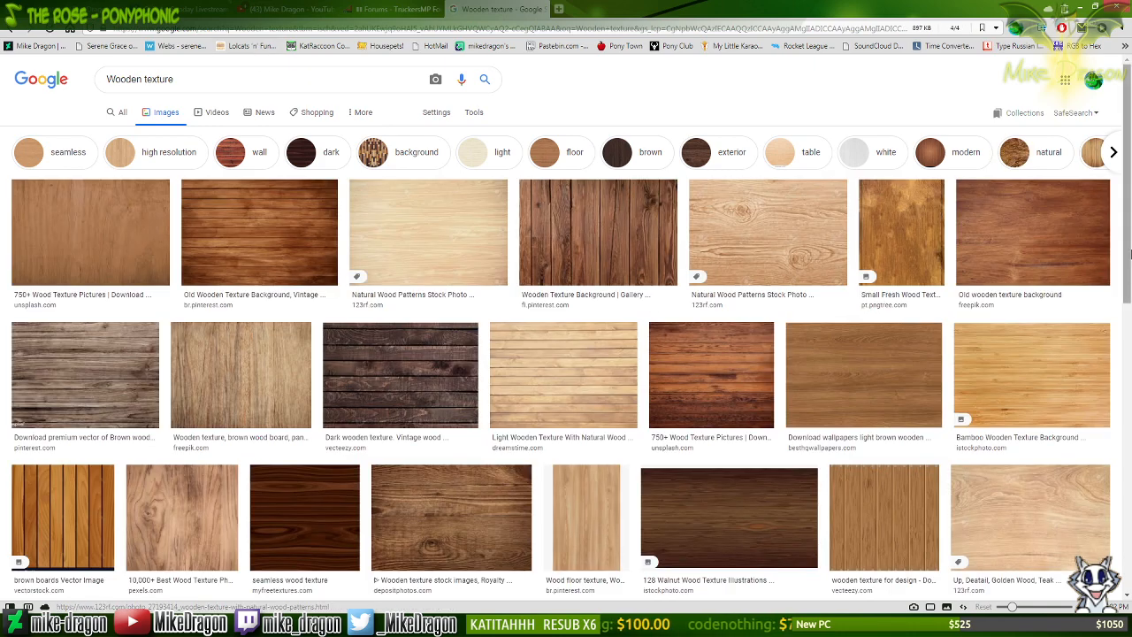
left_click(640, 235)
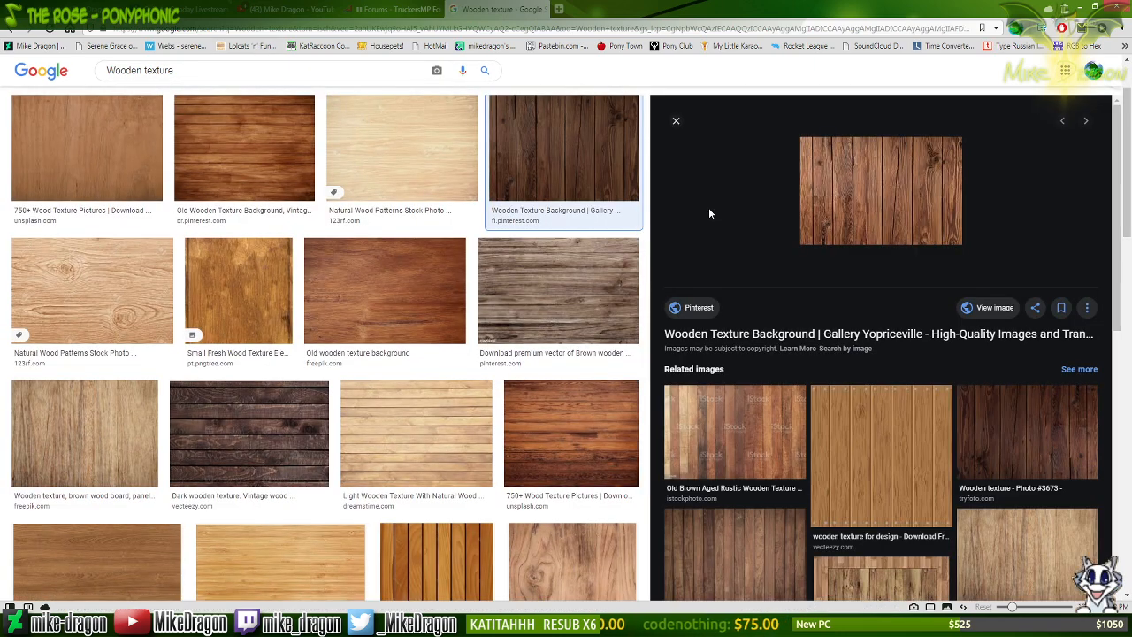
left_click(1044, 418)
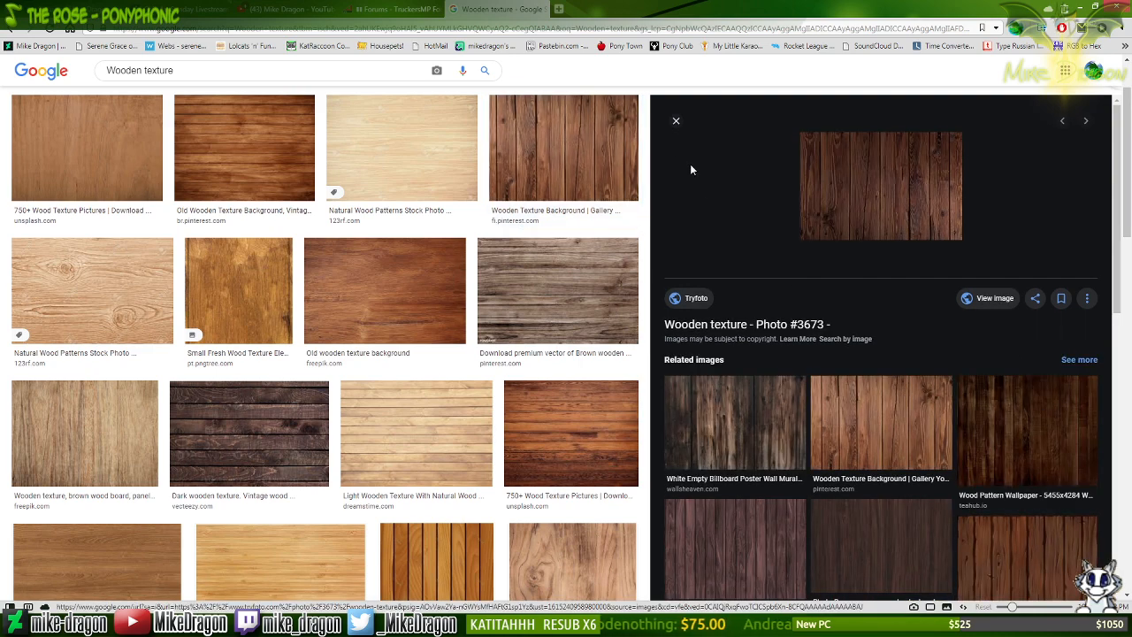
left_click(678, 122)
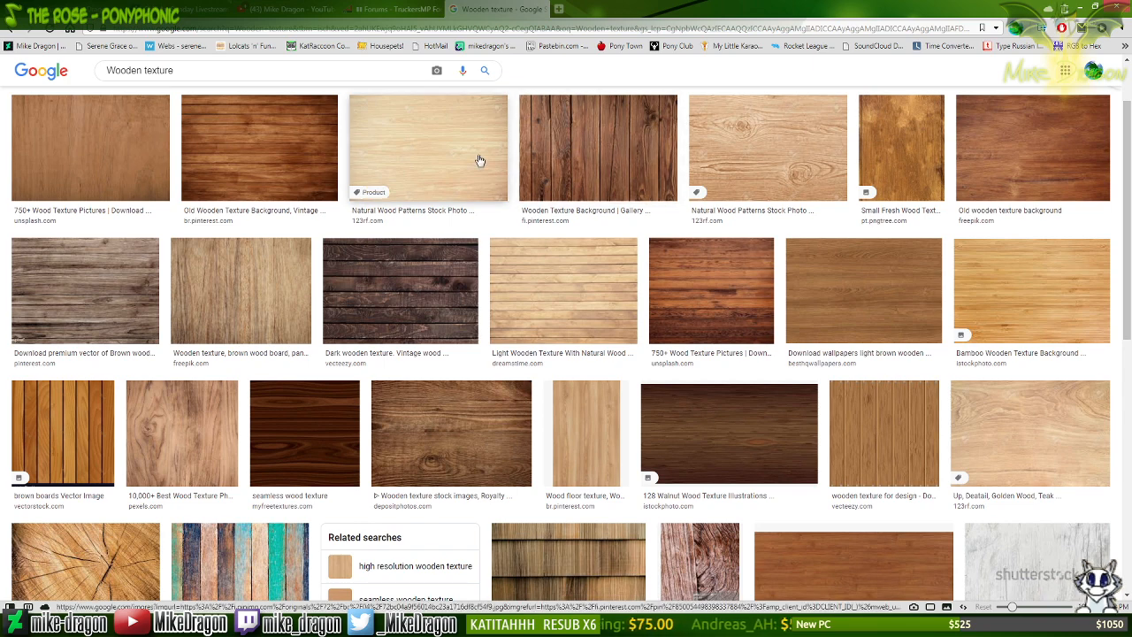
Open the "Old Wooden Texture Background, Vintage" image at full size and copy it.
left_click(268, 158)
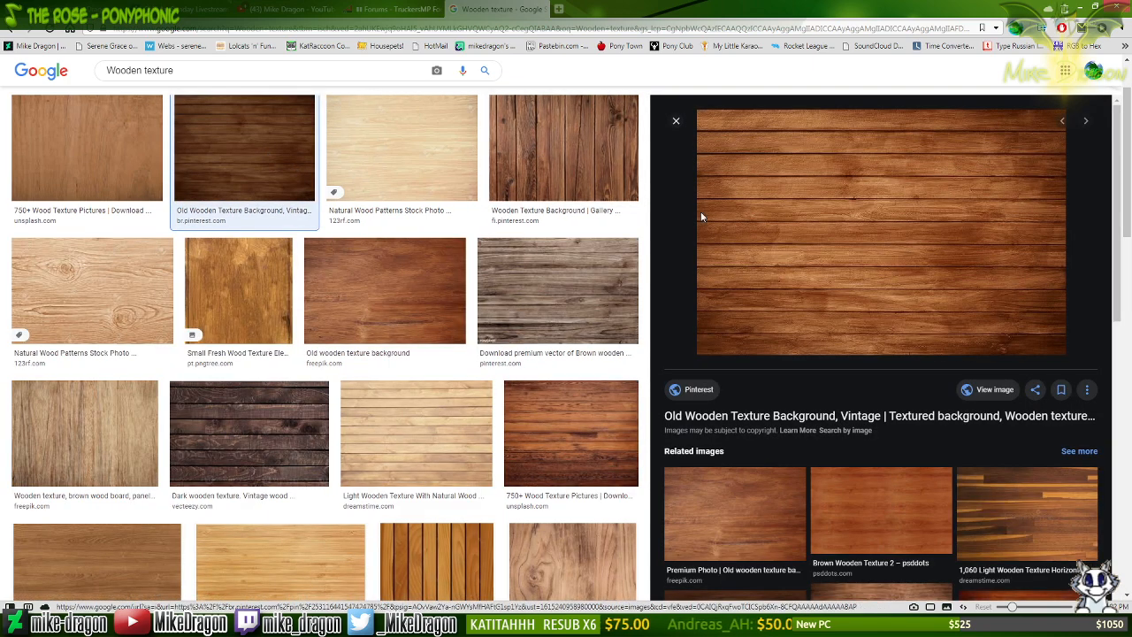
left_click(996, 390)
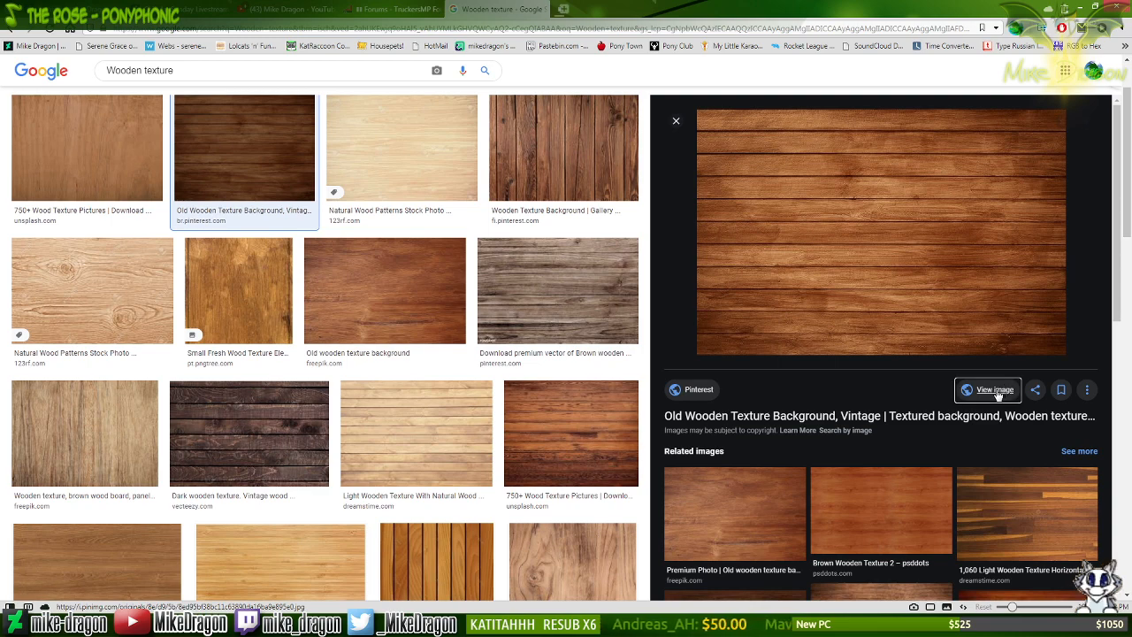
left_click(595, 10)
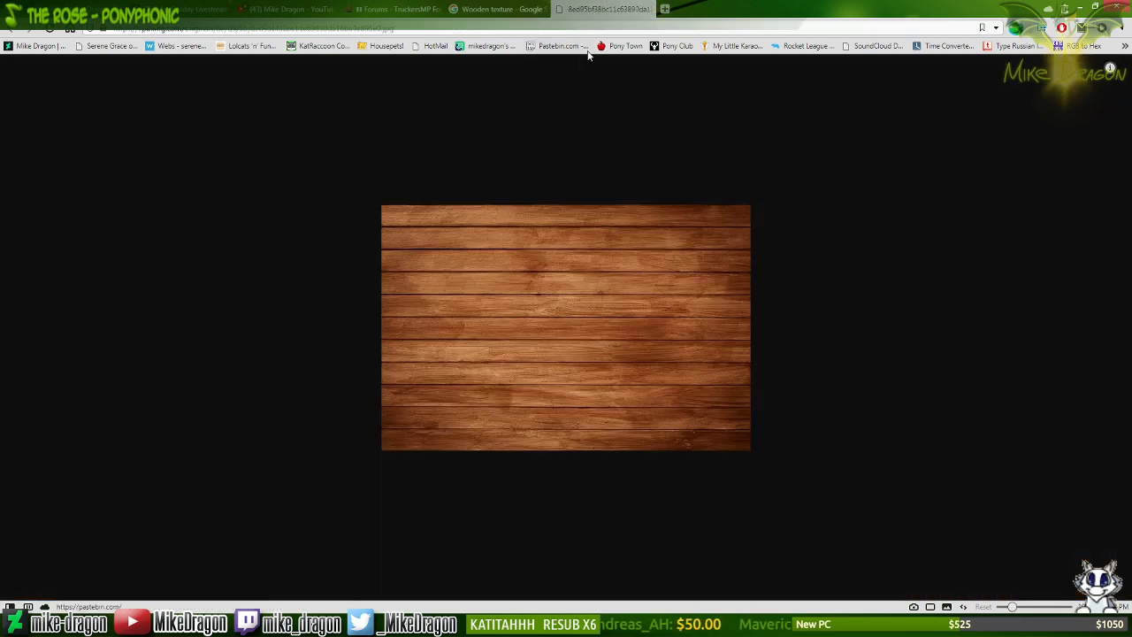
right_click(572, 269)
left_click(586, 372)
Switch to Photoshop and paste the copied wood texture directly above the Door colors layer.
key("alt+Tab")
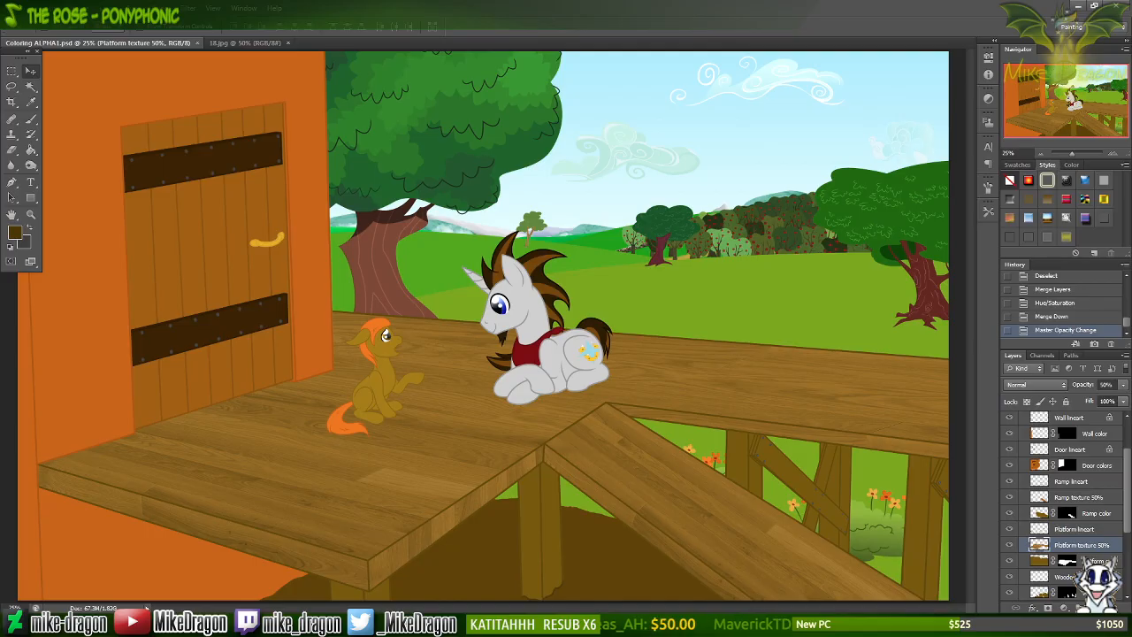
left_click(1041, 464)
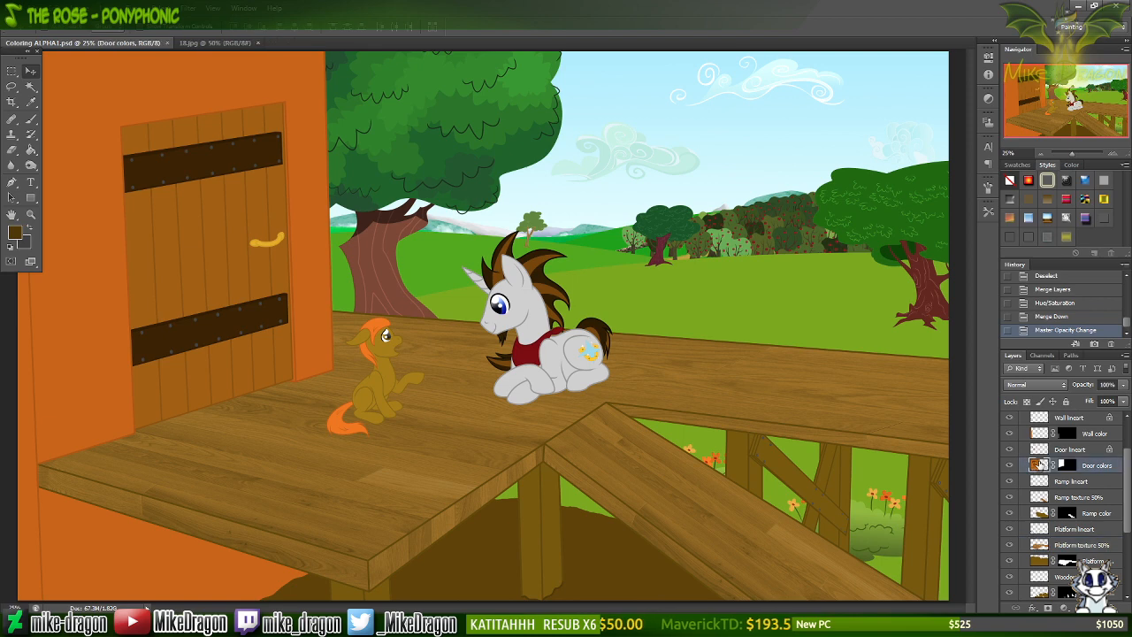
key("ctrl+v")
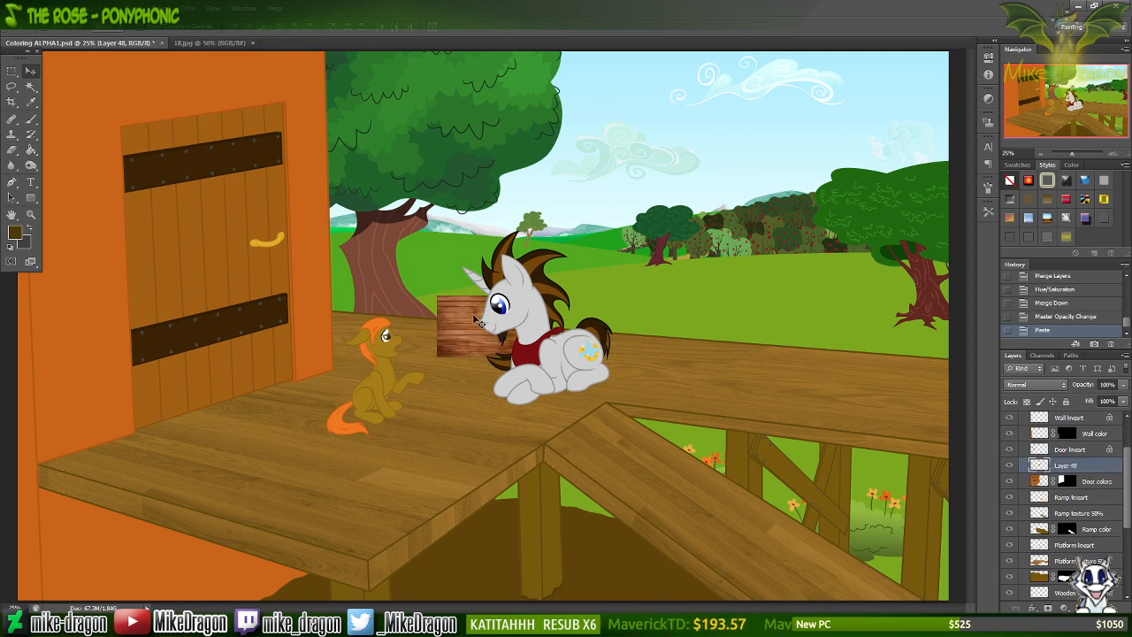
Free-transform the pasted texture: rotate it about 87° so the planks run vertically, enlarge it and stretch it over the door.
key("ctrl+t")
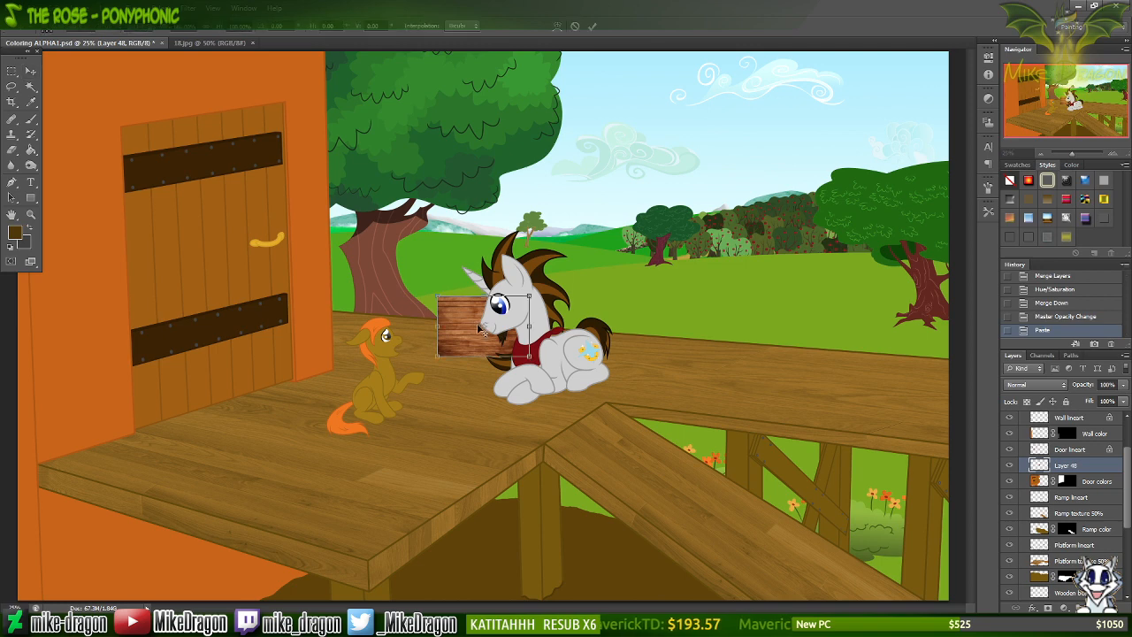
left_click_drag(542, 289, 543, 367)
left_click_drag(466, 302, 137, 147)
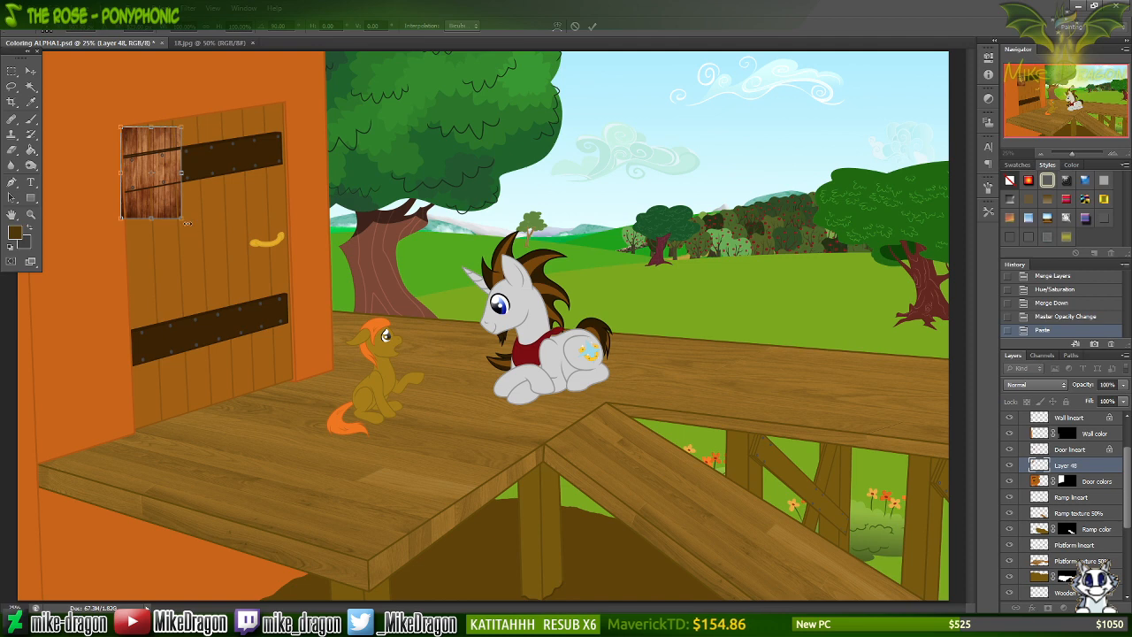
left_click_drag(184, 223, 331, 427)
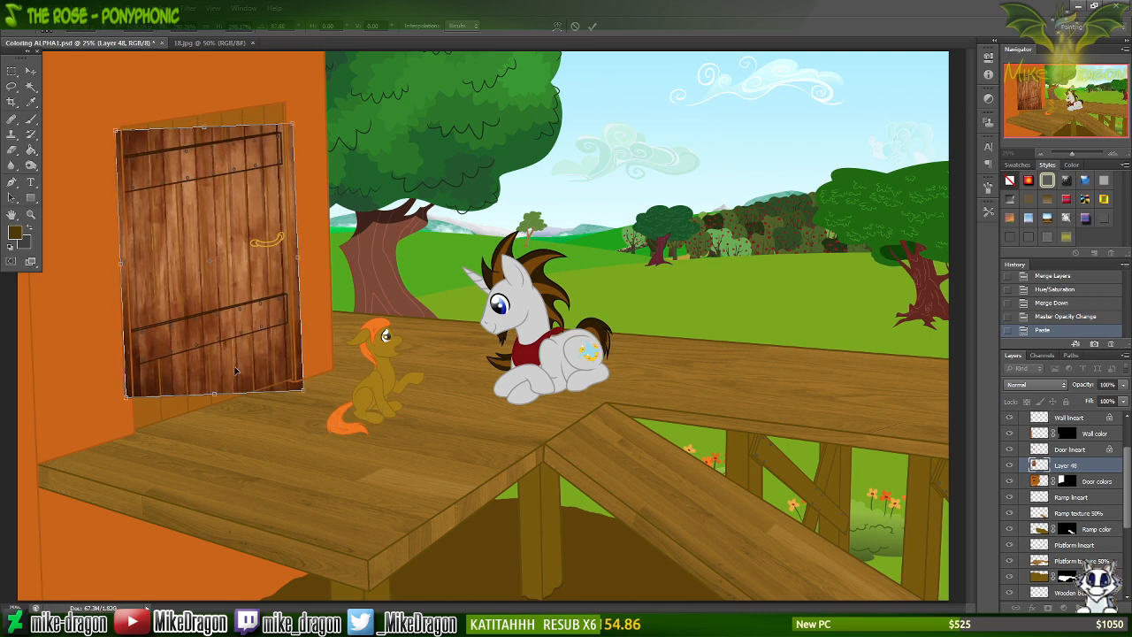
left_click_drag(236, 372, 249, 396)
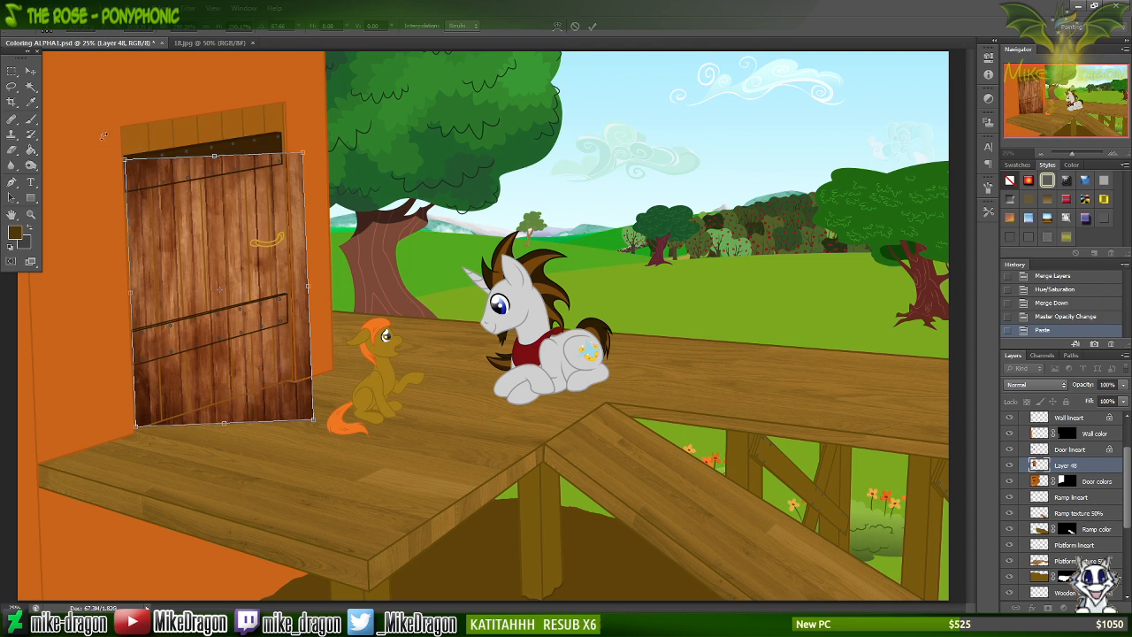
left_click_drag(102, 137, 103, 138)
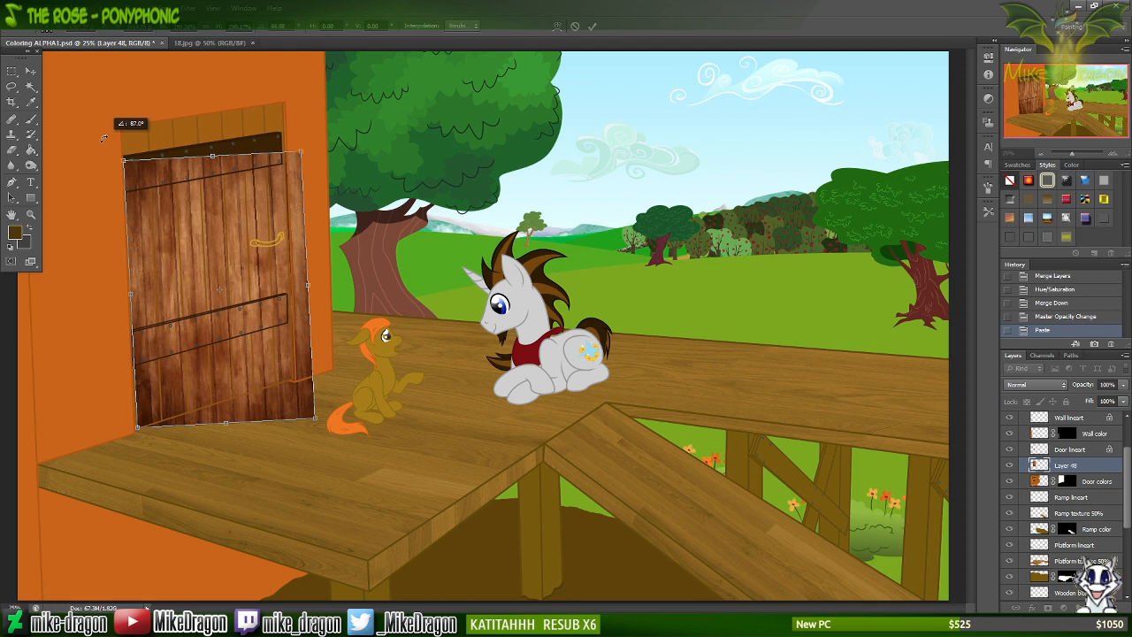
left_click_drag(213, 156, 210, 105)
Distort the texture so its lower-right, upper-left and upper-right corners meet the matching corners of the door.
key("ctrl+plus")
key("ctrl+plus")
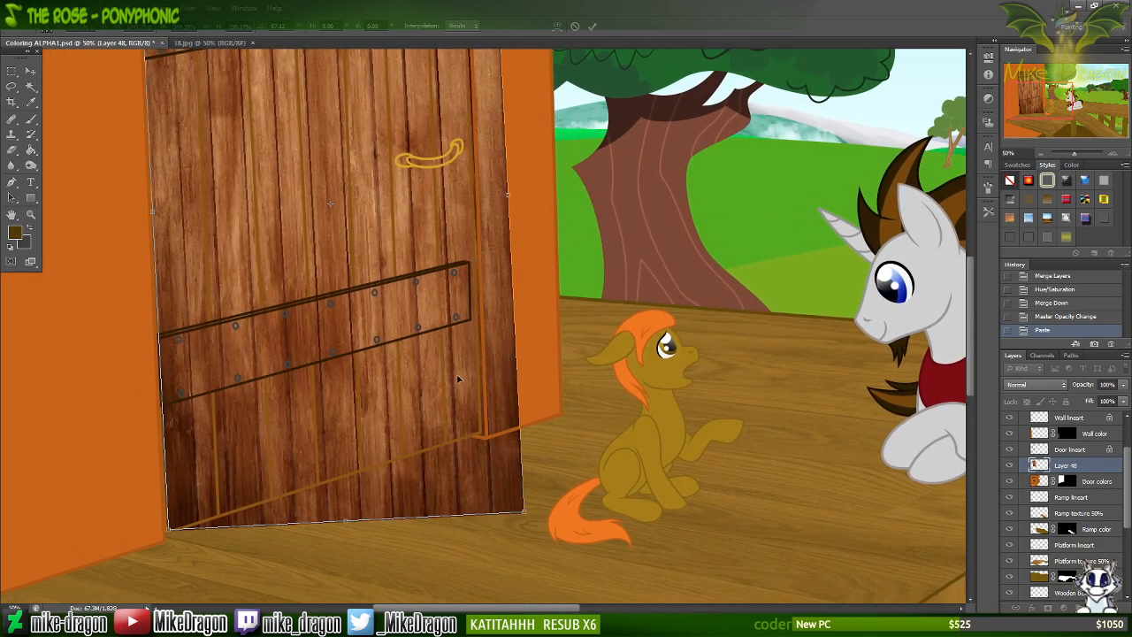
right_click(457, 393)
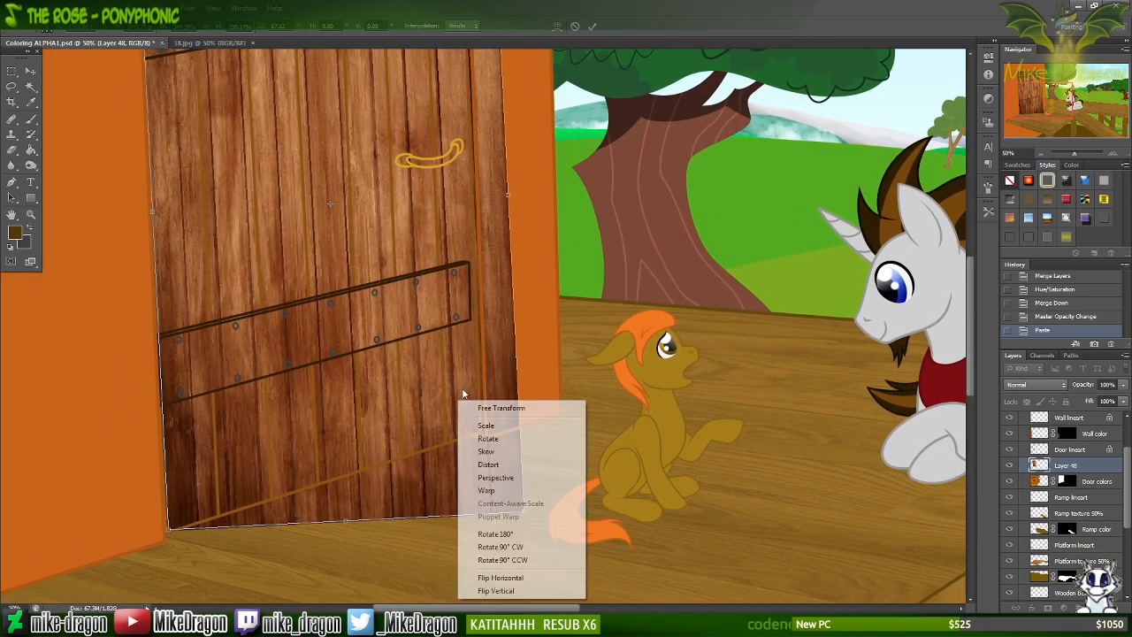
left_click(501, 465)
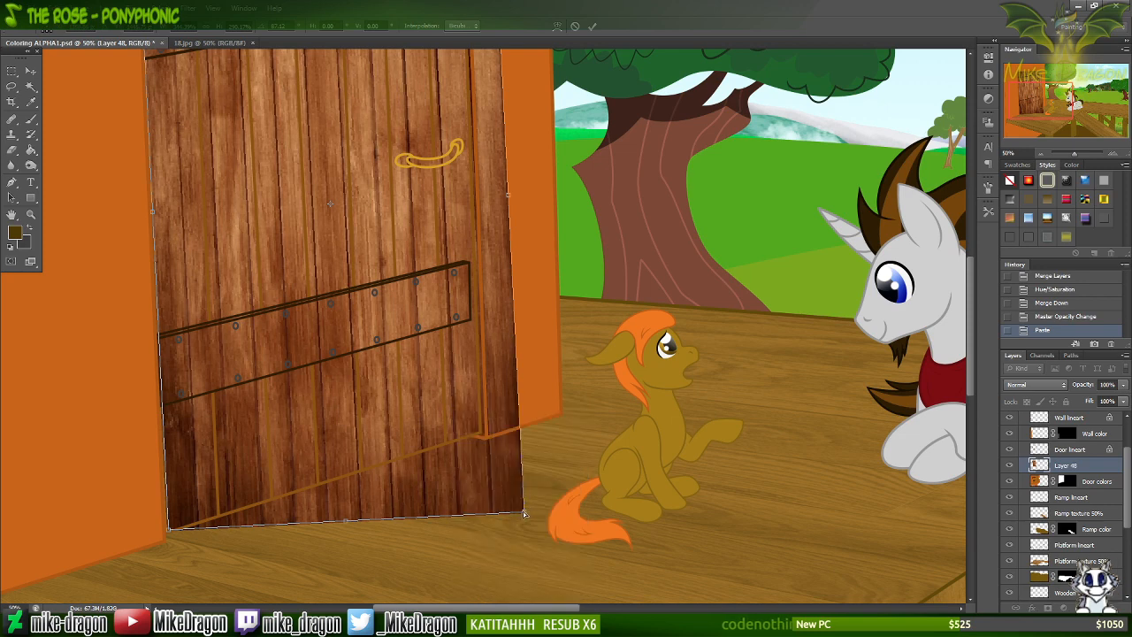
left_click_drag(524, 513, 481, 434)
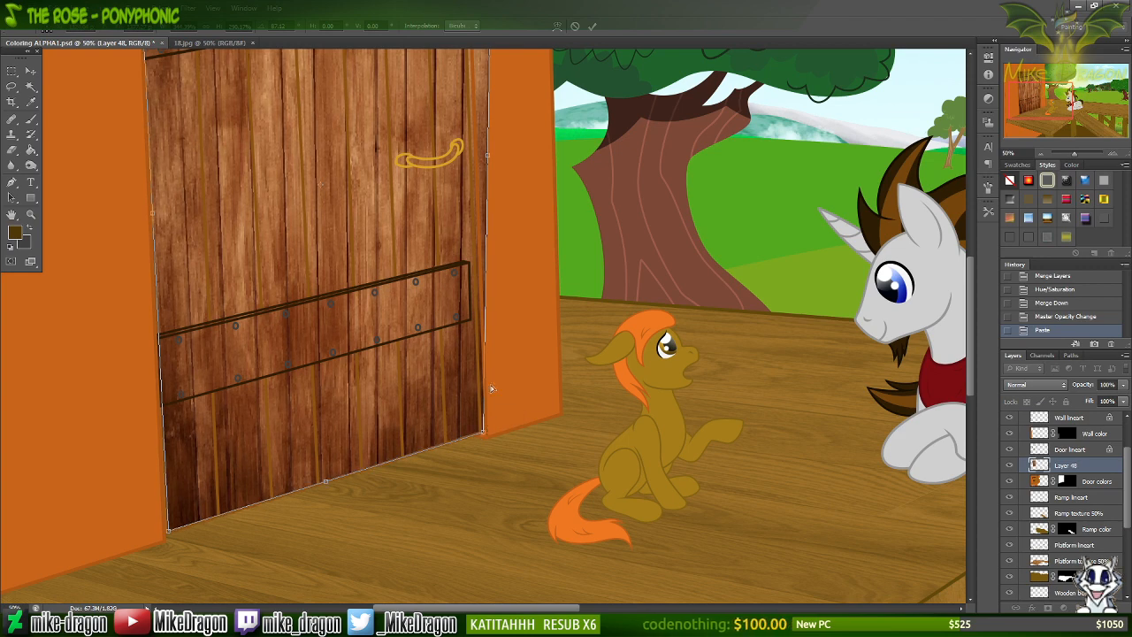
scroll(492, 388, "up", 7)
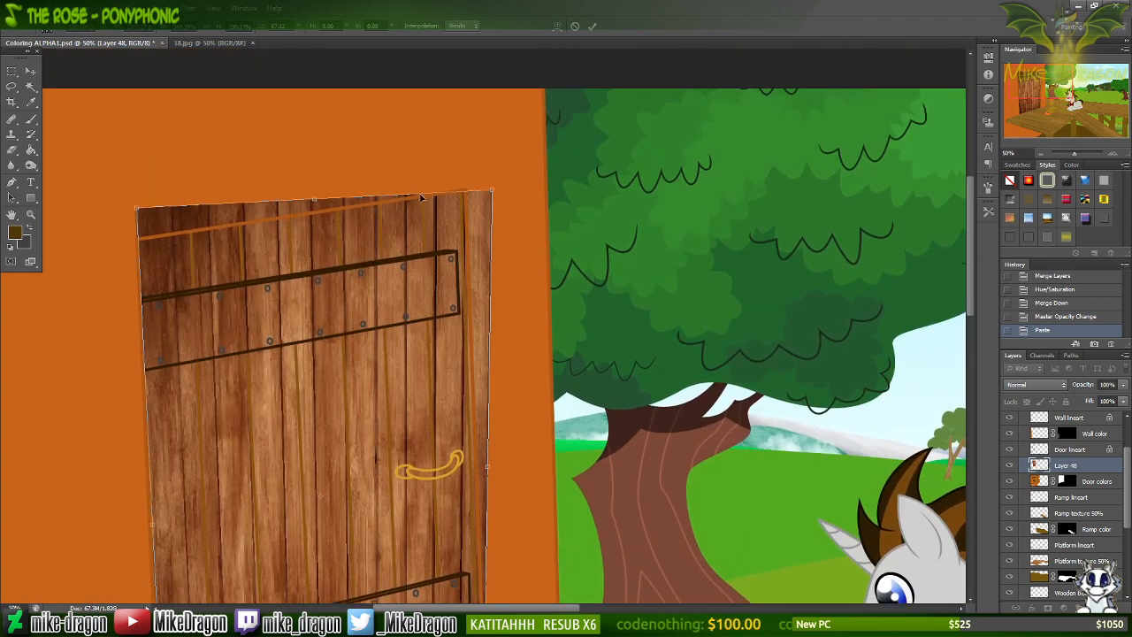
left_click_drag(138, 212, 137, 239)
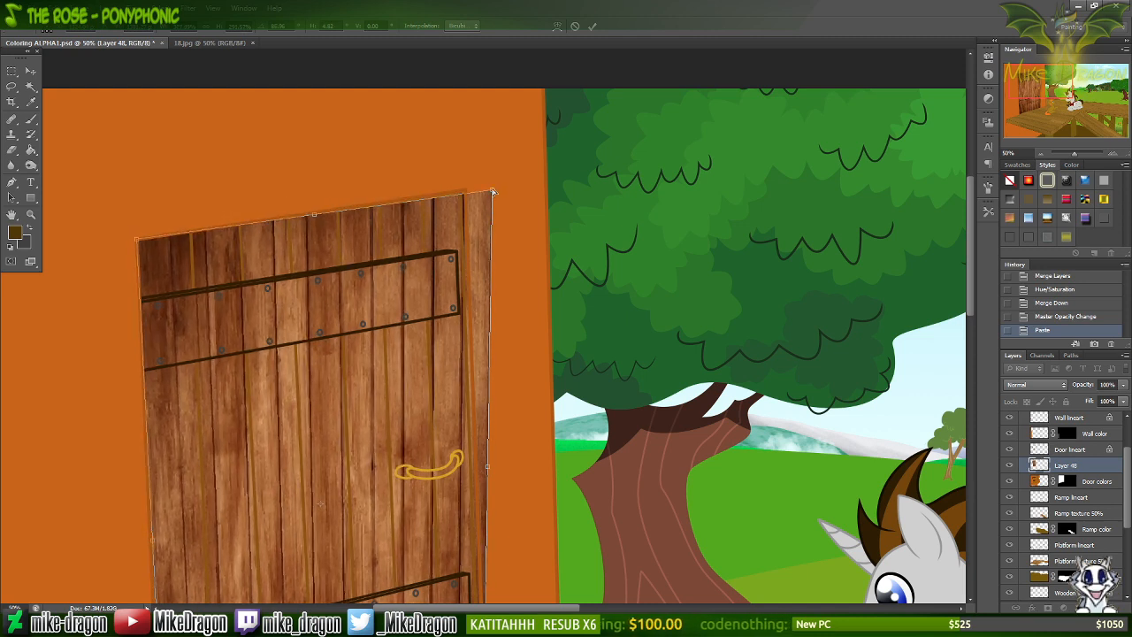
left_click_drag(493, 191, 462, 190)
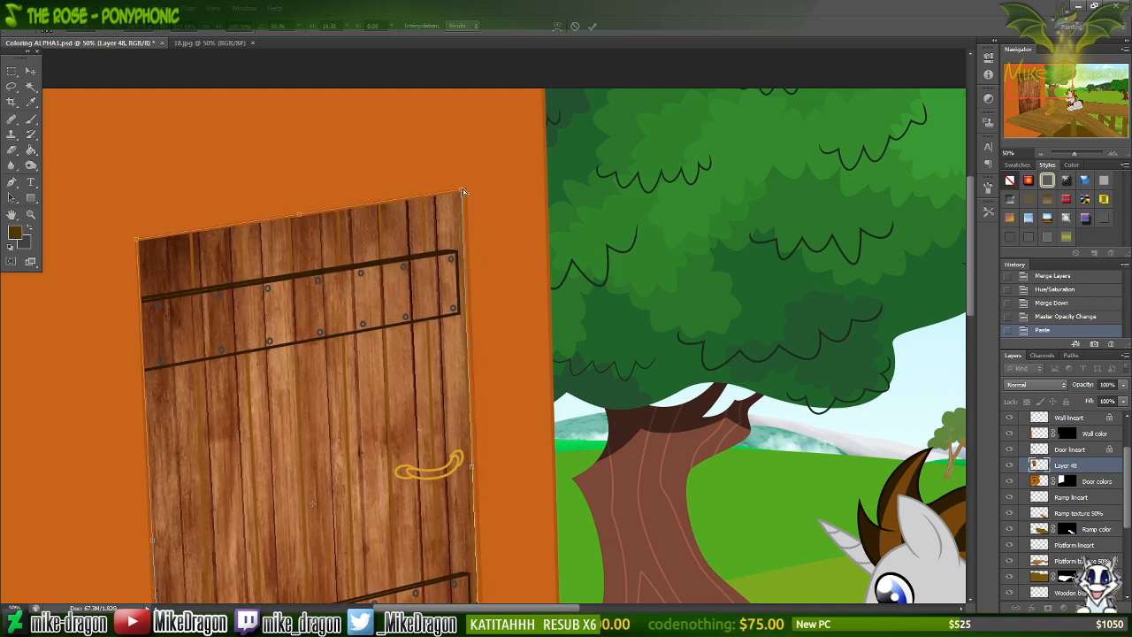
Fine-tune the texture's lower-right corner against the bottom corner of the door.
scroll(463, 189, "down", 5)
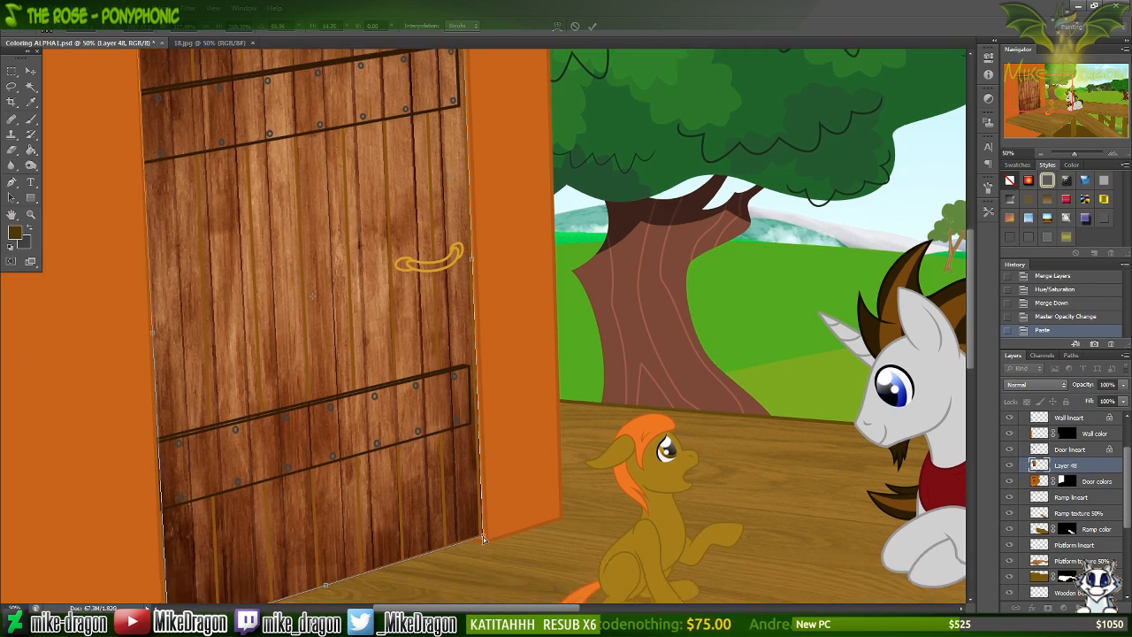
left_click_drag(484, 539, 519, 520)
scroll(519, 520, "up", 3)
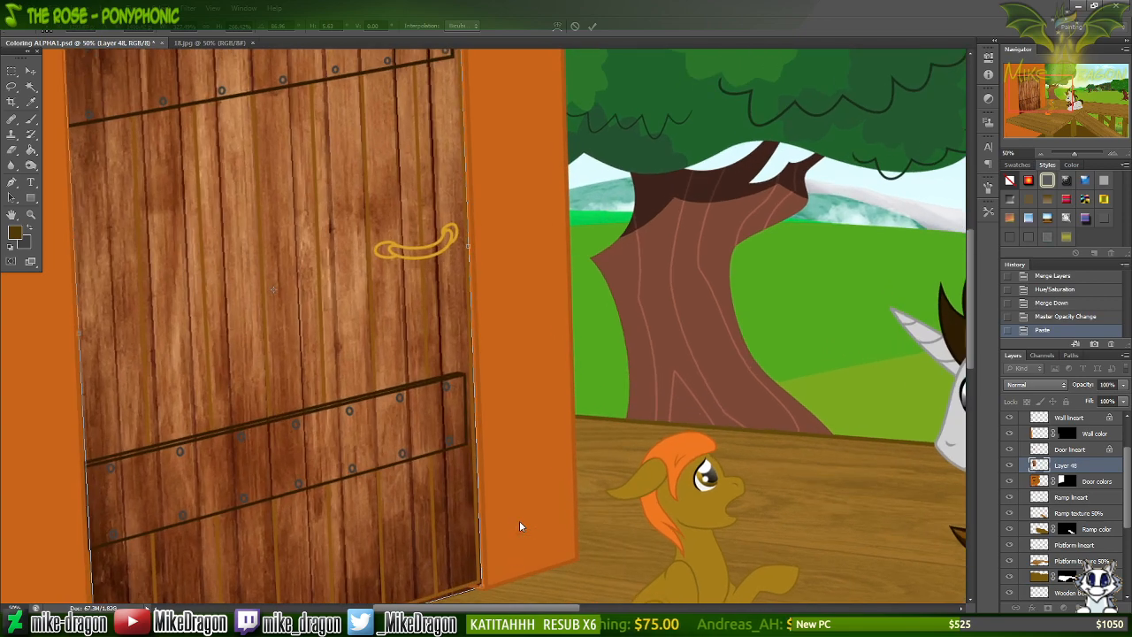
scroll(488, 478, "down", 3)
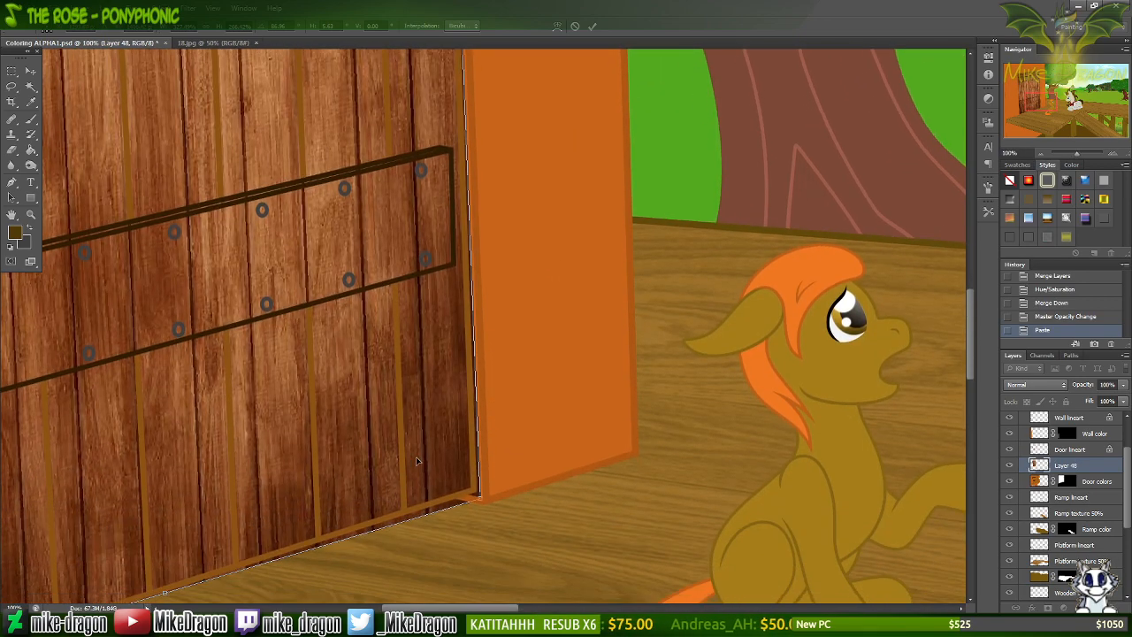
left_click_drag(482, 503, 481, 487)
scroll(481, 488, "down", 1)
scroll(454, 415, "down", 2)
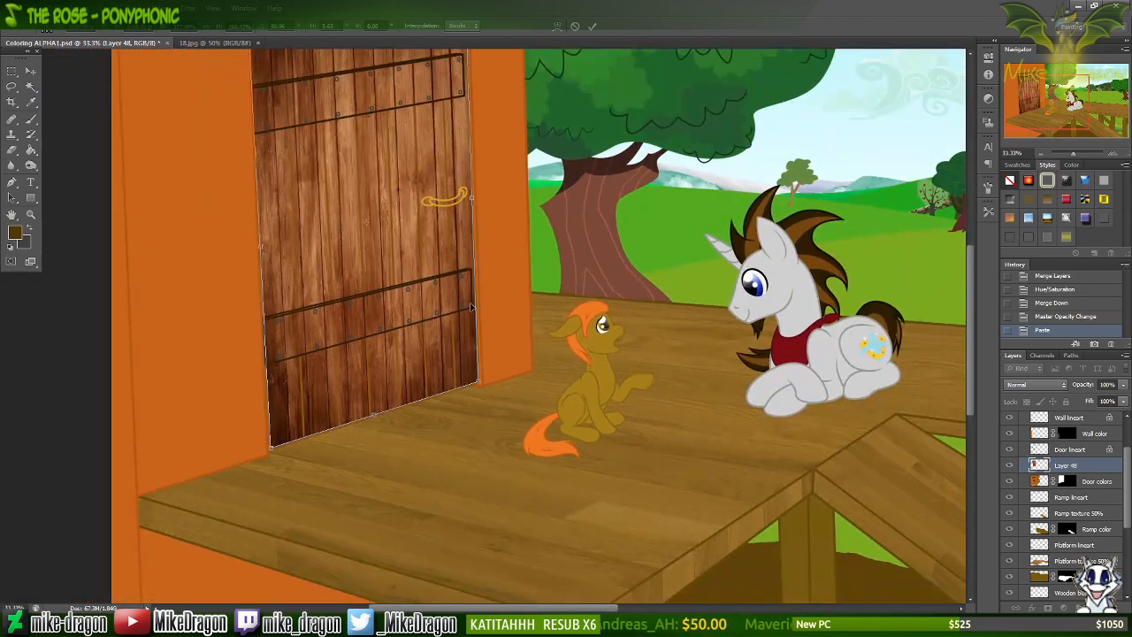
scroll(448, 237, "up", 2)
scroll(448, 237, "up", 4)
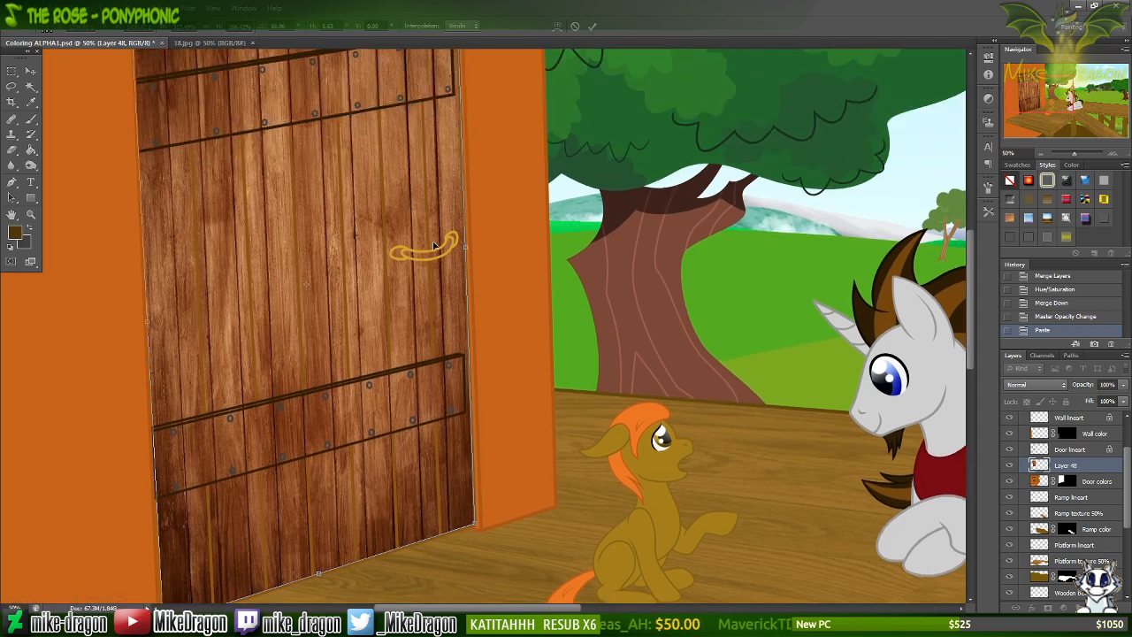
Scale the texture wider so it extends past the door and wall edge, and apply the transformation.
right_click(422, 257)
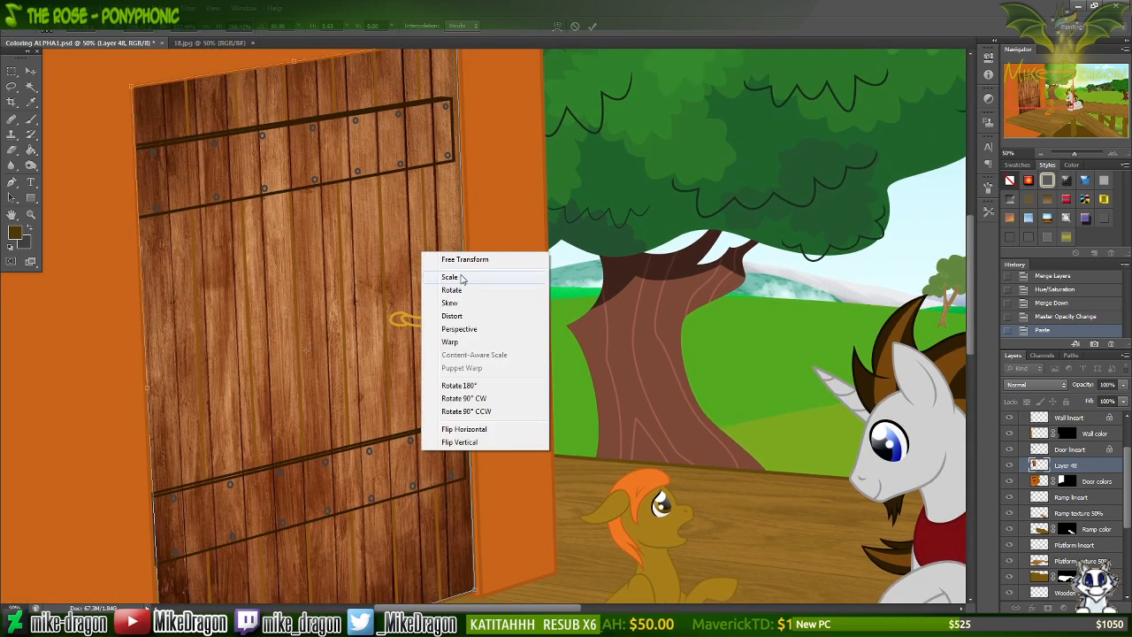
left_click(451, 277)
left_click_drag(466, 313, 665, 310)
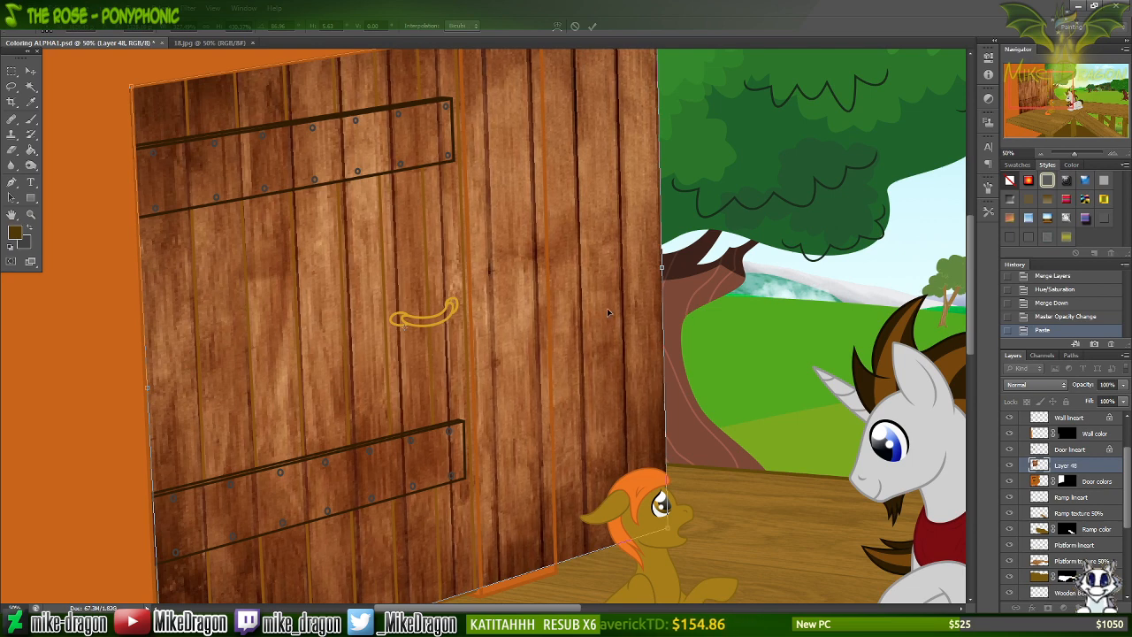
scroll(535, 314, "down", 3)
key("Return")
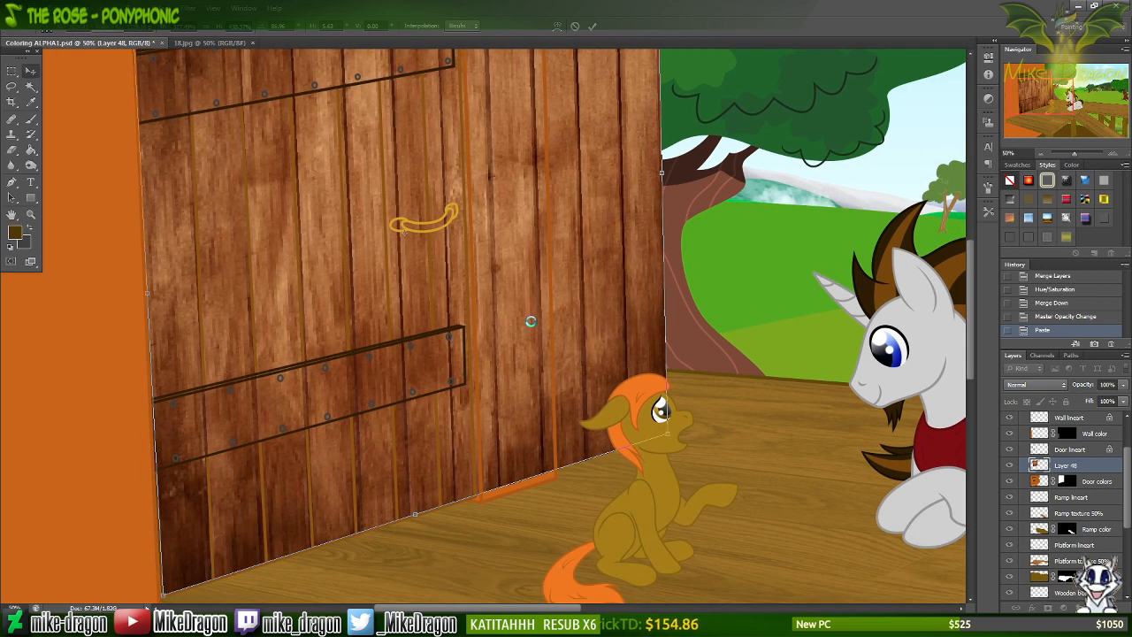
On the Door lineart layer, select the area beyond the wall and the wall around the door with the Magic Wand.
scroll(533, 321, "up", 3)
scroll(535, 327, "up", 1)
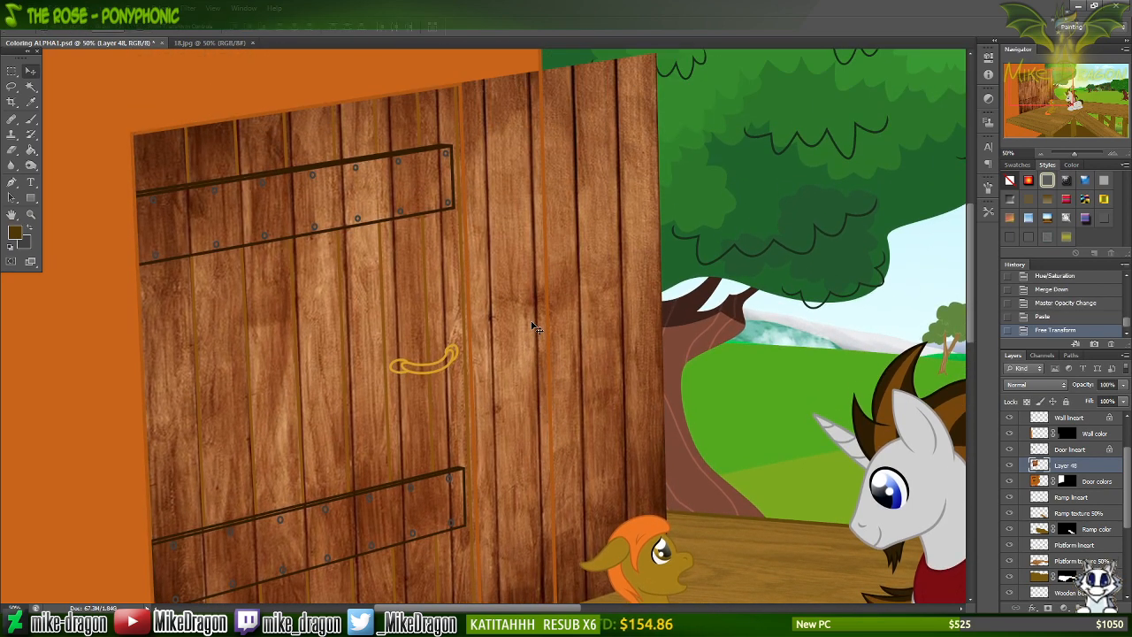
key("ctrl+minus")
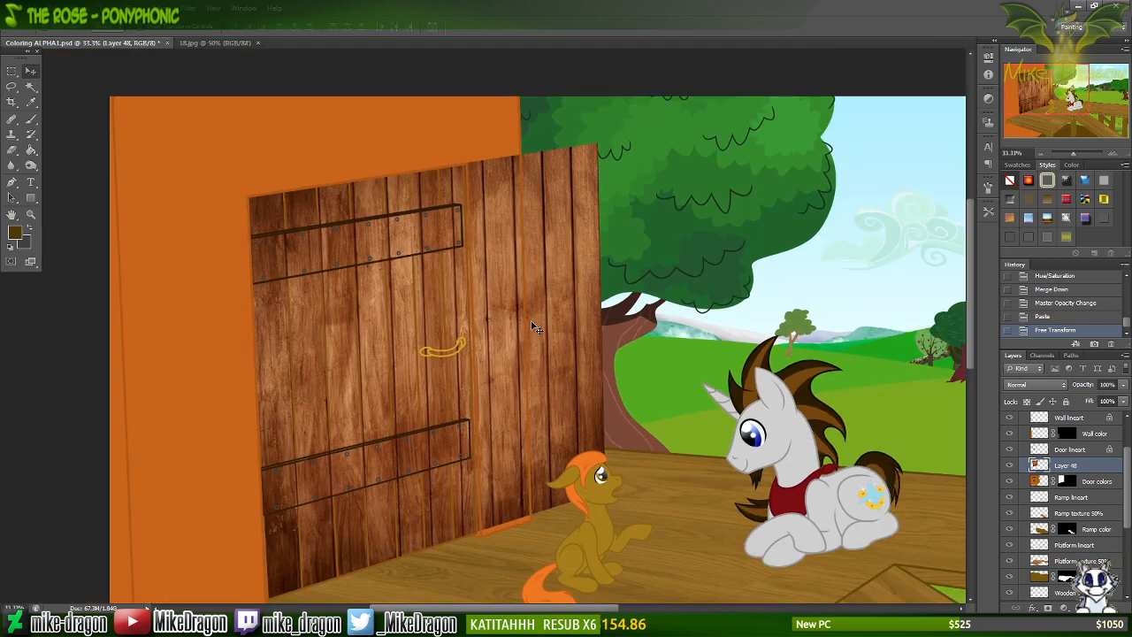
scroll(534, 327, "down", 1)
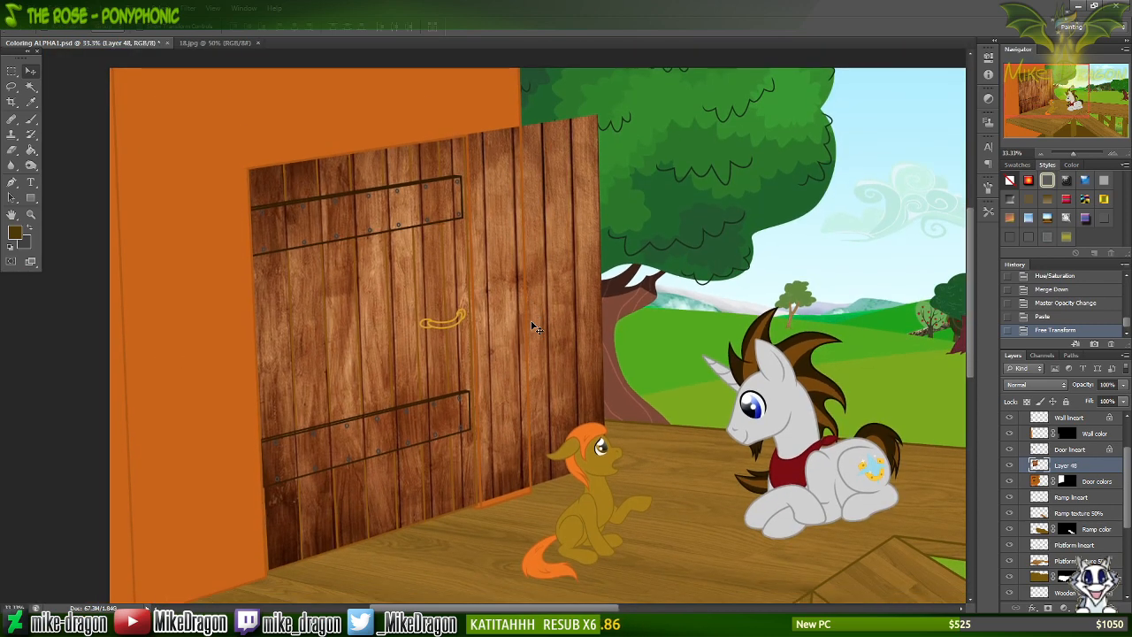
left_click(1043, 450)
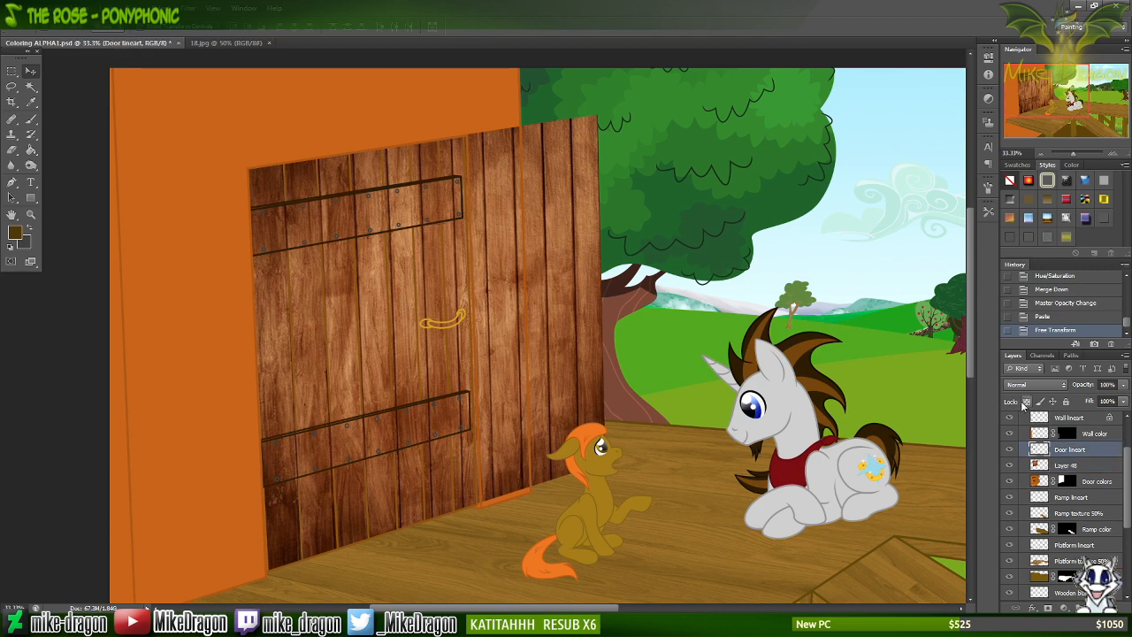
key("w")
left_click(624, 211)
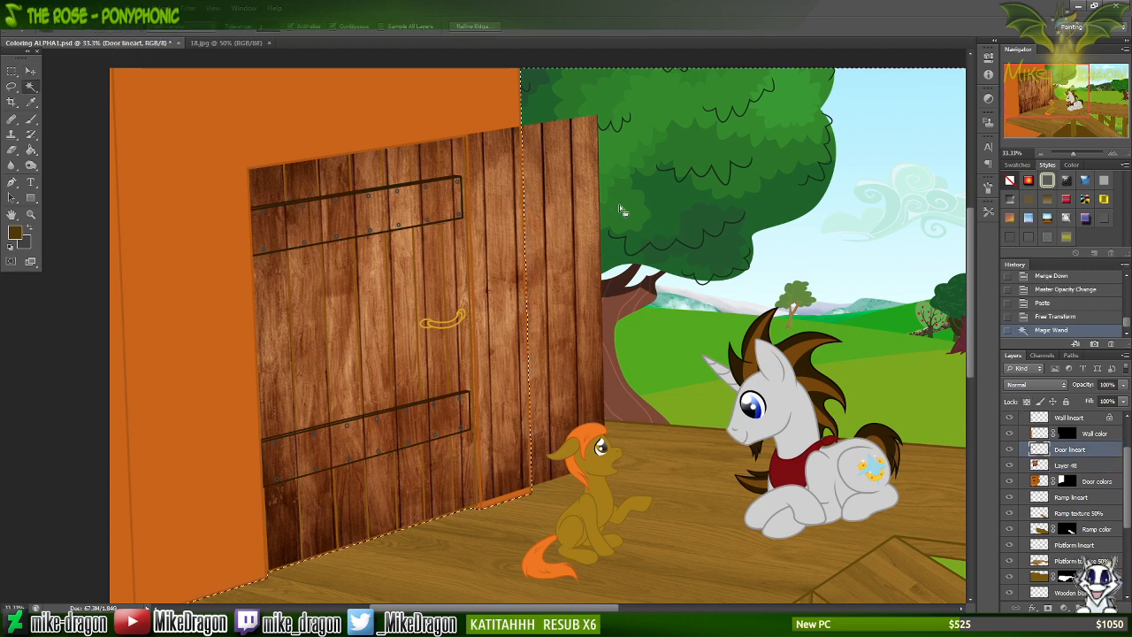
left_click(416, 116, "shift")
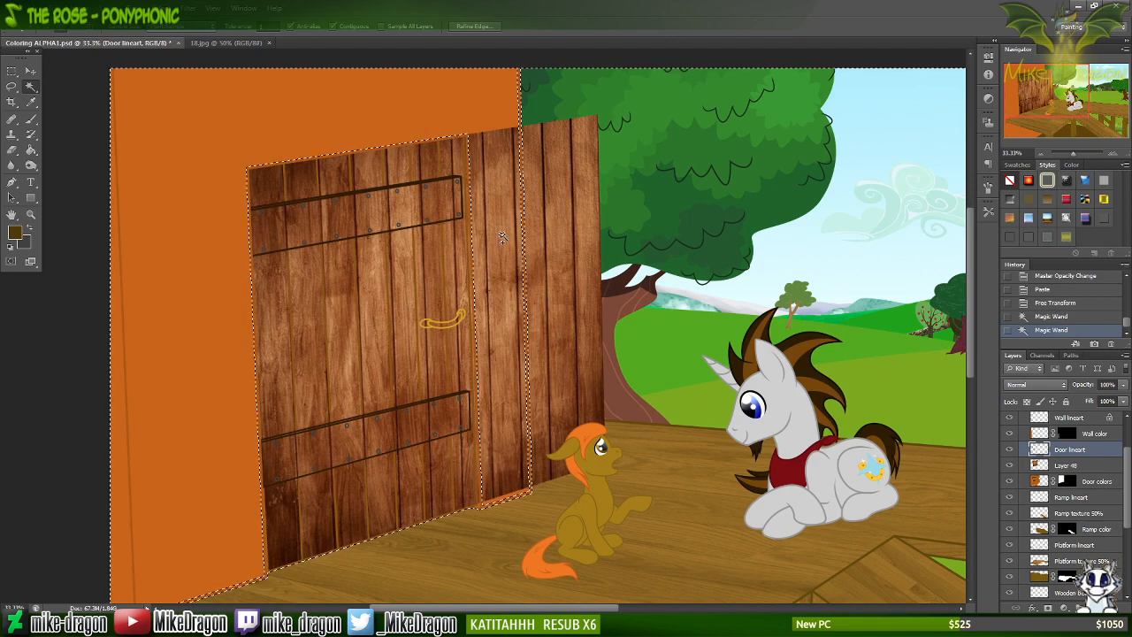
Add the small sliver at the door frame's bottom corner to the Magic Wand selection on the Door lineart layer.
key("ctrl+plus")
key("ctrl+plus")
key("ctrl+plus")
key("ctrl+plus")
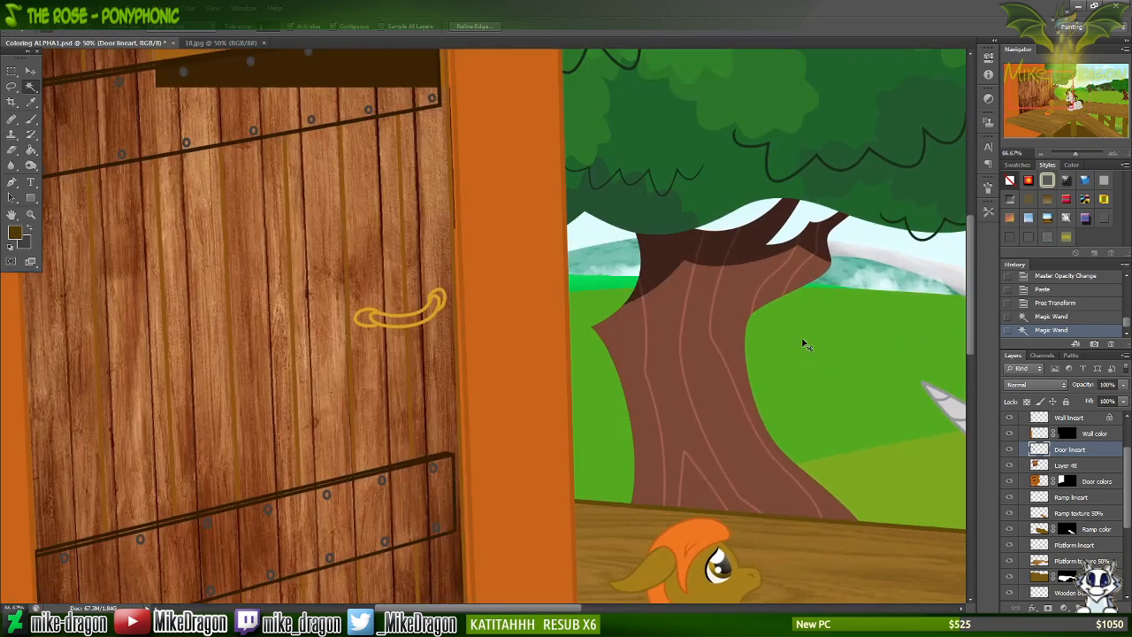
scroll(804, 343, "down", 5)
scroll(675, 339, "down", 3)
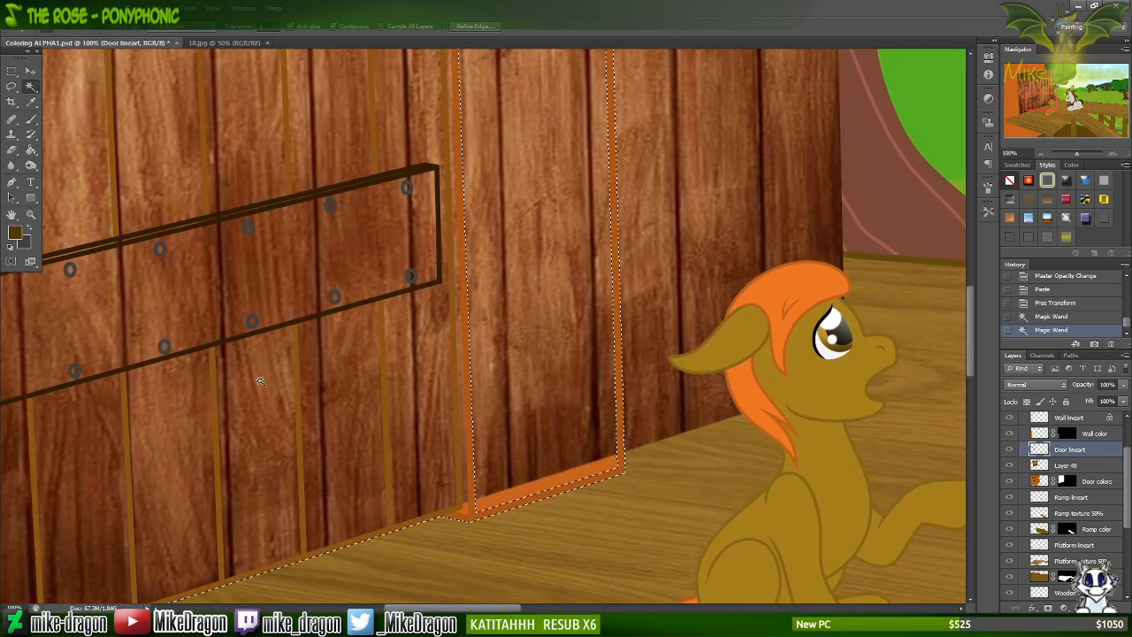
left_click(463, 511, "shift")
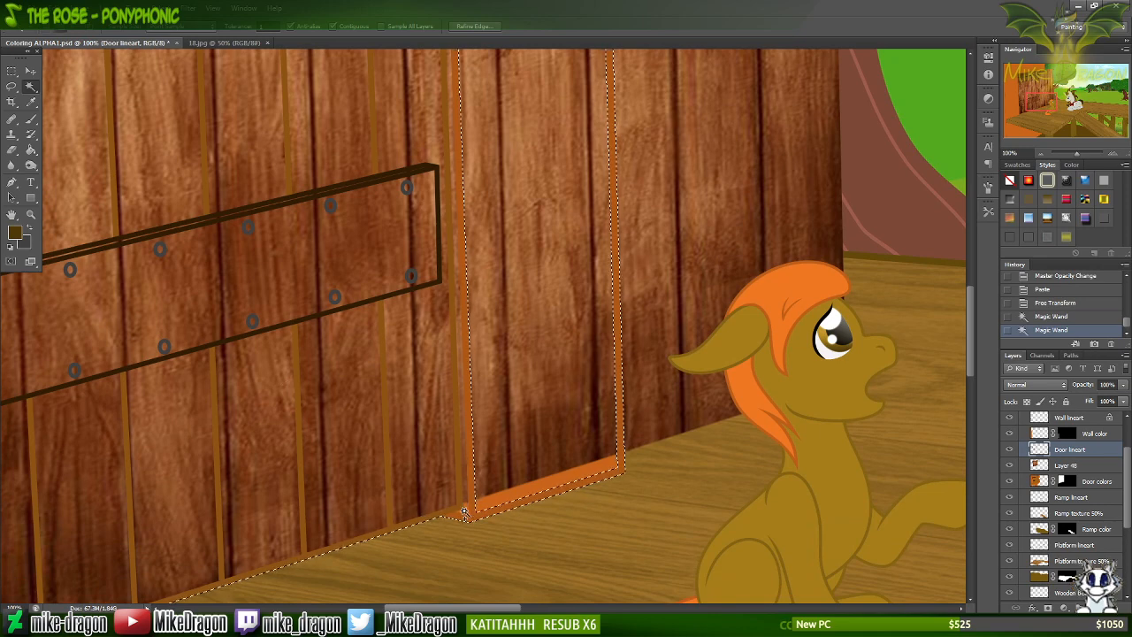
Add the insides of the door's lower and upper metal straps to the Magic Wand selection.
key("ctrl+minus")
key("ctrl+minus")
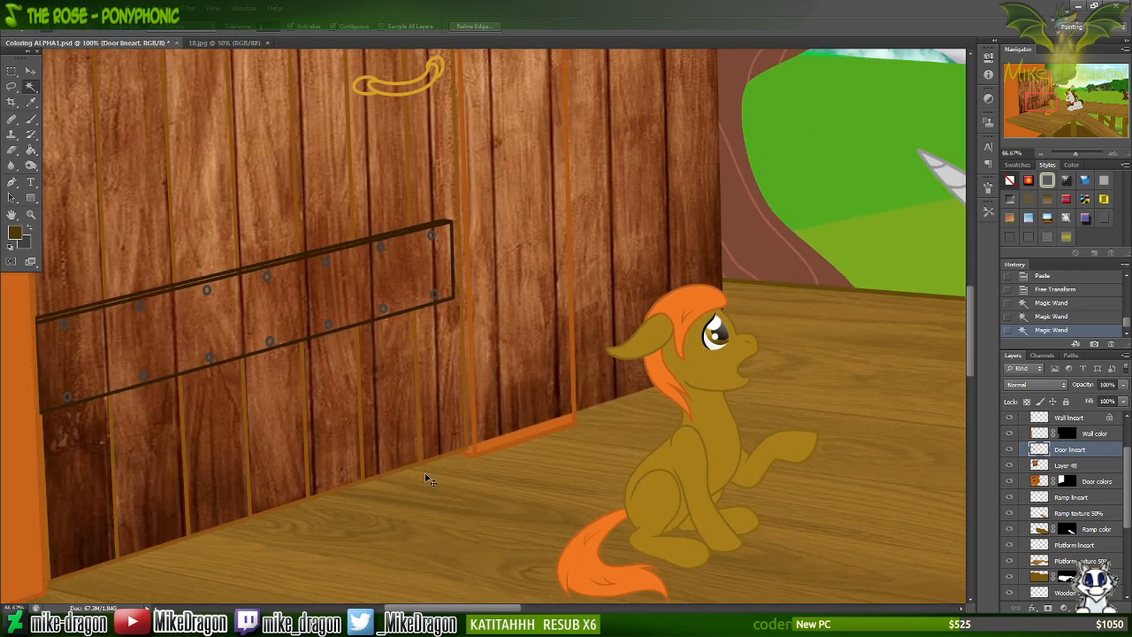
left_click(220, 354, "shift")
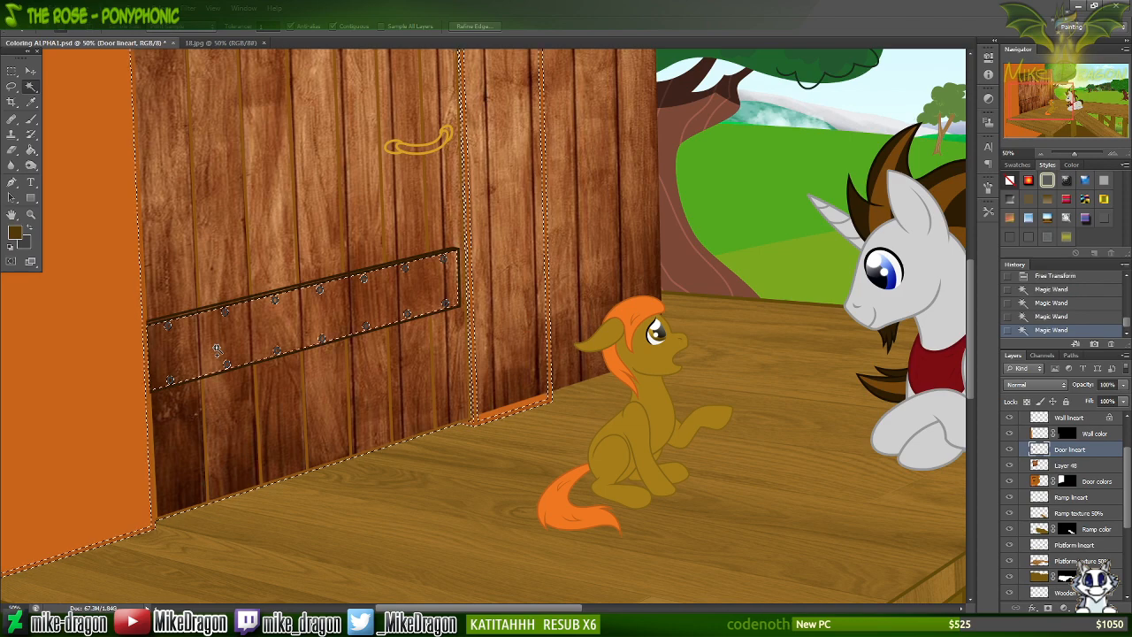
scroll(221, 354, "up", 5)
left_click(219, 349, "shift")
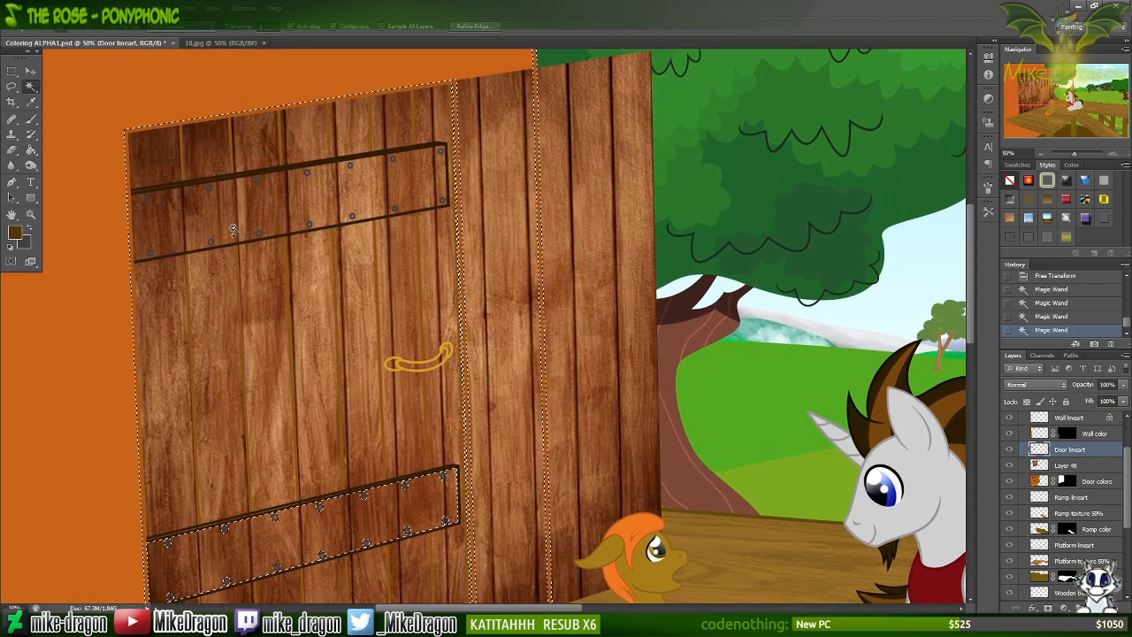
key("ctrl+minus")
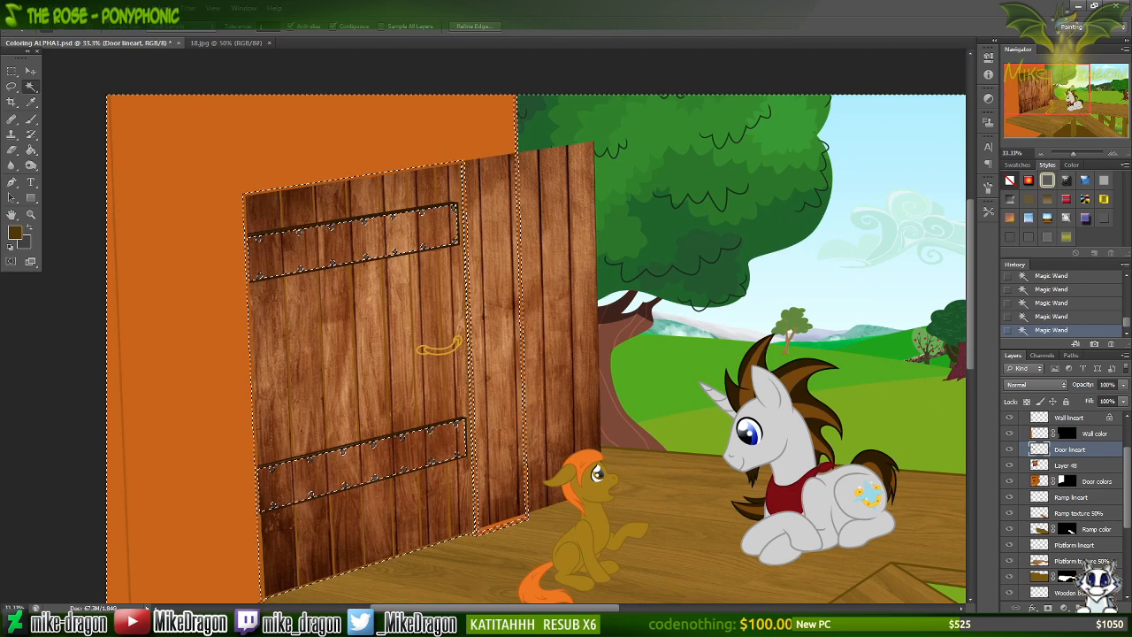
Expand the selection by a few pixels so it reaches under the lineart.
left_click(162, 8)
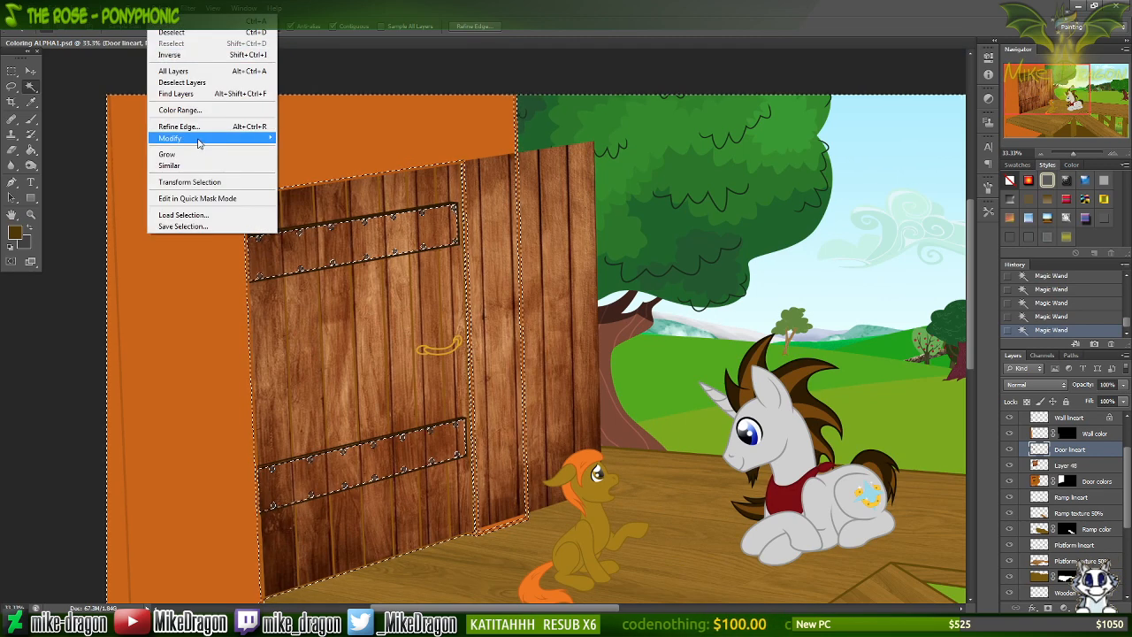
mouse_move(198, 143)
left_click(116, 161)
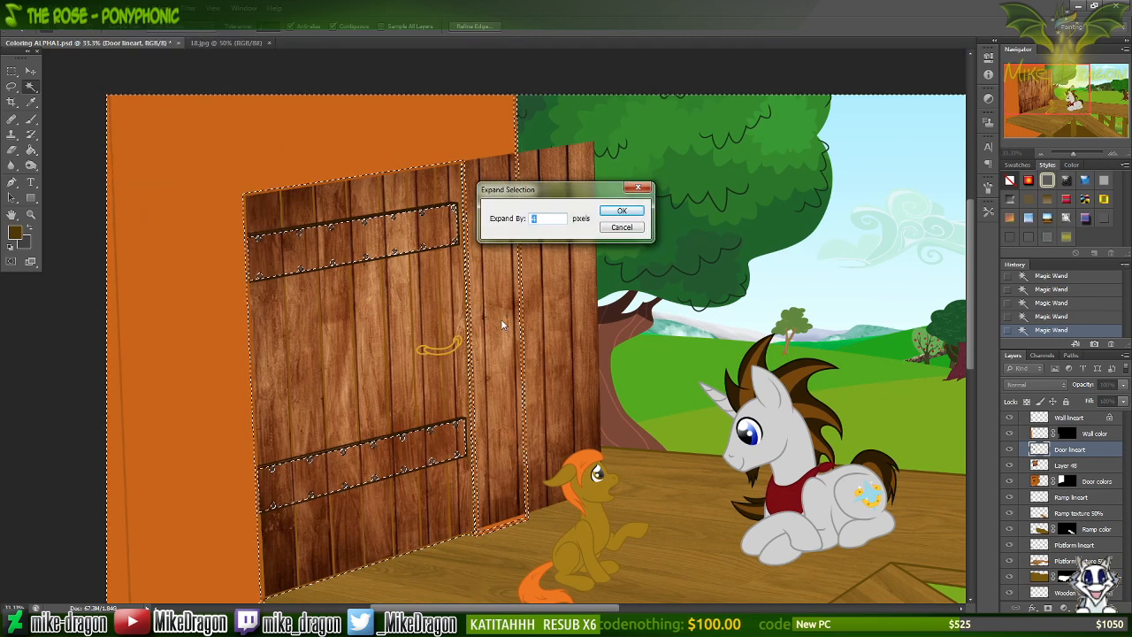
key("Return")
On Layer 48, erase the wood texture over the metal straps and outside the door within the selection, and deselect.
key("e")
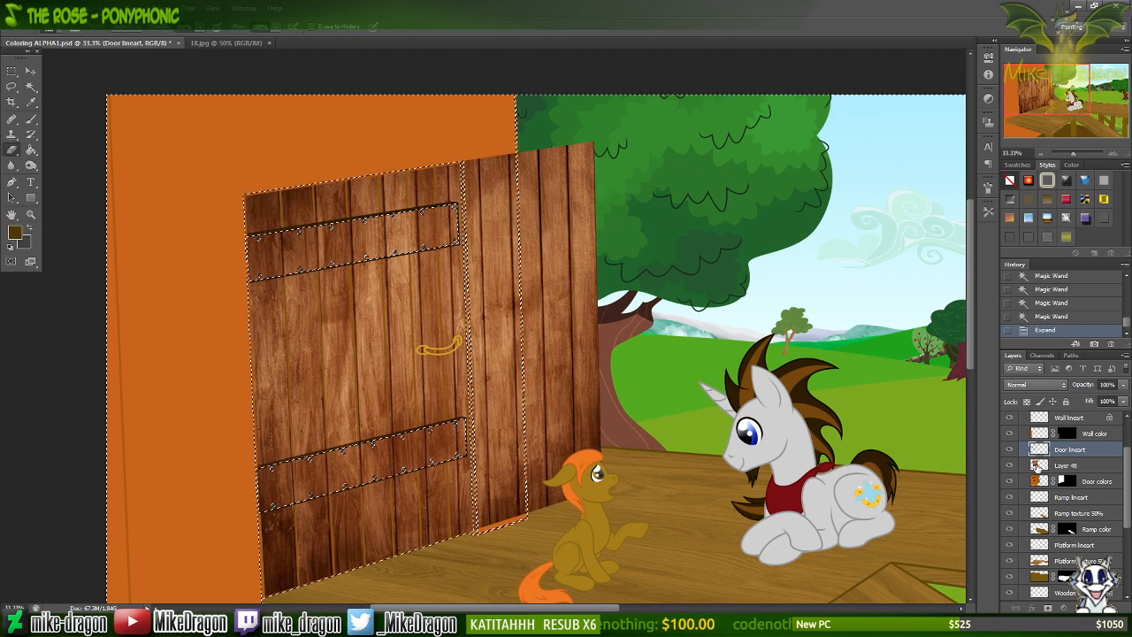
left_click(1039, 467)
mouse_move(299, 232)
left_mouse_down()
mouse_move(483, 159)
mouse_move(308, 237)
mouse_move(564, 248)
mouse_move(363, 396)
mouse_move(518, 447)
mouse_move(378, 475)
left_mouse_up()
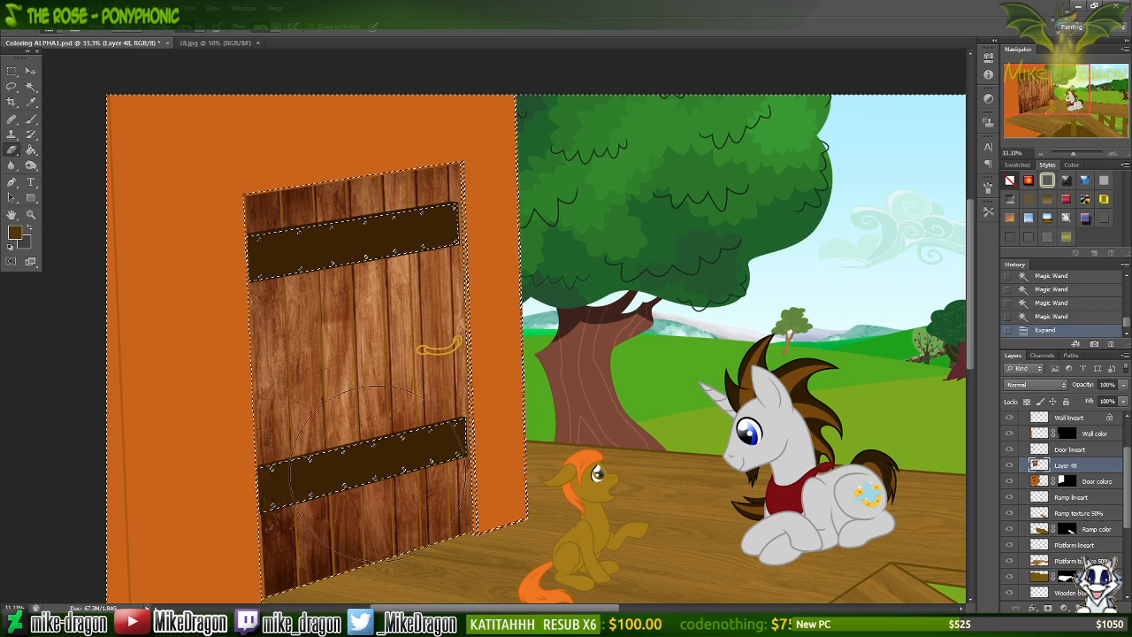
left_click_drag(357, 194, 540, 491)
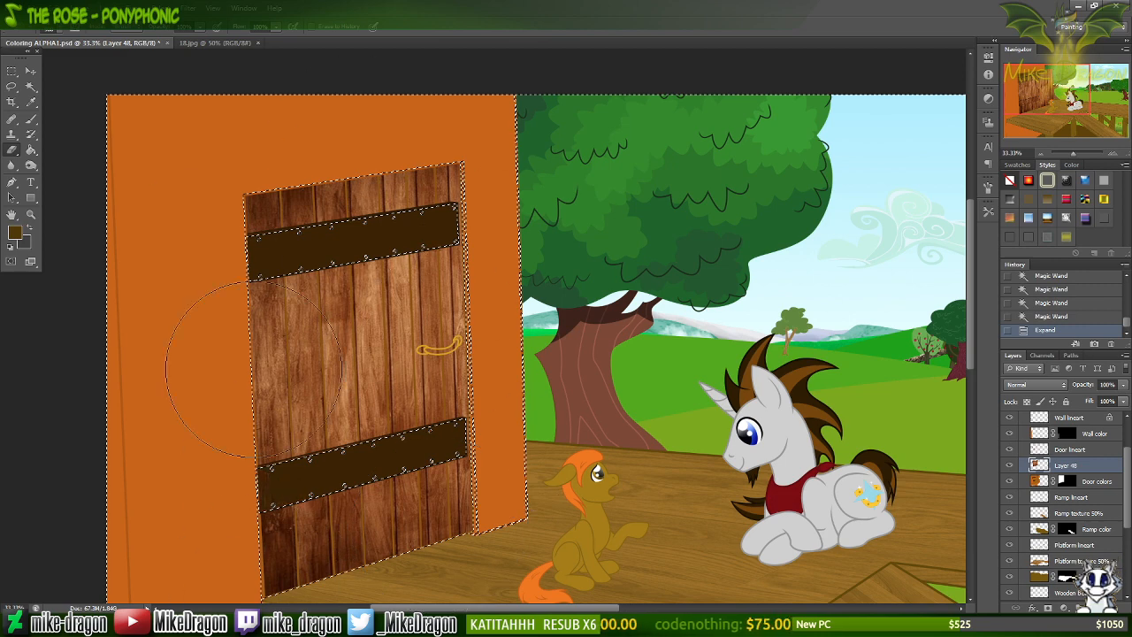
left_click_drag(254, 370, 292, 416)
key("ctrl+d")
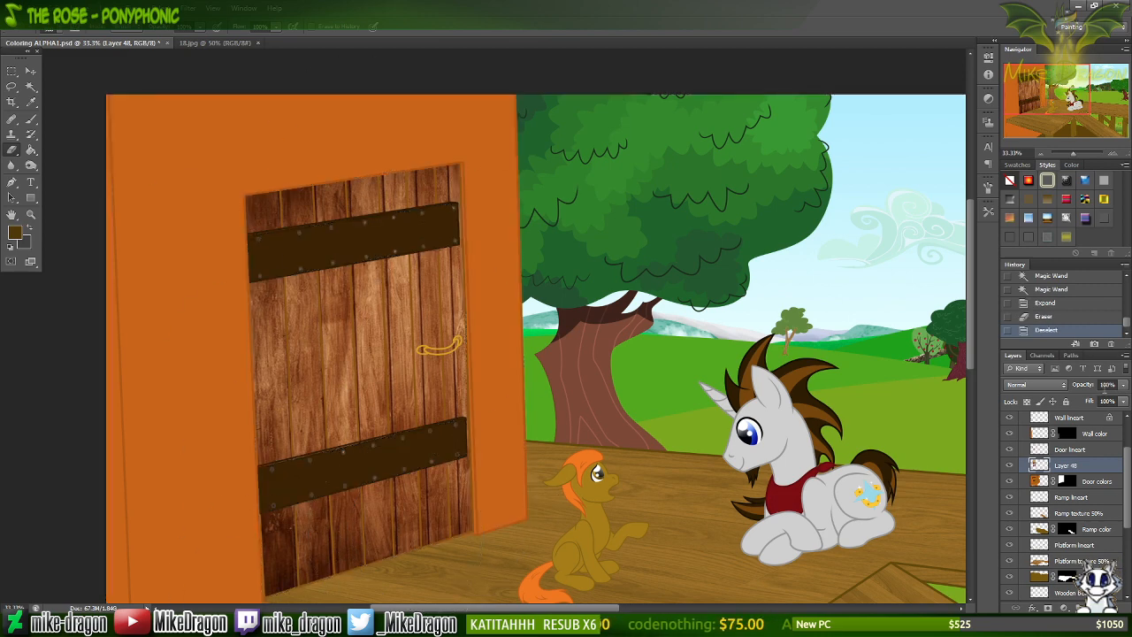
Set the opacity of the door's wood texture layer to 50%.
left_click(1107, 385)
type("45")
key("Return")
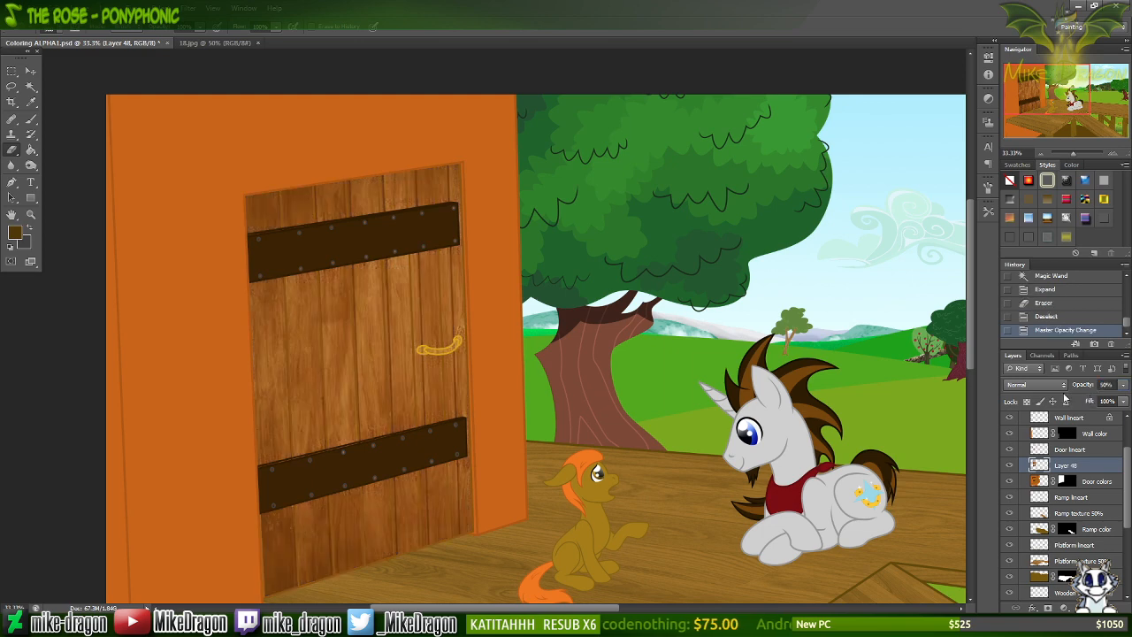
Colorize the door's wood texture using Hue/Saturation with hue 36, saturation 40 and a reduced lightness.
scroll(478, 335, "up", 1)
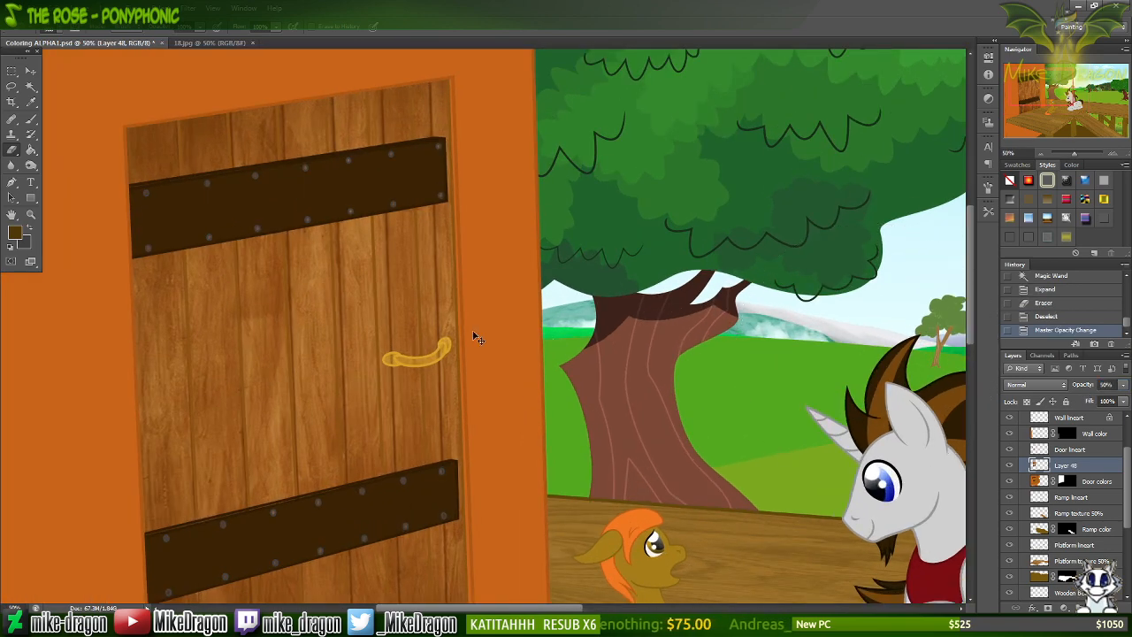
scroll(475, 337, "down", 1)
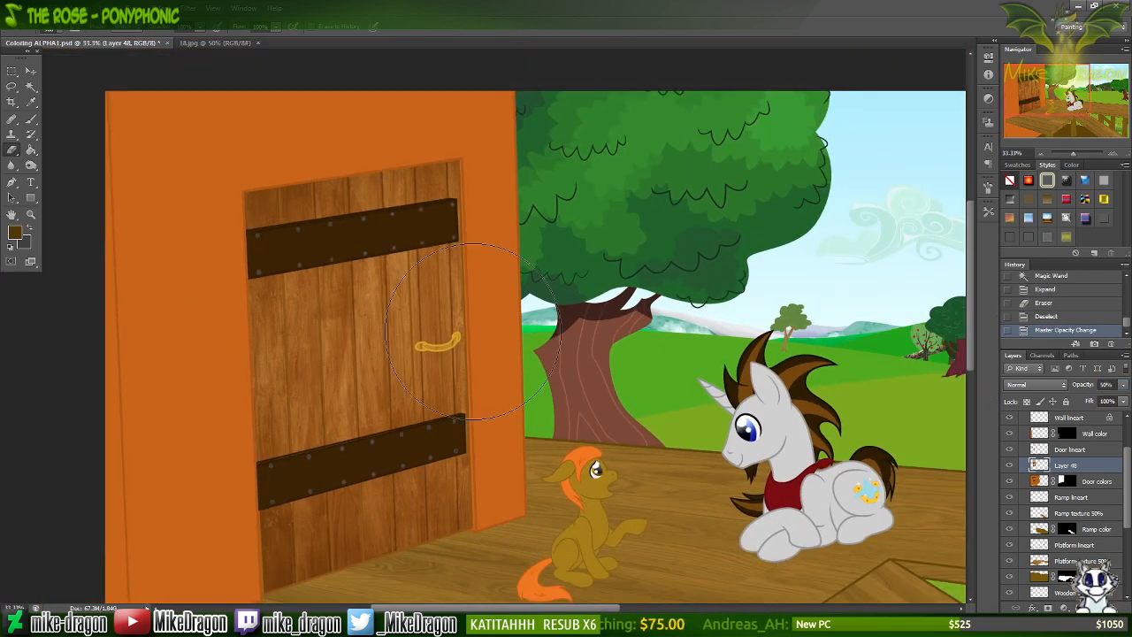
scroll(445, 305, "up", 1)
scroll(445, 305, "left", 2)
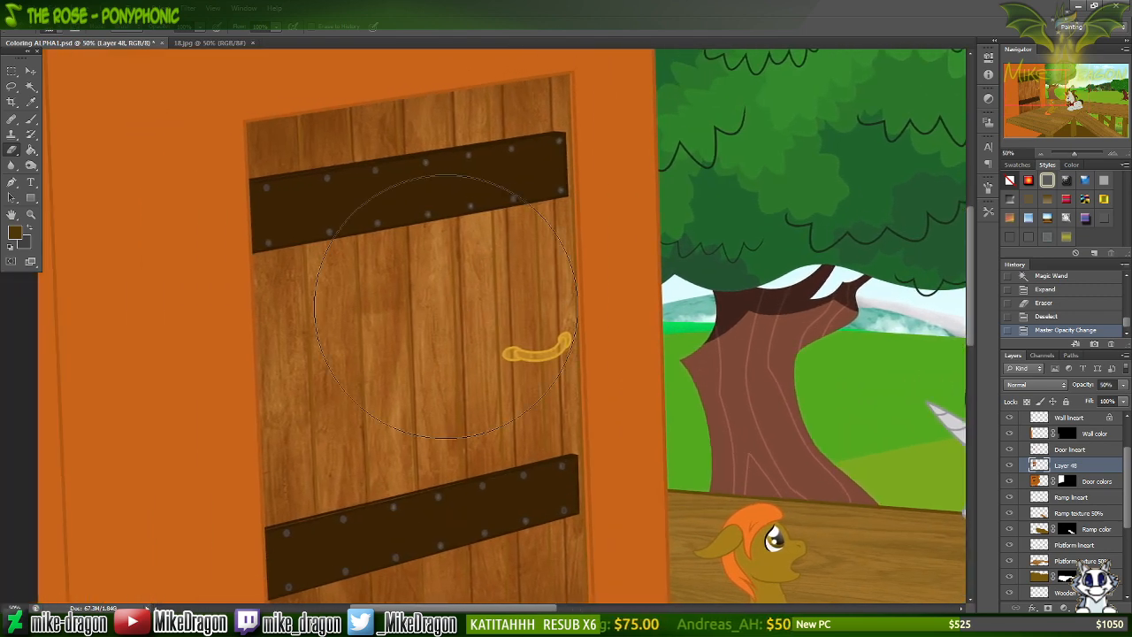
scroll(445, 306, "down", 2)
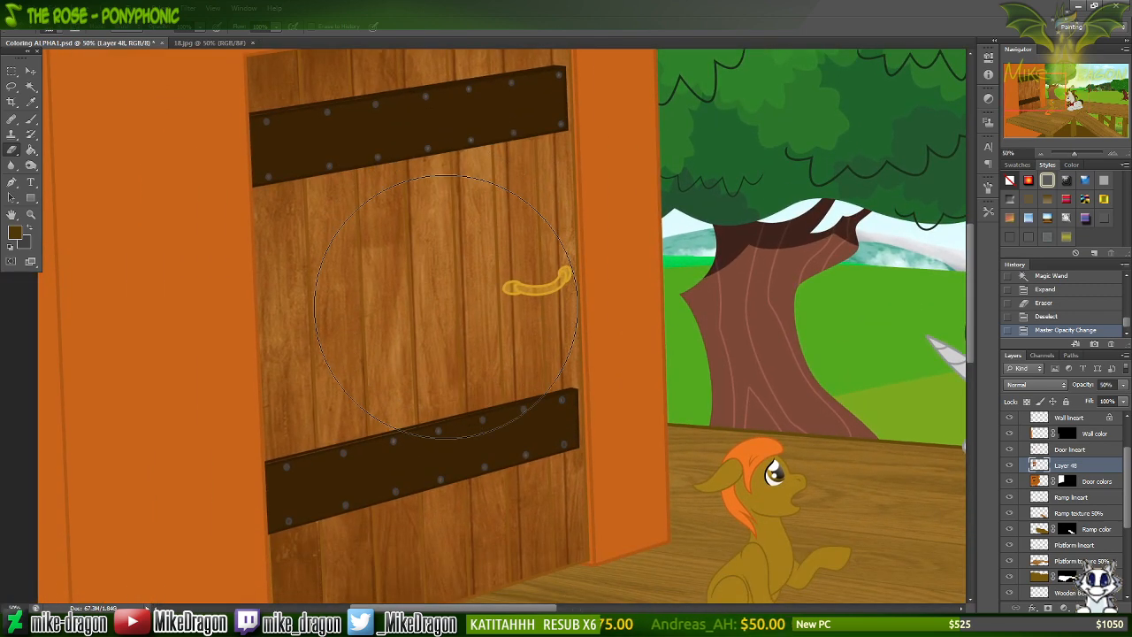
scroll(446, 305, "down", 2)
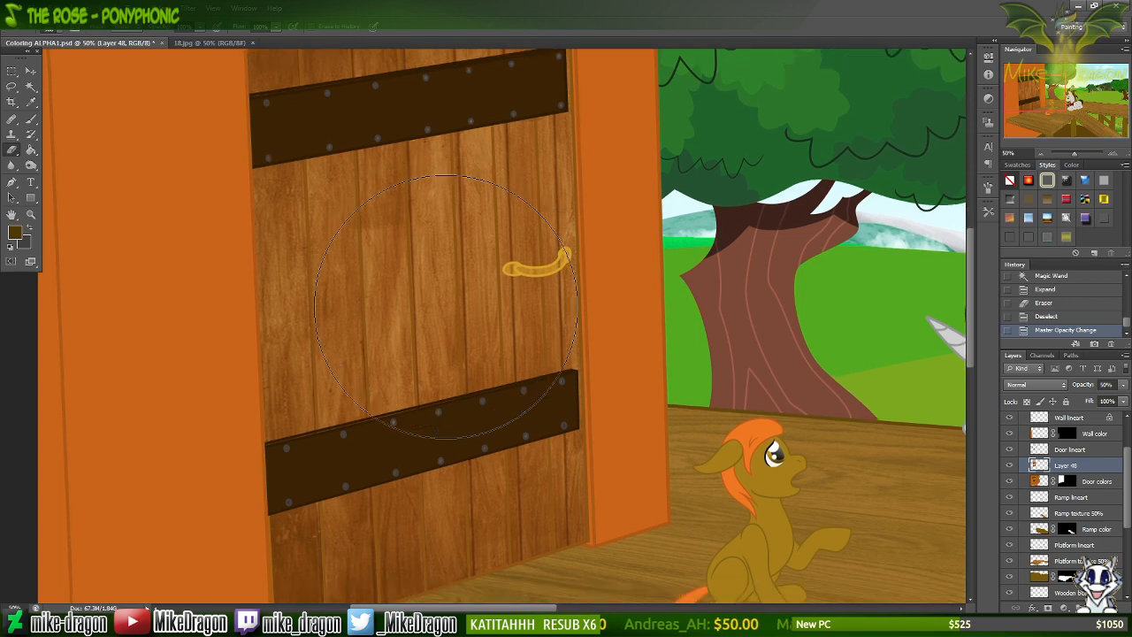
scroll(434, 336, "up", 4)
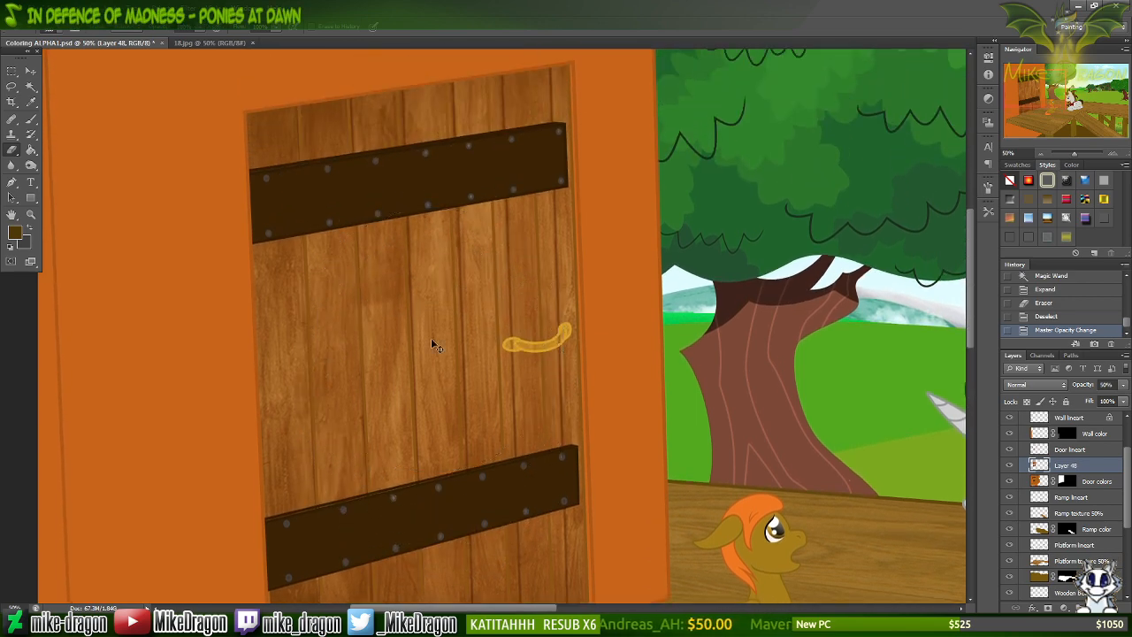
key("ctrl+u")
left_click(722, 251)
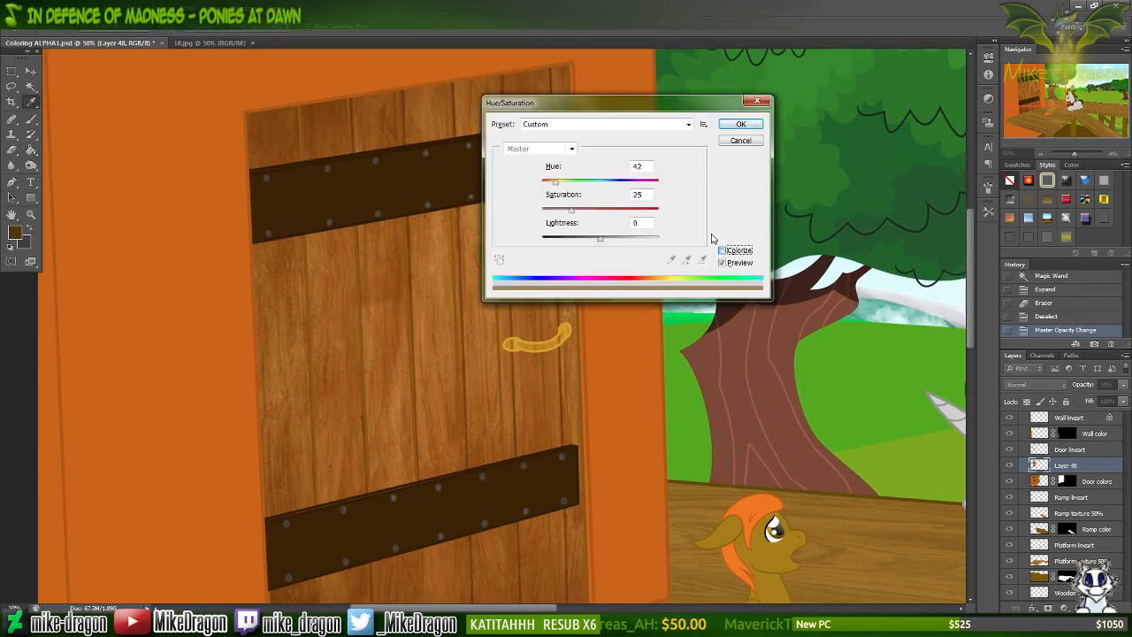
left_click_drag(647, 105, 698, 110)
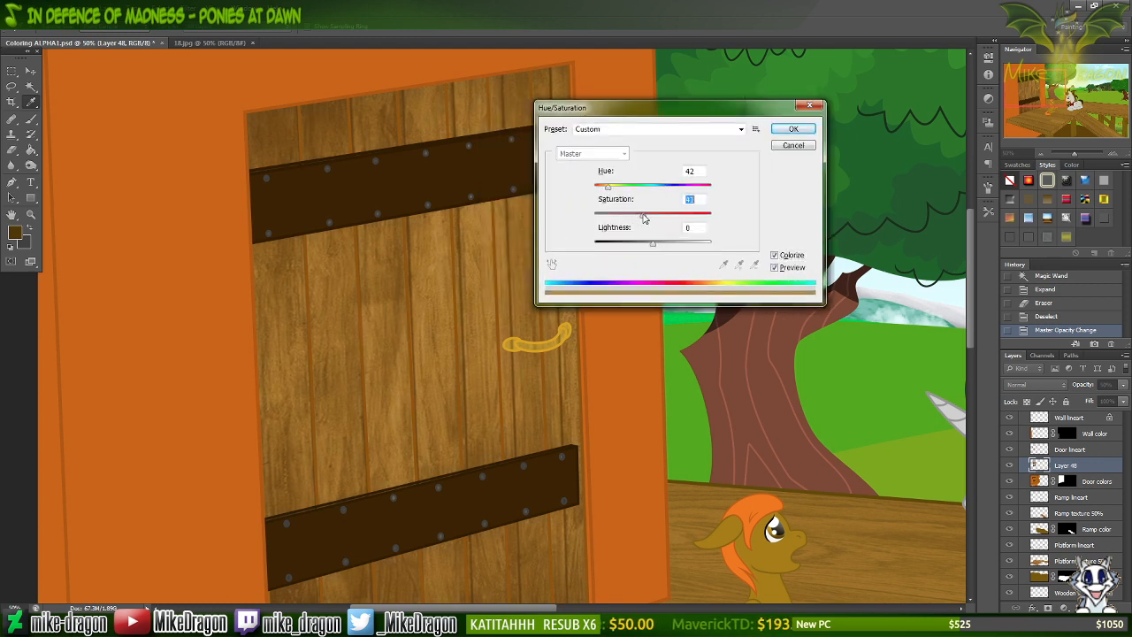
left_click_drag(644, 219, 641, 216)
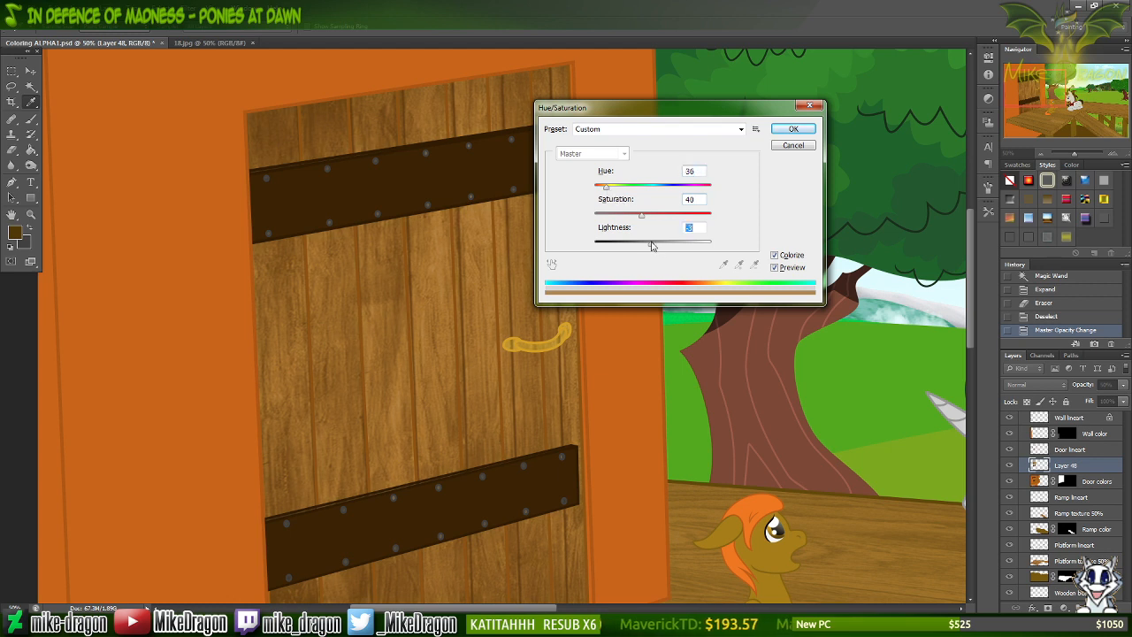
left_click_drag(652, 246, 638, 249)
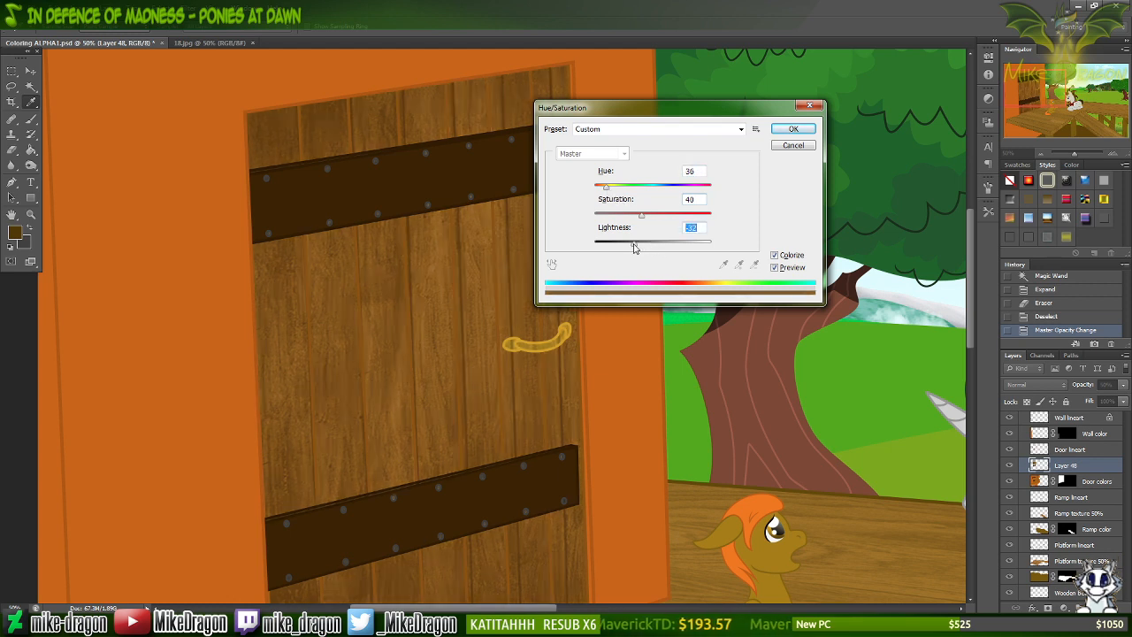
left_click(794, 131)
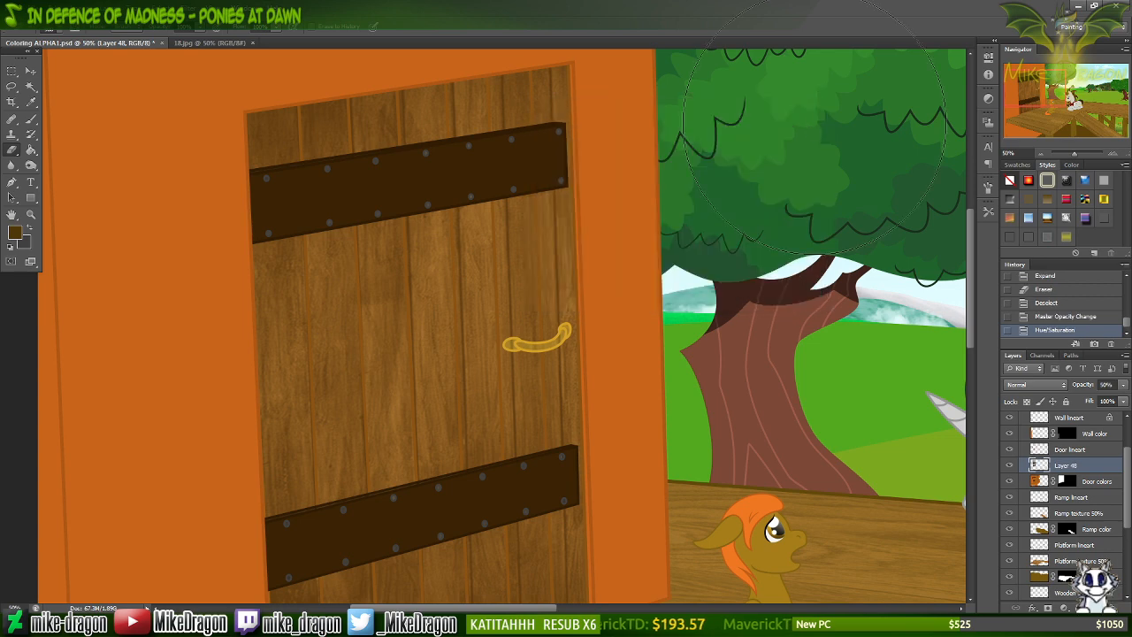
Try to erase part of a plank line between the straps on the Door lineart layer with a smaller eraser, and undo it.
key("ctrl+minus")
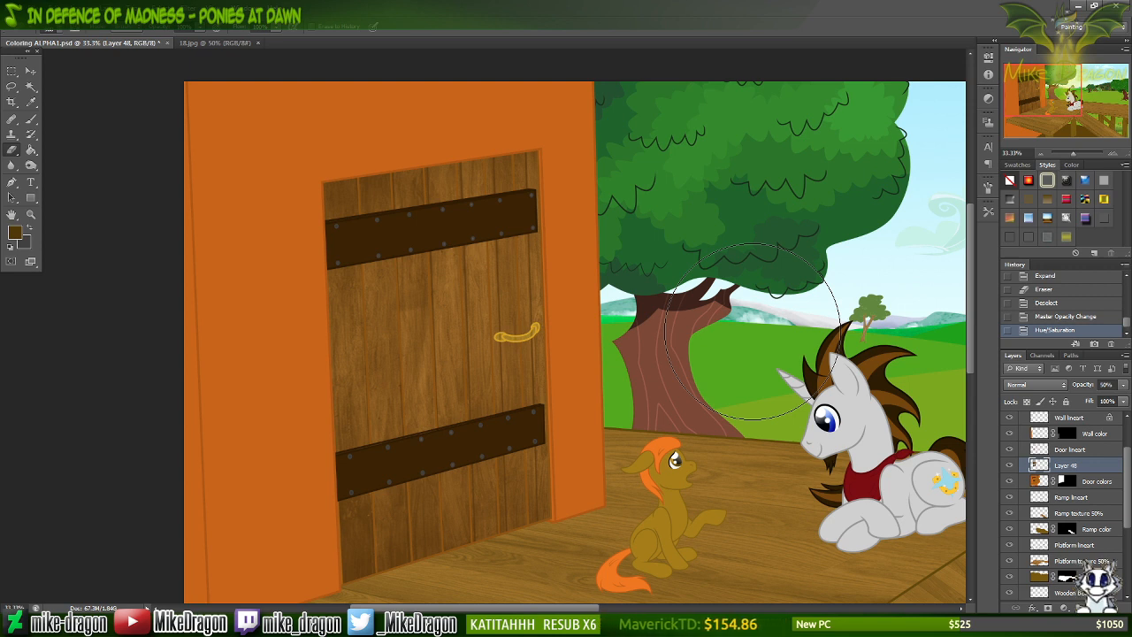
left_click(1031, 451)
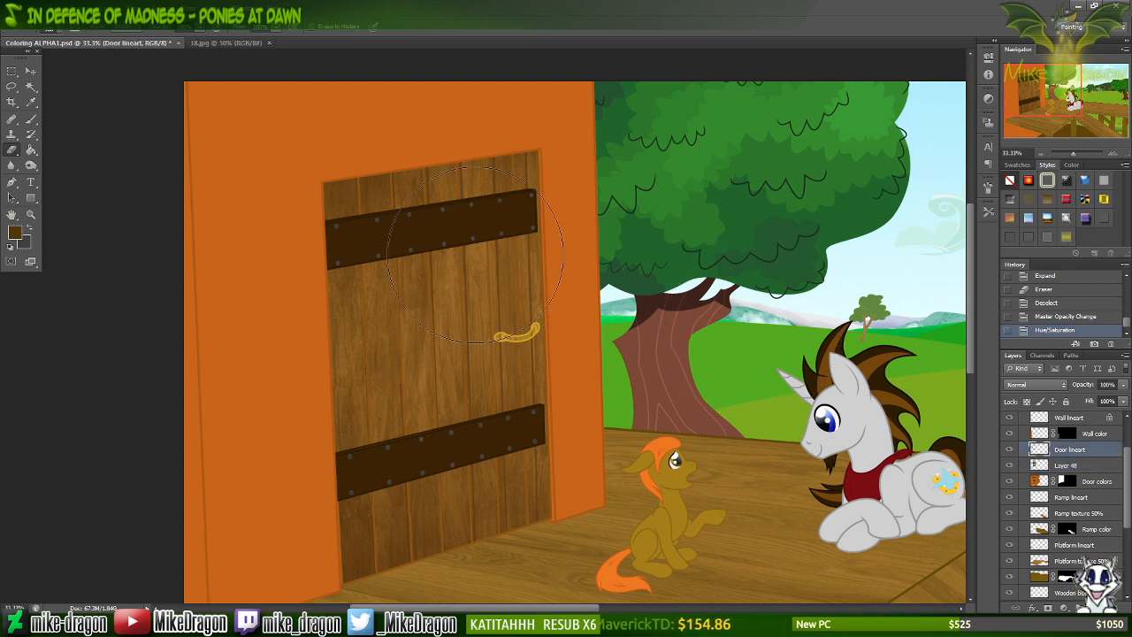
right_click(509, 273)
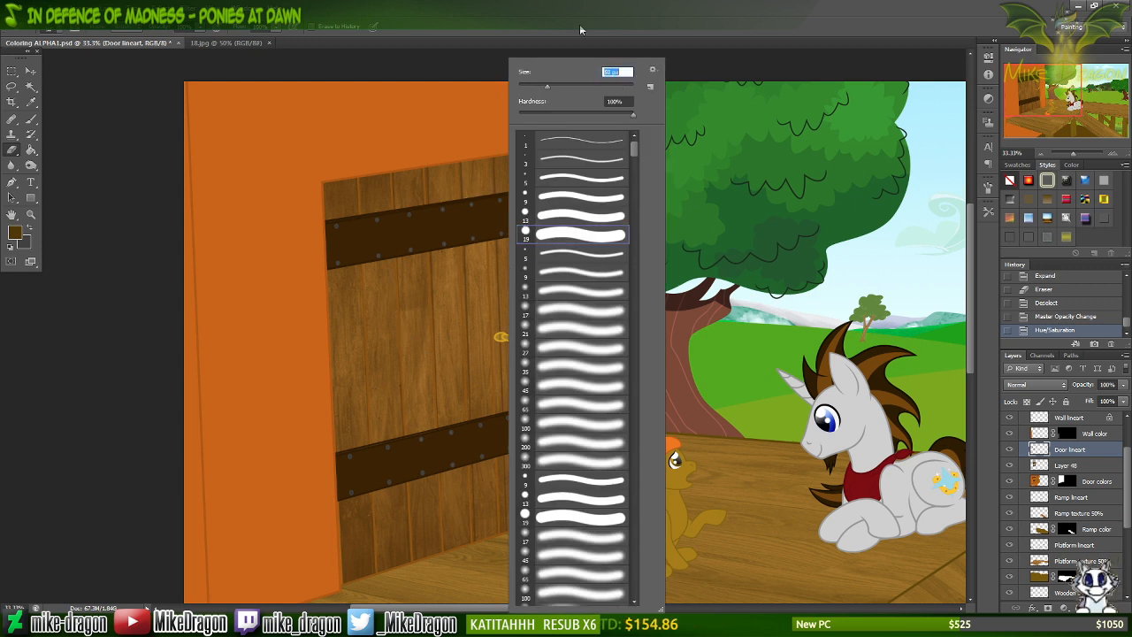
key("Return")
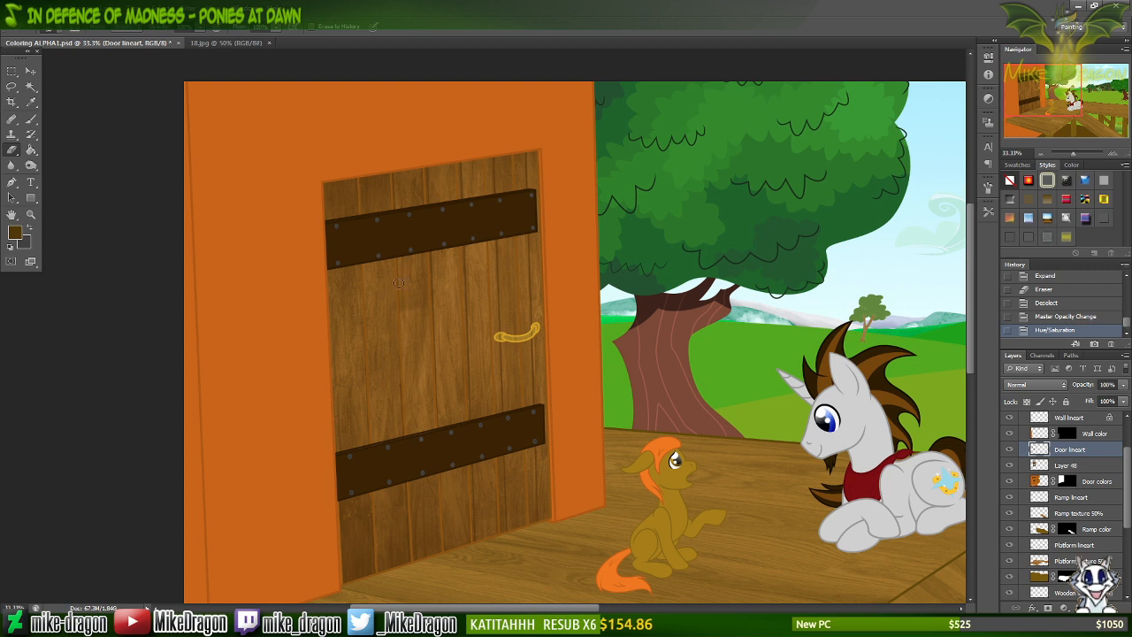
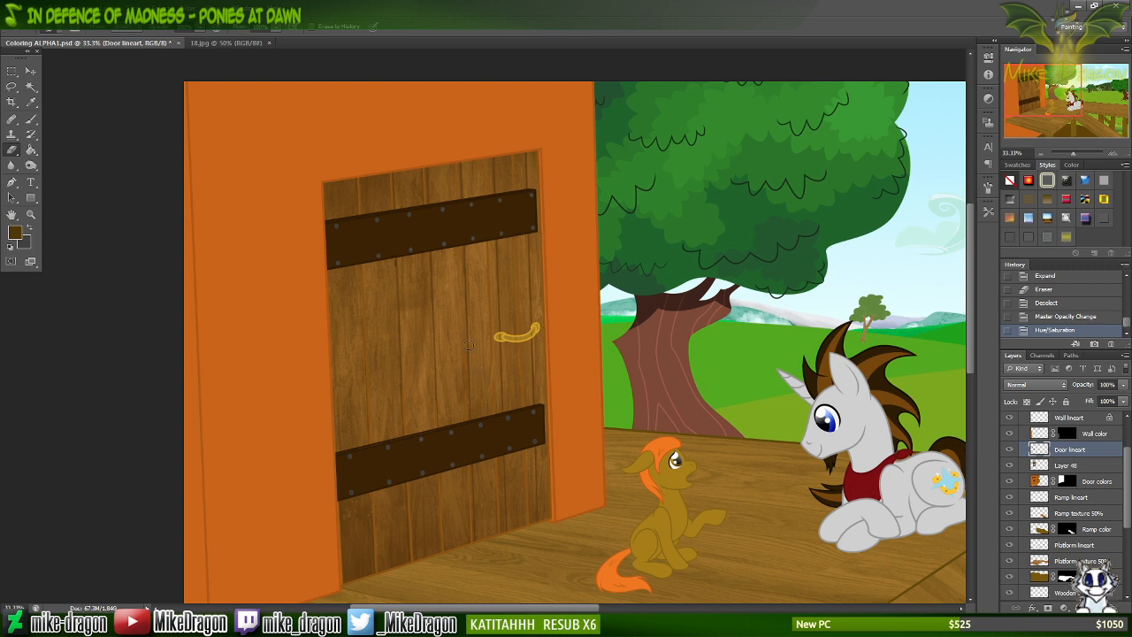
left_click_drag(469, 345, 451, 363)
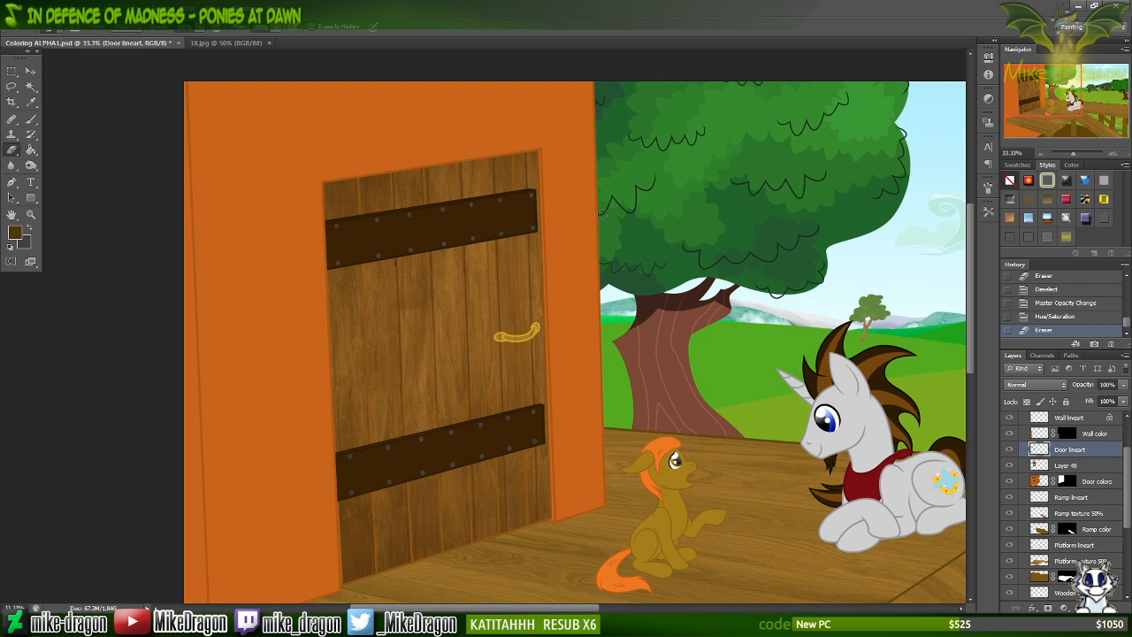
key("ctrl+z")
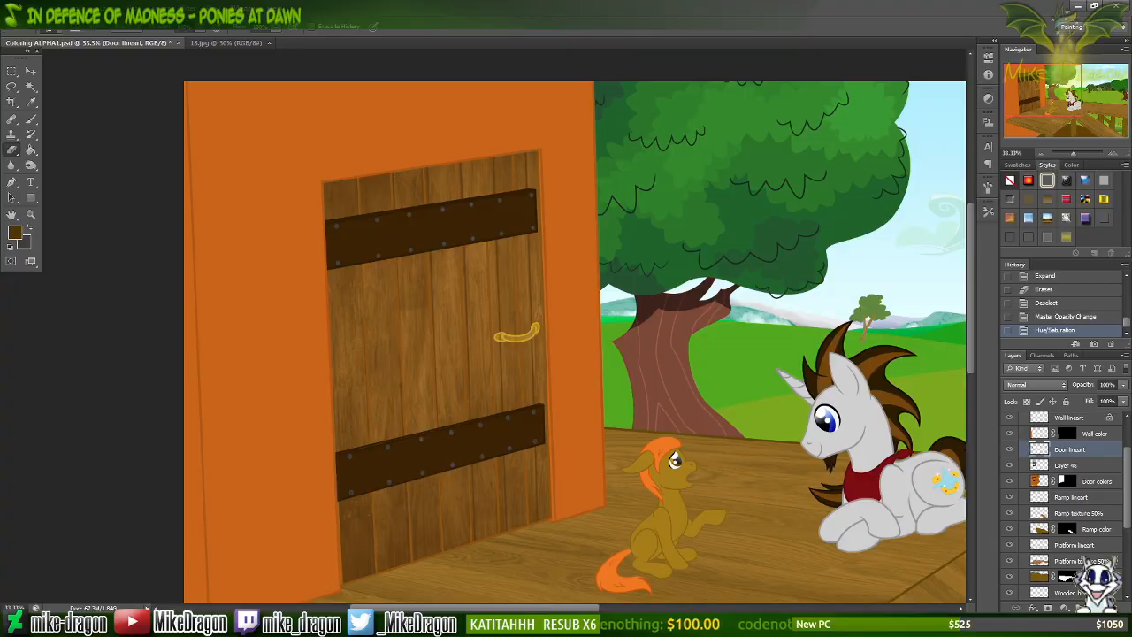
Check the original plank texture image in the browser, and return to Photoshop with the door texture layer, Layer 48, selected.
left_click(274, 624)
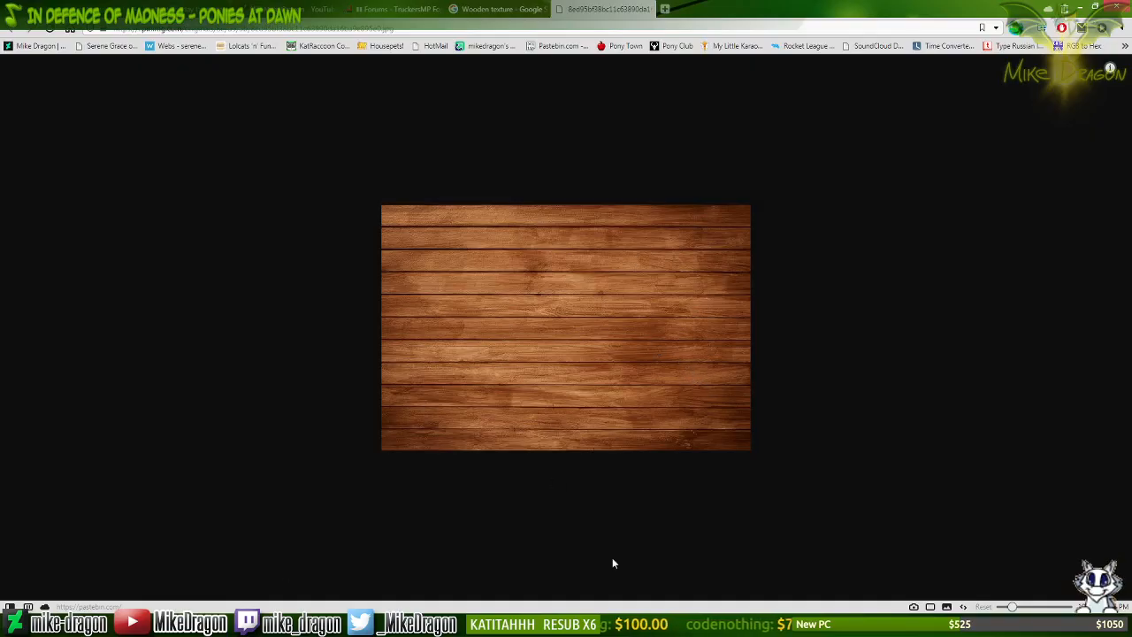
key("alt+Tab")
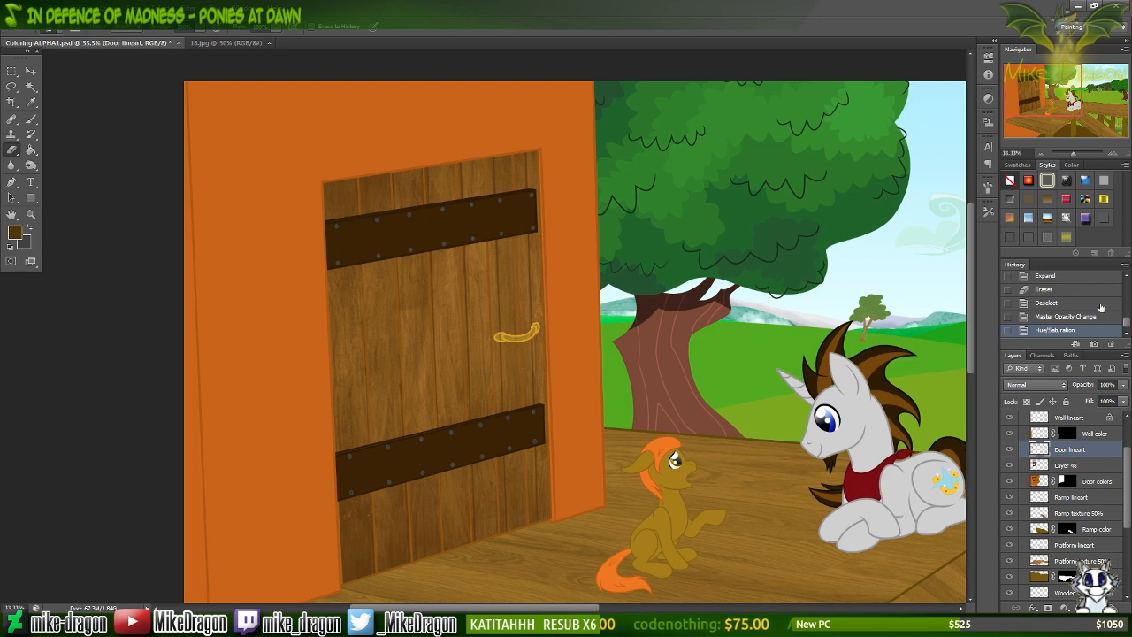
left_click(1039, 464)
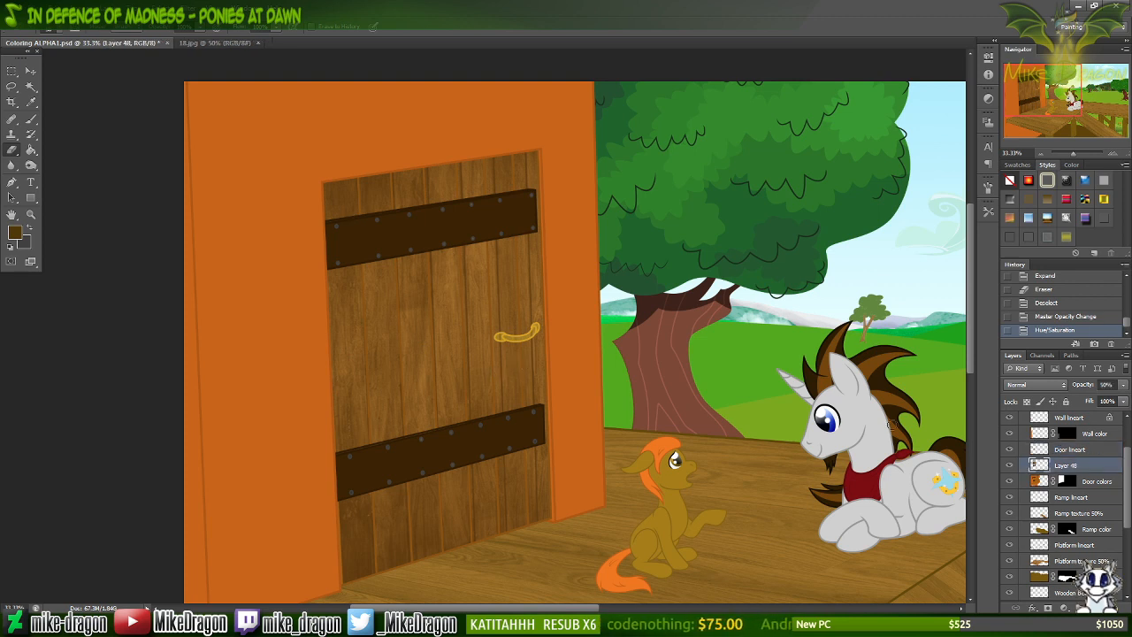
Delete the door's plank texture layer and preview the Pexels knotted wood grain photo among the browser's "Wooden texture" image results.
key("Delete")
key("alt+Tab")
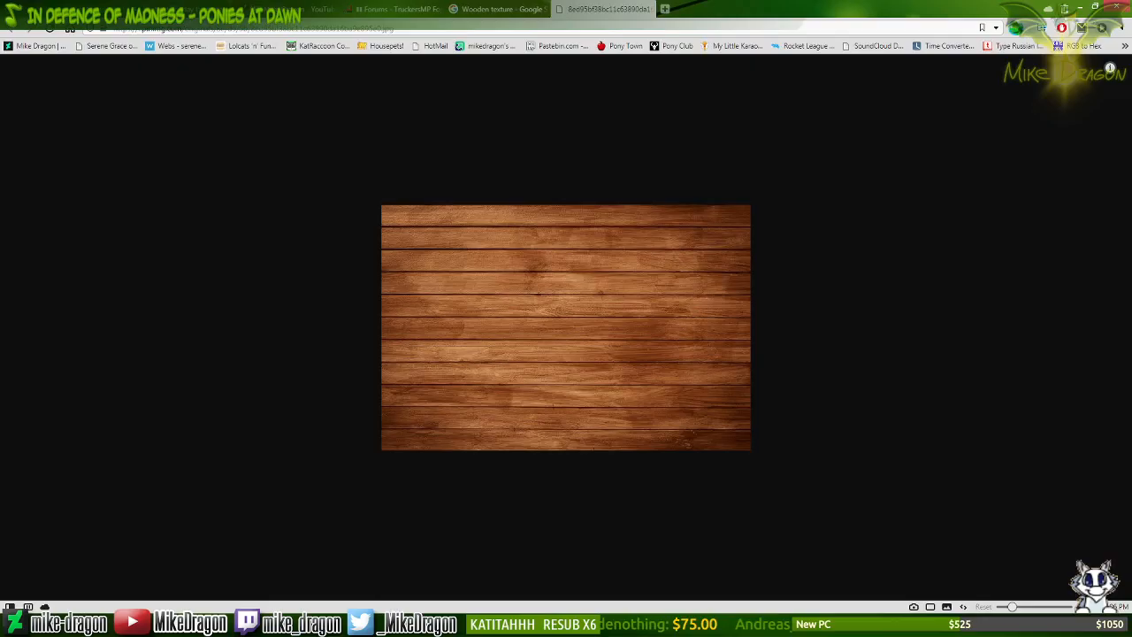
left_click(502, 9)
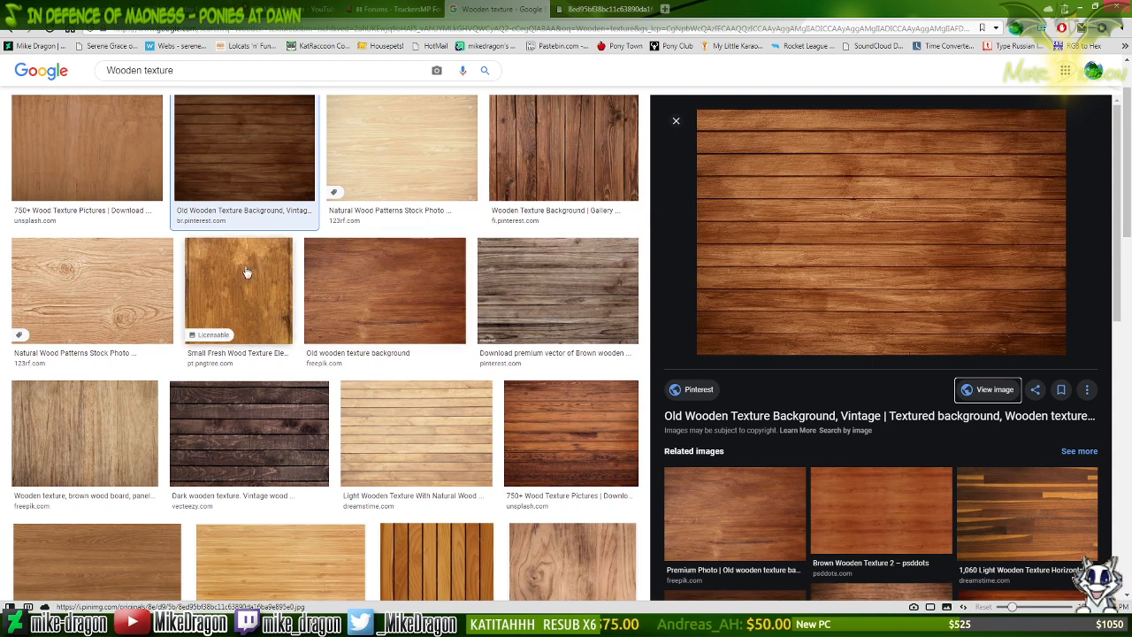
left_click(106, 289)
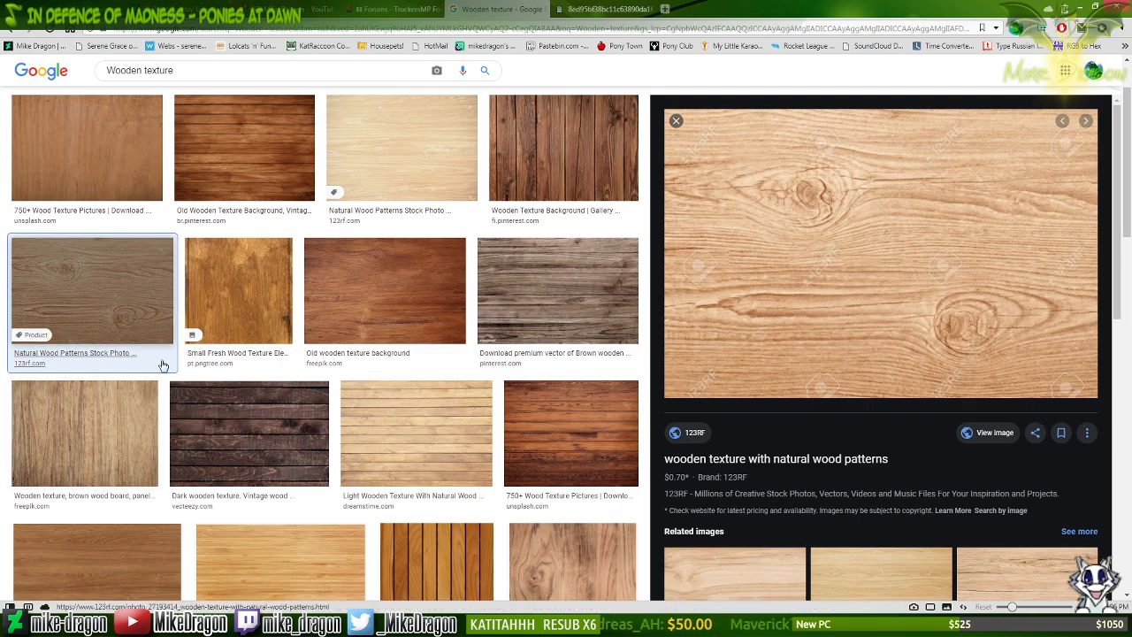
scroll(212, 366, "down", 3)
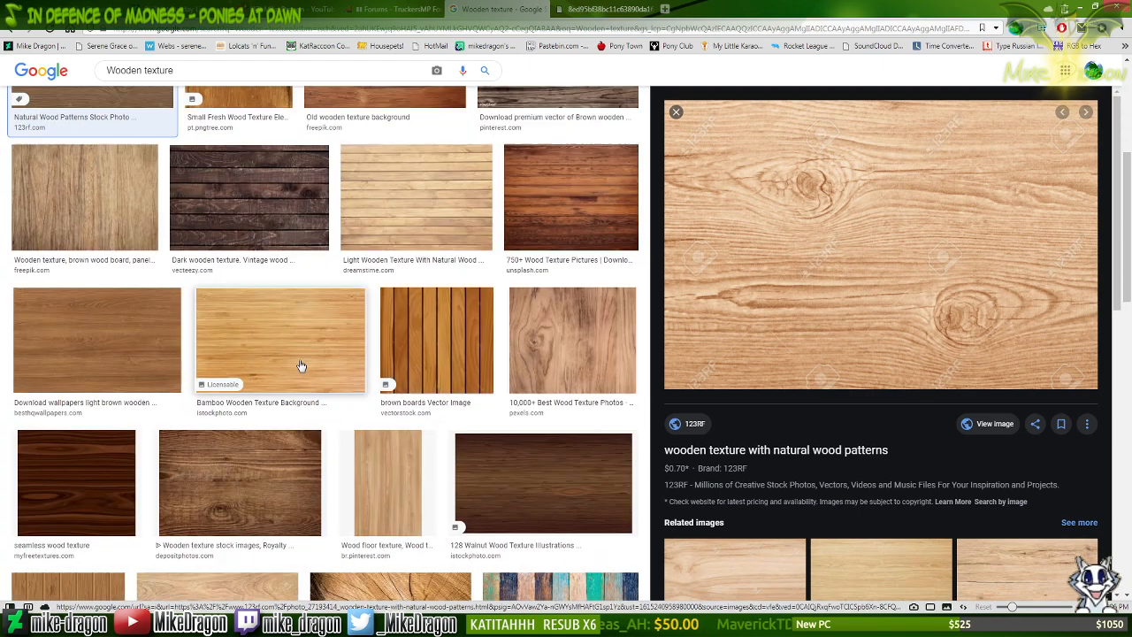
left_click(540, 320)
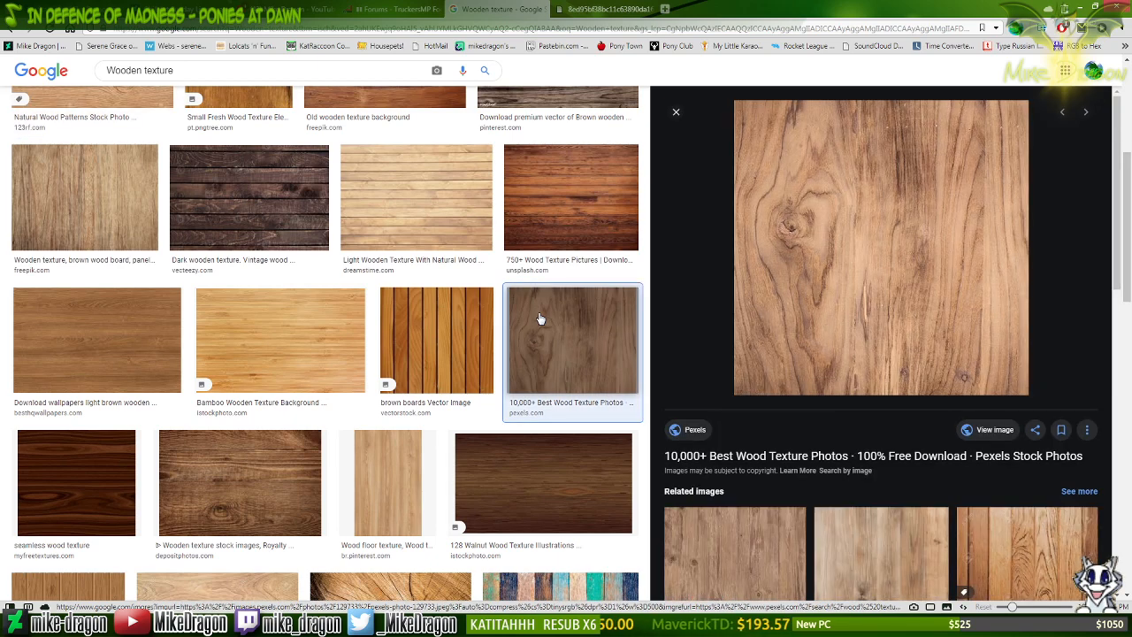
Copy the full-size Pexels wood grain image, try it as a new layer over the door in Photoshop, and delete that layer.
left_click(991, 429)
left_click(731, 10)
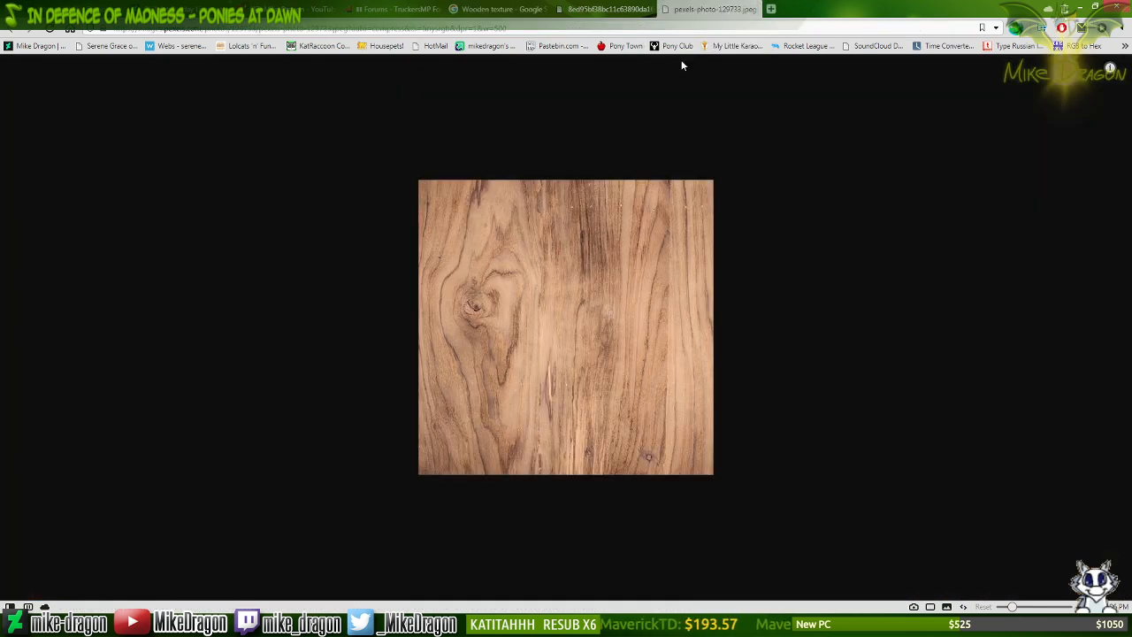
right_click(537, 271)
left_click(610, 376)
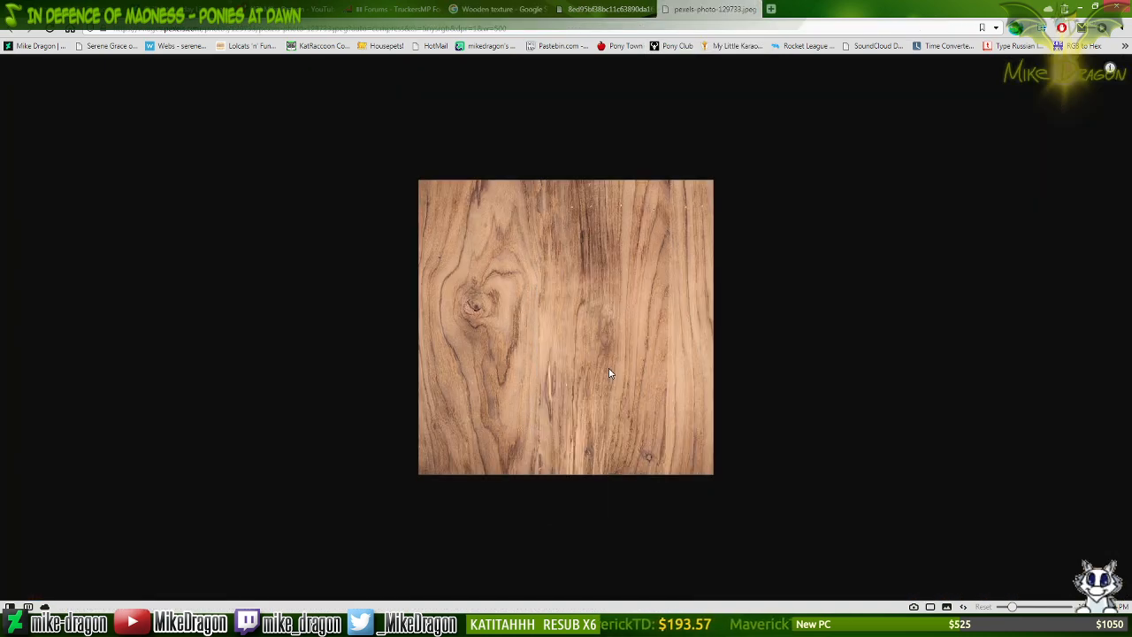
key("alt+Tab")
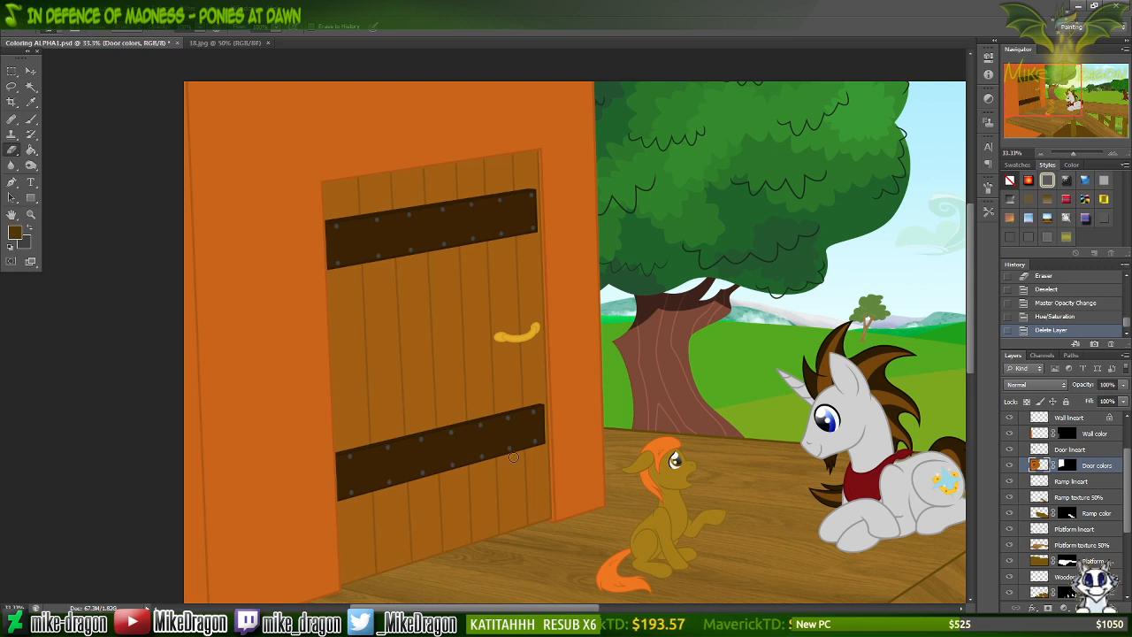
key("ctrl+v")
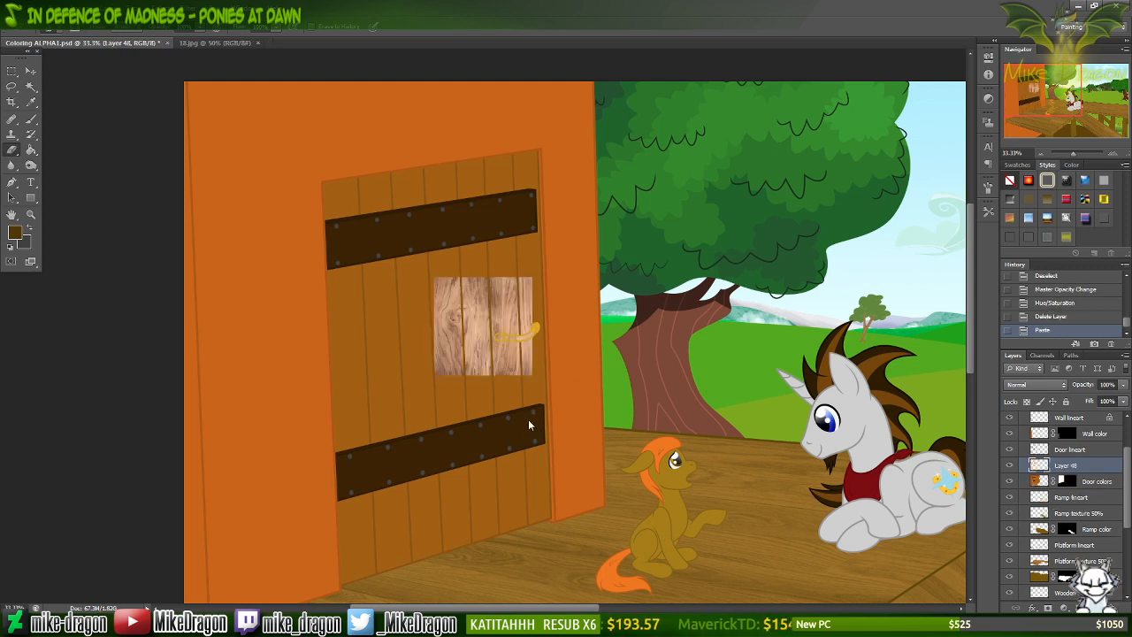
key("Delete")
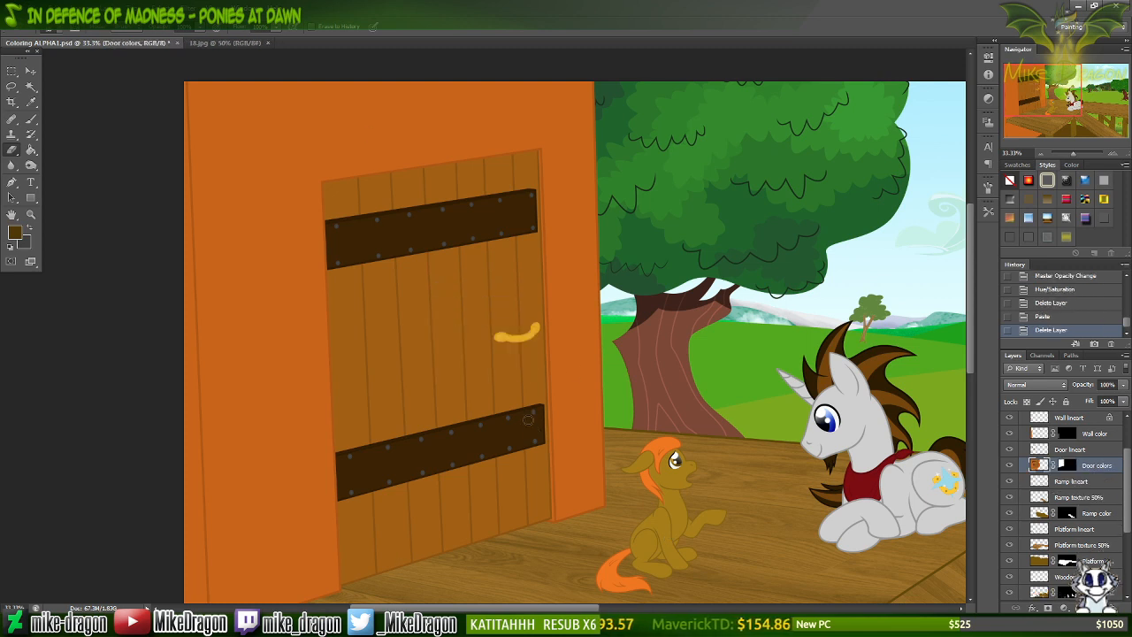
Close the Pexels image in the browser and look further through the wooden texture results, previewing the Jooinn and Brusheezy images.
key("alt+Tab")
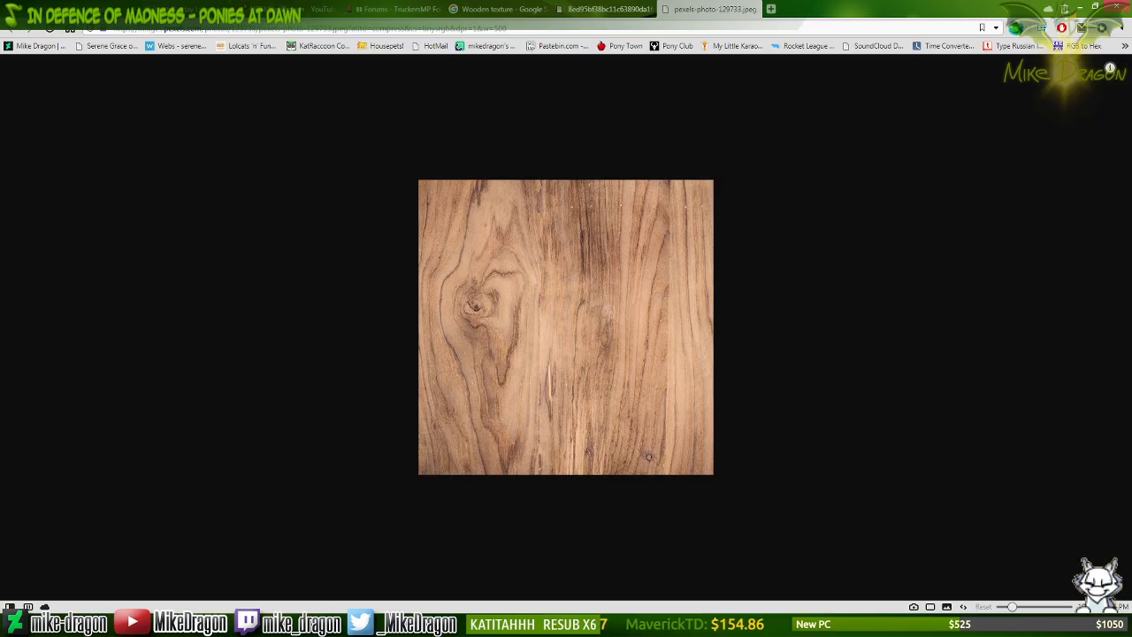
key("ctrl+w")
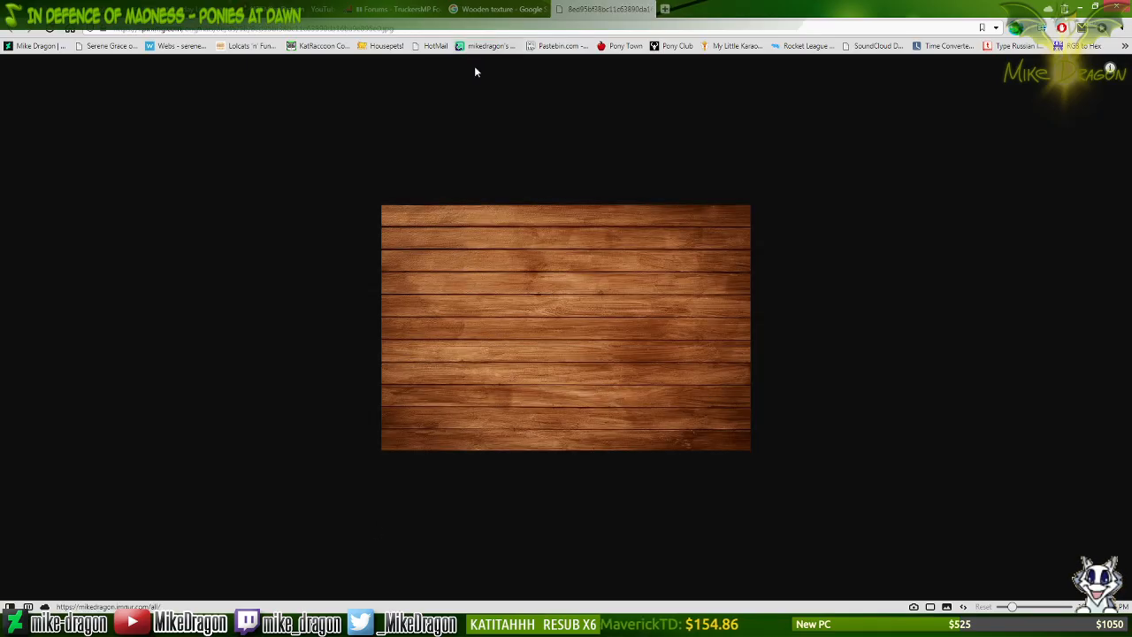
key("ctrl+shift+Tab")
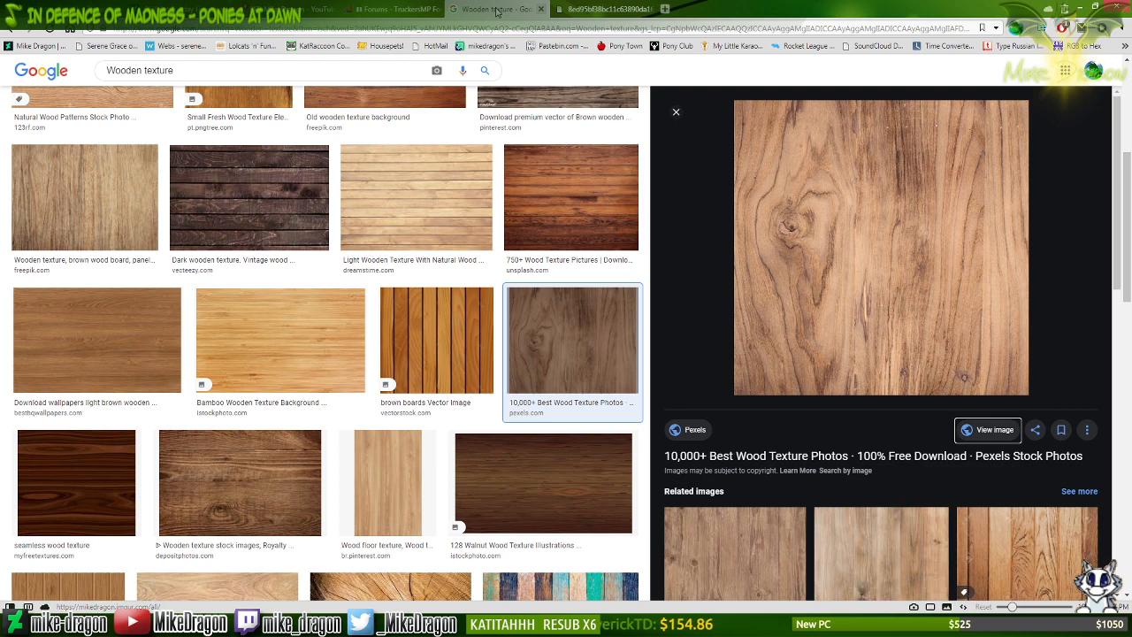
scroll(464, 304, "down", 3)
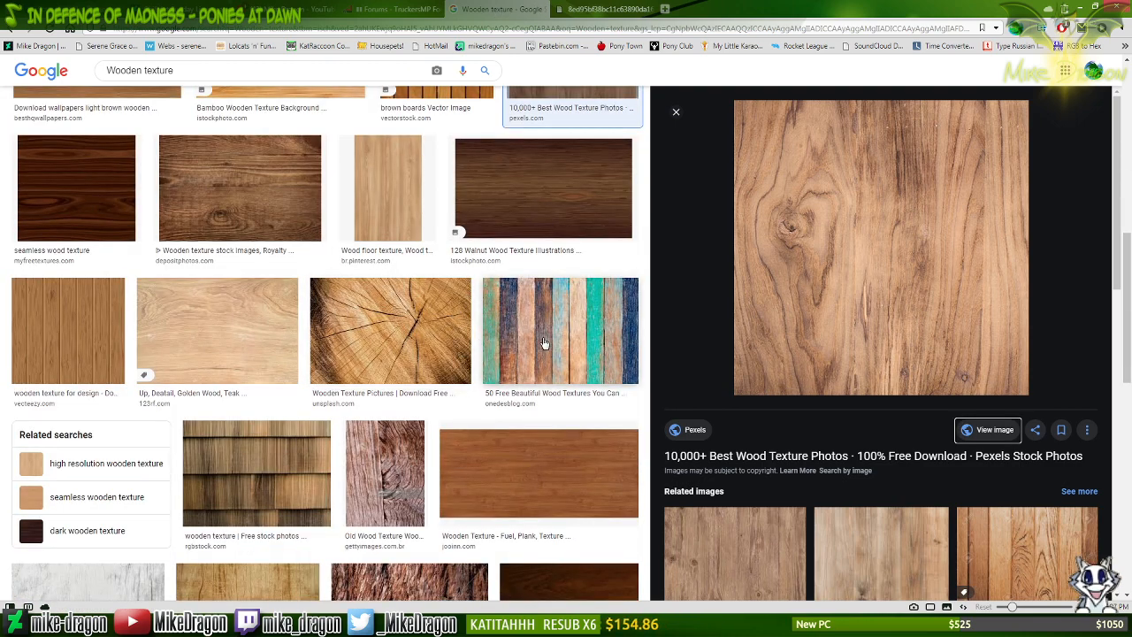
scroll(545, 344, "down", 3)
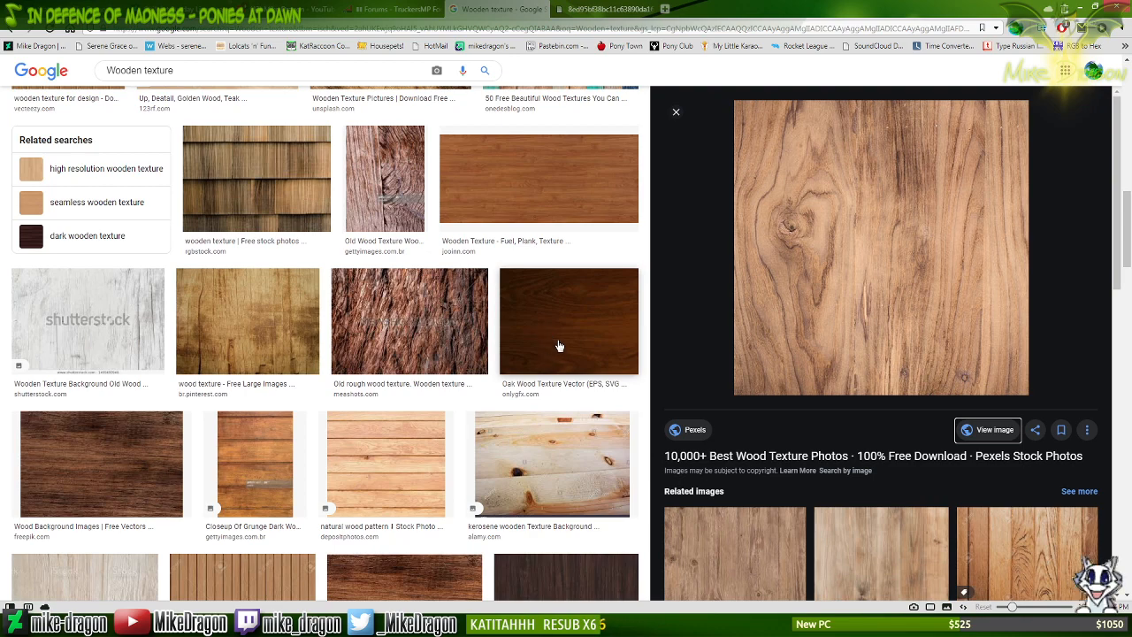
scroll(559, 346, "down", 3)
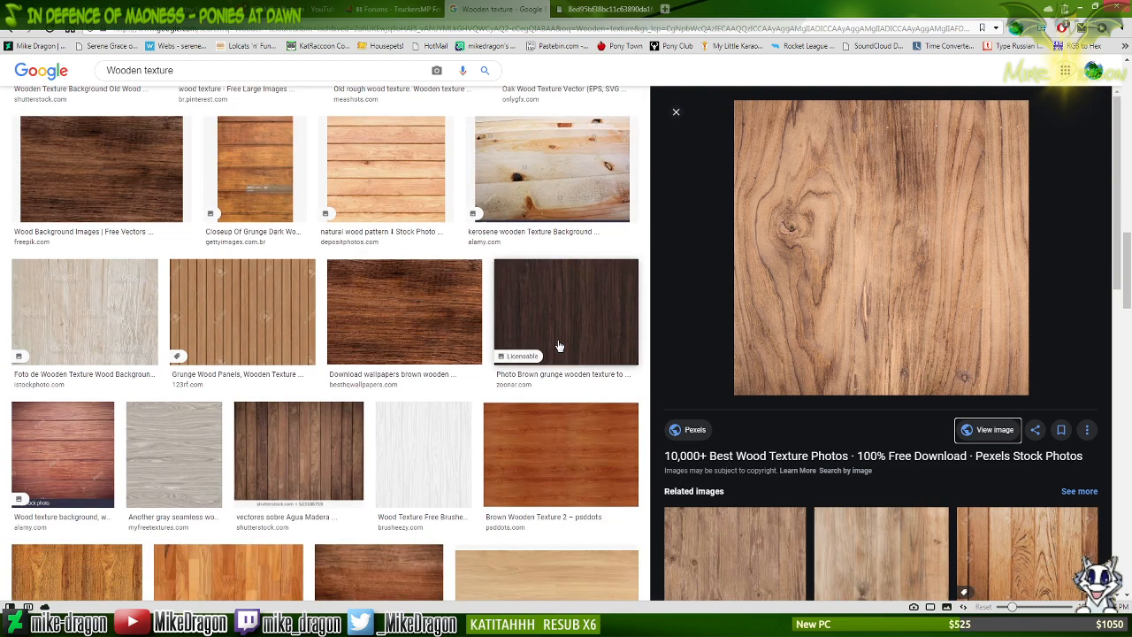
scroll(559, 346, "down", 3)
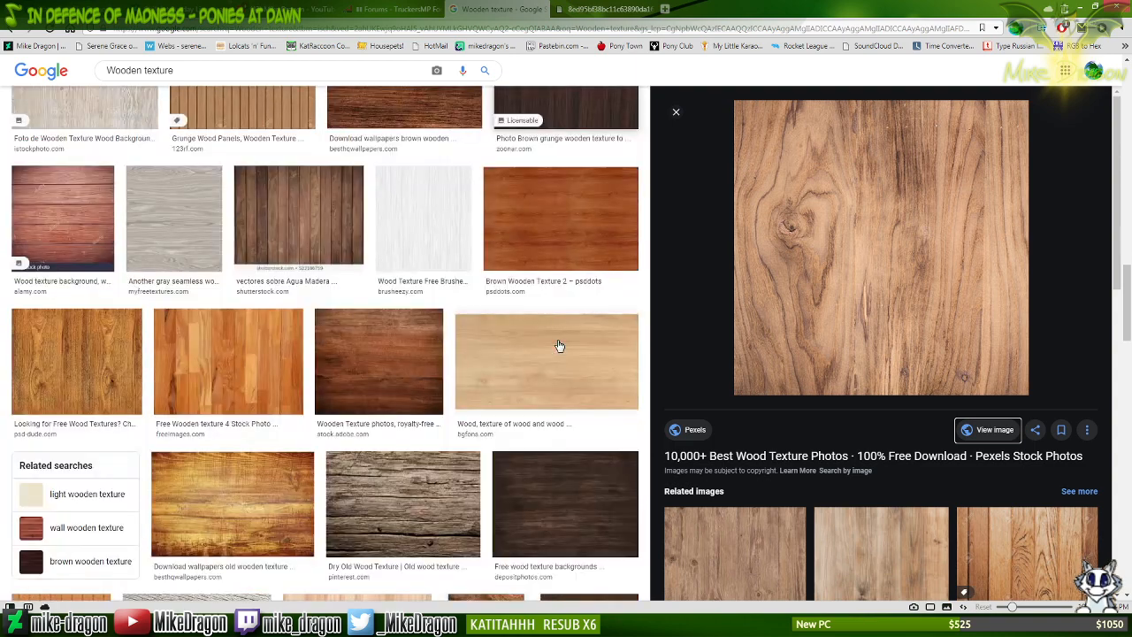
scroll(557, 346, "down", 5)
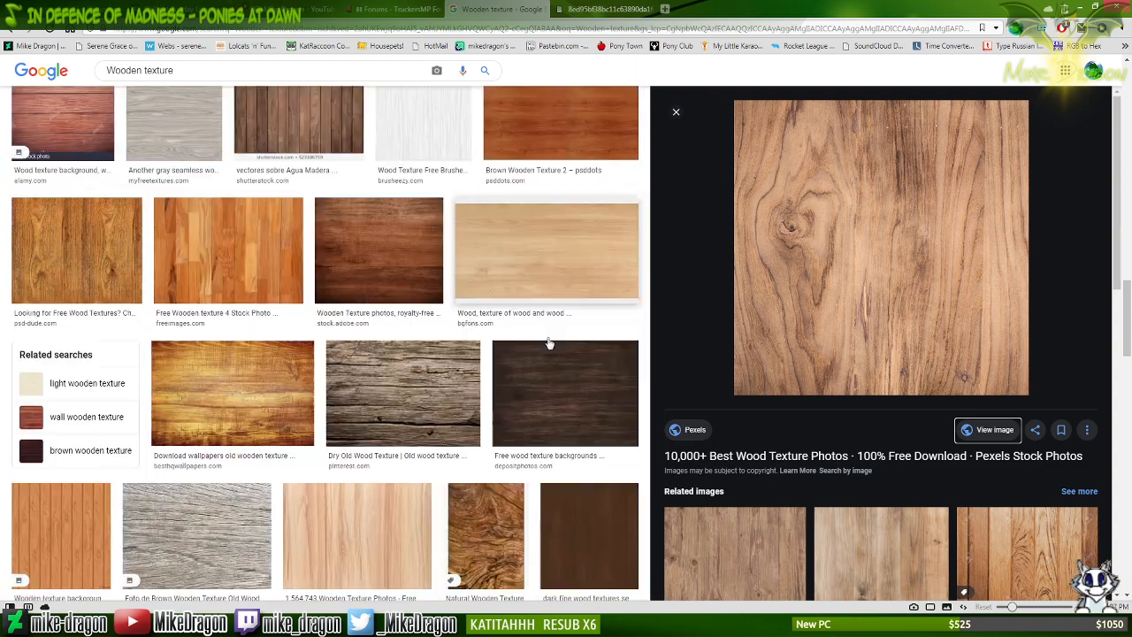
scroll(549, 343, "down", 2)
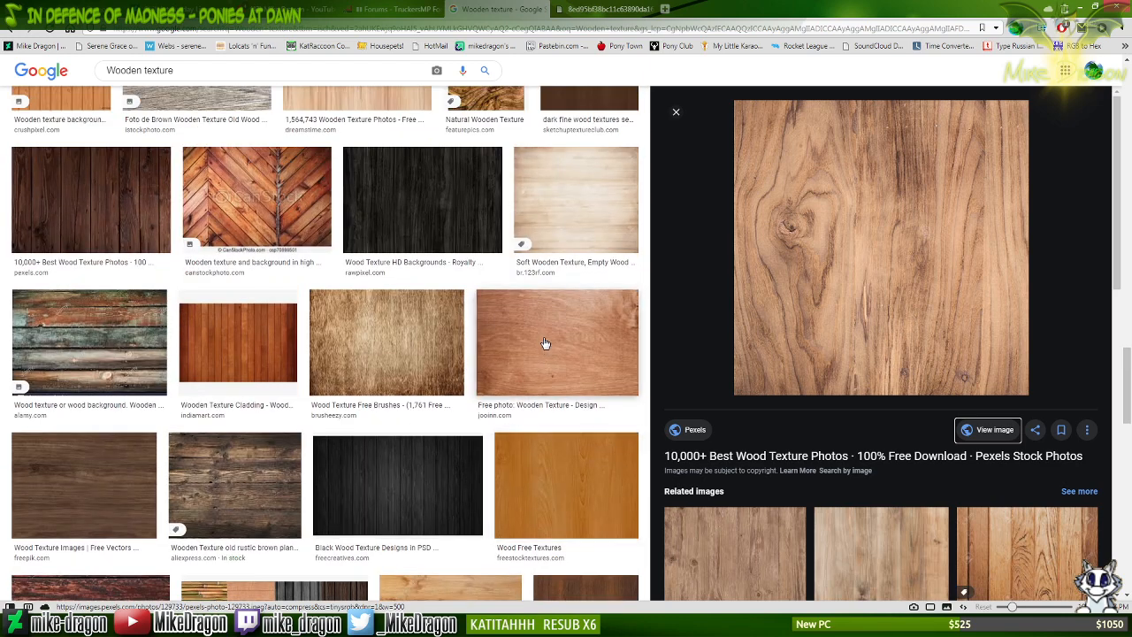
left_click(546, 343)
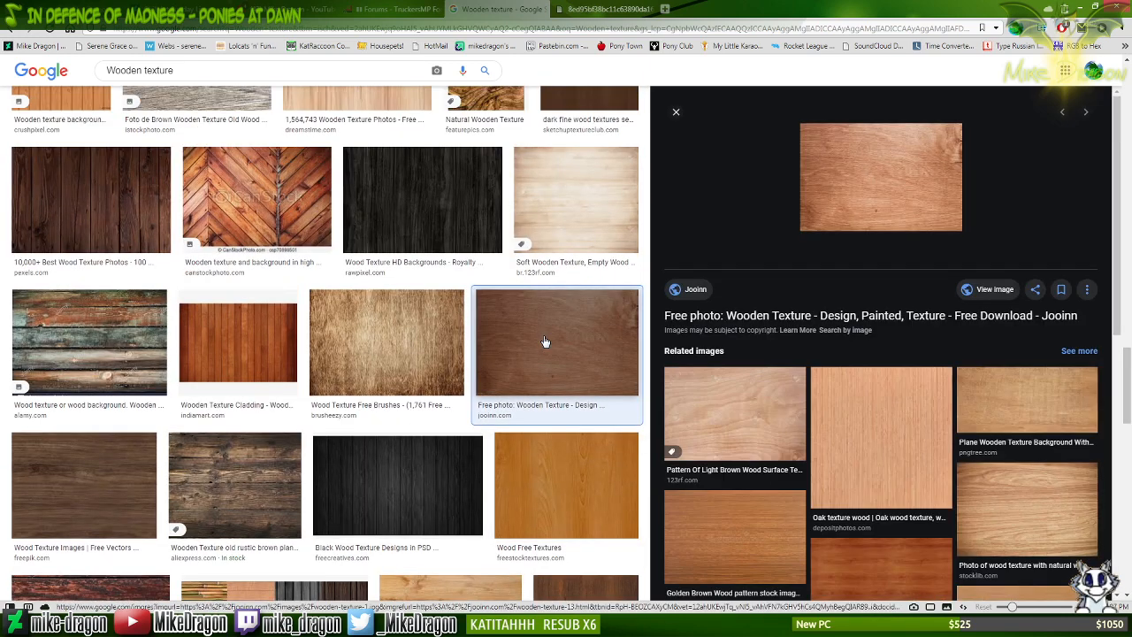
left_click(400, 358)
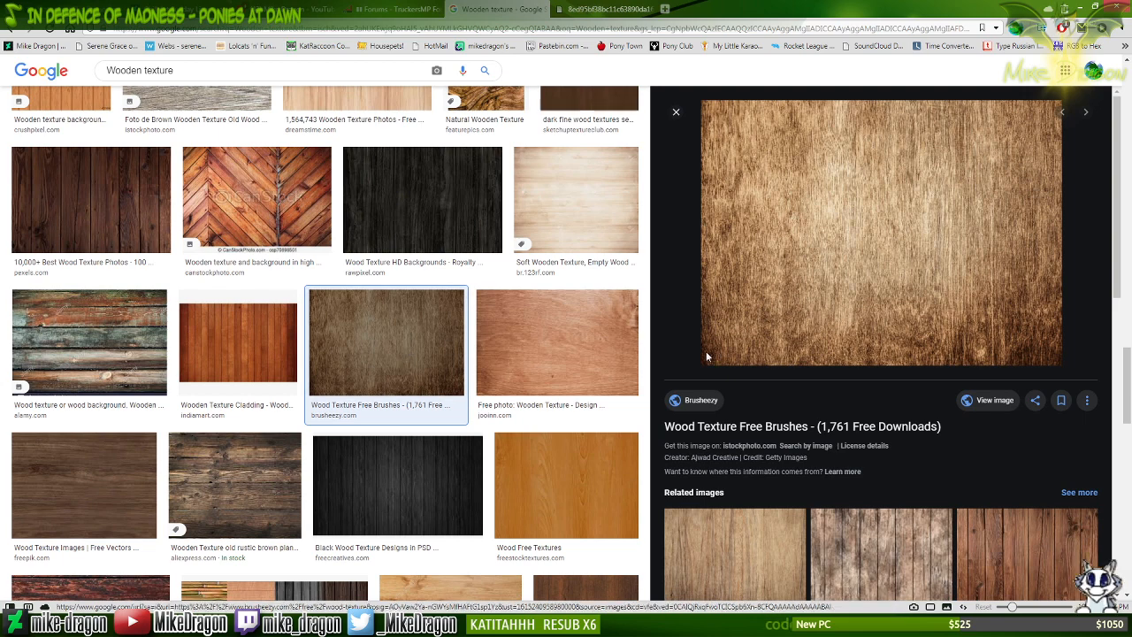
scroll(967, 399, "down", 2)
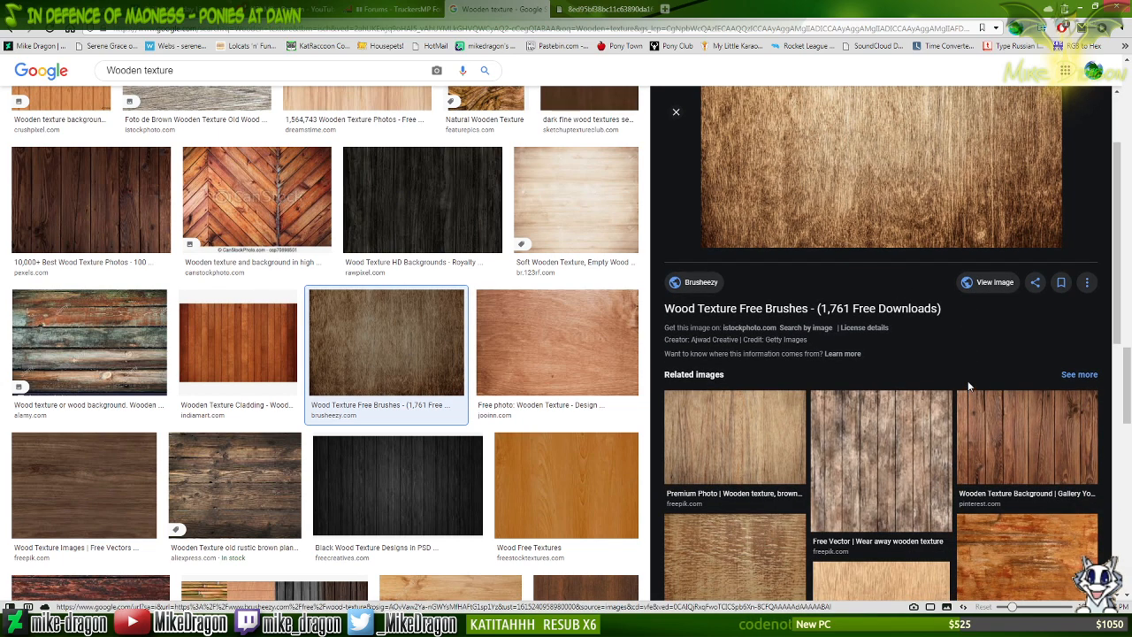
scroll(969, 387, "up", 2)
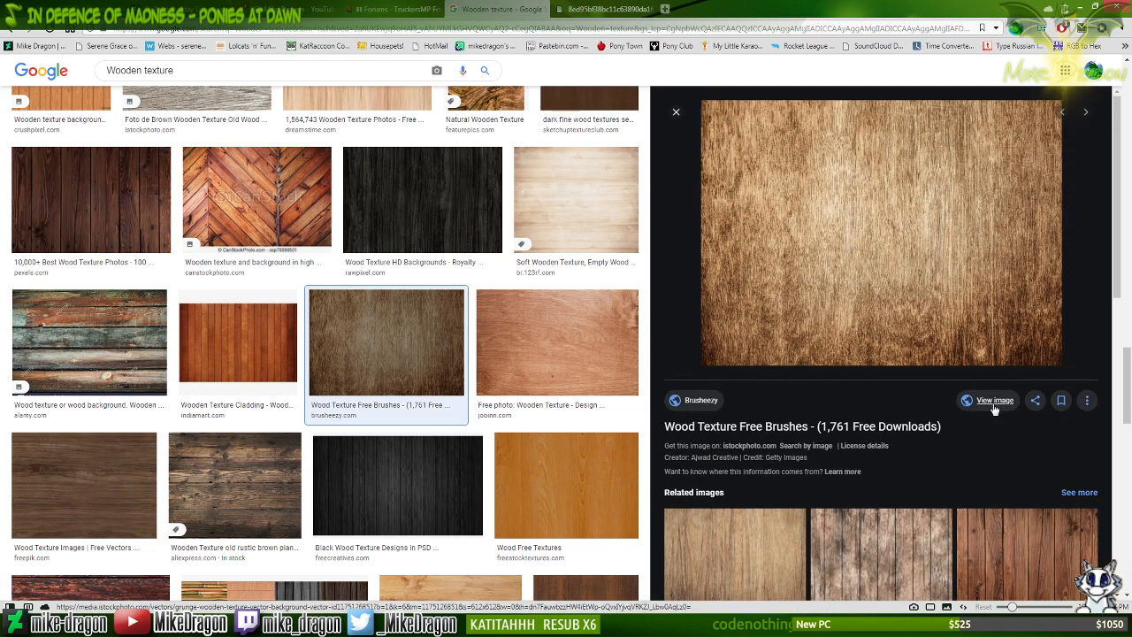
Copy the full-size Brusheezy grunge wood image, try it as a new layer over the door in Photoshop, and delete that layer.
left_click(909, 343)
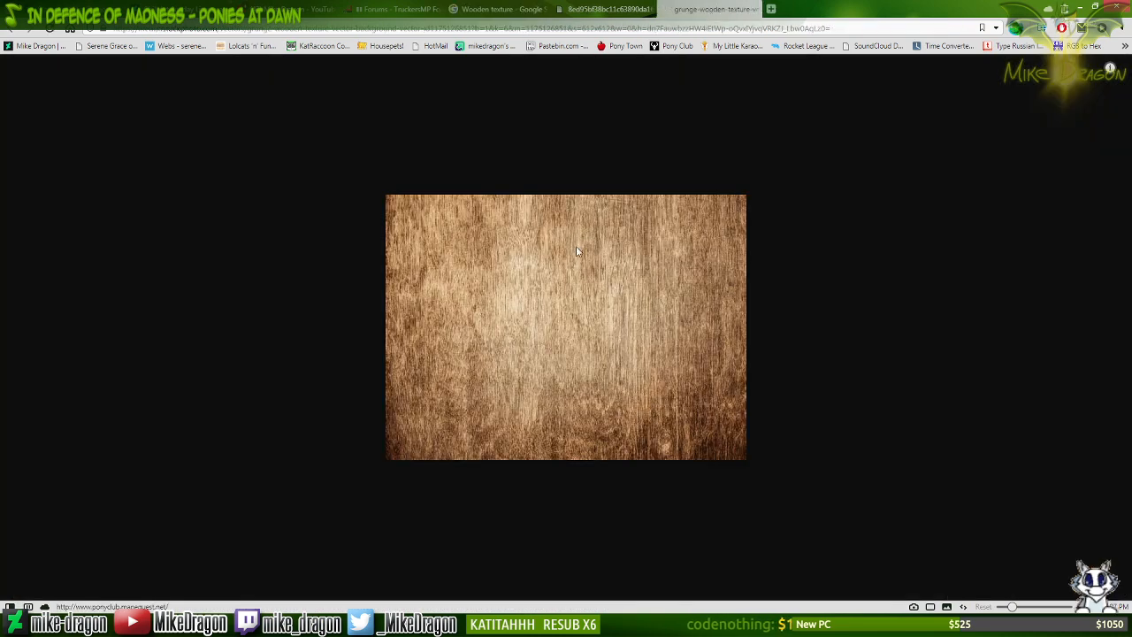
right_click(555, 284)
left_click(595, 383)
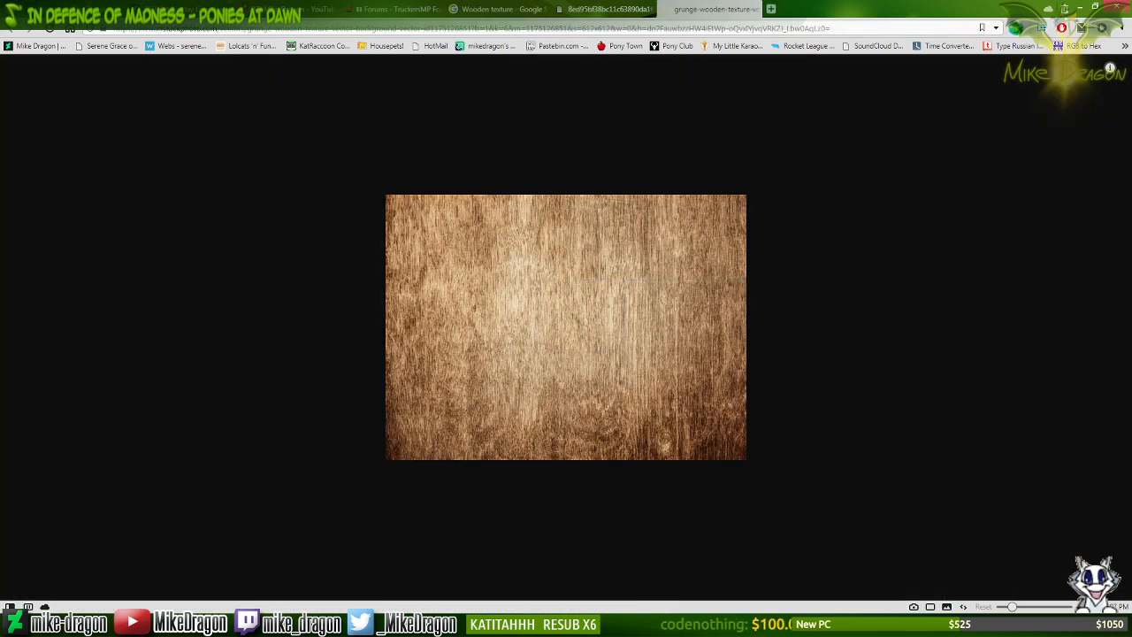
key("alt+Tab")
key("ctrl+v")
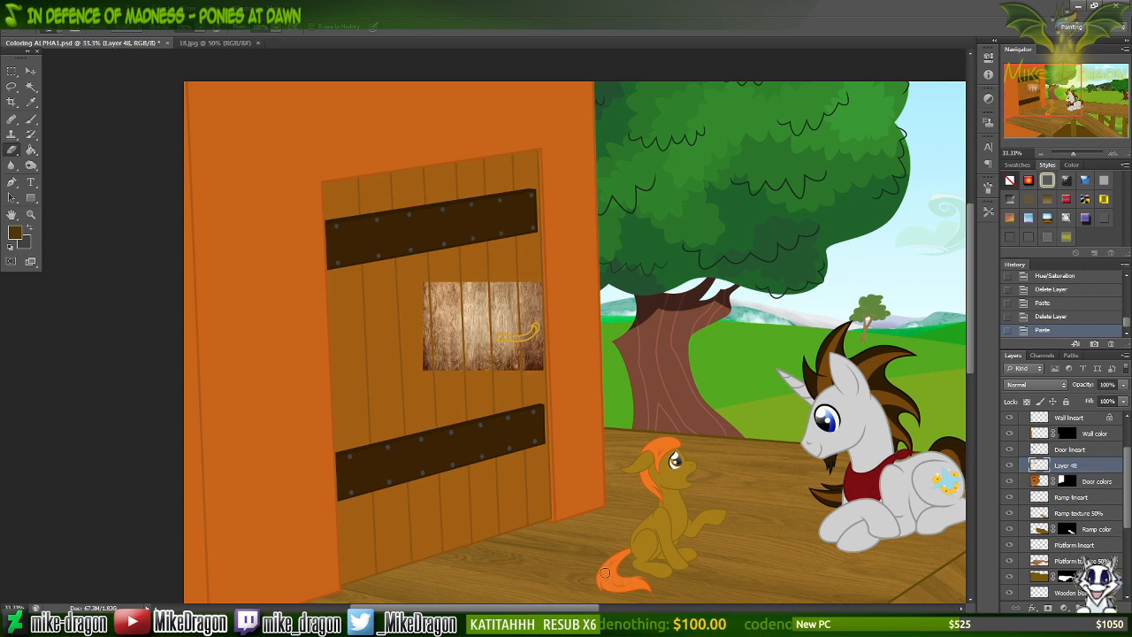
key("Delete")
Close the grunge wood image in the browser and preview the orange-brown FreeImages.com wood texture further down the search results.
key("alt+Tab")
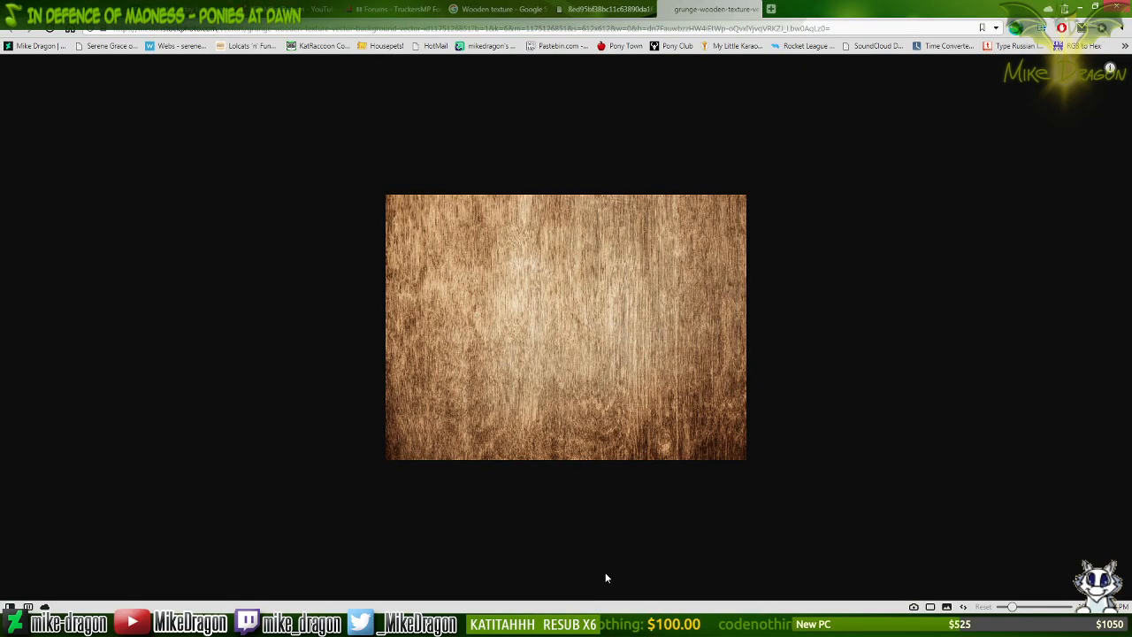
key("ctrl+w")
key("ctrl+shift+Tab")
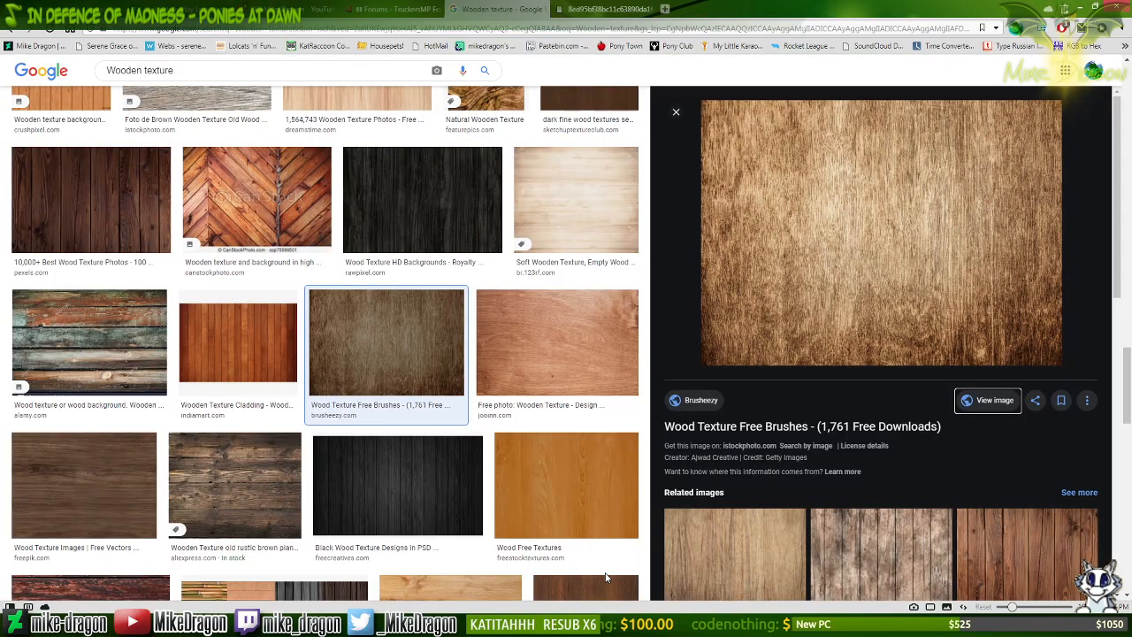
scroll(450, 442, "down", 5)
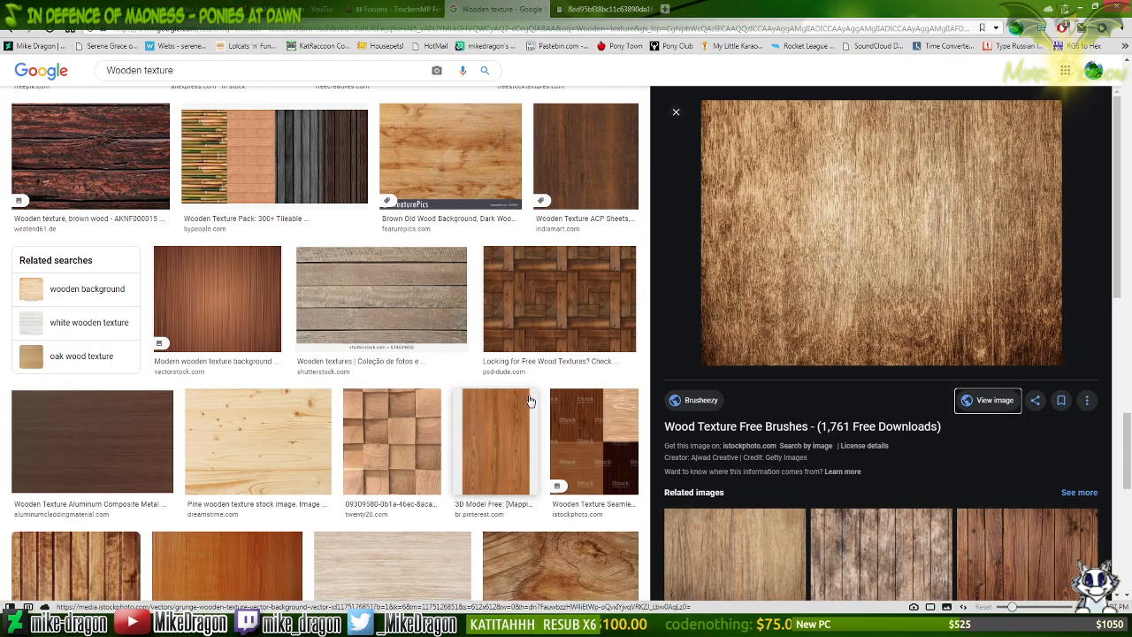
scroll(500, 407, "down", 1)
scroll(499, 407, "down", 2)
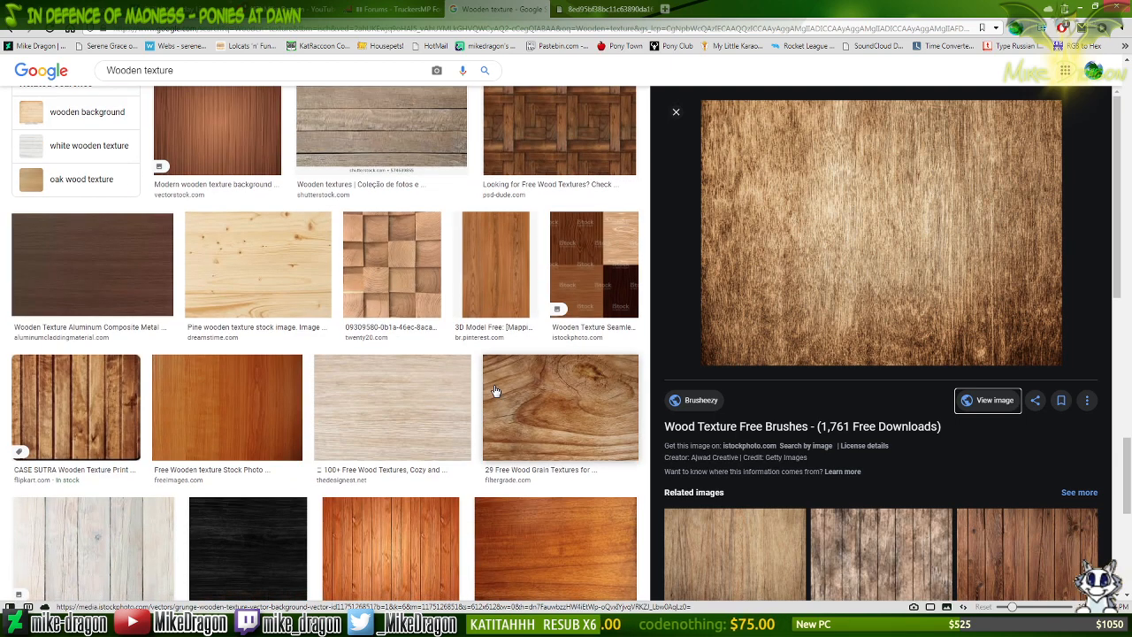
left_click(228, 405)
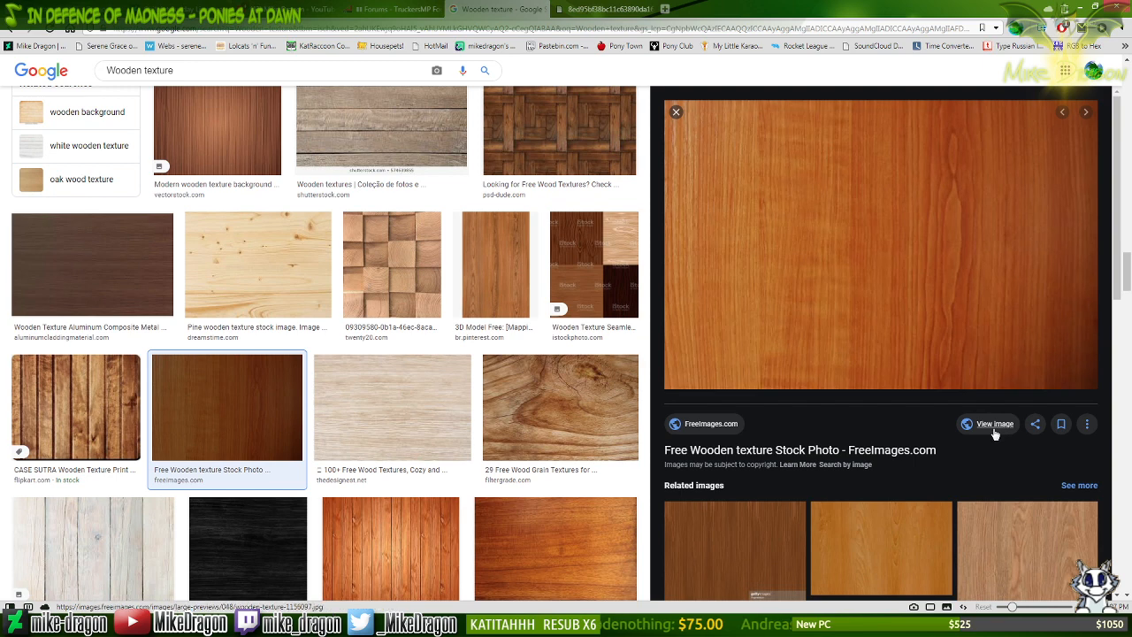
Copy the full-size FreeImages.com wood texture and paste it into the Photoshop scene as a new layer above Door colors.
left_click(988, 424)
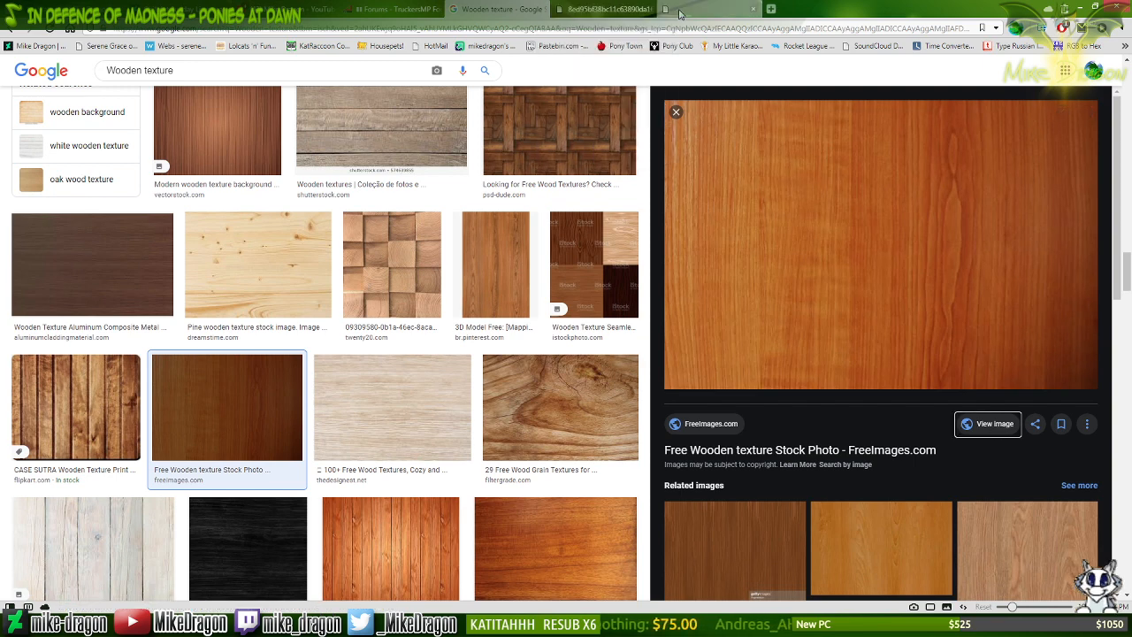
right_click(542, 303)
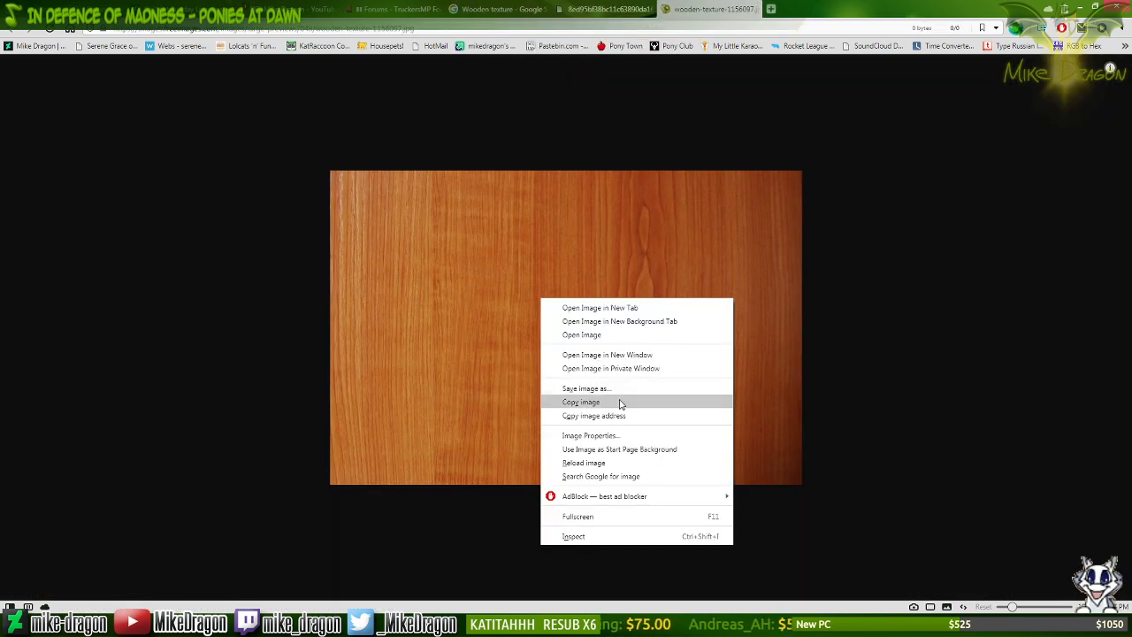
left_click(619, 399)
key("alt+Tab")
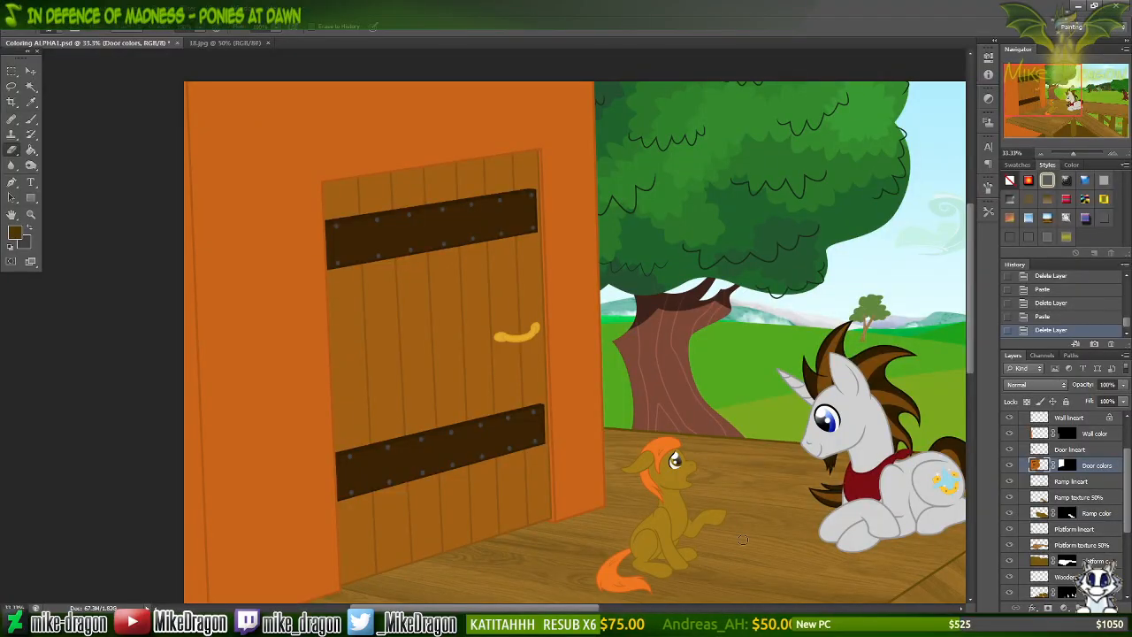
key("ctrl+v")
key("e")
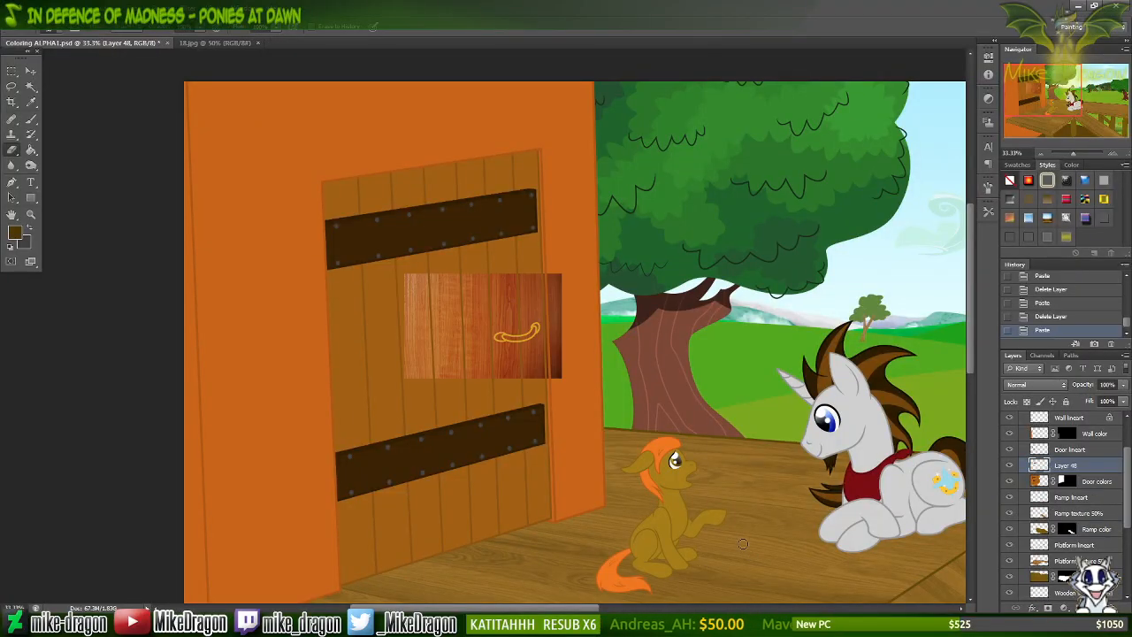
Stretch the pasted wood texture taller and wider, then move and rotate it over the door to follow its tilt.
key("ctrl+t")
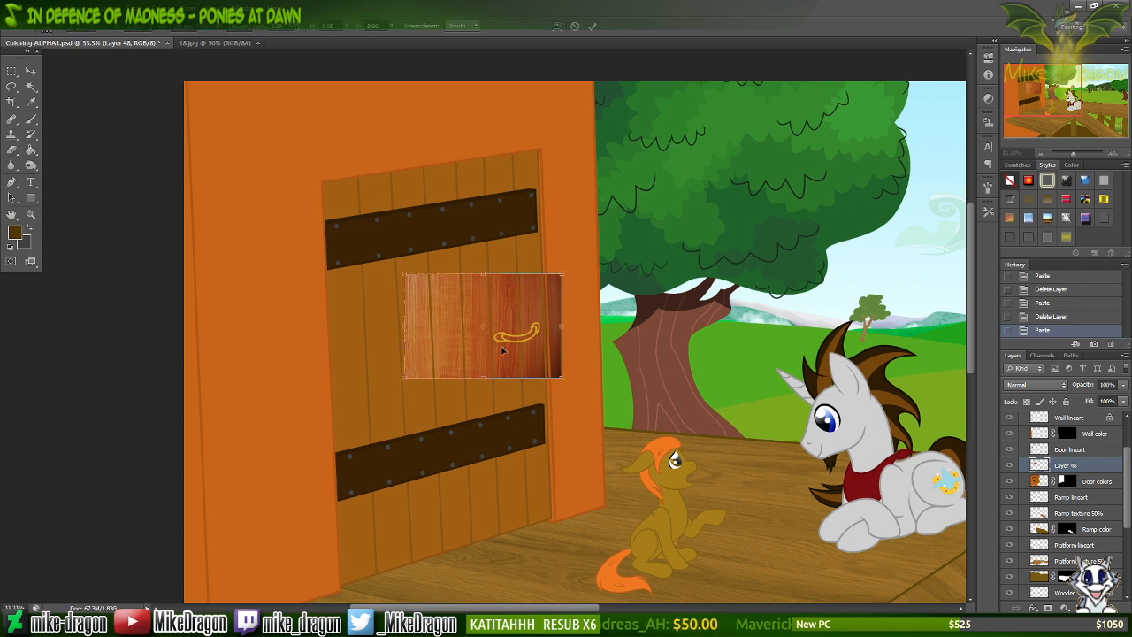
left_click_drag(485, 377, 487, 532)
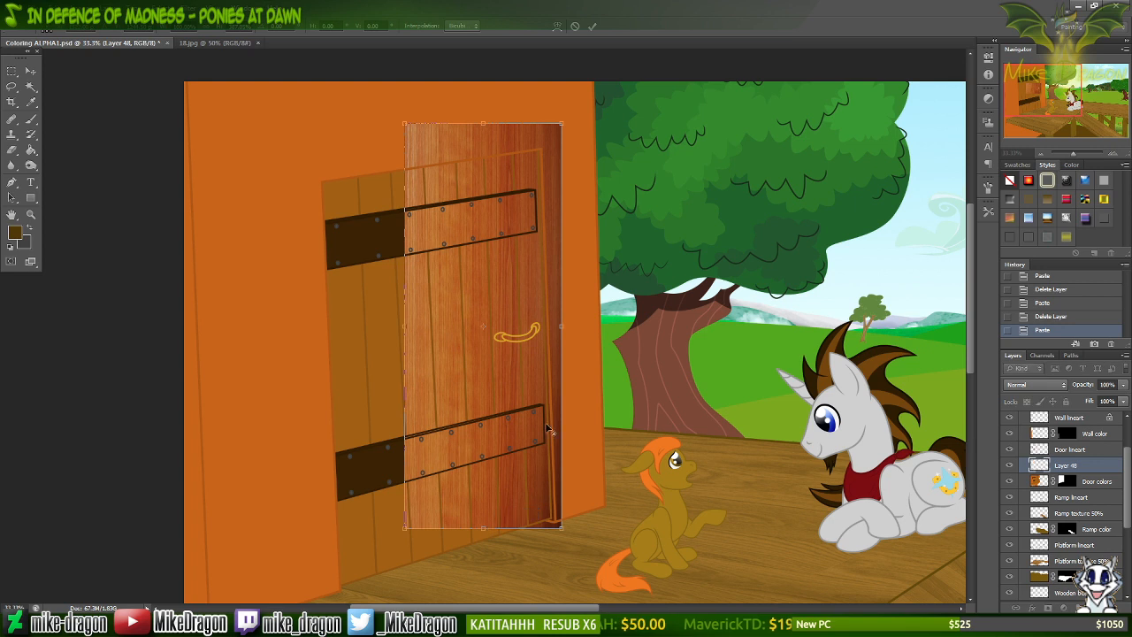
left_click_drag(580, 325, 608, 326)
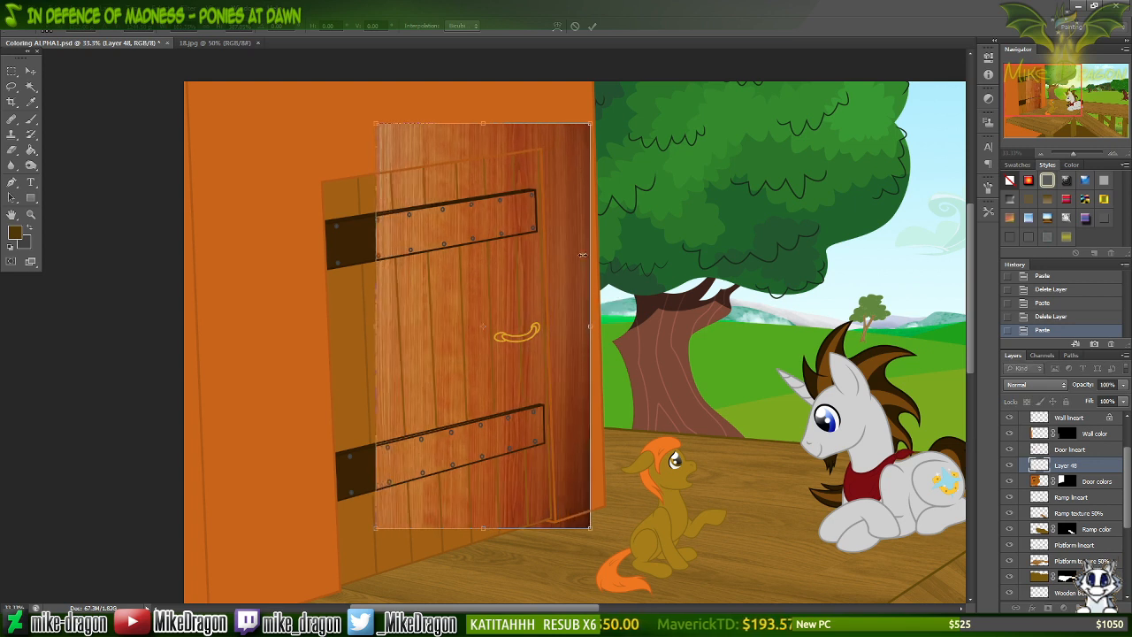
left_click_drag(388, 142, 347, 197)
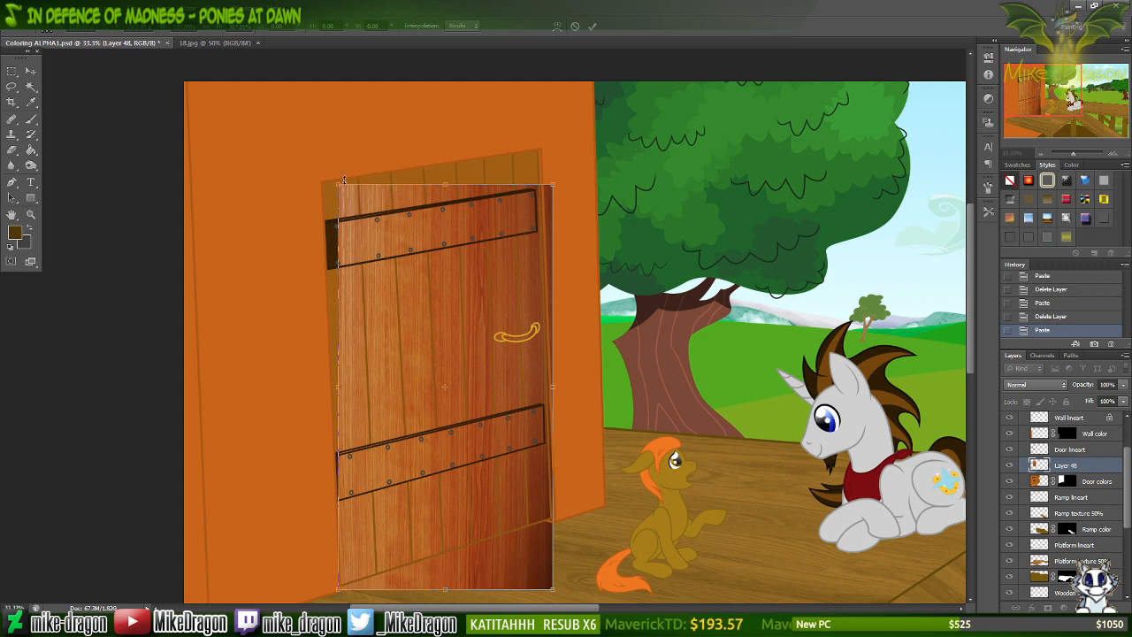
mouse_move(288, 156)
left_mouse_down()
mouse_move(275, 160)
mouse_move(289, 159)
left_mouse_up()
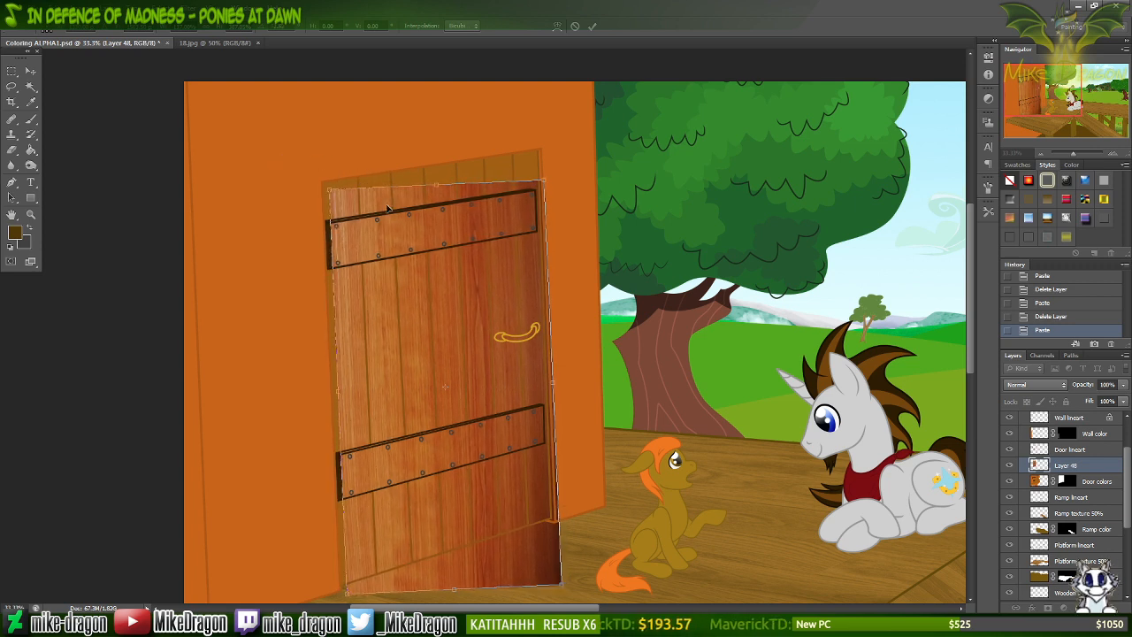
left_click_drag(359, 208, 351, 200)
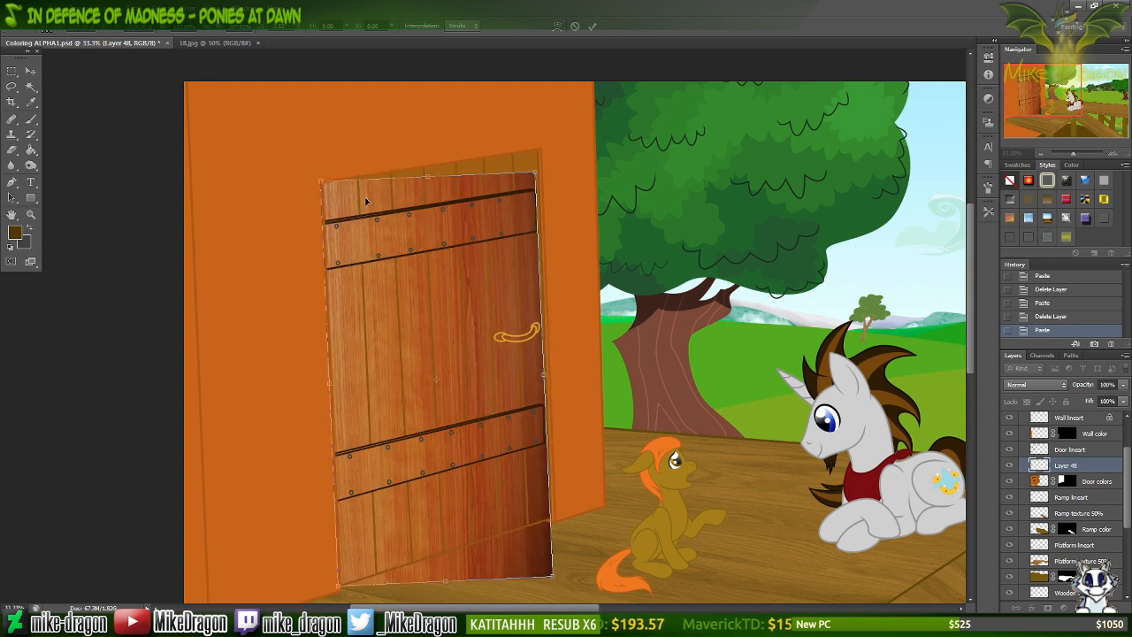
left_click_drag(256, 157, 247, 158)
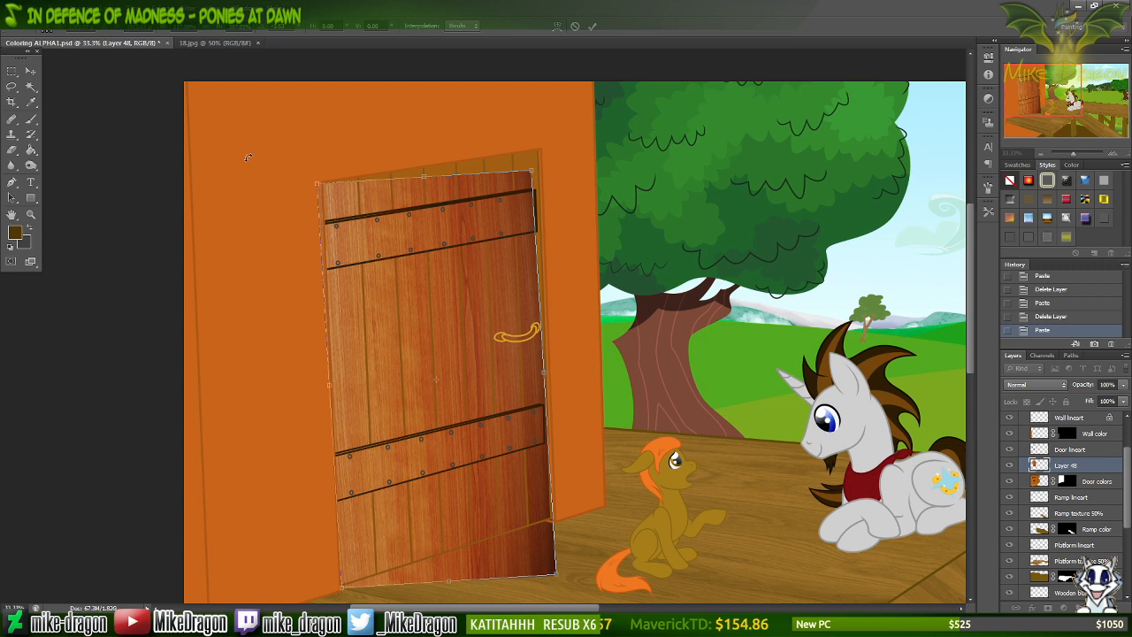
left_click_drag(248, 158, 257, 150)
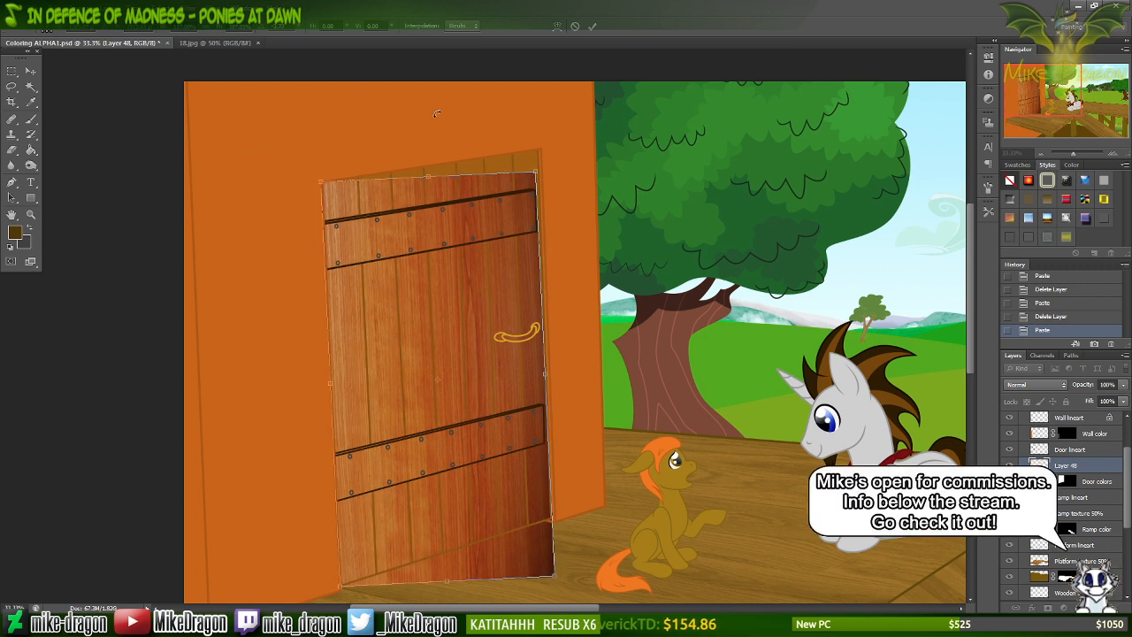
Skew the texture to match the door's slanted top edge and distort its two handle-side corners onto the door's corners.
right_click(513, 195)
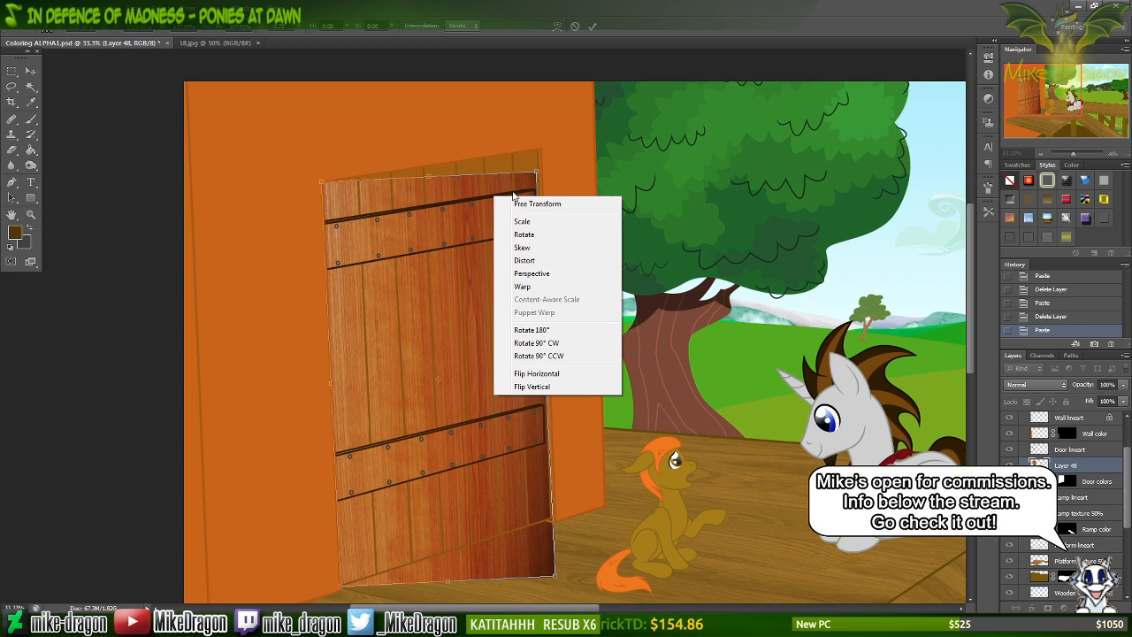
left_click(555, 250)
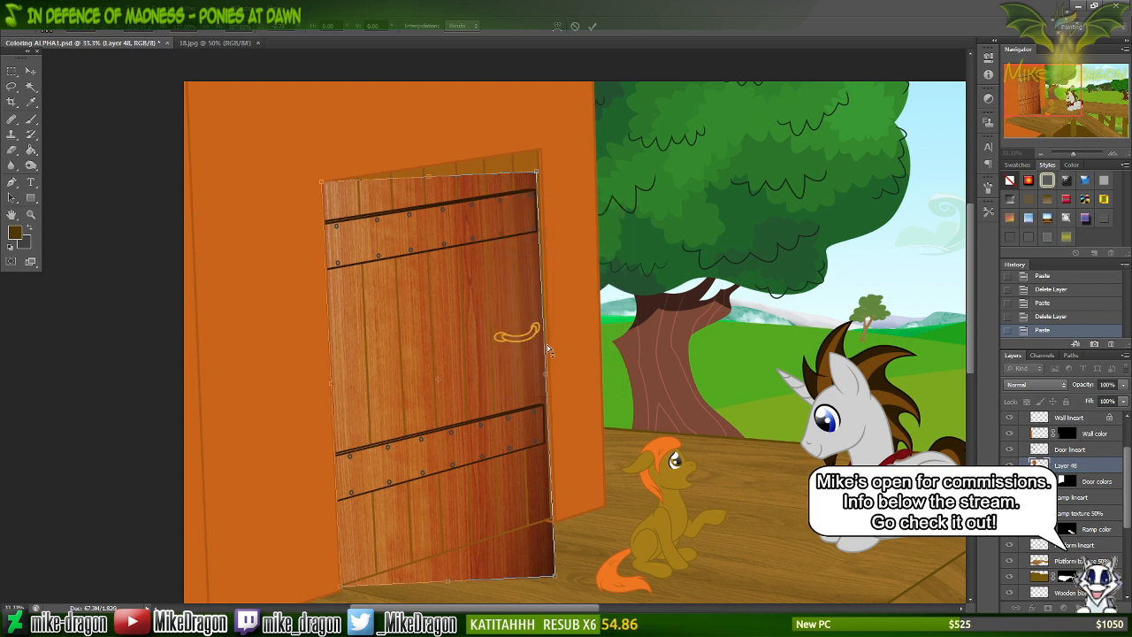
left_click_drag(546, 341, 538, 326)
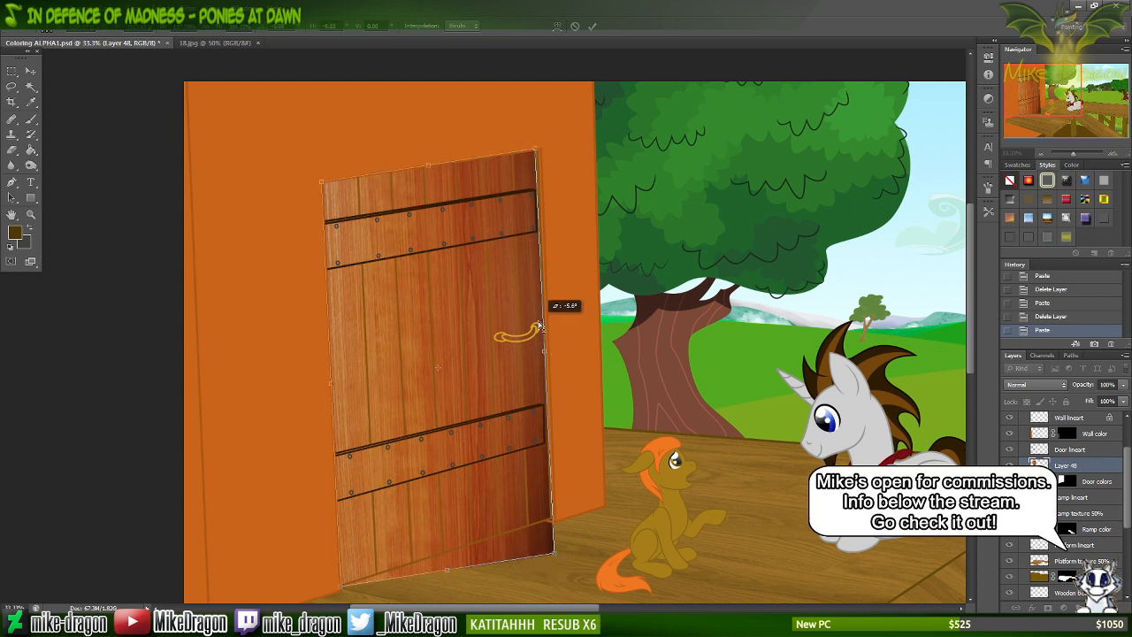
right_click(507, 293)
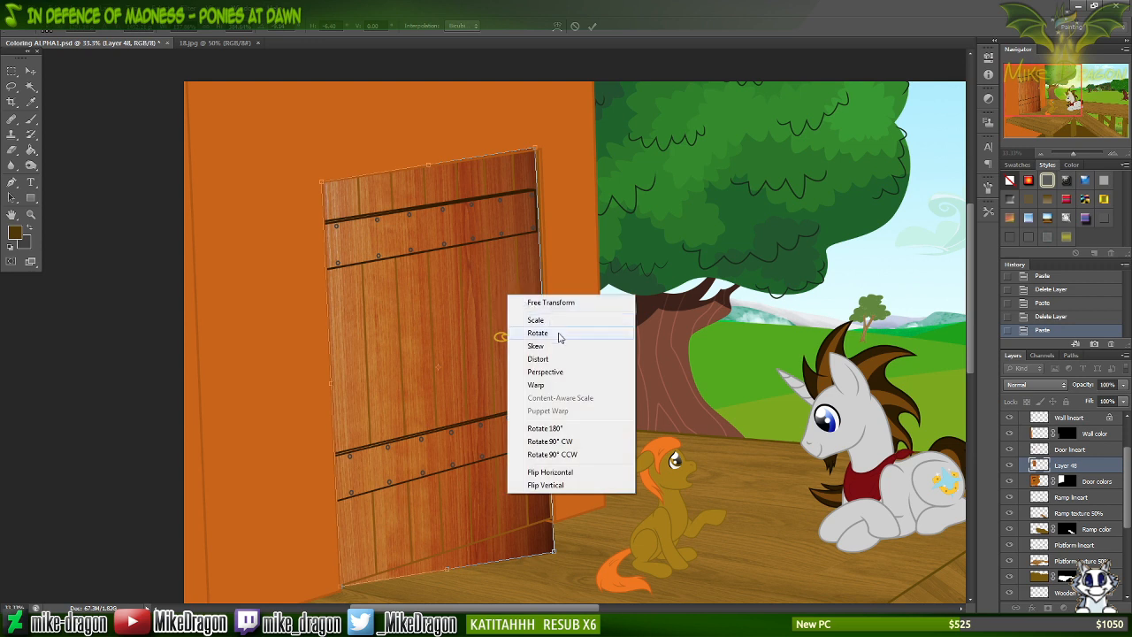
left_click(534, 358)
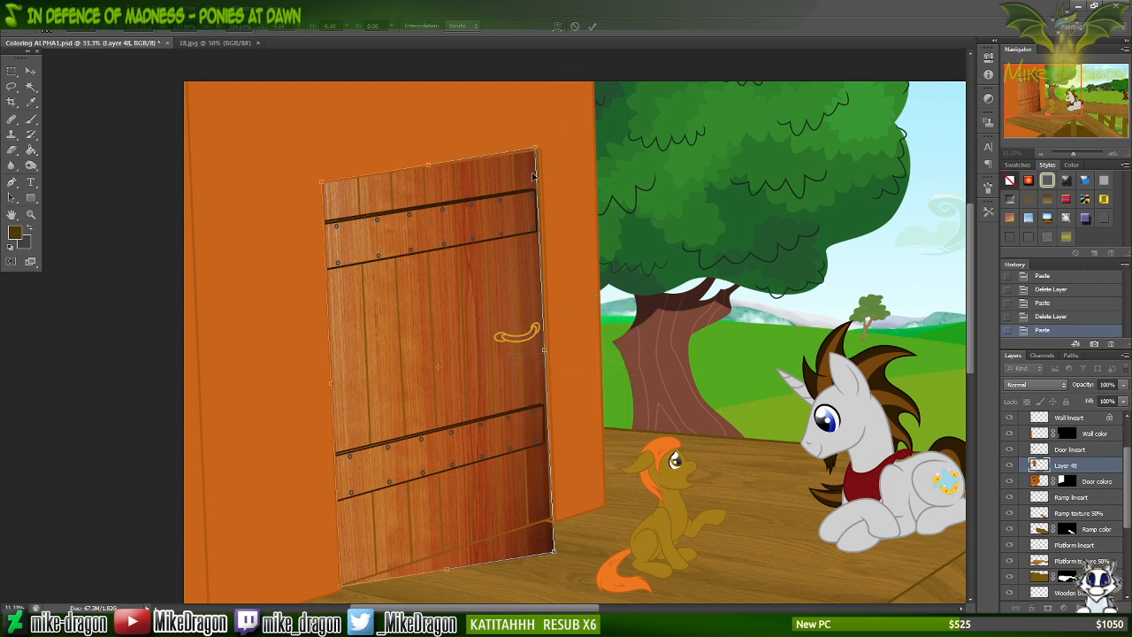
left_click_drag(534, 148, 543, 146)
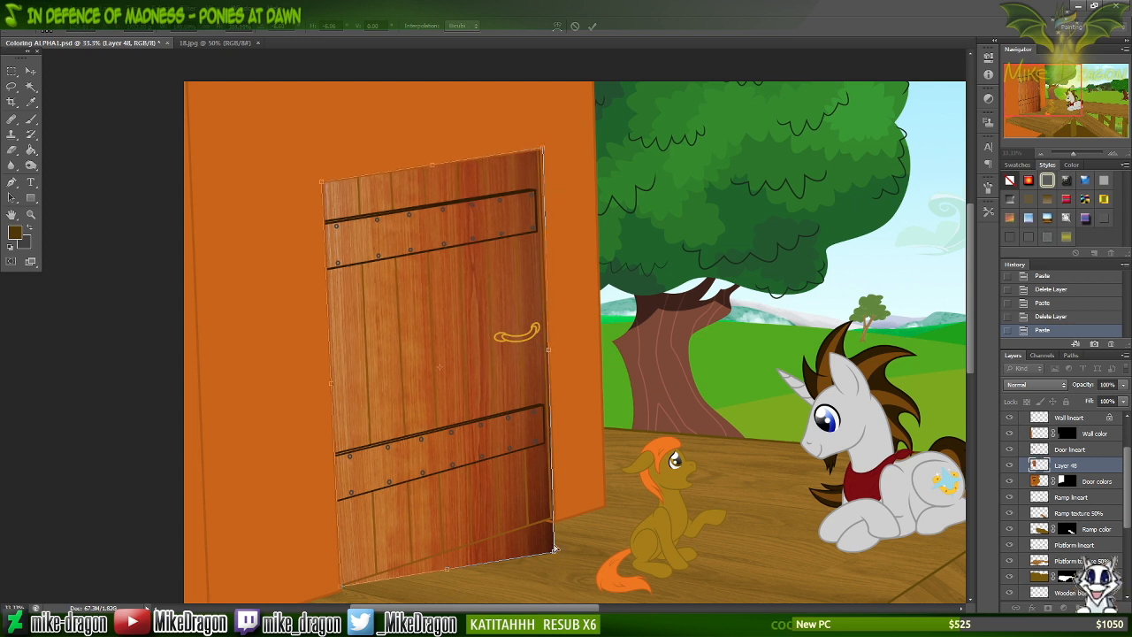
left_click_drag(554, 556, 555, 521)
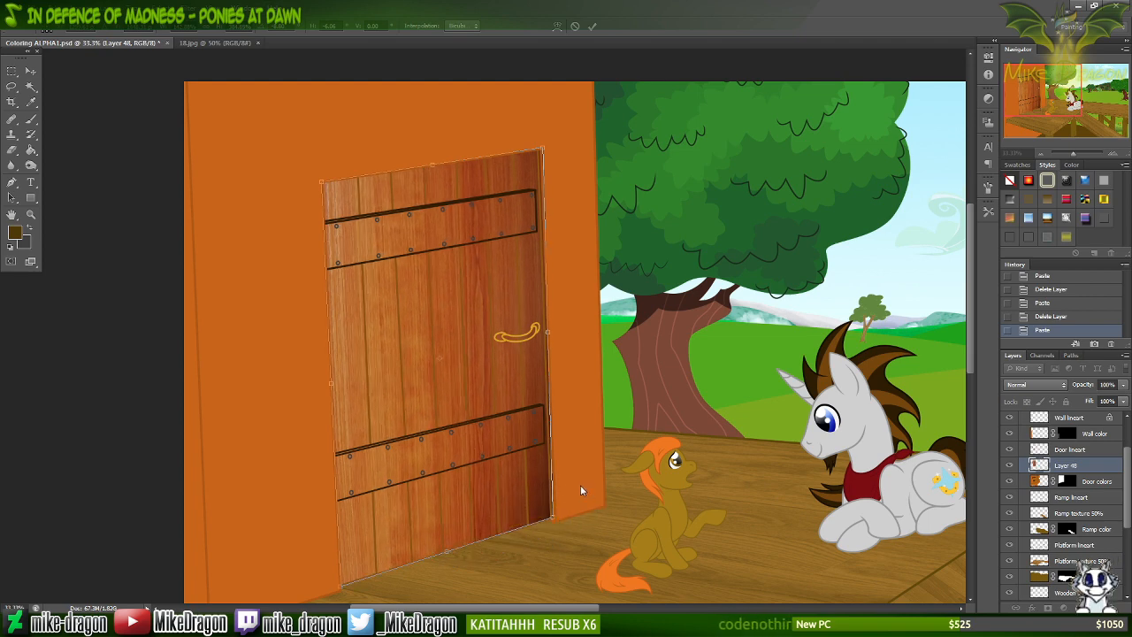
Fine-tune the texture's lower handle-side corner so it sits exactly on the door's outline.
key("ctrl+plus")
key("ctrl+plus")
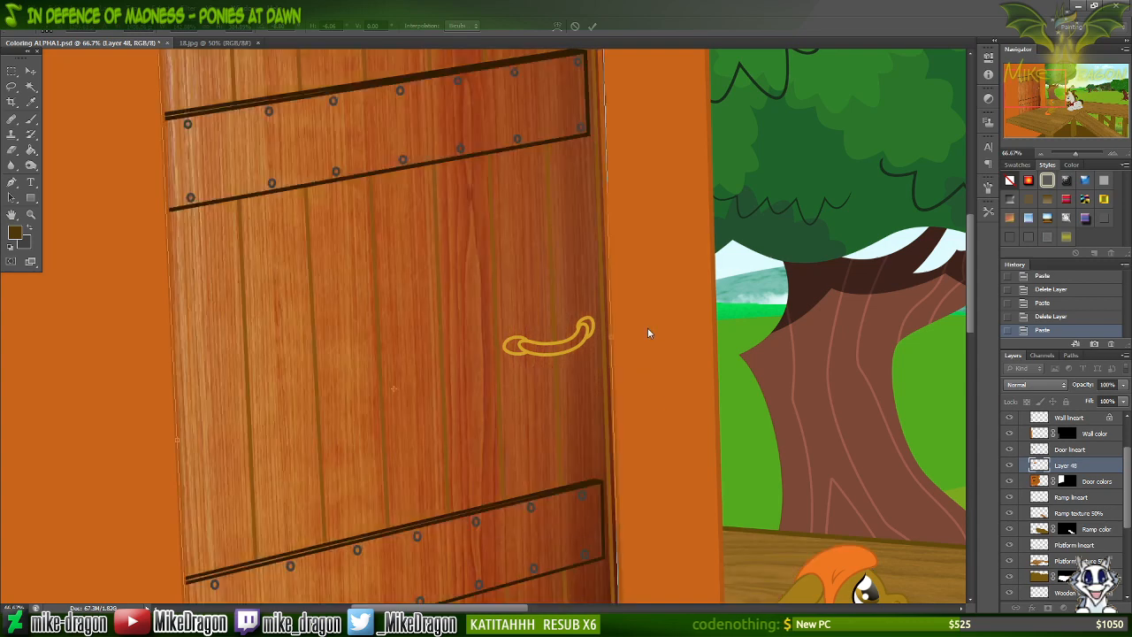
scroll(651, 345, "down", 3)
scroll(651, 351, "down", 3)
scroll(682, 366, "up", 2)
scroll(706, 326, "down", 4)
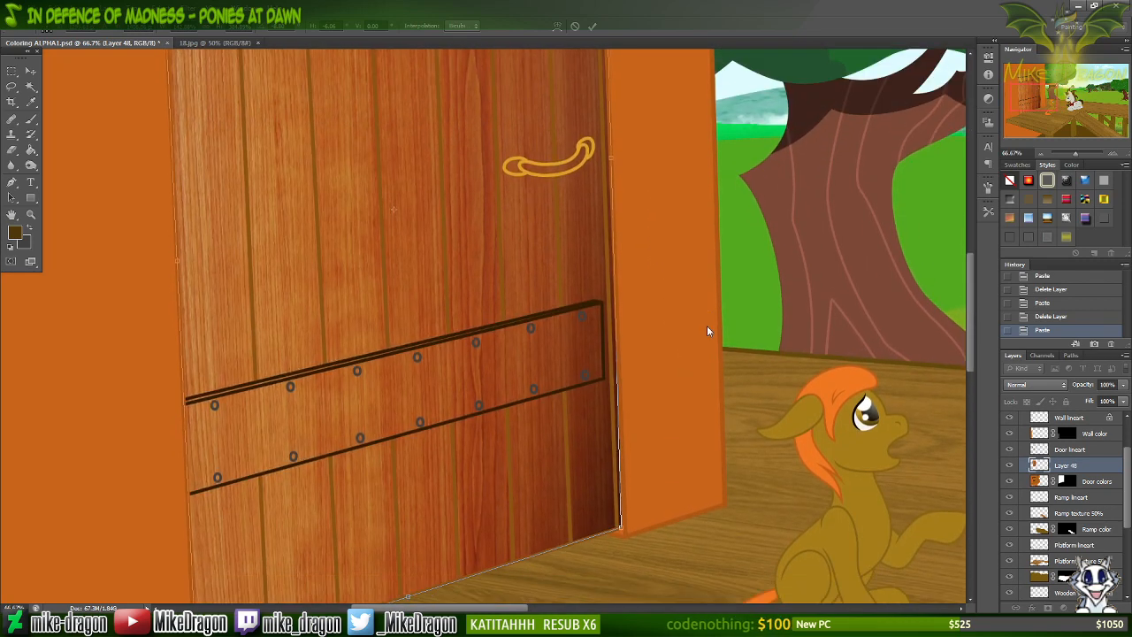
key("ctrl+plus")
key("ctrl+plus")
scroll(700, 272, "up", 1)
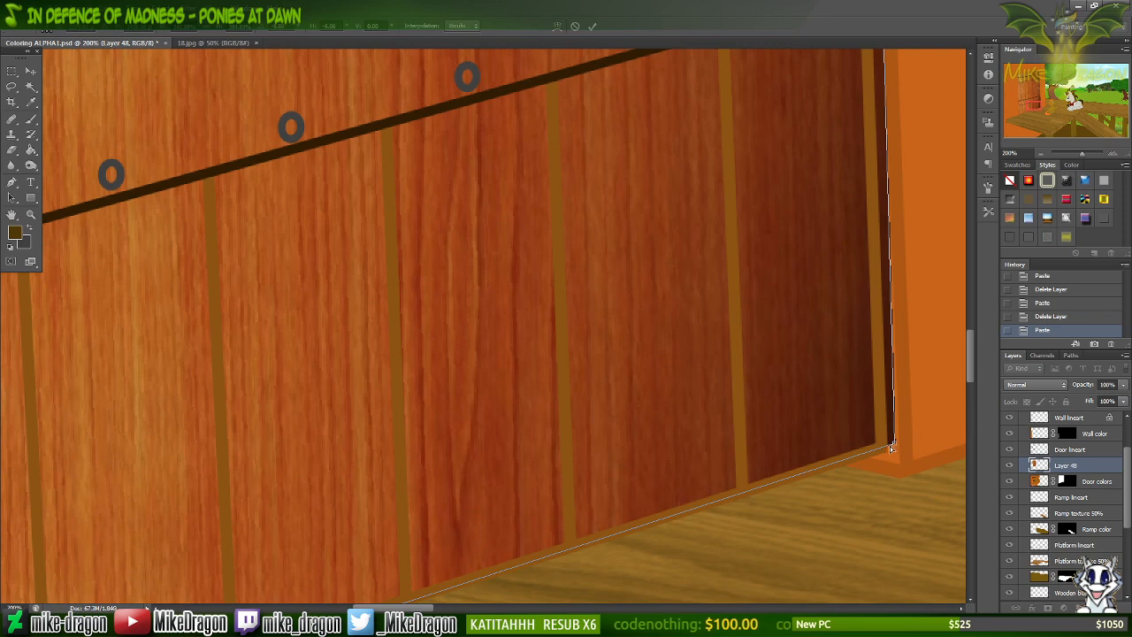
left_click_drag(890, 446, 882, 450)
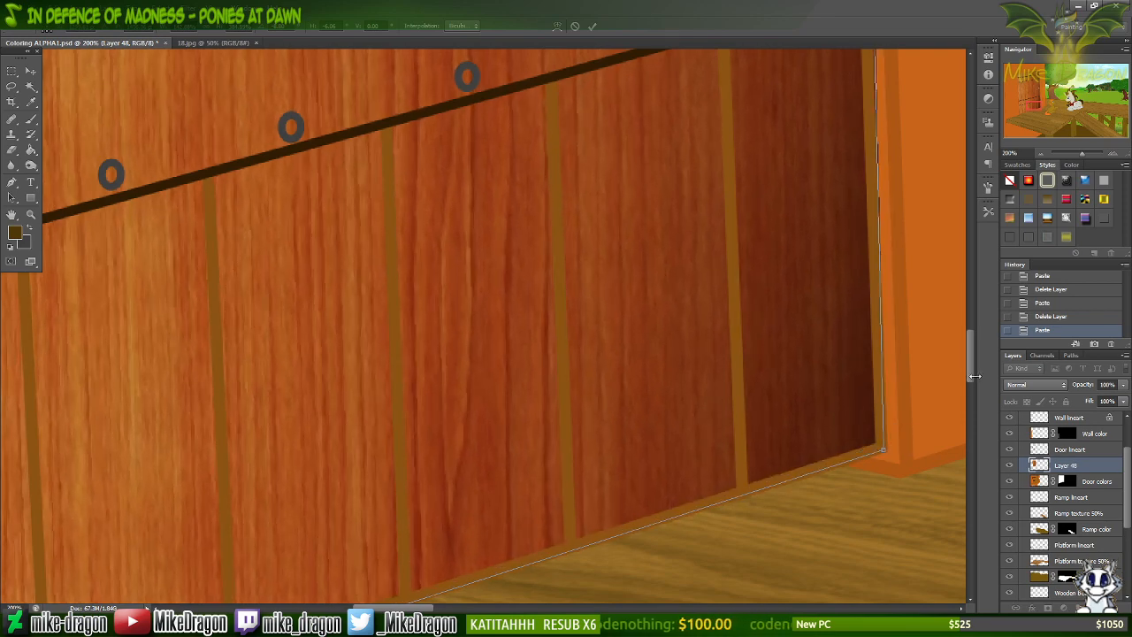
Align the texture's upper handle-side and lower hinge-side corners with the door's outline and apply the transform.
left_click_drag(973, 376, 976, 171)
left_click_drag(835, 283, 804, 290)
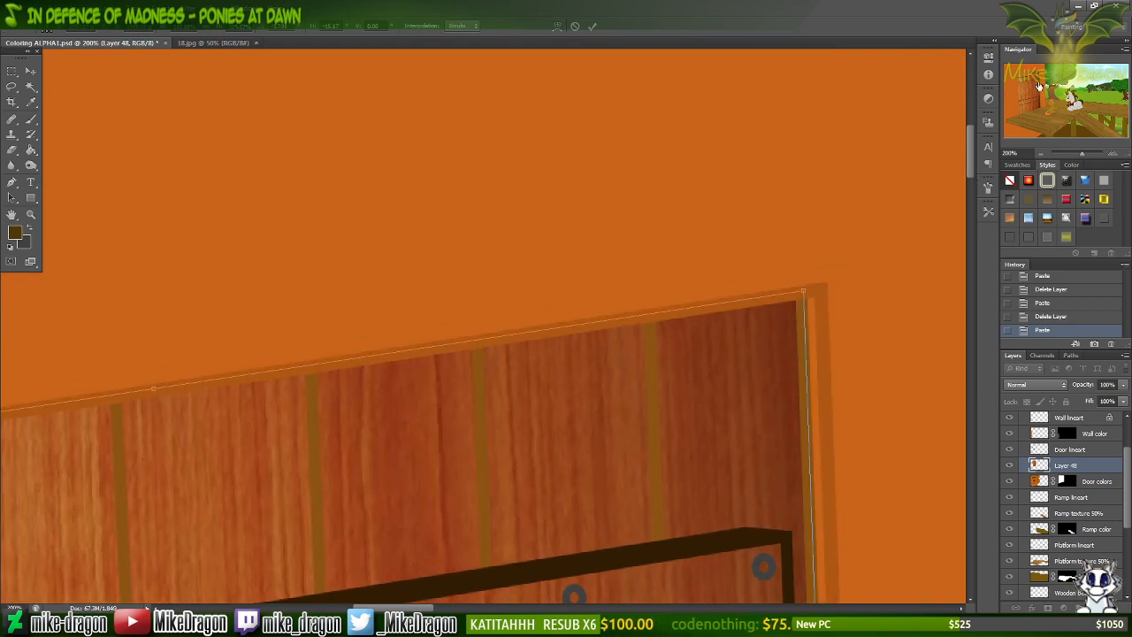
left_click_drag(1041, 86, 1014, 80)
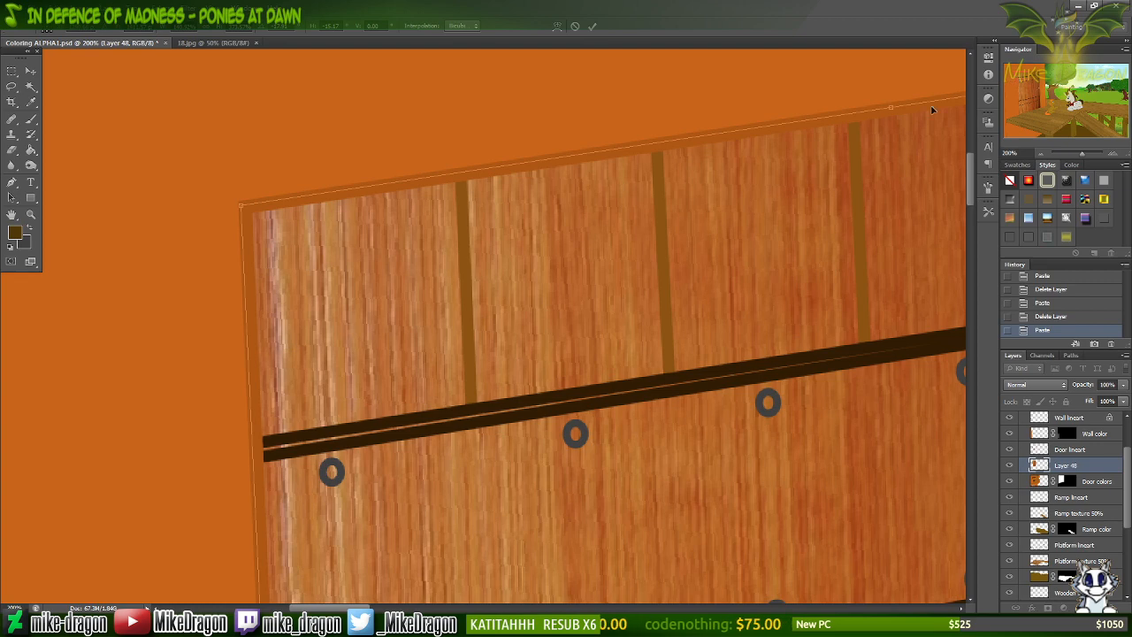
left_click_drag(1013, 91, 1025, 114)
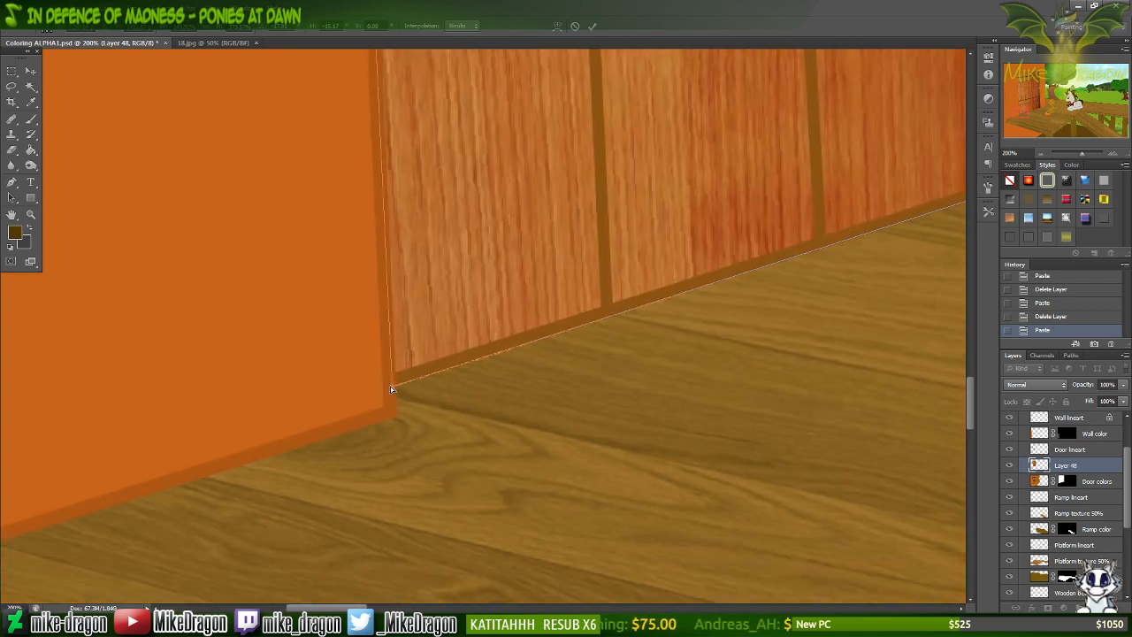
left_click_drag(392, 387, 389, 382)
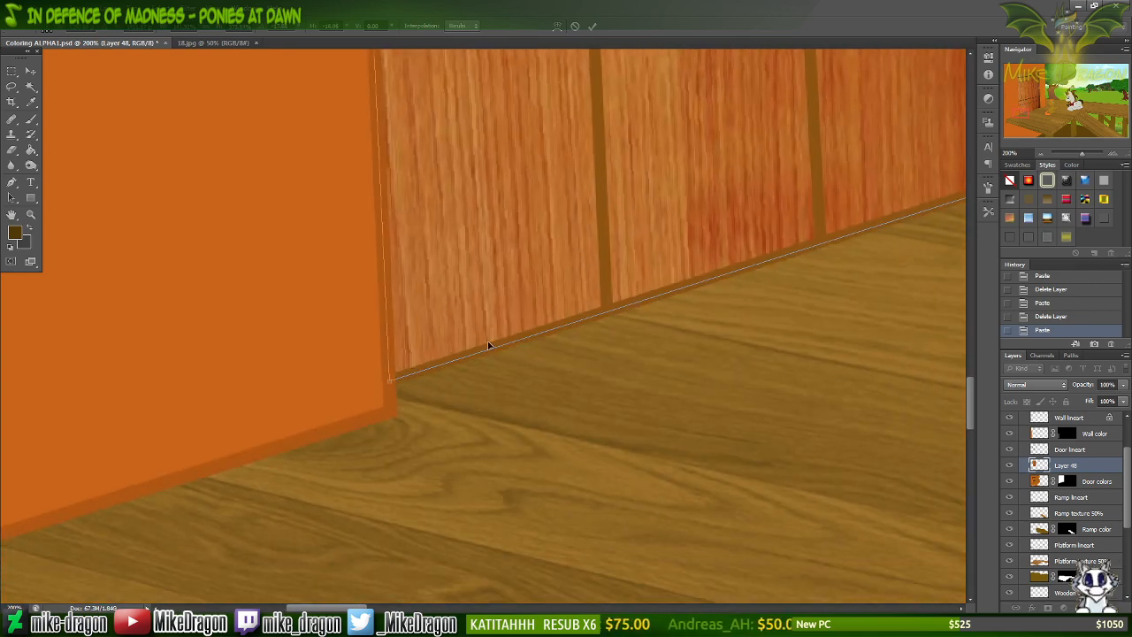
key("ctrl+minus")
key("ctrl+minus")
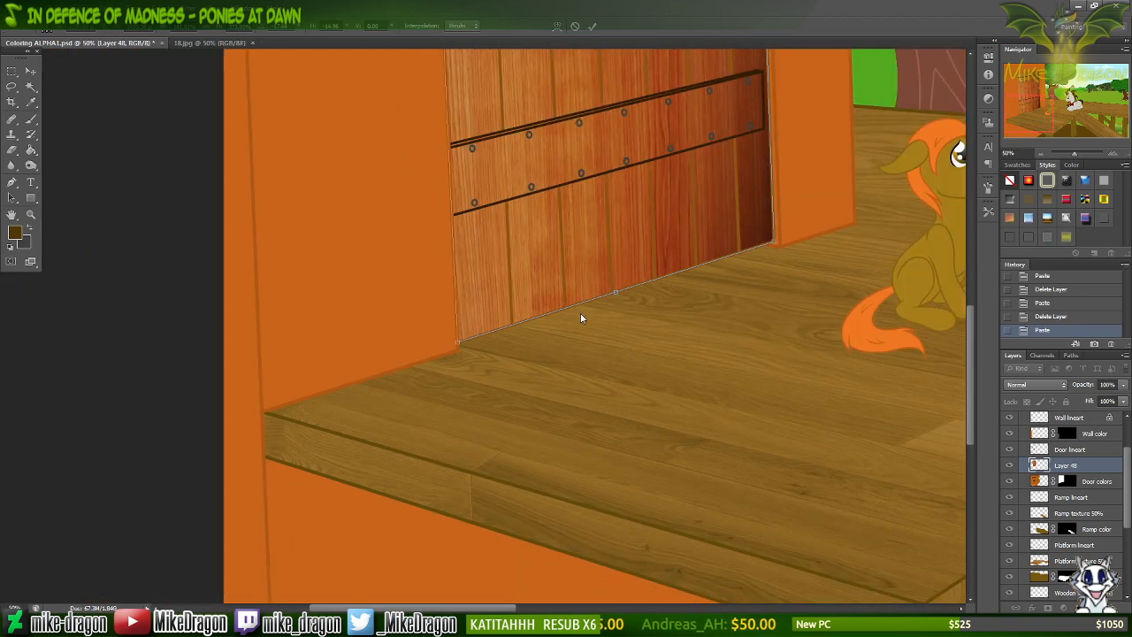
scroll(581, 317, "up", 10)
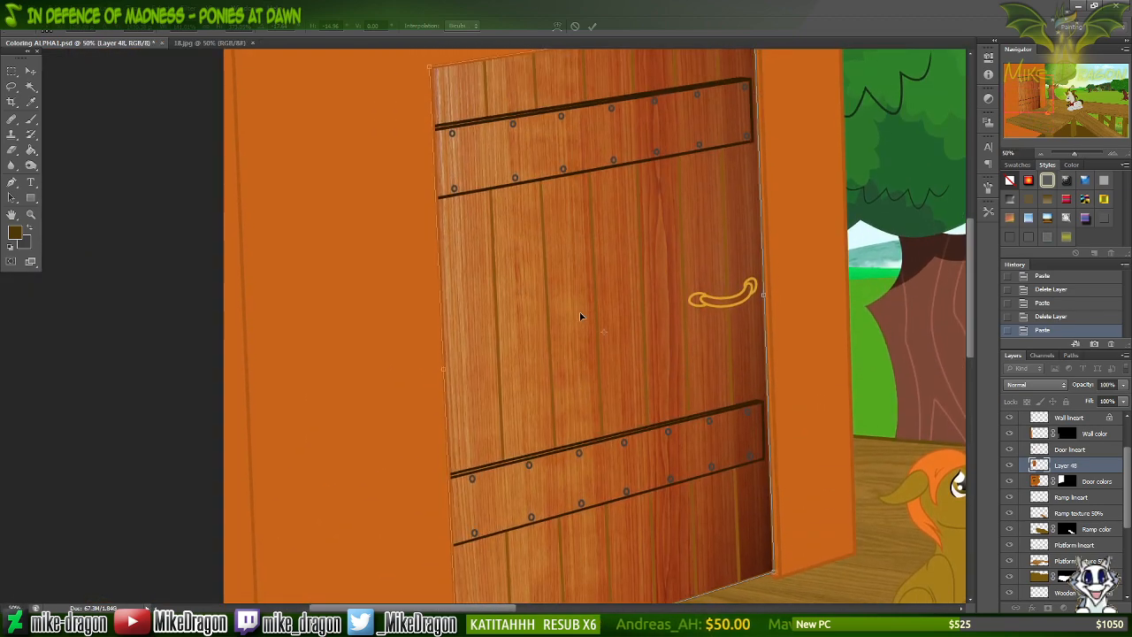
key("ctrl+minus")
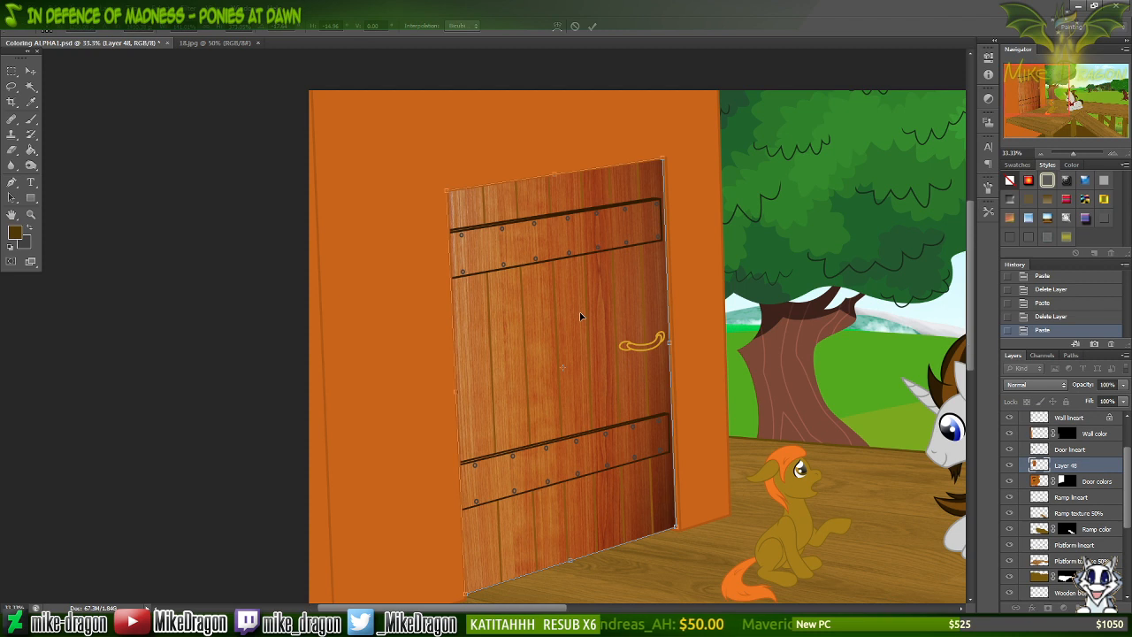
key("Return")
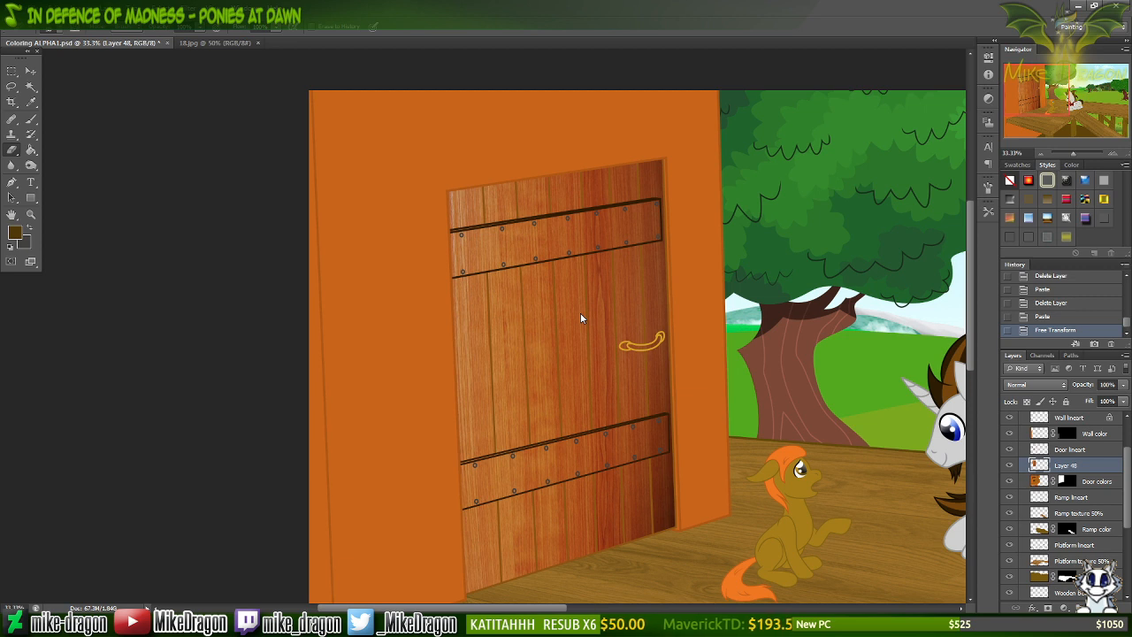
On the Door lineart layer, select the wall, the area outside it and the narrow door-frame strip with the Magic Wand.
left_click(1044, 450)
key("w")
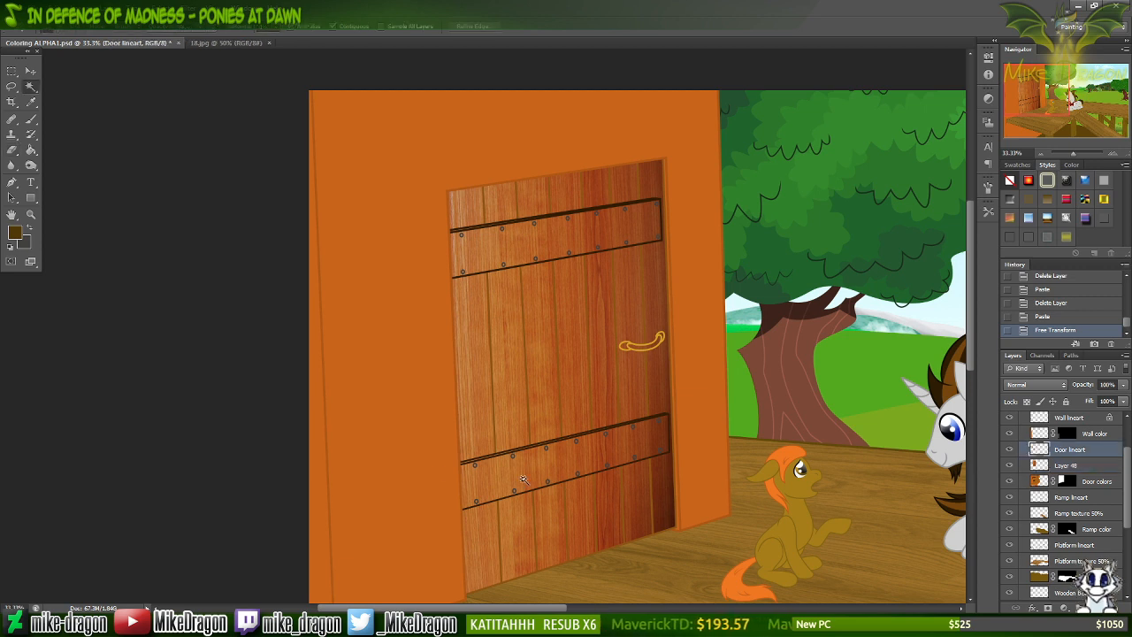
left_click(705, 434)
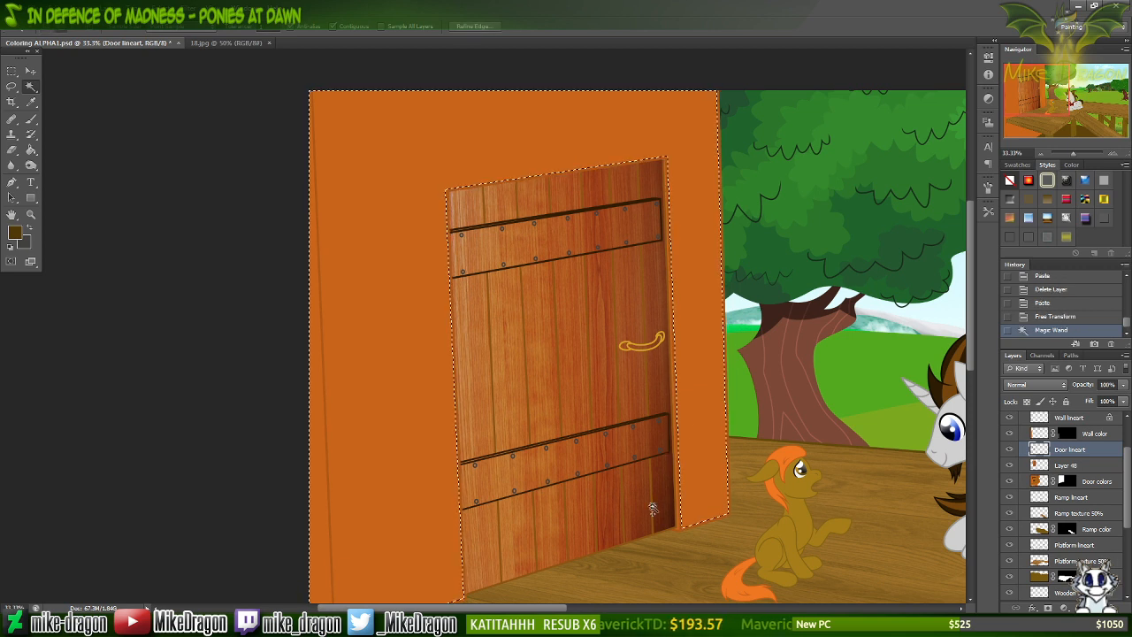
left_click(656, 553, "shift")
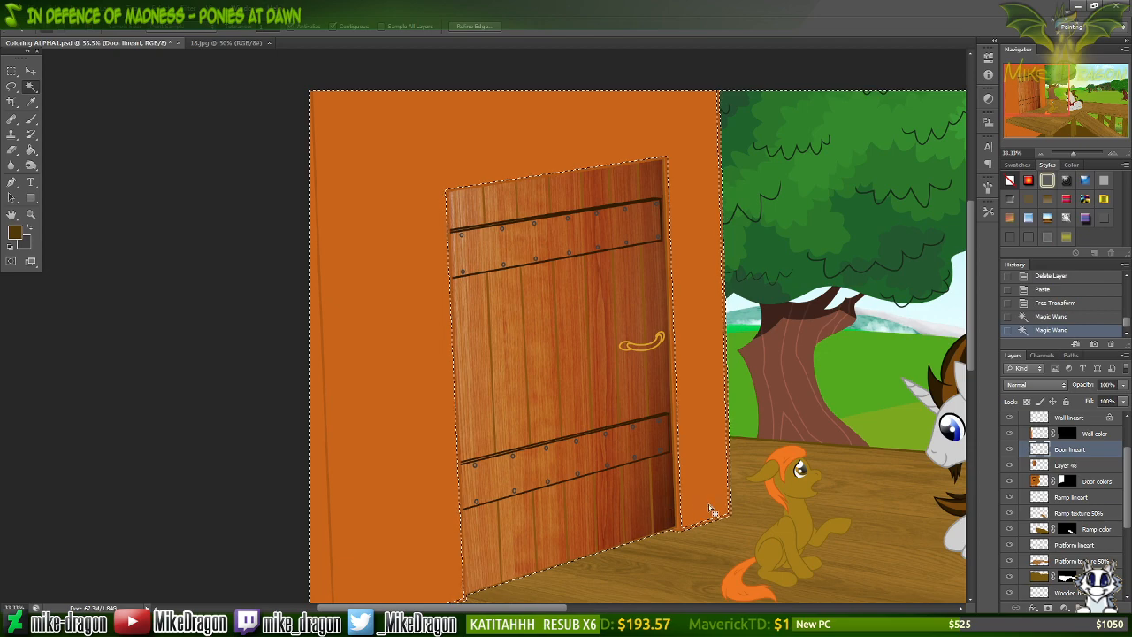
scroll(710, 510, "up", 4)
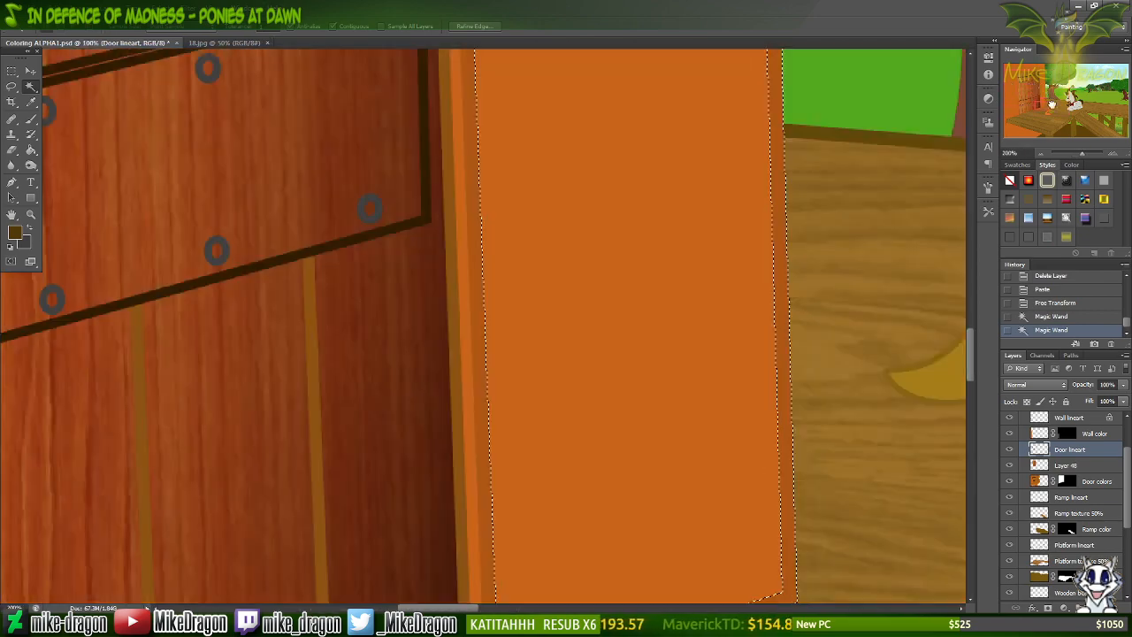
left_click_drag(1051, 105, 1052, 107)
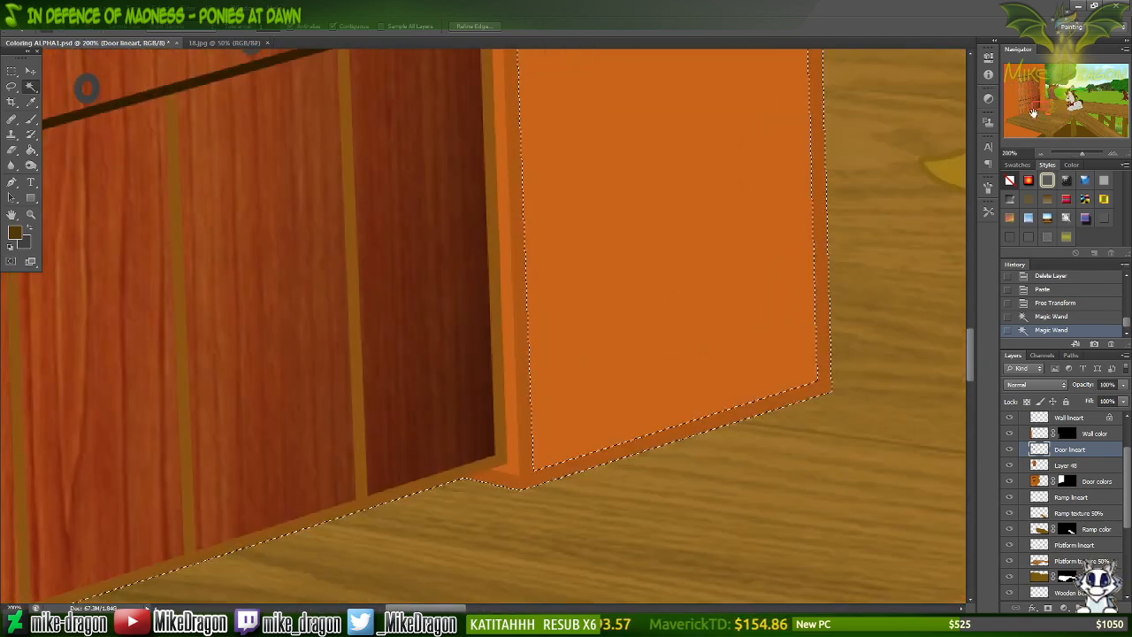
left_click(503, 469, "shift")
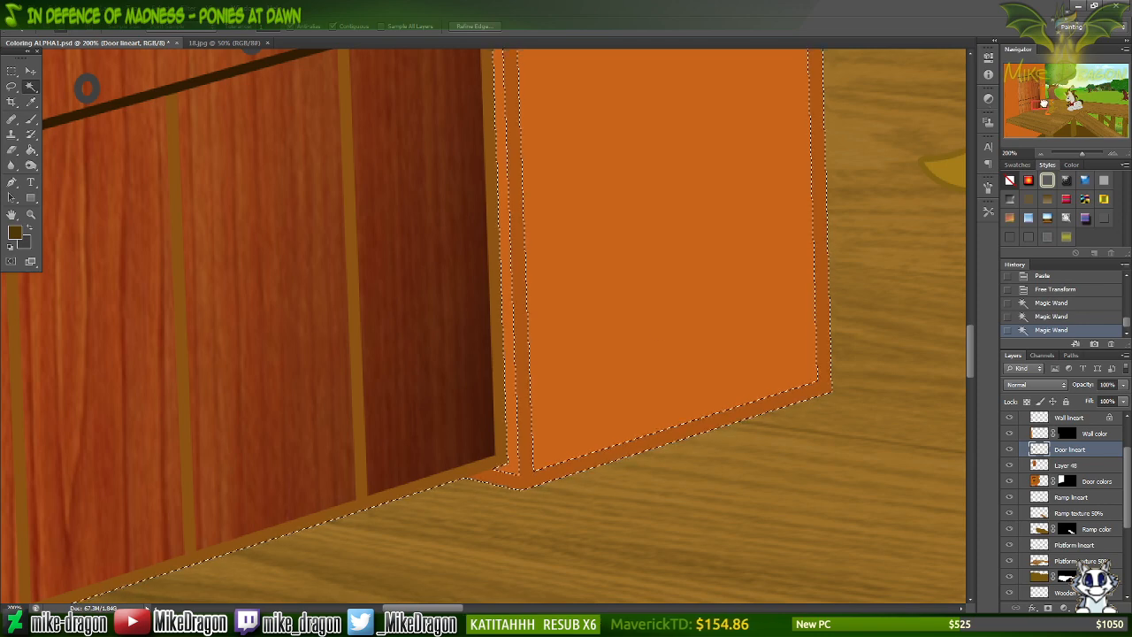
Add the lower metal band's interior, its rivets and the thin gap along its upper edge to the selection with the Magic Wand.
left_click_drag(1044, 104, 1013, 105)
left_click(532, 195, "shift")
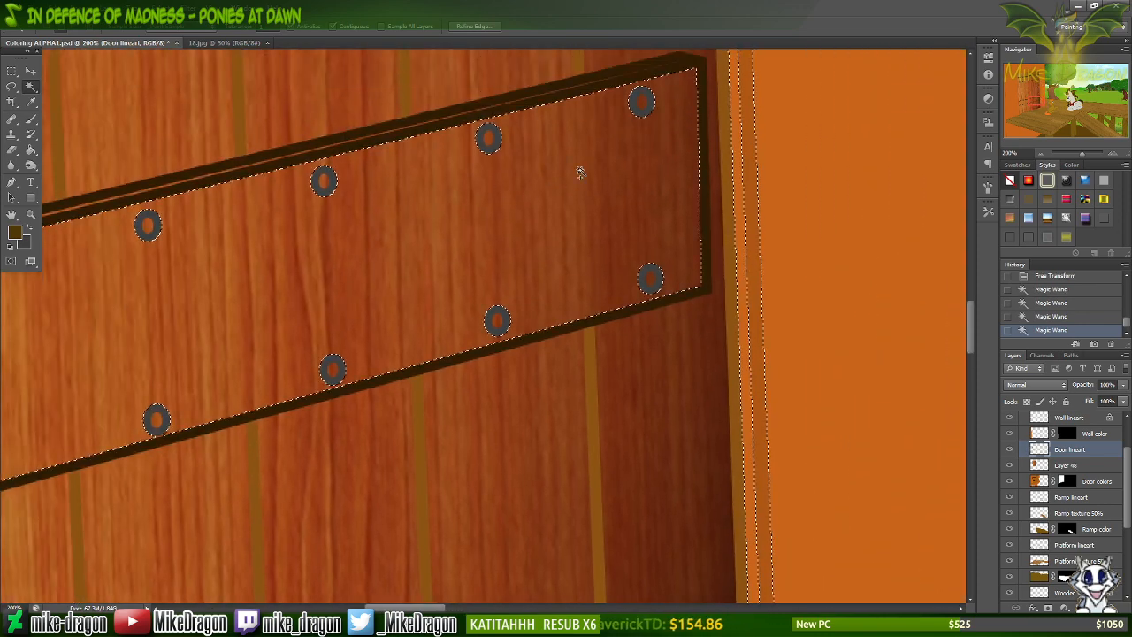
left_click(644, 103, "shift")
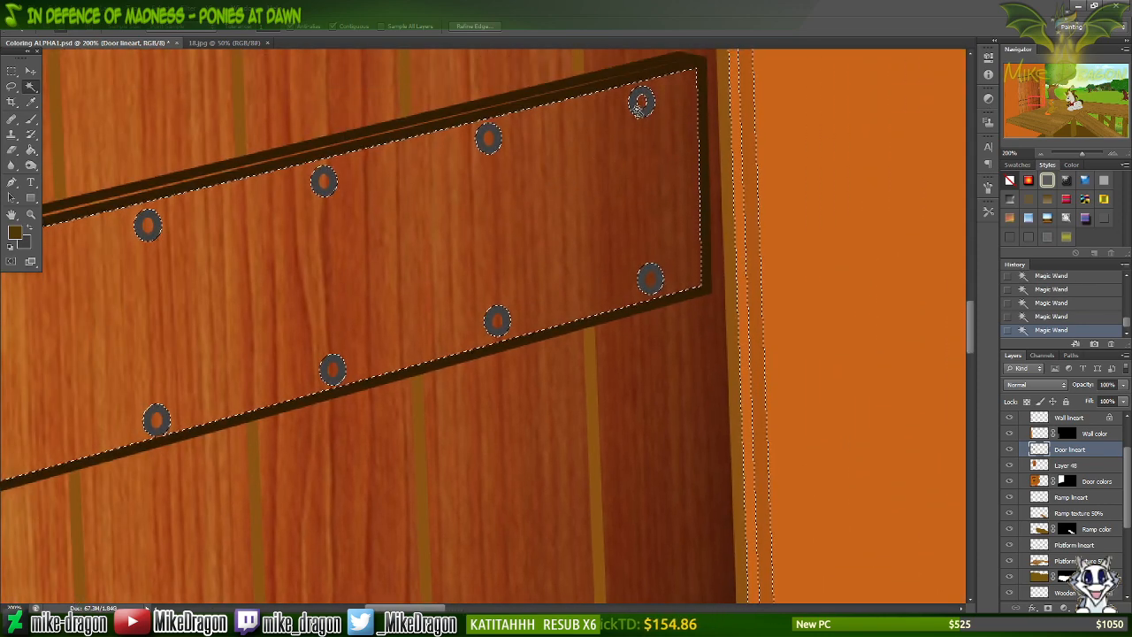
left_click(487, 144, "shift")
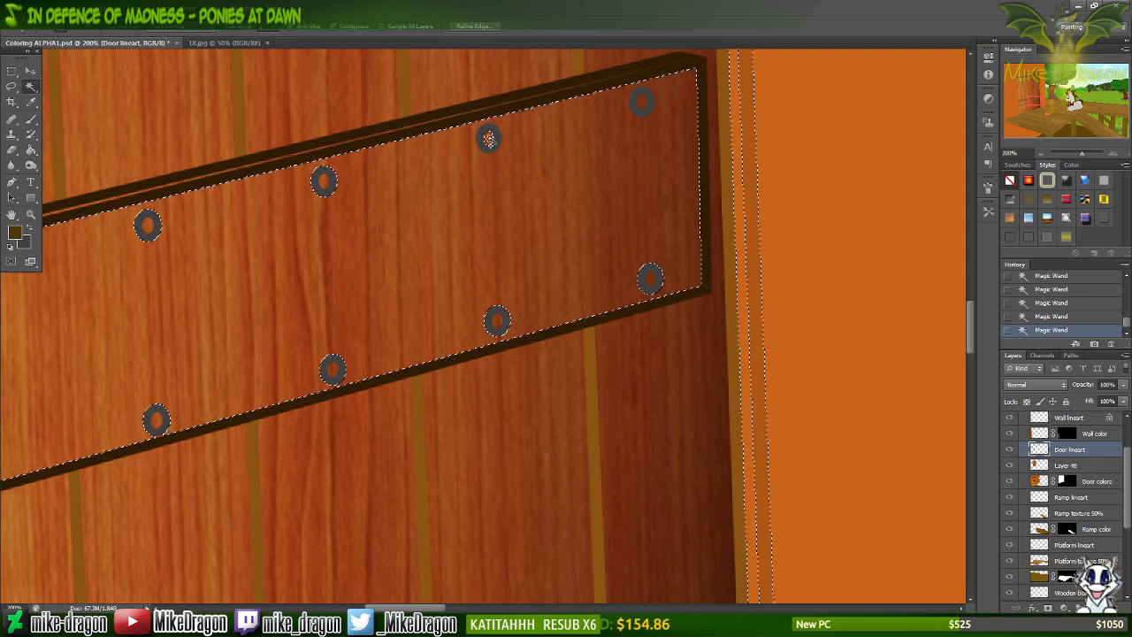
left_click(642, 285, "shift")
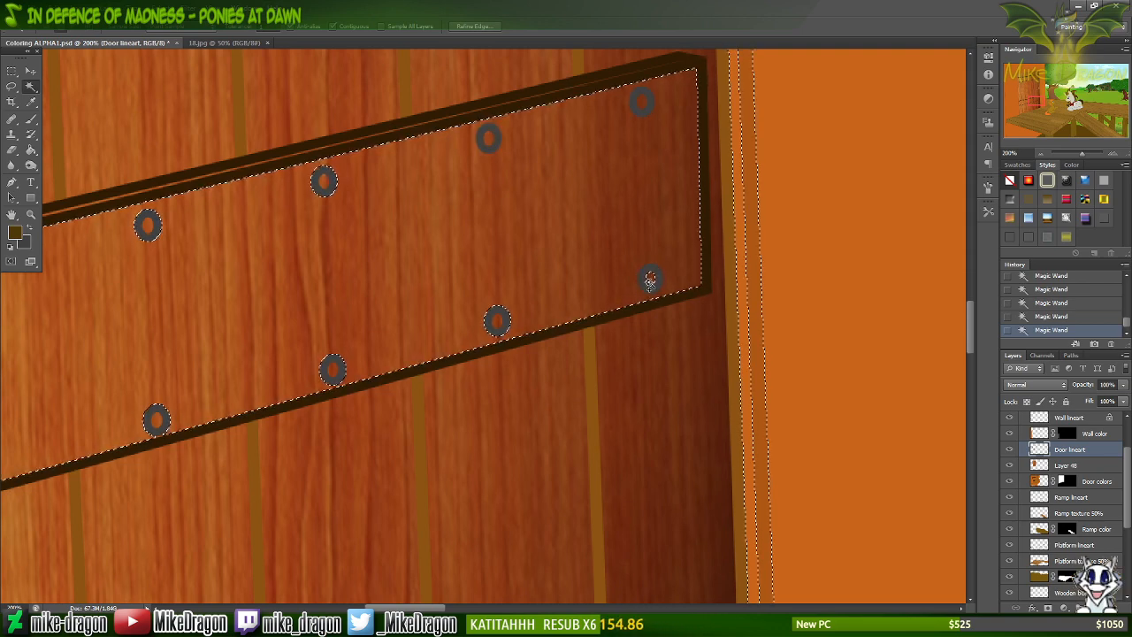
left_click(649, 280, "shift")
left_click(498, 329, "shift")
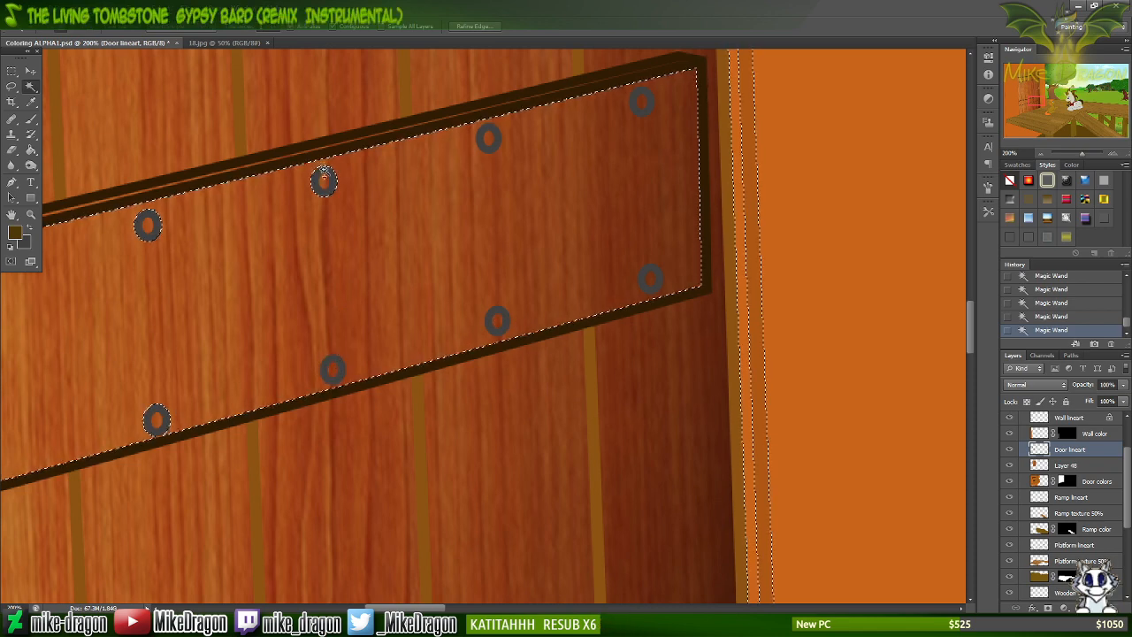
left_click(323, 183, "shift")
left_click(316, 182, "shift")
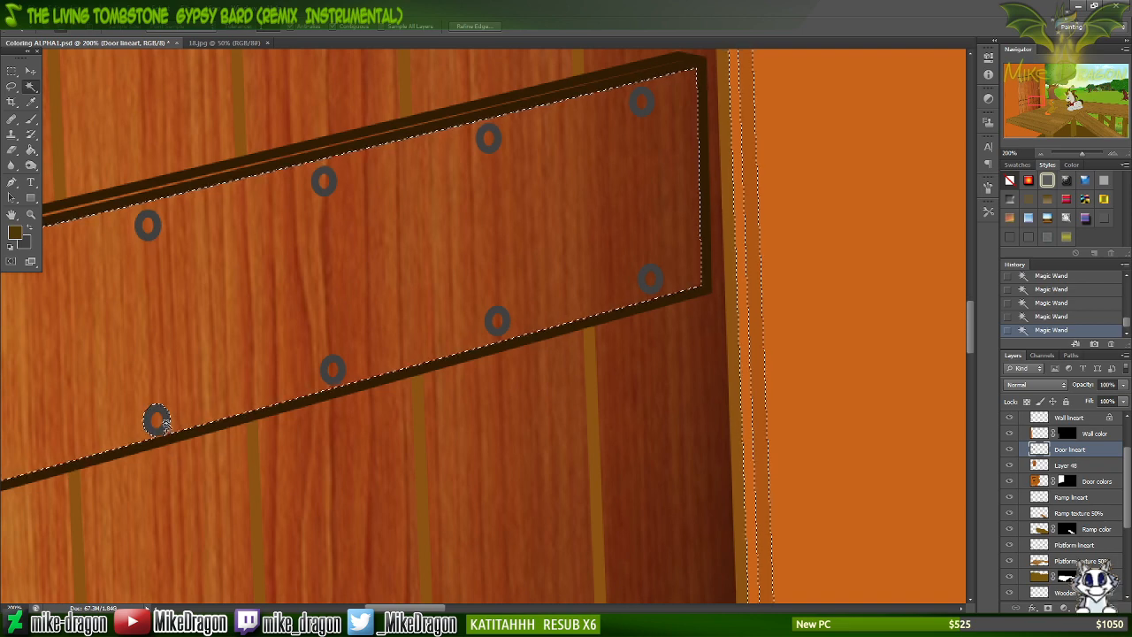
scroll(157, 423, "left", 10)
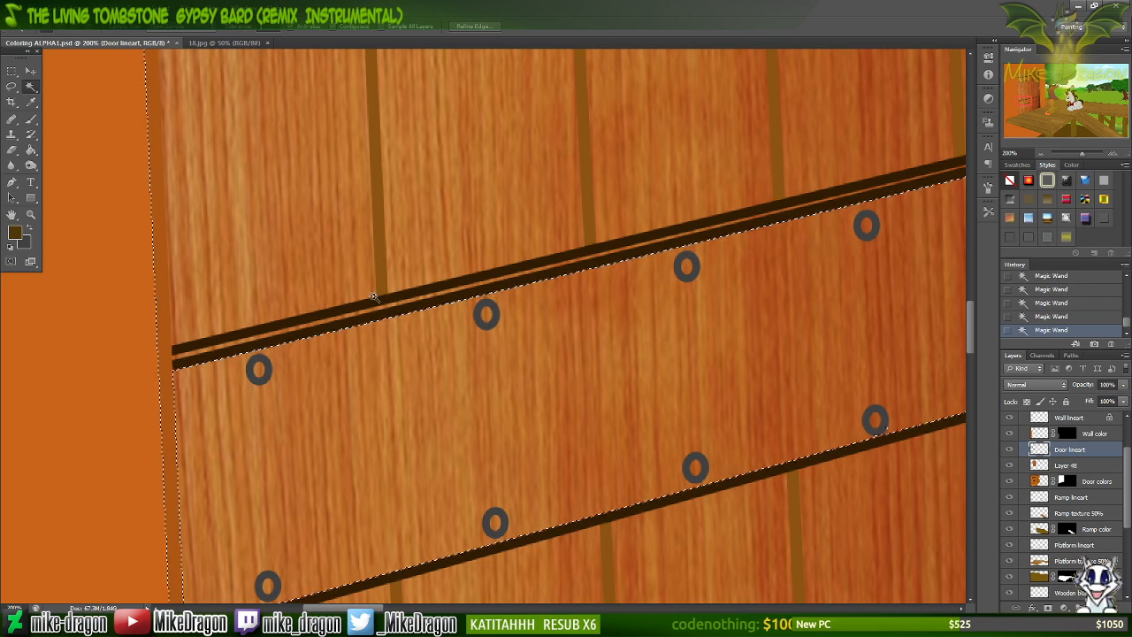
left_click(183, 359, "shift")
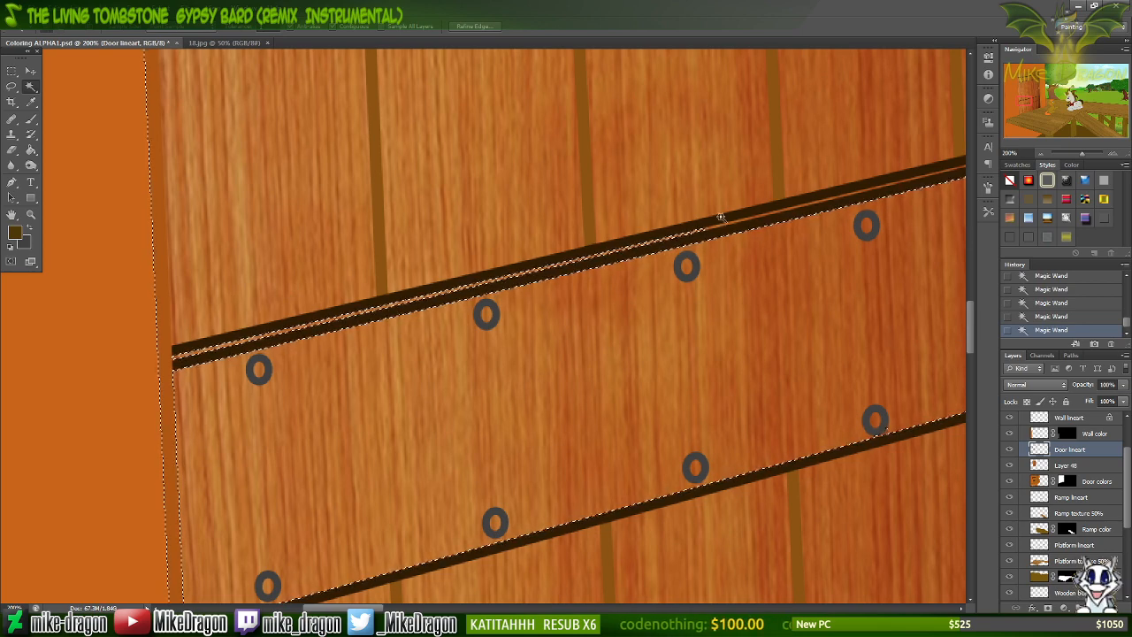
Add the upper metal band's interior and its rivets to the selection with the Magic Wand, redoing the lower handle-side corner rivet.
left_click_drag(1053, 111, 1018, 78)
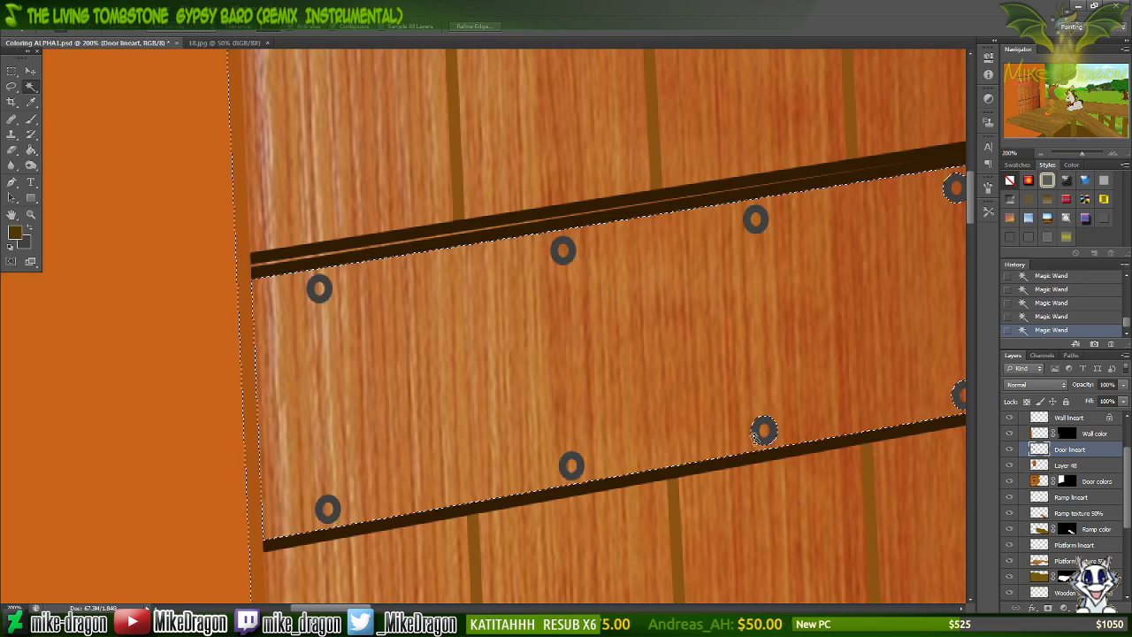
scroll(669, 361, "right", 2)
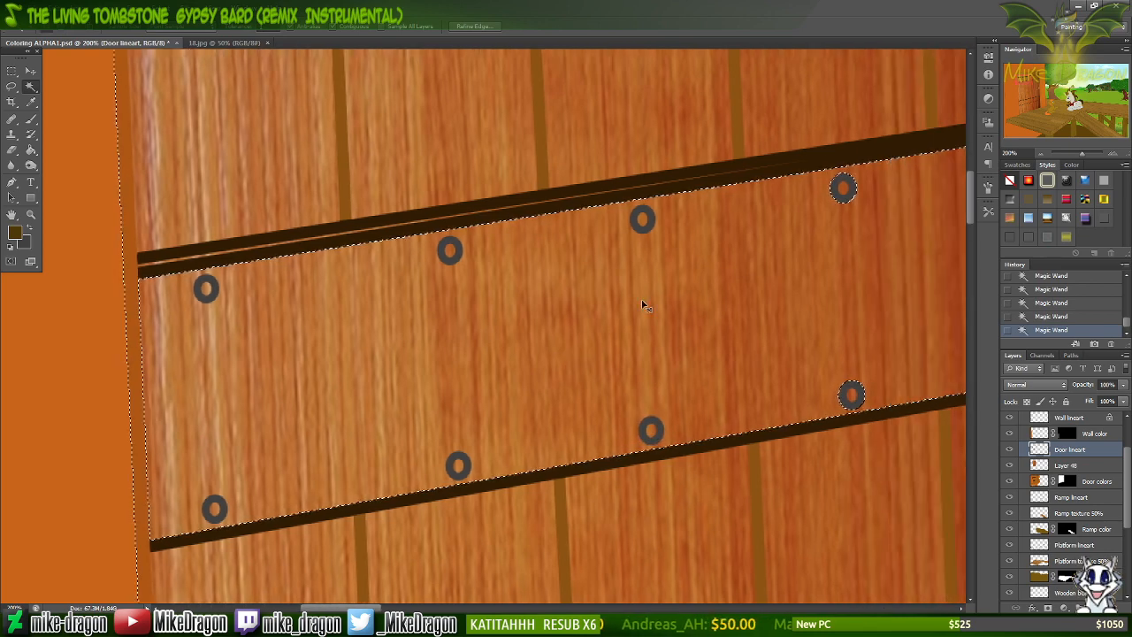
scroll(643, 305, "right", 5)
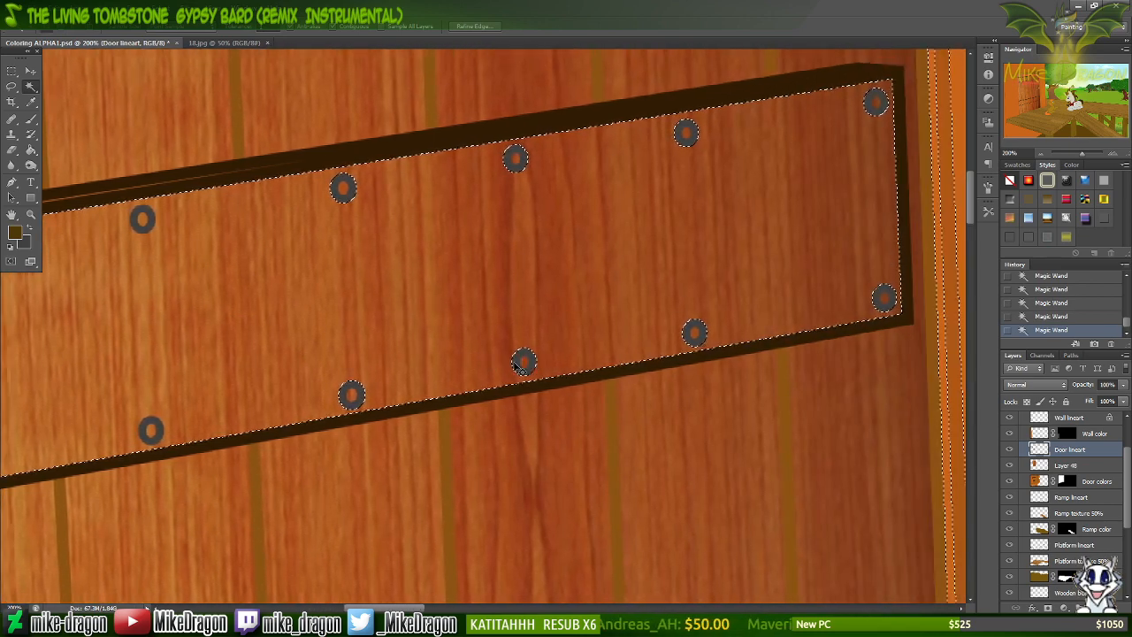
scroll(518, 369, "up", 1)
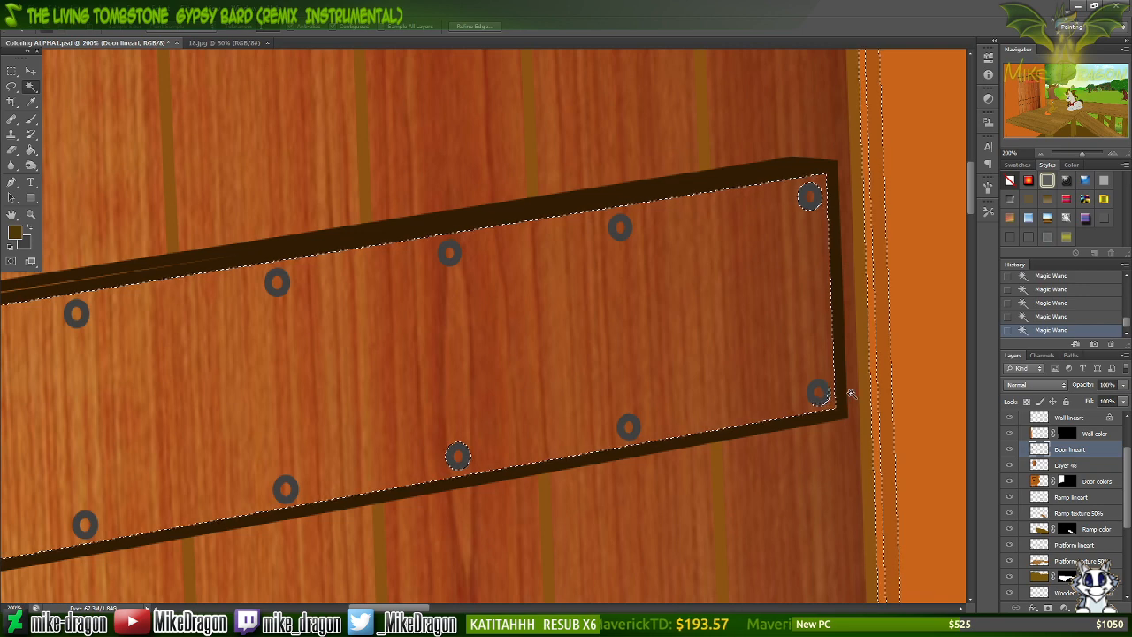
key("ctrl+z")
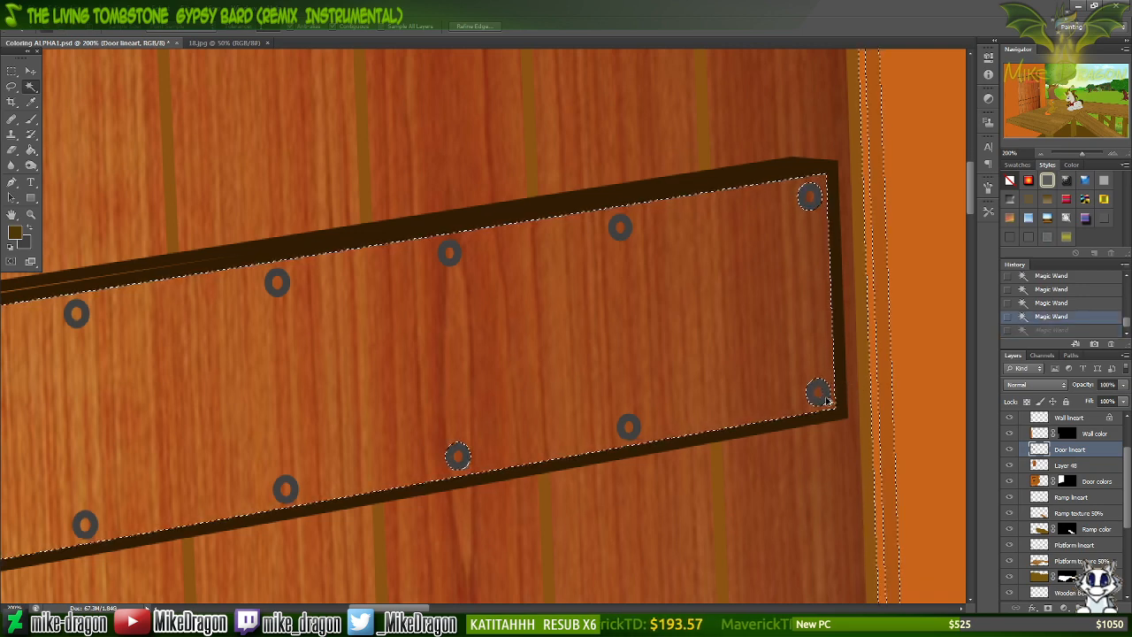
left_click(818, 392)
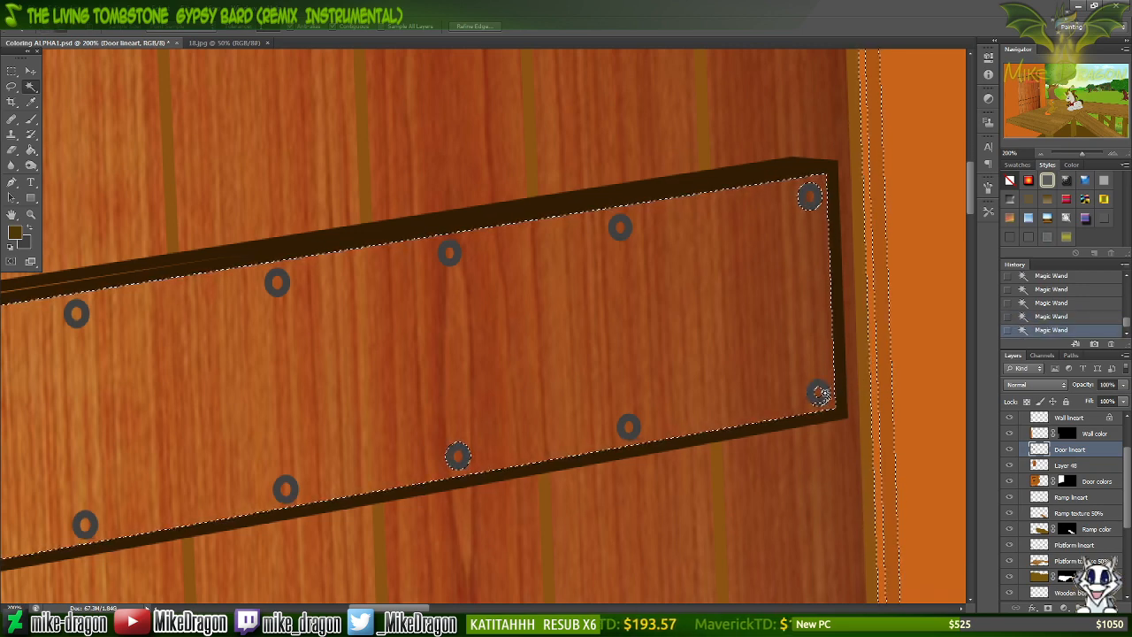
Lasso the unselected remainder of the upper band's lower handle-side corner rivet into the selection.
key("ctrl+plus")
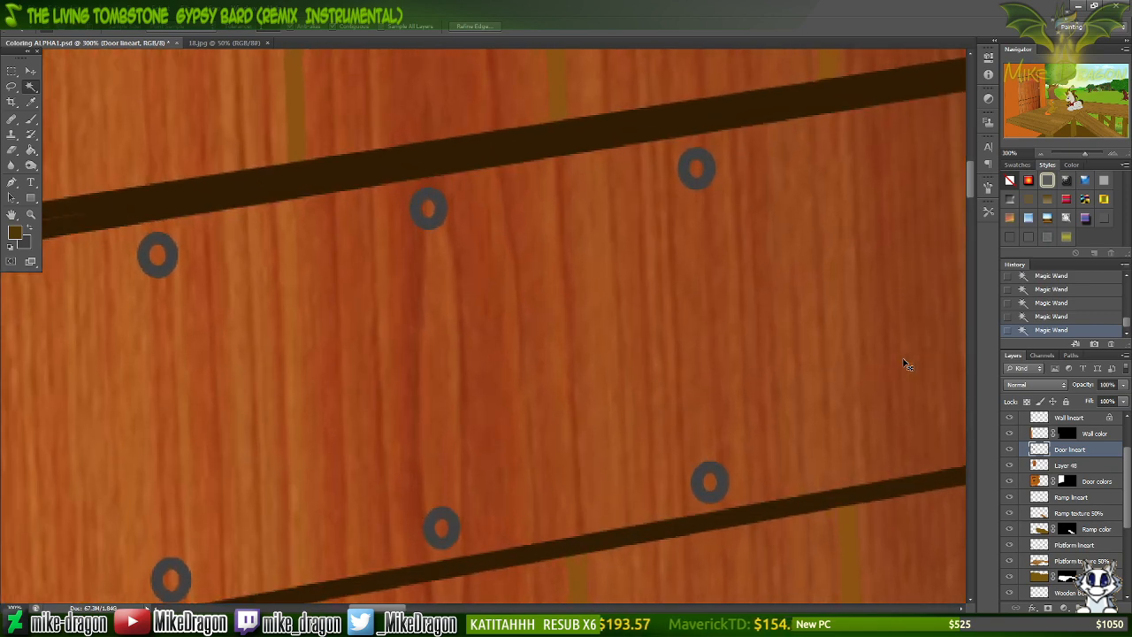
scroll(752, 301, "right", 8)
key("ctrl+plus")
key("ctrl+plus")
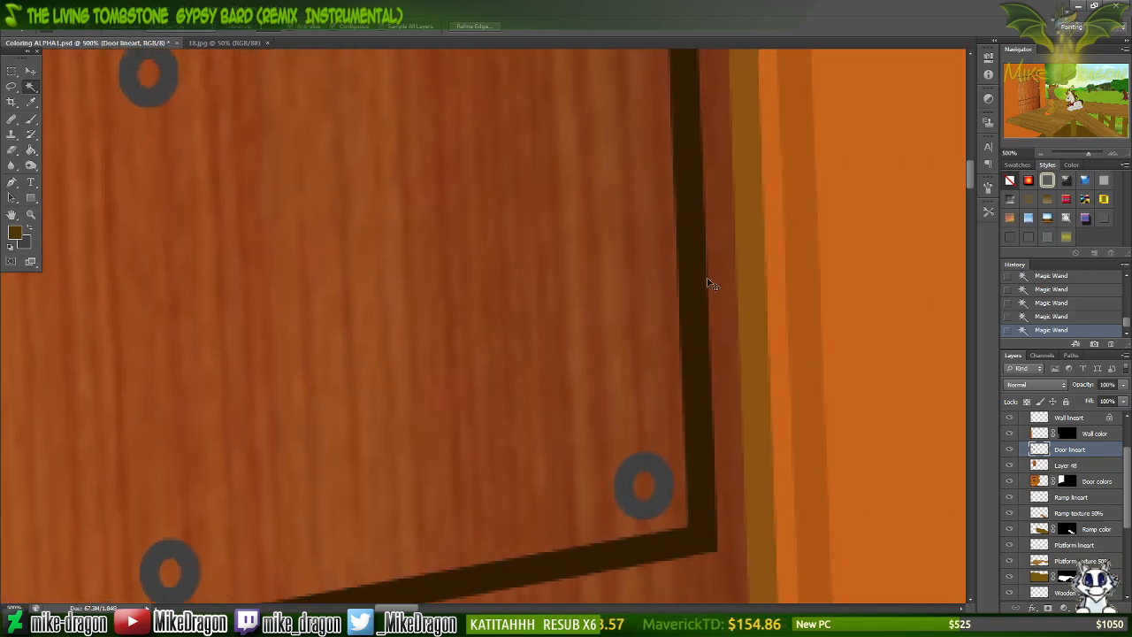
scroll(714, 275, "down", 5)
key("ctrl+plus")
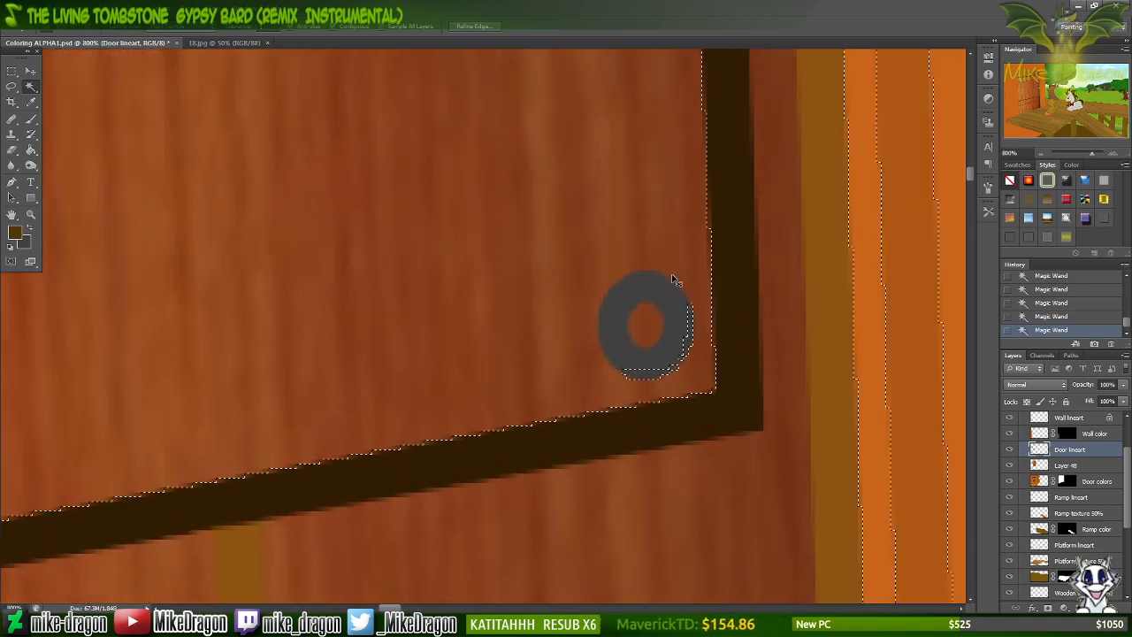
left_click(670, 280)
key("ctrl+plus")
key("l")
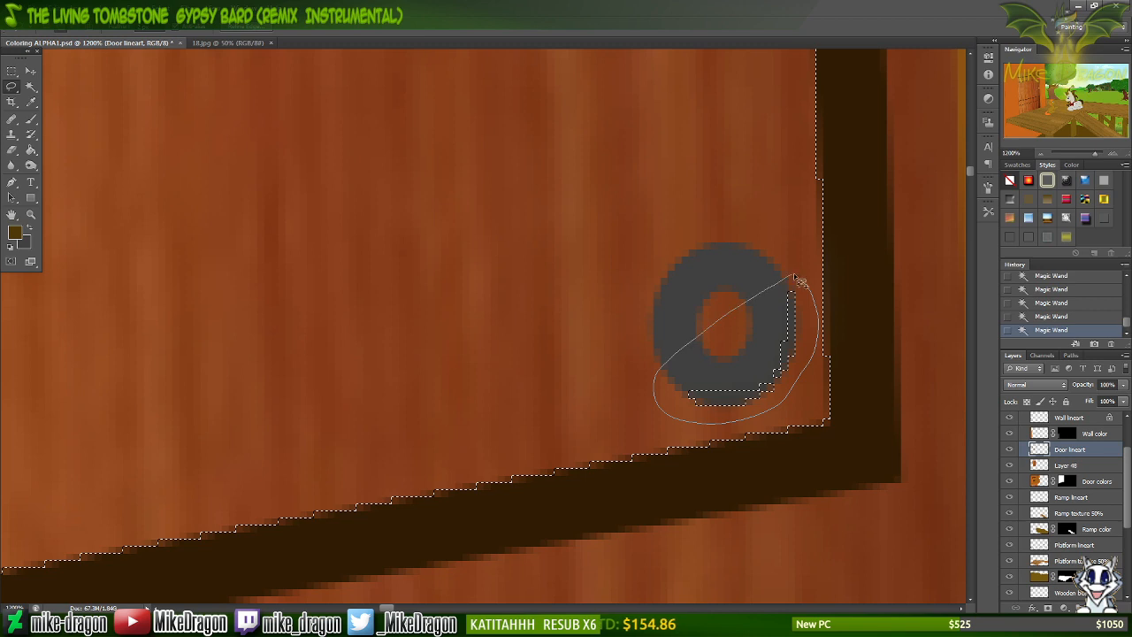
left_click_drag(812, 292, 805, 296)
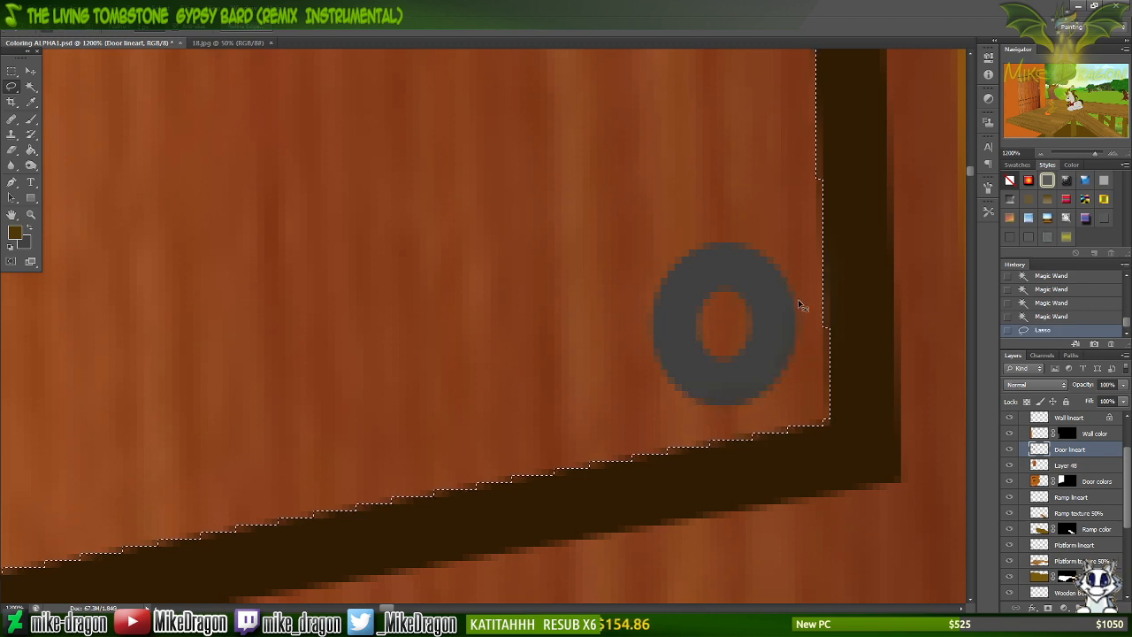
Add the upper band's upper handle-side corner rivet, including its centre and edge, to the selection with the Magic Wand.
key("ctrl+minus")
key("ctrl+minus")
key("ctrl+minus")
key("ctrl+minus")
key("ctrl+minus")
key("w")
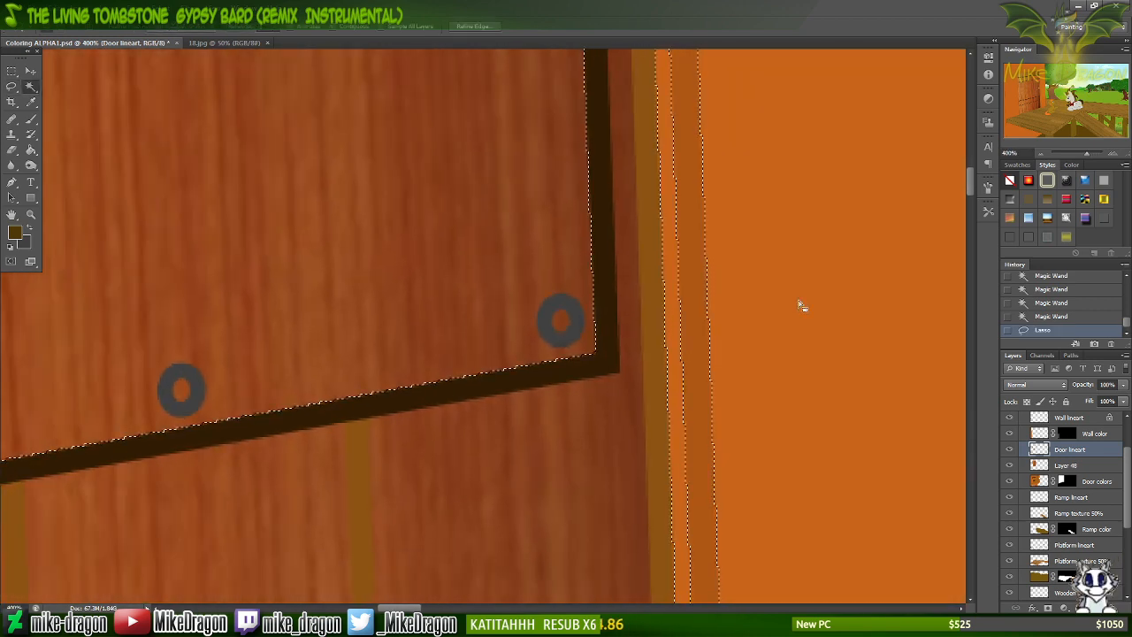
scroll(808, 101, "up", 6)
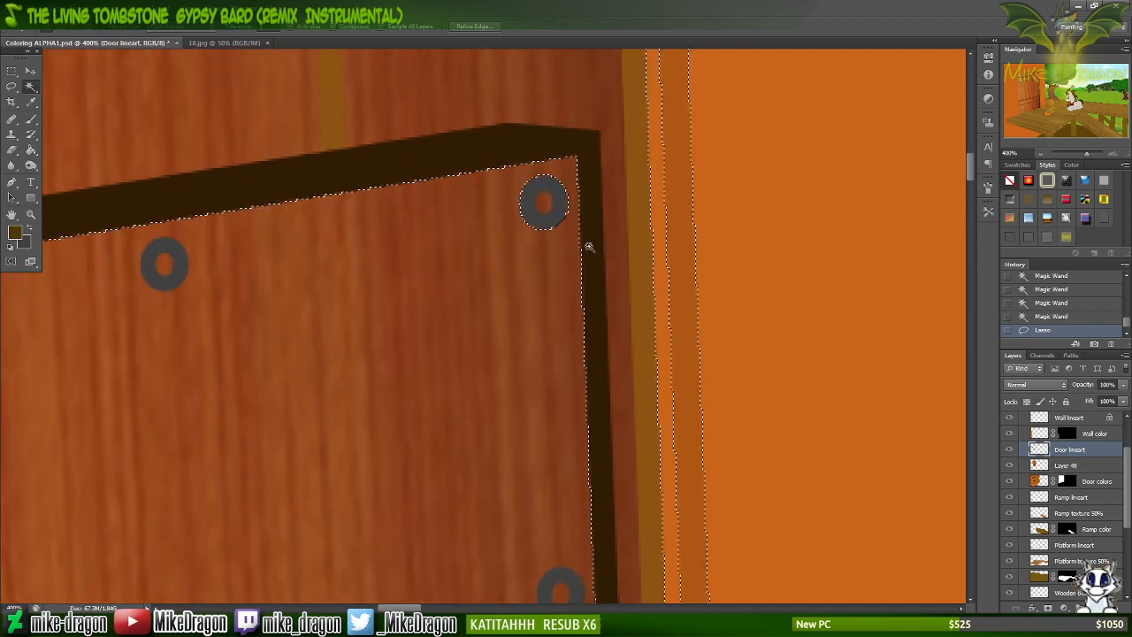
left_click(544, 204)
left_click(536, 207)
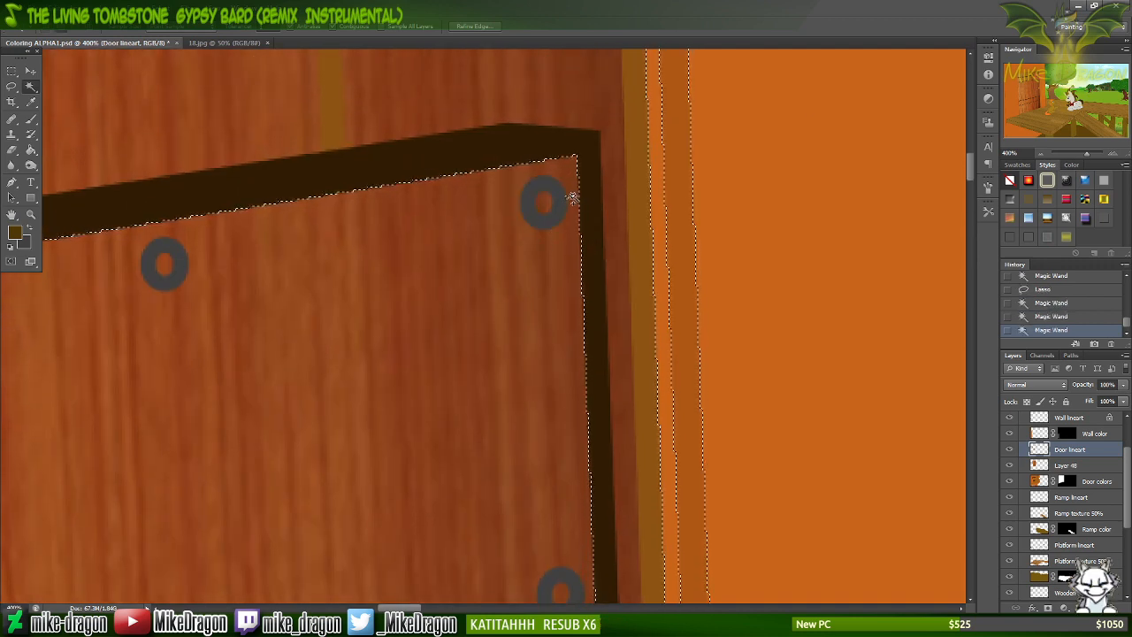
left_click(567, 195)
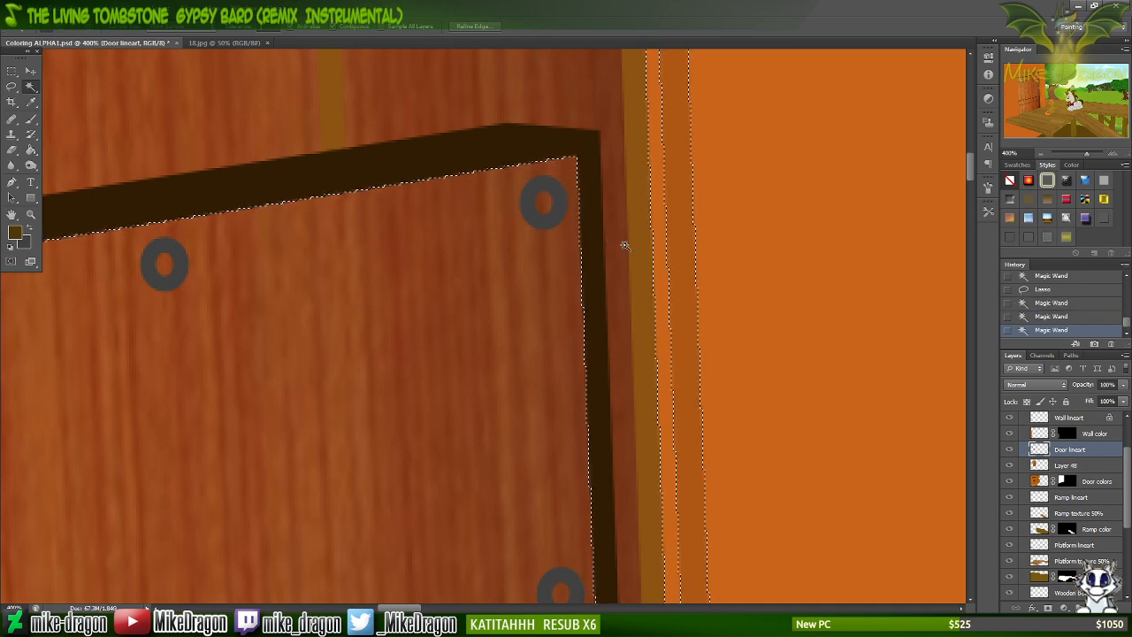
Expand the combined wall and metal-band selection using the pixel amount already set in Expand Selection.
key("ctrl+minus")
key("ctrl+minus")
key("ctrl+minus")
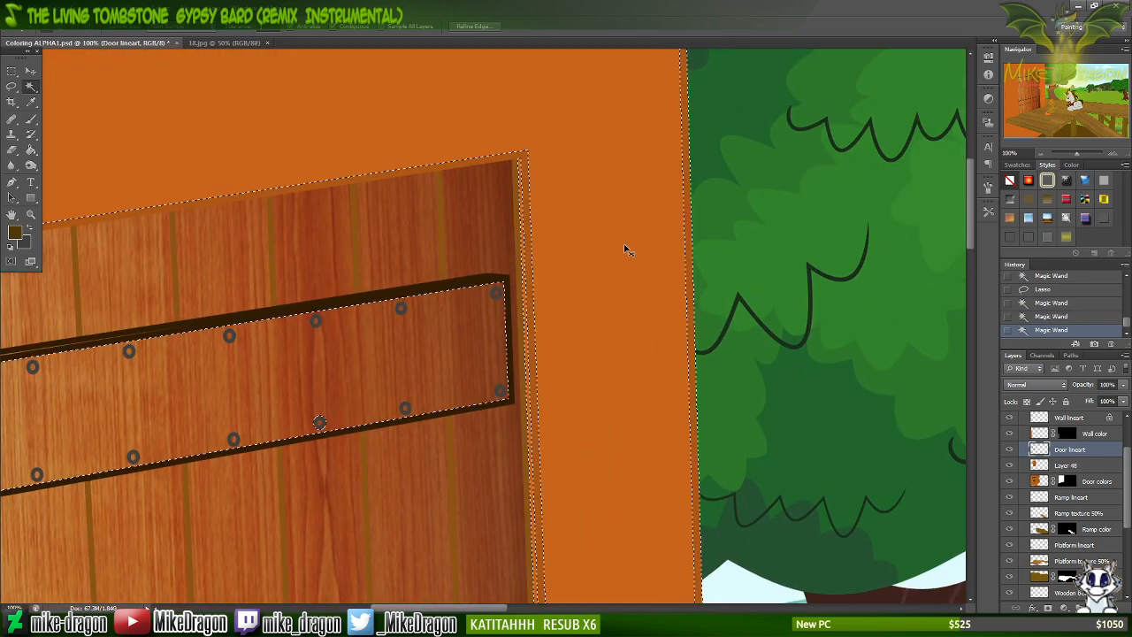
key("ctrl+minus")
key("ctrl+minus")
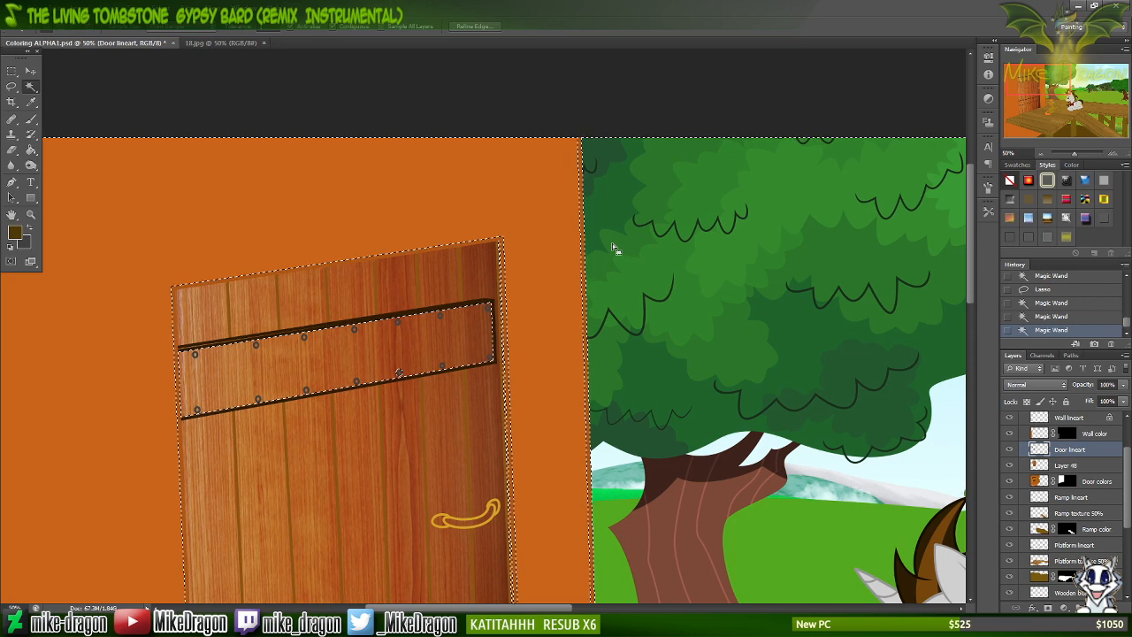
left_click_drag(464, 416, 540, 246)
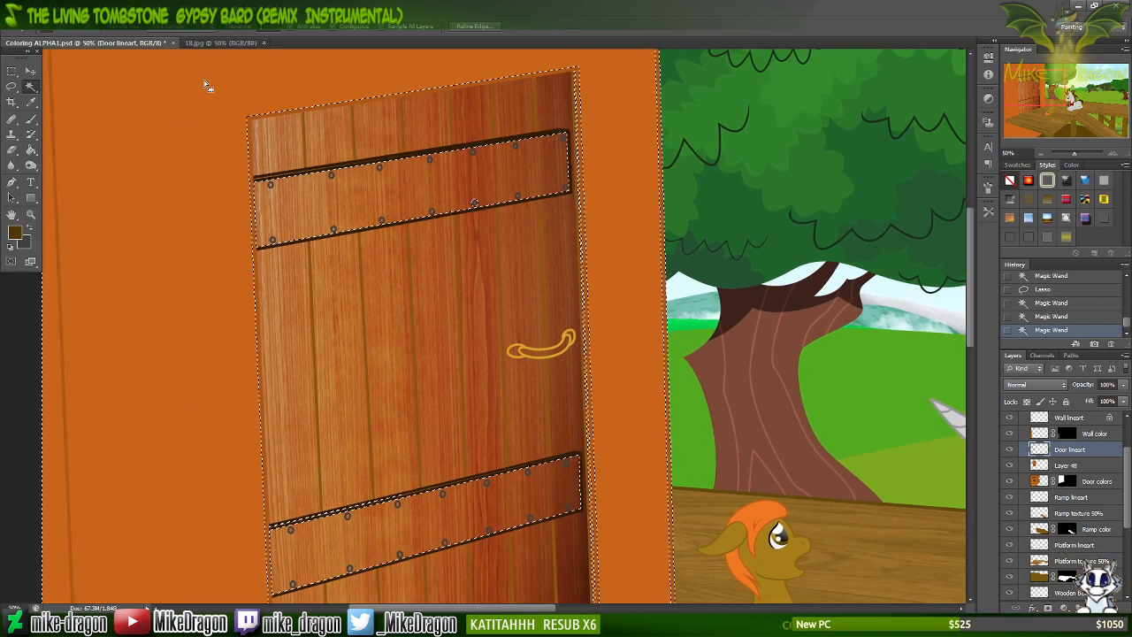
left_click(188, 7)
mouse_move(161, 8)
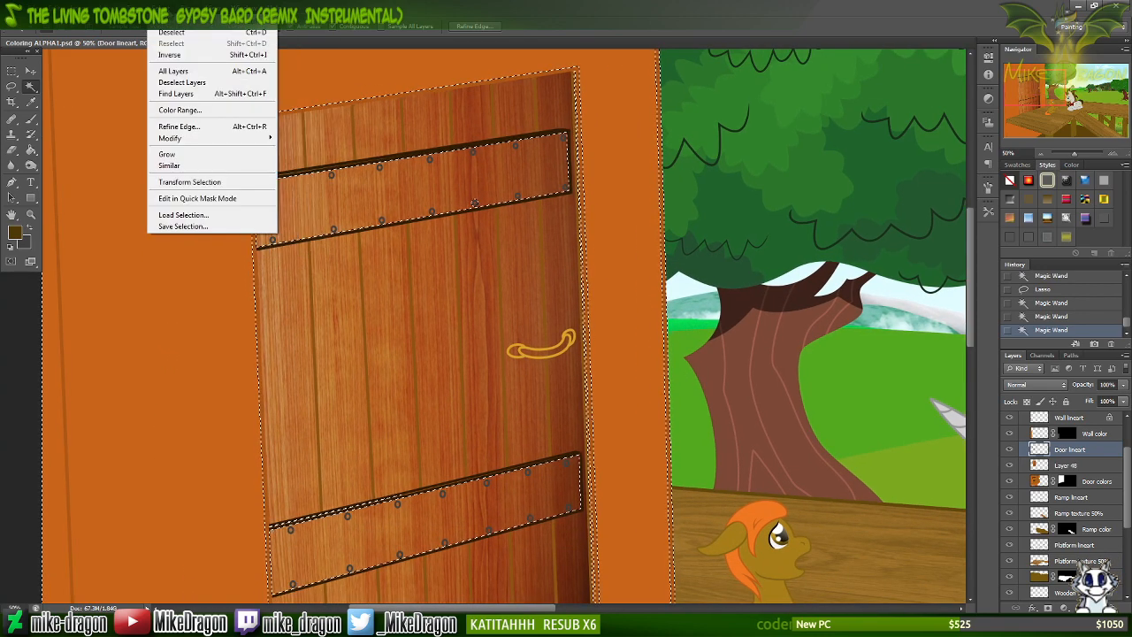
mouse_move(163, 139)
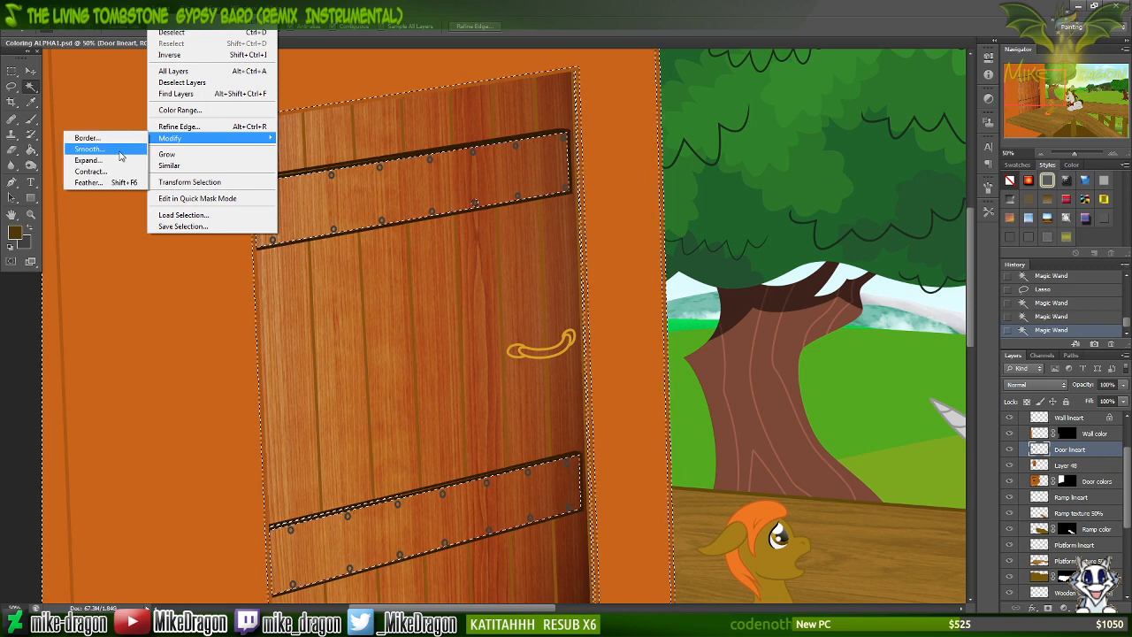
left_click(116, 162)
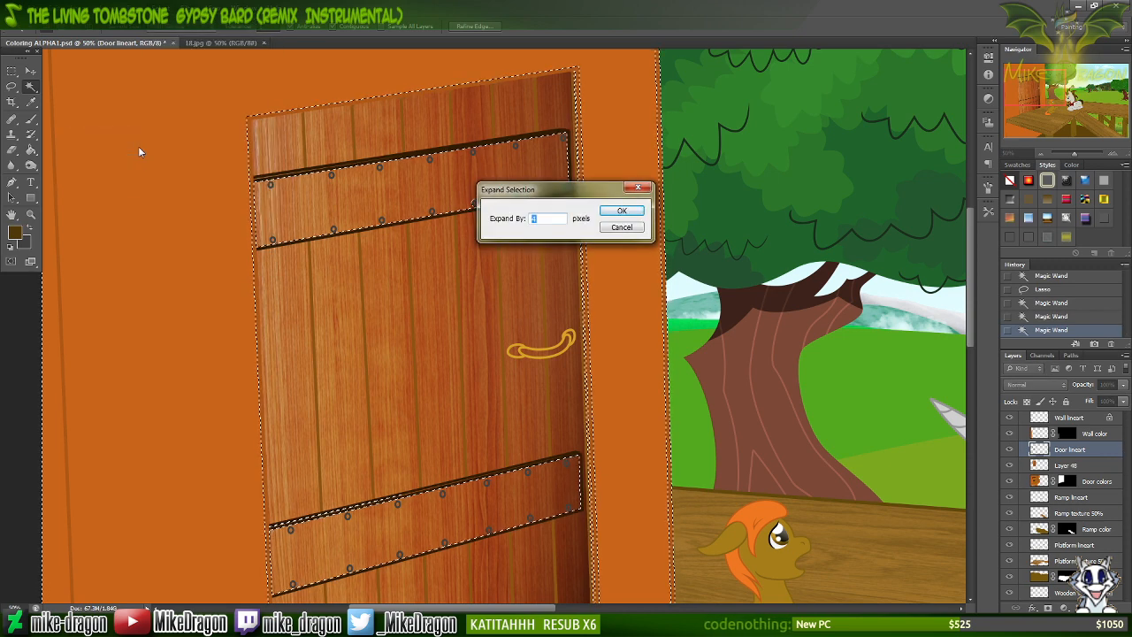
key("Return")
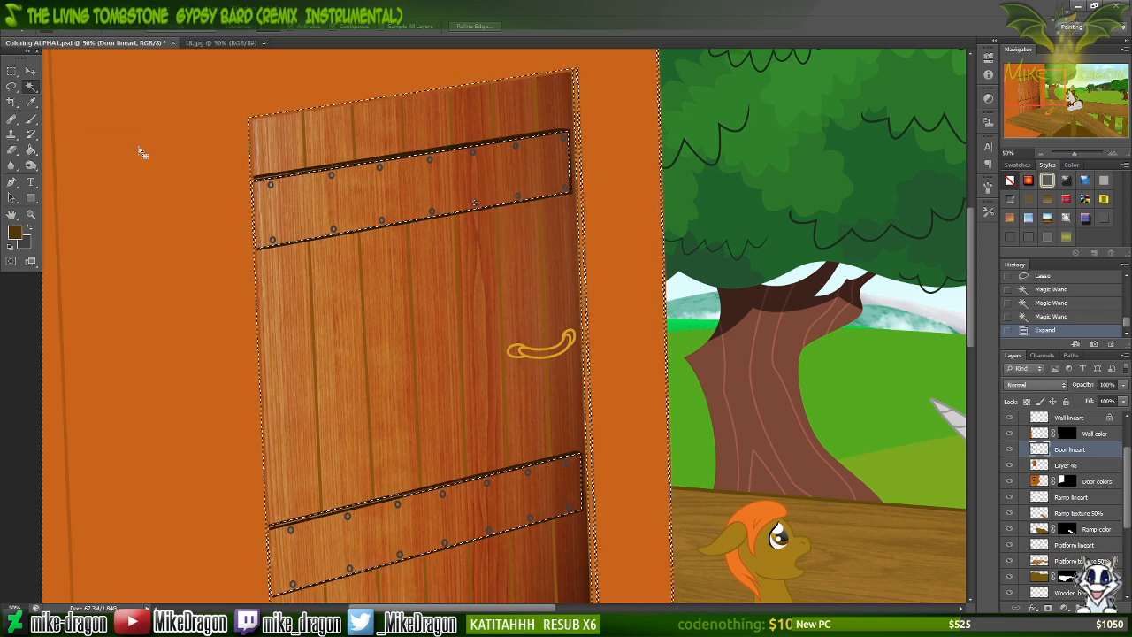
Lasso the still unselected rivet on the lower edge of the upper band into the expanded selection.
key("ctrl+plus")
key("ctrl+plus")
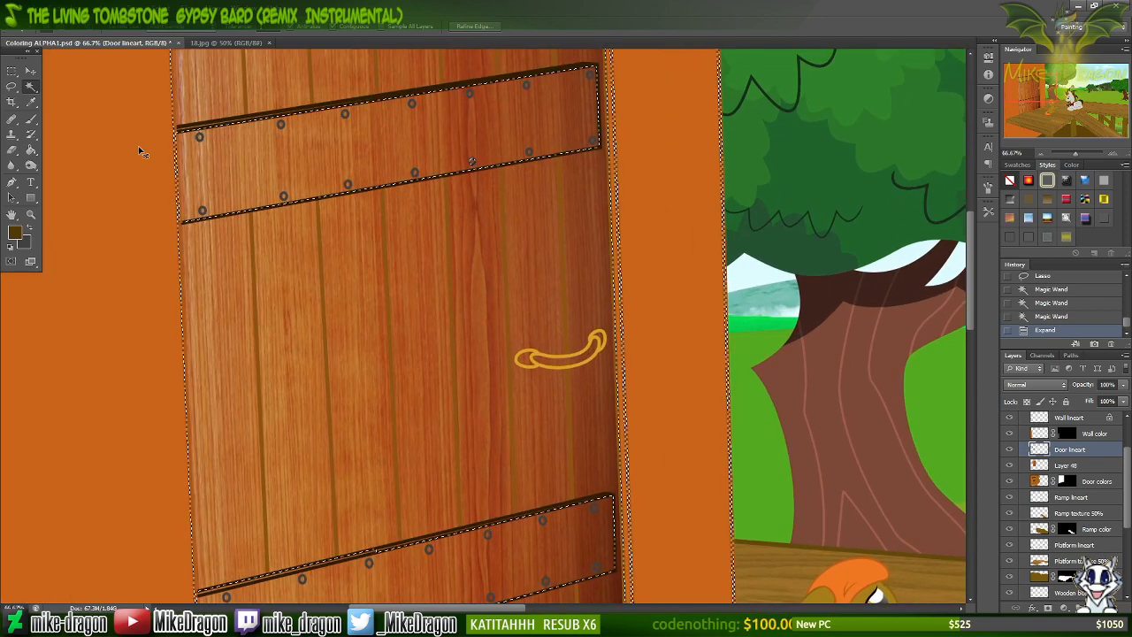
scroll(139, 152, "up", 4)
key("ctrl+plus")
key("ctrl+plus")
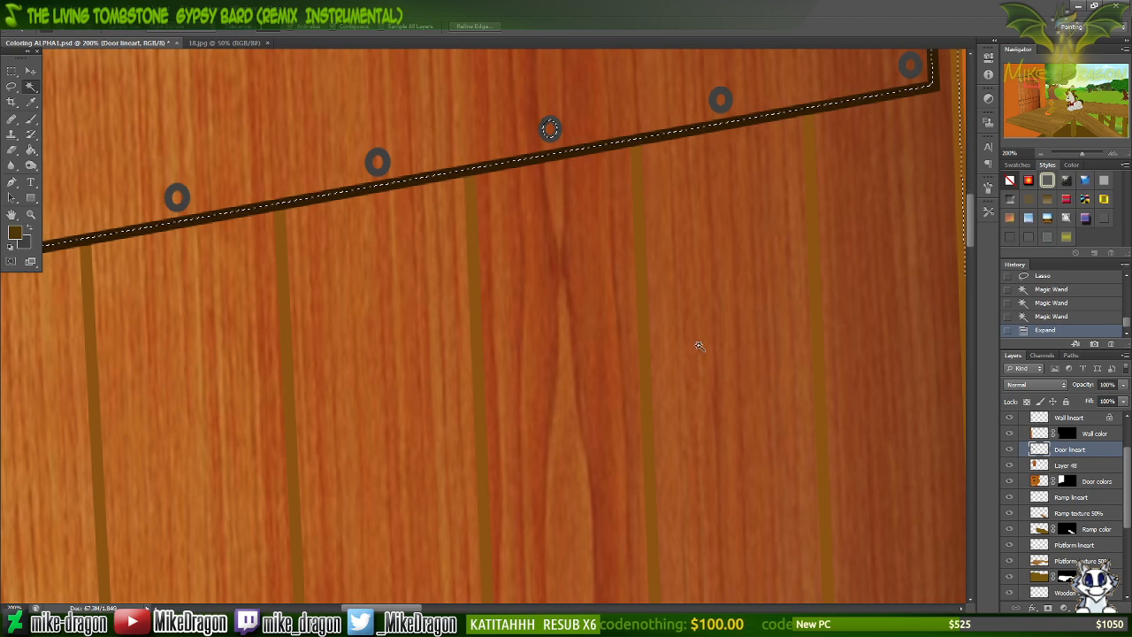
key("l")
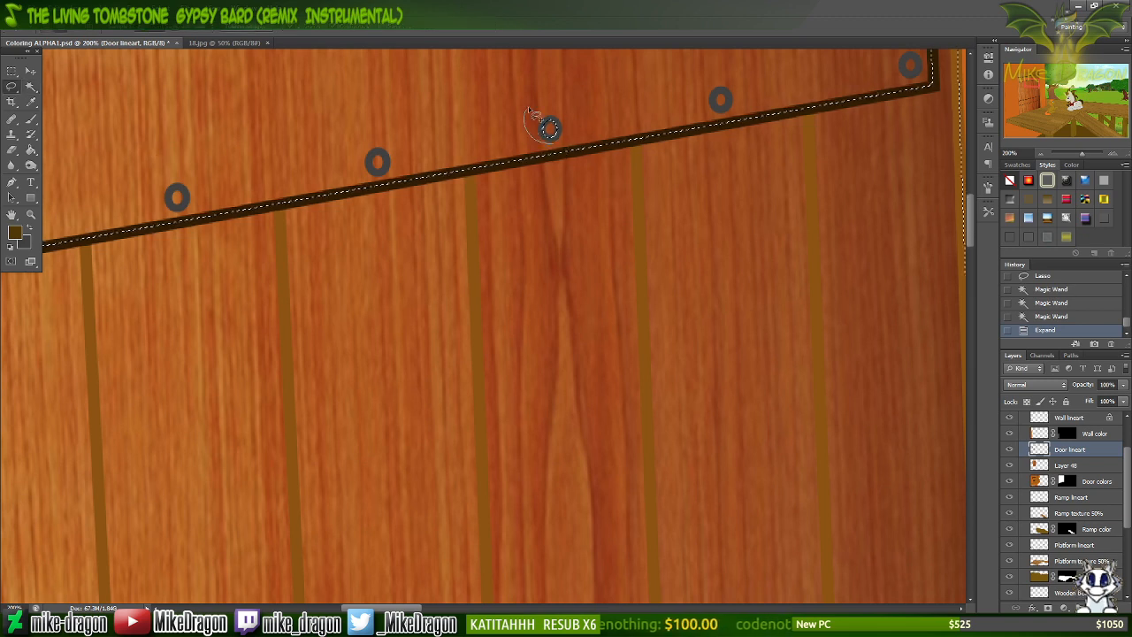
left_click_drag(559, 150, 557, 149)
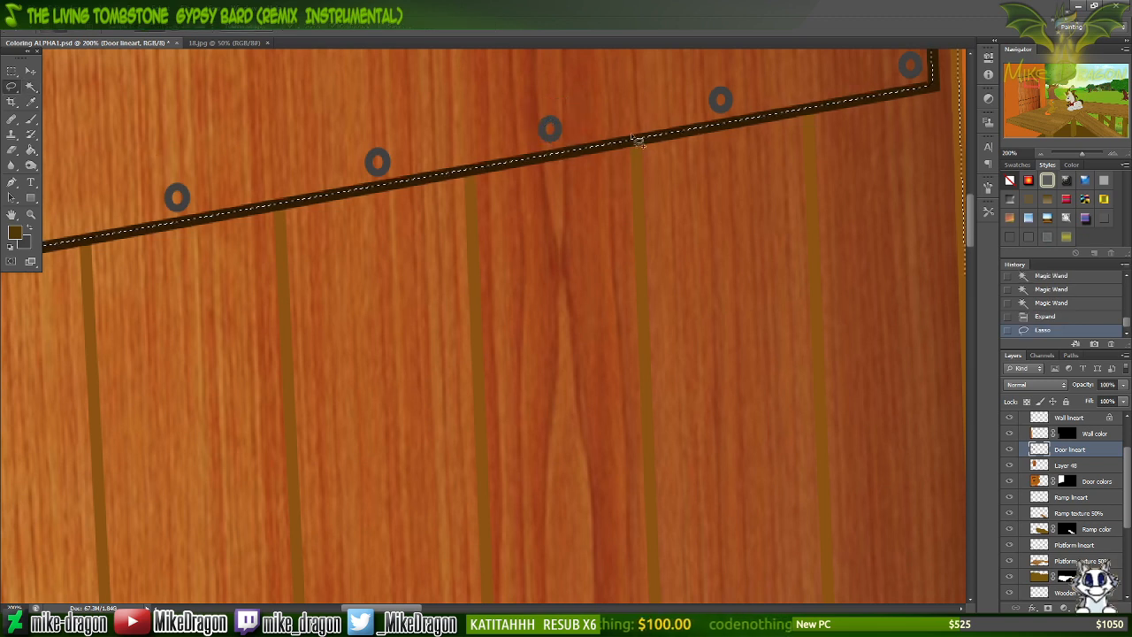
key("ctrl+minus")
key("ctrl+minus")
key("ctrl+minus")
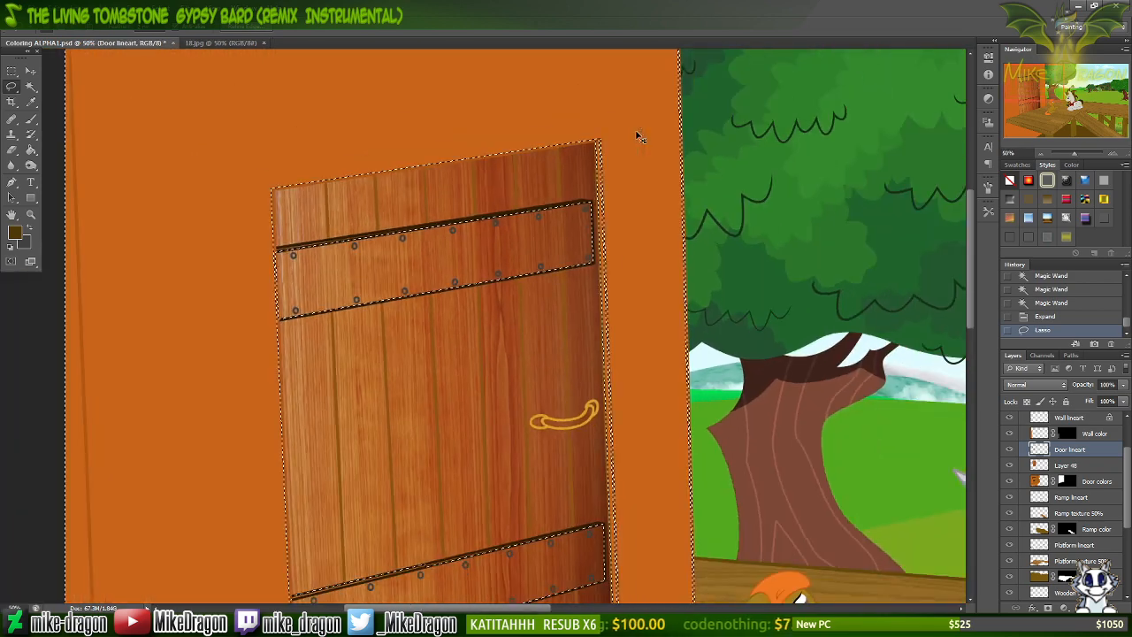
Activate the door's wood texture layer, Layer 48, and set the eraser size to 900 px.
scroll(636, 131, "down", 3)
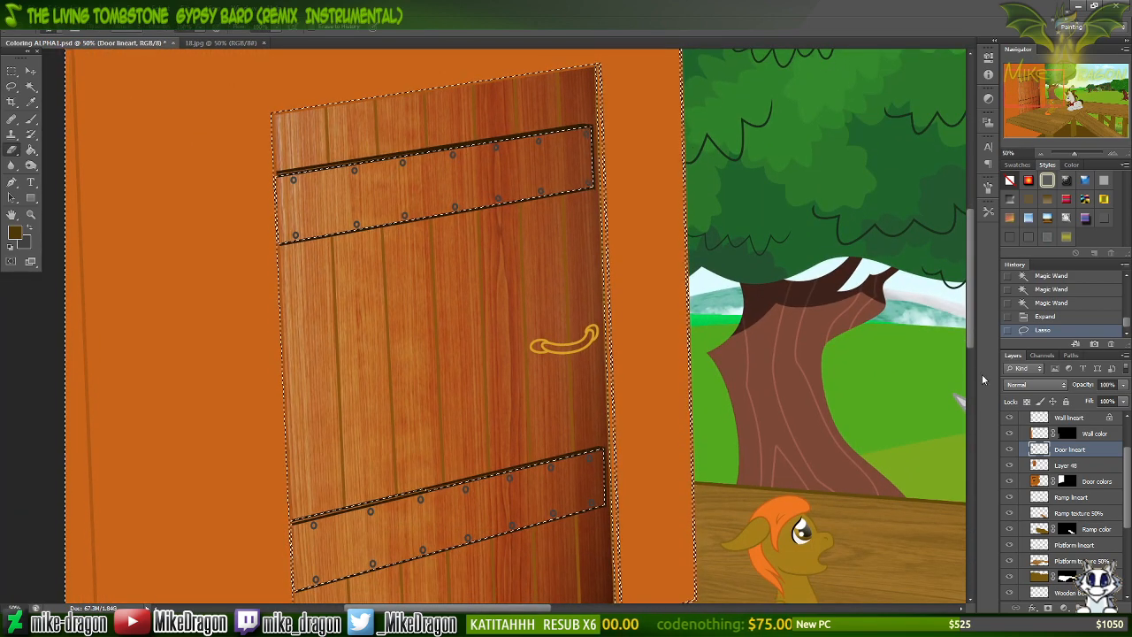
left_click(1035, 466)
right_click(593, 62)
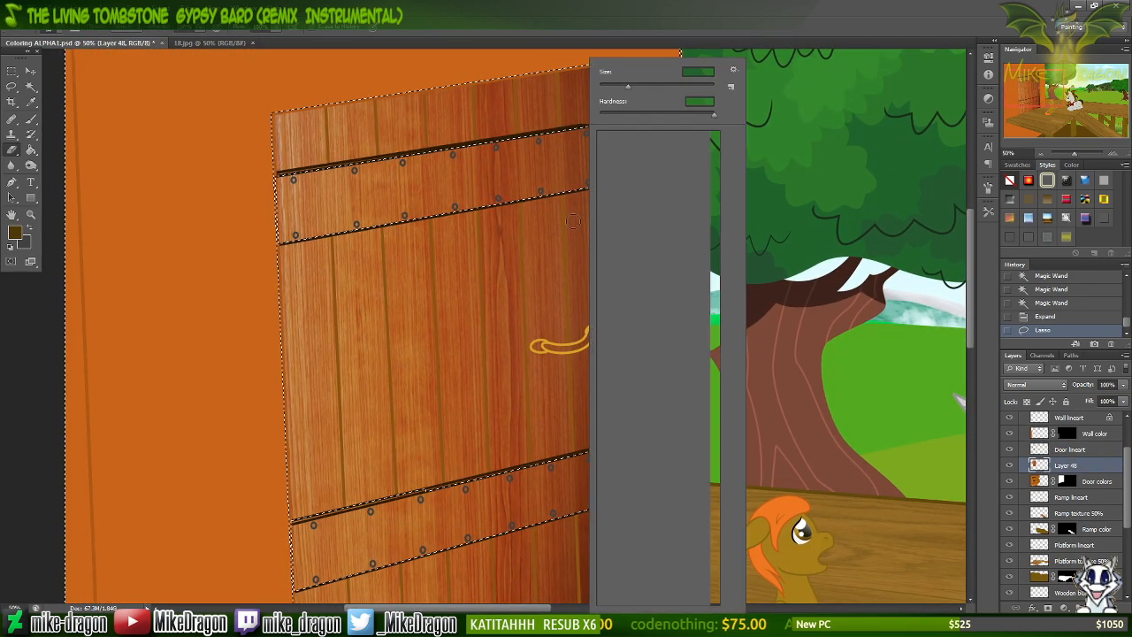
left_click_drag(696, 86, 707, 86)
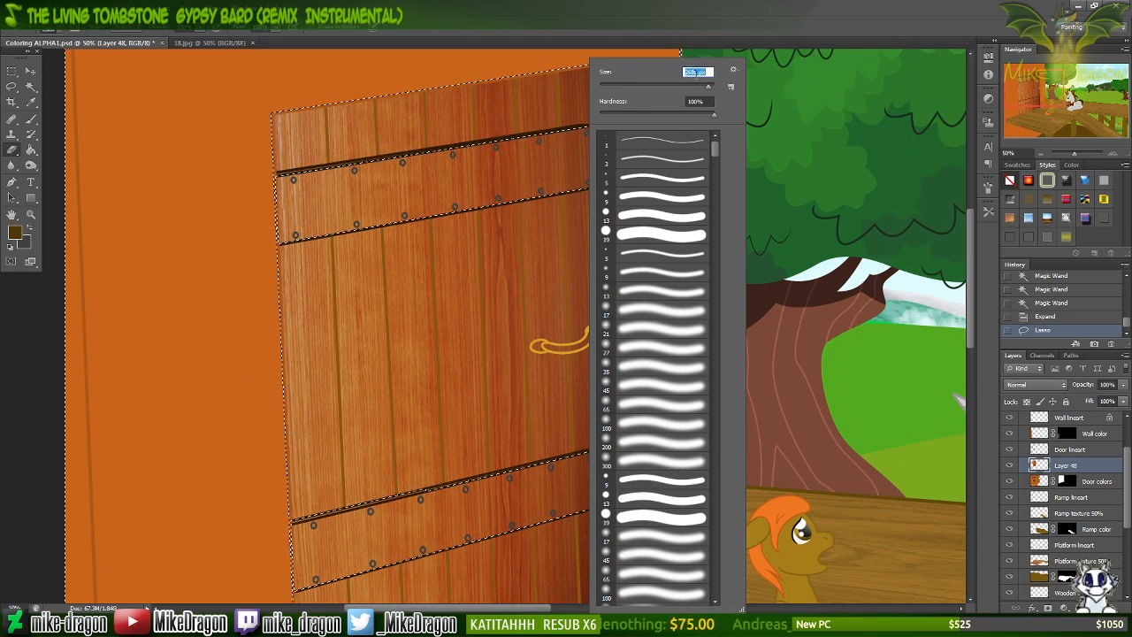
double_click(694, 72)
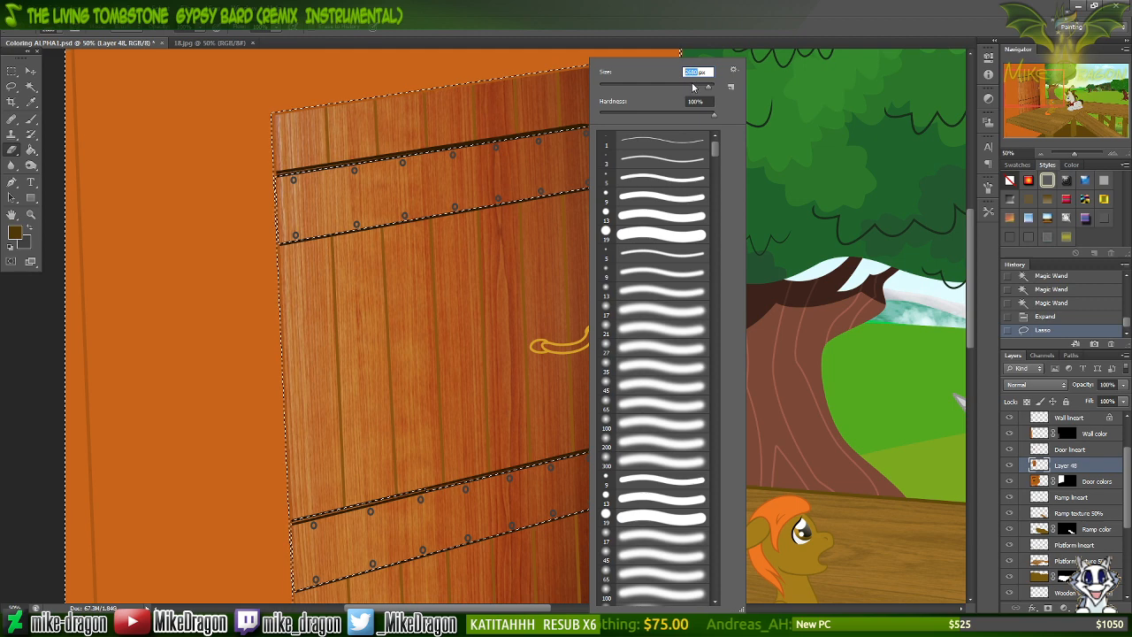
type("900")
left_click(645, 25)
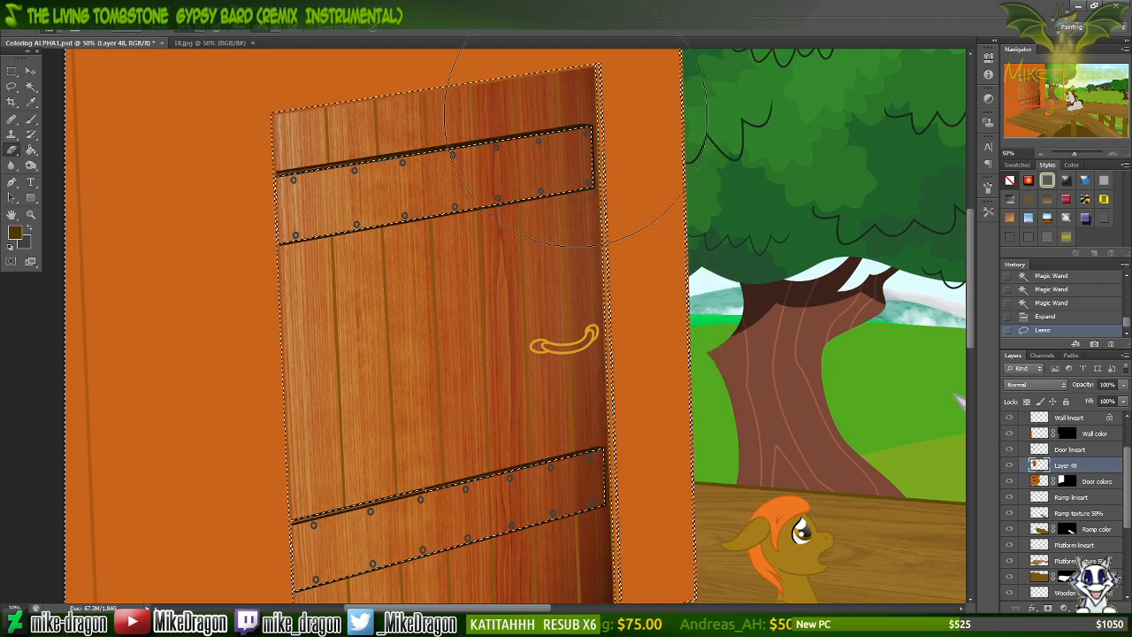
Erase the wood grain inside the selection over both metal bands, the door frame and the door's lower edge.
left_click_drag(566, 164, 373, 181)
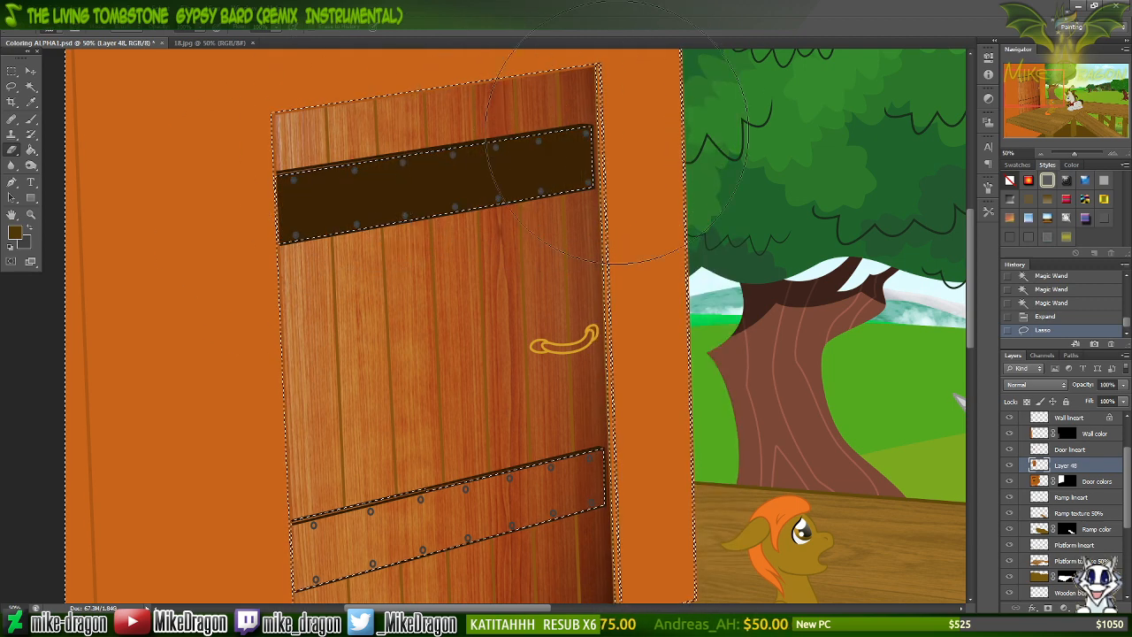
left_click_drag(579, 333, 647, 339)
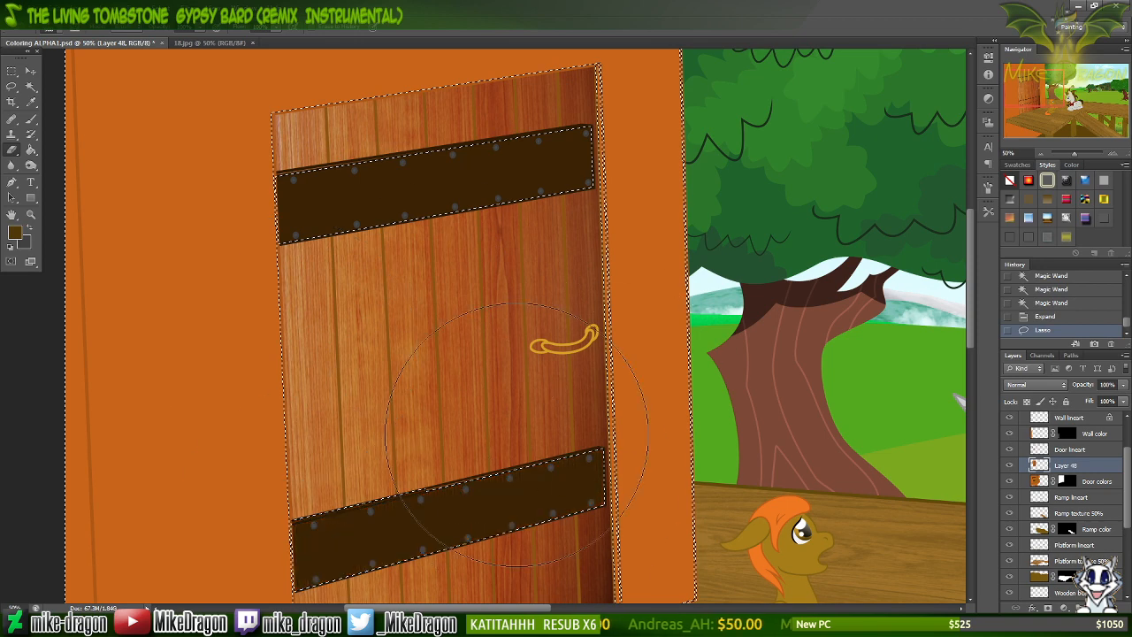
scroll(573, 301, "down", 4)
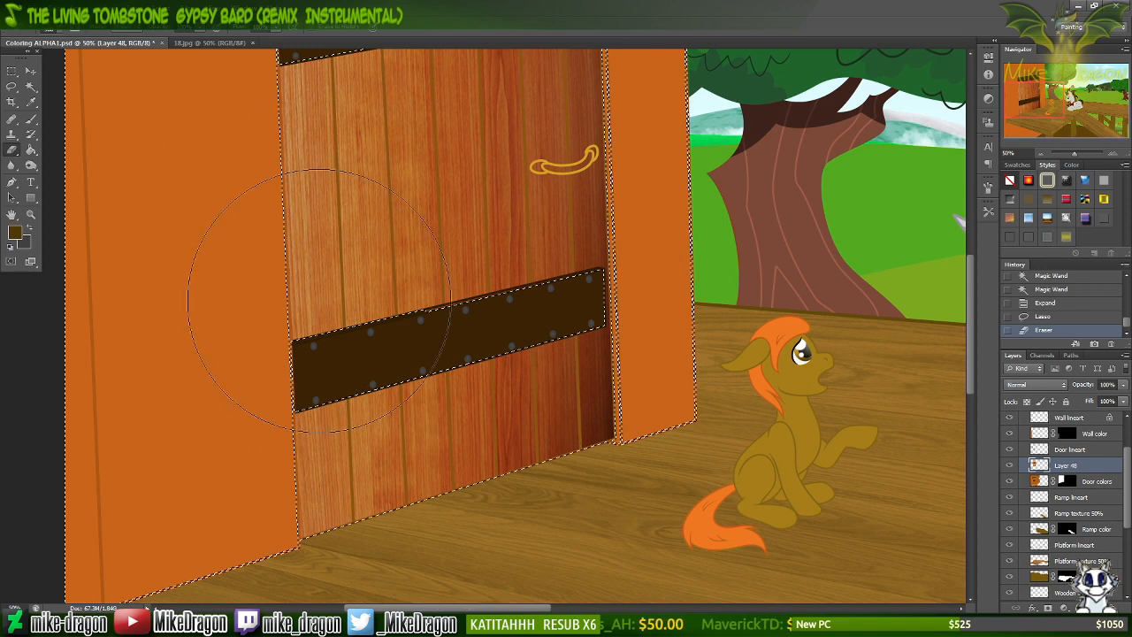
left_click_drag(610, 363, 697, 402)
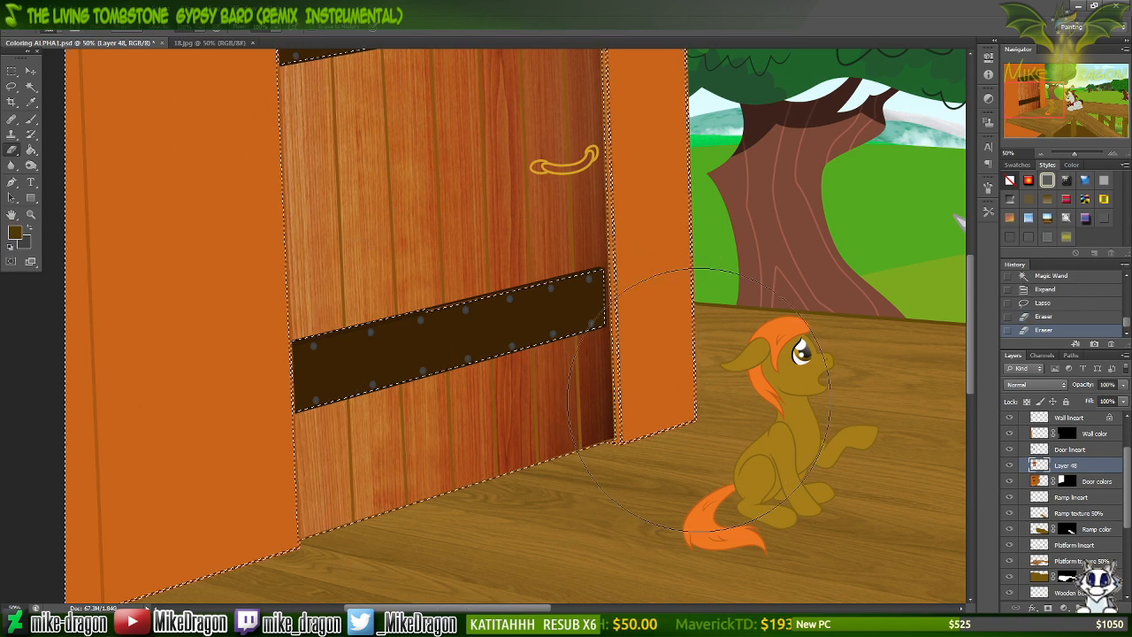
Switch the eraser to the 9 px hard brush and deselect the wall and metal-band area.
key("ctrl+plus")
key("ctrl+plus")
key("ctrl+plus")
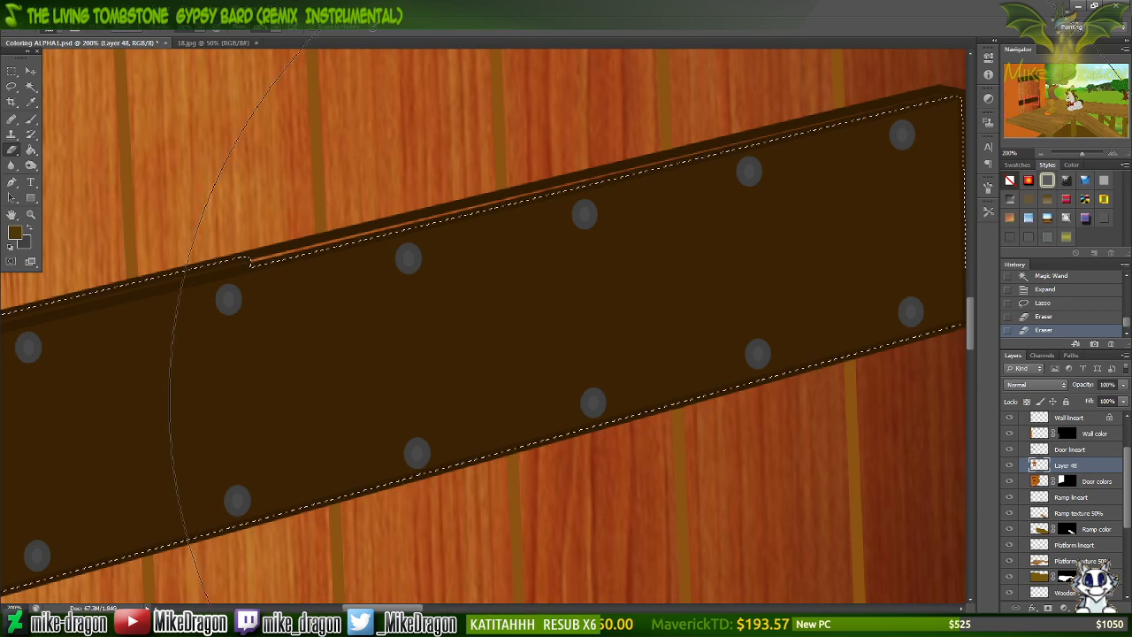
right_click(699, 404)
left_click(733, 195)
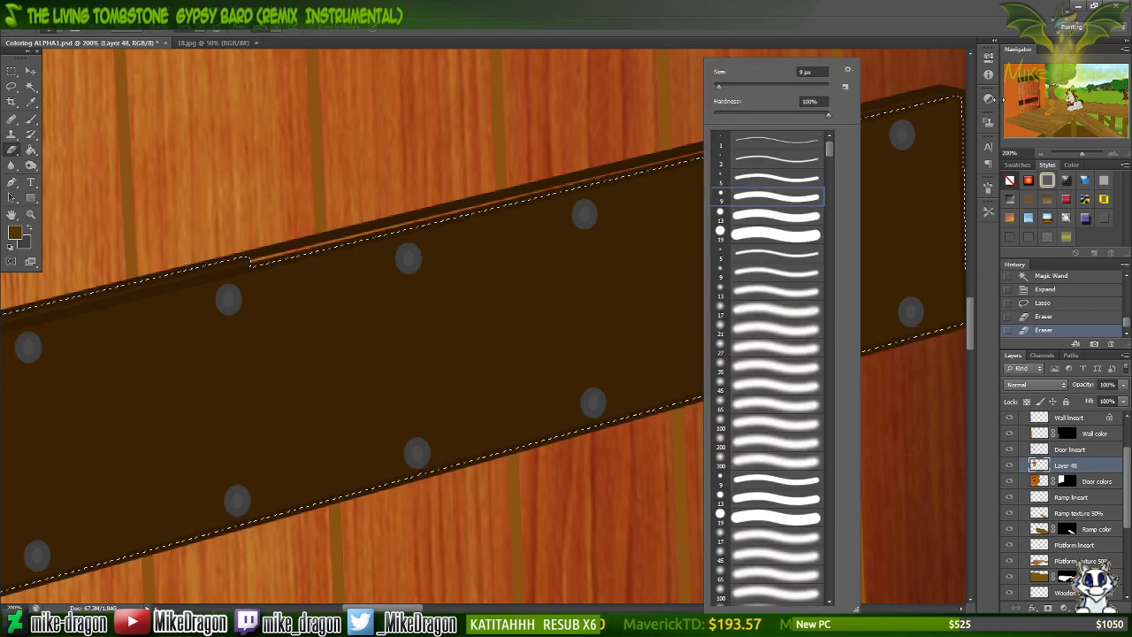
left_click_drag(1039, 97, 1034, 90)
key("ctrl+d")
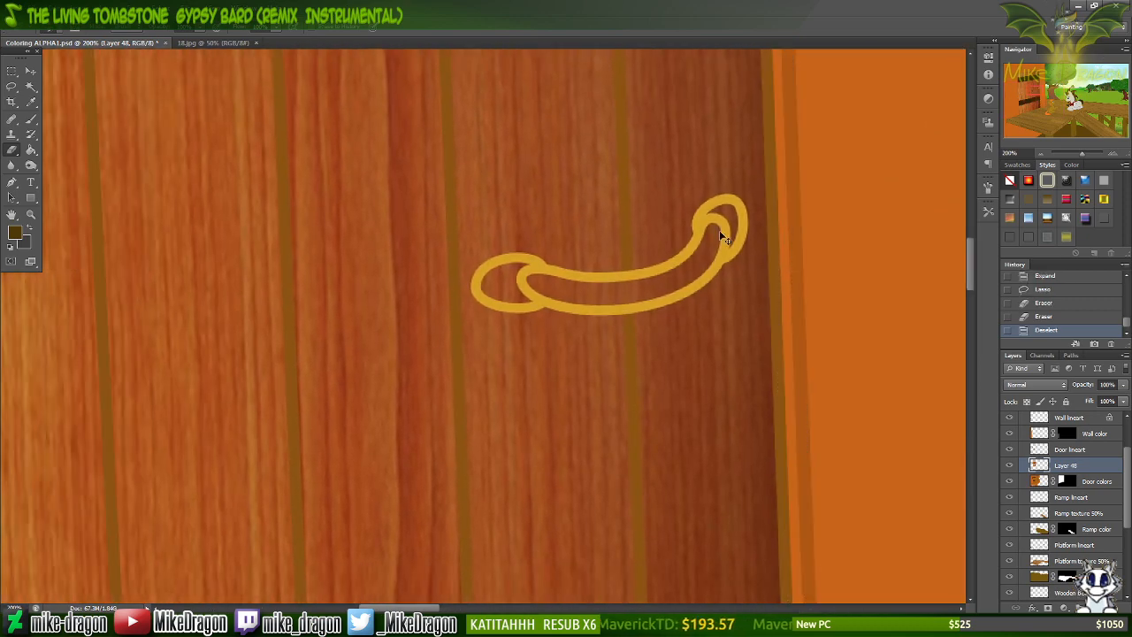
Activate the Door lineart layer and the Magic Wand for selecting around the door handle.
key("ctrl+plus")
key("ctrl+plus")
scroll(724, 229, "right", 4)
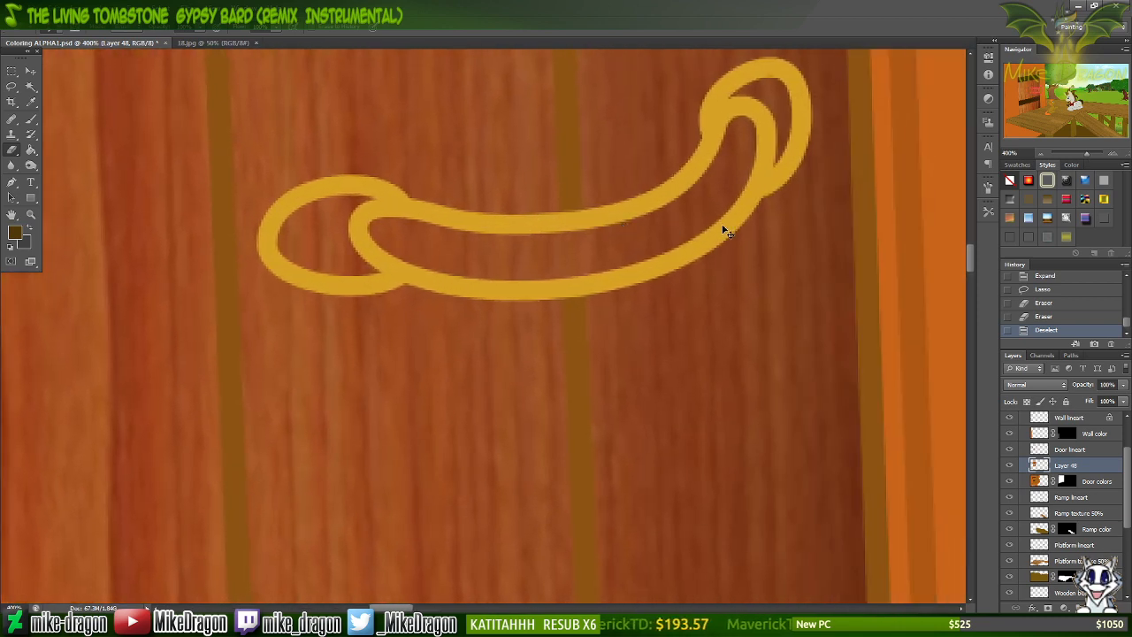
scroll(722, 227, "up", 3)
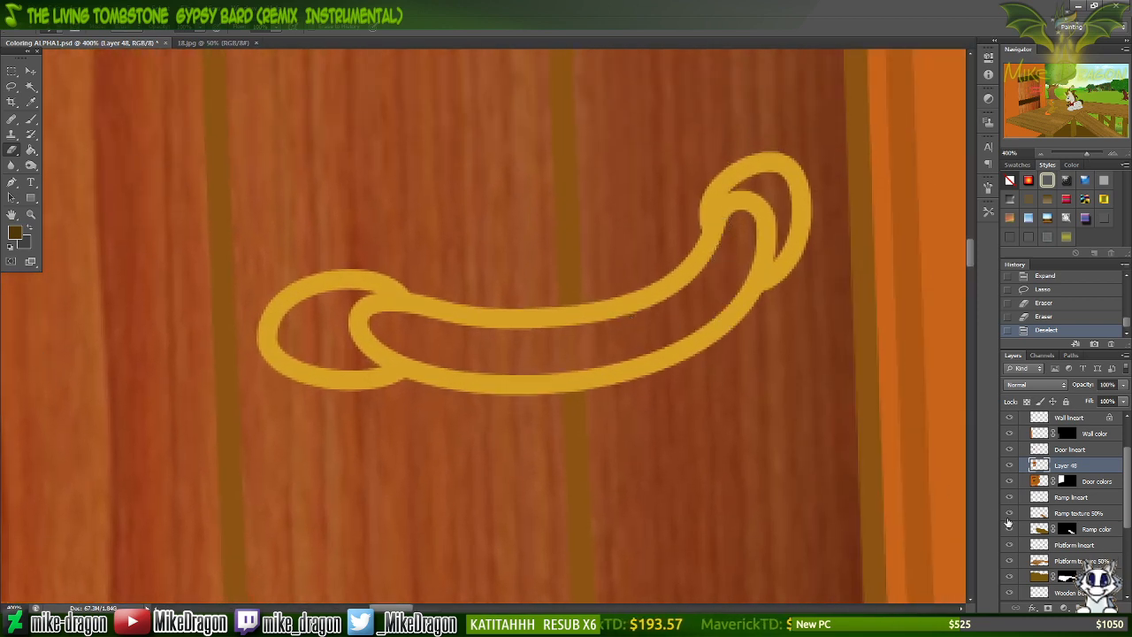
left_click(1071, 449)
key("w")
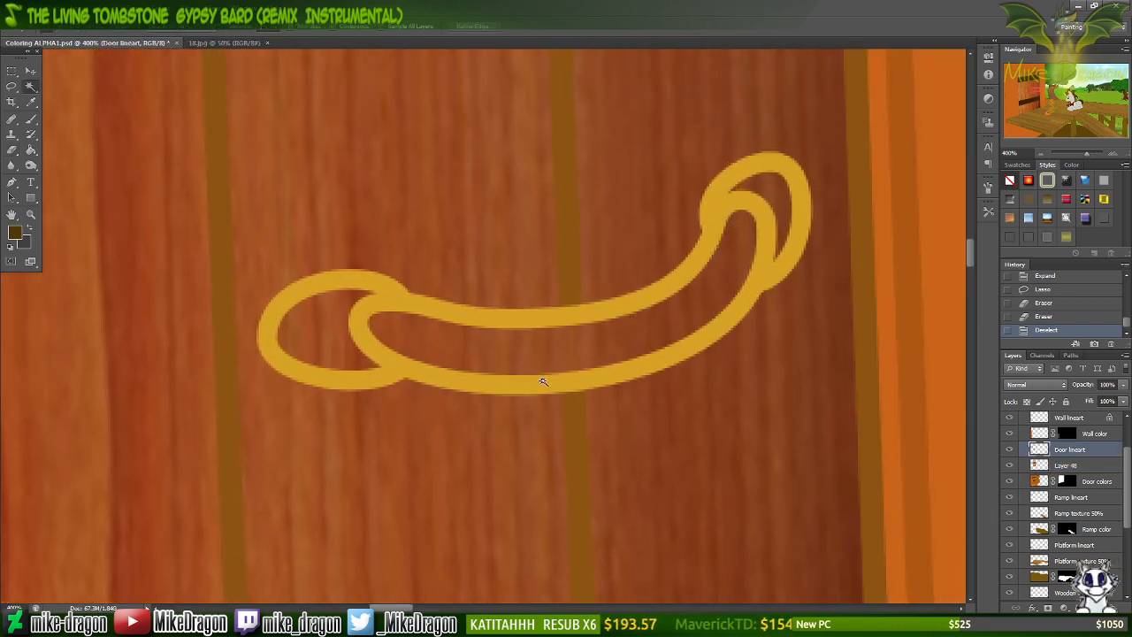
left_click(542, 365)
left_click(341, 324, "shift")
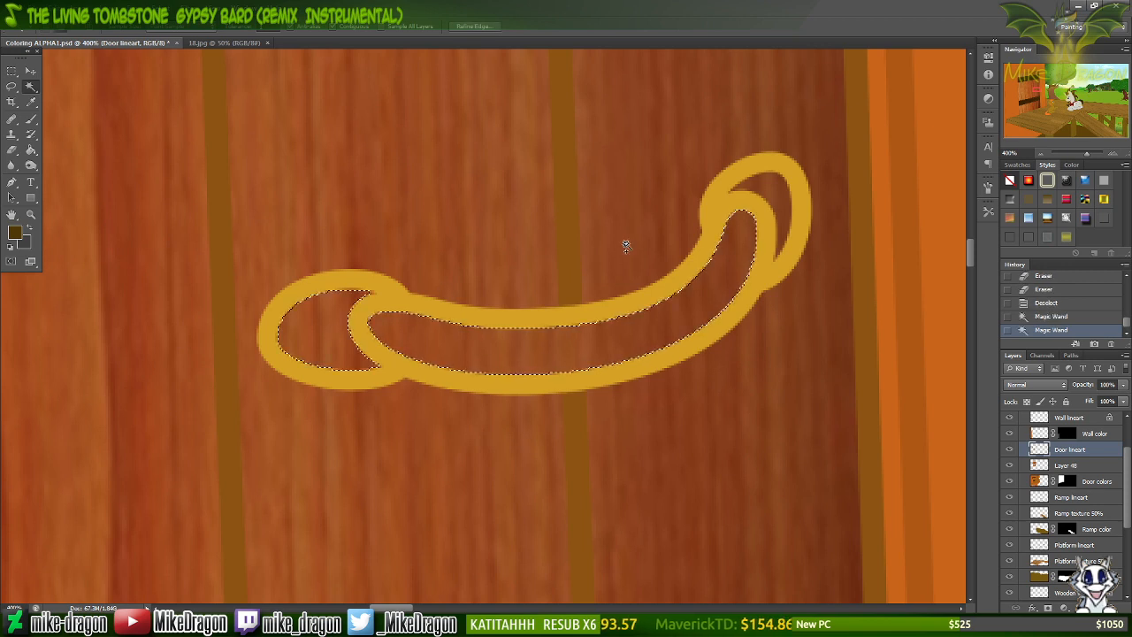
left_click(782, 191, "shift")
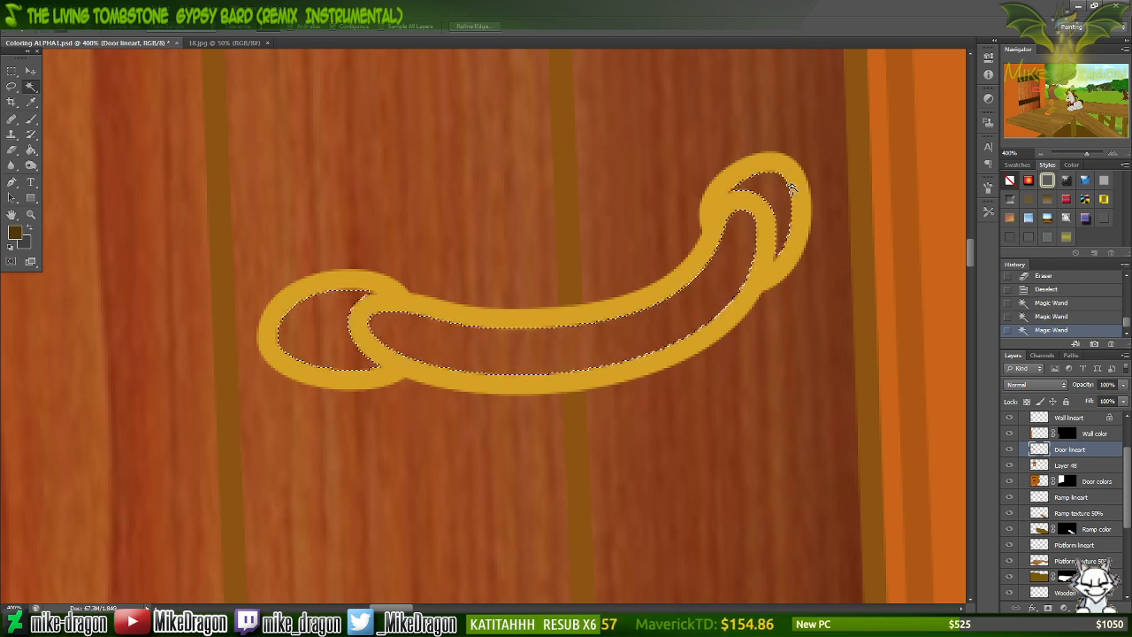
Select the two door planks surrounding the handle, plus the groove between them, with the Magic Wand.
left_click(436, 204)
left_click(609, 195, "shift")
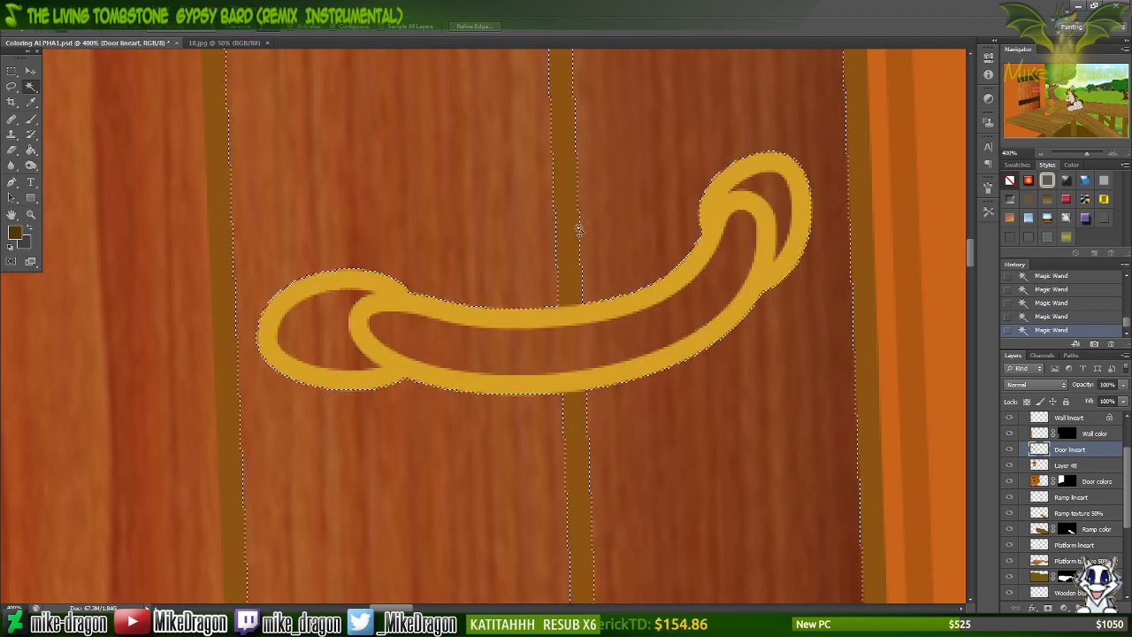
left_click(579, 228, "shift")
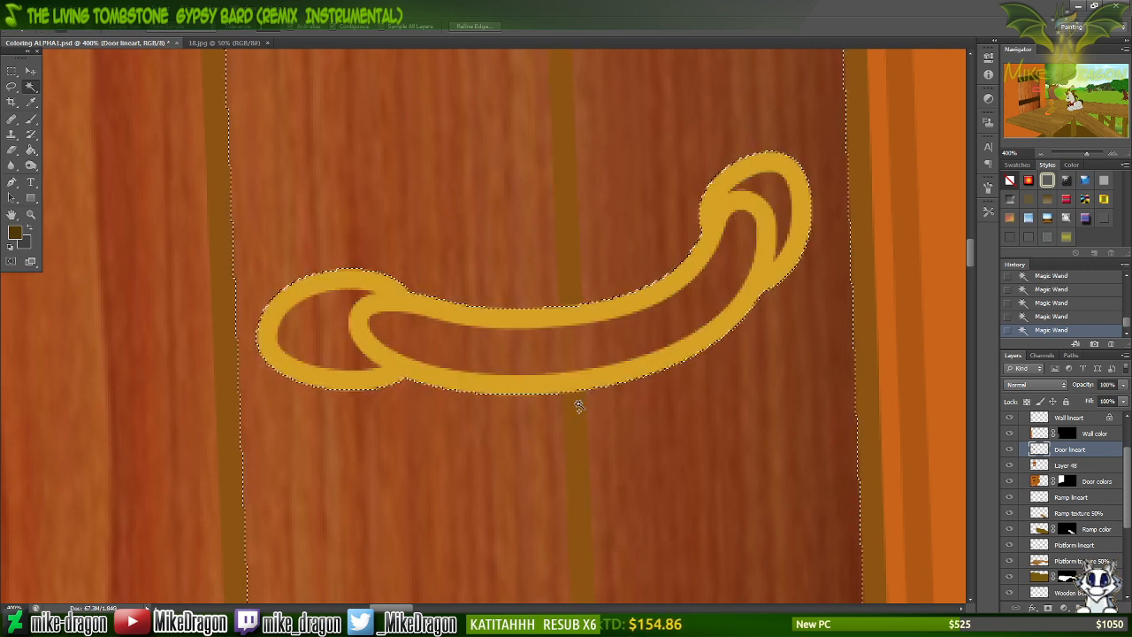
Expand the plank selection into the handle's outline using the pixel amount already set, and invert the selection.
left_click(164, 10)
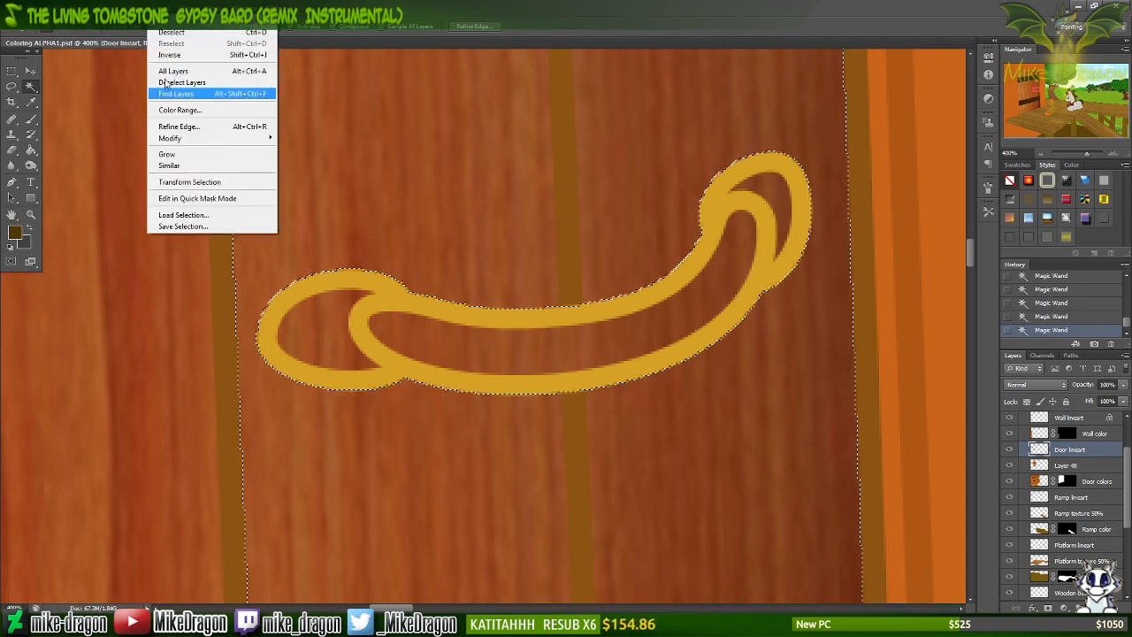
mouse_move(181, 138)
left_click(104, 160)
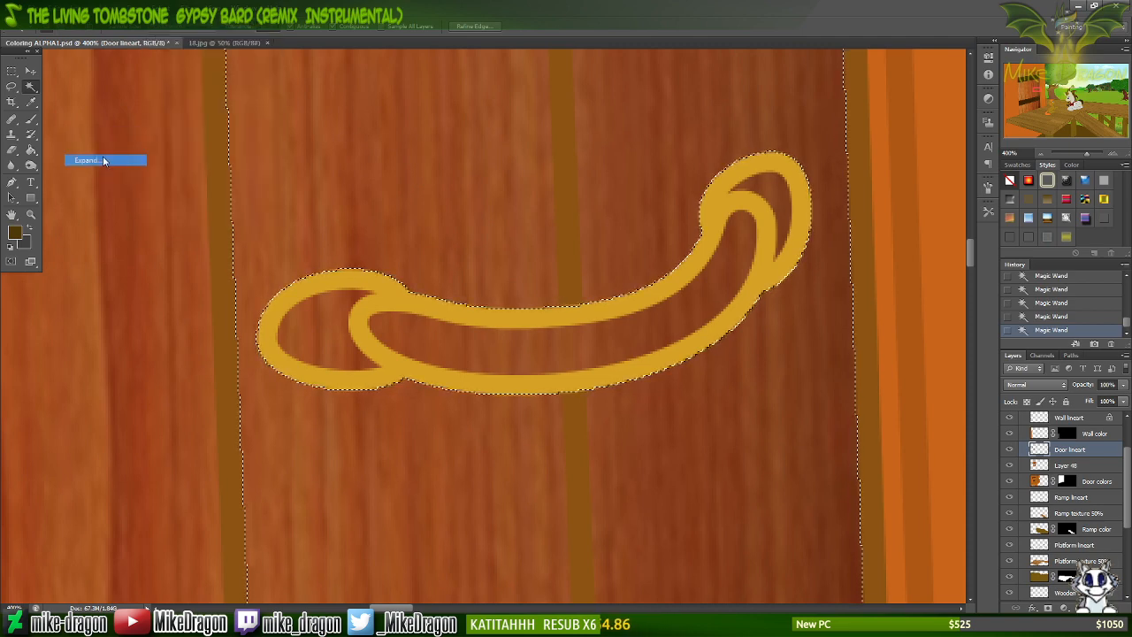
key("Return")
key("ctrl+shift+i")
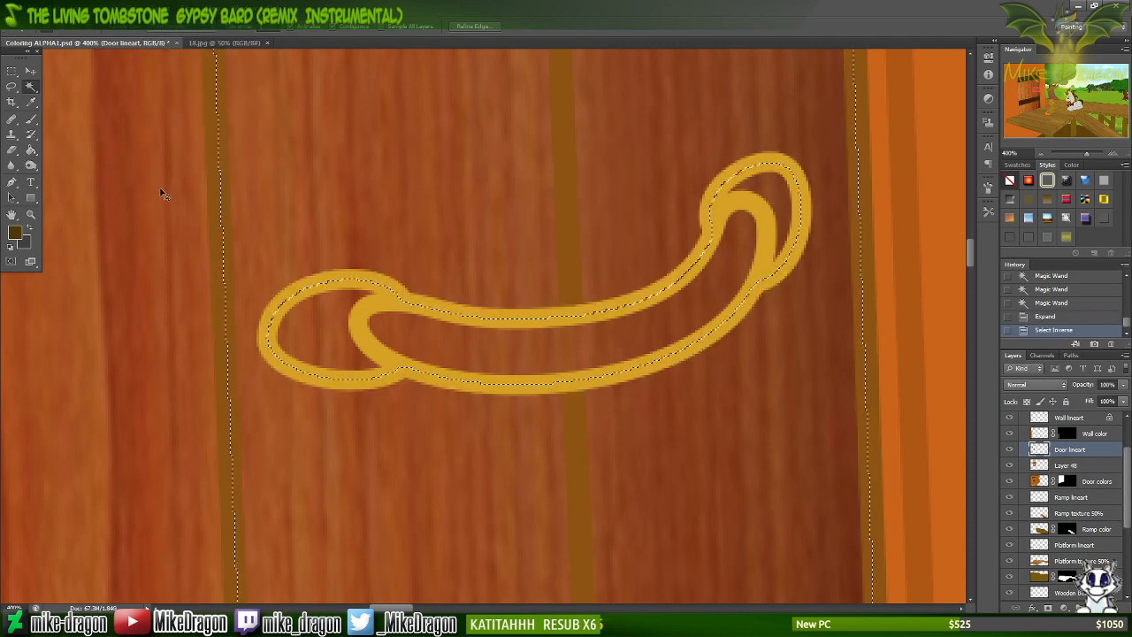
Erase the wood grain from the whole handle on Layer 48, enlarging the eraser to 70 px, and deselect.
left_click(1040, 465)
key("b")
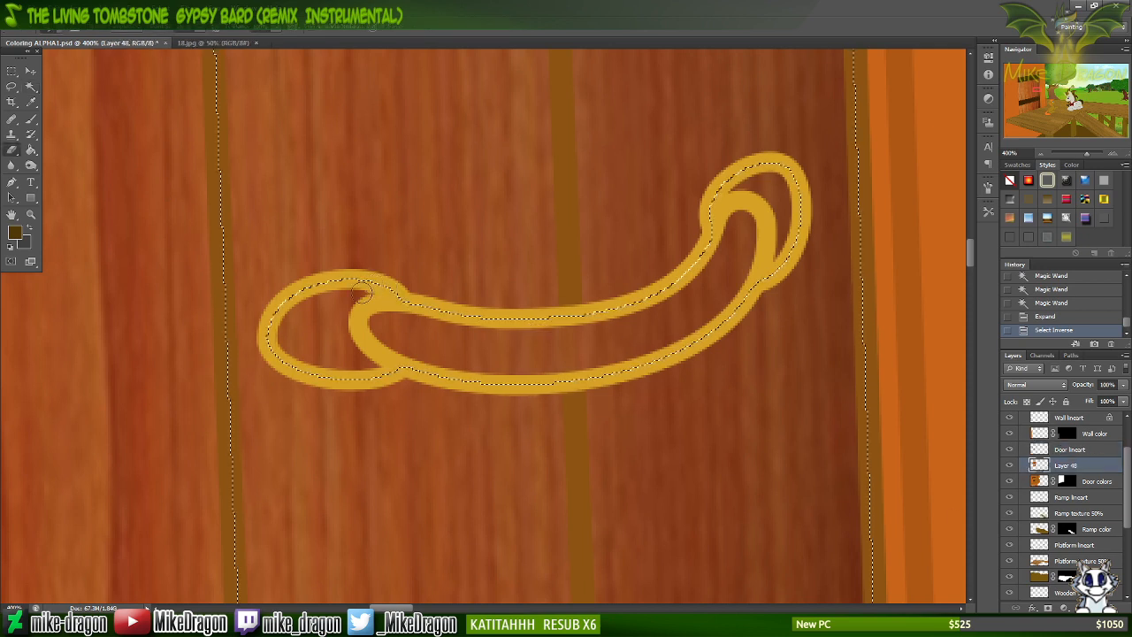
mouse_move(362, 293)
left_mouse_down()
mouse_move(310, 317)
mouse_move(481, 85)
mouse_move(342, 341)
mouse_move(379, 322)
mouse_move(353, 341)
mouse_move(363, 358)
mouse_move(463, 358)
mouse_move(616, 319)
mouse_move(680, 276)
mouse_move(746, 197)
mouse_move(667, 306)
left_mouse_up()
right_click(423, 300)
left_click(480, 85)
left_click(346, 303)
key("ctrl+d")
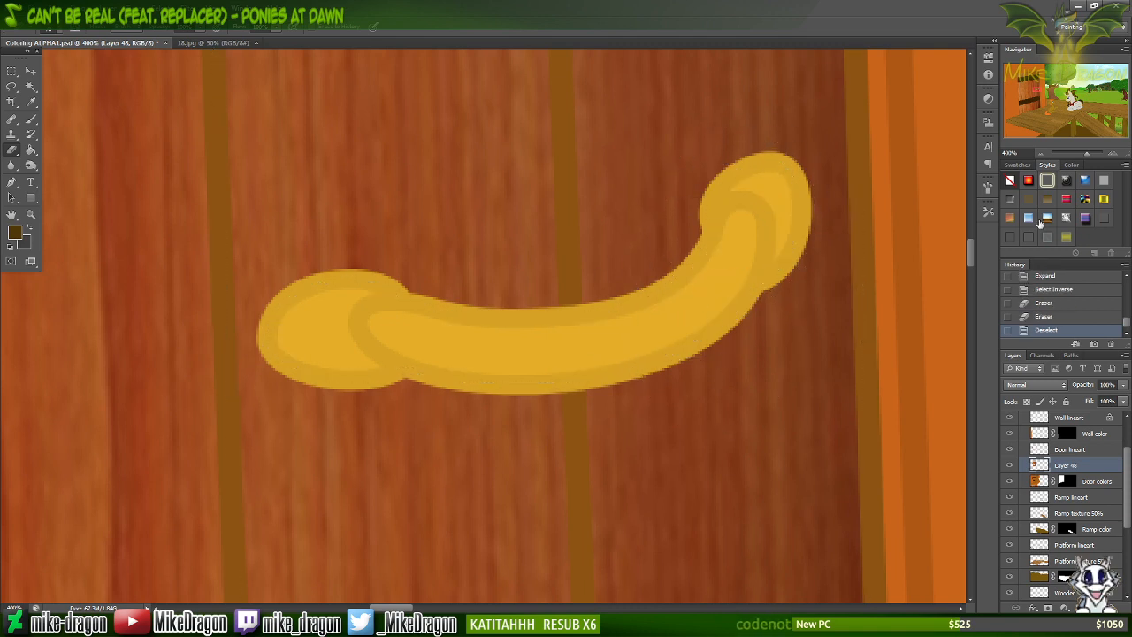
With a 5 px hard eraser, remove the first stretch of the leftover grain sliver along the lower band's upper edge.
key("ctrl+minus")
key("ctrl+minus")
key("ctrl+minus")
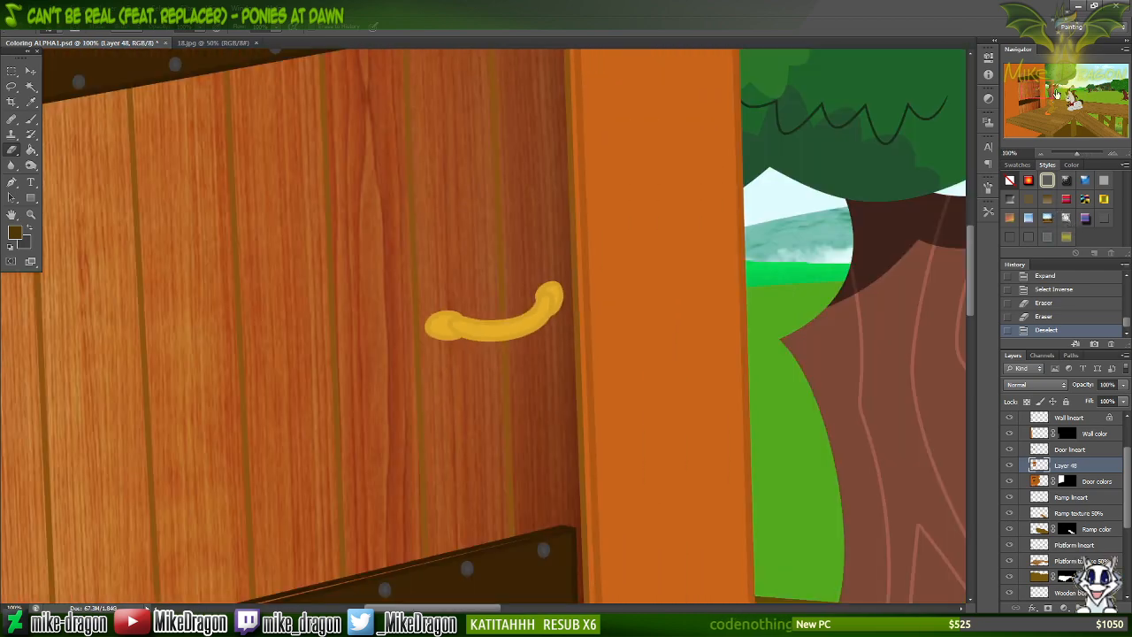
left_click_drag(1056, 93, 1037, 102)
key("ctrl+plus")
key("ctrl+plus")
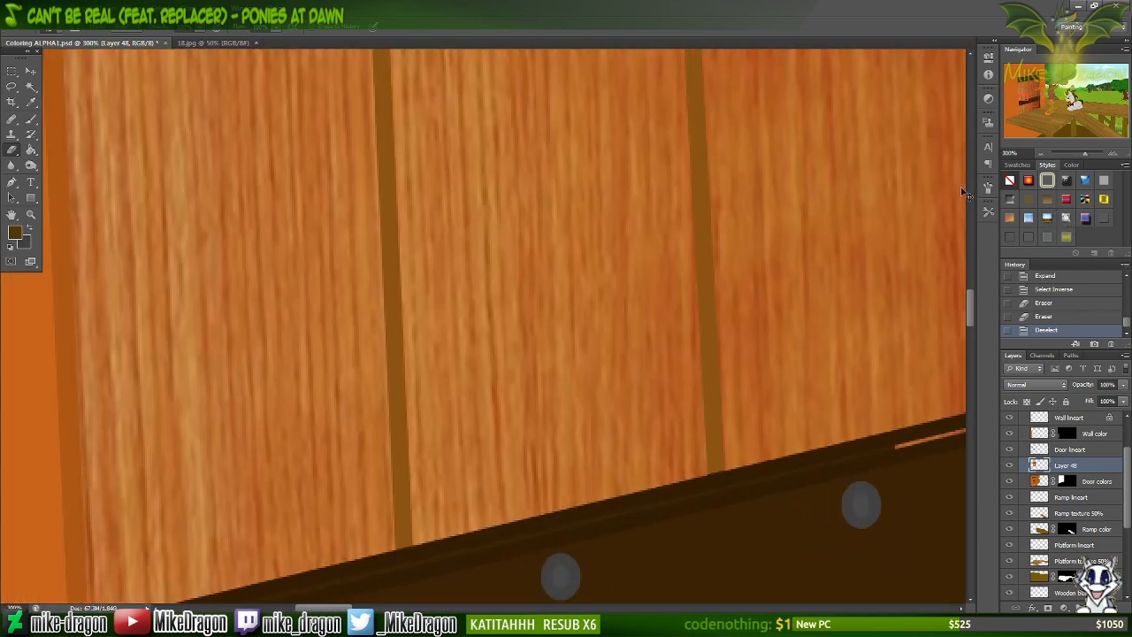
scroll(581, 283, "right", 15)
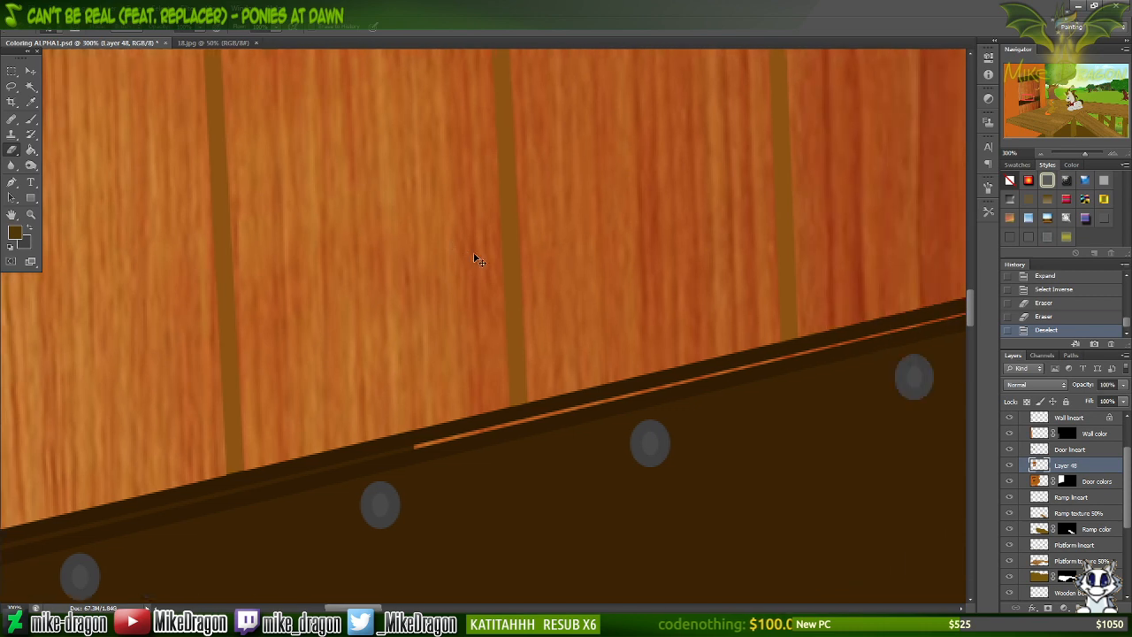
scroll(442, 256, "right", 4)
right_click(334, 286)
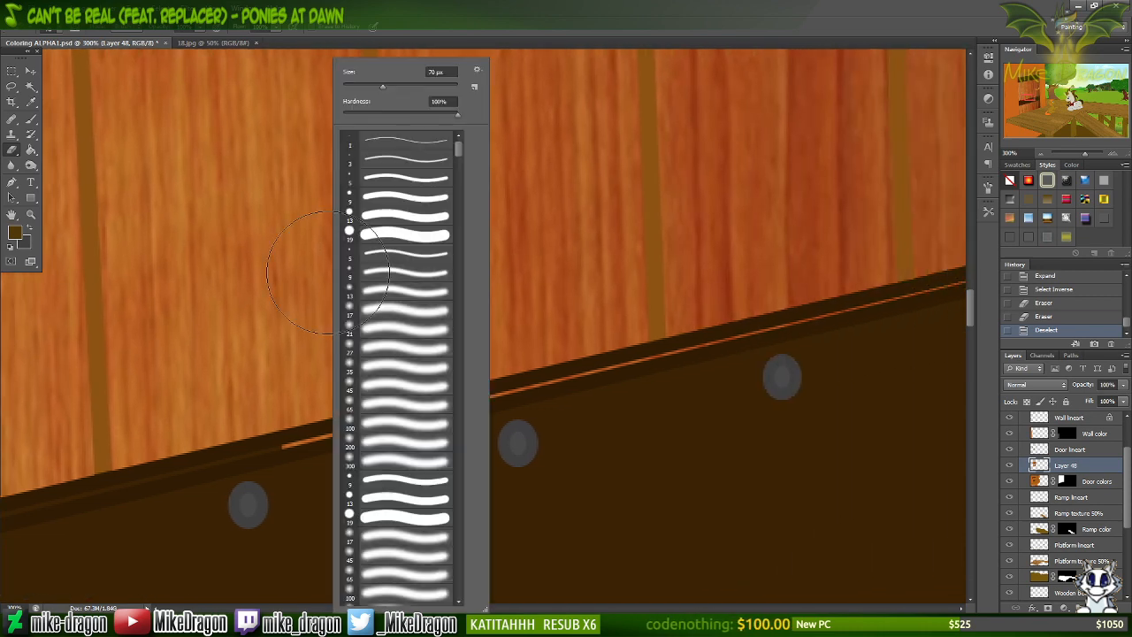
left_click(368, 181)
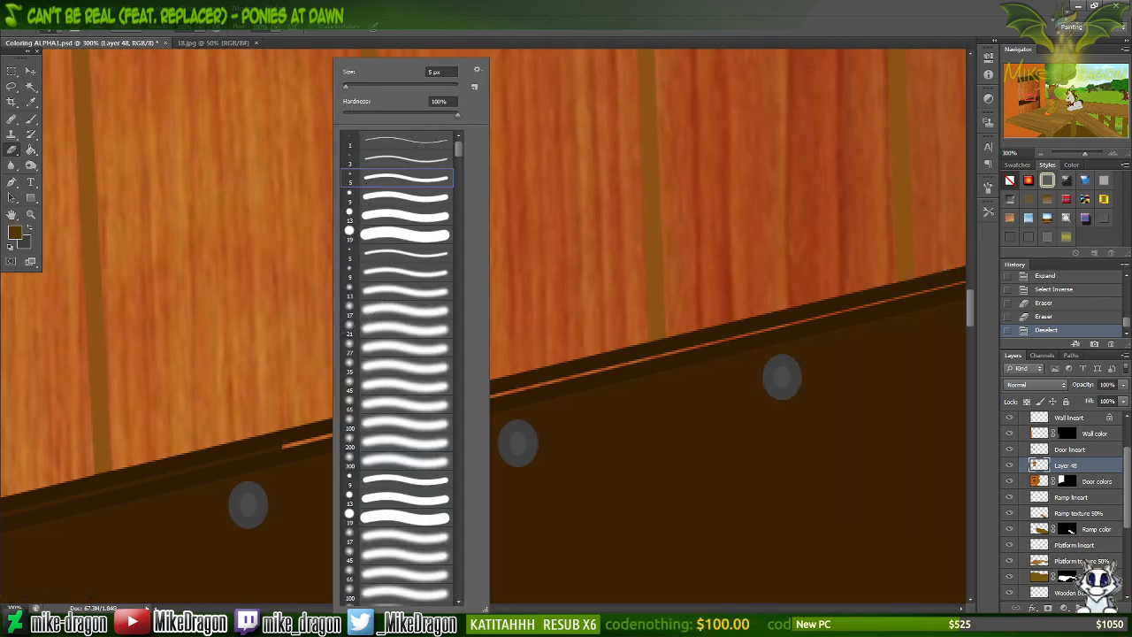
left_click(280, 445)
left_click_drag(319, 442, 326, 437)
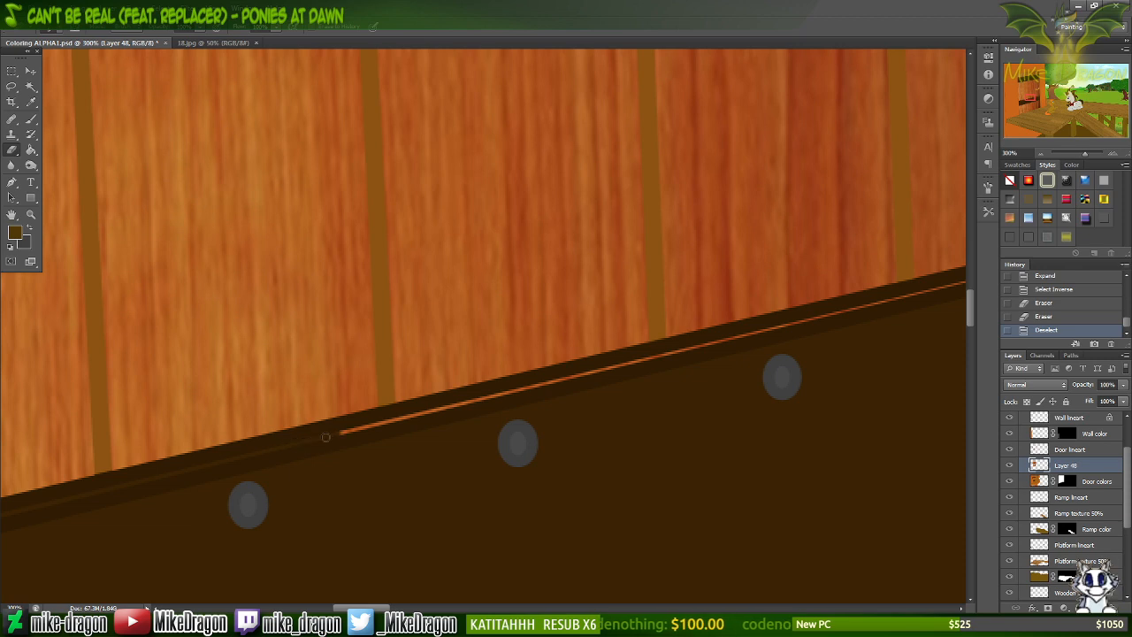
left_click_drag(389, 422, 450, 406)
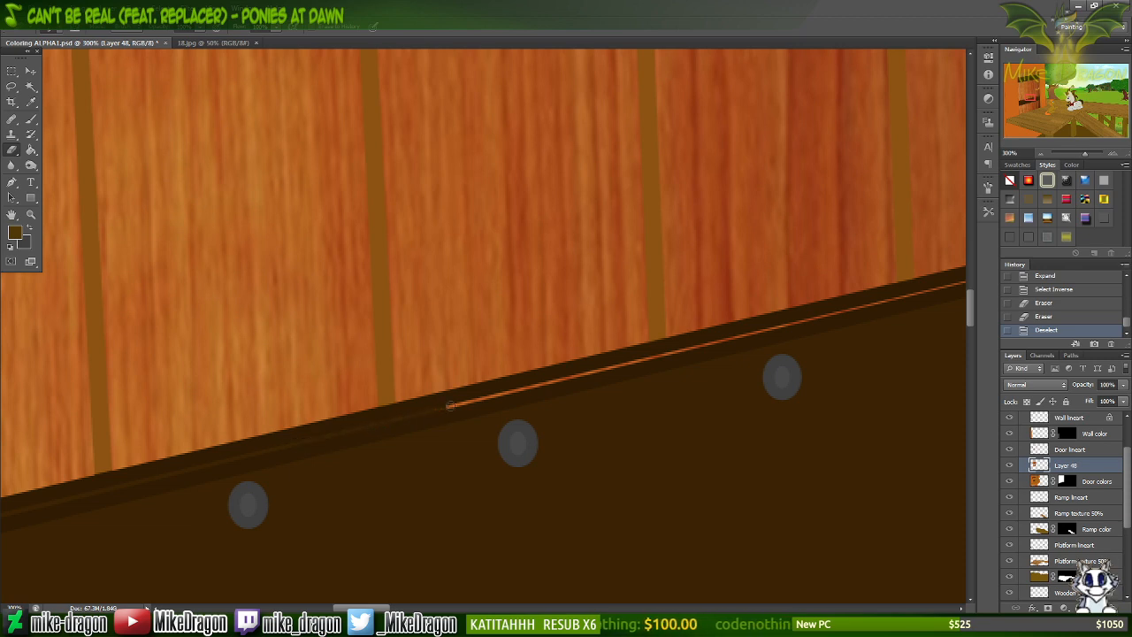
left_click_drag(522, 390, 613, 366)
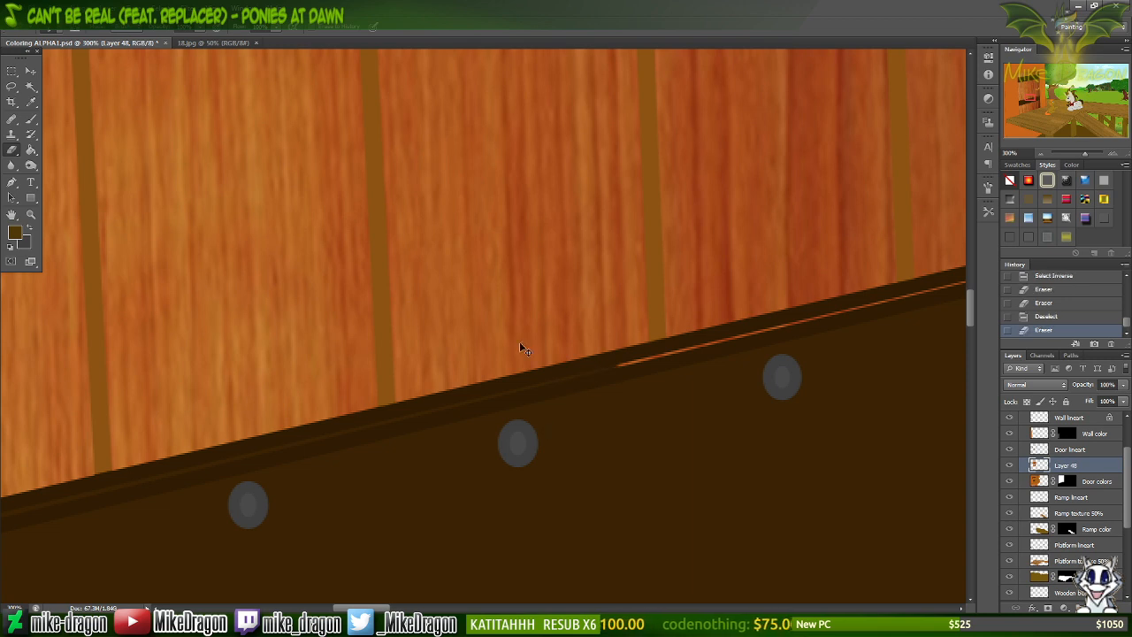
Erase the rest of the leftover grain sliver along the lower band's upper edge with the 5 px hard eraser.
scroll(507, 248, "right", 6)
right_click(500, 235)
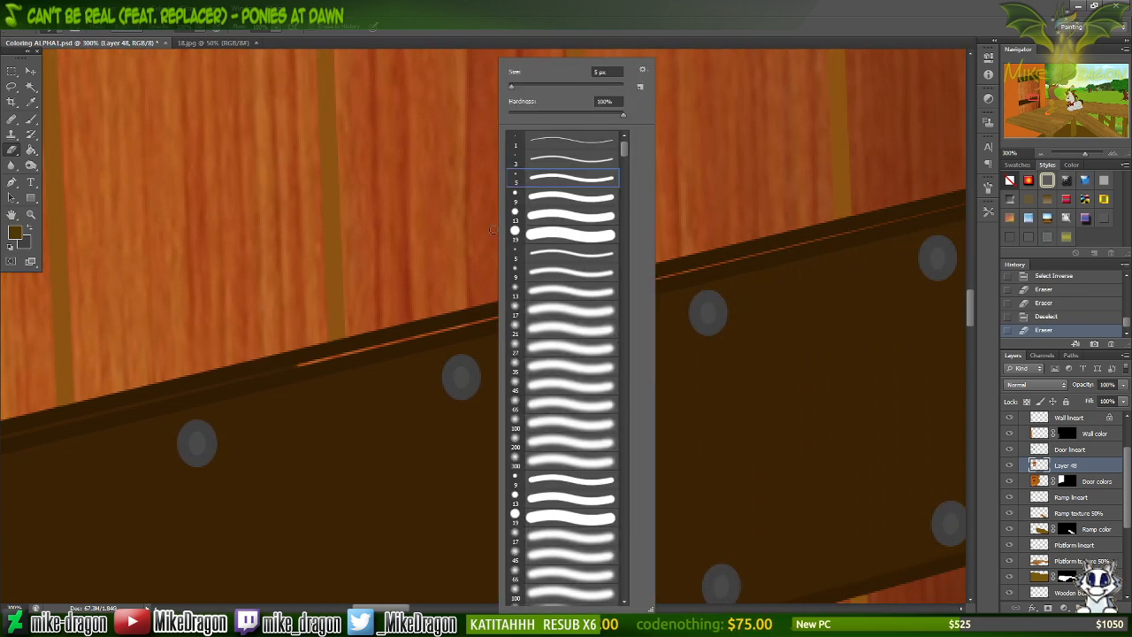
left_click(525, 200)
key("Return")
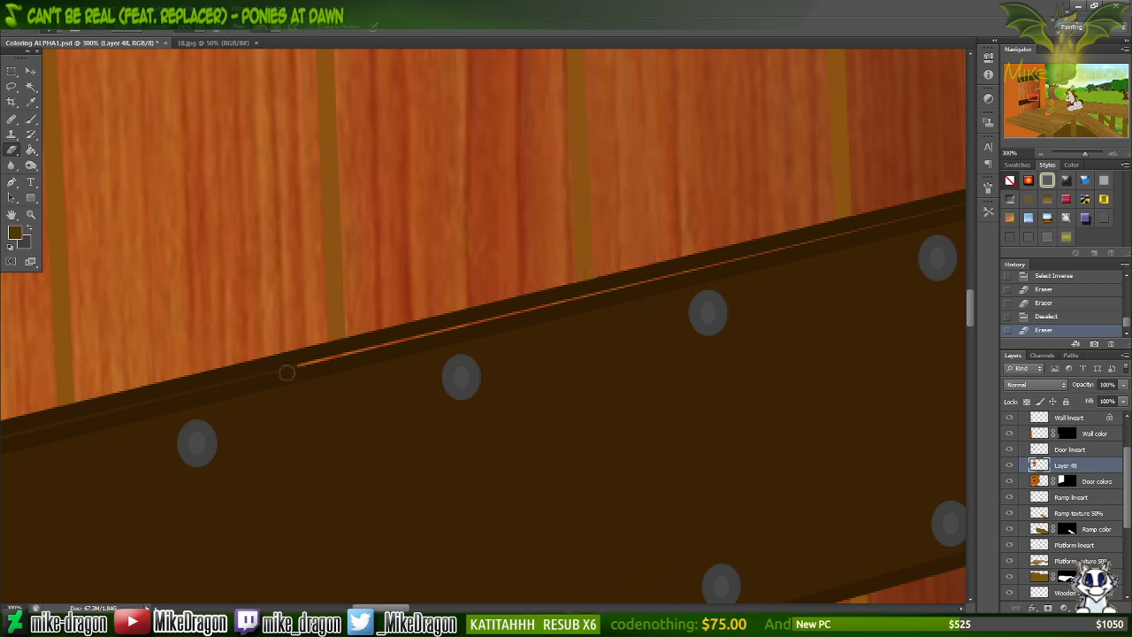
left_click_drag(287, 371, 628, 285)
scroll(575, 380, "right", 6)
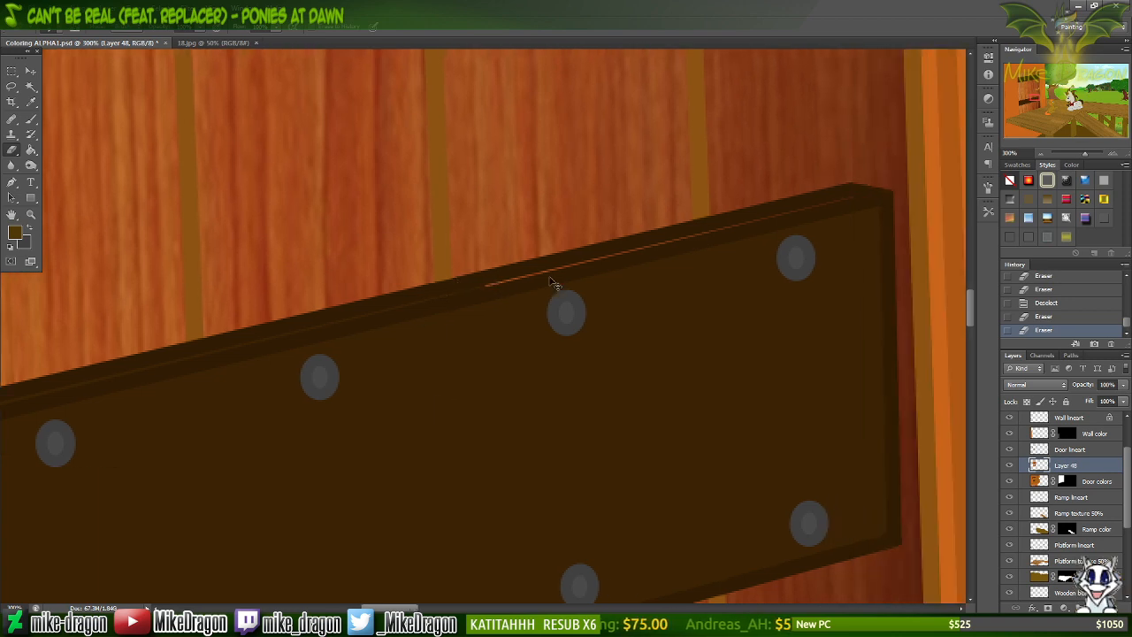
scroll(547, 262, "up", 2)
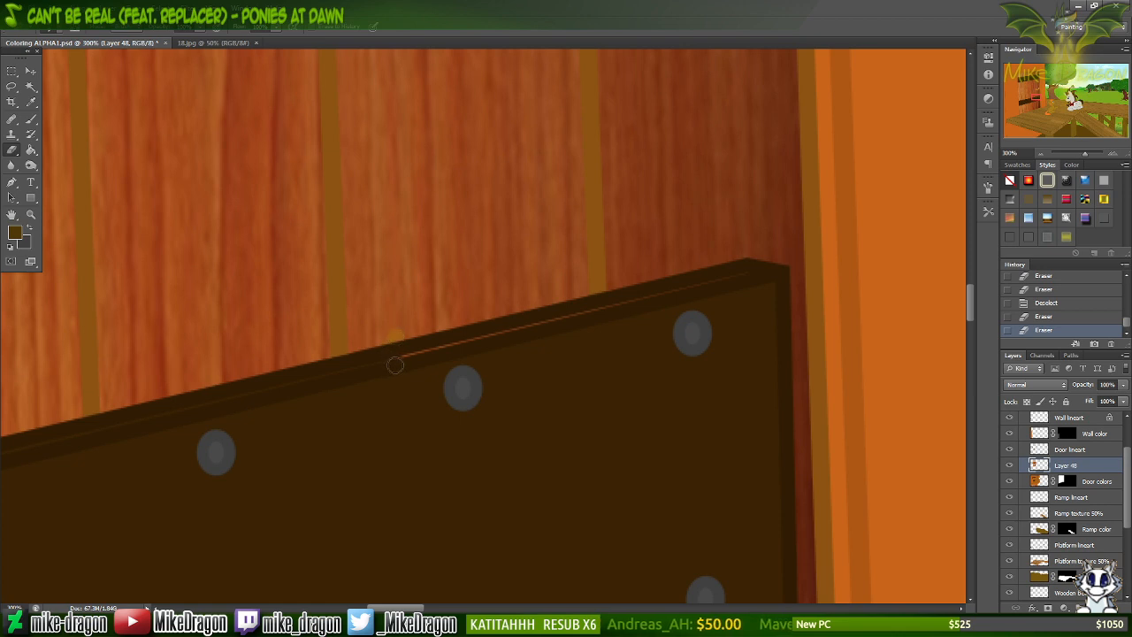
mouse_move(384, 362)
left_mouse_down()
mouse_move(451, 347)
mouse_move(394, 361)
mouse_move(680, 286)
left_mouse_up()
left_click_drag(752, 274, 757, 284)
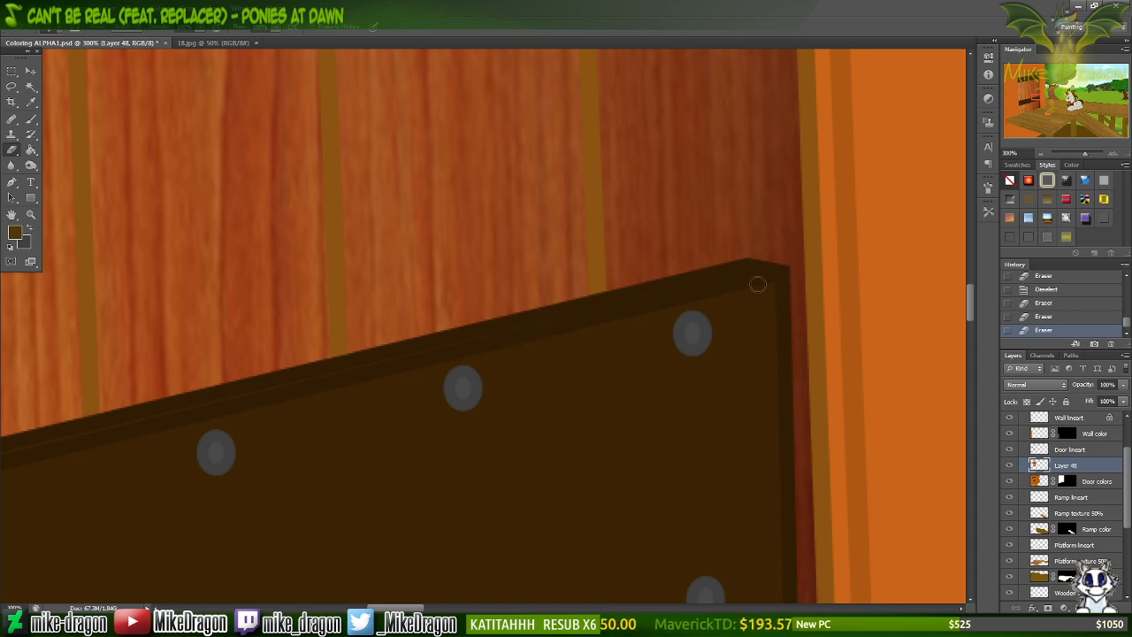
Erase the thin grain sliver along the whole upper edge of the upper metal band on Layer 48.
left_click_drag(971, 297, 984, 163)
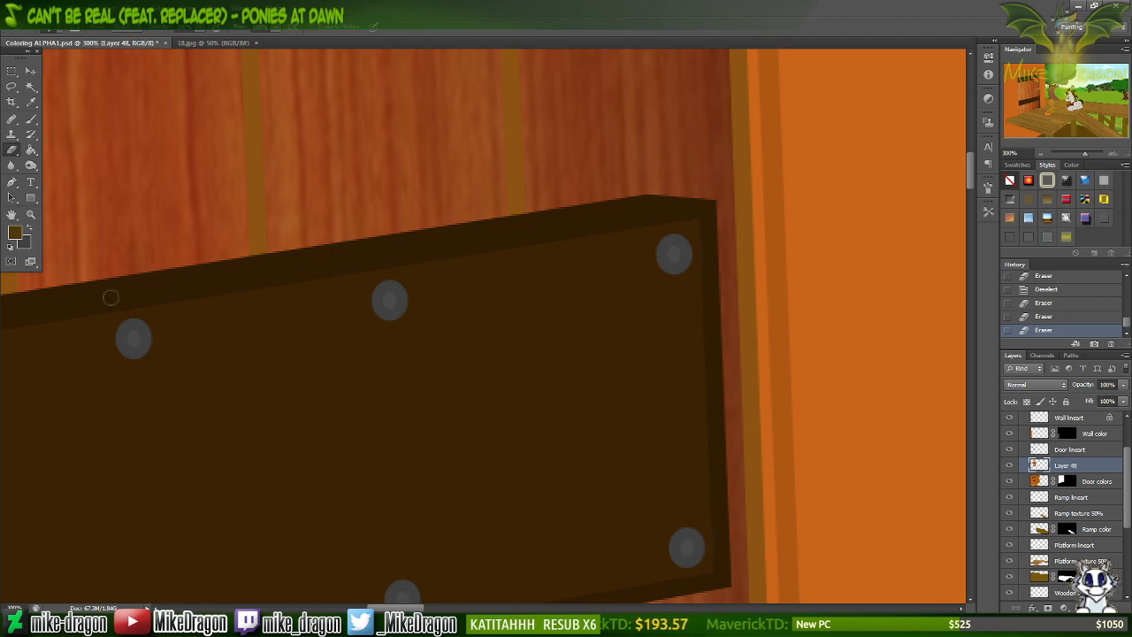
left_click_drag(29, 311, 15, 313)
mouse_move(1048, 79)
left_mouse_down()
mouse_move(1023, 77)
mouse_move(1032, 78)
left_mouse_up()
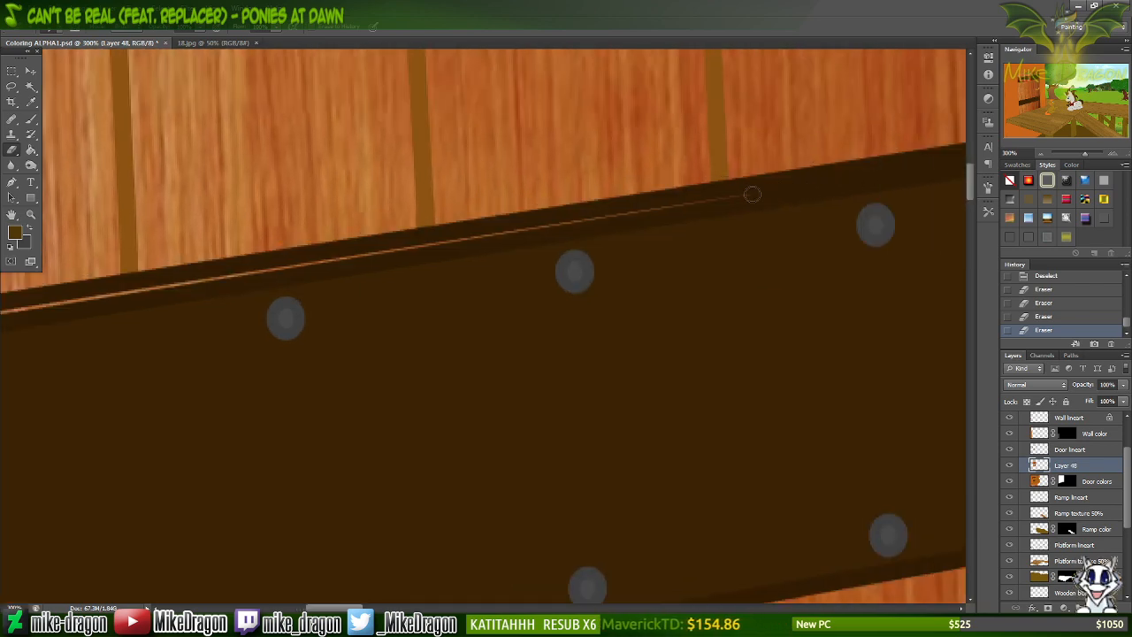
left_click_drag(692, 204, 1, 312)
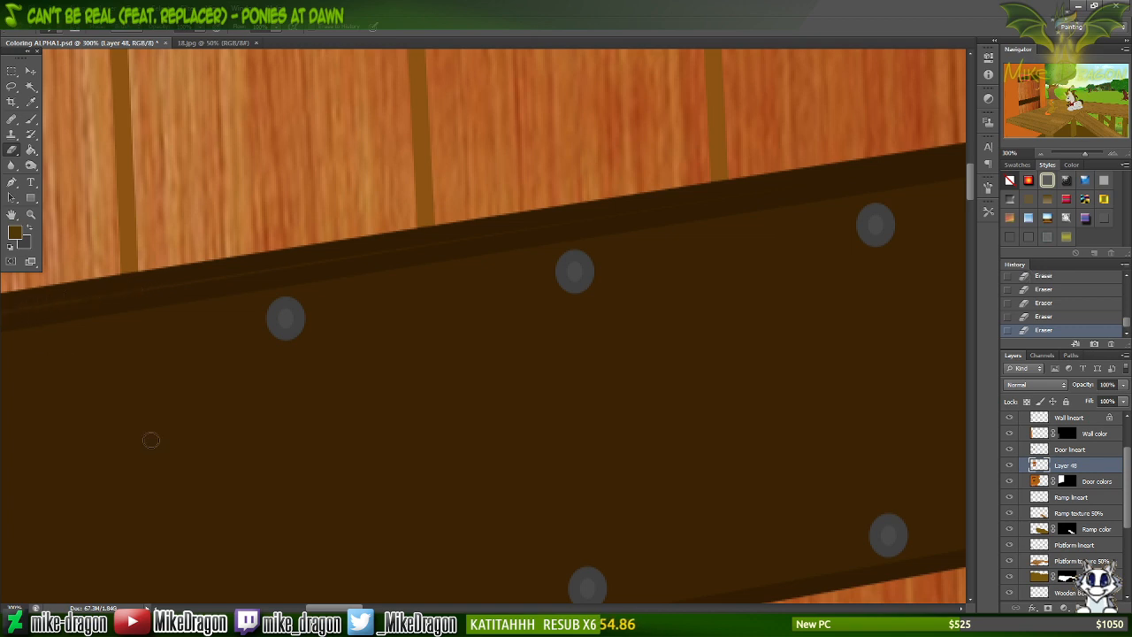
left_click_drag(333, 607, 309, 607)
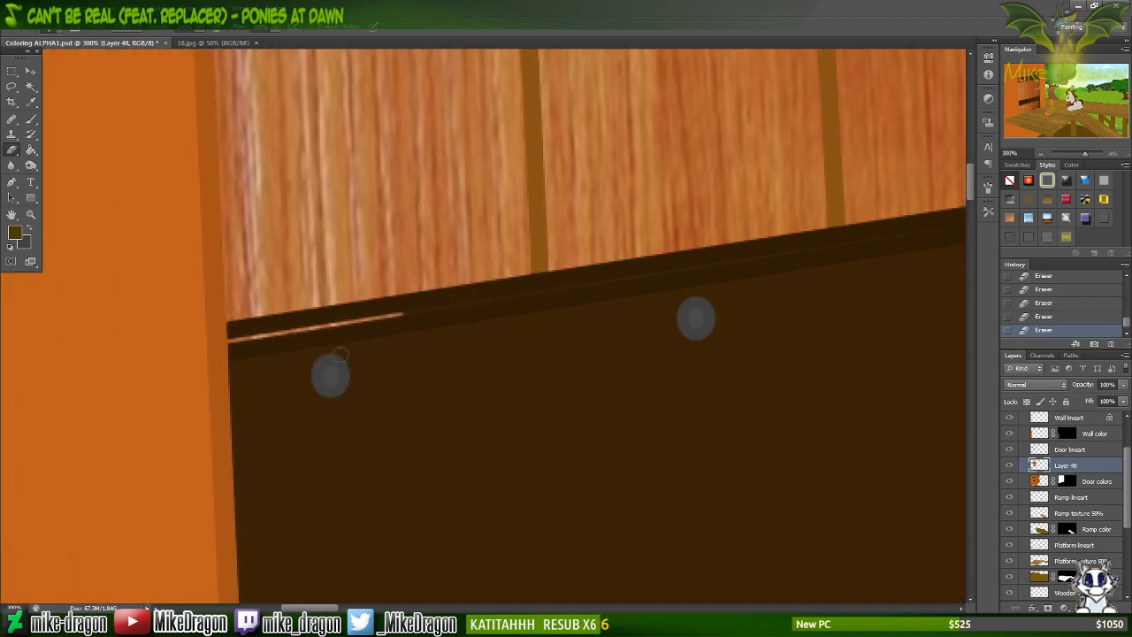
left_click_drag(400, 315, 231, 339)
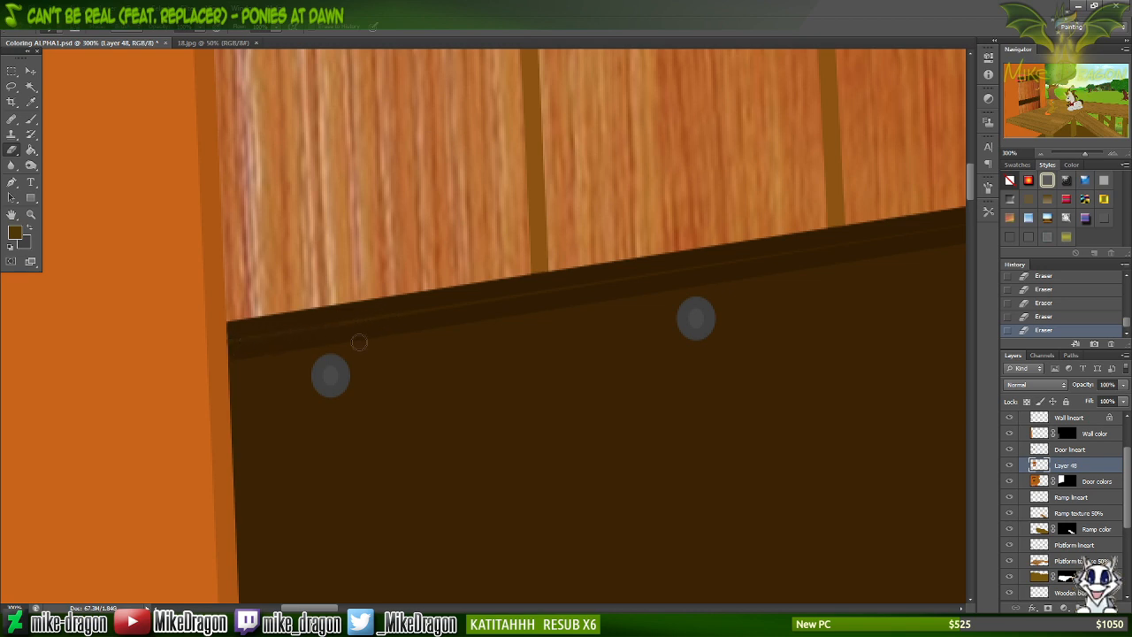
Examine both metal bands and the door's edges and corners up close for remaining stray grain.
key("ctrl+minus")
key("ctrl+minus")
key("ctrl+minus")
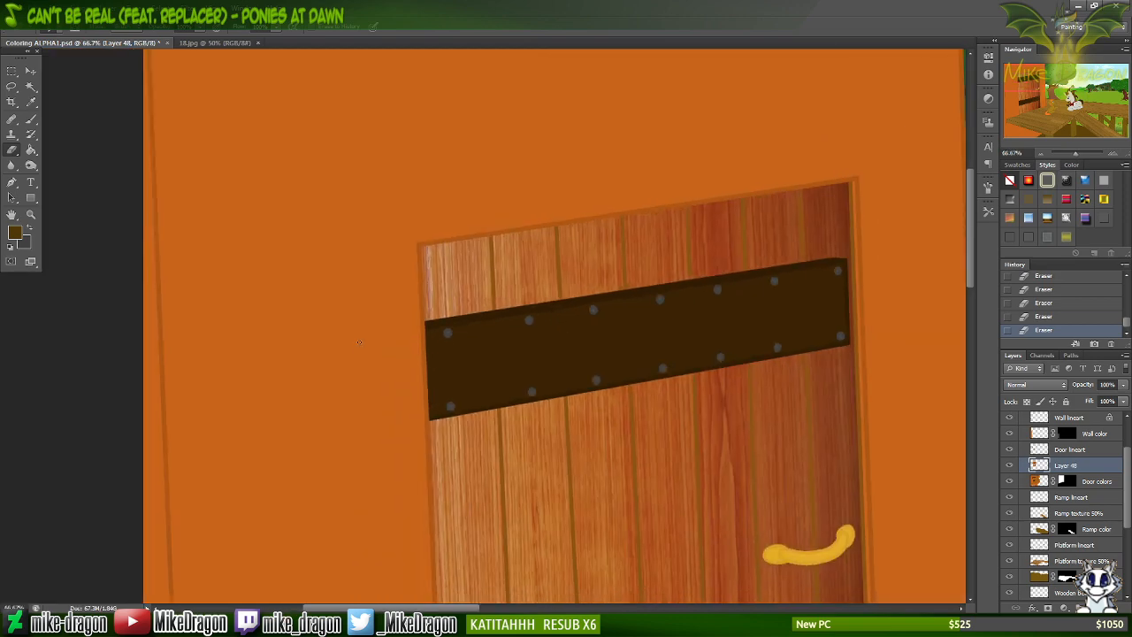
scroll(359, 342, "down", 8)
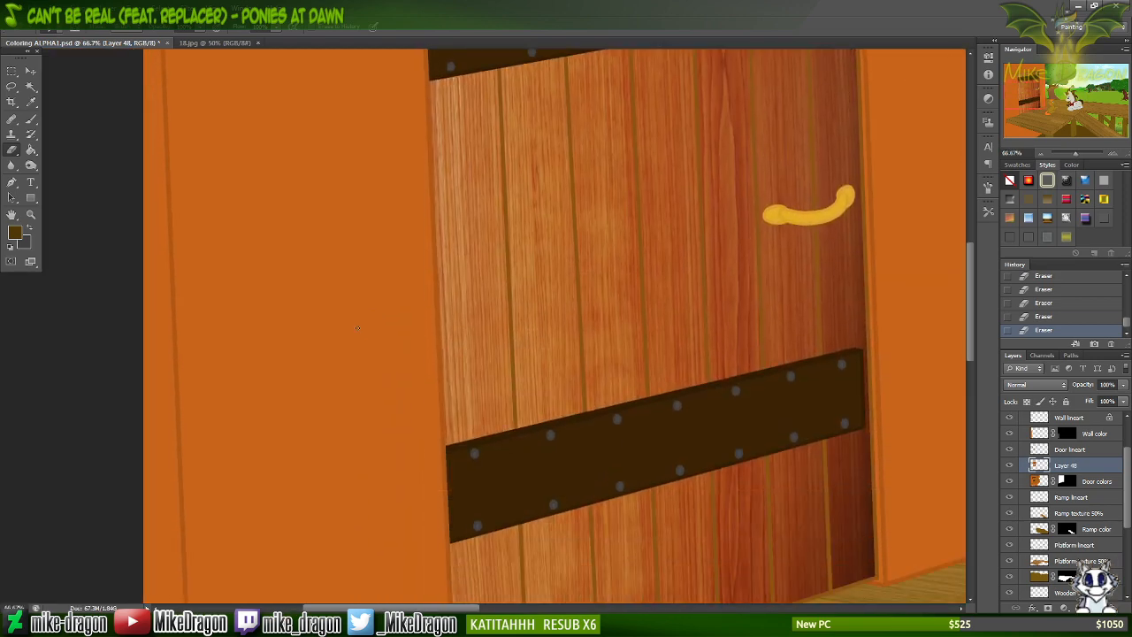
key("ctrl+plus")
key("ctrl+plus")
key("ctrl+plus")
scroll(346, 286, "down", 5)
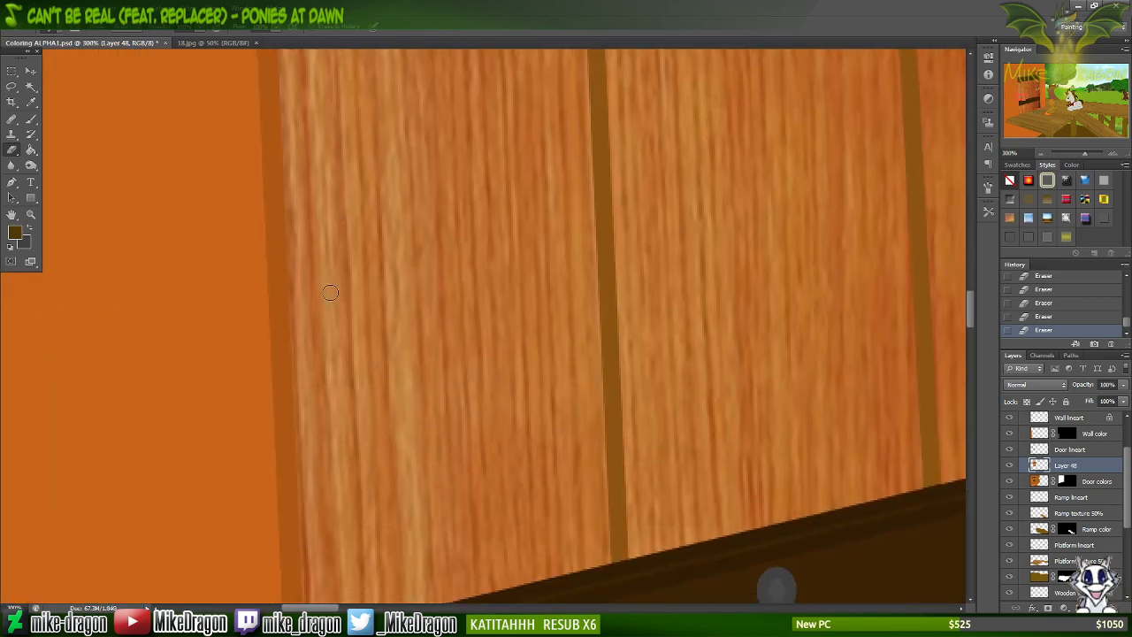
scroll(330, 292, "down", 8)
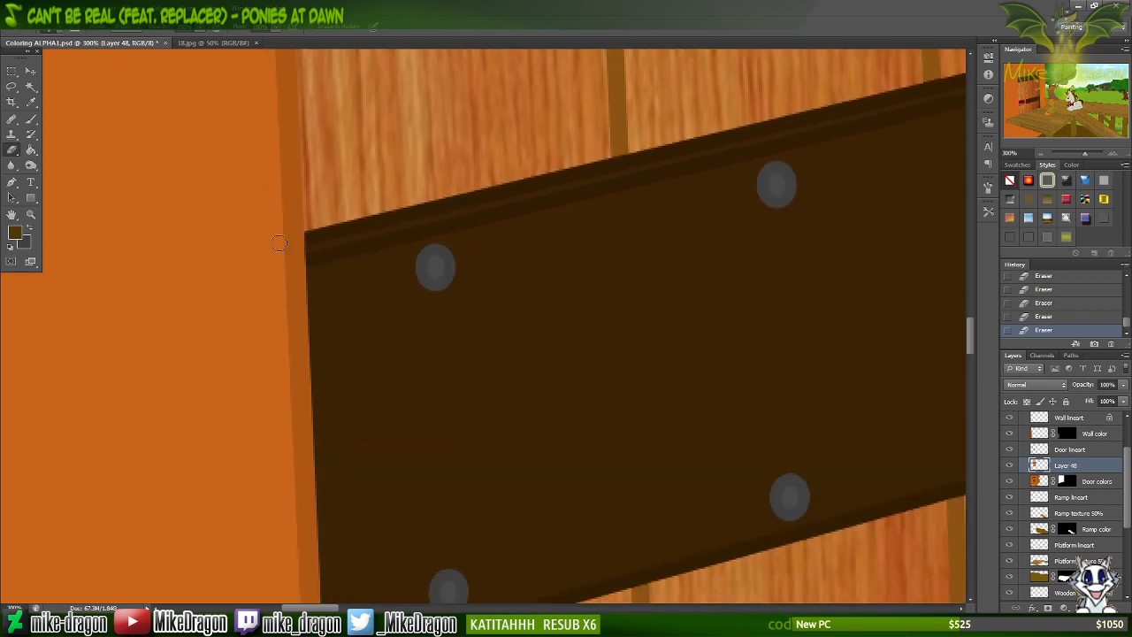
scroll(278, 243, "down", 4)
key("ctrl+minus")
key("ctrl+minus")
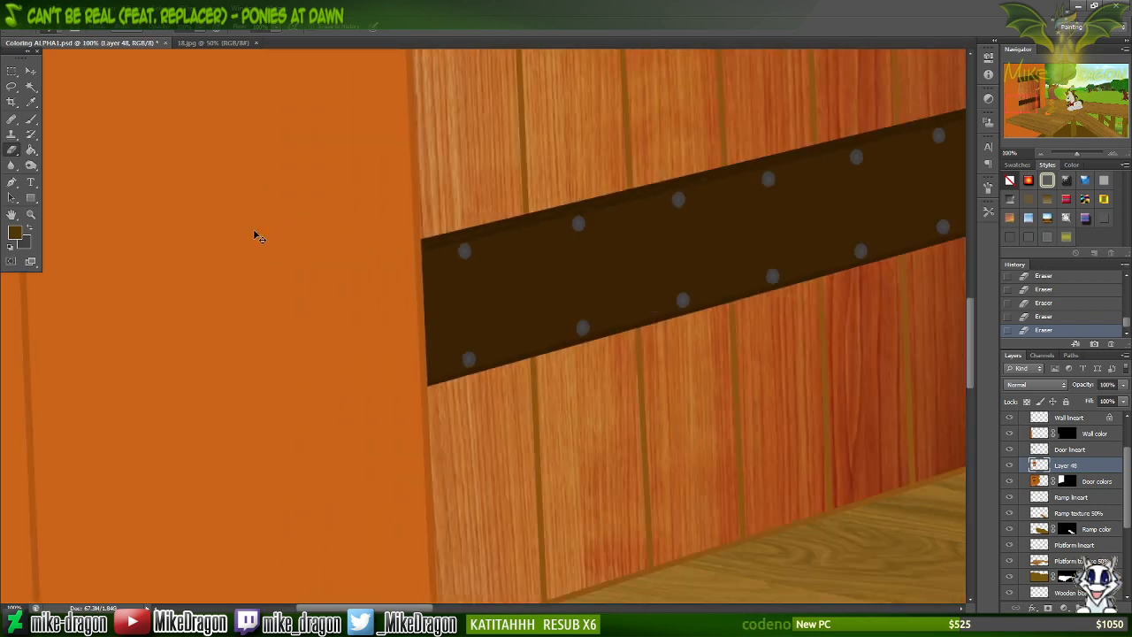
scroll(256, 235, "right", 9)
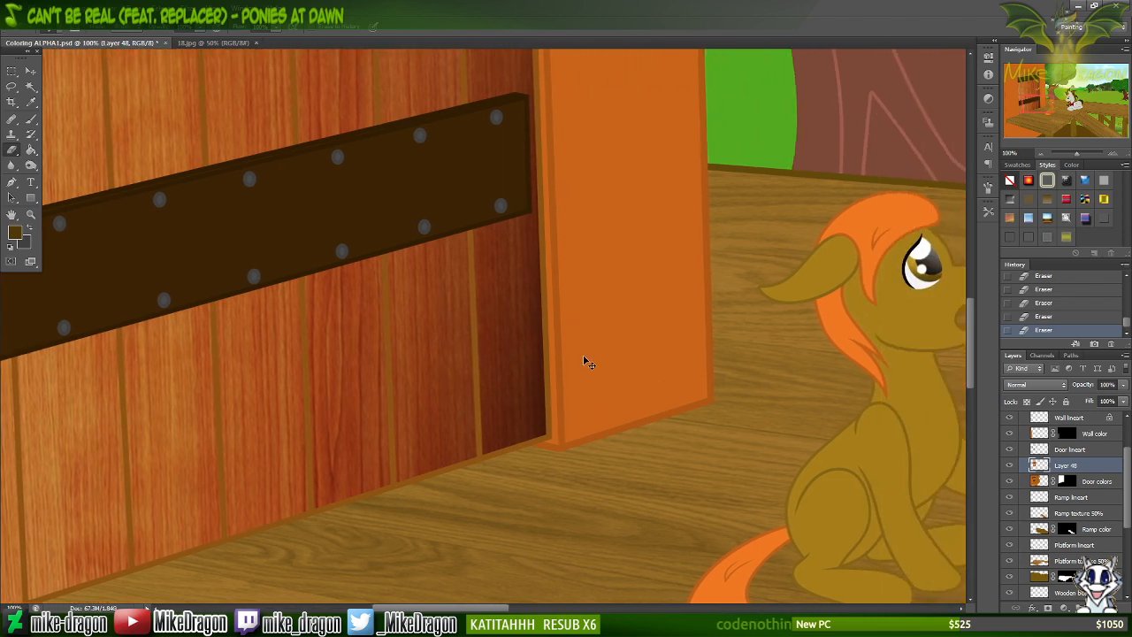
scroll(584, 361, "up", 3)
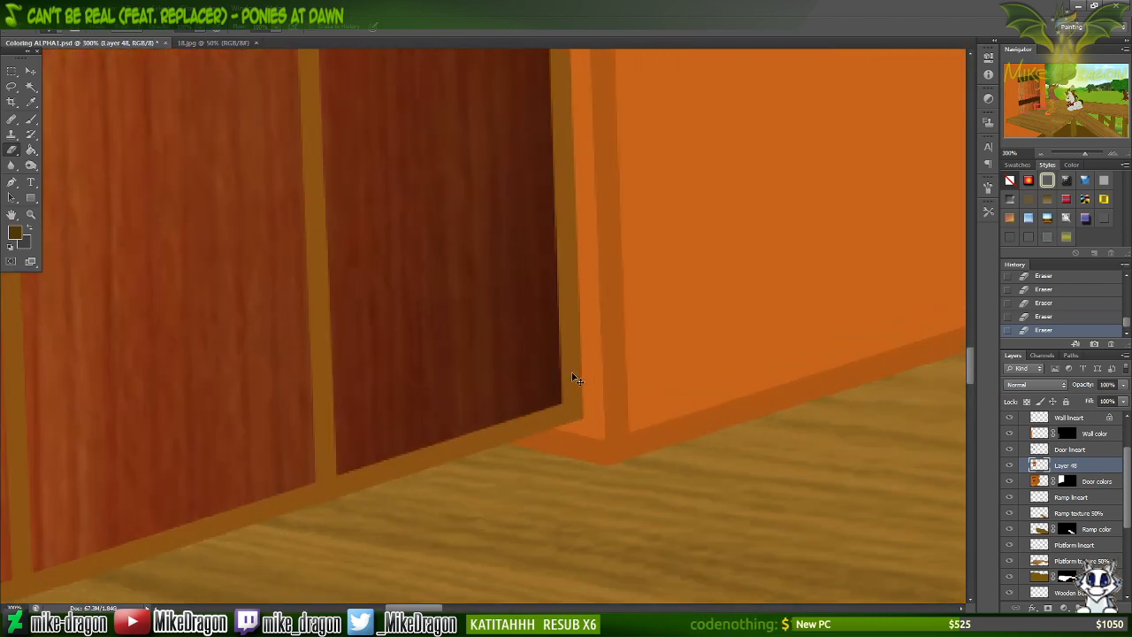
scroll(574, 378, "up", 2)
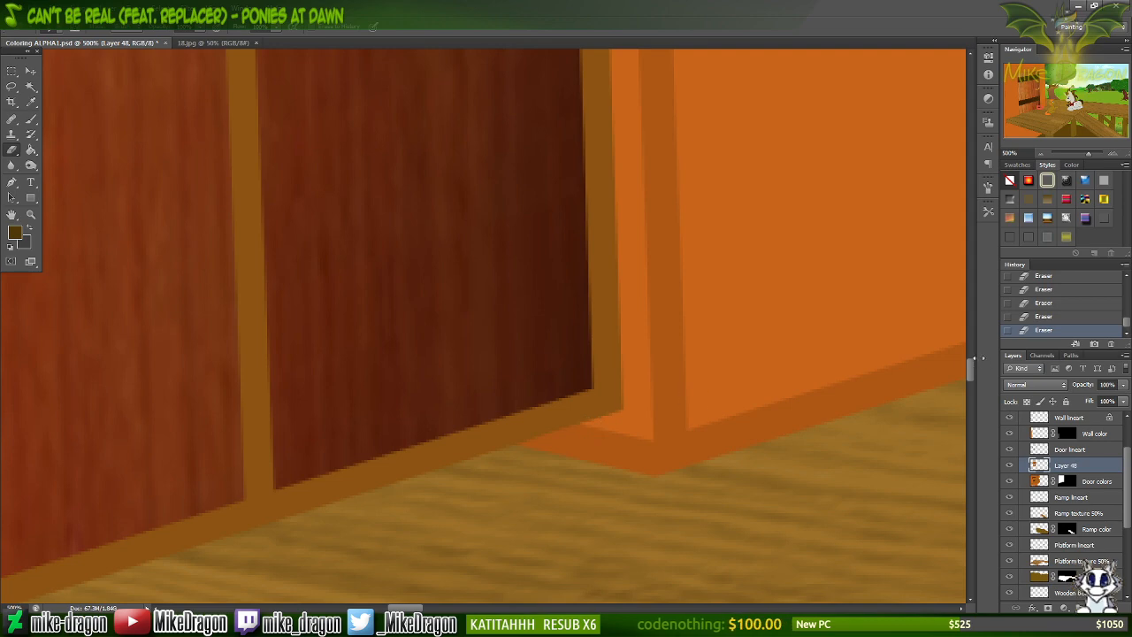
left_click_drag(969, 364, 972, 120)
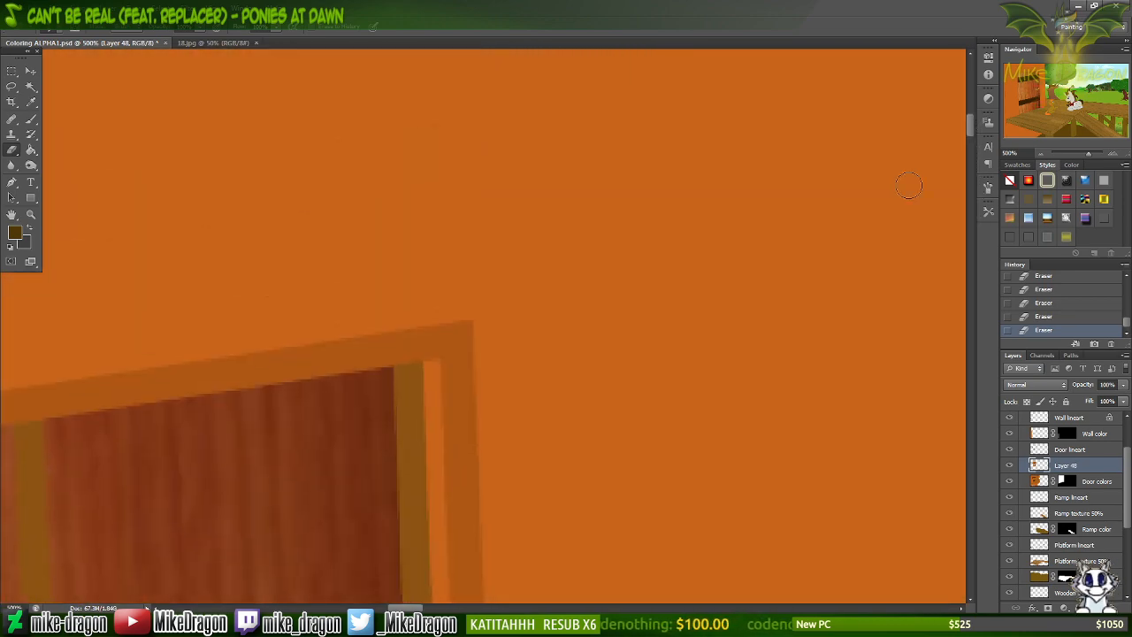
scroll(454, 354, "down", 7)
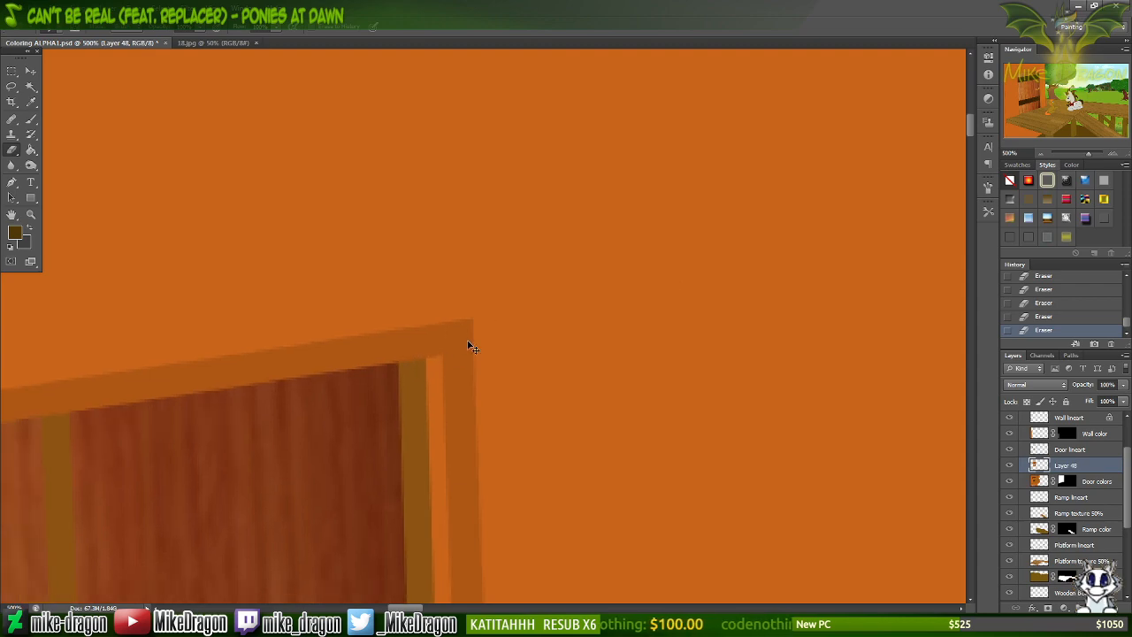
scroll(506, 250, "down", 4)
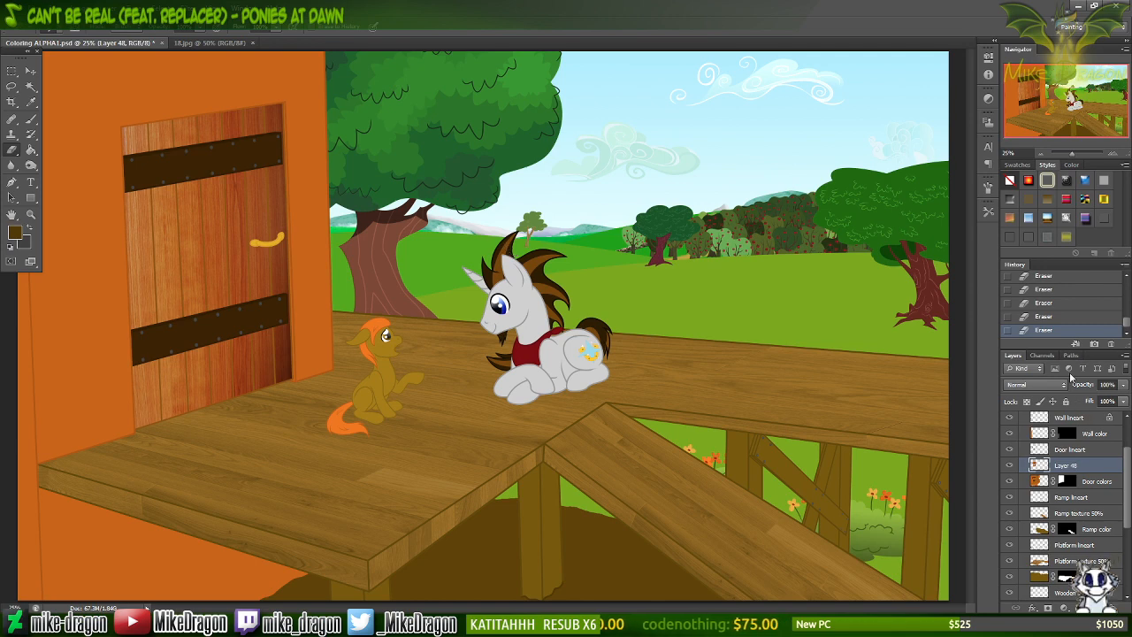
Set the opacity of Layer 48, the door's wood grain, to 50%.
left_click(1105, 386)
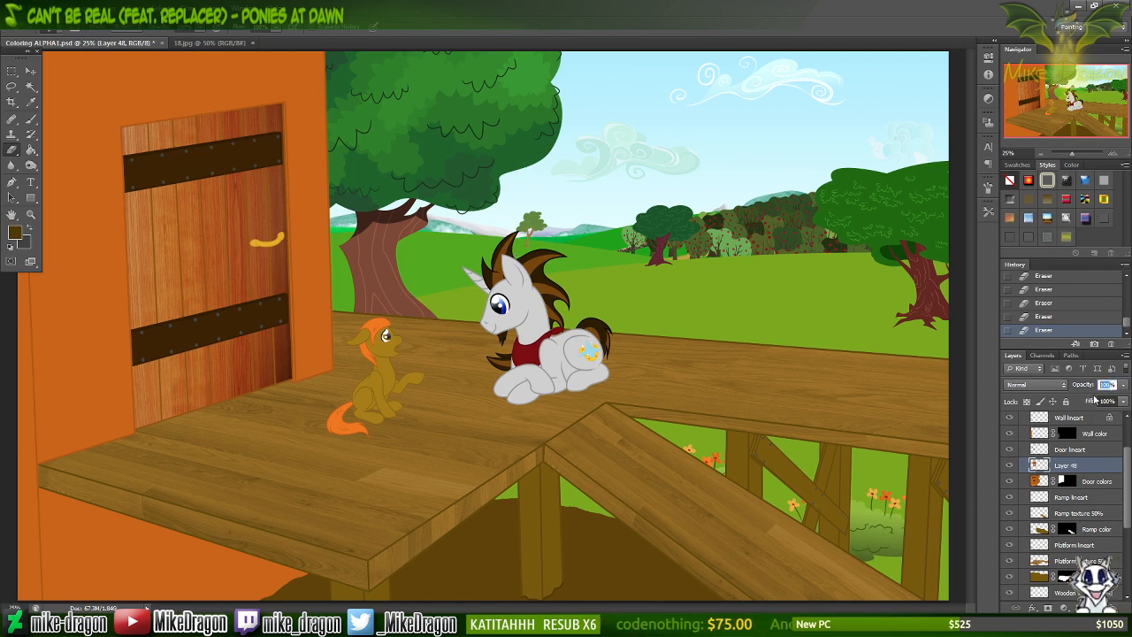
type("50")
key("Return")
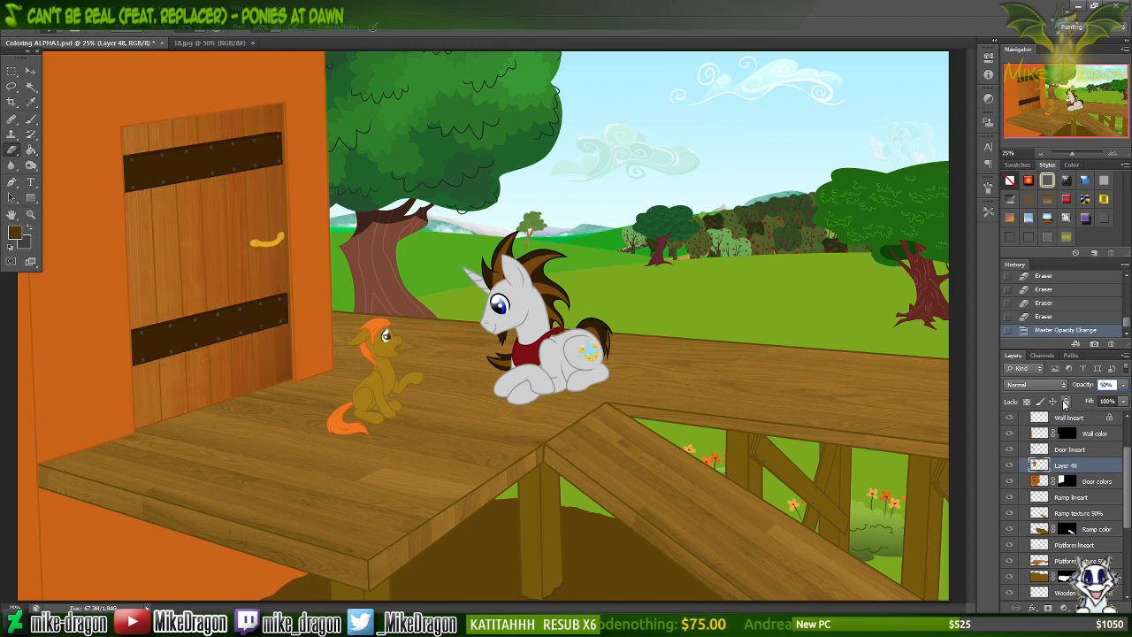
Start a Hue/Saturation adjustment on the door grain with Colorize enabled, keeping the dialog clear of the door.
key("ctrl+plus")
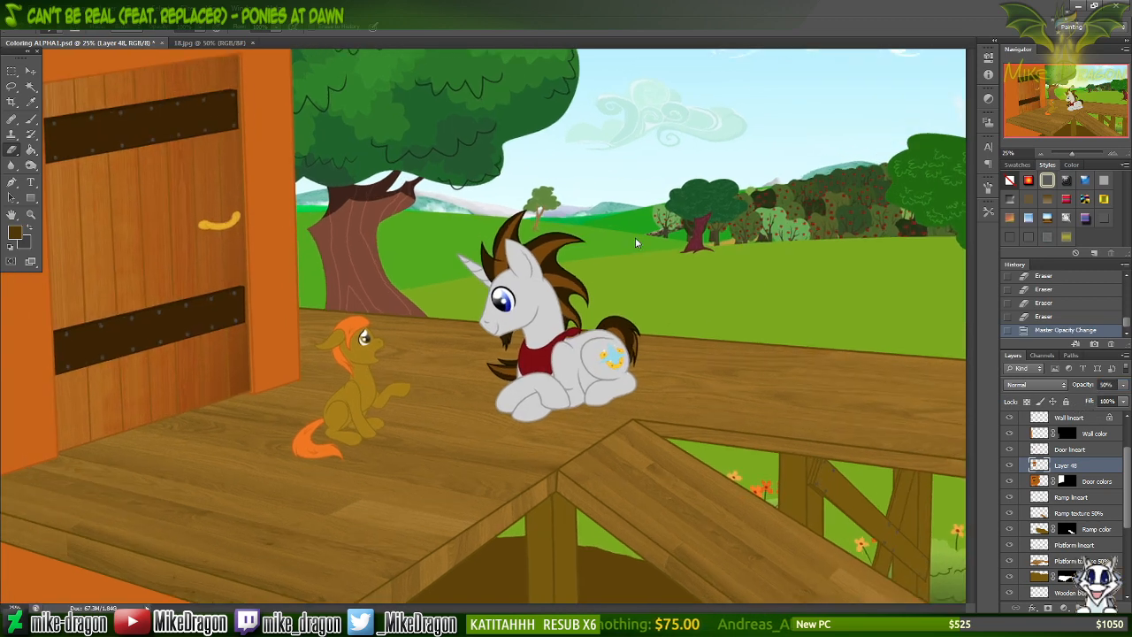
scroll(599, 202, "left", 5)
key("ctrl+plus")
scroll(599, 202, "left", 4)
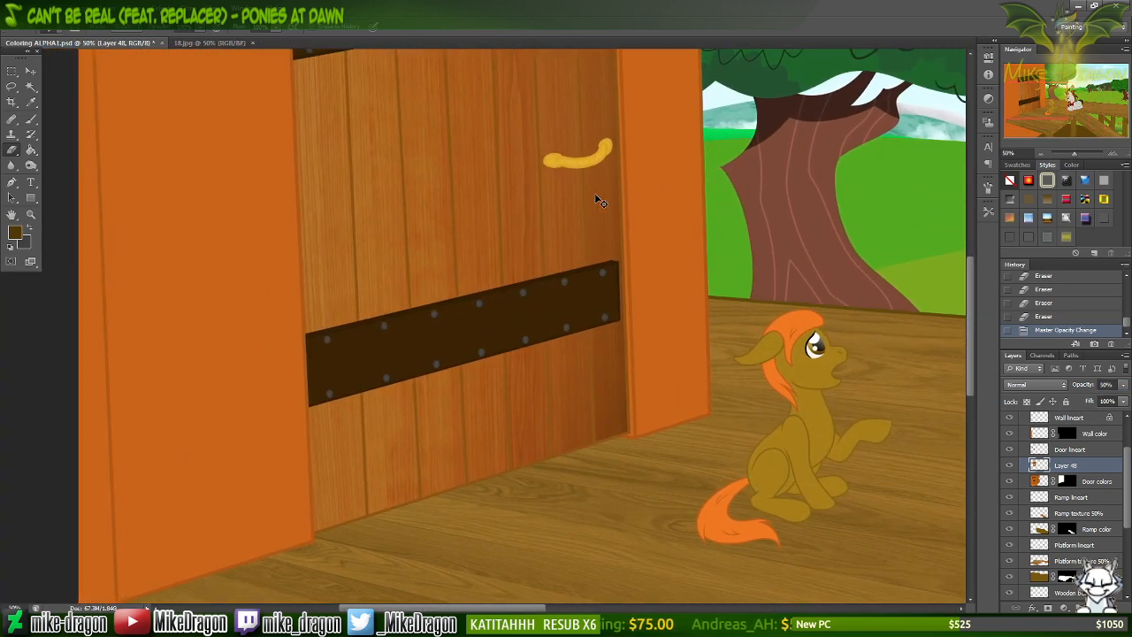
scroll(597, 199, "up", 3)
scroll(595, 194, "up", 3)
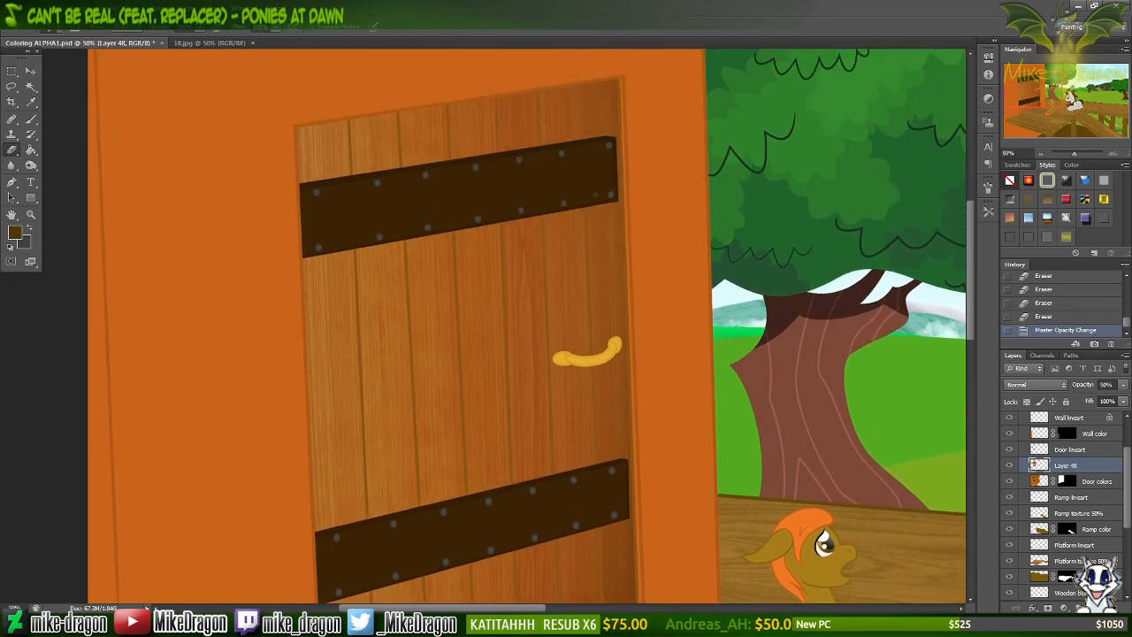
key("ctrl+u")
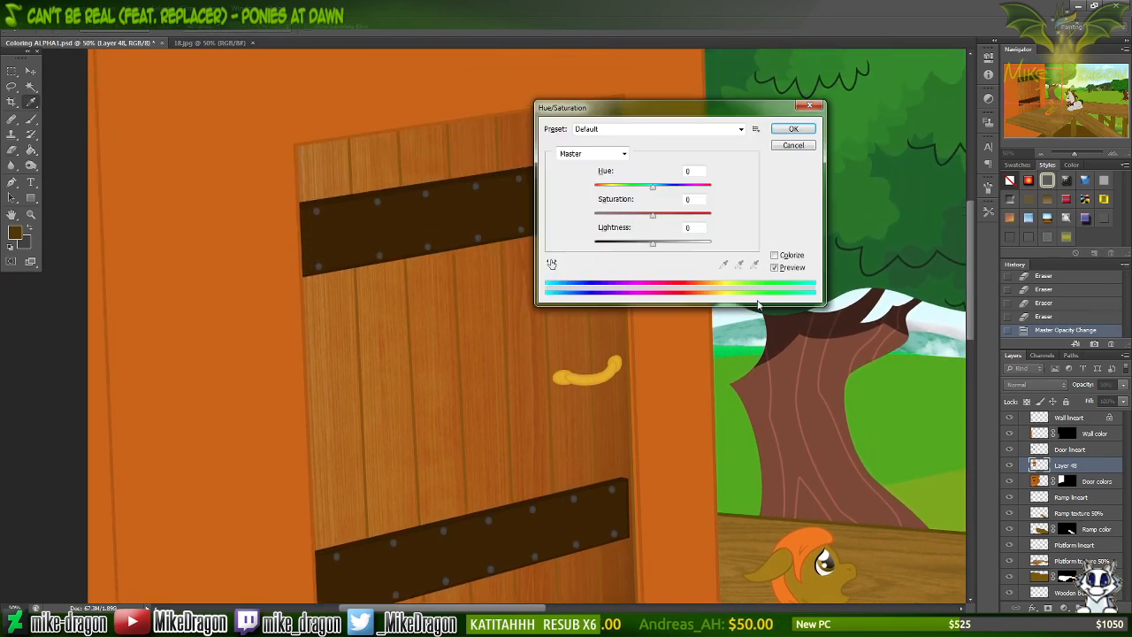
left_click(775, 256)
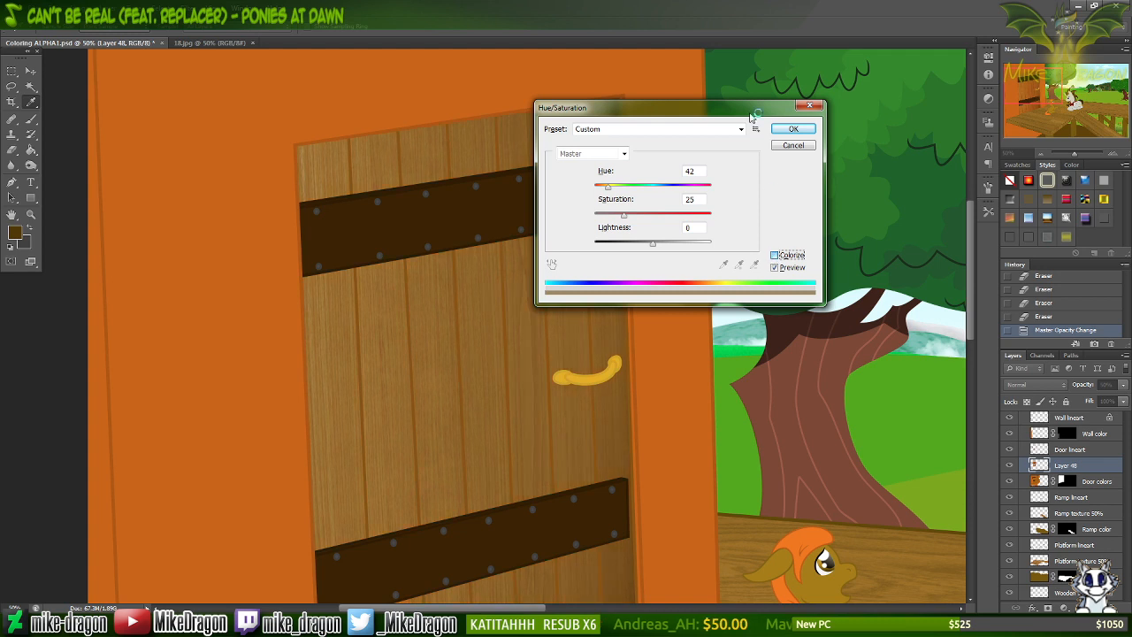
left_click_drag(669, 115, 749, 119)
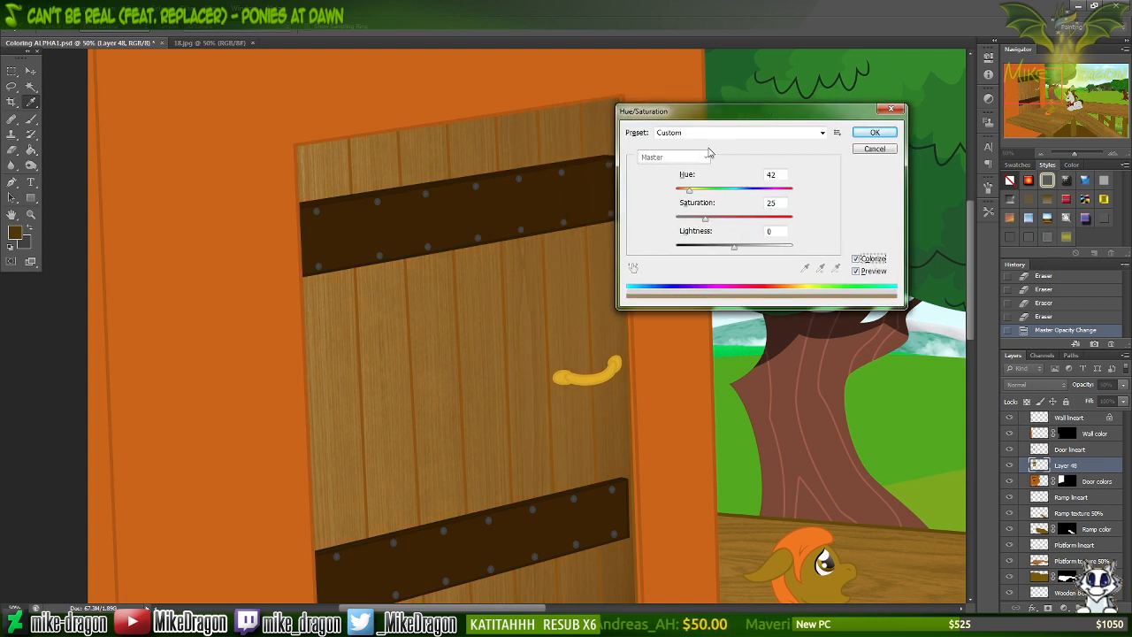
Tune the colorized door grain to hue 35, saturation 56 and lightness -24.
left_click(688, 193)
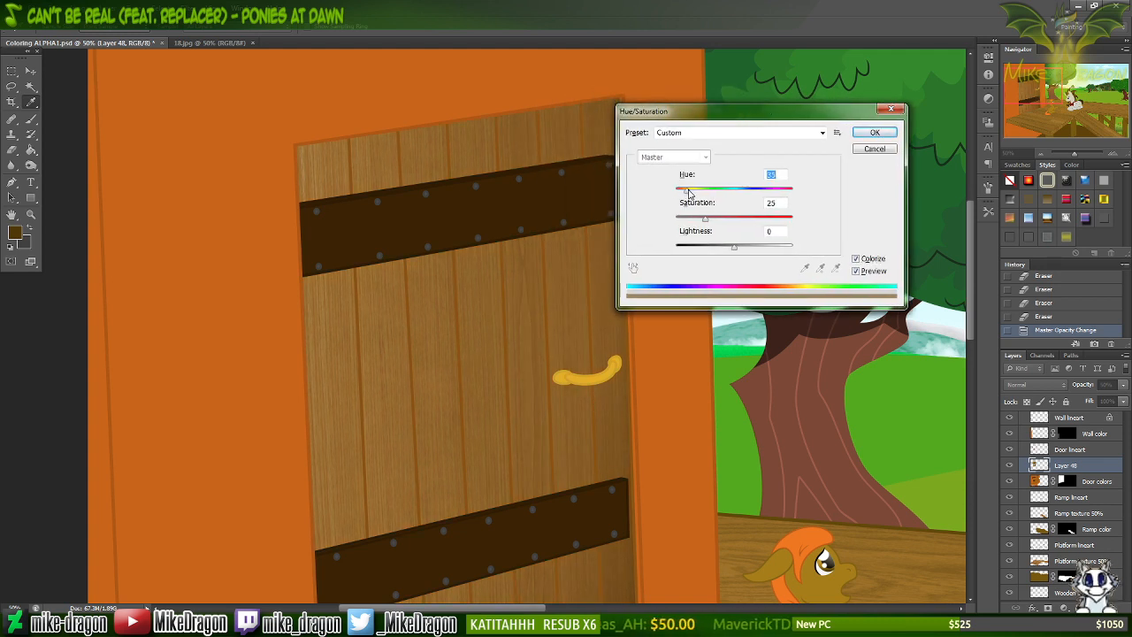
left_click_drag(688, 193, 721, 253)
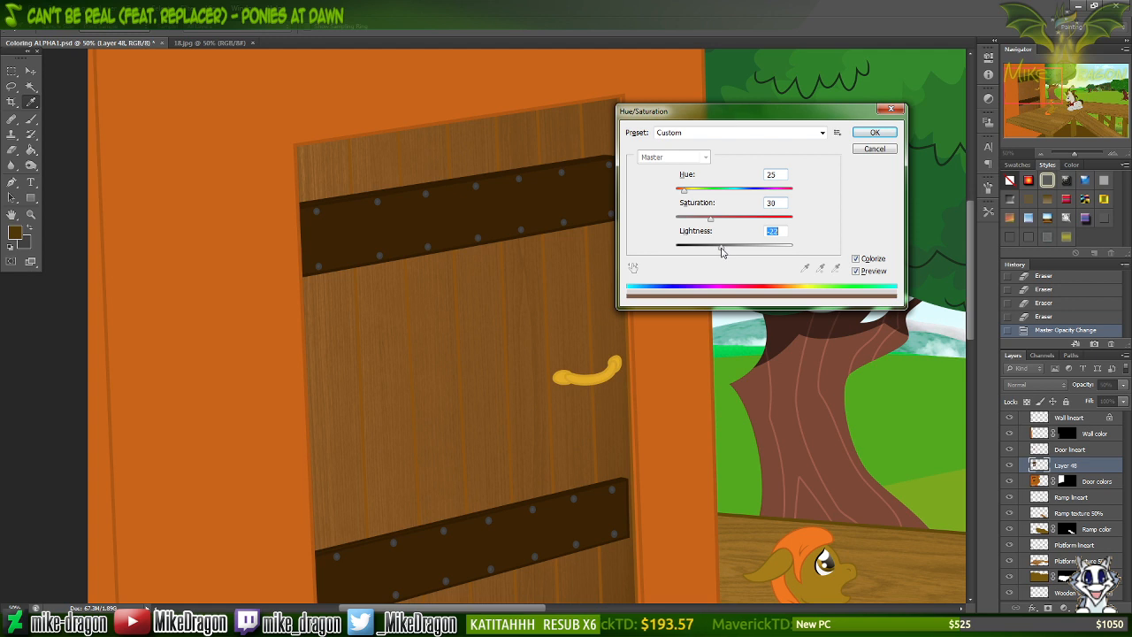
left_click_drag(681, 193, 744, 219)
left_click_drag(690, 193, 688, 193)
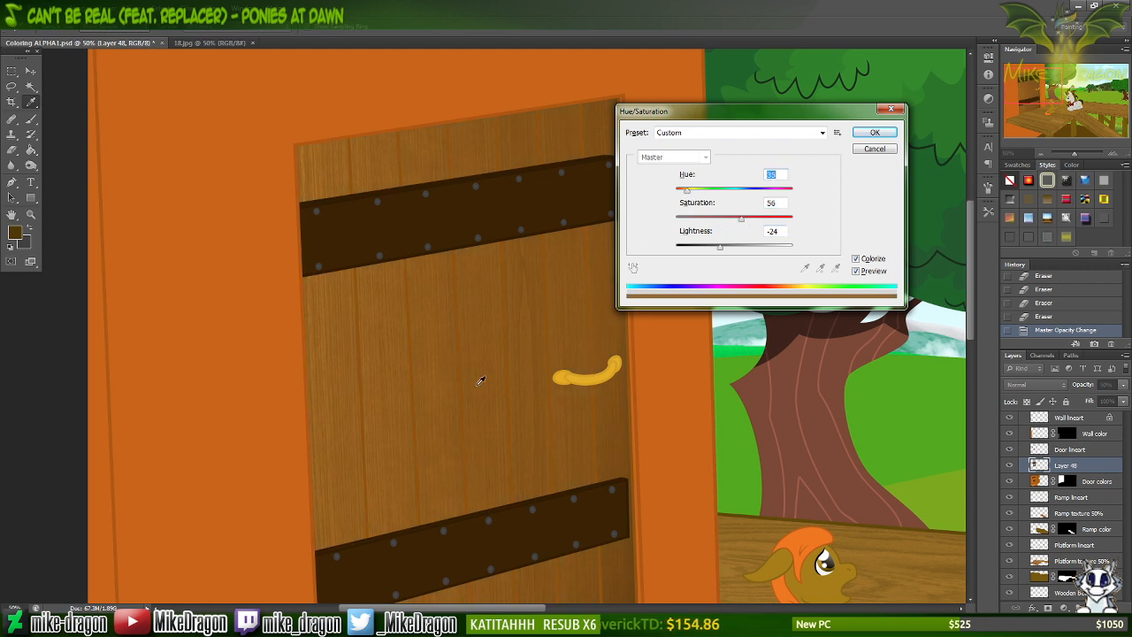
Check the noted colour values in Notepad and apply the door grain's colorize adjustment with saturation 52 and lightness -25.
key("alt+Tab")
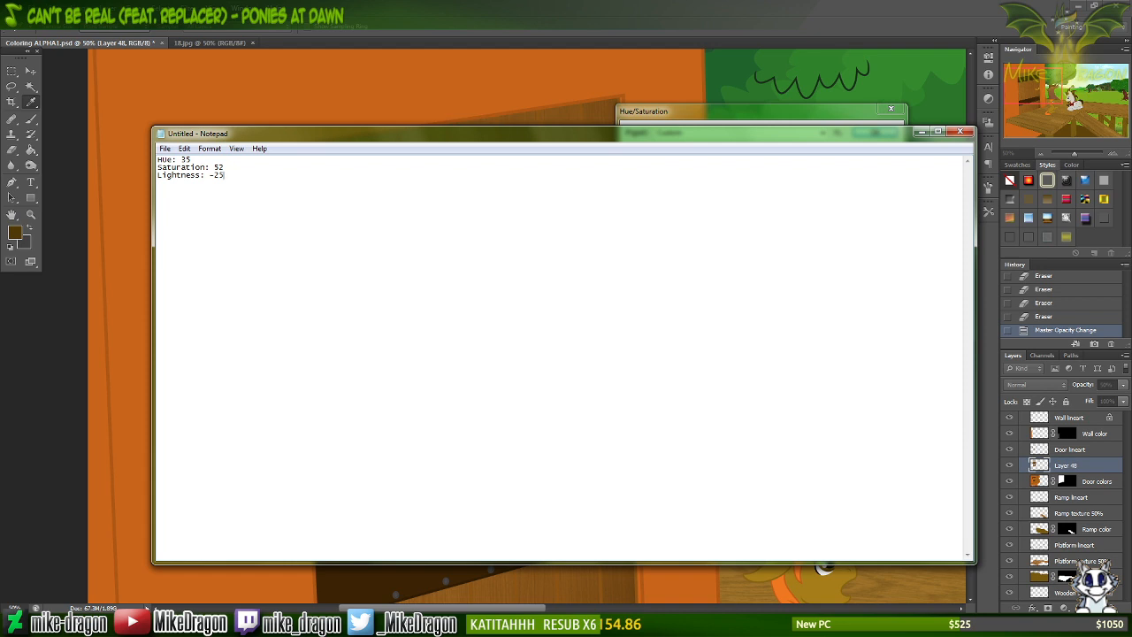
key("alt+Tab")
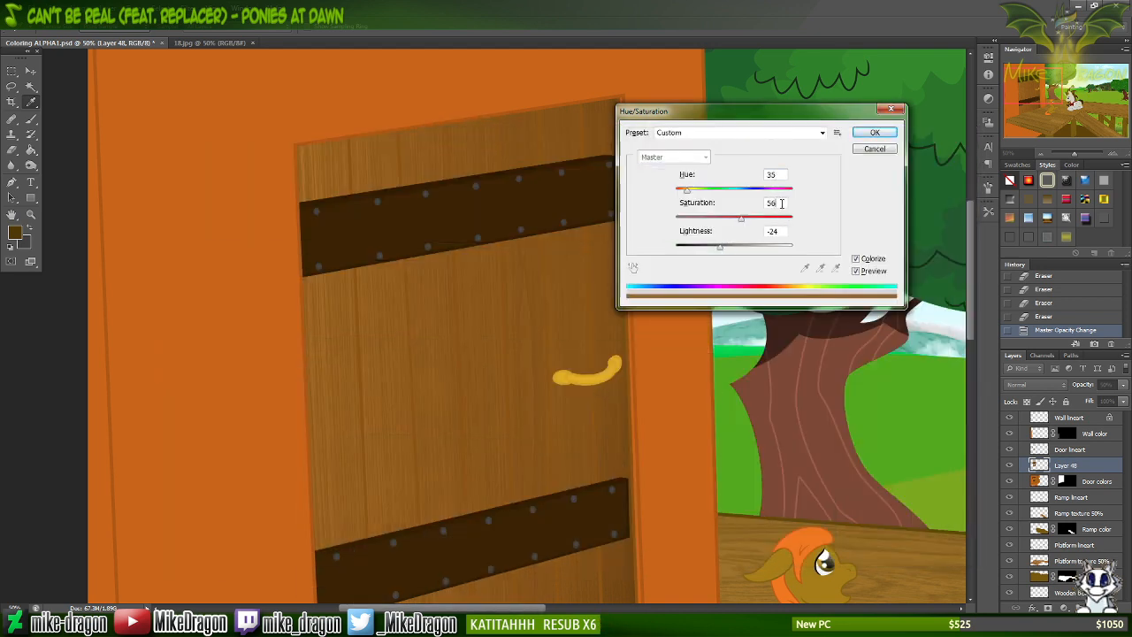
type("52")
left_click(766, 233)
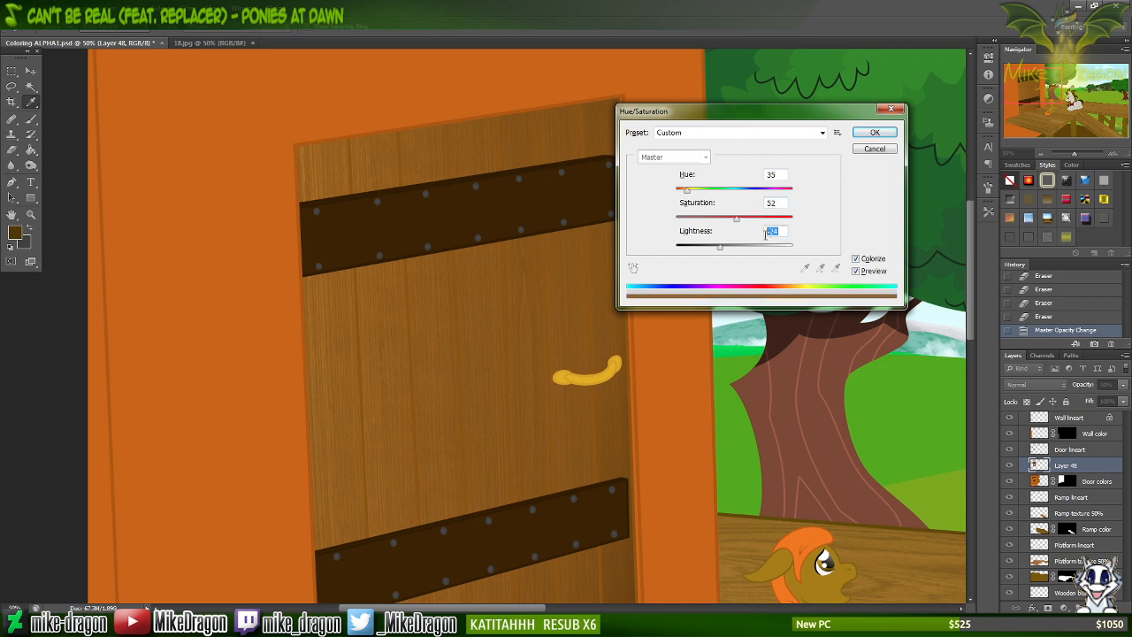
type("-25")
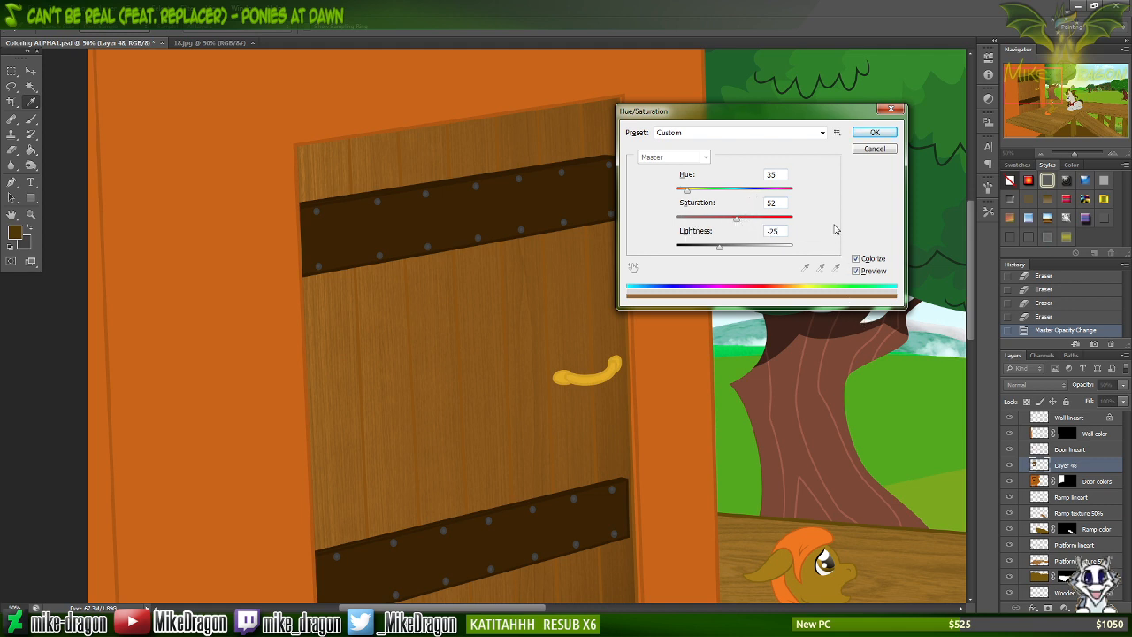
left_click(875, 133)
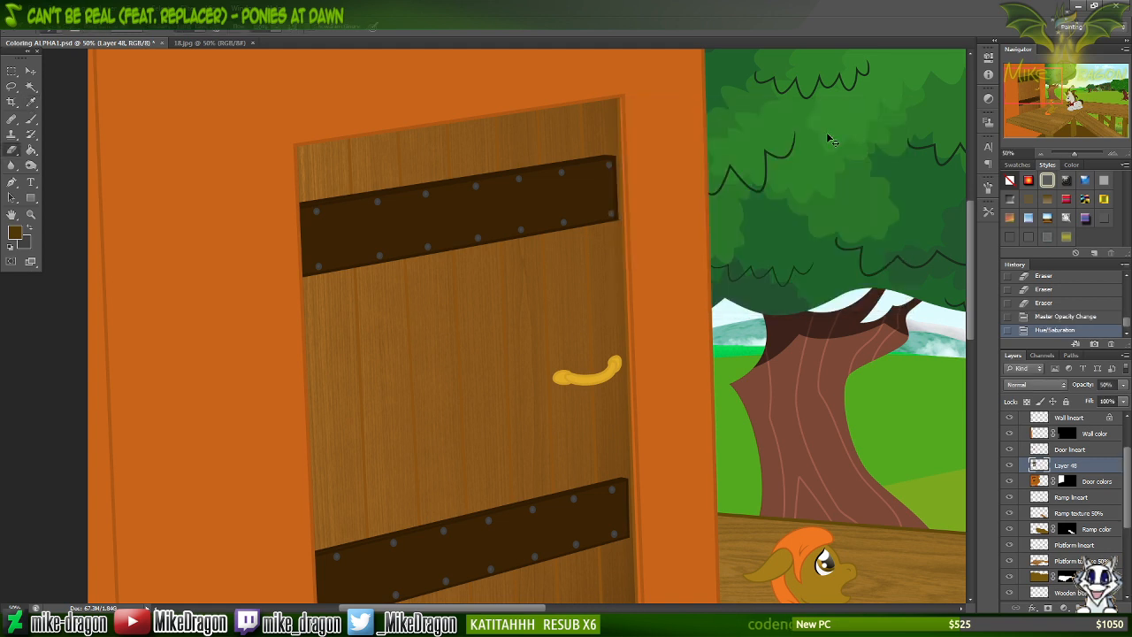
Try the door grain layer at 30% and 60% opacity, checking the planks up close, and settle on 50%.
key("ctrl+minus")
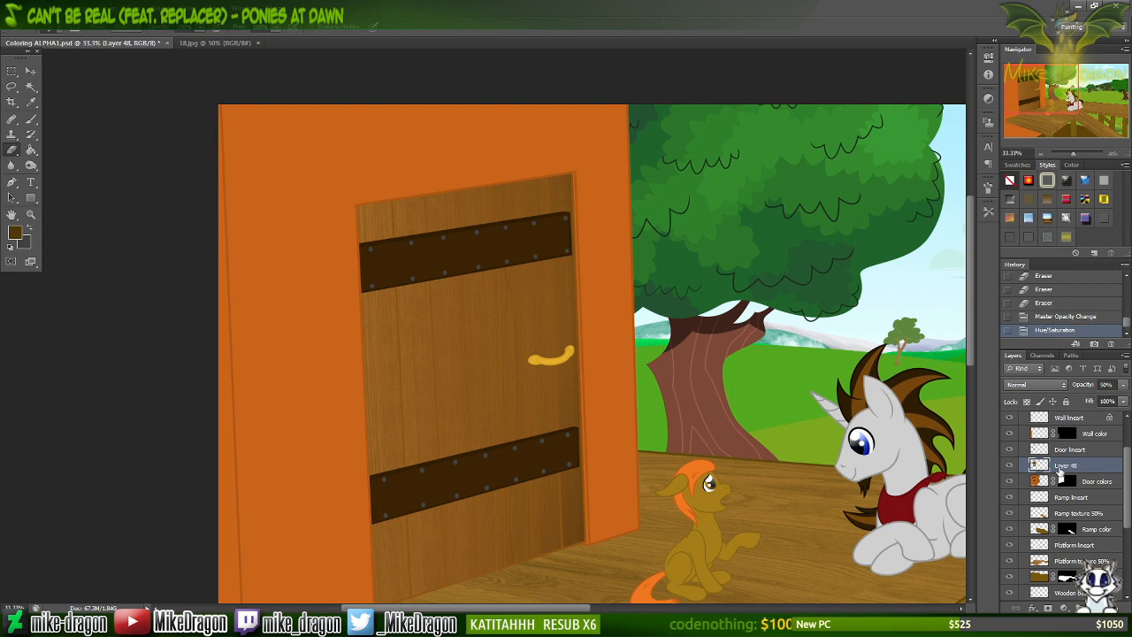
left_click(1106, 385)
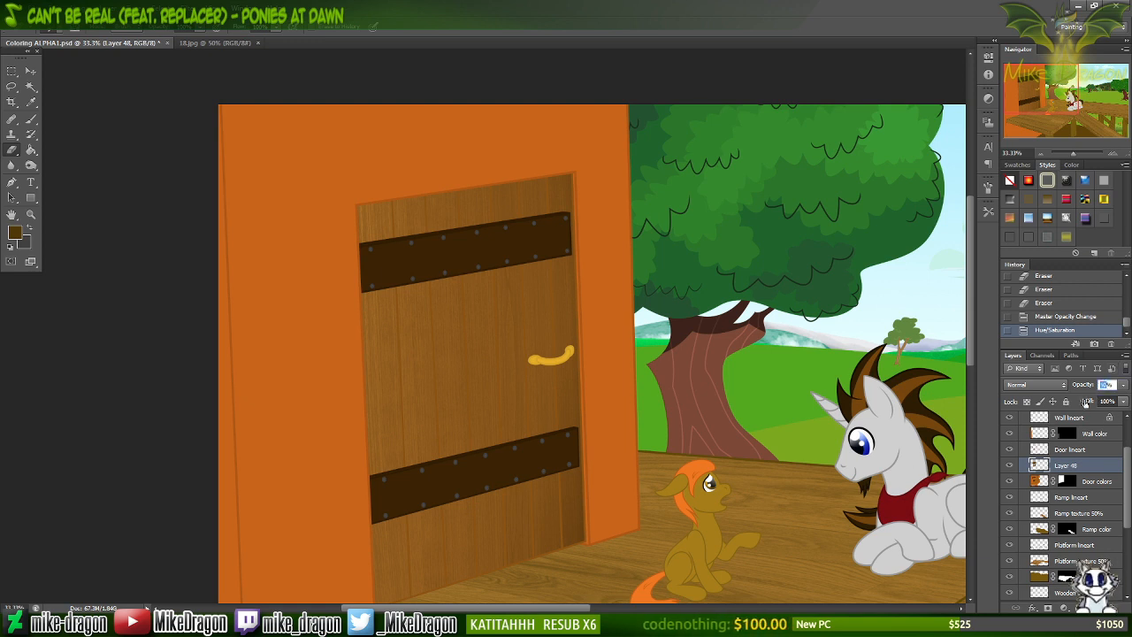
type("30")
key("Return")
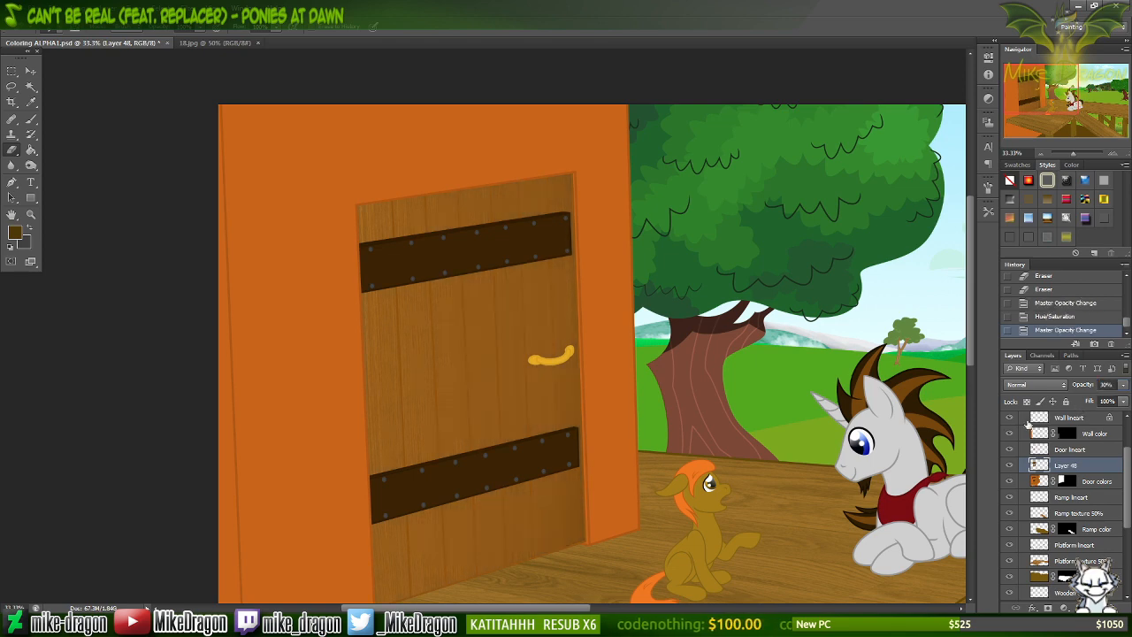
key("ctrl+plus")
key("ctrl+plus")
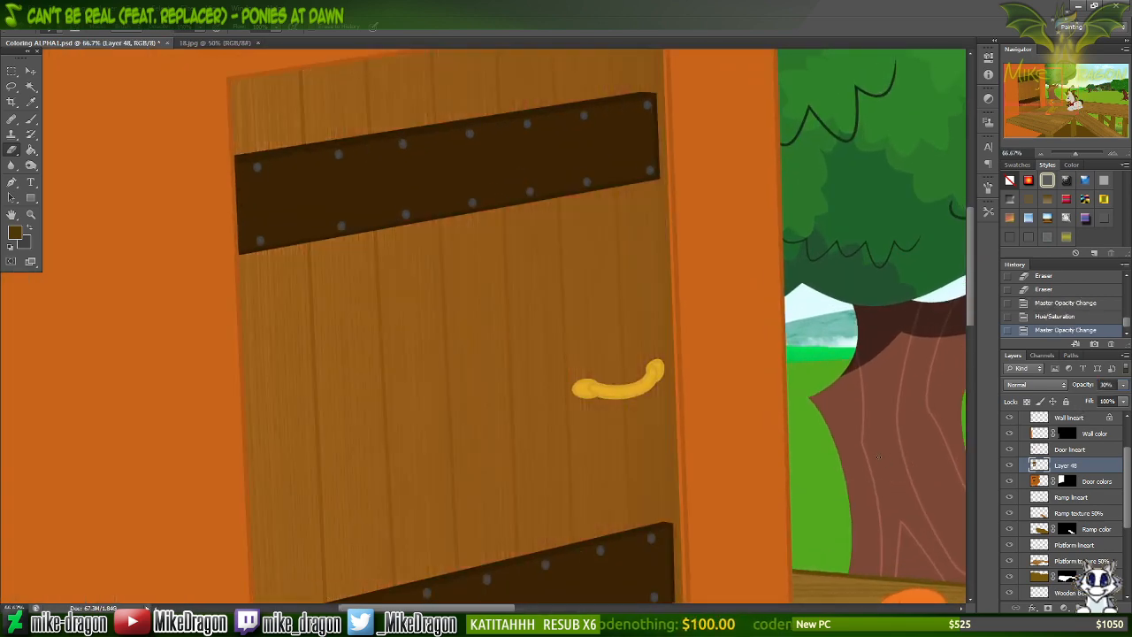
scroll(884, 465, "down", 6)
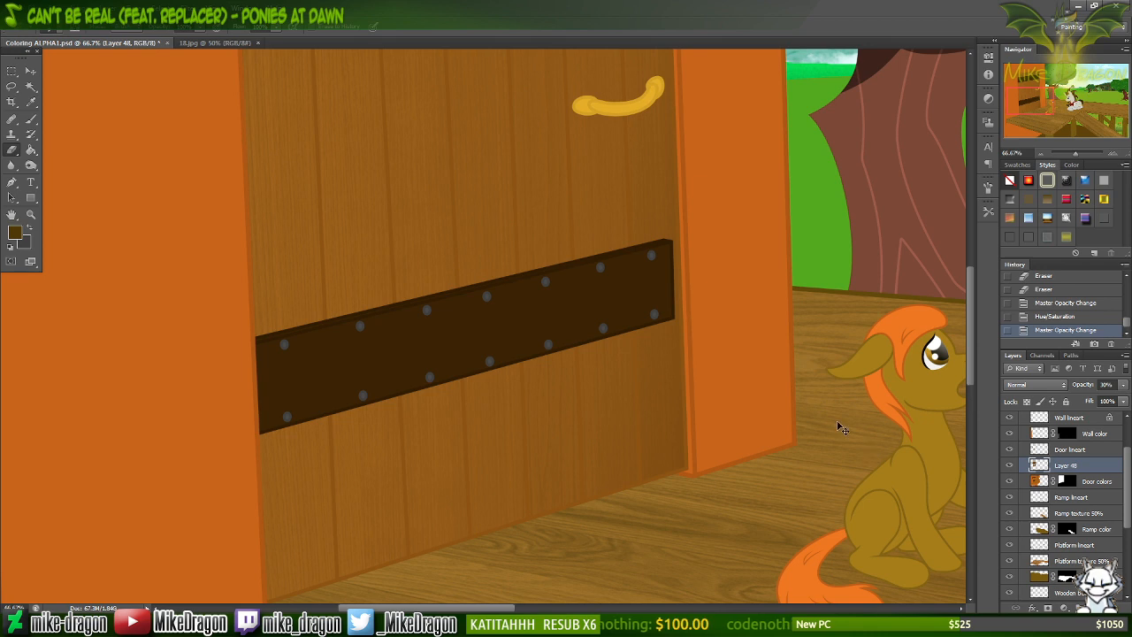
left_click_drag(1105, 385, 1098, 387)
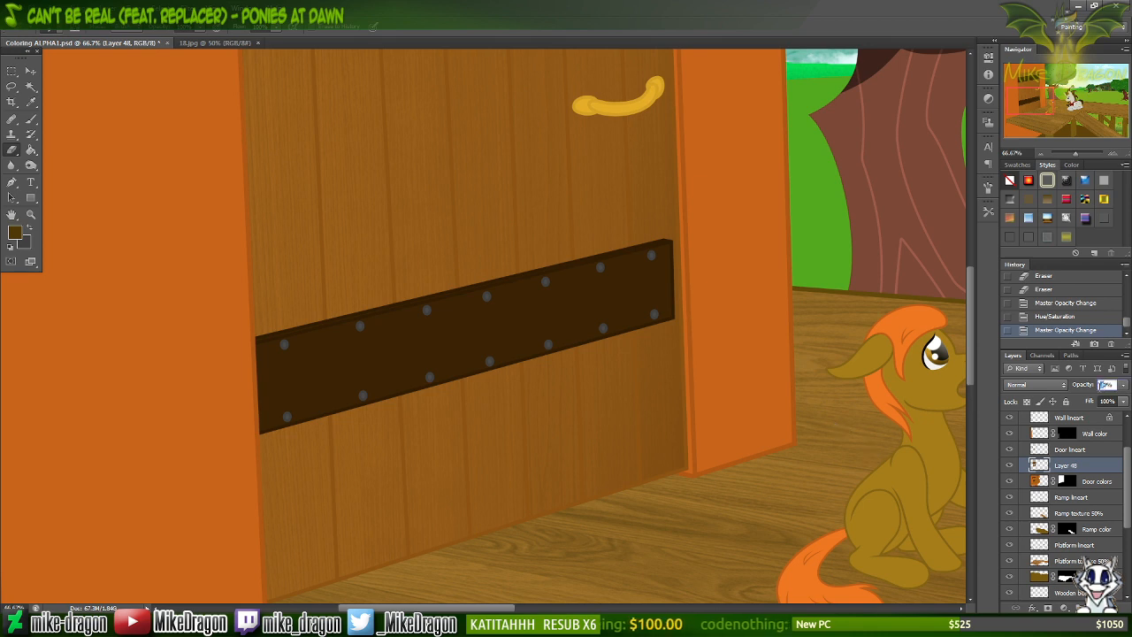
type("6")
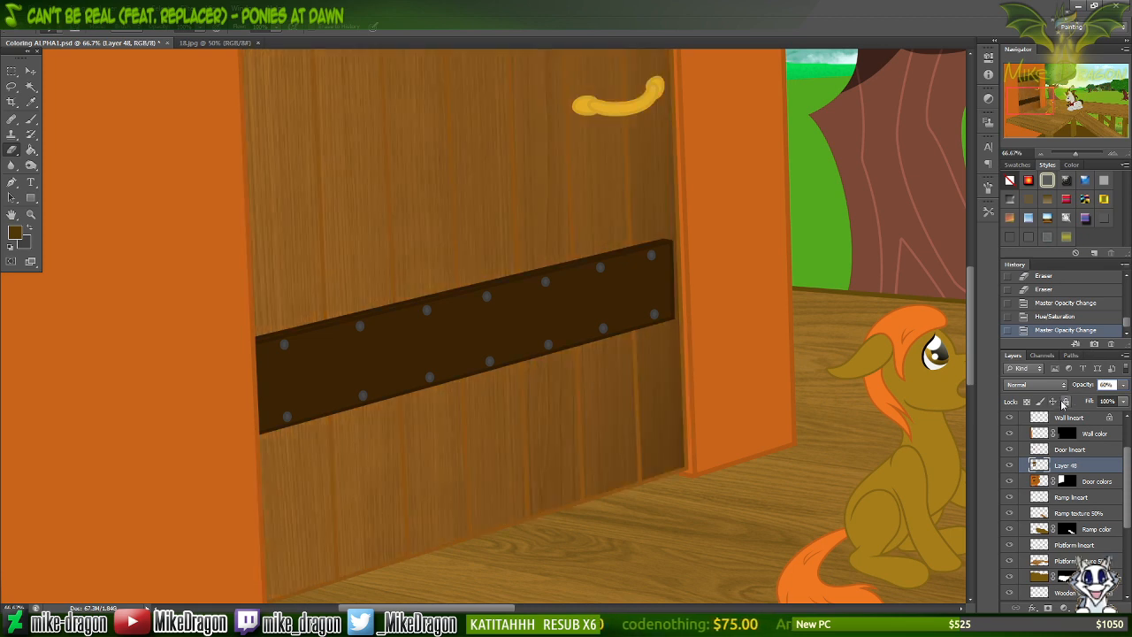
type("5")
key("Return")
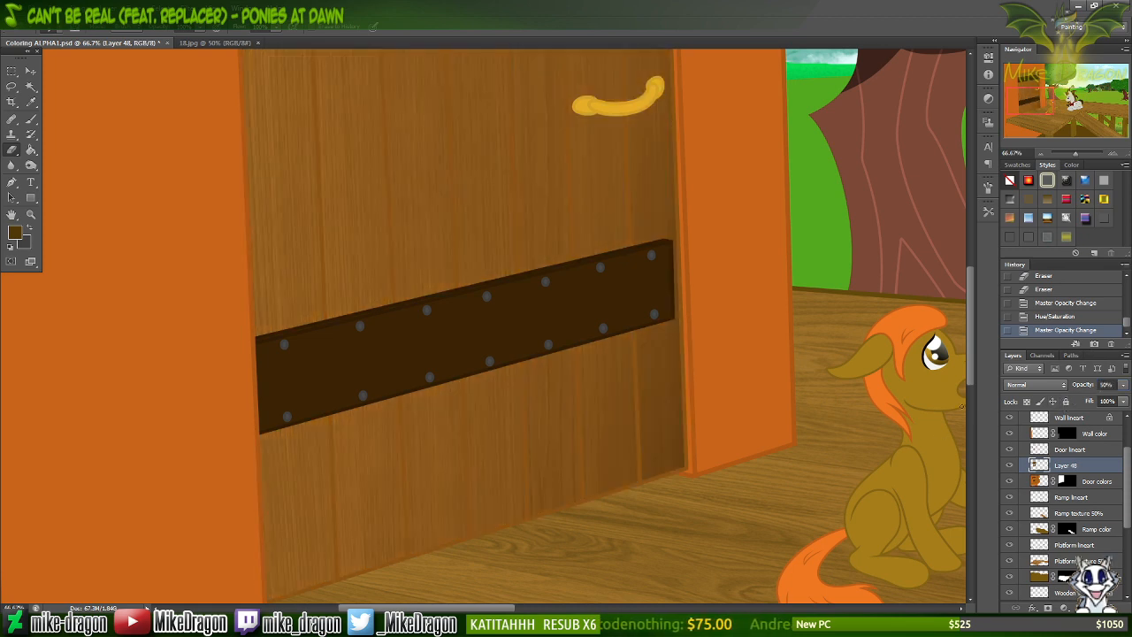
Try a non-colorized Hue/Saturation adjustment on the door grain with hue -180, reduced saturation and lightness -39.
mouse_move(974, 374)
left_mouse_down()
mouse_move(973, 280)
mouse_move(973, 367)
mouse_move(961, 292)
mouse_move(956, 369)
left_mouse_up()
key("ctrl+u")
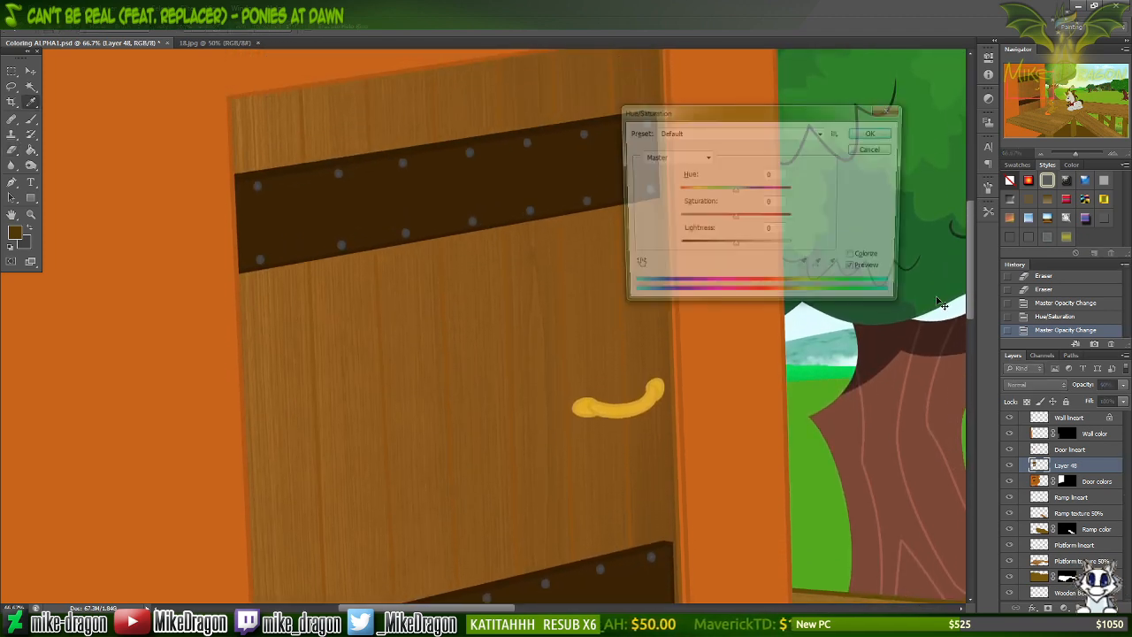
left_click_drag(734, 190, 672, 196)
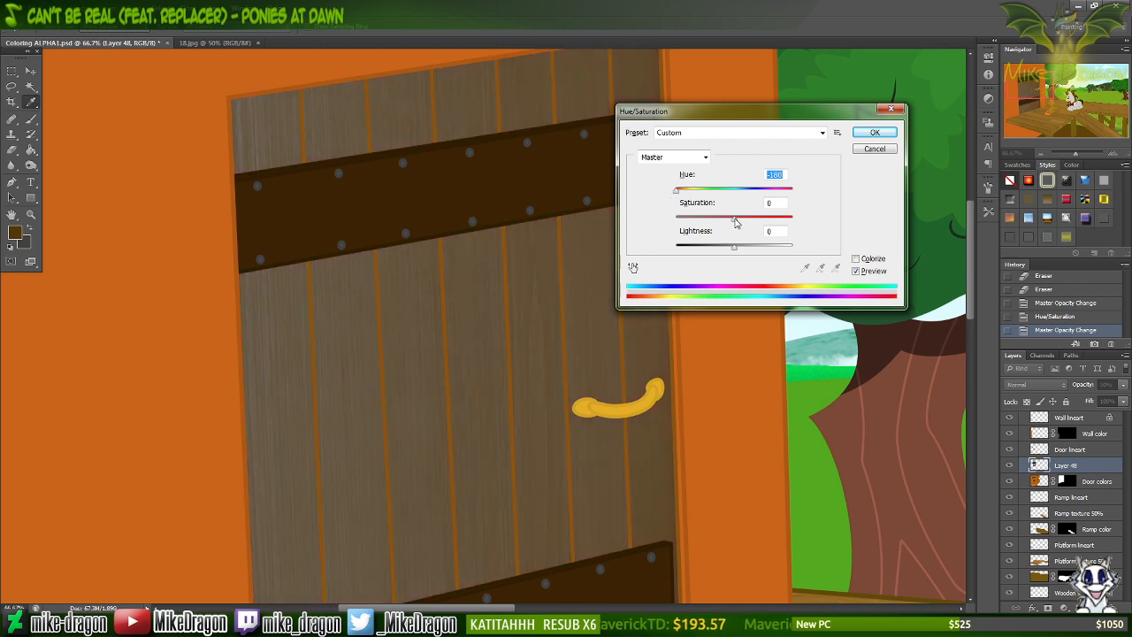
left_click_drag(733, 218, 721, 250)
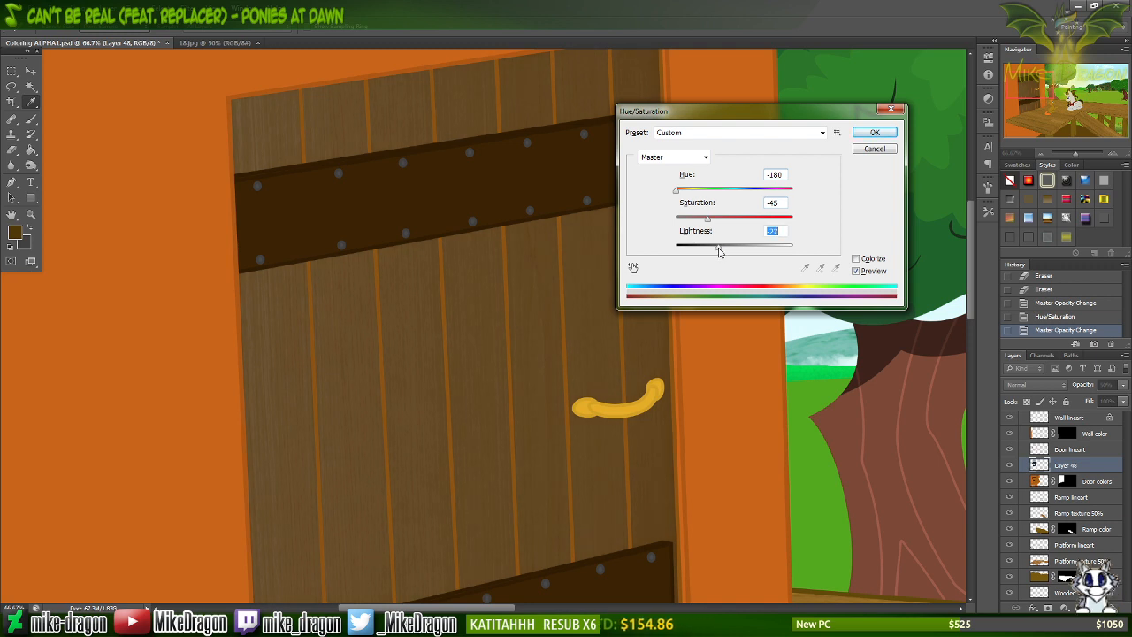
mouse_move(721, 251)
left_mouse_down()
mouse_move(712, 223)
mouse_move(726, 250)
mouse_move(716, 252)
left_mouse_up()
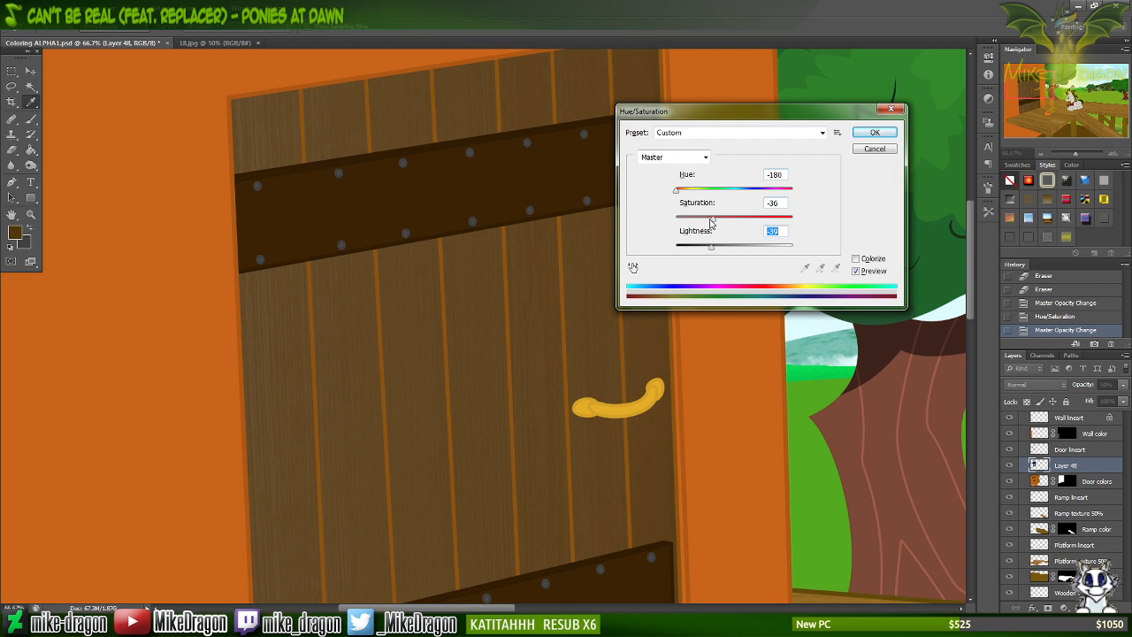
mouse_move(713, 219)
left_mouse_down()
mouse_move(735, 221)
mouse_move(715, 221)
left_mouse_up()
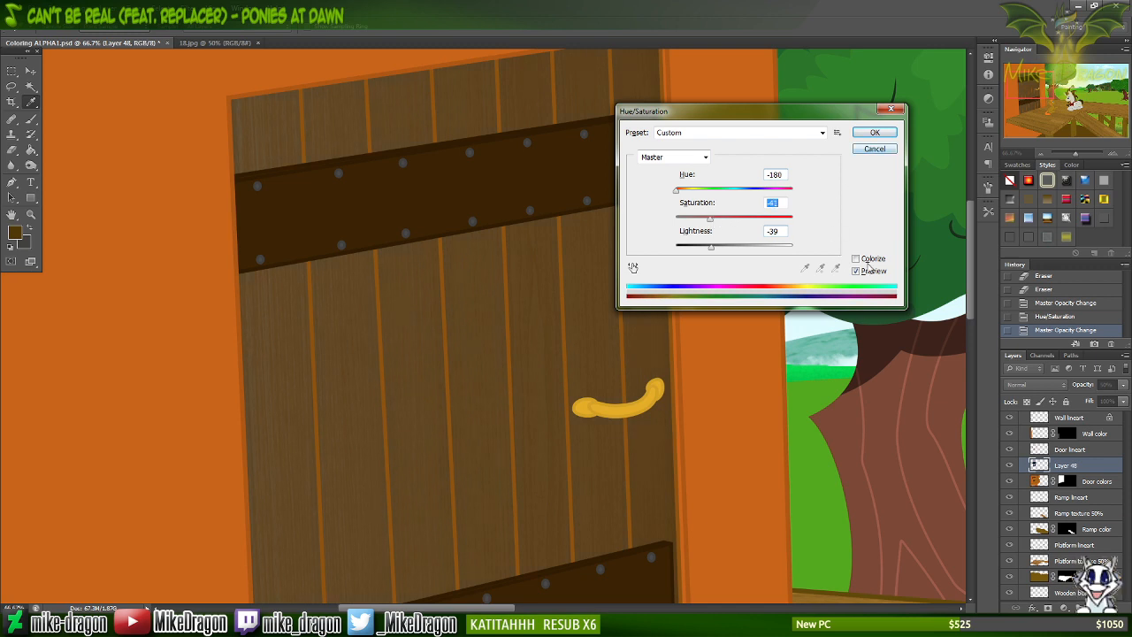
Colorize the door grain with hue 35, saturation 65 and lightness 0, and apply the Hue/Saturation adjustment.
left_click(856, 259)
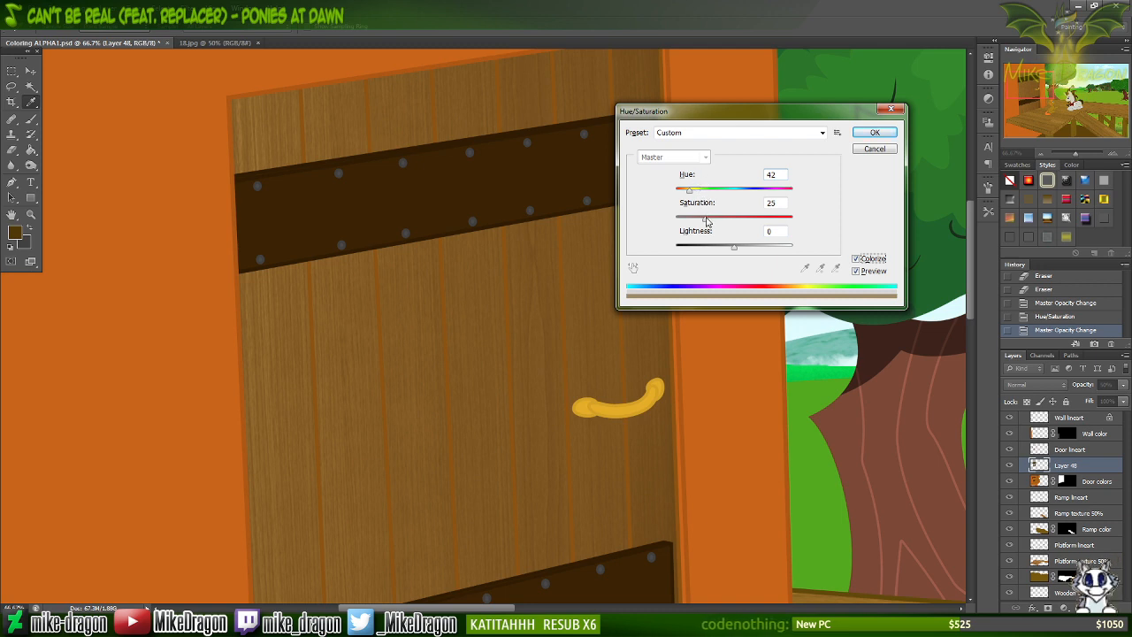
left_click_drag(706, 222, 738, 251)
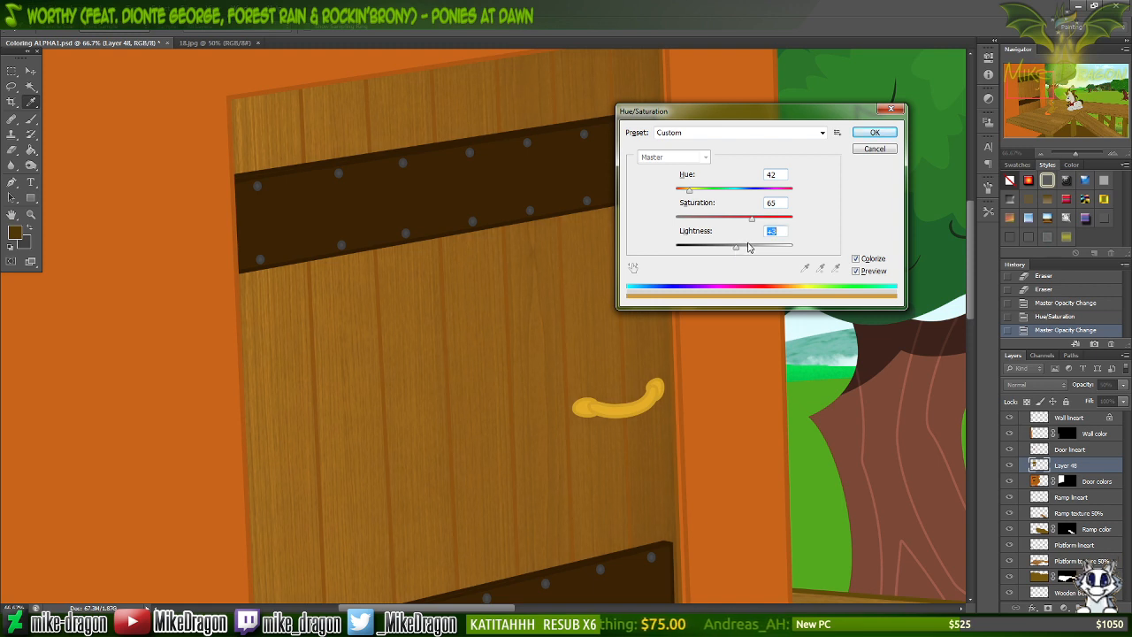
type("0")
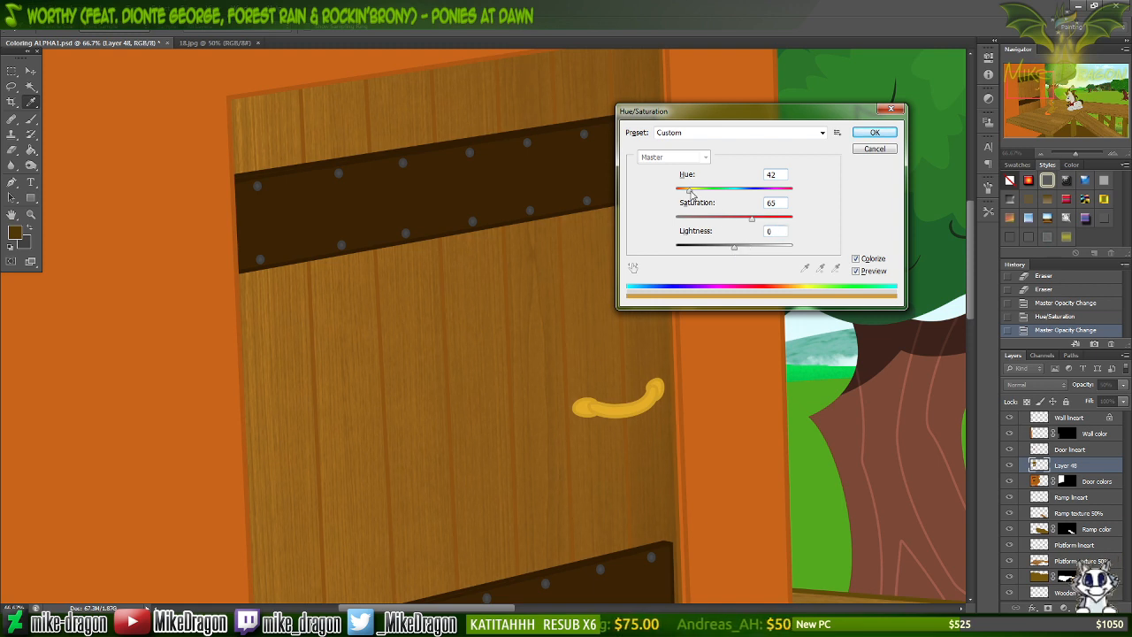
left_click_drag(693, 192, 688, 195)
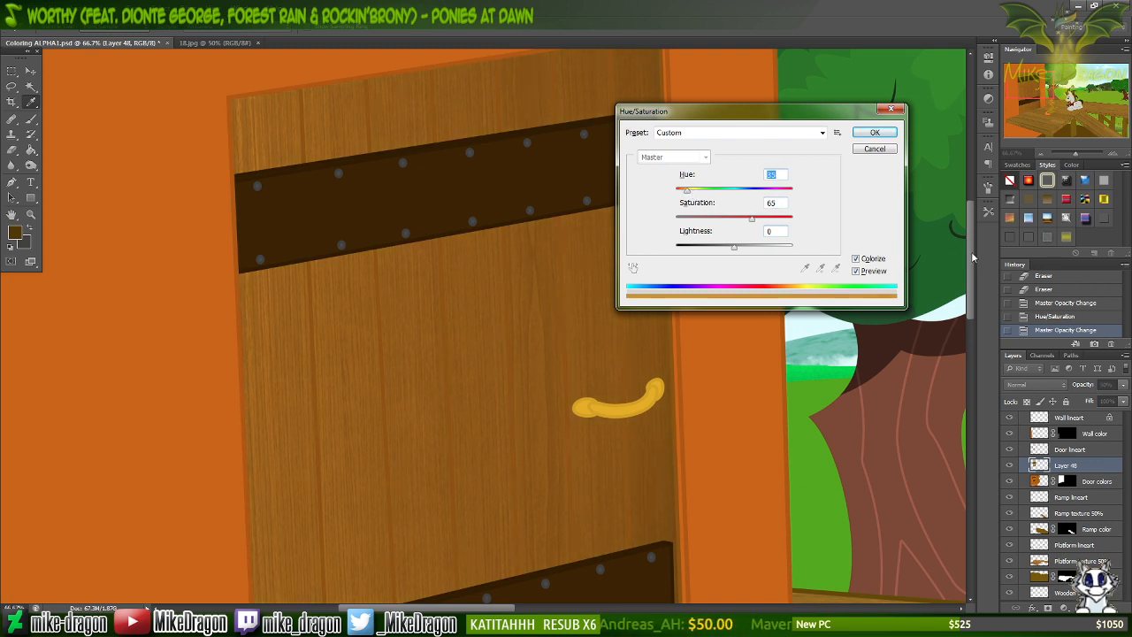
mouse_move(973, 258)
left_mouse_down()
mouse_move(972, 343)
mouse_move(955, 261)
left_mouse_up()
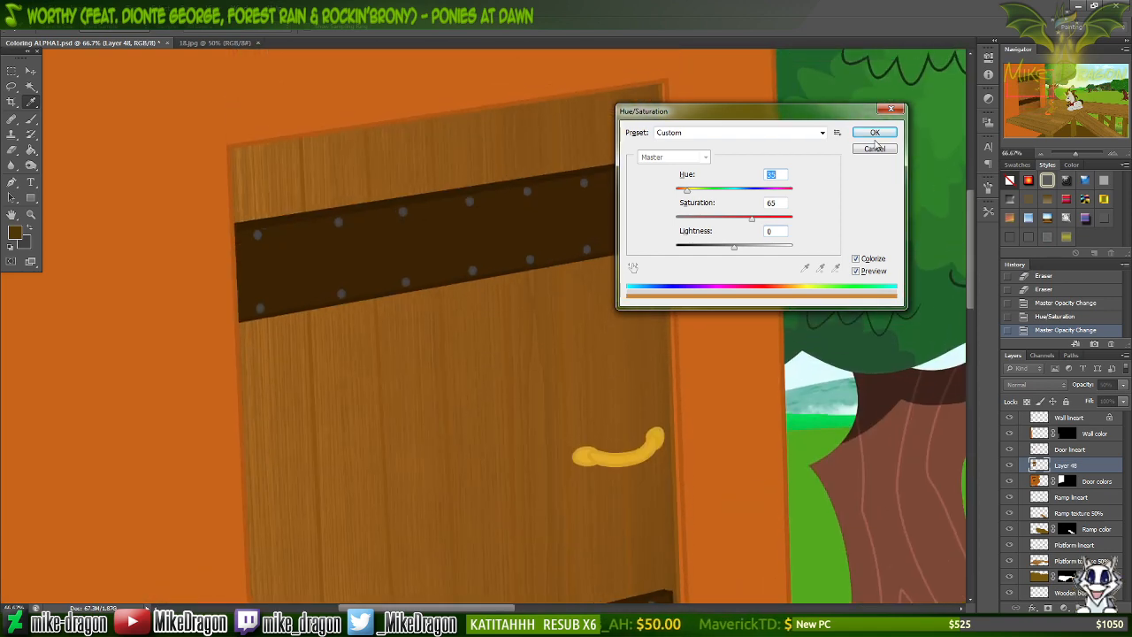
left_click(874, 132)
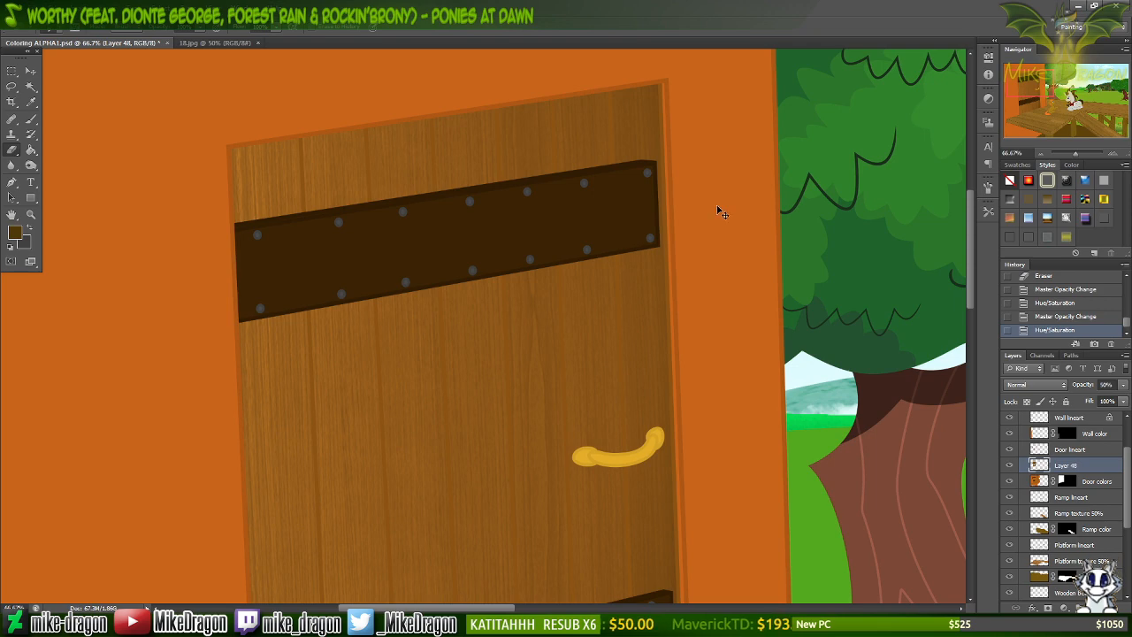
Rename the door's wood grain layer, Layer 48, to "Door texture 50%".
key("ctrl+minus")
key("ctrl+minus")
scroll(721, 216, "down", 3)
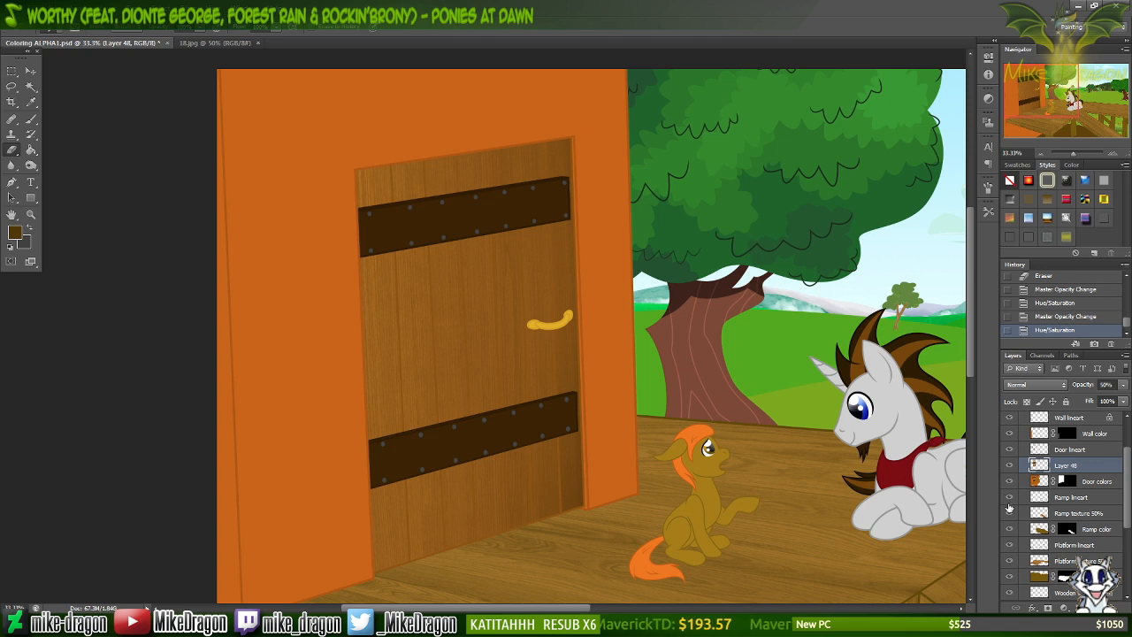
double_click(1071, 466)
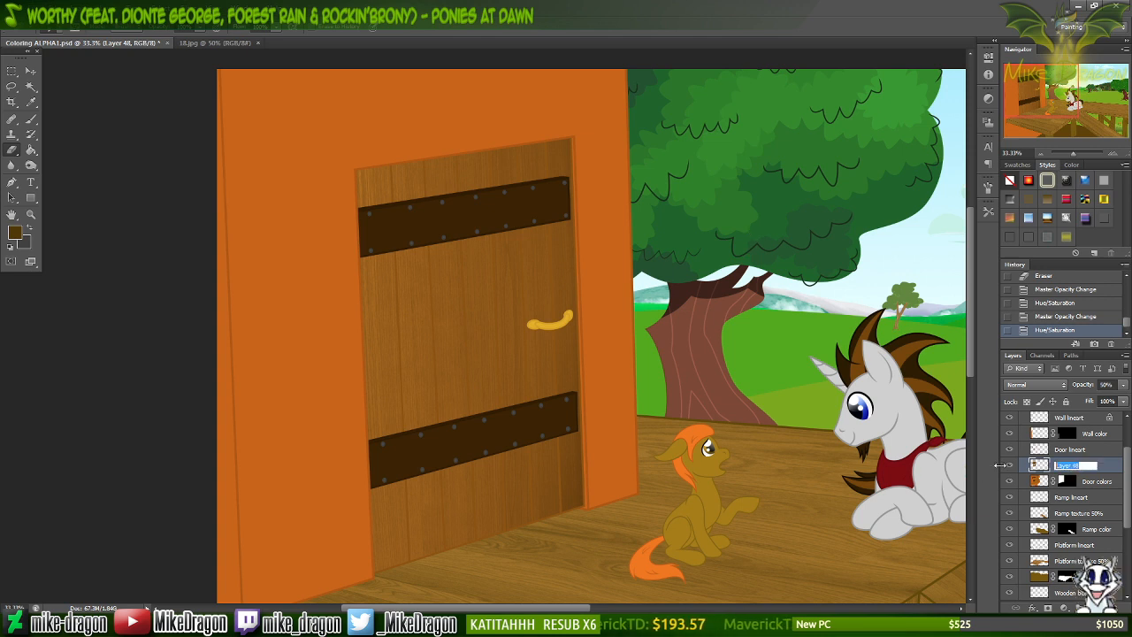
type("Door te")
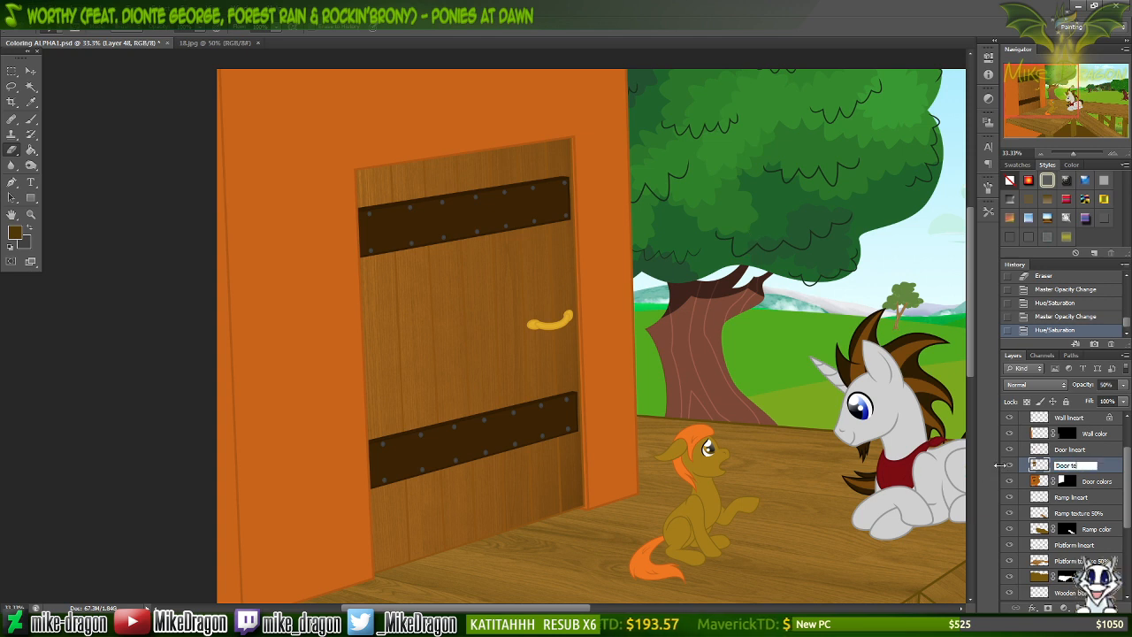
type("xture 50")
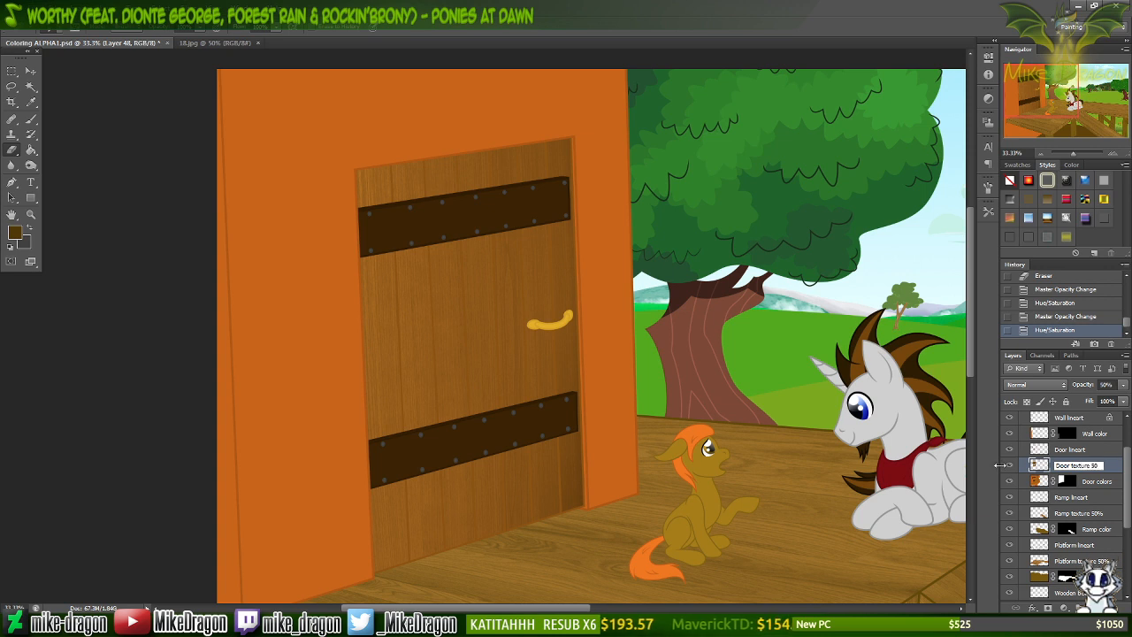
type("%")
key("Return")
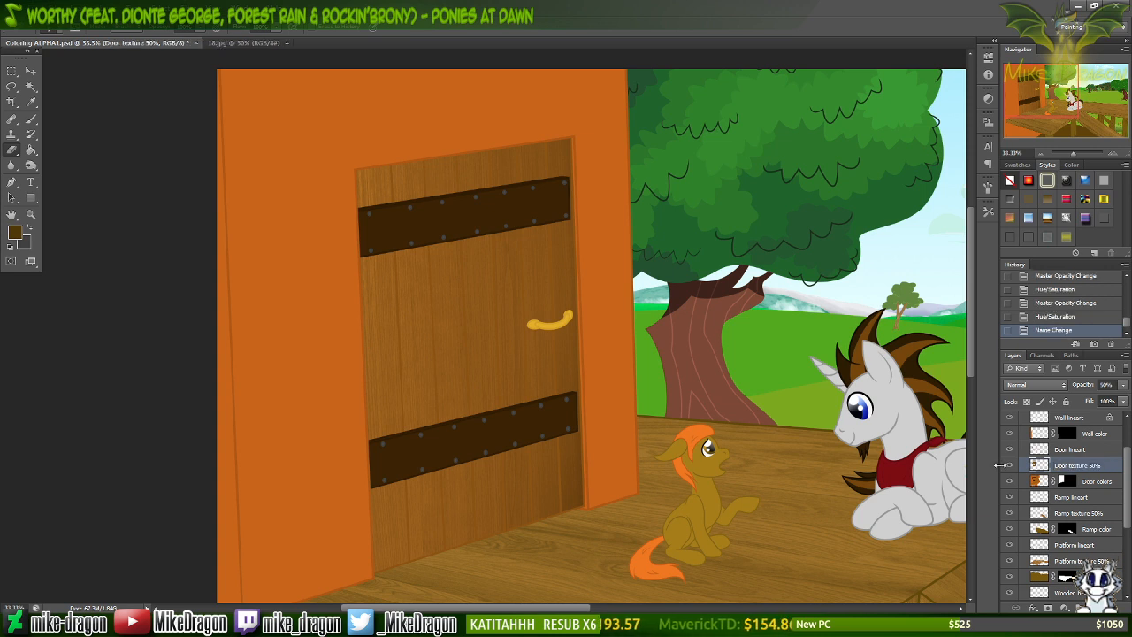
Try the darkening and lightening blend modes on the "Door texture 50%" layer, from Dissolve through Lighter Color.
left_click(1035, 385)
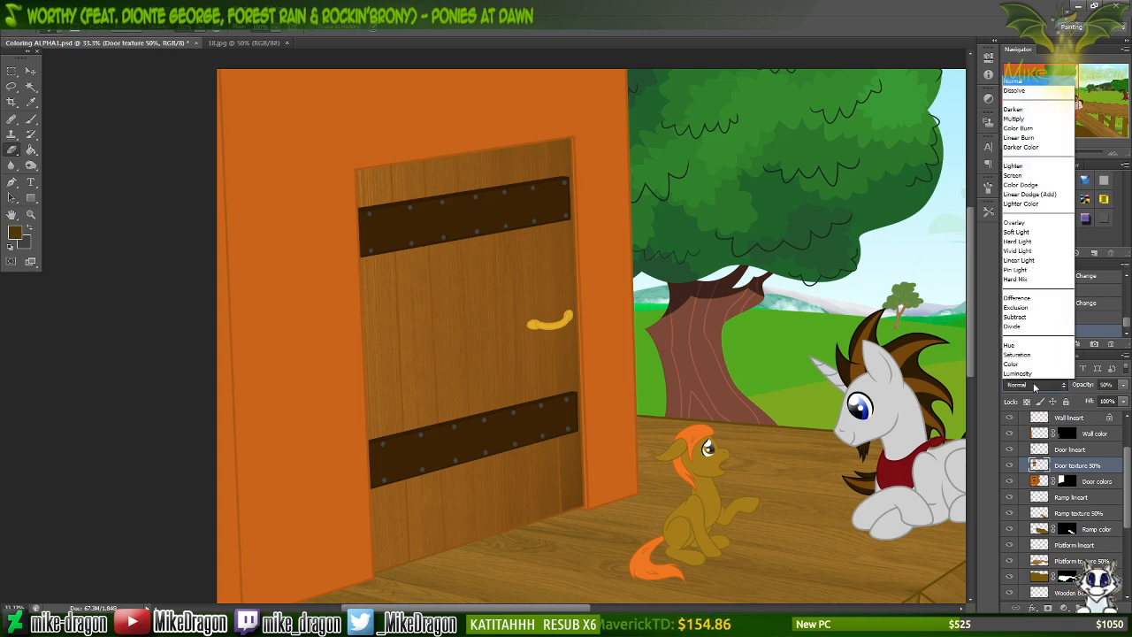
key("Down")
key("Return")
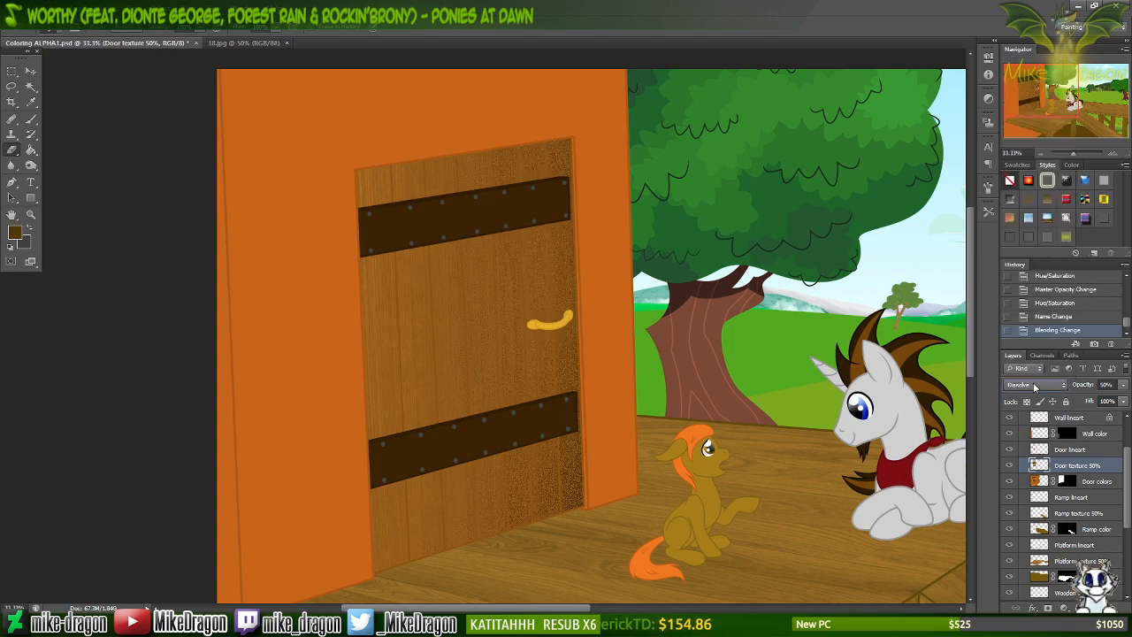
key("Down")
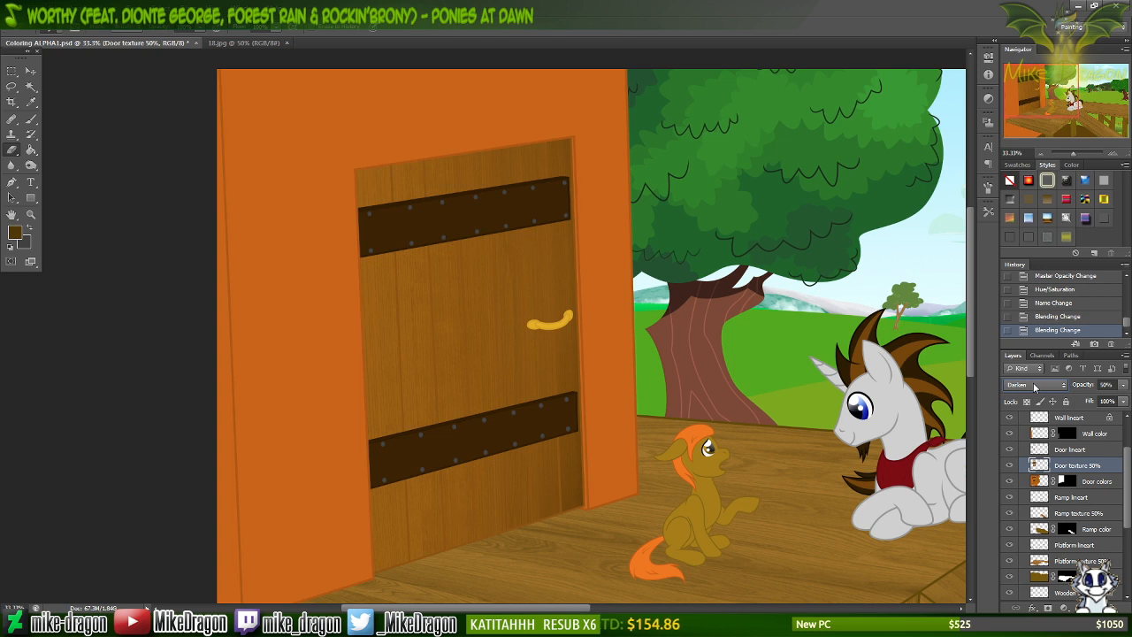
key("Down")
key("Down")
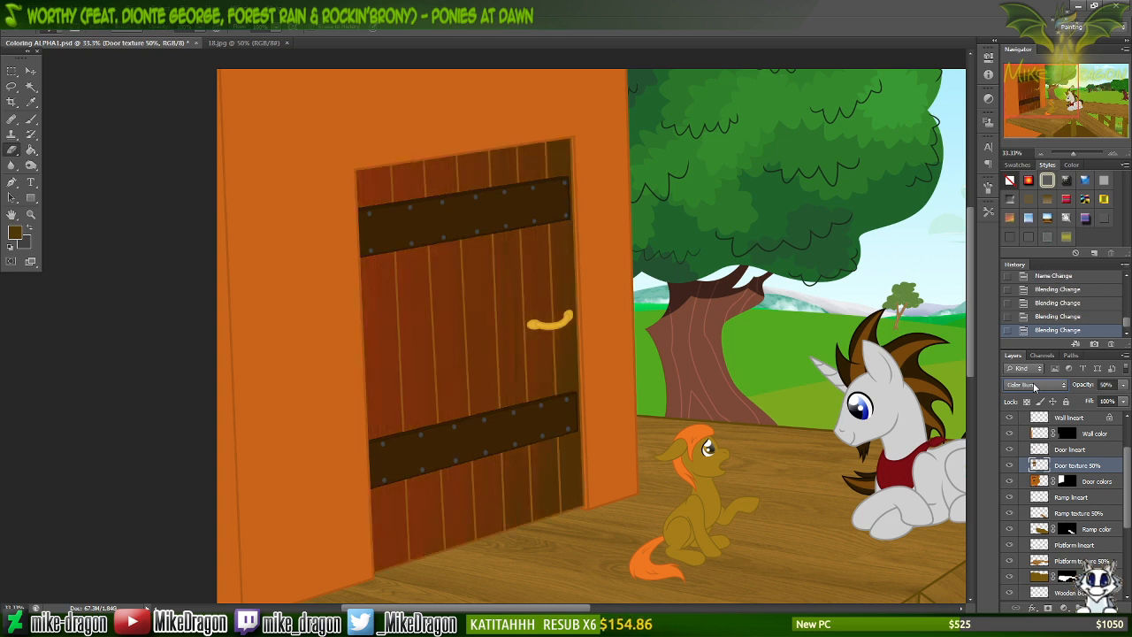
key("Down")
key("Down")
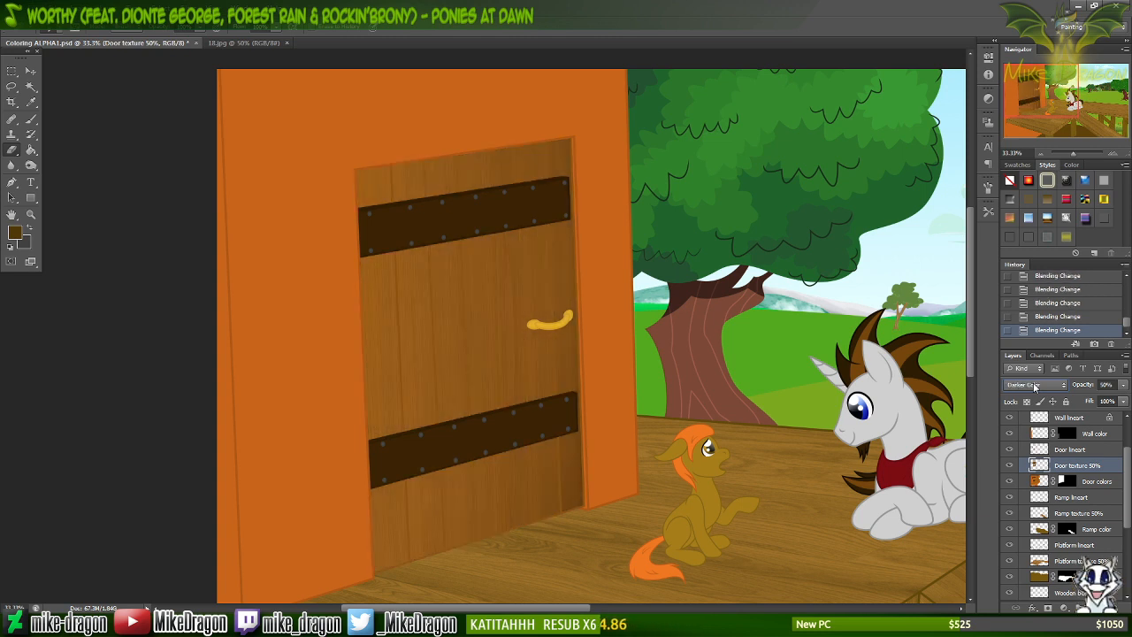
key("Down")
key("Down")
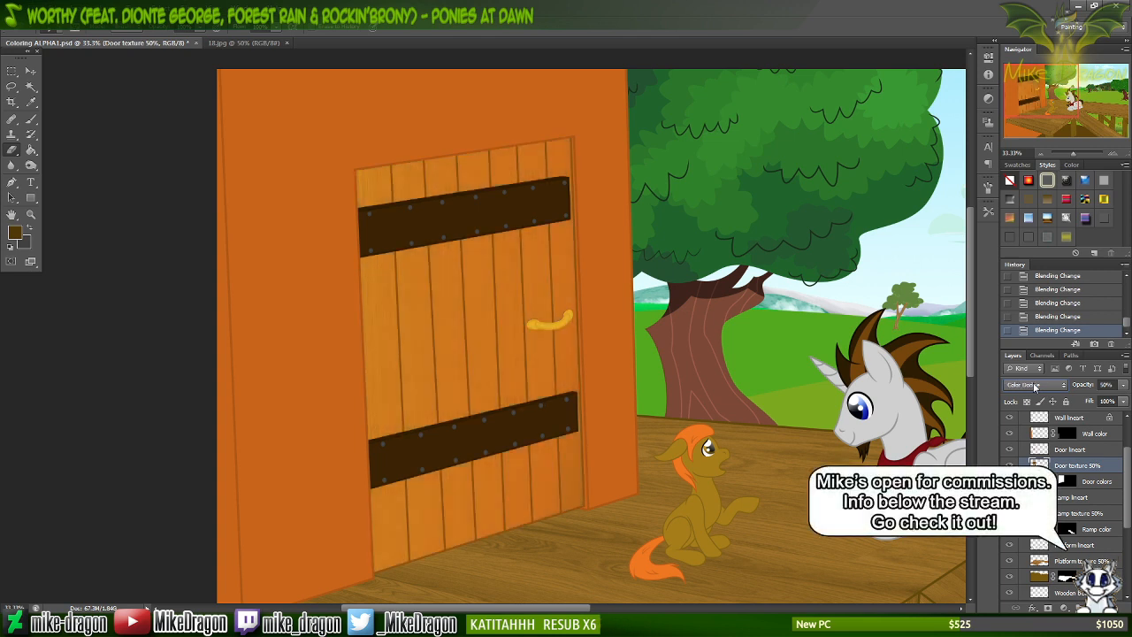
key("Down")
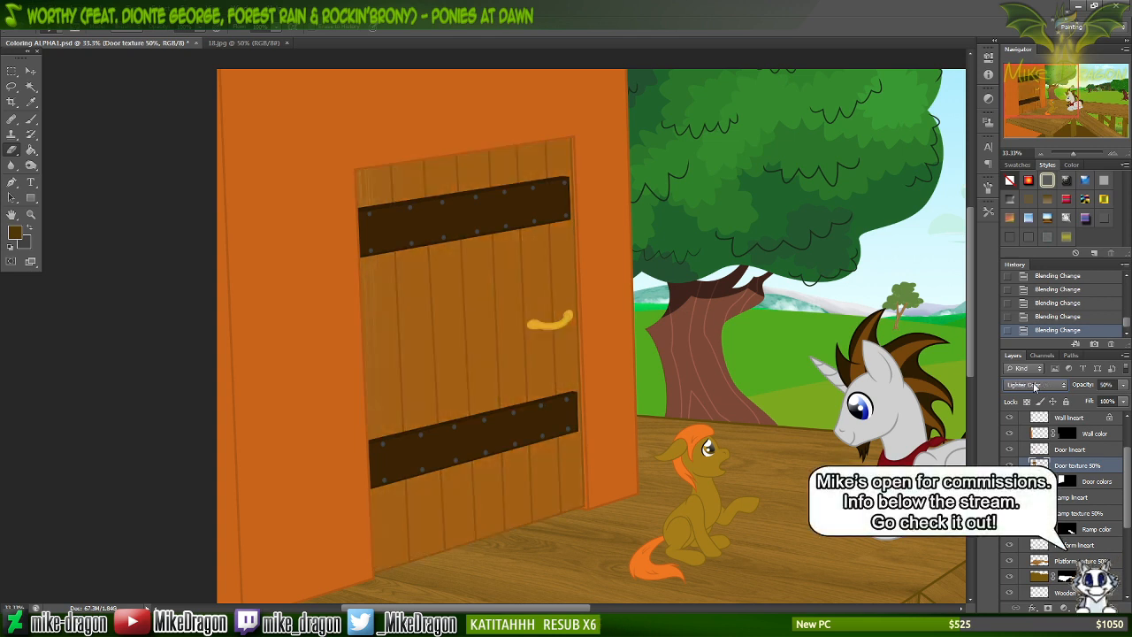
Try the contrast blend modes on the door texture layer, from Overlay and Soft Light through Pin Light and Hard Mix.
key("Down")
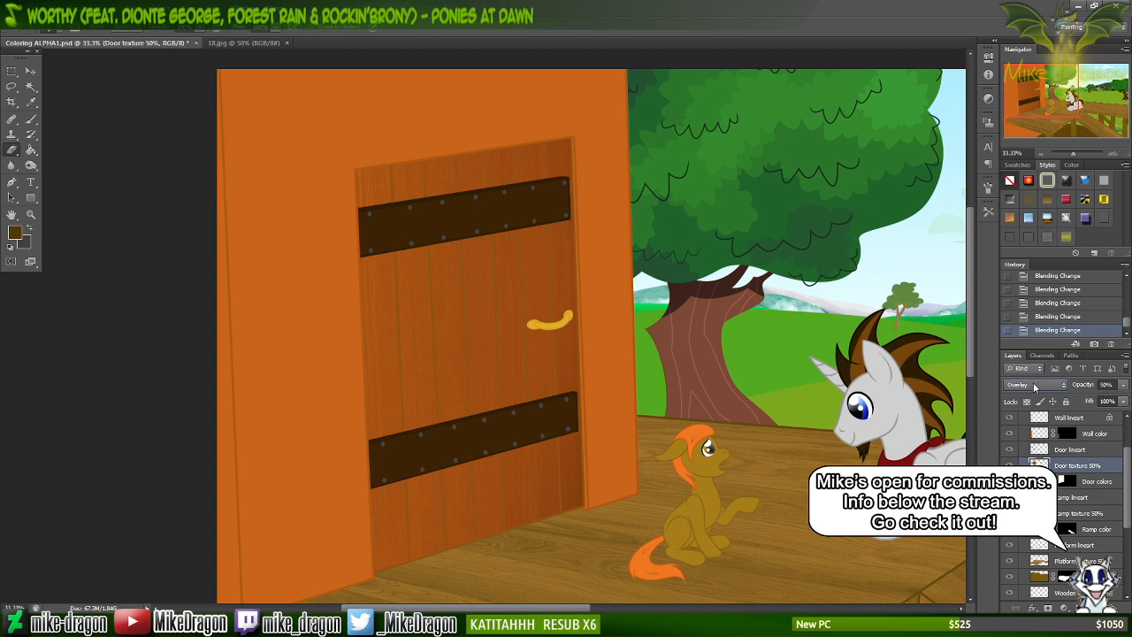
key("Down")
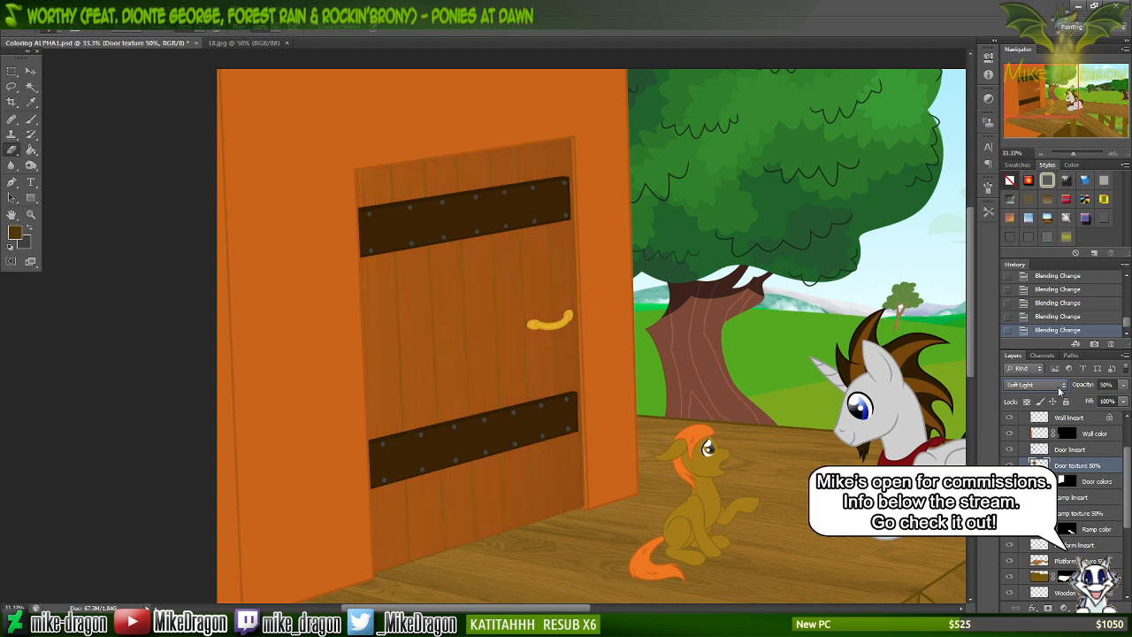
key("Down")
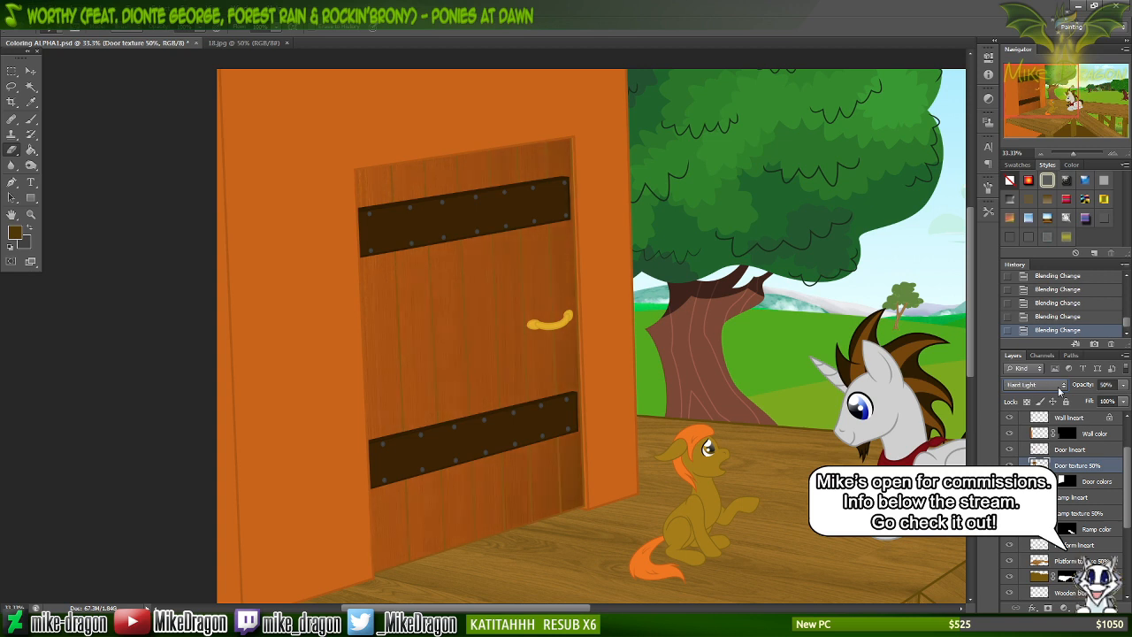
key("Down")
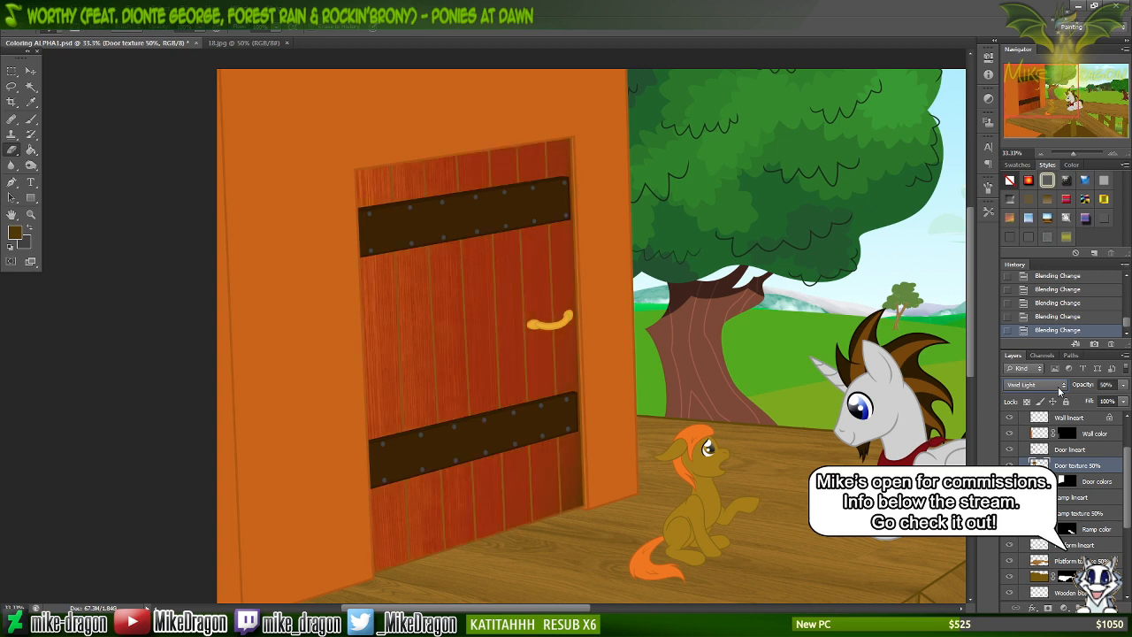
key("Down")
key("Down")
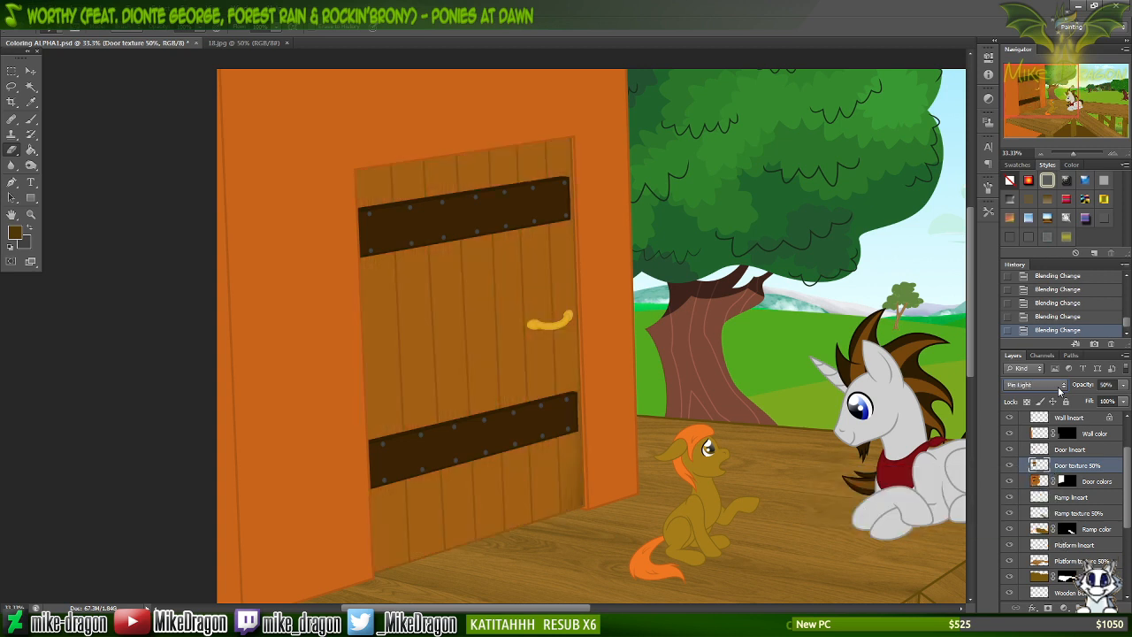
key("Down")
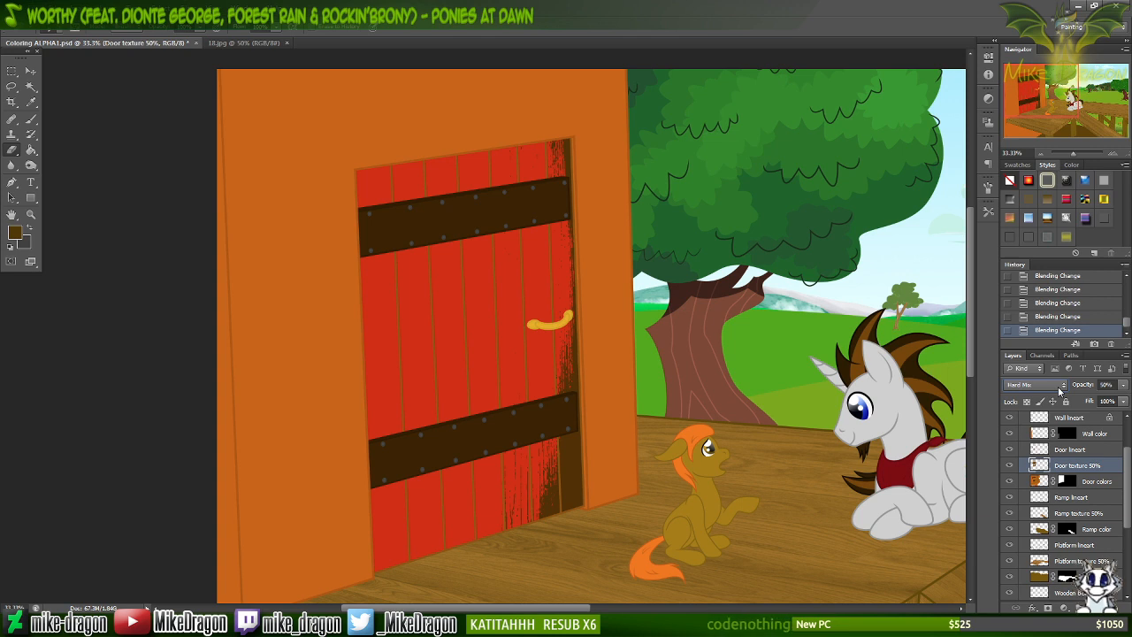
Try the remaining blend modes on the door texture layer, from Difference, Subtract and Divide through Hue to Luminosity.
key("Down")
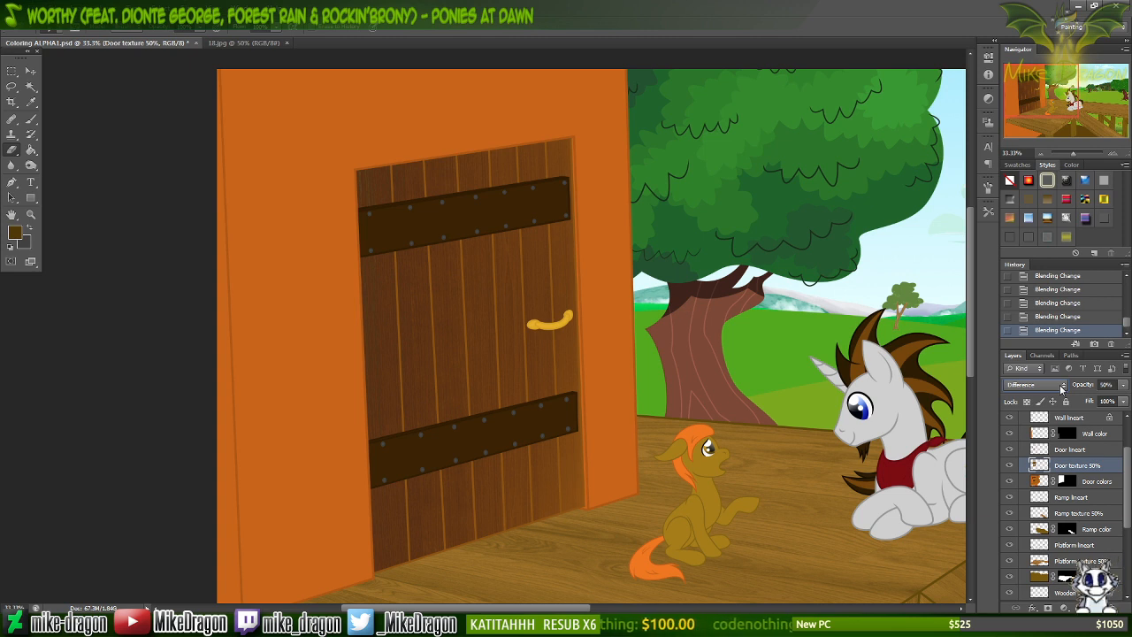
scroll(1062, 389, "down", 1)
scroll(1061, 389, "down", 1)
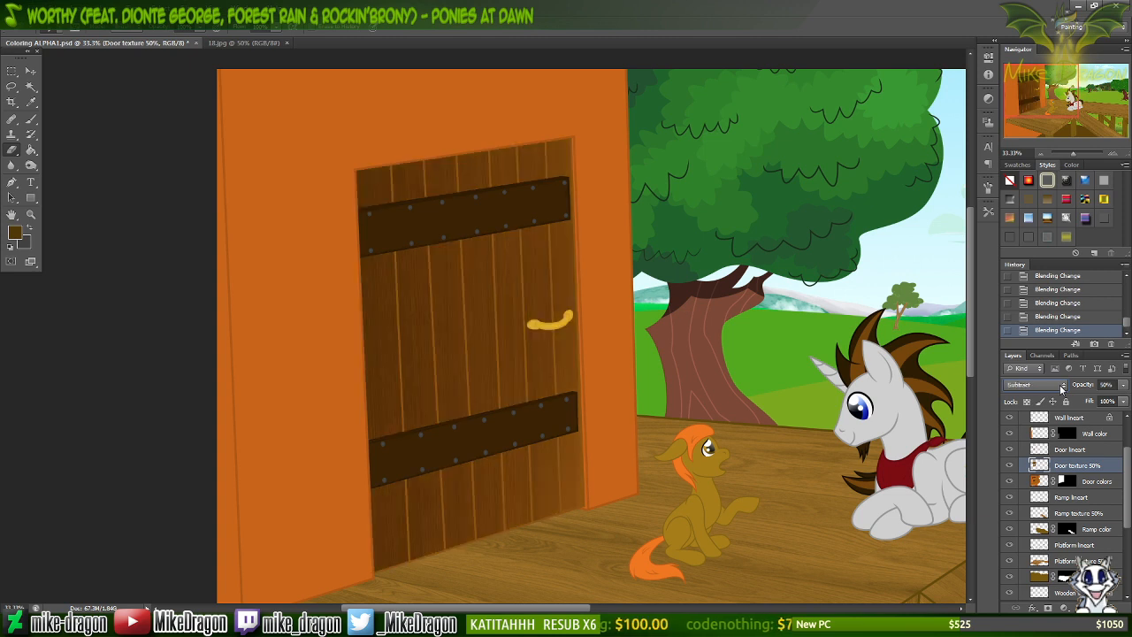
scroll(1062, 390, "down", 1)
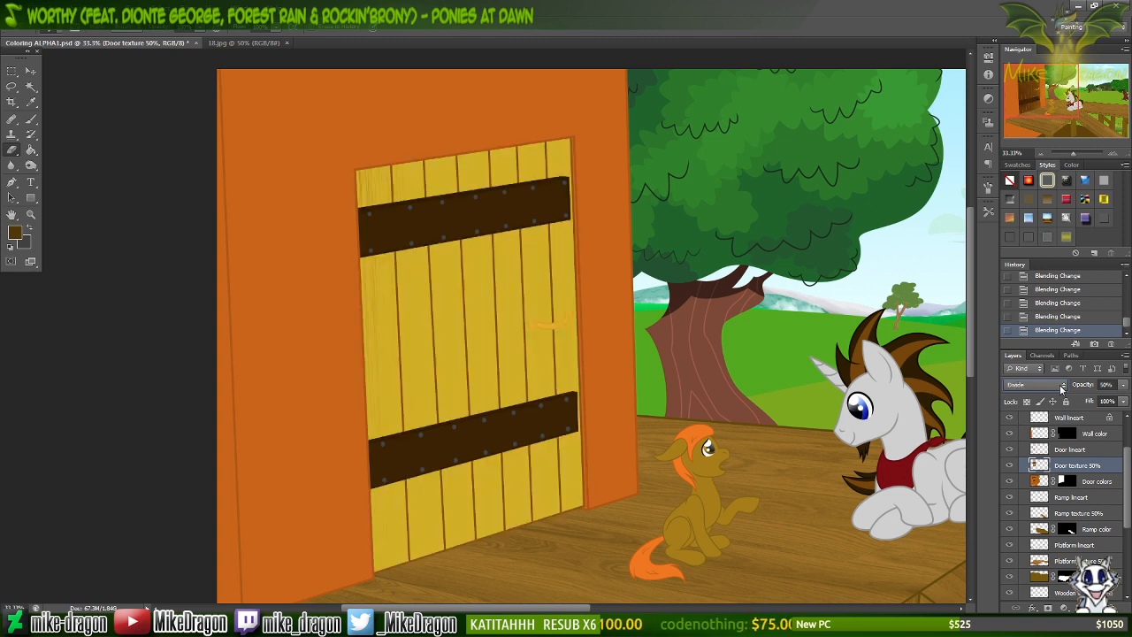
scroll(1062, 389, "down", 1)
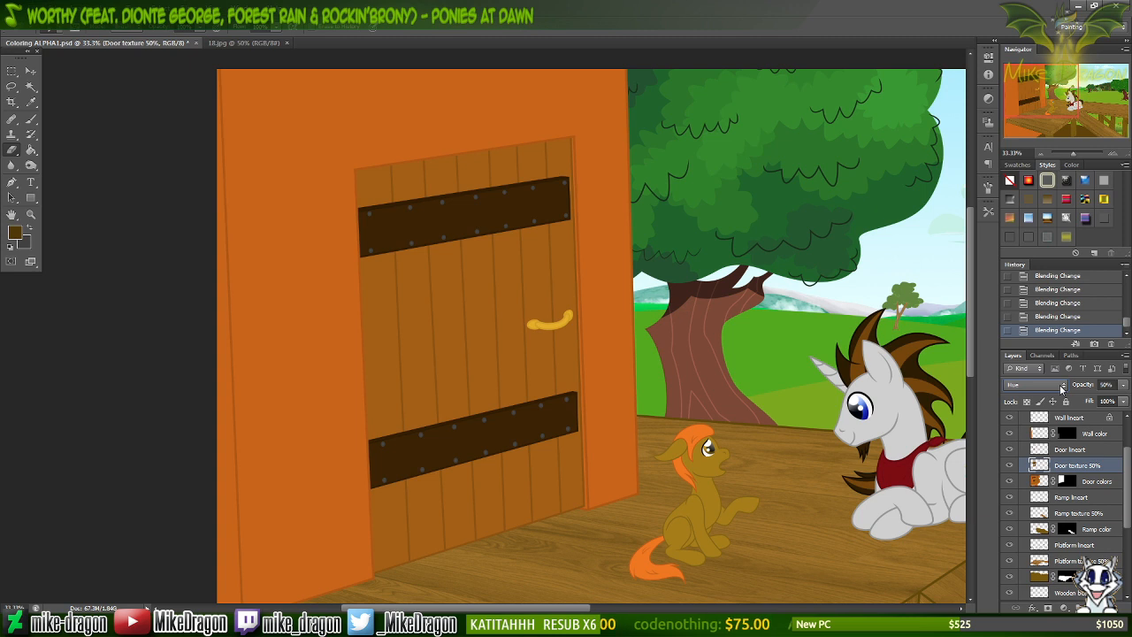
scroll(1062, 390, "down", 1)
scroll(1062, 389, "down", 1)
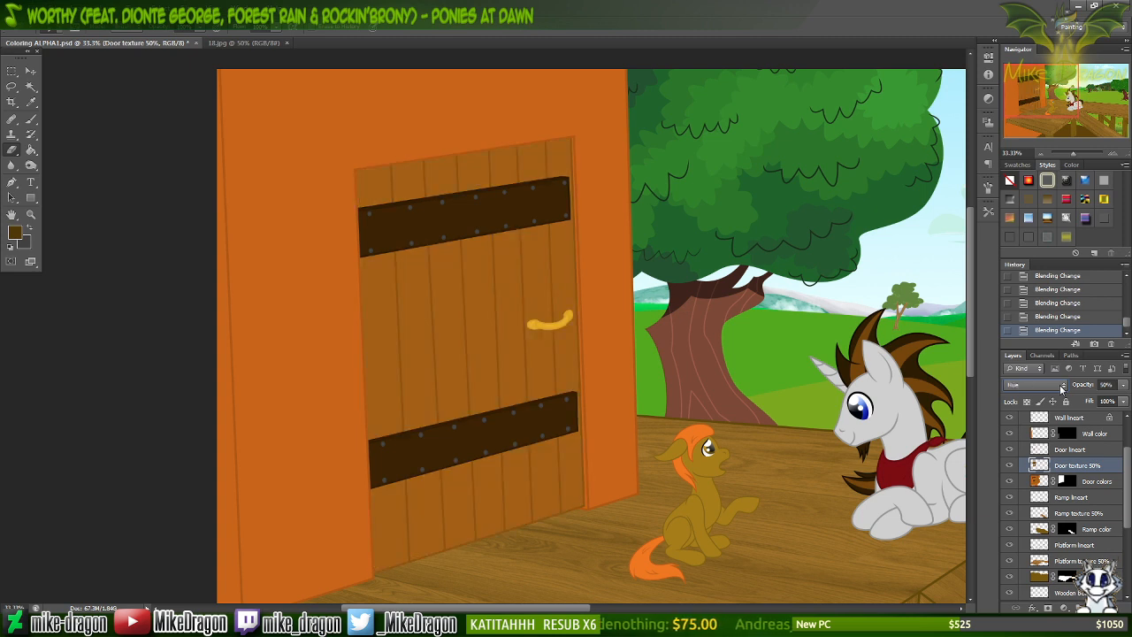
scroll(1062, 389, "down", 2)
scroll(1062, 389, "down", 1)
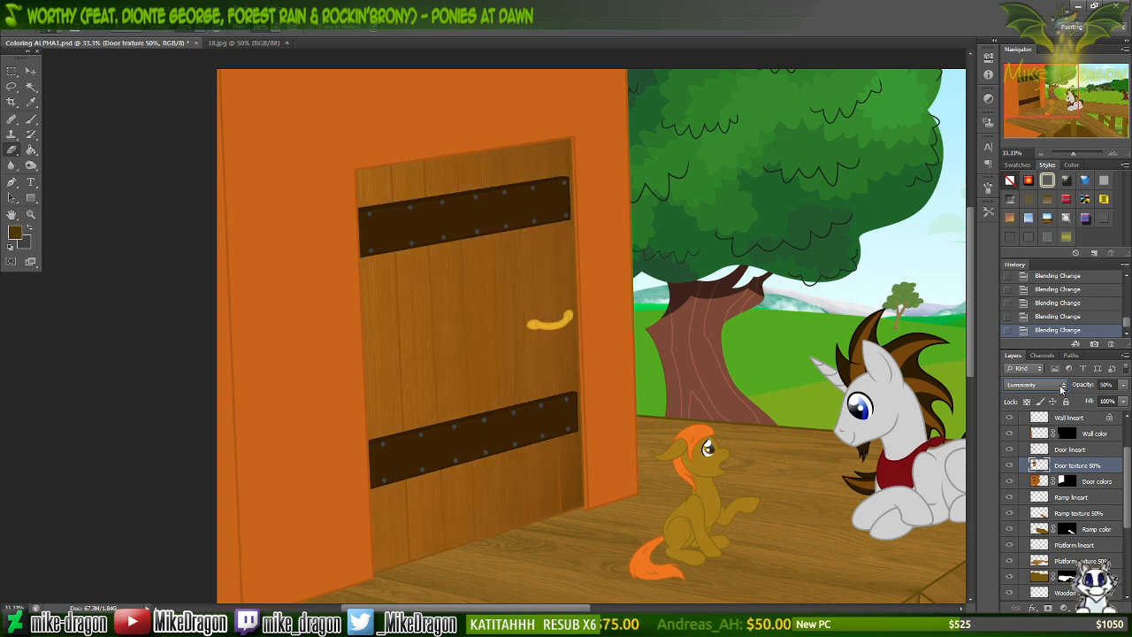
Compare the door texture in Normal blend mode with Luminosity and set the layer to Luminosity.
left_click(1062, 386)
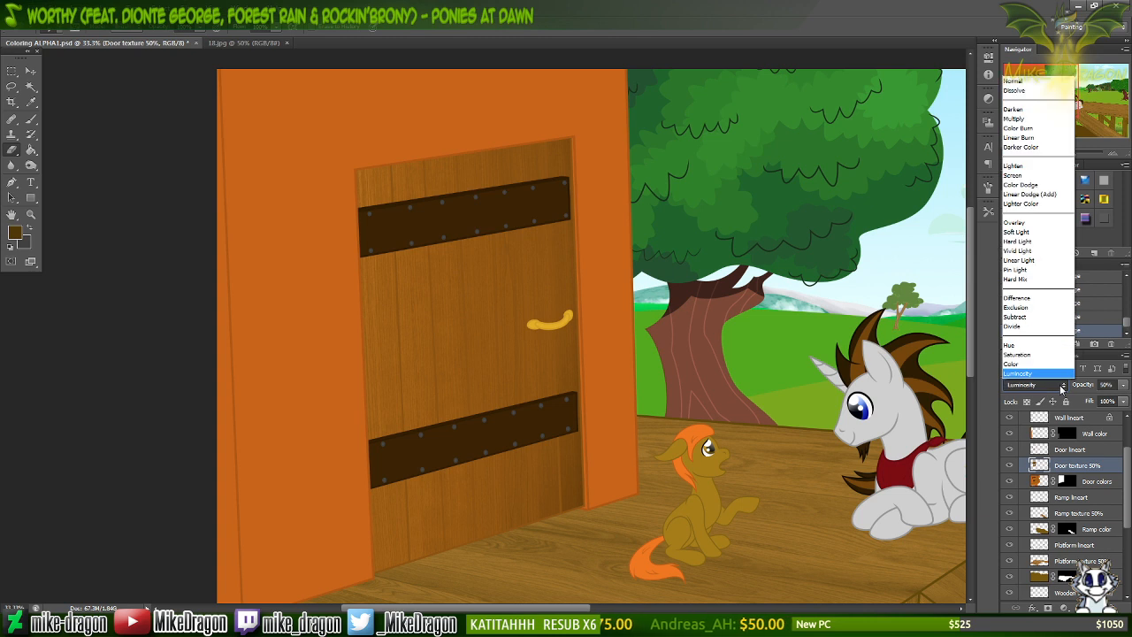
left_click(1040, 81)
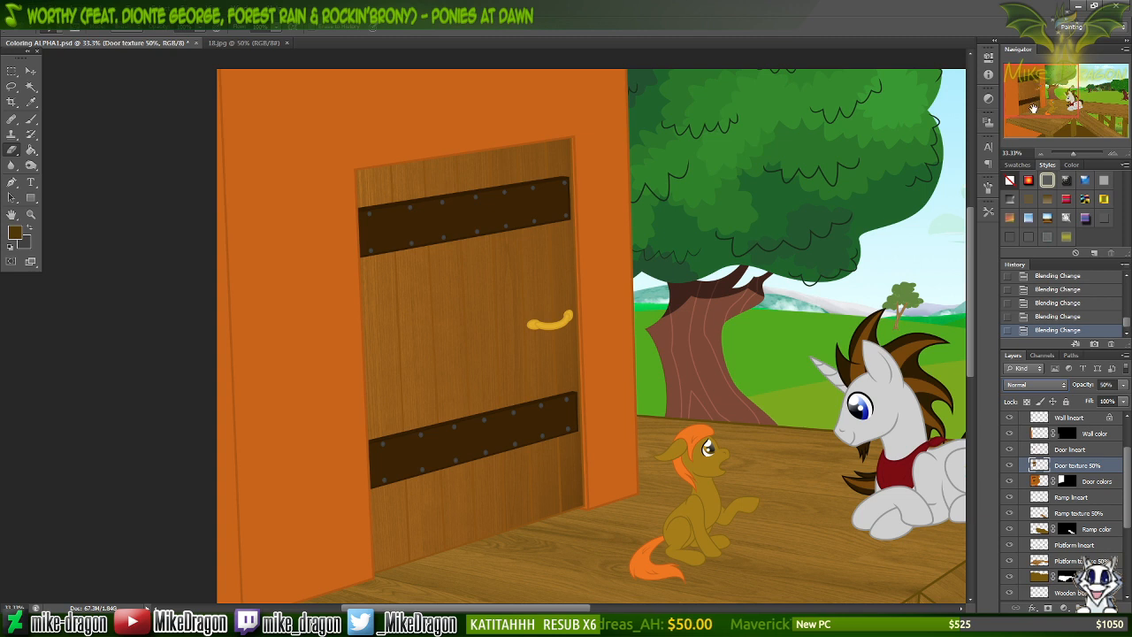
left_click(1059, 388)
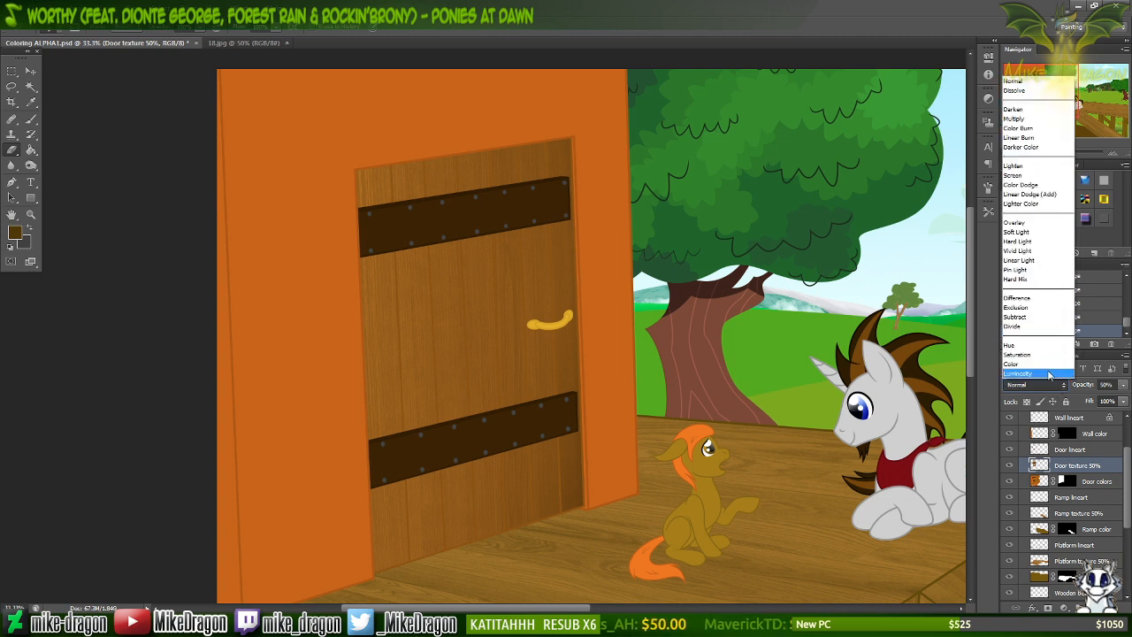
left_click(1047, 373)
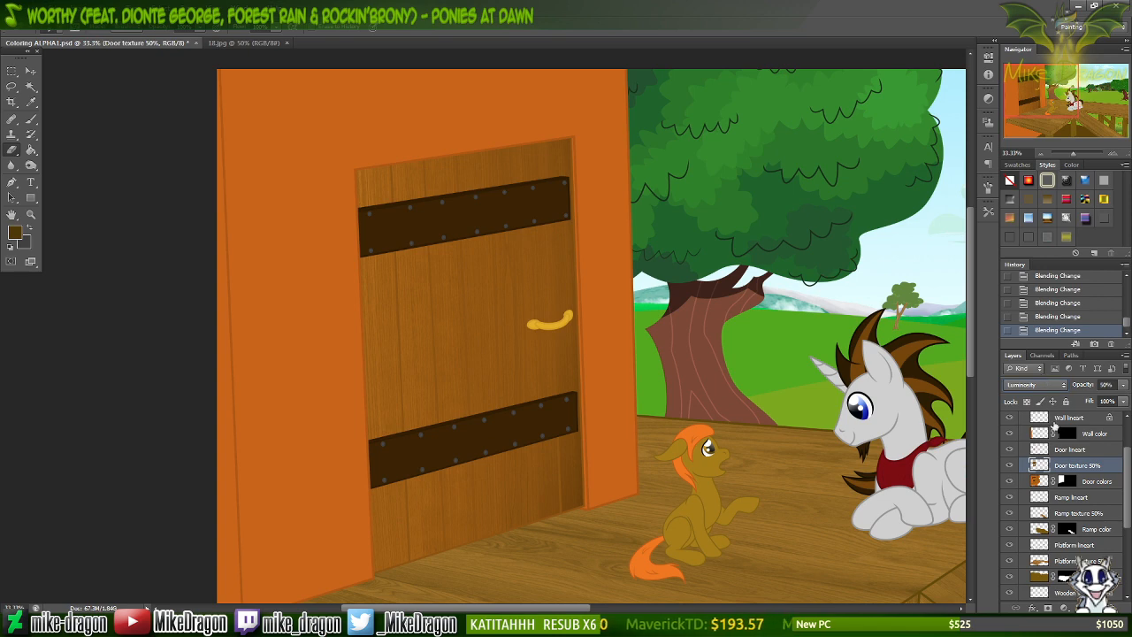
Try the darkening blend modes on the "Platform texture 50%" layer, from Dissolve through Color Burn and Linear Burn to Darker Color.
left_click_drag(1045, 87, 1060, 110)
scroll(784, 338, "down", 1)
scroll(784, 339, "down", 1)
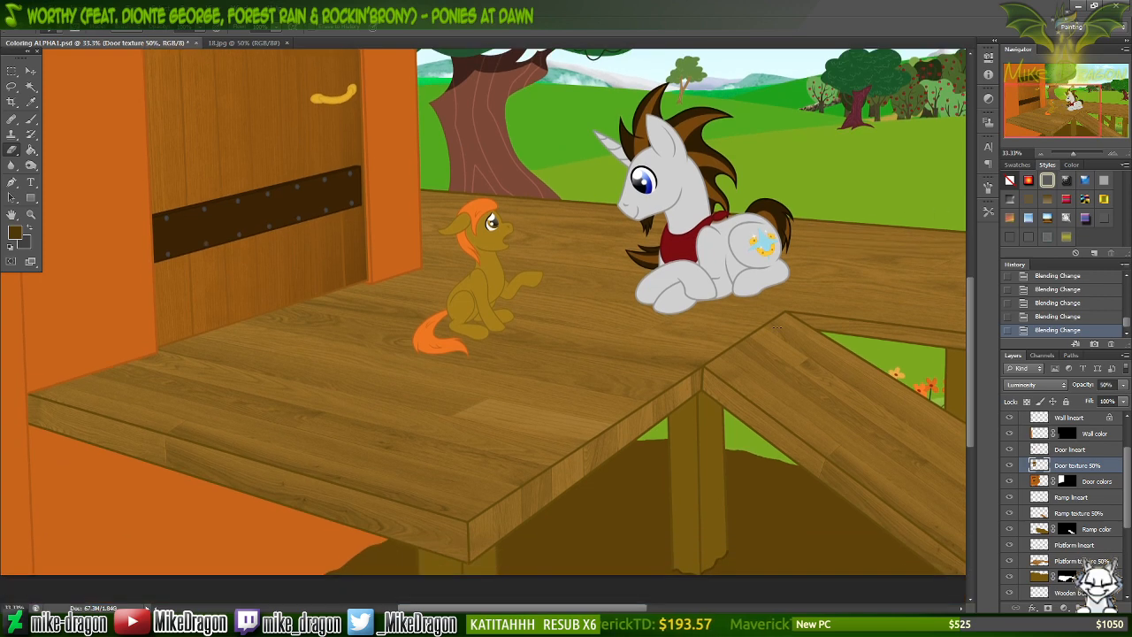
scroll(772, 333, "right", 4)
scroll(748, 332, "left", 2)
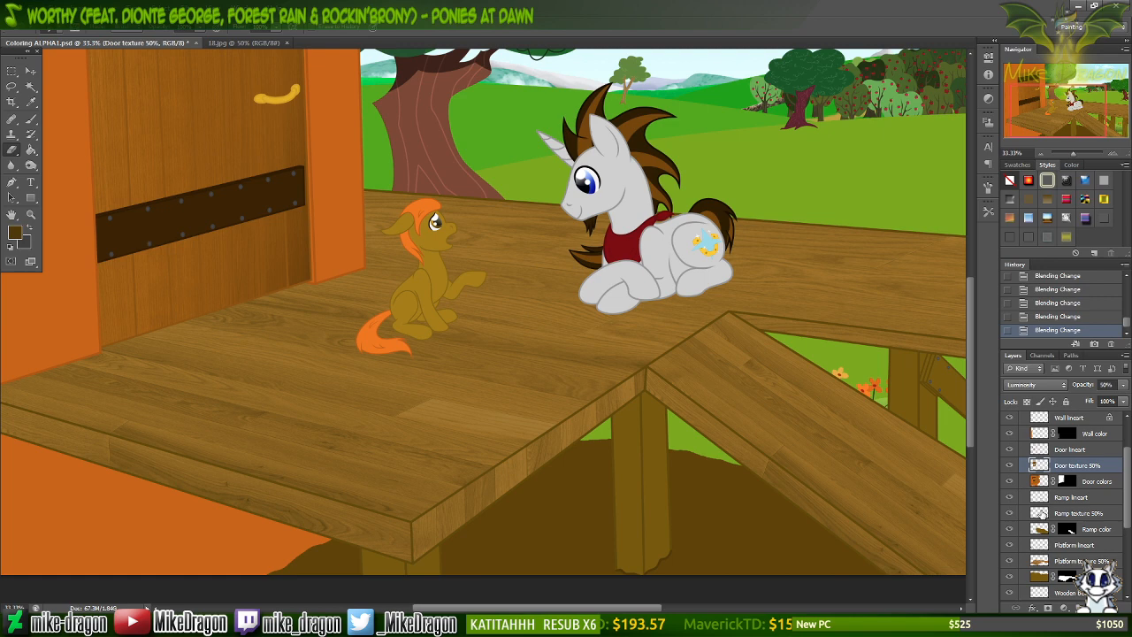
left_click(1040, 563)
left_click(1045, 387)
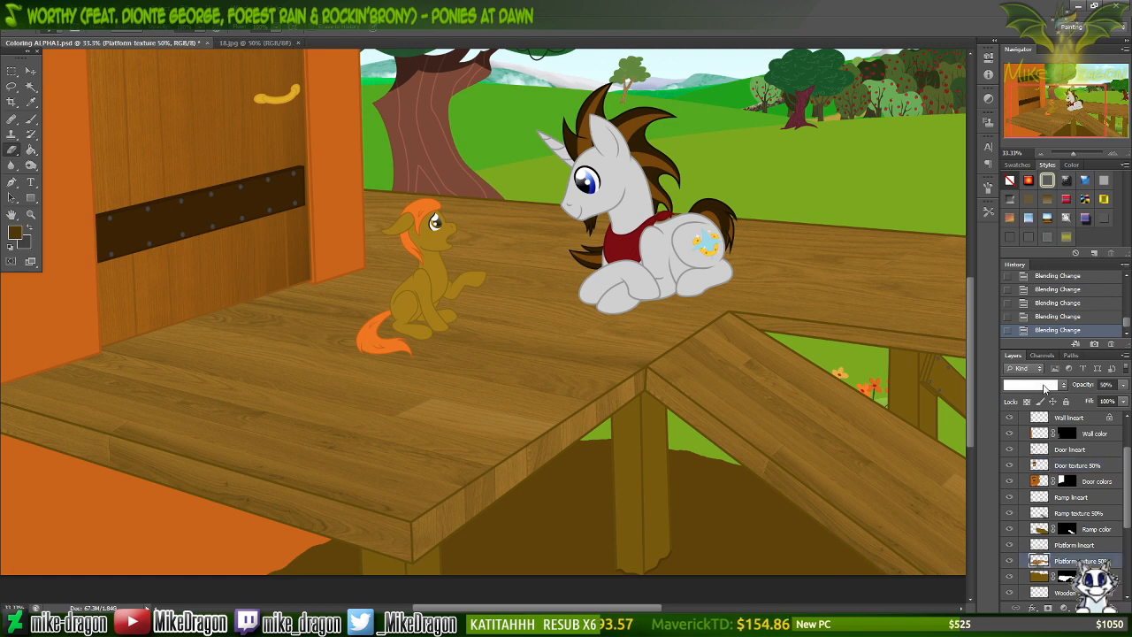
left_click(1044, 387)
key("Down")
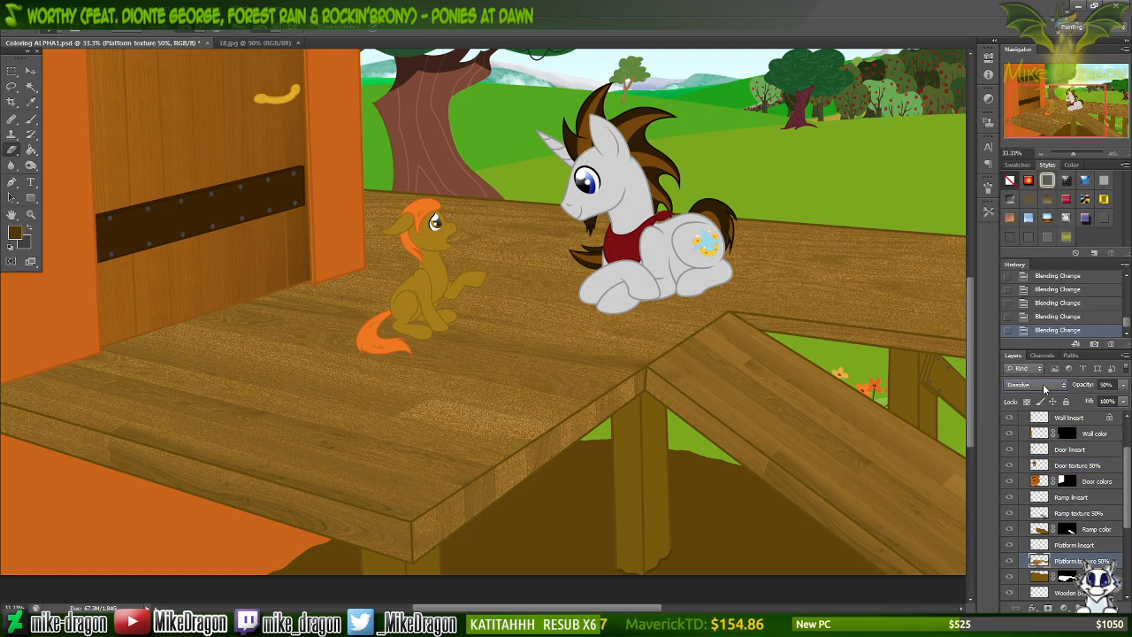
key("Down")
key("Down")
key("Down")
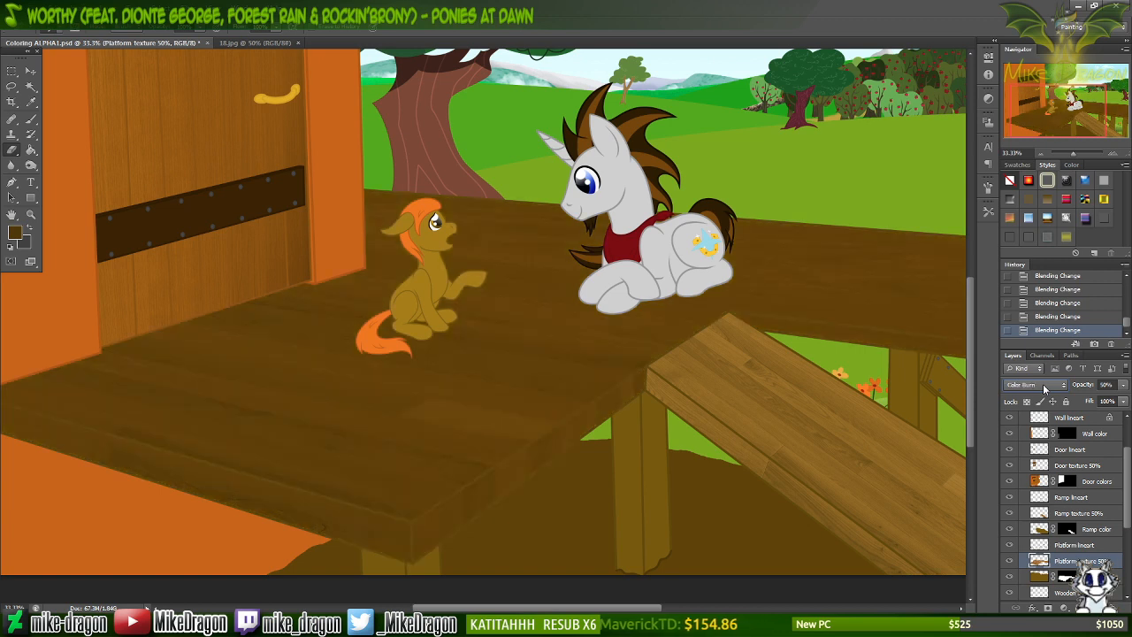
key("Down")
key("Down")
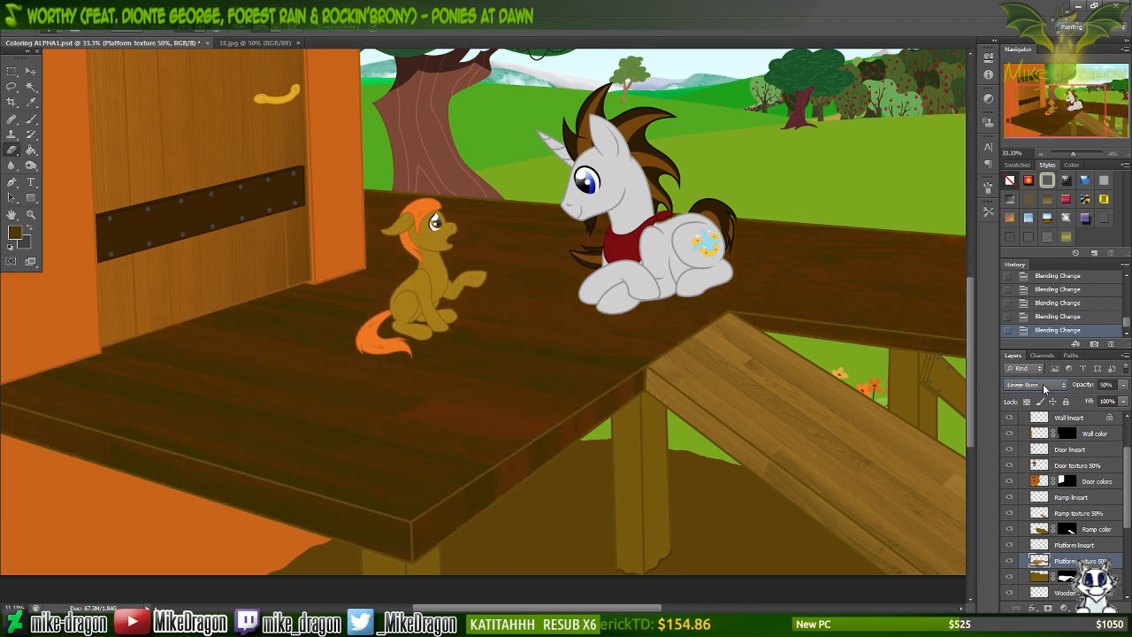
key("Down")
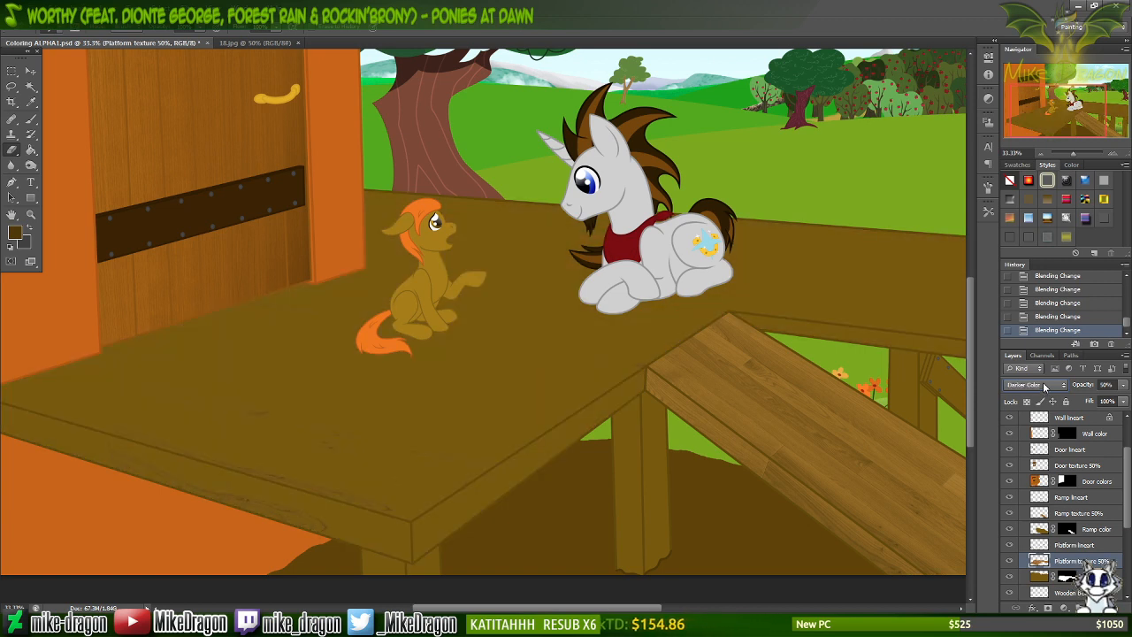
Try the lightening blend modes on the "Platform texture 50%" layer, from Lighten through Color Dodge to Lighter Color.
key("Down")
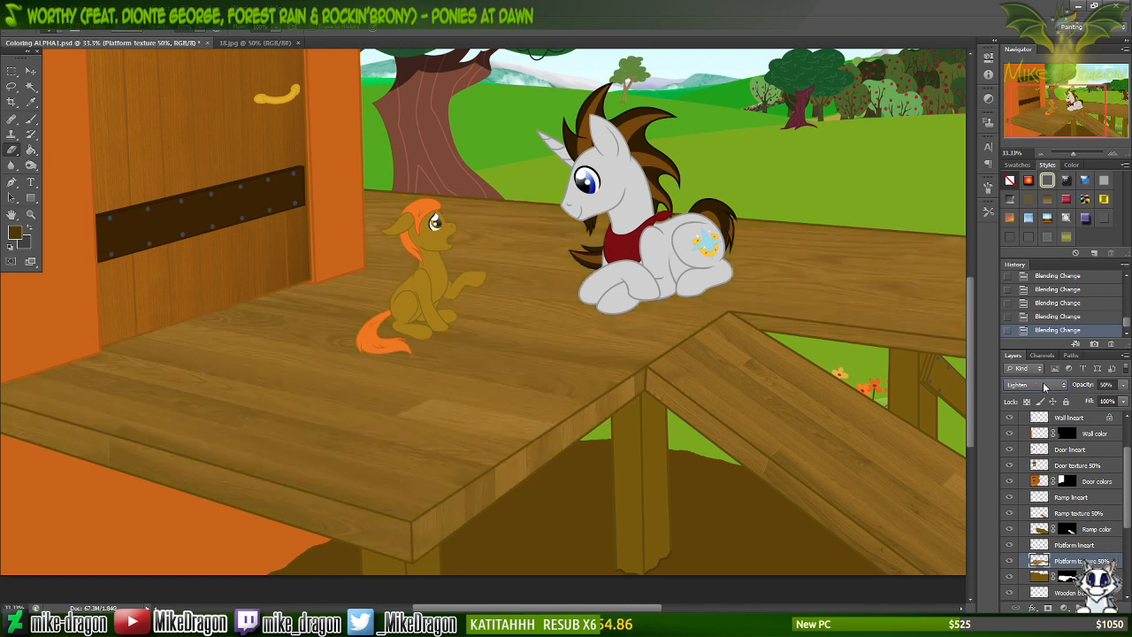
key("Down")
key("Down")
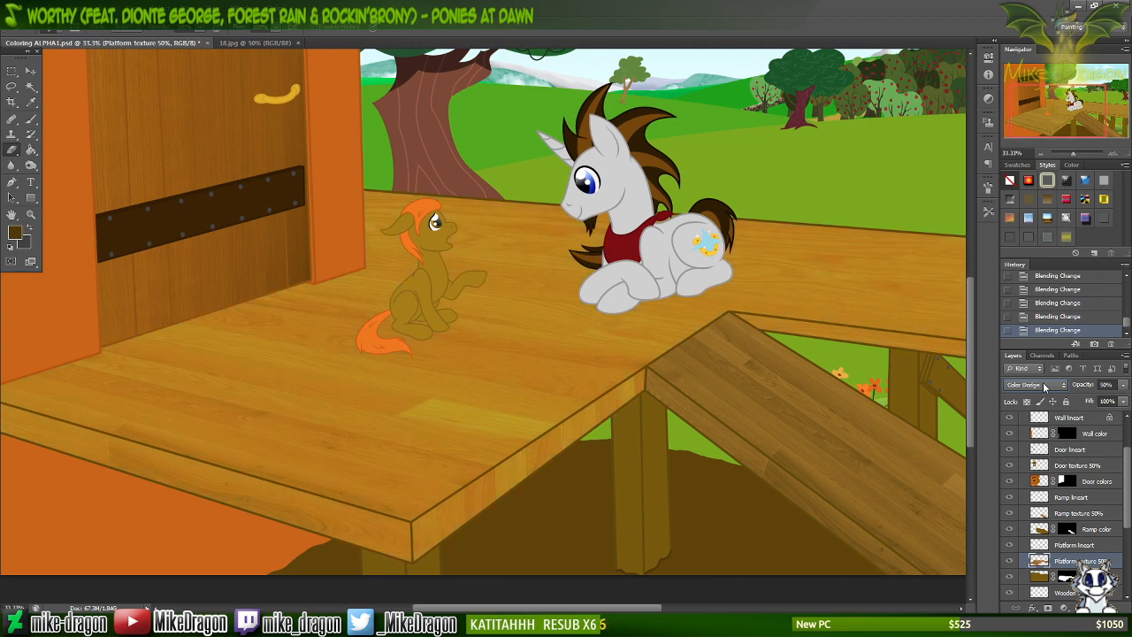
key("Down")
key("Down")
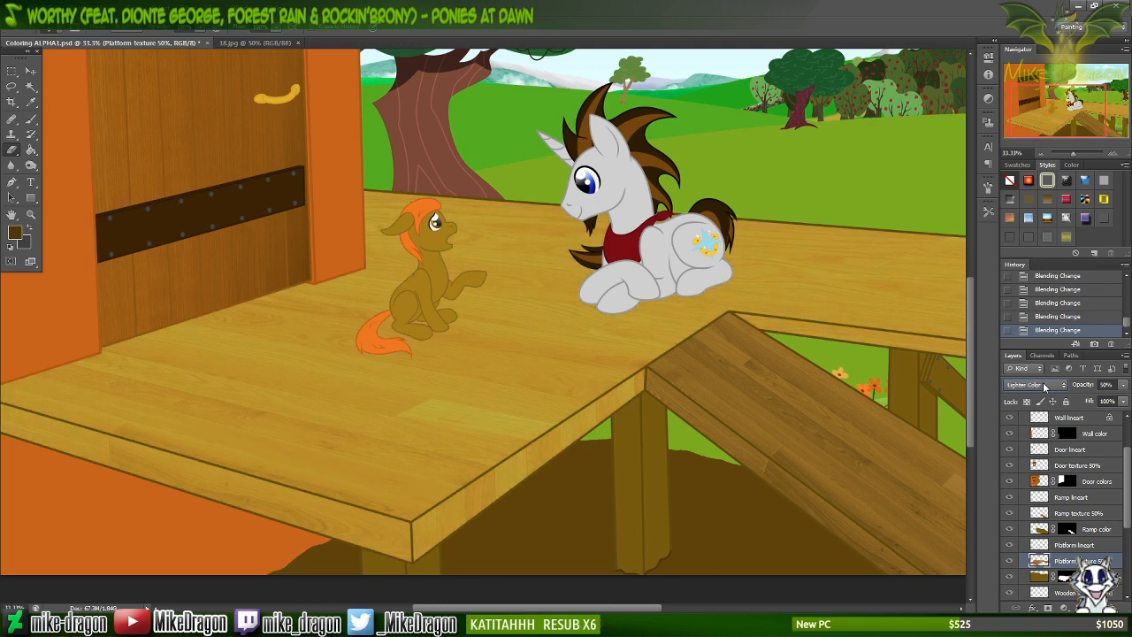
Try the contrast blend modes on the "Platform texture 50%" layer, from Overlay and Soft Light through Linear Light and Pin Light to Hard Mix.
key("Down")
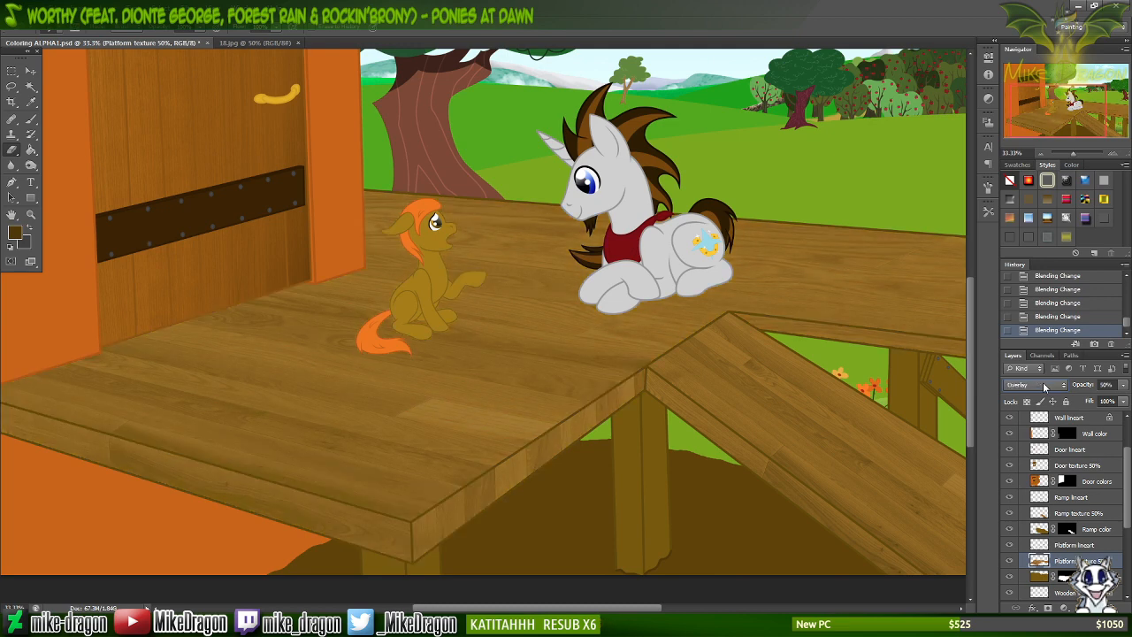
key("Down")
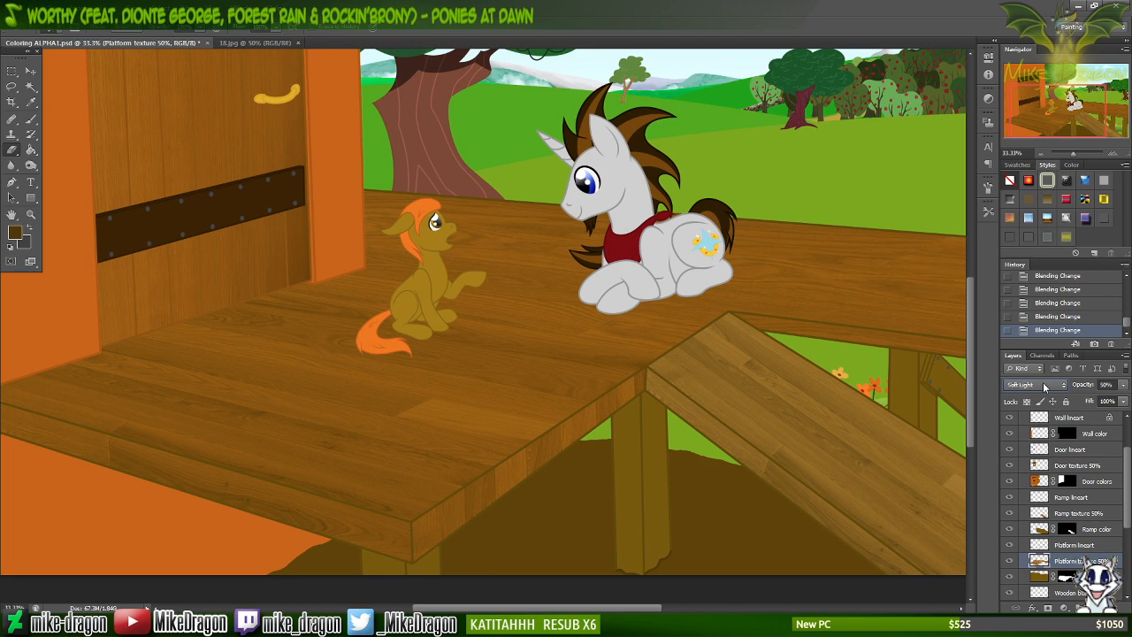
key("Down")
key("Down")
key("Down")
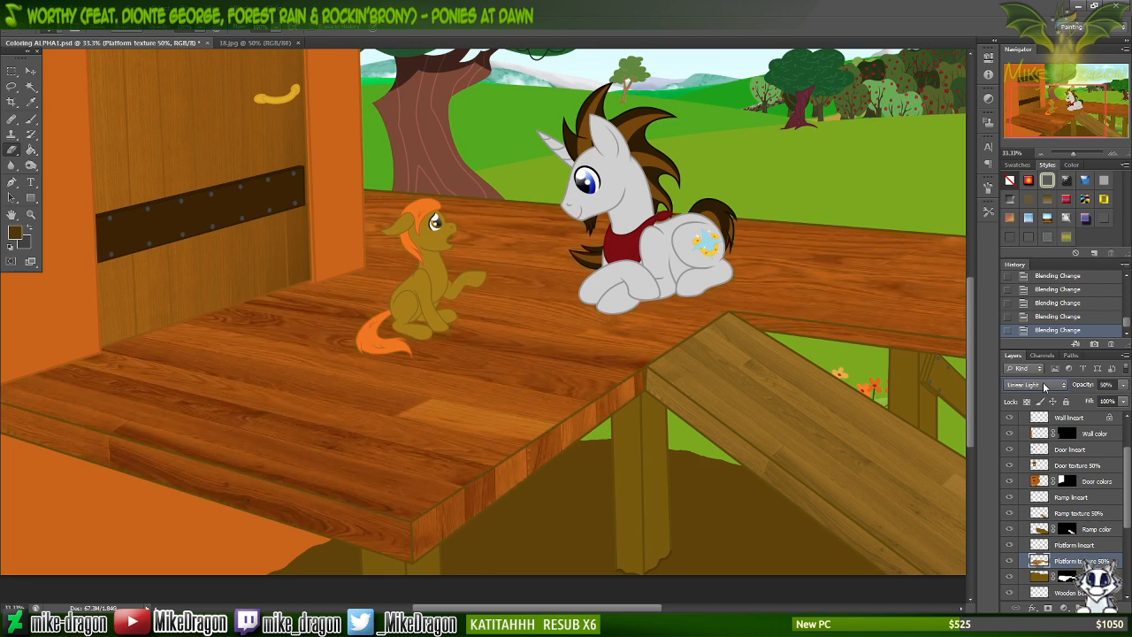
key("Down")
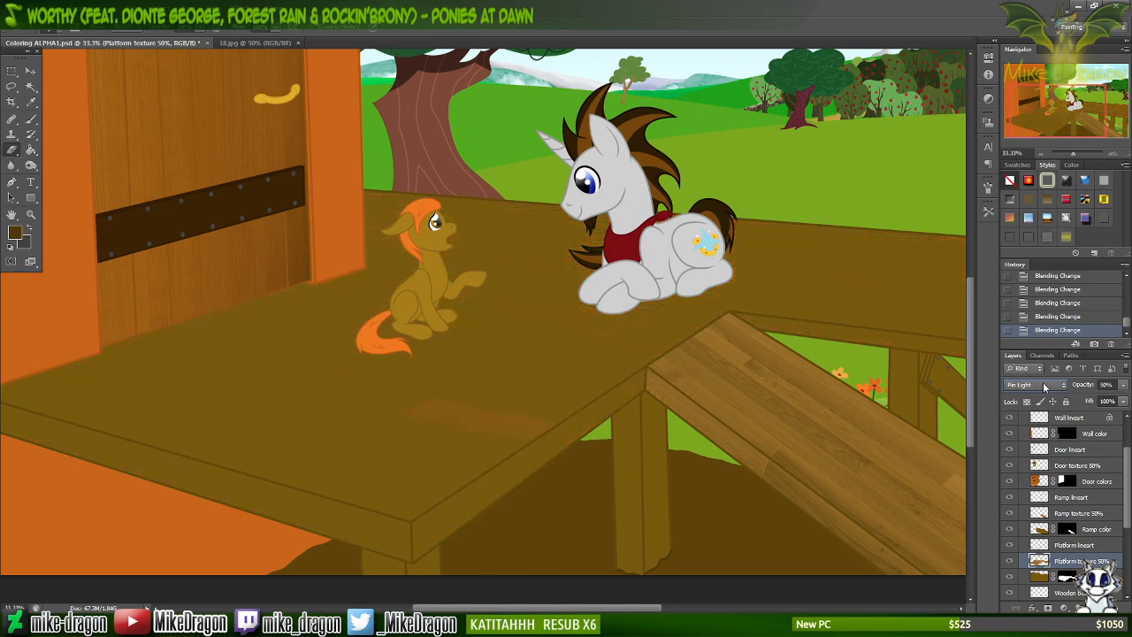
key("Down")
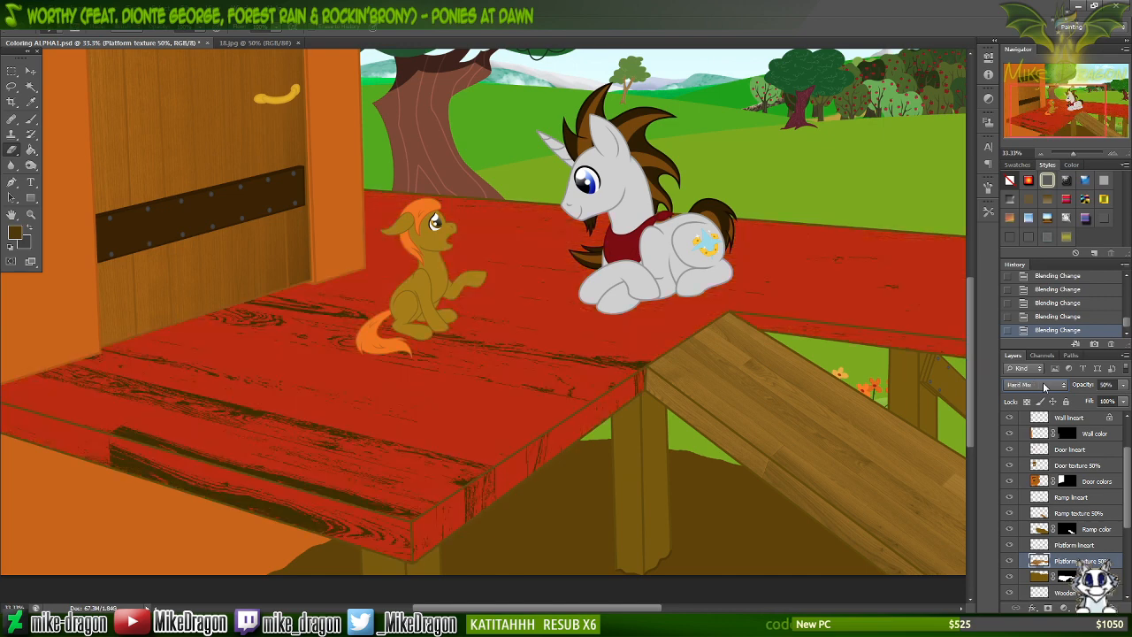
Try the remaining blend modes on the "Platform texture 50%" layer, from Difference, Subtract and Divide through Hue to Luminosity.
key("Down")
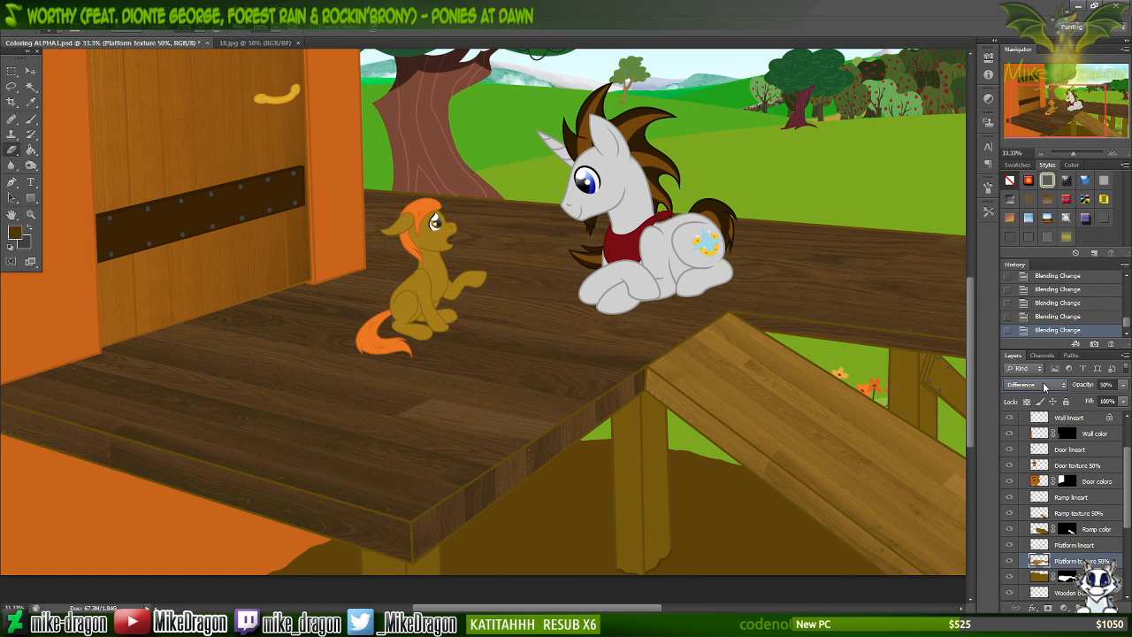
key("Down")
key("Down")
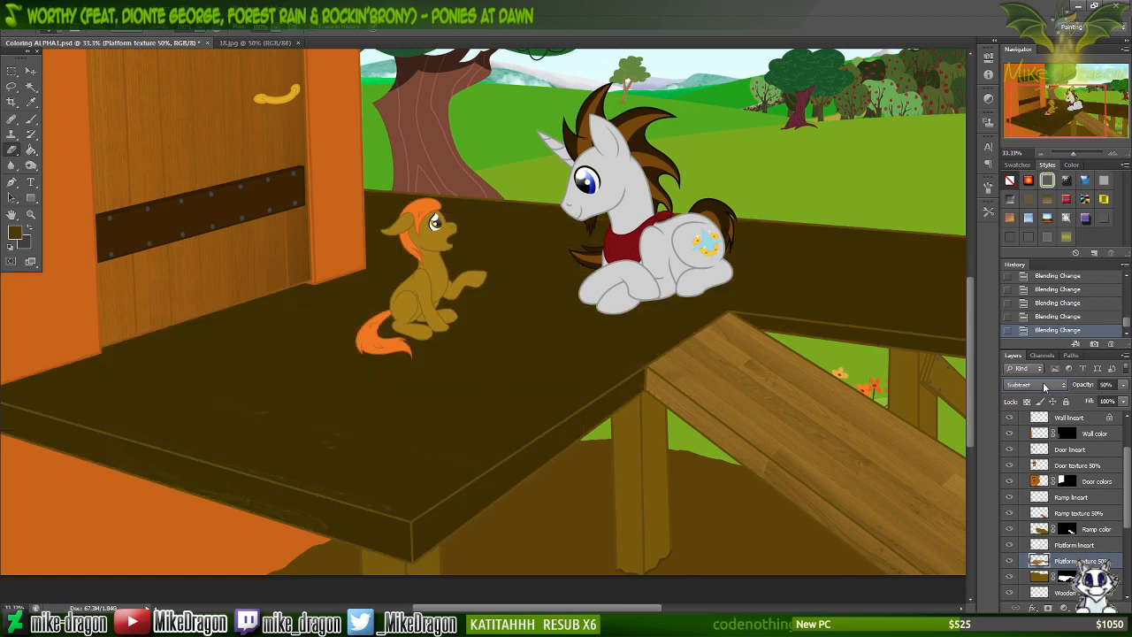
key("Down")
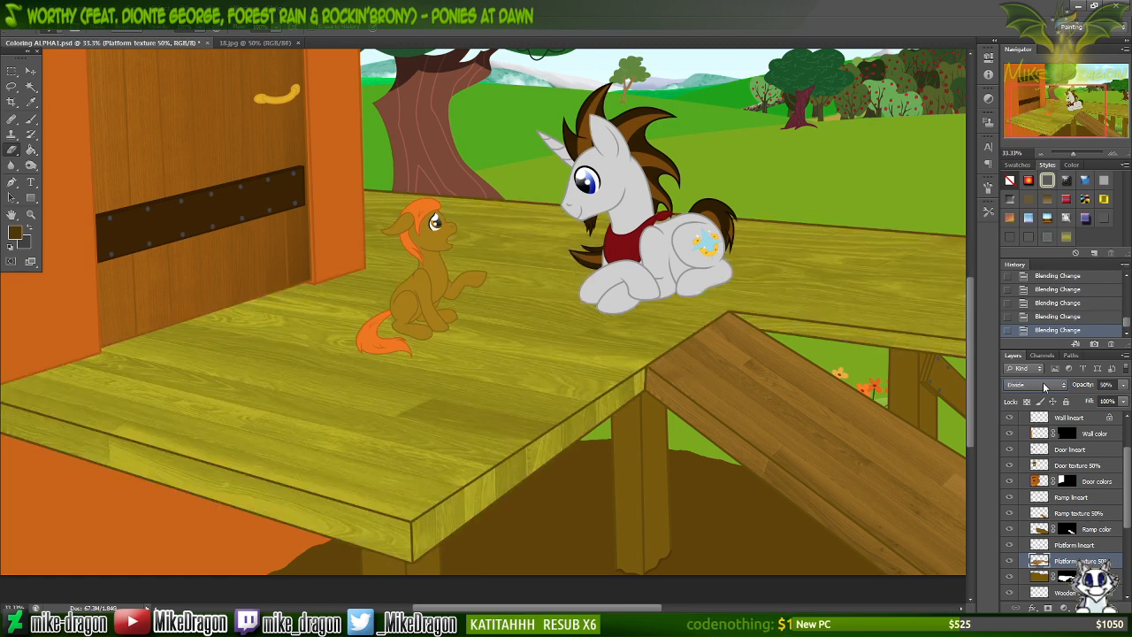
key("Down")
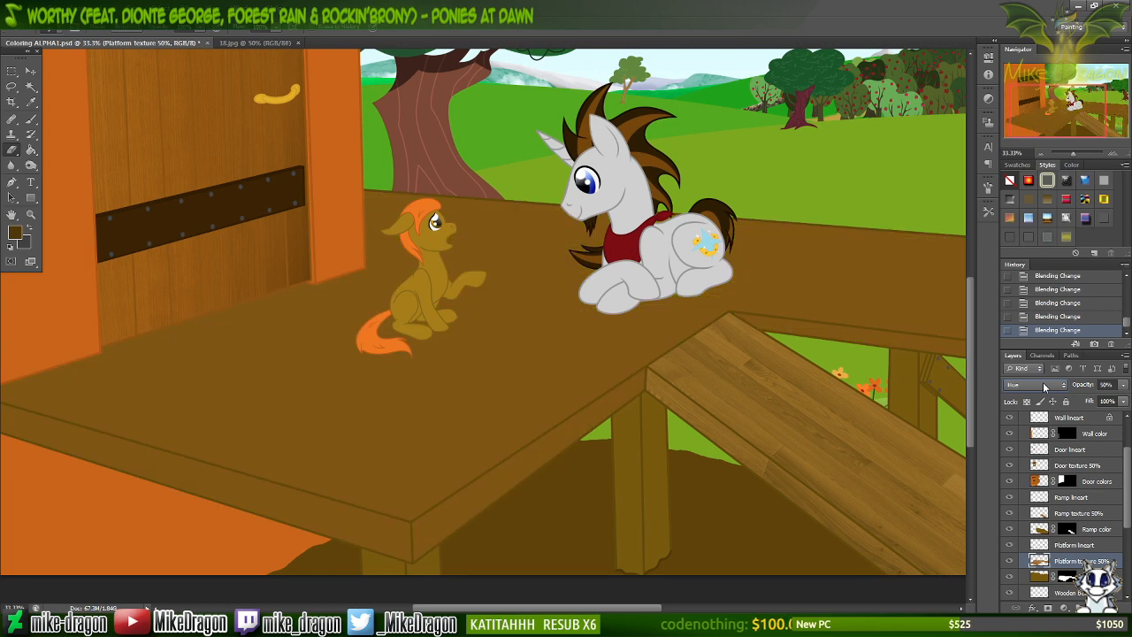
key("Up")
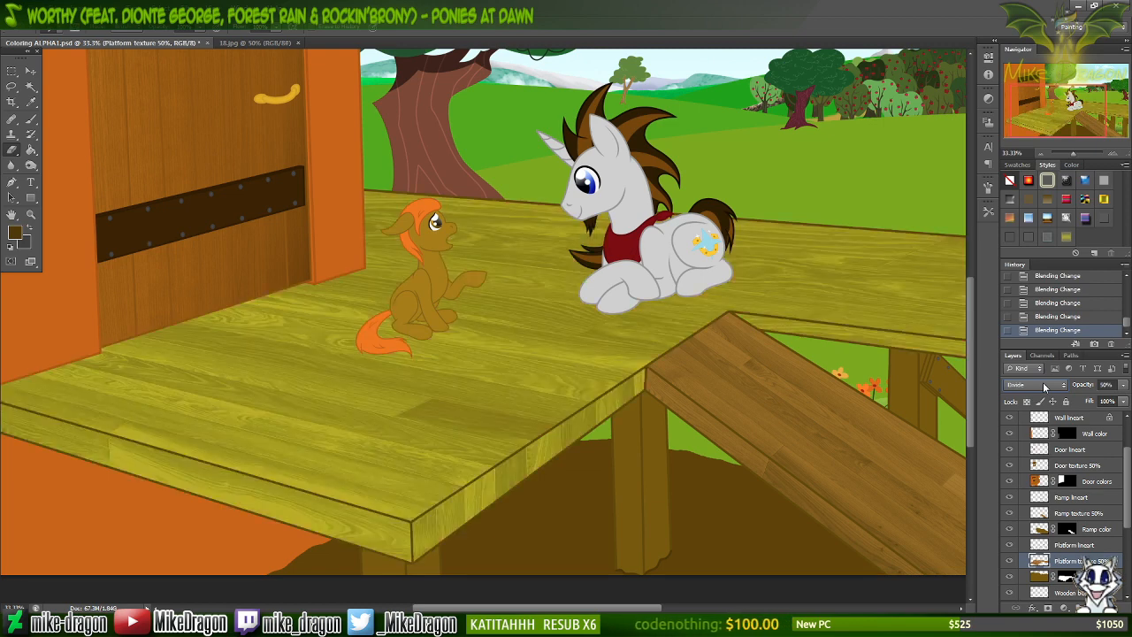
key("Down")
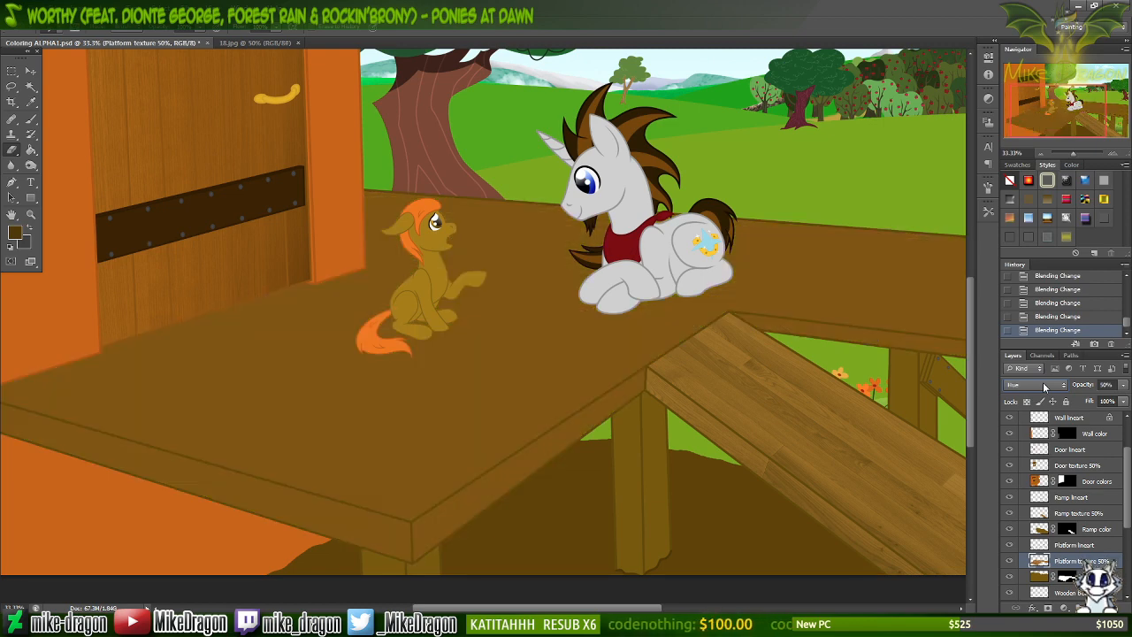
key("Down")
key("Down")
key("Down")
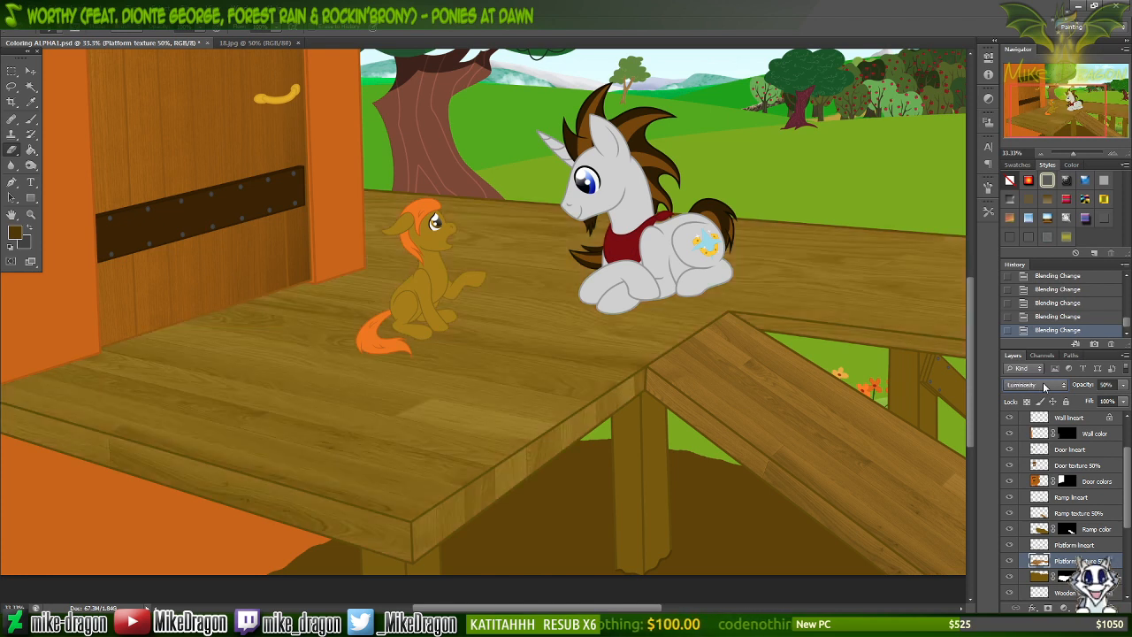
Set the "Platform texture 50%" layer to Normal blend mode and save the document.
left_click(1045, 387)
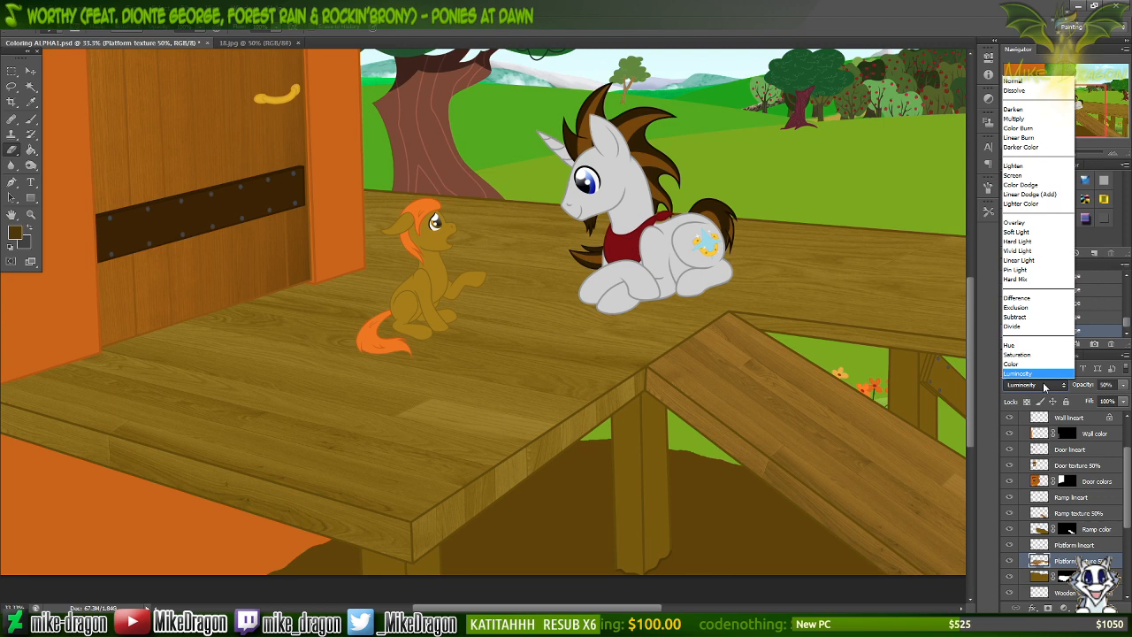
left_click(1022, 88)
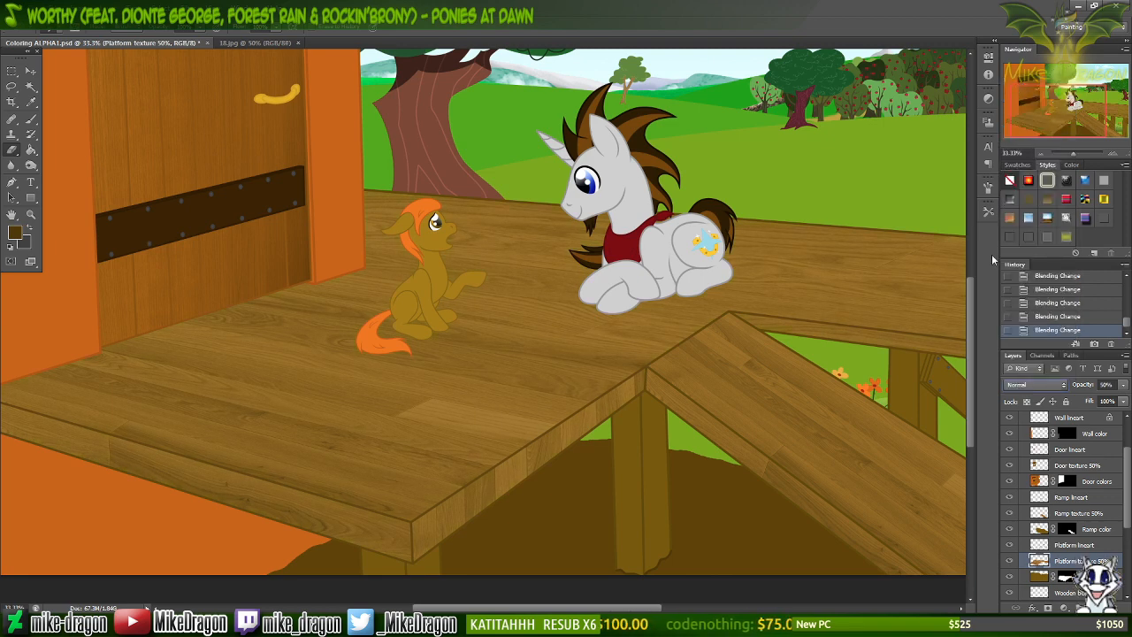
left_click(1055, 106)
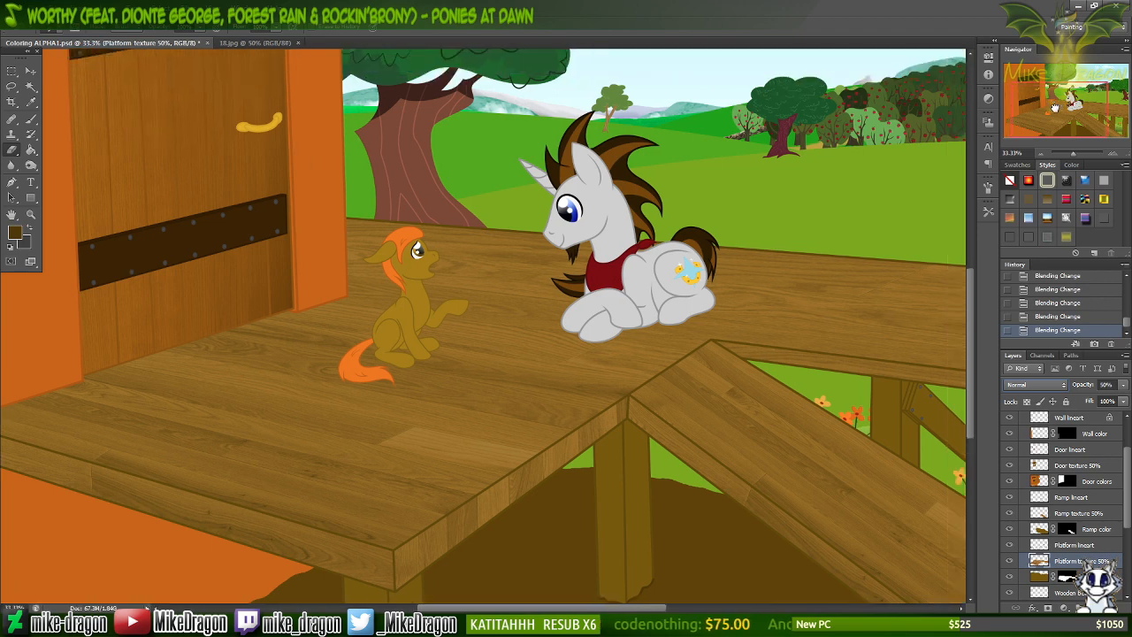
left_click_drag(1055, 106, 1011, 84)
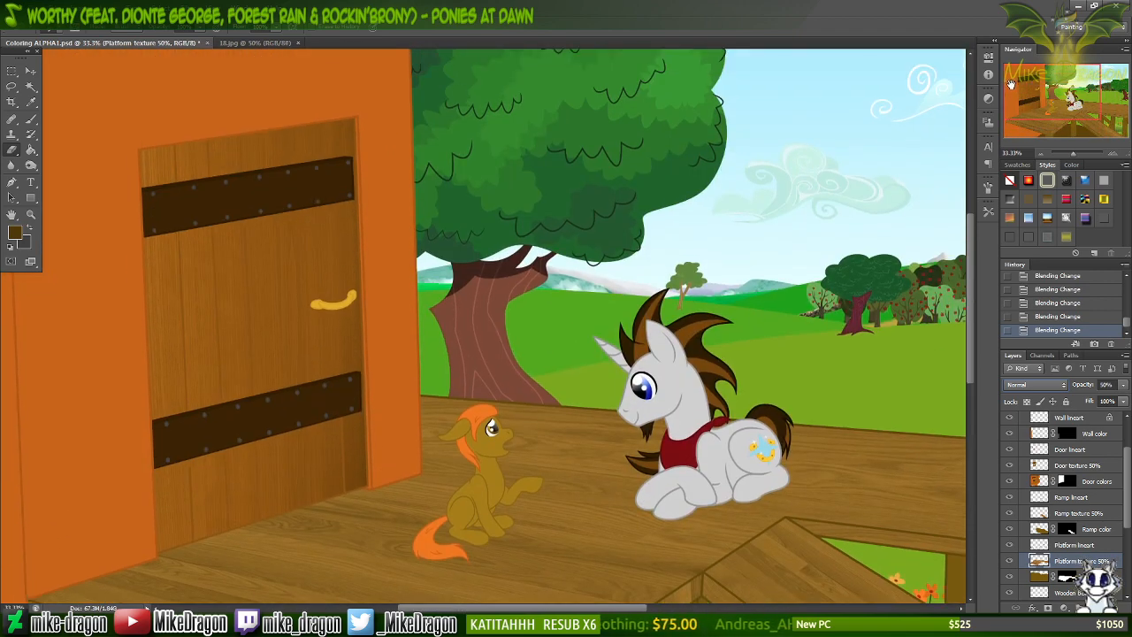
key("ctrl+s")
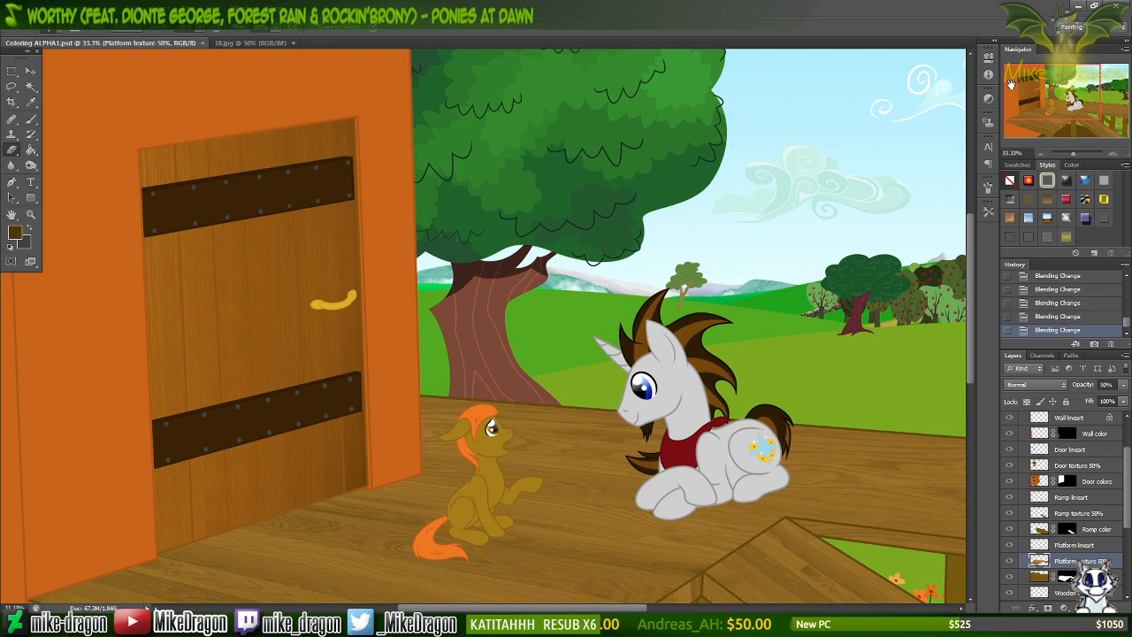
key("ctrl+minus")
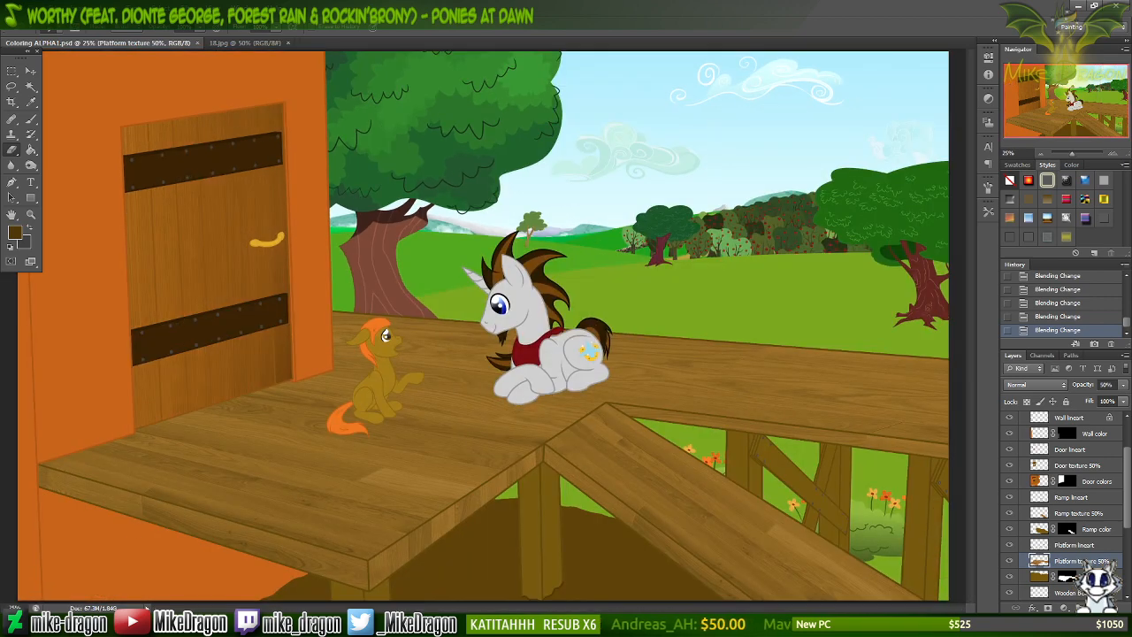
Switch to the browser, save wooden-texture-1156097.jpg to the Assets & Textures folder and close its tab.
key("alt+Tab")
right_click(534, 324)
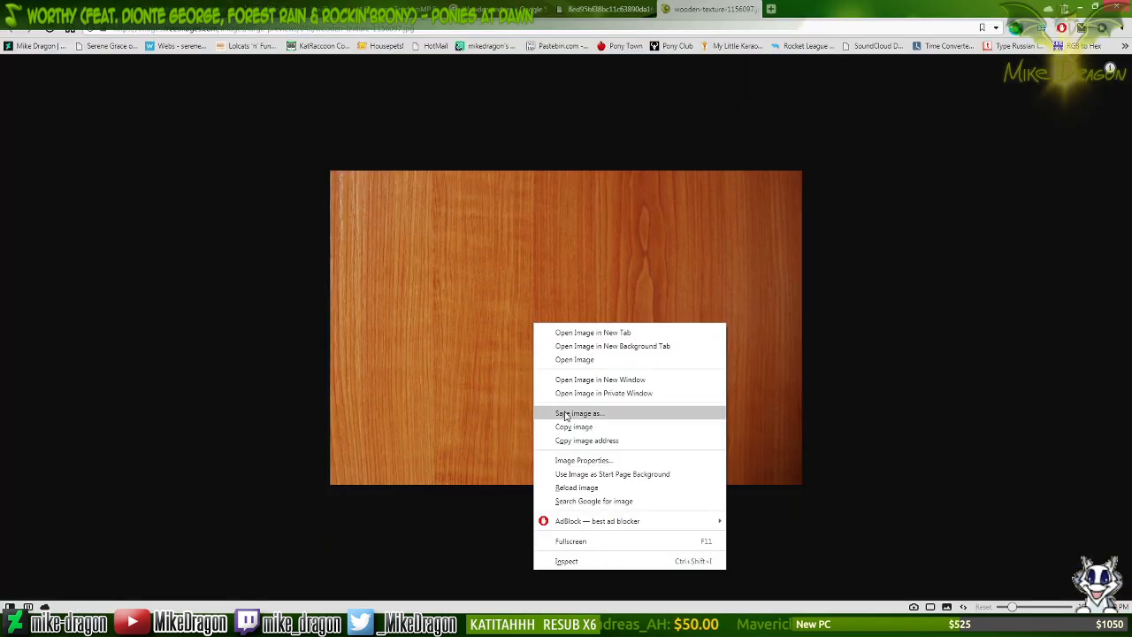
left_click(566, 414)
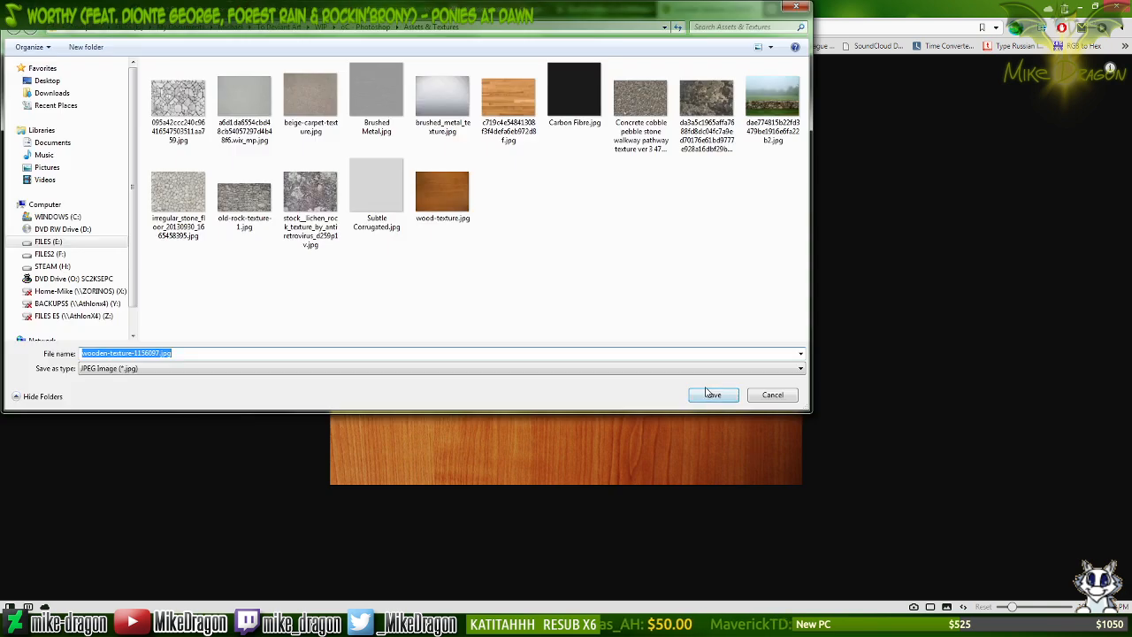
left_click(712, 394)
key("ctrl+w")
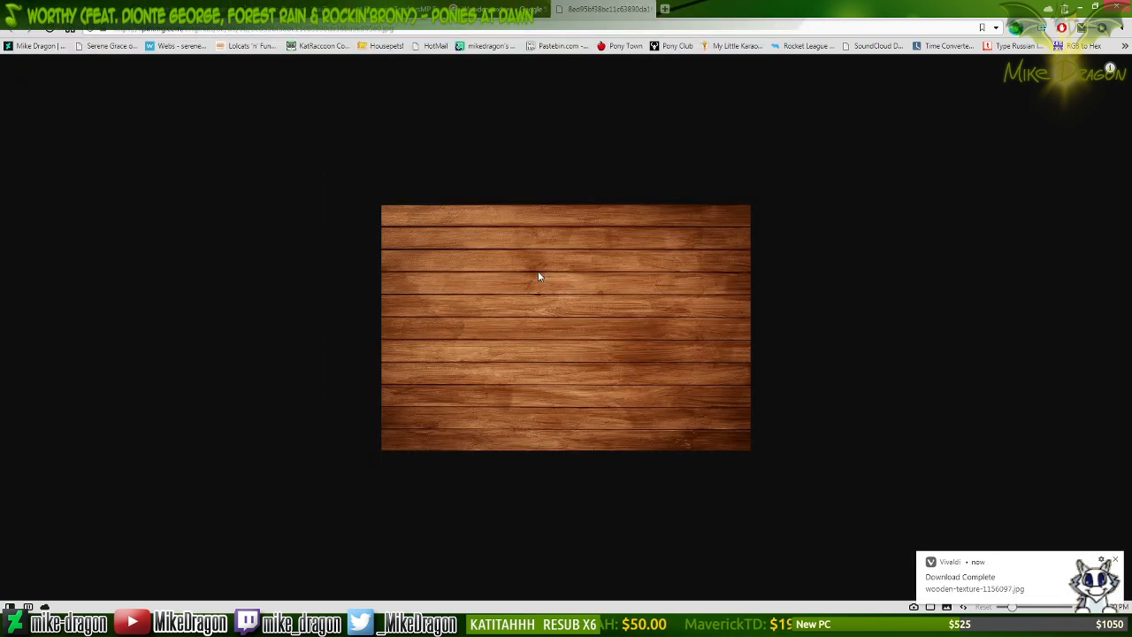
Save the horizontal wooden plank image to the Assets & Textures folder as a JPEG and close its tab.
right_click(536, 271)
left_click(551, 364)
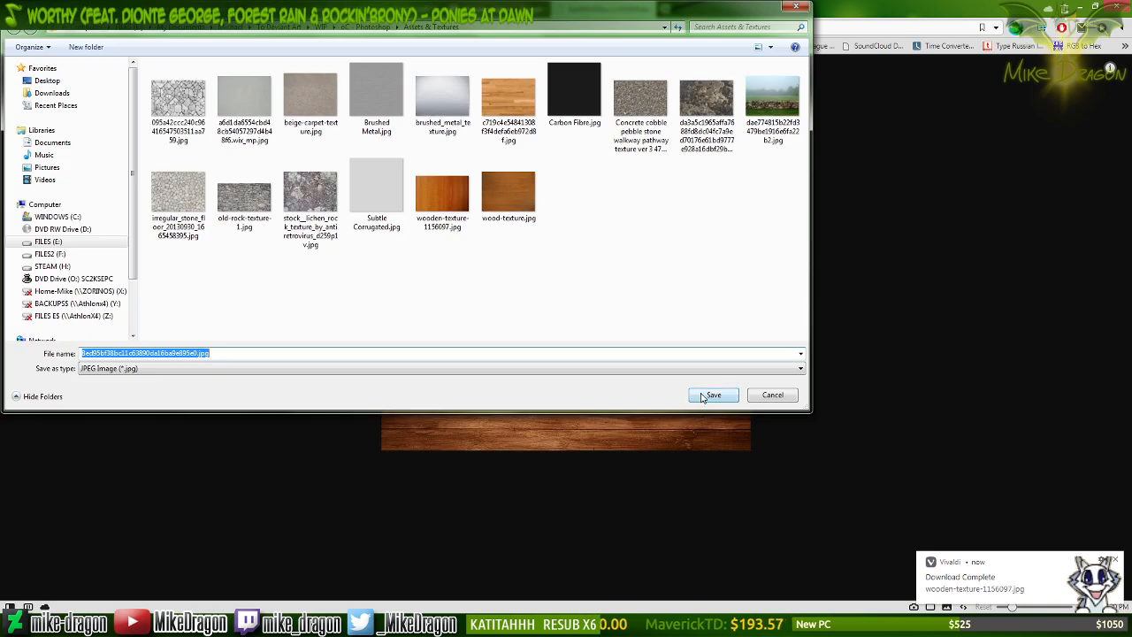
left_click(705, 394)
key("ctrl+w")
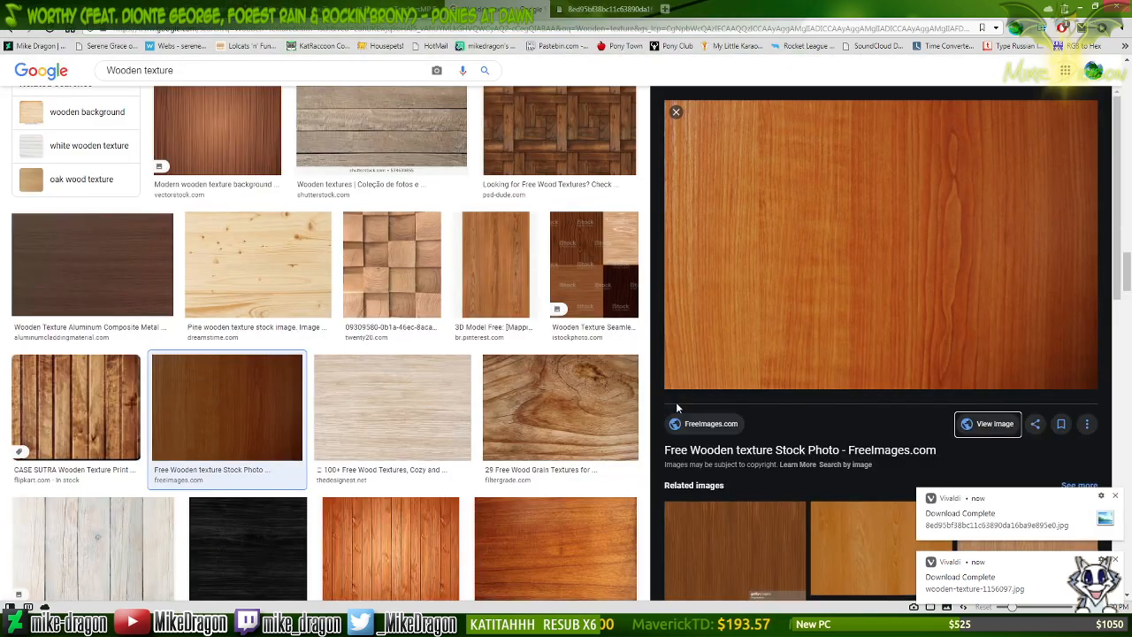
Switch back to Photoshop and start saving a copy of the scene in PNG format.
left_click(213, 625)
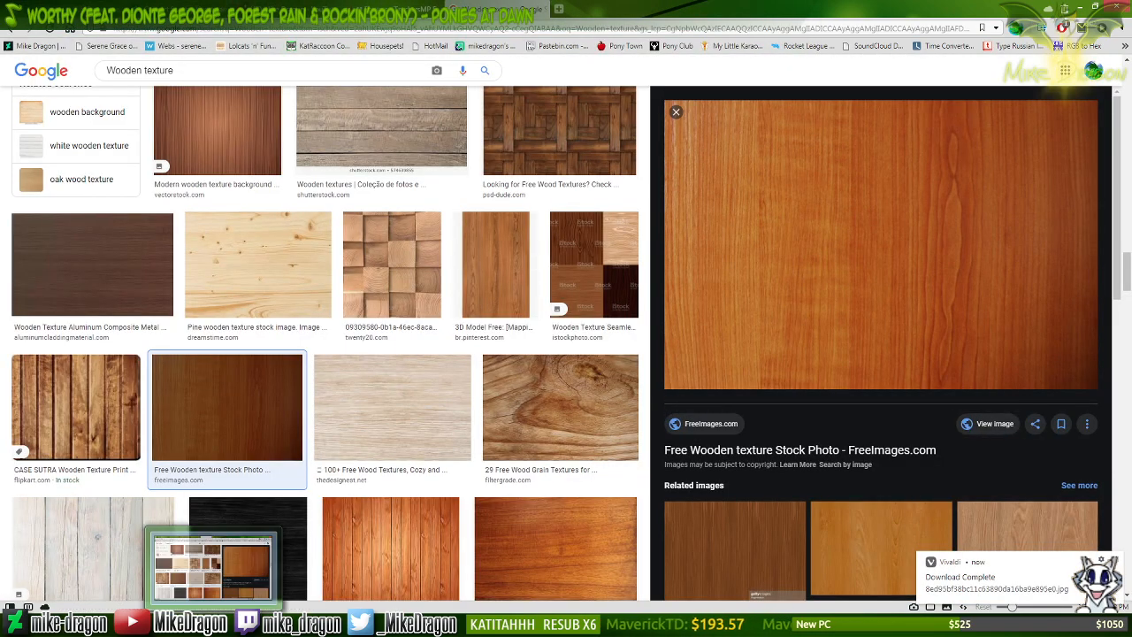
left_click(213, 567)
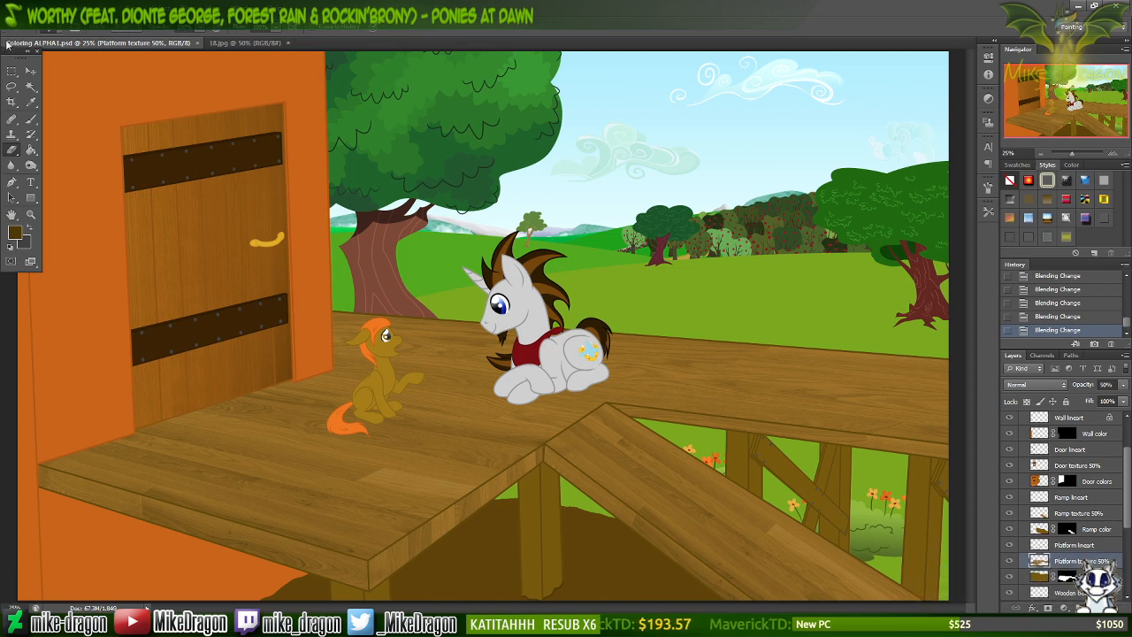
left_click(35, 13)
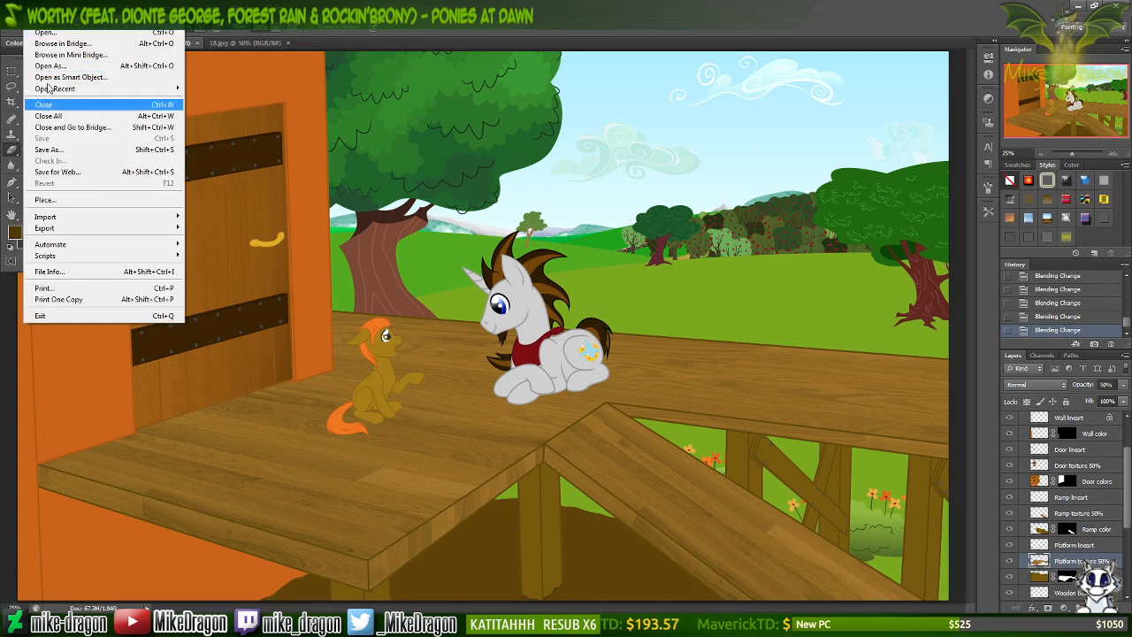
left_click(55, 150)
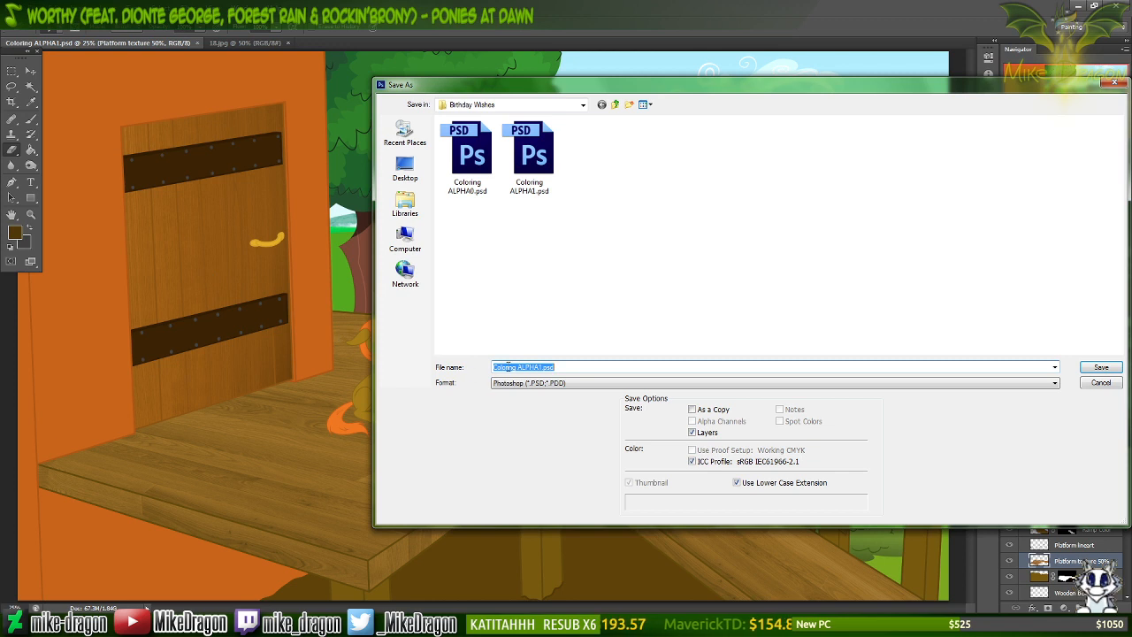
left_click(531, 383)
left_click(521, 522)
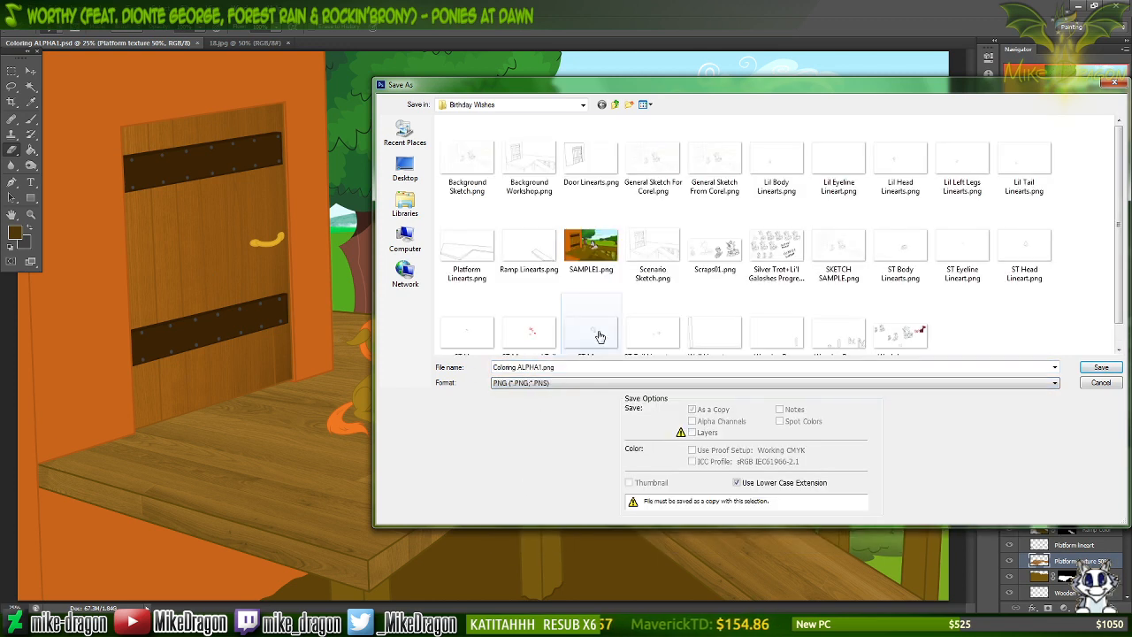
Name the PNG copy SAMPLE2 in the Birthday Wishes folder and save it with Smallest / Slow compression and no interlacing.
left_click(583, 229)
double_click(548, 370)
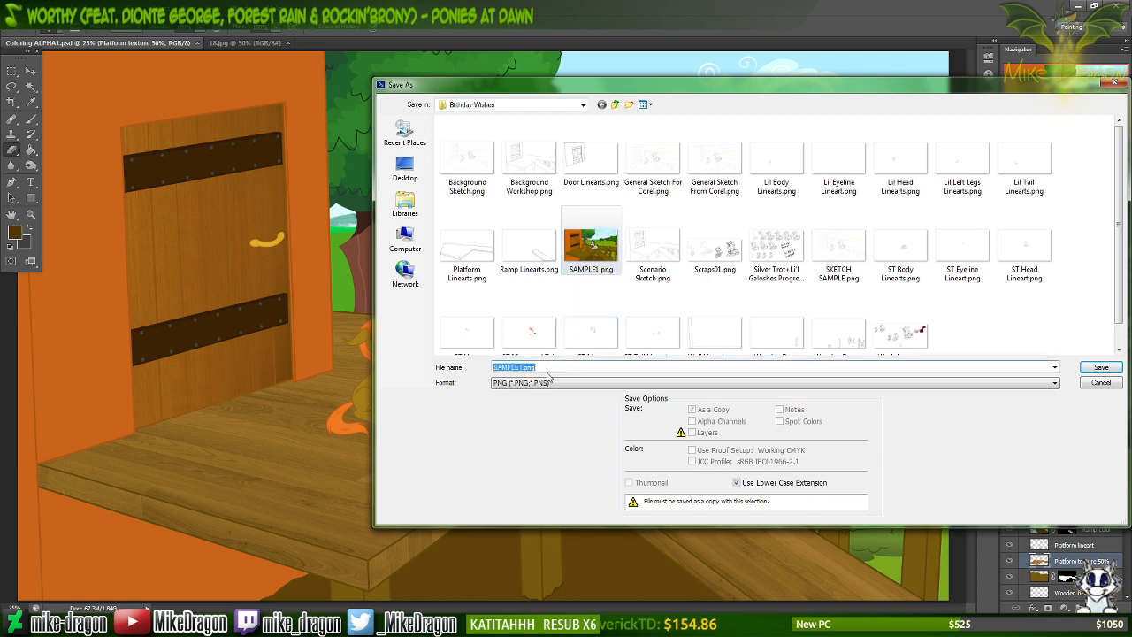
key("End")
key("BackSpace")
key("BackSpace")
key("BackSpace")
key("BackSpace")
key("BackSpace")
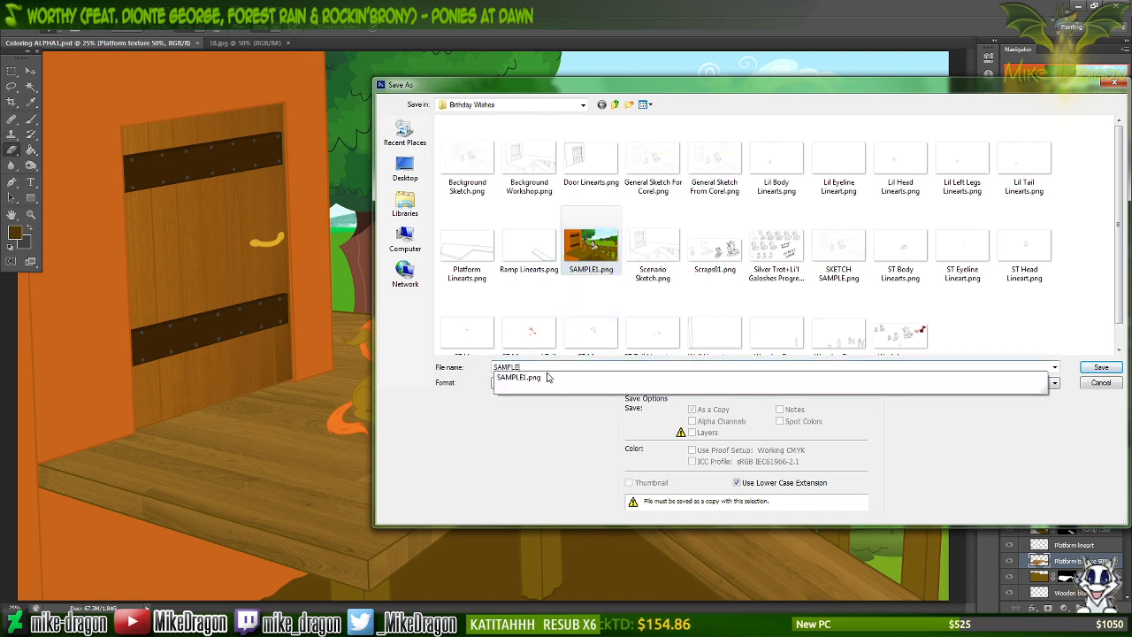
type("2")
key("Return")
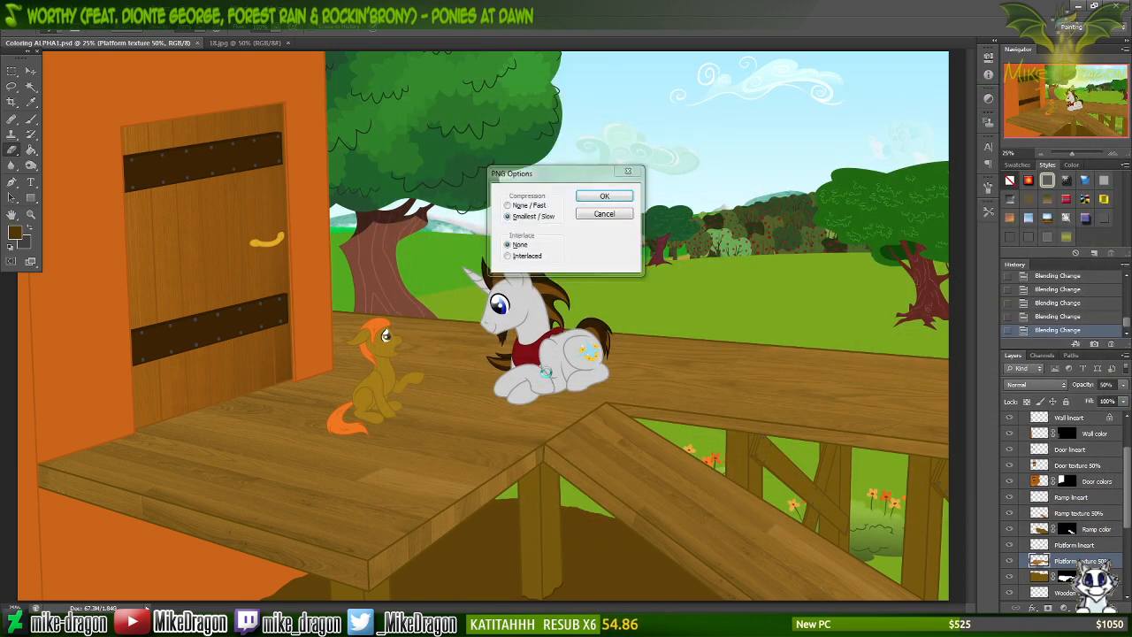
key("Return")
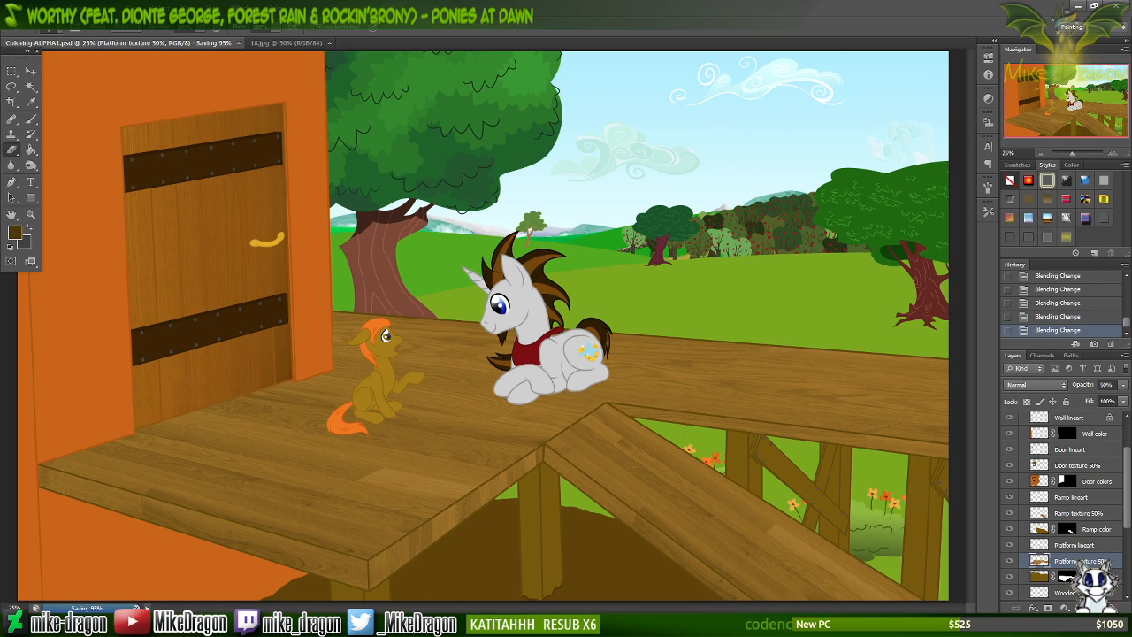
Close the Assets & Textures folder window and discard the untitled Notepad note holding the hue, saturation and lightness values.
mouse_move(587, 623)
left_click(619, 564)
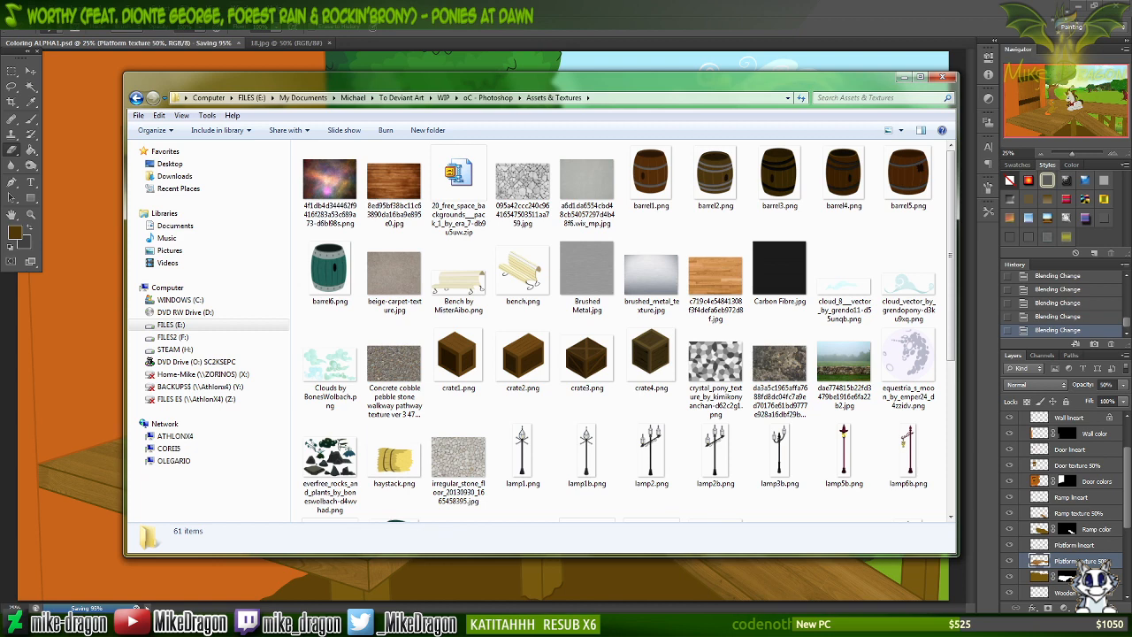
left_click(946, 76)
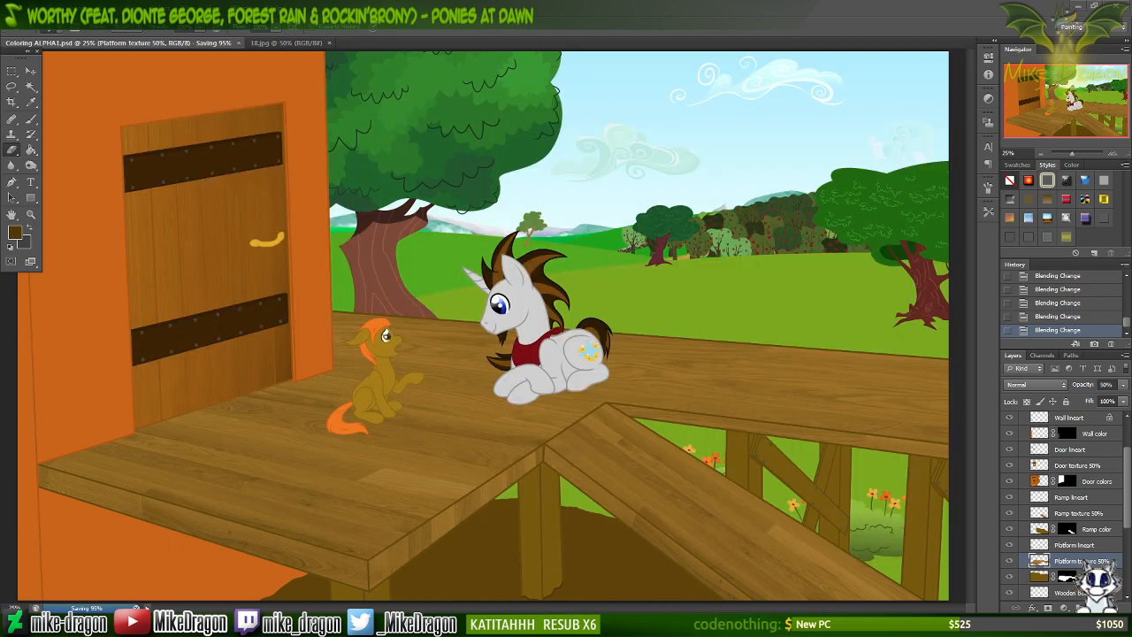
left_click(426, 621)
left_click(962, 134)
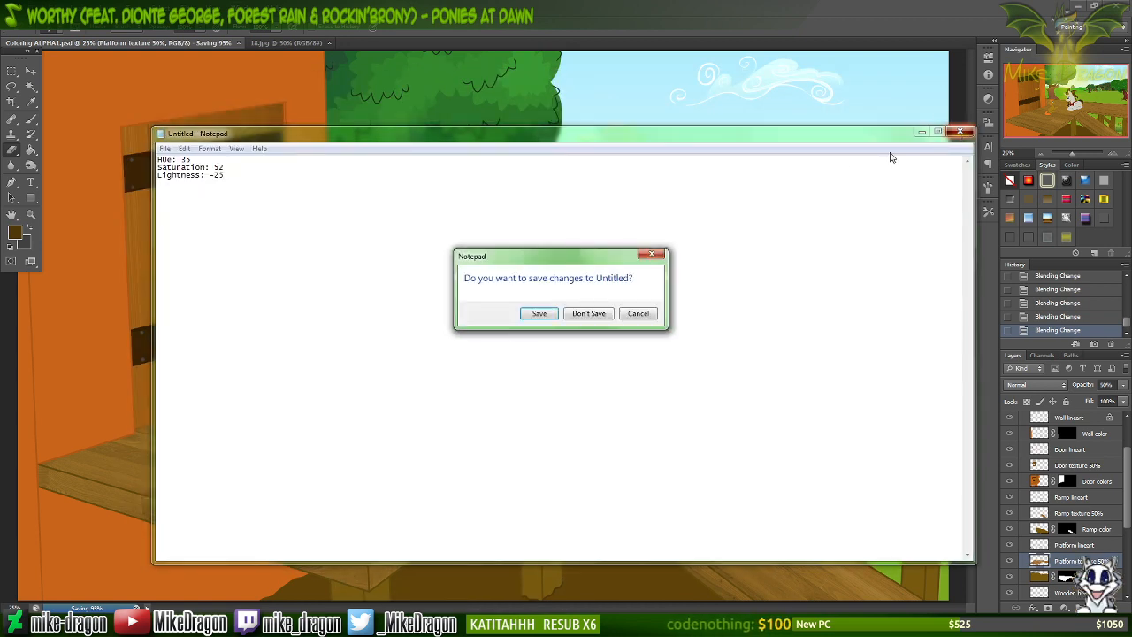
left_click(589, 314)
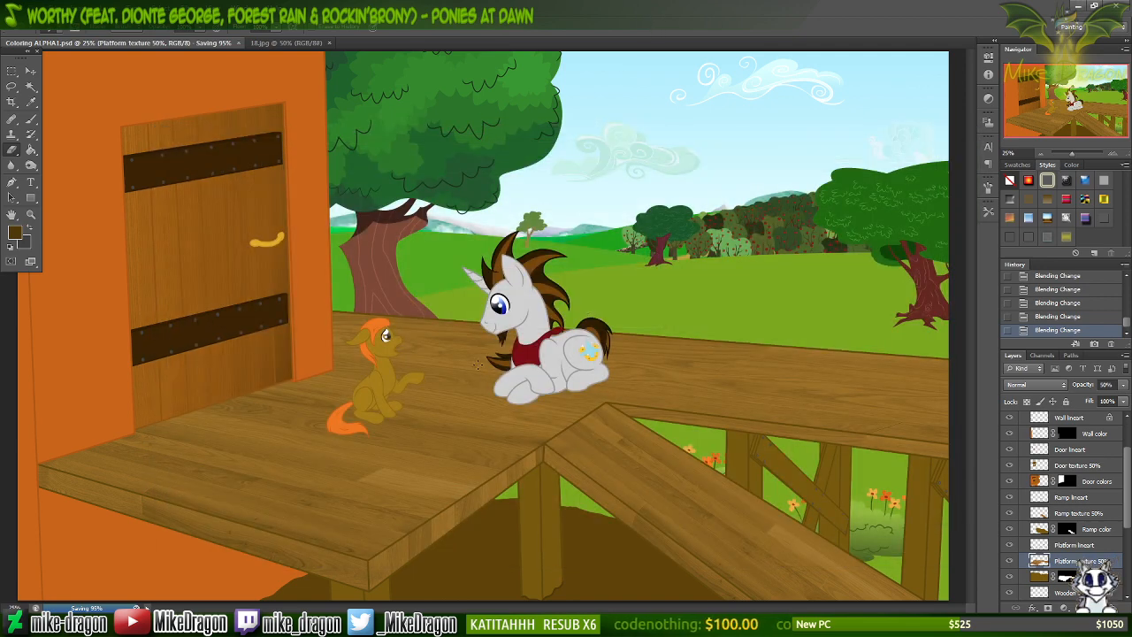
Switch to the browser, look through the open tabs and return to Photoshop.
left_click(227, 611)
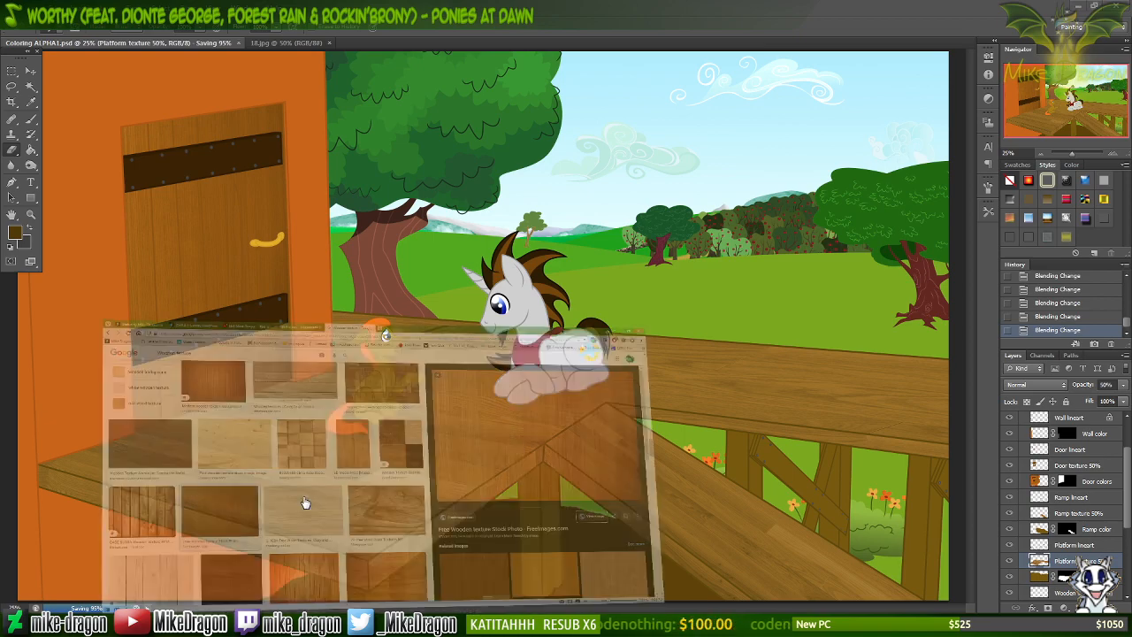
key("ctrl+Tab")
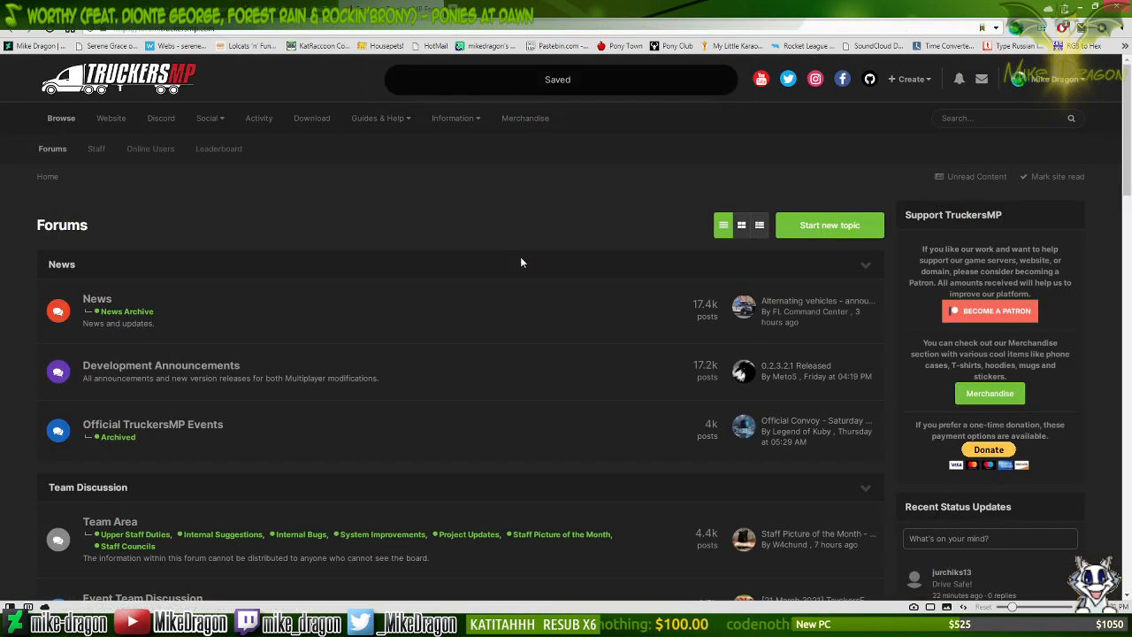
key("ctrl+Tab")
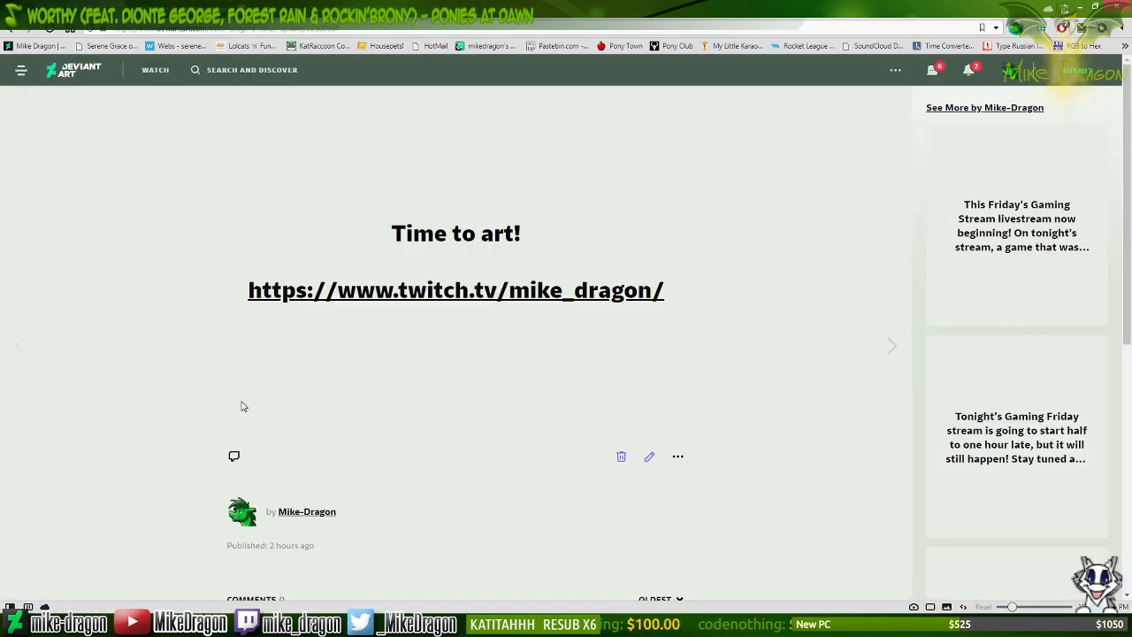
left_click(228, 612)
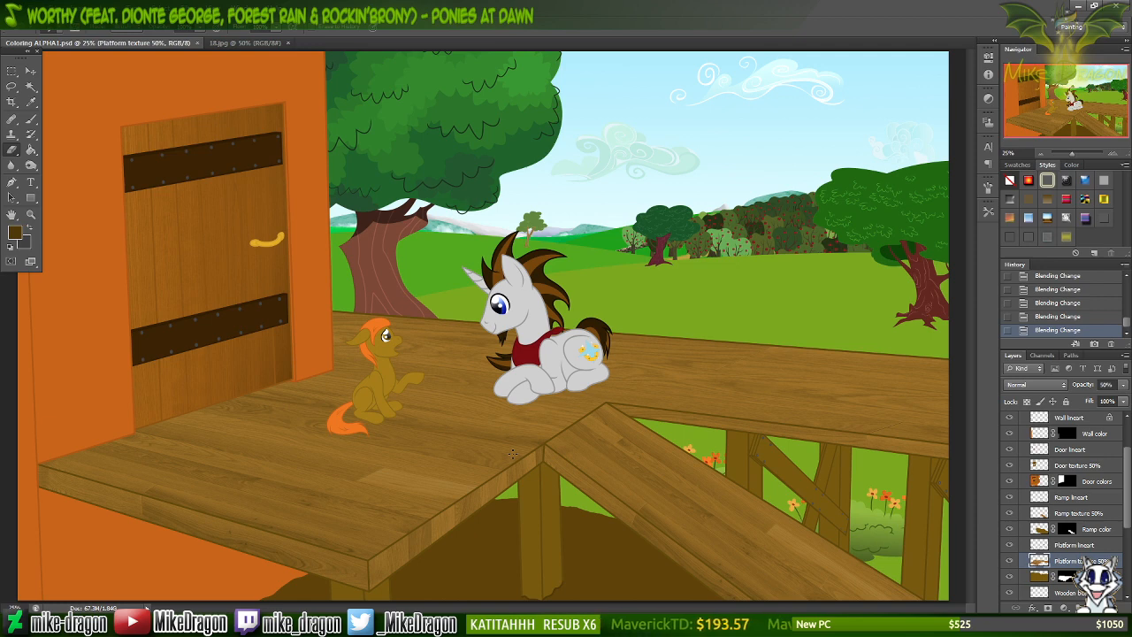
Bring up the Birthday Wishes folder and open SAMPLE1.png and SAMPLE2.png together in the image viewer.
left_click(447, 625)
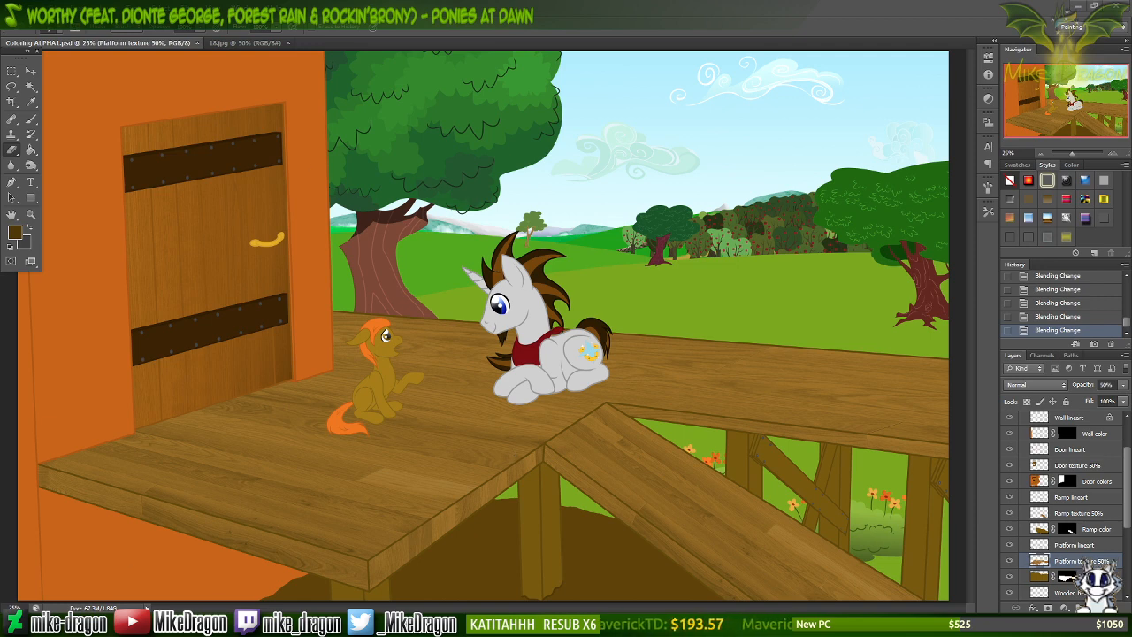
left_click(450, 604)
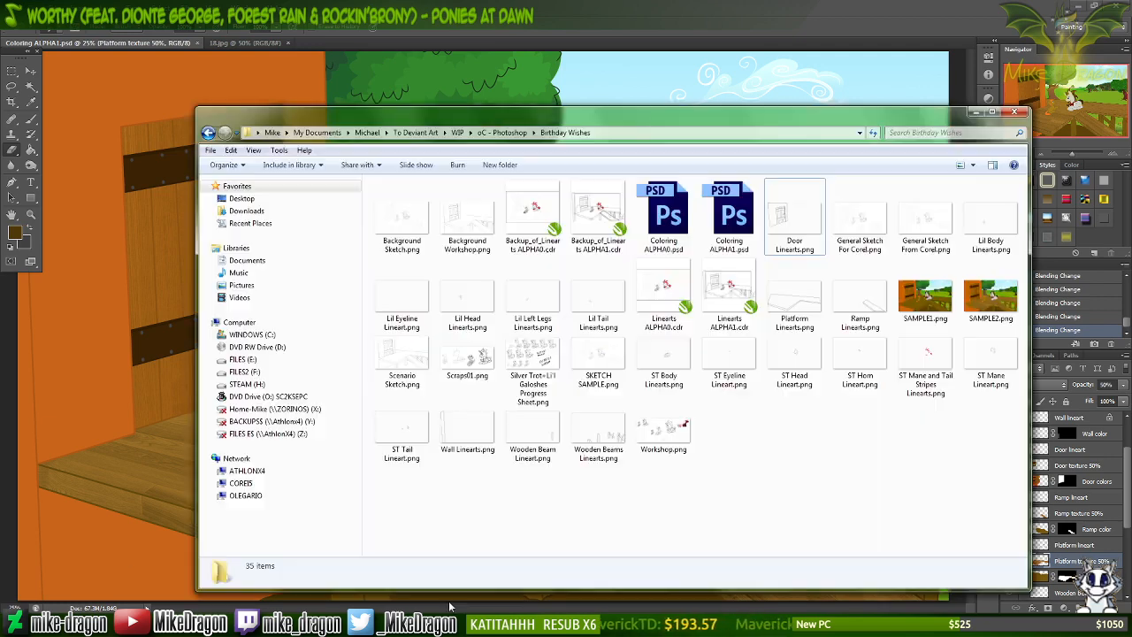
left_click(929, 301)
left_click(989, 295, "ctrl")
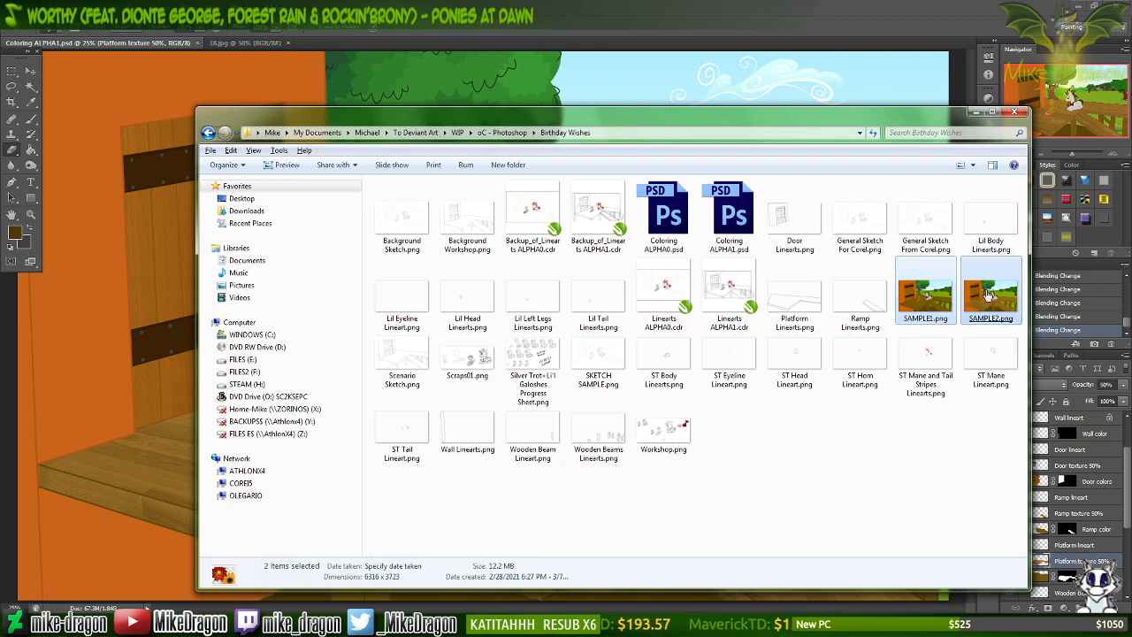
key("Return")
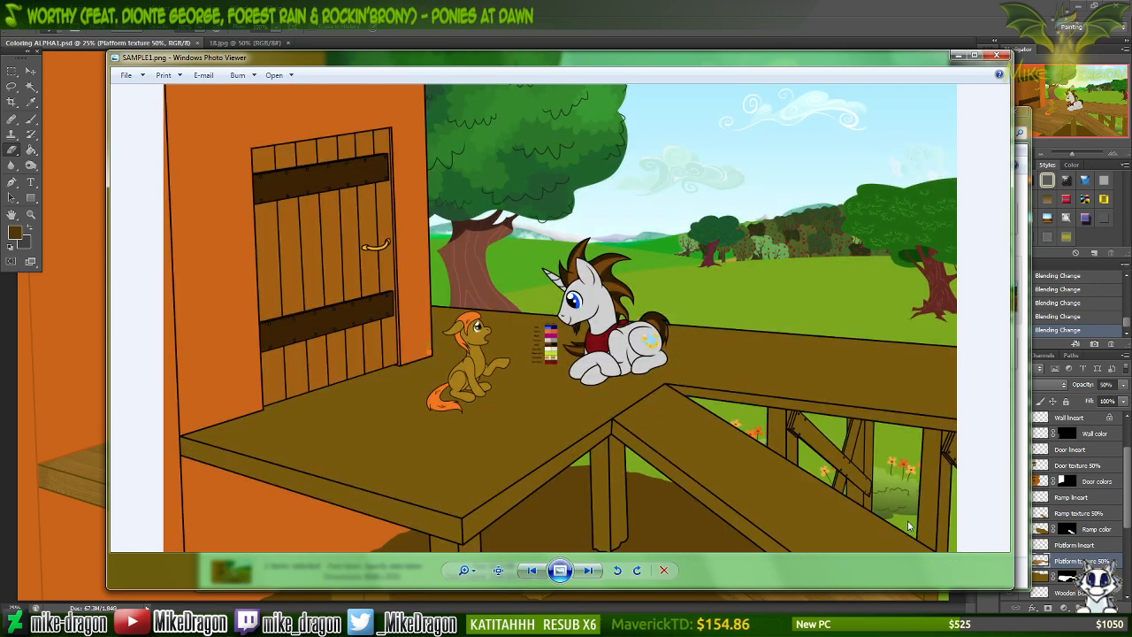
Compare SAMPLE1.png and SAMPLE2.png by flipping back and forth, examining the linework, door and platform textures.
key("Right")
key("Left")
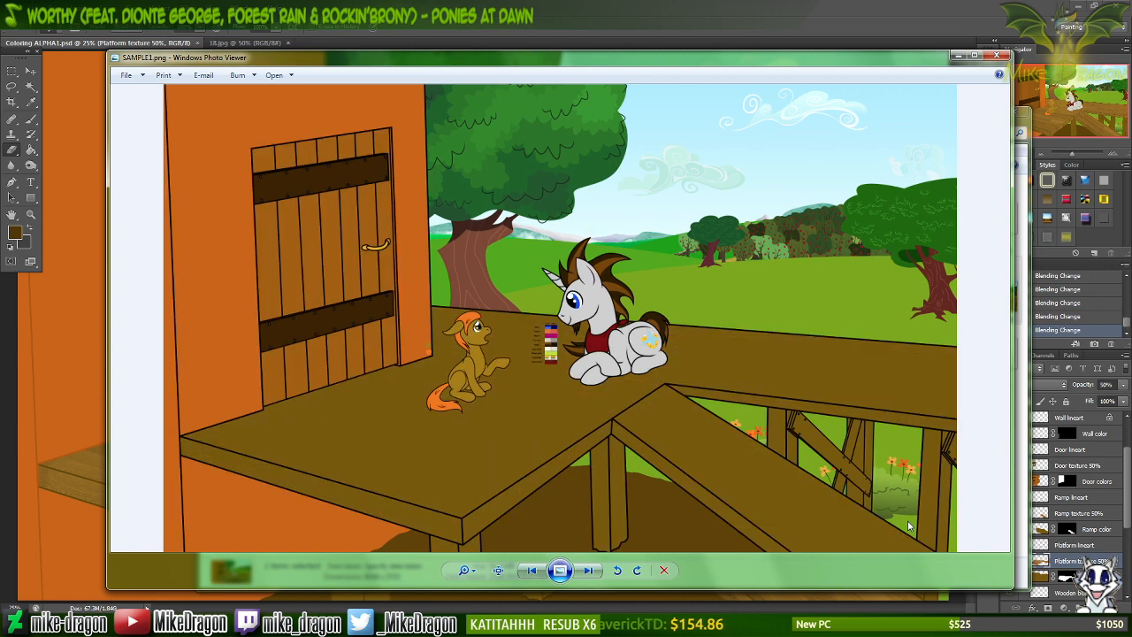
key("Right")
key("Left")
key("Right")
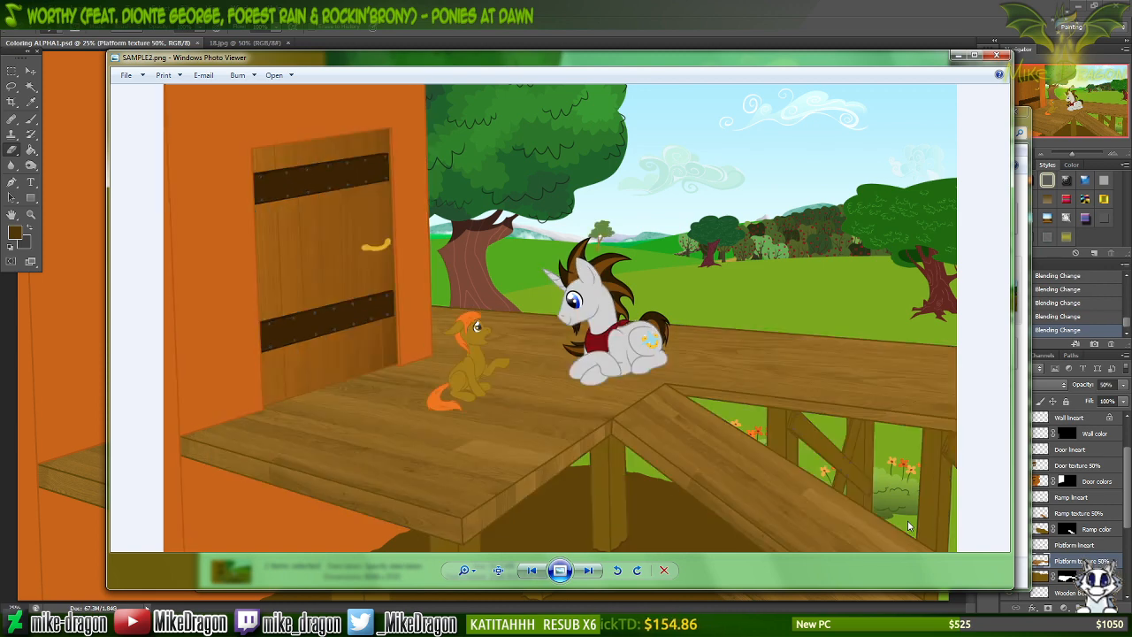
key("Left")
key("Right")
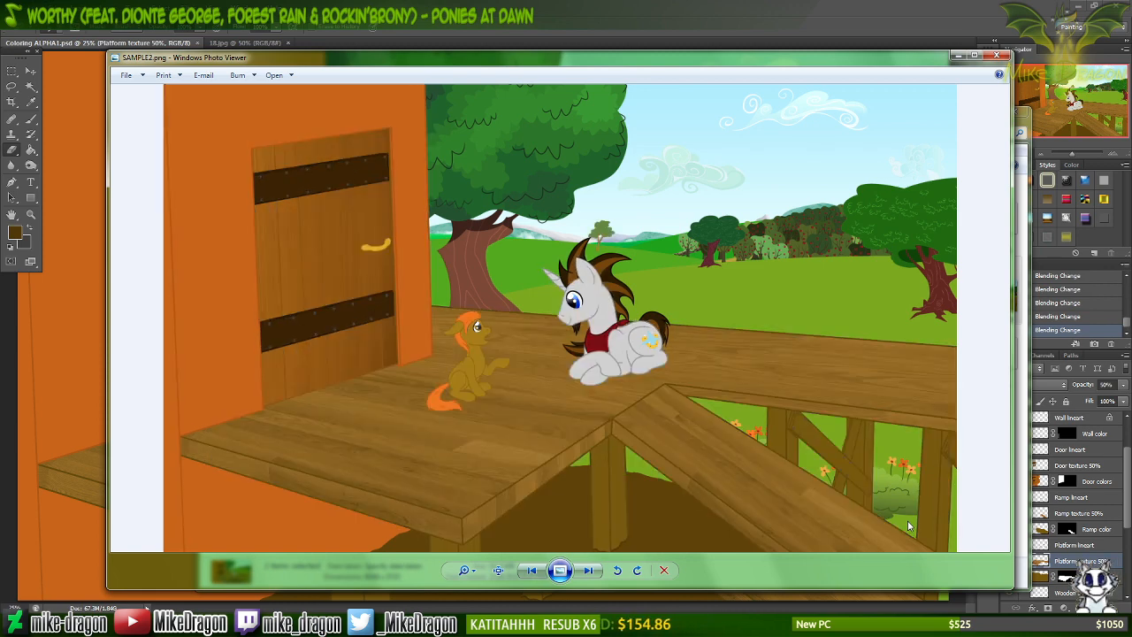
key("Left")
key("Right")
key("Left")
key("Left")
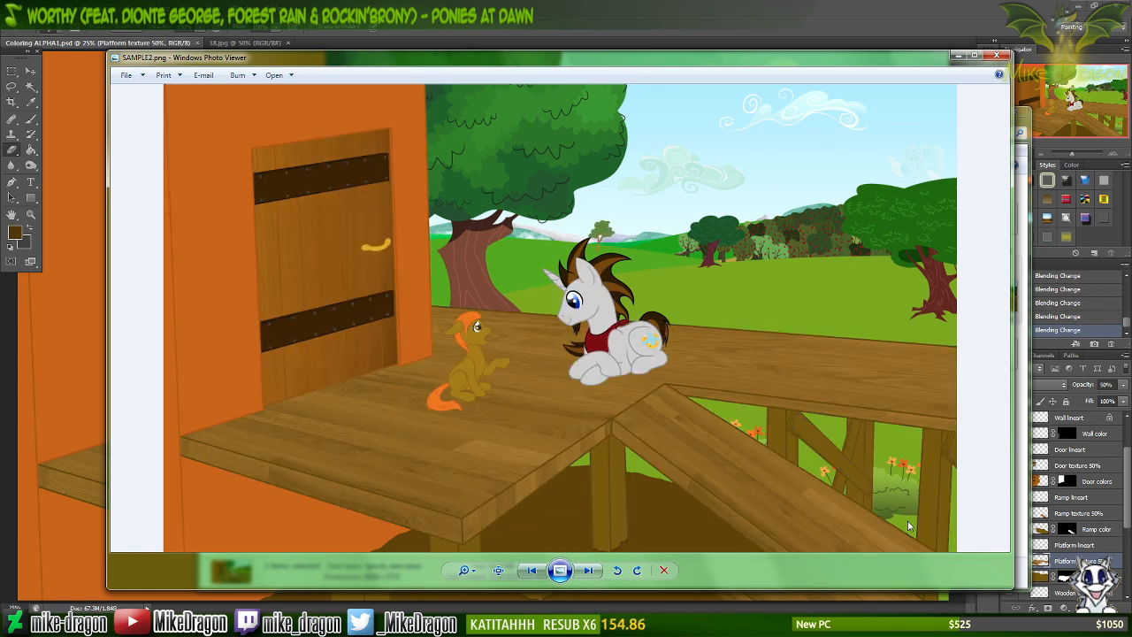
key("Right")
key("Left")
key("Right")
key("Right")
key("Left")
key("Right")
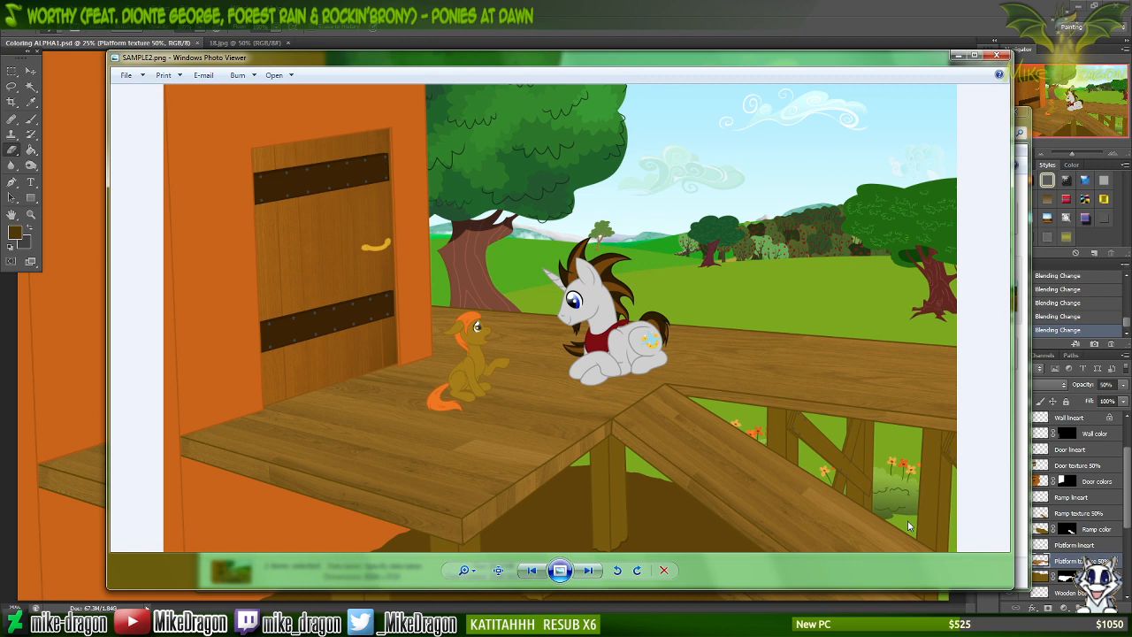
key("Left")
key("Right")
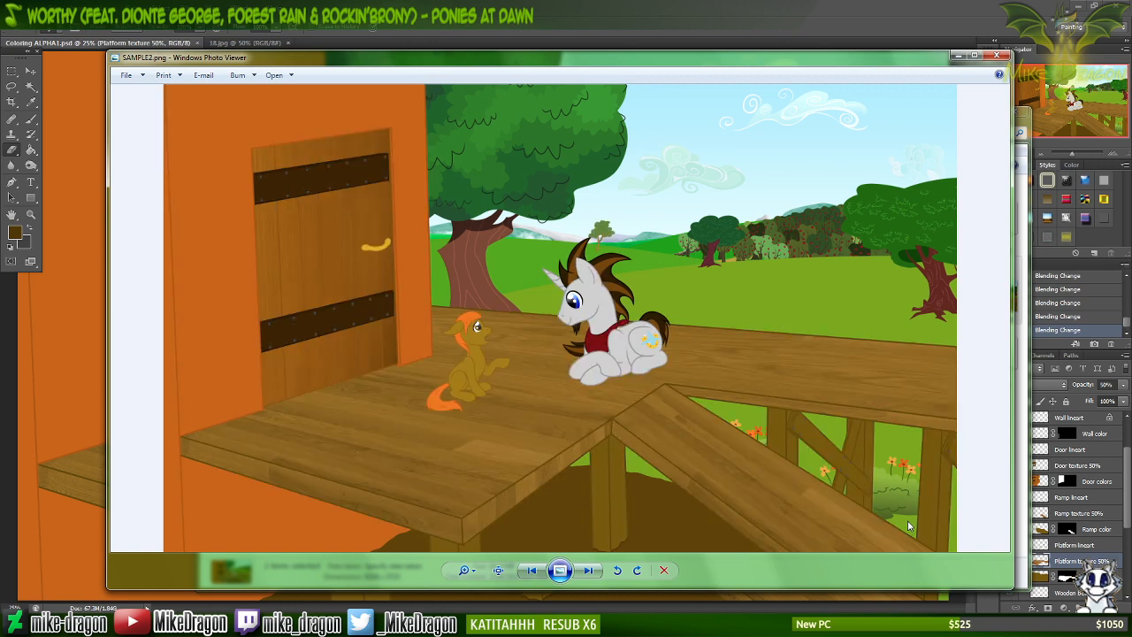
key("Left")
key("Right")
key("Left")
key("Right")
key("Left")
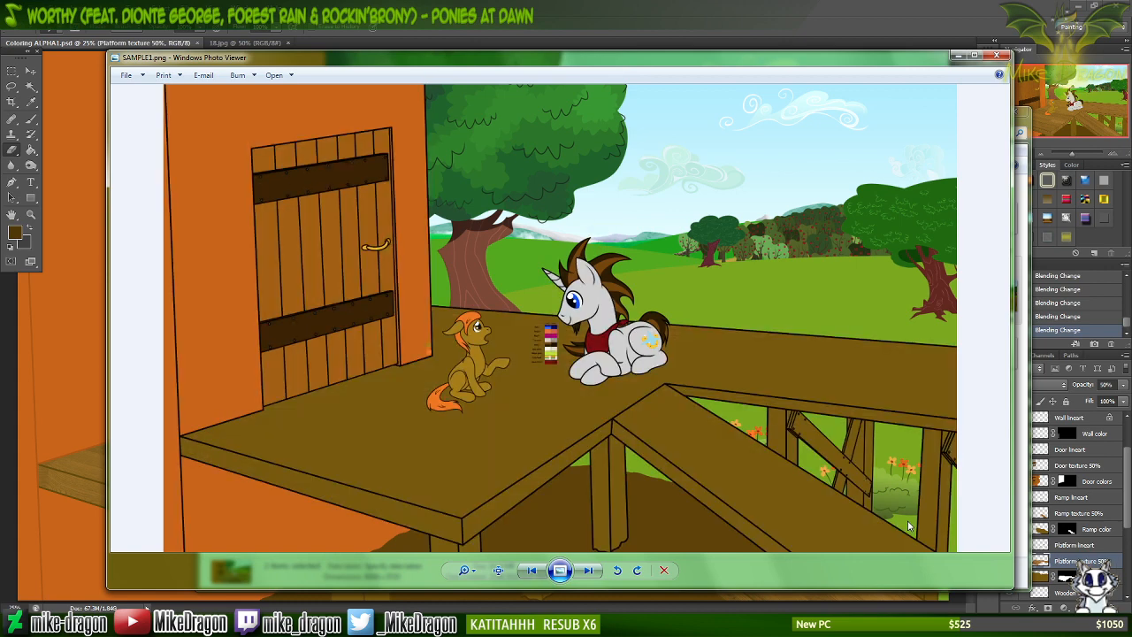
key("Right")
key("Left")
key("Right")
key("Left")
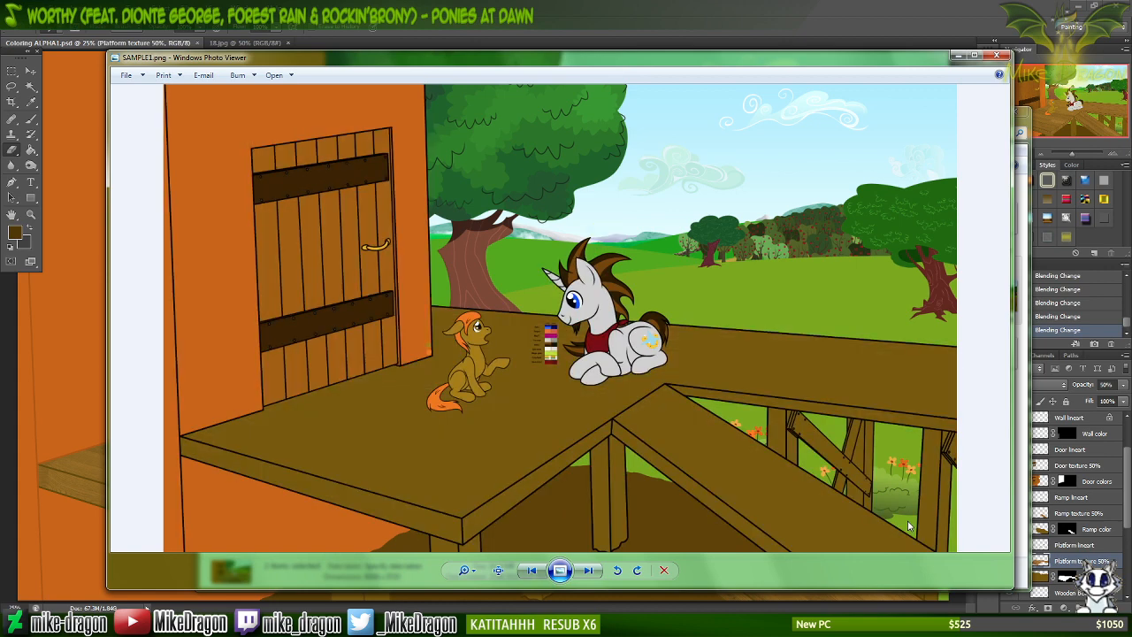
key("Right")
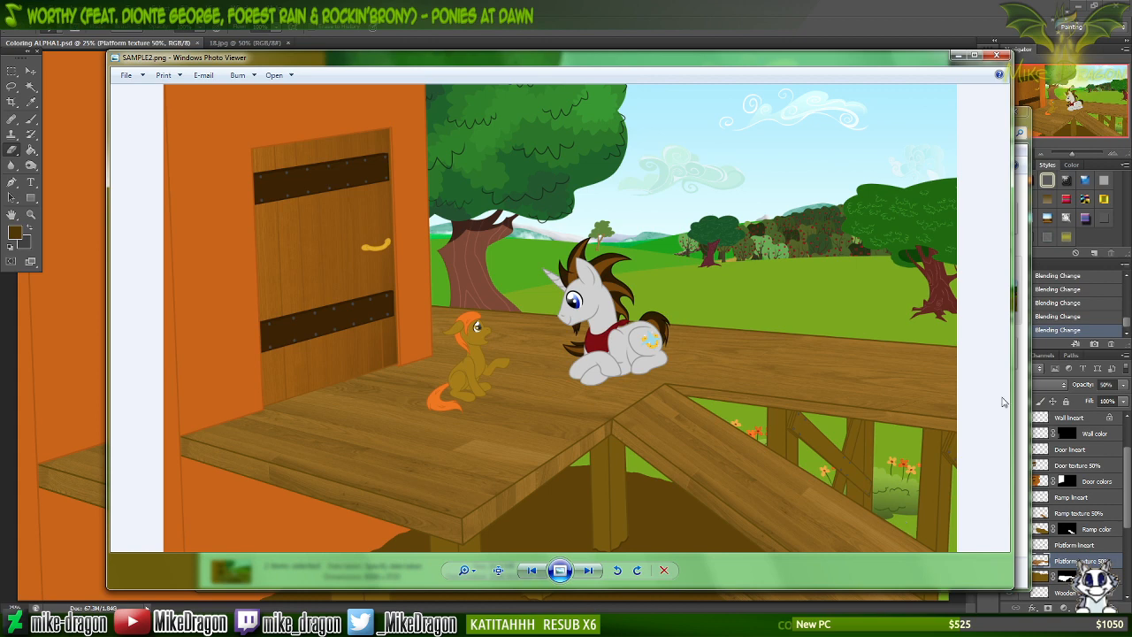
Examine the grey pony's flank mark and tail up close in SAMPLE2.png and close the image viewer.
scroll(650, 345, "up", 4)
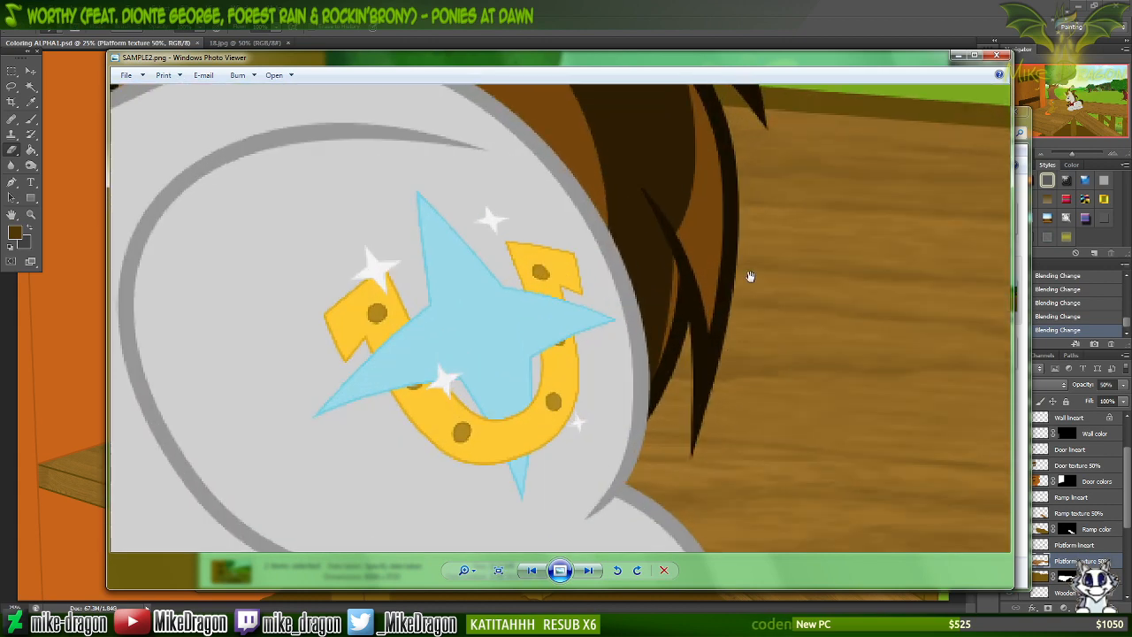
left_click_drag(742, 231, 735, 452)
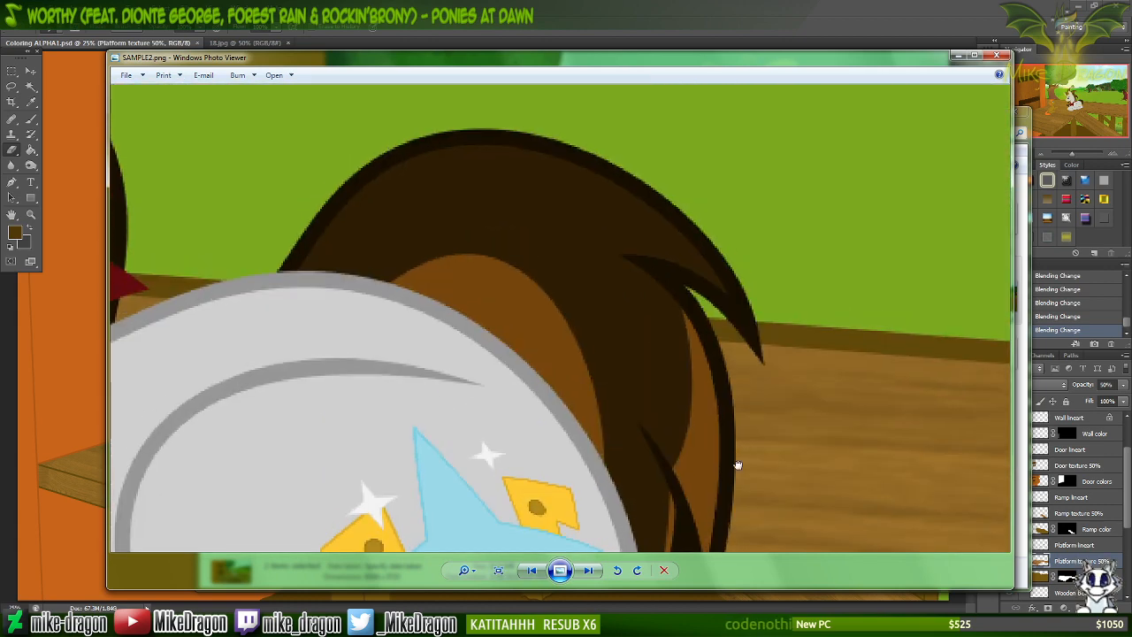
left_click_drag(179, 483, 349, 505)
scroll(354, 496, "down", 4)
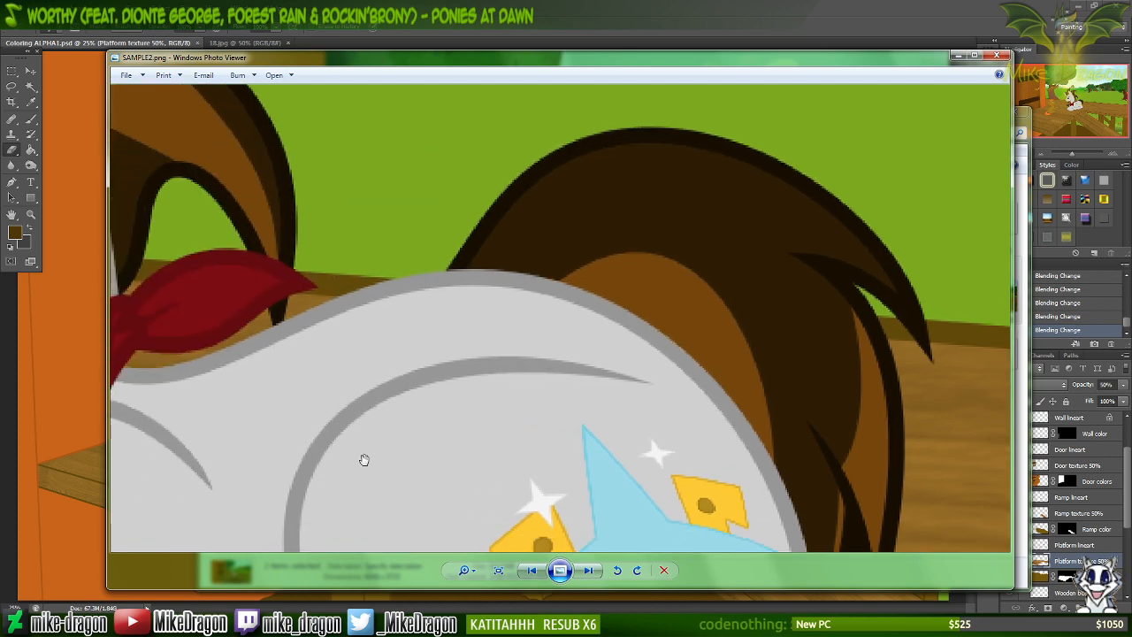
left_click(997, 56)
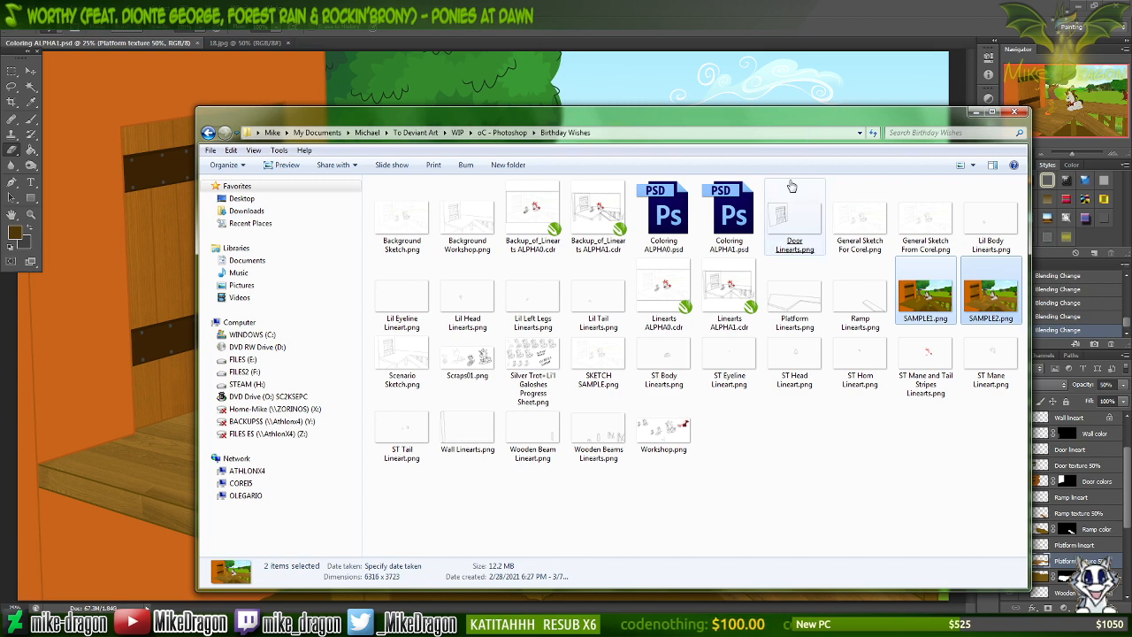
Close the Birthday Wishes folder window, the 18.jpg texture document and Photoshop.
left_click(889, 483)
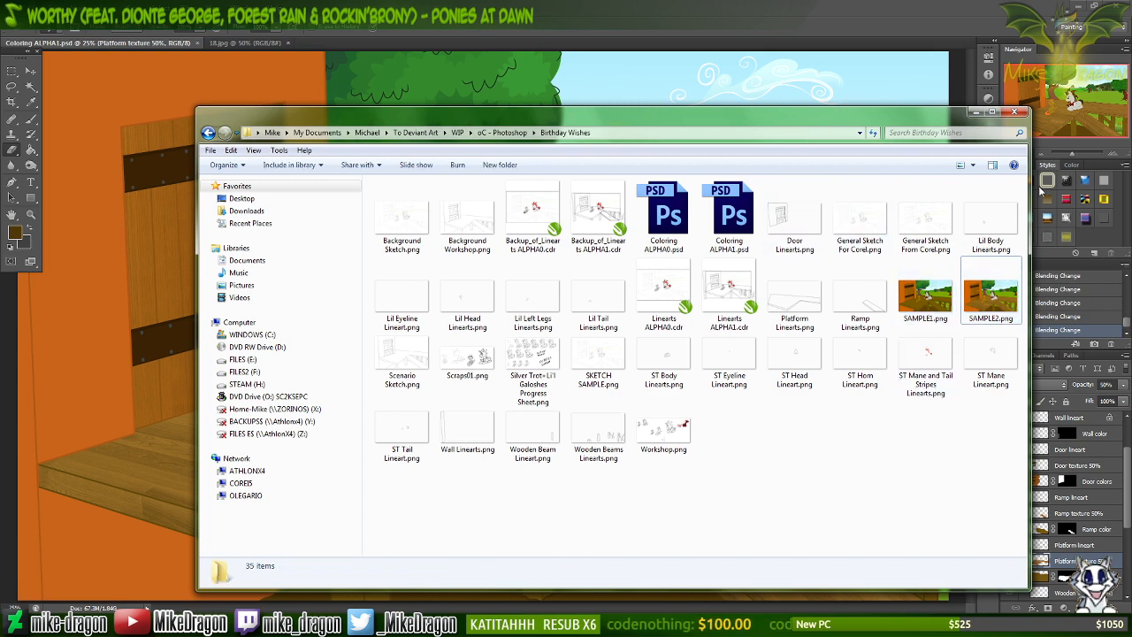
left_click(1018, 114)
left_click(288, 43)
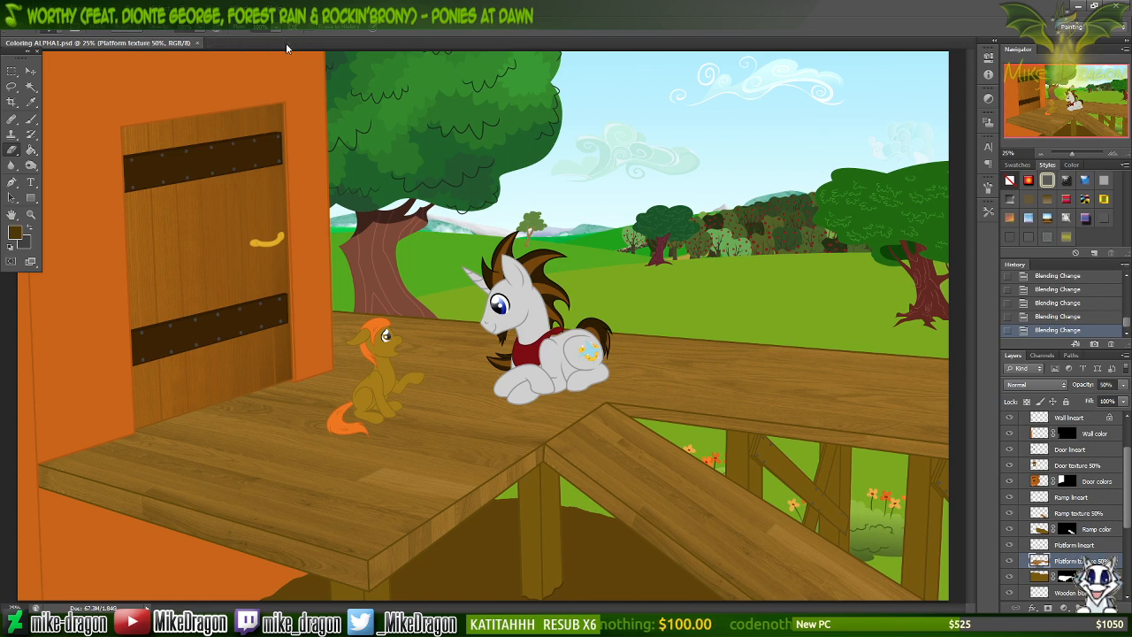
left_click(1117, 5)
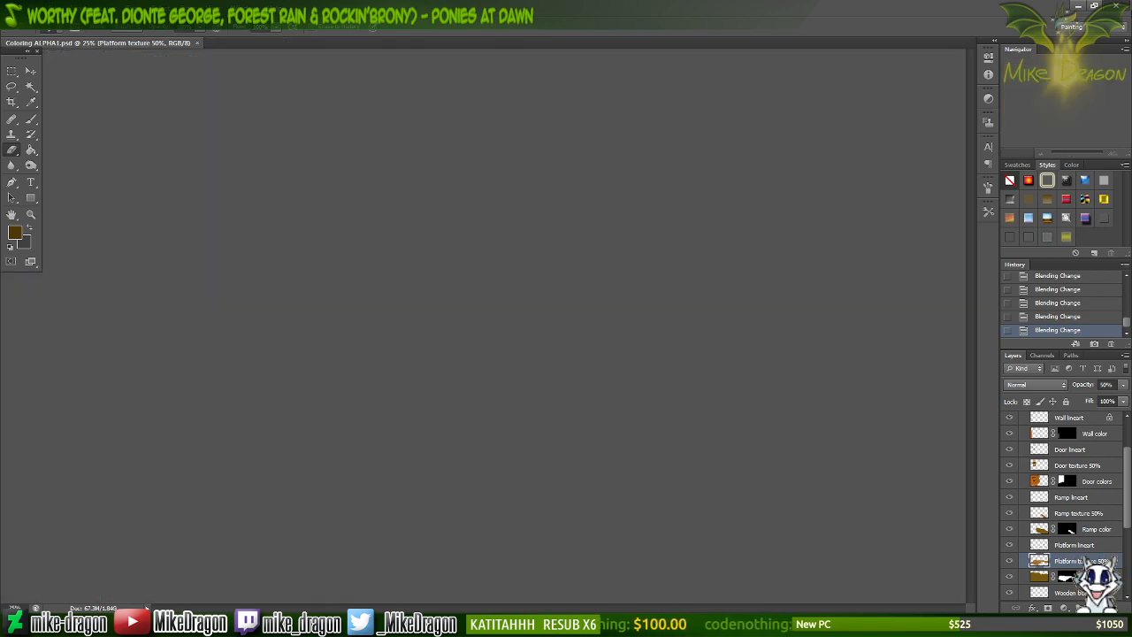